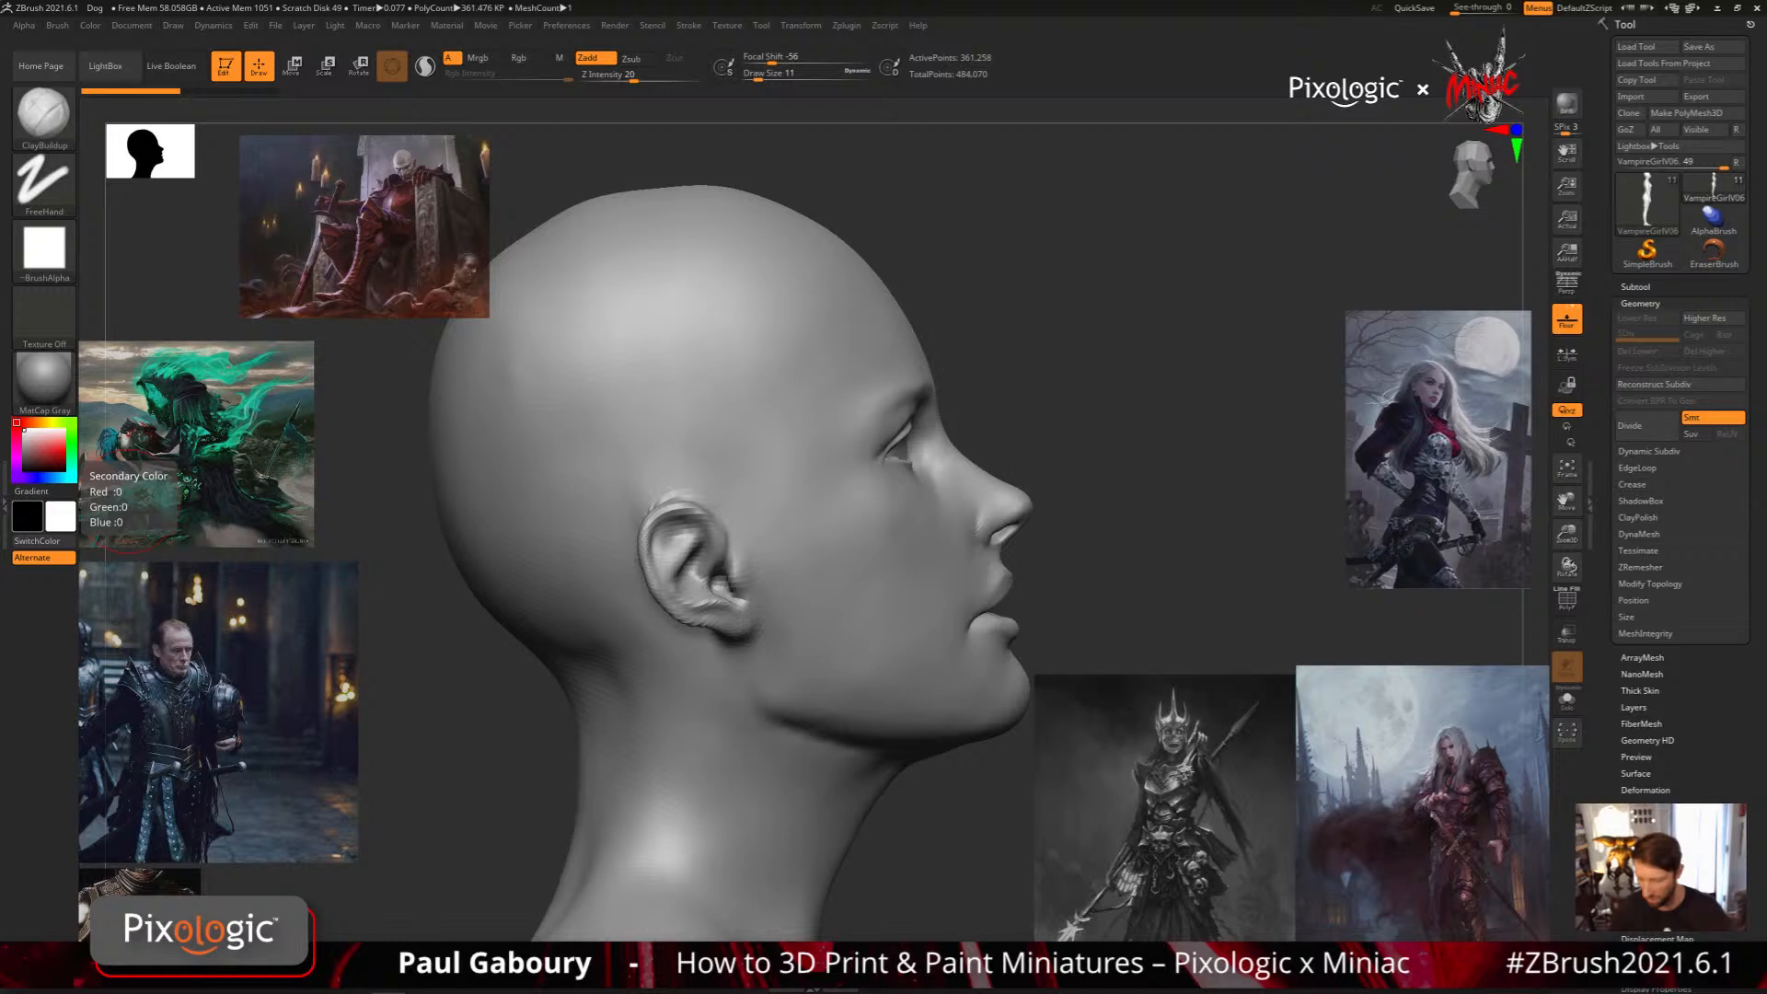
Examine the bald female model's head in profile and the whole figure from the front
left_click_drag(1053, 466, 1260, 428, "alt")
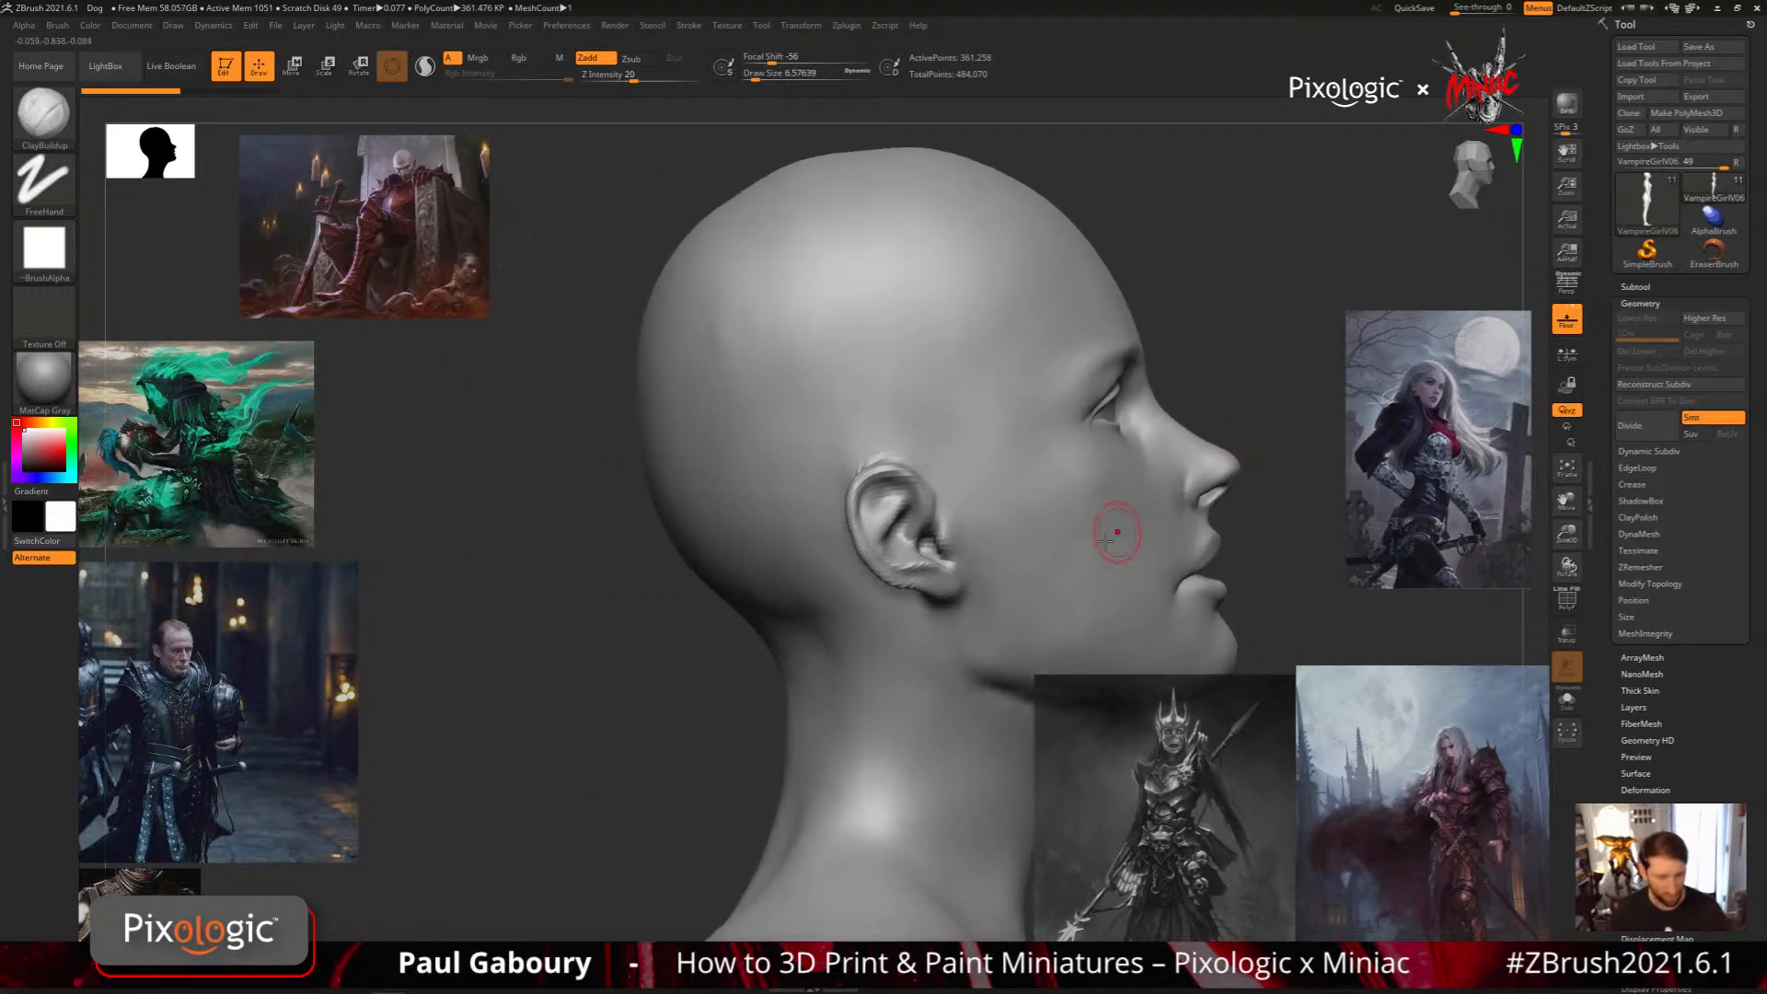
right_click_drag(1038, 579, 983, 515, "ctrl")
right_click_drag(1010, 623, 805, 471, "alt")
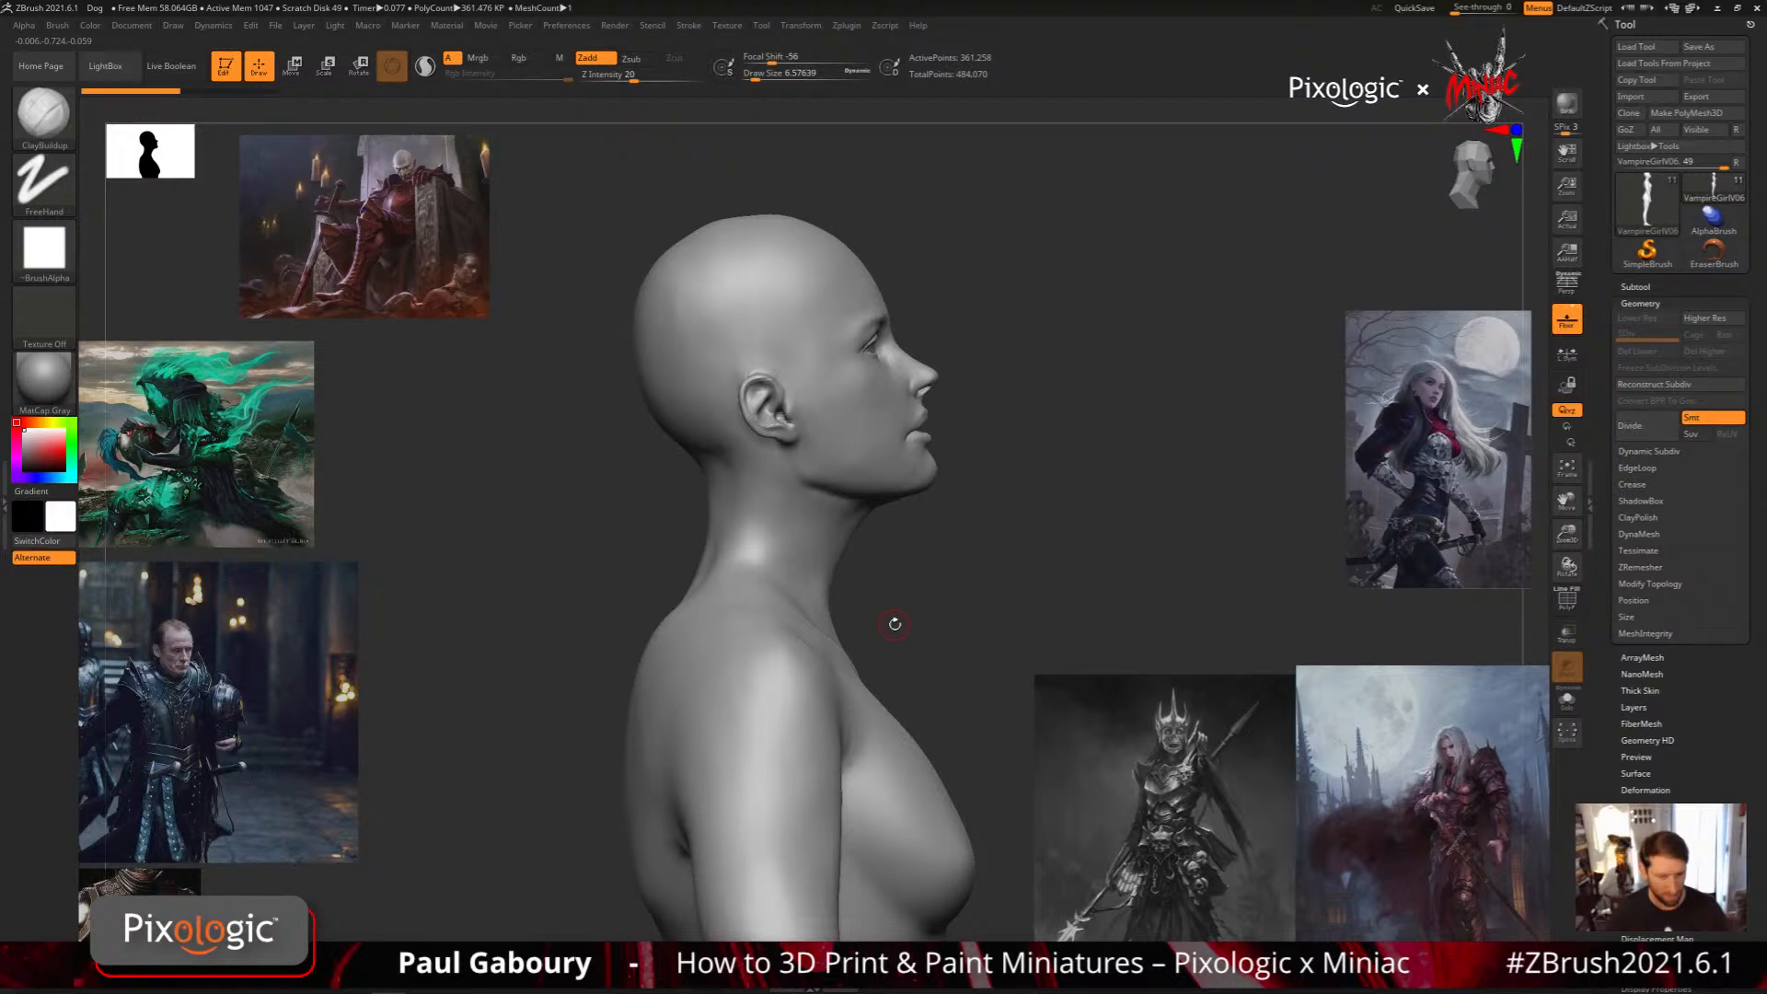
mouse_move(894, 624)
right_mouse_down()
mouse_move(849, 579)
mouse_move(815, 597)
mouse_move(851, 577)
right_mouse_up()
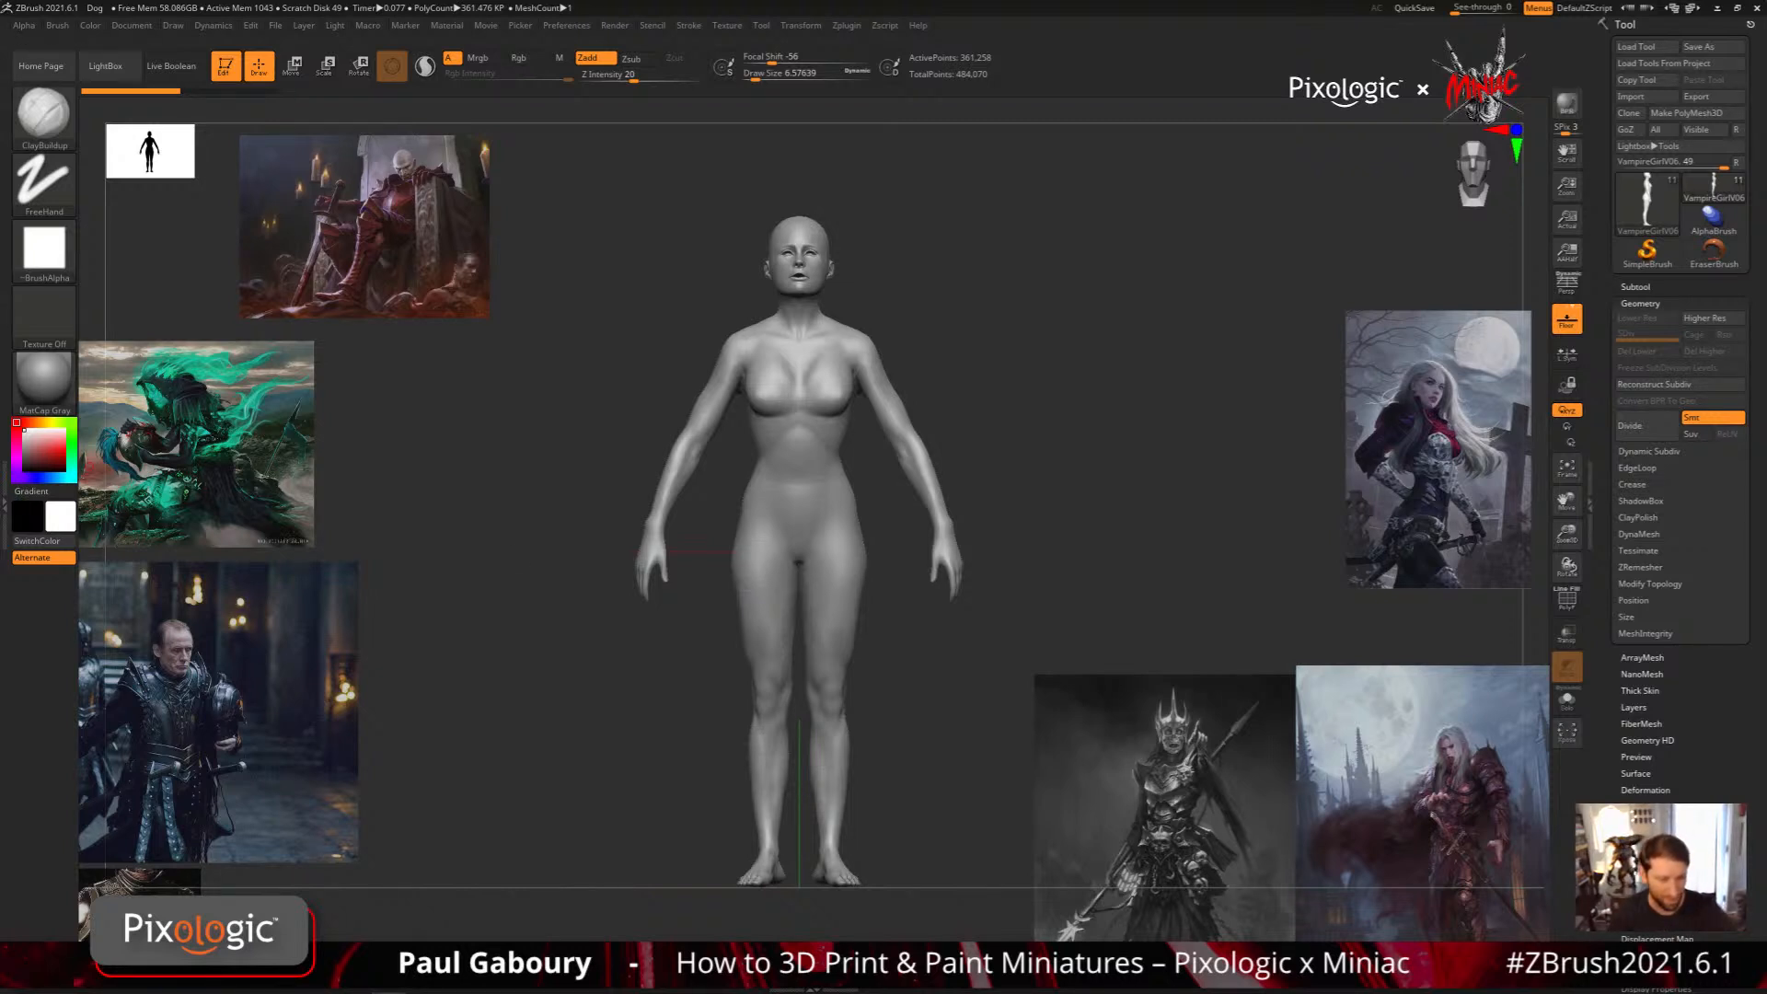
left_click_drag(908, 659, 872, 802)
right_click_drag(872, 802, 836, 801, "alt")
right_click_drag(835, 802, 810, 340, "ctrl")
right_click_drag(810, 341, 782, 777, "alt")
mouse_move(782, 777)
right_mouse_down("ctrl")
mouse_move(755, 612)
mouse_move(797, 671)
right_mouse_up("ctrl")
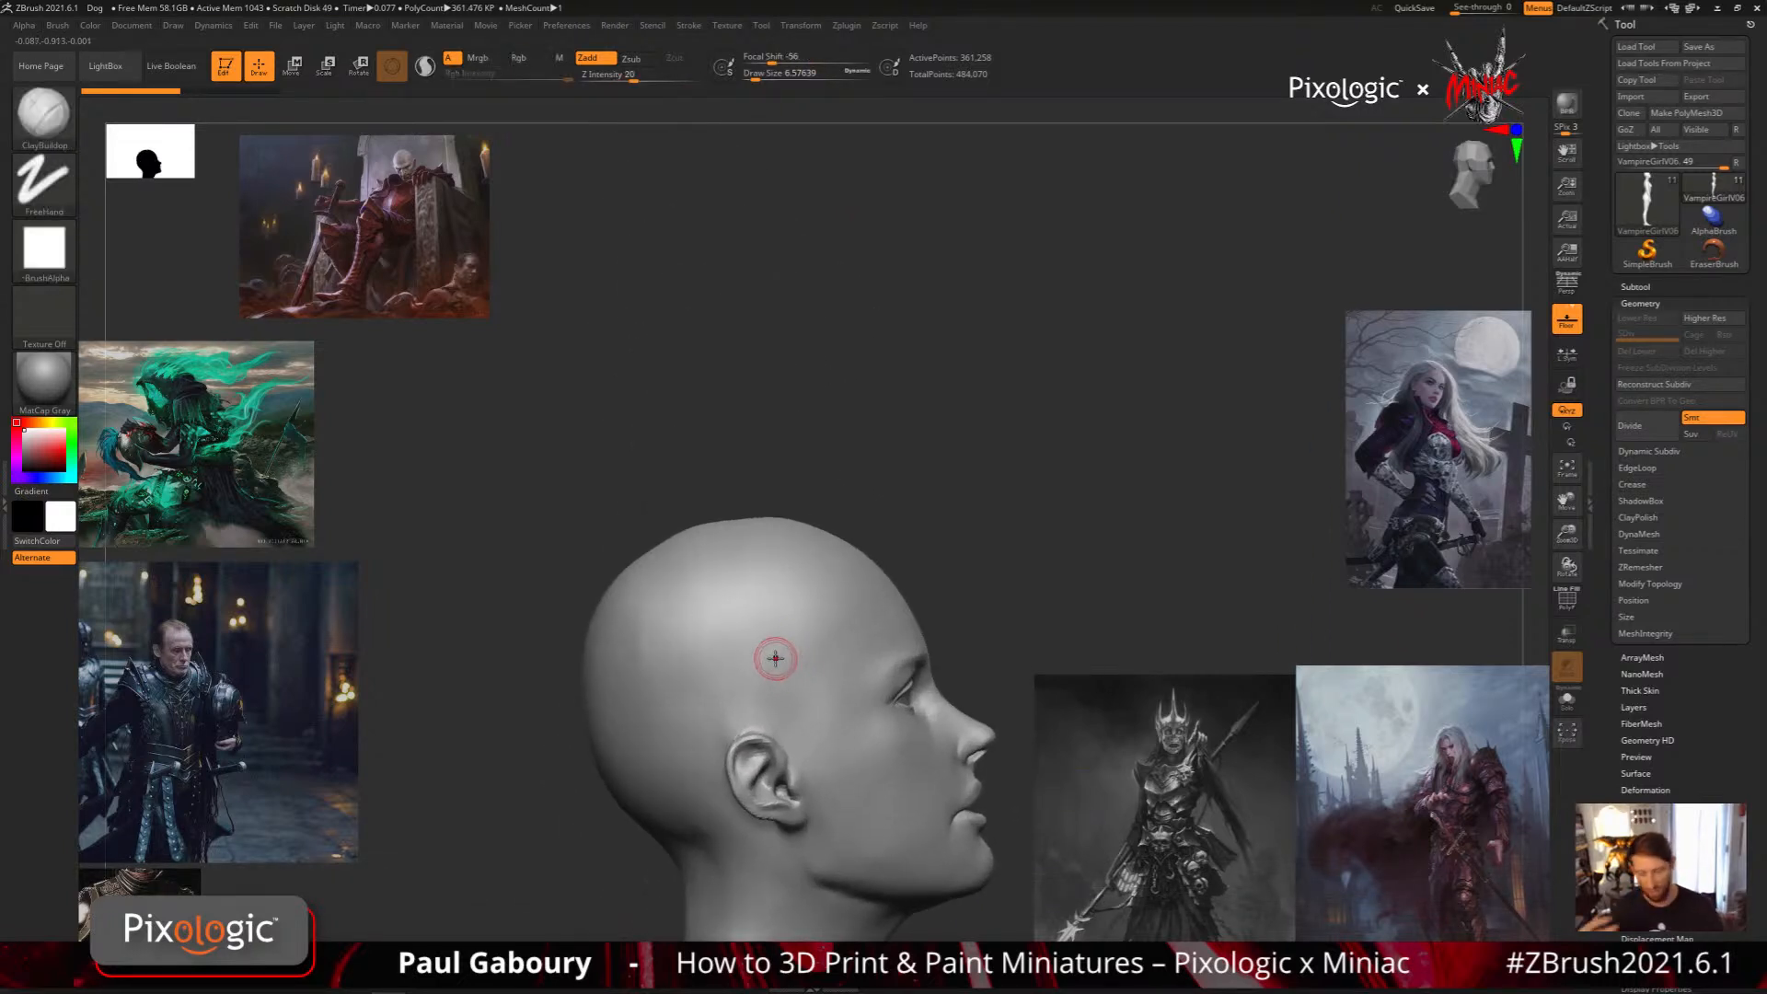
Set the MeshBalloon masking brush's Z Intensity to 34
key("ctrl")
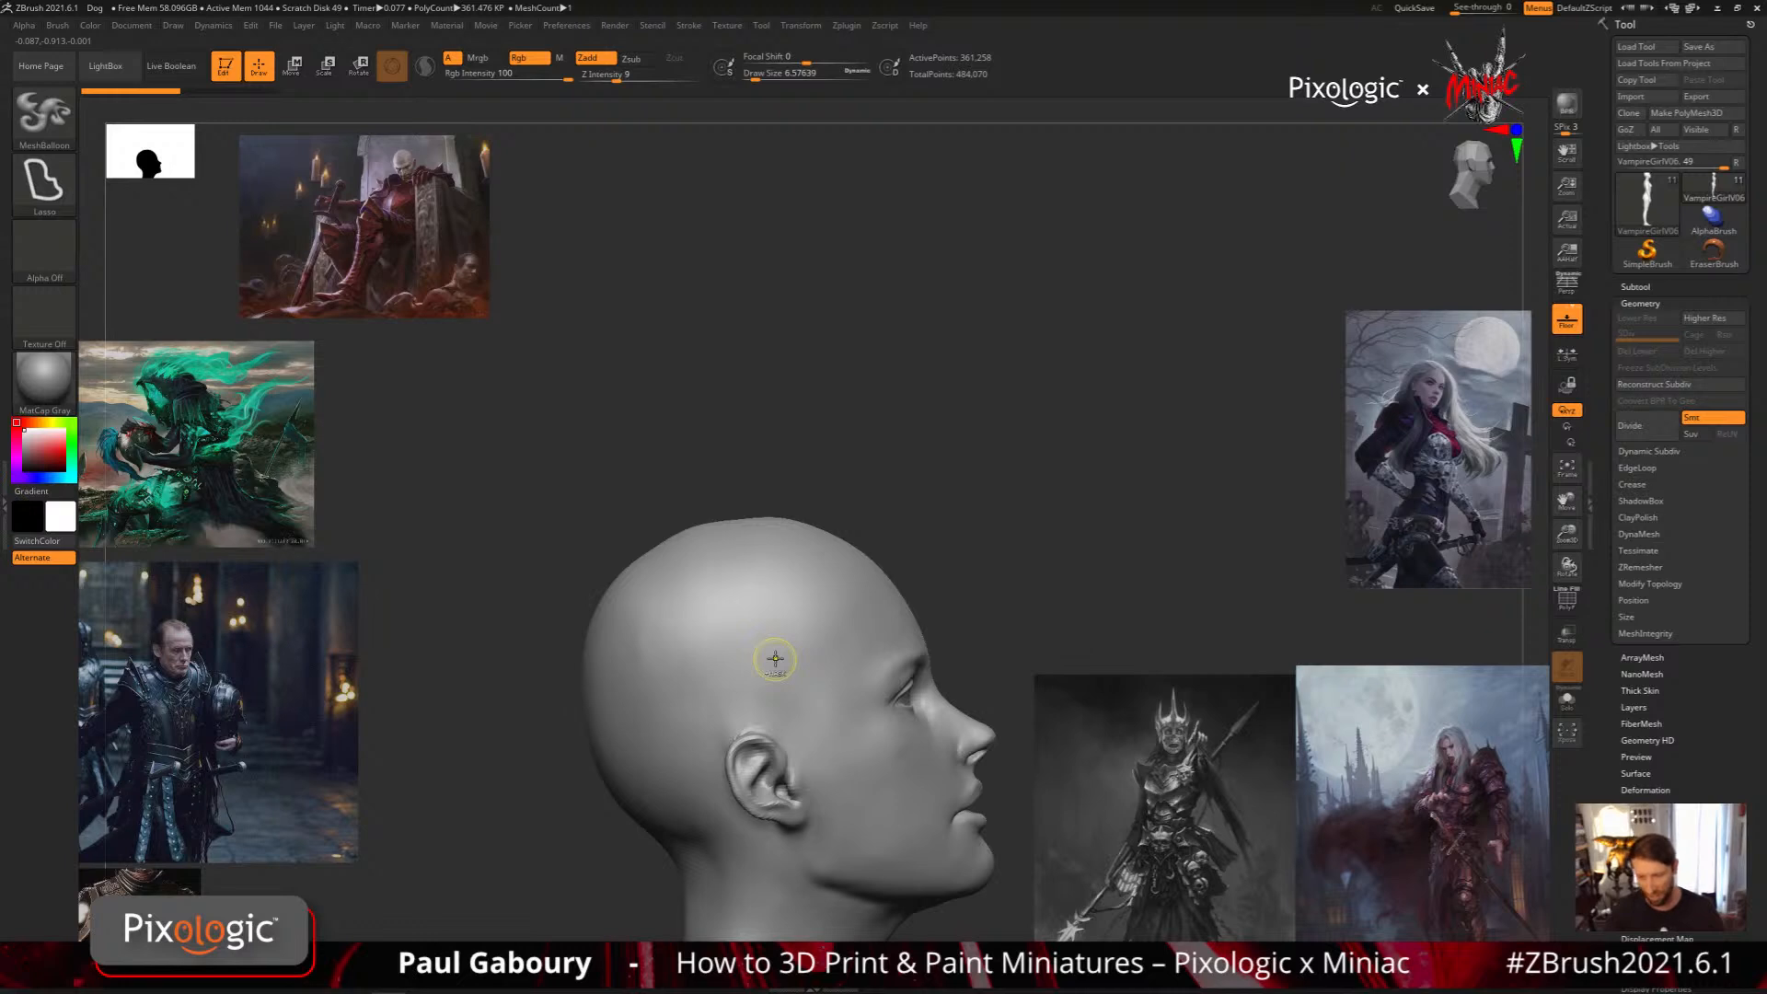
mouse_move(619, 74)
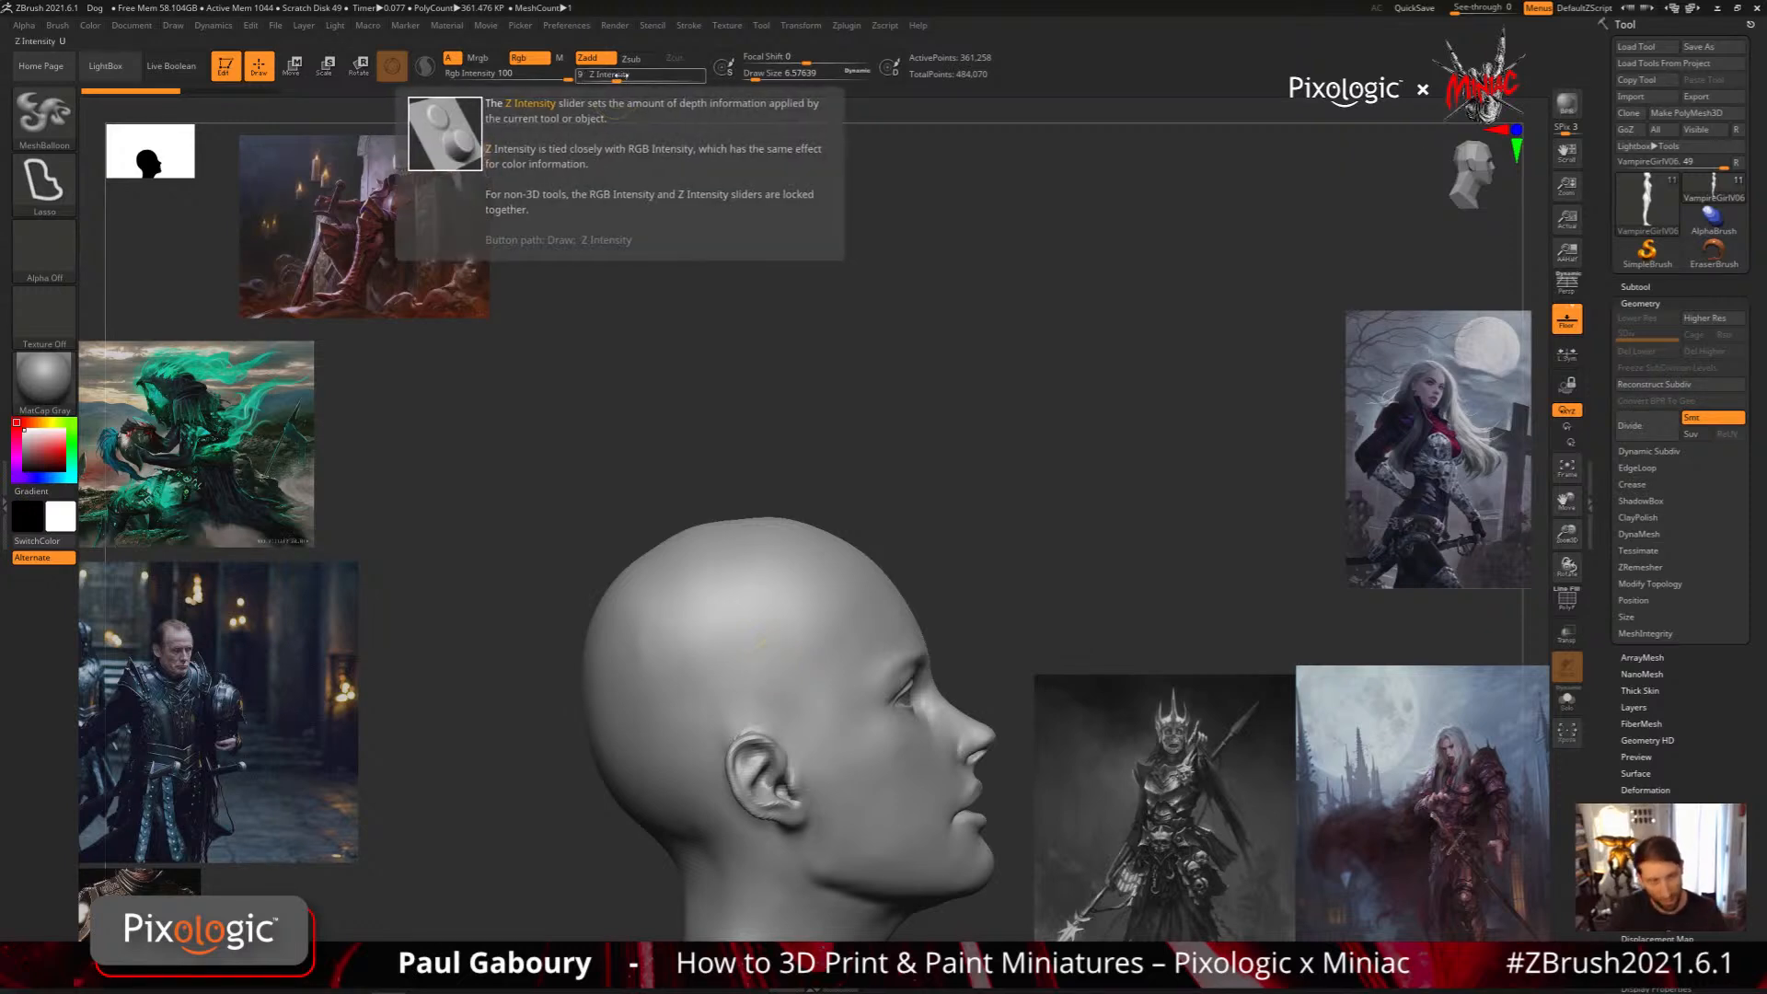
left_click_drag(620, 74, 650, 78)
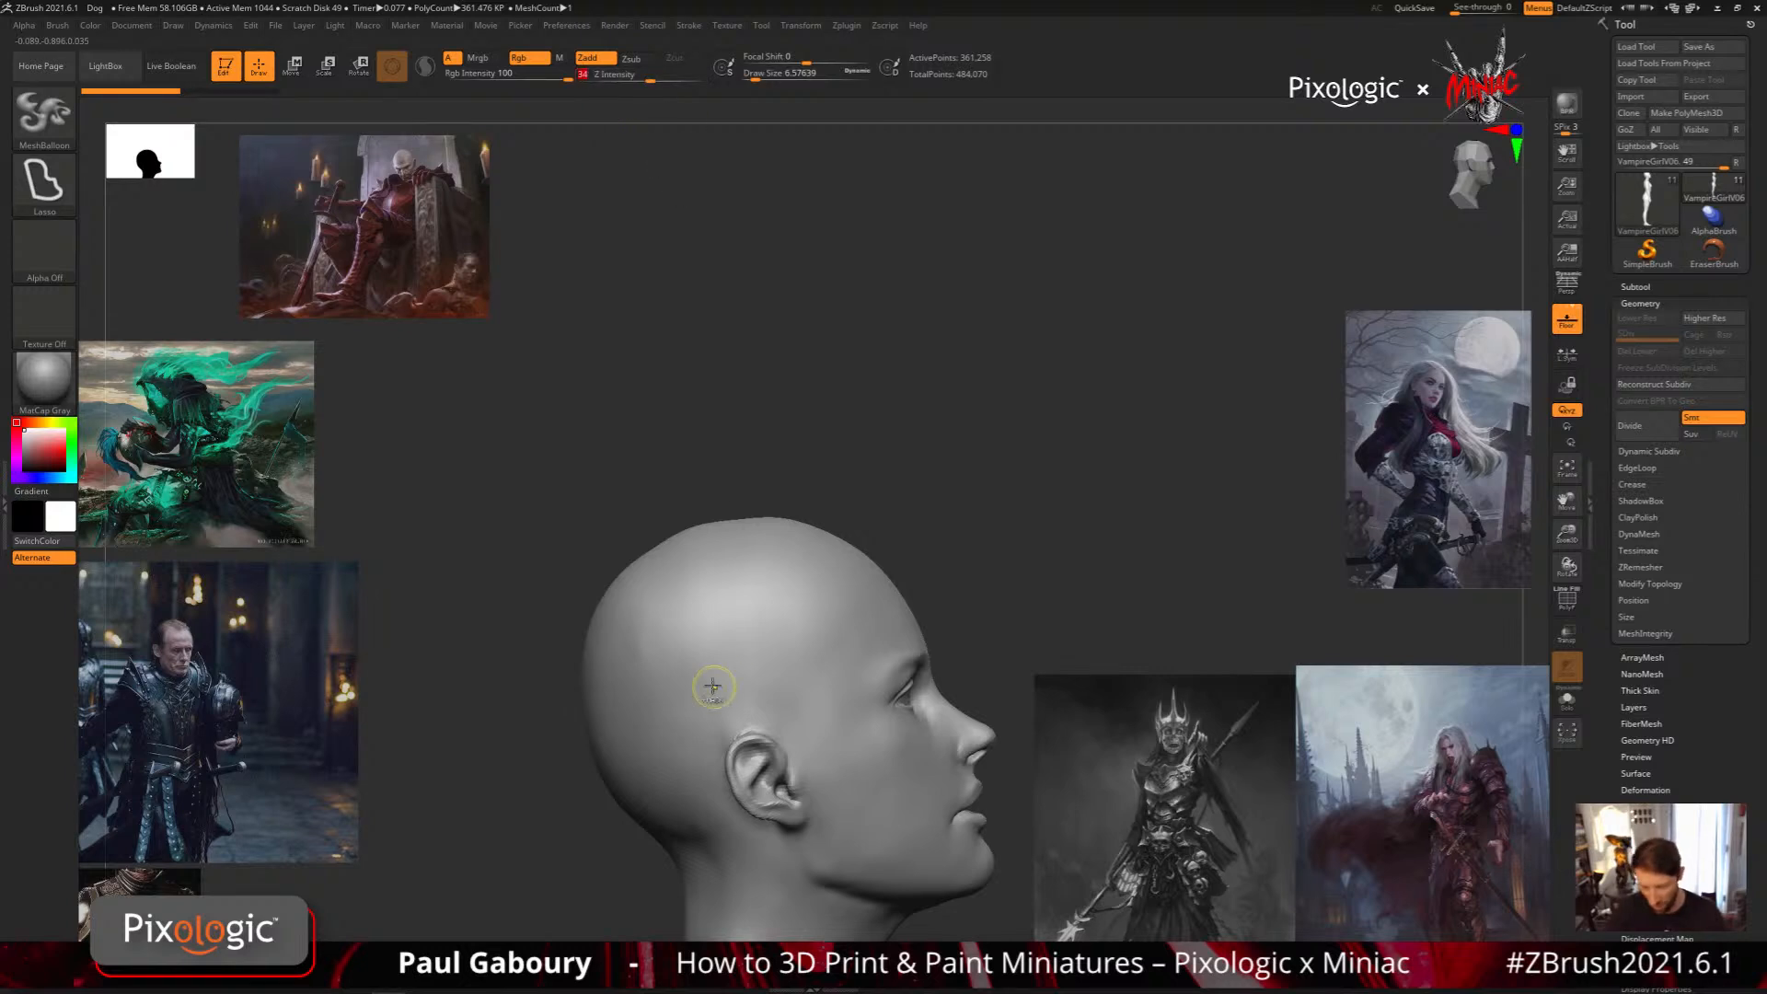
Try a large lasso-shaped MeshBalloon volume over the top of the head, check it from the front, and undo it
left_click_drag(713, 686, 747, 713)
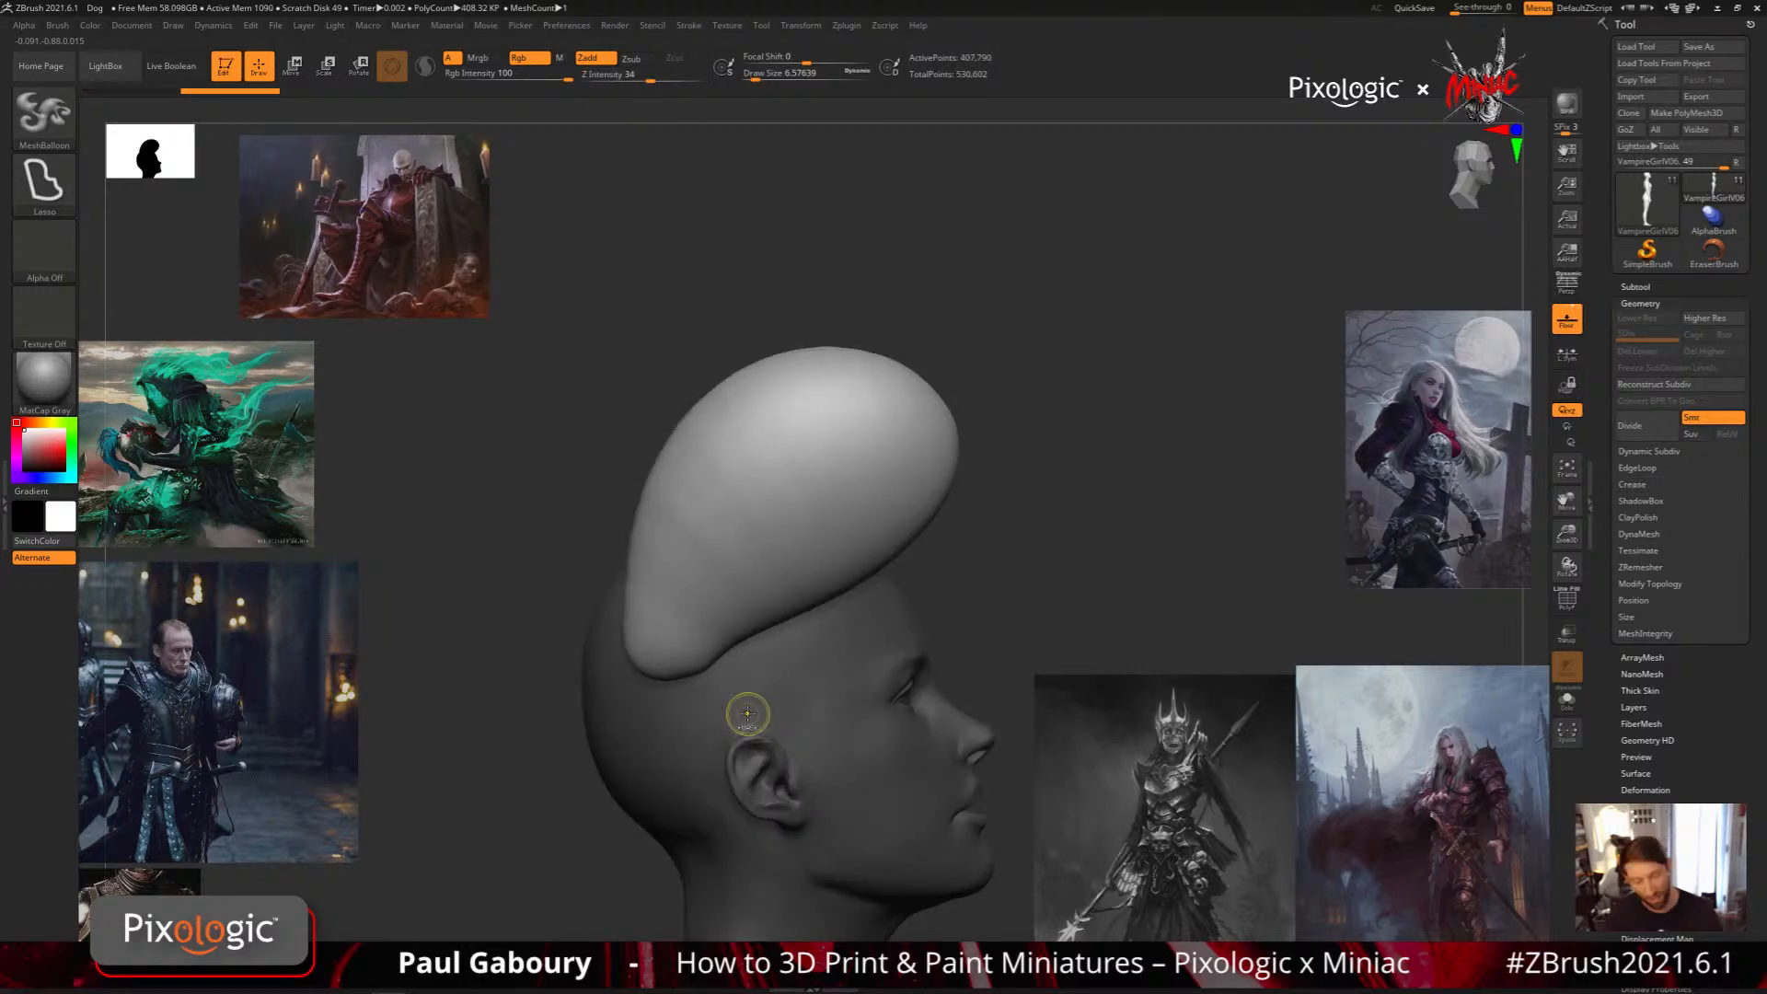
right_click_drag(748, 713, 828, 658, "ctrl")
right_click_drag(829, 658, 780, 646, "shift")
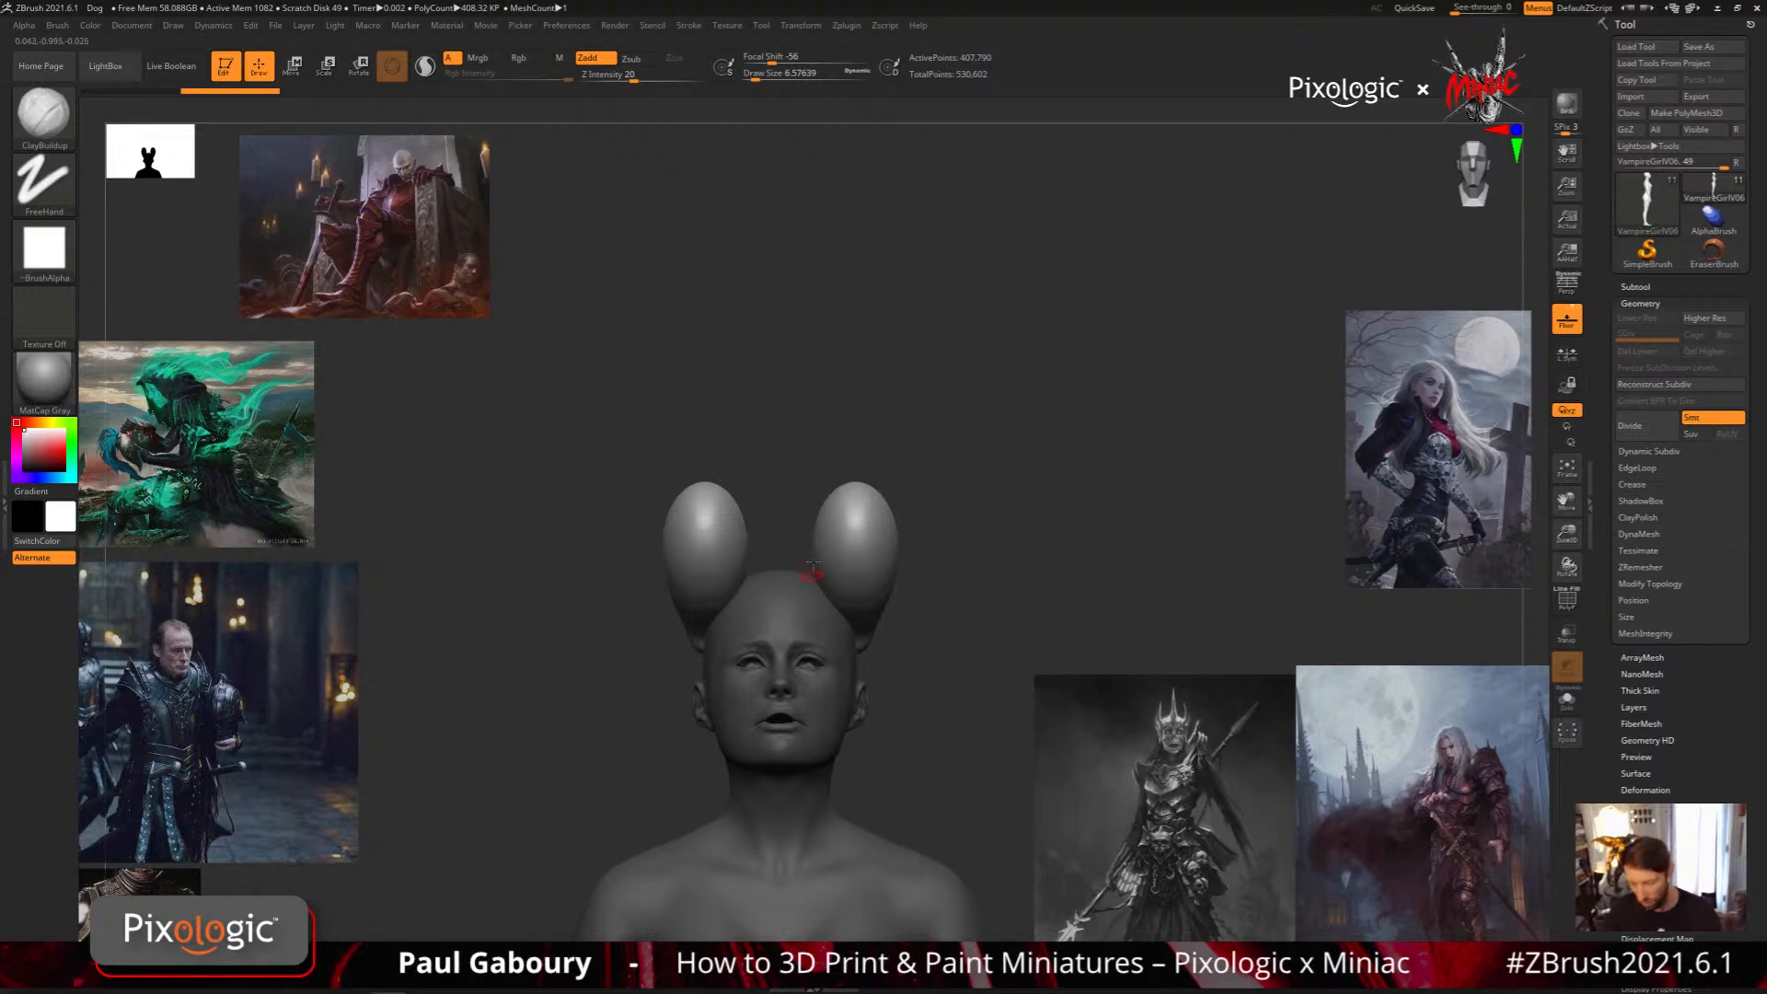
key("ctrl")
key("ctrl+z")
Try another MeshBalloon shape on the head in profile view and undo it
mouse_move(658, 664)
left_mouse_down("shift")
mouse_move(820, 651)
mouse_move(860, 600)
left_mouse_up("shift")
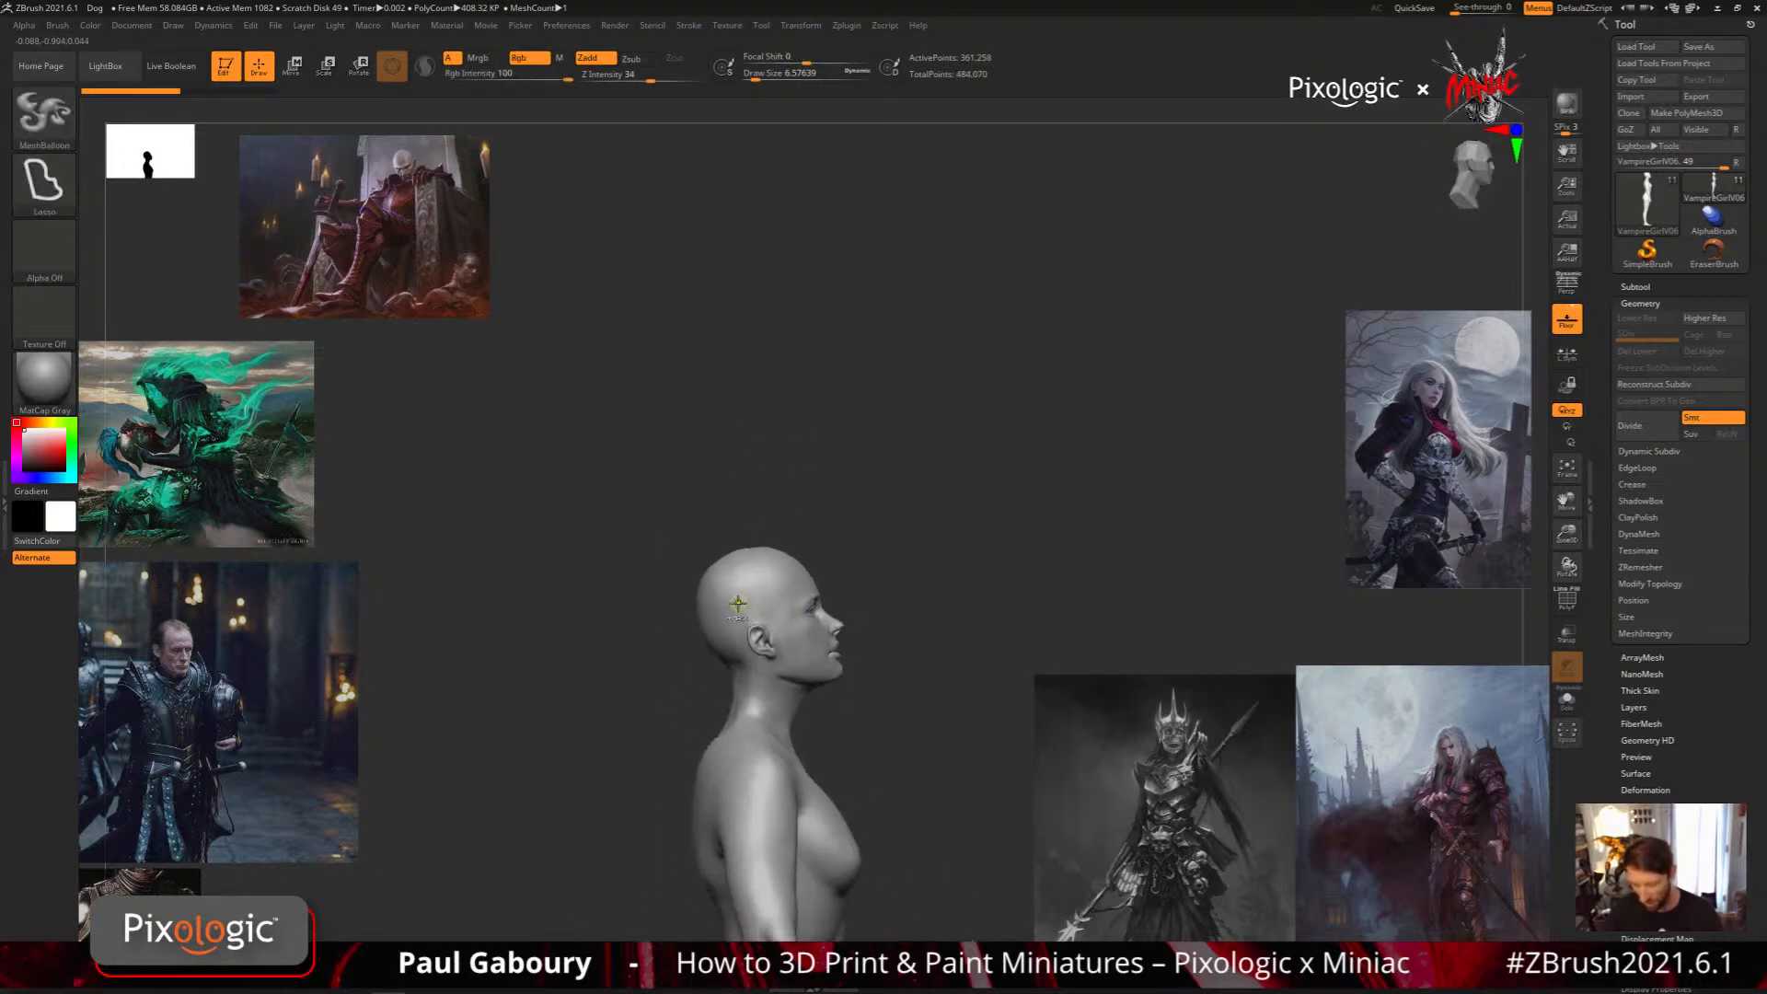
mouse_move(745, 603)
left_mouse_down("ctrl")
mouse_move(828, 527)
mouse_move(813, 486)
mouse_move(765, 561)
mouse_move(707, 597)
mouse_move(748, 614)
left_mouse_up("ctrl")
mouse_move(922, 647)
left_mouse_down()
mouse_move(873, 660)
mouse_move(836, 604)
mouse_move(865, 649)
mouse_move(897, 614)
left_mouse_up()
key("ctrl+z")
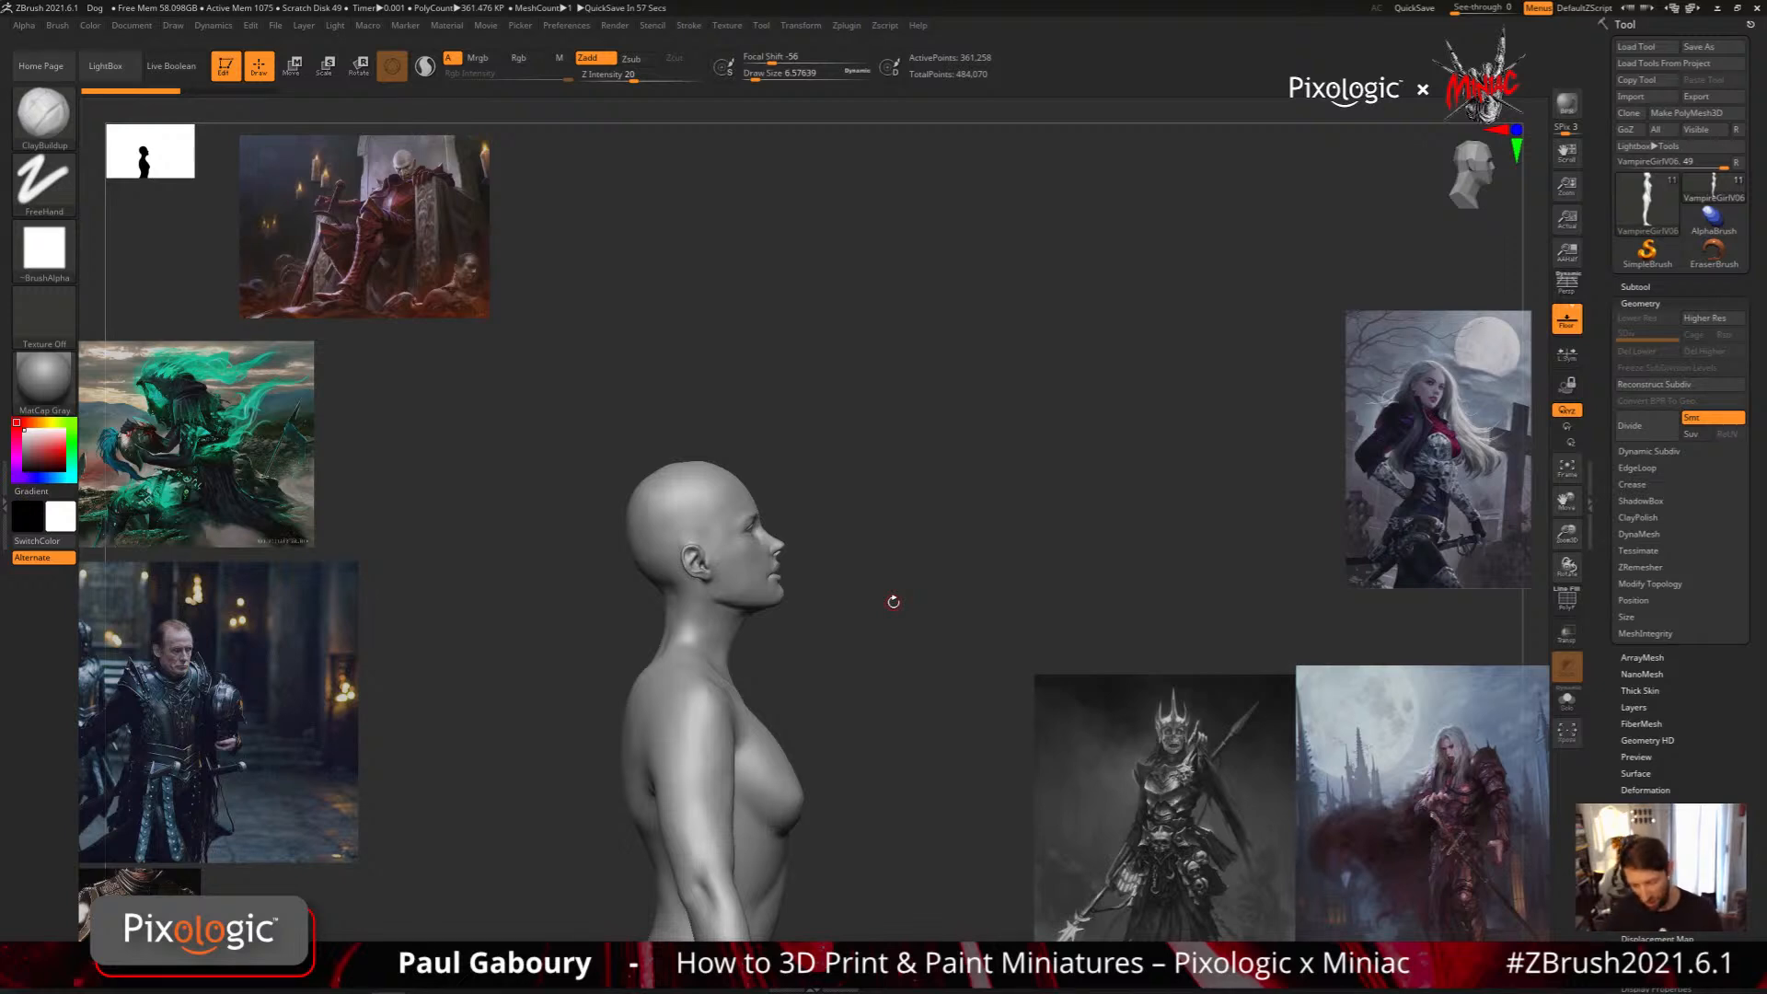
Set the MaskMesh Modifiers Resolution of the MeshBalloon brush to 51
left_click_drag(893, 602, 834, 589)
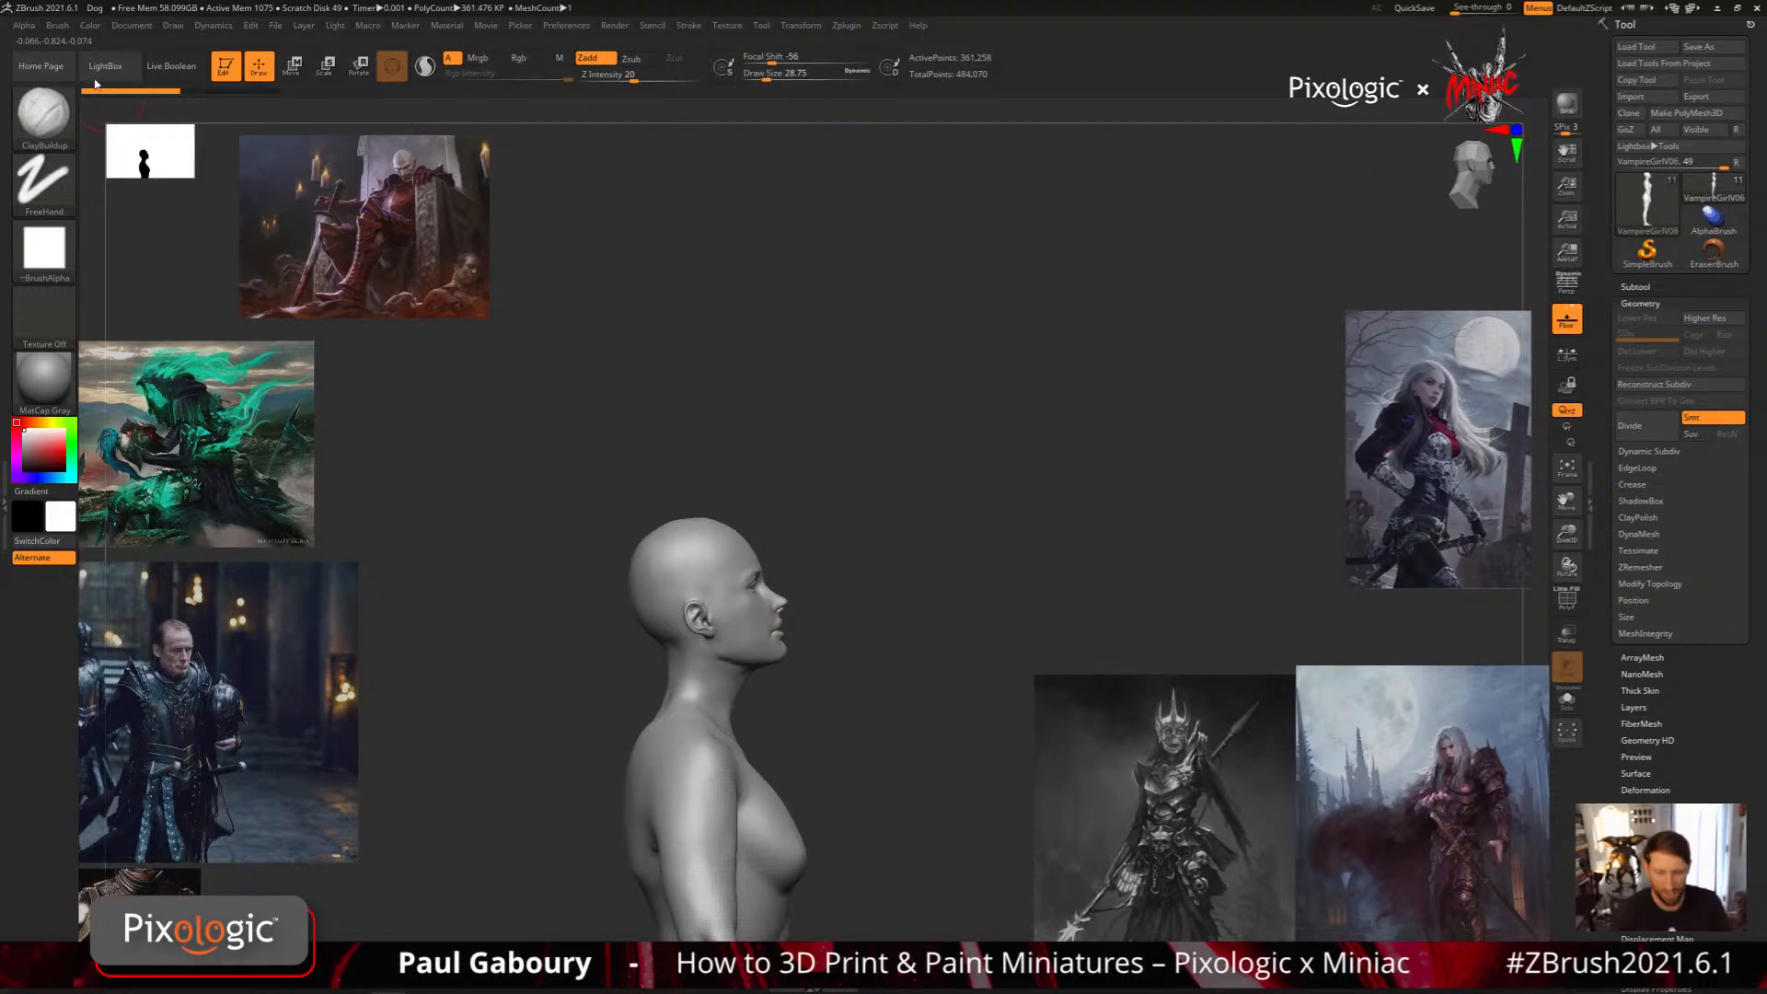
left_click(57, 25)
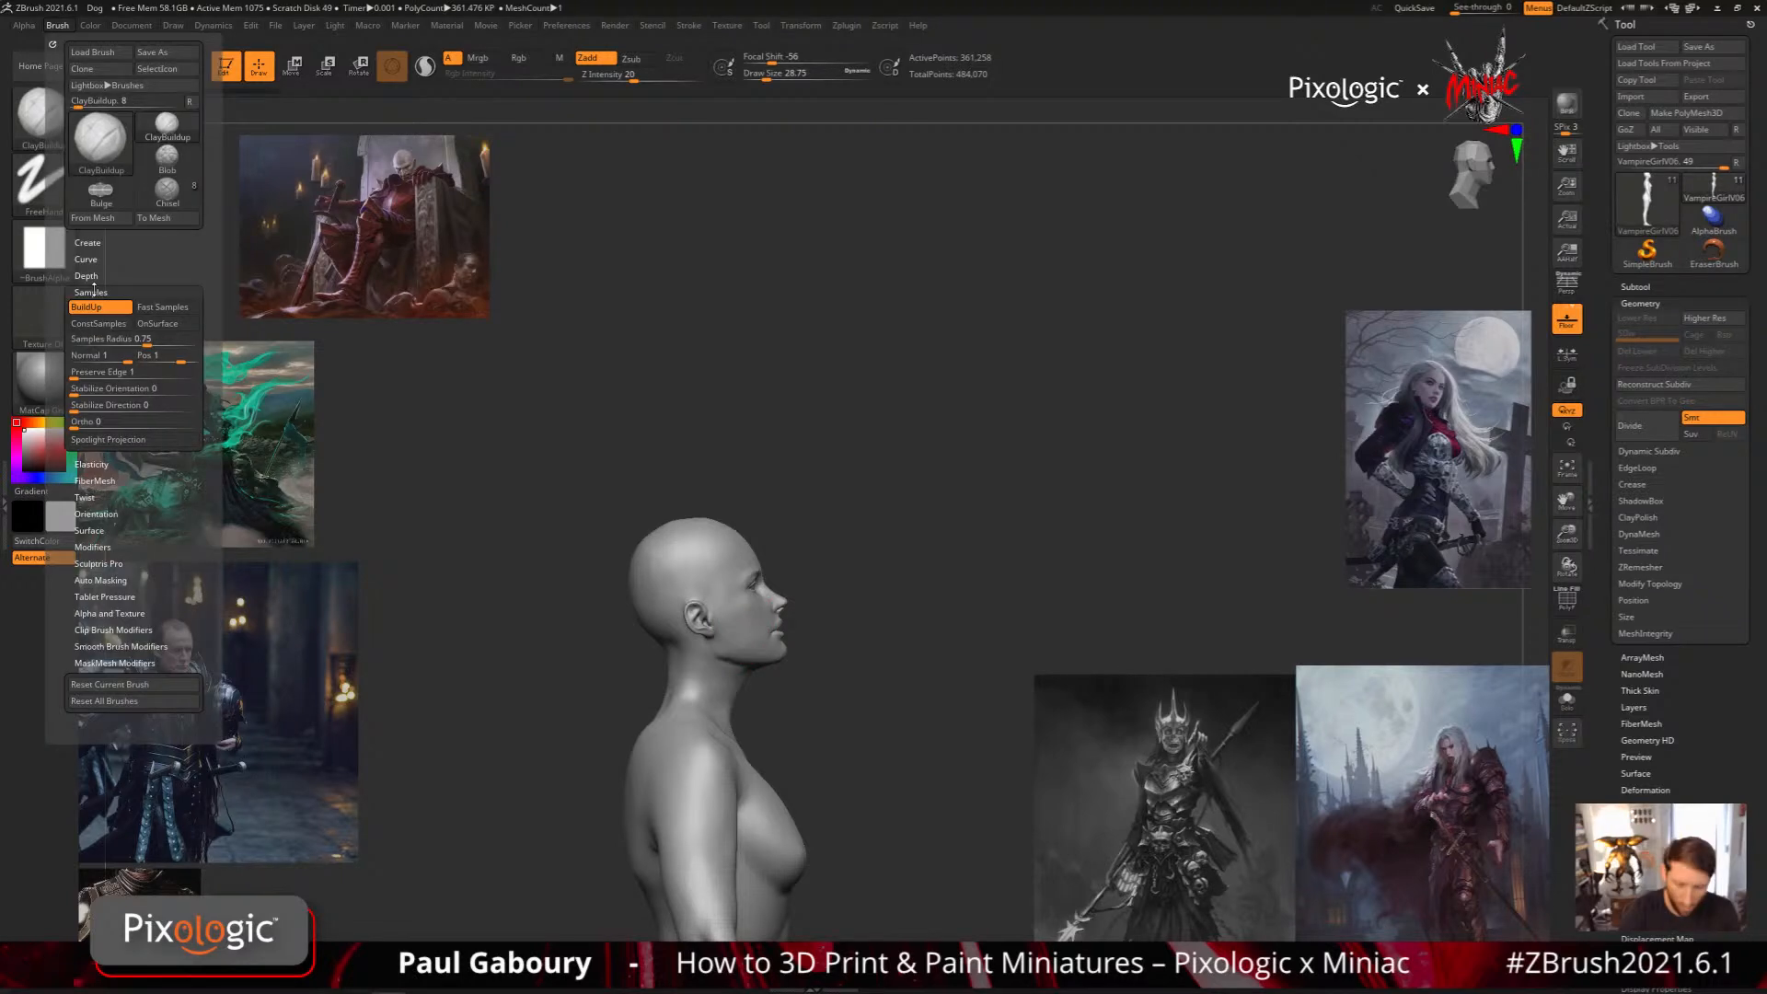
left_click(91, 292)
left_click(144, 507)
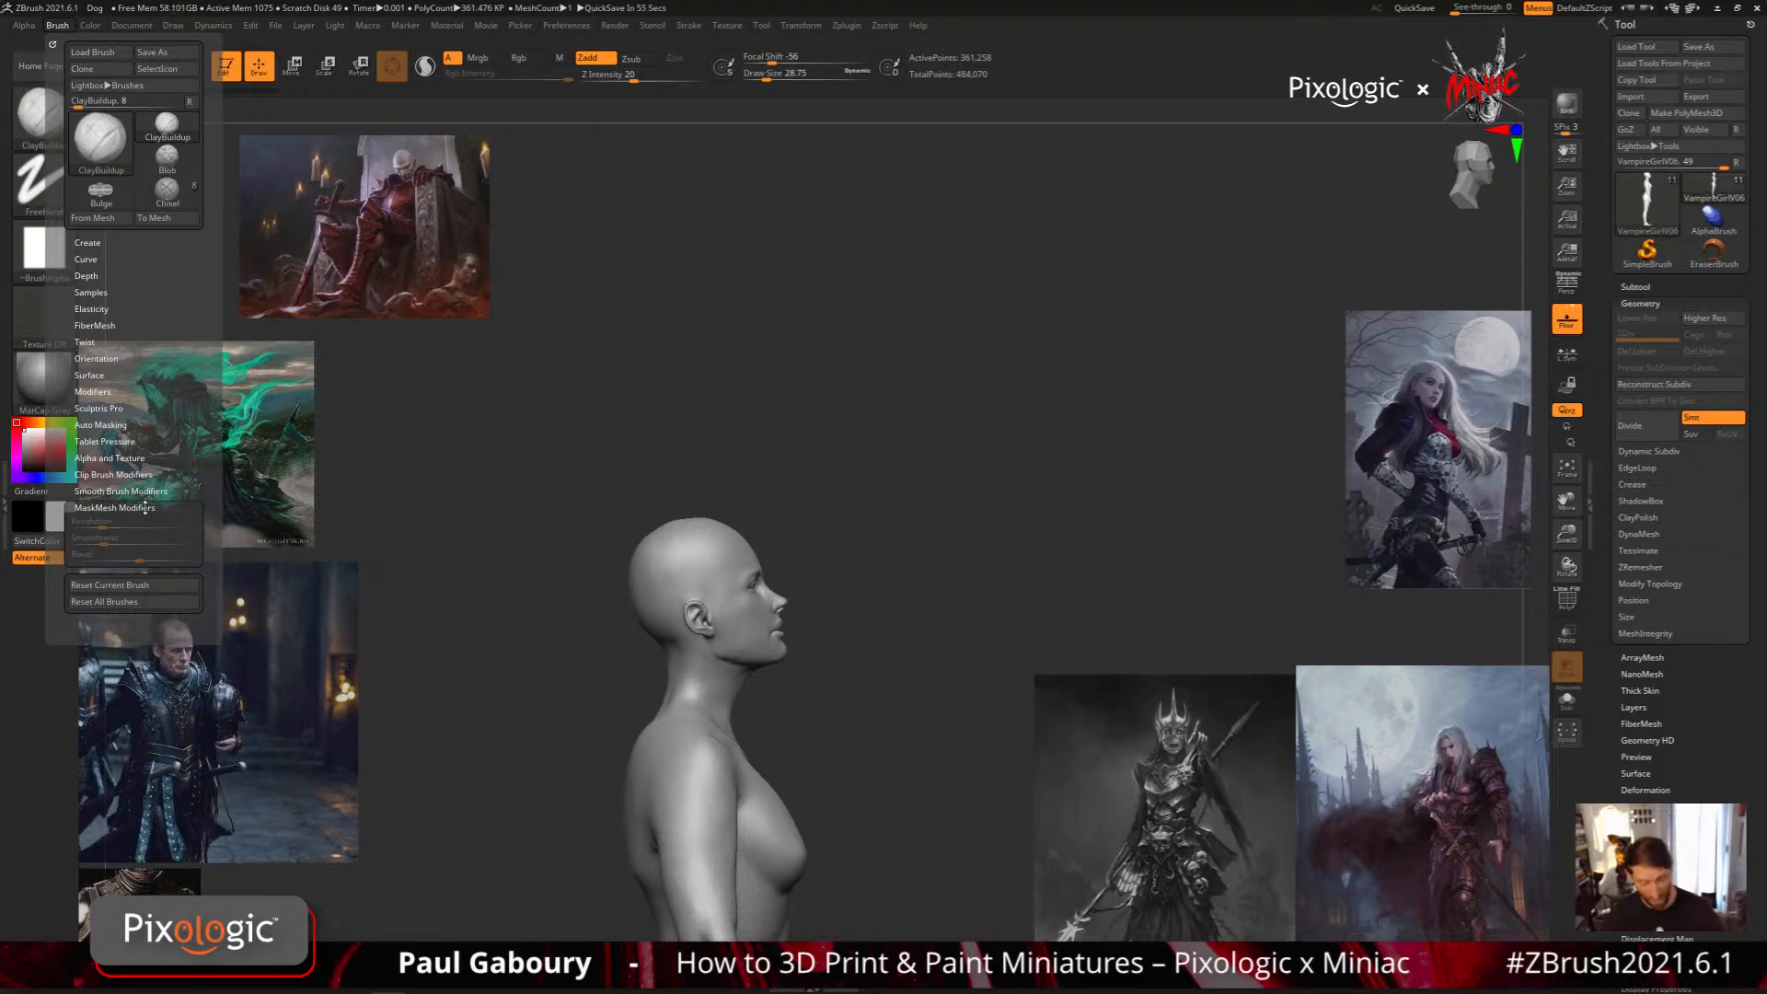
key("ctrl")
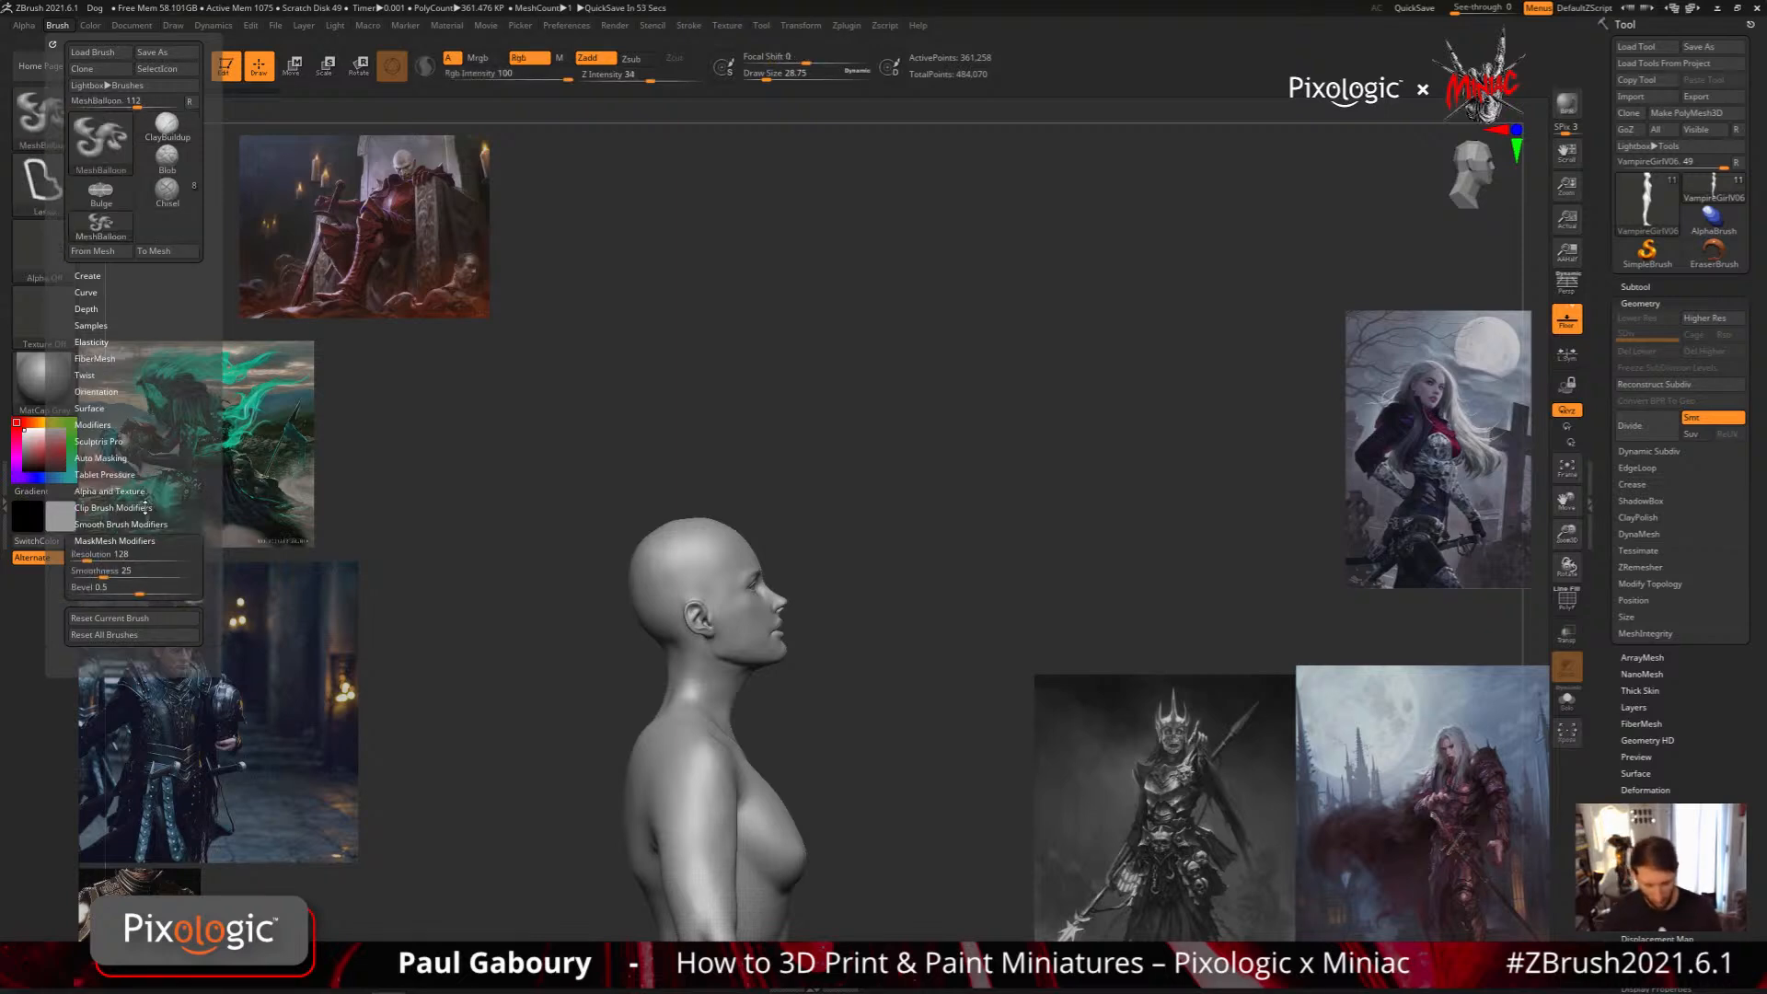
mouse_move(136, 555)
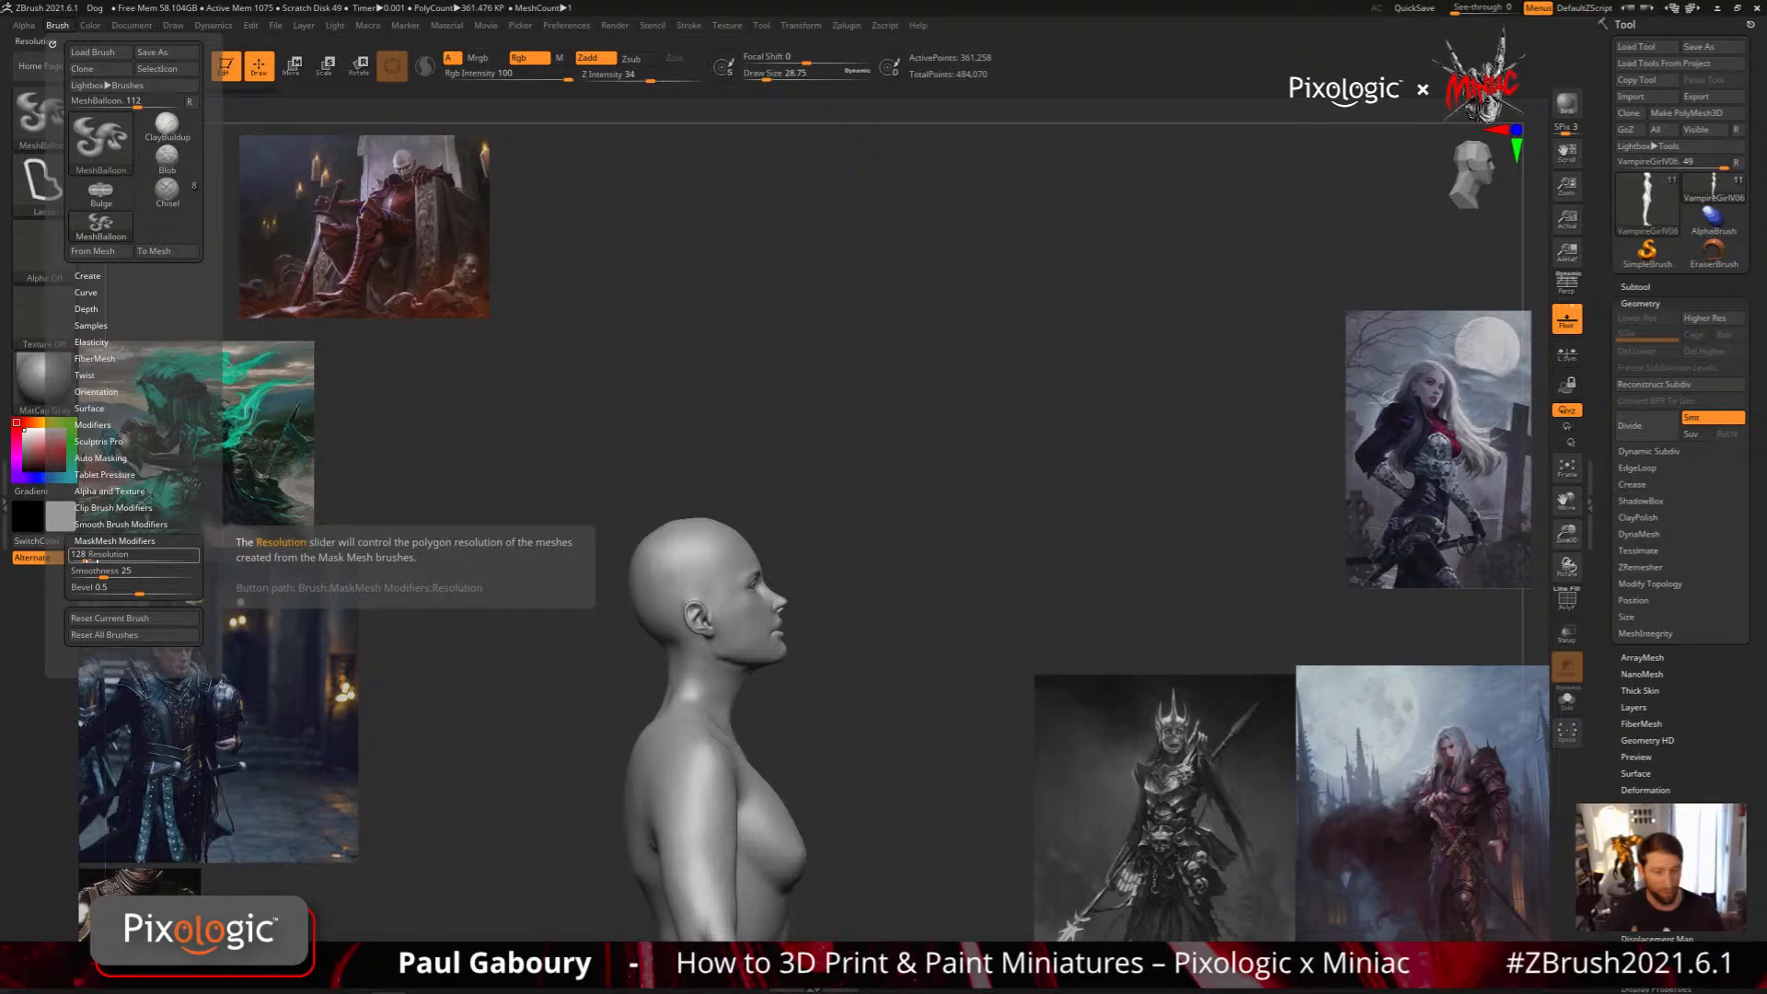
left_click(86, 557)
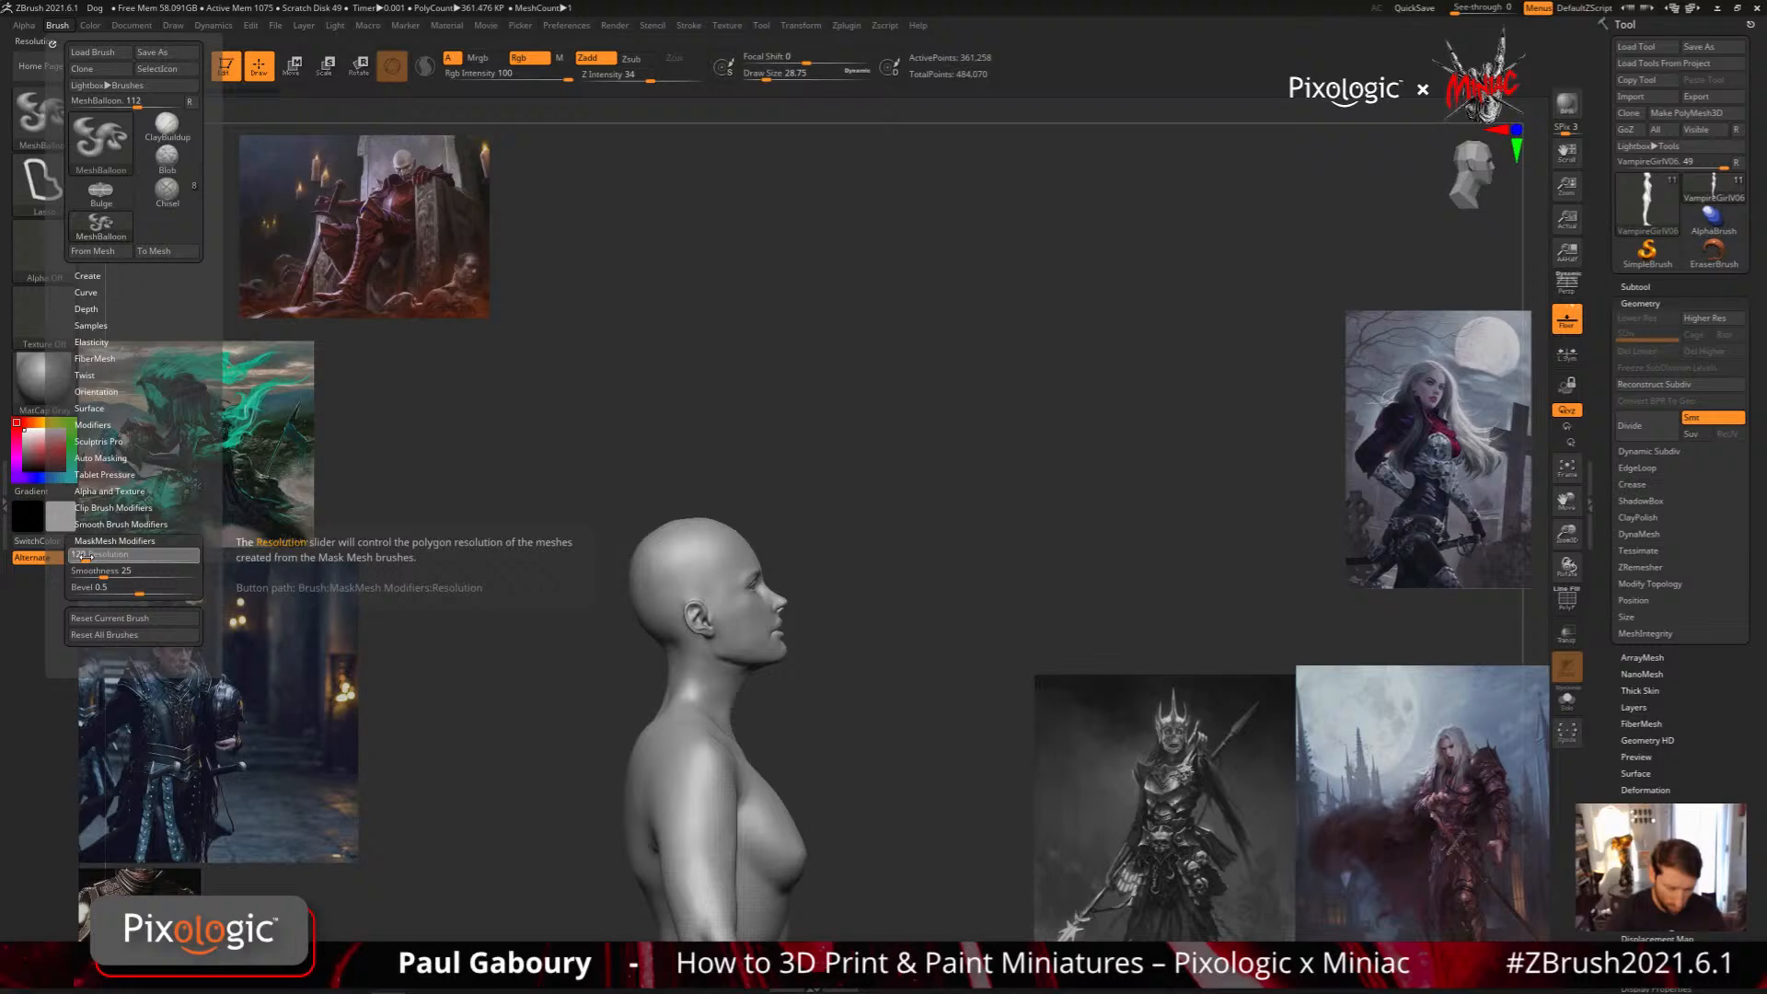
left_click_drag(85, 556, 79, 557)
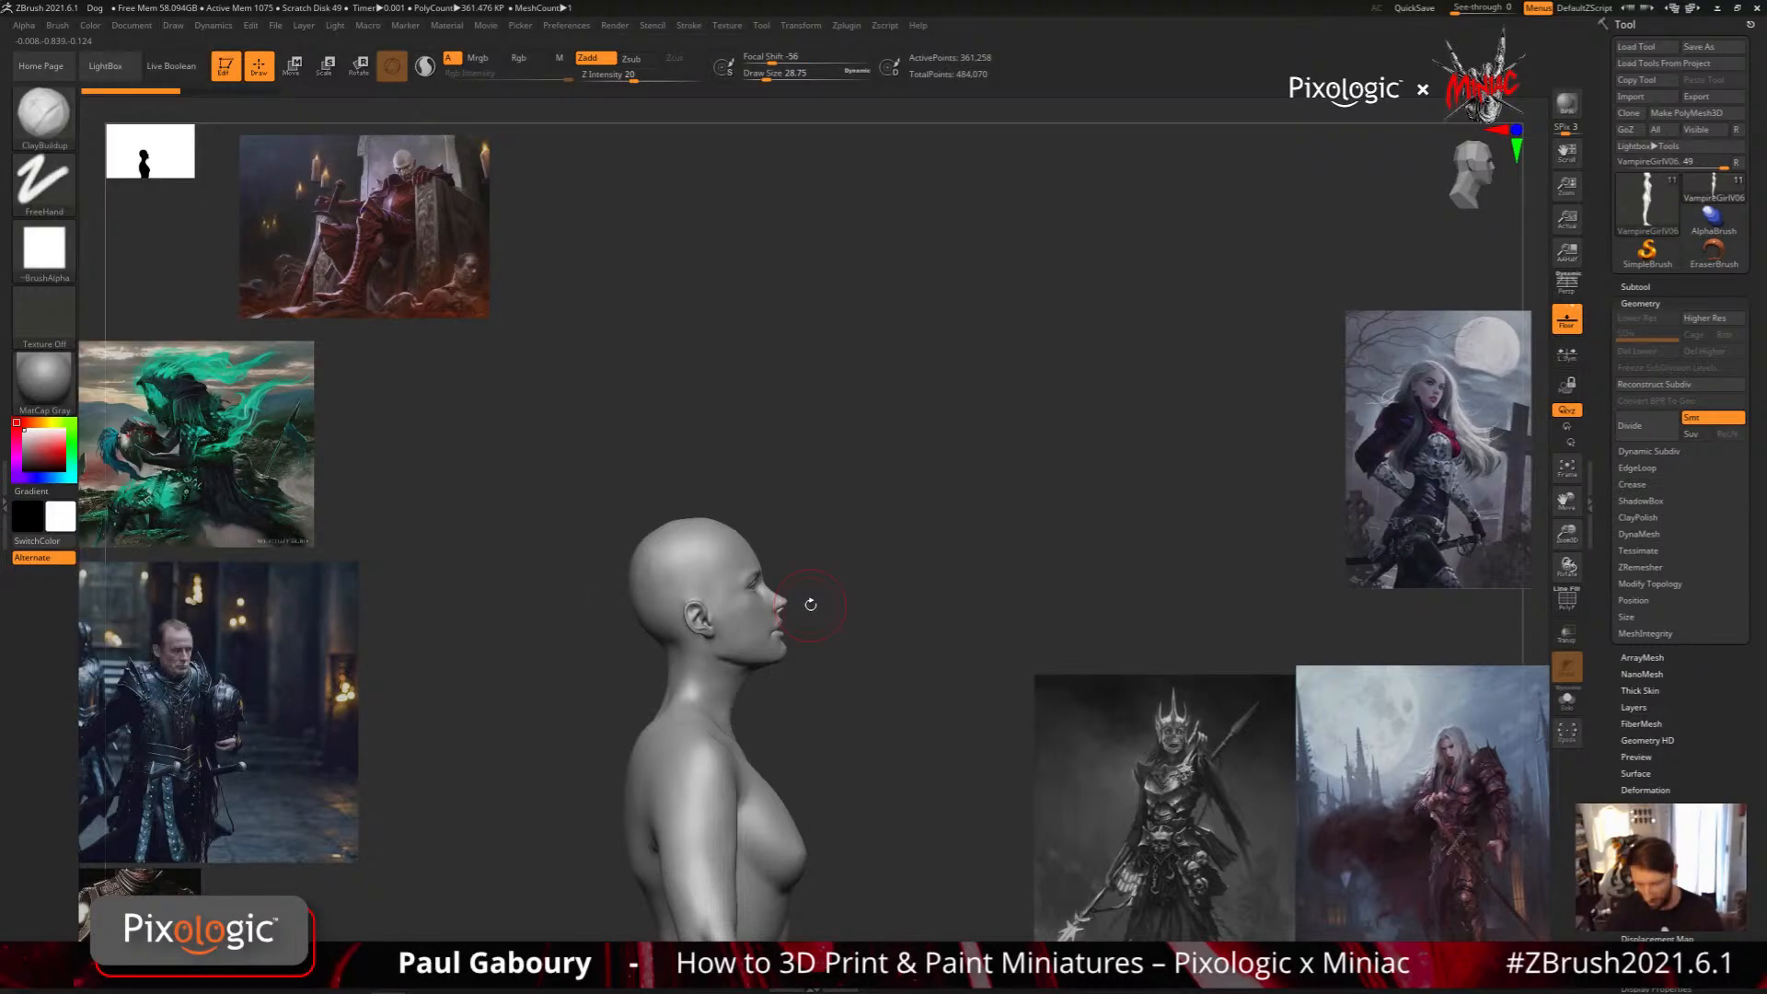
Create a teardrop-shaped MeshBalloon rising from the crown with the wireframe displayed, and set the draw size to 9
left_click_drag(811, 605, 793, 638, "alt")
left_click_drag(686, 601, 663, 571, "ctrl")
key("s")
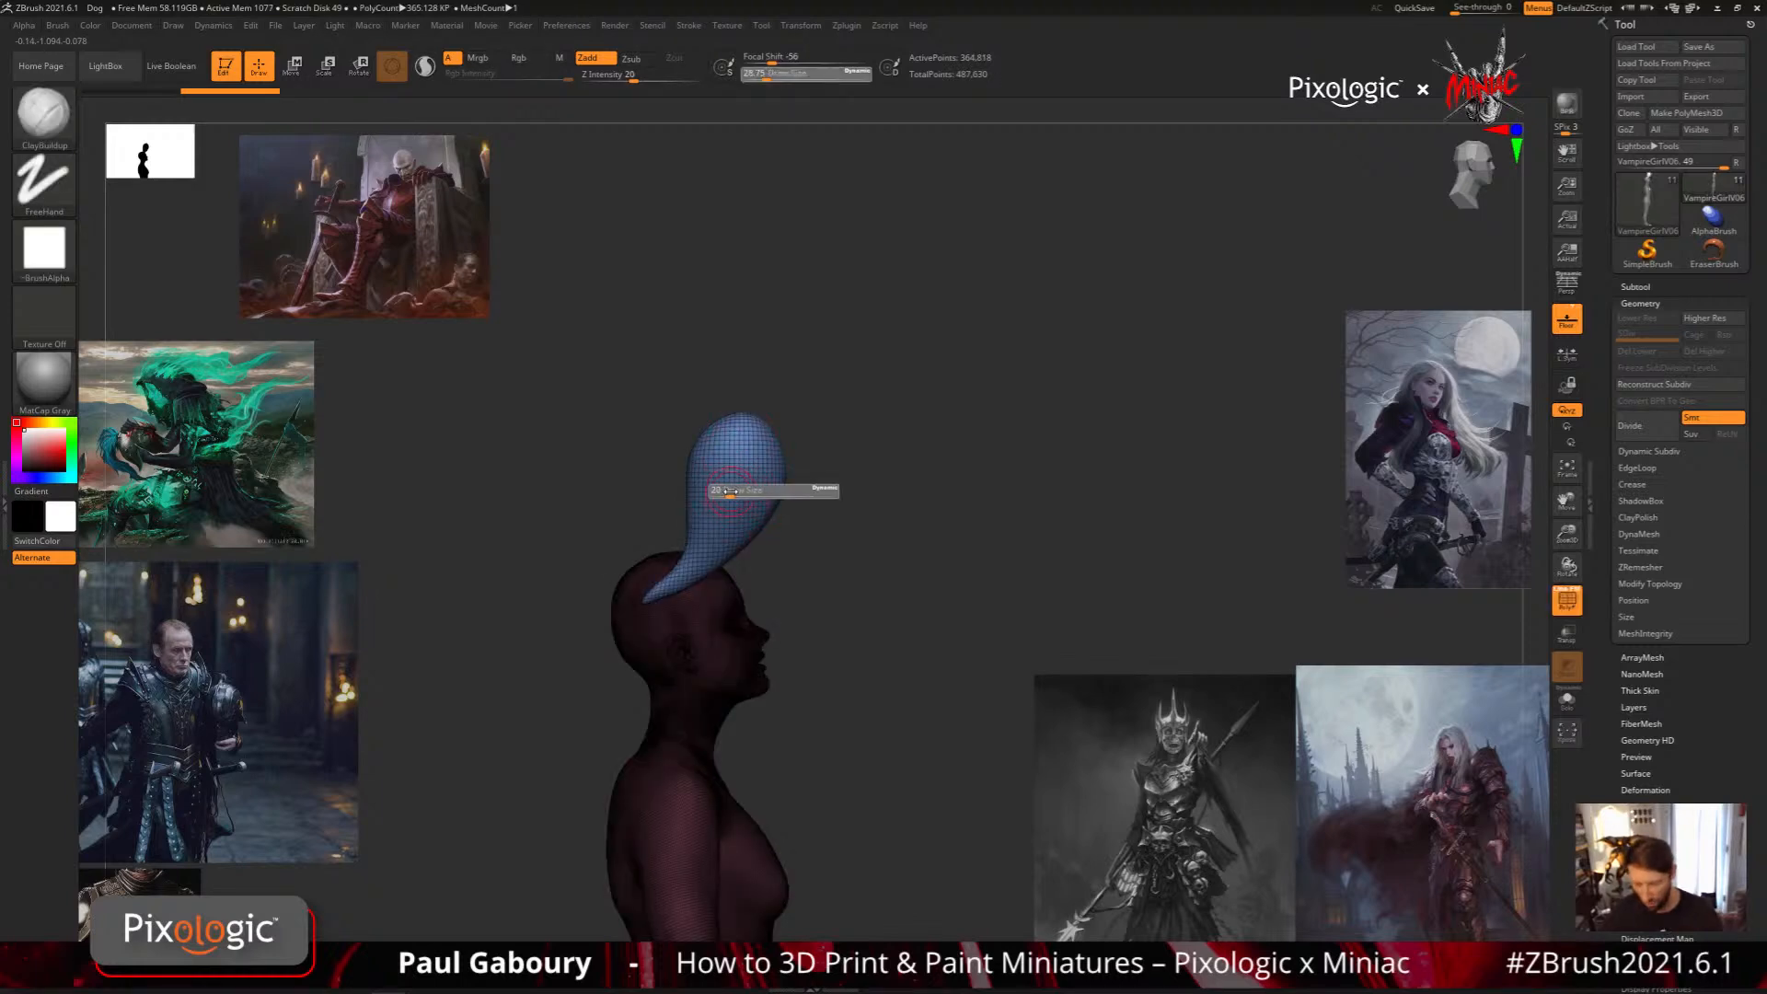
left_click_drag(730, 492, 724, 491)
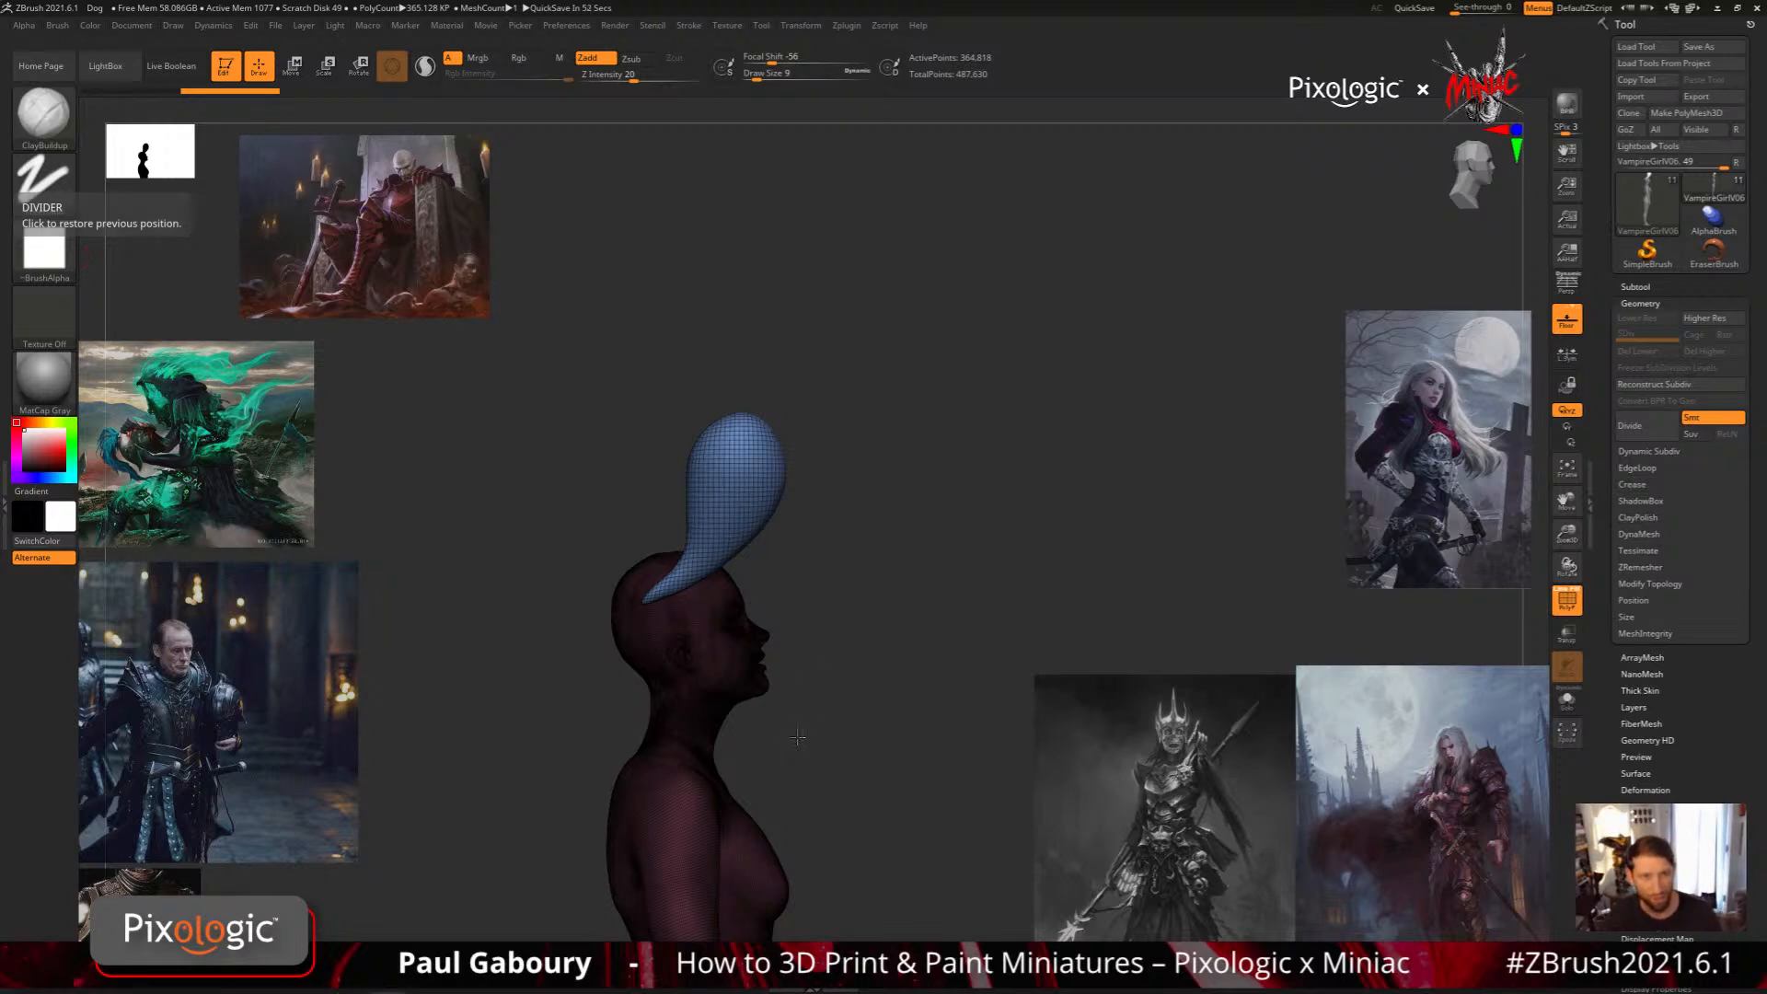
Examine the polygon density of the teardrop balloon on the crown up close in the wireframe display
mouse_move(803, 721)
left_mouse_down()
mouse_move(823, 662)
mouse_move(864, 639)
mouse_move(838, 661)
mouse_move(836, 635)
mouse_move(804, 638)
mouse_move(799, 677)
left_mouse_up()
key("b")
key("m")
key("b")
left_click_drag(718, 552, 814, 591, "alt")
key("b")
key("c")
key("b")
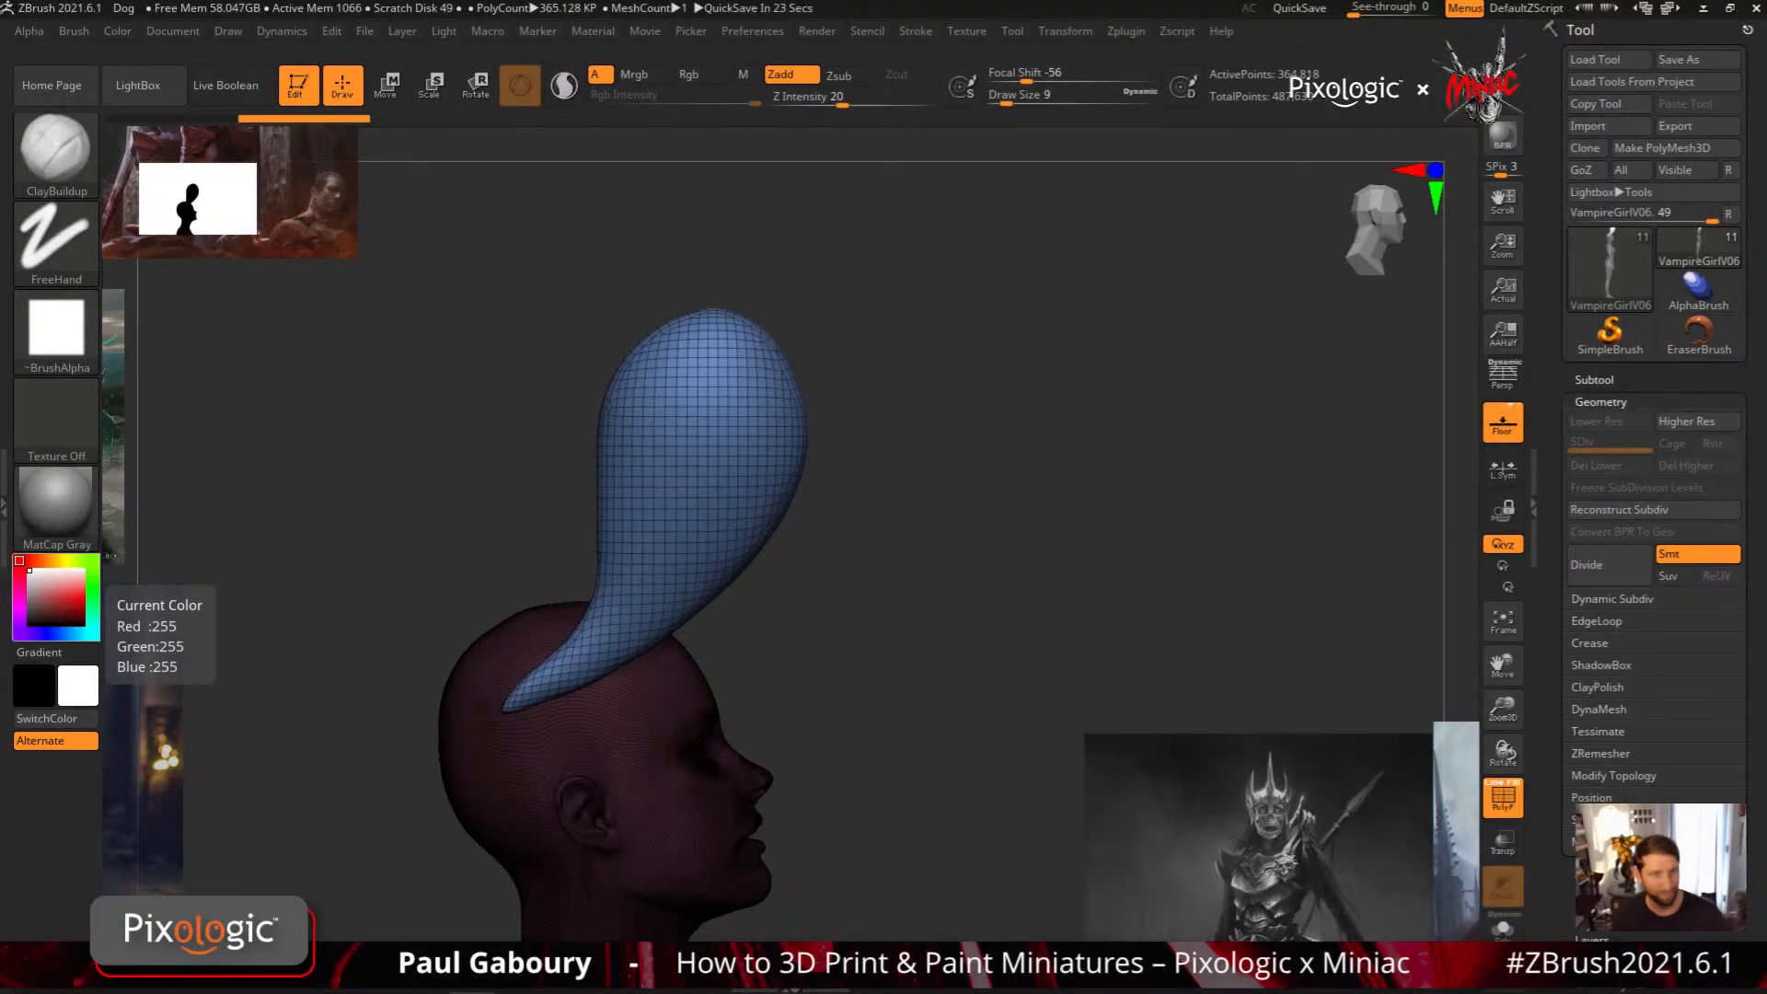
left_click_drag(846, 734, 842, 625)
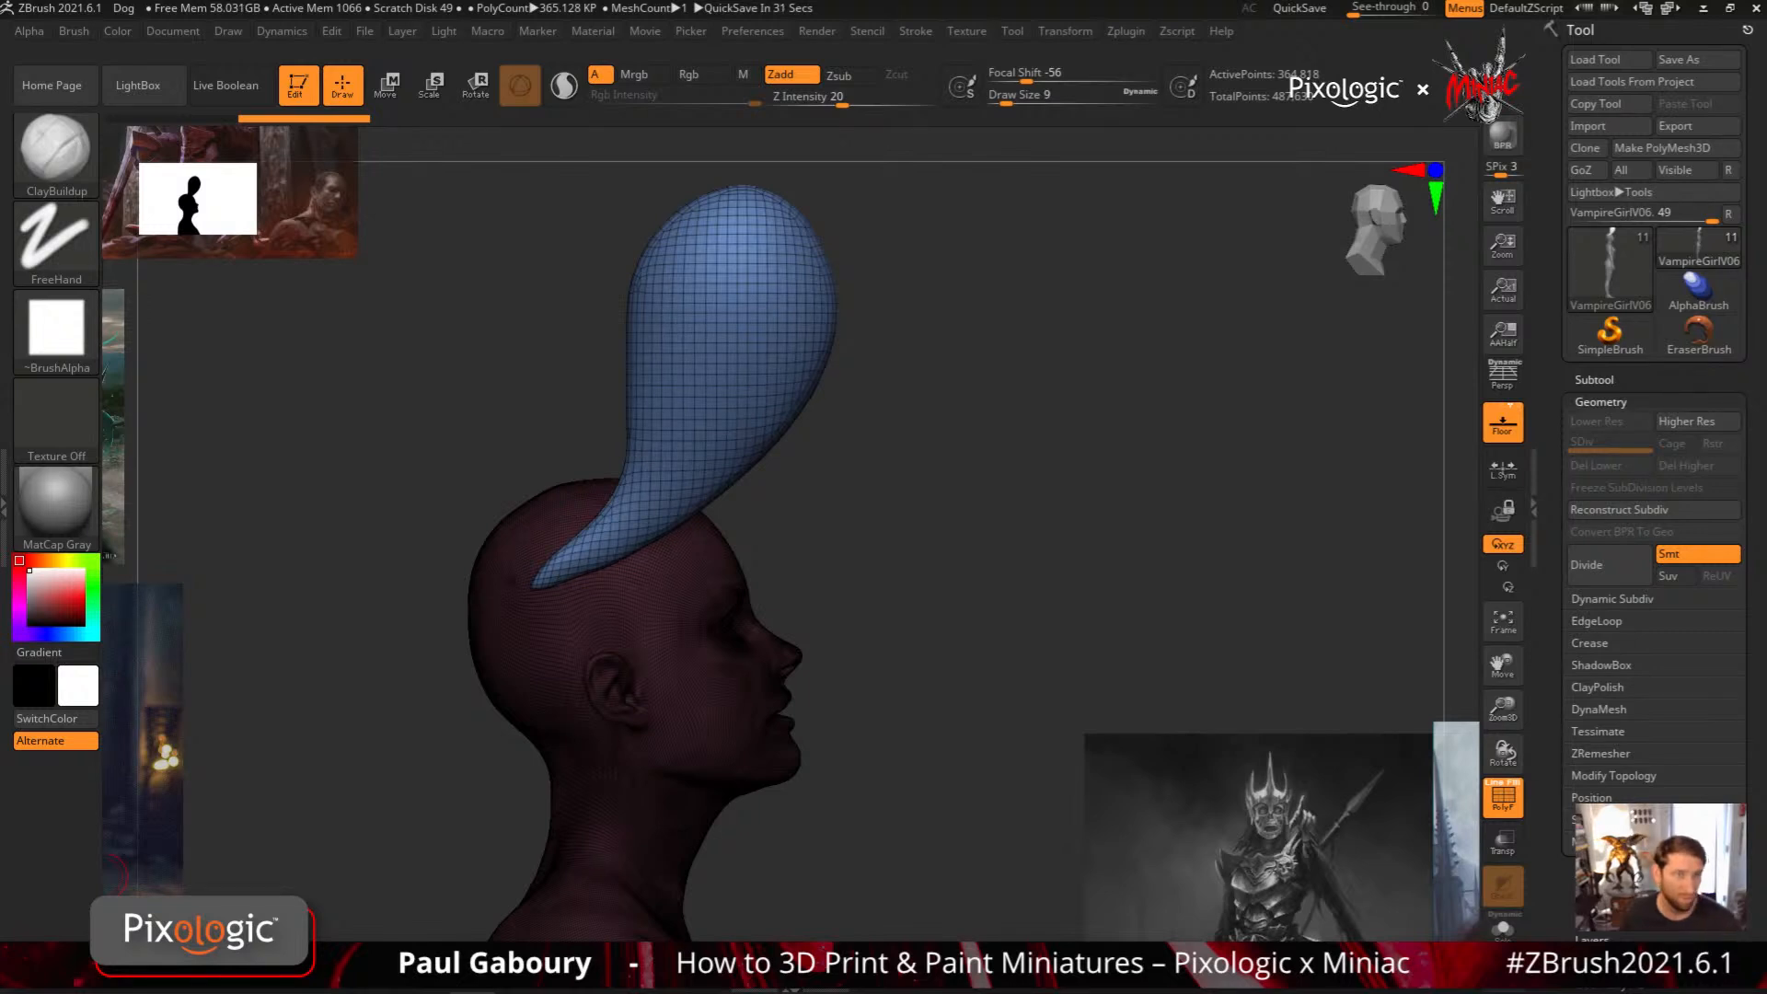
left_click_drag(931, 624, 874, 662)
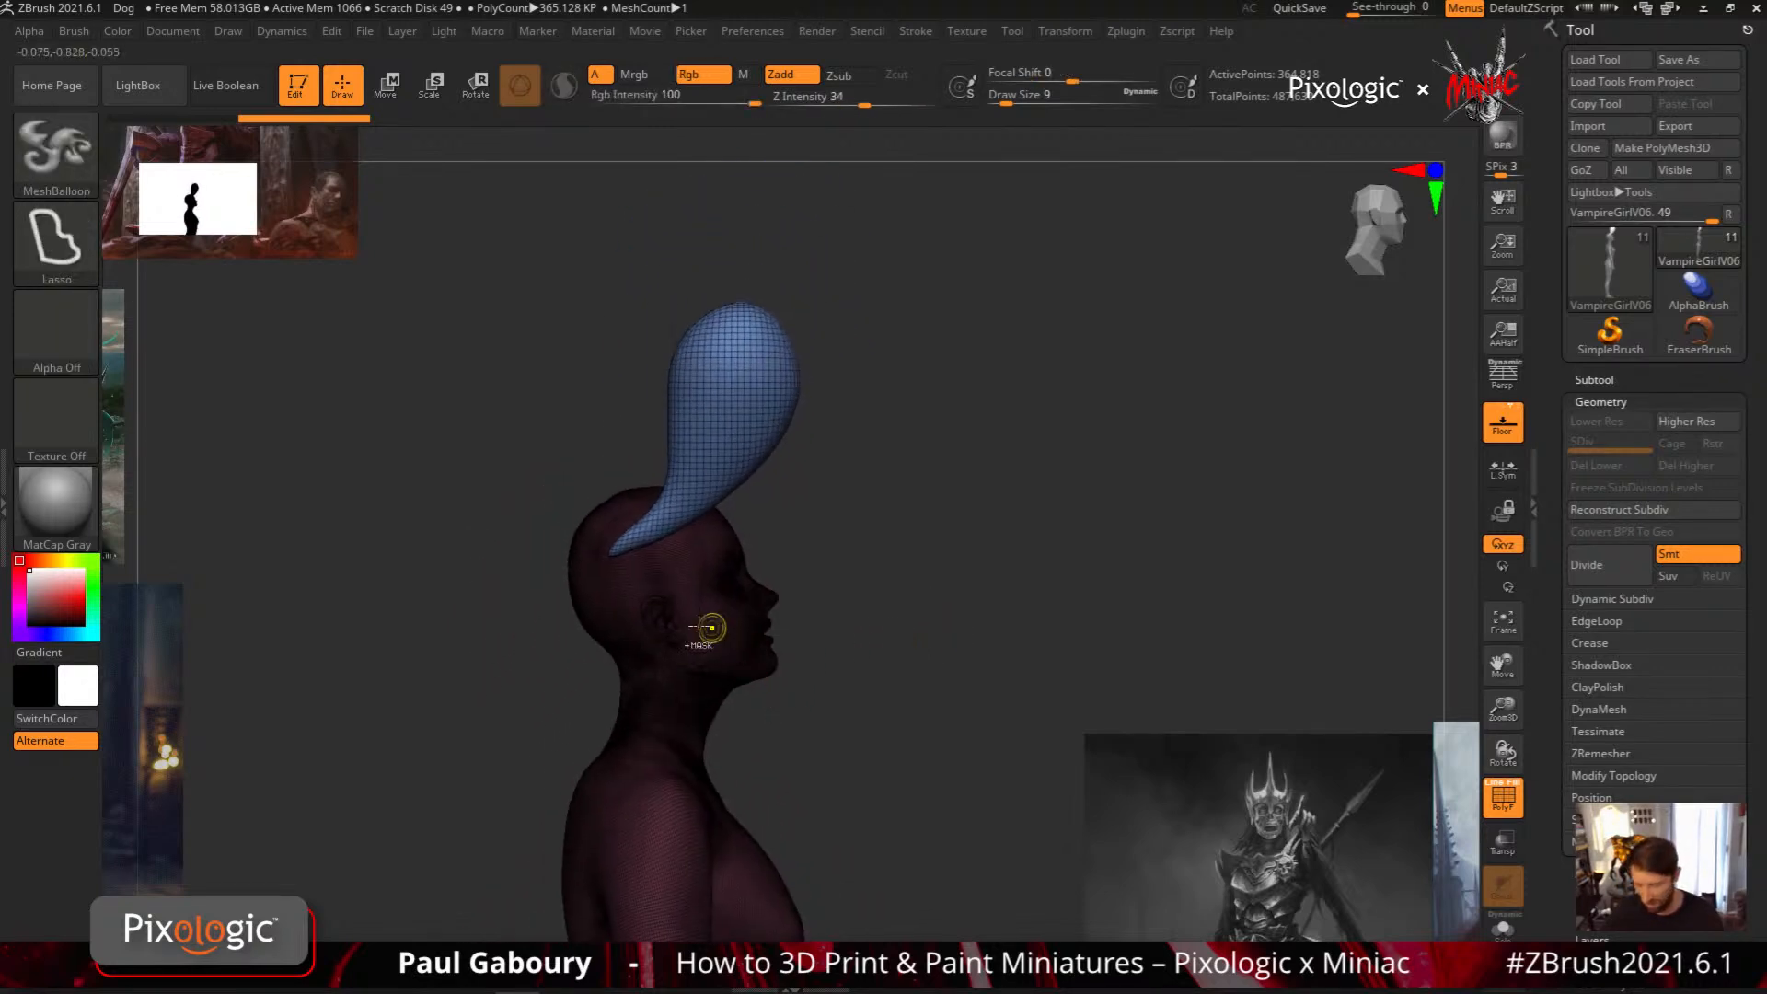
Try another MeshBalloon shape over the head and undo both it and the teardrop balloon
mouse_move(711, 631)
left_mouse_down()
mouse_move(848, 612)
mouse_move(887, 706)
left_mouse_up()
key("ctrl+z")
key("ctrl+z")
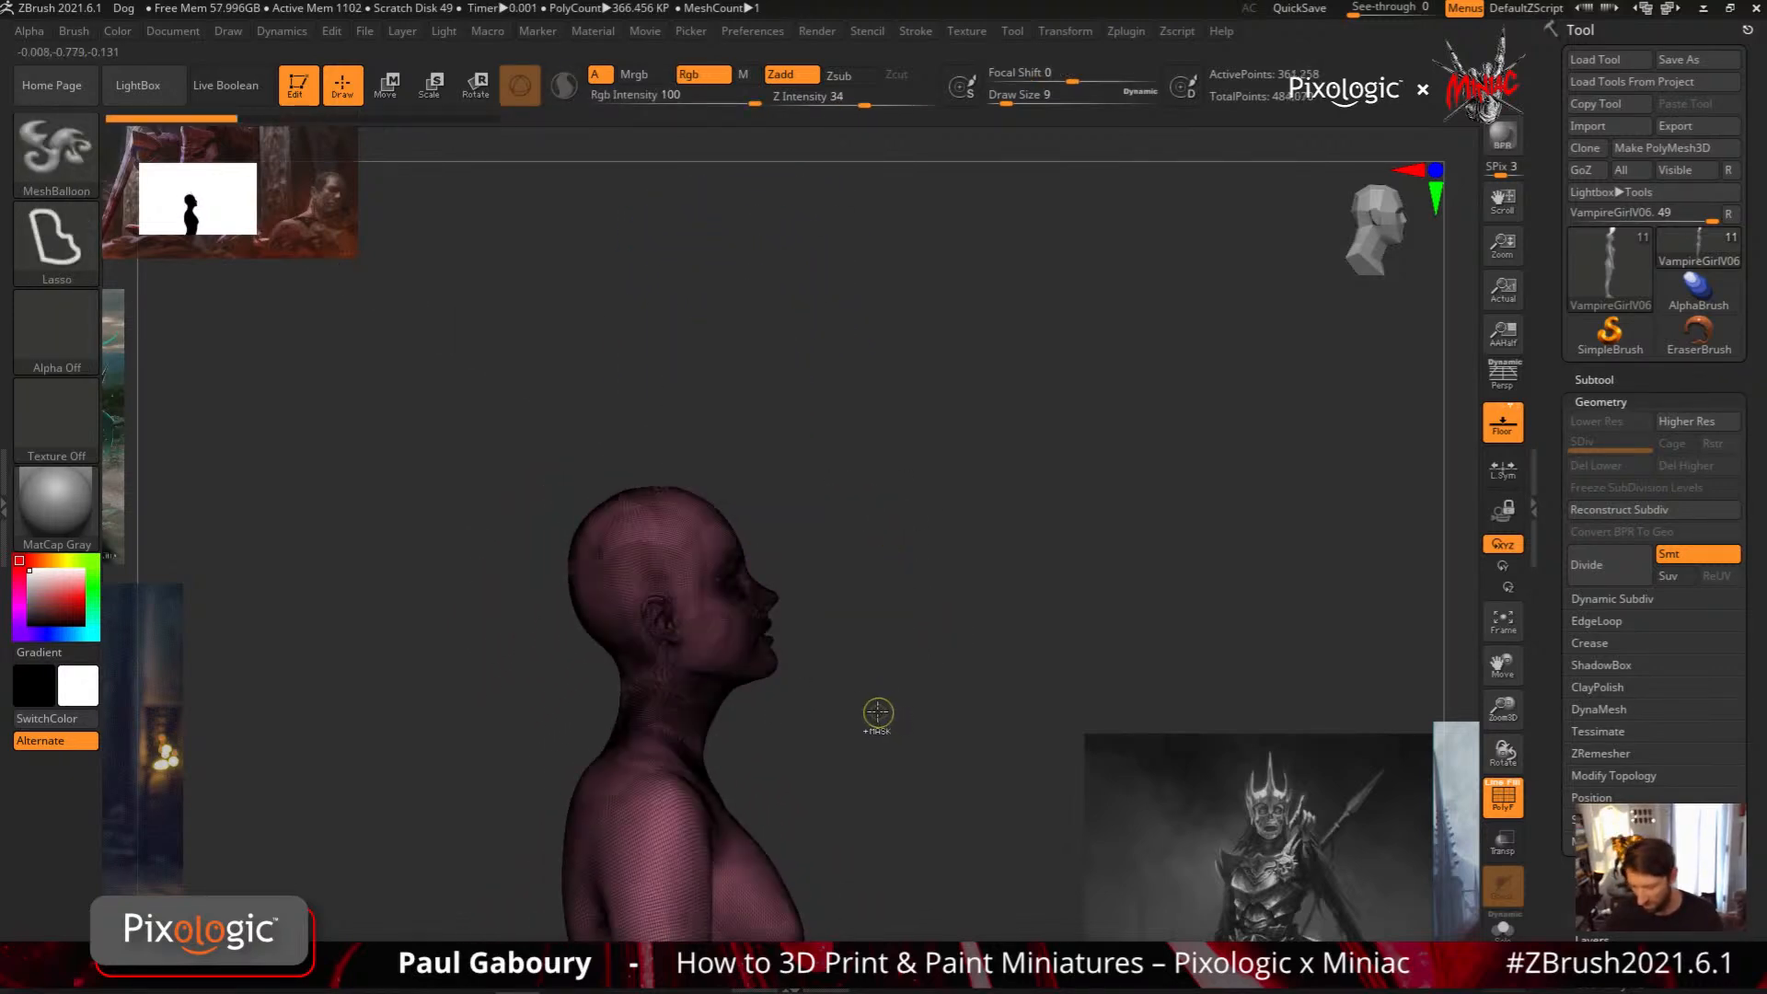
Try a broad oval MeshBalloon extending forward over the forehead with the wireframe displayed, and undo it
mouse_move(629, 536)
left_mouse_down()
mouse_move(889, 470)
mouse_move(627, 628)
left_mouse_up()
key("b")
key("c")
key("b")
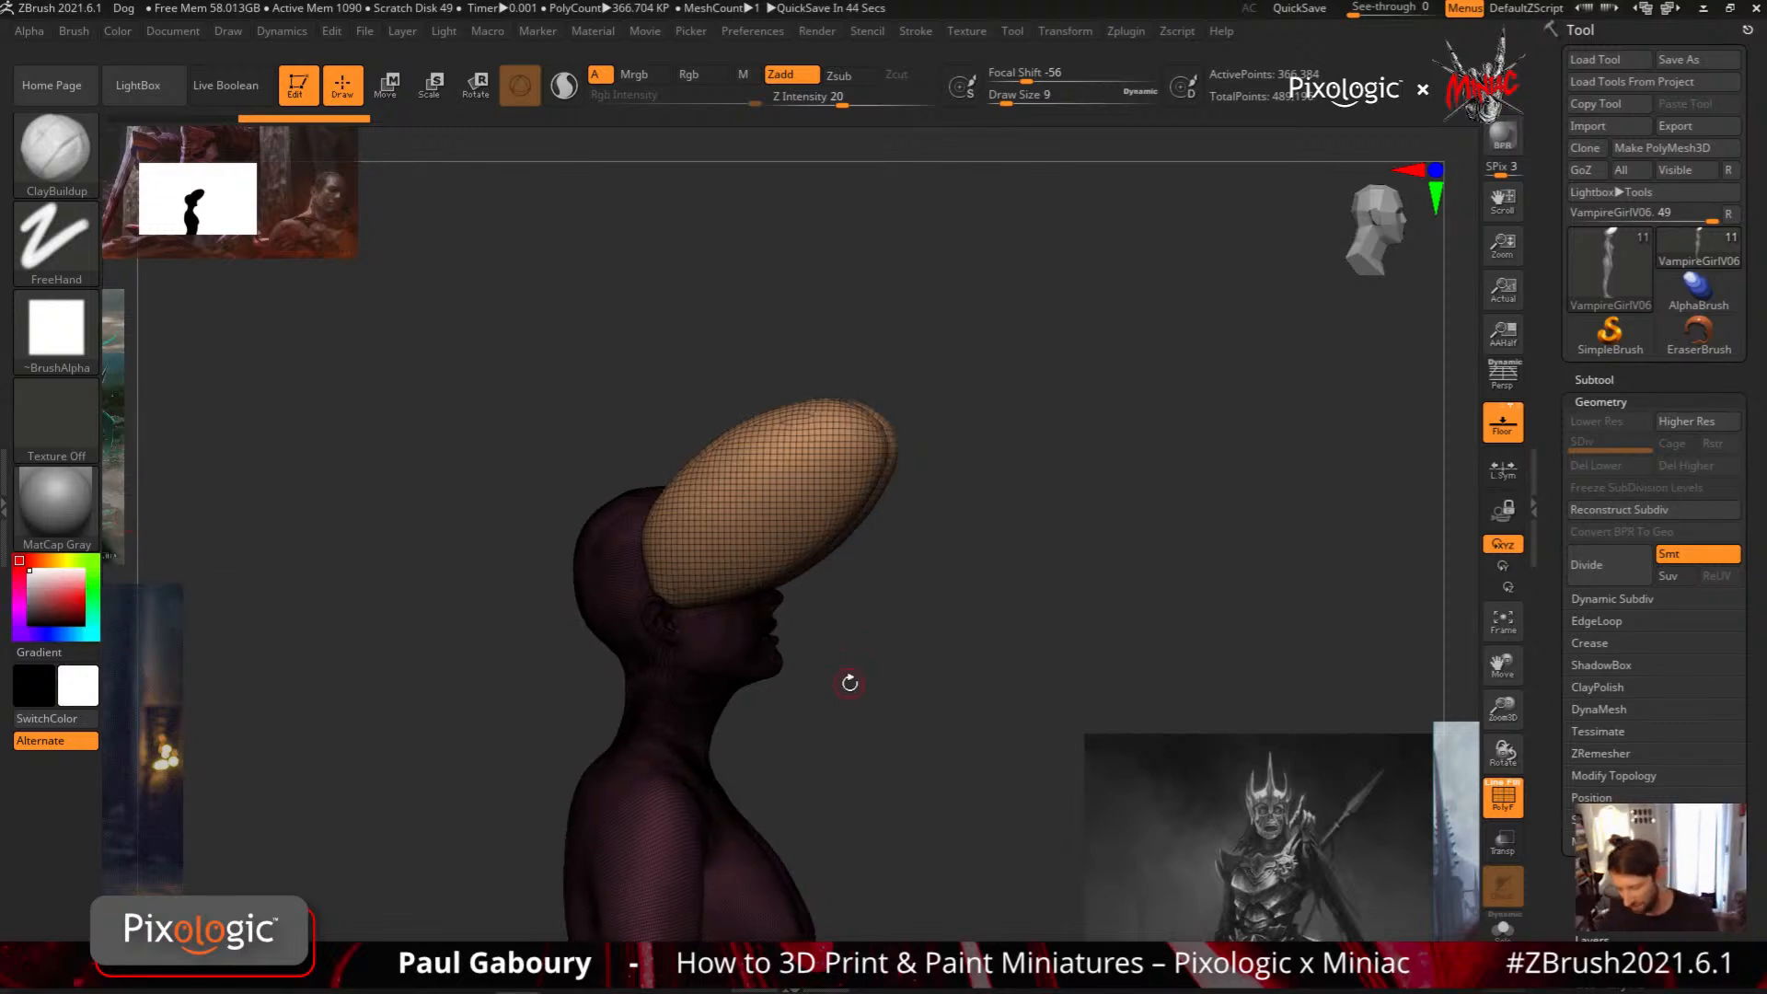
mouse_move(865, 633)
left_mouse_down()
mouse_move(880, 671)
mouse_move(881, 626)
left_mouse_up()
key("ctrl+z")
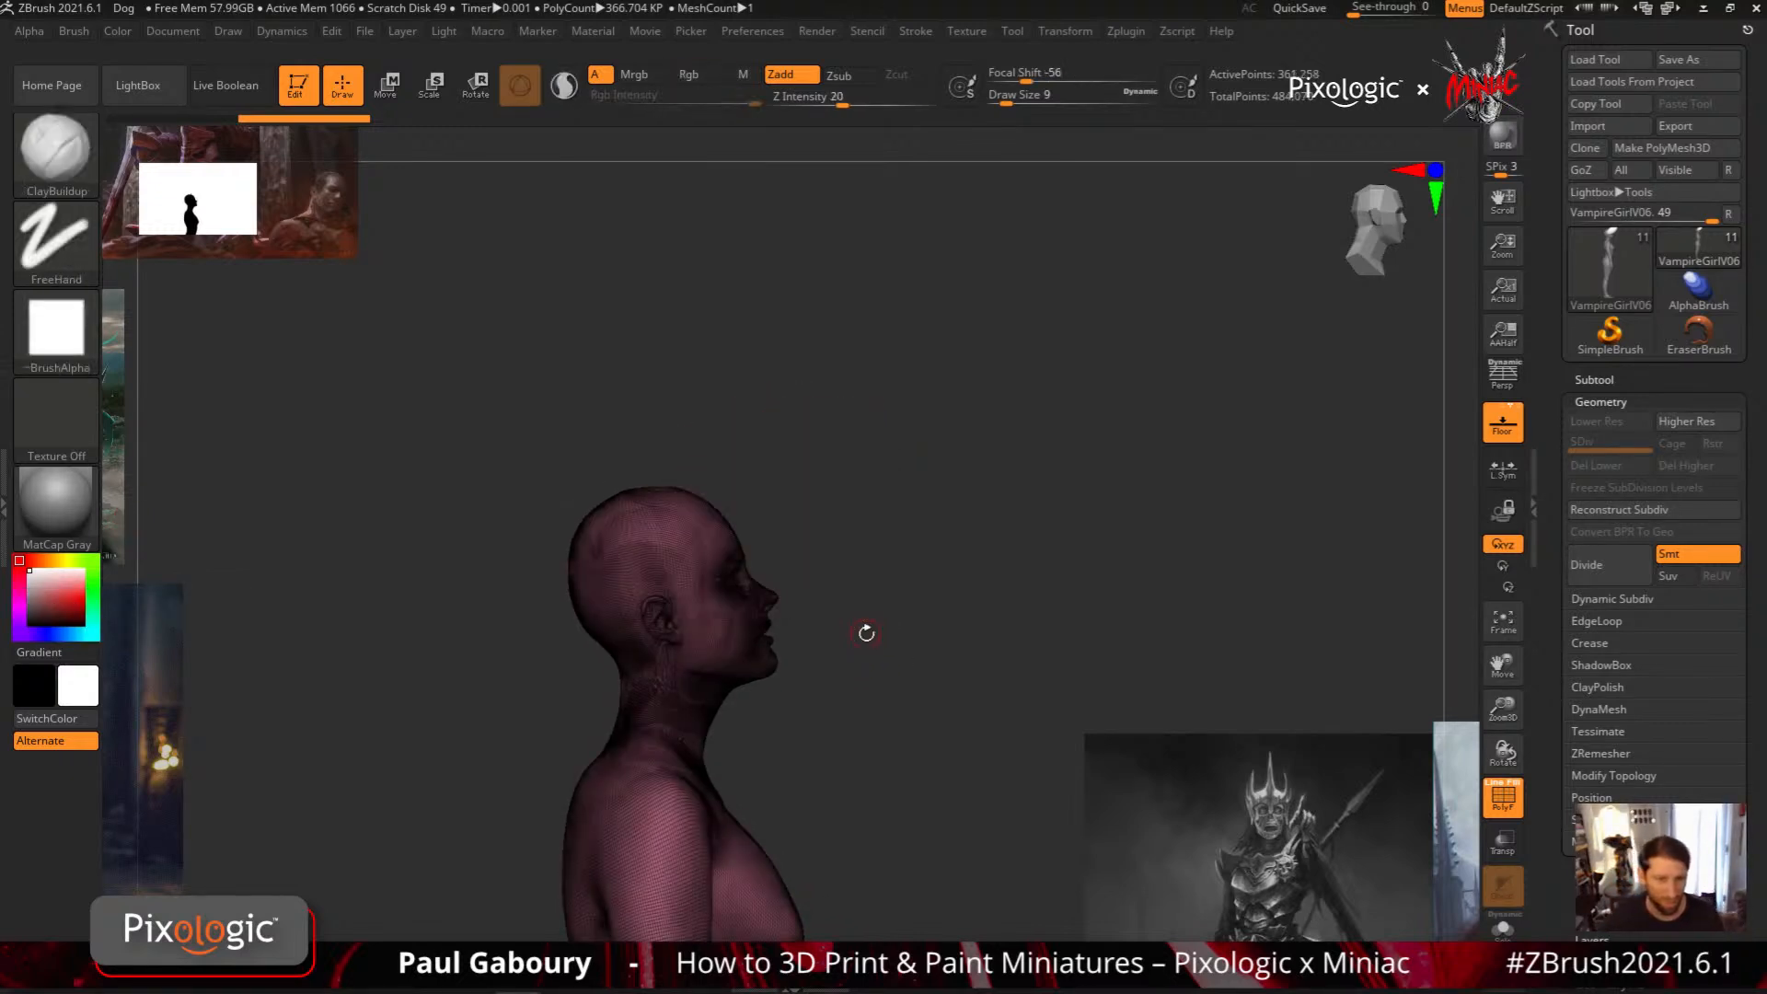
Hide the wireframe, frame the head in profile, and set the draw size to about 4.3
mouse_move(868, 631)
right_mouse_down("alt")
mouse_move(872, 554)
mouse_move(903, 599)
mouse_move(892, 628)
mouse_move(777, 631)
mouse_move(809, 584)
right_mouse_up("alt")
right_click_drag(705, 470, 819, 654, "ctrl")
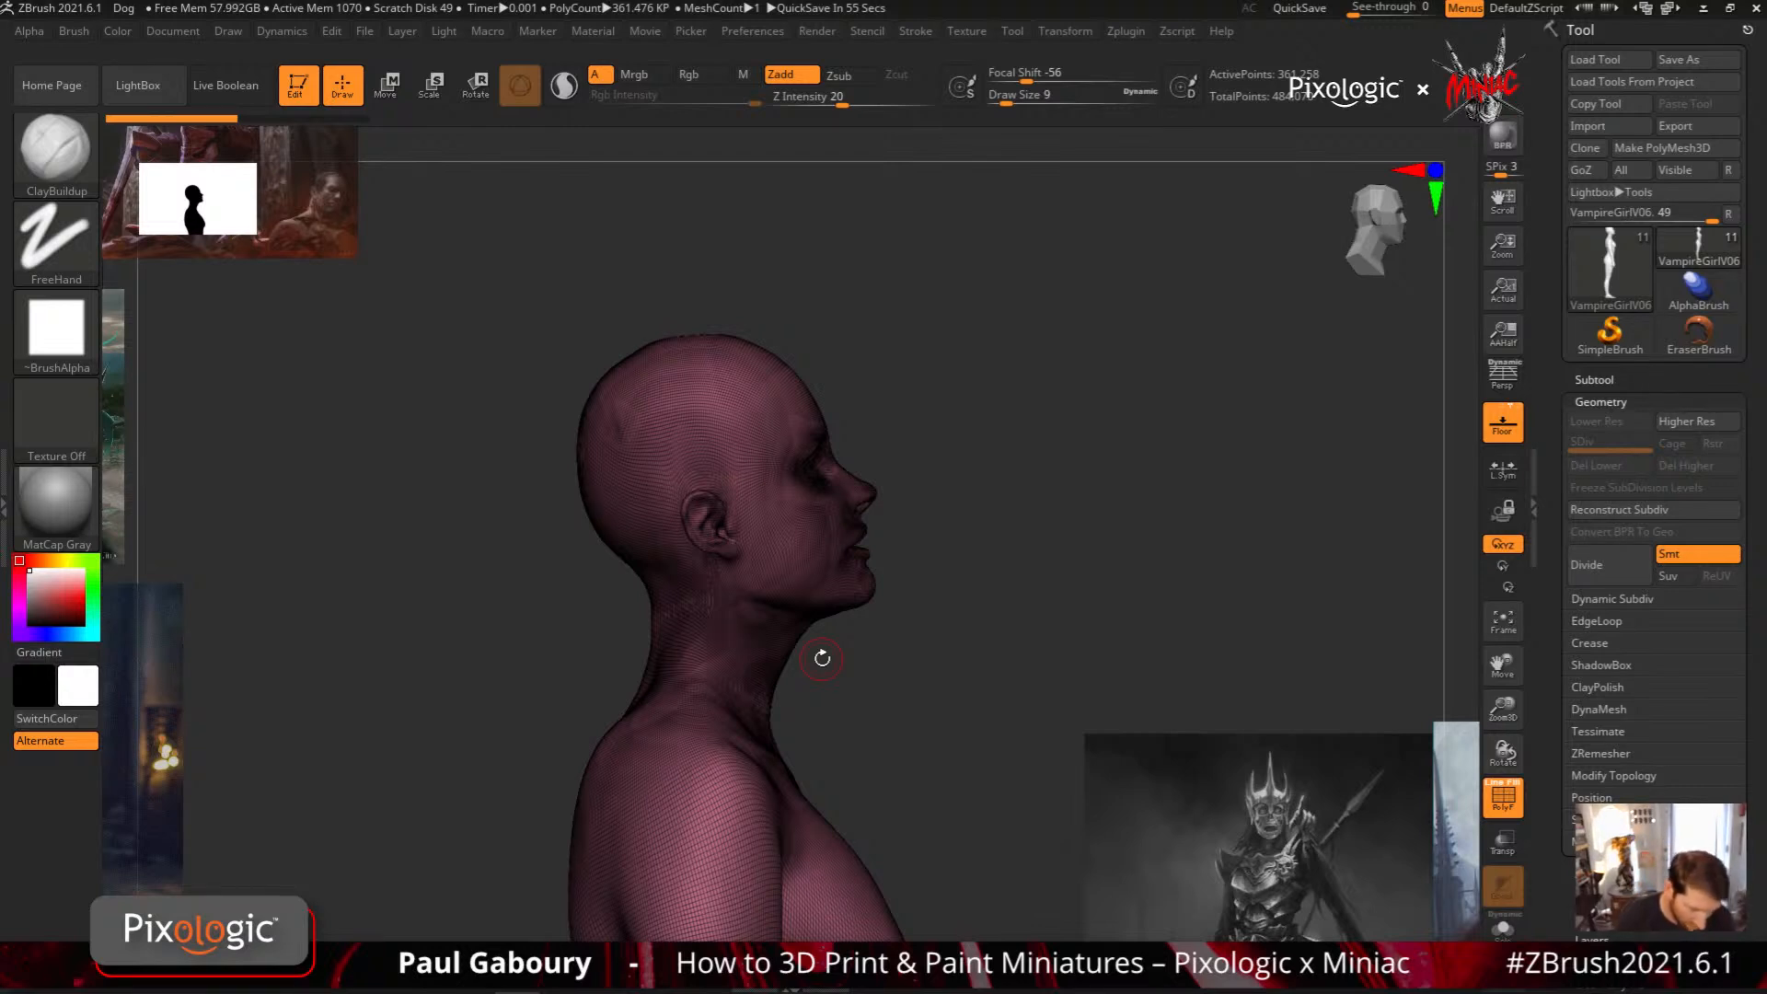
left_click_drag(899, 726, 923, 668, "alt")
key("shift+f")
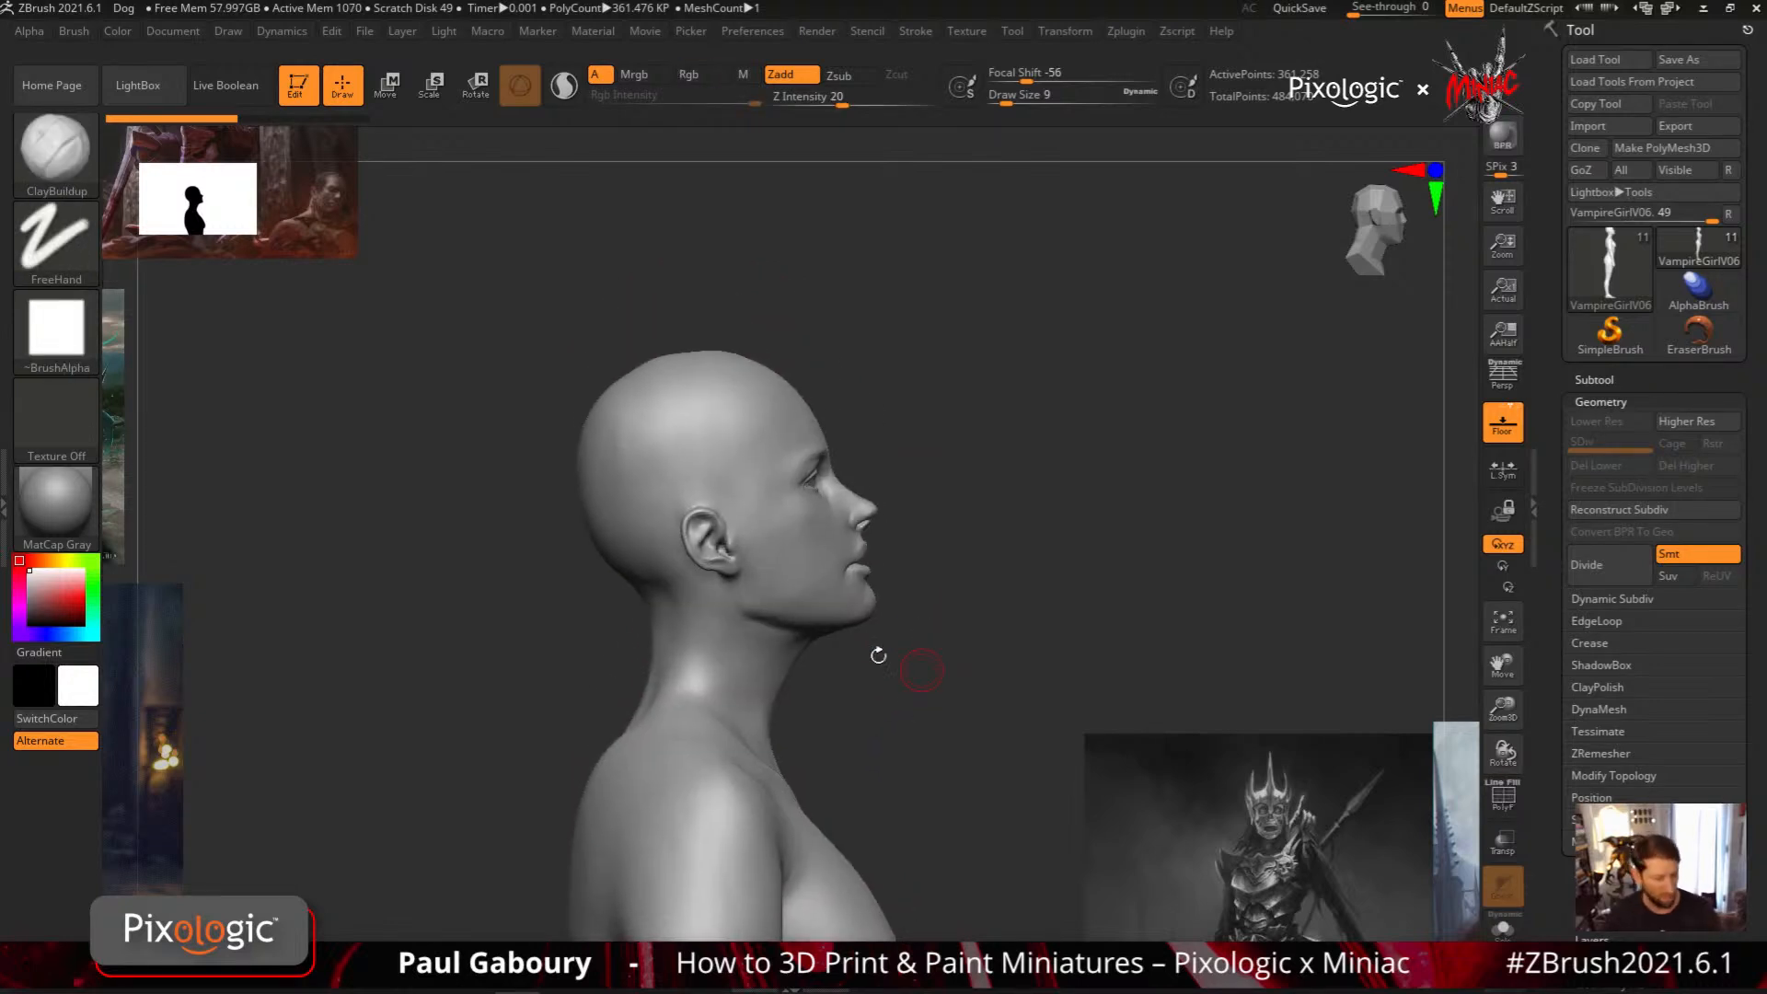
left_click_drag(915, 627, 891, 643, "alt")
right_click_drag(892, 643, 746, 529, "ctrl")
key("s")
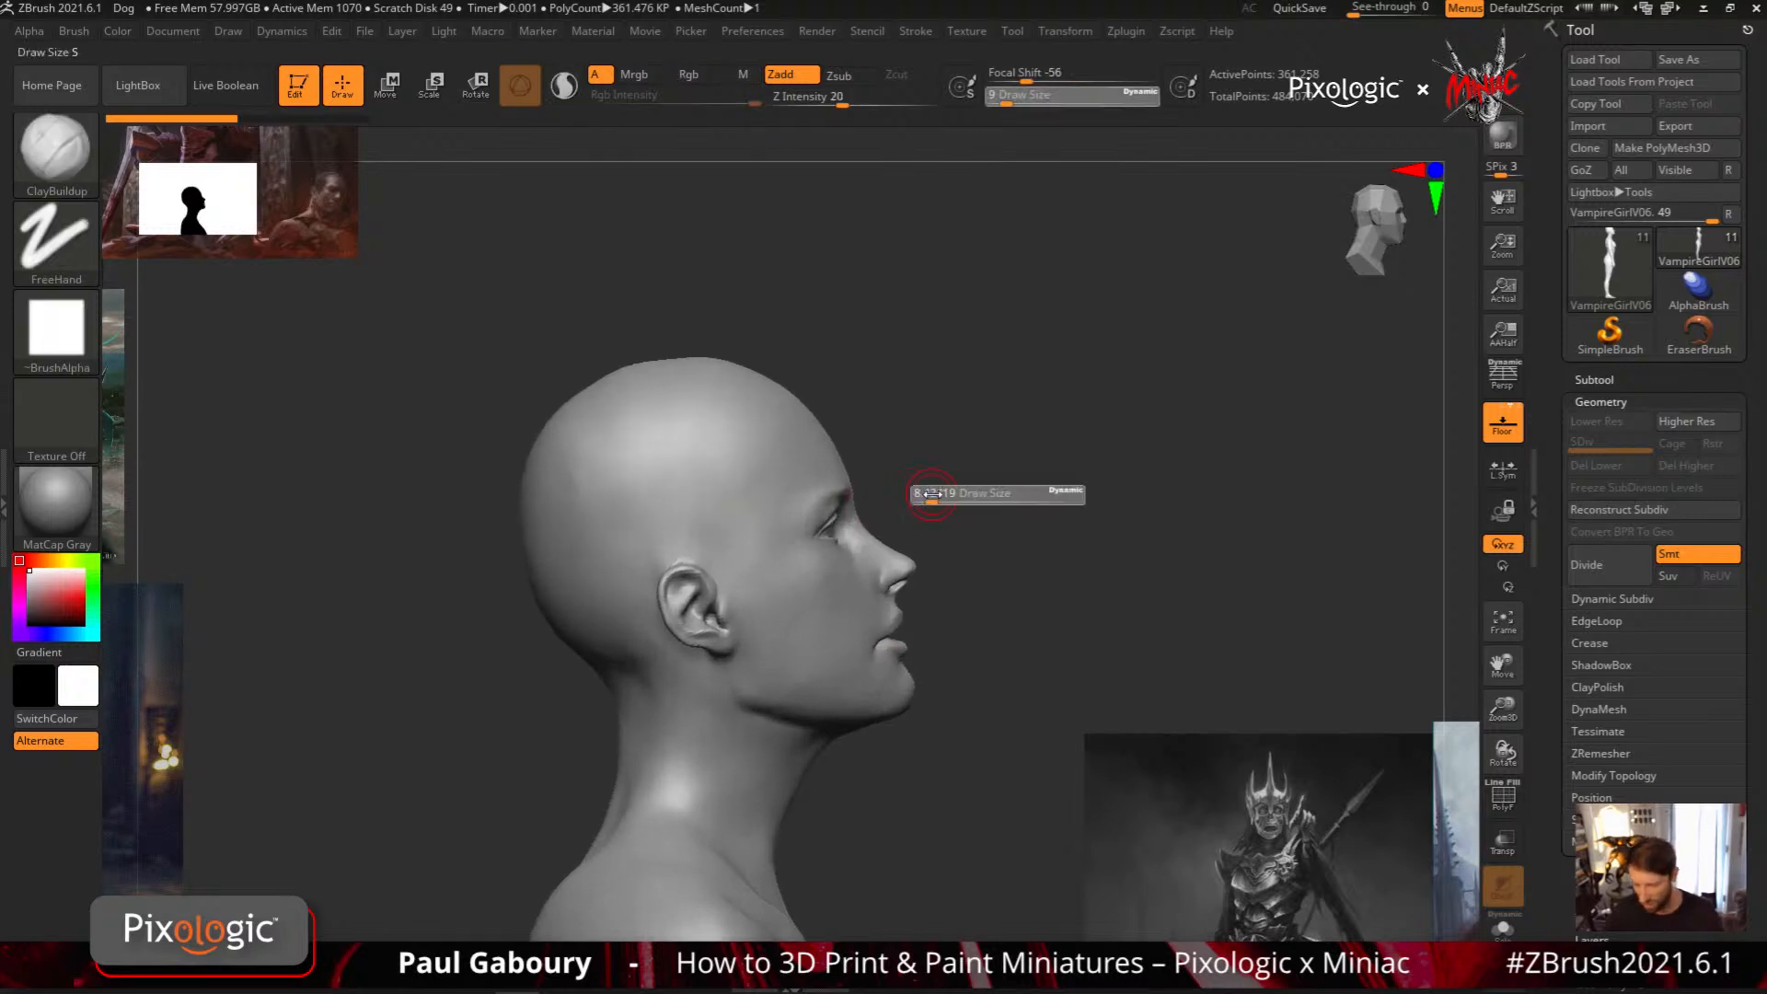
left_click_drag(931, 494, 922, 575)
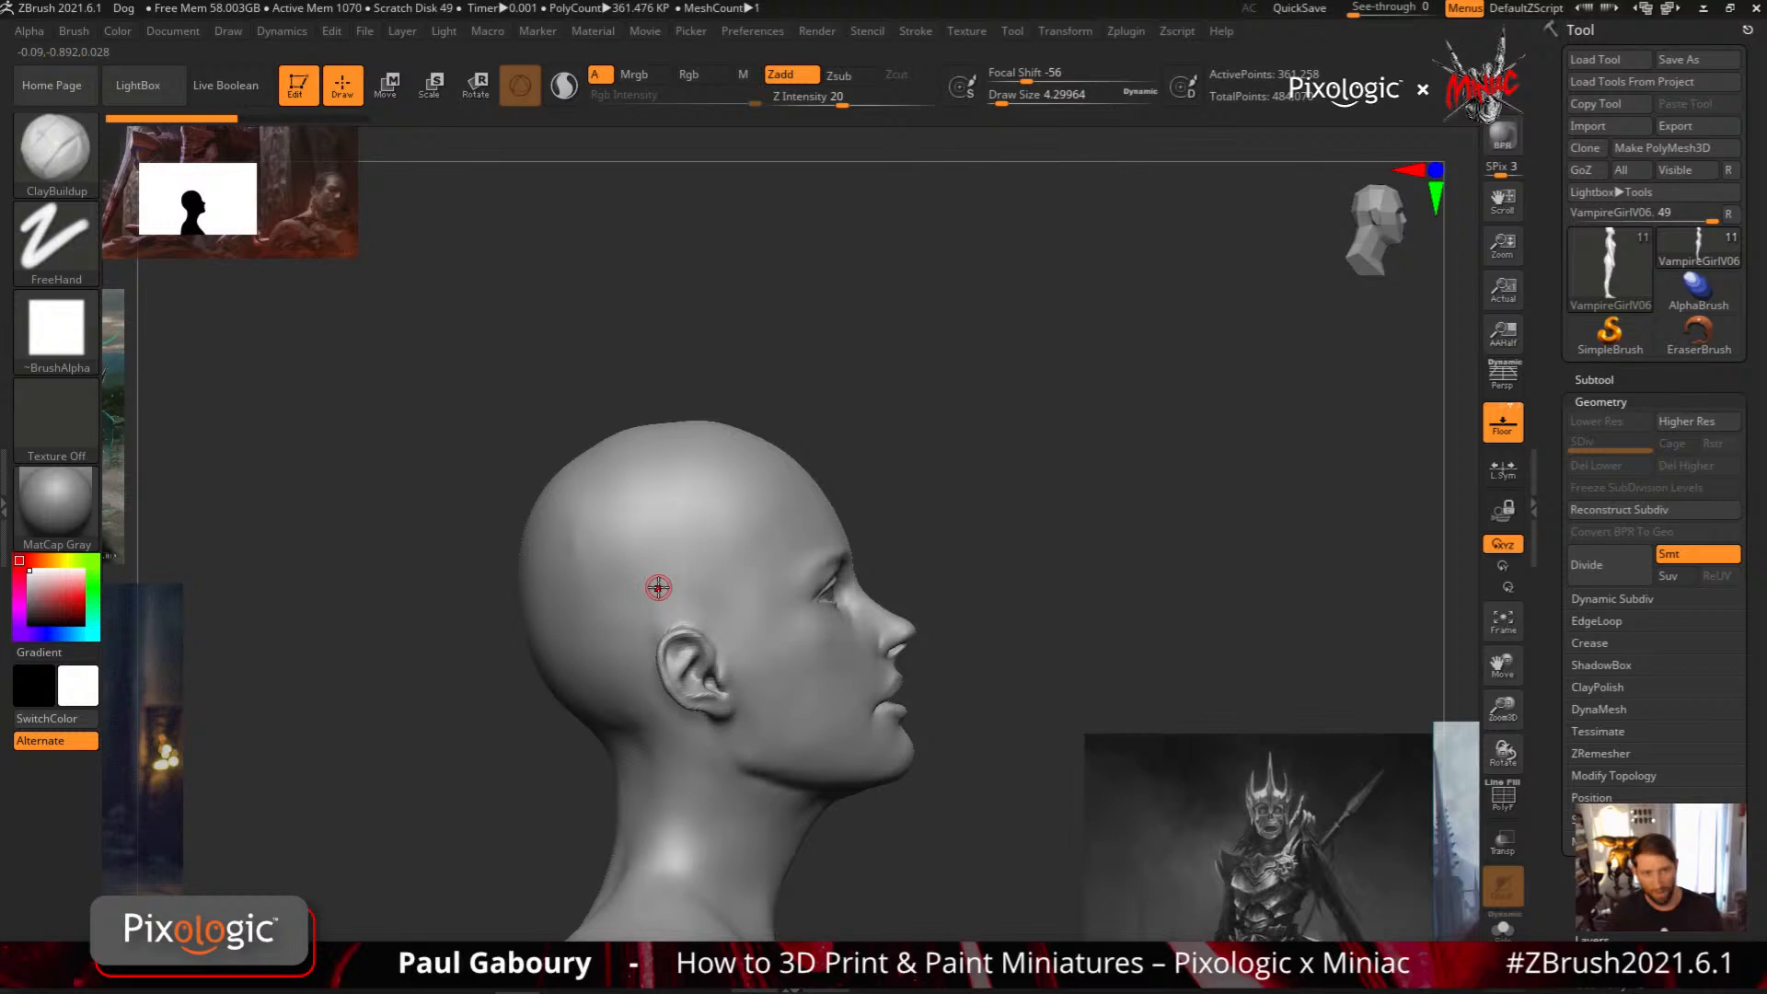
Create a slim, wavy MeshBalloon hair lock from the side of the head past the forehead, and display its wireframe
key("ctrl+shift")
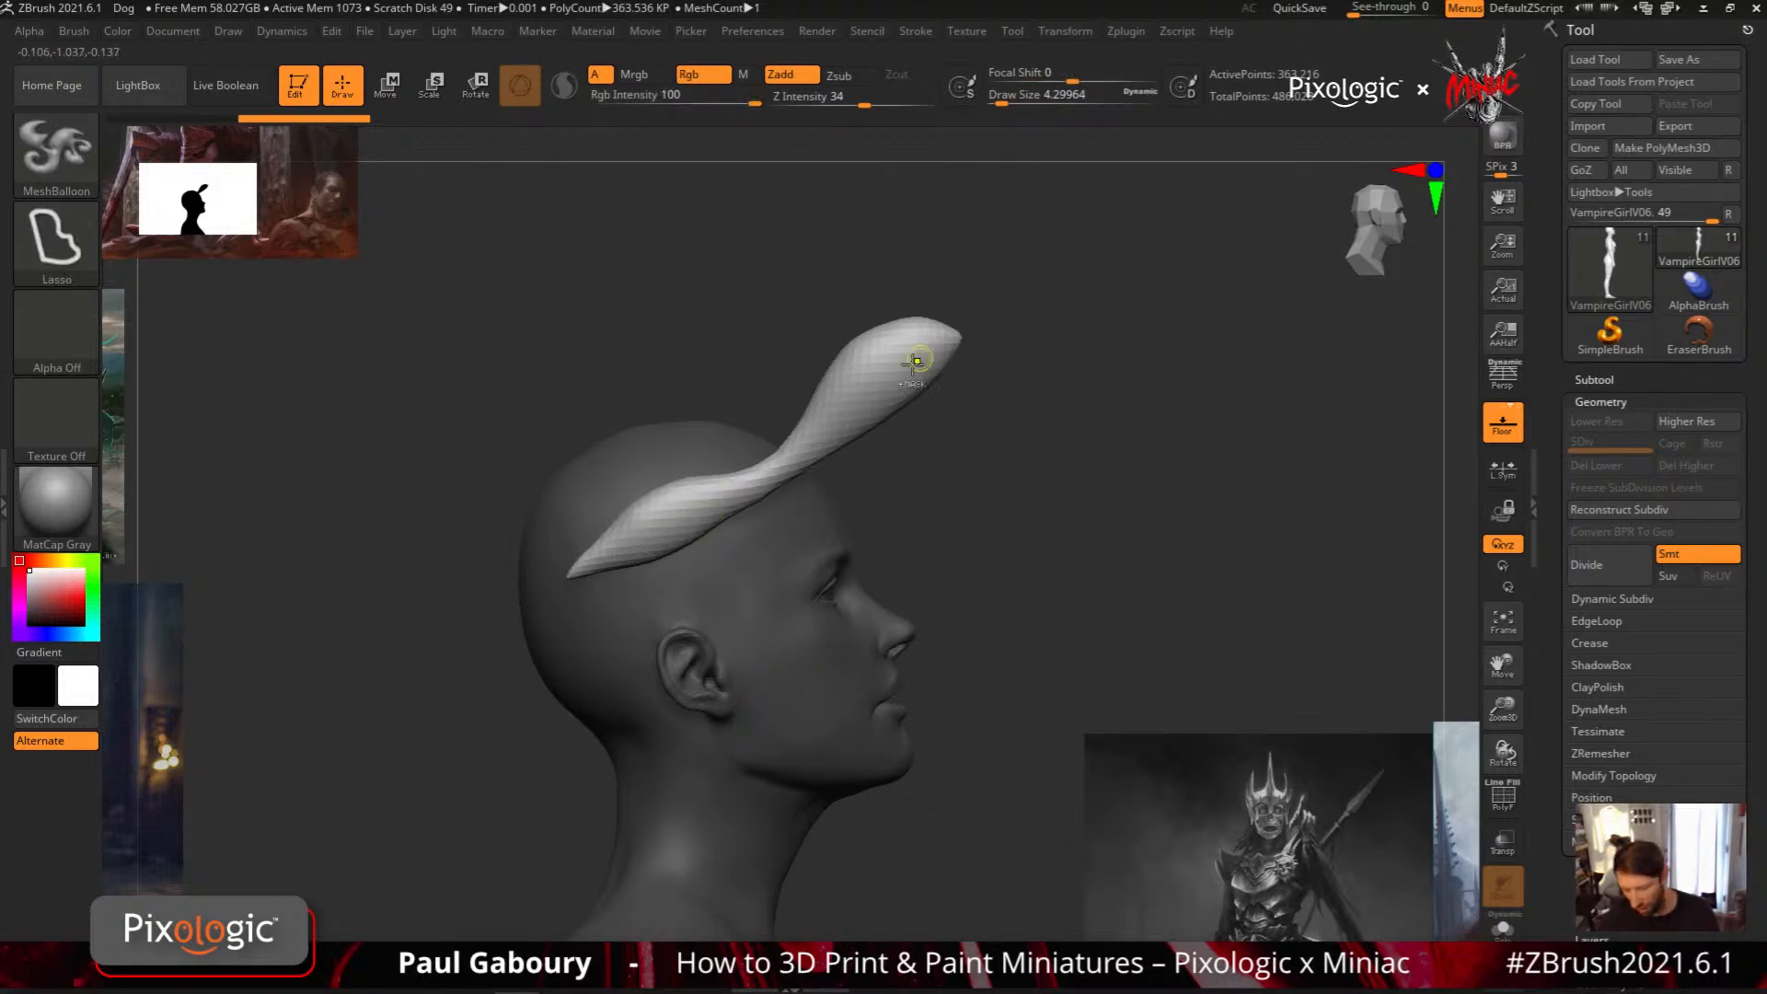
key("shift")
key("shift+f")
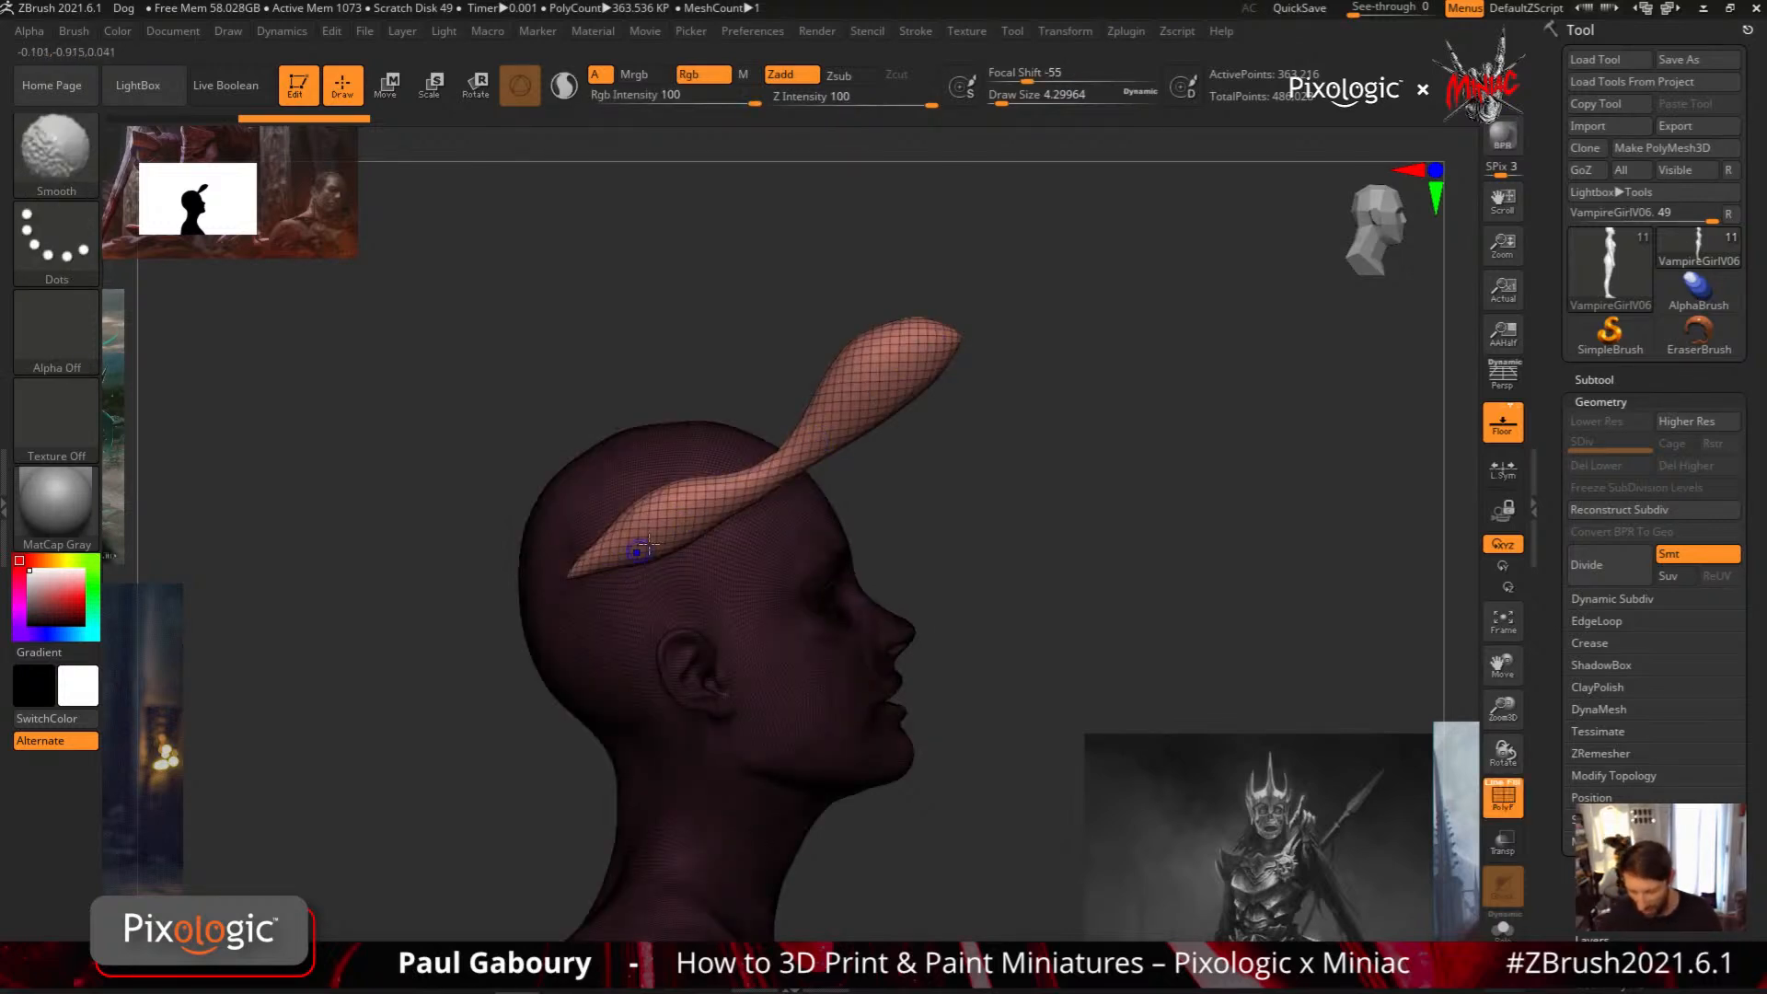
Set the MaskMesh Modifiers Resolution of the MeshBalloon brush to 28
left_click(73, 30)
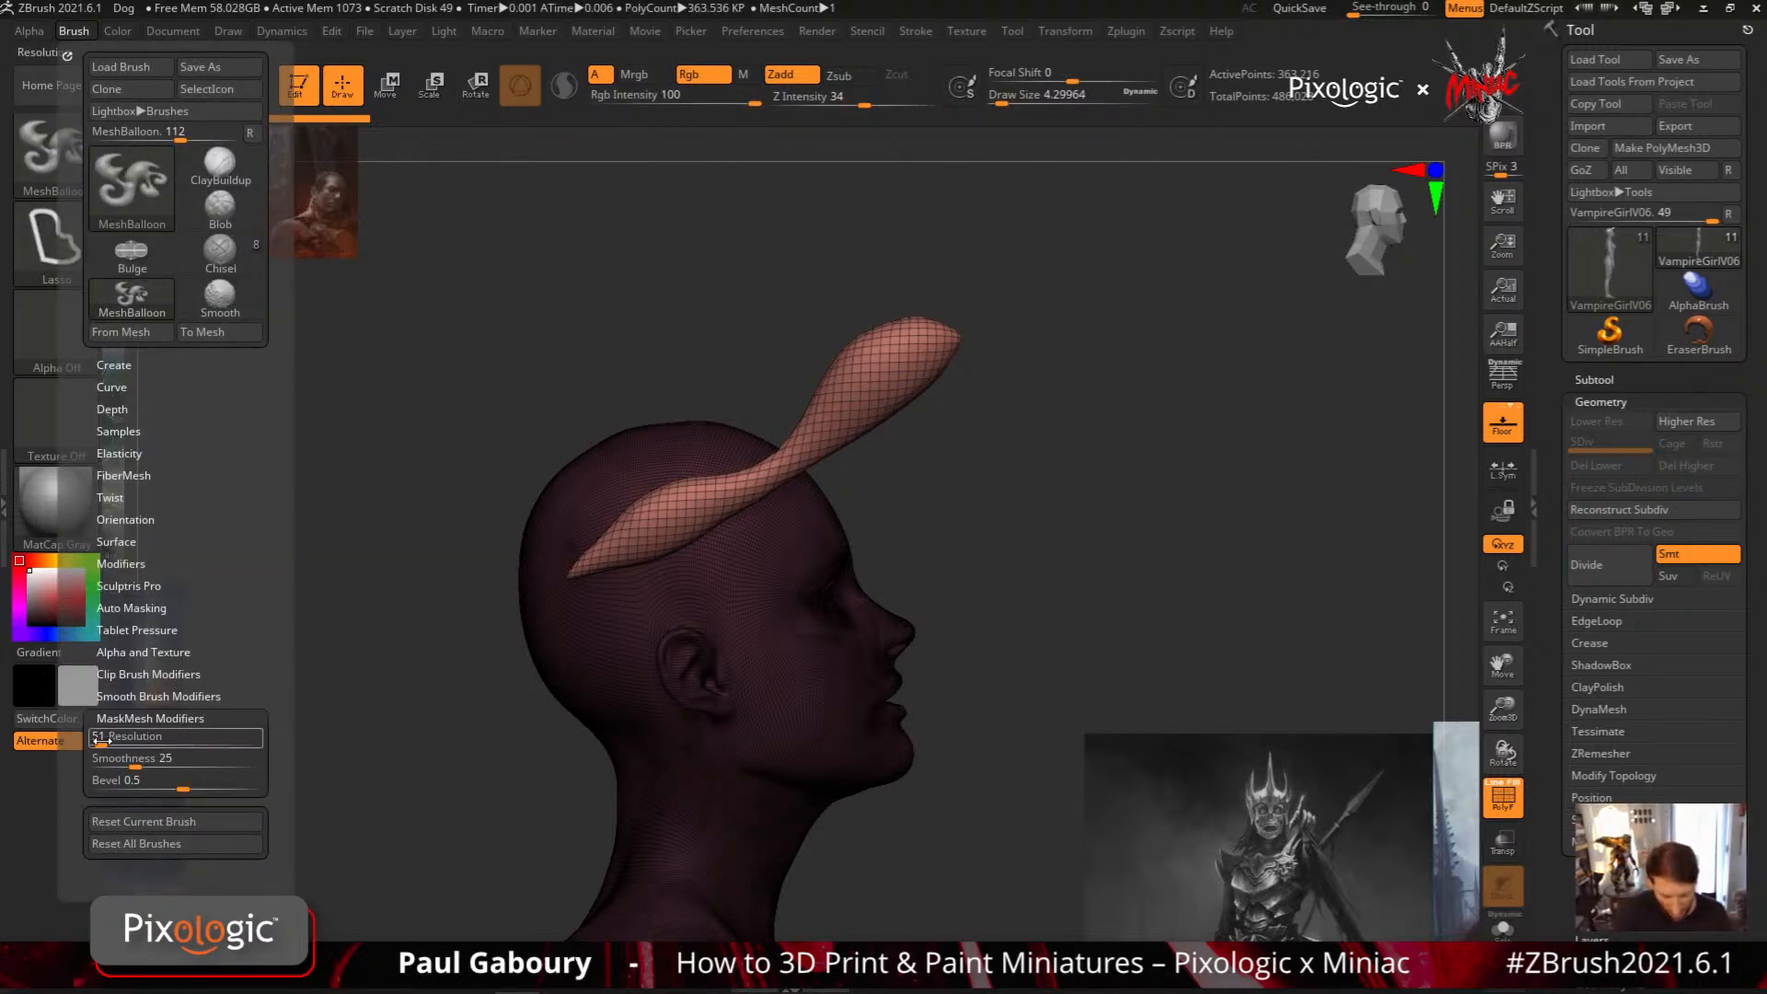
mouse_move(103, 742)
left_click_drag(101, 741, 97, 744)
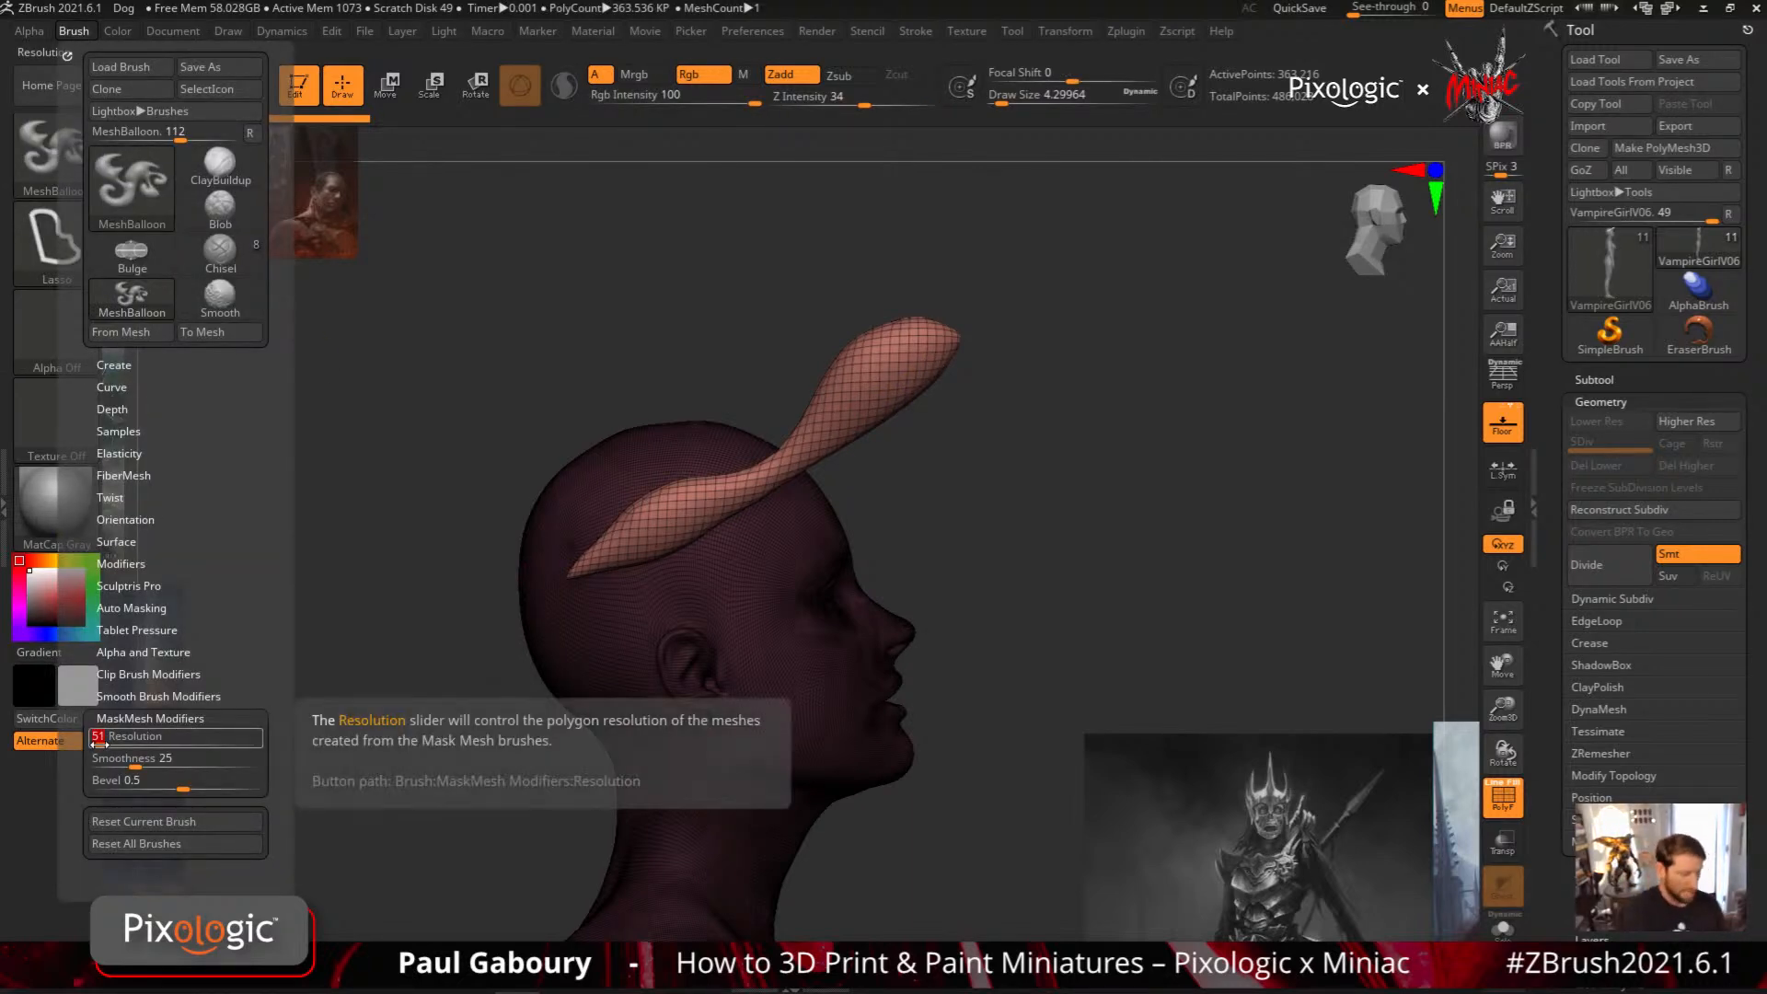
type("28")
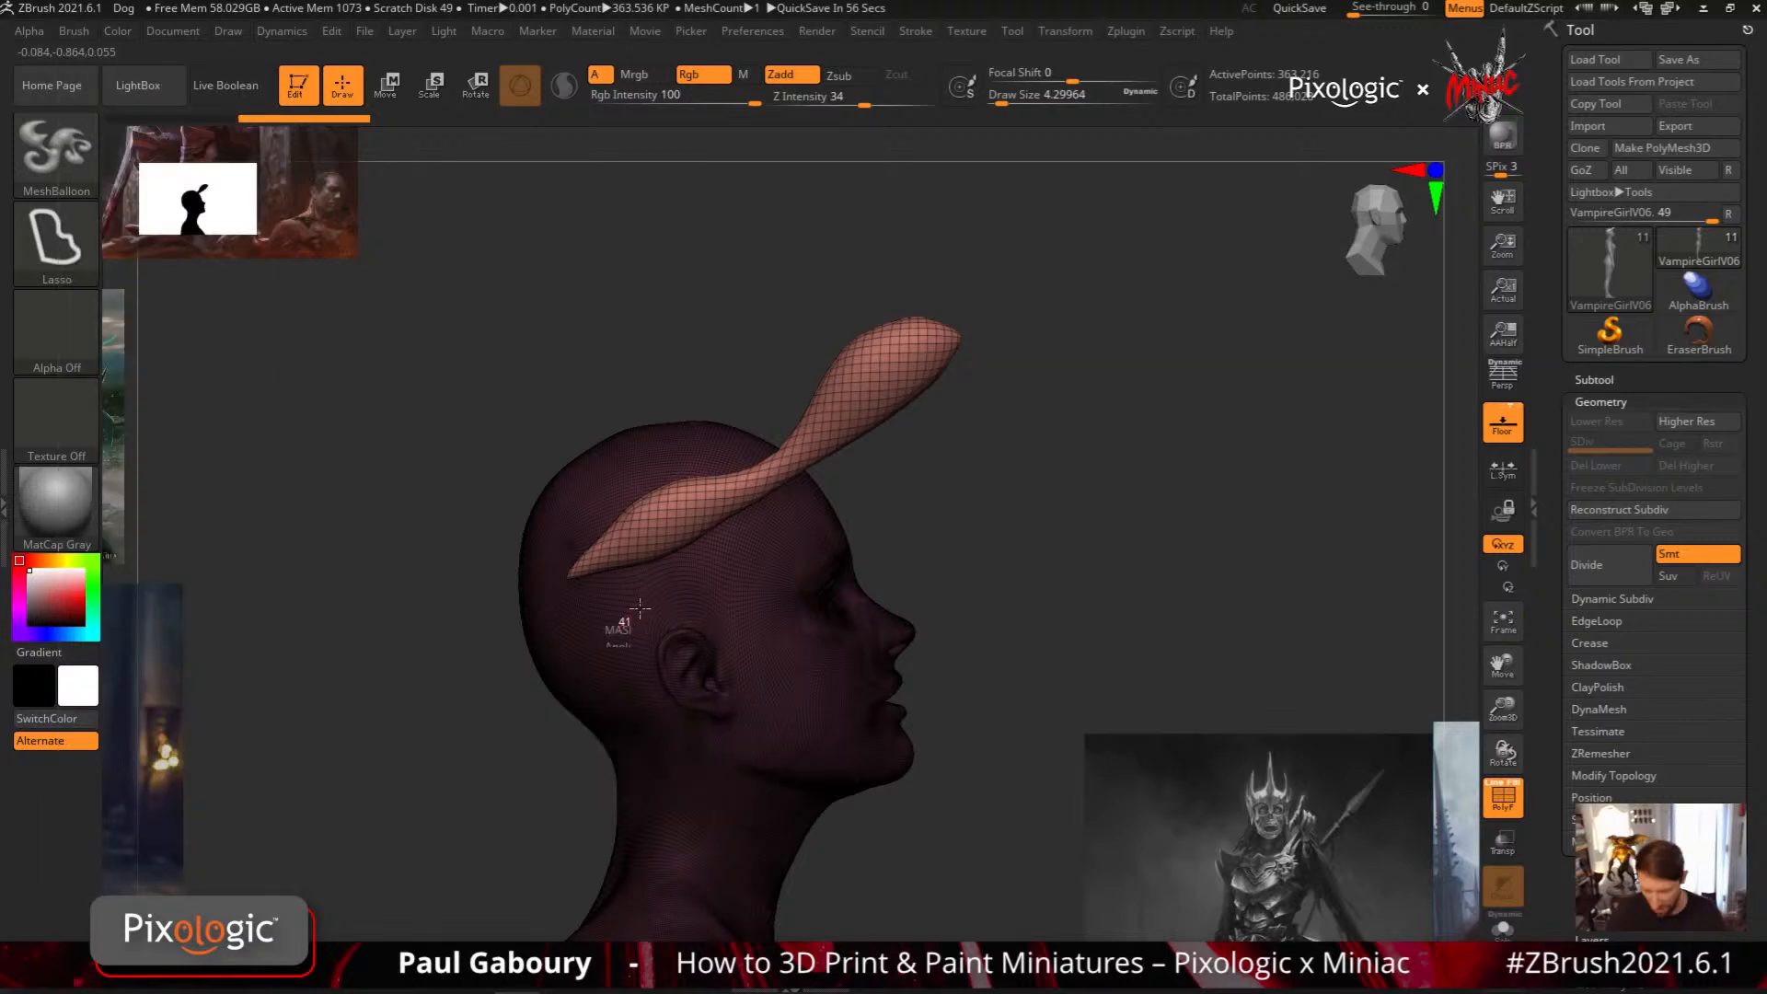
Try a broader MeshBalloon hair lock extending from above the ear past the brow, and undo both hair locks
left_click_drag(640, 607, 648, 834)
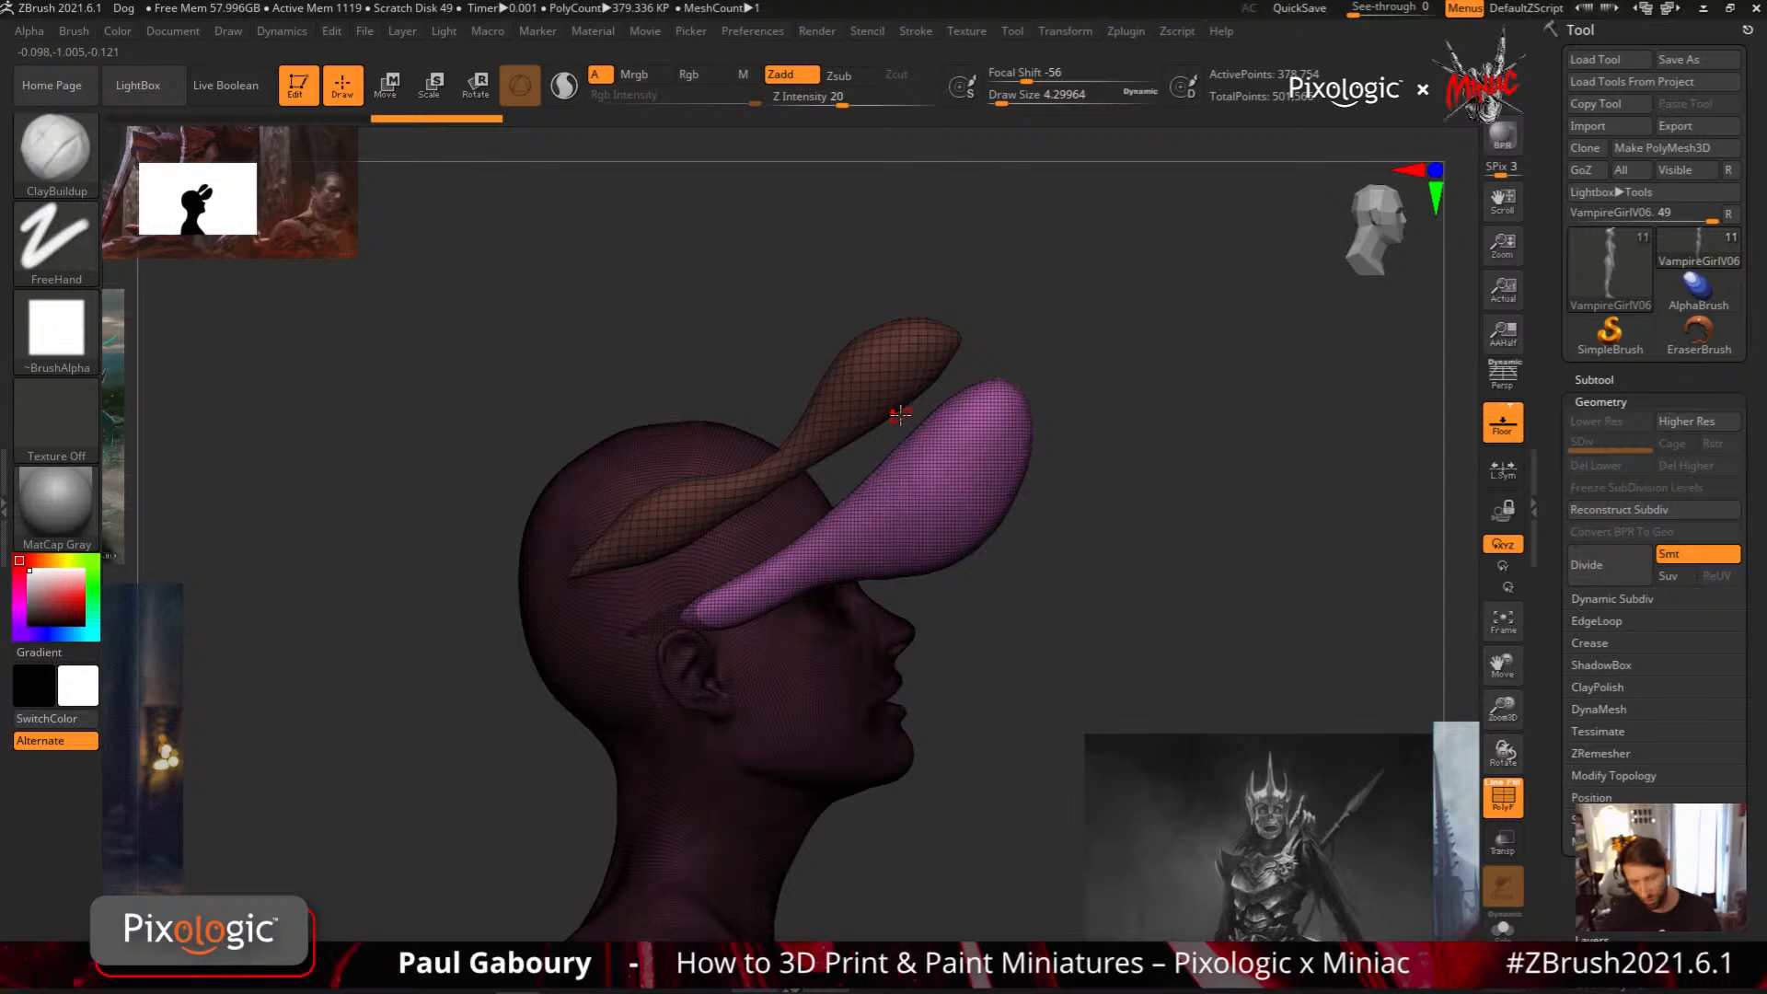
key("ctrl+z")
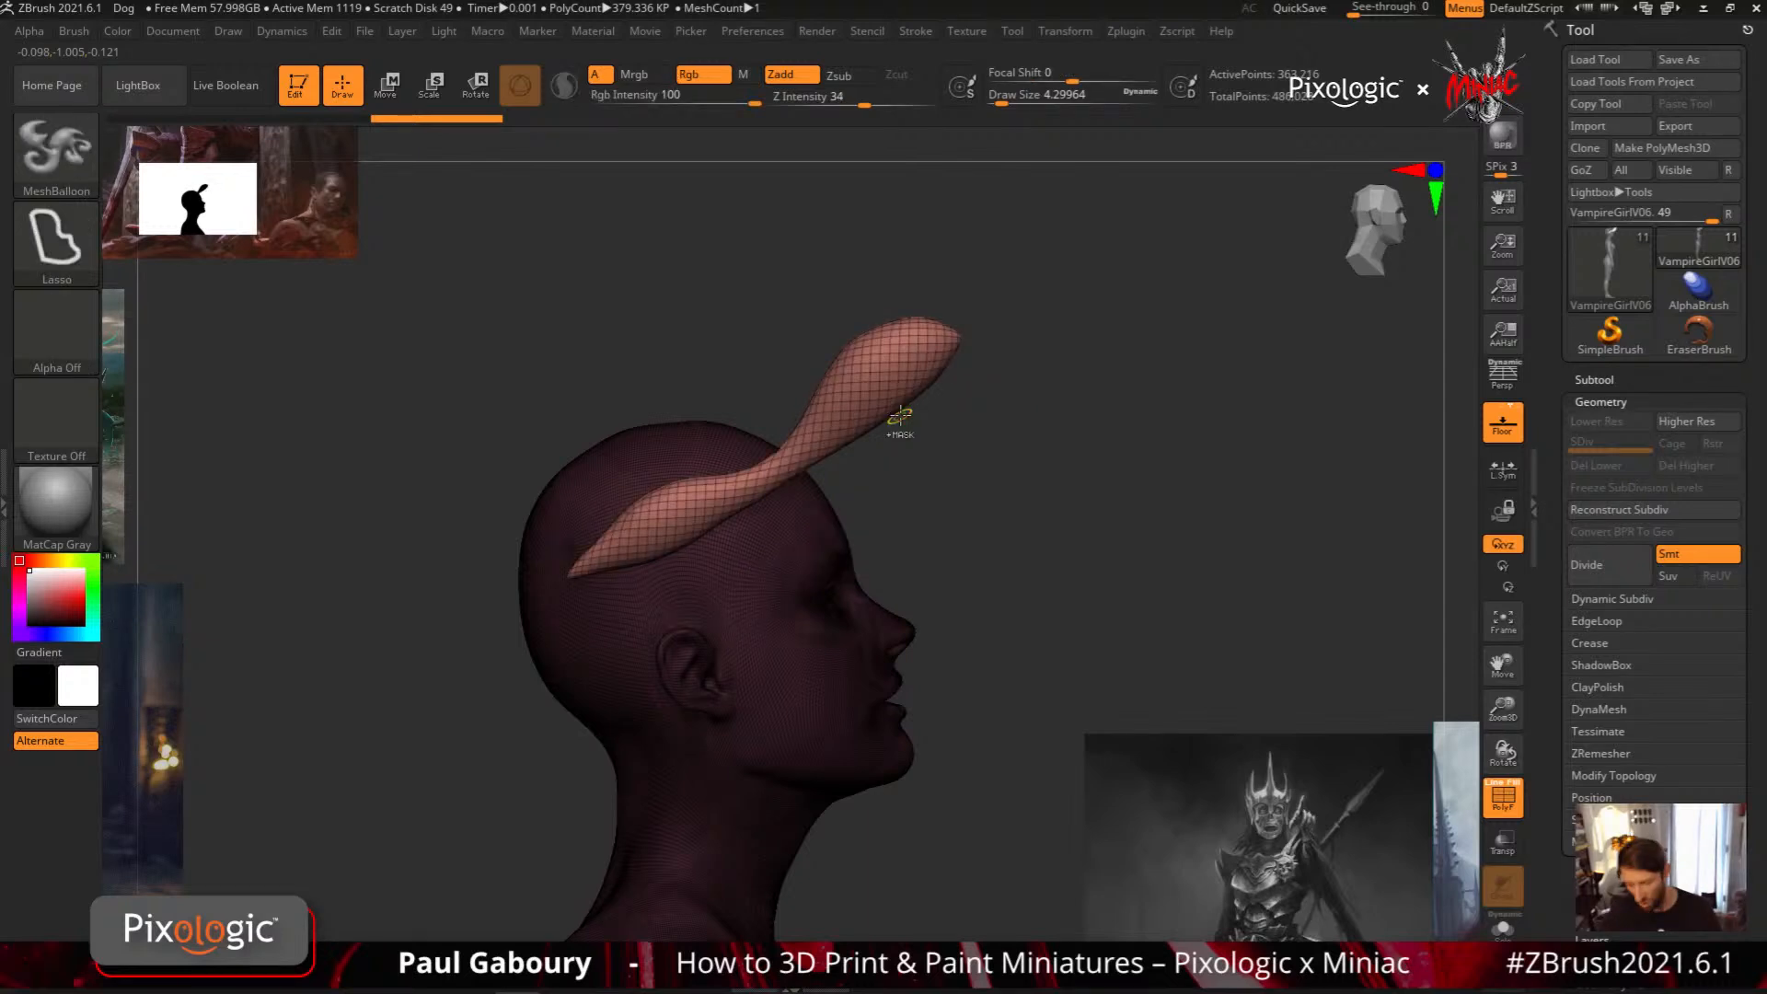
key("ctrl+z")
Hide the wireframe and set the draw size to 5
mouse_move(836, 671)
right_mouse_down("alt")
mouse_move(818, 749)
mouse_move(758, 571)
mouse_move(787, 658)
right_mouse_up("alt")
key("shift+f")
key("s")
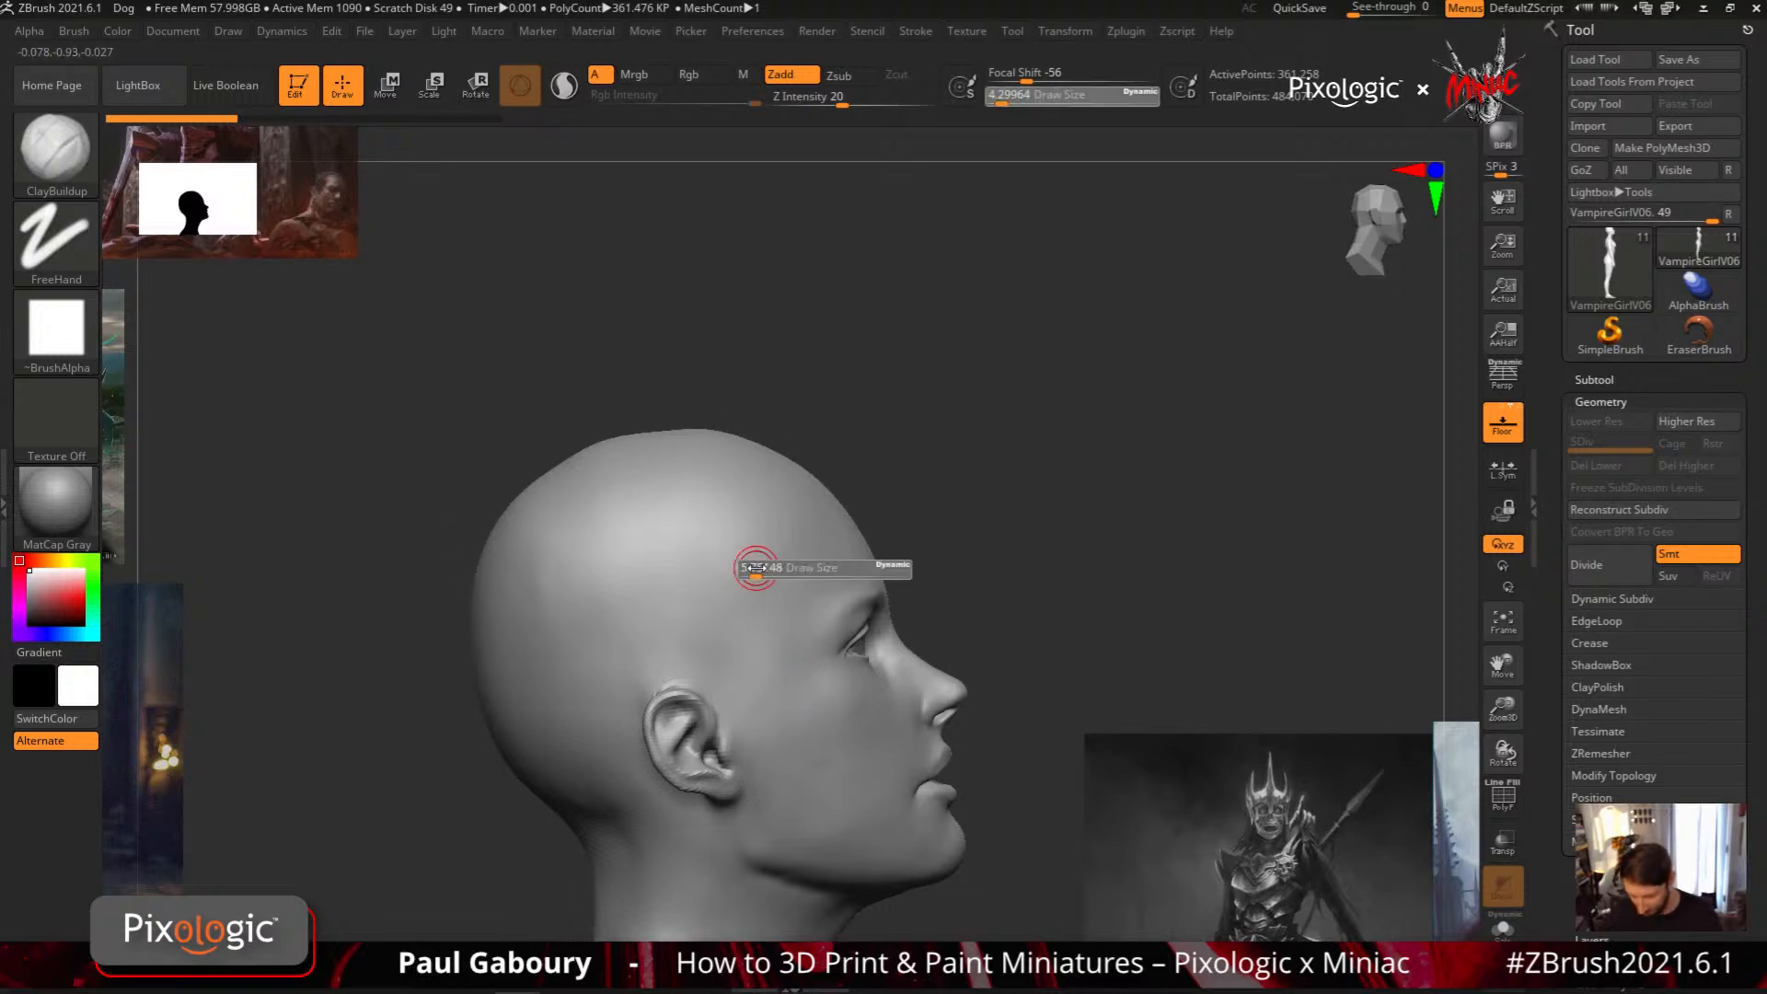
Try a large pompadour-shaped MeshBalloon covering the crown and back of the head and overhanging the forehead, and undo it
mouse_move(659, 633)
left_mouse_down("ctrl")
mouse_move(1011, 354)
mouse_move(998, 296)
mouse_move(874, 219)
mouse_move(594, 226)
mouse_move(432, 343)
mouse_move(367, 632)
mouse_move(440, 747)
mouse_move(649, 675)
mouse_move(671, 650)
left_mouse_up("ctrl")
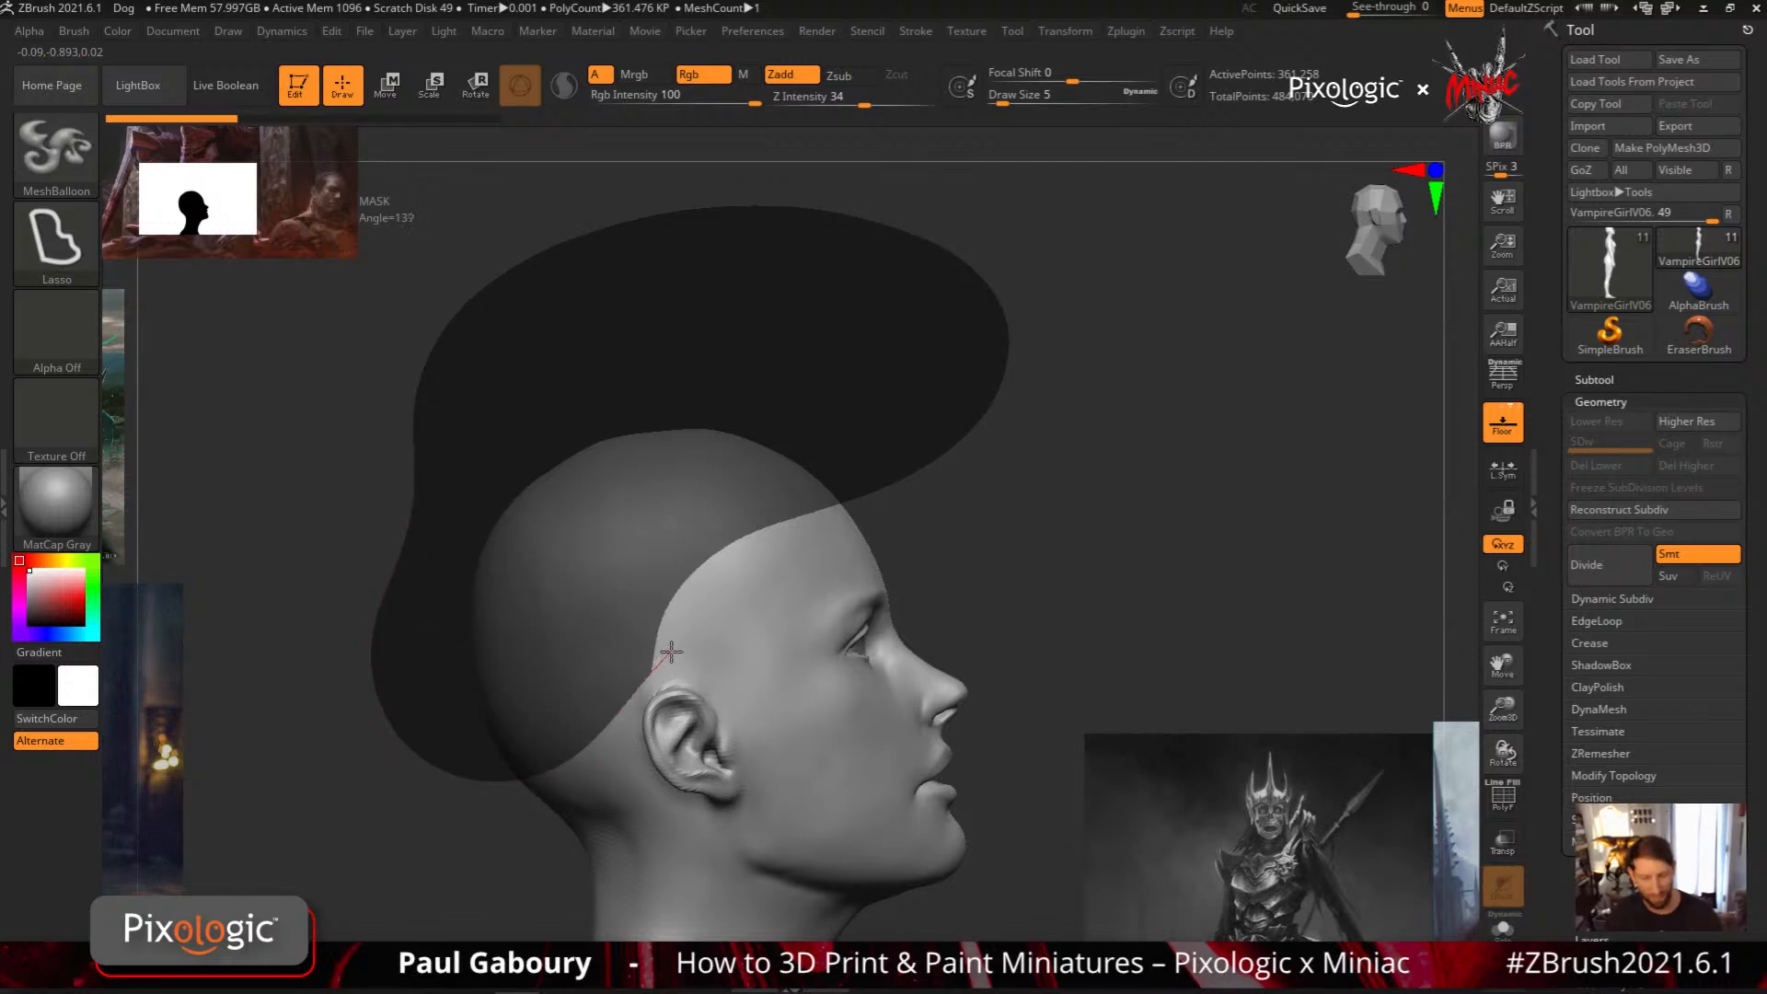
mouse_move(672, 651)
left_mouse_down("ctrl")
mouse_move(737, 592)
mouse_move(895, 544)
left_mouse_up("ctrl")
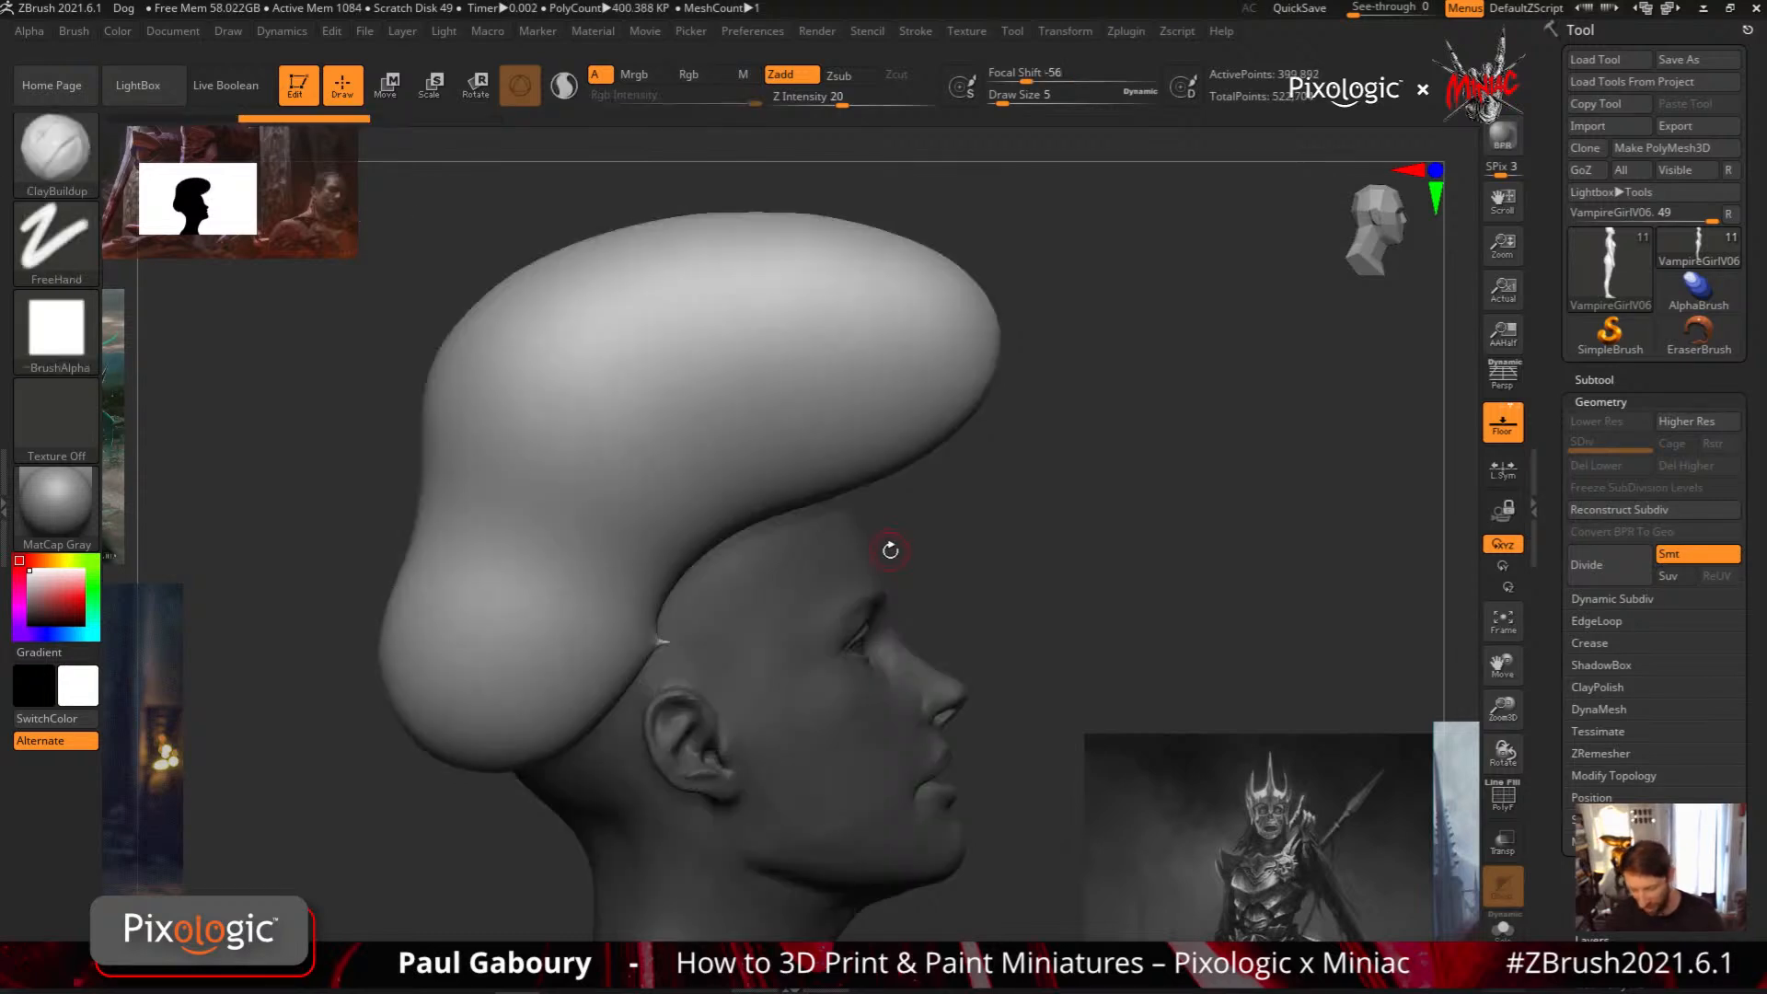
key("ctrl+z")
Try two more MeshBalloon hair volumes, one slanting from nape to forehead and one with a tall, flat top, undoing each
mouse_move(597, 673)
left_mouse_down("ctrl")
mouse_move(858, 269)
mouse_move(460, 515)
mouse_move(579, 727)
mouse_move(612, 723)
left_mouse_up("ctrl")
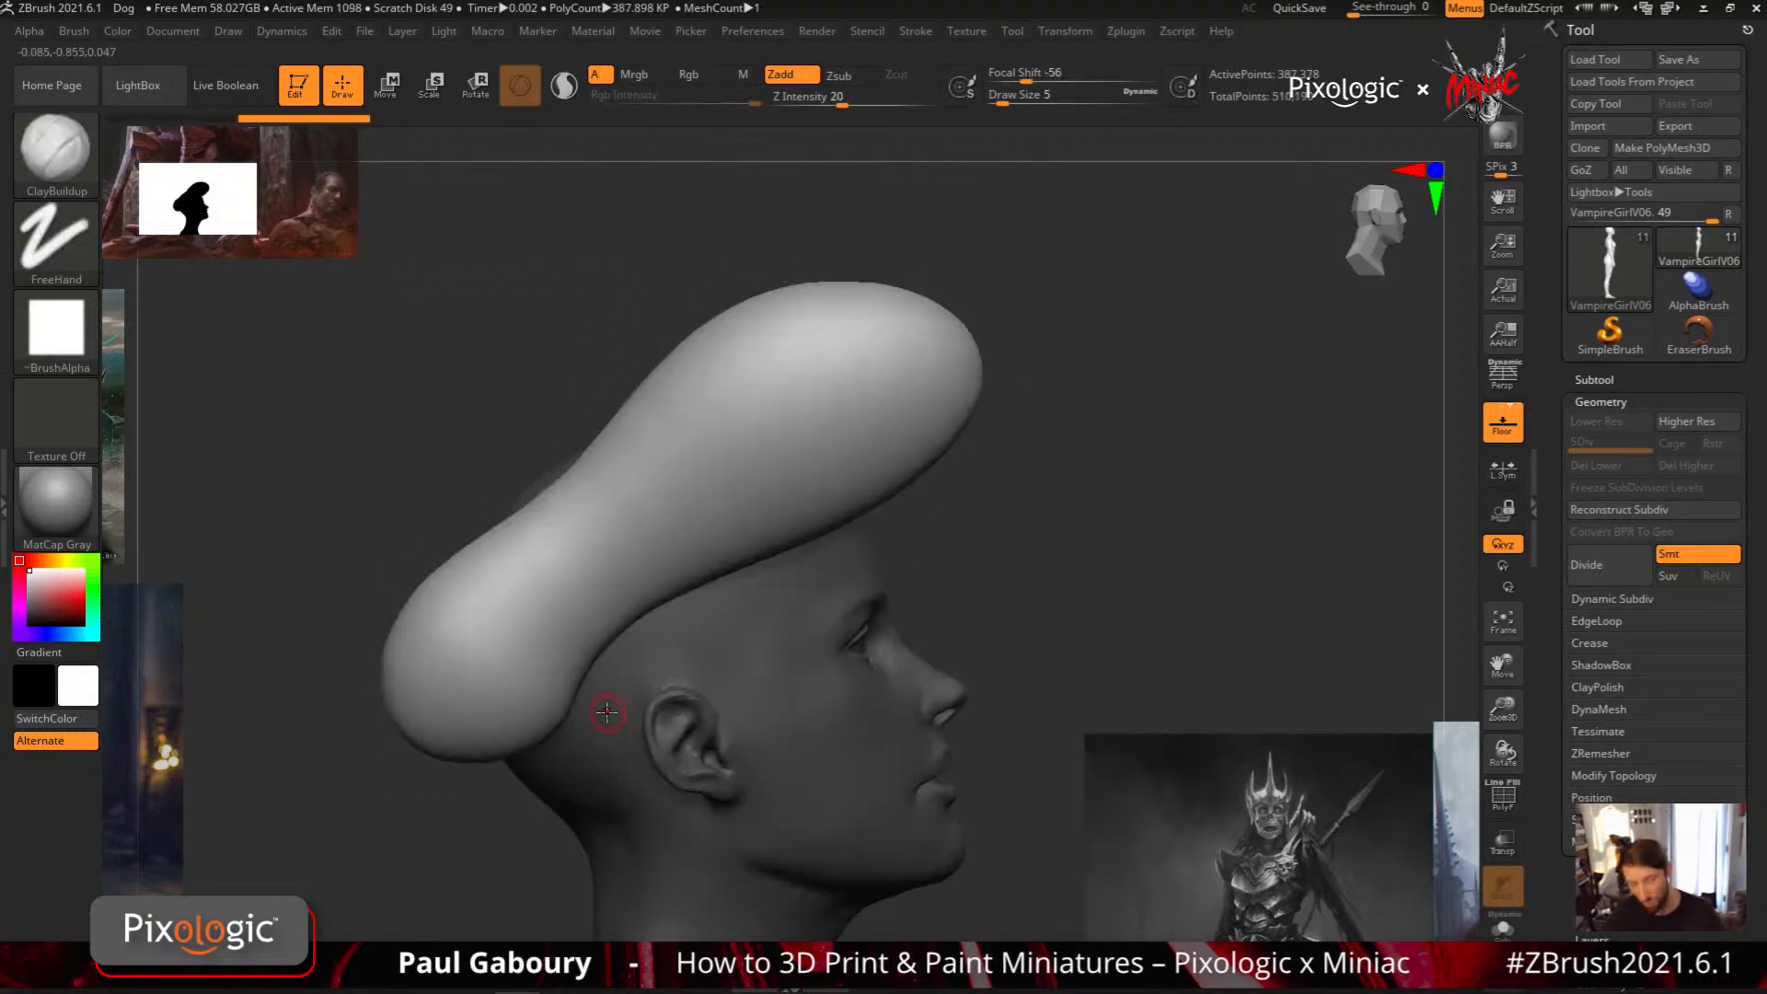
key("ctrl+z")
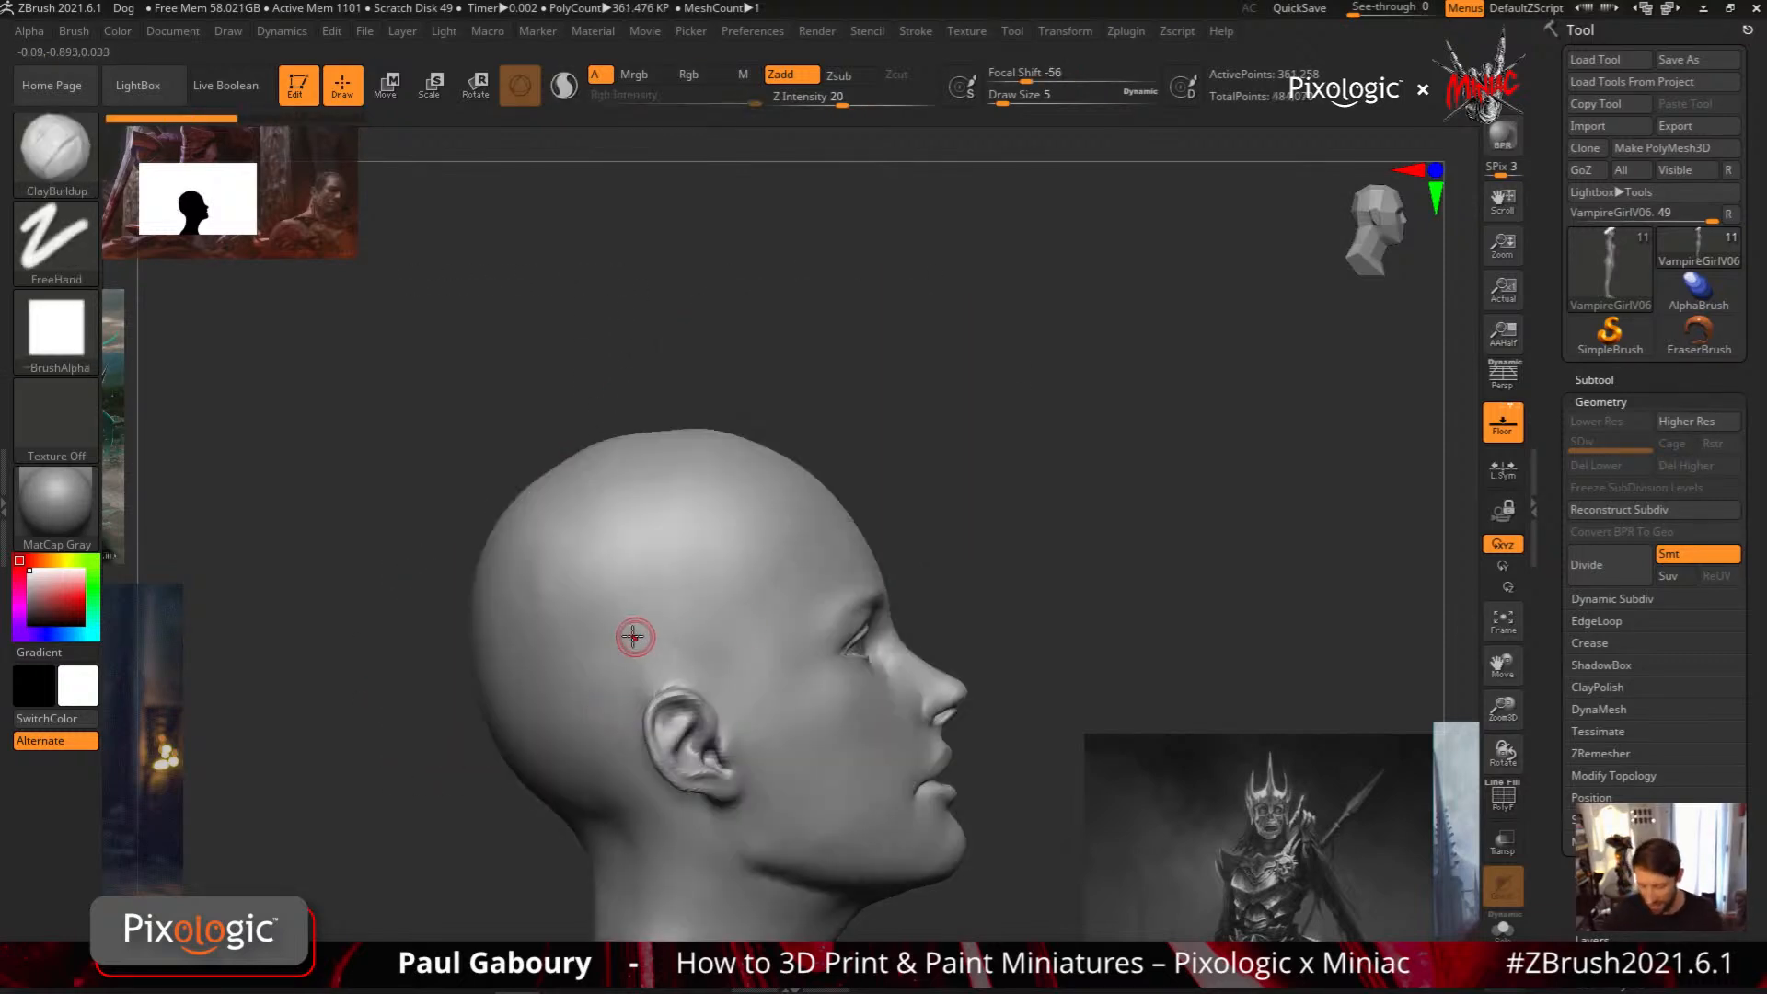
mouse_move(643, 631)
left_mouse_down("ctrl")
mouse_move(833, 524)
mouse_move(920, 396)
mouse_move(920, 257)
mouse_move(635, 207)
mouse_move(580, 276)
mouse_move(414, 774)
mouse_move(589, 791)
mouse_move(630, 768)
left_mouse_up("ctrl")
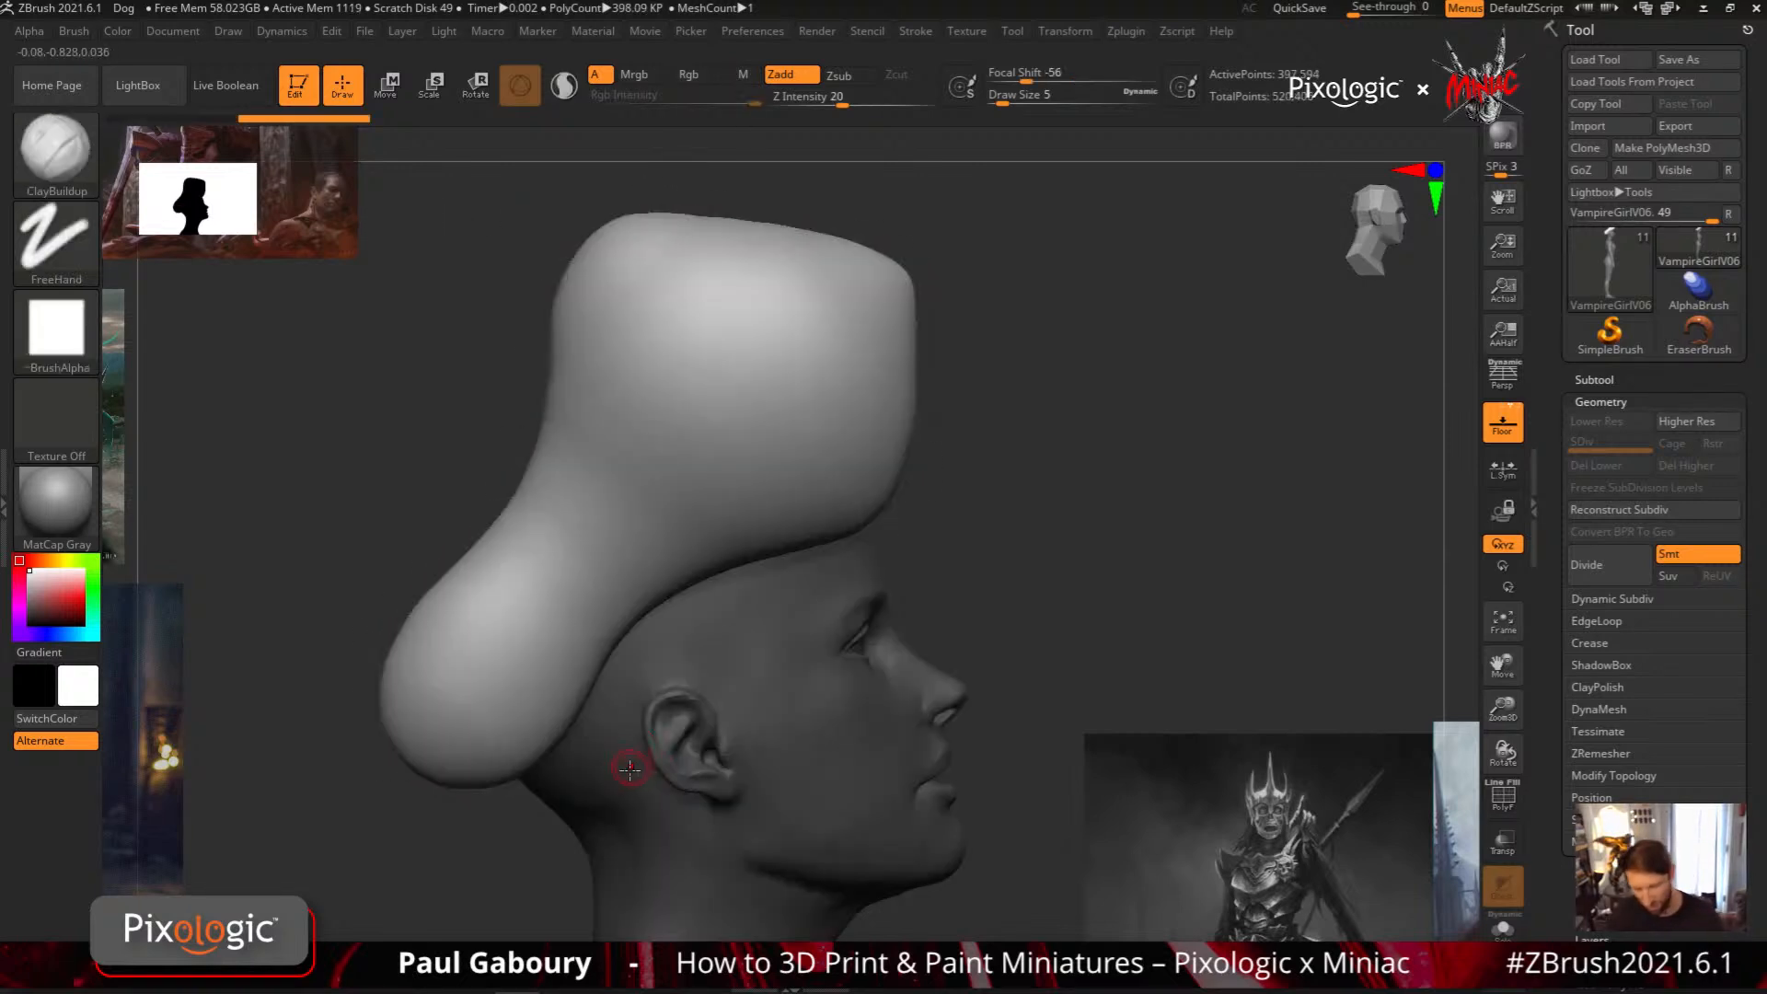
key("ctrl+z")
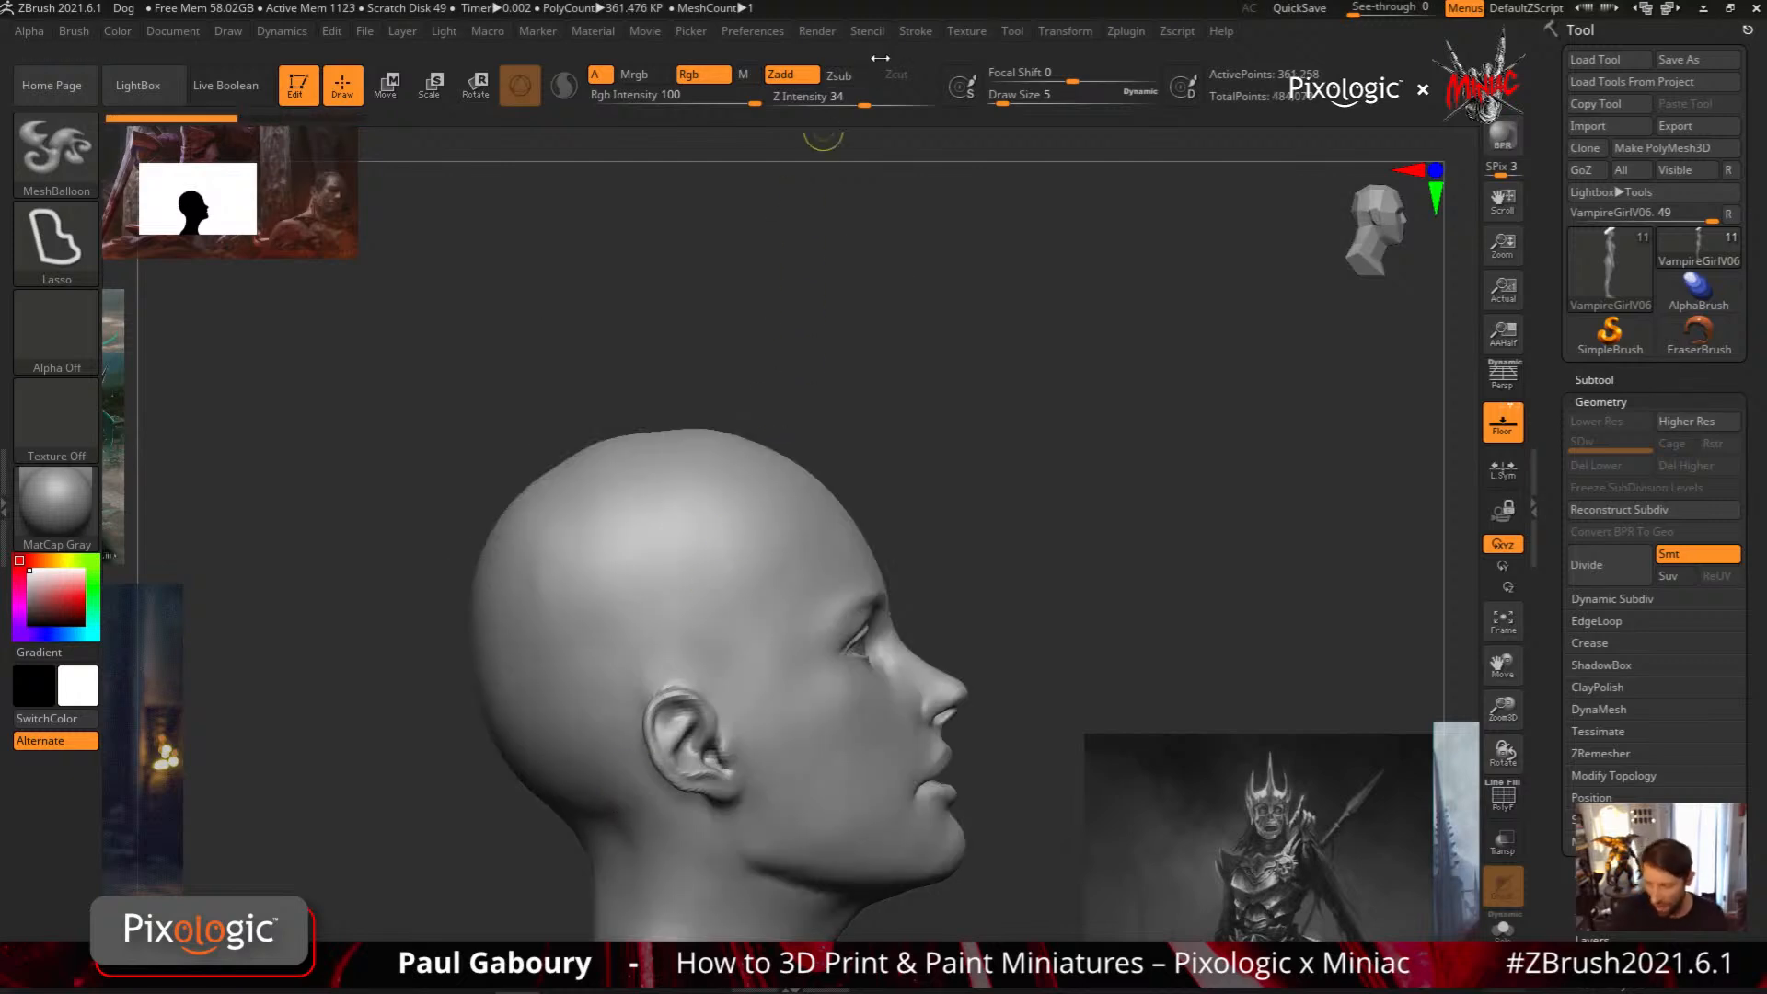
Examine the Lazy Mouse stroke settings of the MeshBalloon brush, including its LazyRadius
left_click(917, 31)
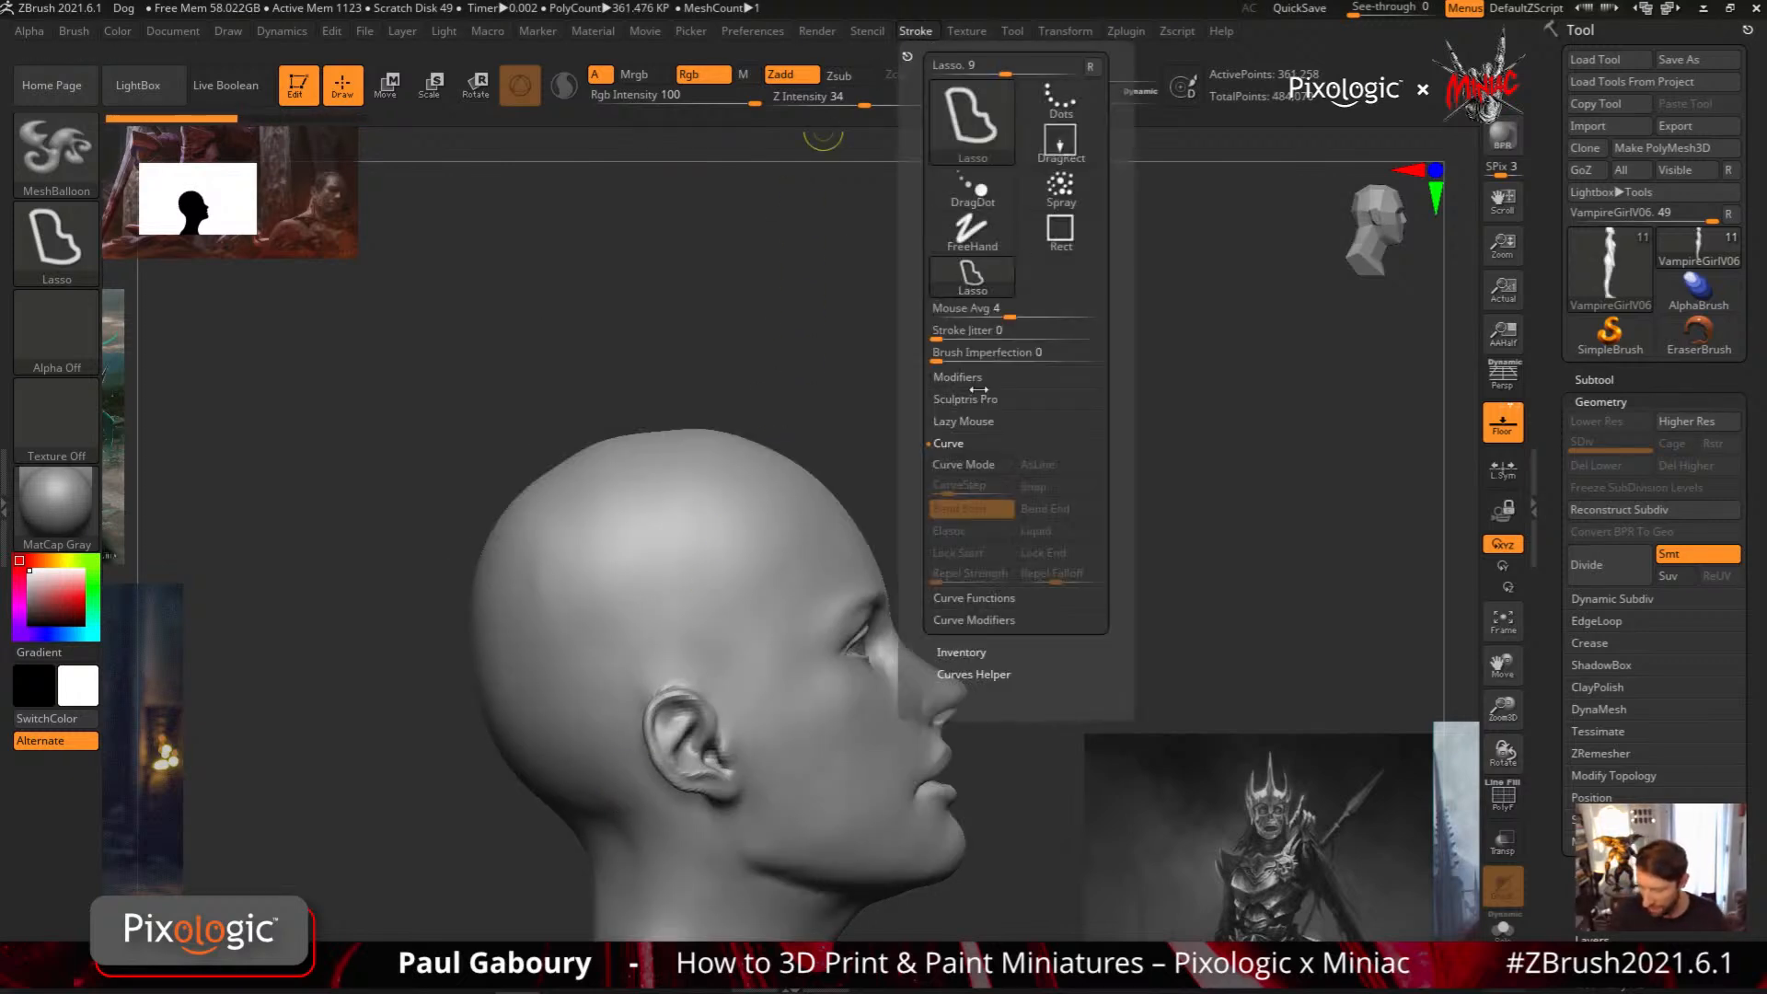
left_click(957, 442)
left_click(963, 422)
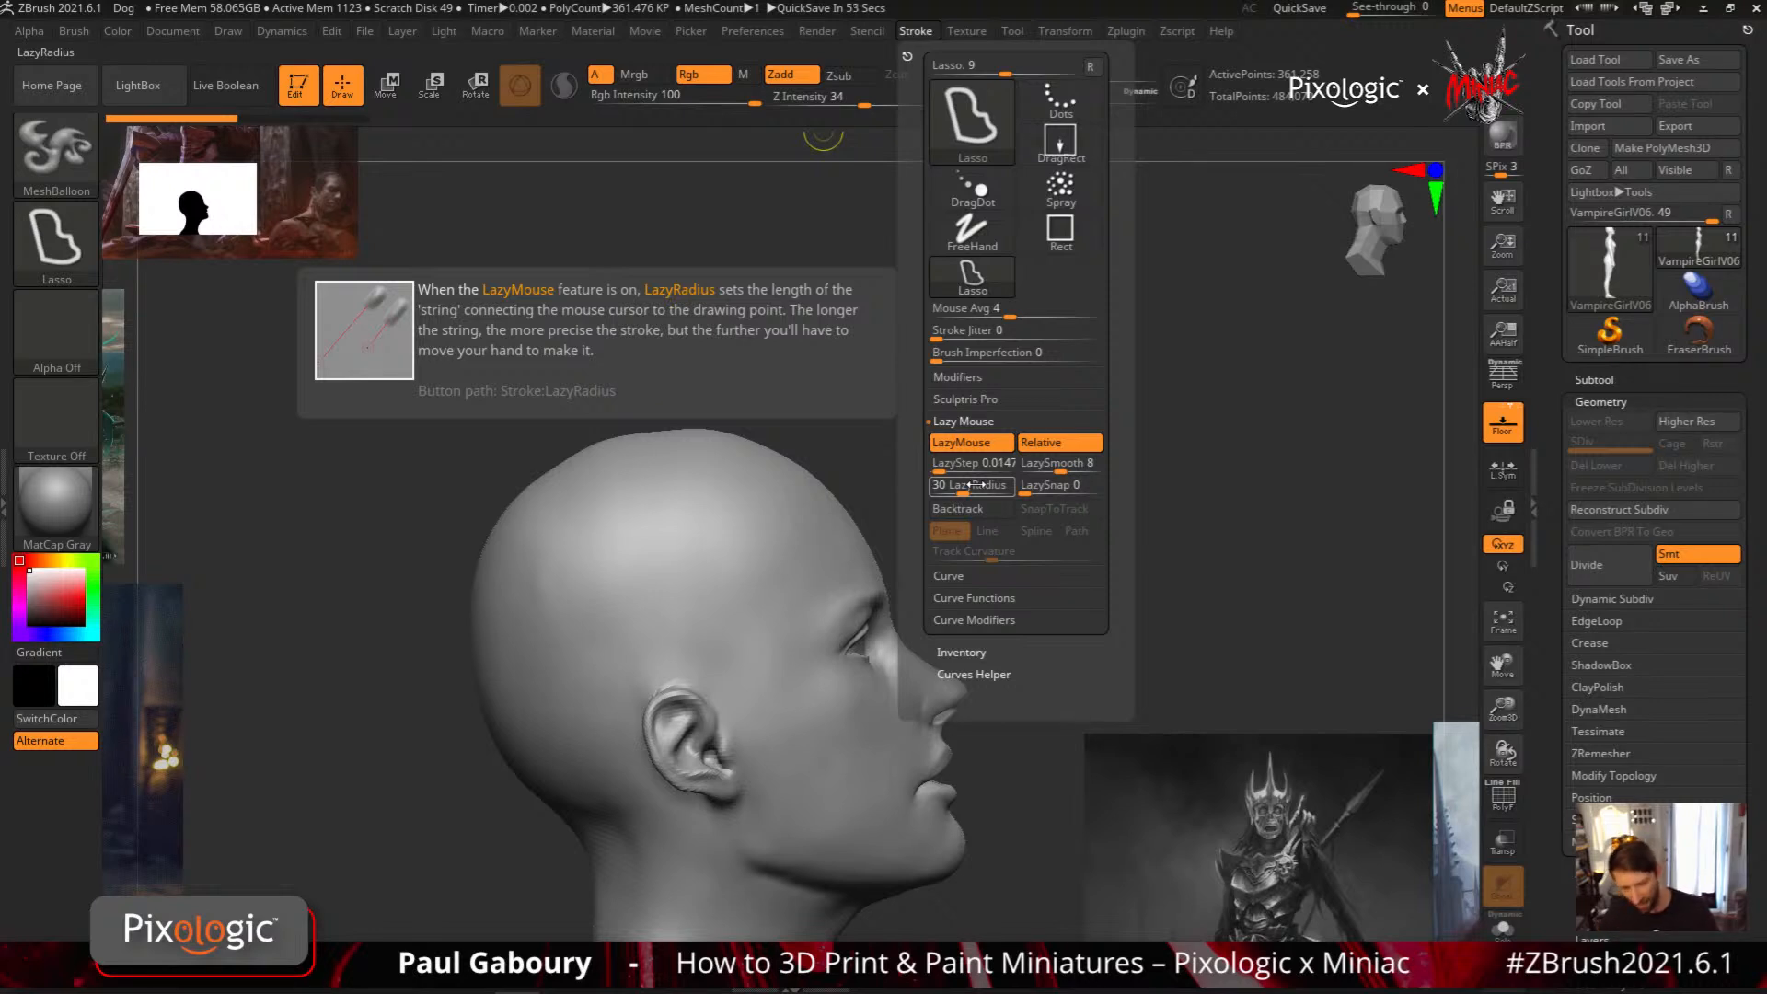
Try an angular MeshBalloon with a pointed peak above the forehead and a squared end behind the head, and undo it
mouse_move(792, 616)
right_mouse_down("alt")
mouse_move(819, 620)
mouse_move(746, 610)
right_mouse_up("alt")
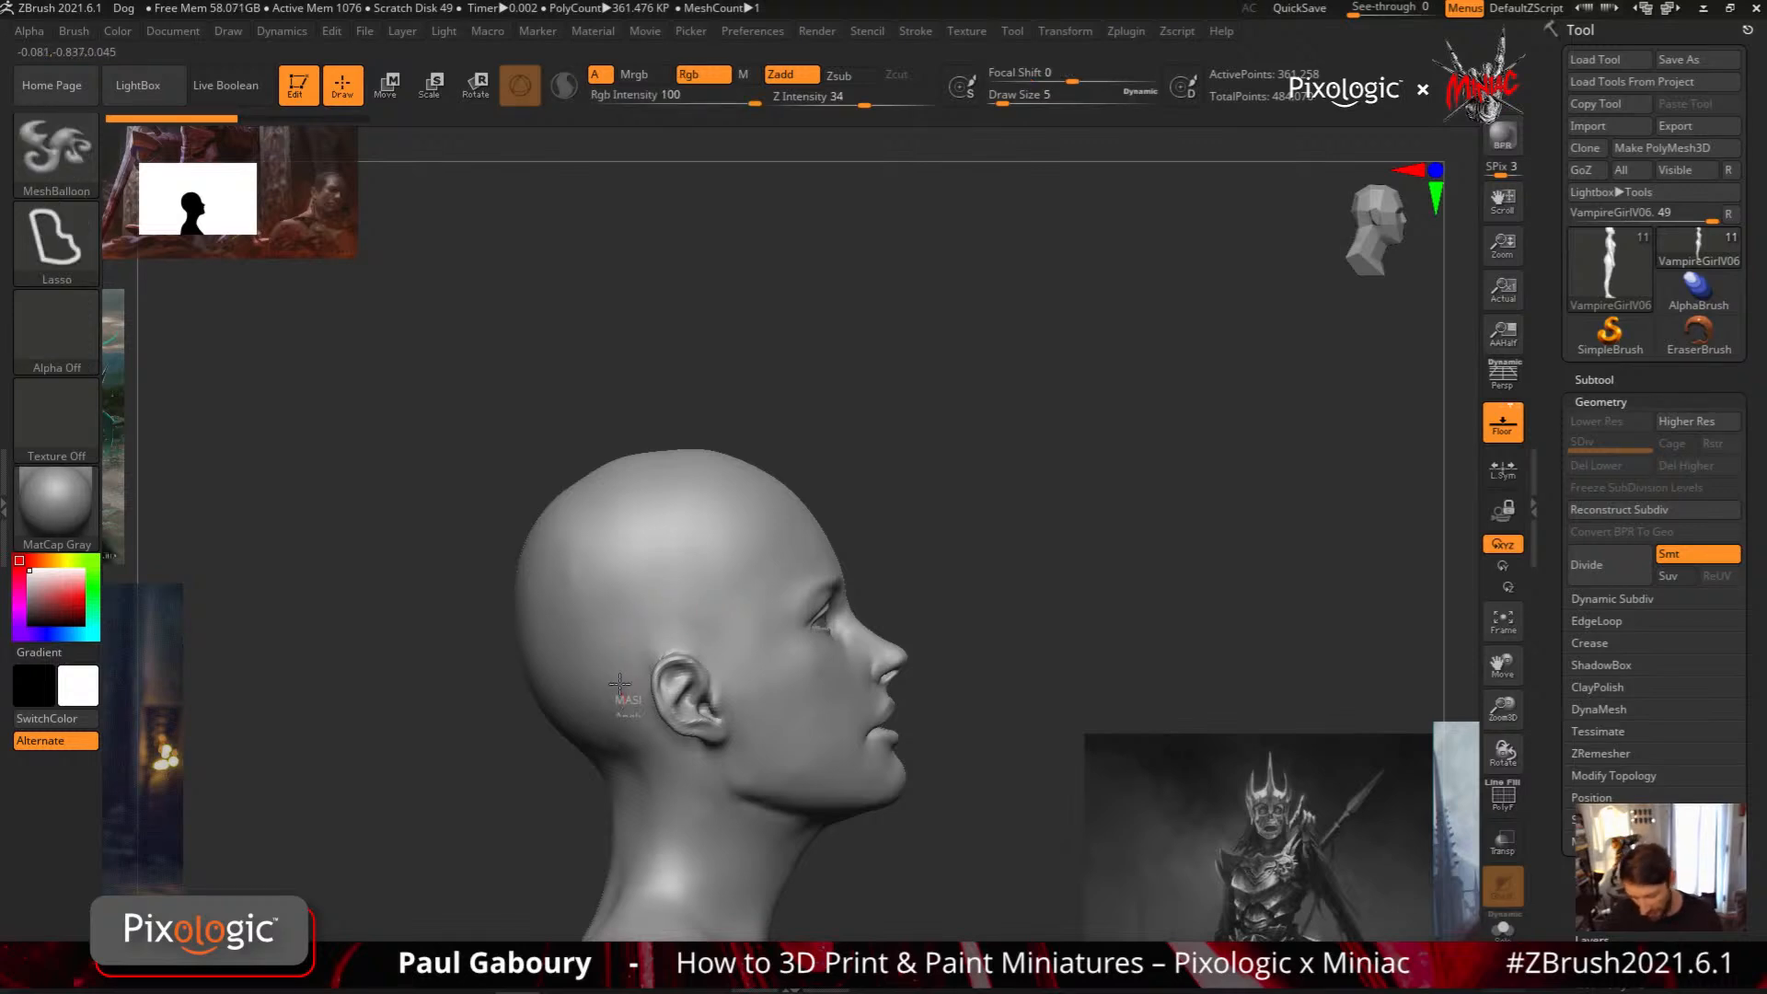
mouse_move(619, 683)
left_mouse_down("ctrl")
mouse_move(763, 602)
mouse_move(865, 451)
mouse_move(865, 418)
mouse_move(674, 272)
left_mouse_up("ctrl")
mouse_move(742, 486)
left_mouse_down("ctrl")
mouse_move(674, 536)
mouse_move(621, 488)
mouse_move(561, 599)
mouse_move(457, 673)
left_mouse_up("ctrl")
left_click_drag(520, 782, 521, 784, "ctrl")
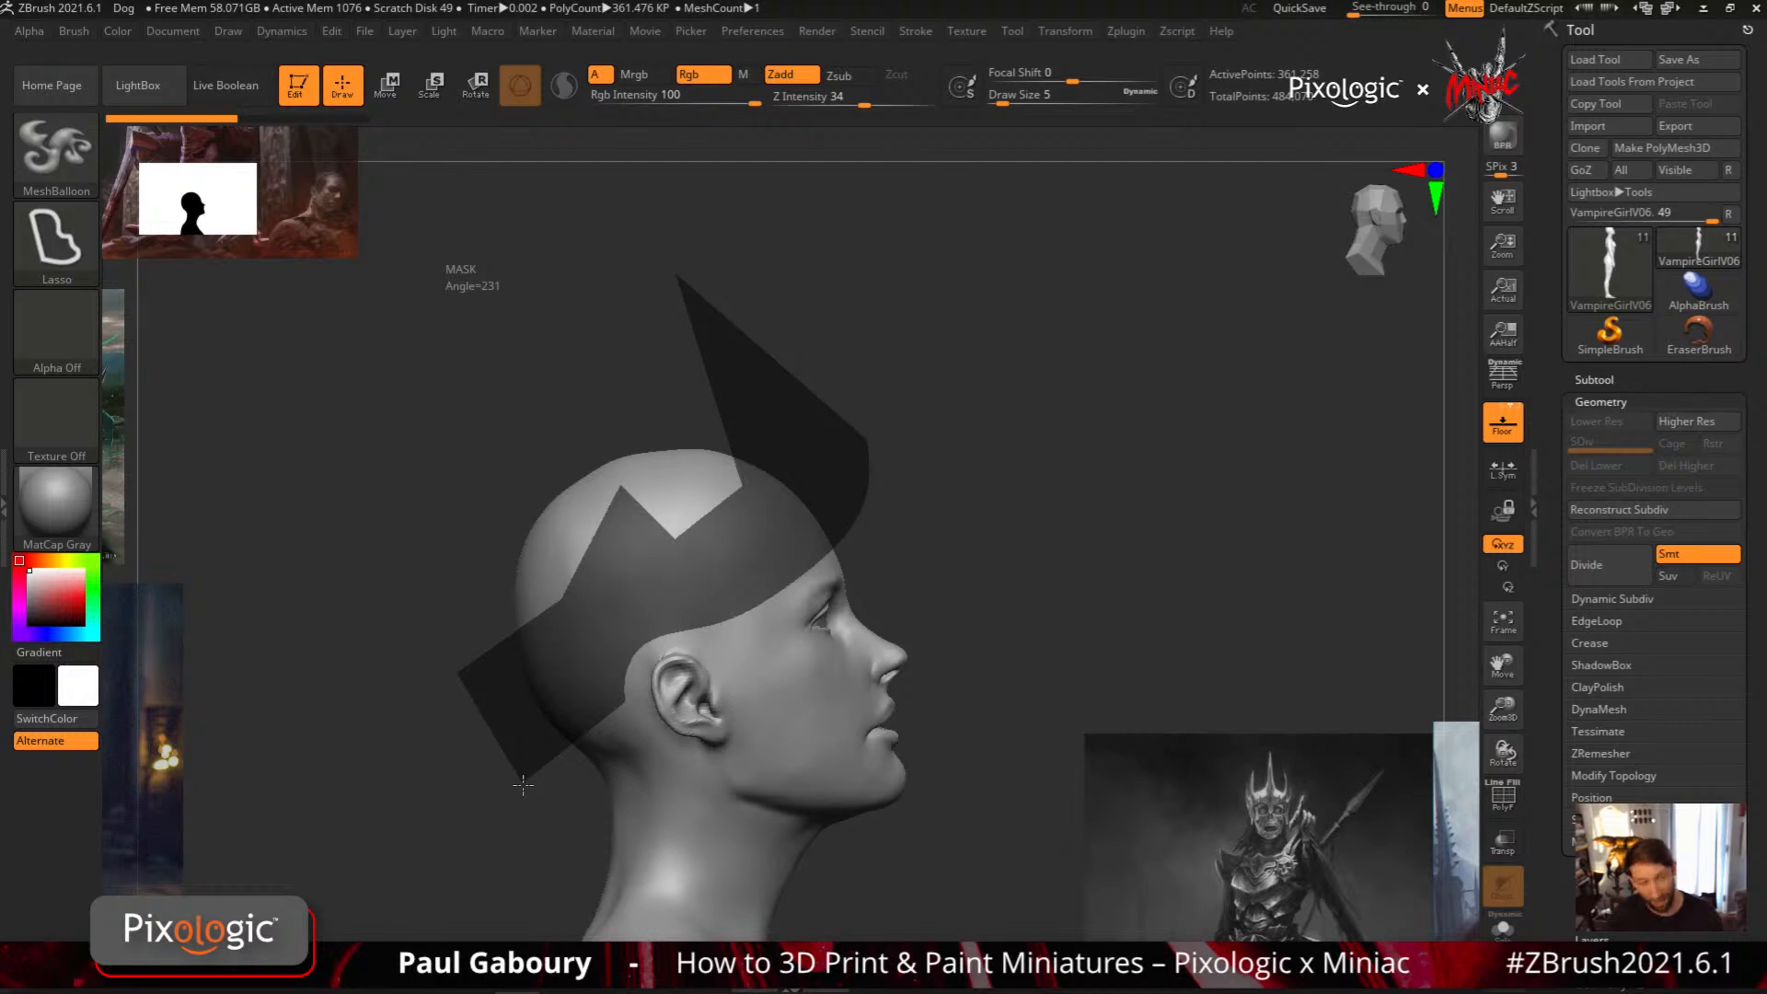
left_click_drag(522, 784, 526, 797, "ctrl")
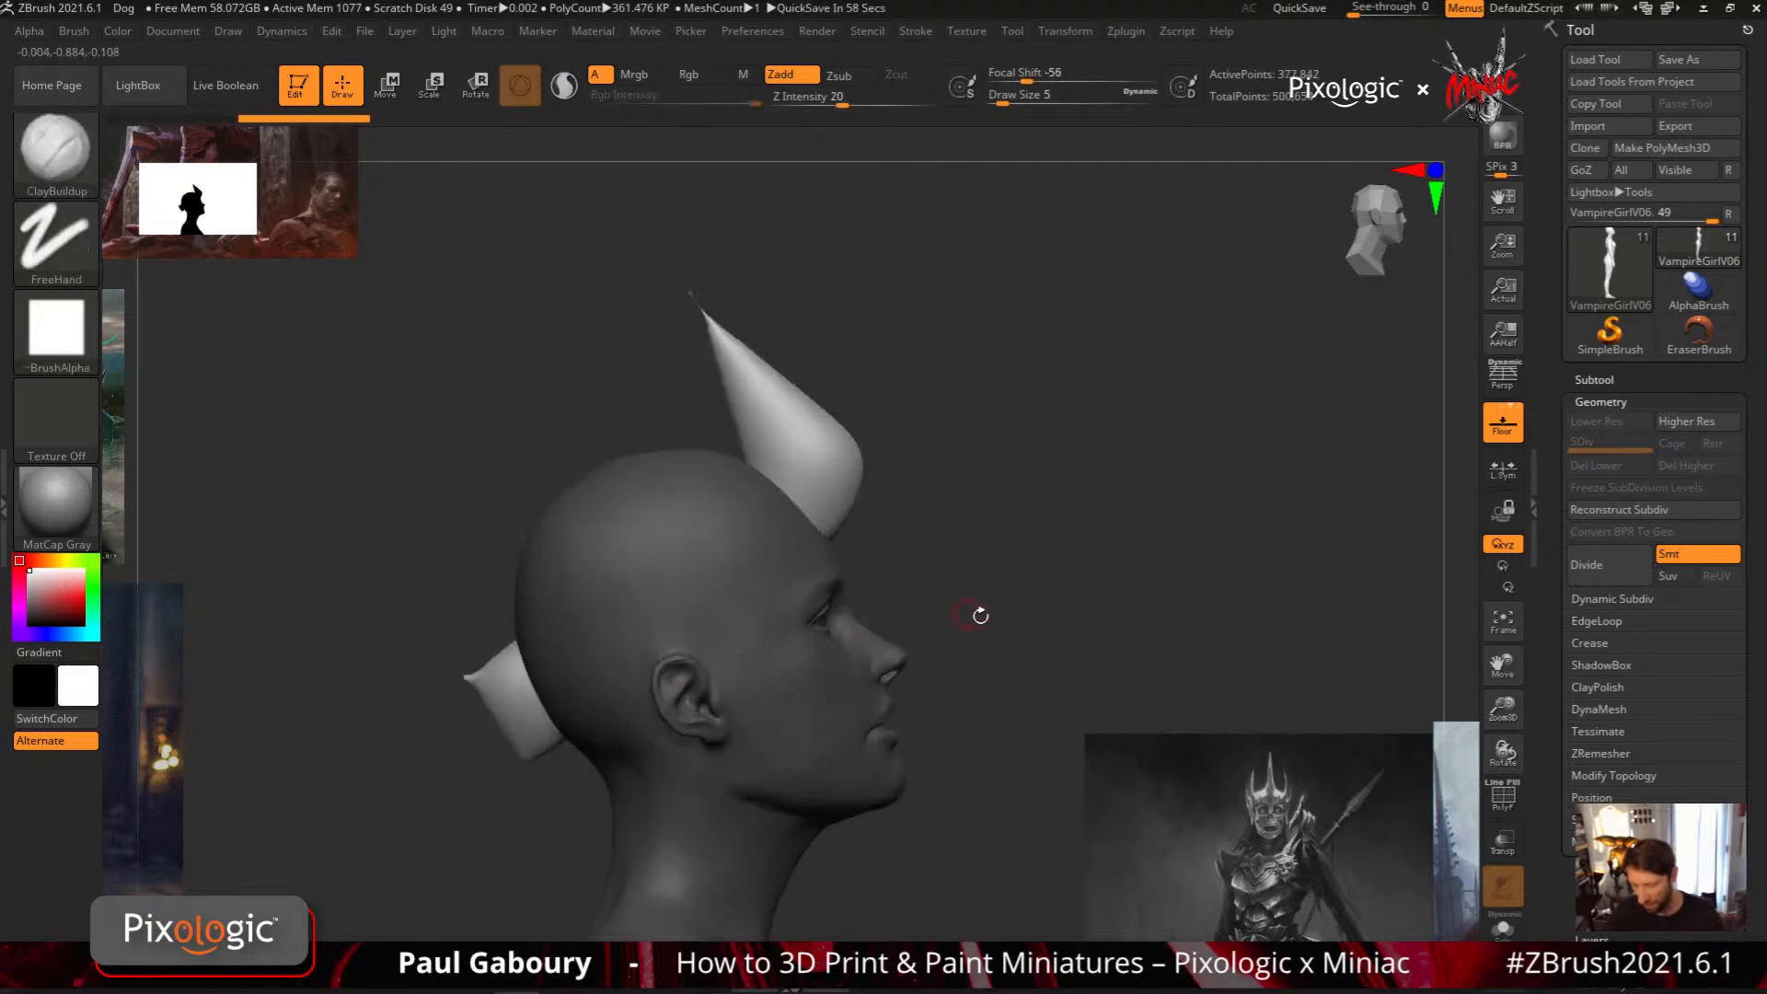
mouse_move(978, 616)
left_mouse_down()
mouse_move(931, 633)
mouse_move(947, 537)
mouse_move(888, 441)
left_mouse_up()
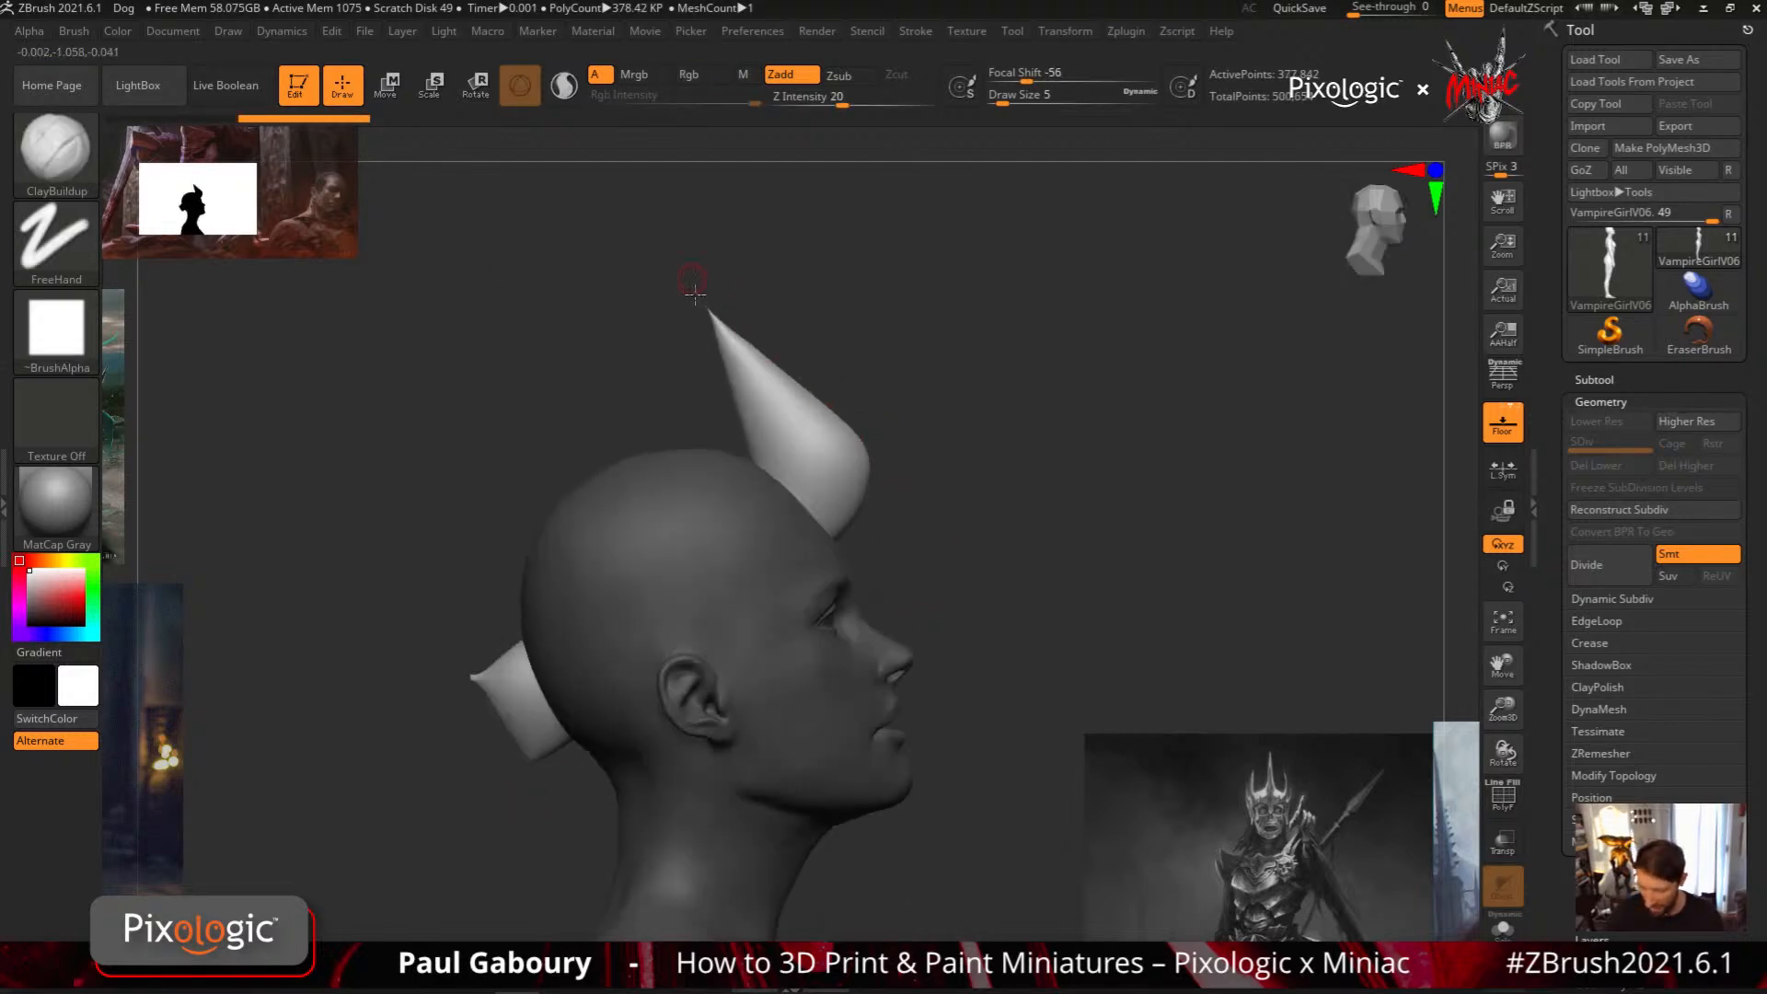
key("ctrl+z")
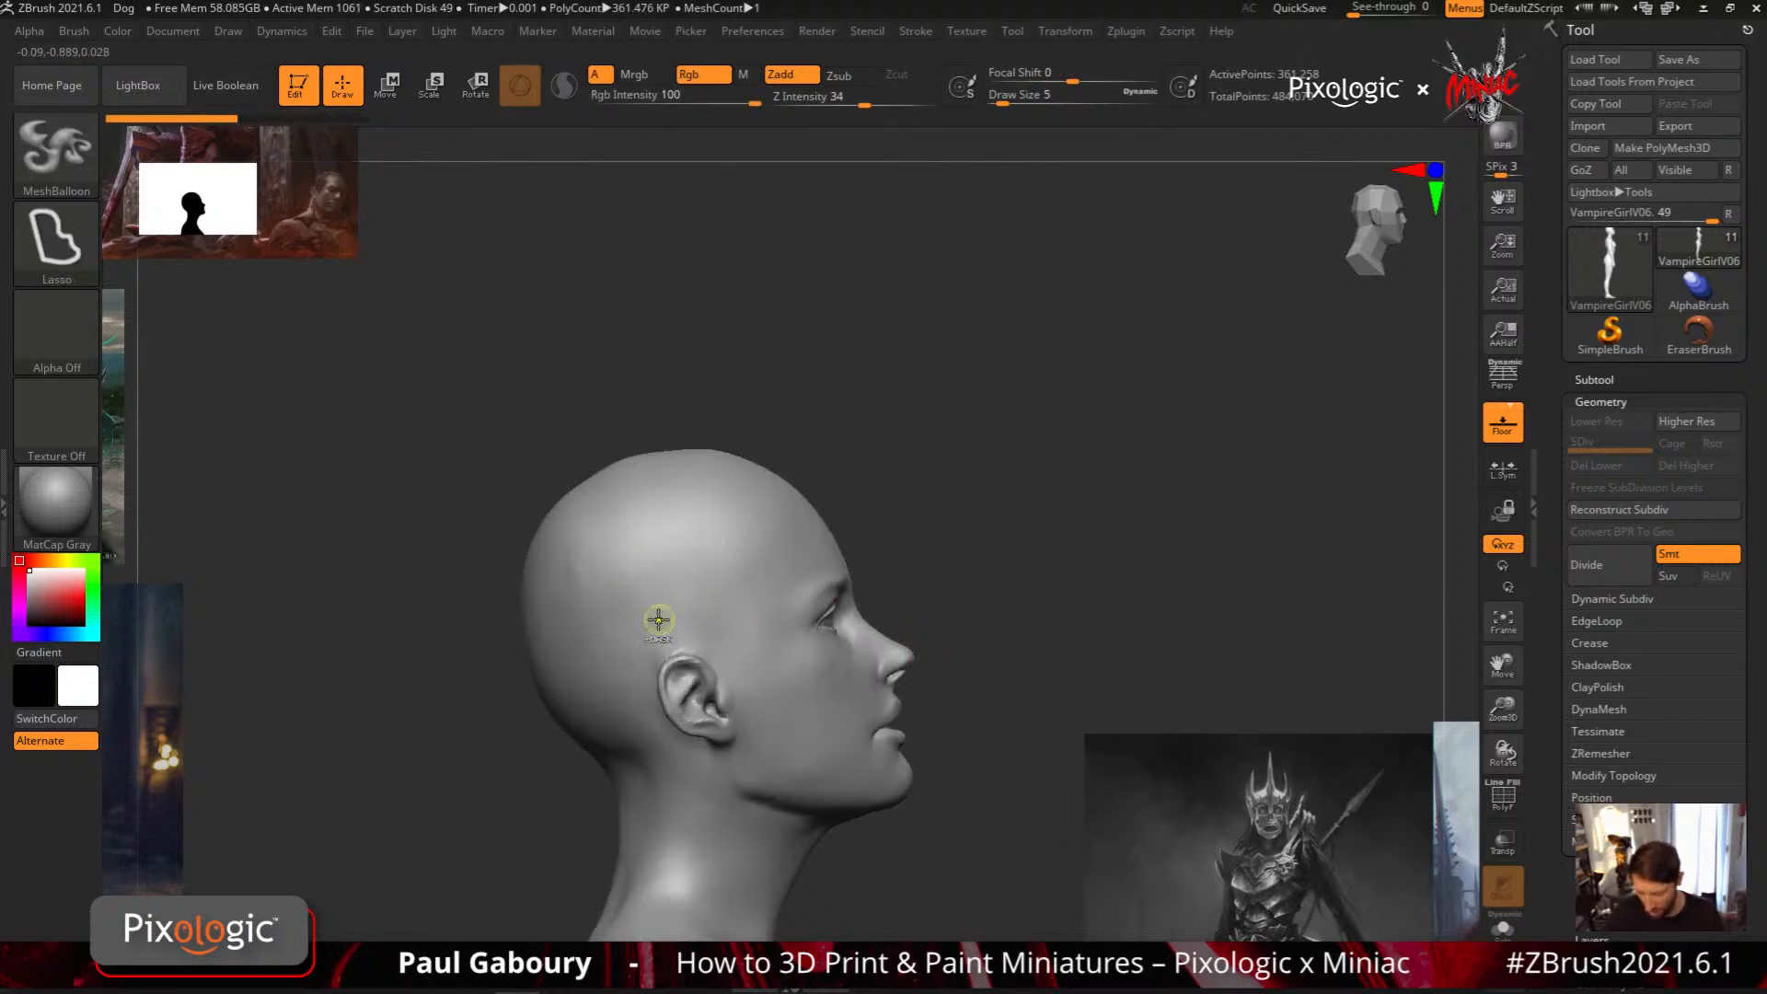
Try a blocky, sharp-cornered MeshBalloon across the top of the head with a raised front section, and undo it
mouse_move(659, 619)
left_mouse_down("ctrl")
mouse_move(921, 455)
mouse_move(898, 391)
mouse_move(727, 285)
mouse_move(713, 249)
mouse_move(675, 419)
left_mouse_up("ctrl")
mouse_move(532, 494)
left_mouse_down("ctrl")
mouse_move(518, 504)
mouse_move(556, 681)
left_mouse_up("ctrl")
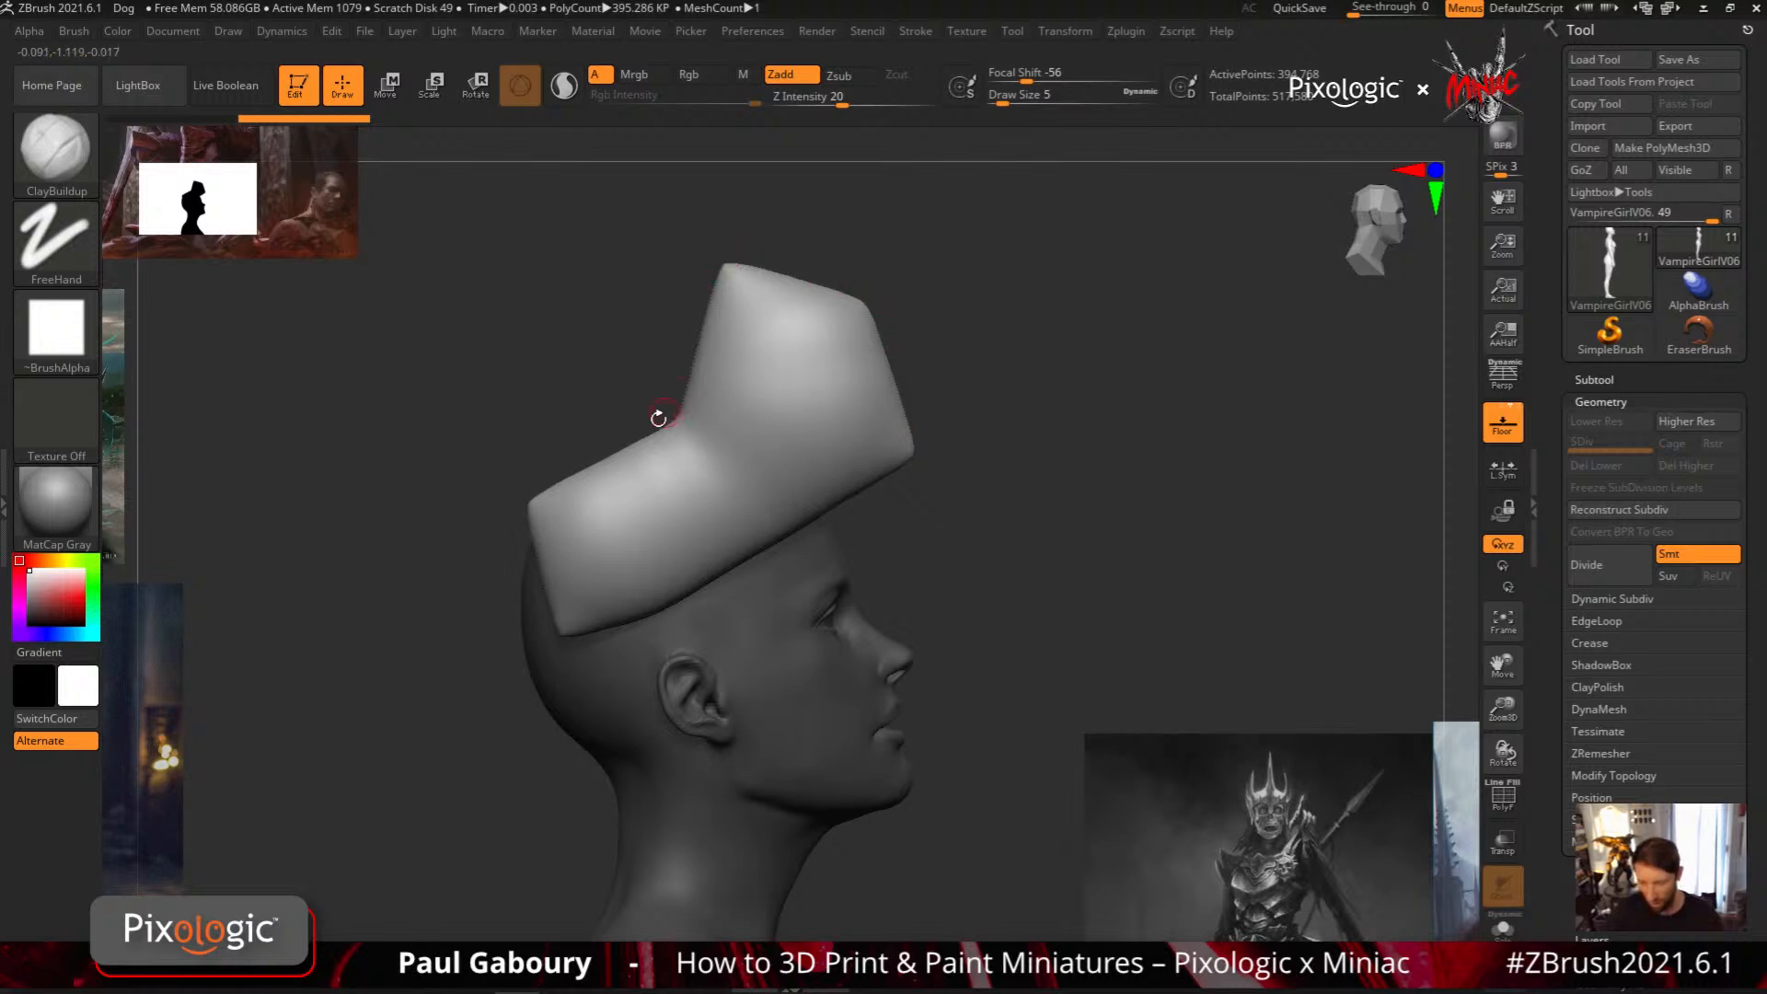
left_click(836, 769, "ctrl+shift")
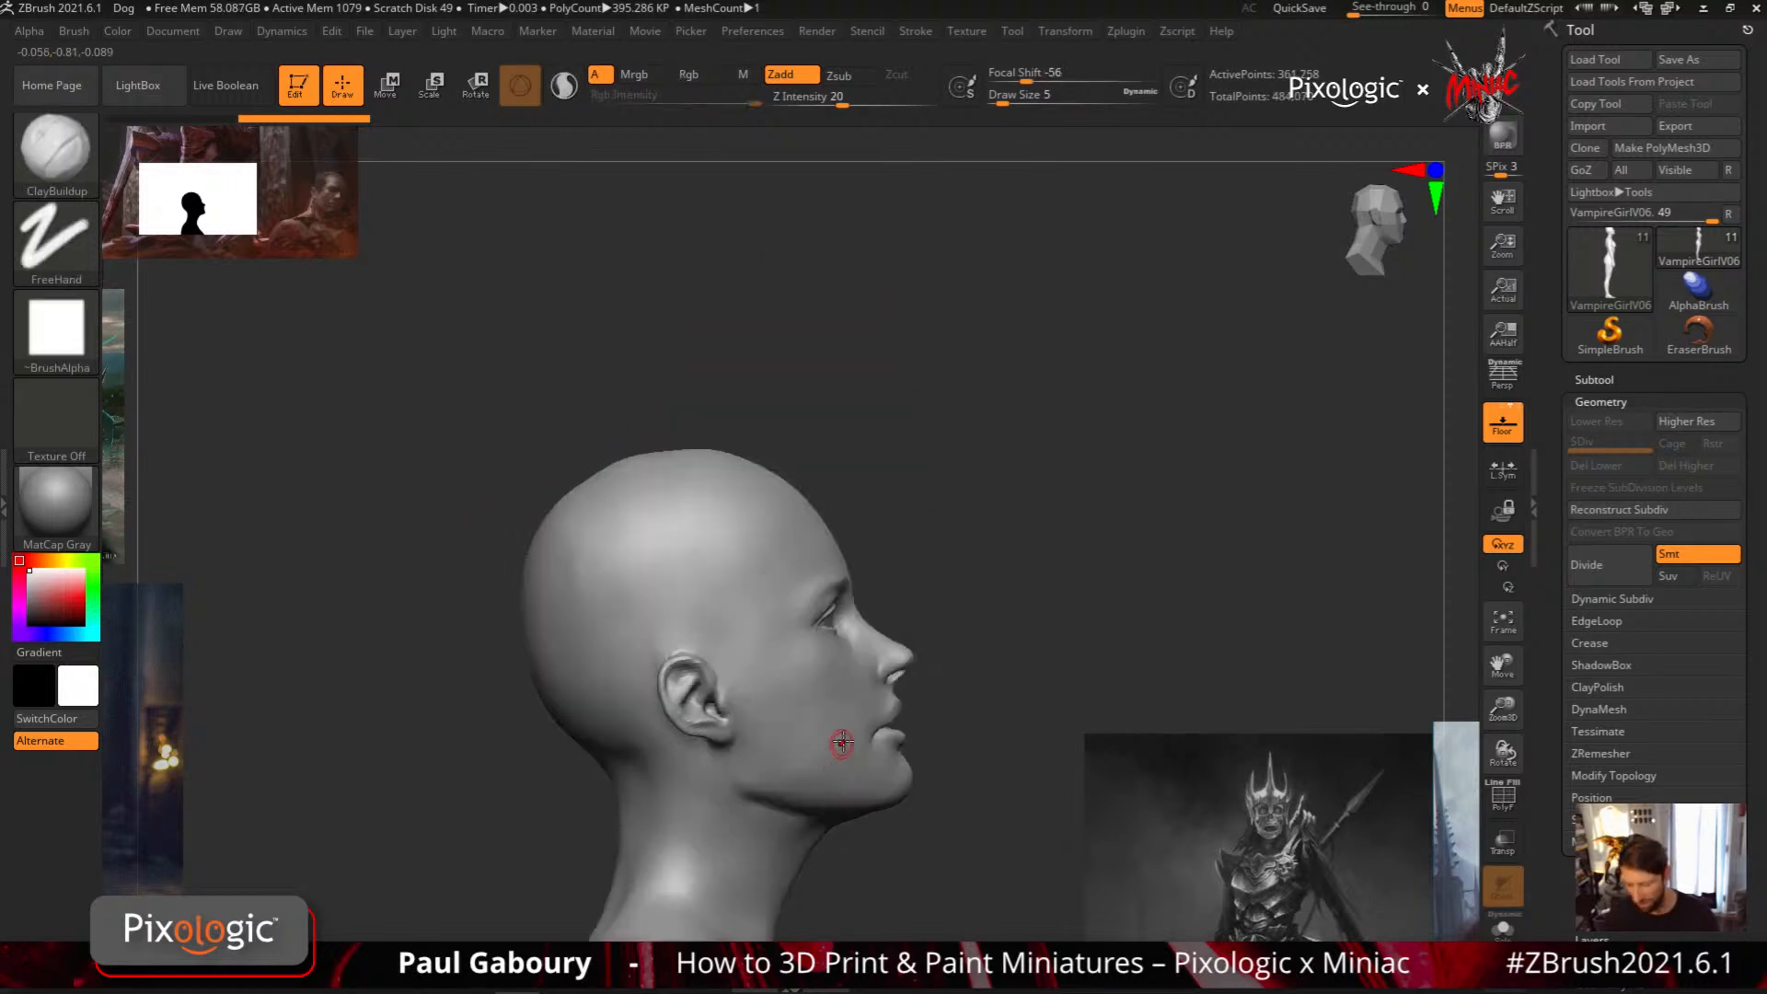
Try a crown-like MeshBalloon band around the side of the head with two sharp spikes above the forehead, and undo it
right_click_drag(841, 746, 876, 754, "alt")
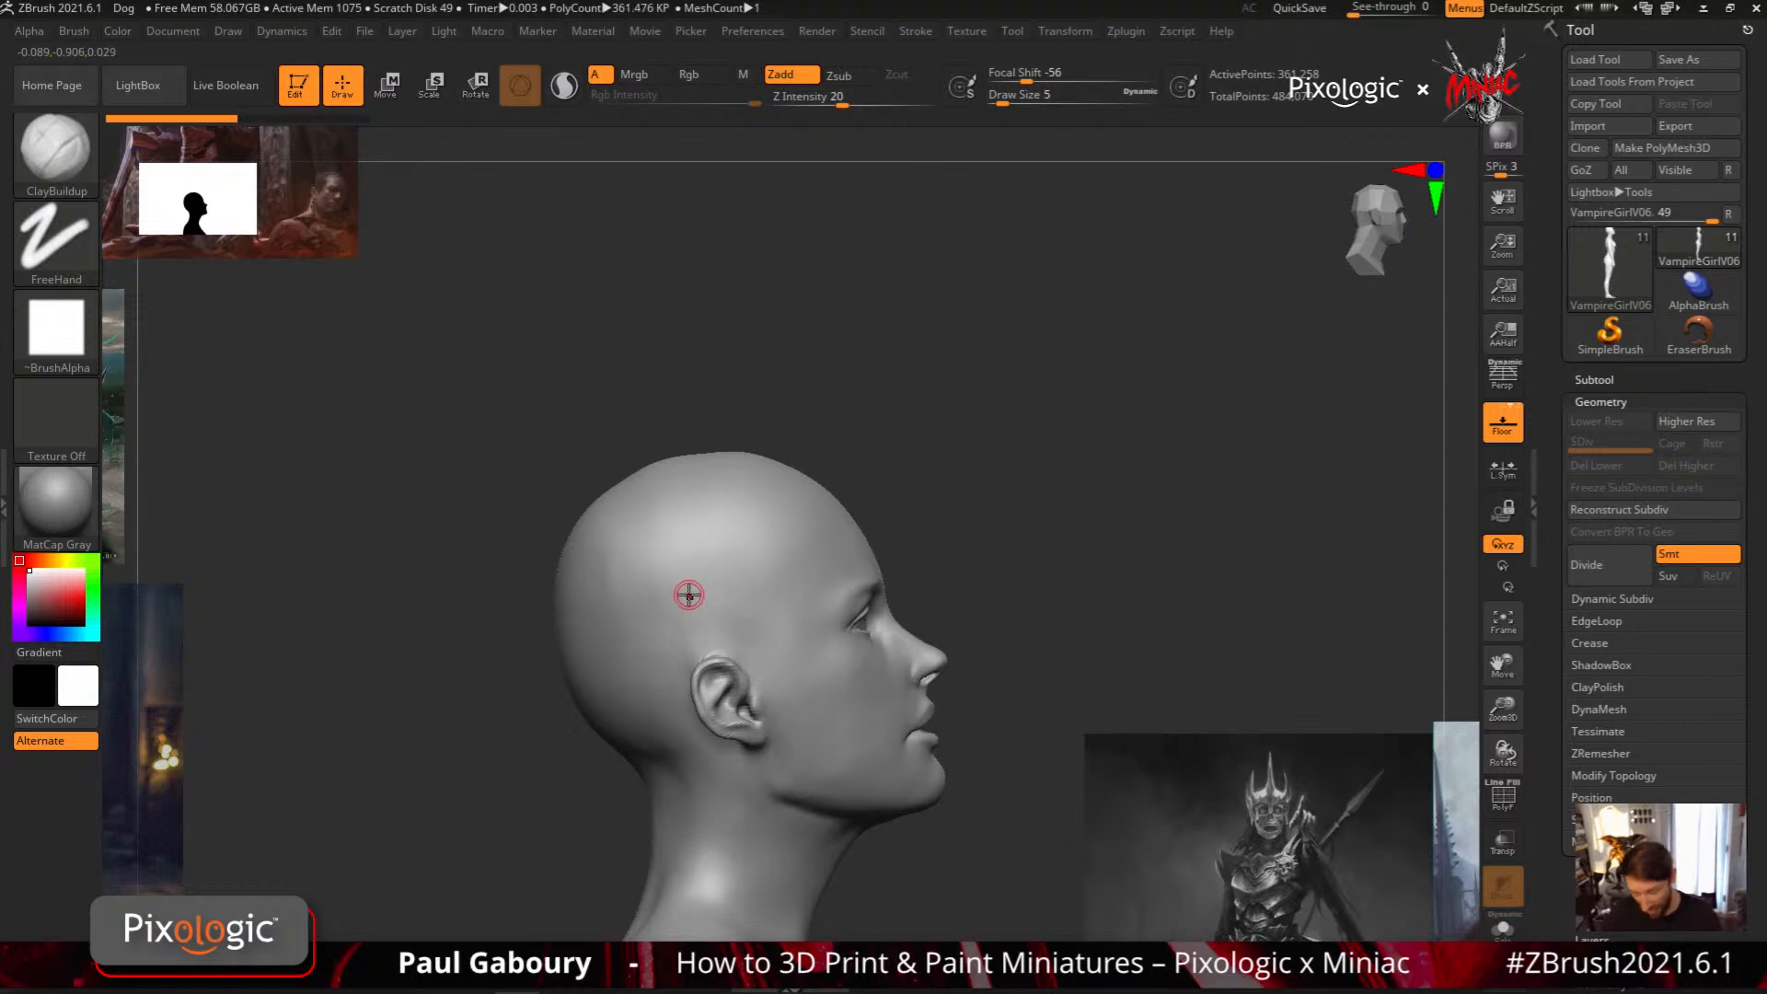
key("ctrl")
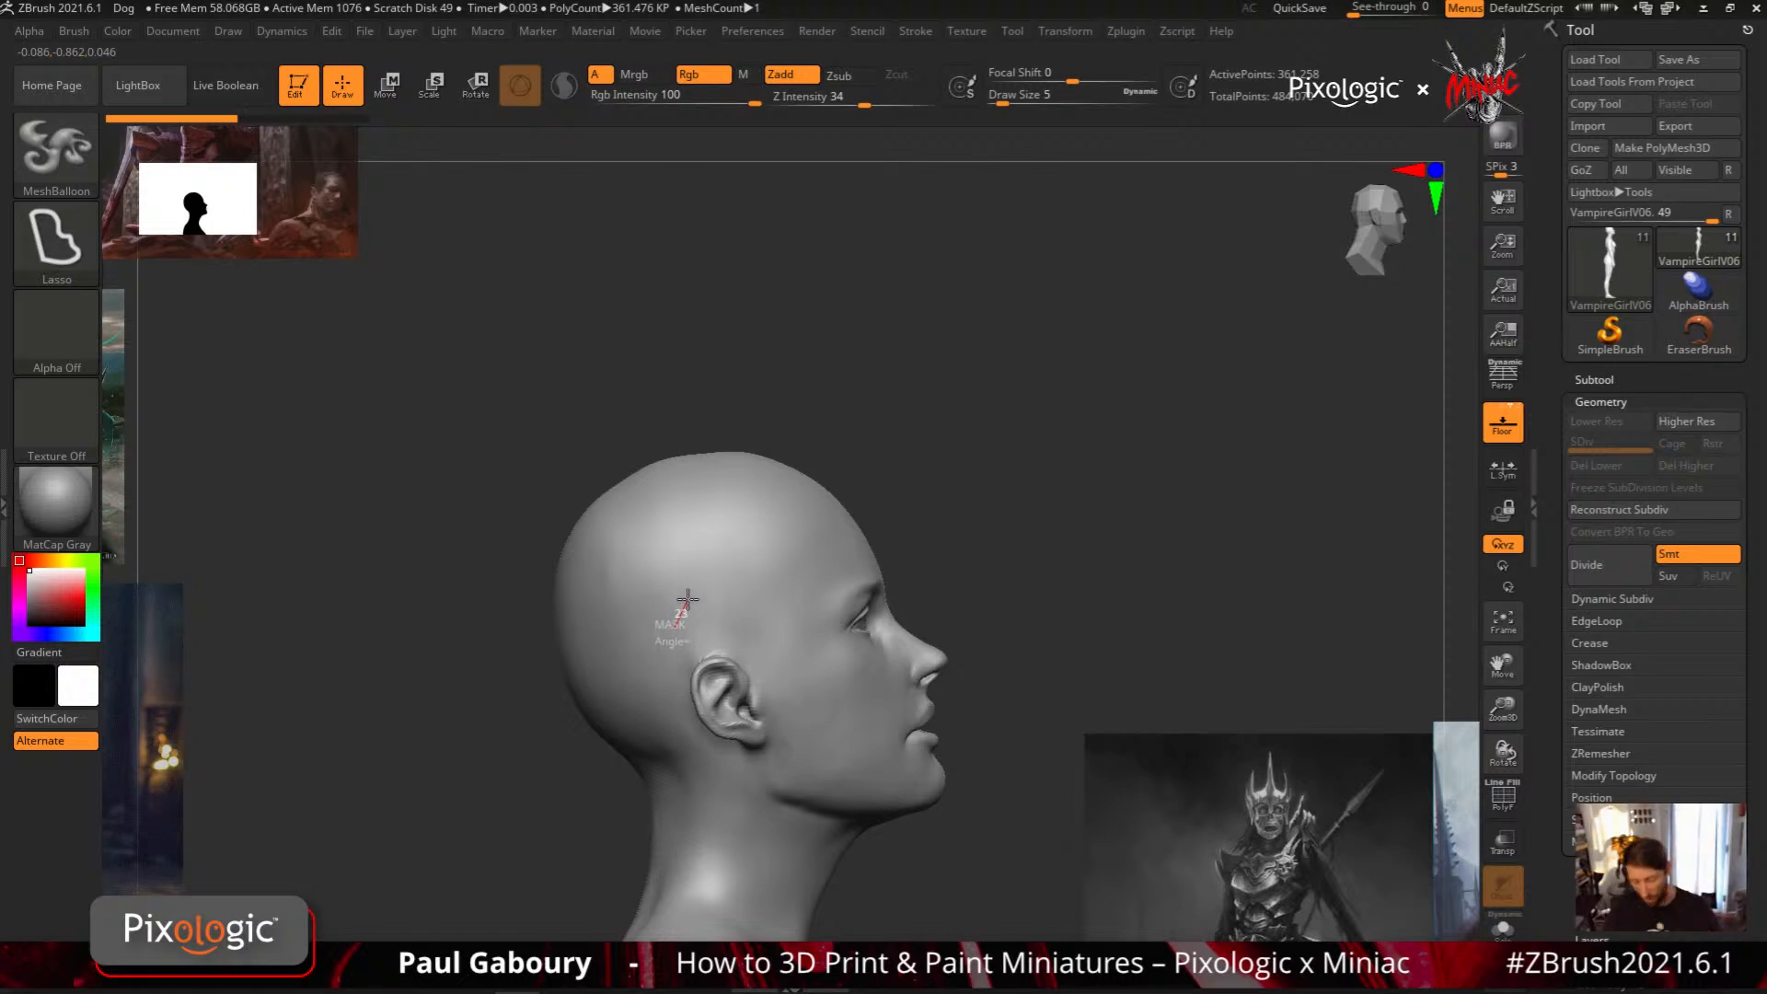
mouse_move(688, 599)
left_mouse_down("ctrl")
mouse_move(1065, 453)
mouse_move(927, 512)
left_mouse_up("ctrl")
mouse_move(1017, 466)
left_mouse_down("ctrl")
mouse_move(1117, 428)
mouse_move(842, 553)
mouse_move(876, 540)
left_mouse_up("ctrl")
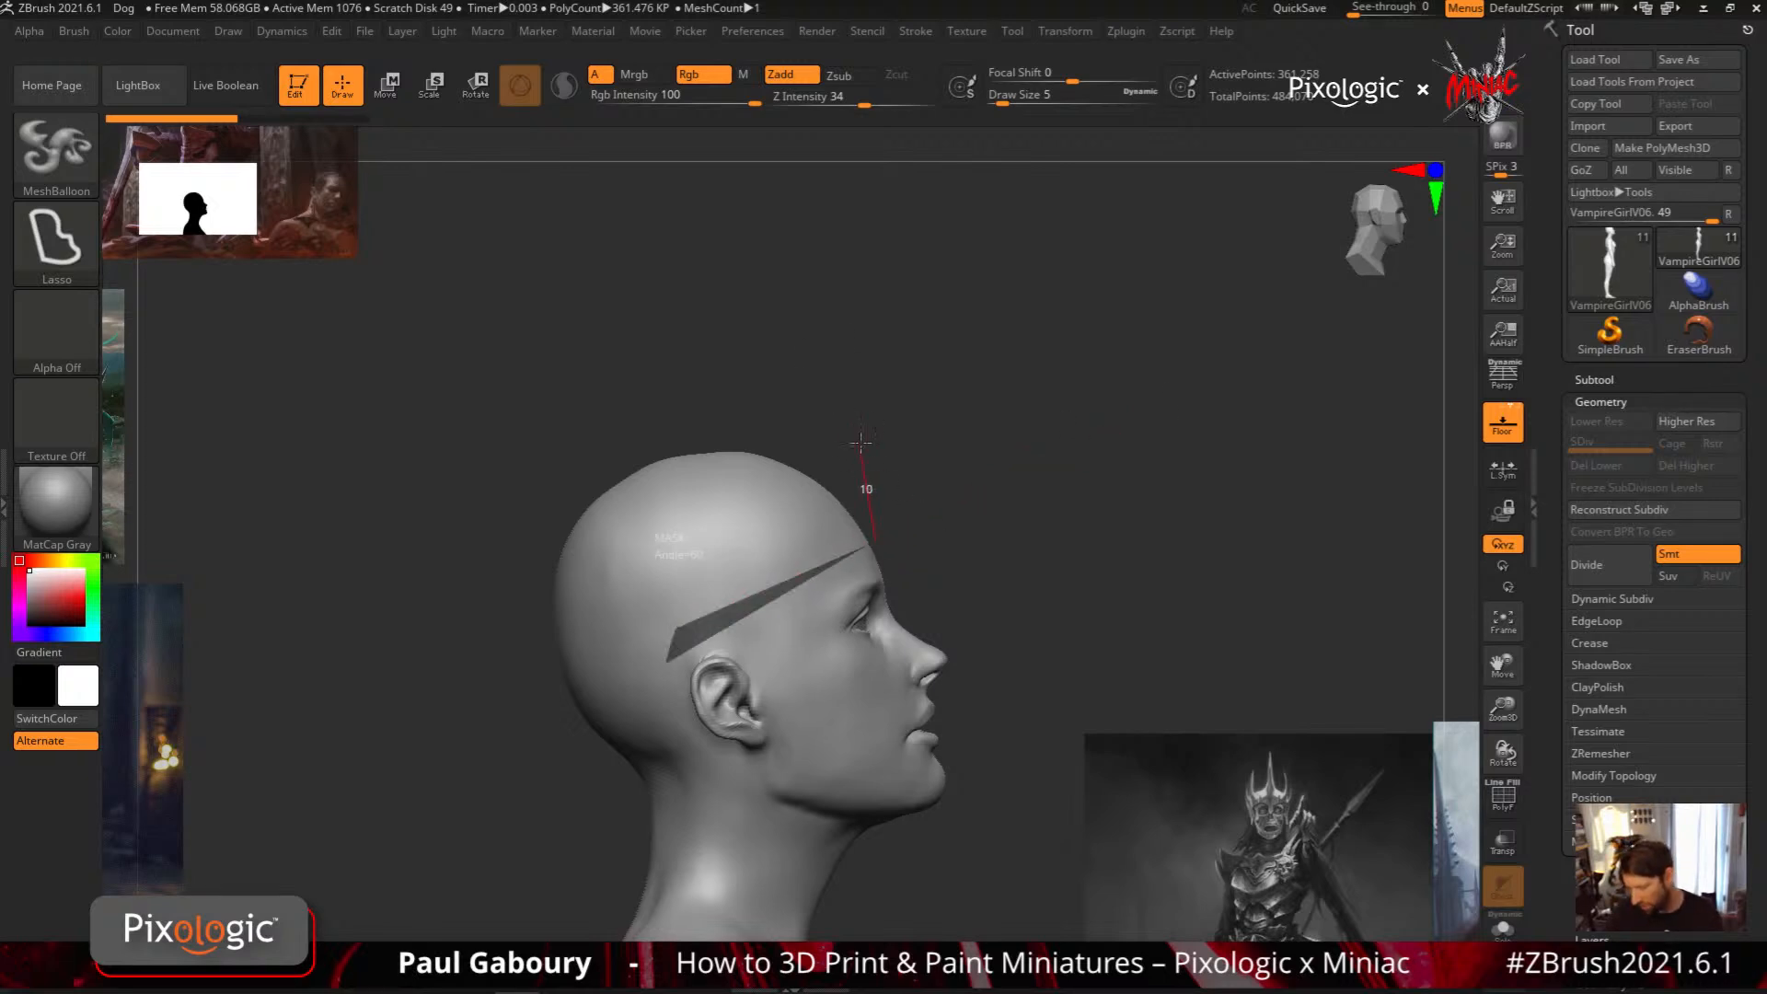
left_click_drag(875, 472, 773, 289, "ctrl")
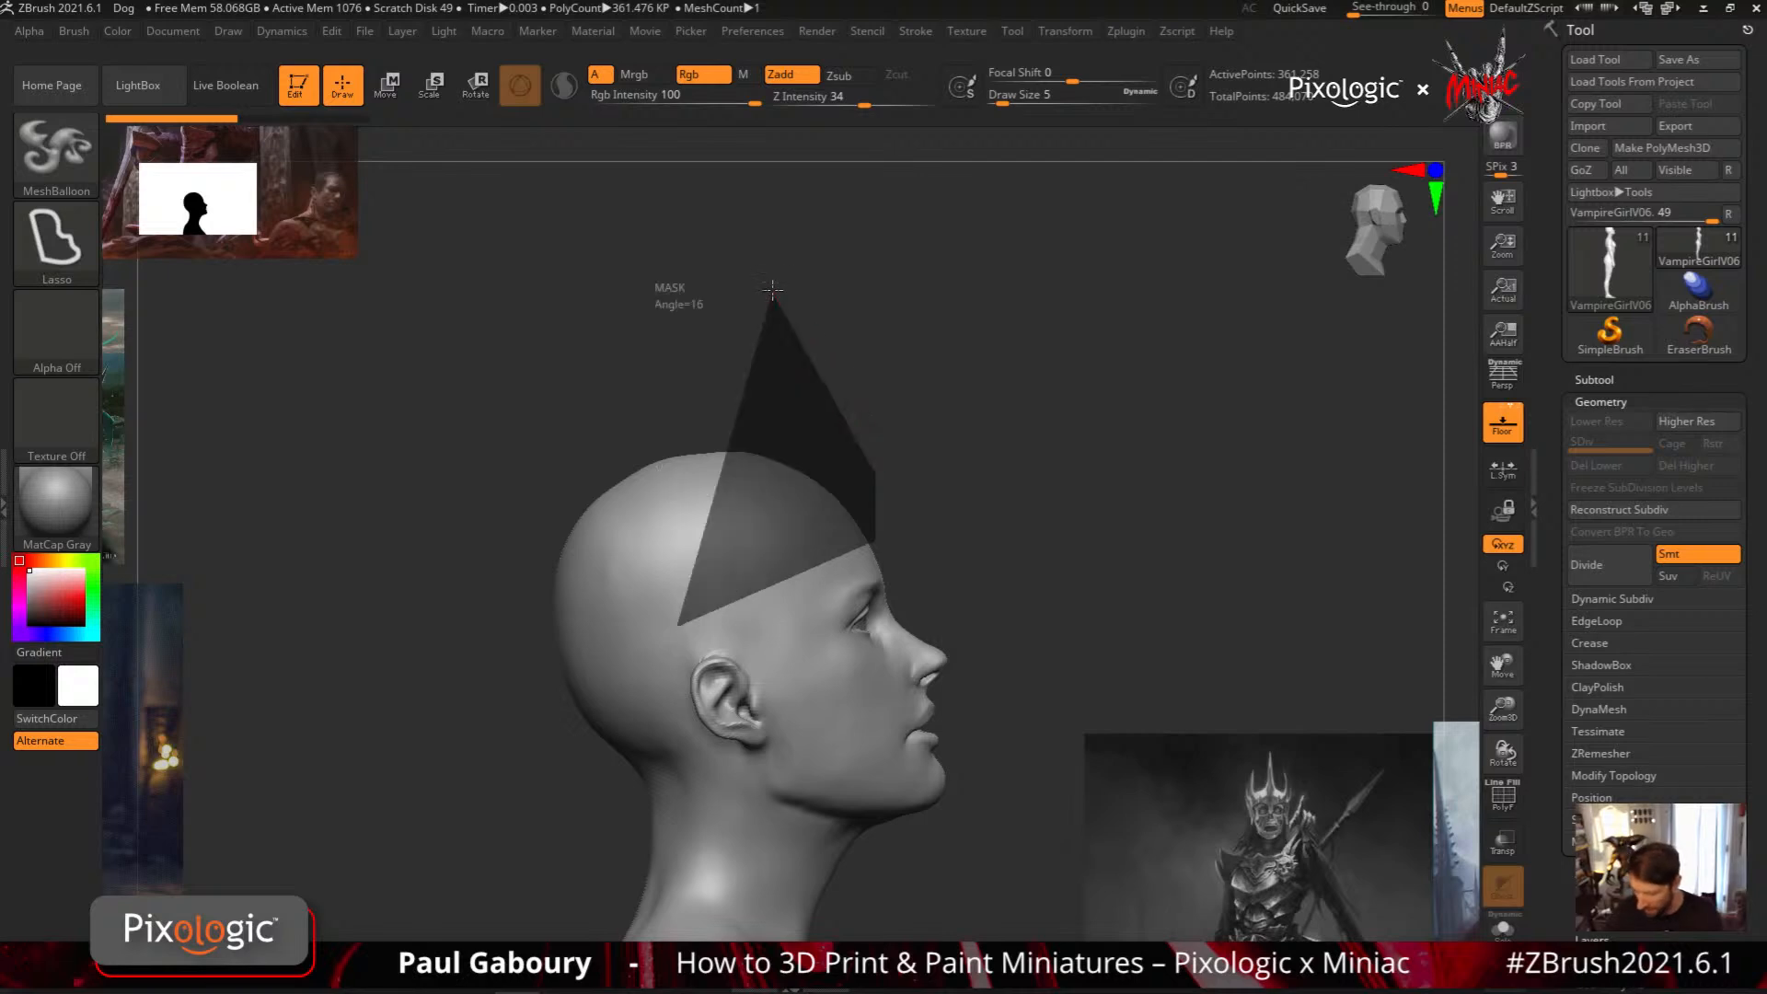
left_click_drag(793, 411, 794, 423, "ctrl")
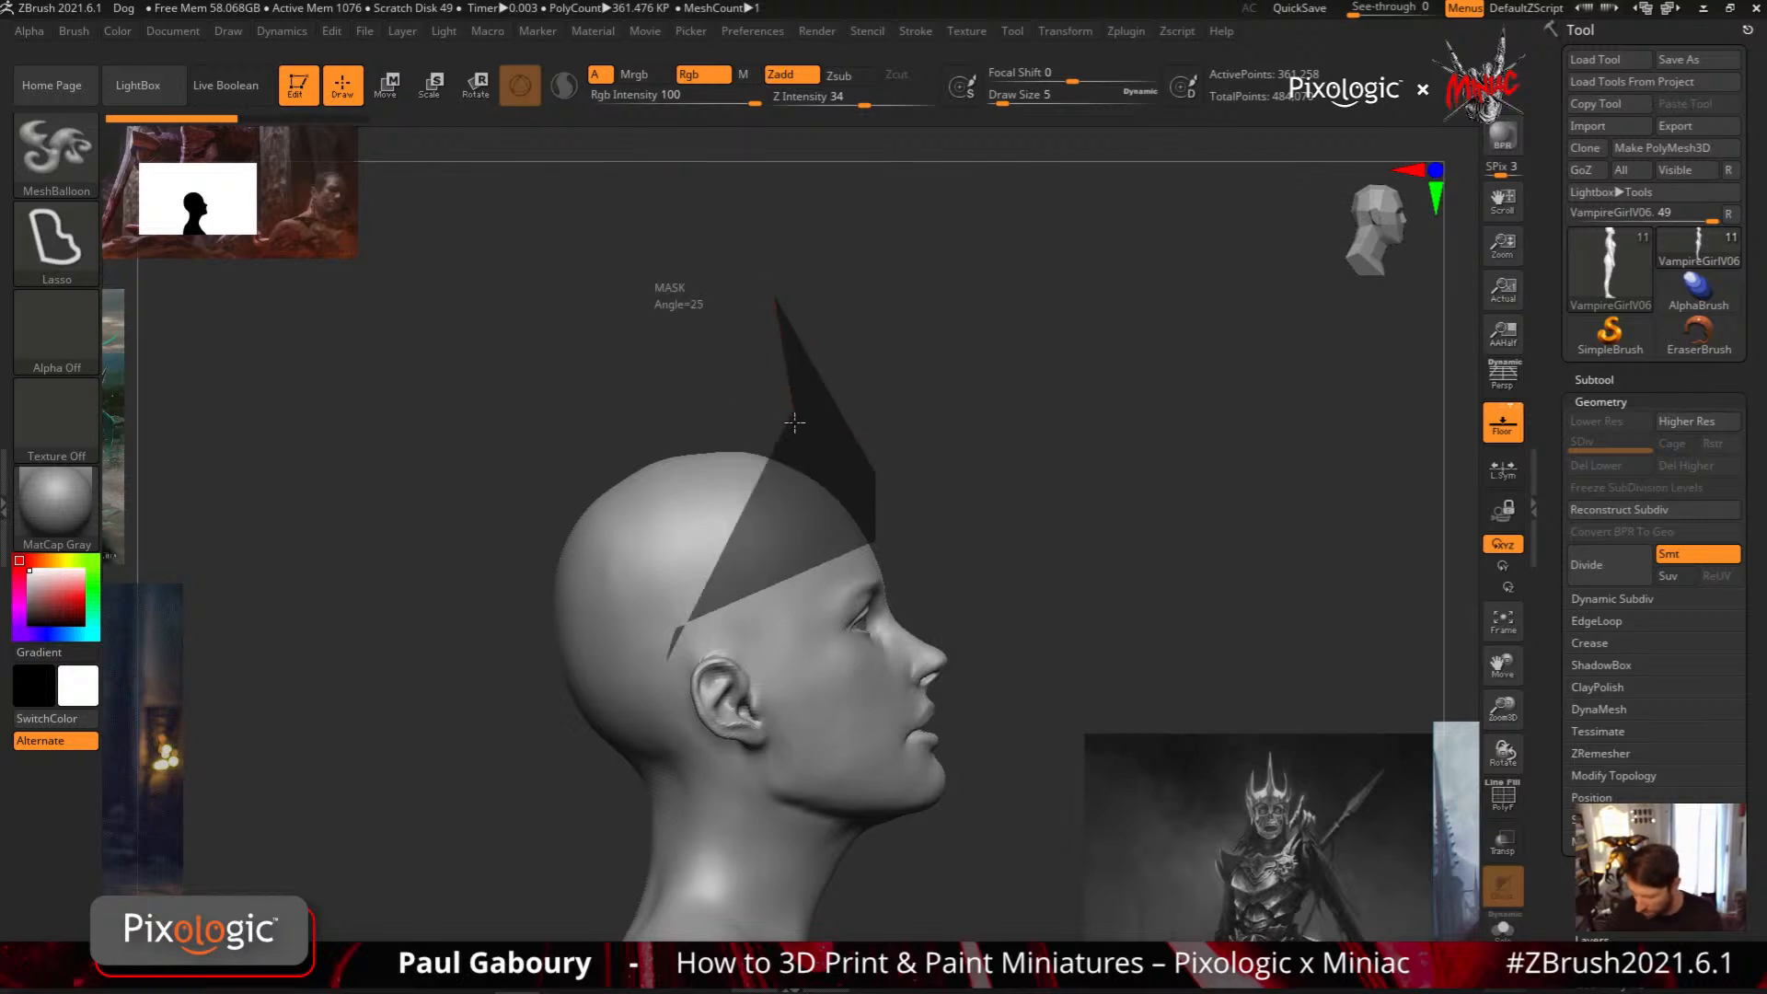
mouse_move(787, 490)
left_mouse_down("ctrl")
mouse_move(716, 432)
mouse_move(638, 576)
mouse_move(471, 643)
mouse_move(507, 735)
left_mouse_up("ctrl")
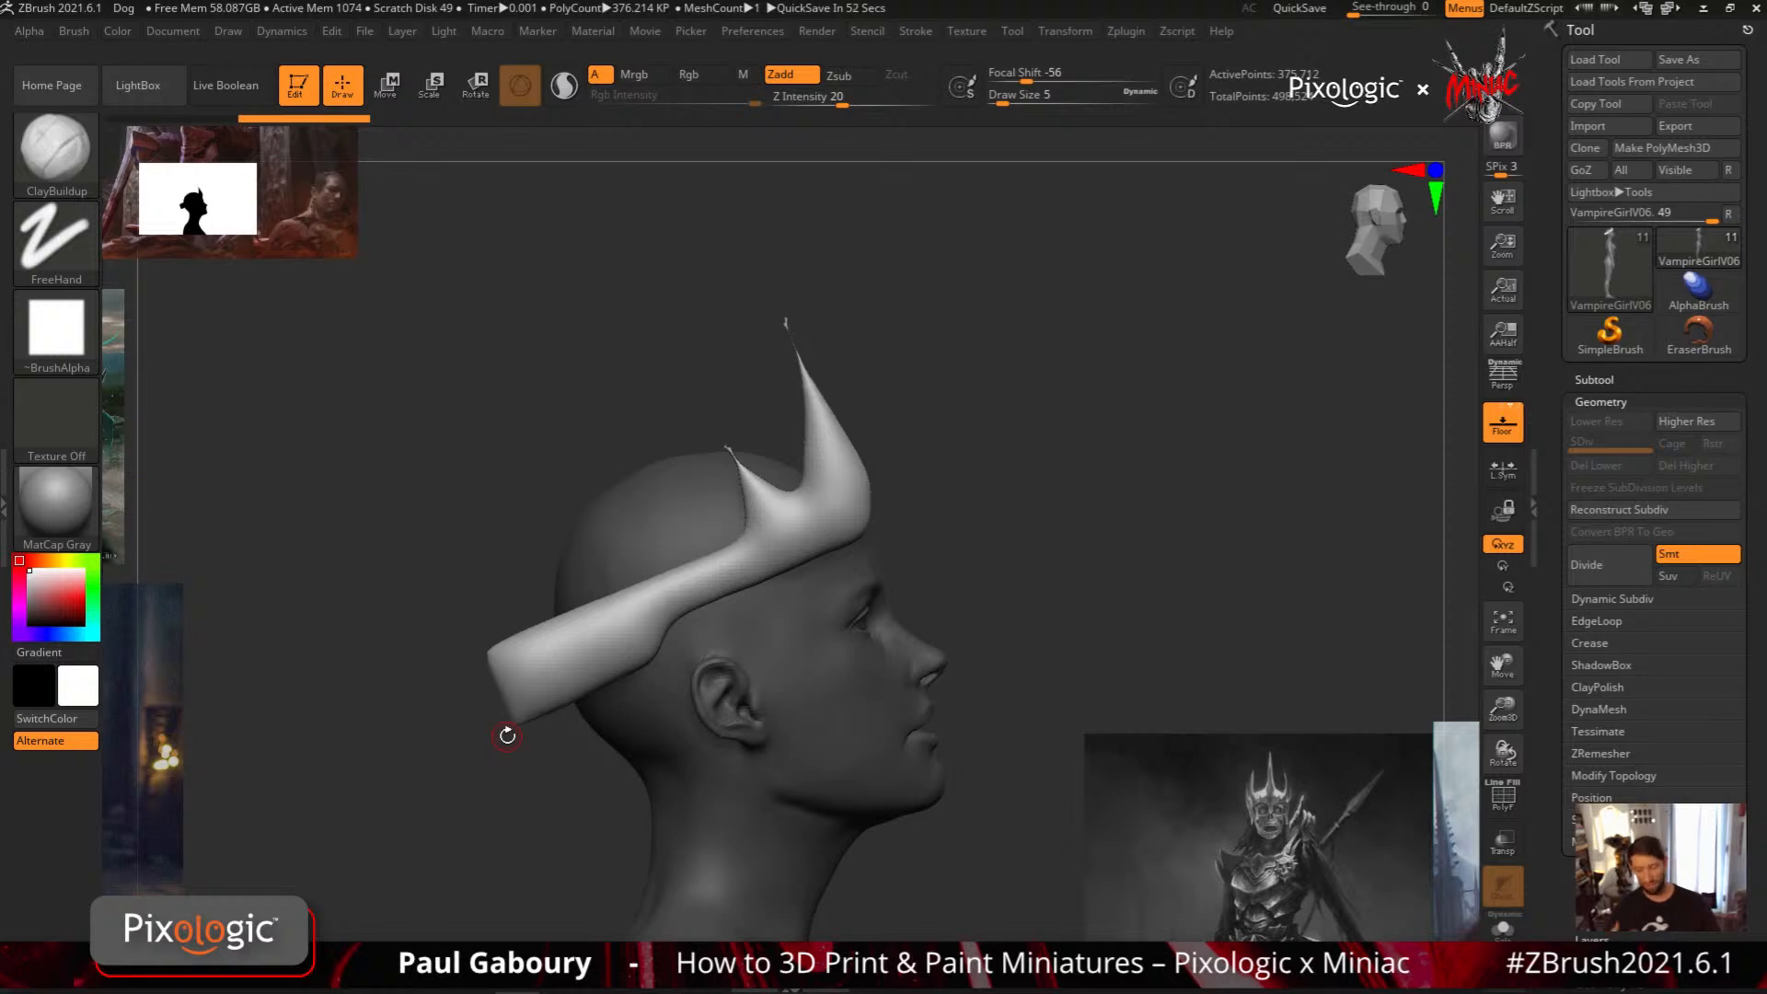
key("ctrl+z")
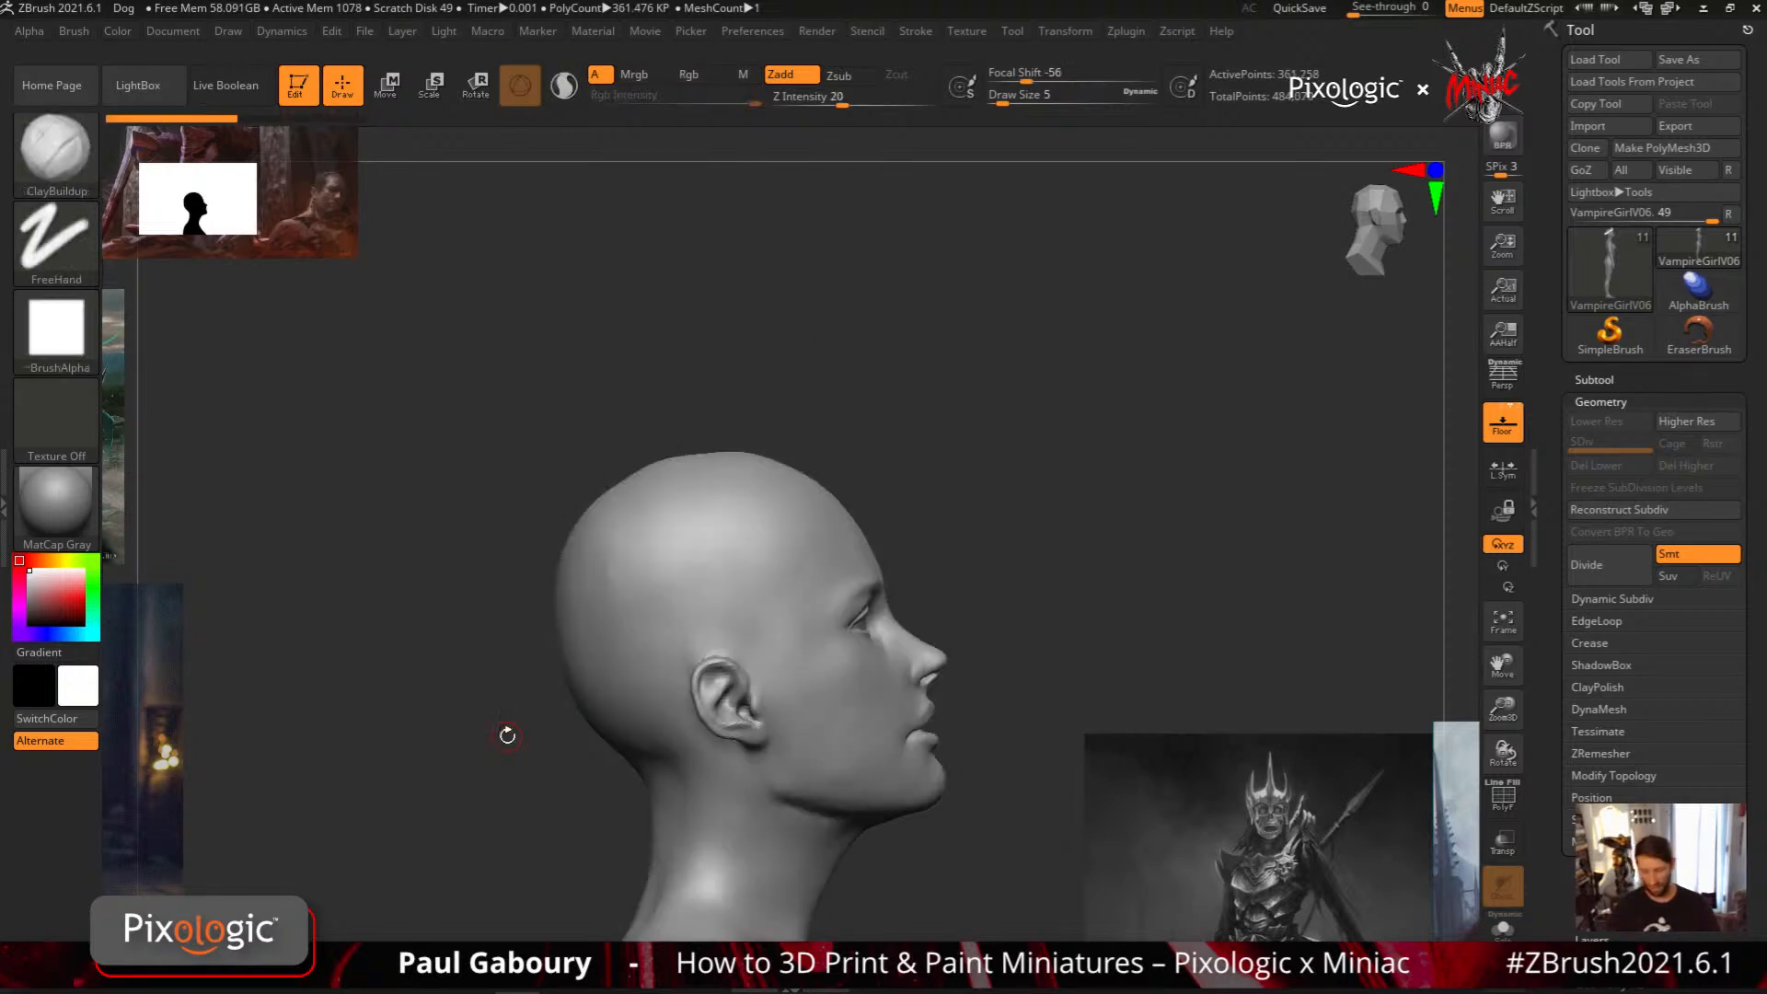
Try an angular MeshBalloon with a crest hooking backward over the head and a band widening behind it, and undo it
key("ctrl")
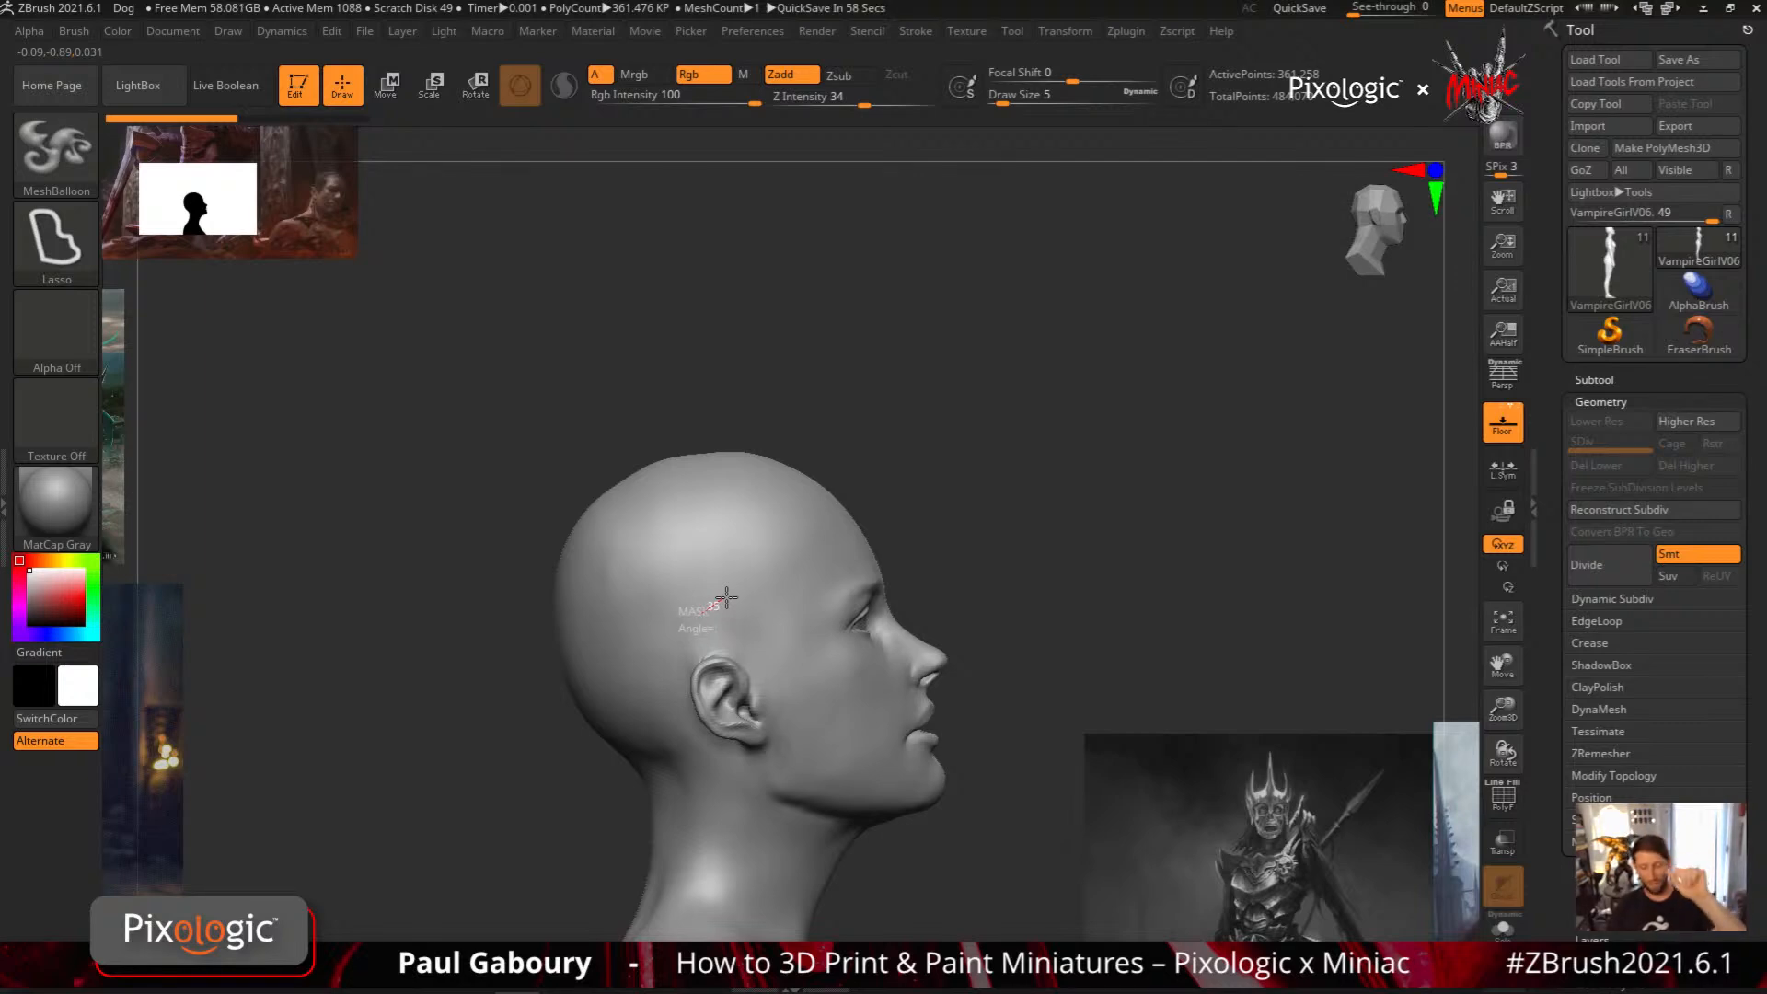
mouse_move(731, 598)
left_mouse_down("ctrl")
mouse_move(985, 519)
mouse_move(994, 327)
left_mouse_up("ctrl")
key("alt")
key("alt")
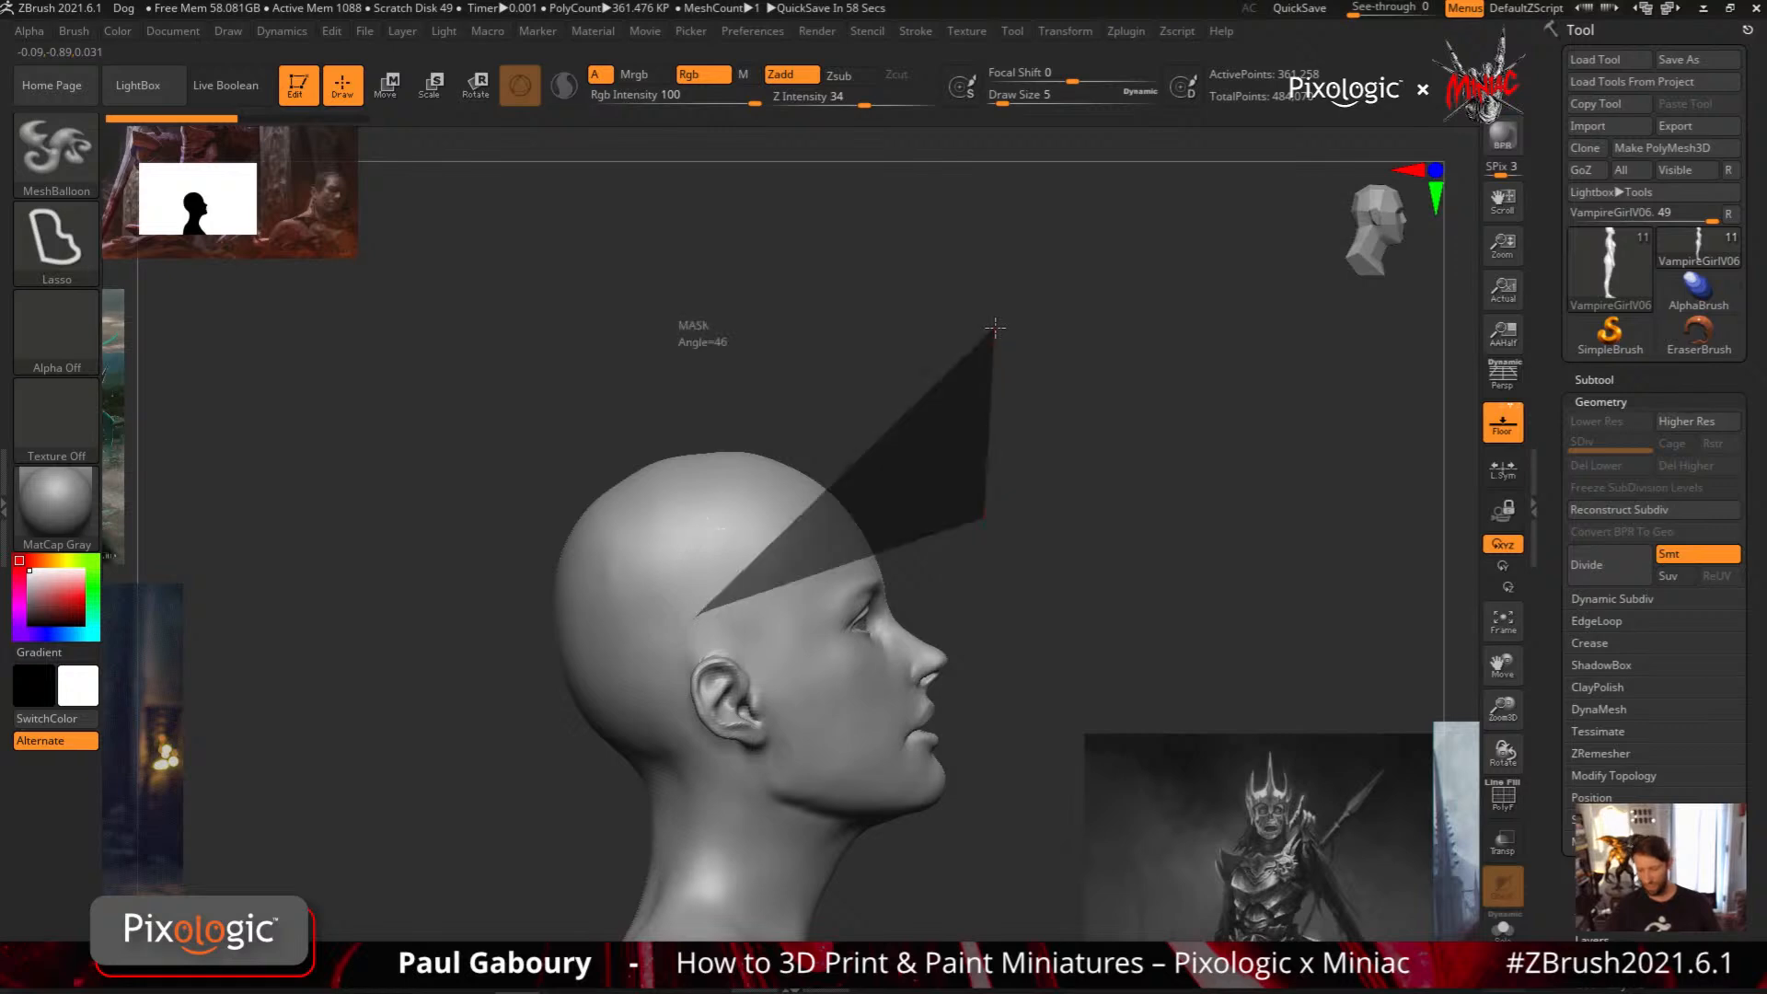
key("alt")
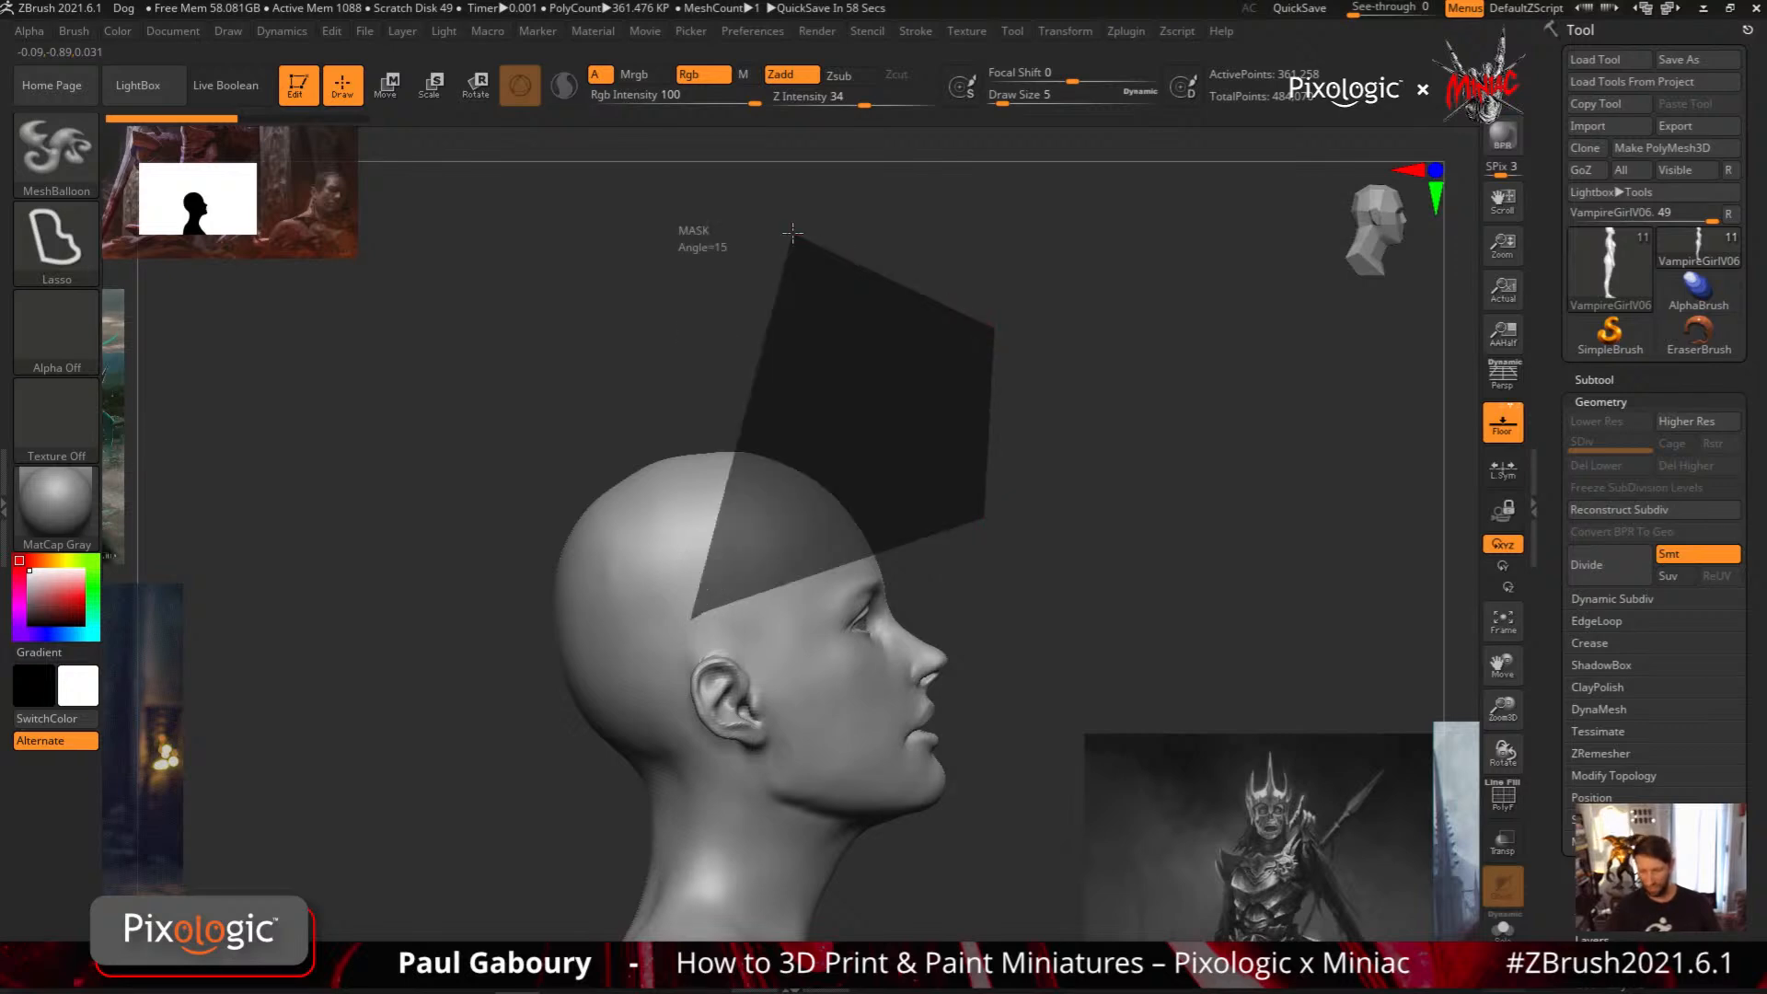
mouse_move(793, 233)
left_mouse_down("ctrl")
mouse_move(623, 418)
mouse_move(828, 409)
left_mouse_up("ctrl")
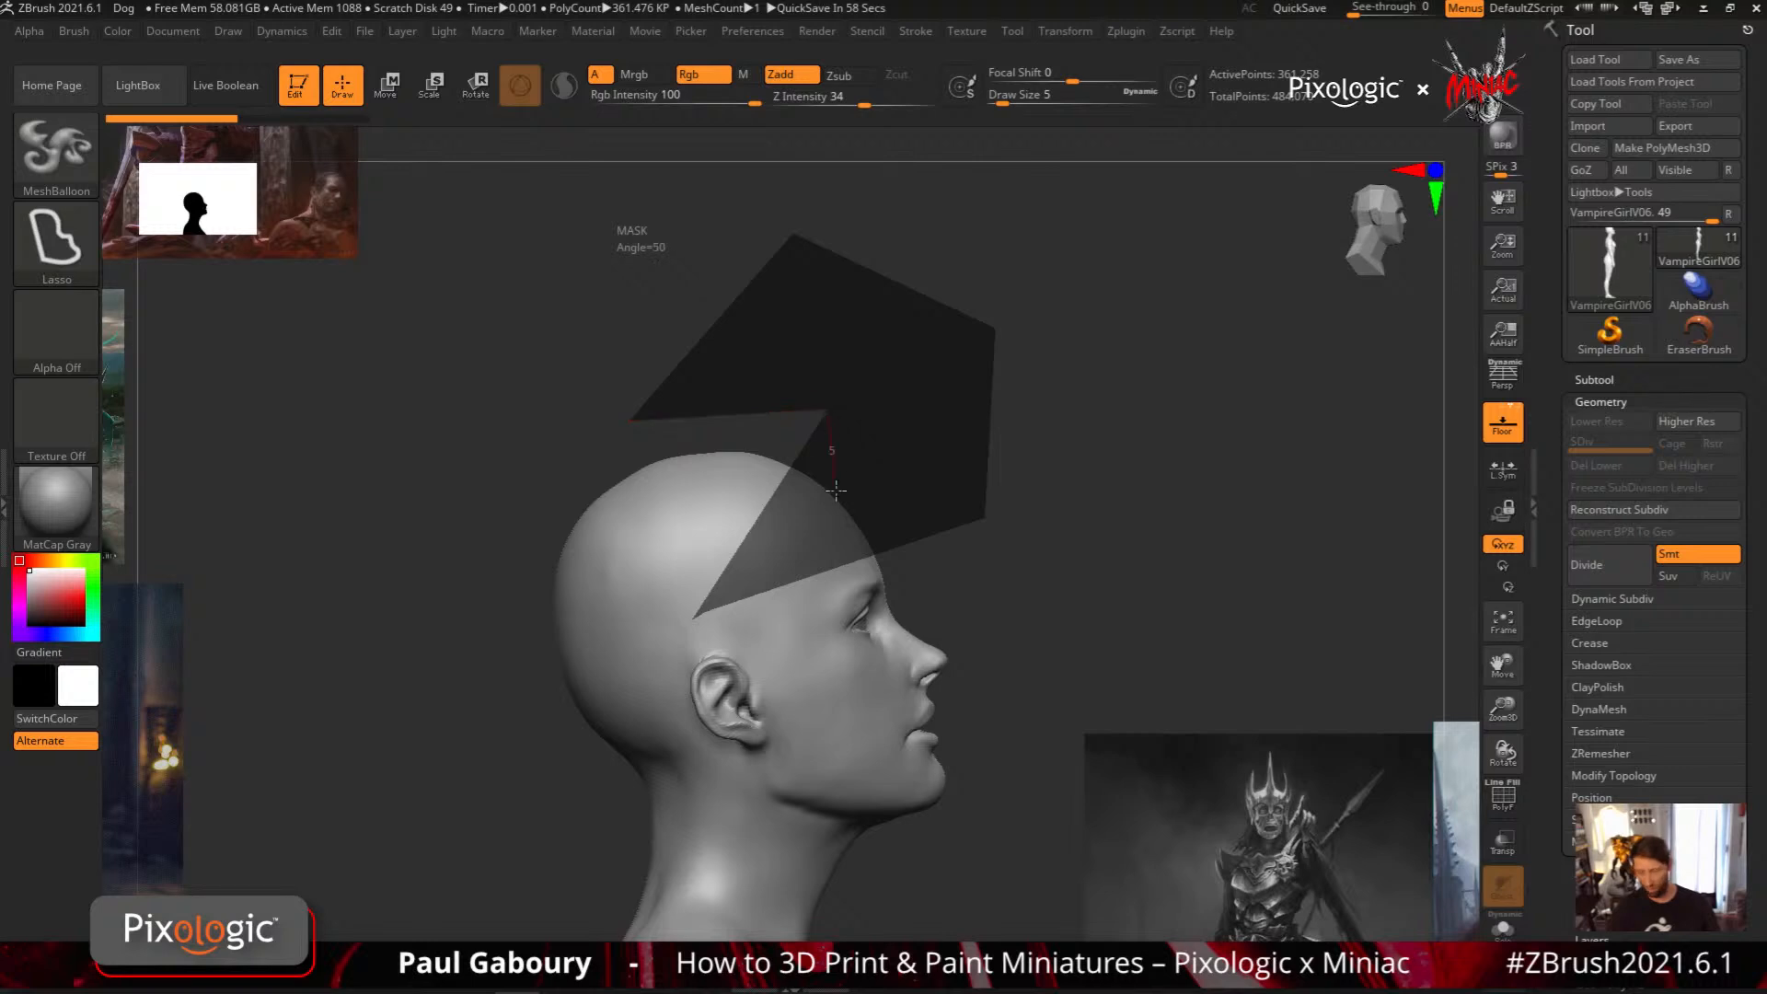
key("alt")
mouse_move(836, 491)
left_mouse_down("ctrl")
mouse_move(410, 676)
mouse_move(485, 817)
left_mouse_up("ctrl")
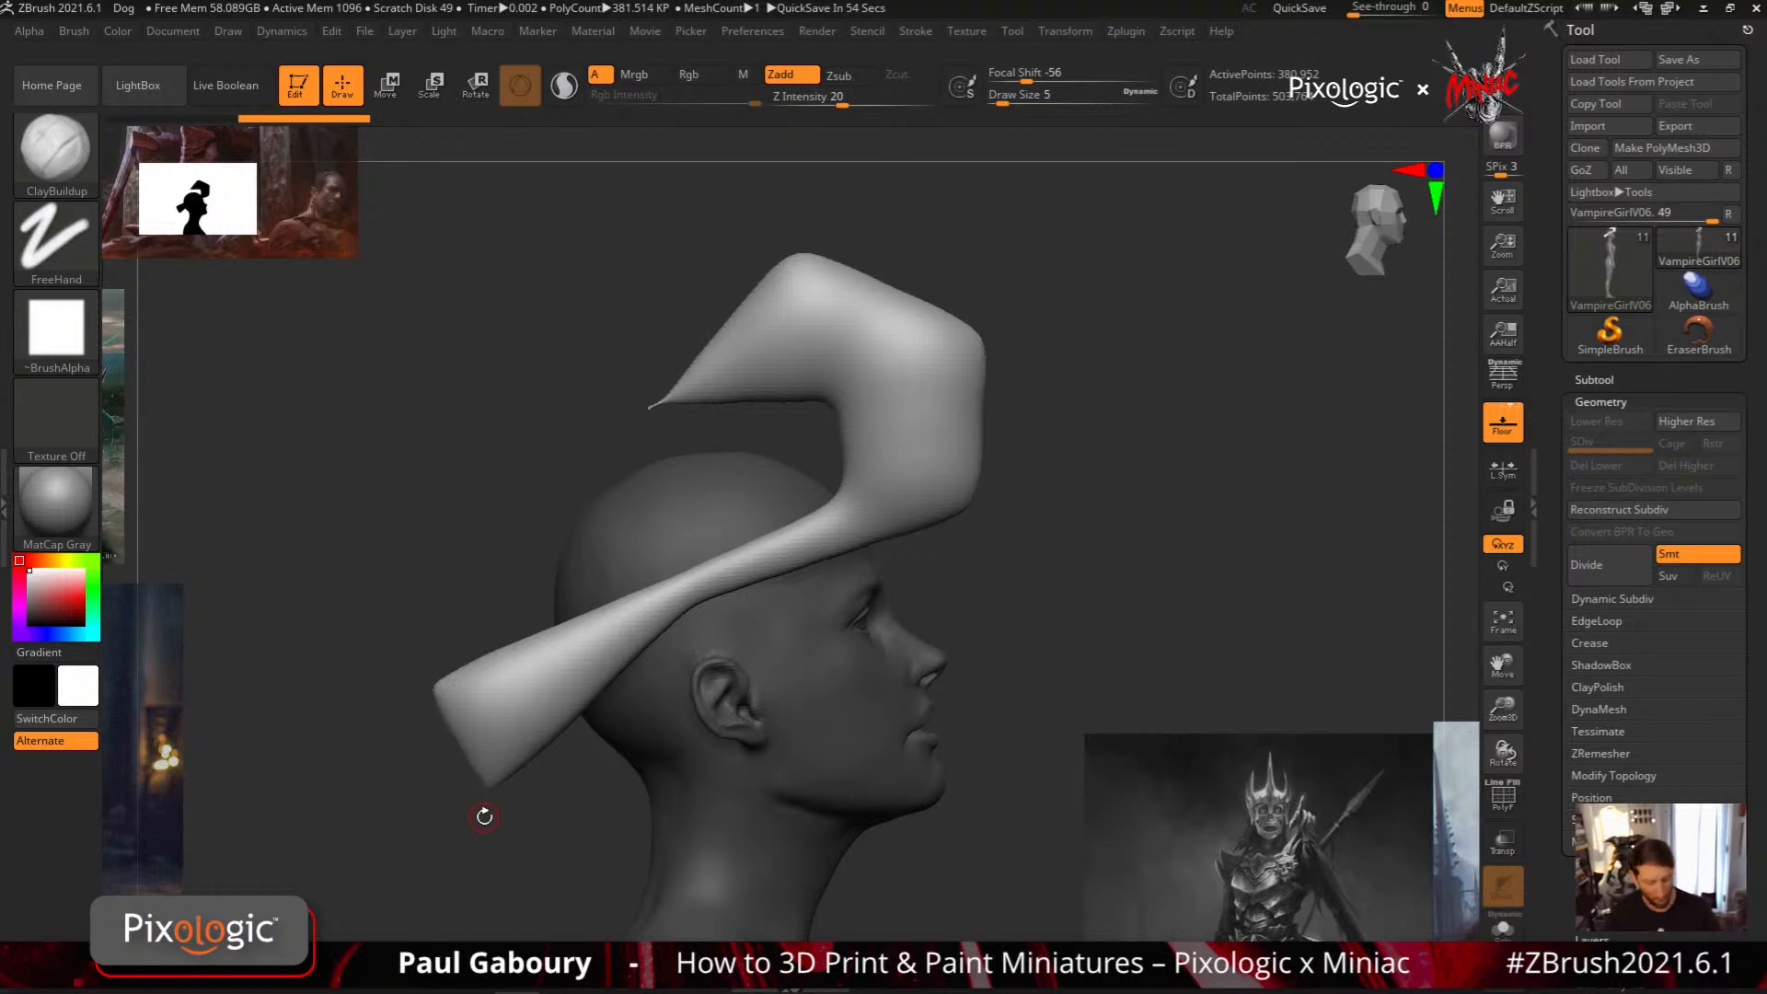
key("ctrl+z")
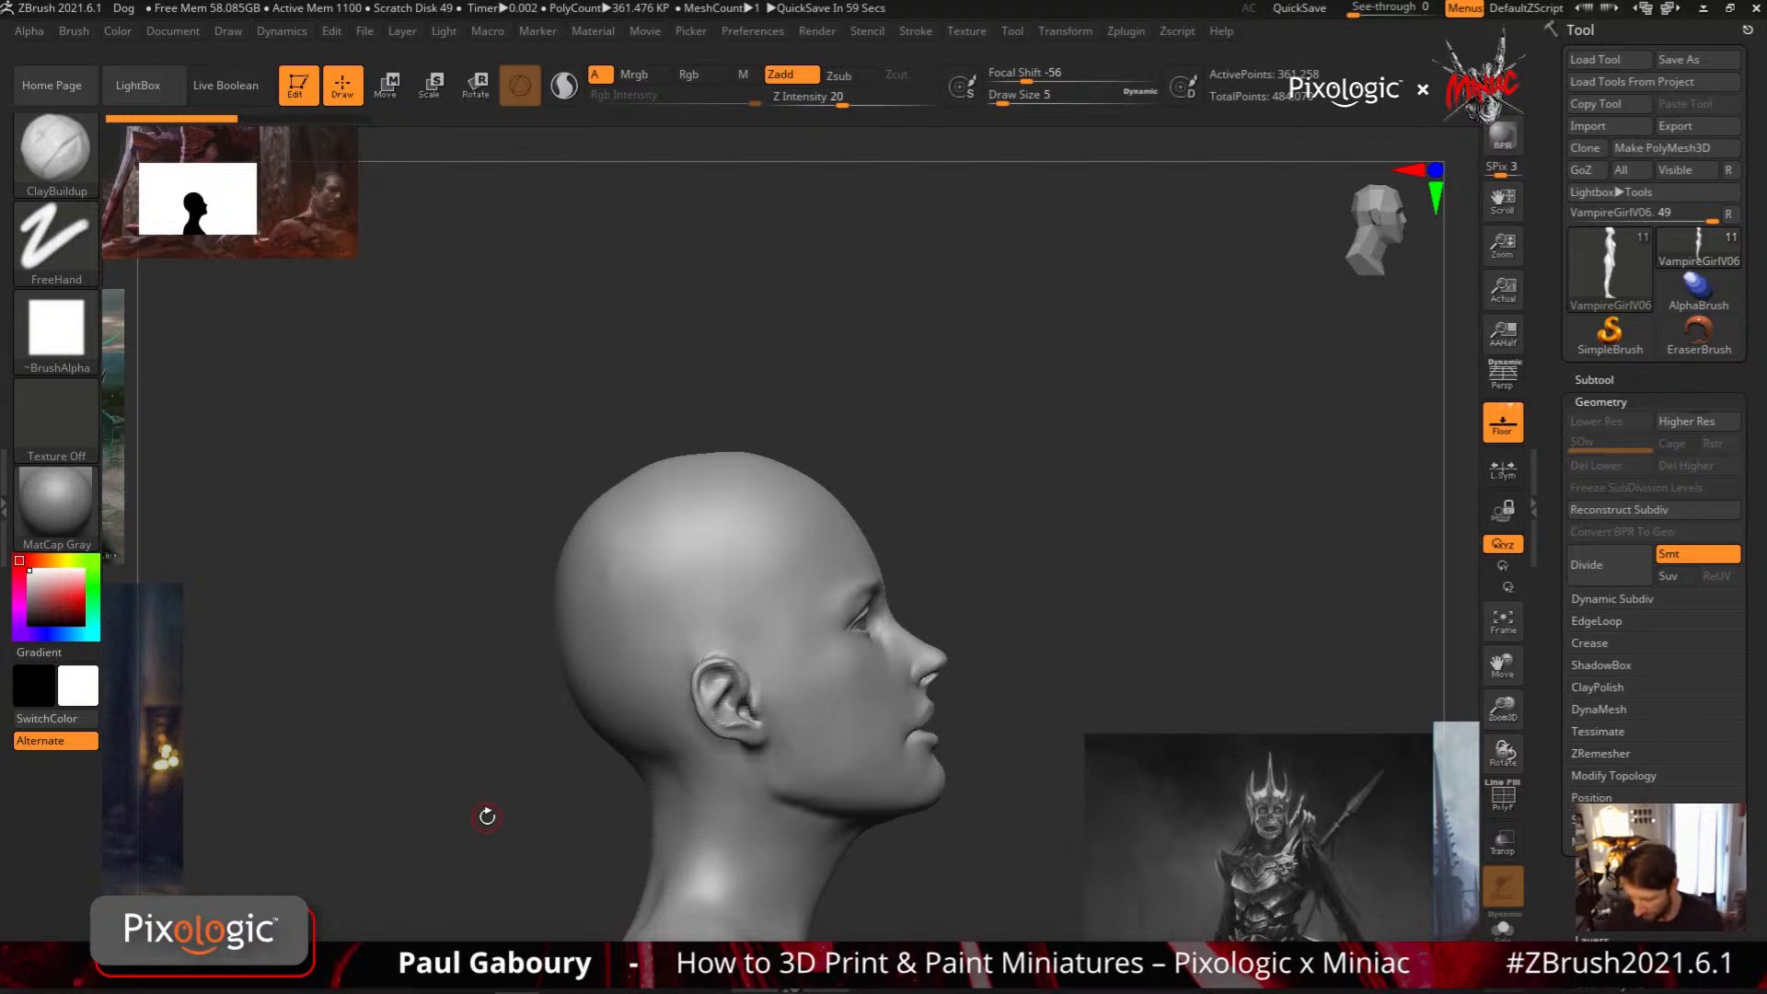
Create a rounded MeshBalloon hair cap covering the head from the forehead, around the ear, to the nape
key("ctrl+shift")
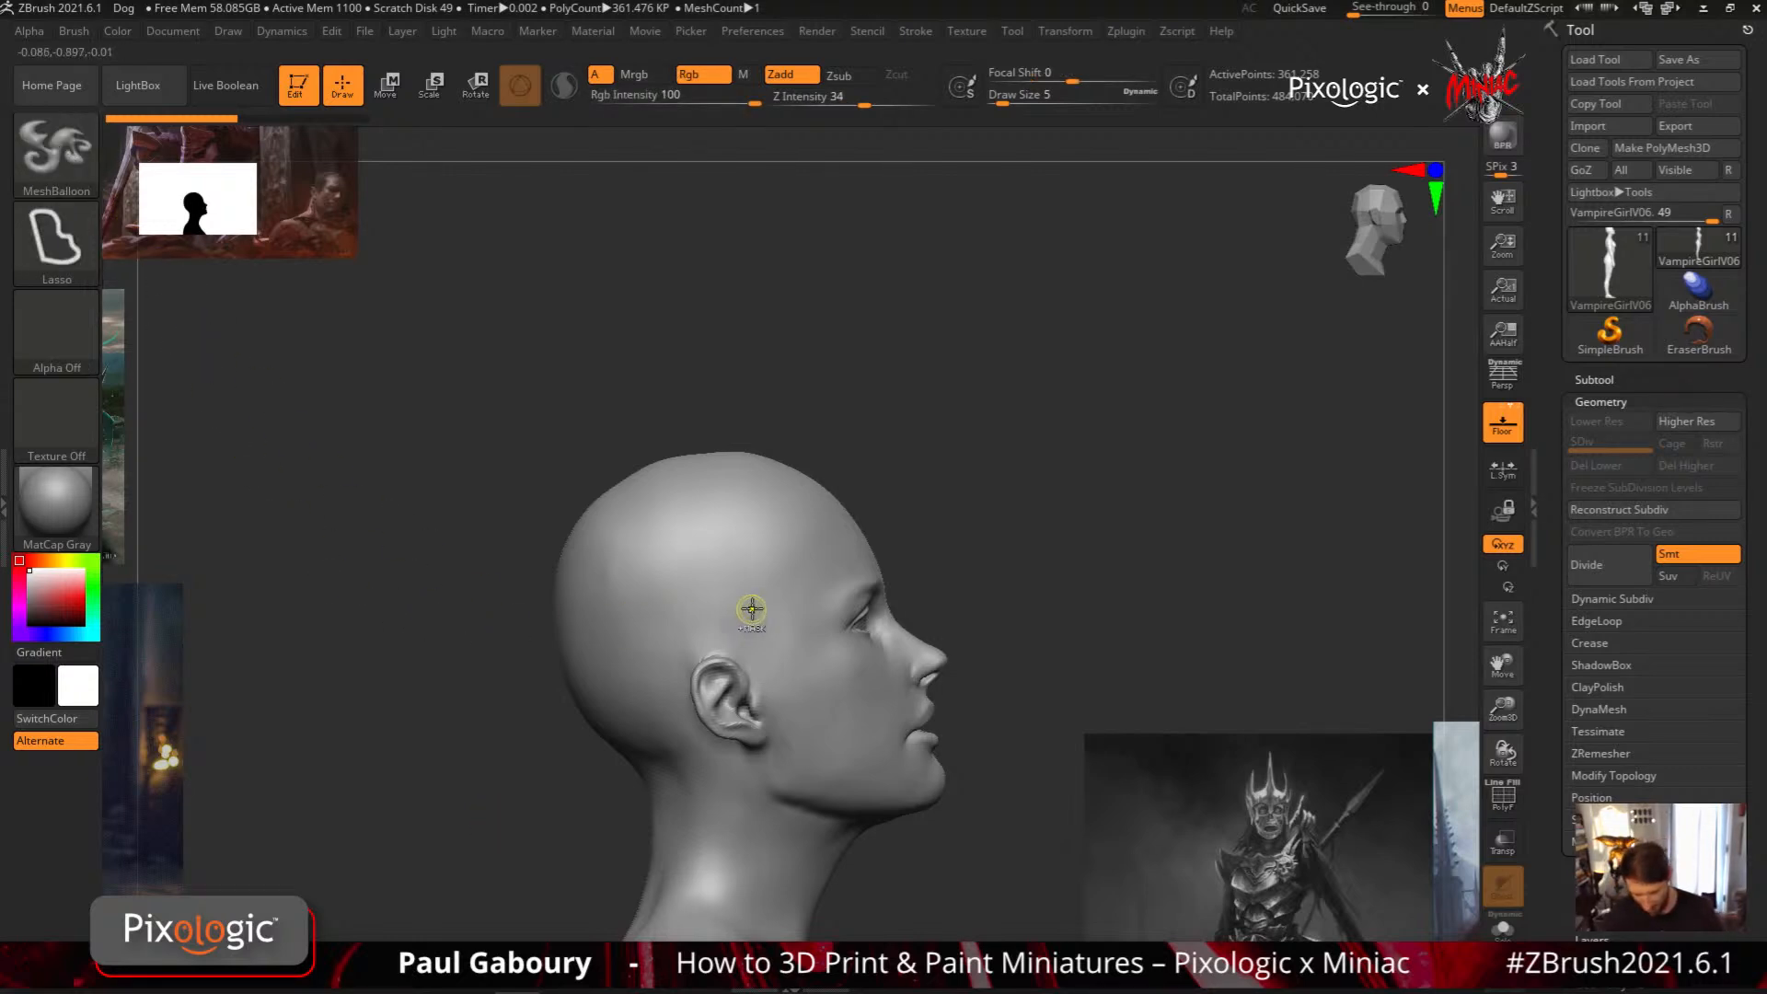
mouse_move(935, 691)
left_mouse_down()
mouse_move(815, 597)
mouse_move(918, 560)
left_mouse_up()
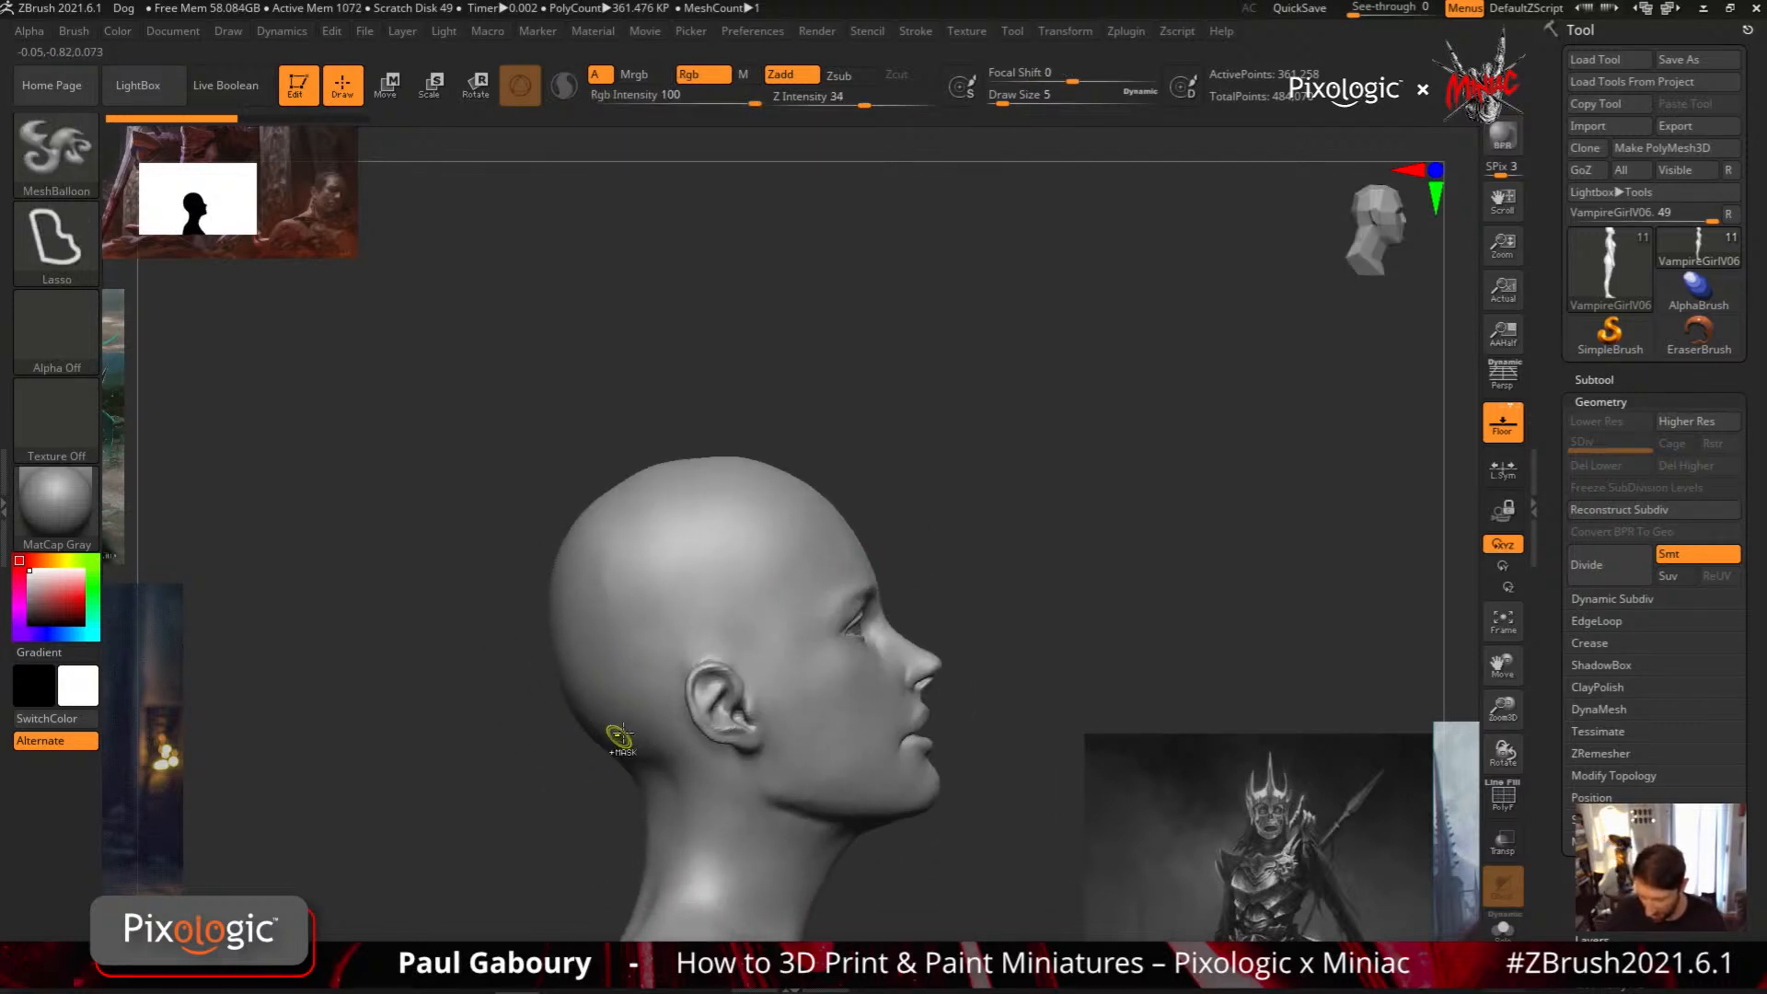
mouse_move(663, 733)
left_mouse_down("ctrl")
mouse_move(733, 636)
mouse_move(853, 572)
mouse_move(849, 543)
mouse_move(771, 468)
mouse_move(665, 430)
mouse_move(516, 472)
mouse_move(457, 699)
mouse_move(520, 799)
mouse_move(612, 809)
mouse_move(682, 748)
left_mouse_up("ctrl")
key("b")
key("c")
key("b")
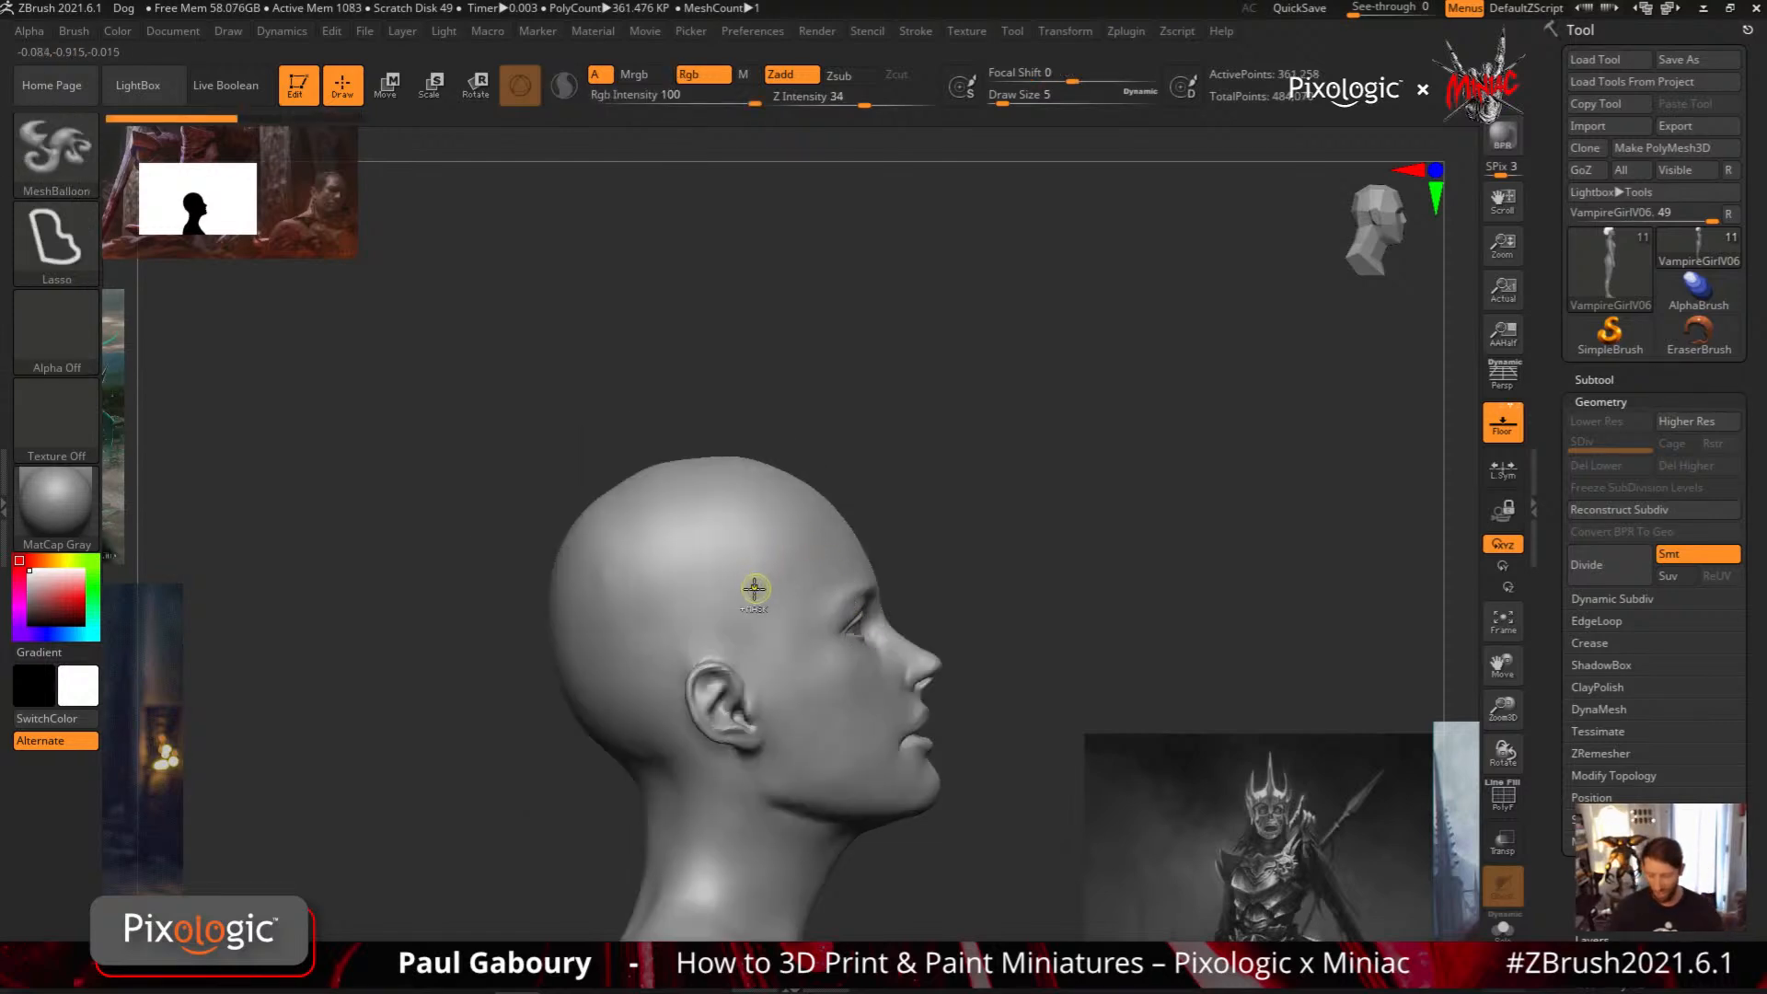
Replace the rounded cap with a MeshBalloon hair volume bulging high above the forehead, with a second lobe behind the head
mouse_move(766, 574)
left_mouse_down("ctrl")
mouse_move(887, 493)
mouse_move(916, 423)
mouse_move(903, 395)
mouse_move(872, 363)
mouse_move(782, 333)
mouse_move(626, 356)
mouse_move(578, 516)
mouse_move(471, 627)
mouse_move(527, 752)
mouse_move(644, 717)
left_mouse_up("ctrl")
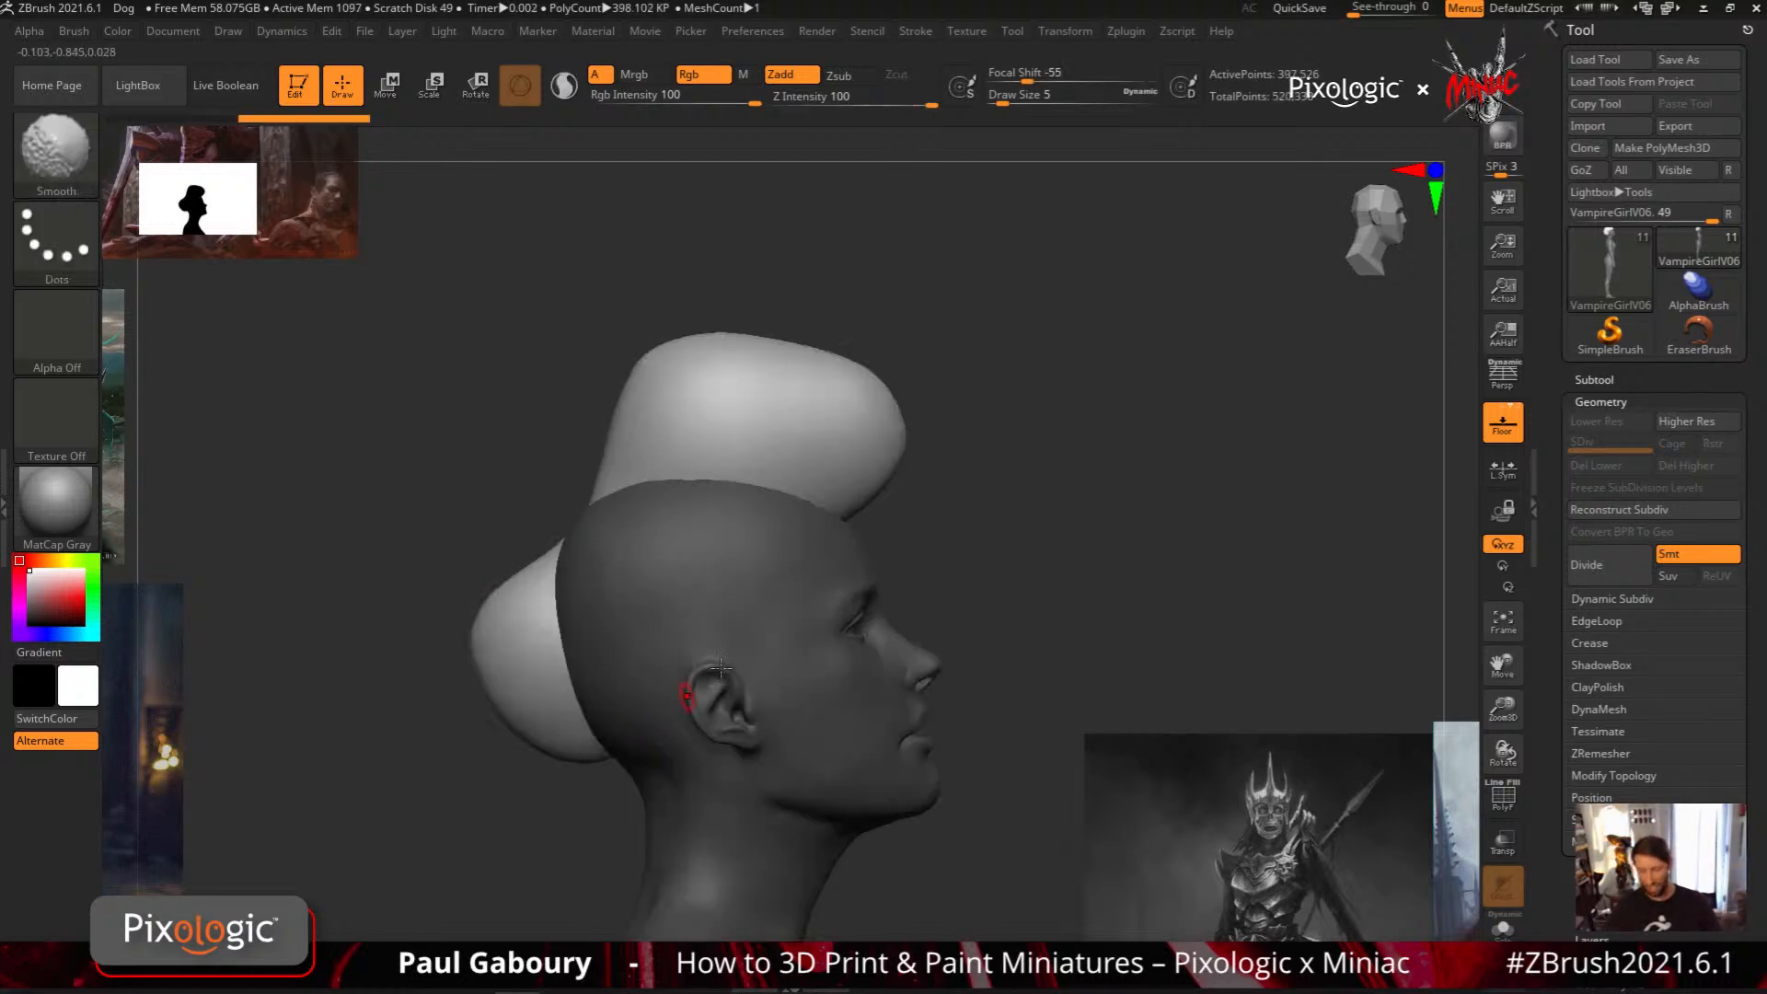
Replace the two-lobed volume with a rounded MeshBalloon cap over the head, and carve a pointed notch out of its upper front
key("ctrl+z")
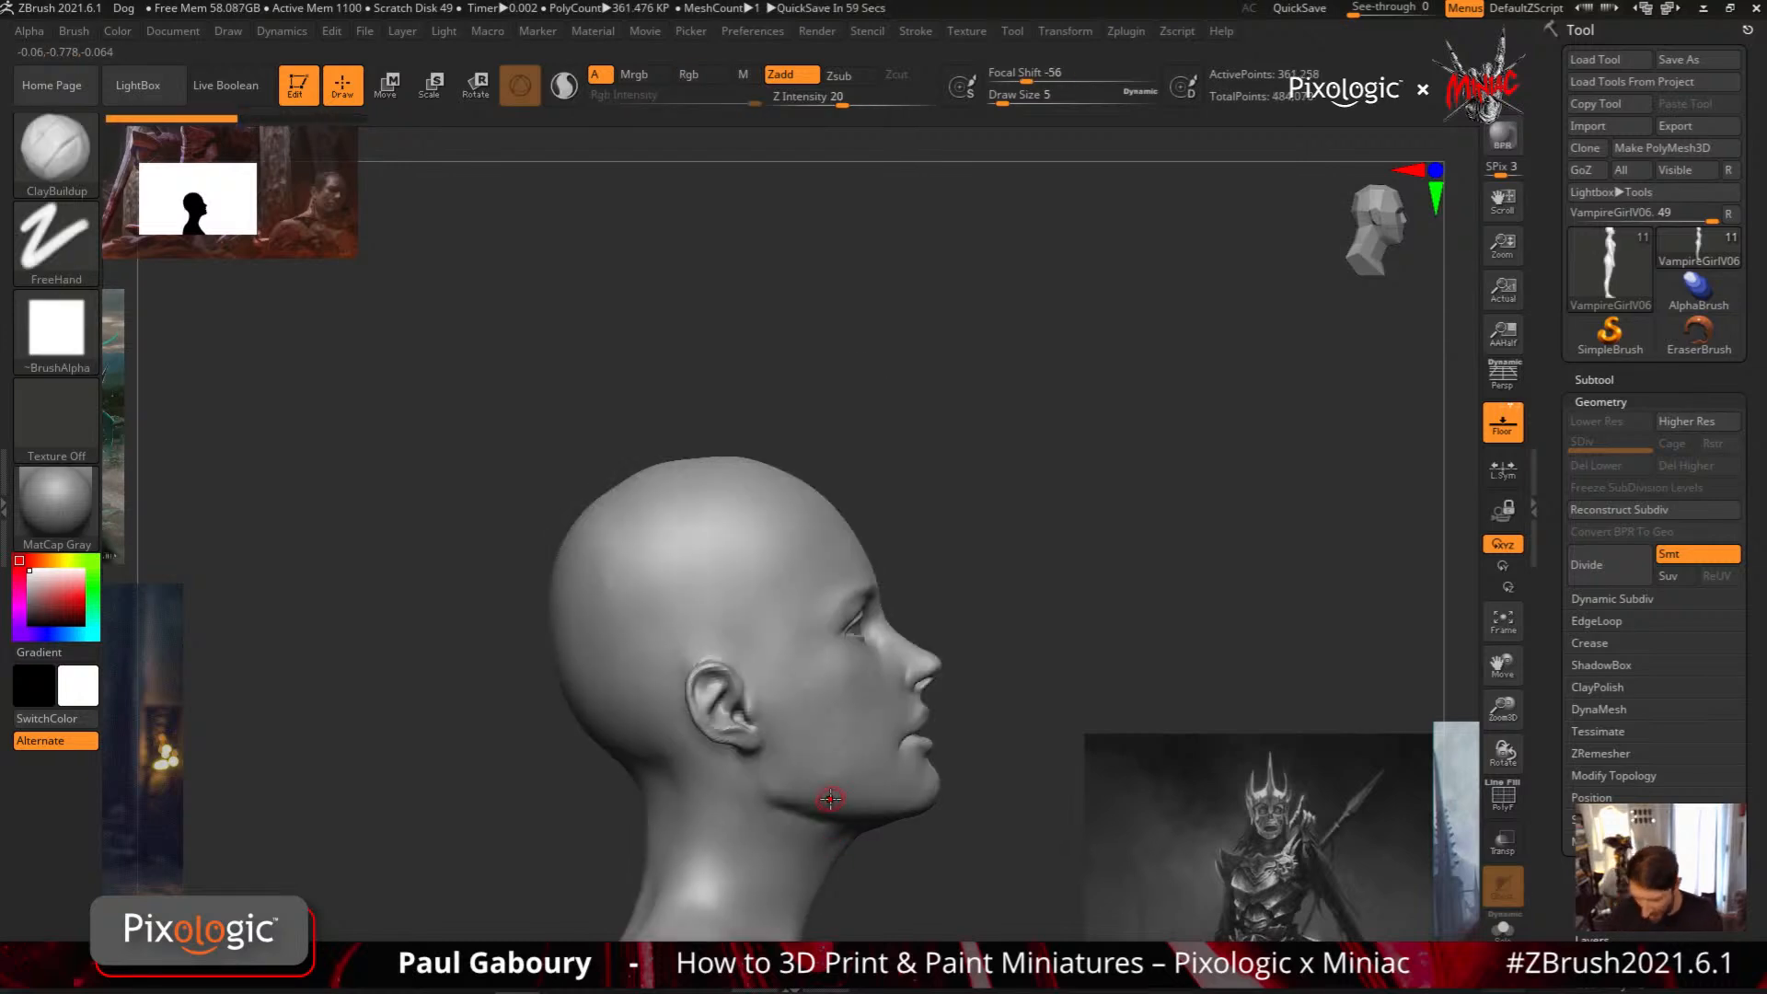
mouse_move(650, 714)
left_mouse_down("ctrl")
mouse_move(915, 517)
mouse_move(497, 434)
mouse_move(645, 736)
left_mouse_up("ctrl")
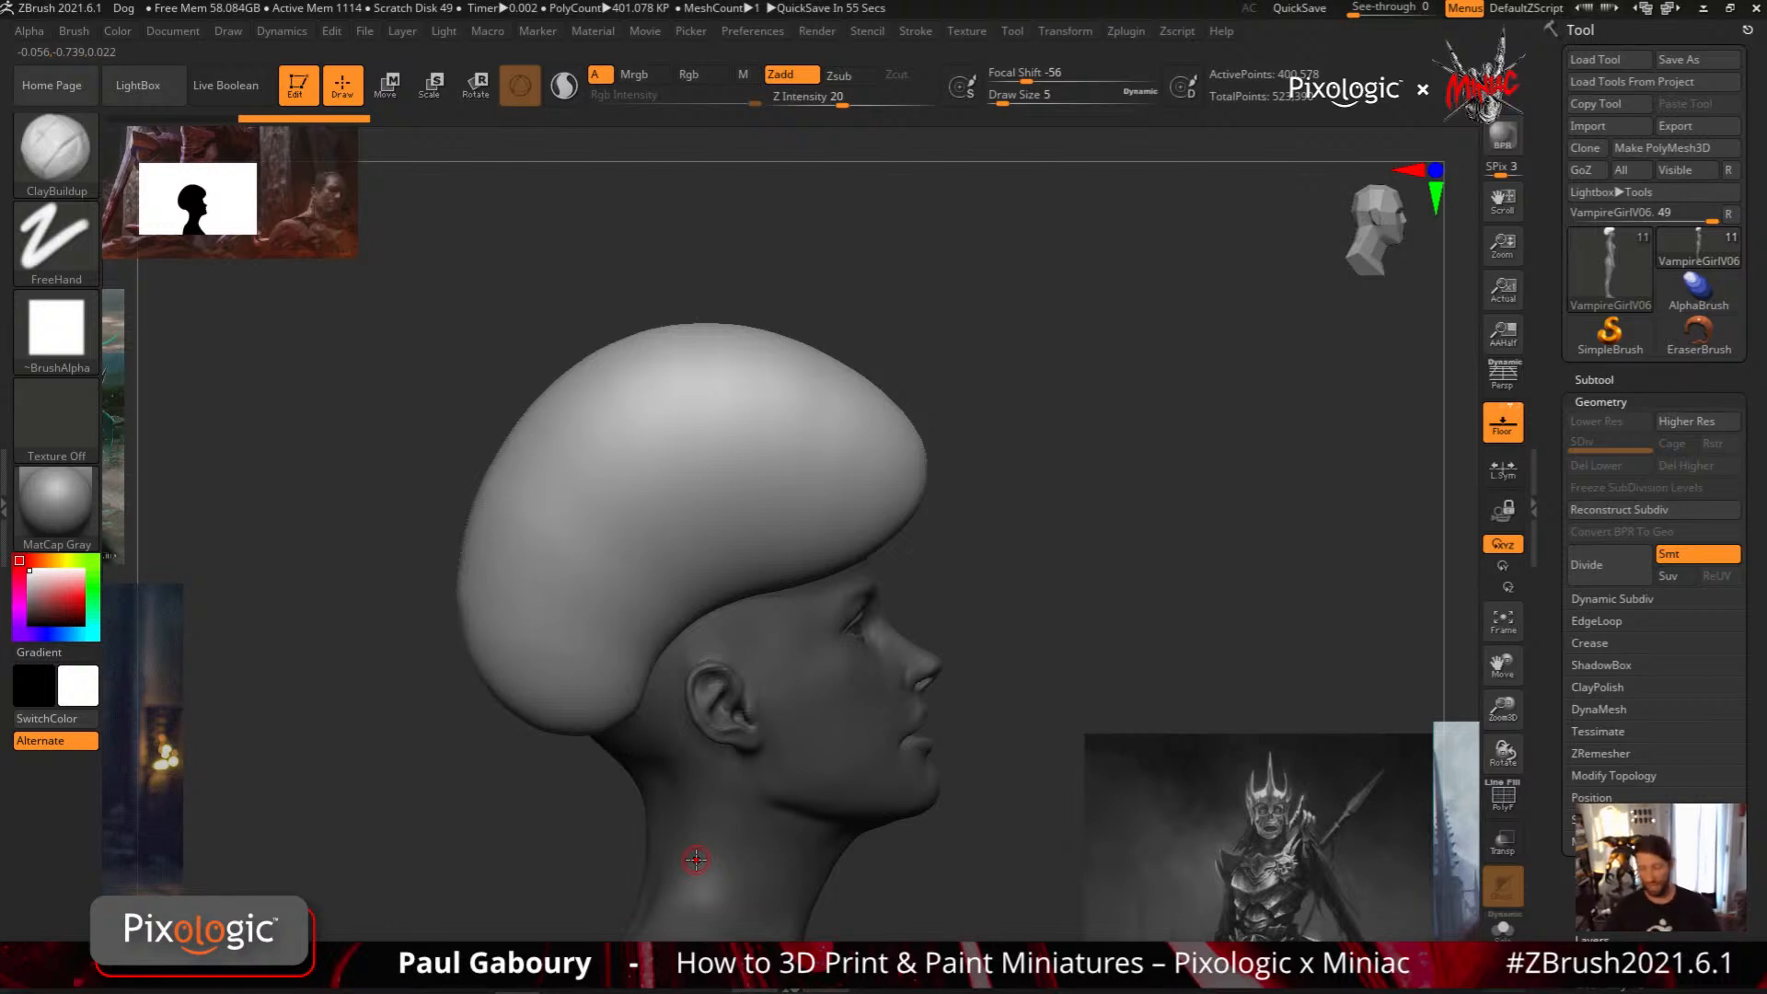
key("ctrl")
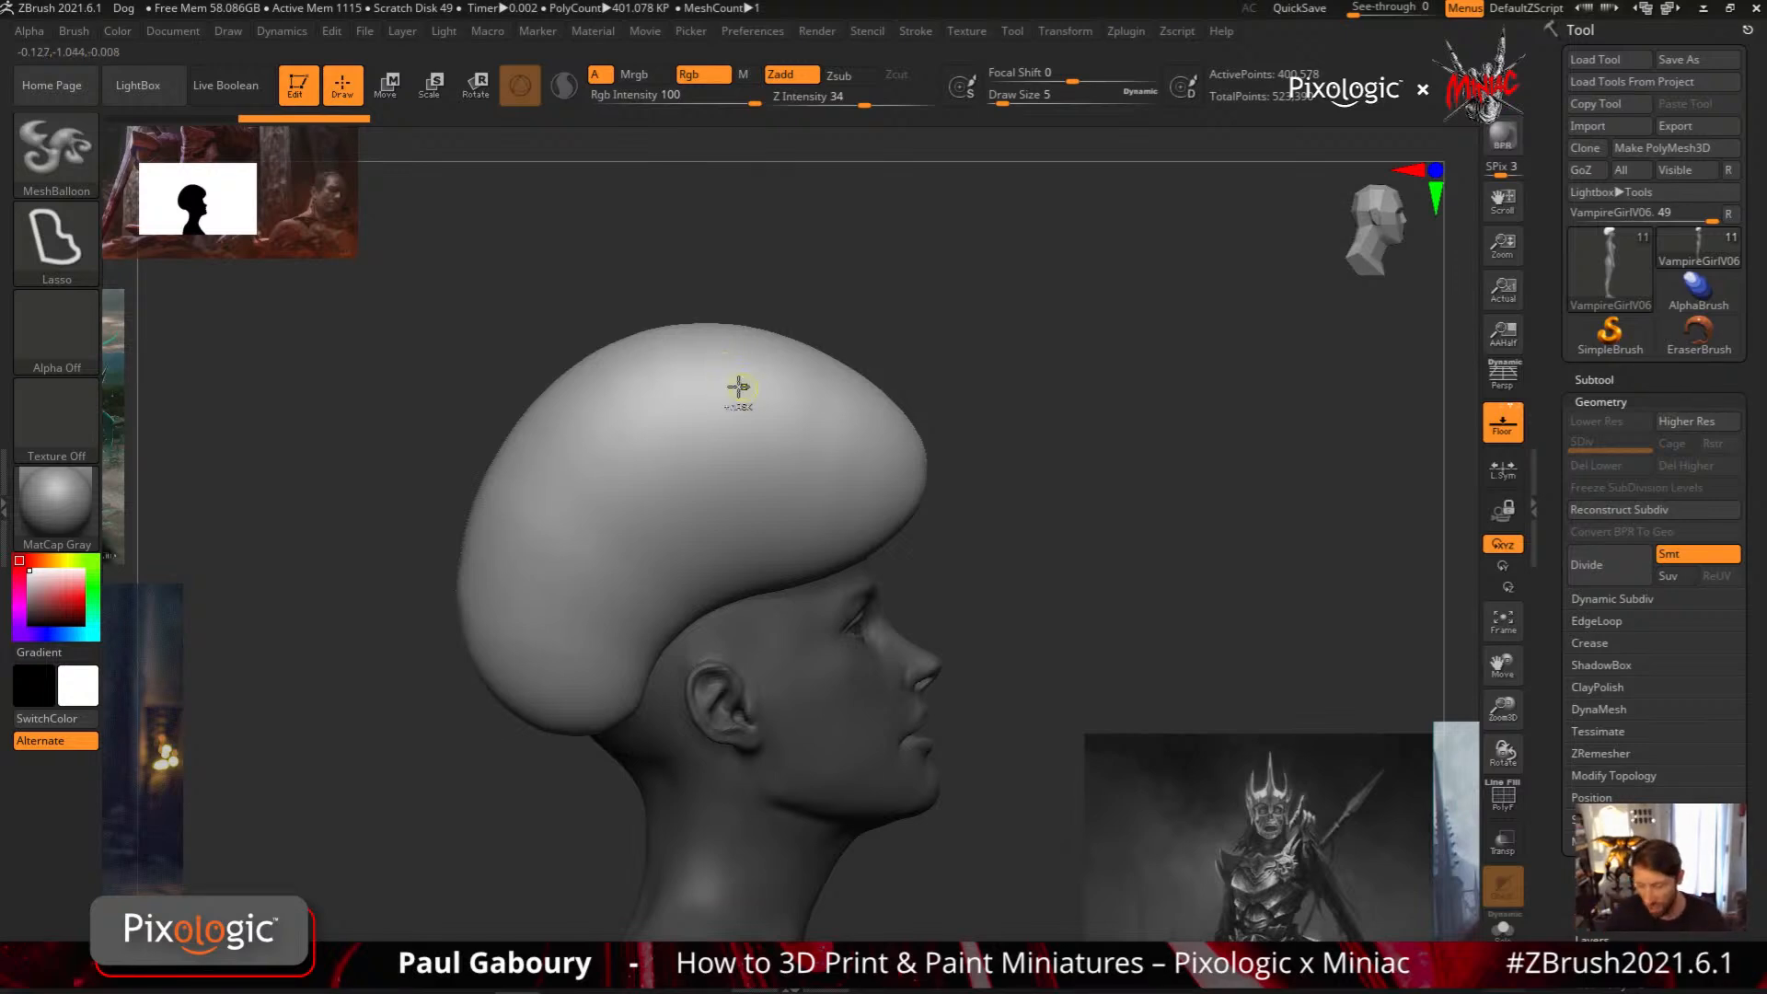
mouse_move(726, 363)
left_mouse_down("ctrl")
mouse_move(824, 500)
mouse_move(958, 376)
mouse_move(899, 247)
mouse_move(766, 224)
left_mouse_up("ctrl")
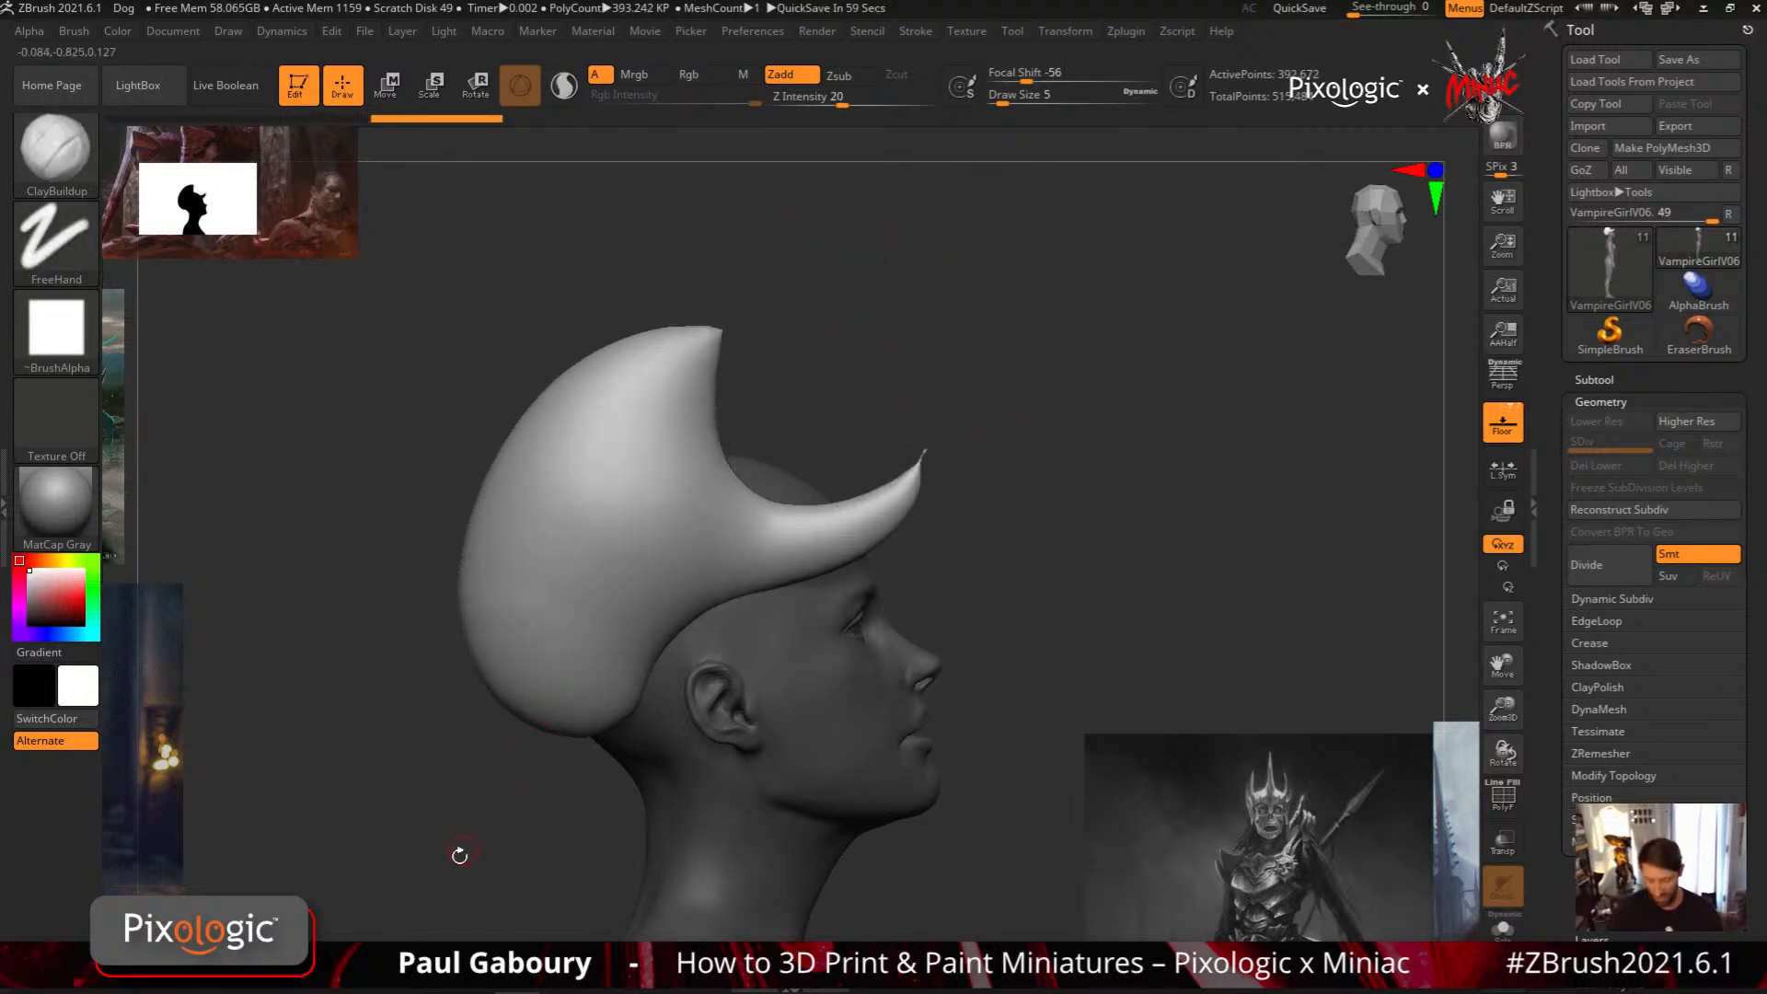
Try carving away the middle and back of the notched cap, and undo every shape back to the bald head
mouse_move(551, 681)
left_mouse_down("ctrl")
mouse_move(540, 702)
mouse_move(667, 575)
mouse_move(671, 414)
mouse_move(626, 337)
mouse_move(486, 322)
mouse_move(276, 685)
mouse_move(507, 826)
left_mouse_up("ctrl")
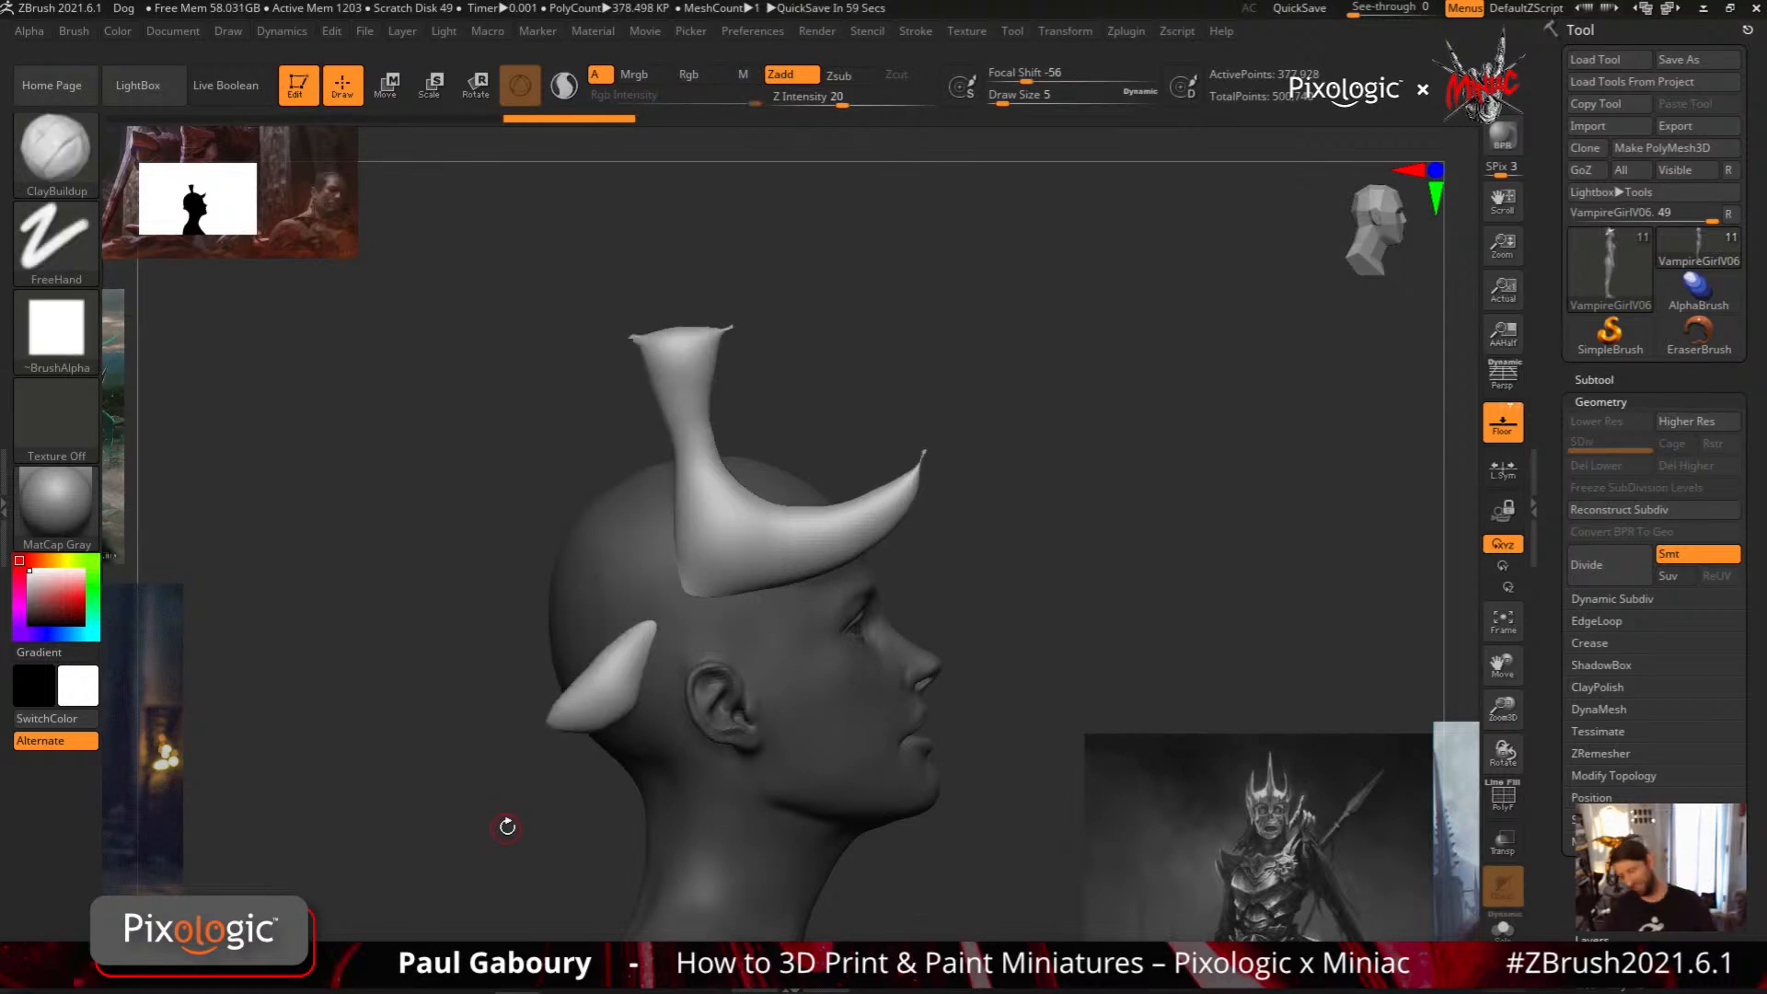
key("ctrl+z")
key("ctrl+z")
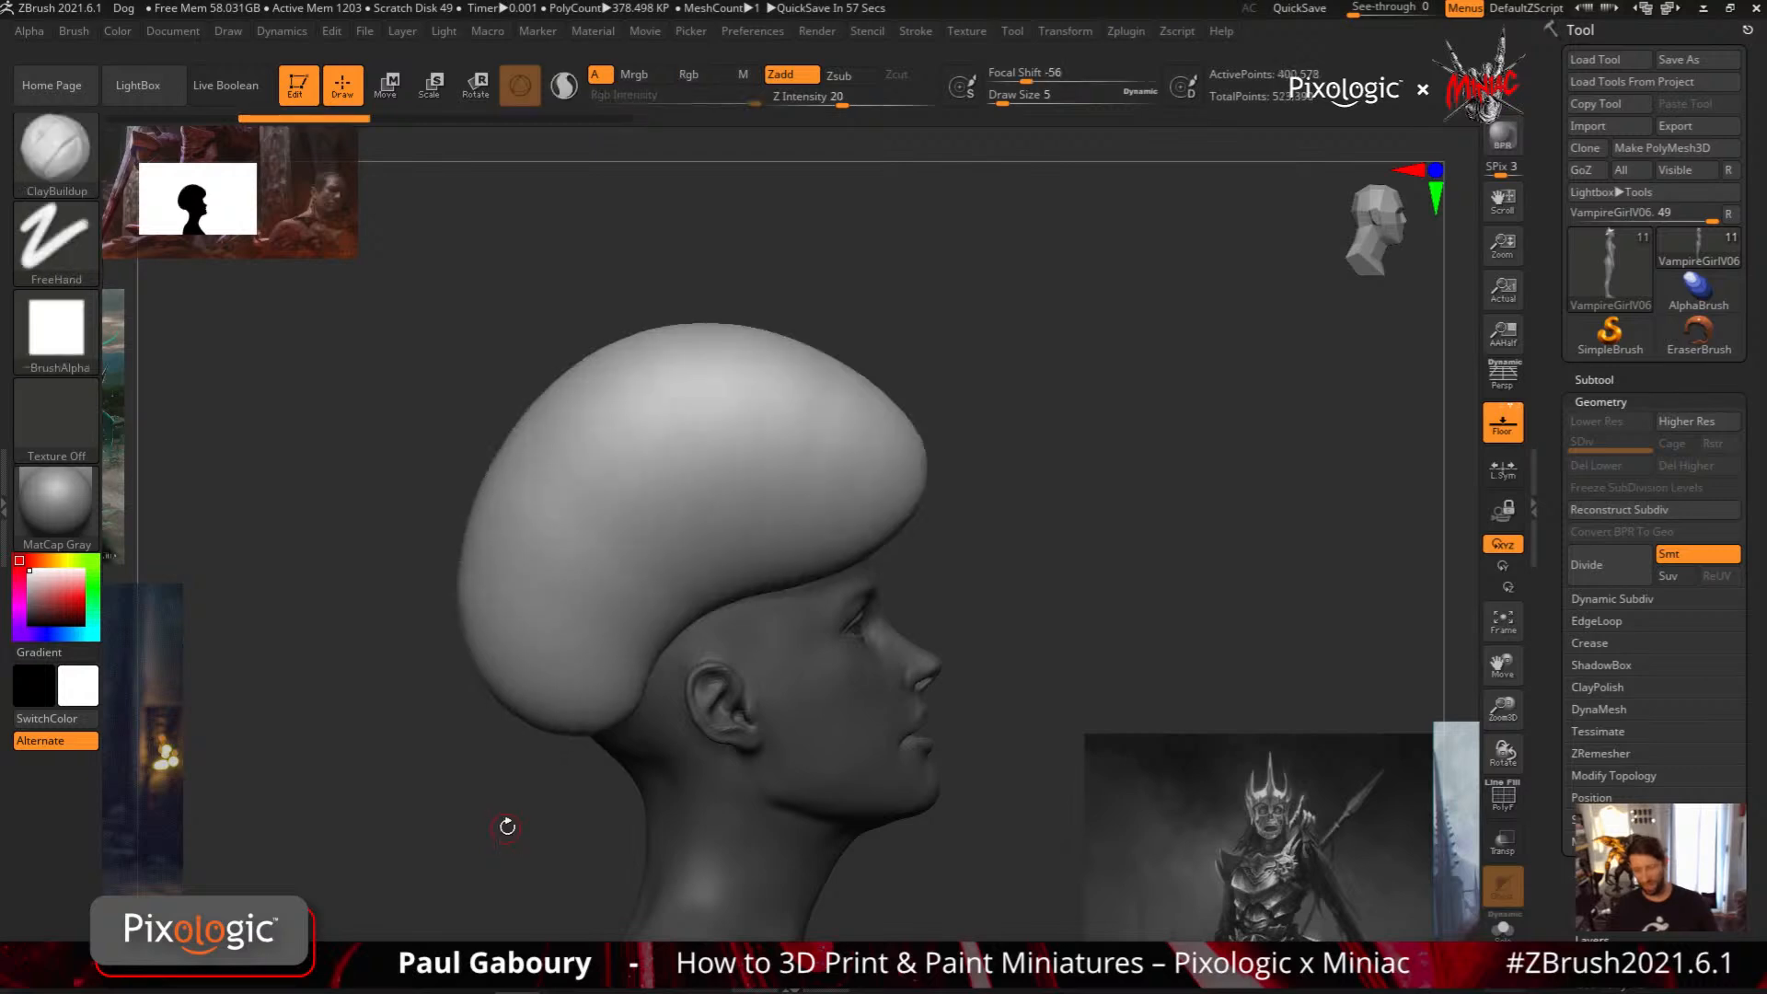
key("ctrl+z")
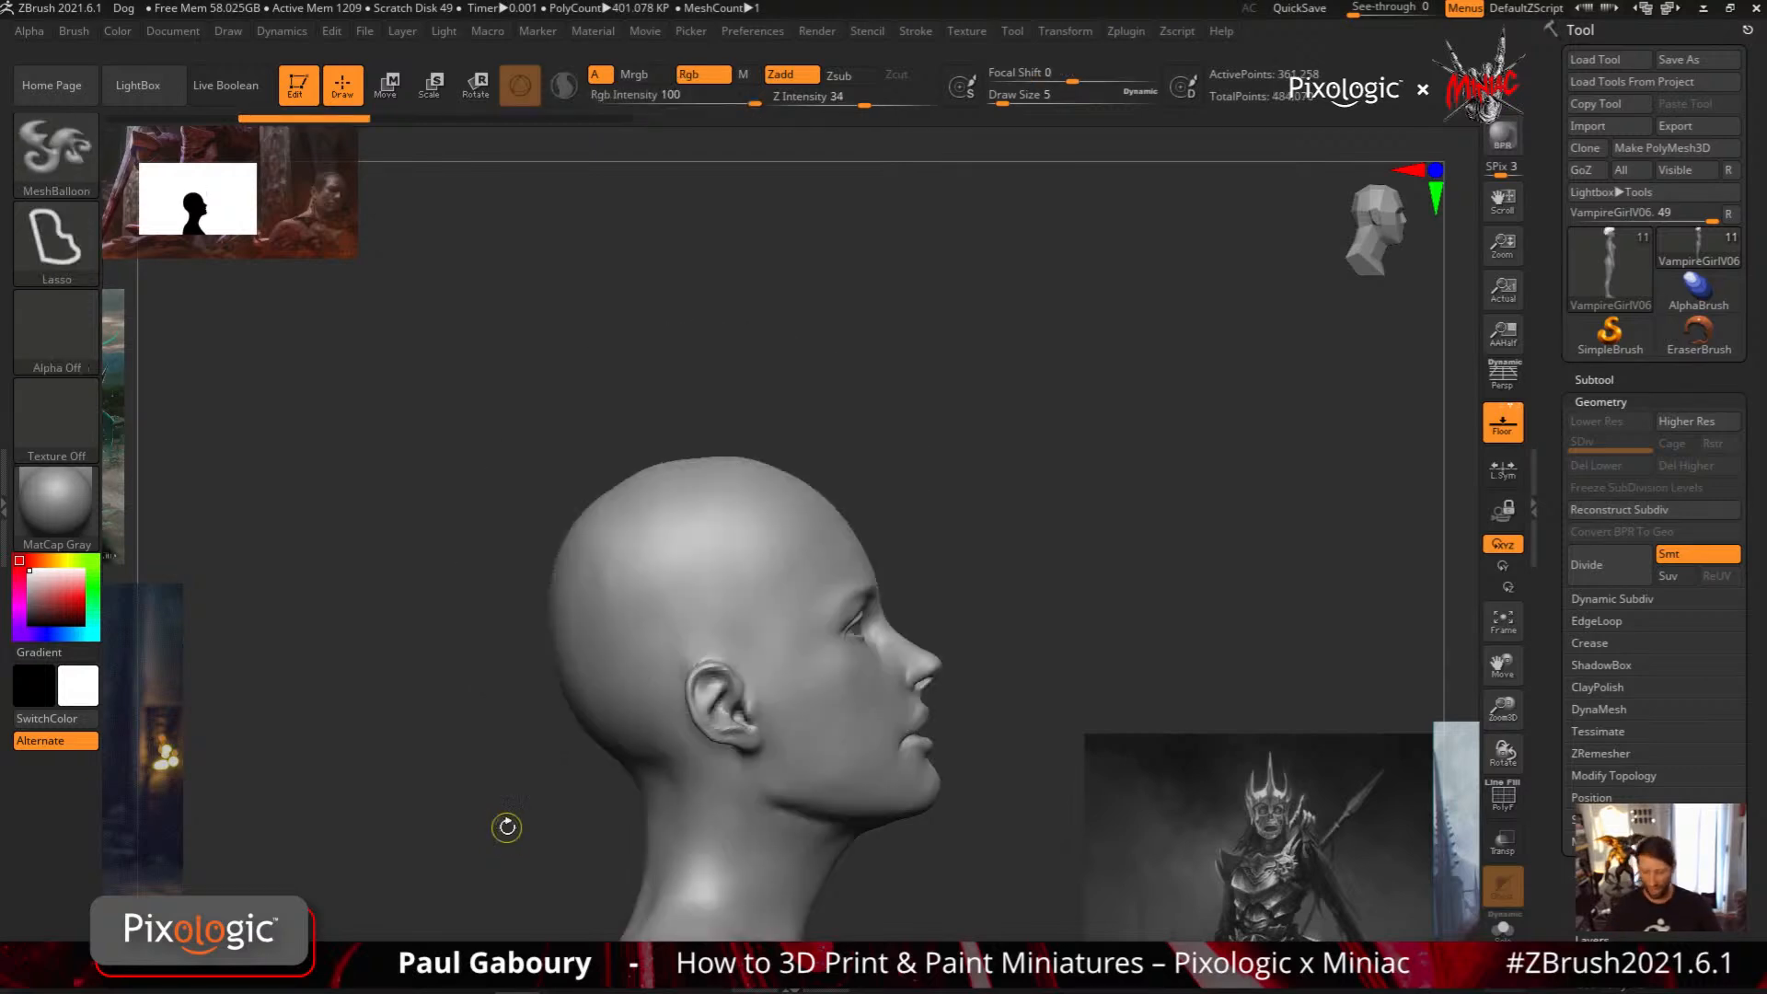
Create a fuller rounded MeshBalloon cap extending behind the head, and carve a wide notch into its top above the forehead
mouse_move(651, 731)
left_mouse_down("ctrl")
mouse_move(709, 603)
mouse_move(875, 449)
mouse_move(567, 357)
mouse_move(549, 785)
mouse_move(572, 779)
left_mouse_up("ctrl")
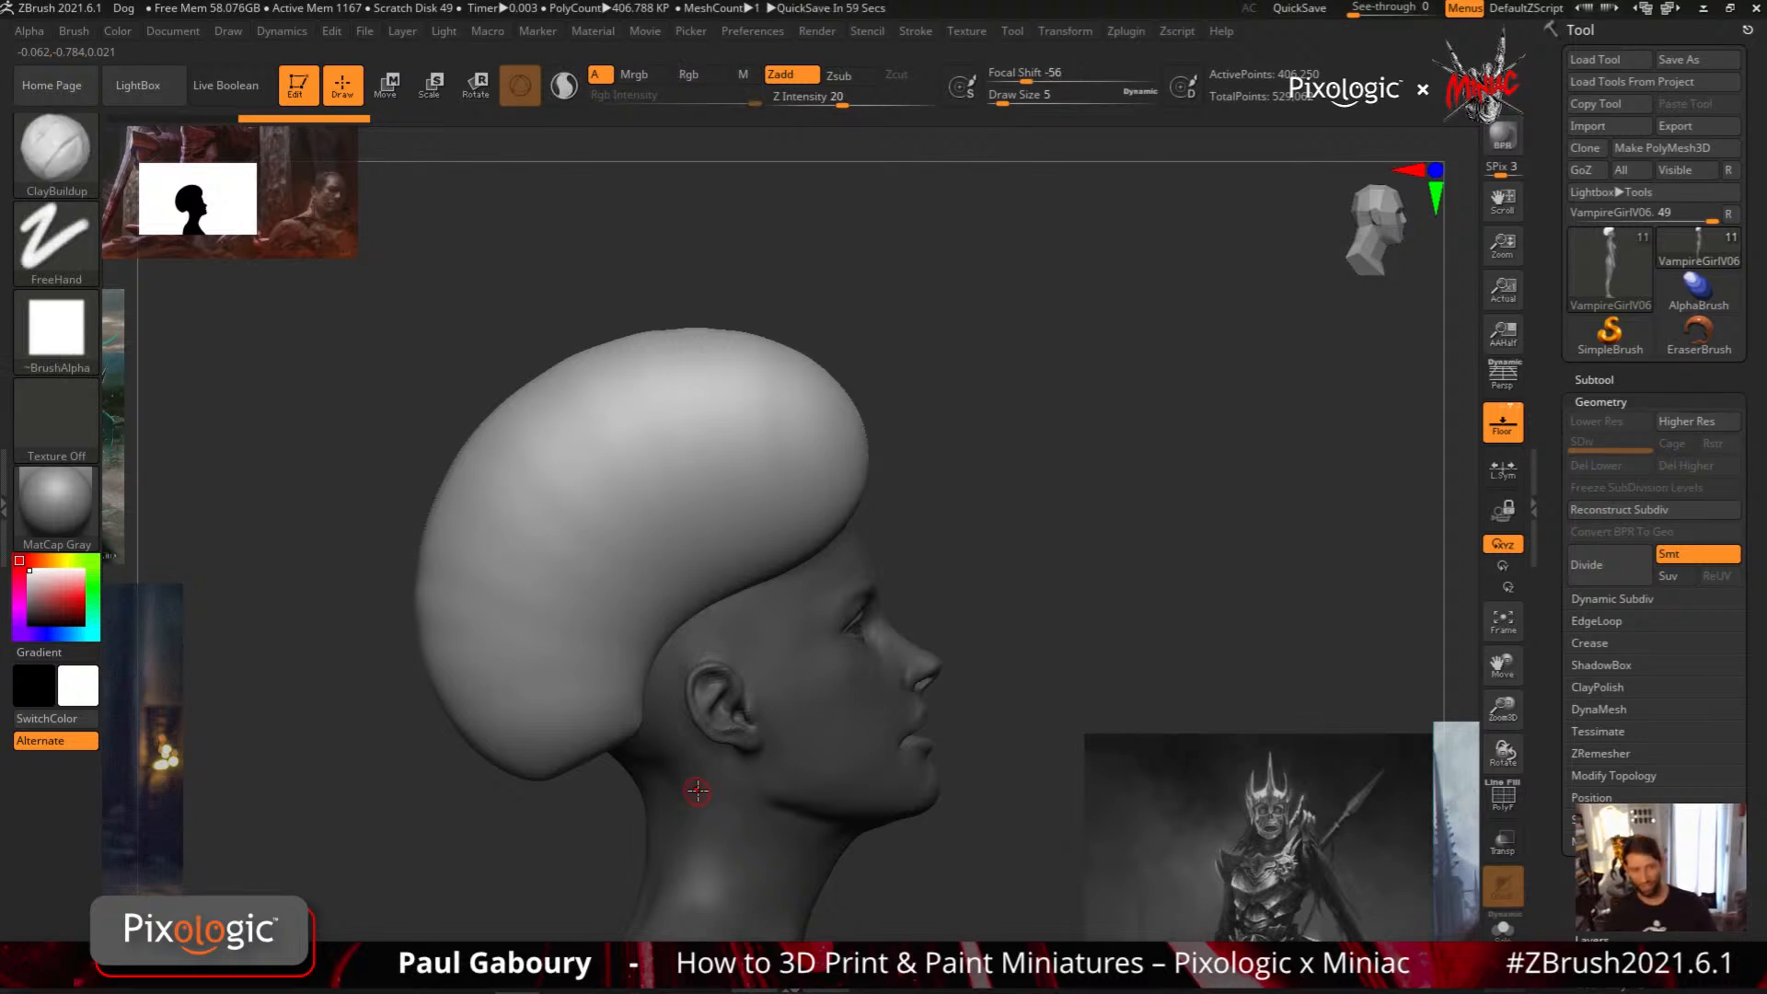
key("ctrl")
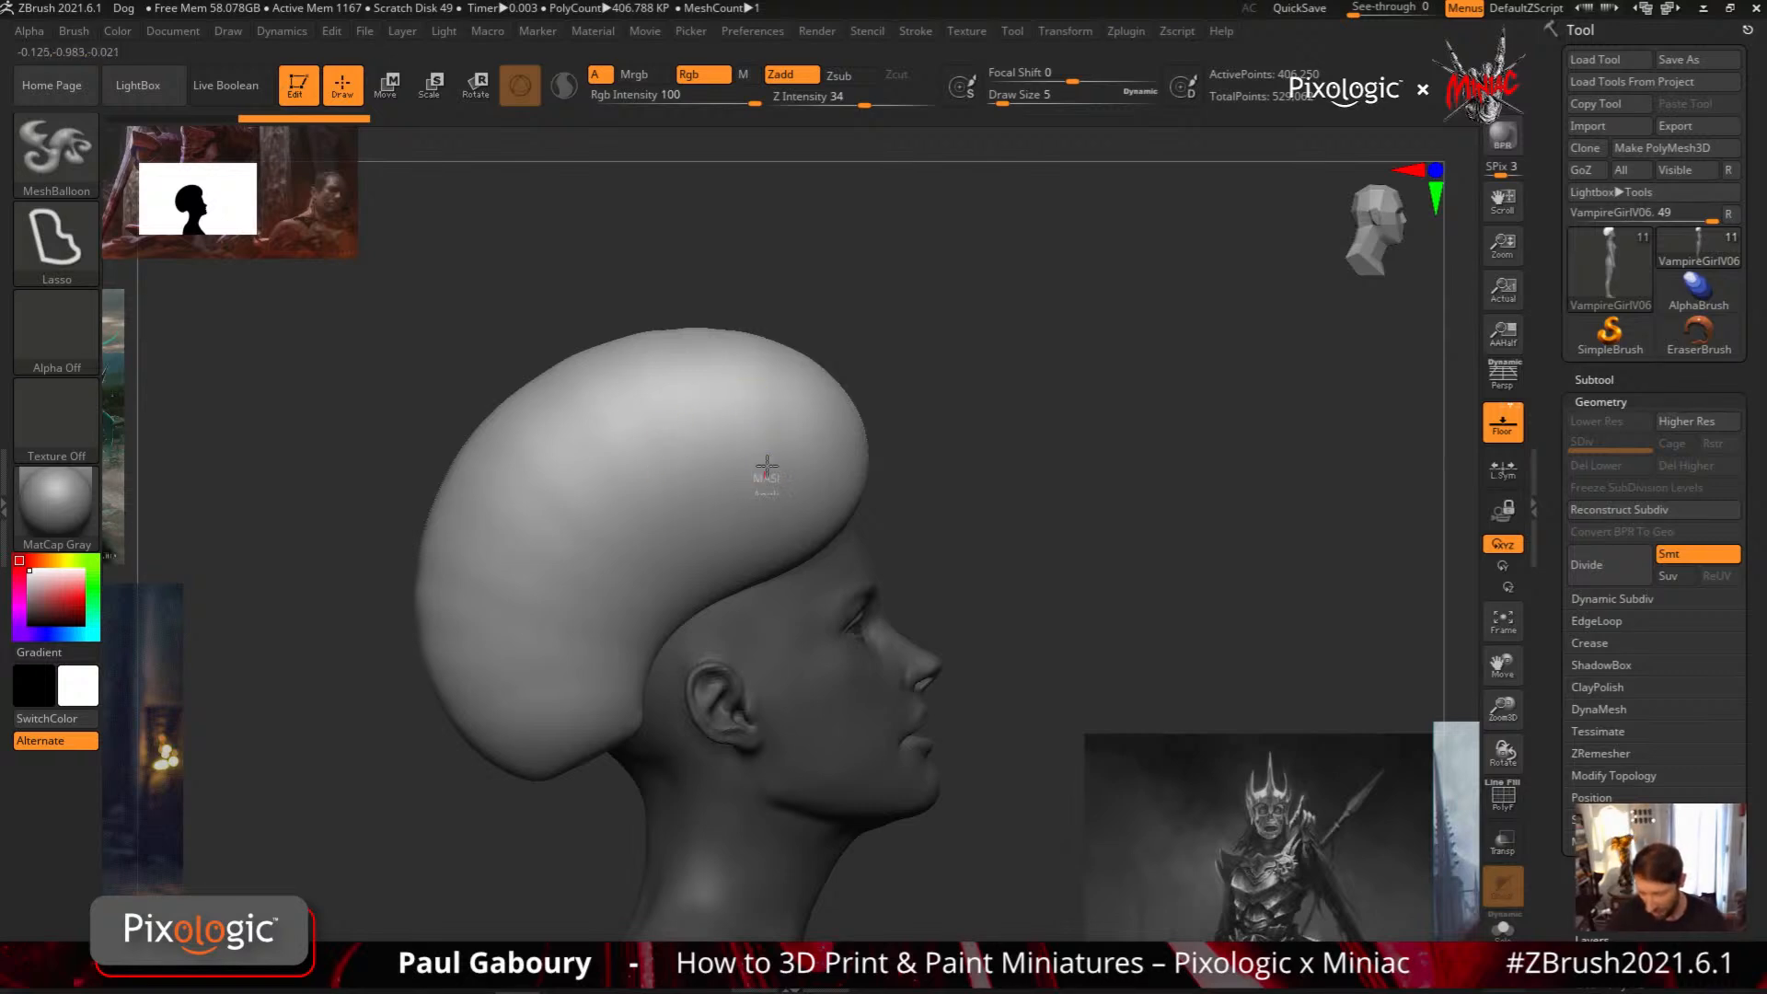
mouse_move(764, 474)
left_mouse_down("ctrl")
mouse_move(869, 313)
mouse_move(607, 294)
mouse_move(605, 433)
mouse_move(644, 511)
mouse_move(687, 527)
left_mouse_up("ctrl")
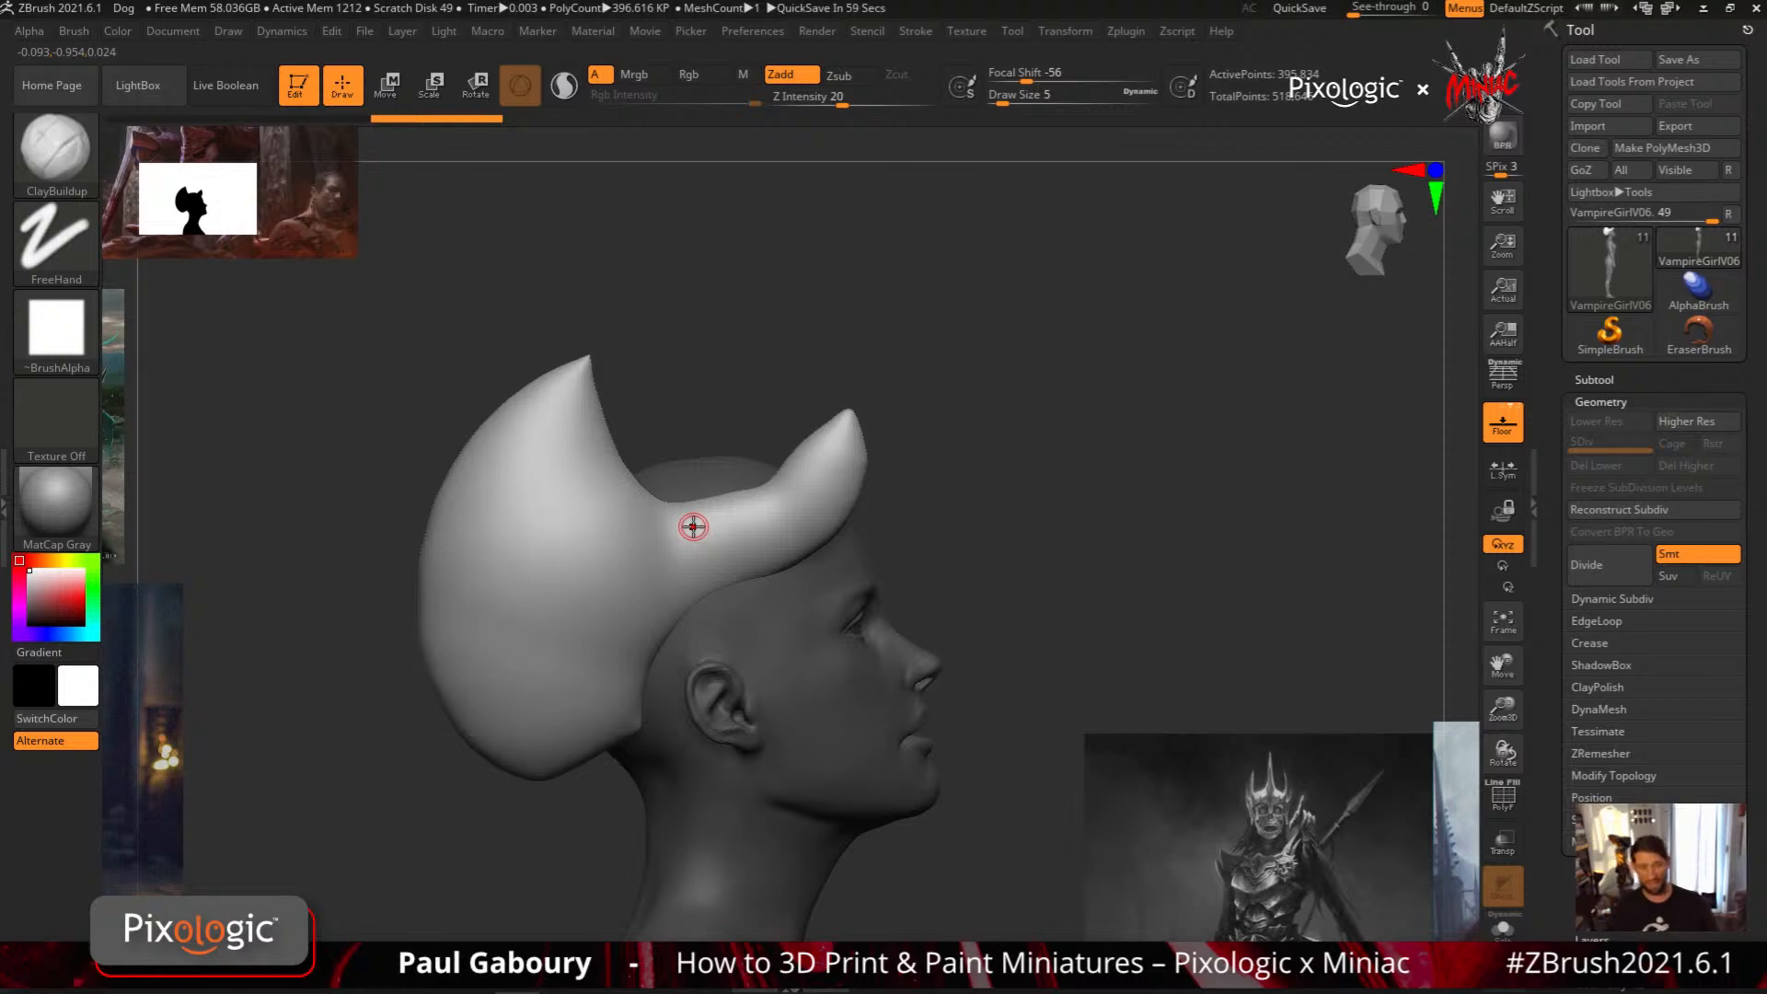
Extend the back of the hair volume with three rounded lobes: behind the head, down toward the nape, and upward
mouse_move(511, 480)
left_mouse_down("ctrl")
mouse_move(382, 419)
mouse_move(350, 724)
mouse_move(446, 698)
mouse_move(511, 640)
left_mouse_up("ctrl")
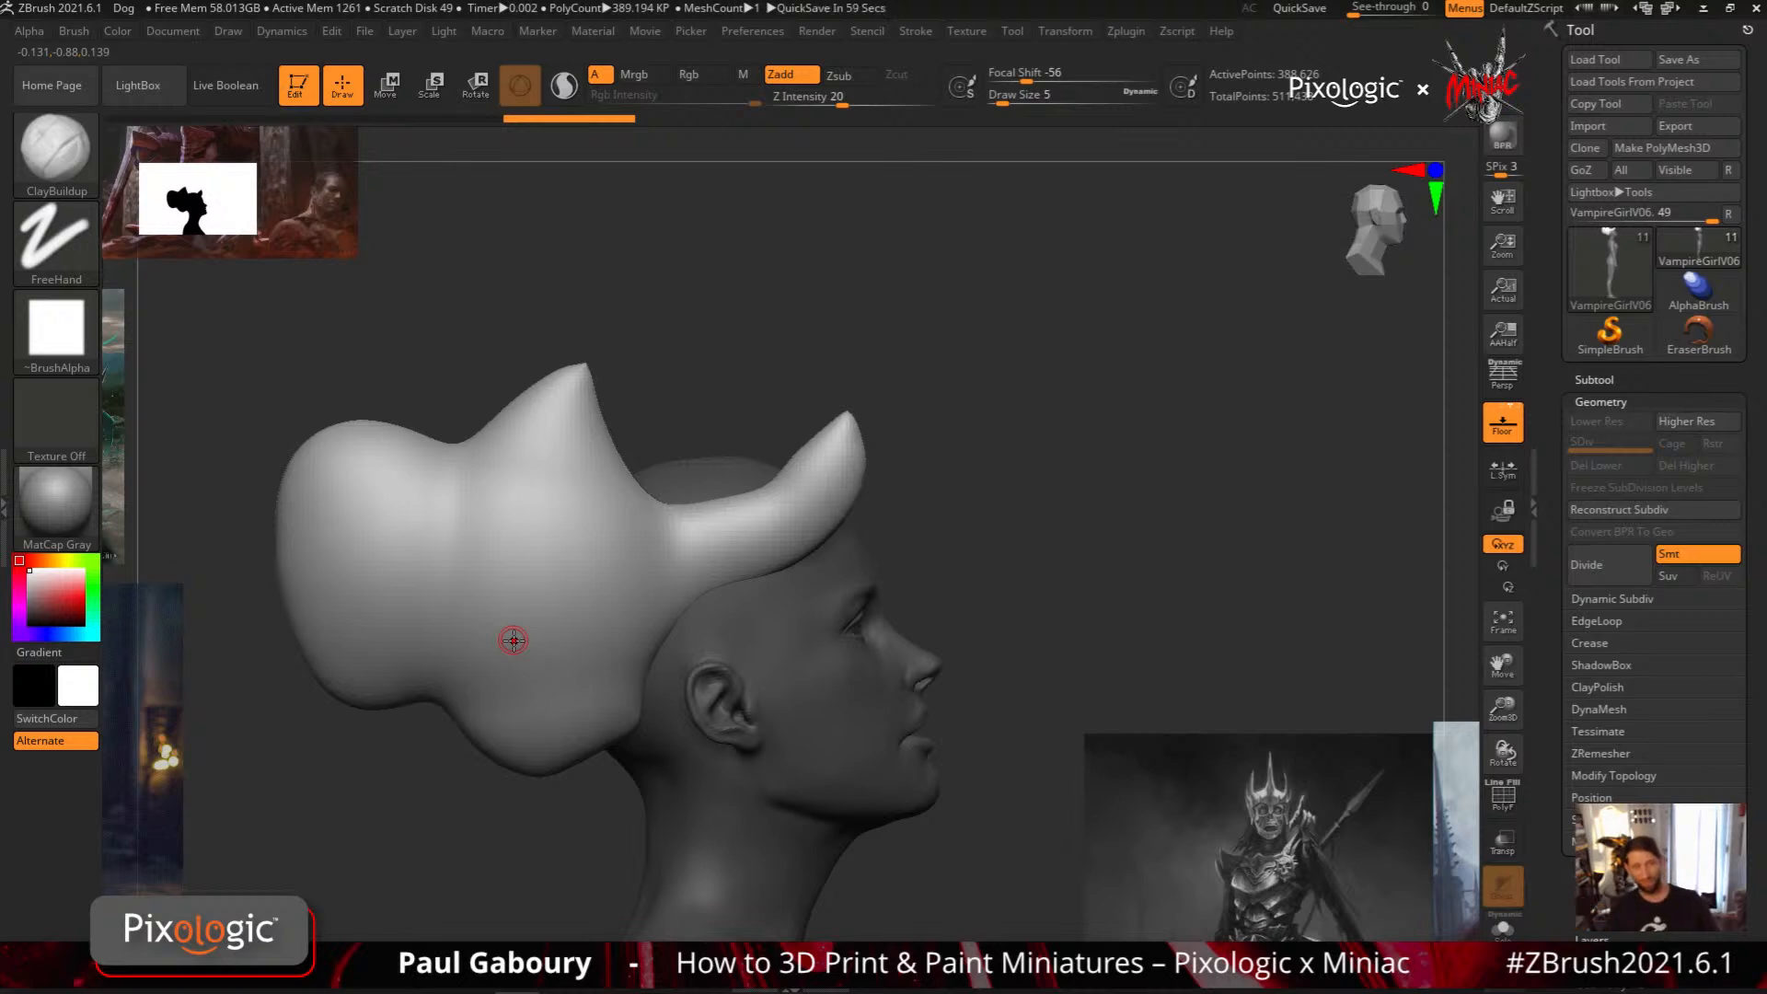
mouse_move(297, 563)
left_mouse_down("ctrl")
mouse_move(317, 644)
mouse_move(566, 782)
mouse_move(587, 679)
left_mouse_up("ctrl")
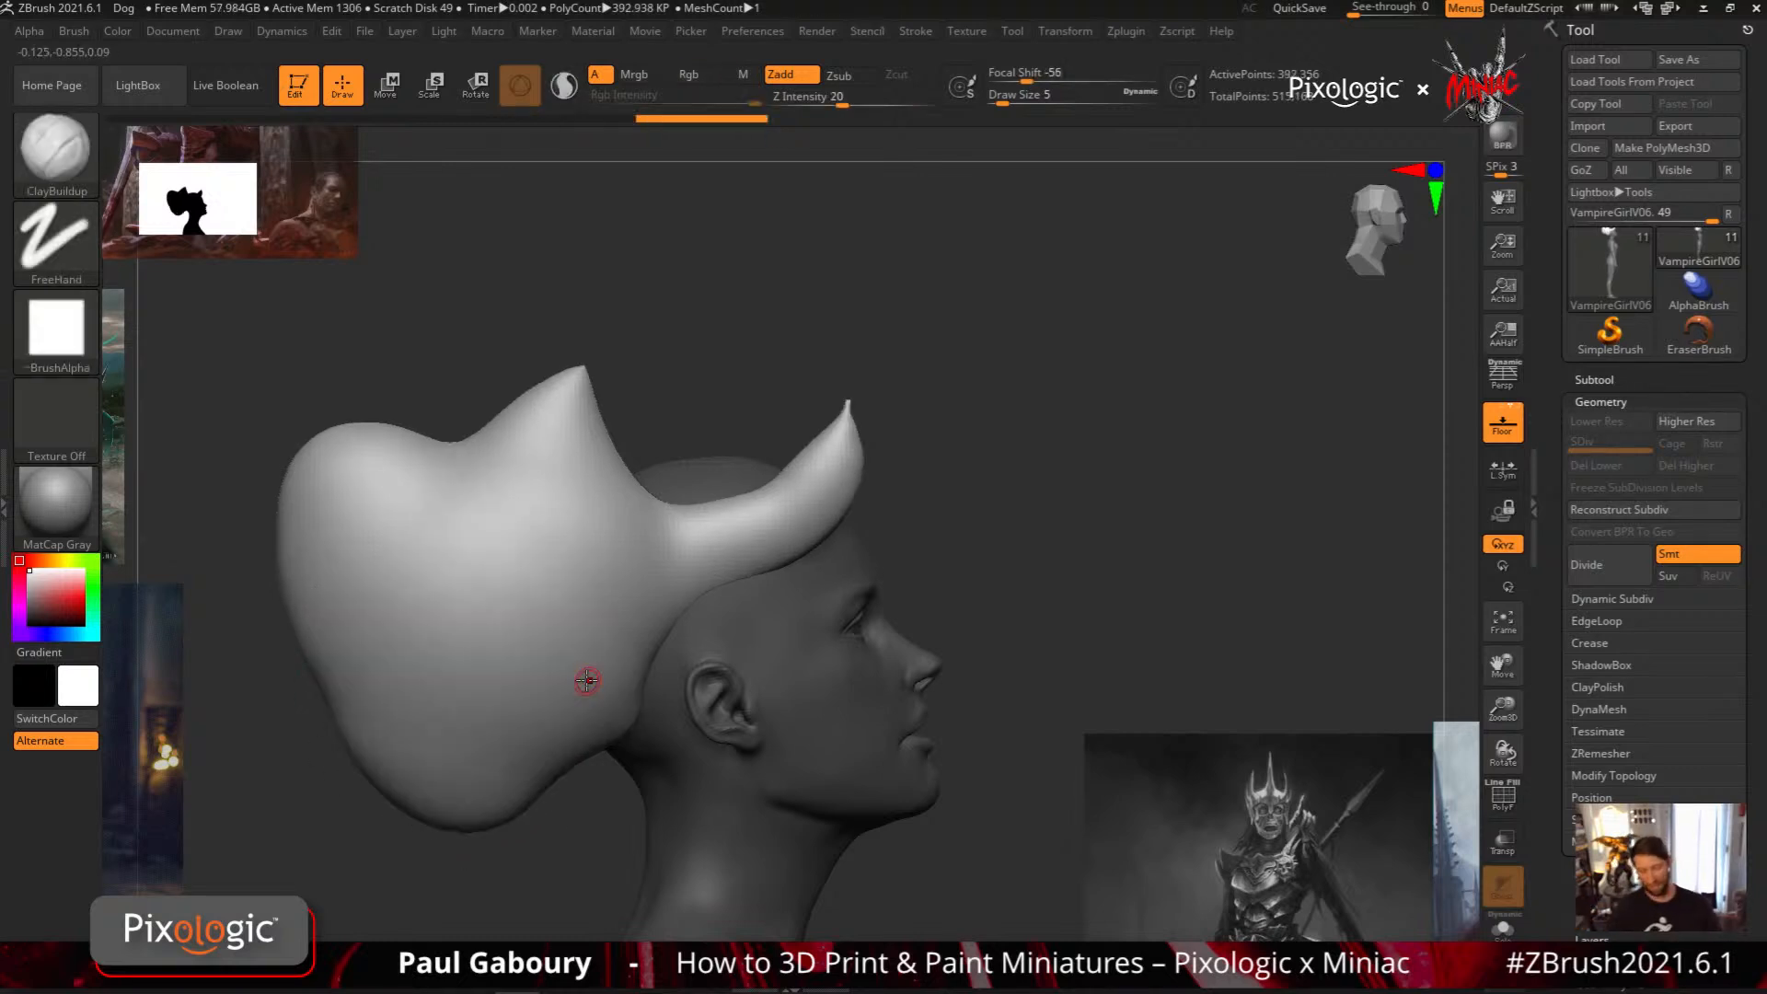
mouse_move(350, 515)
left_mouse_down("ctrl")
mouse_move(317, 455)
mouse_move(548, 441)
mouse_move(554, 509)
left_mouse_up("ctrl")
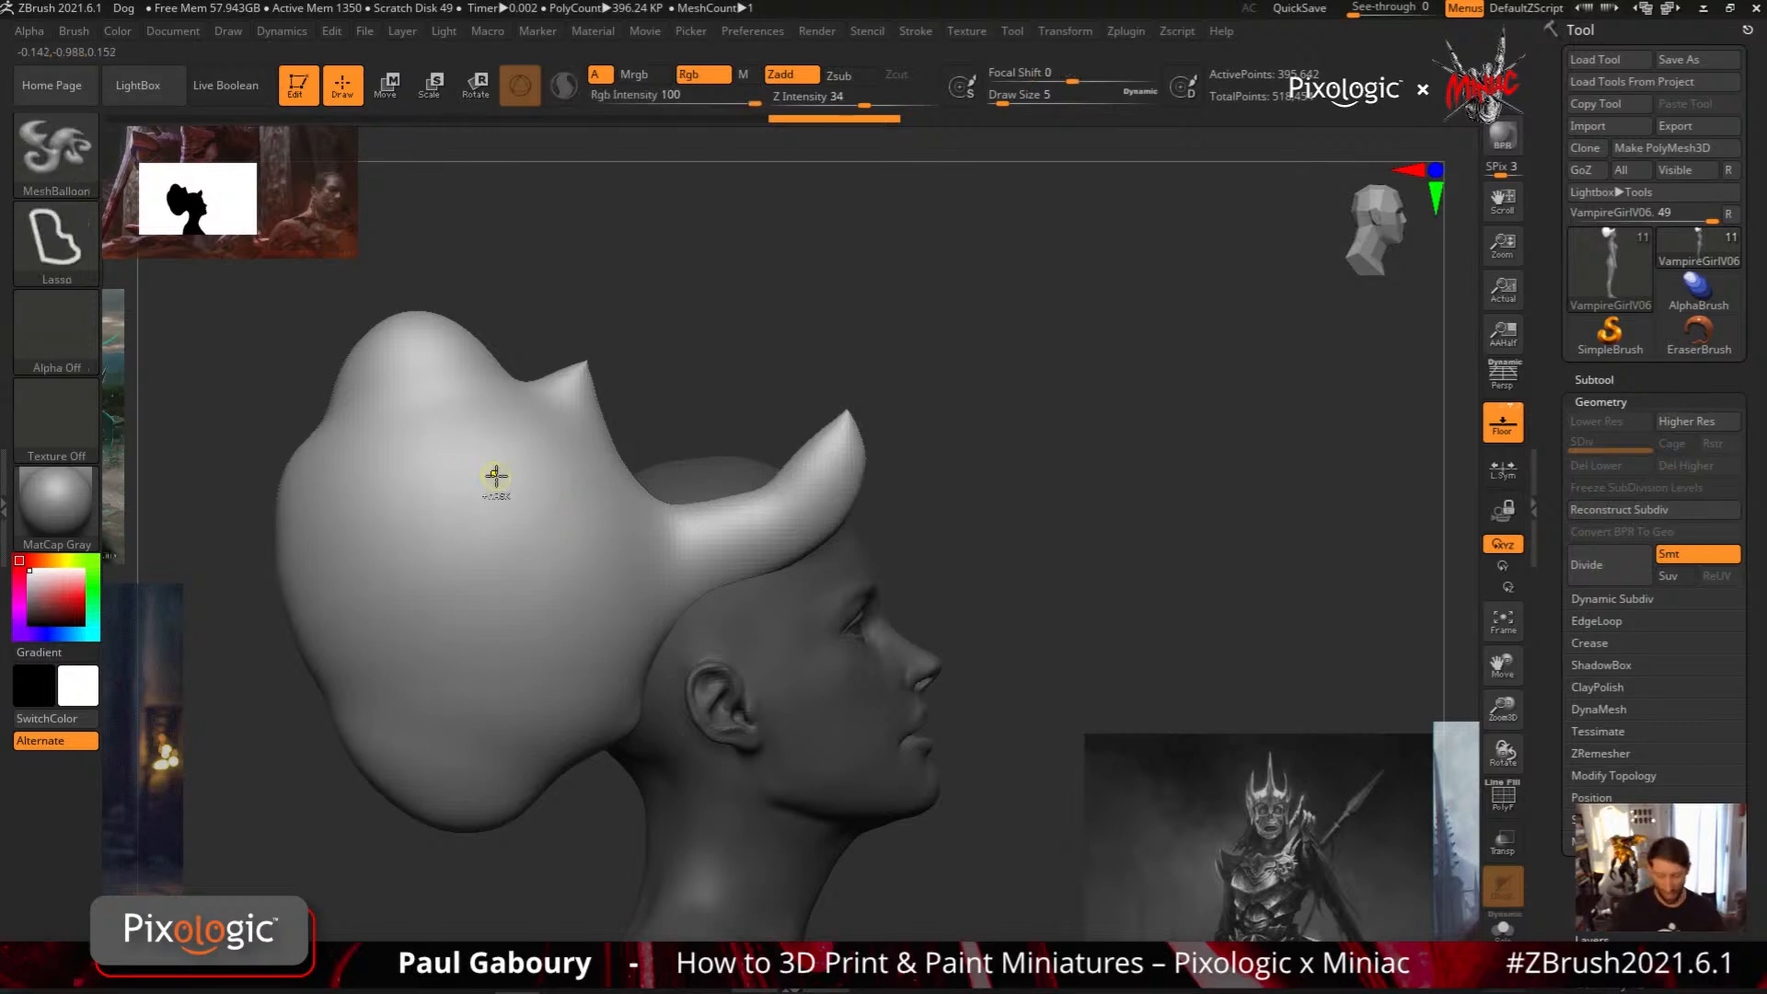
Cut a large round hole through the rear hair volume and add a tall rounded lobe on top of it
mouse_move(495, 458)
left_mouse_down("ctrl")
mouse_move(361, 503)
mouse_move(583, 534)
mouse_move(555, 488)
left_mouse_up("ctrl")
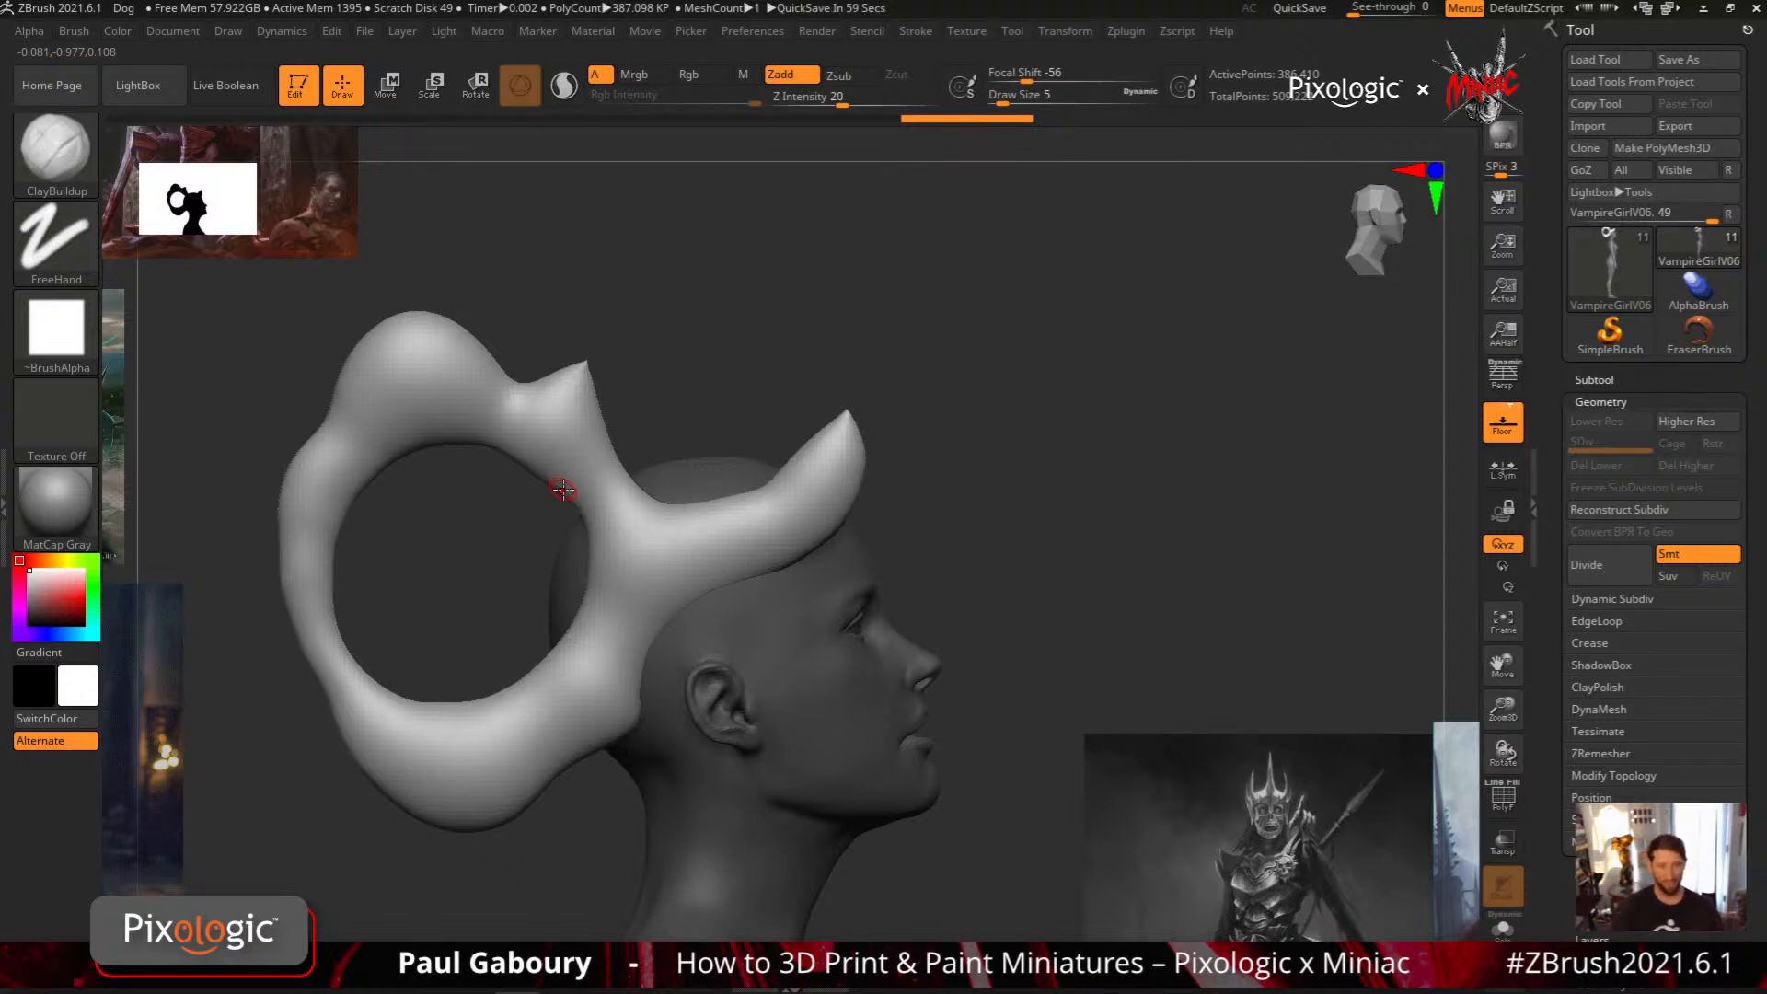
key("ctrl")
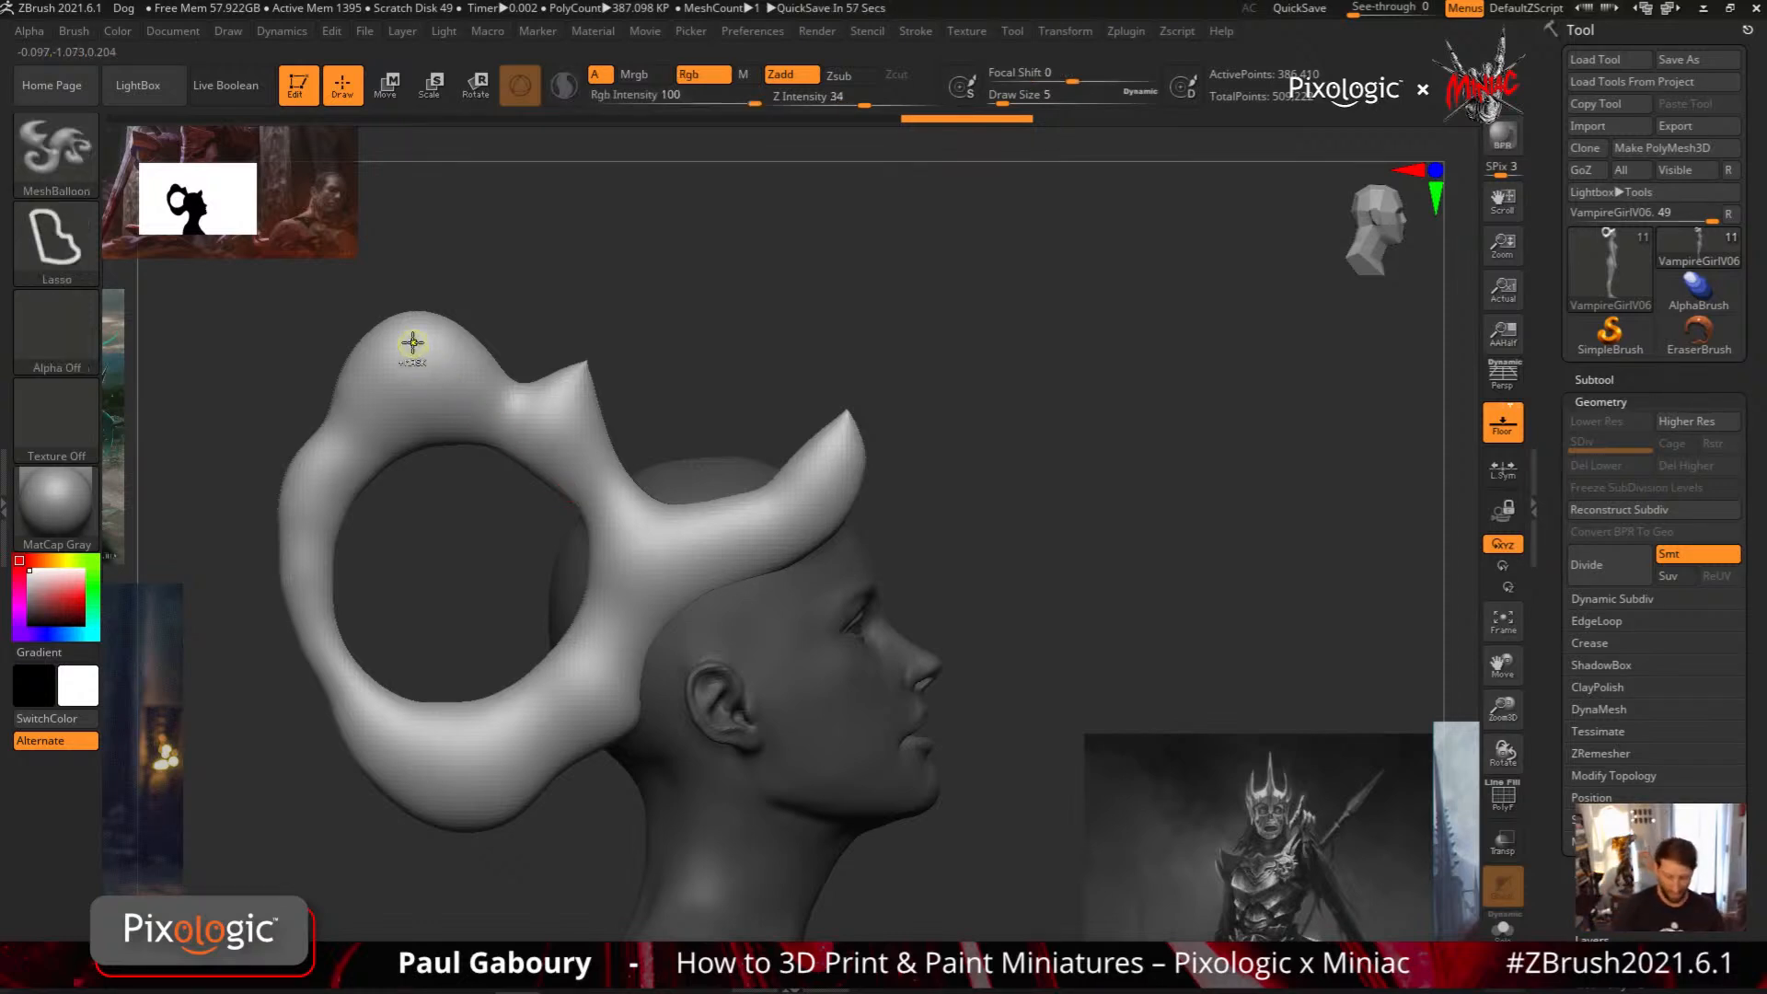
mouse_move(409, 331)
left_mouse_down("ctrl")
mouse_move(469, 405)
mouse_move(615, 350)
mouse_move(430, 221)
mouse_move(409, 241)
left_mouse_up("ctrl")
left_click_drag(404, 239, 406, 239, "ctrl")
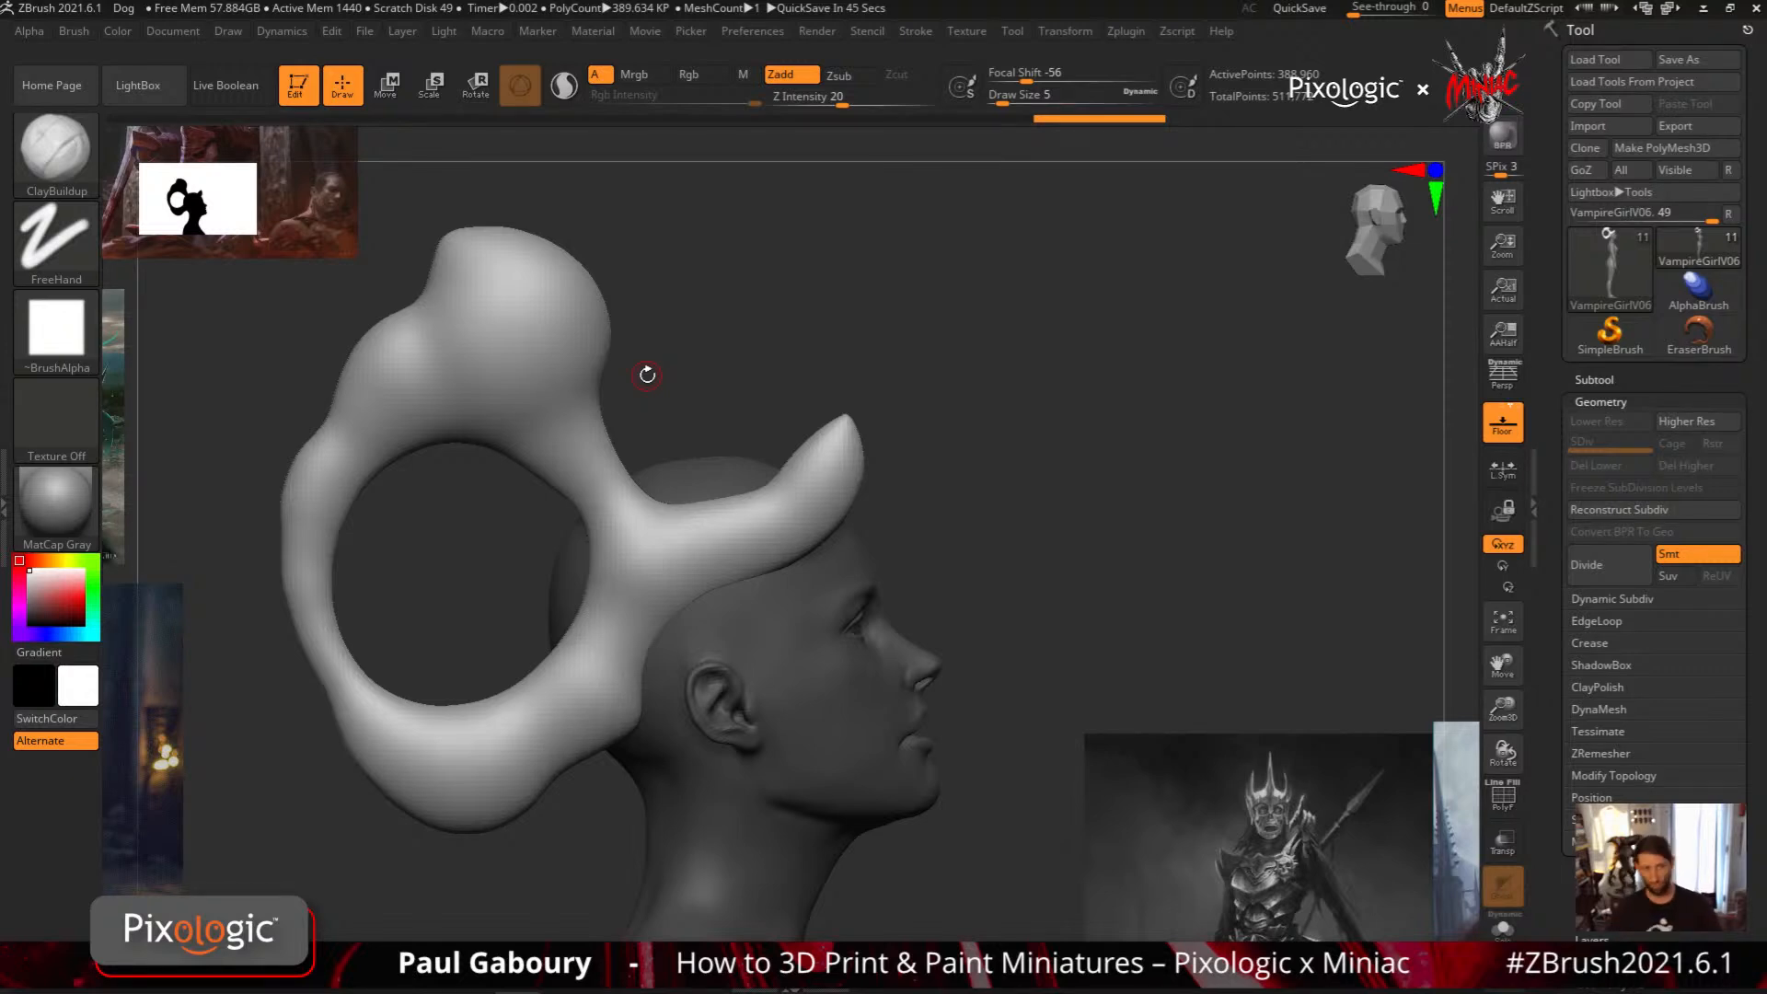
Undo the top lobe, the round hole, the rear lobes and the notch, returning to the plain rounded cap
key("ctrl+z")
key("ctrl+z")
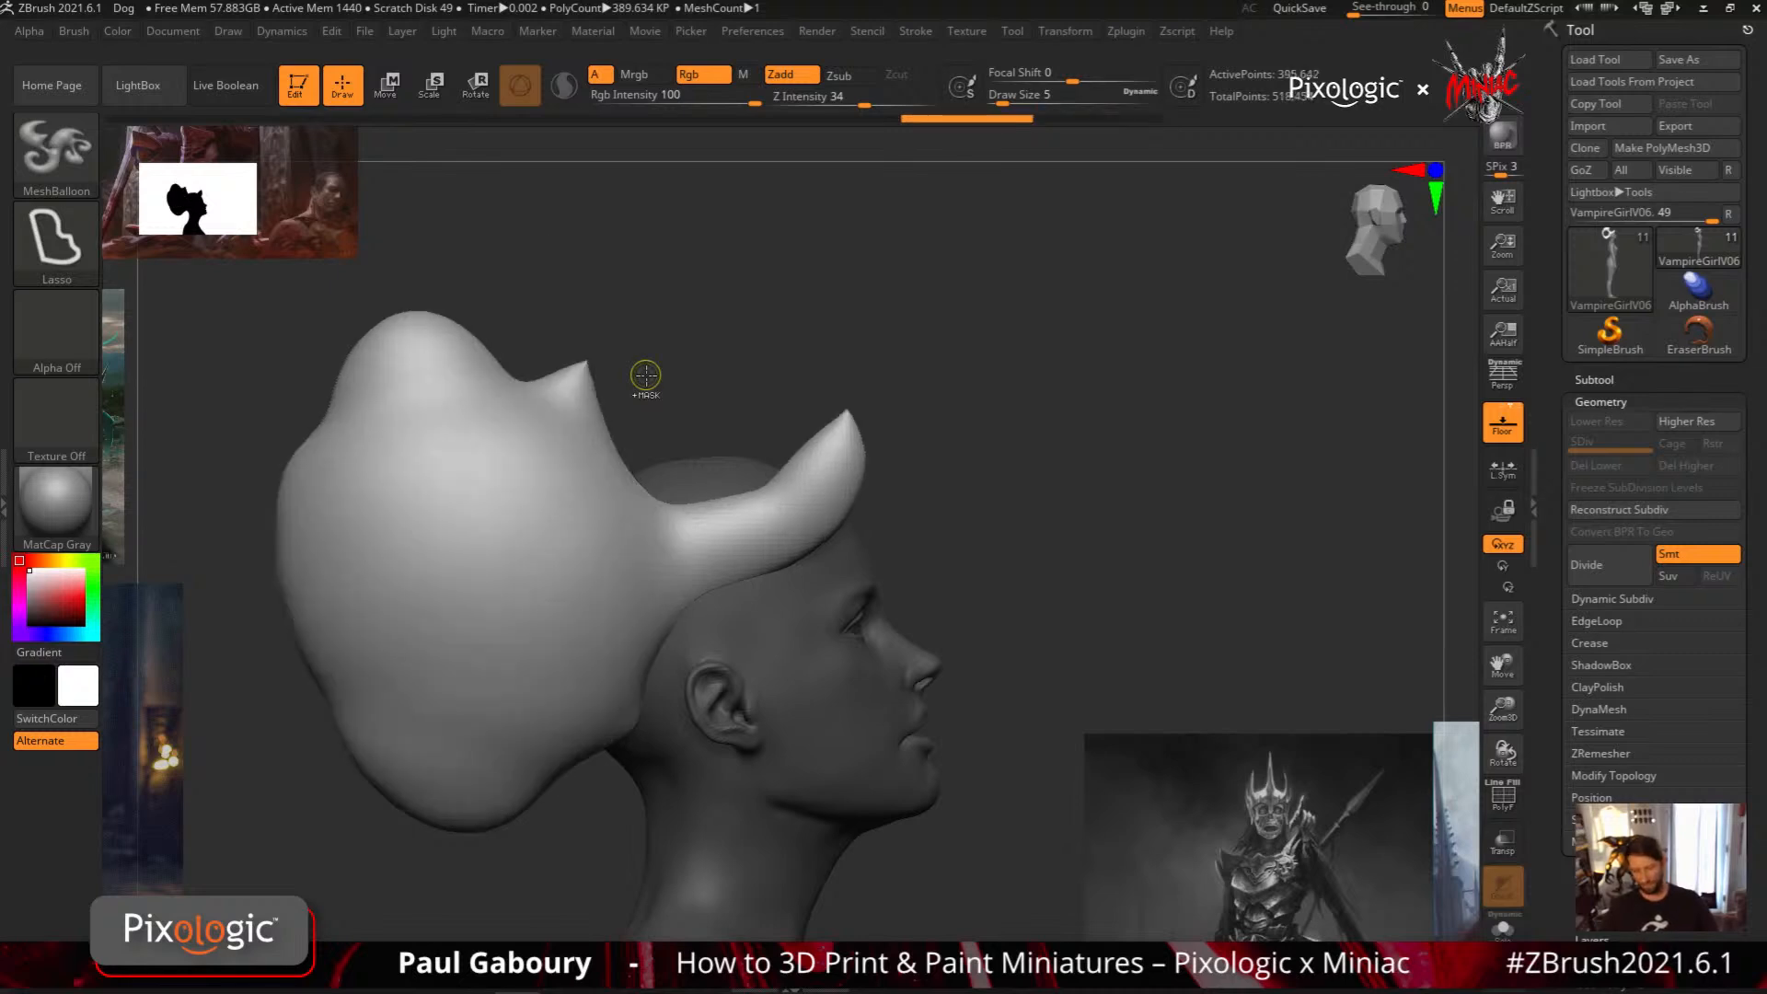
key("ctrl+z")
key("ctrl+z")
key("ctrl+z")
key("ctrl+z")
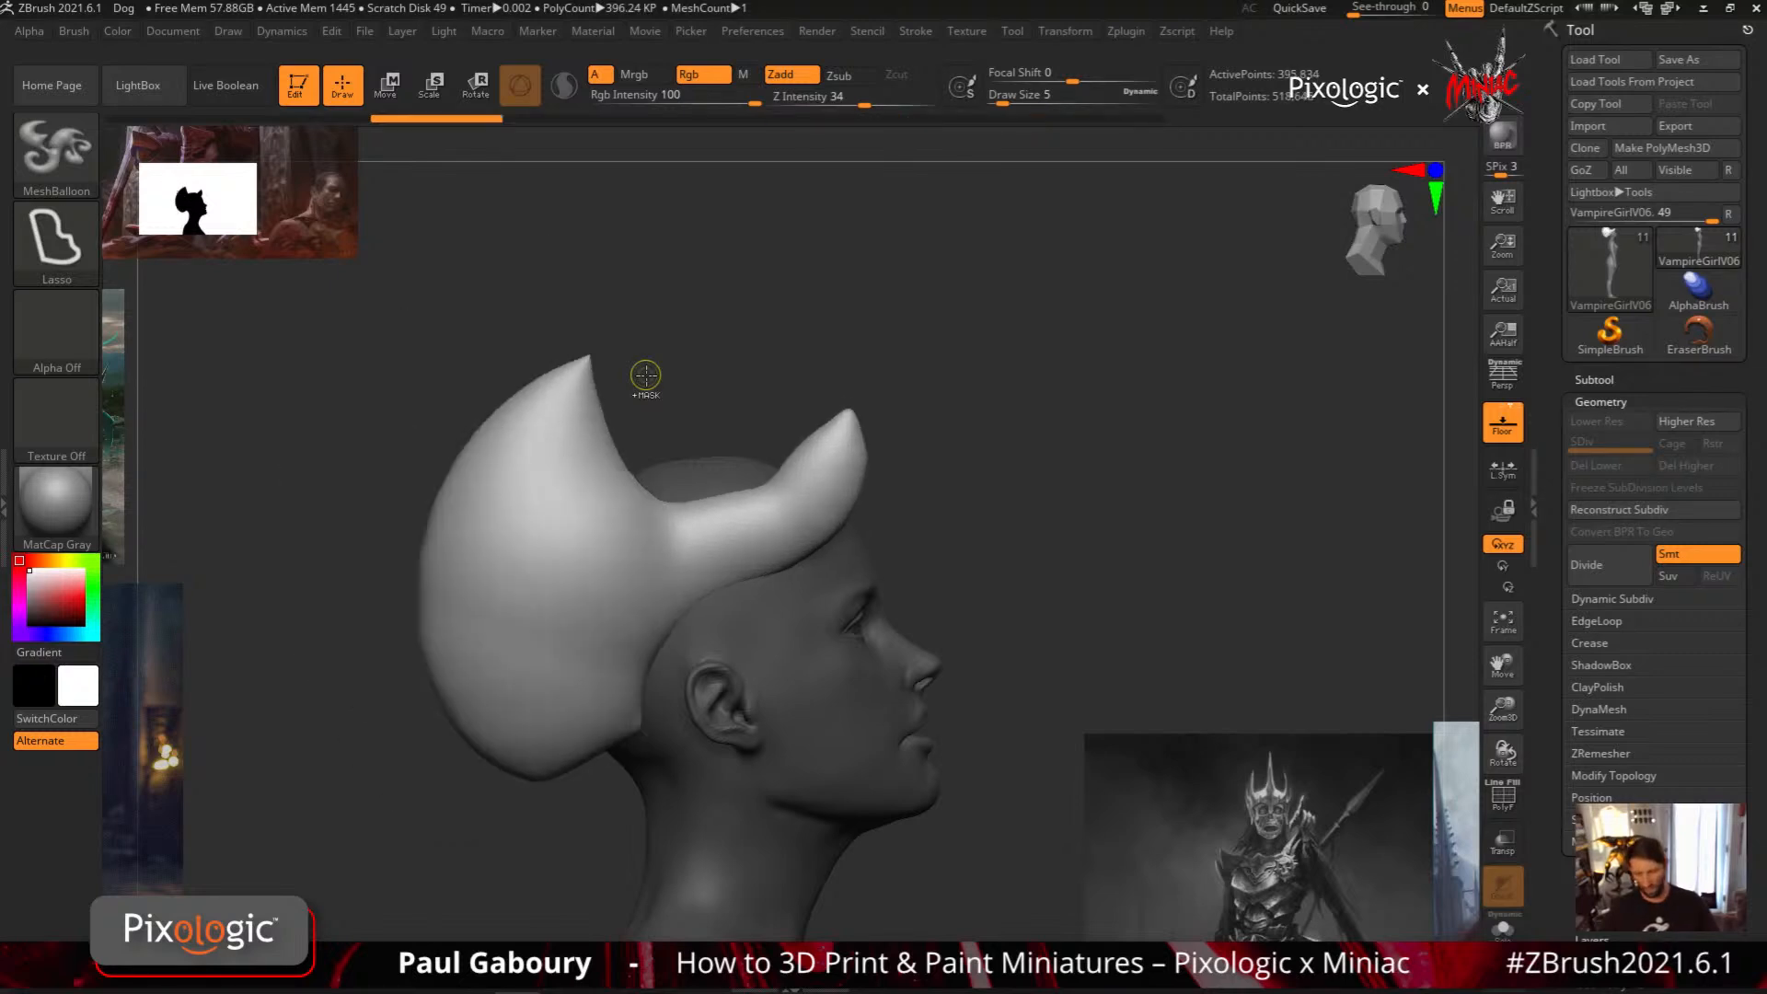
key("ctrl+z")
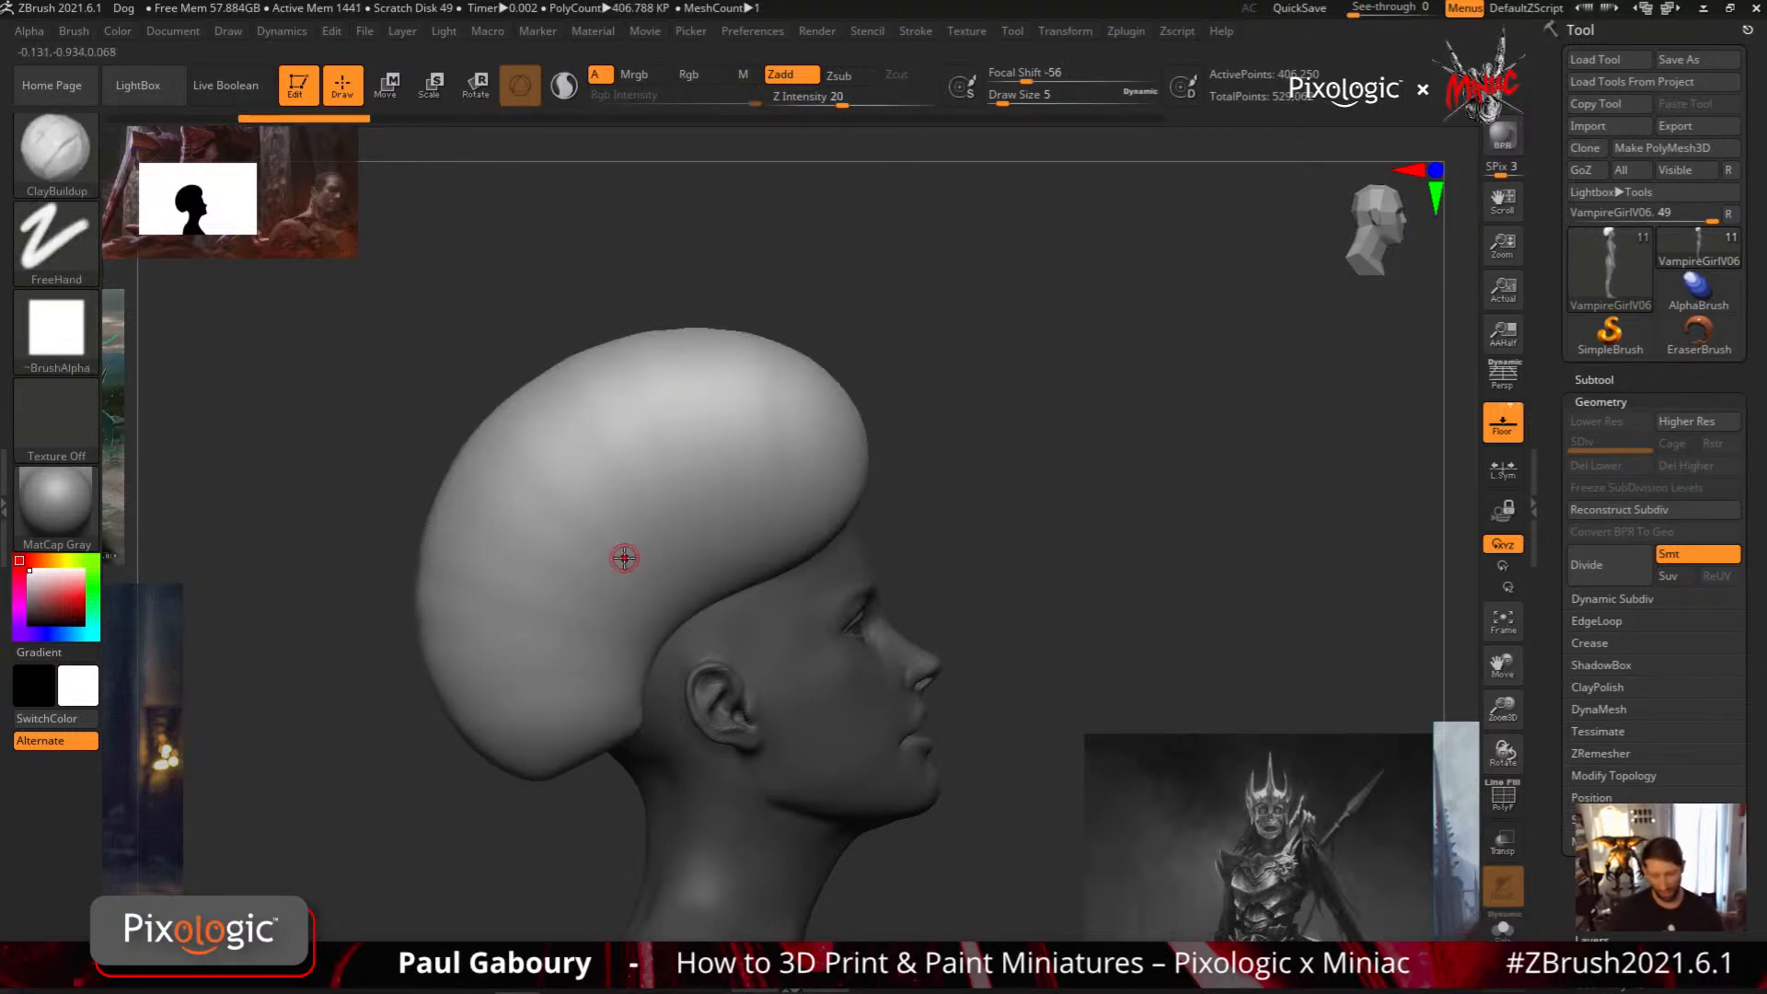
Try adding a pointed bun to the cap, hollowing out its lower back and trimming it into a curved horn, and undo these changes
mouse_move(607, 465)
left_mouse_down("ctrl")
mouse_move(379, 335)
mouse_move(592, 685)
left_mouse_up("ctrl")
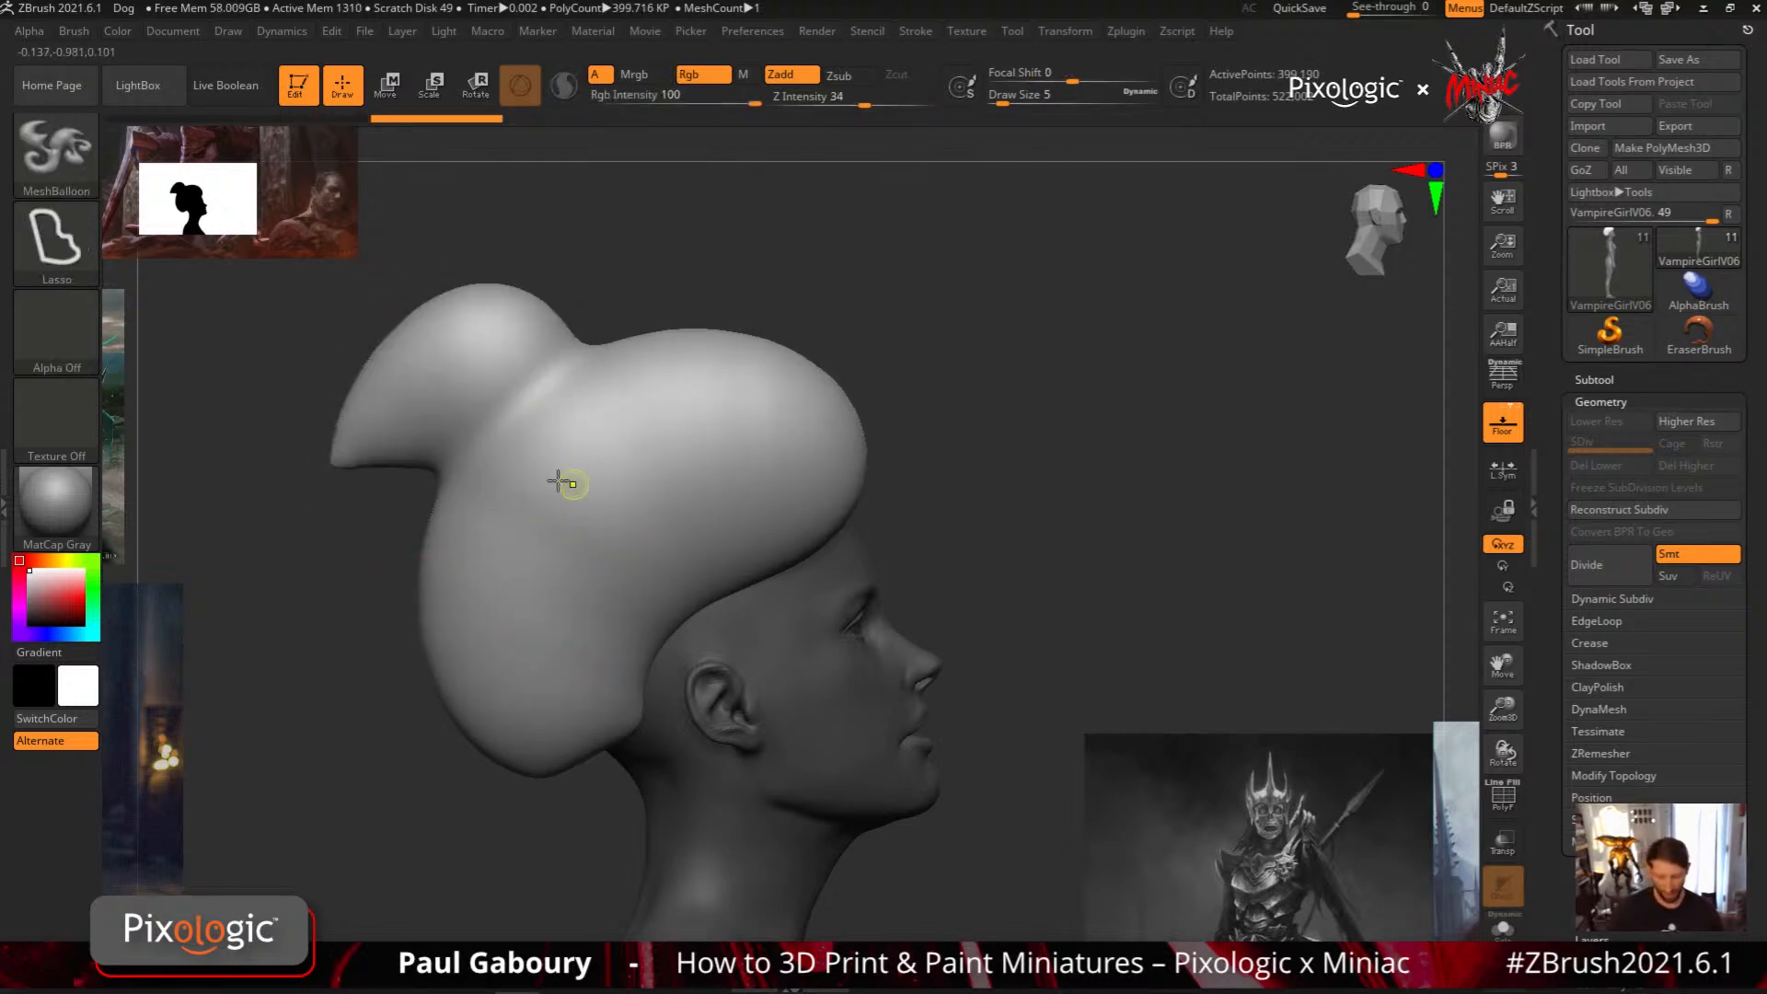
left_click_drag(566, 484, 678, 677, "ctrl")
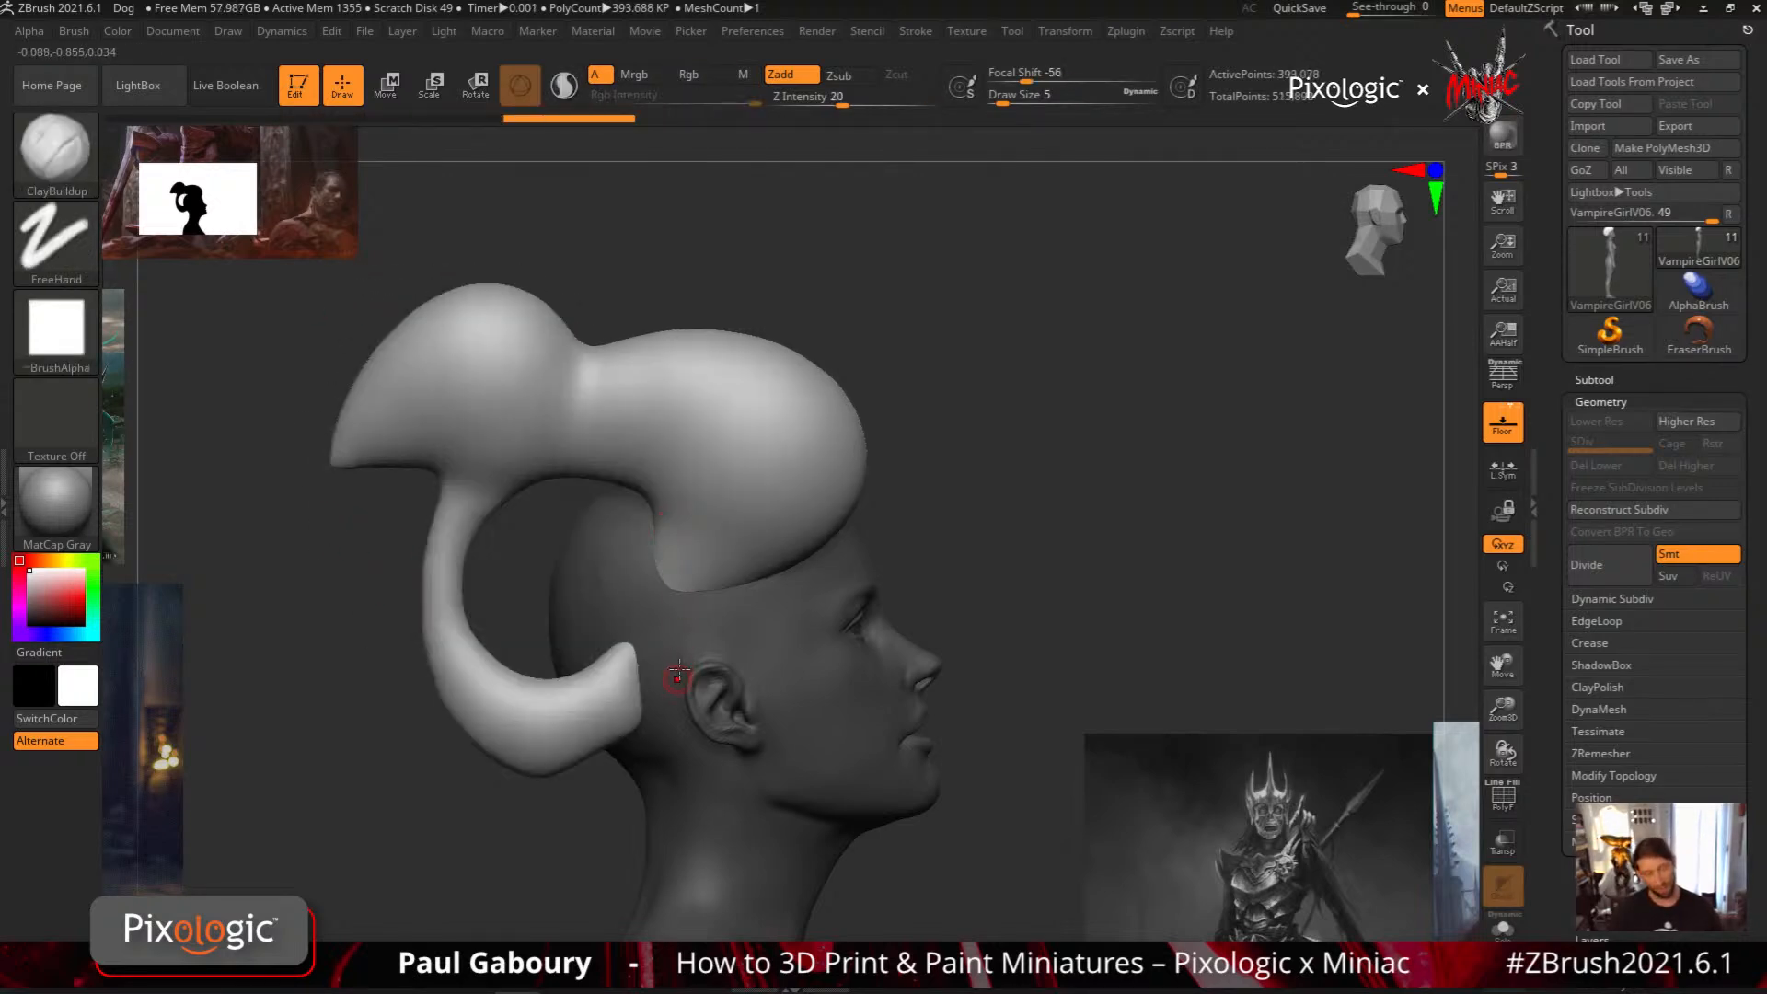
mouse_move(766, 428)
left_mouse_down("ctrl")
mouse_move(593, 332)
mouse_move(488, 727)
mouse_move(649, 713)
mouse_move(746, 574)
left_mouse_up("ctrl")
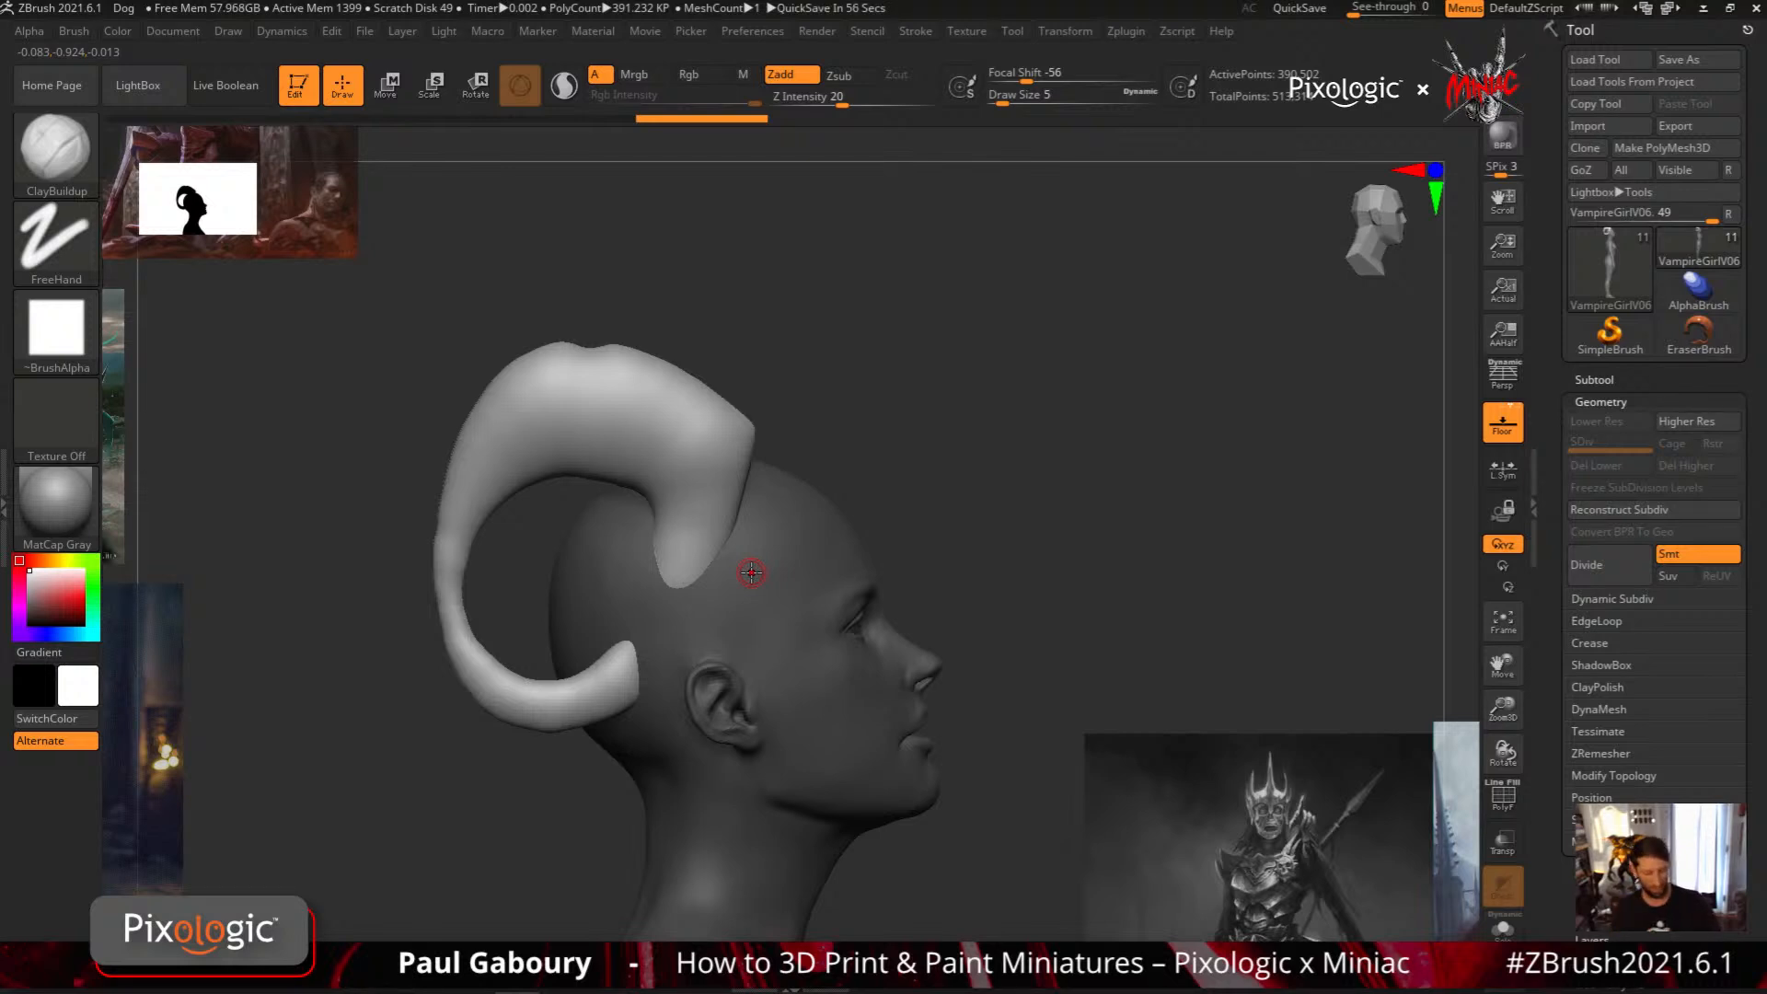
key("ctrl+z")
key("ctrl+z")
key("ctrl+z")
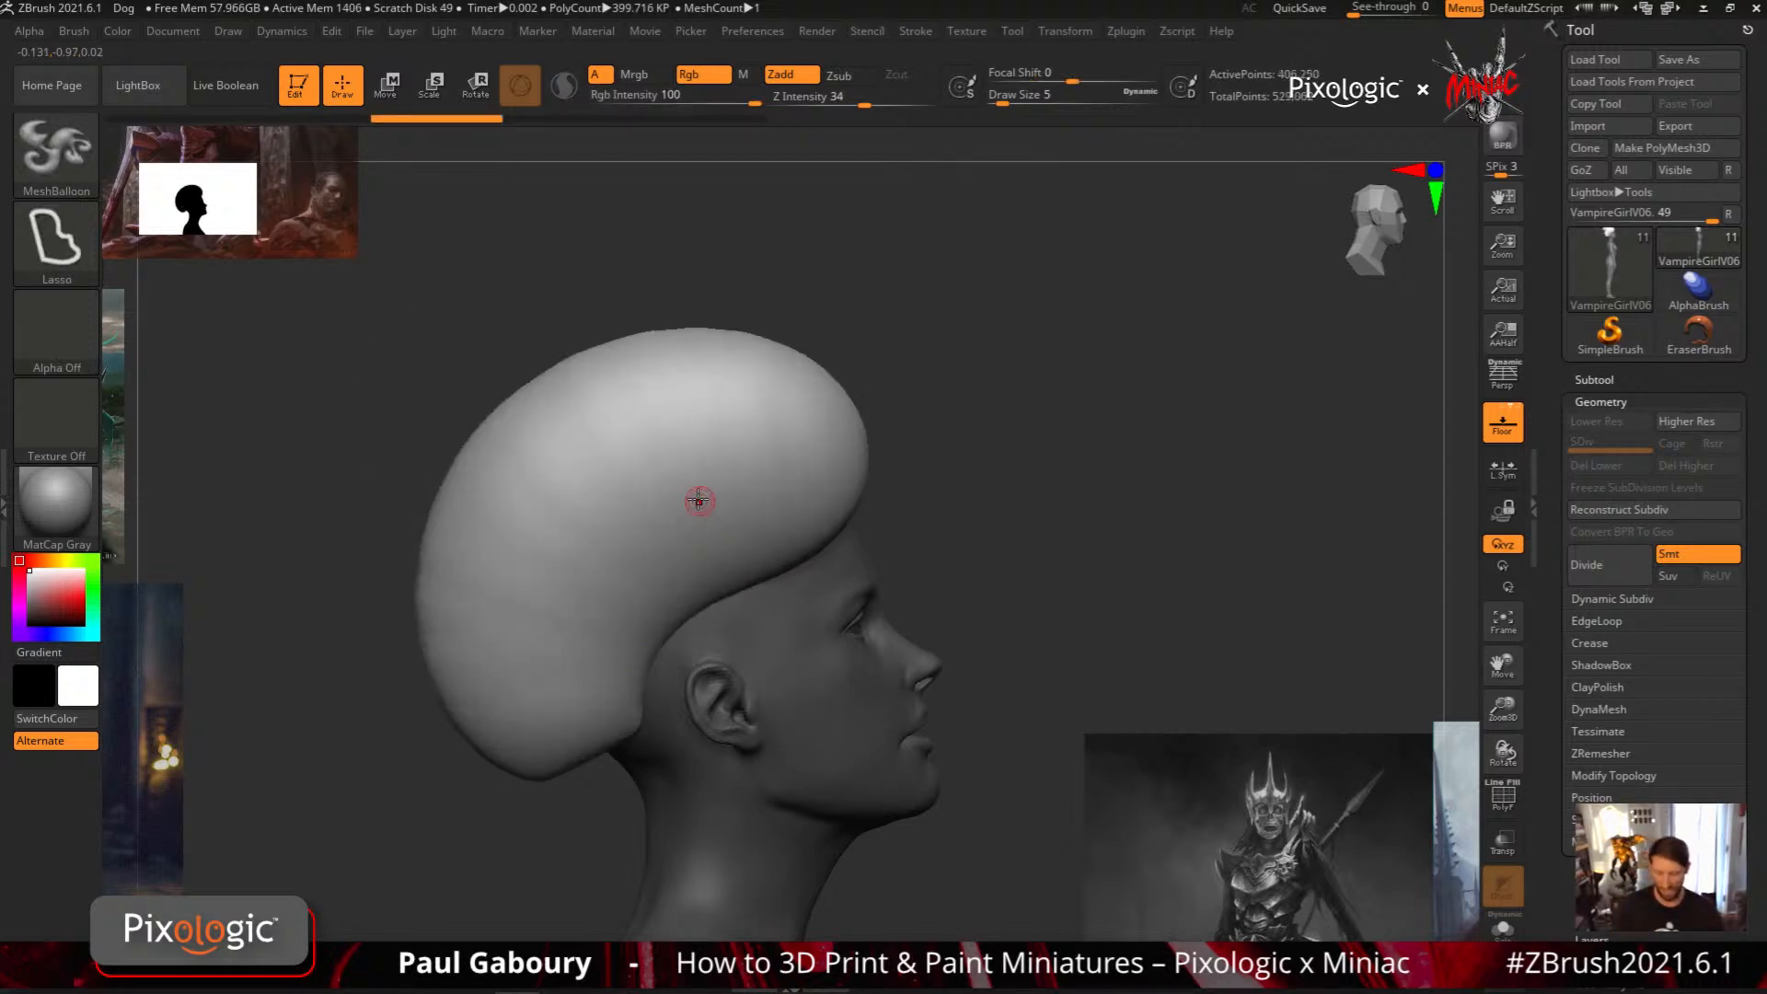
key("ctrl+z")
Try hollowing the cap into an arched band and trimming the band's outer edge, and undo everything including the cap
mouse_move(680, 410)
left_mouse_down("ctrl")
mouse_move(516, 561)
mouse_move(782, 437)
left_mouse_up("ctrl")
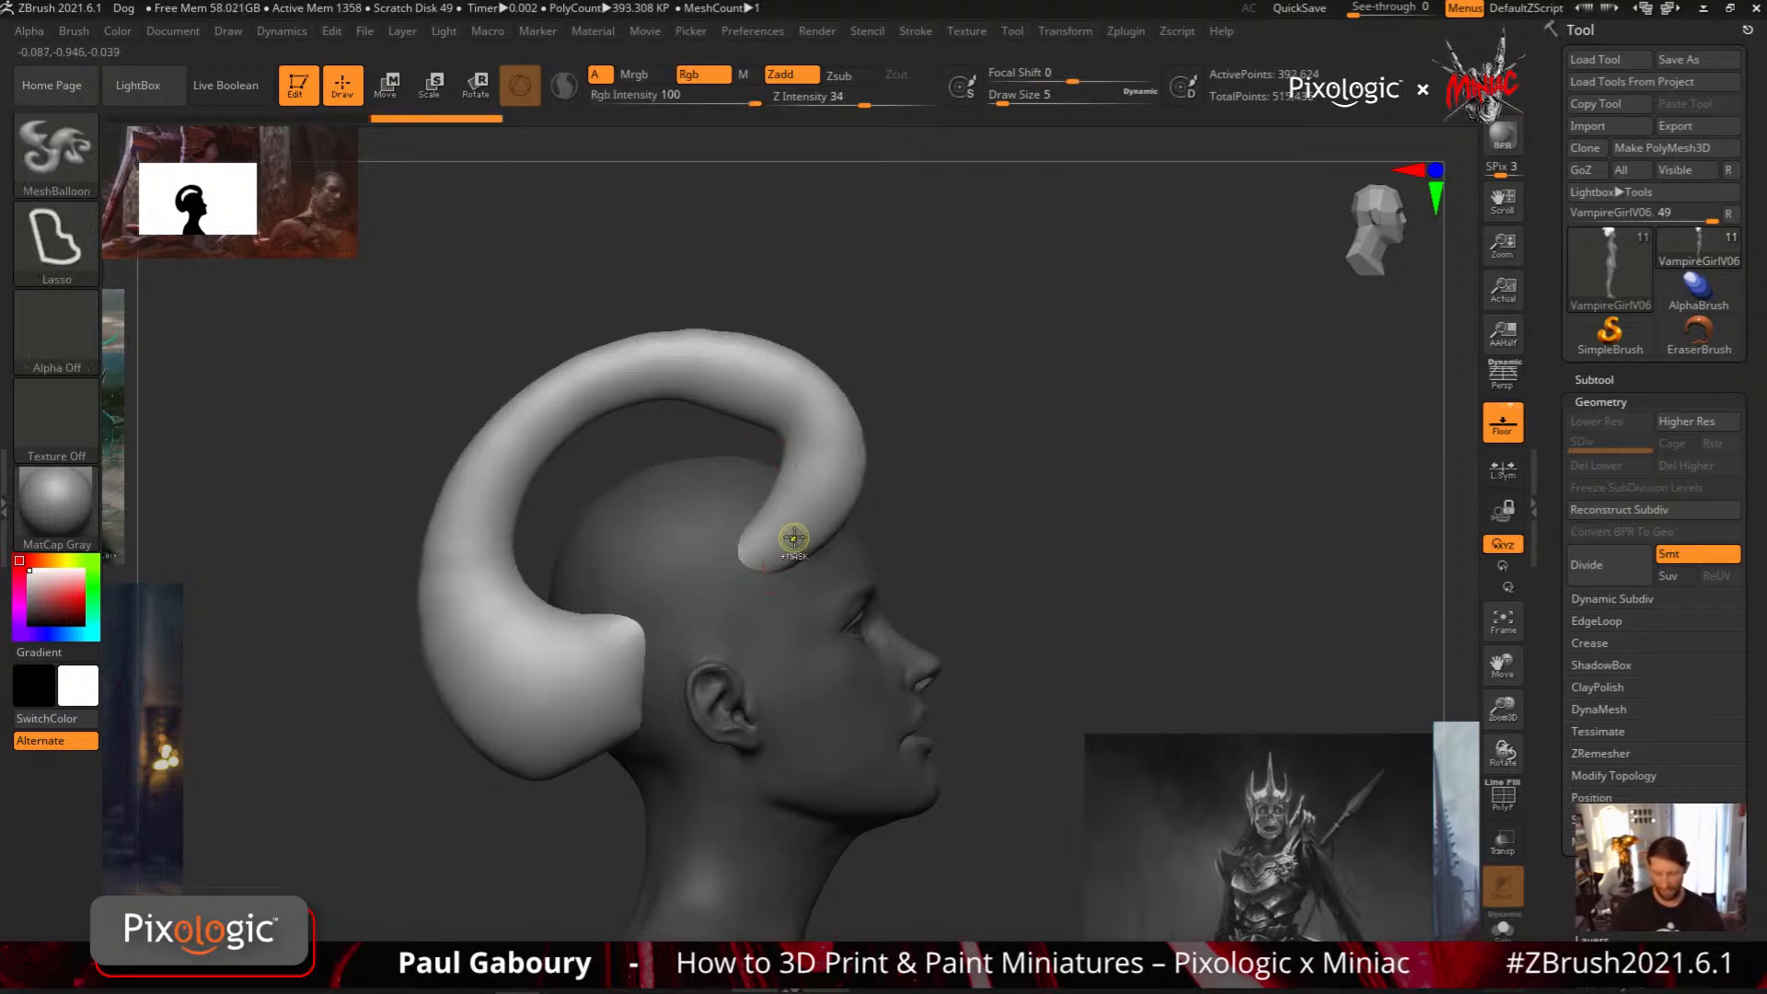
mouse_move(794, 538)
left_mouse_down("ctrl")
mouse_move(754, 387)
mouse_move(570, 349)
mouse_move(460, 442)
mouse_move(553, 699)
mouse_move(734, 678)
left_mouse_up("ctrl")
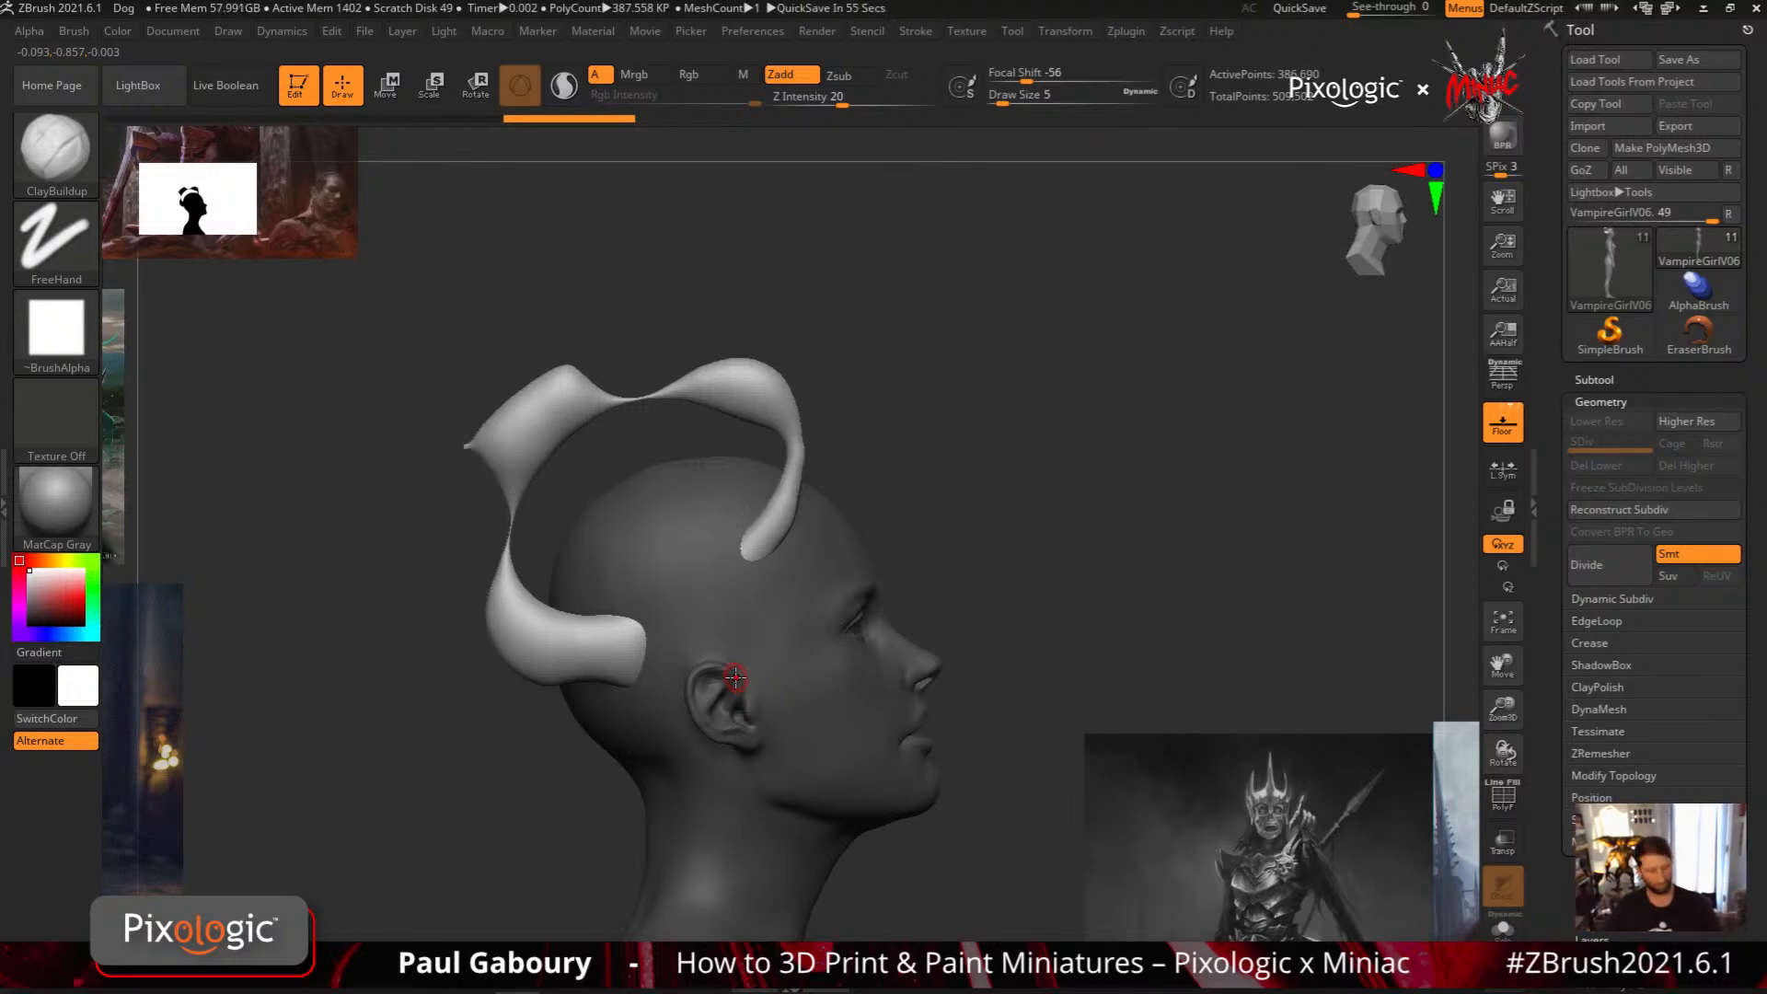
key("ctrl+z")
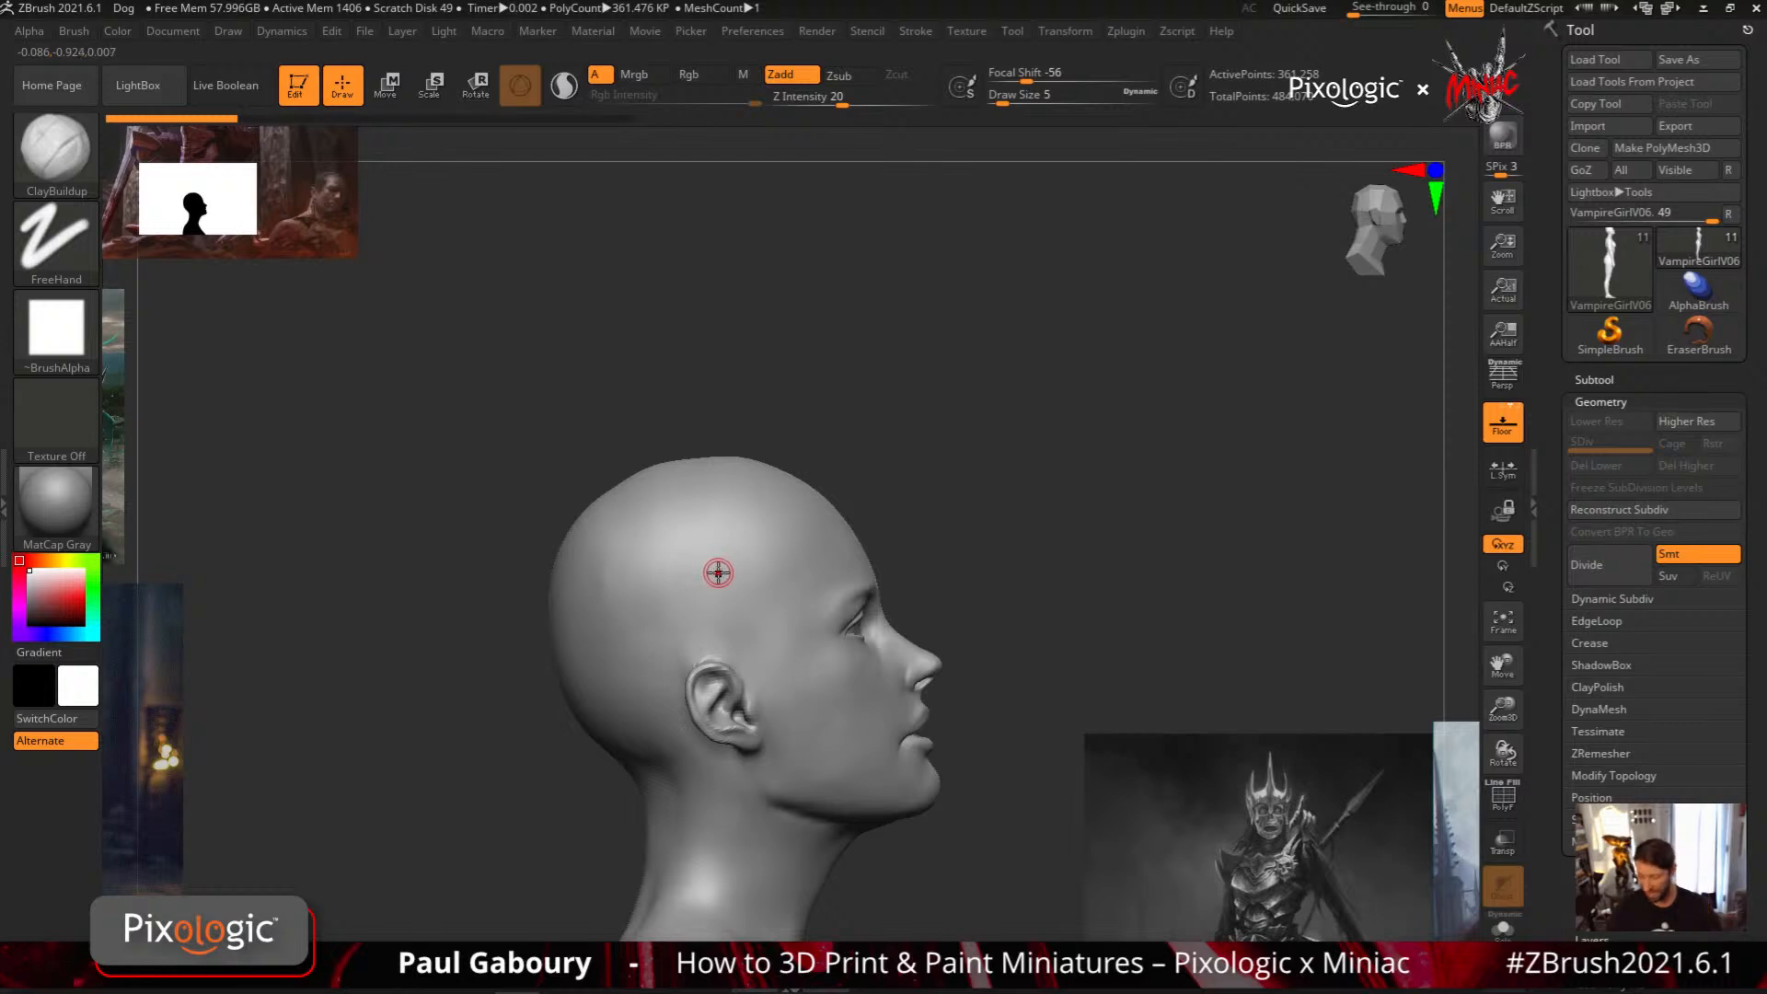
Try a large rounded MeshBalloon projecting past the forehead and a slimmer one with a ball-shaped front, undoing each
key("ctrl")
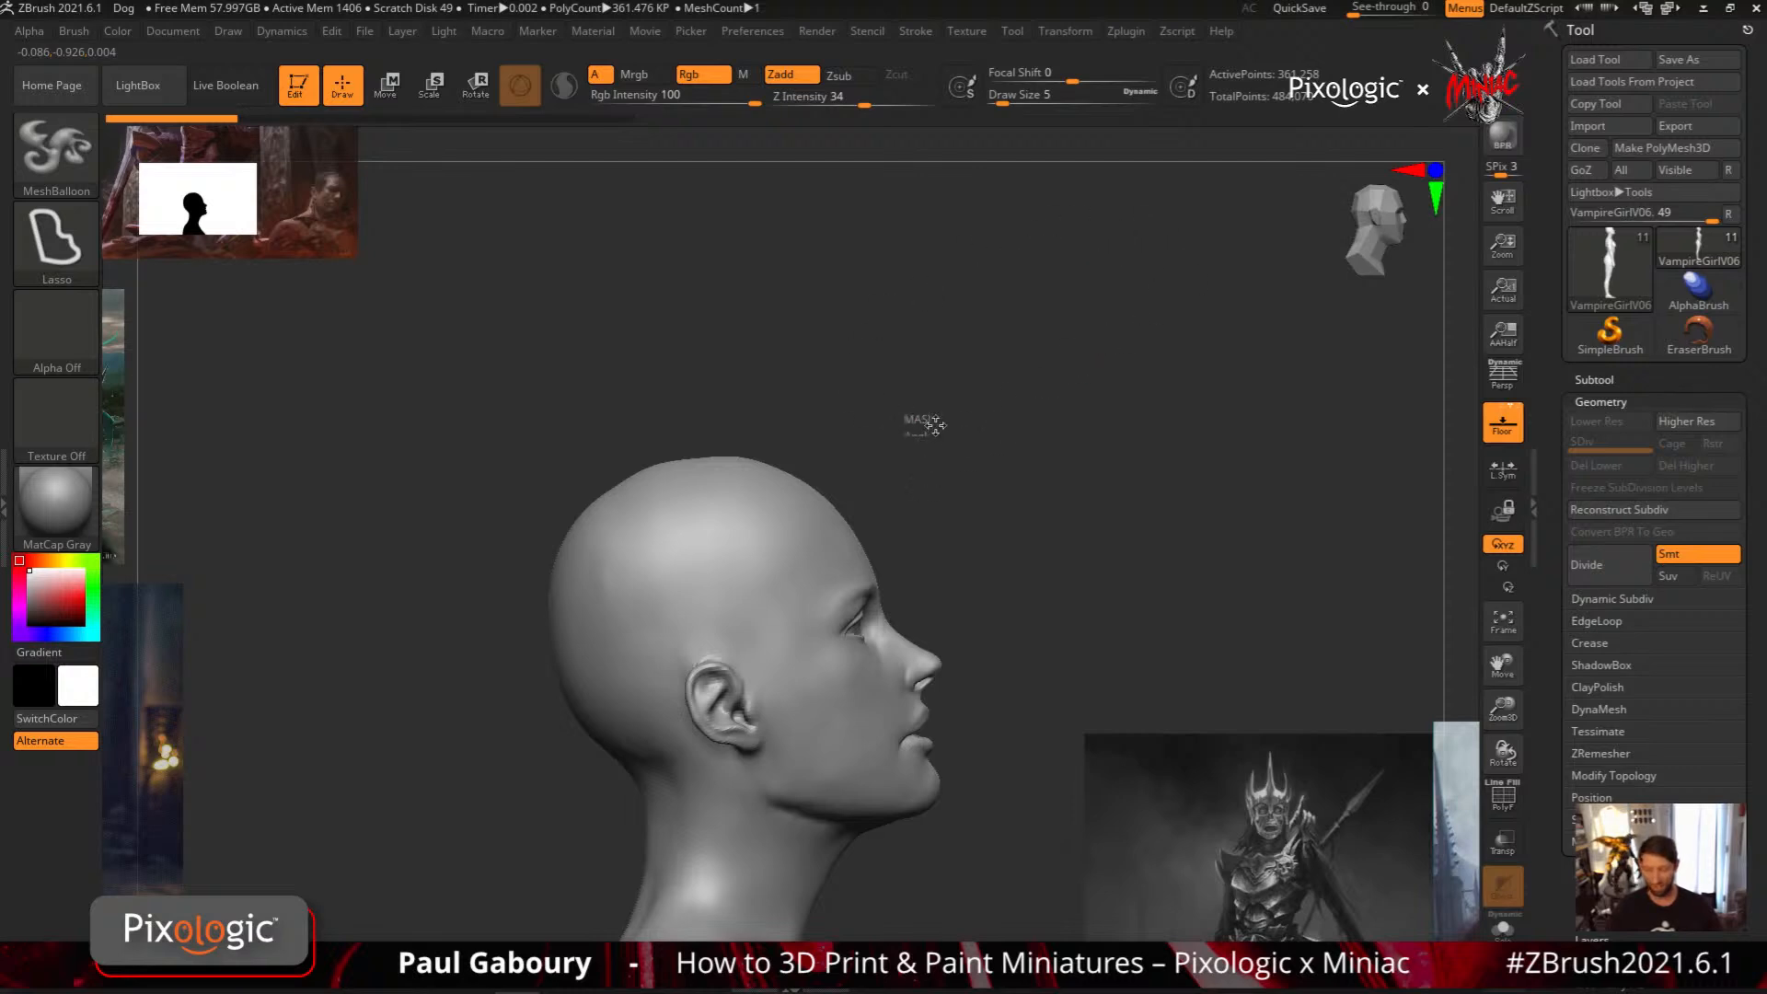
mouse_move(993, 440)
left_mouse_down("ctrl")
mouse_move(1009, 383)
mouse_move(638, 269)
mouse_move(393, 594)
mouse_move(676, 688)
mouse_move(854, 480)
mouse_move(977, 490)
mouse_move(1013, 456)
left_mouse_up("ctrl")
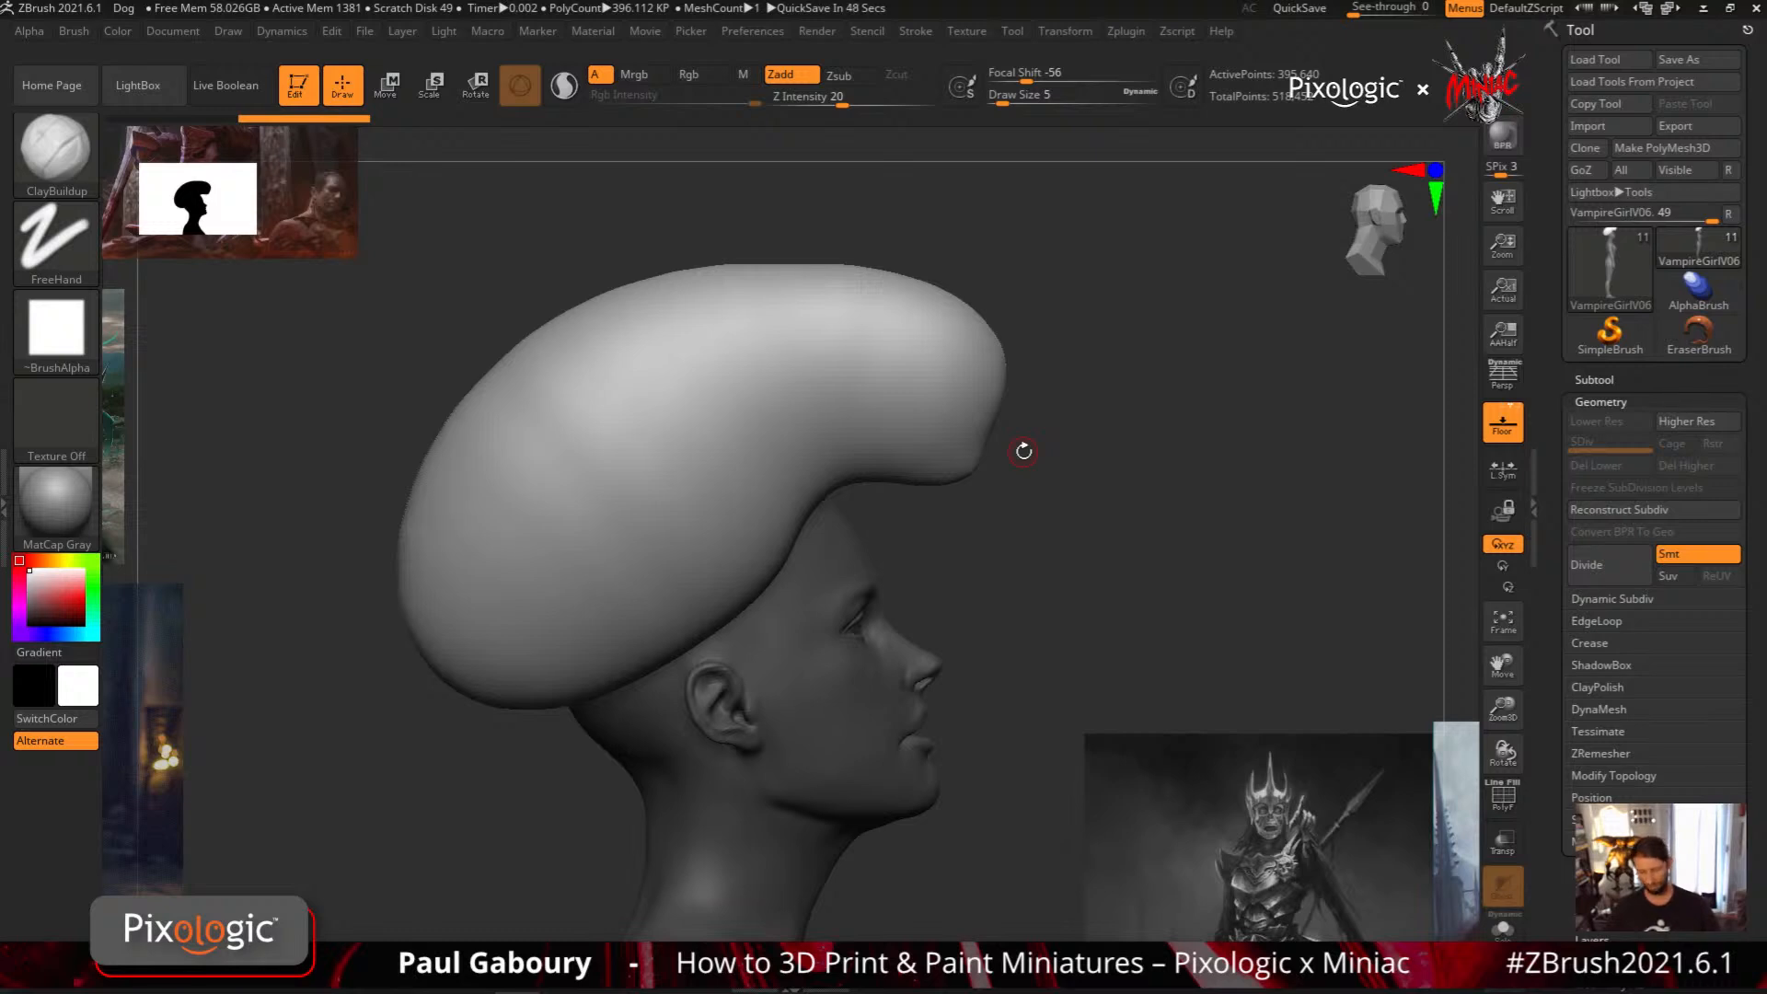
key("ctrl+z")
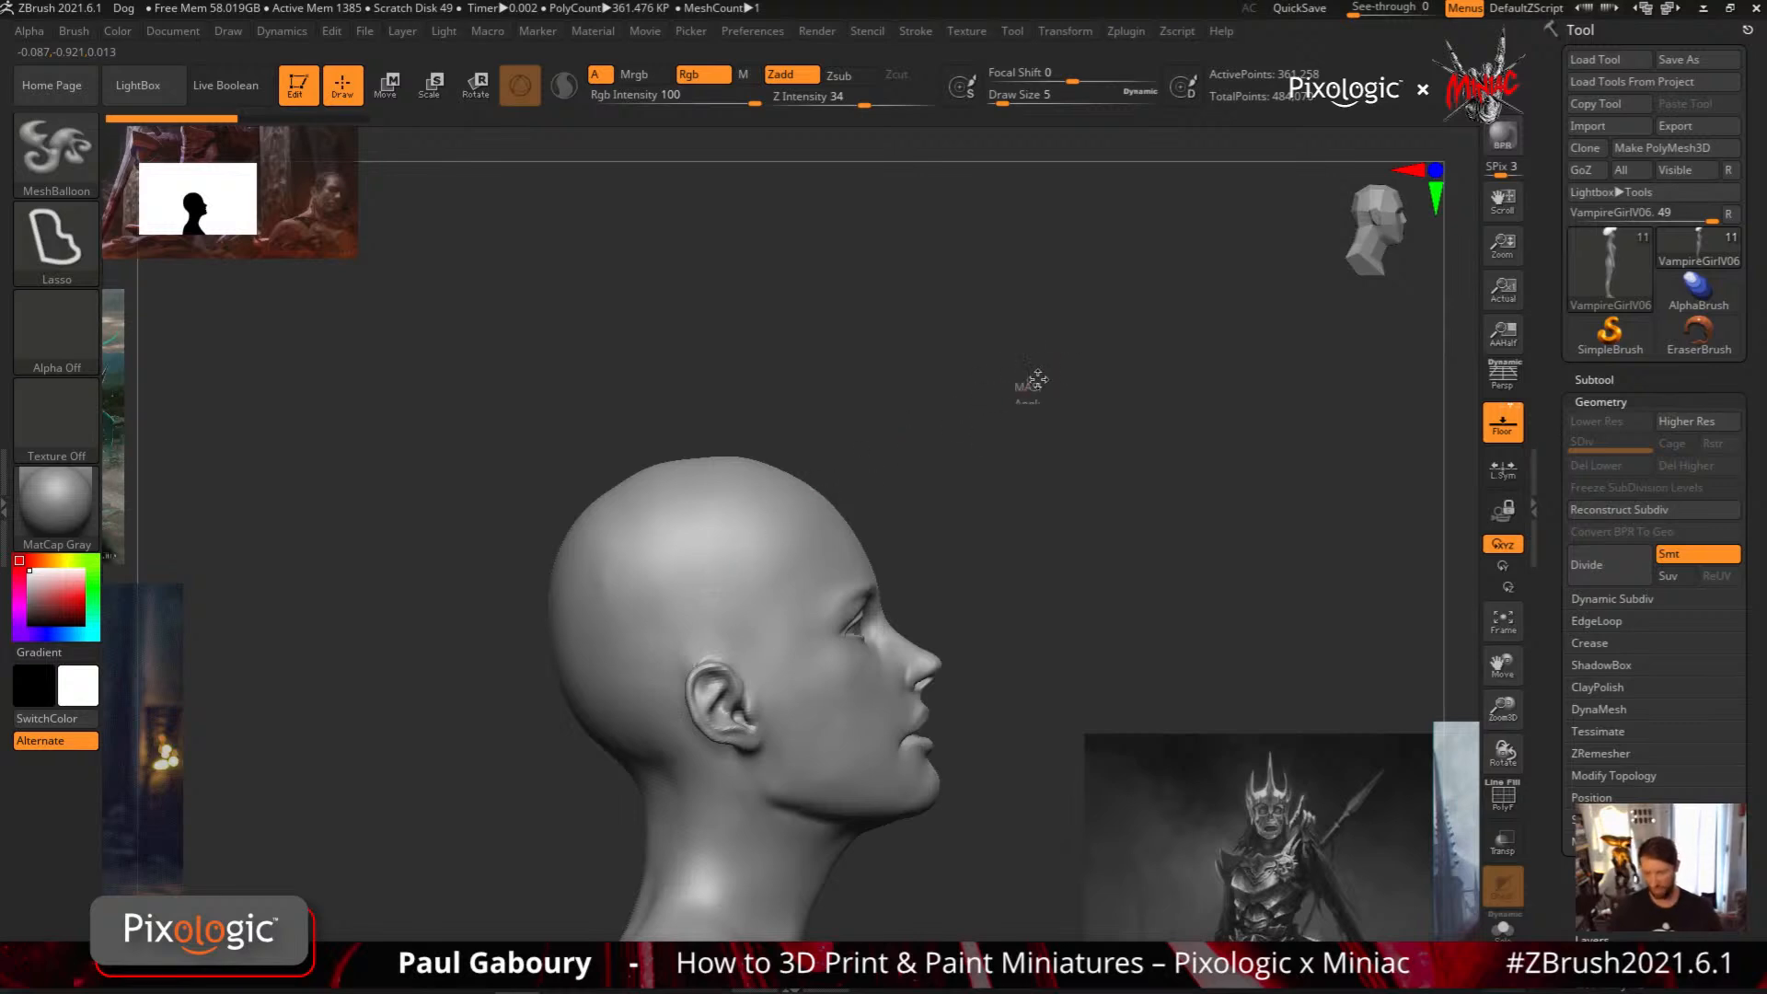
mouse_move(1010, 403)
left_mouse_down("ctrl")
mouse_move(833, 317)
mouse_move(529, 681)
mouse_move(1015, 439)
left_mouse_up("ctrl")
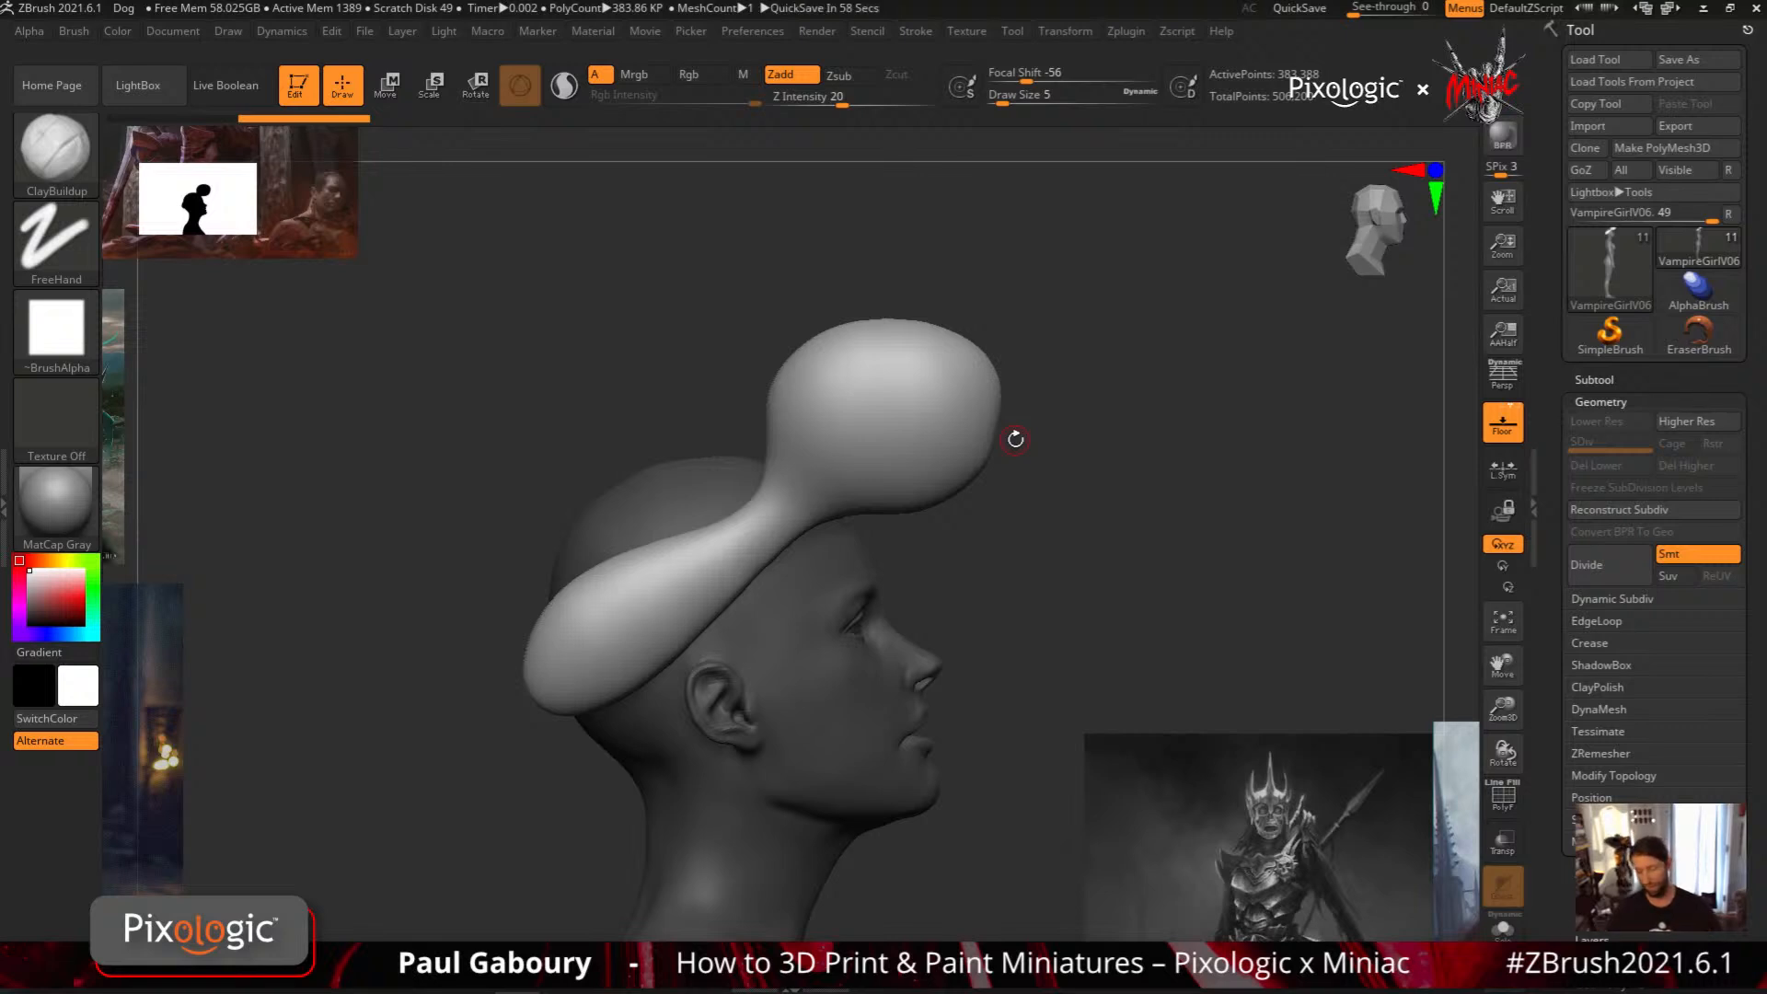
key("ctrl+z")
Set the MeshBalloon brush's Z Intensity to 50 and examine the Smoothness setting in its MaskMesh Modifiers
right_click_drag(1013, 689, 945, 596, "ctrl")
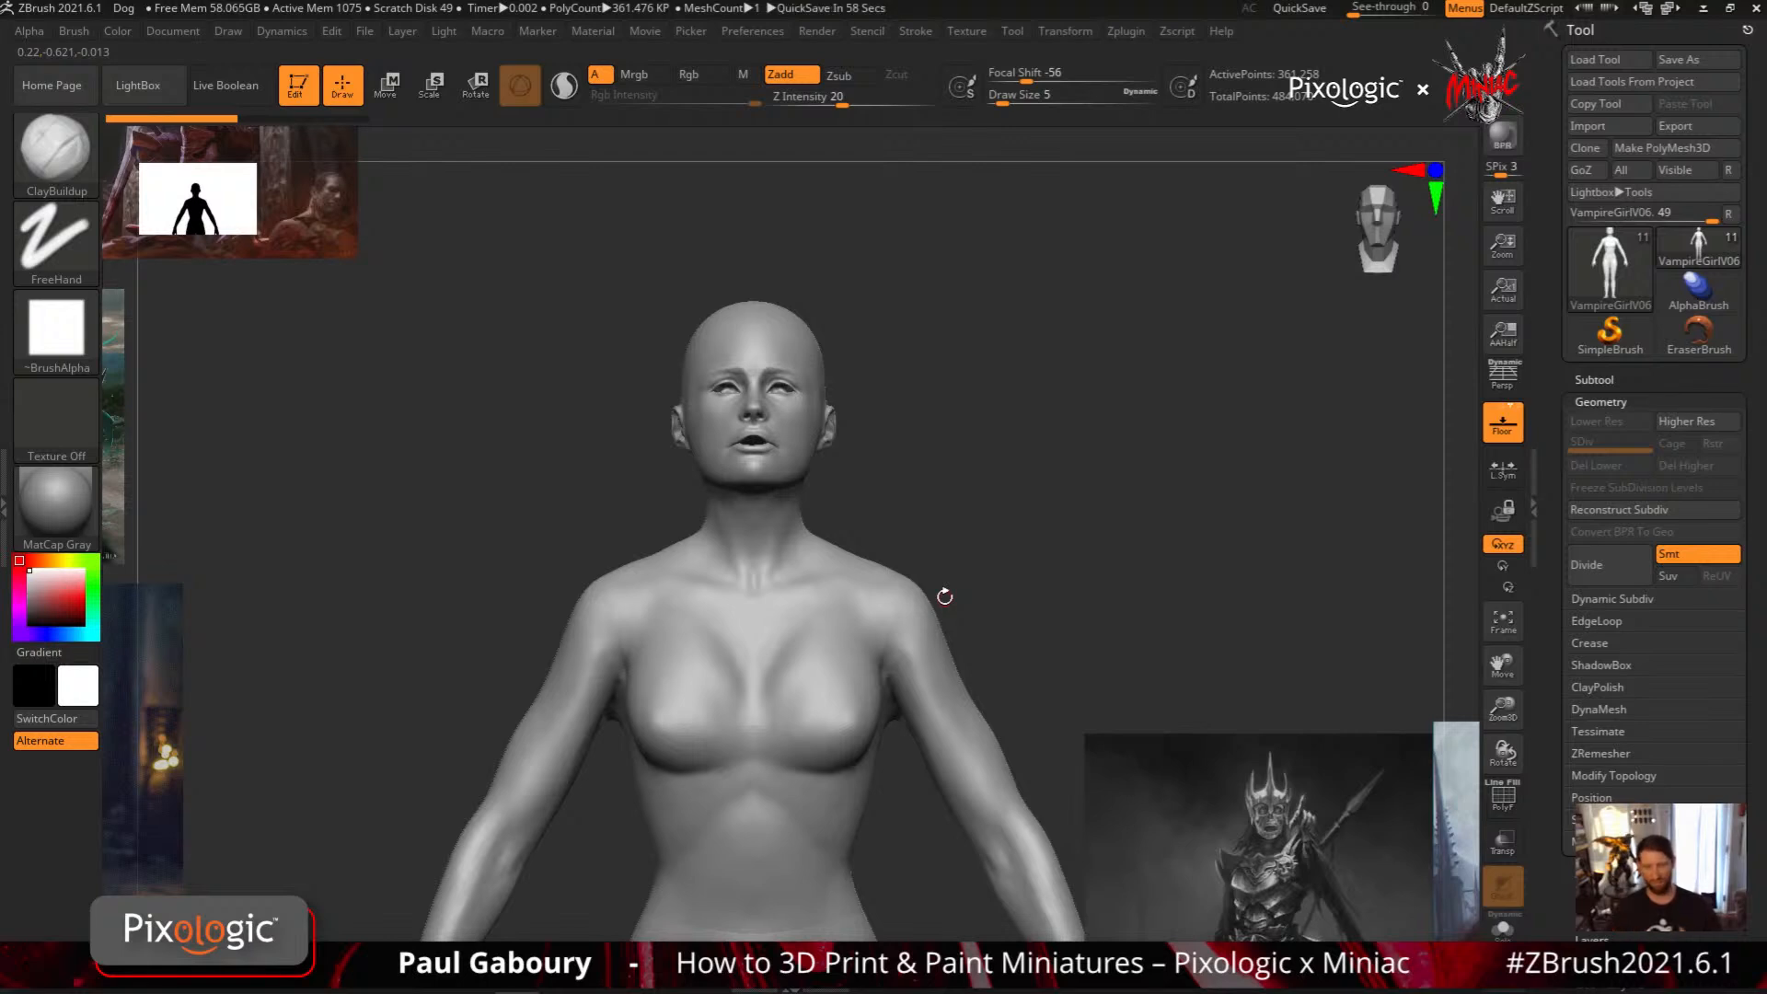
right_click_drag(944, 596, 1036, 672, "shift")
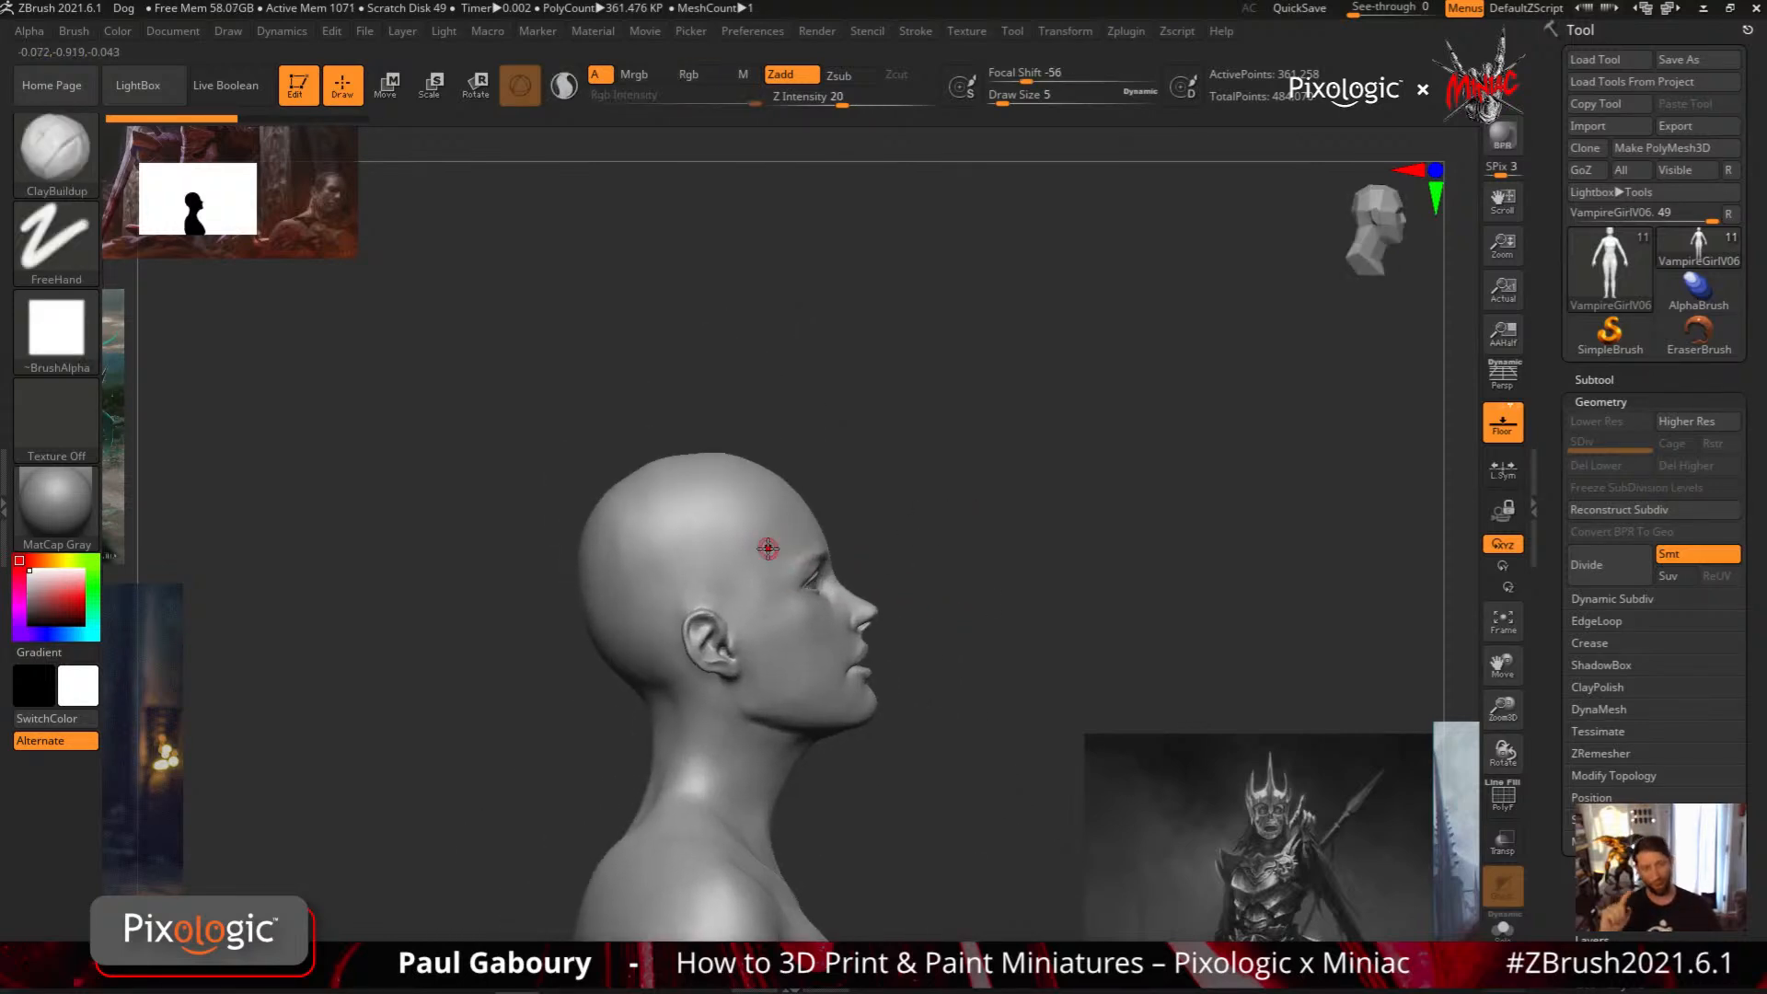
key("ctrl")
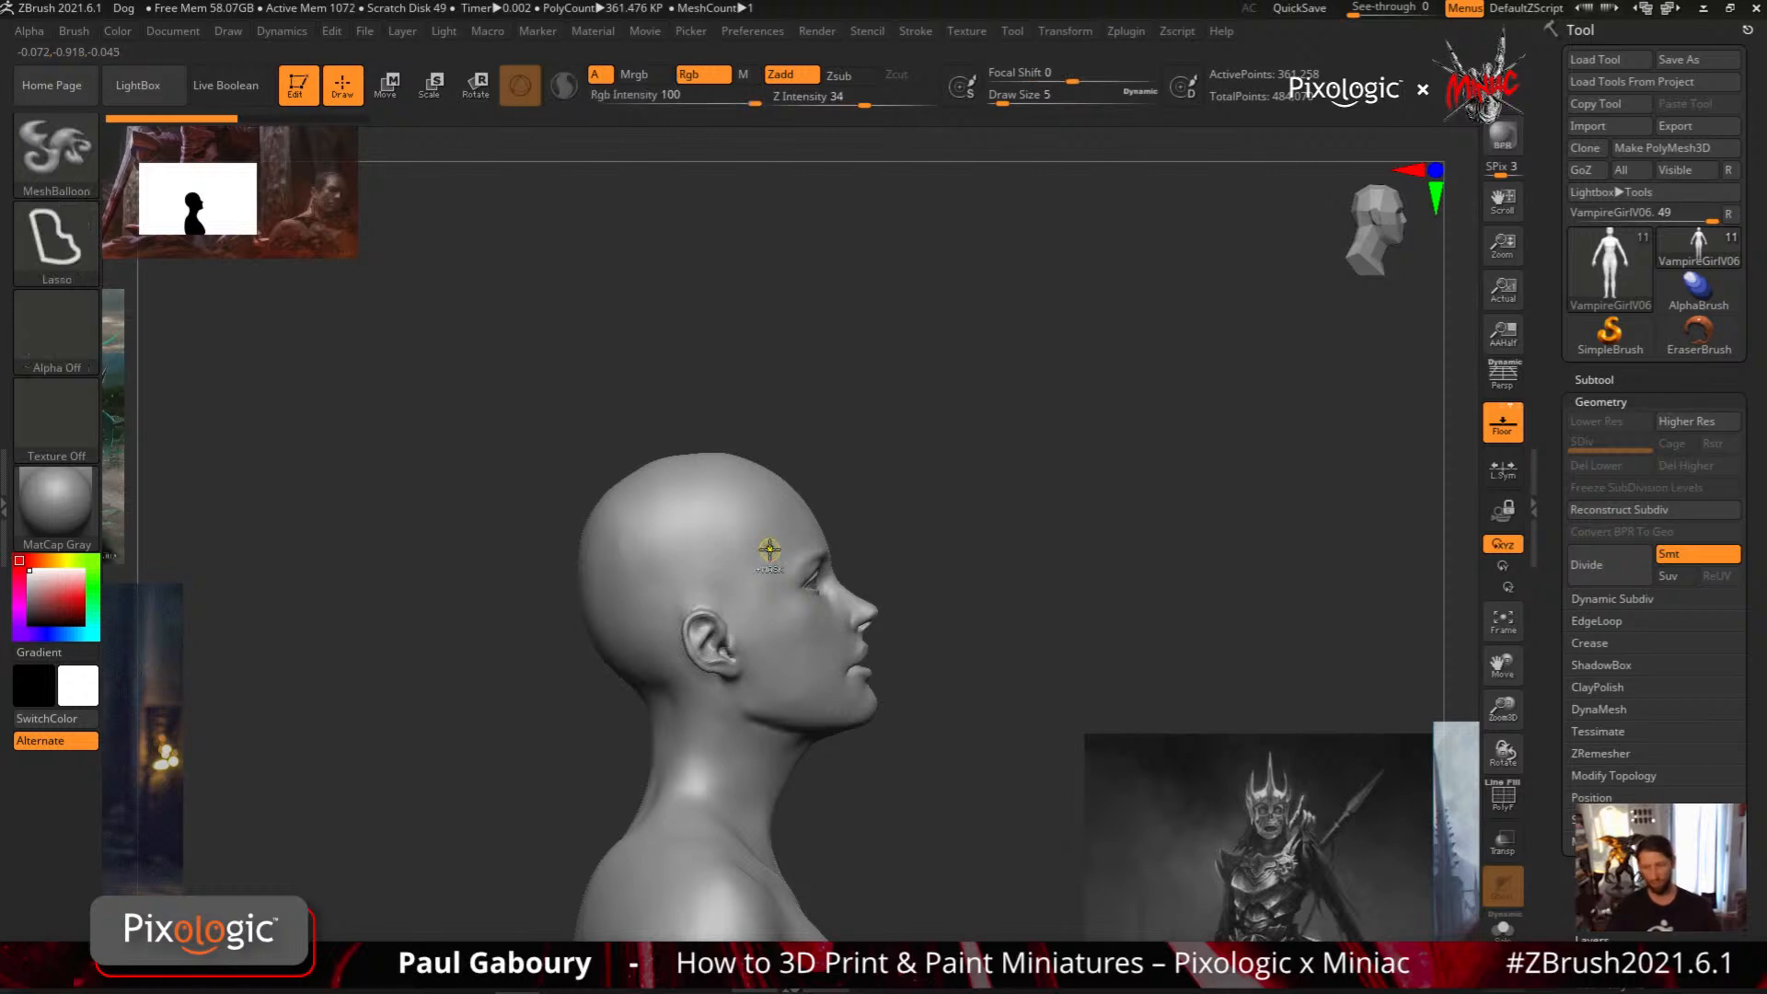
left_click_drag(864, 104, 884, 99)
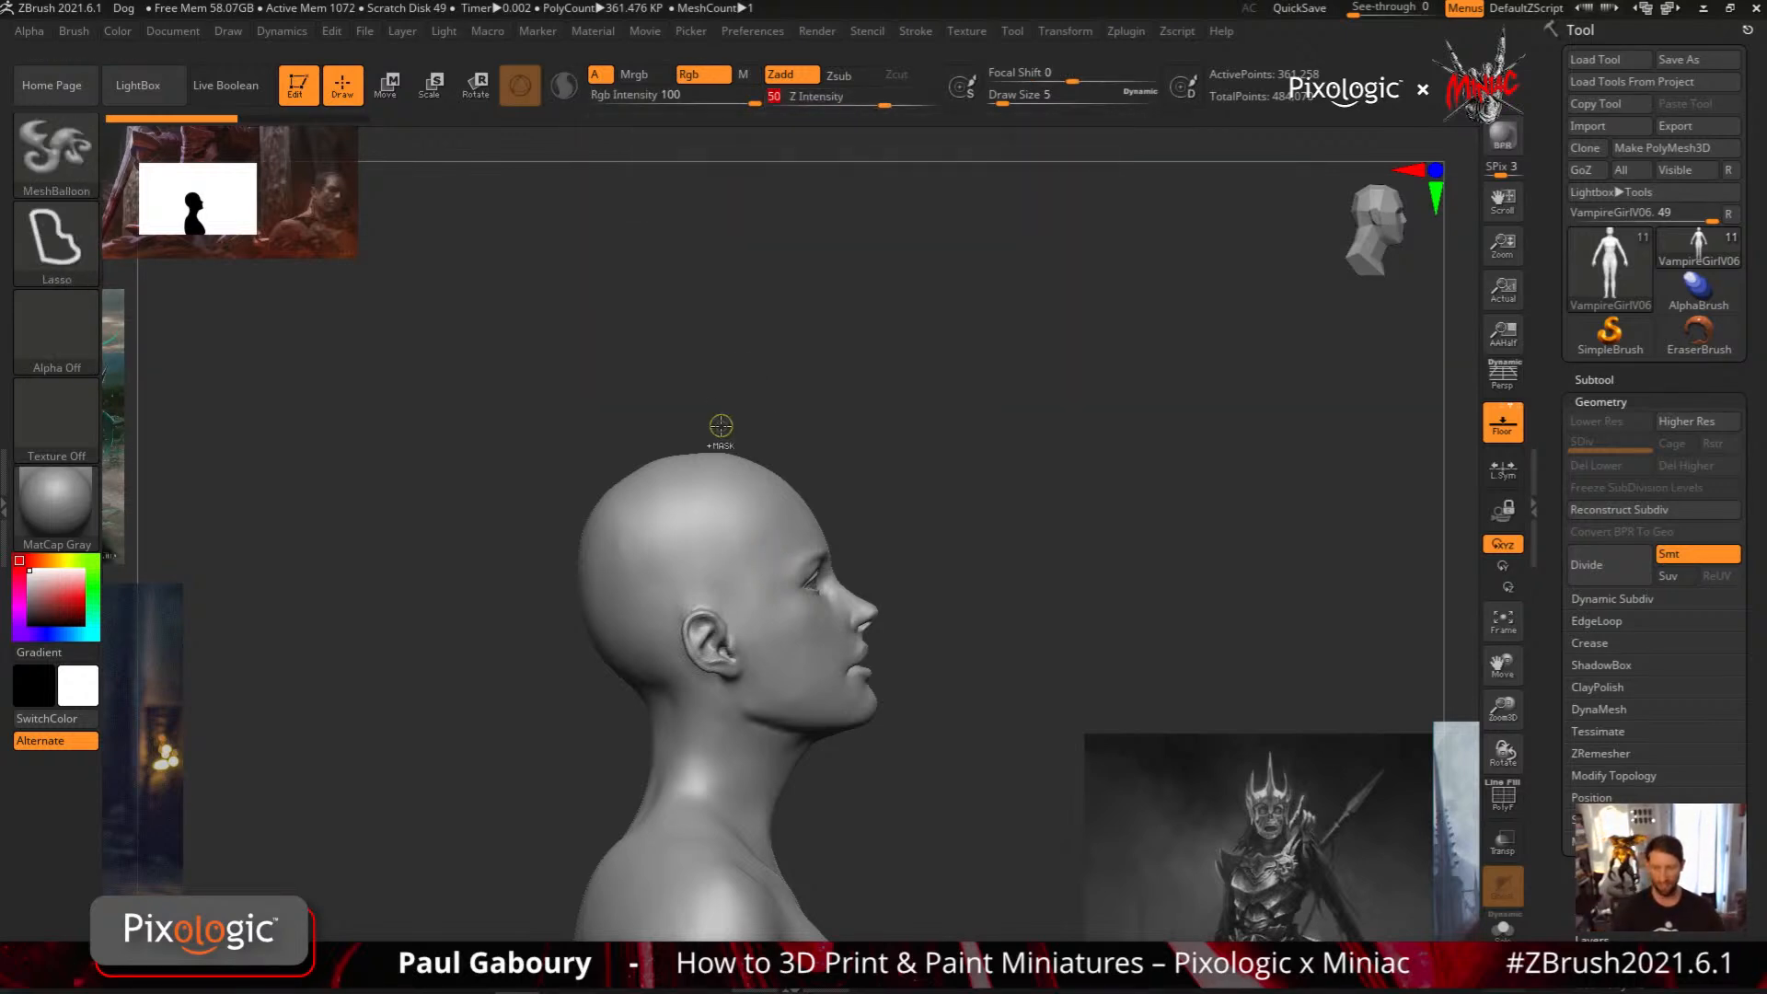
left_click(73, 31)
mouse_move(205, 802)
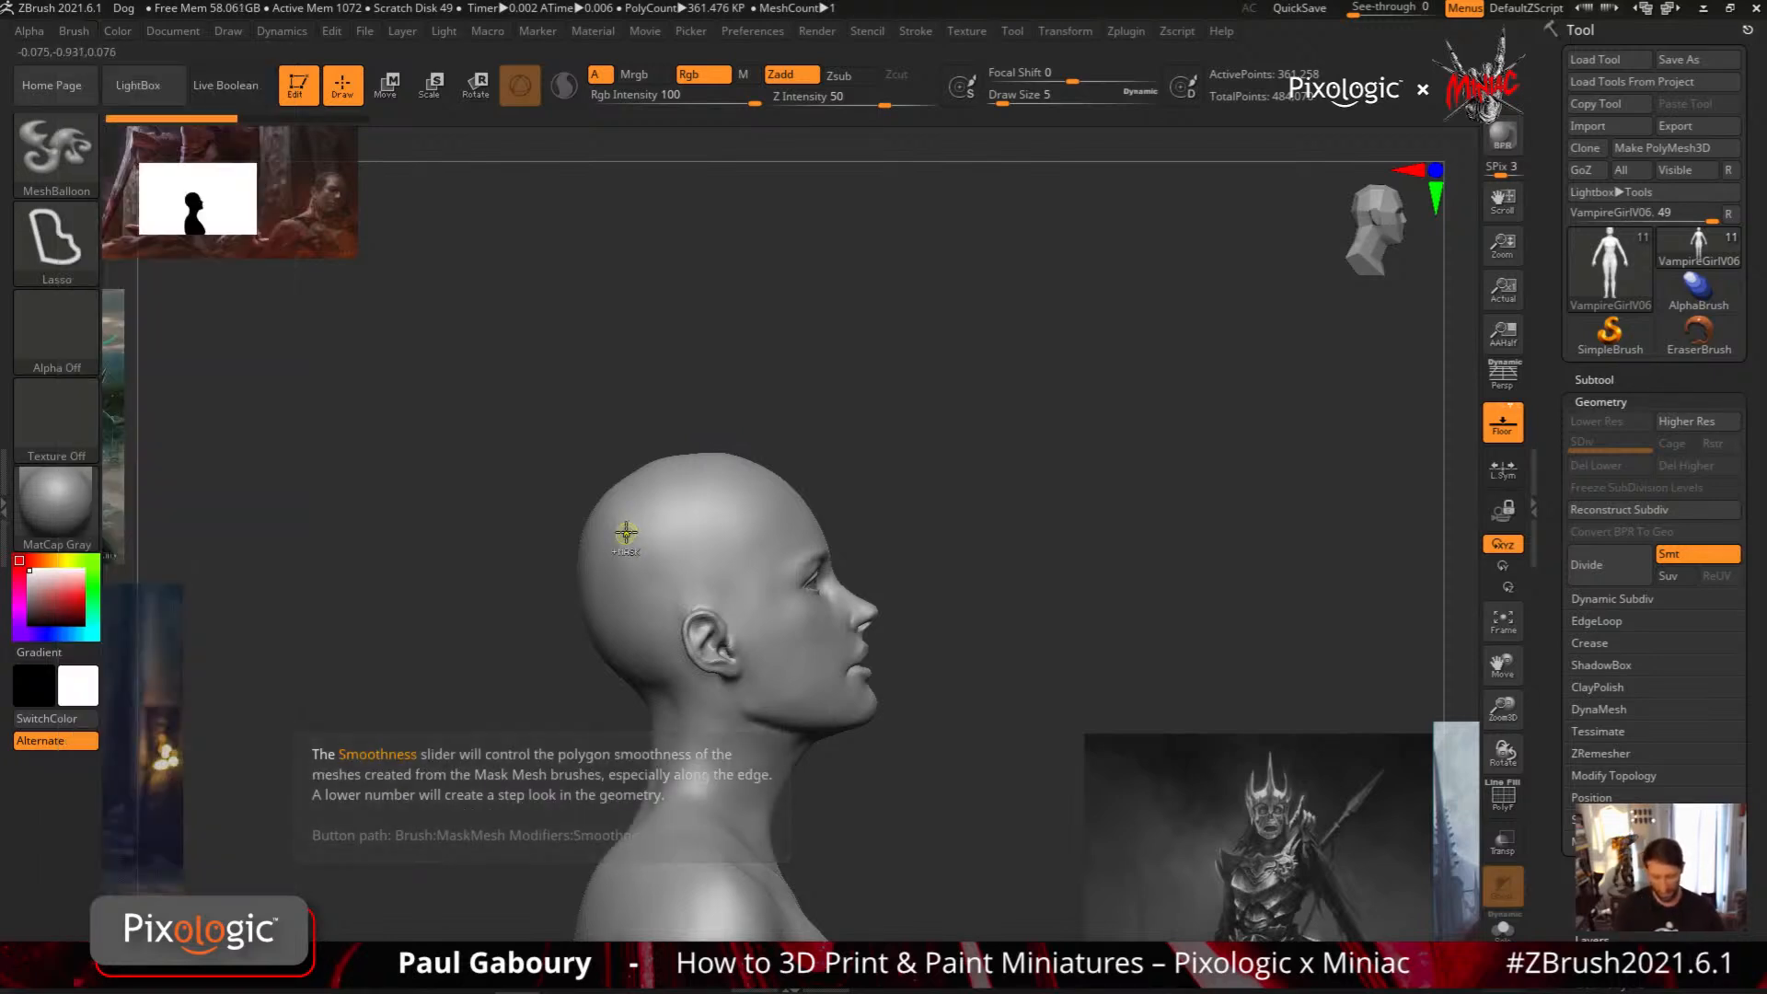
Try a large MeshBalloon behind the head and another at the front with Smoothness at 0, compare their edges, and undo both
mouse_move(650, 505)
left_mouse_down()
mouse_move(383, 468)
mouse_move(373, 516)
left_mouse_up()
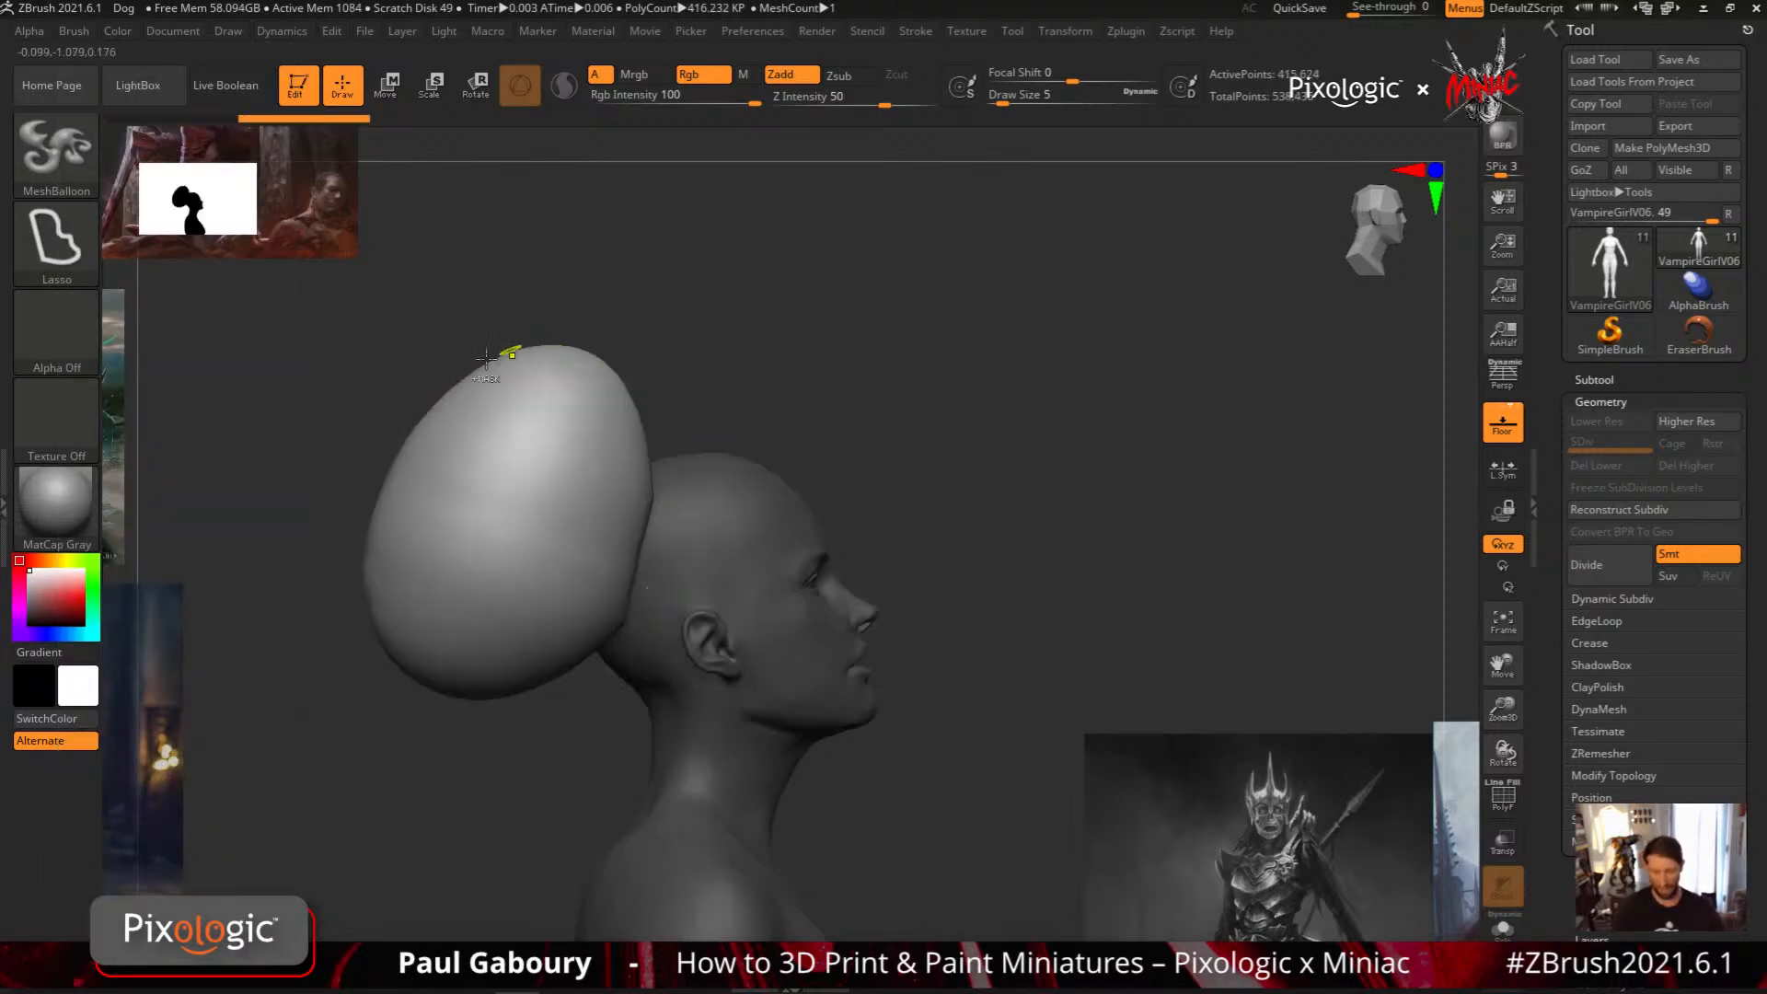
left_click(74, 31)
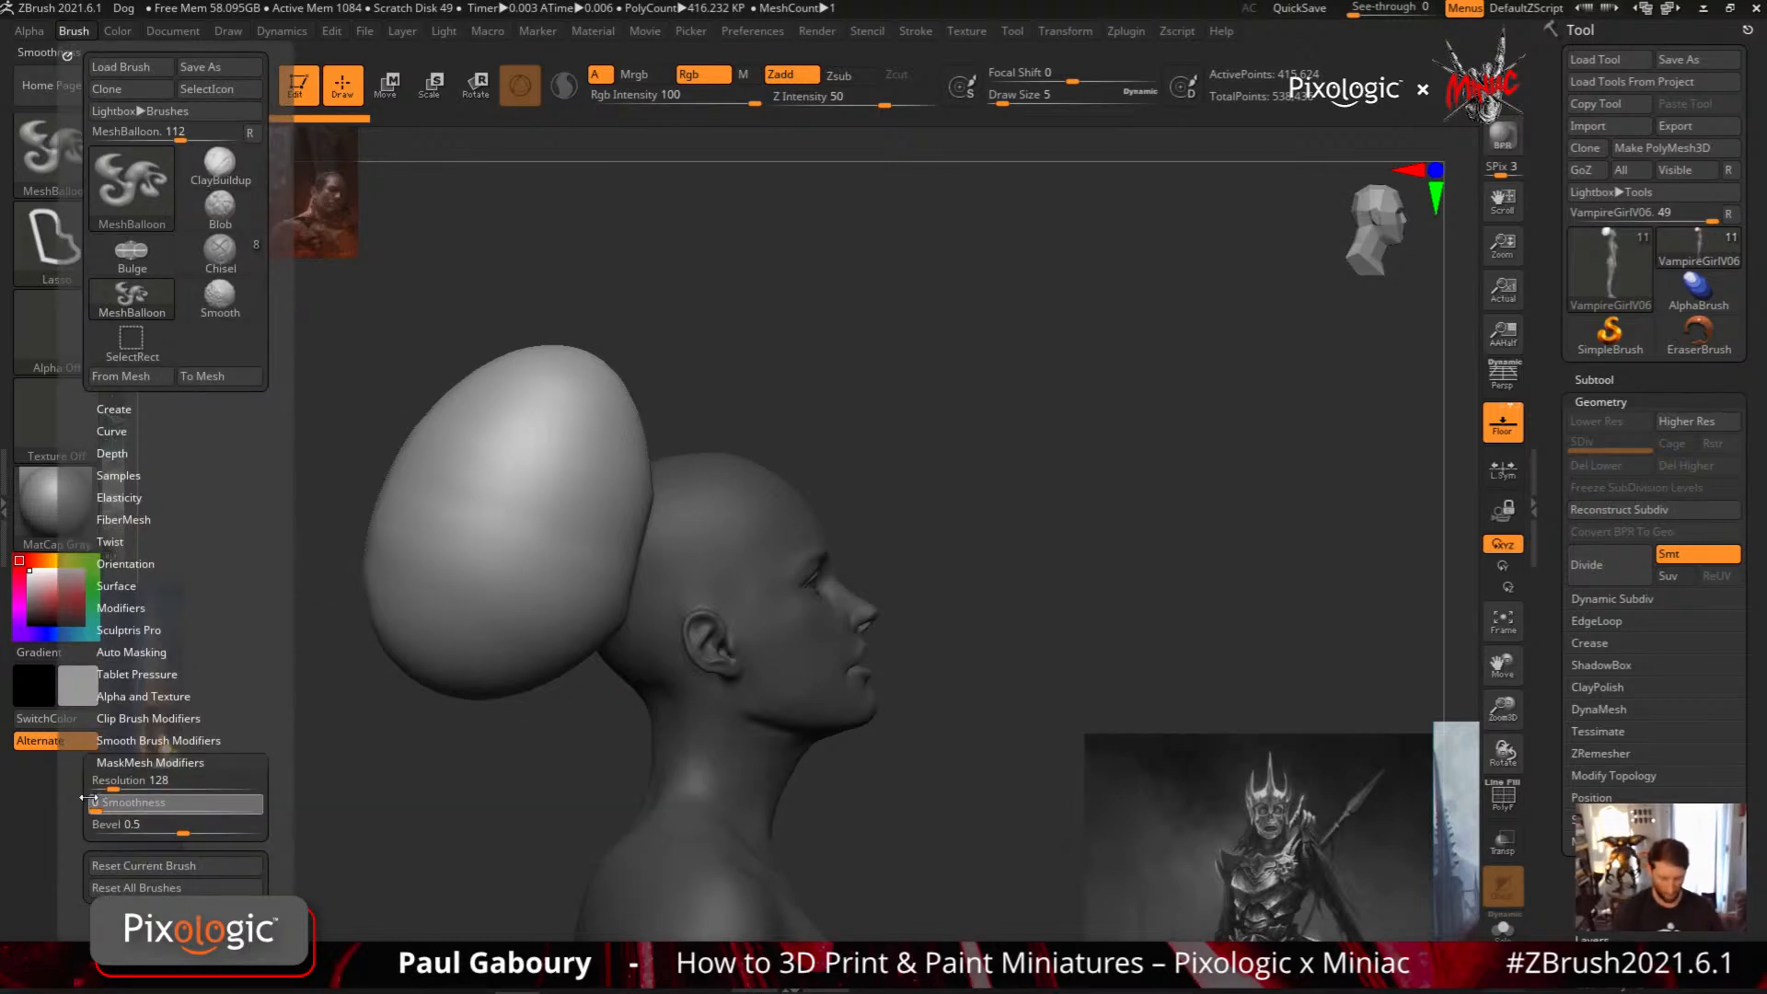
mouse_move(739, 495)
left_mouse_down("ctrl")
mouse_move(964, 313)
mouse_move(847, 623)
mouse_move(874, 608)
left_mouse_up("ctrl")
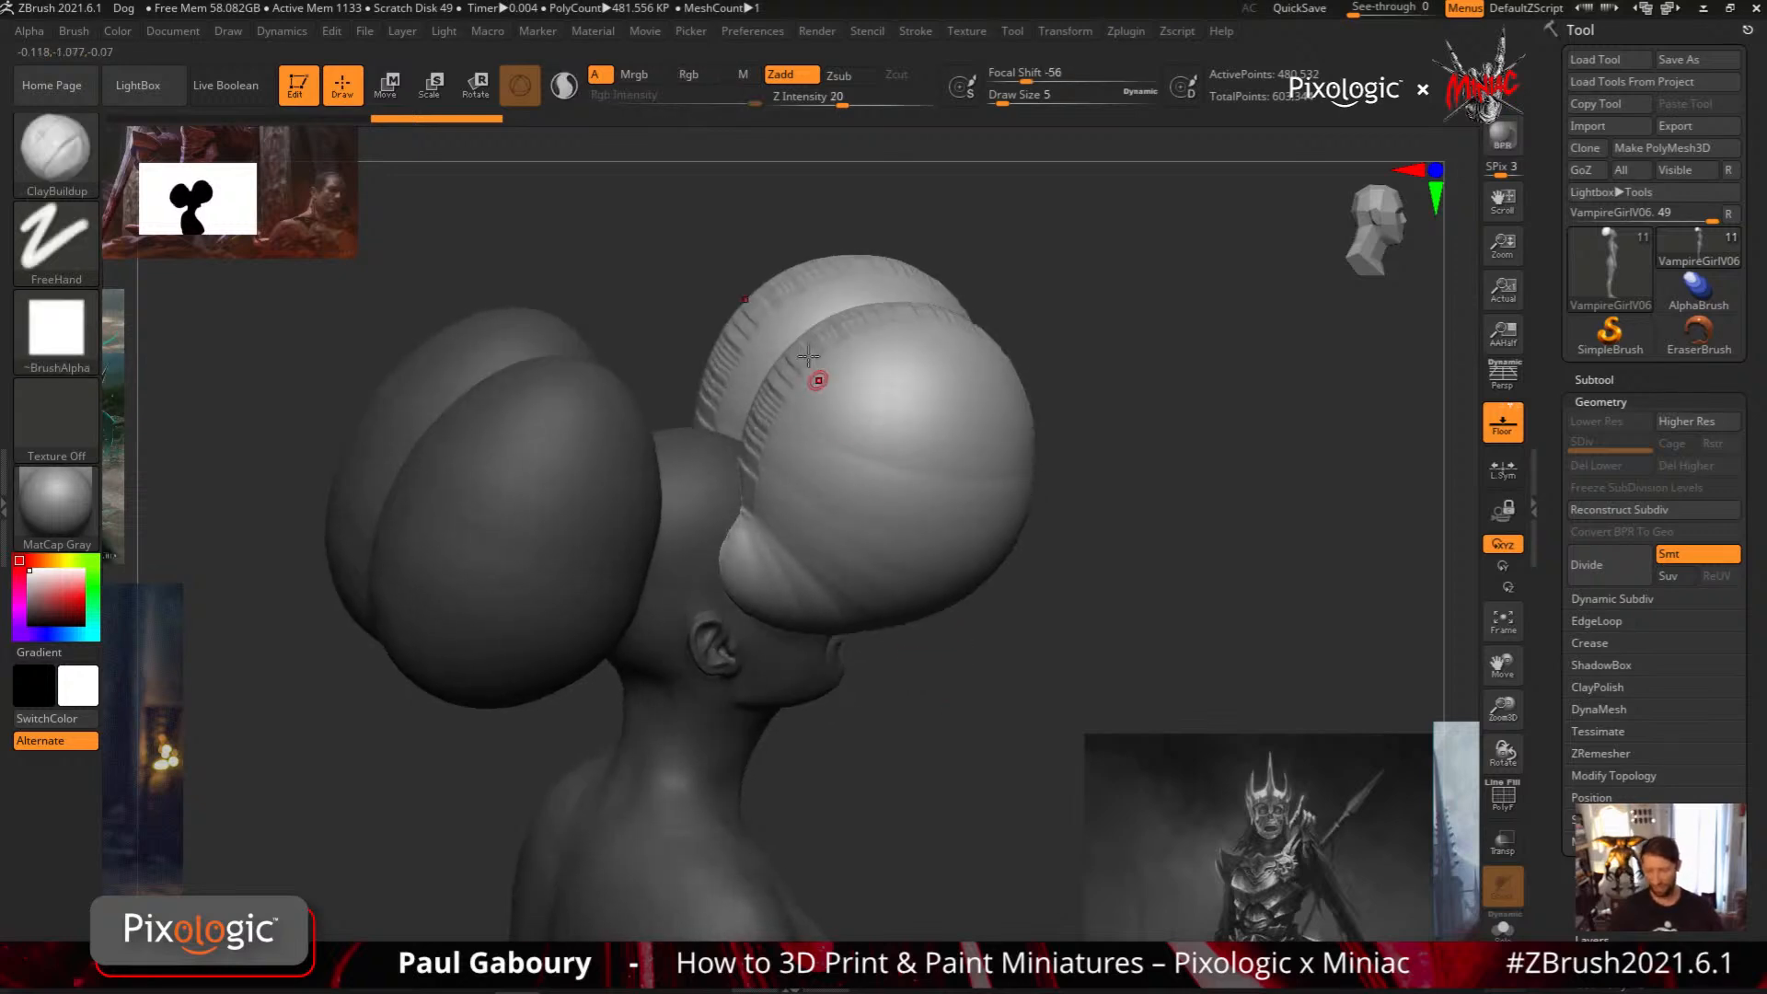
left_click_drag(819, 381, 812, 345)
mouse_move(888, 644)
left_mouse_down()
mouse_move(921, 690)
mouse_move(871, 695)
left_mouse_up()
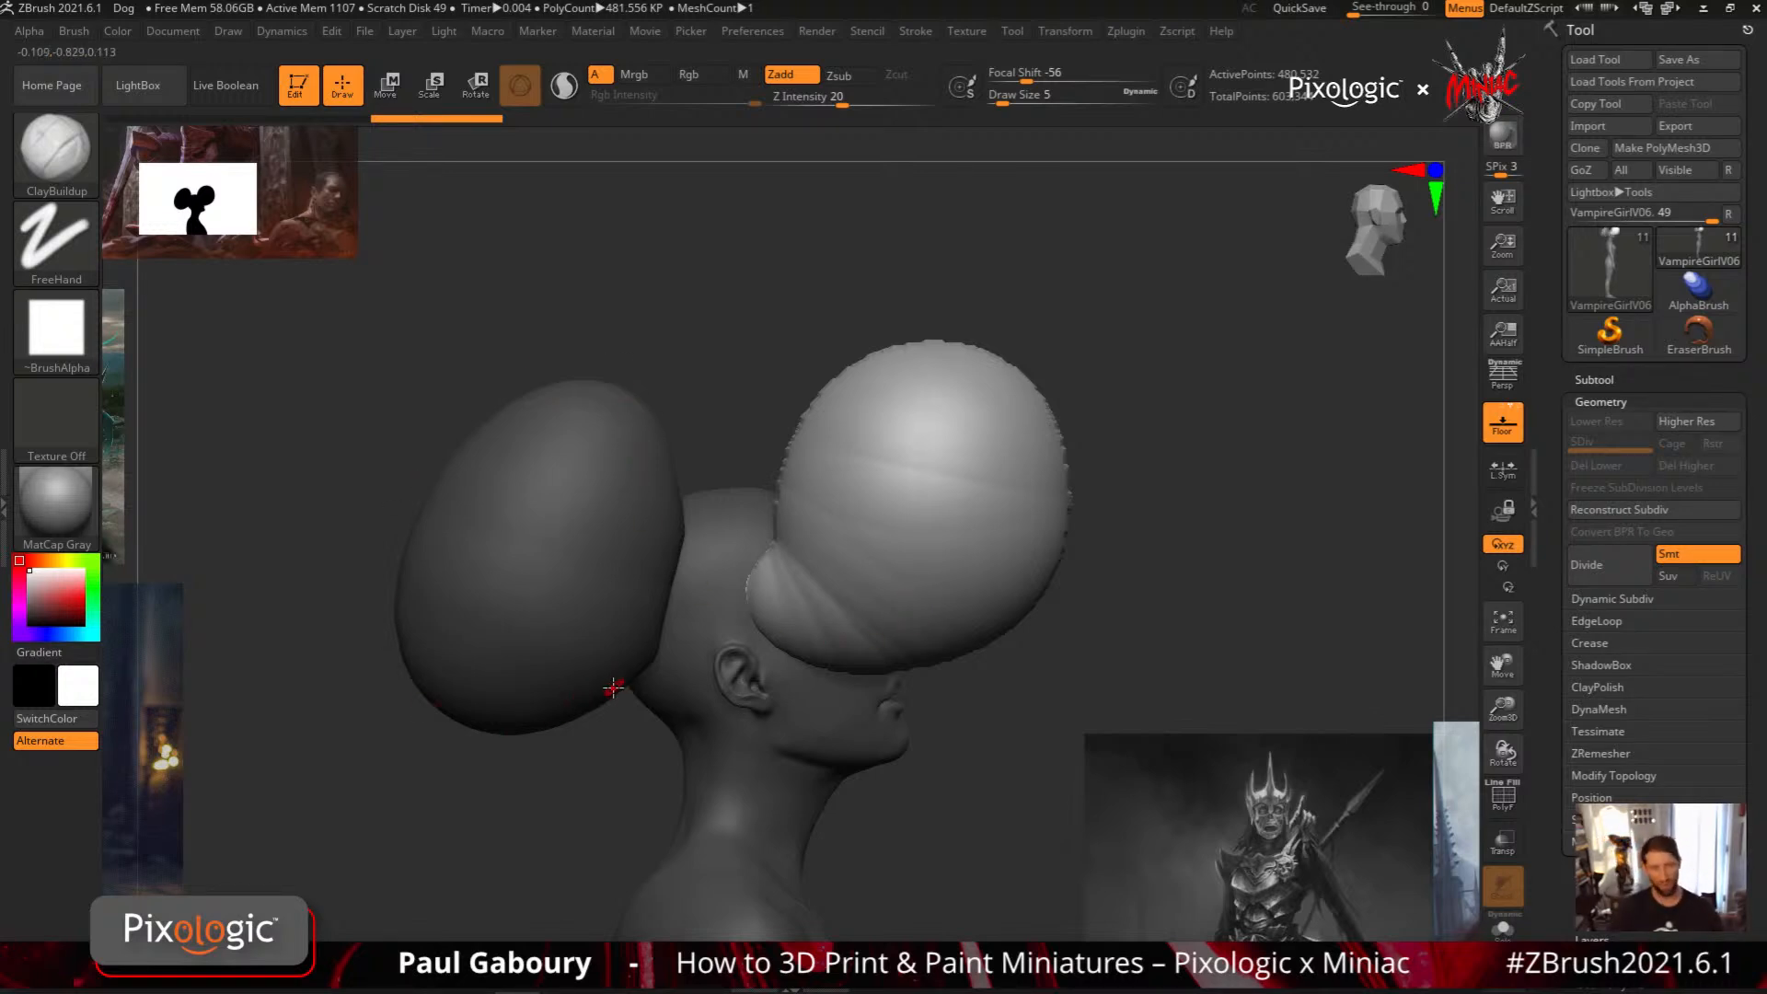
right_click_drag(781, 592, 867, 583)
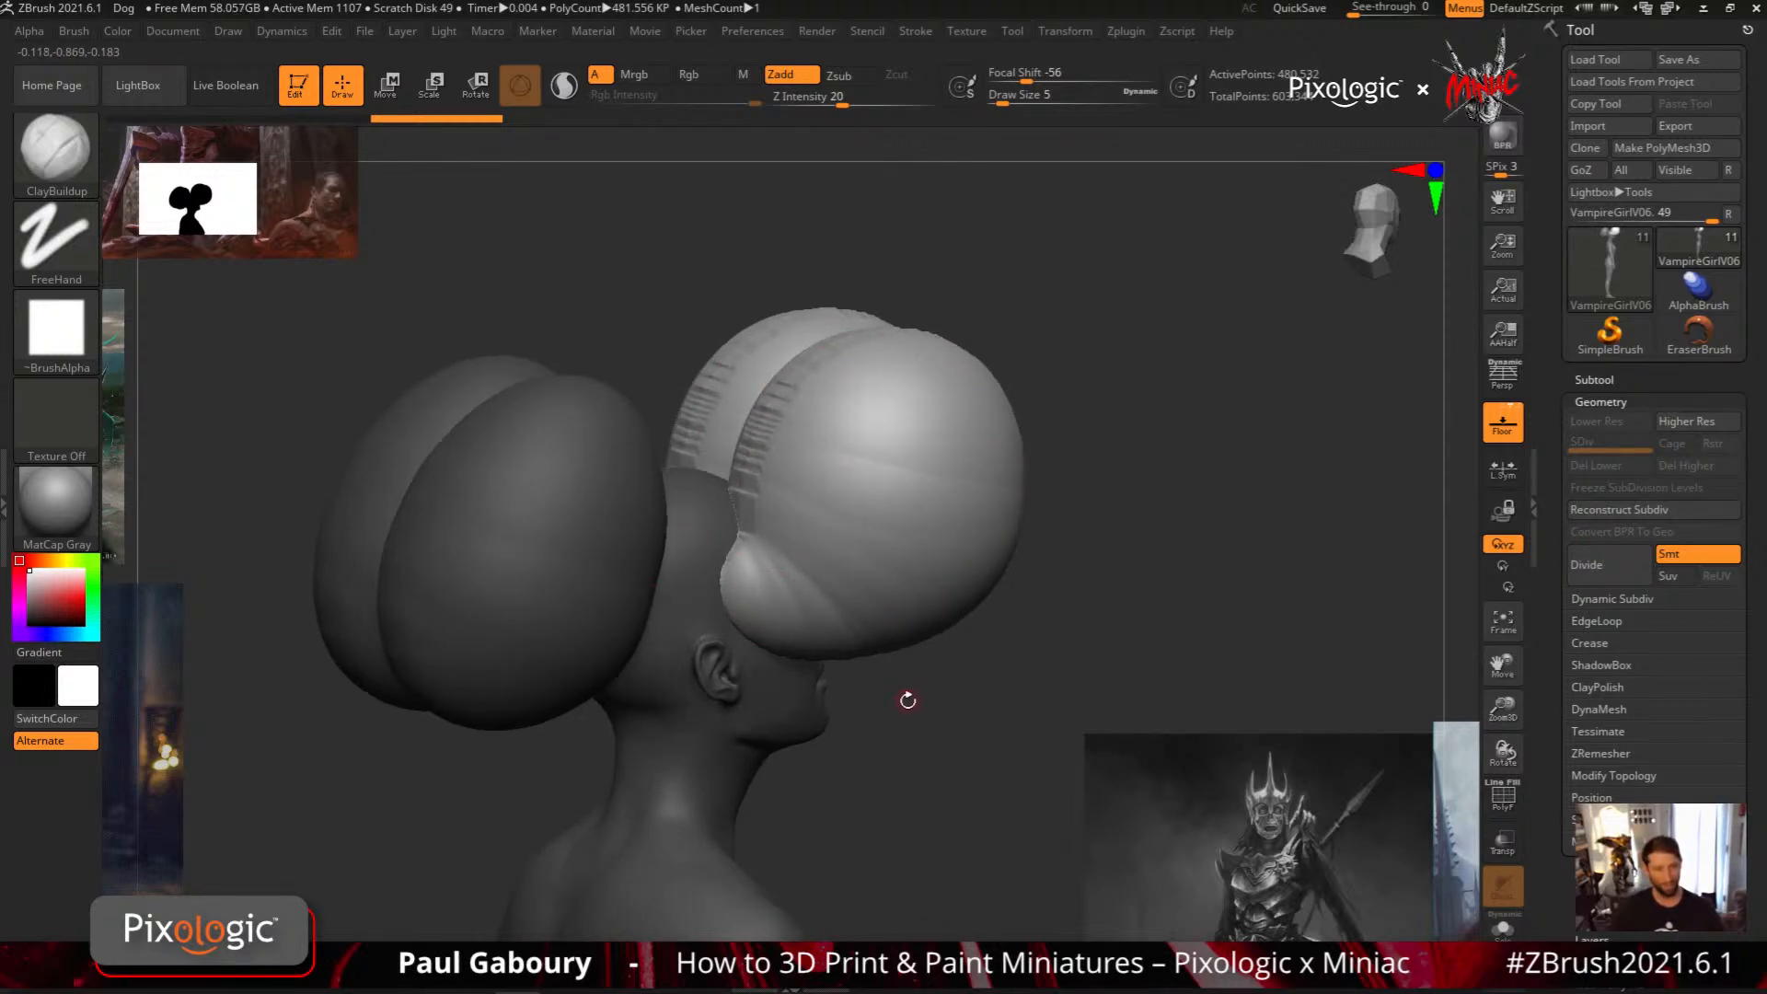
key("ctrl")
key("ctrl+z")
key("ctrl+z")
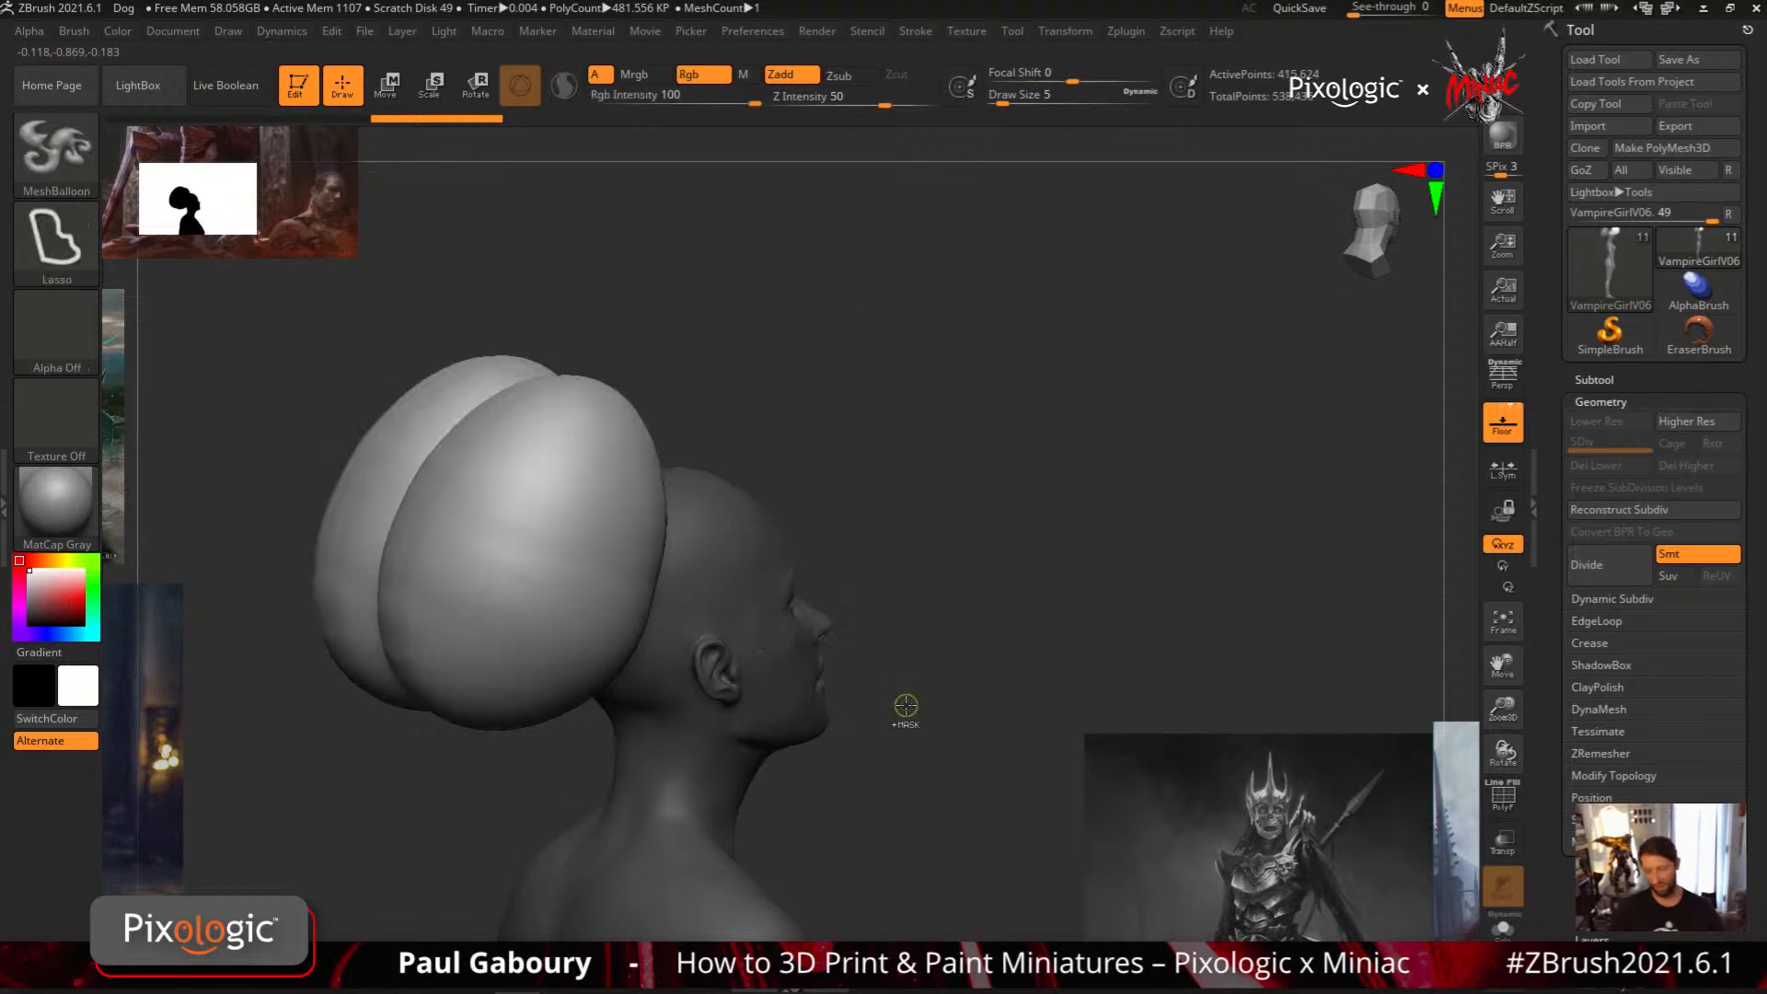
left_click_drag(915, 722, 896, 709)
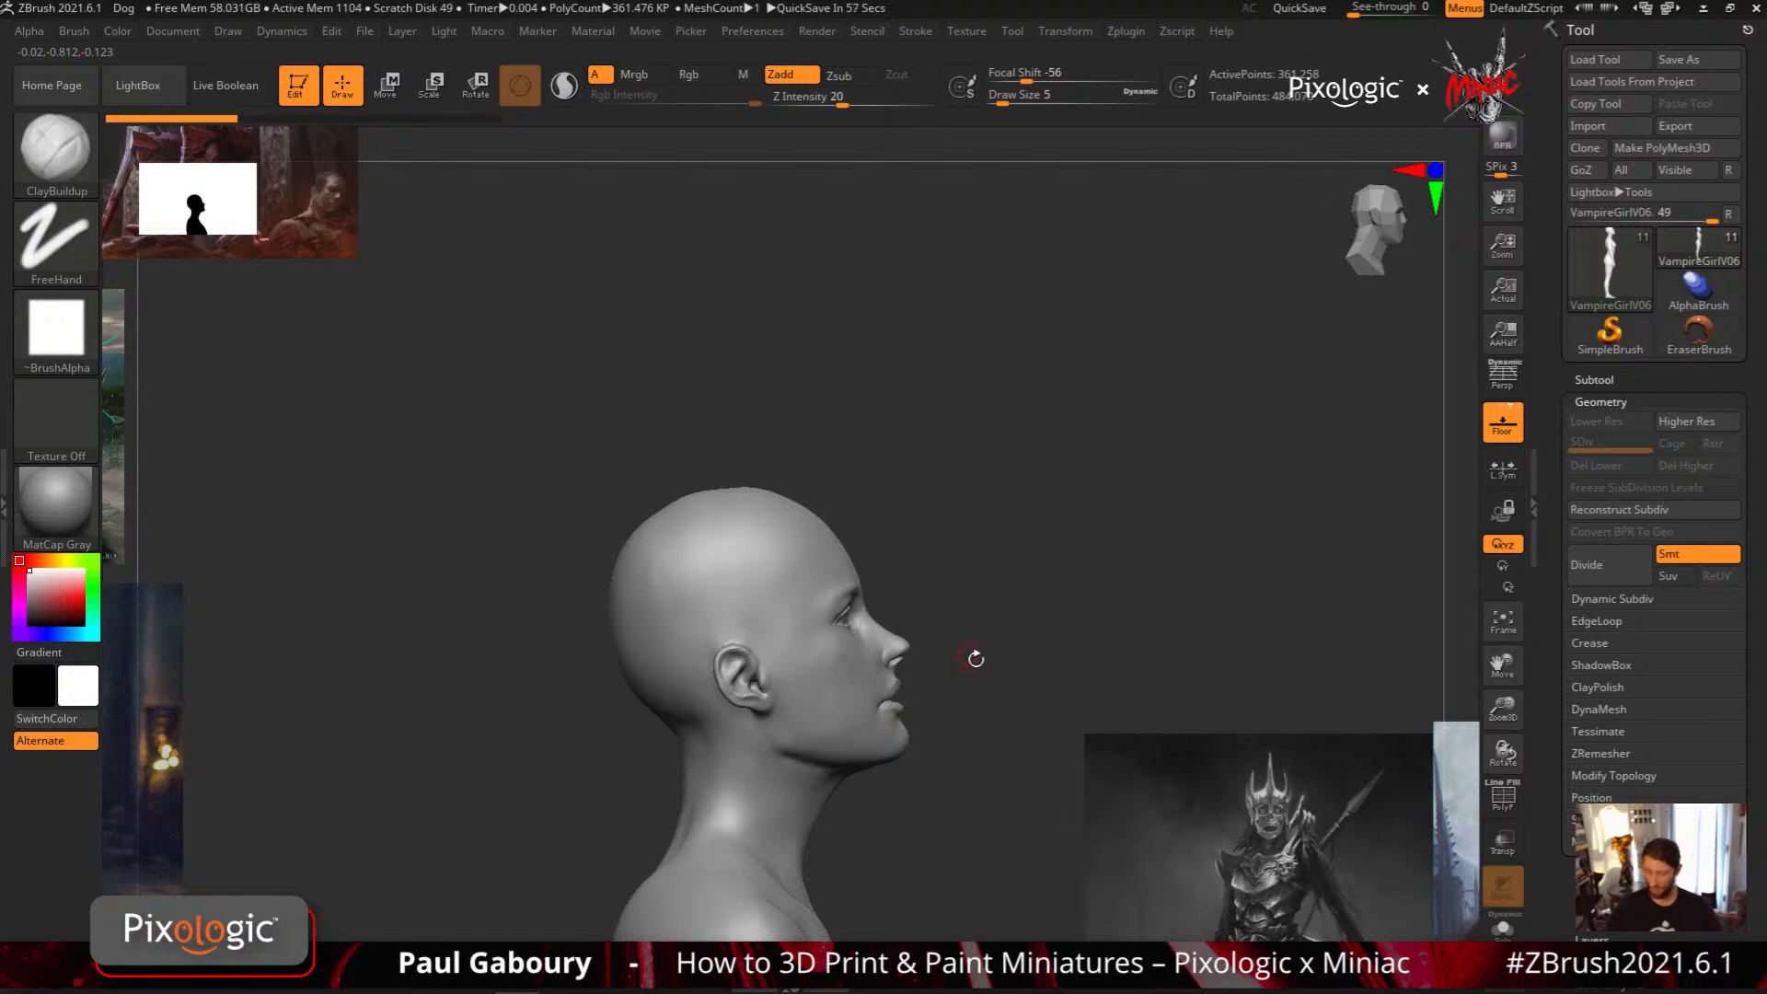
Try one more MeshBalloon volume on the head in side view and undo it
left_click_drag(975, 655, 935, 564, "alt")
key("ctrl")
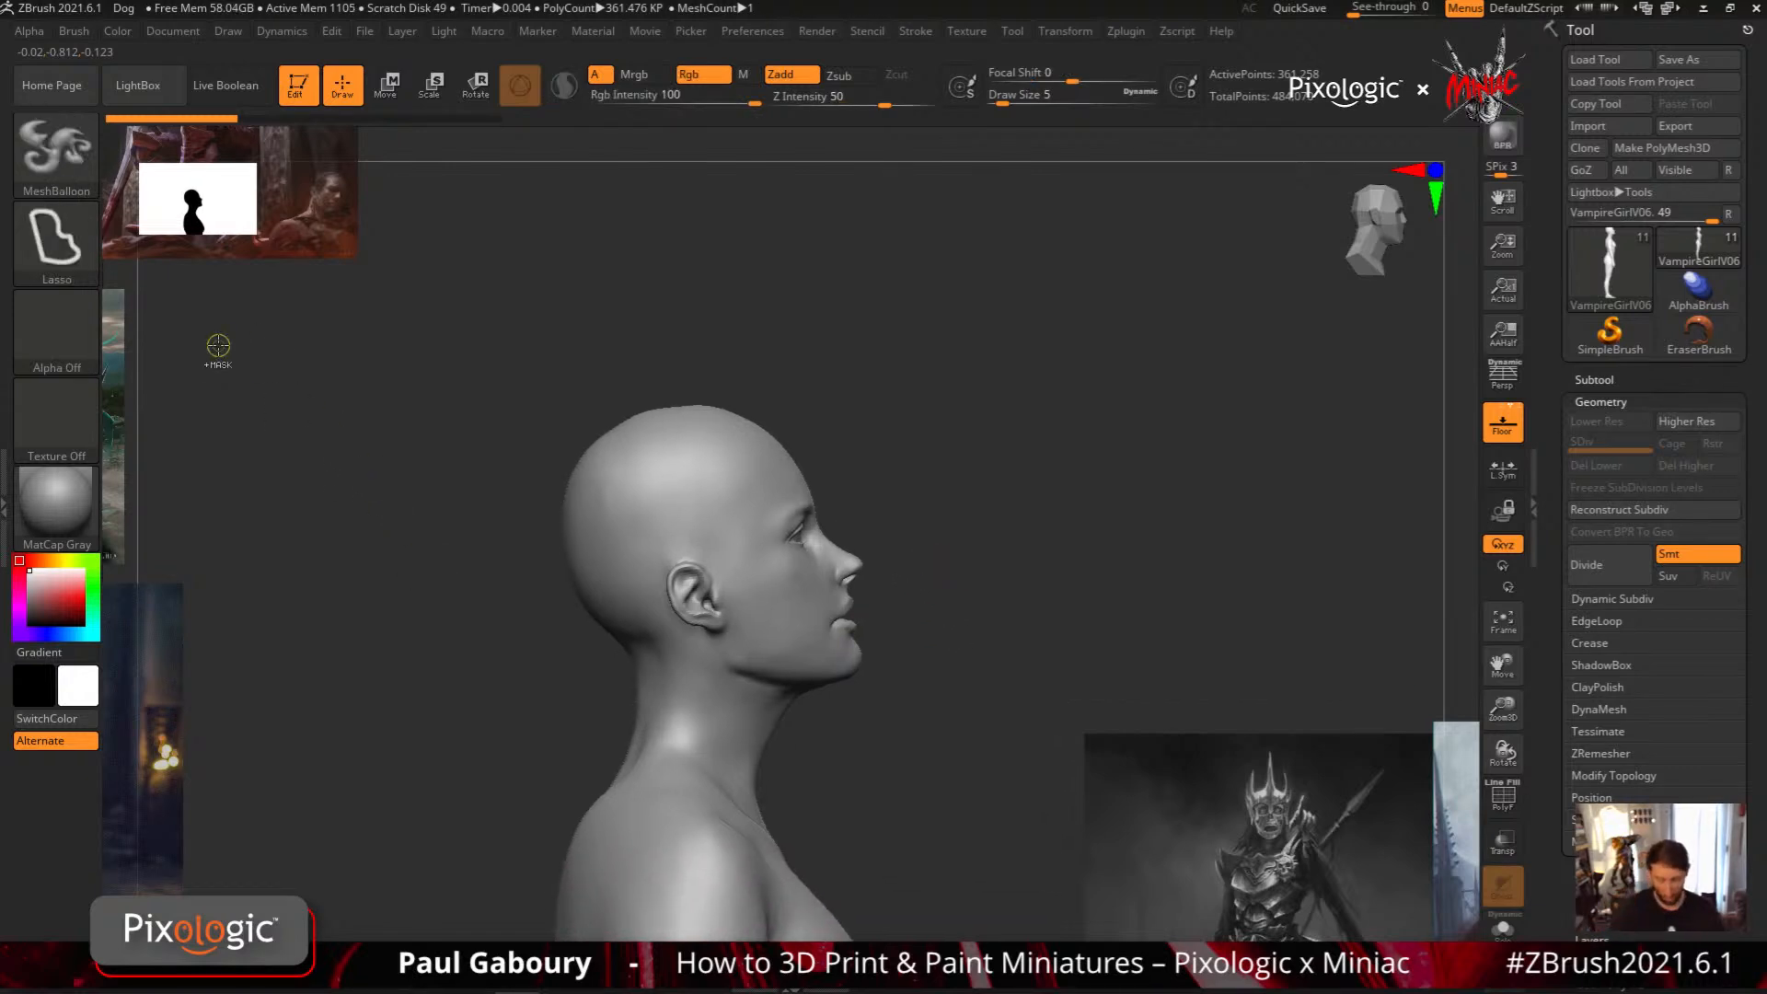
mouse_move(695, 489)
left_mouse_down("ctrl")
mouse_move(744, 309)
mouse_move(635, 543)
left_mouse_up("ctrl")
key("ctrl+z")
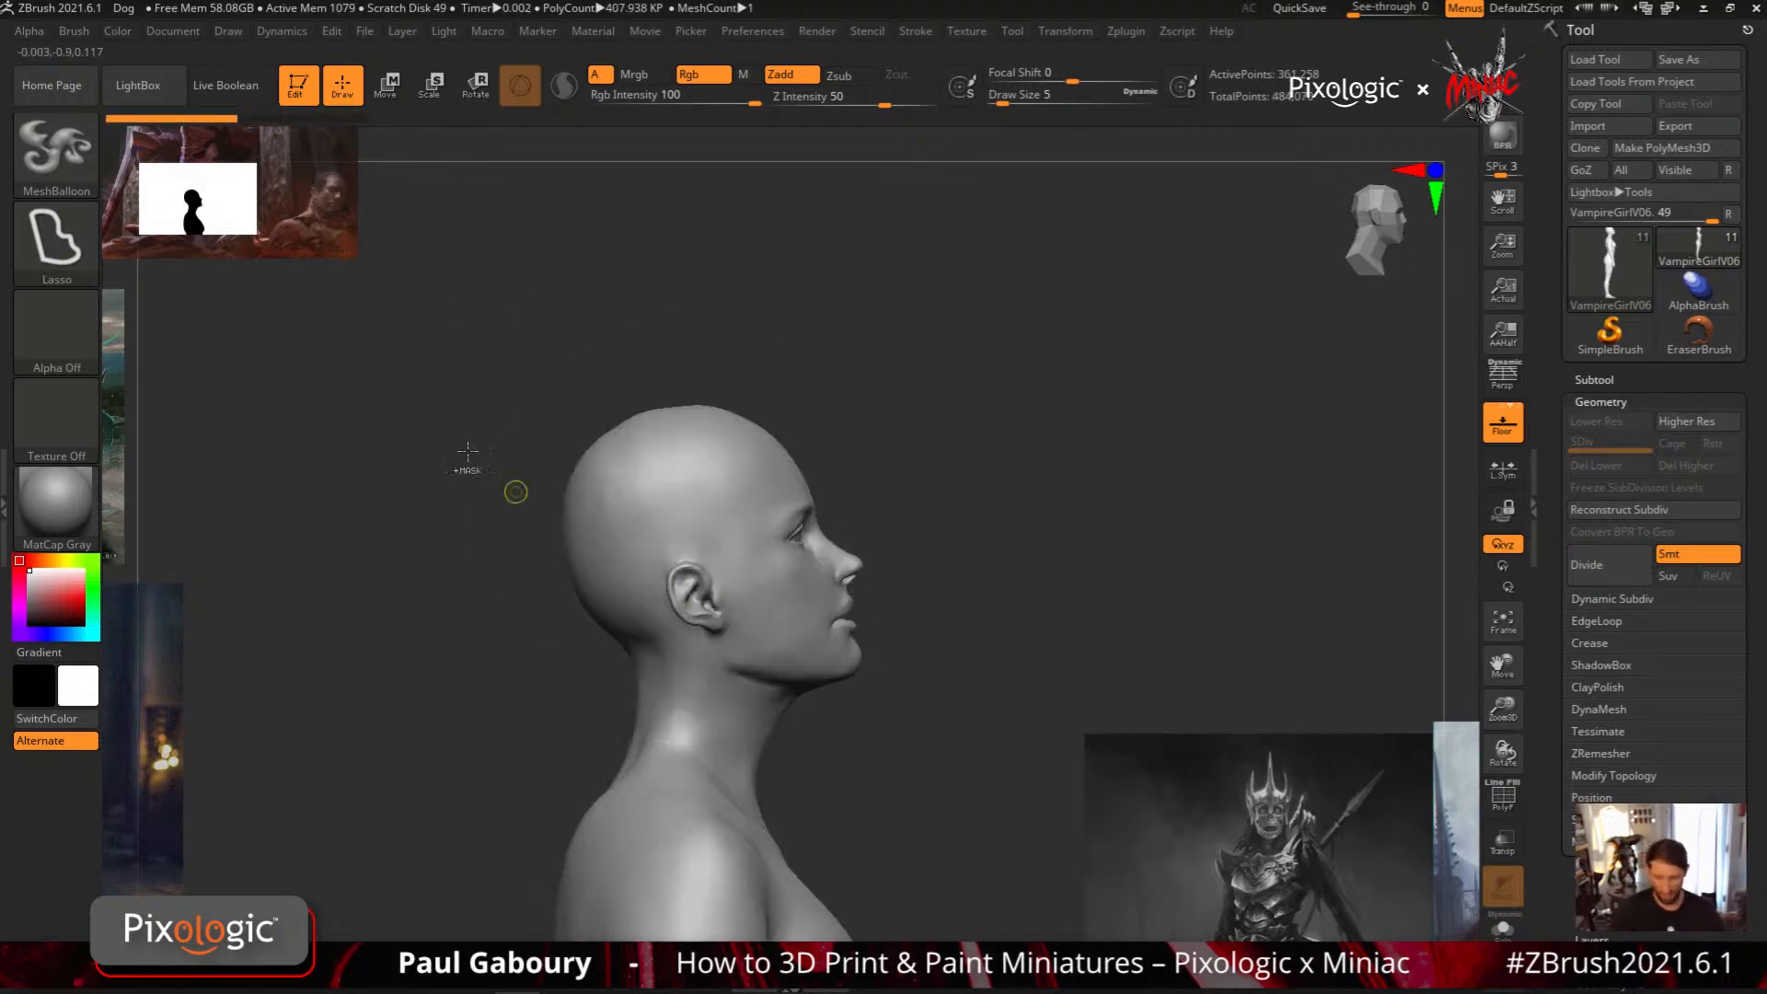
Set MeshBalloon's MaskMesh Smoothness to 25 and enable Depth Mask with OuterDepth about 0.5 and InnerDepth about -0.45
left_click(73, 31)
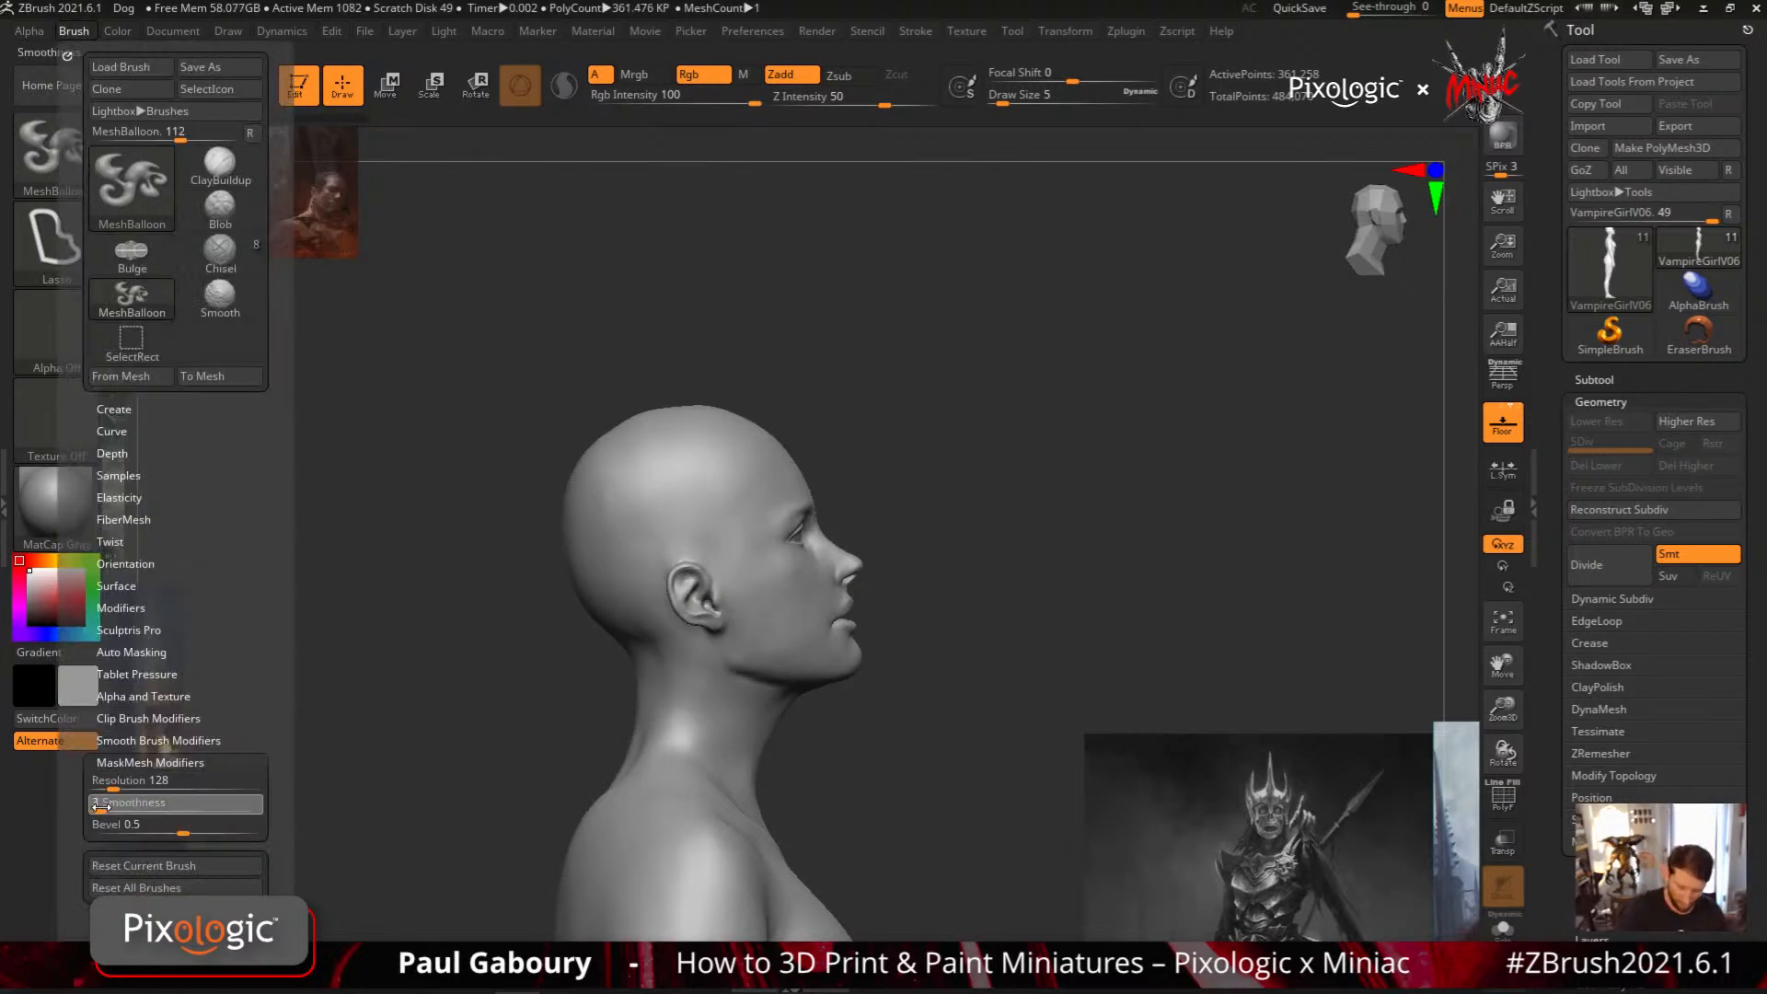
left_click_drag(100, 806, 113, 808)
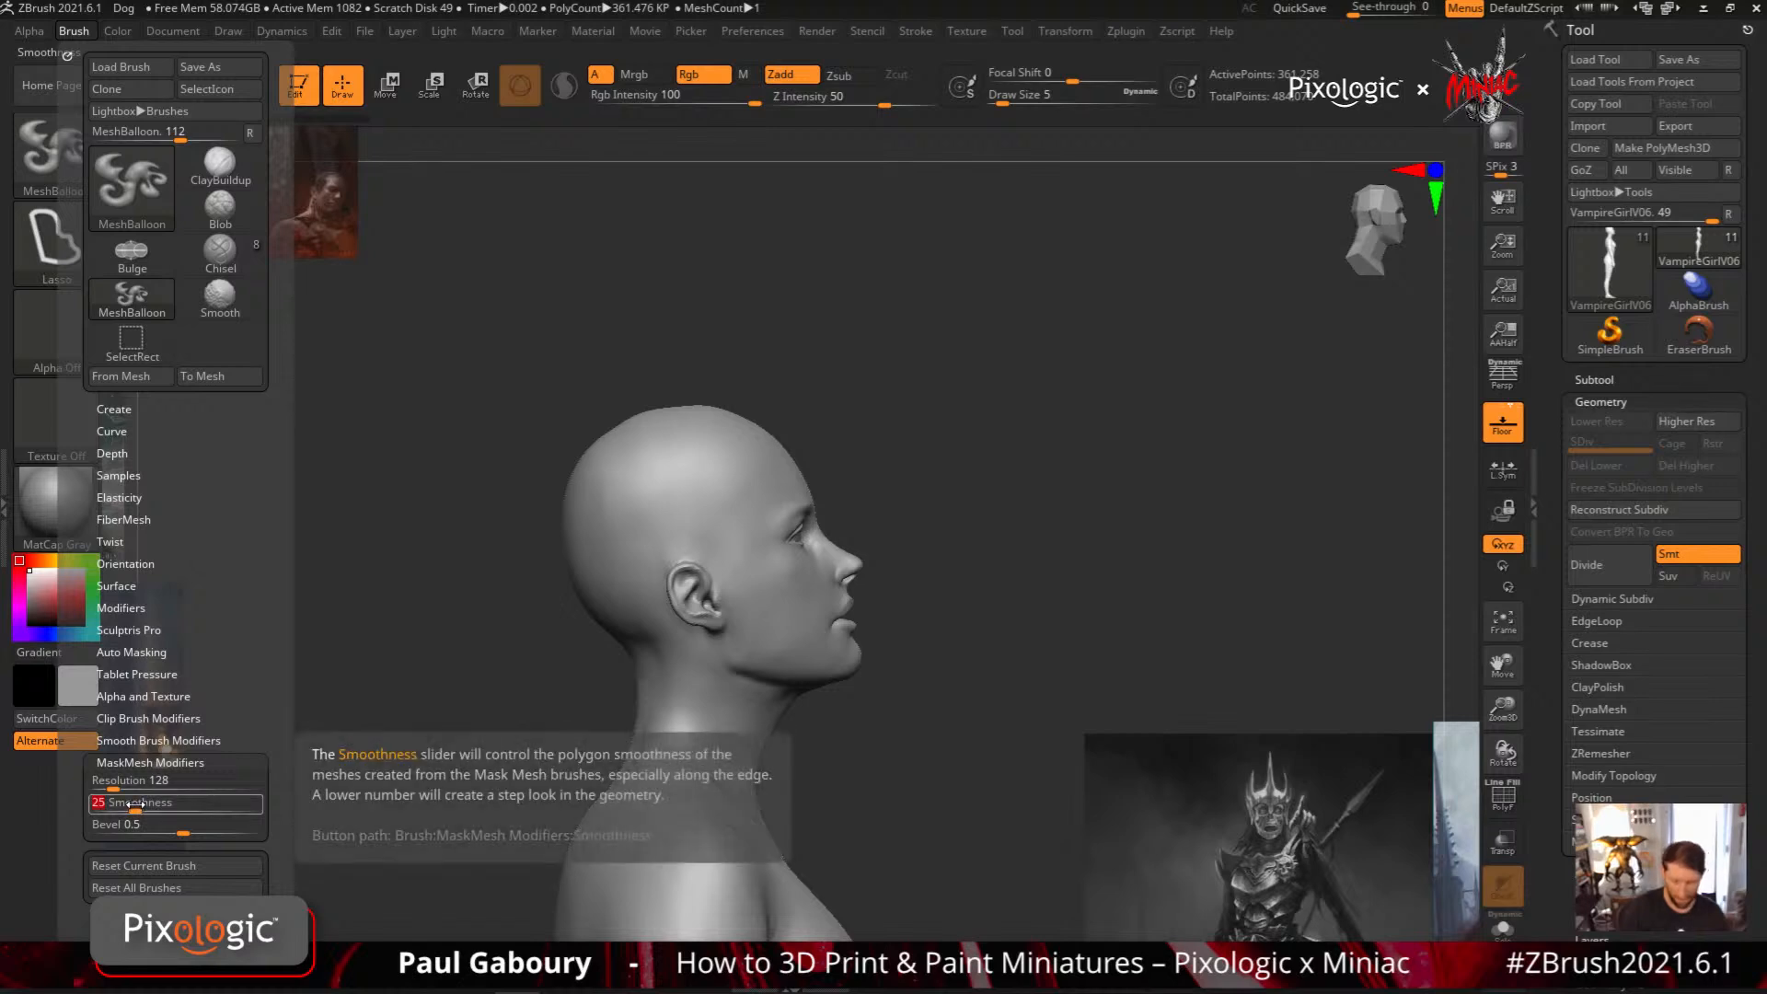
left_click(112, 451)
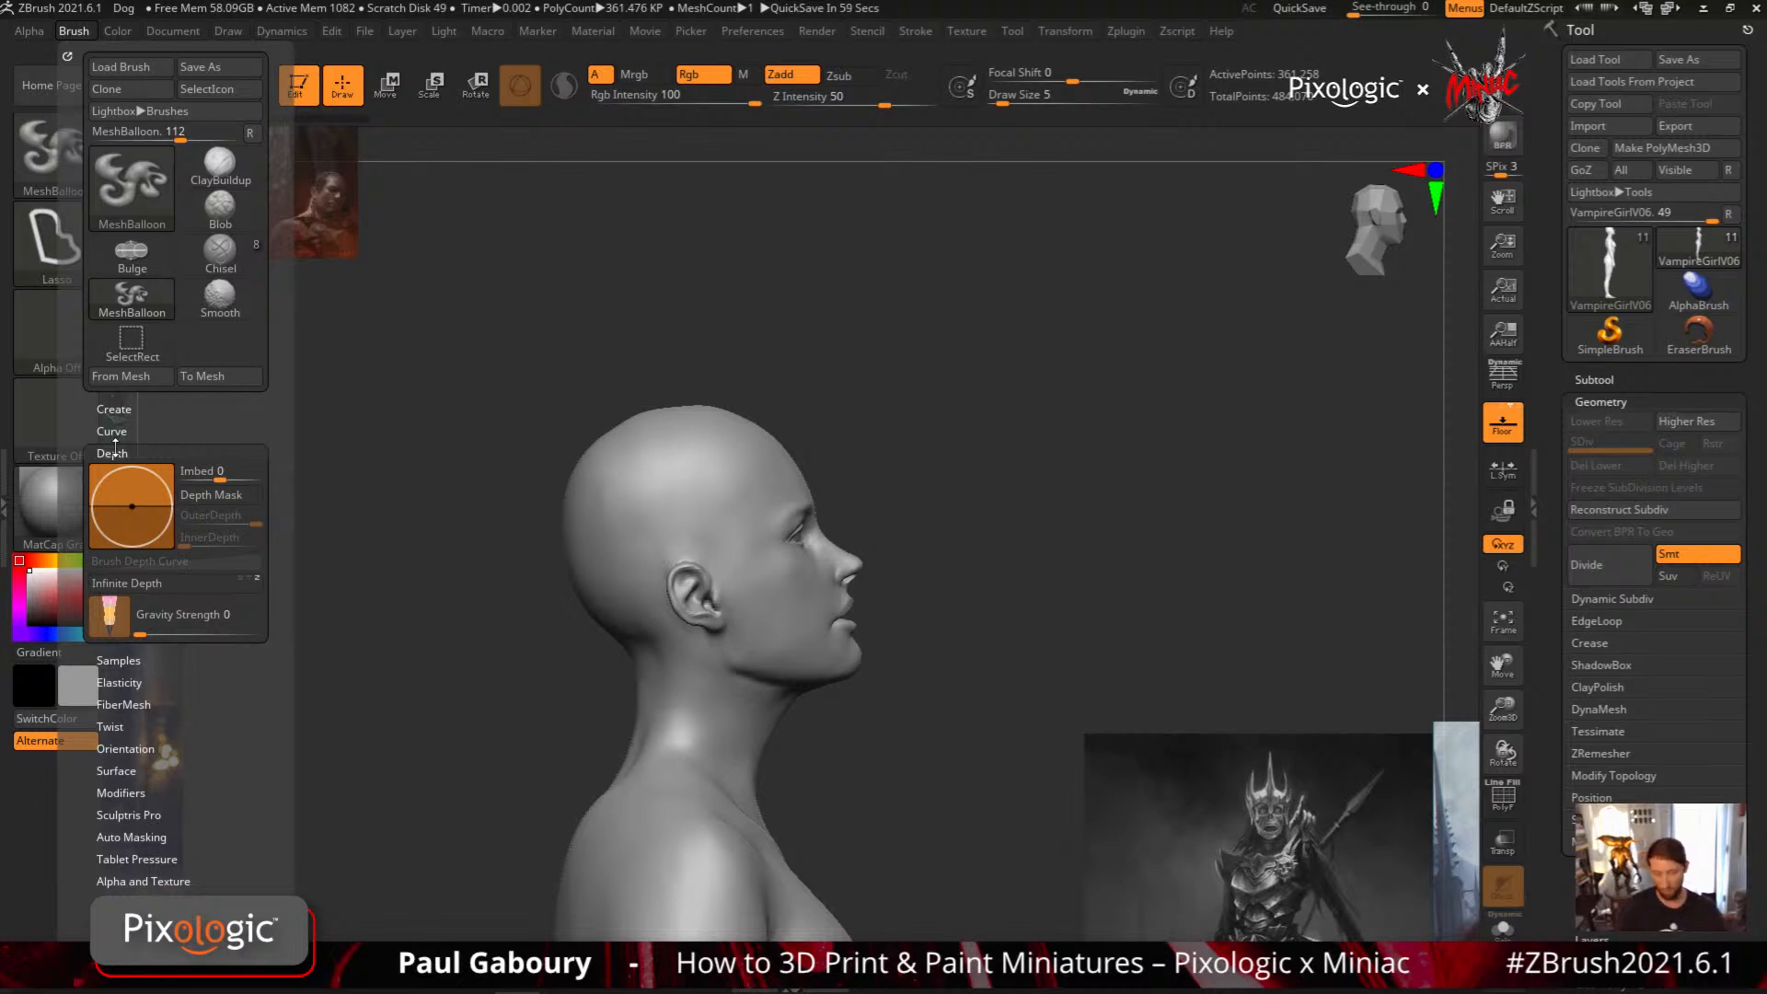
left_click(221, 496)
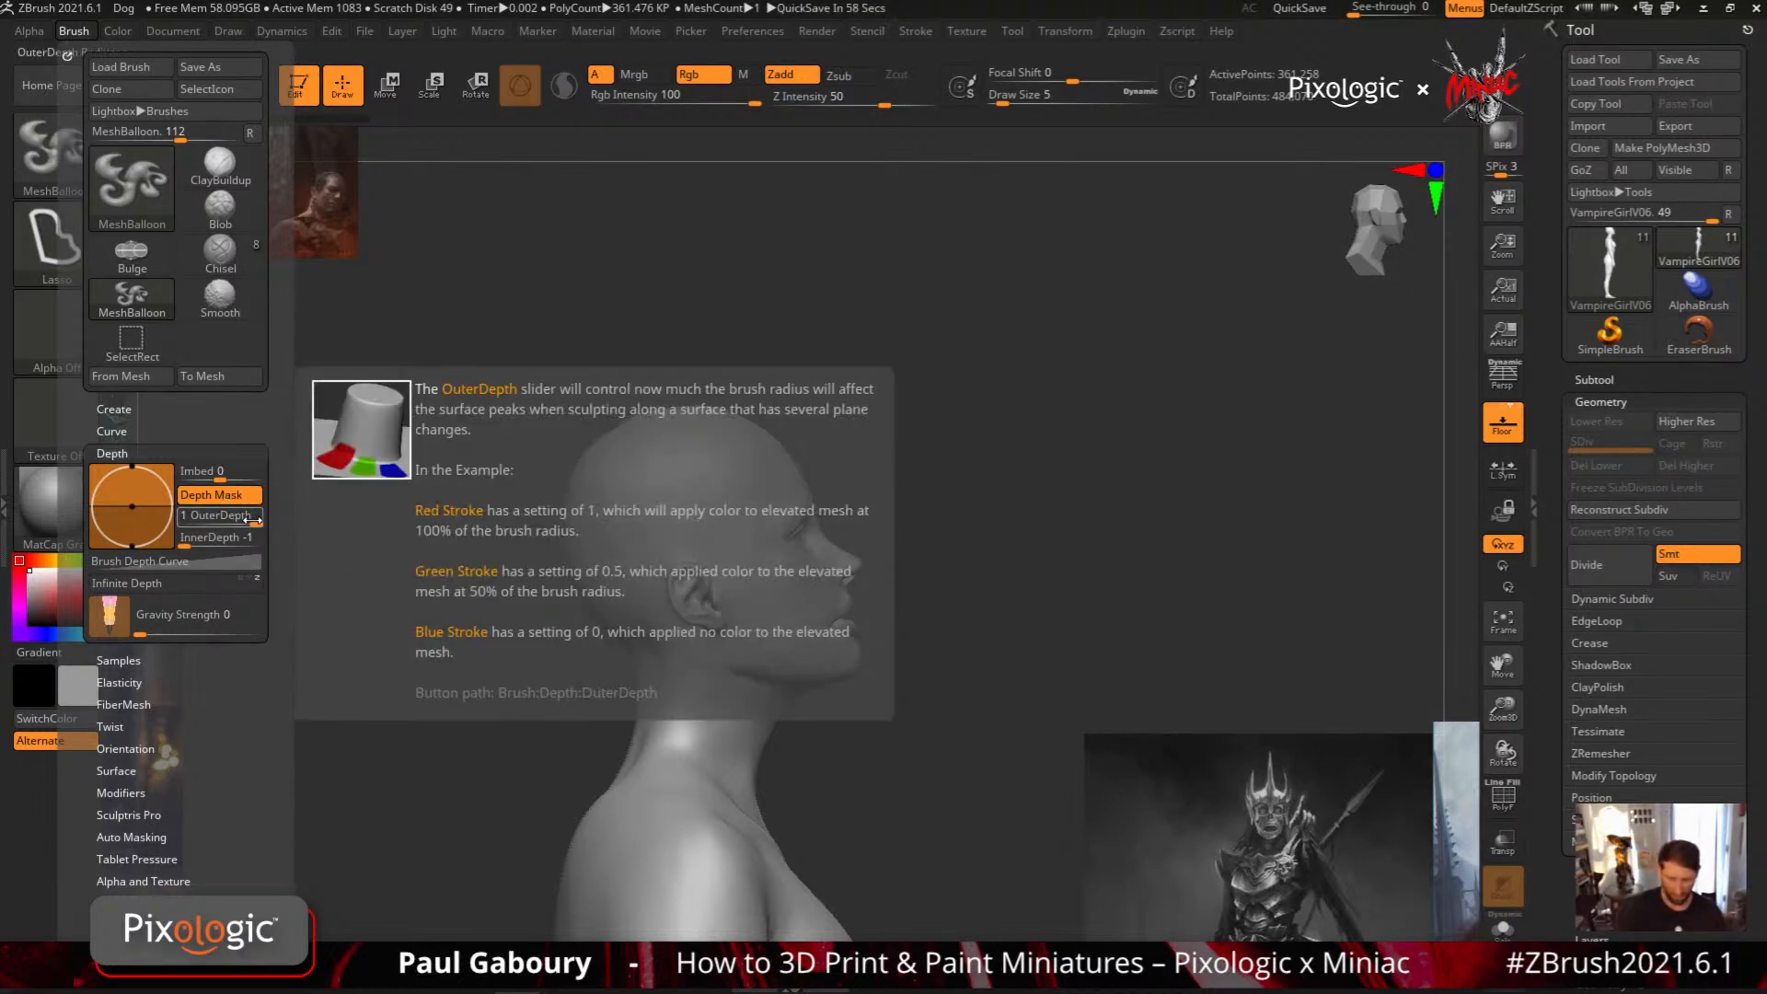
mouse_move(258, 523)
left_mouse_down()
mouse_move(209, 538)
mouse_move(231, 536)
left_mouse_up()
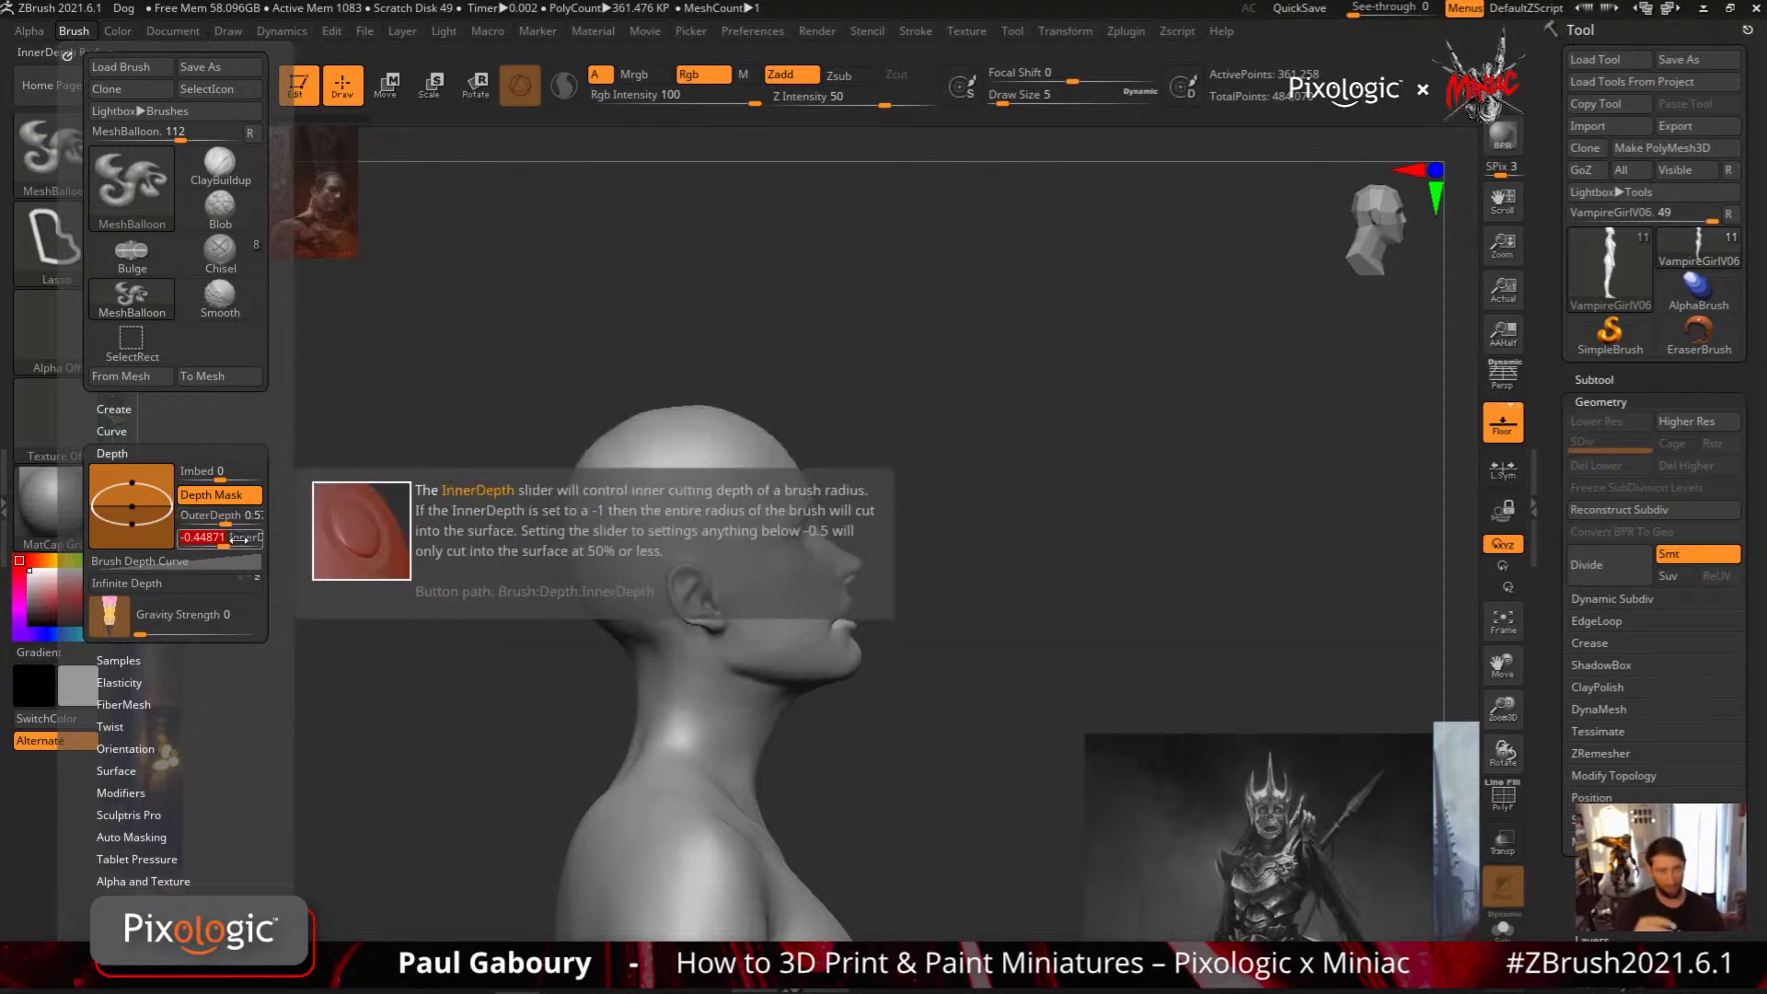
Try a slanted, beret-like MeshBalloon across the head in side view, inspect its thickness from behind, and undo it
left_click_drag(926, 550, 936, 627, "alt")
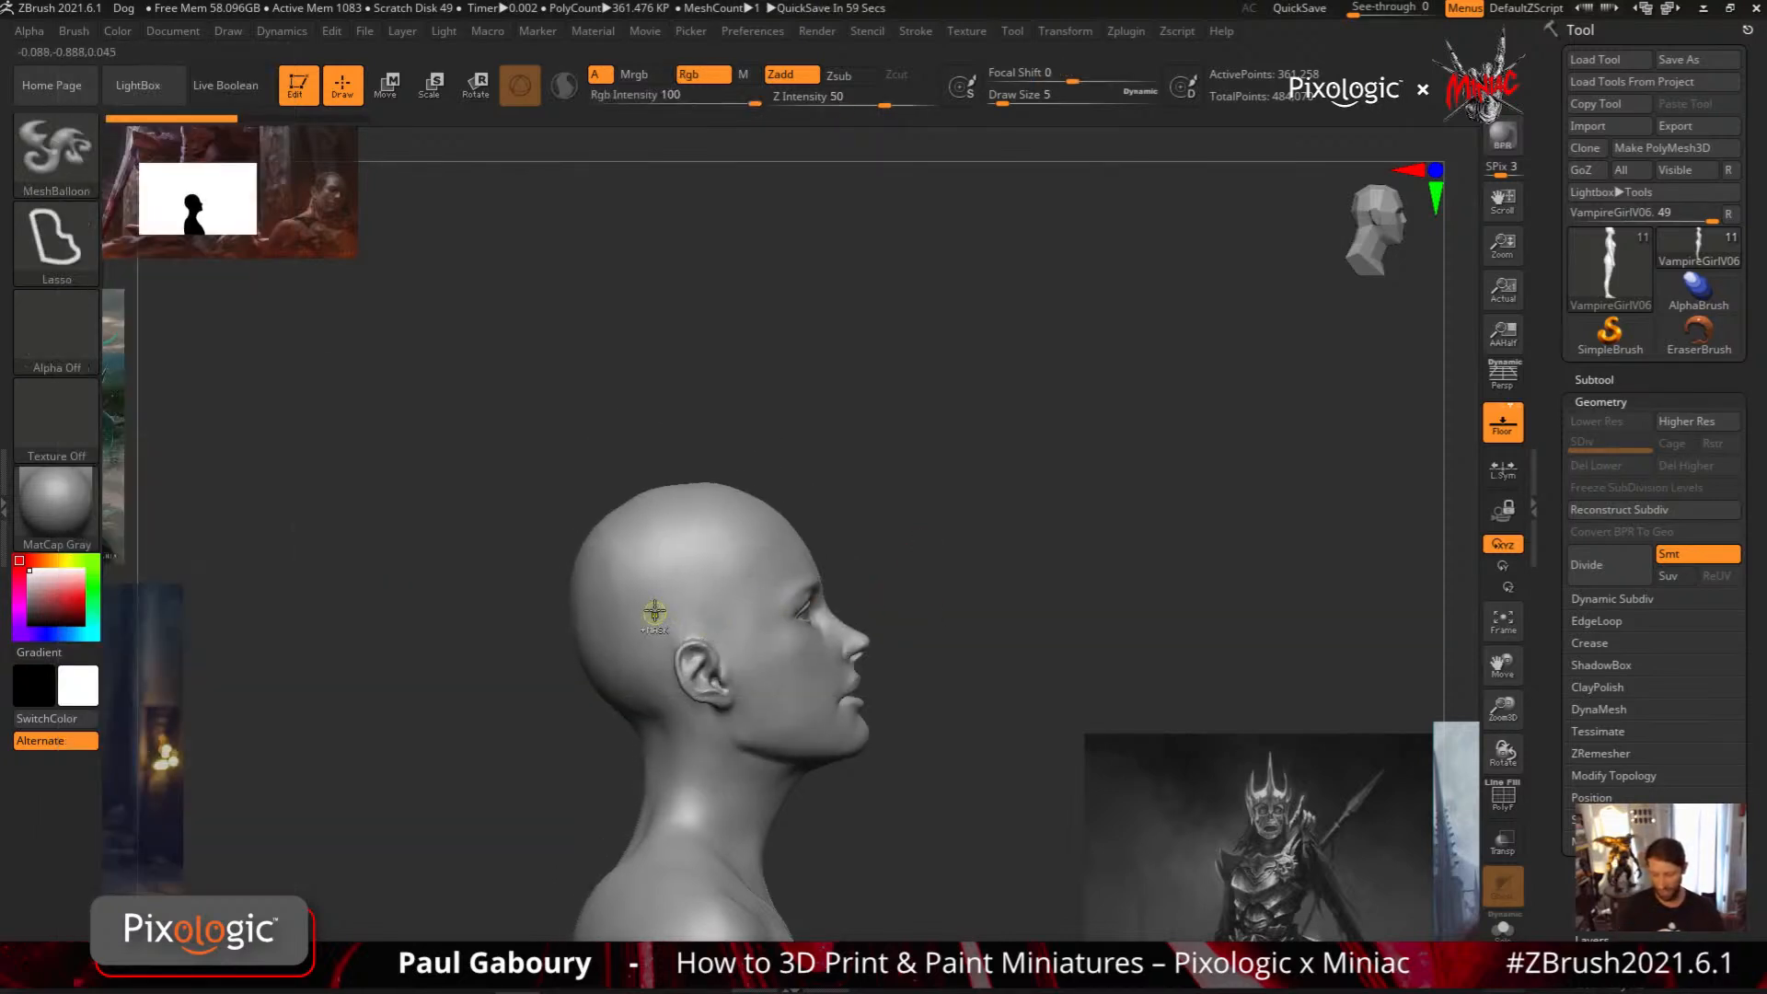
left_click_drag(655, 614, 502, 336)
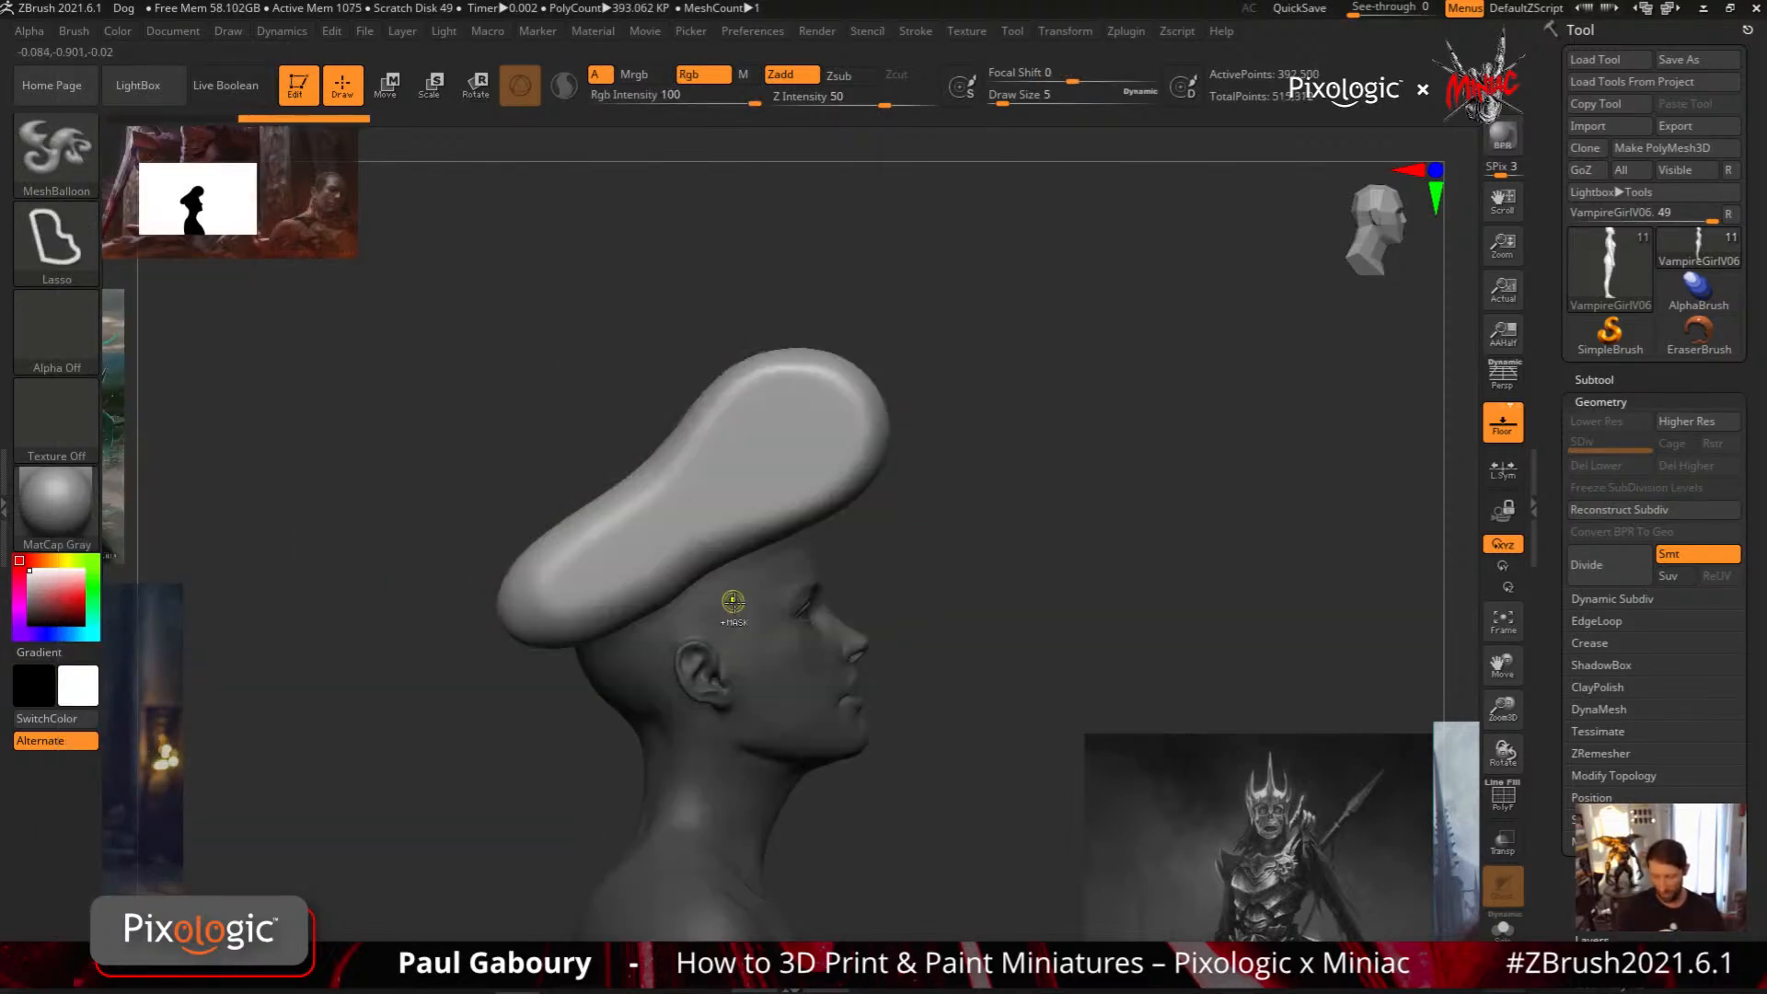
left_click_drag(733, 603, 788, 594)
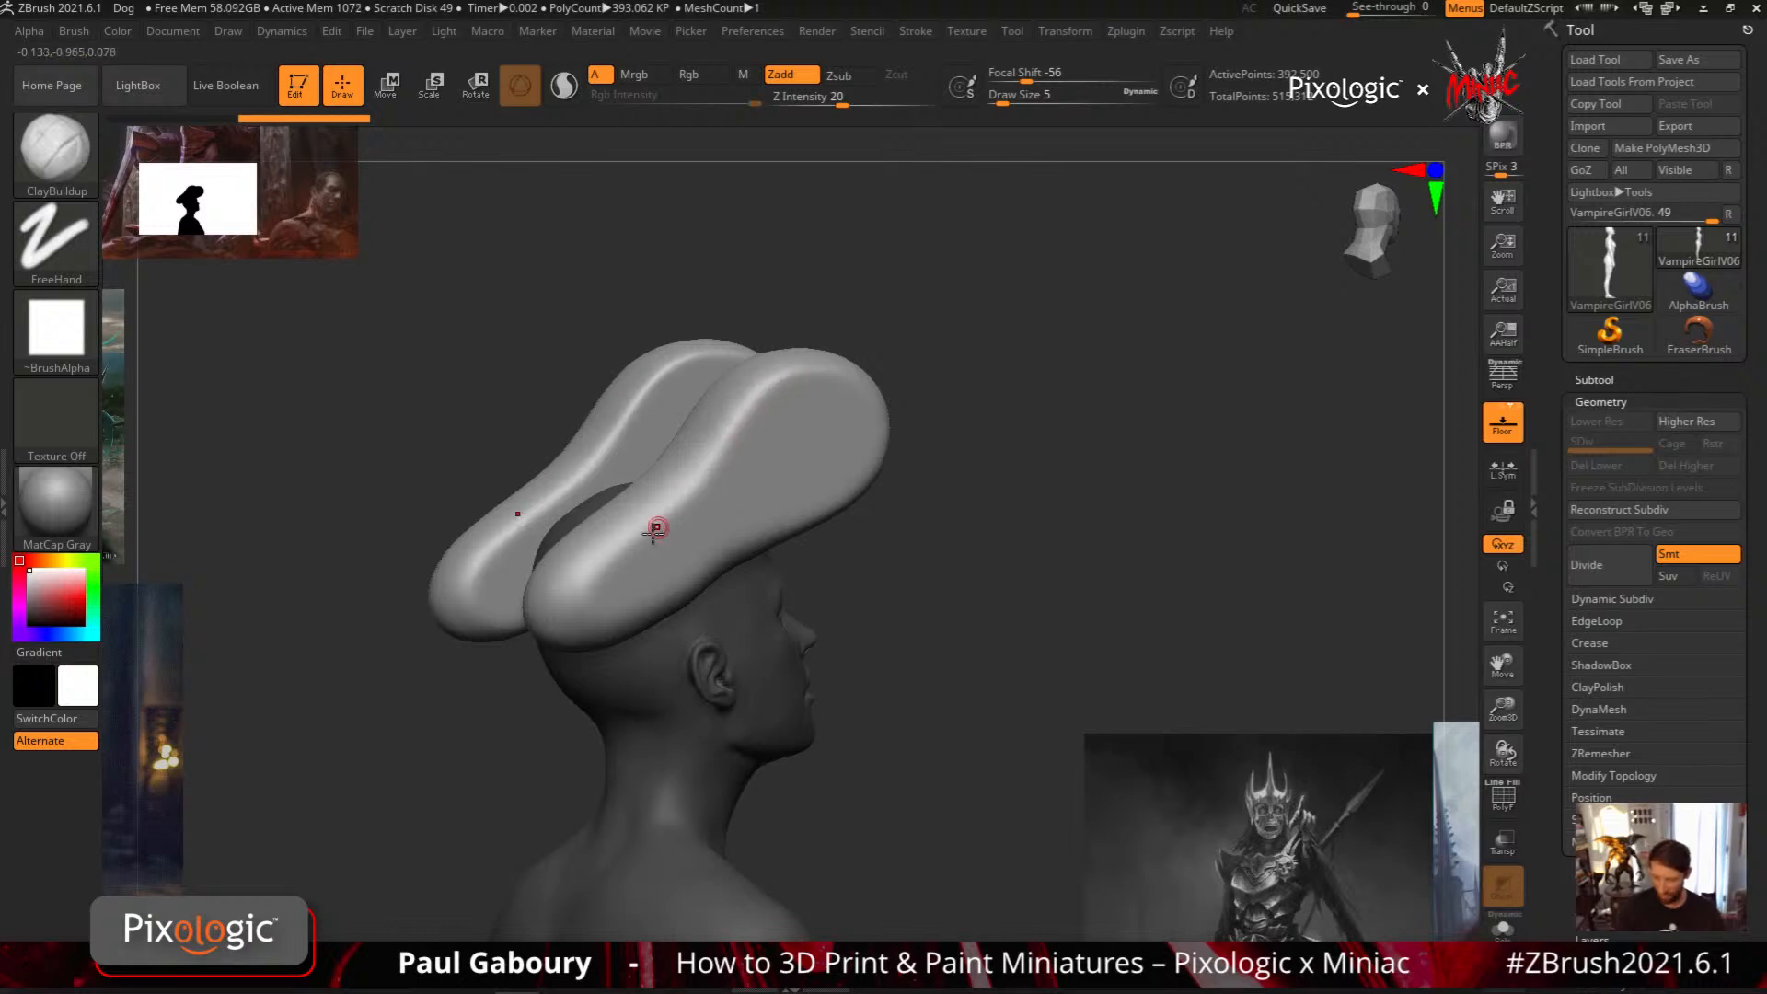
right_click_drag(654, 545, 745, 512)
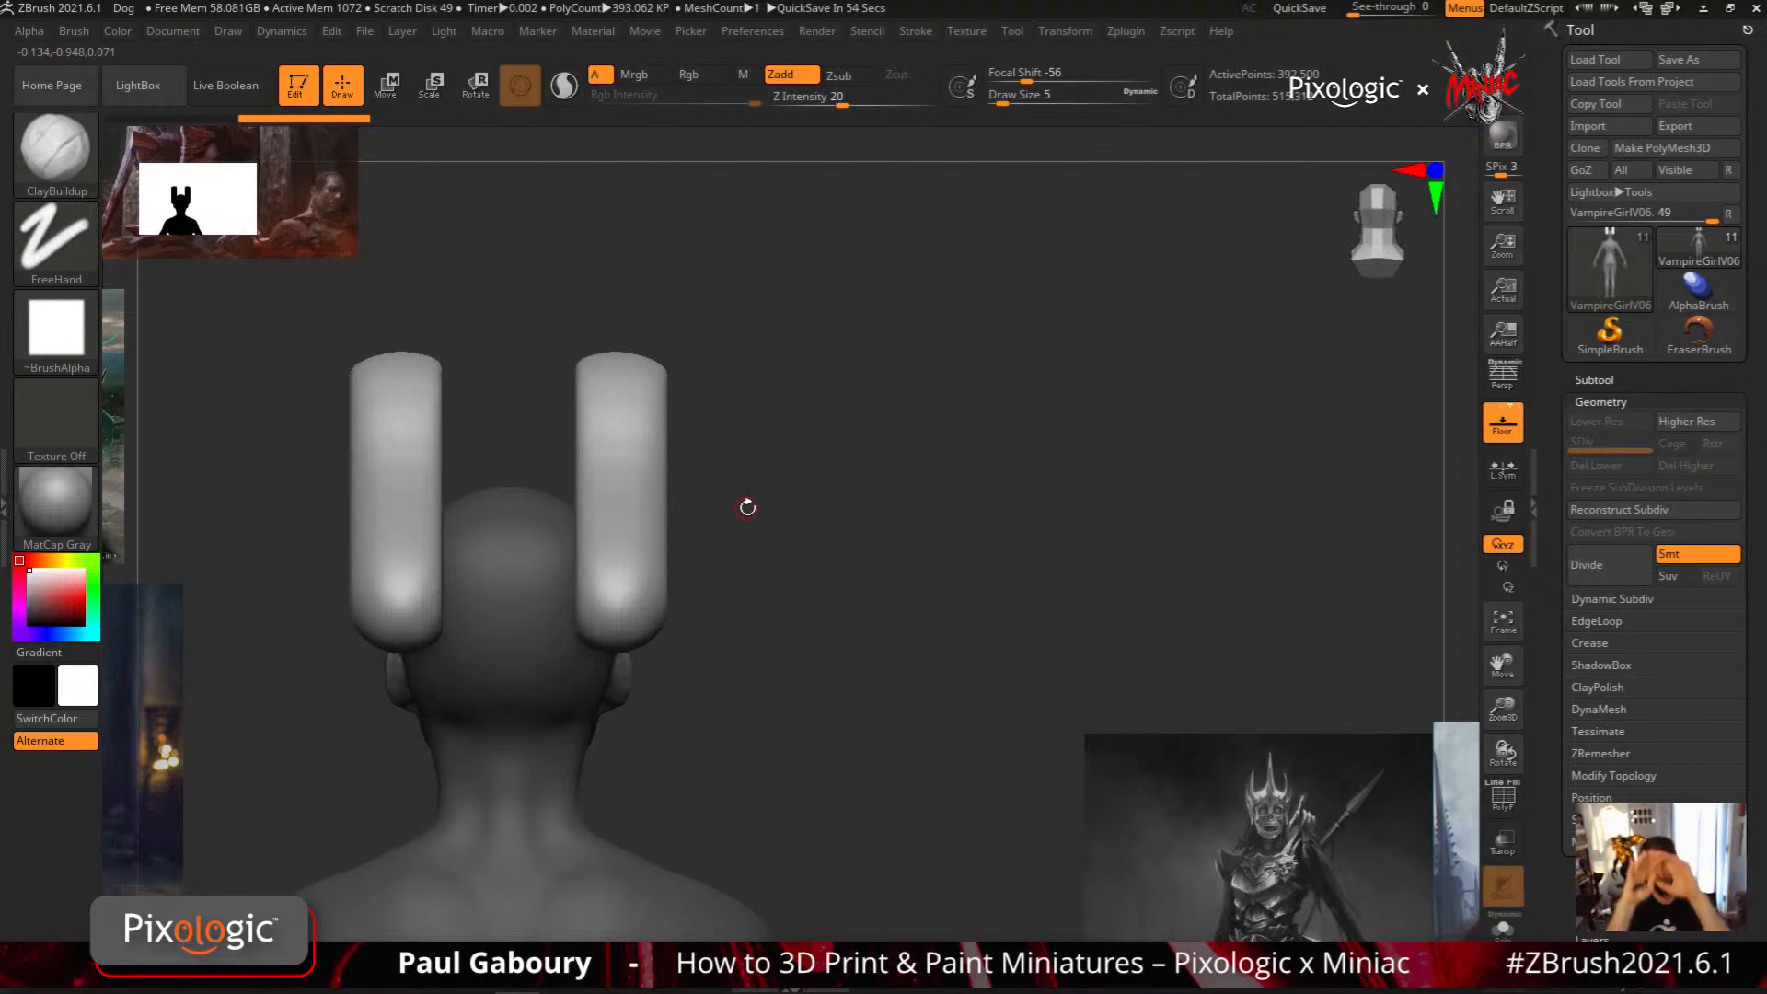
right_click_drag(803, 702, 743, 700)
key("ctrl+z")
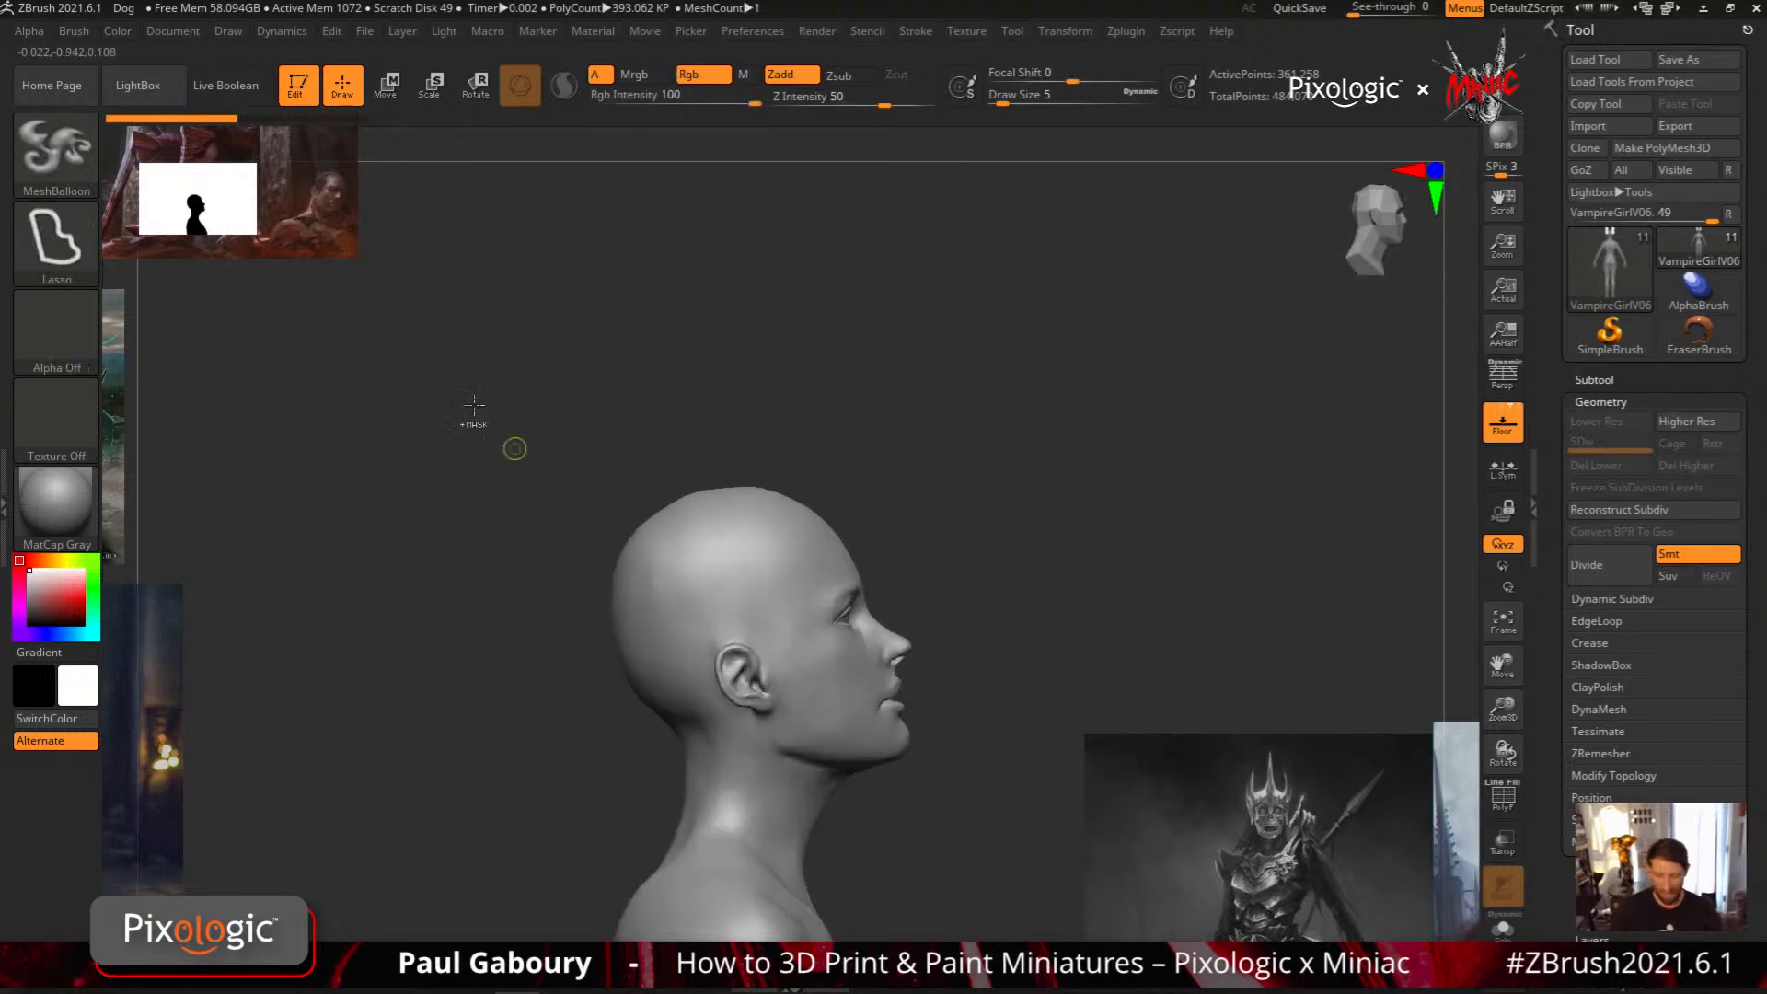
Set the MeshBalloon brush's InnerDepth to 0
left_click(74, 31)
left_click(241, 541)
left_click_drag(241, 542, 264, 541)
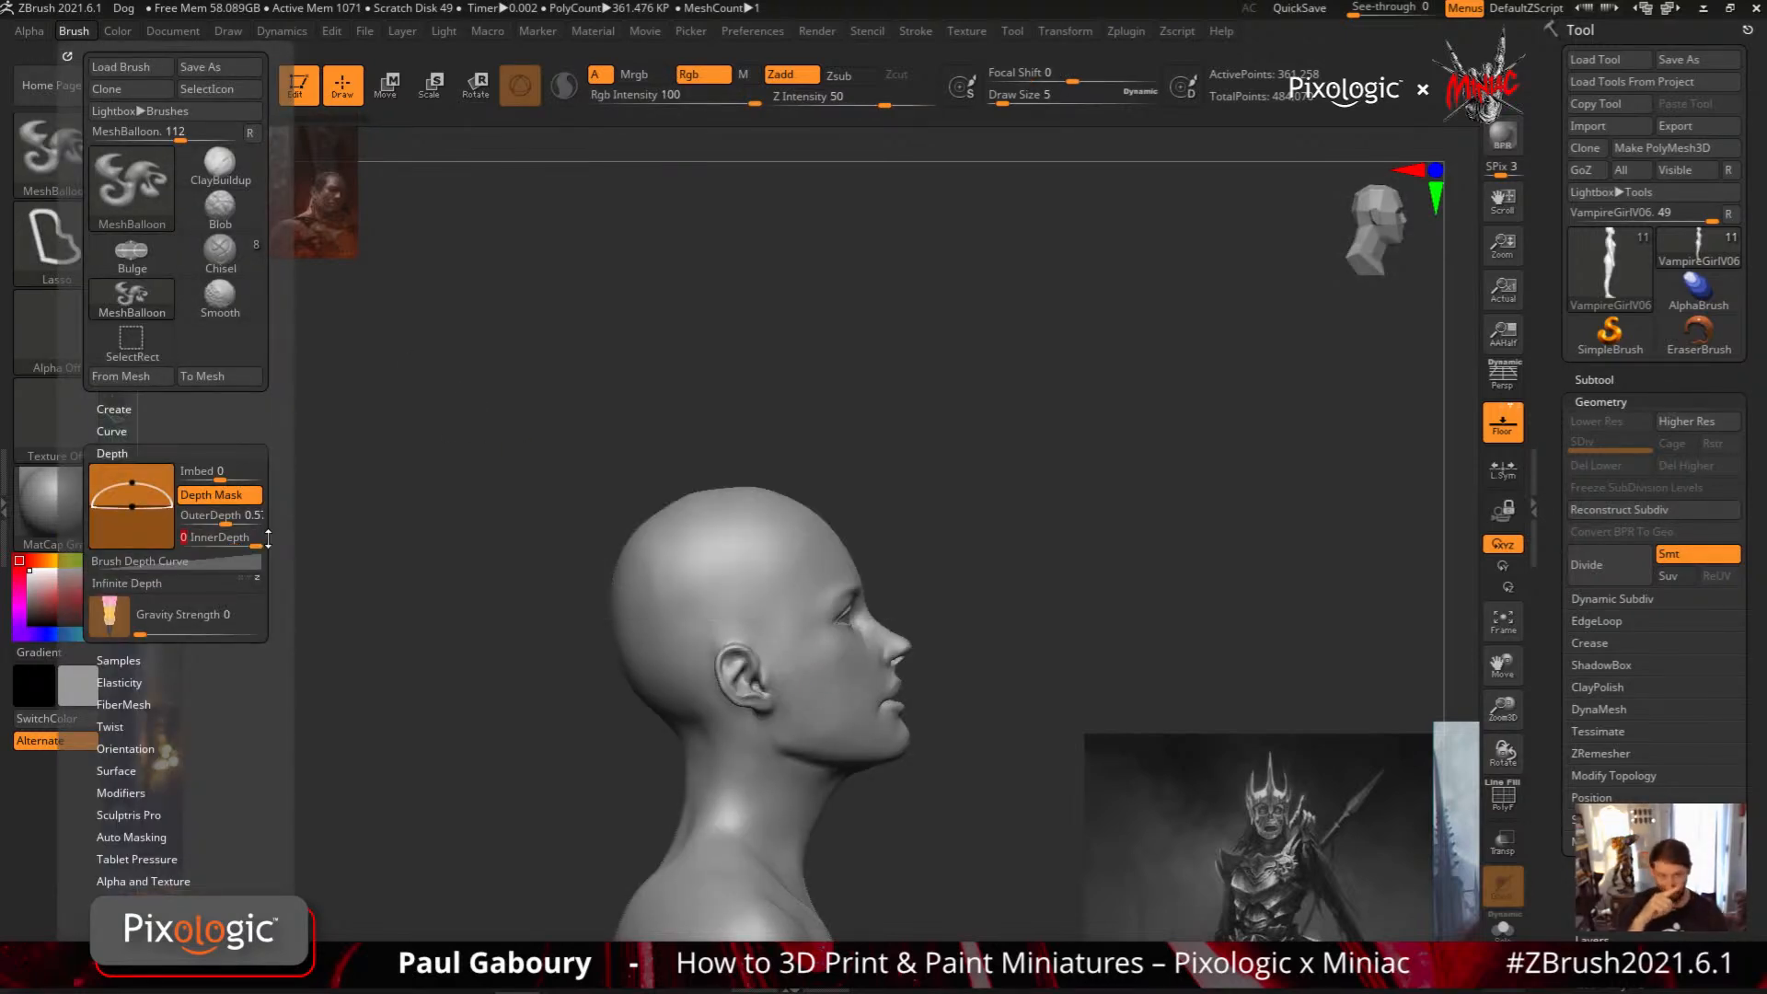
Try a pair of rabbit-ear MeshBalloon shapes on the head, inspect their flat inner faces from behind, and undo them
mouse_move(663, 642)
left_mouse_down("ctrl")
mouse_move(686, 483)
mouse_move(870, 534)
mouse_move(668, 653)
left_mouse_up("ctrl")
mouse_move(861, 659)
right_mouse_down()
mouse_move(982, 688)
mouse_move(871, 635)
mouse_move(769, 406)
right_mouse_up()
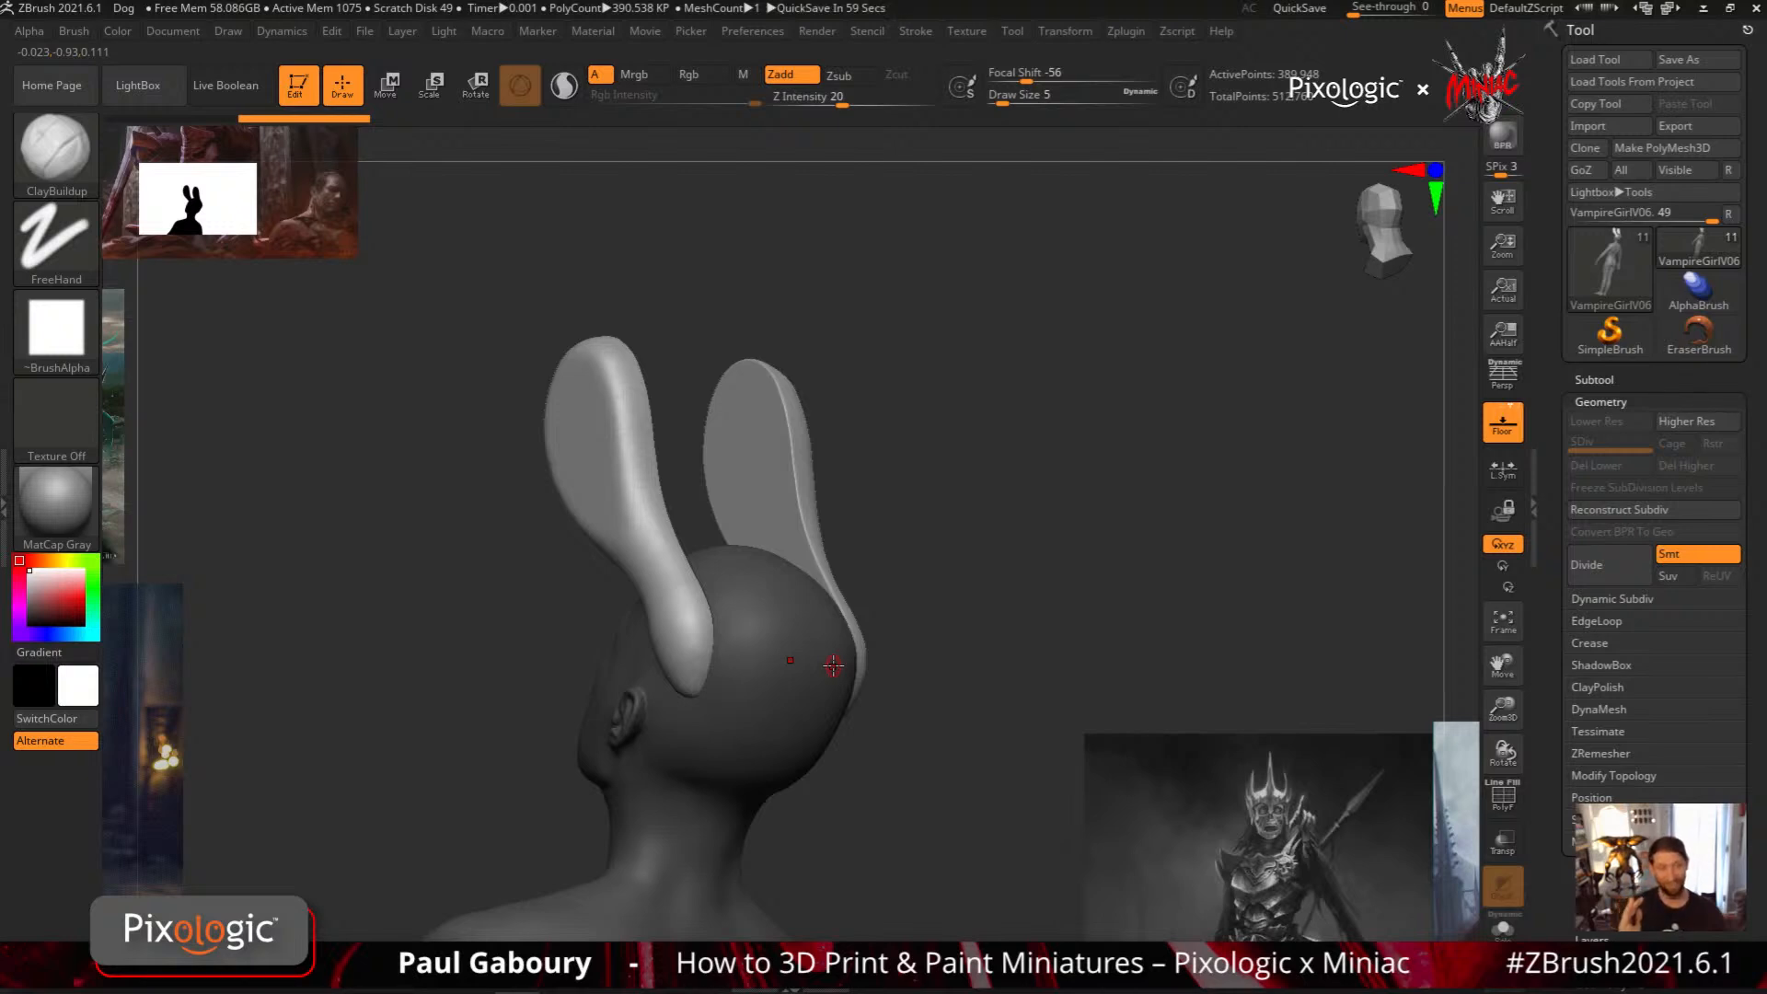
right_click_drag(1013, 636, 967, 560)
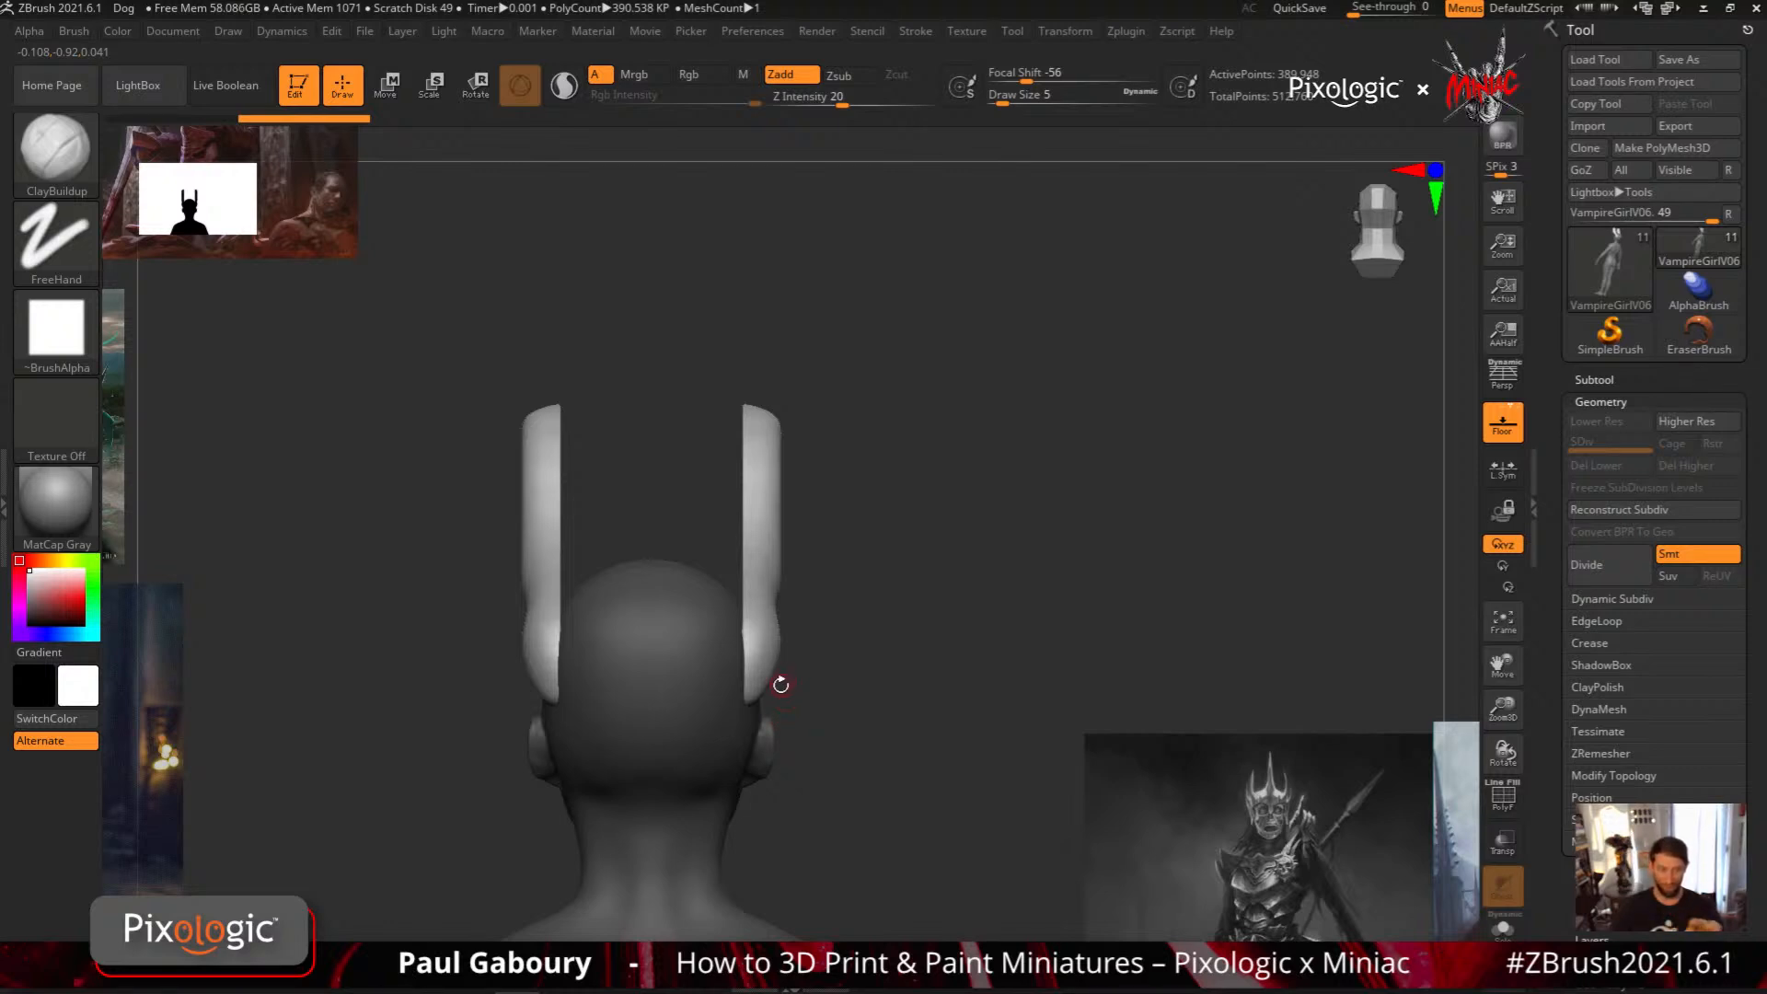
key("ctrl+z")
mouse_move(856, 766)
left_mouse_down("alt")
mouse_move(868, 734)
mouse_move(749, 661)
left_mouse_up("alt")
Set the brush's OuterDepth to about 0.28, try a slim slanted MeshBalloon across the head, and undo that shape
mouse_move(83, 32)
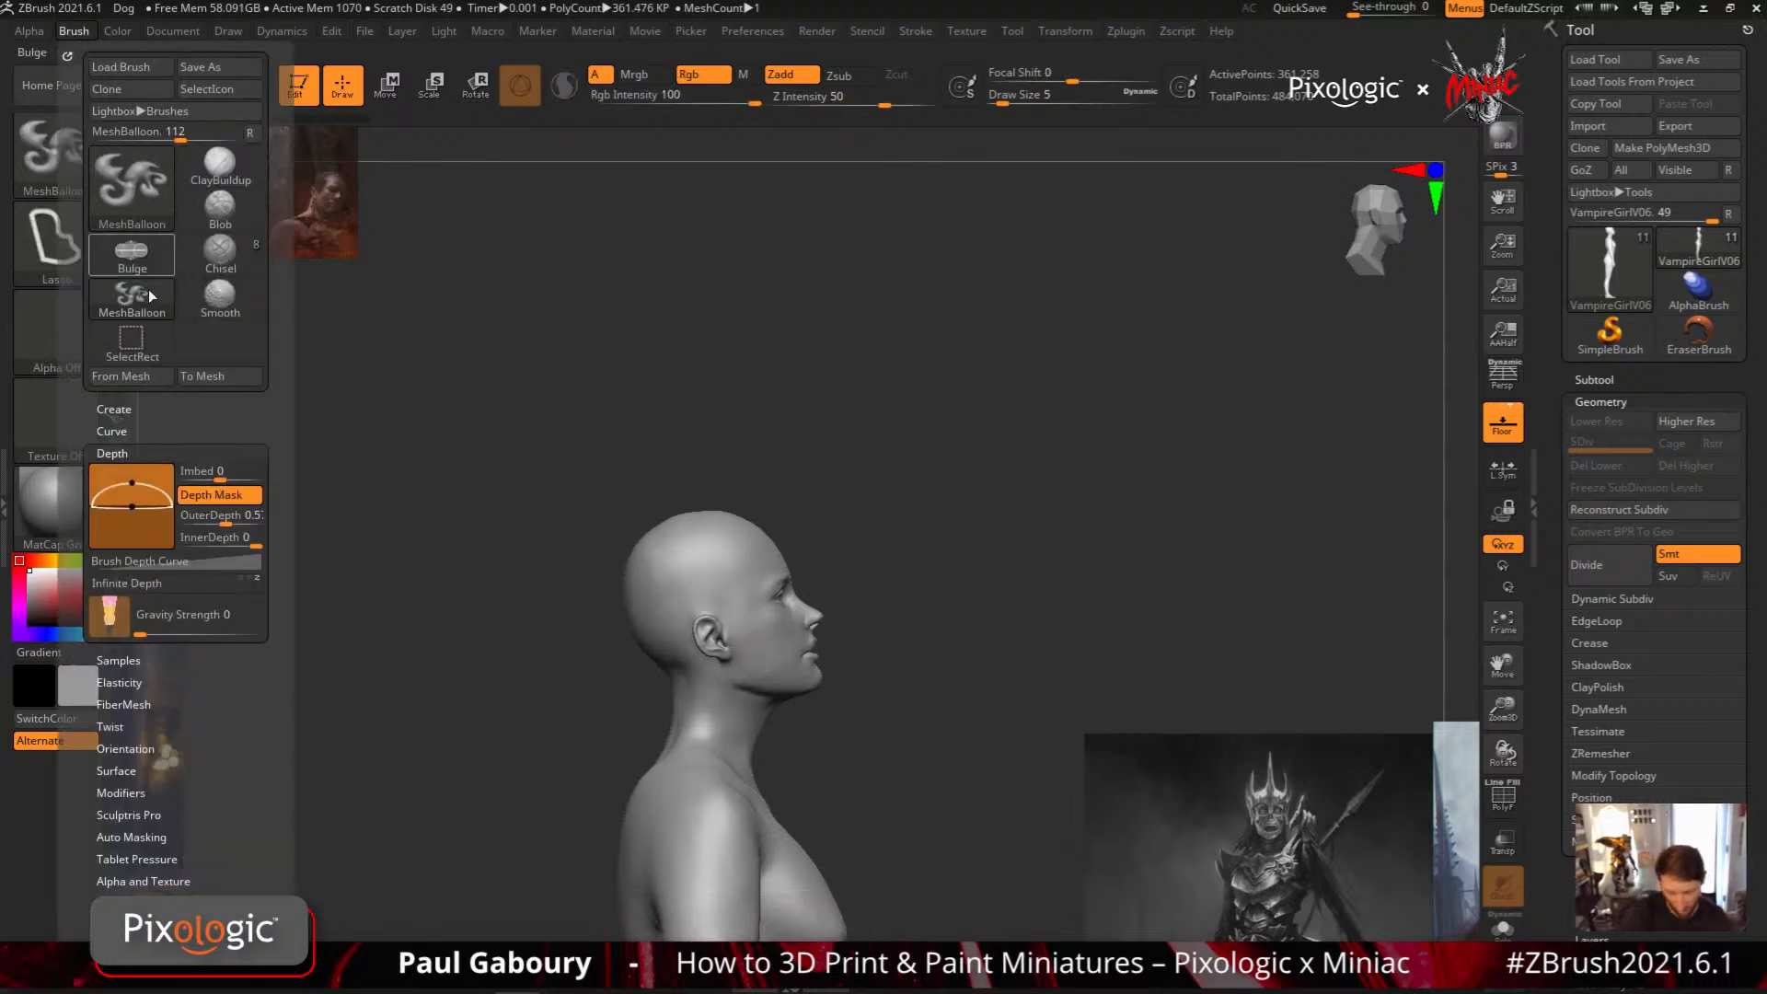
left_click_drag(249, 516, 204, 515)
mouse_move(701, 597)
left_mouse_down("ctrl")
mouse_move(782, 425)
mouse_move(600, 580)
mouse_move(686, 610)
left_mouse_up("ctrl")
mouse_move(890, 649)
left_mouse_down()
mouse_move(806, 645)
mouse_move(926, 697)
mouse_move(966, 636)
mouse_move(920, 632)
left_mouse_up()
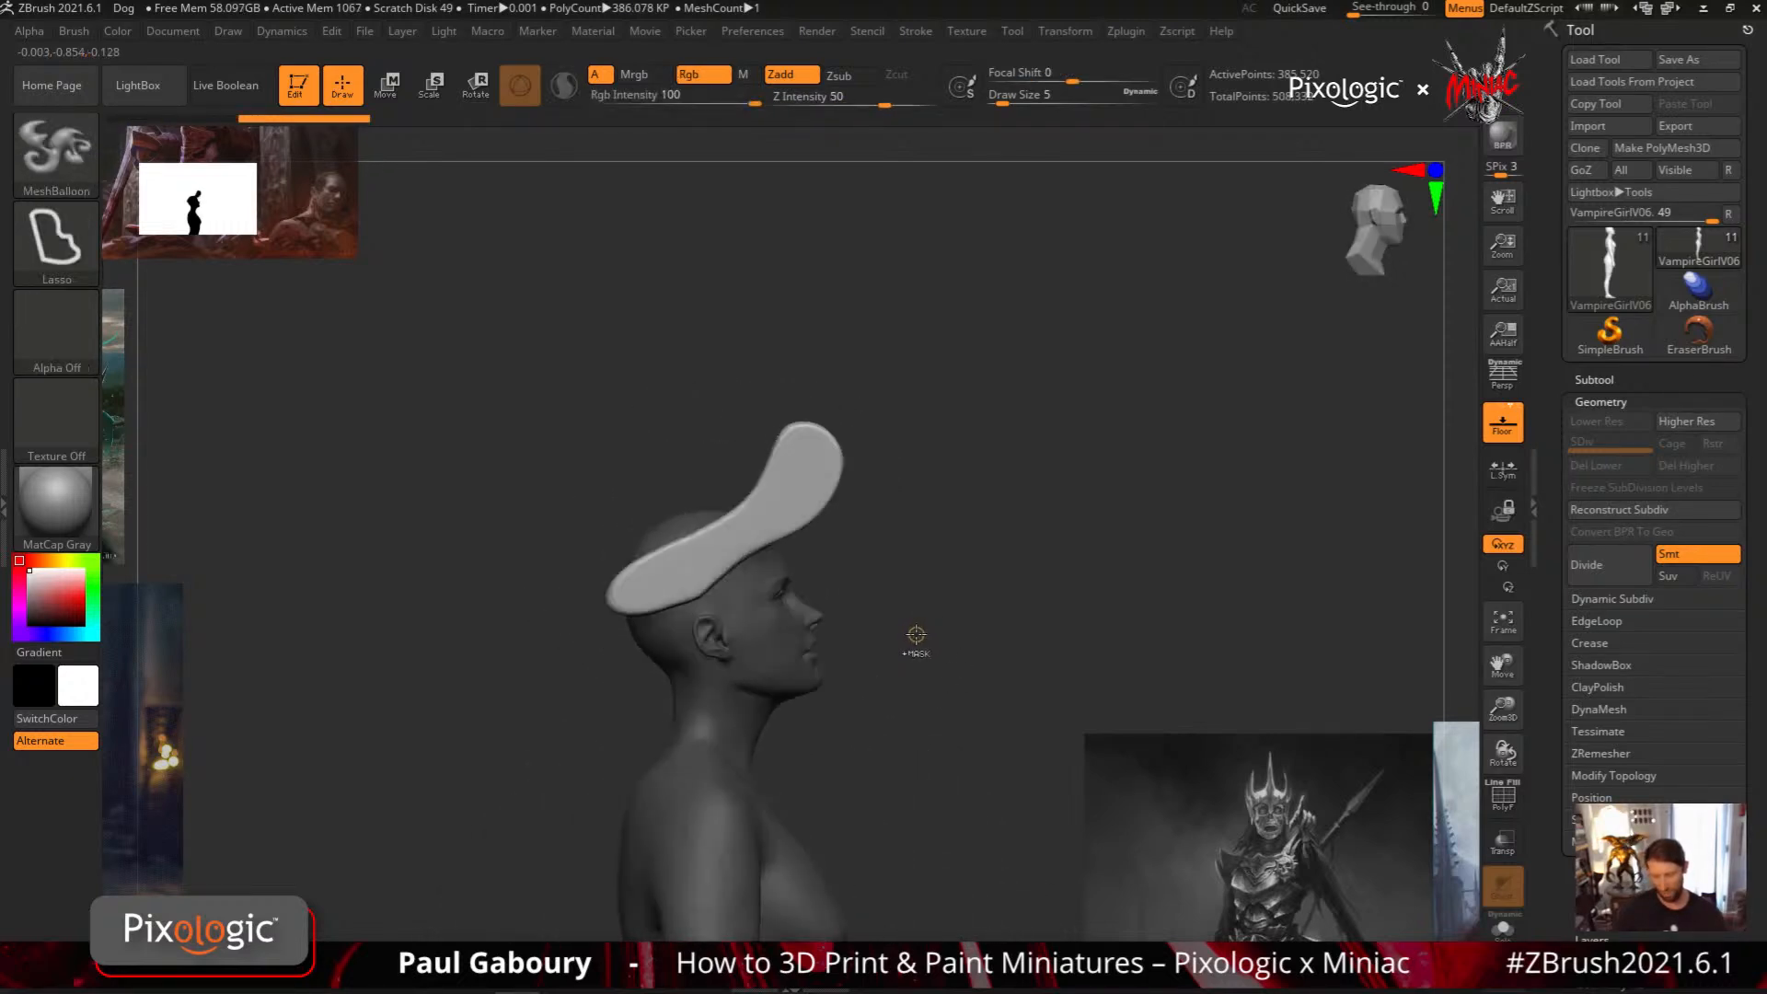
key("ctrl+z")
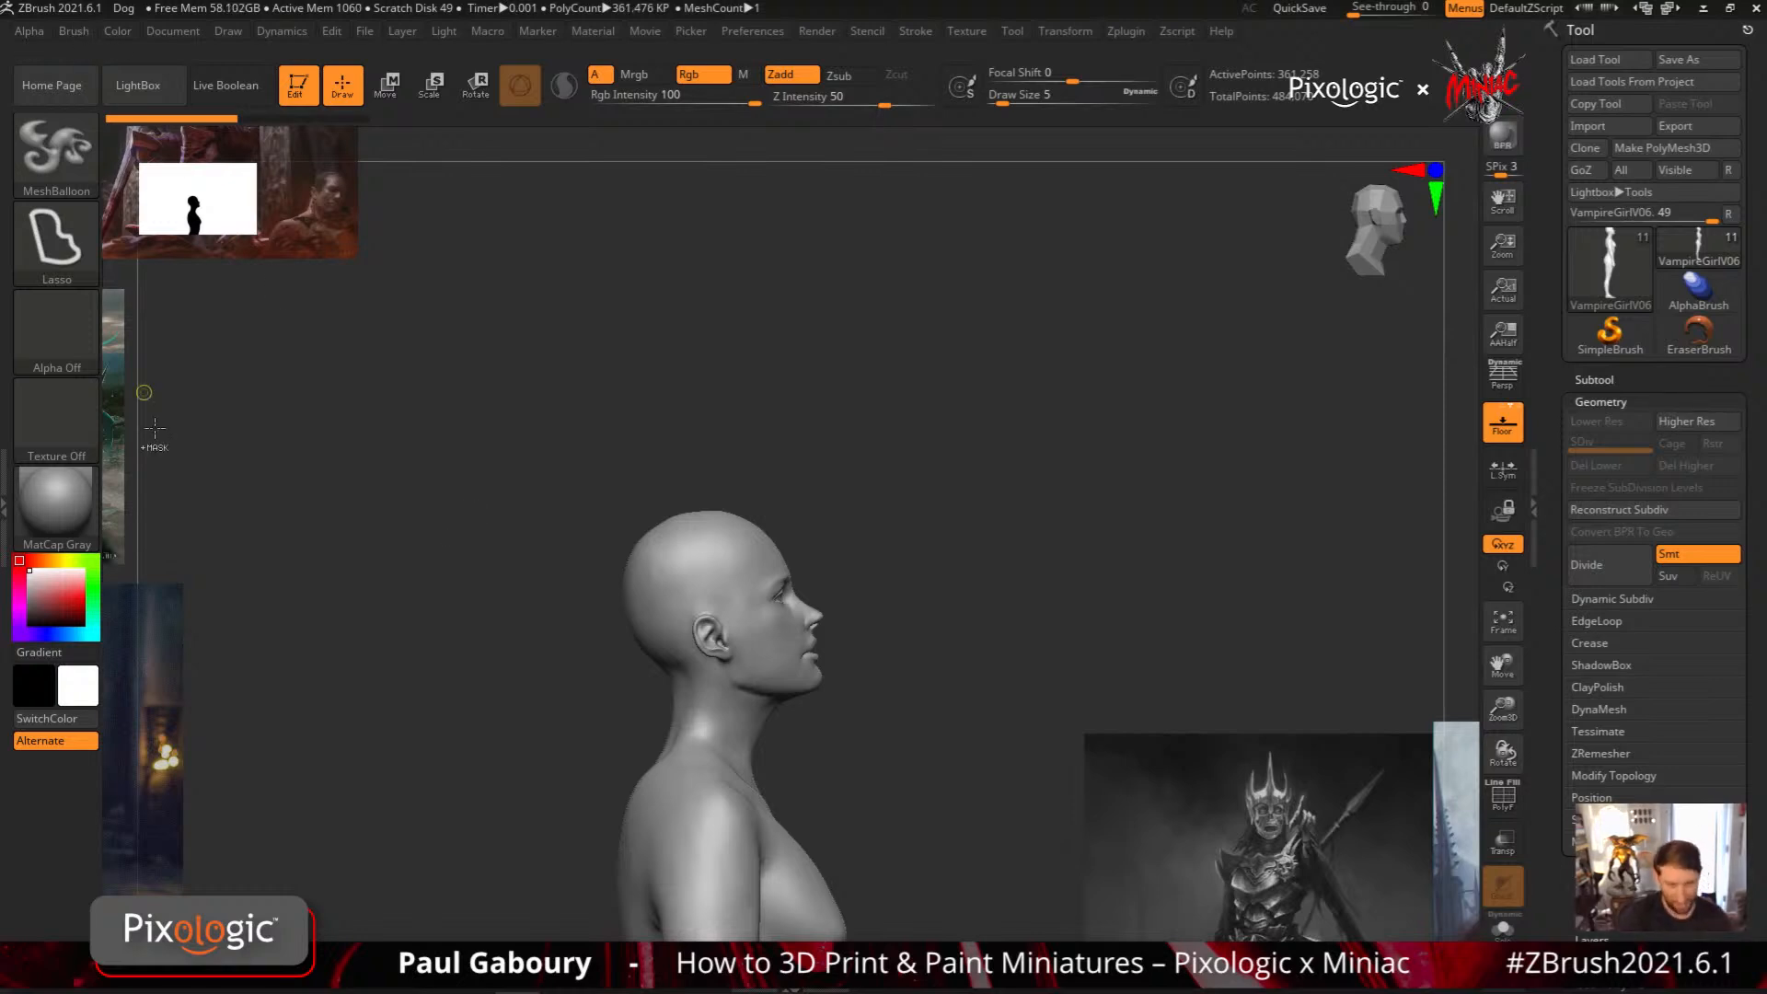
Try thin MeshBalloon plates at the shoulders from the front view, checking them from the side, and undo them
left_click_drag(931, 639, 875, 659)
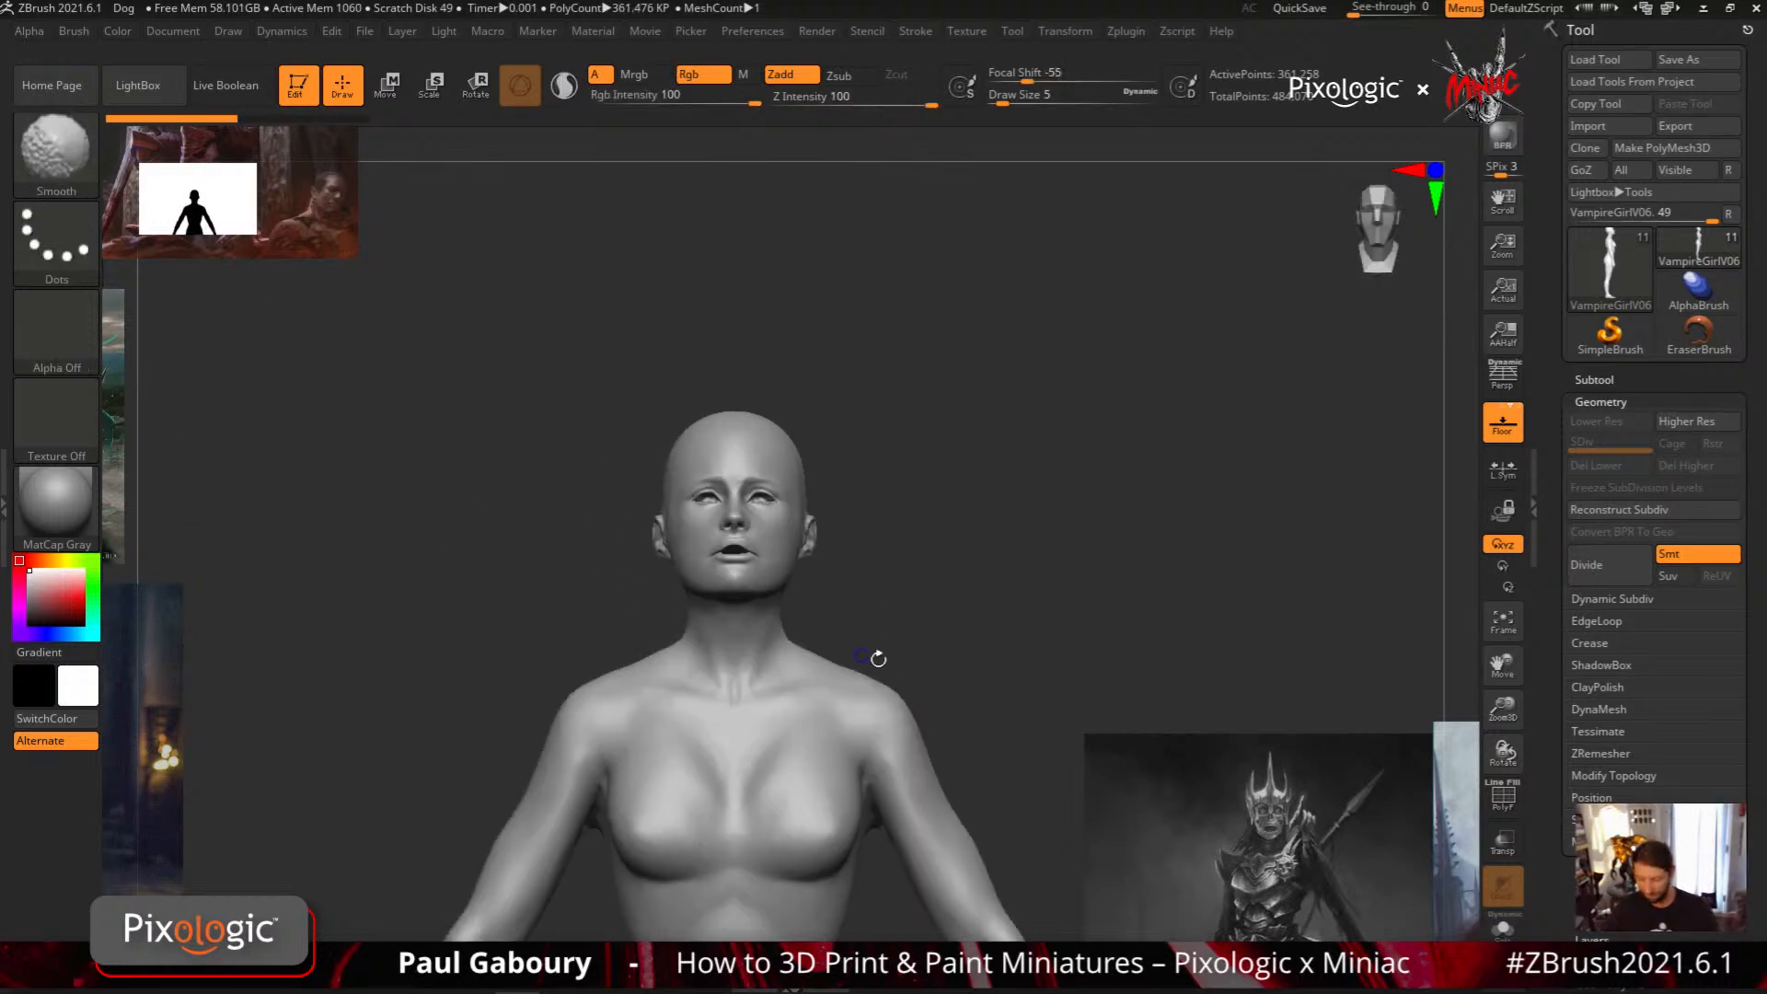
right_click_drag(833, 671, 816, 632, "alt")
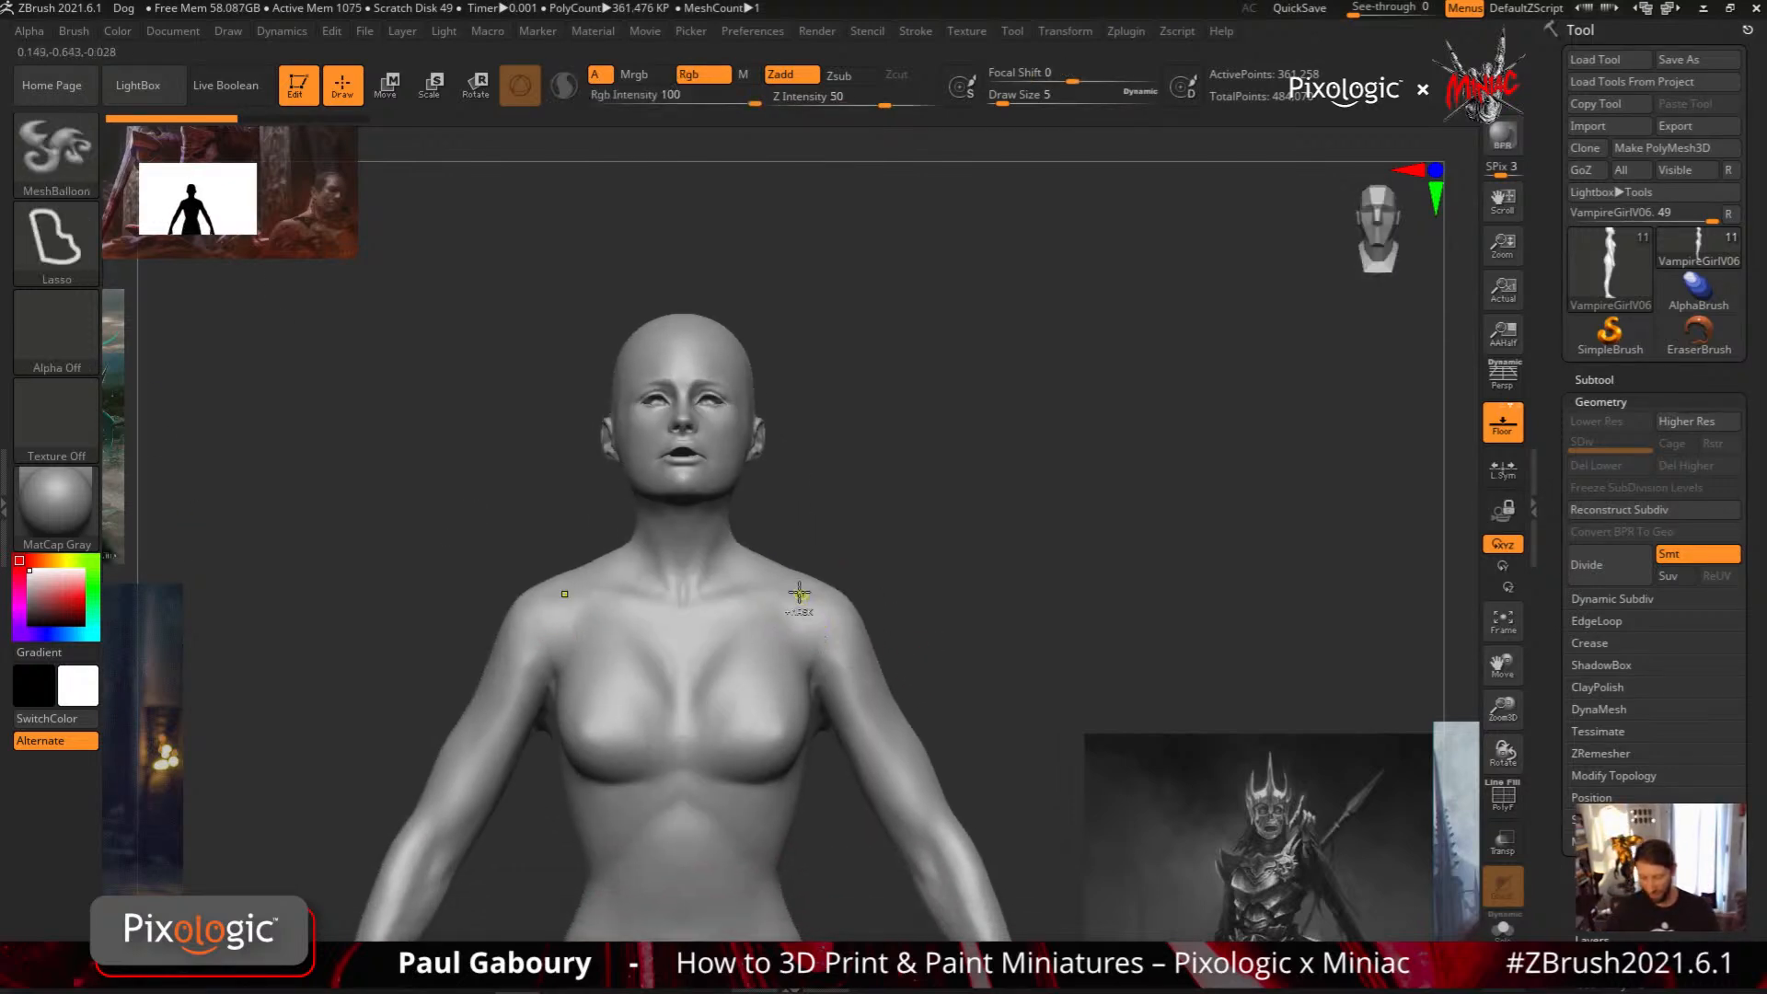
mouse_move(805, 586)
left_mouse_down("ctrl")
mouse_move(920, 492)
mouse_move(920, 649)
mouse_move(837, 684)
mouse_move(859, 674)
left_mouse_up("ctrl")
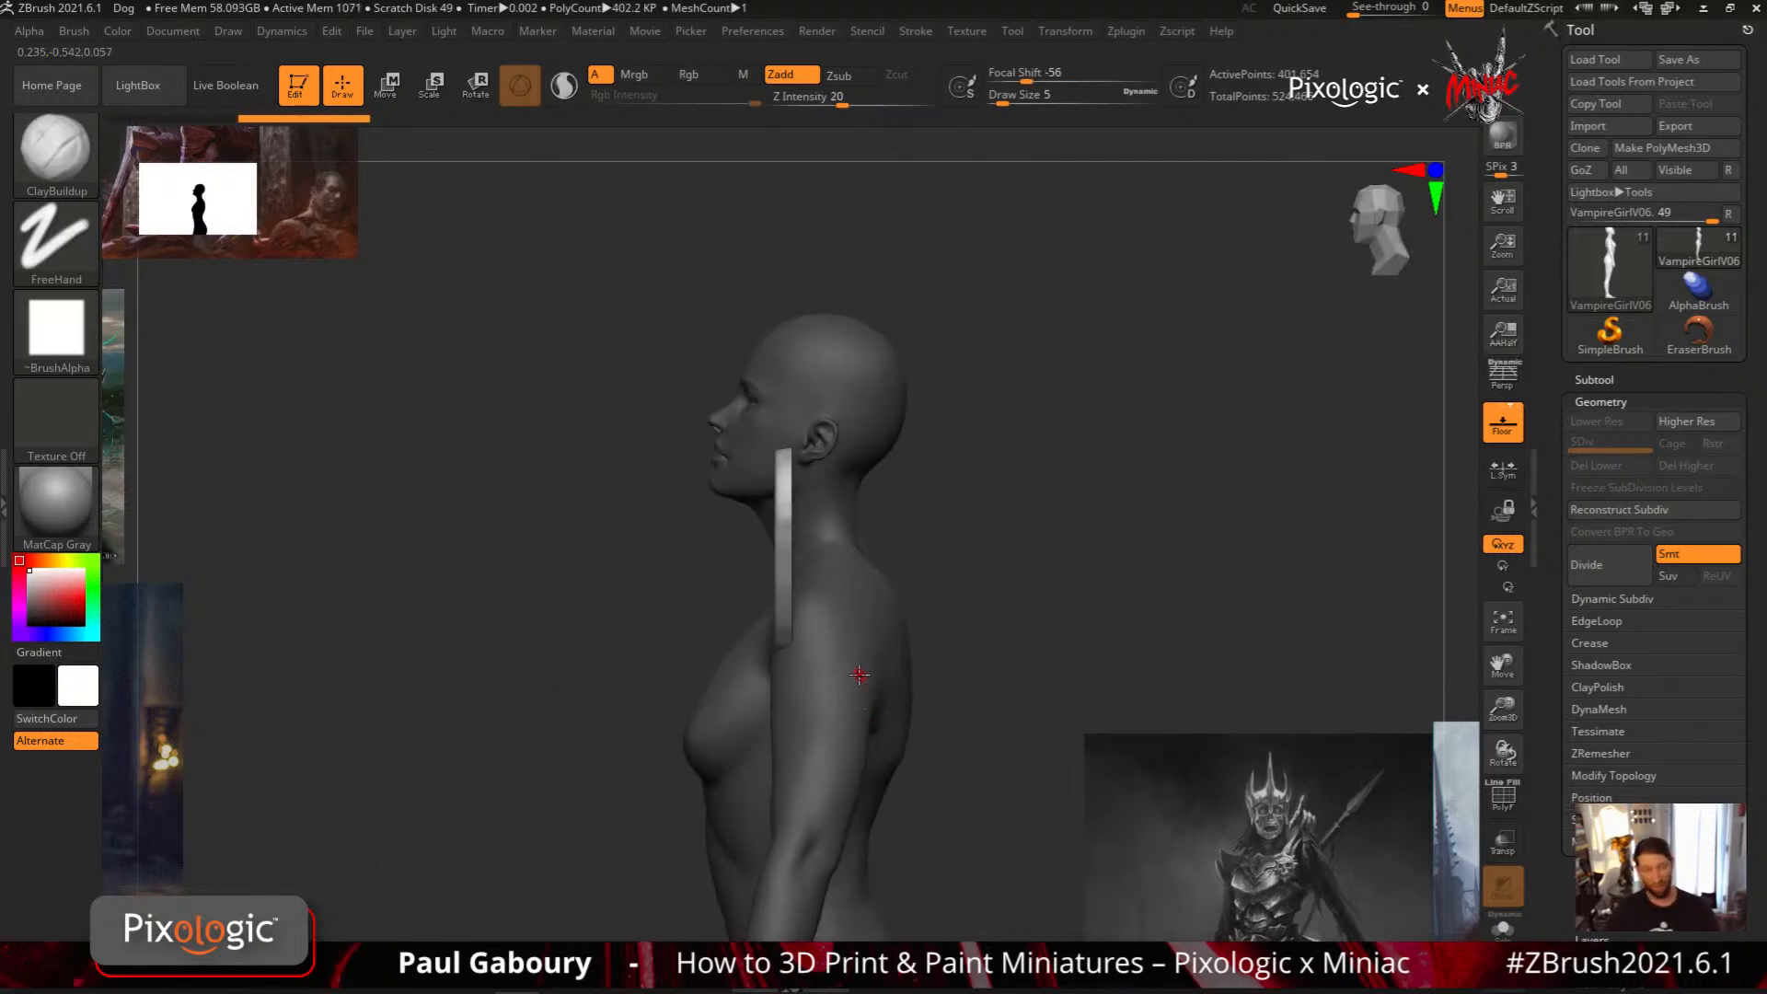
left_click_drag(966, 681, 1038, 602)
key("ctrl+z")
mouse_move(747, 679)
left_mouse_down()
mouse_move(869, 630)
mouse_move(808, 627)
mouse_move(766, 716)
left_mouse_up()
key("ctrl+z")
Add thin oval MeshBalloon plates over both outer shoulders and inspect how they sit in the upper arms
key("b")
key("c")
key("b")
mouse_move(1018, 699)
left_mouse_down()
mouse_move(864, 769)
mouse_move(801, 524)
mouse_move(740, 600)
mouse_move(796, 704)
mouse_move(845, 625)
mouse_move(824, 543)
mouse_move(807, 516)
mouse_move(782, 518)
left_mouse_up()
key("b")
key("m")
key("b")
key("b")
key("c")
key("b")
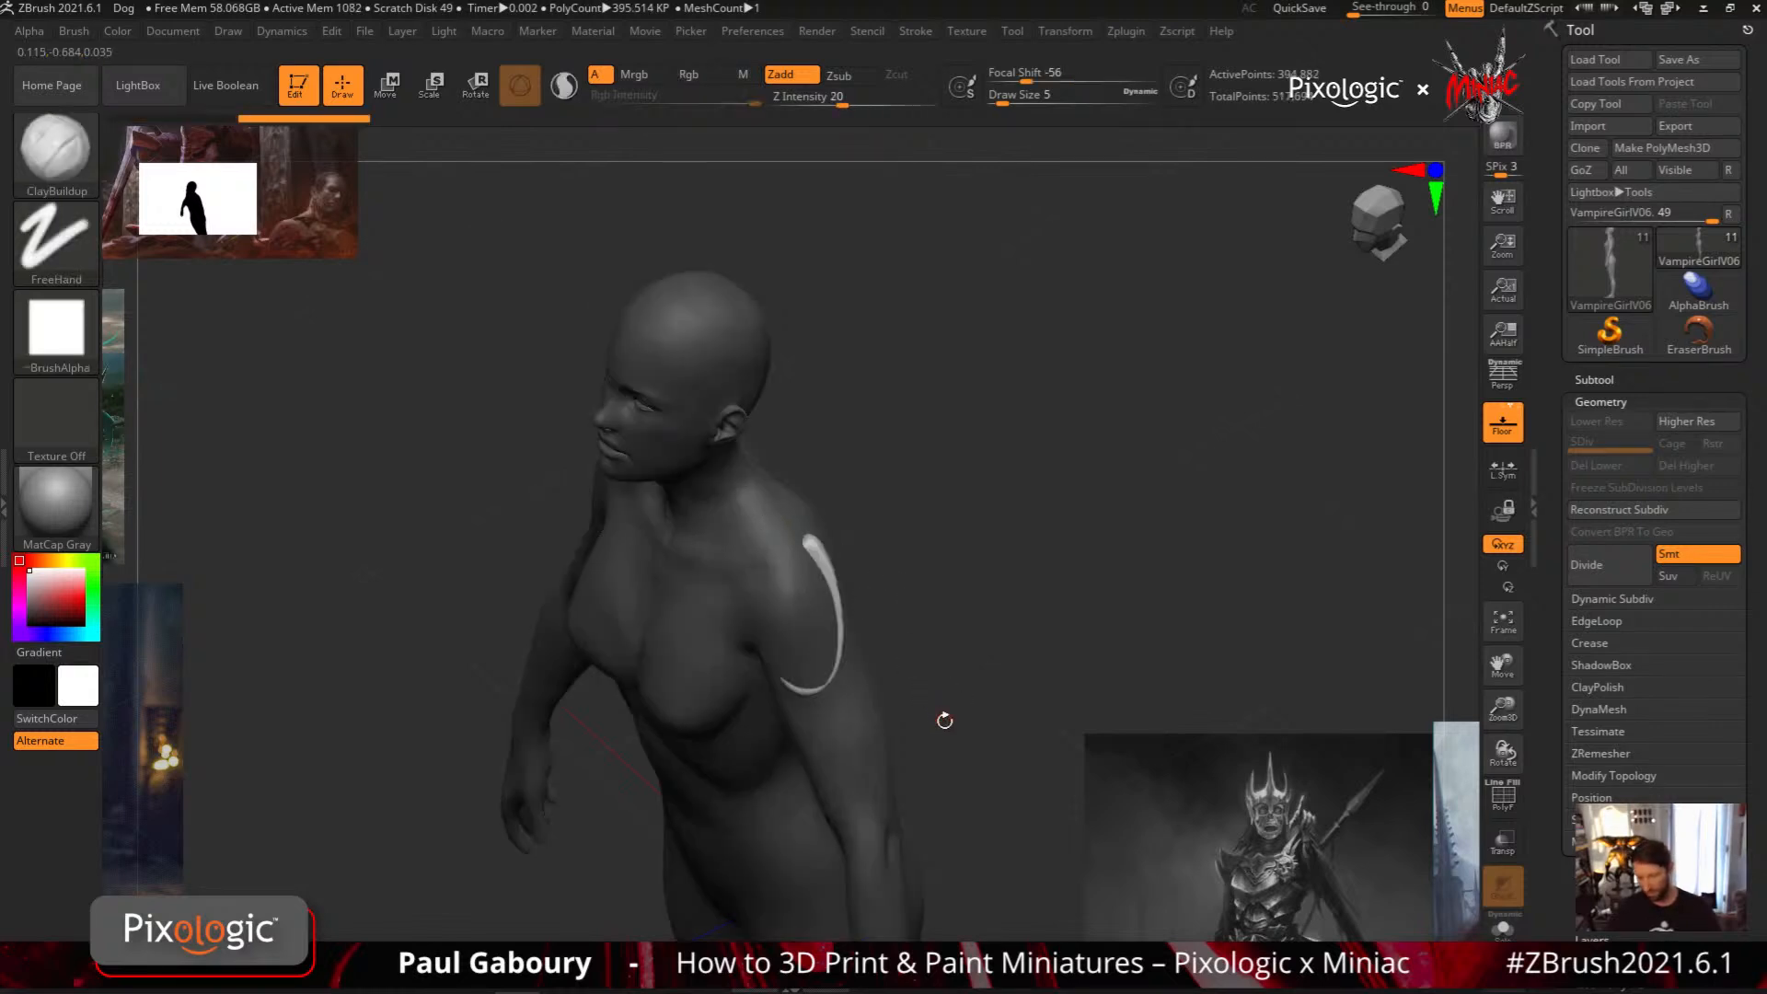
left_click_drag(942, 718, 992, 637)
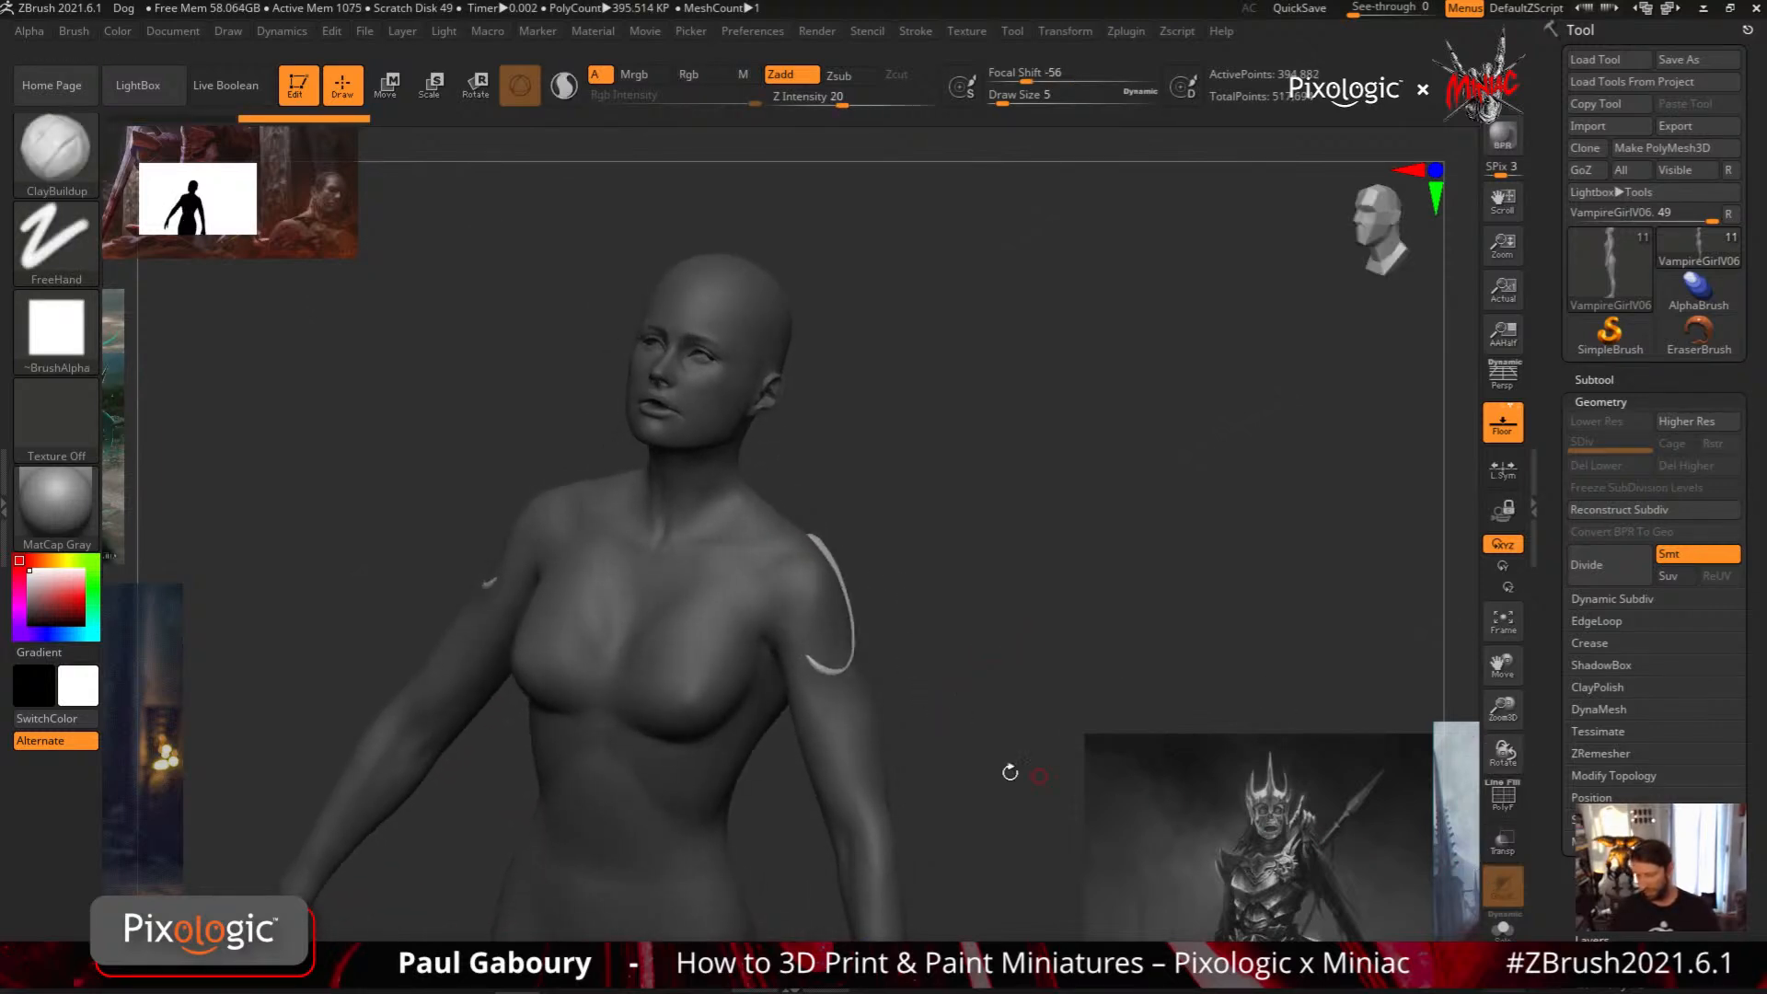
Isolate the two shoulder plates and examine MeshBalloon's Depth Mask, OuterDepth and InnerDepth settings
left_click_drag(898, 772, 919, 780, "ctrl")
left_click(848, 754, "ctrl+shift")
mouse_move(922, 701)
left_mouse_down("ctrl+shift")
mouse_move(939, 714)
mouse_move(963, 690)
left_mouse_up("ctrl+shift")
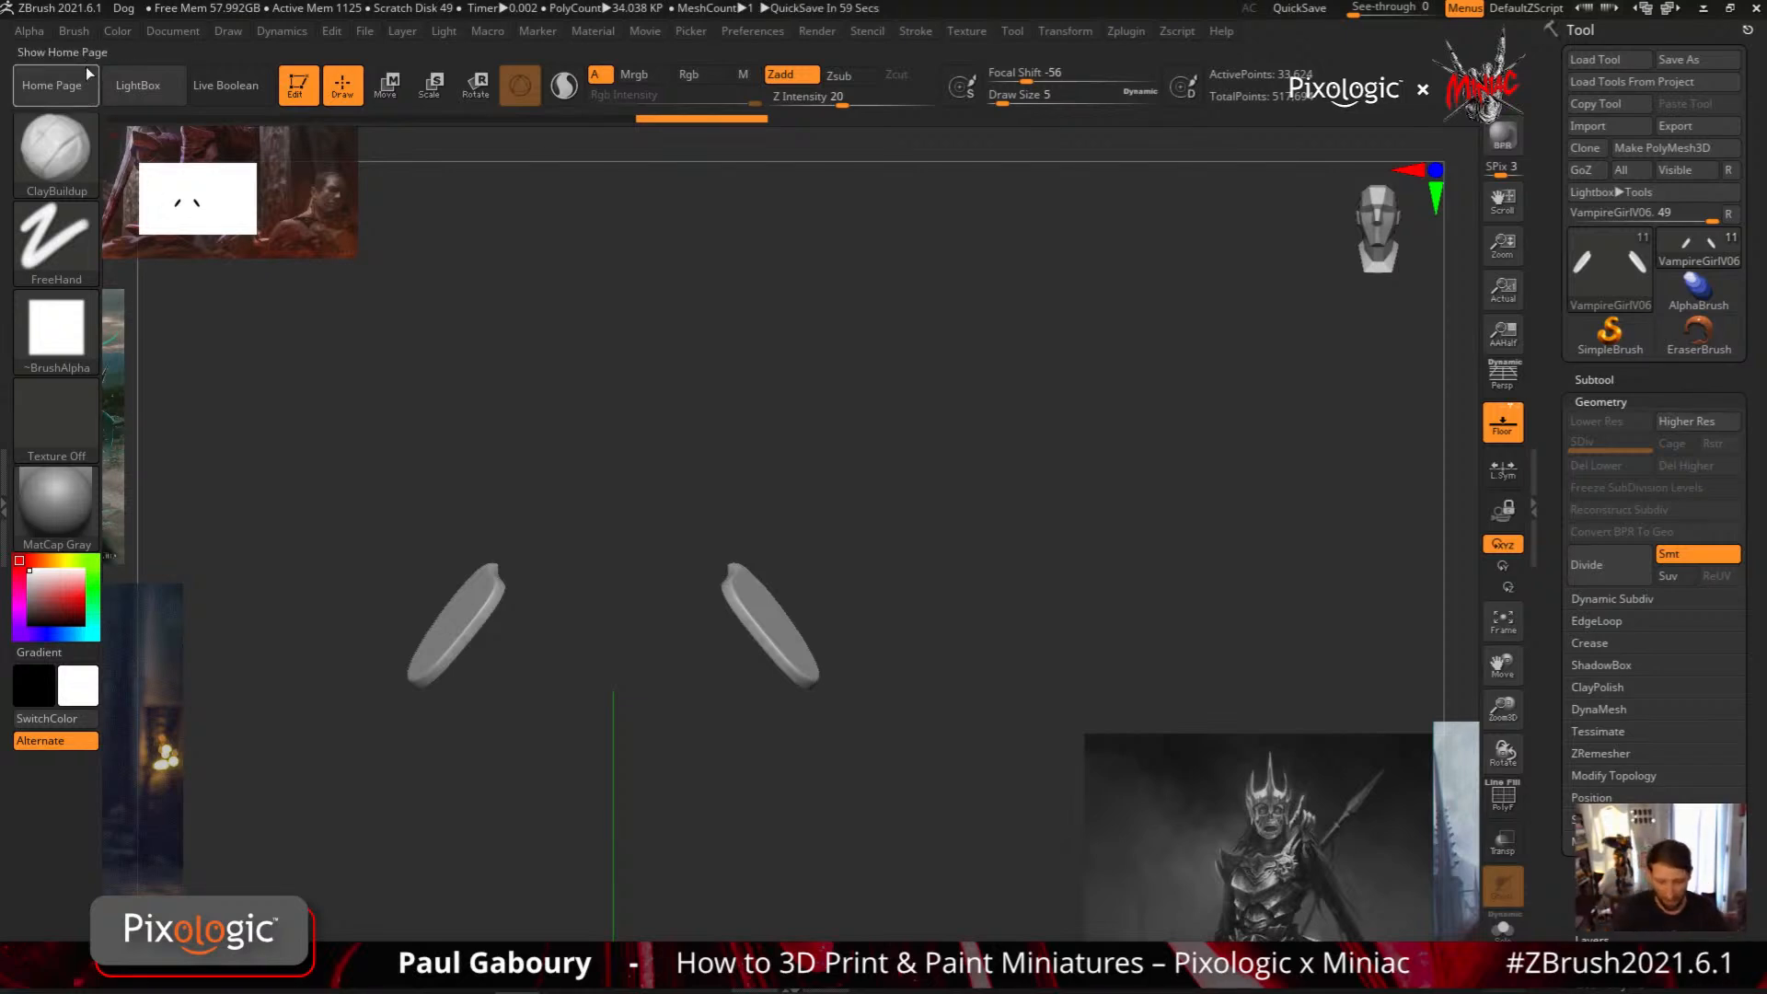
left_click(74, 30)
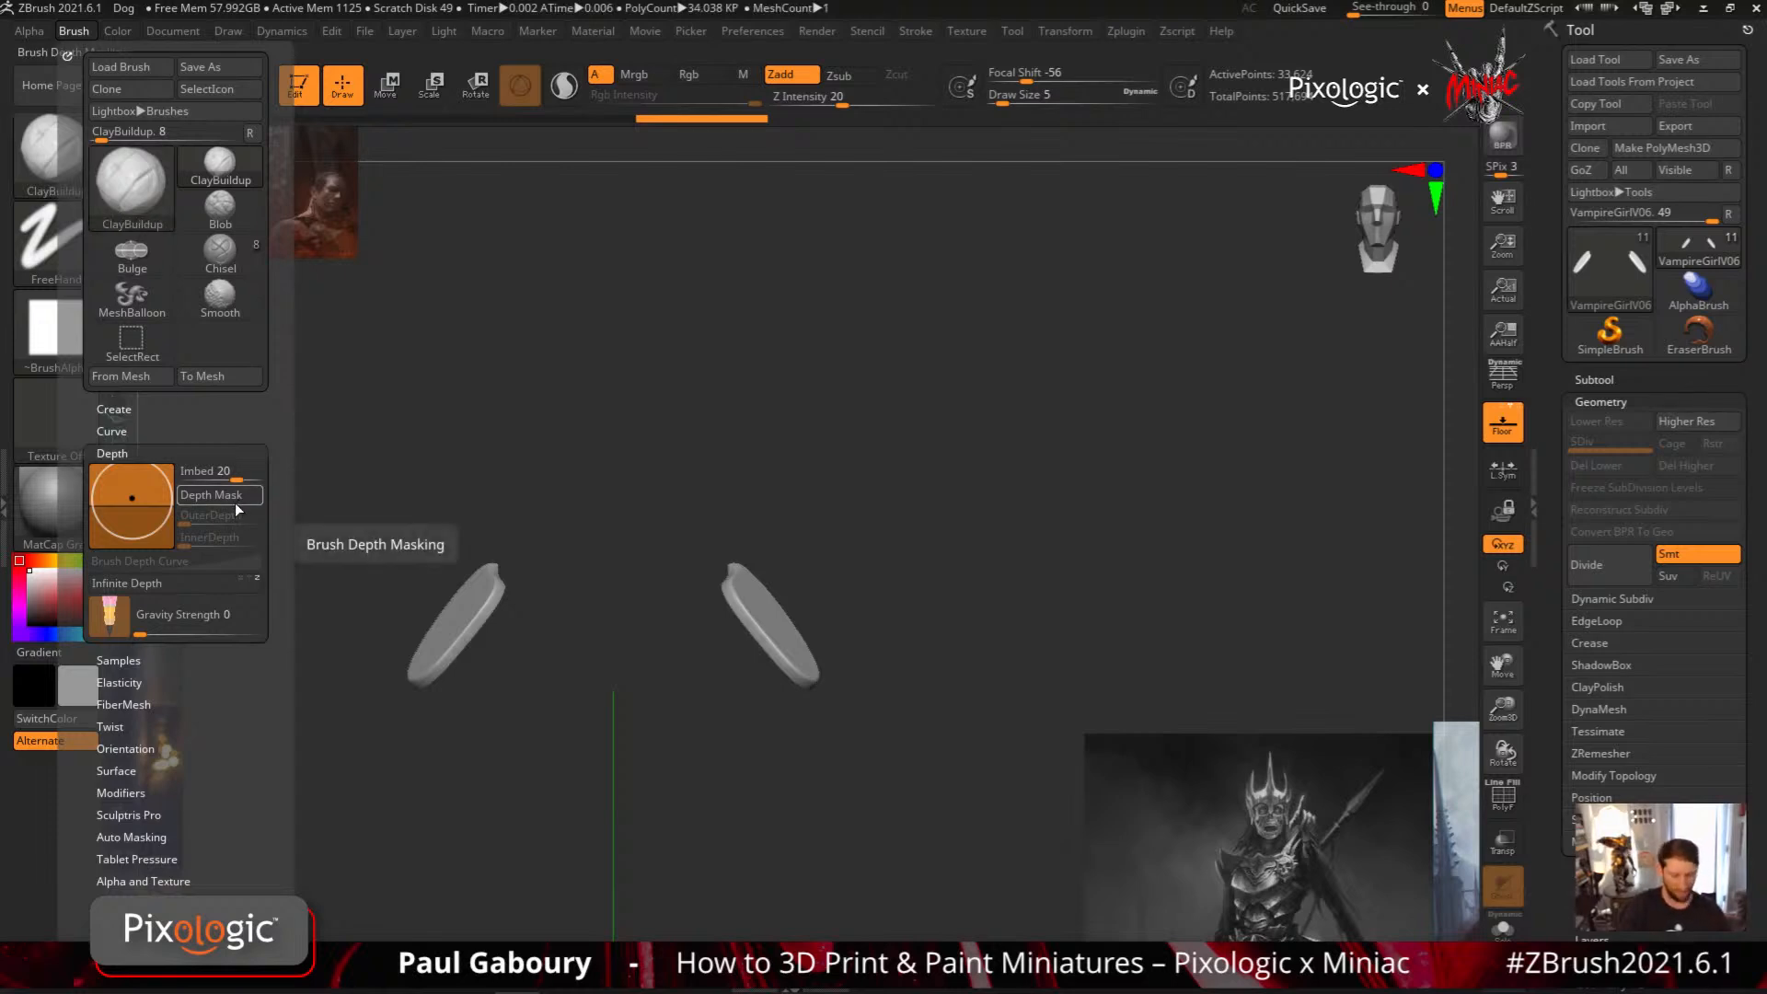
key("ctrl")
mouse_move(224, 527)
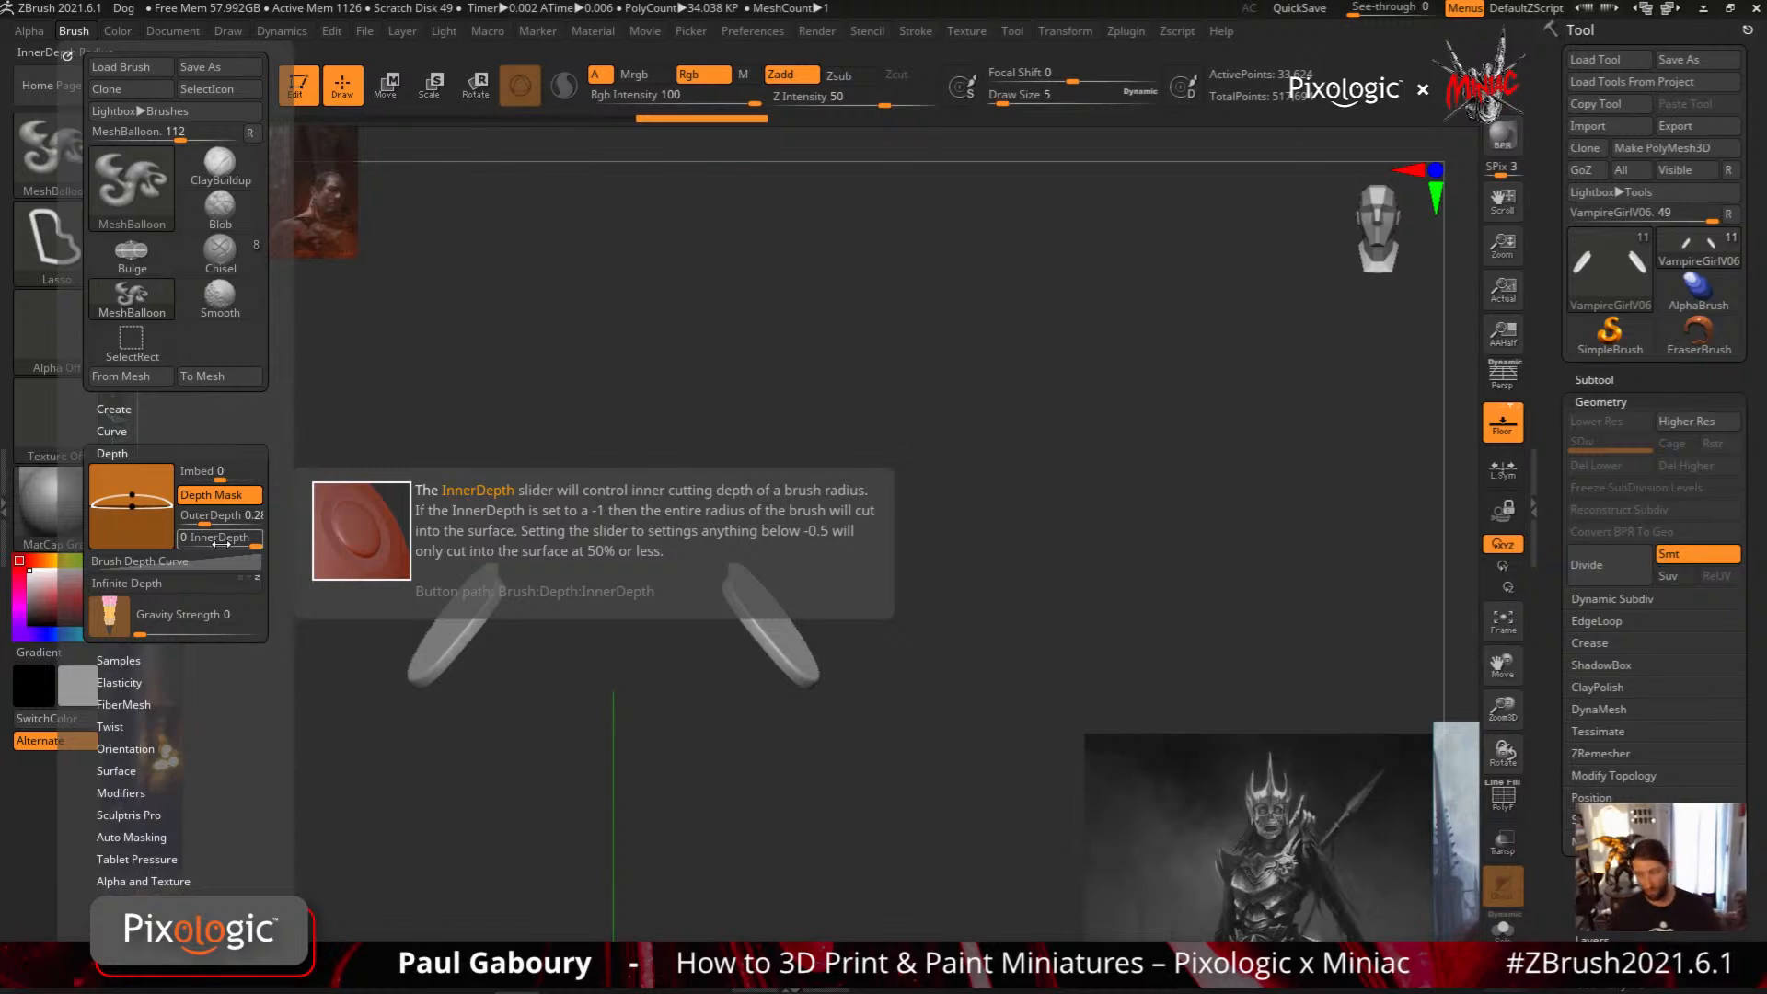
Show the whole body again and undo the shoulder plates
left_click(960, 741, "ctrl+shift")
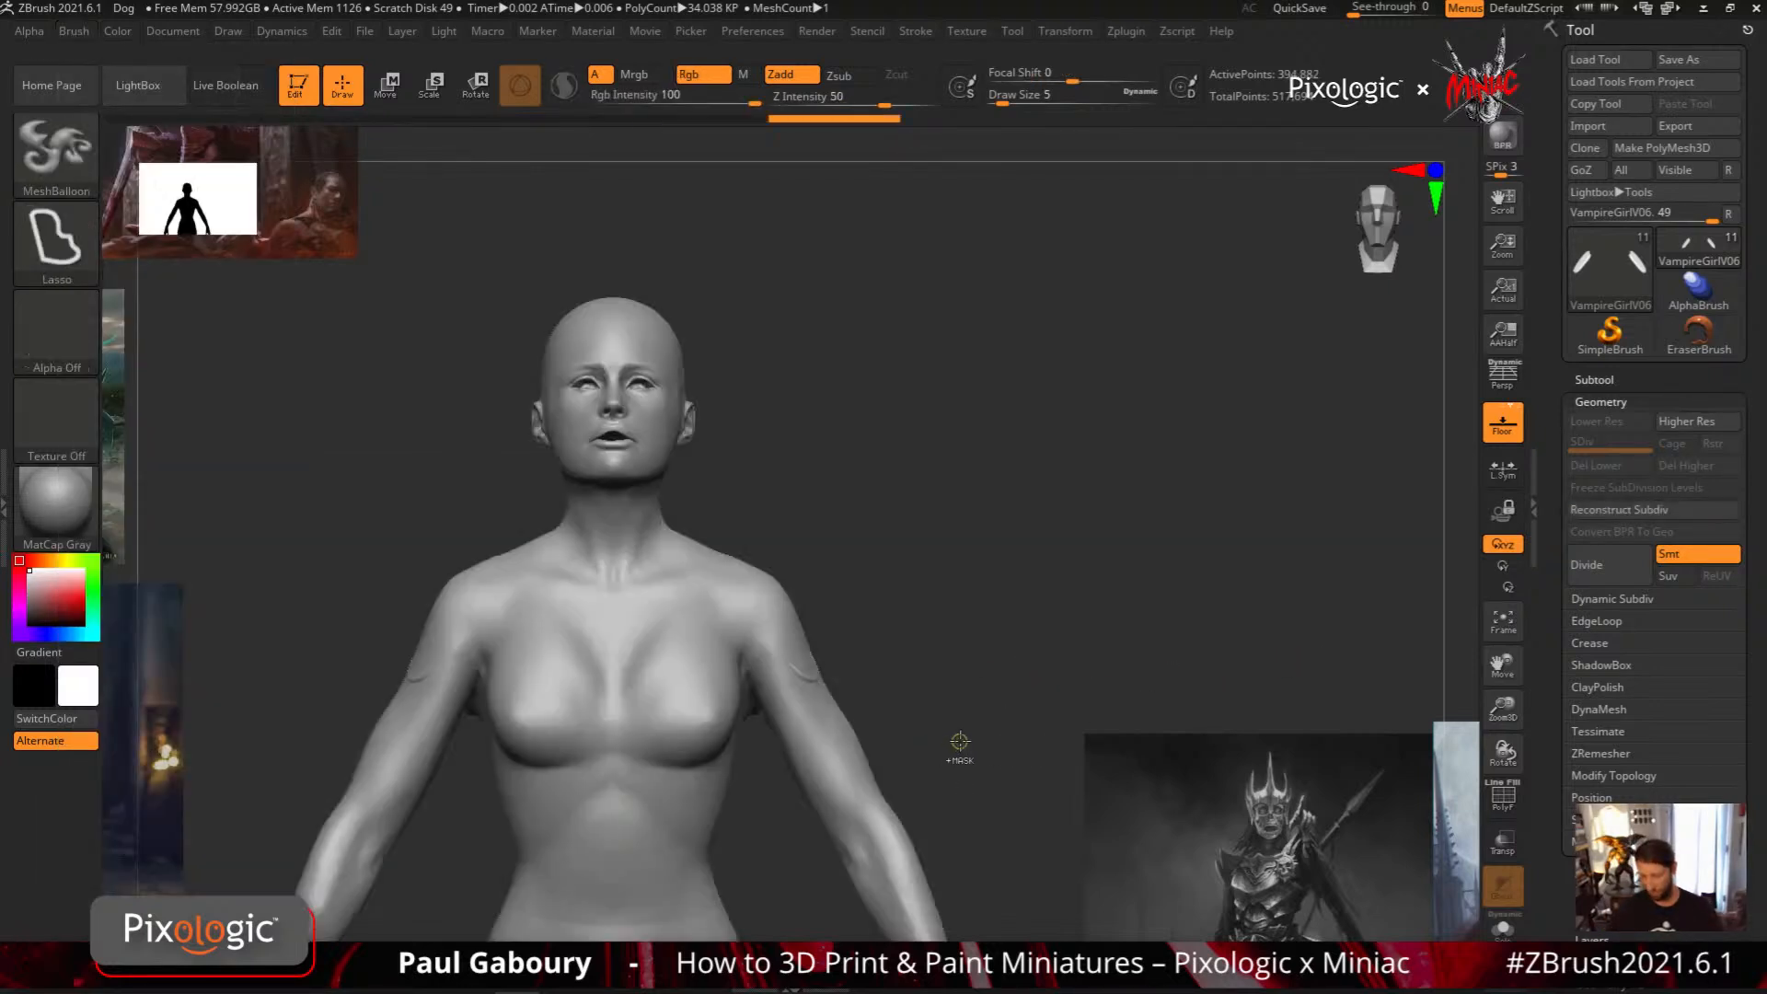
key("ctrl+z")
key("ctrl+z")
key("ctrl+z")
key("ctrl+z")
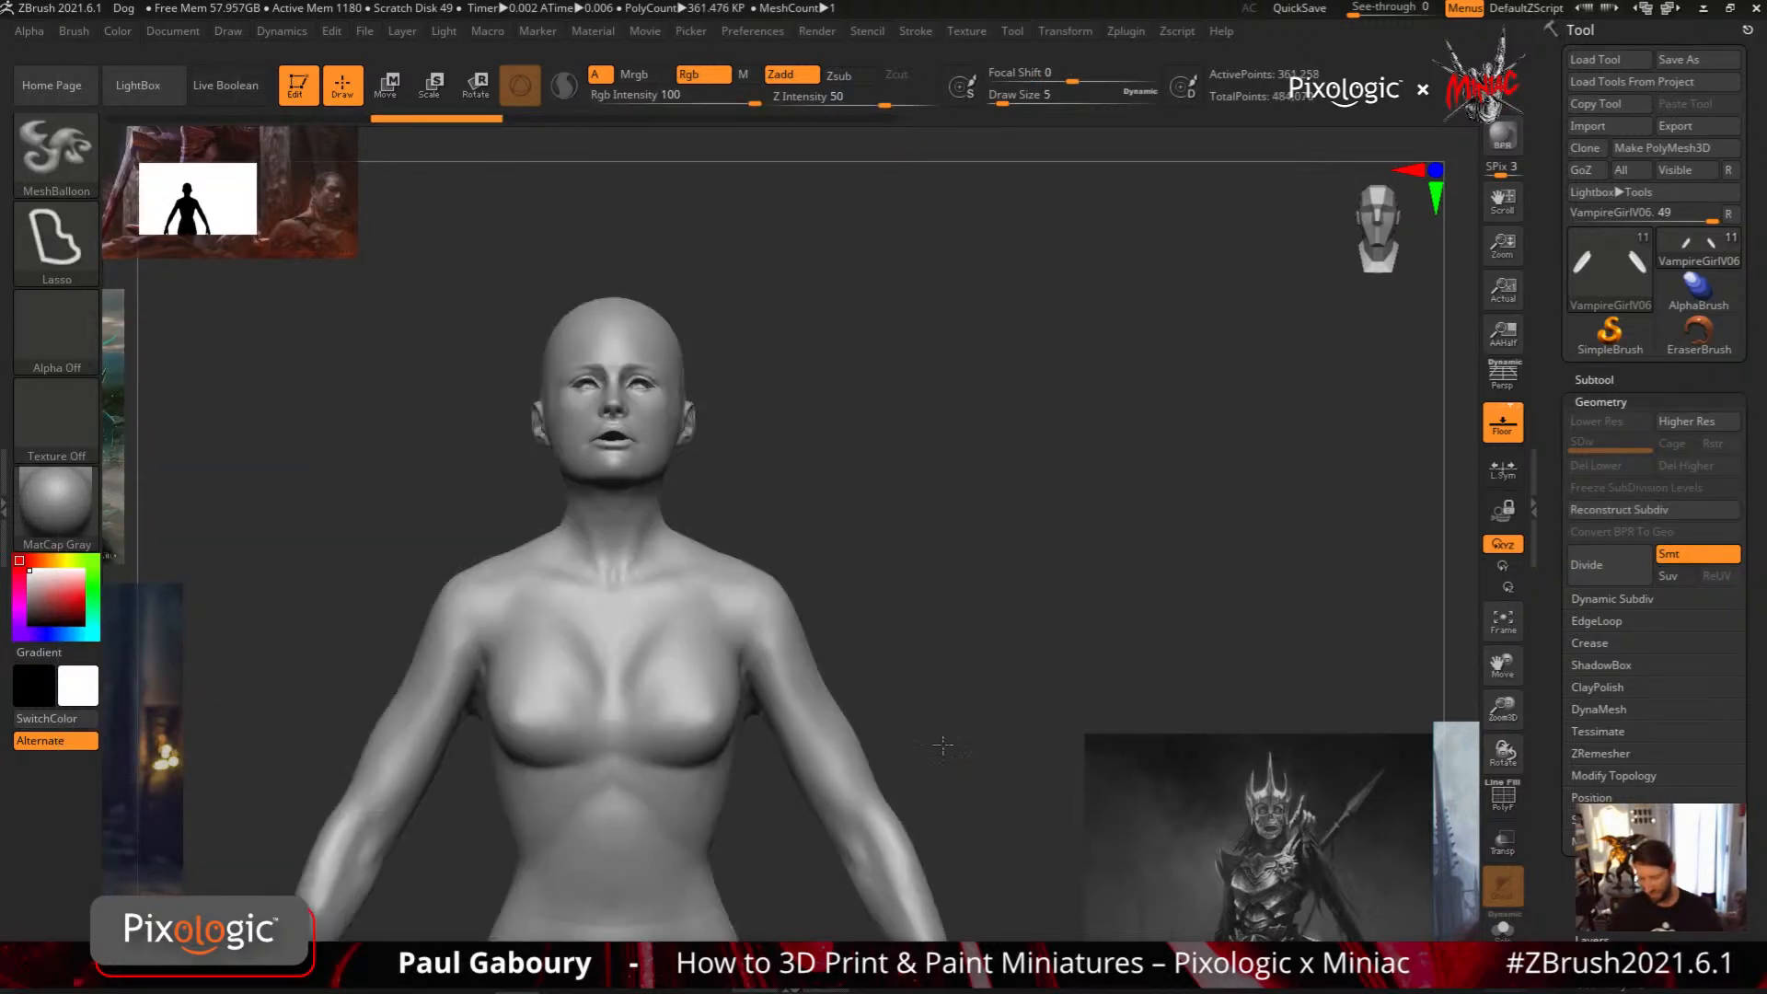
Set MeshBalloon's Picker depth option to Cont Z
right_click_drag(942, 746, 888, 724)
right_click_drag(906, 644, 885, 729, "ctrl")
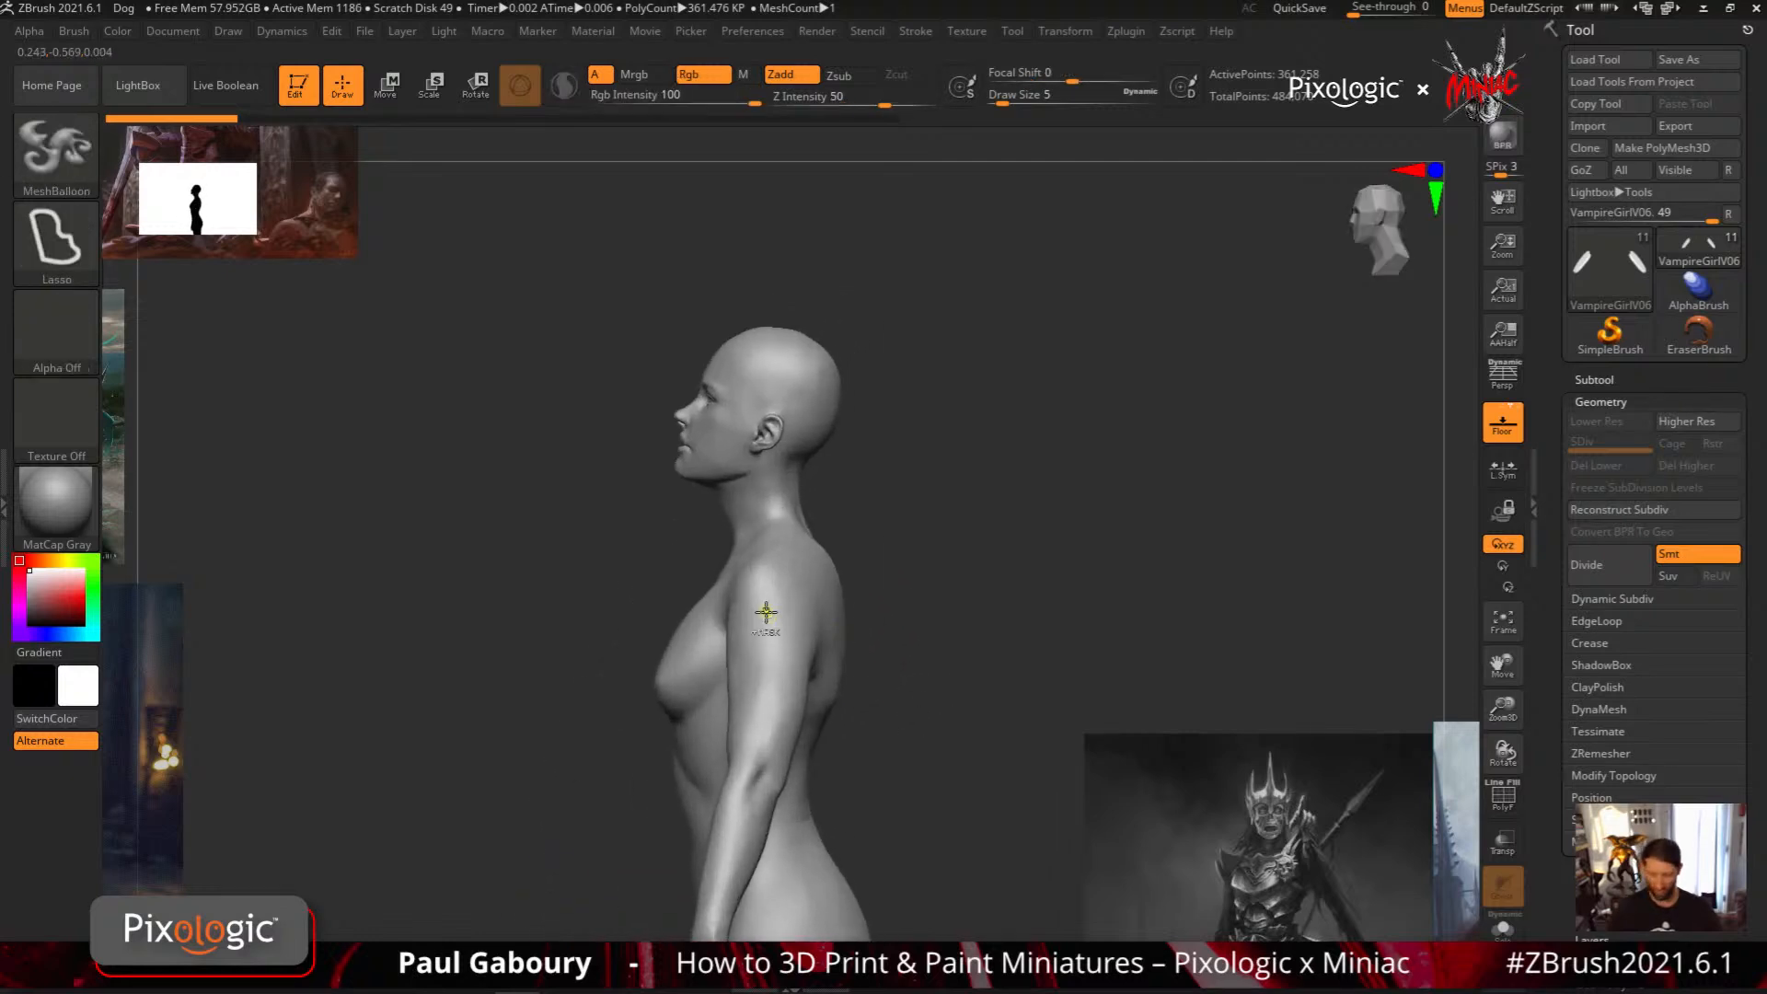
right_click_drag(766, 612, 825, 716, "ctrl")
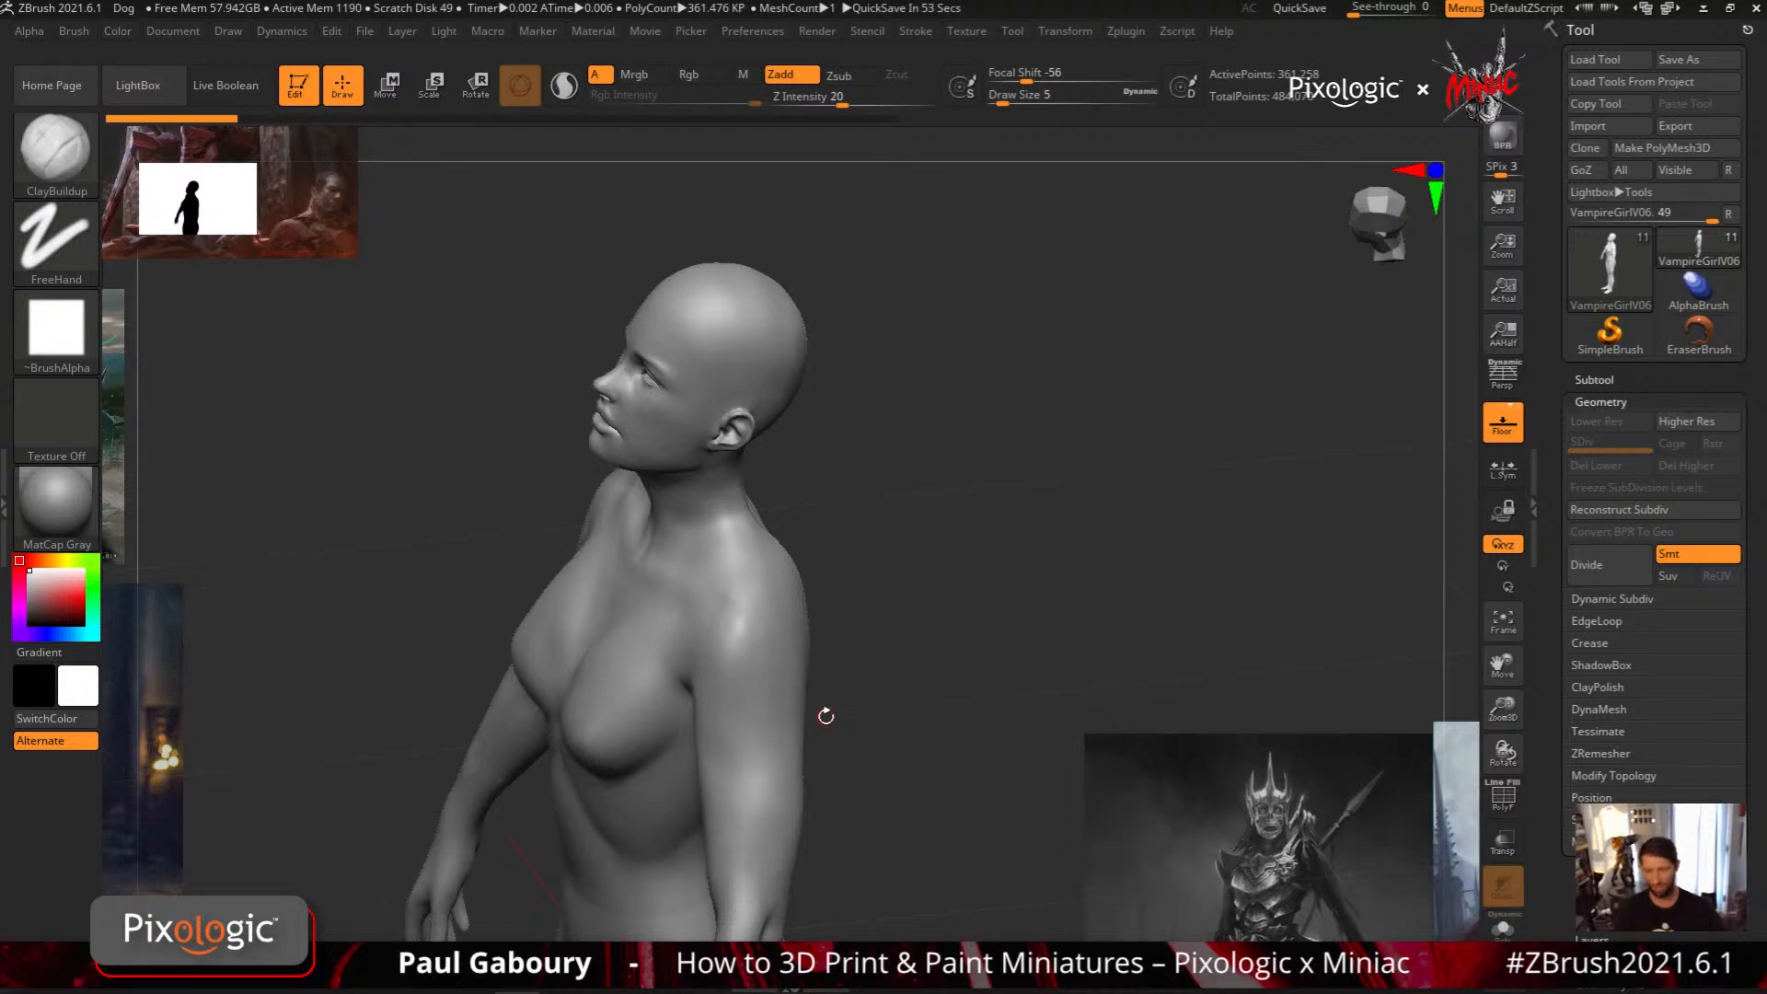
left_click(689, 34)
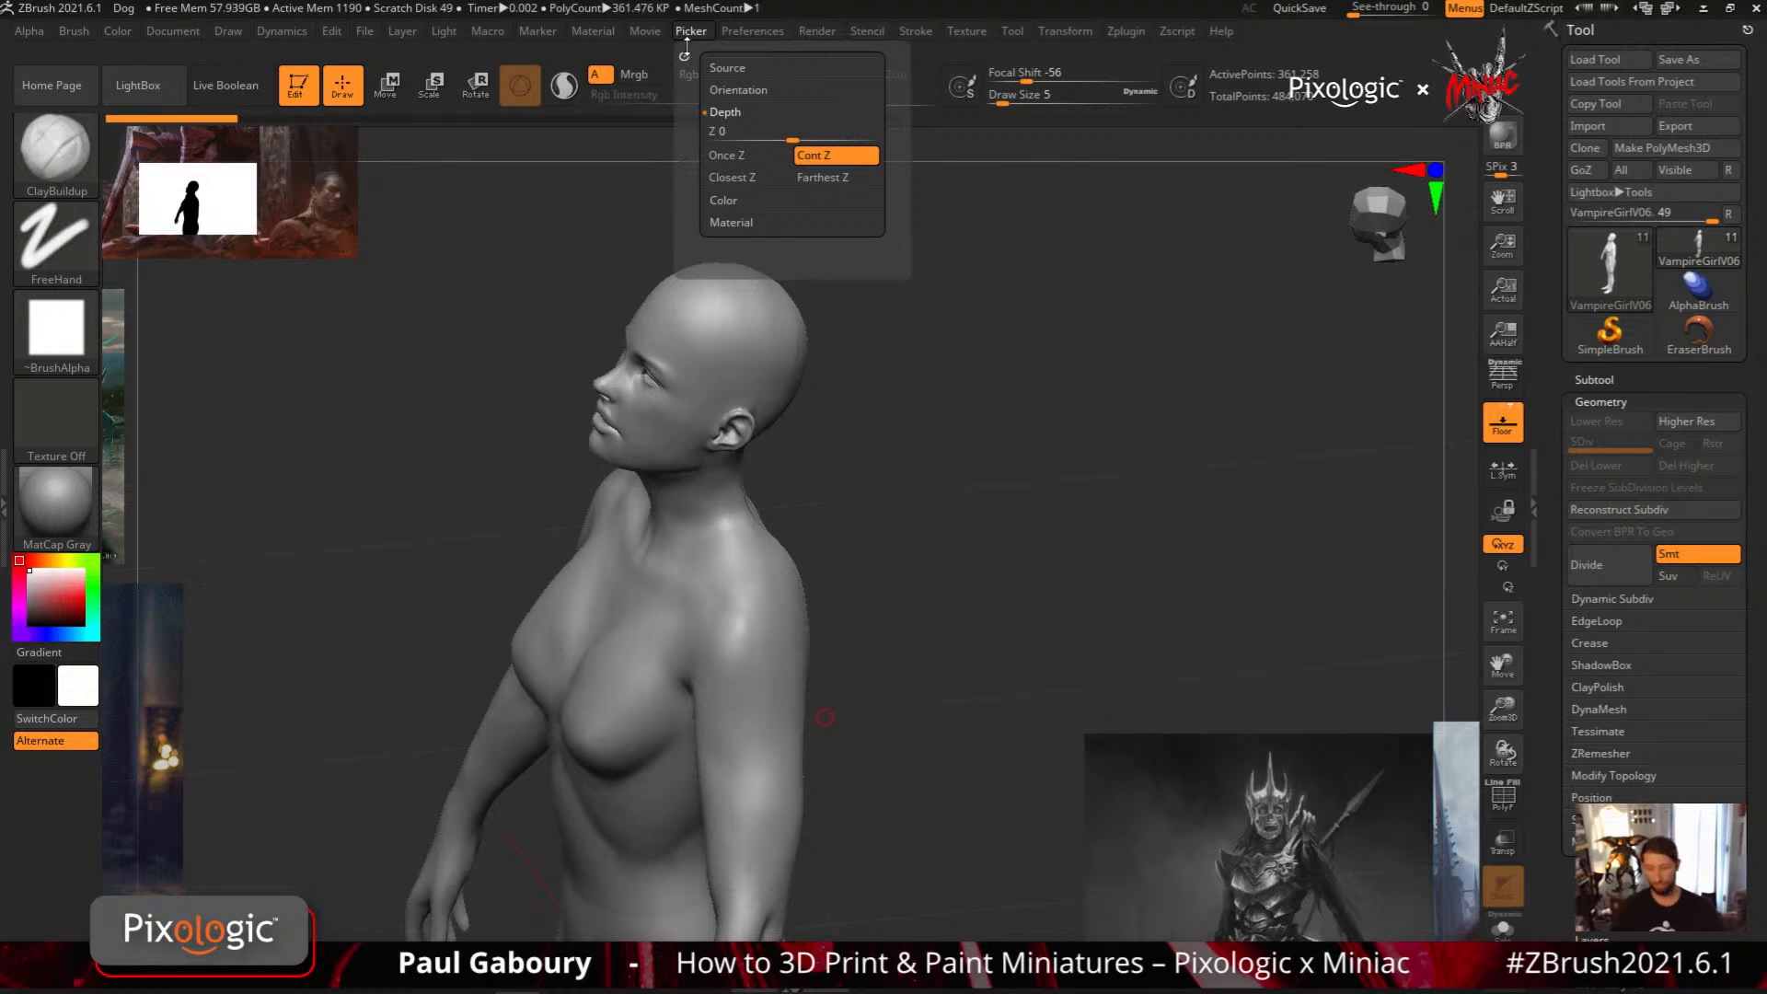
key("2")
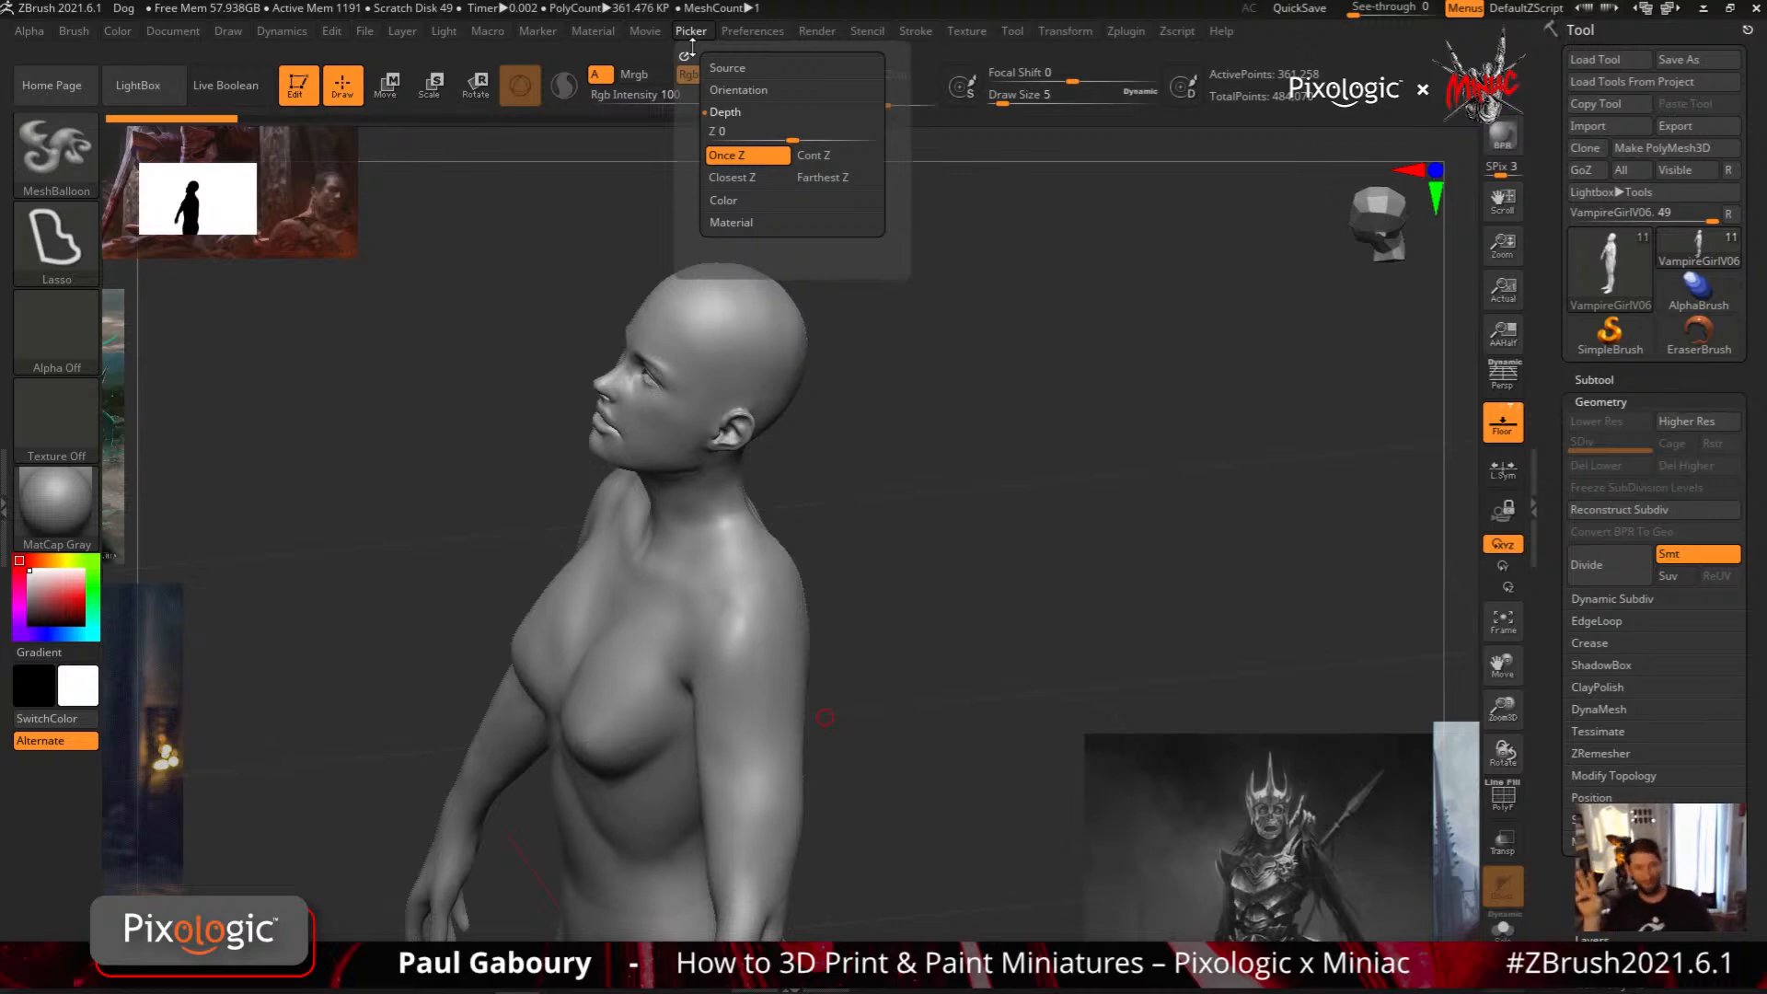
left_click(832, 154)
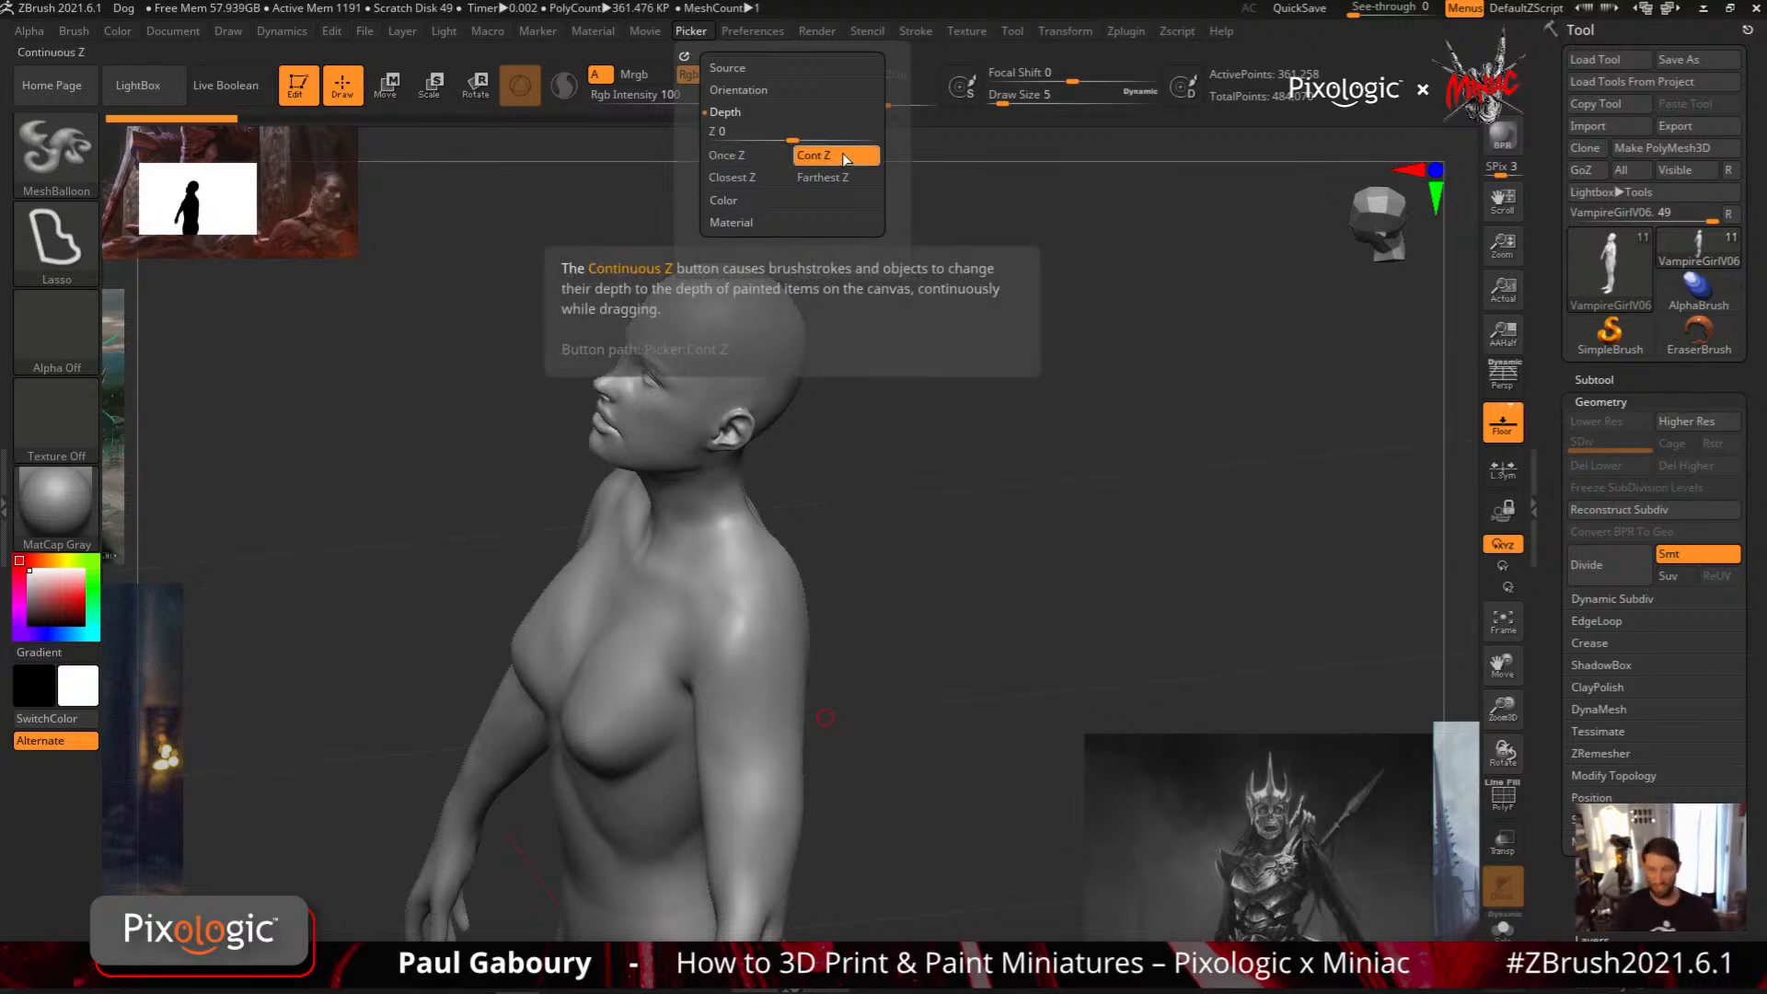
key("b")
key("c")
key("b")
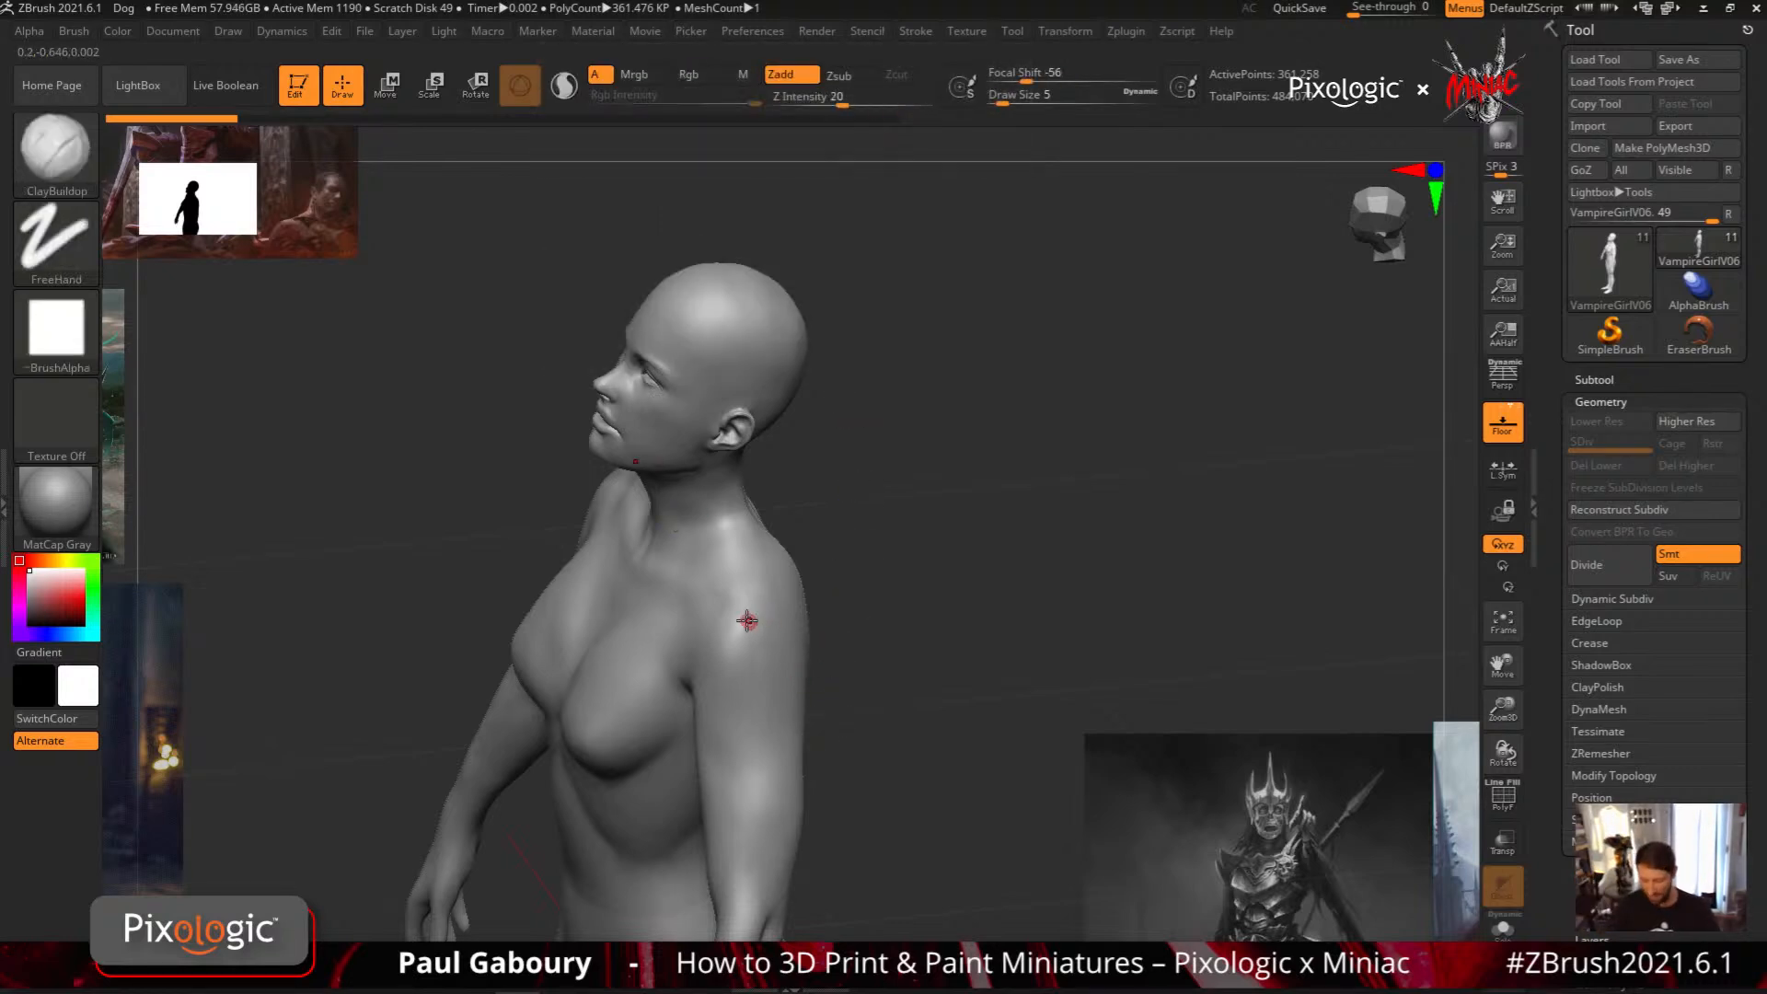
Set MeshBalloon's Z Intensity to 11 and try thin plates over the shoulders
mouse_move(764, 642)
right_mouse_down()
mouse_move(759, 670)
mouse_move(761, 655)
right_mouse_up()
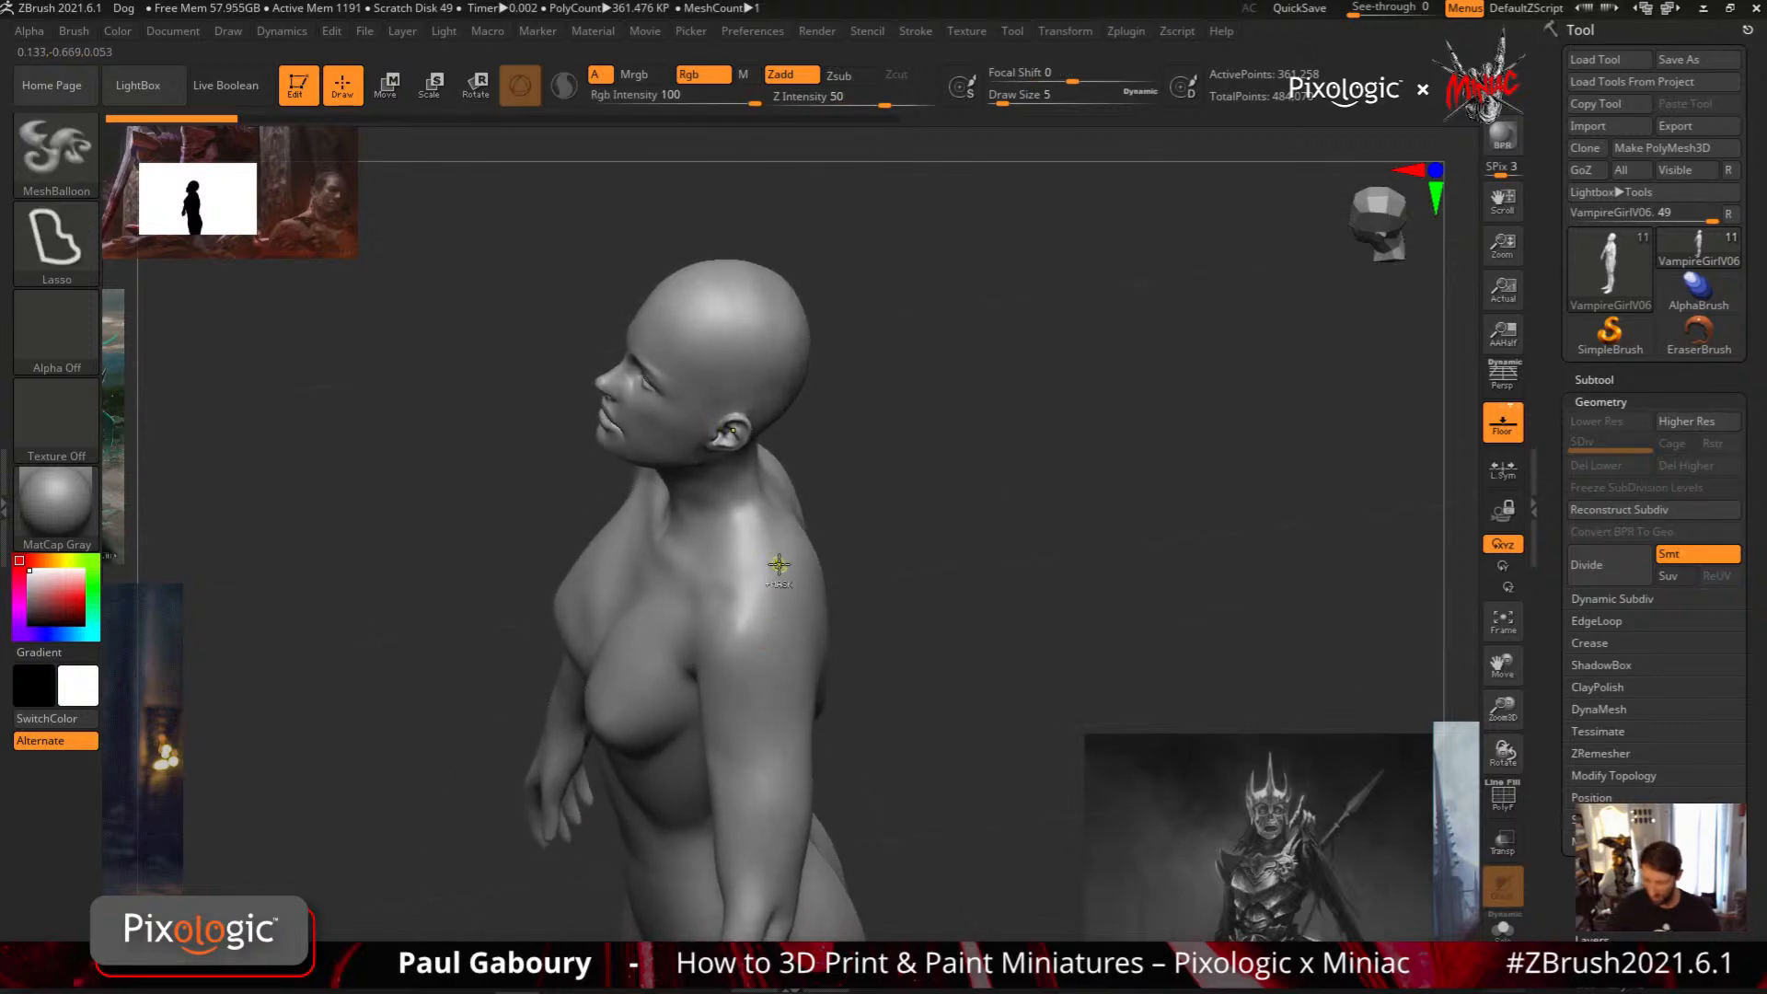
mouse_move(771, 570)
left_mouse_down("ctrl")
mouse_move(734, 593)
mouse_move(709, 649)
mouse_move(741, 768)
mouse_move(793, 746)
mouse_move(816, 649)
mouse_move(810, 589)
mouse_move(777, 551)
left_mouse_up("ctrl")
mouse_move(908, 780)
left_mouse_down()
mouse_move(923, 714)
mouse_move(1010, 658)
mouse_move(901, 631)
mouse_move(950, 660)
mouse_move(882, 676)
mouse_move(915, 714)
mouse_move(958, 709)
mouse_move(915, 761)
left_mouse_up()
key("4")
left_click_drag(880, 99, 823, 99)
right_click_drag(777, 600, 778, 626)
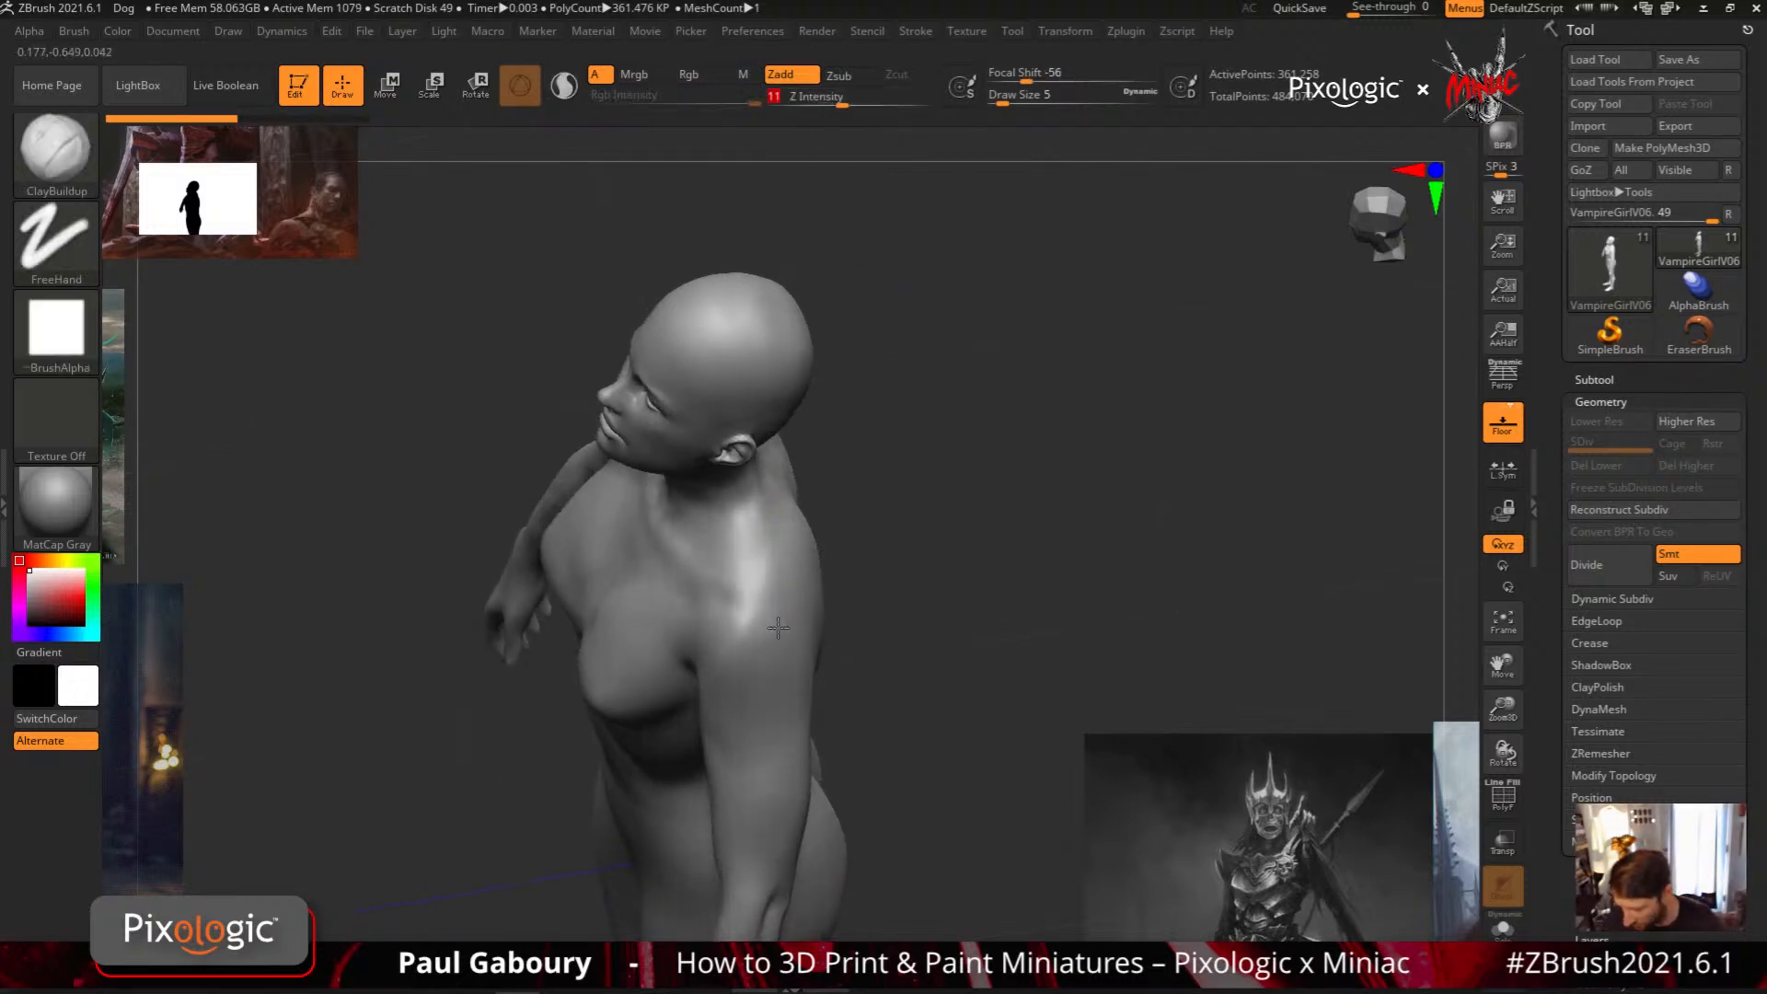
mouse_move(778, 562)
left_mouse_down("ctrl")
mouse_move(699, 598)
mouse_move(704, 727)
mouse_move(787, 745)
mouse_move(820, 619)
mouse_move(808, 564)
mouse_move(780, 554)
left_mouse_up("ctrl")
Try thin overlapping MeshBalloon plates on the upper arms and around the eyes, checking them from several angles, and undo them
key("1")
mouse_move(899, 753)
left_mouse_down()
mouse_move(966, 686)
mouse_move(962, 619)
left_mouse_up()
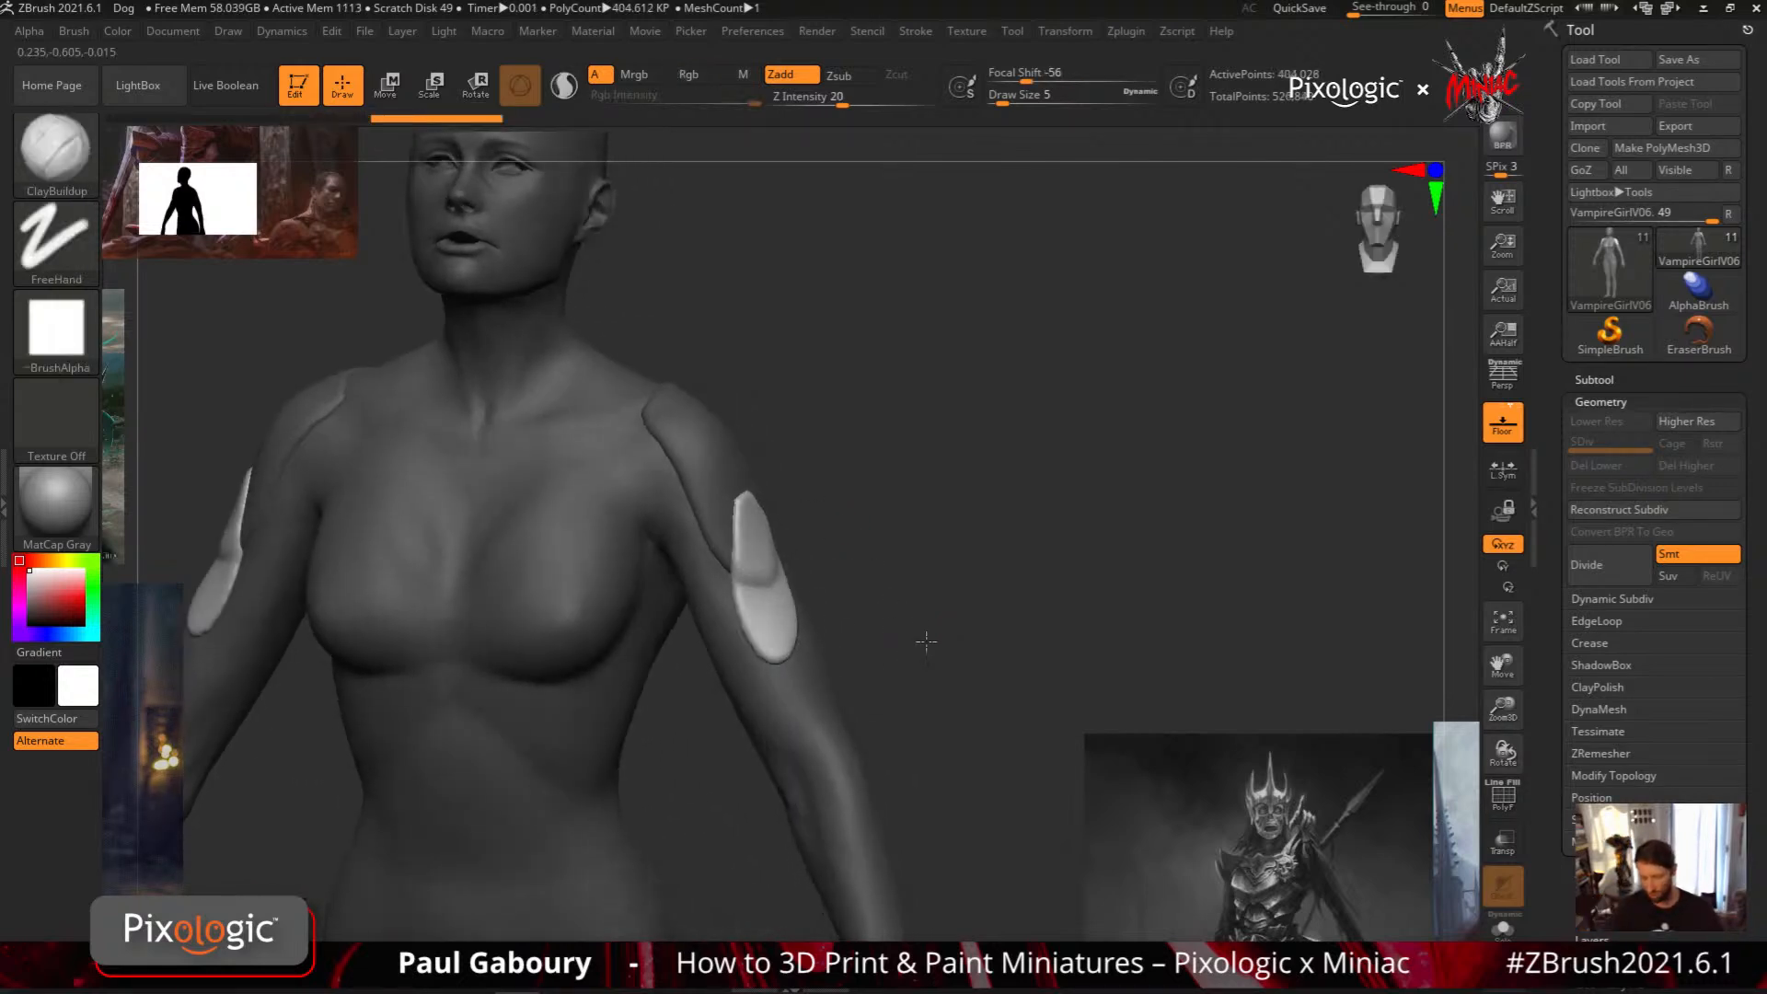
mouse_move(926, 642)
left_mouse_down()
mouse_move(889, 635)
mouse_move(939, 621)
left_mouse_up()
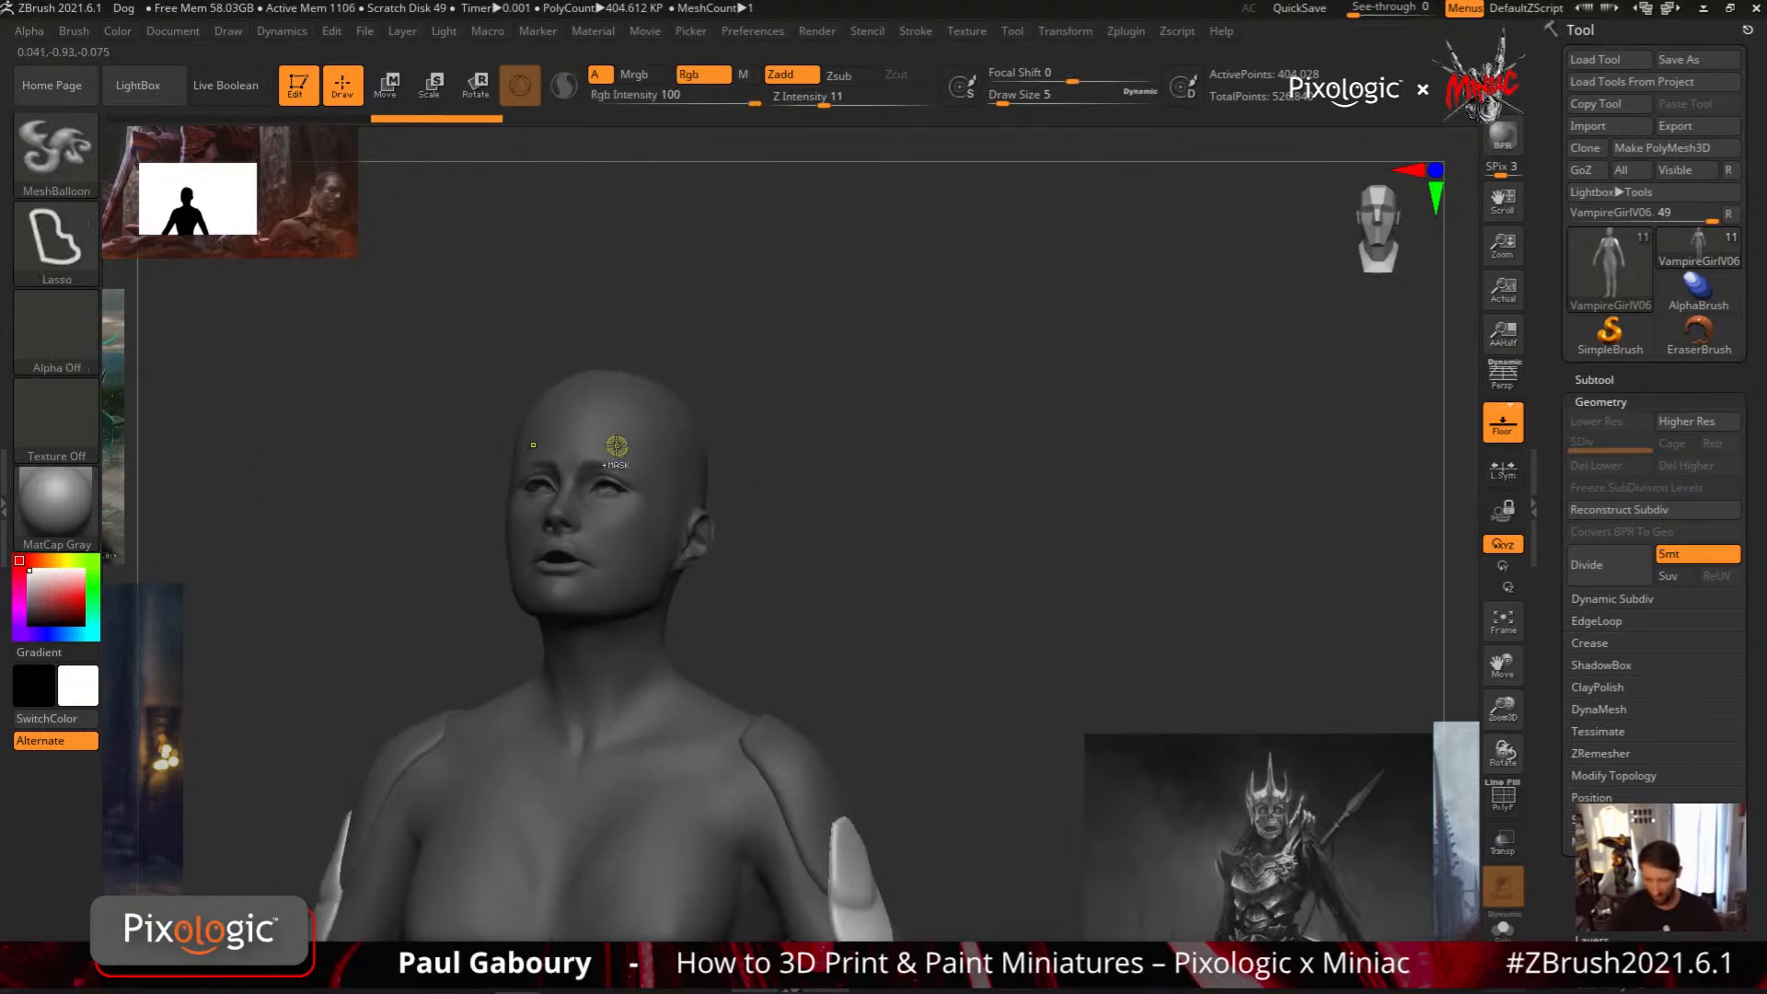
mouse_move(612, 432)
left_mouse_down()
mouse_move(626, 529)
mouse_move(645, 432)
left_mouse_up()
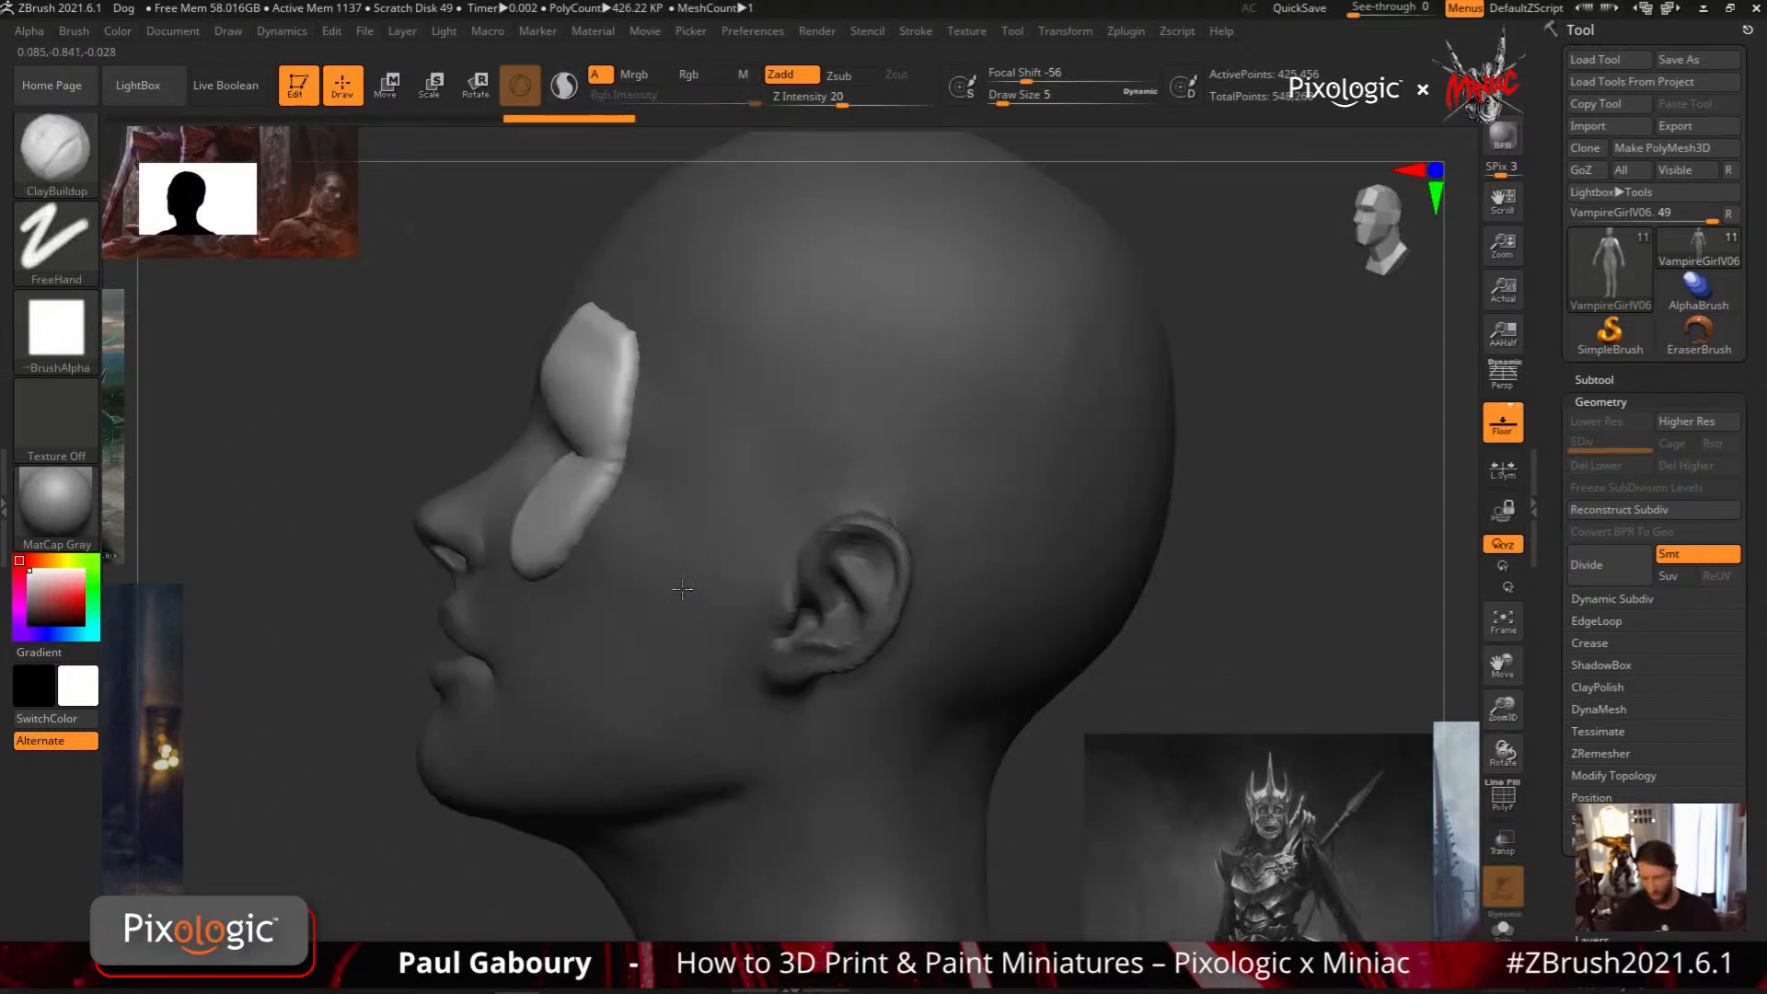
mouse_move(825, 456)
left_mouse_down("ctrl")
mouse_move(730, 544)
mouse_move(927, 412)
left_mouse_up("ctrl")
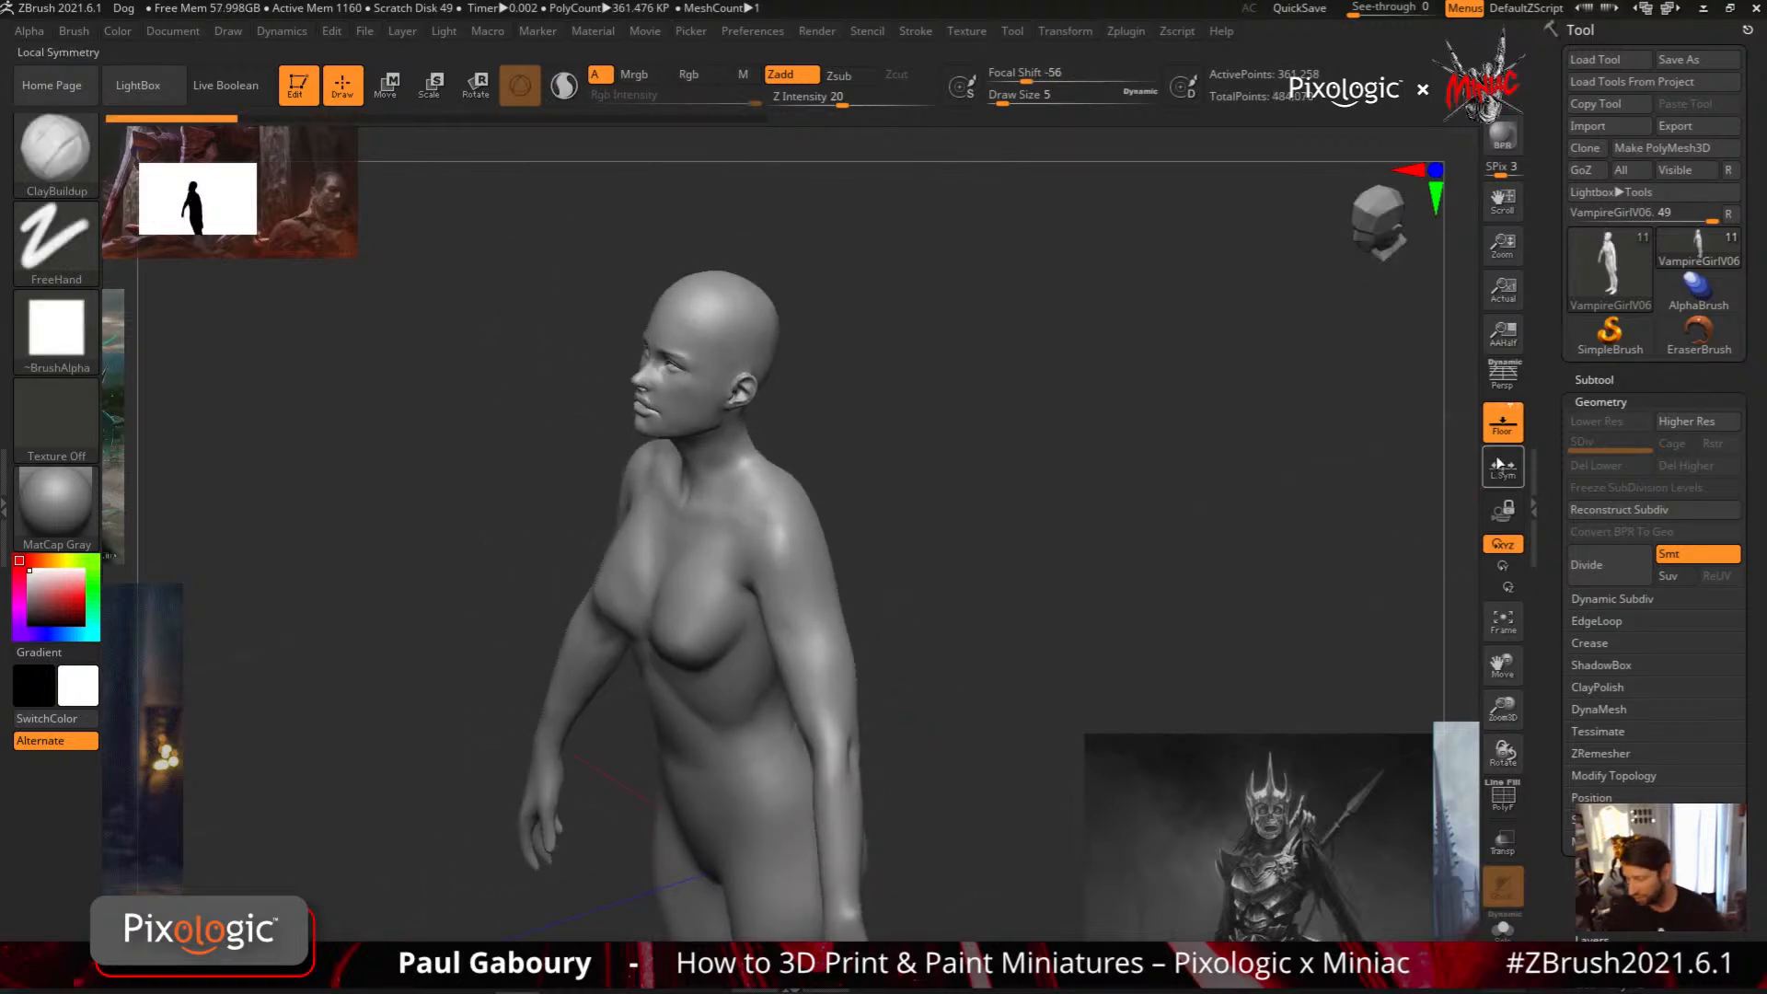
Hide the floor grid and reposition the crowned, armoured figure's reference image so that more of it shows beside the model
left_click(1501, 426)
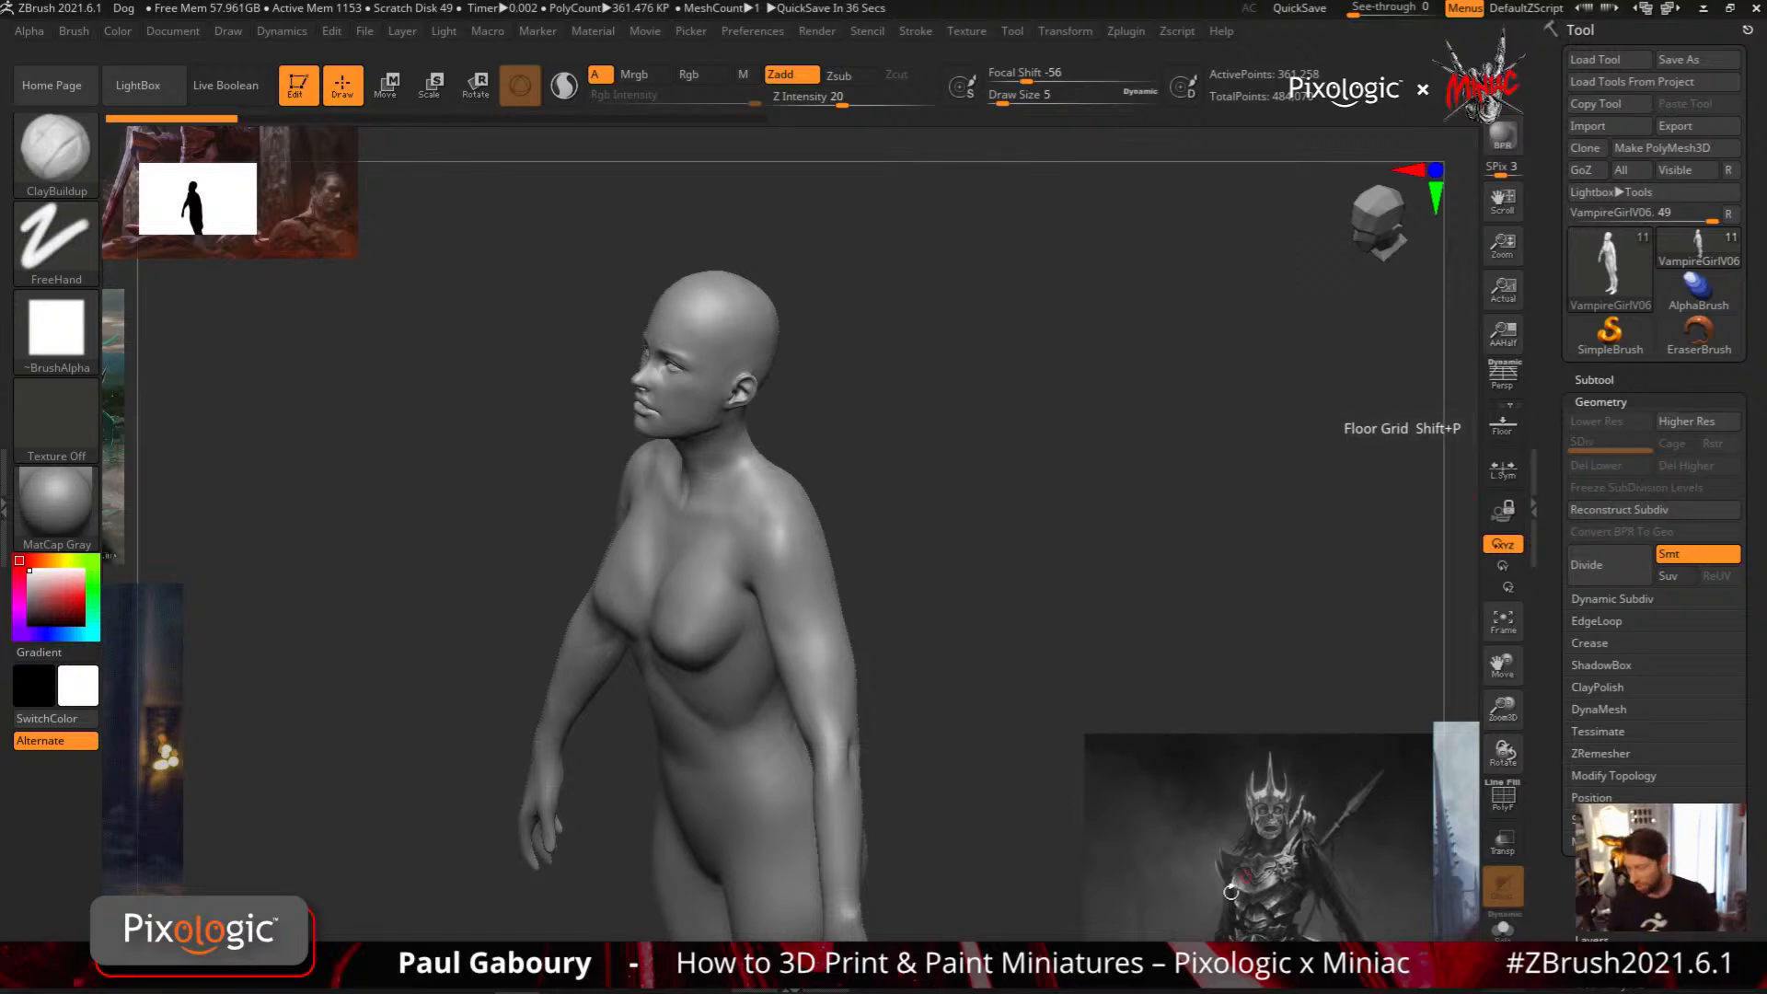
key("shift+z")
left_click_drag(1287, 869, 1341, 706)
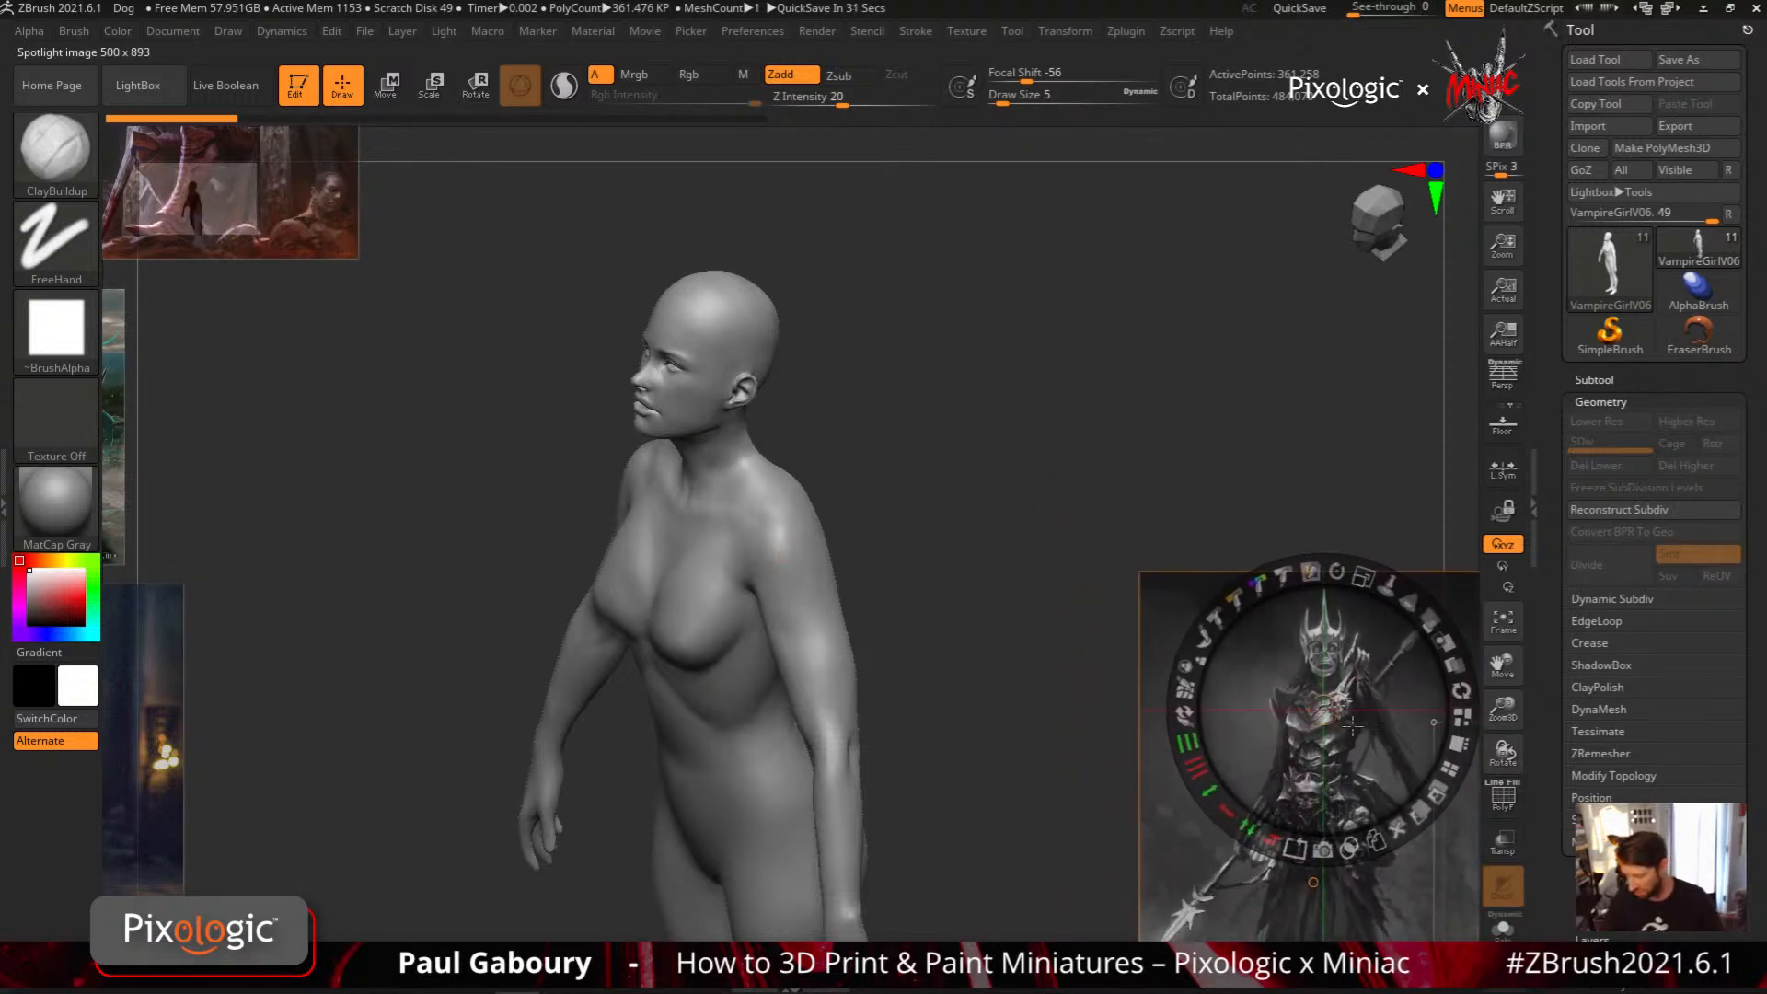
key("shift+z")
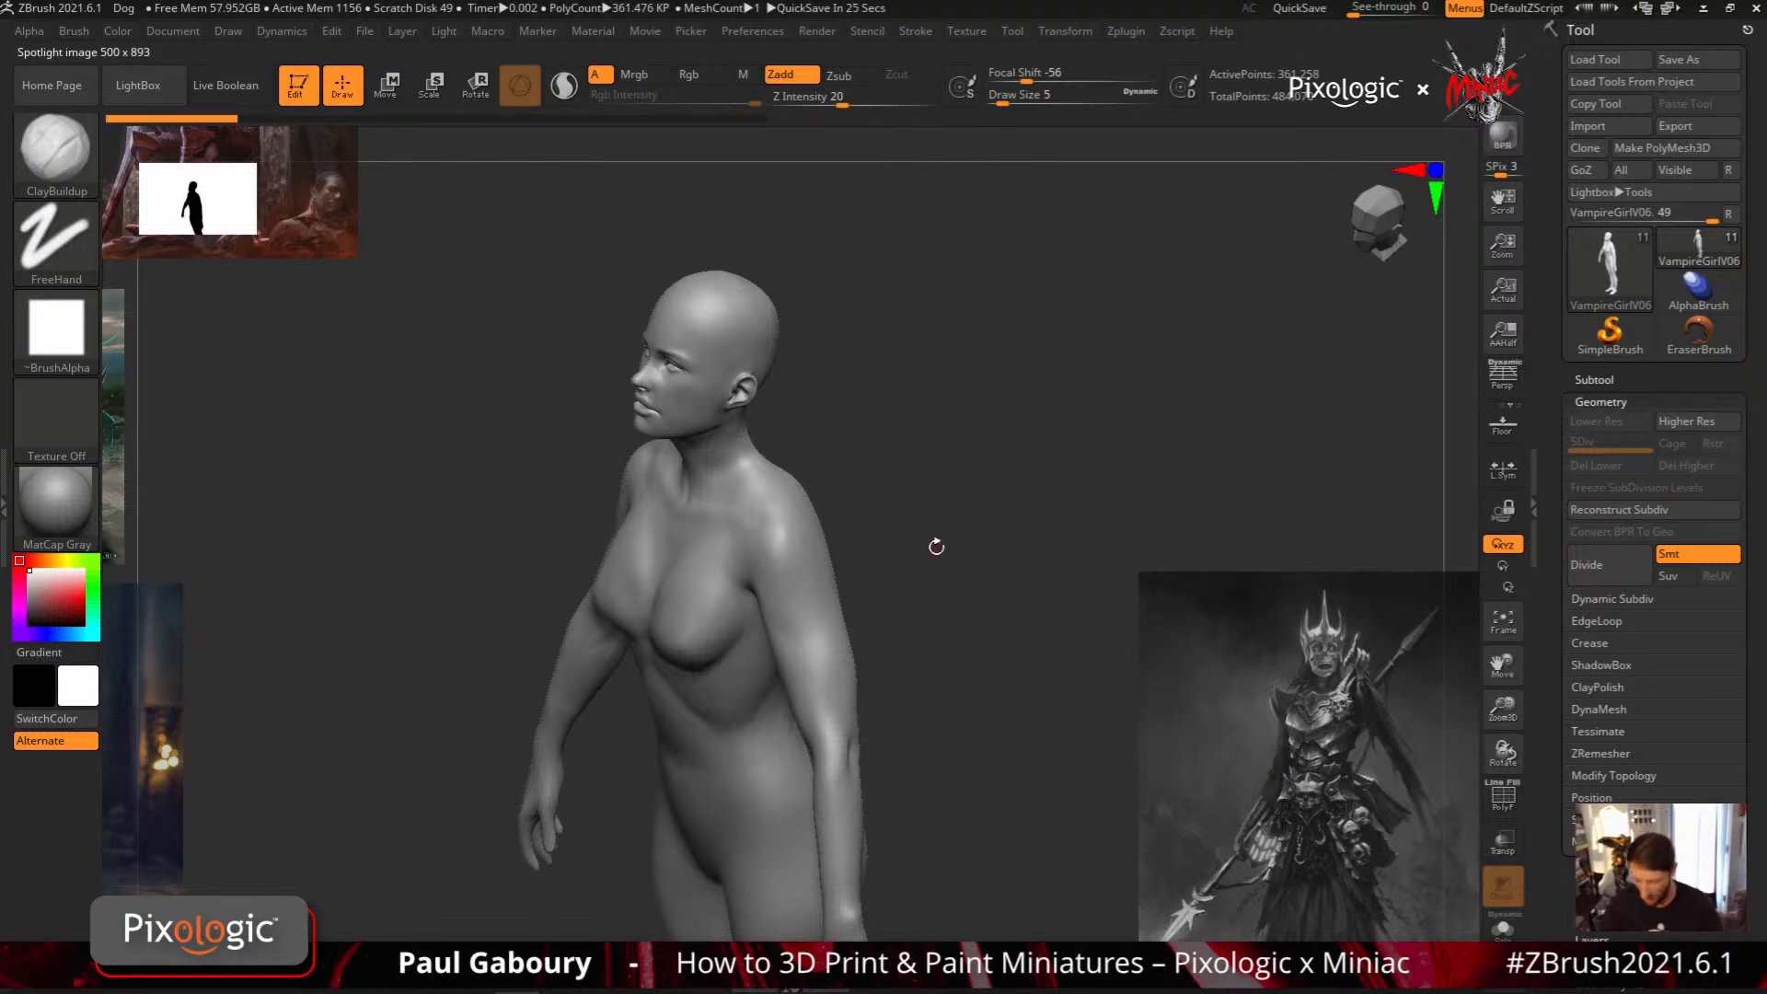
Set MeshProject as the masking brush and cancel the project auto-save
left_click_drag(947, 560, 907, 572)
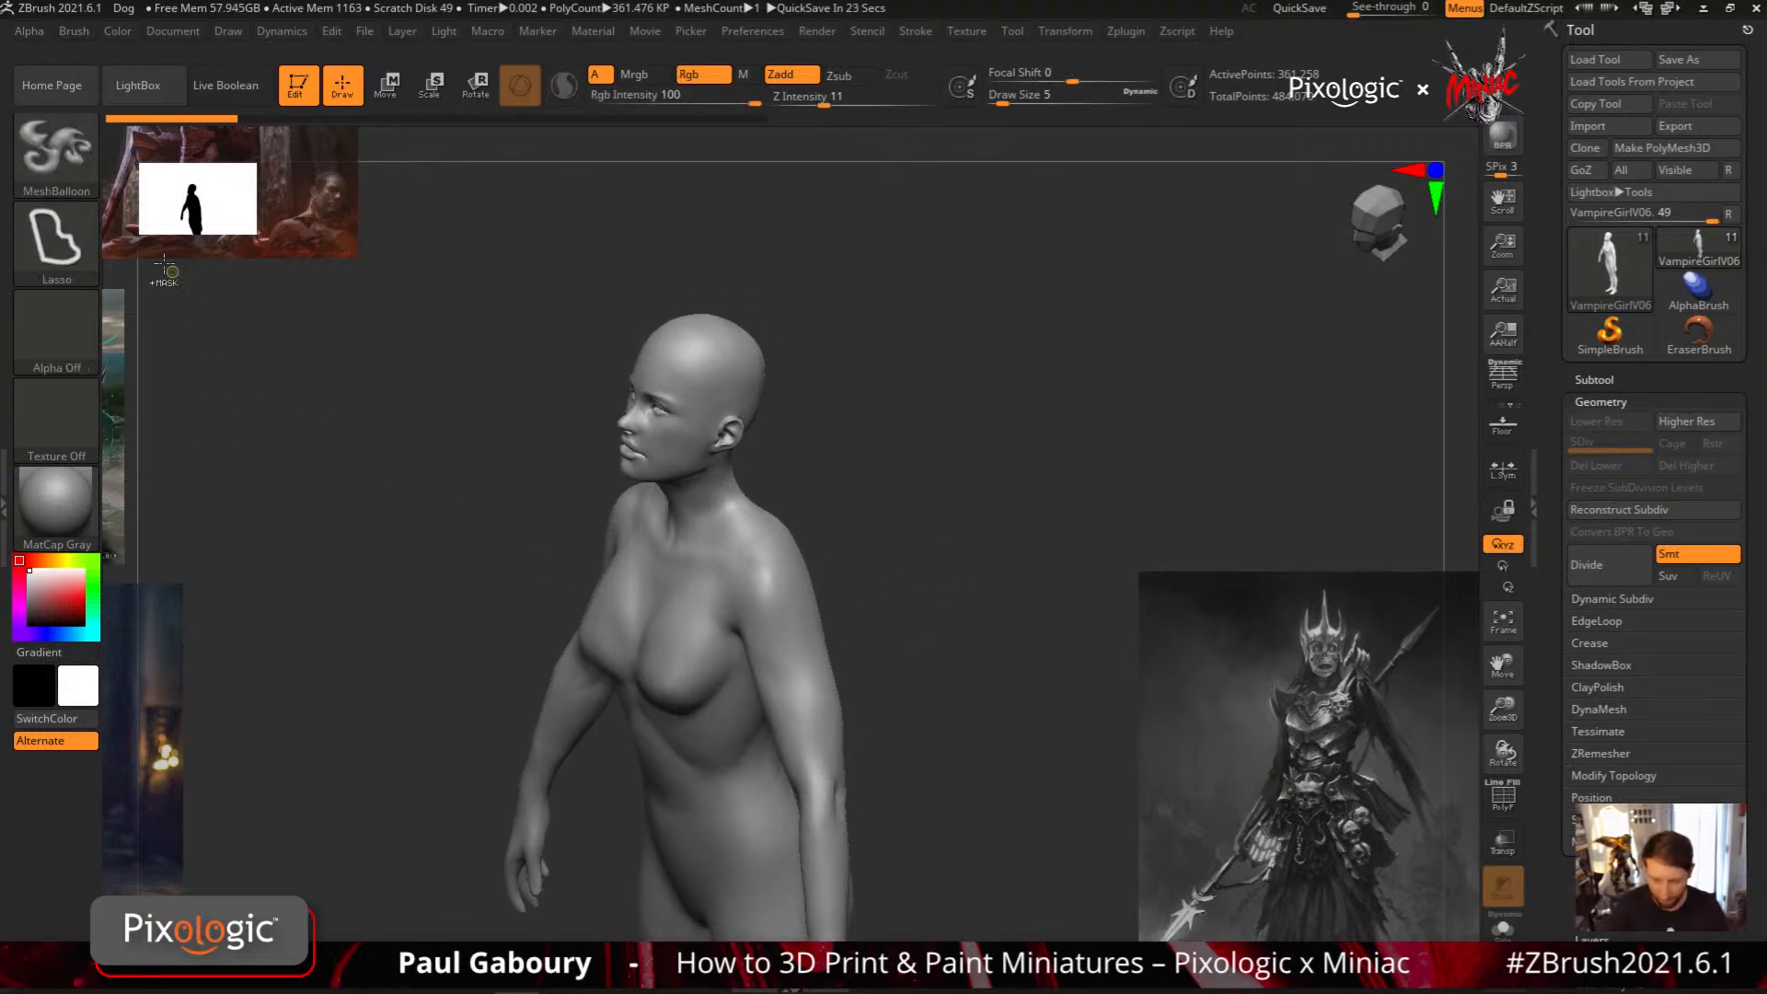
left_click(70, 157, "ctrl")
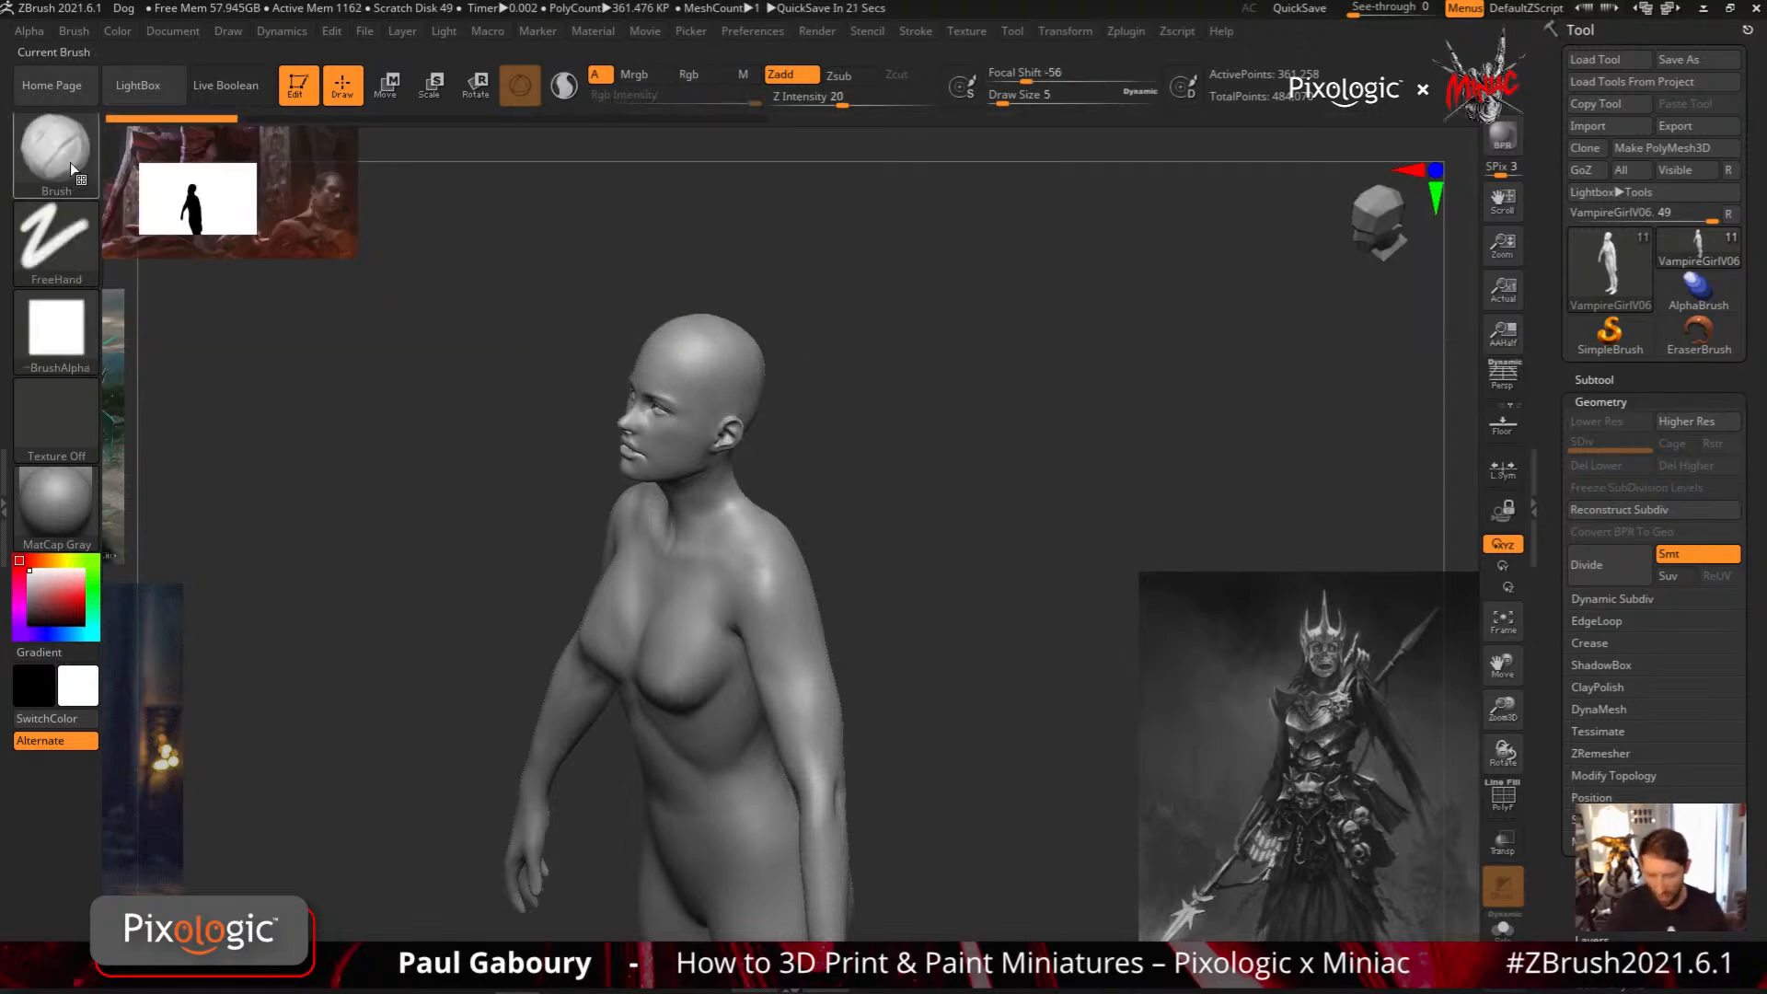
left_click(70, 162)
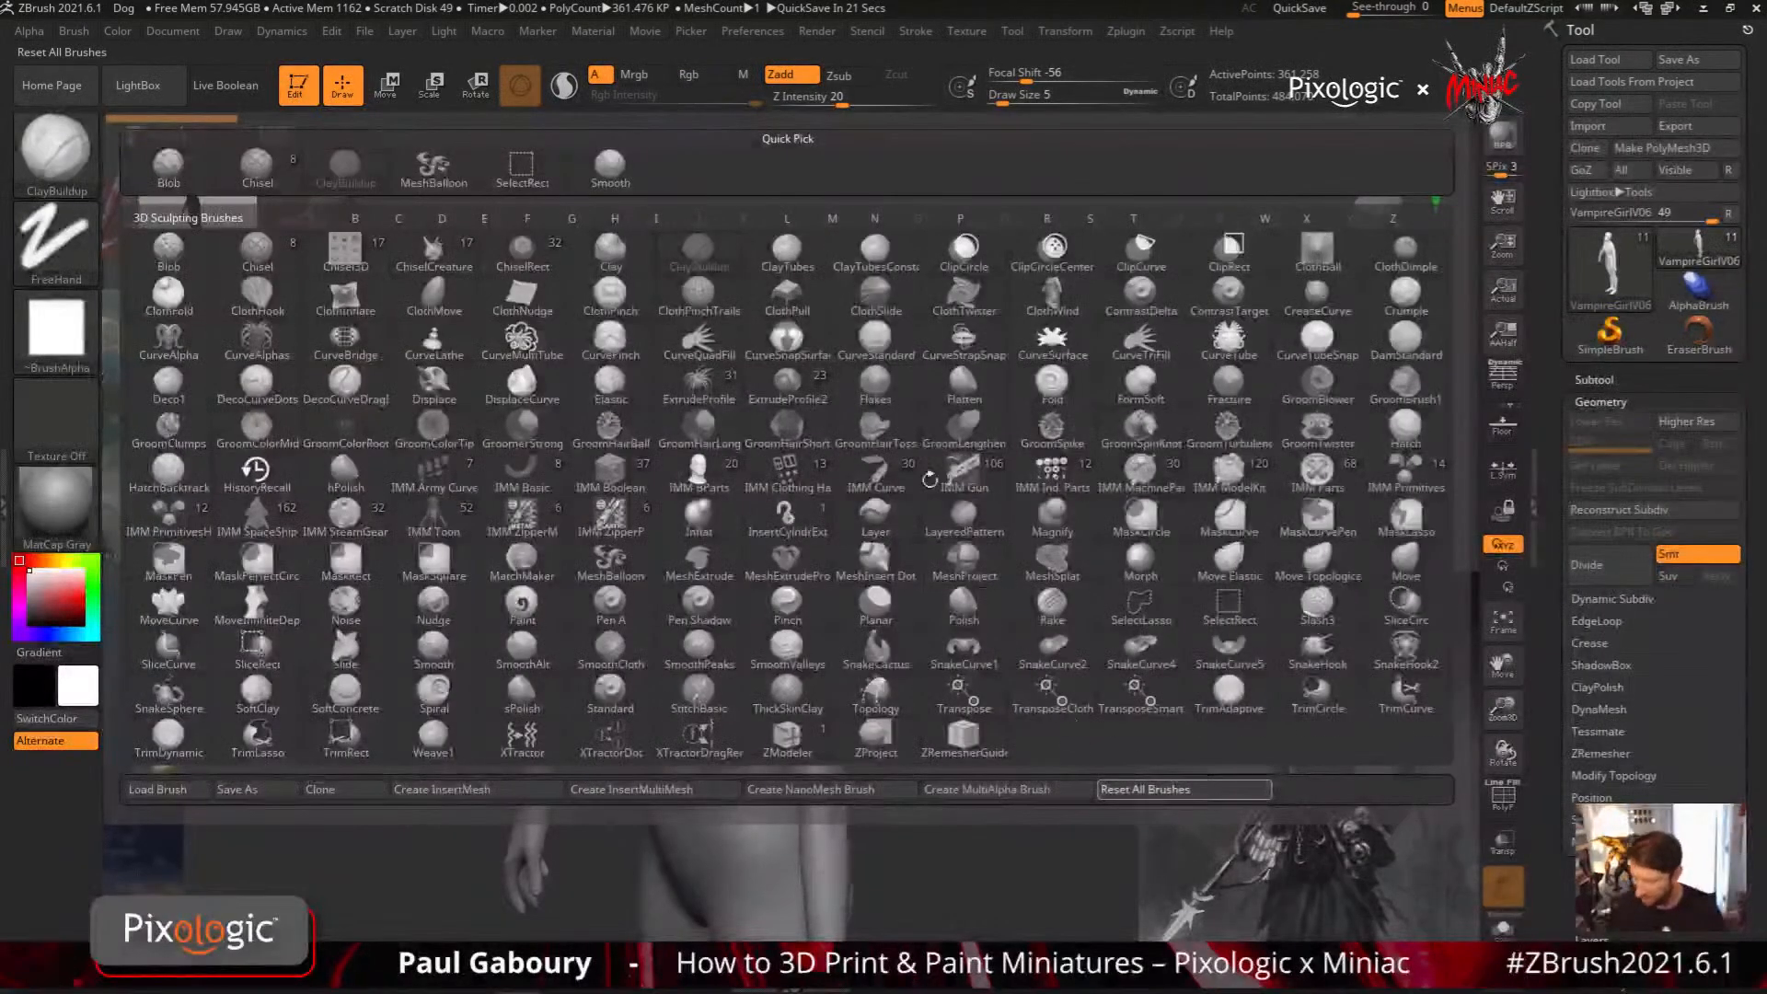
left_click(72, 161, "ctrl")
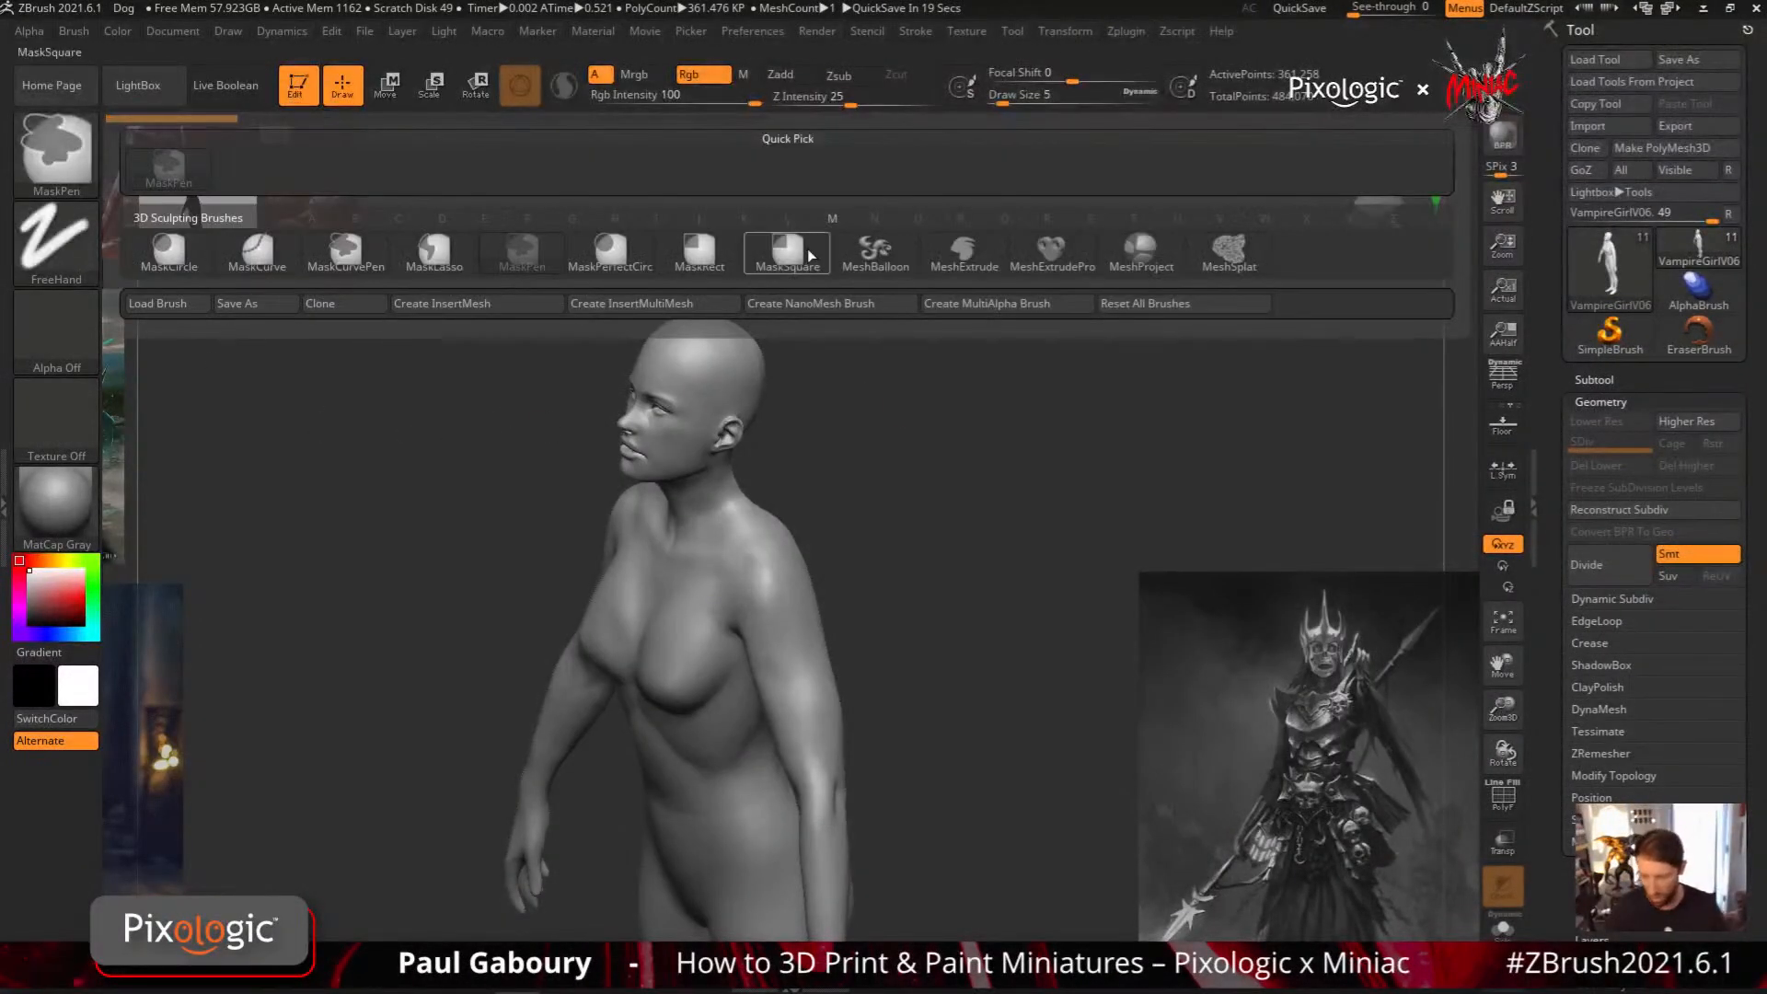
mouse_move(808, 251)
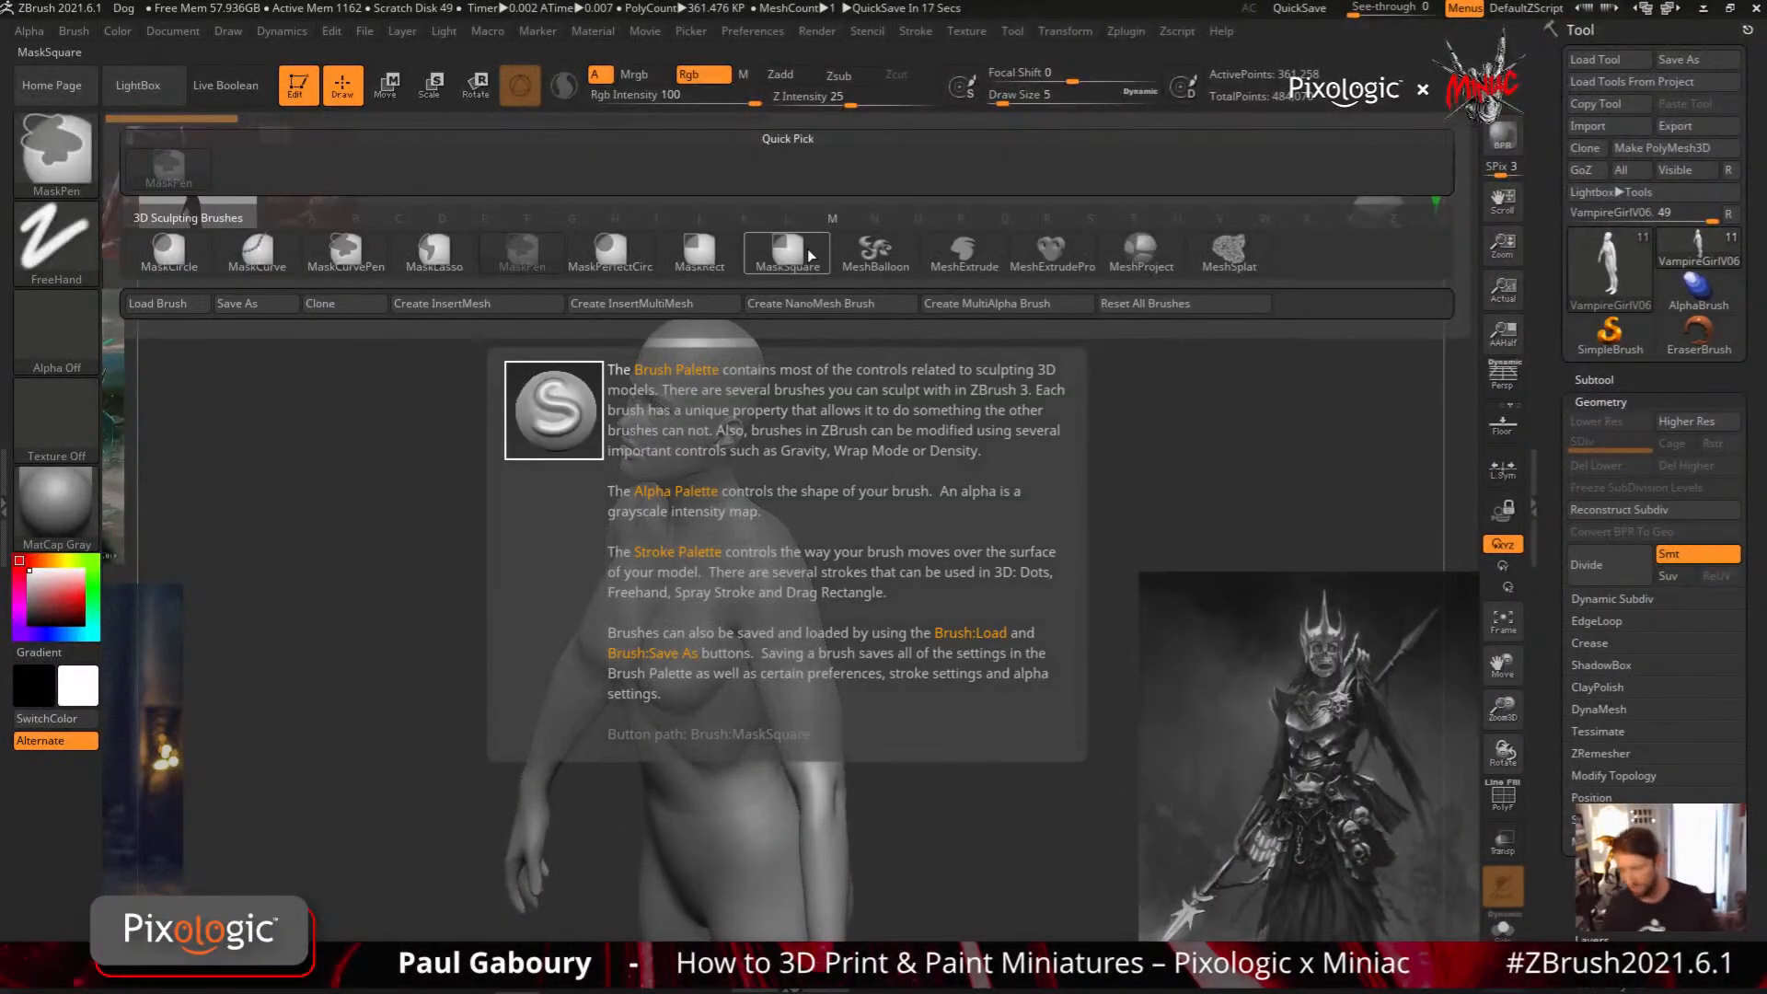
left_click(1148, 251, "ctrl")
mouse_move(903, 694)
left_mouse_down()
mouse_move(840, 679)
mouse_move(851, 707)
left_mouse_up()
key("Escape")
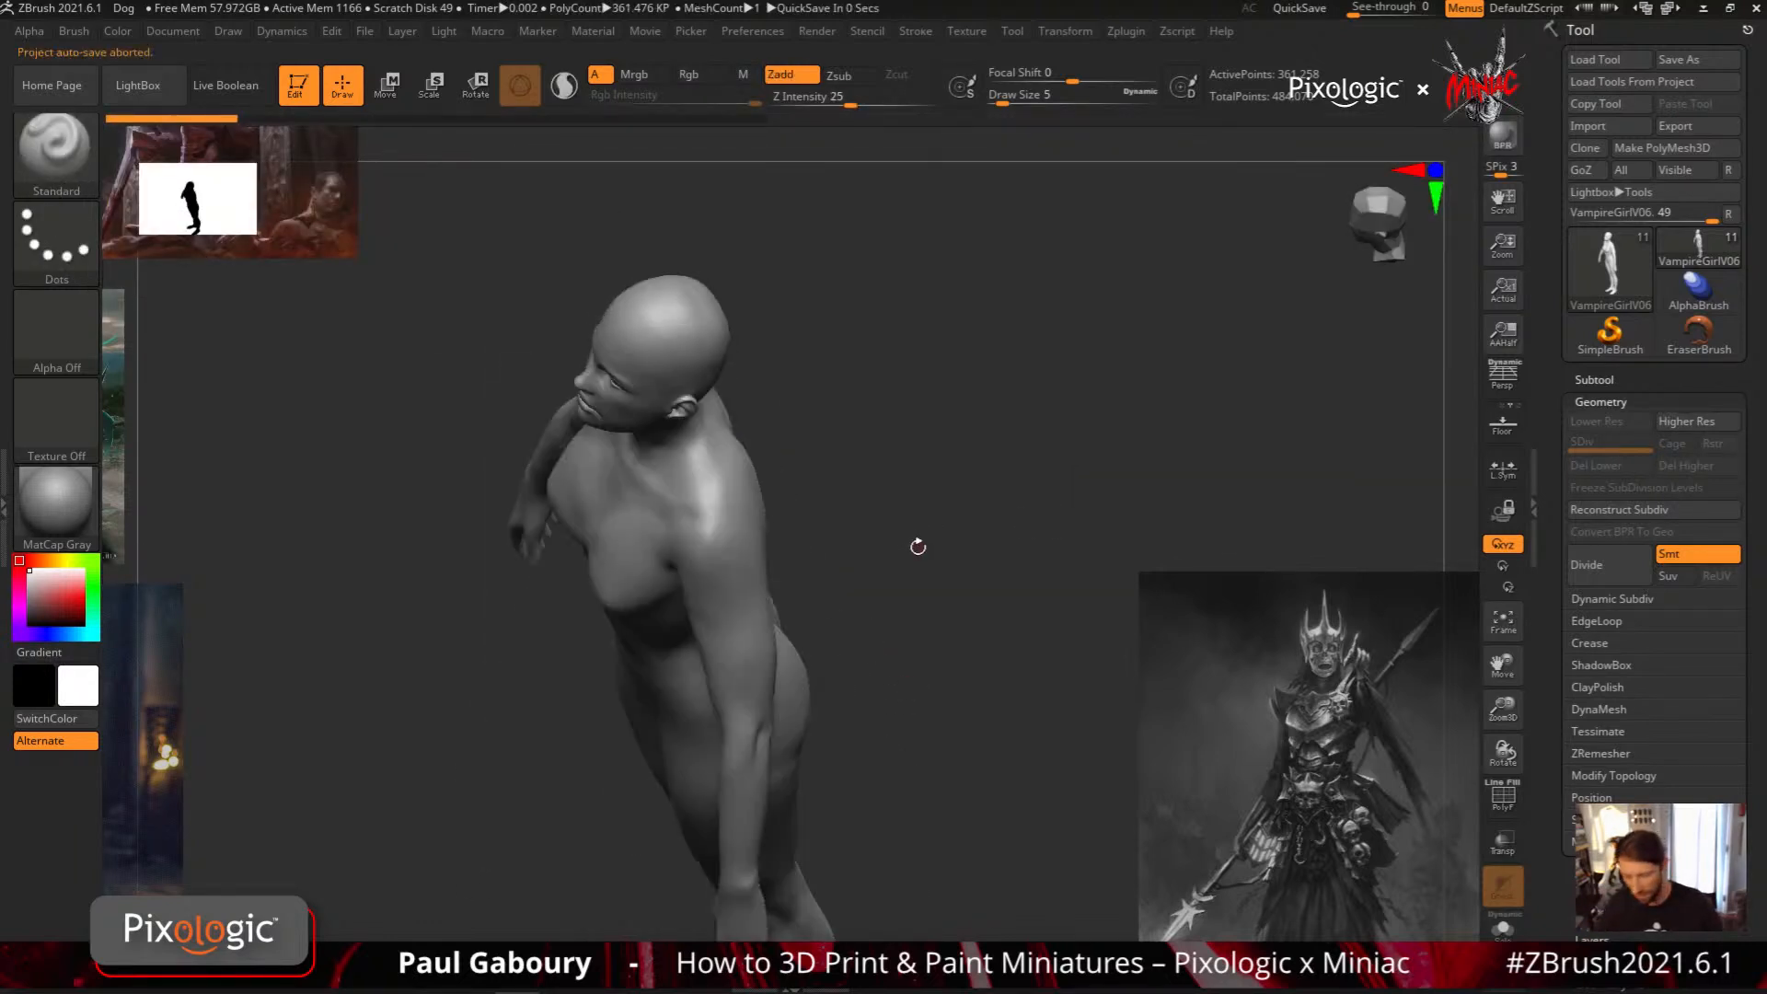
Try large MeshProject pauldrons over both shoulders, inspect them from the front, and undo them
mouse_move(915, 540)
left_mouse_down()
mouse_move(919, 556)
mouse_move(751, 598)
left_mouse_up()
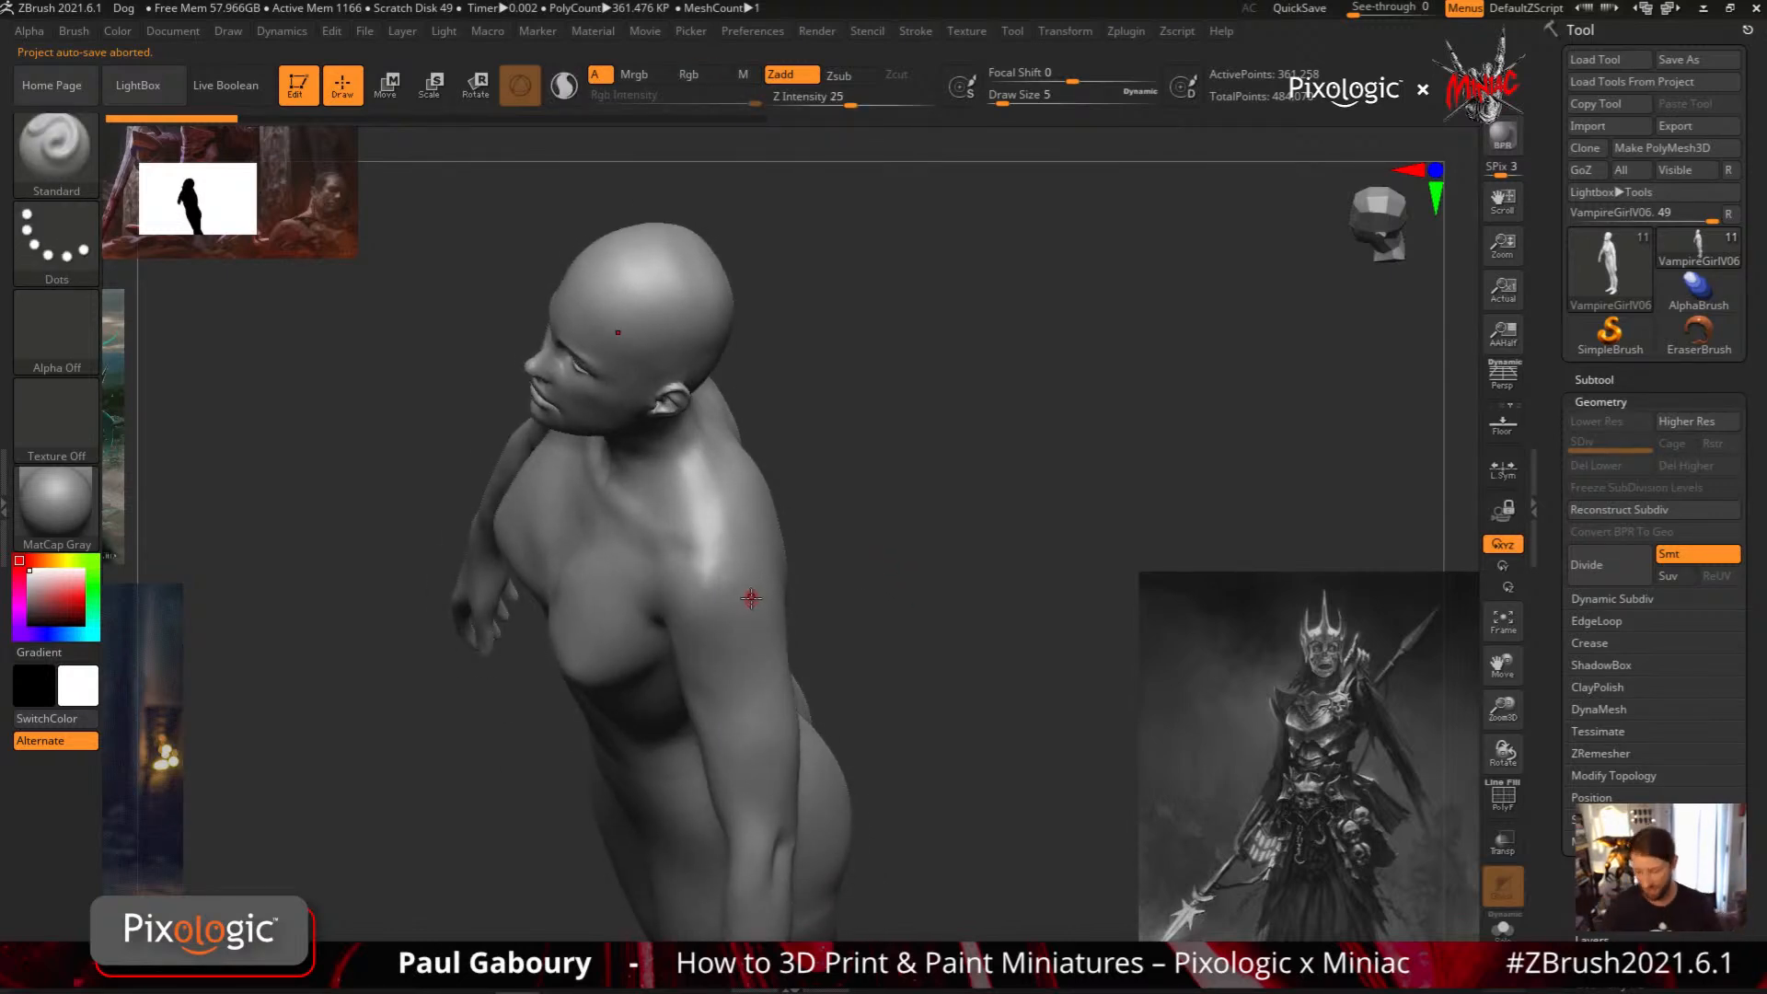
mouse_move(667, 554)
left_mouse_down("ctrl")
mouse_move(683, 665)
mouse_move(715, 712)
mouse_move(773, 732)
mouse_move(824, 669)
mouse_move(791, 655)
mouse_move(766, 483)
mouse_move(747, 471)
mouse_move(729, 566)
mouse_move(700, 598)
mouse_move(639, 484)
left_mouse_up("ctrl")
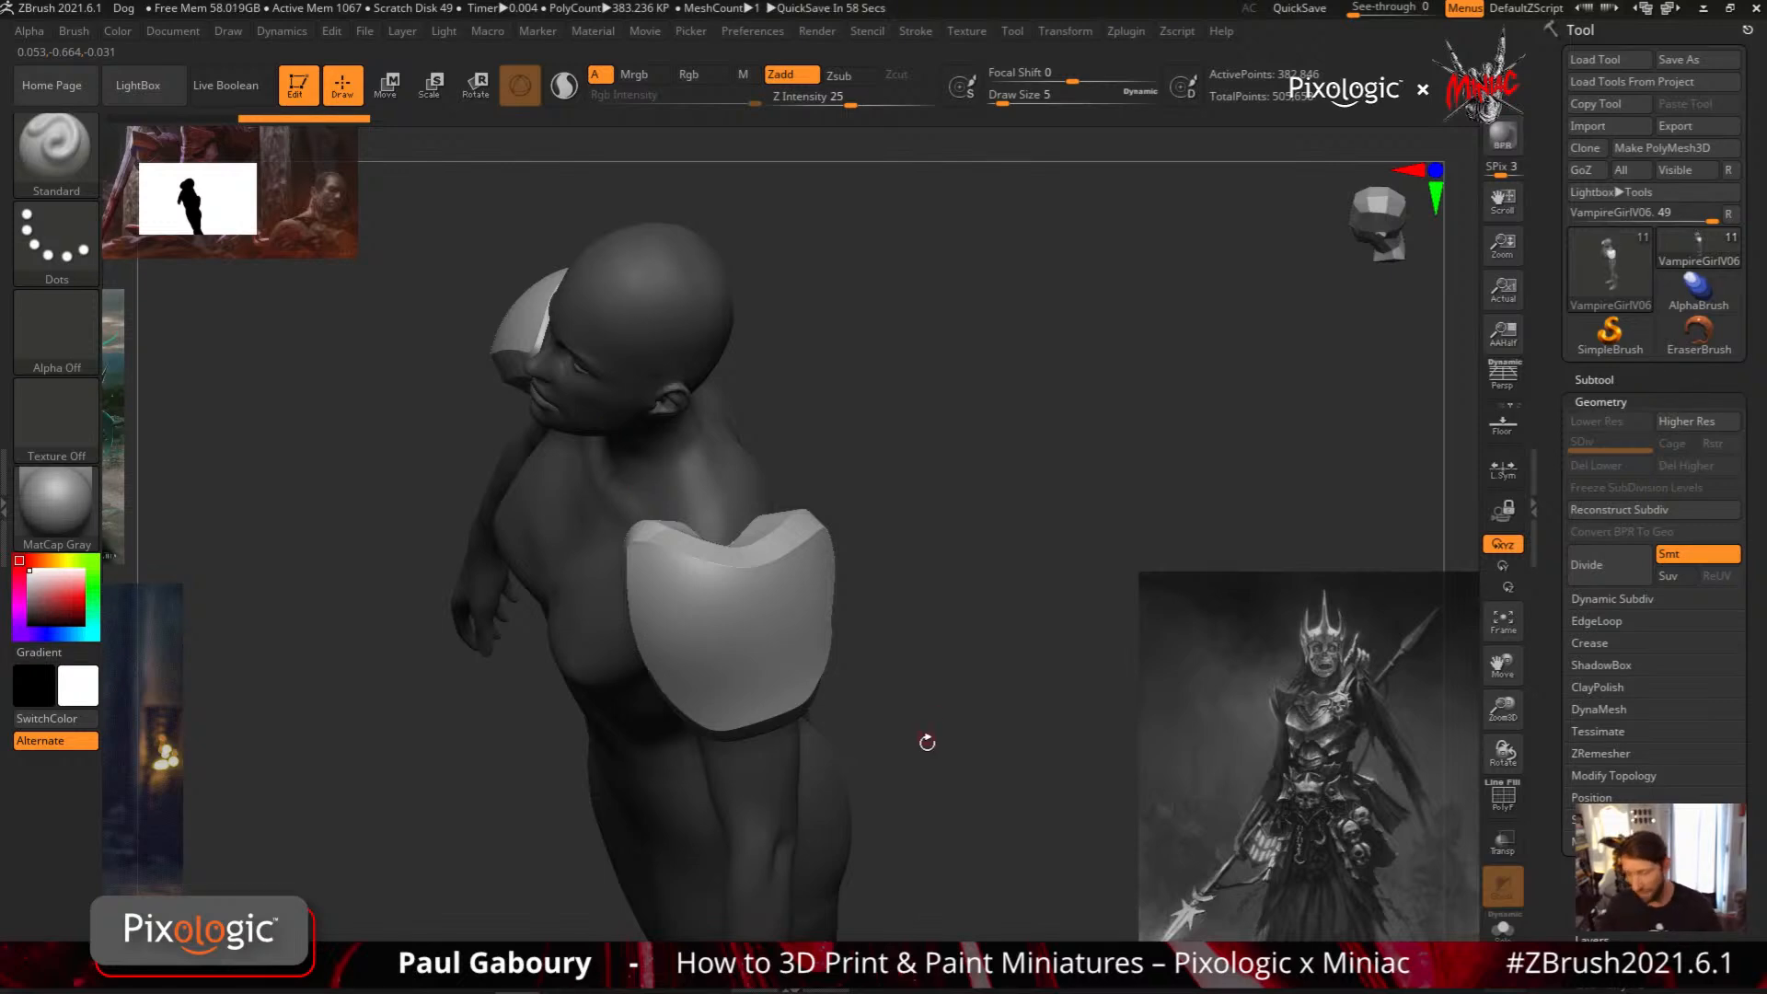
left_click_drag(914, 761, 986, 669)
mouse_move(987, 669)
right_mouse_down("ctrl")
mouse_move(899, 659)
mouse_move(938, 621)
right_mouse_up("ctrl")
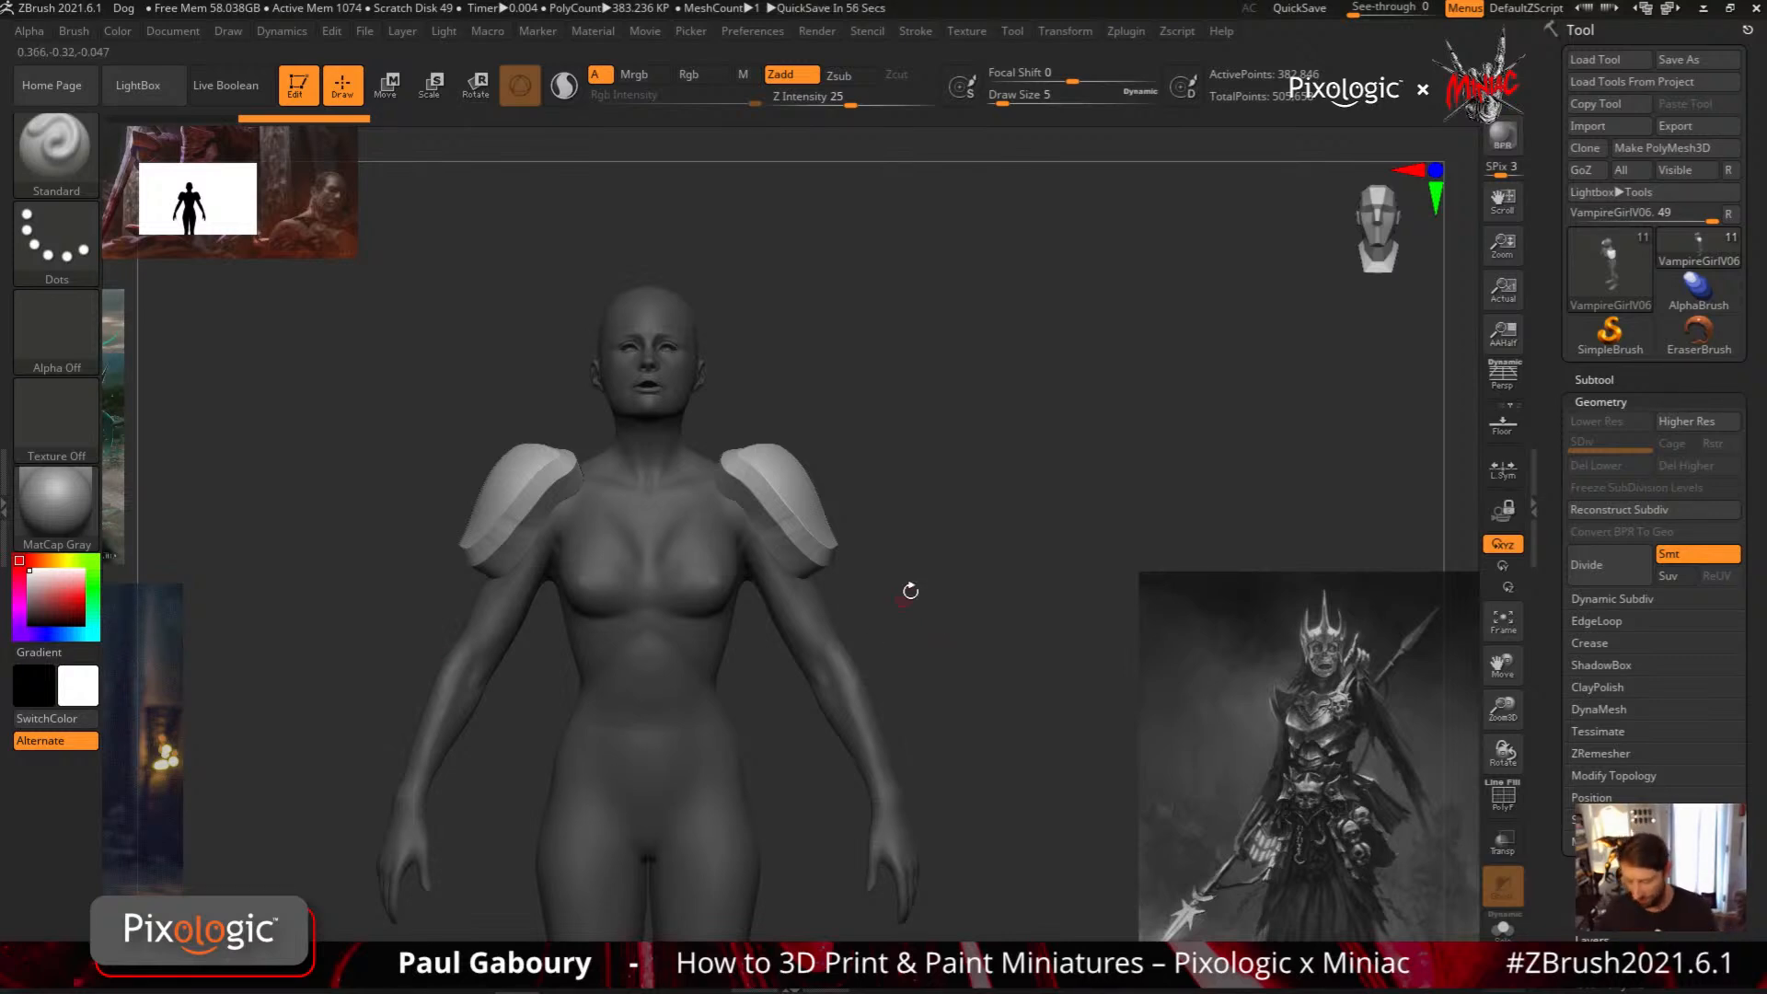
key("ctrl+z")
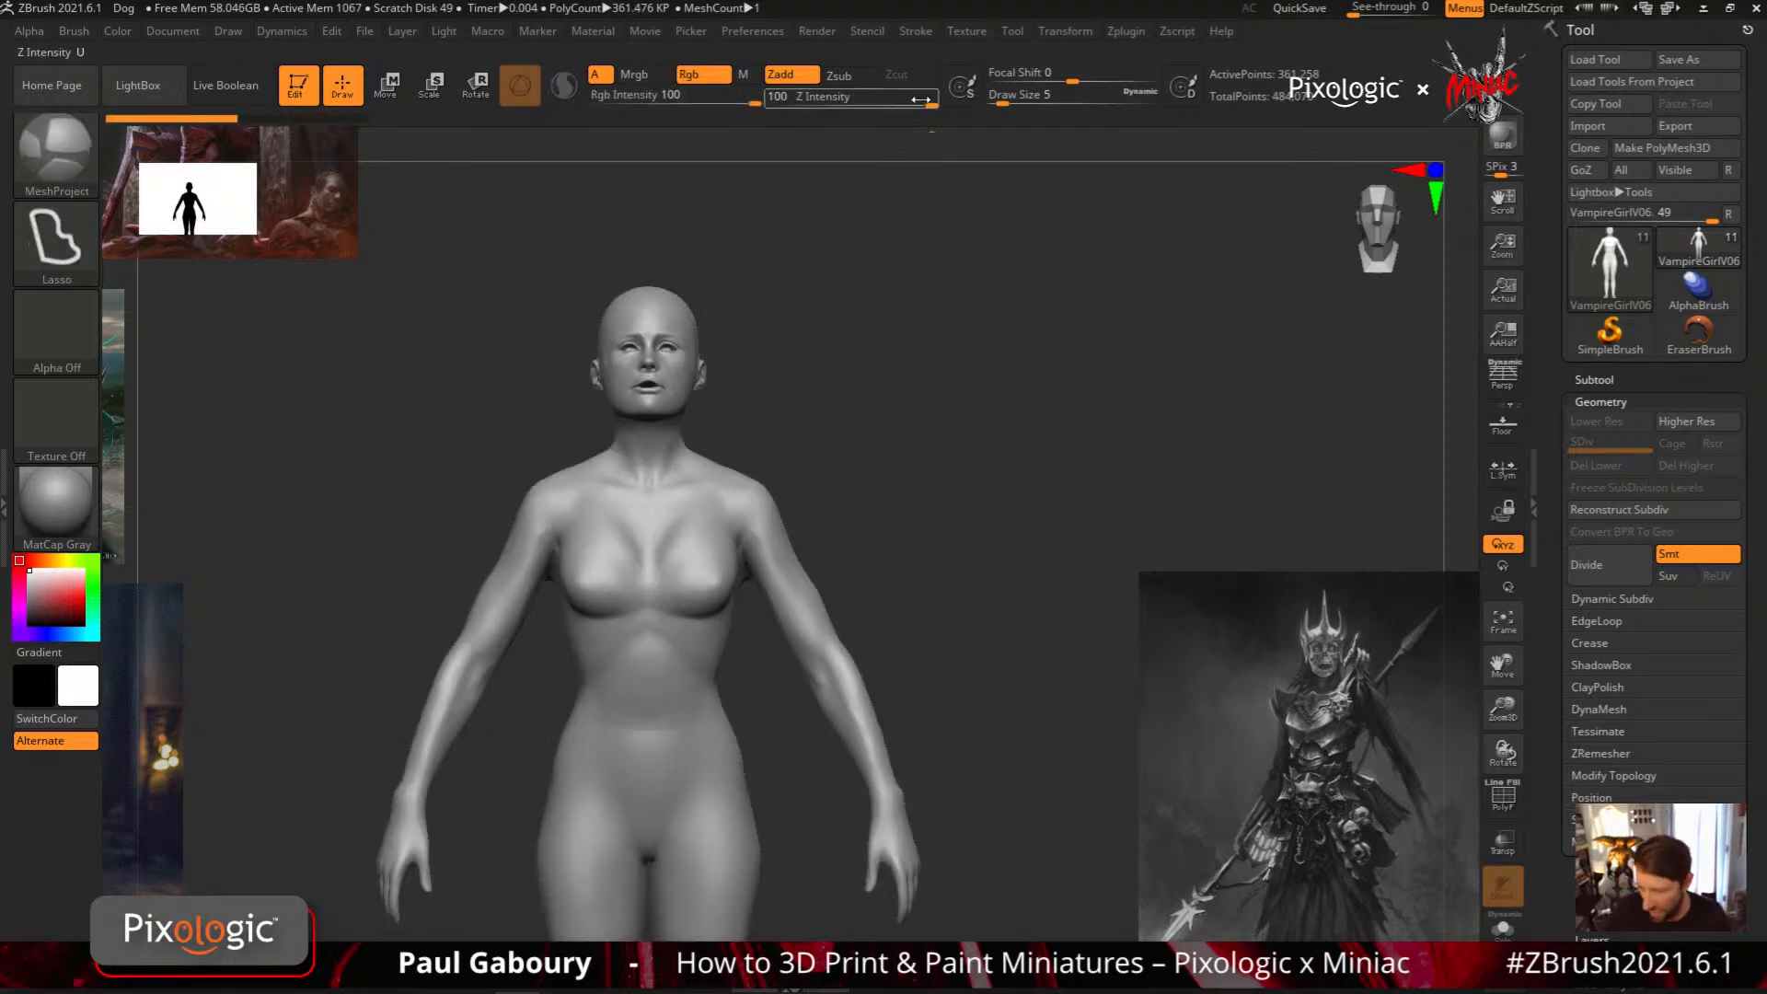
Try thinner MeshProject shoulder plates with Z Intensity 22, check them at an angle, and undo them
left_click_drag(923, 101, 845, 104, "shift")
mouse_move(926, 506)
right_mouse_down()
mouse_move(816, 596)
mouse_move(754, 583)
mouse_move(750, 621)
right_mouse_up()
mouse_move(725, 448)
left_mouse_down("ctrl")
mouse_move(697, 589)
mouse_move(749, 424)
mouse_move(733, 435)
left_mouse_up("ctrl")
mouse_move(833, 589)
right_mouse_down()
mouse_move(899, 611)
mouse_move(942, 575)
mouse_move(930, 564)
mouse_move(913, 603)
right_mouse_up()
key("ctrl+z")
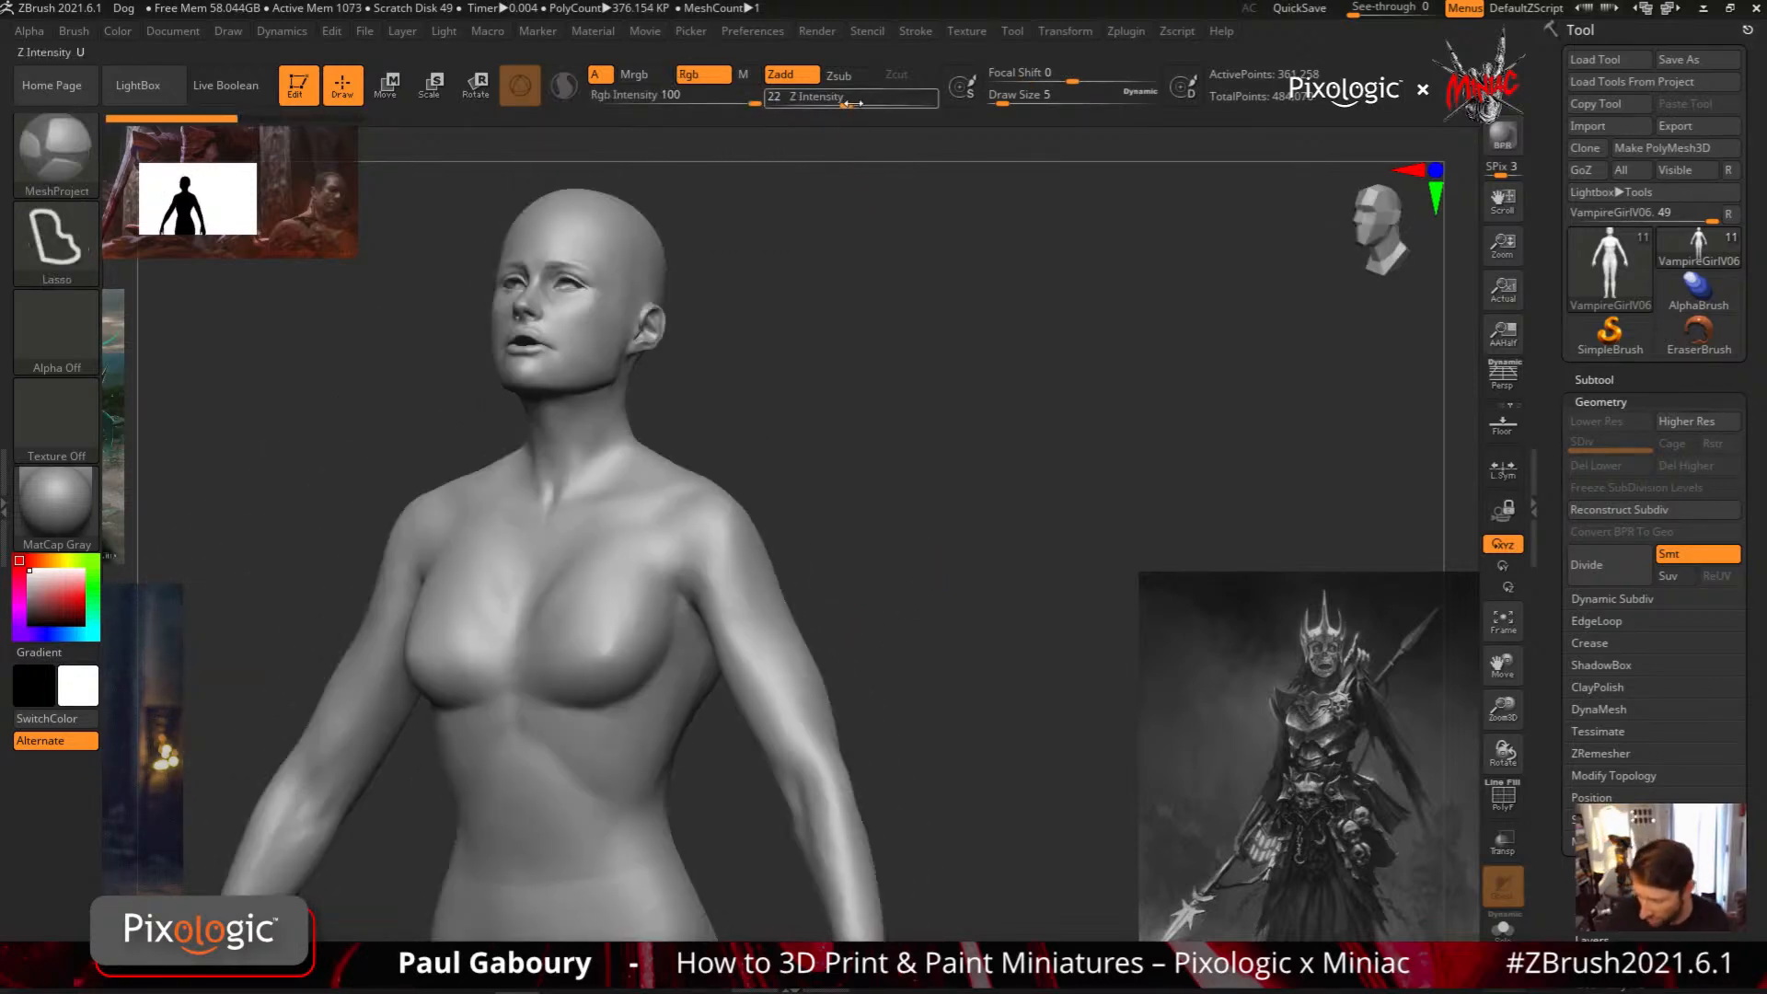
Set MeshProject's Z Intensity to 11
left_click_drag(841, 101, 821, 107)
key("ctrl+shift+z")
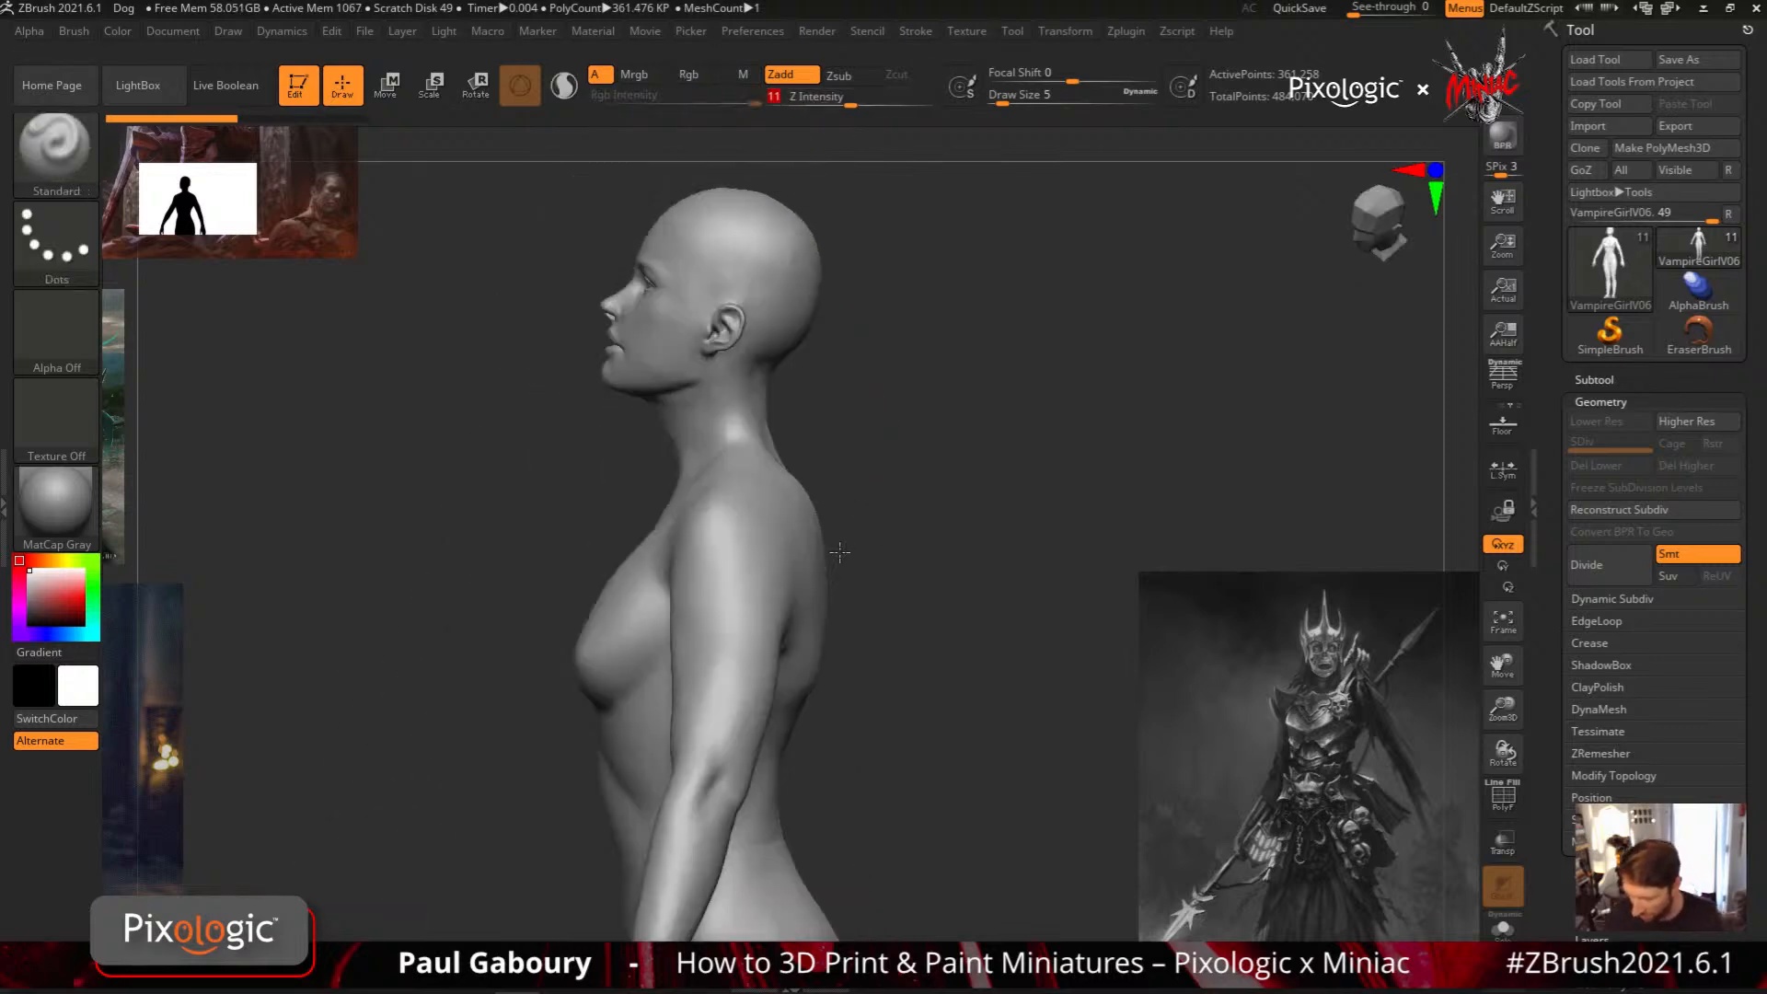
left_click_drag(835, 624, 754, 705)
key("ctrl+z")
mouse_move(755, 705)
right_mouse_down()
mouse_move(777, 595)
mouse_move(754, 579)
right_mouse_up()
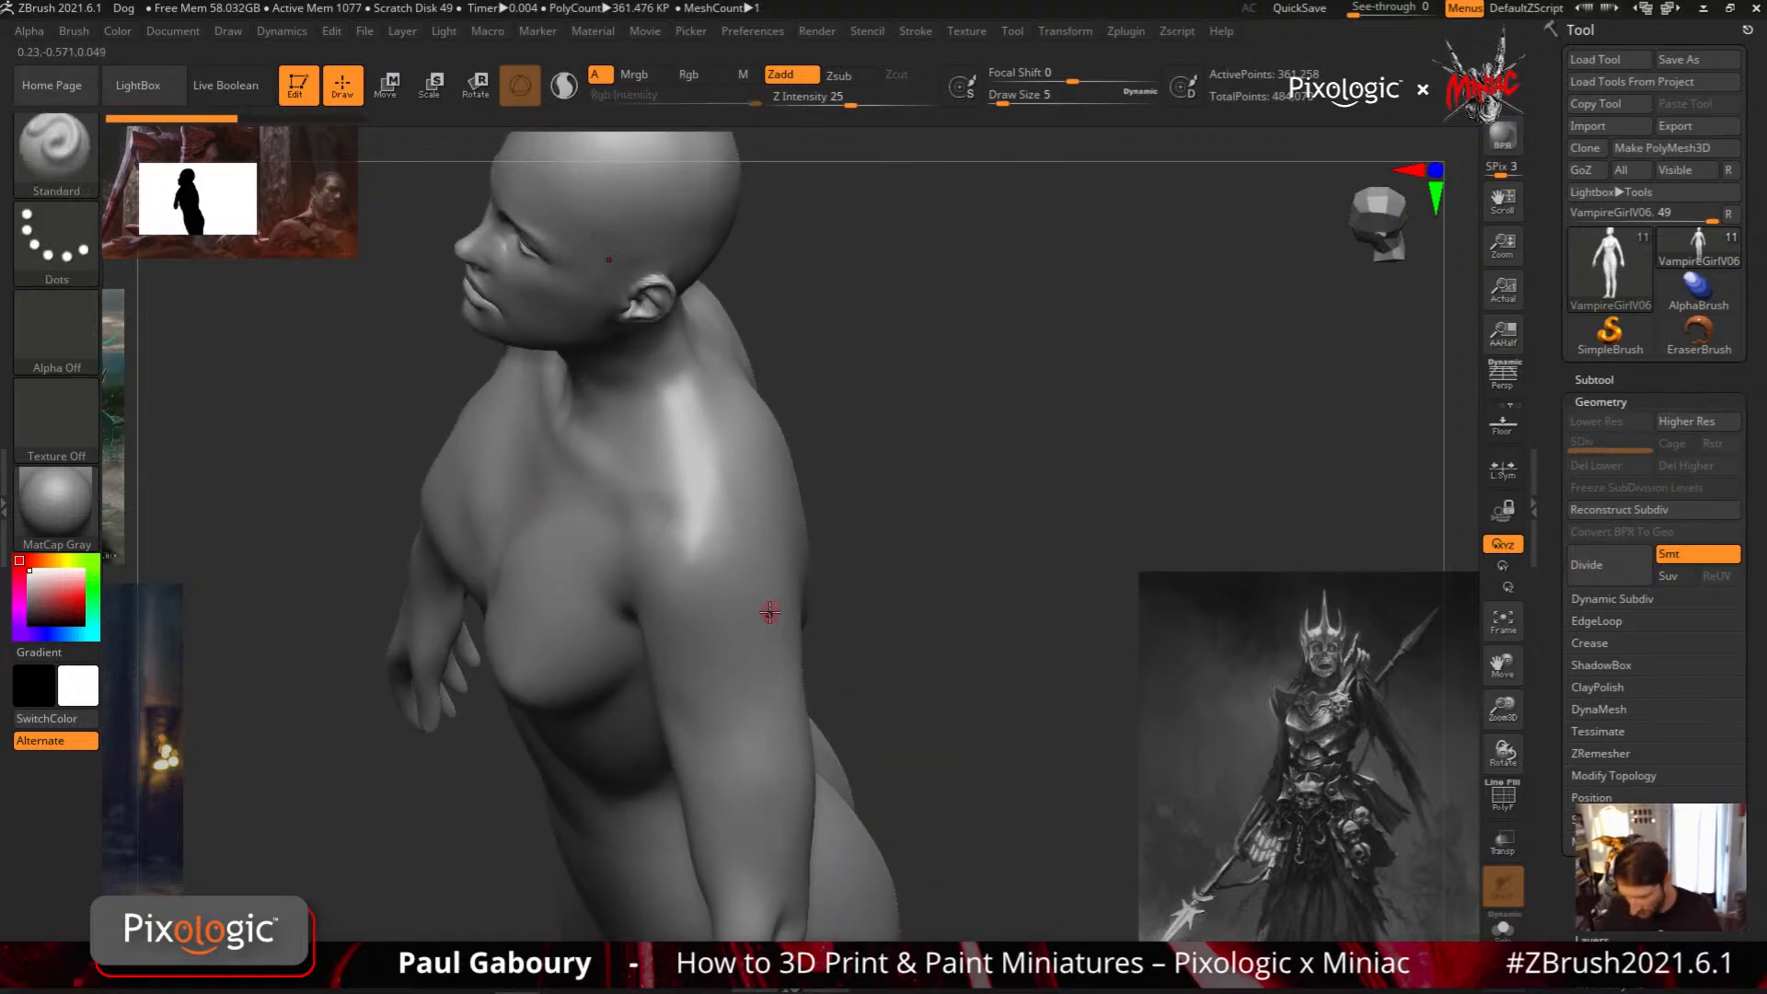
Draw thin rounded MeshProject plates over both outer shoulders, inspect how they follow the arms, and undo them
key("ctrl")
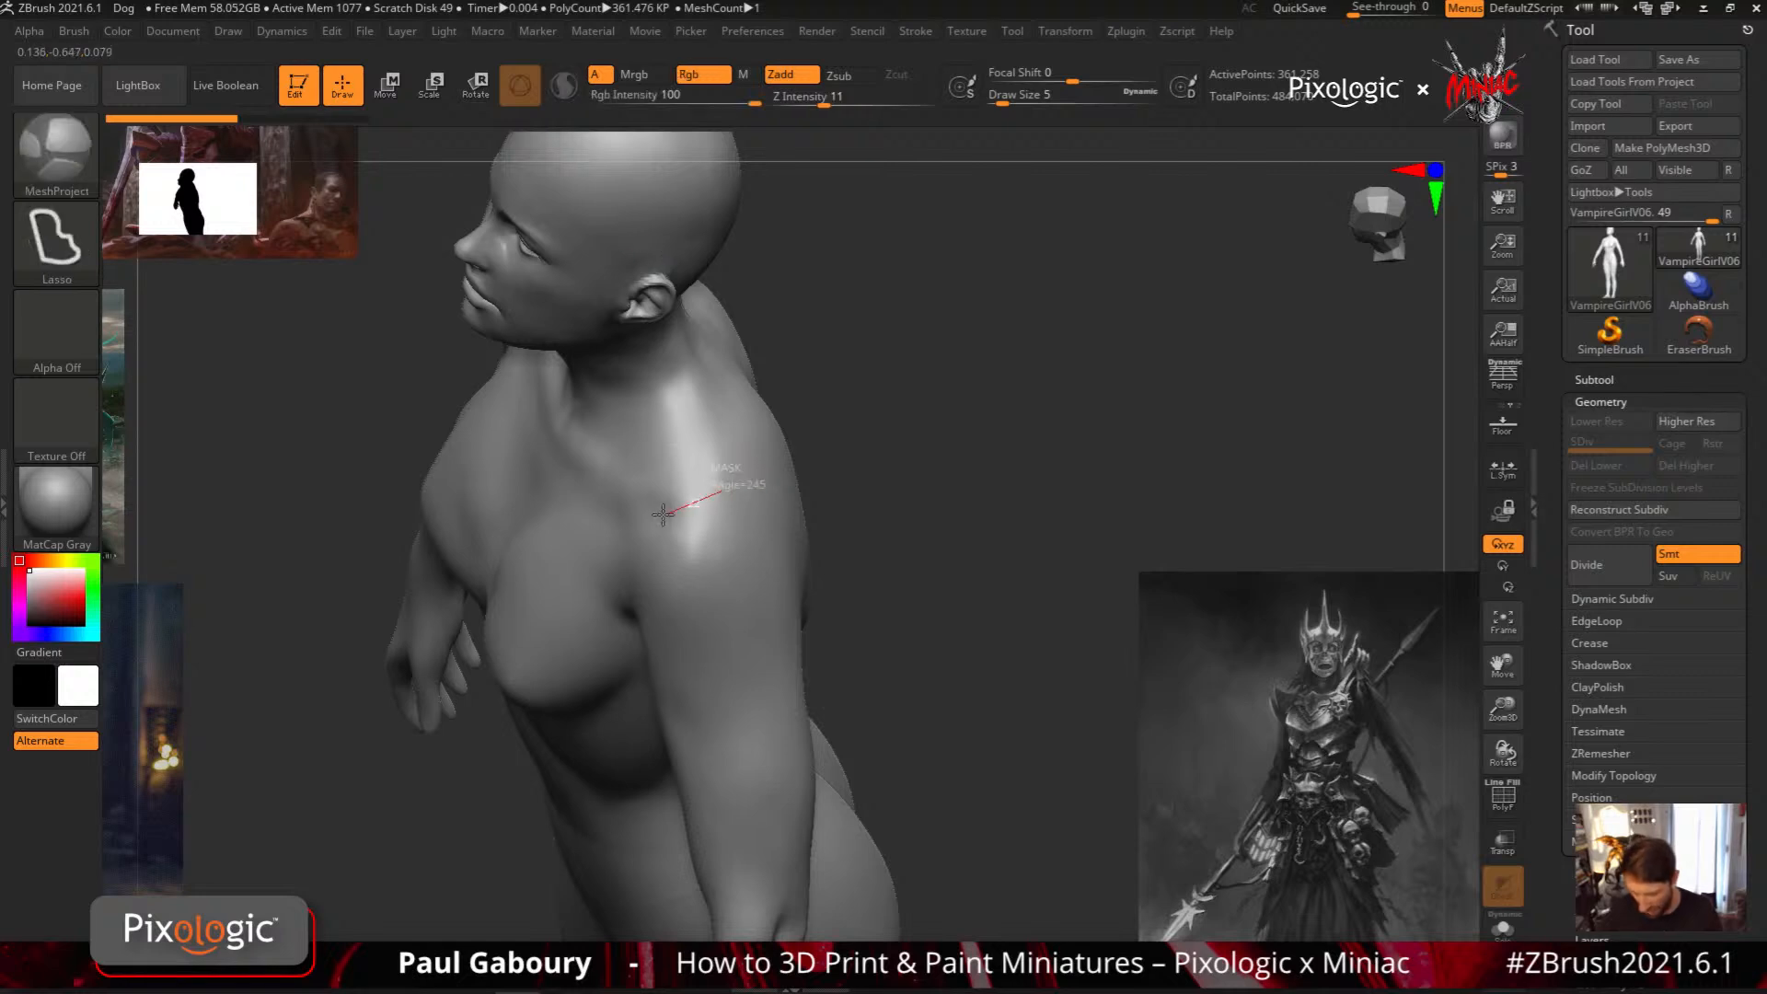
mouse_move(645, 638)
left_mouse_down("ctrl")
mouse_move(681, 741)
mouse_move(723, 788)
mouse_move(778, 785)
mouse_move(795, 581)
left_mouse_up("ctrl")
left_click_drag(766, 442, 771, 458, "ctrl")
mouse_move(895, 690)
left_mouse_down()
mouse_move(801, 686)
mouse_move(947, 611)
mouse_move(966, 644)
mouse_move(916, 648)
mouse_move(838, 701)
mouse_move(754, 563)
left_mouse_up()
mouse_move(733, 509)
right_mouse_down("ctrl")
mouse_move(745, 669)
mouse_move(770, 604)
mouse_move(737, 555)
mouse_move(776, 607)
mouse_move(780, 674)
mouse_move(773, 642)
right_mouse_up("ctrl")
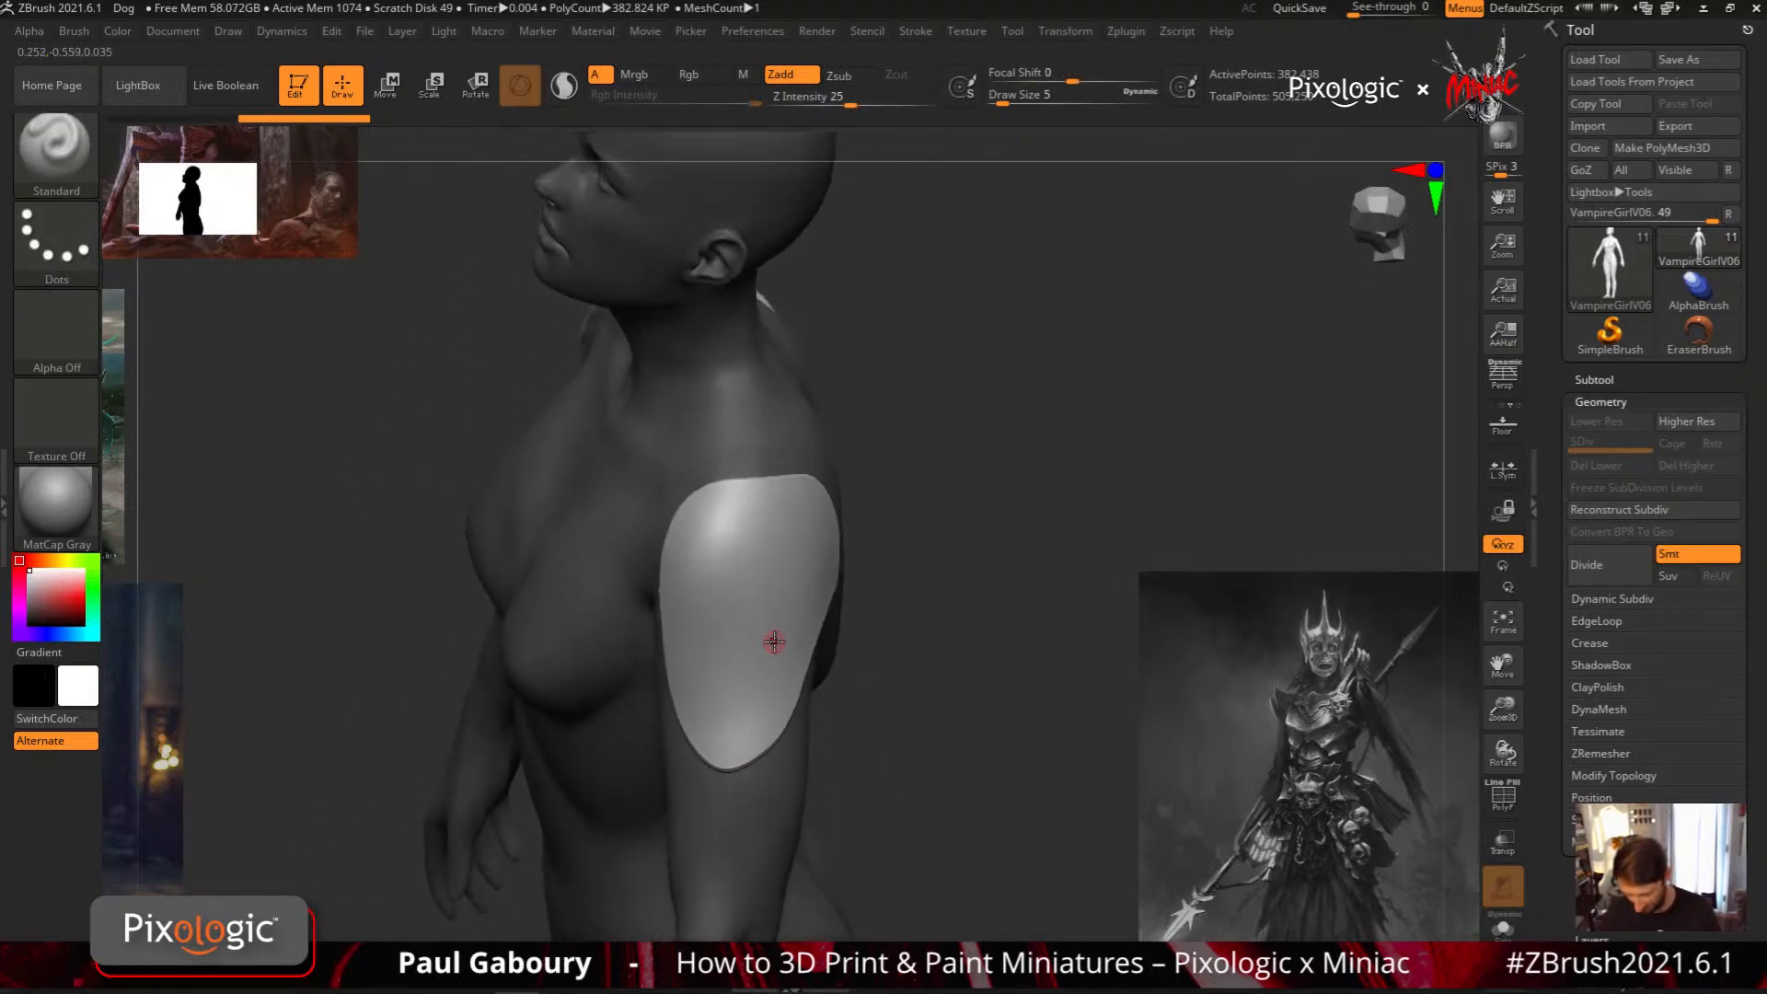
key("ctrl+z")
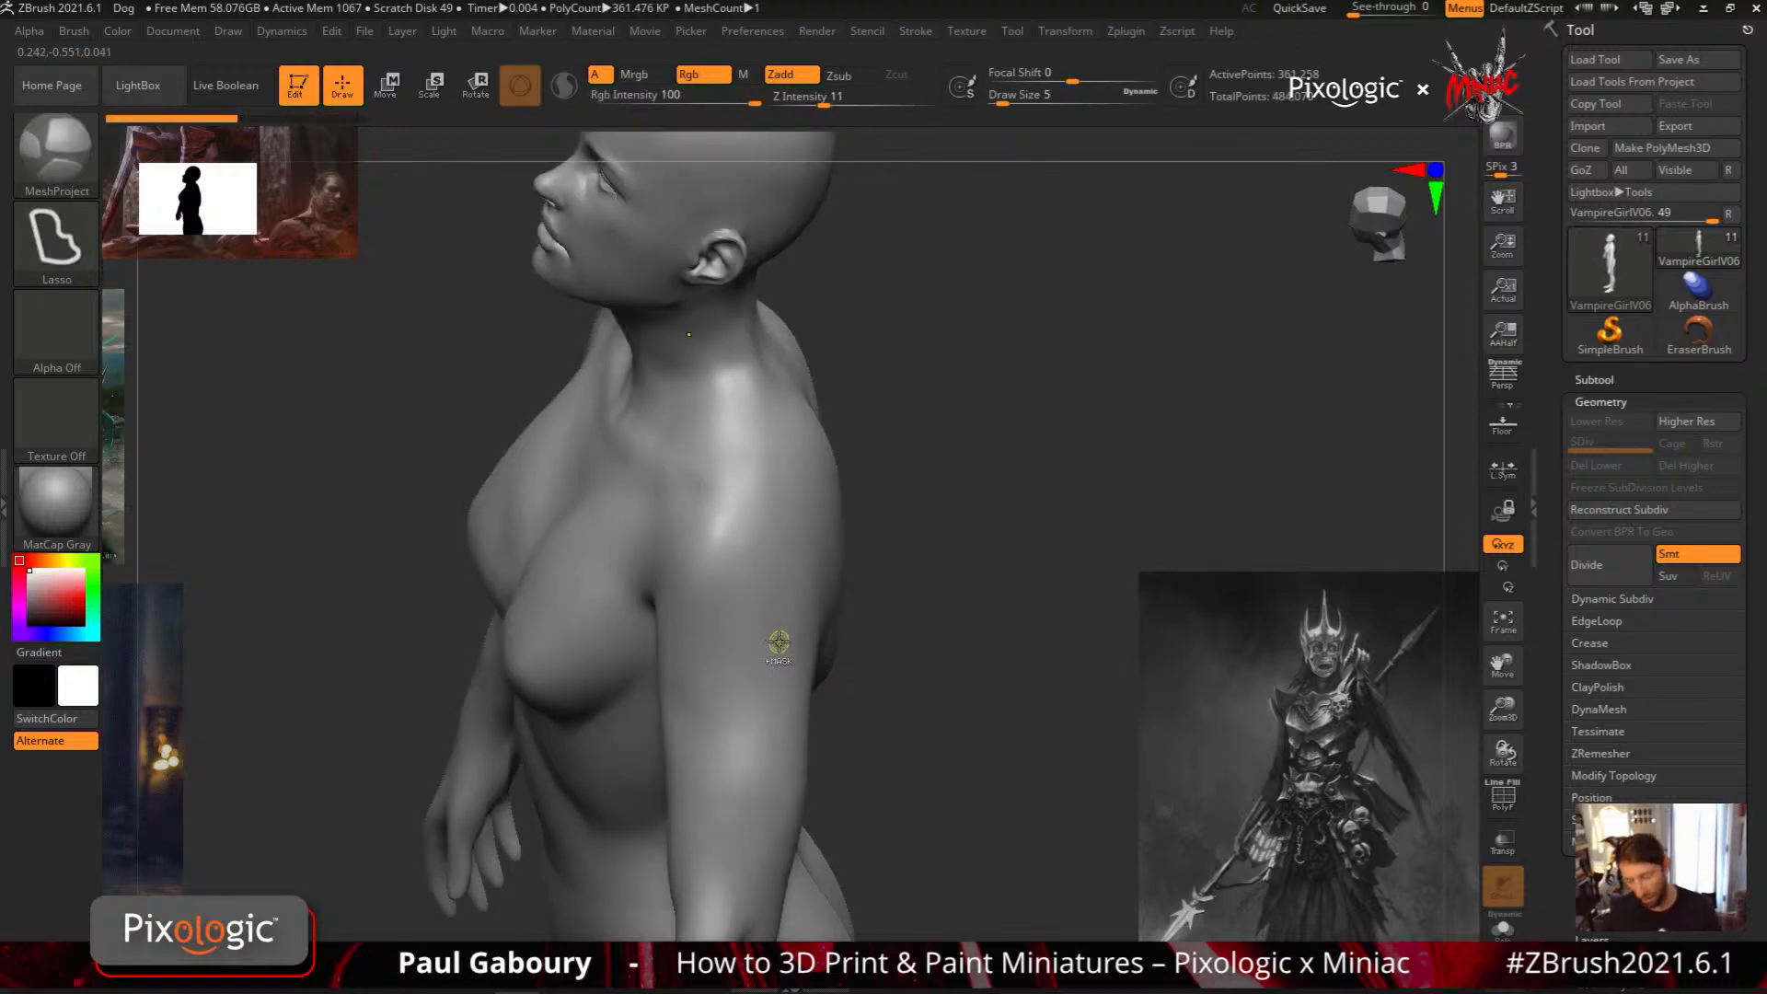
Examine the Lasso stroke used by the MeshProject brush and its Stroke settings
left_click(59, 241)
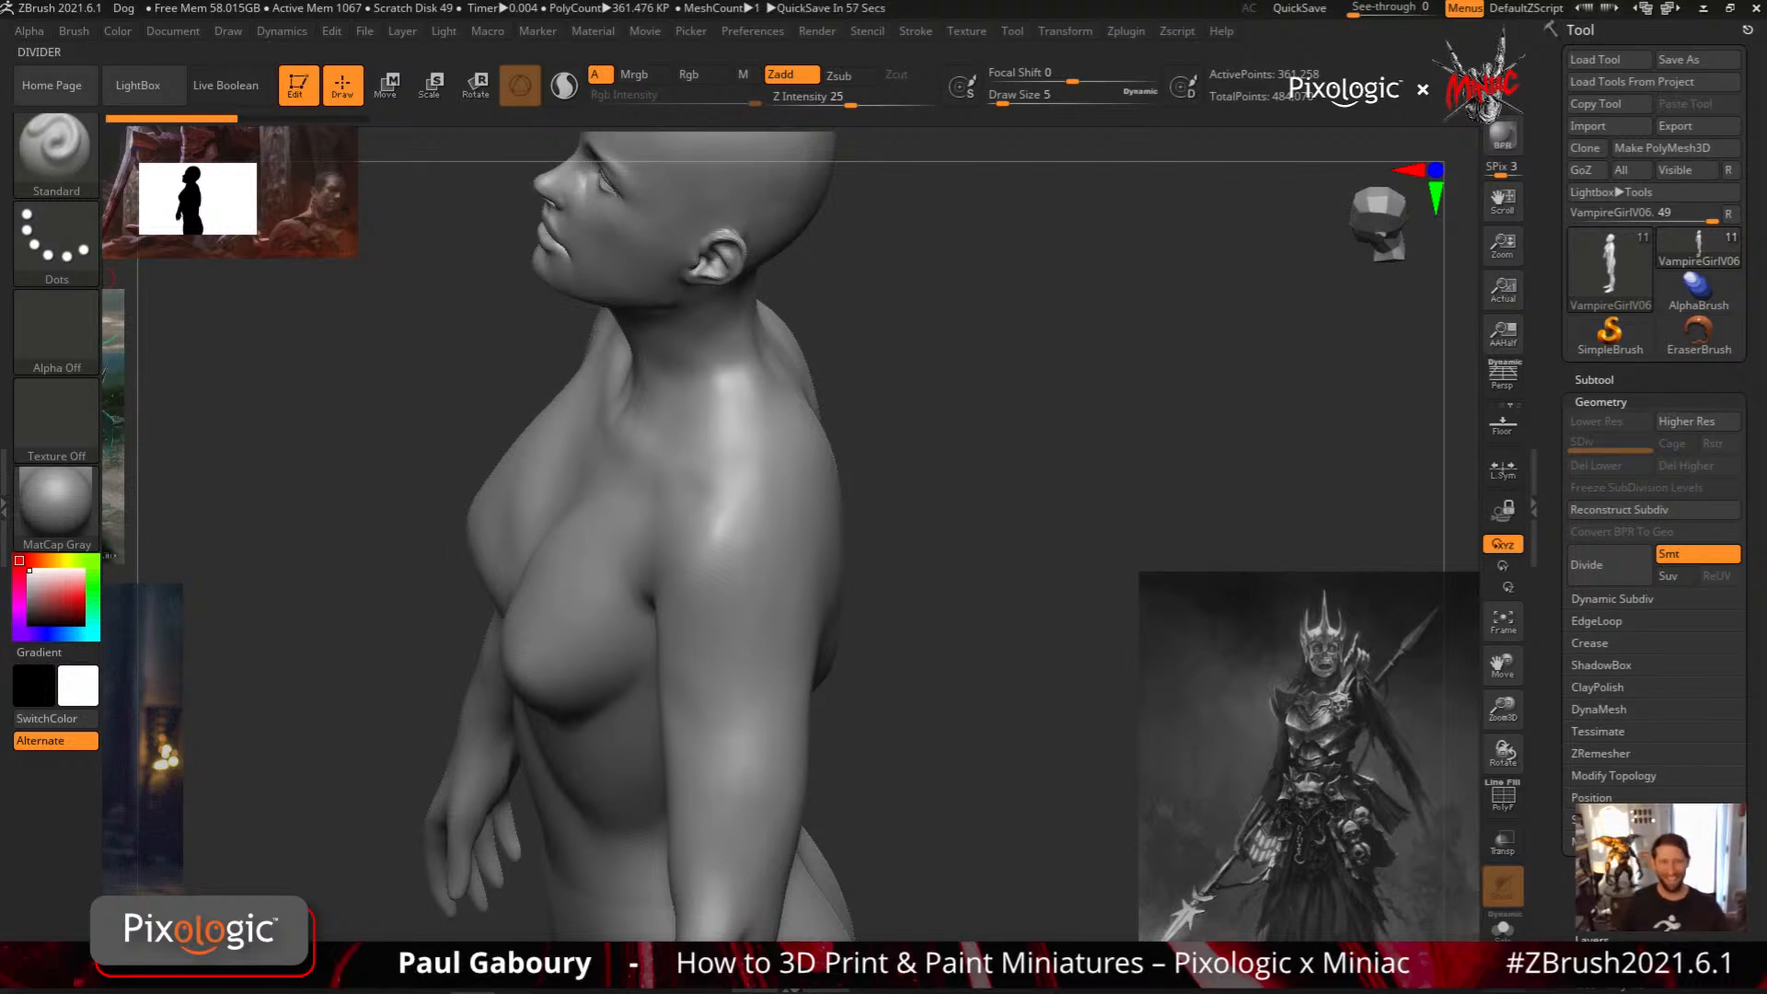
key("ctrl")
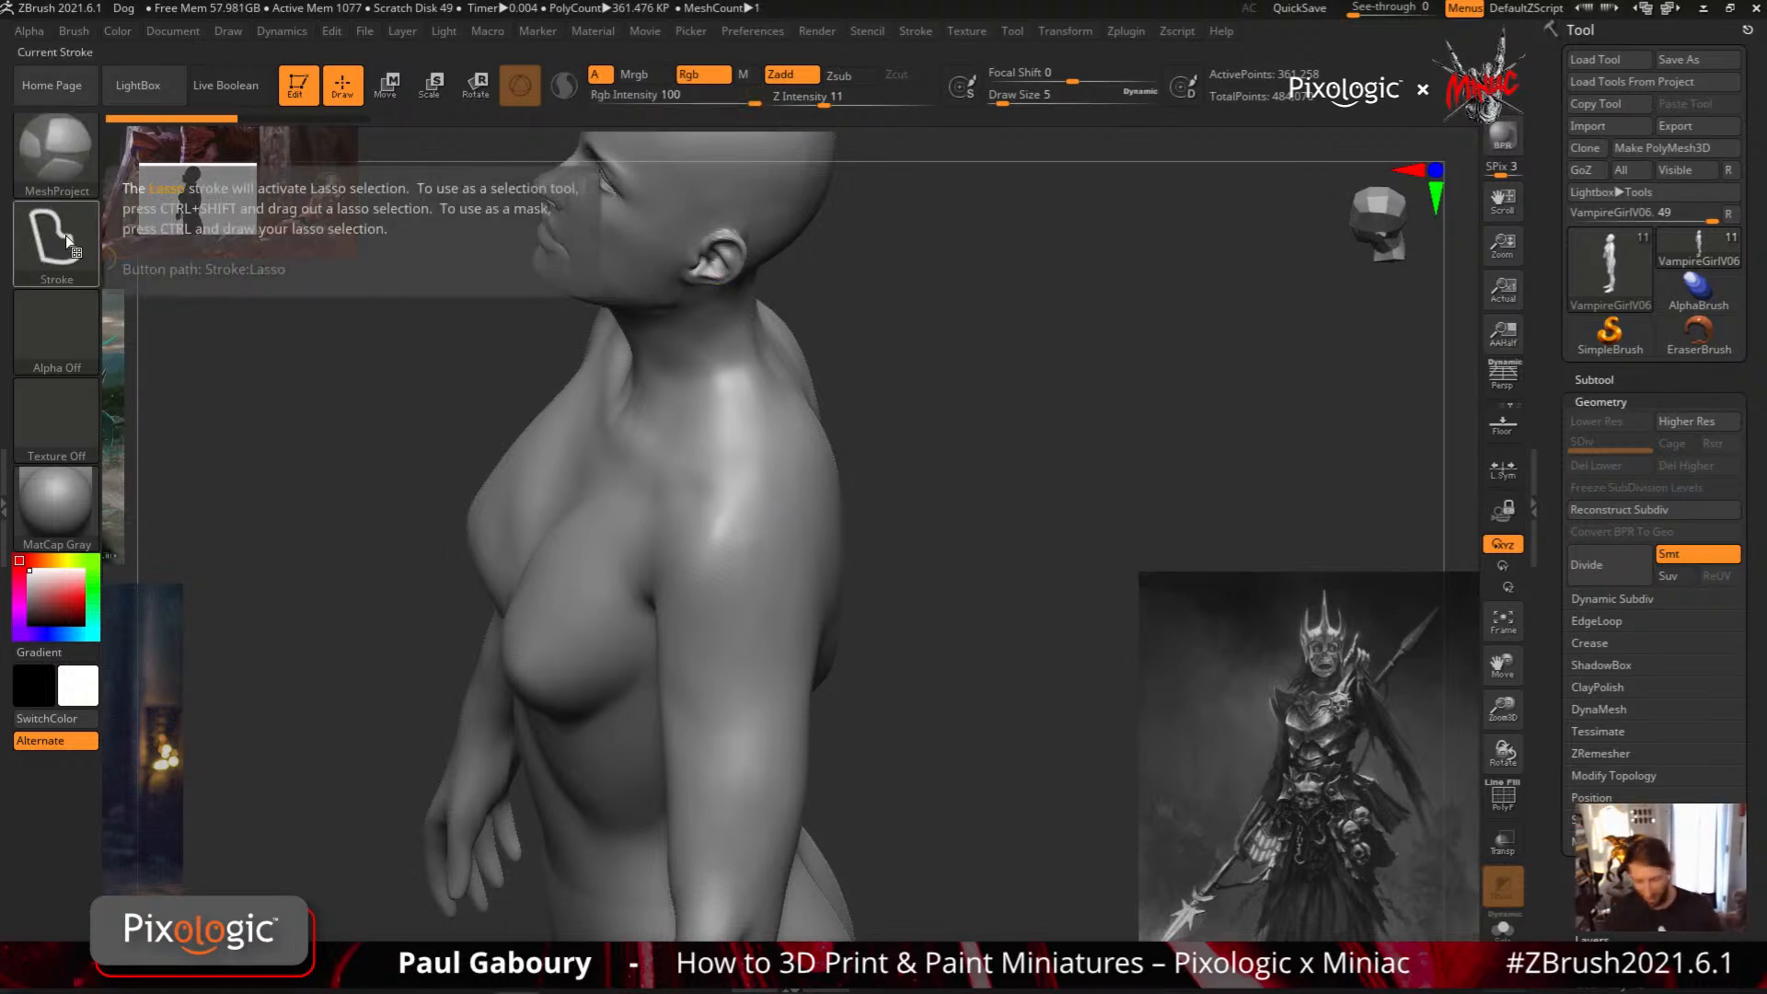
left_click(915, 30)
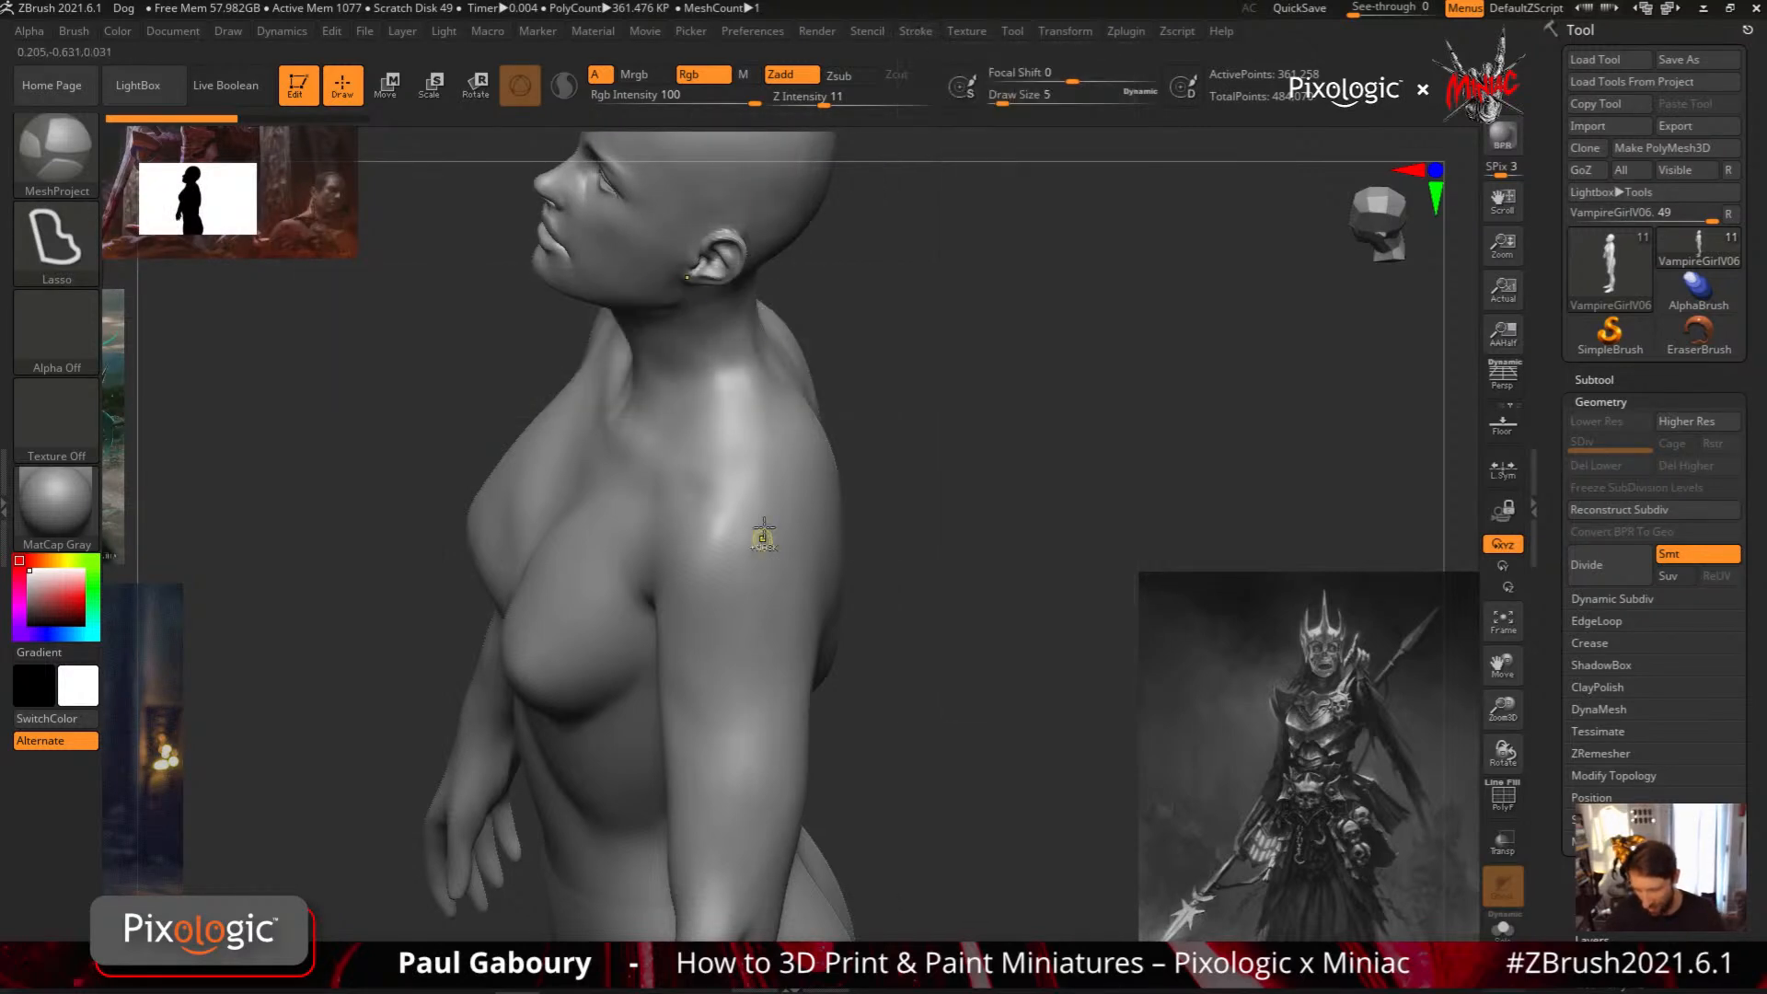
mouse_move(780, 499)
left_mouse_down()
mouse_move(677, 543)
mouse_move(665, 686)
mouse_move(741, 761)
mouse_move(809, 683)
mouse_move(785, 503)
left_mouse_up()
left_click(931, 801, "ctrl")
mouse_move(931, 802)
left_mouse_down()
mouse_move(810, 782)
mouse_move(975, 742)
mouse_move(952, 714)
left_mouse_up()
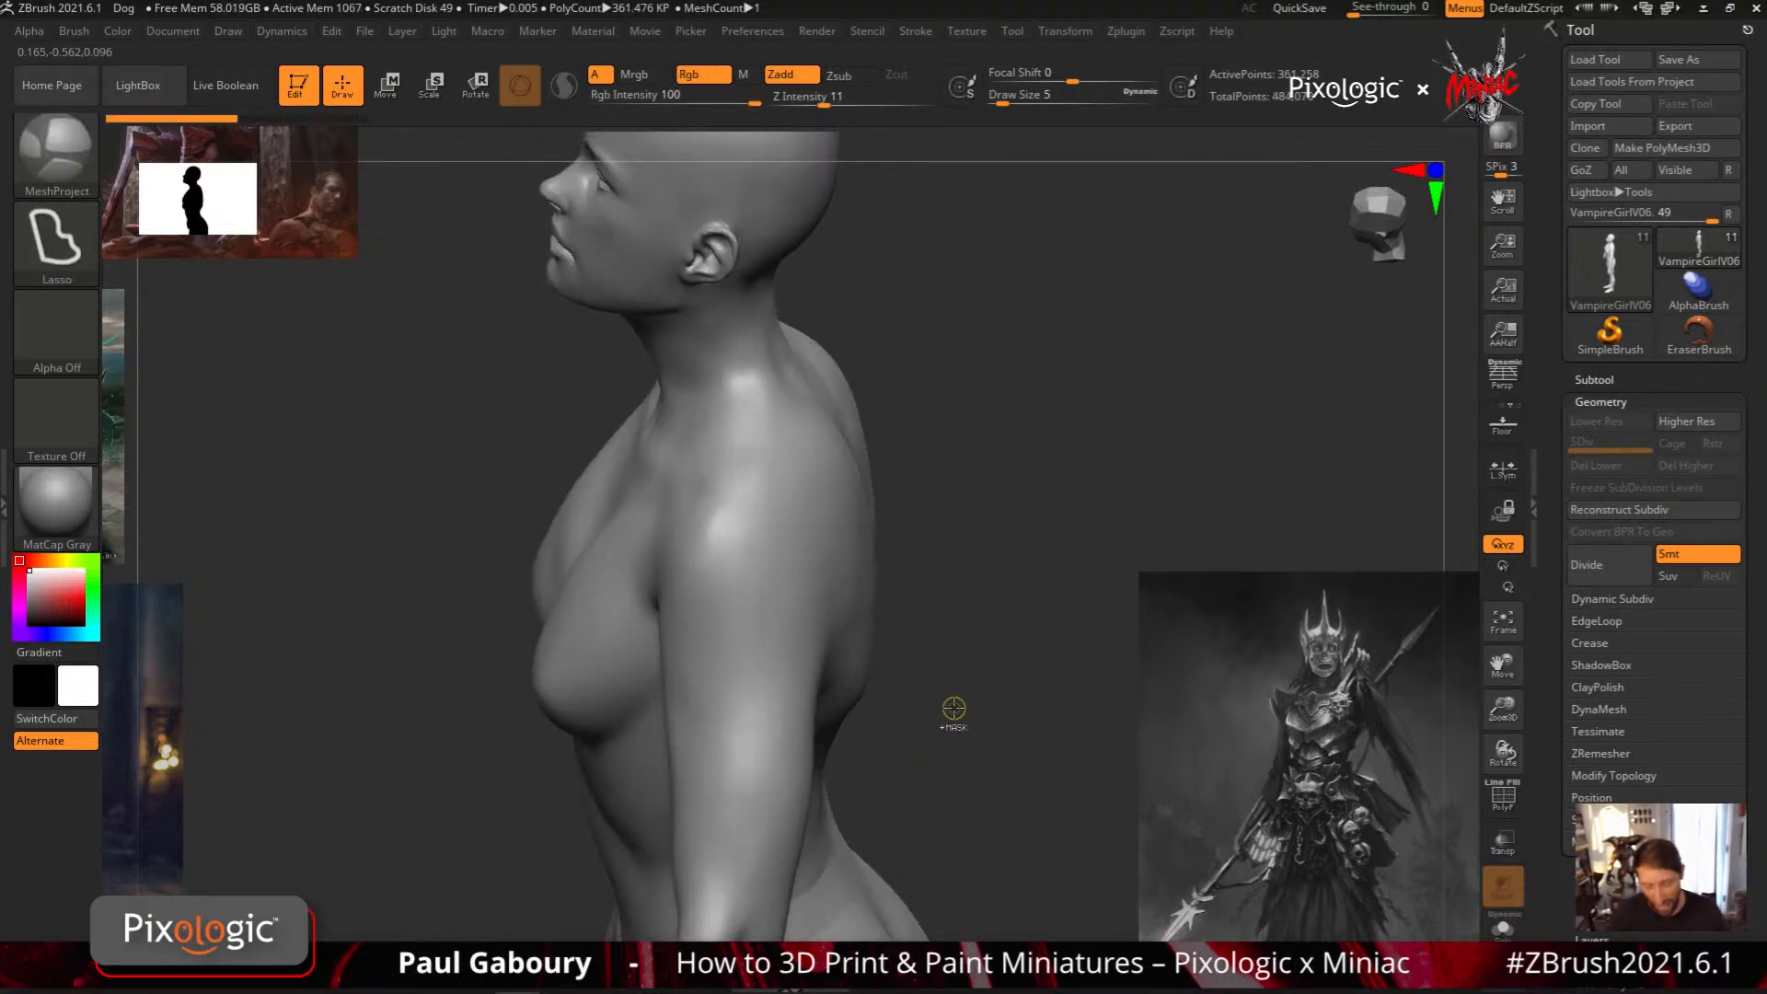
Try the Rect stroke with MeshProject for a square plate on the outer shoulder, check it, and undo it
left_click(57, 242)
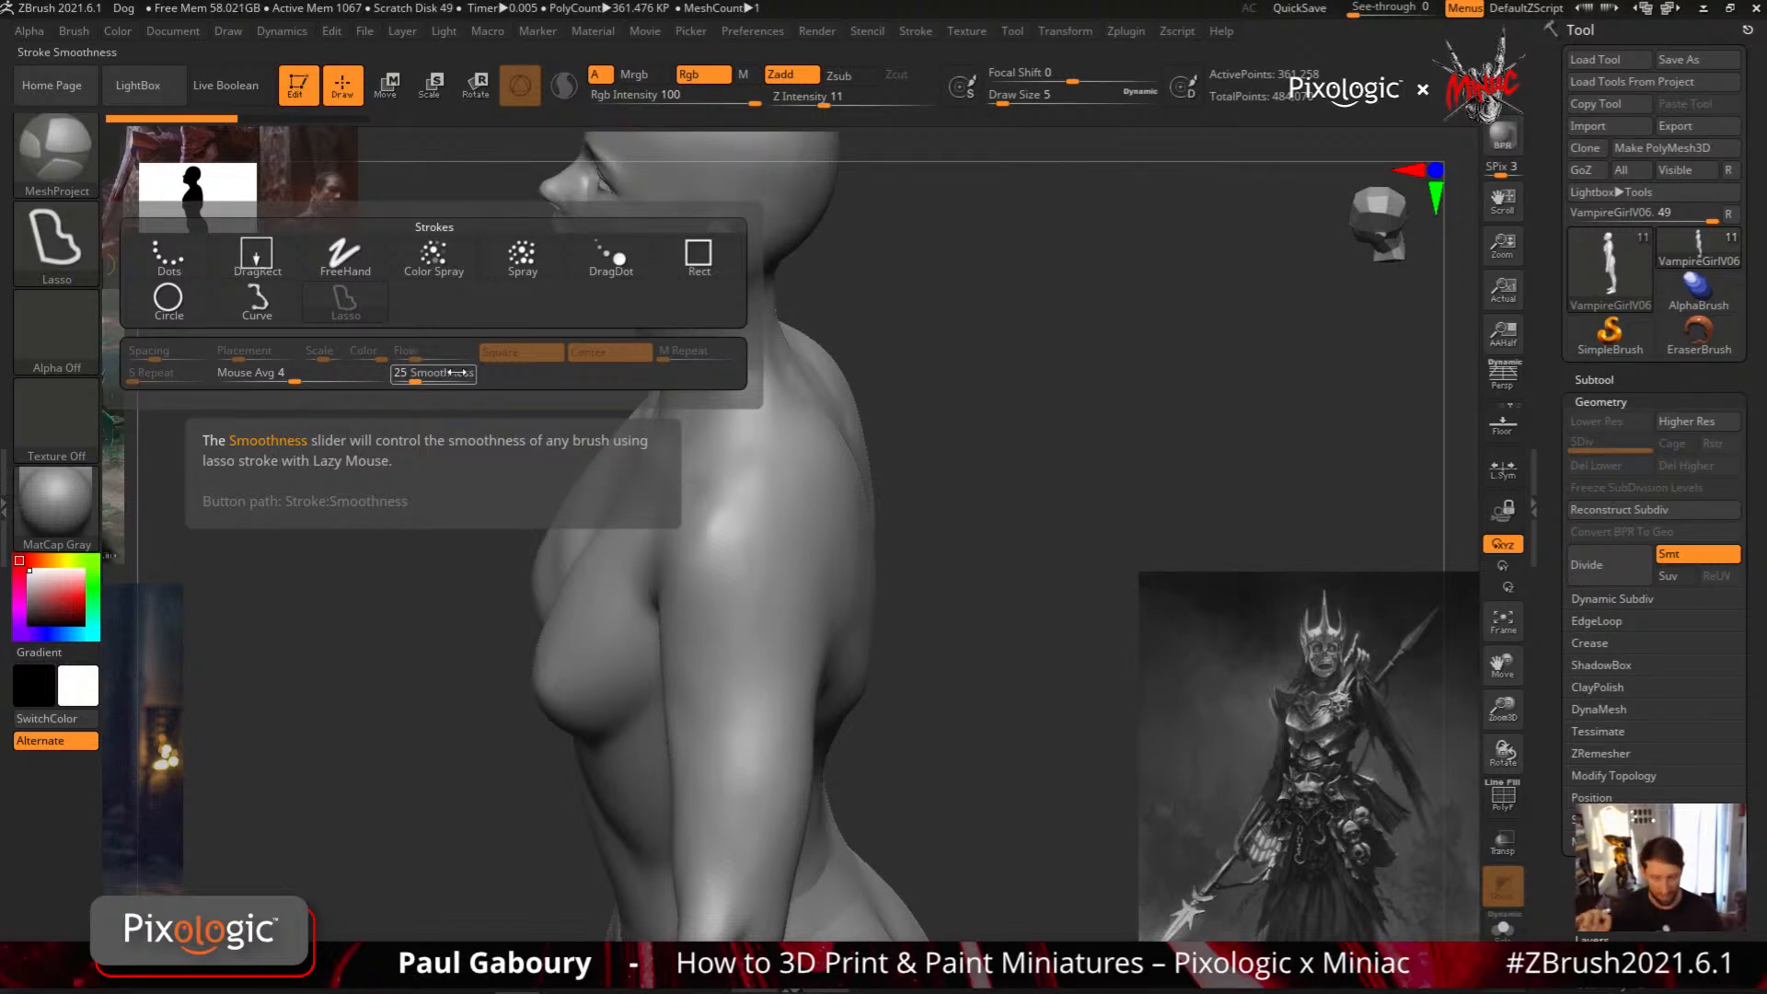
left_click(715, 270)
left_click_drag(730, 524, 810, 622)
key("b")
key("s")
key("t")
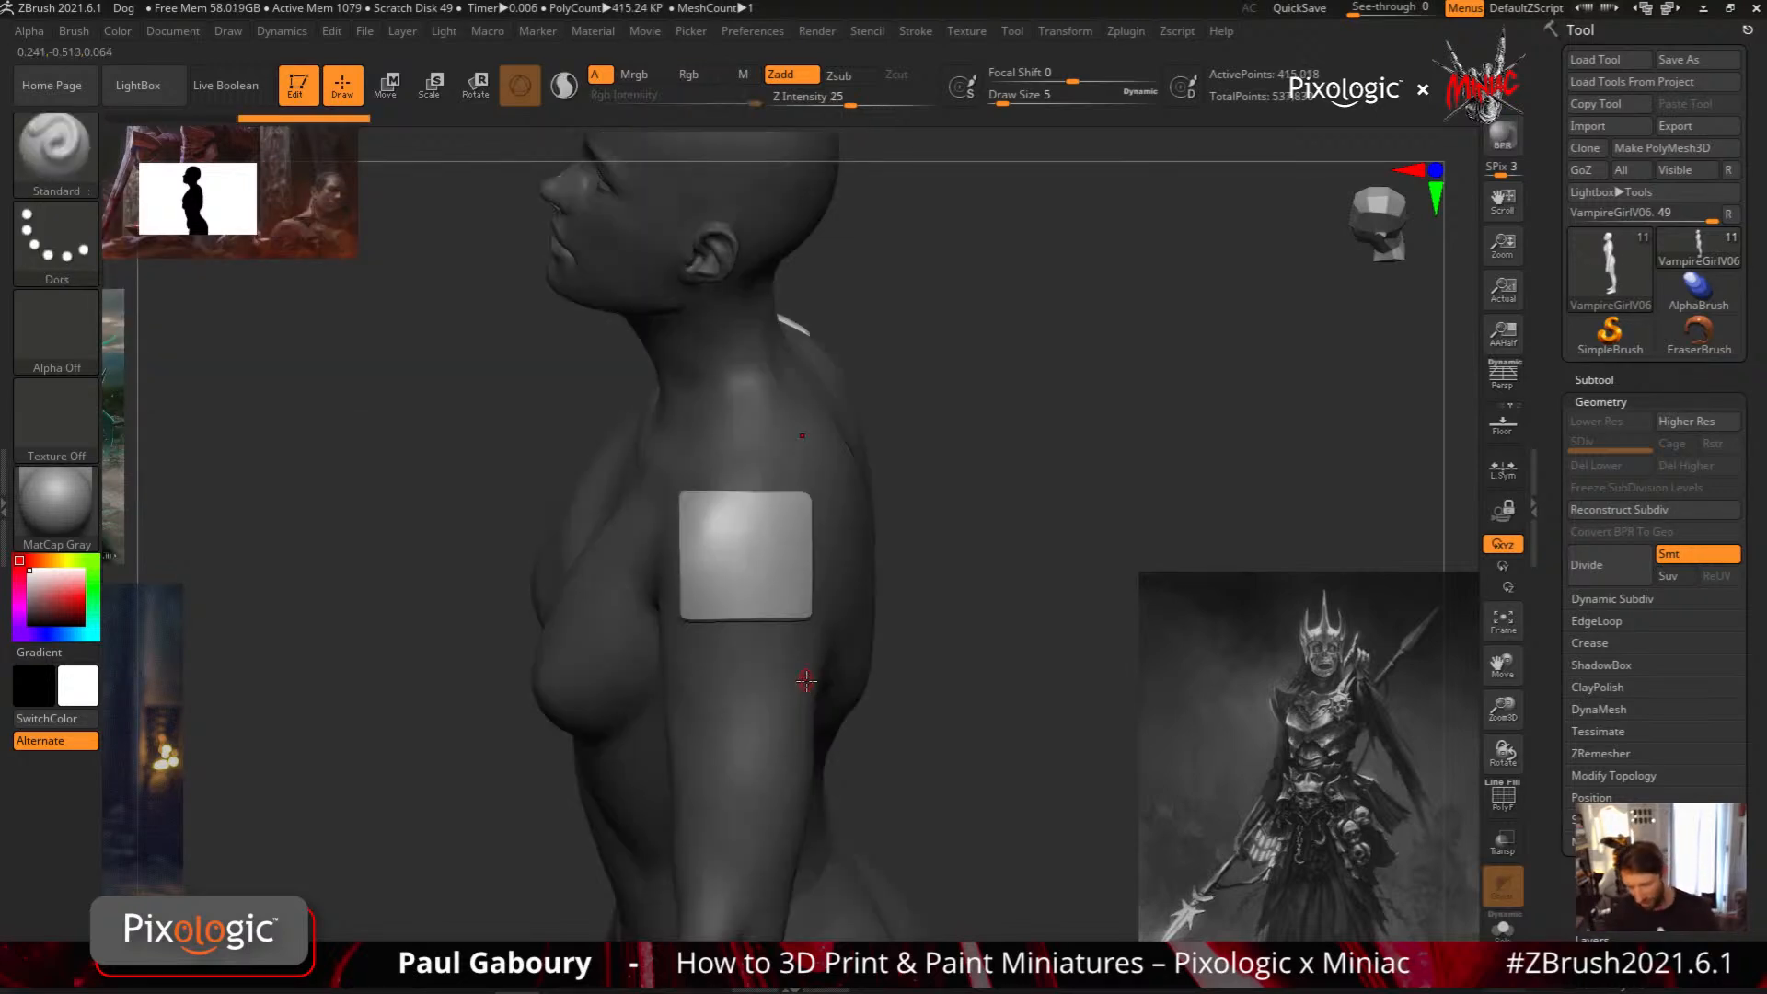
mouse_move(917, 745)
left_mouse_down()
mouse_move(986, 730)
mouse_move(908, 761)
mouse_move(933, 751)
mouse_move(907, 701)
left_mouse_up()
key("ctrl+z")
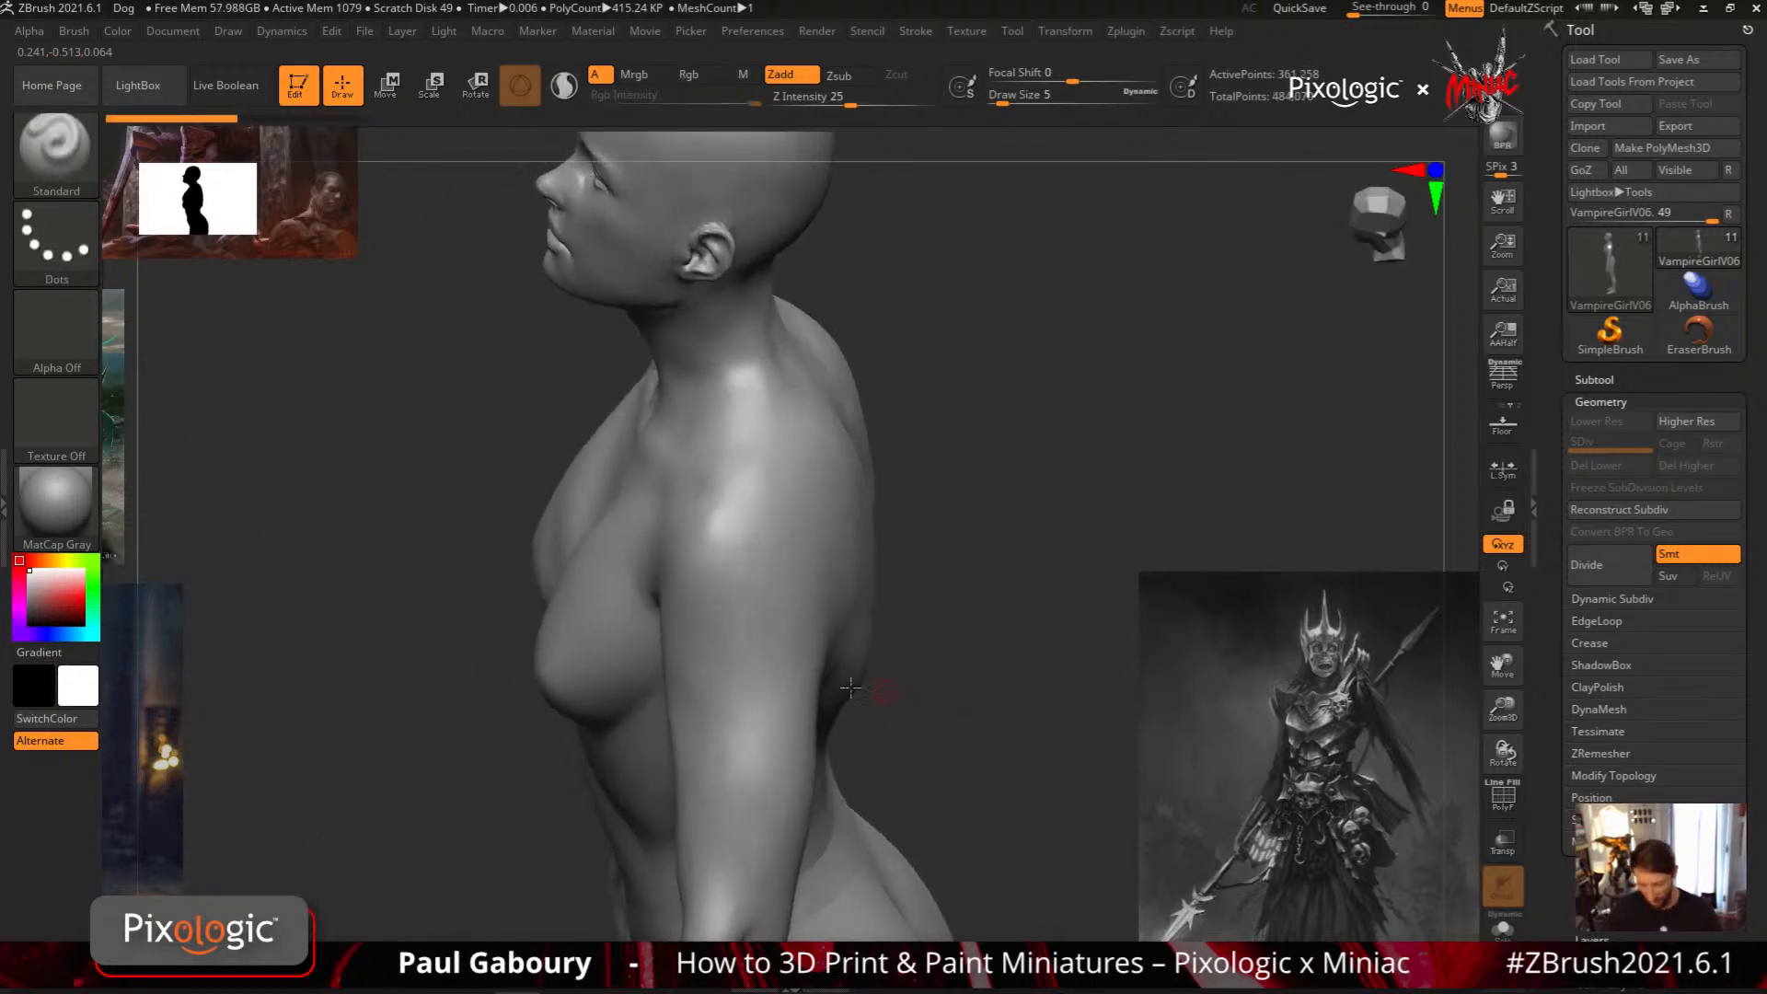
Try MeshProject's Circle stroke for a round plate on the outer shoulder, orbit around the arm, and leave no plate behind
left_click(75, 232, "ctrl")
left_click(165, 302, "ctrl")
left_click_drag(746, 552, 924, 724, "ctrl")
mouse_move(945, 783)
left_mouse_down()
mouse_move(979, 682)
mouse_move(1034, 663)
mouse_move(1045, 764)
mouse_move(1095, 708)
mouse_move(1141, 736)
mouse_move(980, 726)
mouse_move(996, 707)
mouse_move(767, 648)
left_mouse_up()
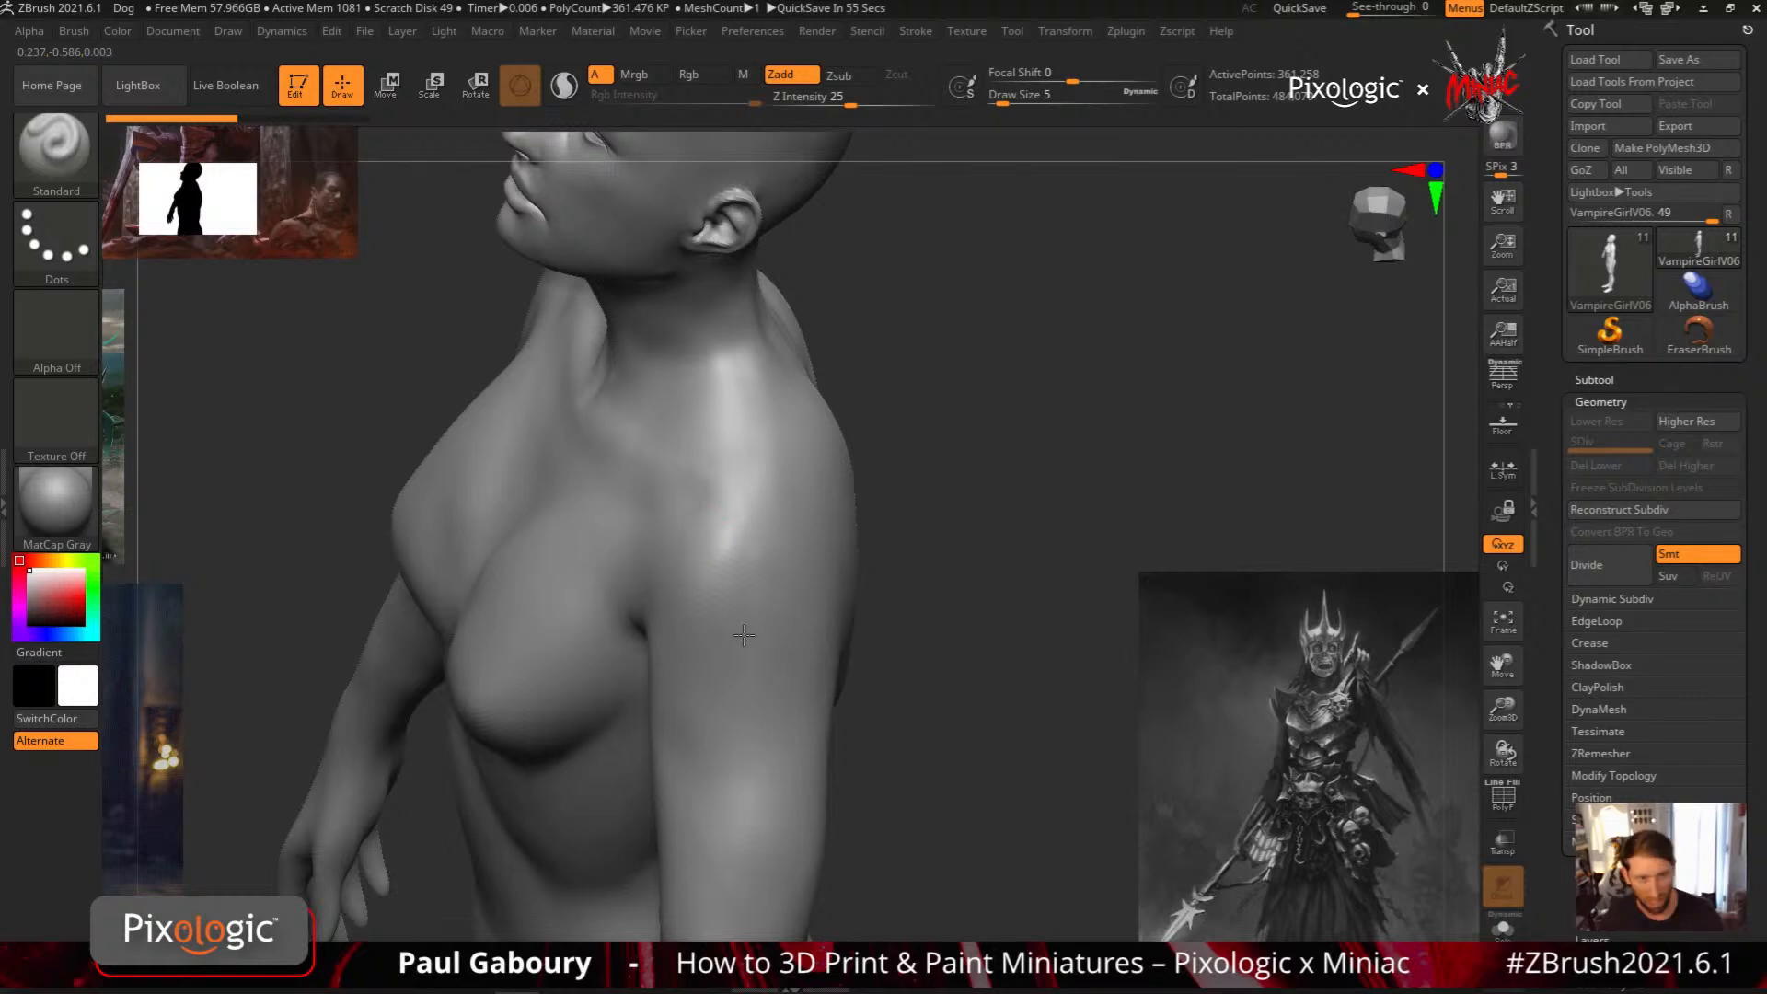
right_click_drag(744, 635, 756, 618)
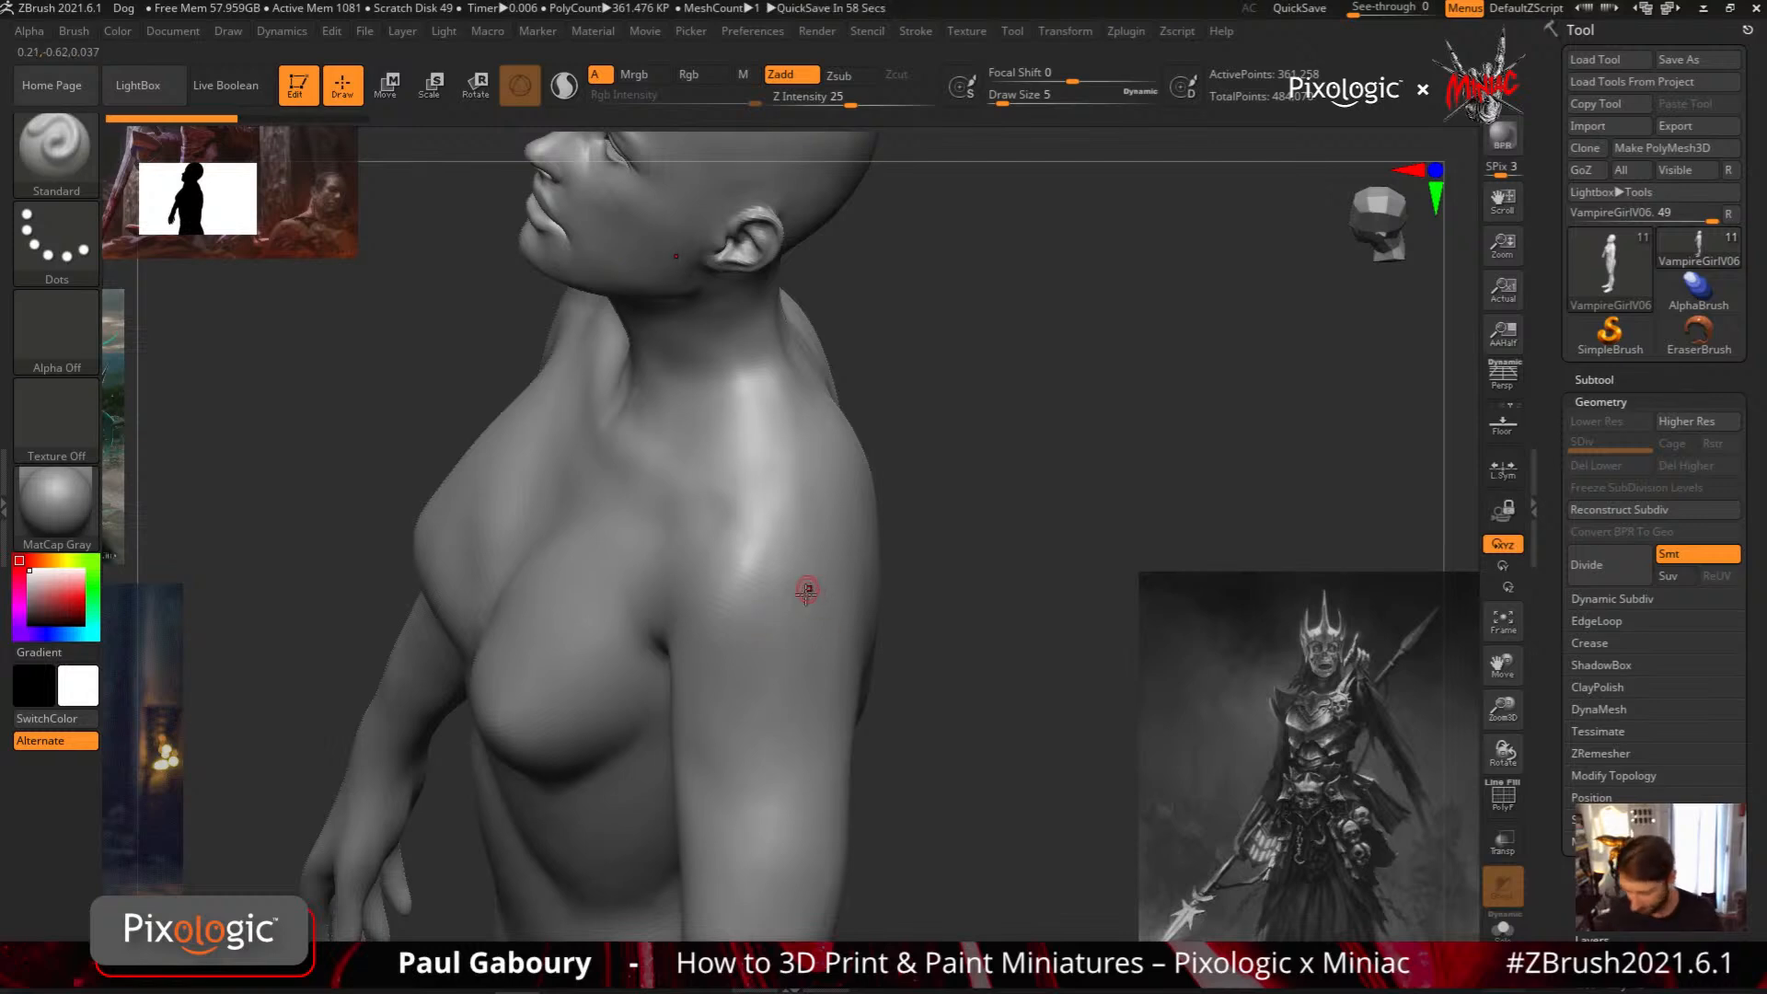
mouse_move(809, 591)
right_mouse_down()
mouse_move(801, 609)
mouse_move(814, 569)
mouse_move(761, 553)
right_mouse_up()
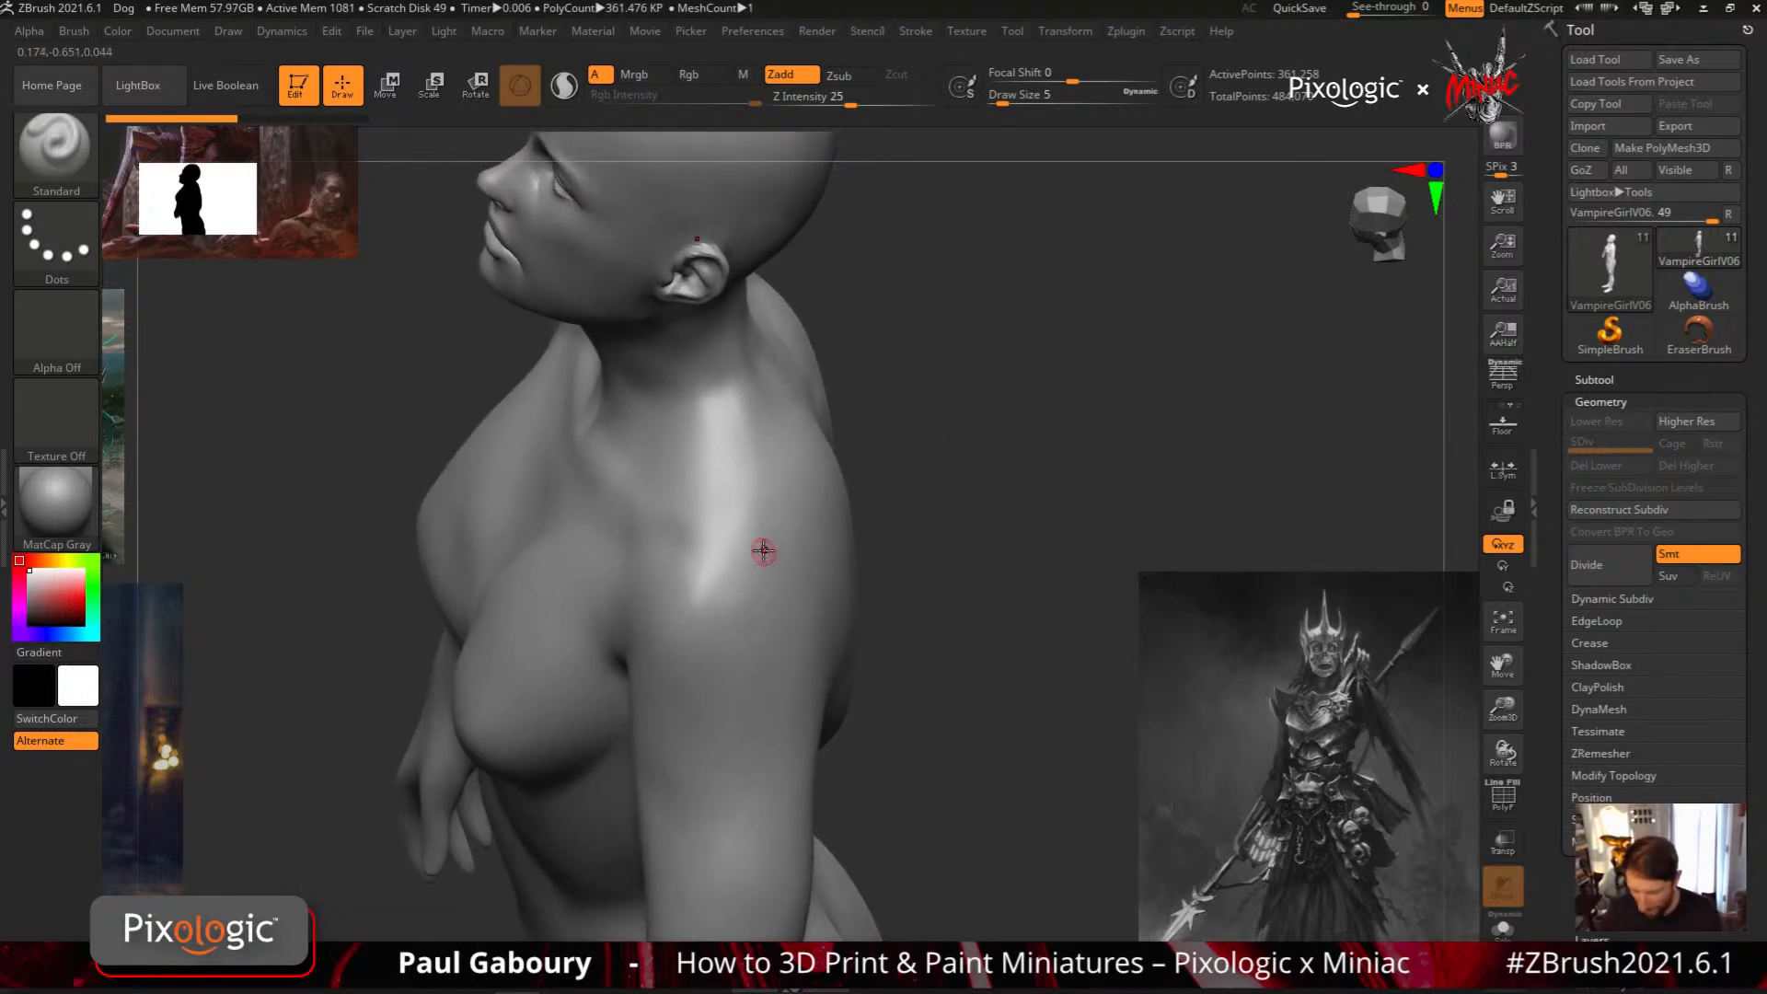
Set the MeshProject brush's stroke to Curve
key("ctrl")
left_click(53, 232, "ctrl")
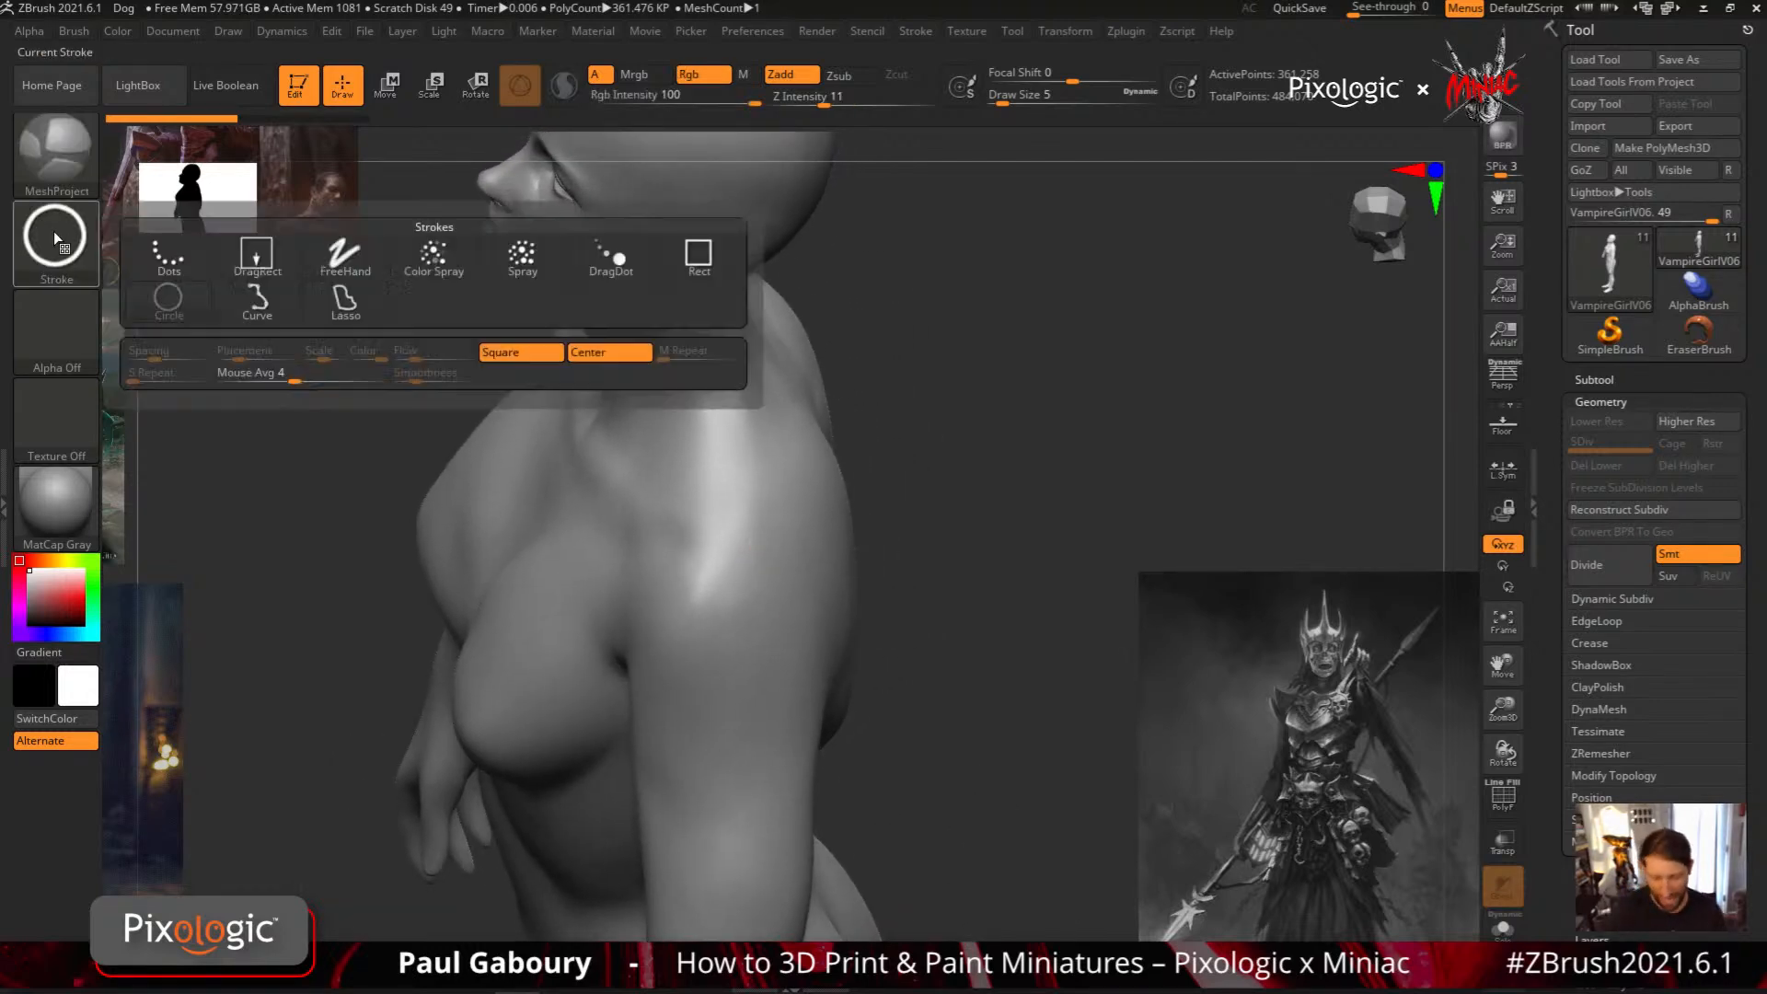
left_click(272, 304, "ctrl")
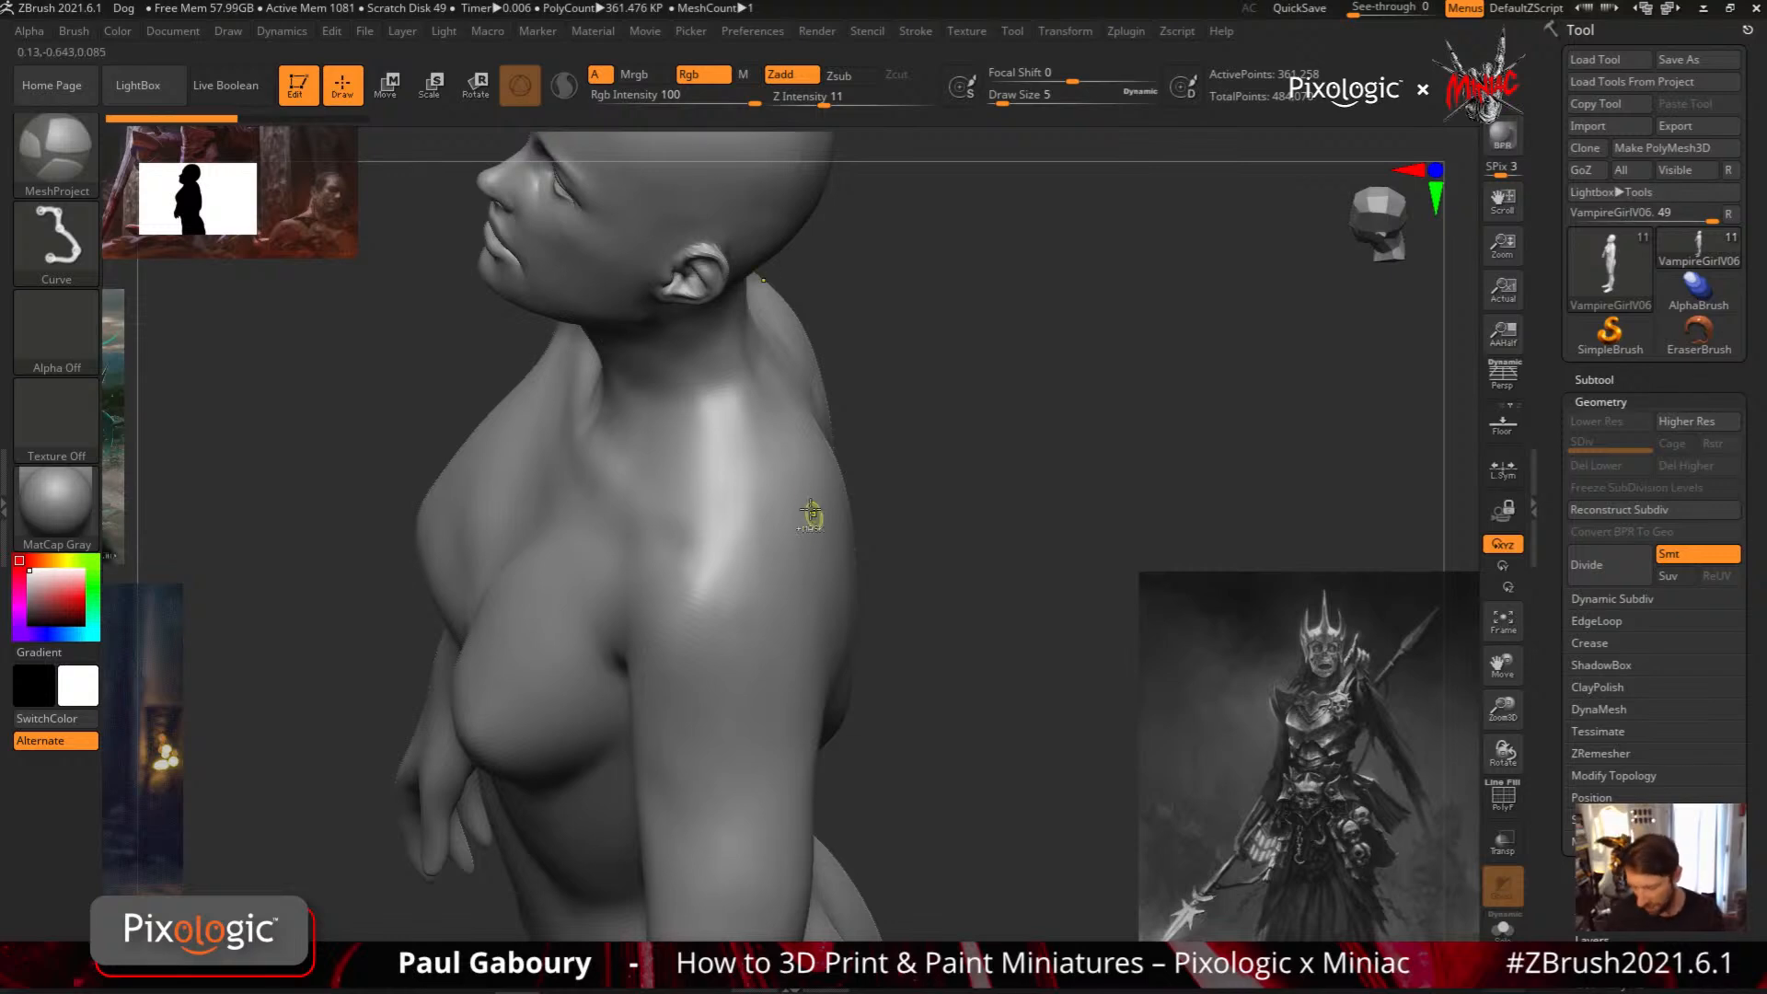
Outline straight-sided MeshProject plates with a notched upper edge over both outer shoulders and inspect them from the front
mouse_move(797, 483)
left_mouse_down("ctrl")
mouse_move(779, 549)
mouse_move(702, 559)
mouse_move(651, 539)
mouse_move(635, 626)
mouse_move(684, 795)
mouse_move(787, 797)
left_mouse_up("ctrl")
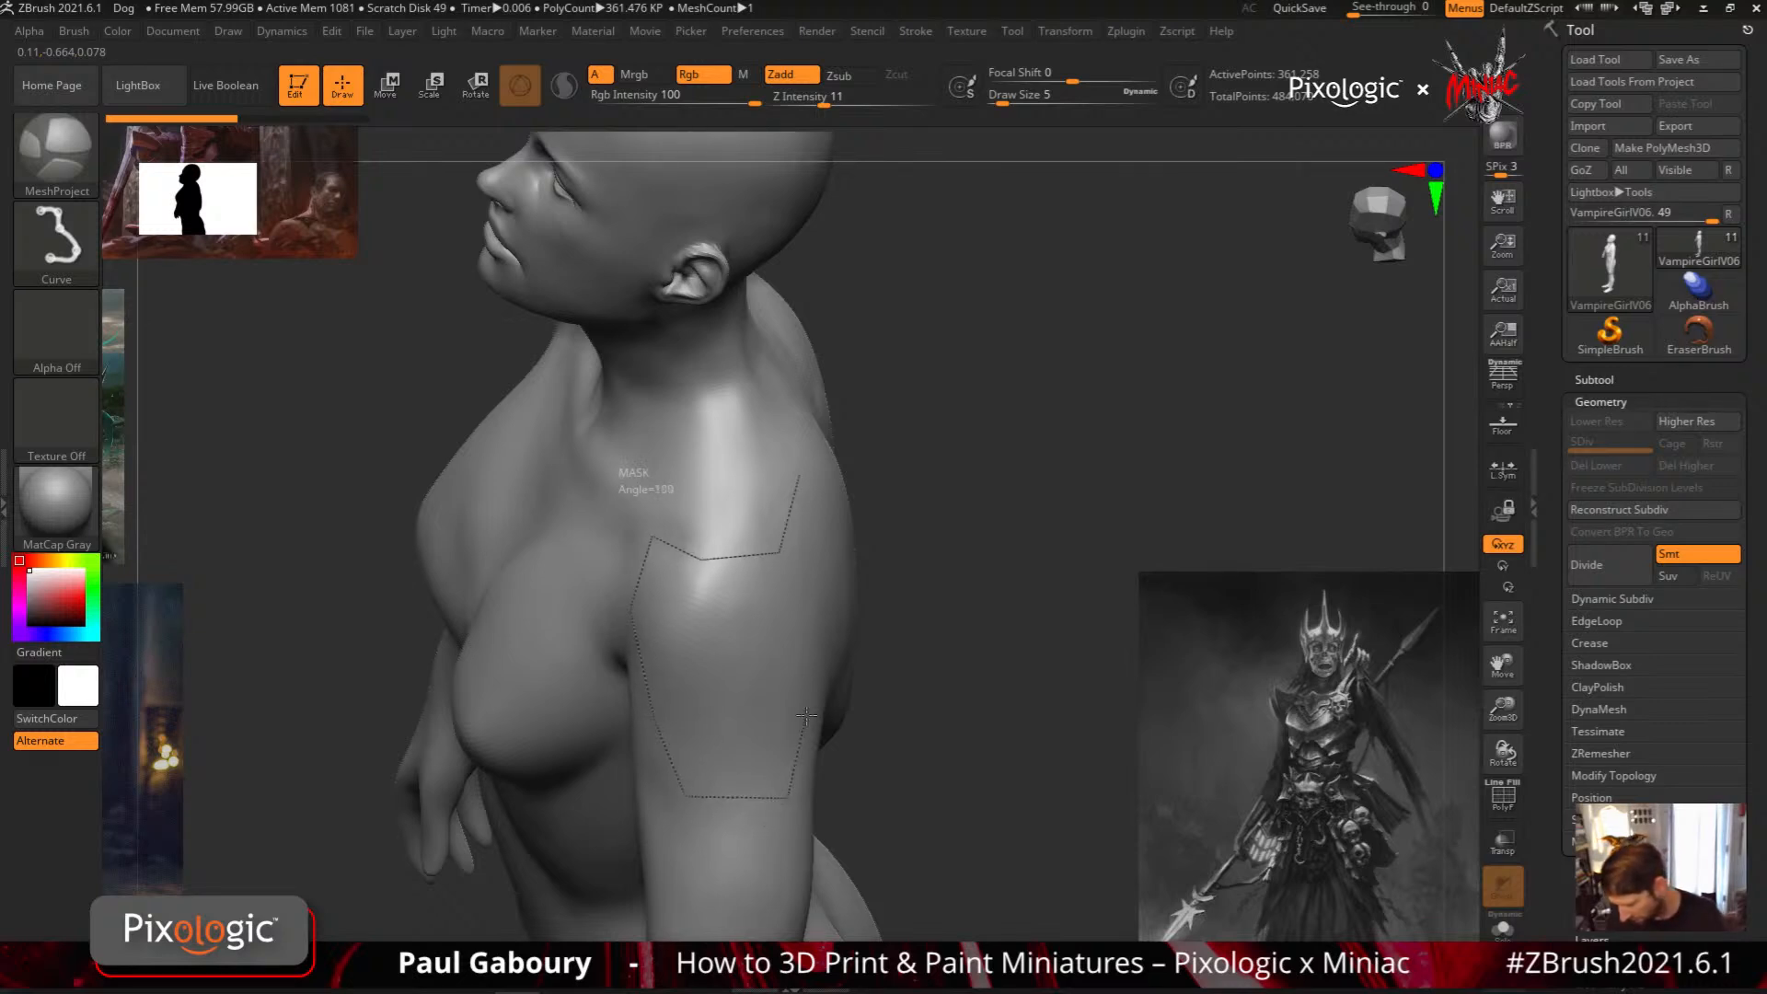
mouse_move(825, 680)
left_mouse_down("ctrl")
mouse_move(839, 552)
mouse_move(787, 465)
left_mouse_up("ctrl")
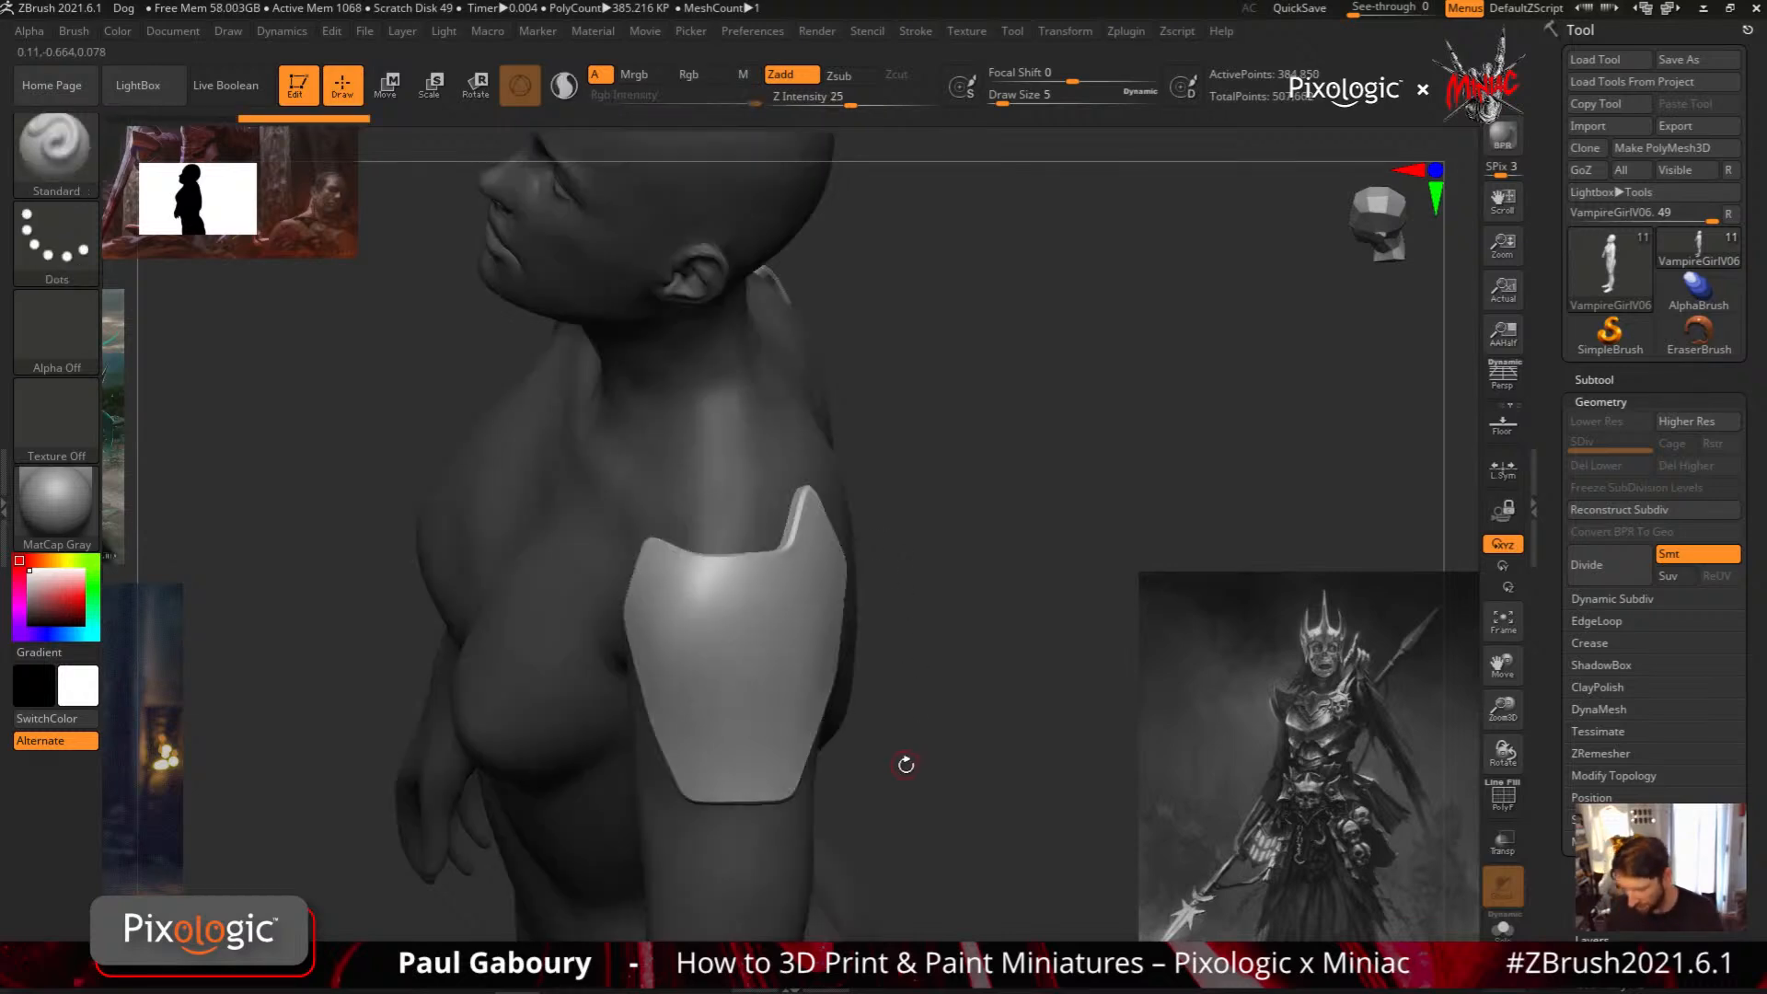
mouse_move(906, 761)
left_mouse_down()
mouse_move(804, 714)
mouse_move(920, 700)
mouse_move(1003, 652)
mouse_move(823, 653)
mouse_move(841, 668)
mouse_move(819, 637)
mouse_move(851, 635)
mouse_move(810, 644)
mouse_move(737, 741)
mouse_move(748, 618)
mouse_move(692, 697)
left_mouse_up()
Outline mirrored MeshProject plates on the ribs just beneath both breasts and inspect them
key("ctrl")
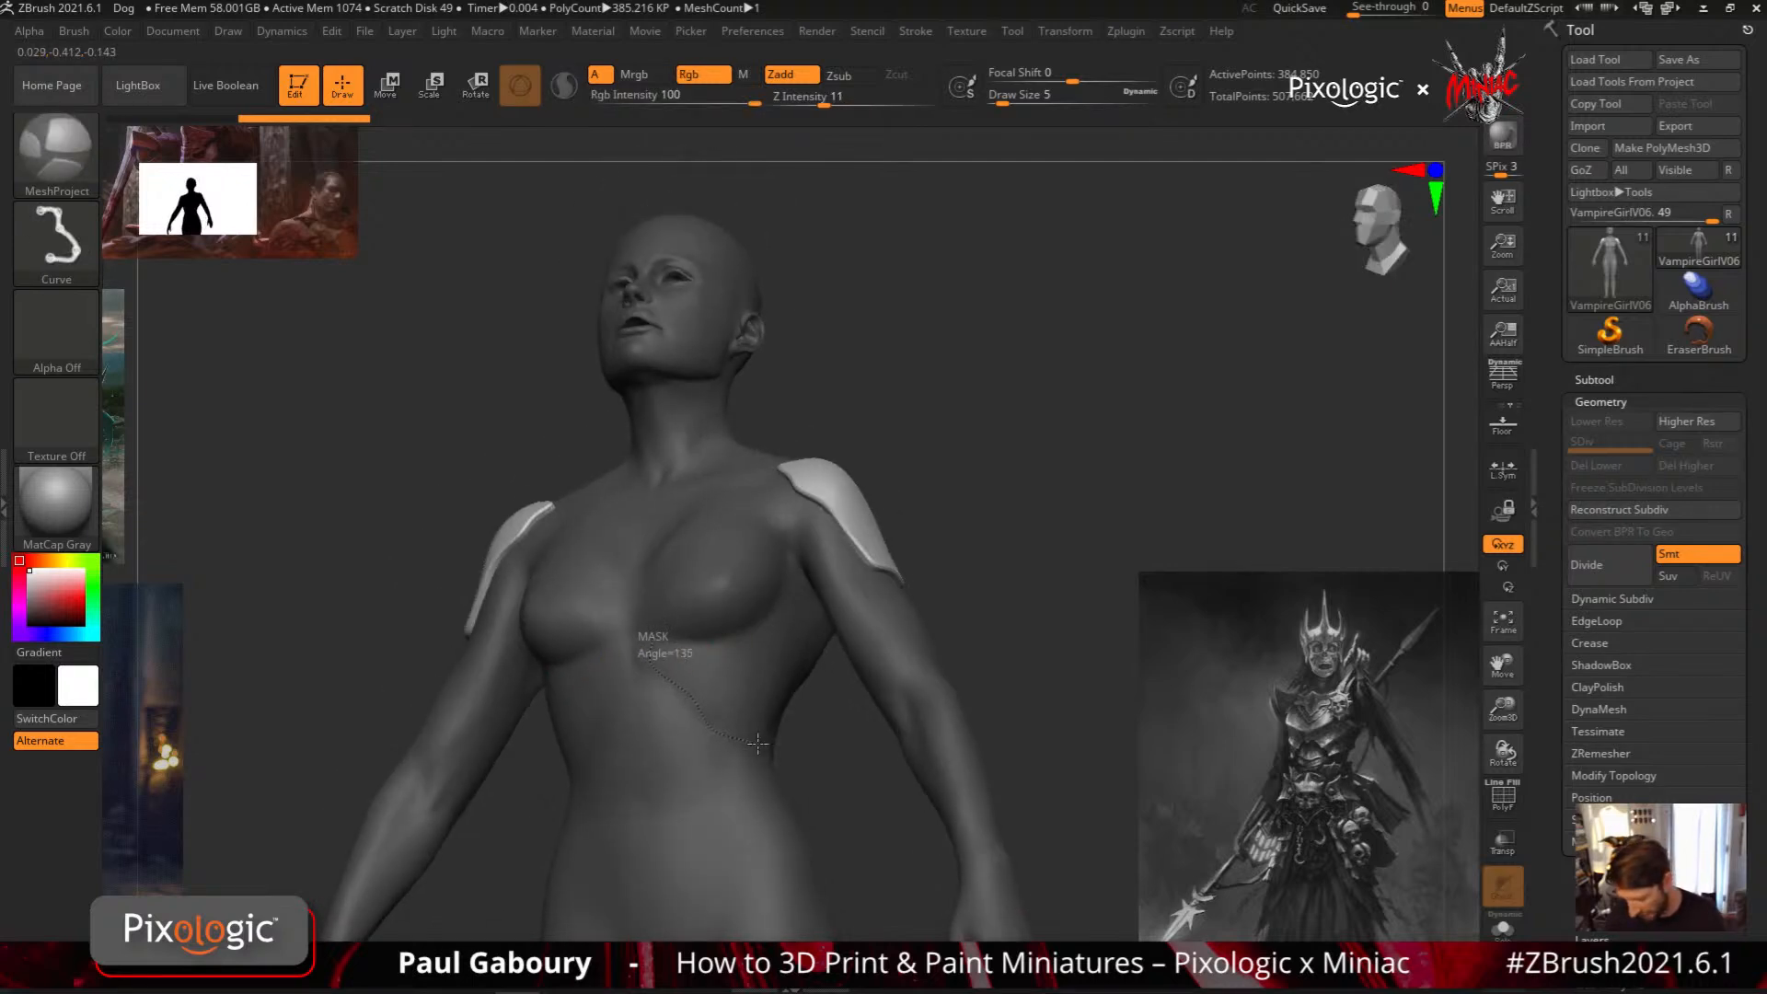
mouse_move(758, 744)
left_mouse_down("ctrl")
mouse_move(805, 626)
mouse_move(779, 600)
mouse_move(762, 621)
left_mouse_up("ctrl")
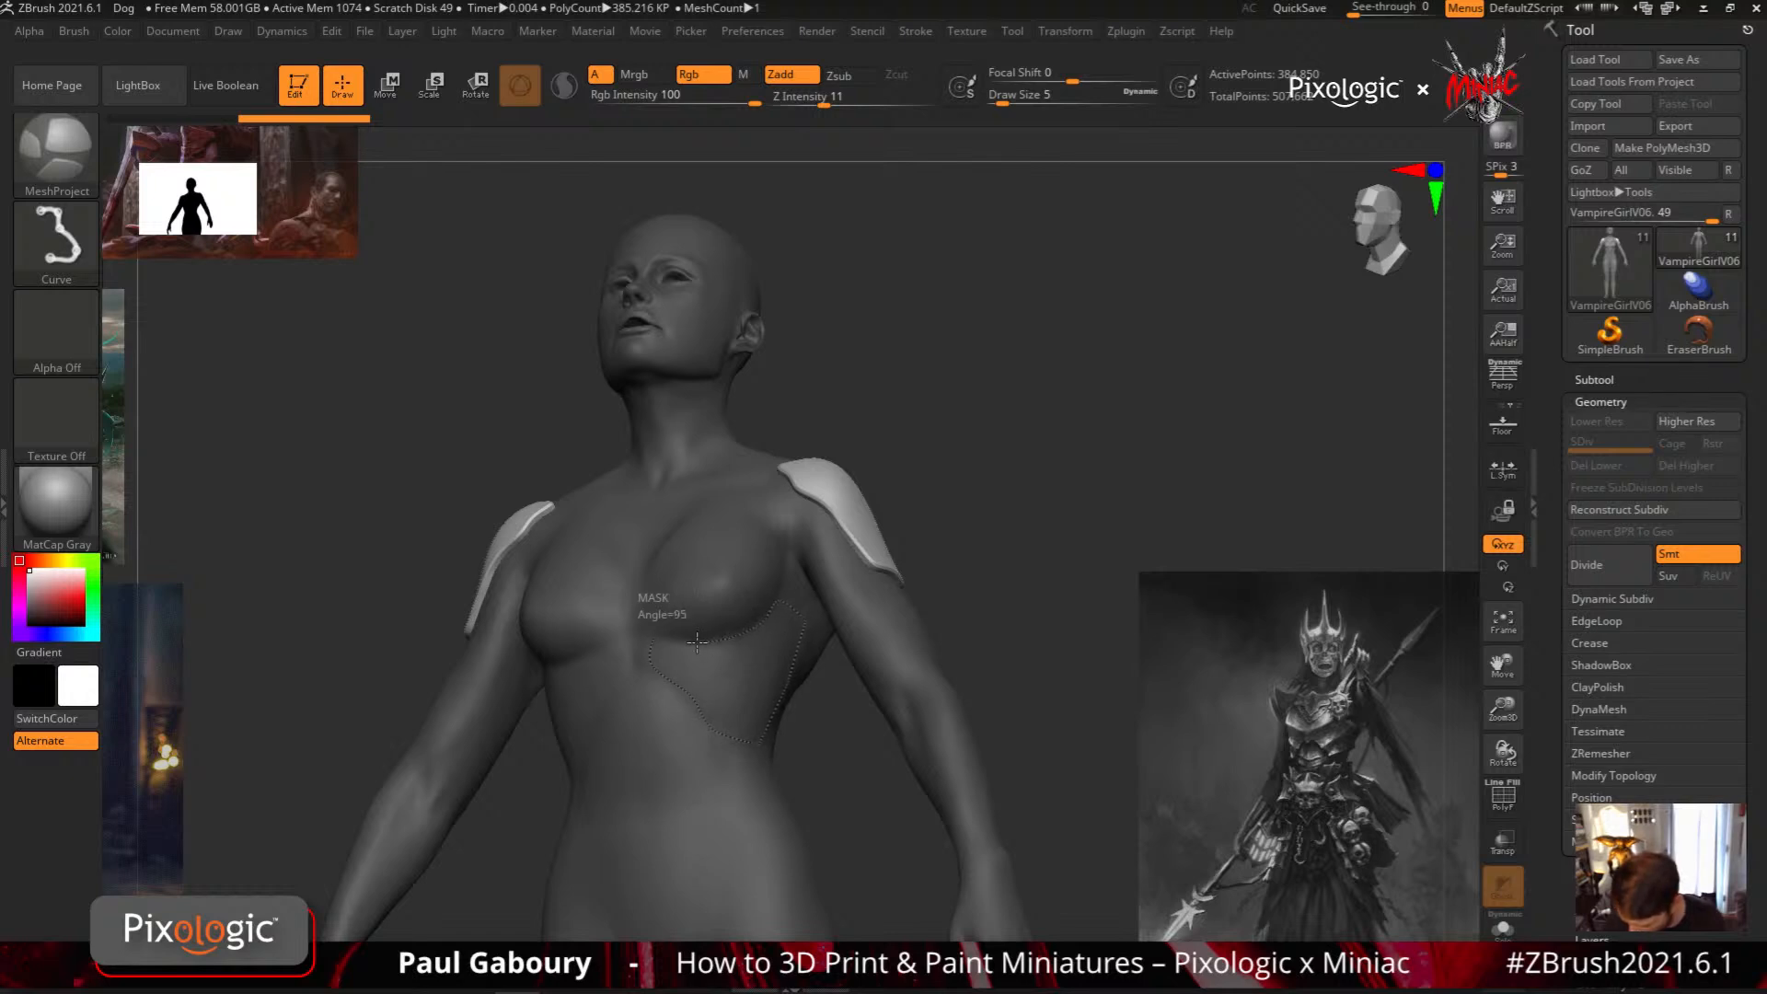
left_click_drag(659, 642, 656, 642, "ctrl")
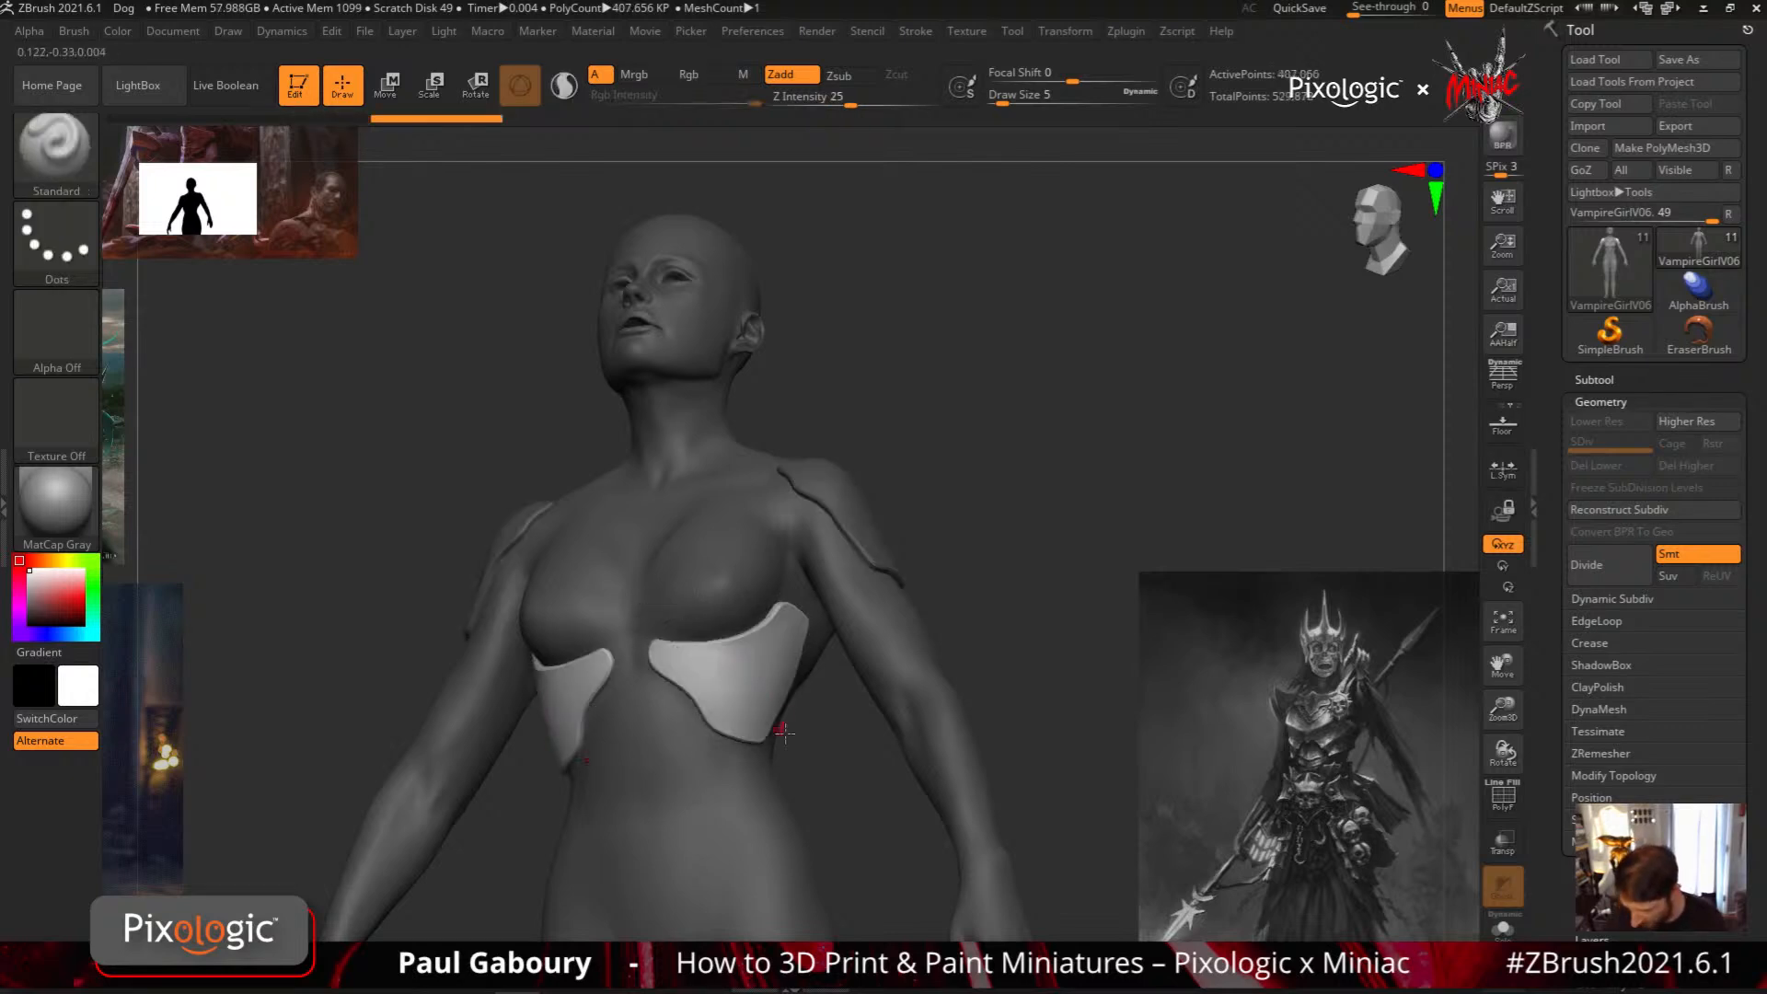
mouse_move(815, 760)
right_mouse_down("ctrl")
mouse_move(793, 680)
mouse_move(667, 676)
mouse_move(727, 670)
mouse_move(660, 644)
right_mouse_up("ctrl")
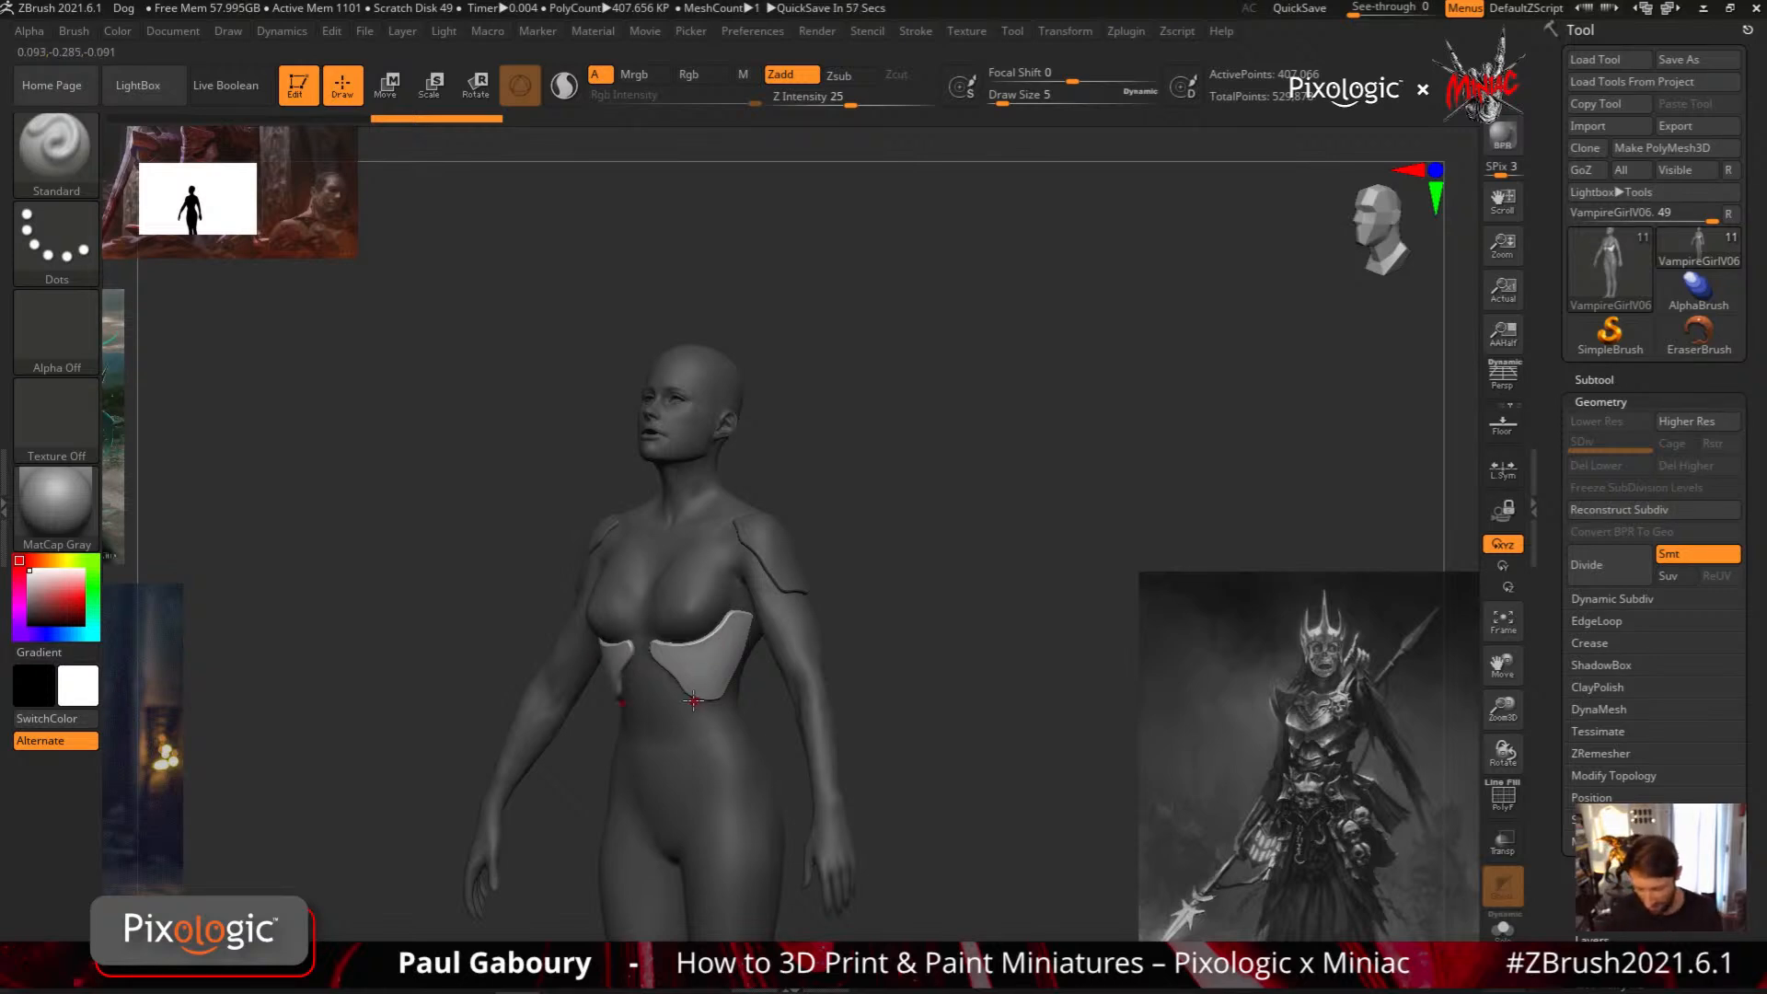
Undo the rib and shoulder plates and return to a side view of the shoulder
right_click_drag(774, 661, 680, 696)
left_click(747, 517, "alt")
left_click(767, 618, "alt")
mouse_move(751, 562)
right_mouse_down("alt")
mouse_move(743, 667)
mouse_move(733, 582)
mouse_move(709, 583)
right_mouse_up("alt")
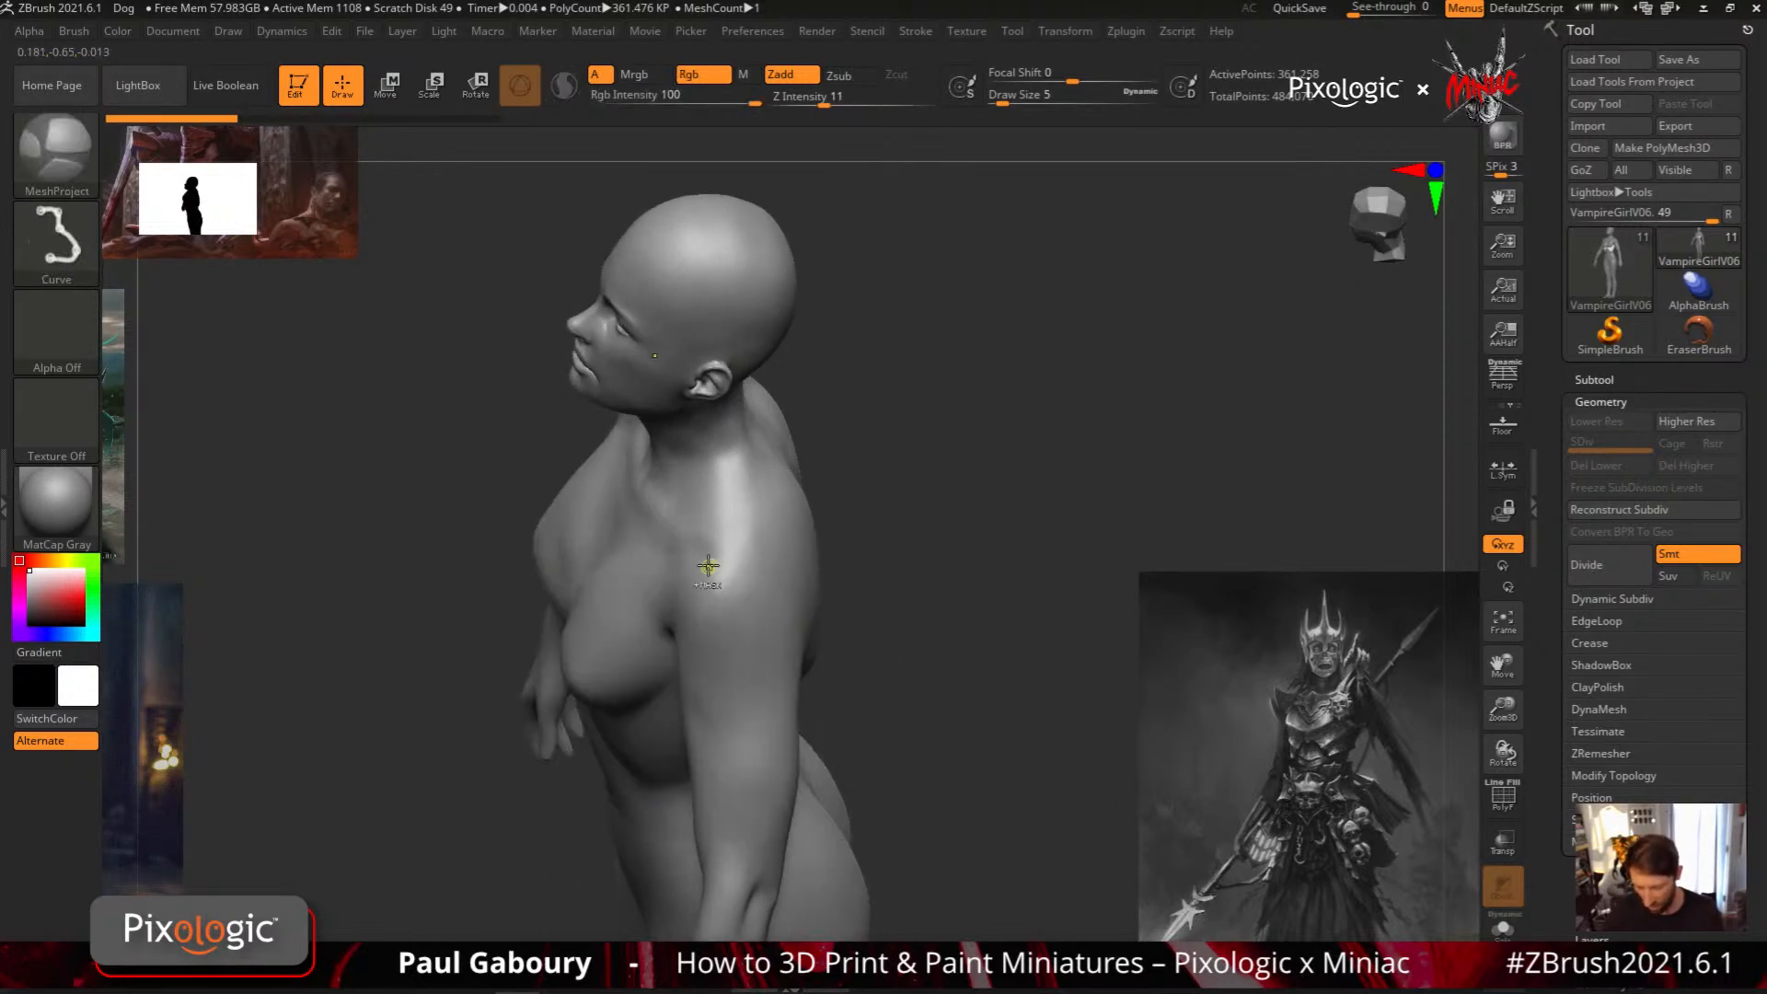
Outline tapered MeshProject plates with scooped upper edges on both shoulders, and try and undo an extra plate beside the arm
mouse_move(691, 560)
left_mouse_down("ctrl")
mouse_move(719, 600)
mouse_move(758, 599)
mouse_move(781, 545)
left_mouse_up("ctrl")
mouse_move(772, 707)
left_mouse_down("ctrl")
mouse_move(771, 736)
mouse_move(727, 739)
mouse_move(694, 658)
mouse_move(690, 554)
left_mouse_up("ctrl")
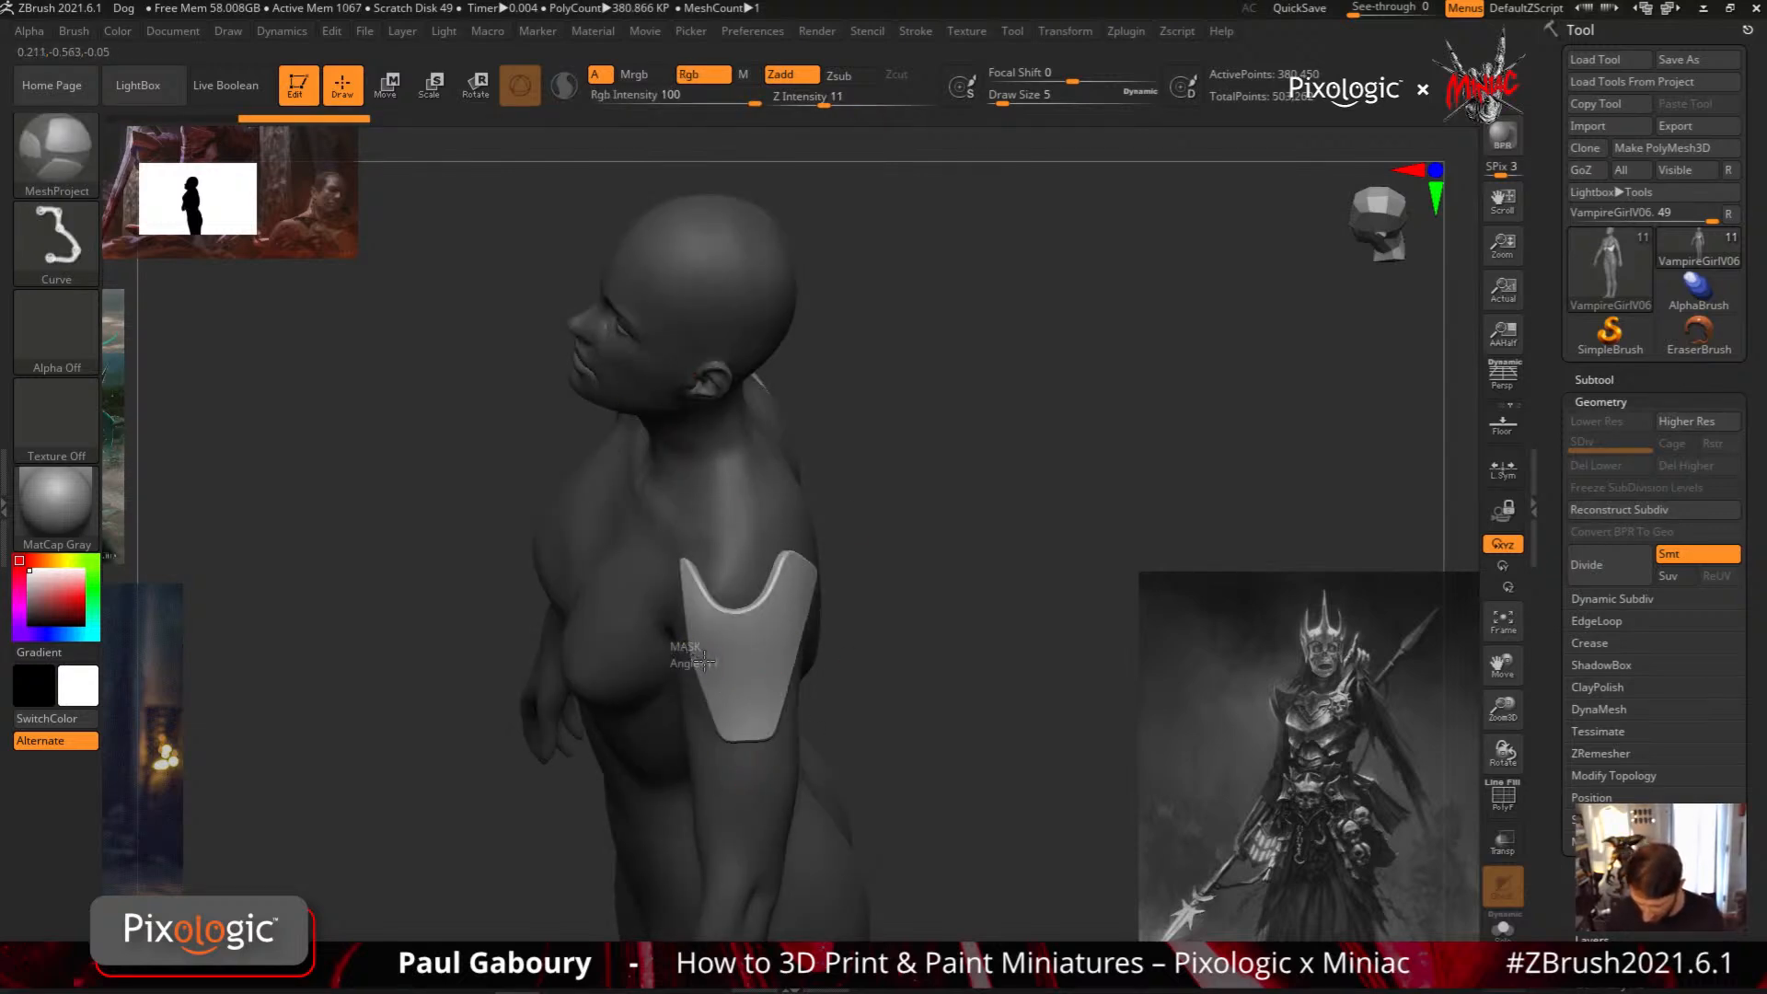
mouse_move(704, 663)
left_mouse_down("ctrl")
mouse_move(718, 710)
mouse_move(698, 778)
left_mouse_up("ctrl")
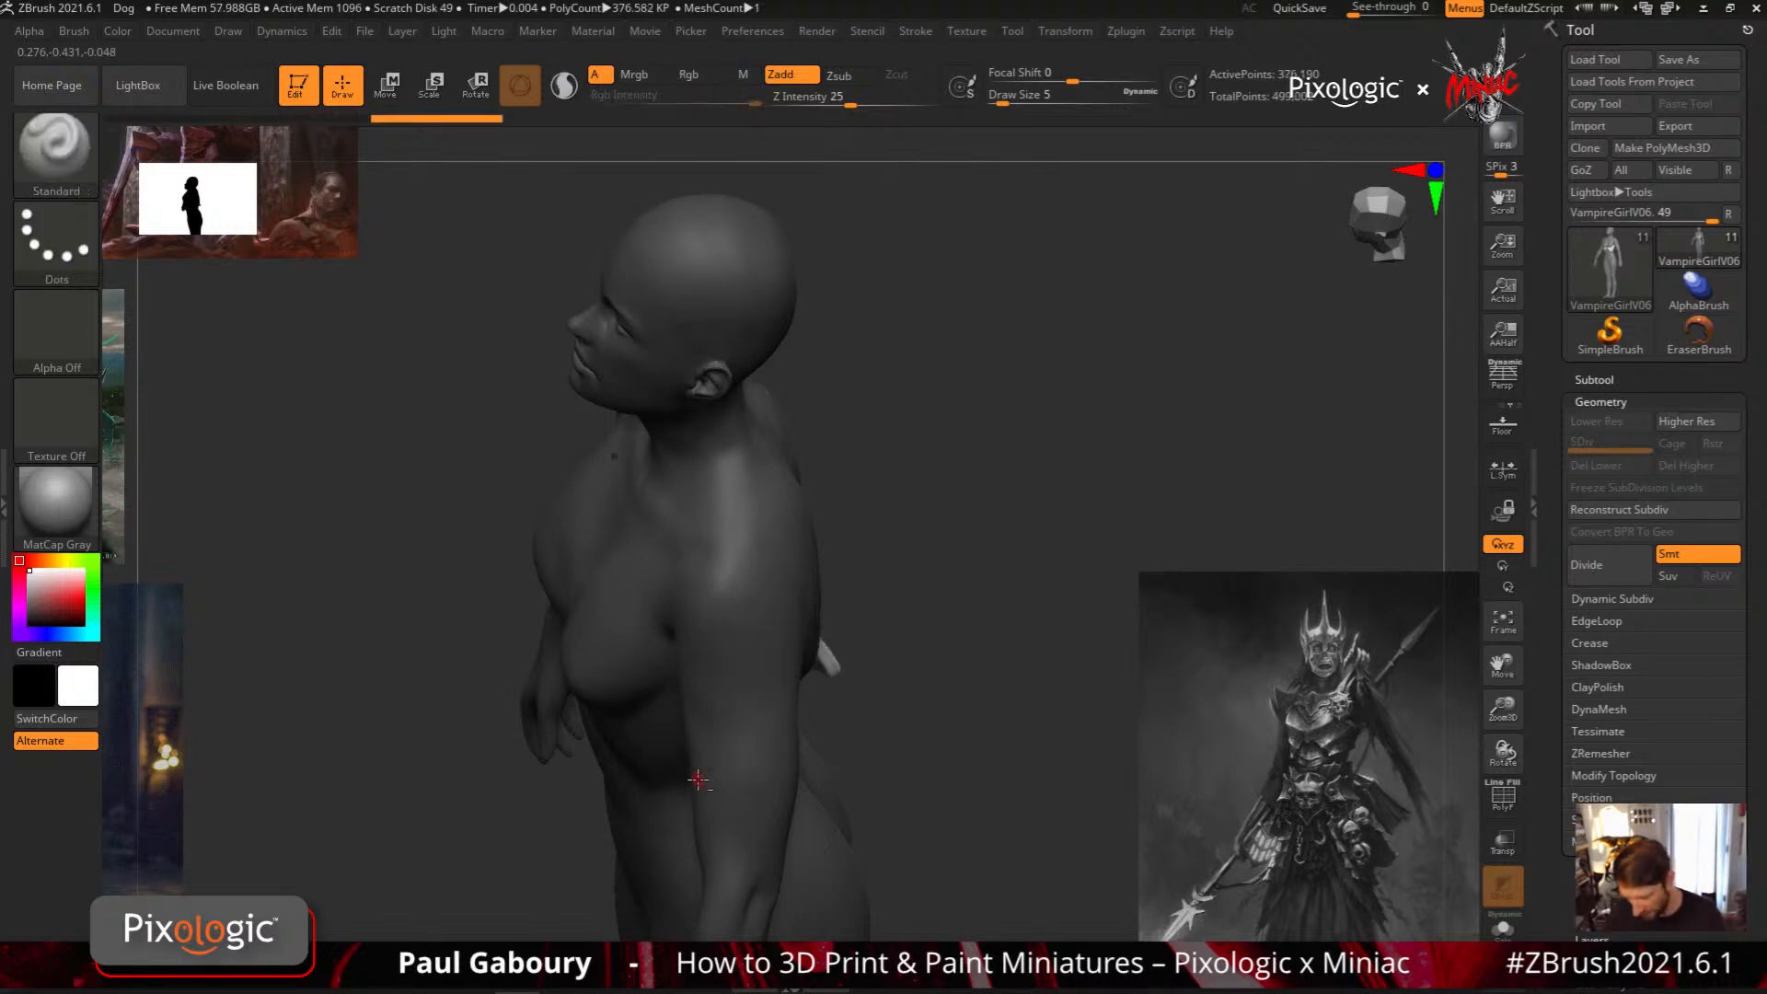
key("ctrl+z")
mouse_move(736, 668)
left_mouse_down("ctrl")
mouse_move(760, 543)
mouse_move(641, 518)
mouse_move(681, 675)
mouse_move(737, 686)
mouse_move(871, 642)
mouse_move(803, 643)
left_mouse_up("ctrl")
key("ctrl+z")
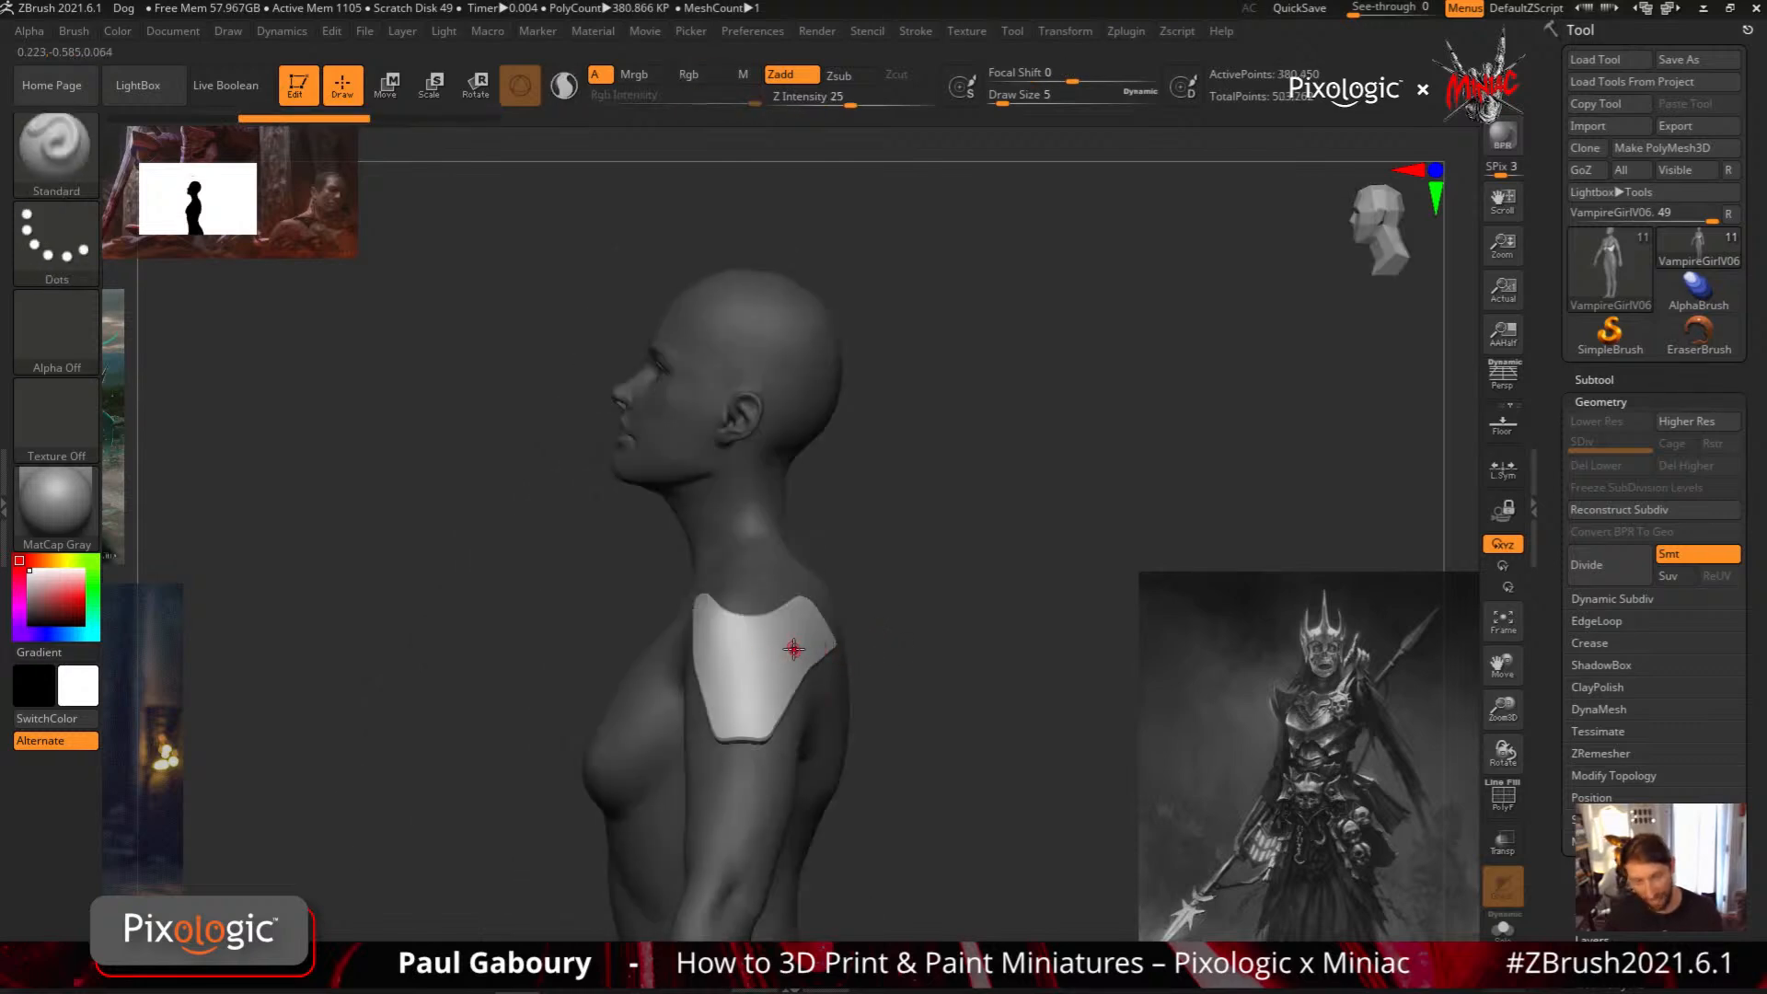
Inspect the scooped shoulder plates and undo them
mouse_move(789, 654)
right_mouse_down("shift")
mouse_move(770, 640)
mouse_move(773, 672)
right_mouse_up("shift")
right_click_drag(773, 672, 755, 617)
key("ctrl+z")
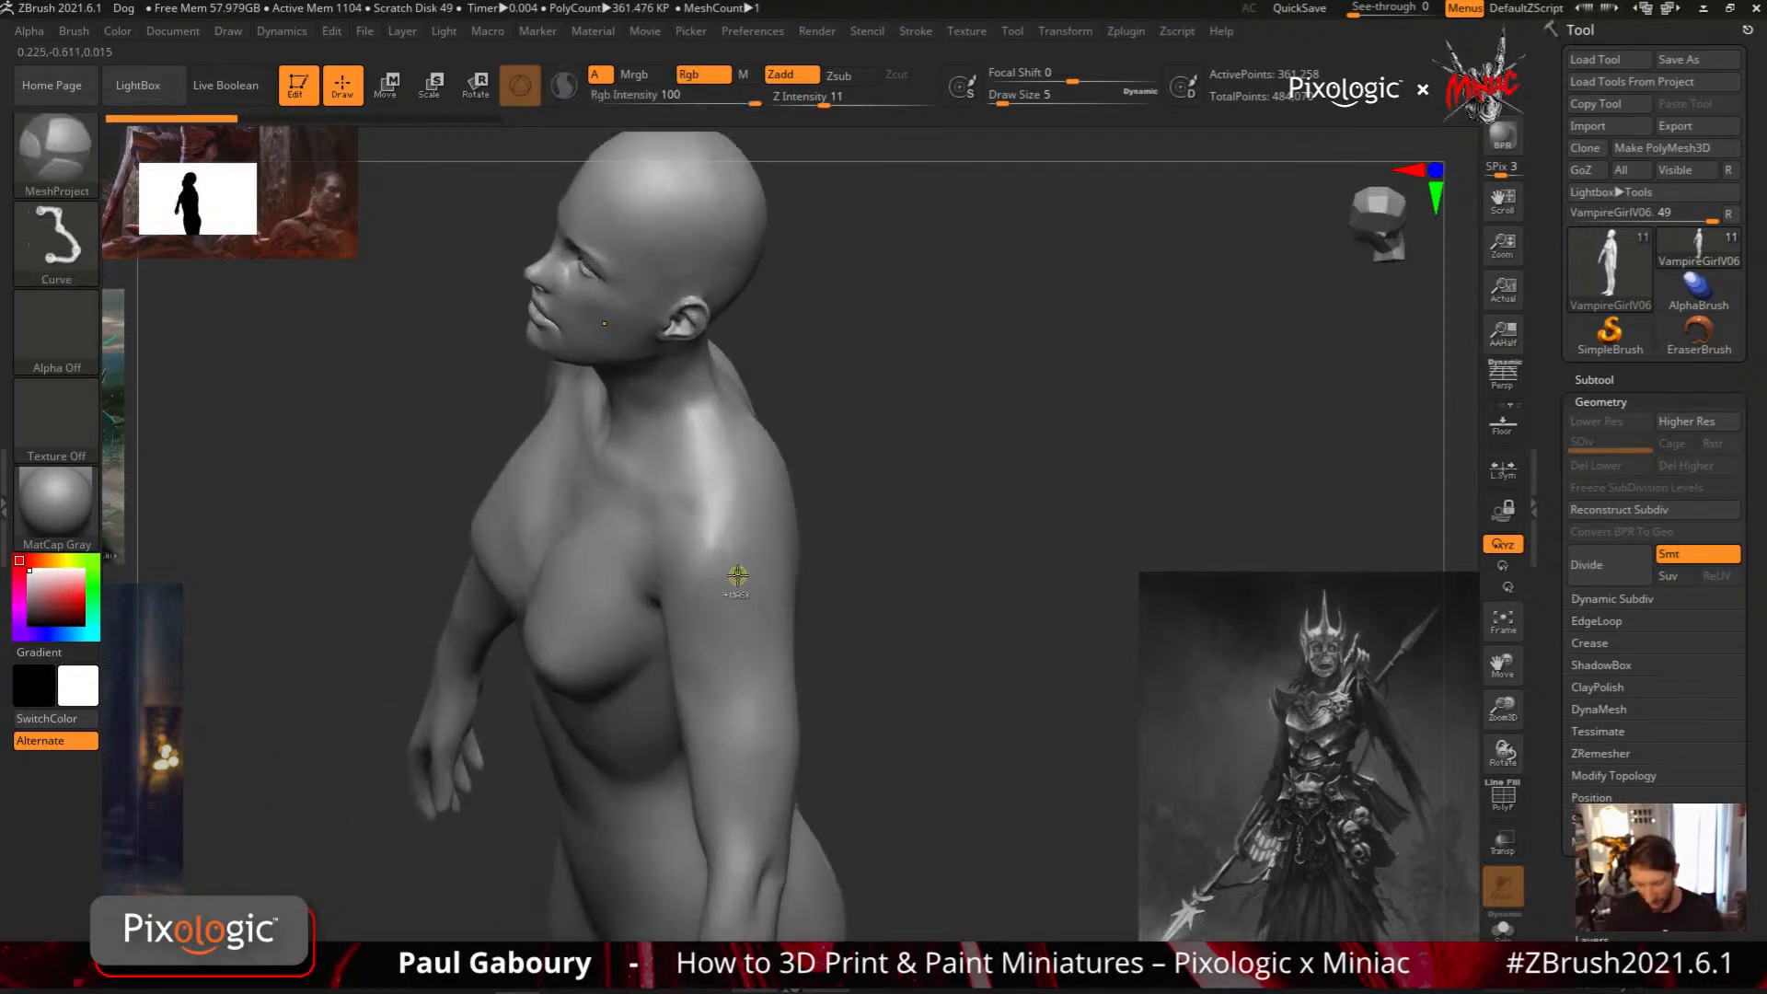
Draw flat-topped MeshProject plates tapering down both upper arms and check them on the whole figure from the front
mouse_move(671, 514)
left_mouse_down("ctrl")
mouse_move(677, 593)
mouse_move(716, 669)
mouse_move(773, 672)
mouse_move(789, 603)
mouse_move(779, 511)
mouse_move(676, 508)
left_mouse_up("ctrl")
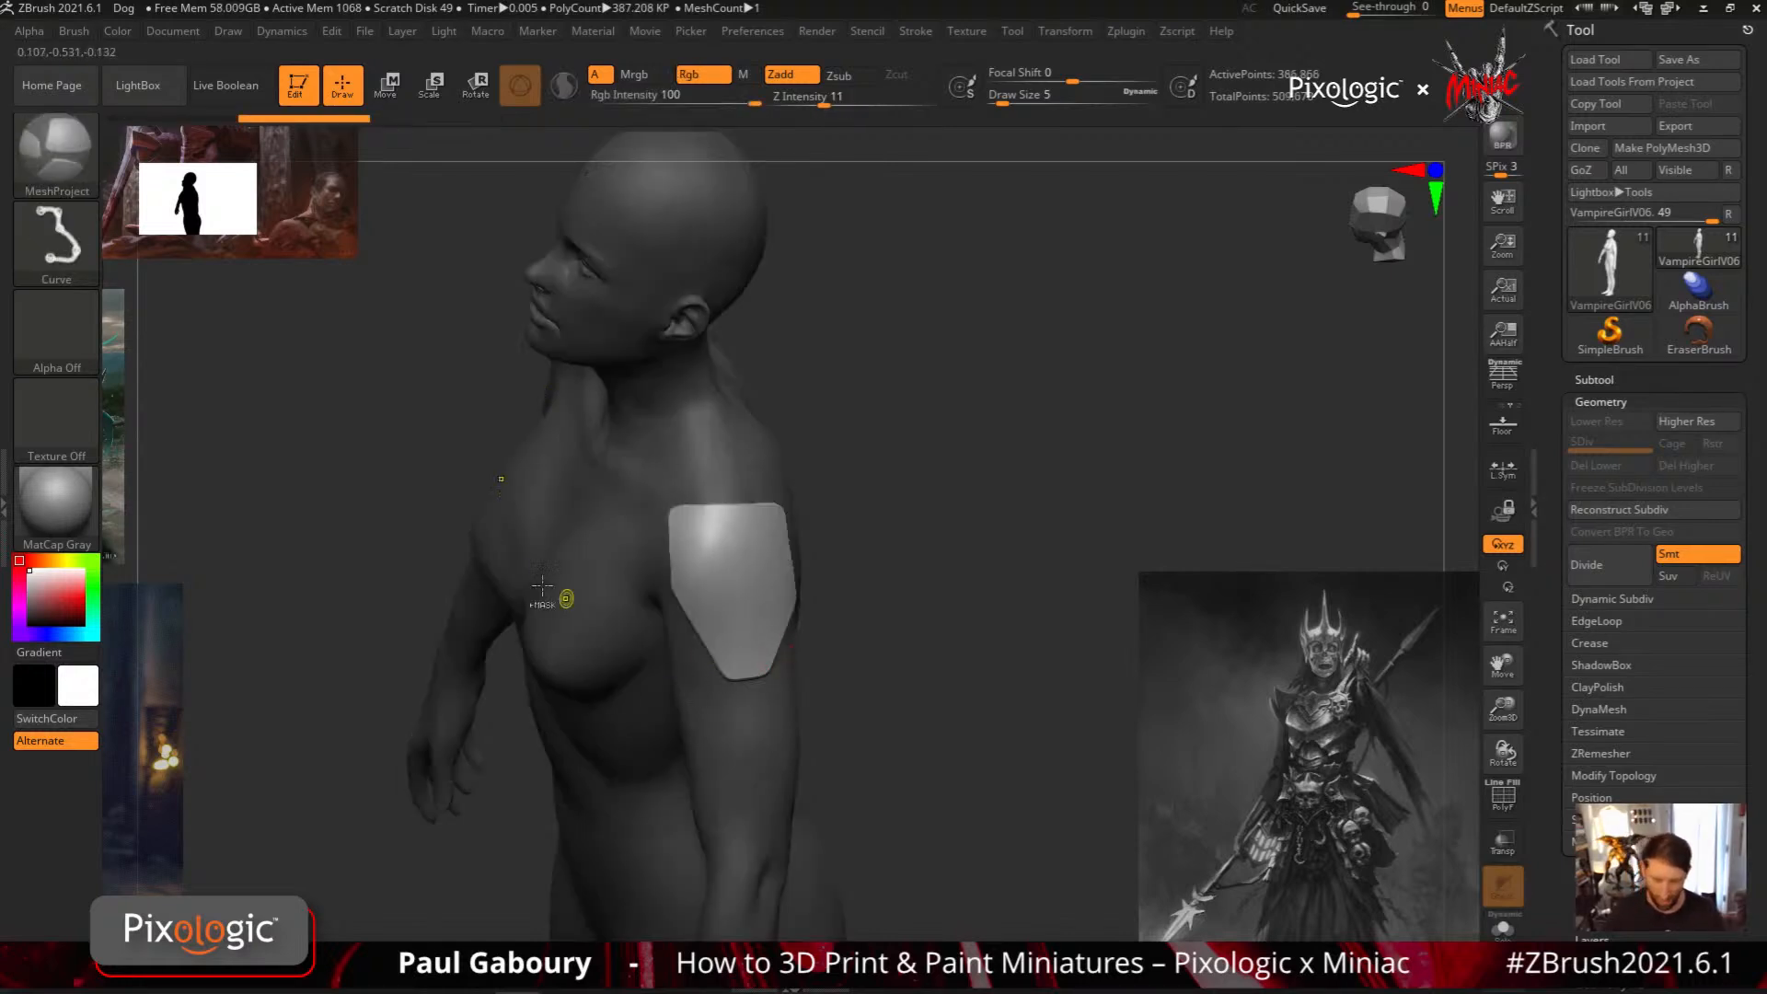
key("b")
key("m")
key("p")
left_click_drag(741, 585, 768, 612, "ctrl")
left_click_drag(860, 714, 823, 736)
right_click_drag(824, 736, 823, 664)
key("ctrl+z")
right_click_drag(824, 664, 833, 575, "alt")
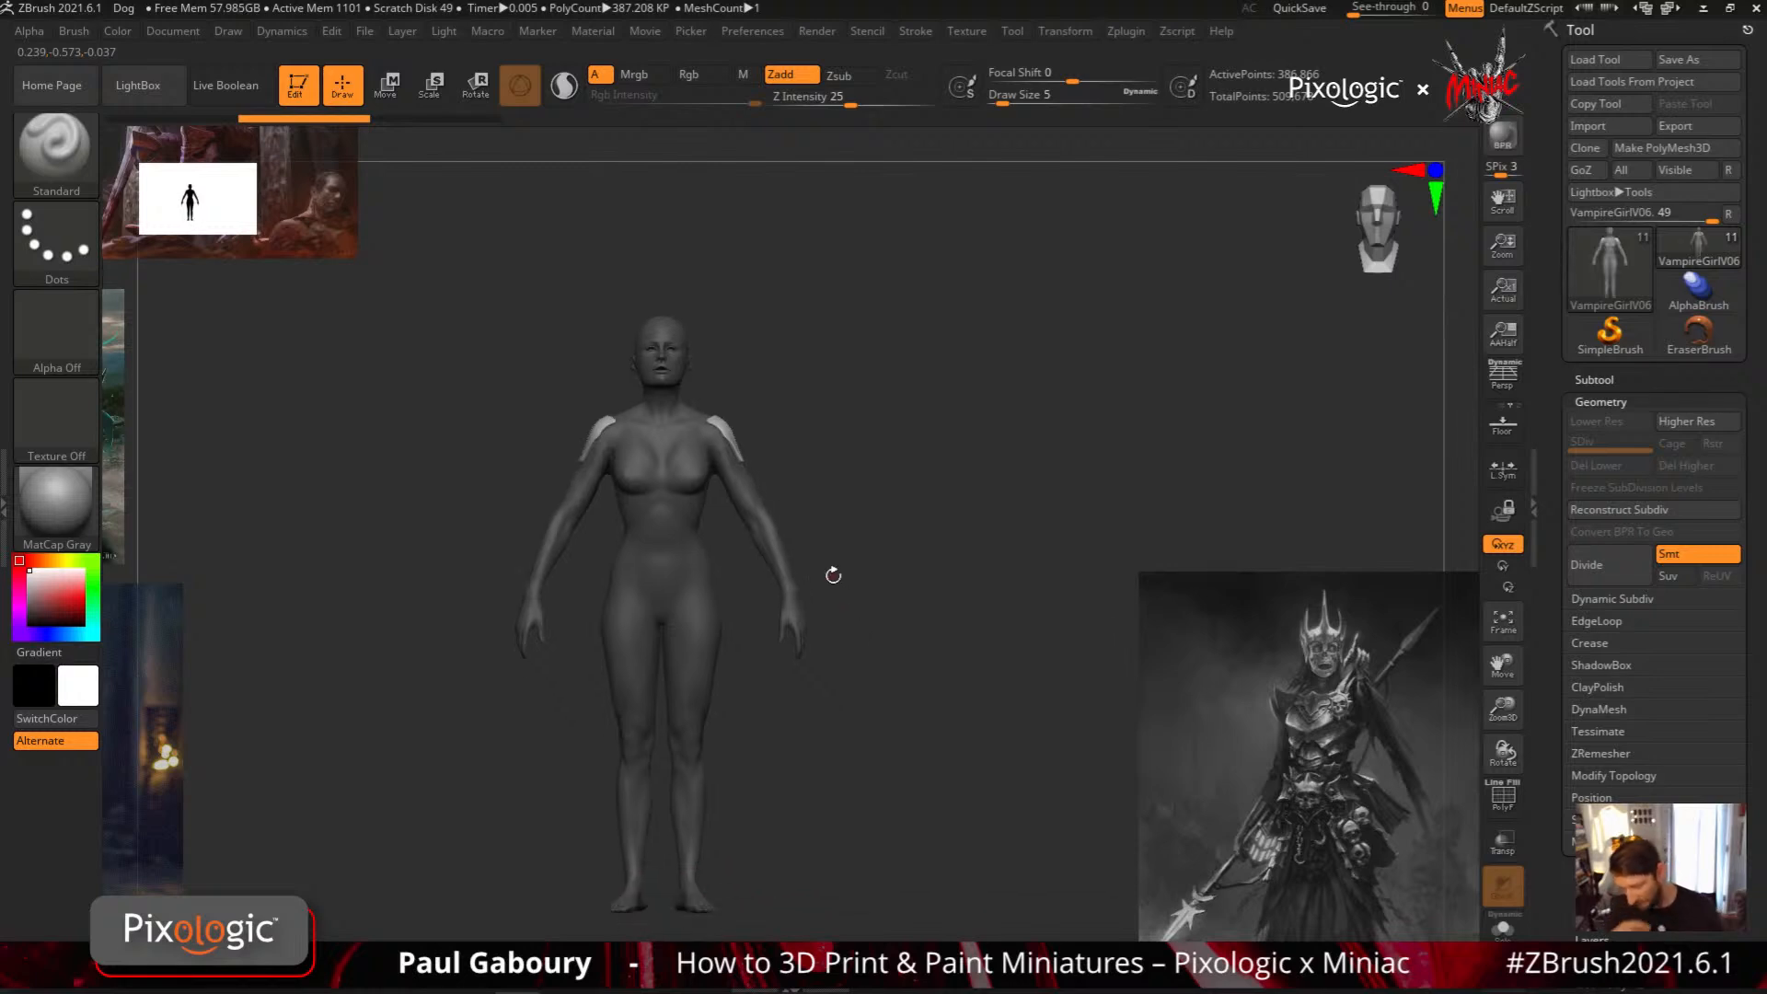
Add small rounded MeshProject plates on both breasts and both upper arms below the shoulder plates
left_click_drag(696, 461, 708, 480, "ctrl")
right_click_drag(822, 631, 719, 629)
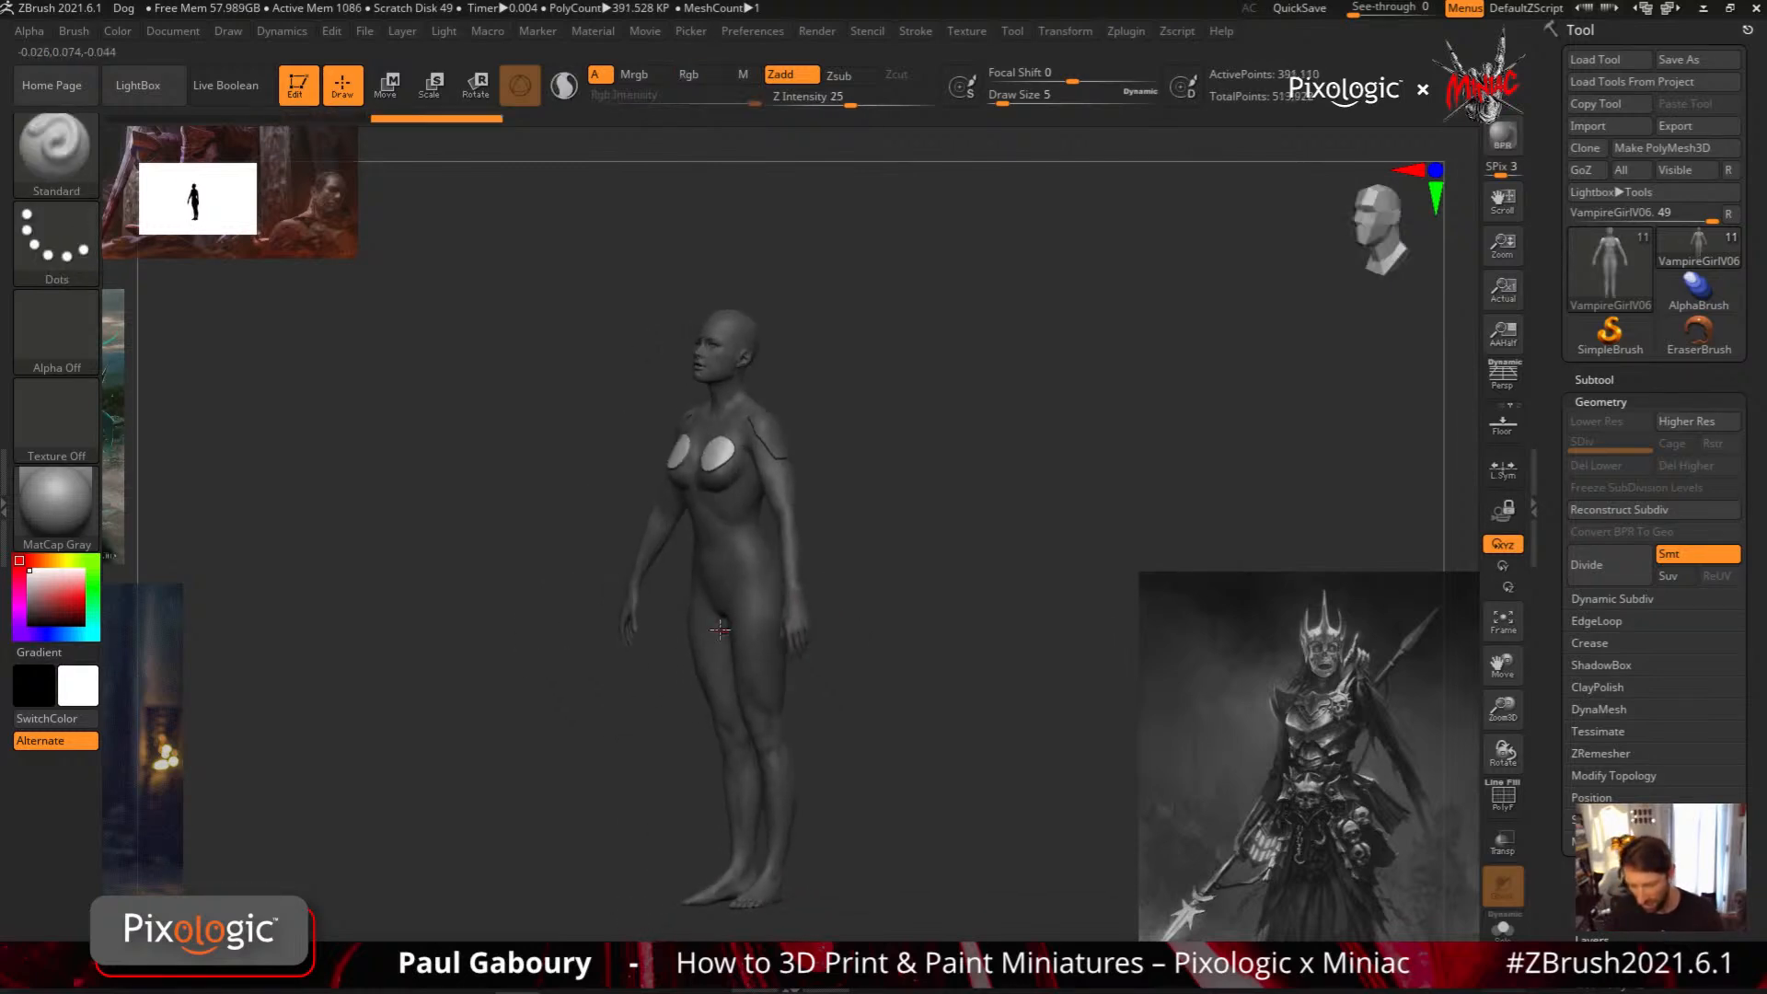
key("ctrl+z")
right_click_drag(855, 620, 792, 603)
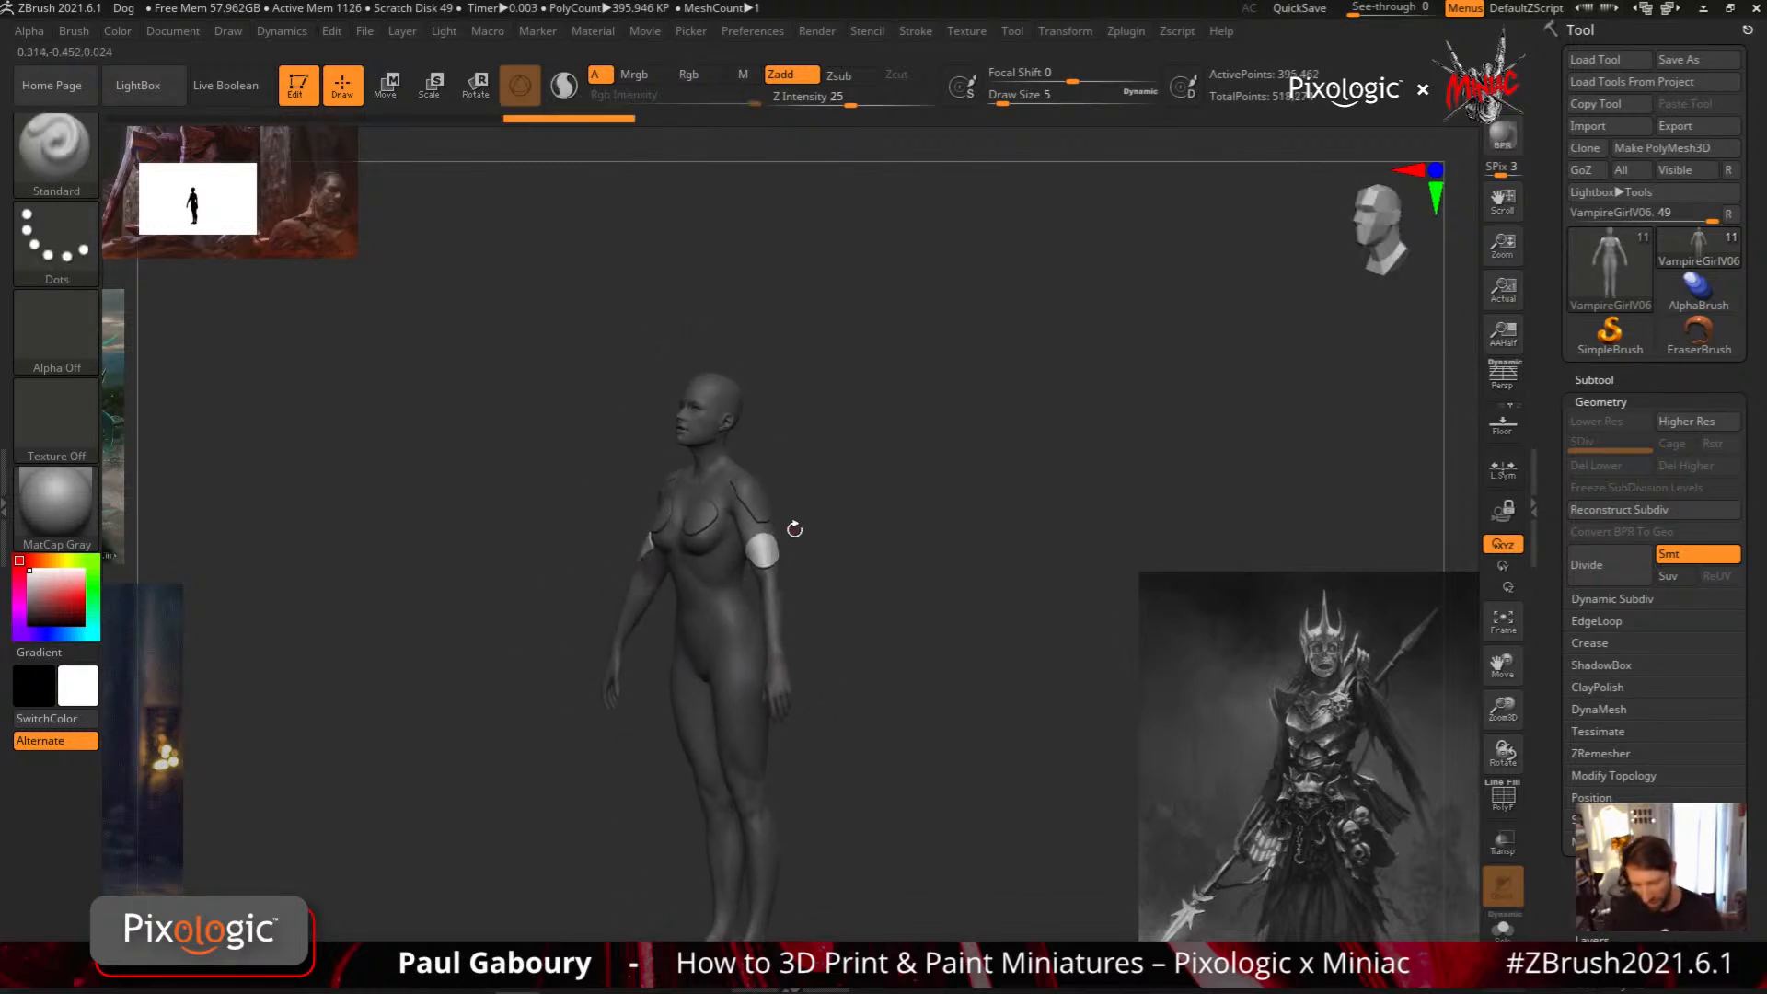
Undo the arm, breast and shoulder plates and return to the Standard brush
mouse_move(876, 663)
right_mouse_down("alt")
mouse_move(840, 699)
mouse_move(818, 647)
mouse_move(802, 731)
right_mouse_up("alt")
key("ctrl+z")
key("ctrl+z")
key("ctrl+z")
right_click_drag(723, 562, 734, 534, "ctrl")
key("b")
key("s")
key("t")
mouse_move(733, 534)
right_mouse_down()
mouse_move(758, 615)
mouse_move(746, 603)
right_mouse_up()
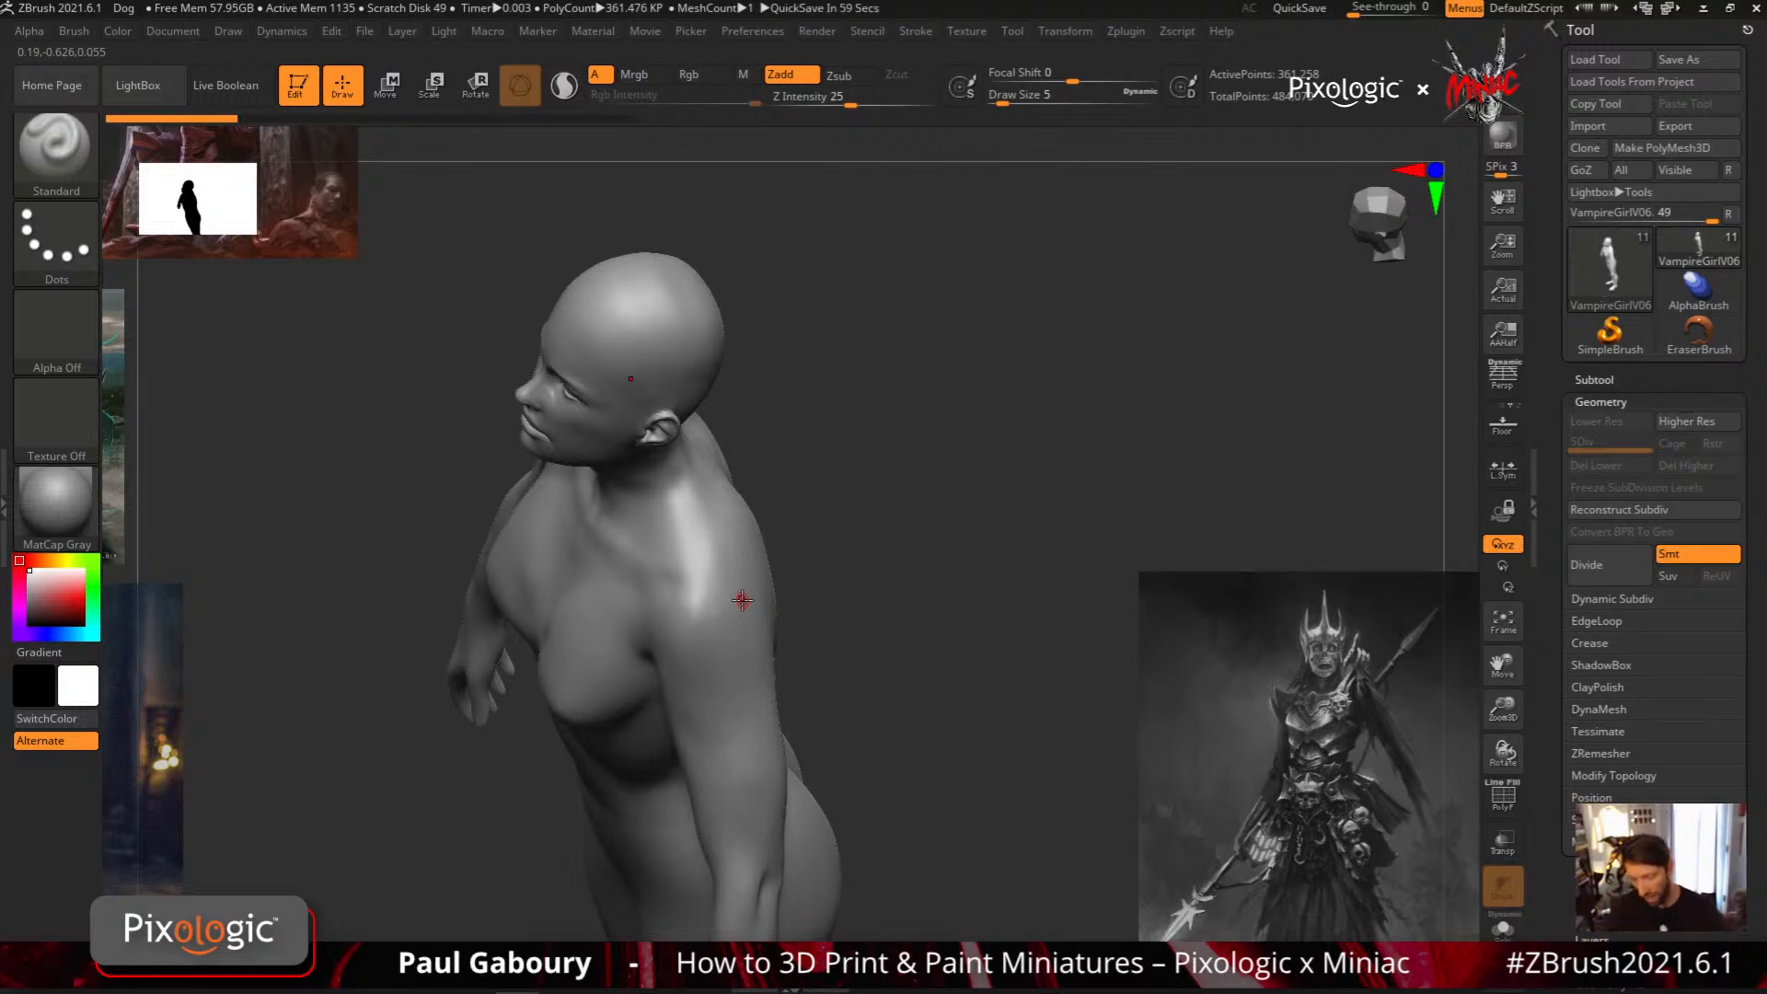
Expand the Subtool list and turn on Live Boolean
left_click(1595, 380)
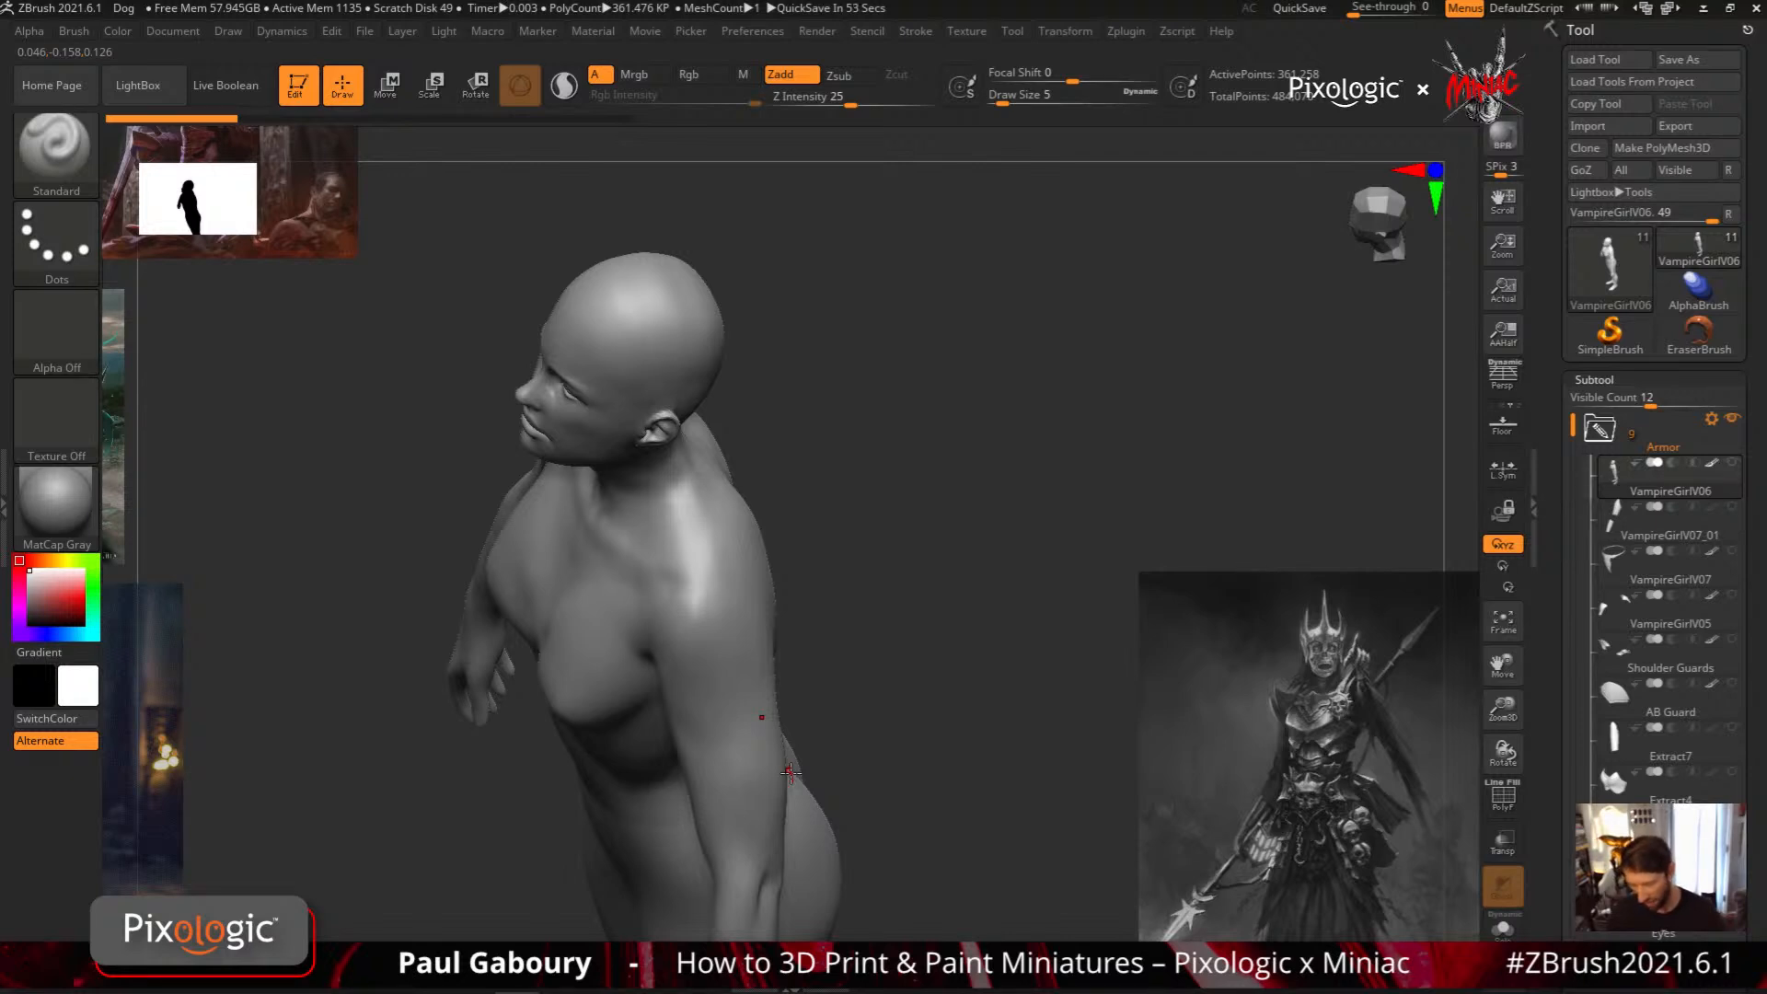
left_click_drag(873, 739, 977, 623, "shift")
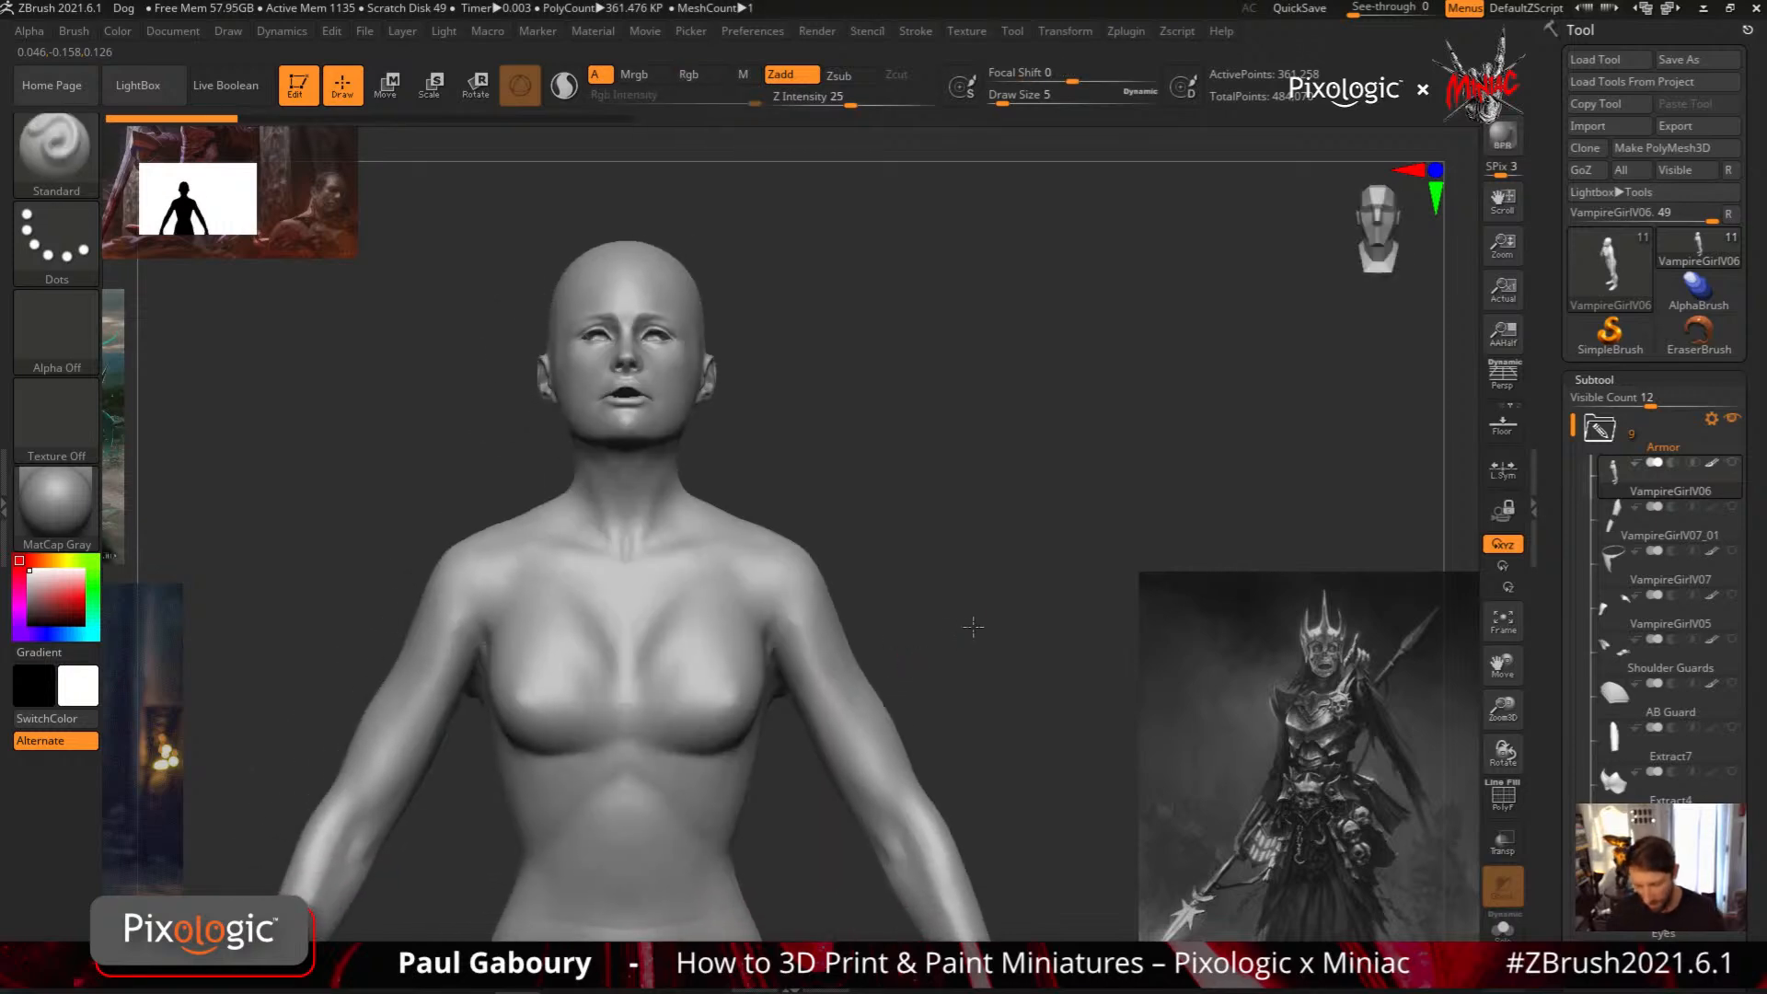
left_click(232, 86)
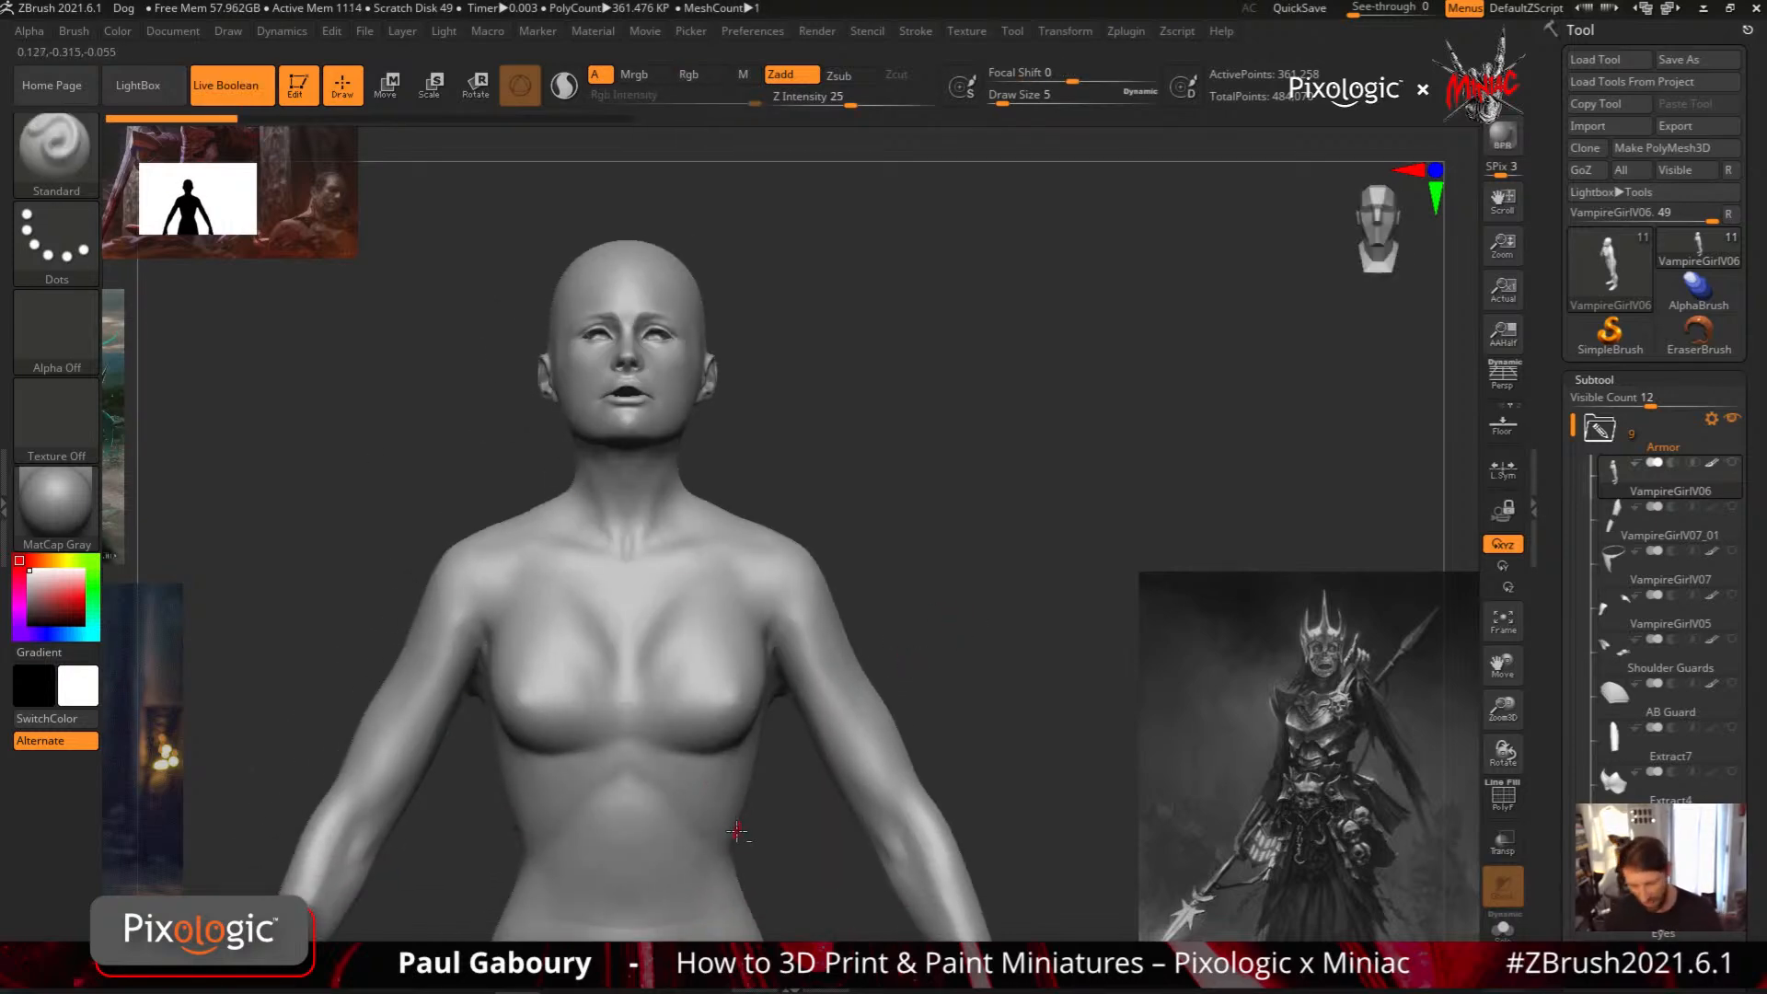
Draw round MeshProject plates on both sides of the upper chest and check them in the VampireGirlV06 subtool preview
left_click_drag(736, 832, 751, 764, "alt")
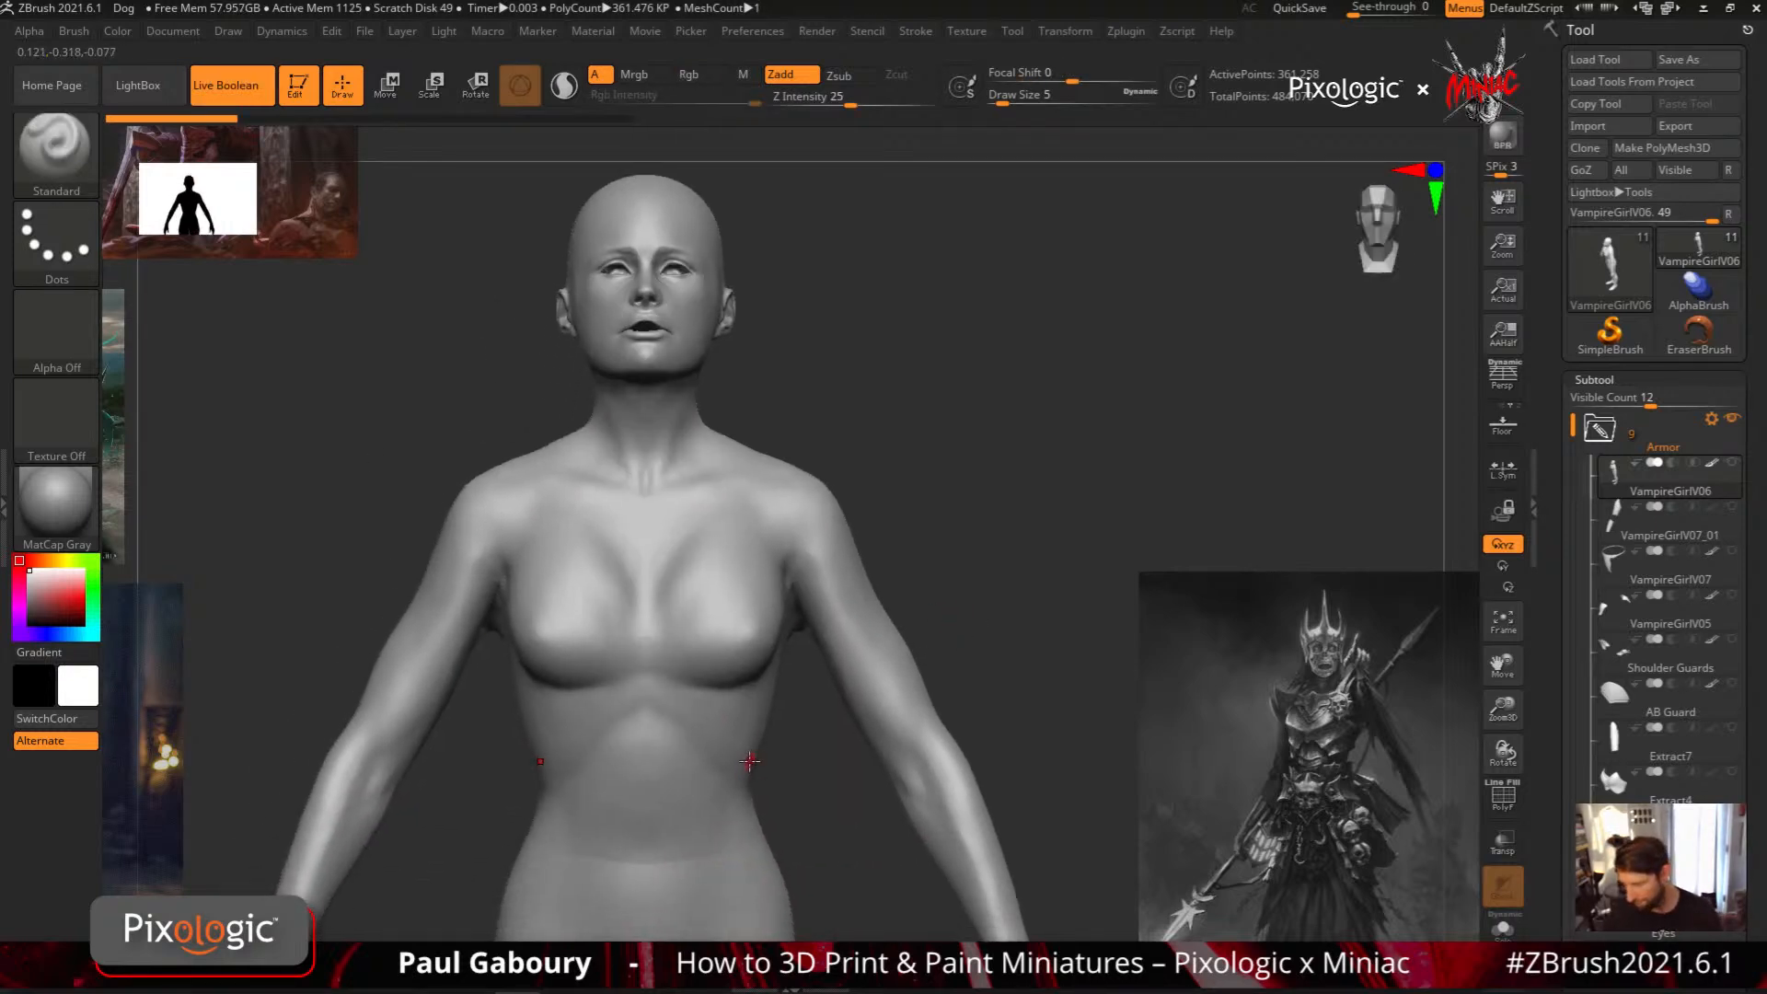
left_click_drag(836, 723, 739, 650)
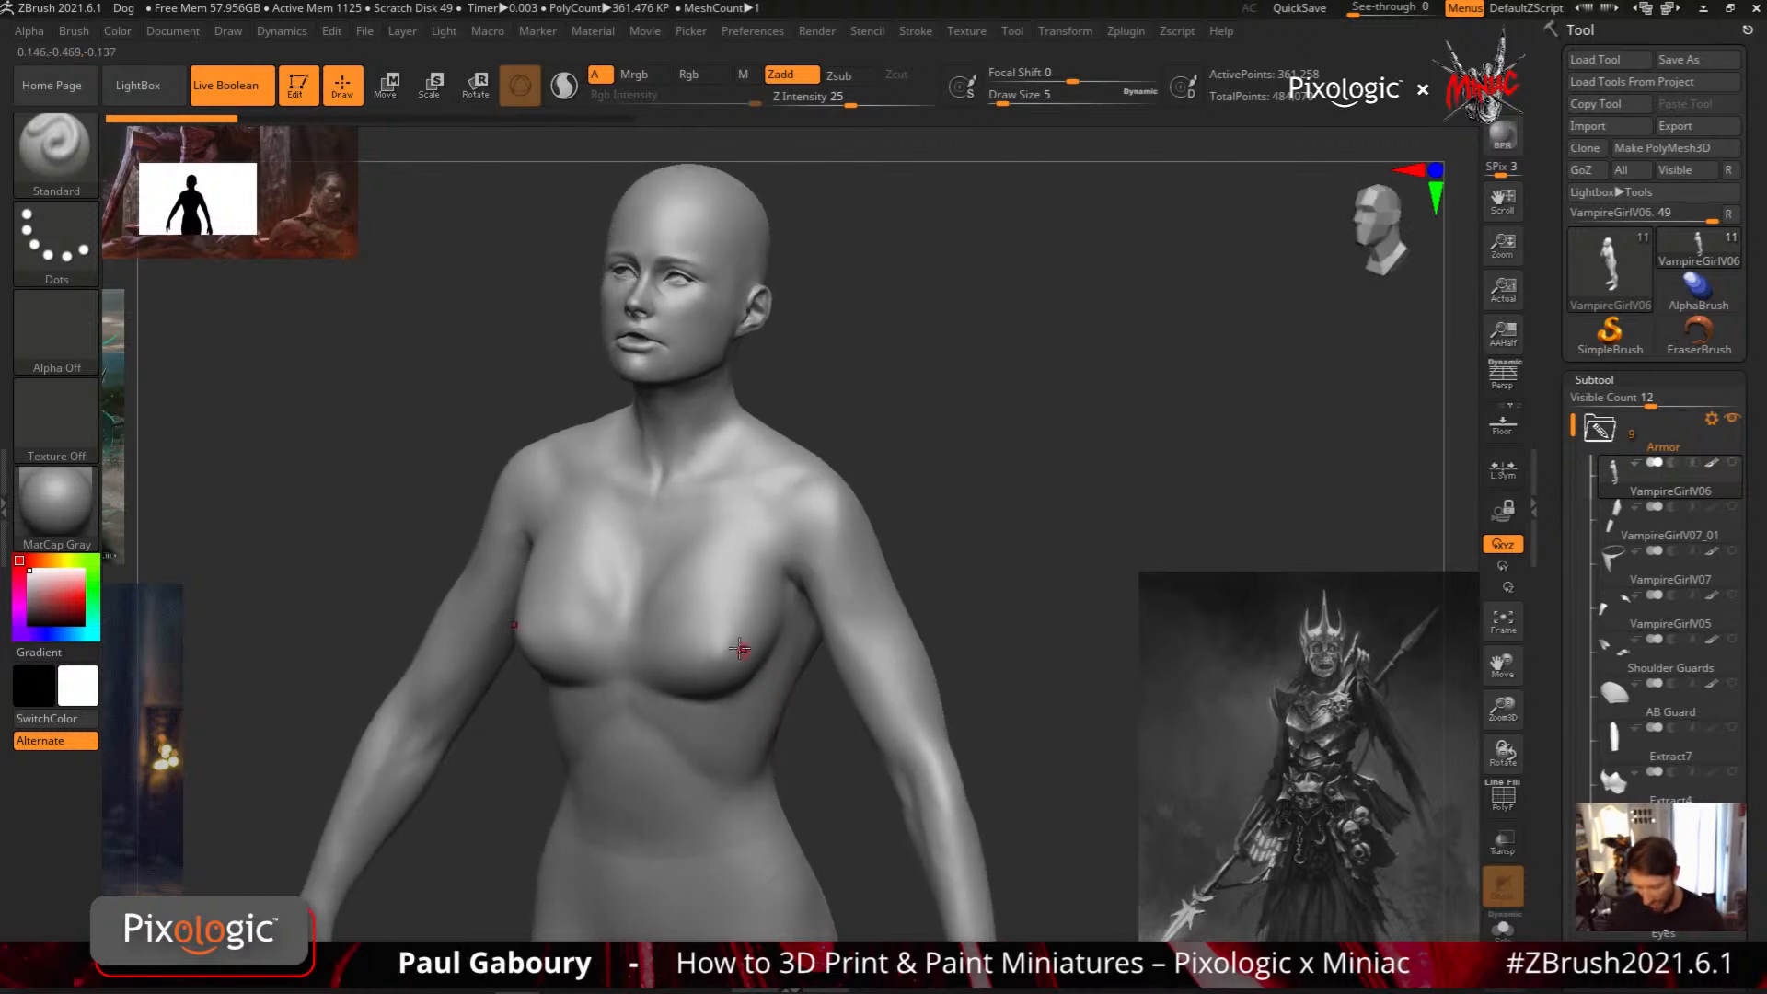
left_click_drag(730, 518, 657, 584, "ctrl")
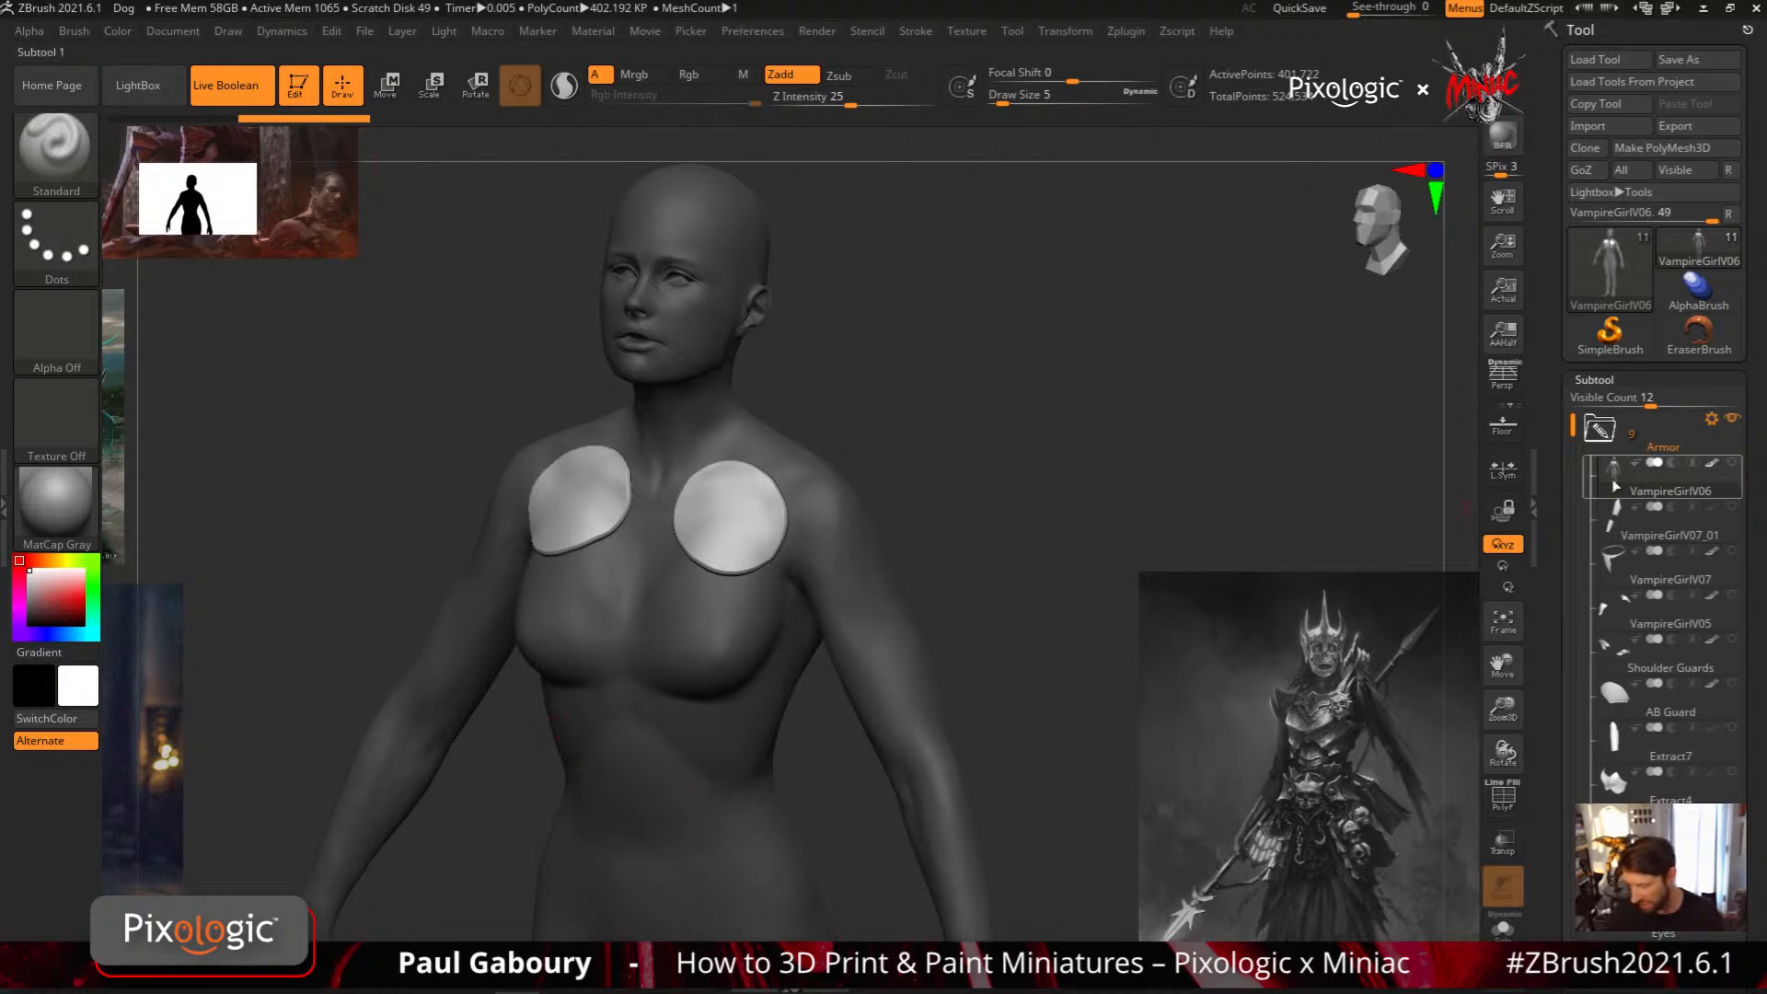
mouse_move(1627, 470)
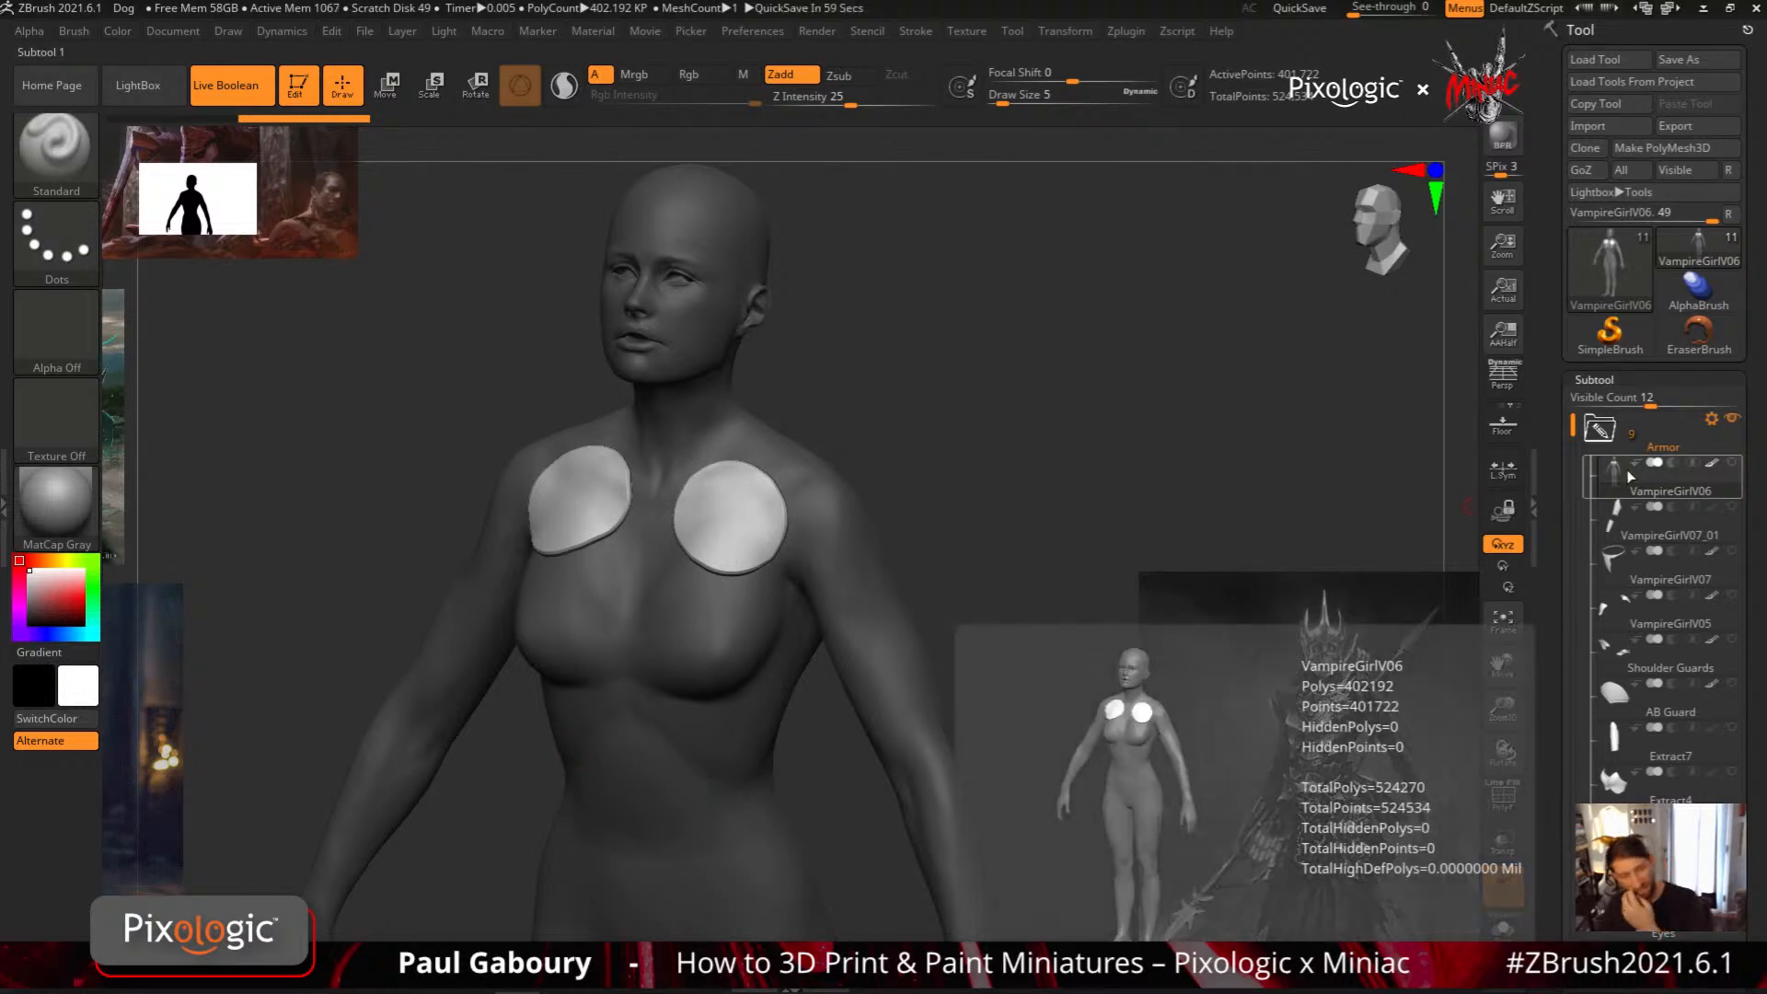
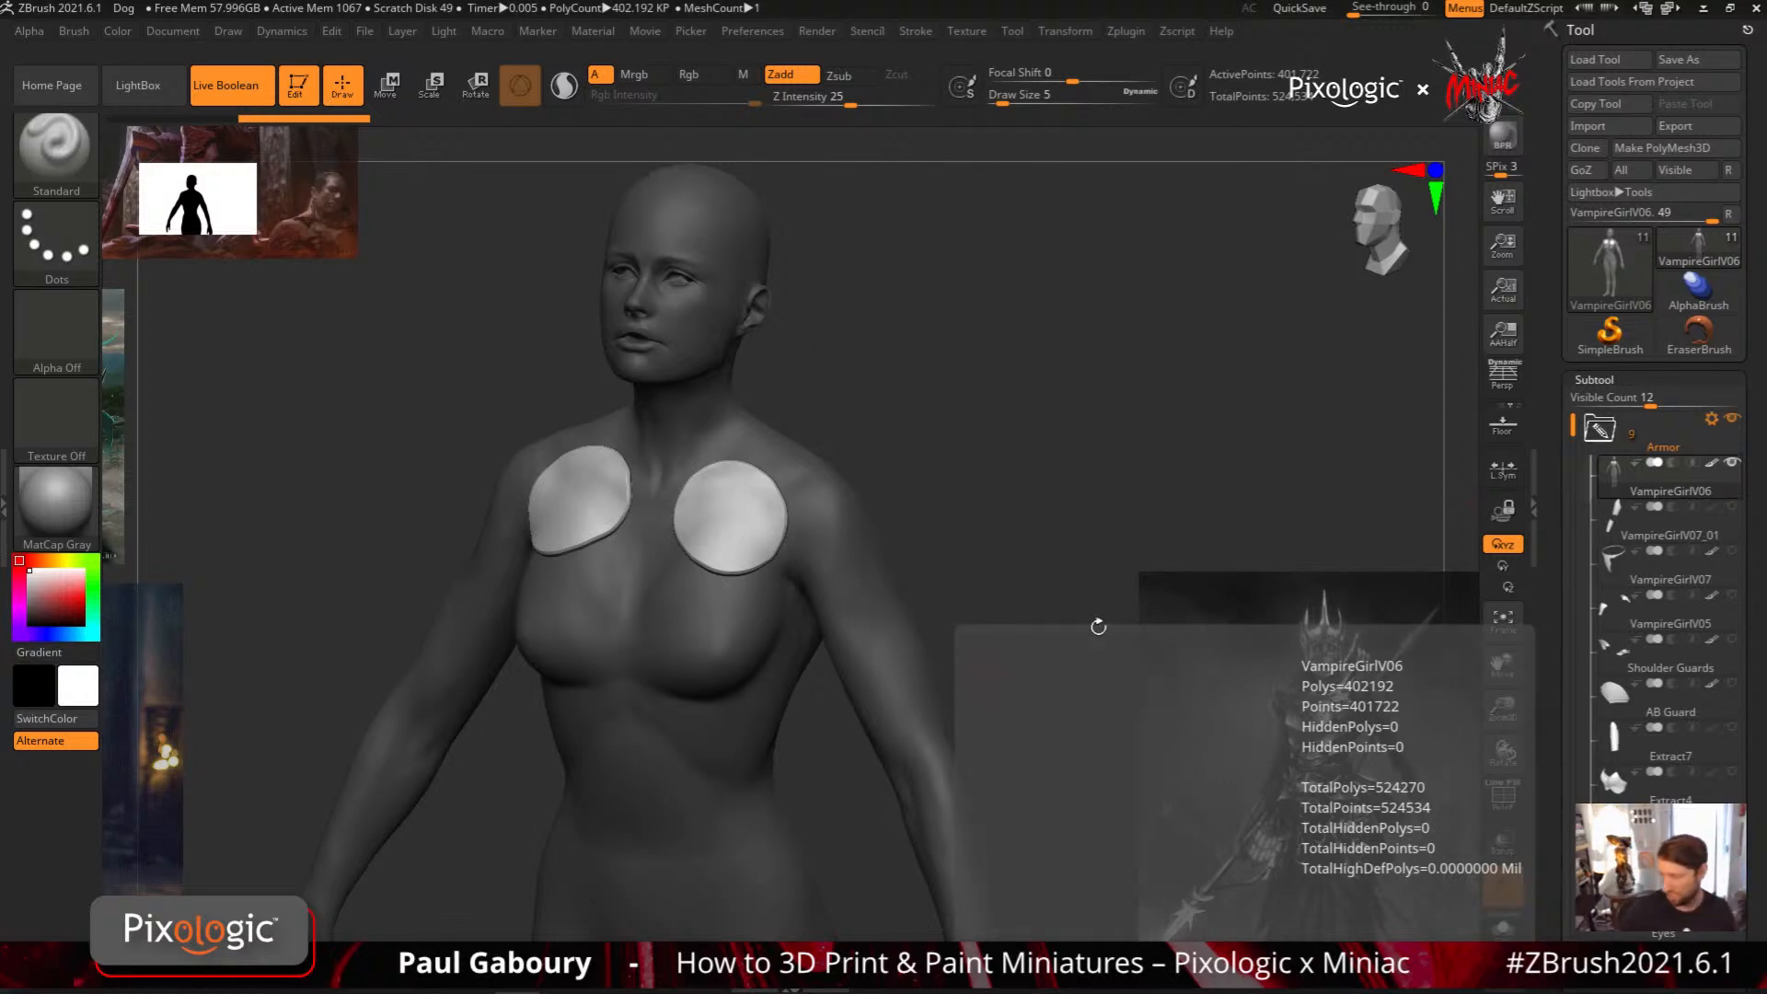
Turn on perspective and undo the round plates on the upper chest
key("p")
key("ctrl+z")
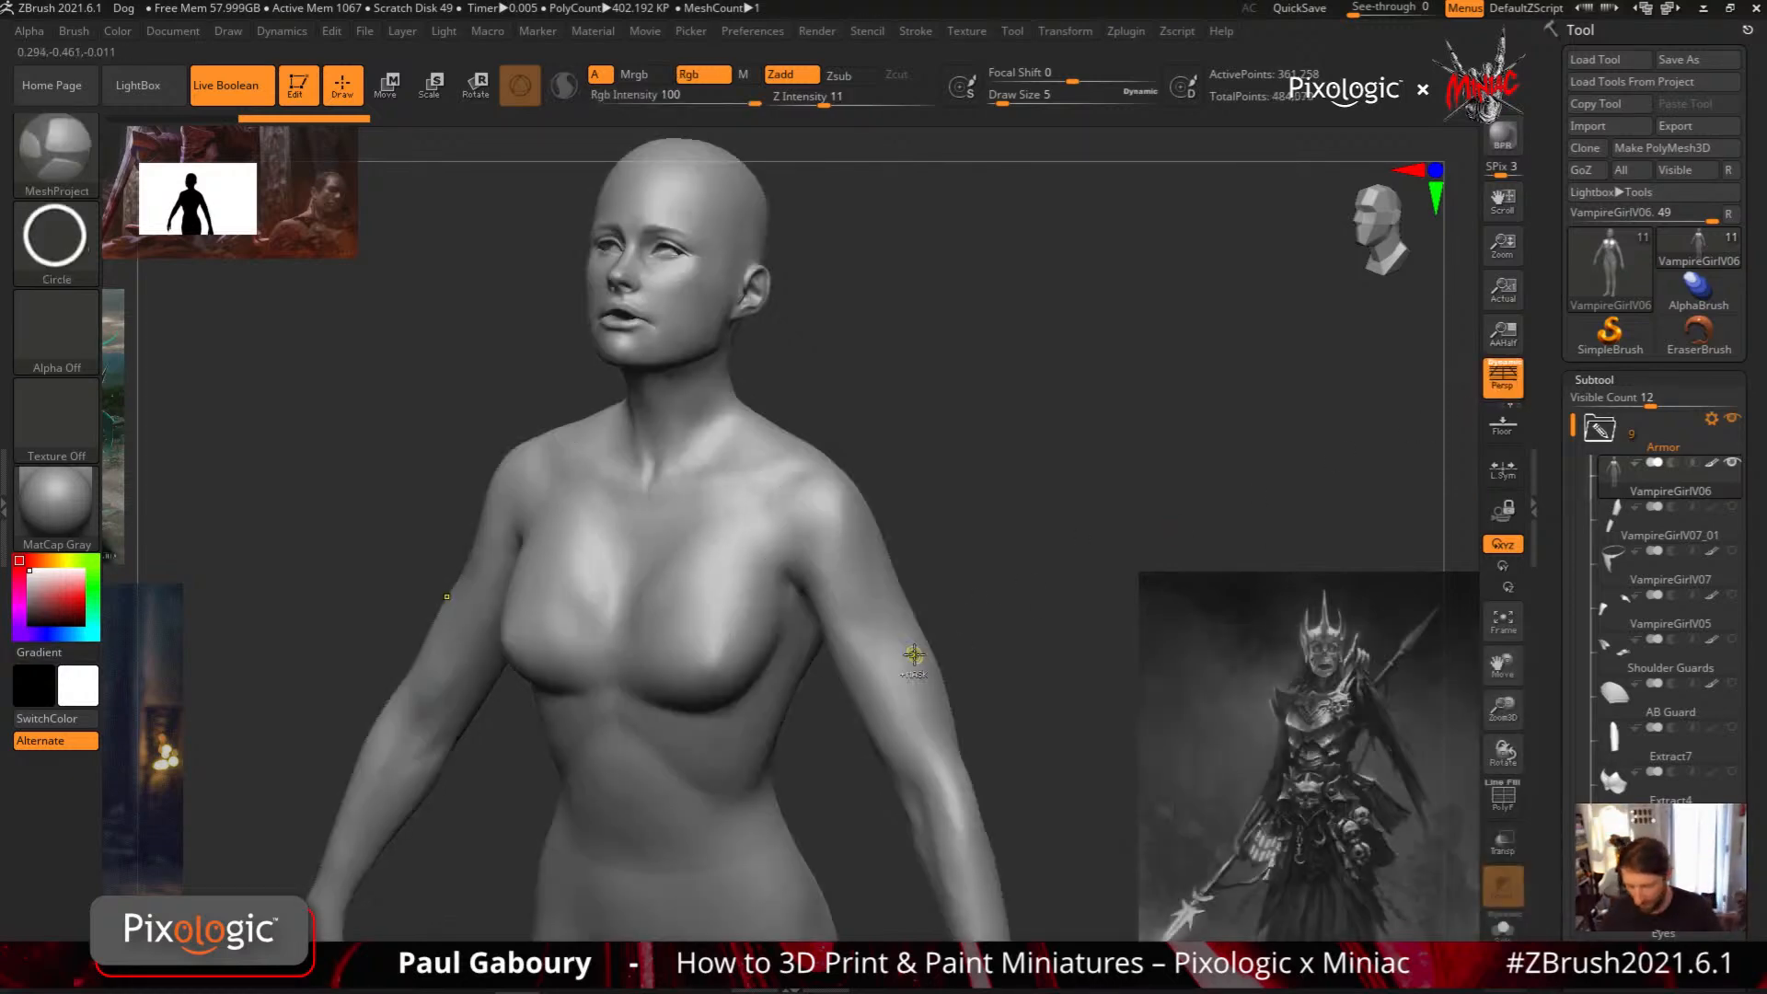
Frame the figure's shoulder from the side and store that view as a camera named Shoulder
mouse_move(958, 644)
left_mouse_down()
mouse_move(885, 660)
mouse_move(834, 619)
left_mouse_up()
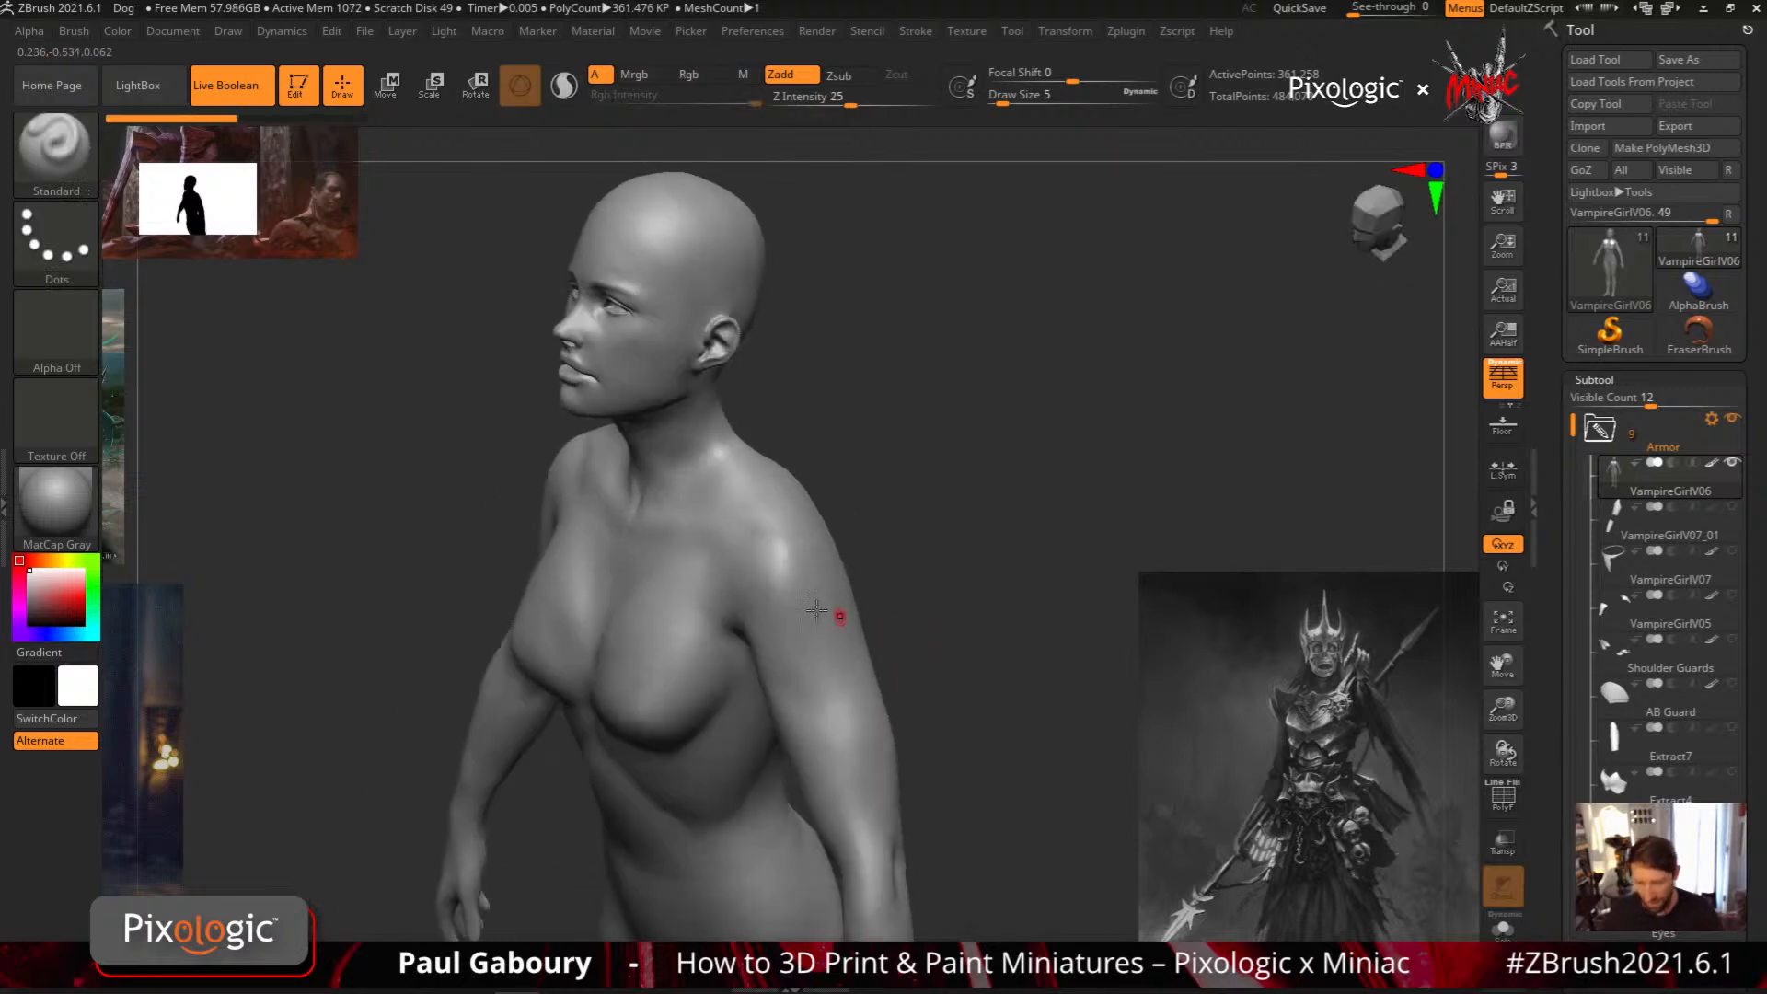
left_click(230, 33)
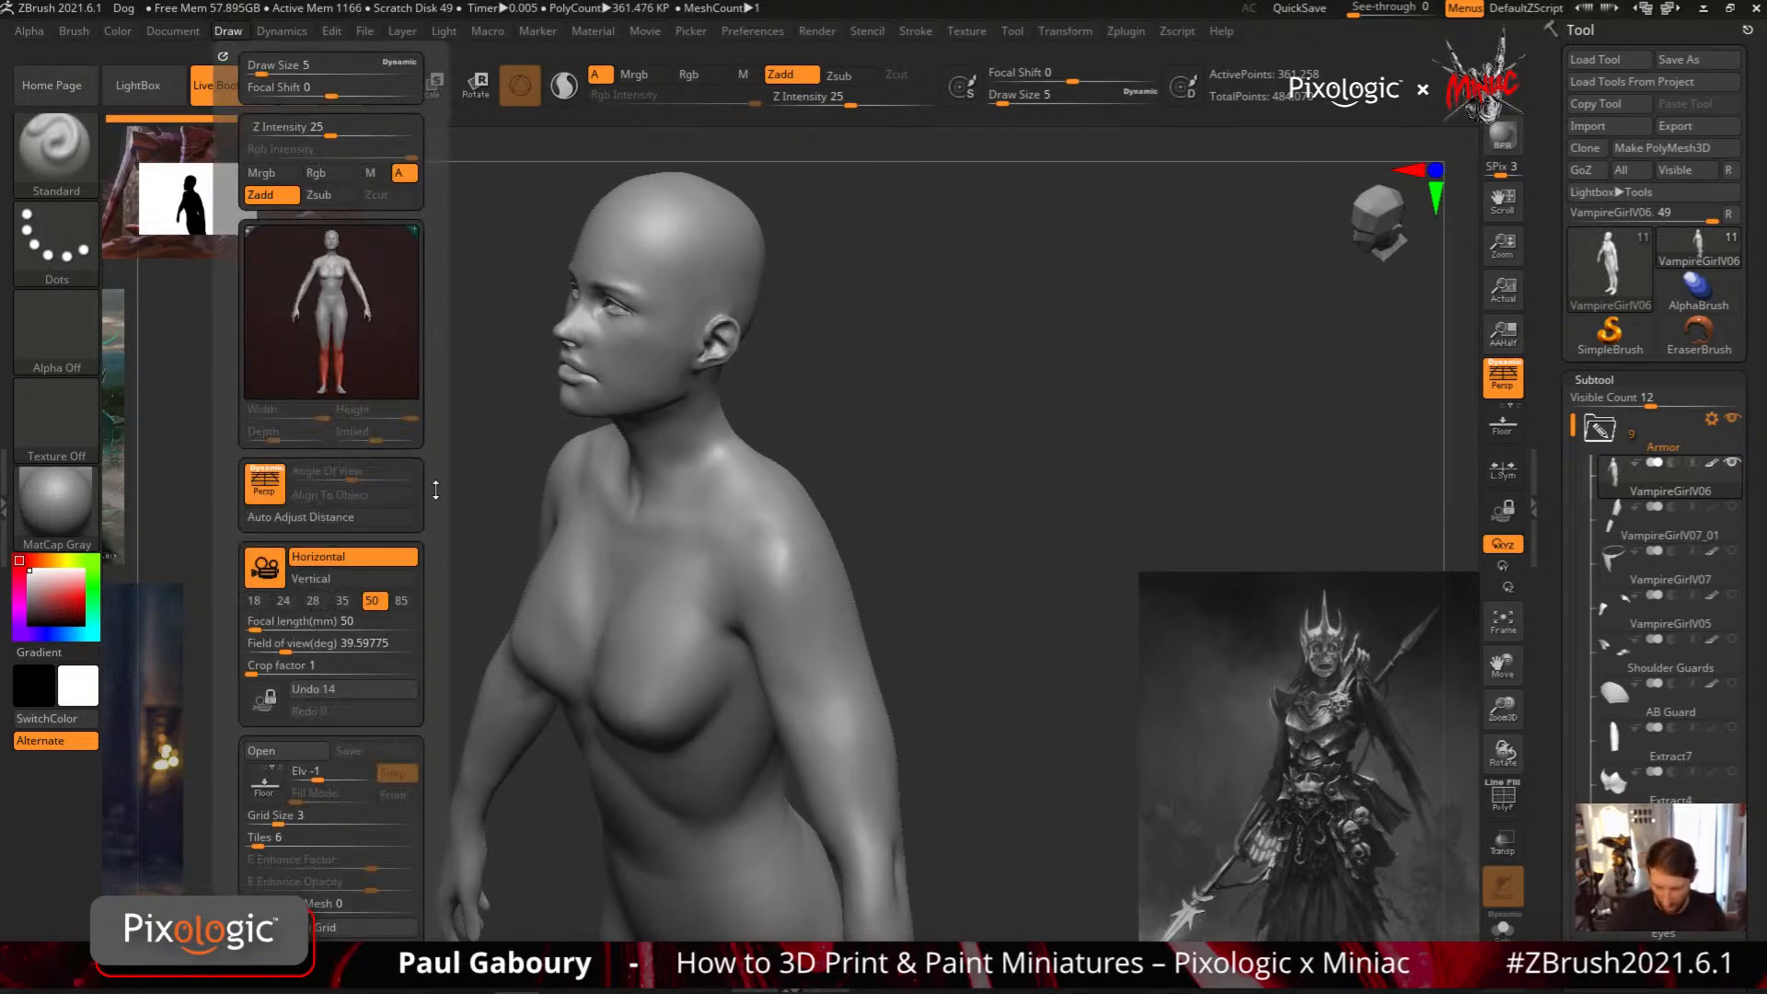
scroll(434, 402, "down", 3)
scroll(433, 402, "down", 4)
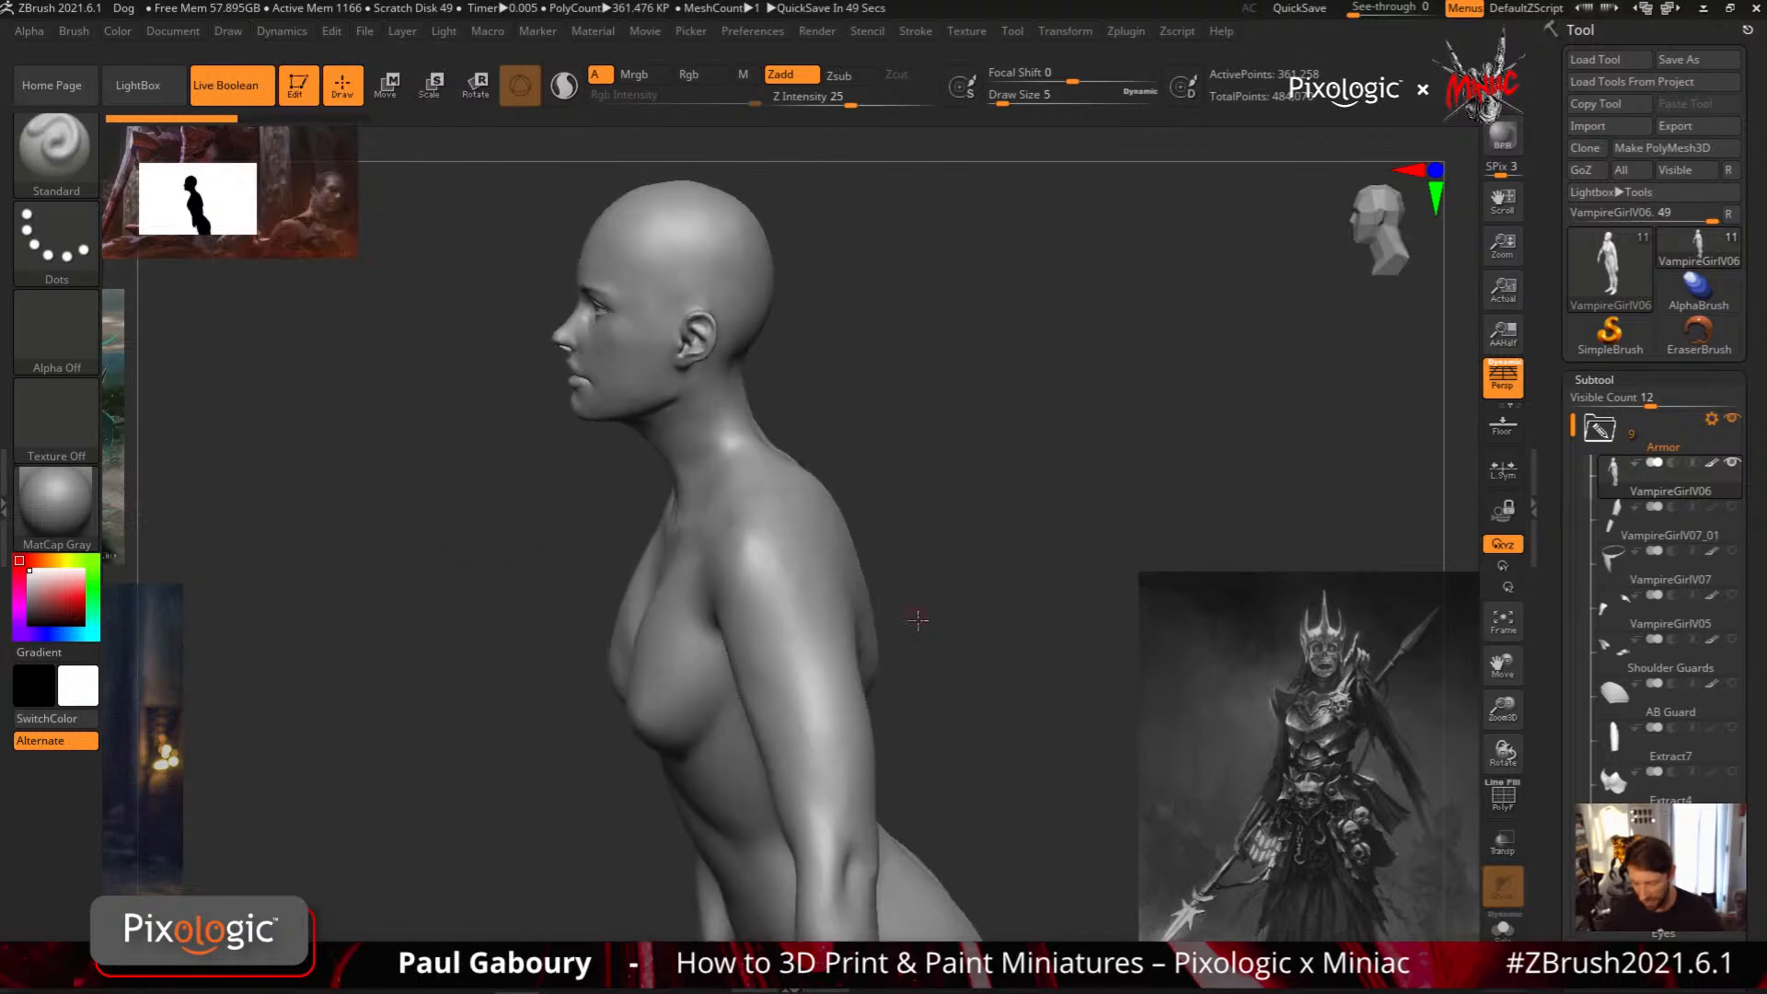
left_click_drag(916, 619, 809, 558)
mouse_move(809, 558)
right_mouse_down()
mouse_move(835, 595)
mouse_move(848, 584)
mouse_move(825, 649)
mouse_move(796, 663)
right_mouse_up()
left_click(224, 31)
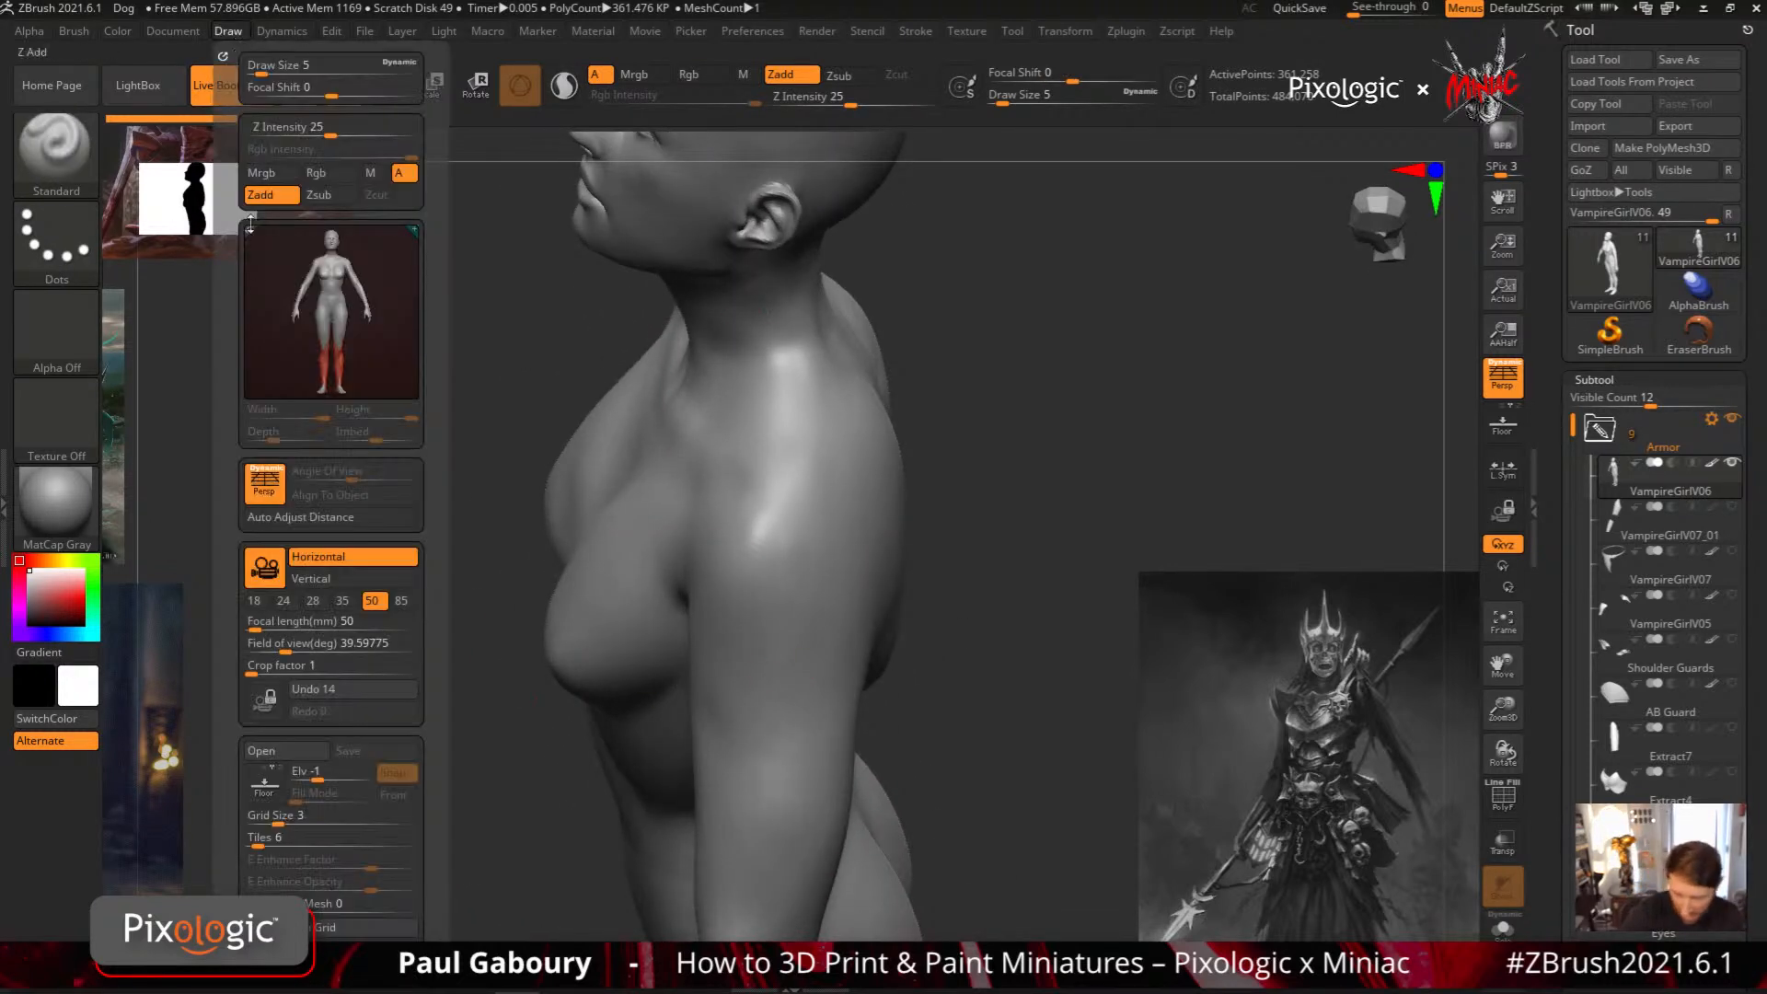
scroll(394, 635, "down", 5)
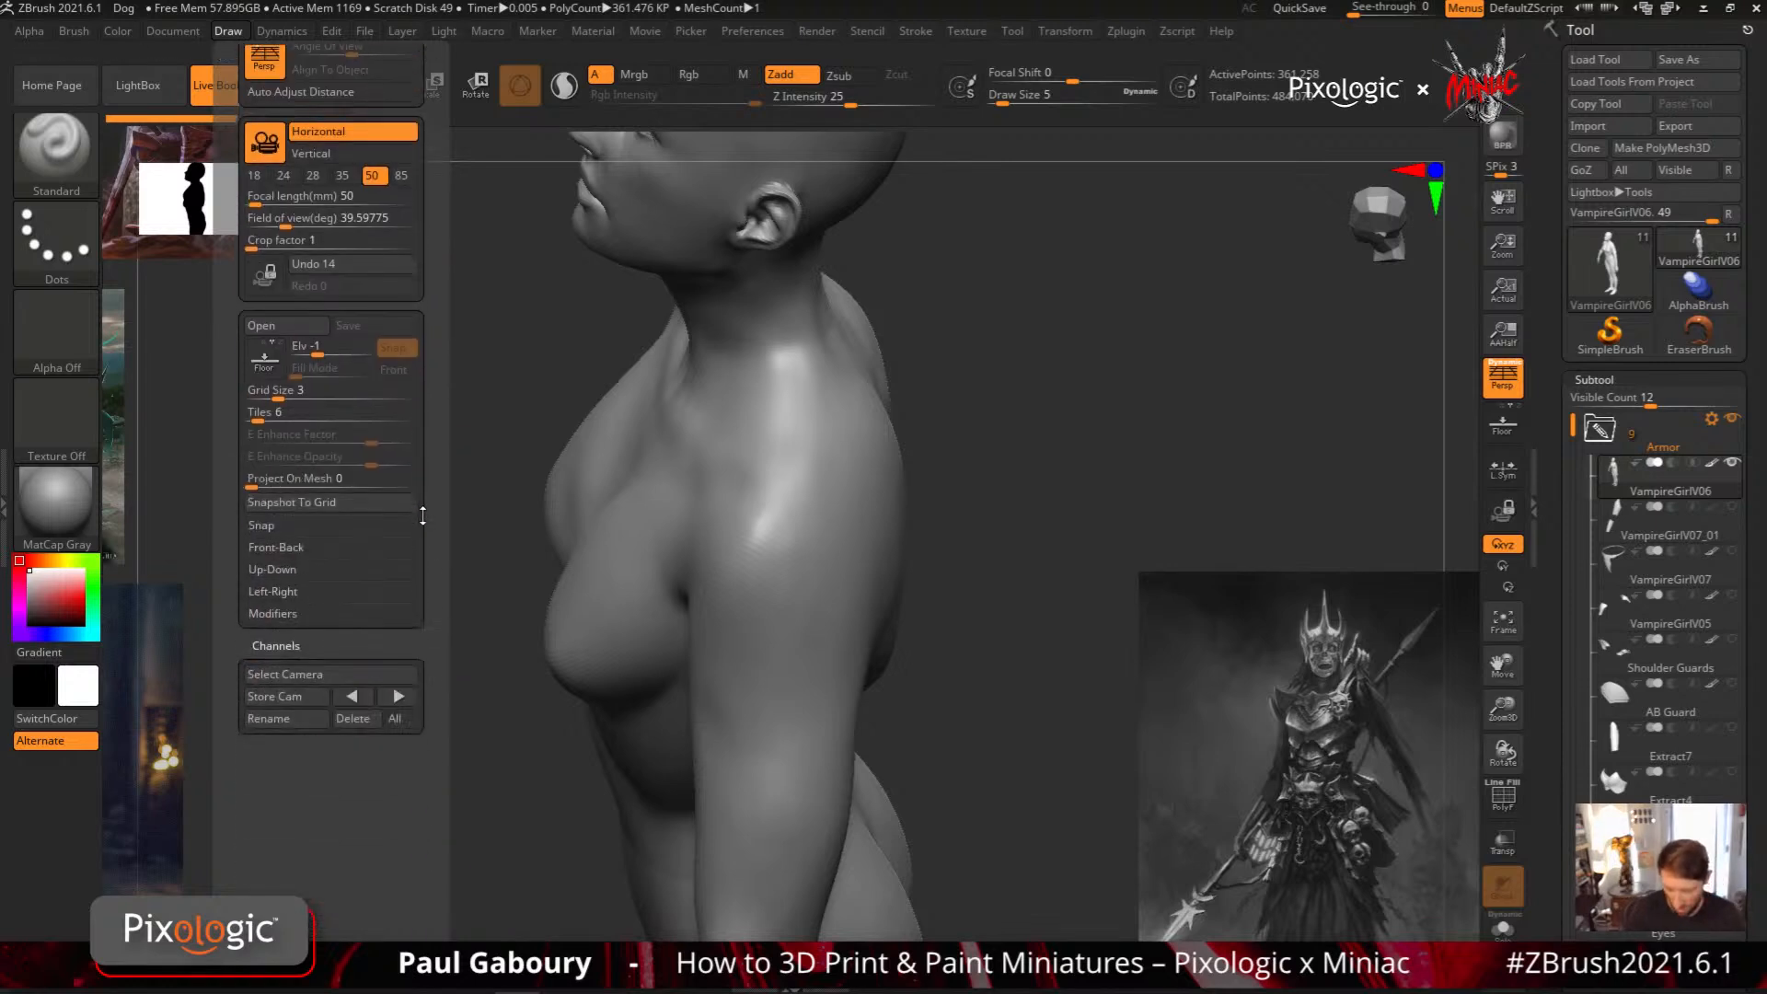
left_click(307, 688)
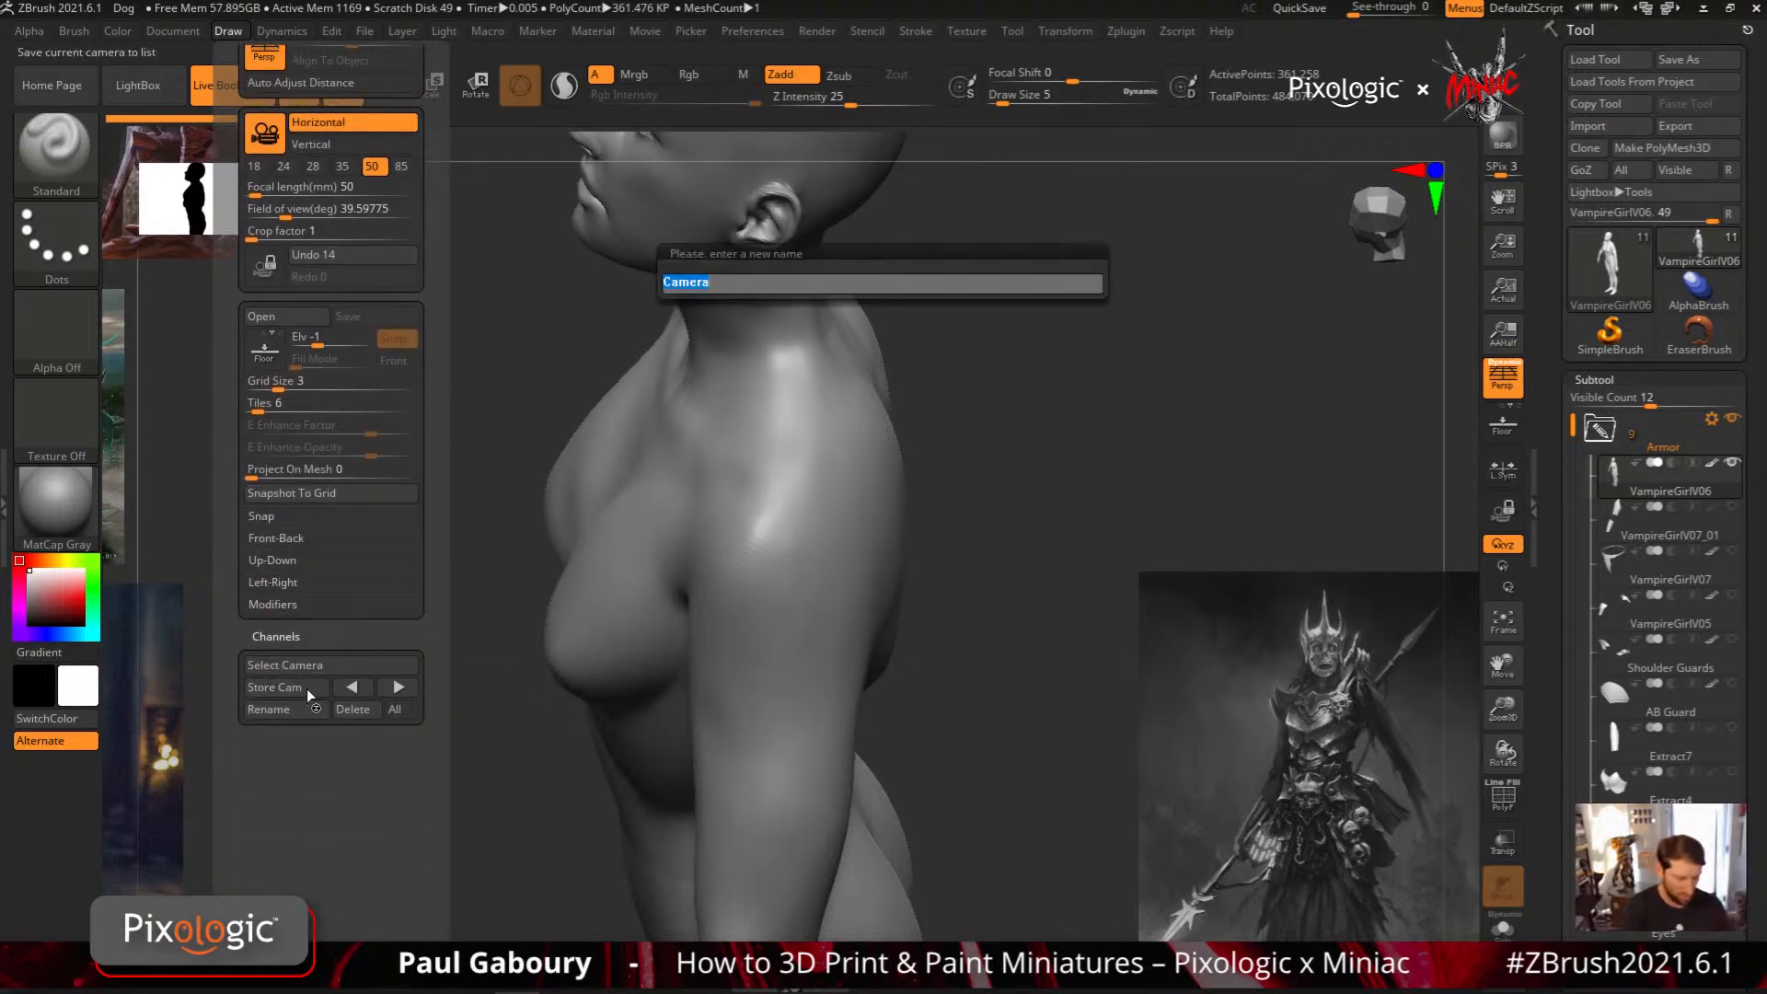
type("Should")
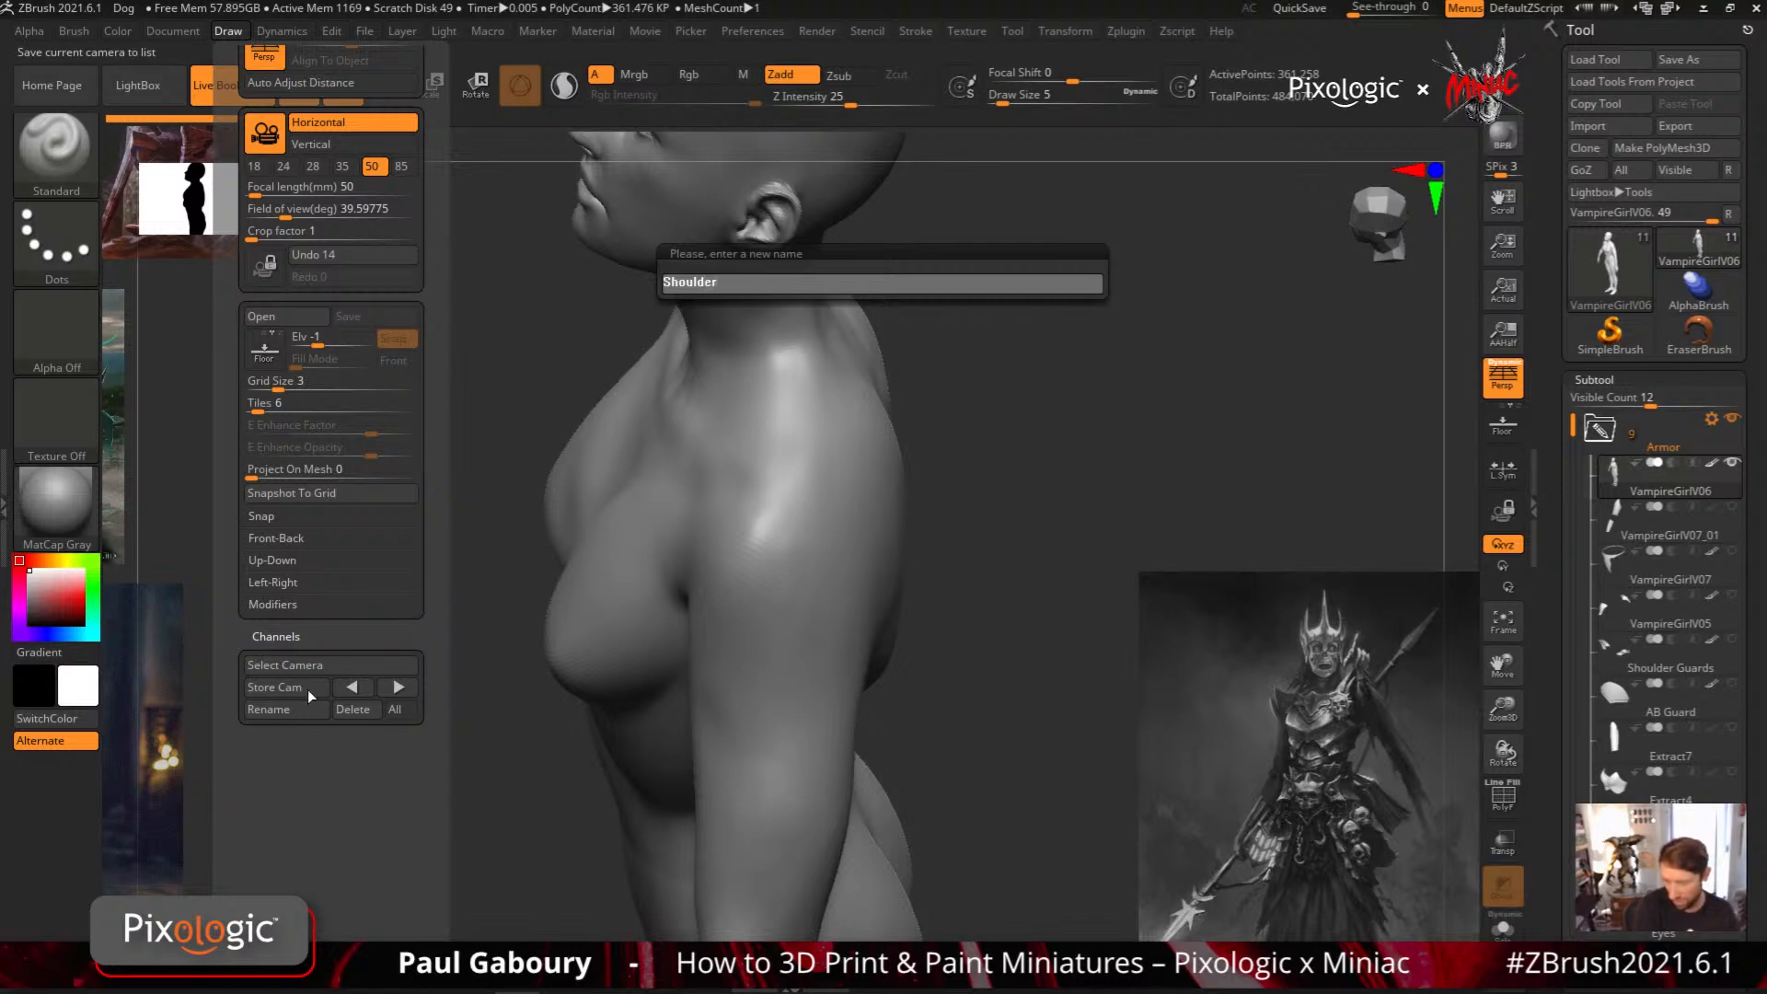
type("er")
key("Return")
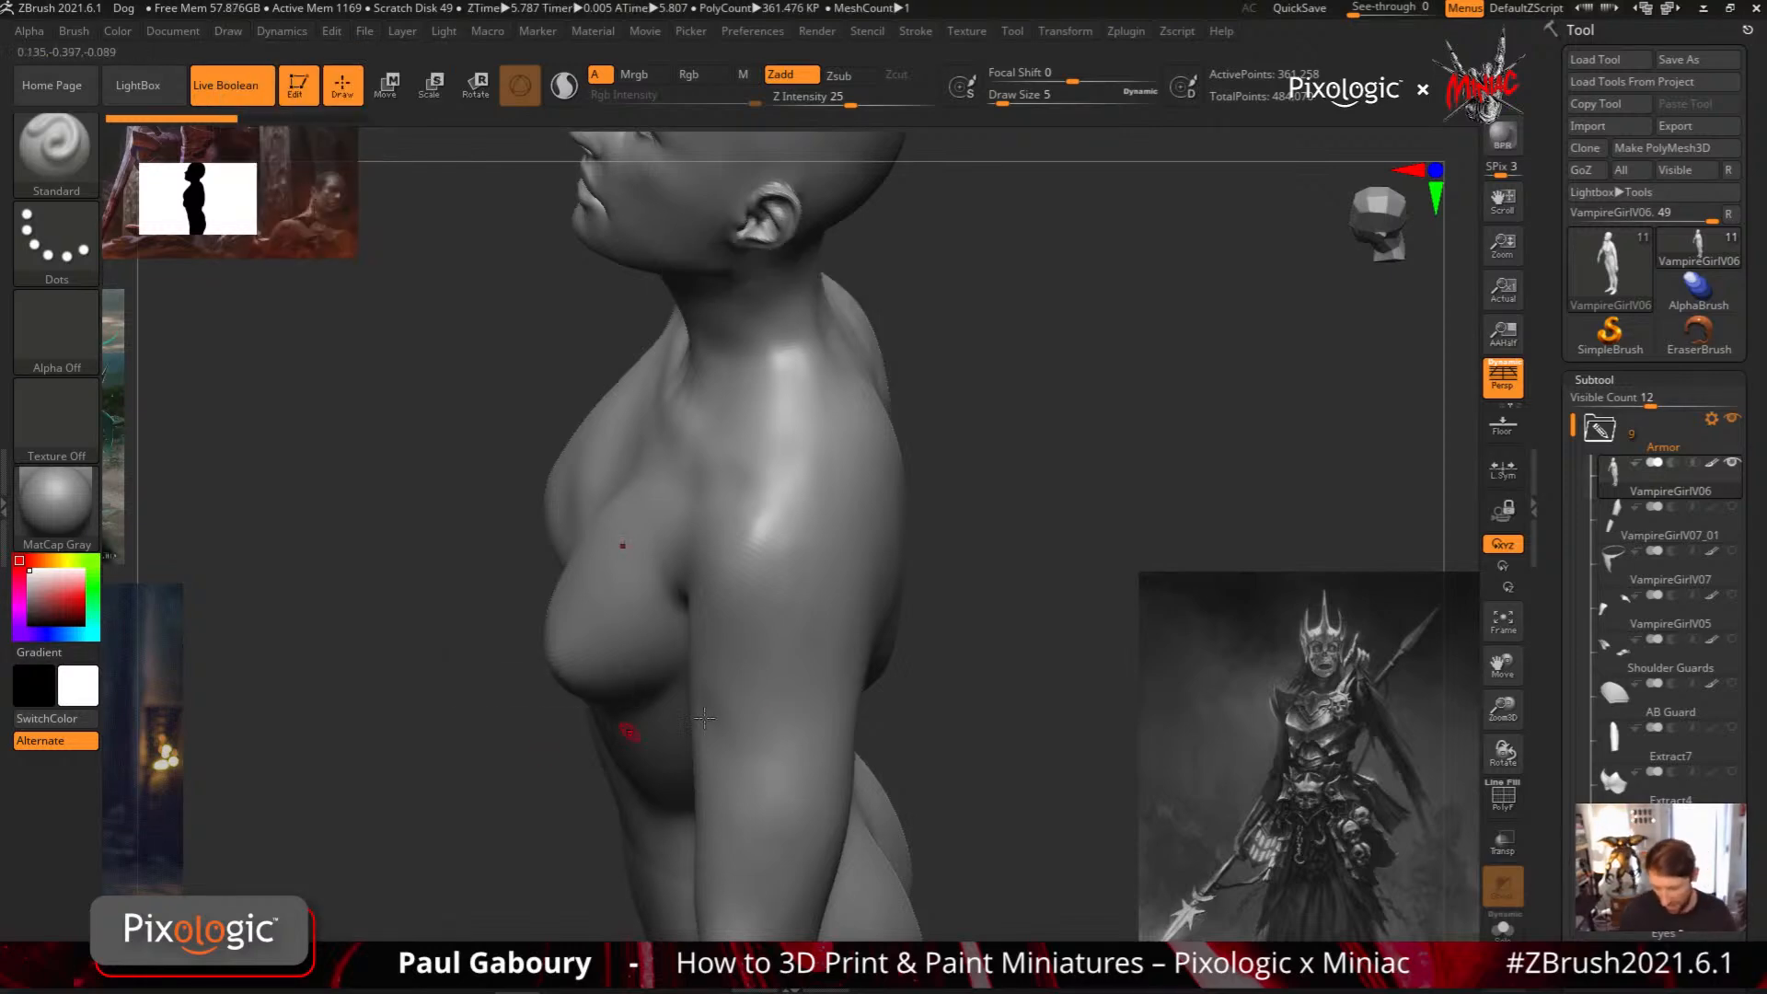
Frame the torso from a slightly turned front view and store it as a camera named ABS
right_click_drag(832, 770, 1053, 401, "shift")
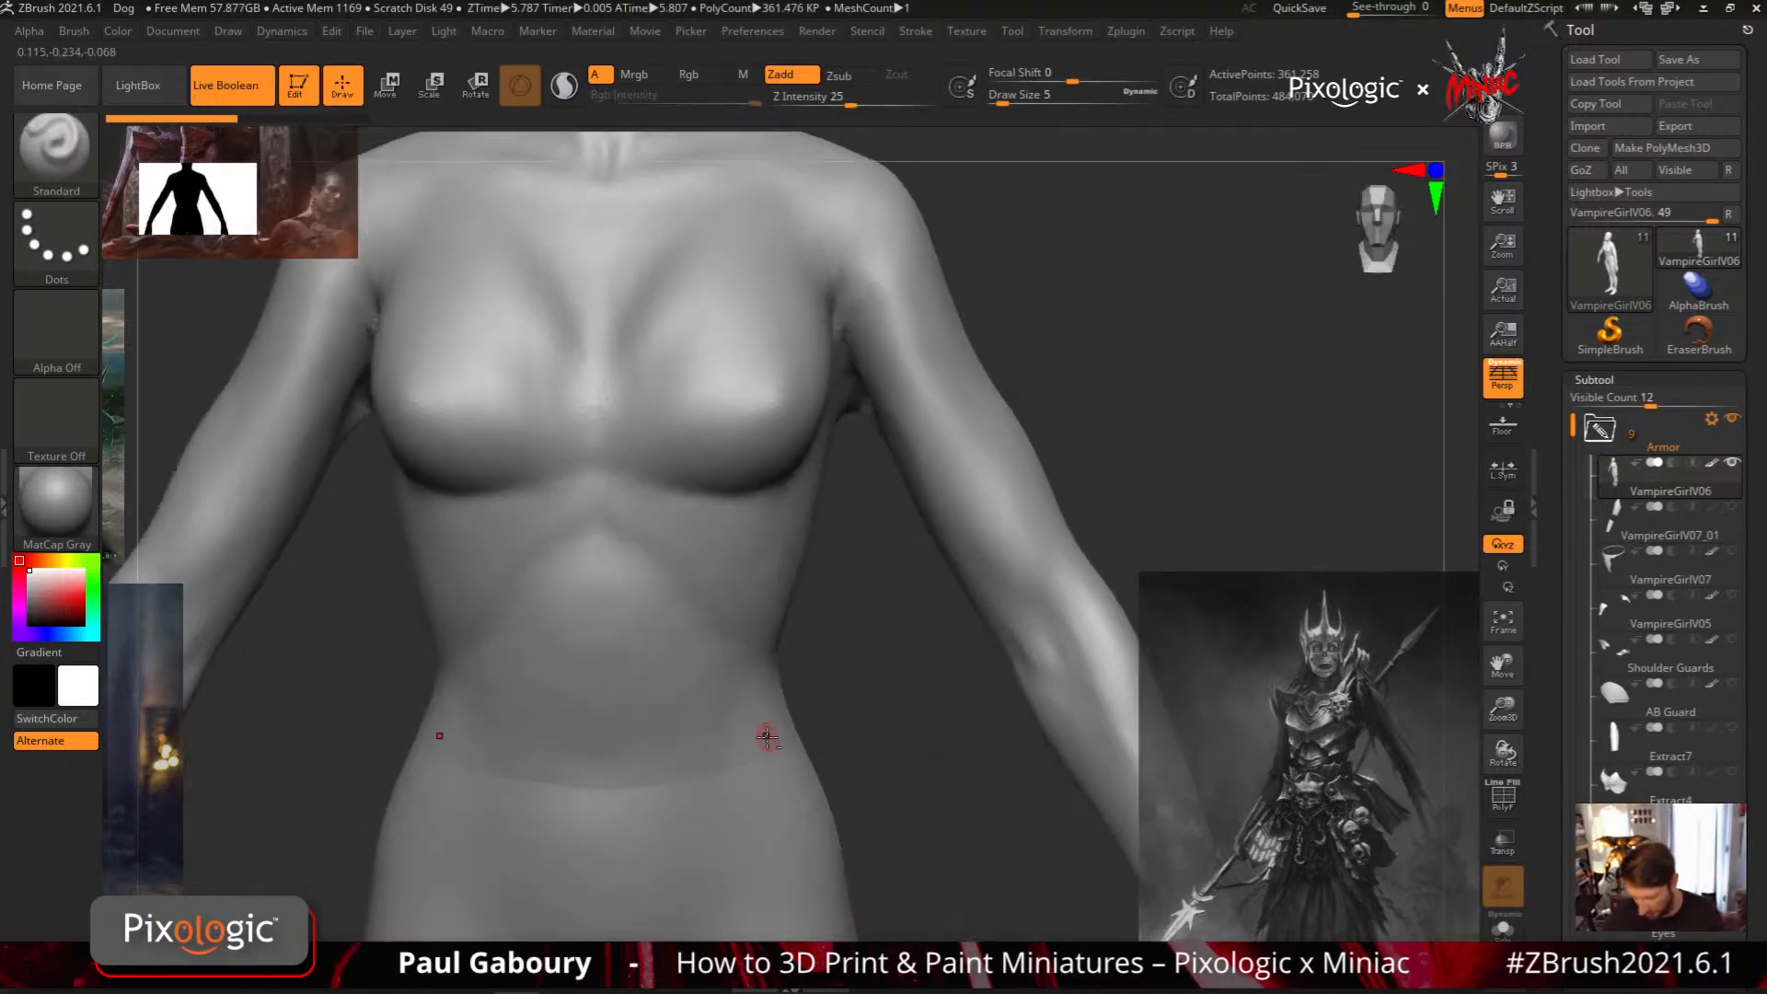
mouse_move(766, 736)
right_mouse_down("alt")
mouse_move(801, 694)
mouse_move(777, 694)
mouse_move(817, 726)
right_mouse_up("alt")
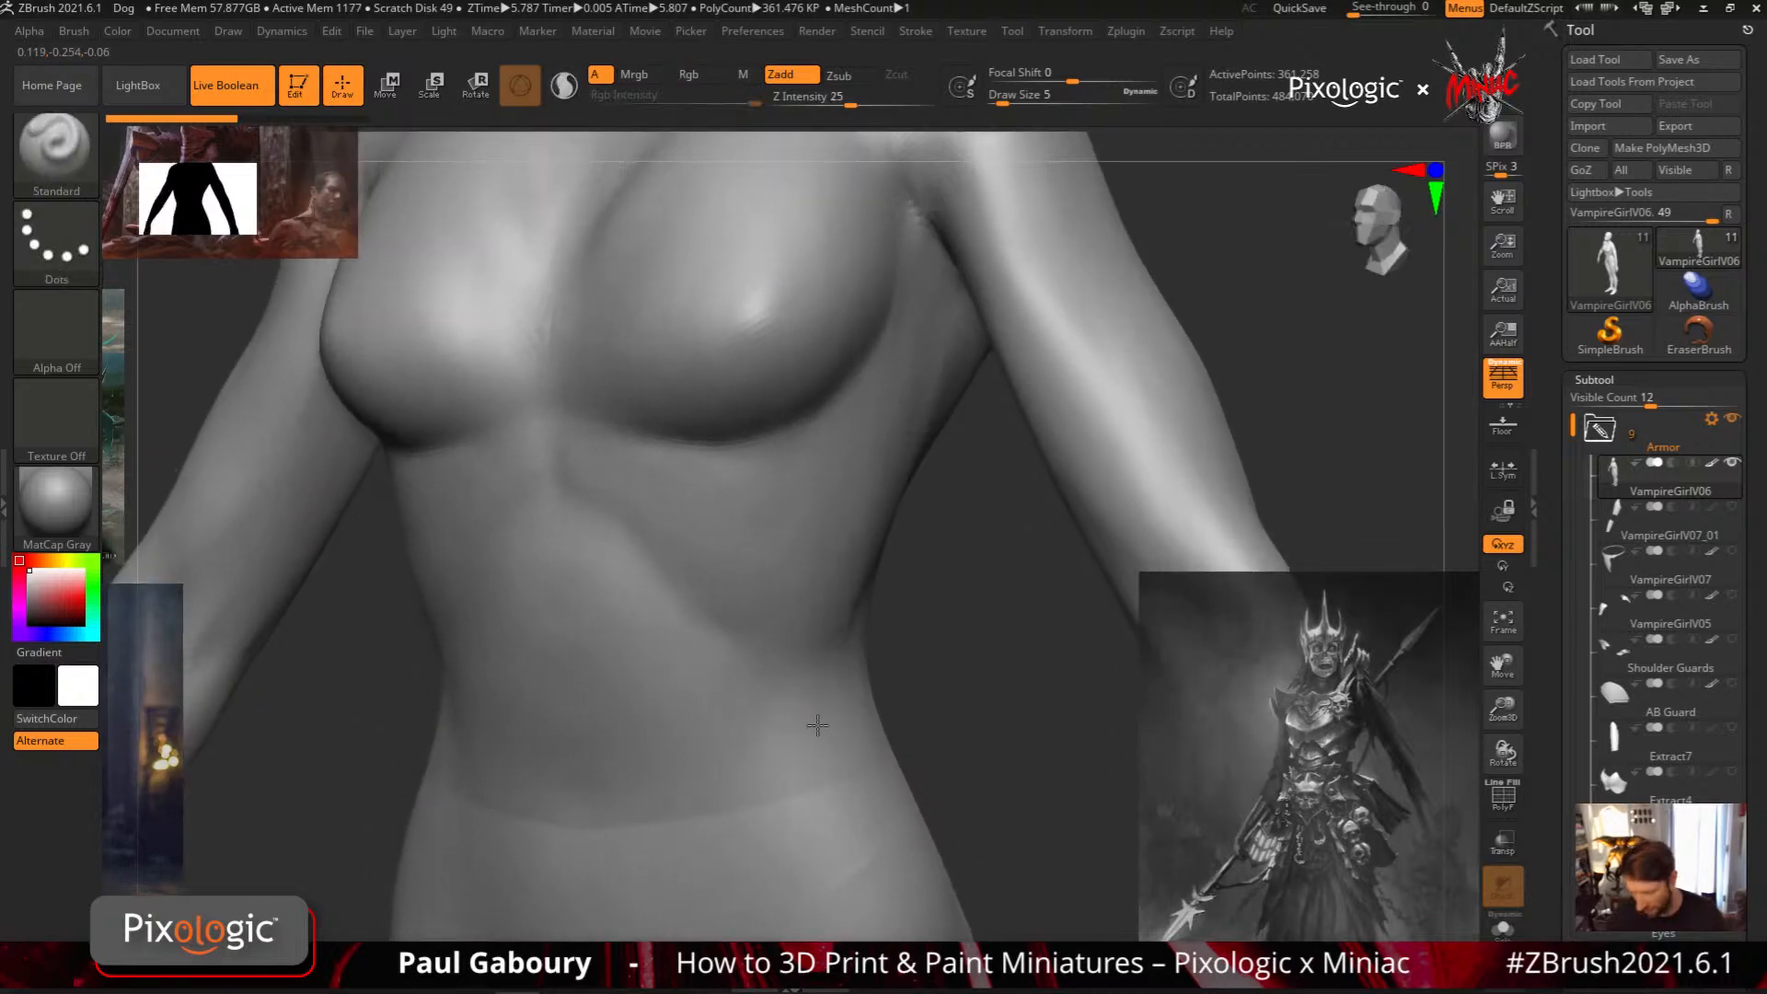
left_click(230, 33)
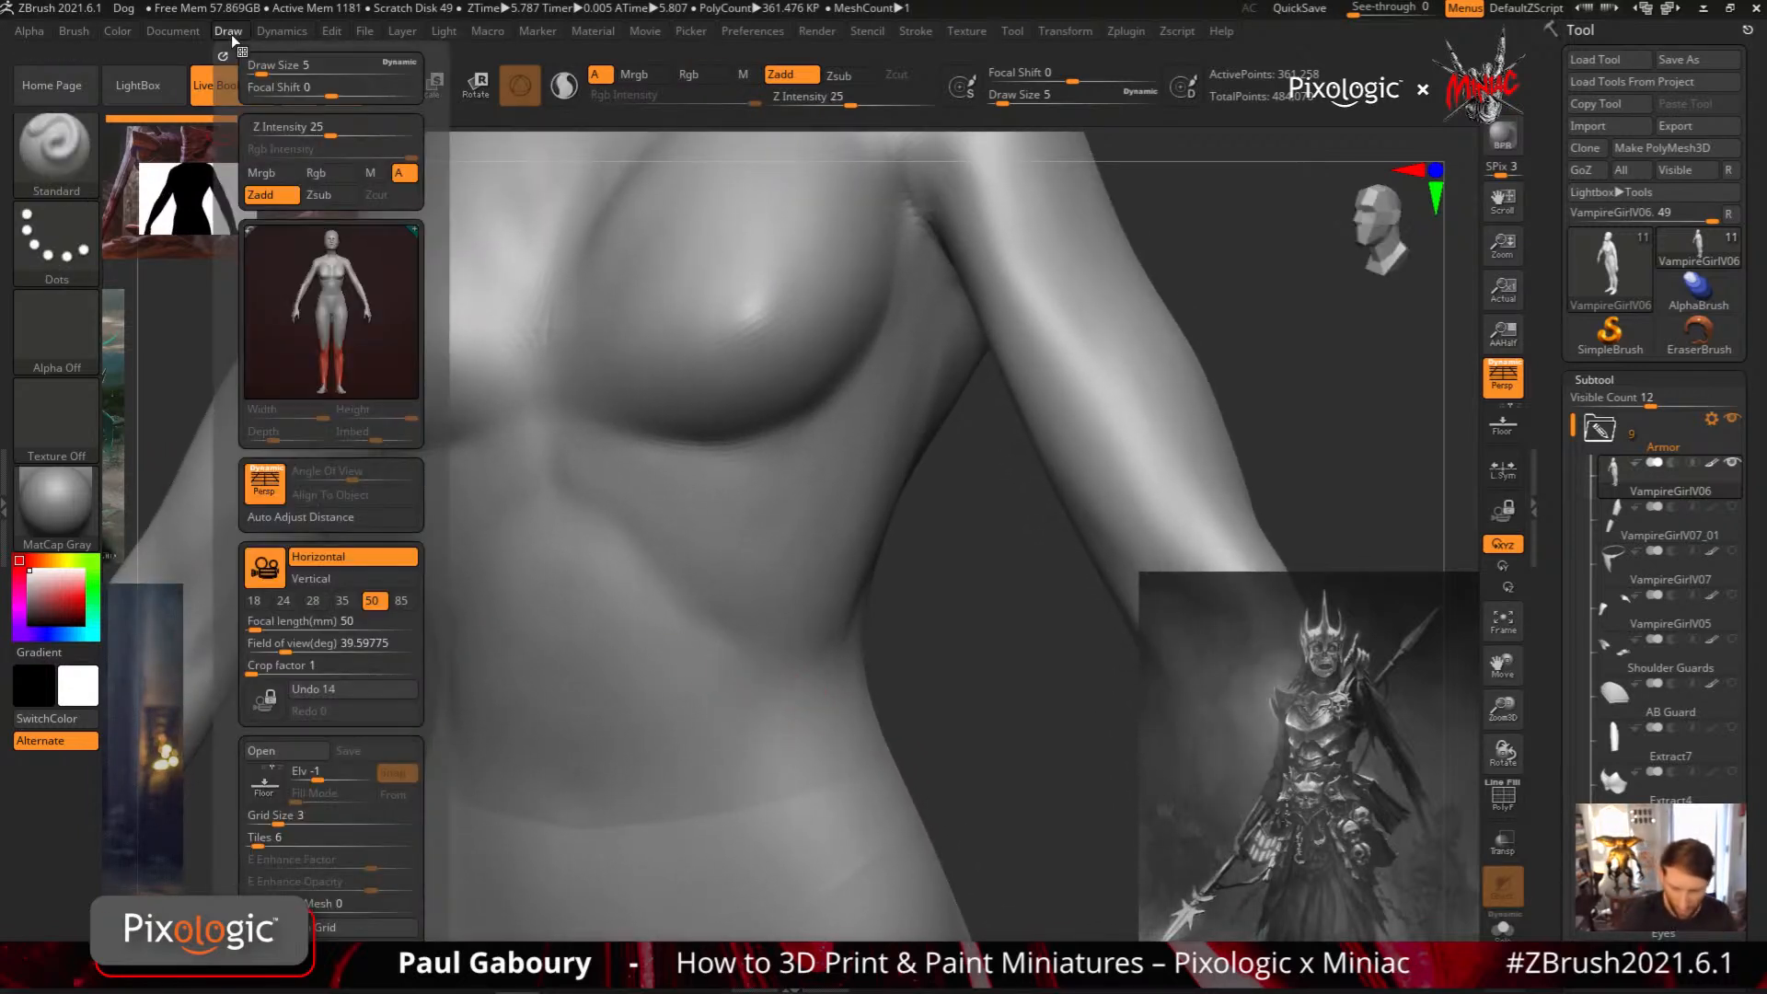
scroll(319, 587, "down", 5)
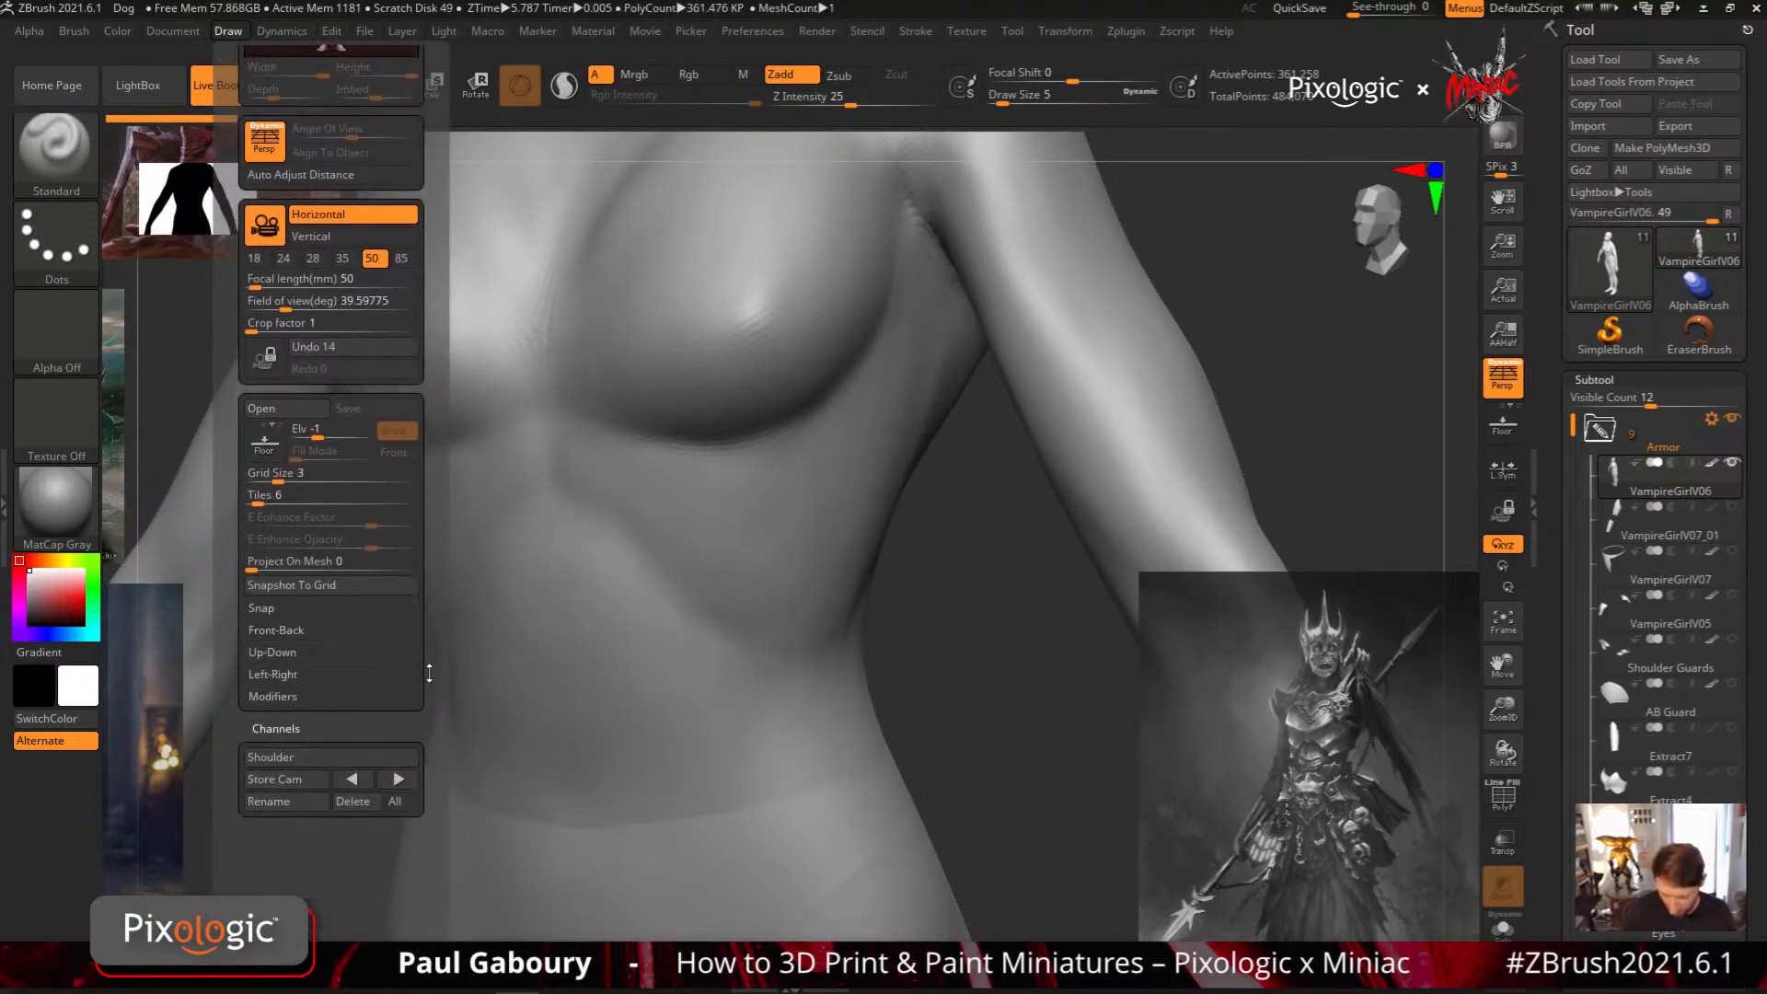
left_click(309, 778)
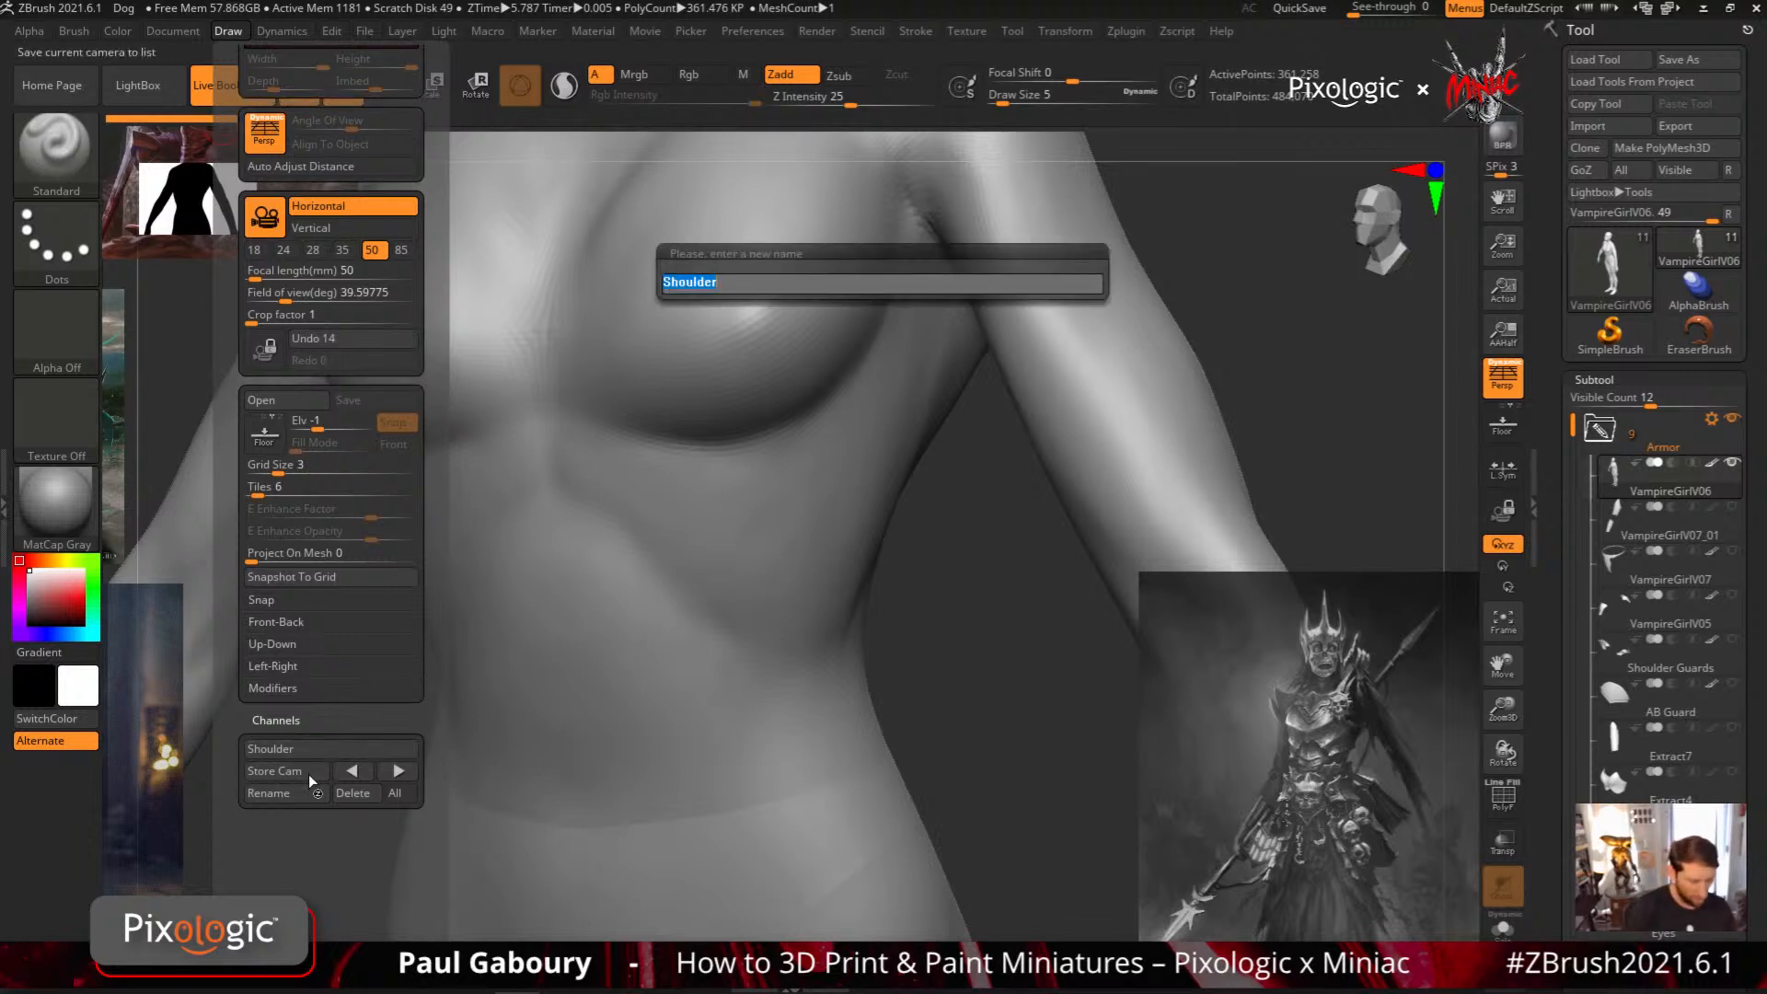
type("A")
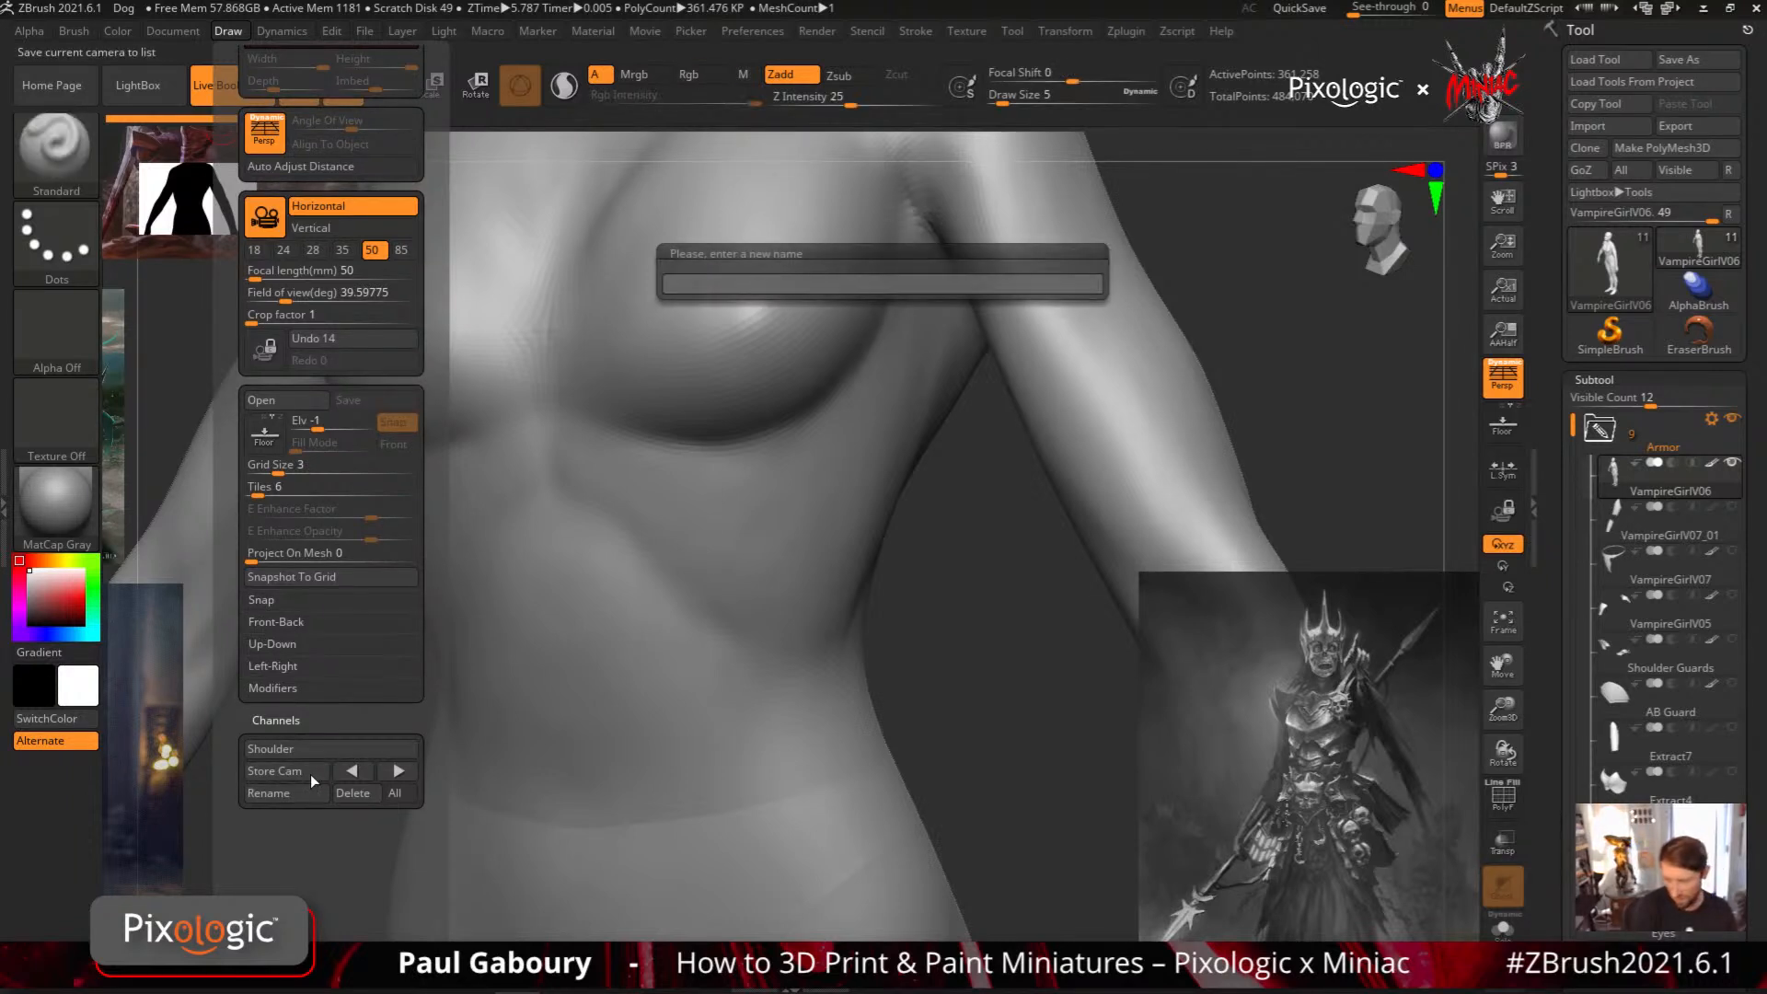
key("Return")
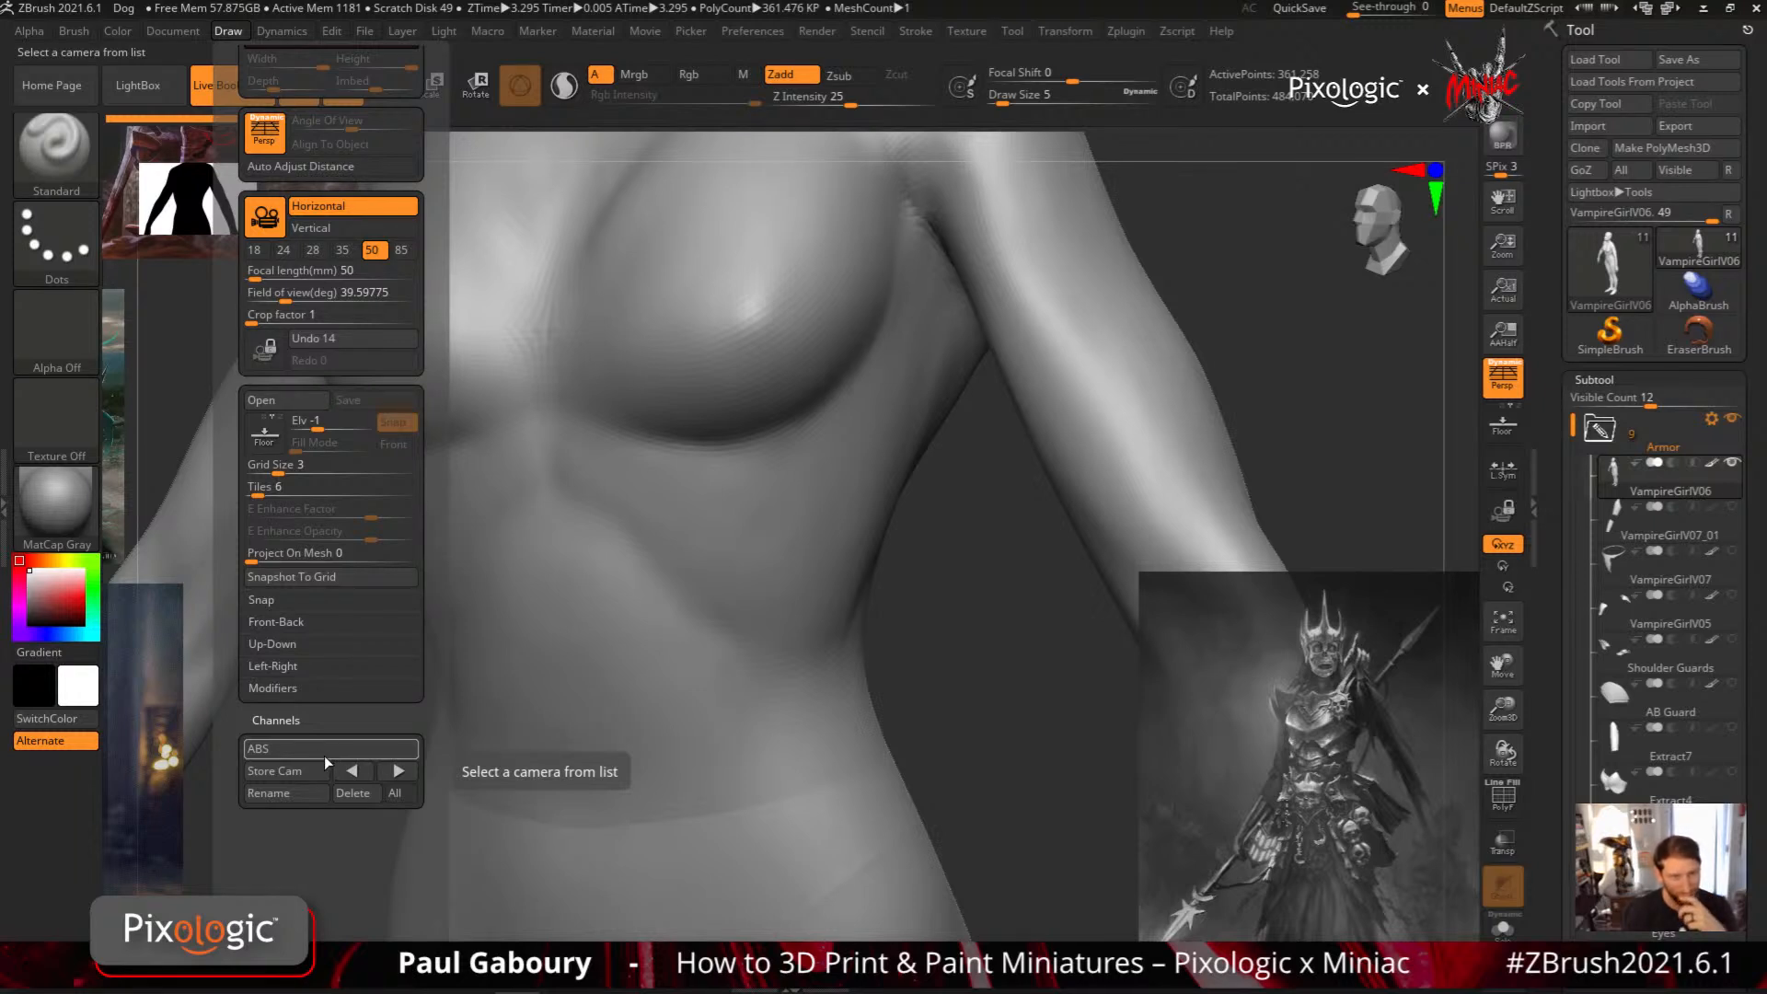
Switch between the stored ABS and Shoulder cameras, ending on Shoulder
left_click(328, 751)
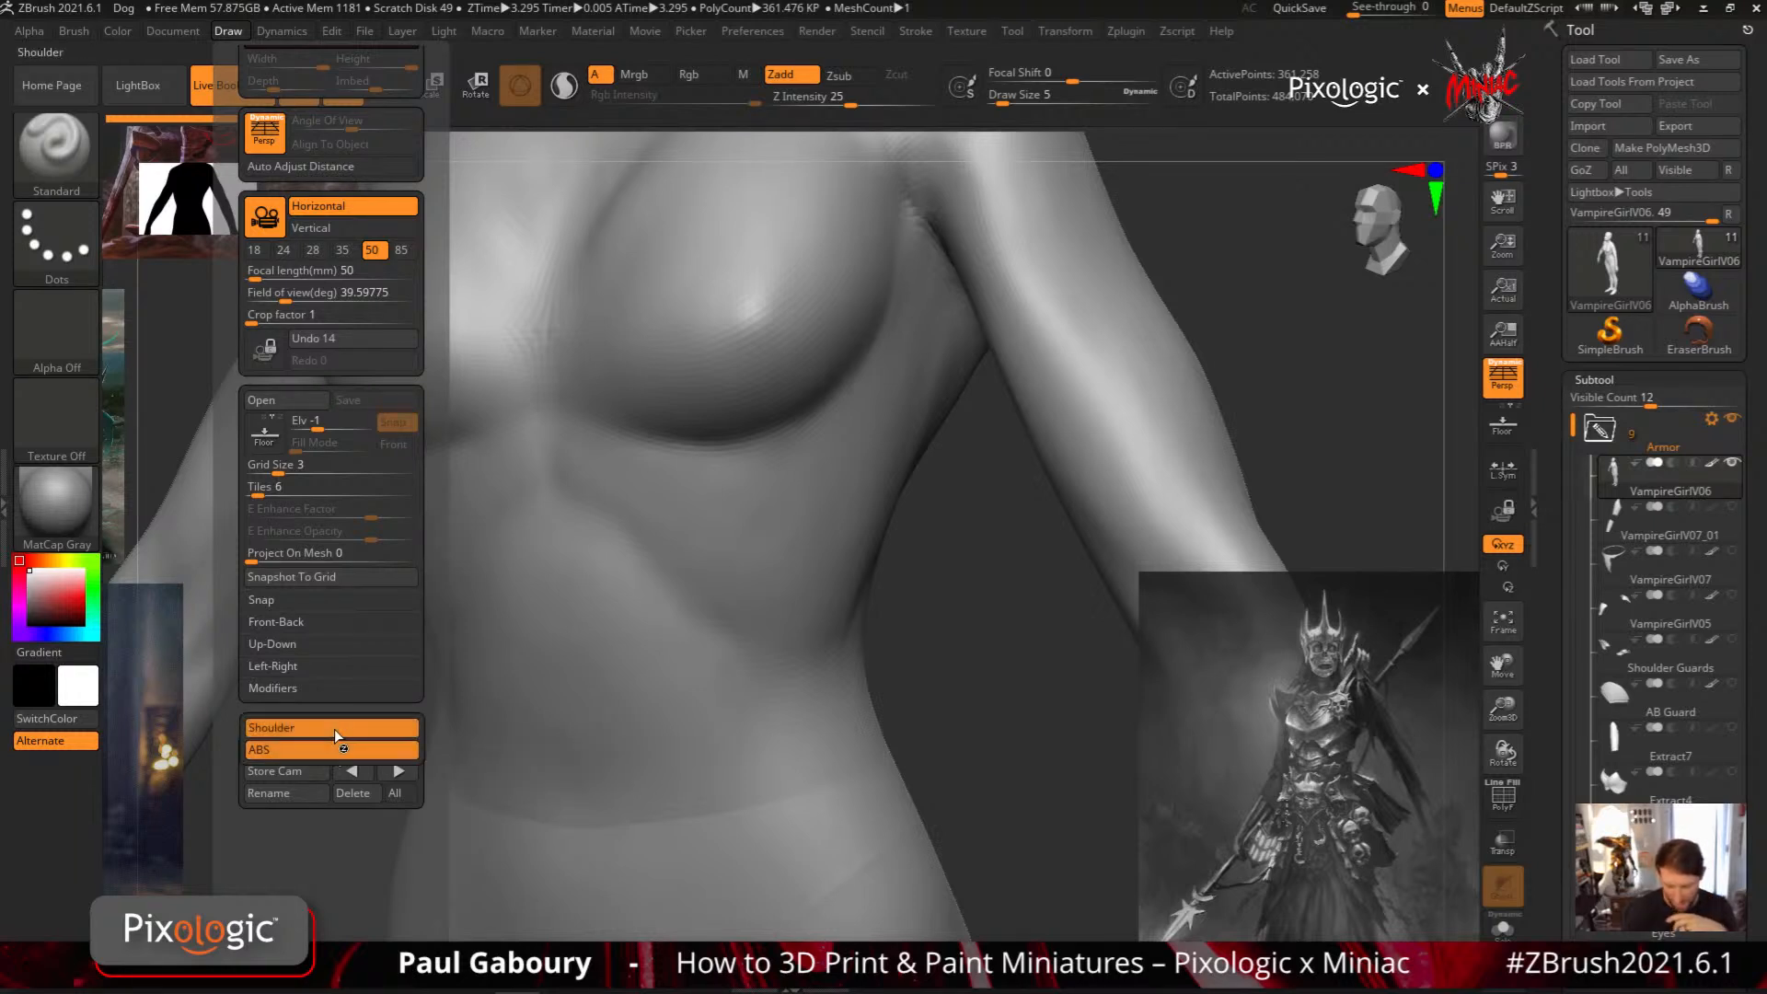
left_click(334, 729)
left_click(337, 768)
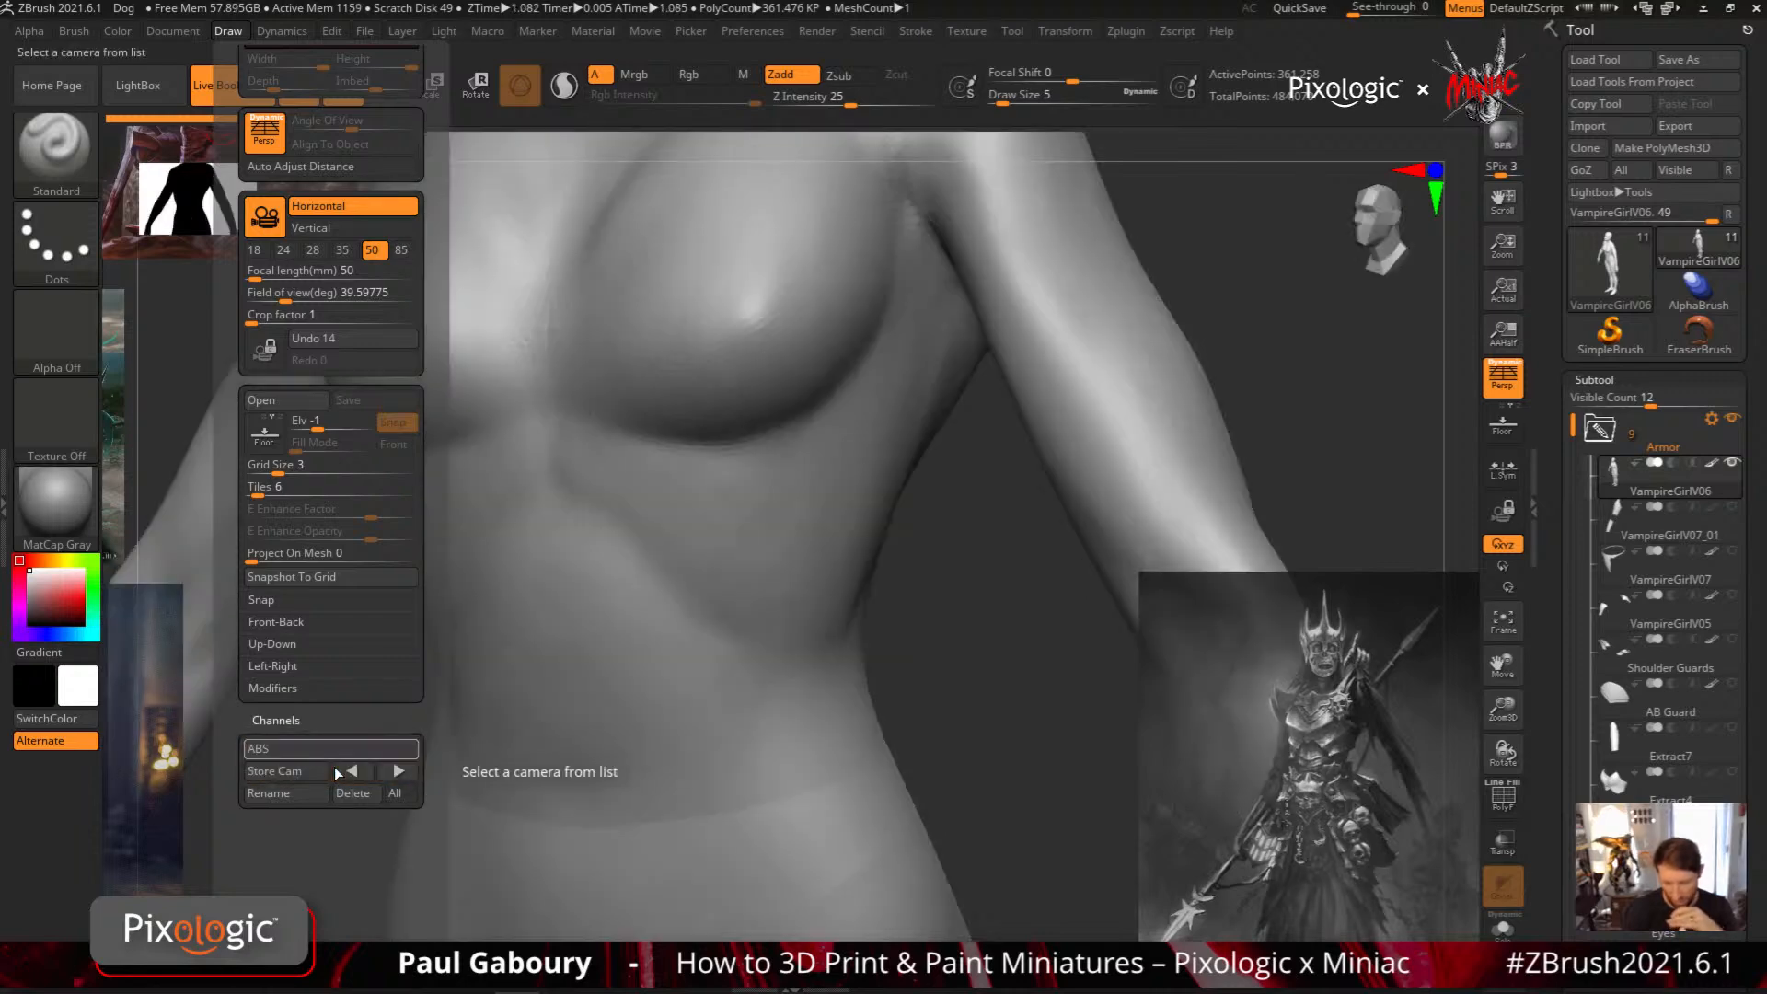
left_click(337, 748)
left_click(336, 732)
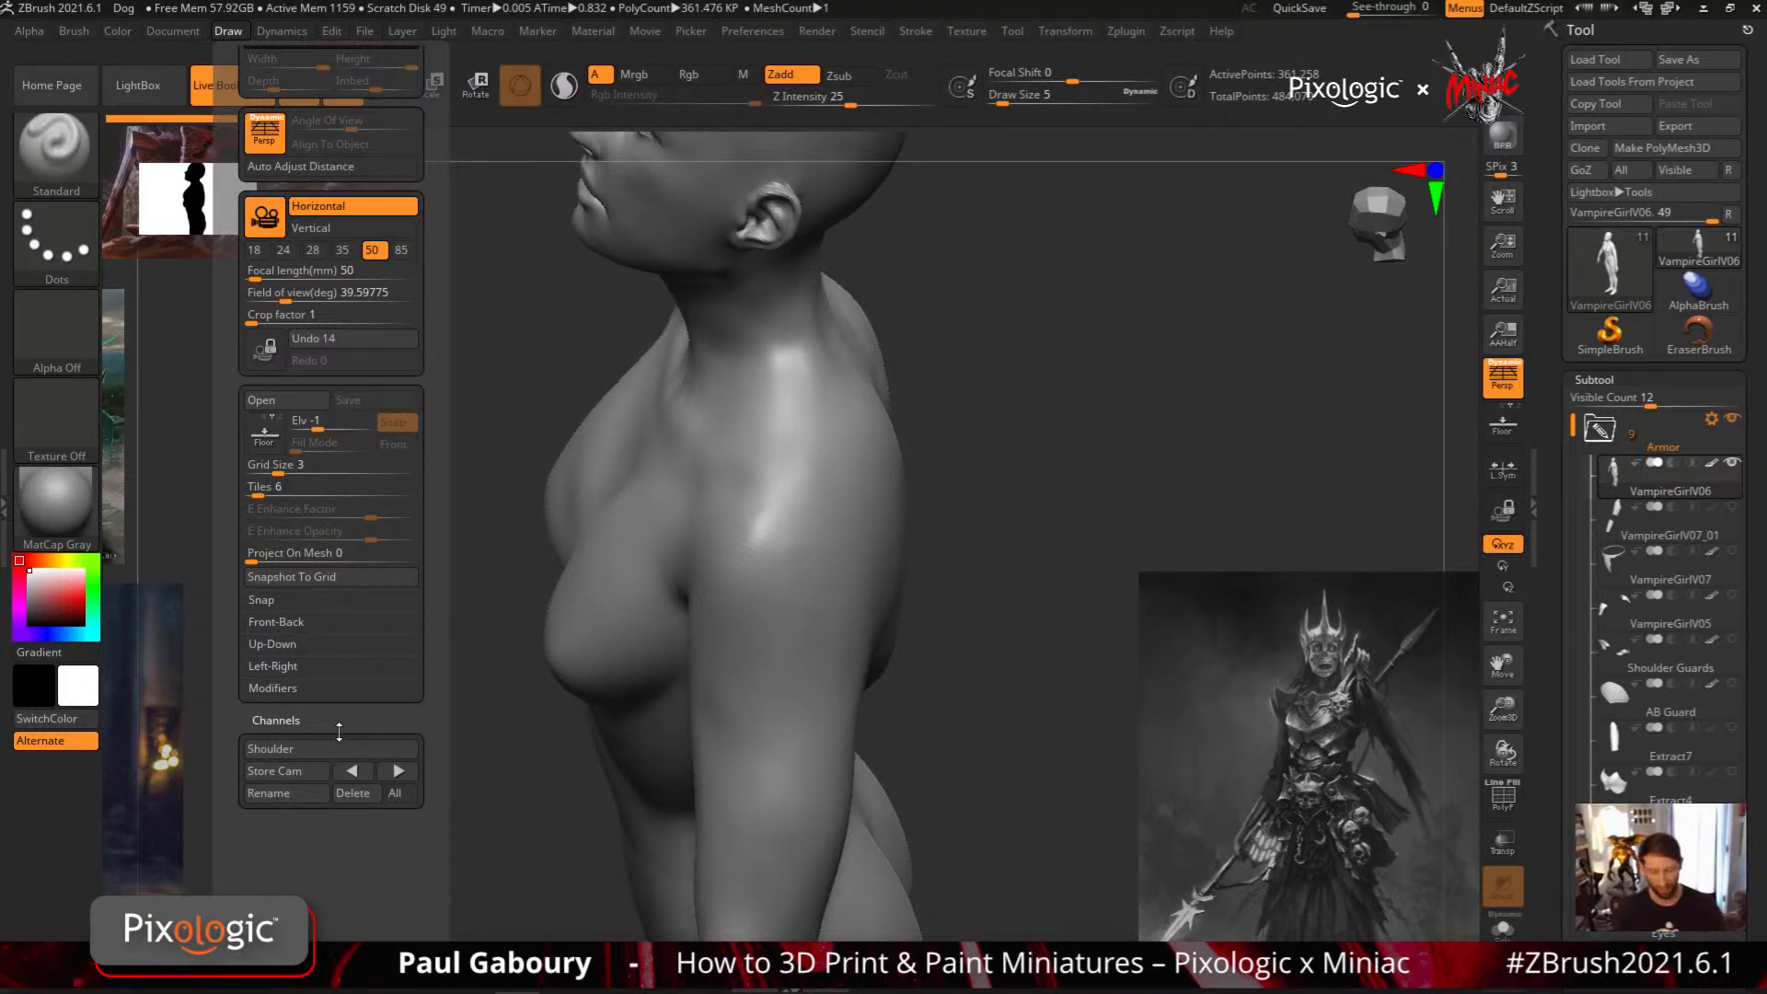
Turn perspective off before recalling the ABS and Shoulder cameras to test how they restore it, ending on ABS
key("p")
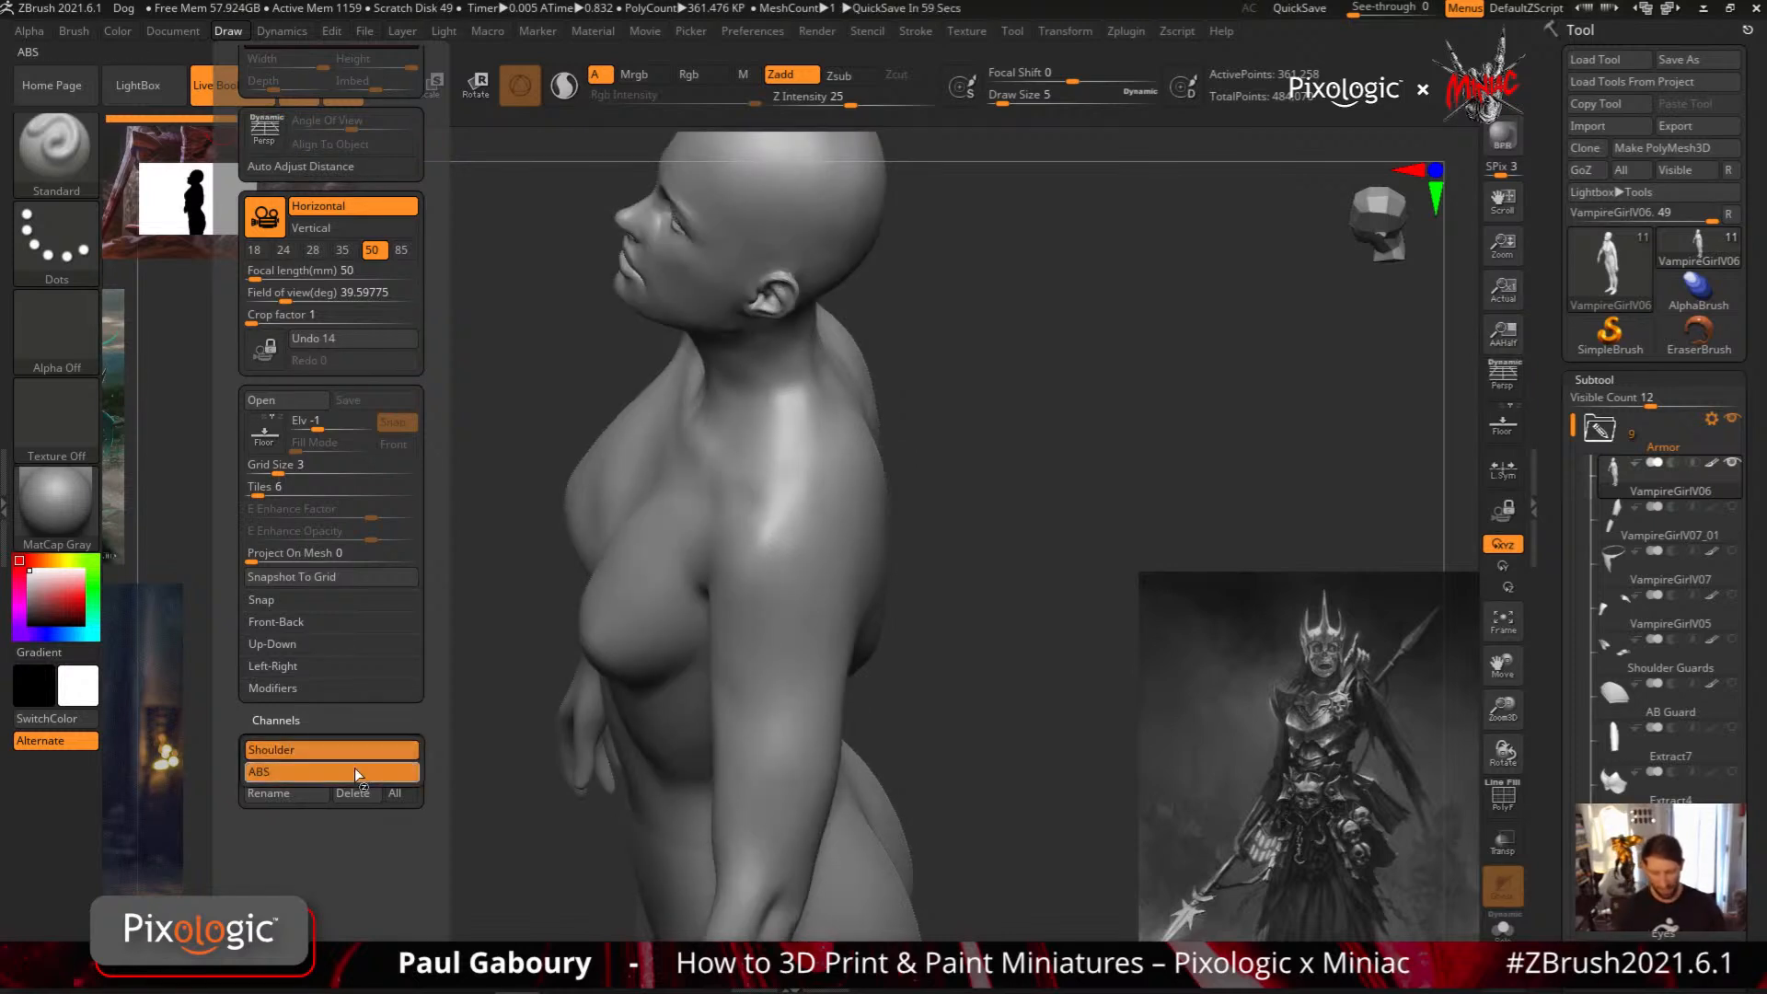
left_click(353, 773)
left_click(379, 742)
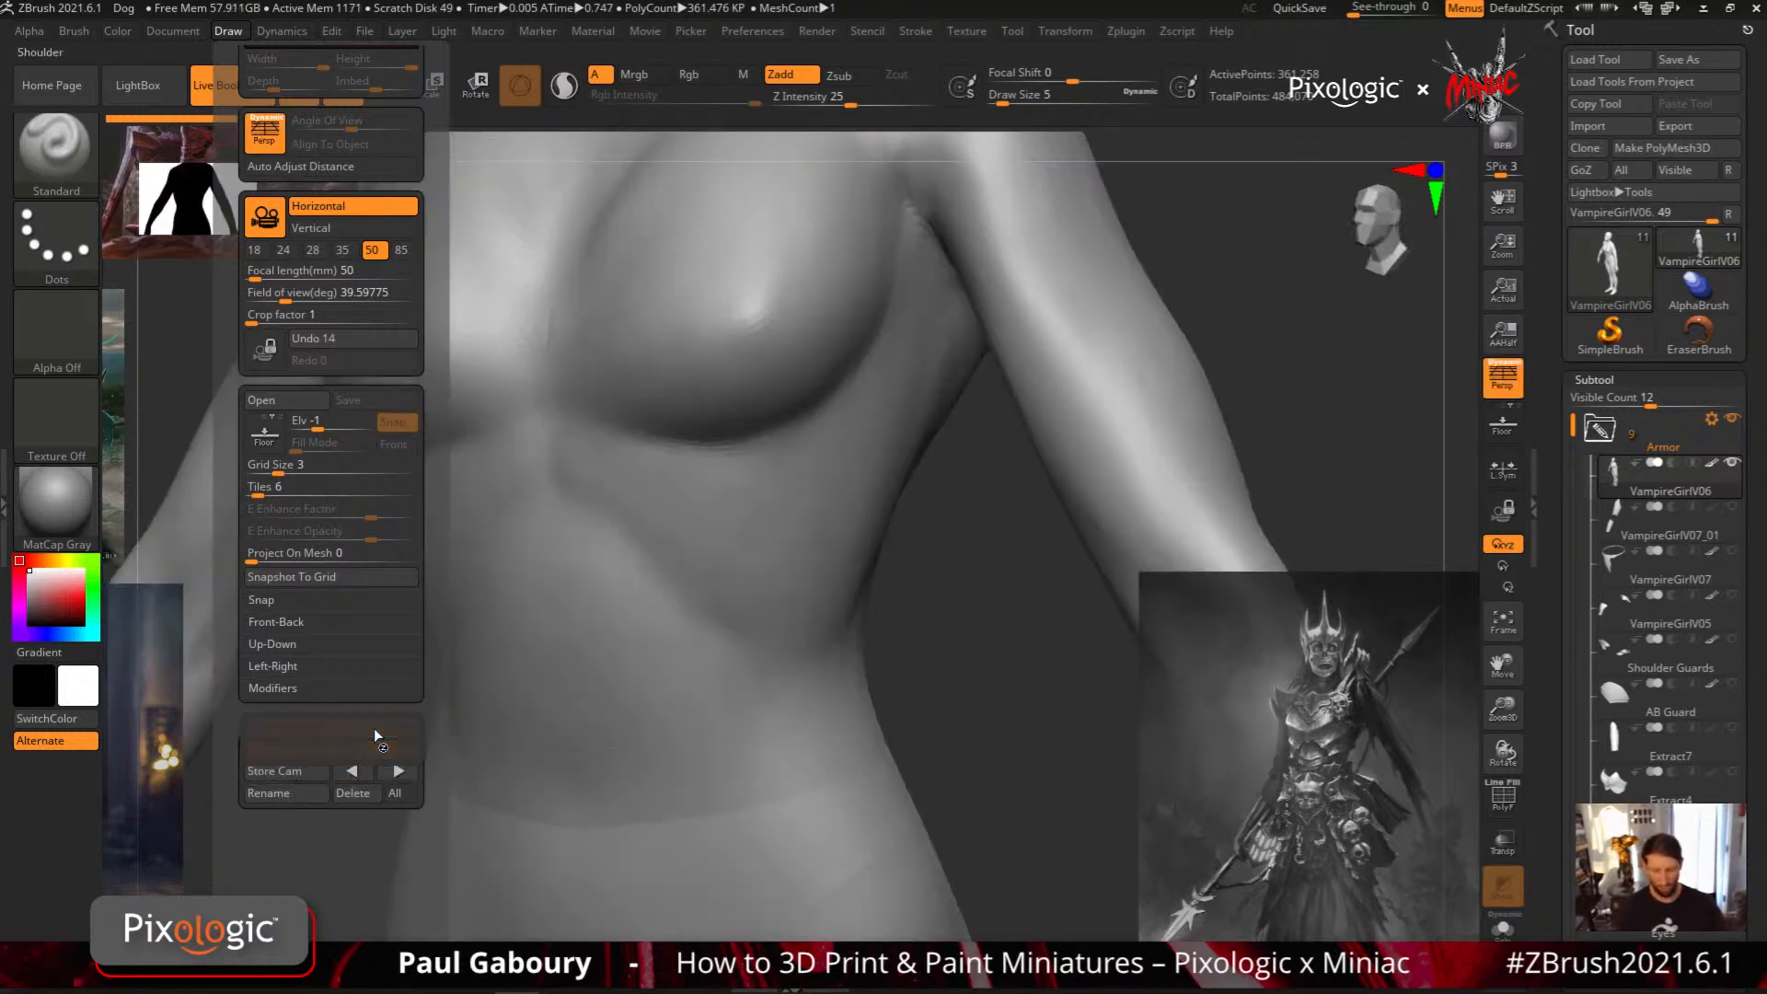
left_click(373, 727)
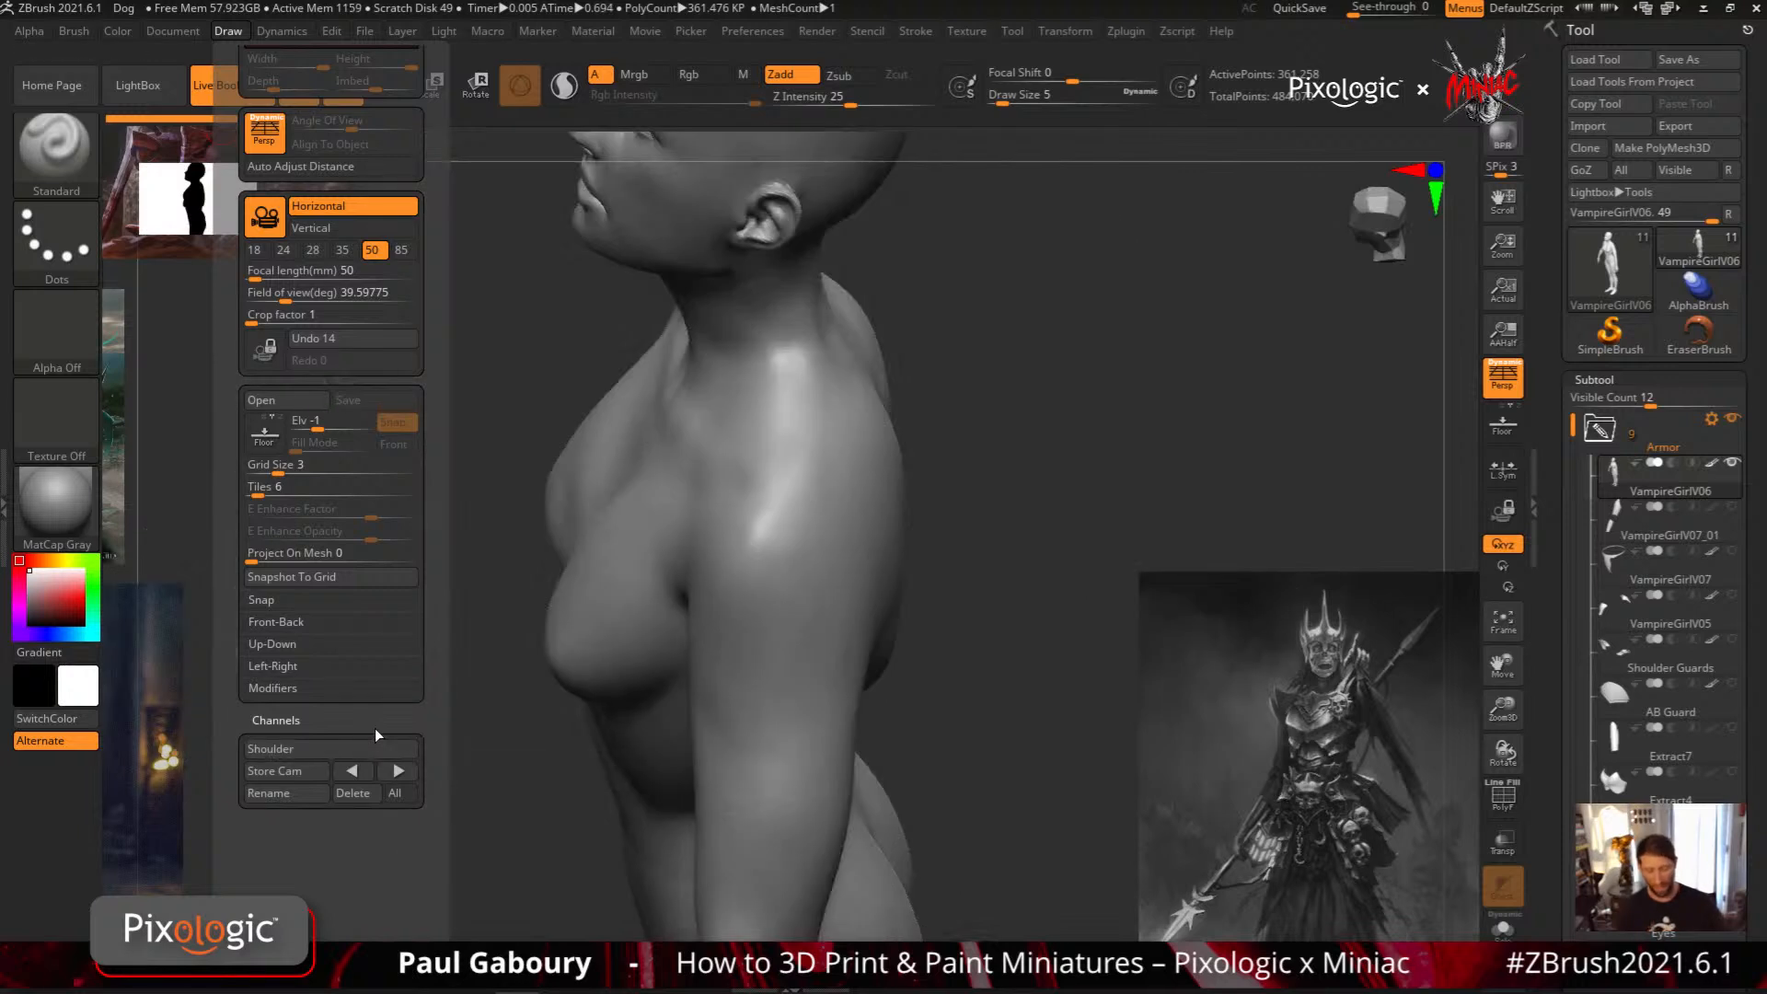
key("ctrl+z")
key("ctrl+shift+z")
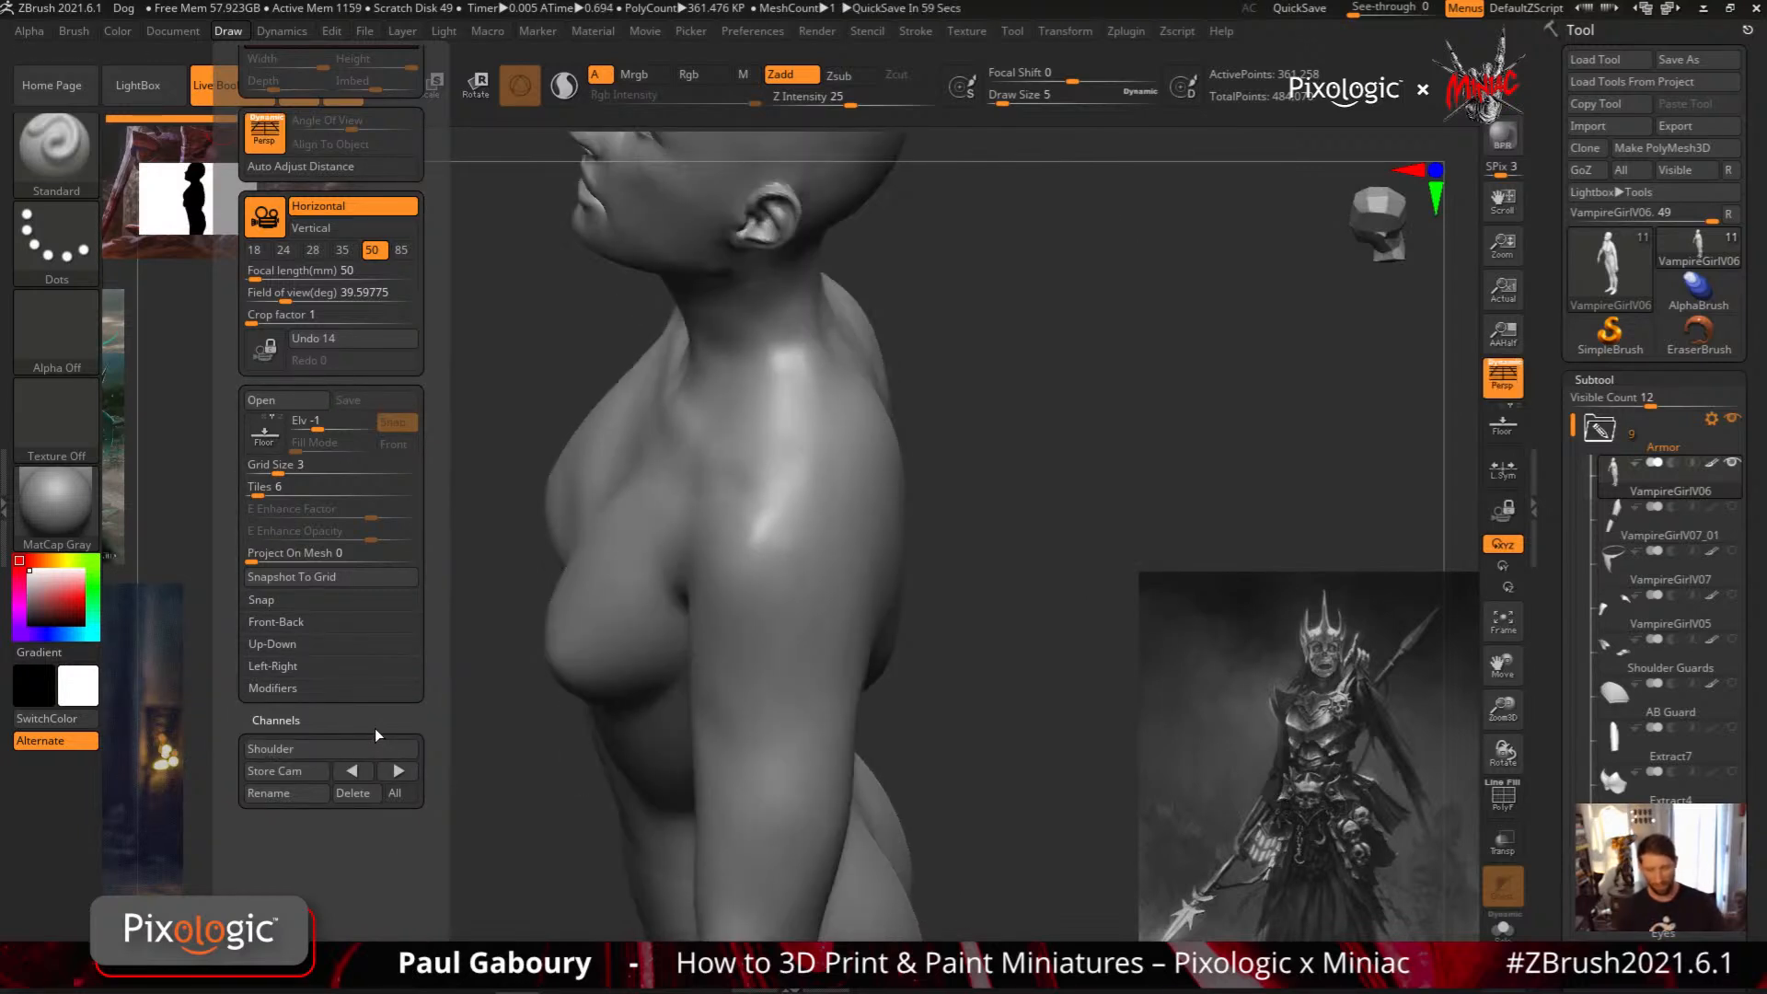
left_click(356, 747)
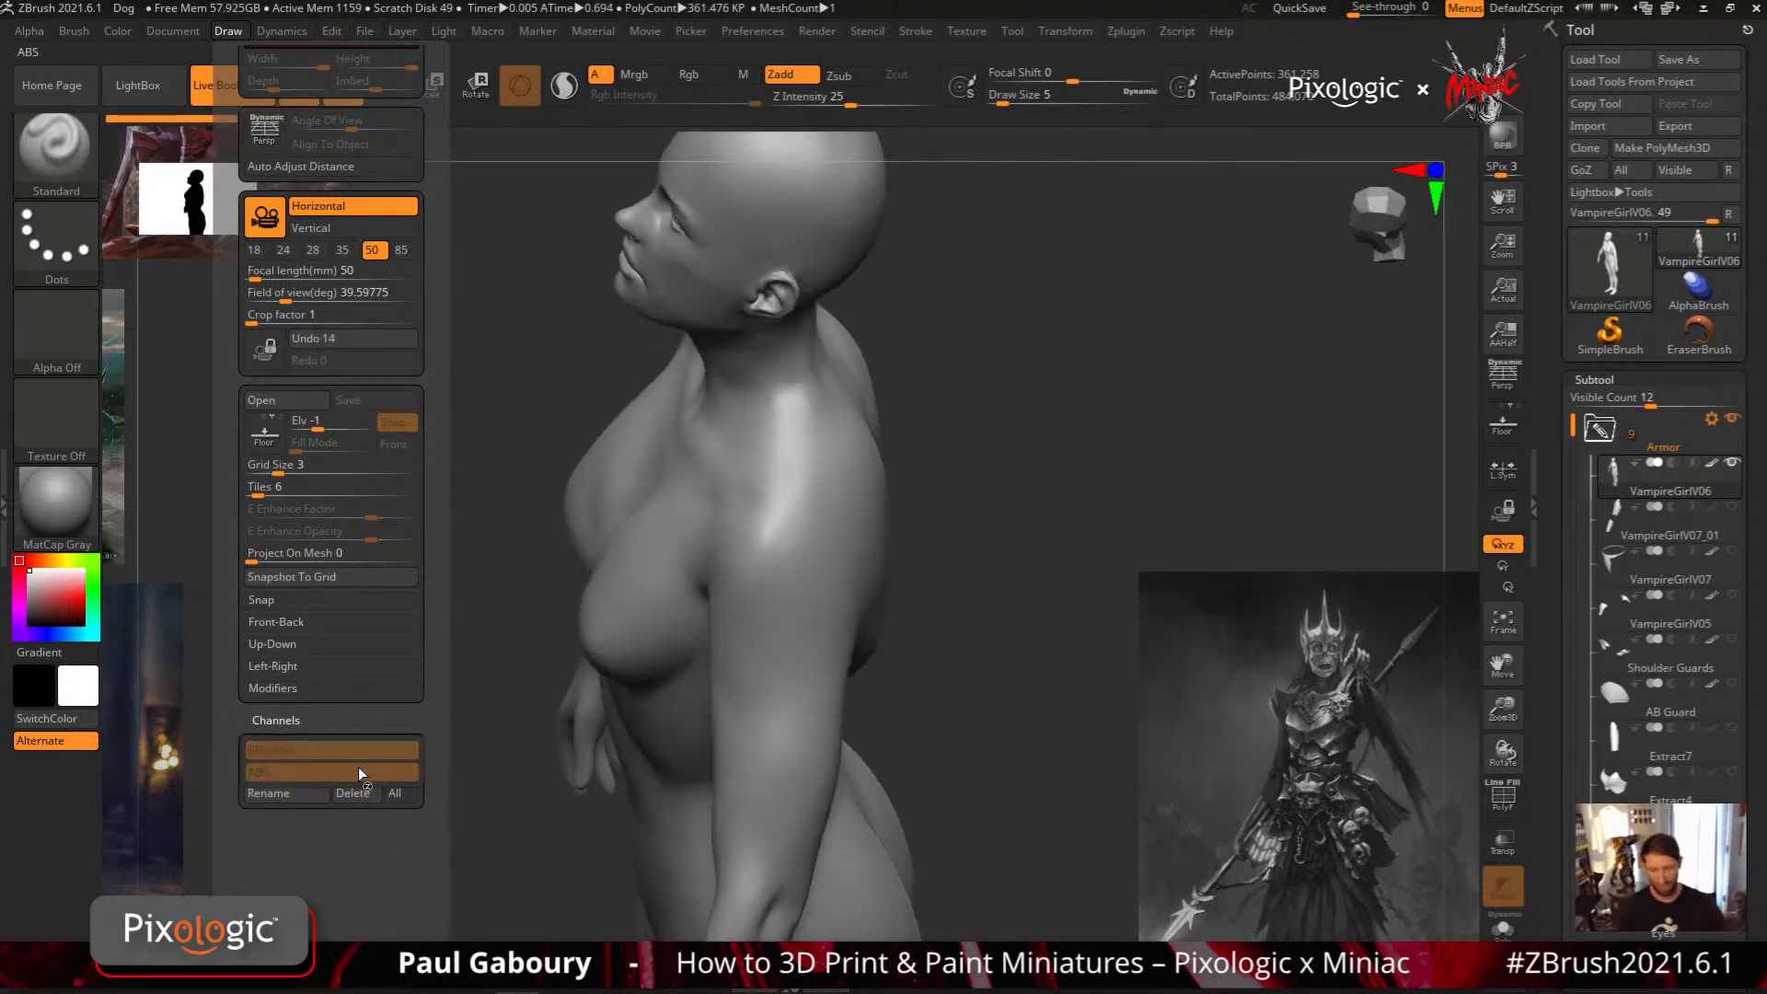
left_click(360, 772)
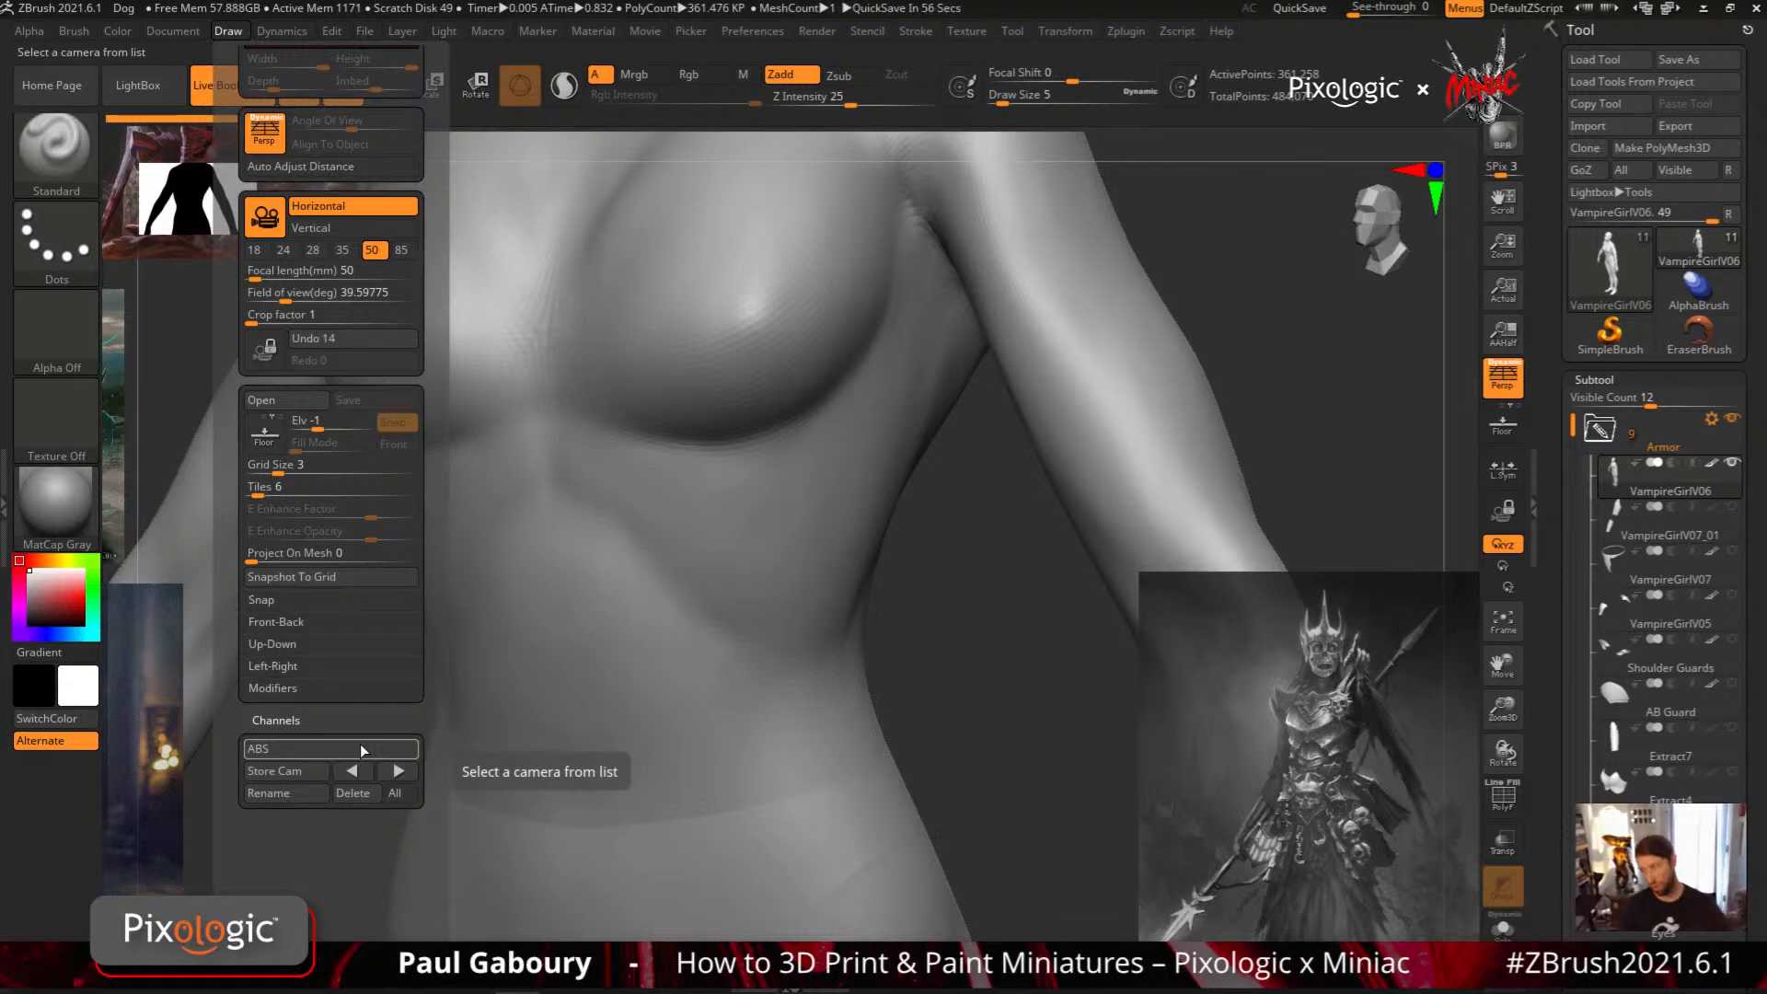
Turn off perspective, frame the figure from the front, and show the movie timeline
left_click(1503, 376)
mouse_move(930, 706)
left_mouse_down("shift")
mouse_move(943, 694)
mouse_move(827, 641)
left_mouse_up("shift")
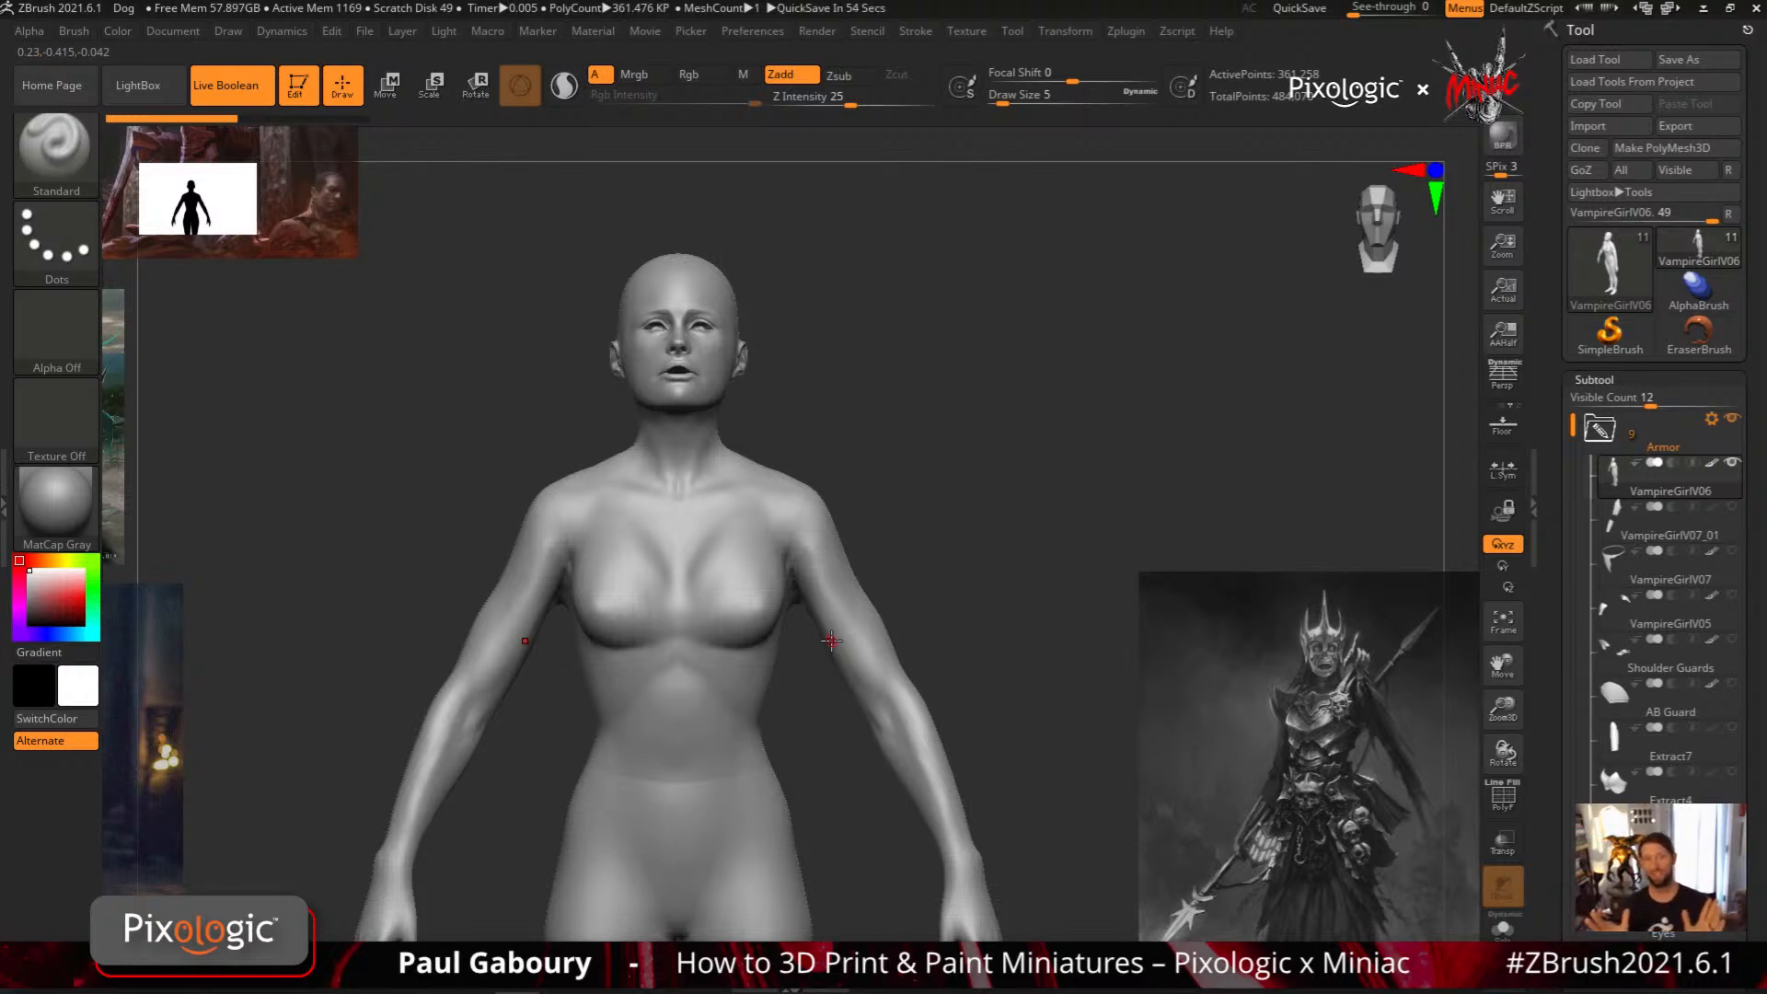
left_click(645, 30)
left_click(706, 351)
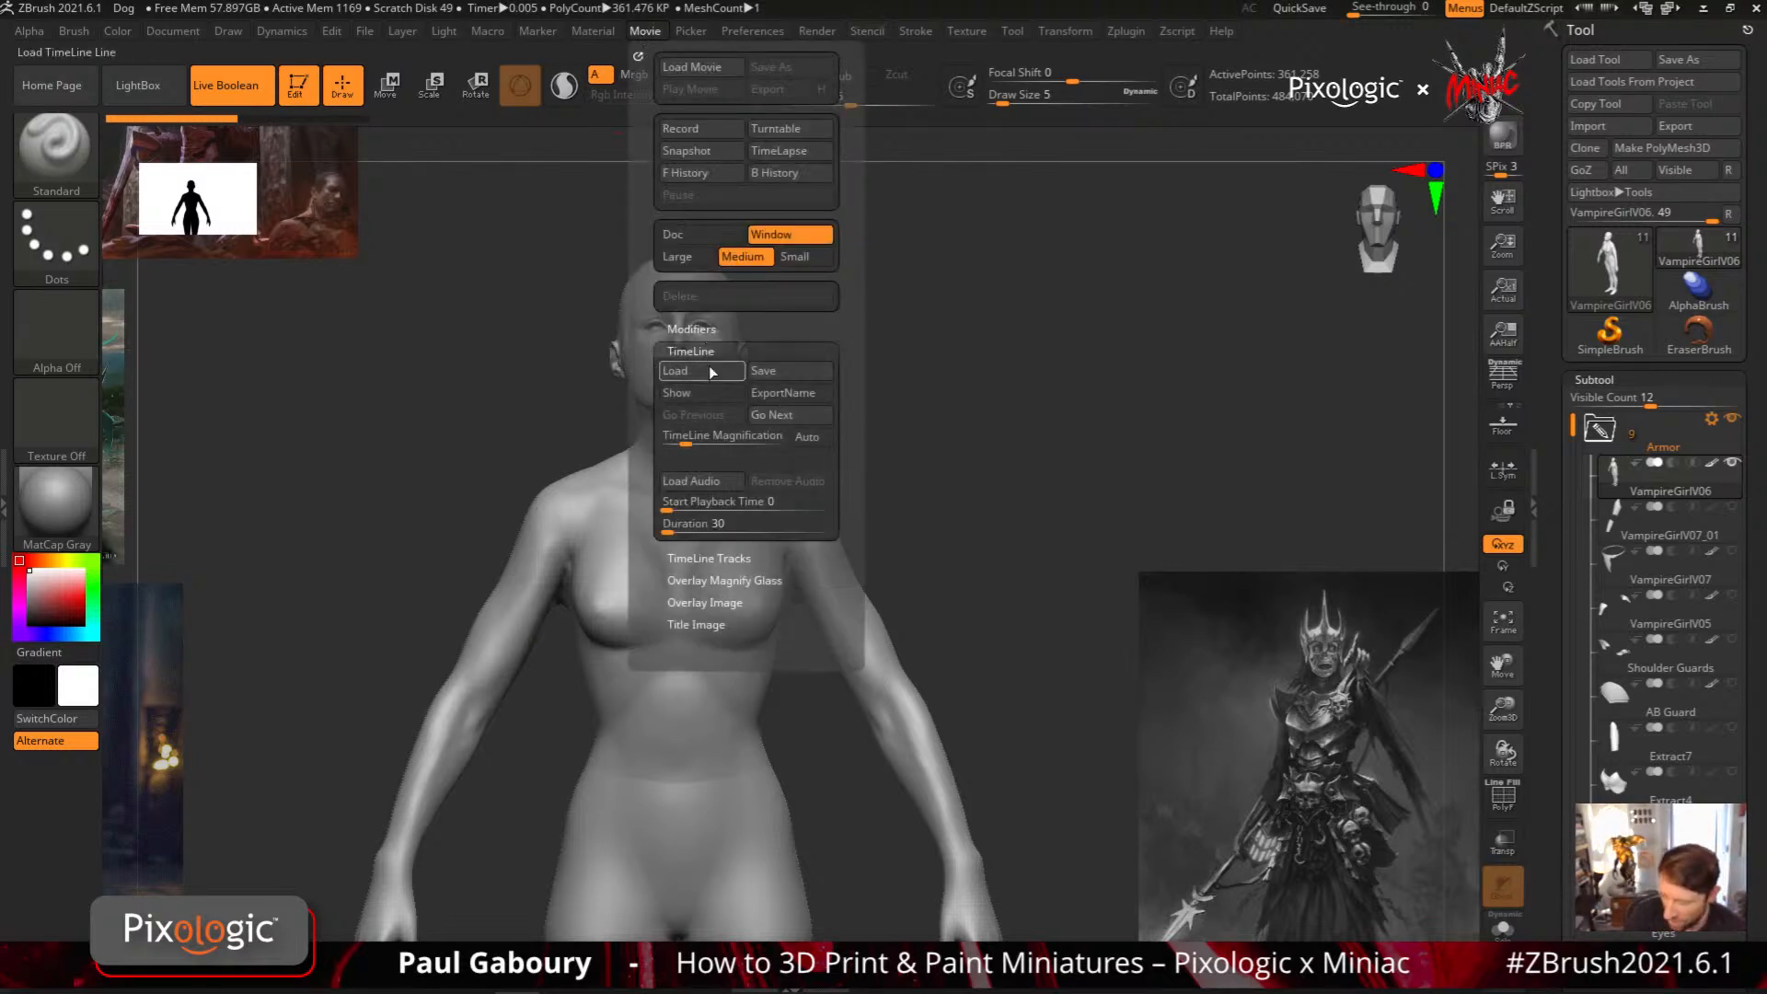
left_click(717, 392)
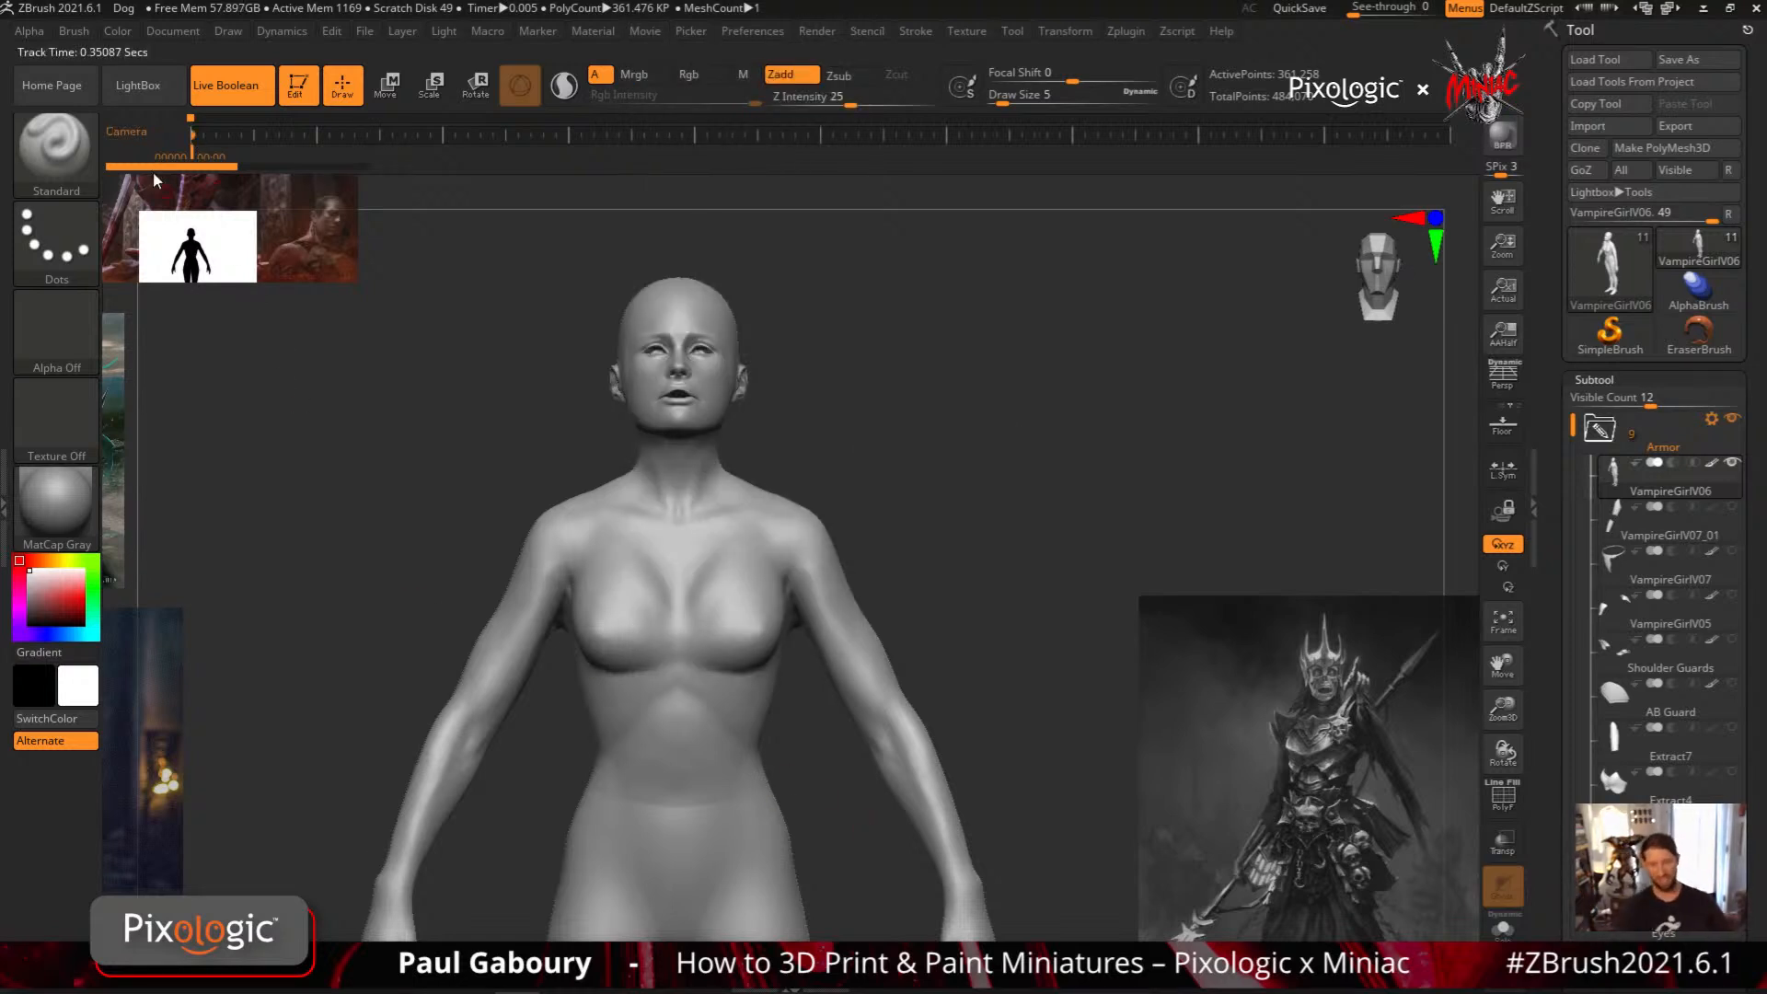
Add three camera keyframes along the timeline, the last two at about 6.3 and 12.7 seconds, changing the view of the figure between them
key("shift")
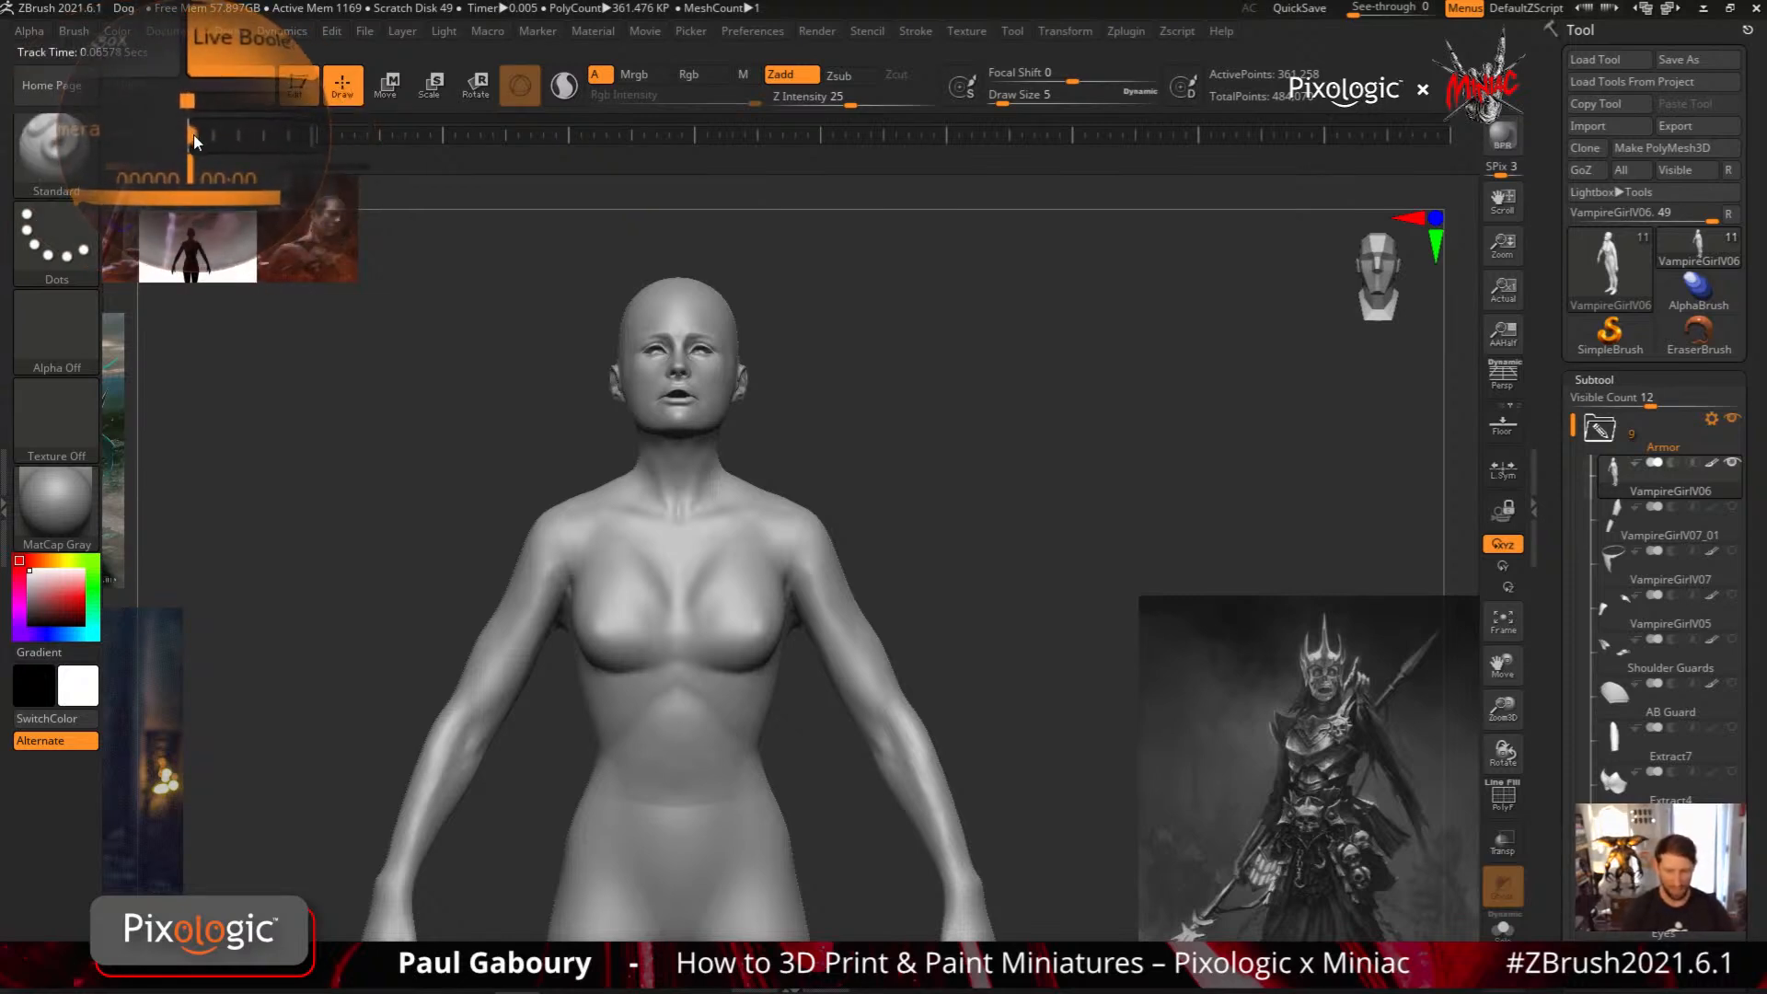
key("shift")
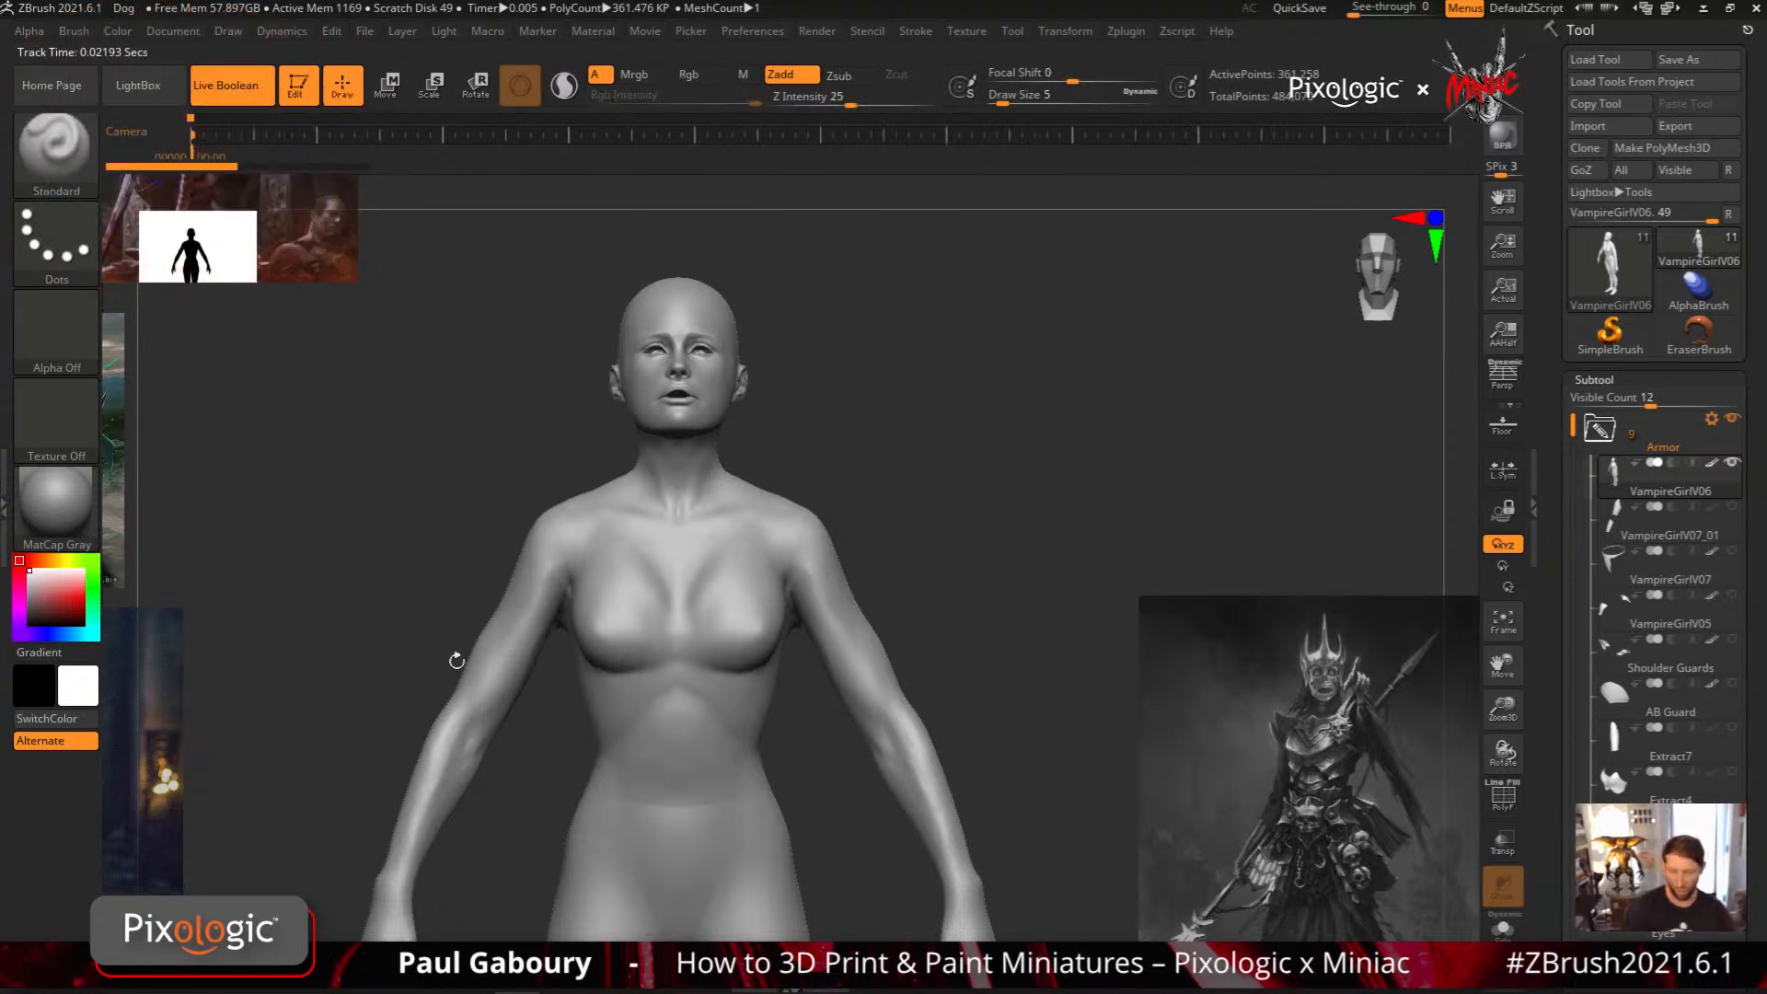
mouse_move(948, 606)
left_mouse_down()
mouse_move(907, 631)
mouse_move(985, 782)
left_mouse_up()
left_click(242, 134)
left_click(455, 134)
right_click_drag(833, 906, 749, 308, "ctrl")
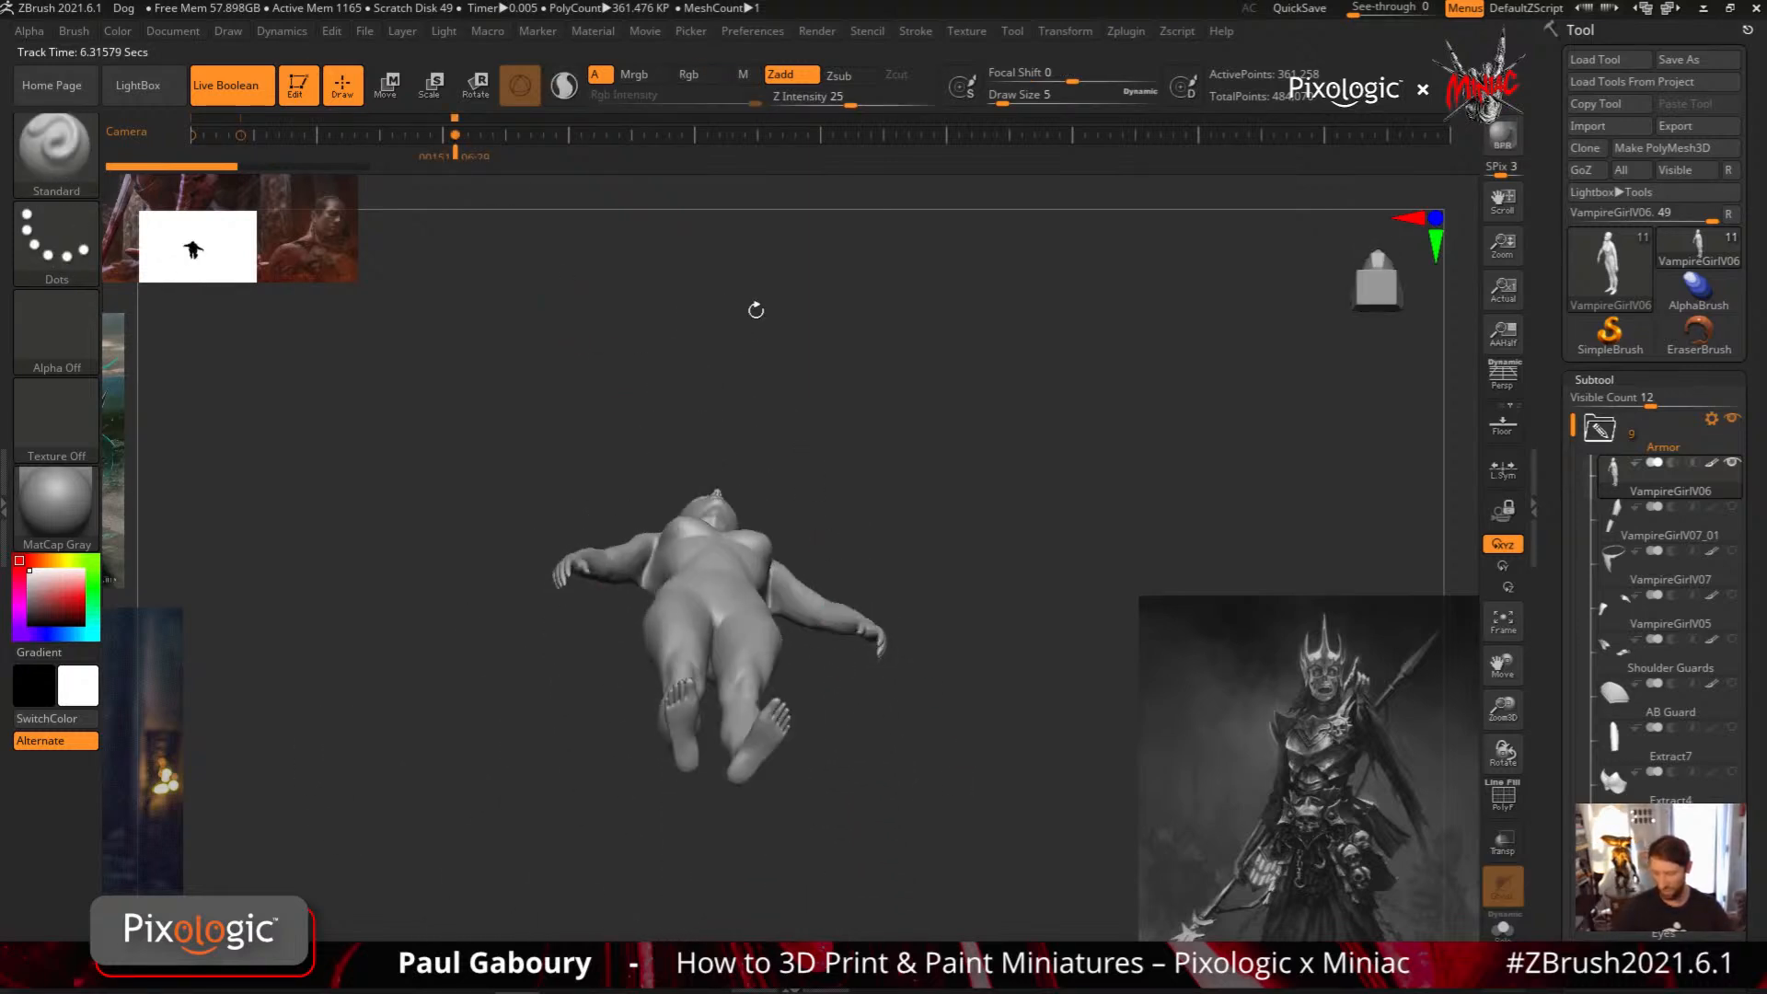
left_click(717, 135)
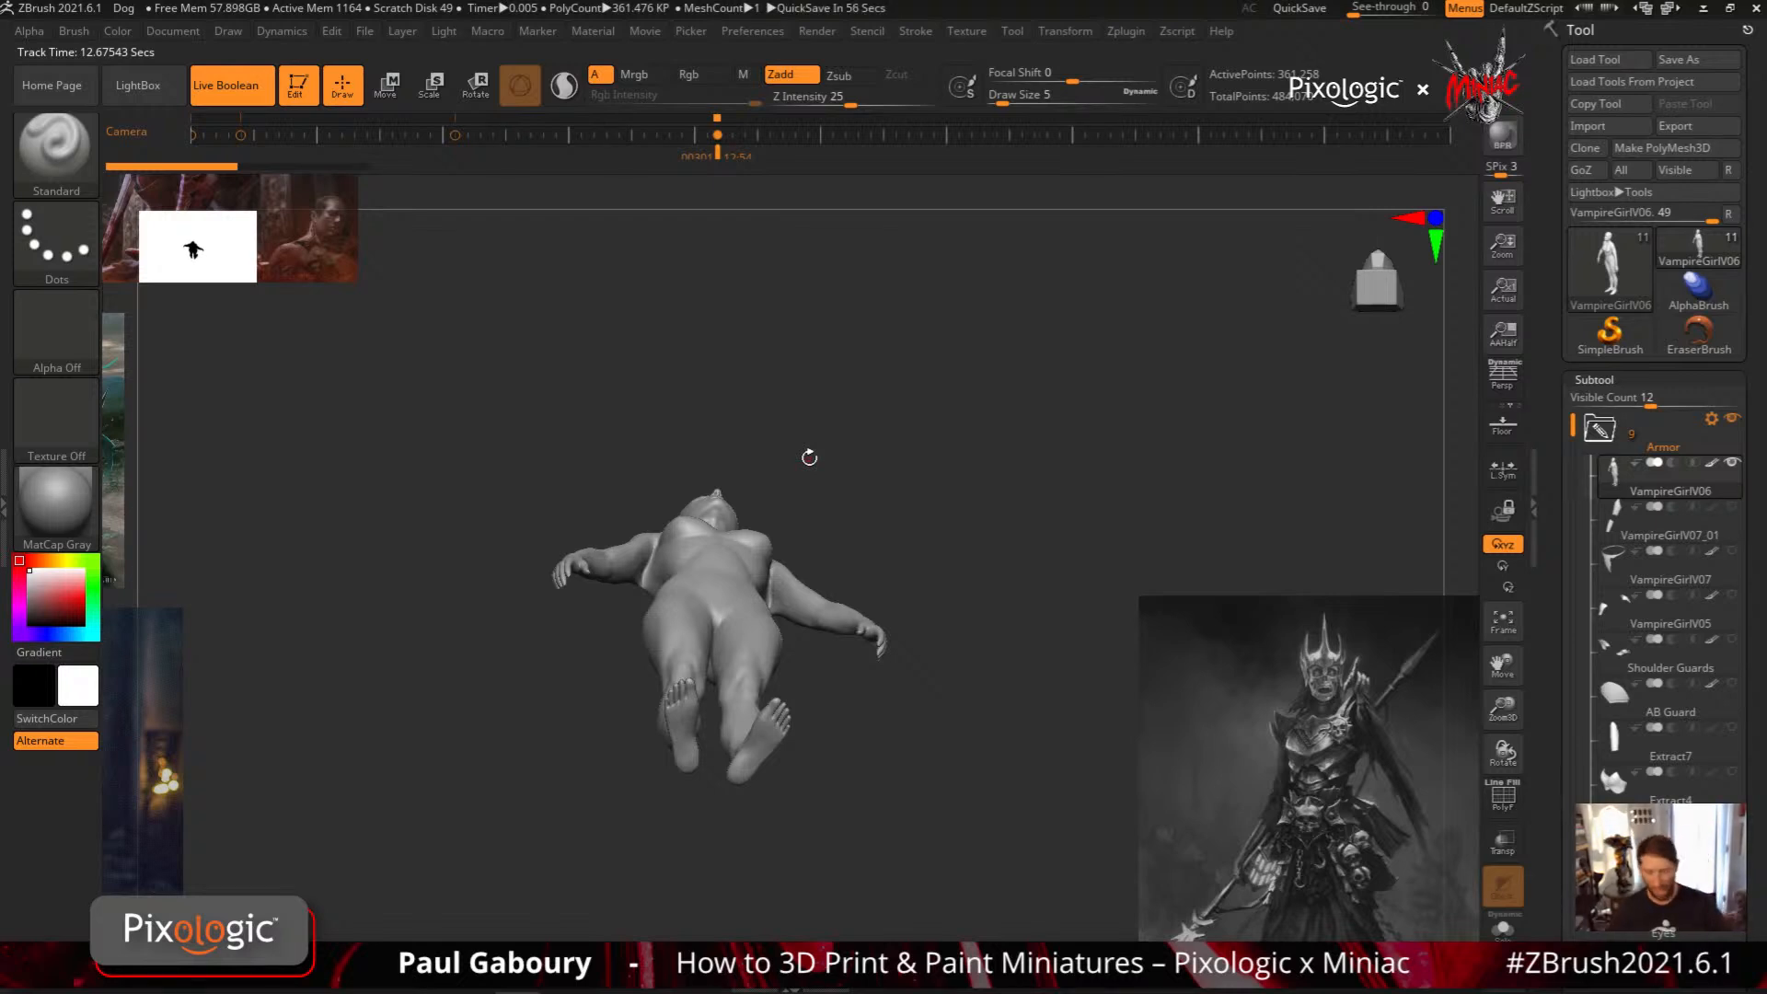
Step back and forth through the timeline's camera keyframes to compare the stored views, ending on the first front view
key("Left")
key("Left")
key("Left")
key("Right")
key("Right")
key("Right")
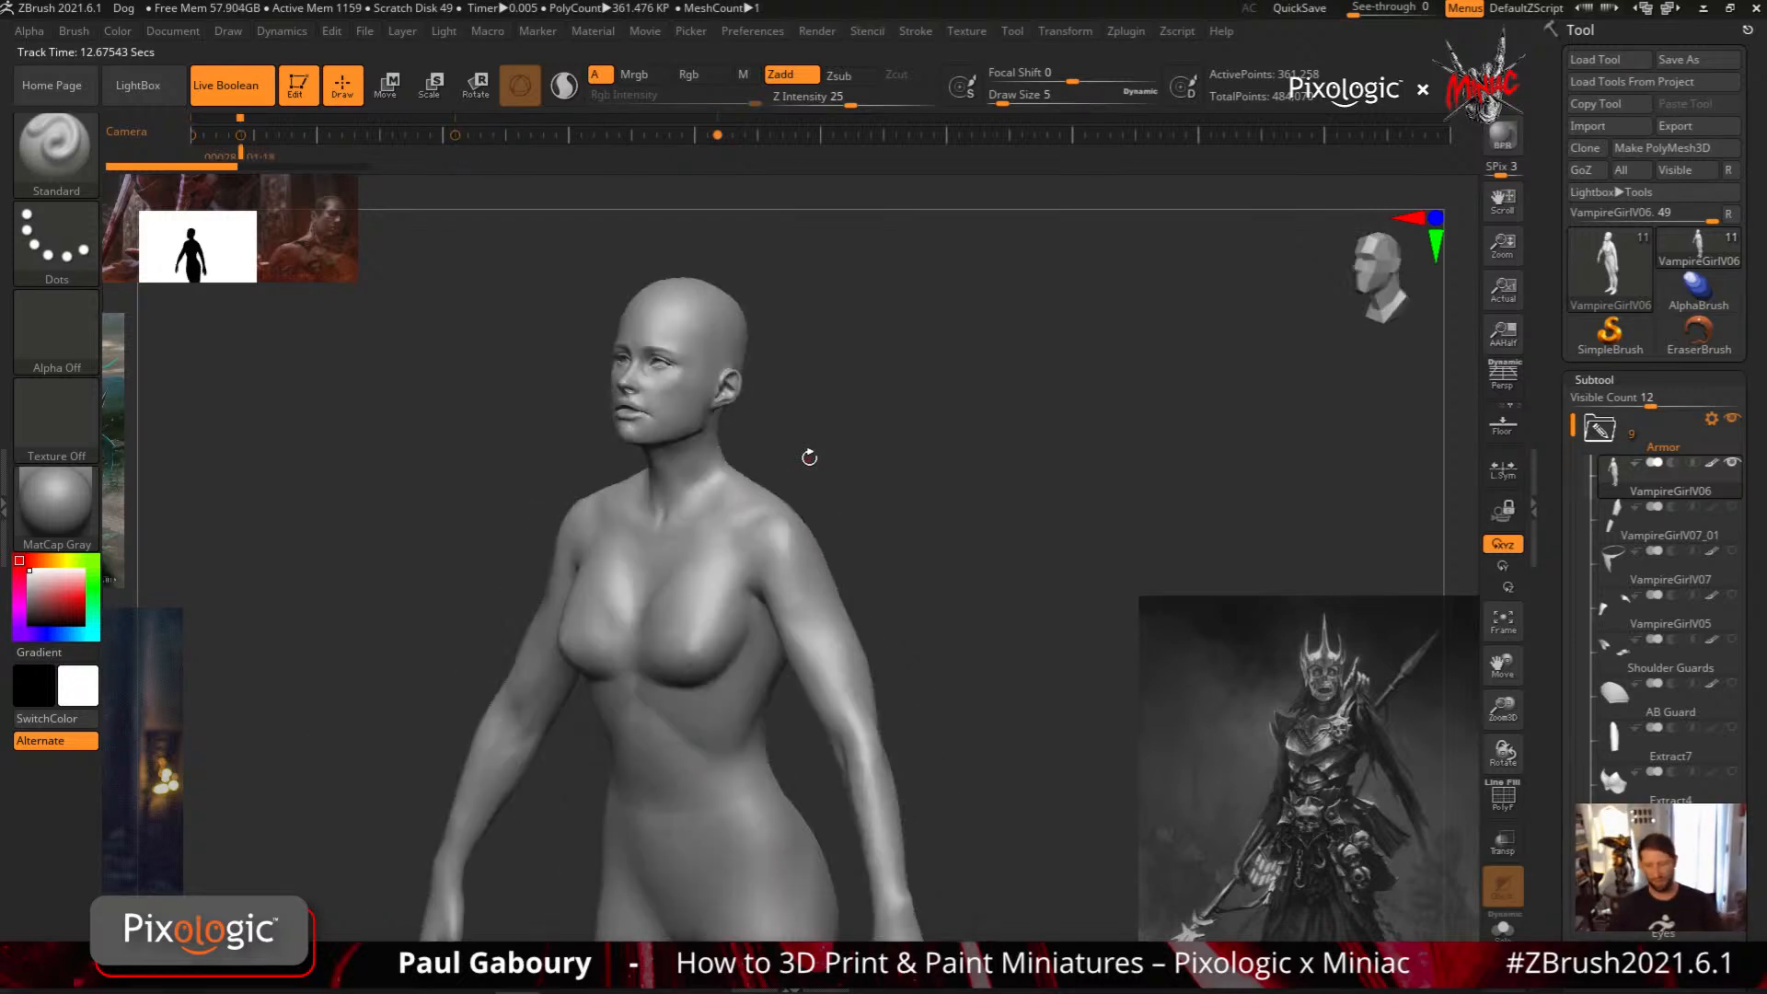
key("Left")
key("Left")
key("Left")
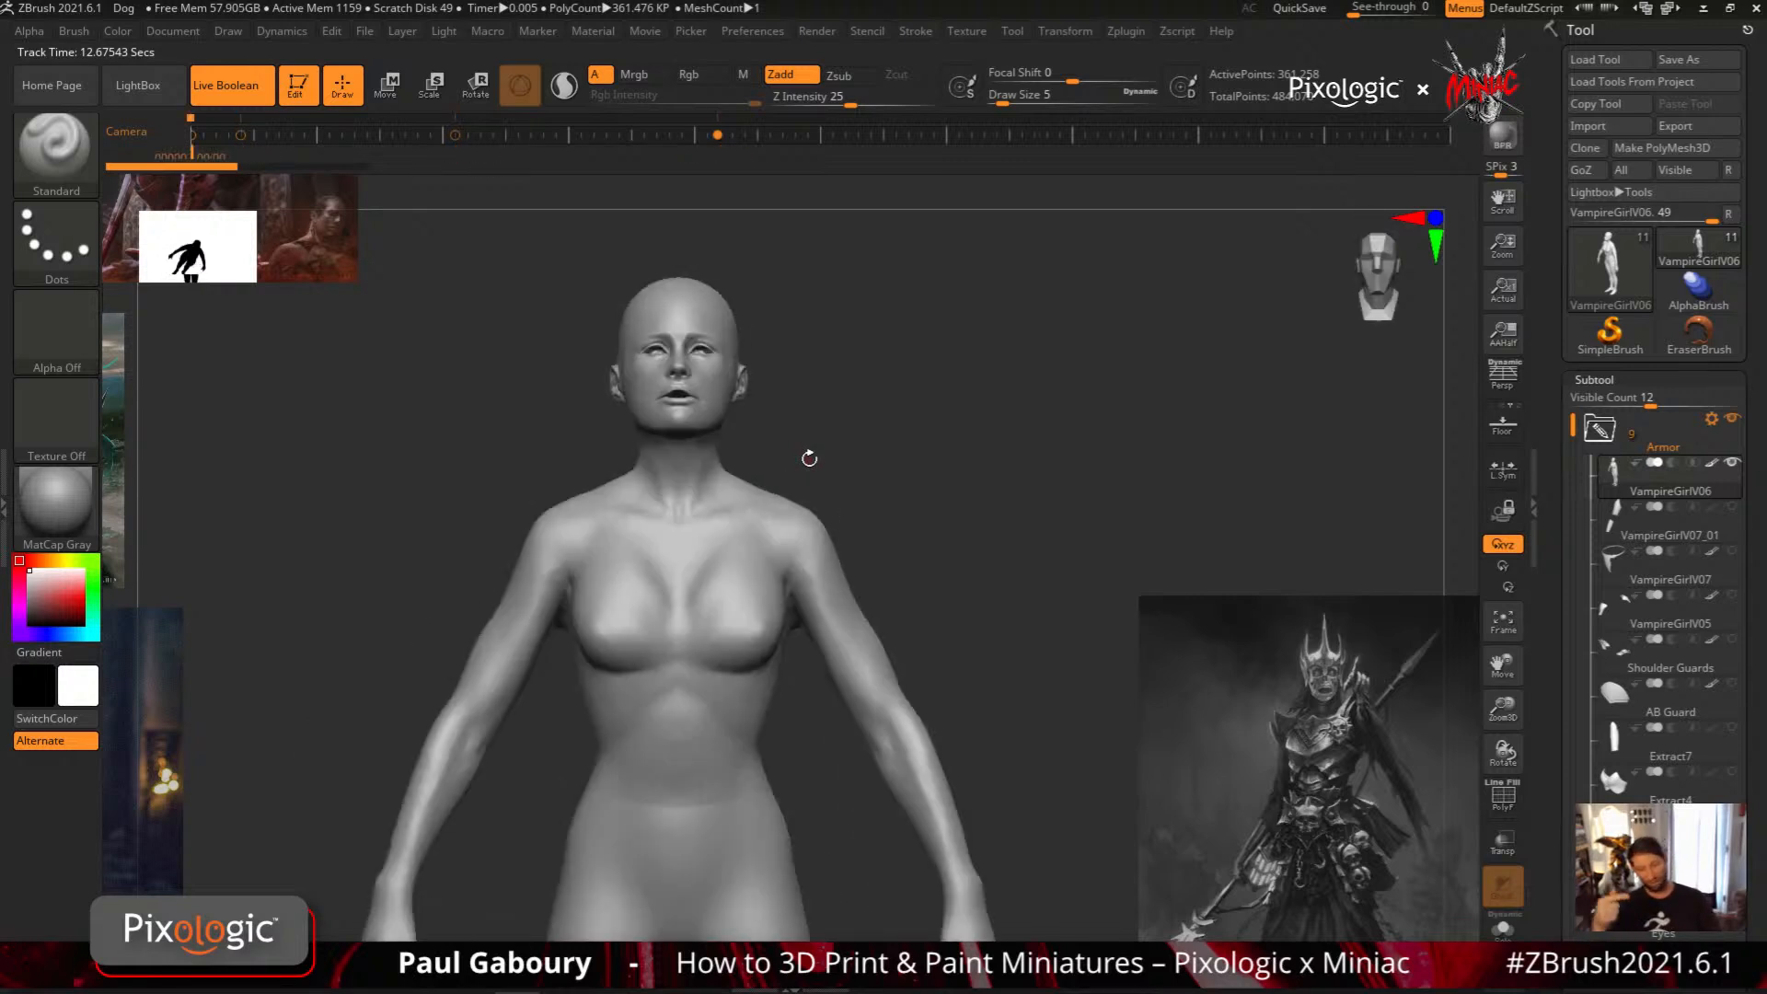
key("Right")
key("Left")
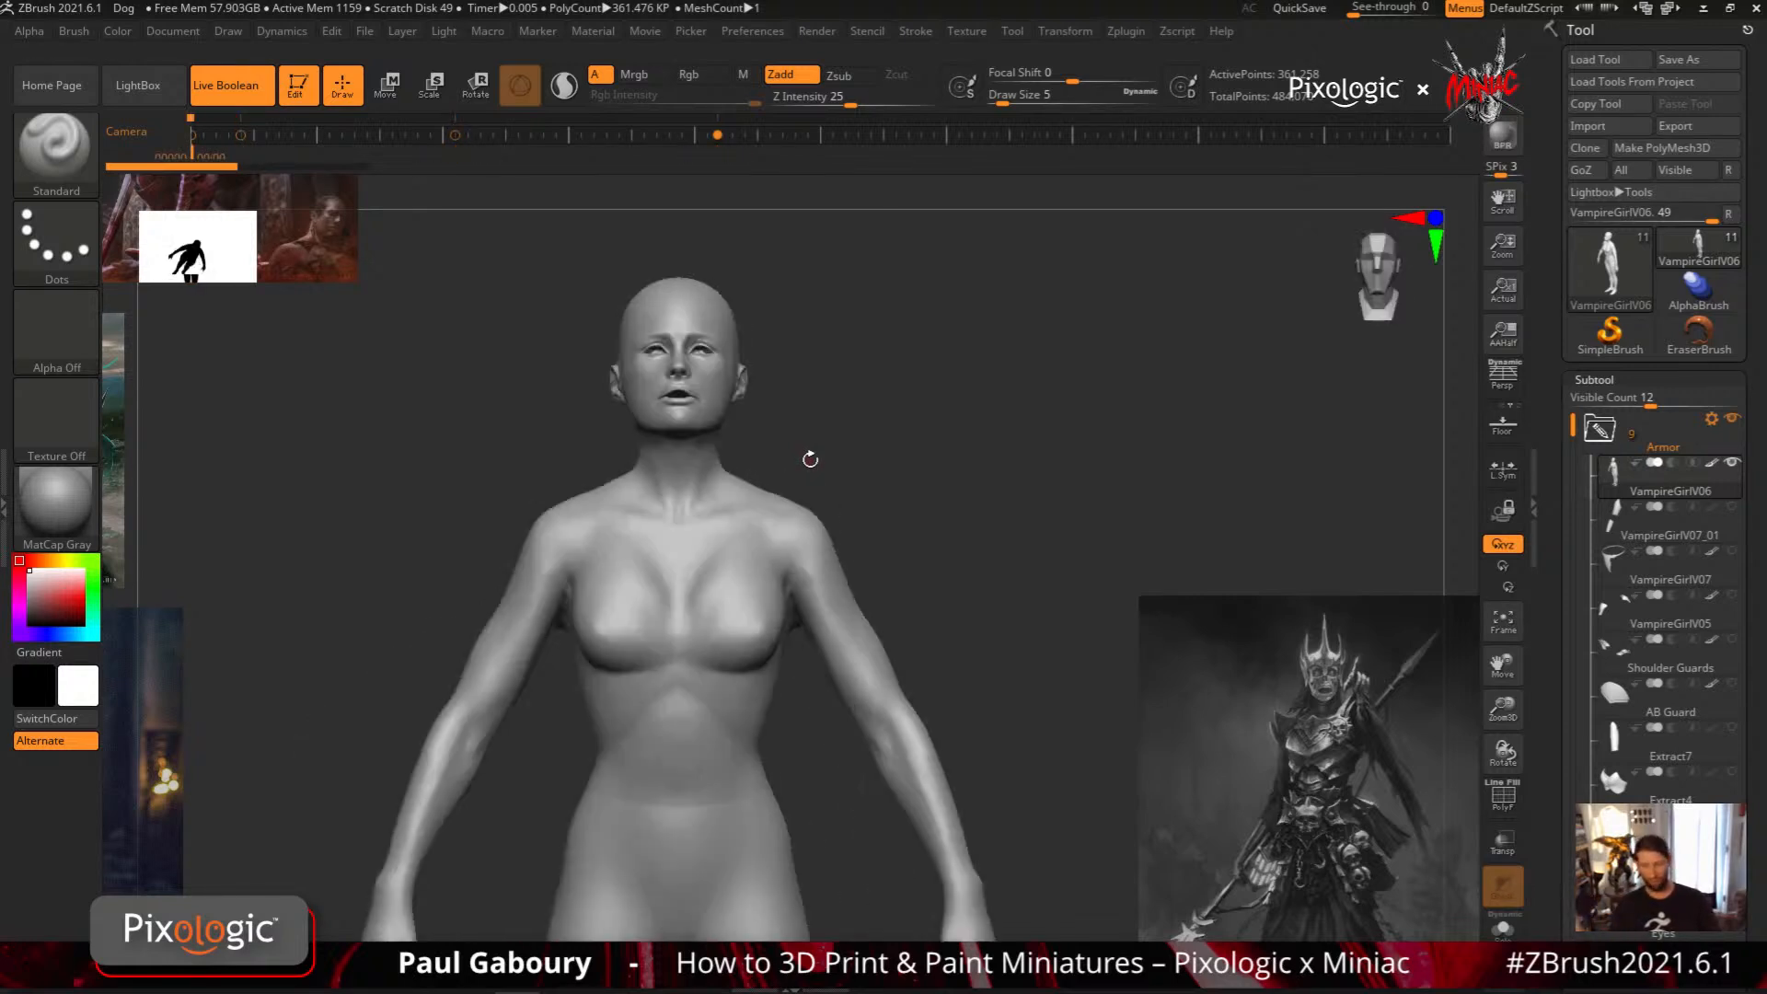
Move from the first camera keyframe to the last one and return to the front view of the figure
key("Right")
key("Right")
key("Right")
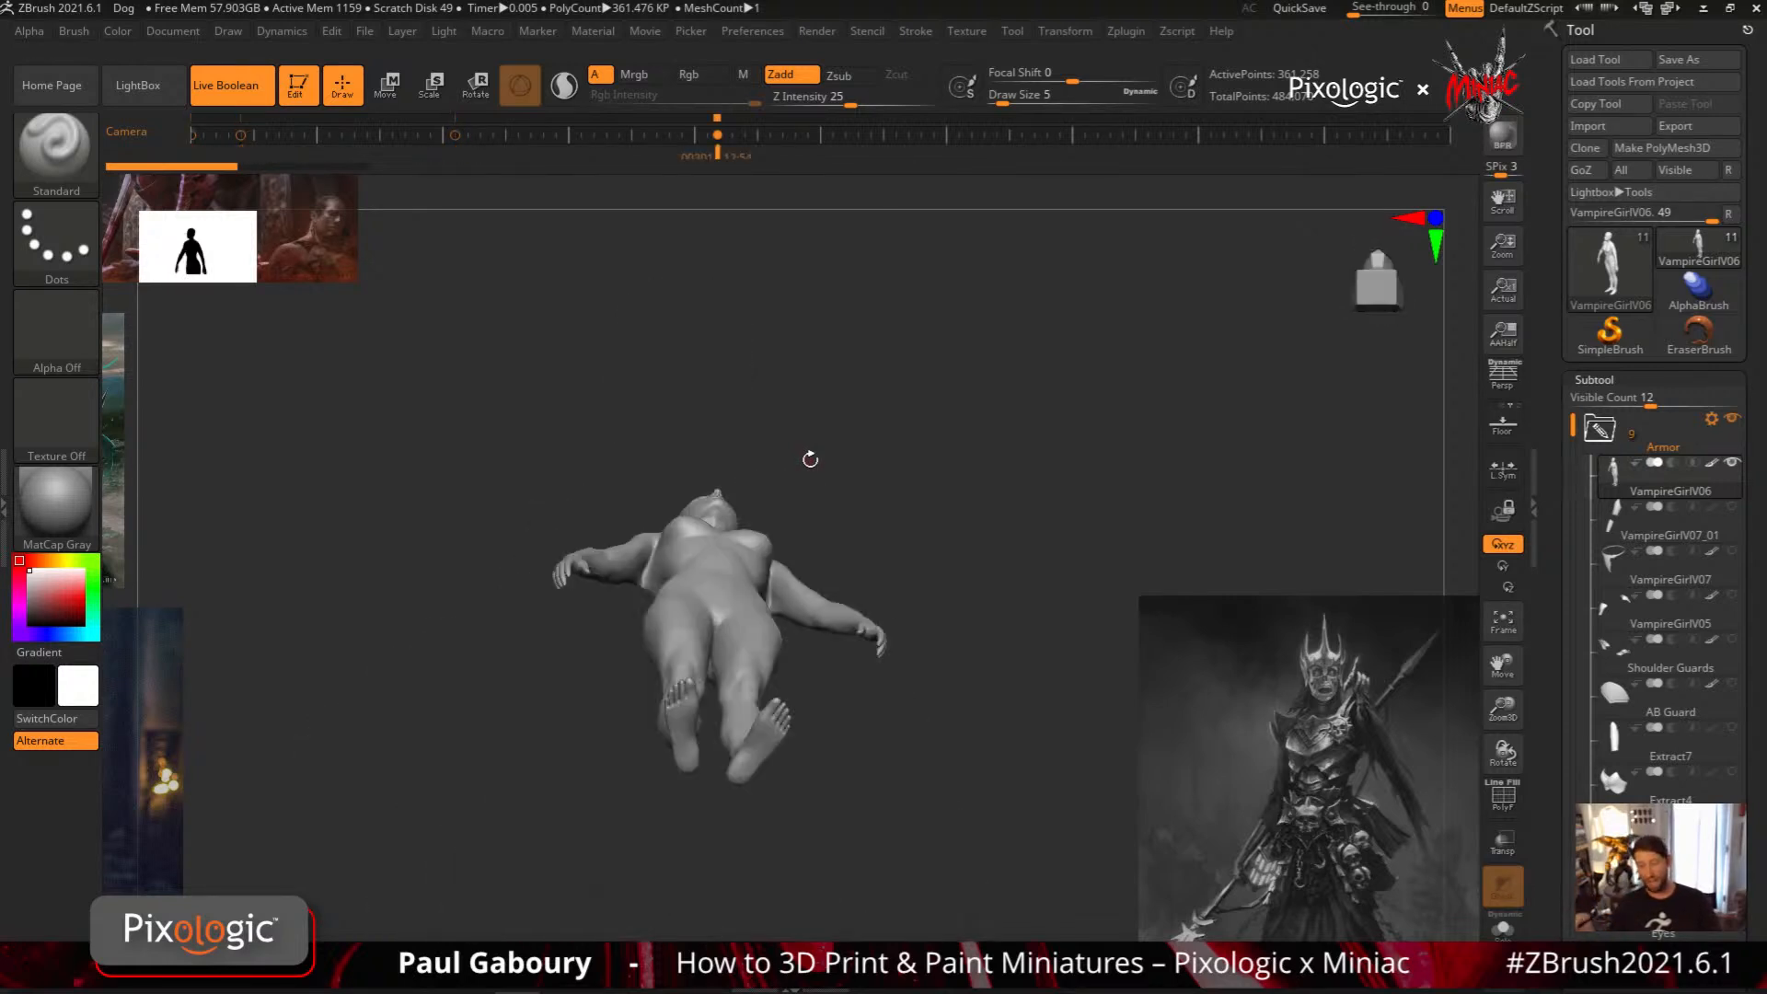
key("Left")
key("Left")
key("Left")
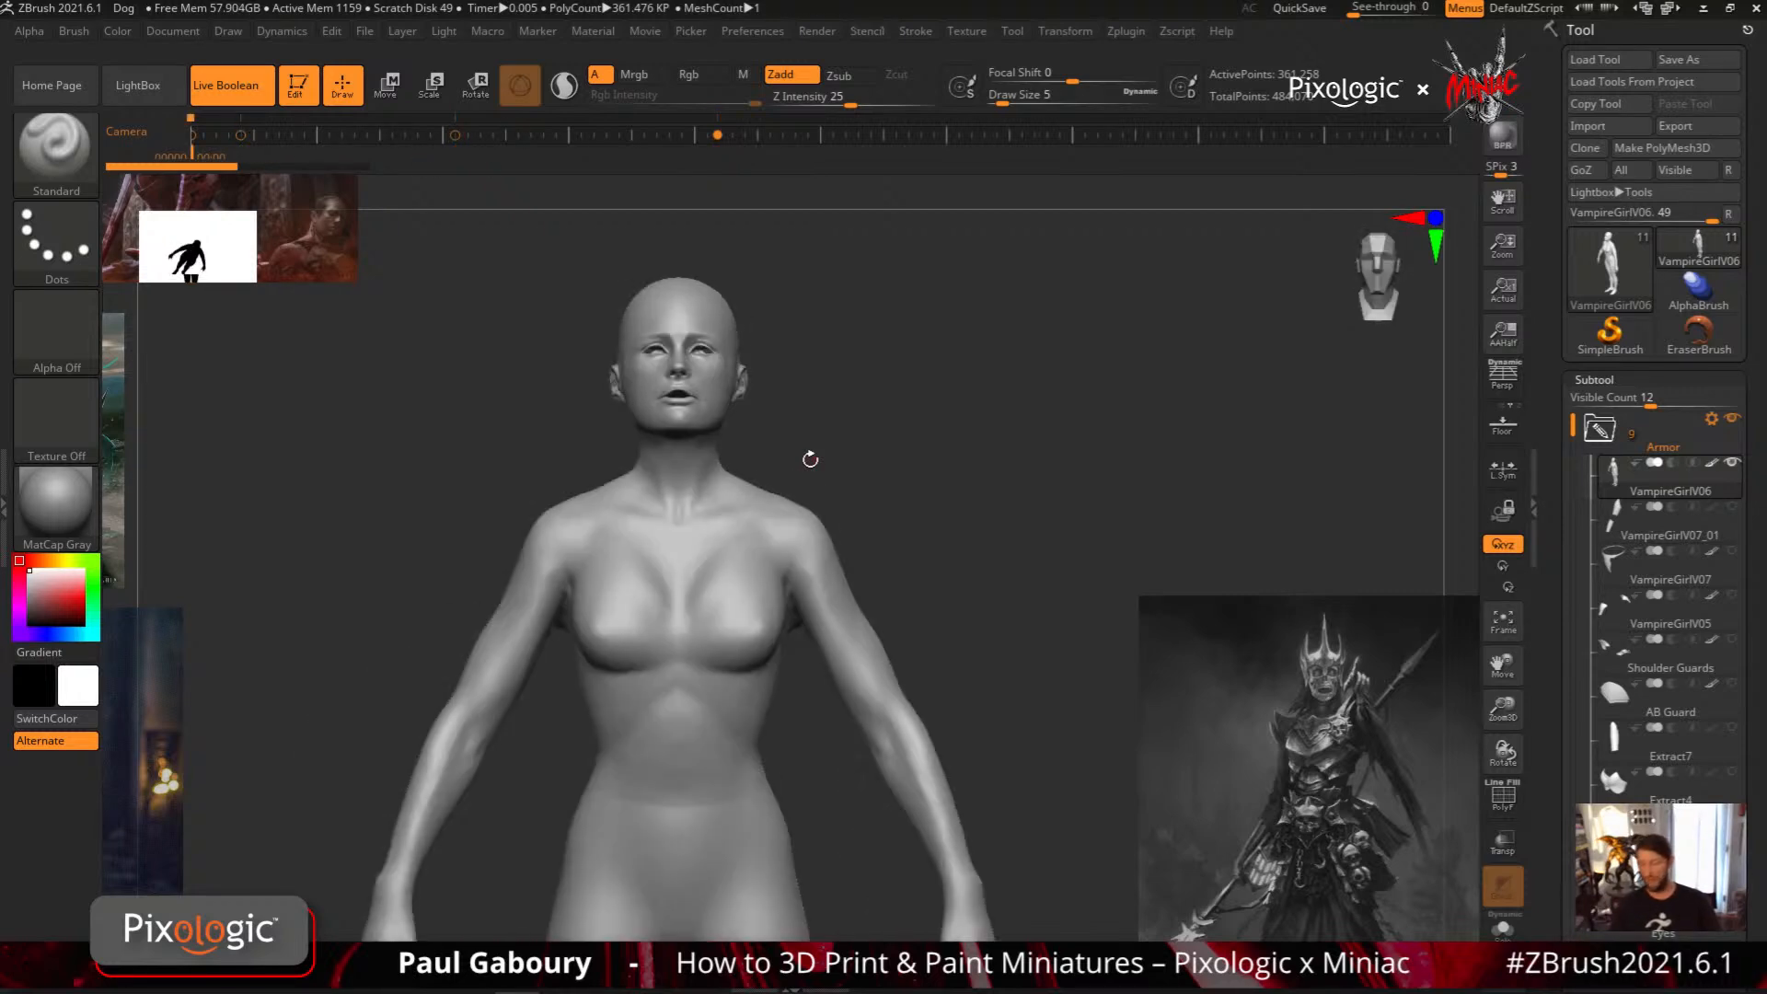
Compare the first and last camera keyframes again after turning perspective on, and once more with perspective off
left_click(1496, 386)
key("Right")
key("Right")
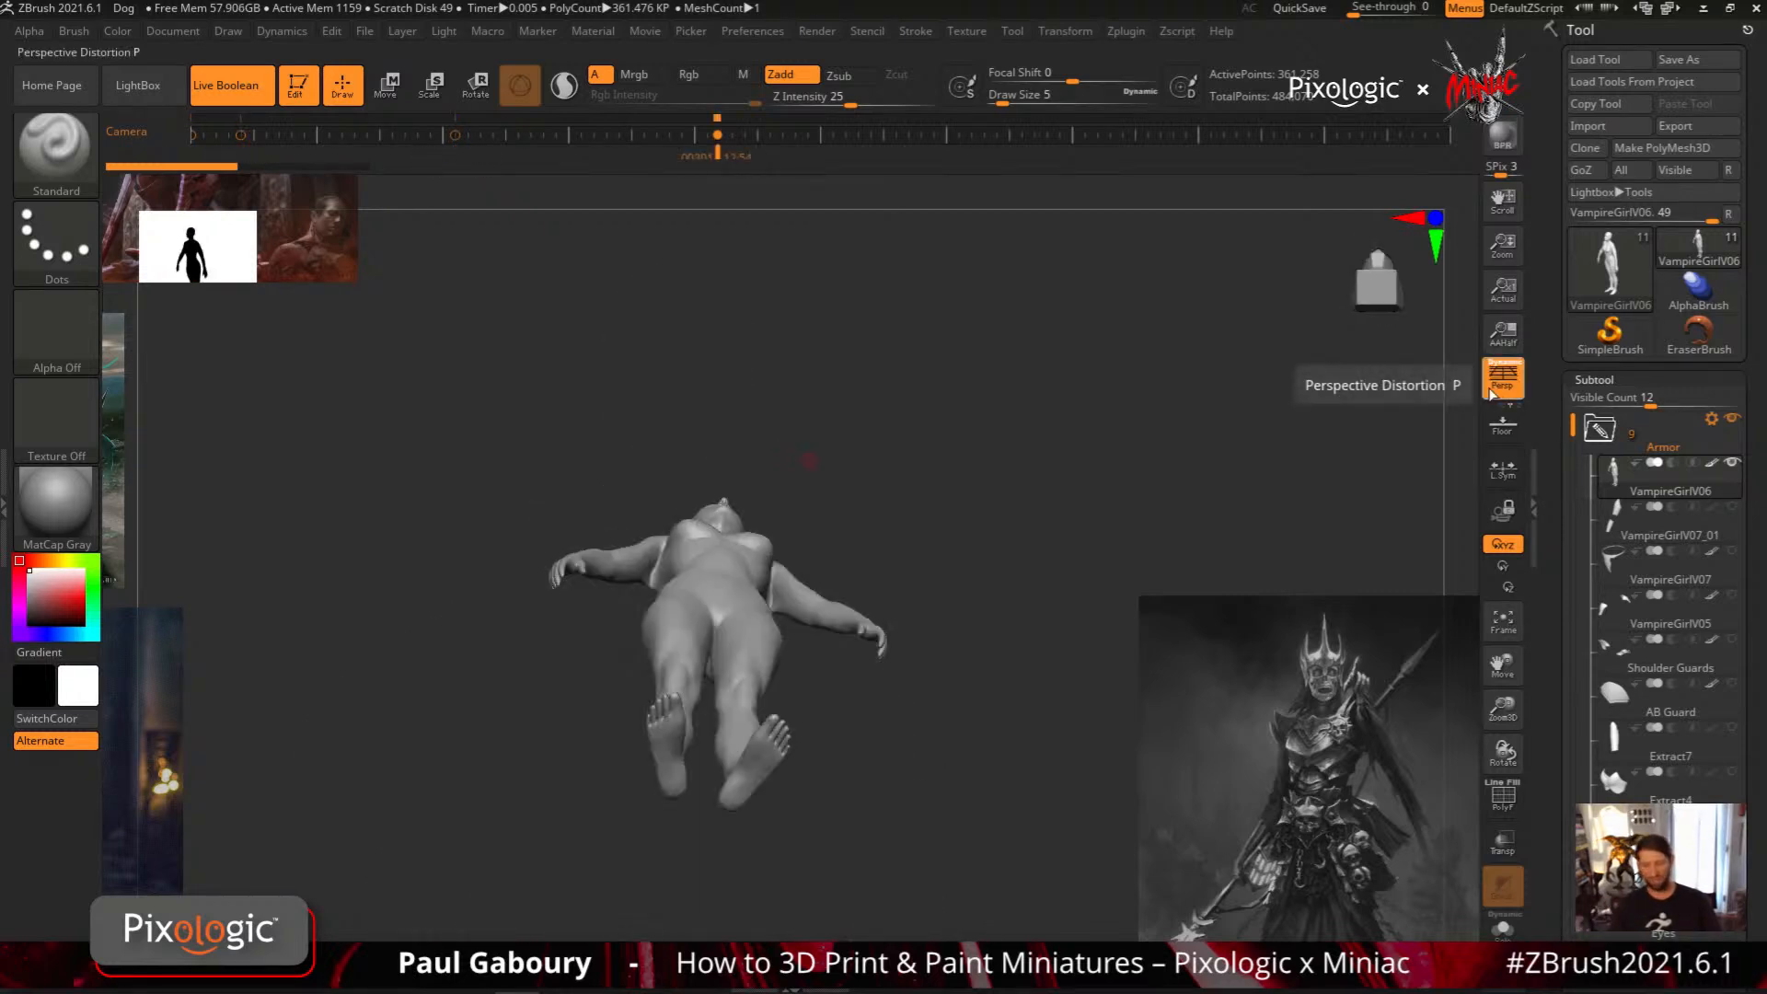
key("Left")
key("Left")
key("Left")
left_click(1498, 387)
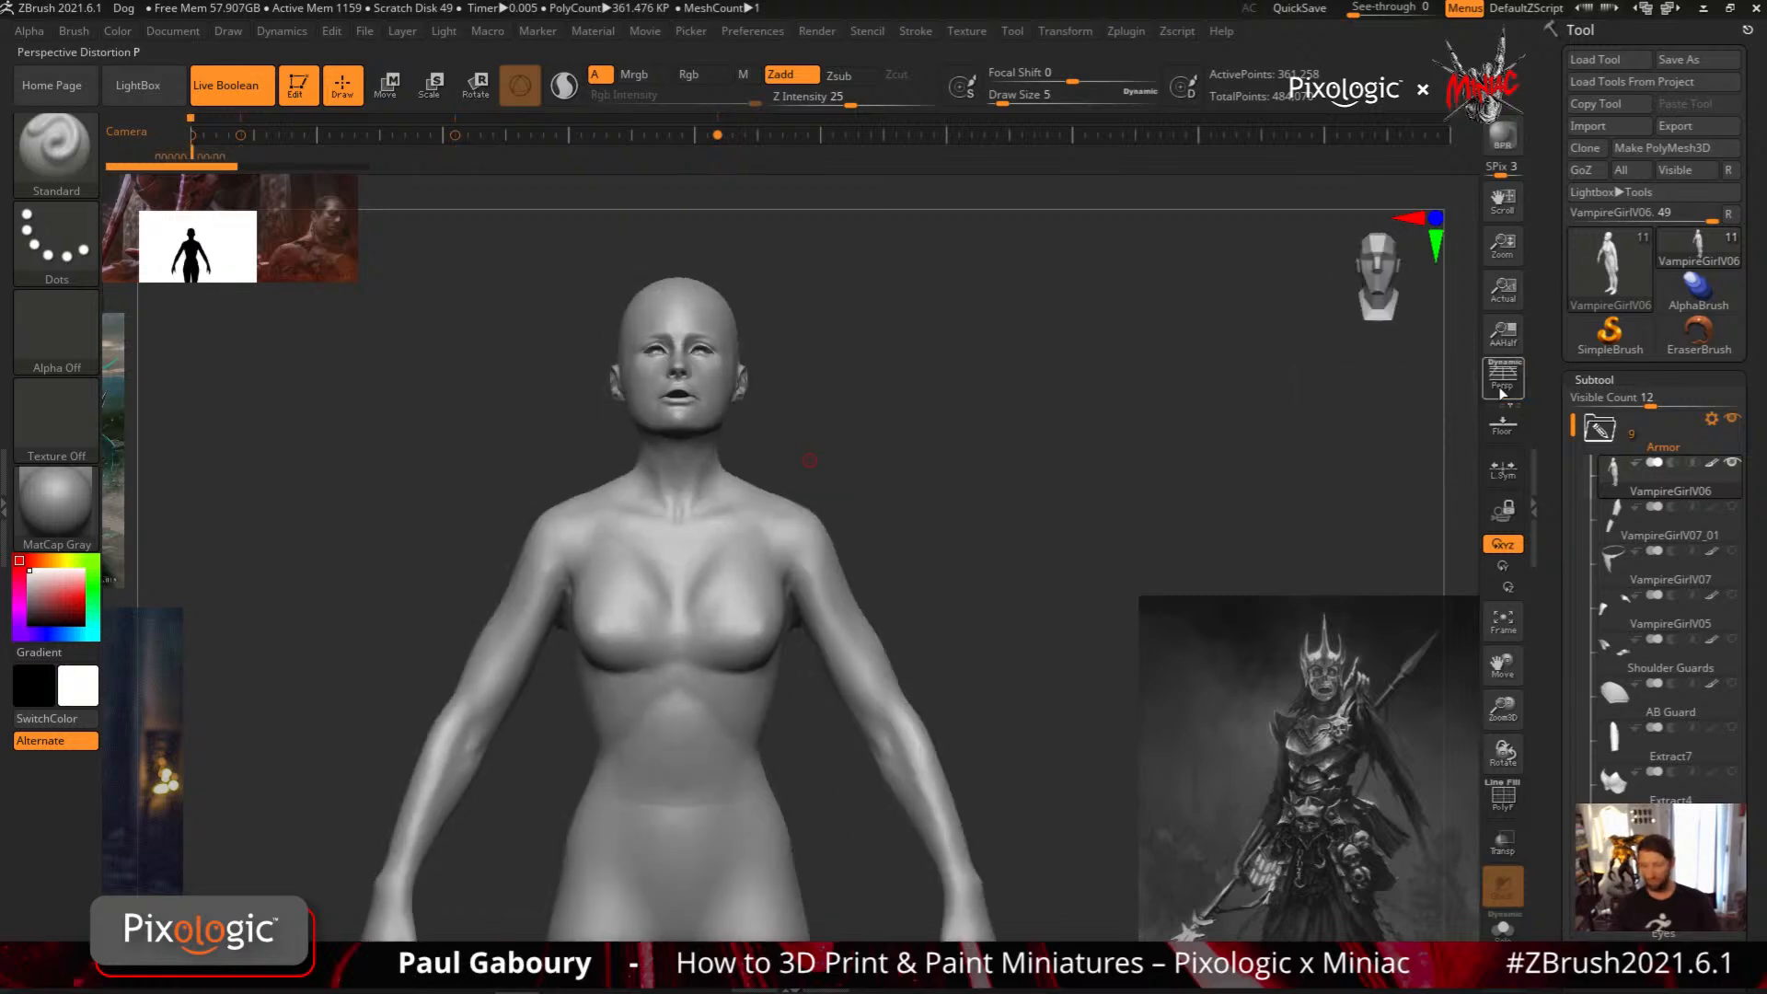
key("Right")
key("Right")
key("Left")
key("Left")
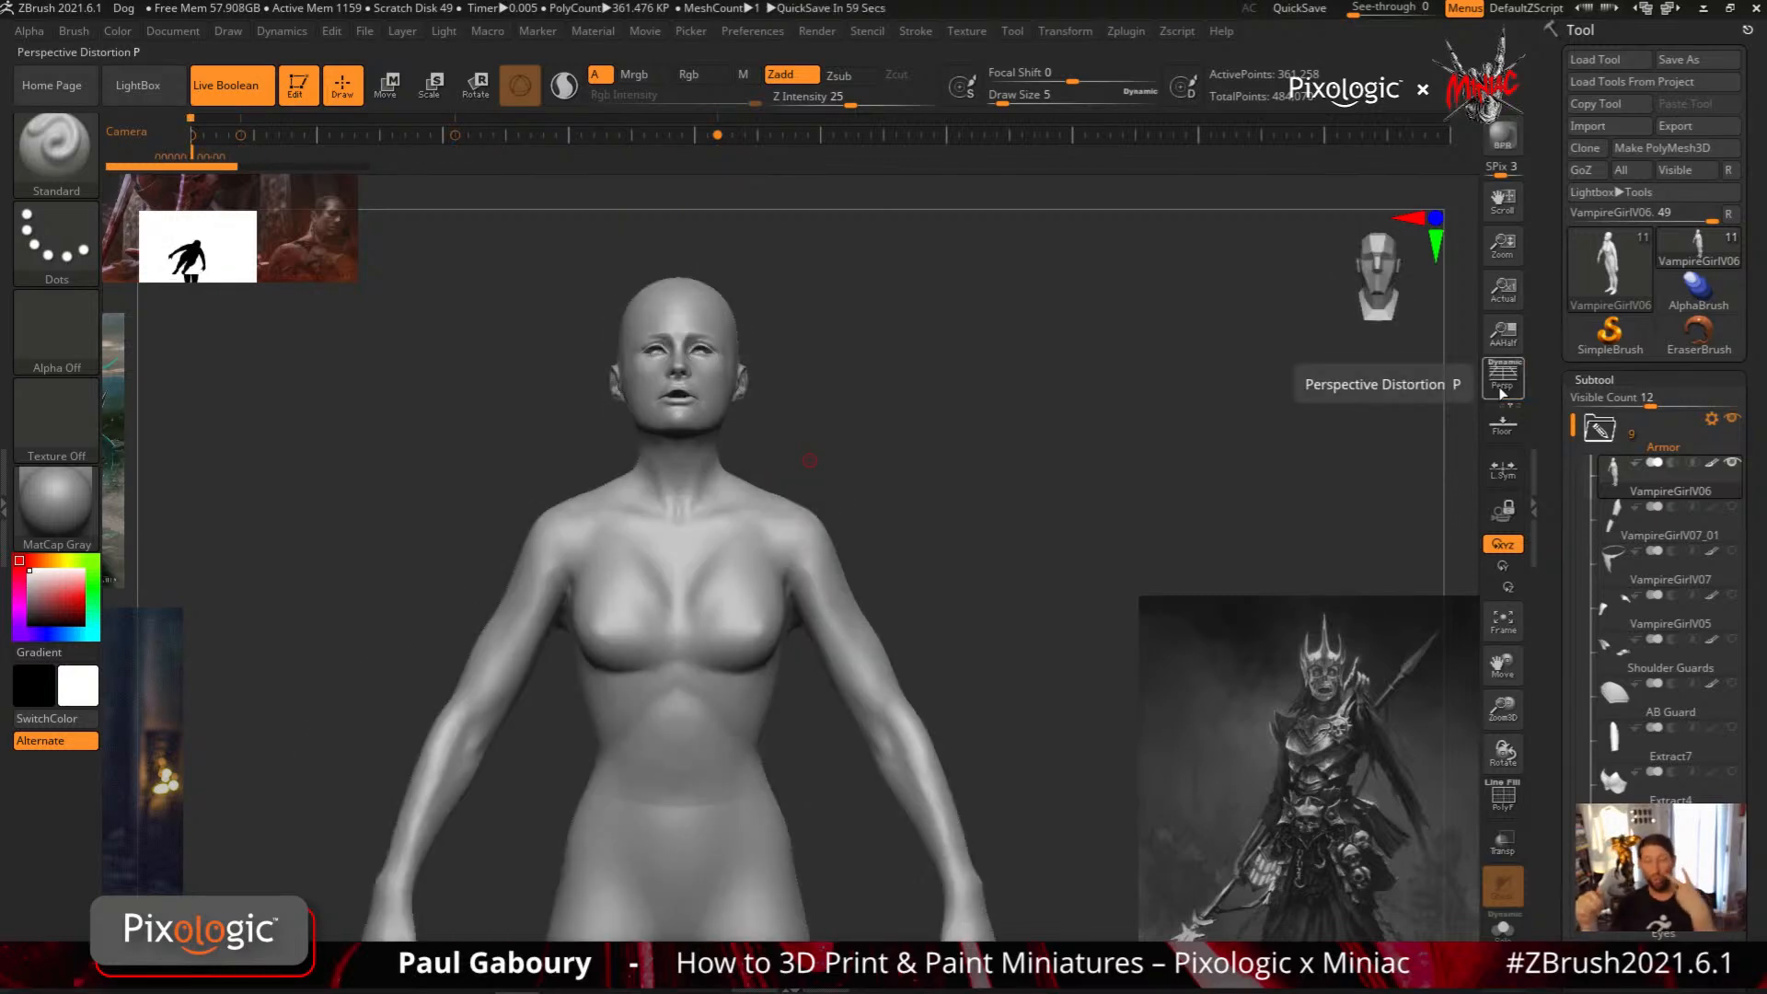
Turn on perspective for the front view from the draw settings
left_click(228, 31)
left_click(274, 493)
scroll(430, 597, "down", 4)
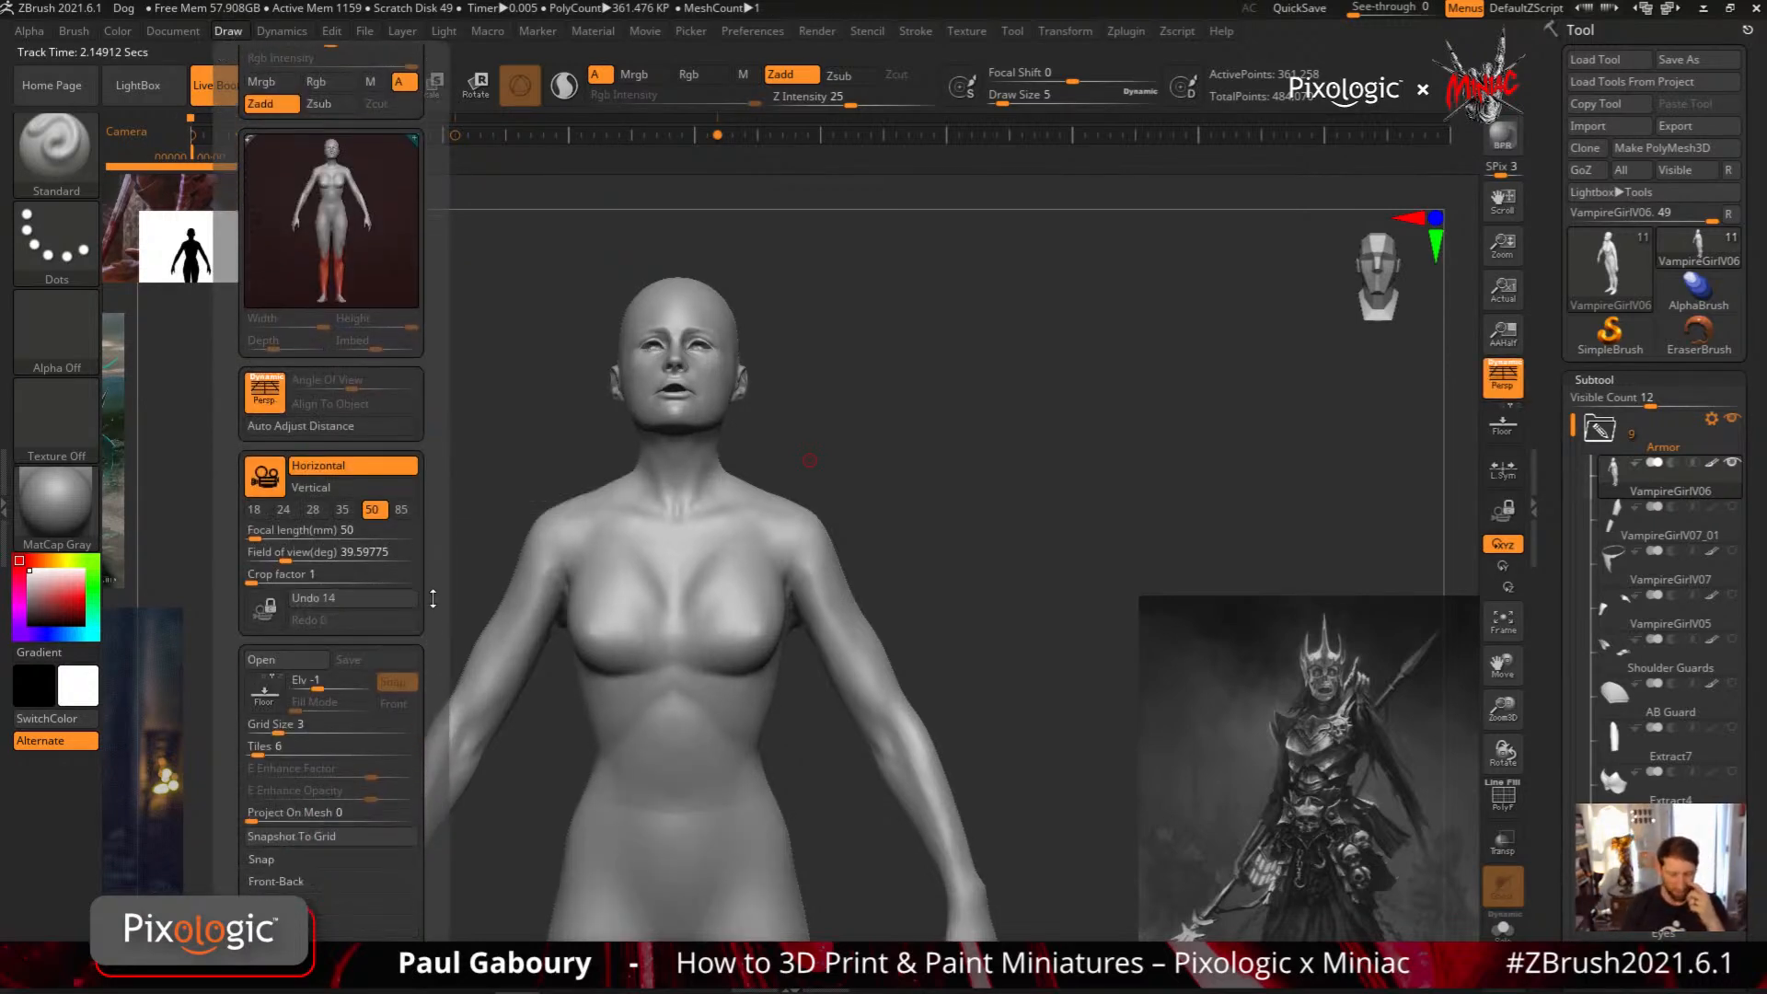
scroll(431, 596, "down", 4)
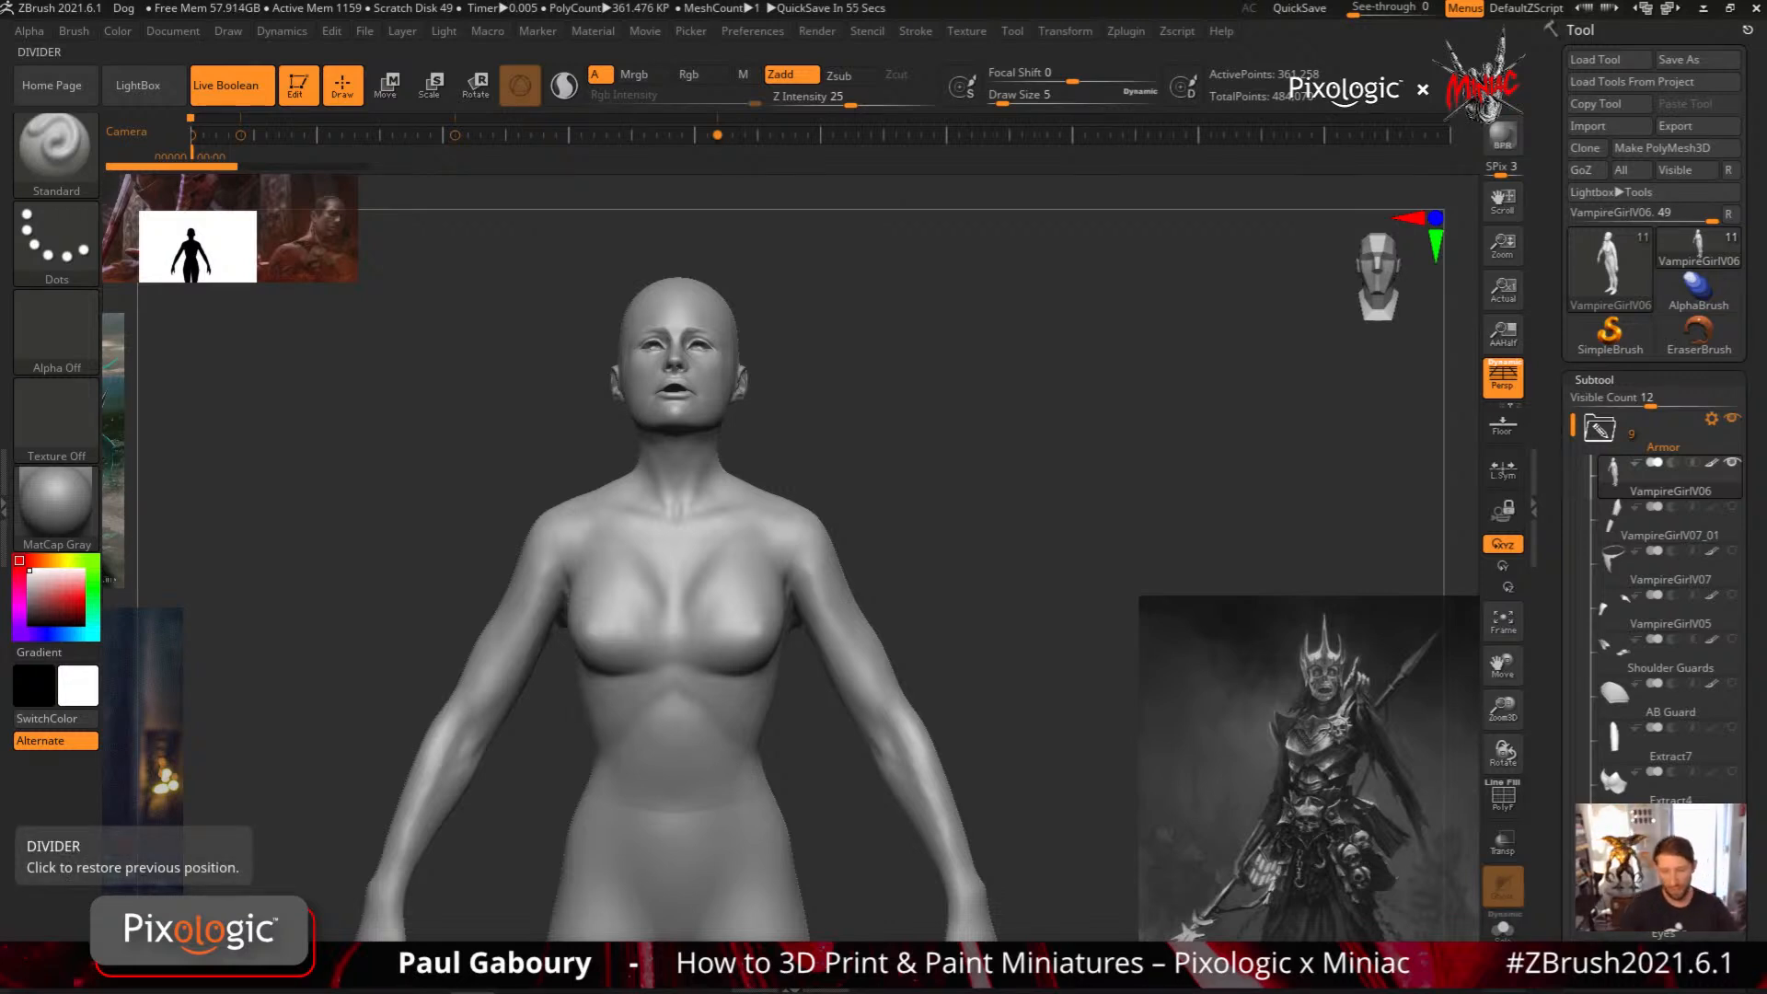
Review the draw camera's focal length and field of view settings and the movie timeline's save and load options
left_click(230, 31)
scroll(432, 398, "down", 3)
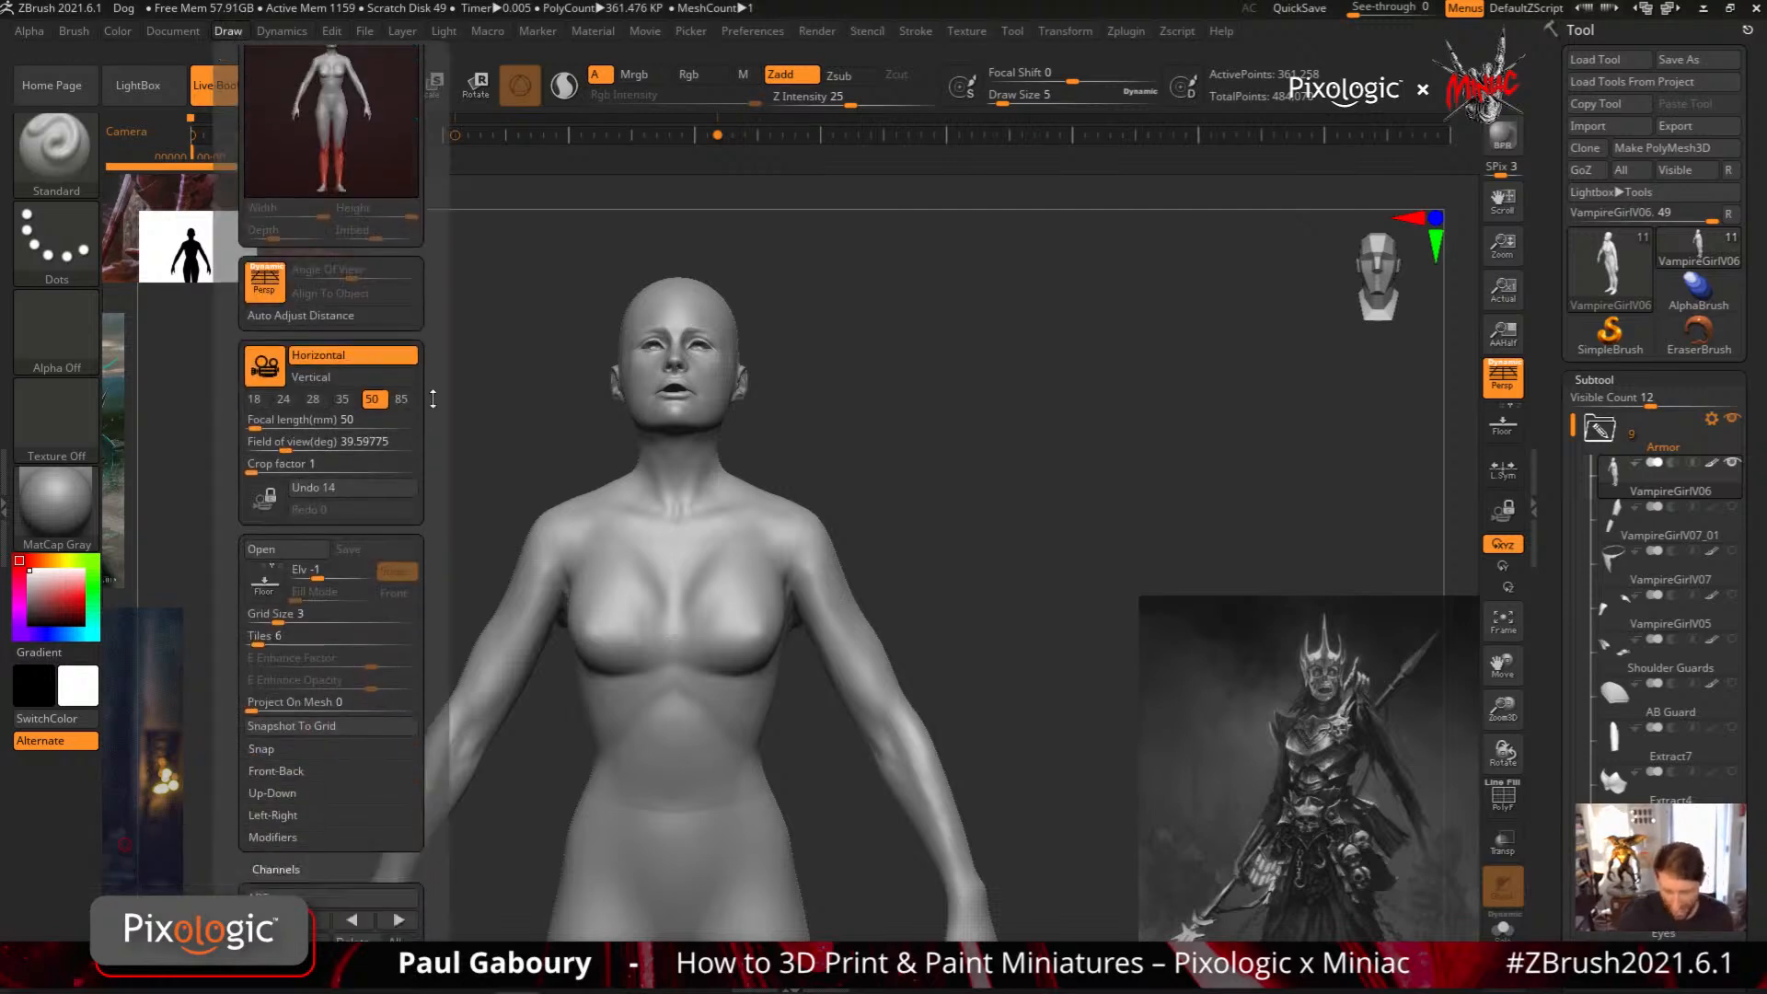
scroll(433, 399, "down", 2)
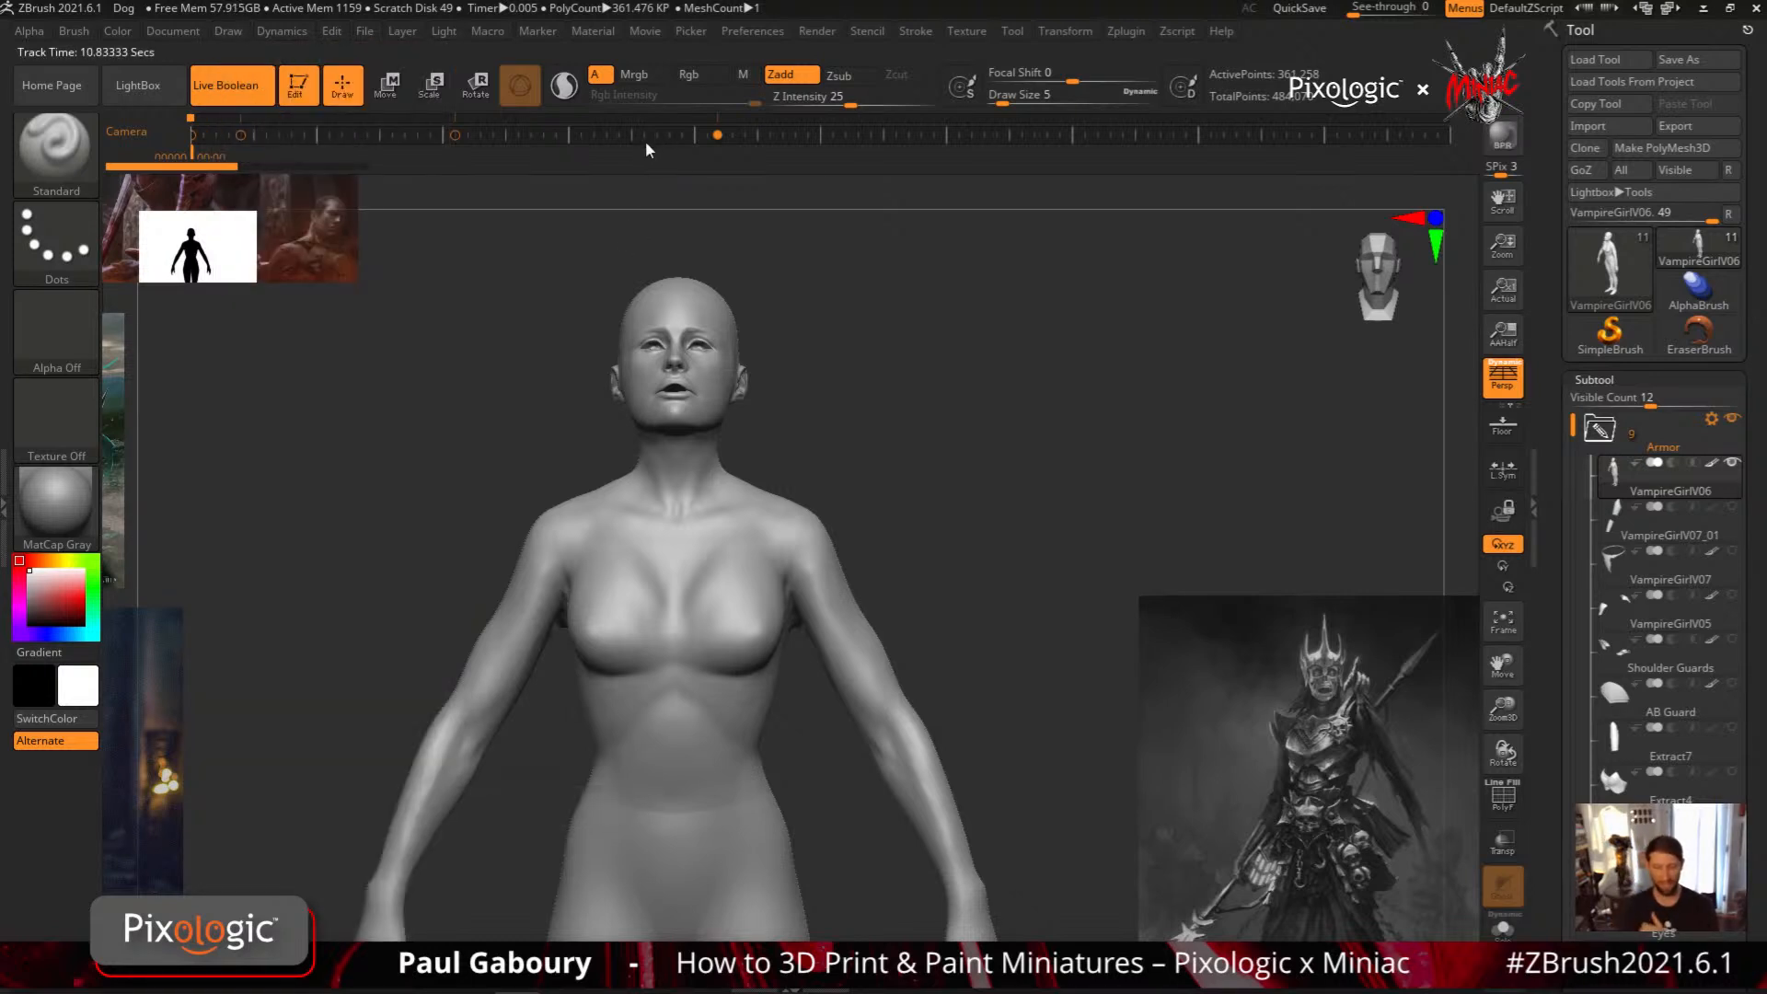
left_click(649, 33)
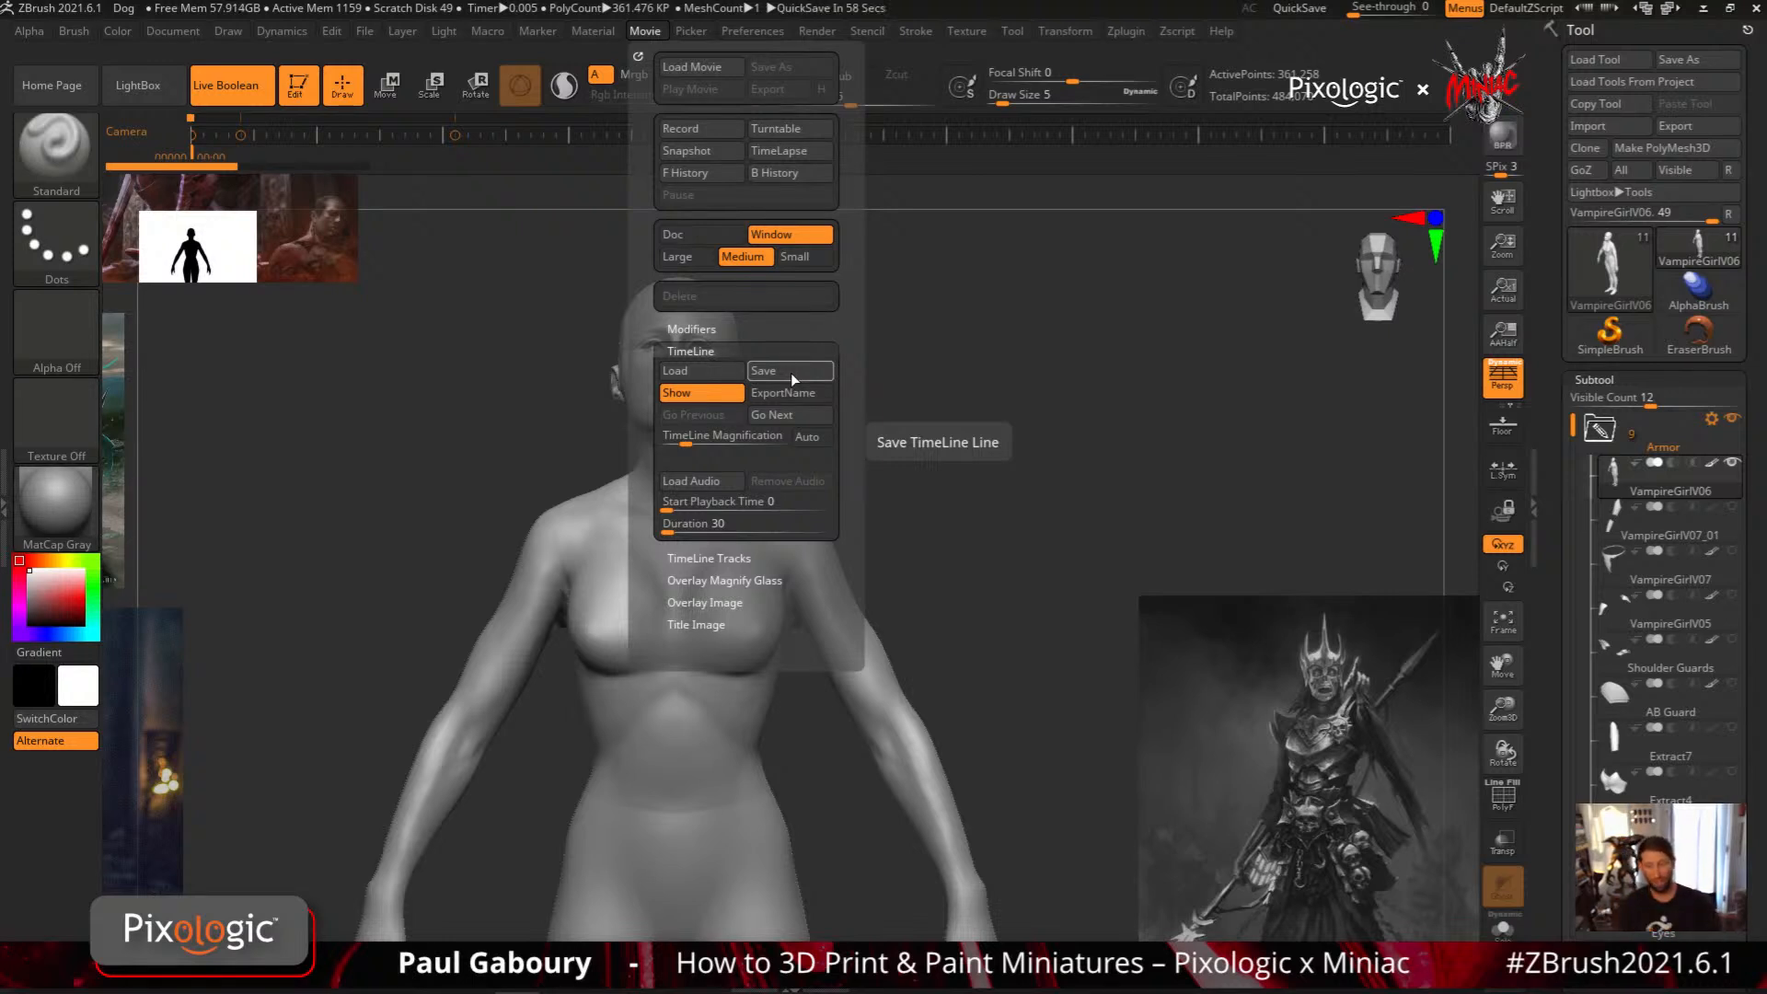
Set the MeshProject brush's stroke to Lasso and outline mirrored armor plates over the chest as a new subtool
key("ctrl")
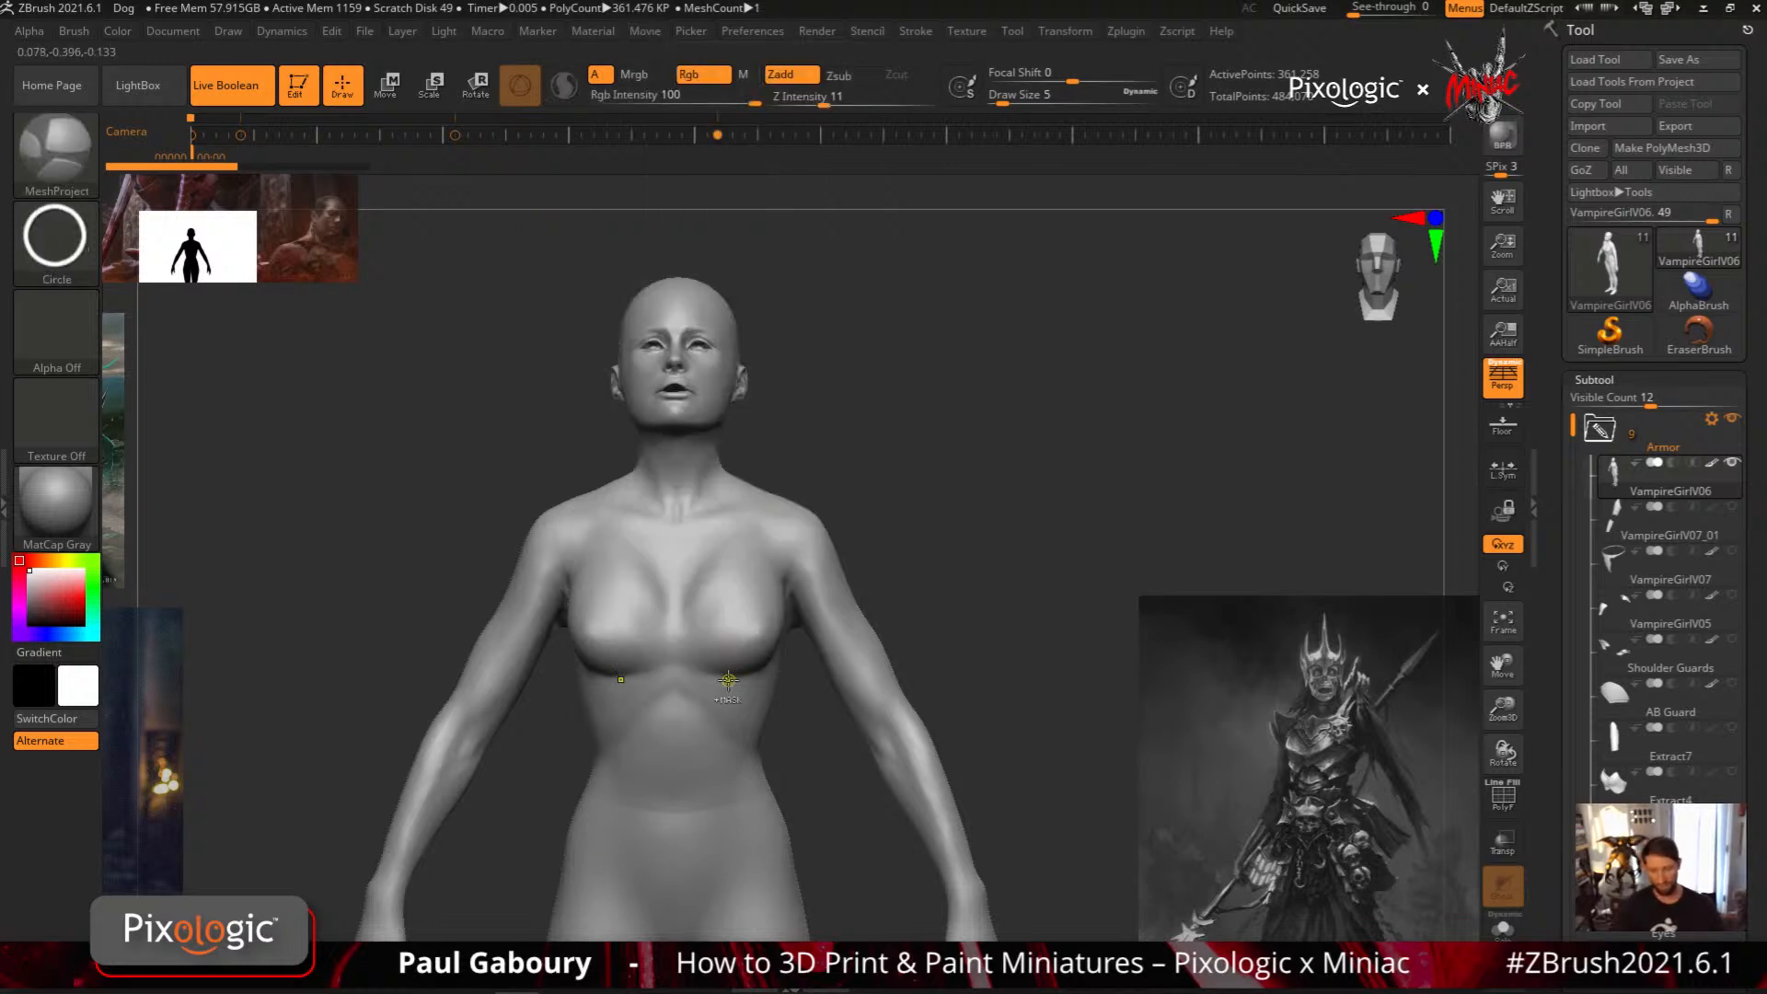
left_click(55, 238)
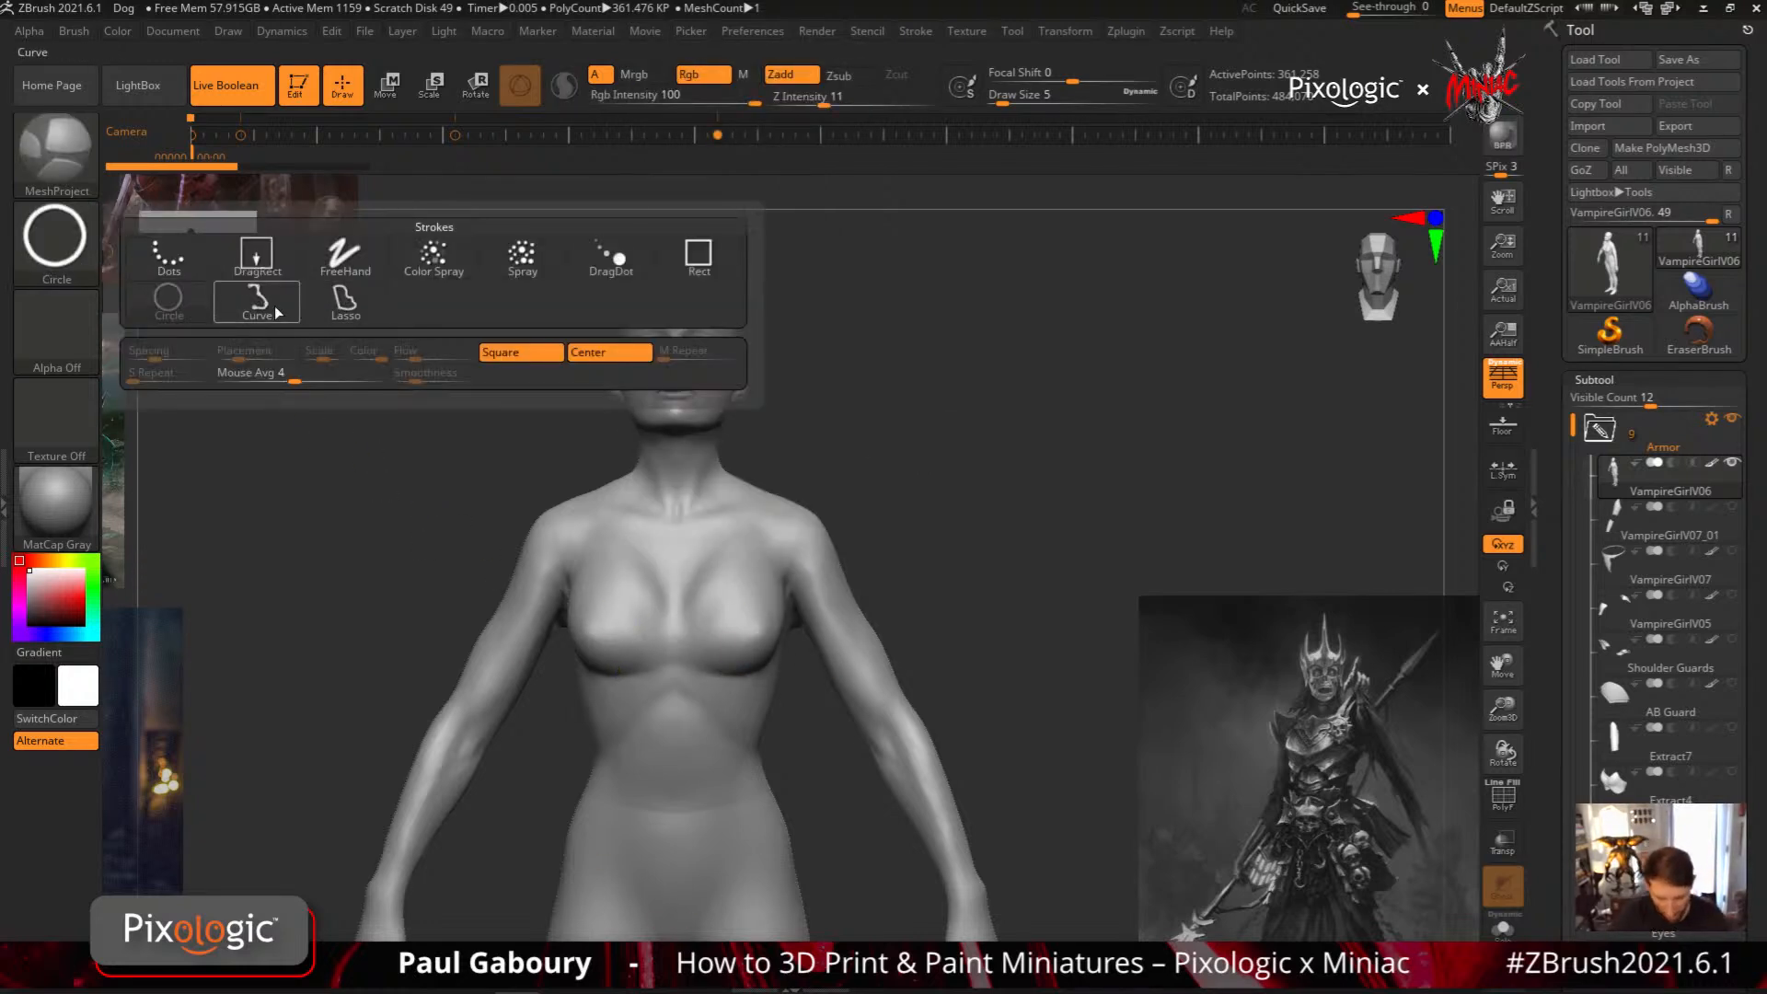
left_click(345, 299)
mouse_move(741, 515)
left_mouse_down("ctrl")
mouse_move(736, 649)
mouse_move(761, 574)
mouse_move(771, 617)
mouse_move(740, 591)
left_mouse_up("ctrl")
key("shift")
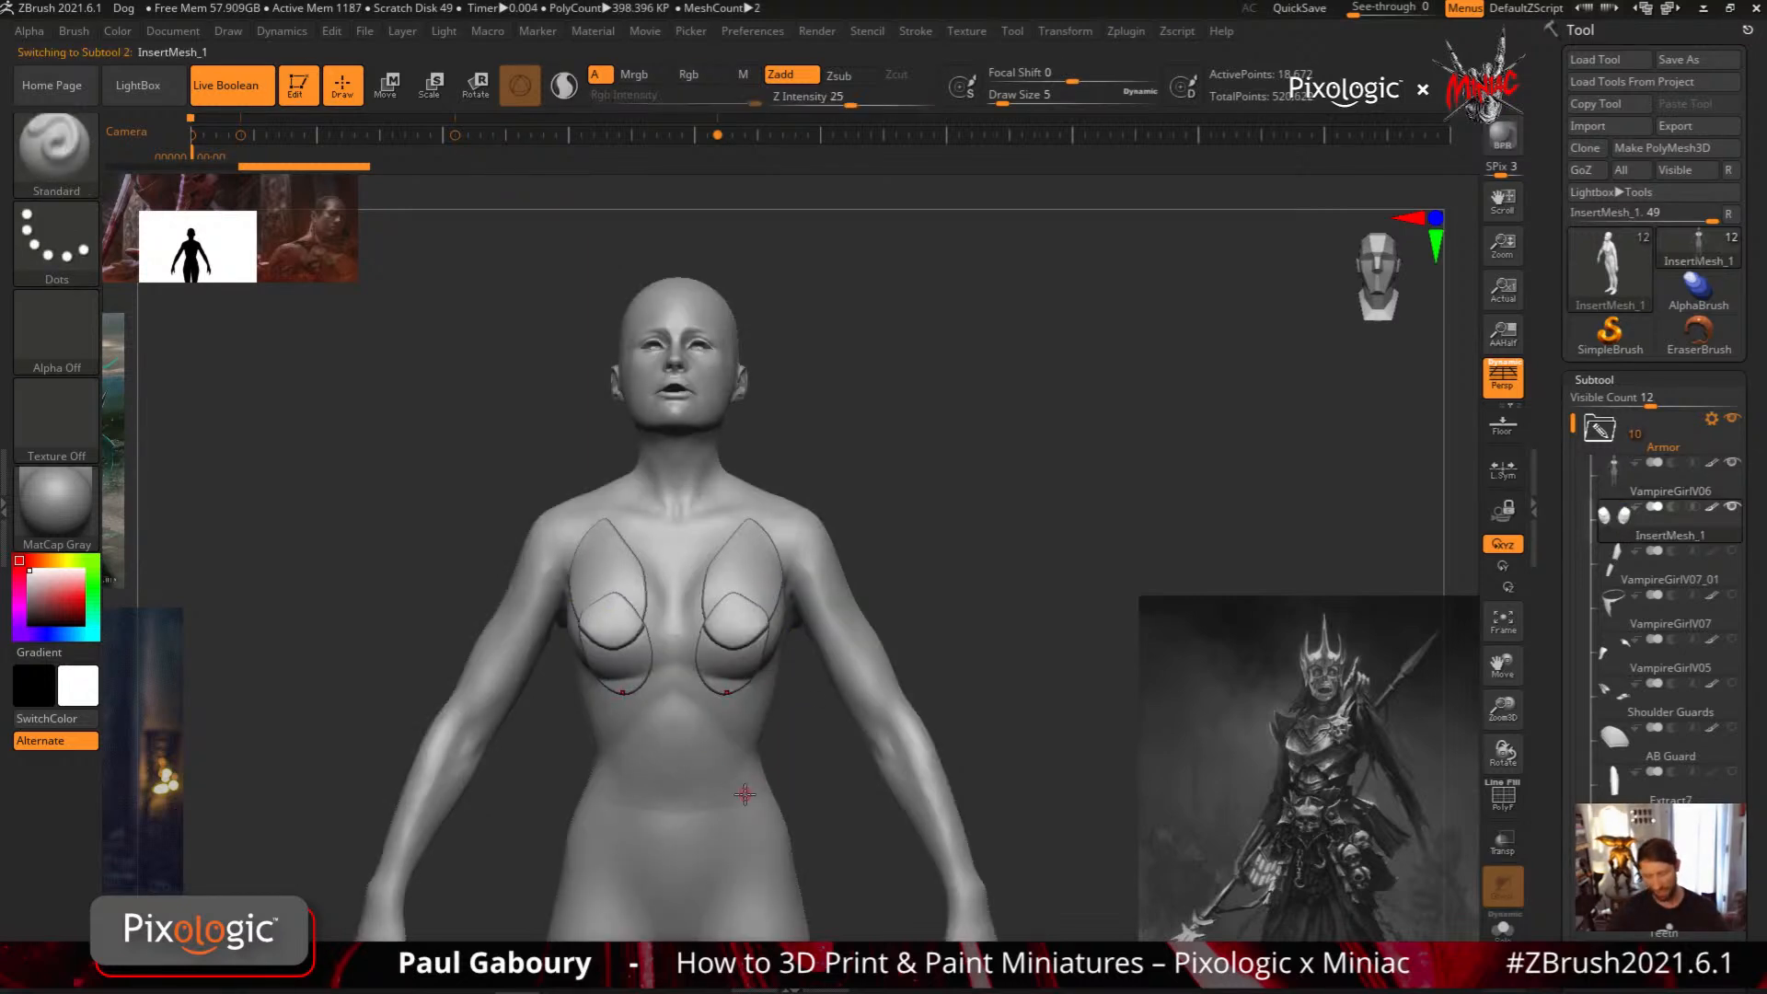
Clear the mask on VampireGirlV06 and lasso a mirrored plate shape from chest to waist, with a notch cut near the shoulder
left_click(1684, 477)
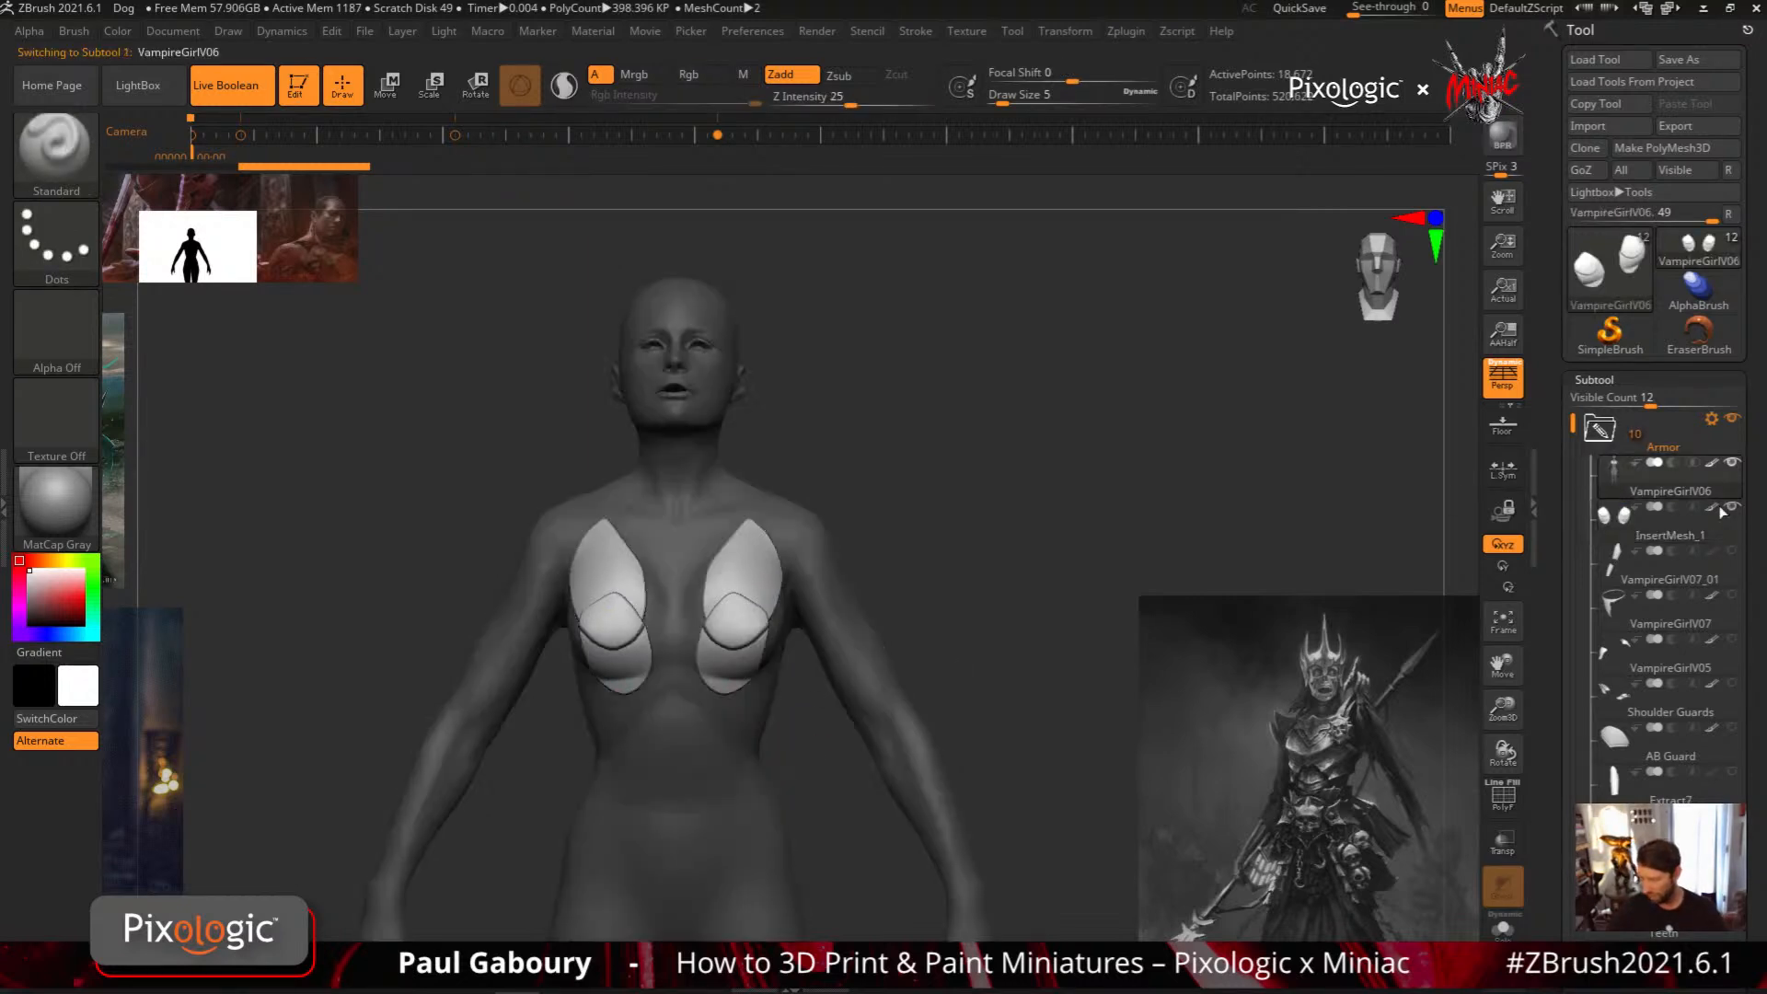
left_click_drag(925, 658, 1013, 649, "ctrl")
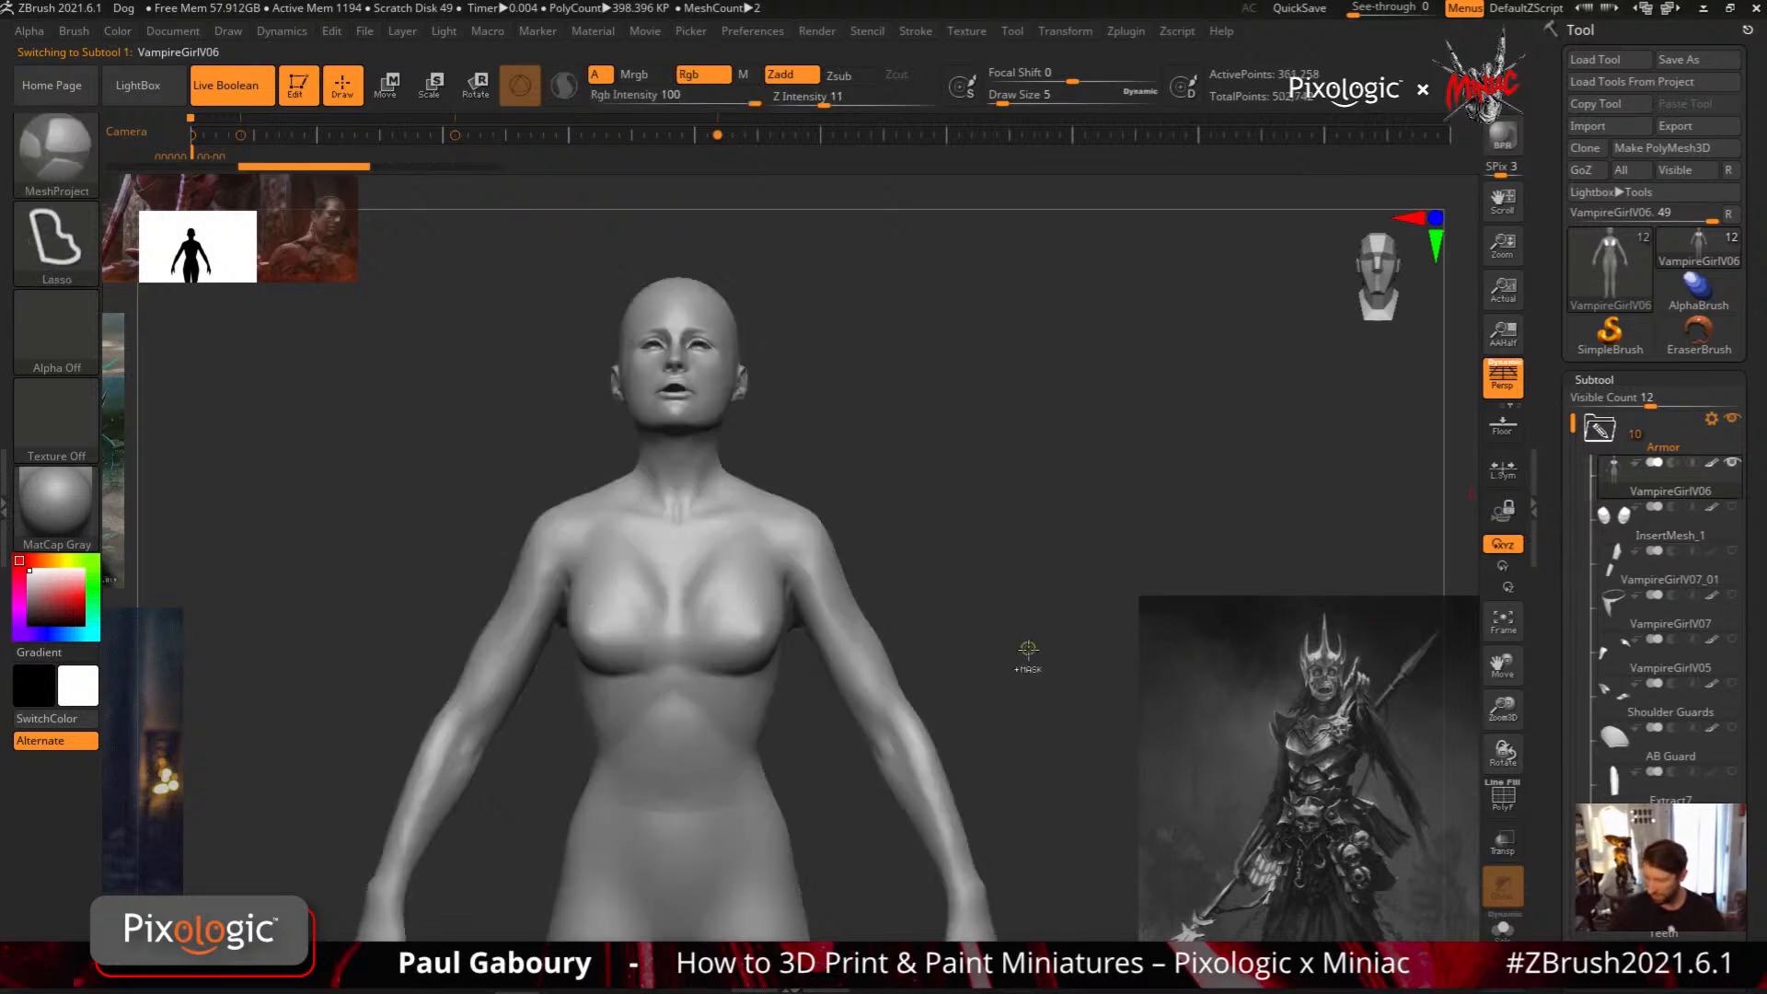
mouse_move(703, 572)
left_mouse_down("ctrl")
mouse_move(742, 525)
mouse_move(729, 660)
mouse_move(701, 698)
mouse_move(768, 635)
mouse_move(737, 612)
mouse_move(686, 642)
mouse_move(747, 615)
mouse_move(713, 787)
mouse_move(727, 655)
mouse_move(716, 736)
mouse_move(771, 656)
left_mouse_up("ctrl")
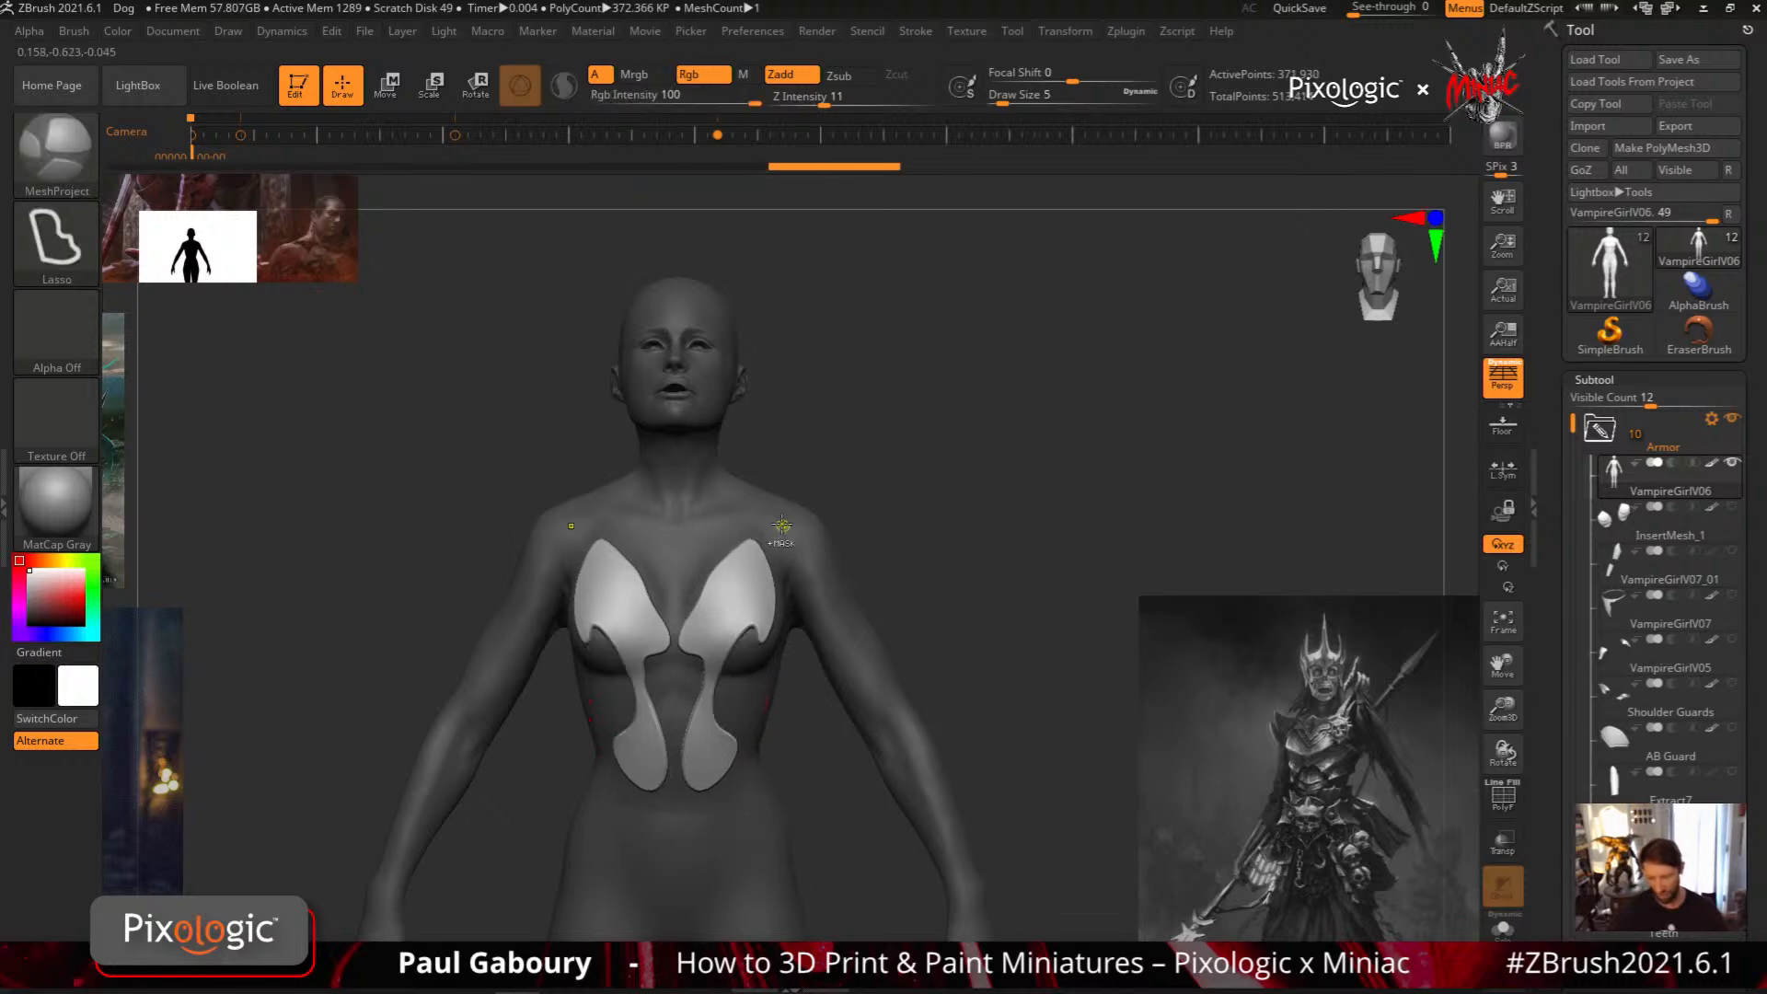
mouse_move(778, 523)
left_mouse_down("ctrl")
mouse_move(781, 581)
mouse_move(815, 537)
mouse_move(808, 556)
left_mouse_up("ctrl")
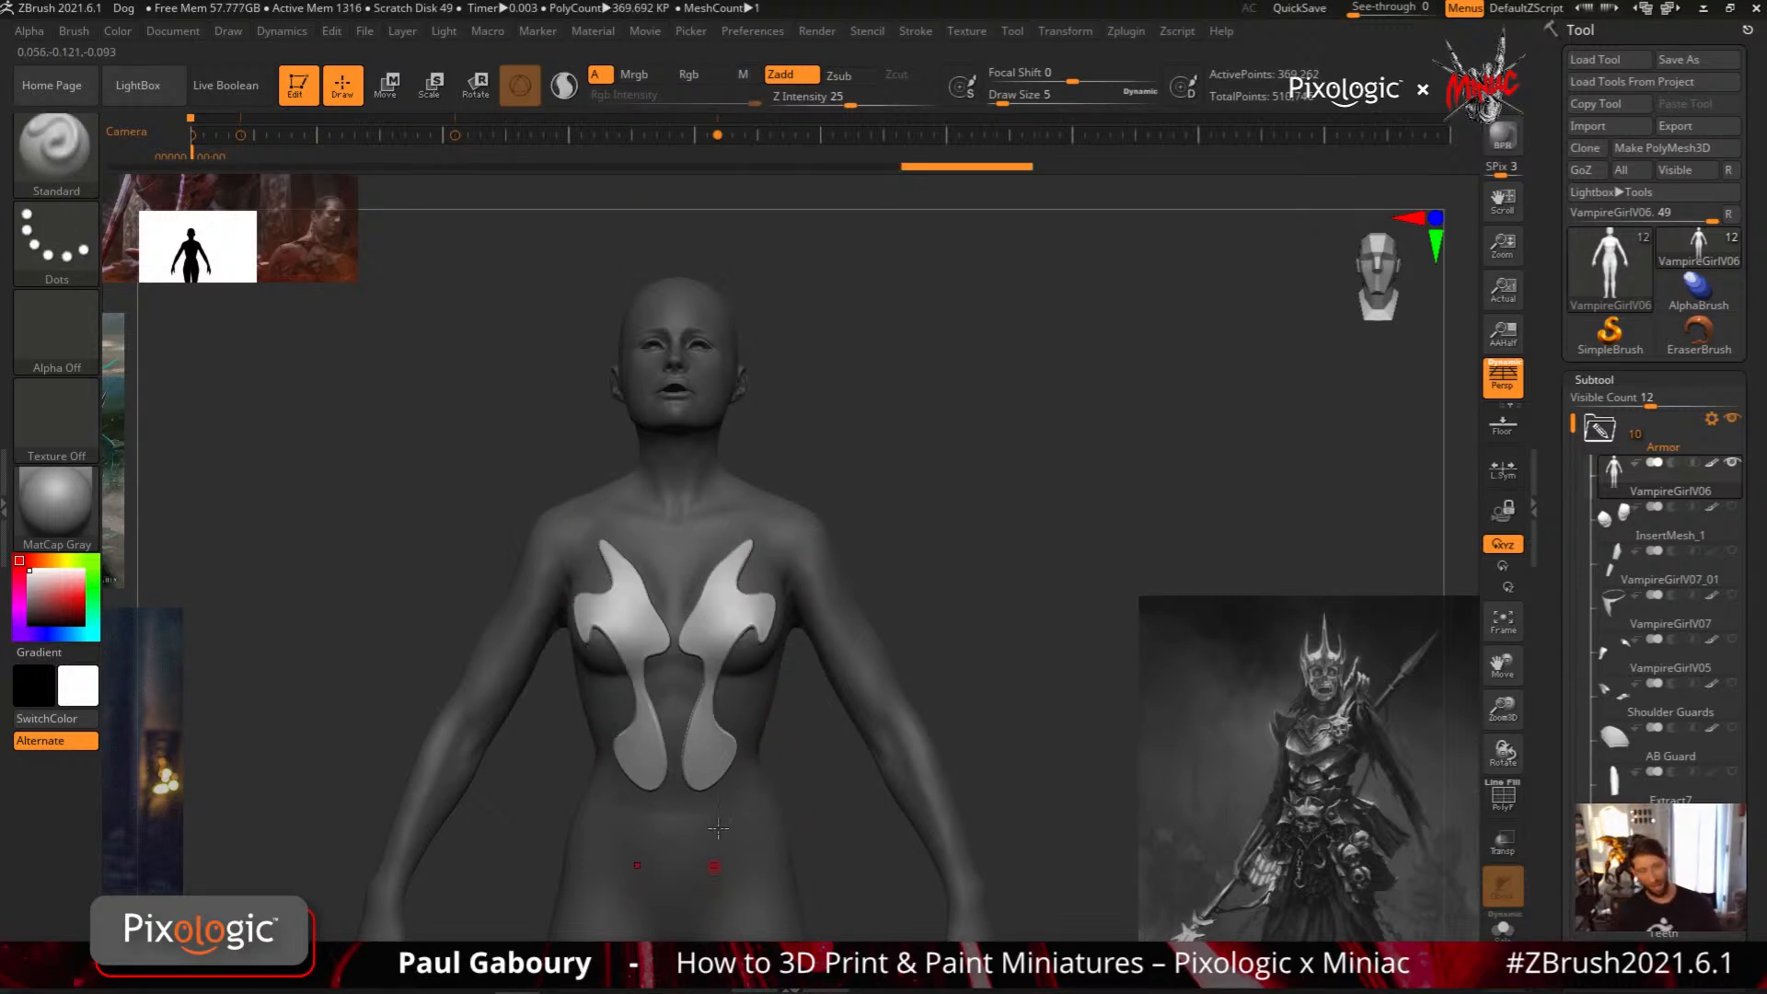
right_click_drag(717, 908, 753, 769)
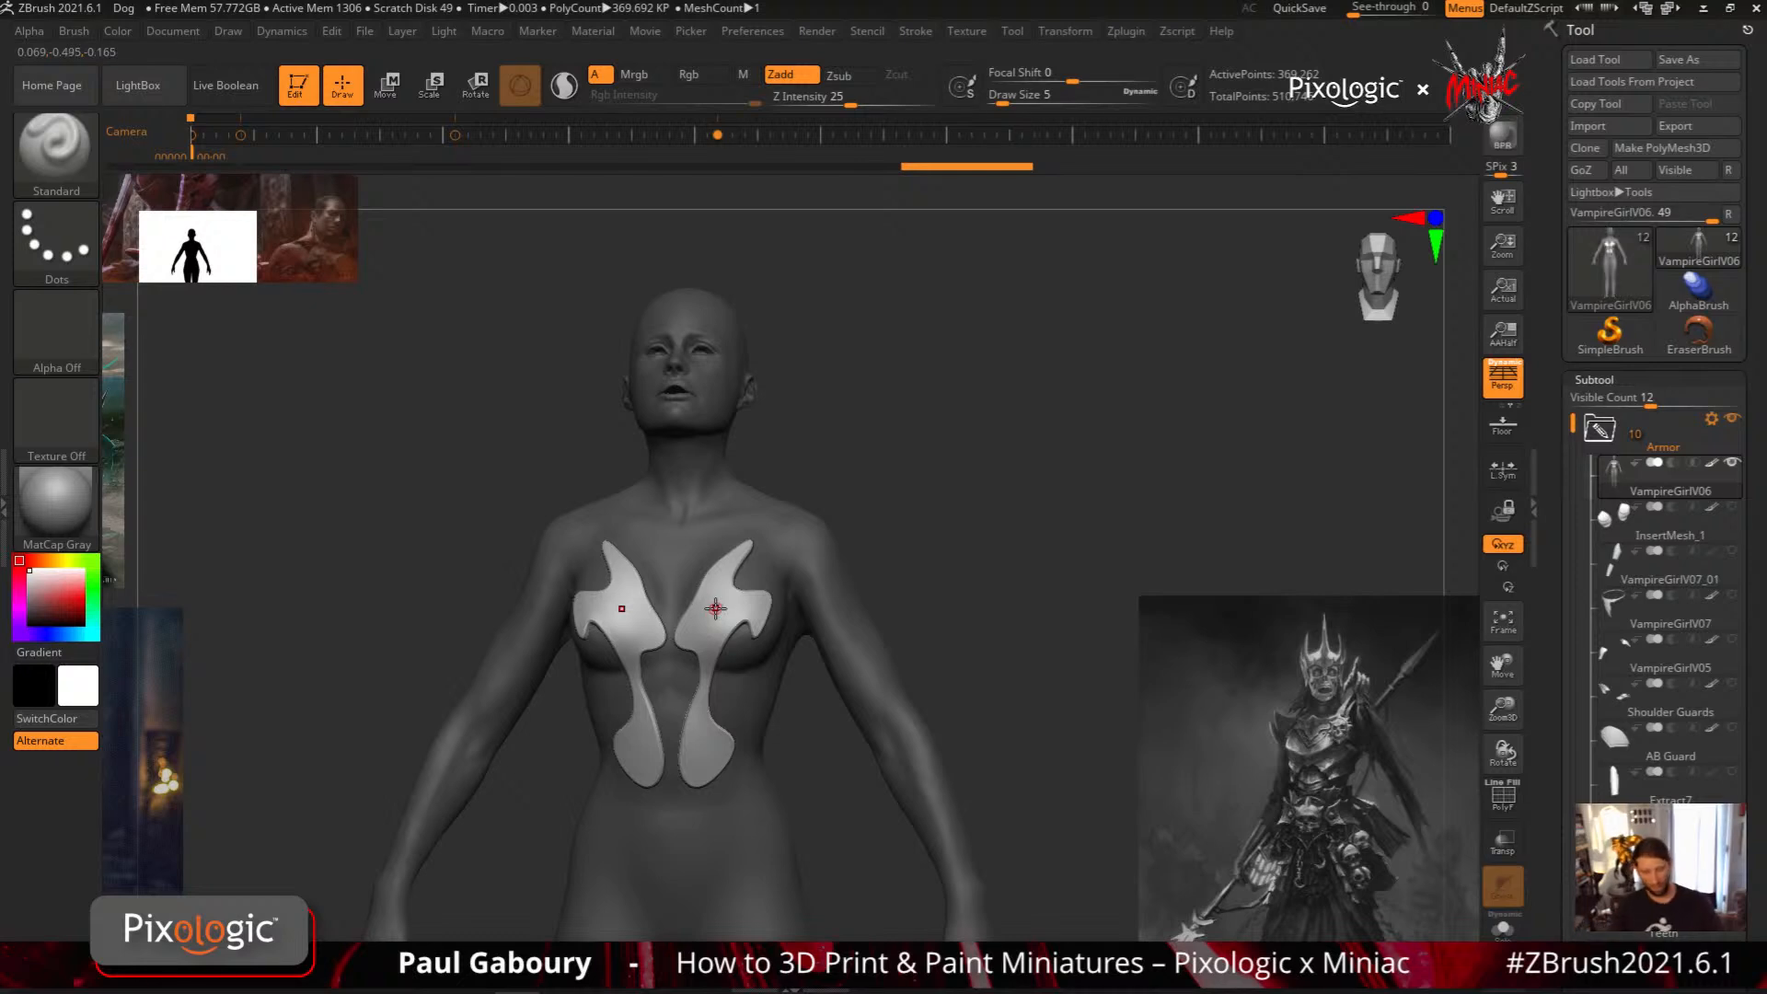
Delete the InsertMesh_1 subtool and make VampireGirlV06 the active subtool
key("ctrl")
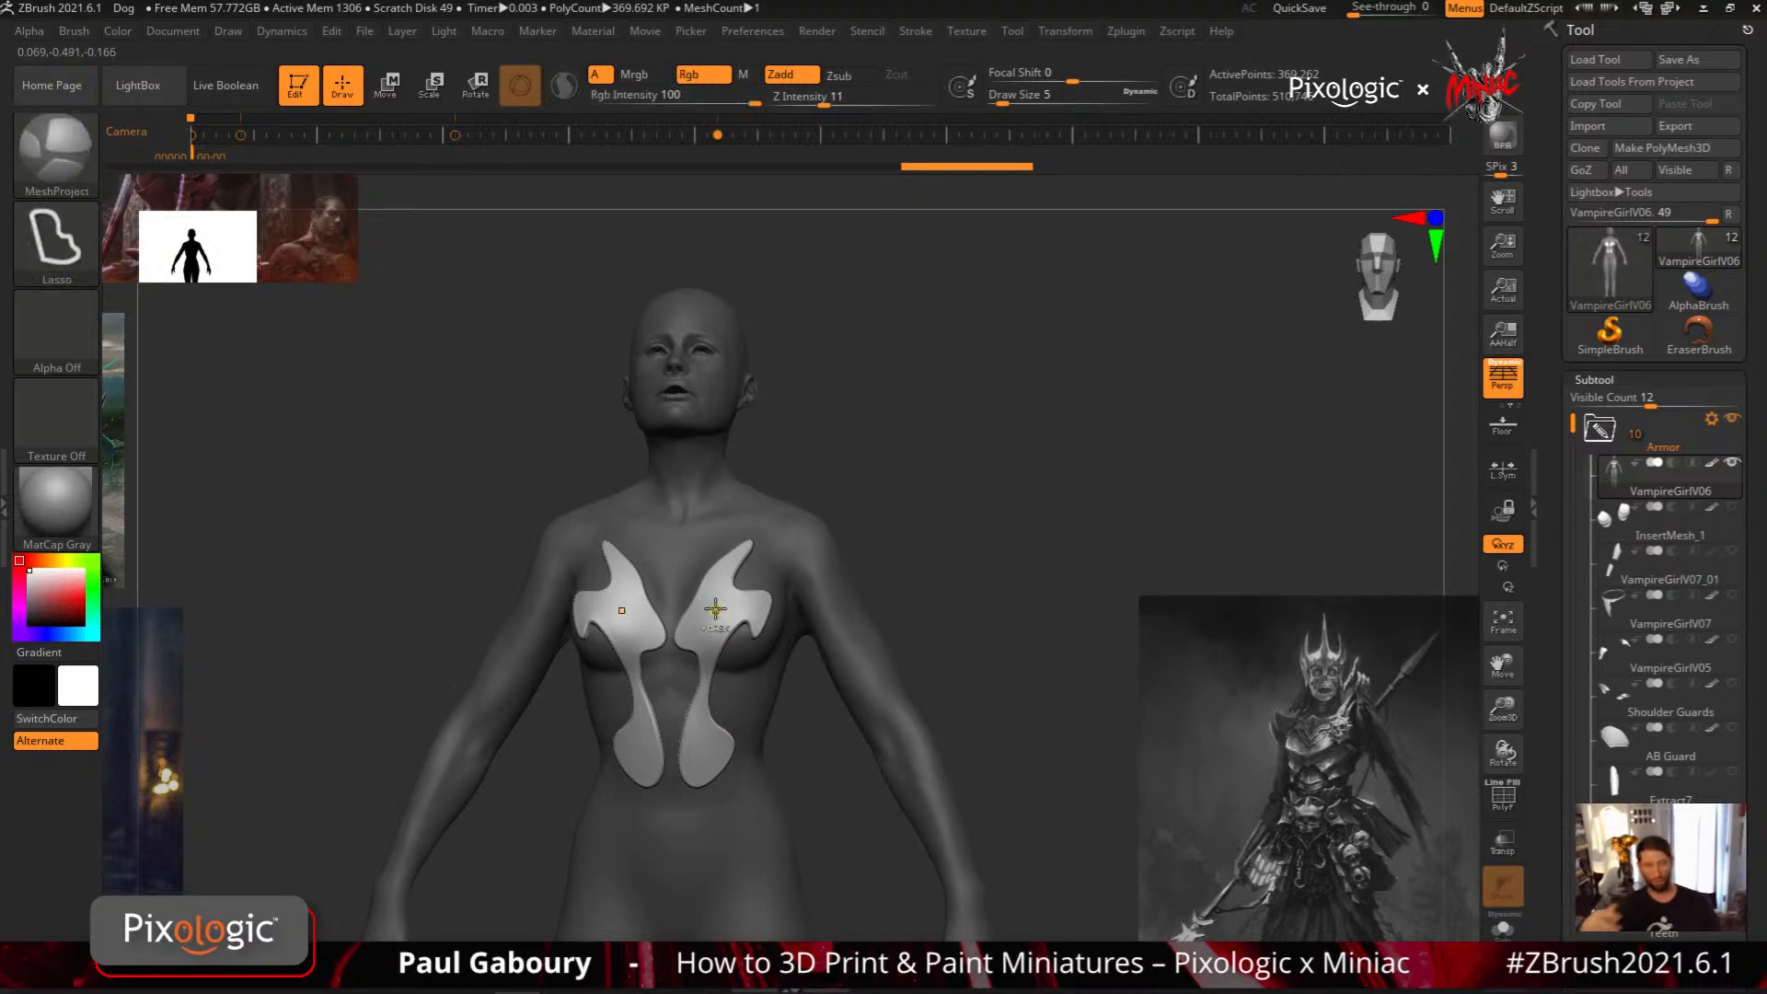
left_click(715, 608, "alt")
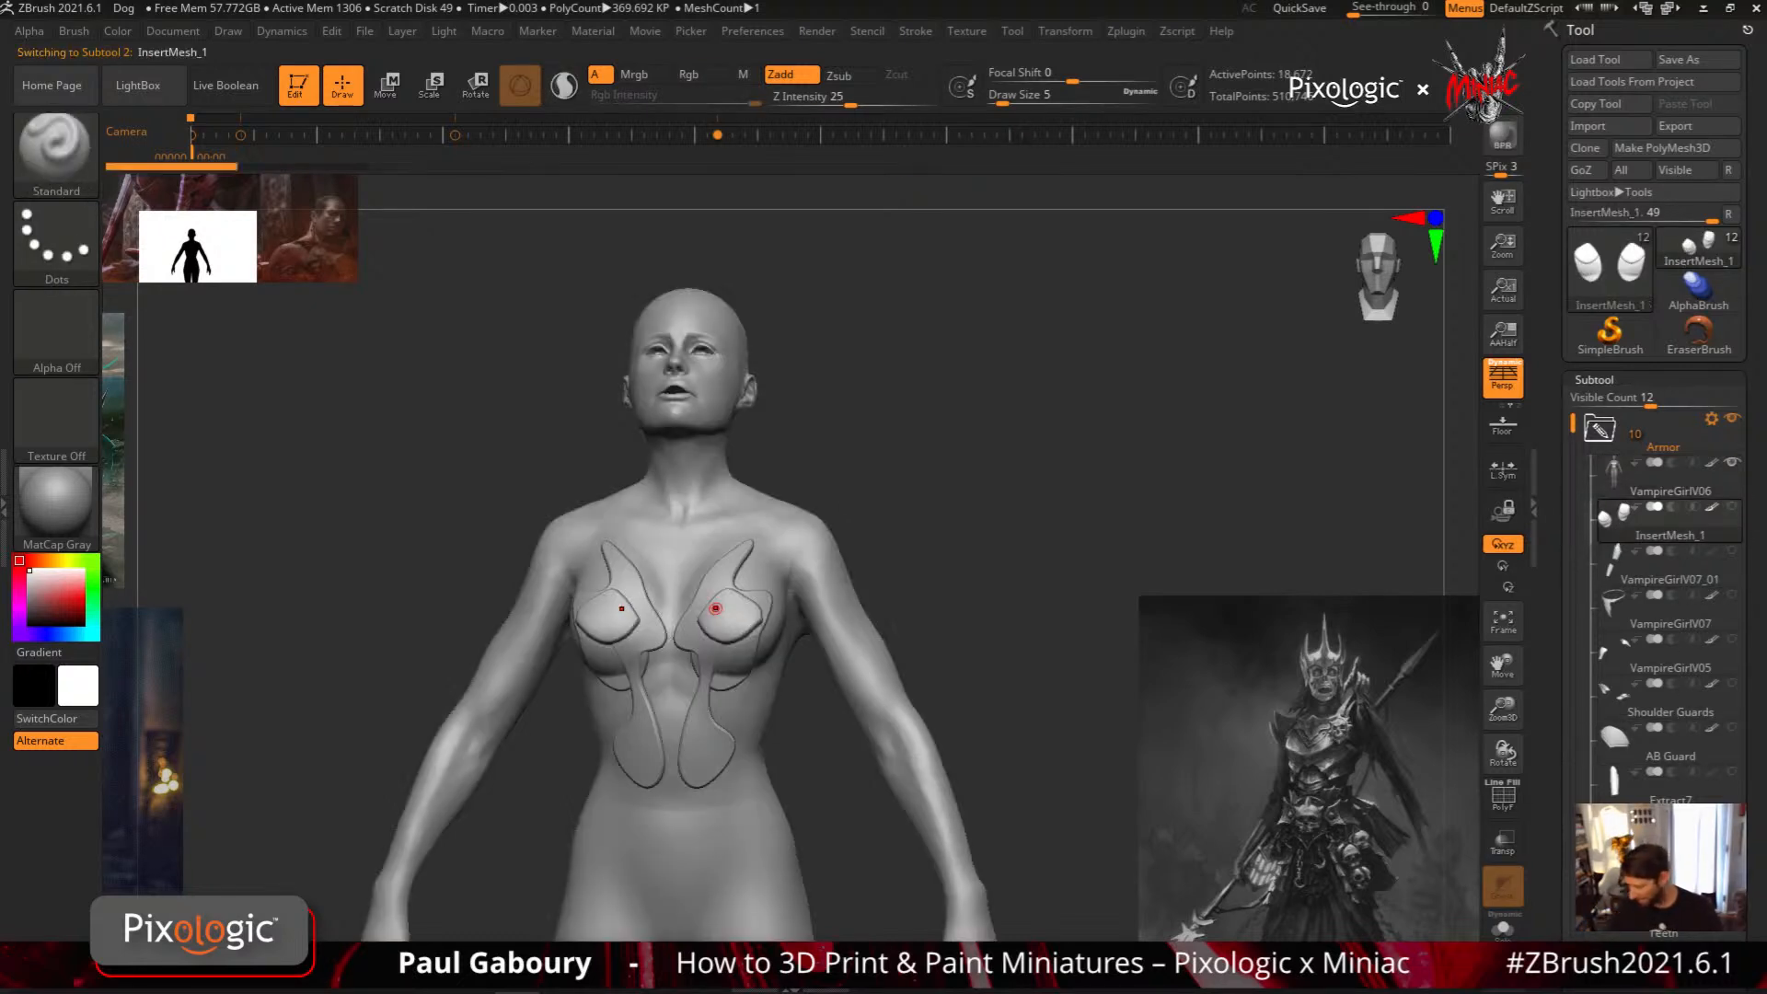
left_click_drag(1755, 787, 1755, 639)
left_click(1591, 957)
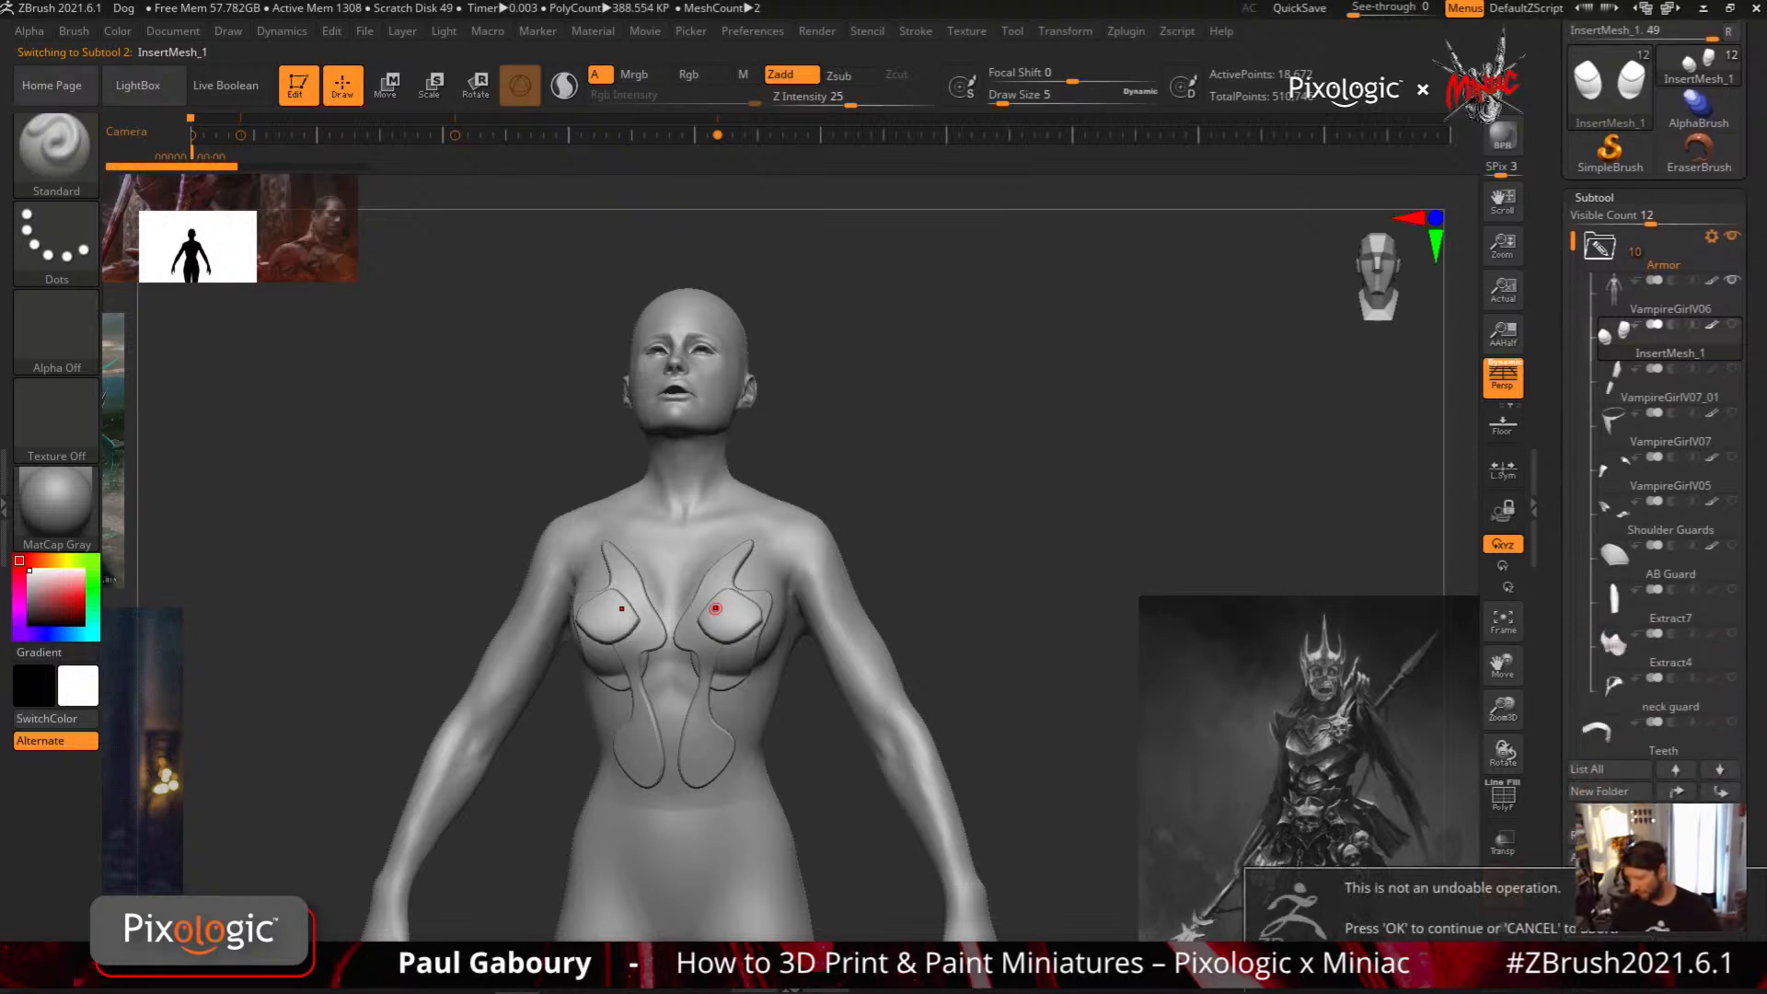
left_click(1435, 965)
left_click(1654, 298)
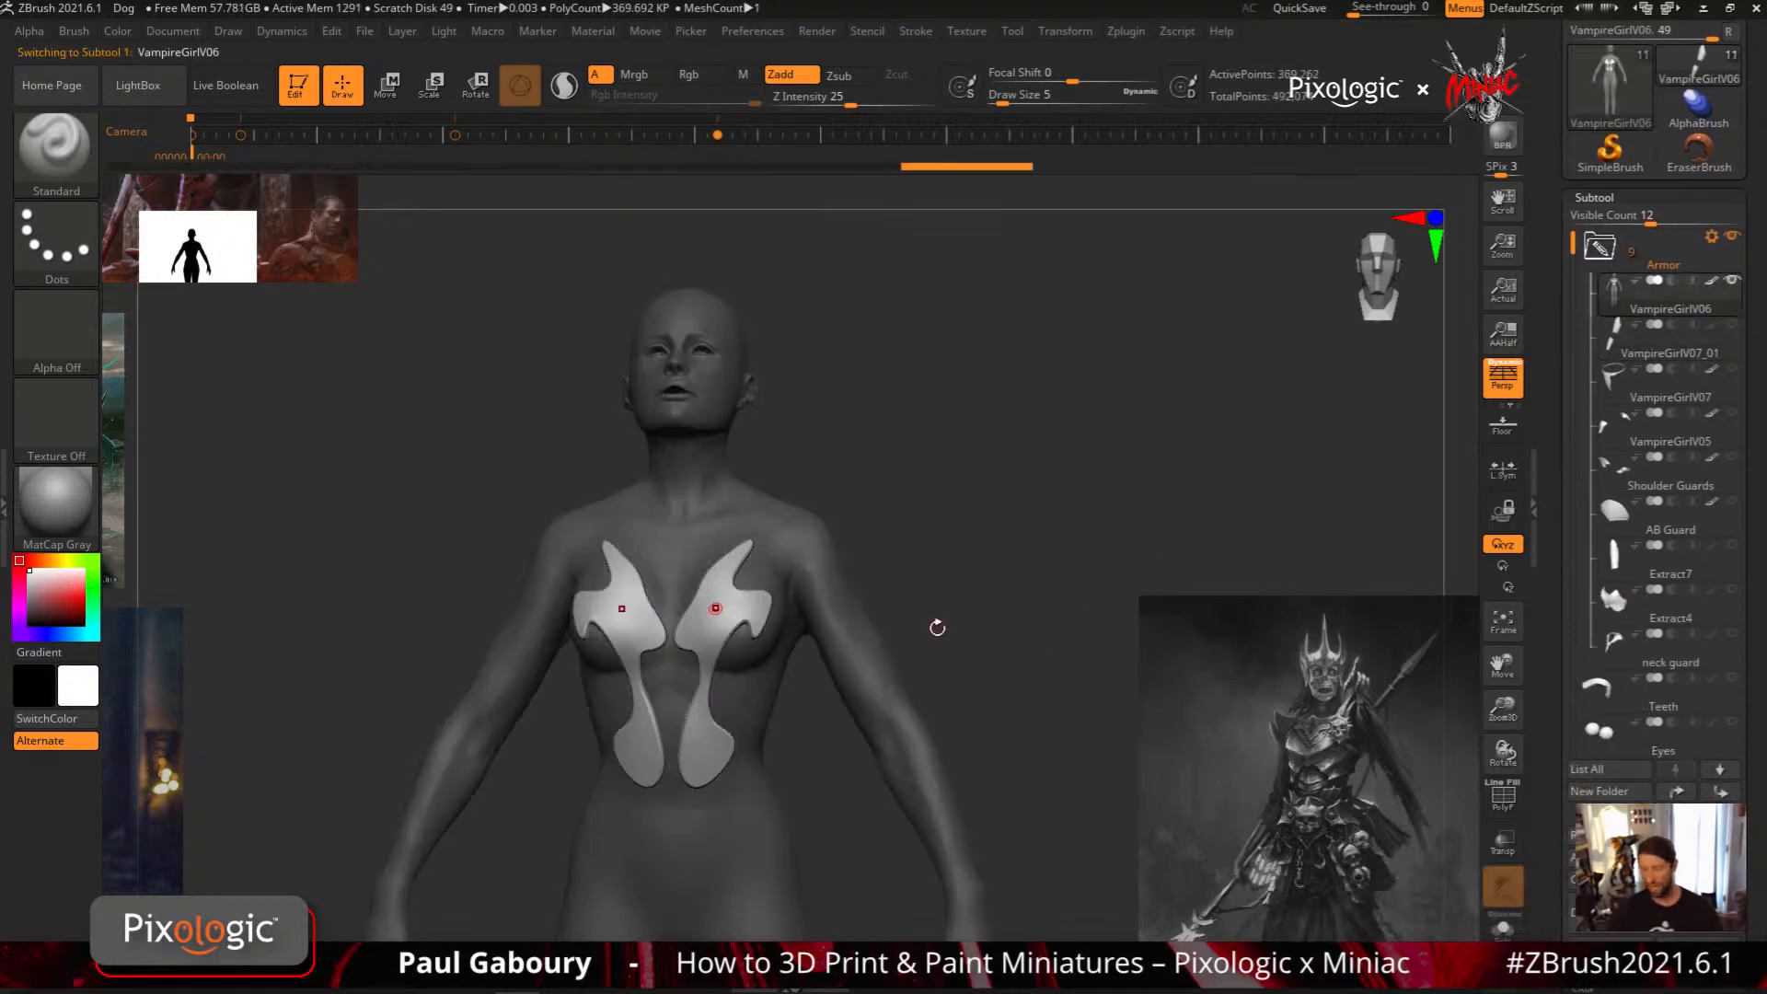
Undo the lassoed plate masks on VampireGirlV06
key("ctrl+z")
key("ctrl+z")
key("ctrl+z")
key("ctrl+z")
key("ctrl+z")
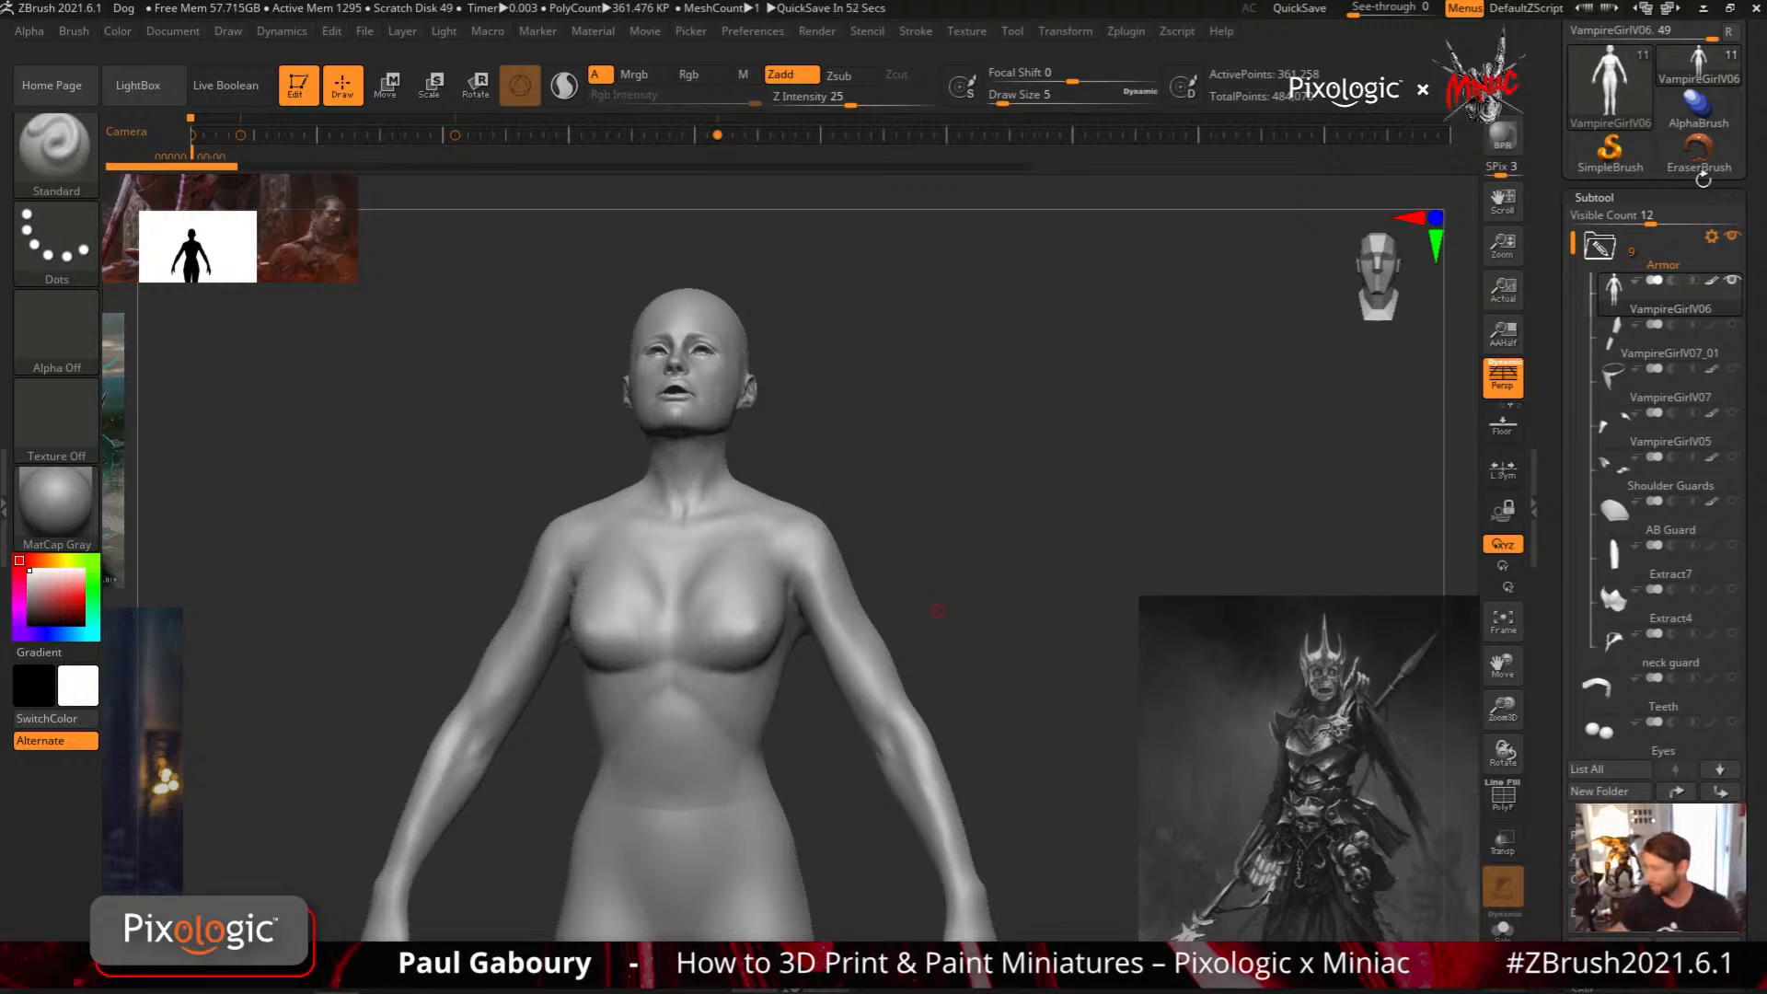
Try to load another tool file, dismissing each error dialog
left_click_drag(1547, 261, 1547, 443)
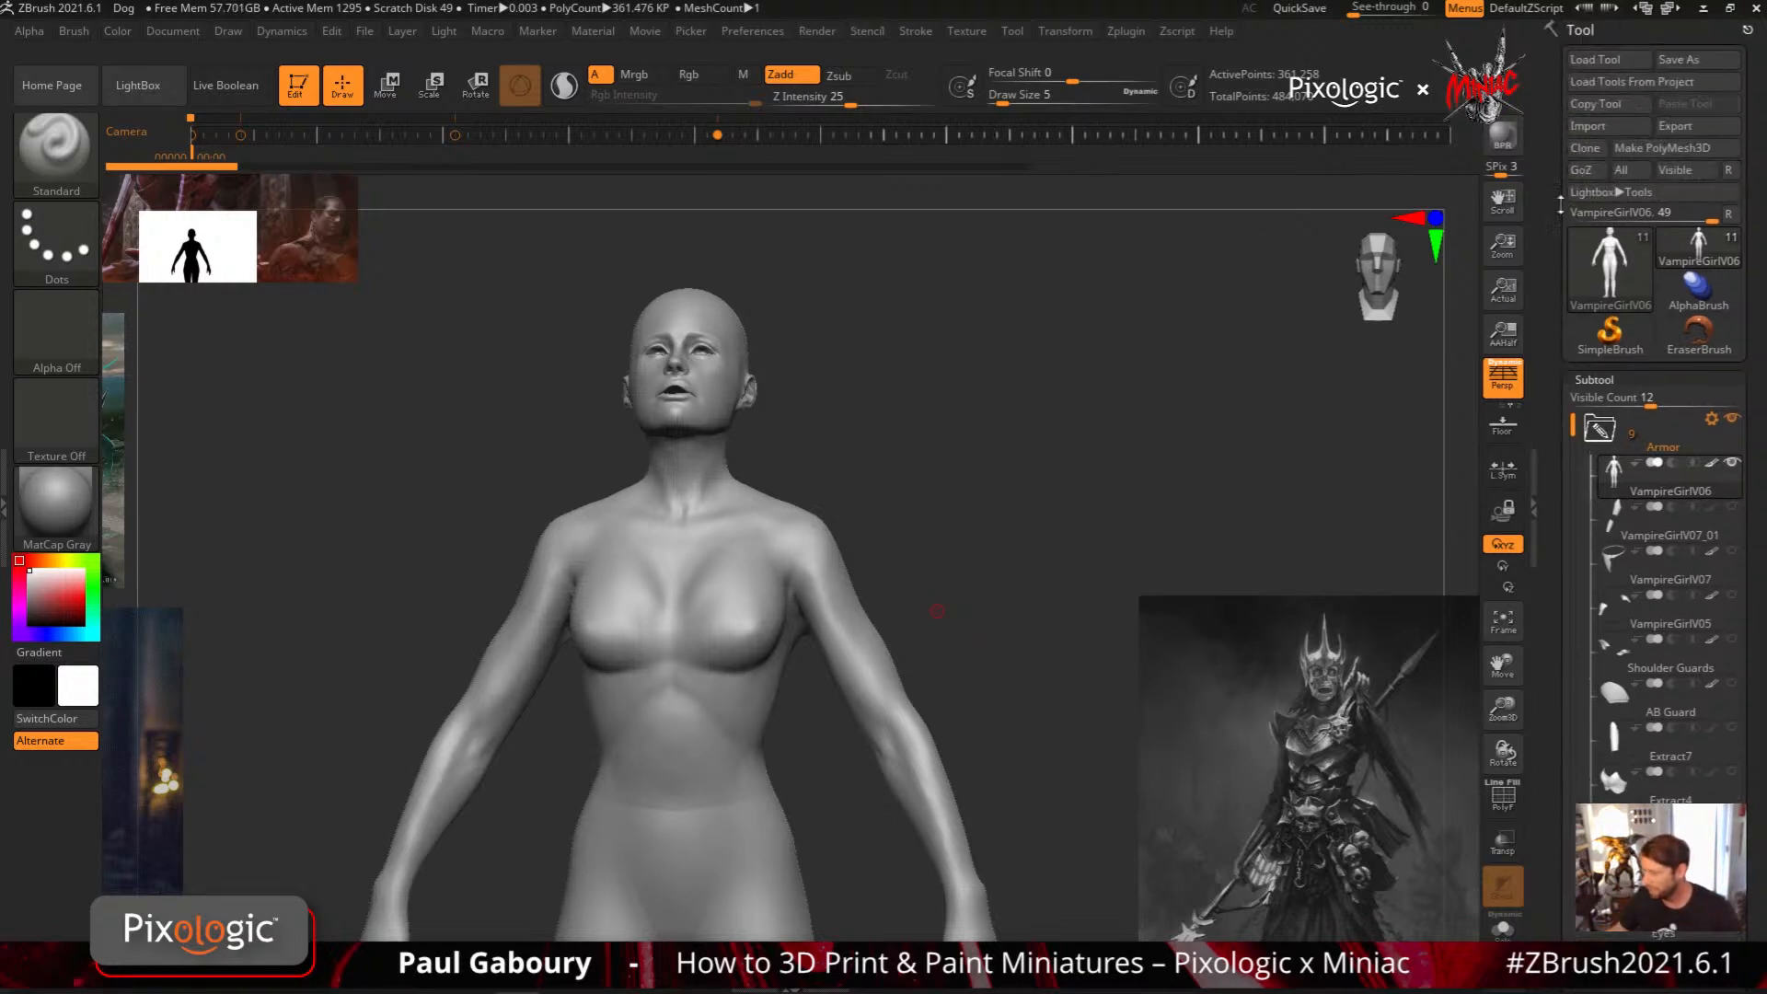
left_click(1594, 64)
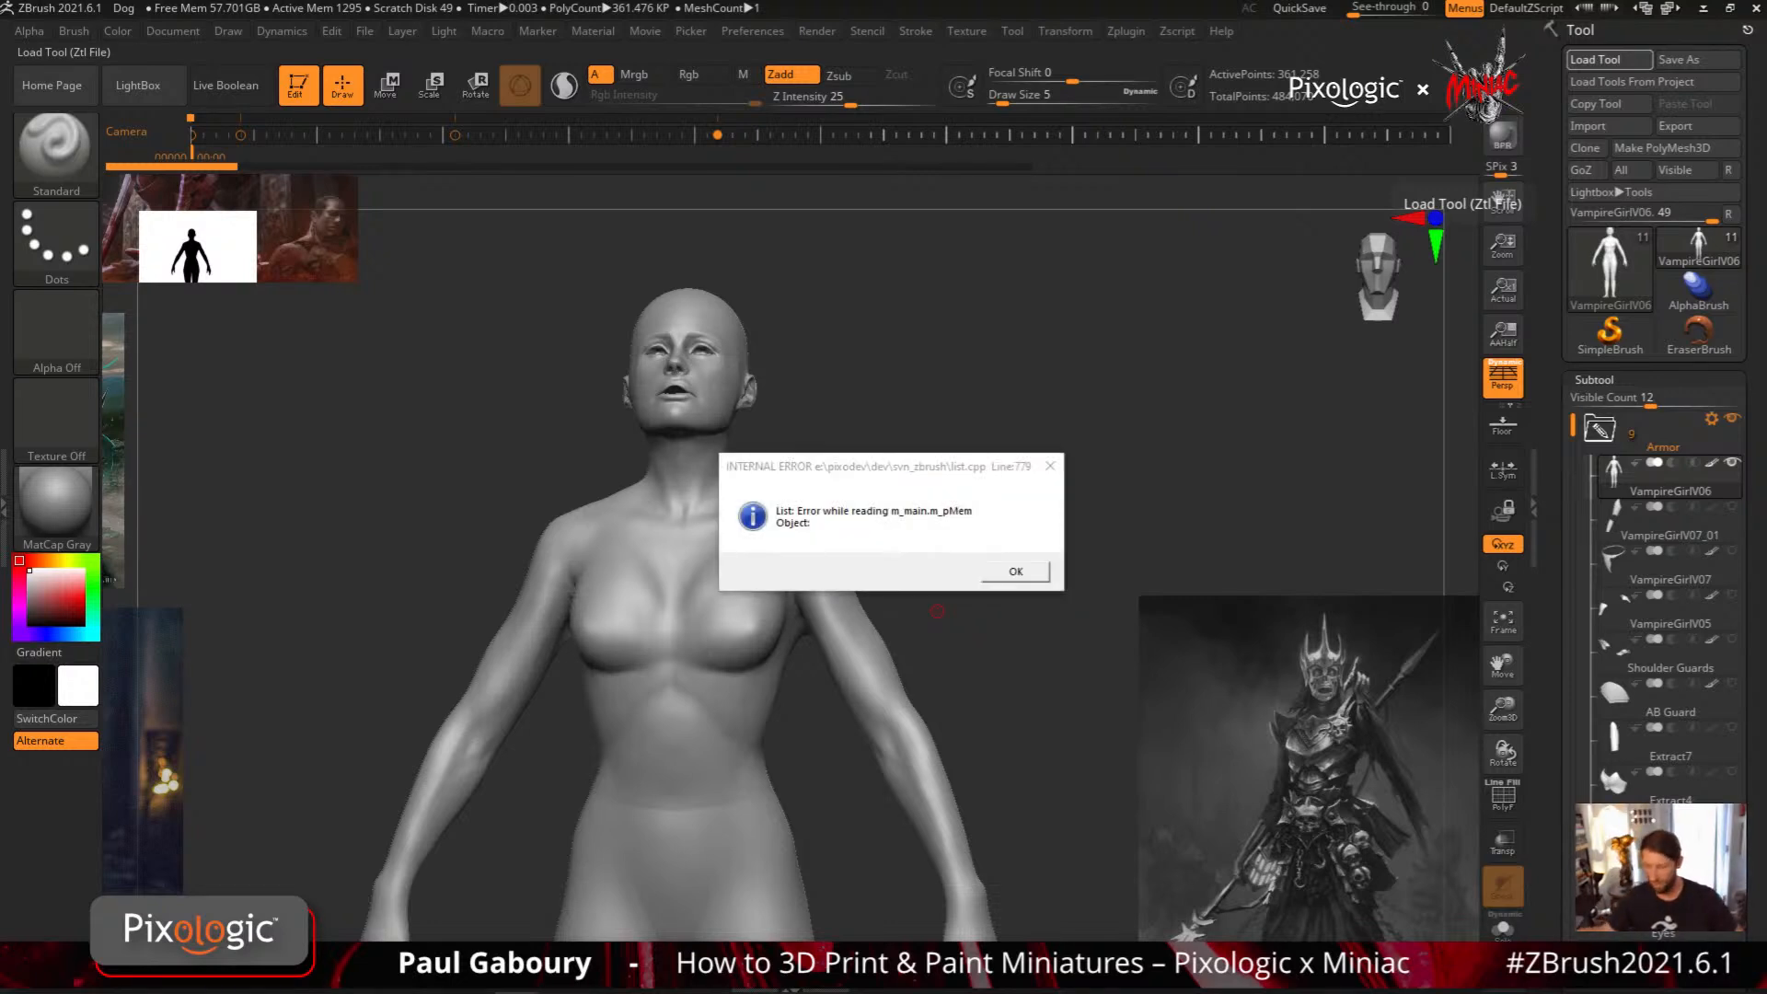
left_click(1028, 572)
left_click(1030, 579)
left_click(1033, 579)
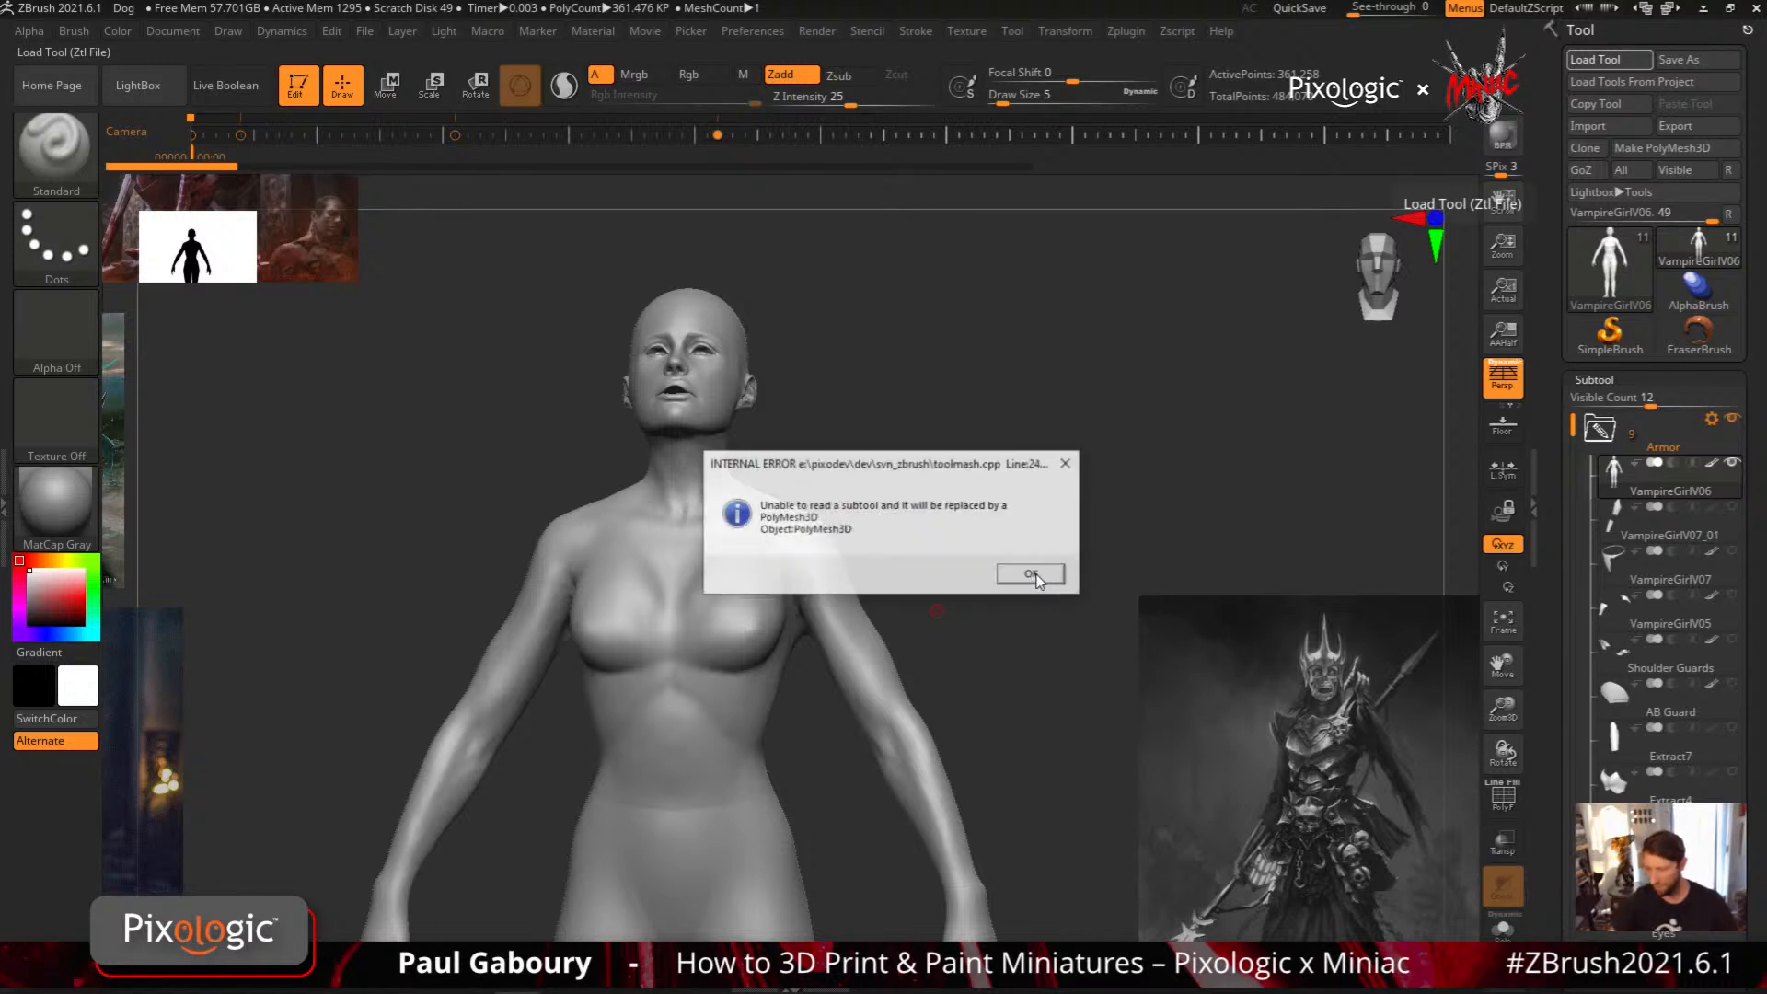
left_click(1043, 580)
left_click(1030, 576)
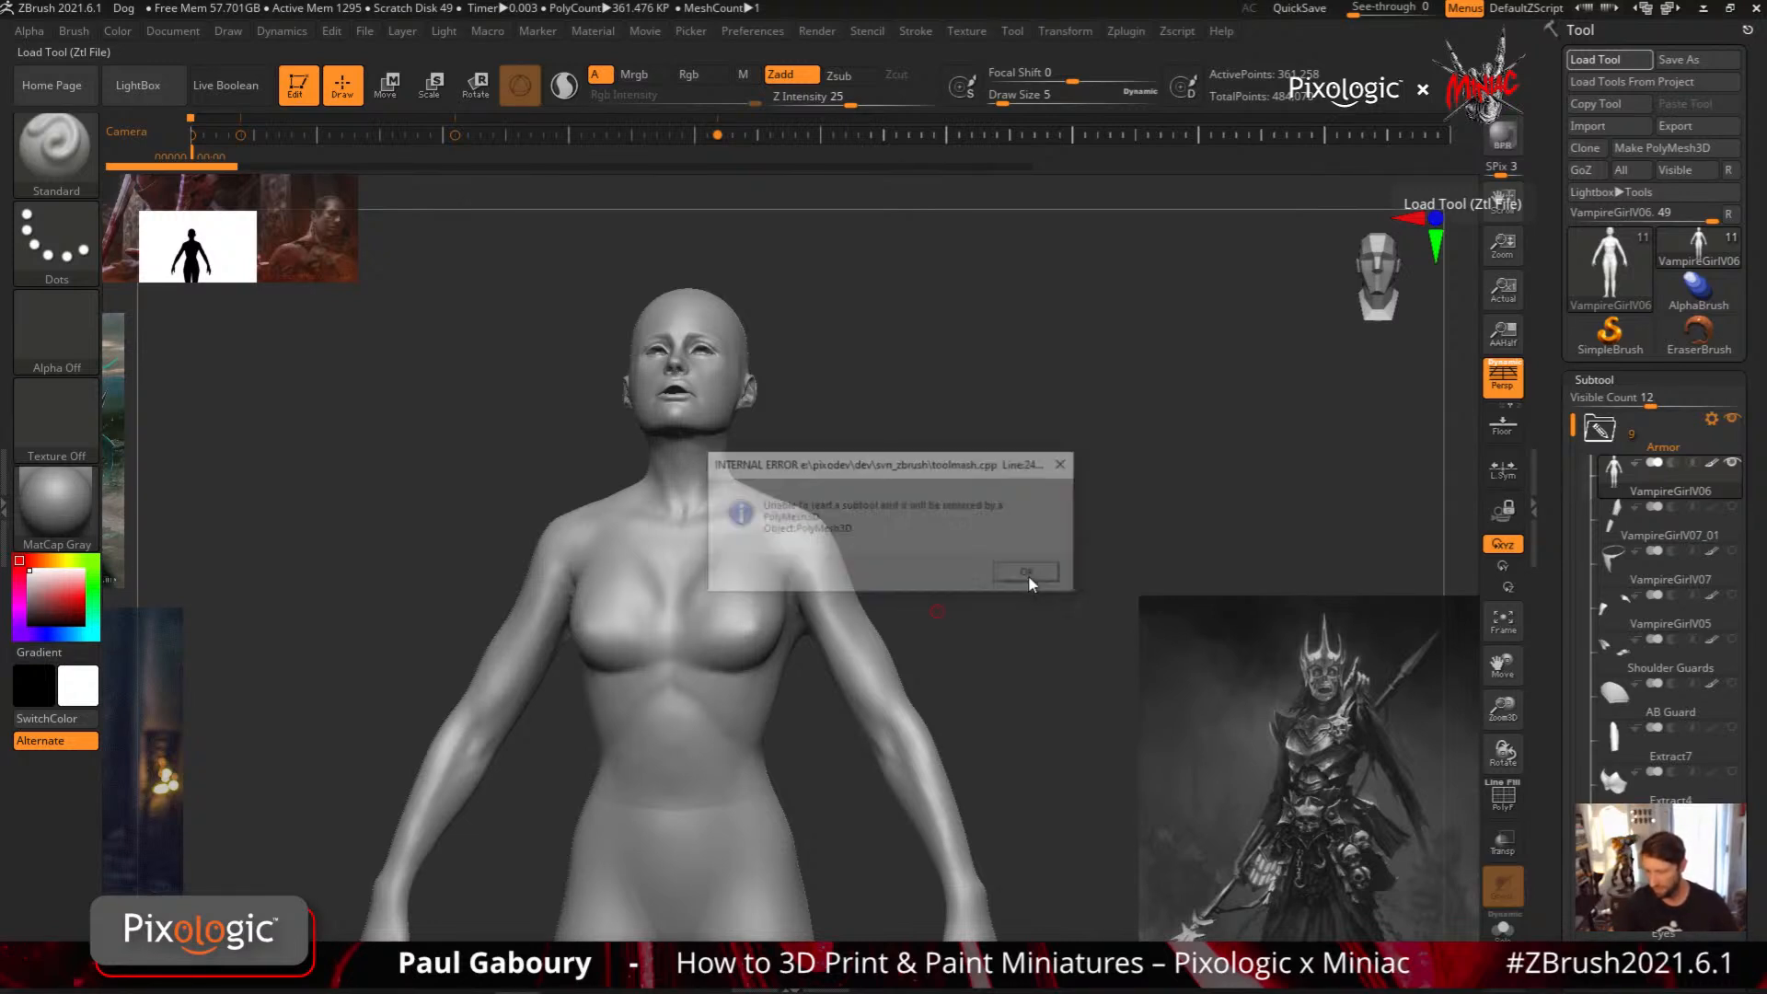
left_click(1040, 580)
left_click(1041, 576)
left_click(1041, 576)
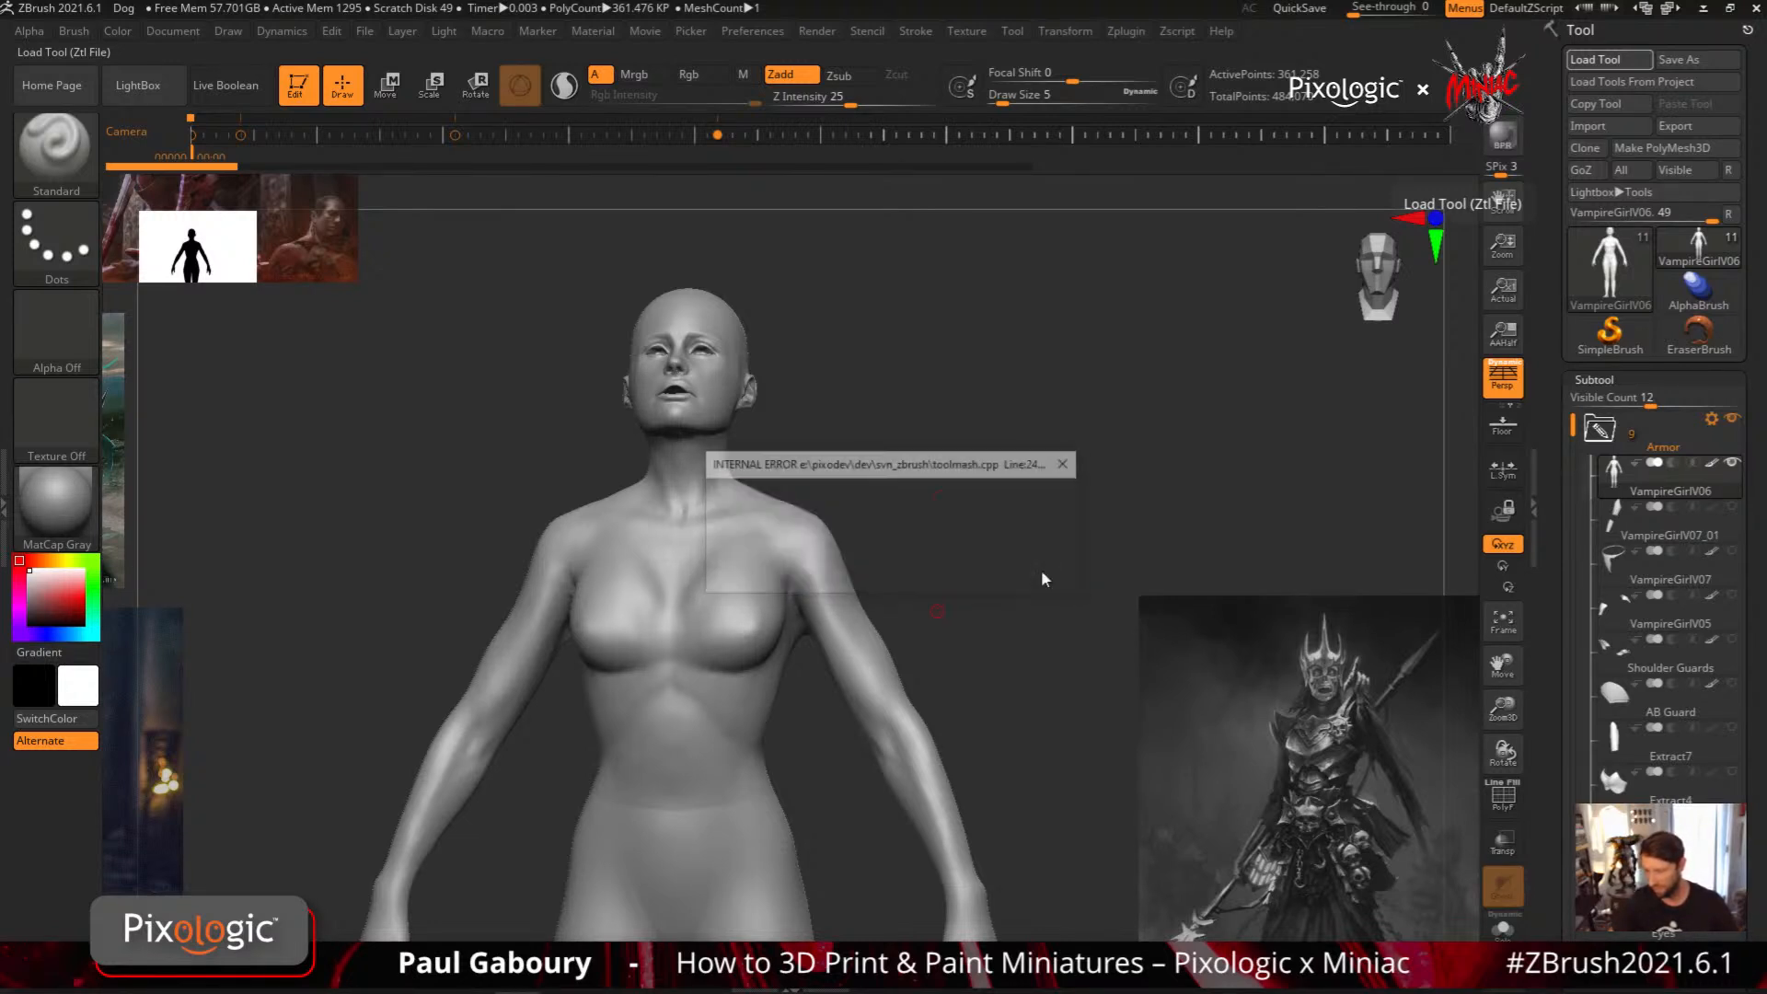
left_click(1030, 576)
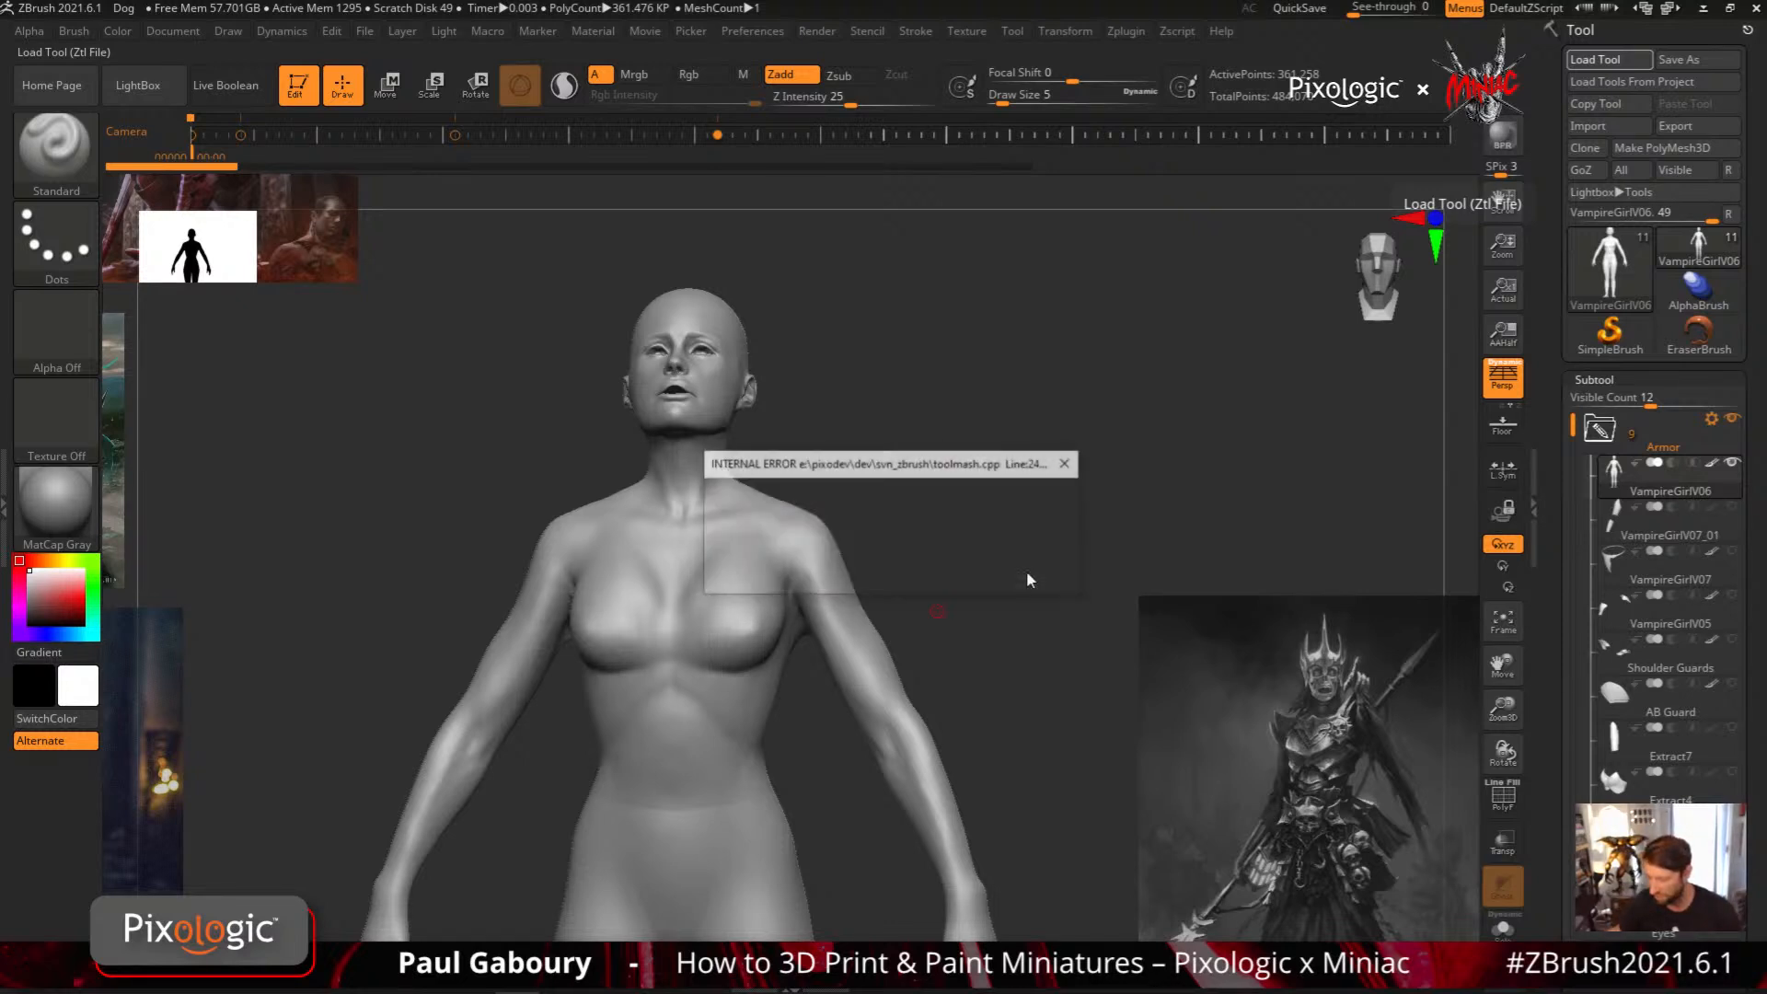
left_click(1066, 466)
left_click(1067, 467)
left_click(1070, 472)
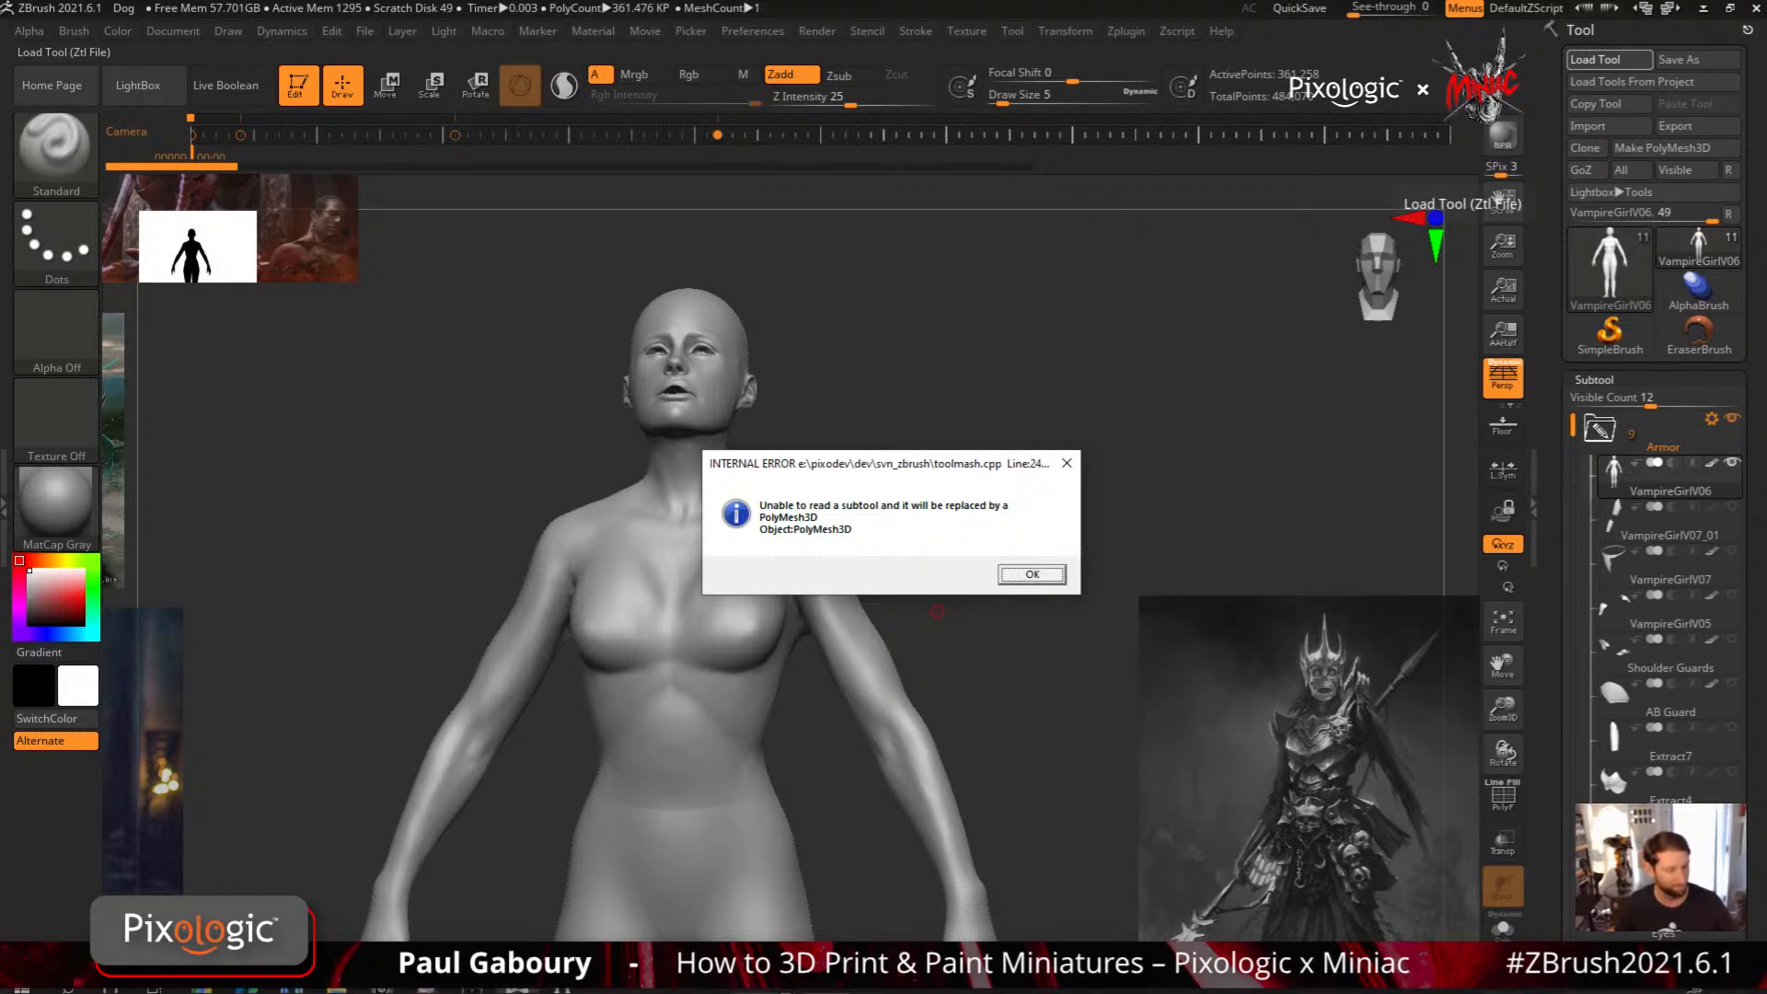
Switch to the ZBrush session containing the SuitV10 tool, maximize its window, and frame the armored upper body
left_click(519, 977)
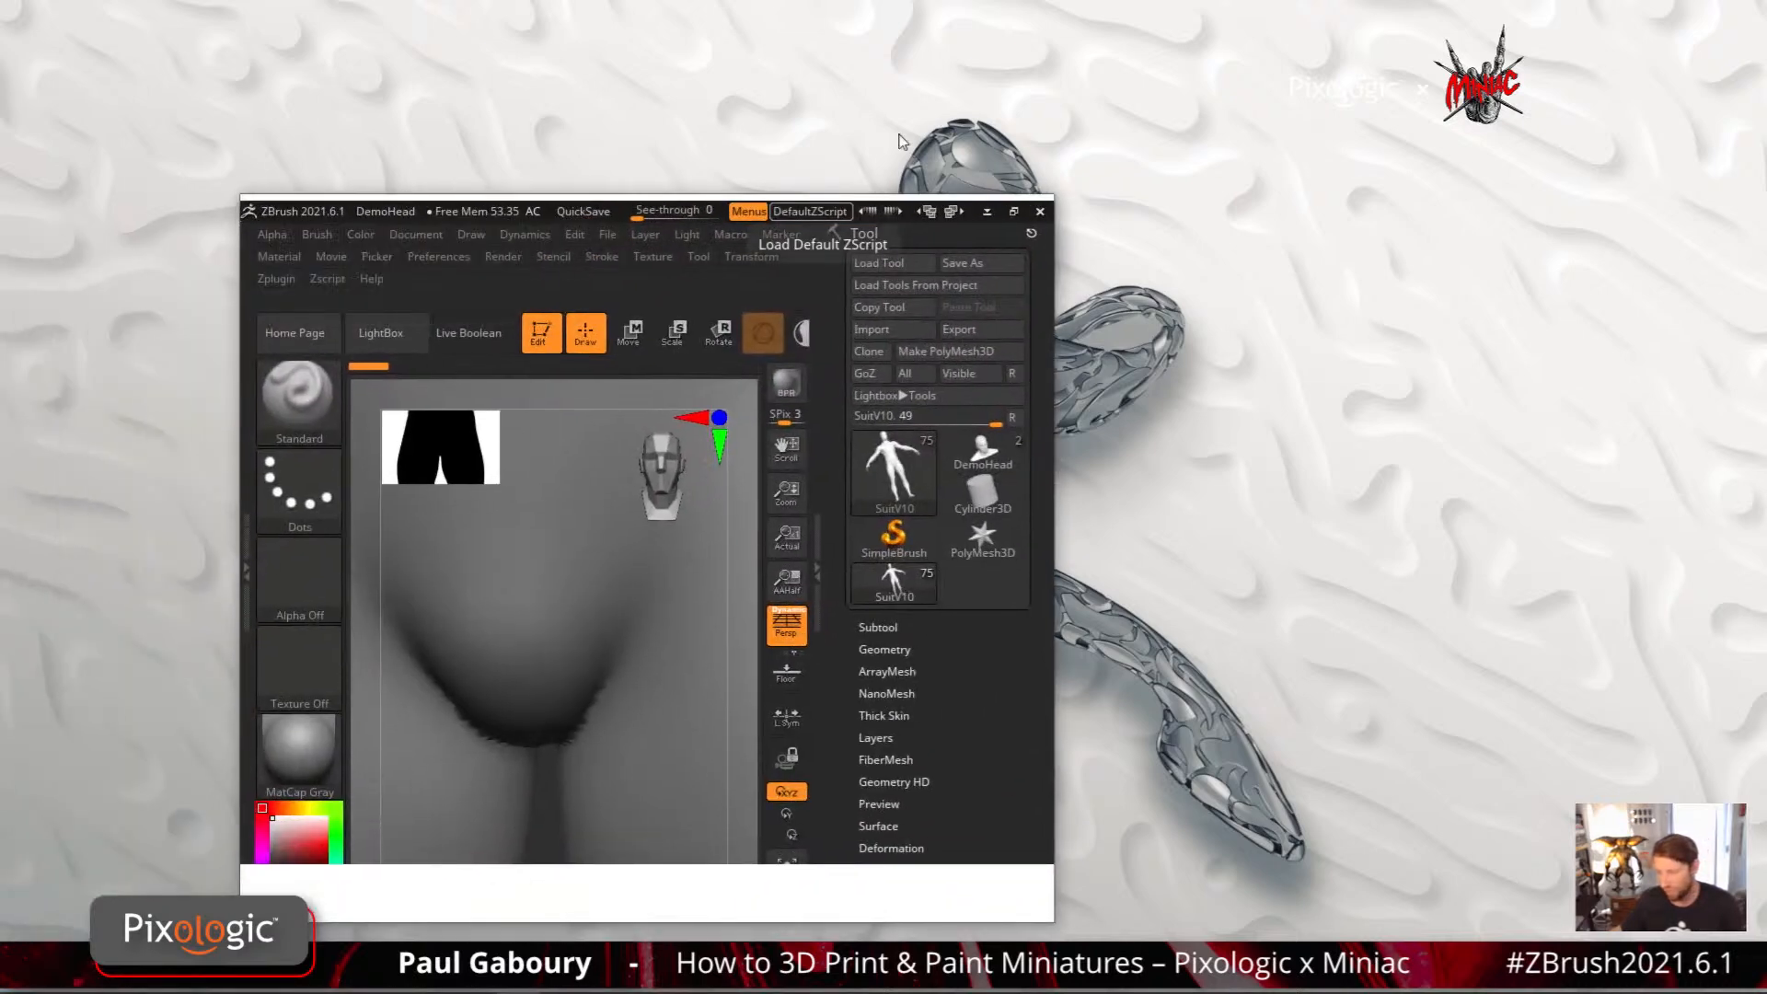
left_click(1014, 211)
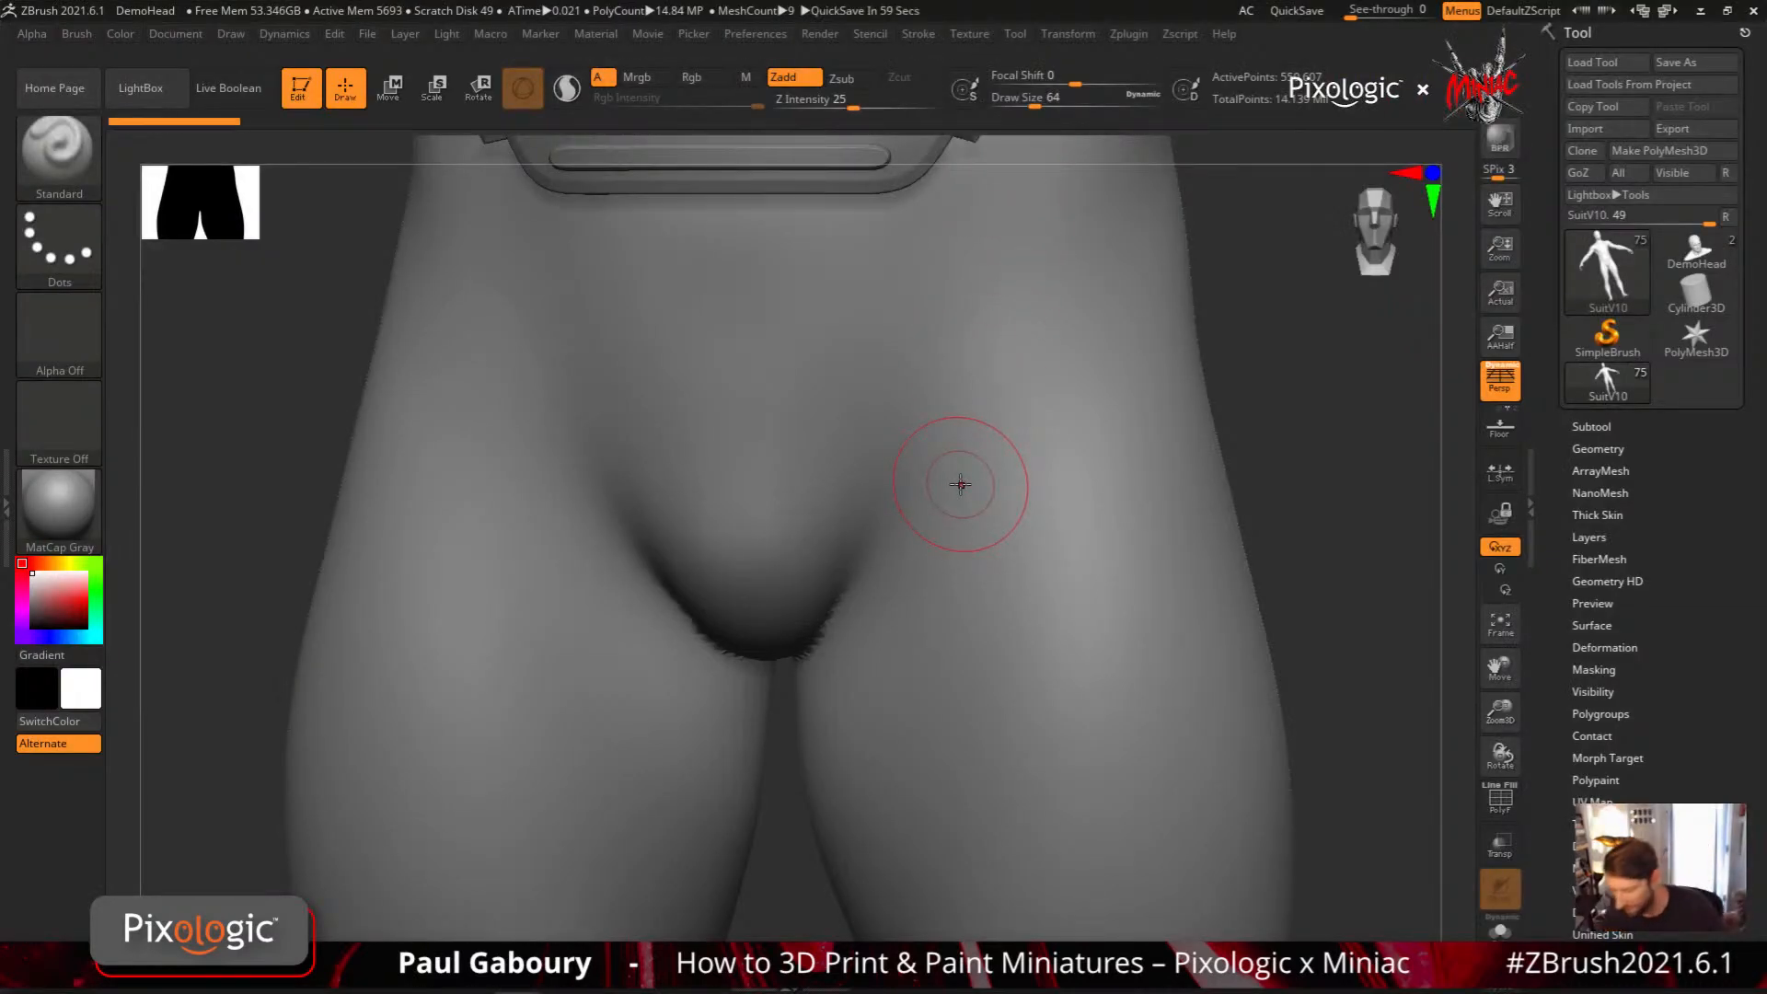
right_click_drag(1329, 537, 1184, 840, "alt")
mouse_move(1096, 690)
right_mouse_down("ctrl")
mouse_move(918, 582)
mouse_move(967, 497)
mouse_move(919, 731)
right_mouse_up("ctrl")
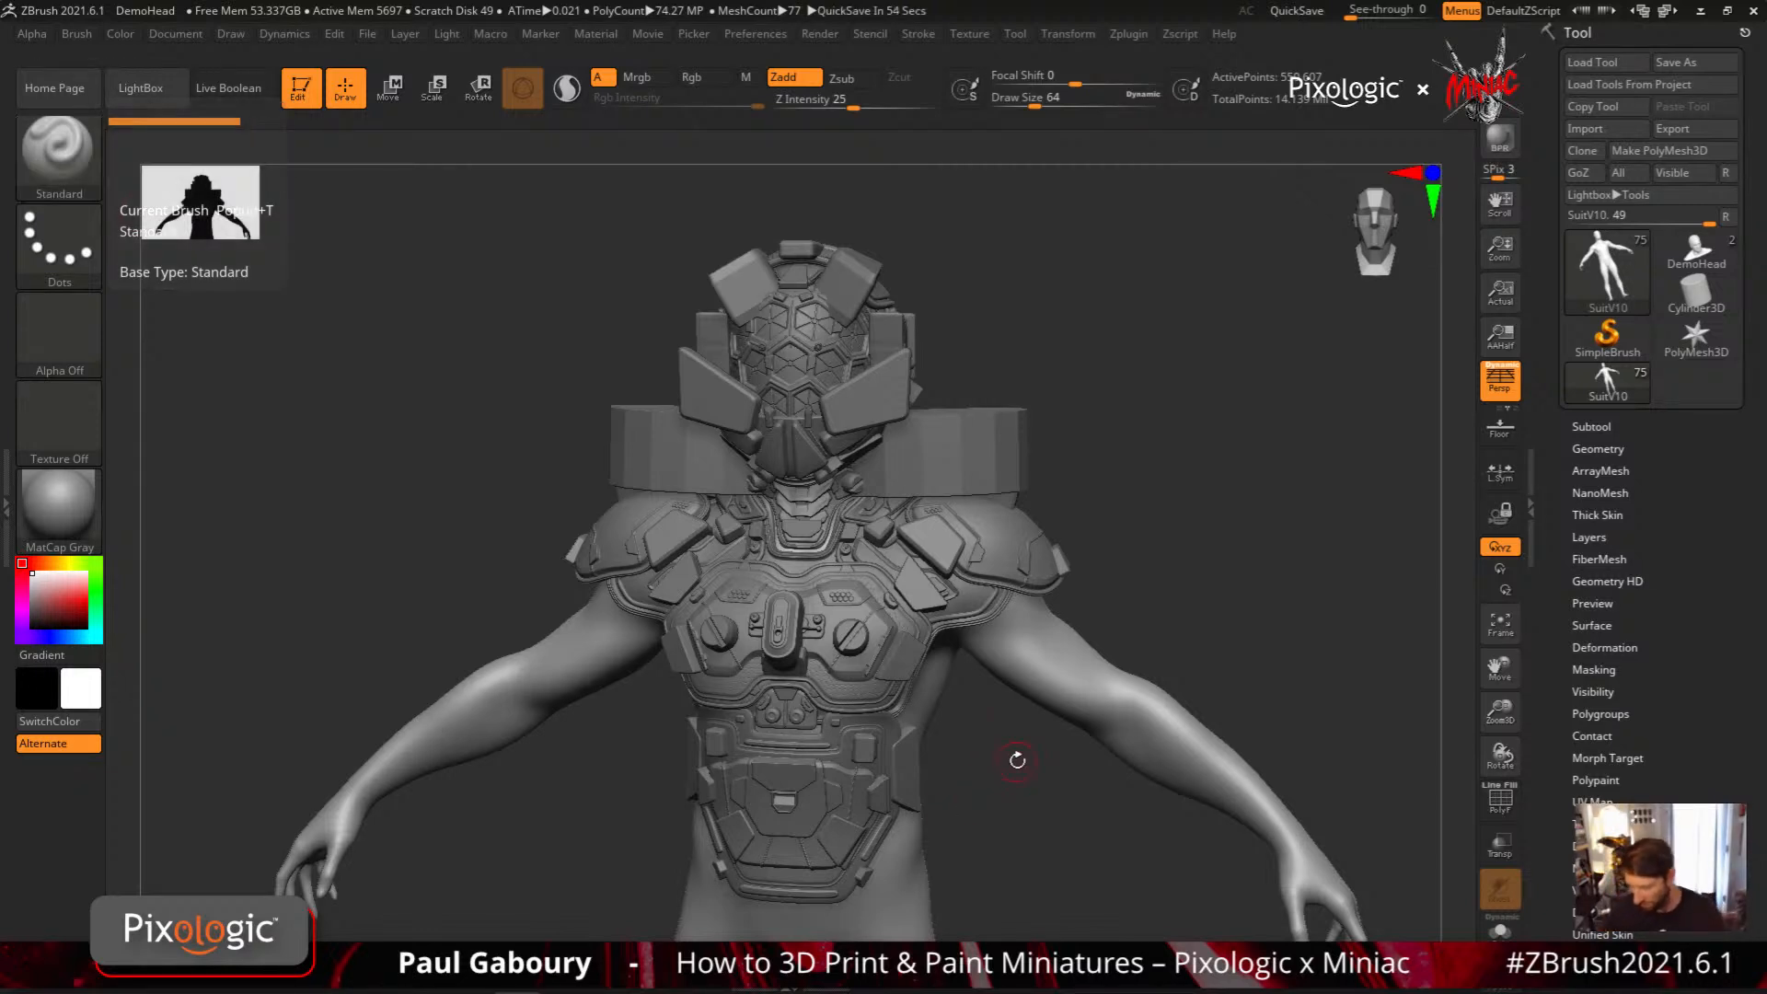
Turn on Live Boolean for the SuitV10 armor and load the tool PM3D_Cube3D1
right_click_drag(1017, 762, 983, 765)
left_click(230, 89)
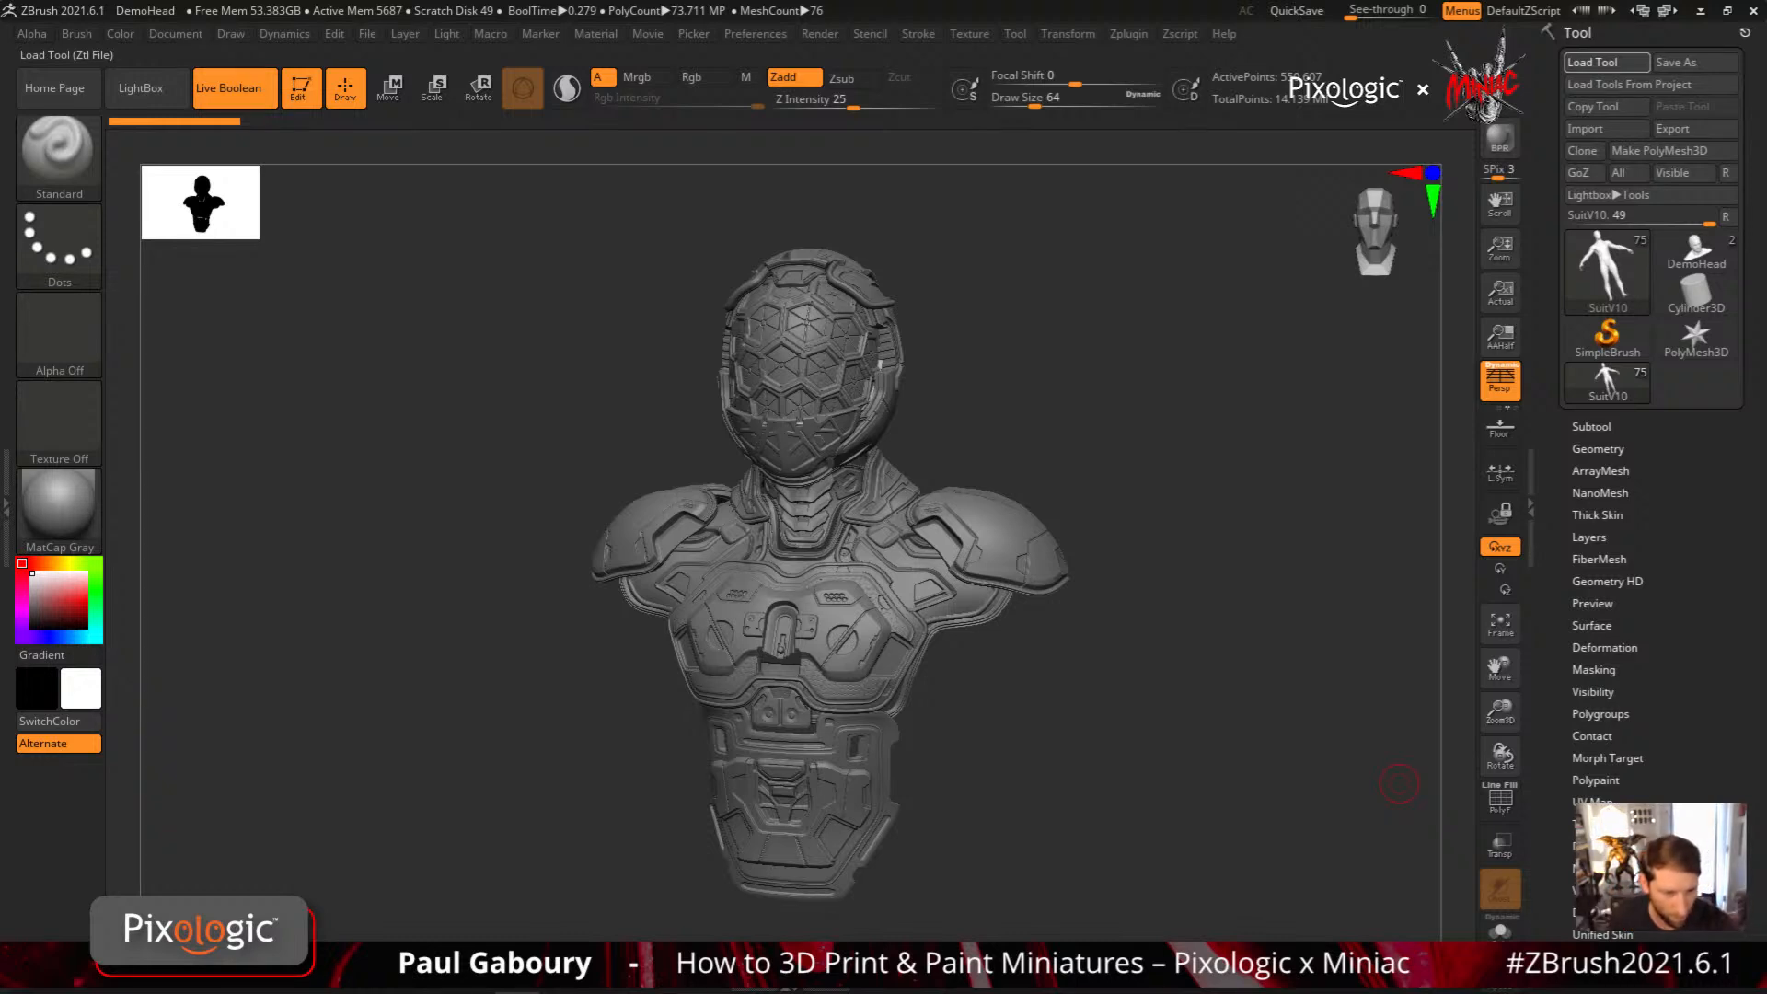
key("ctrl+d")
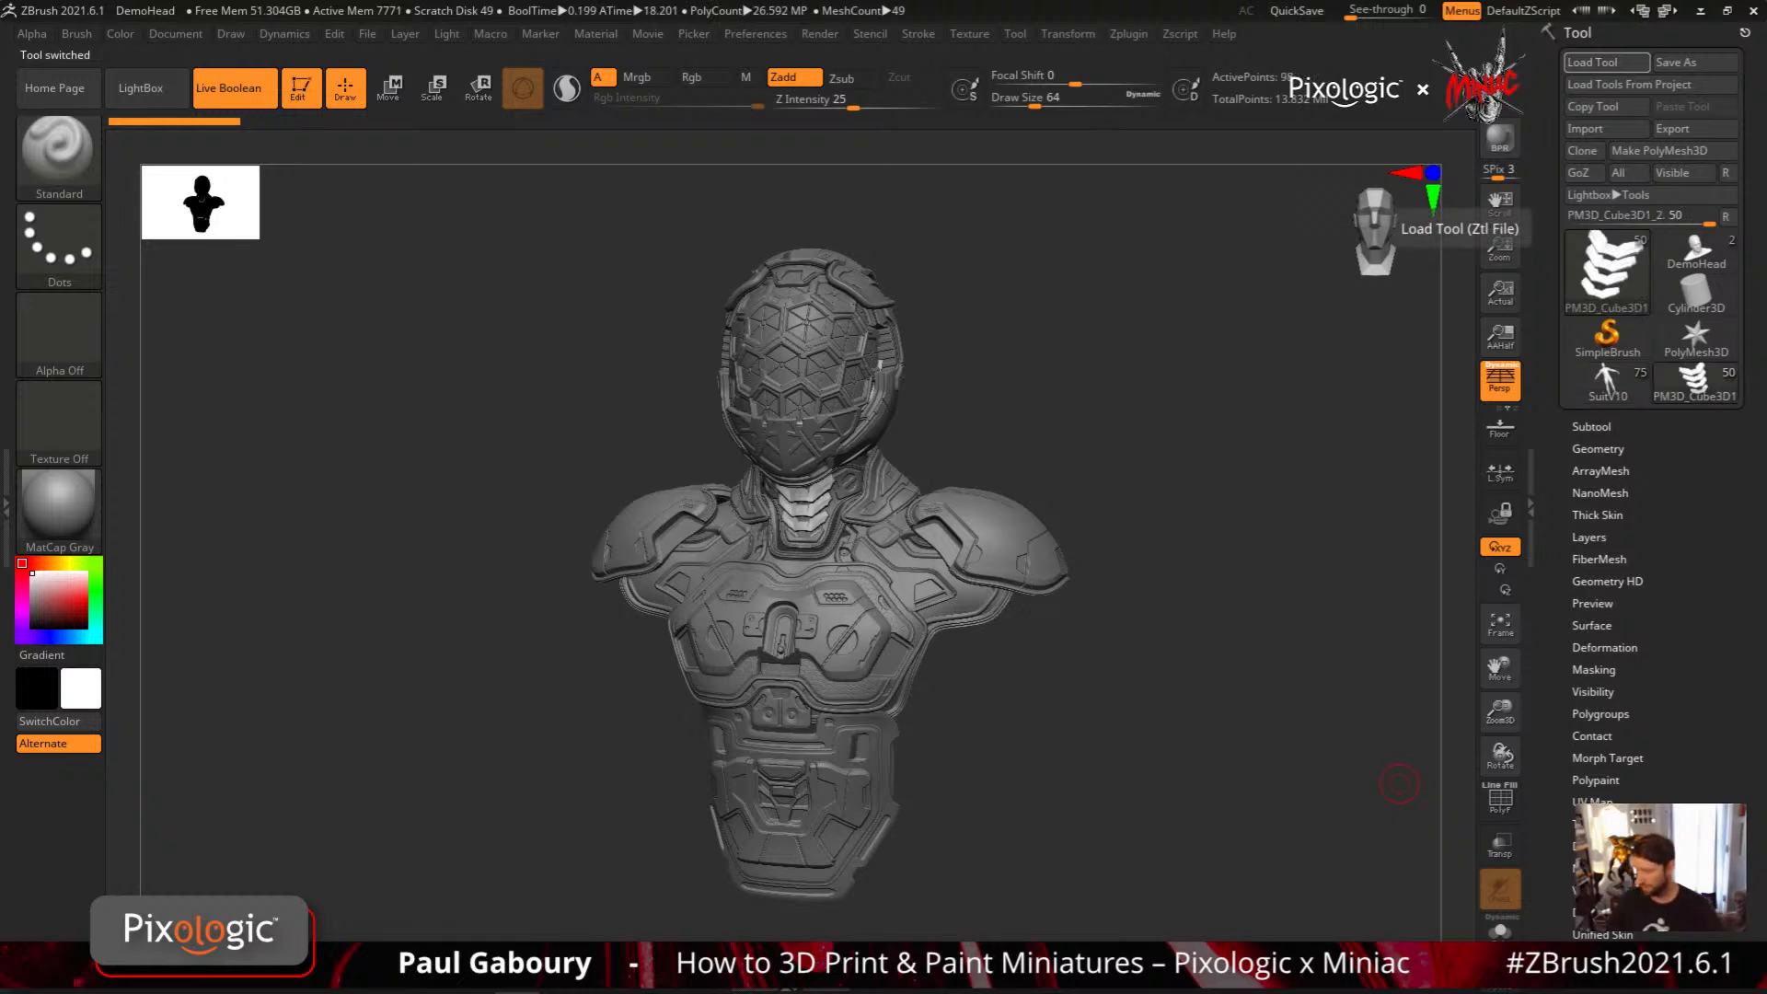
Load the VampireGirlV07 tool and frame the armored figure's upper body
left_click(1609, 386)
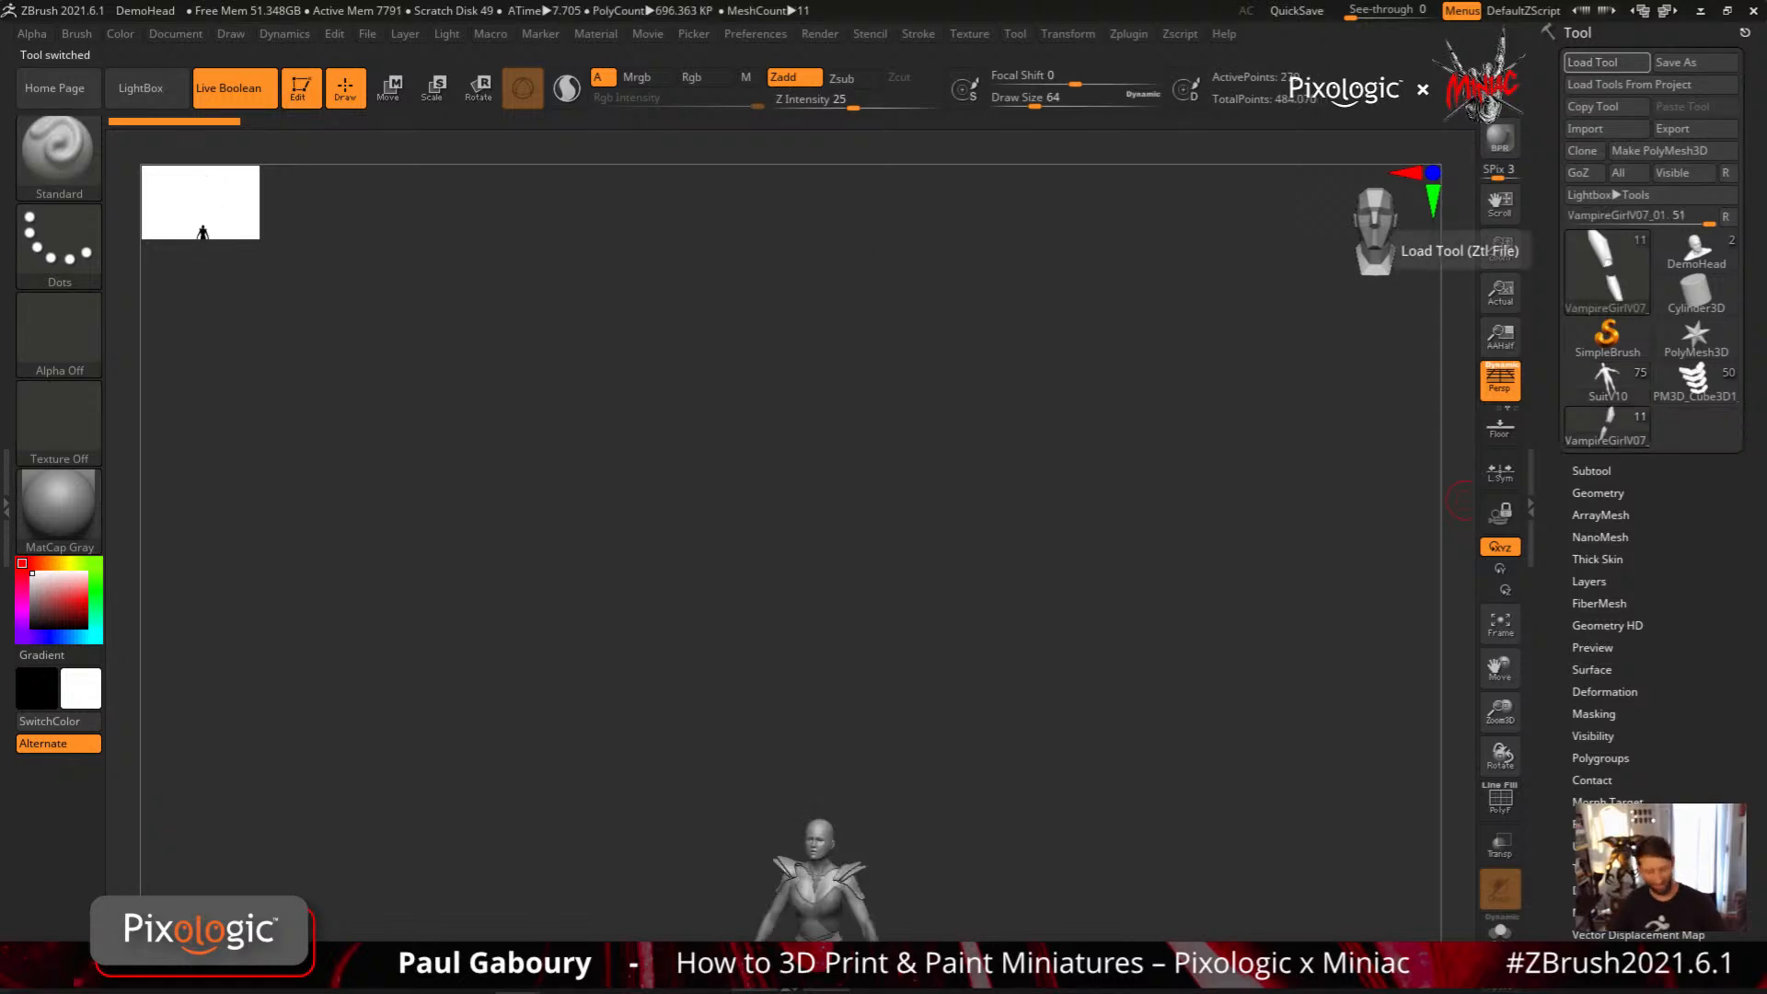
key("f")
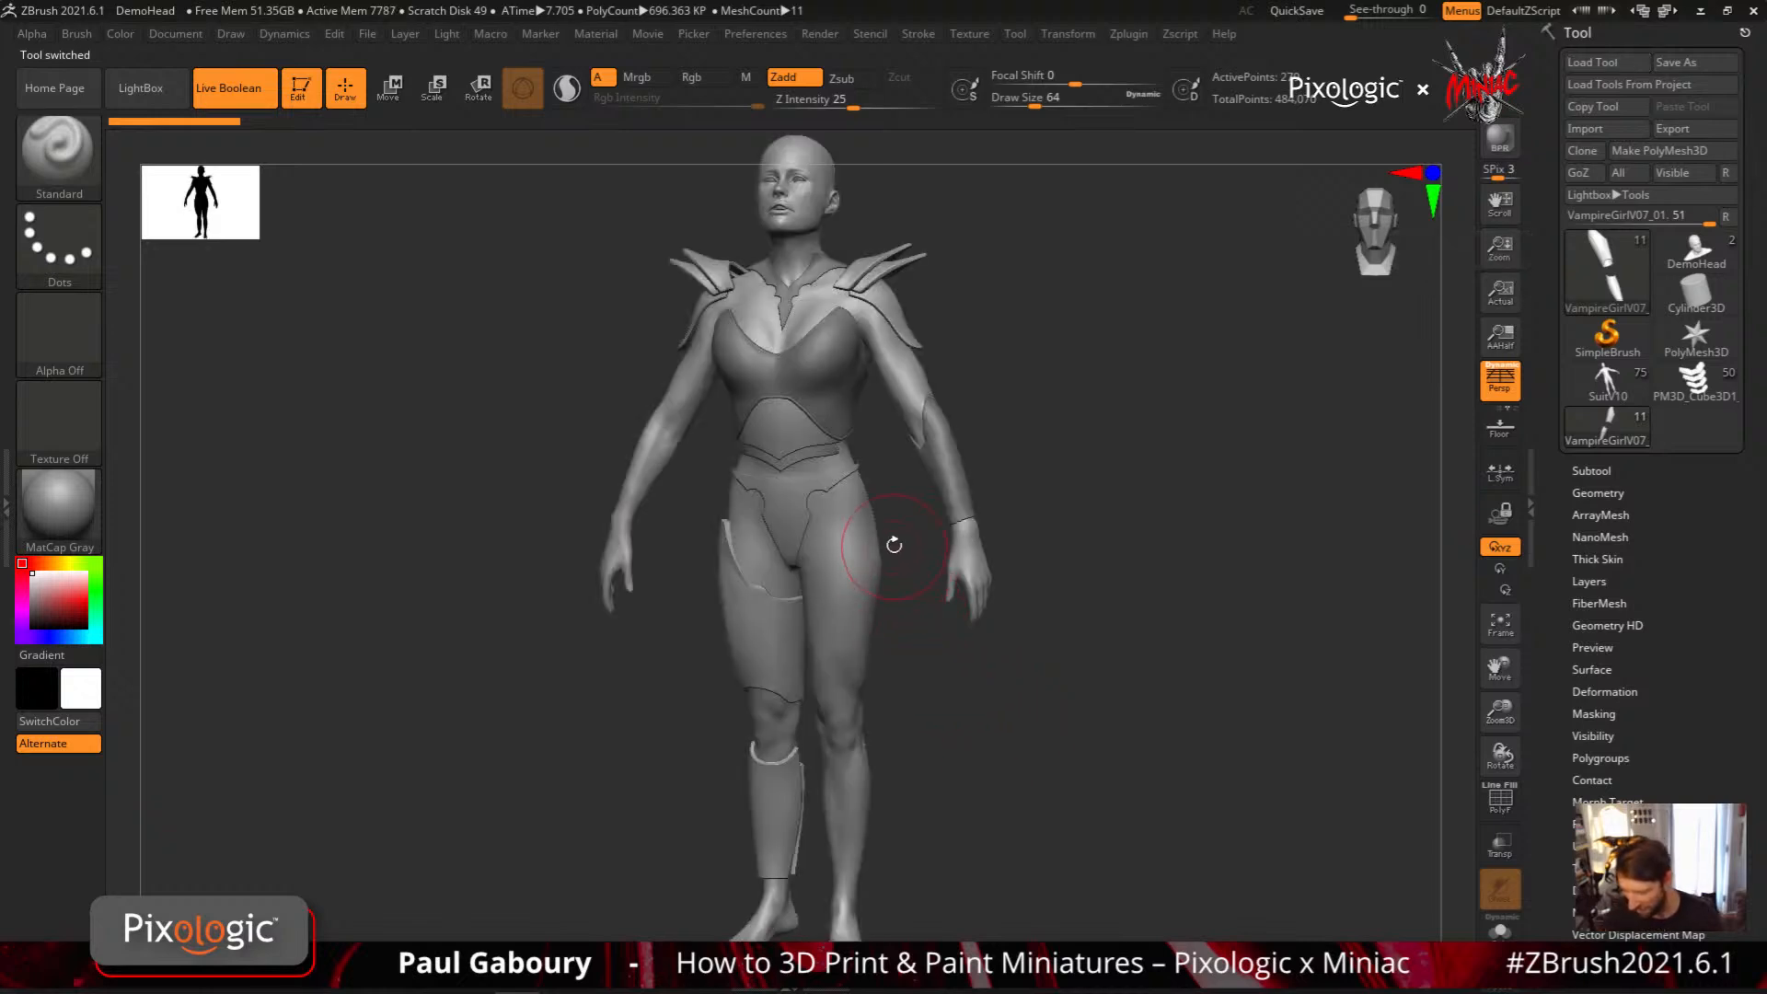
left_click_drag(894, 545, 891, 773, "alt")
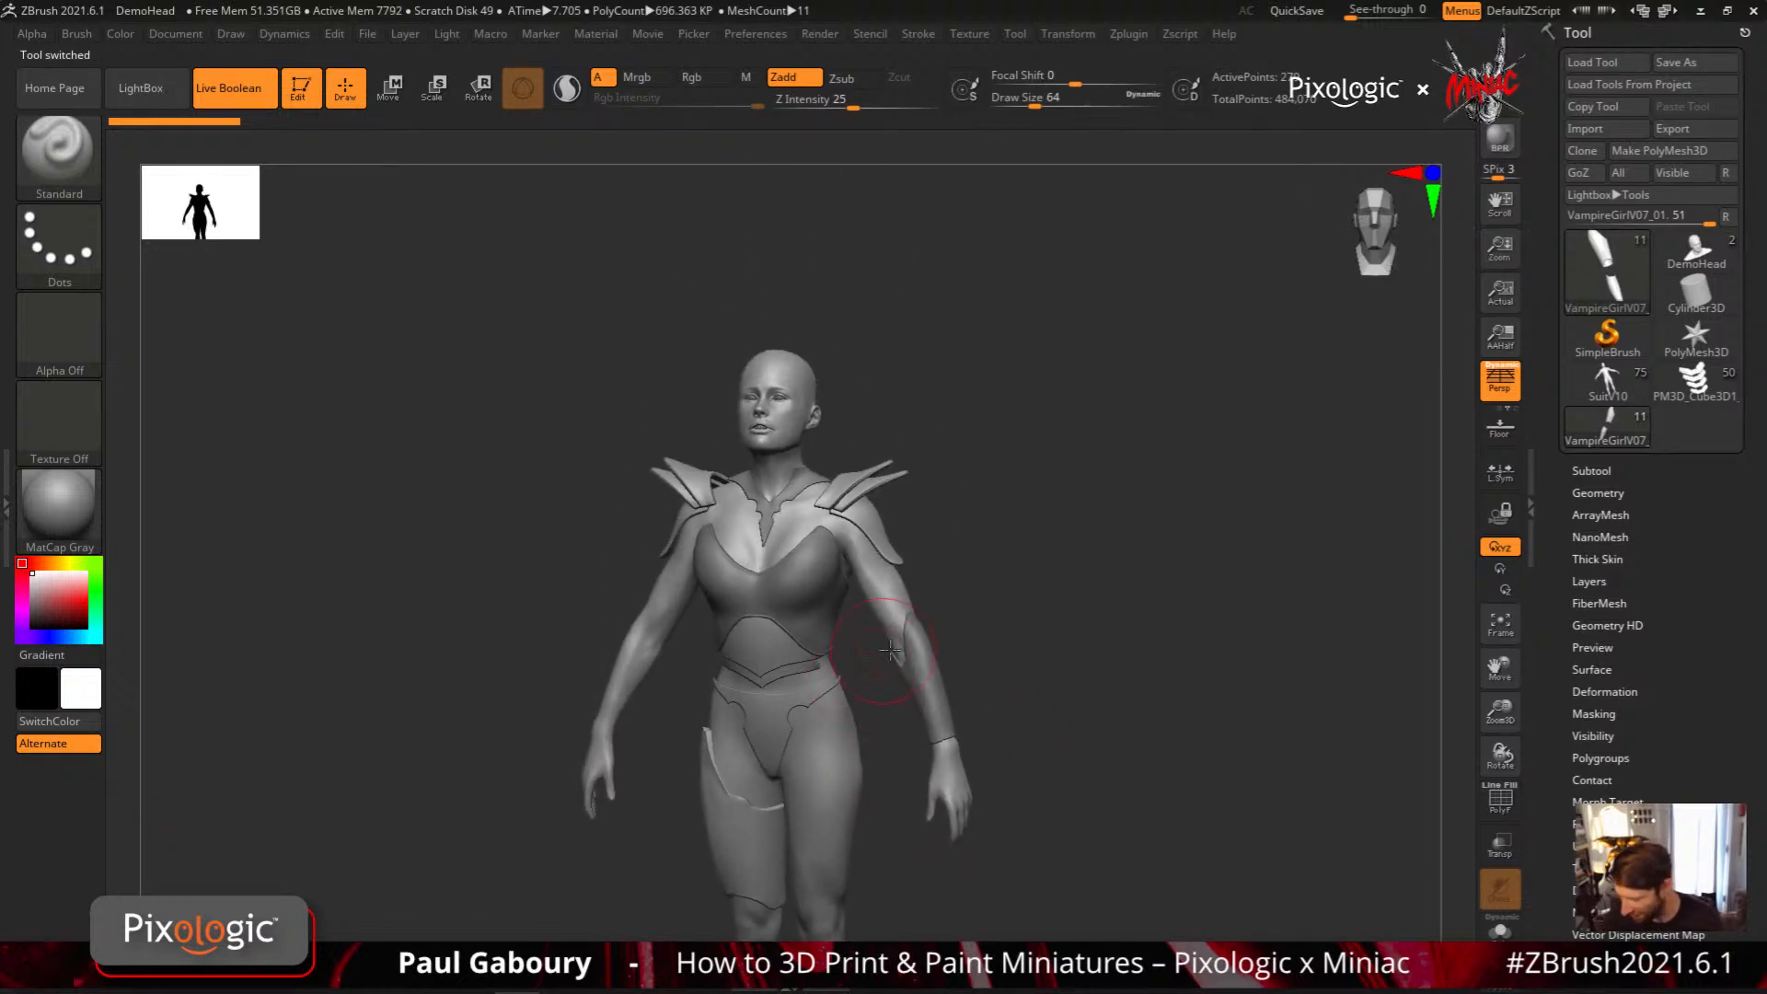
Clone the VampireGirlV06 body subtool into a separate tool and make that clone active
left_click(1603, 472)
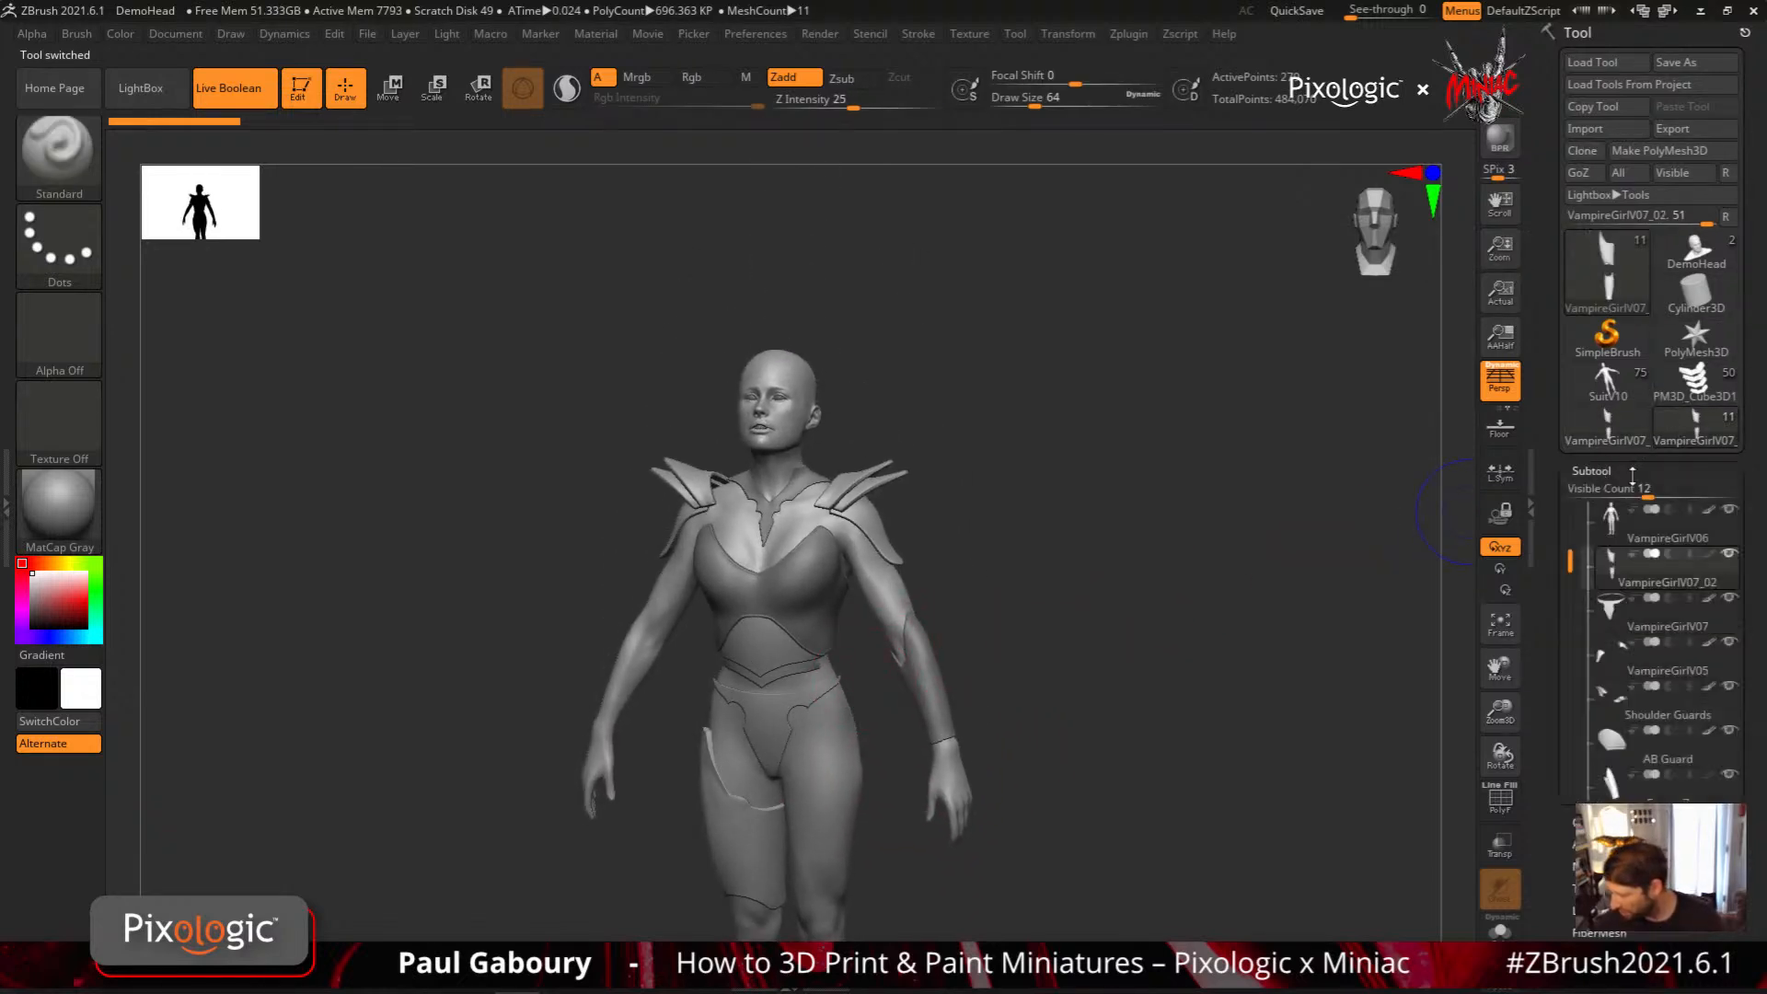
left_click(1632, 516)
mouse_move(1620, 396)
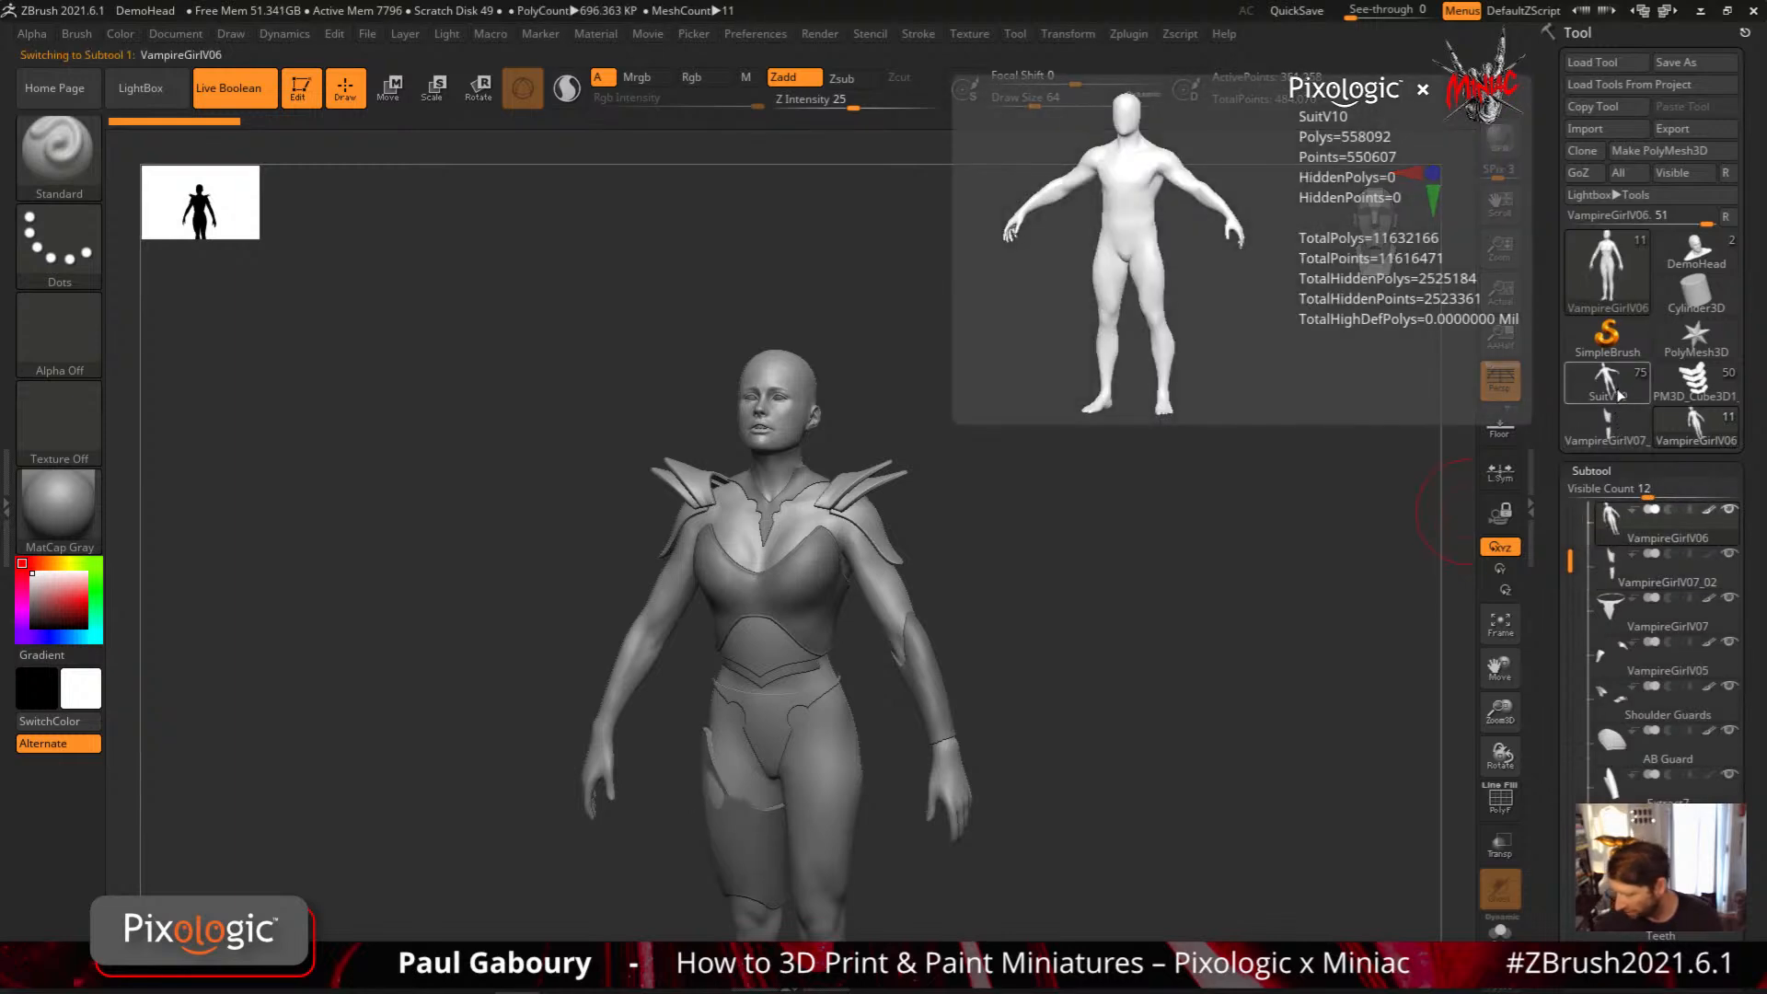
left_click(1586, 152)
left_click(1699, 422)
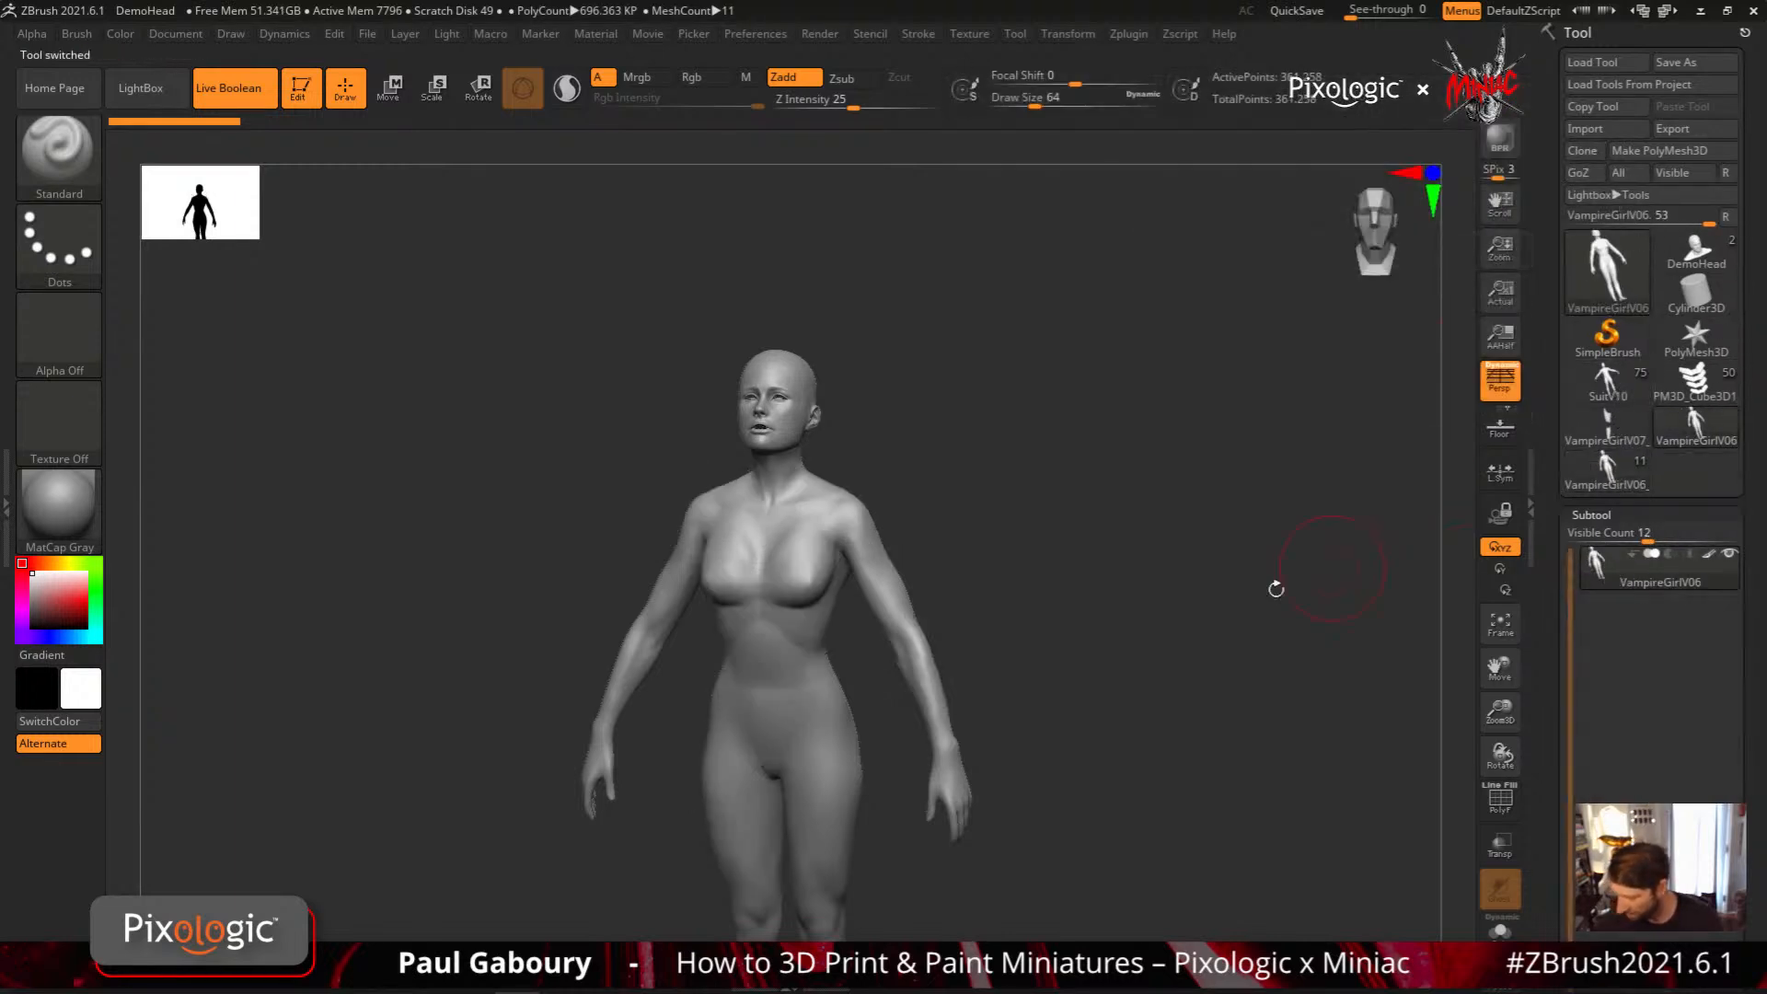
Set the draw size to 8 and assign the MeshProject brush for masking, with the body's shoulder in close view
key("s")
left_click_drag(1003, 563, 981, 564)
mouse_move(1004, 614)
right_mouse_down()
mouse_move(915, 651)
mouse_move(787, 525)
right_mouse_up()
right_click_drag(787, 524, 815, 614)
key("s")
left_click_drag(821, 624, 813, 625)
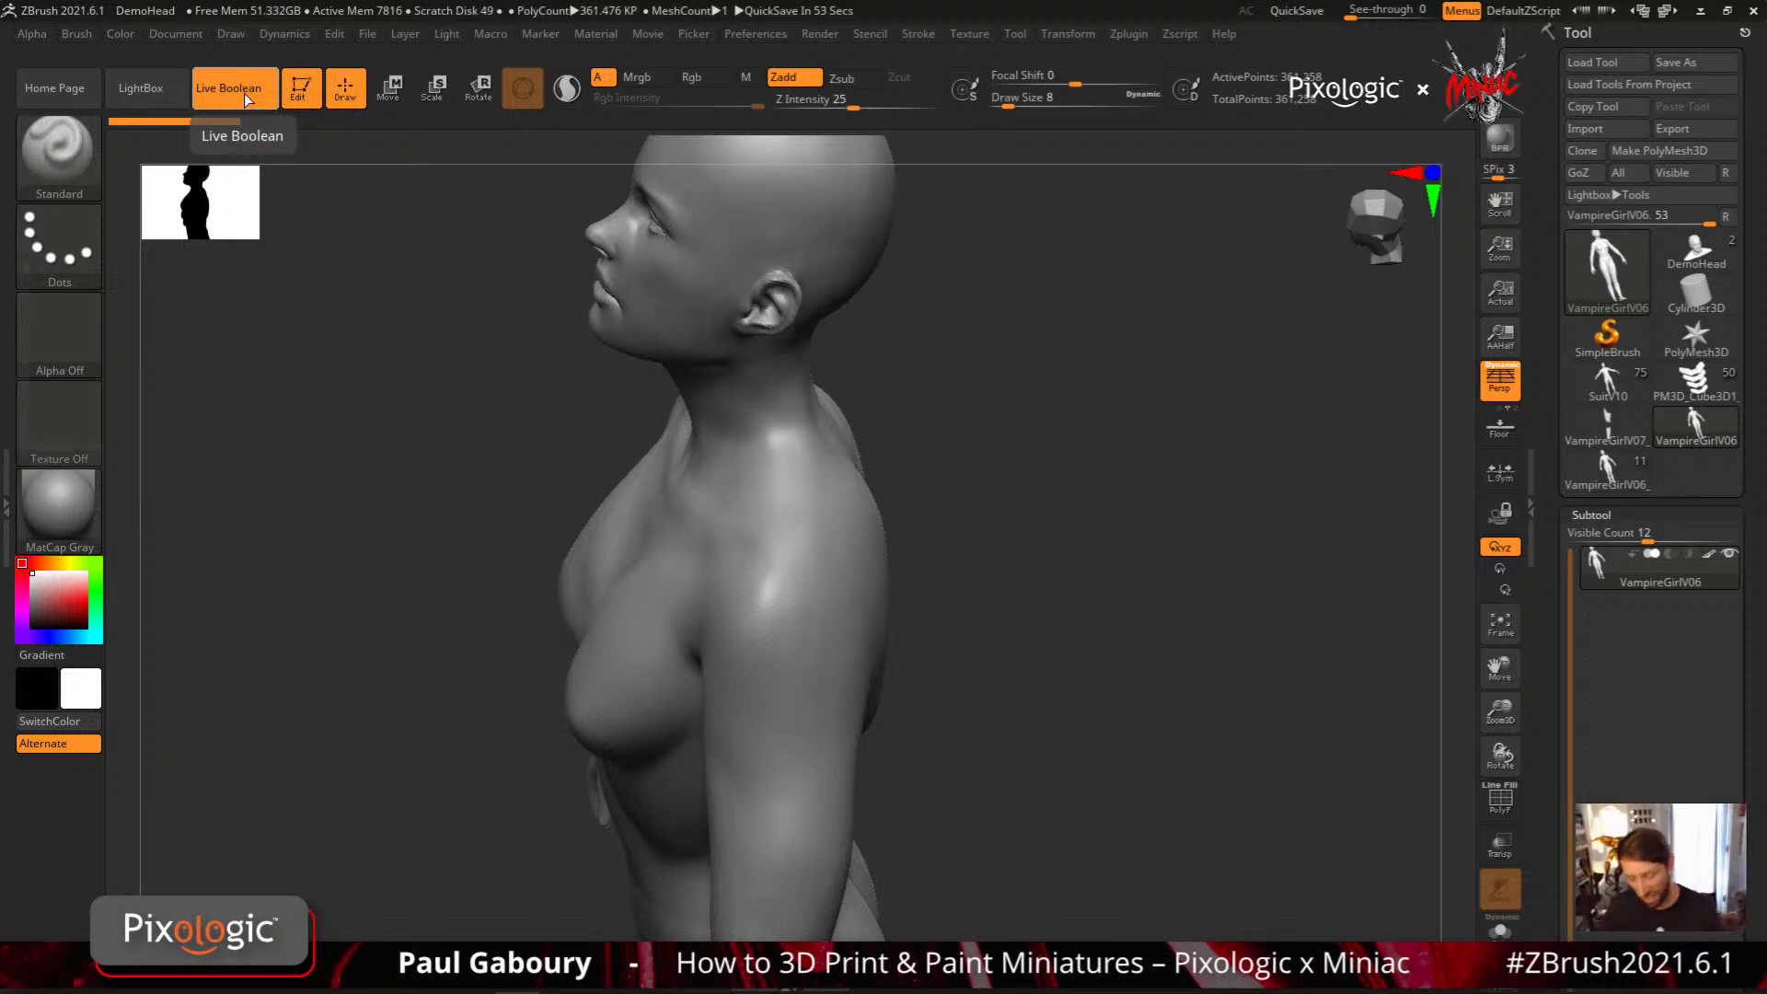
left_click(58, 150, "ctrl")
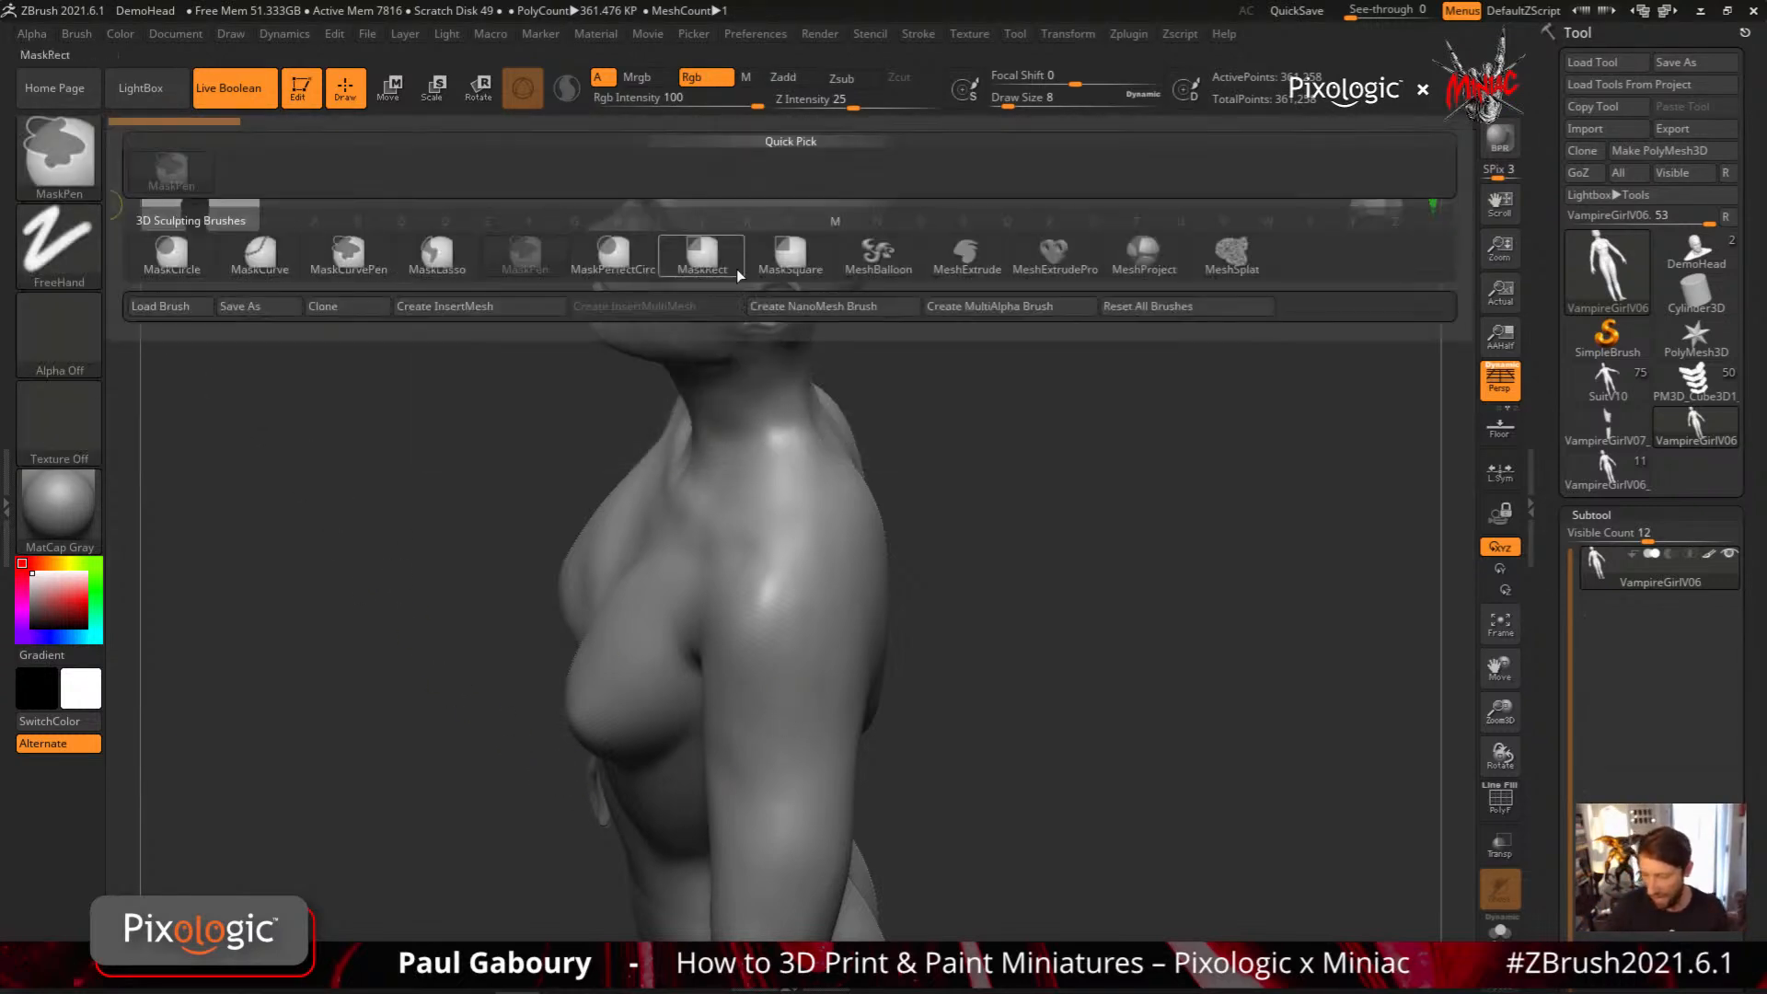
left_click(1144, 254)
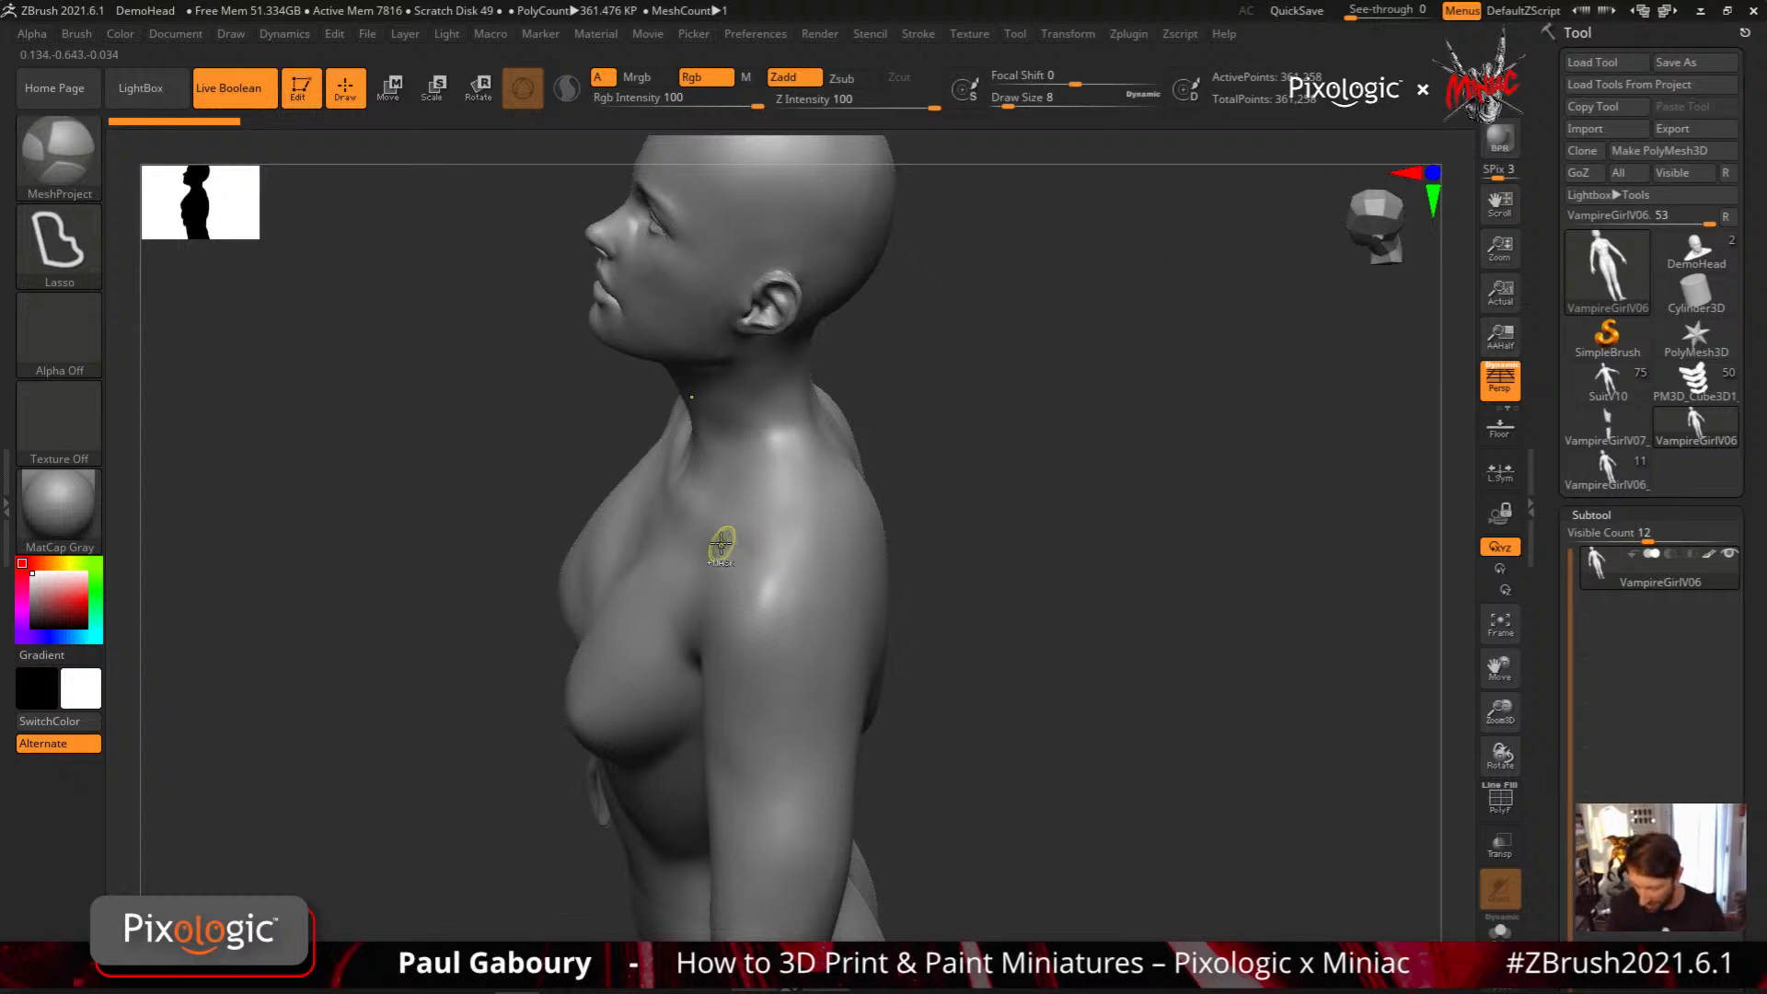
Lasso a thick mirrored MeshProject plate over the shoulder, undo it, and lower the brush's Z Intensity to 9
mouse_move(801, 654)
right_mouse_down()
mouse_move(792, 681)
mouse_move(771, 613)
mouse_move(698, 552)
mouse_move(770, 638)
mouse_move(717, 579)
right_mouse_up()
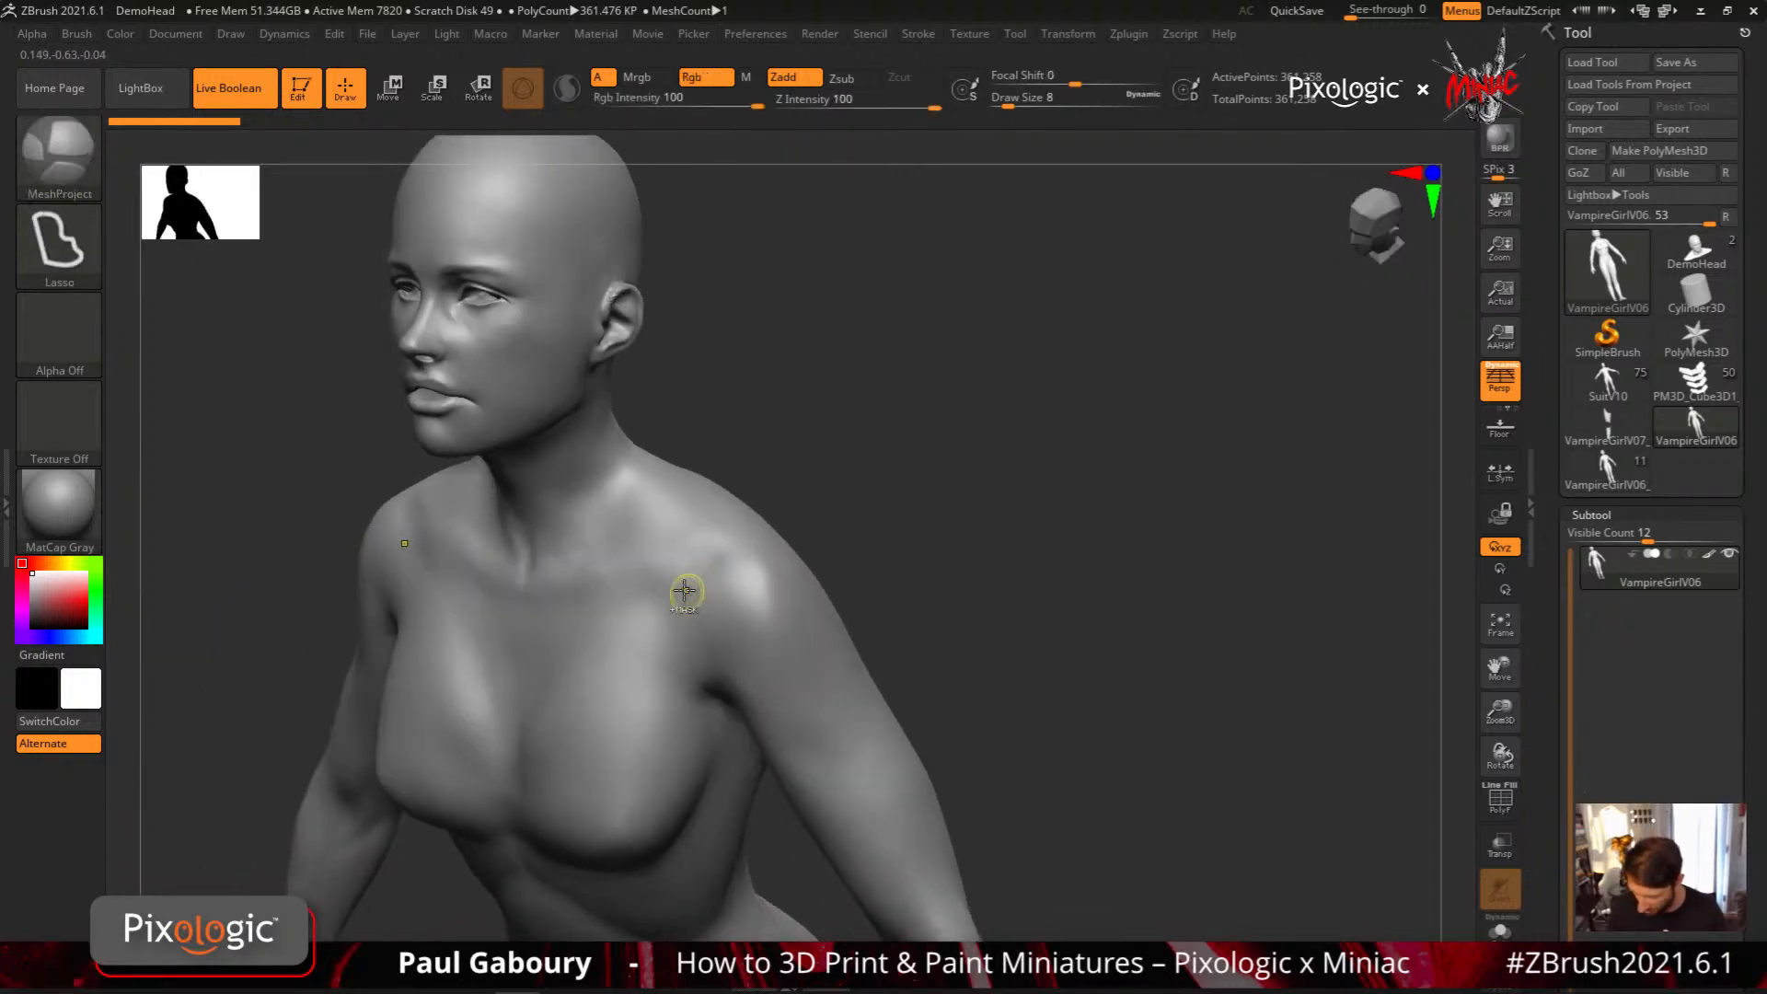
mouse_move(660, 585)
left_mouse_down("ctrl")
mouse_move(692, 666)
mouse_move(836, 746)
mouse_move(859, 647)
mouse_move(831, 610)
mouse_move(719, 504)
mouse_move(690, 501)
mouse_move(664, 557)
left_mouse_up("ctrl")
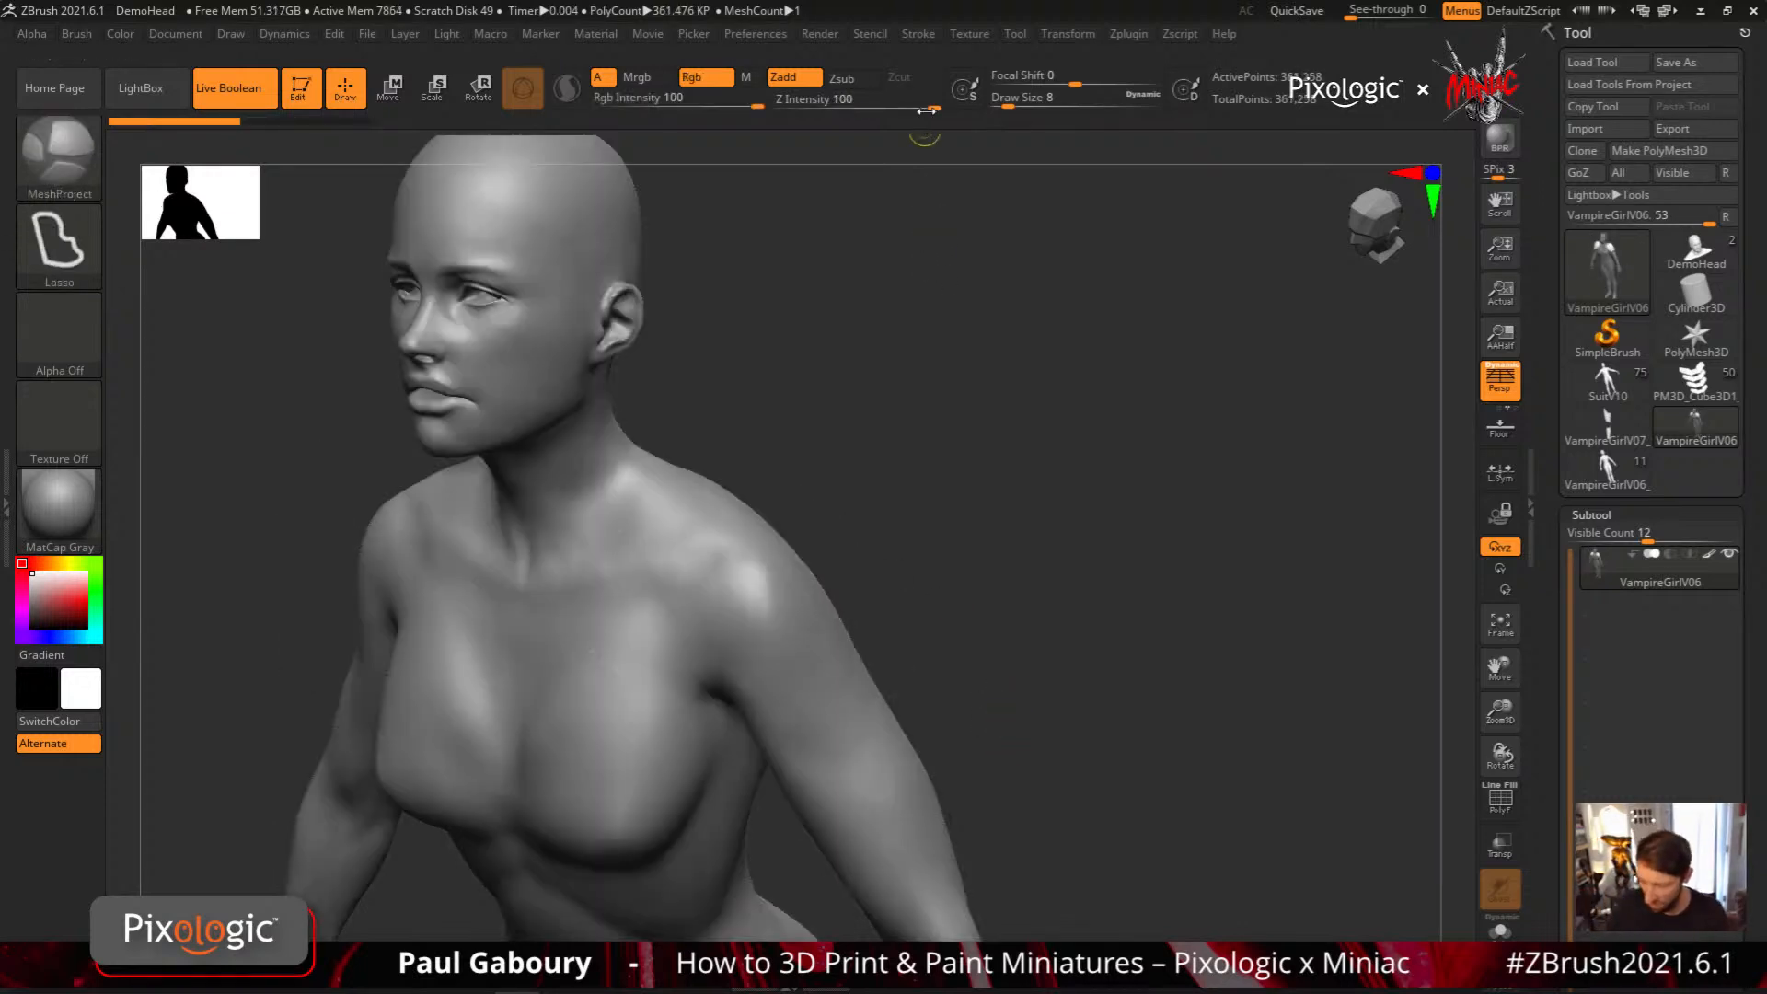
left_click_drag(853, 106, 822, 104)
mouse_move(731, 581)
left_mouse_down()
mouse_move(827, 661)
mouse_move(764, 566)
left_mouse_up()
mouse_move(885, 670)
left_mouse_down()
mouse_move(931, 576)
mouse_move(871, 663)
mouse_move(874, 618)
left_mouse_up()
key("ctrl+z")
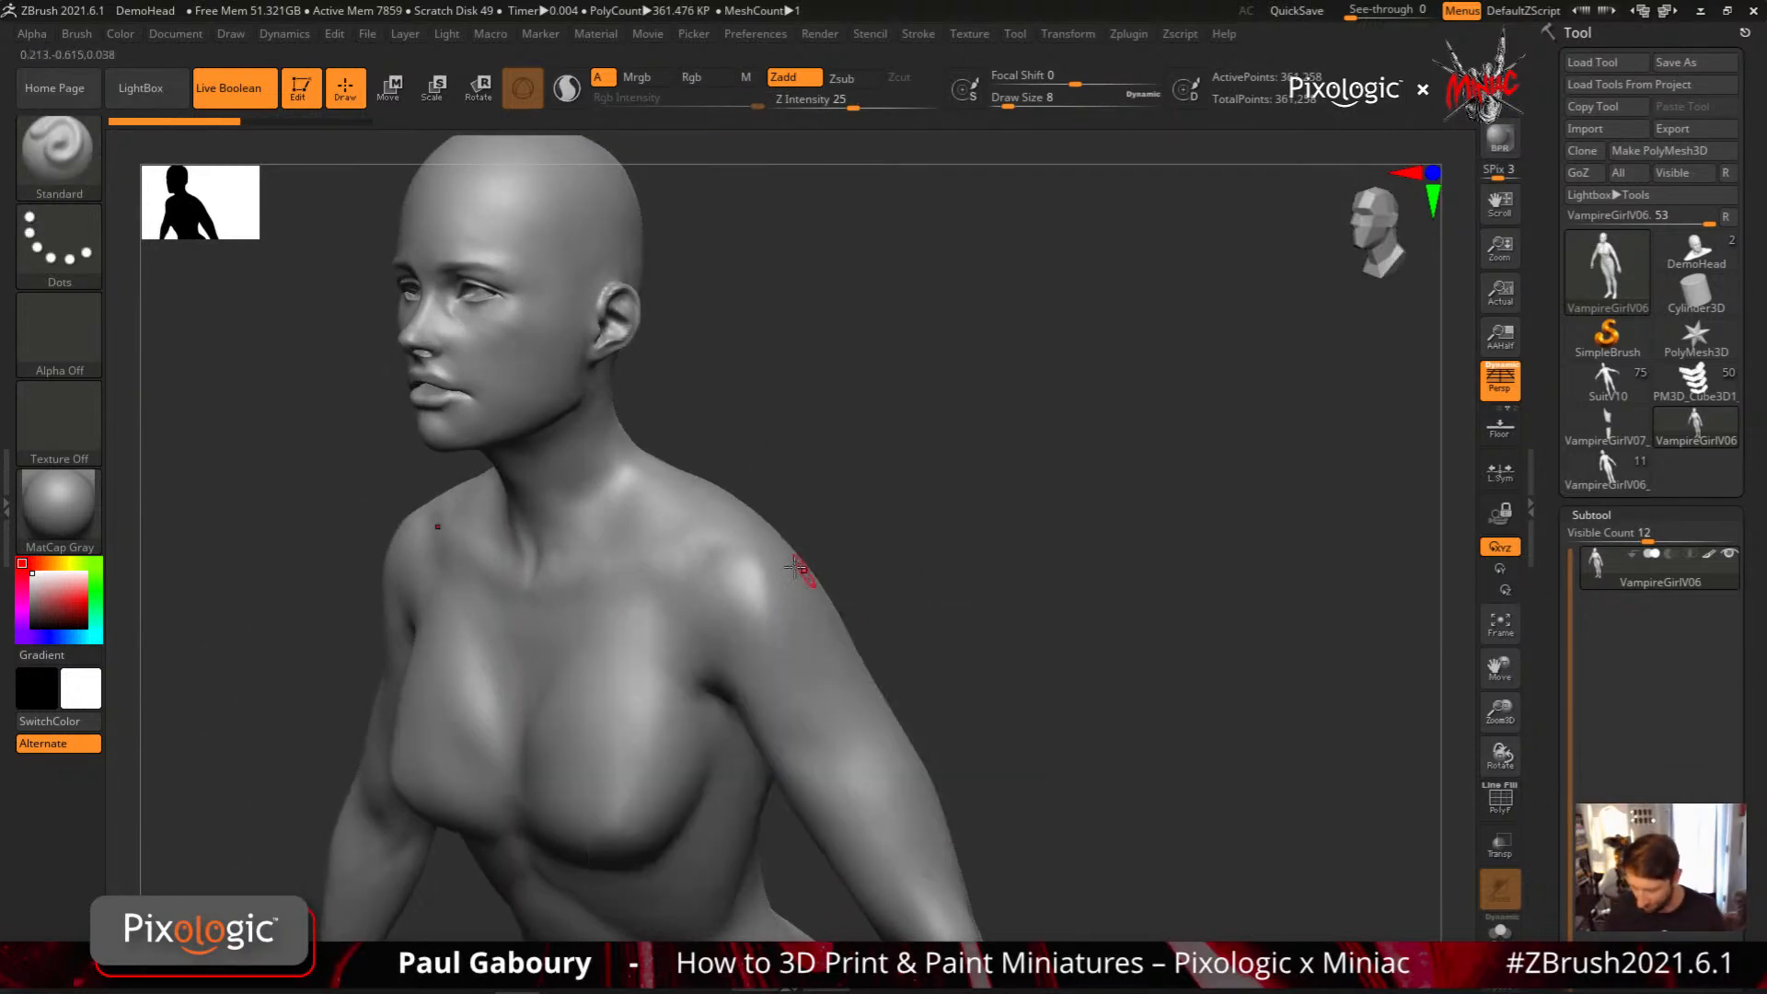
Try lassoing thin MeshProject plates on the shoulder, opening the Lazy Mouse settings between attempts, and undo each plate
mouse_move(734, 540)
left_mouse_down("ctrl")
mouse_move(679, 569)
mouse_move(683, 676)
mouse_move(704, 658)
mouse_move(823, 741)
mouse_move(888, 695)
mouse_move(810, 568)
mouse_move(747, 514)
left_mouse_up("ctrl")
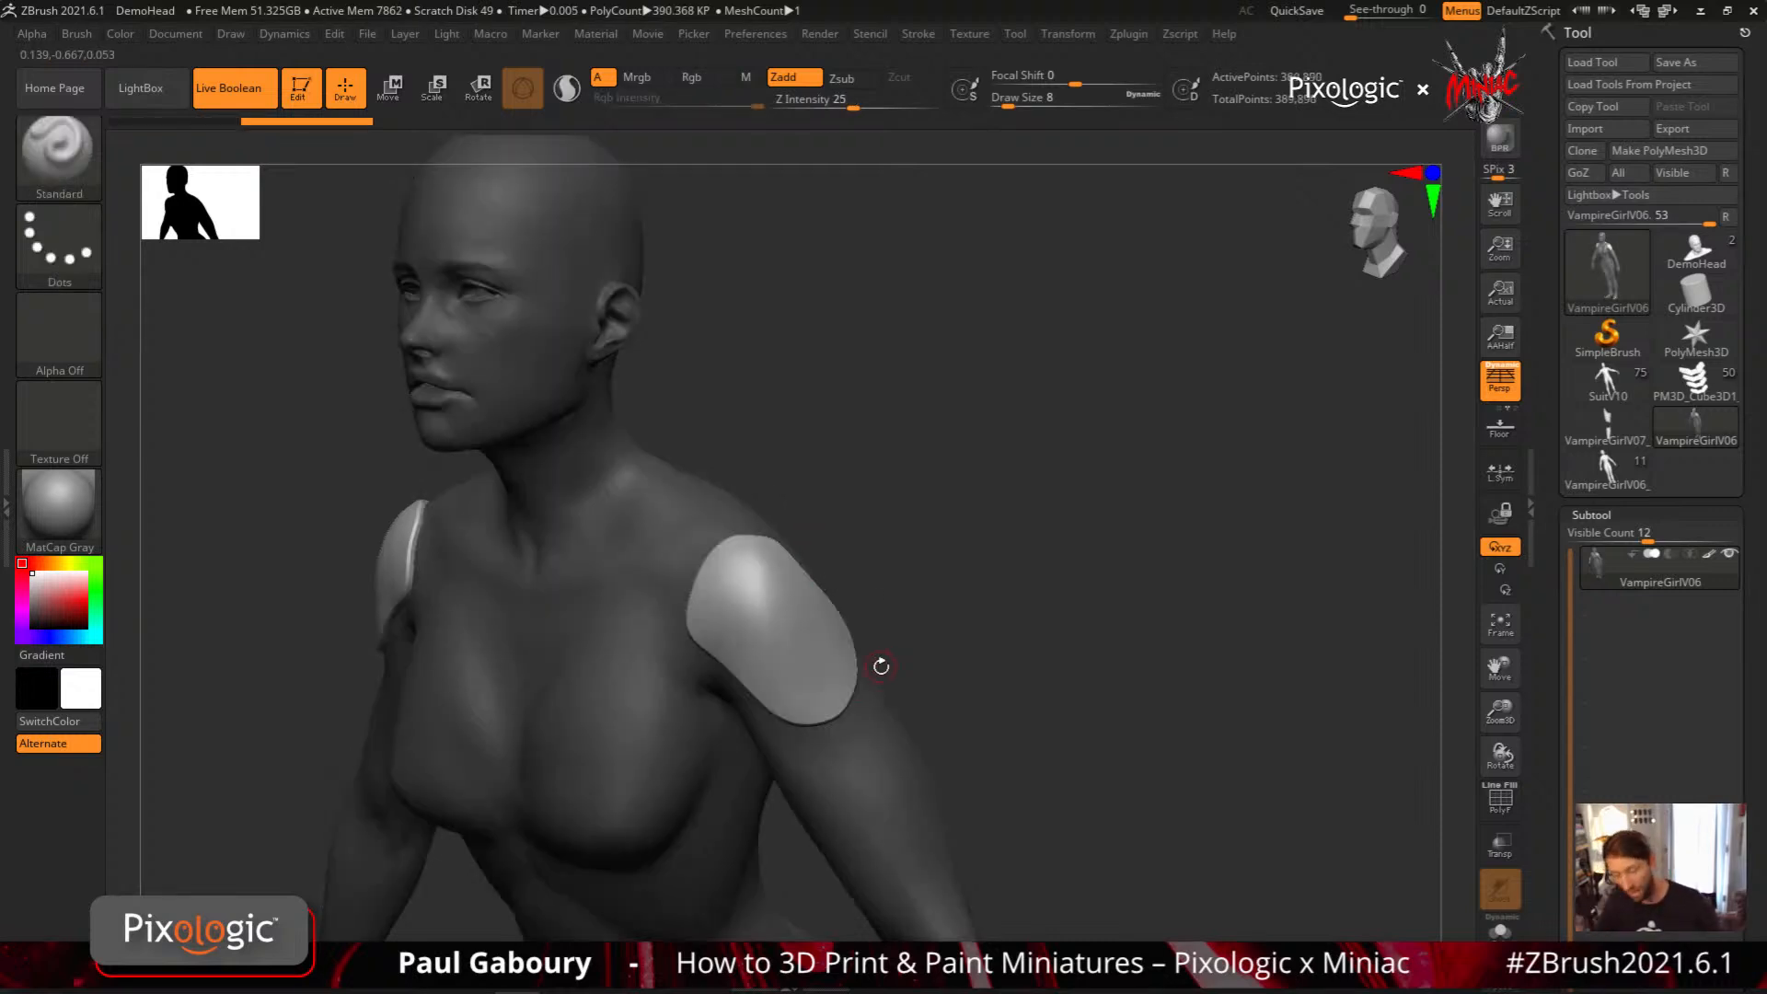
key("ctrl+z")
left_click(926, 39, "ctrl")
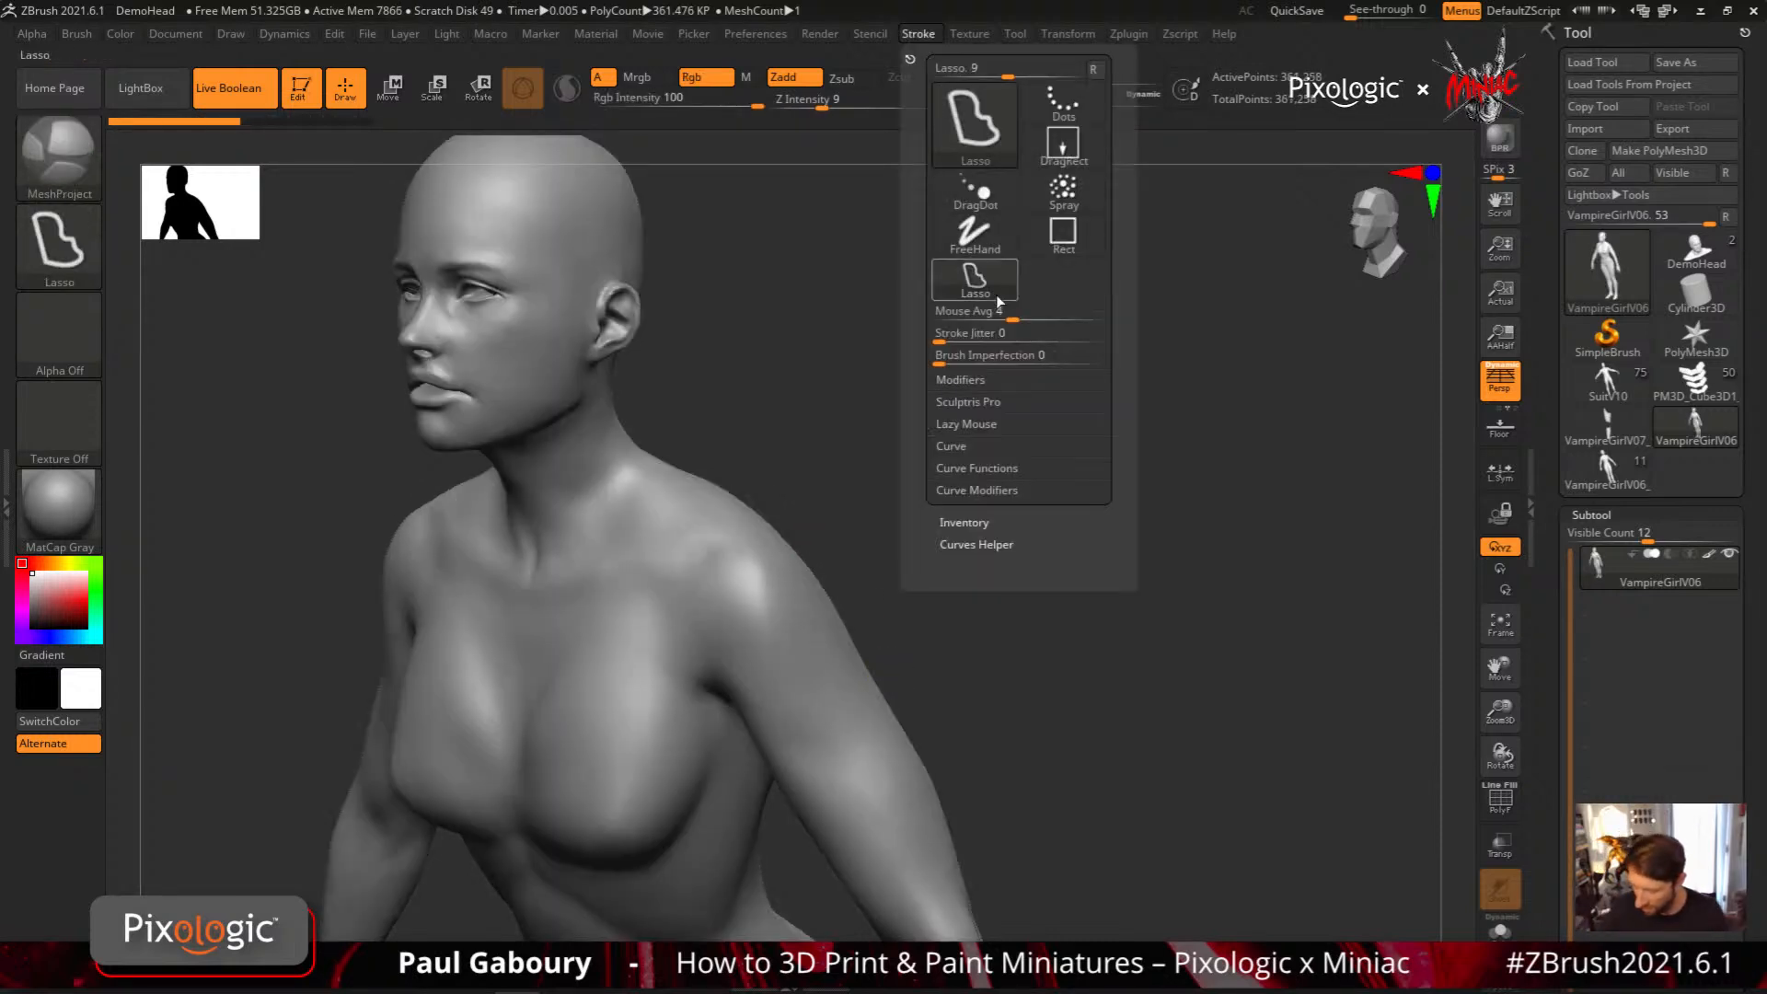
left_click(967, 425)
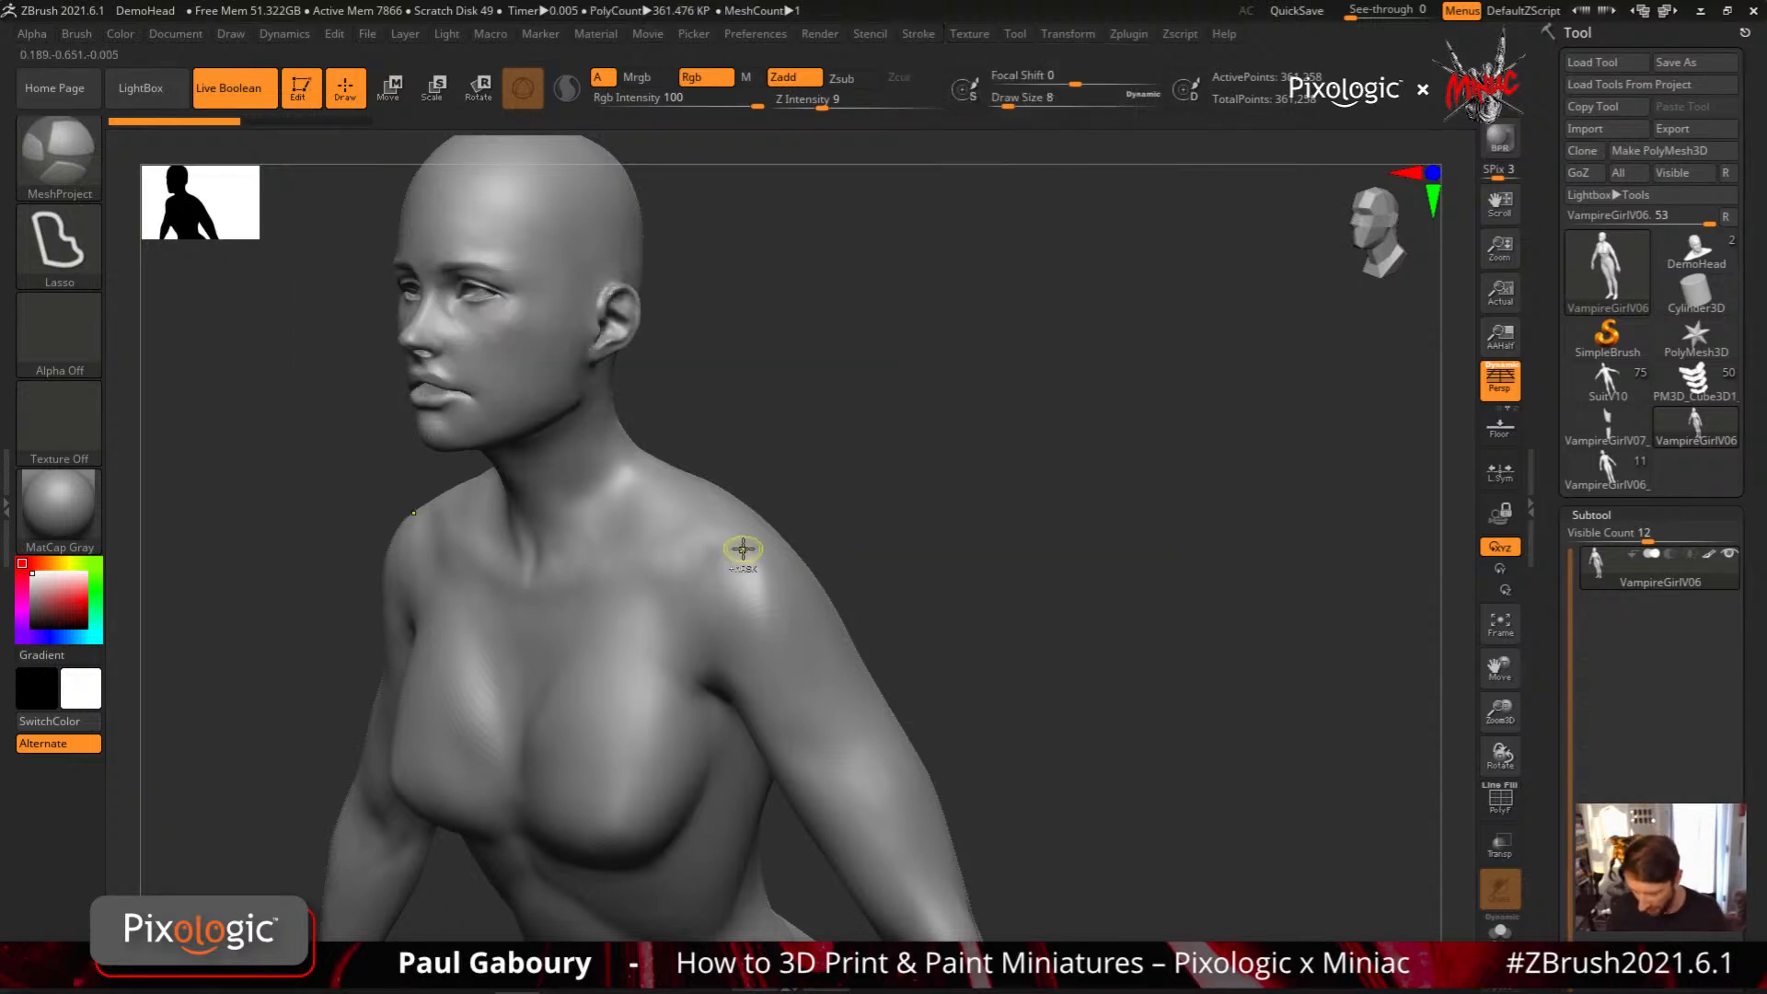
mouse_move(742, 550)
left_mouse_down("ctrl")
mouse_move(709, 564)
mouse_move(694, 603)
mouse_move(716, 682)
mouse_move(823, 731)
mouse_move(846, 667)
mouse_move(774, 552)
left_mouse_up("ctrl")
left_click_drag(812, 577, 828, 608)
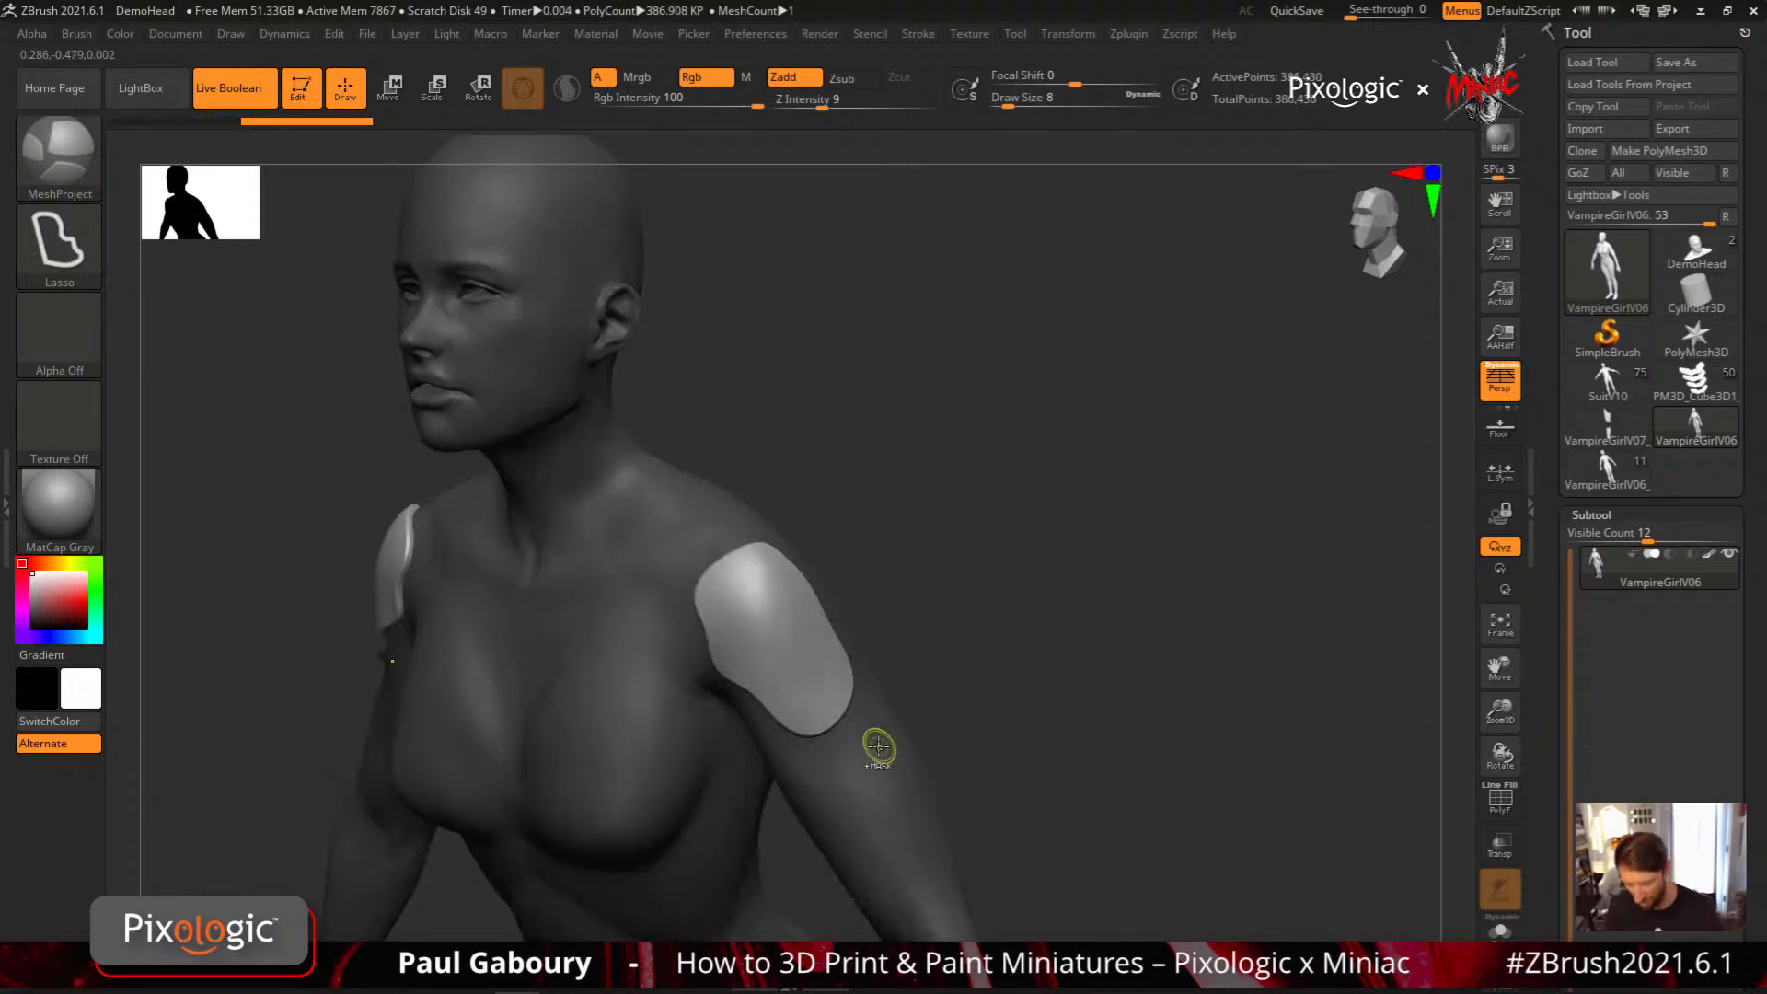
key("ctrl+z")
Switch MeshProject to the Curve stroke, project an angular plate on the front of the shoulder, and undo it
left_click(71, 267)
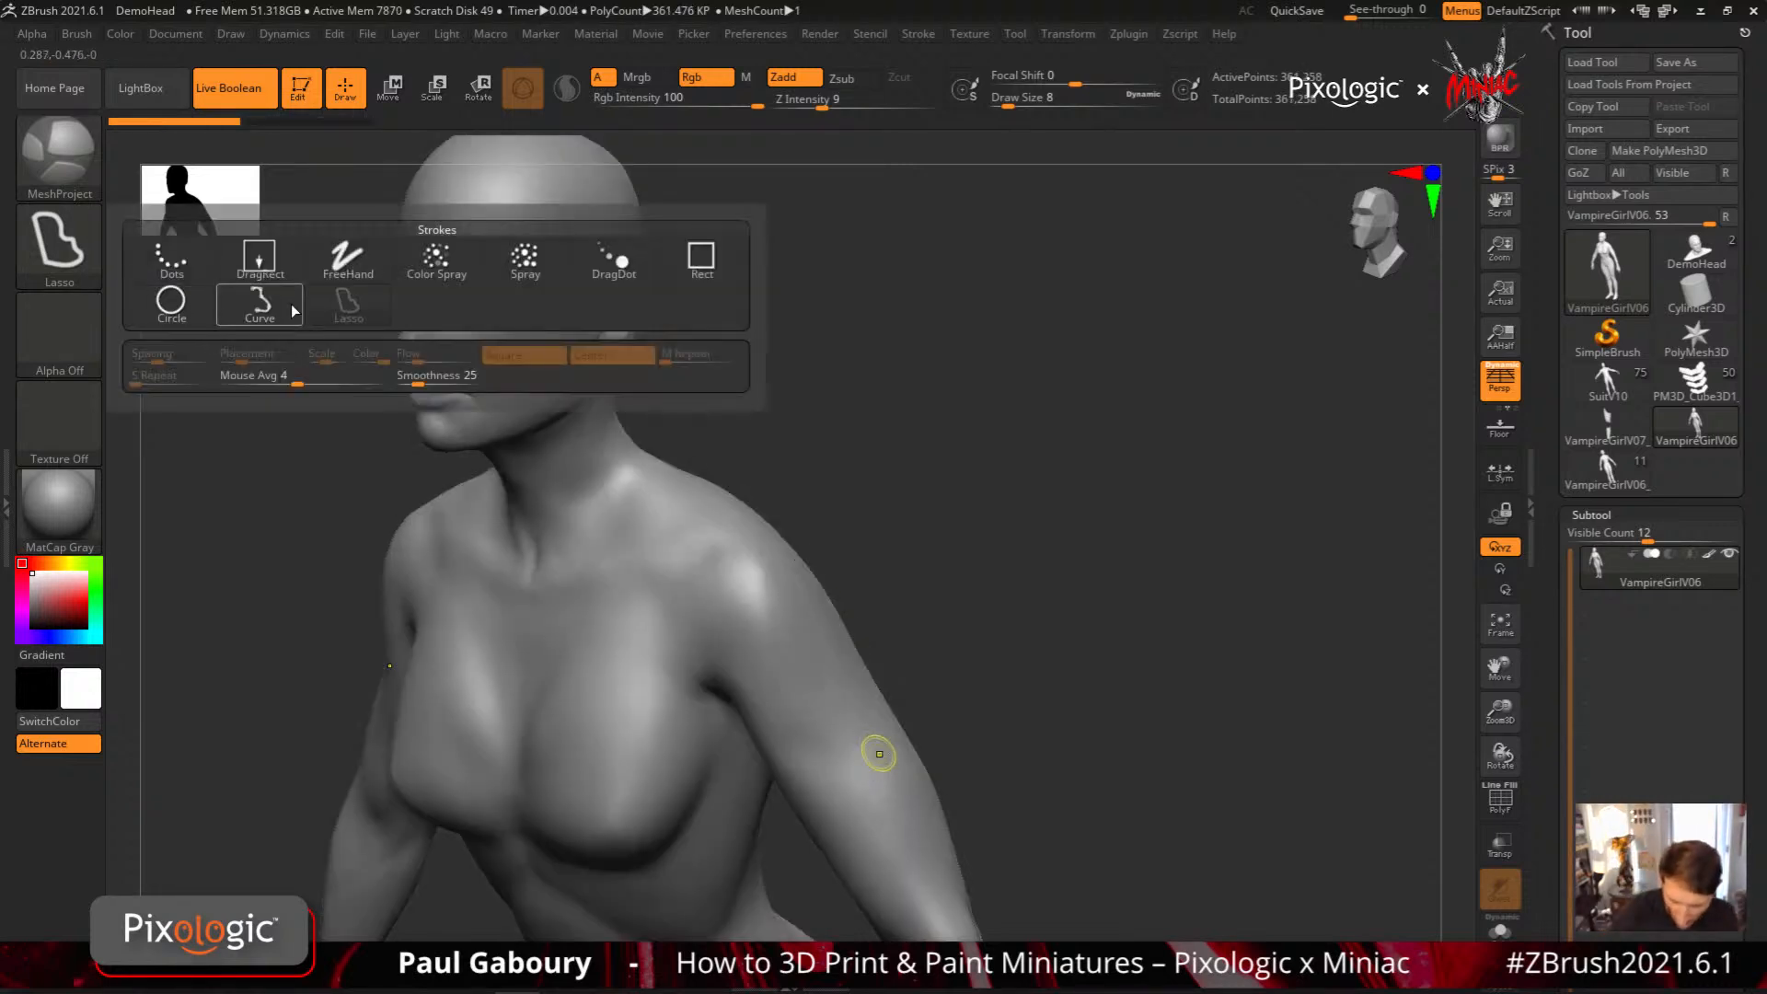
left_click(259, 300)
mouse_move(739, 541)
left_mouse_down("ctrl")
mouse_move(676, 576)
mouse_move(698, 657)
mouse_move(737, 673)
mouse_move(787, 742)
left_mouse_up("ctrl")
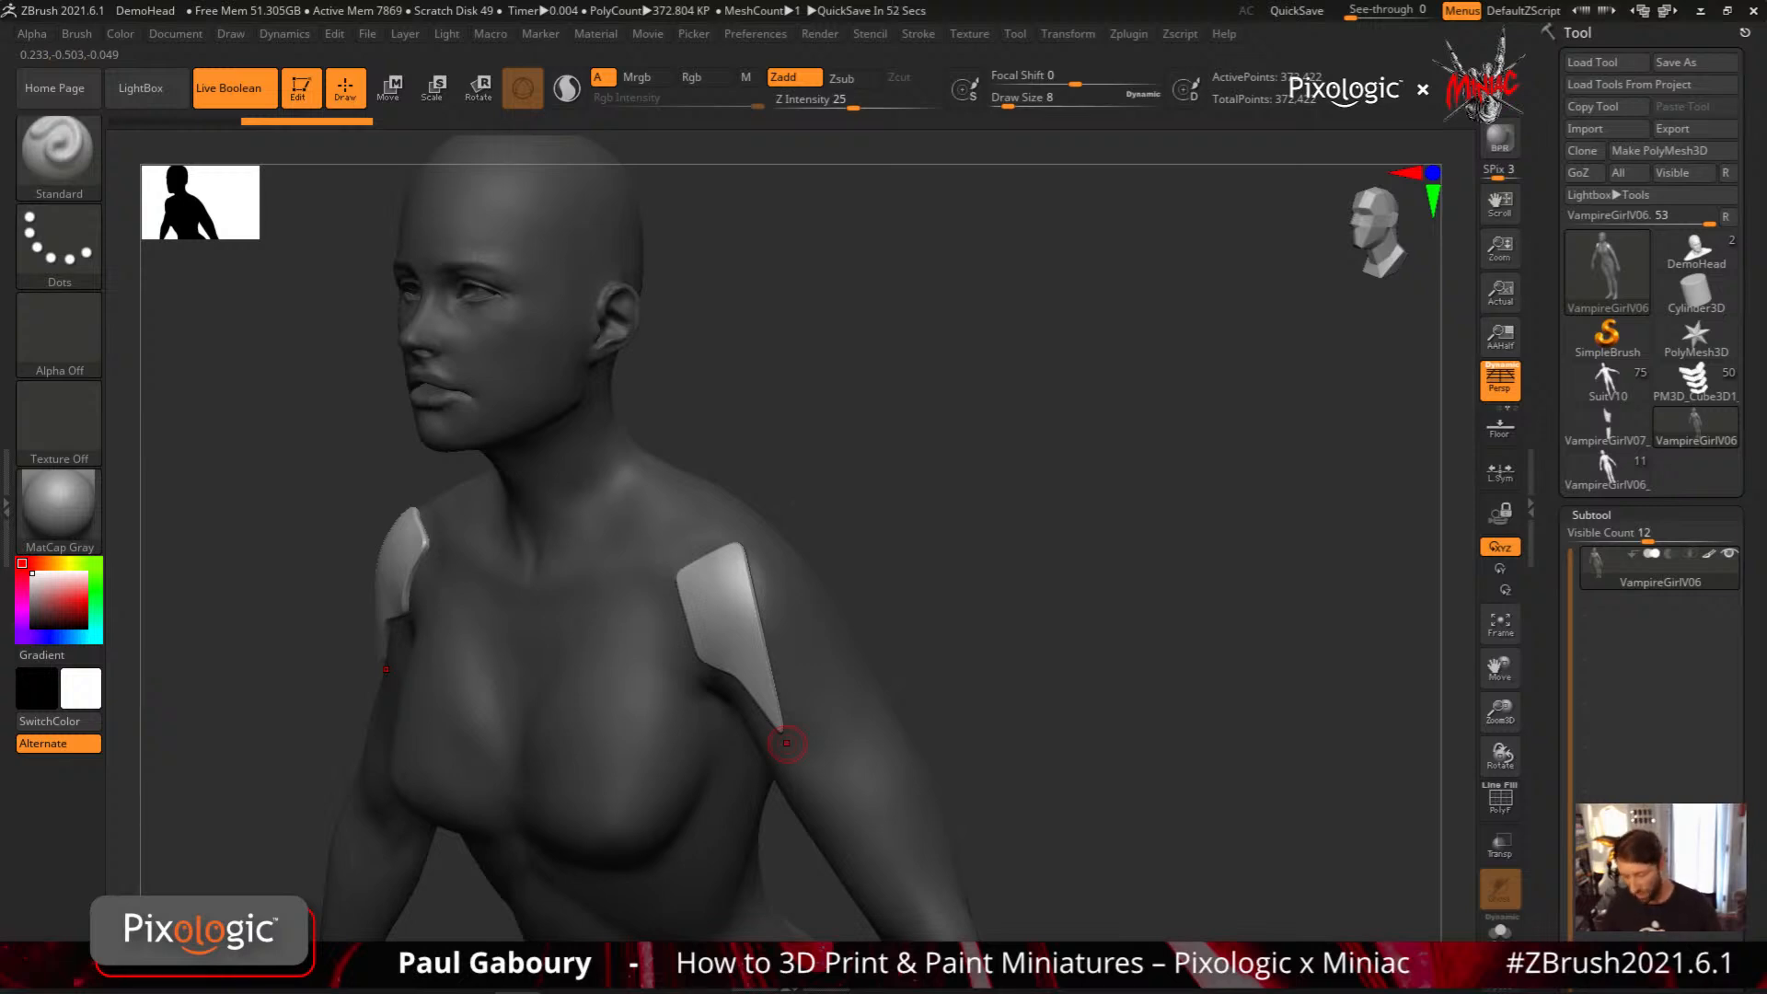
right_click_drag(735, 640, 755, 617)
mouse_move(1613, 556)
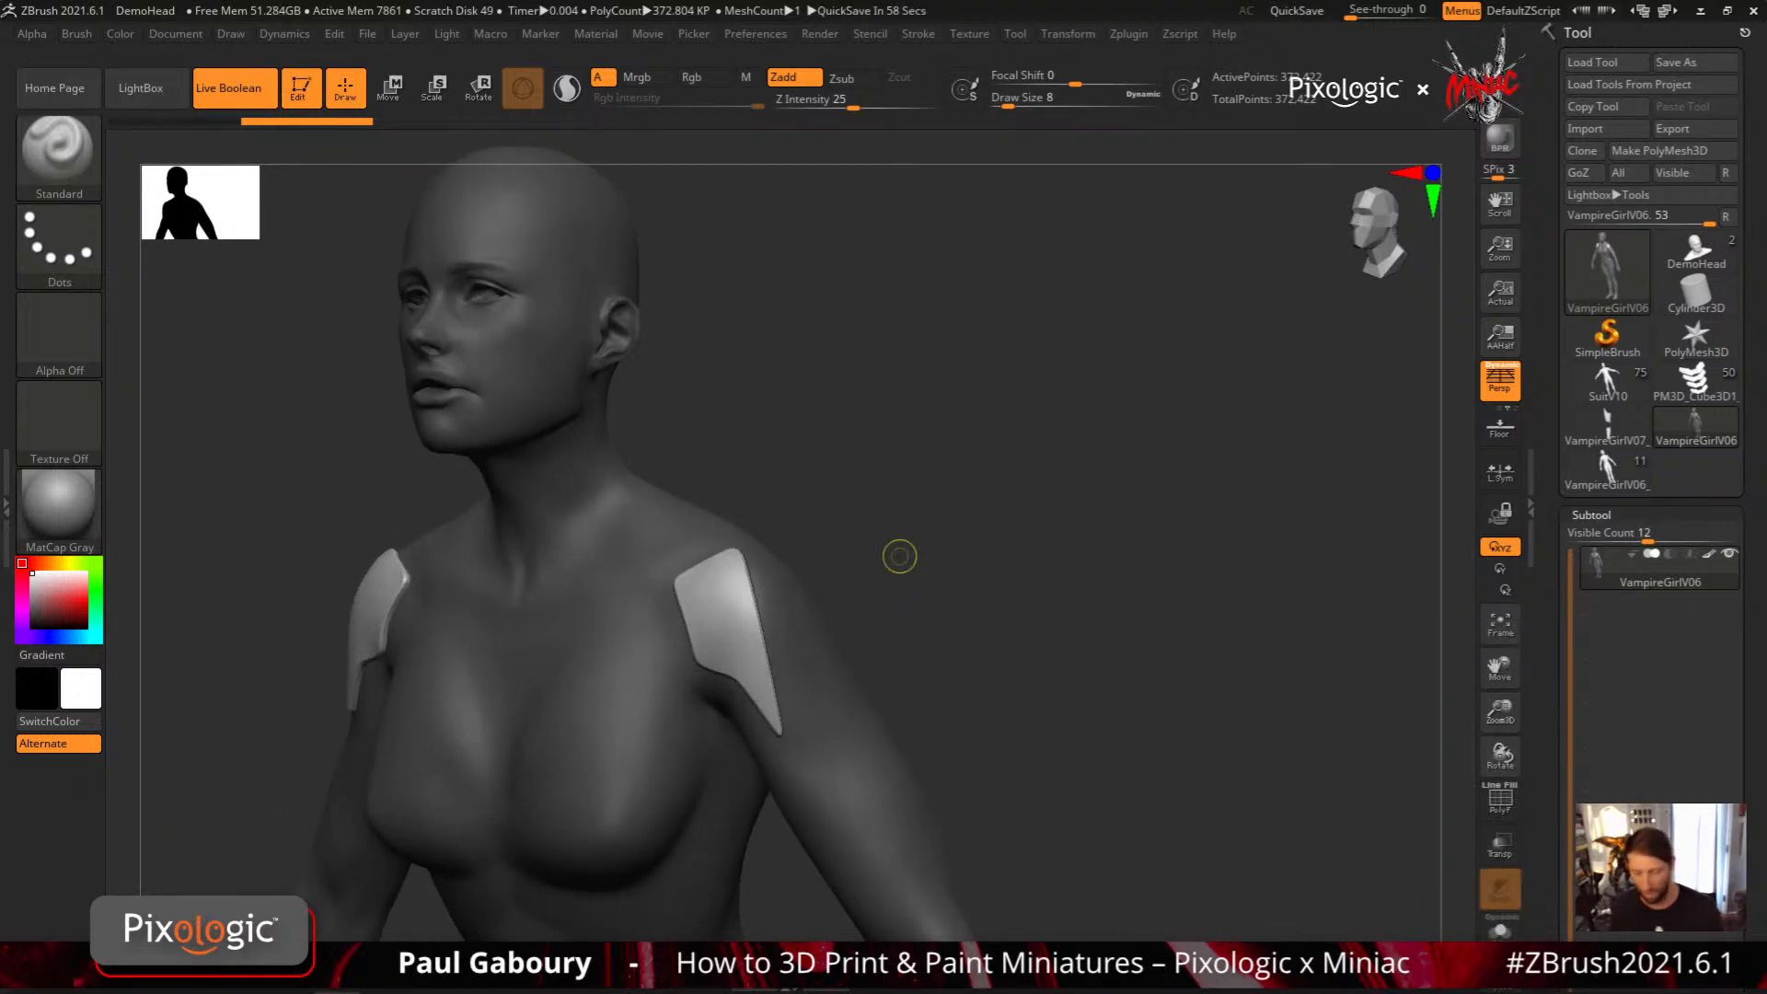
left_click_drag(927, 641, 935, 640)
key("ctrl+z")
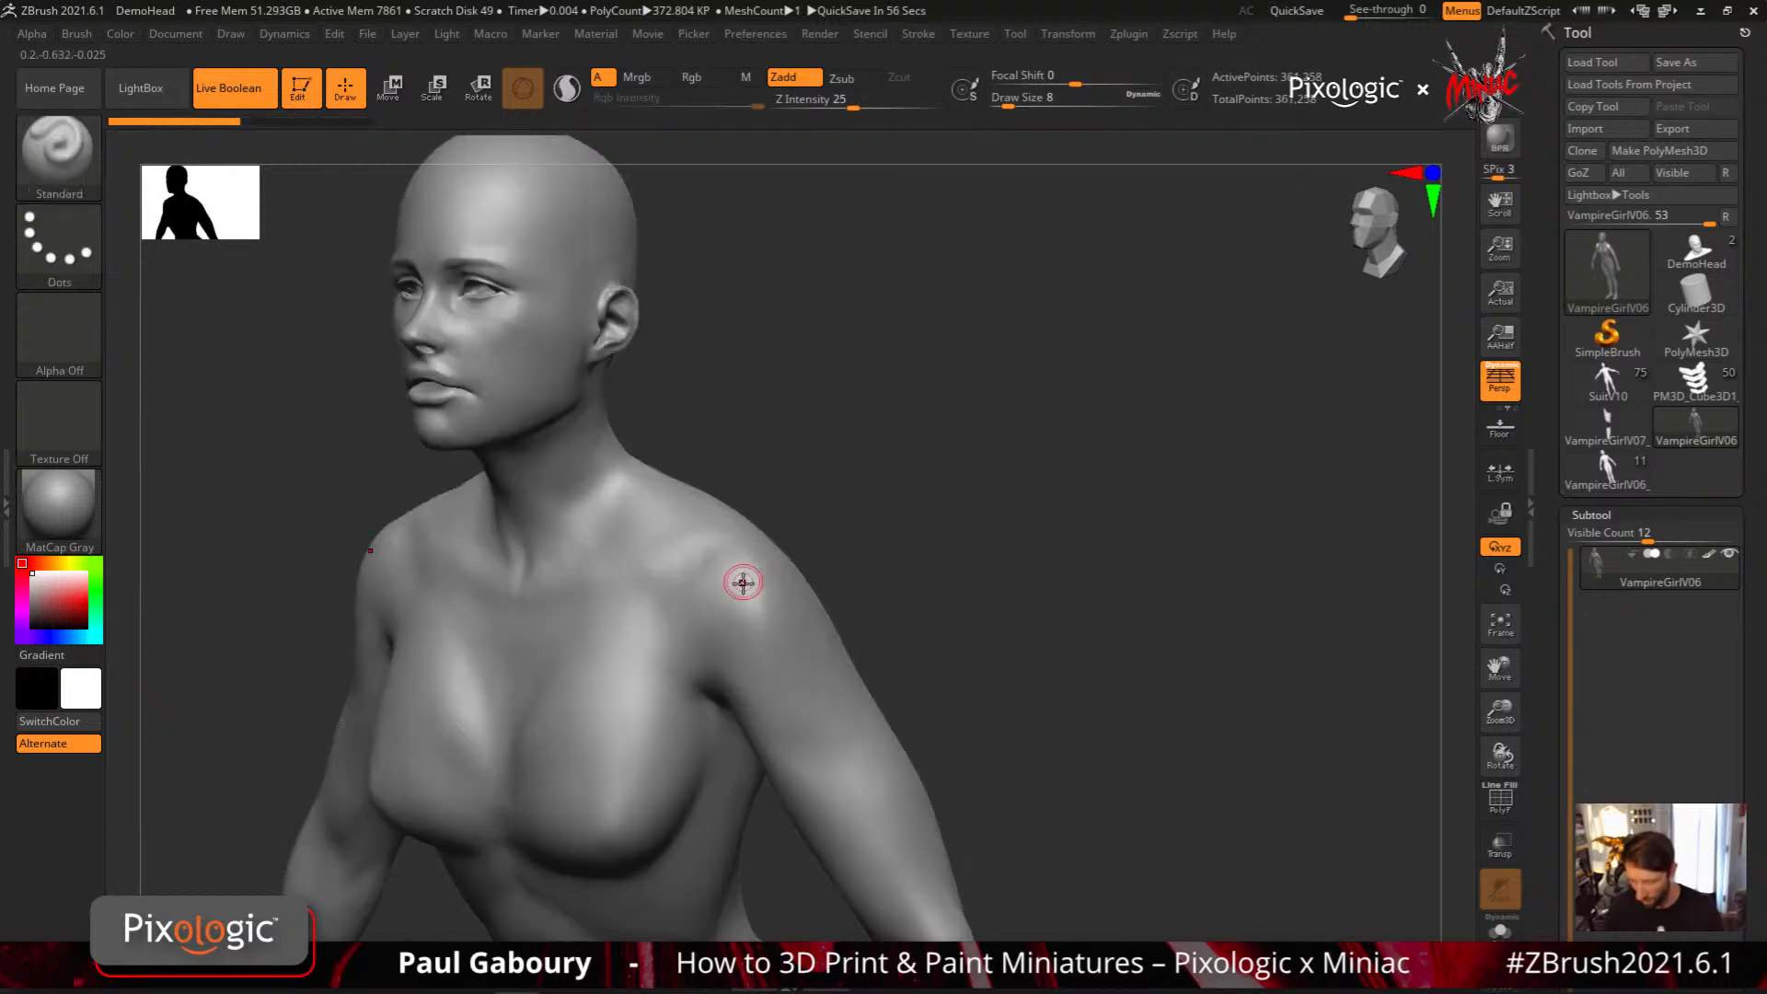
Project an angular mirrored plate over the shoulder with the Curve stroke and split it off as its own subtool
right_click_drag(746, 592, 709, 552)
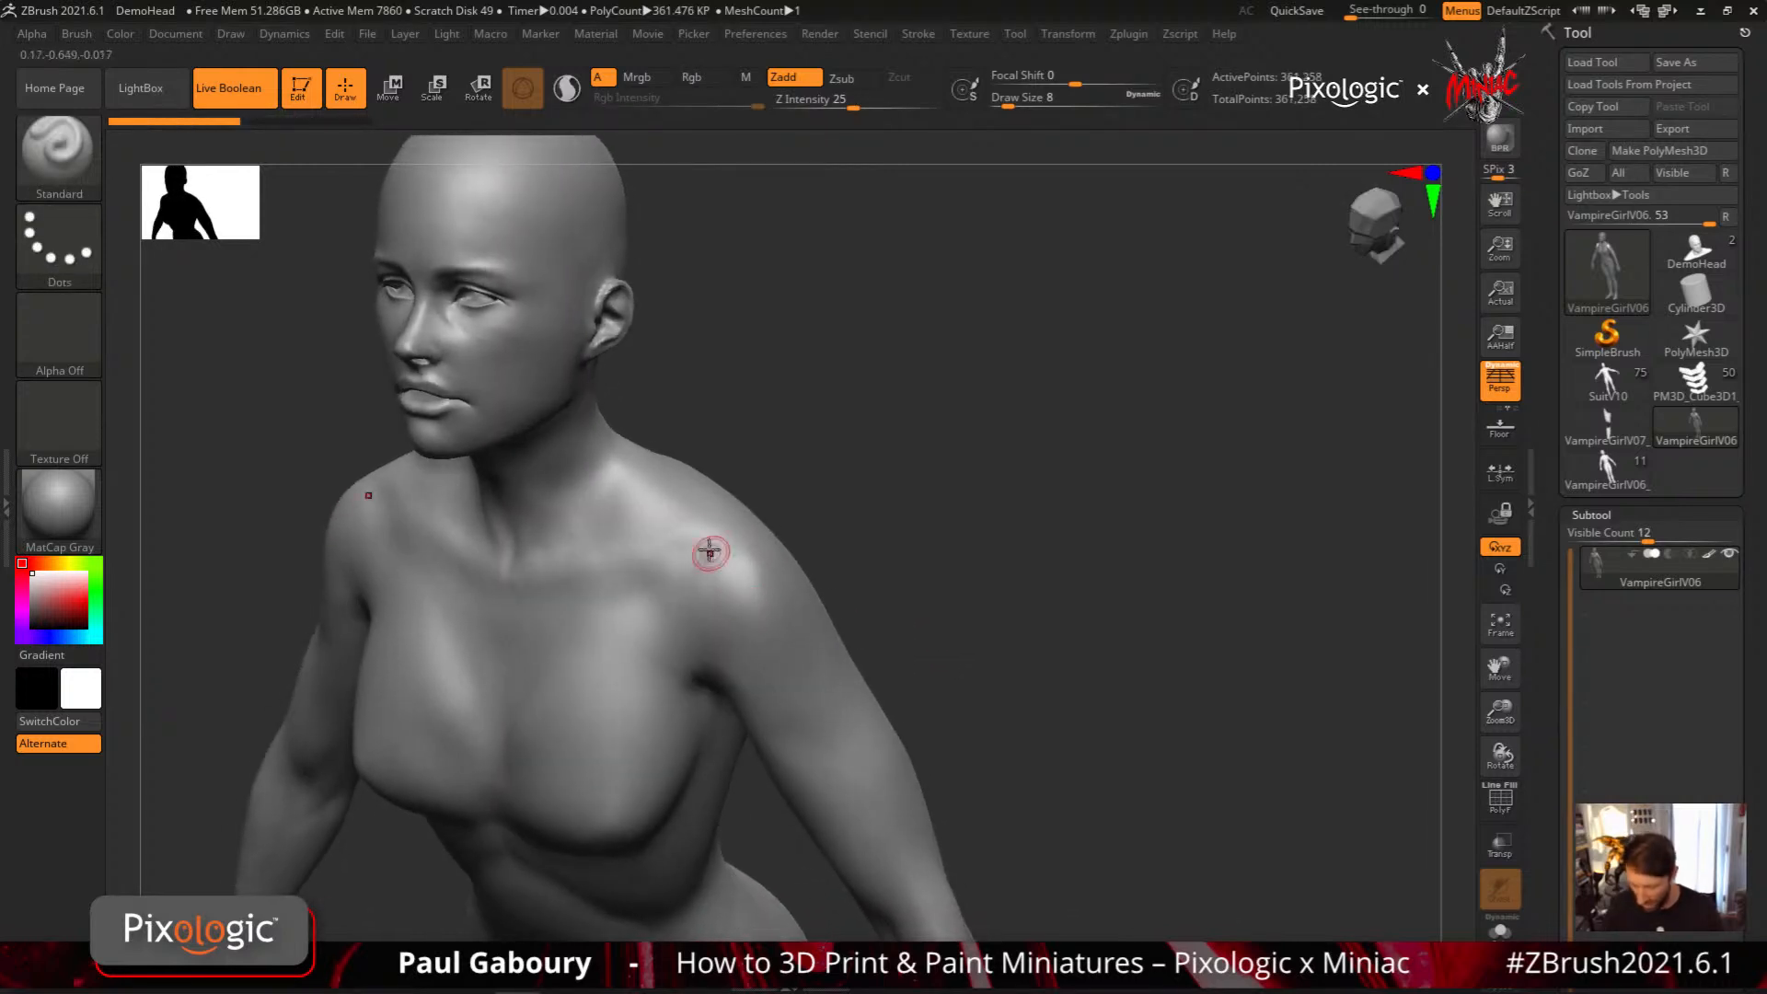
mouse_move(737, 538)
left_mouse_down("ctrl")
mouse_move(662, 569)
mouse_move(692, 647)
mouse_move(800, 711)
mouse_move(773, 729)
mouse_move(834, 695)
mouse_move(810, 604)
mouse_move(745, 529)
left_mouse_up("ctrl")
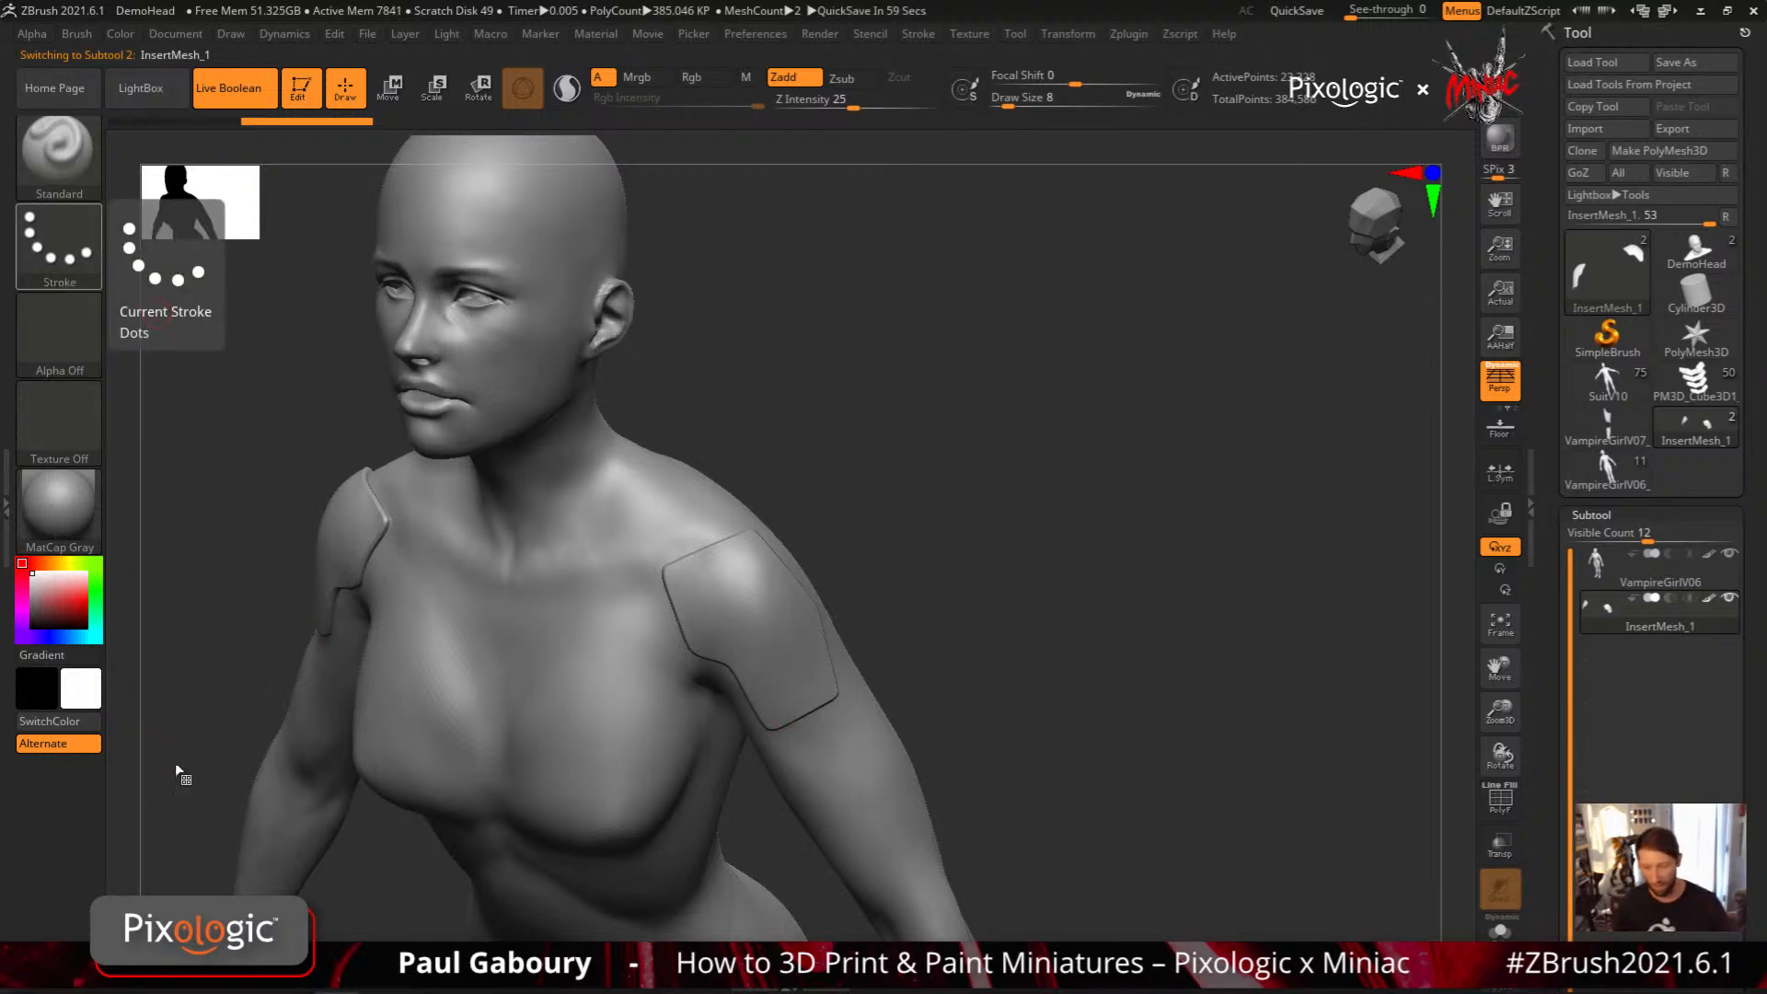
mouse_move(1593, 607)
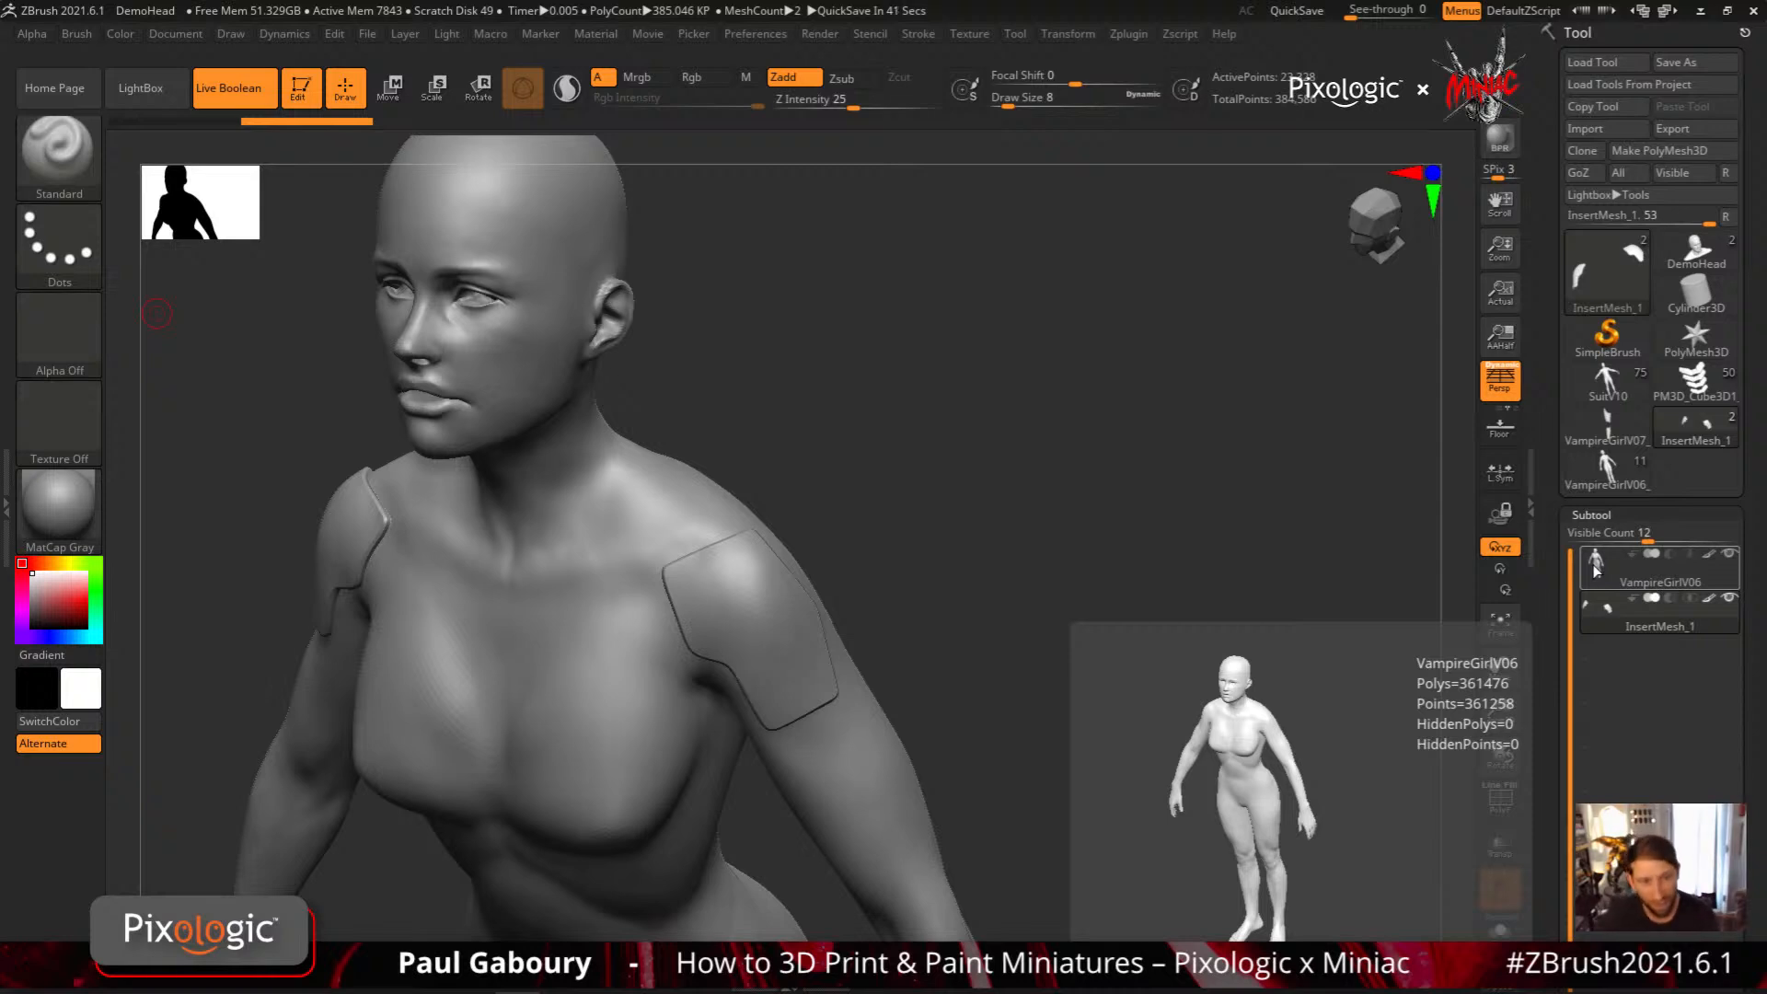
Project a small rectangular tab from the shoulder plate's inner edge toward the chest and clear the mask
left_click_drag(884, 606, 929, 577)
mouse_move(803, 621)
right_mouse_down("alt")
mouse_move(892, 584)
mouse_move(820, 604)
mouse_move(891, 638)
mouse_move(840, 631)
mouse_move(848, 580)
mouse_move(875, 589)
right_mouse_up("alt")
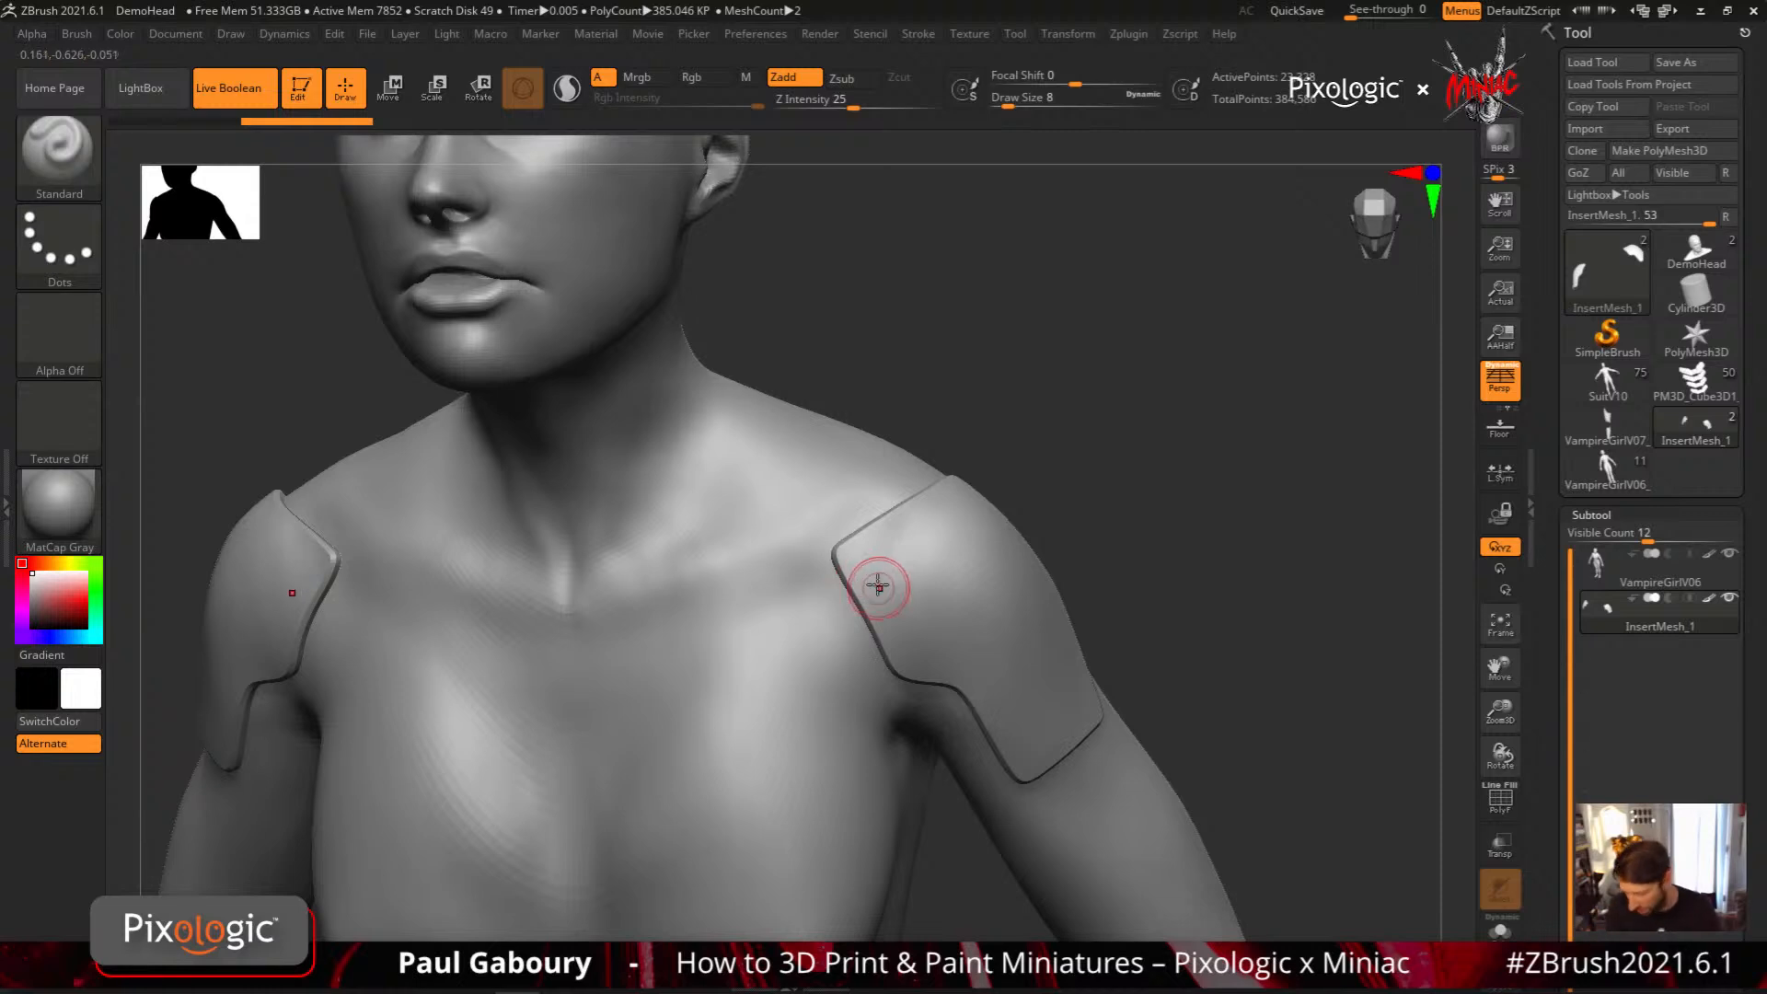
mouse_move(884, 568)
left_mouse_down("ctrl")
mouse_move(800, 623)
mouse_move(840, 702)
mouse_move(920, 630)
mouse_move(950, 634)
left_mouse_up("ctrl")
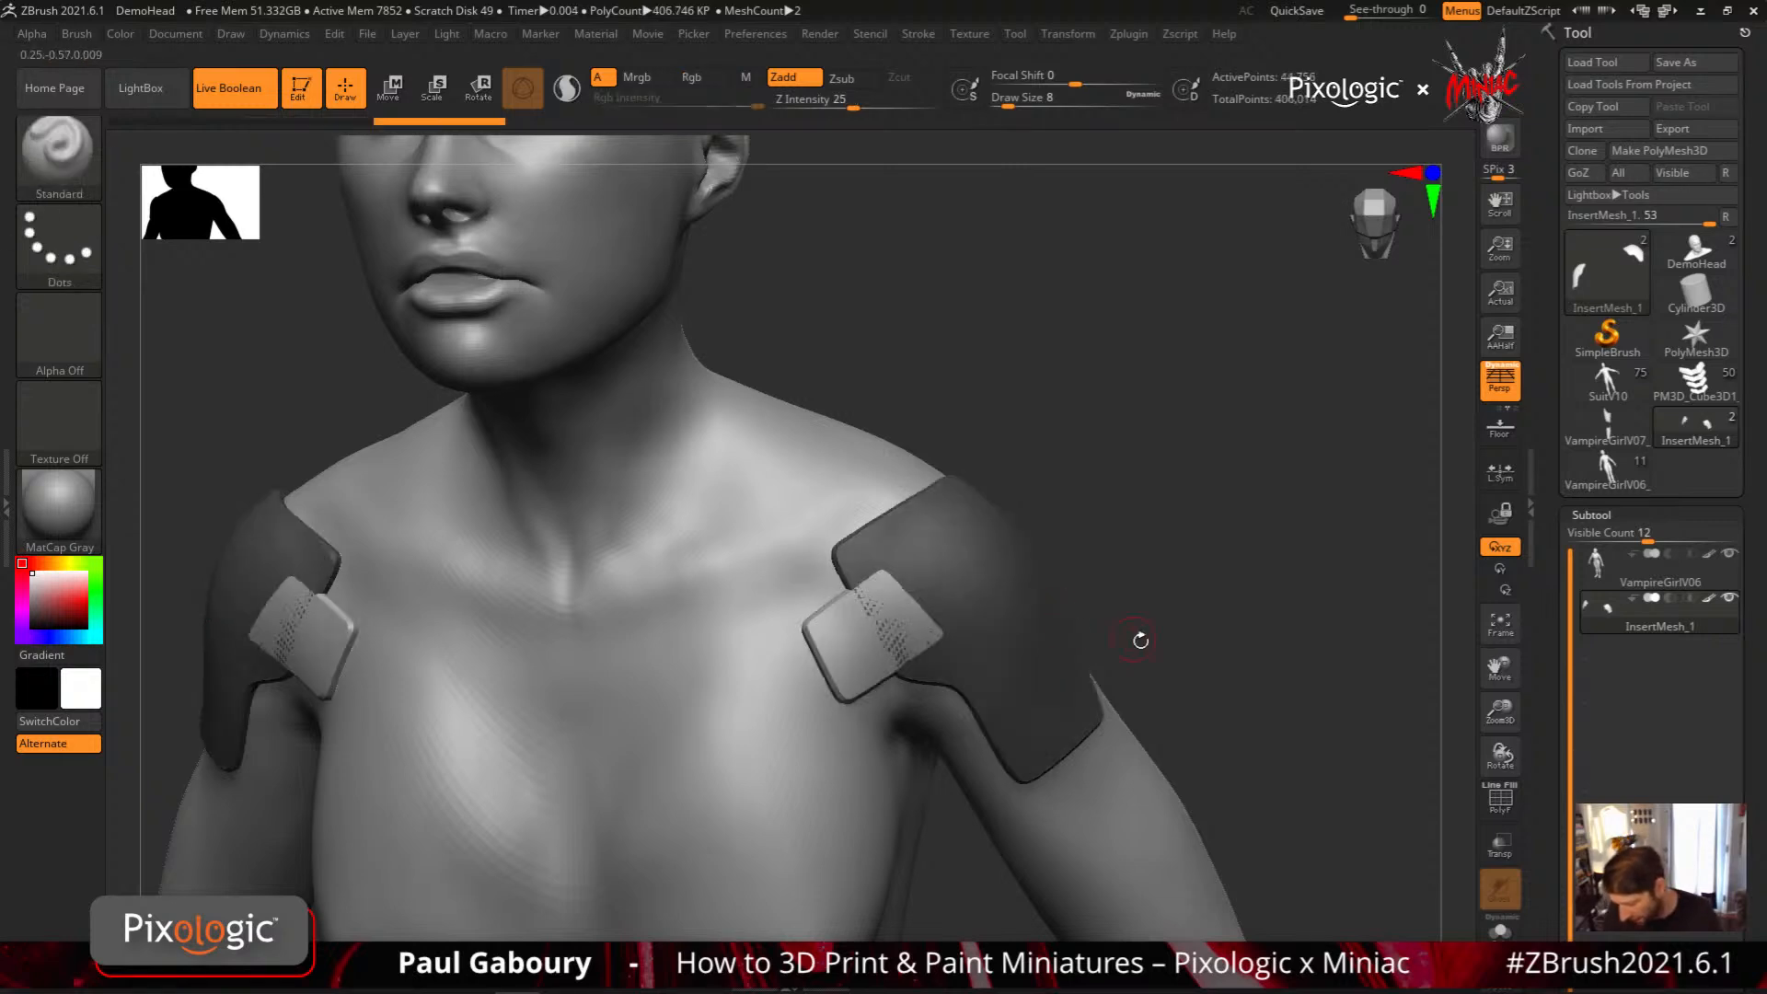
left_click_drag(1212, 528, 1238, 607, "ctrl")
mouse_move(1286, 714)
left_mouse_down("alt")
mouse_move(1178, 663)
mouse_move(1055, 564)
mouse_move(1031, 575)
mouse_move(1116, 571)
mouse_move(1080, 572)
left_mouse_up("alt")
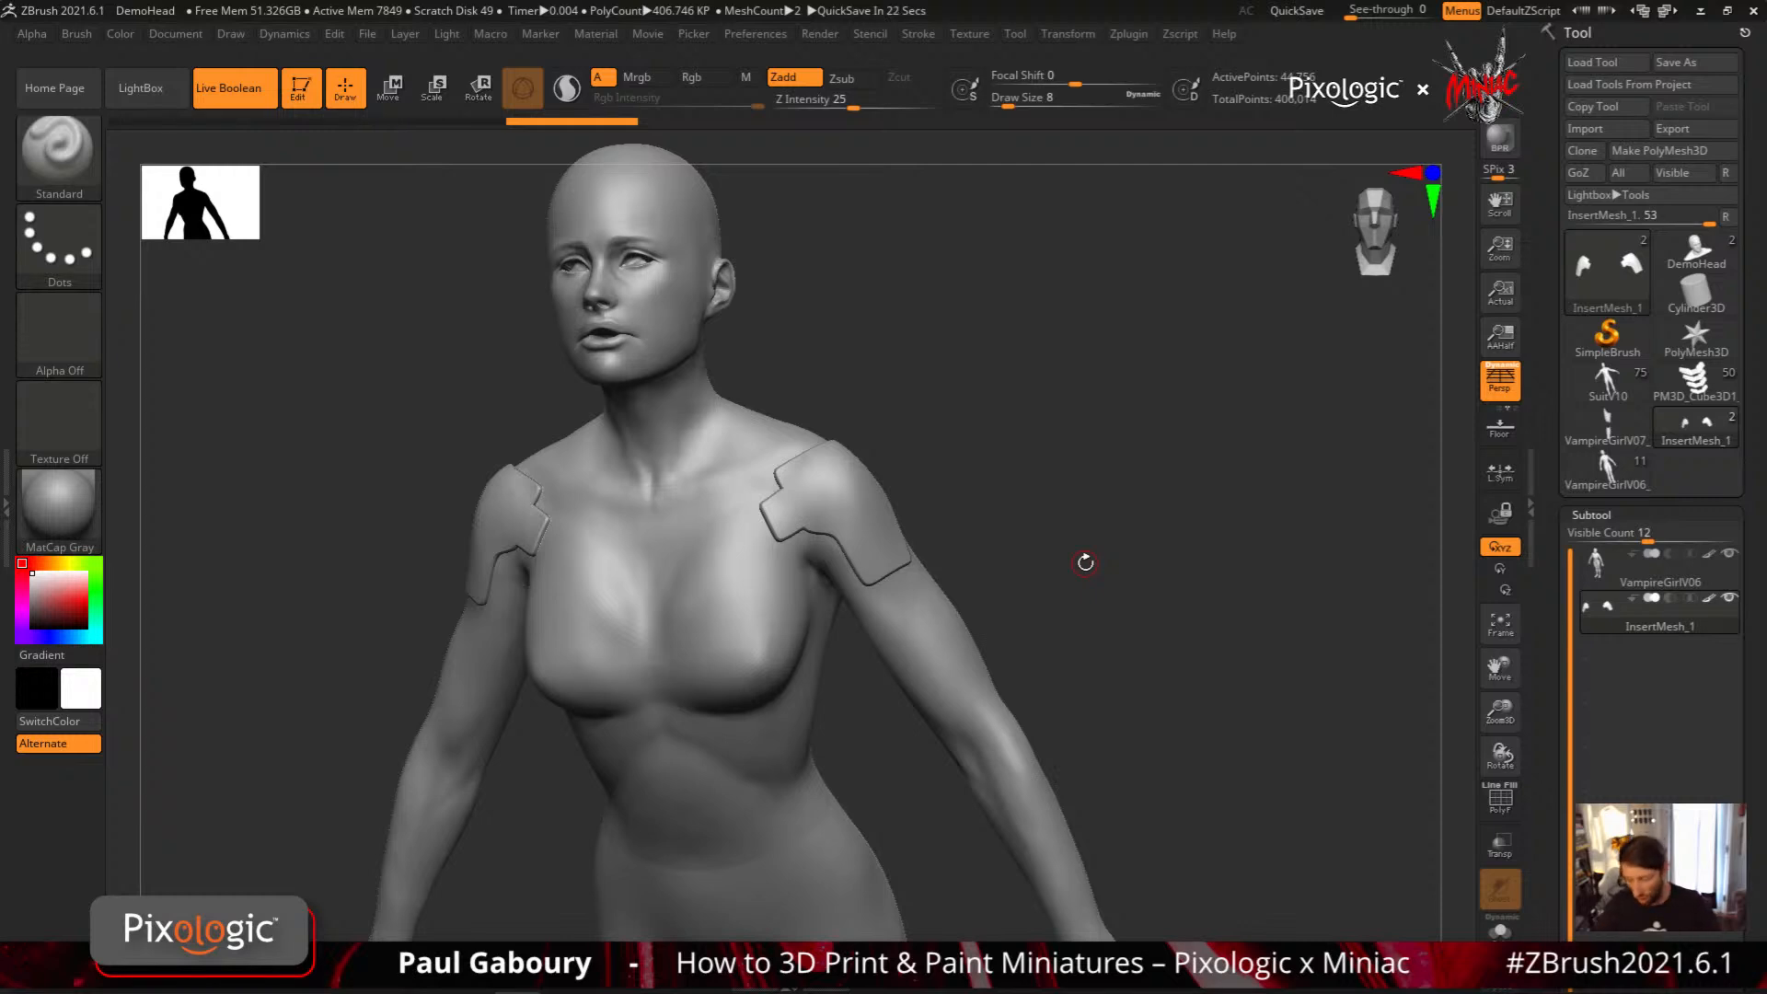
Extend the shoulder plate around the back of the upper arm with an angular MeshProject curve and clear the mask
mouse_move(1085, 562)
left_mouse_down()
mouse_move(1046, 592)
mouse_move(1203, 670)
mouse_move(1203, 623)
left_mouse_up()
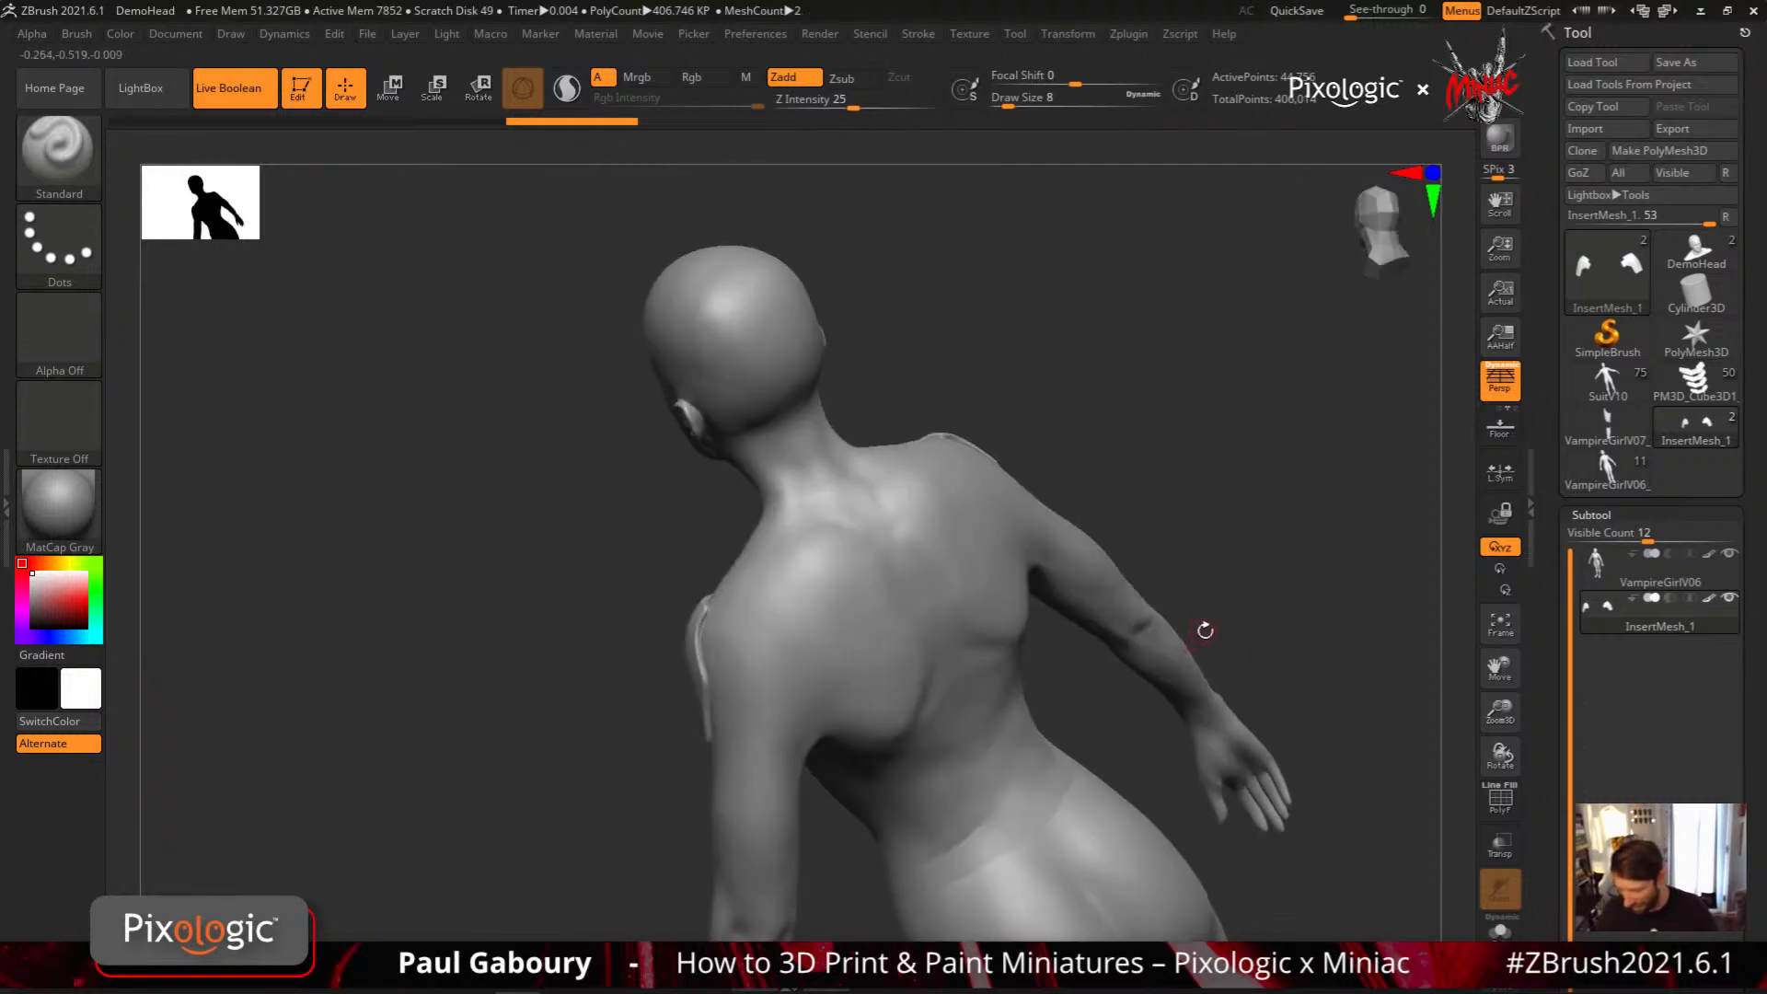
right_click_drag(815, 670, 1003, 635)
mouse_move(710, 659)
right_mouse_down("ctrl")
mouse_move(758, 695)
mouse_move(790, 601)
right_mouse_up("ctrl")
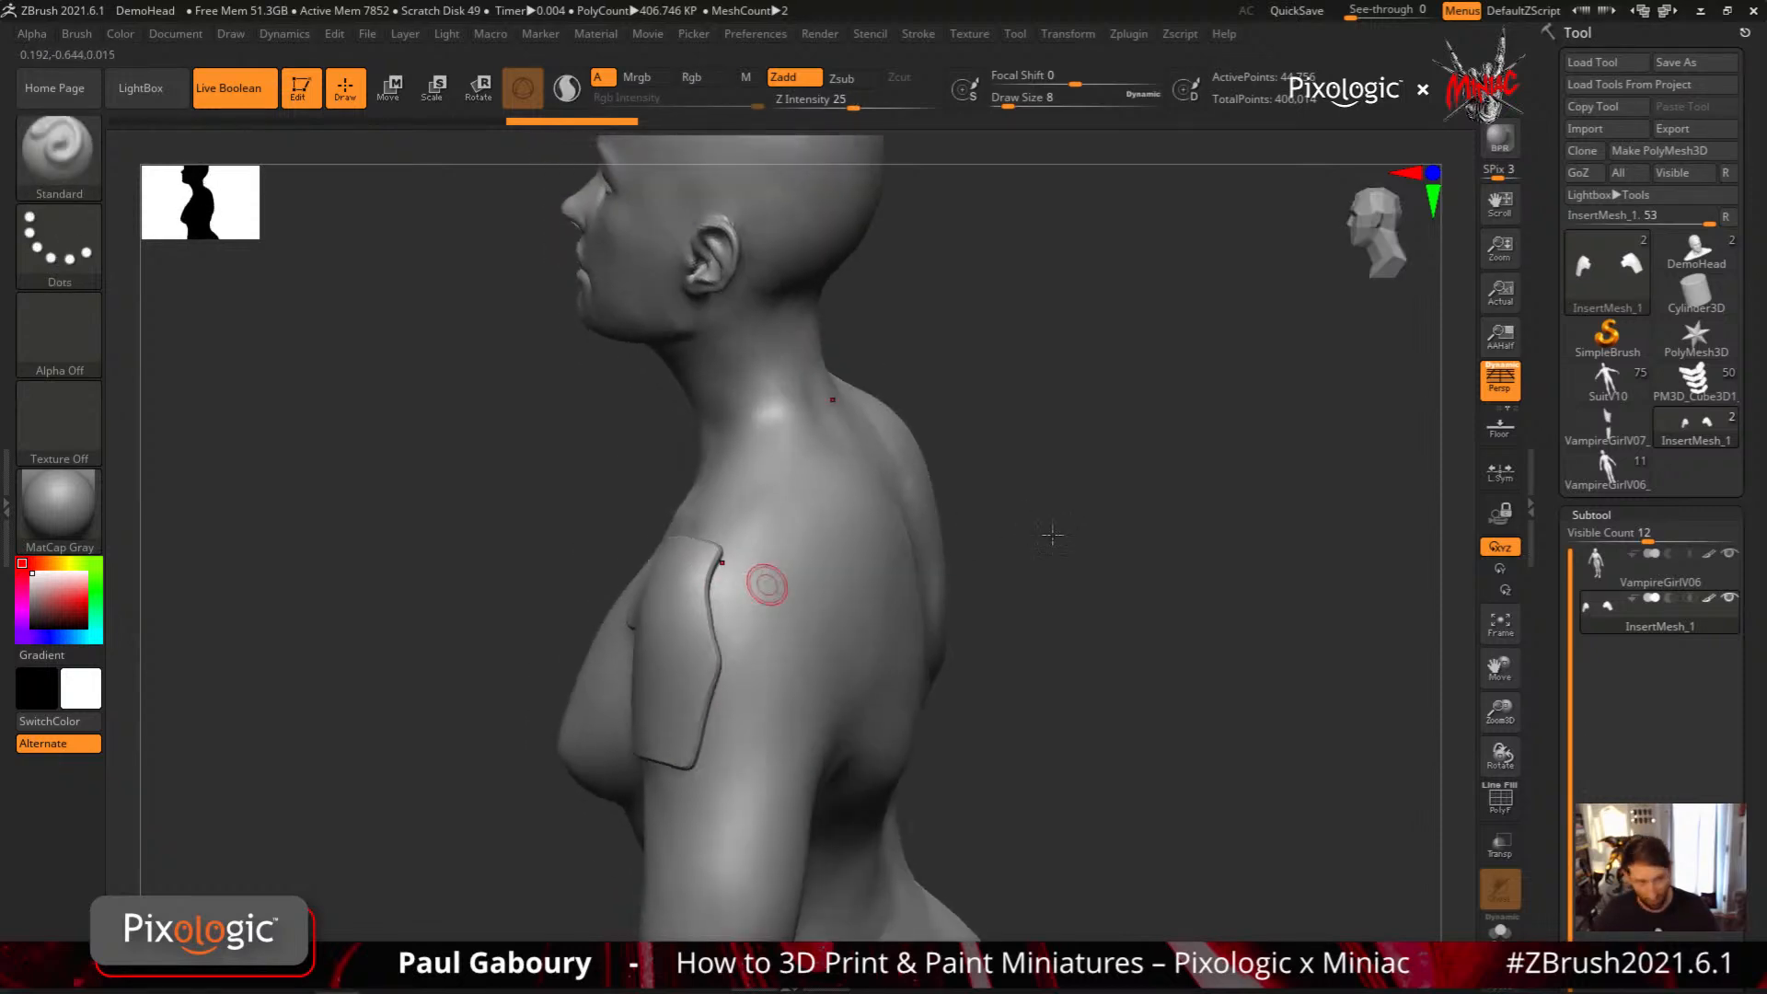
left_click_drag(1053, 536, 1061, 534)
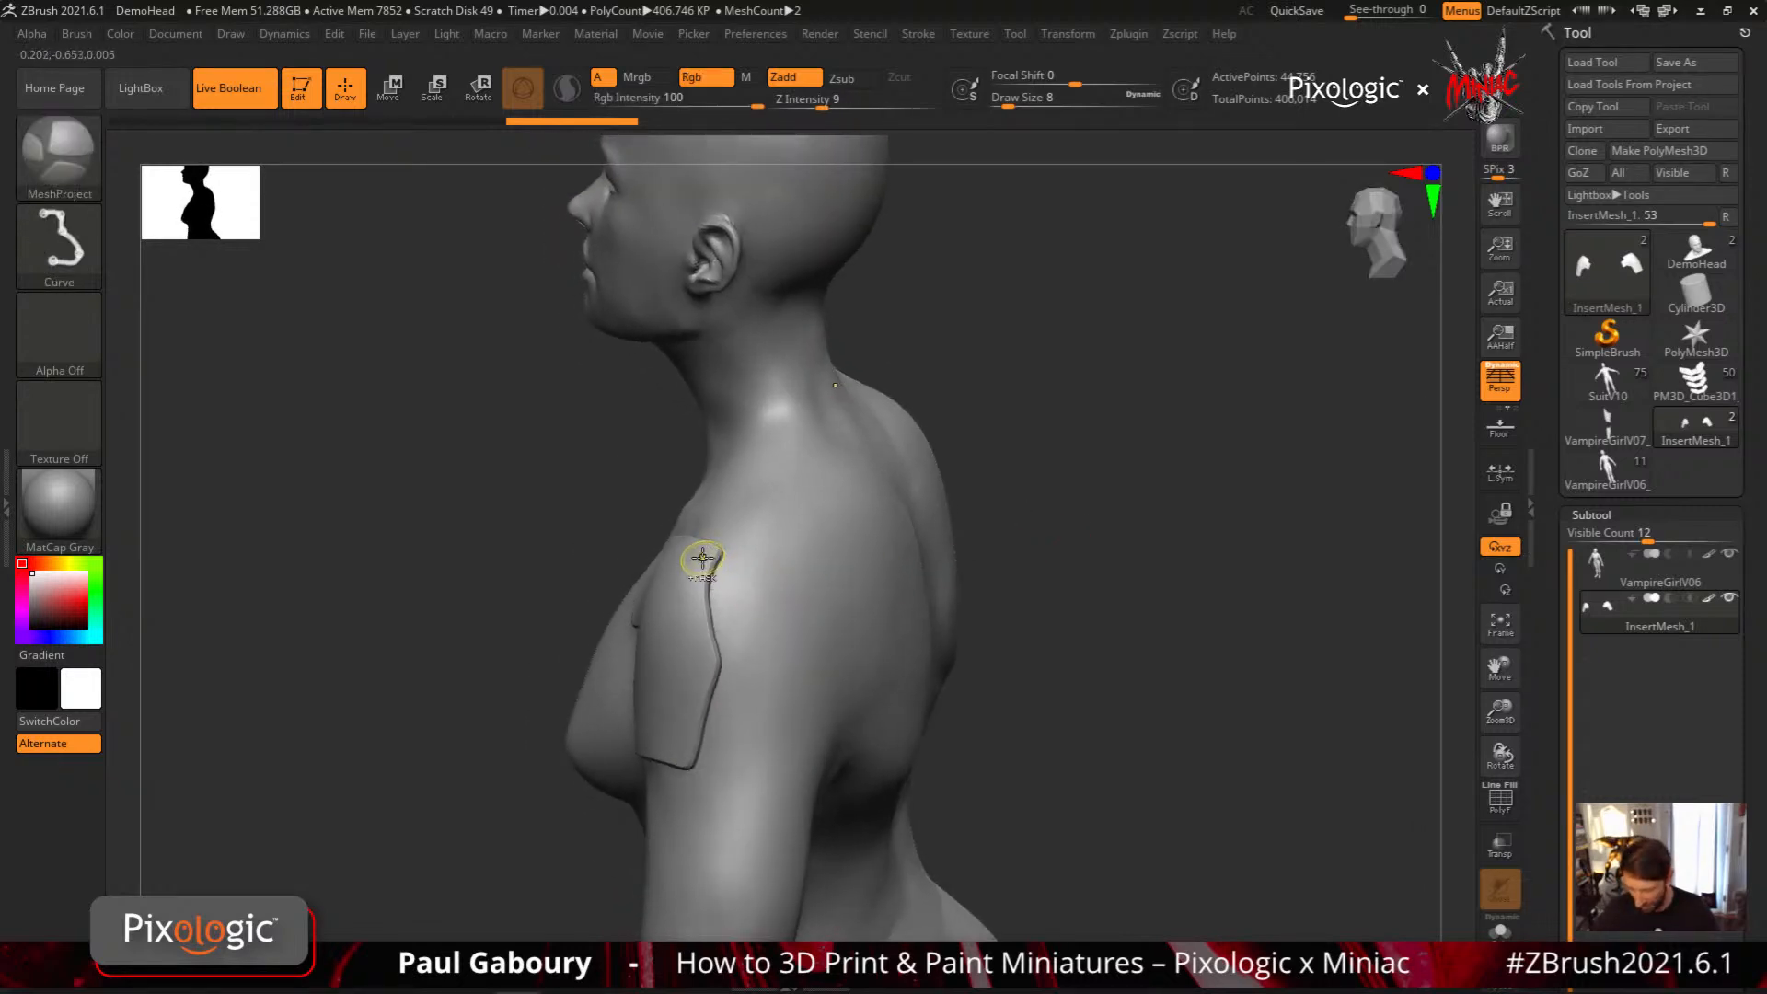
mouse_move(698, 555)
left_mouse_down("ctrl")
mouse_move(819, 600)
mouse_move(822, 638)
mouse_move(771, 769)
mouse_move(667, 755)
left_mouse_up("ctrl")
key("alt")
key("alt")
key("alt")
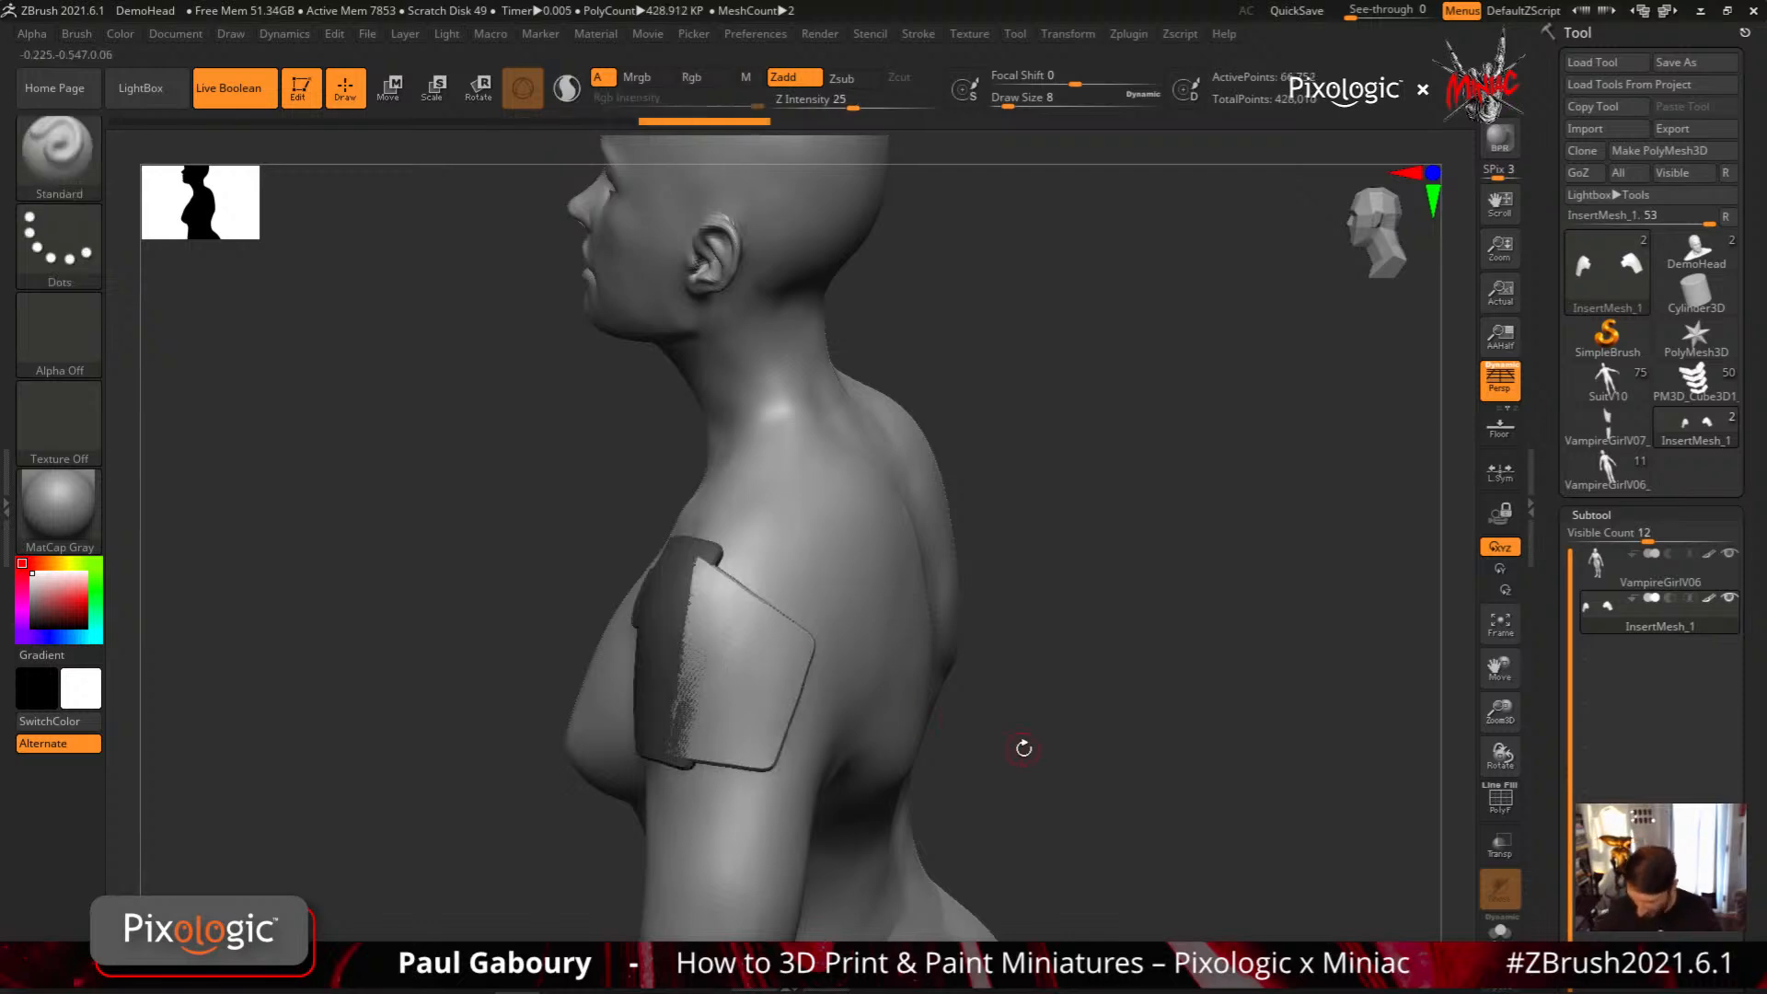
mouse_move(1035, 727)
left_mouse_down("ctrl")
mouse_move(1069, 787)
mouse_move(953, 732)
mouse_move(1077, 643)
mouse_move(1074, 669)
left_mouse_up("ctrl")
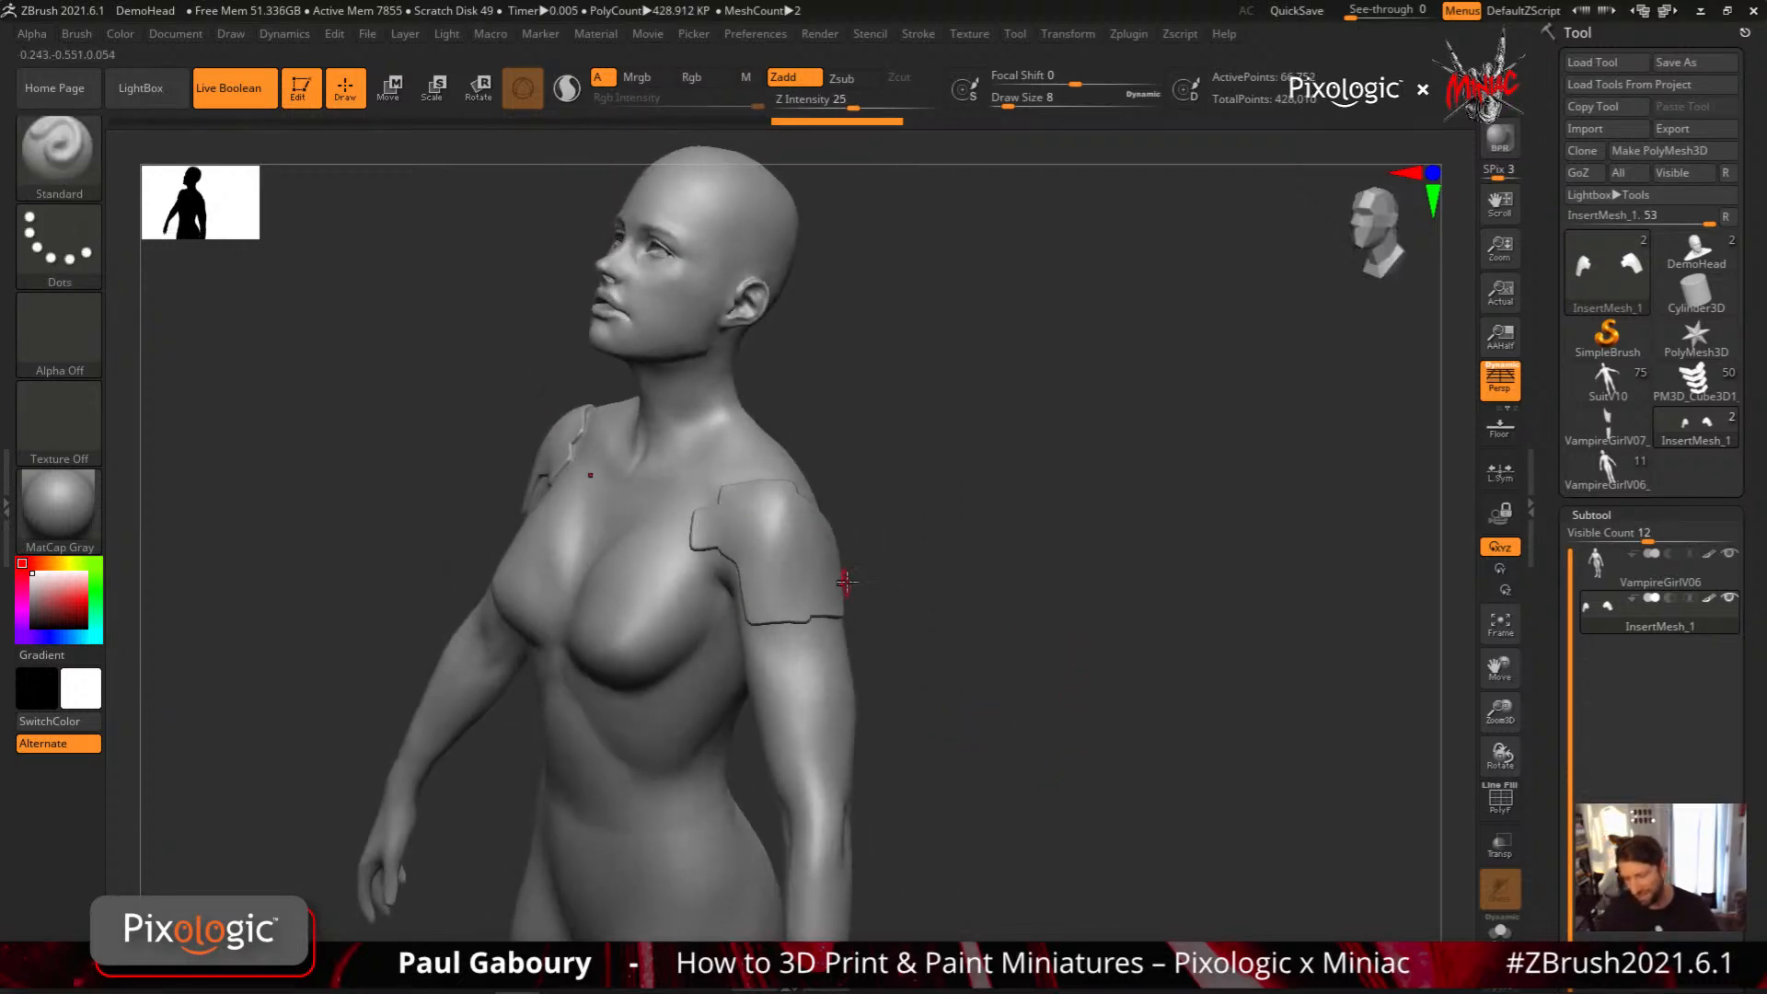
mouse_move(1587, 623)
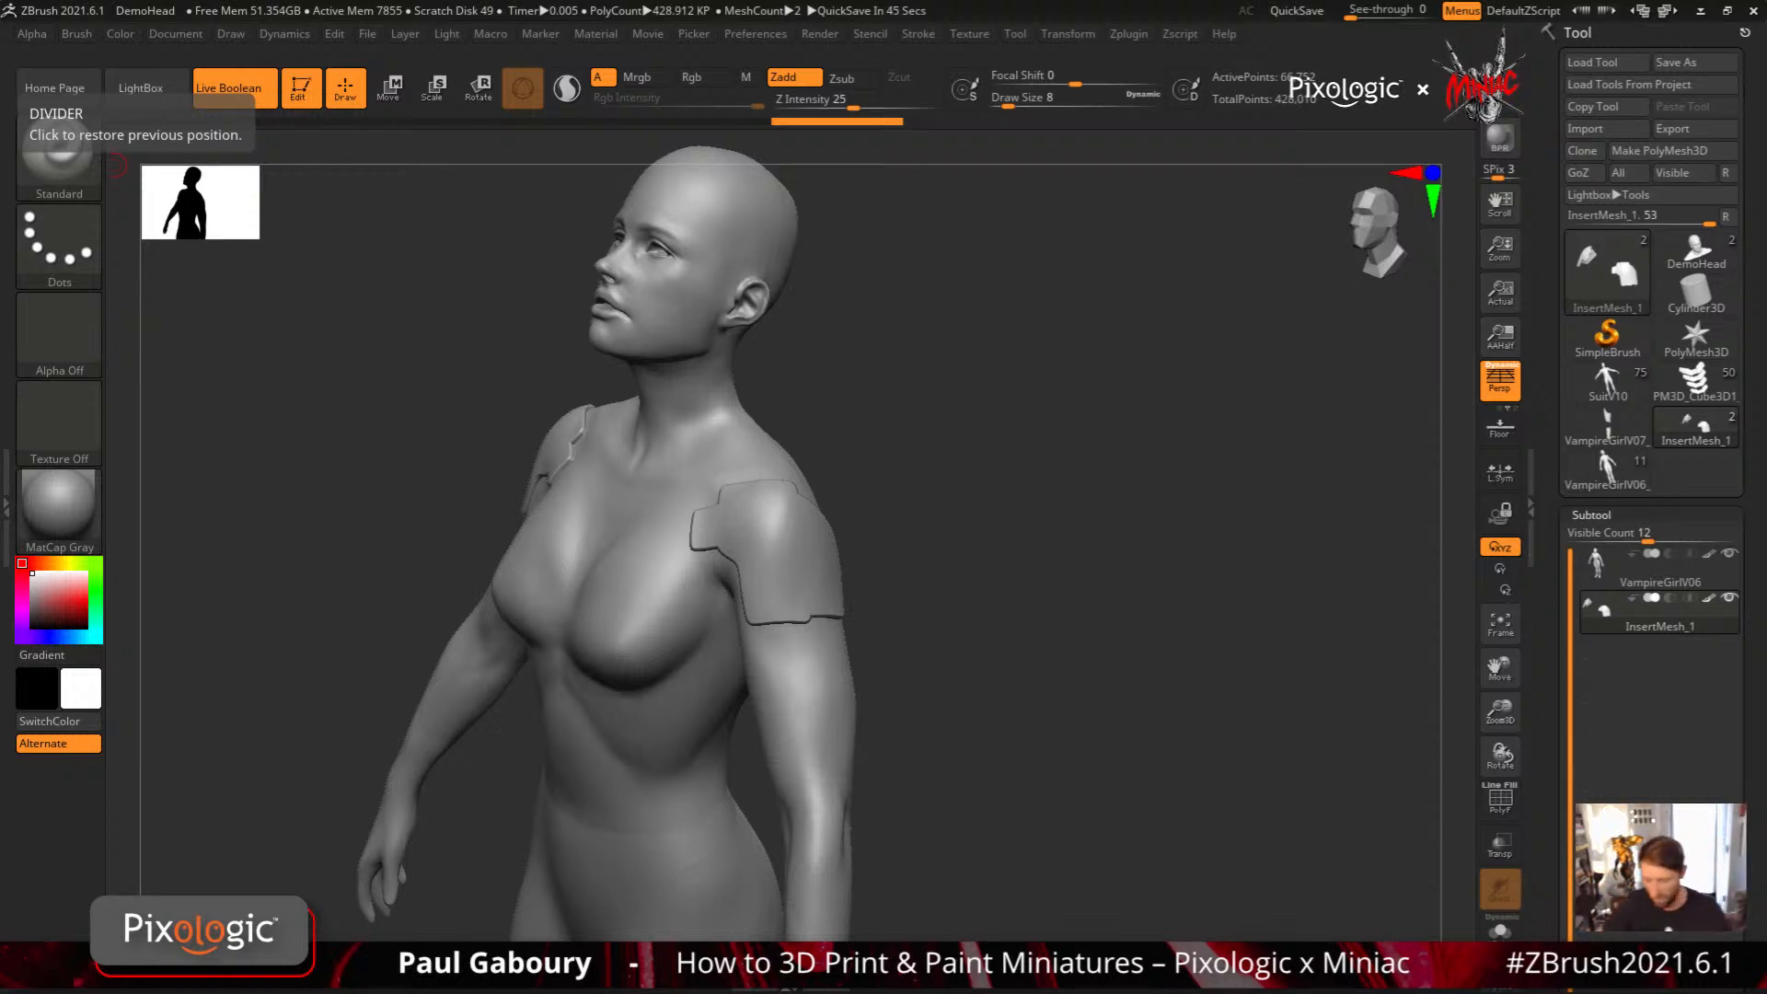
left_click_drag(1058, 727, 1061, 703)
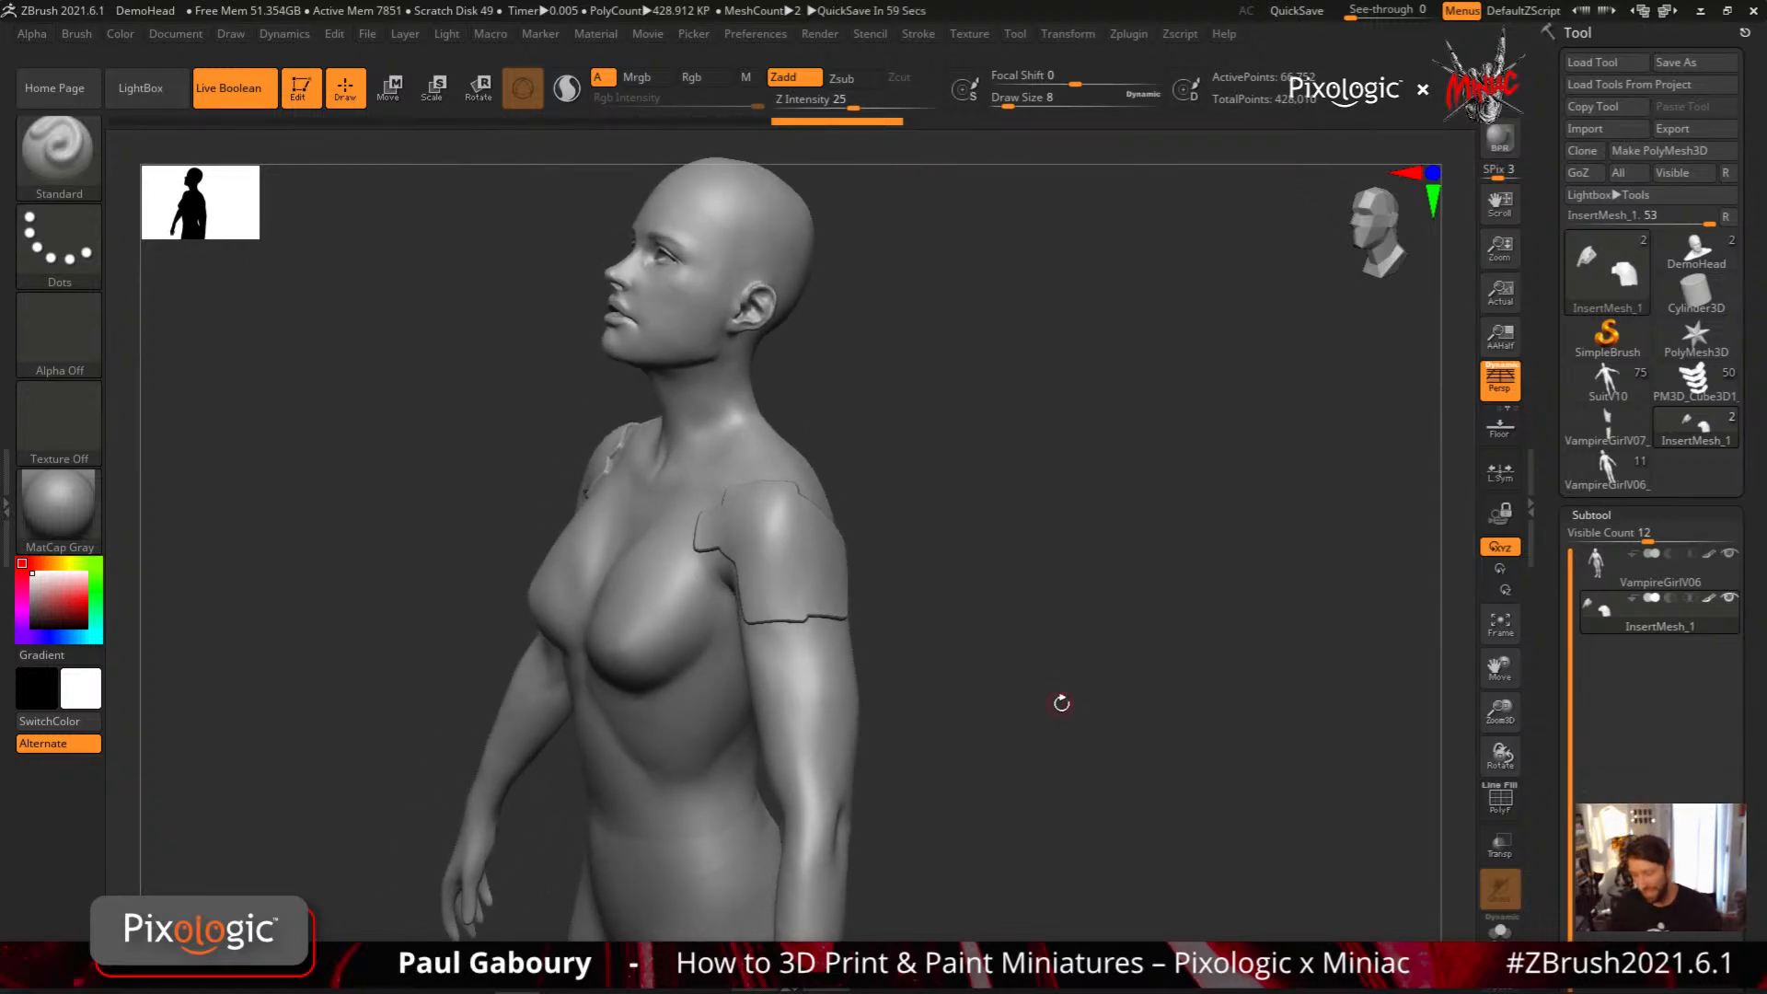
right_click_drag(980, 655, 991, 690)
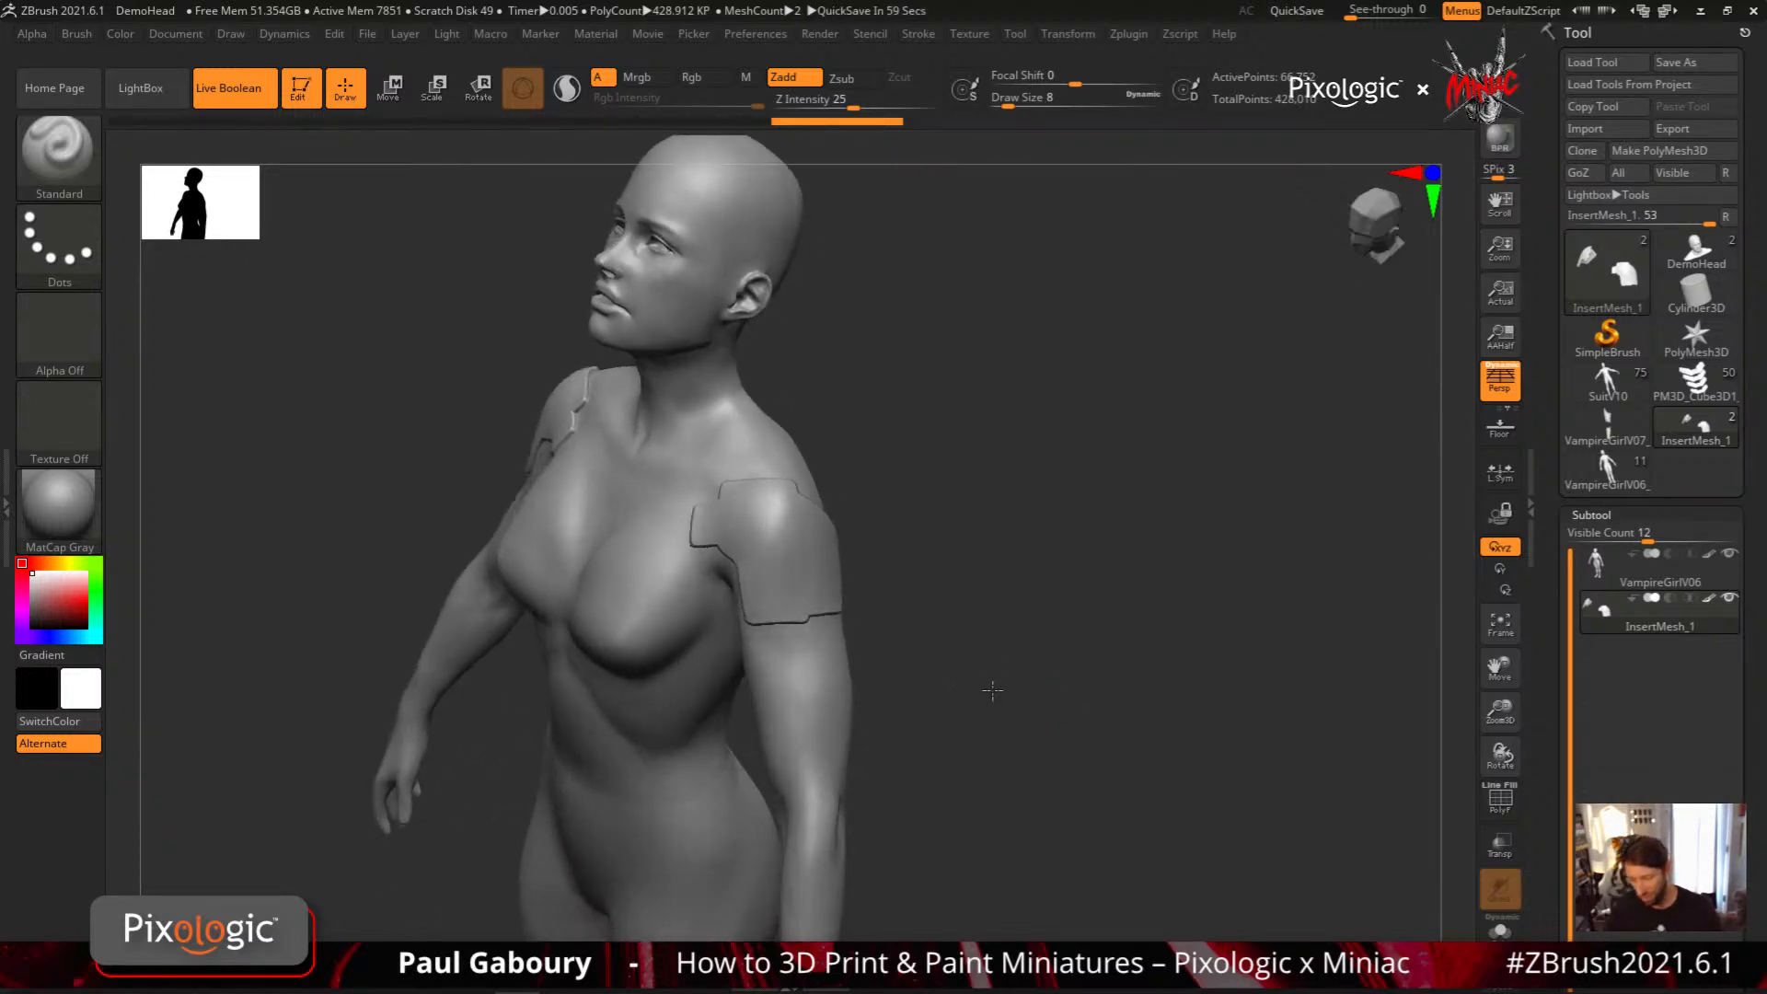
right_click_drag(759, 511, 865, 598, "alt")
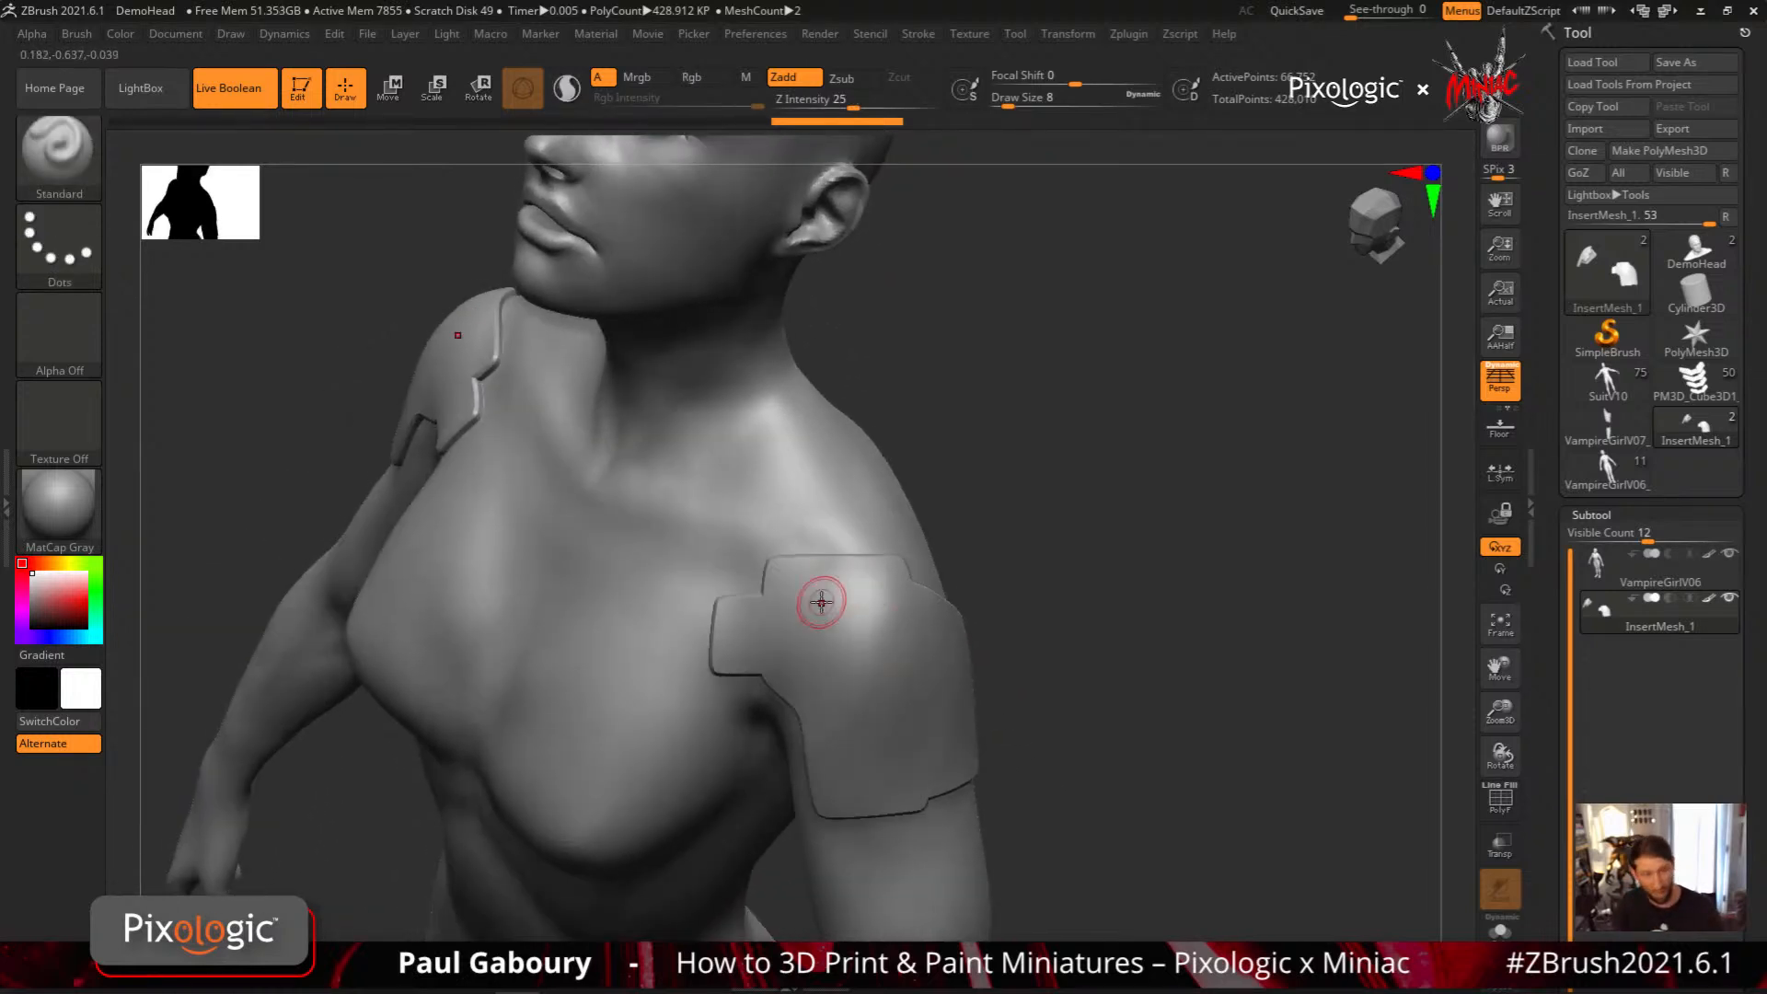
Cut two angular mirrored recesses into the shoulder plate, one above the other, with subtractive MeshProject curves
key("ctrl")
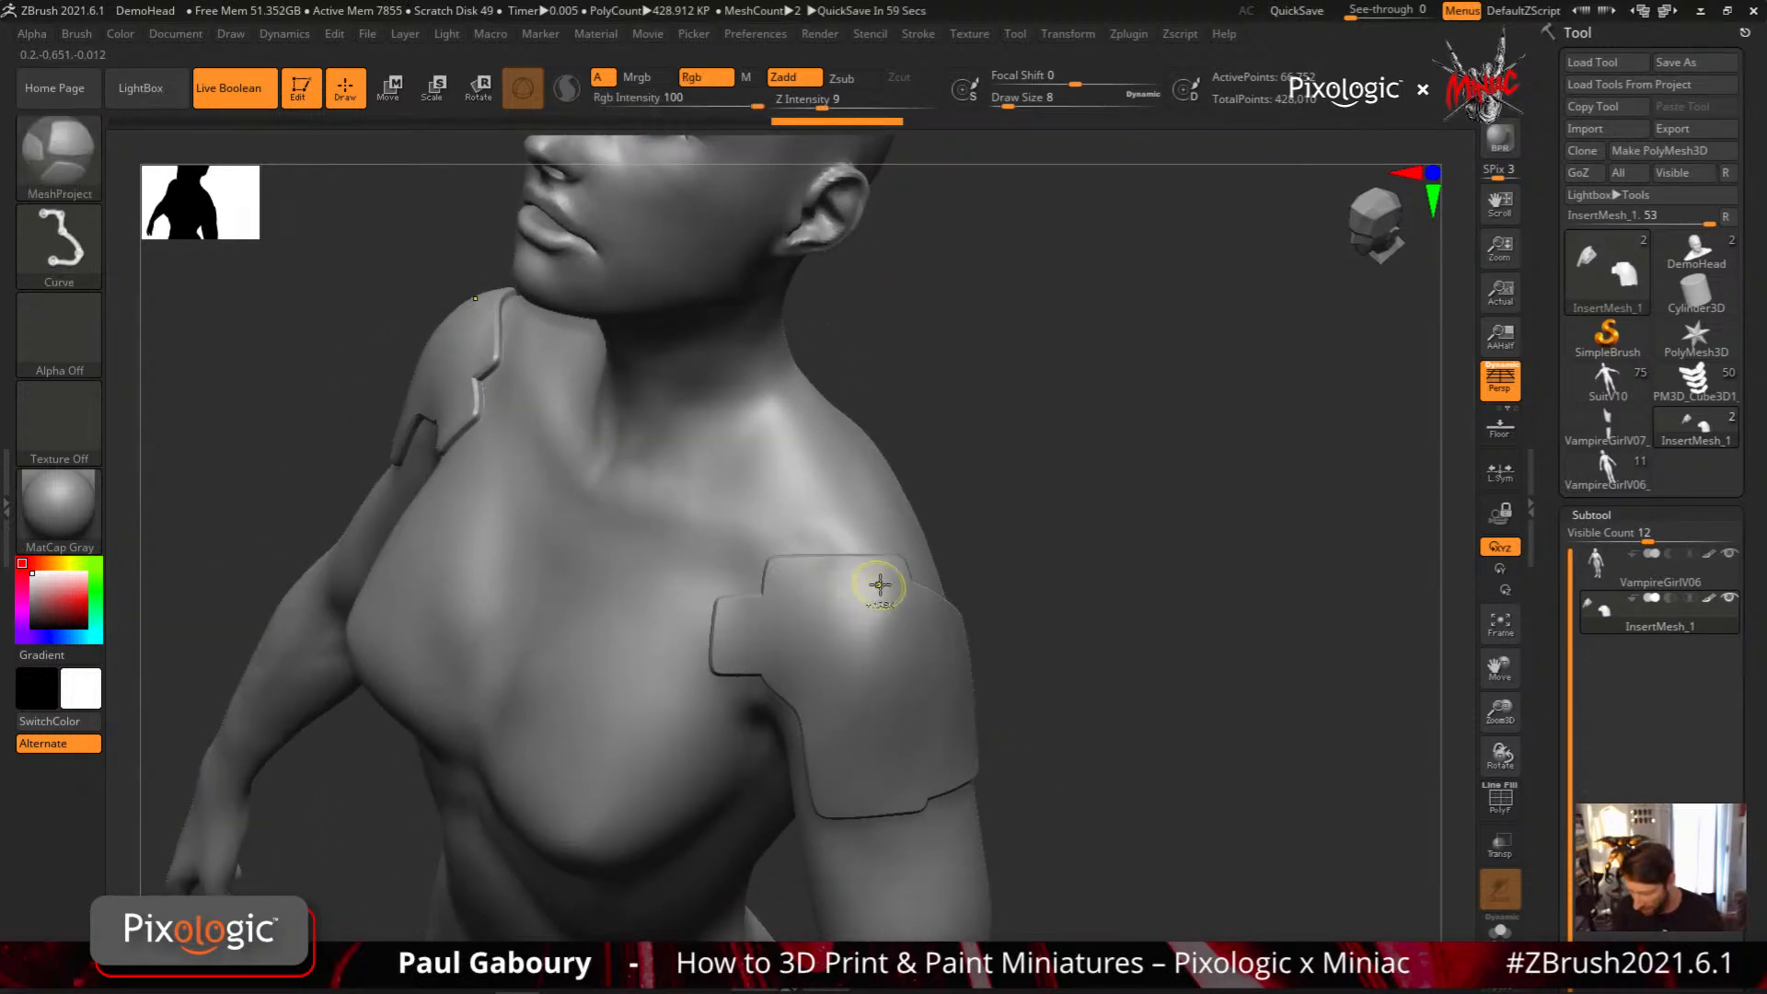
mouse_move(884, 575)
left_mouse_down()
mouse_move(787, 574)
mouse_move(787, 644)
mouse_move(777, 612)
mouse_move(748, 612)
mouse_move(734, 656)
mouse_move(907, 655)
mouse_move(888, 573)
left_mouse_up()
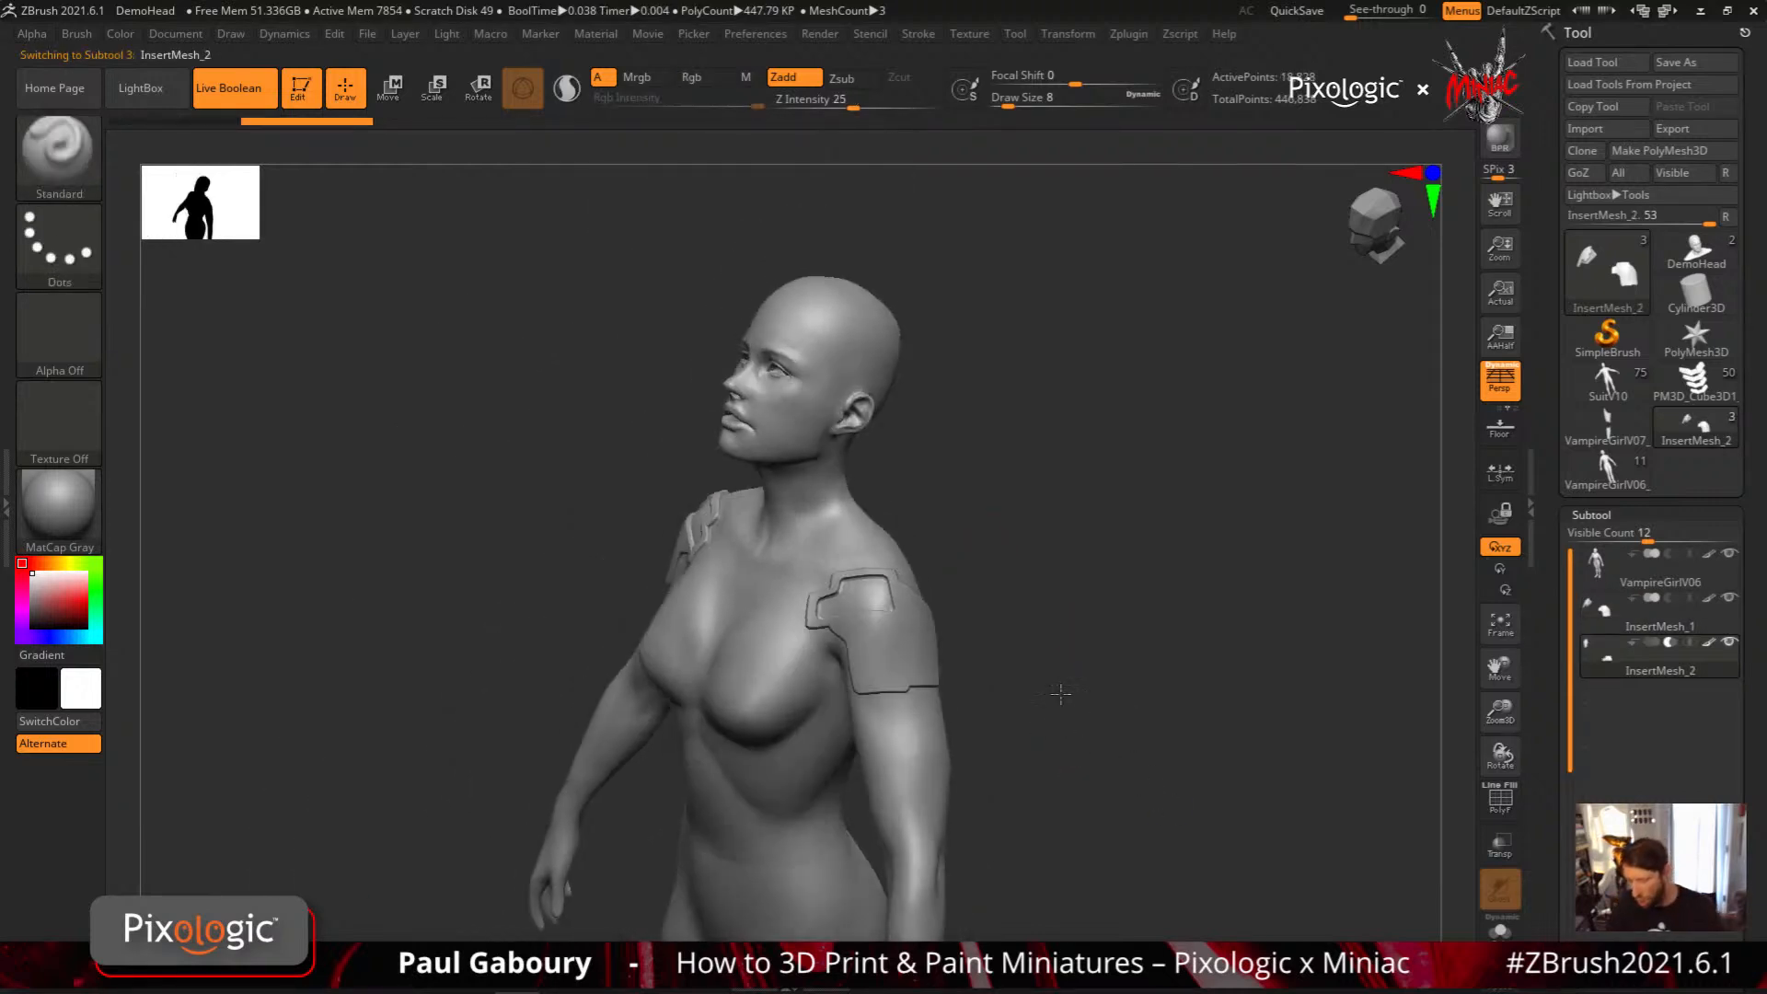
left_click_drag(1141, 635, 1112, 764)
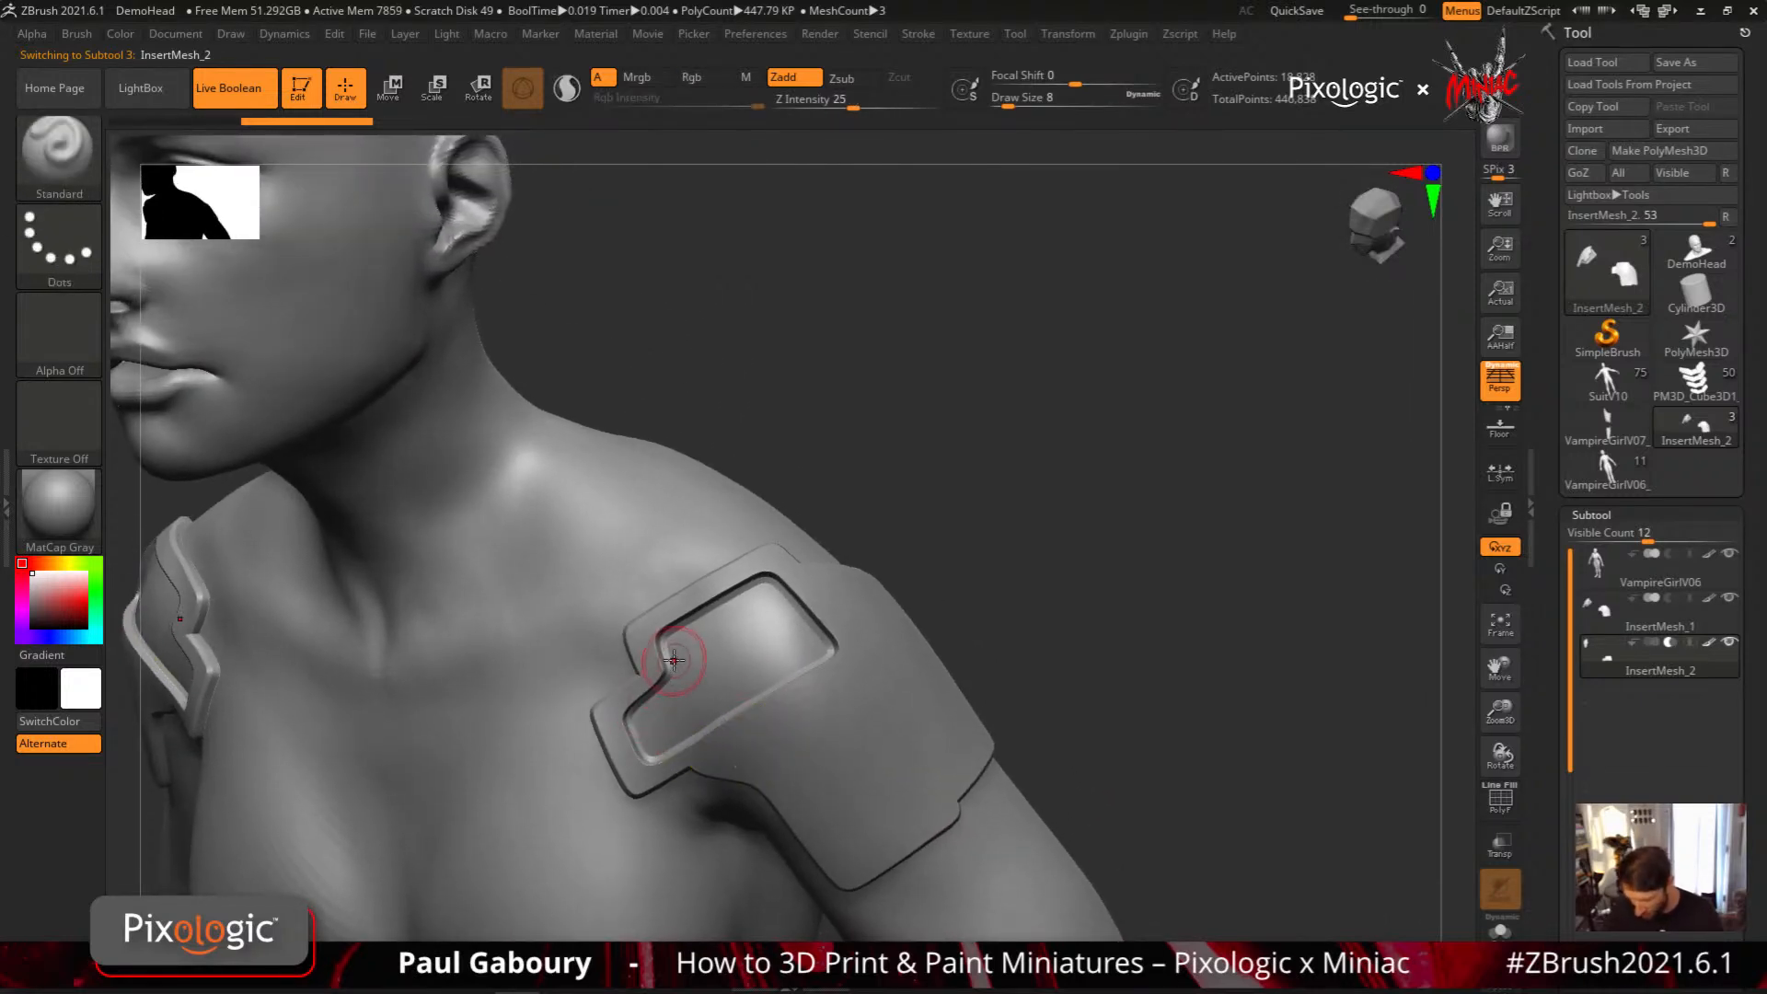
mouse_move(727, 753)
left_mouse_down("ctrl")
mouse_move(893, 641)
mouse_move(925, 662)
mouse_move(958, 754)
mouse_move(894, 829)
mouse_move(804, 817)
mouse_move(721, 753)
mouse_move(1089, 757)
left_mouse_up("ctrl")
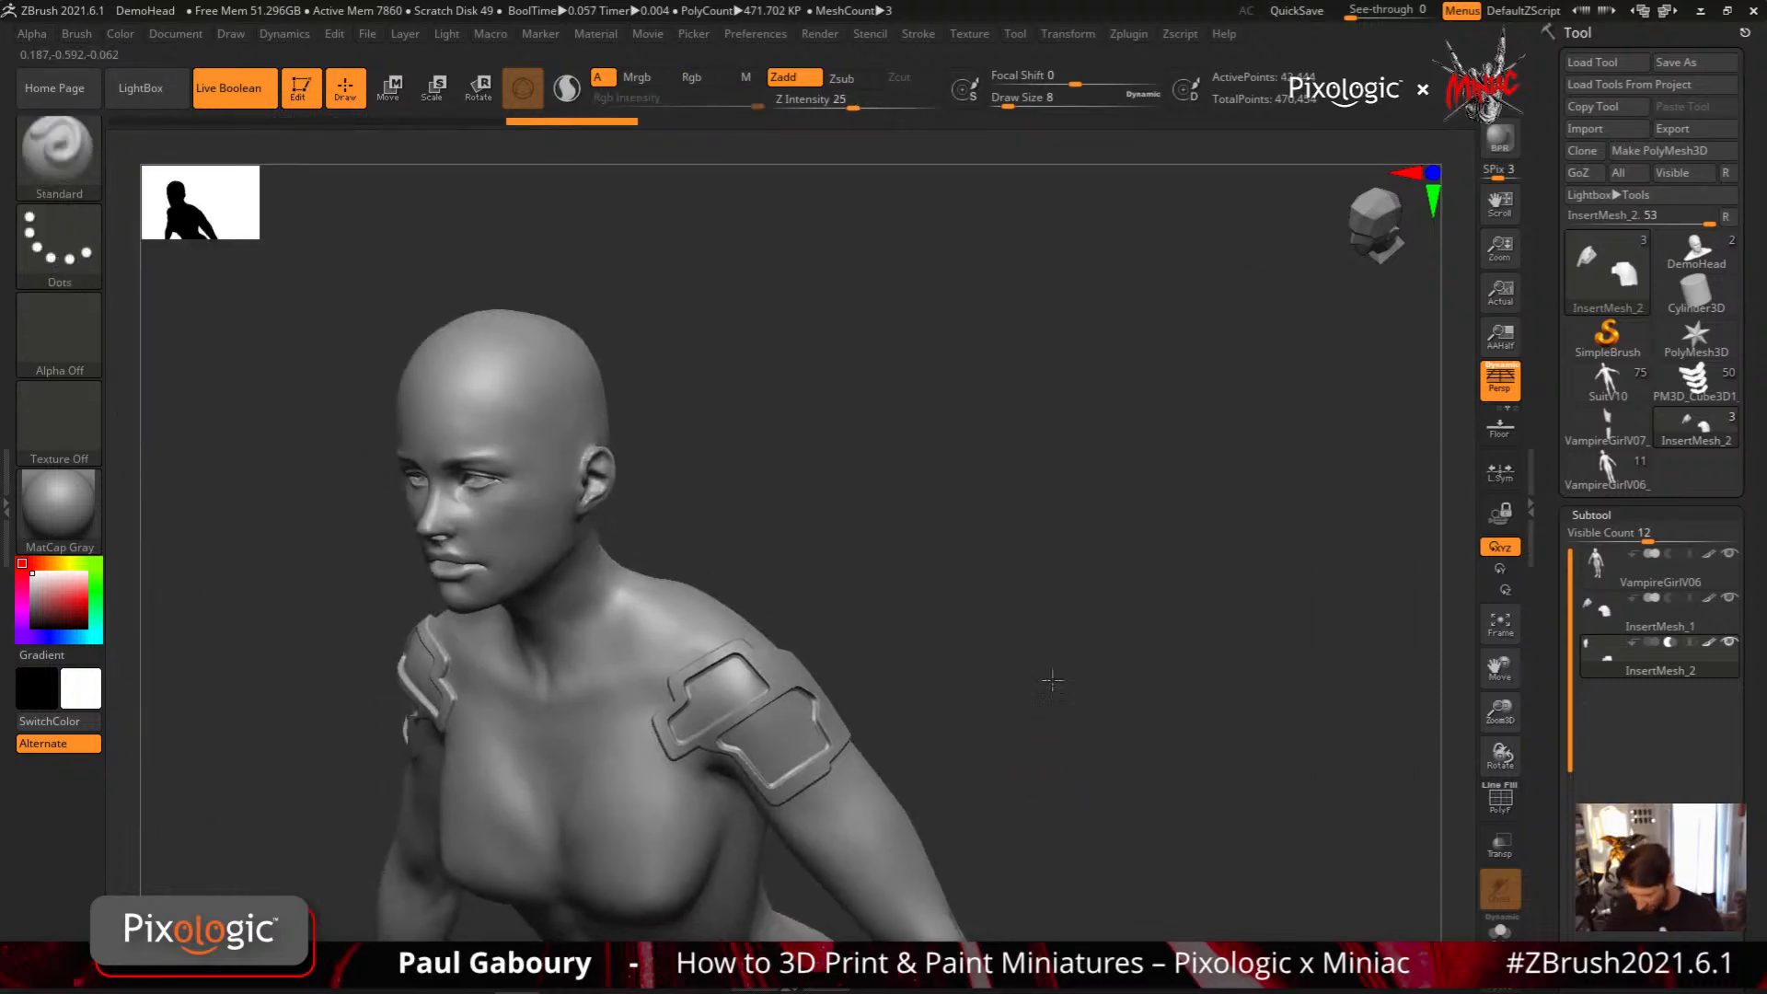
mouse_move(1052, 681)
left_mouse_down()
mouse_move(1092, 611)
mouse_move(1017, 635)
mouse_move(1058, 664)
mouse_move(1069, 624)
left_mouse_up()
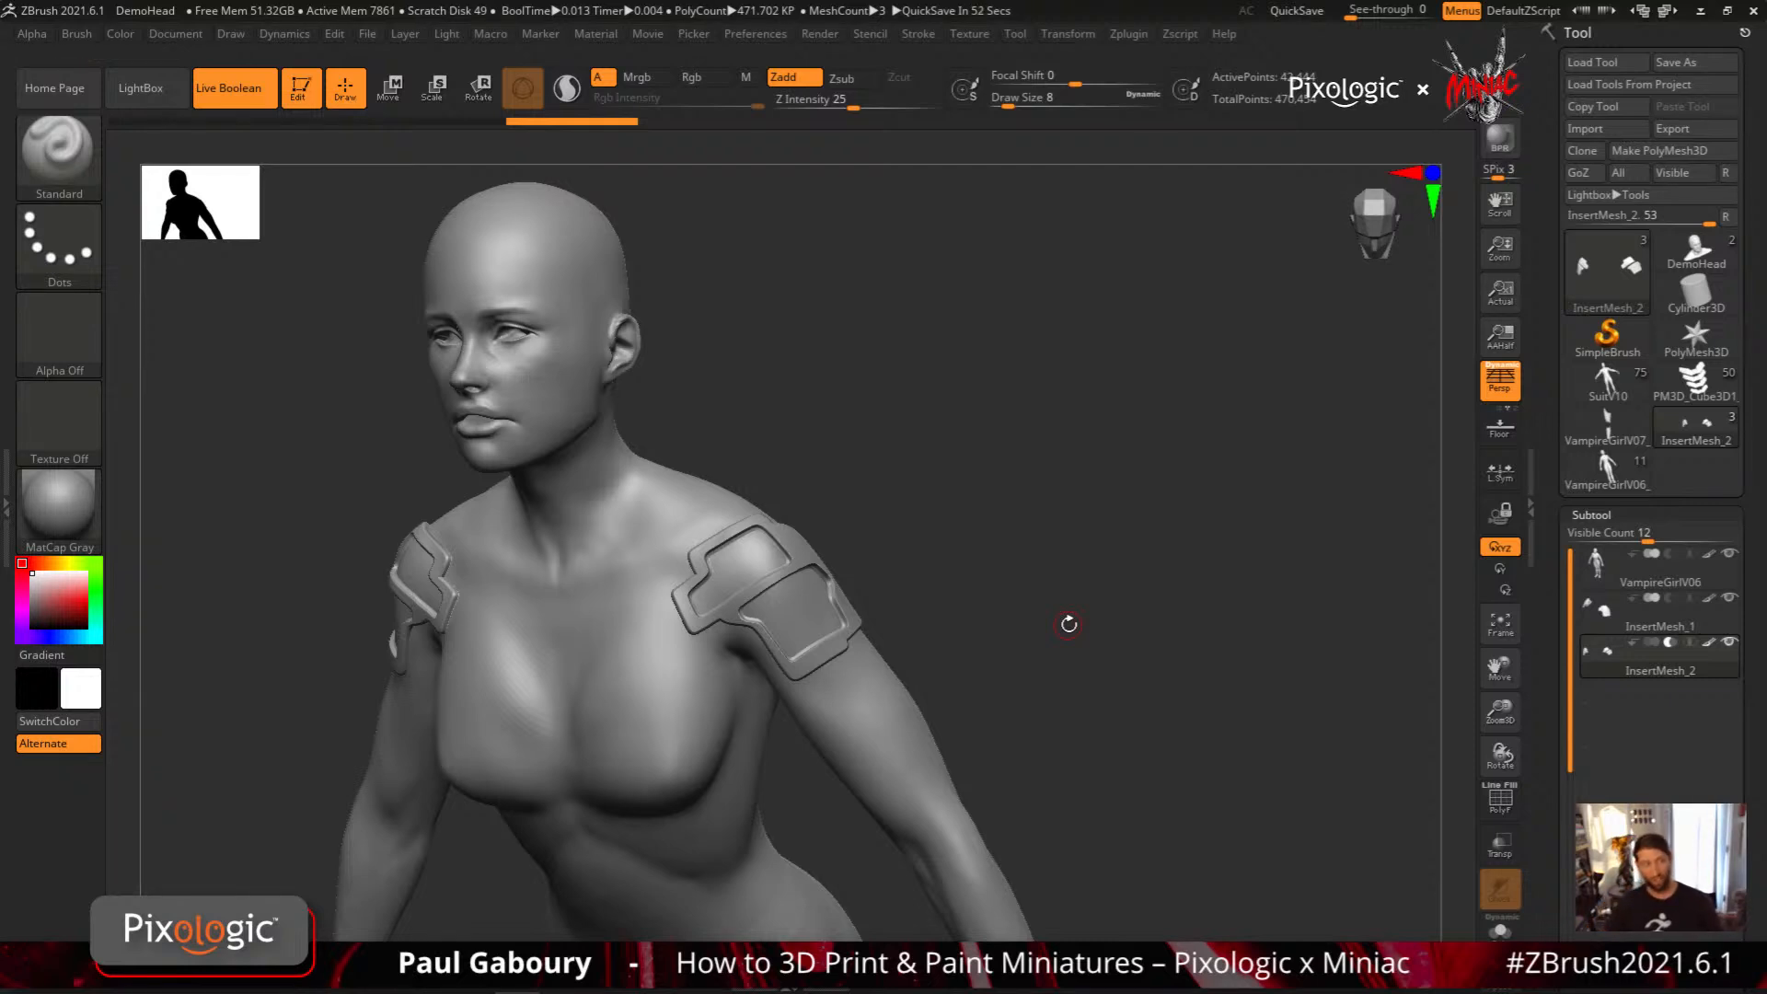
mouse_move(1609, 624)
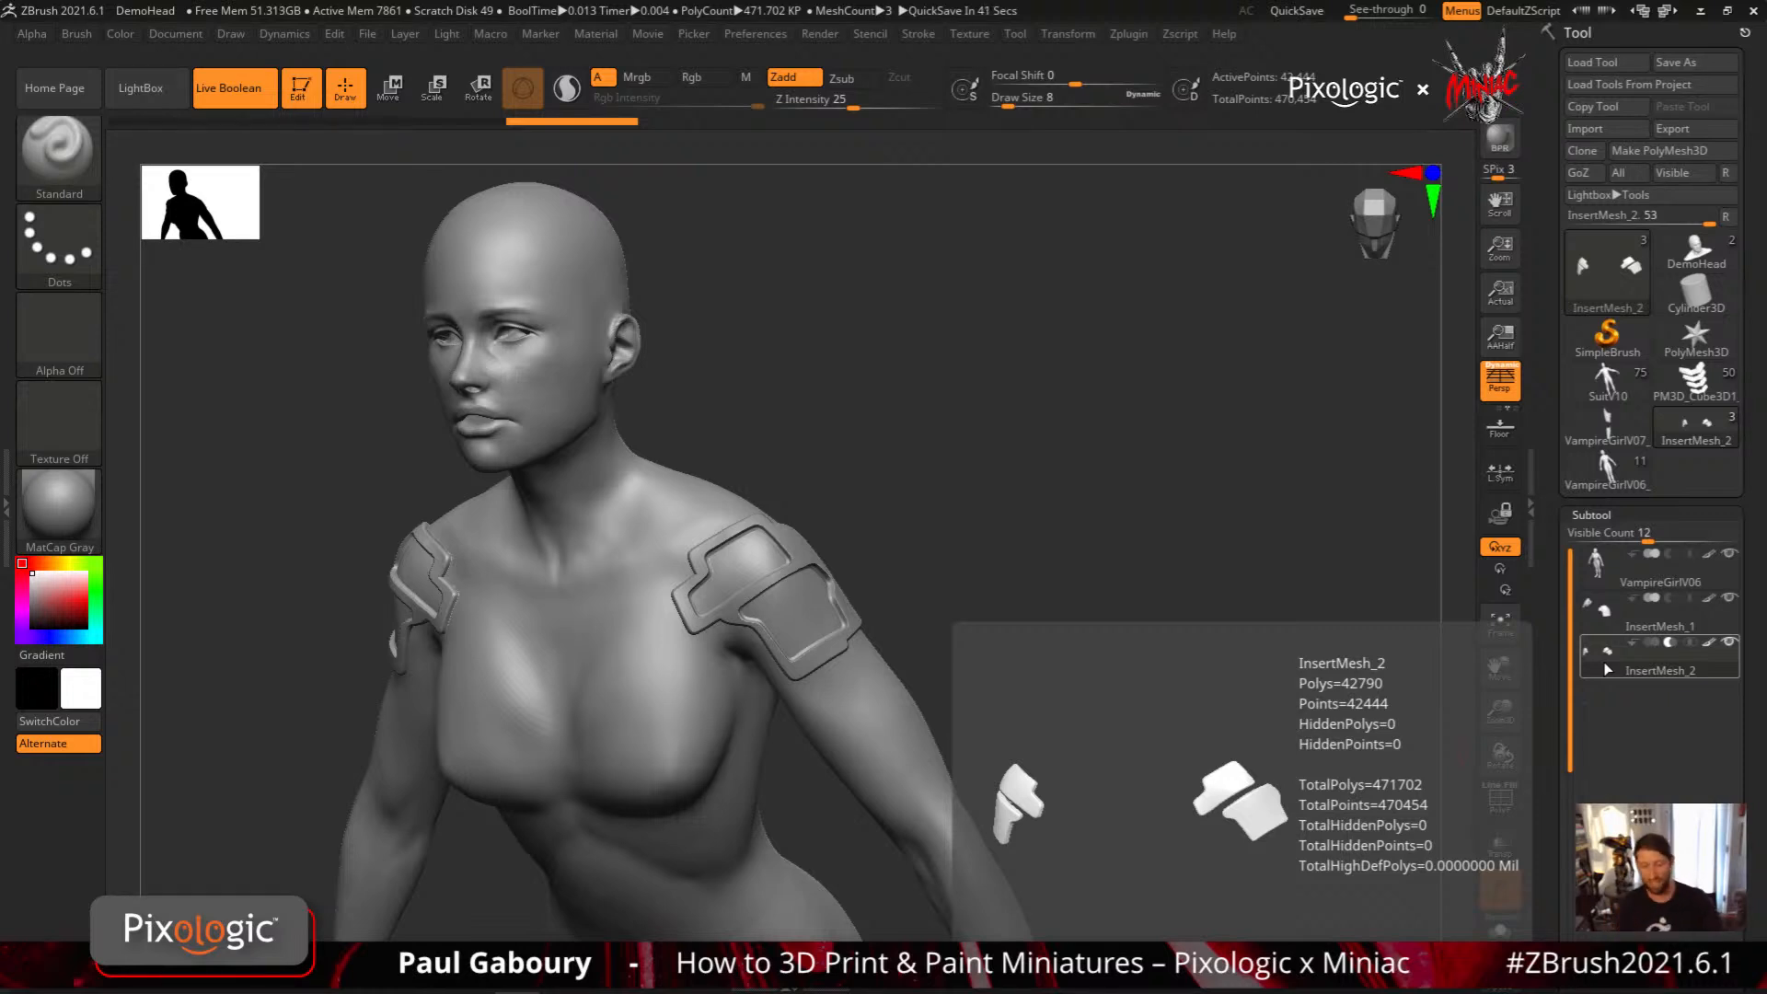
Try a MeshBalloon lasso shape over the lower shoulder recess and undo it
left_click(60, 162, "ctrl")
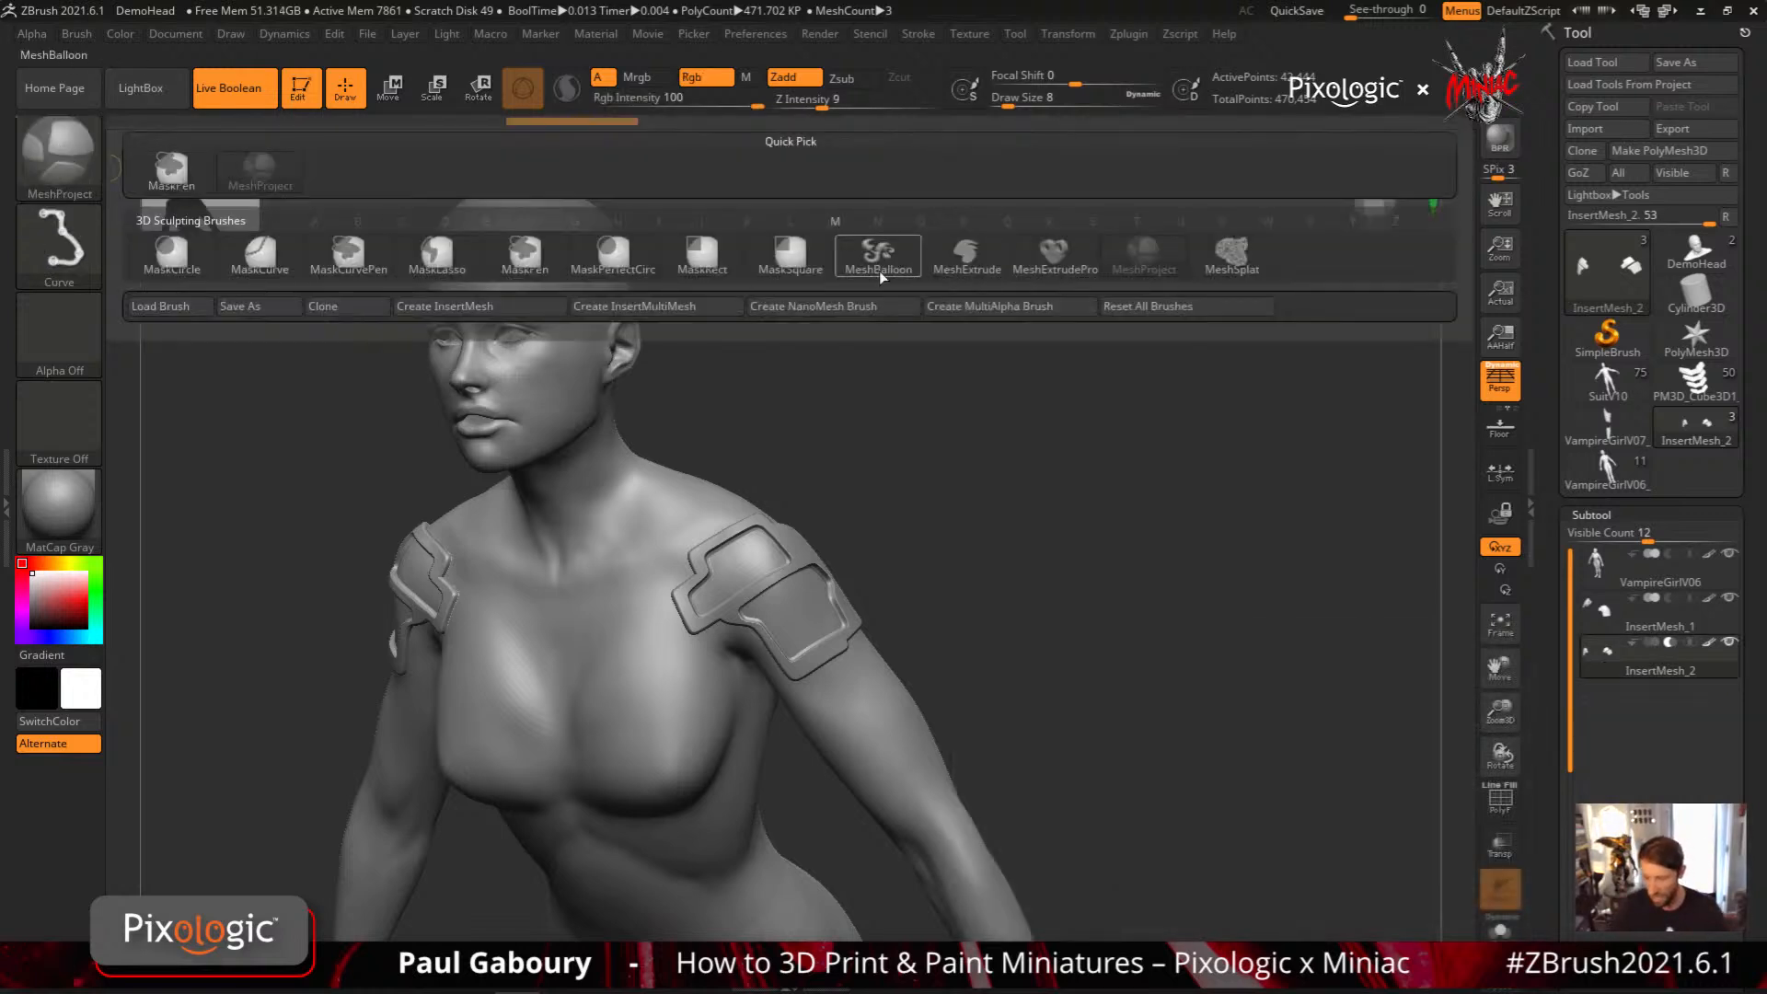
left_click(878, 258)
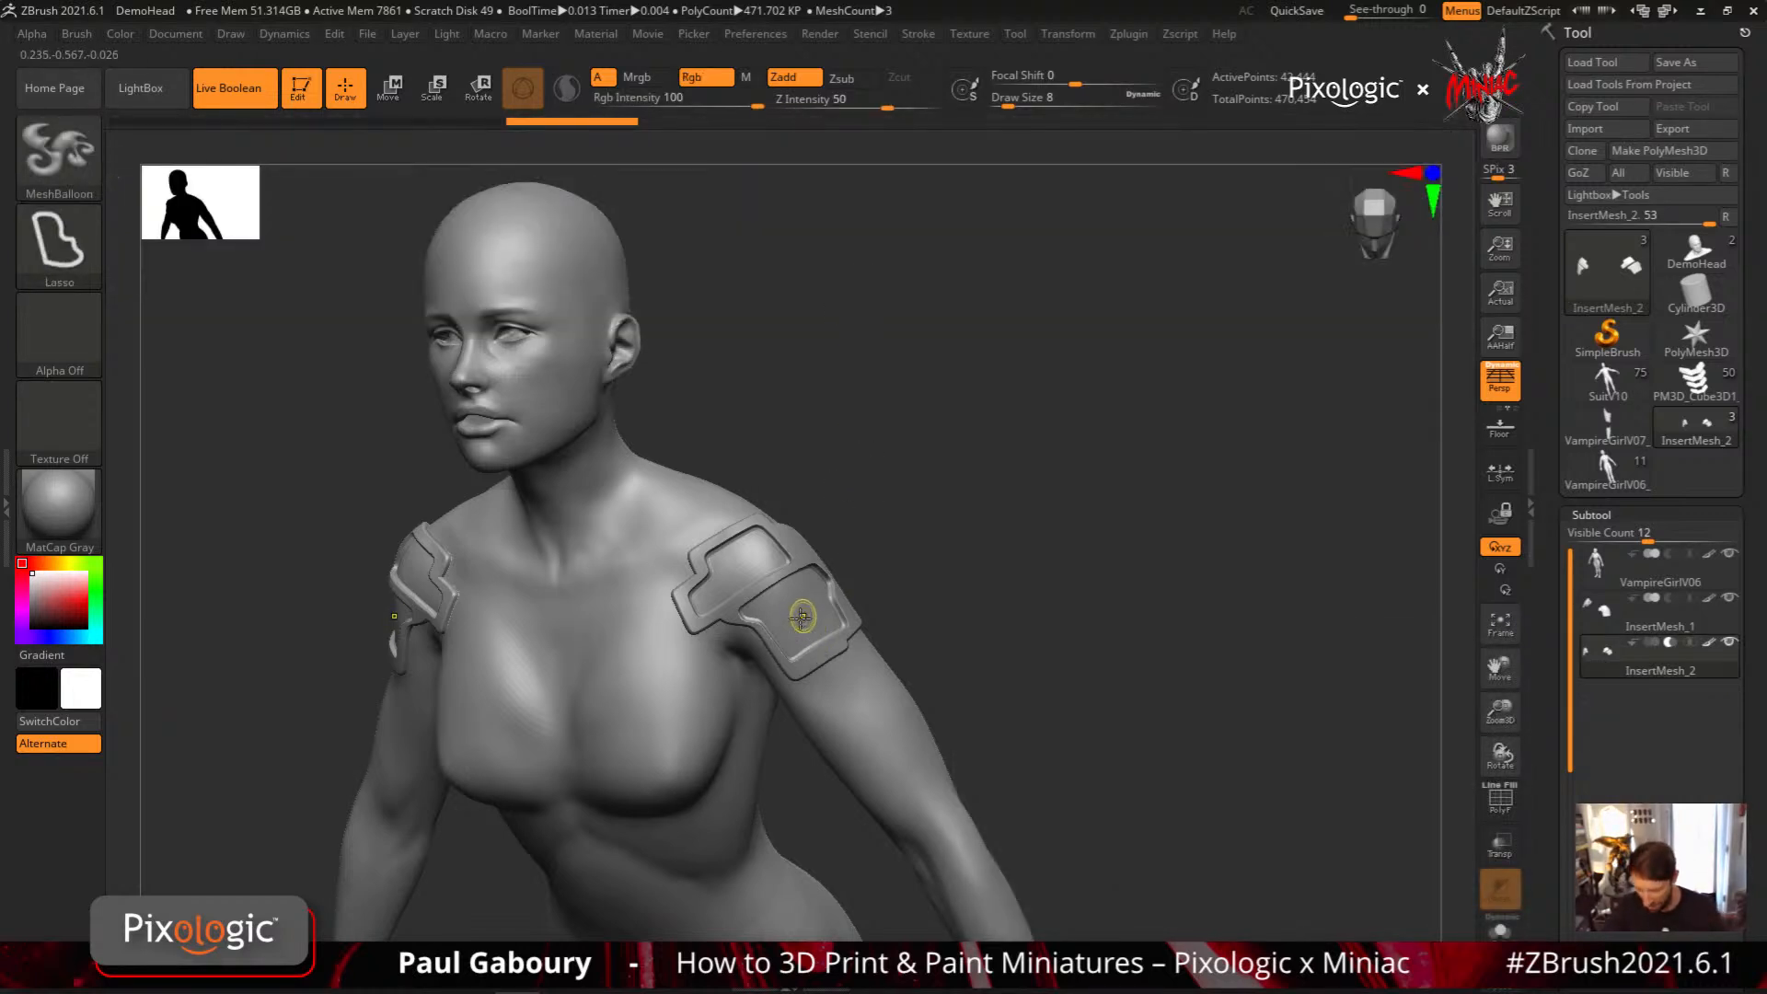
mouse_move(802, 616)
left_mouse_down("ctrl")
mouse_move(824, 681)
mouse_move(852, 635)
mouse_move(824, 589)
mouse_move(792, 589)
left_mouse_up("ctrl")
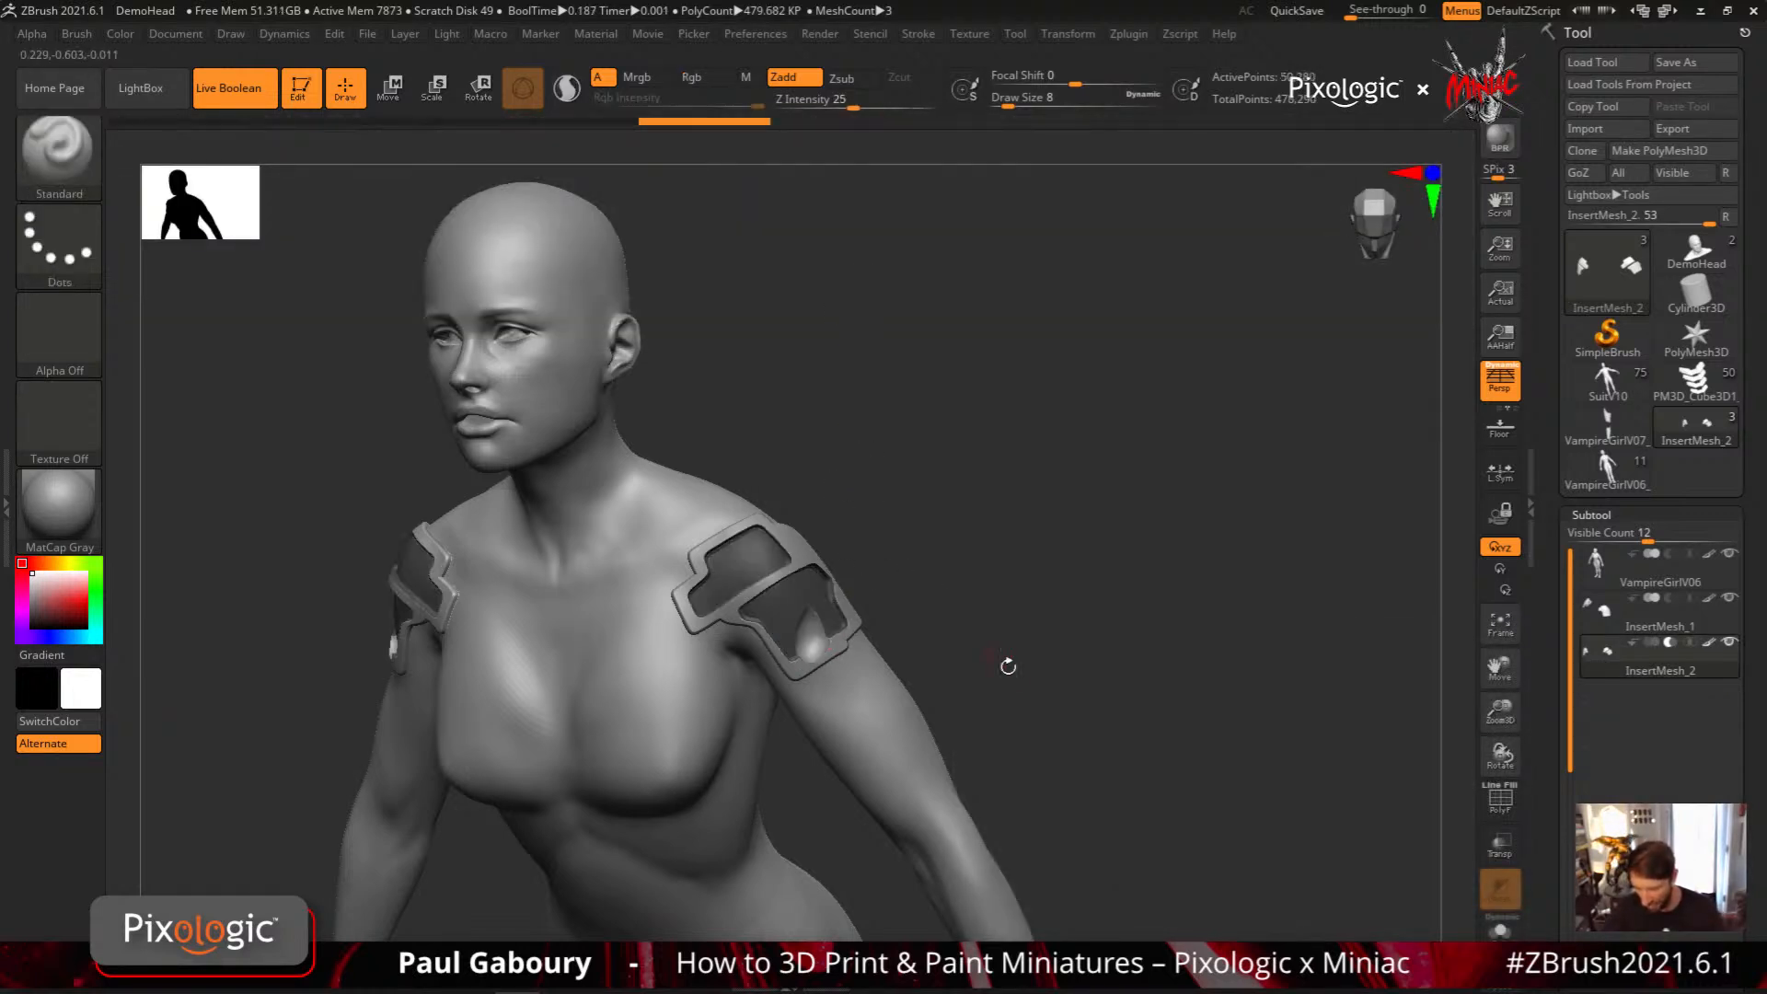
mouse_move(862, 695)
right_mouse_down()
mouse_move(833, 759)
mouse_move(897, 718)
mouse_move(873, 670)
right_mouse_up()
left_click(72, 158, "ctrl")
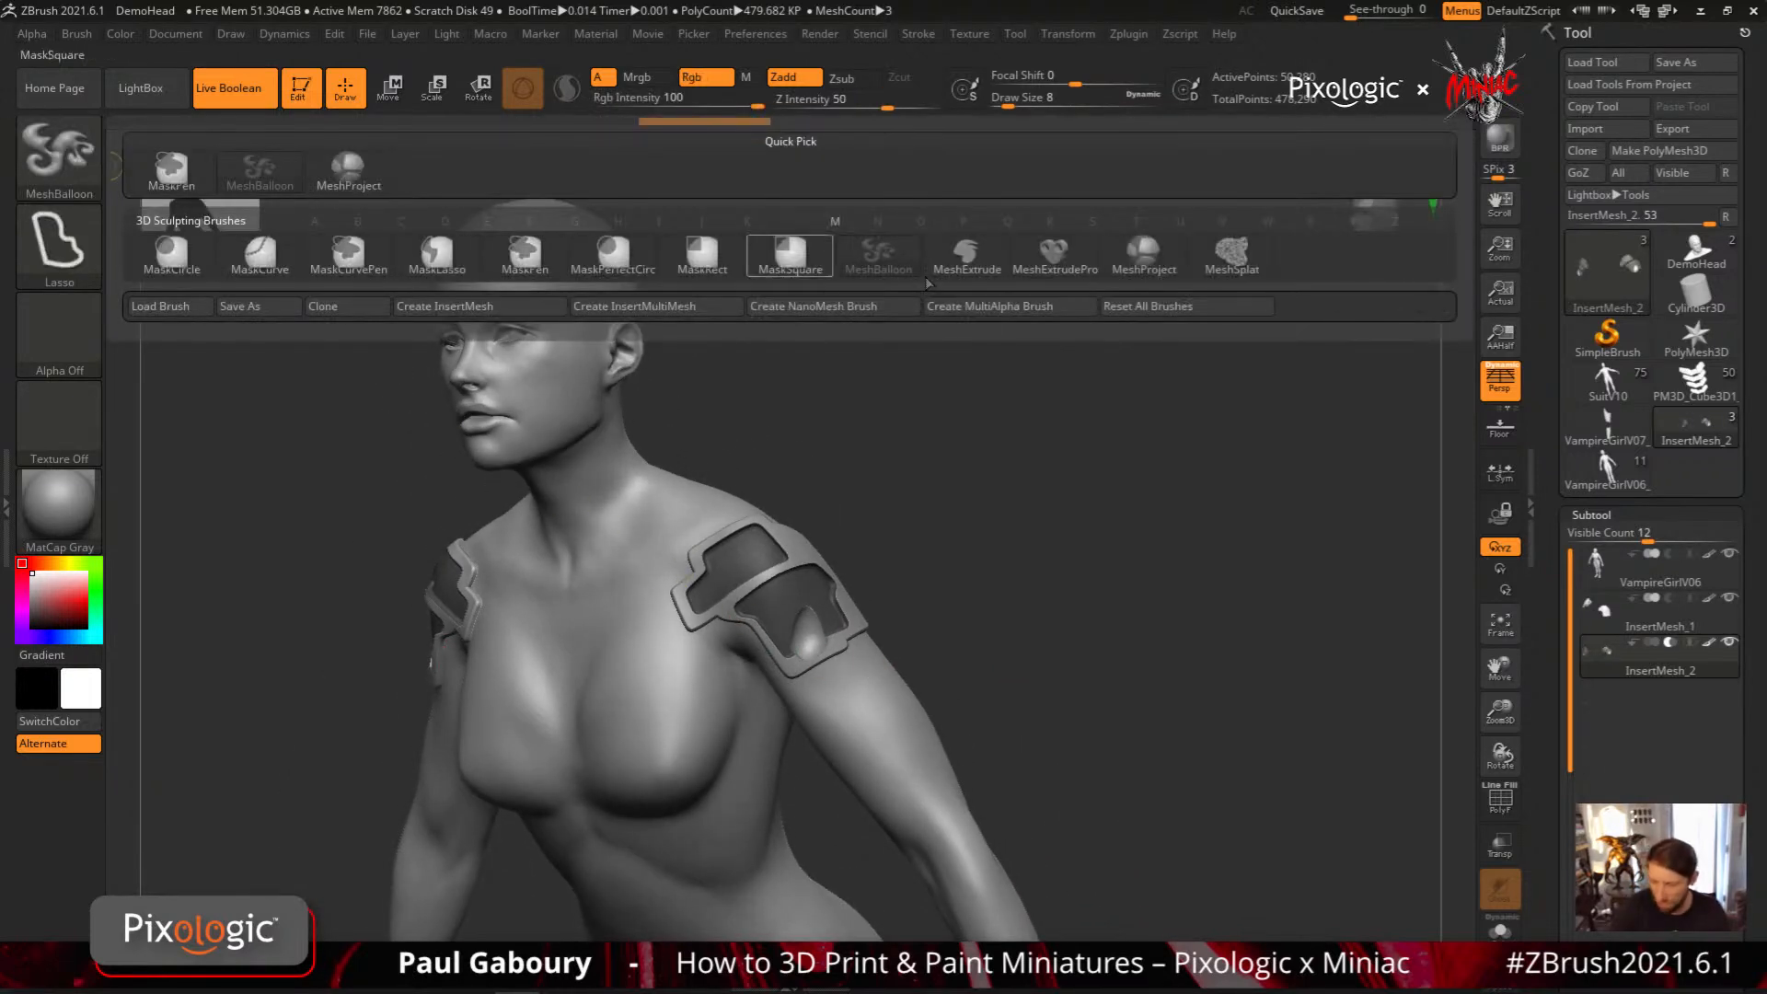
mouse_move(1201, 263)
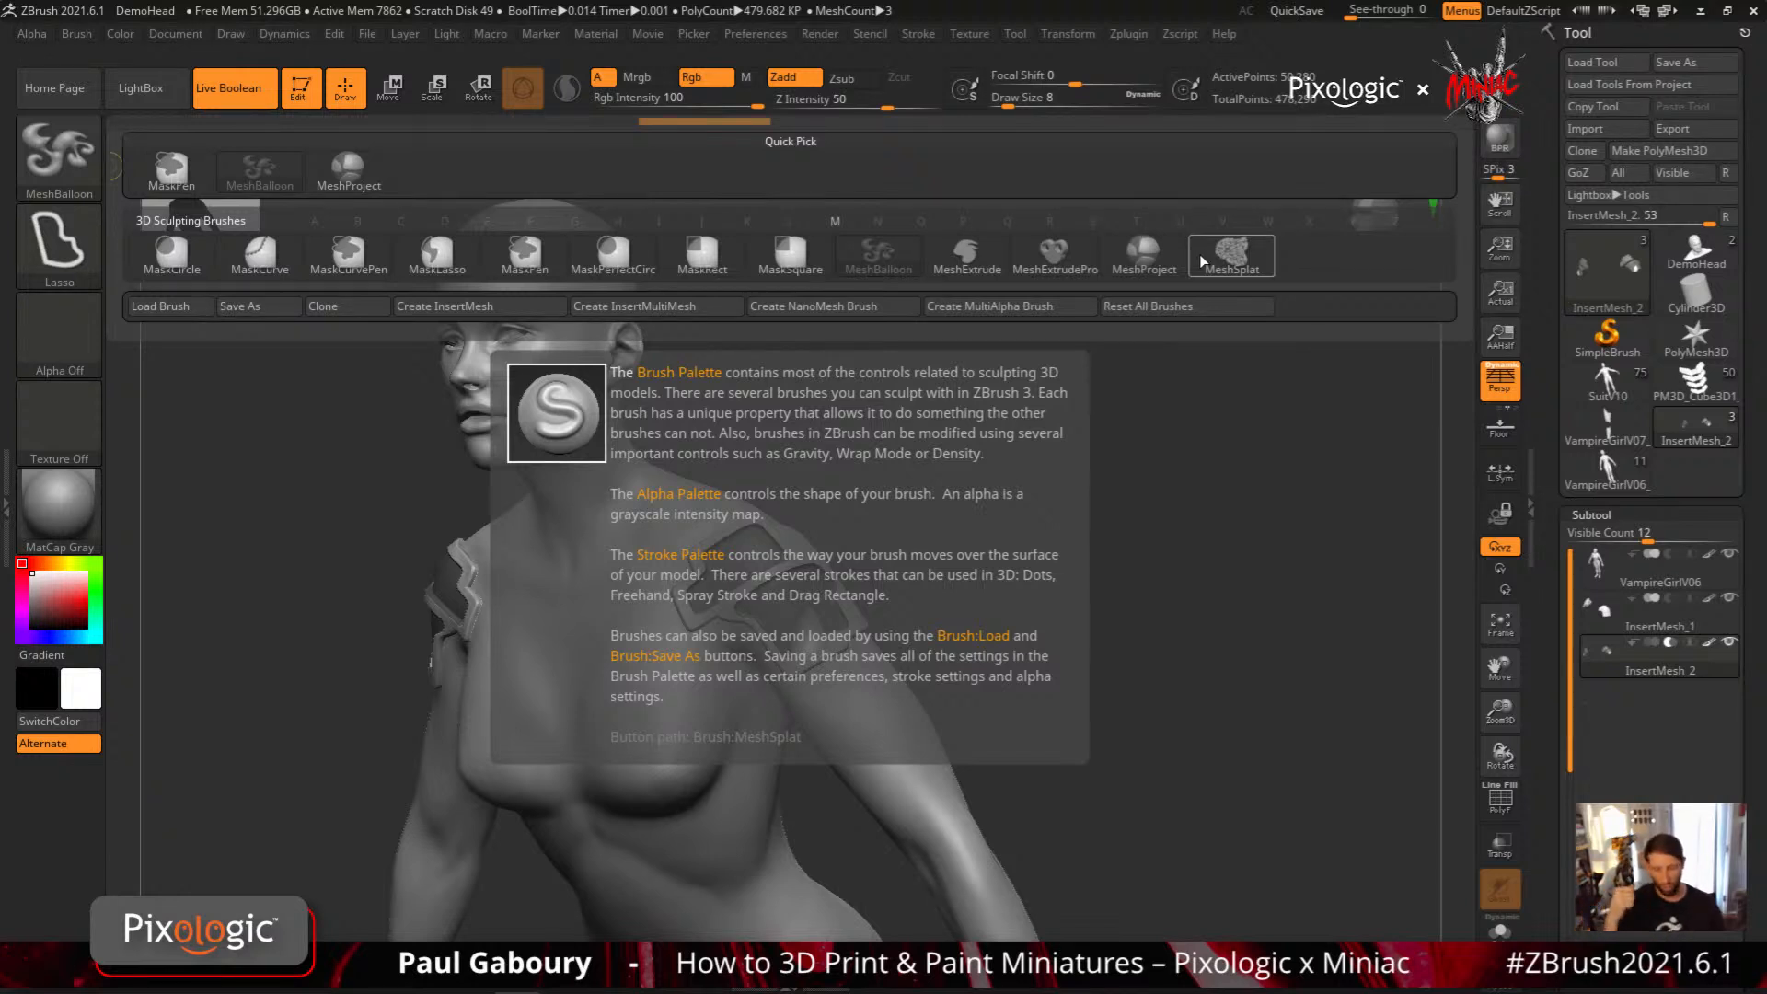
left_click(61, 246, "ctrl")
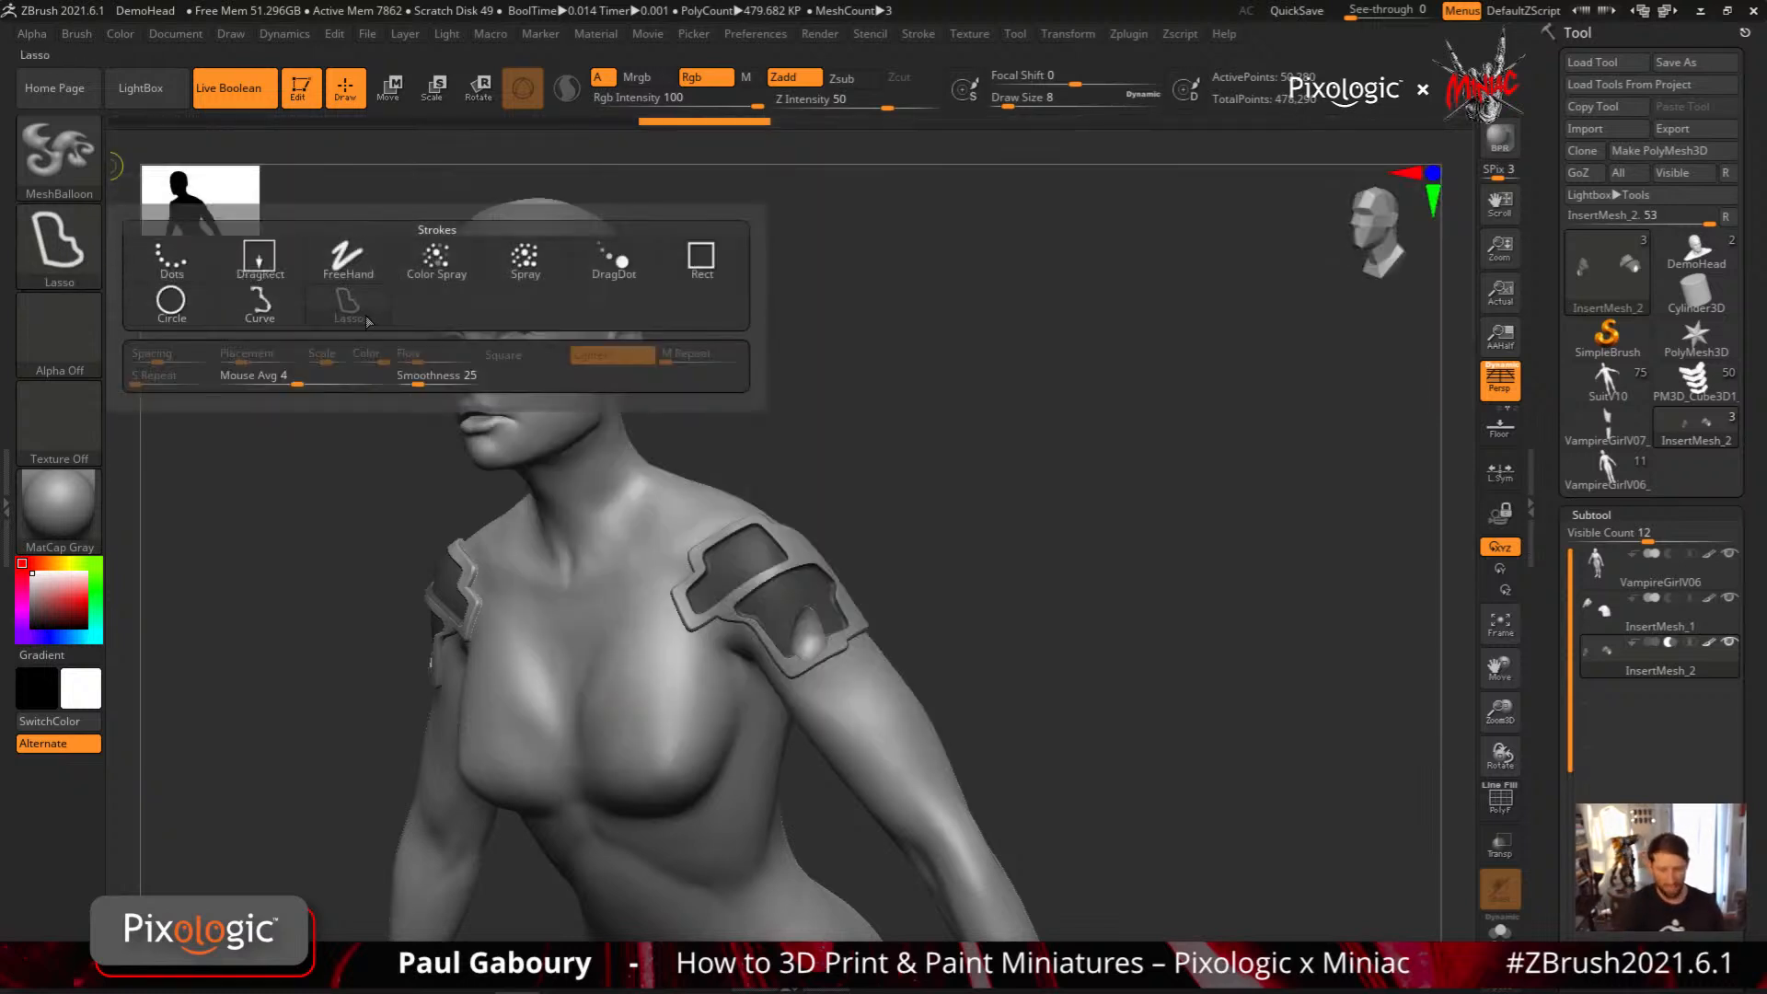
mouse_move(708, 271)
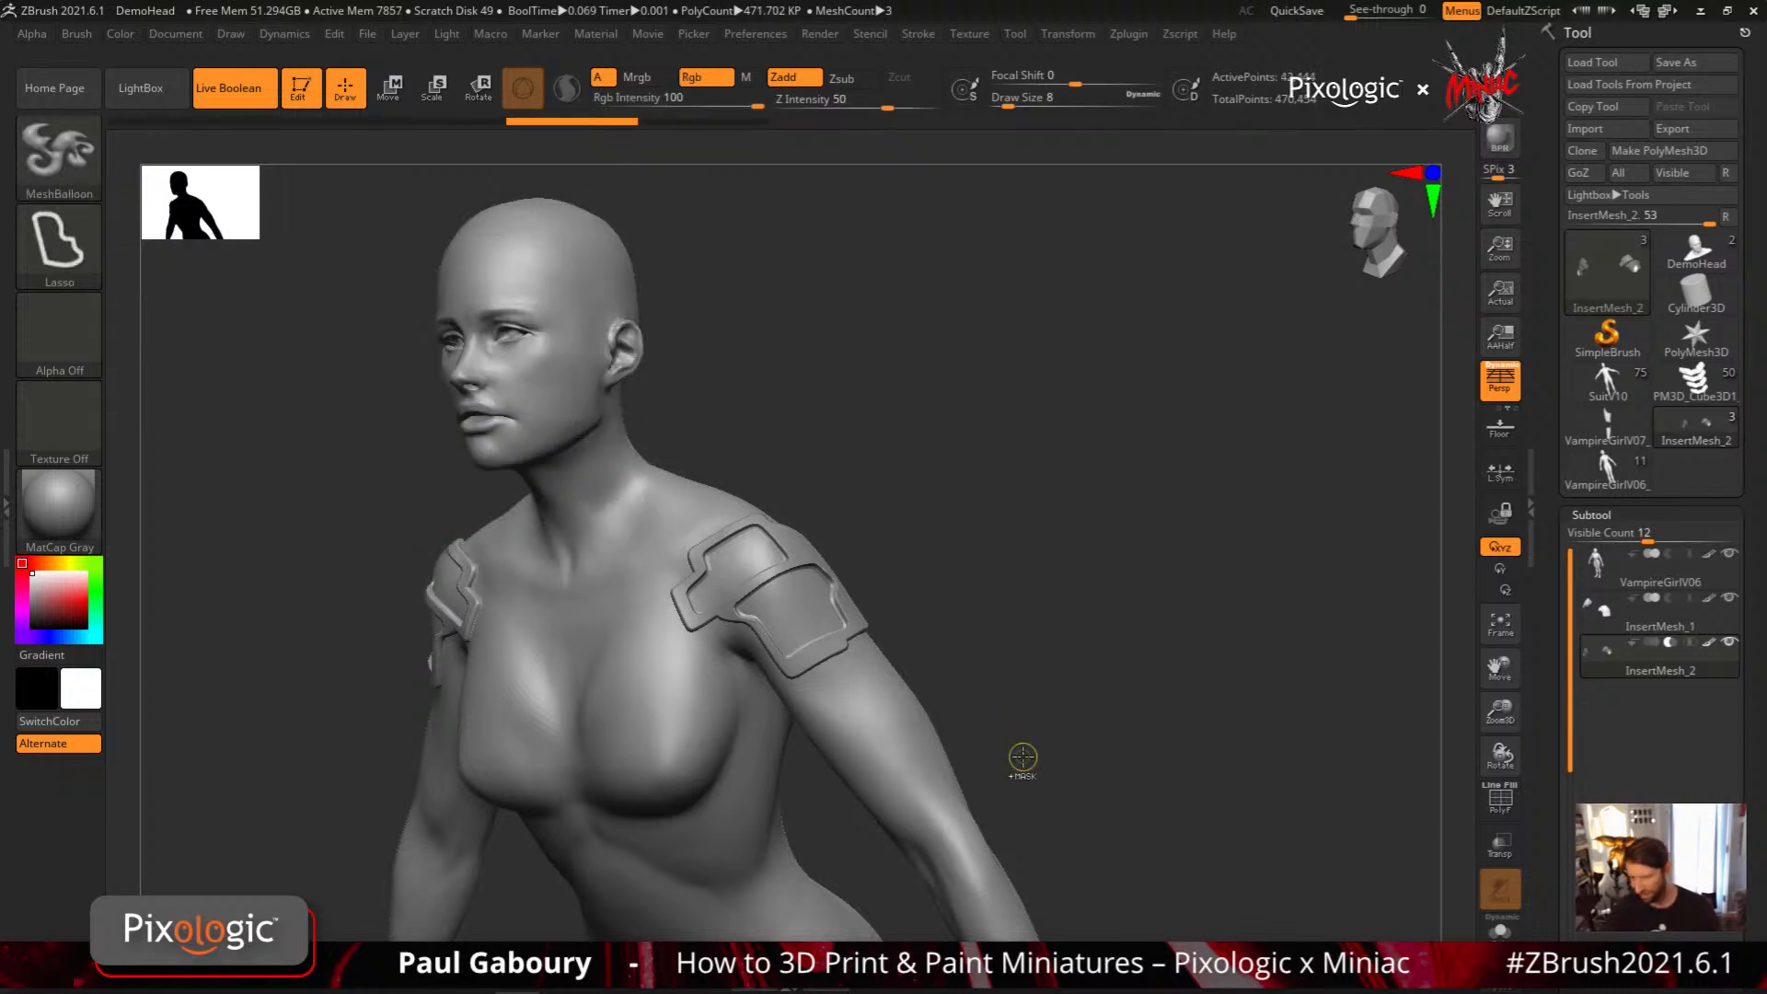
Fill the subtractive recess subtool with red, R 255, G 28, B 28
left_click_drag(1023, 758, 1096, 723, "ctrl")
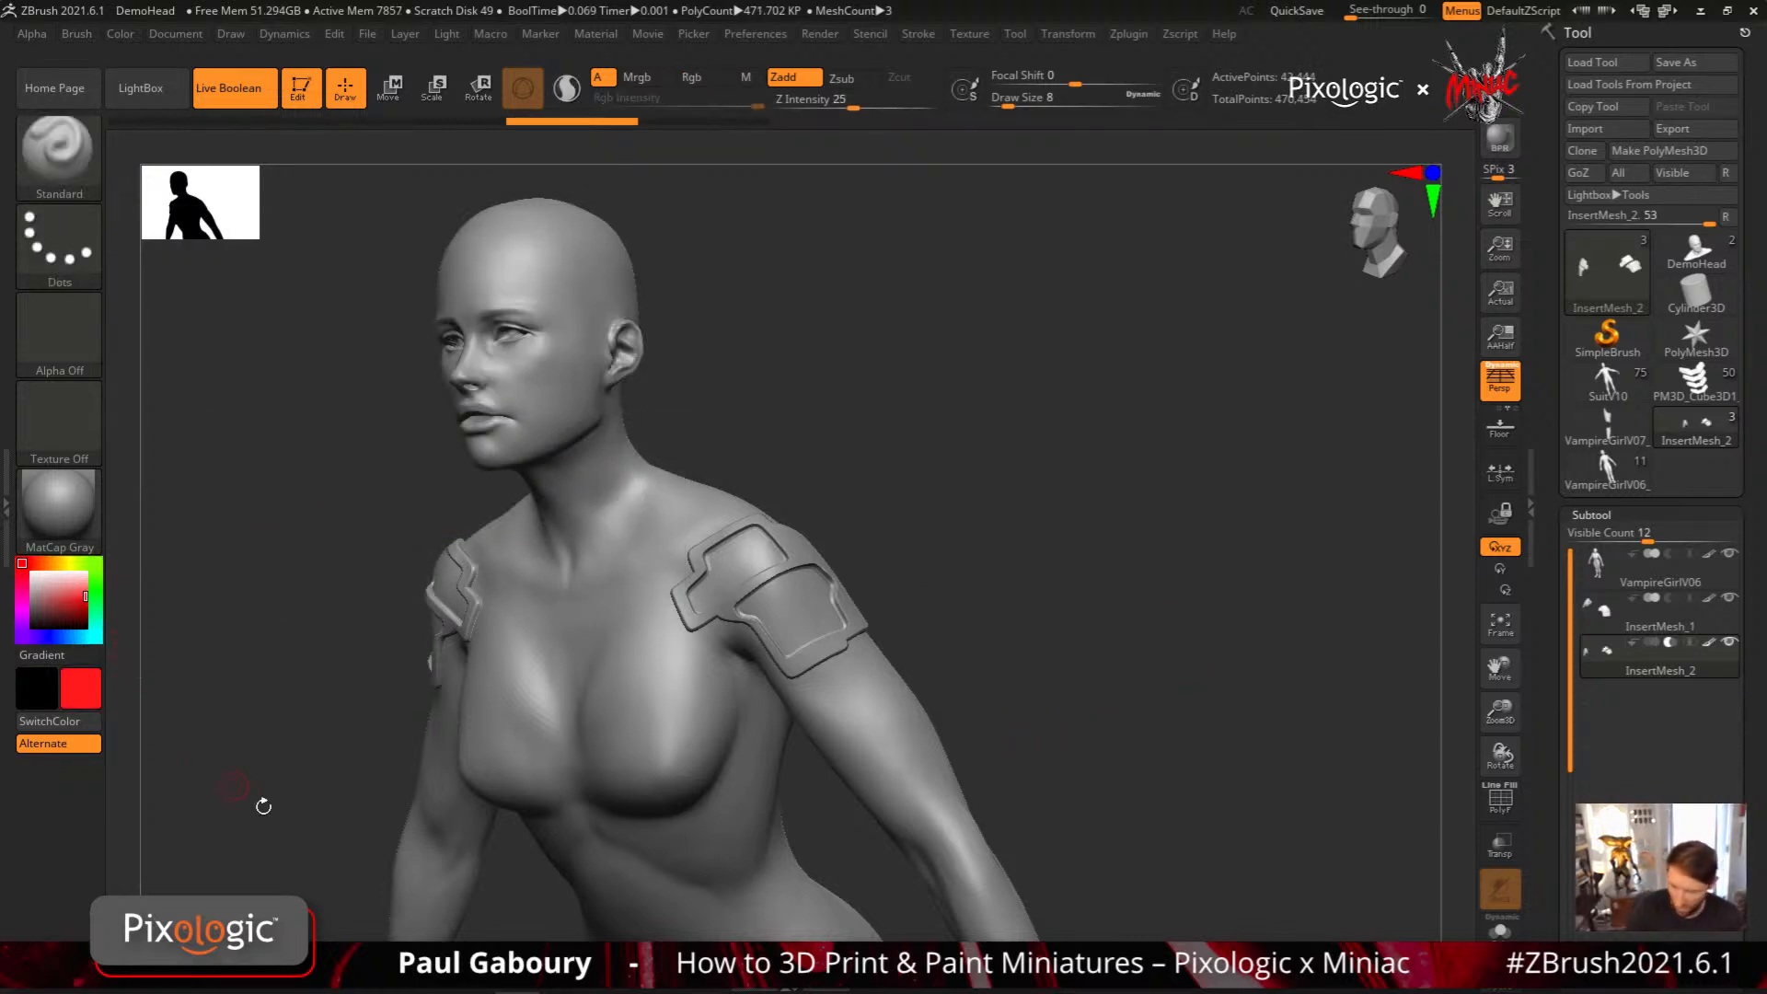
left_click(706, 79)
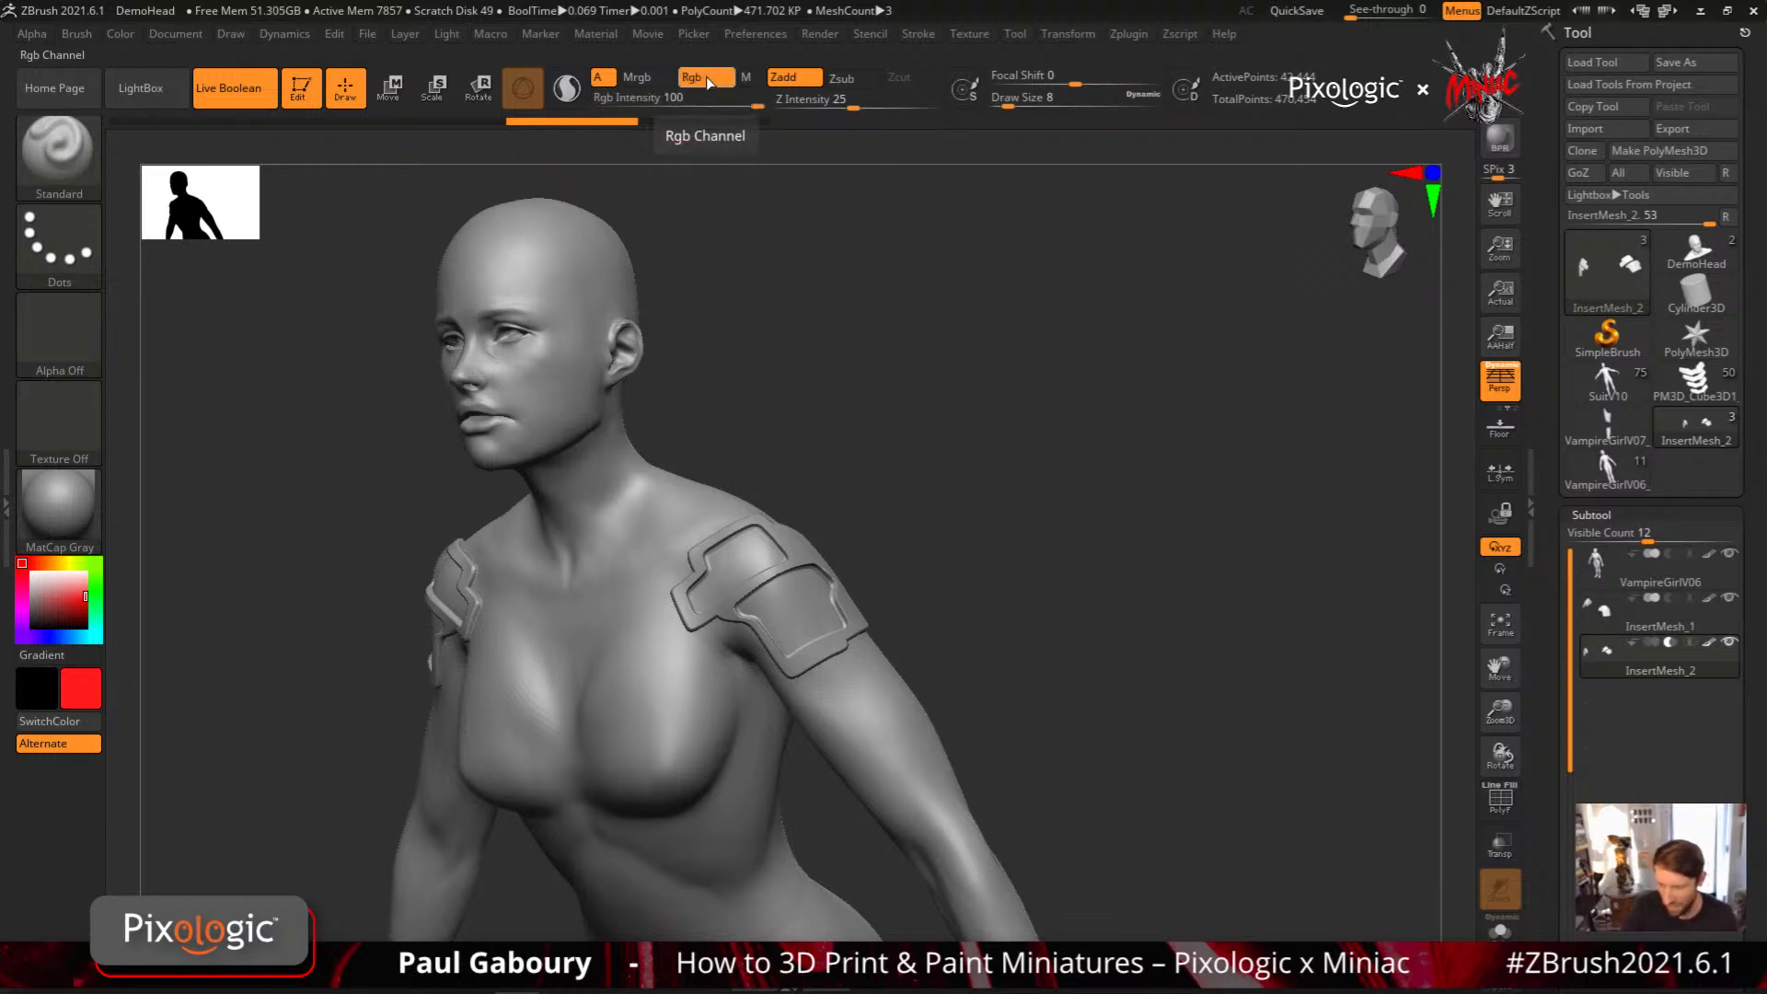
left_click(120, 33)
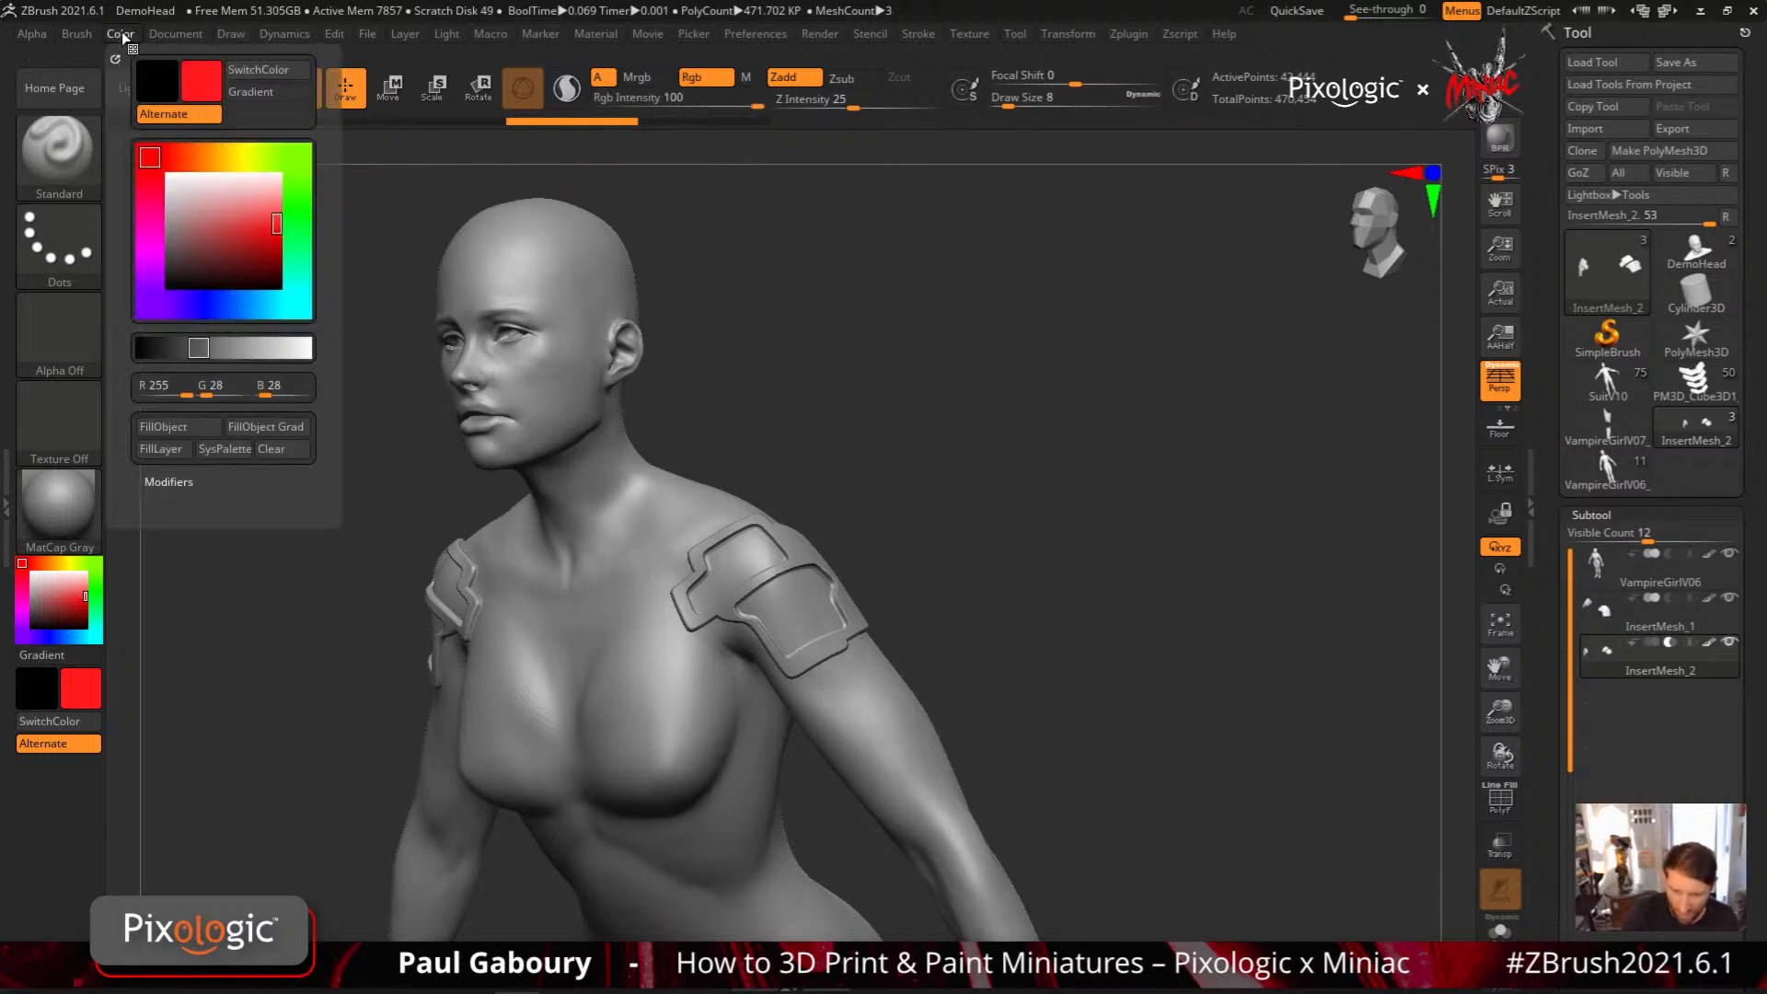
left_click(189, 449)
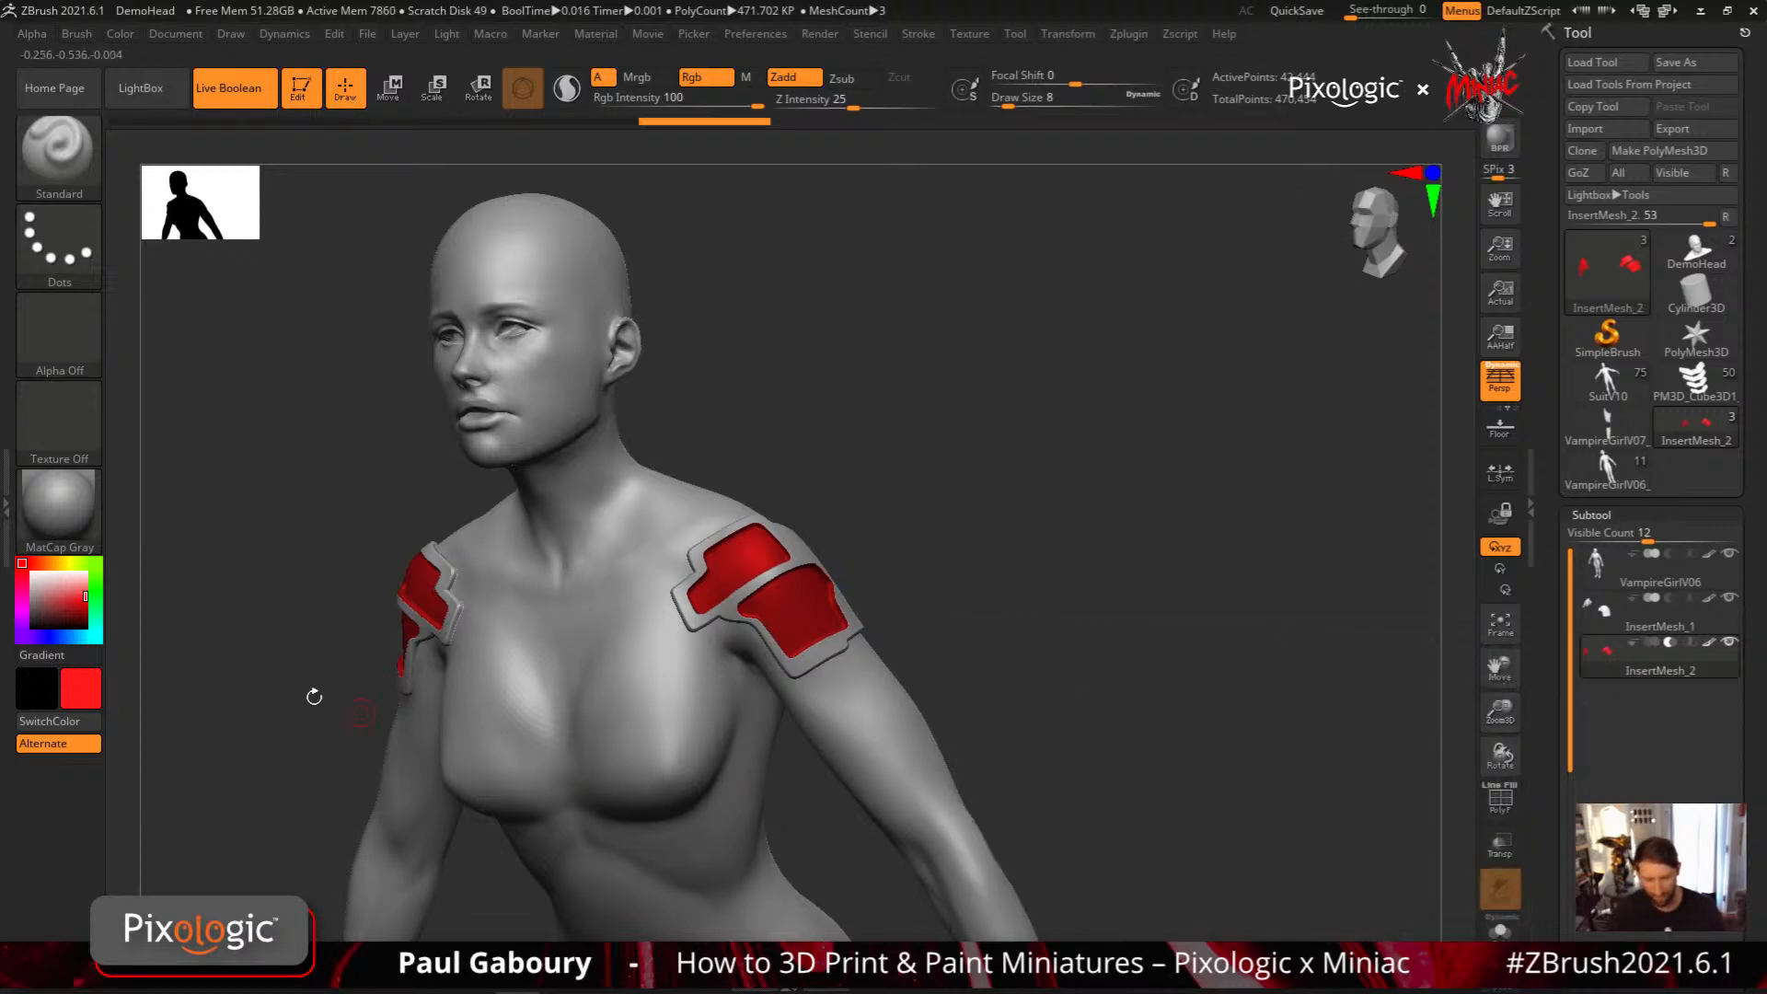
Set the colour to white and add a small mirrored MeshBalloon shape at the upper edge of the lower red recess
left_click(20, 560)
left_click_drag(1058, 571, 895, 662)
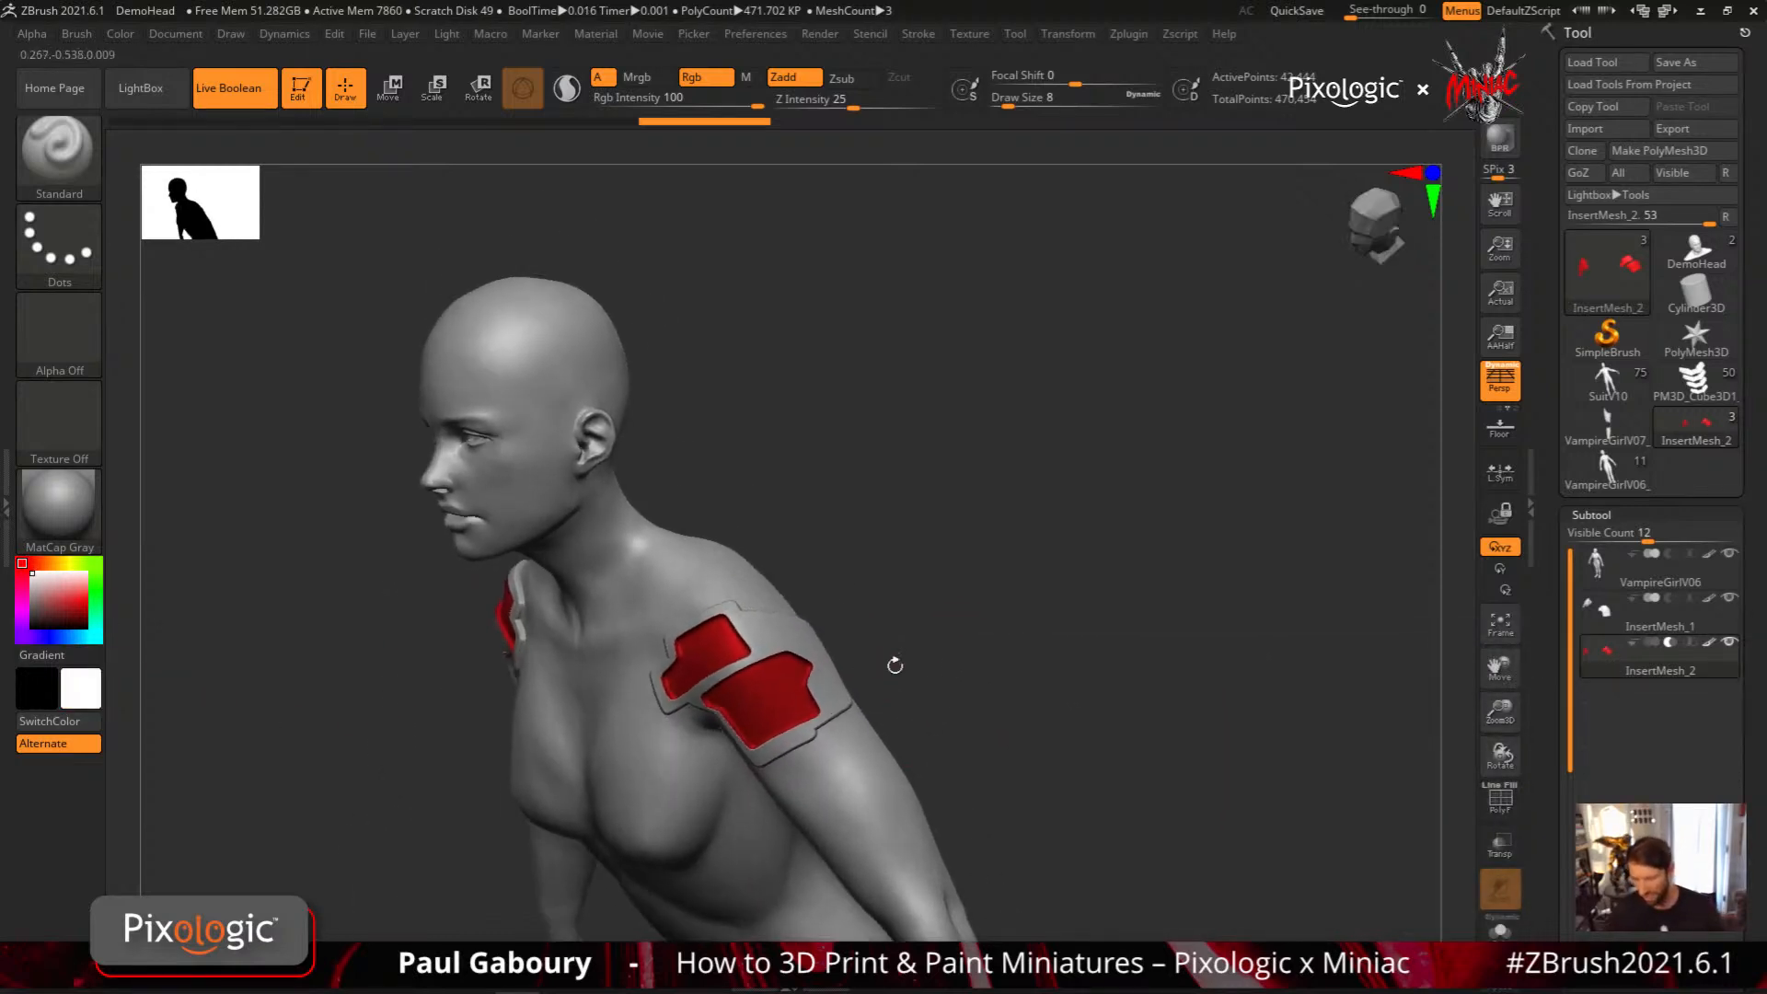
key("b")
key("m")
key("b")
mouse_move(759, 630)
left_mouse_down()
mouse_move(764, 683)
mouse_move(819, 658)
mouse_move(800, 605)
mouse_move(762, 615)
left_mouse_up()
mouse_move(1006, 709)
left_mouse_down()
mouse_move(990, 721)
mouse_move(937, 690)
left_mouse_up()
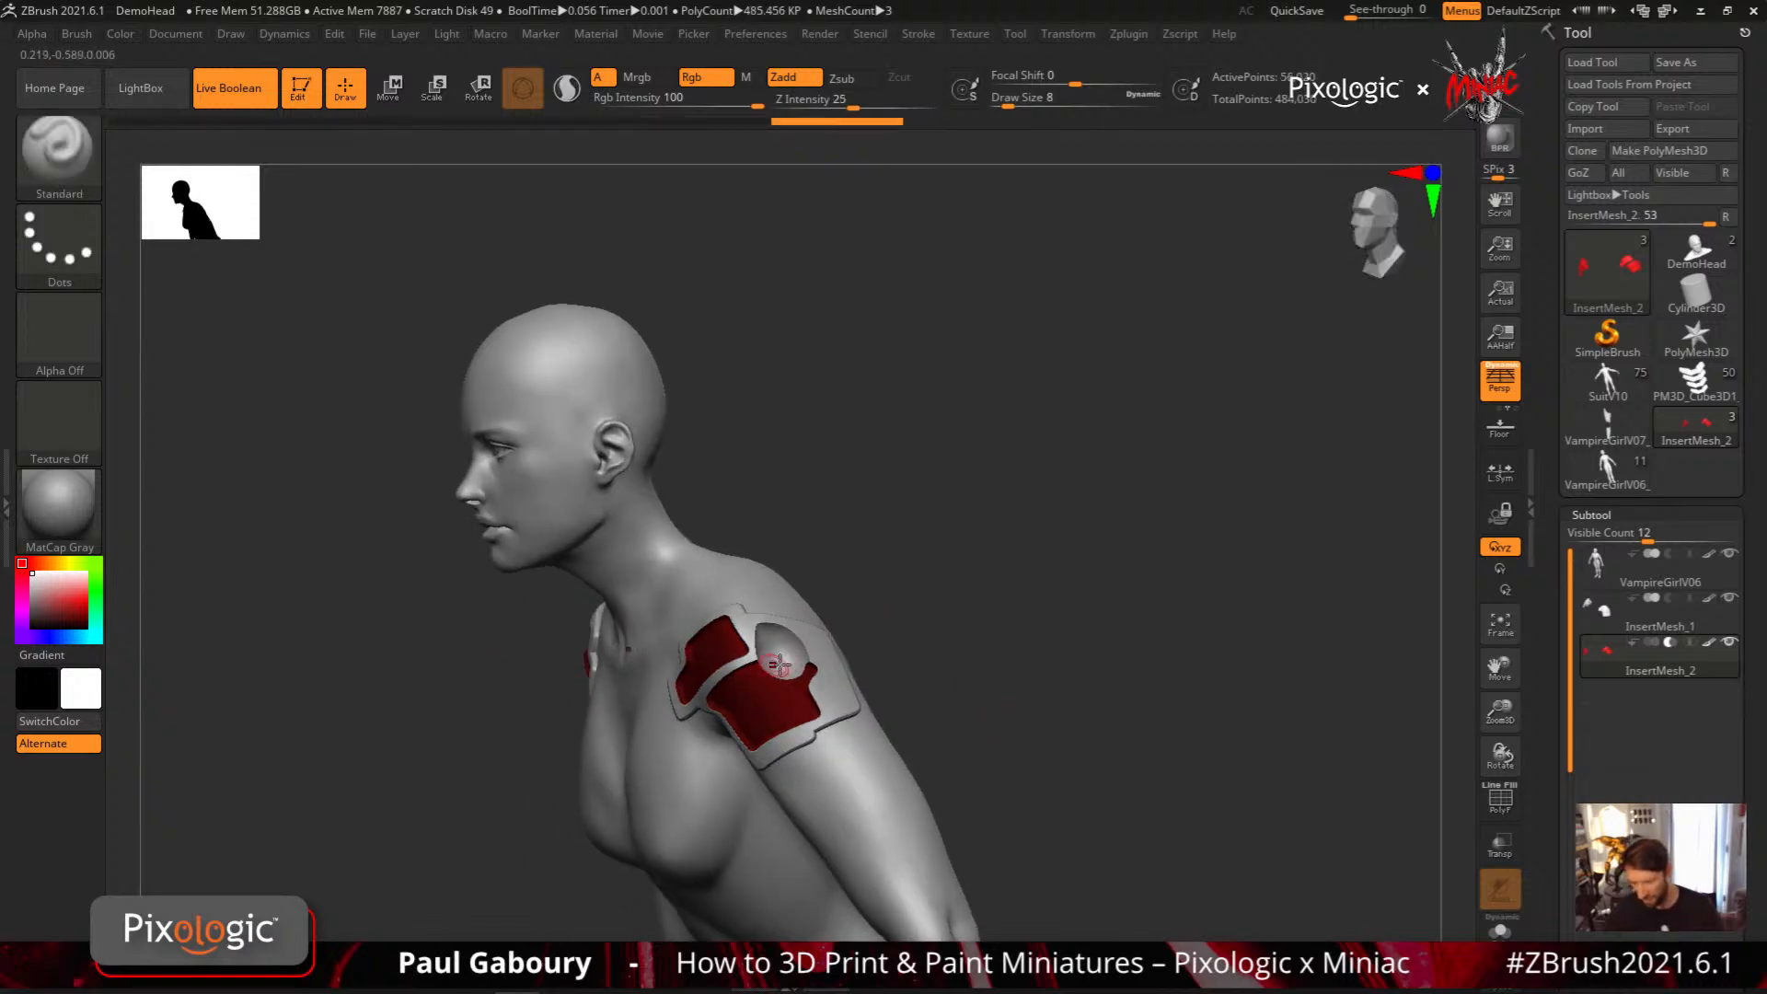
mouse_move(1627, 661)
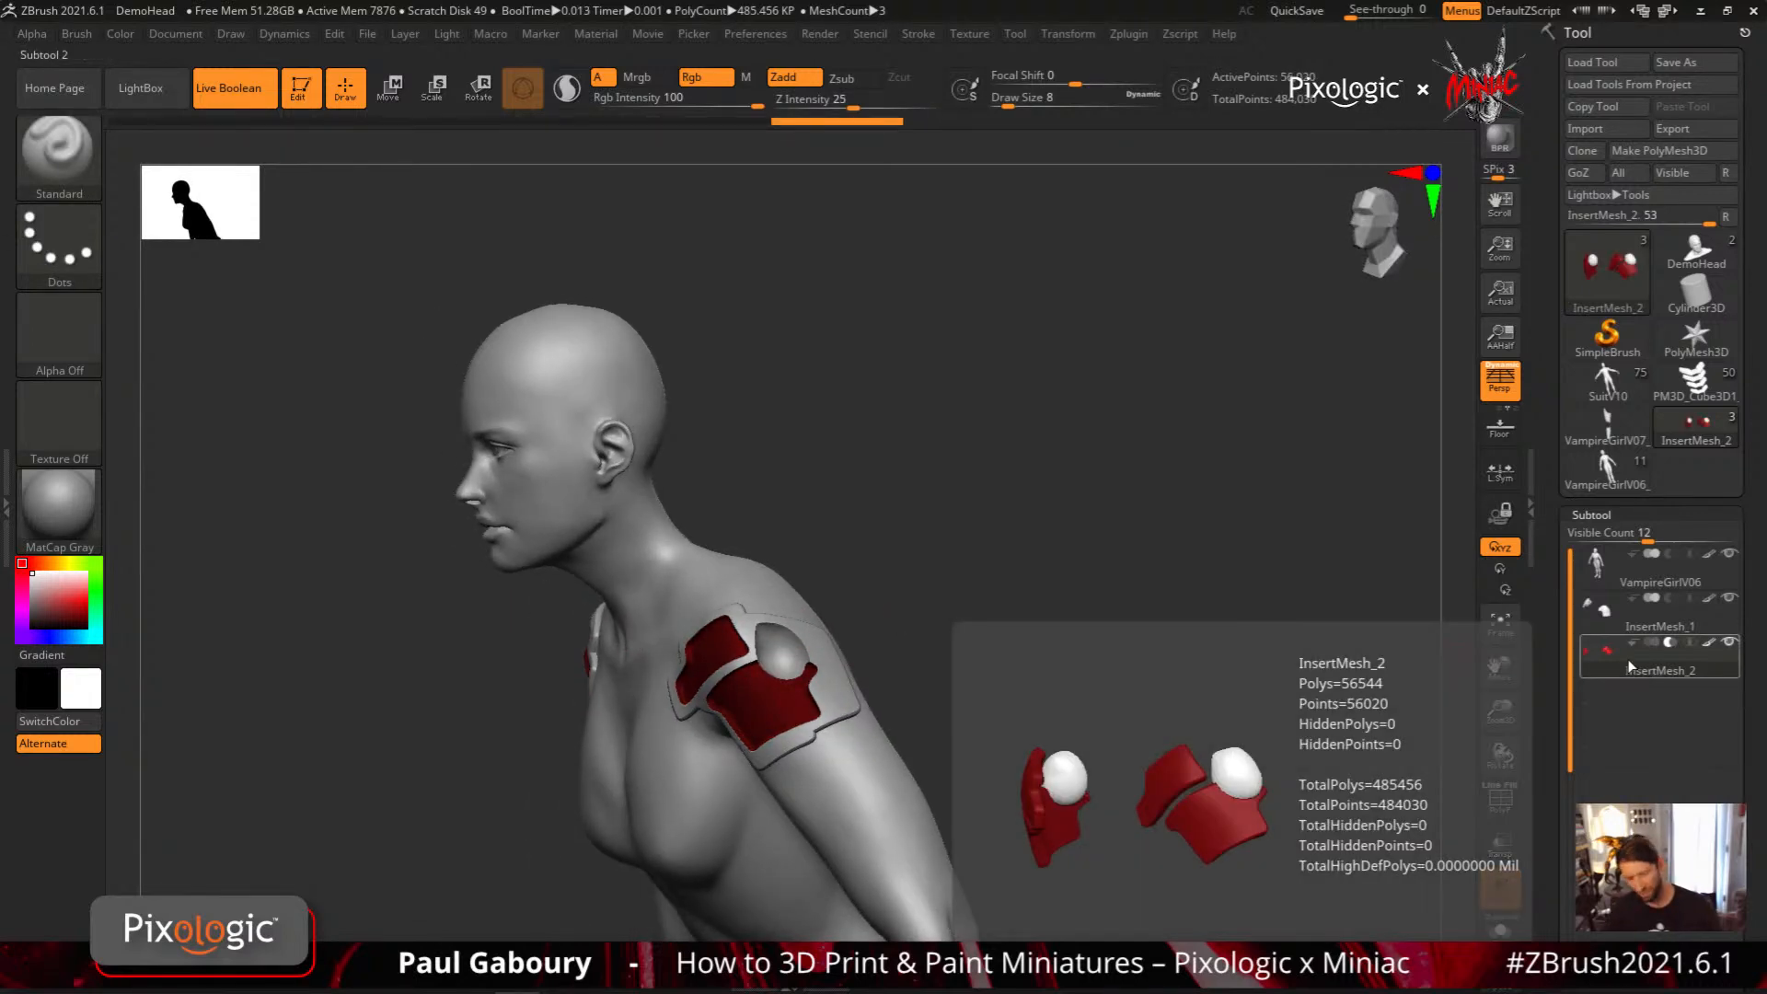
Pick a bright green and add a larger MeshBalloon shape over the lower red shoulder recess
key("ctrl")
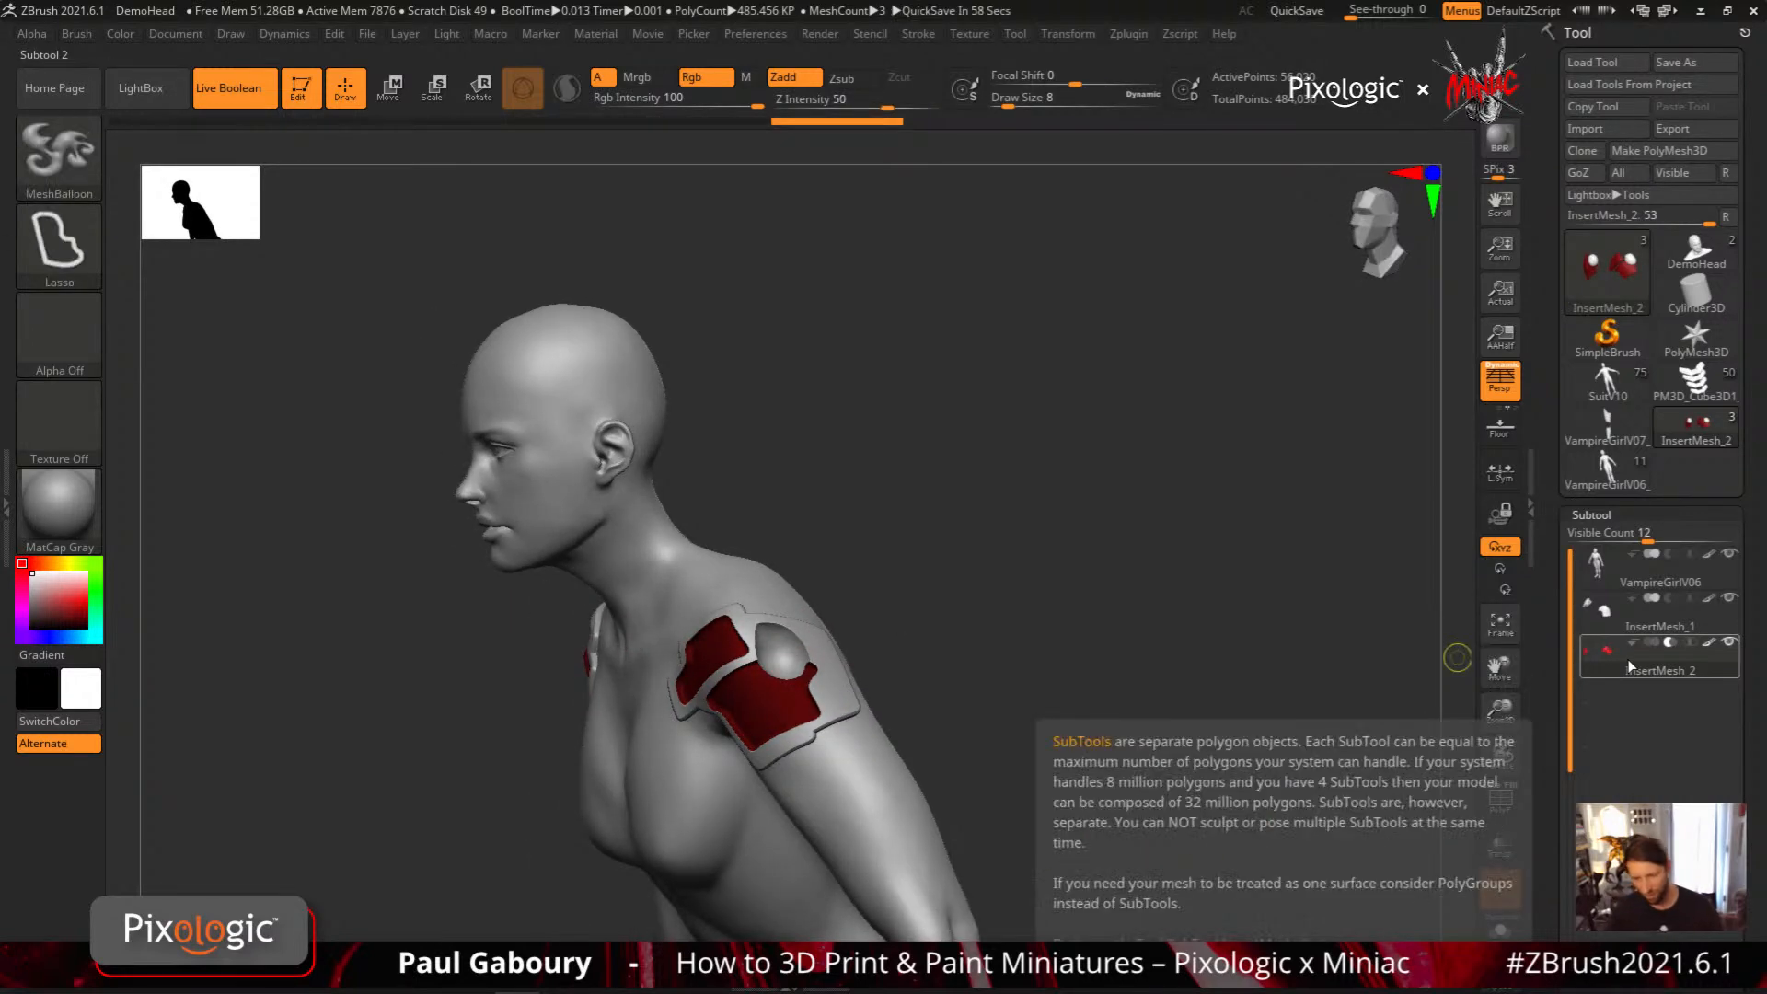
left_click(95, 607, "ctrl")
mouse_move(758, 662)
left_mouse_down("ctrl")
mouse_move(742, 665)
mouse_move(825, 677)
mouse_move(762, 647)
left_mouse_up("ctrl")
mouse_move(974, 734)
left_mouse_down()
mouse_move(1022, 718)
mouse_move(996, 734)
mouse_move(1000, 708)
left_mouse_up()
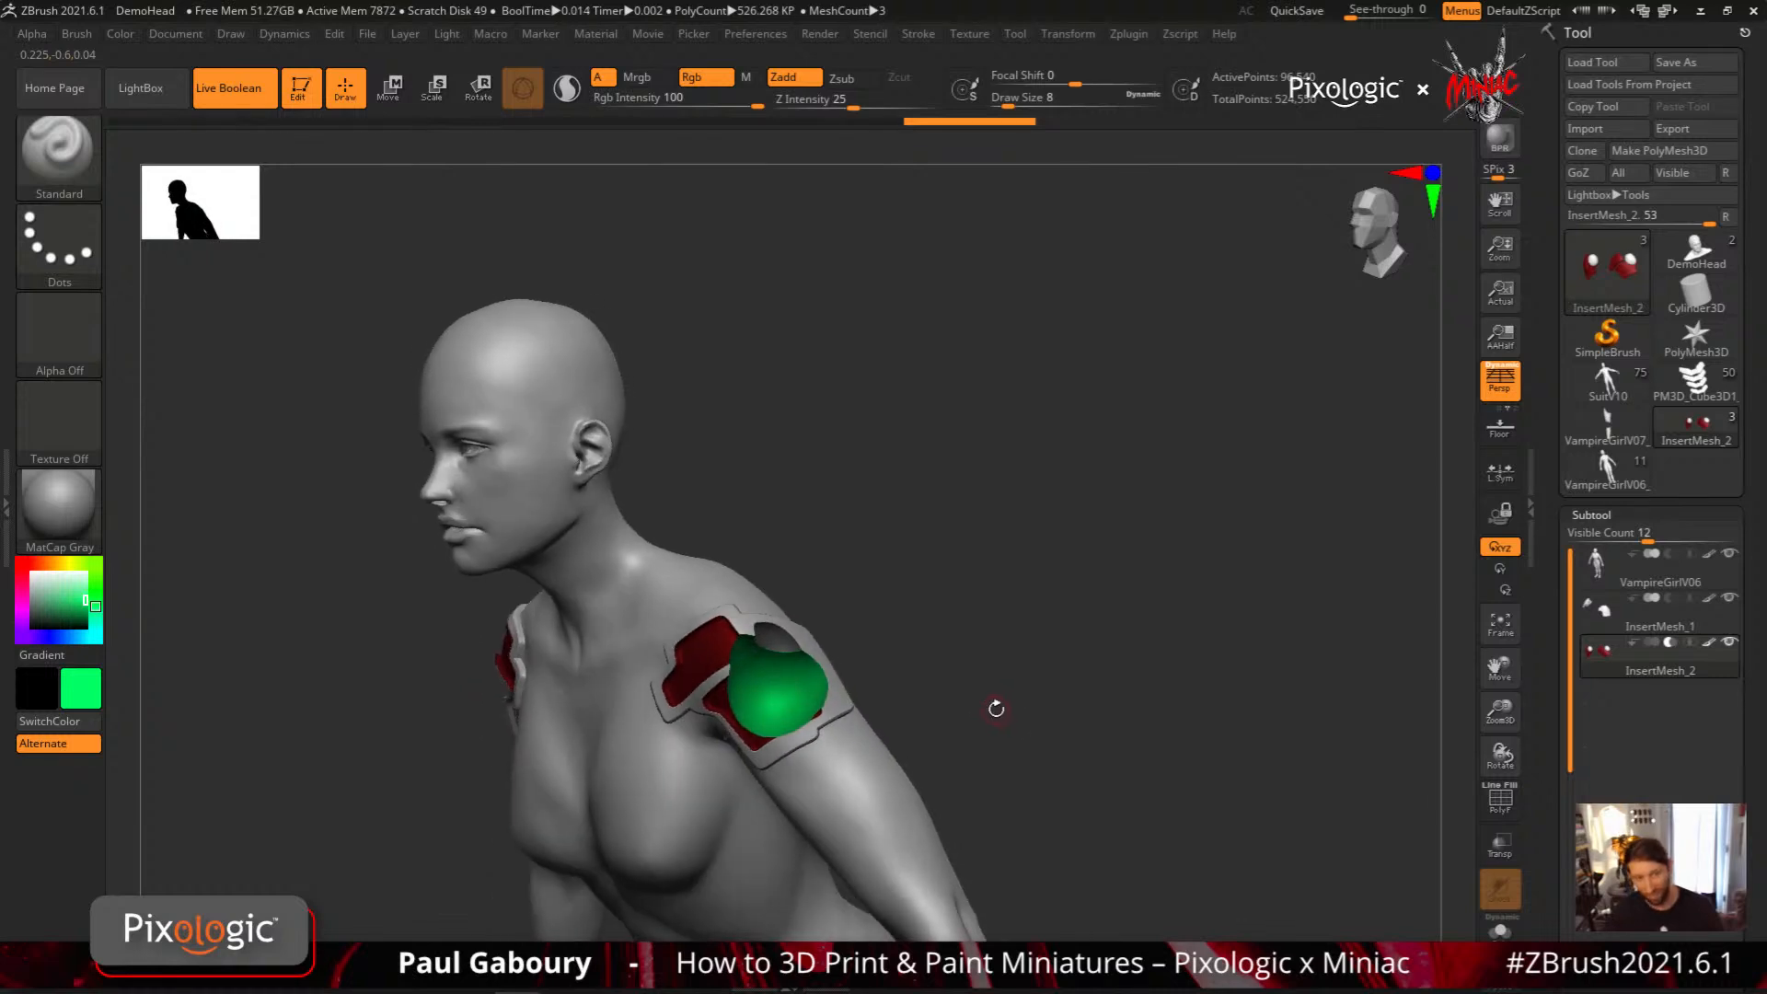
Undo both MeshBalloon shapes and the red fill on the recess subtool
key("ctrl+z")
key("ctrl+z")
key("ctrl+z")
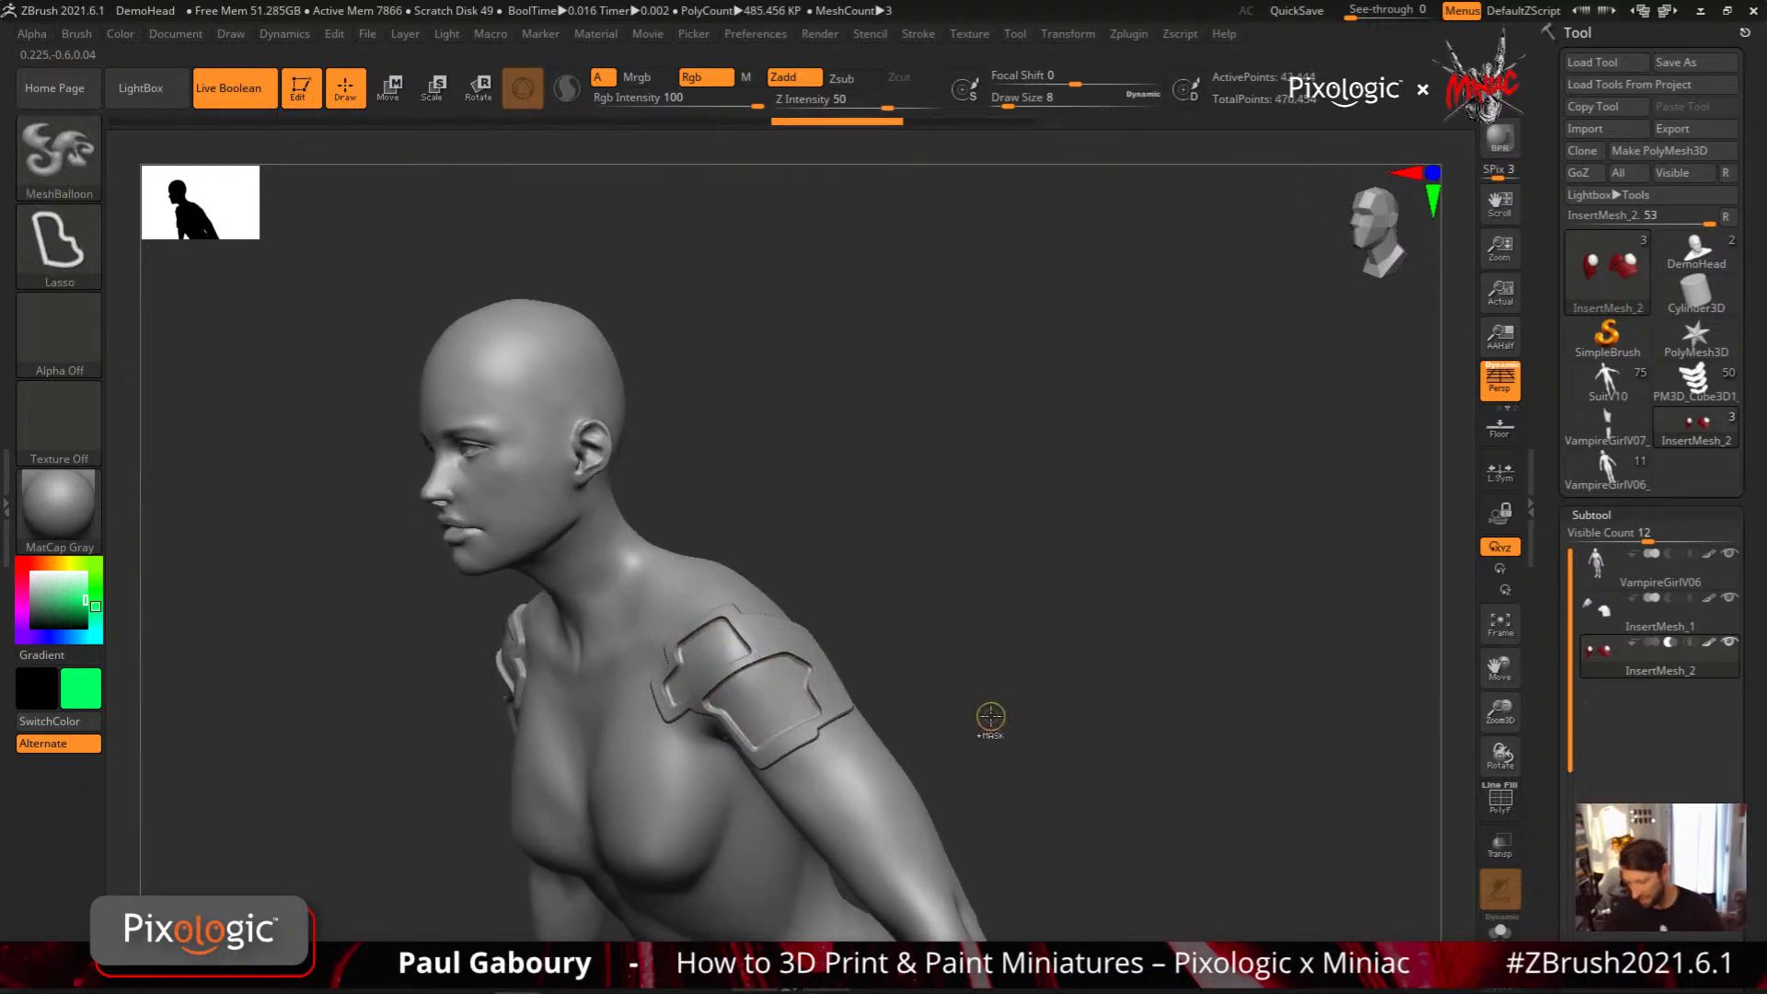
left_click_drag(975, 737, 1108, 623)
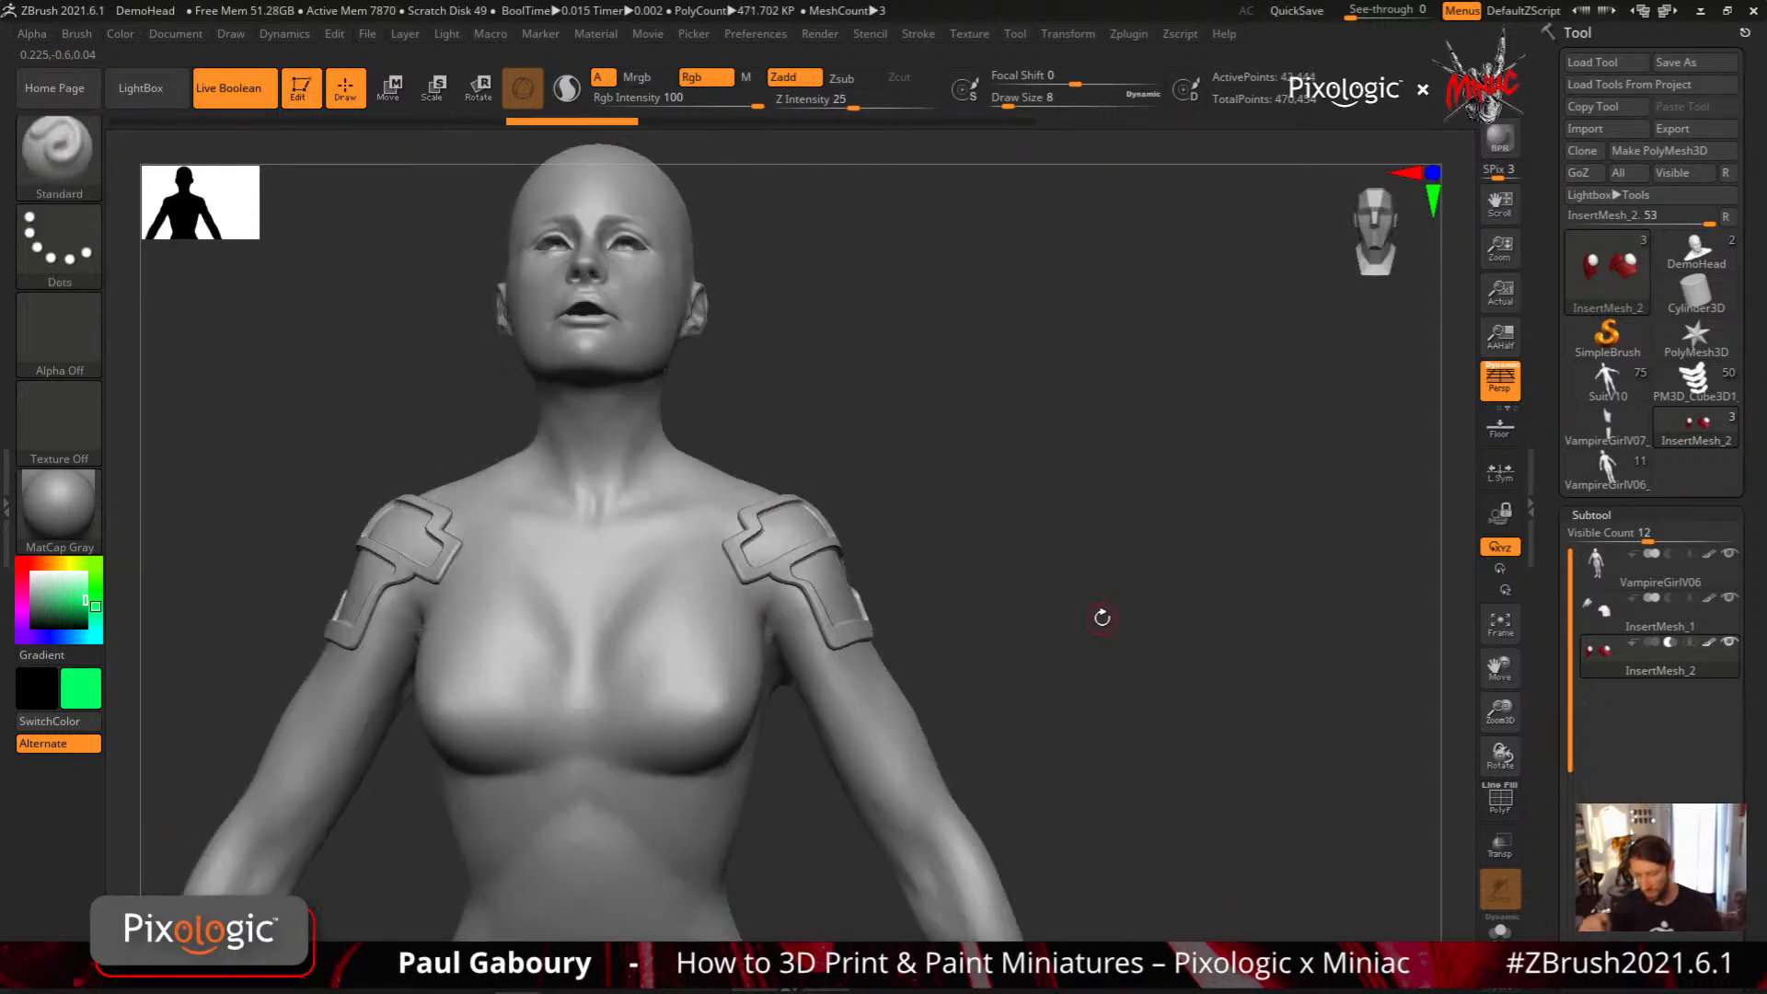
Delete the InsertMesh_2 subtool holding the shoulder recesses
left_click_drag(1746, 782, 1754, 614)
left_click(1607, 854)
left_click(1439, 896)
Activate the VampireGirlV06 subtool and project a green four-sided mirrored plate onto the arm below the shoulder plate with a MeshProject curve
mouse_move(1031, 658)
left_mouse_down()
mouse_move(845, 713)
mouse_move(899, 753)
mouse_move(918, 749)
mouse_move(809, 690)
left_mouse_up()
left_click(1615, 444)
right_click_drag(809, 690, 709, 589, "ctrl")
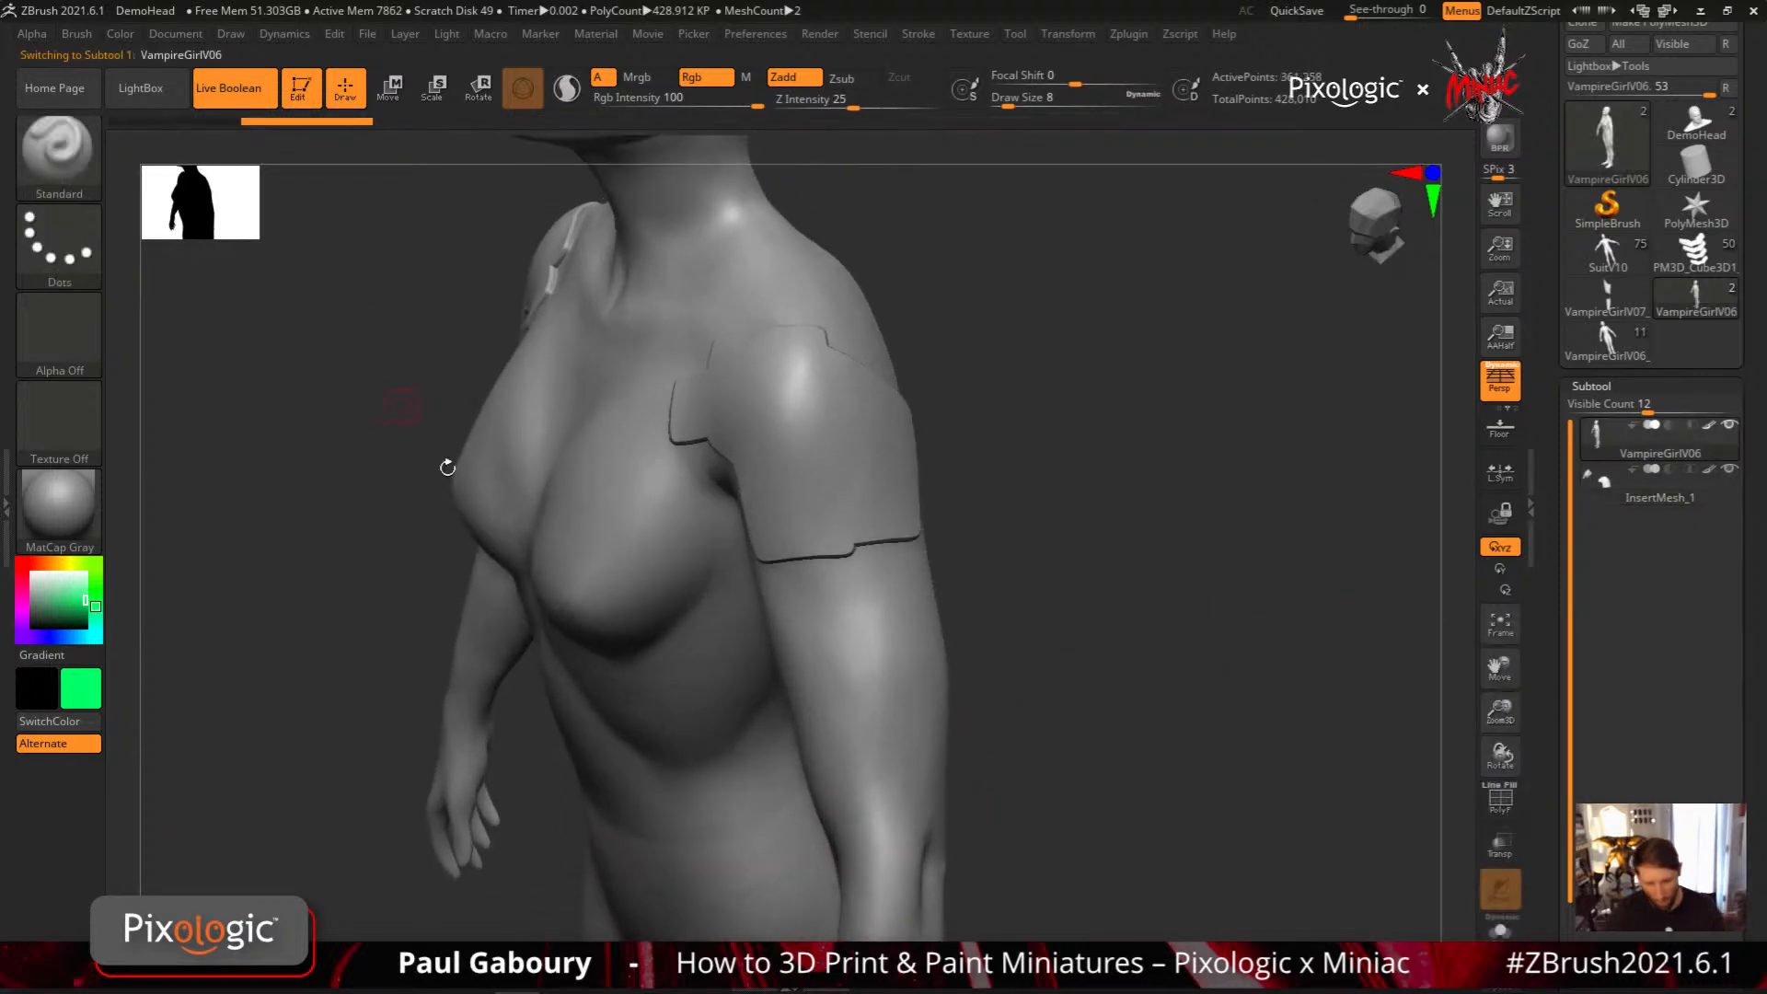
left_click(59, 152)
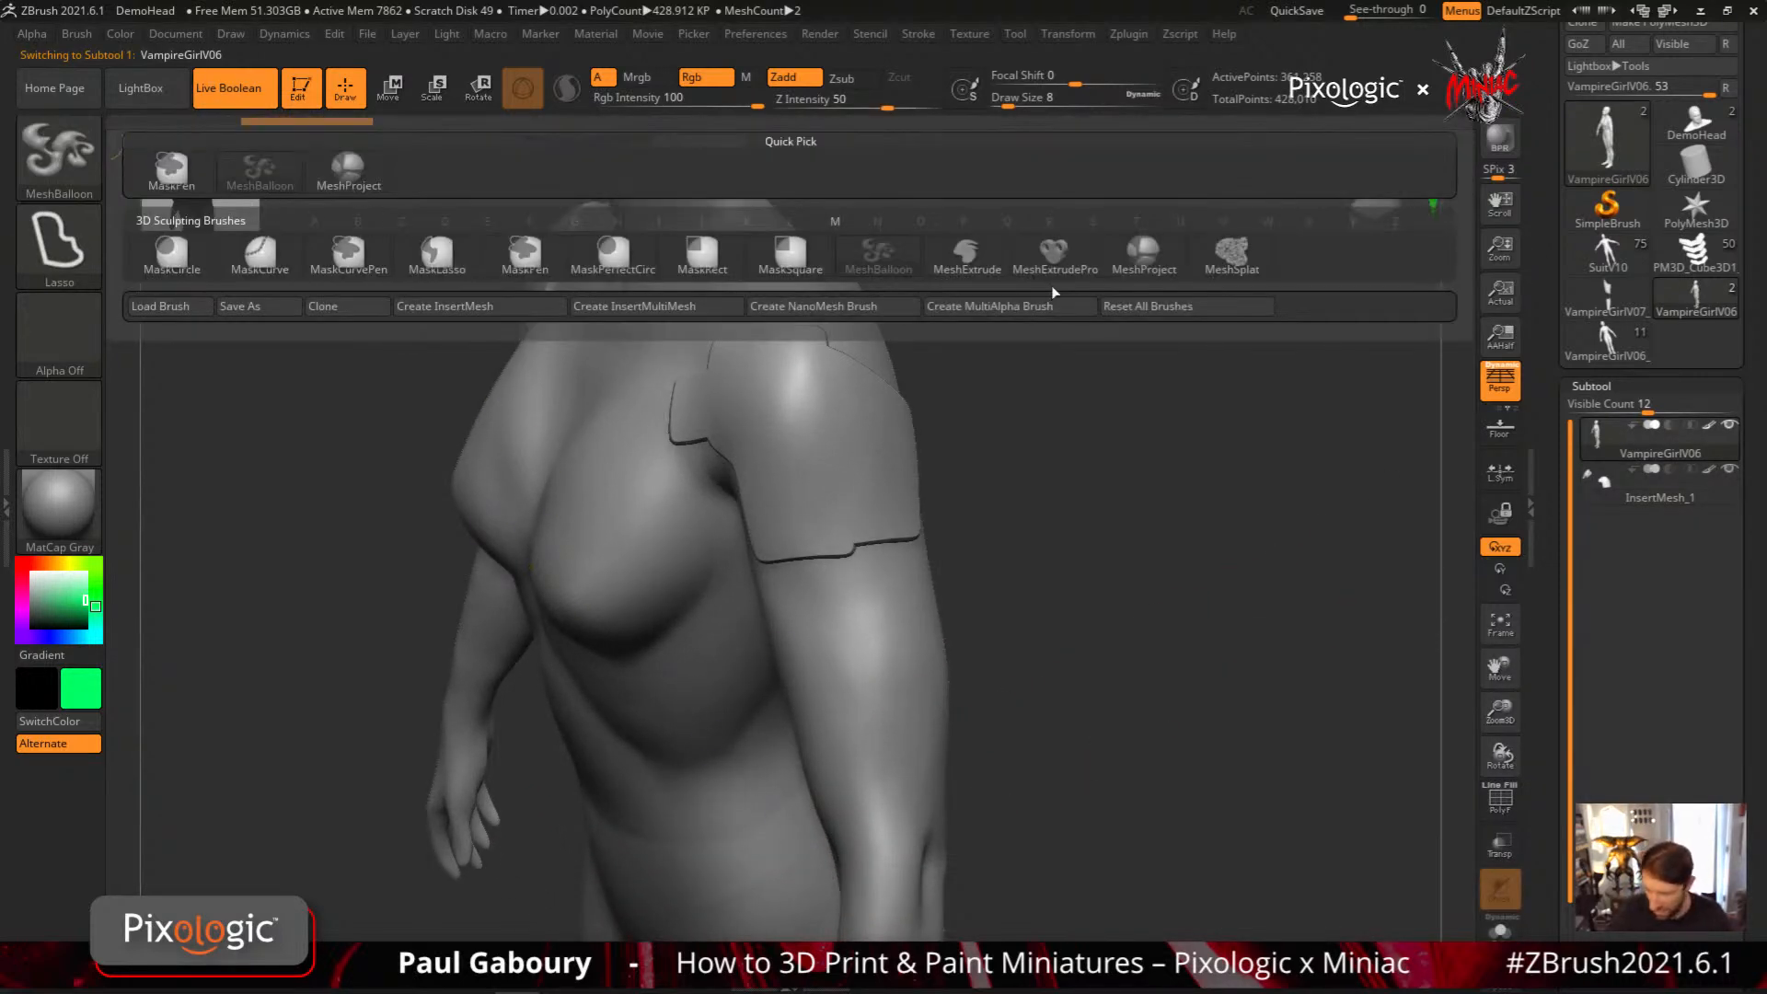
left_click(1144, 258)
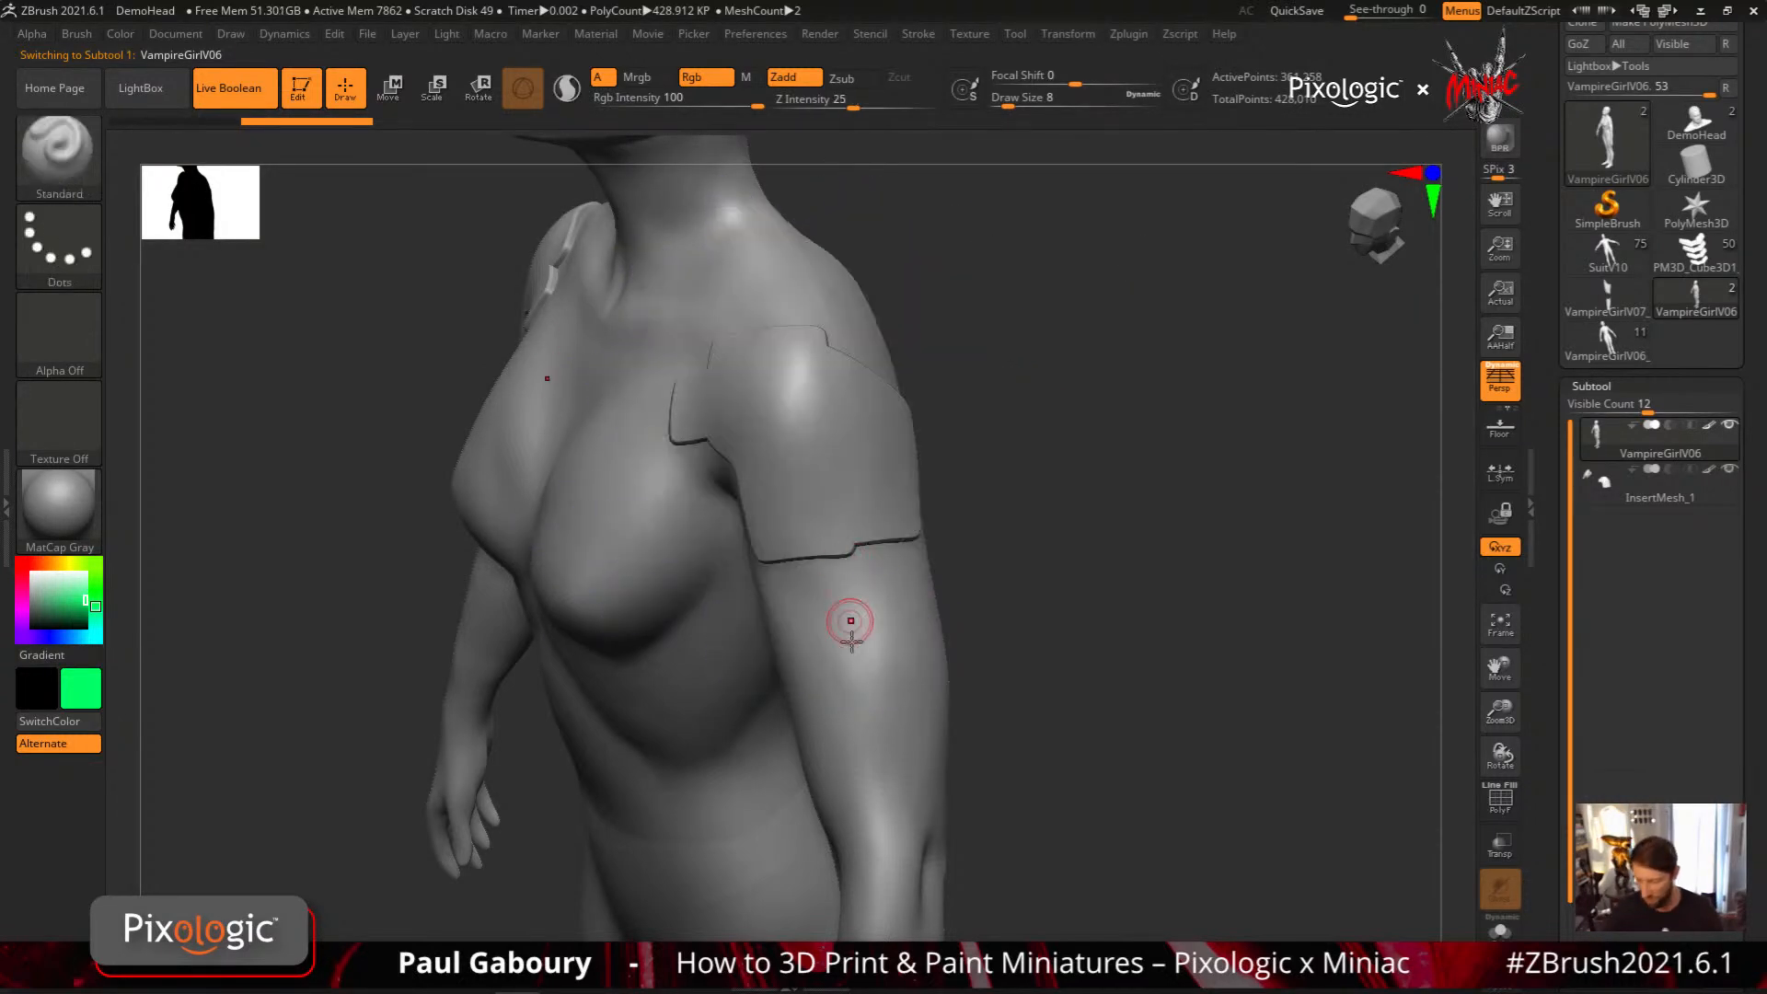
right_click_drag(857, 703, 841, 736, "alt")
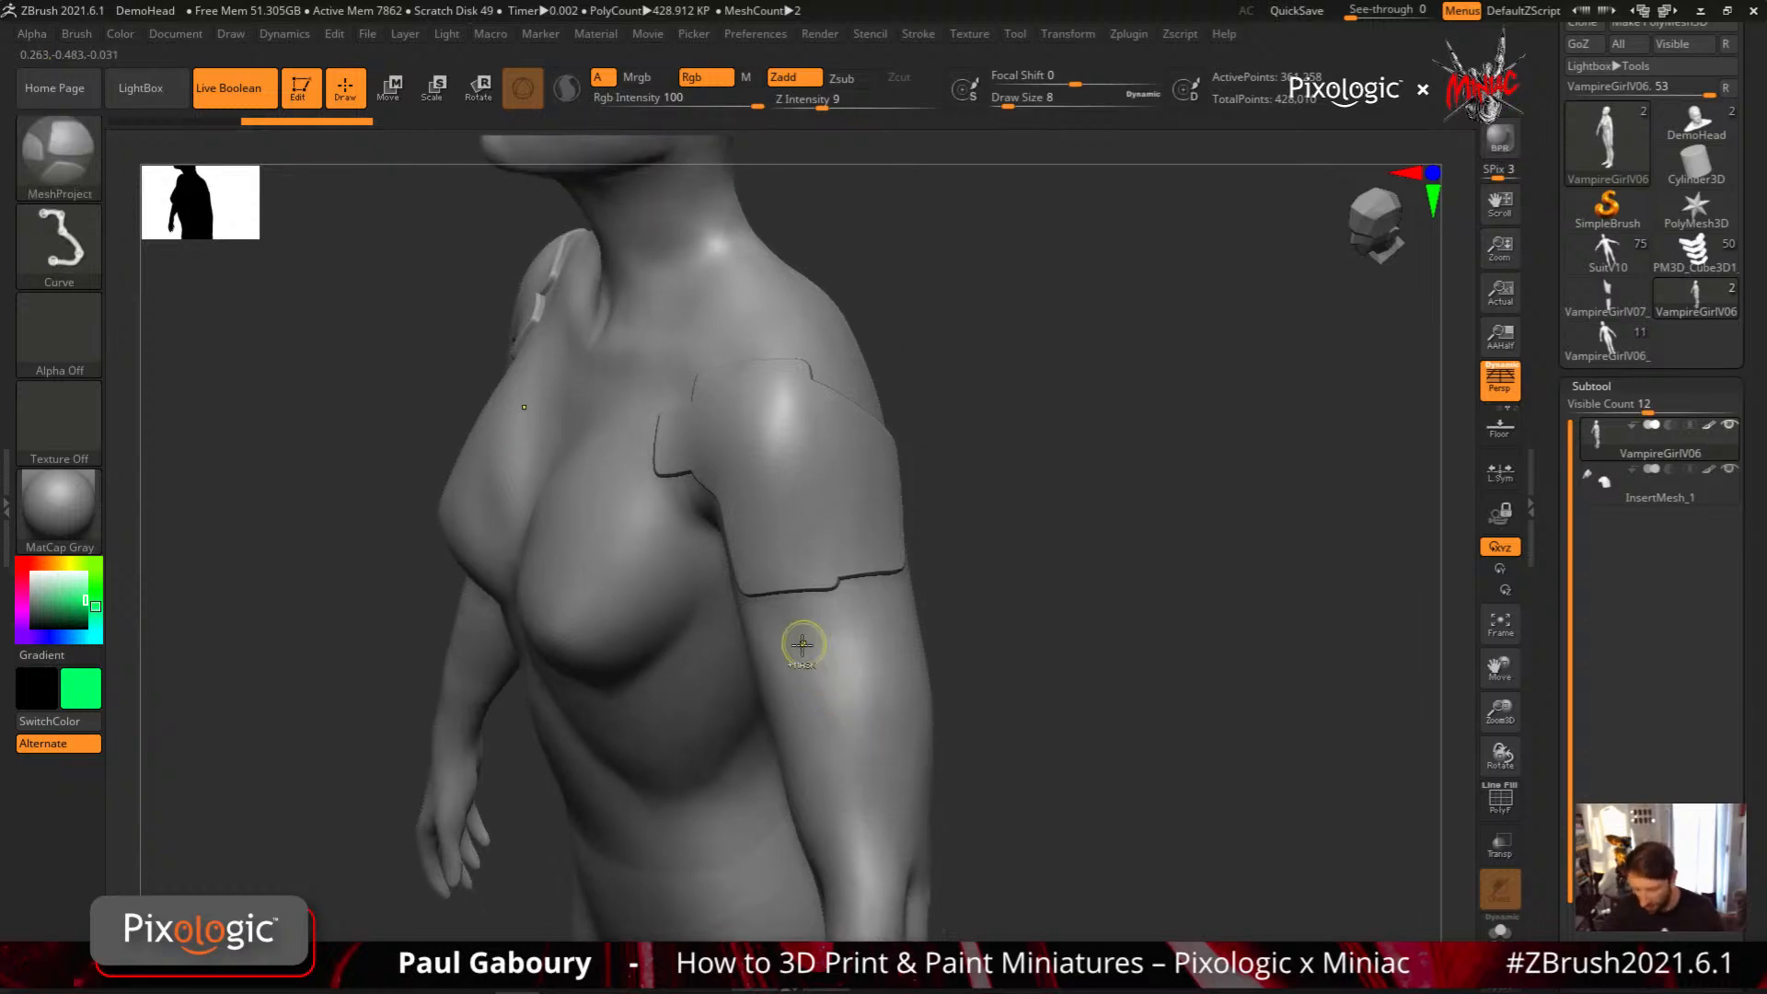
mouse_move(794, 637)
left_mouse_down("ctrl")
mouse_move(803, 814)
mouse_move(853, 805)
mouse_move(897, 766)
mouse_move(880, 616)
mouse_move(789, 628)
left_mouse_up("ctrl")
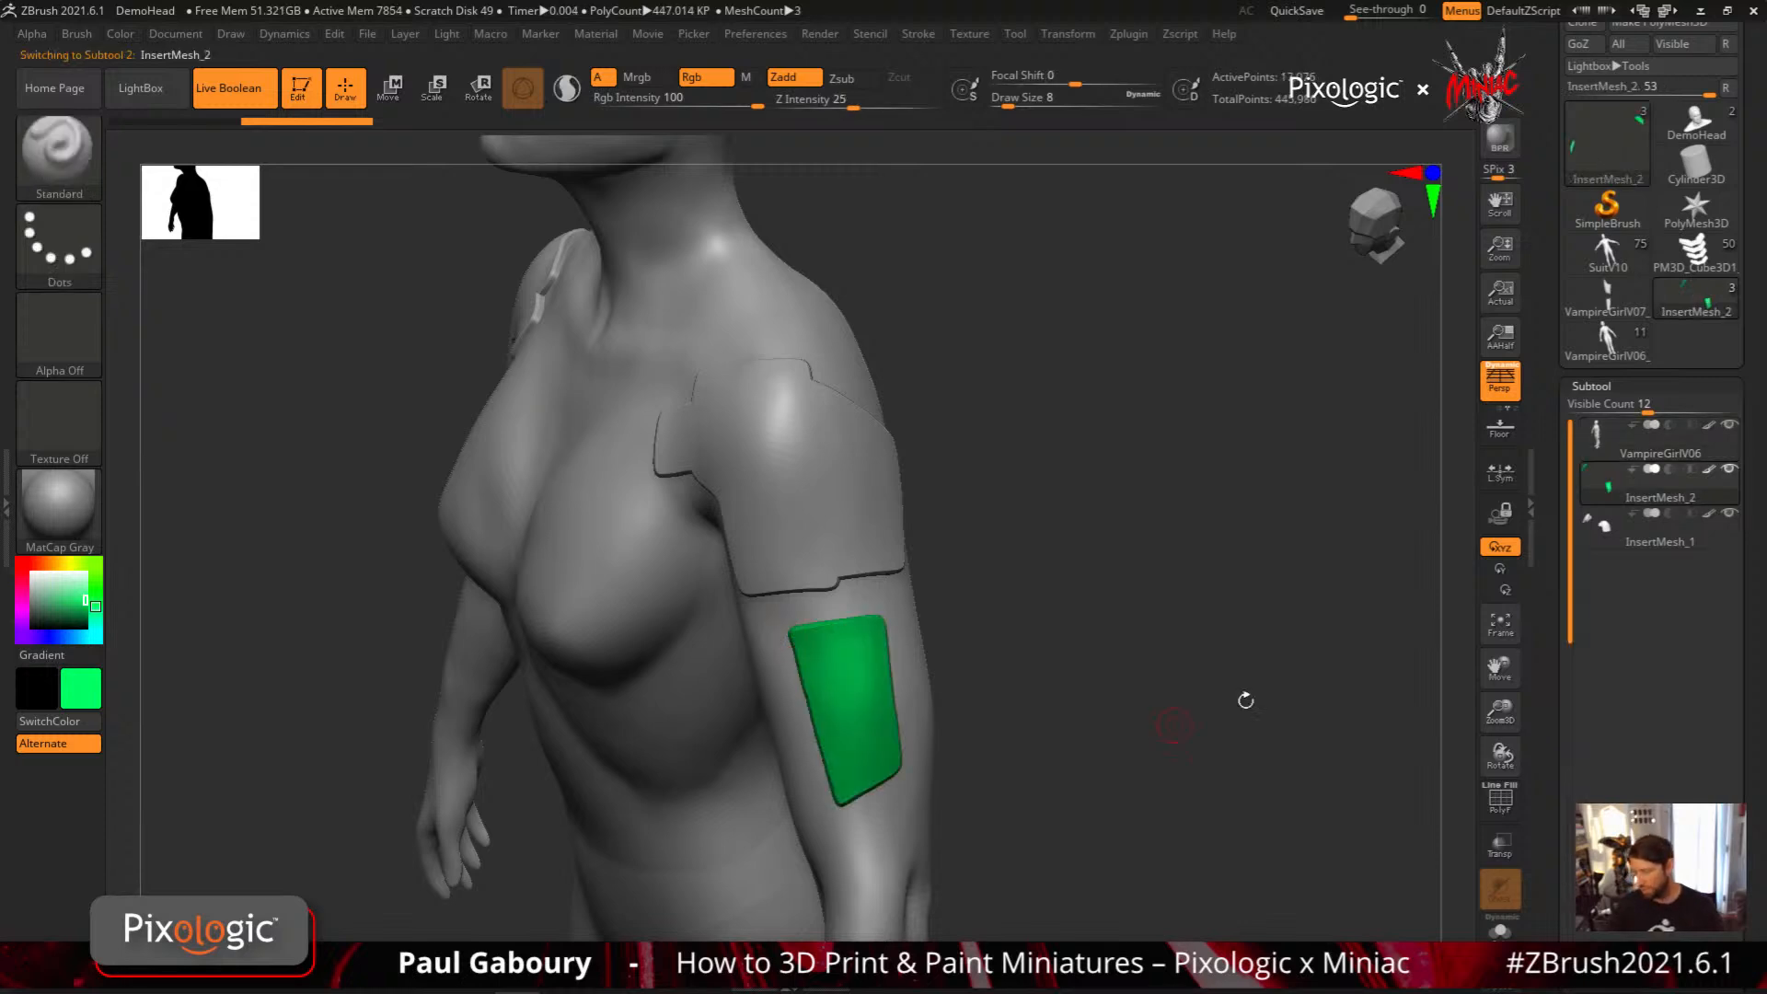
mouse_move(1612, 492)
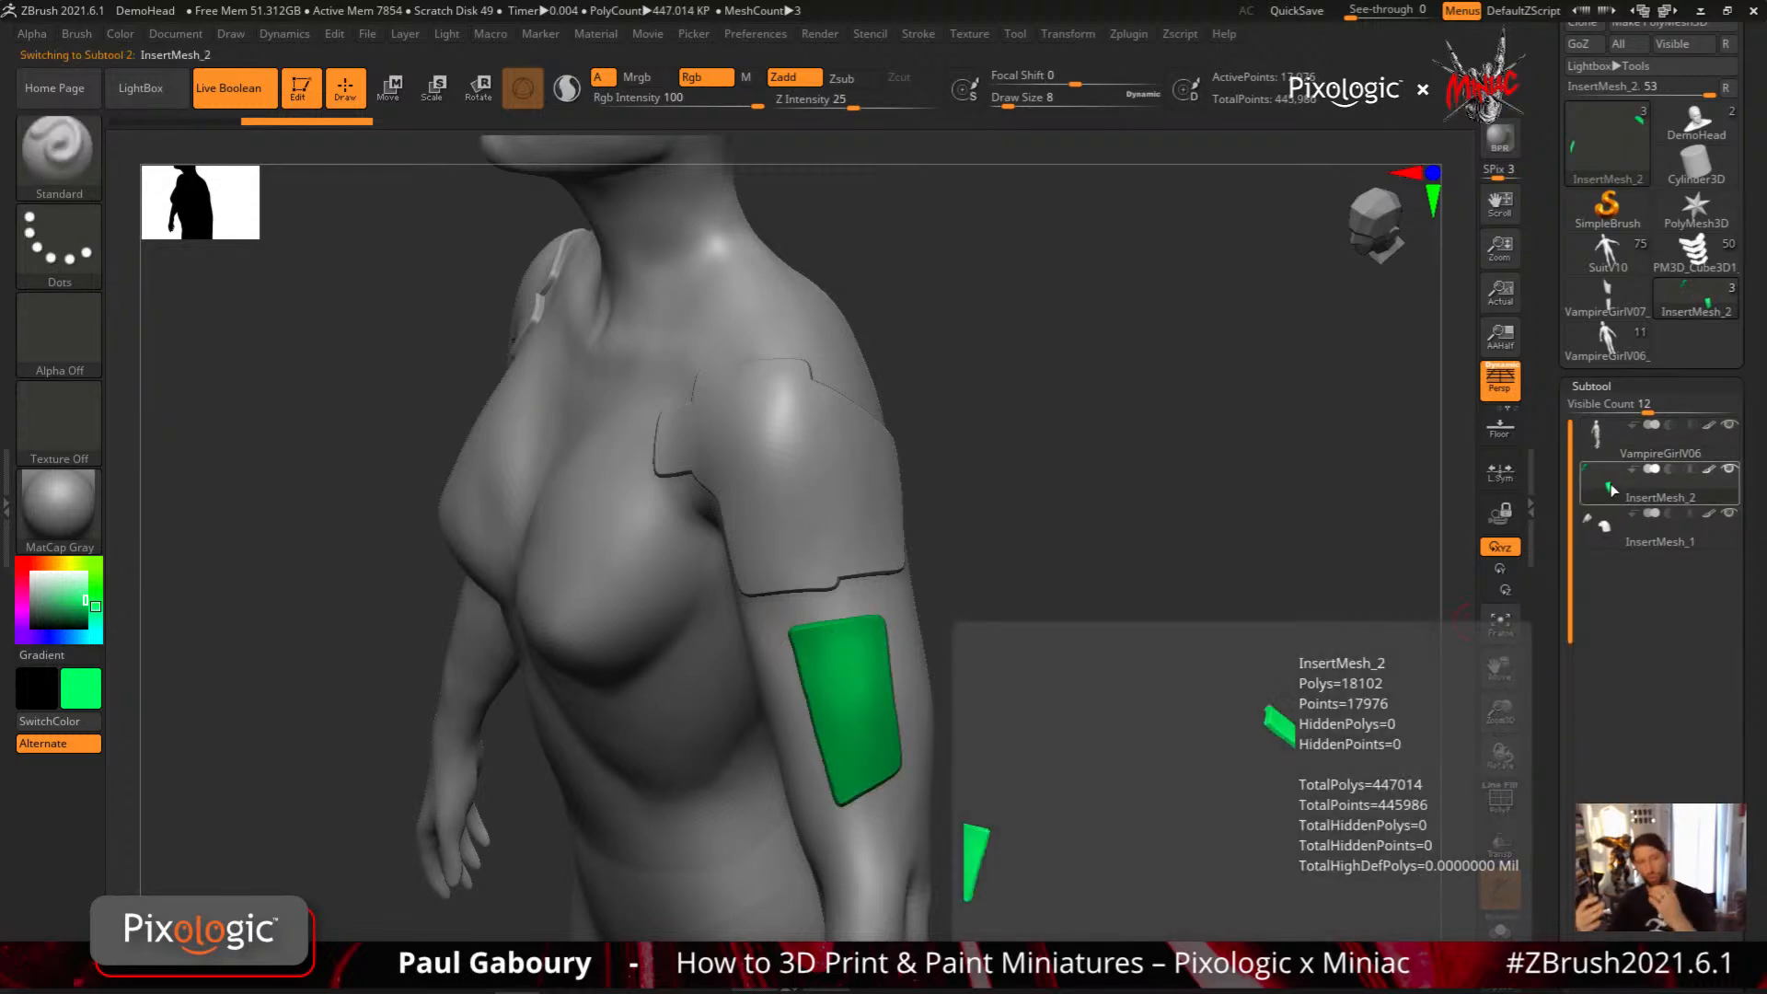
Set the colour to white and cut a narrow four-sided recess into the green arm plate with a subtractive MeshProject curve
left_click(32, 572)
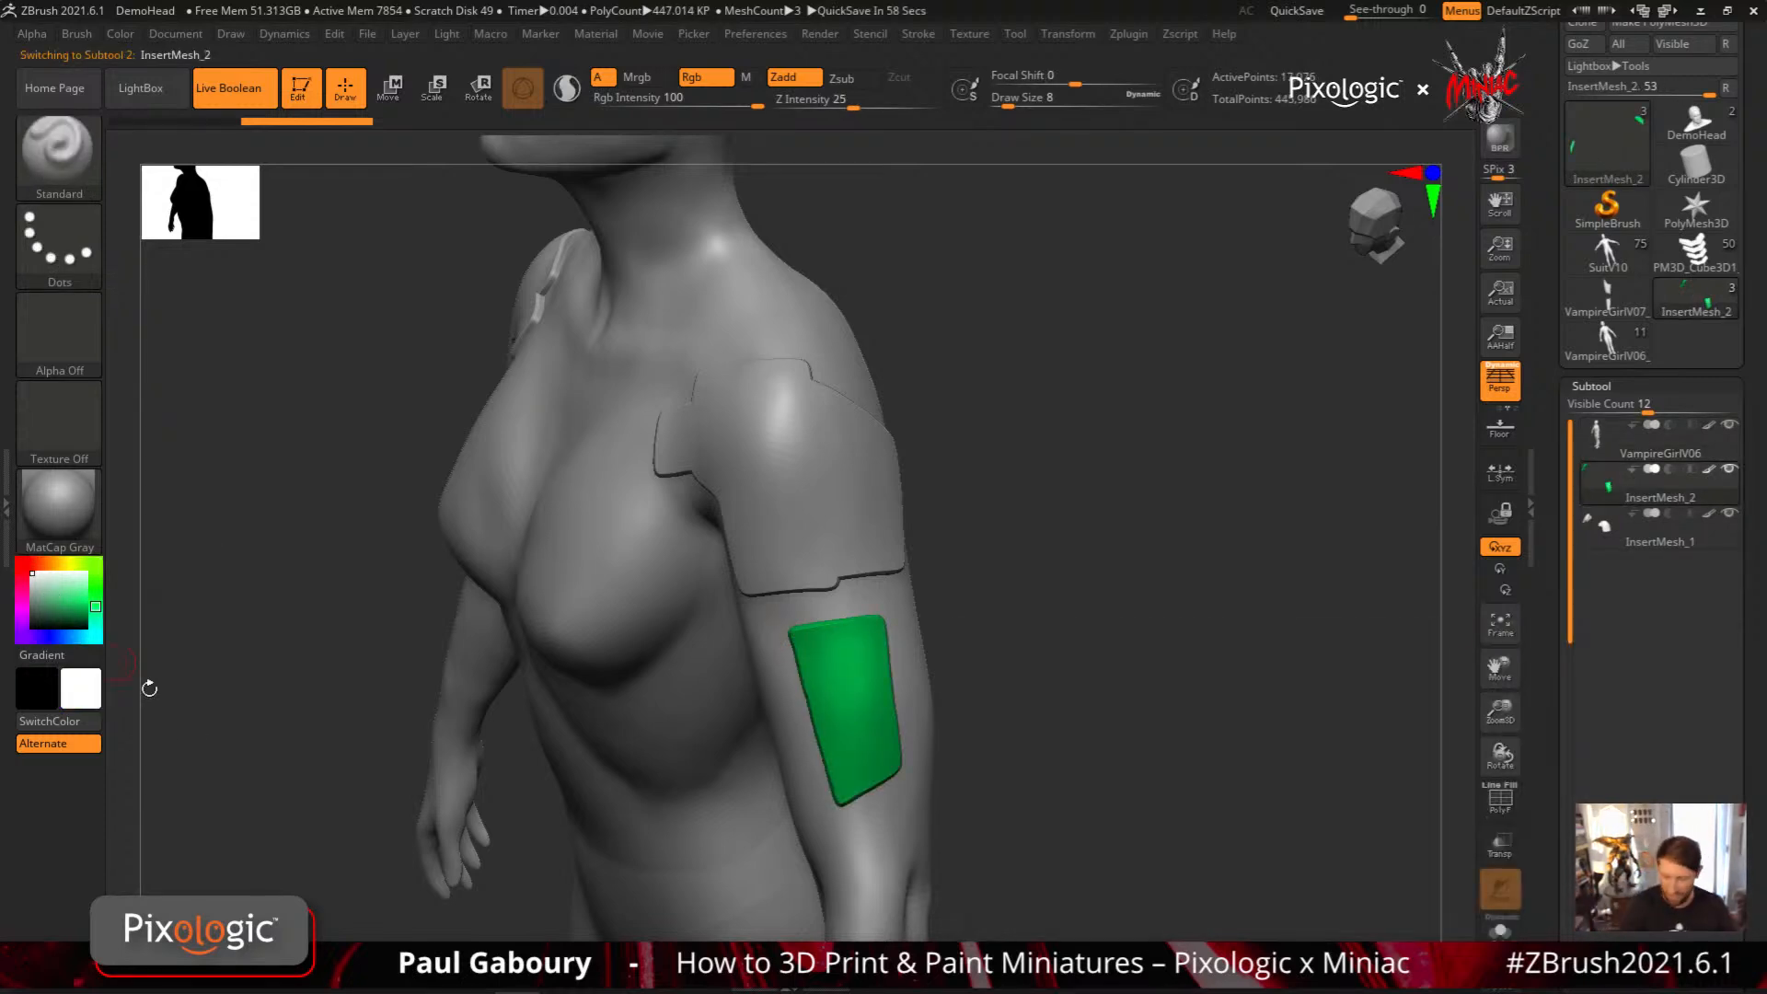
mouse_move(1593, 478)
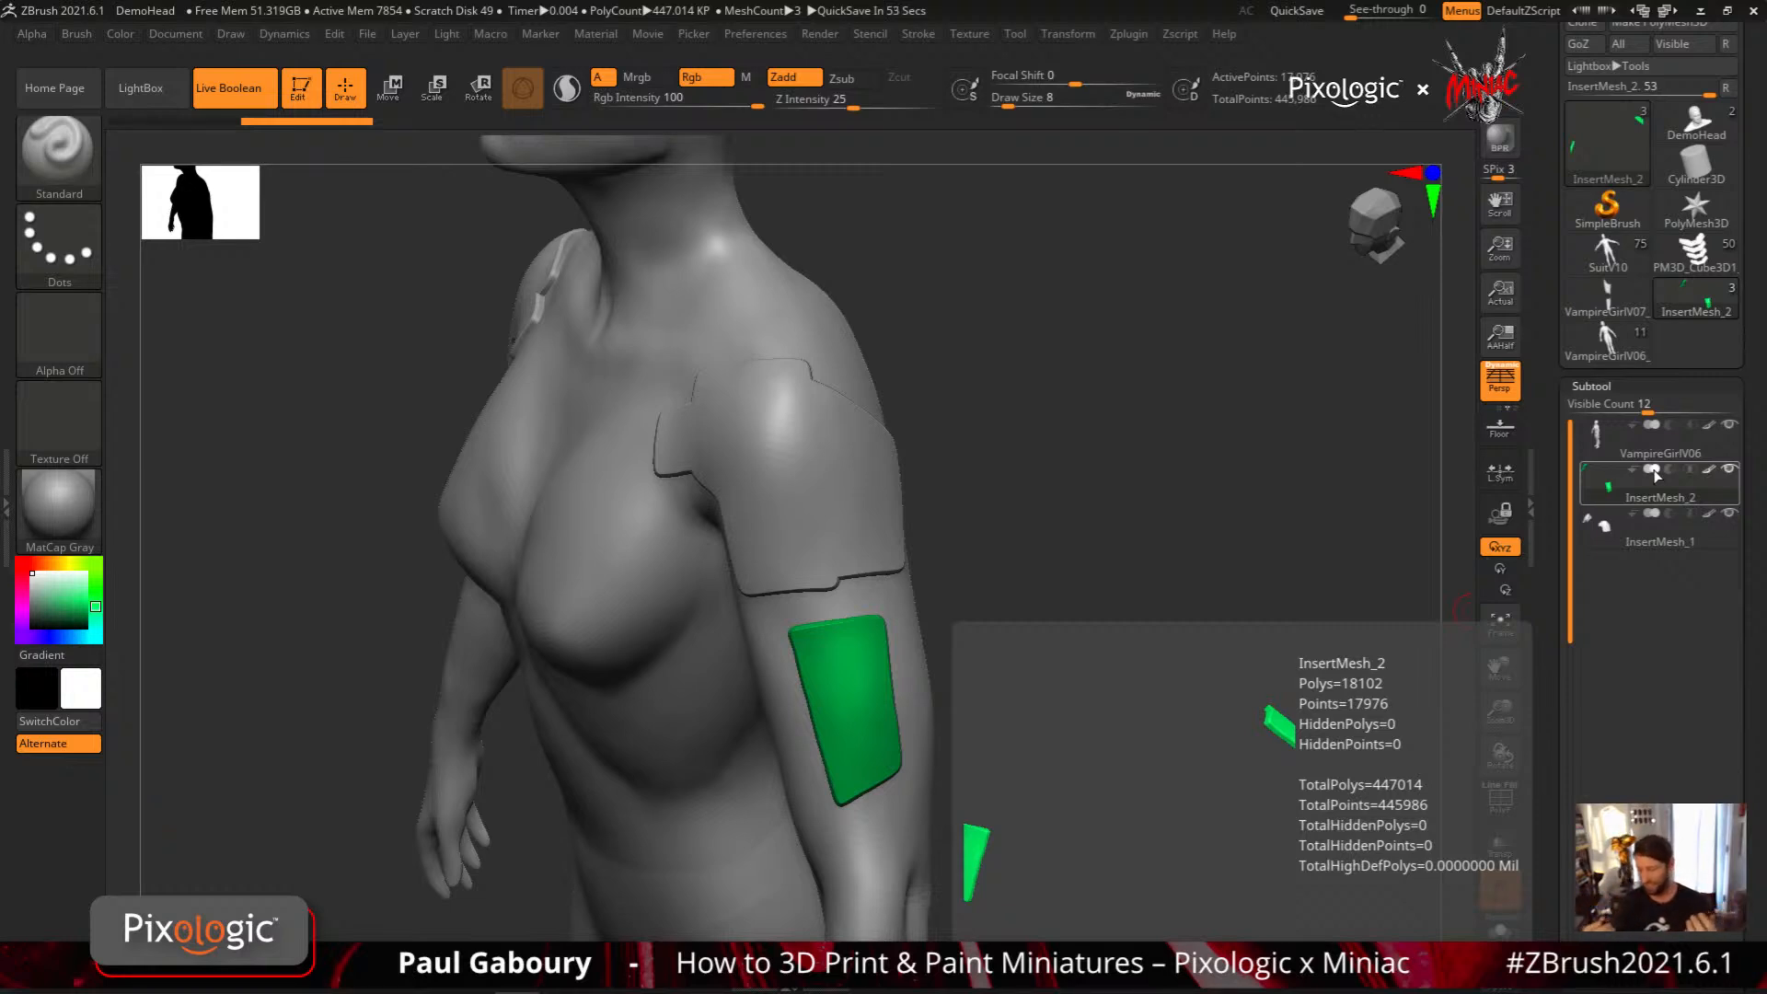
right_click_drag(815, 700, 862, 723, "ctrl")
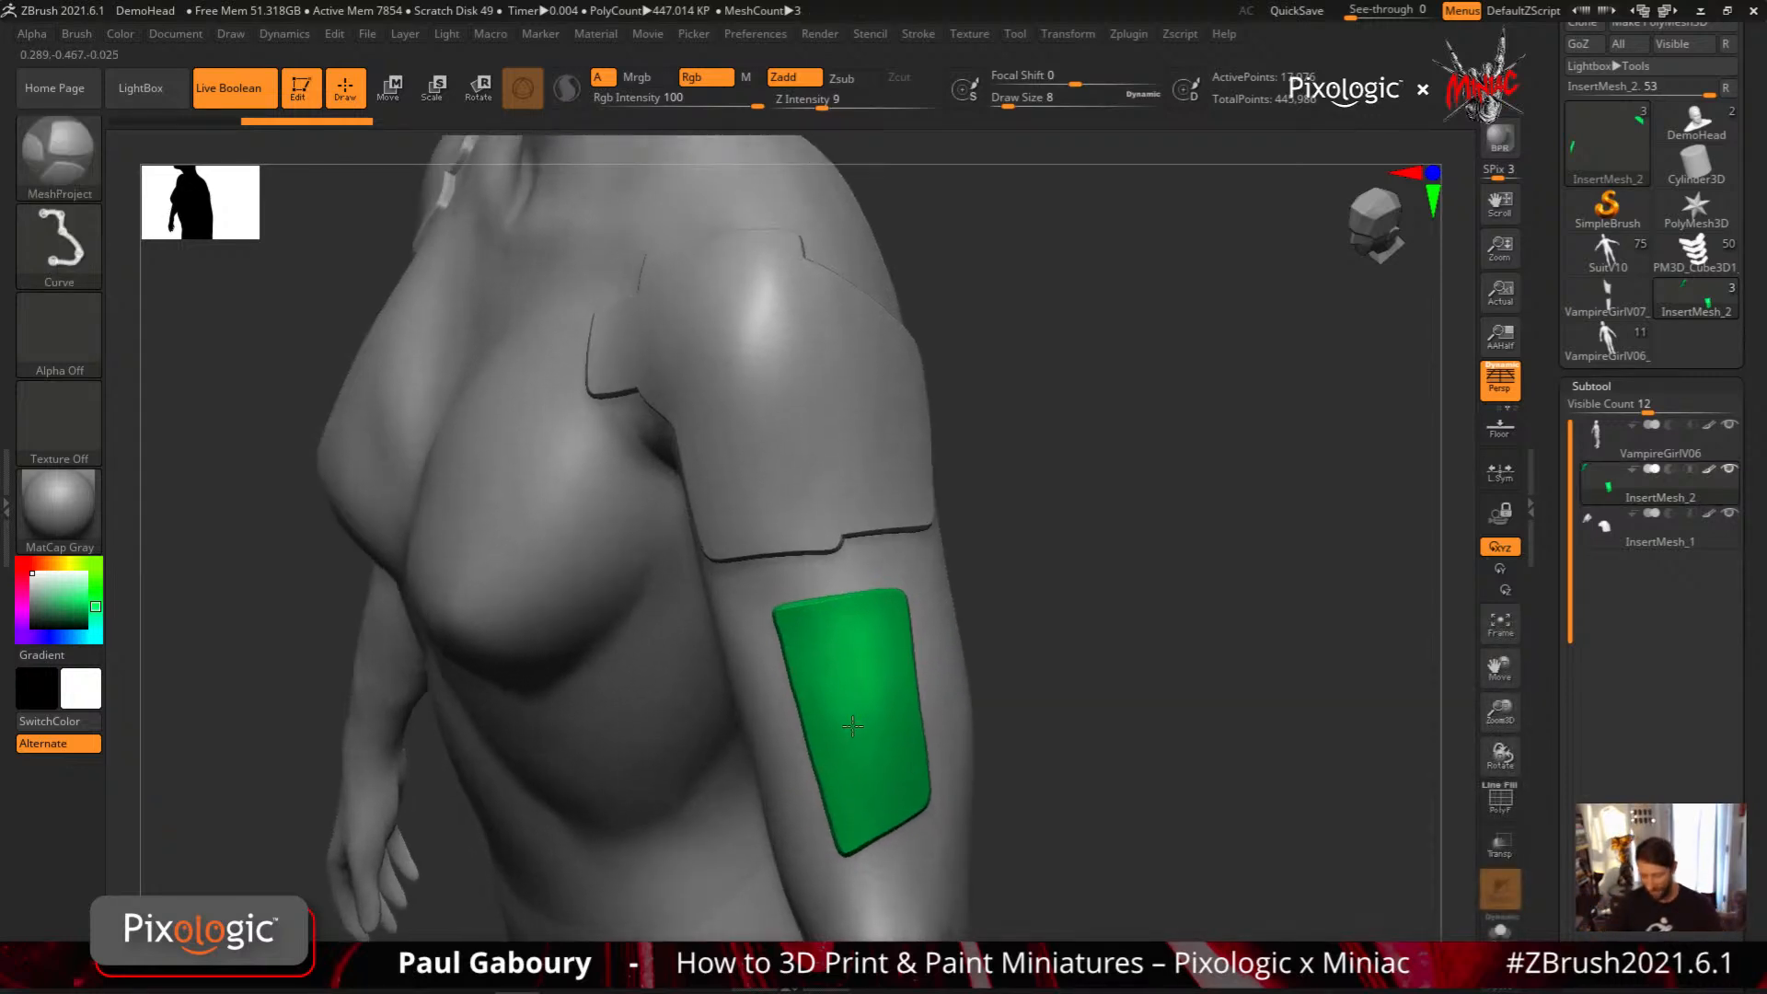
mouse_move(814, 649)
left_mouse_down("ctrl")
mouse_move(848, 805)
mouse_move(882, 791)
mouse_move(883, 647)
mouse_move(813, 644)
left_mouse_up("ctrl")
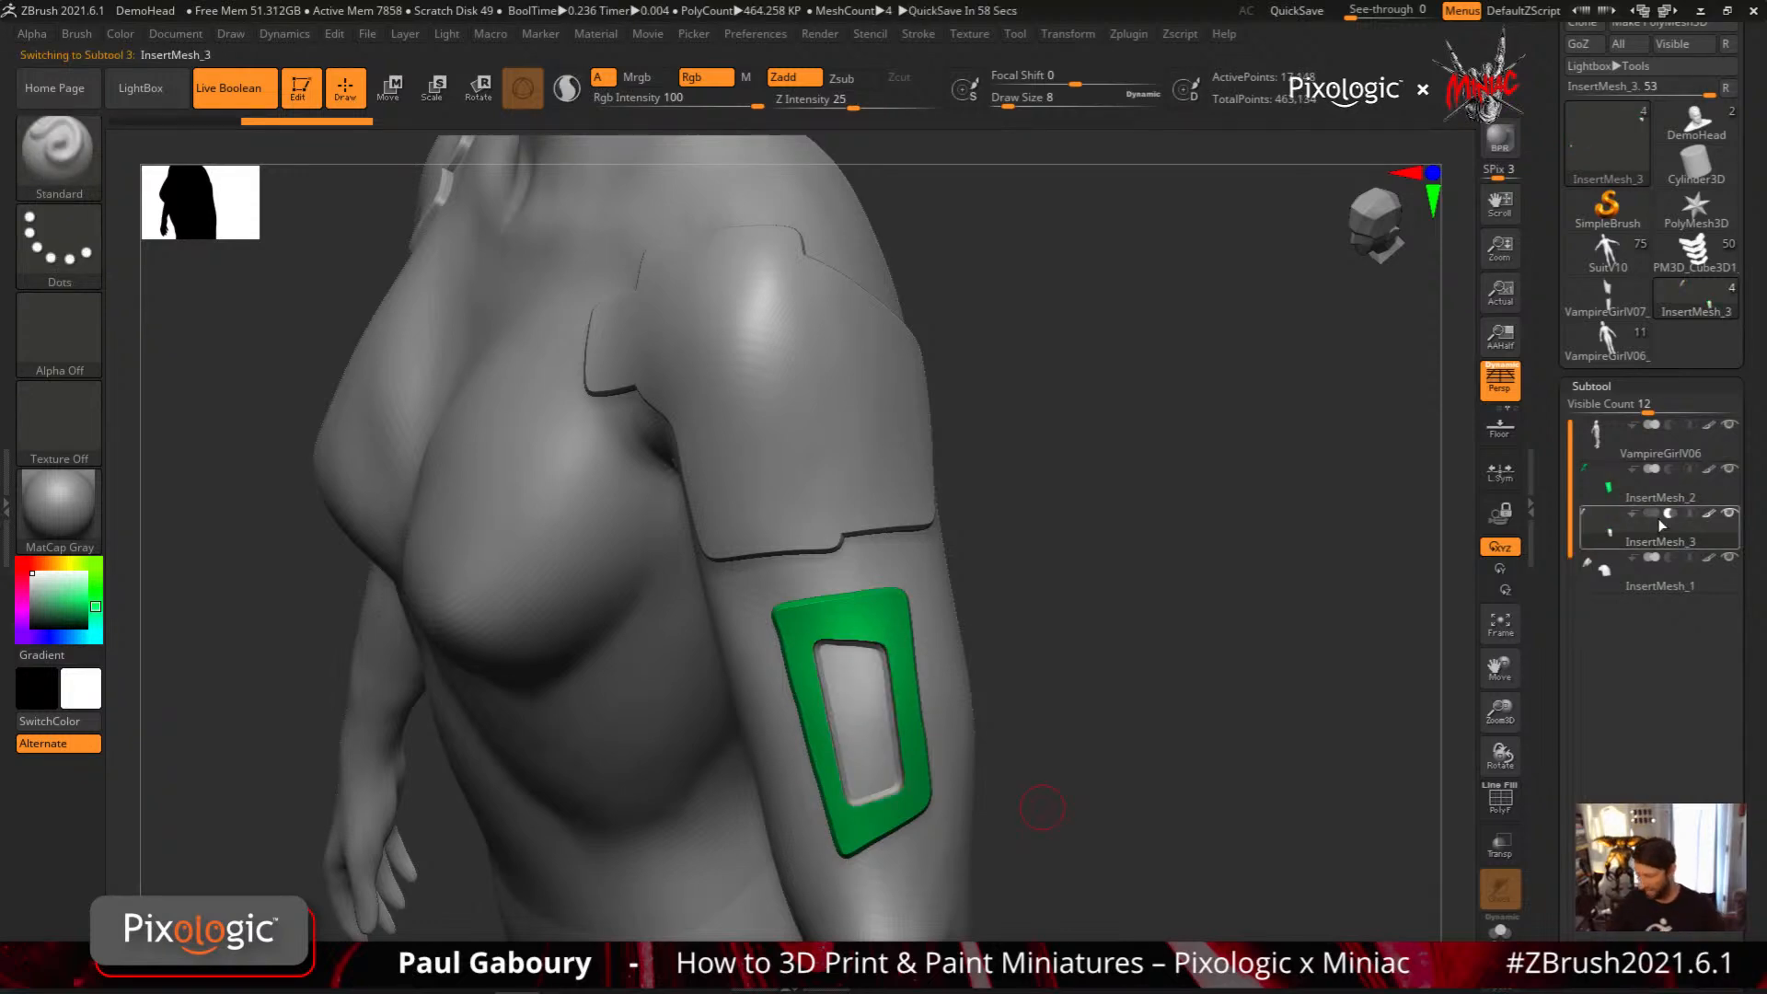
mouse_move(1659, 517)
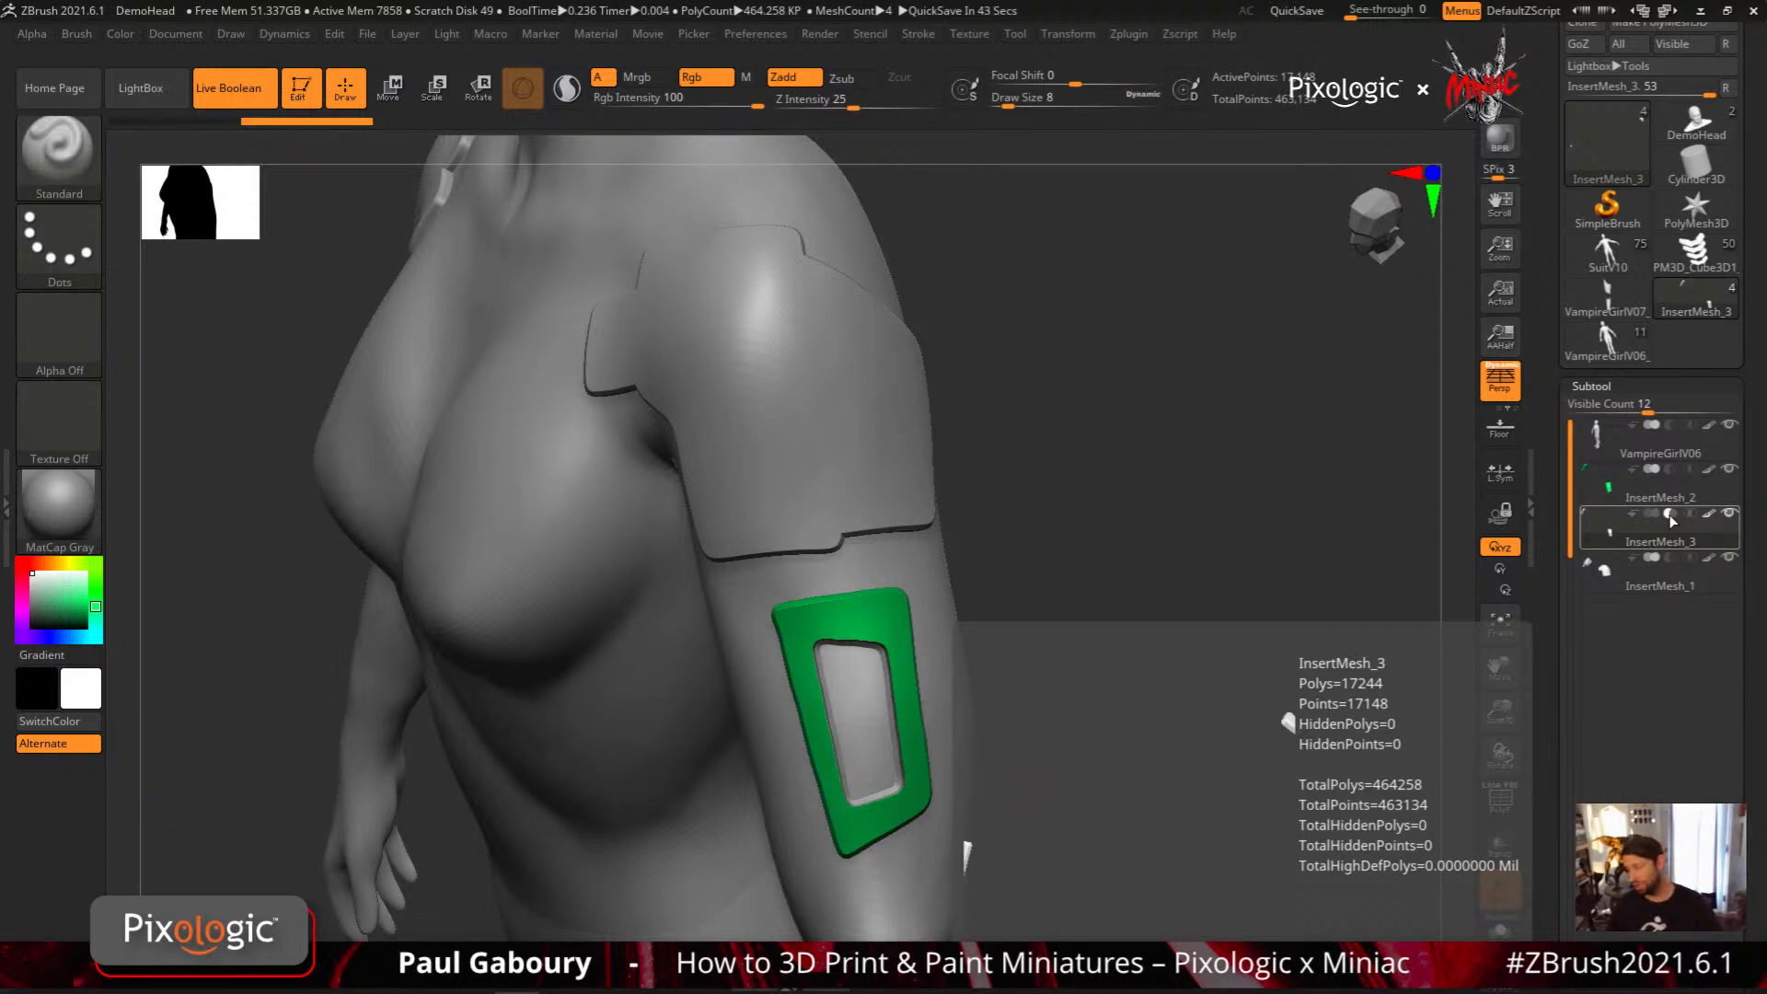
Try to cut a notch from the recess through the torso-side edge of the green arm plate with a MeshProject curve
mouse_move(1049, 797)
left_mouse_down()
mouse_move(1059, 718)
mouse_move(1103, 686)
mouse_move(990, 694)
mouse_move(987, 668)
left_mouse_up()
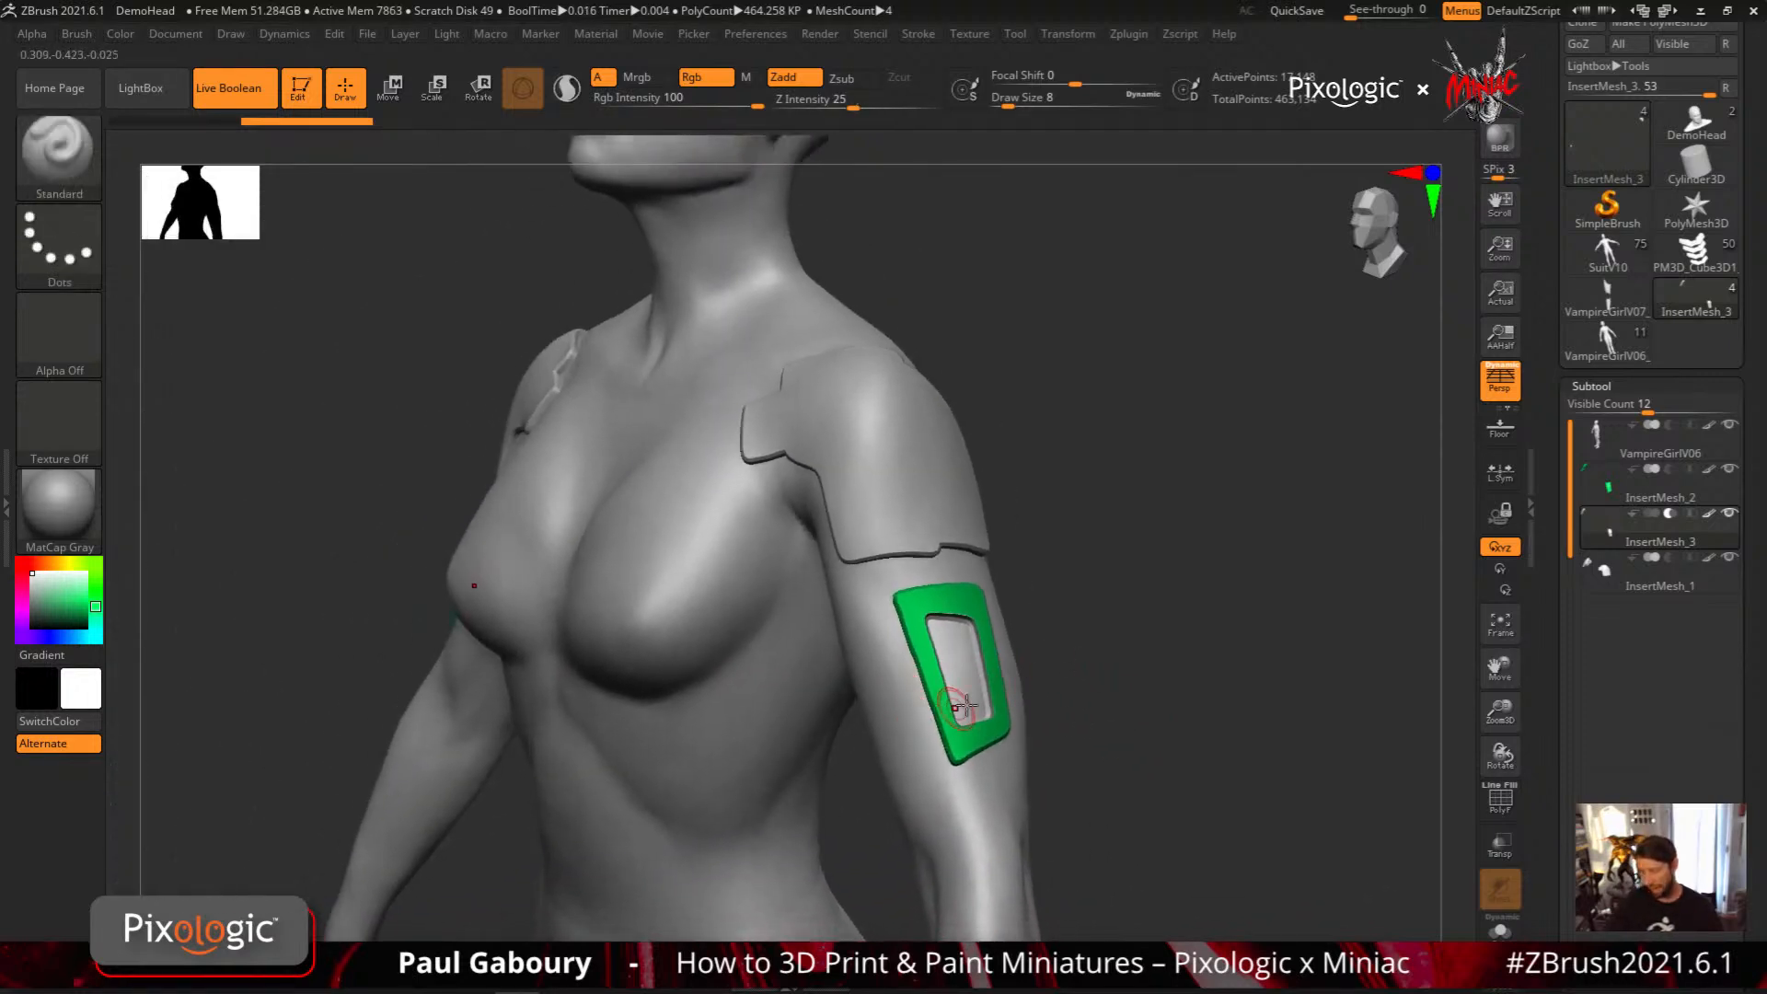
mouse_move(1610, 538)
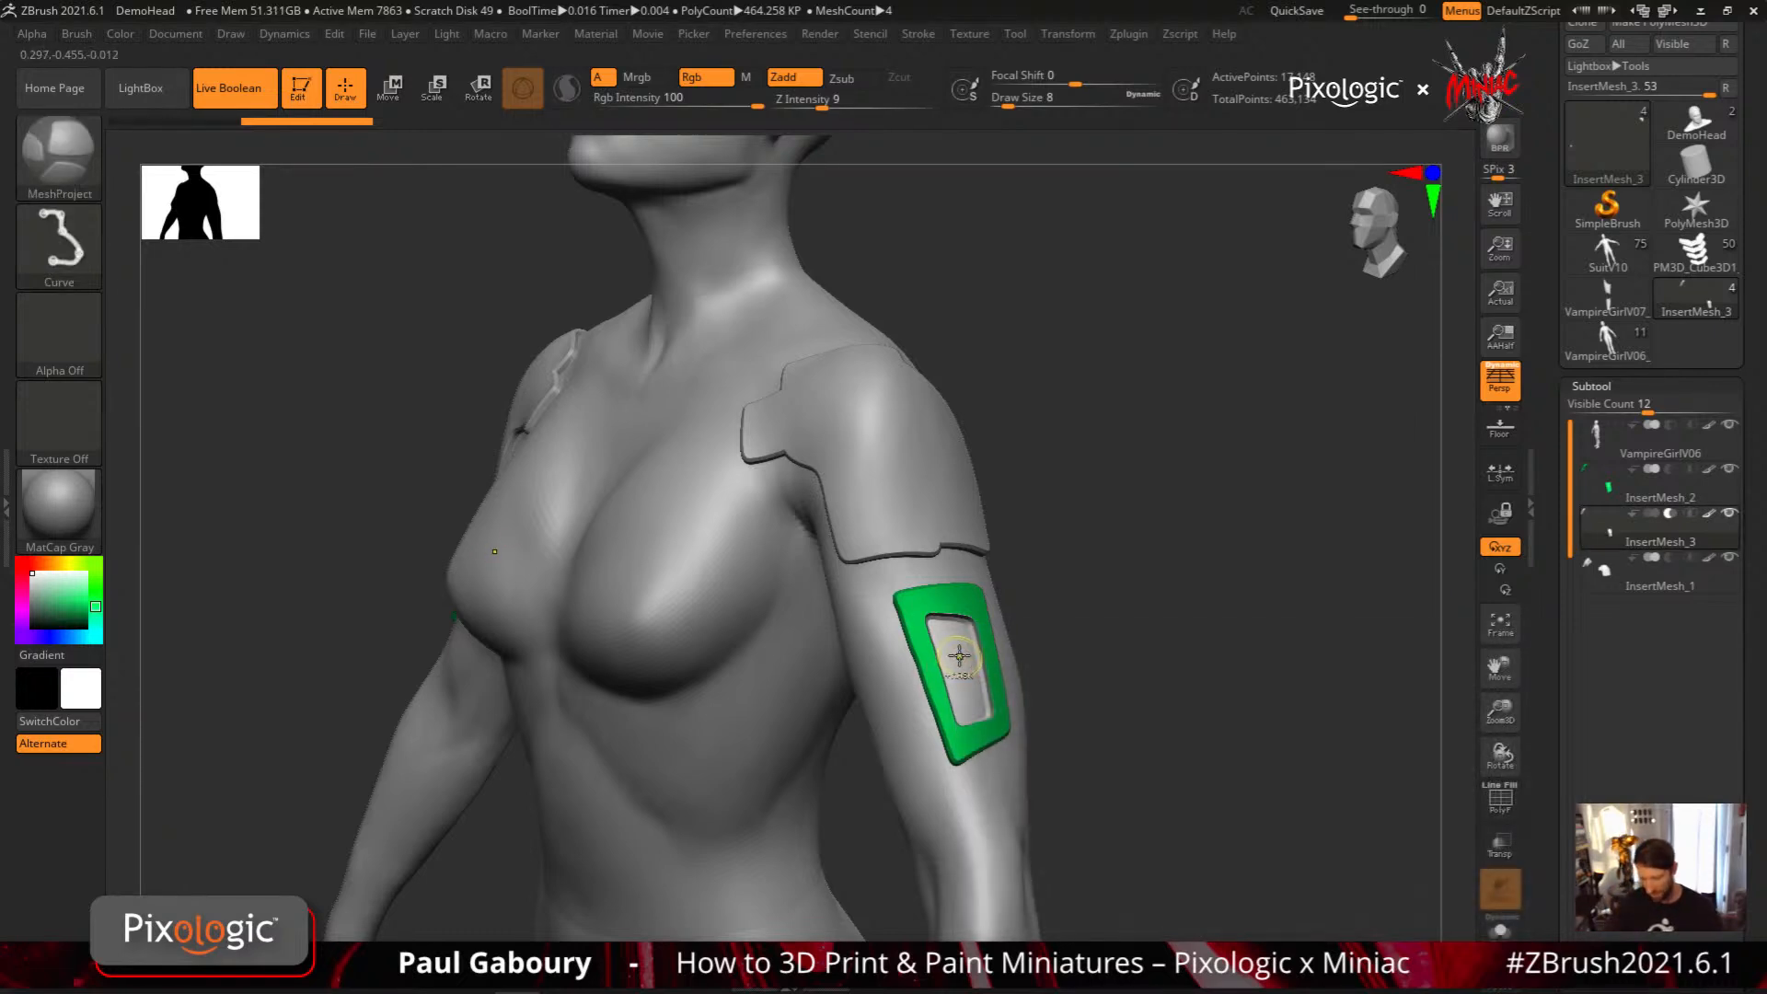
mouse_move(960, 654)
left_mouse_down("ctrl")
mouse_move(877, 673)
mouse_move(895, 750)
mouse_move(974, 700)
left_mouse_up("ctrl")
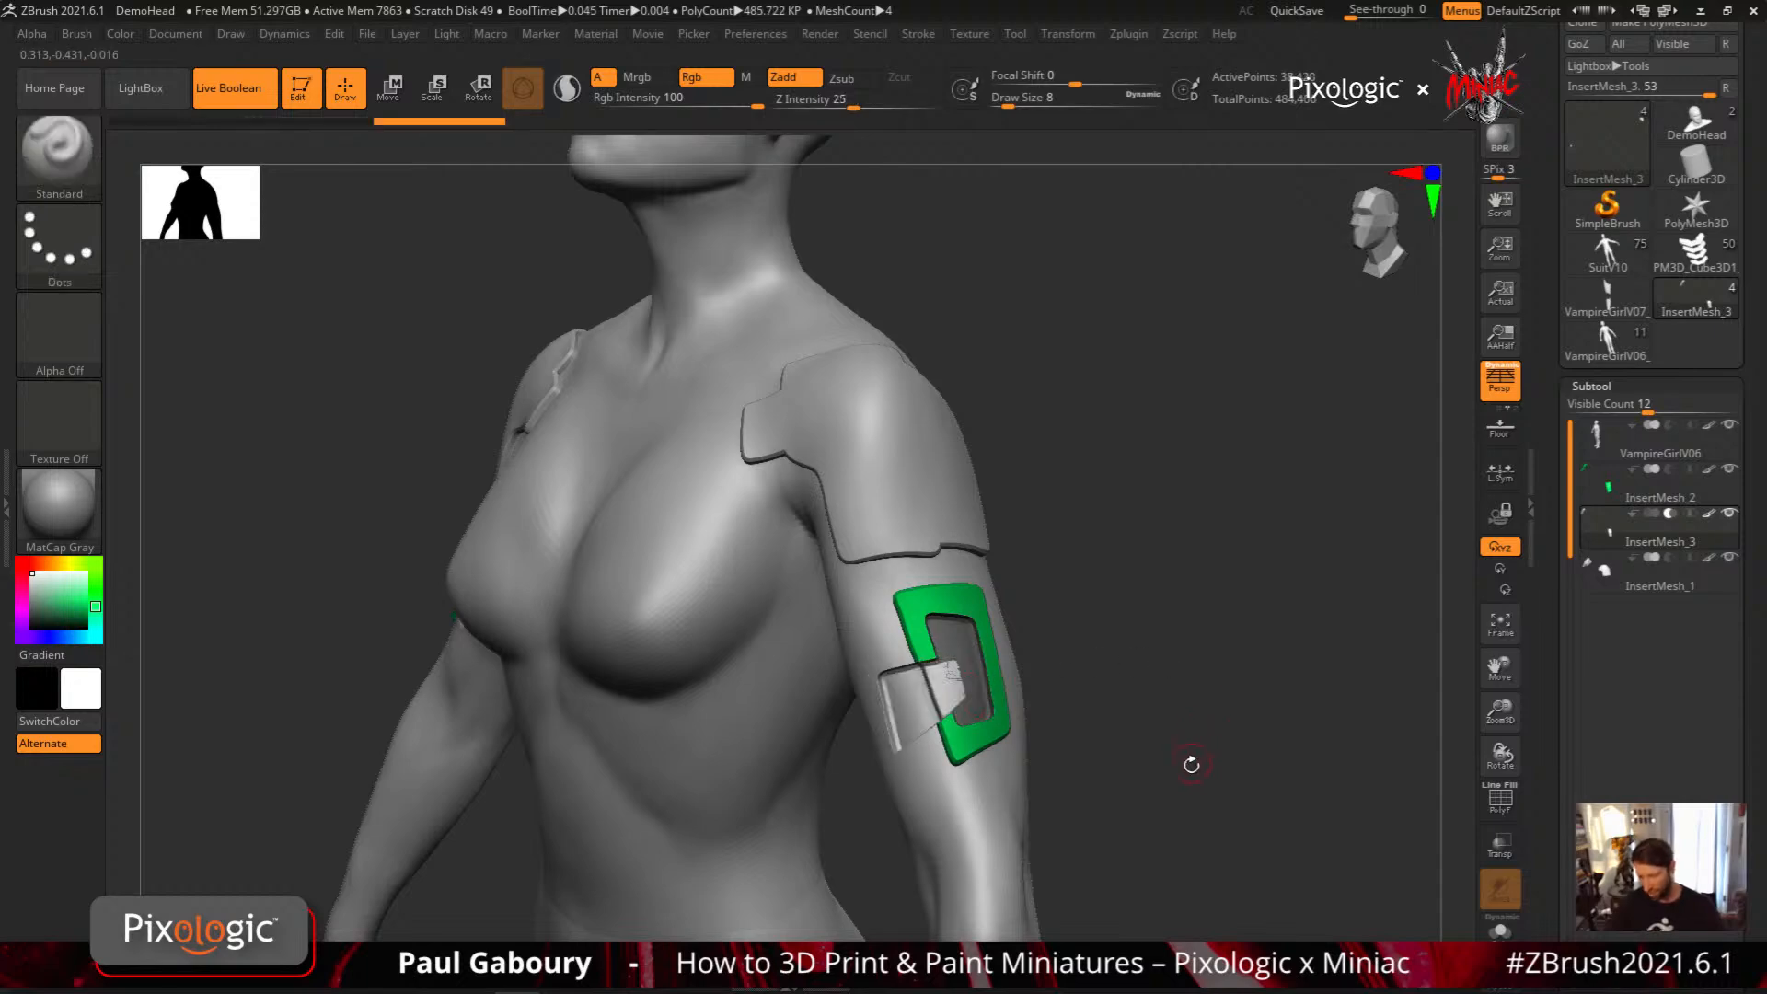
mouse_move(1187, 762)
left_mouse_down()
mouse_move(1030, 737)
mouse_move(1203, 726)
mouse_move(1186, 778)
mouse_move(1256, 678)
left_mouse_up()
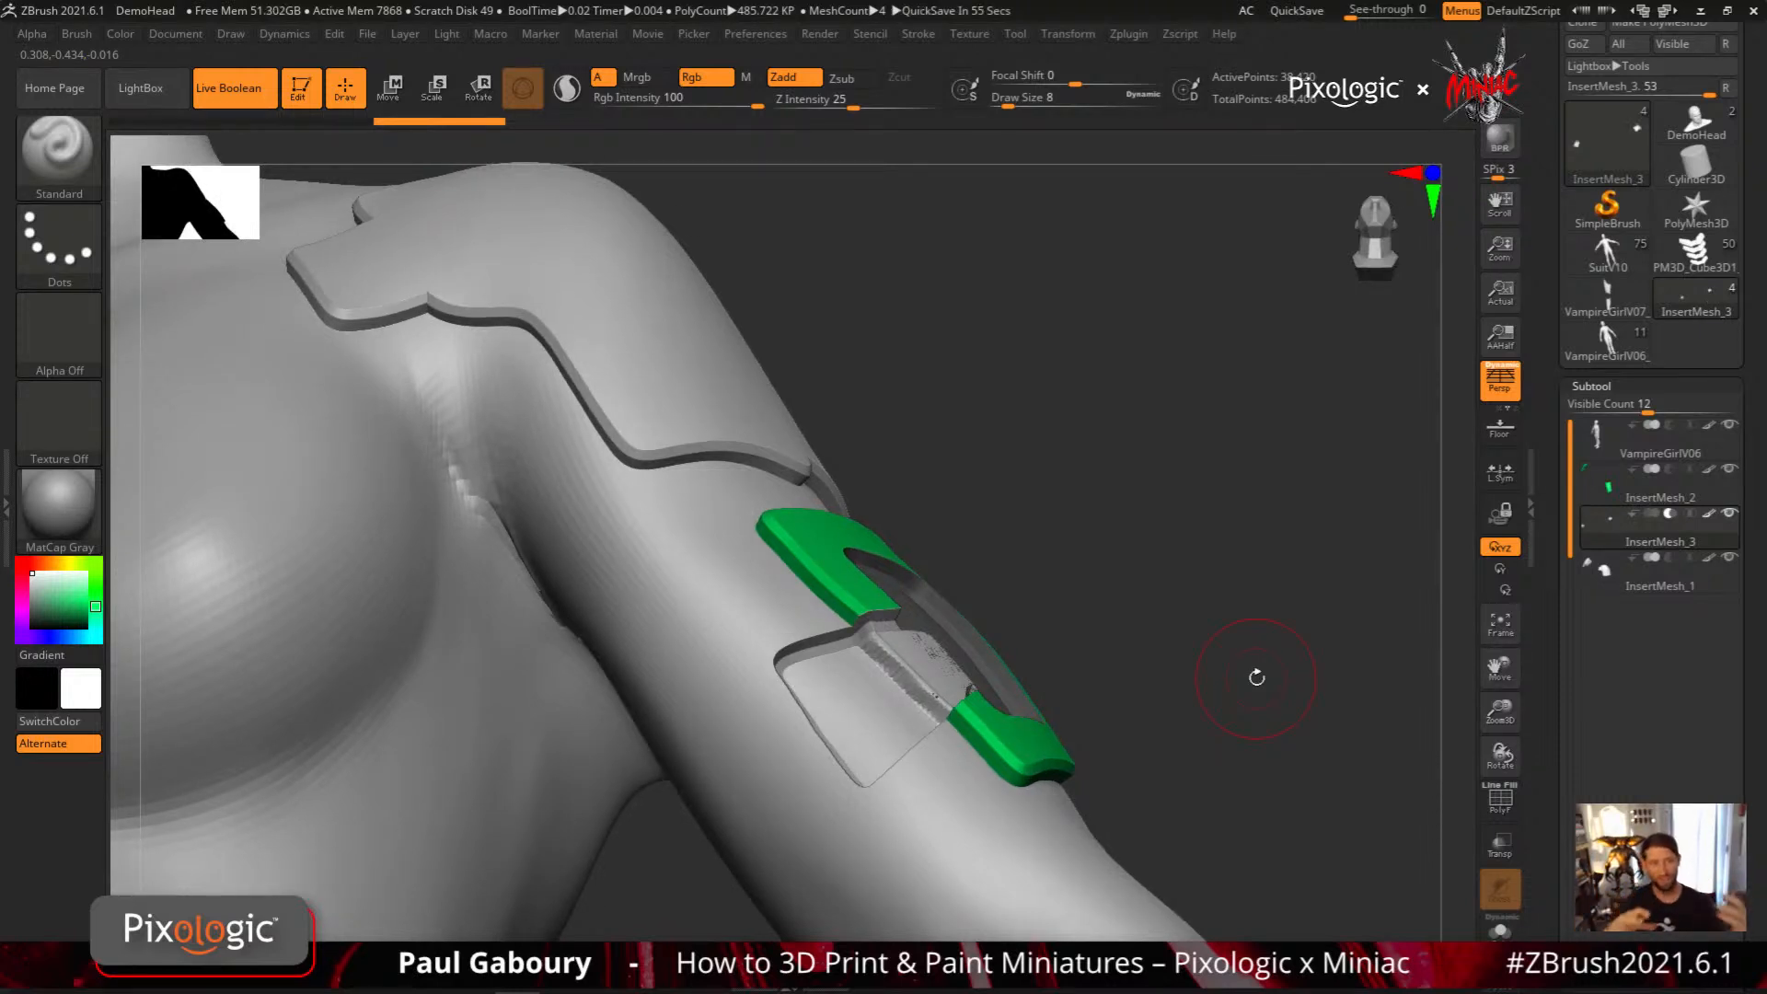
key("ctrl")
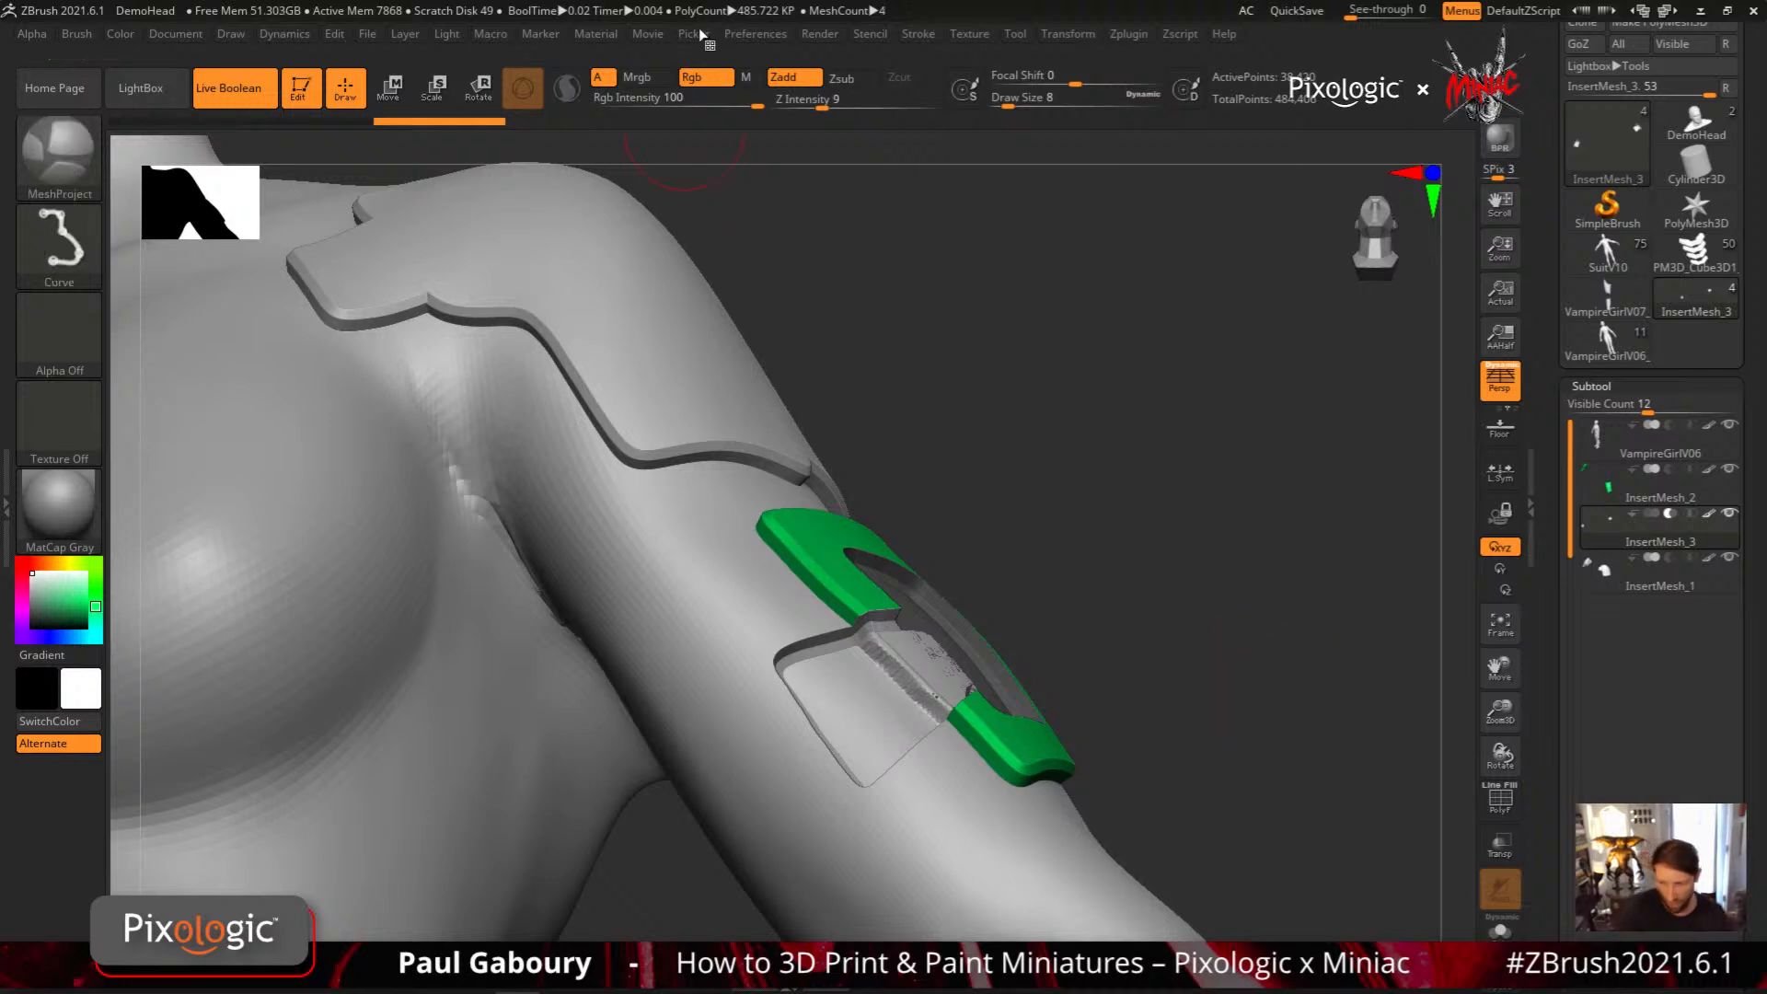
mouse_move(703, 39)
left_click(736, 114)
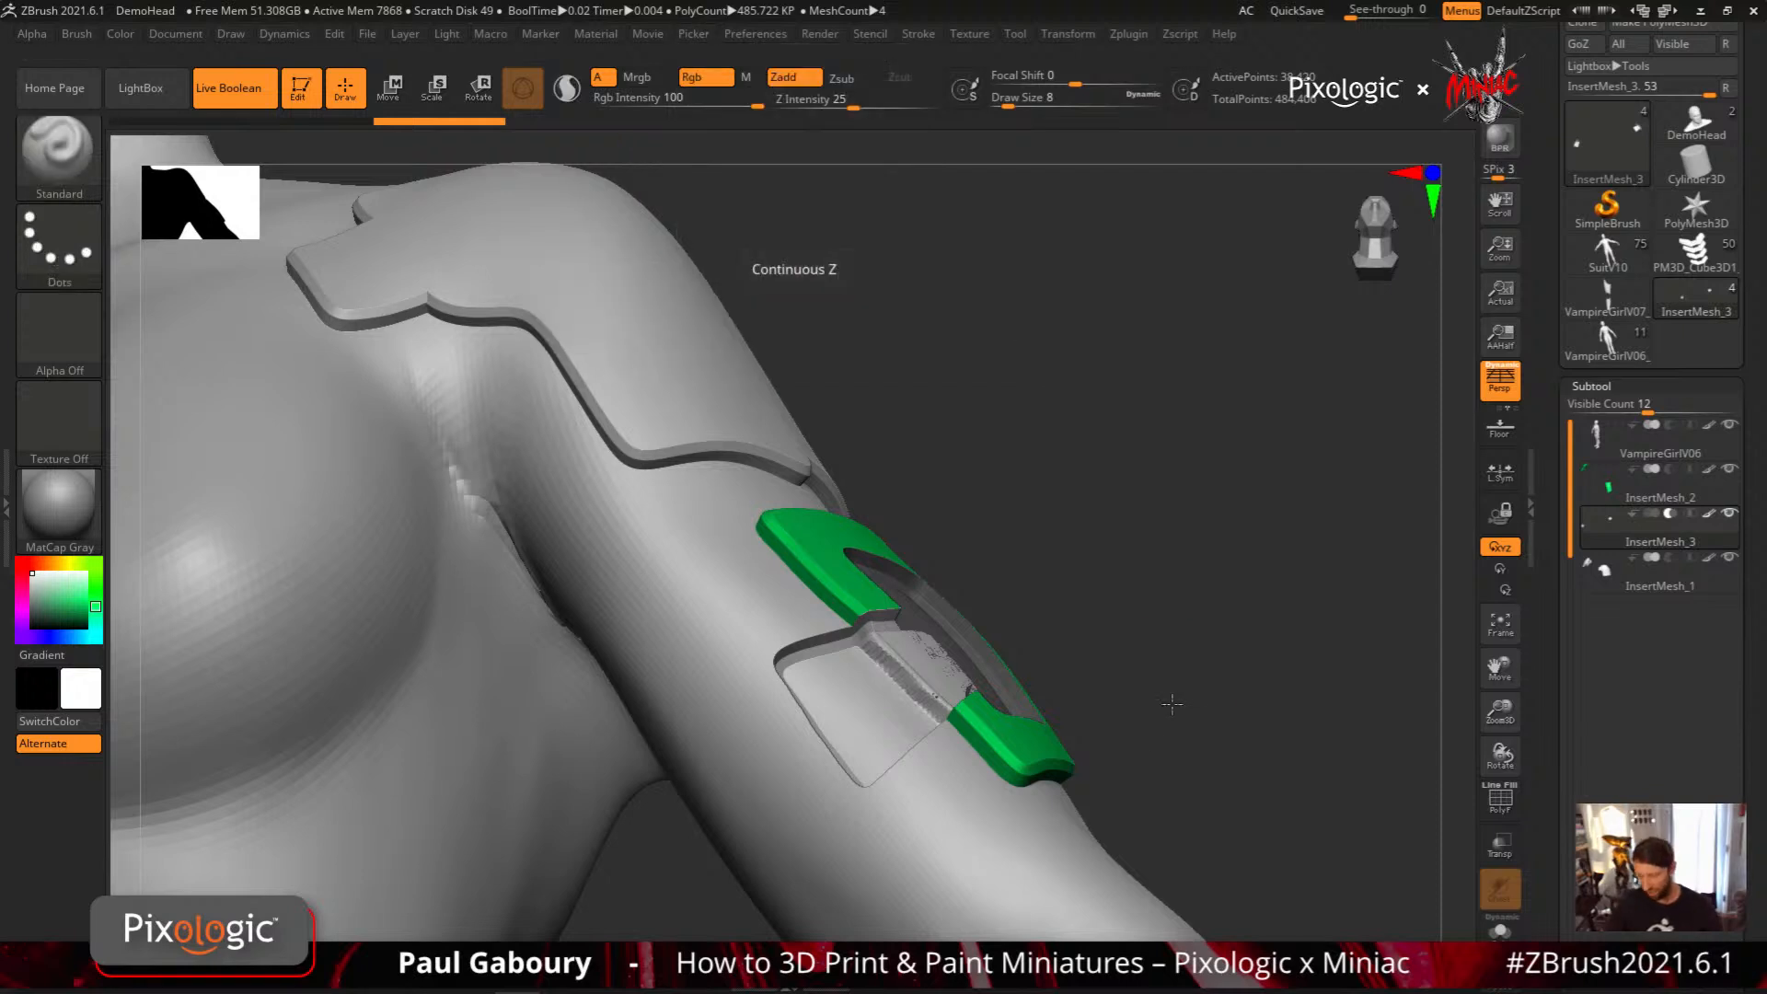
left_click_drag(1172, 709, 1120, 759)
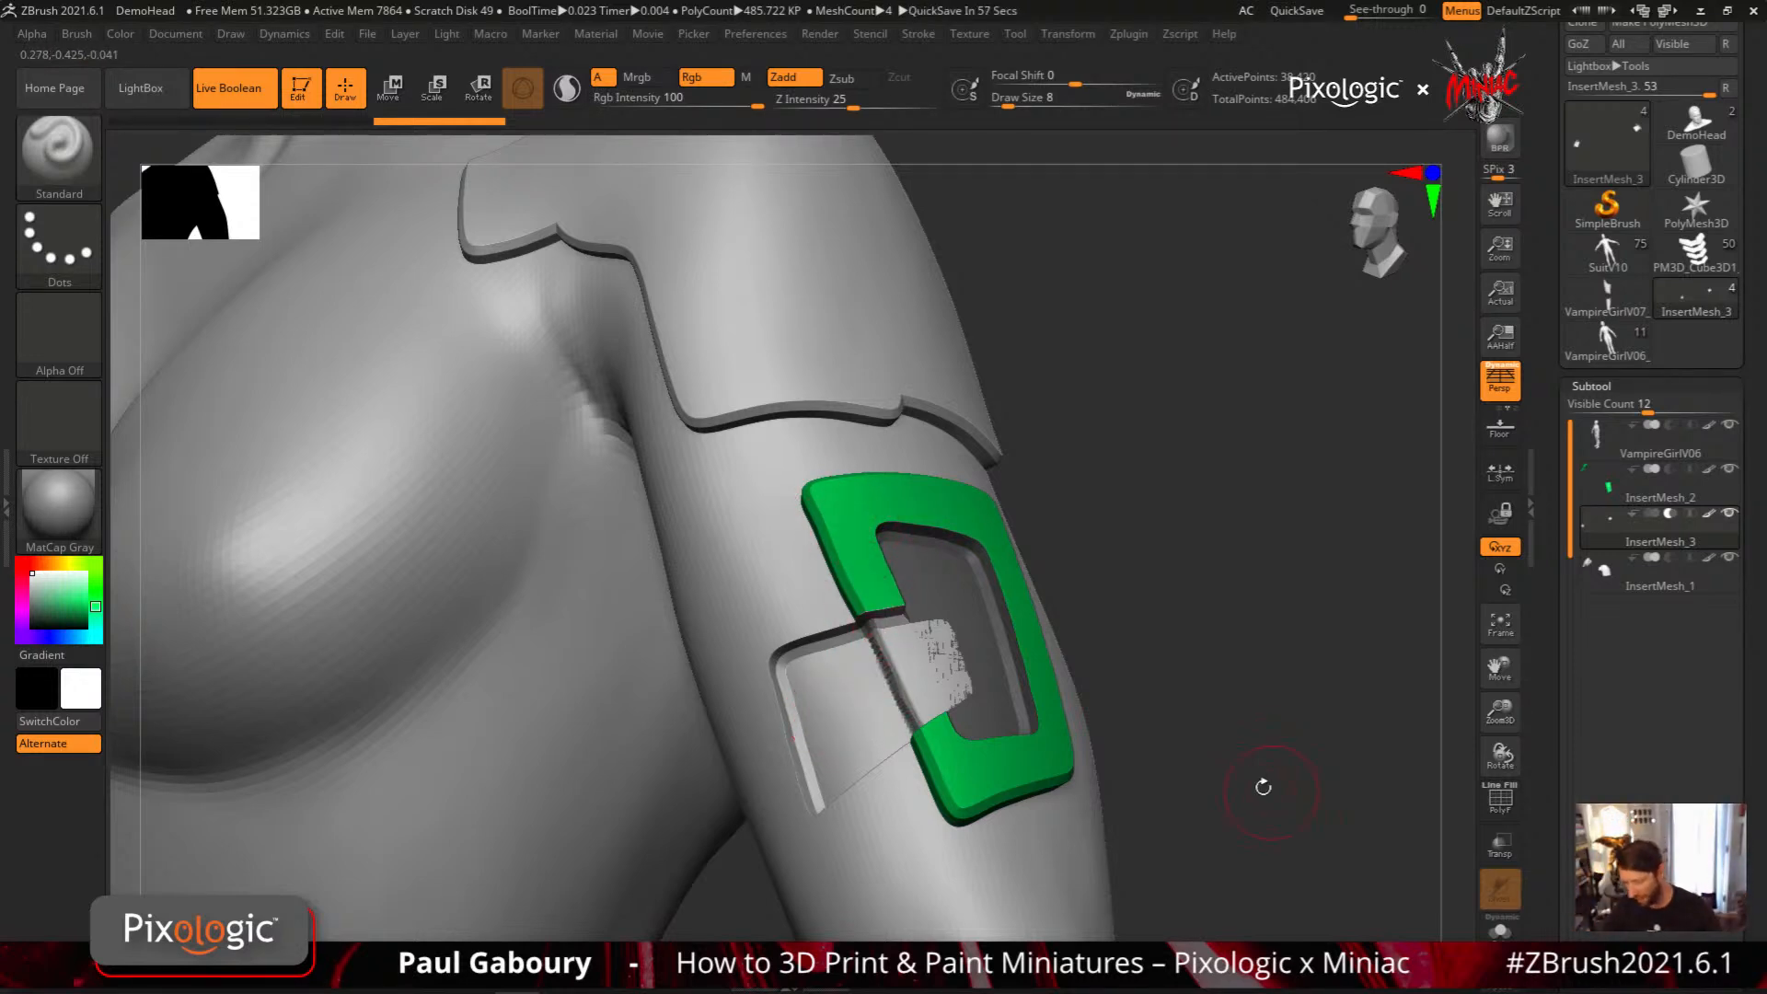
key("ctrl")
key("ctrl+z")
Hide the VampireGirlV06 body and cut a mirrored notch from the recess through the green plate's torso-side edge with a MeshProject curve
left_click_drag(1239, 705, 1196, 734)
left_click(1730, 425)
left_click_drag(1088, 708, 1097, 743)
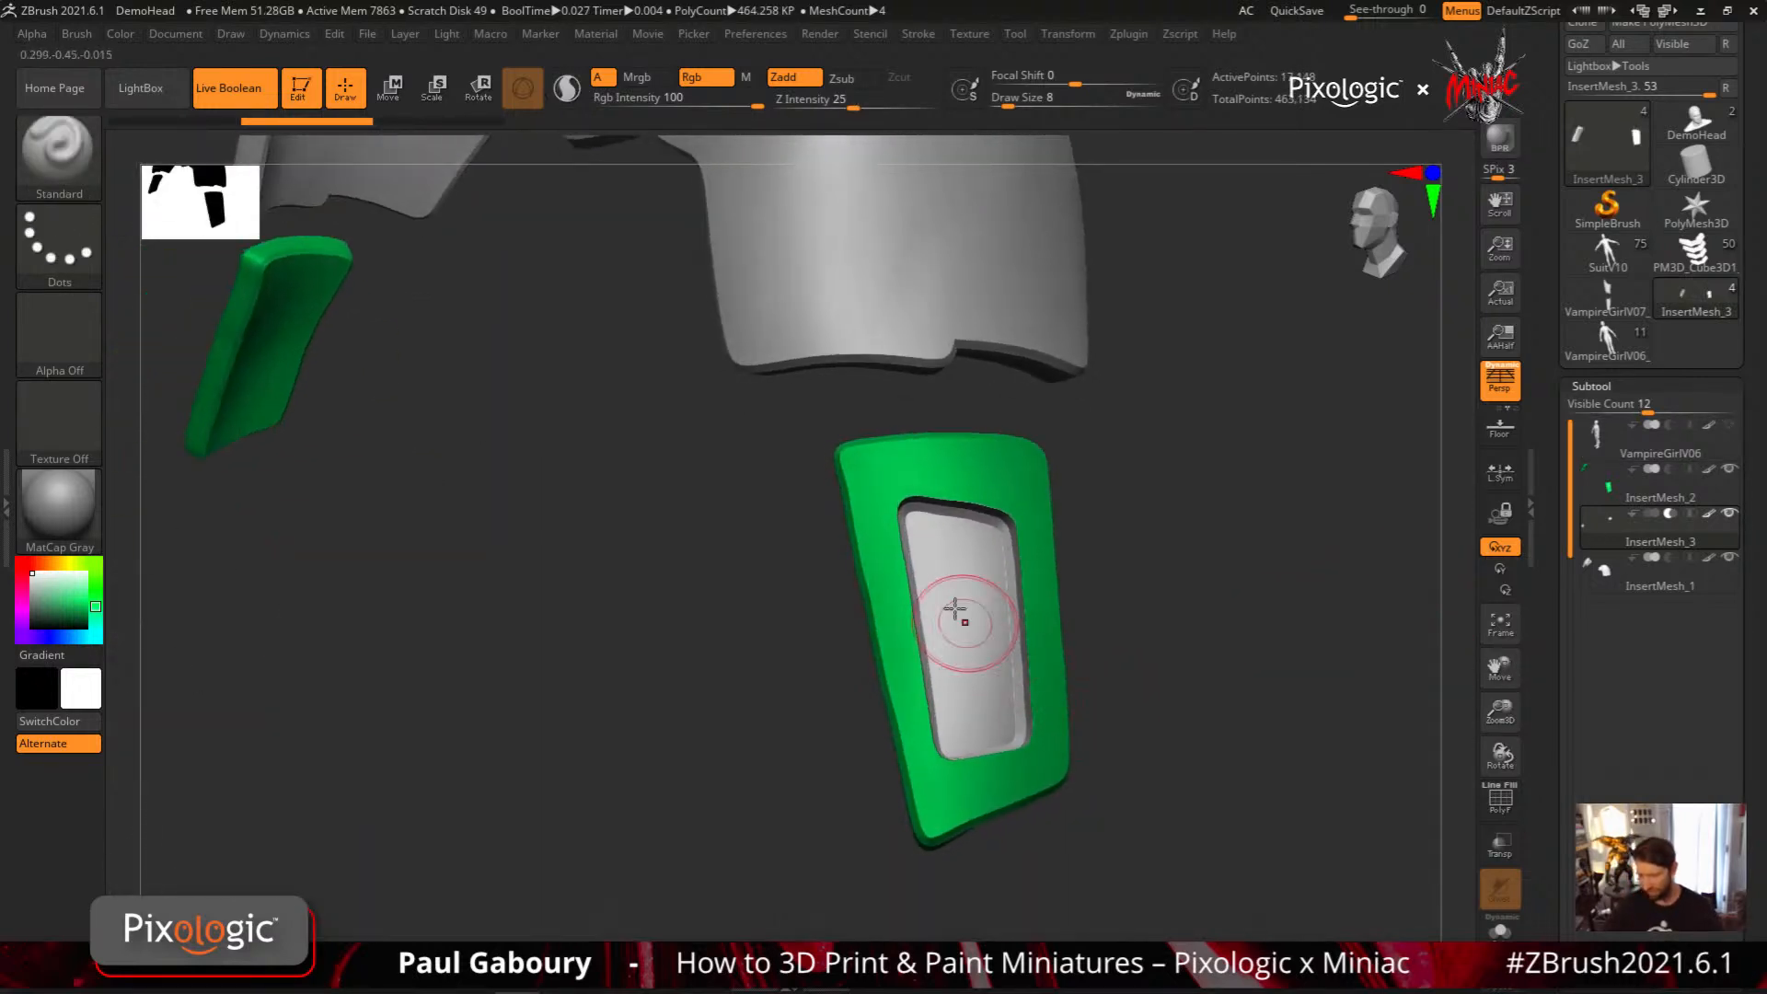
mouse_move(946, 604)
left_mouse_down("ctrl")
mouse_move(774, 586)
mouse_move(759, 608)
mouse_move(803, 778)
mouse_move(970, 688)
mouse_move(953, 676)
left_mouse_up("ctrl")
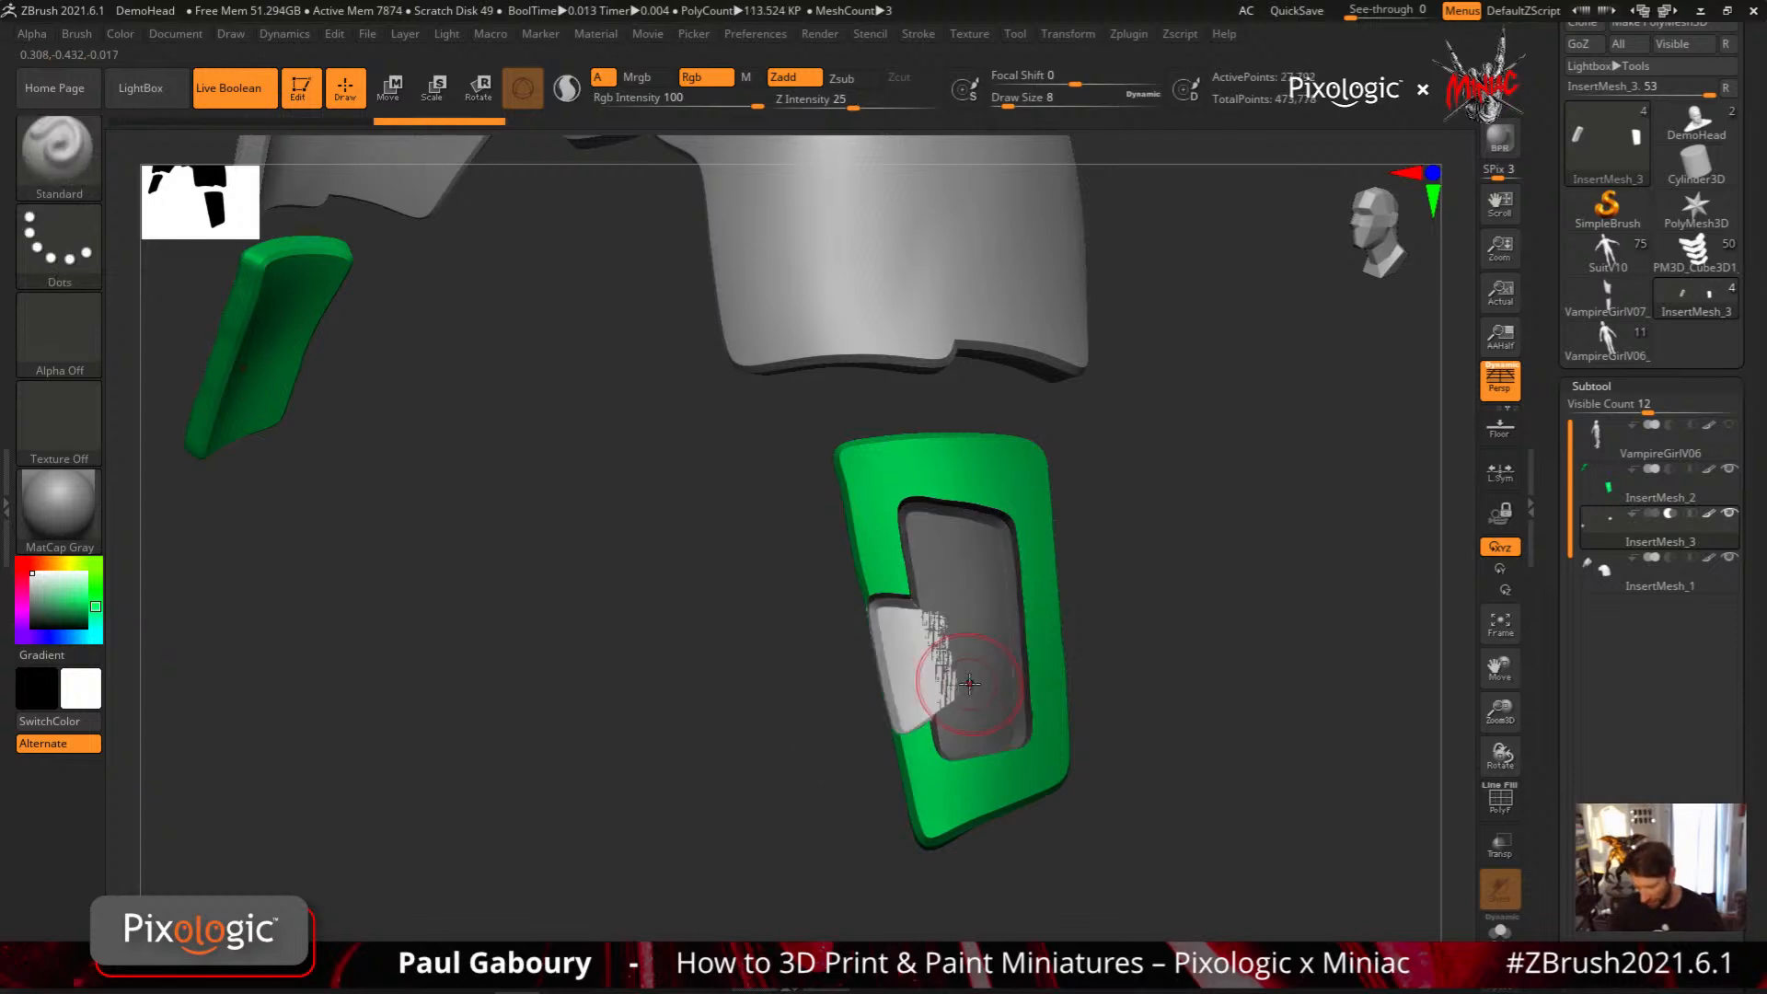
left_click_drag(1172, 750, 1198, 793, "ctrl")
mouse_move(1208, 819)
left_mouse_down()
mouse_move(1239, 776)
mouse_move(1211, 804)
mouse_move(1182, 794)
left_mouse_up()
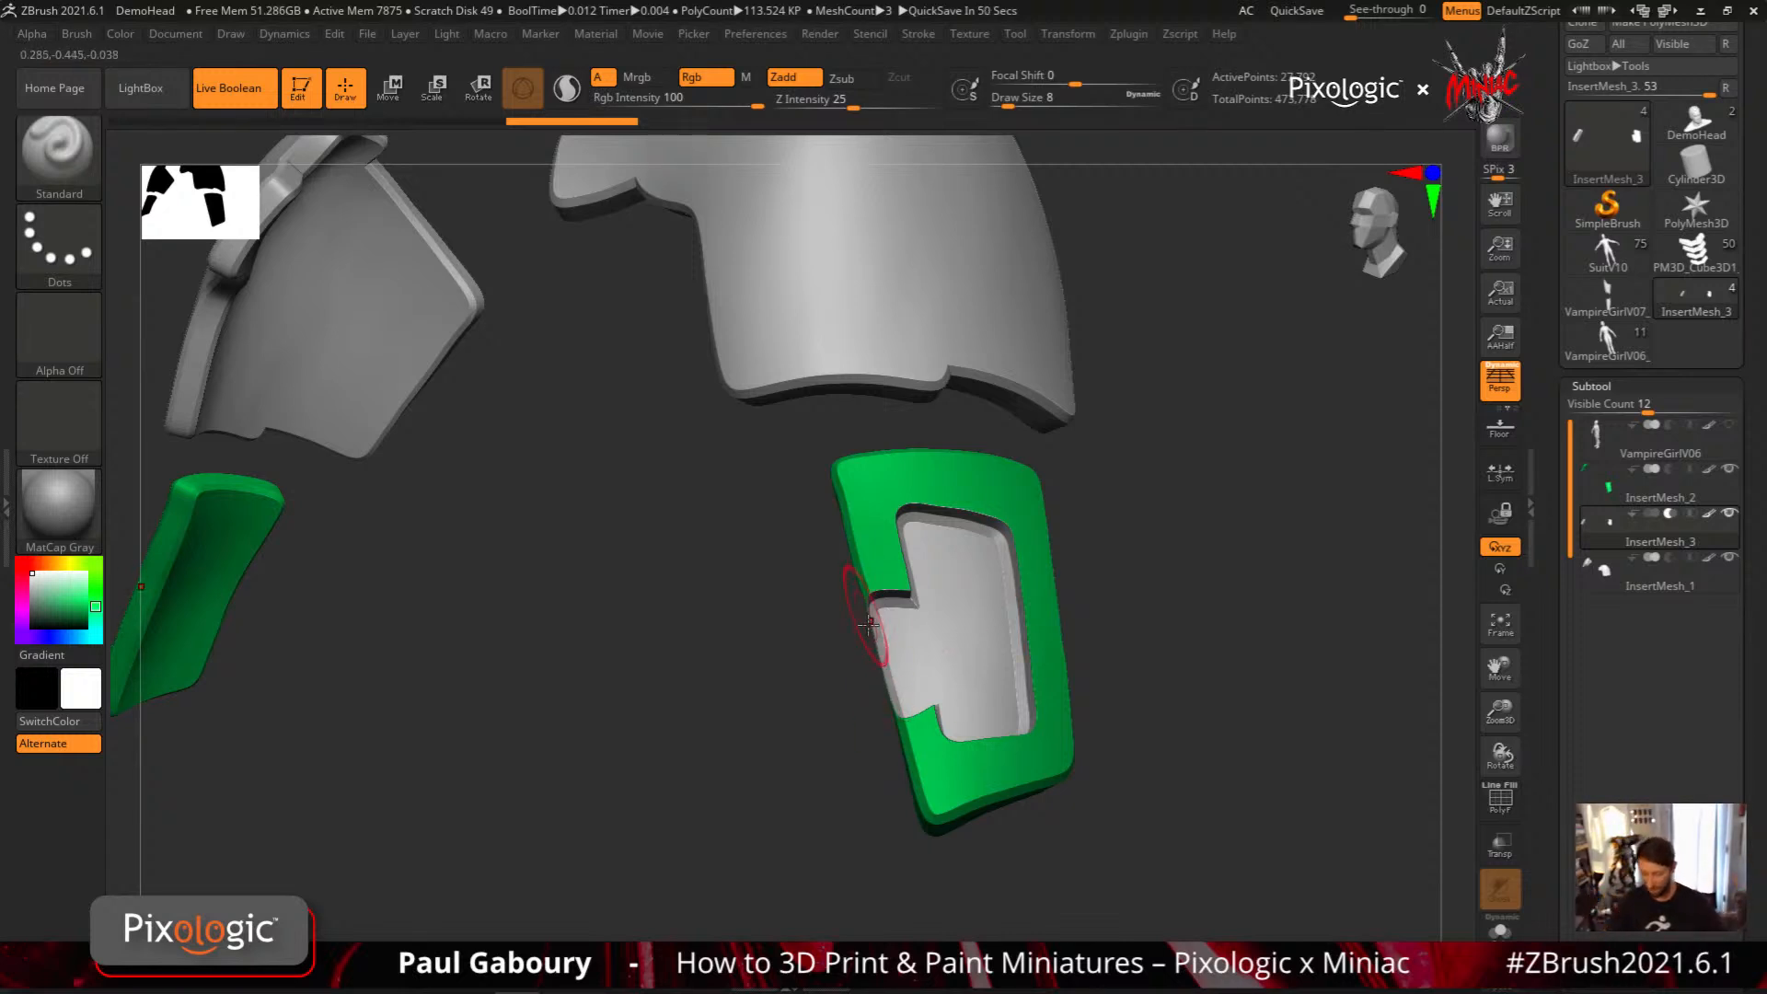
Try to cut a long narrow recess along the outer edge of the green arm plate with a MeshProject curve
mouse_move(933, 713)
right_mouse_down()
mouse_move(939, 682)
mouse_move(900, 733)
right_mouse_up()
mouse_move(896, 525)
right_mouse_down()
mouse_move(926, 726)
mouse_move(948, 644)
mouse_move(979, 631)
right_mouse_up()
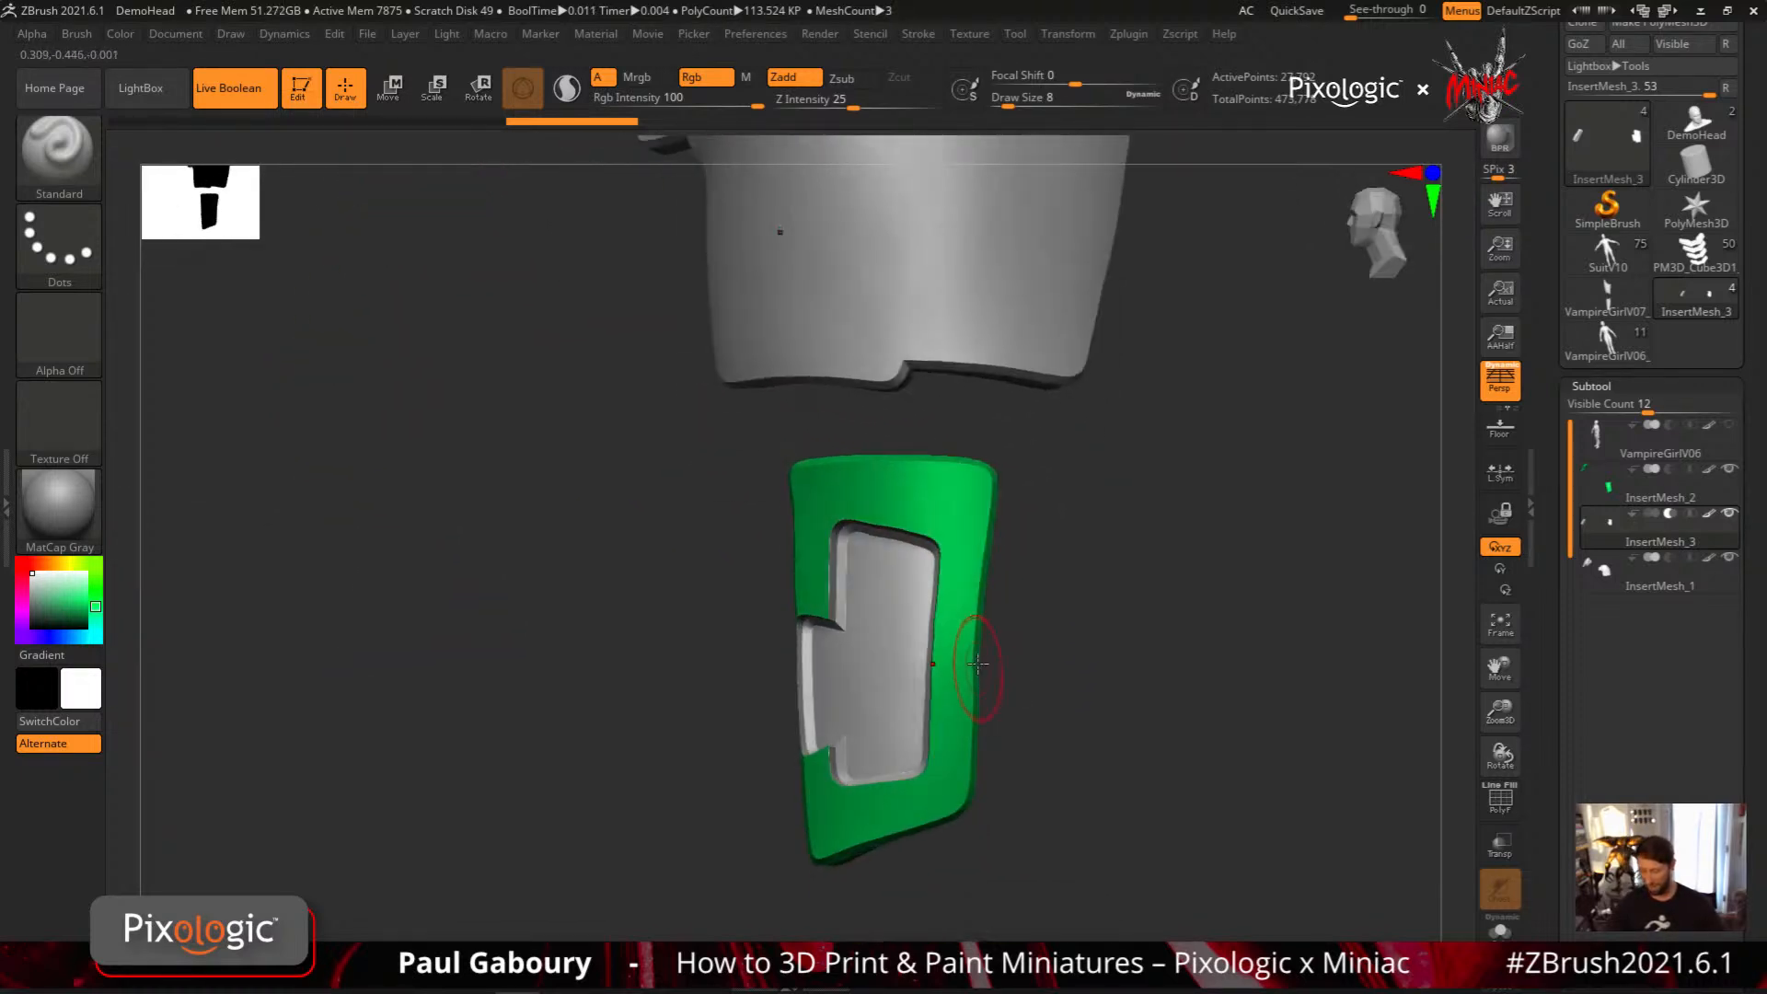
key("ctrl")
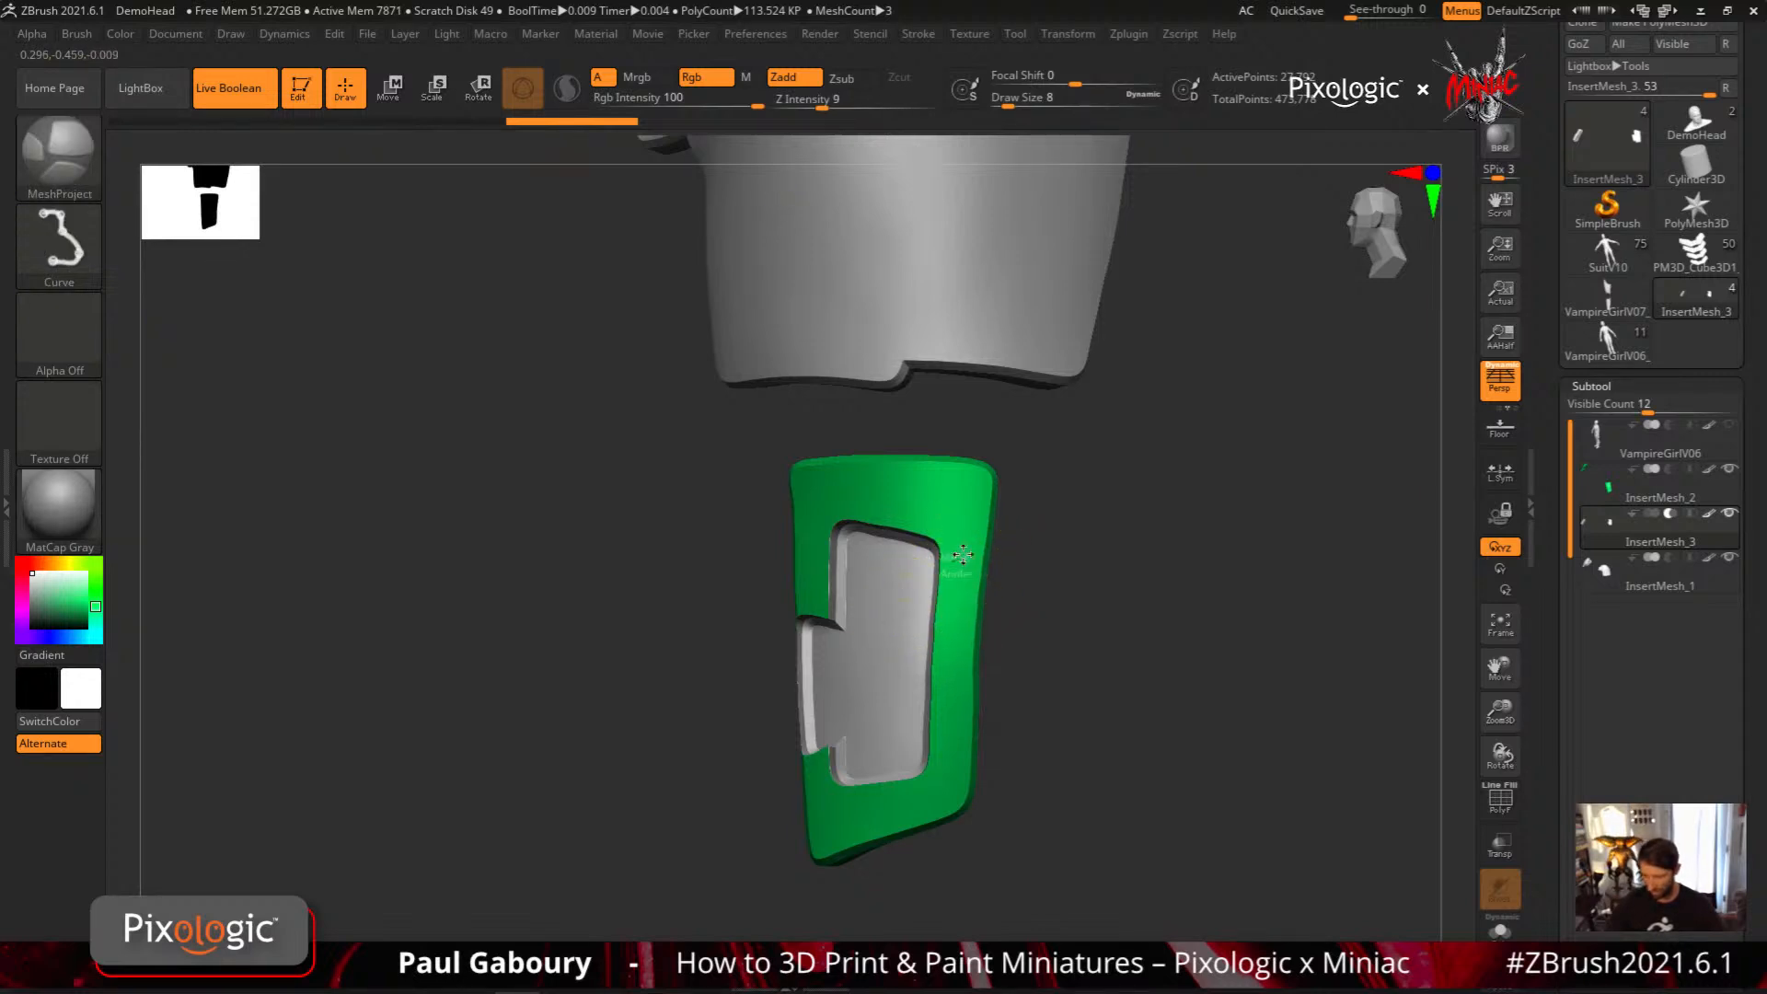
mouse_move(963, 567)
left_mouse_down("ctrl")
mouse_move(950, 762)
mouse_move(1051, 784)
mouse_move(1054, 517)
mouse_move(963, 557)
left_mouse_up("ctrl")
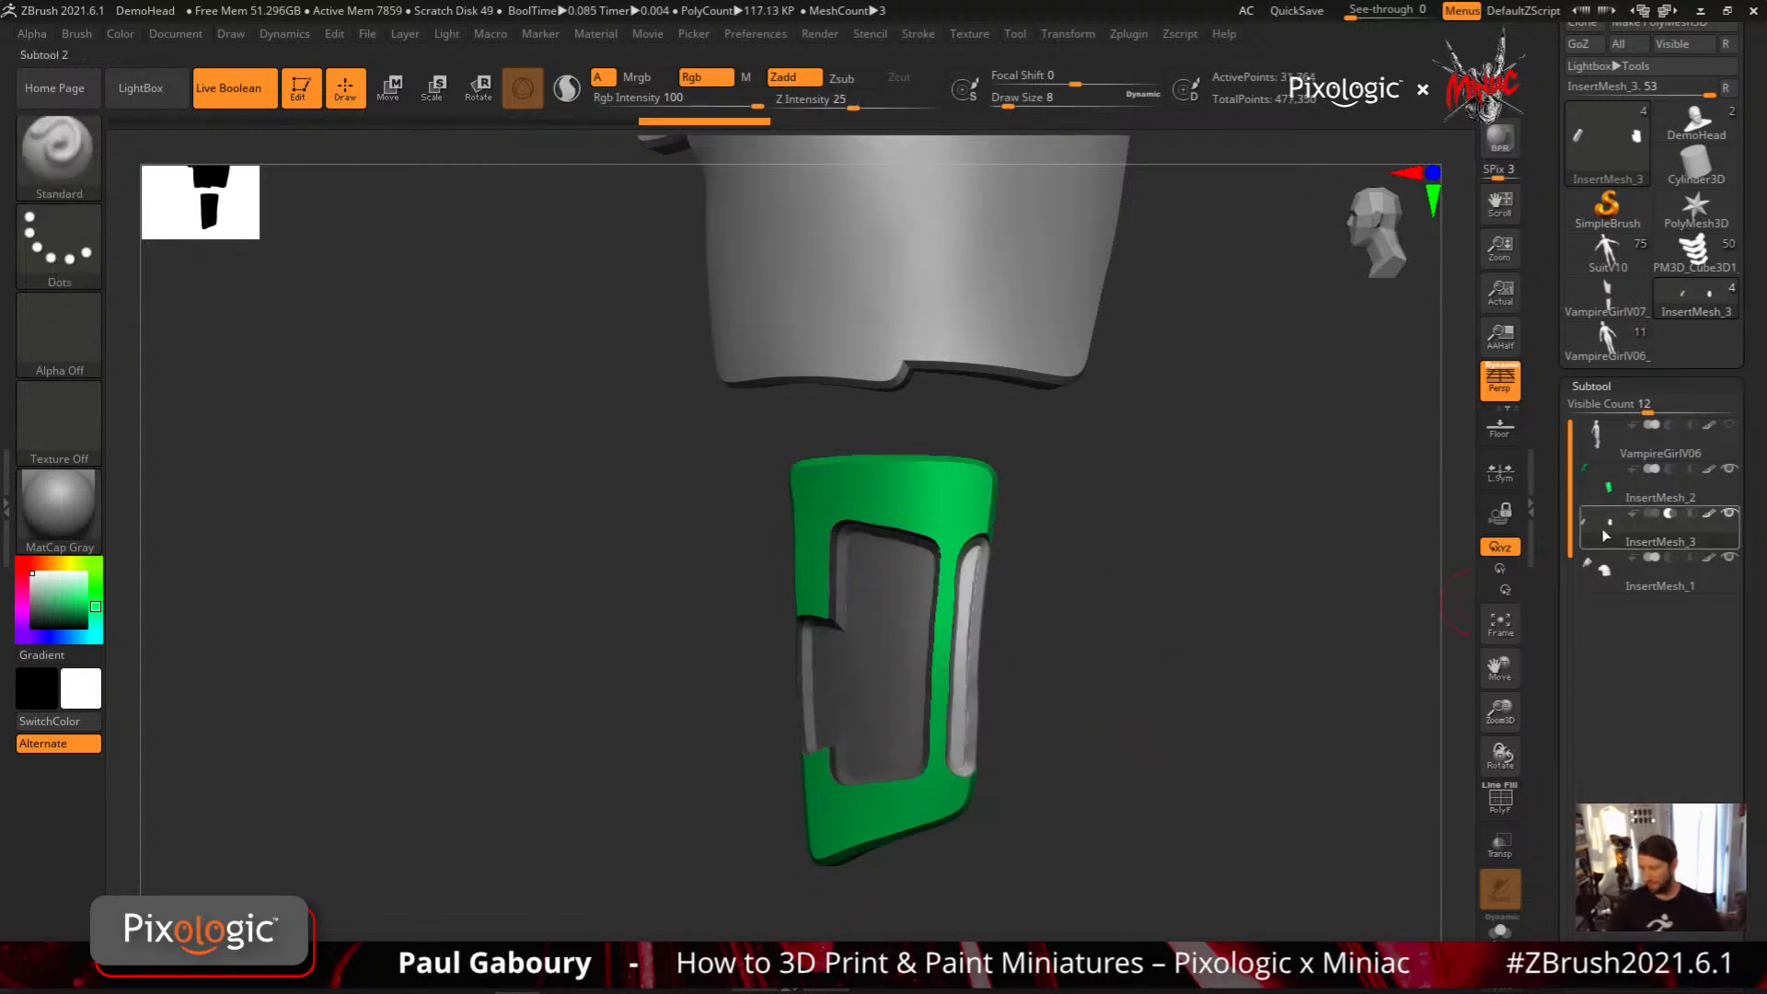
mouse_move(1604, 533)
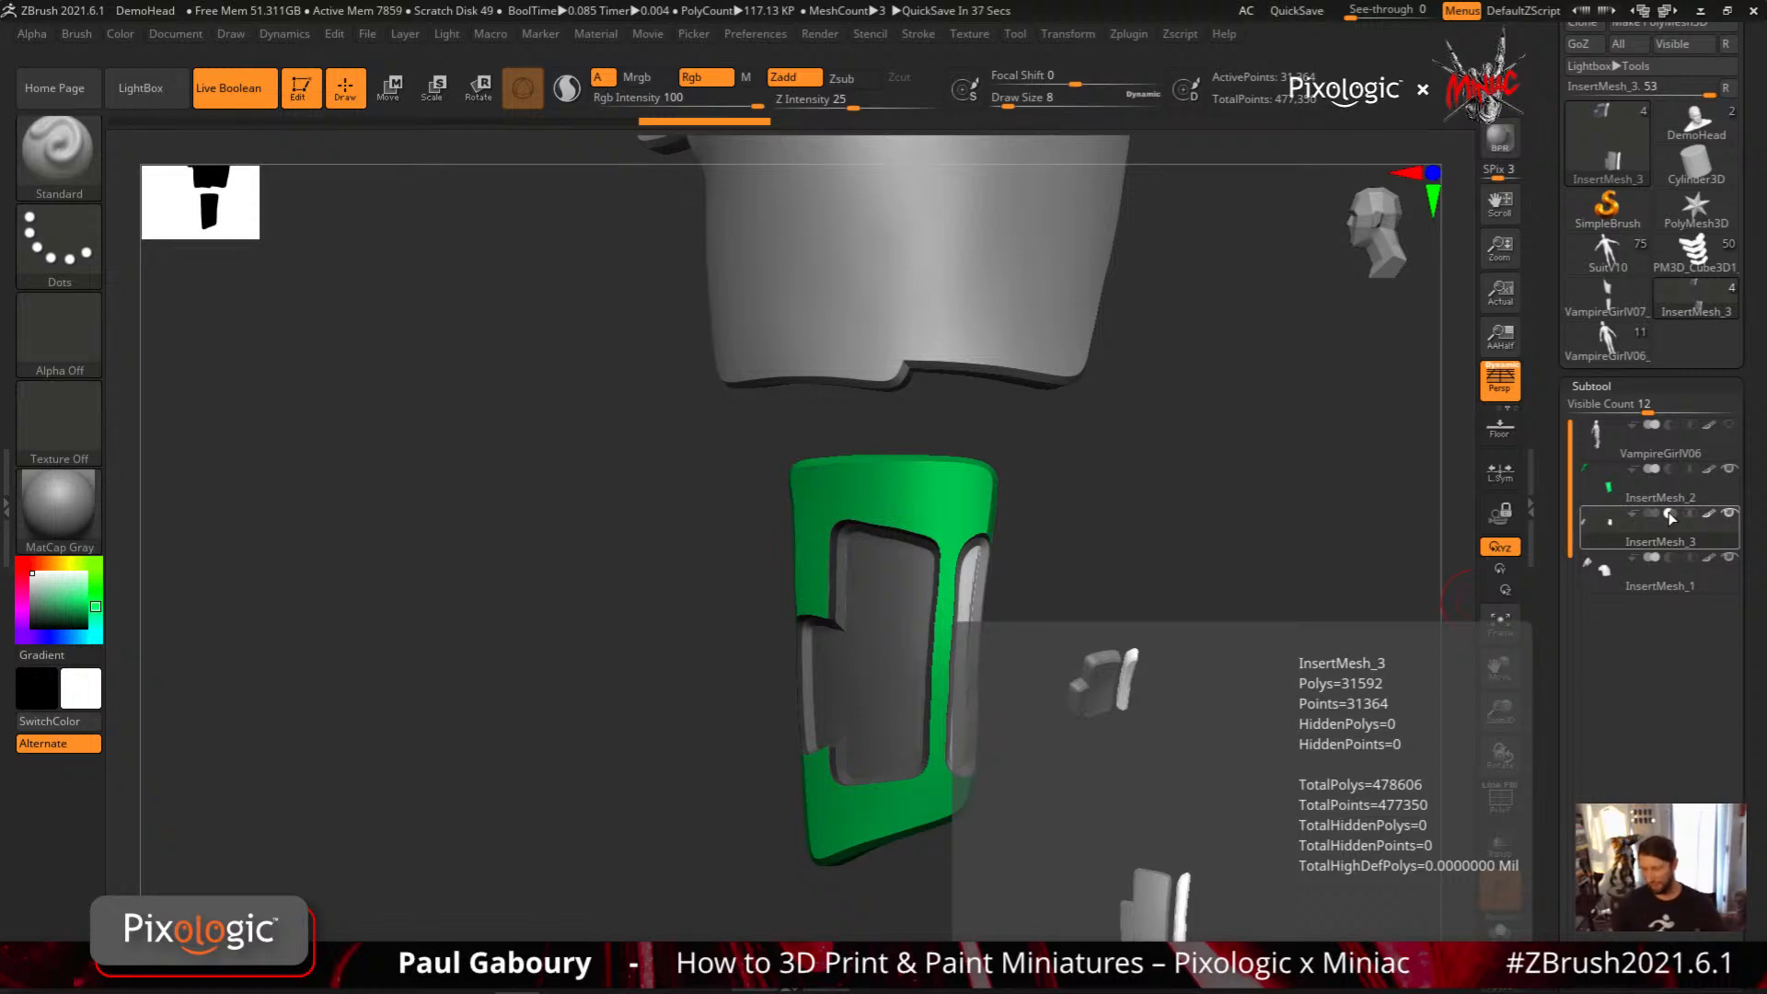
mouse_move(955, 686)
right_mouse_down("ctrl")
mouse_move(1132, 722)
mouse_move(1061, 668)
mouse_move(1057, 765)
mouse_move(1077, 783)
mouse_move(1044, 710)
right_mouse_up("ctrl")
right_click_drag(1044, 710, 937, 665, "alt")
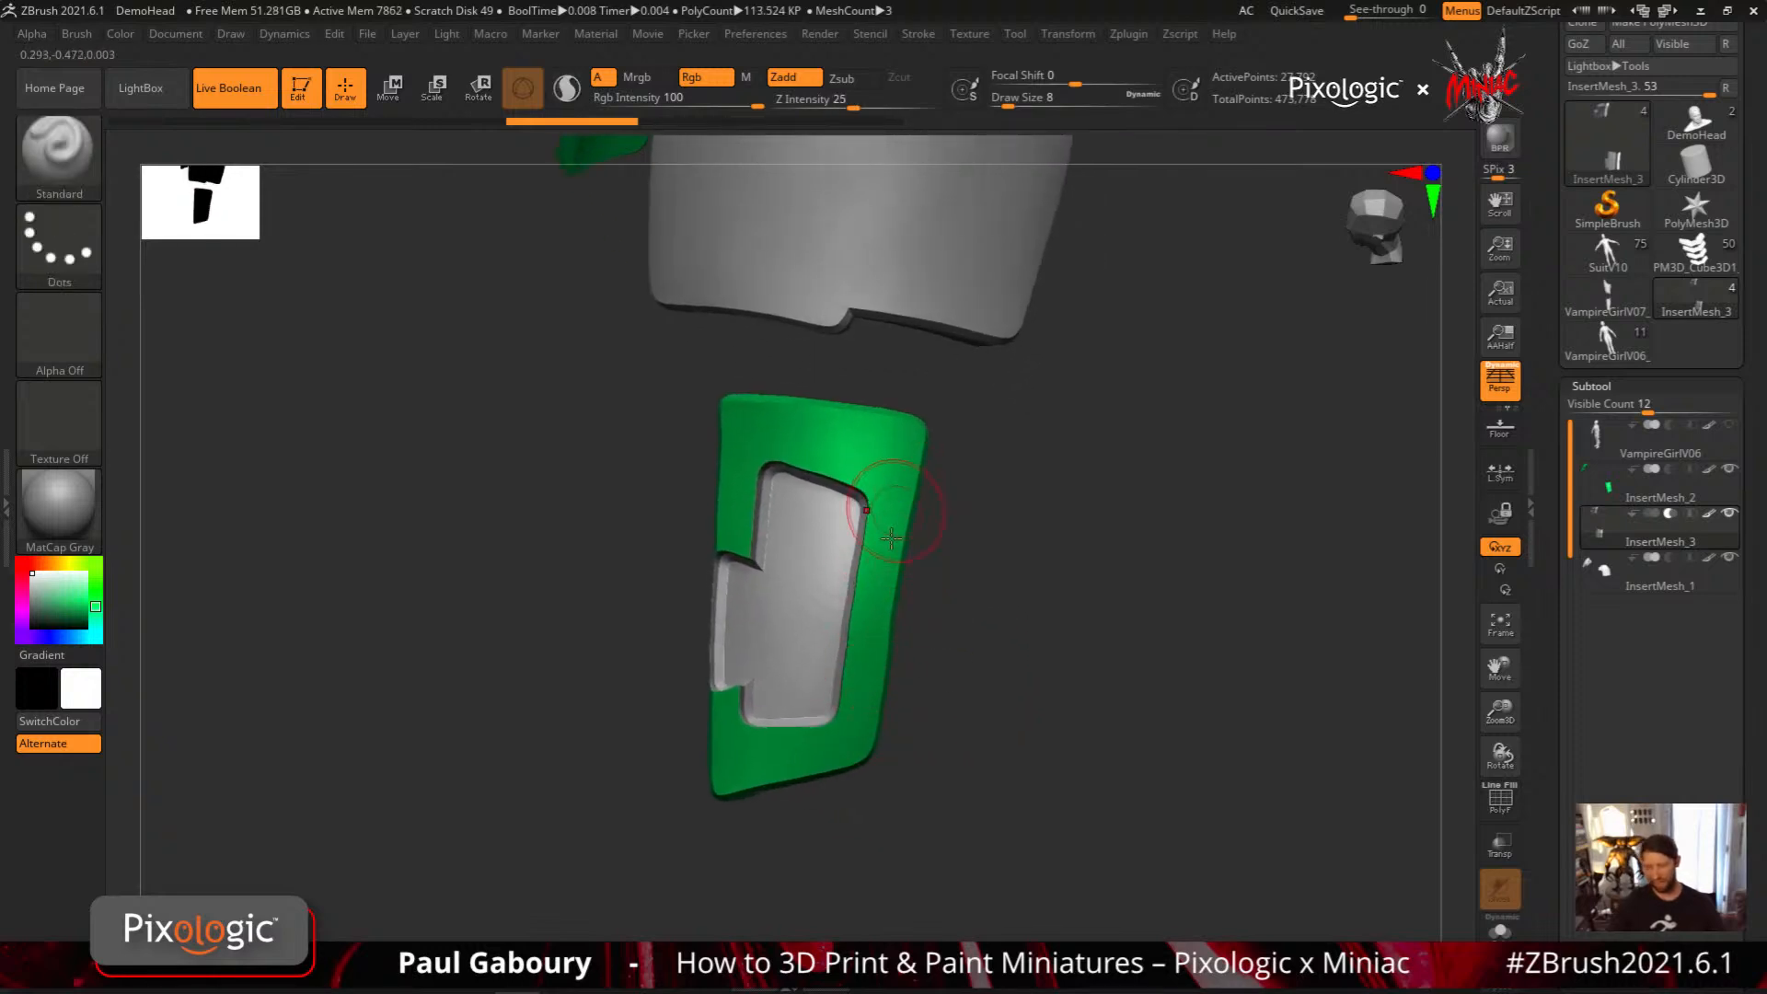
Activate the InsertMesh_3 subtool and set the draw size to 4
left_click(880, 642, "alt")
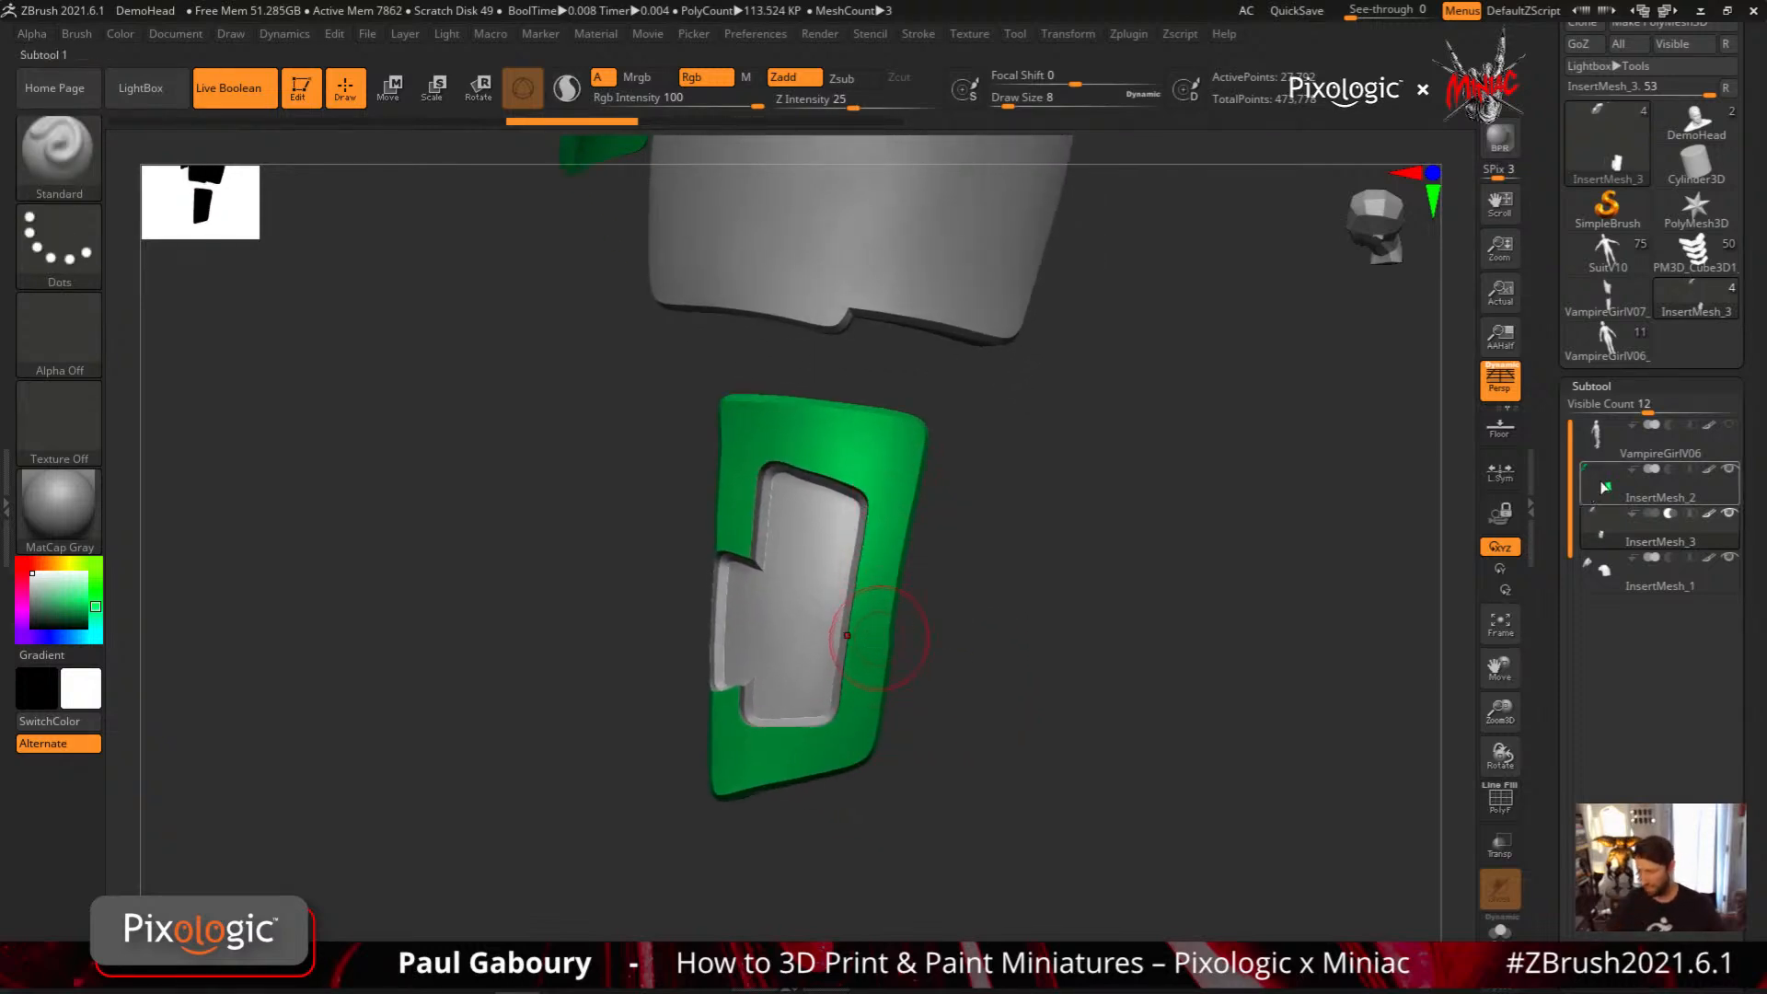
left_click(1605, 528)
right_click_drag(946, 762, 889, 814)
right_click_drag(889, 814, 893, 838, "ctrl")
right_click_drag(893, 837, 922, 618)
key("s")
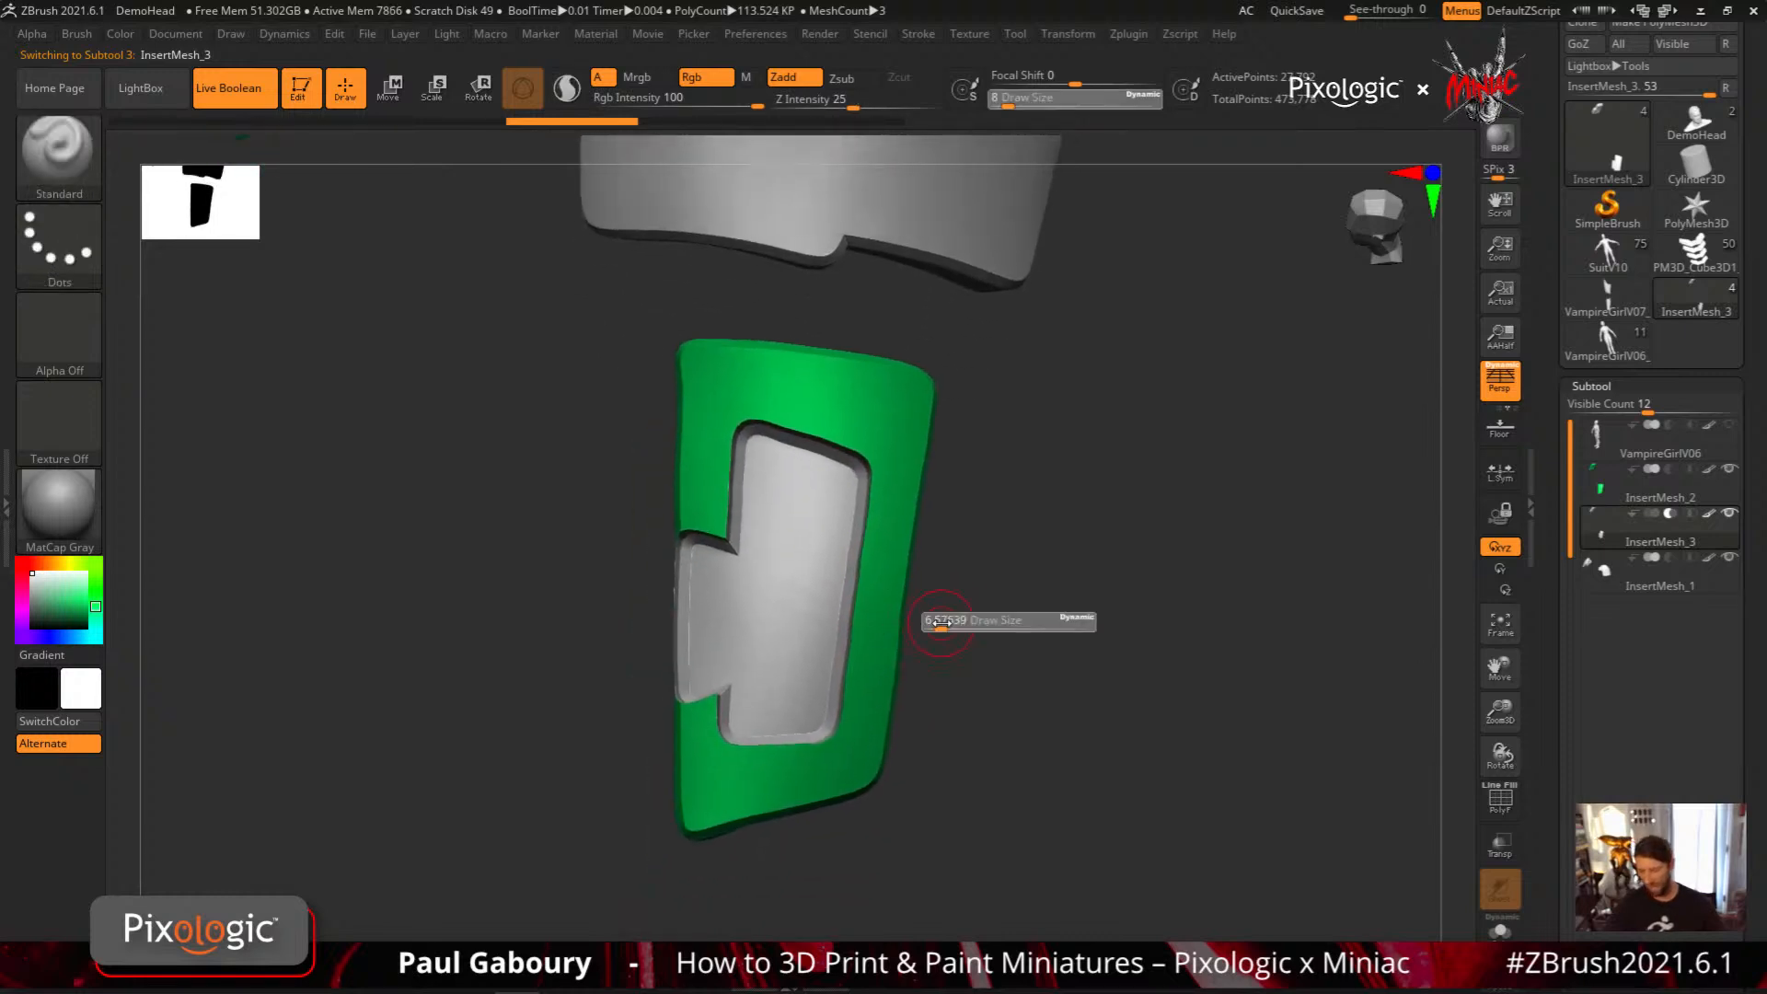
left_click_drag(943, 623, 931, 624)
right_click_drag(945, 626, 935, 646)
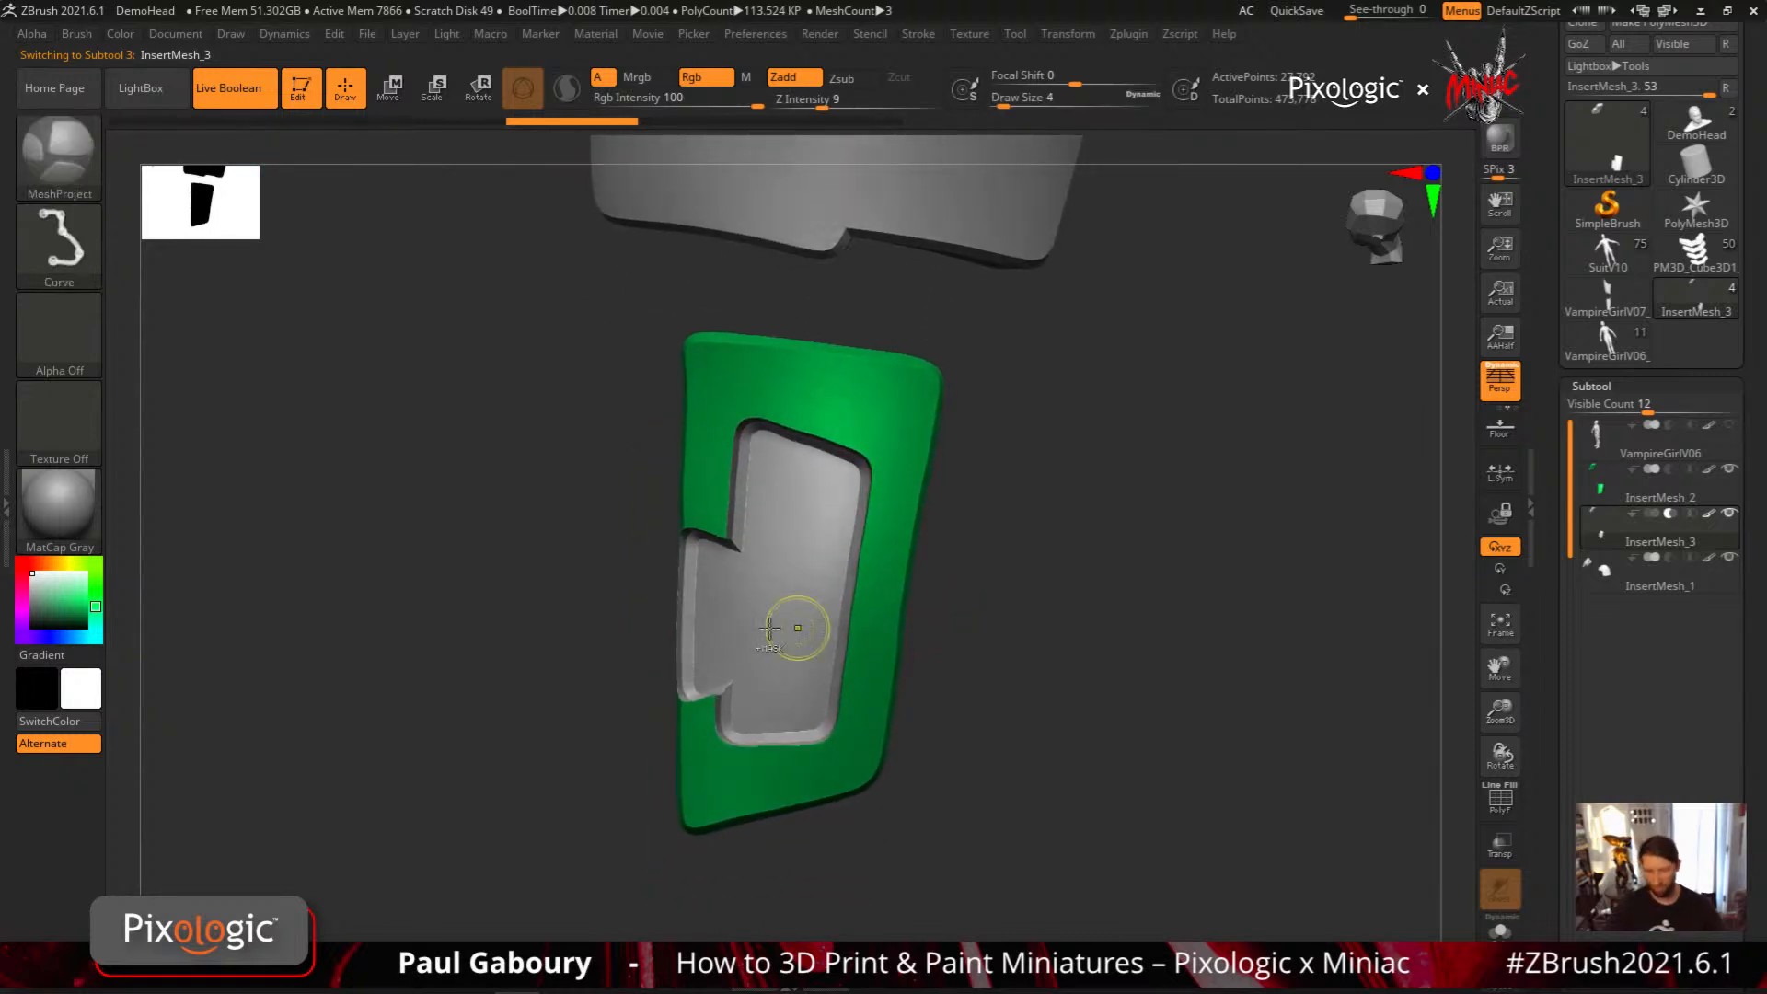
Choose the MeshExtrude brush, set its Z Intensity to 56 and switch its stroke to Curve
left_click(74, 168, "ctrl")
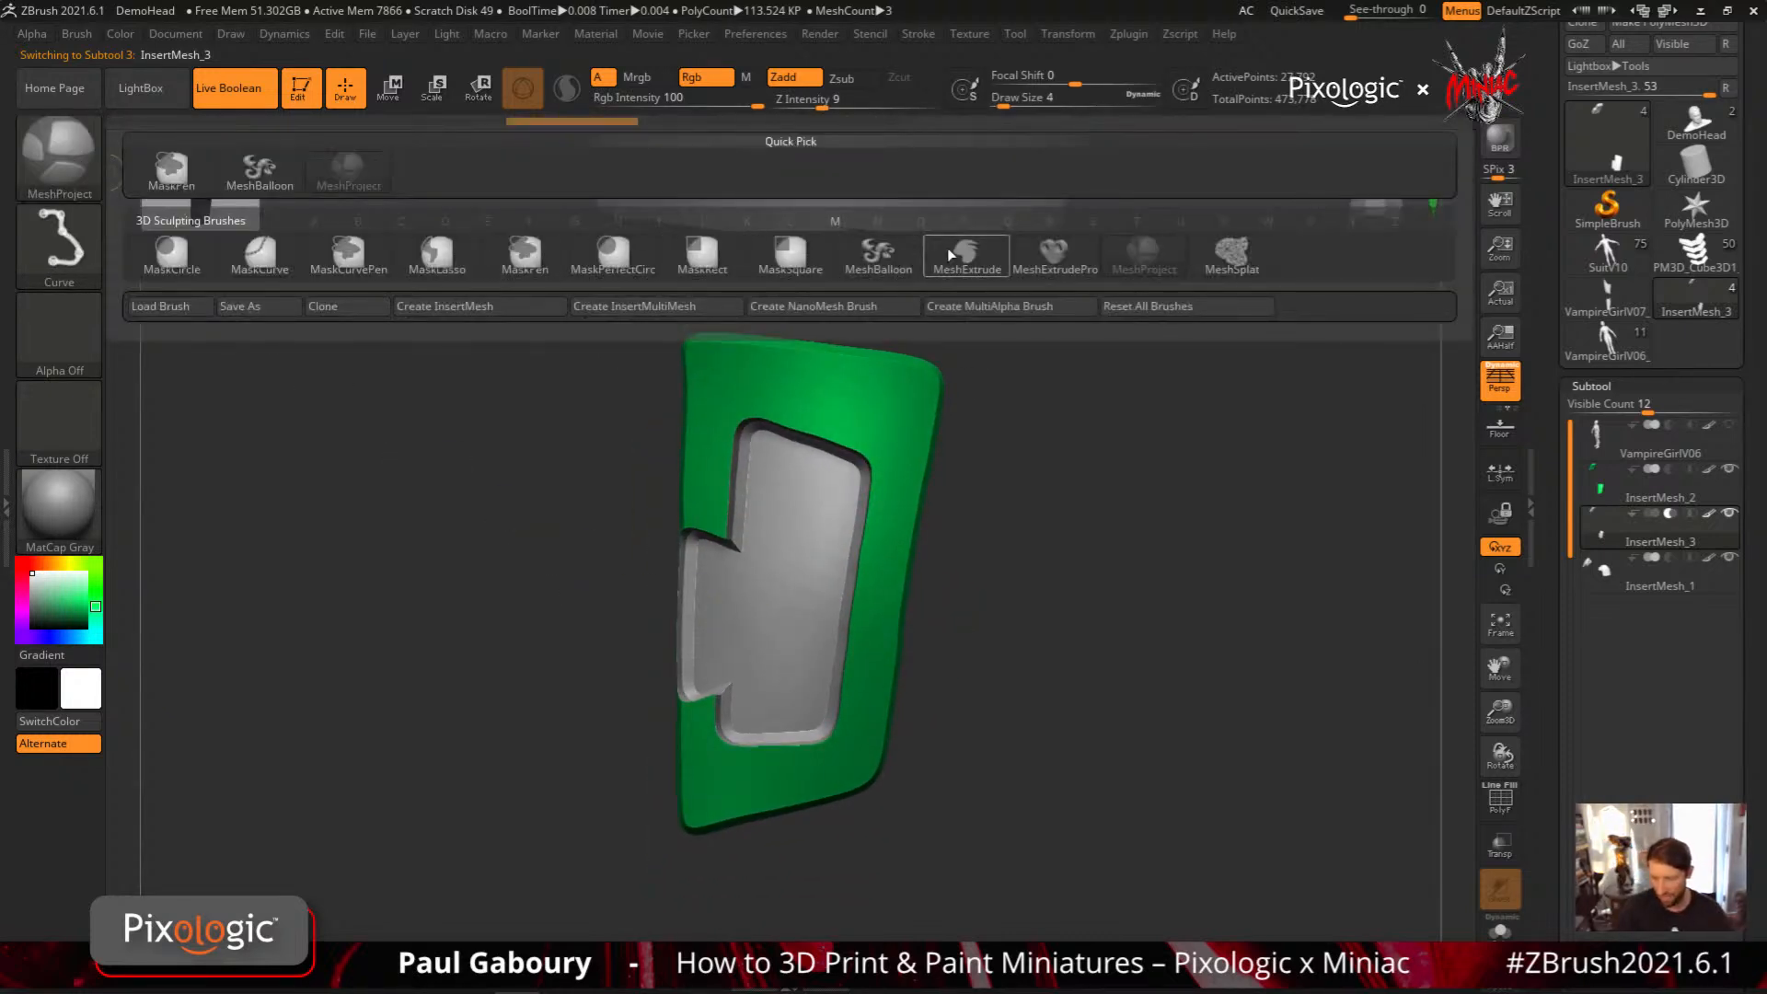
left_click(975, 258)
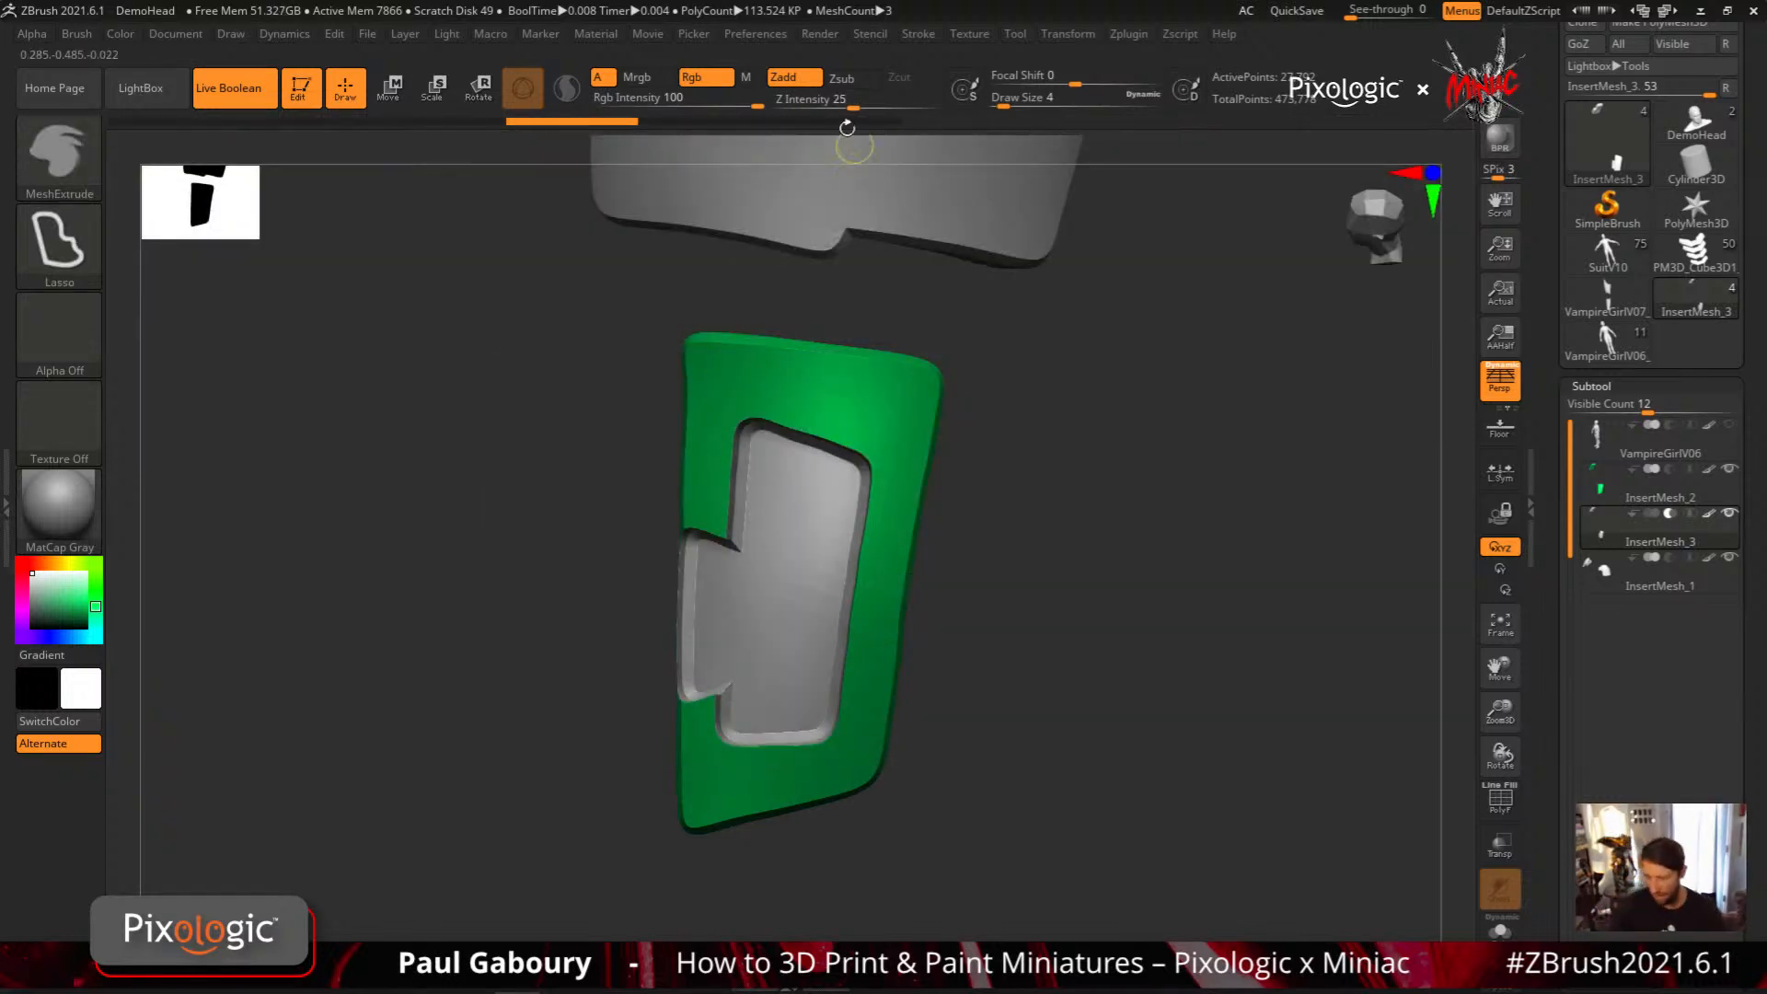
left_click_drag(854, 107, 893, 107)
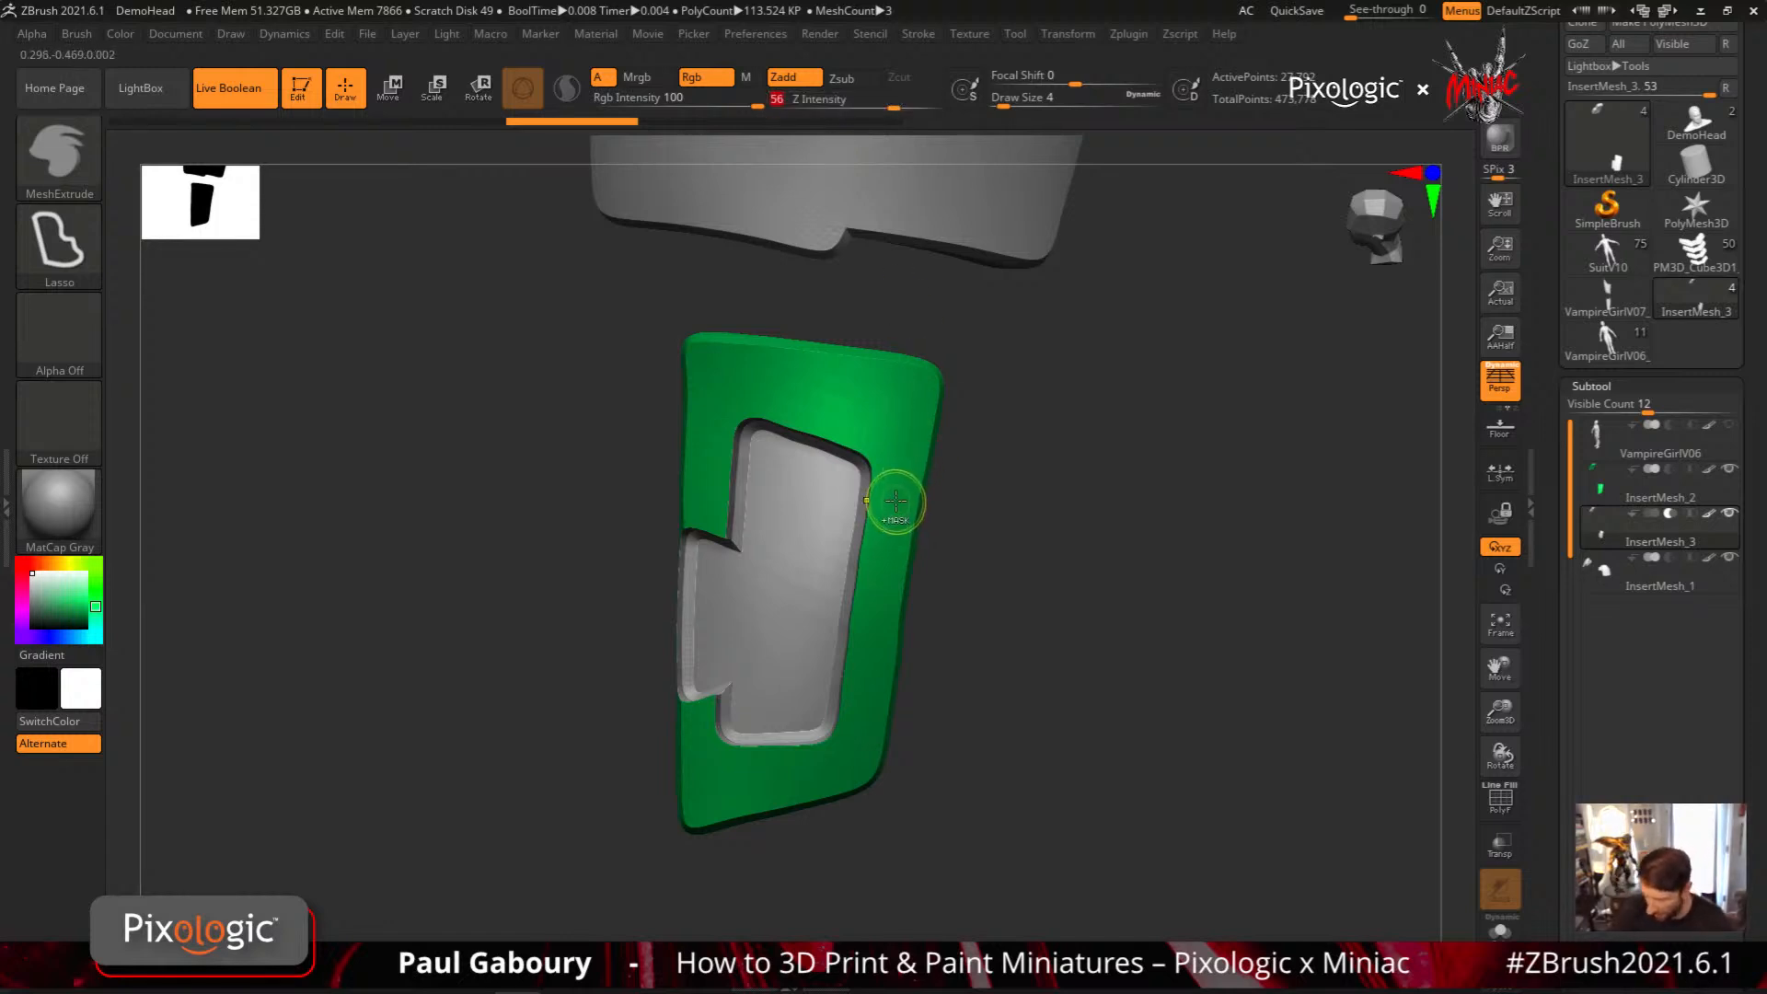
left_click(58, 241)
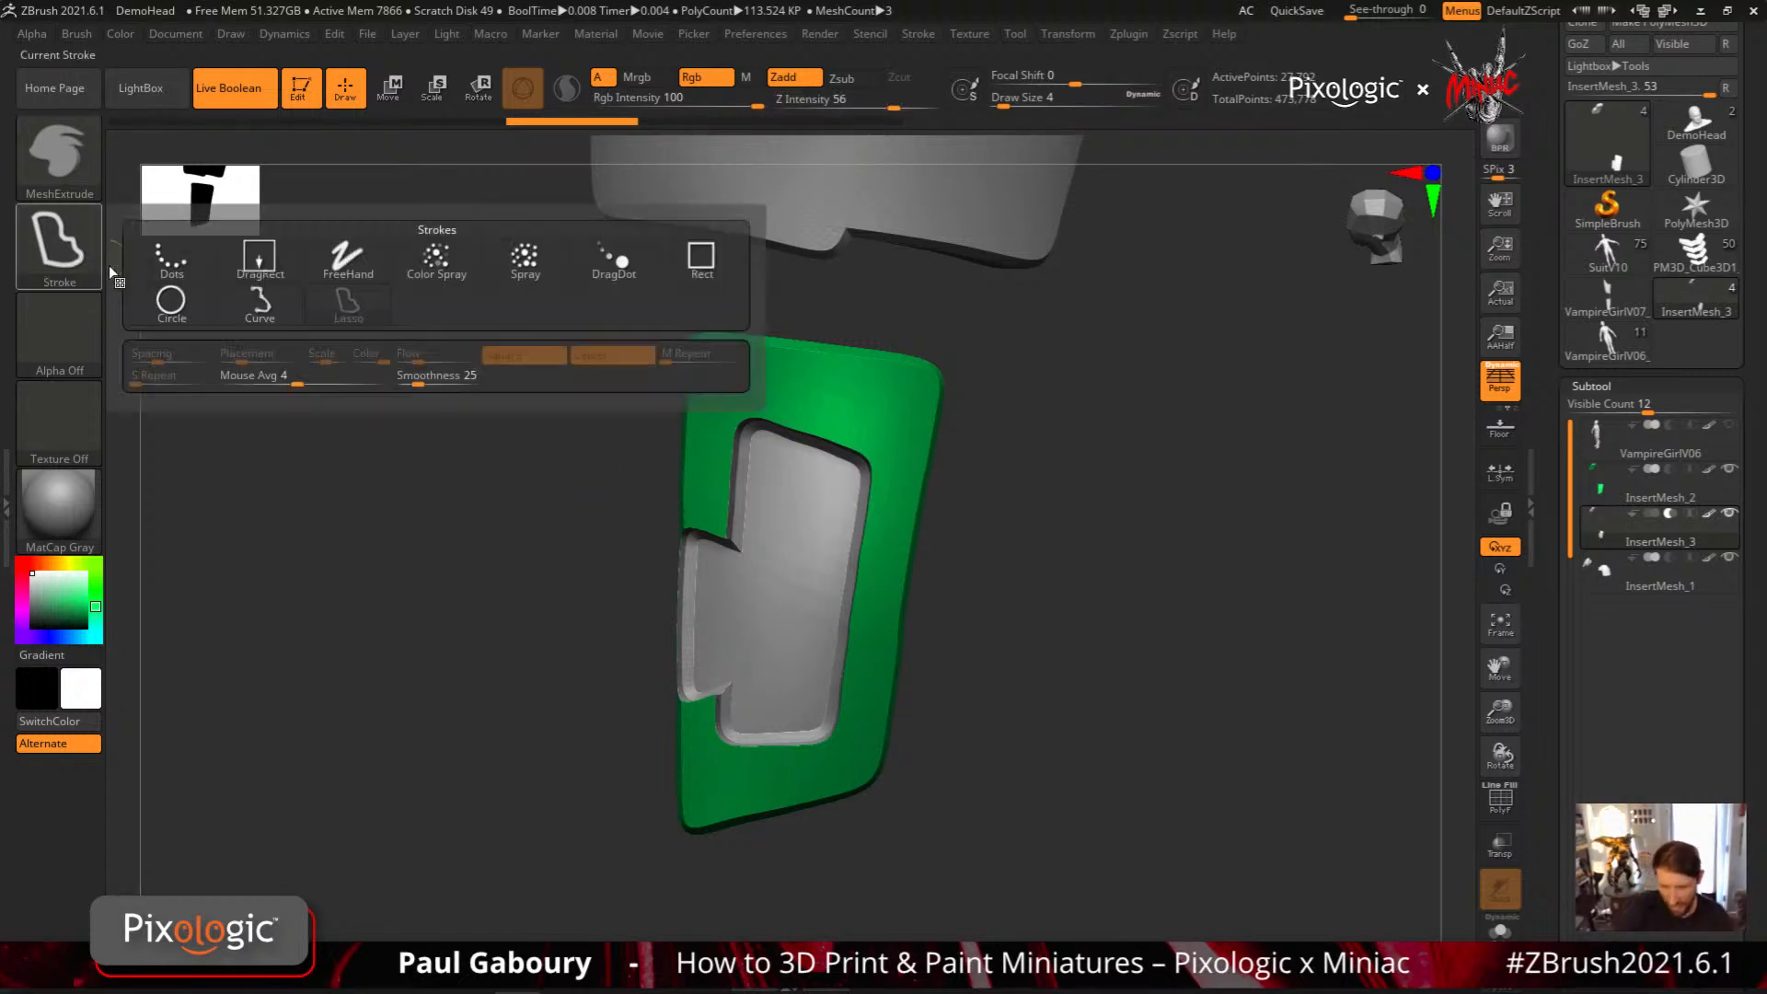
left_click(260, 302)
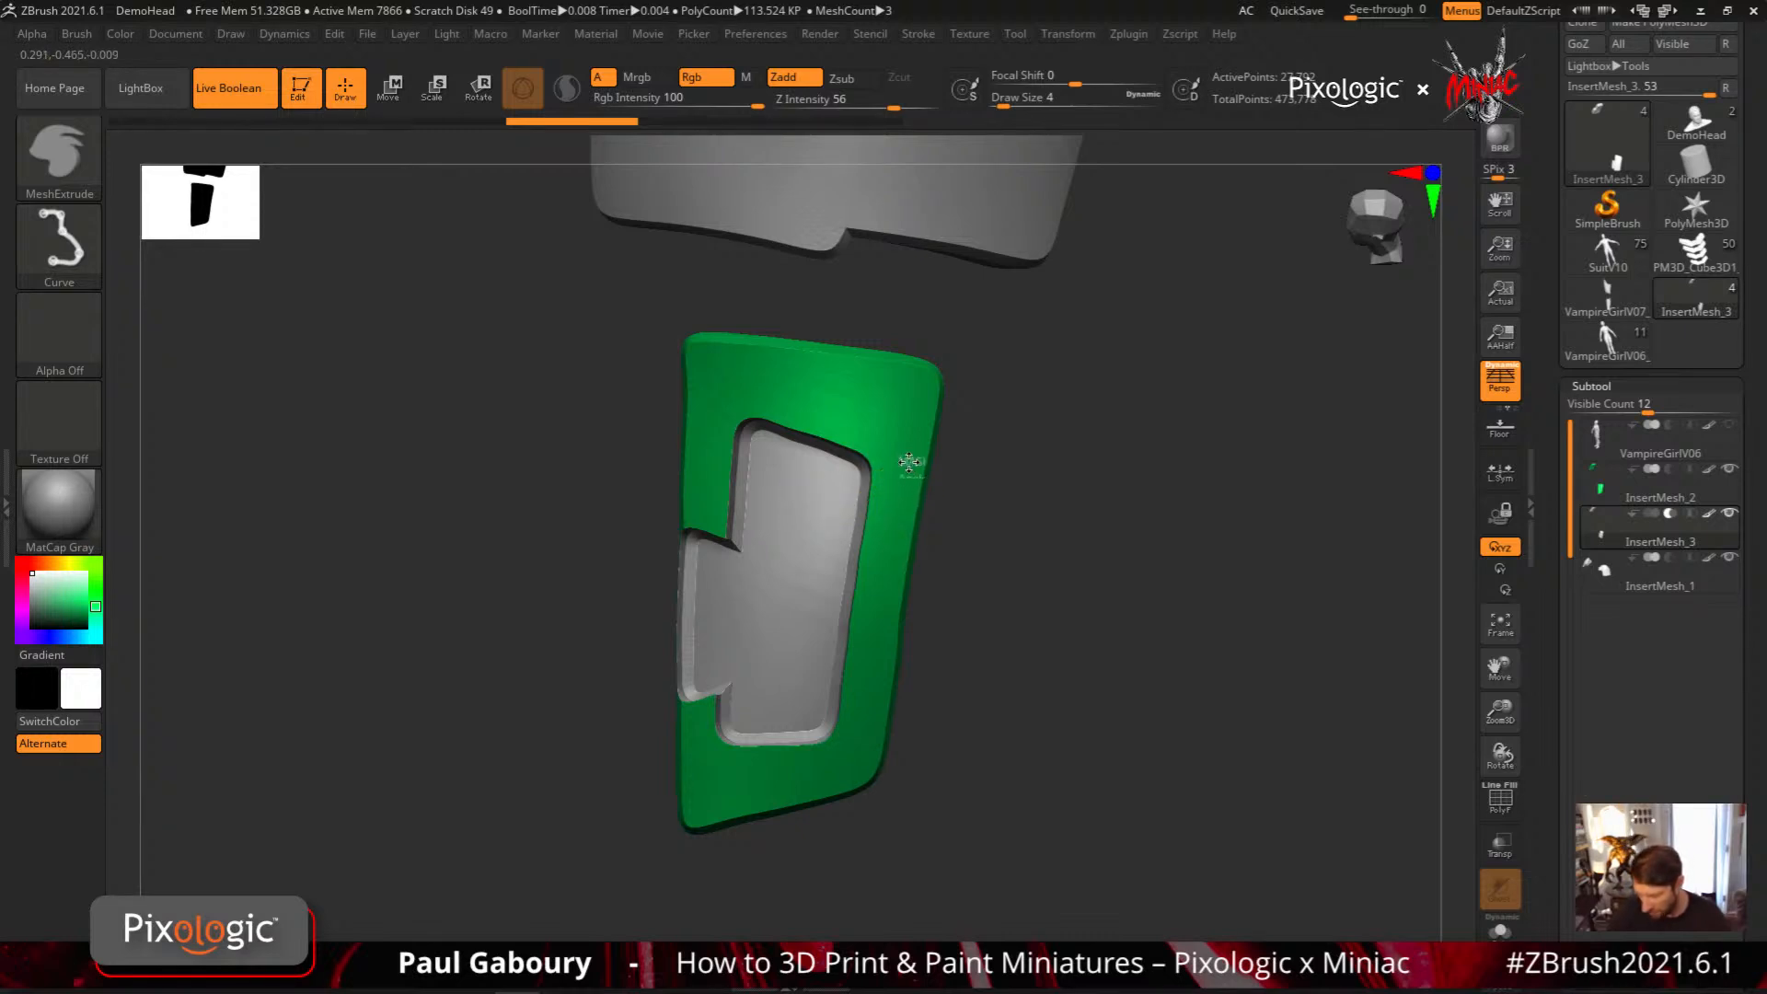
Try to cut away the outer edge of the green plate with a MeshExtrude curve and inspect the cutter in polyframe view
mouse_move(908, 460)
left_mouse_down("ctrl")
mouse_move(861, 732)
mouse_move(962, 784)
mouse_move(1041, 375)
left_mouse_up("ctrl")
left_click_drag(908, 457, 907, 456, "ctrl")
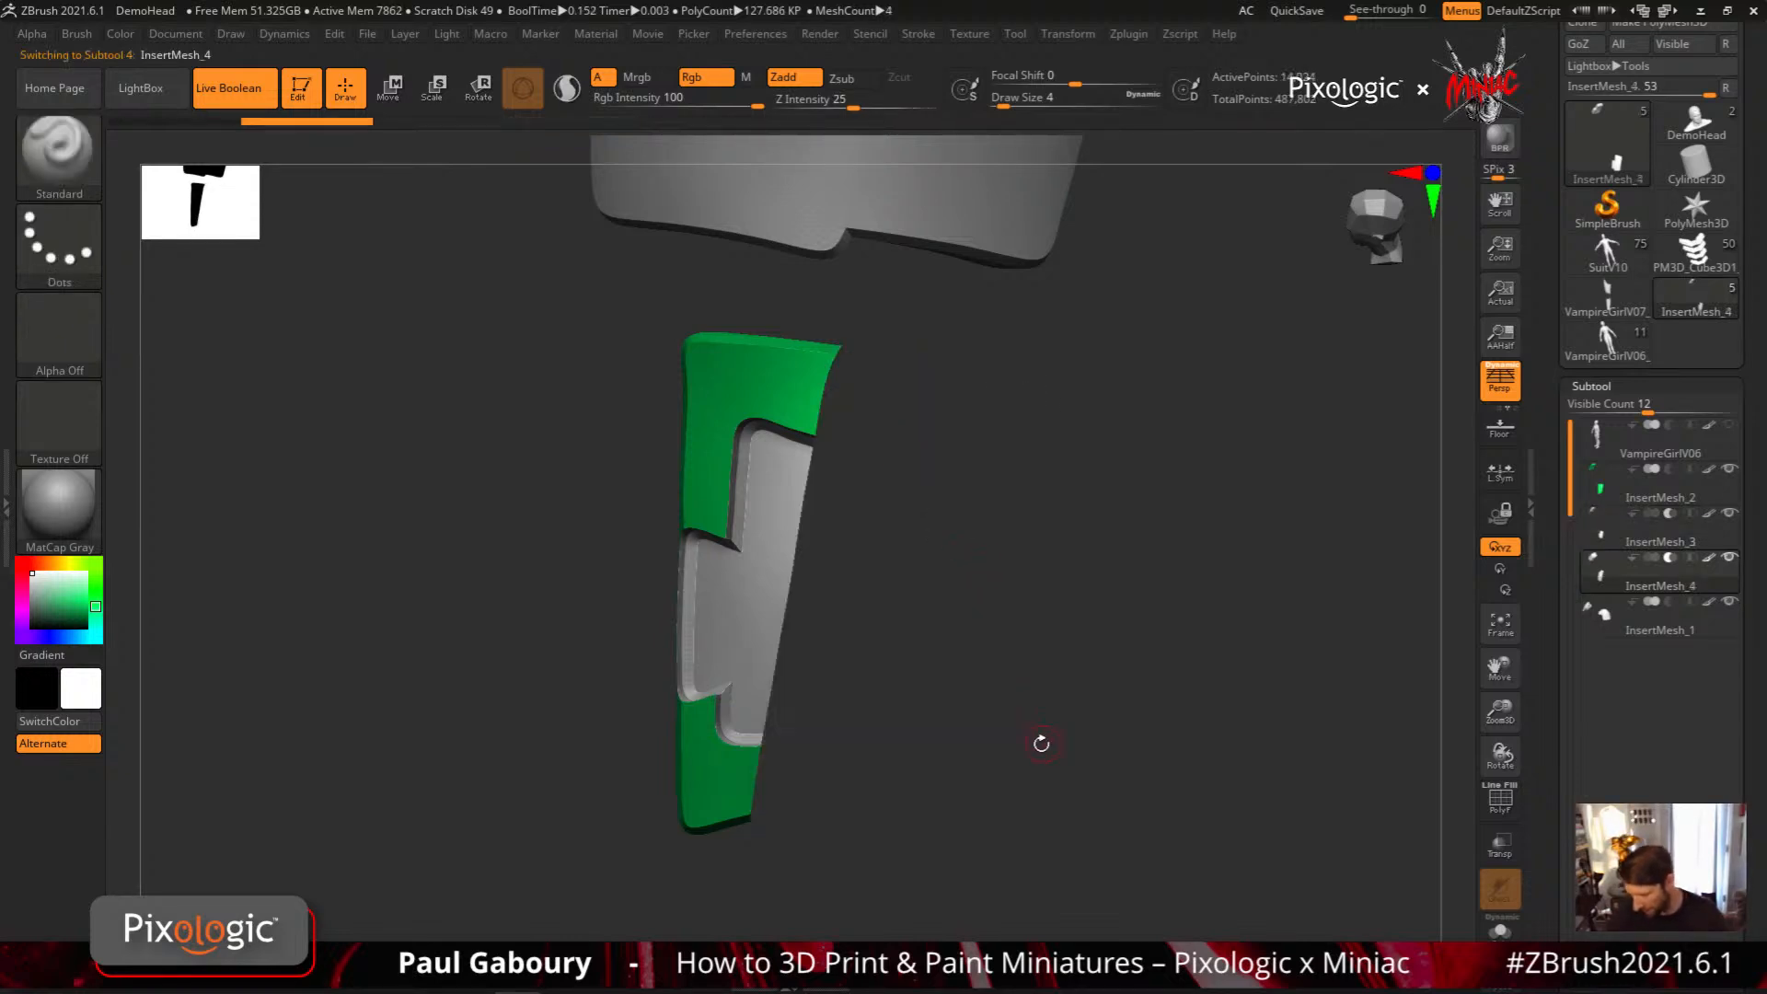
key("shift+f")
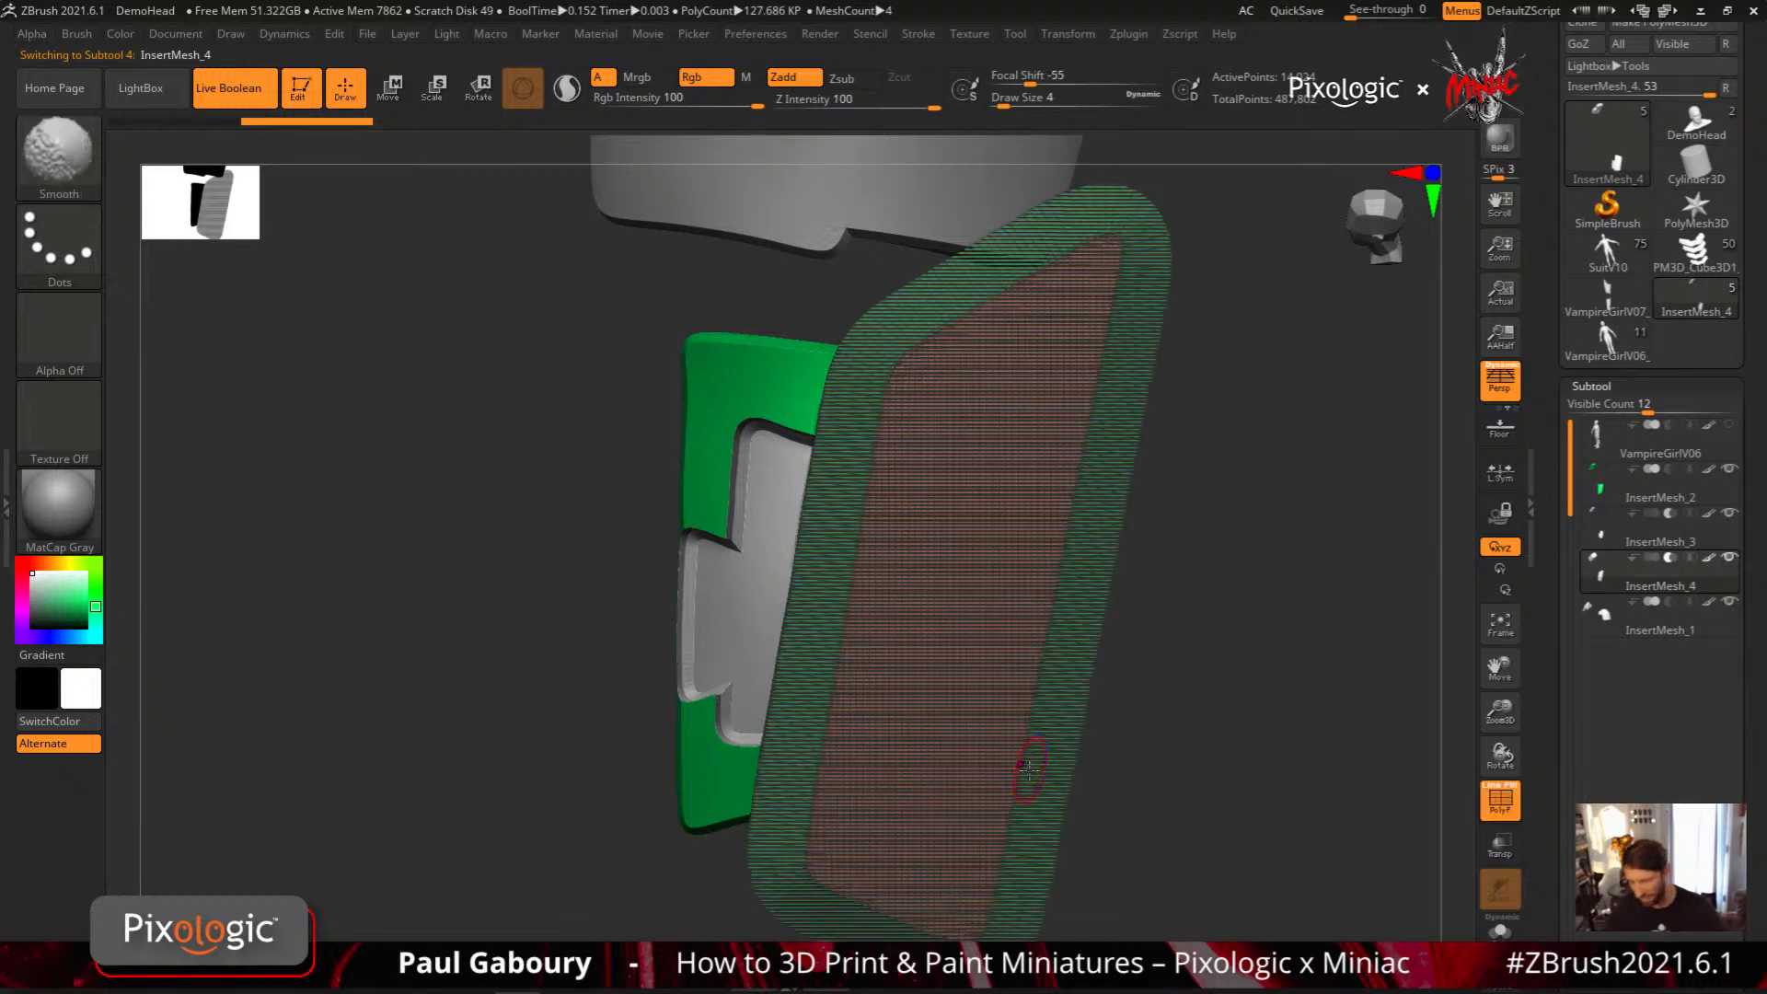
mouse_move(1040, 770)
left_mouse_down()
mouse_move(1067, 763)
mouse_move(1031, 723)
mouse_move(1103, 766)
mouse_move(1049, 736)
mouse_move(1060, 716)
left_mouse_up()
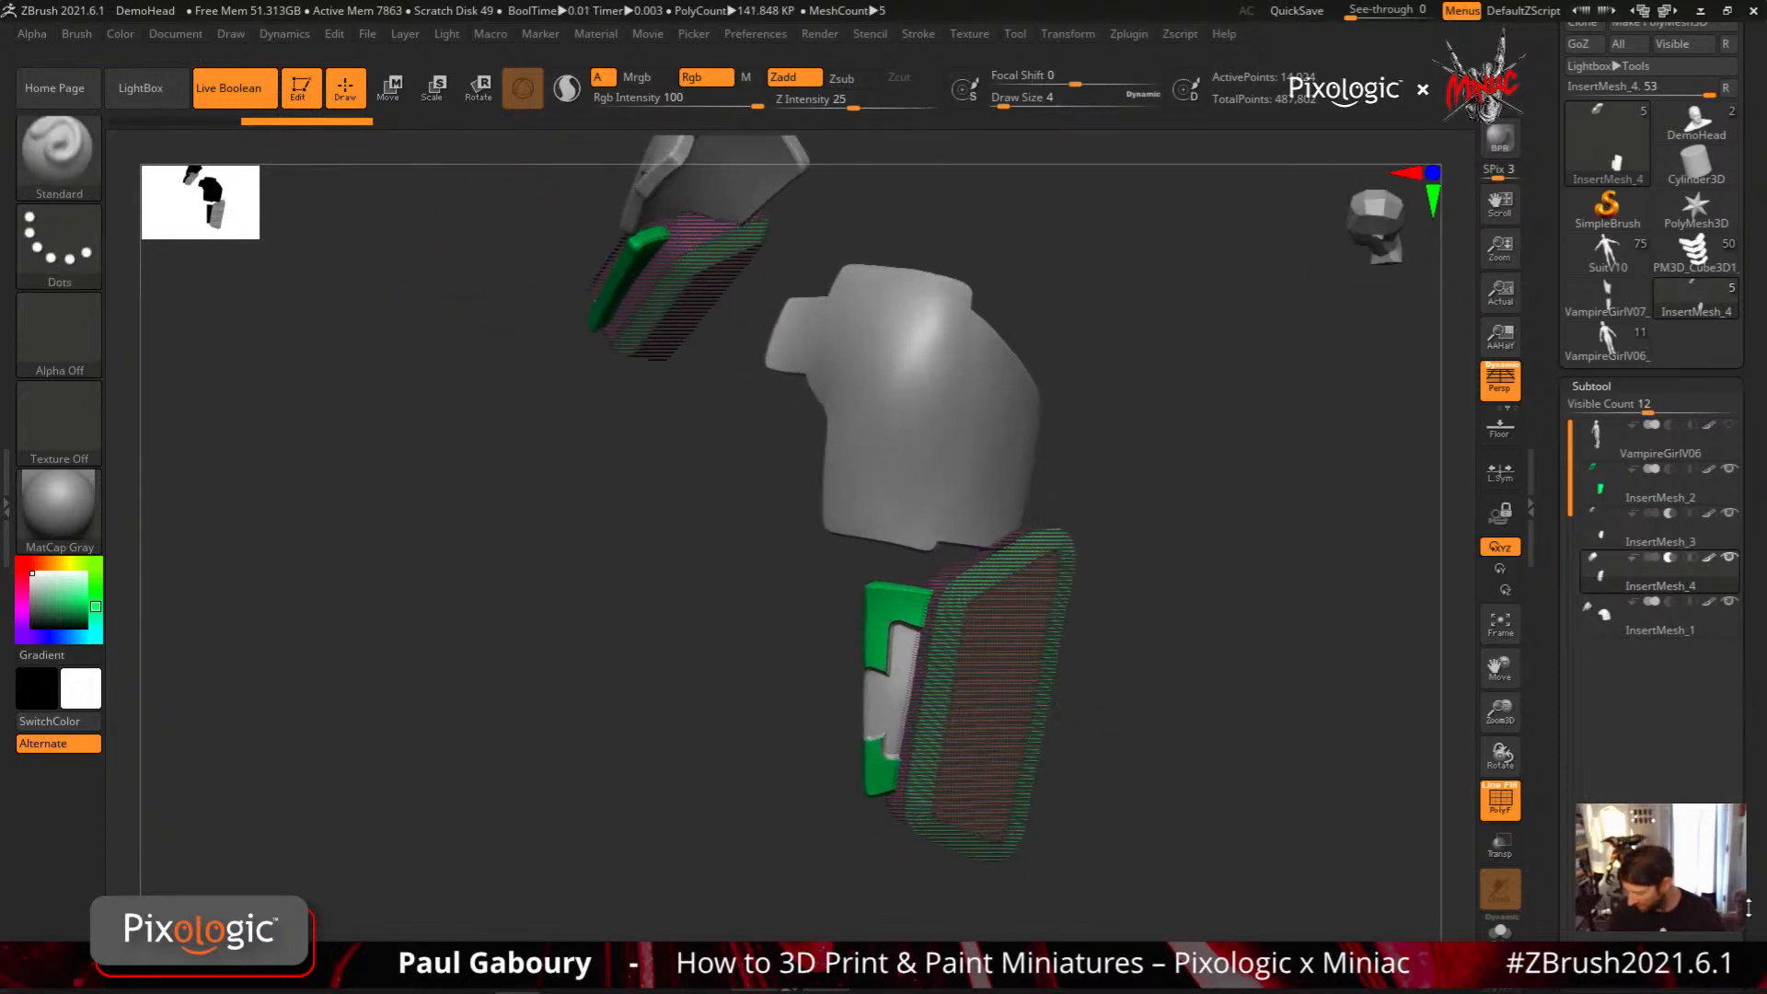
Delete the InsertMesh_4 subtool, turn off the polyframe and activate the InsertMesh_3 subtool
left_click_drag(1582, 754, 1583, 537)
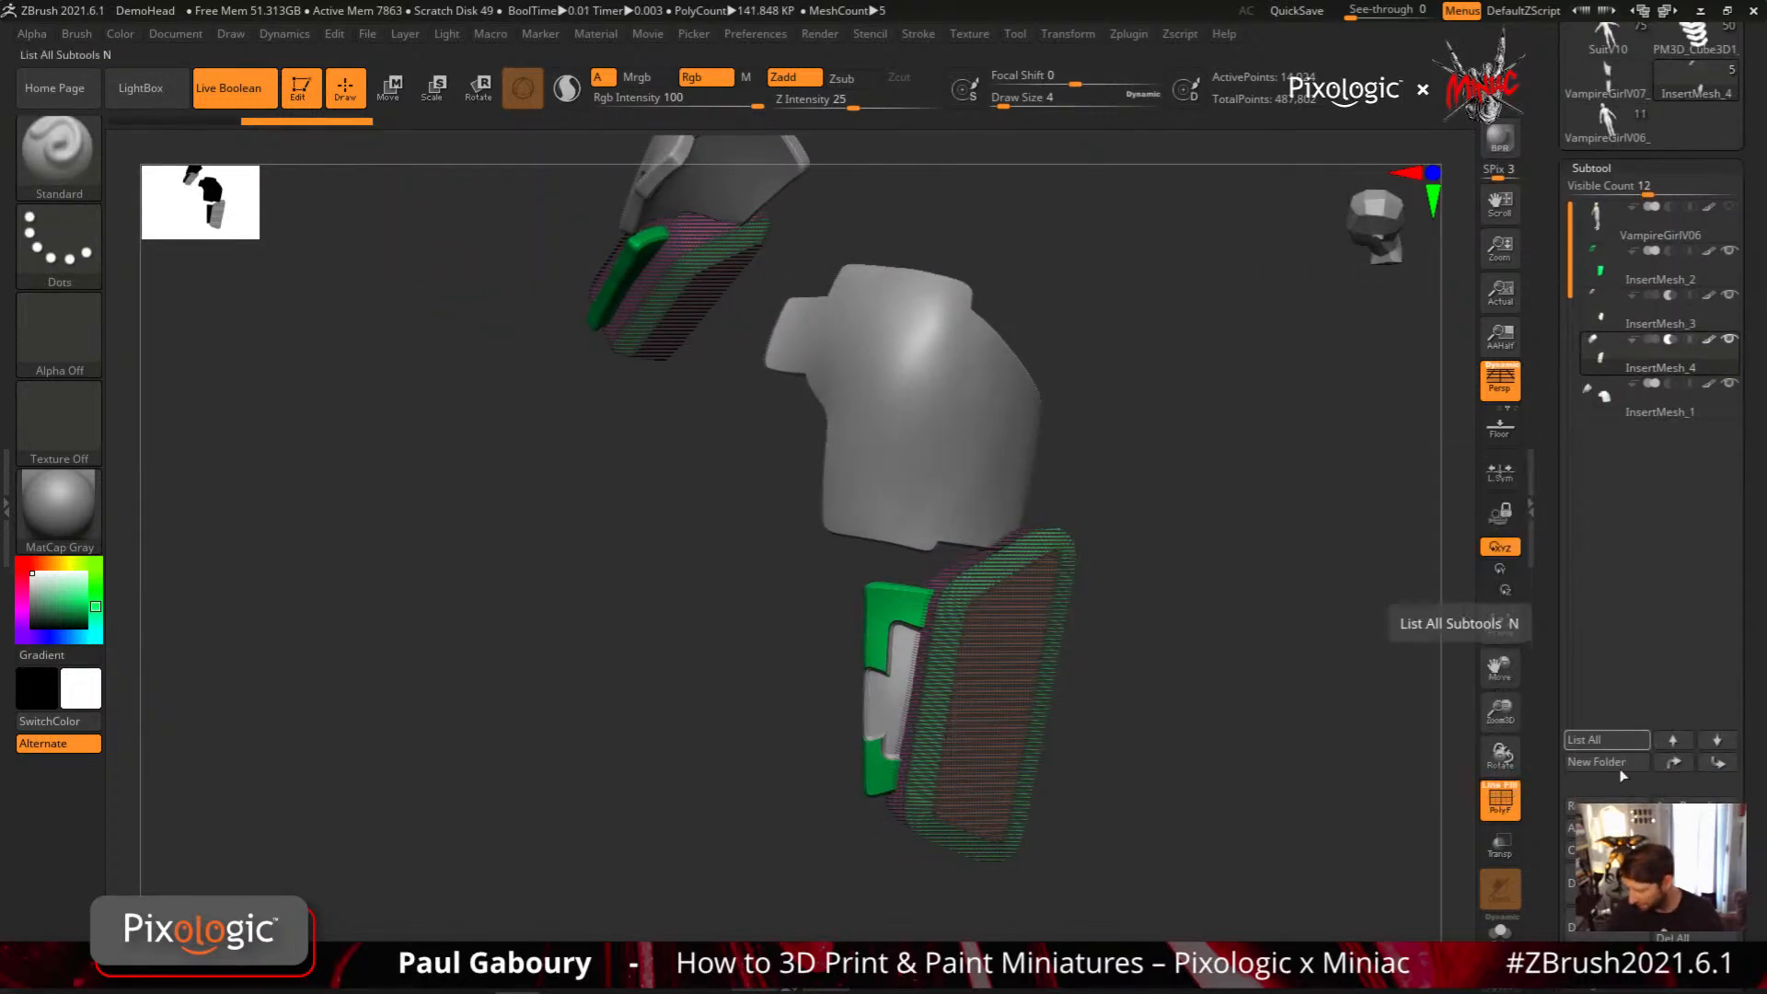
left_click(1602, 924)
left_click(1371, 963)
right_click_drag(1120, 824, 924, 745)
key("shift+f")
left_click_drag(920, 700, 996, 653)
left_click(1617, 321)
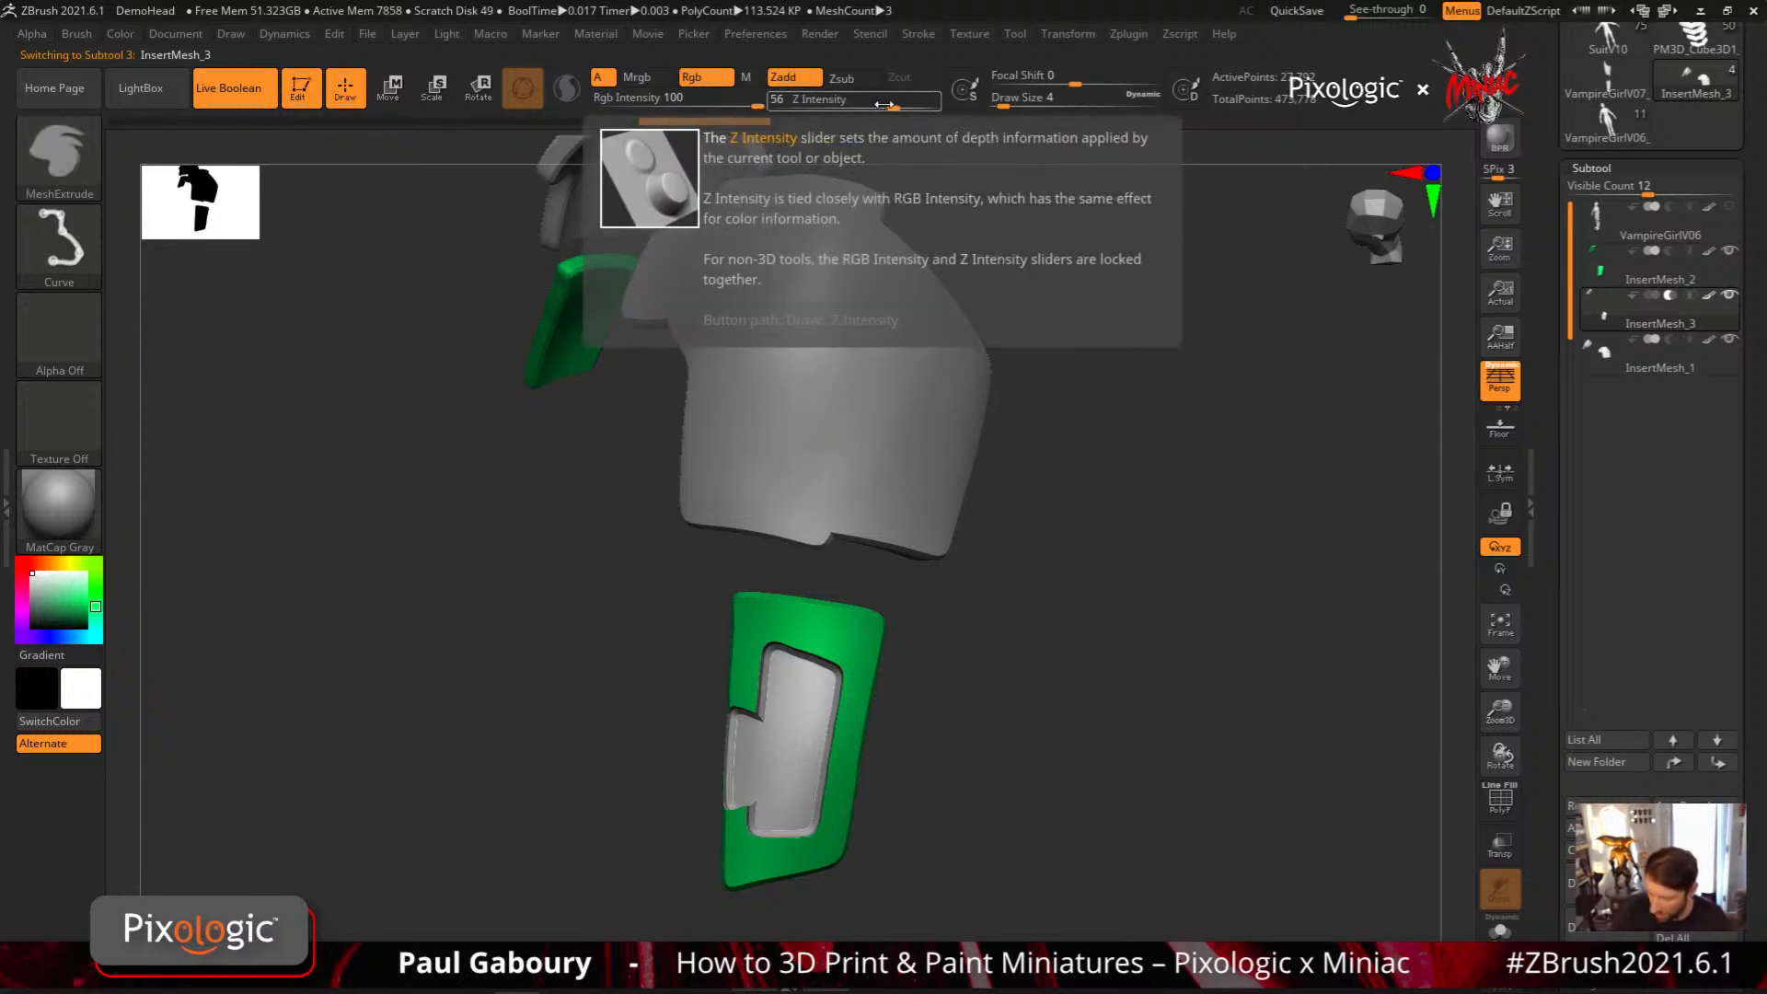
Set MeshExtrude's Z Intensity to 12 and extrude a narrow four-sided cutter over the outer edge of the green arm plate
left_click(855, 103, "ctrl")
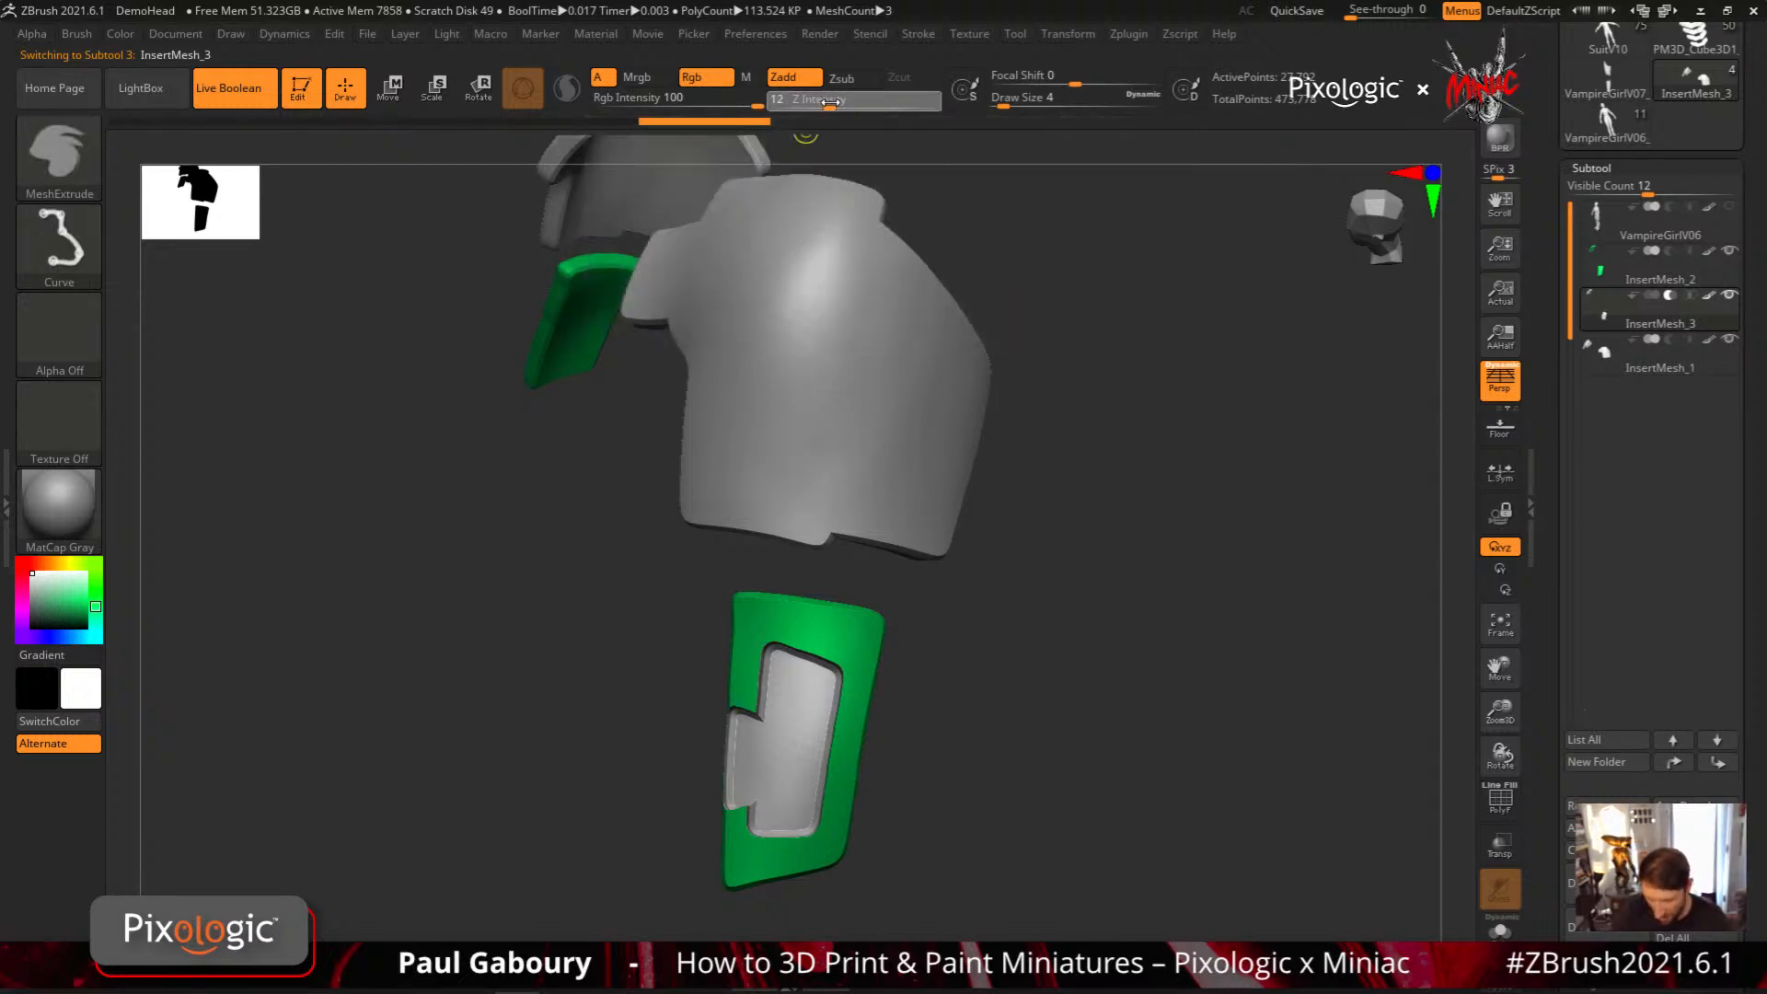
key("p")
key("p")
key("space")
left_click(864, 722)
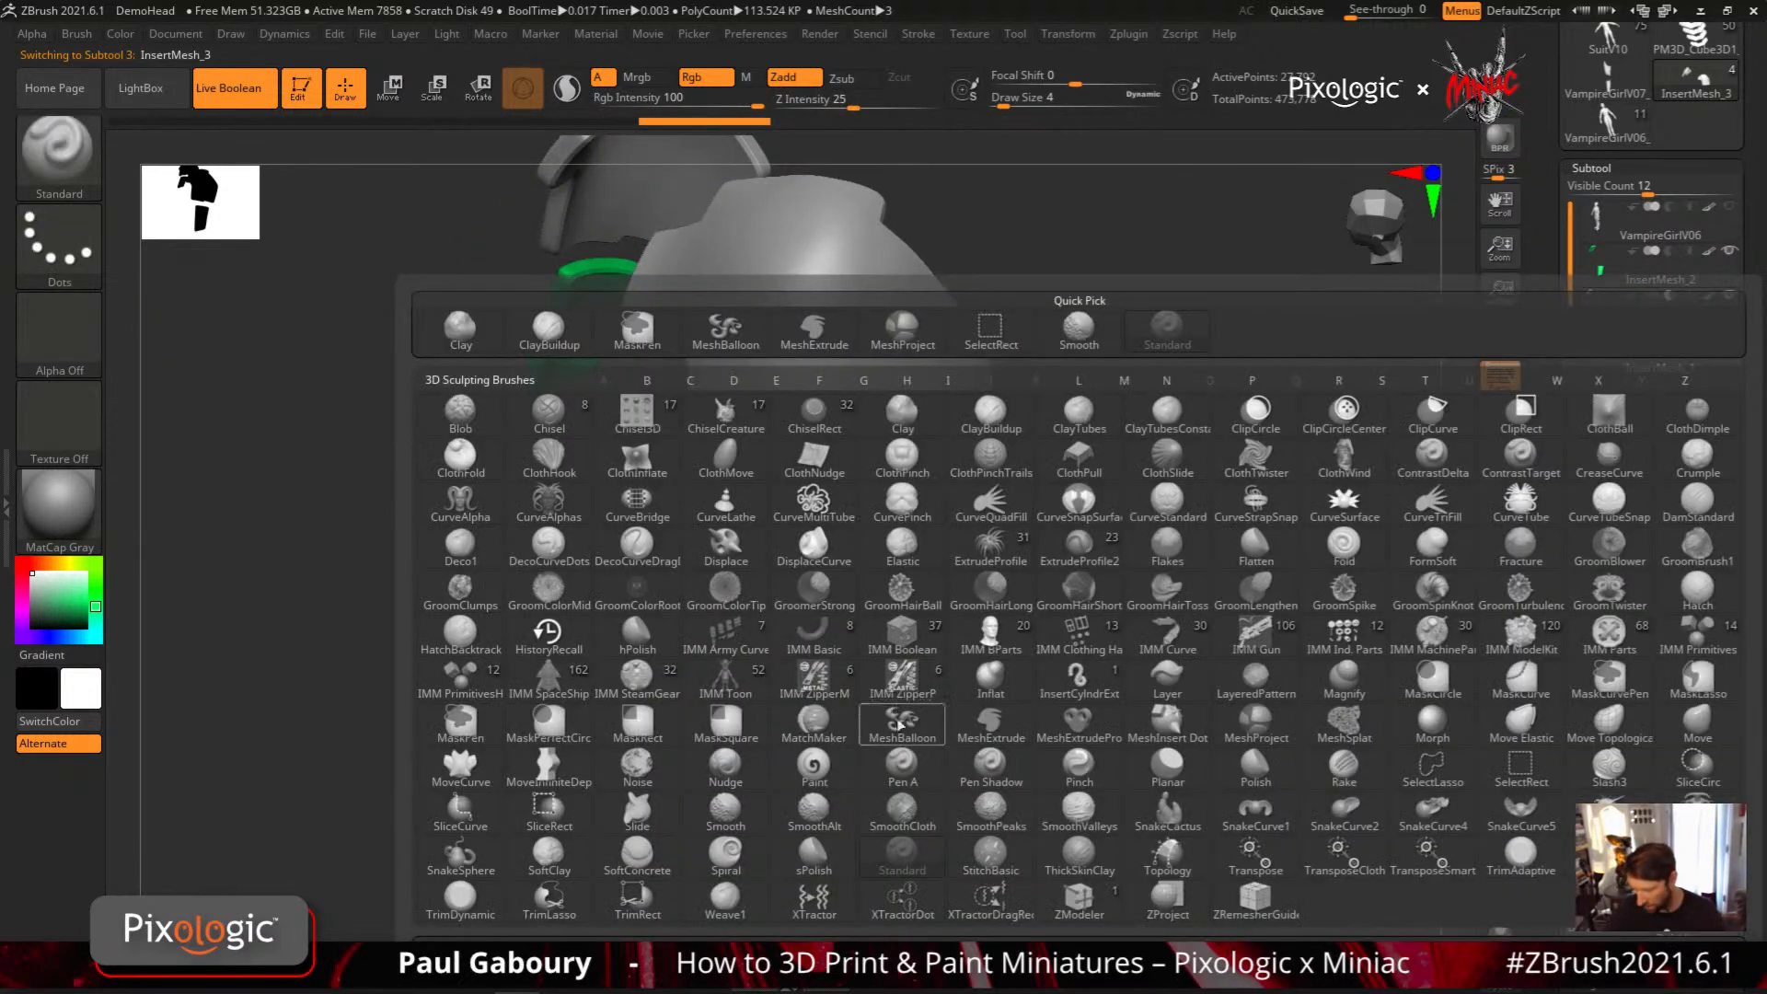
left_click(990, 723)
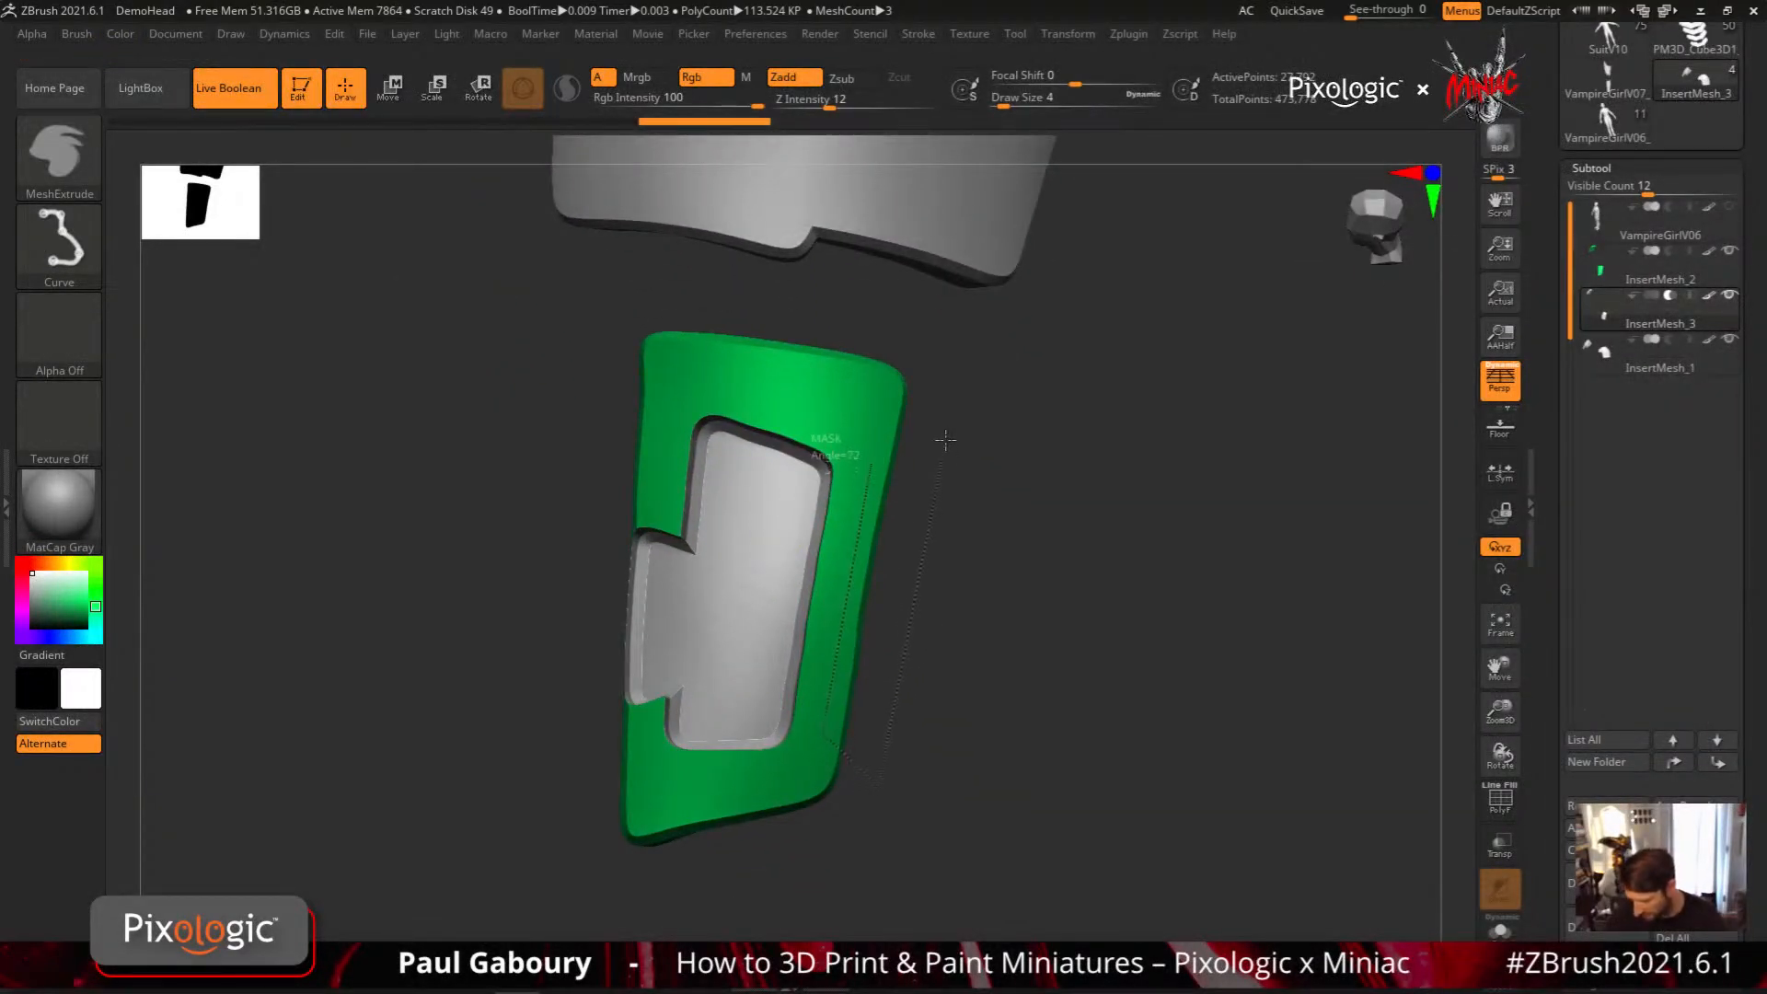
left_click_drag(945, 439, 868, 459, "ctrl")
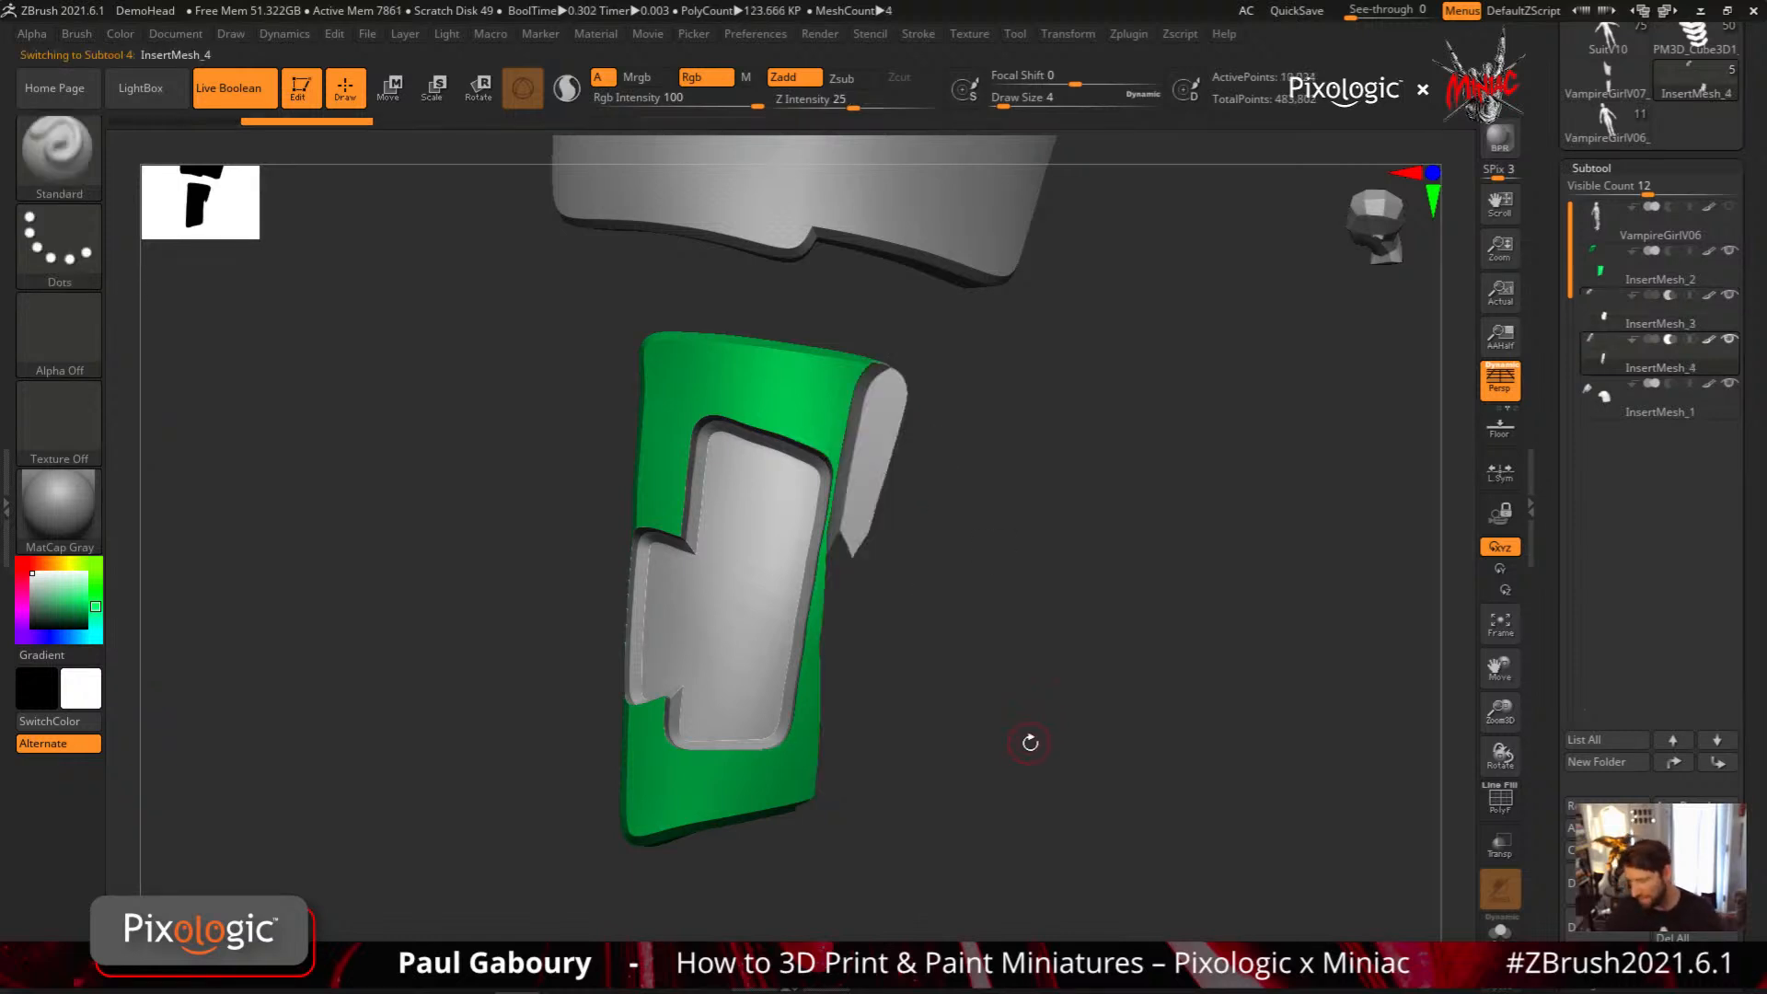
Reposition the InsertMesh_4 cutter against the plate's outer edge with the Move gizmo and show its polyframe
key("w")
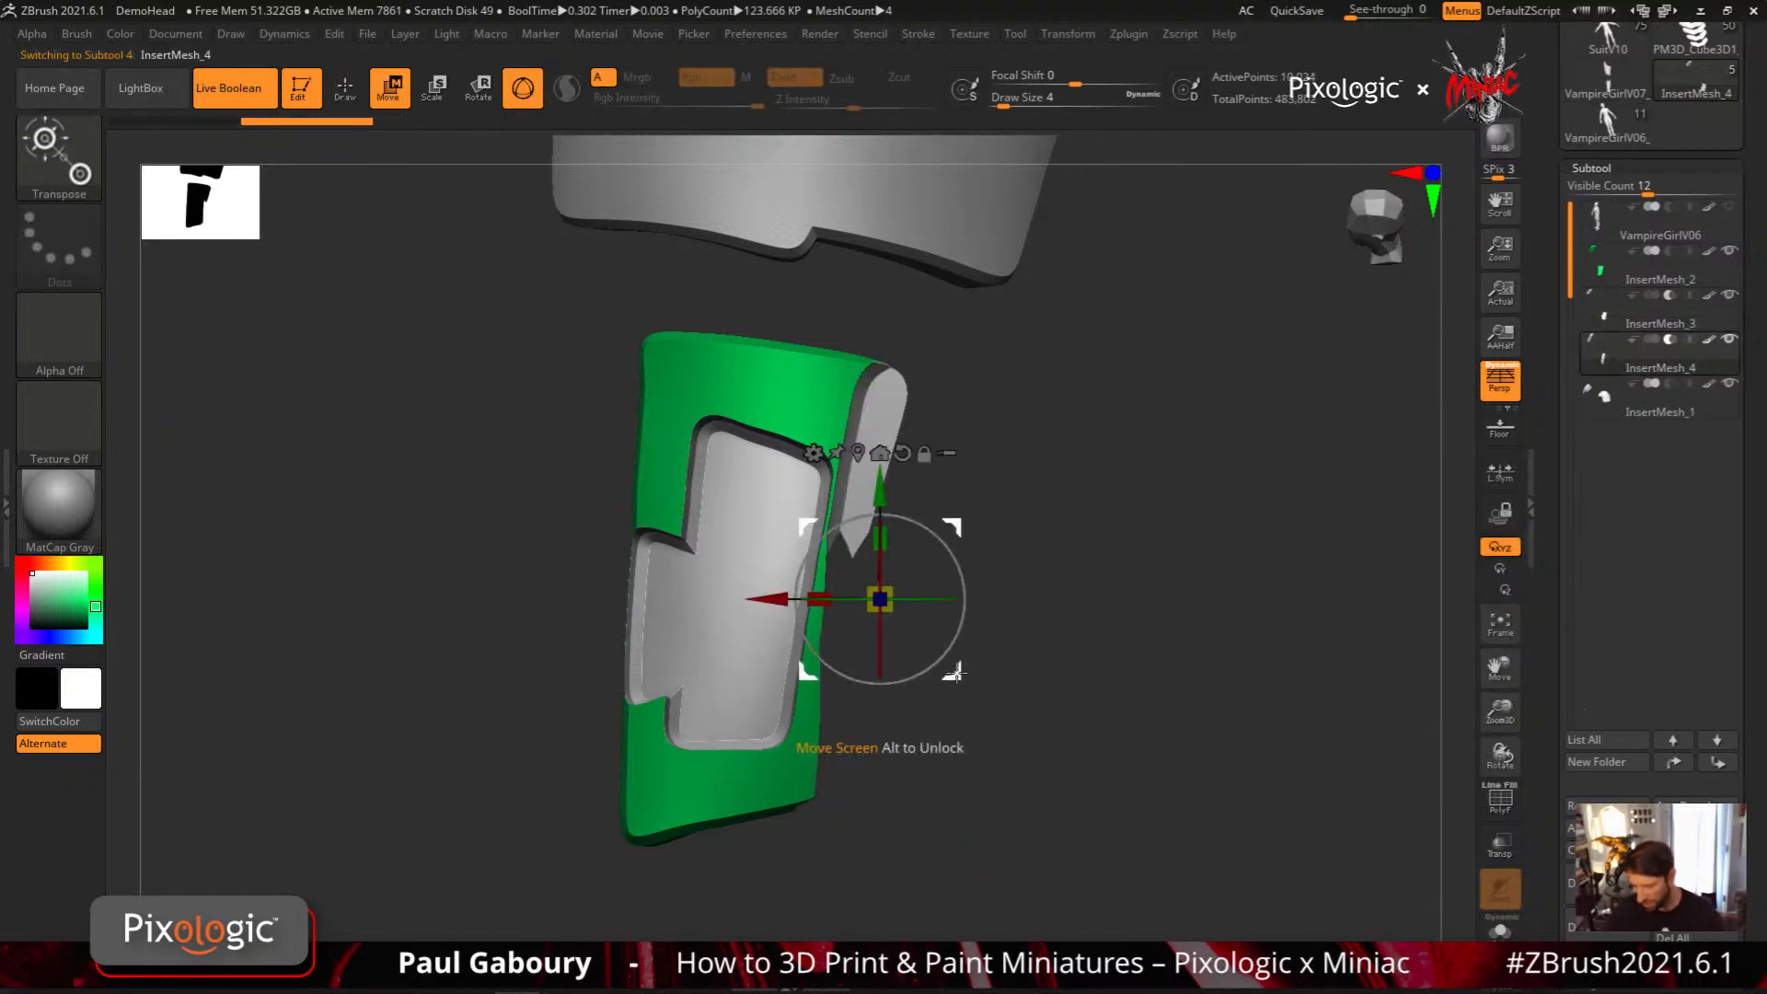
mouse_move(952, 669)
left_mouse_down()
mouse_move(994, 712)
mouse_move(990, 690)
mouse_move(793, 584)
left_mouse_up()
left_click_drag(957, 580, 1067, 626)
left_click_drag(896, 625, 840, 604)
key("shift+f")
left_click_drag(990, 753, 963, 672)
Try to shift the InsertMesh_4 cutter along the gizmo's Z axis
left_click_drag(792, 589, 720, 523)
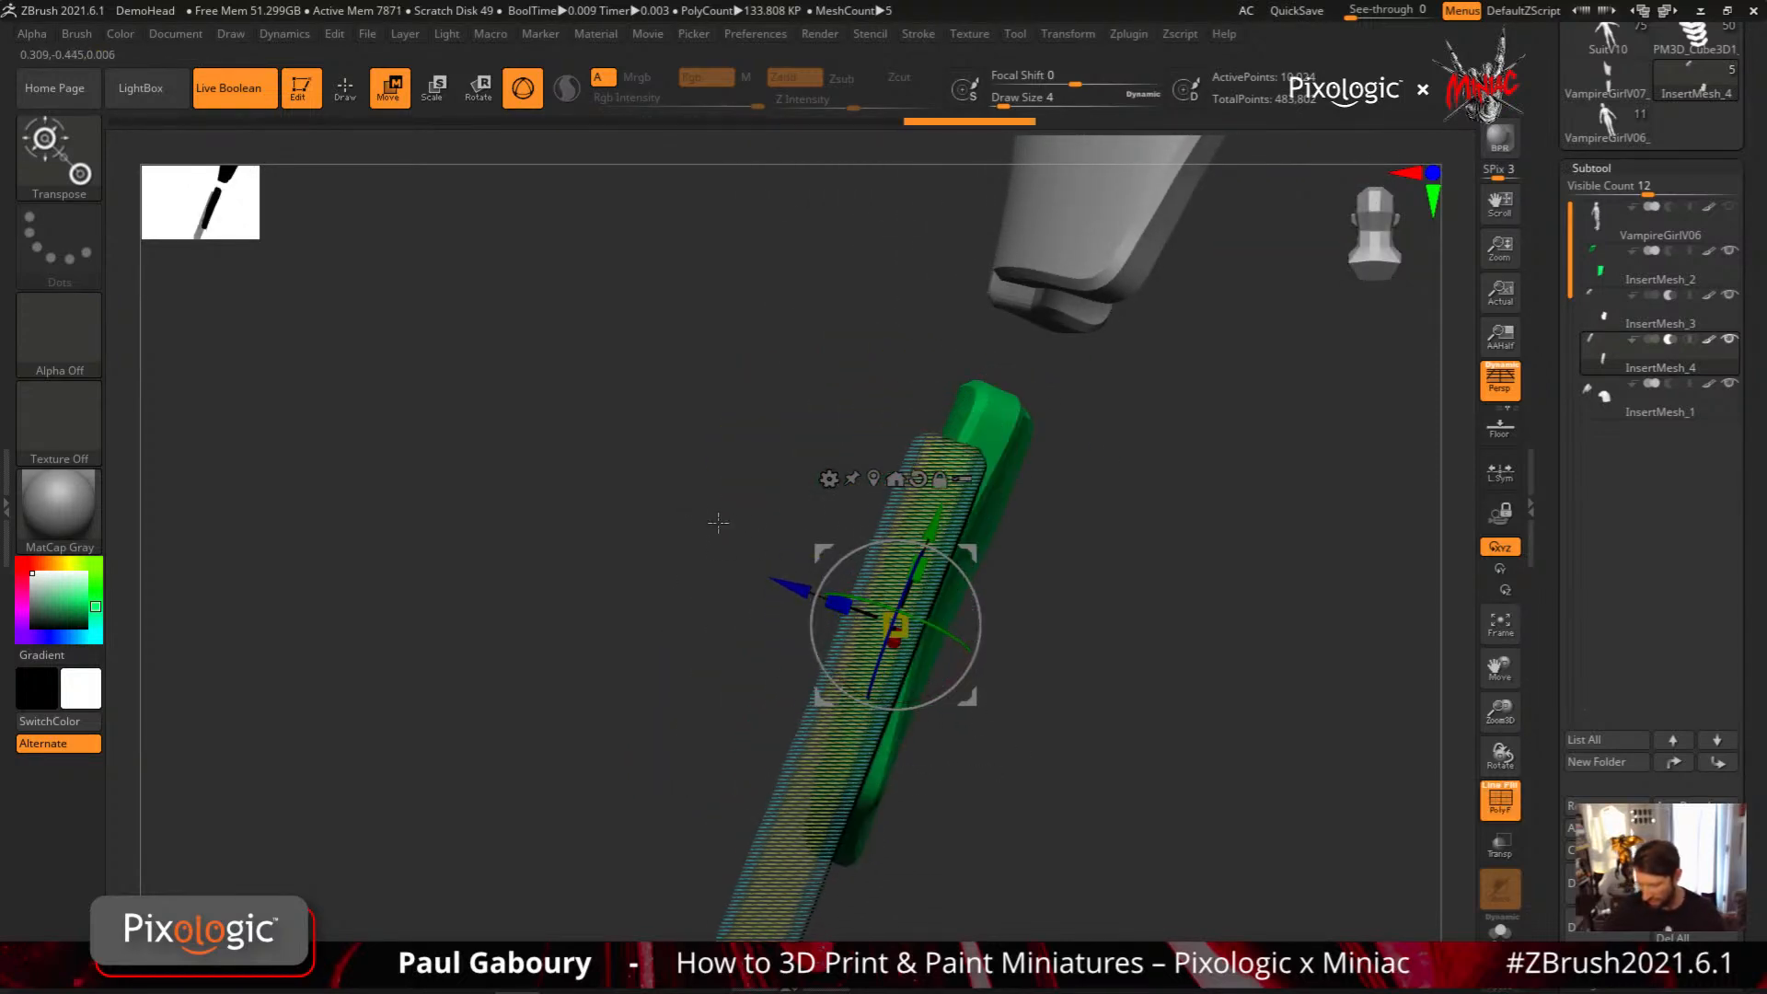
key("ctrl+z")
key("ctrl+z")
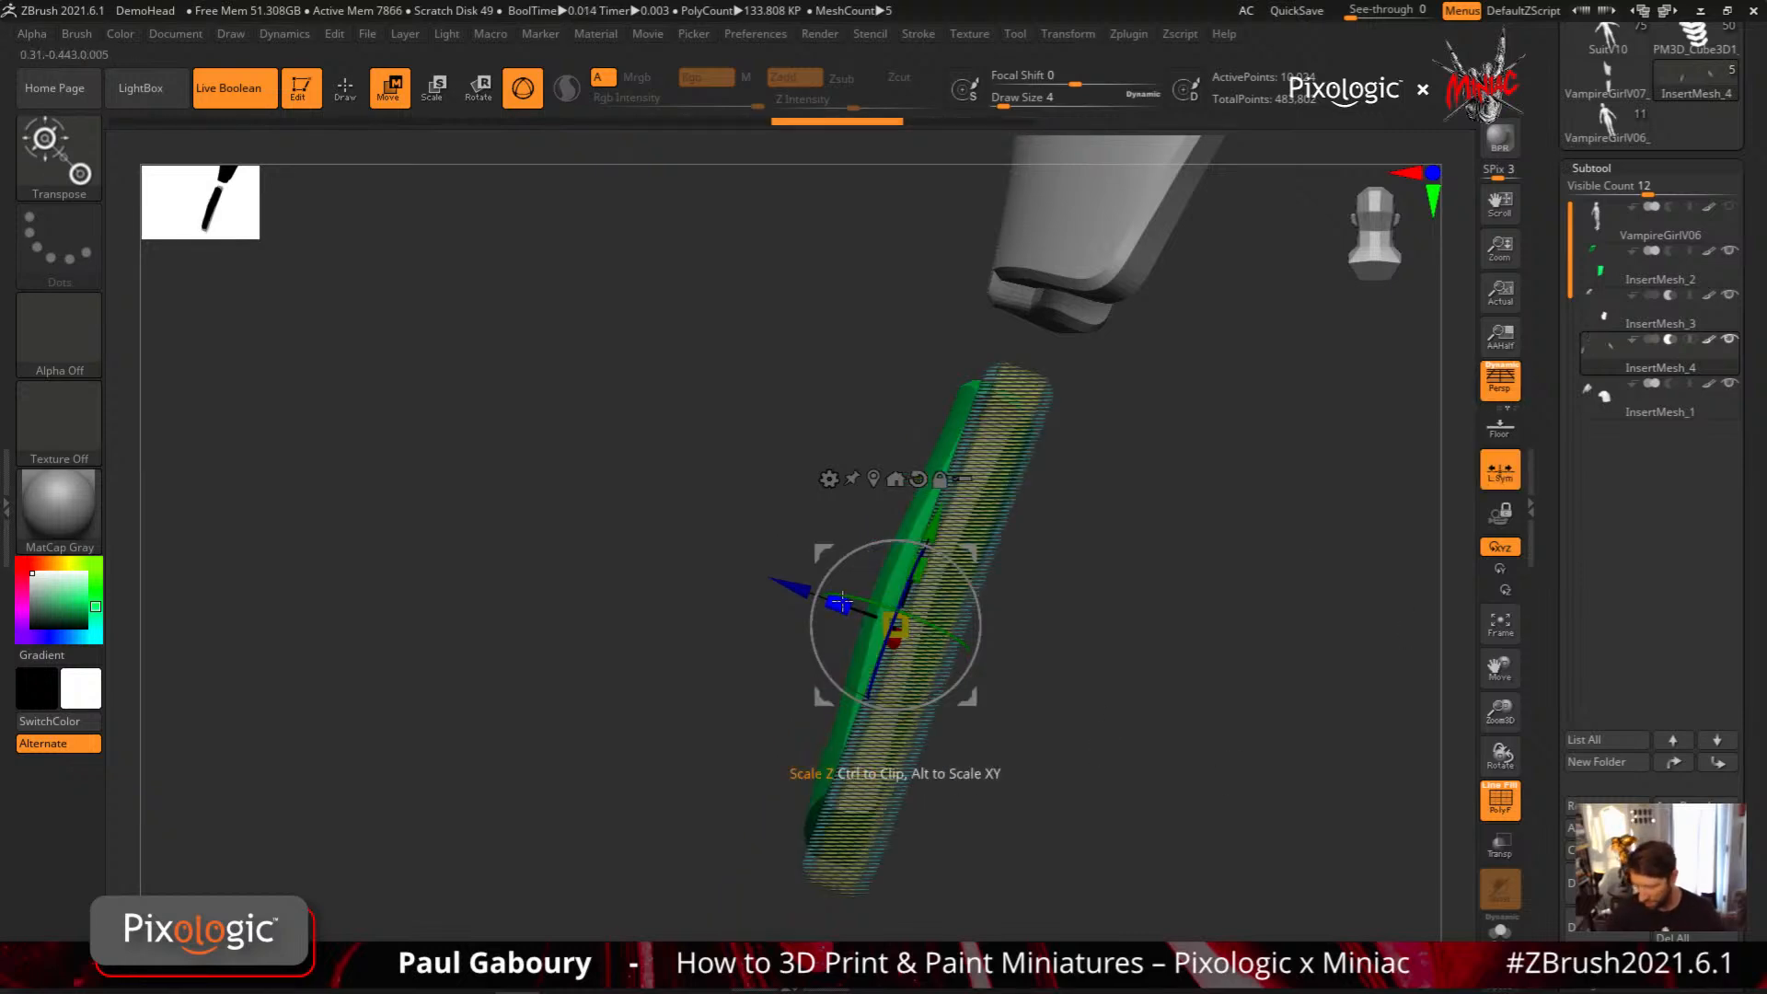
Scale the InsertMesh_4 cutter along its Z axis and turn off the polyframe
left_click_drag(840, 603, 732, 567)
left_click_drag(727, 636, 1071, 681)
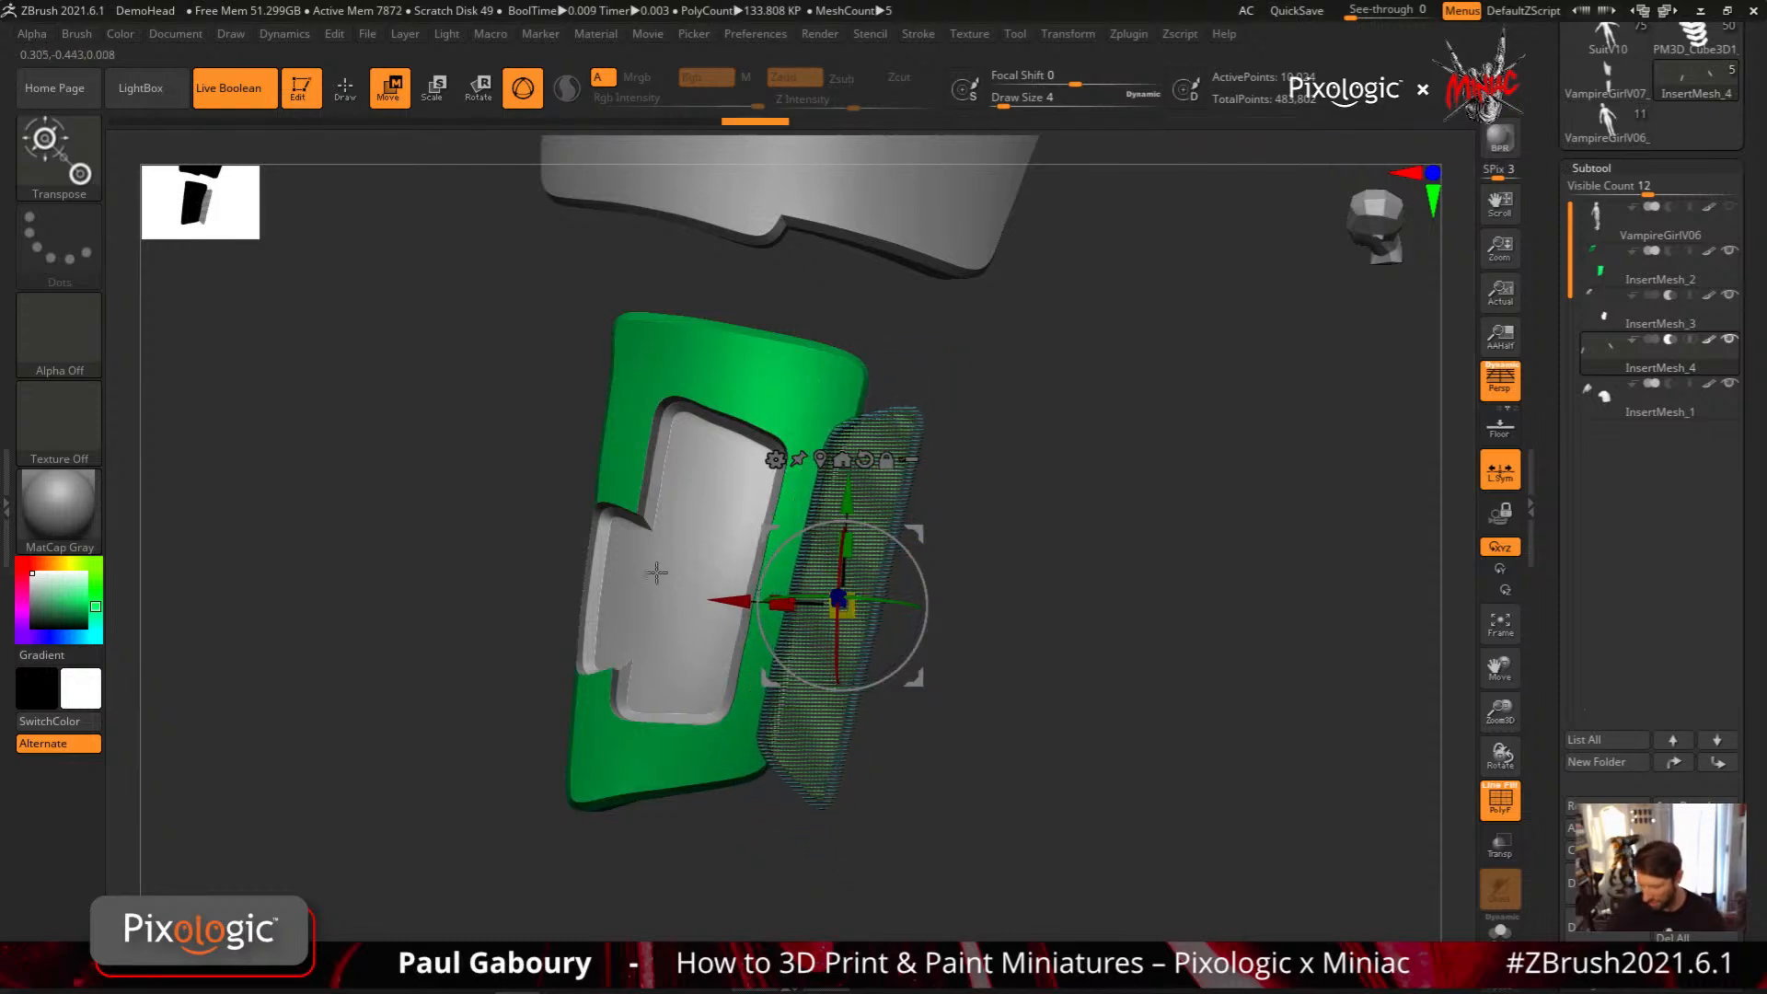
key("shift+f")
left_click_drag(979, 737, 799, 564)
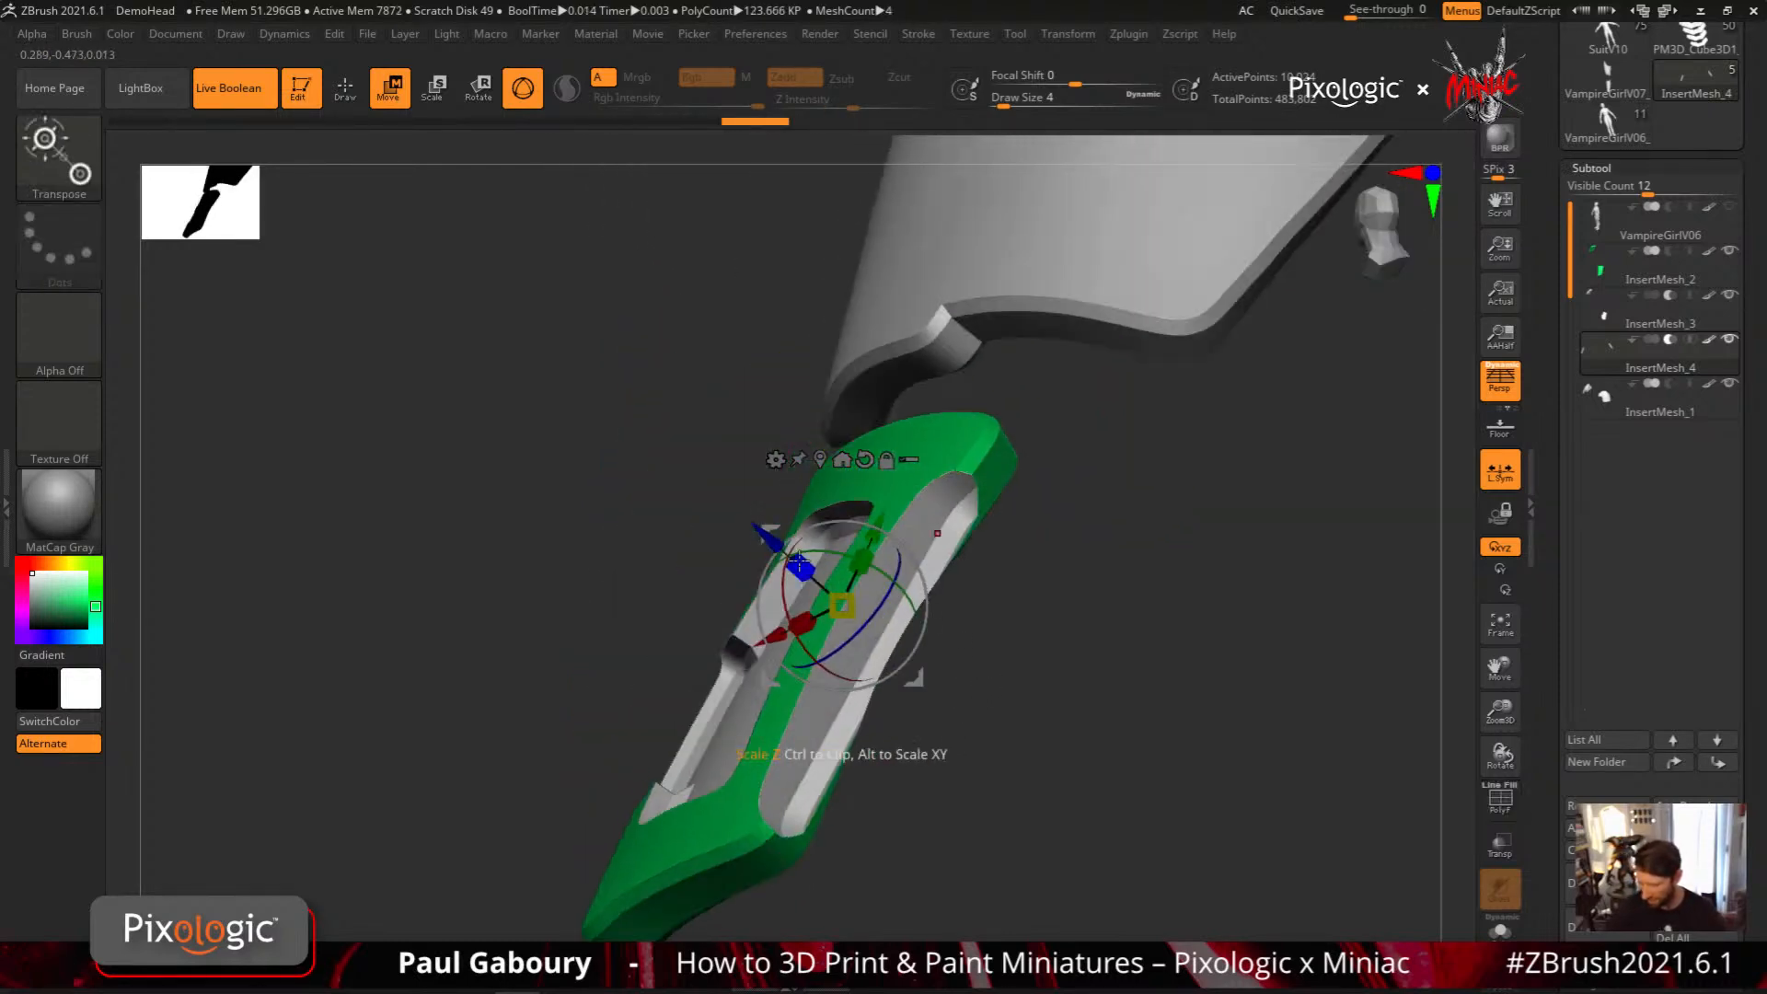
left_click_drag(383, 268, 296, 219)
left_click_drag(1063, 730, 946, 627, "alt")
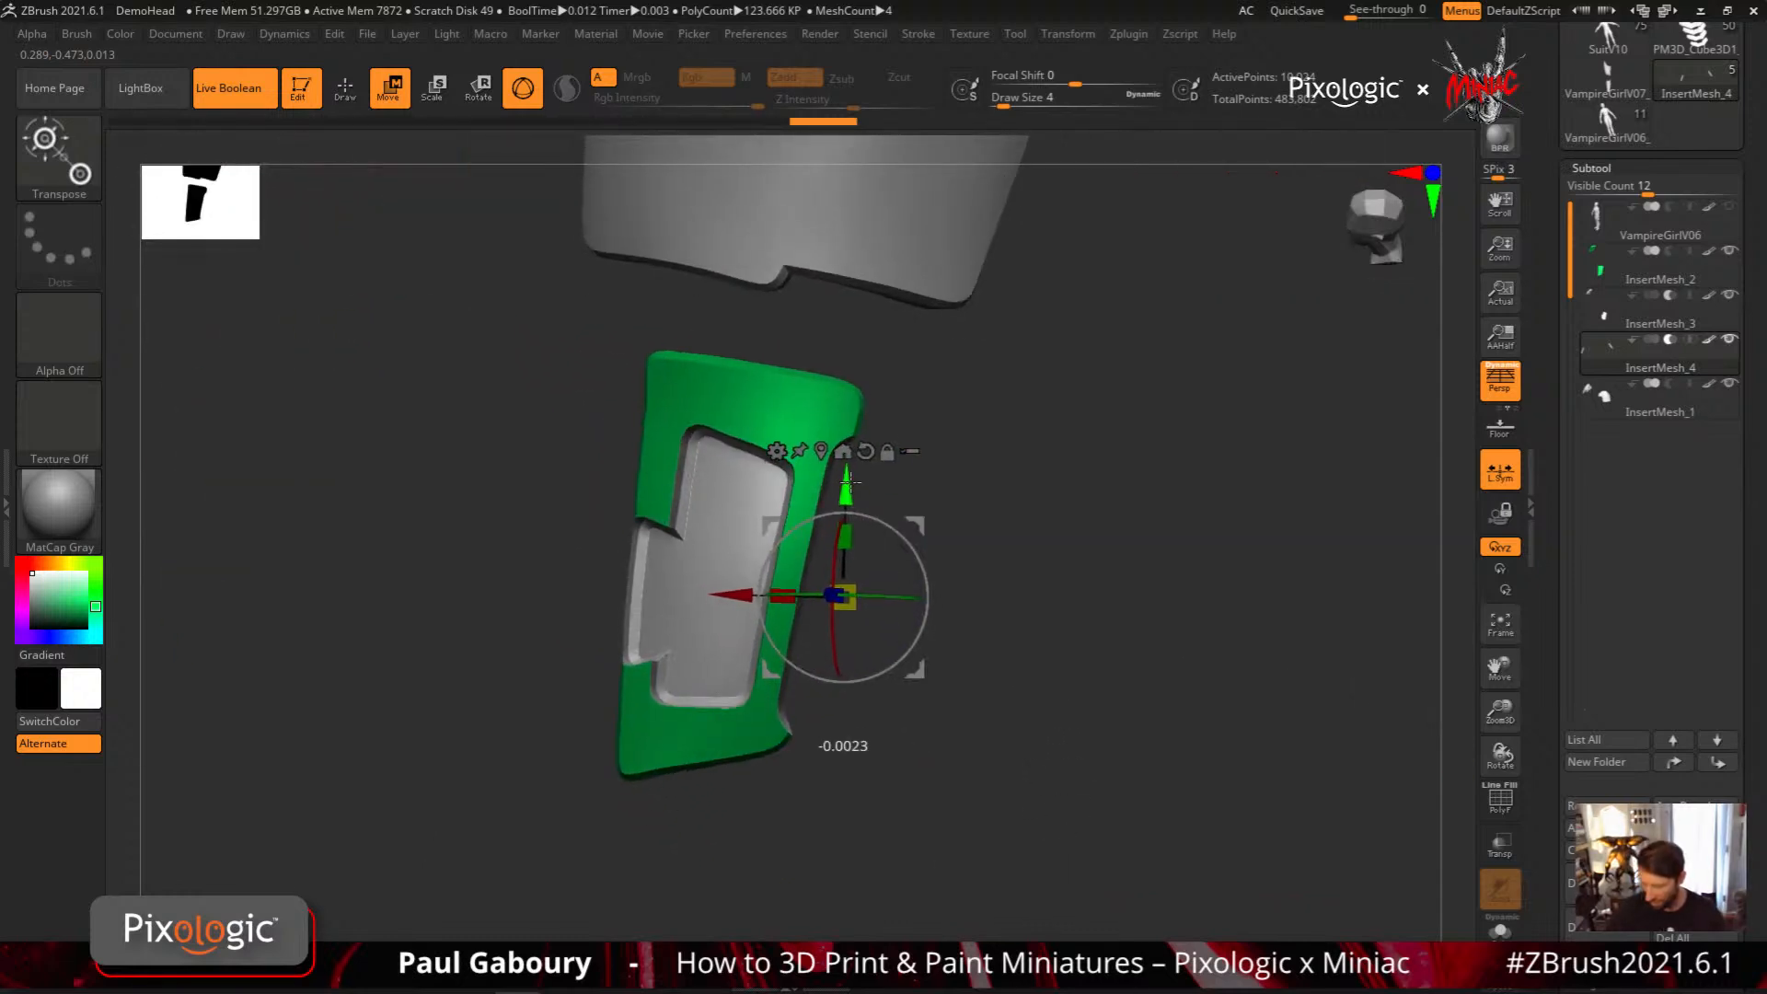
Nudge the InsertMesh_4 cutter along its Y and Z axes to refine the cut on the green plate's outer edge
left_click_drag(853, 473, 852, 465)
left_click_drag(987, 748, 1040, 727, "alt")
left_click_drag(866, 556, 797, 533)
left_click_drag(852, 628, 782, 527)
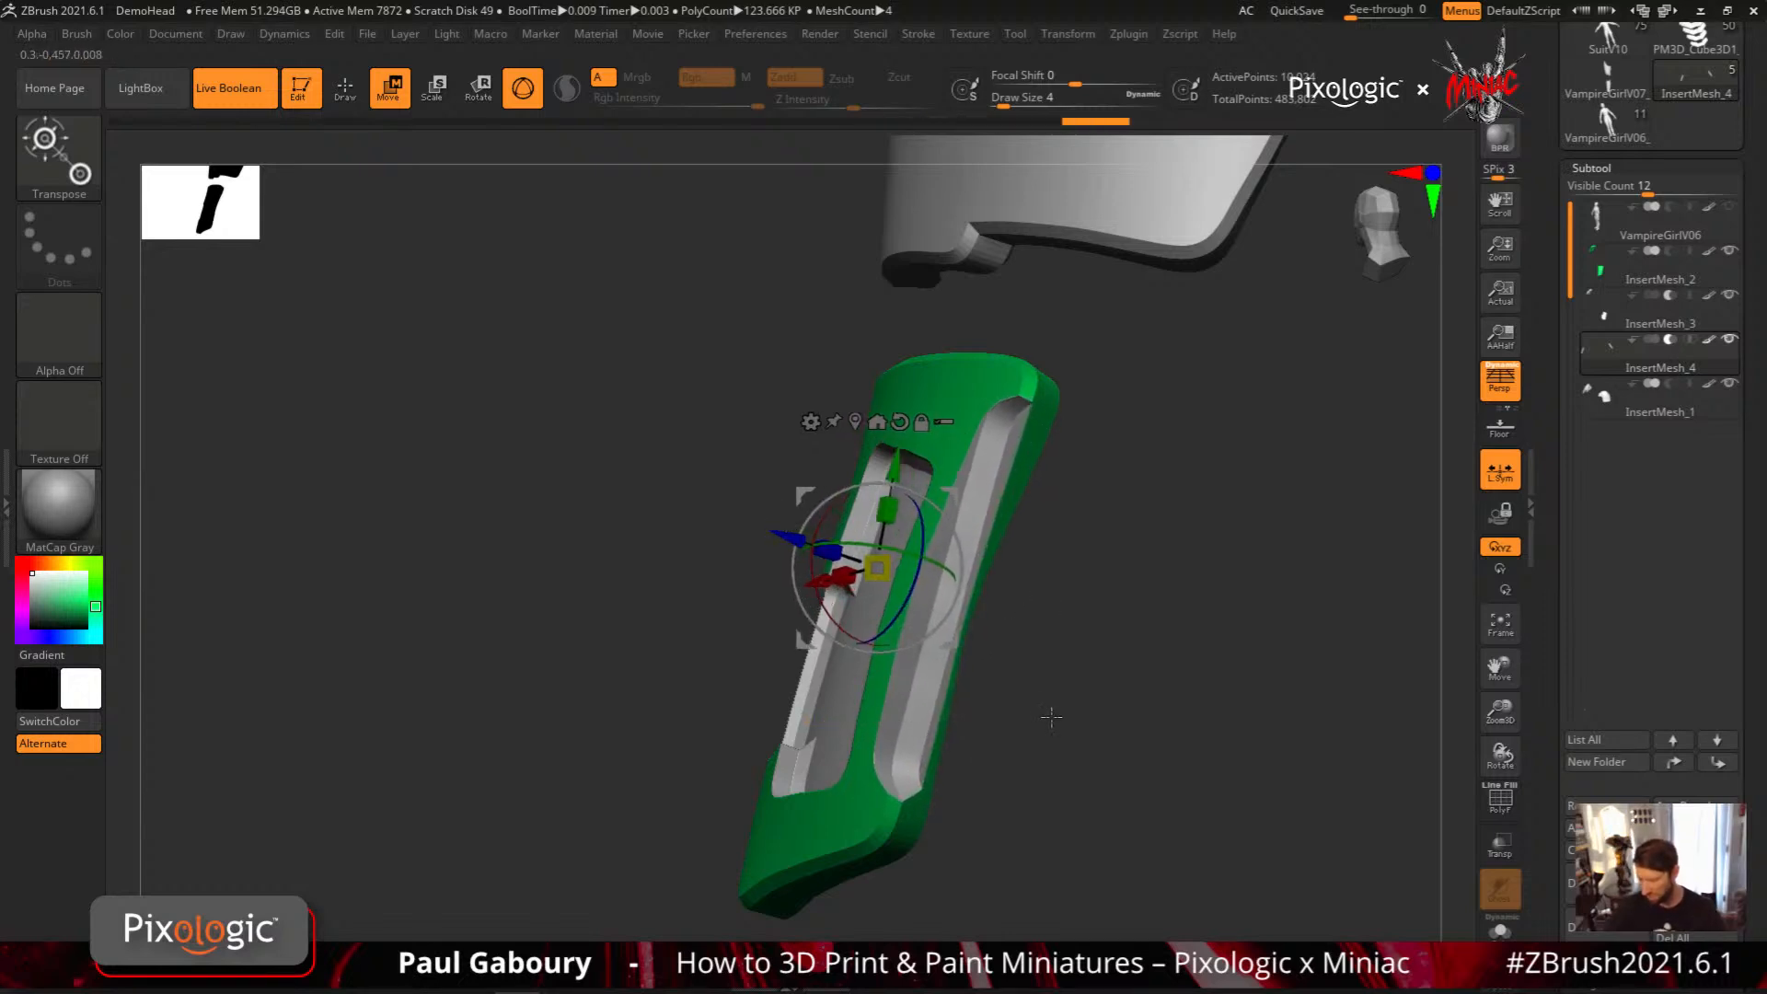
Fine-tune the edge cutter by shifting it along X, rotating it about -0.95, and moving it about -0.009 along Z
left_click_drag(1051, 717, 1013, 661)
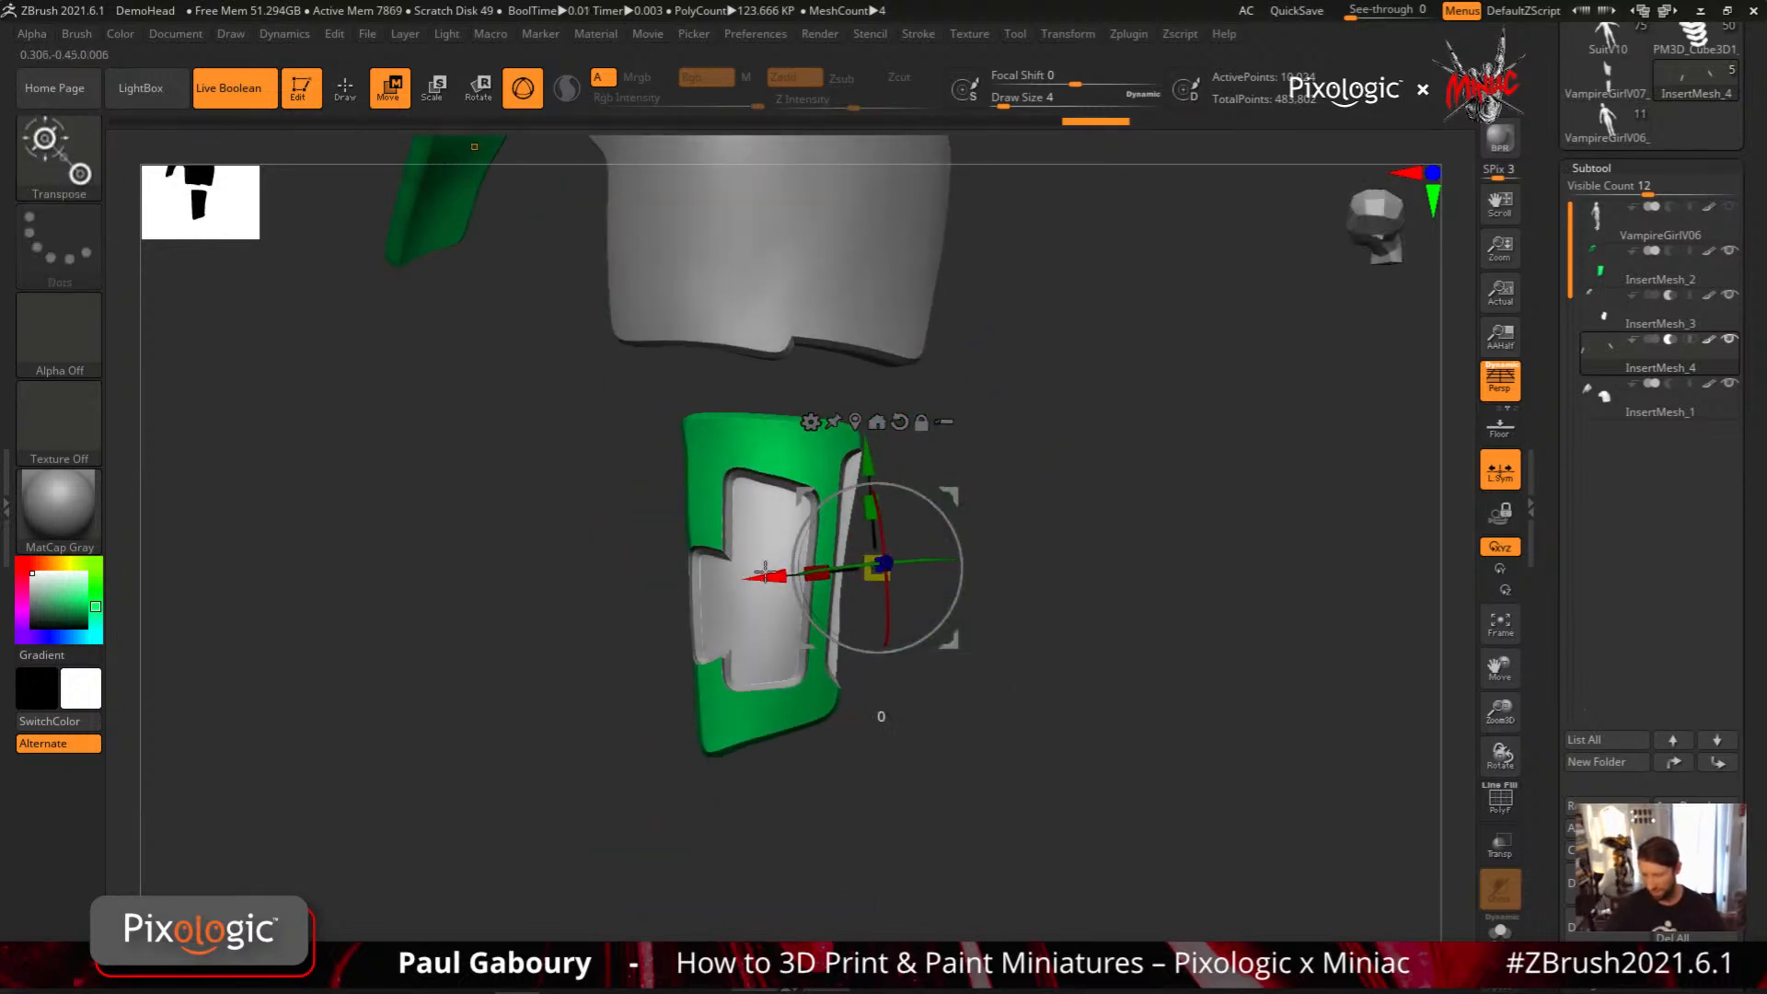
left_click_drag(775, 577, 771, 577)
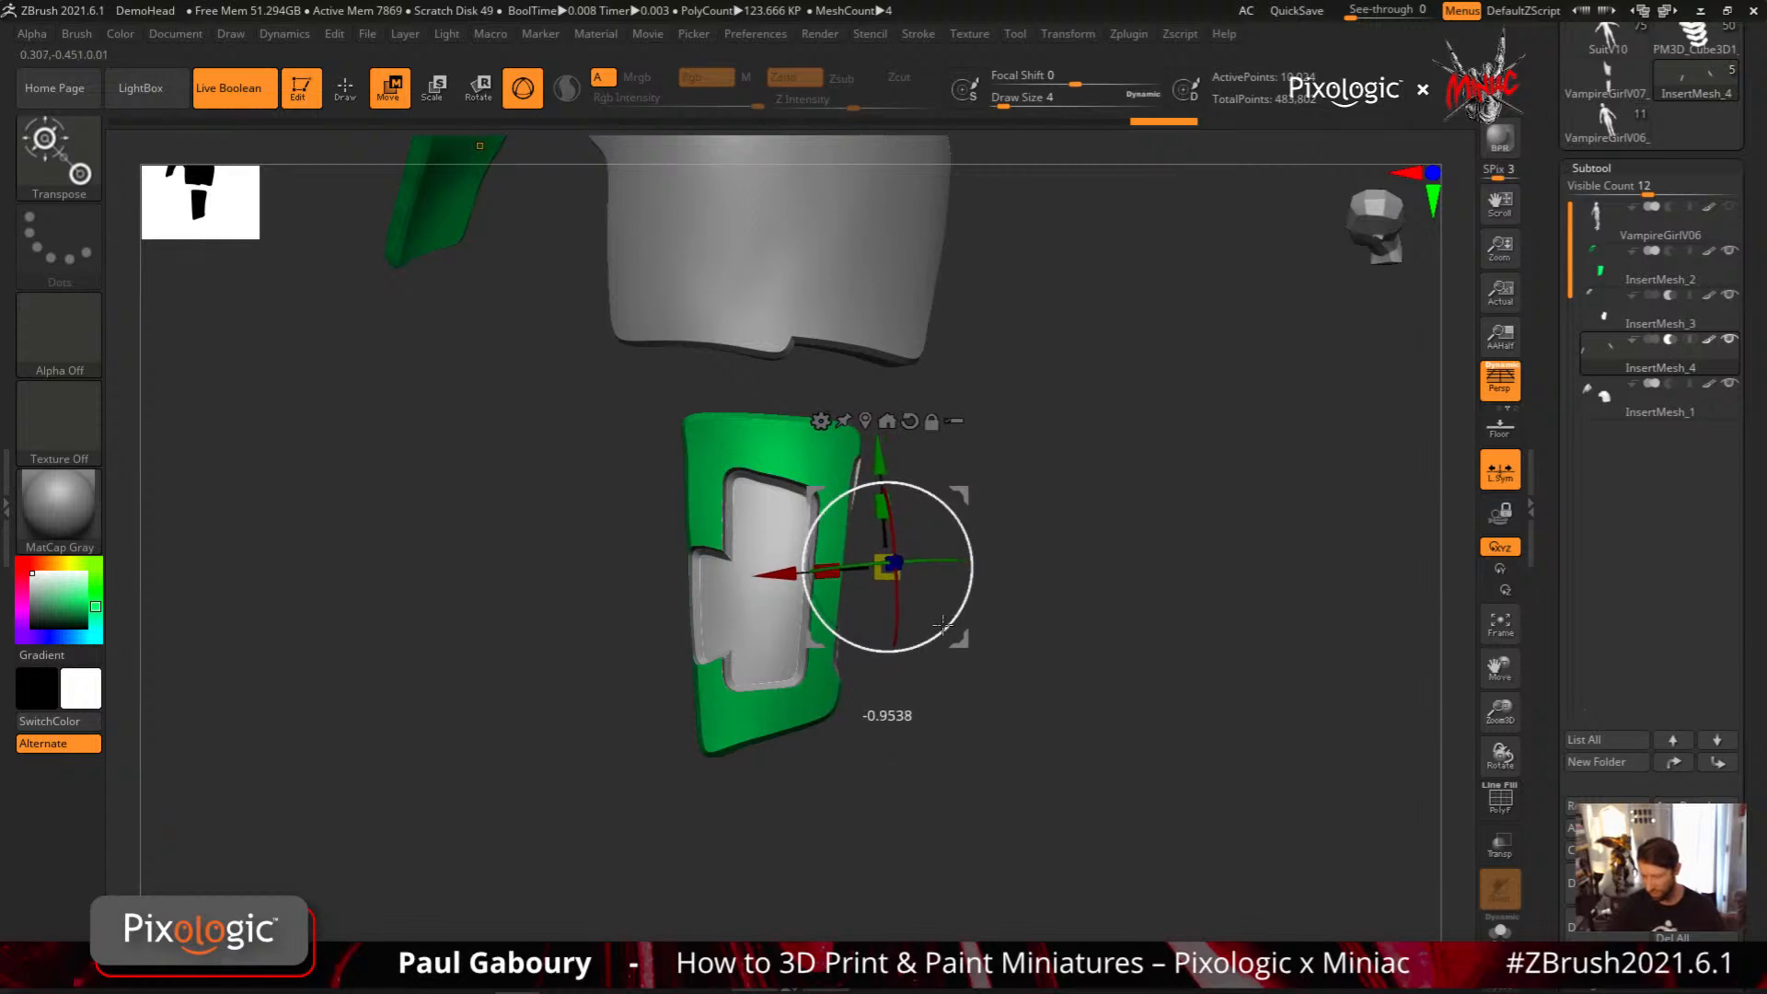
left_click_drag(941, 626, 942, 628)
left_click_drag(981, 659, 1007, 594)
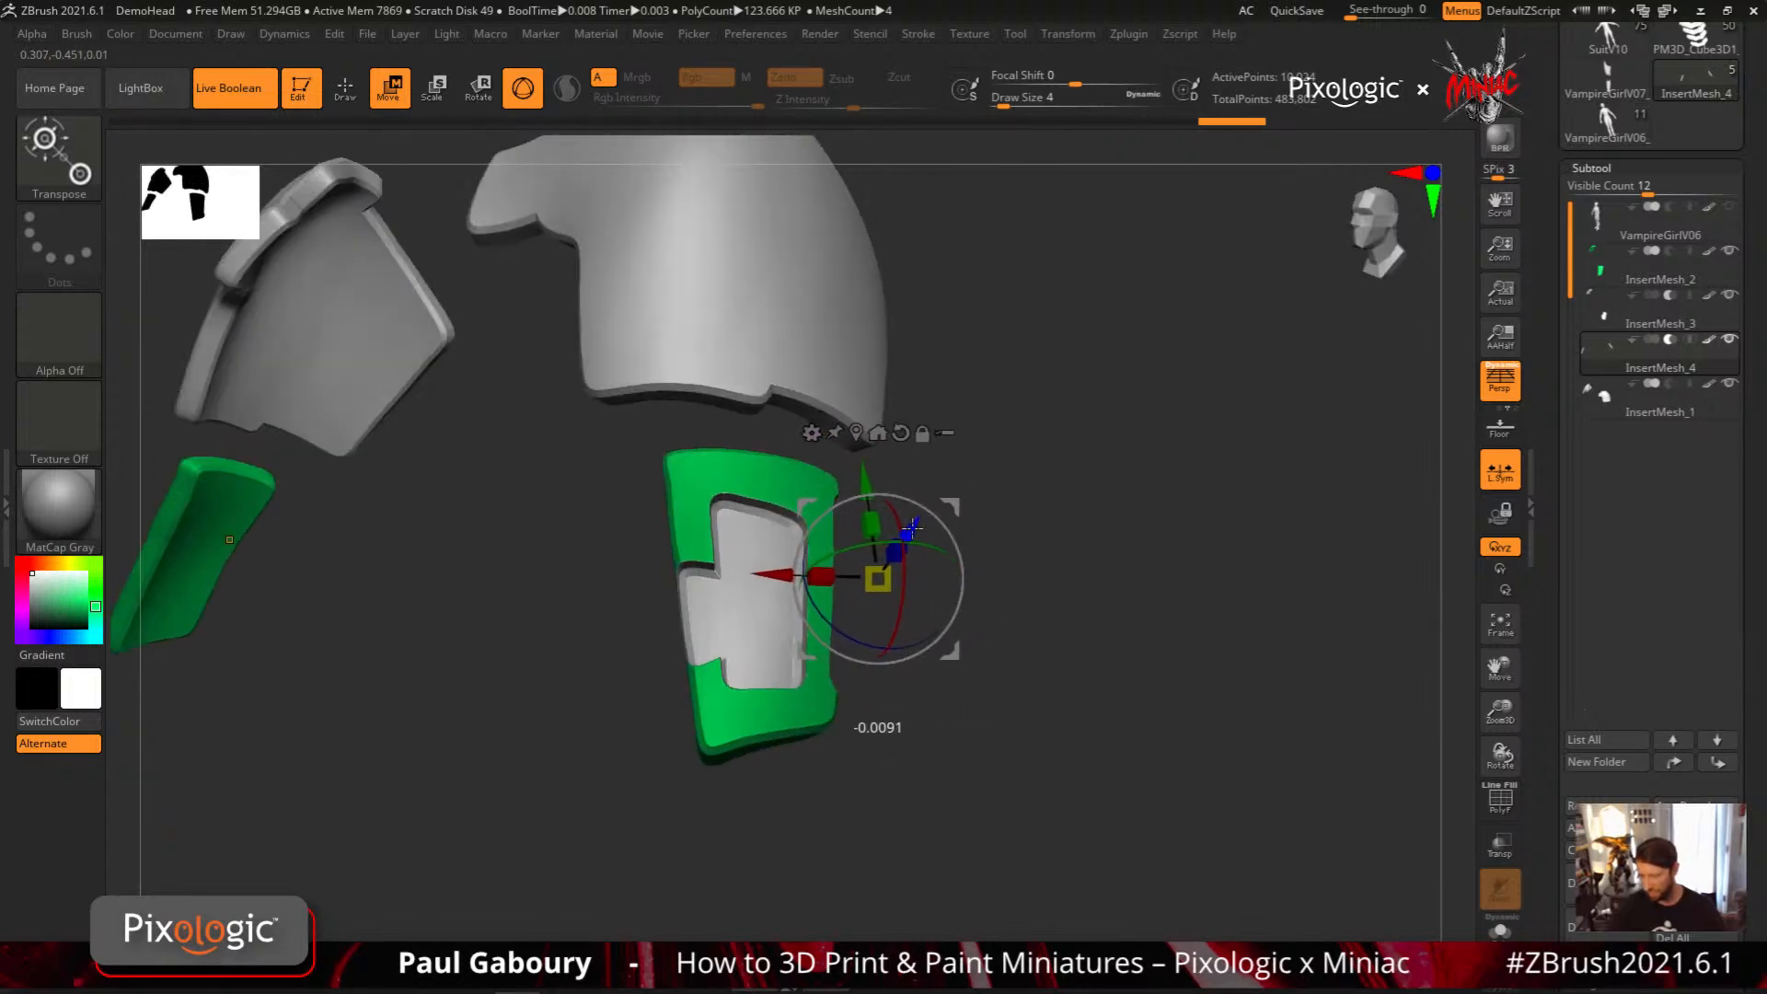
left_click_drag(911, 528, 913, 527)
Make a final Z-axis adjustment to the InsertMesh_4 cutter and return to Draw mode
left_click_drag(1017, 701, 851, 580)
left_click_drag(826, 514, 801, 479)
left_click_drag(963, 668, 955, 660)
mouse_move(1049, 799)
right_mouse_down("ctrl")
mouse_move(1056, 731)
mouse_move(1021, 734)
right_mouse_up("ctrl")
key("q")
left_click(1604, 355)
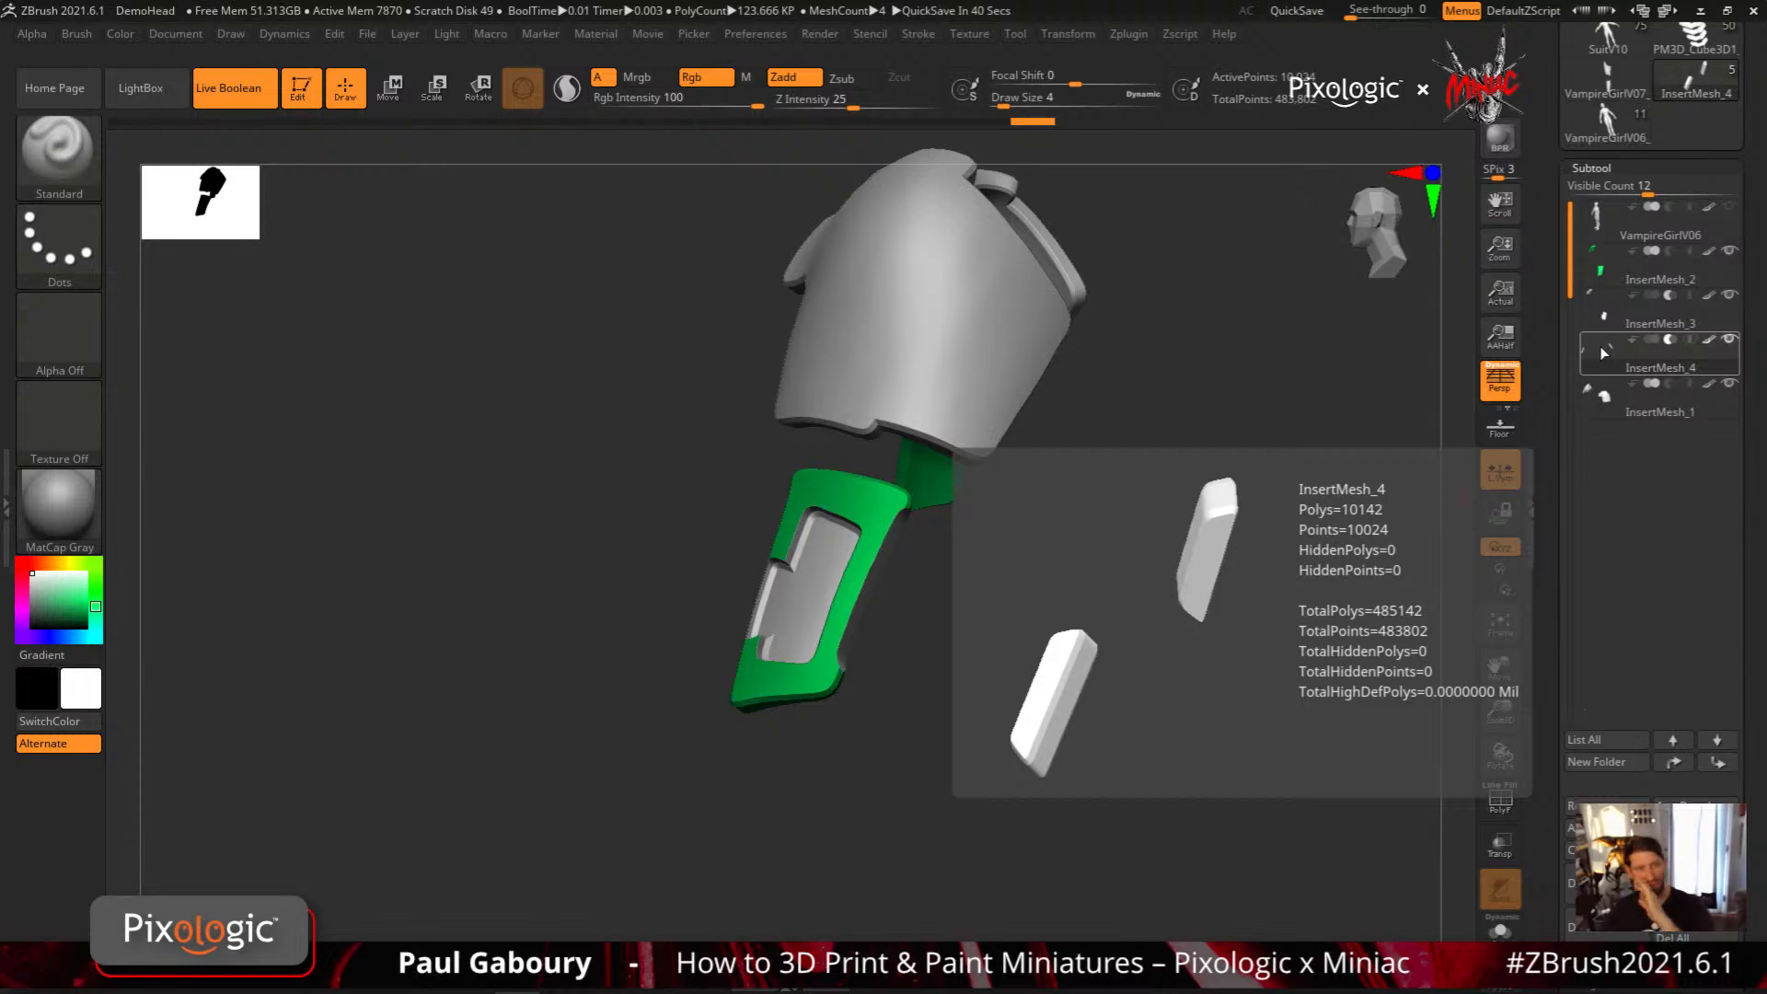
Show the VampireGirlV06 body to check the armor plates against it, and hide it again
left_click_drag(1057, 666, 1087, 717)
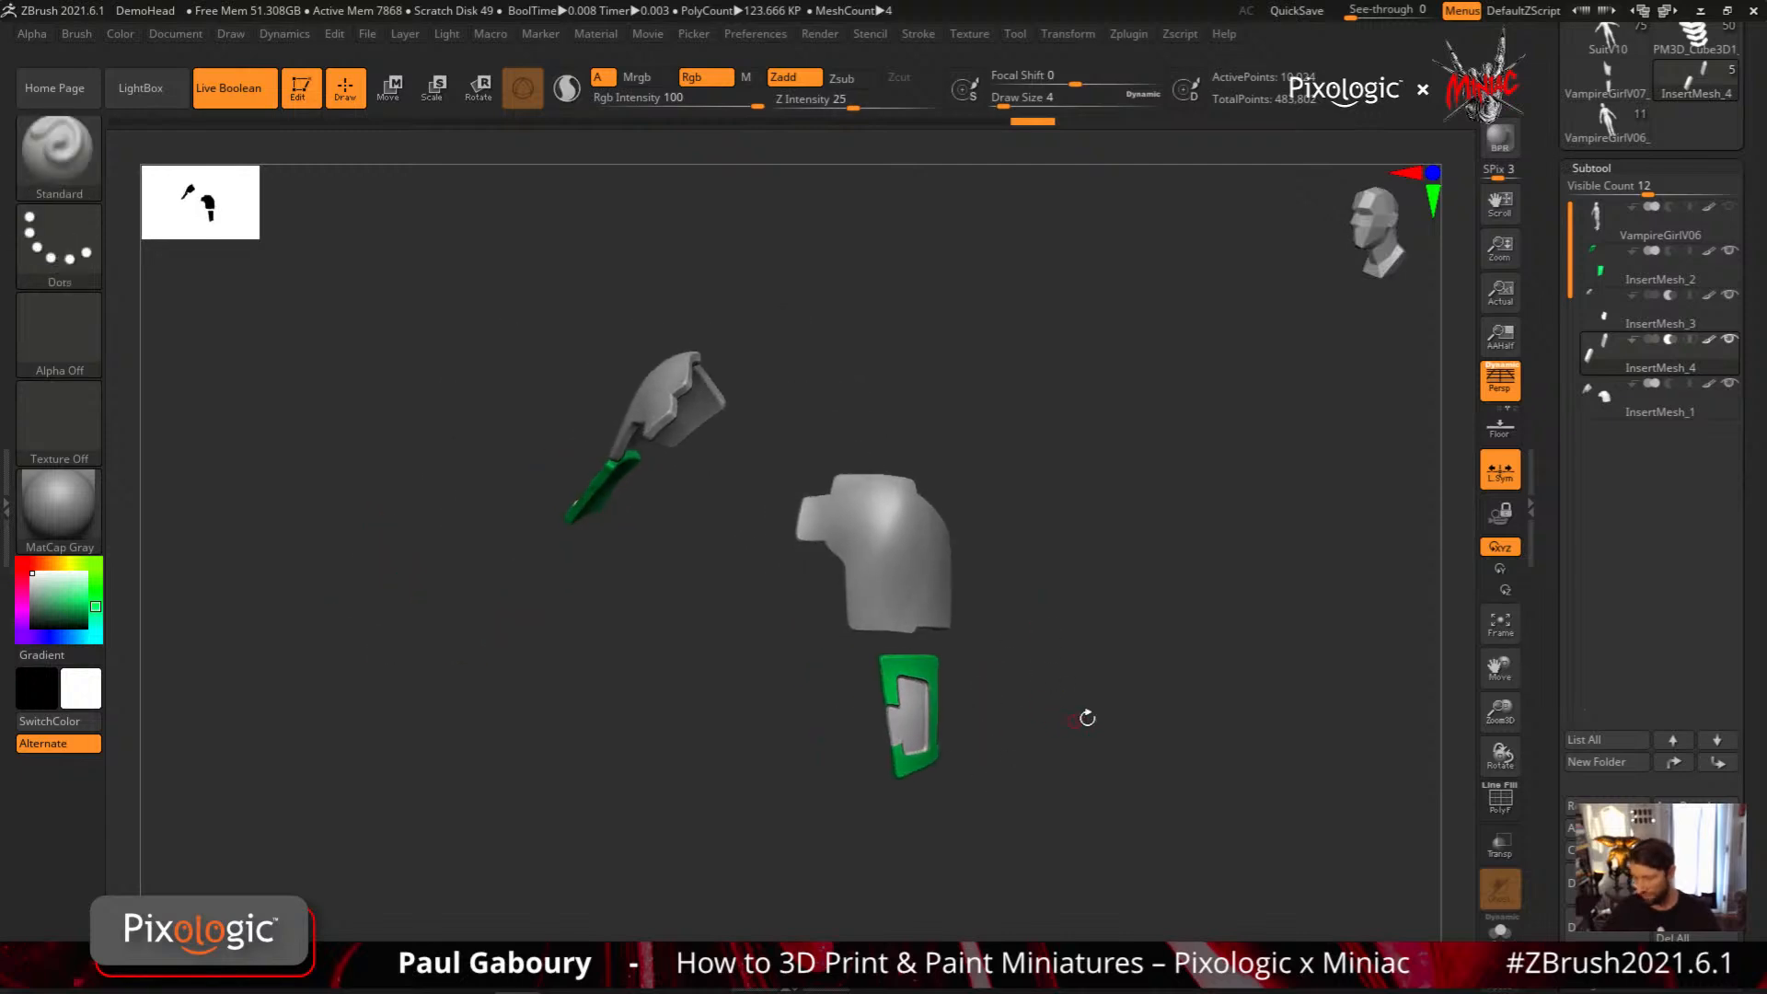
left_click(1730, 208)
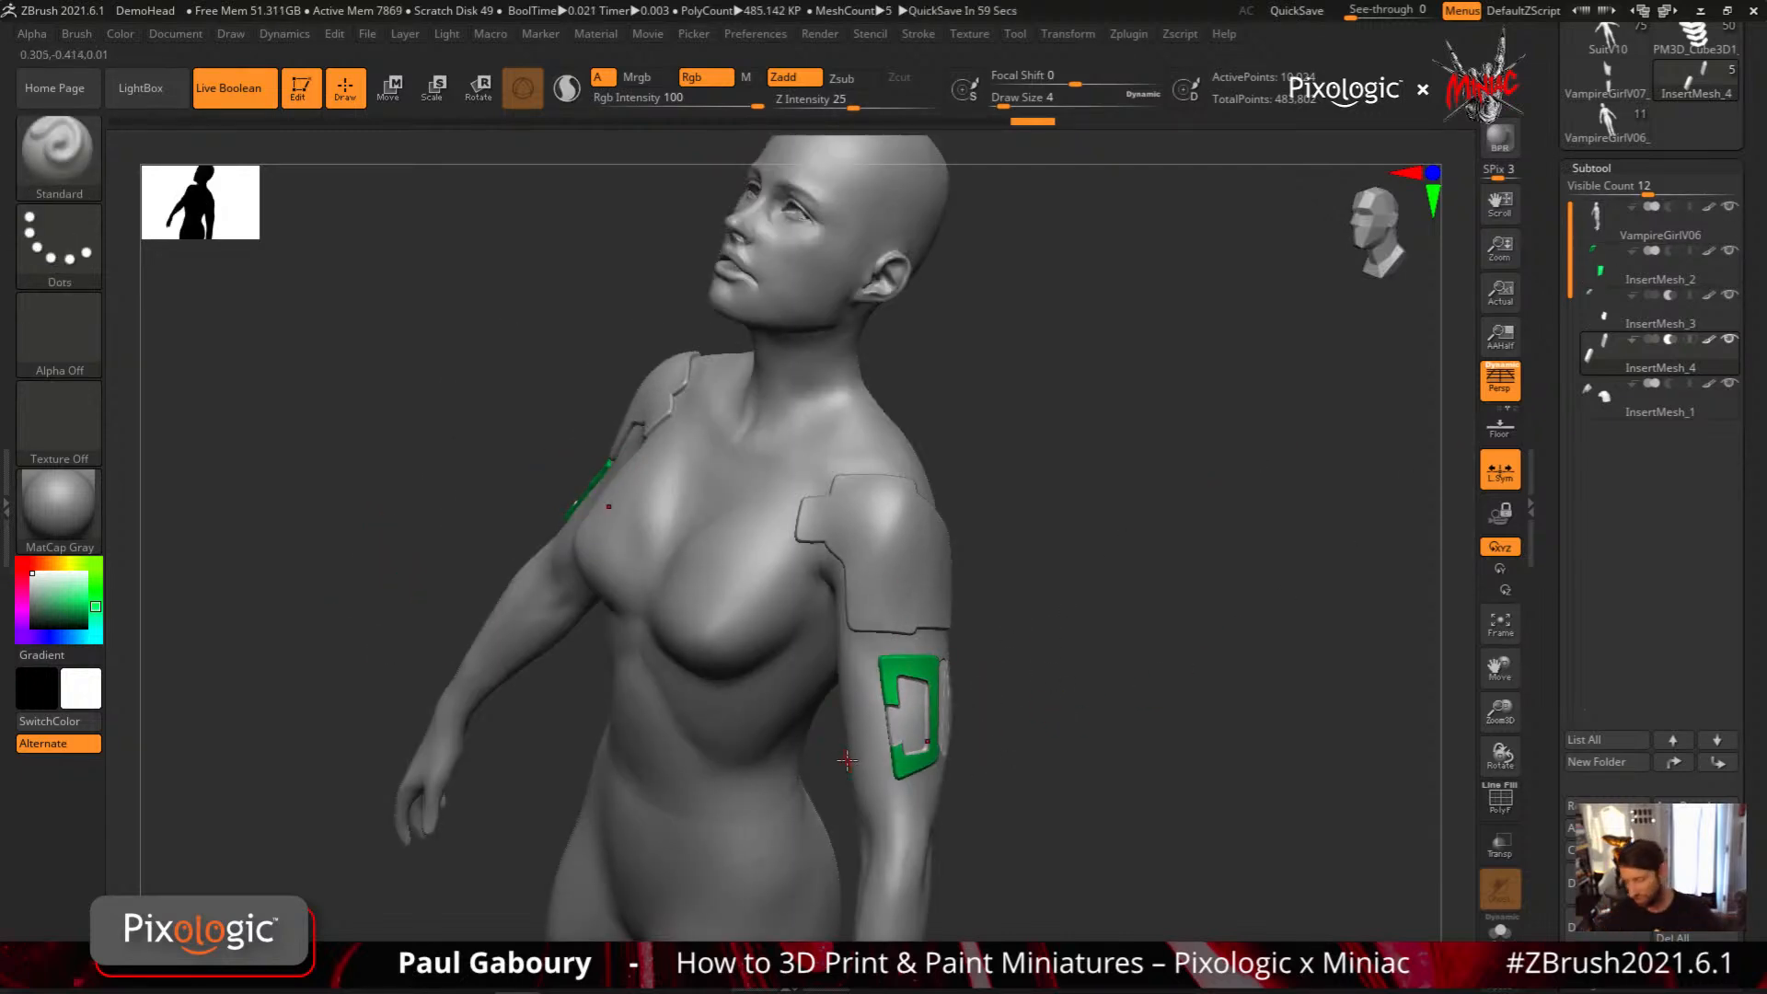
left_click(1730, 208)
Activate the InsertMesh_1 shoulder plate subtool and choose the MeshProject brush
left_click_drag(865, 606, 902, 516)
left_click_drag(978, 683, 988, 673)
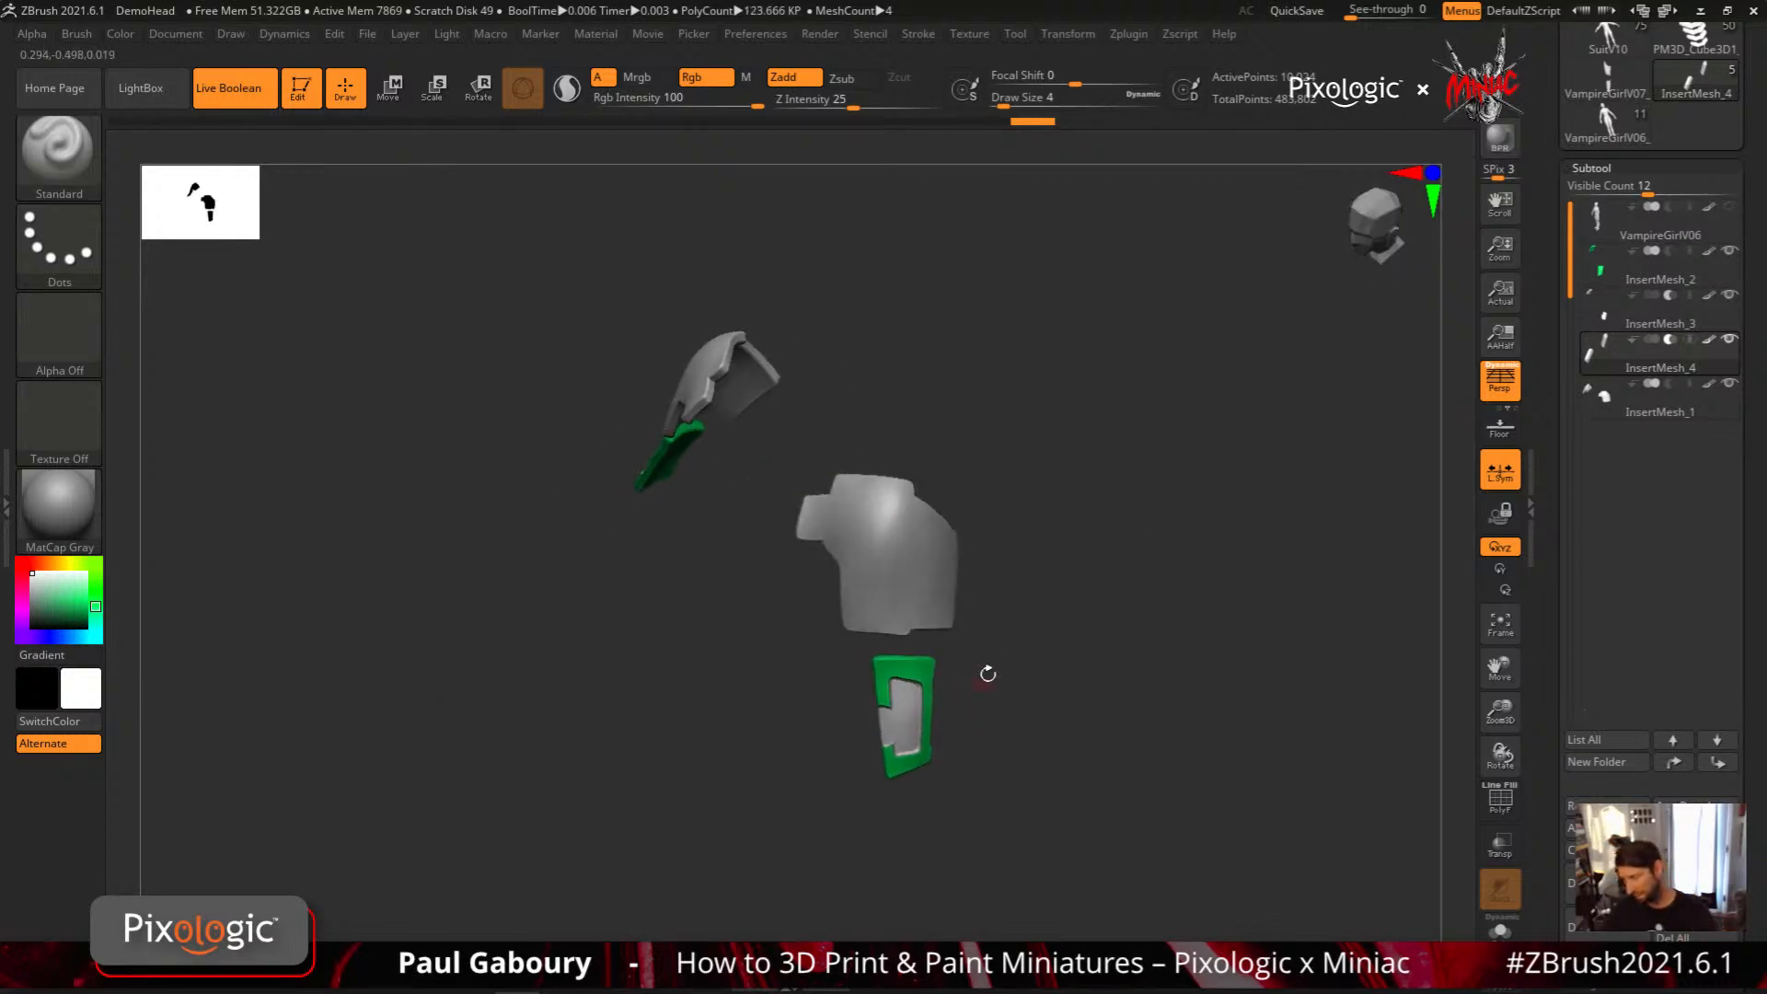
left_click_drag(1172, 597, 1008, 683)
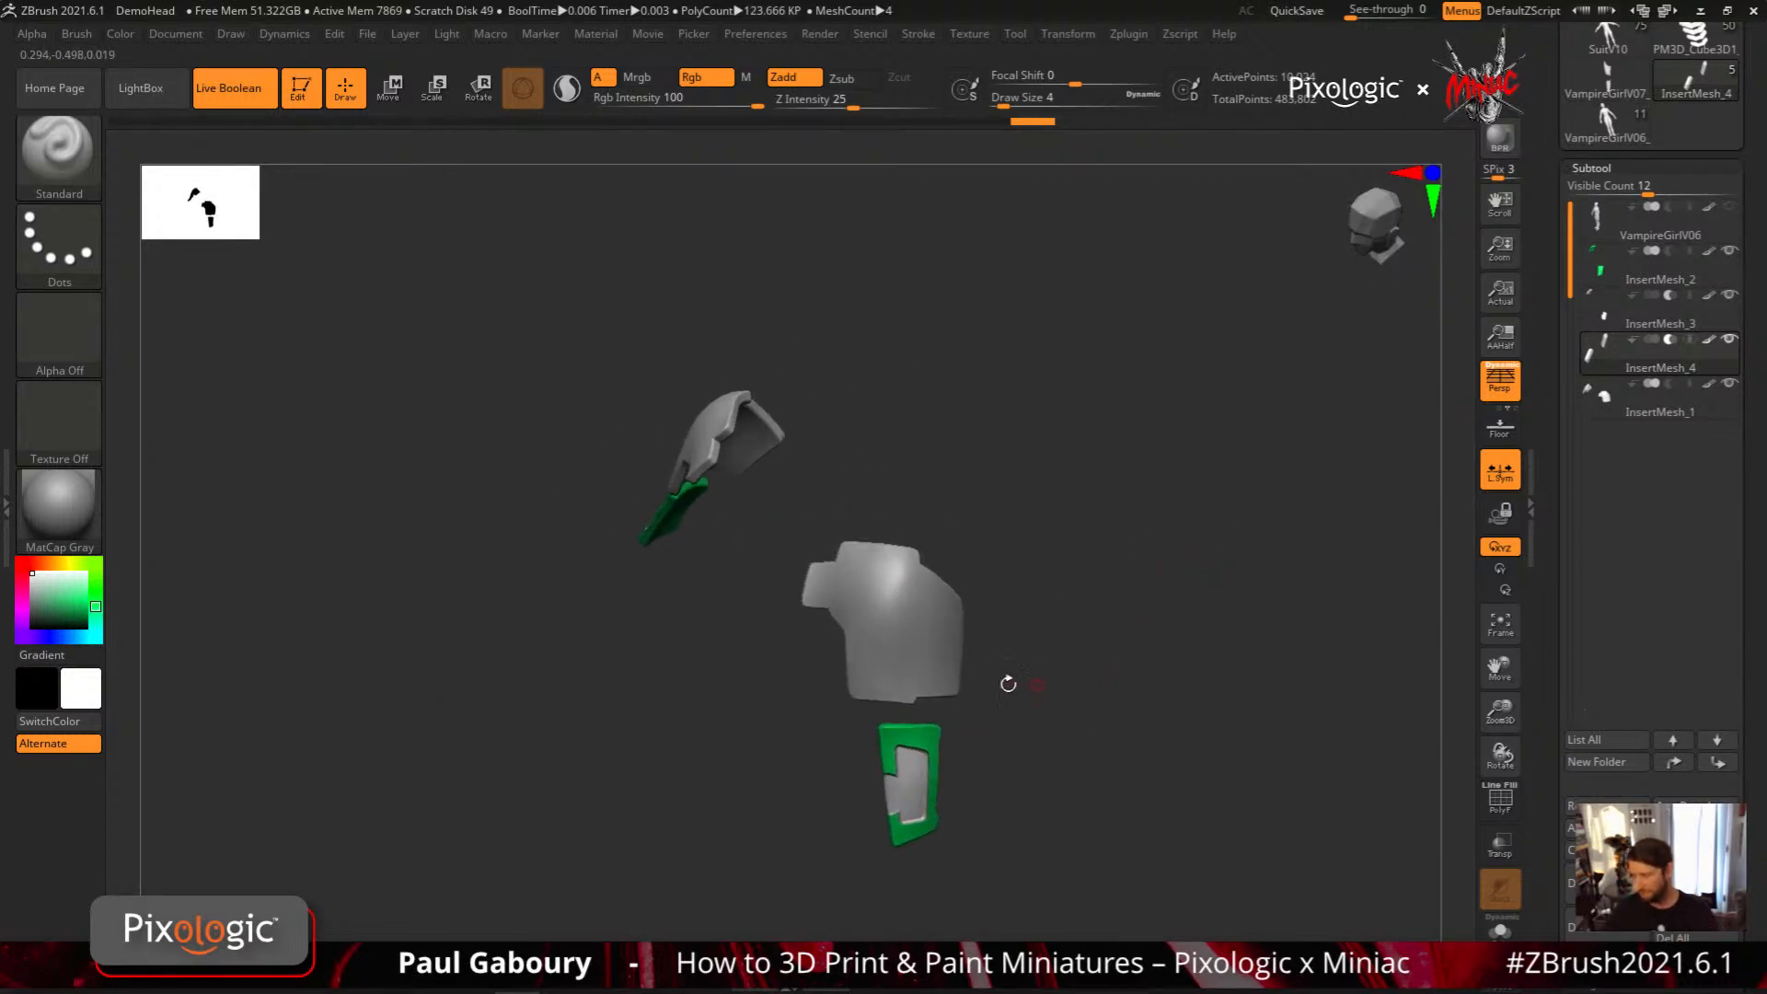
left_click(902, 637, "alt")
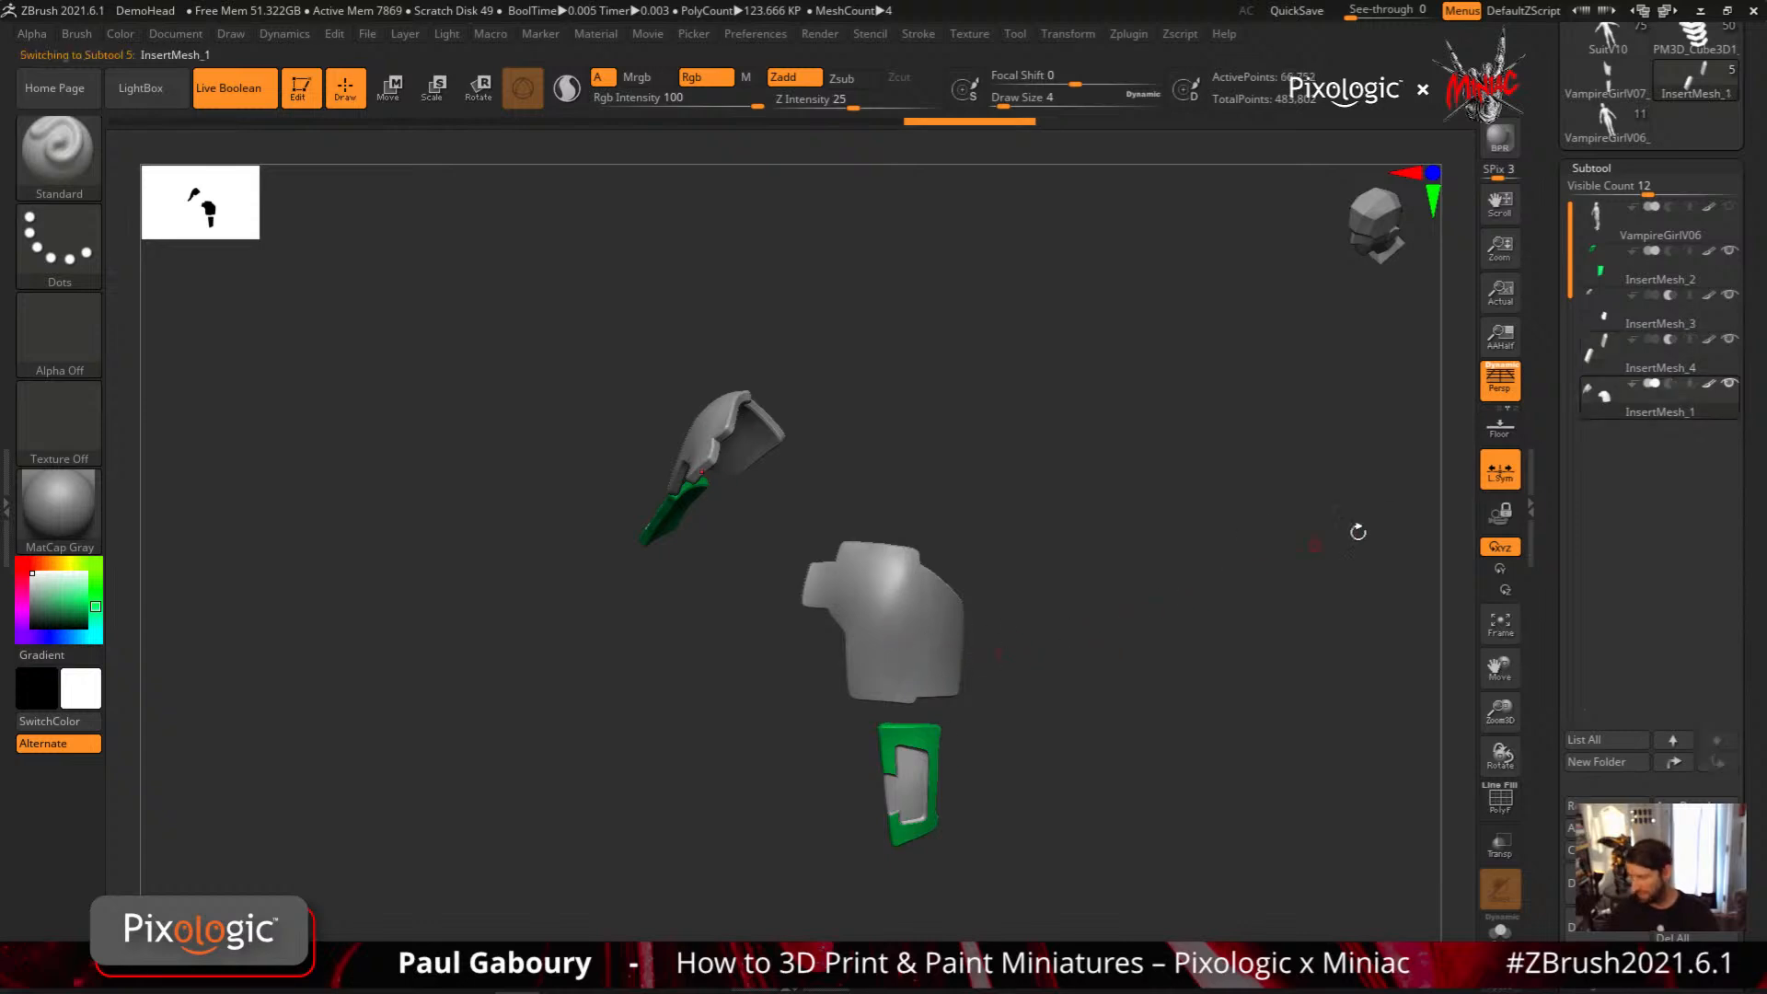
mouse_move(1016, 705)
right_mouse_down("alt")
mouse_move(1025, 643)
mouse_move(936, 581)
mouse_move(871, 654)
right_mouse_up("alt")
left_click(66, 160, "ctrl")
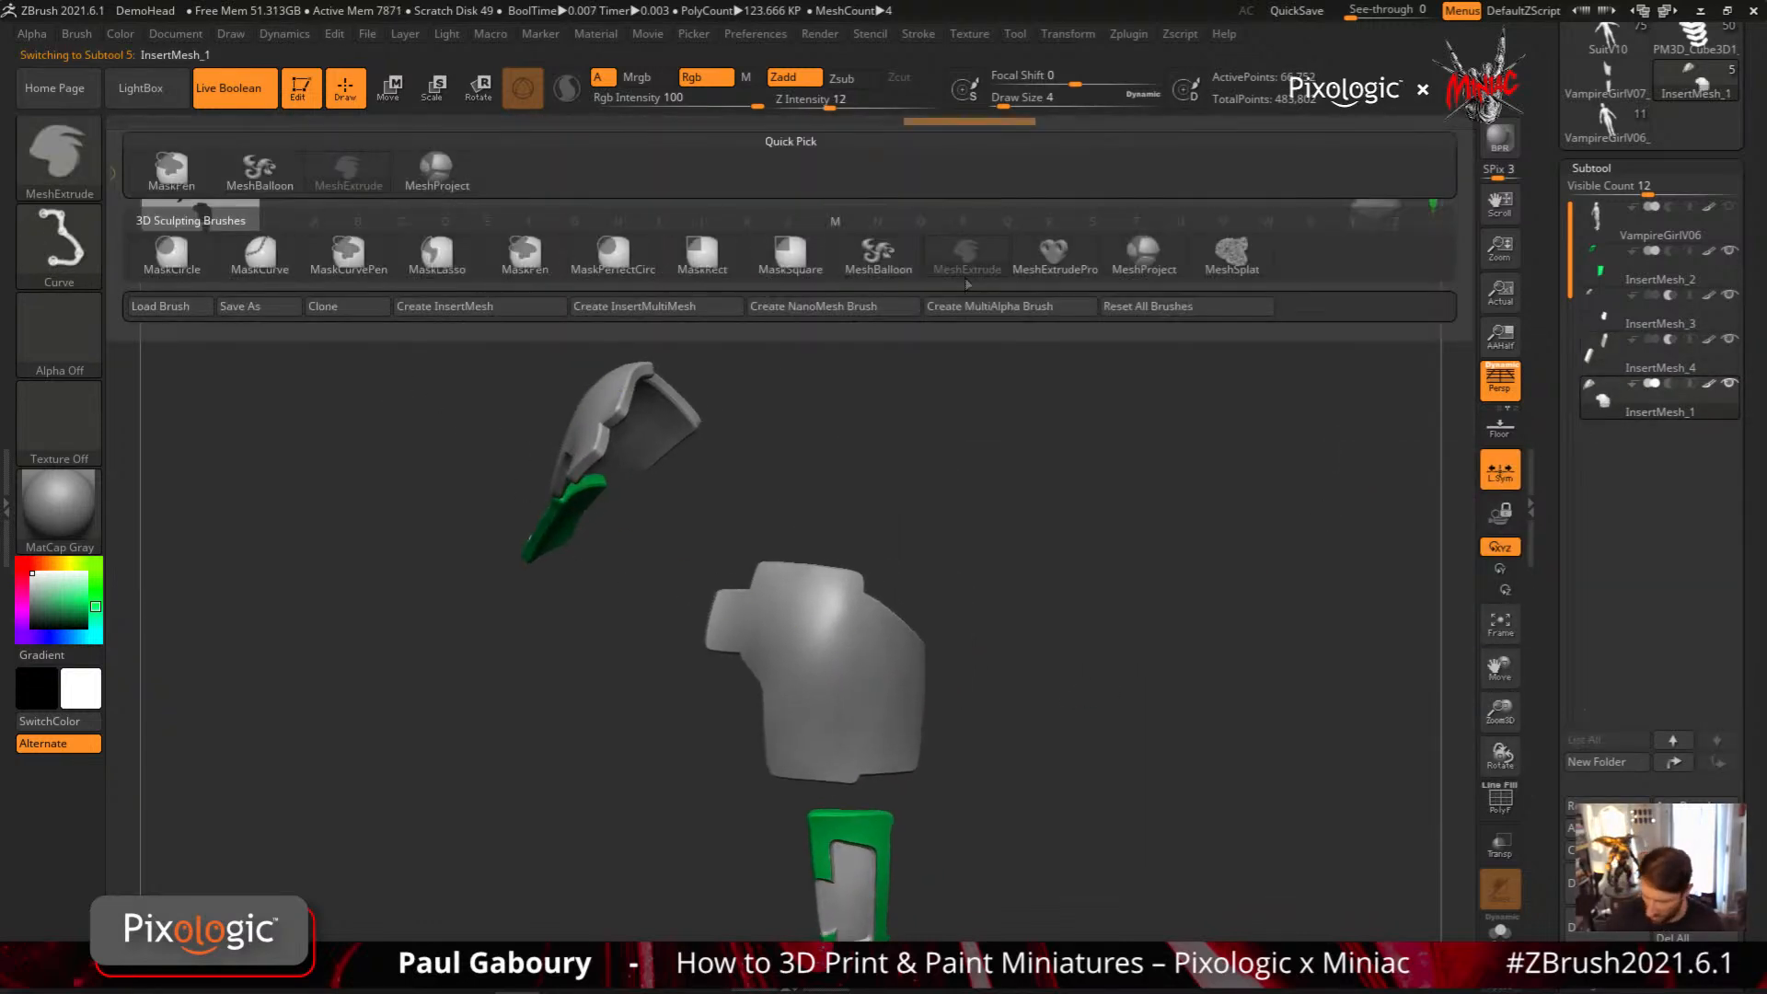
left_click(1162, 265, "ctrl")
Project a four-sided cutter onto the shoulder plate's upper tab to form an inset recess
right_click_drag(828, 705, 868, 616, "alt")
right_click_drag(810, 506, 827, 529)
right_click_drag(800, 466, 808, 568, "ctrl")
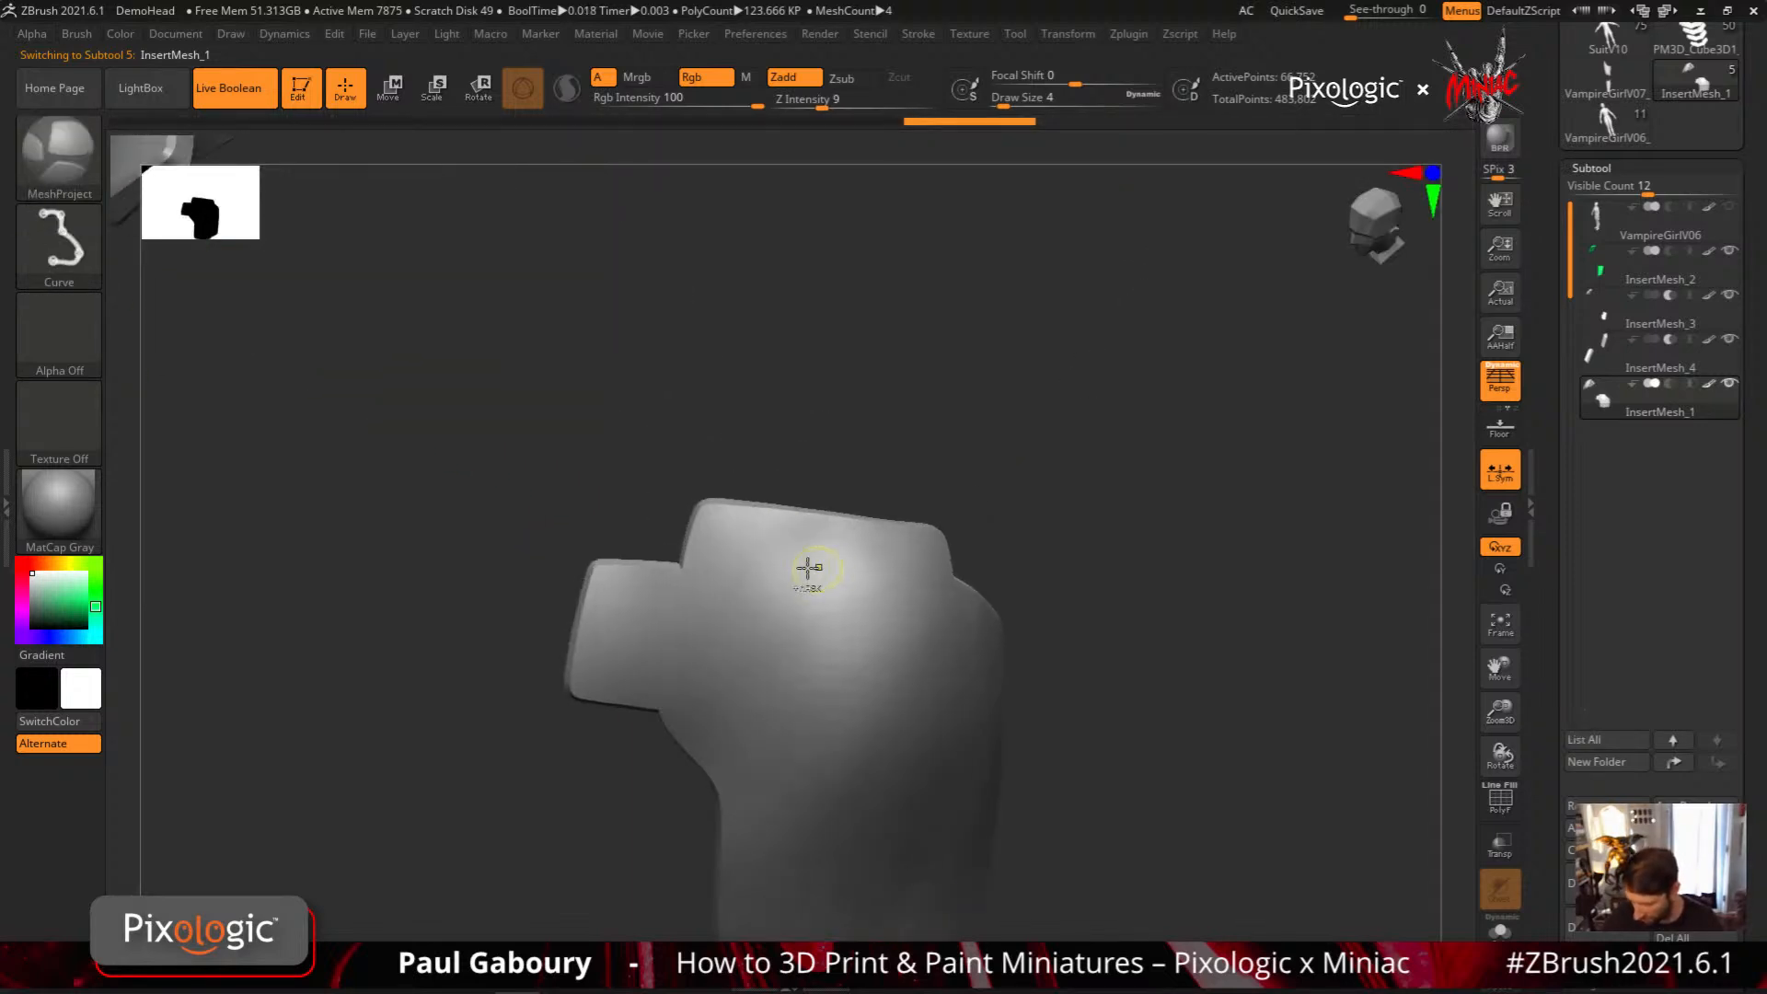
left_click_drag(722, 515, 921, 544, "ctrl")
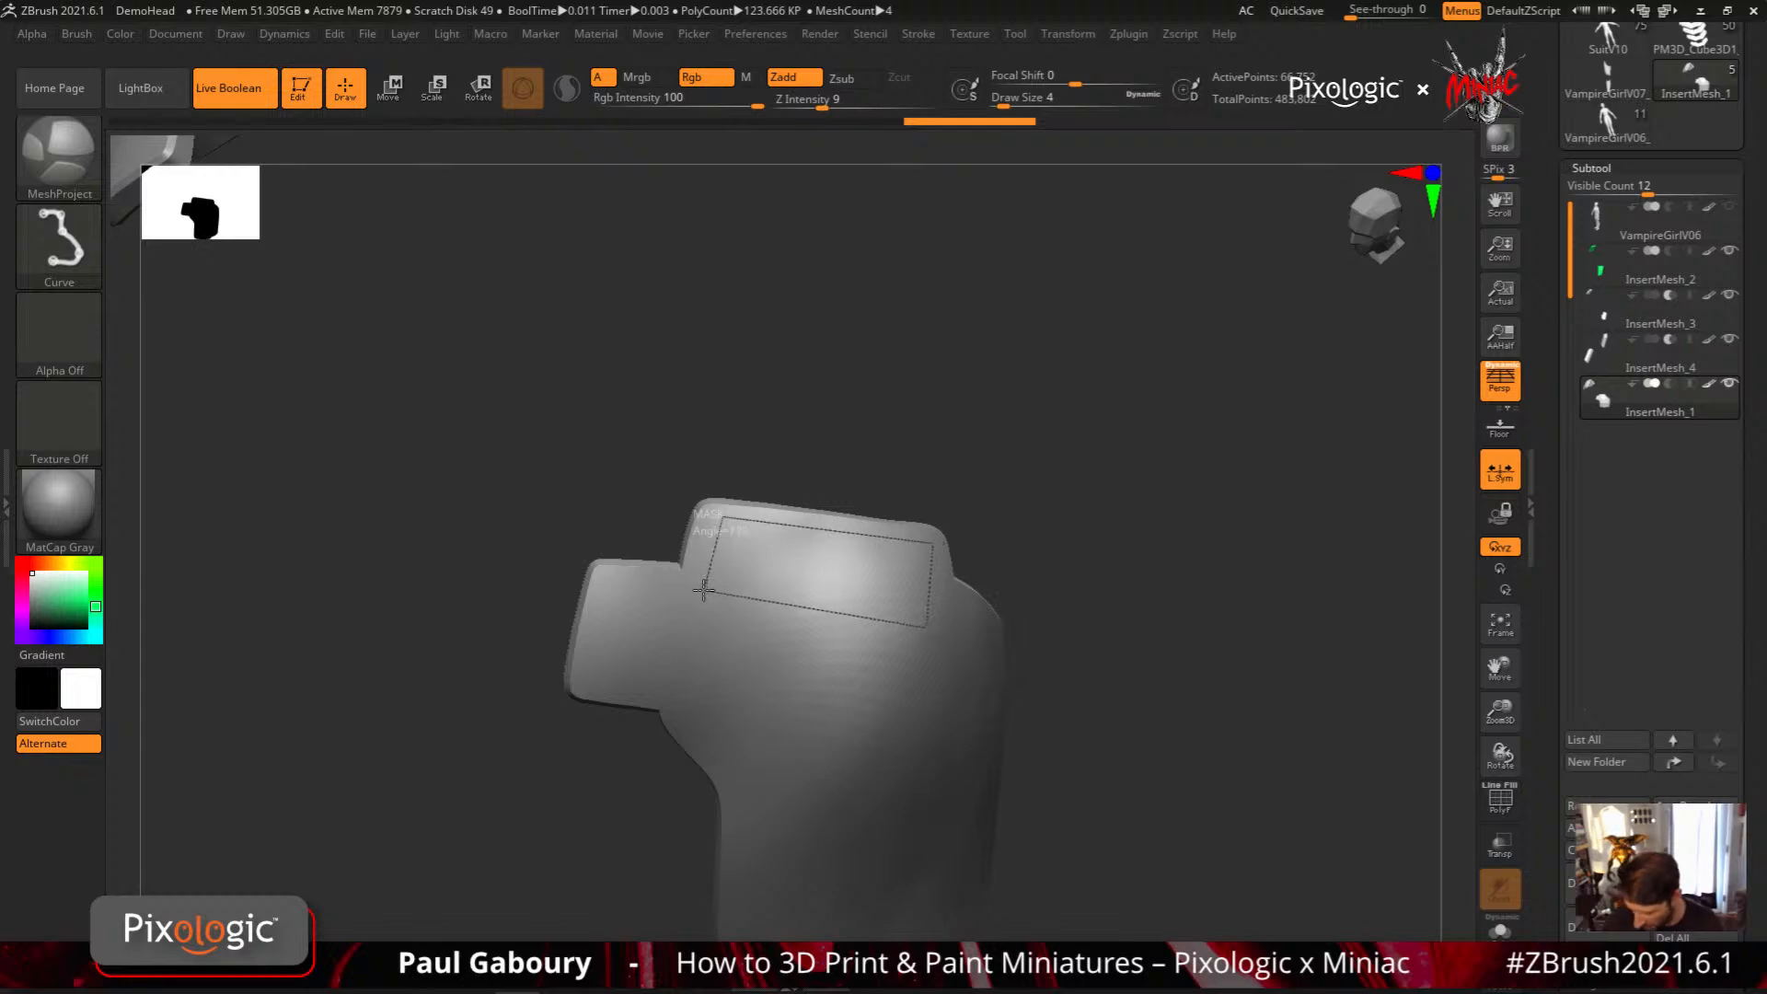
left_click_drag(704, 589, 699, 589, "ctrl")
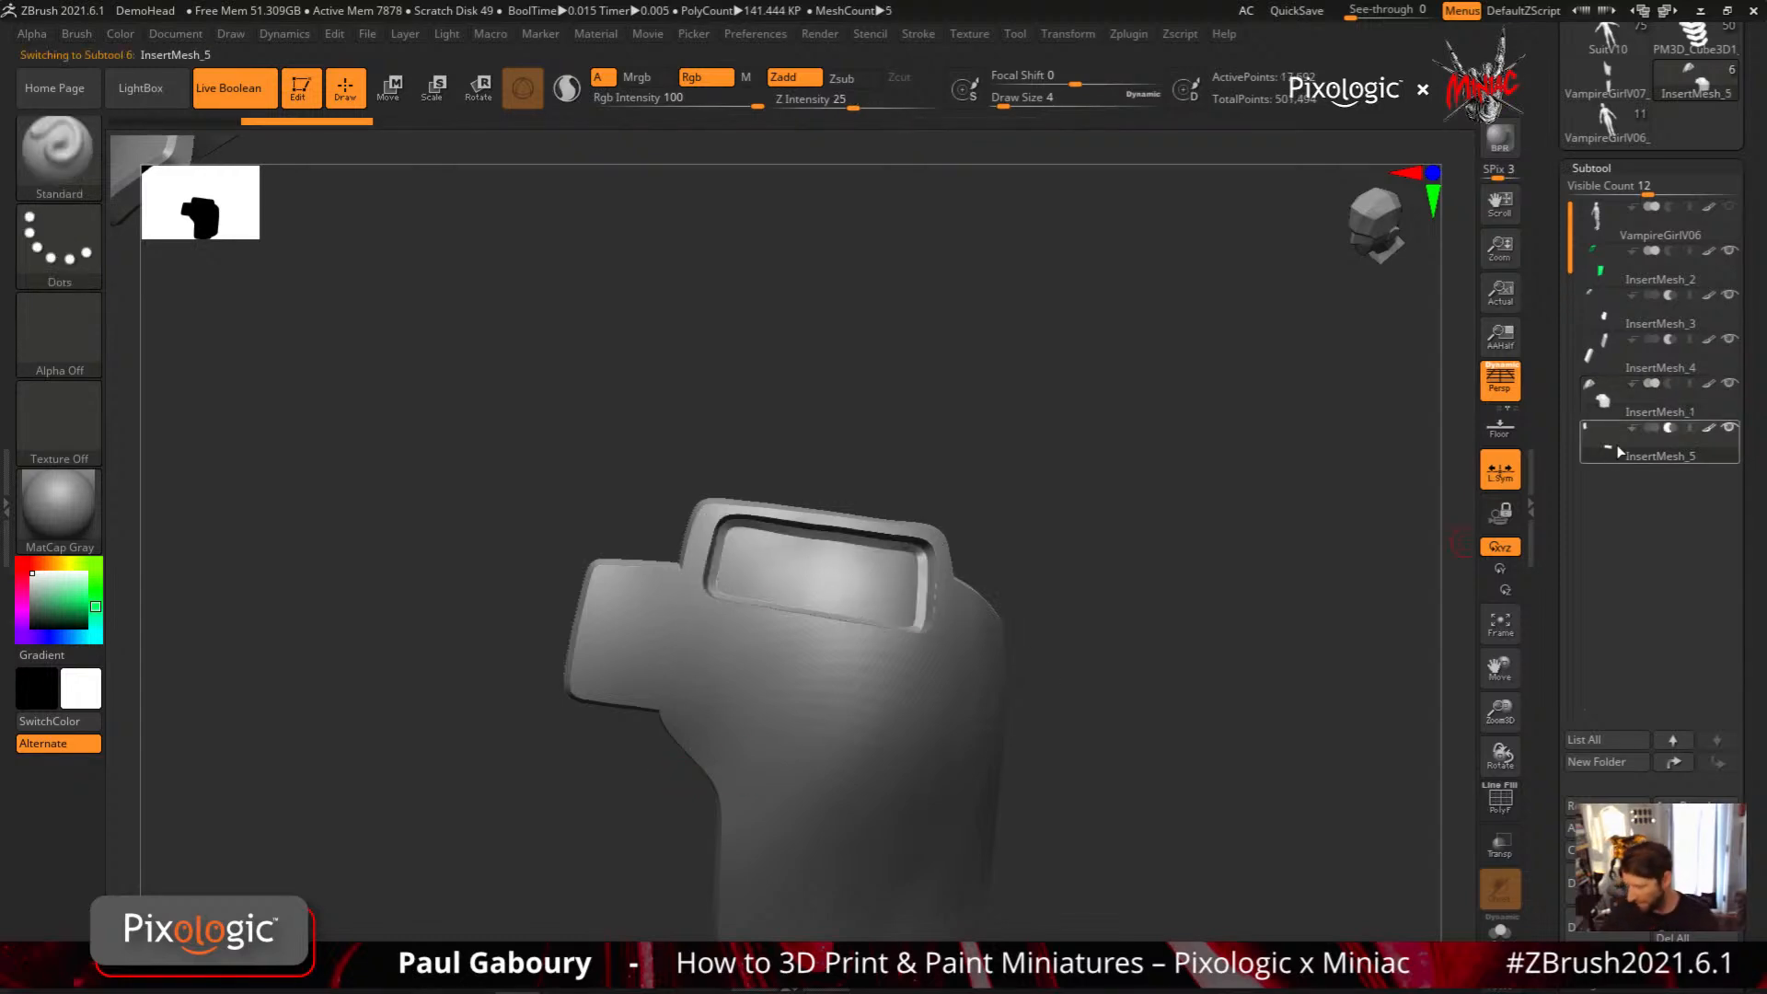
mouse_move(1619, 452)
mouse_move(1601, 397)
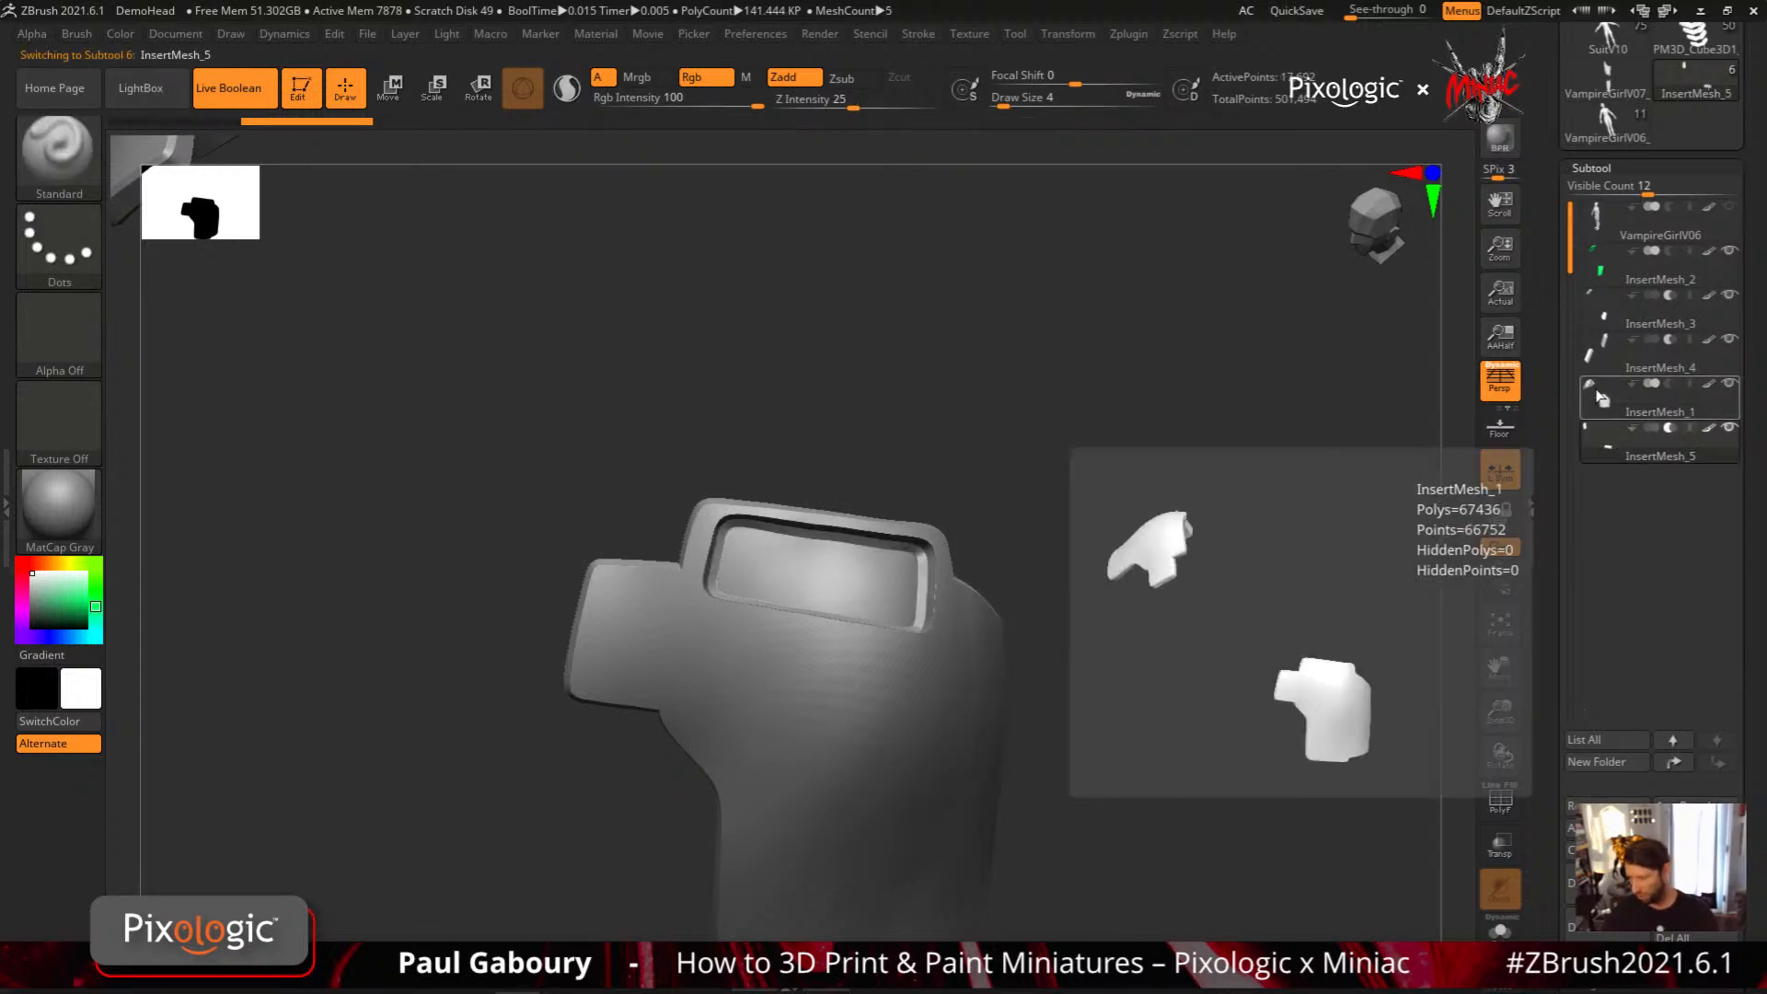
Set MeshProject's stroke to Circle and project a round recess into the lower part of the shoulder plate
left_click_drag(1053, 734, 943, 664)
mouse_move(944, 665)
right_mouse_down()
mouse_move(856, 613)
mouse_move(848, 679)
right_mouse_up()
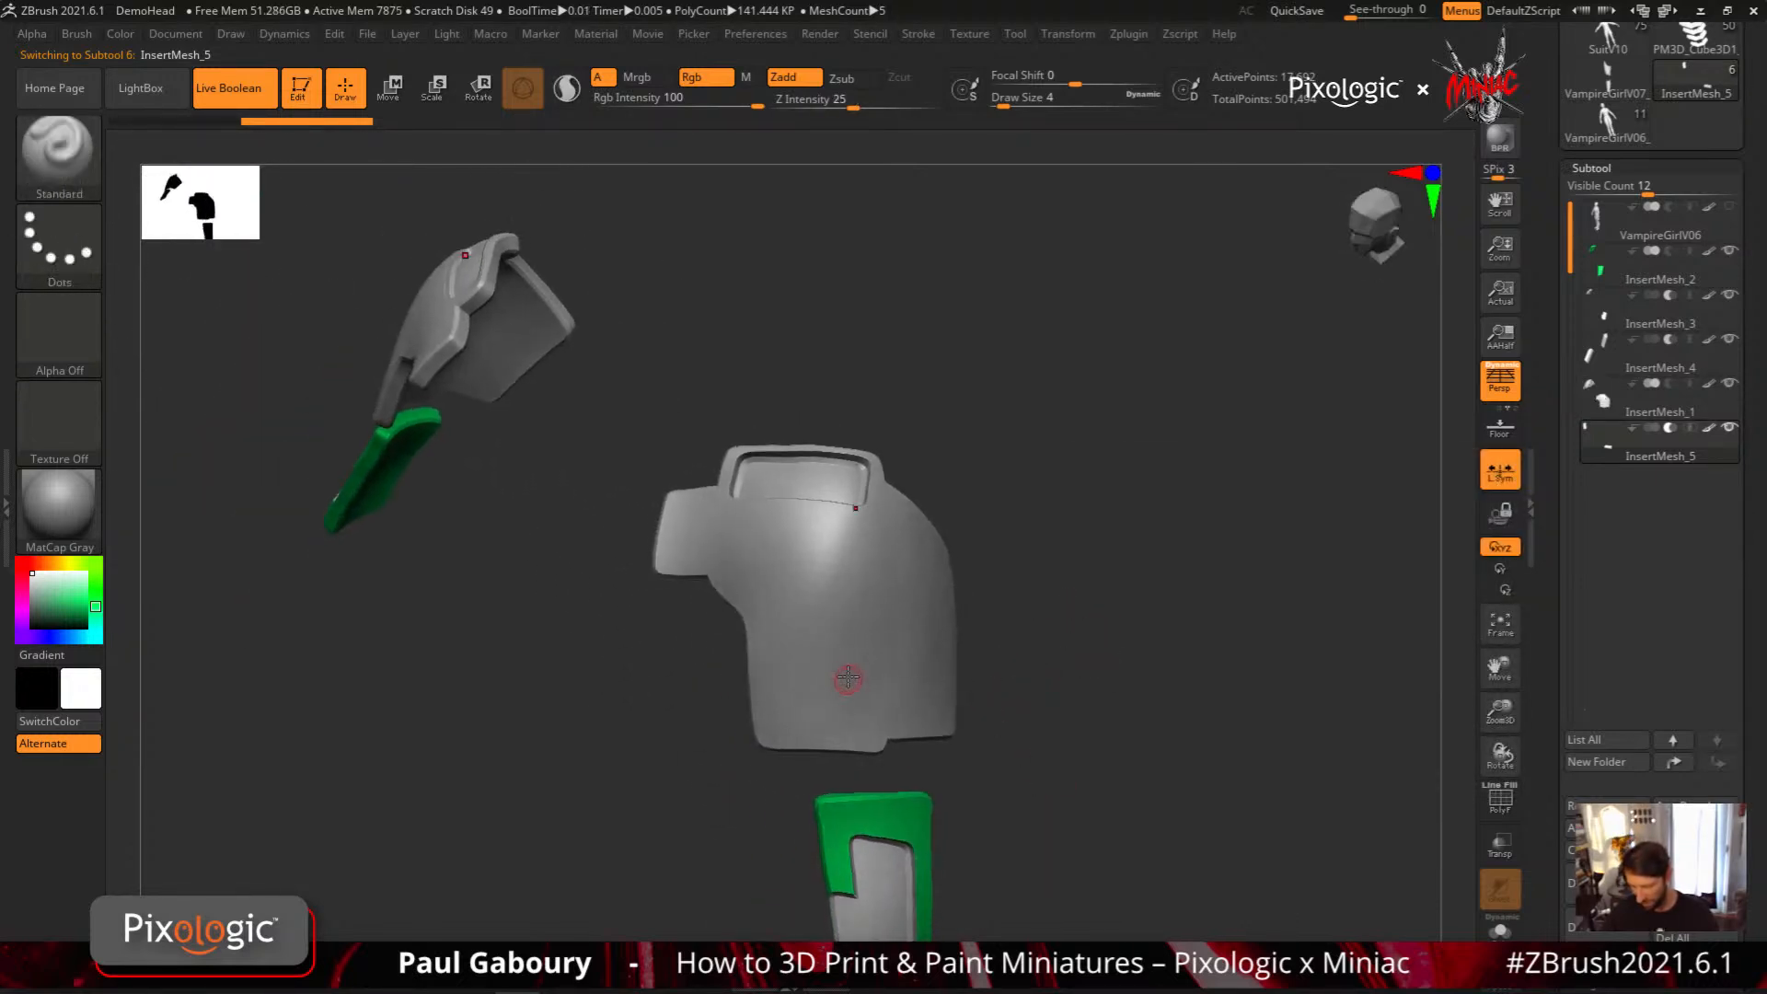
left_click(69, 249, "ctrl")
left_click(330, 272, "ctrl")
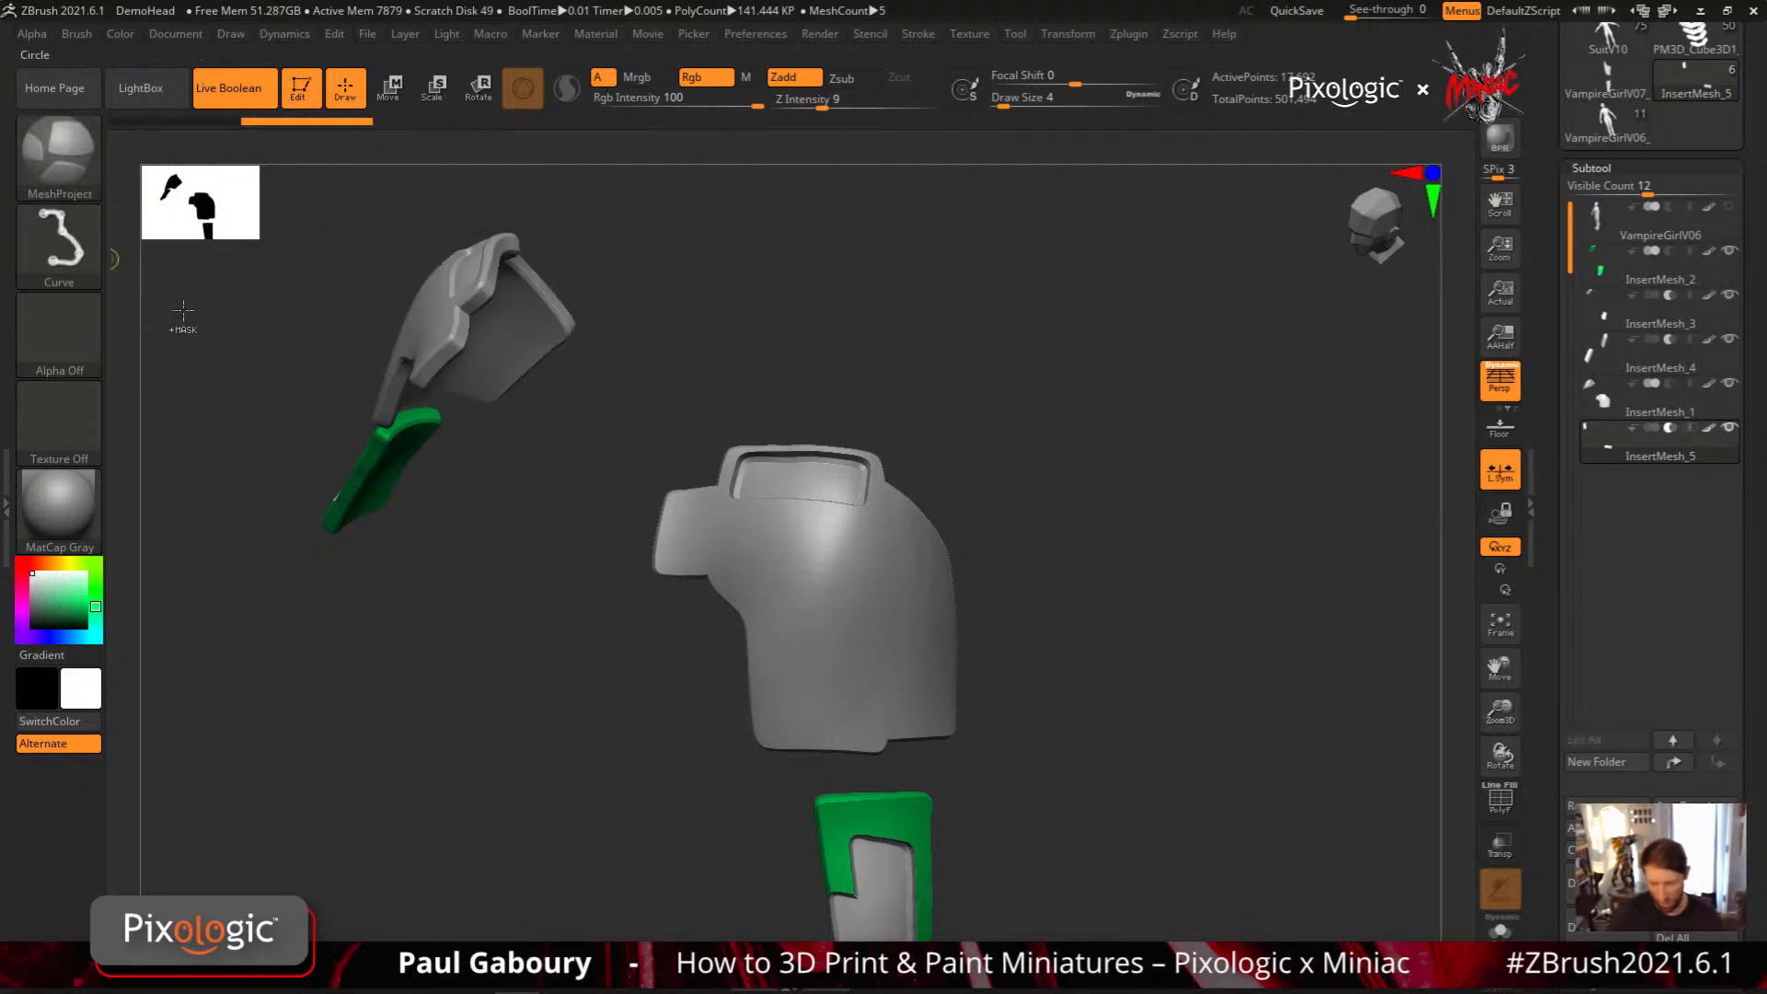
left_click_drag(824, 681, 864, 722, "ctrl")
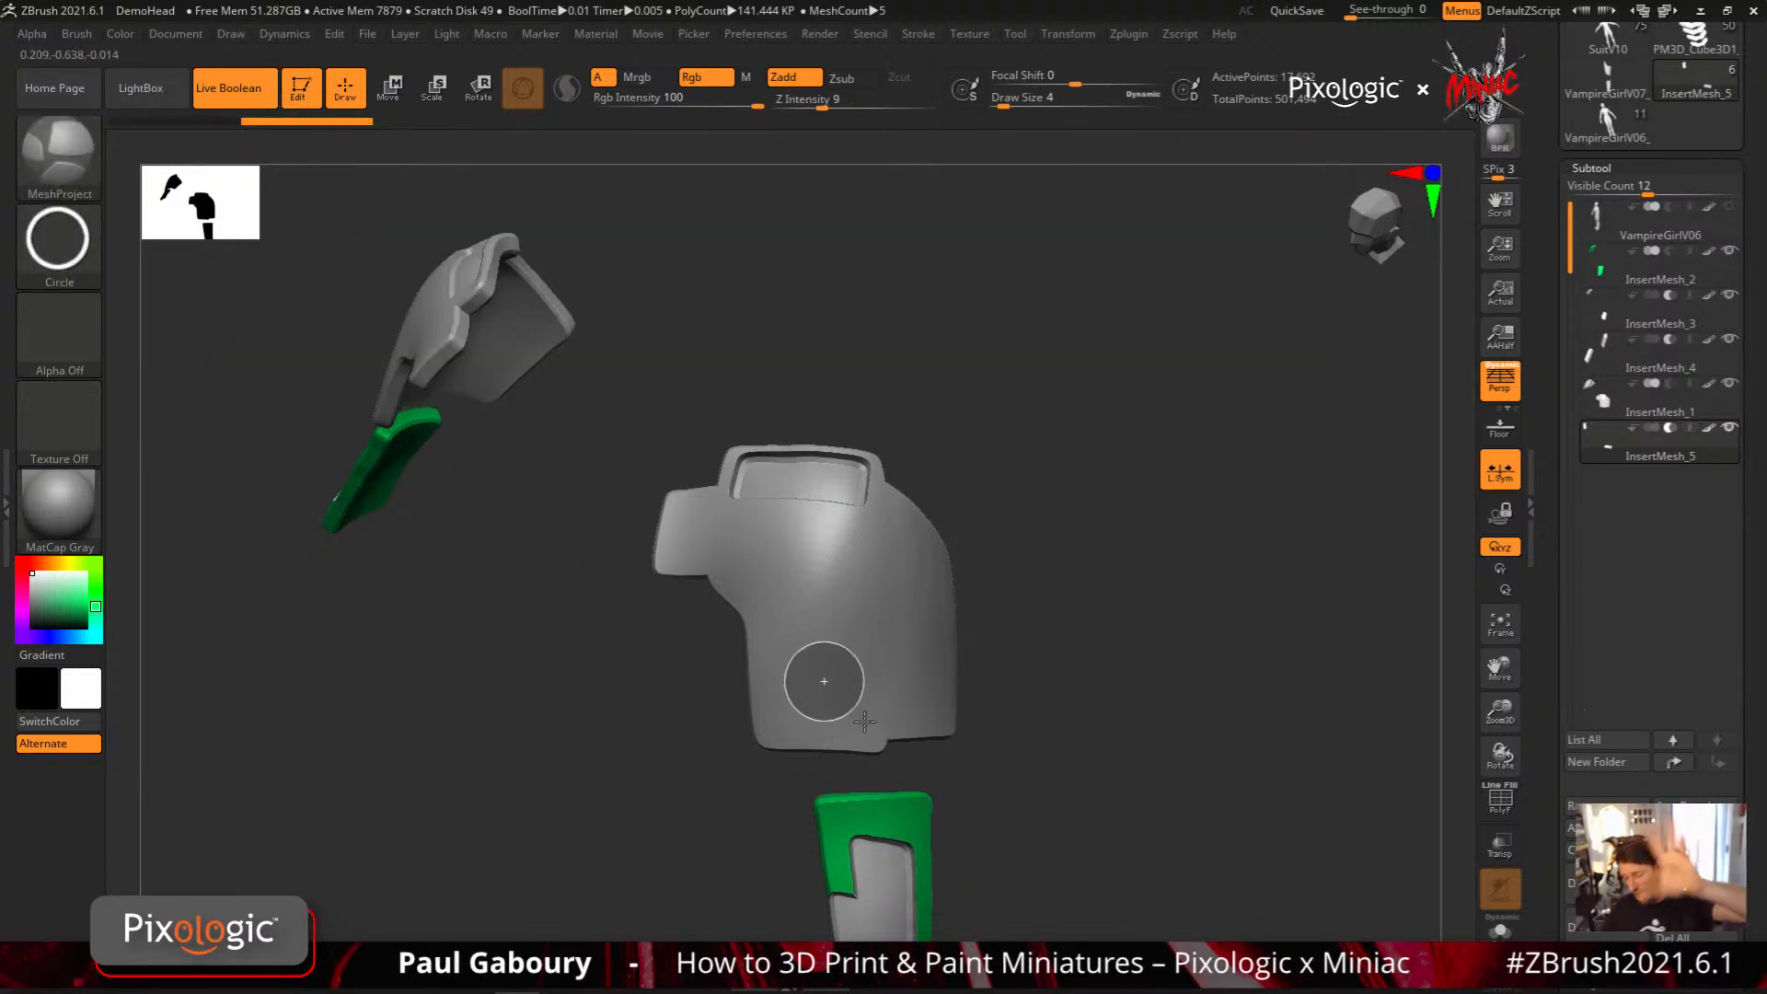
left_click_drag(864, 720, 864, 721, "ctrl")
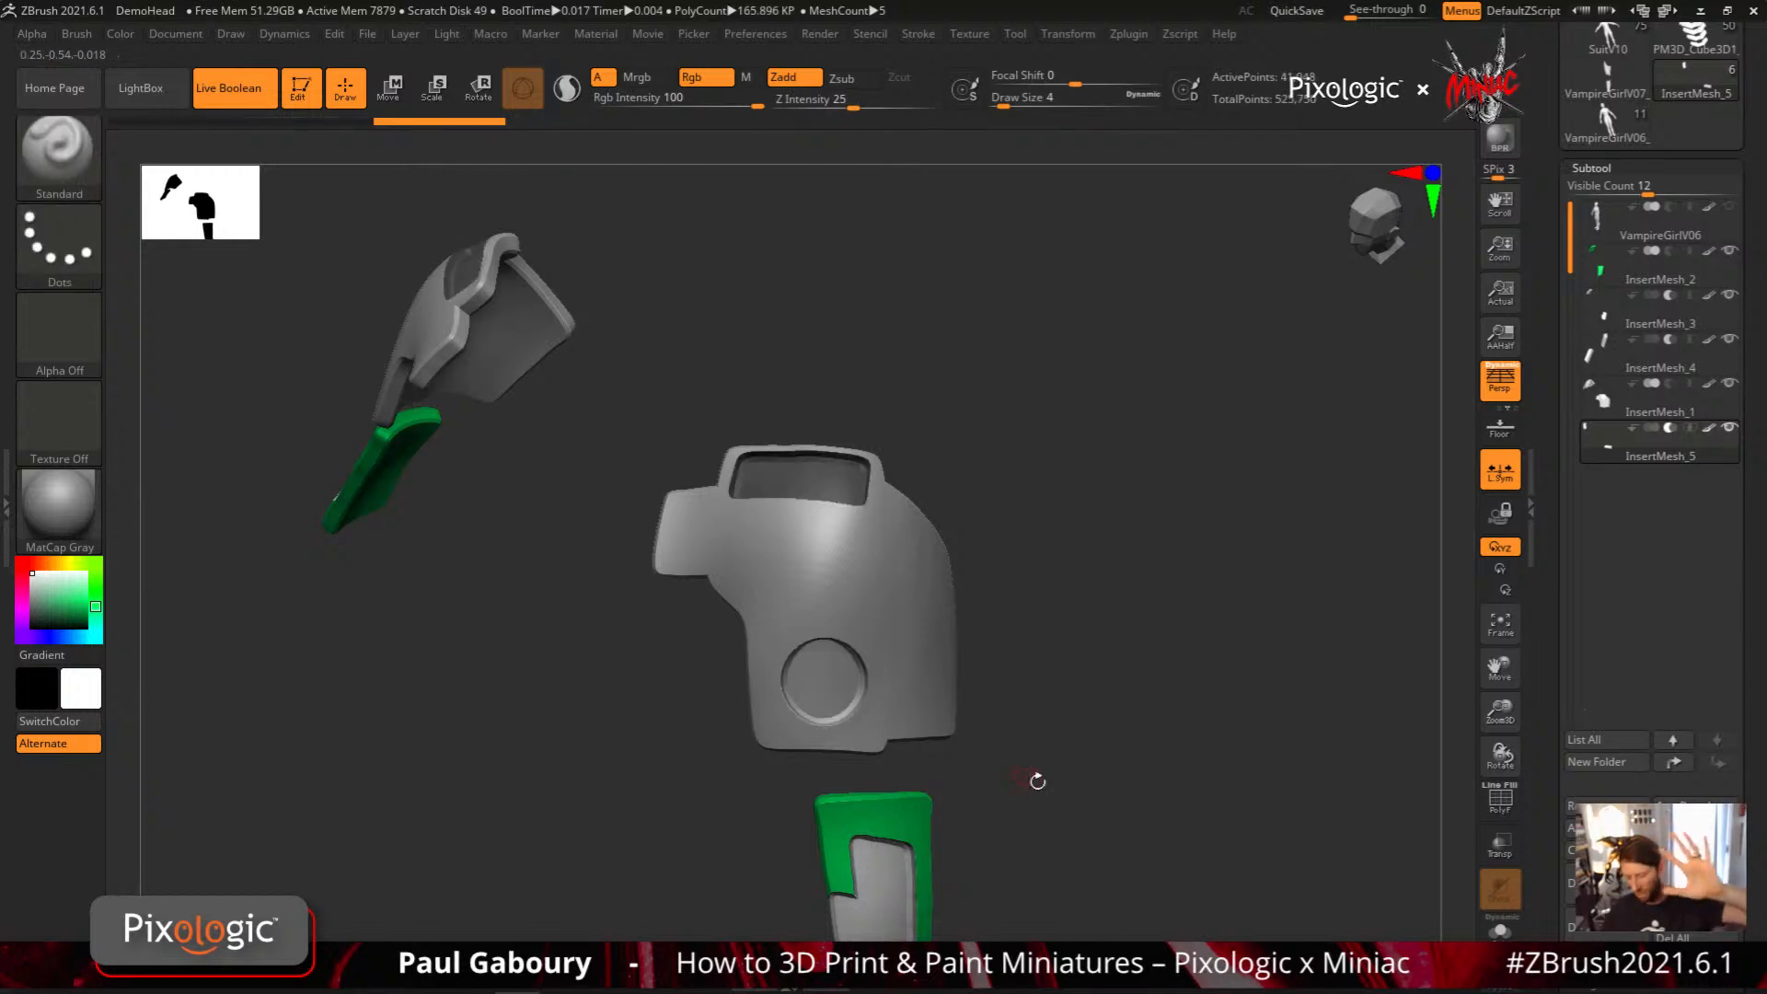
mouse_move(1609, 451)
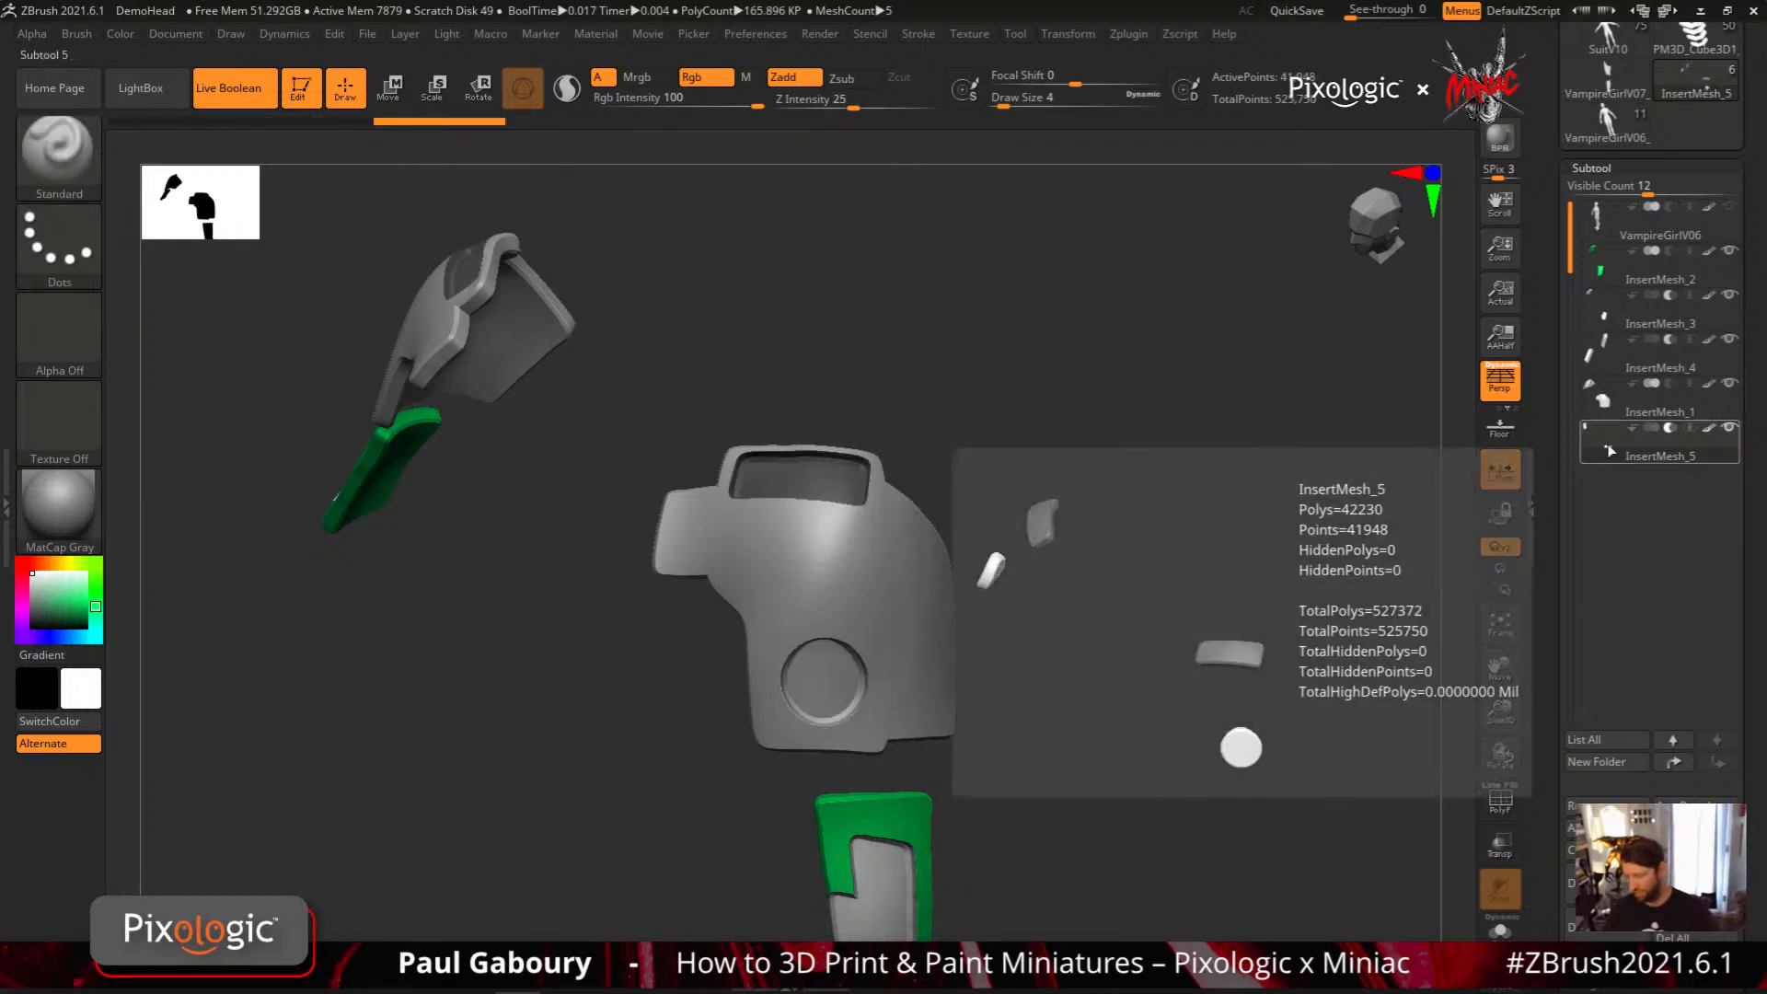
Try to project a smaller circle in the centre of the round recess, and undo it
left_click_drag(1012, 736, 1053, 804)
mouse_move(1053, 804)
right_mouse_down("alt")
mouse_move(1116, 694)
mouse_move(991, 615)
mouse_move(929, 521)
right_mouse_up("alt")
left_click_drag(928, 521, 973, 565, "ctrl")
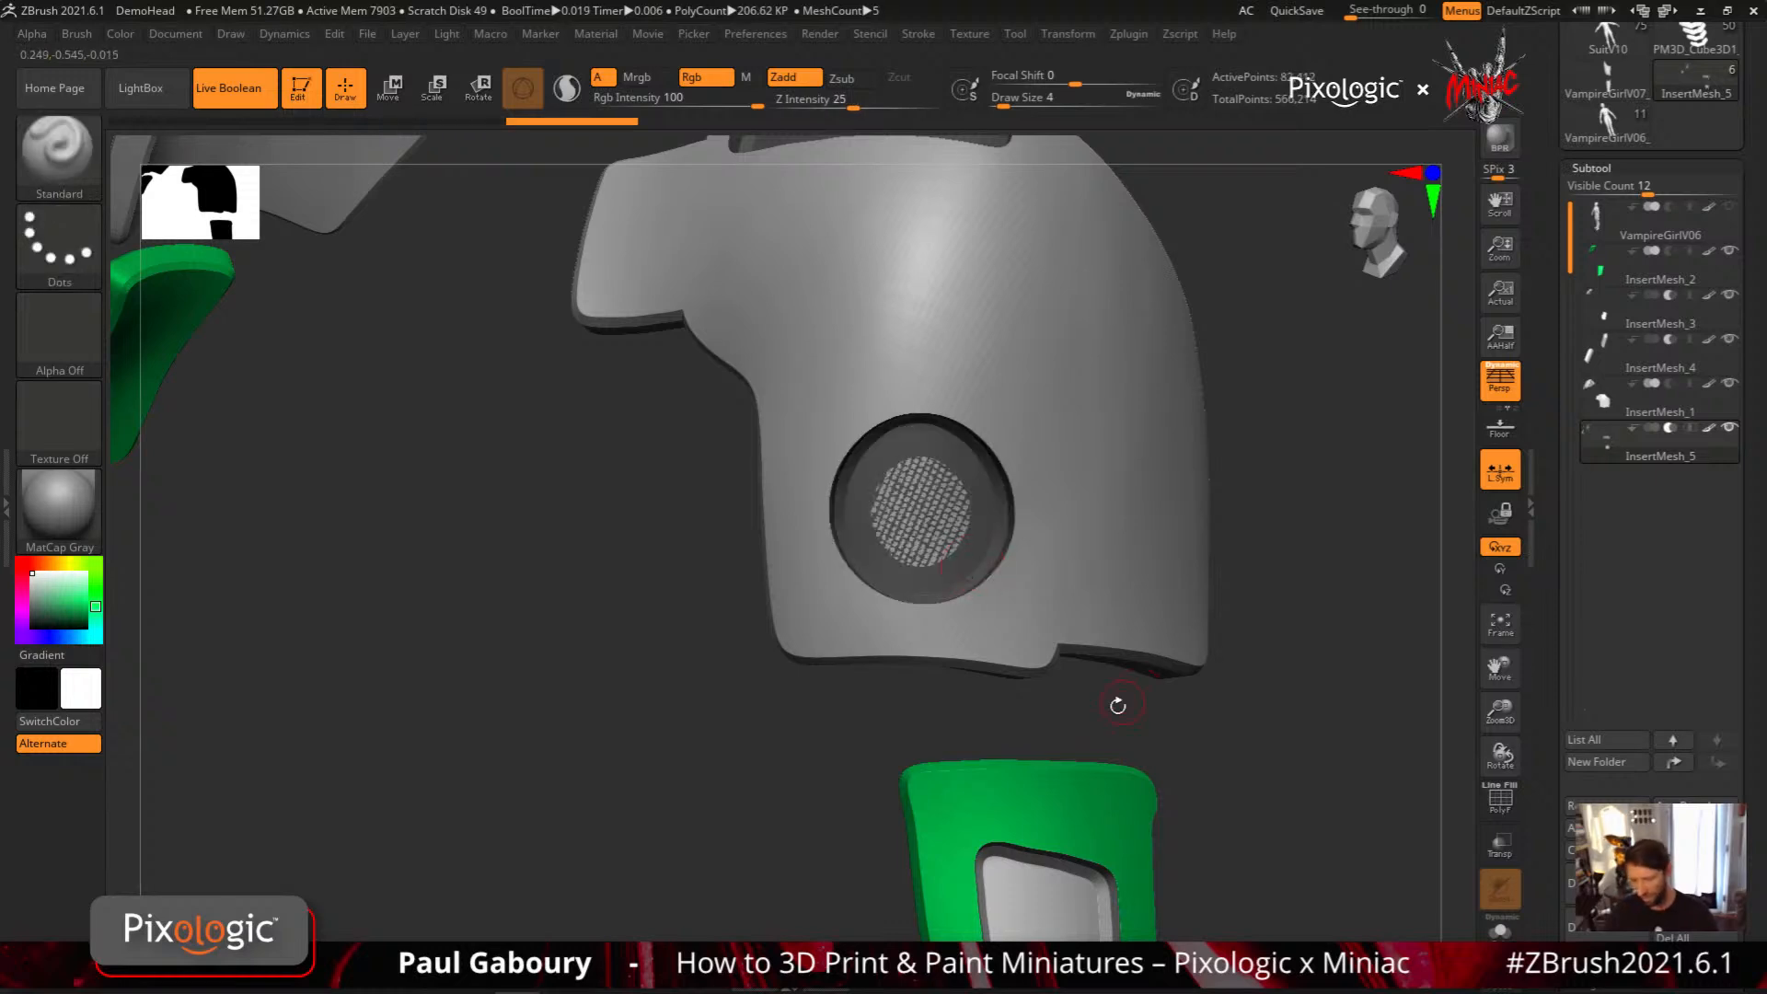
key("ctrl+z")
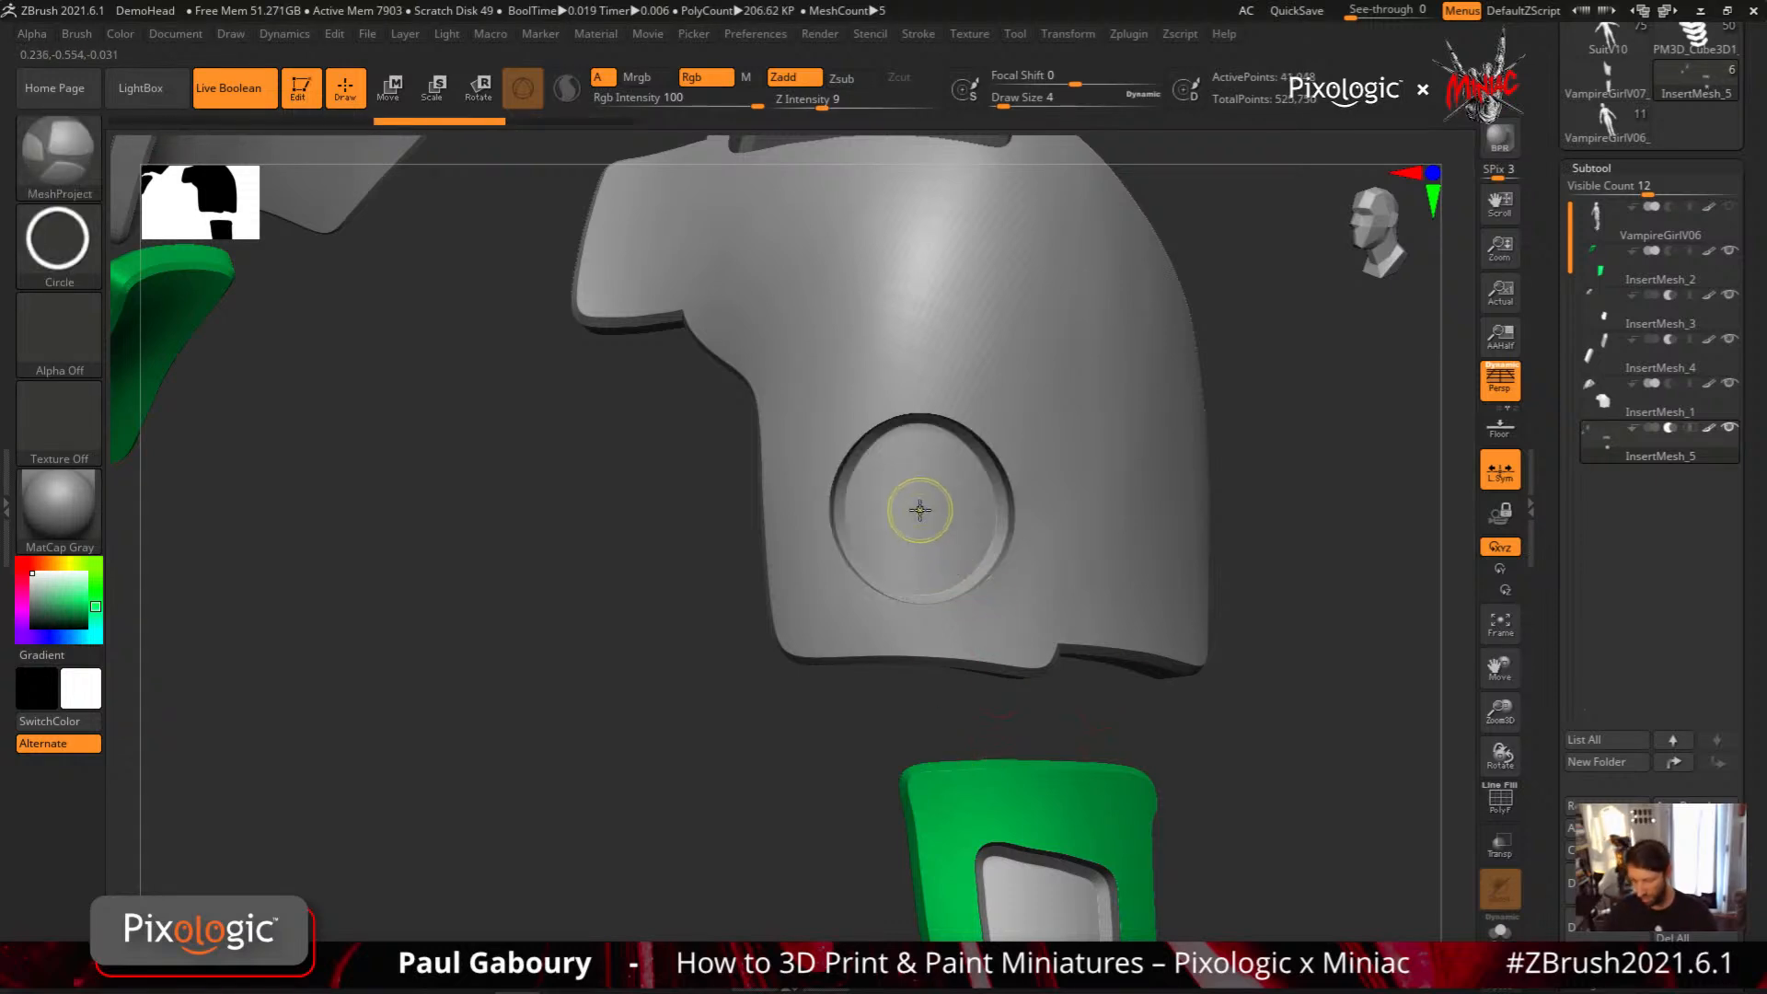
Project a smaller concentric circle inside the round recess as a separate cutter, and move it about -0.0037 along its Z axis
left_click_drag(1005, 614, 1006, 615, "ctrl")
mouse_move(1128, 749)
right_mouse_down("ctrl")
mouse_move(1140, 672)
mouse_move(1264, 611)
right_mouse_up("ctrl")
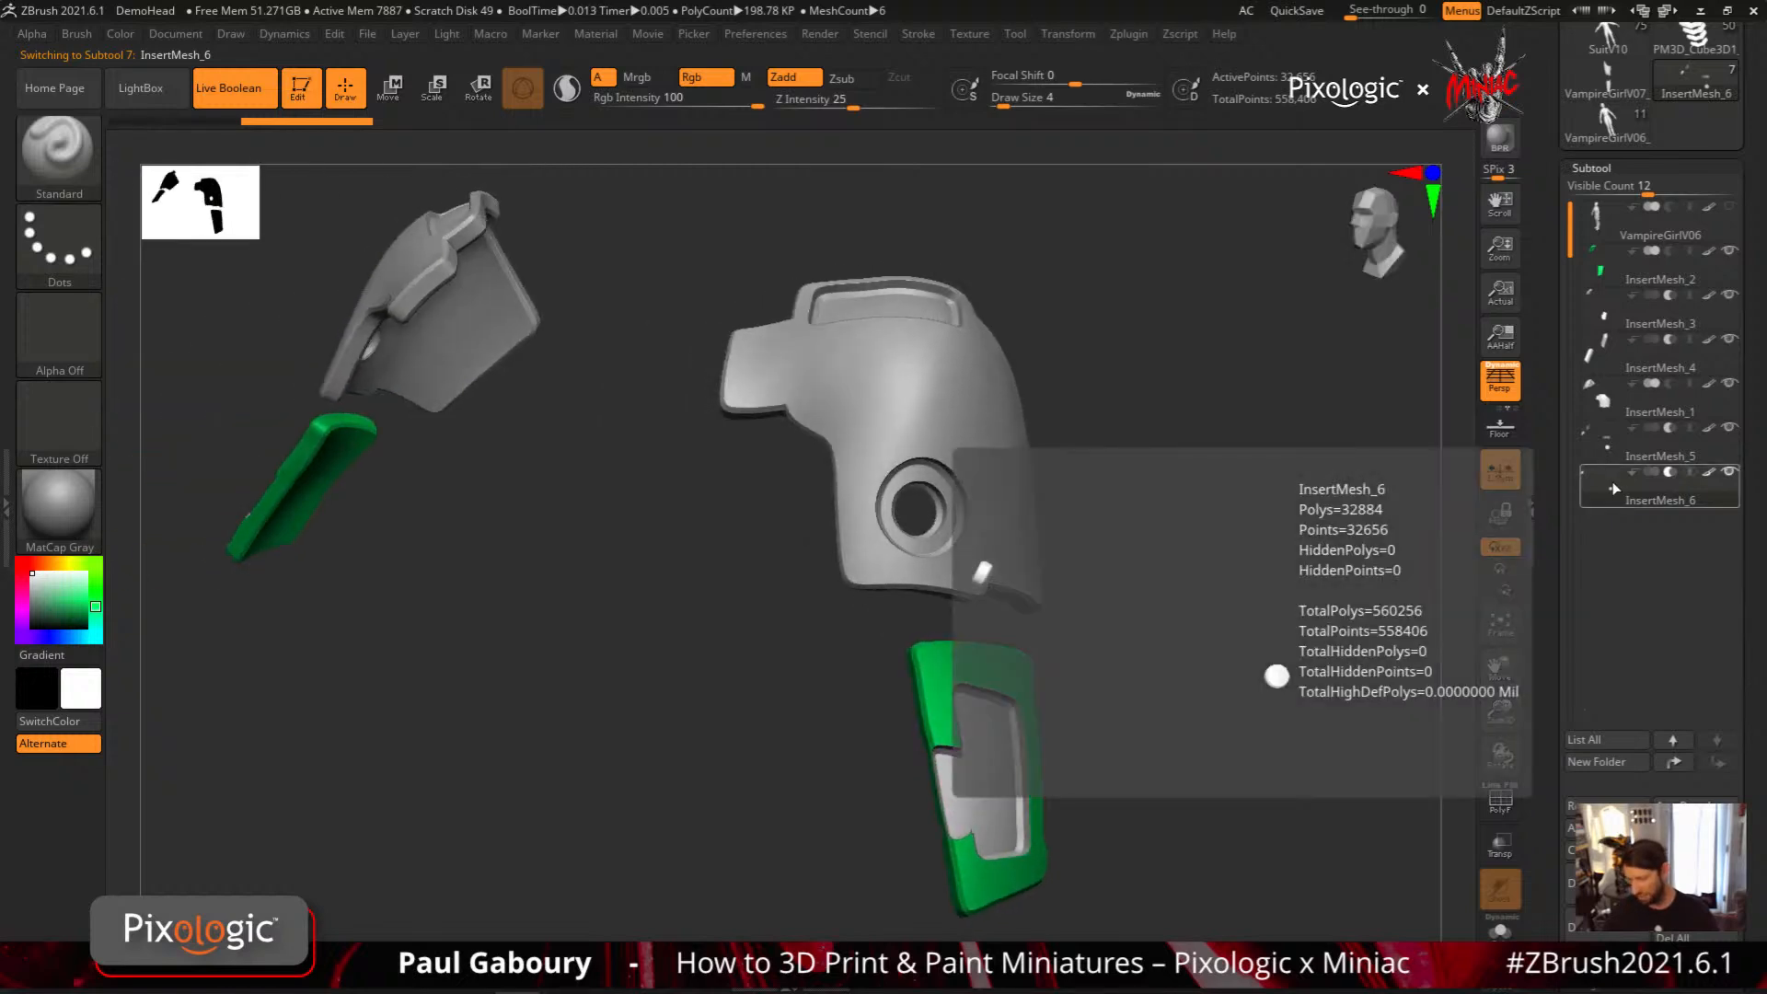
key("w")
right_click_drag(1161, 699, 1133, 589)
right_click_drag(1134, 589, 1130, 617, "ctrl")
left_click_drag(954, 440, 955, 440)
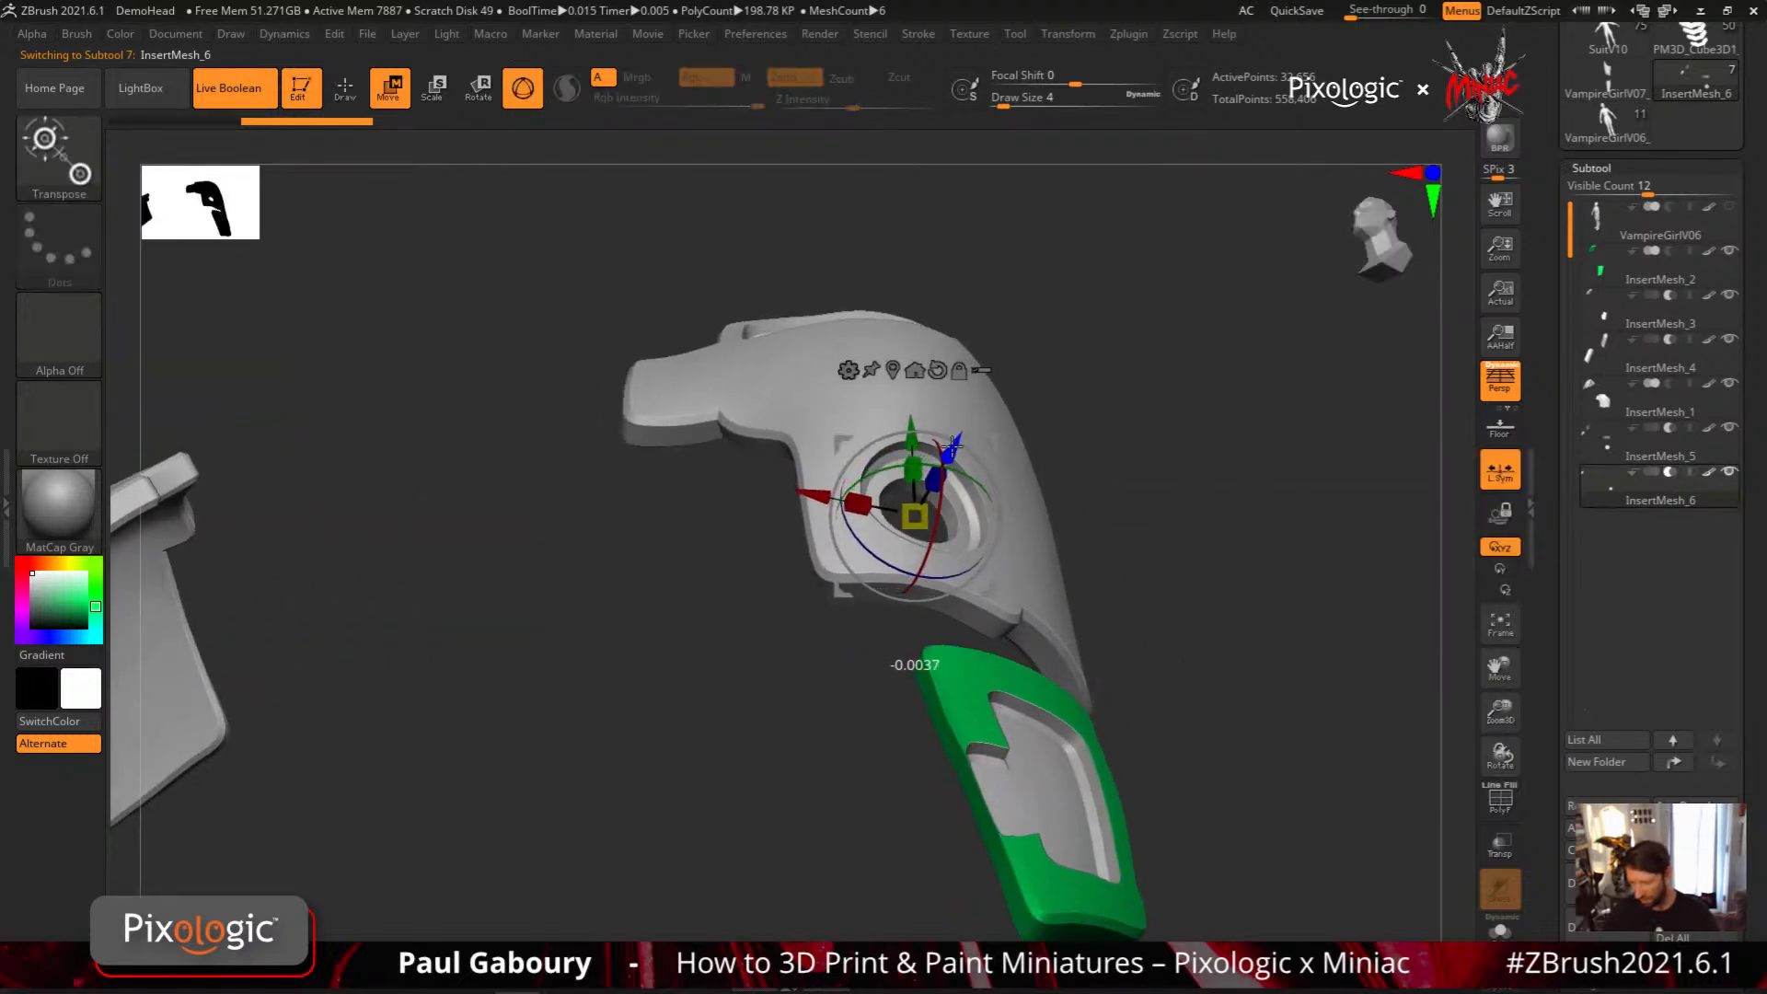
key("q")
Set MeshProject's stroke to Rect and project a square recess above the round one on the shoulder plate
mouse_move(976, 644)
right_mouse_down()
mouse_move(1053, 765)
mouse_move(1168, 694)
mouse_move(1183, 439)
mouse_move(1067, 582)
mouse_move(1089, 702)
mouse_move(1077, 694)
mouse_move(1288, 644)
mouse_move(997, 632)
mouse_move(1046, 632)
mouse_move(1113, 594)
mouse_move(1262, 599)
right_mouse_up()
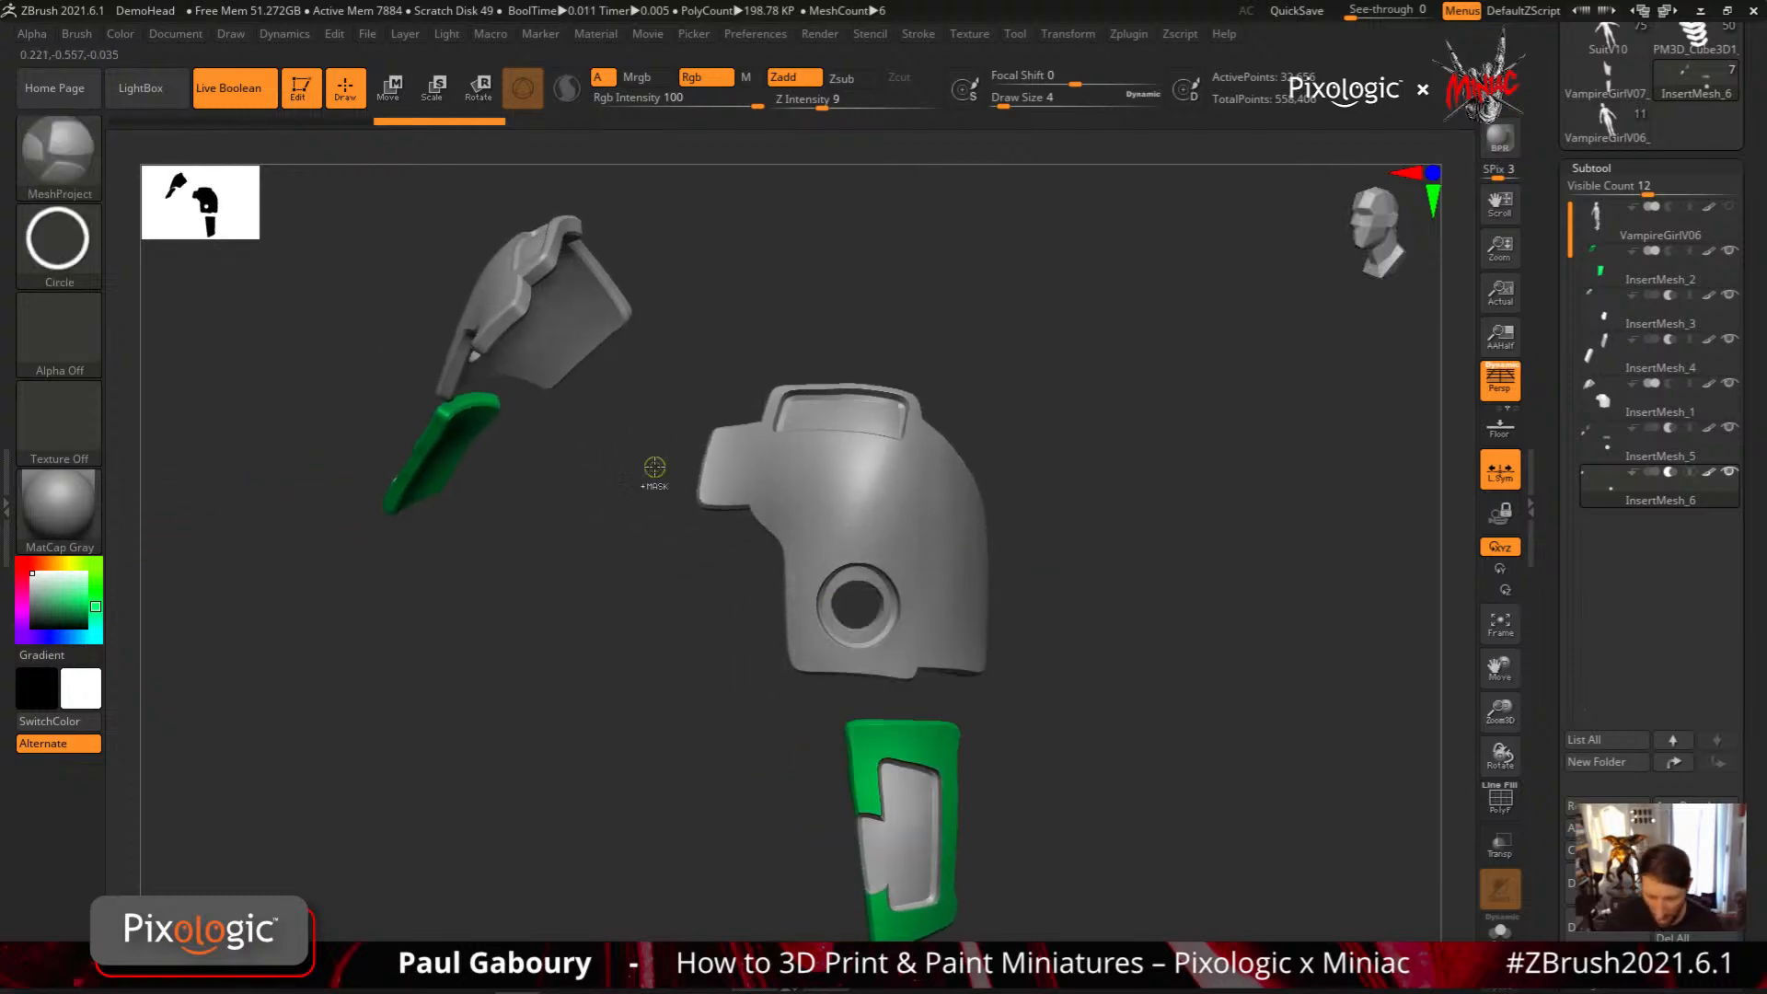
left_click(78, 247, "ctrl")
left_click(698, 262, "ctrl")
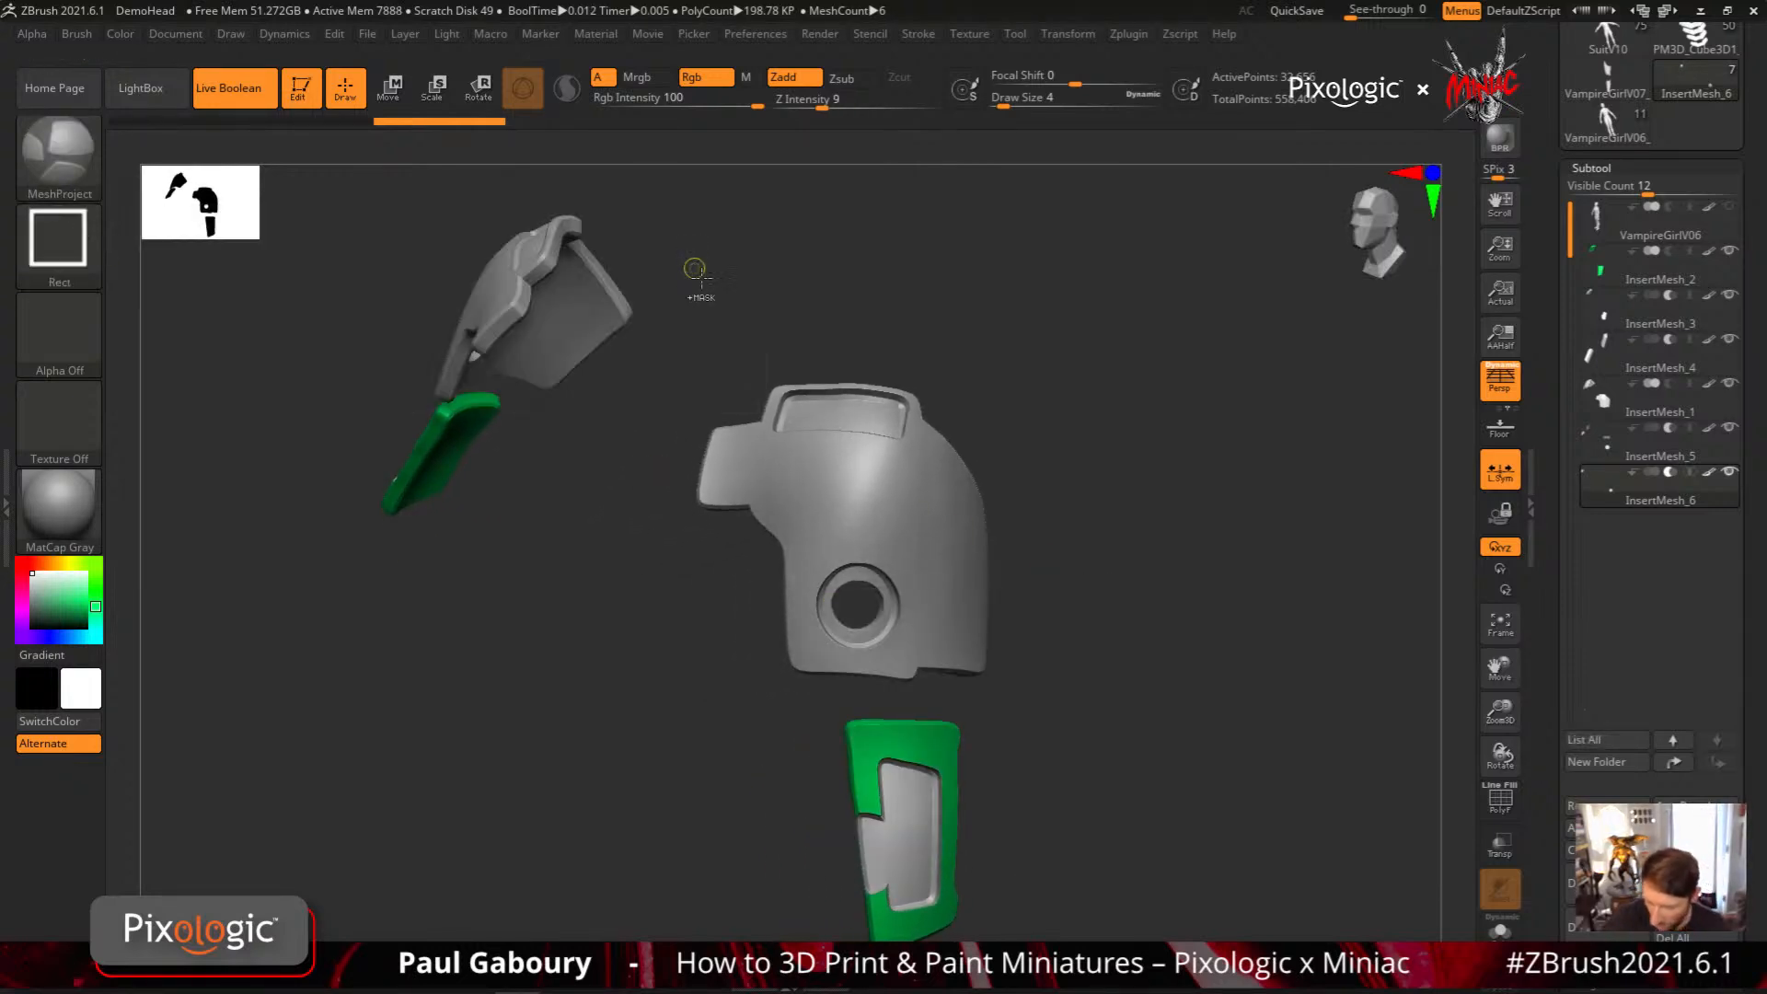
mouse_move(906, 488)
right_mouse_down()
mouse_move(912, 589)
mouse_move(920, 548)
mouse_move(914, 580)
mouse_move(851, 494)
right_mouse_up()
key("ctrl")
left_click_drag(888, 531, 892, 532, "ctrl")
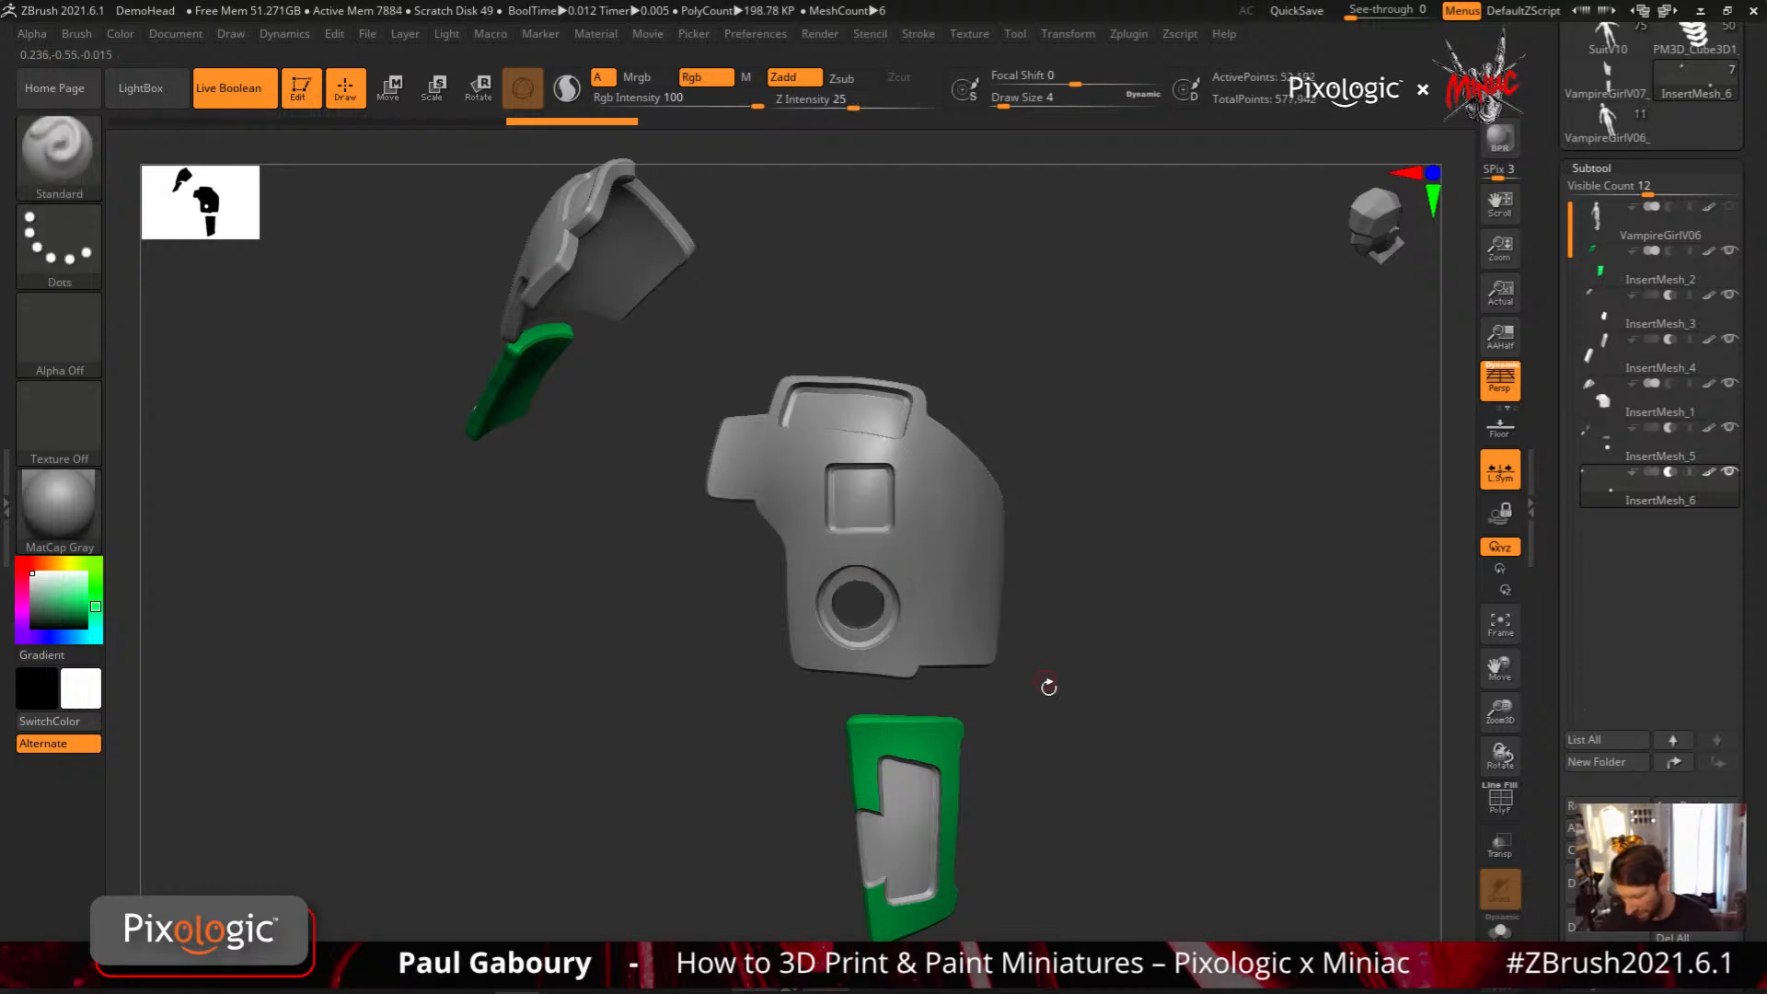
mouse_move(1041, 738)
right_mouse_down()
mouse_move(1113, 715)
mouse_move(1065, 737)
mouse_move(1108, 721)
mouse_move(1086, 710)
mouse_move(1109, 749)
mouse_move(1101, 694)
mouse_move(836, 353)
mouse_move(997, 506)
mouse_move(1027, 487)
right_mouse_up()
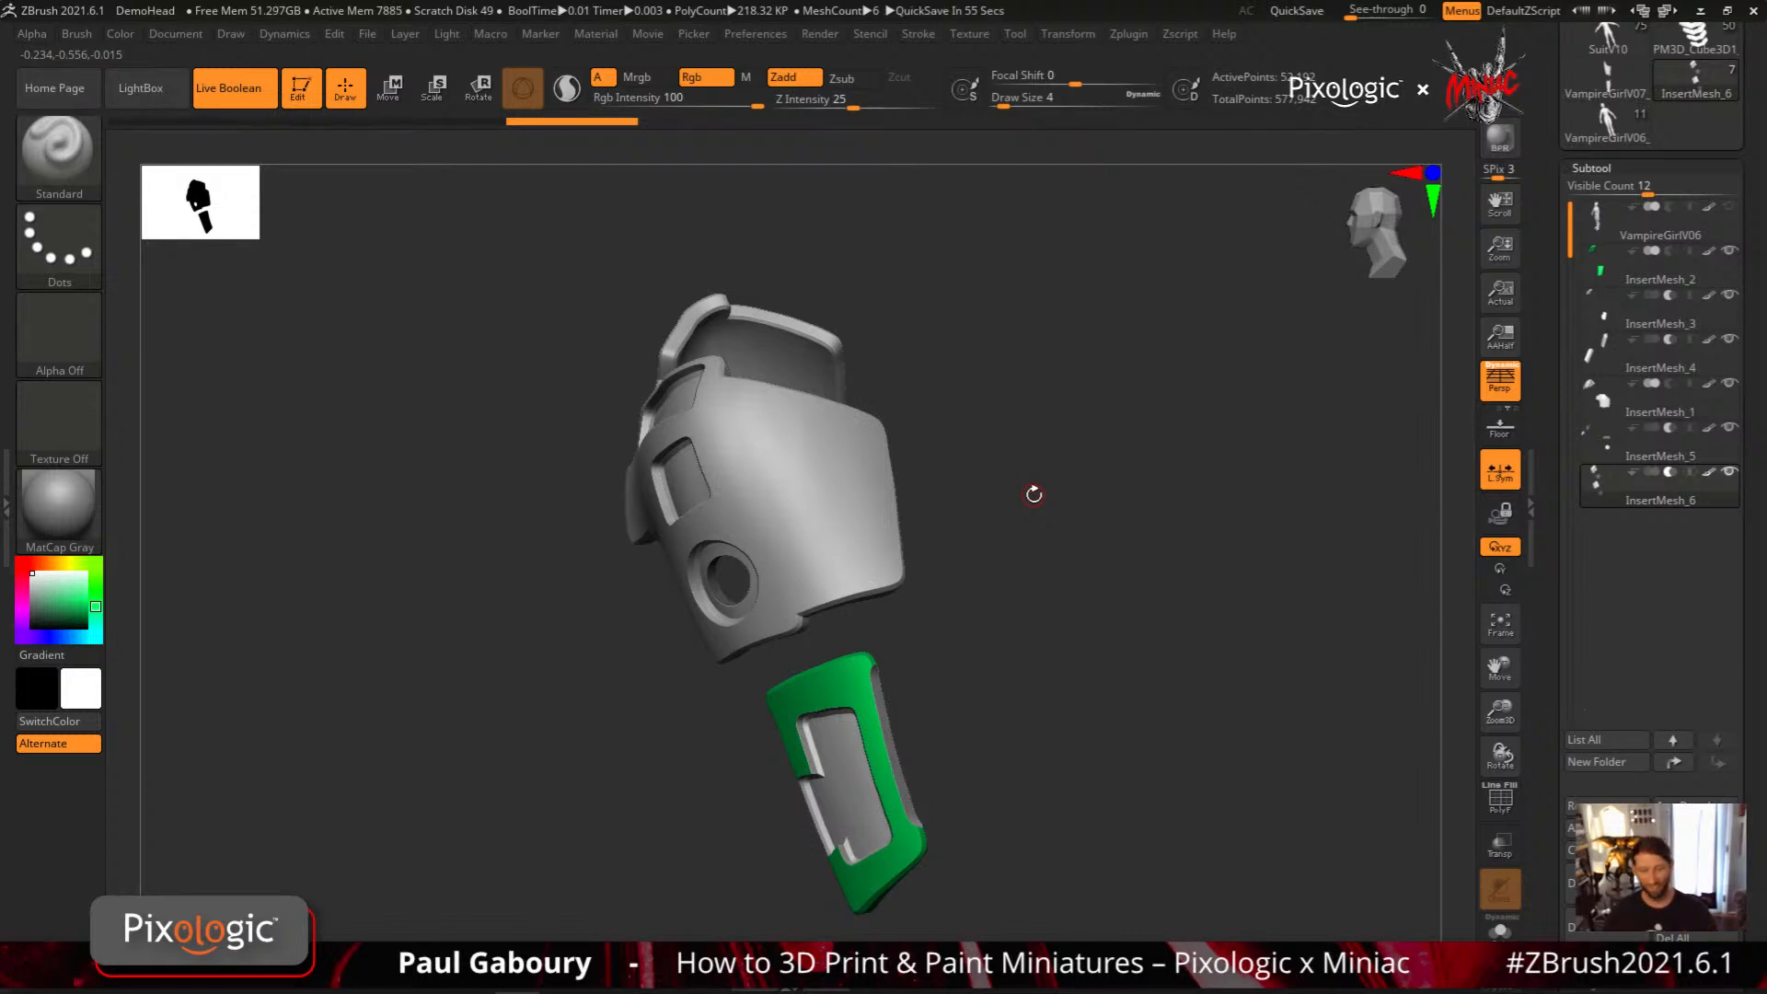
Open the MeshProject stroke options to examine the Rect stroke's Square and Center settings
key("ctrl")
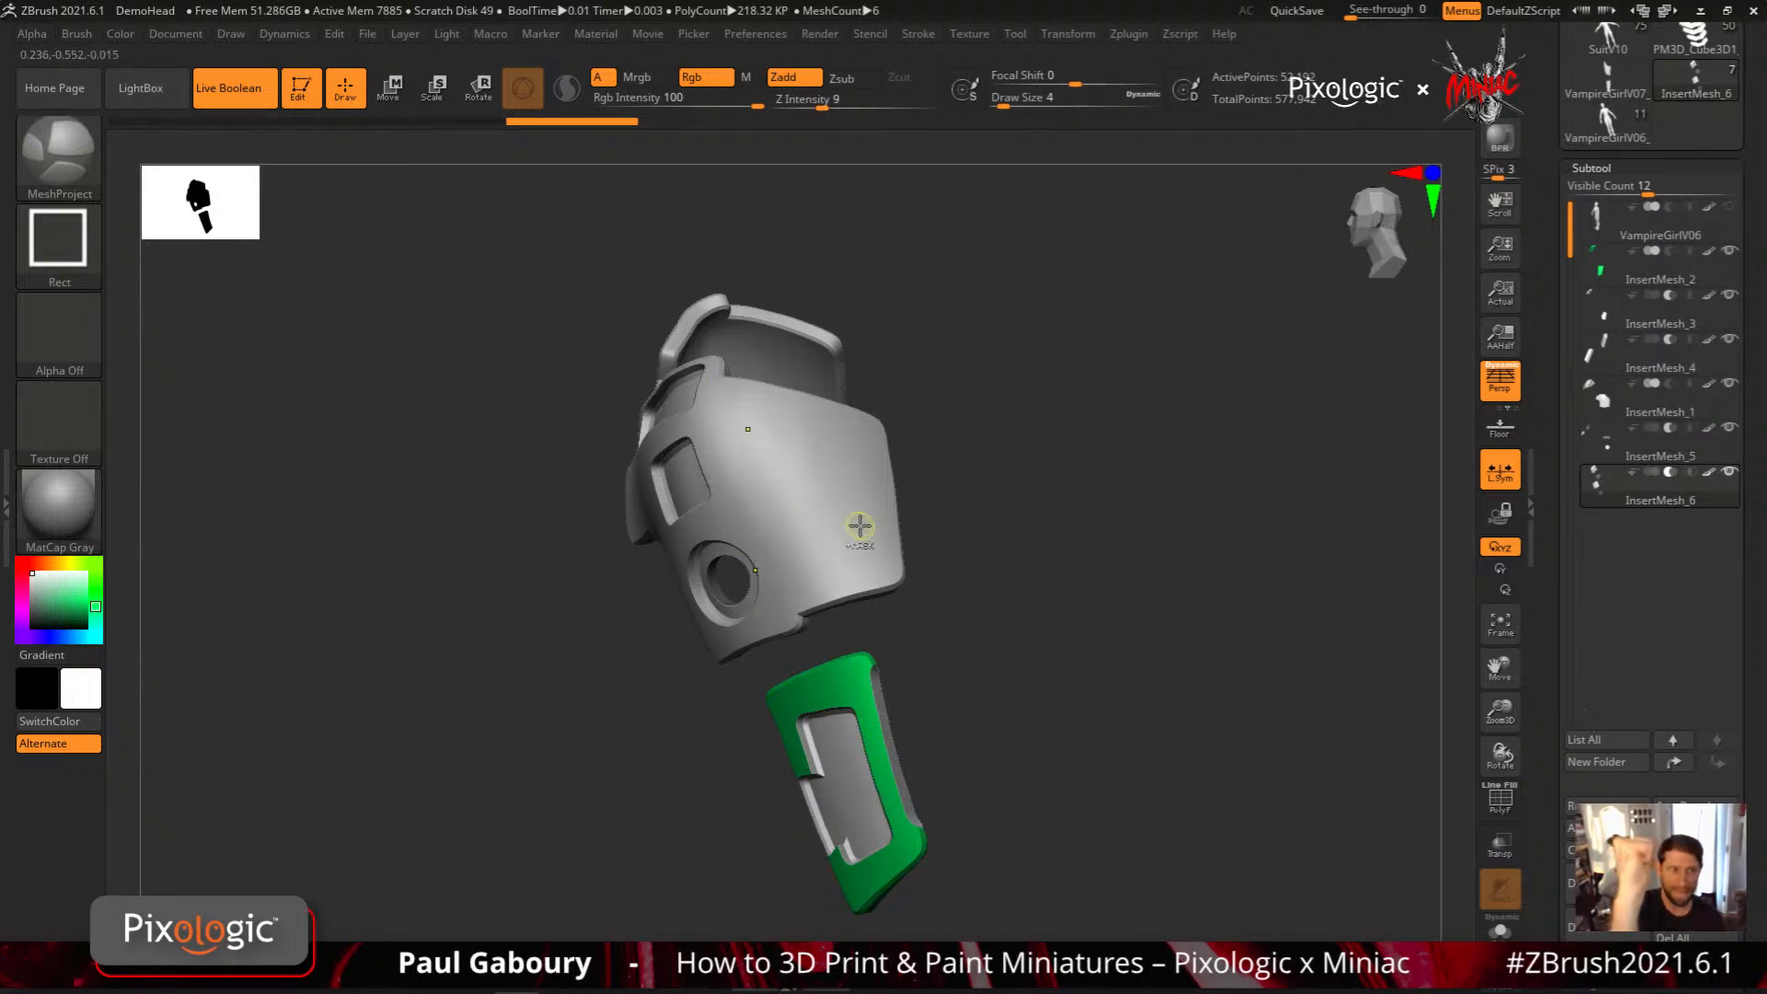
key("b")
key("s")
key("t")
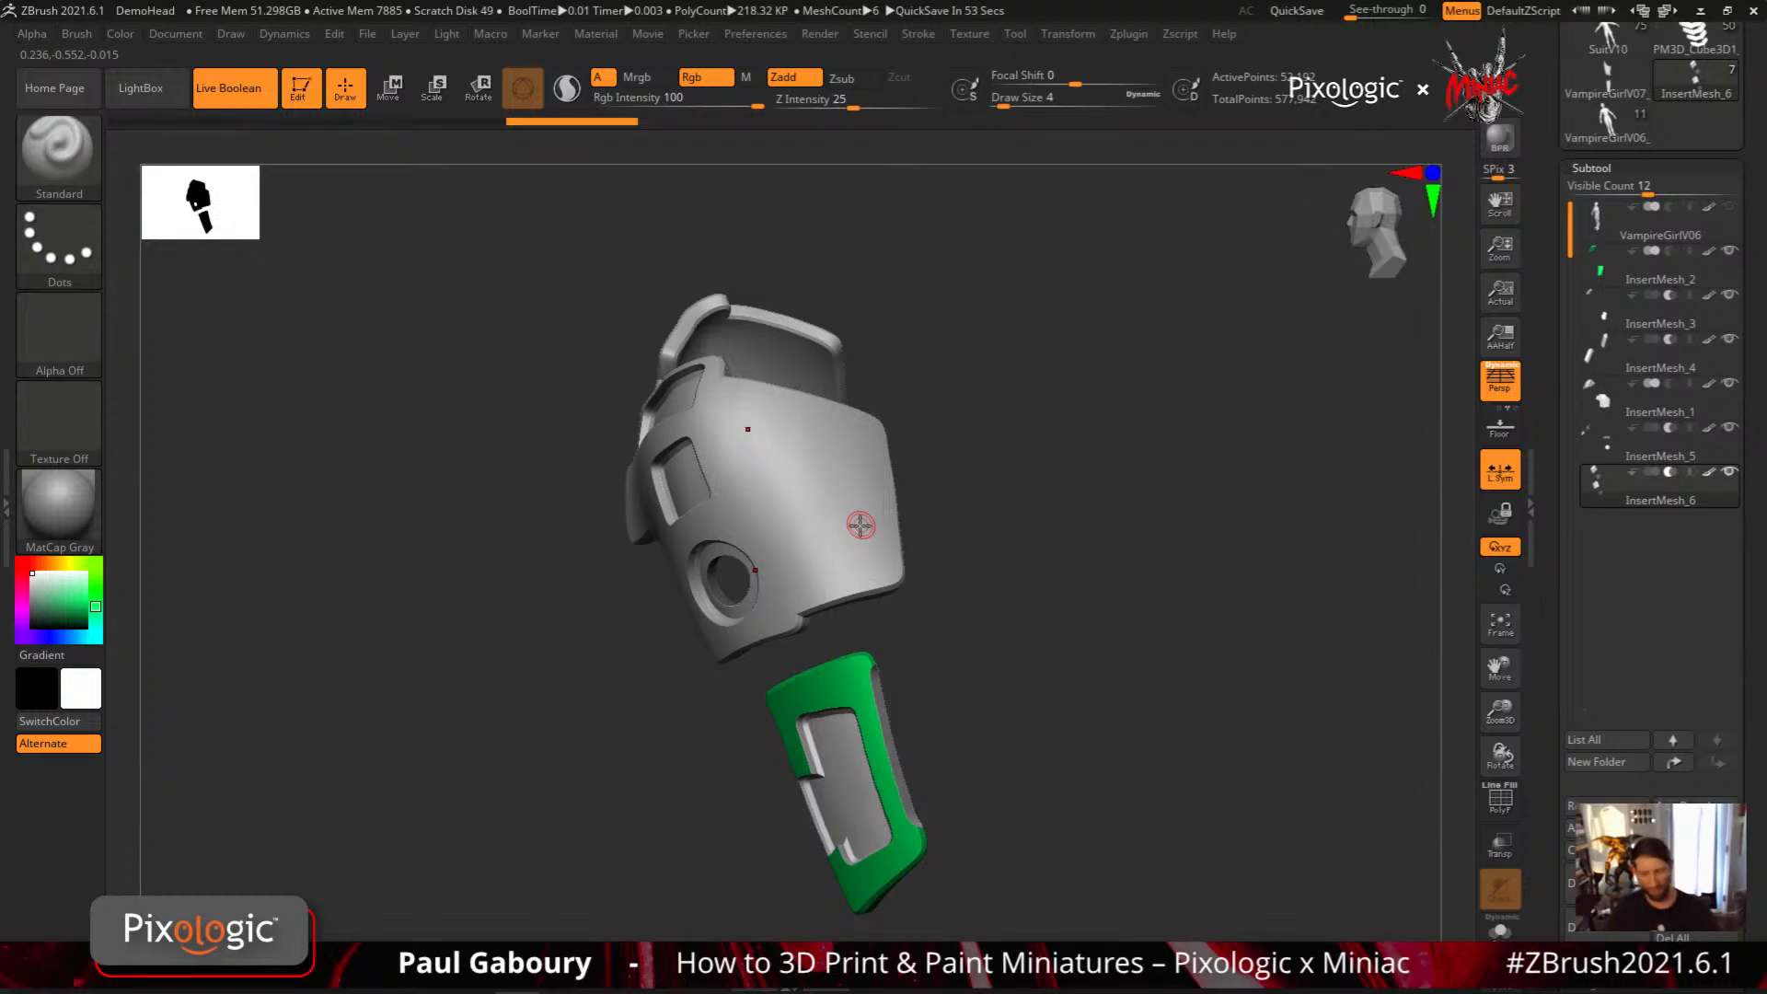
key("ctrl+shift")
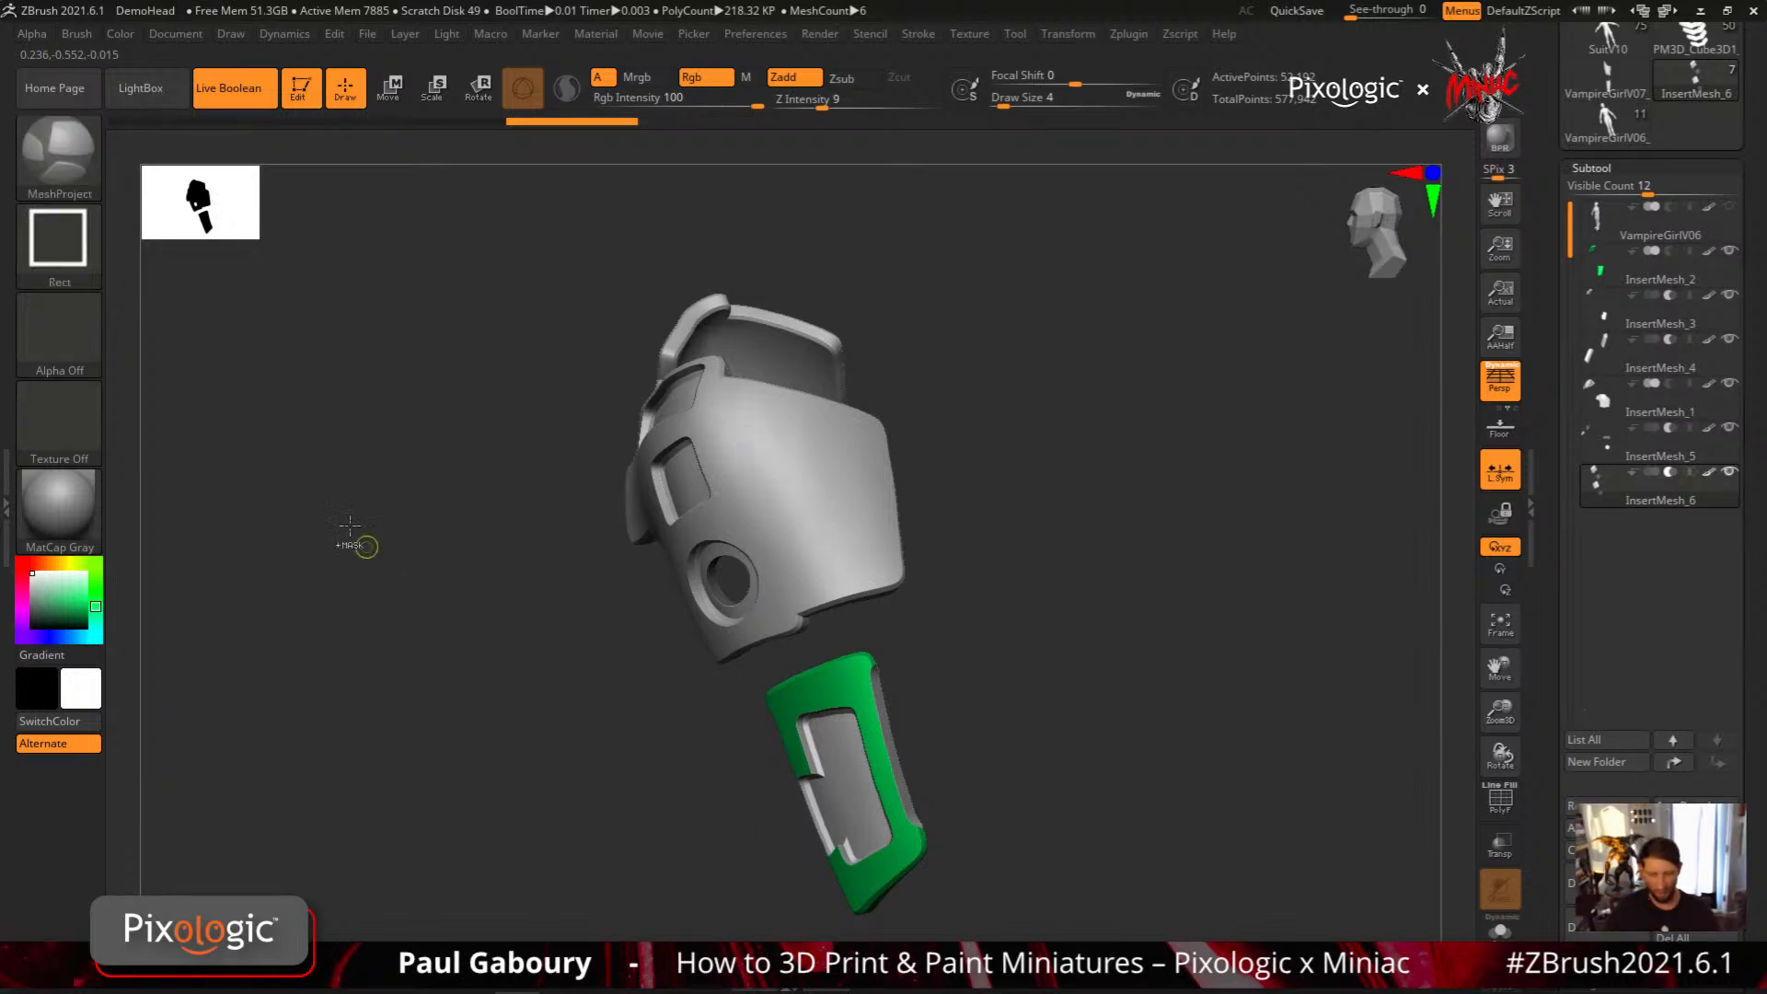
left_click(92, 250)
mouse_move(710, 274)
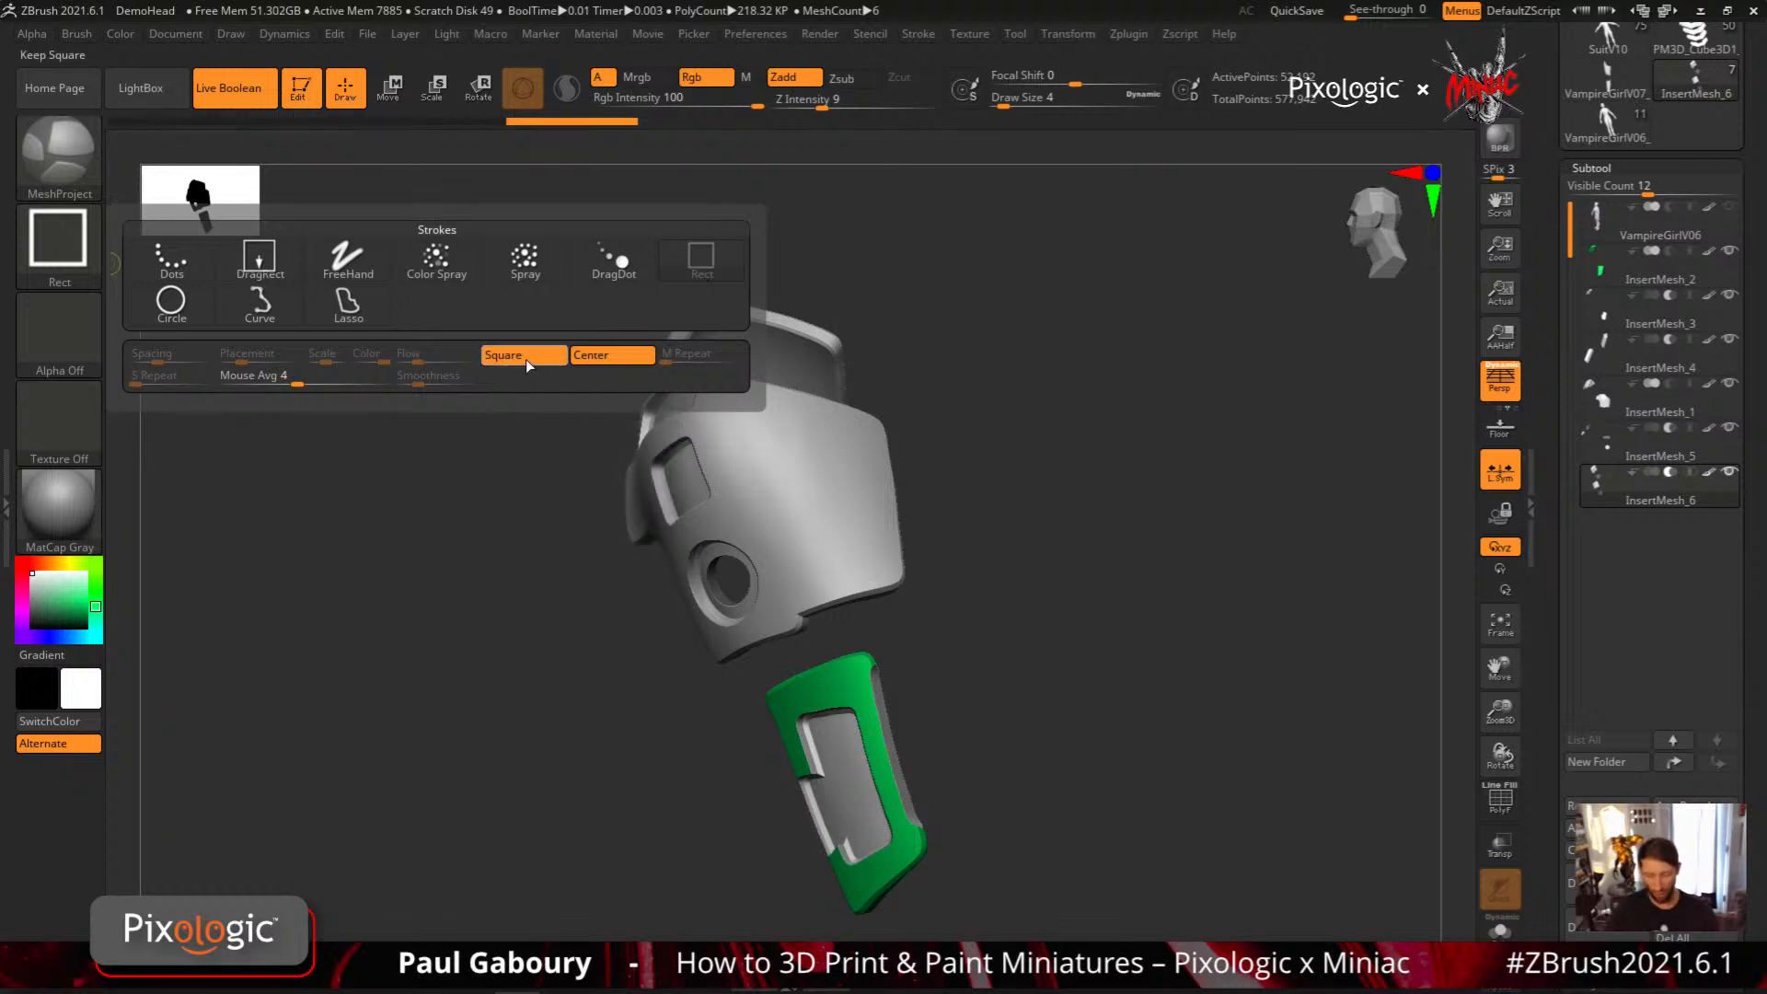
Give MeshProject the star-shaped Alpha 10 and project a star recess into the middle of the shoulder plate
mouse_move(602, 357)
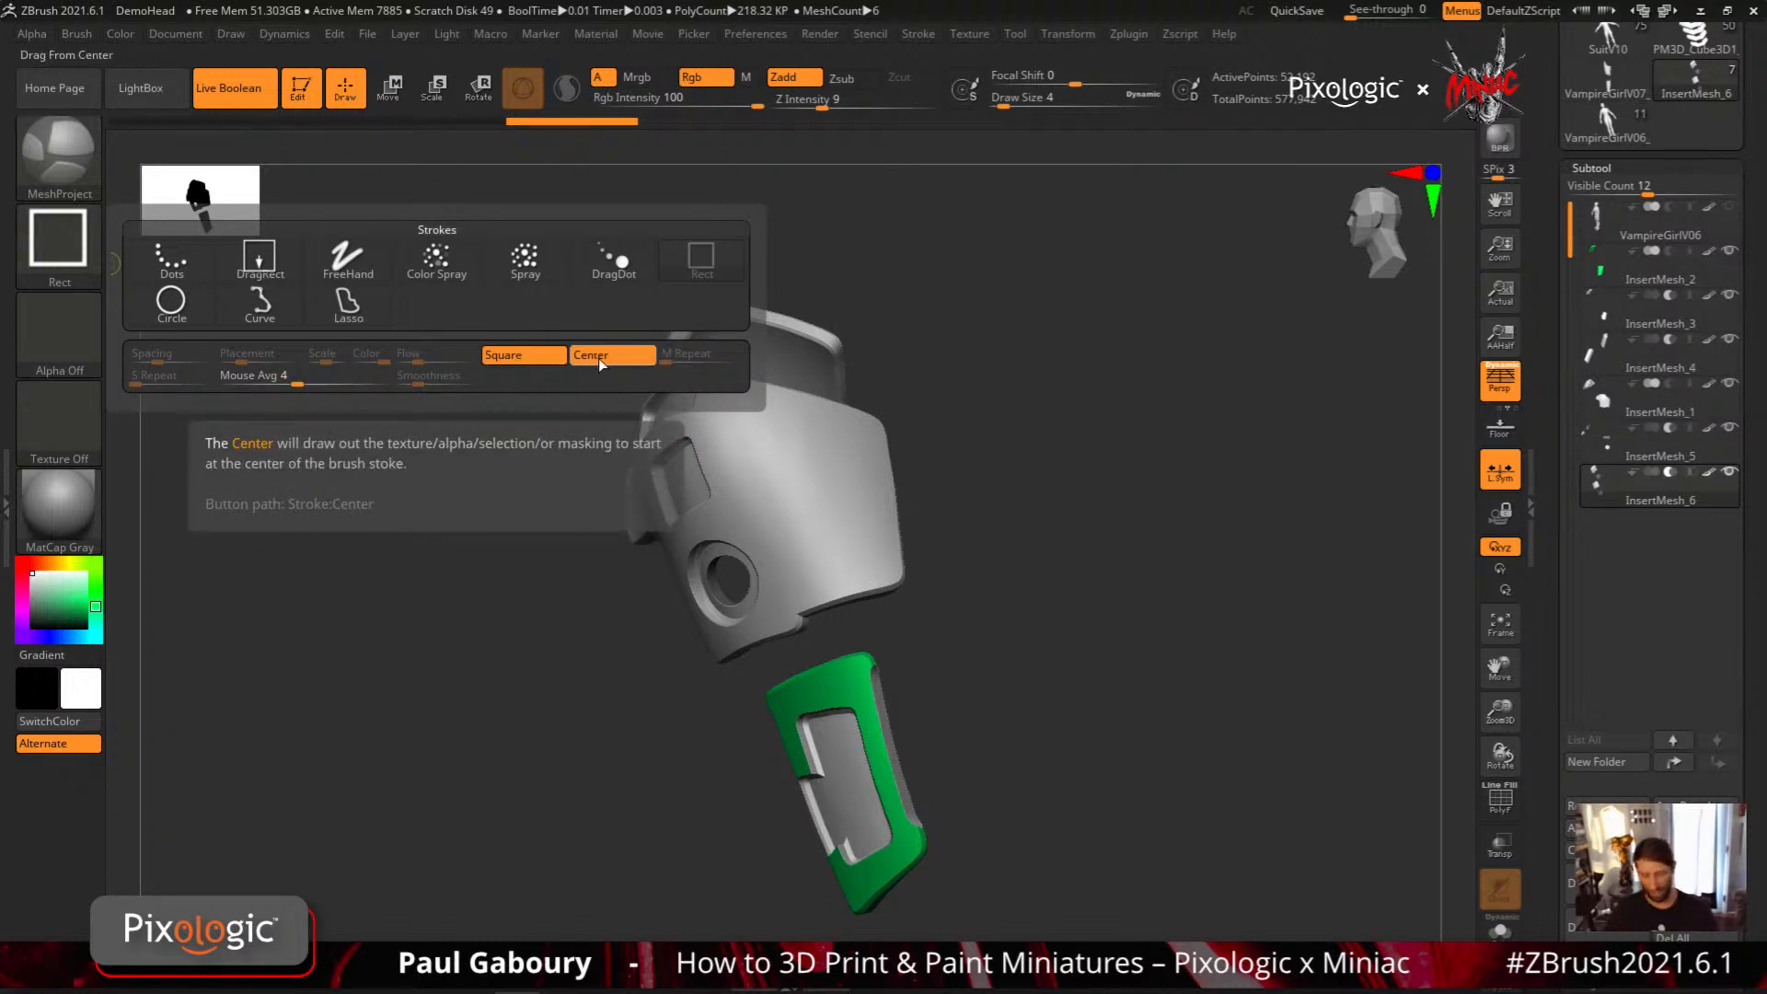
left_click(62, 335)
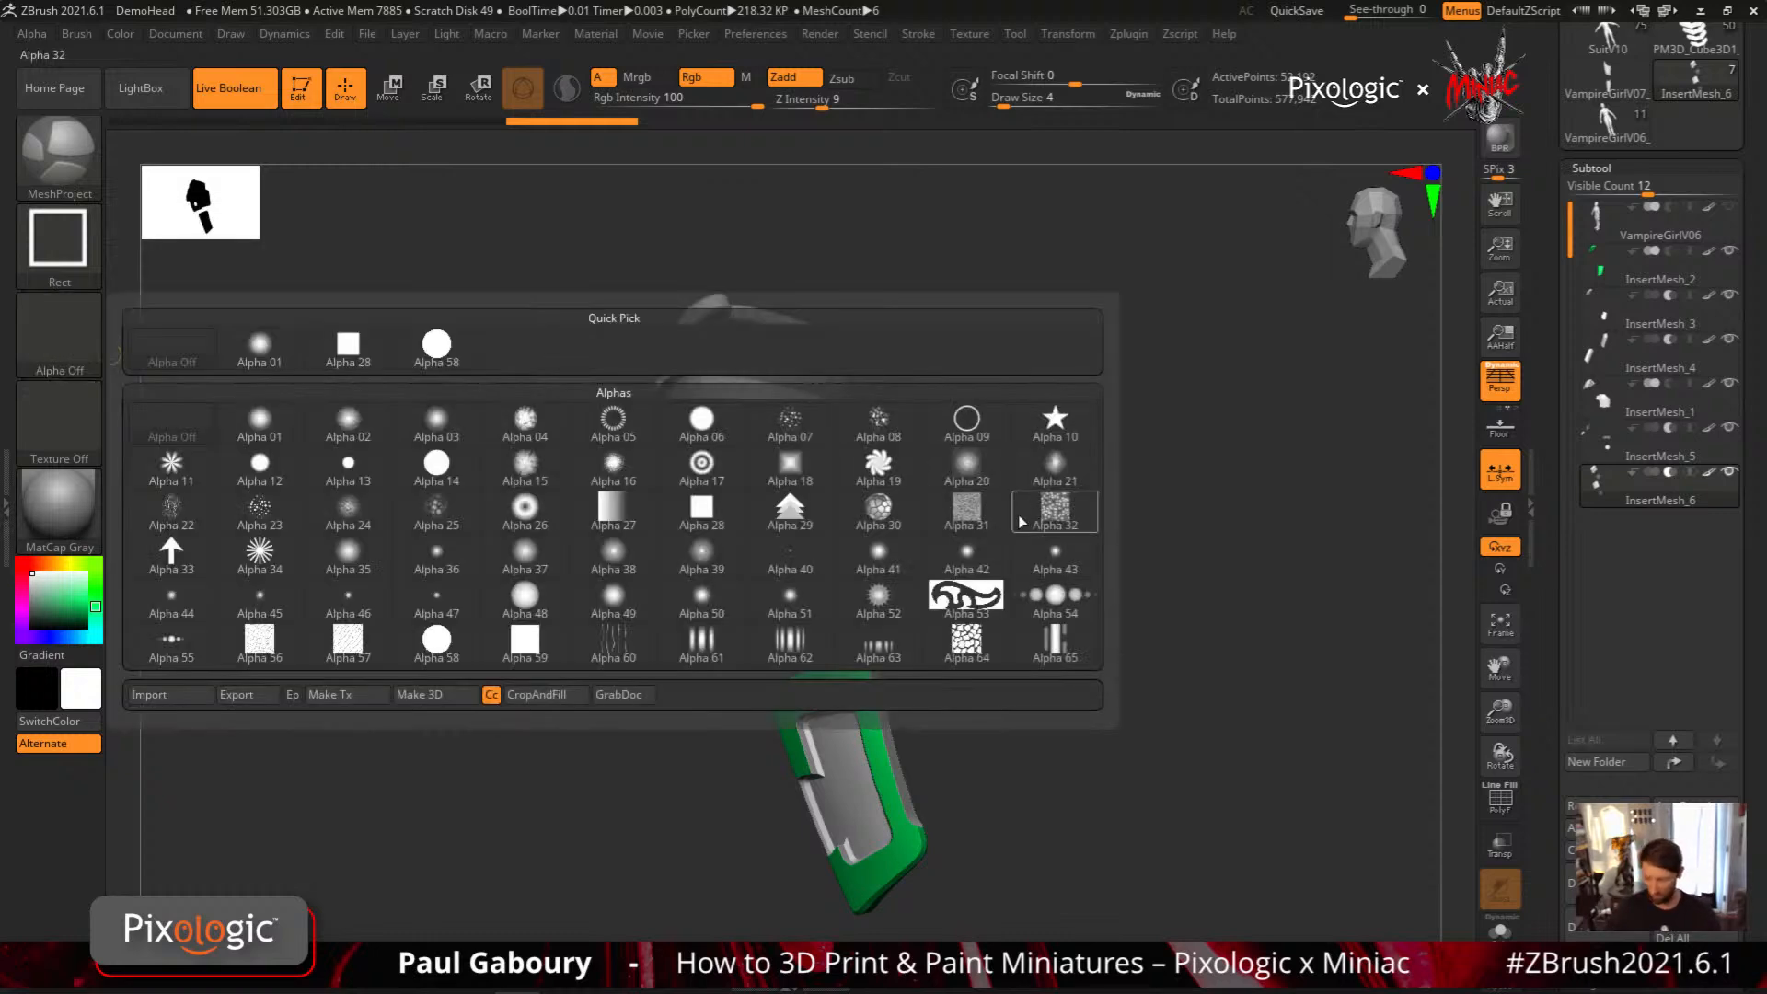
left_click(1054, 421)
left_click_drag(809, 493, 856, 539)
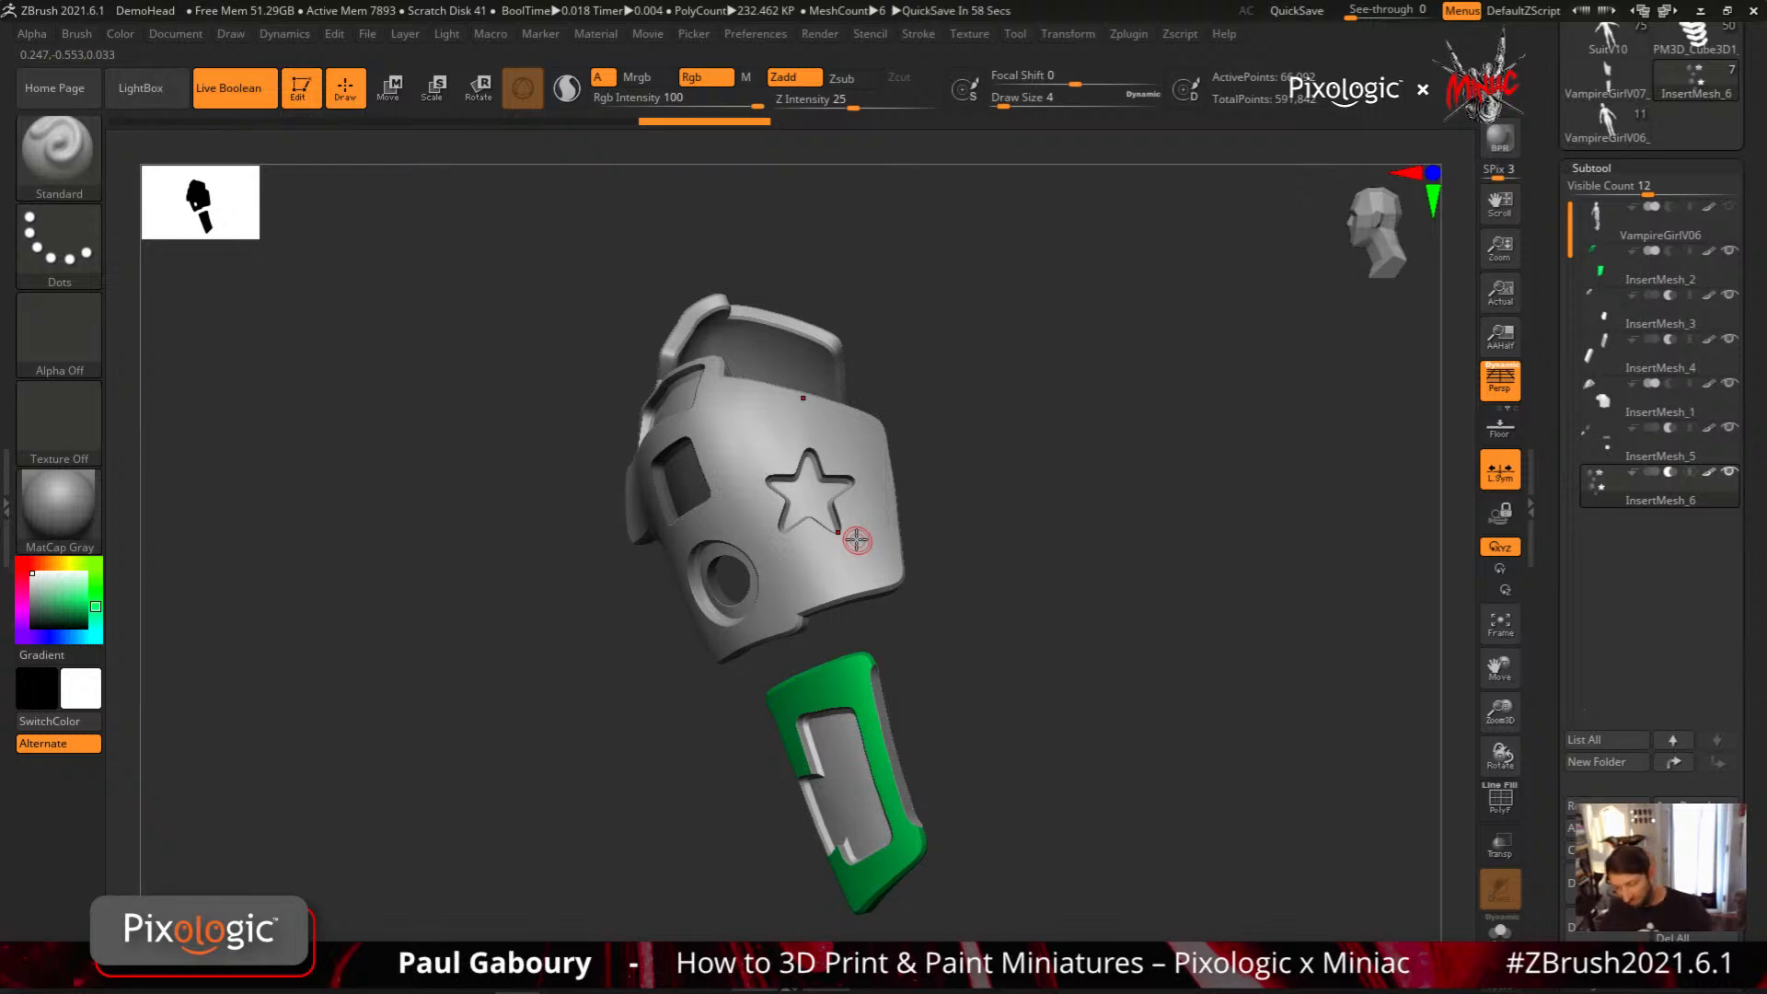
left_click_drag(995, 601, 992, 611)
Project a smaller star inside the star recess as a separate mesh, and delete its subtool
right_click_drag(806, 493, 819, 534, "ctrl")
mouse_move(819, 534)
right_mouse_down()
mouse_move(828, 549)
mouse_move(846, 529)
right_mouse_up()
left_click_drag(809, 504, 853, 552, "ctrl")
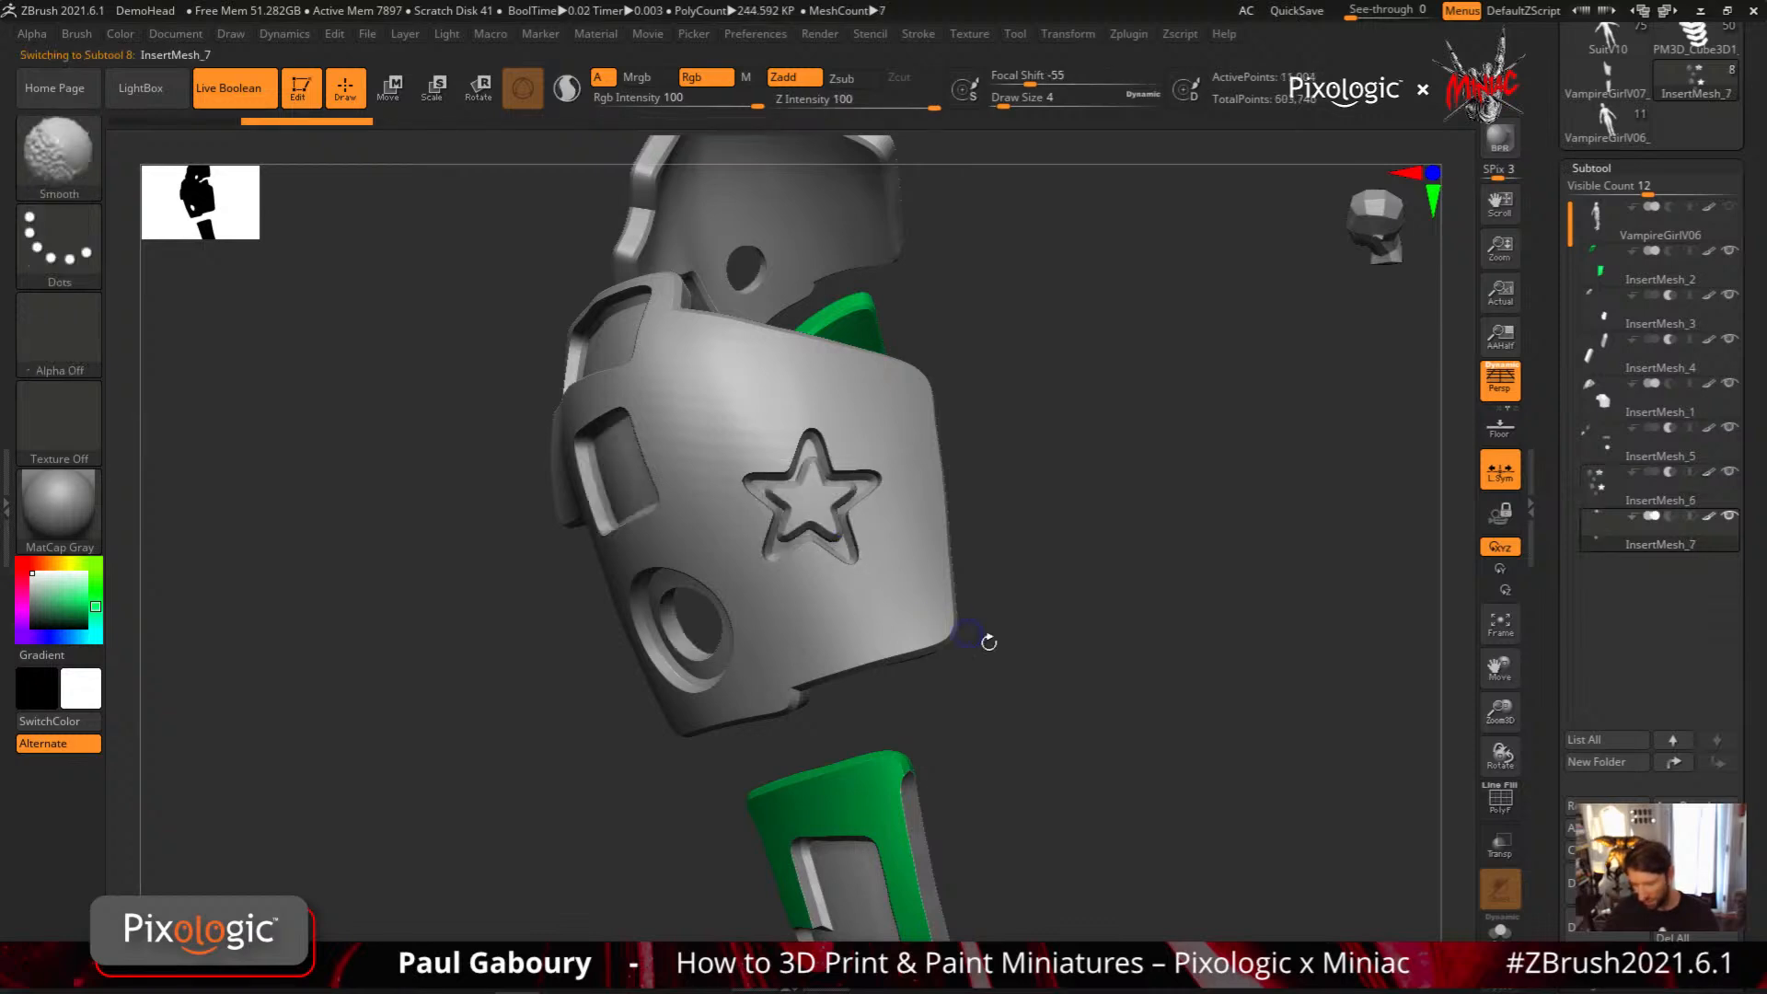
right_click_drag(1069, 695, 1065, 635, "ctrl")
mouse_move(1066, 635)
right_mouse_down()
mouse_move(1062, 596)
mouse_move(1037, 678)
mouse_move(1029, 663)
mouse_move(1037, 696)
mouse_move(1015, 644)
right_mouse_up()
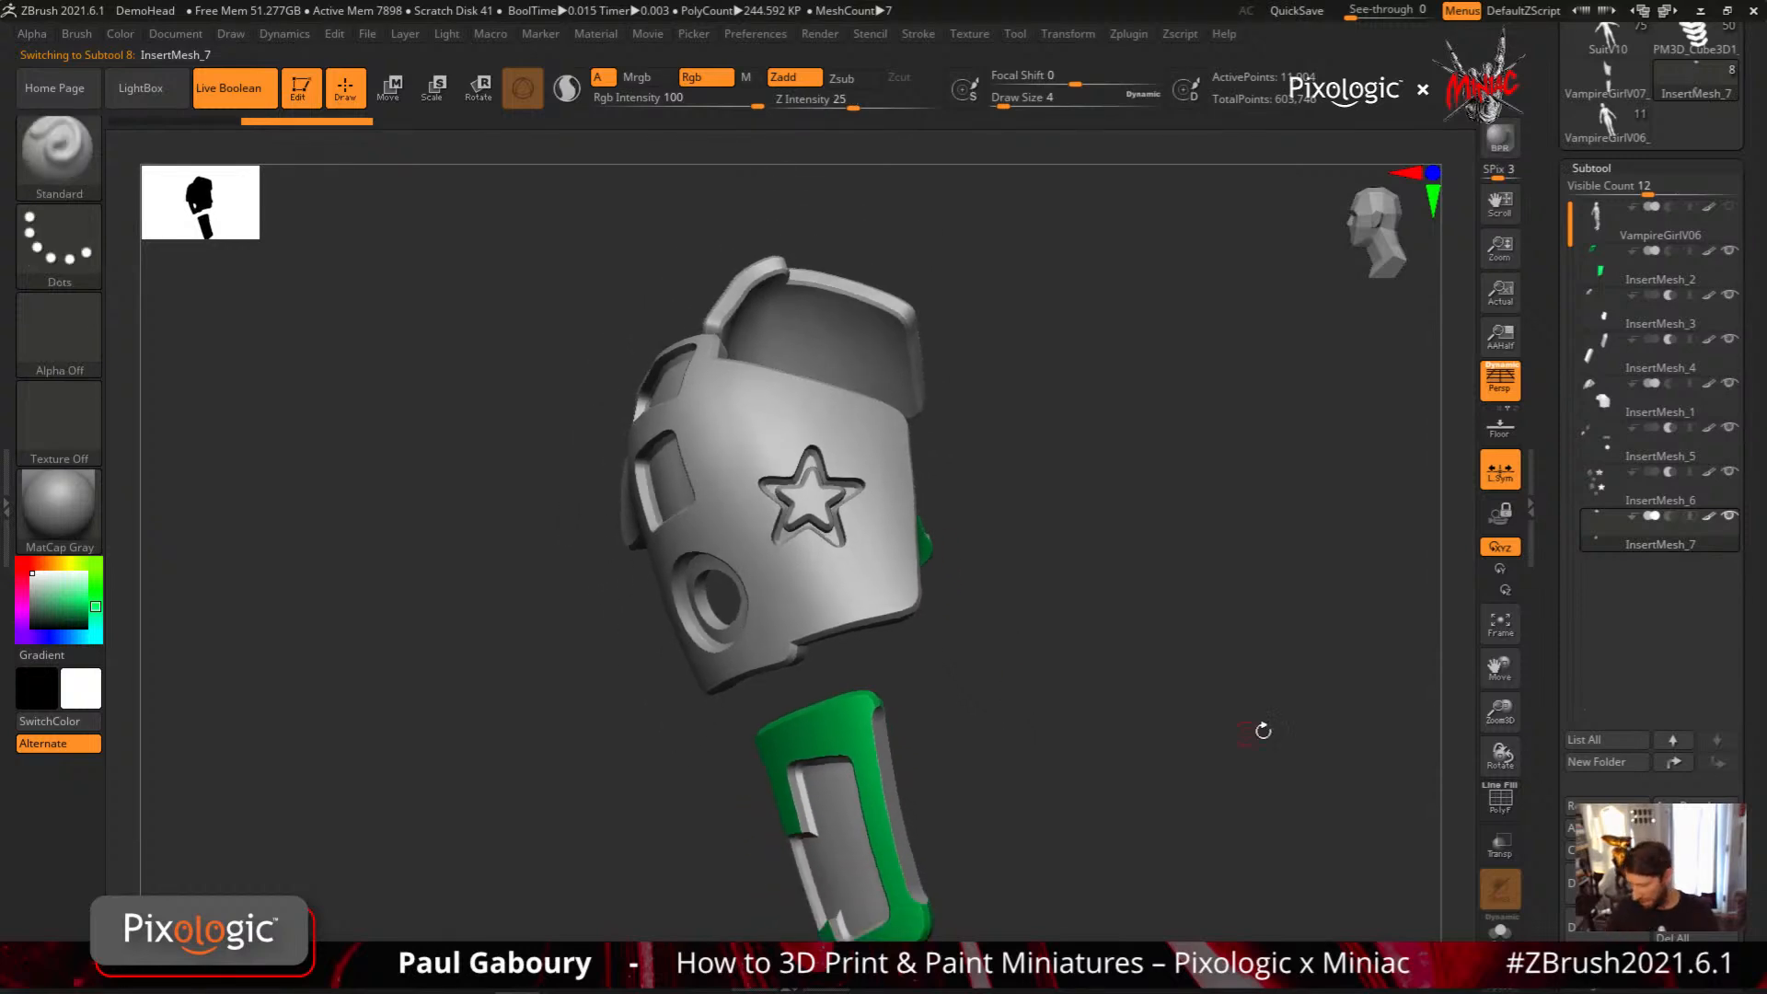
left_click(1604, 939)
left_click(1335, 966)
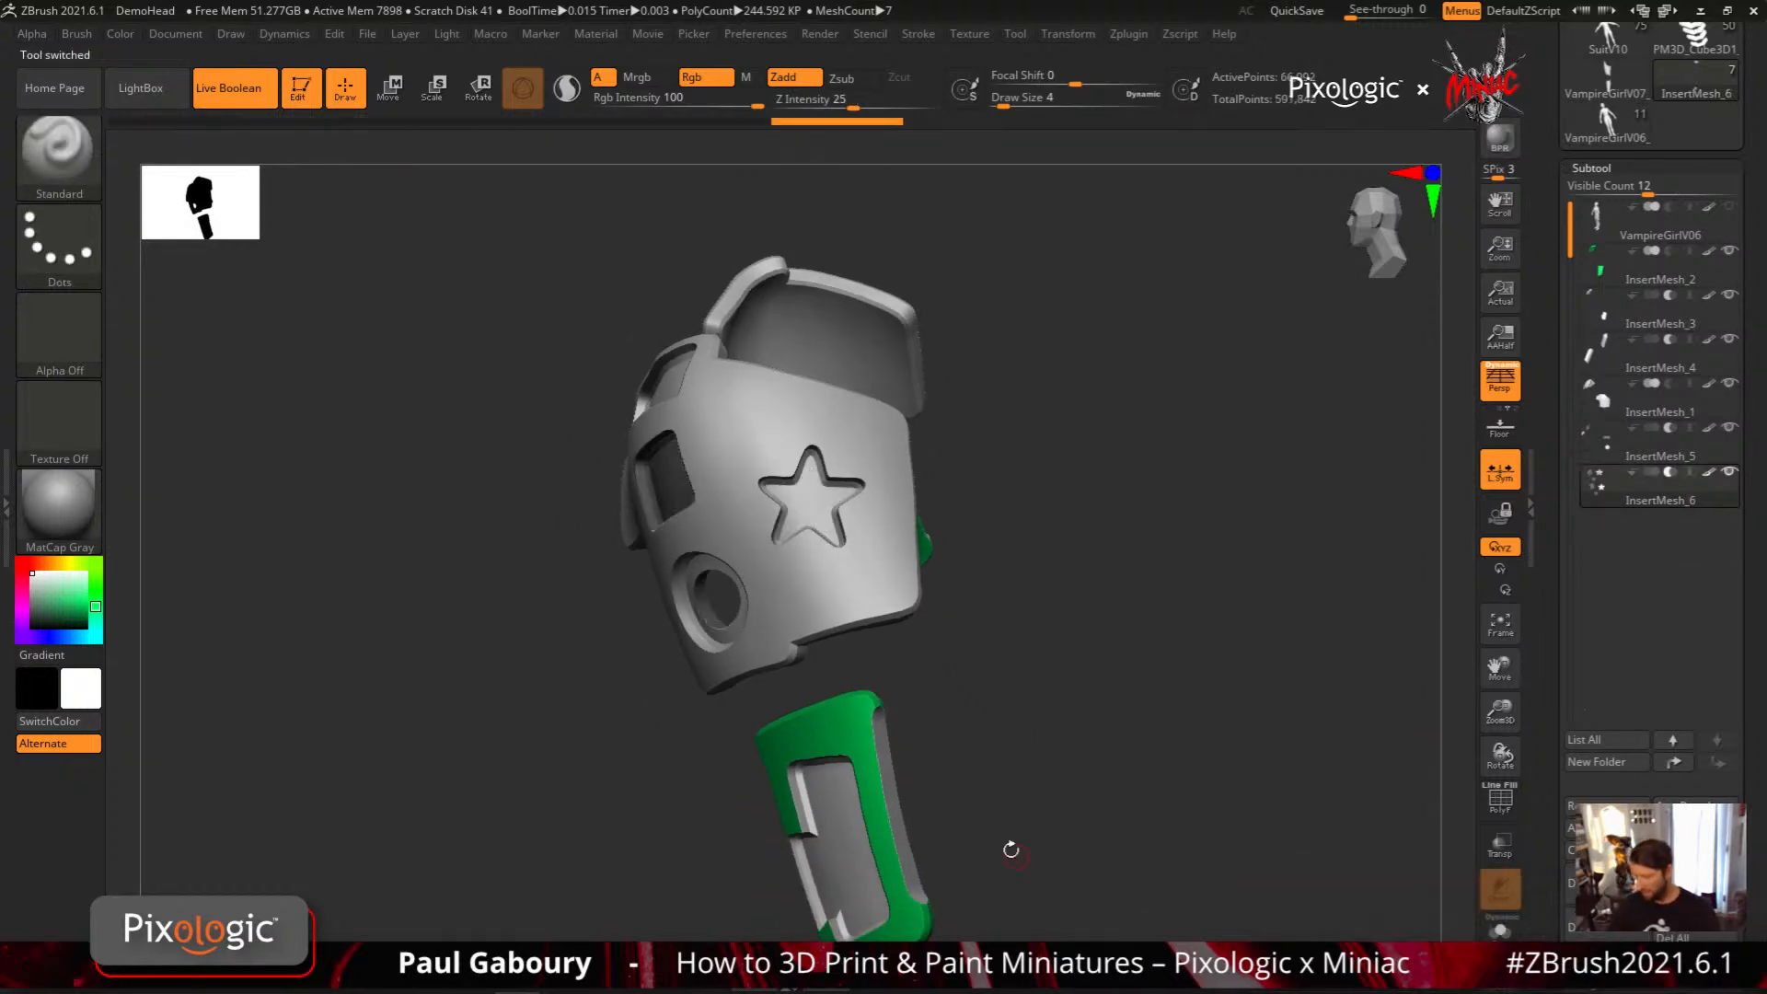
Lower the MeshProject brush's MaskMesh Bevel to 0.01771
mouse_move(871, 580)
right_mouse_down()
mouse_move(838, 543)
mouse_move(871, 594)
mouse_move(864, 572)
right_mouse_up()
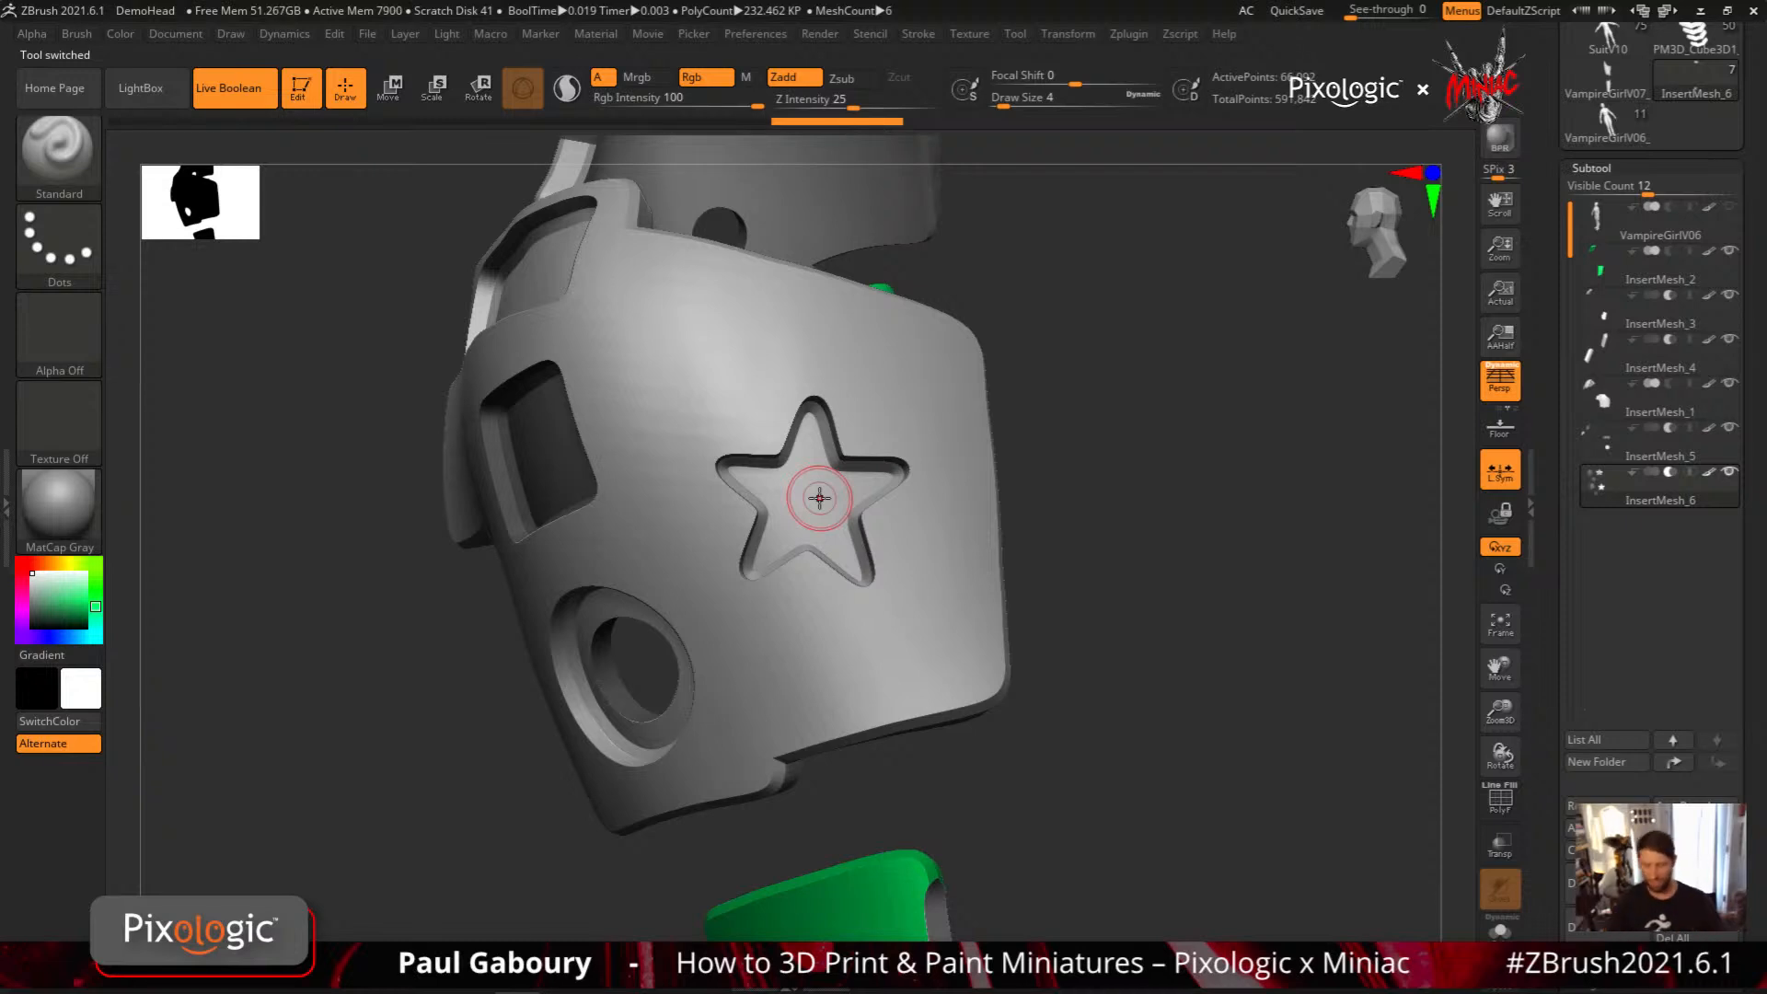
mouse_move(819, 498)
right_mouse_down()
mouse_move(915, 580)
mouse_move(915, 561)
right_mouse_up()
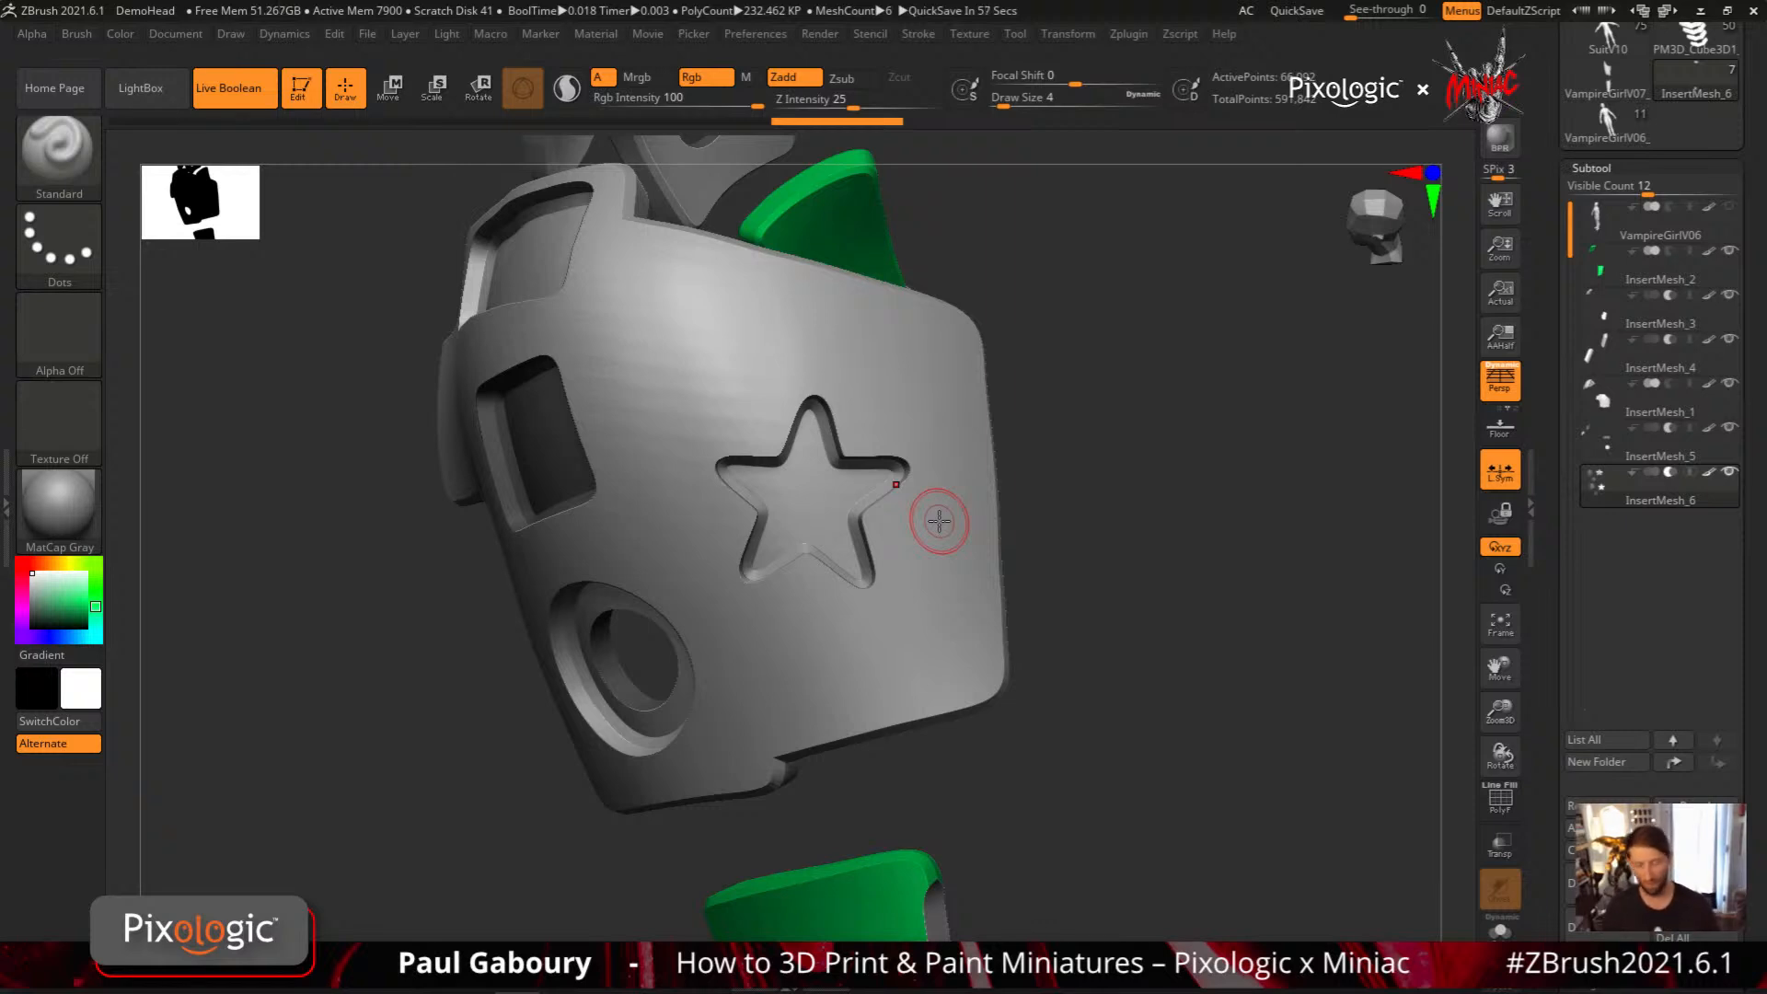
key("ctrl")
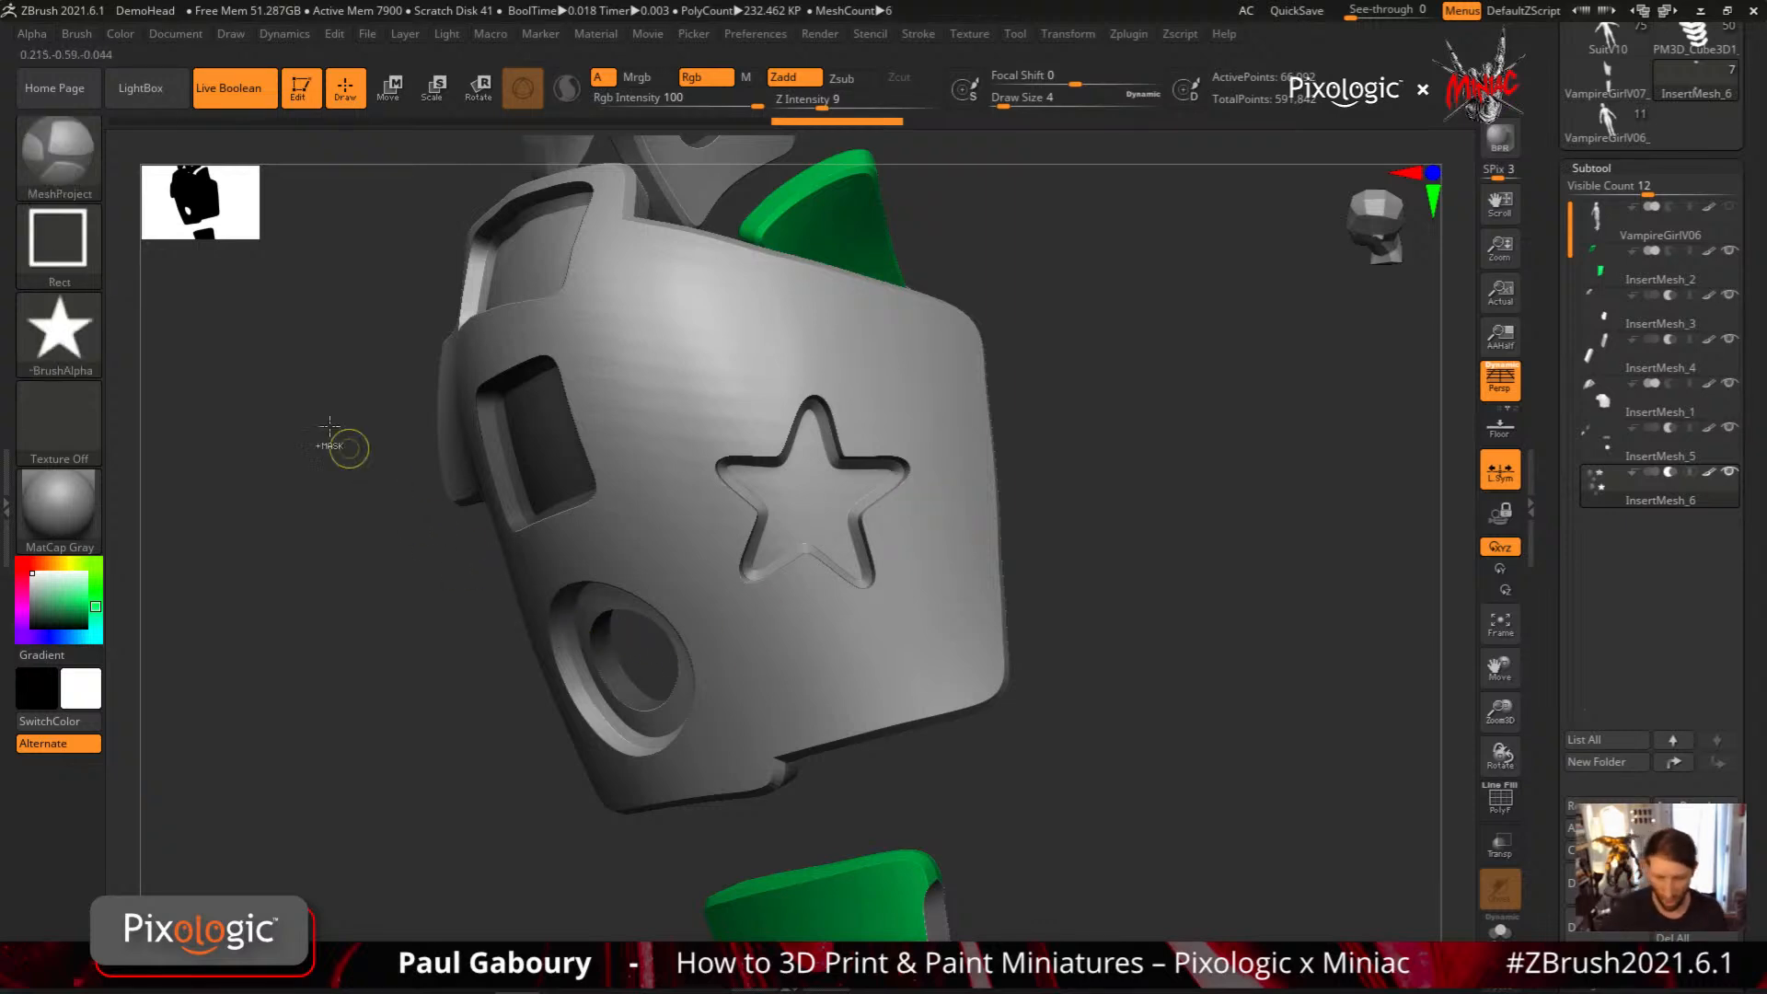
left_click(75, 32)
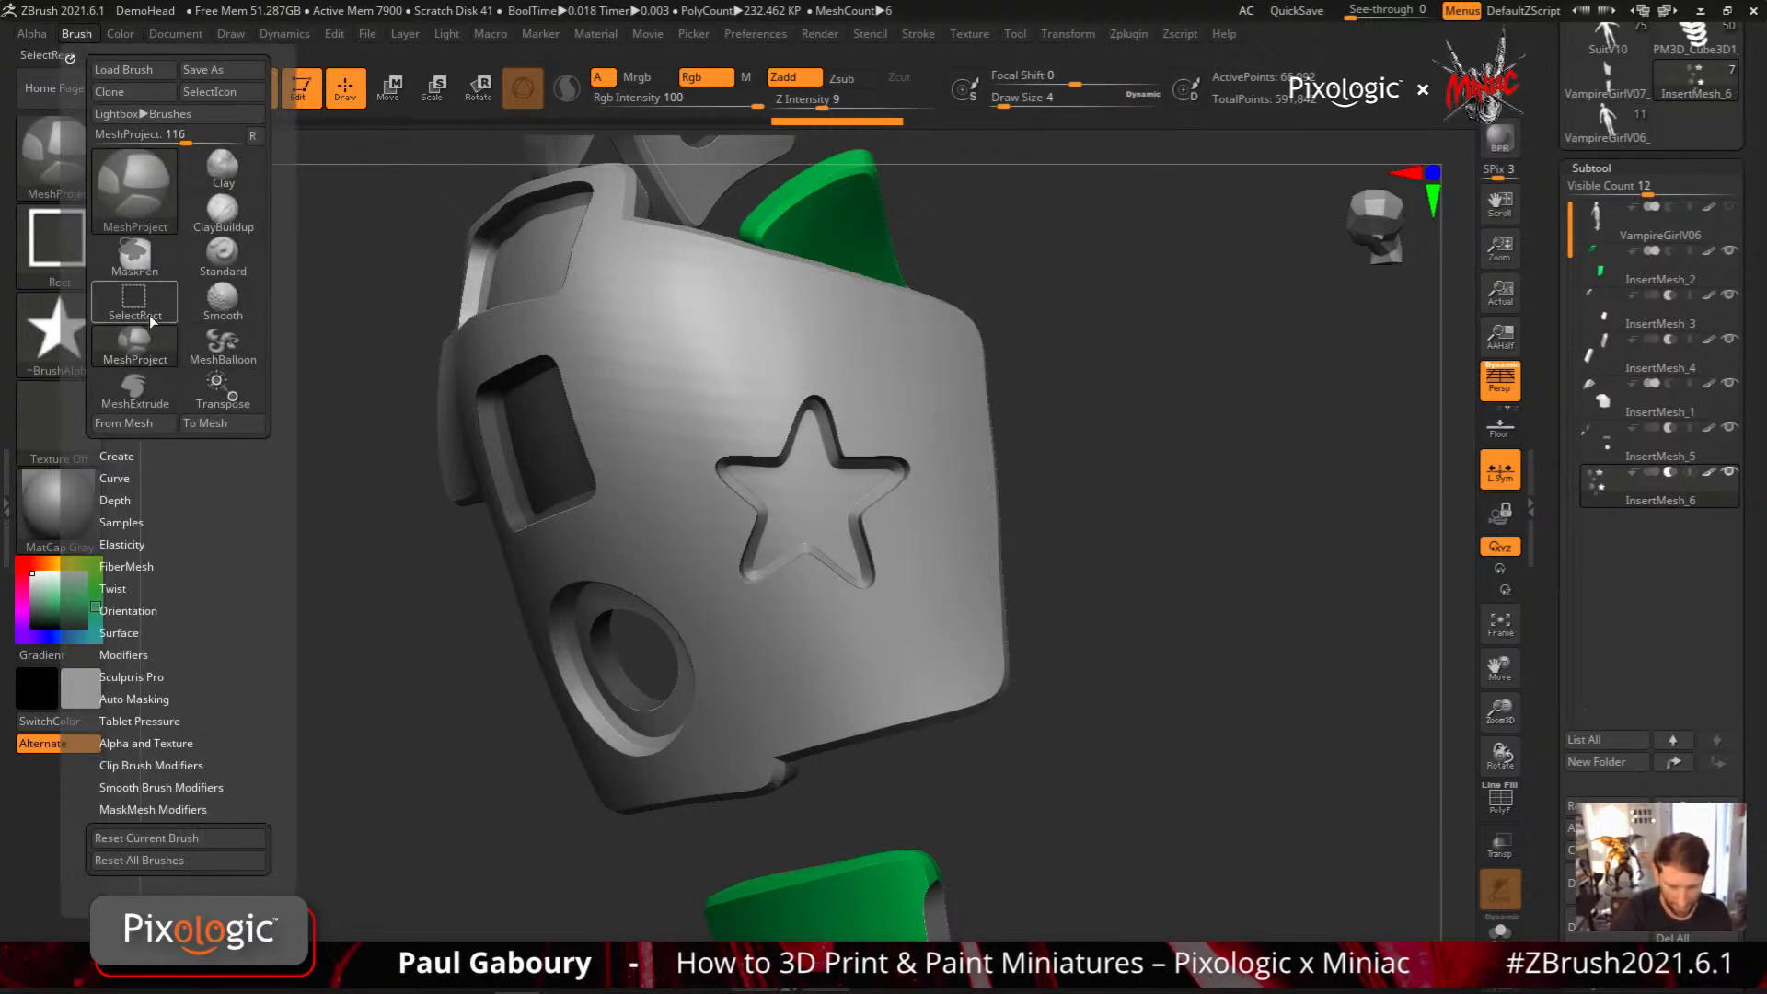
left_click(175, 809)
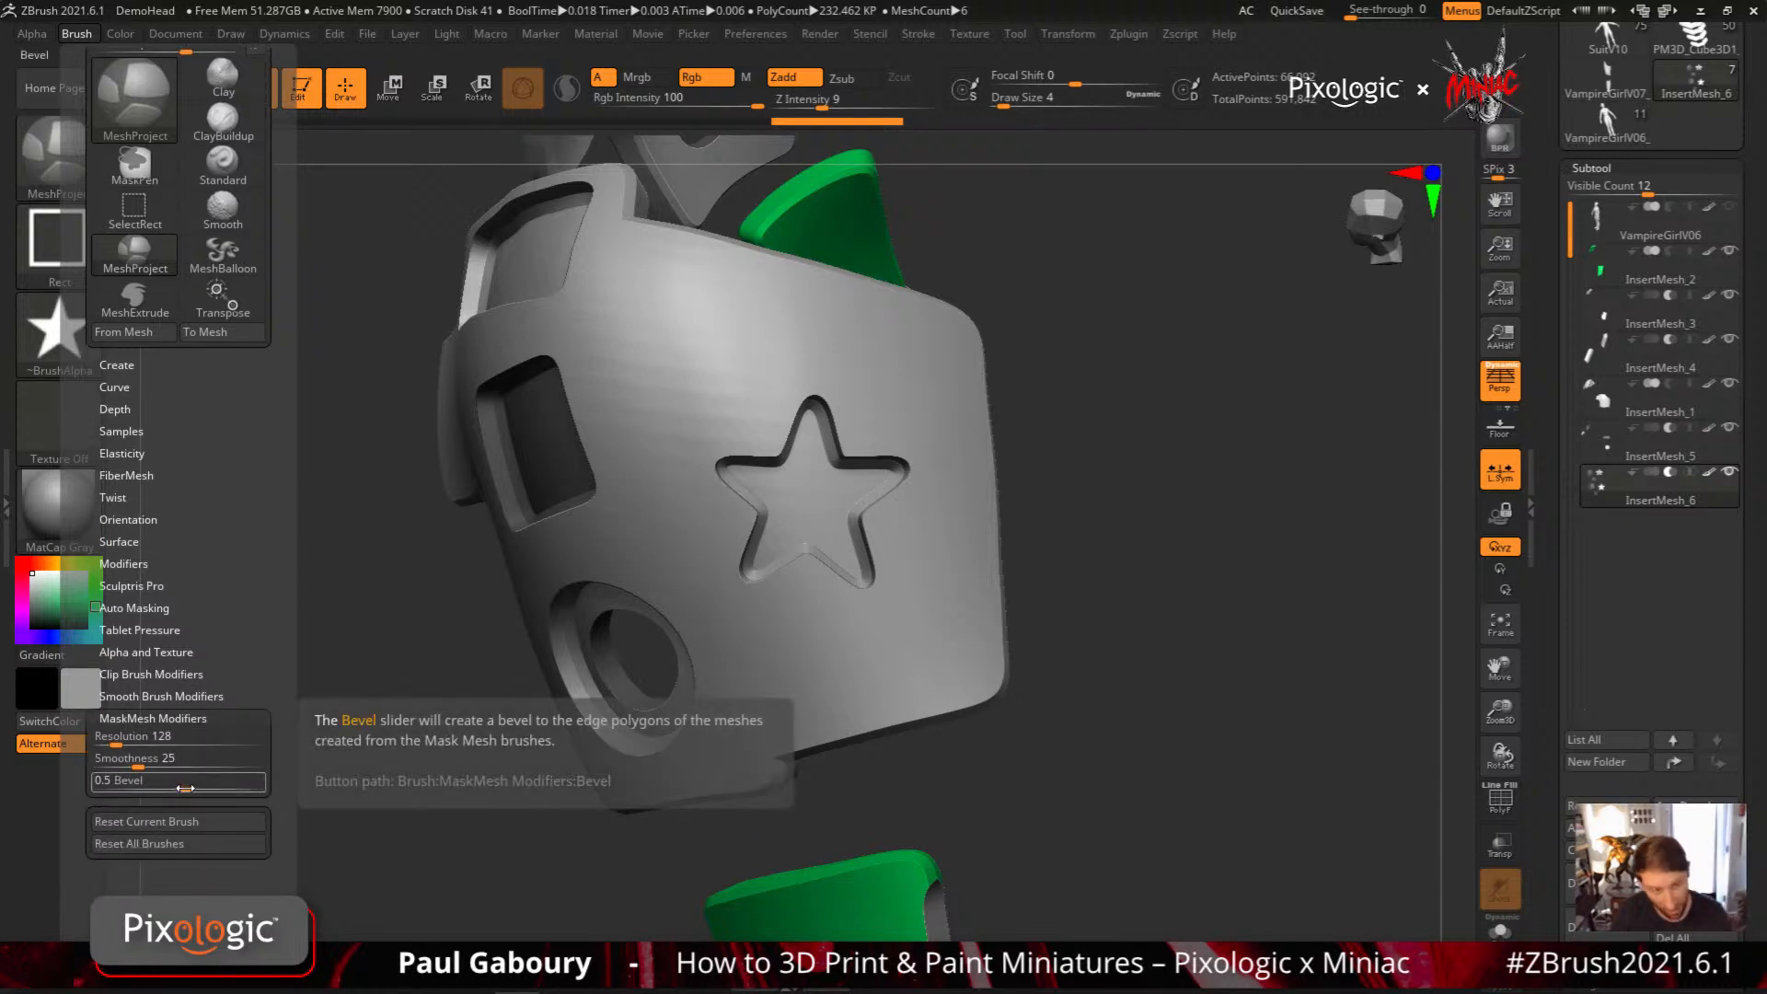
left_click_drag(186, 789, 181, 787)
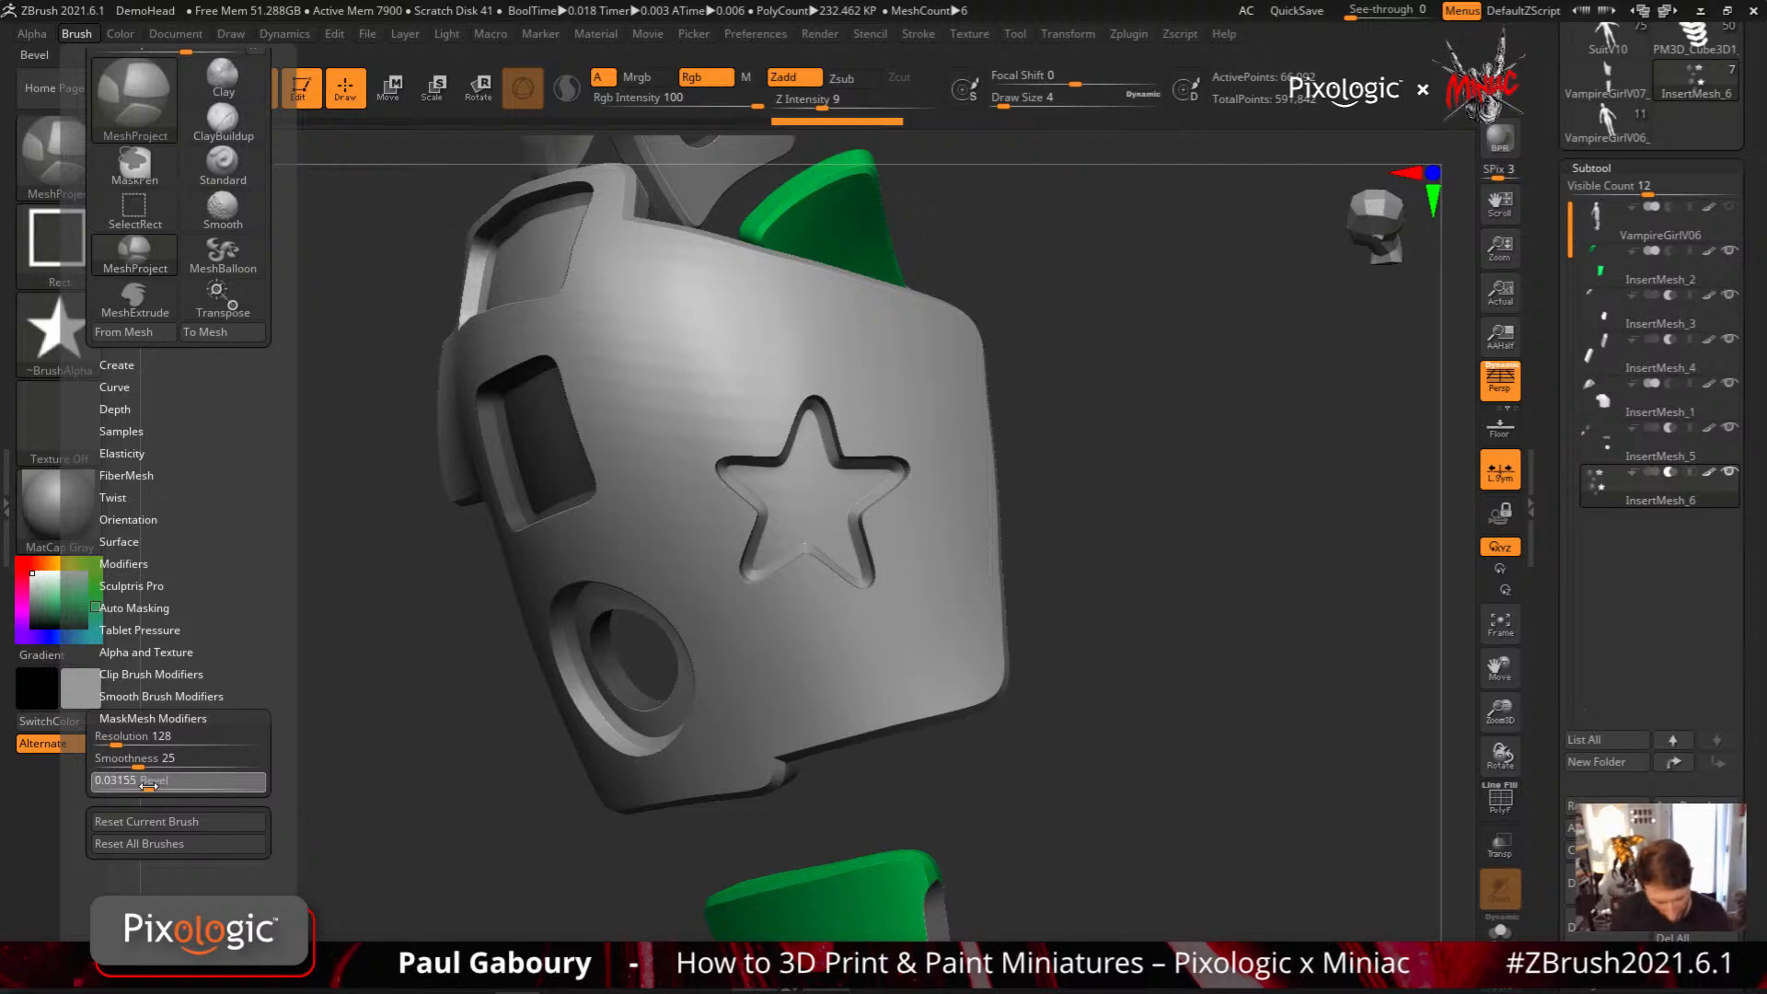
left_click_drag(146, 785, 148, 785, "ctrl")
Project a smaller star inside the star recess as a separate additive mesh, and inspect its edges up close
mouse_move(803, 510)
right_mouse_down()
mouse_move(776, 516)
mouse_move(821, 504)
right_mouse_up()
left_click_drag(807, 502, 852, 566, "ctrl")
right_click_drag(887, 699, 828, 589)
right_click_drag(786, 531, 840, 663, "ctrl")
right_click_drag(793, 524, 802, 573, "ctrl")
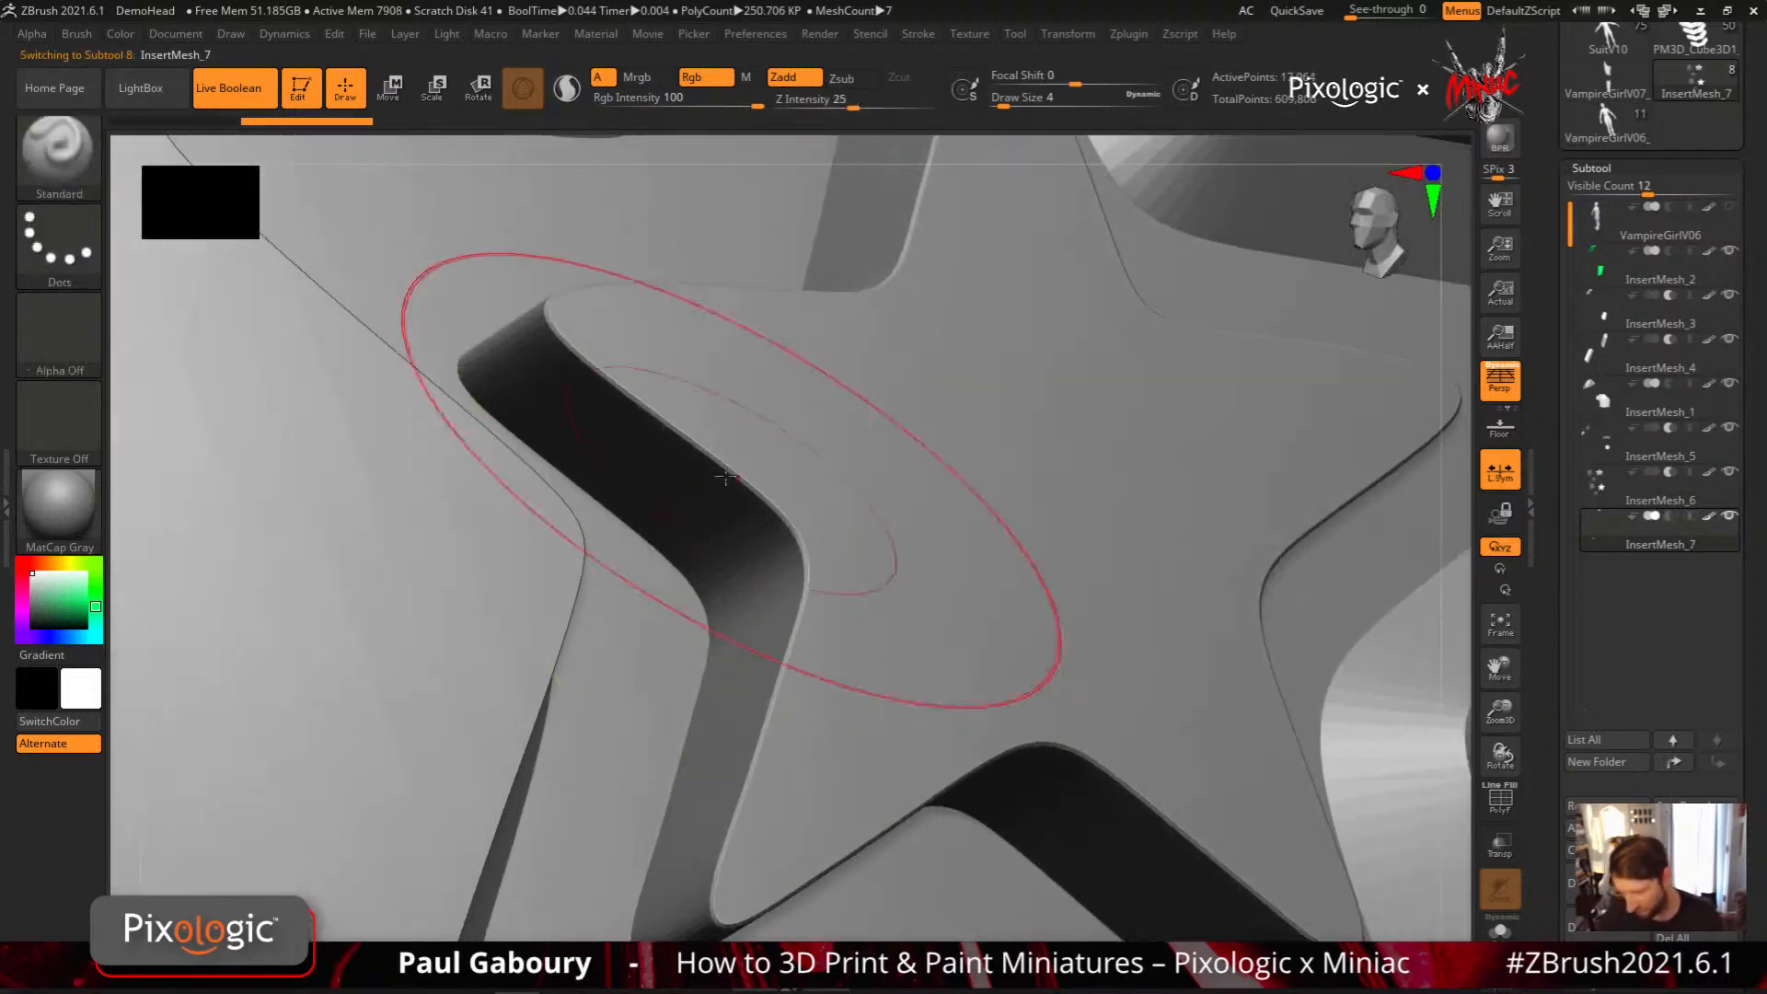
mouse_move(930, 649)
right_mouse_down("ctrl")
mouse_move(820, 584)
mouse_move(742, 493)
right_mouse_up("ctrl")
mouse_move(1114, 655)
right_mouse_down("alt")
mouse_move(943, 559)
mouse_move(792, 525)
mouse_move(832, 426)
mouse_move(886, 454)
mouse_move(891, 564)
mouse_move(832, 631)
mouse_move(777, 619)
mouse_move(762, 527)
mouse_move(832, 583)
mouse_move(938, 576)
right_mouse_up("alt")
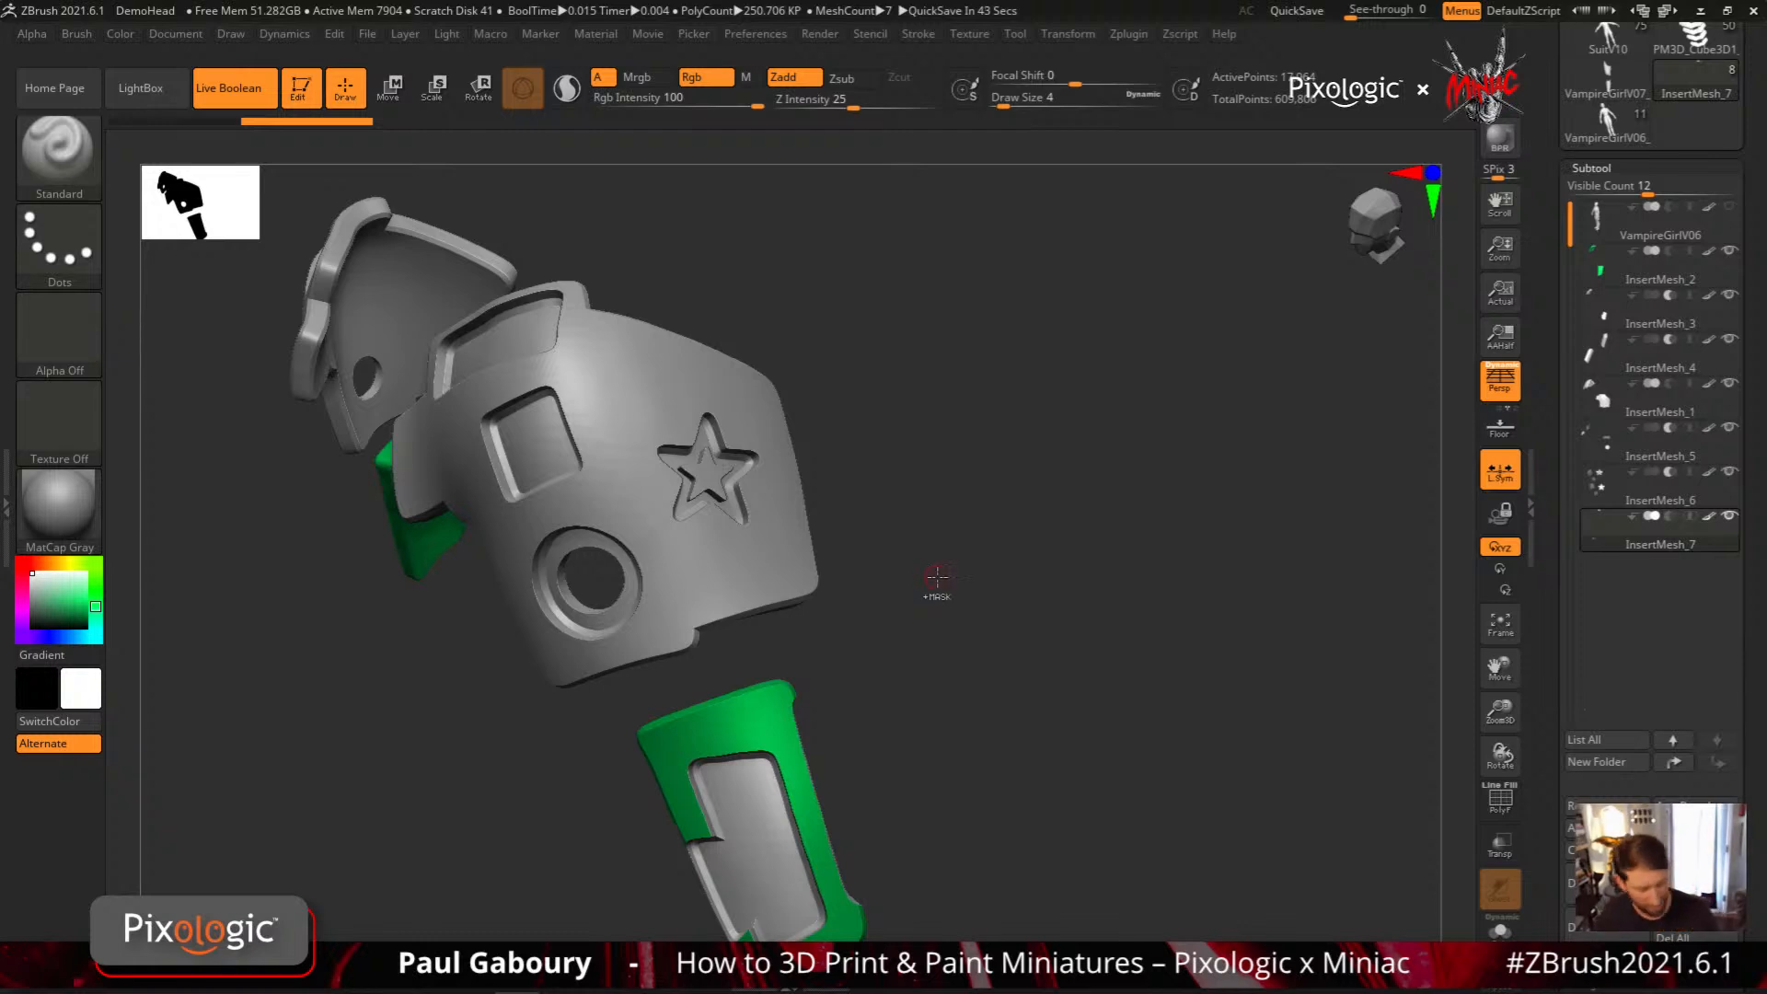
Set MeshProject's MaskMesh Bevel to 0.5
left_click_drag(854, 571, 918, 651, "alt")
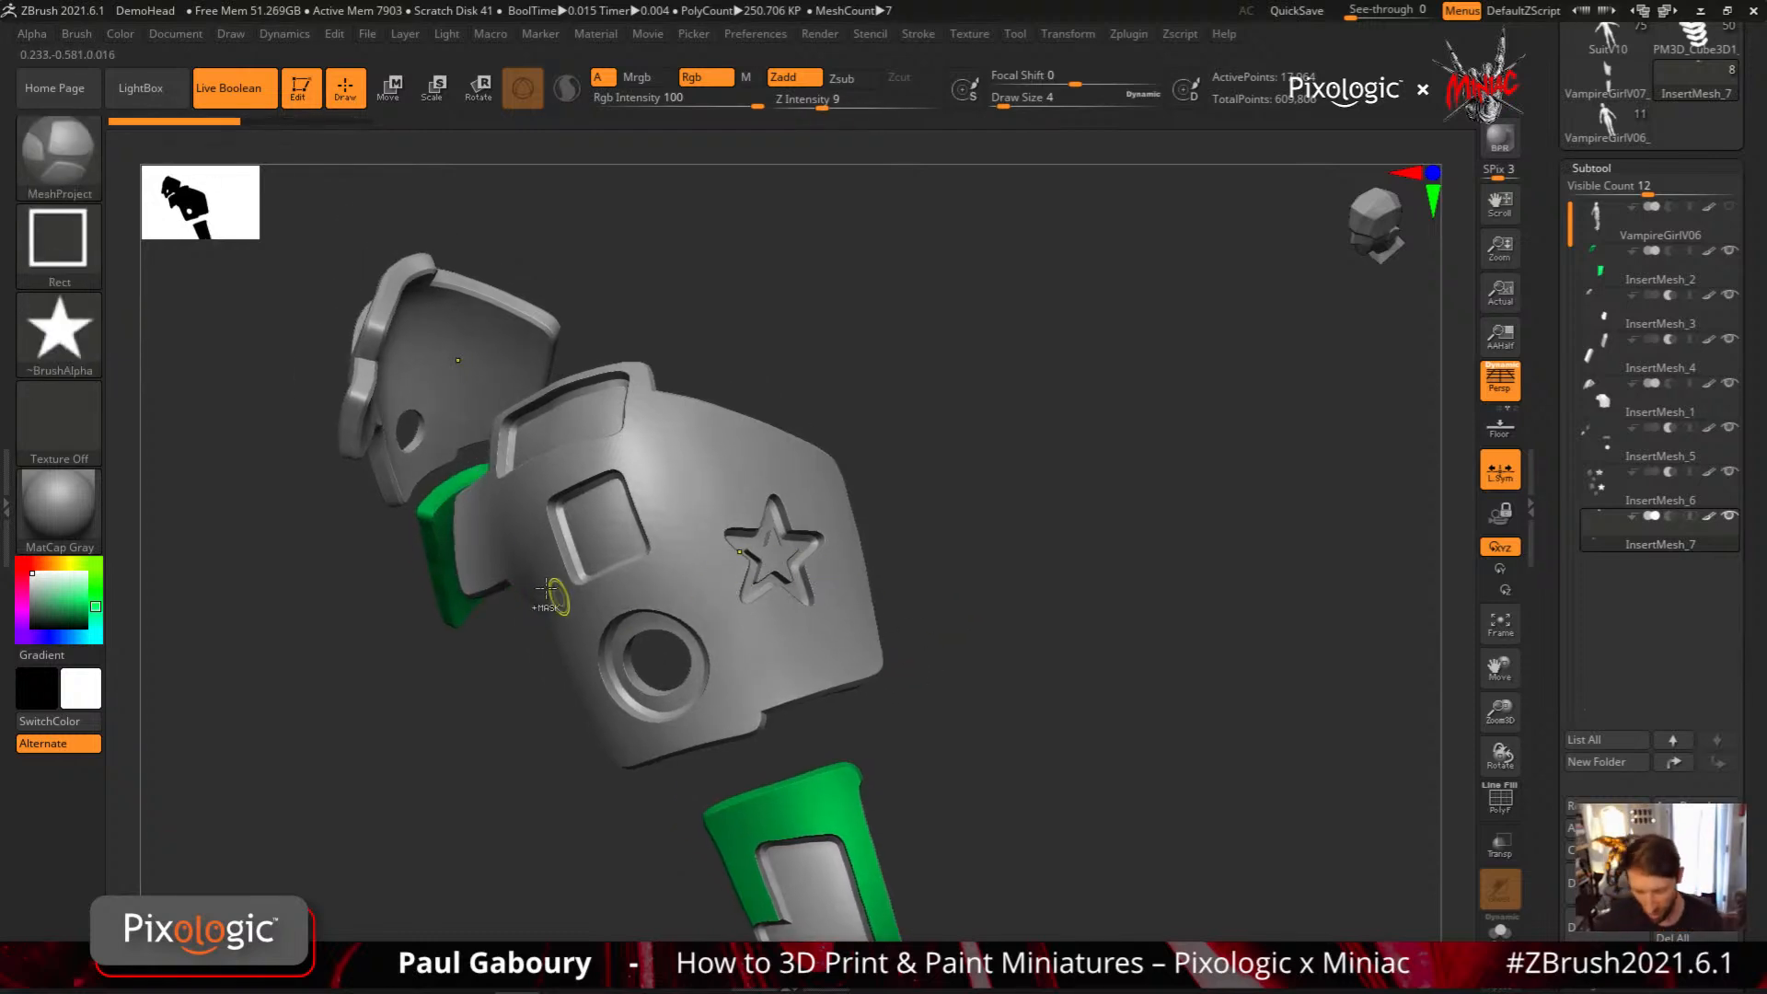
left_click(76, 34)
left_click_drag(241, 696, 242, 604)
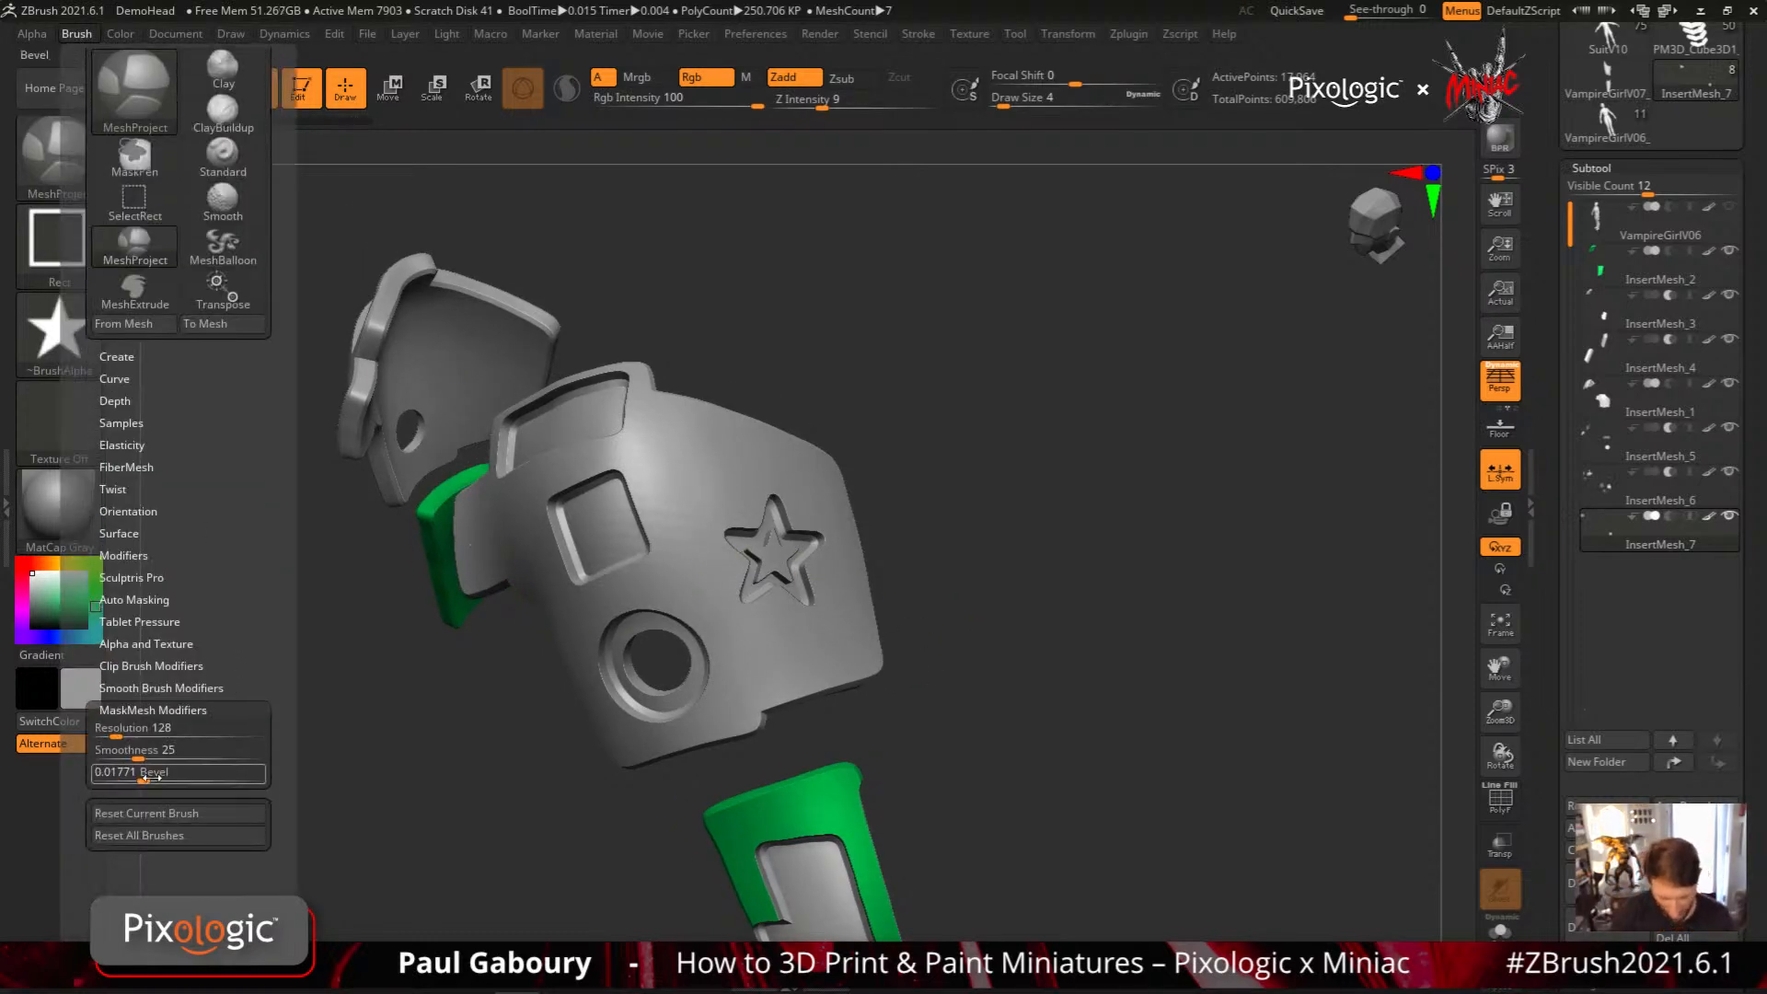
left_click_drag(146, 773, 171, 772)
left_click(170, 775)
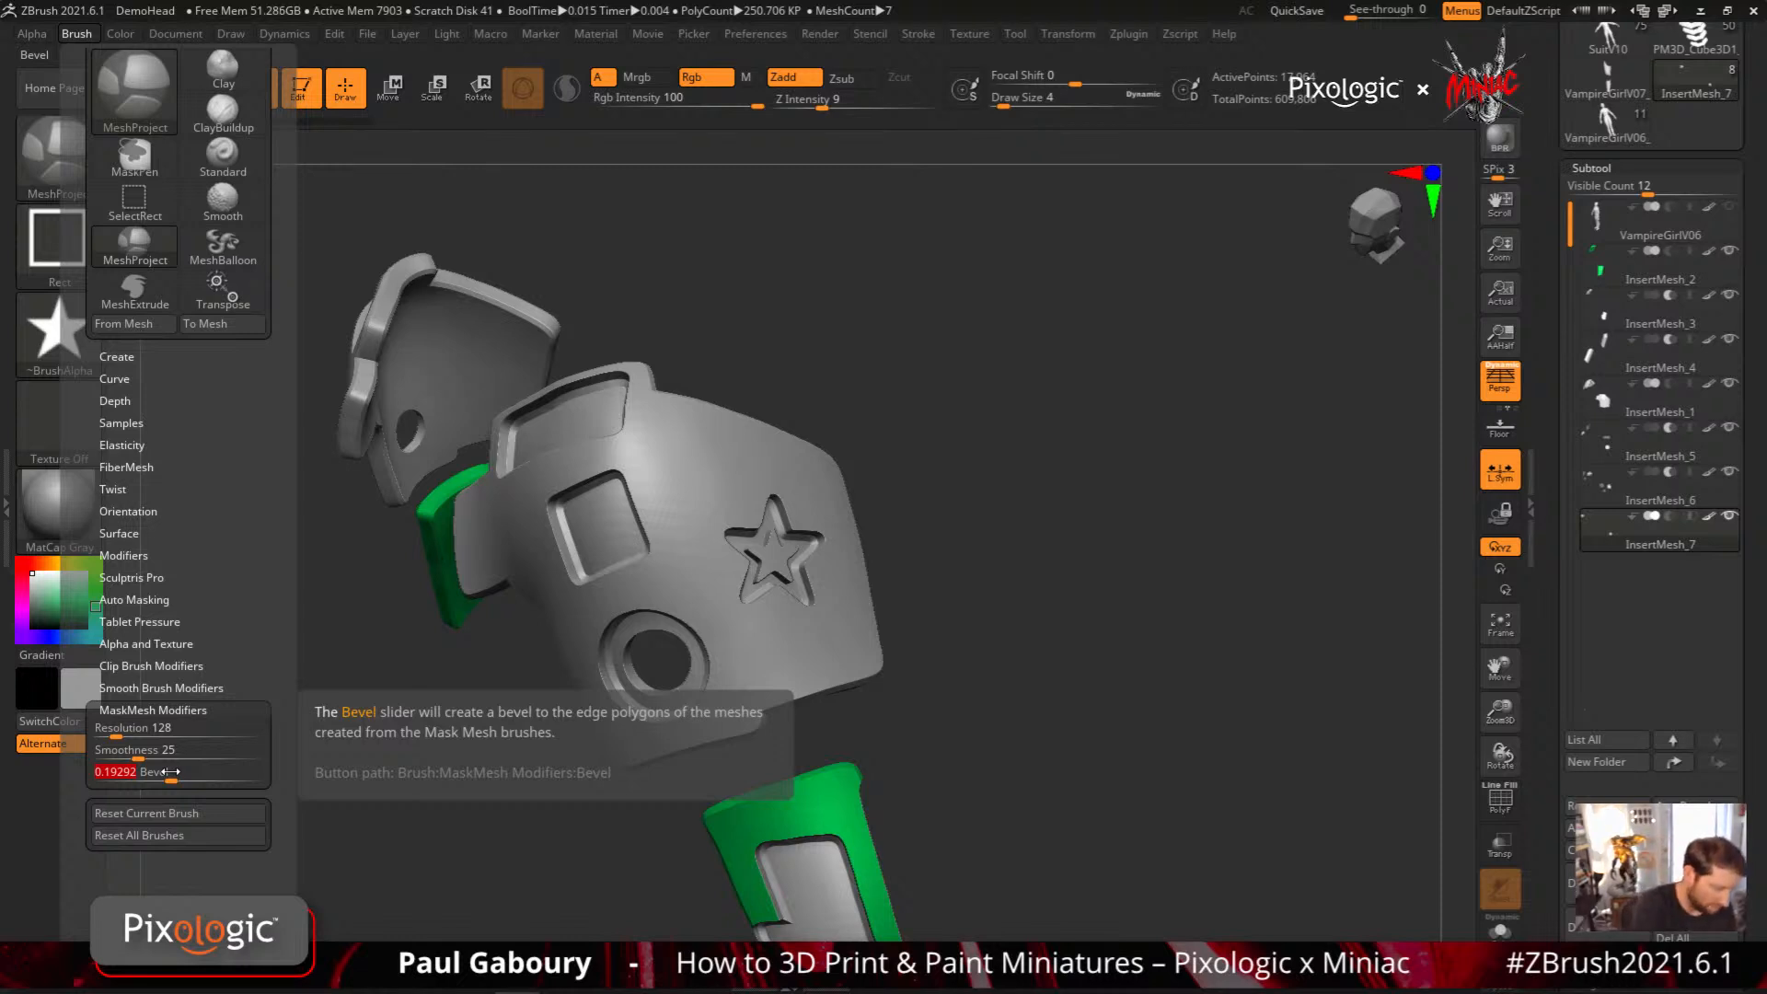
key("BackSpace")
type(".5")
key("Return")
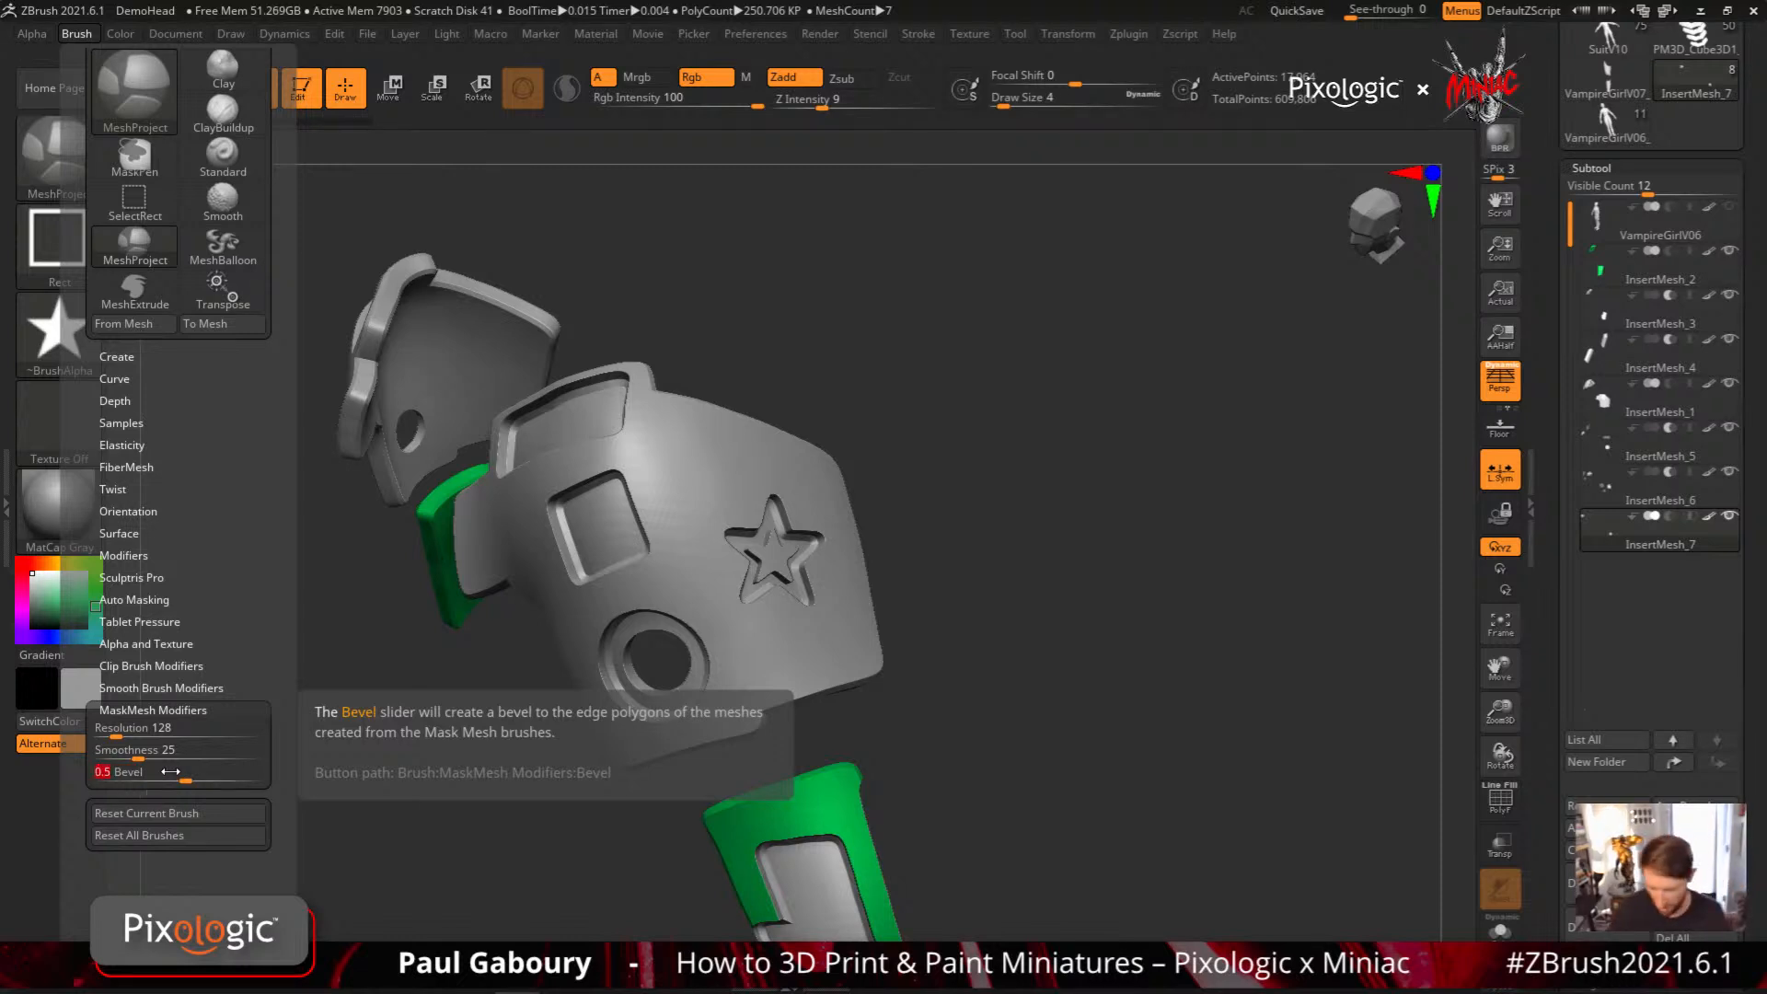
Switch MeshProject's alpha to the swirl ornament Alpha 53, try projecting it below the star, and undo it
left_click(58, 331)
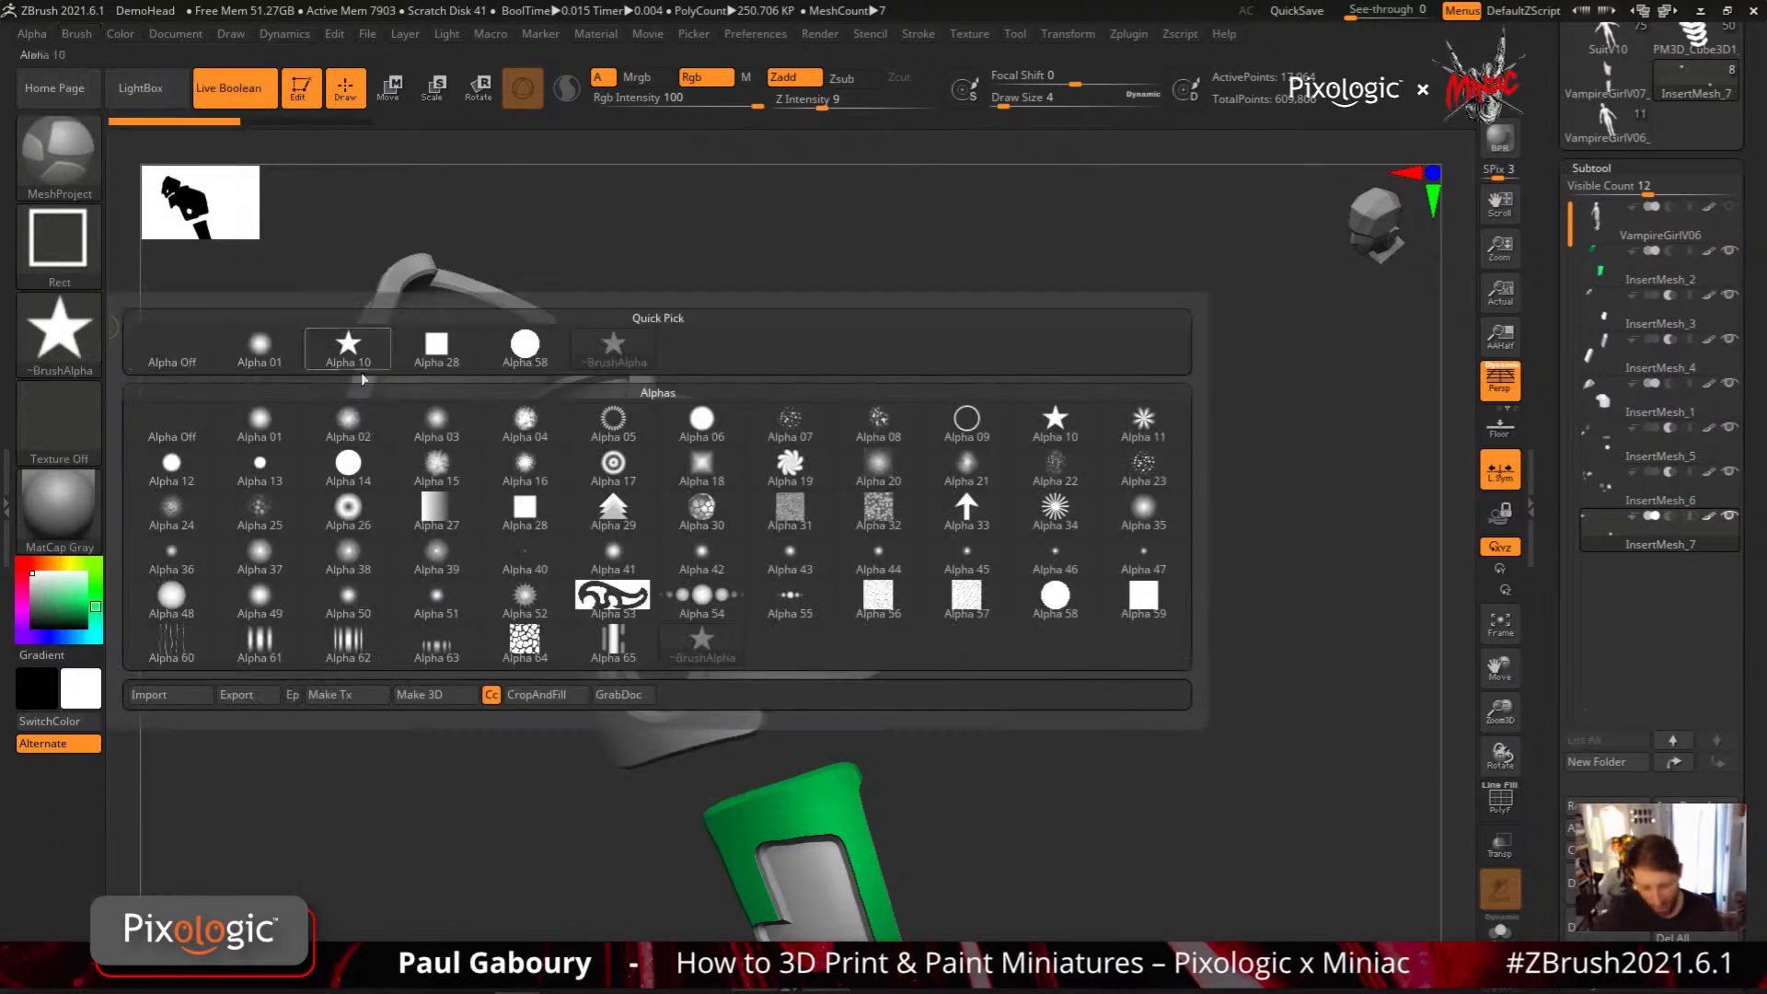
left_click(612, 594)
left_click_drag(762, 647, 824, 693)
key("ctrl+z")
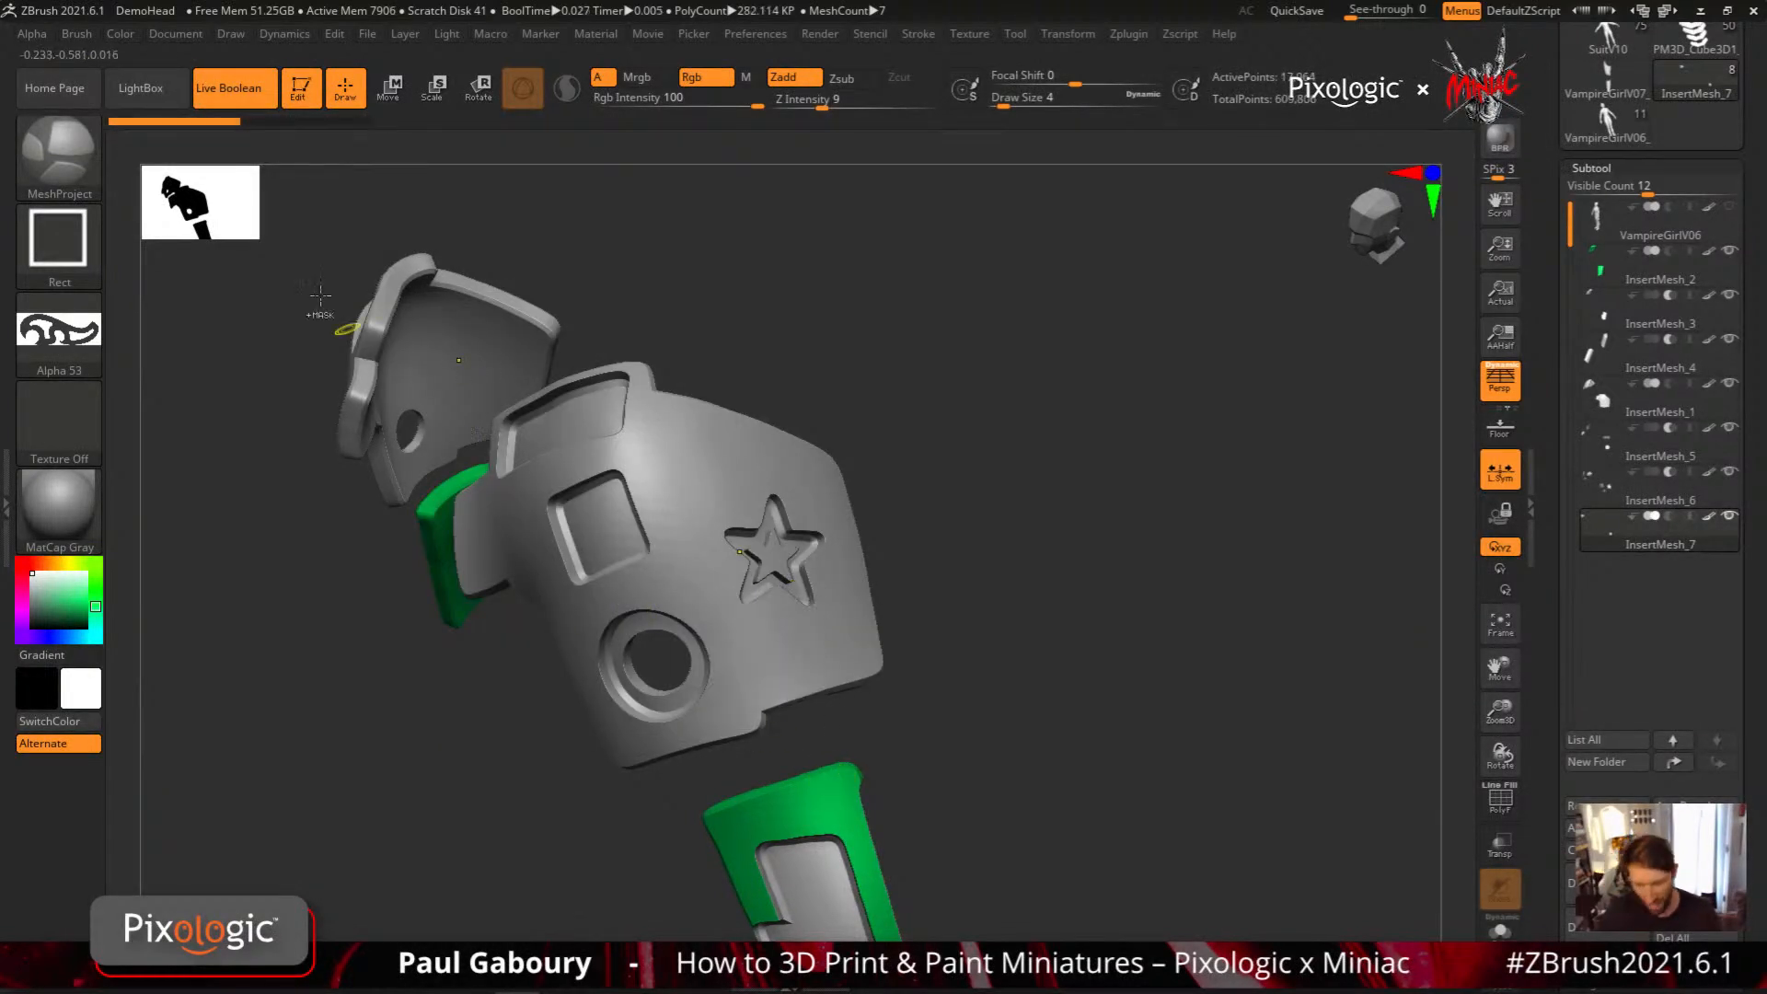
Invert Alpha 53, try projecting the ornament below the star, and undo it
left_click(33, 32)
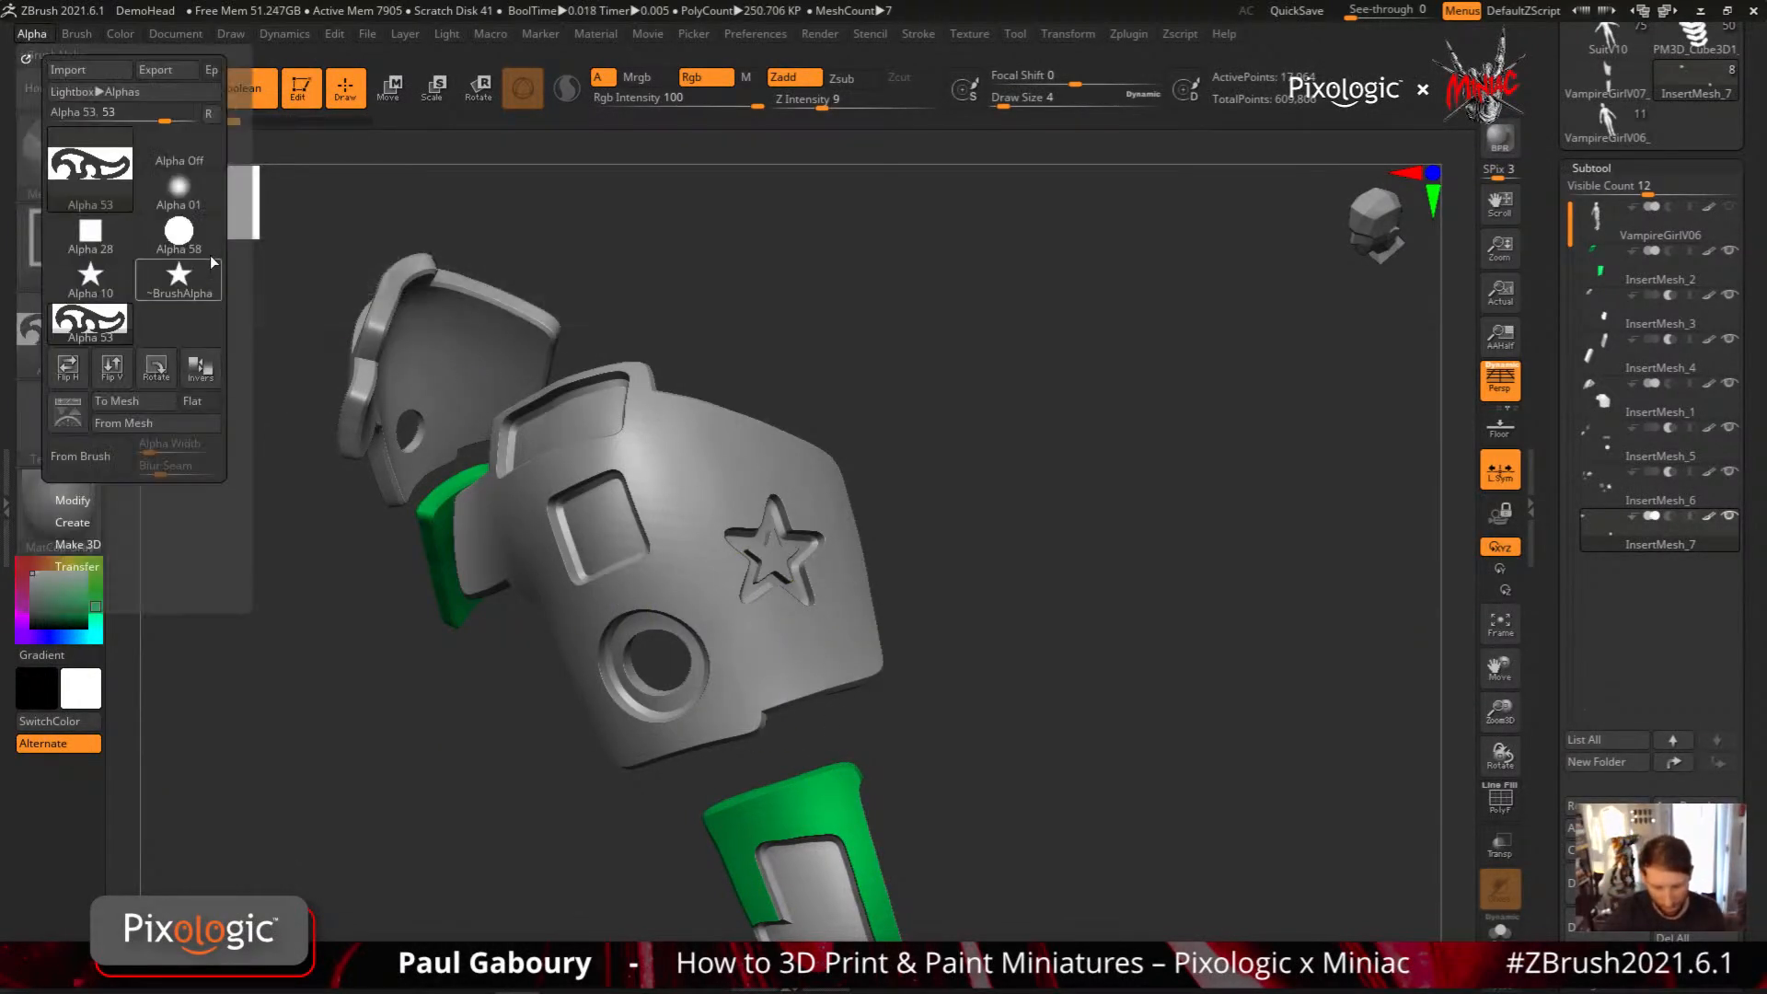
left_click(201, 370)
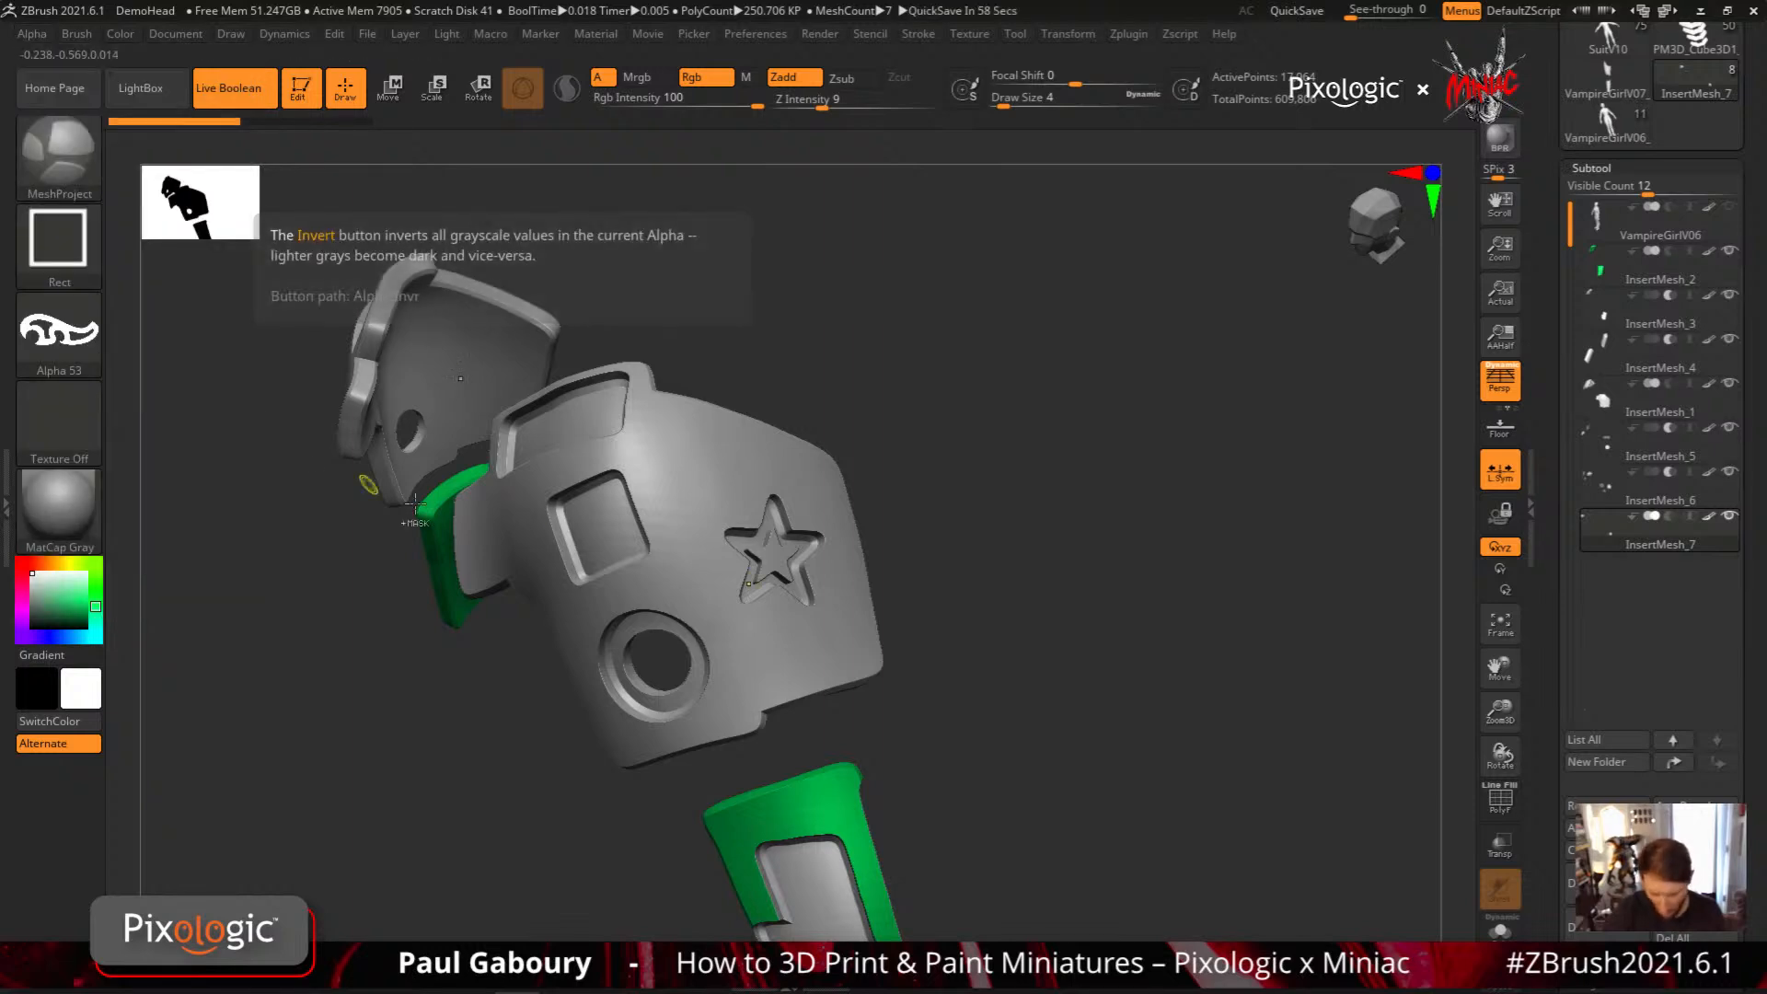
left_click_drag(763, 646, 832, 655)
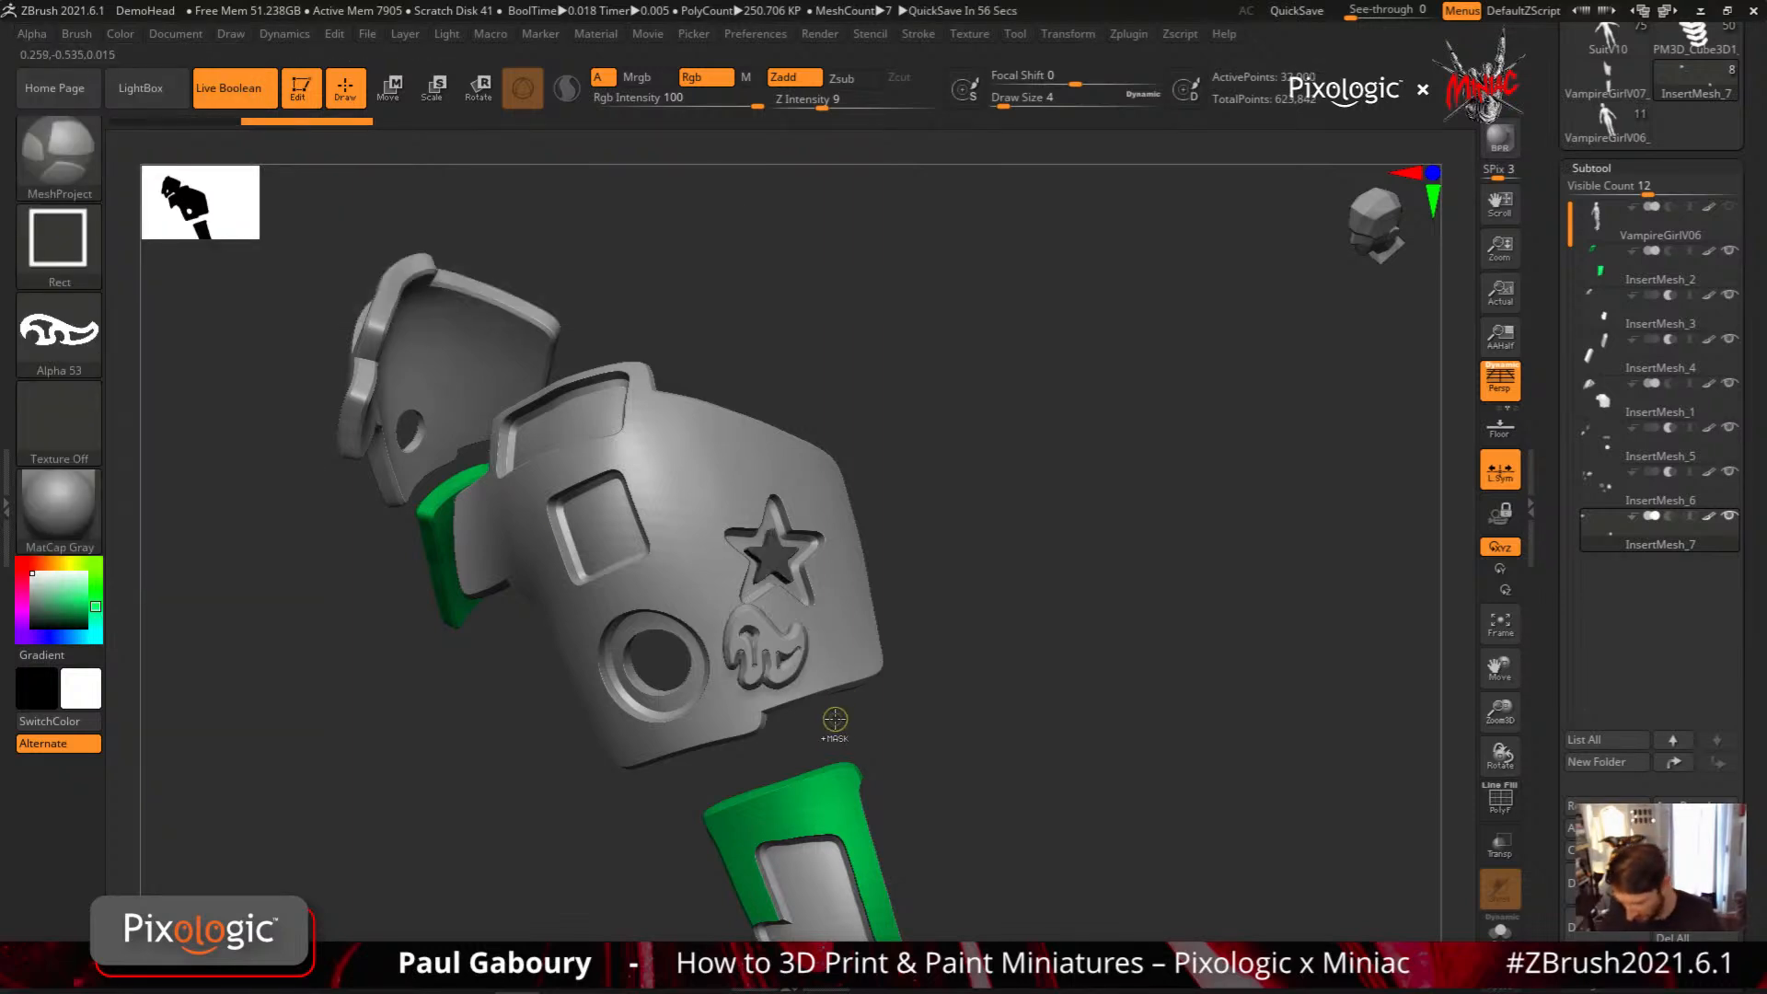
key("ctrl+z")
Turn off the Rect stroke's Square option, try projecting an elongated ornament along the shoulder plate's upper edge, and undo it
left_click(63, 250, "ctrl")
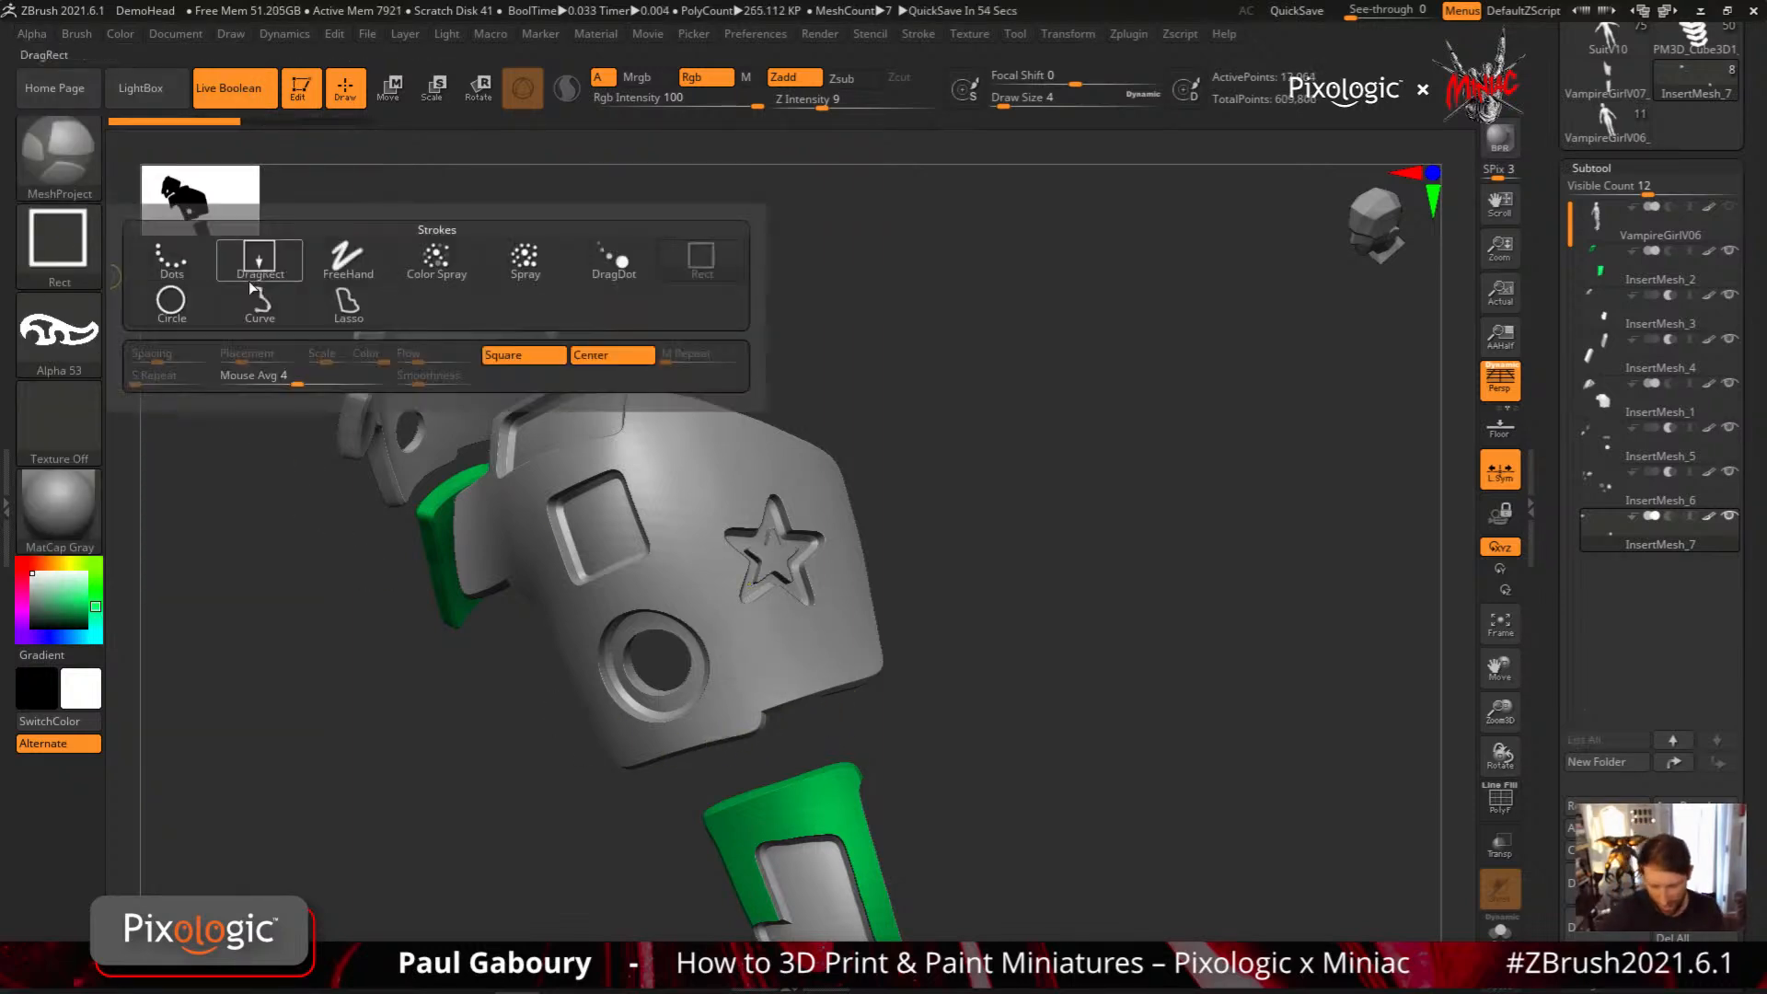
left_click(538, 356, "ctrl")
mouse_move(709, 552)
right_mouse_down()
mouse_move(773, 651)
mouse_move(819, 599)
mouse_move(797, 541)
mouse_move(718, 663)
mouse_move(781, 568)
right_mouse_up()
mouse_move(615, 402)
left_mouse_down("ctrl")
mouse_move(759, 470)
mouse_move(805, 467)
left_mouse_up("ctrl")
mouse_move(918, 659)
right_mouse_down()
mouse_move(911, 592)
mouse_move(833, 589)
mouse_move(919, 607)
right_mouse_up()
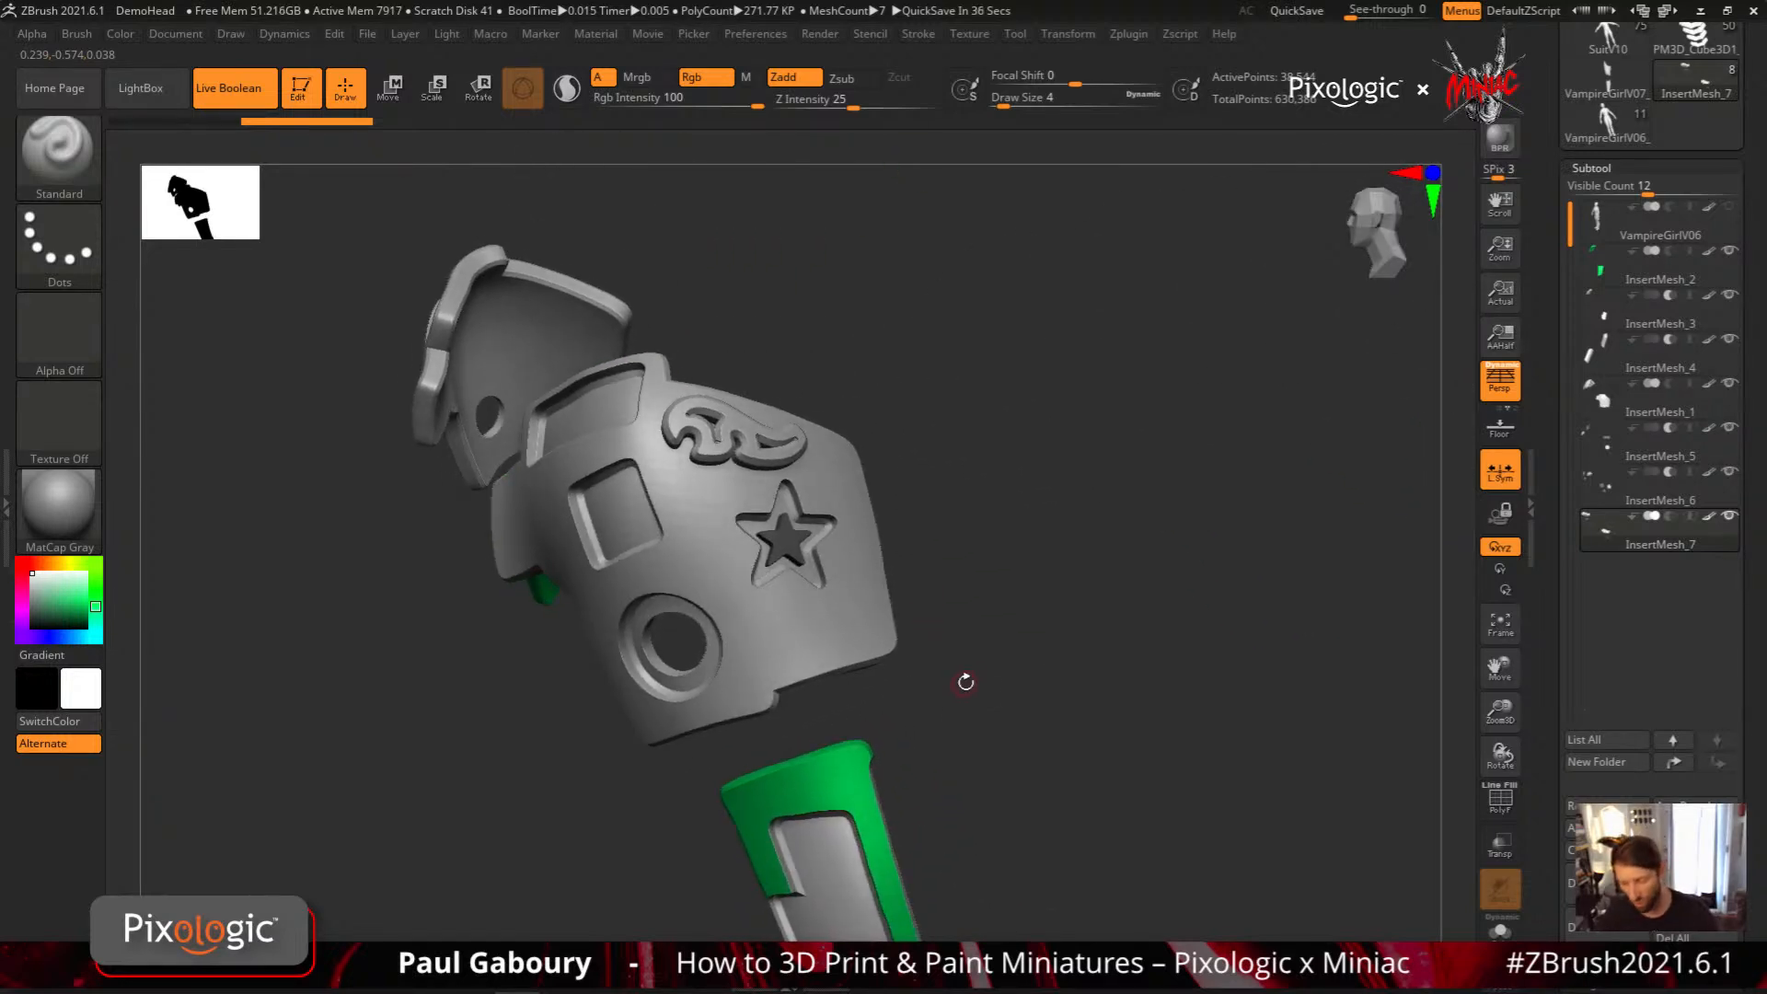
key("ctrl+z")
right_click_drag(963, 724, 989, 644, "ctrl")
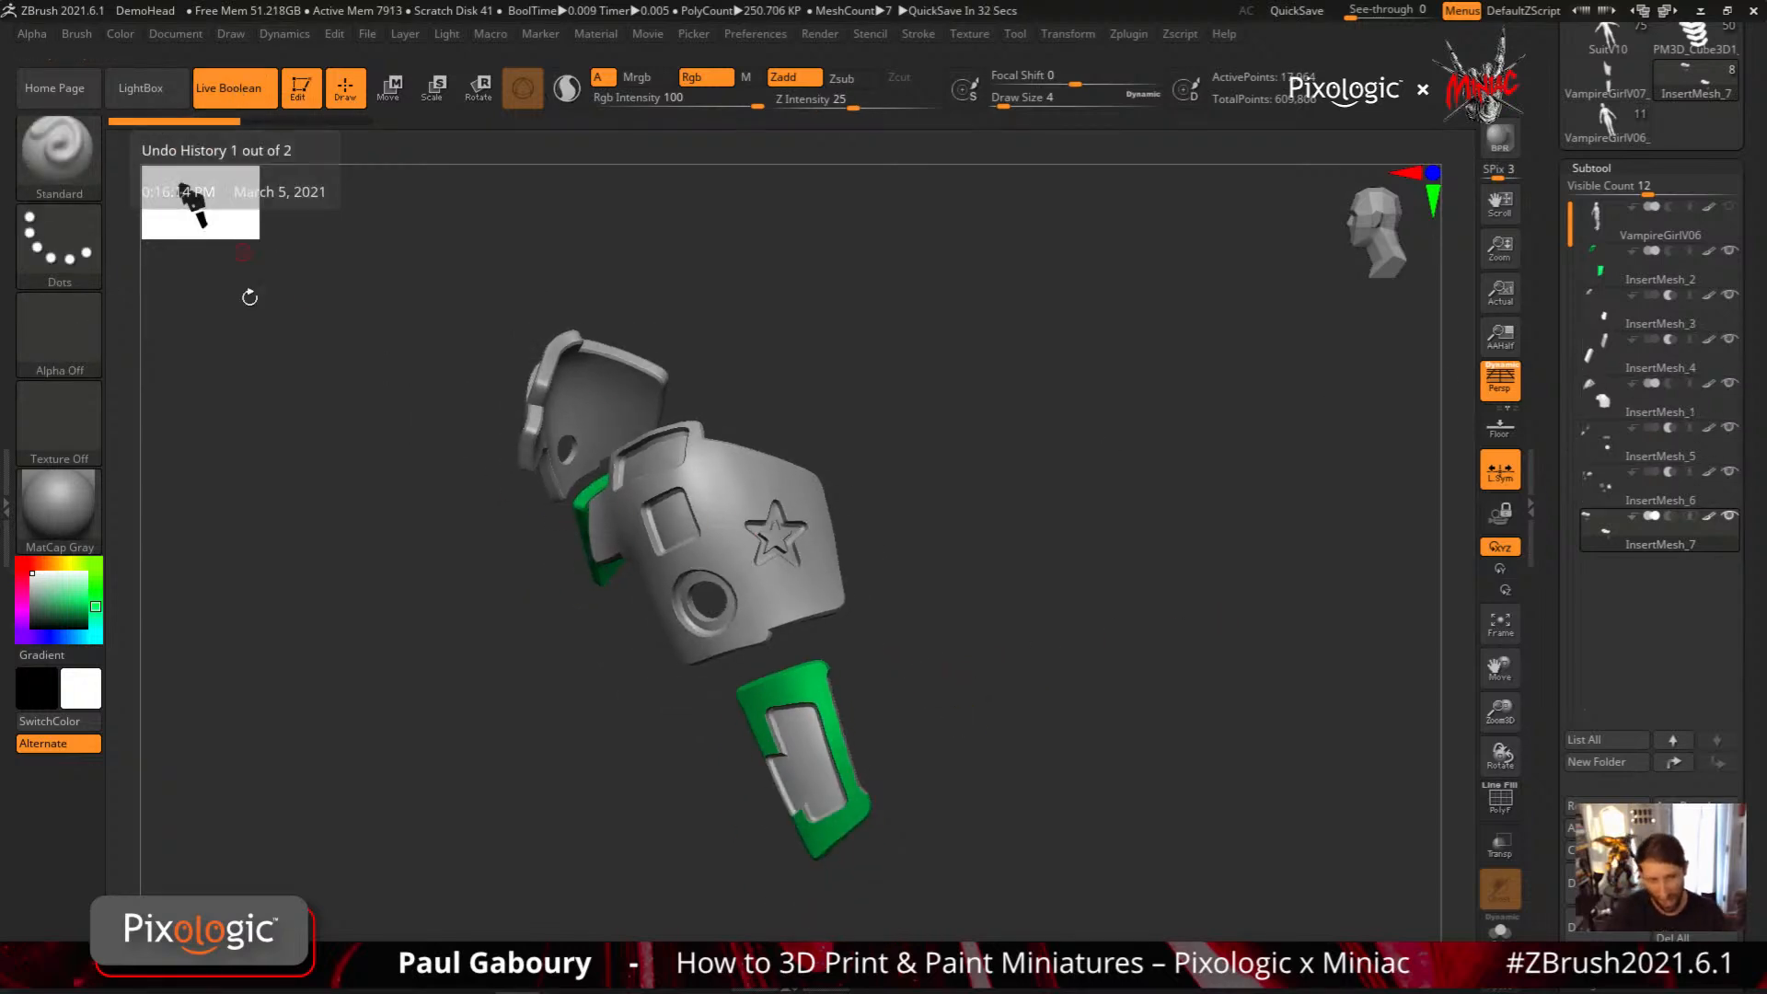
Switch the active tool to a Sphere3D primitive and convert it to a PolyMesh3D
left_click(1607, 491)
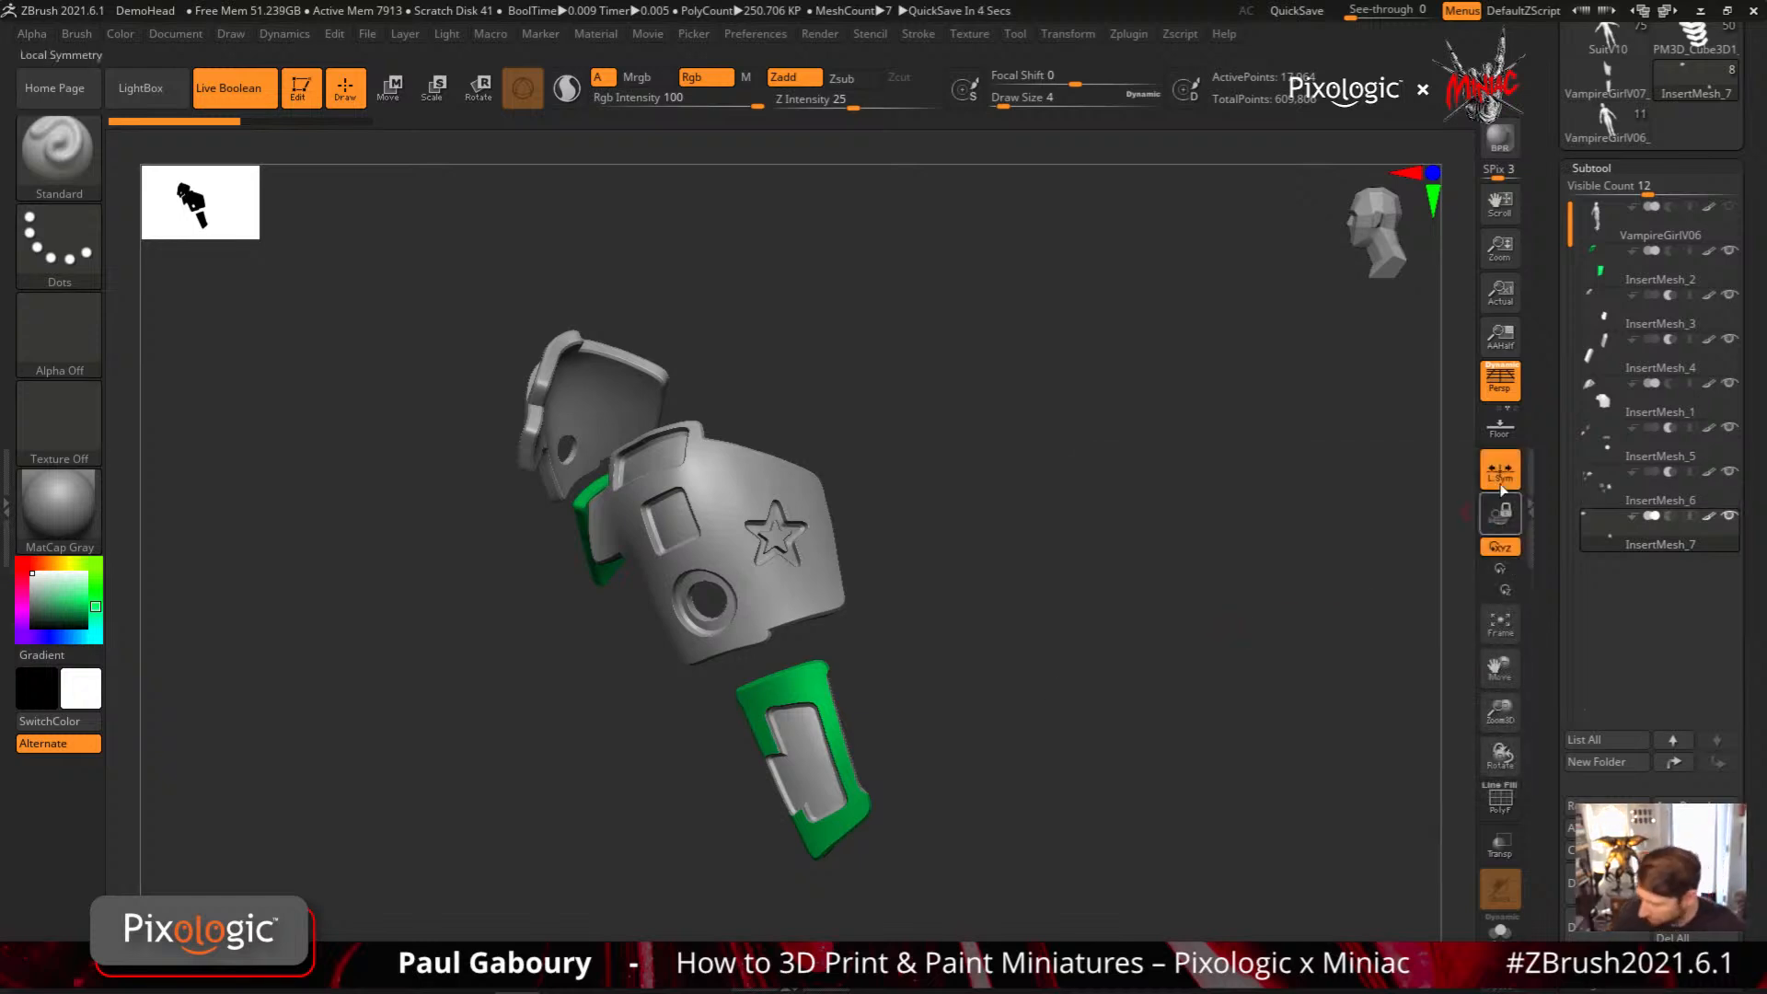
left_click_drag(1545, 285, 1544, 633)
left_click(1607, 276)
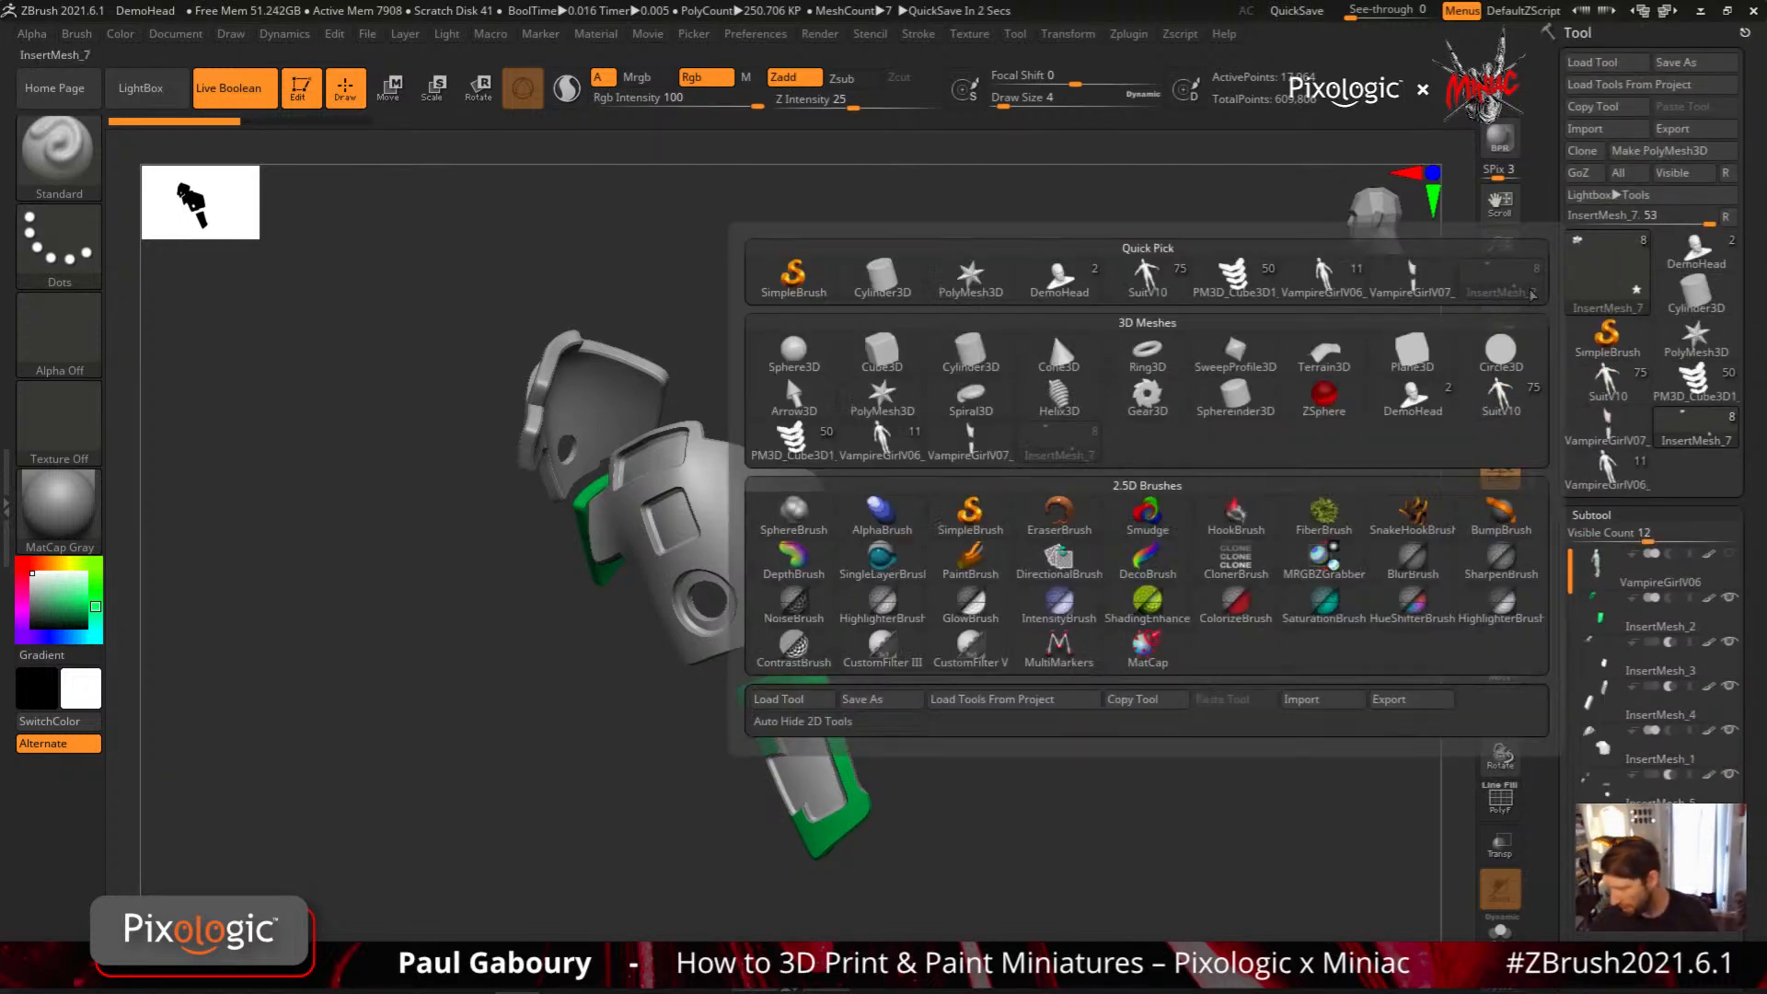
left_click(828, 414)
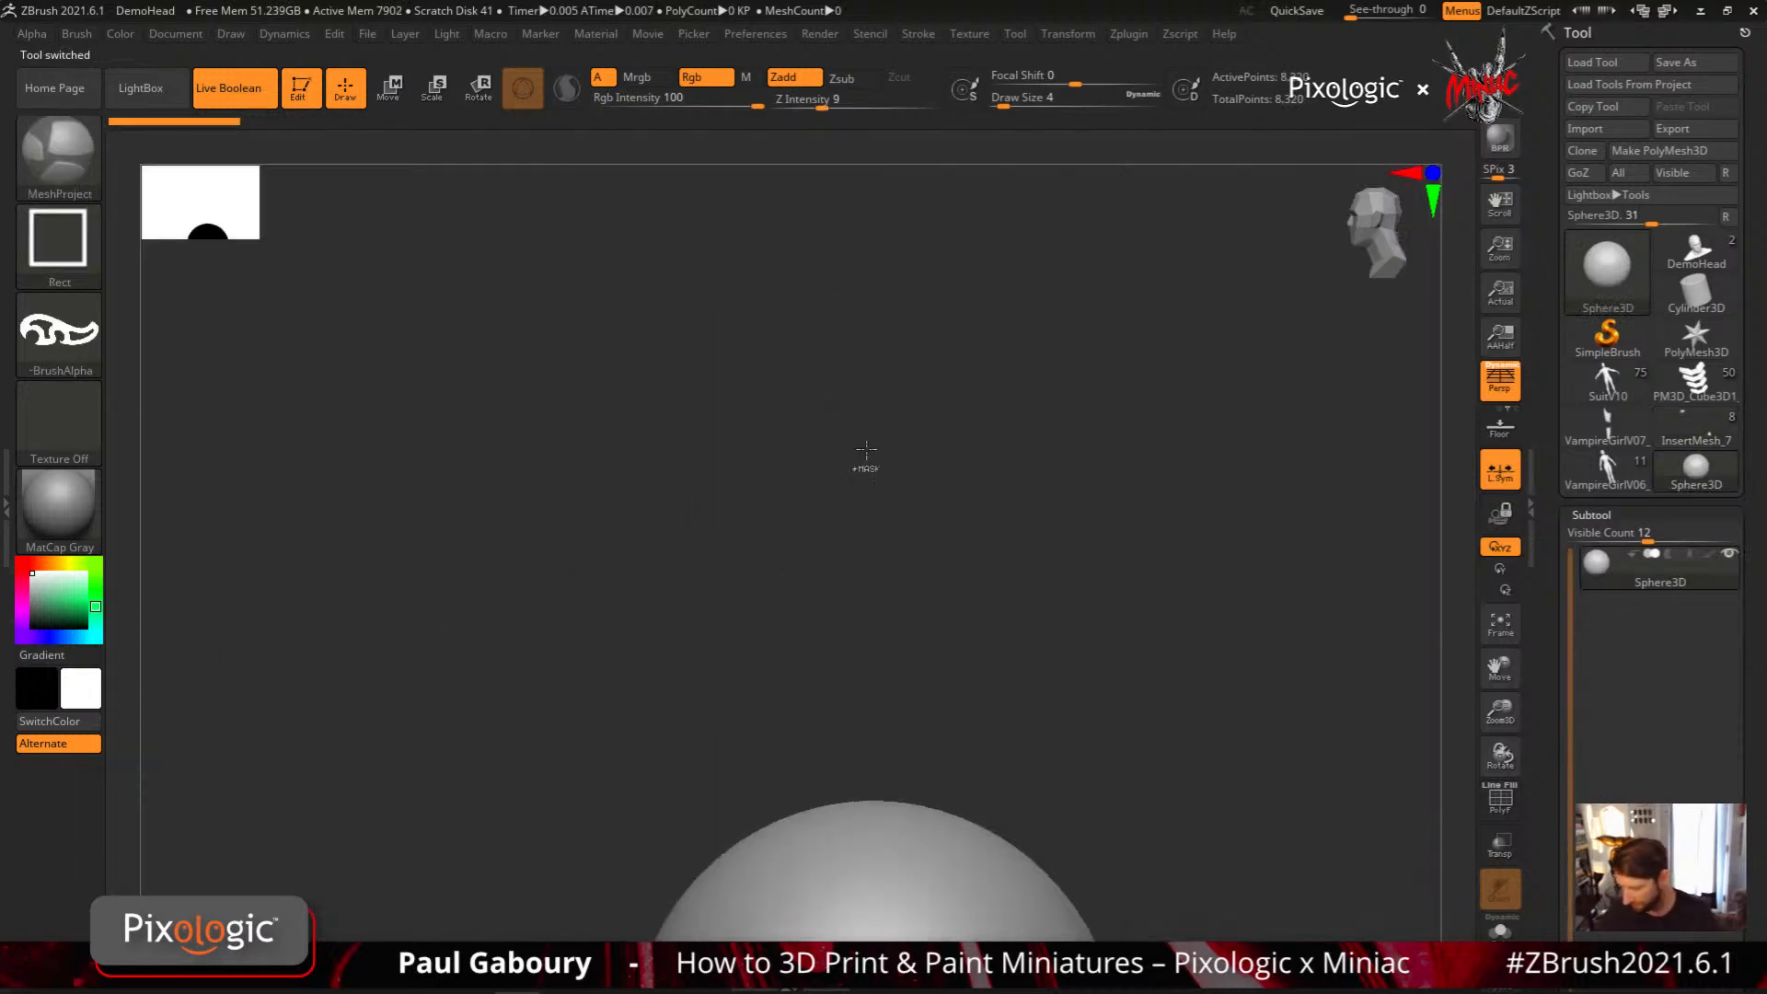
left_click_drag(1085, 761, 1065, 410, "alt")
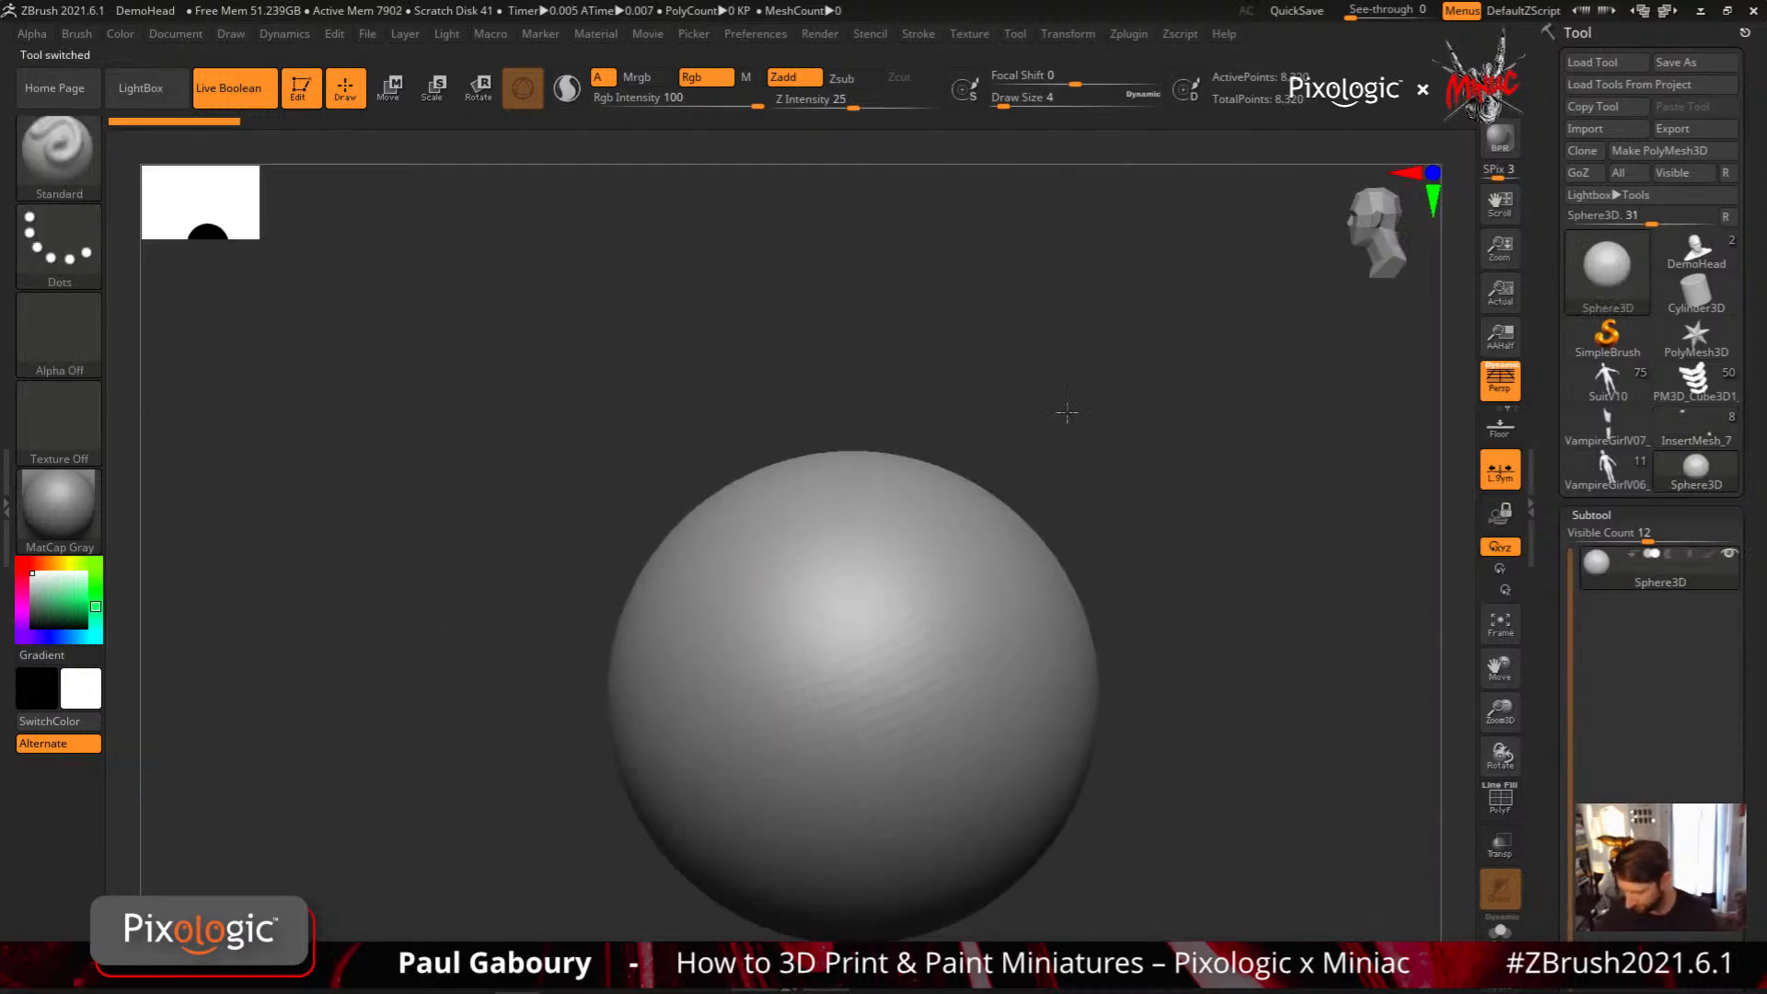
left_click_drag(1157, 591, 1046, 489, "alt")
left_click(1659, 150)
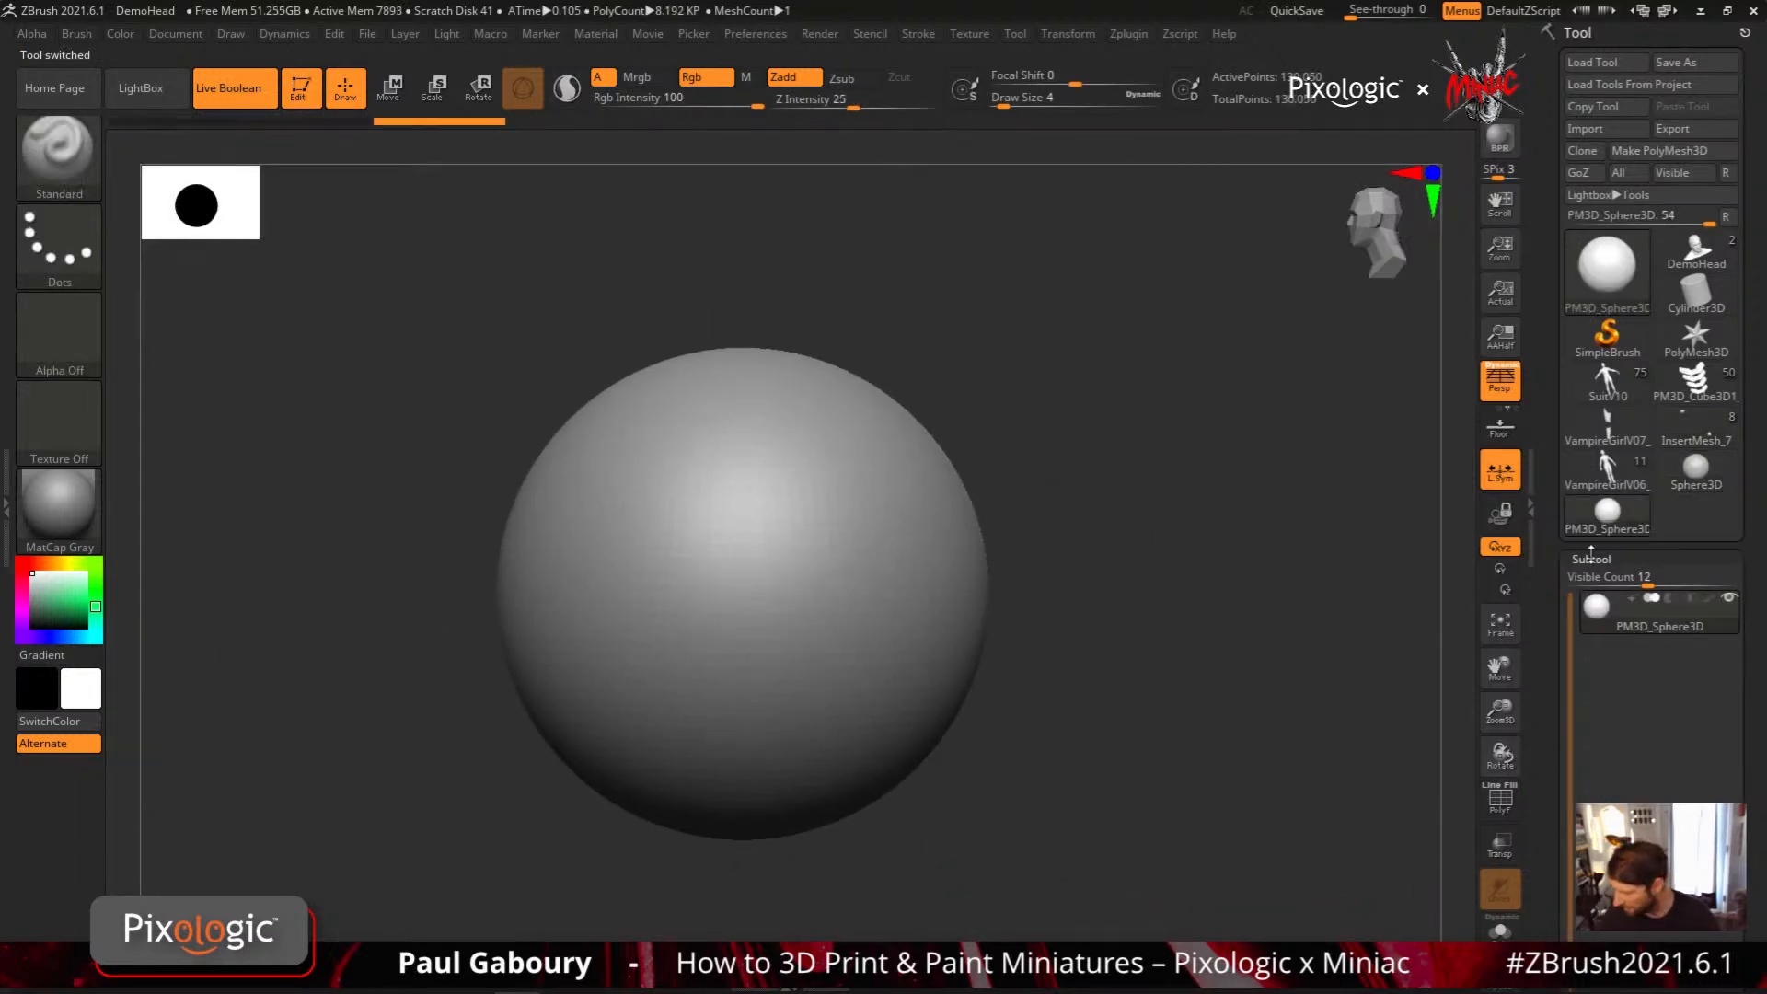
Open the sphere's Geometry settings and display its polyframe to examine the mesh density
left_click(1608, 559)
left_click(1593, 644)
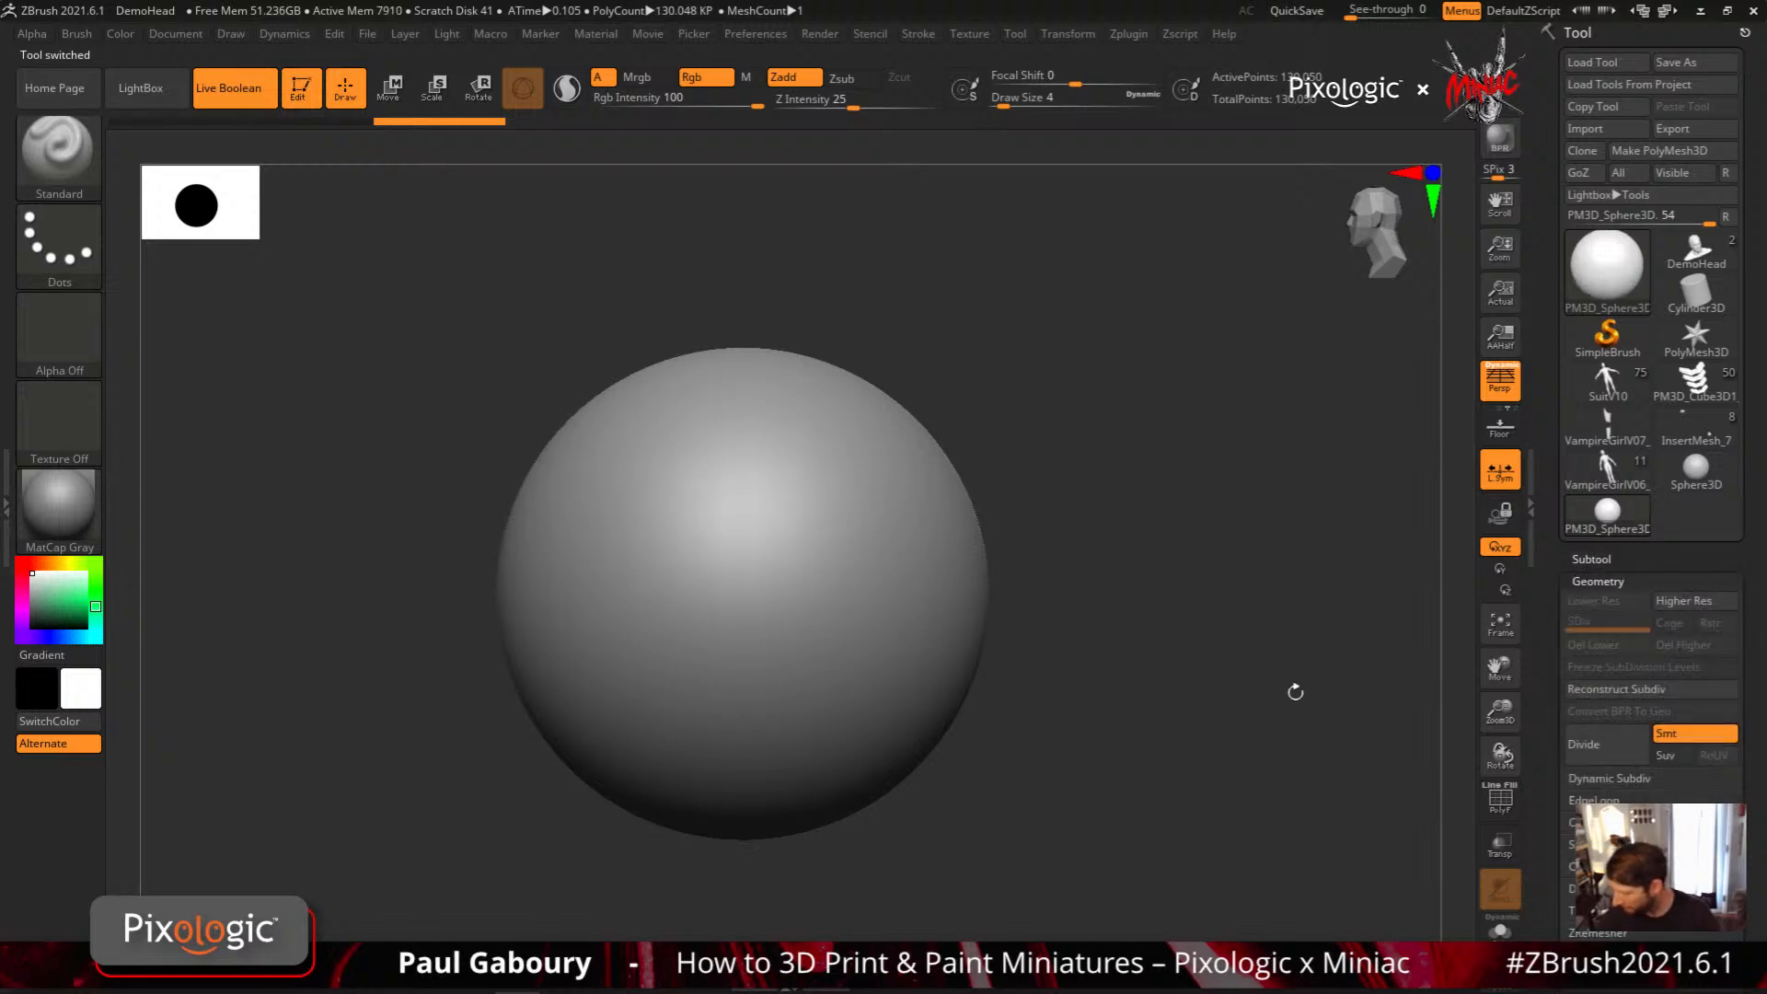
key("shift+f")
right_click_drag(840, 623, 847, 632, "shift")
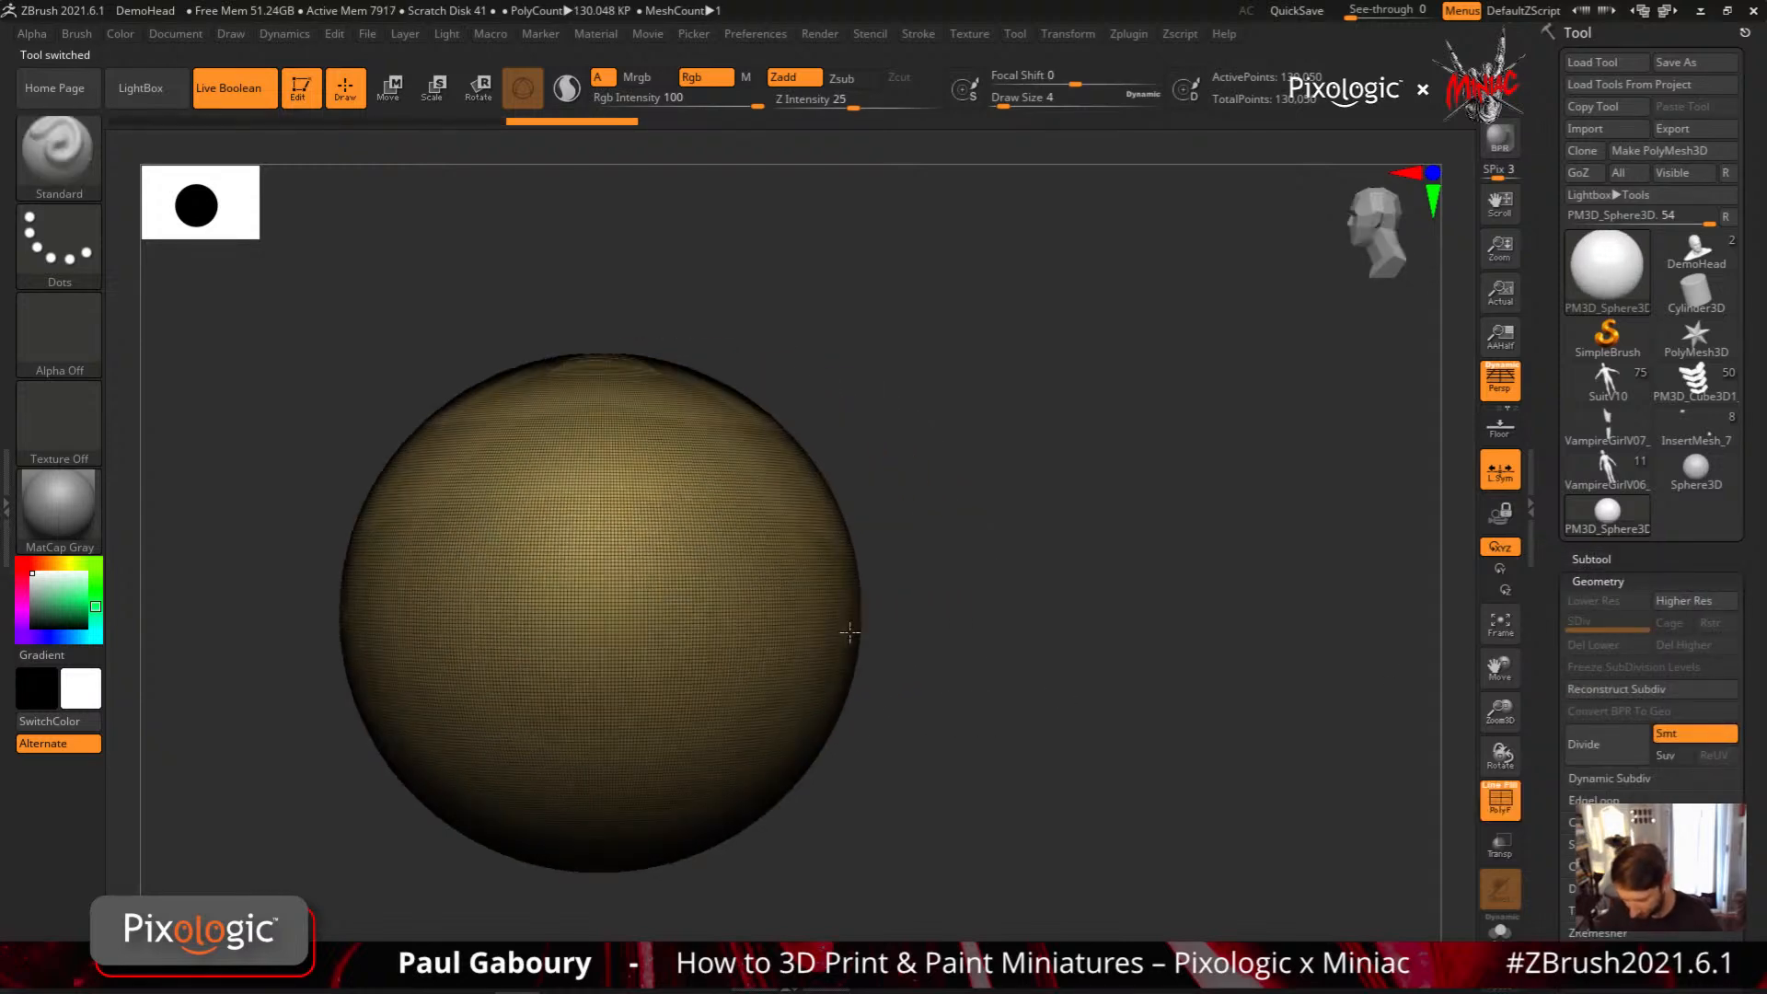
Project the swirl ornament onto the front of the sphere with the MeshProject brush, and view it from the side
key("b")
key("m")
key("p")
key("f")
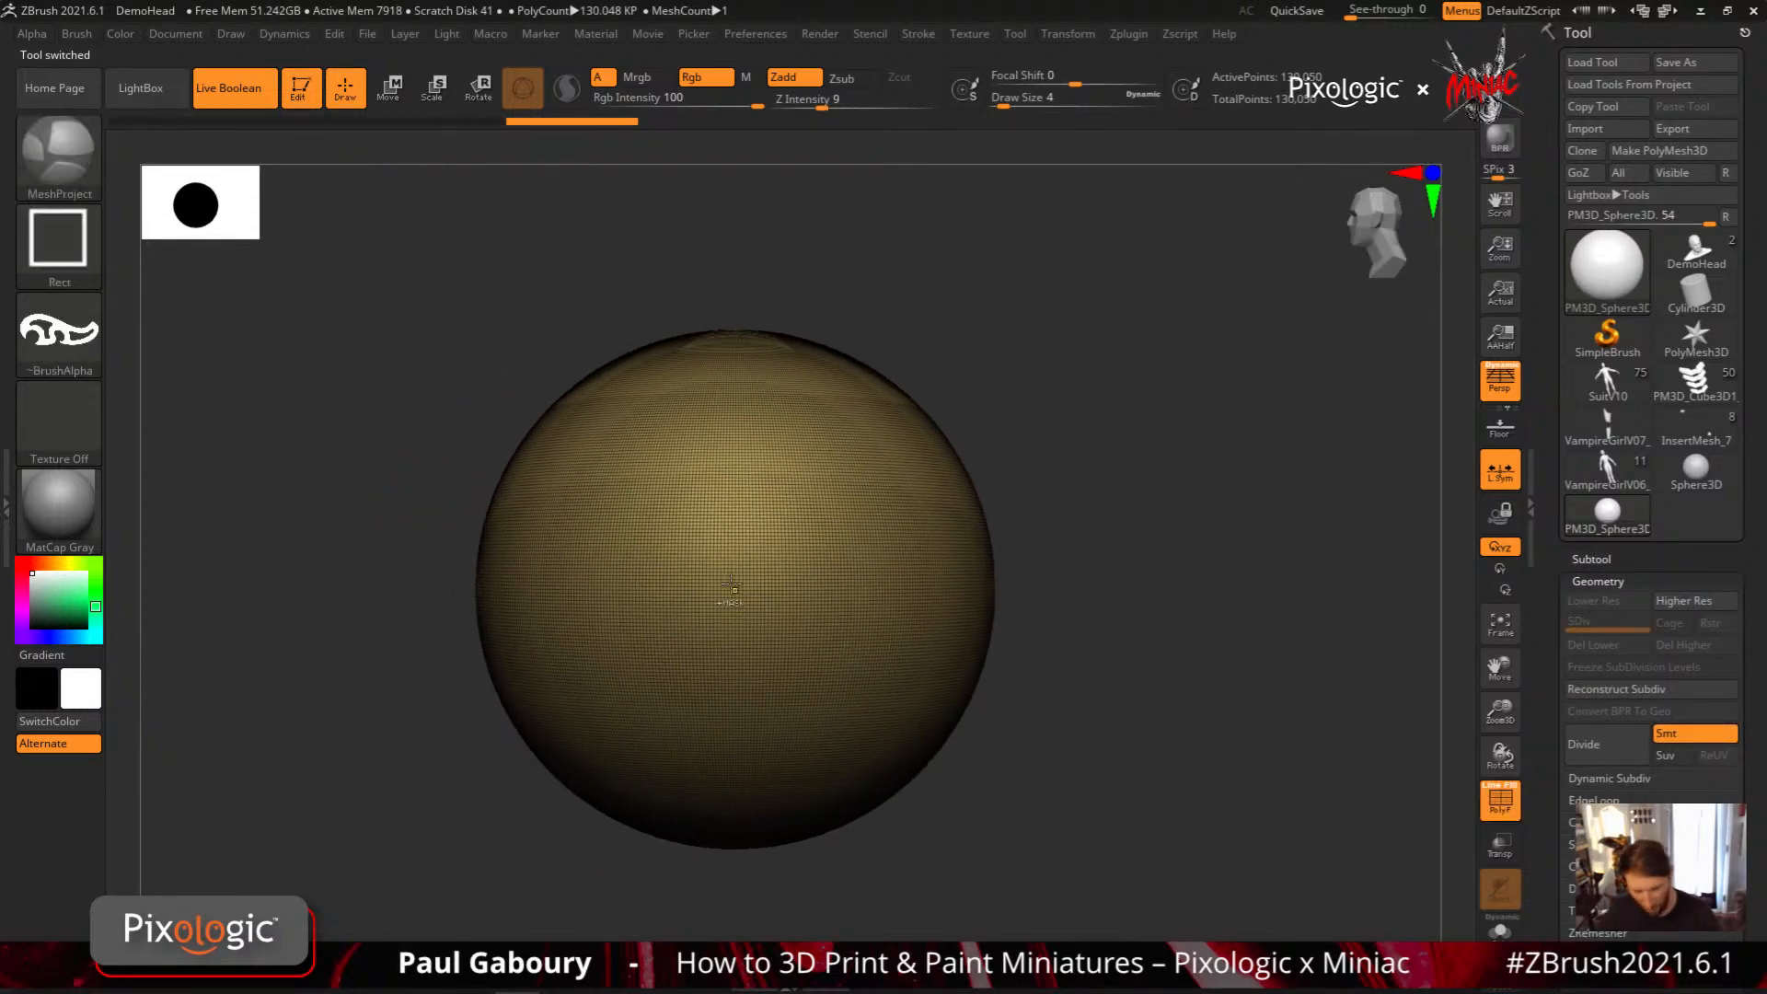
left_click_drag(742, 564, 848, 654)
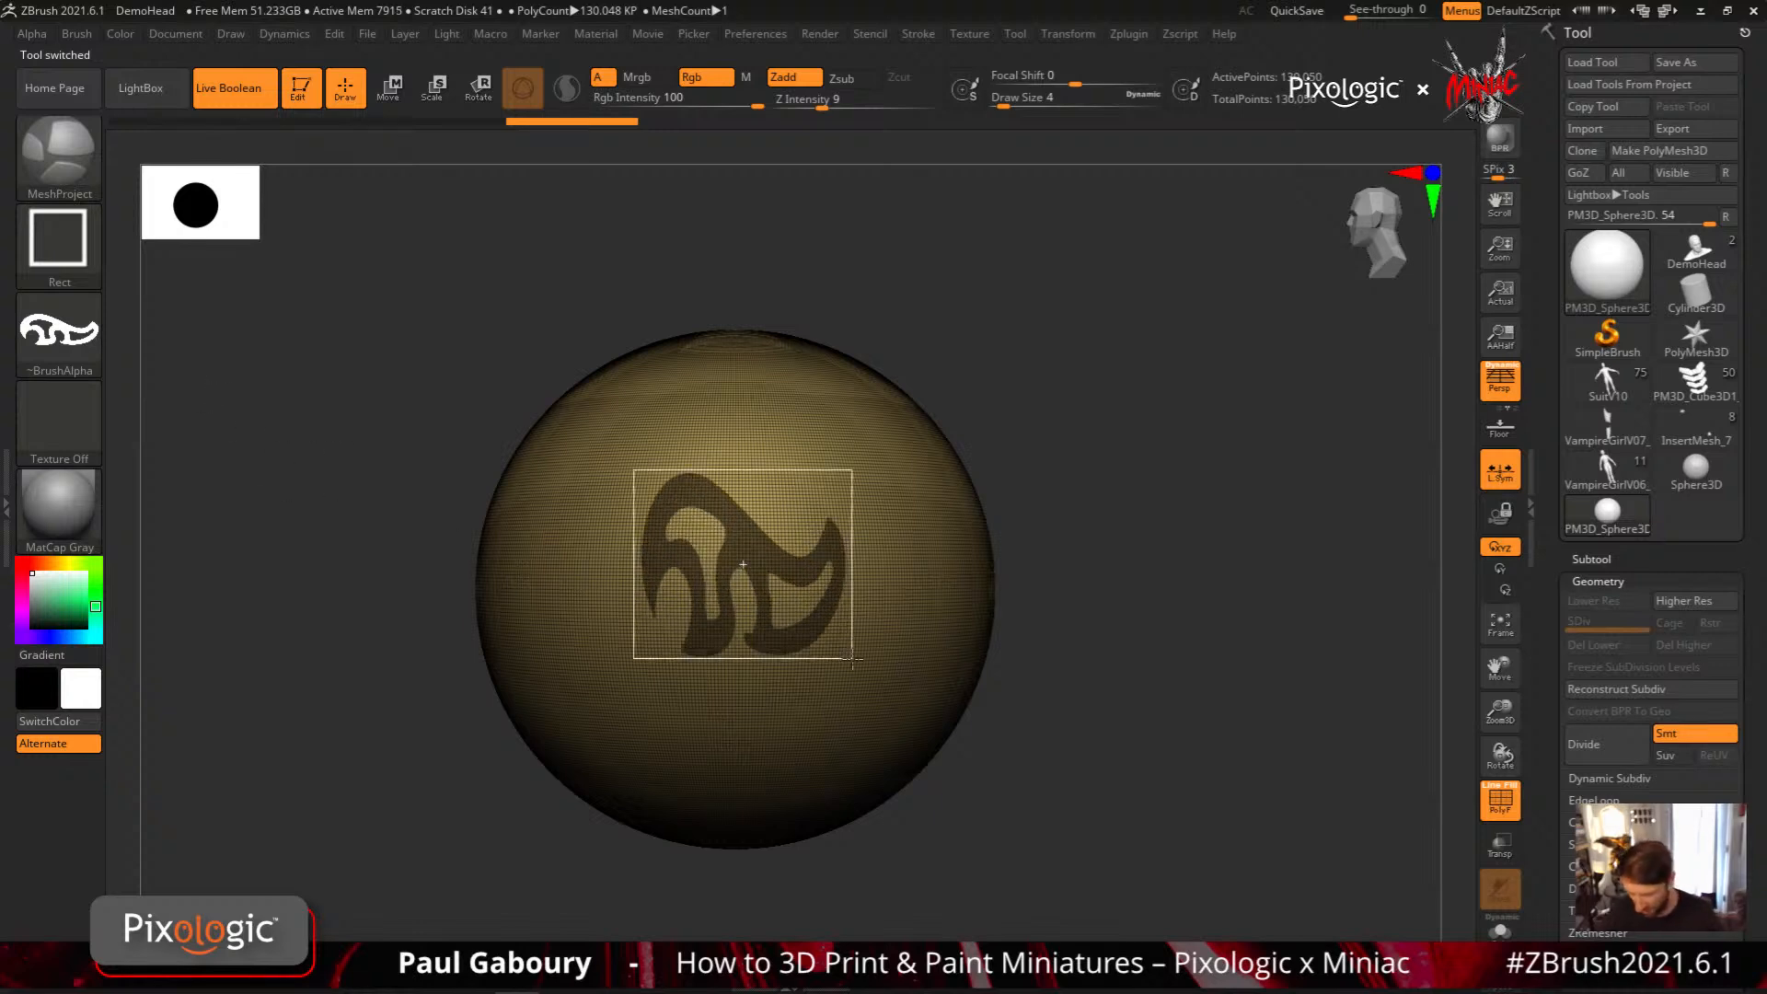
left_click_drag(918, 759, 935, 696)
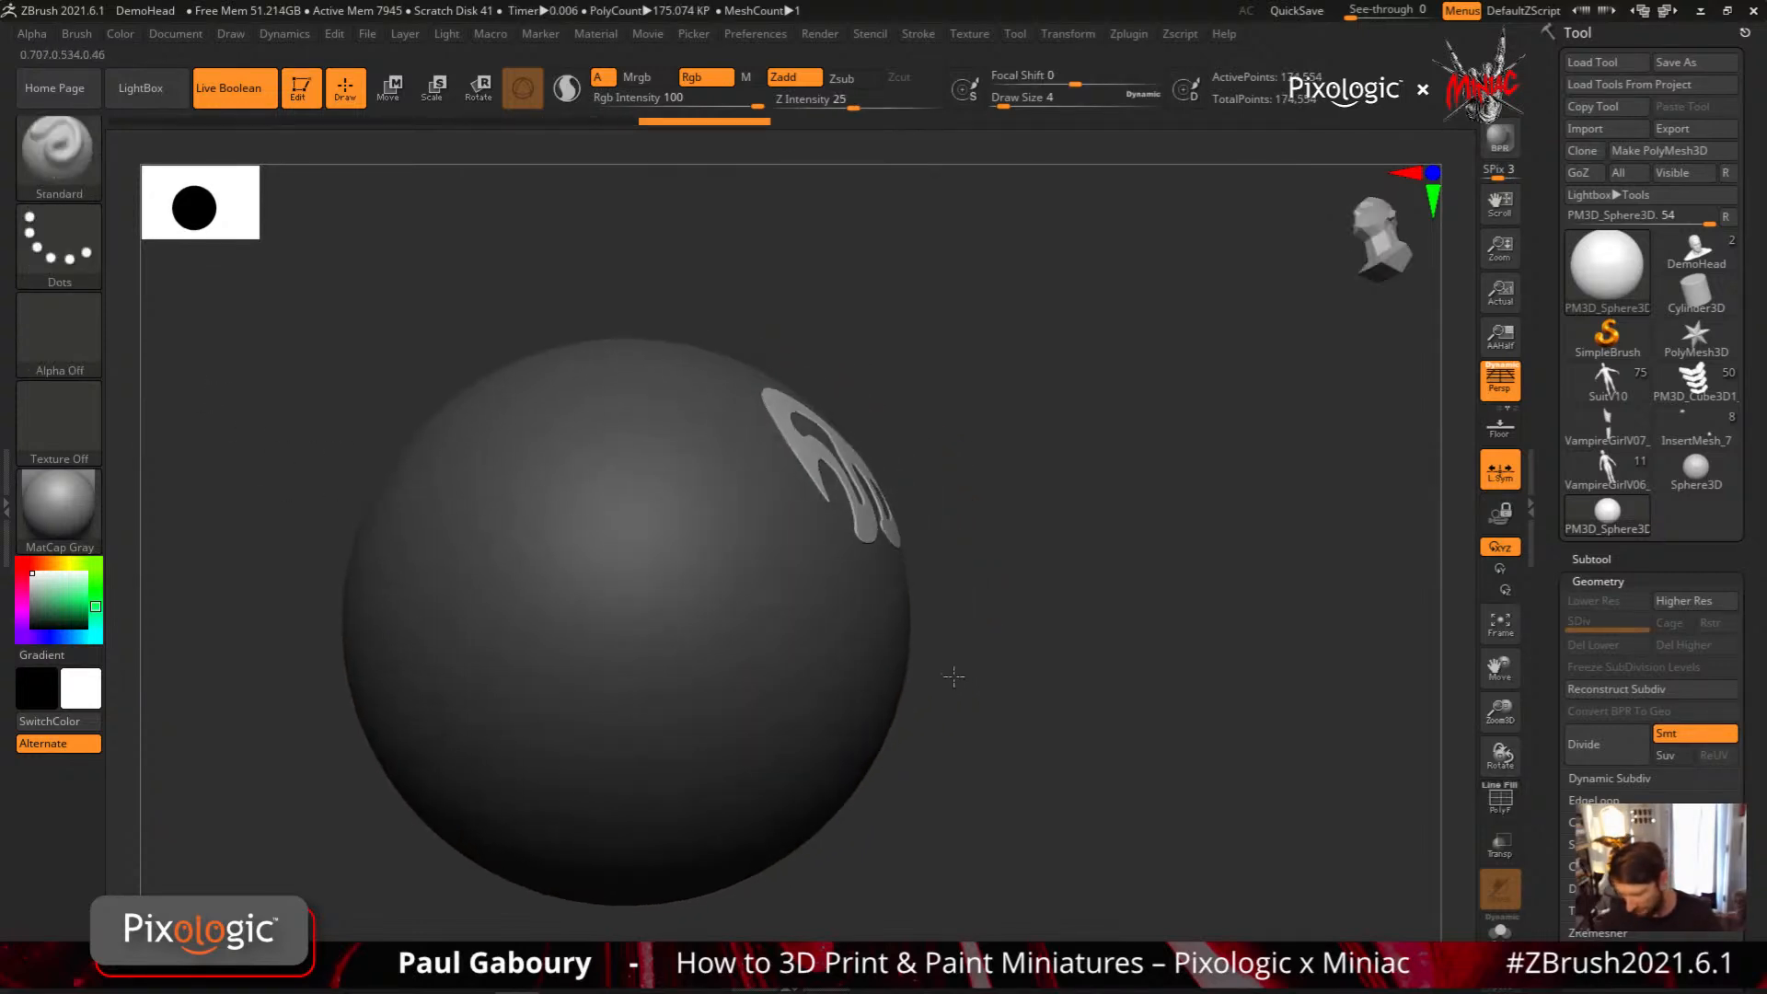
Isolate the projected swirl, display its polyframe, and examine the polygons along its thick edges up close
right_click_drag(970, 735, 970, 764, "ctrl")
left_click(939, 581, "ctrl+shift")
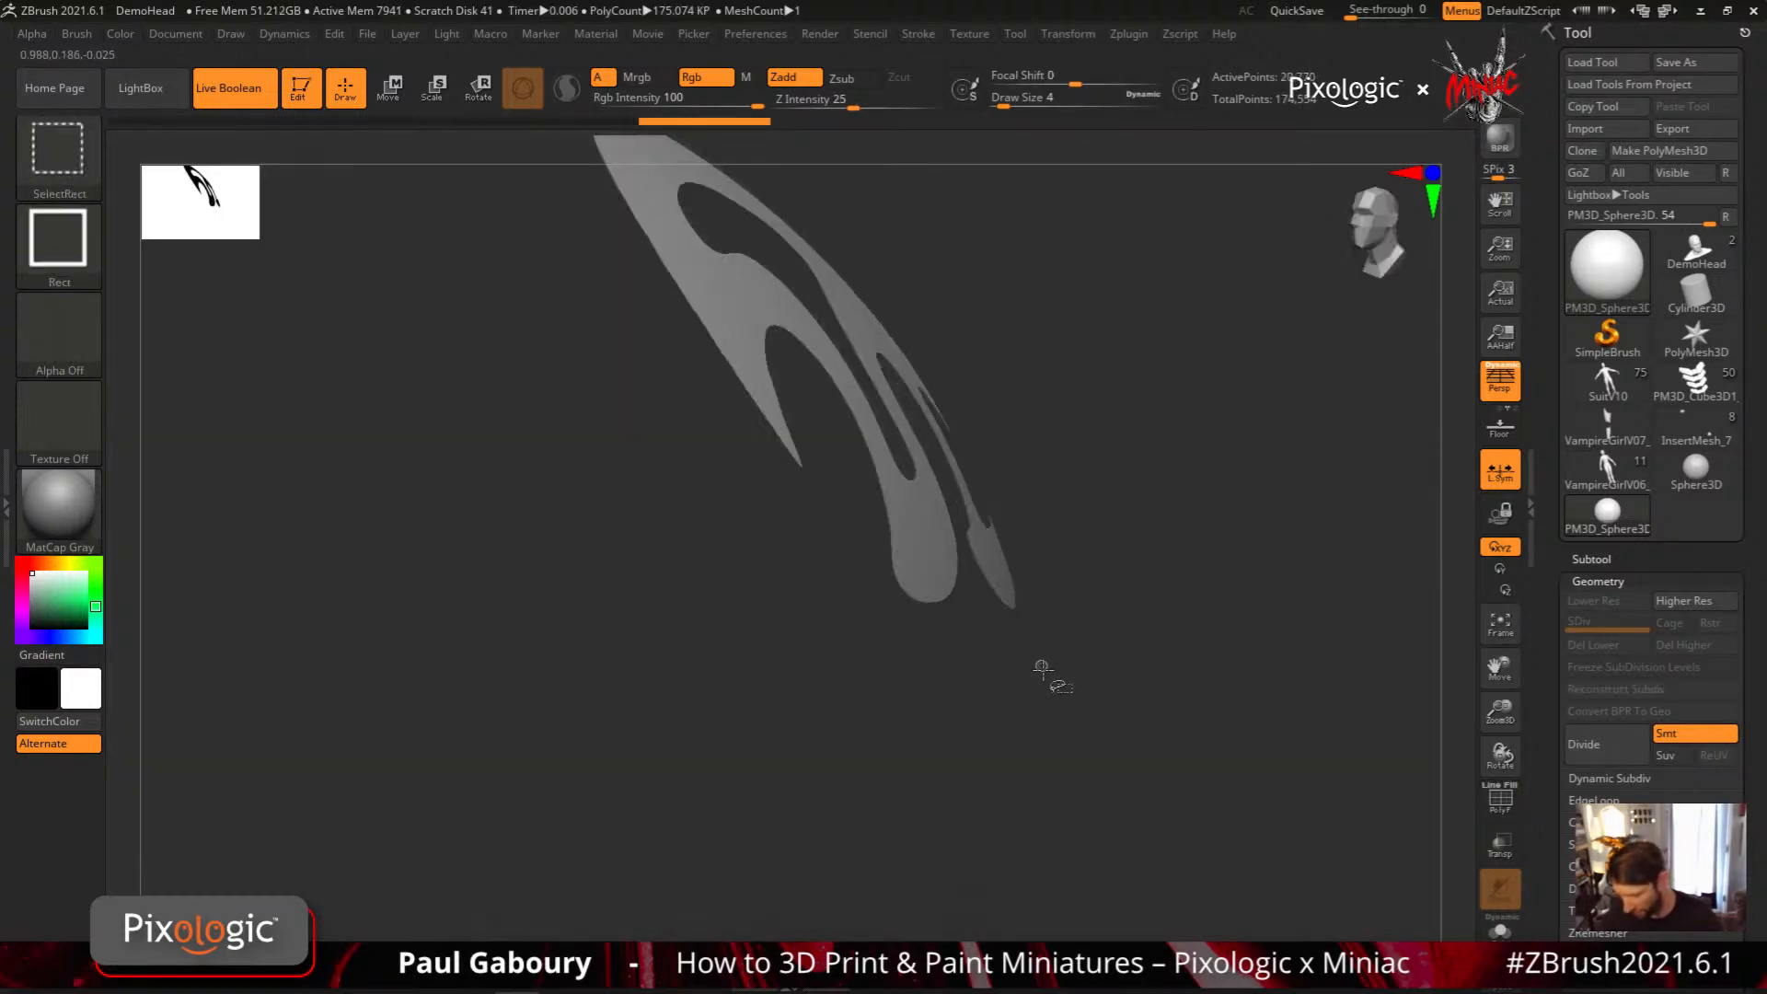
left_click_drag(1106, 654, 1173, 598)
key("shift+f")
right_click_drag(1013, 598, 1003, 658, "ctrl")
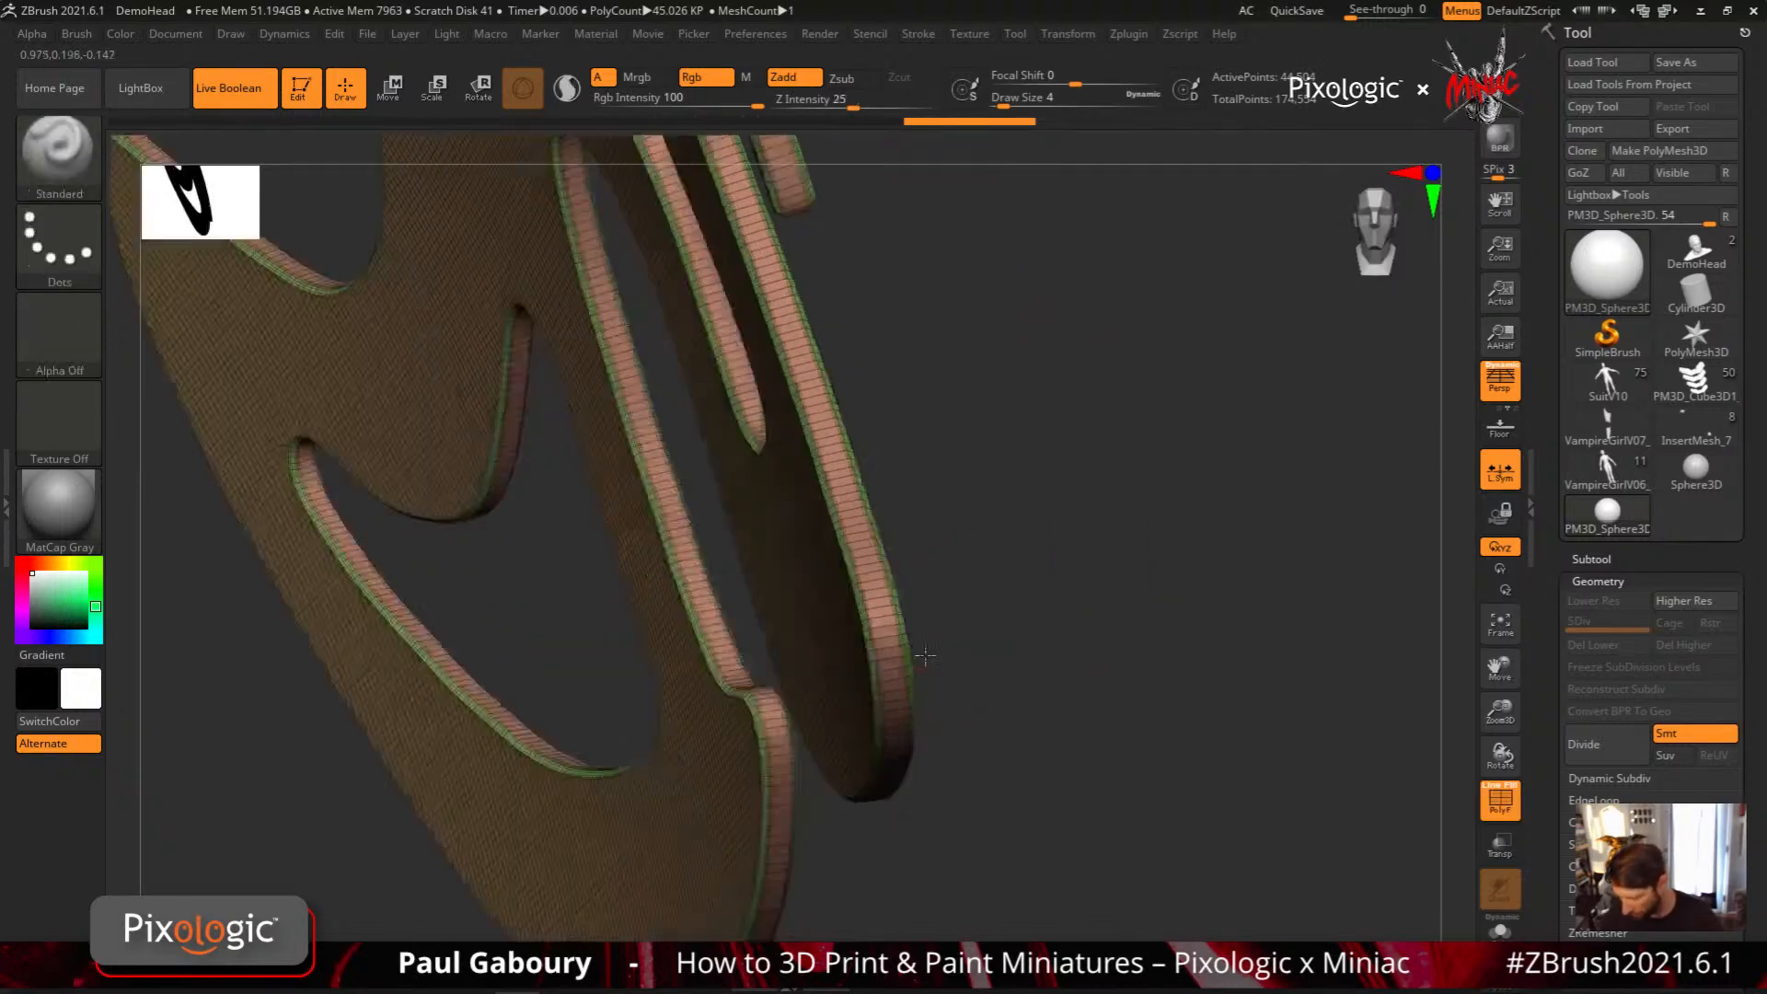
left_click_drag(976, 650, 929, 634)
right_click_drag(900, 666, 885, 653)
mouse_move(885, 654)
right_mouse_down("ctrl")
mouse_move(890, 685)
mouse_move(922, 635)
mouse_move(920, 652)
right_mouse_up("ctrl")
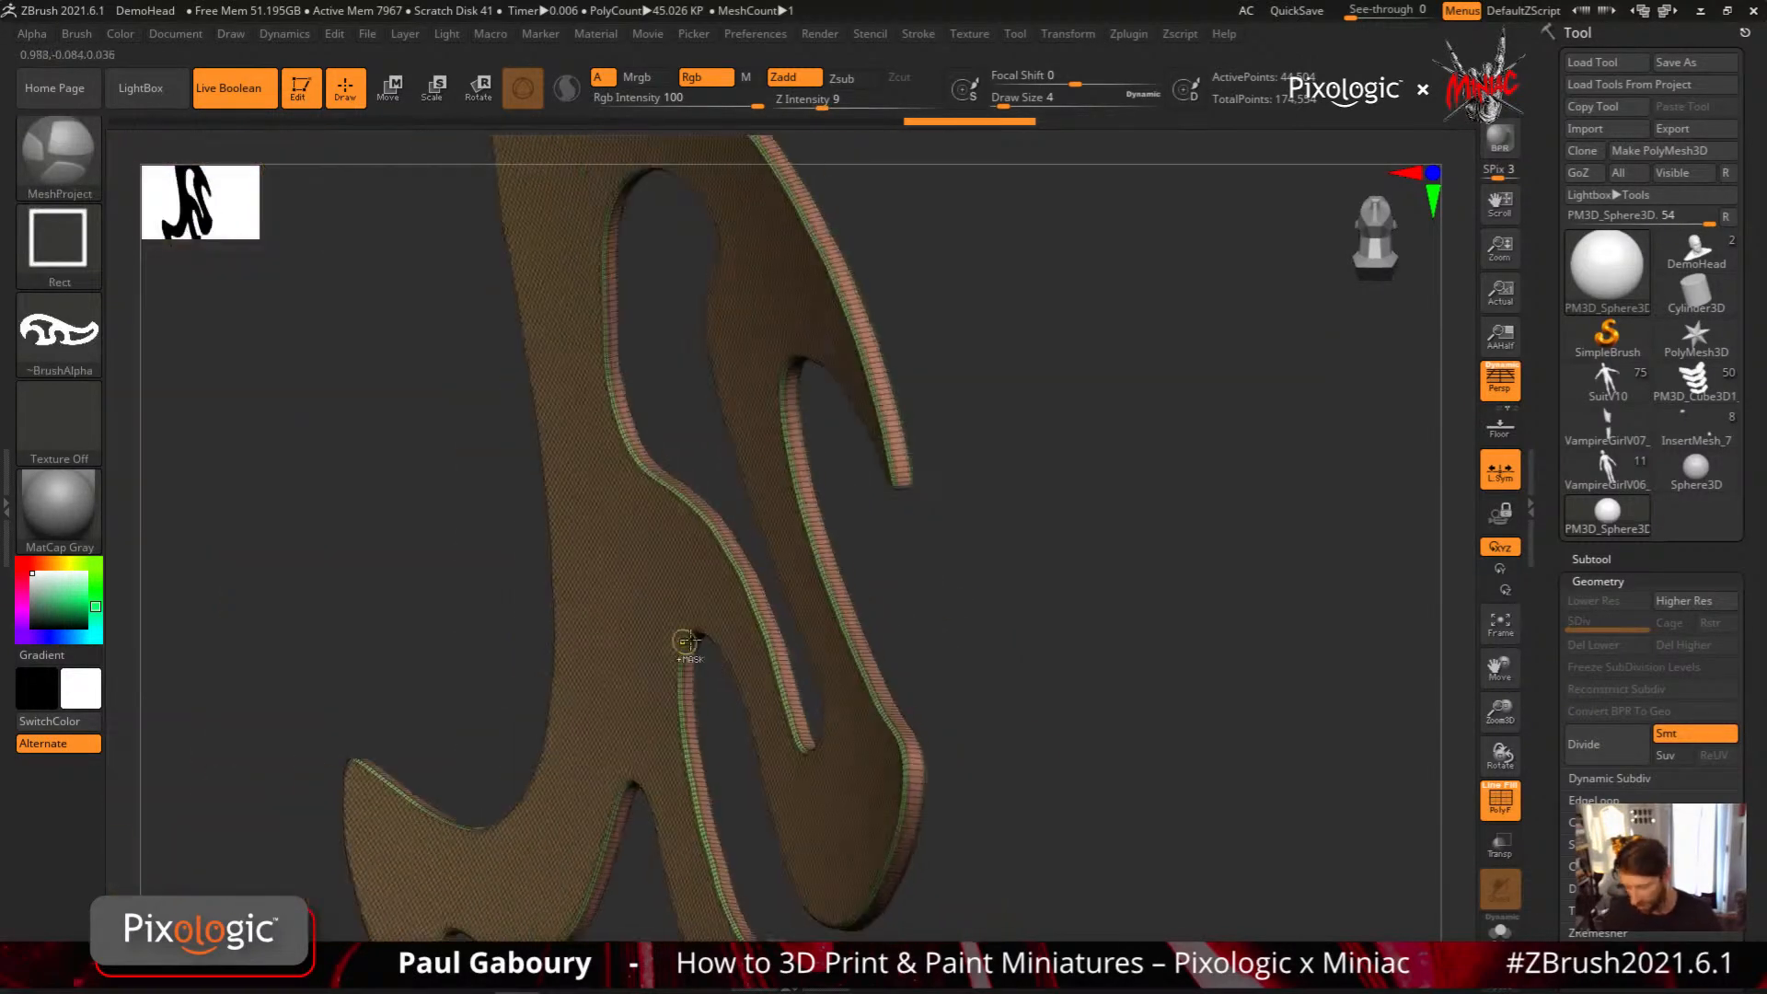
right_click_drag(690, 639, 630, 562, "ctrl")
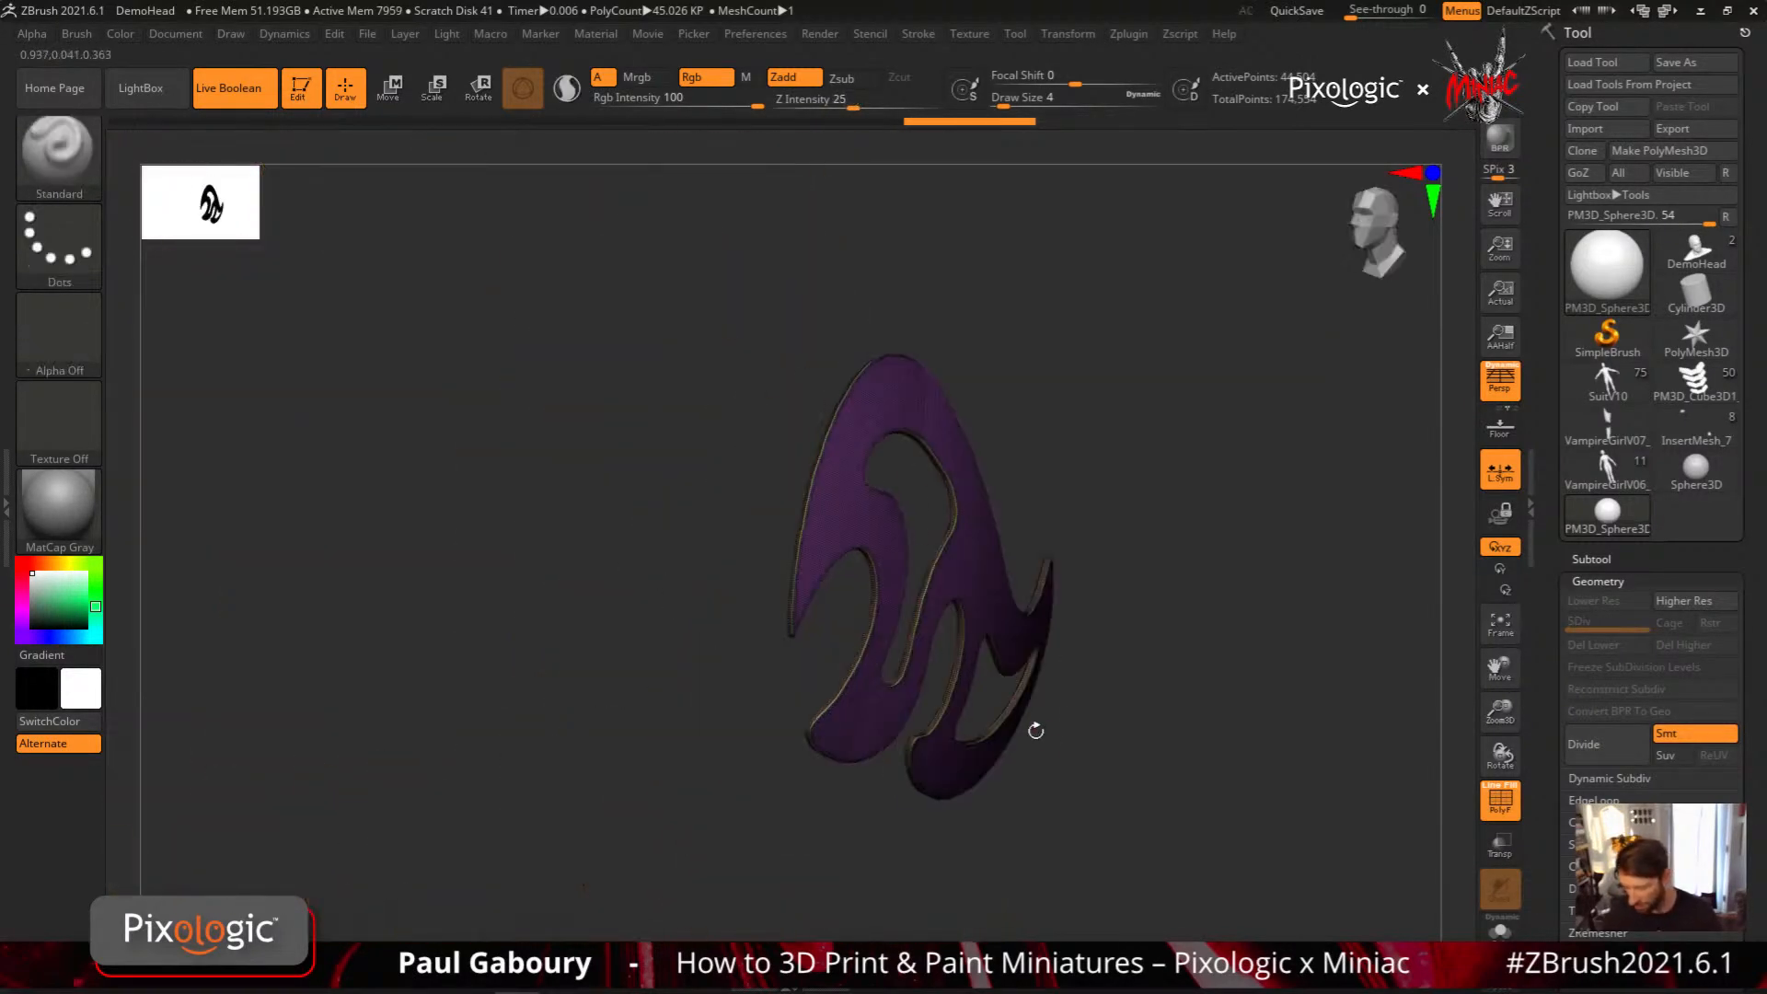
right_click_drag(1034, 726, 1194, 730)
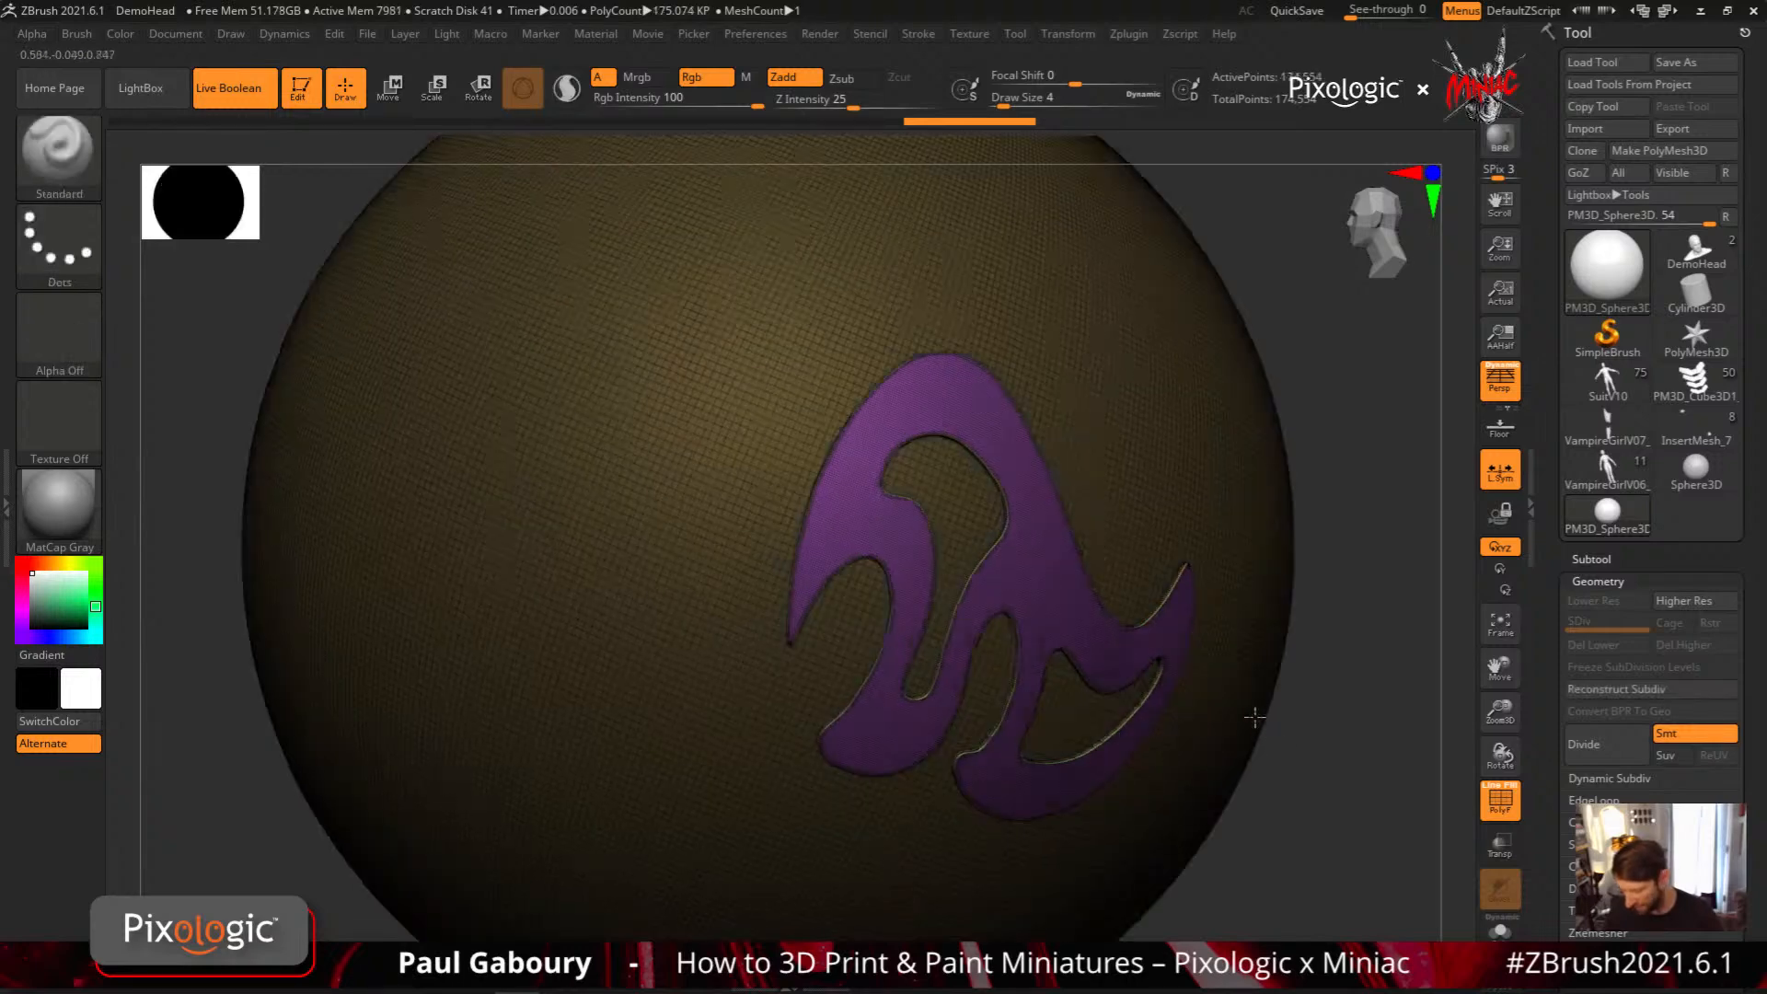
Unhide the sphere and project a second swirl beside the first with the MeshProject brush at Z Intensity 0
right_click_drag(1254, 717, 1045, 616)
right_click_drag(939, 774, 1026, 670, "alt")
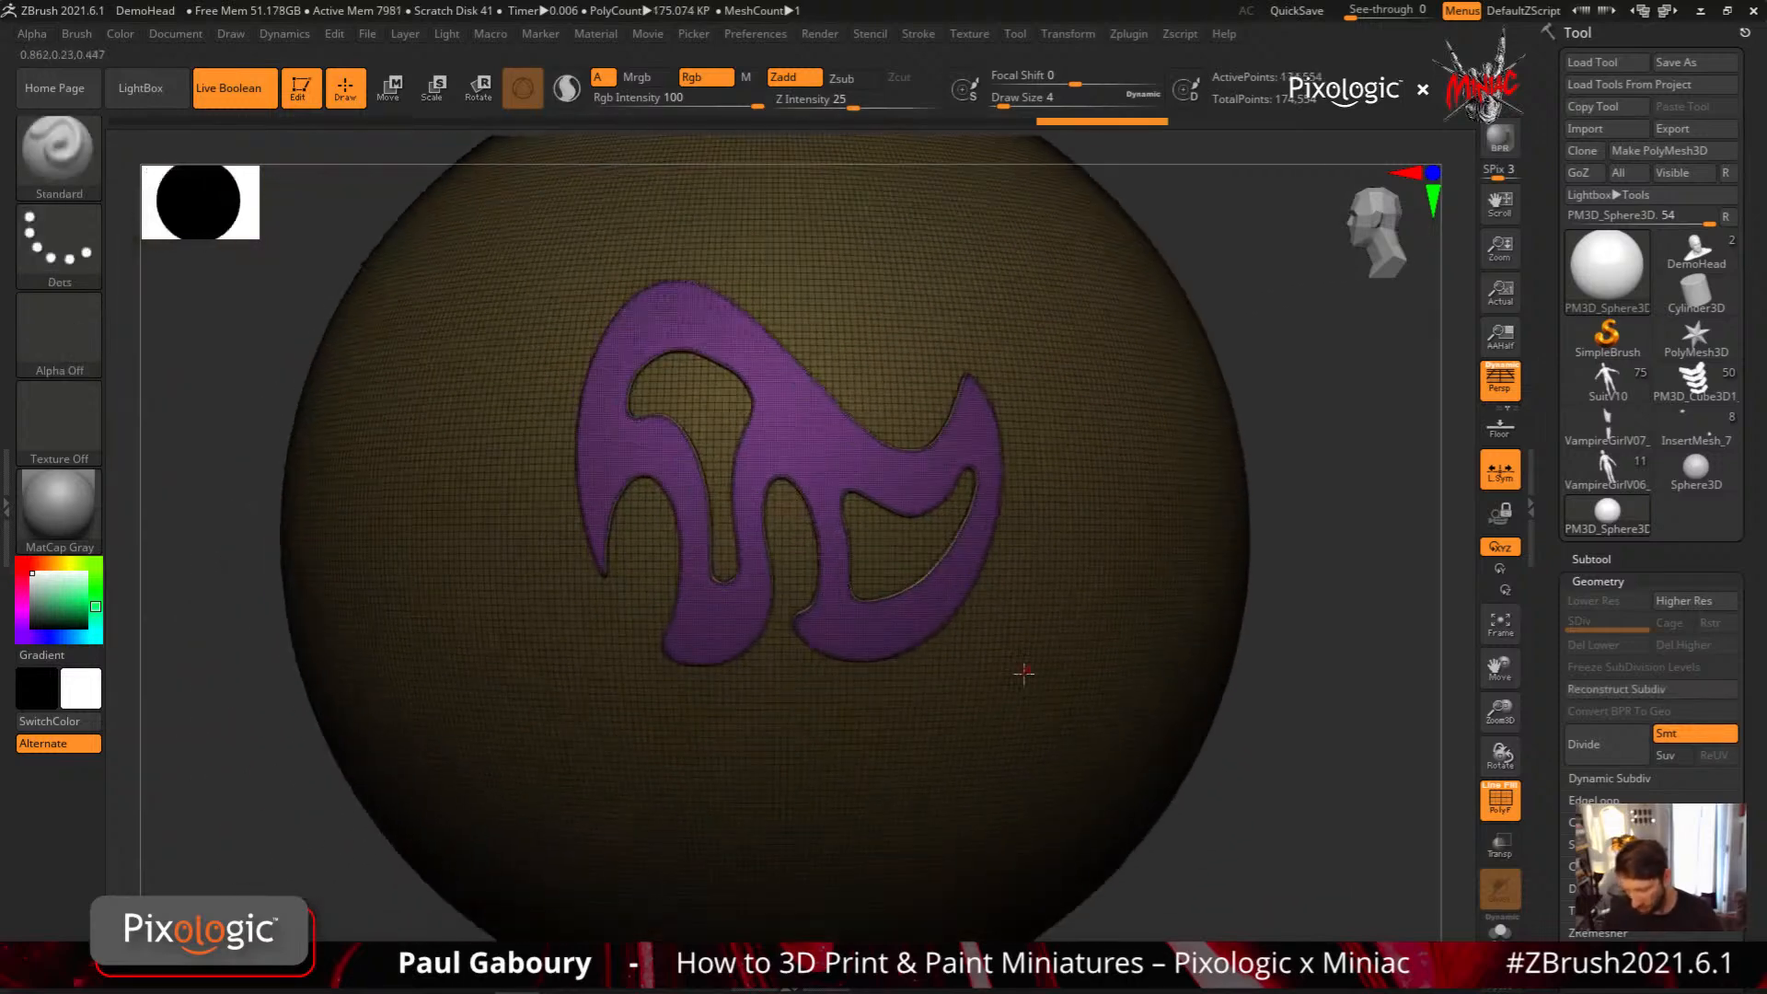
mouse_move(837, 681)
right_mouse_down()
mouse_move(971, 658)
mouse_move(994, 769)
mouse_move(907, 741)
right_mouse_up()
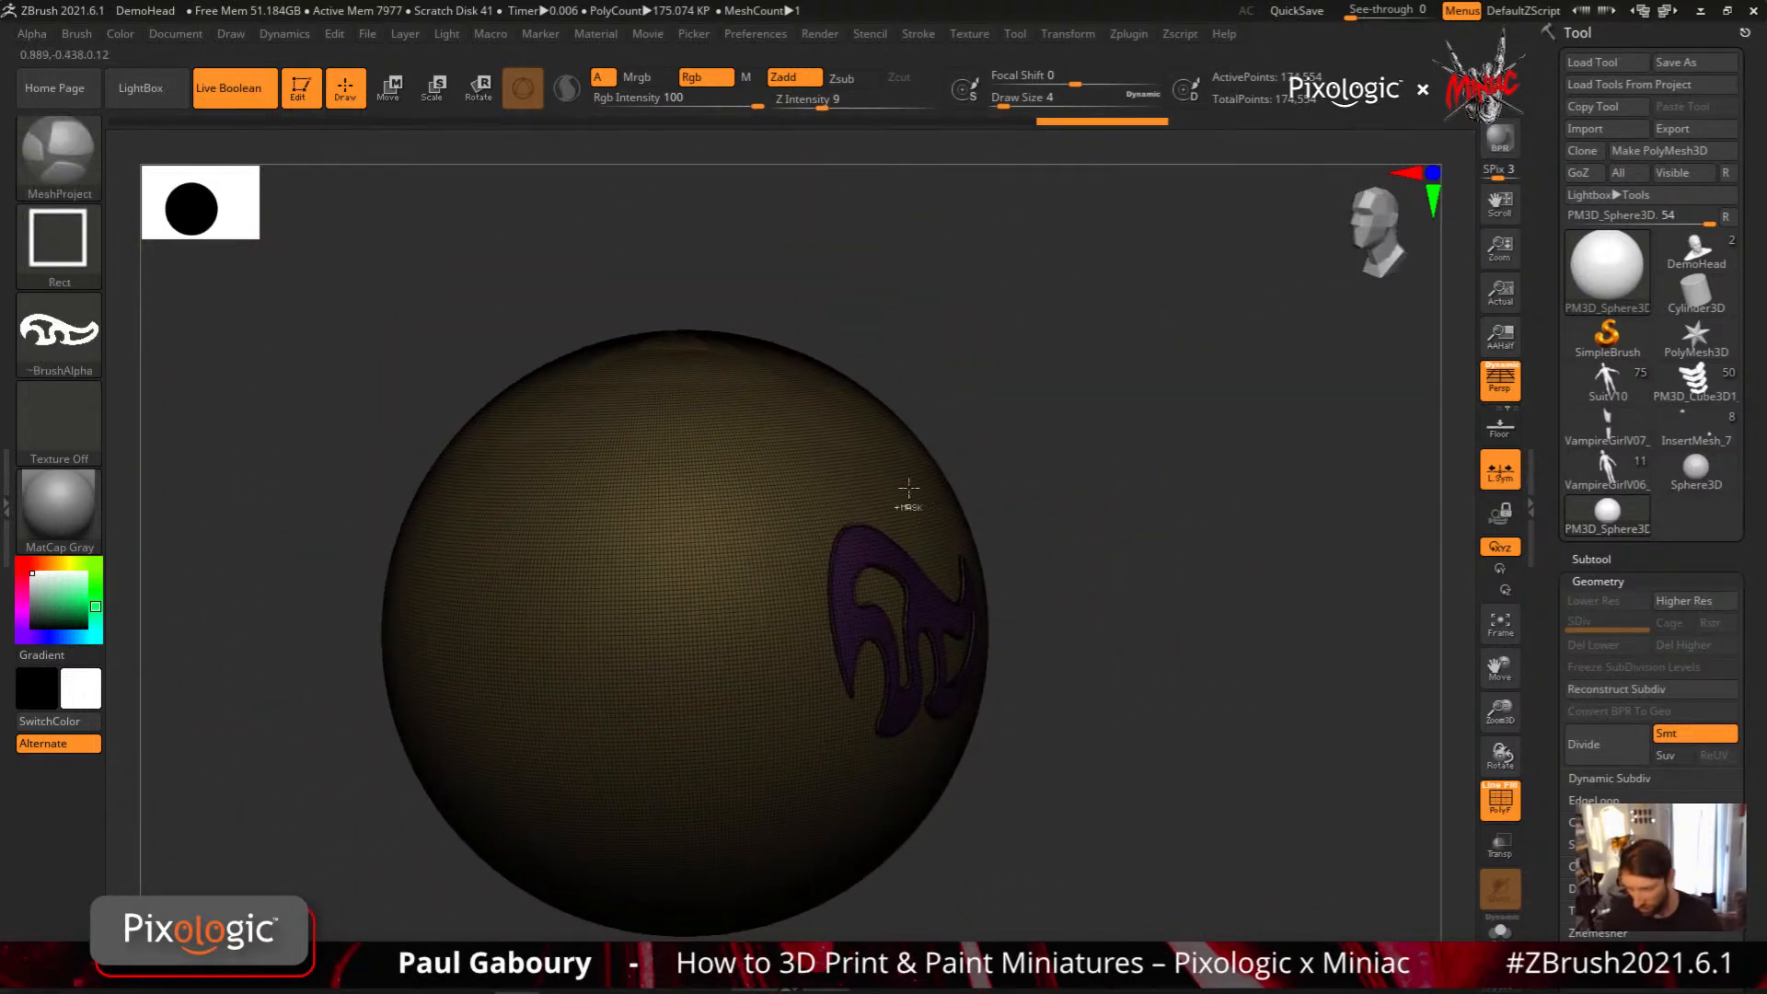
left_click_drag(854, 108, 775, 109)
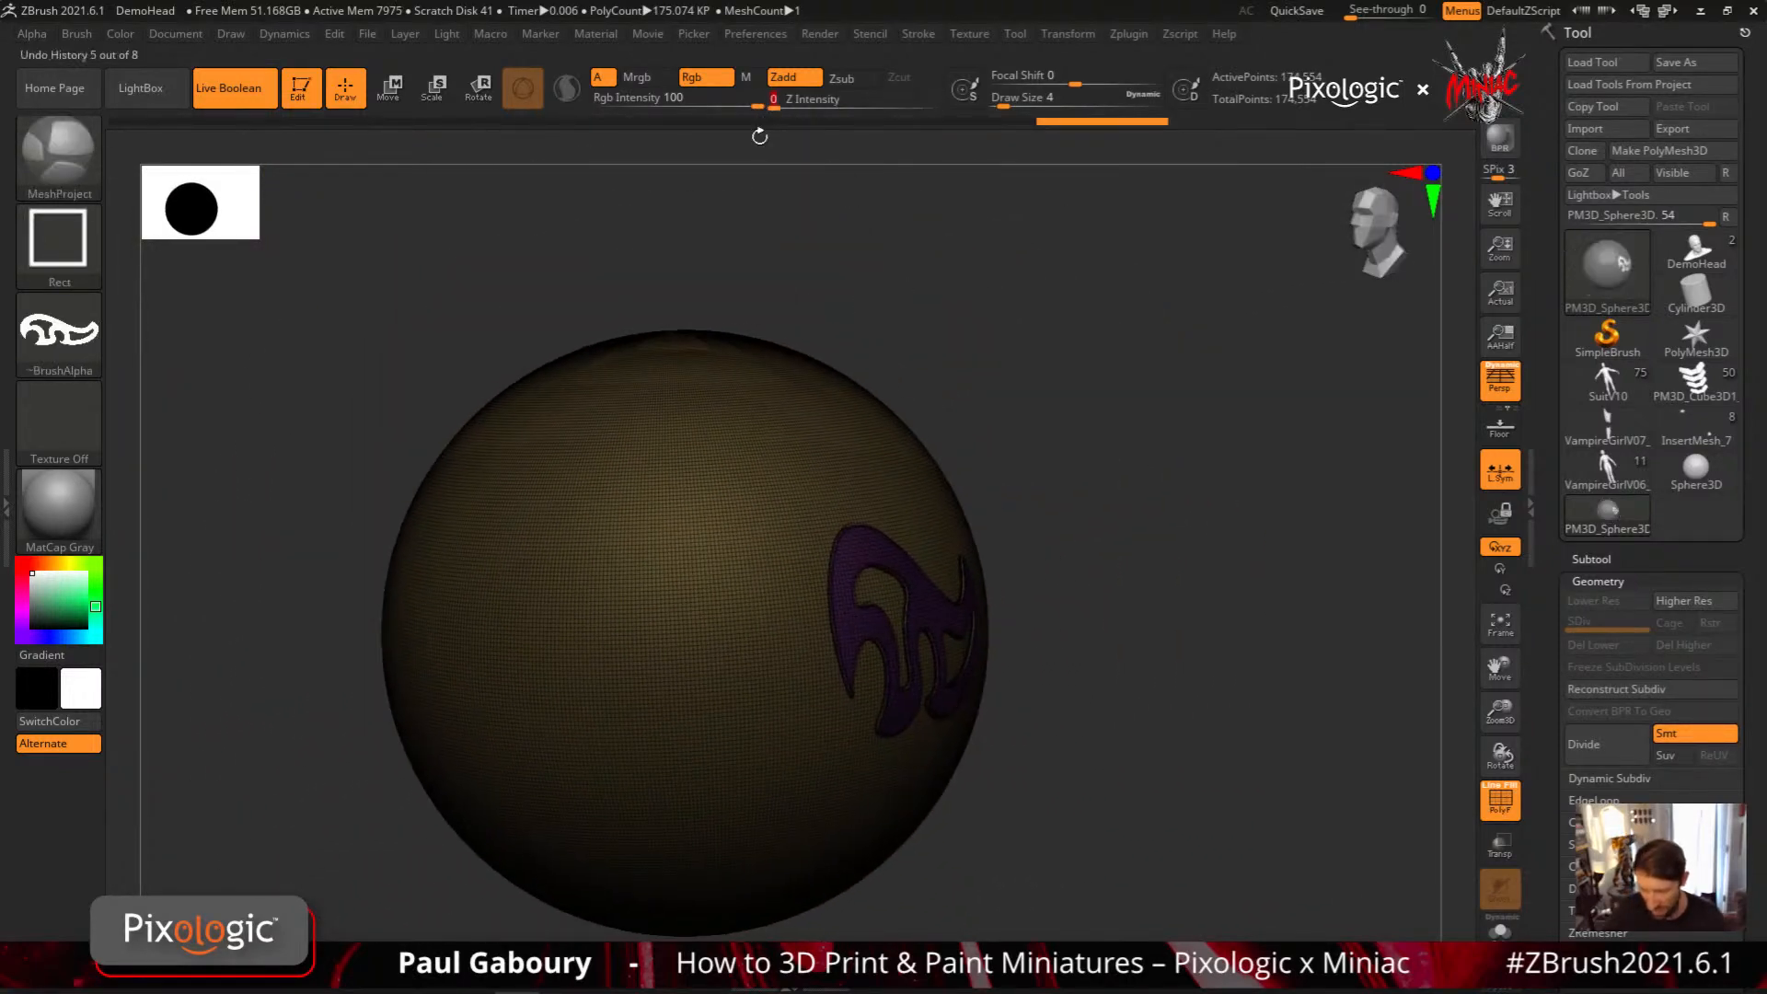
mouse_move(499, 517)
left_mouse_down()
mouse_move(717, 726)
mouse_move(784, 711)
left_mouse_up()
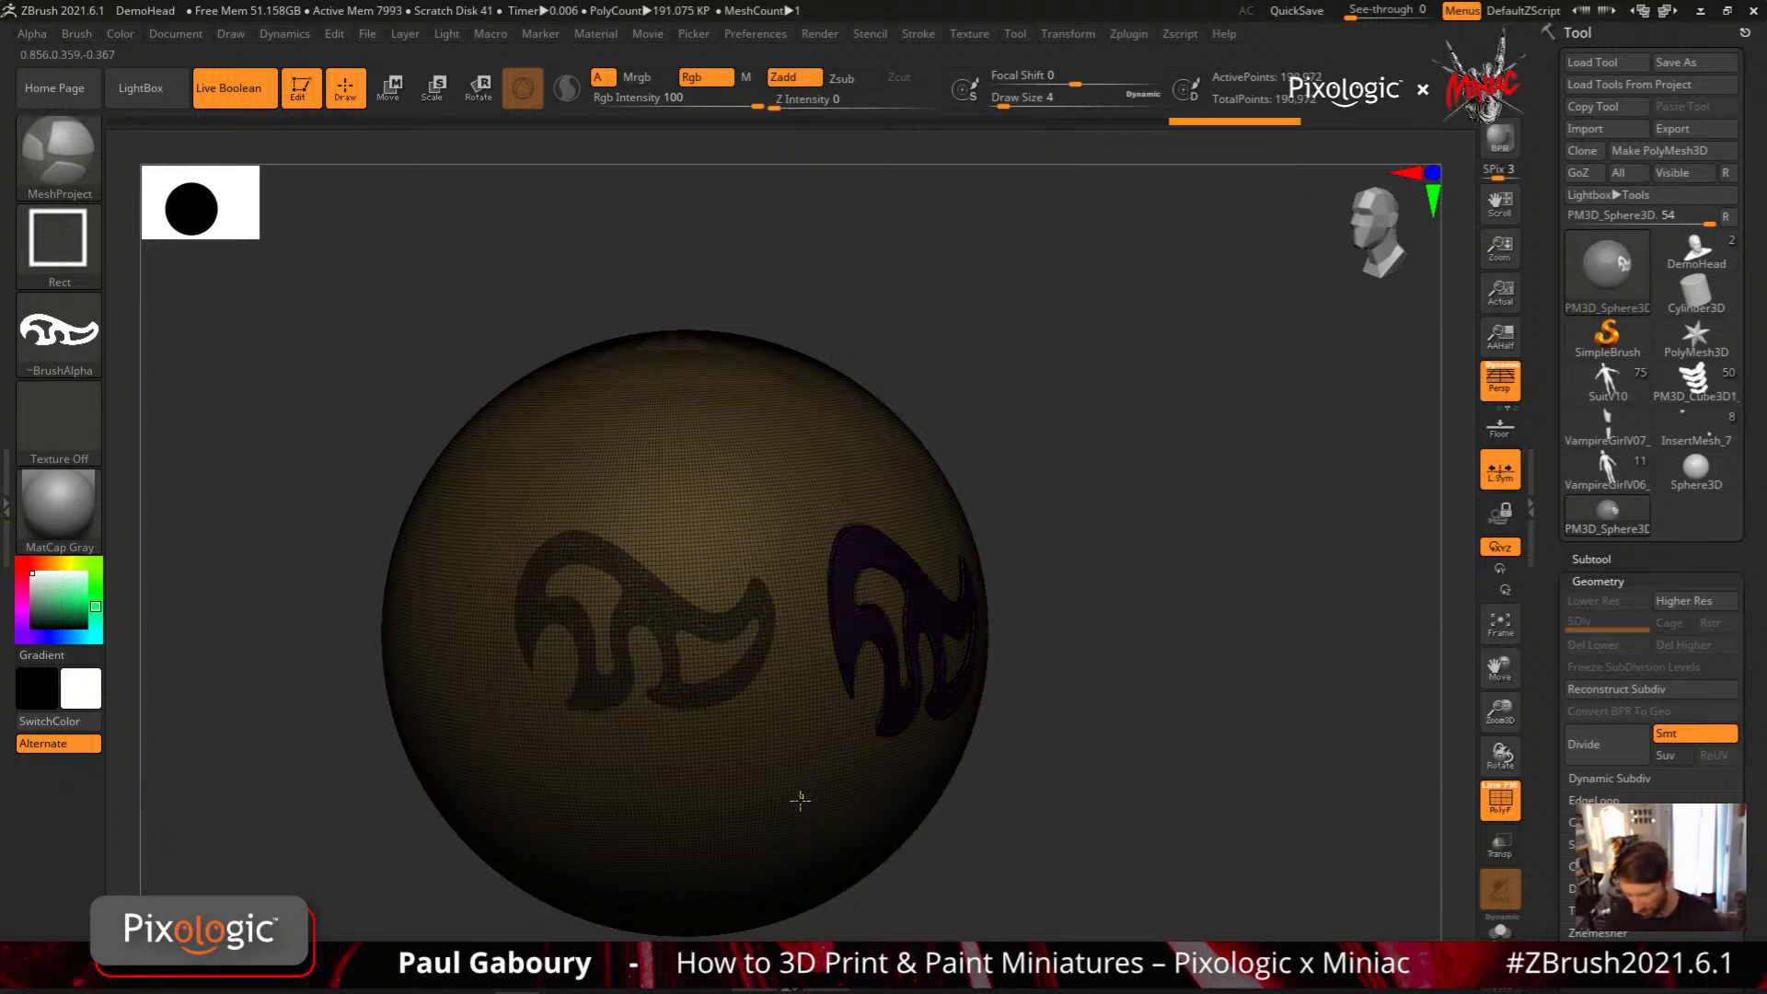
right_click_drag(799, 801, 816, 753, "shift")
left_click_drag(1014, 639, 1044, 676, "ctrl")
Hide the sphere's surface and examine the polyframe of the second swirl beside the first one
left_click(771, 792, "ctrl+shift")
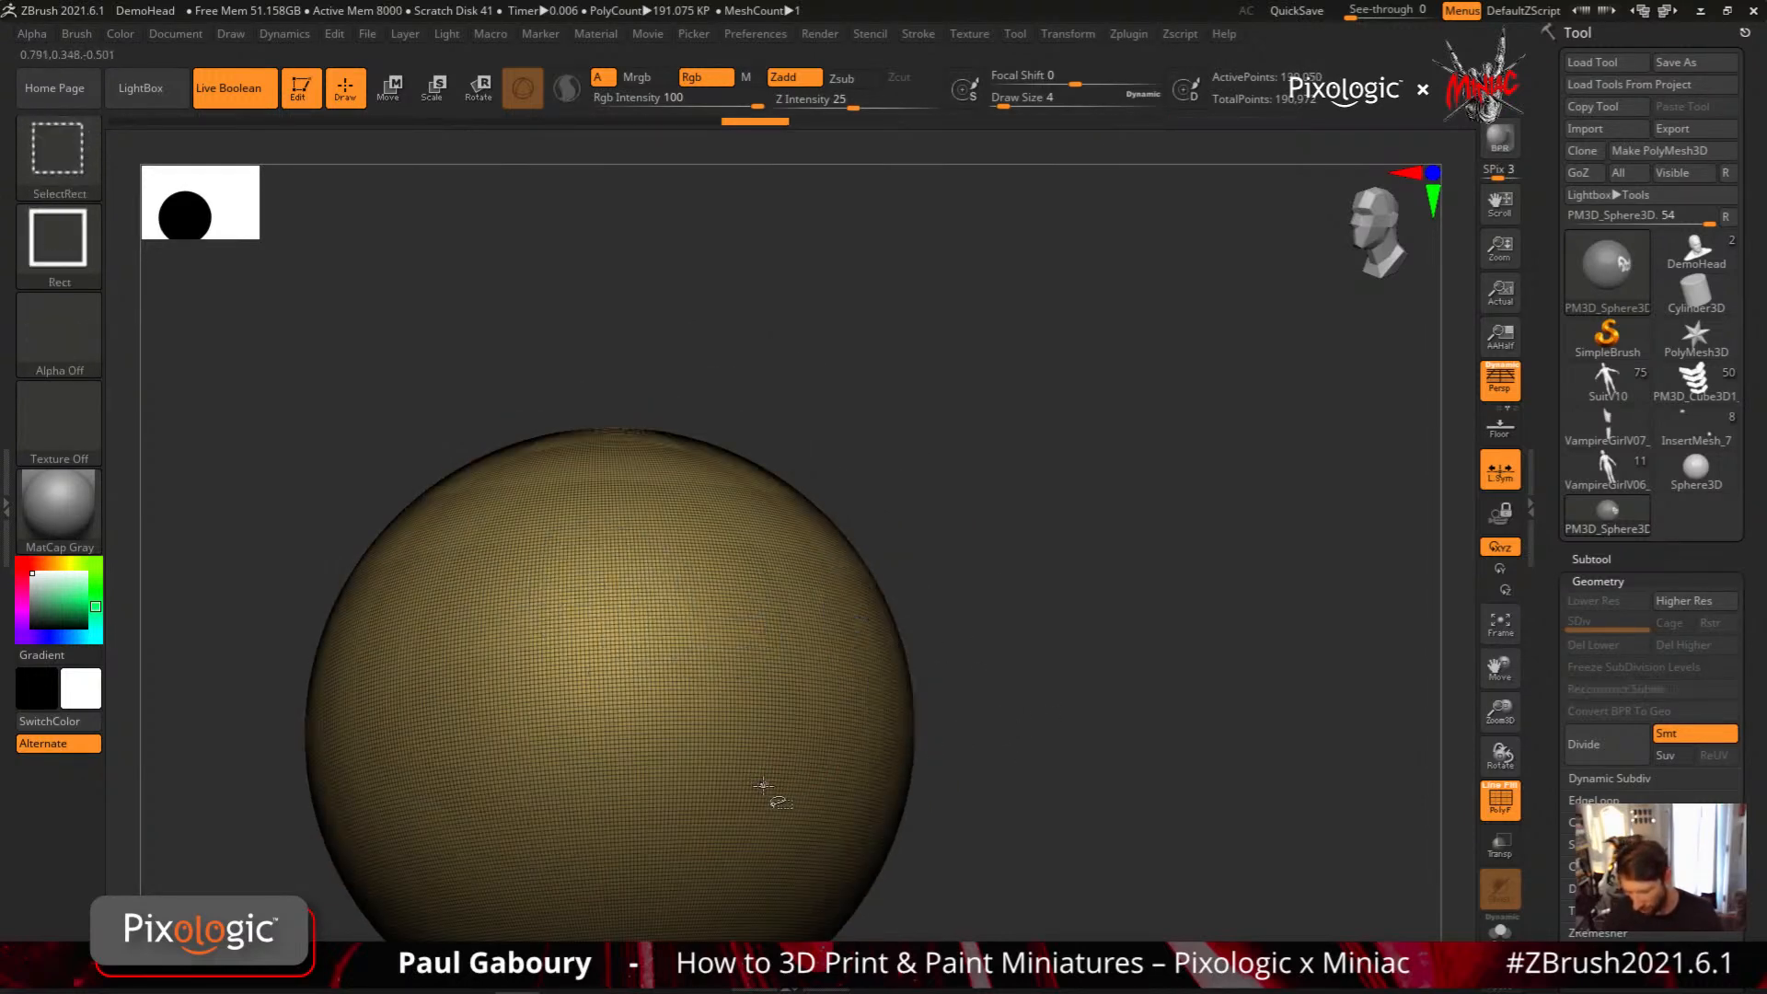
left_click(771, 794, "ctrl+shift")
right_click_drag(773, 797, 815, 780)
key("f")
key("shift+f")
key("shift+f")
key("shift+f")
key("shift+f")
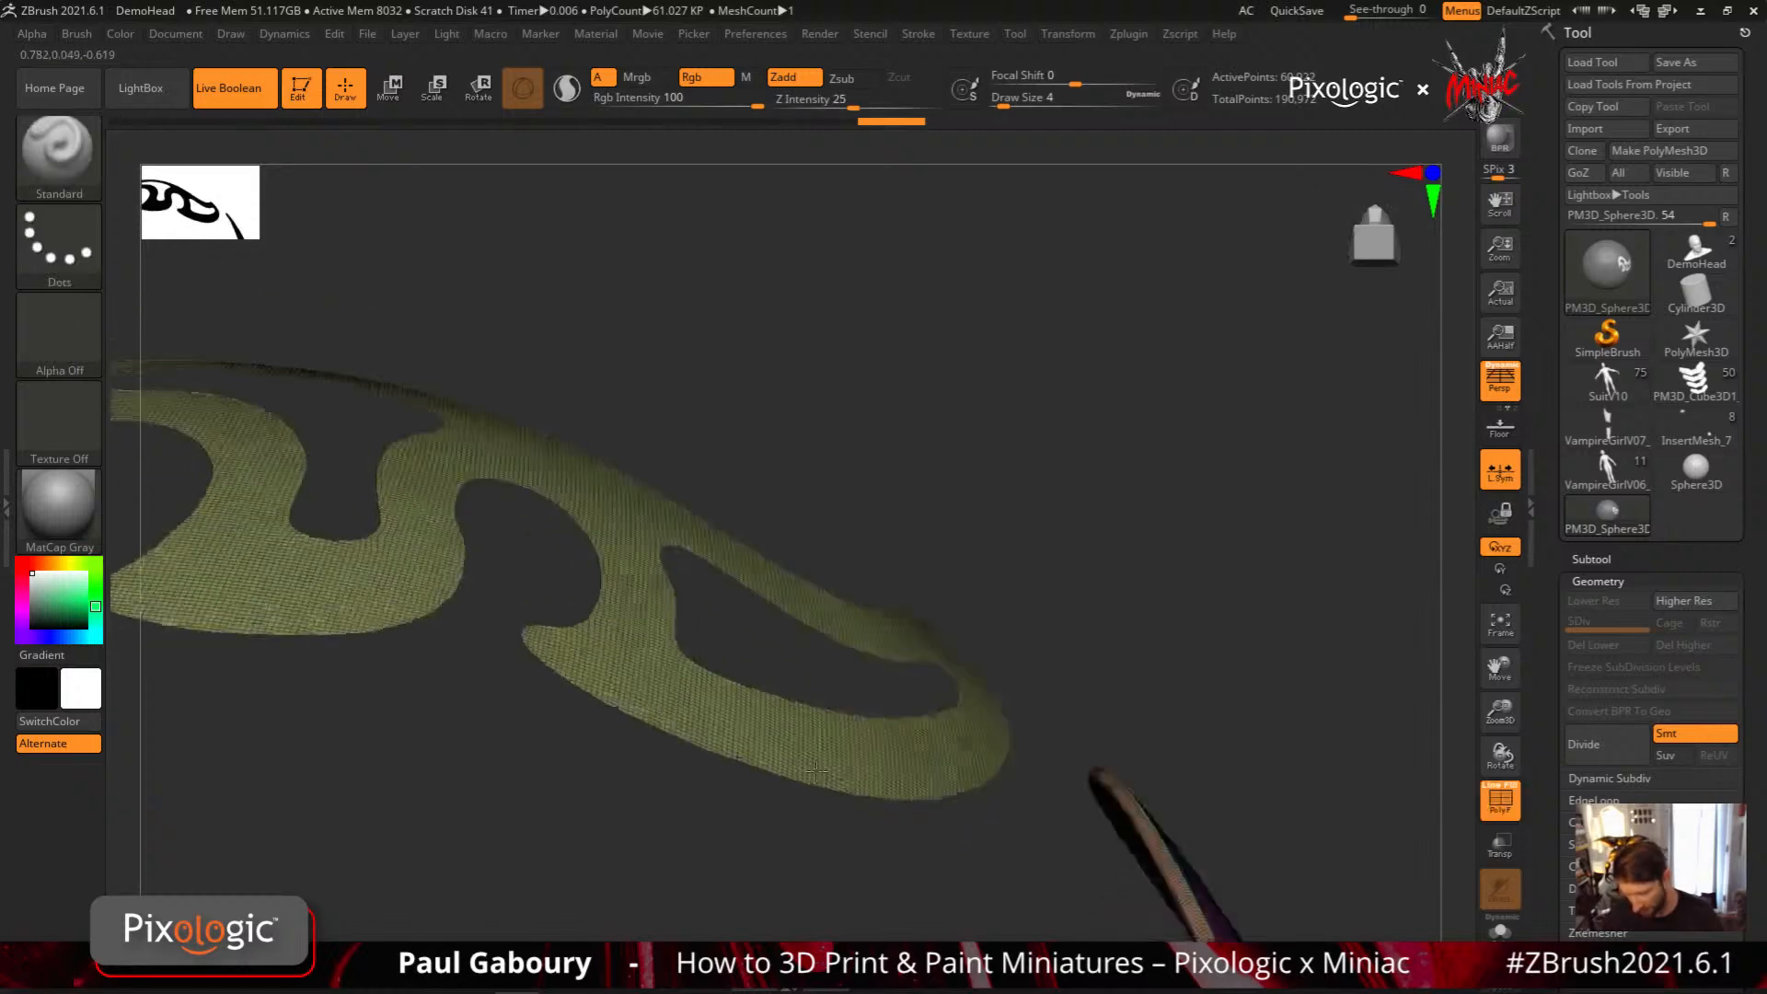
right_click_drag(833, 667, 773, 732)
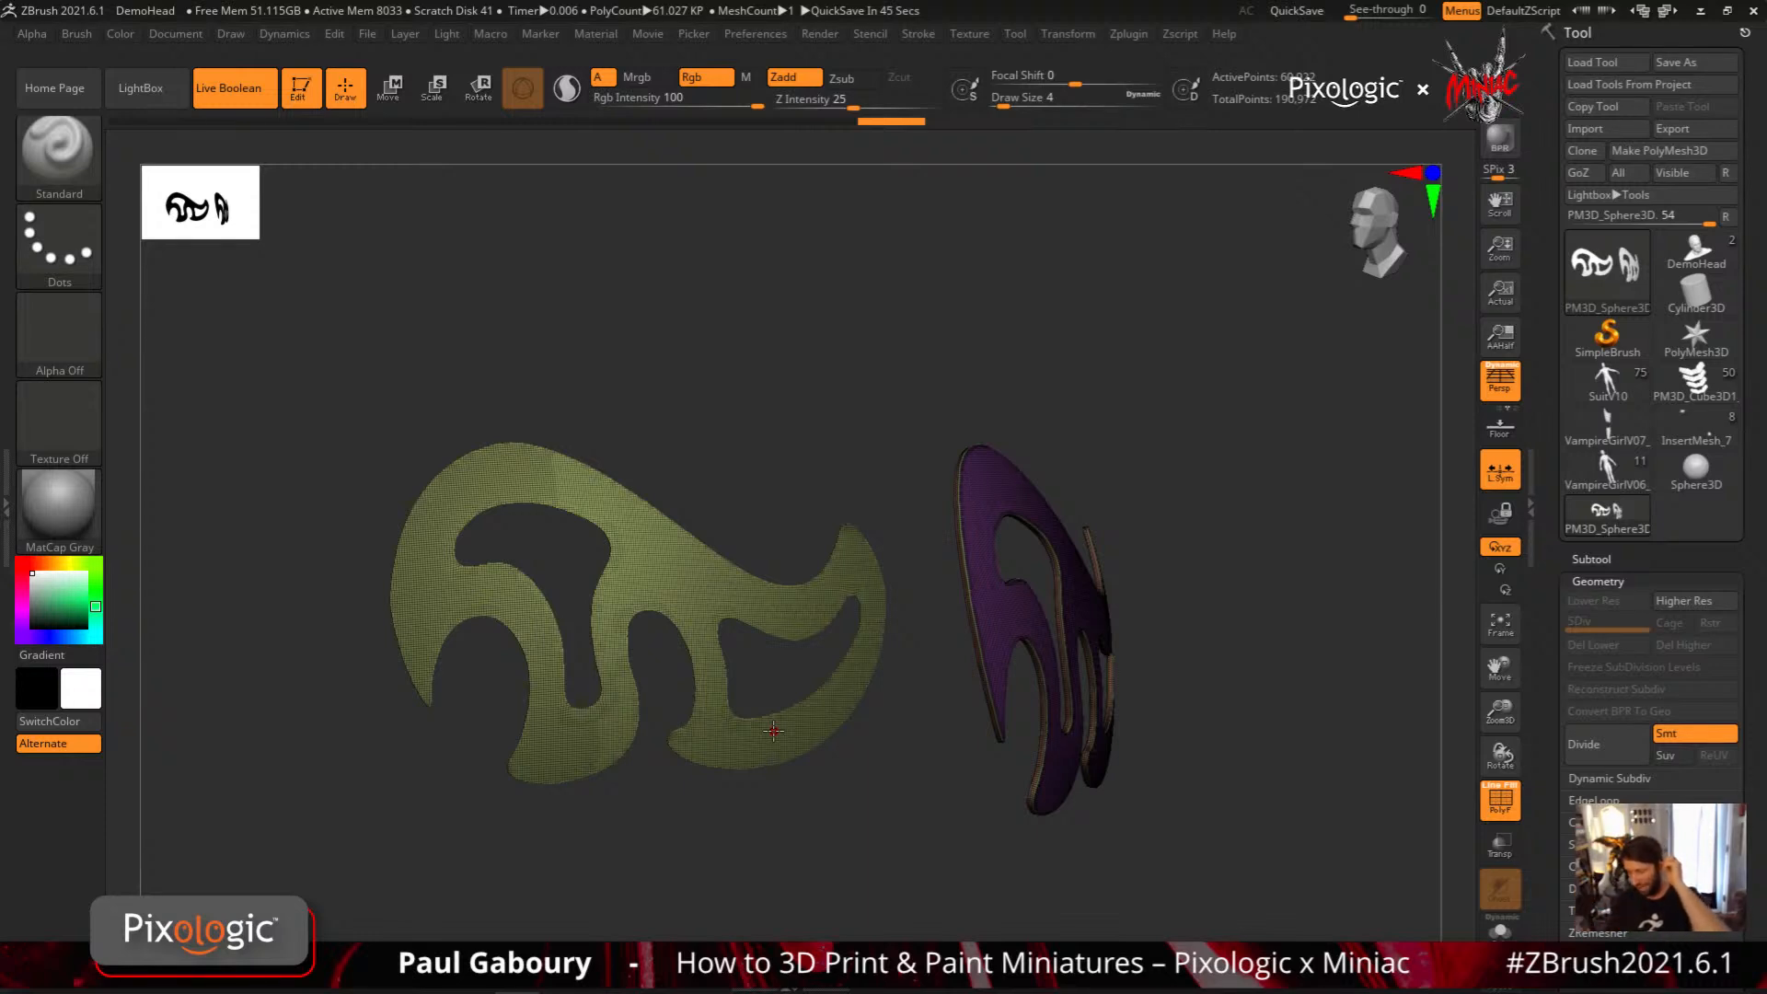
Isolate the second swirl, split it from the sphere into its own subtool, and turn off the polyframe
left_click(1603, 559)
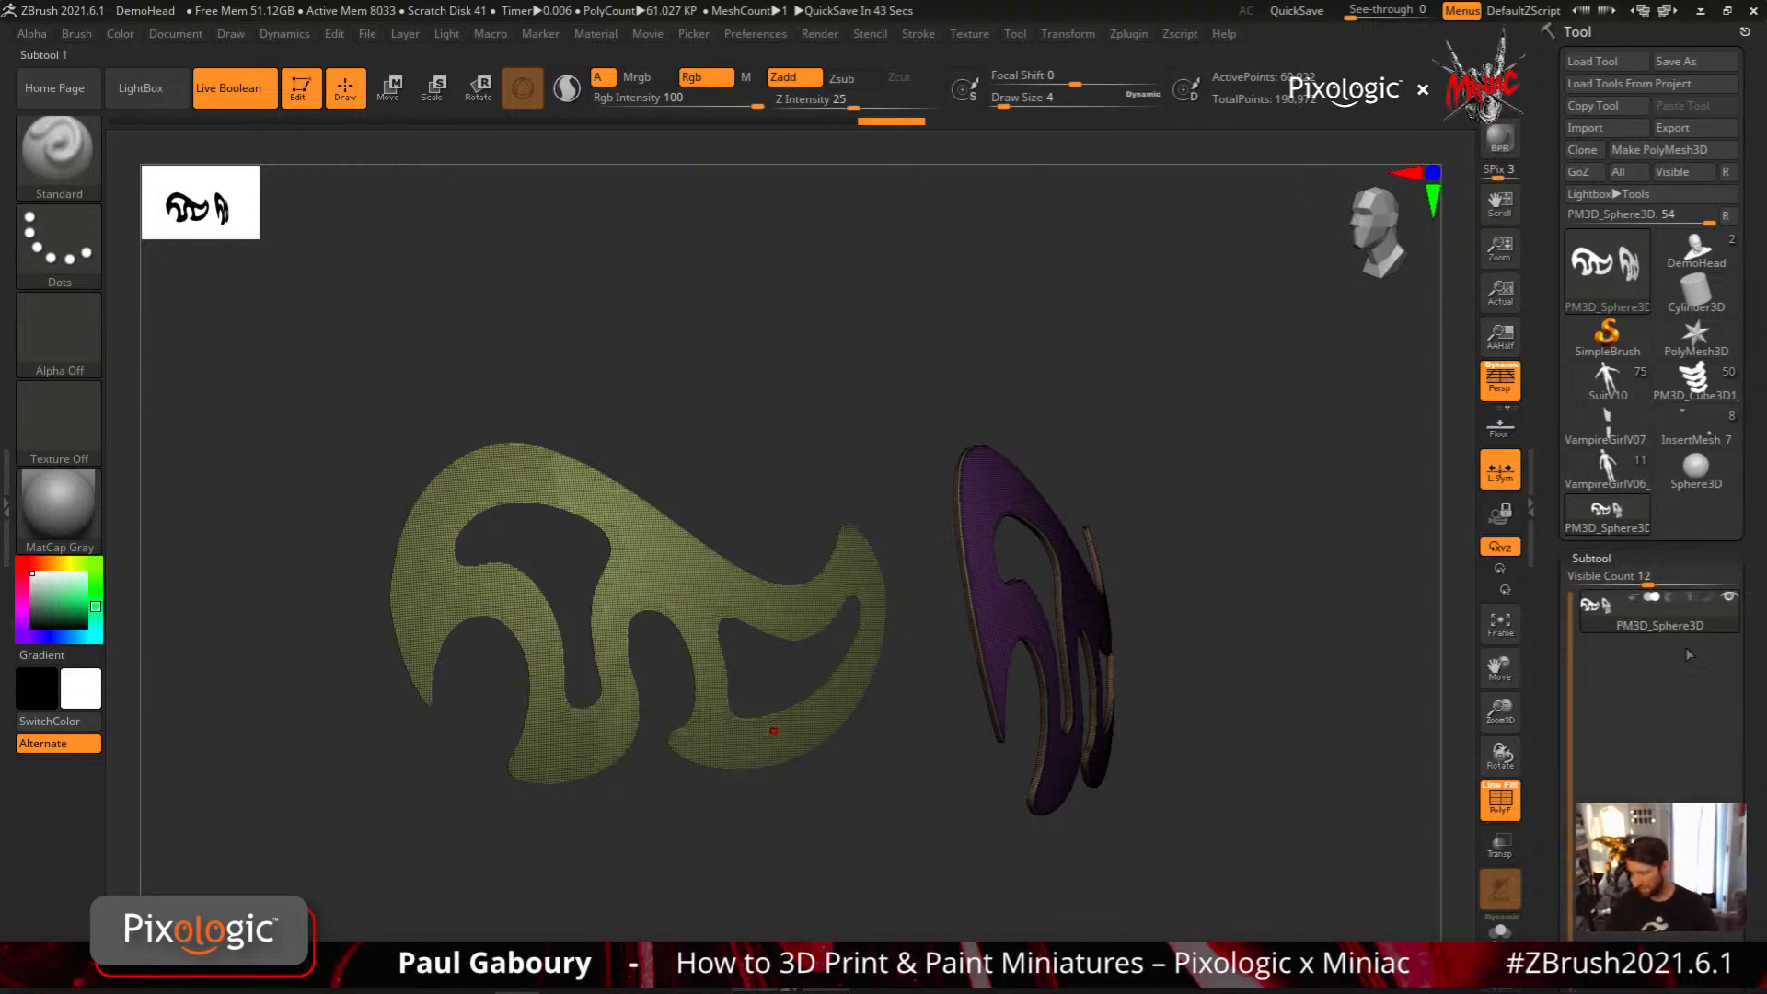
key("ctrl+shift")
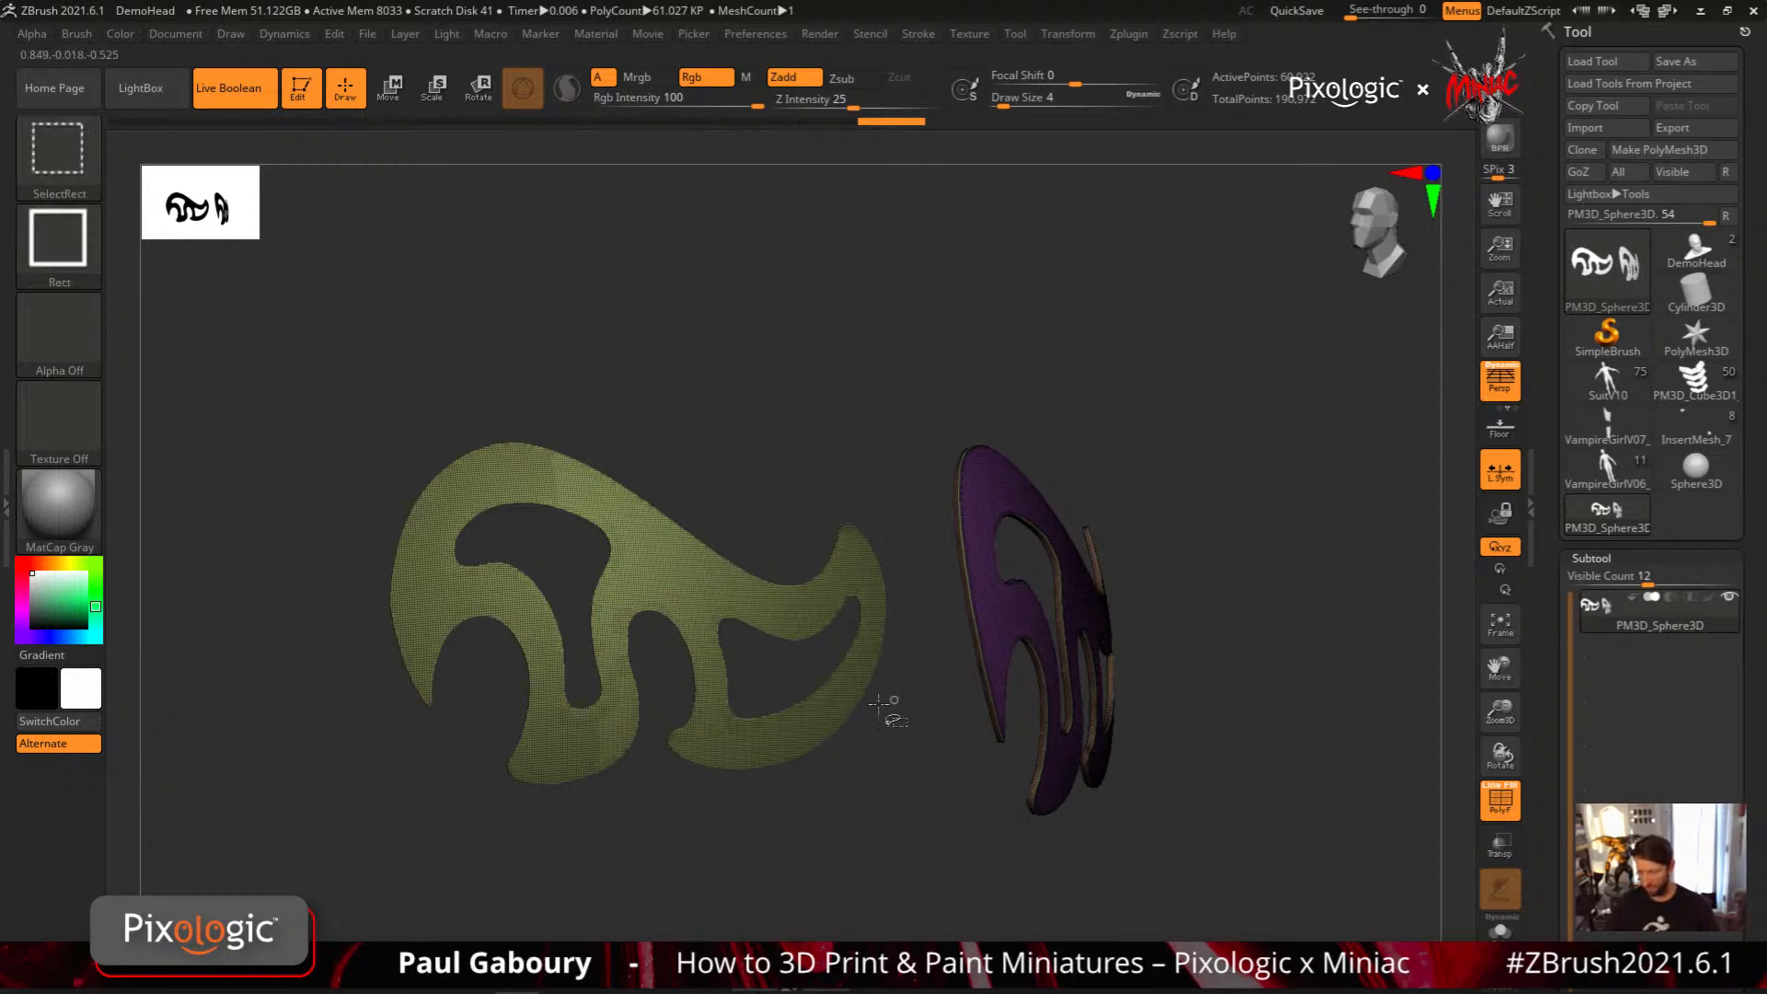
left_click(874, 737, "ctrl+alt+shift")
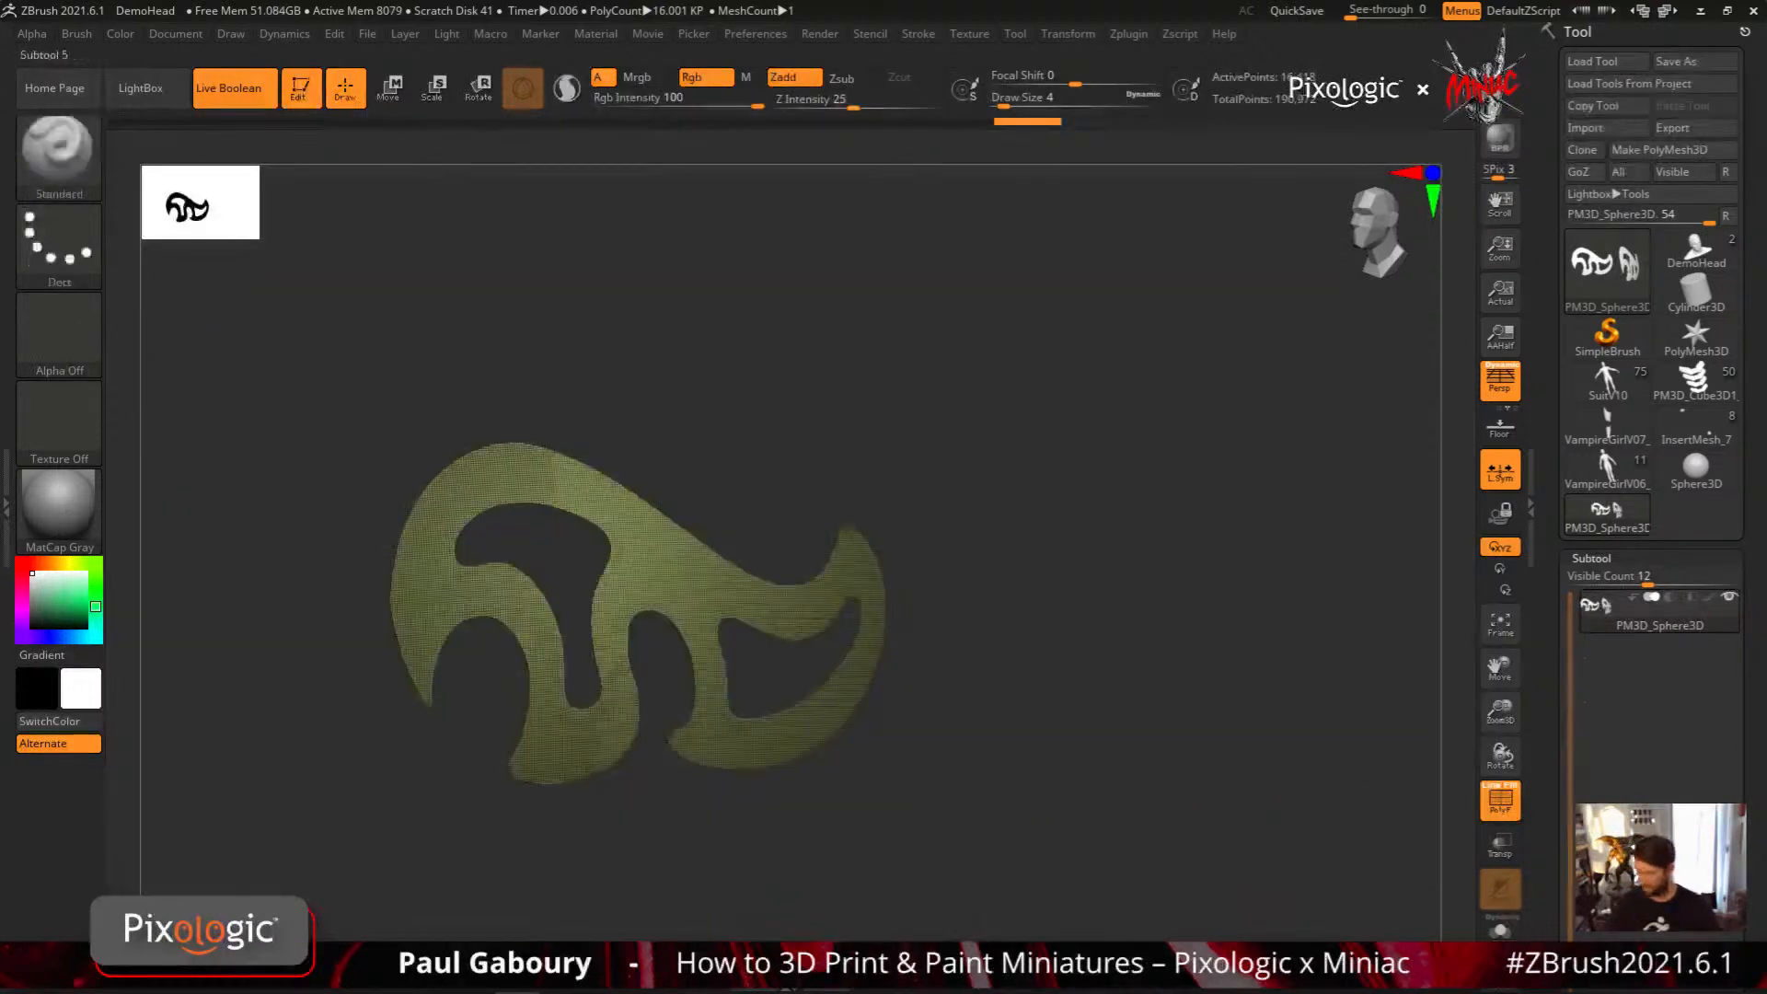
left_click_drag(1757, 552, 1758, 704)
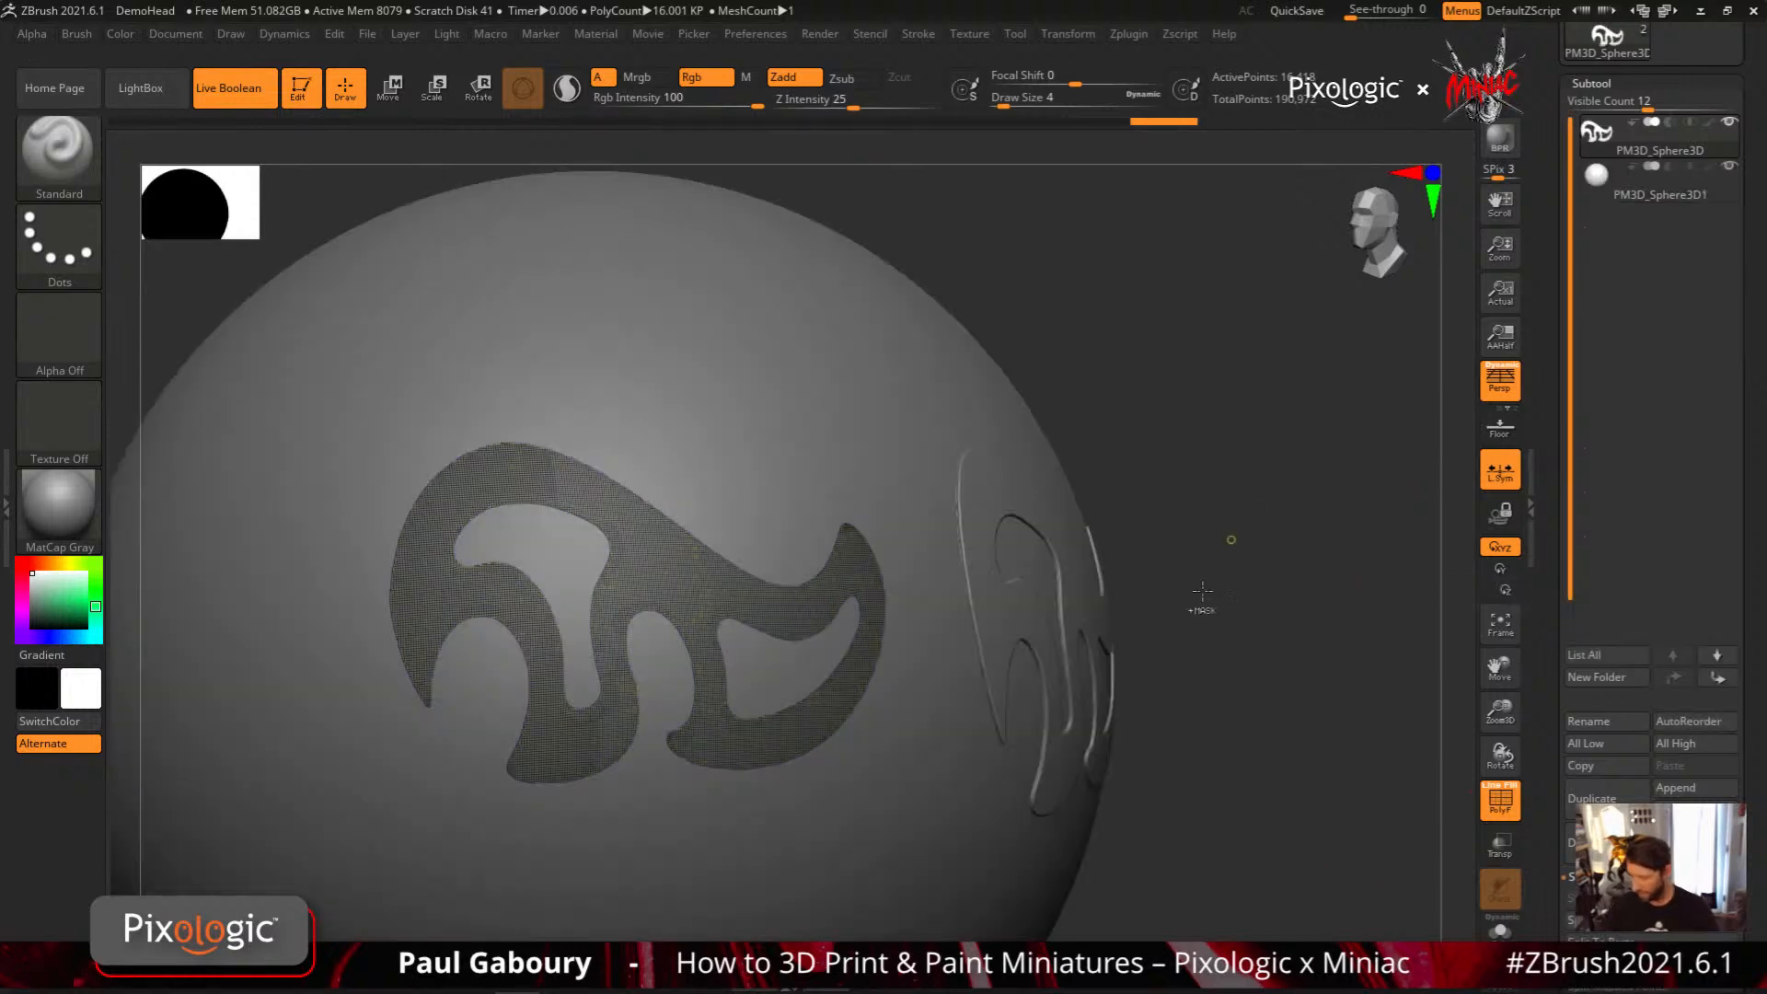
left_click_drag(1201, 612, 1019, 531, "alt")
key("shift+f")
left_click_drag(1026, 722, 976, 788)
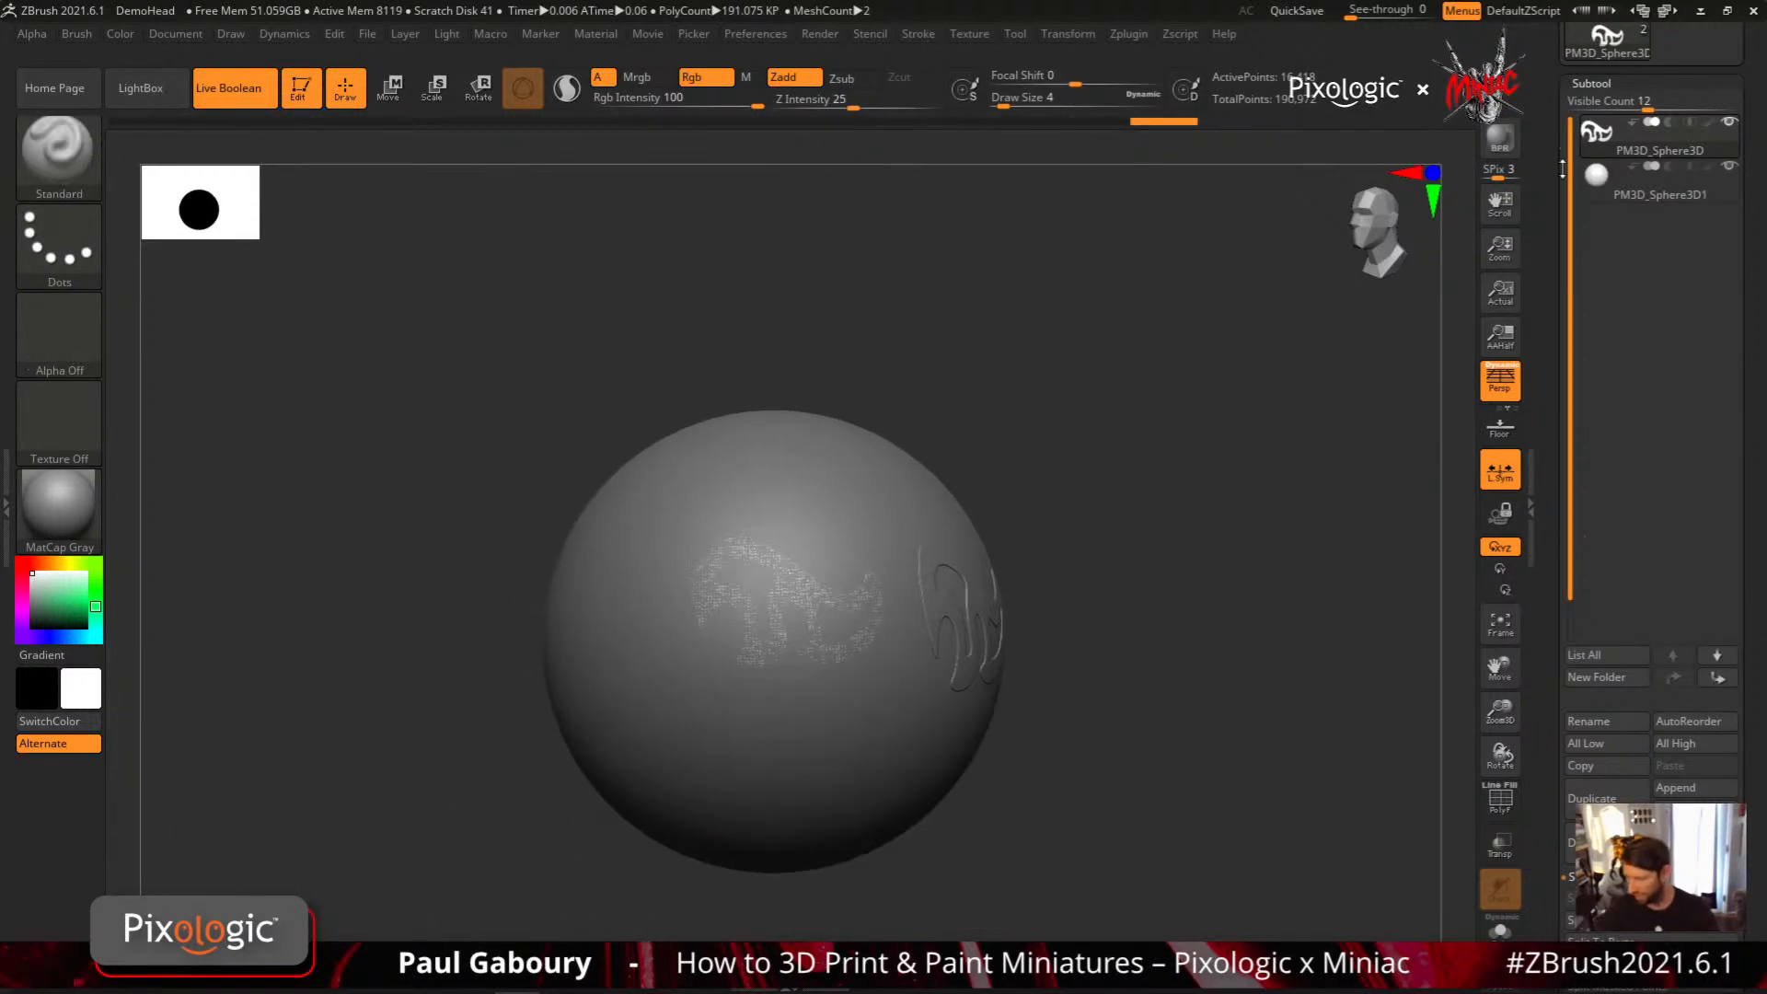
Activate Dynamic Subdiv on the split-off swirl and set its Thickness to 0.00738
left_click(1590, 84)
key("d")
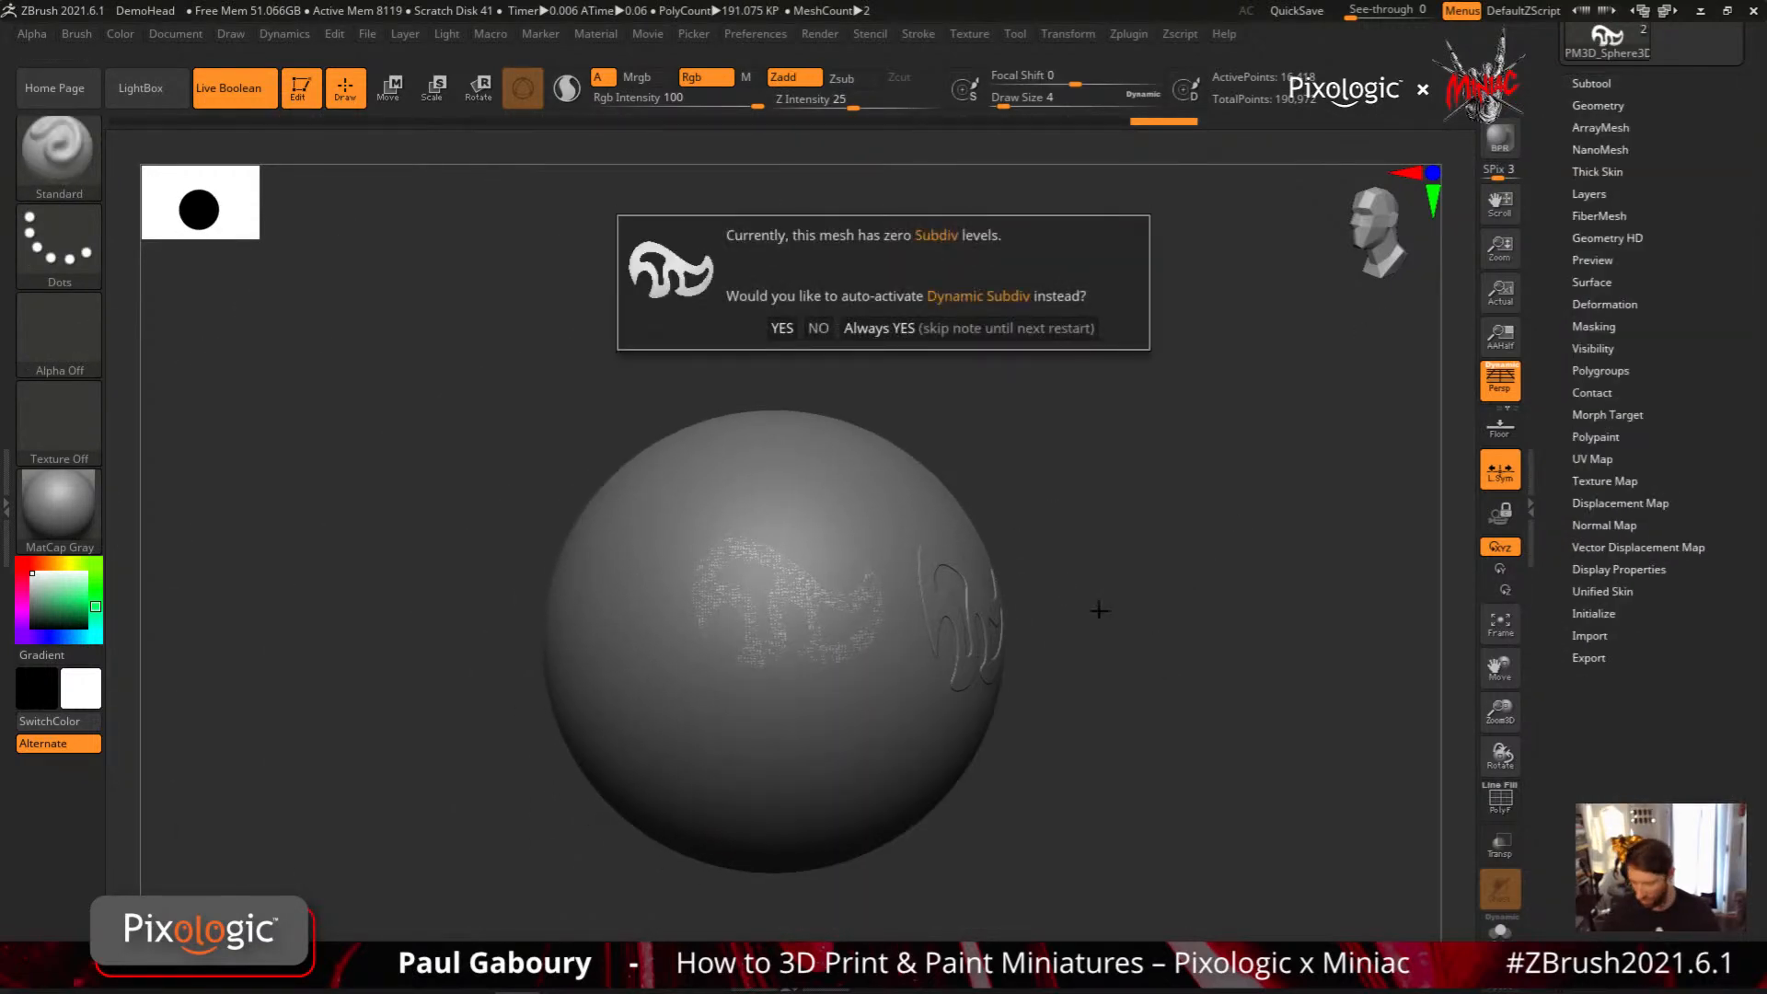
left_click(926, 333)
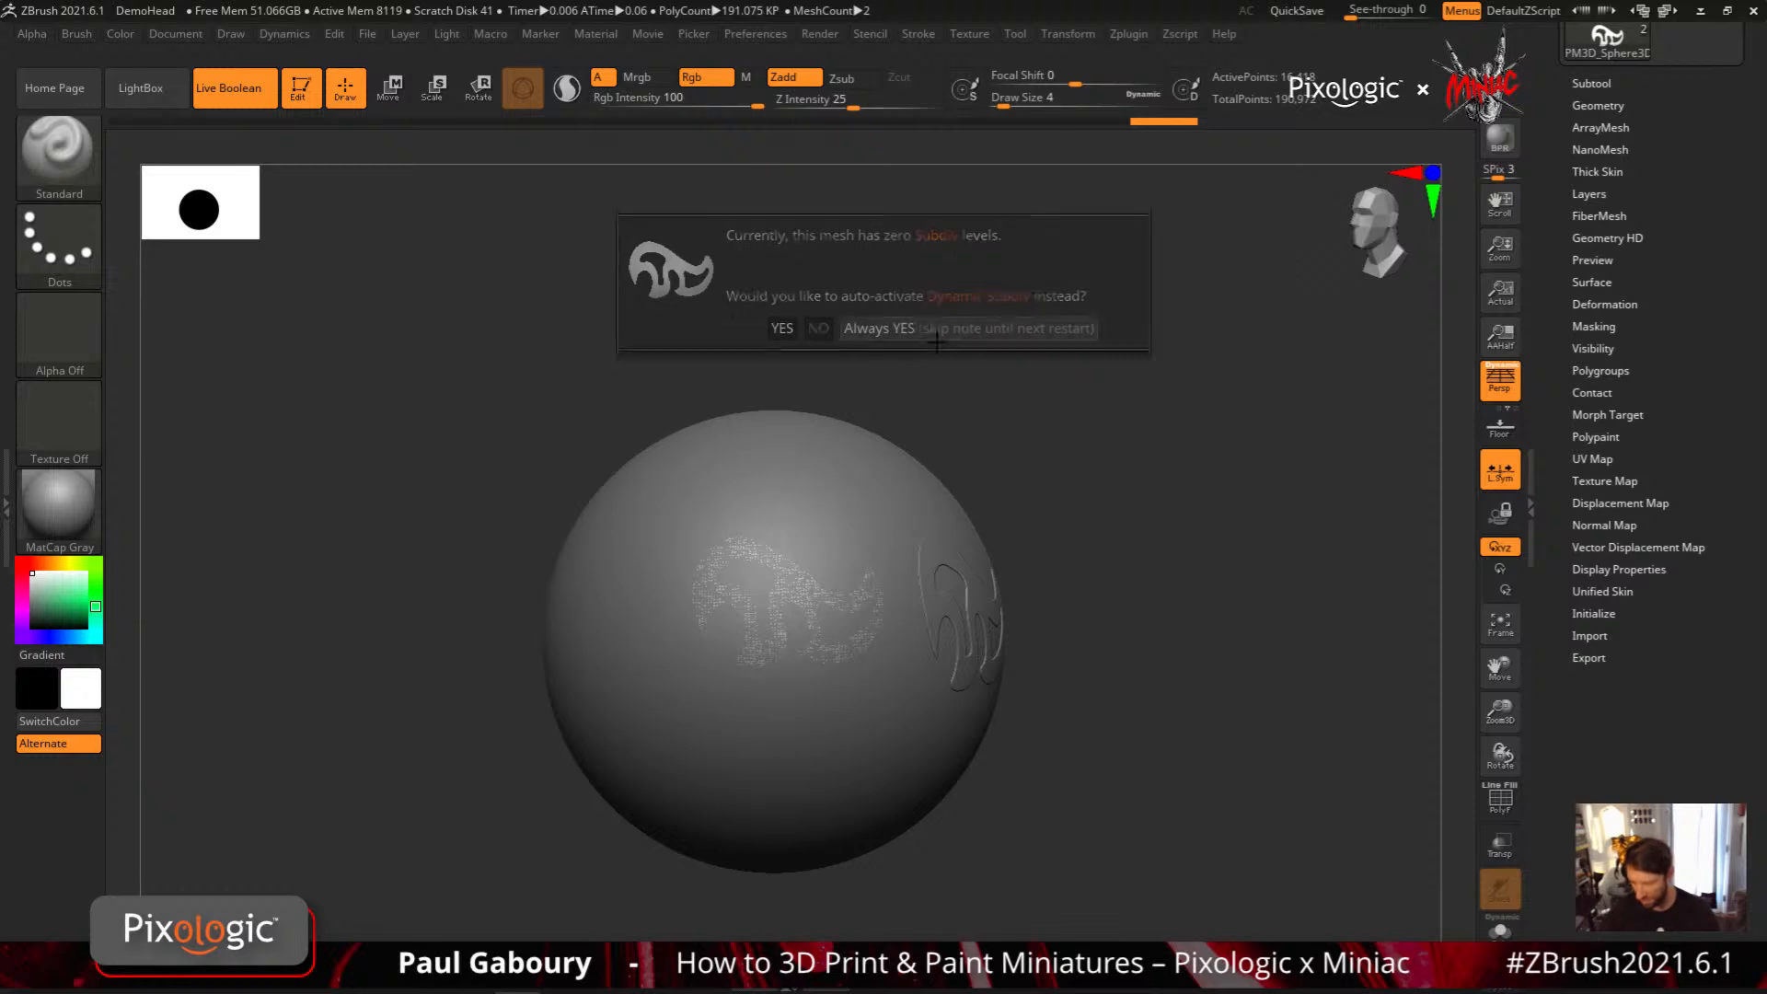
left_click(1598, 105)
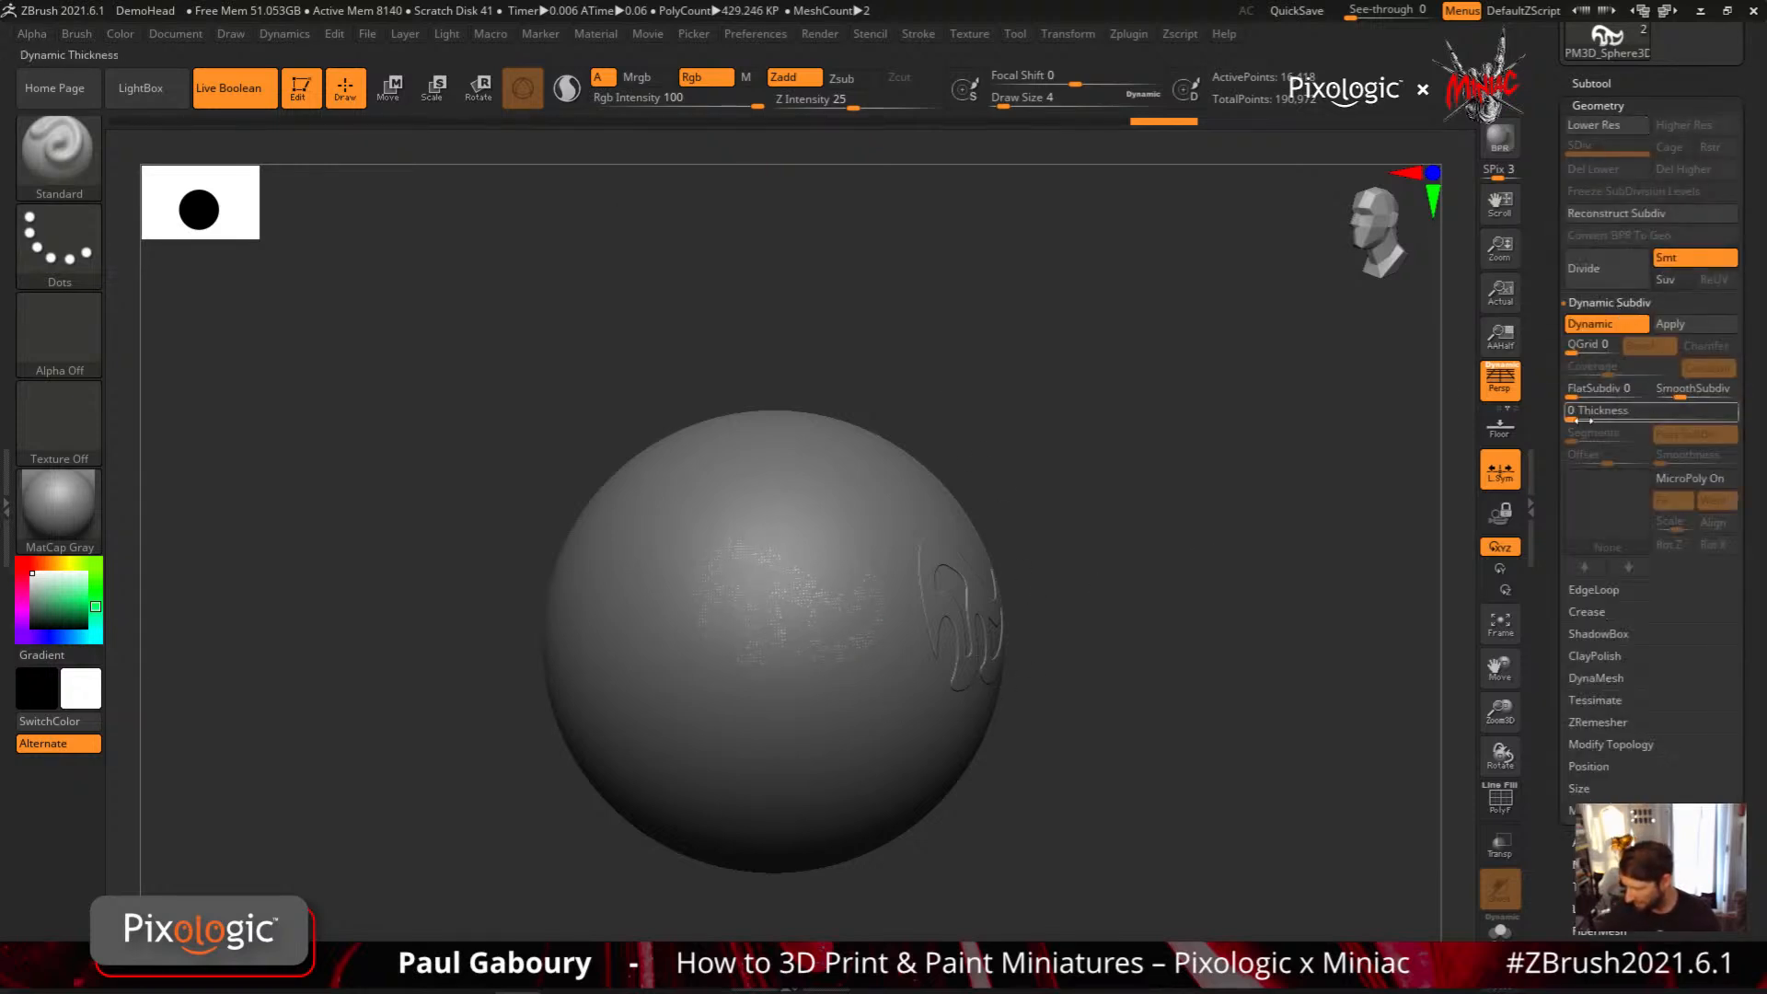
left_click(1604, 417)
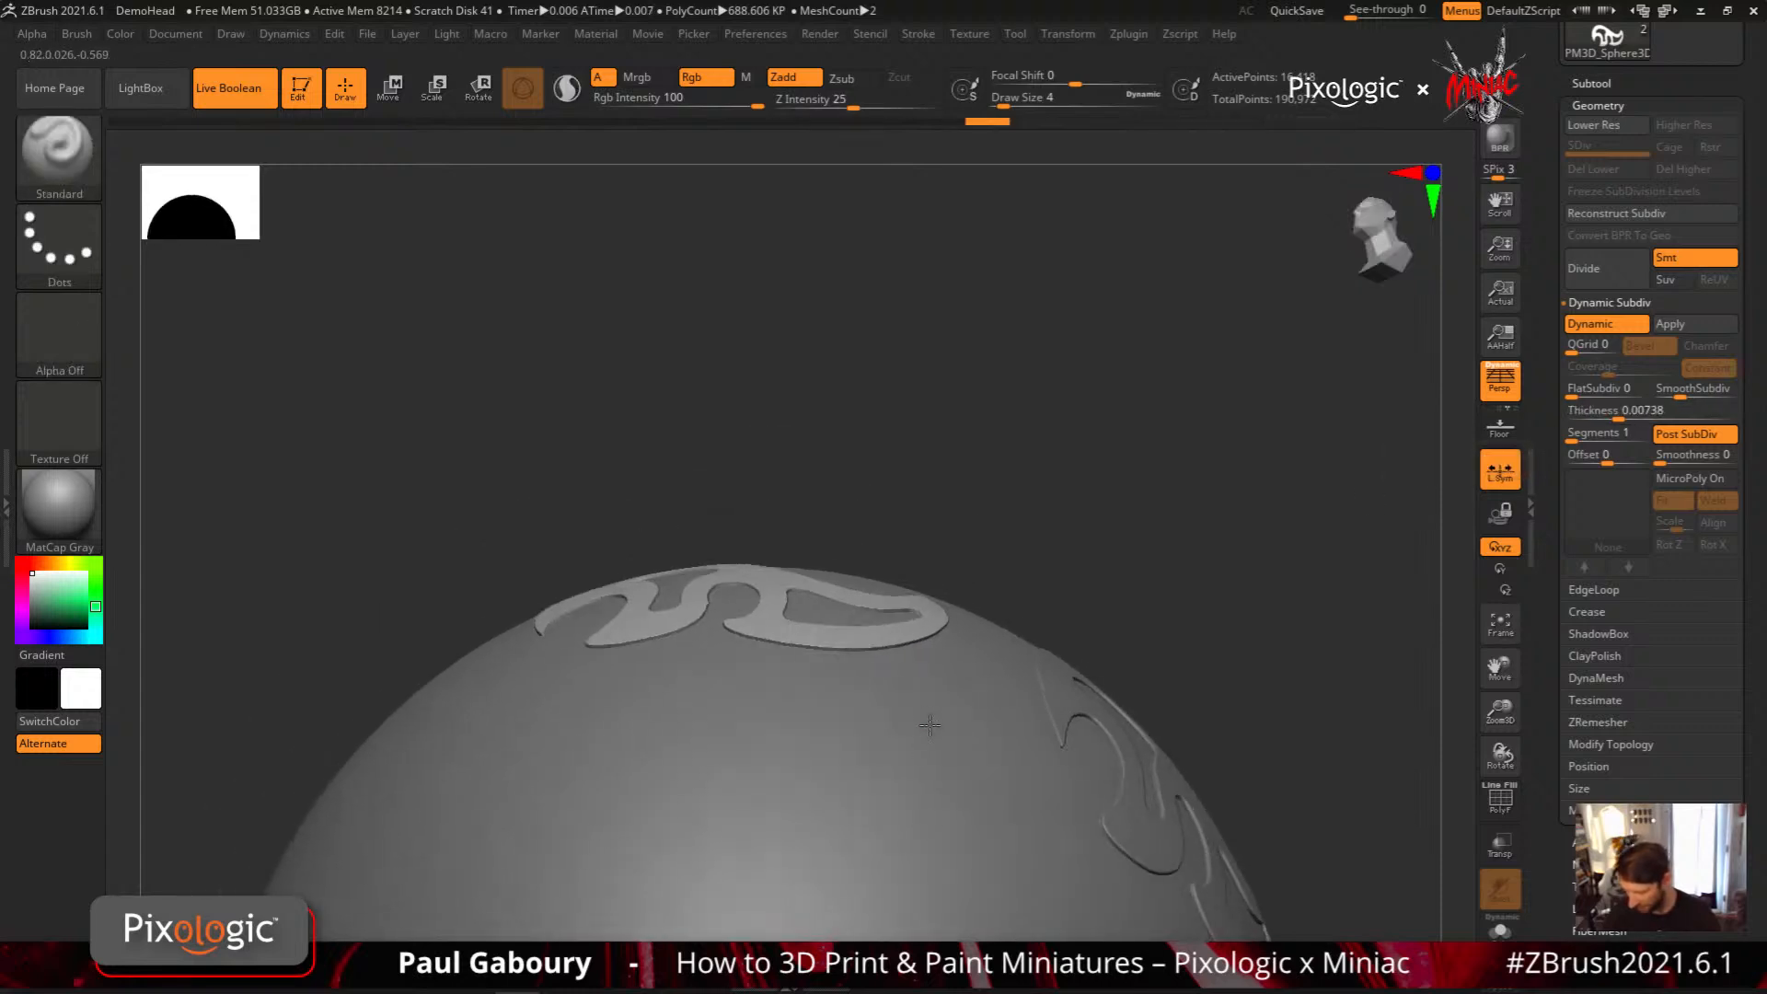
Project a smaller swirl onto the sphere just below the thickened one with the MeshProject brush at Z Intensity 0
left_click_drag(930, 707, 1213, 583)
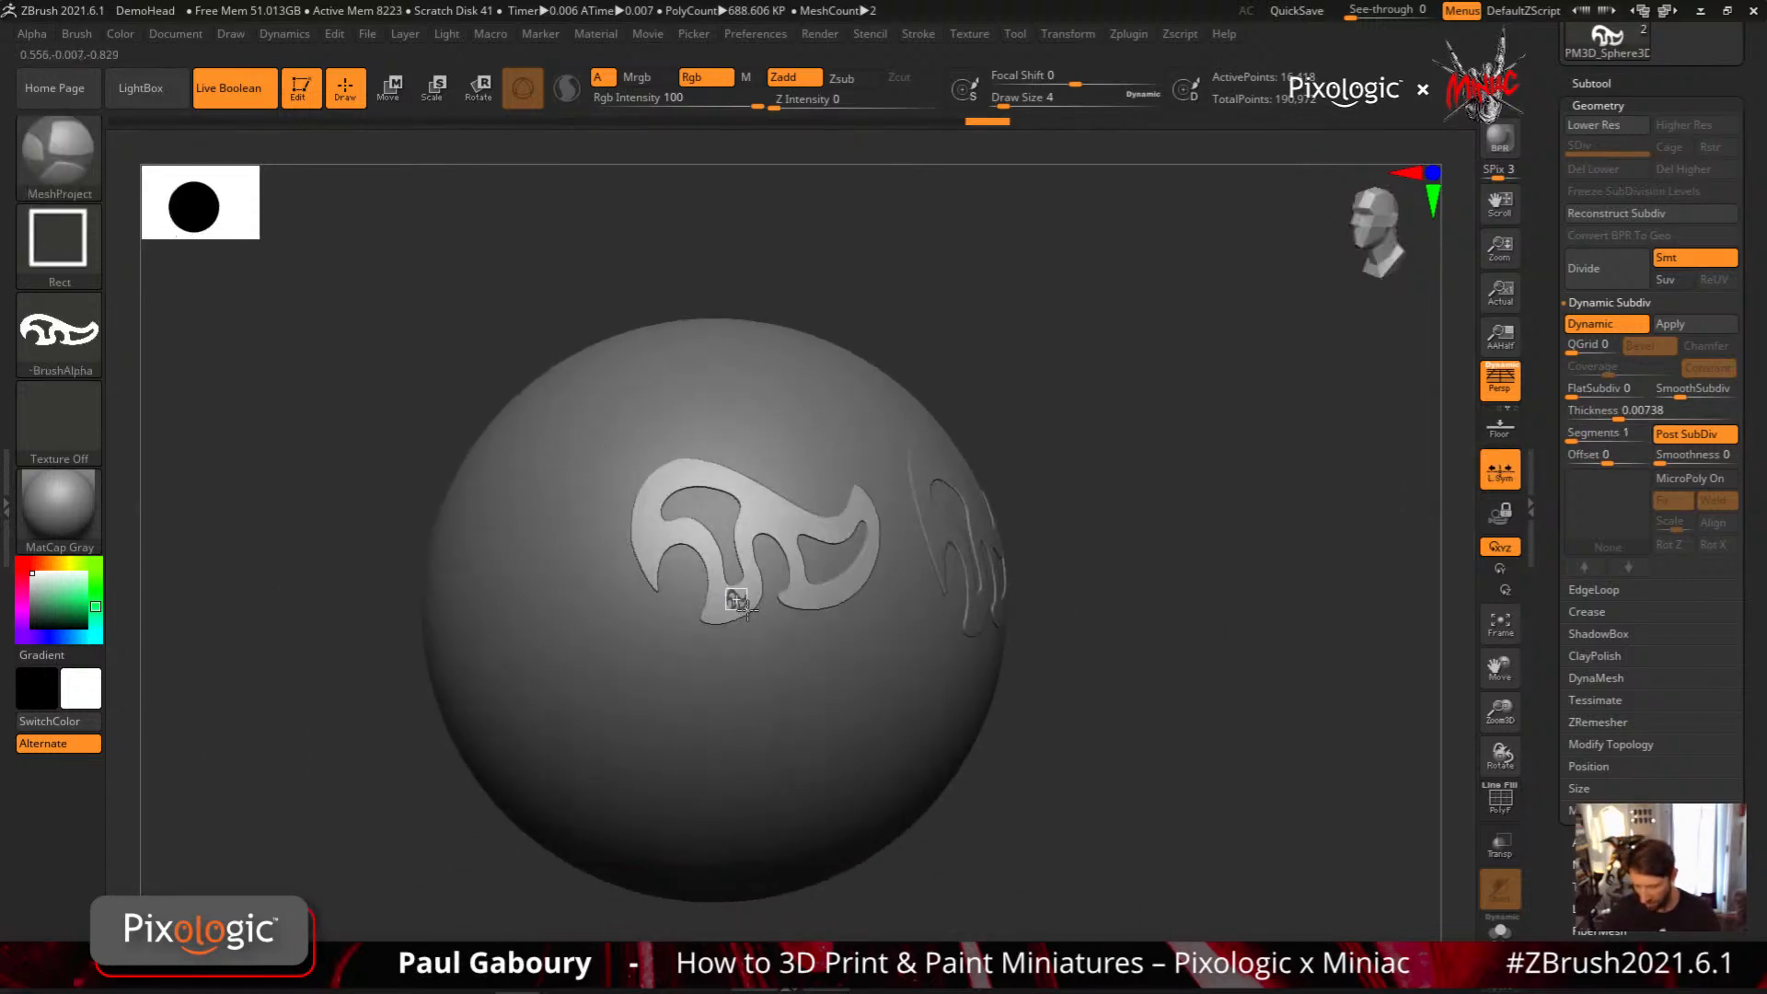
left_click_drag(747, 610, 803, 779, "ctrl")
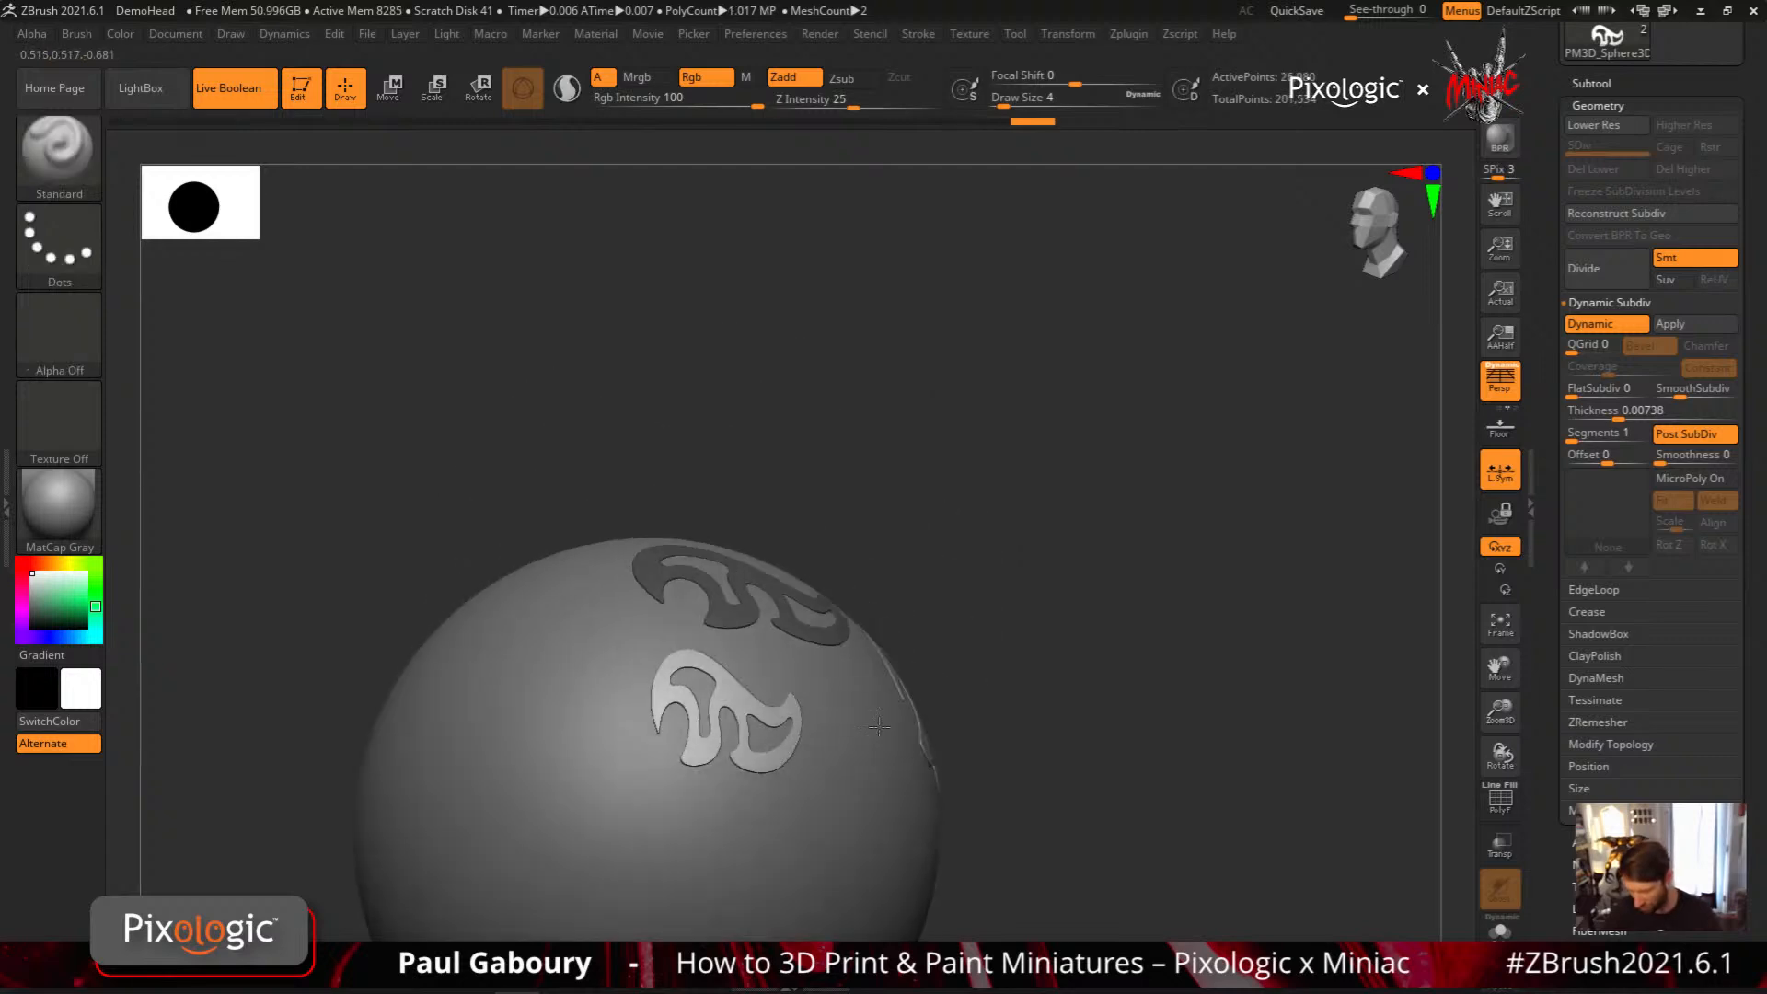
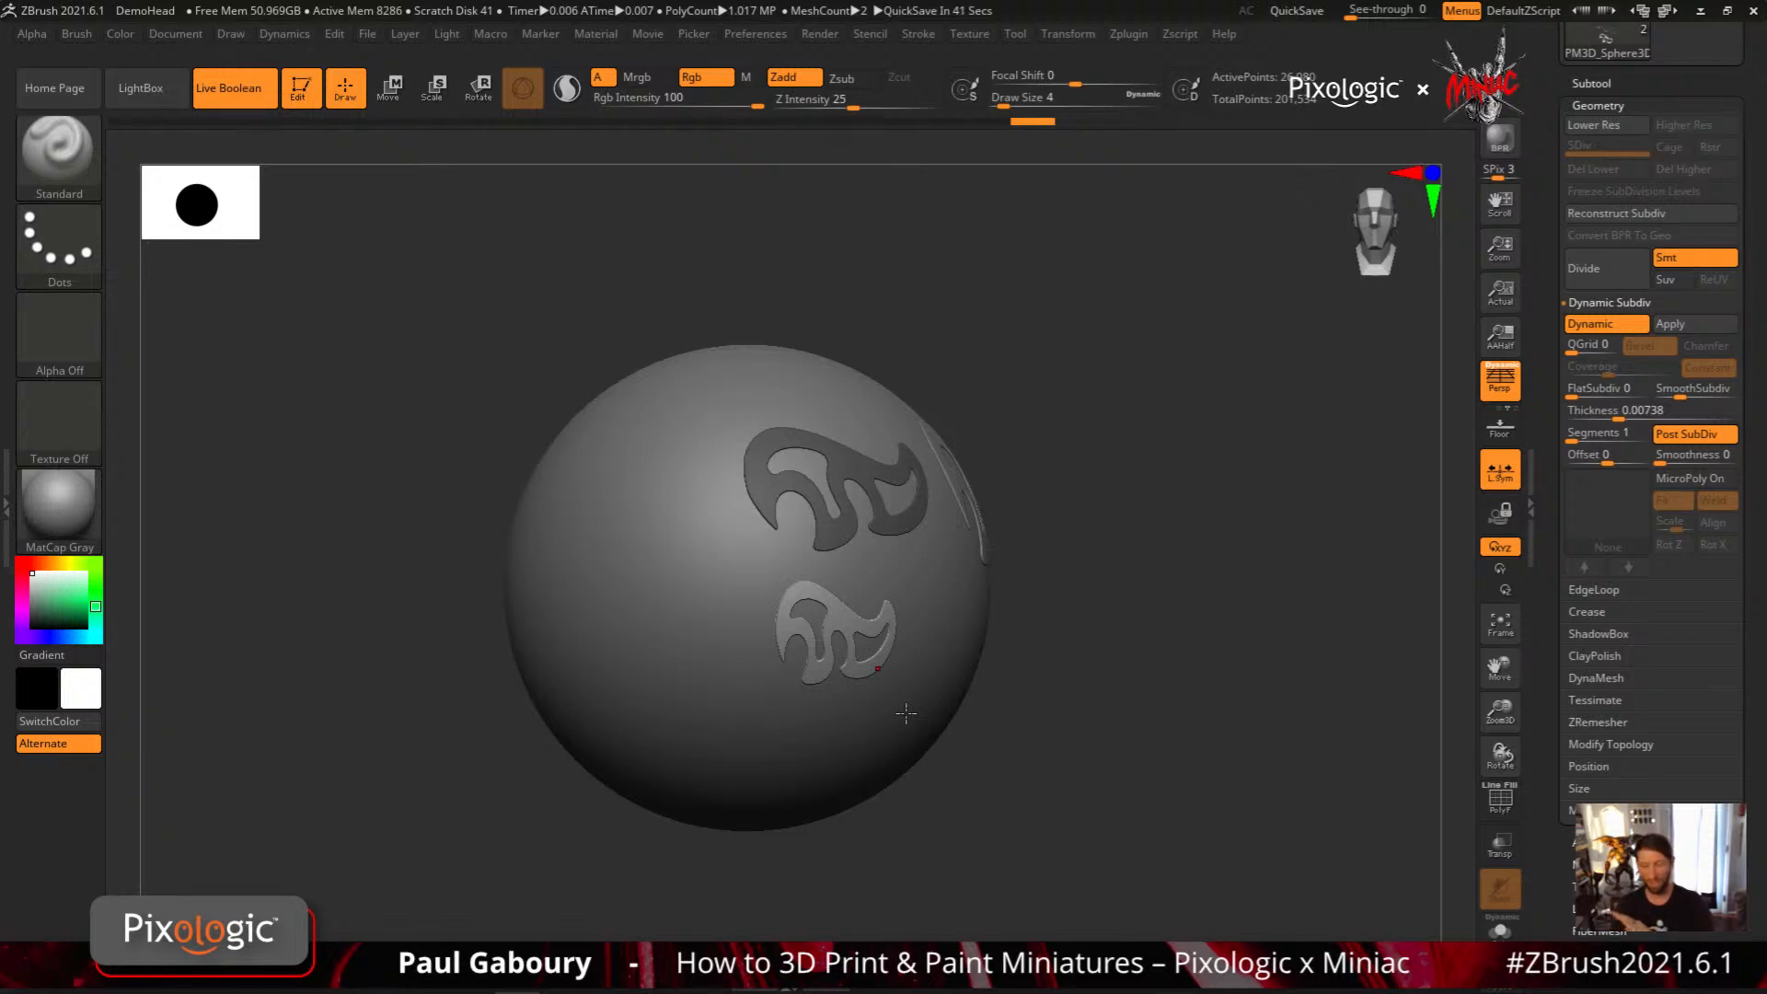
Switch the active tool to the VampireGirlV06 character and face its upper body from the front
key("ctrl")
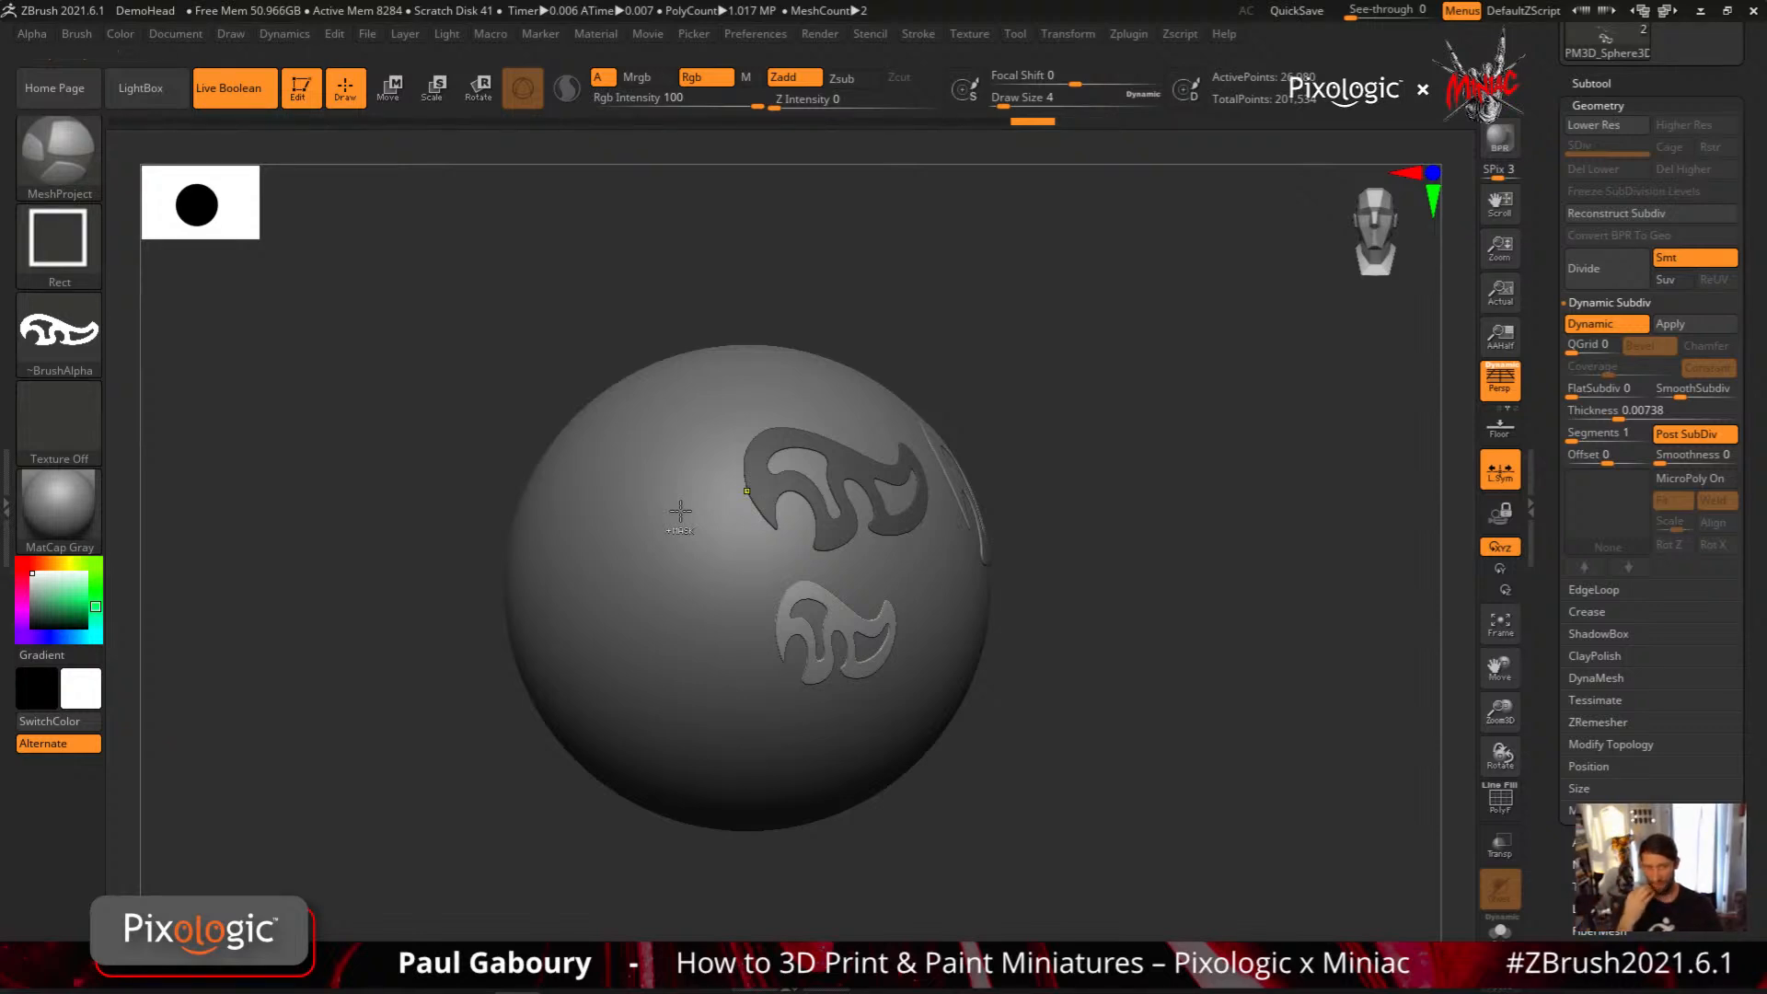
left_click_drag(1541, 381, 1560, 570)
left_click(1606, 470)
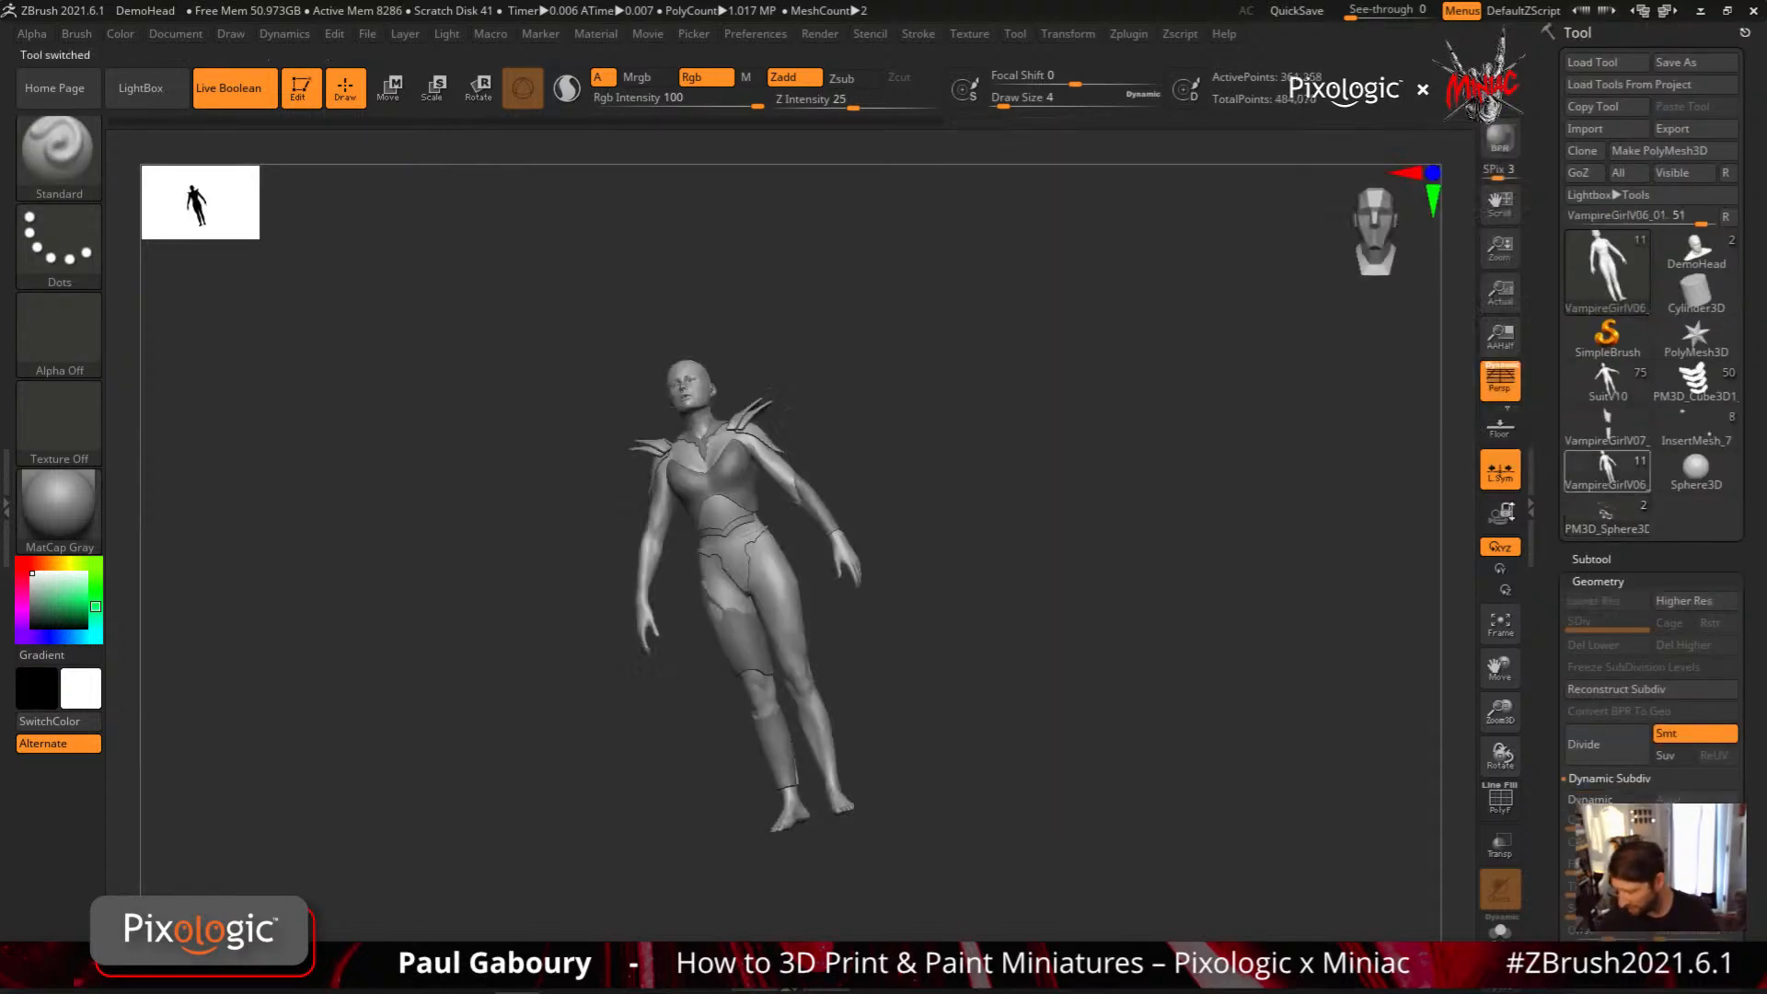
left_click_drag(1046, 709, 947, 694, "shift")
mouse_move(946, 694)
right_mouse_down("ctrl")
mouse_move(962, 715)
mouse_move(1025, 671)
mouse_move(1054, 611)
mouse_move(831, 655)
mouse_move(793, 626)
mouse_move(828, 641)
mouse_move(842, 688)
right_mouse_up("ctrl")
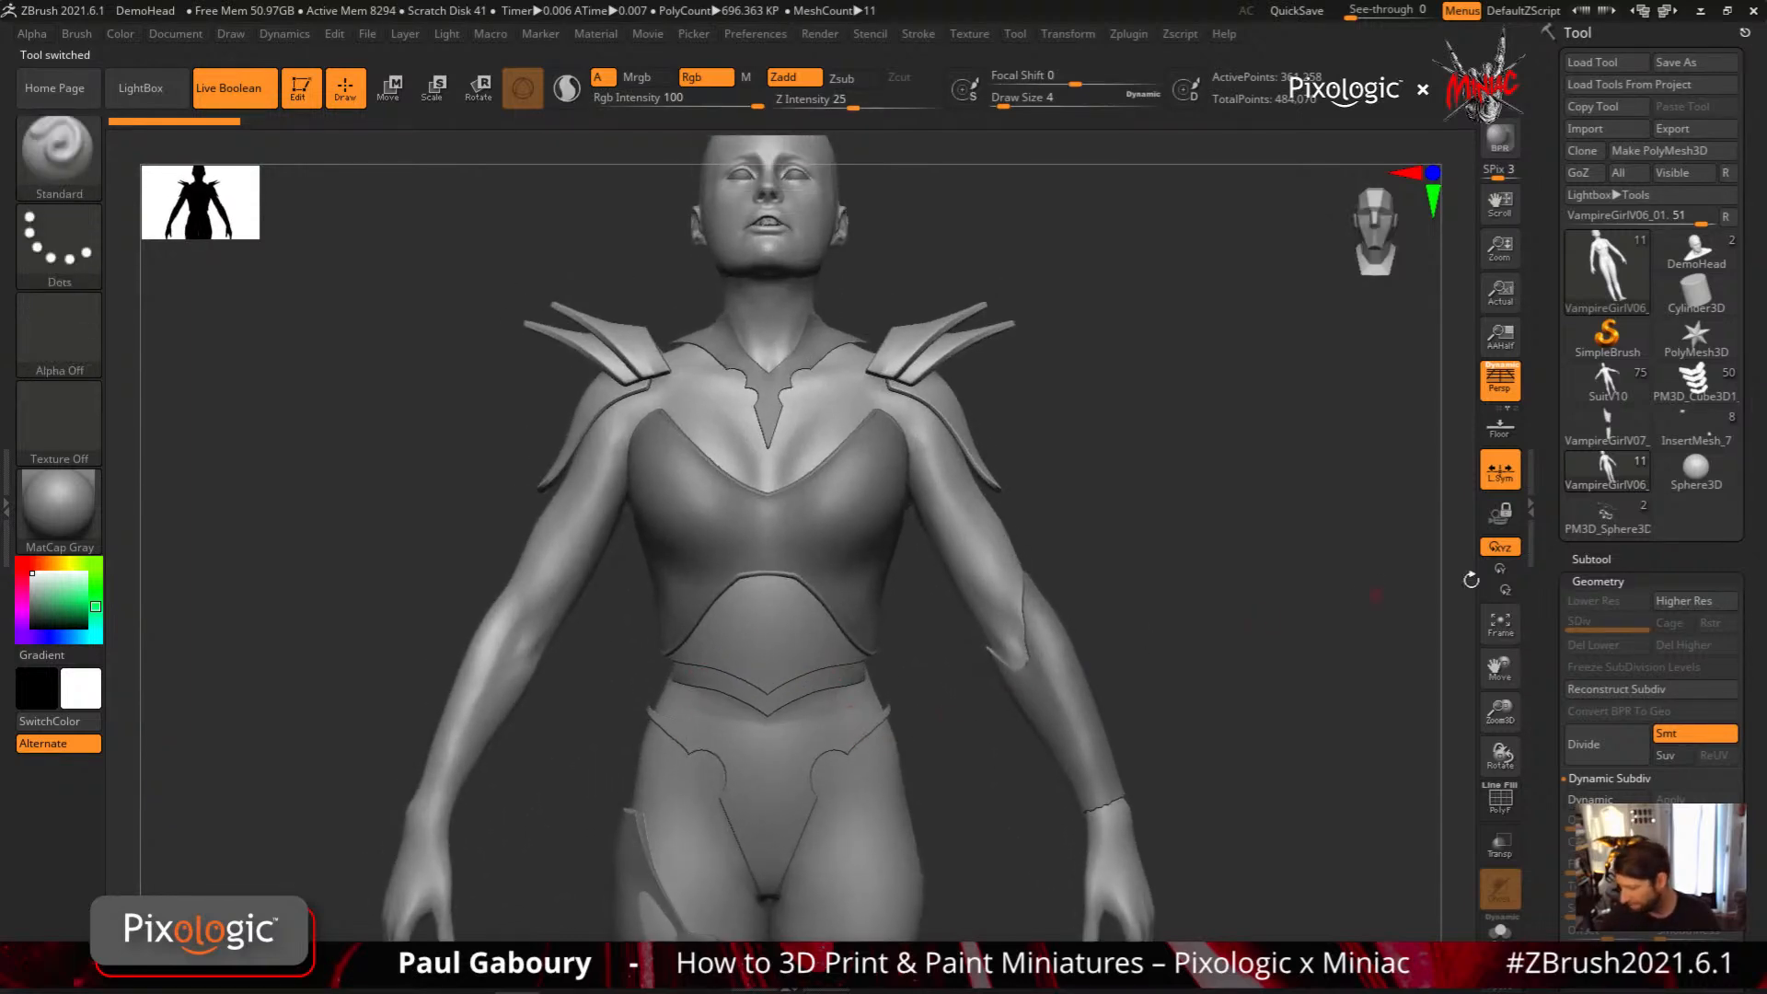
Hide the AB Guard subtool and make the VampireGirlV06_01 body the active subtool
left_click(1590, 559)
scroll(1756, 650, "down", 3)
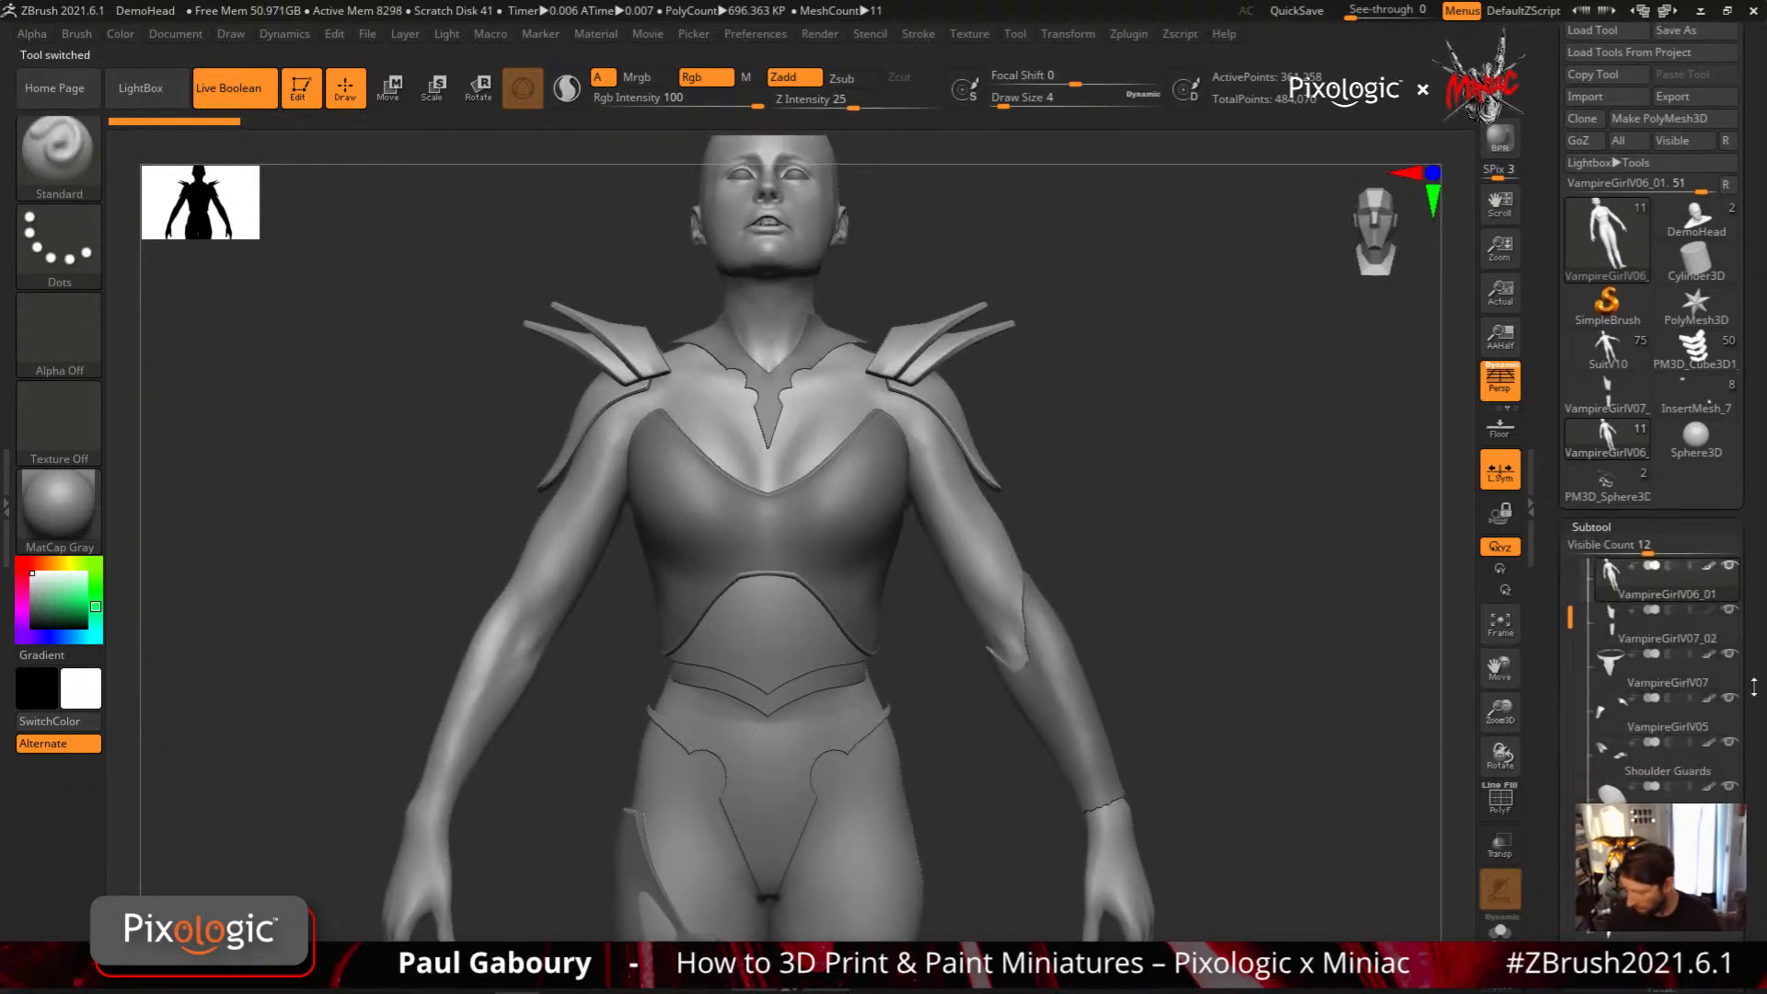
right_click_drag(931, 674, 888, 660)
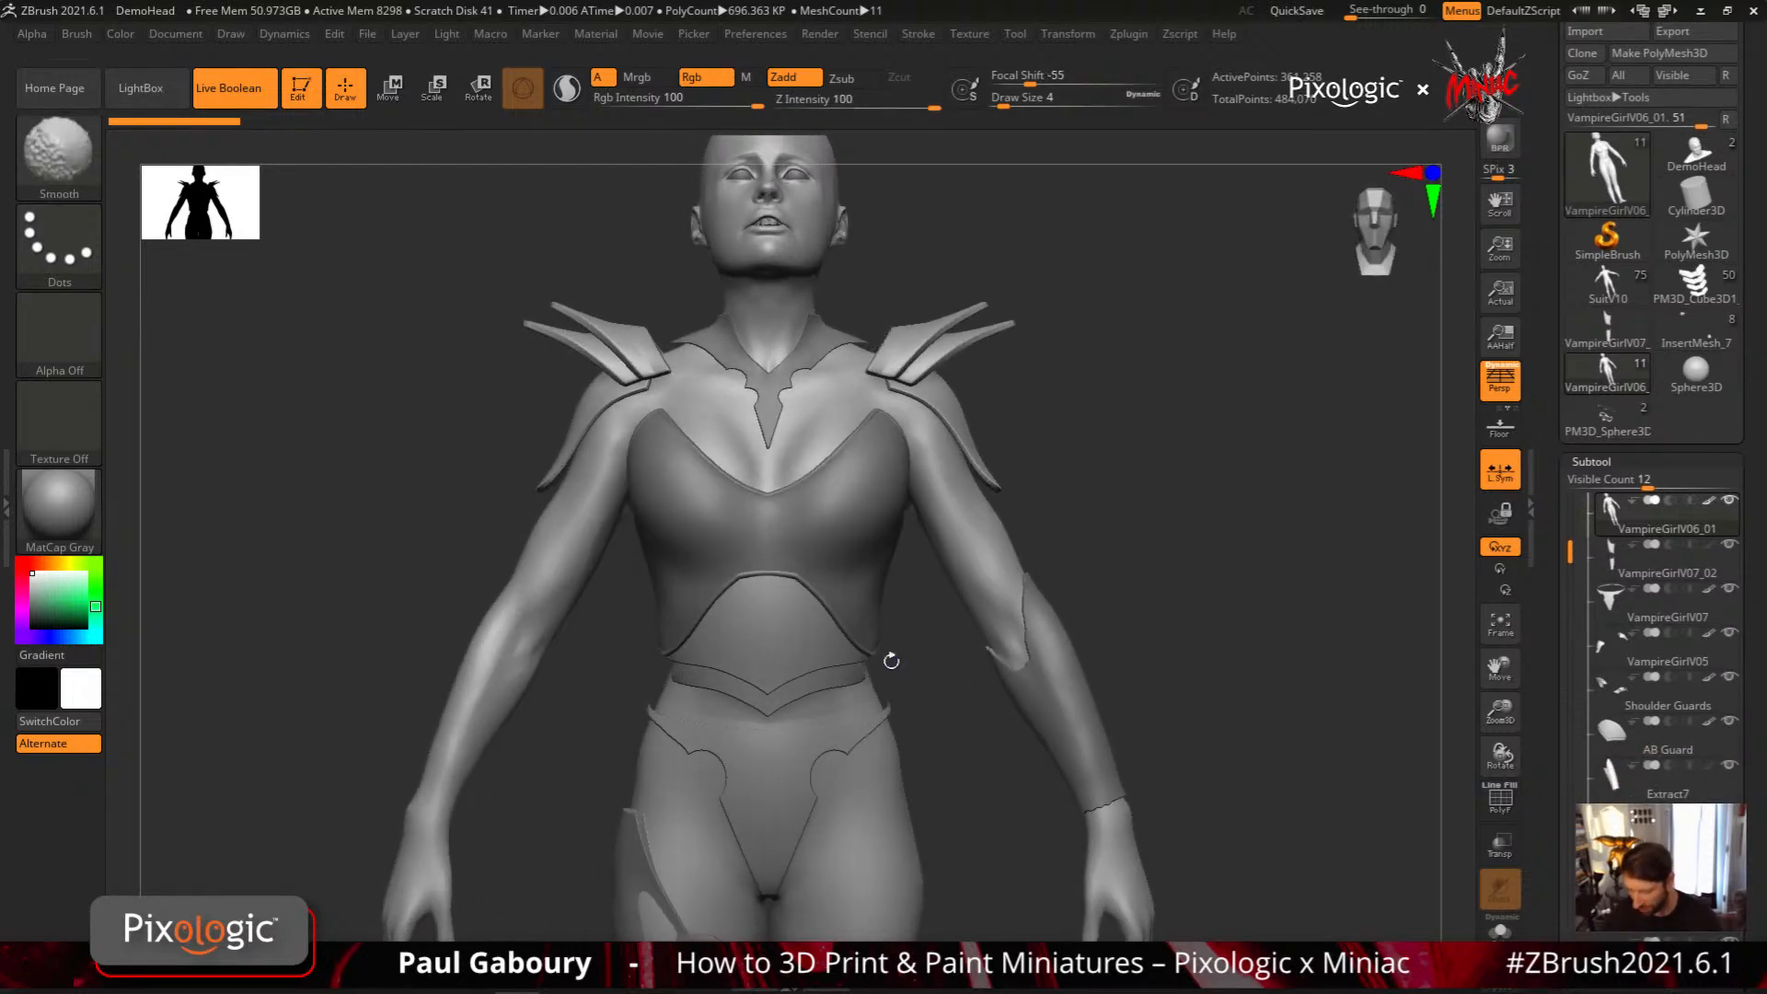
left_click(800, 665, "alt")
key("shift+f")
key("shift+f")
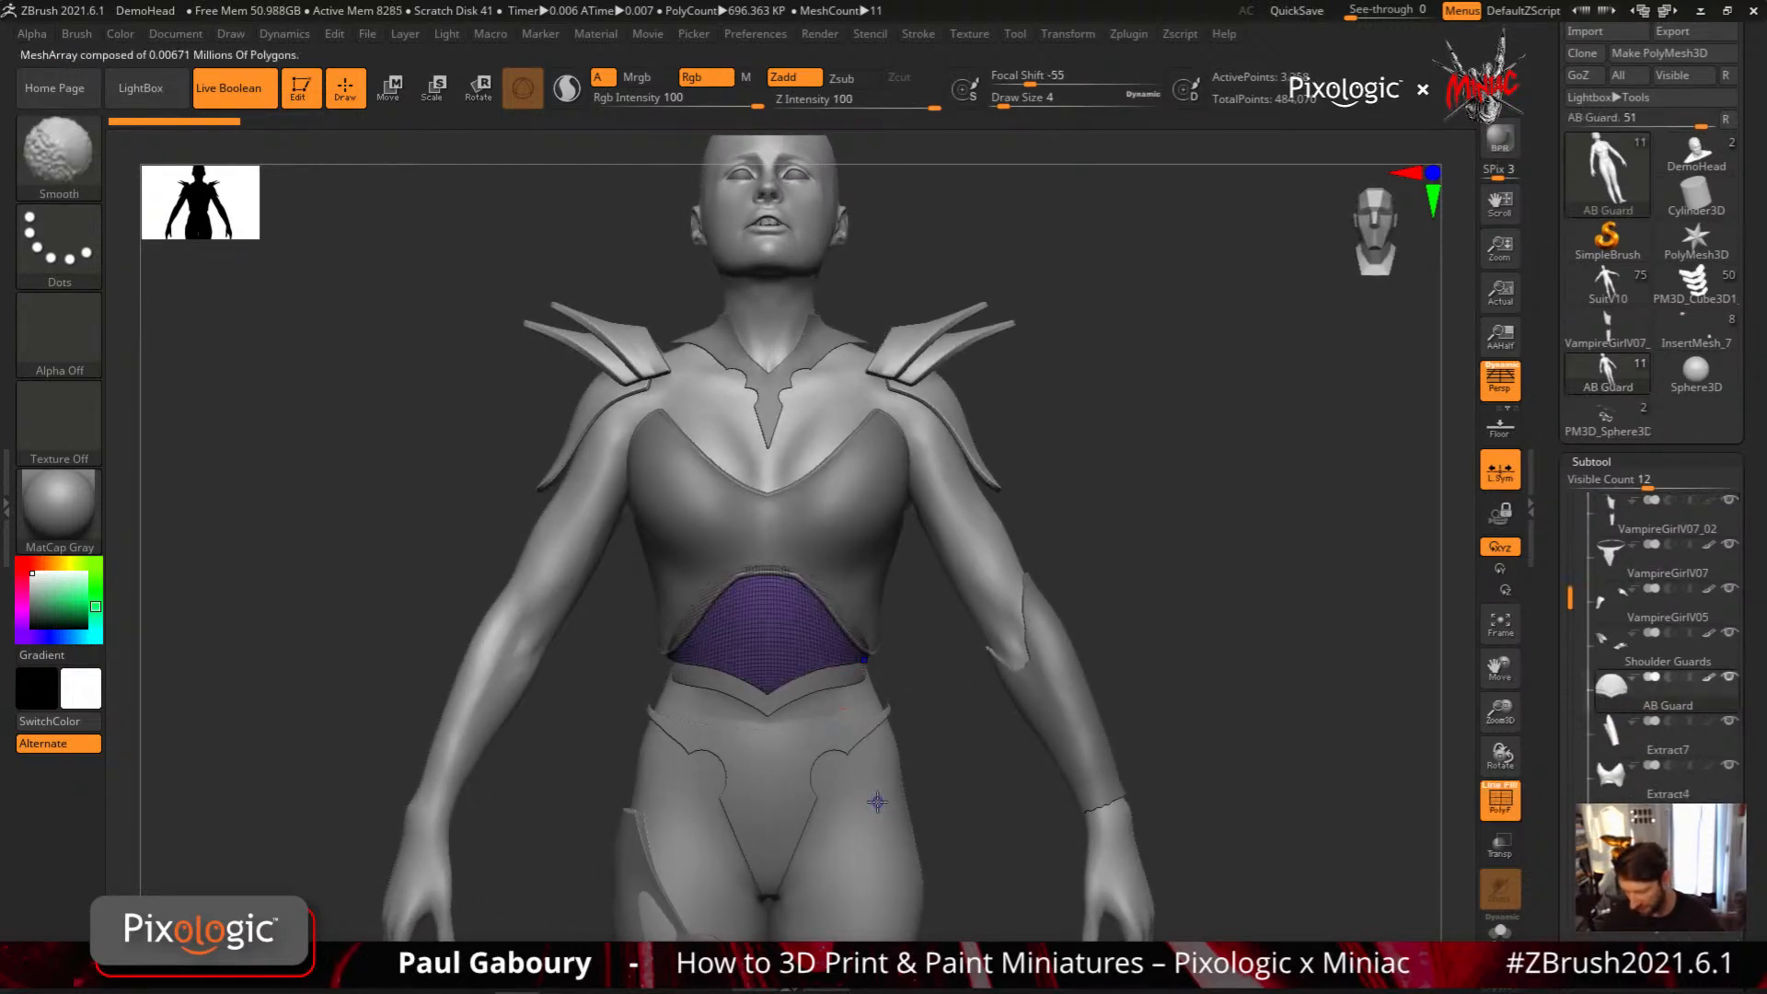
left_click(1730, 679)
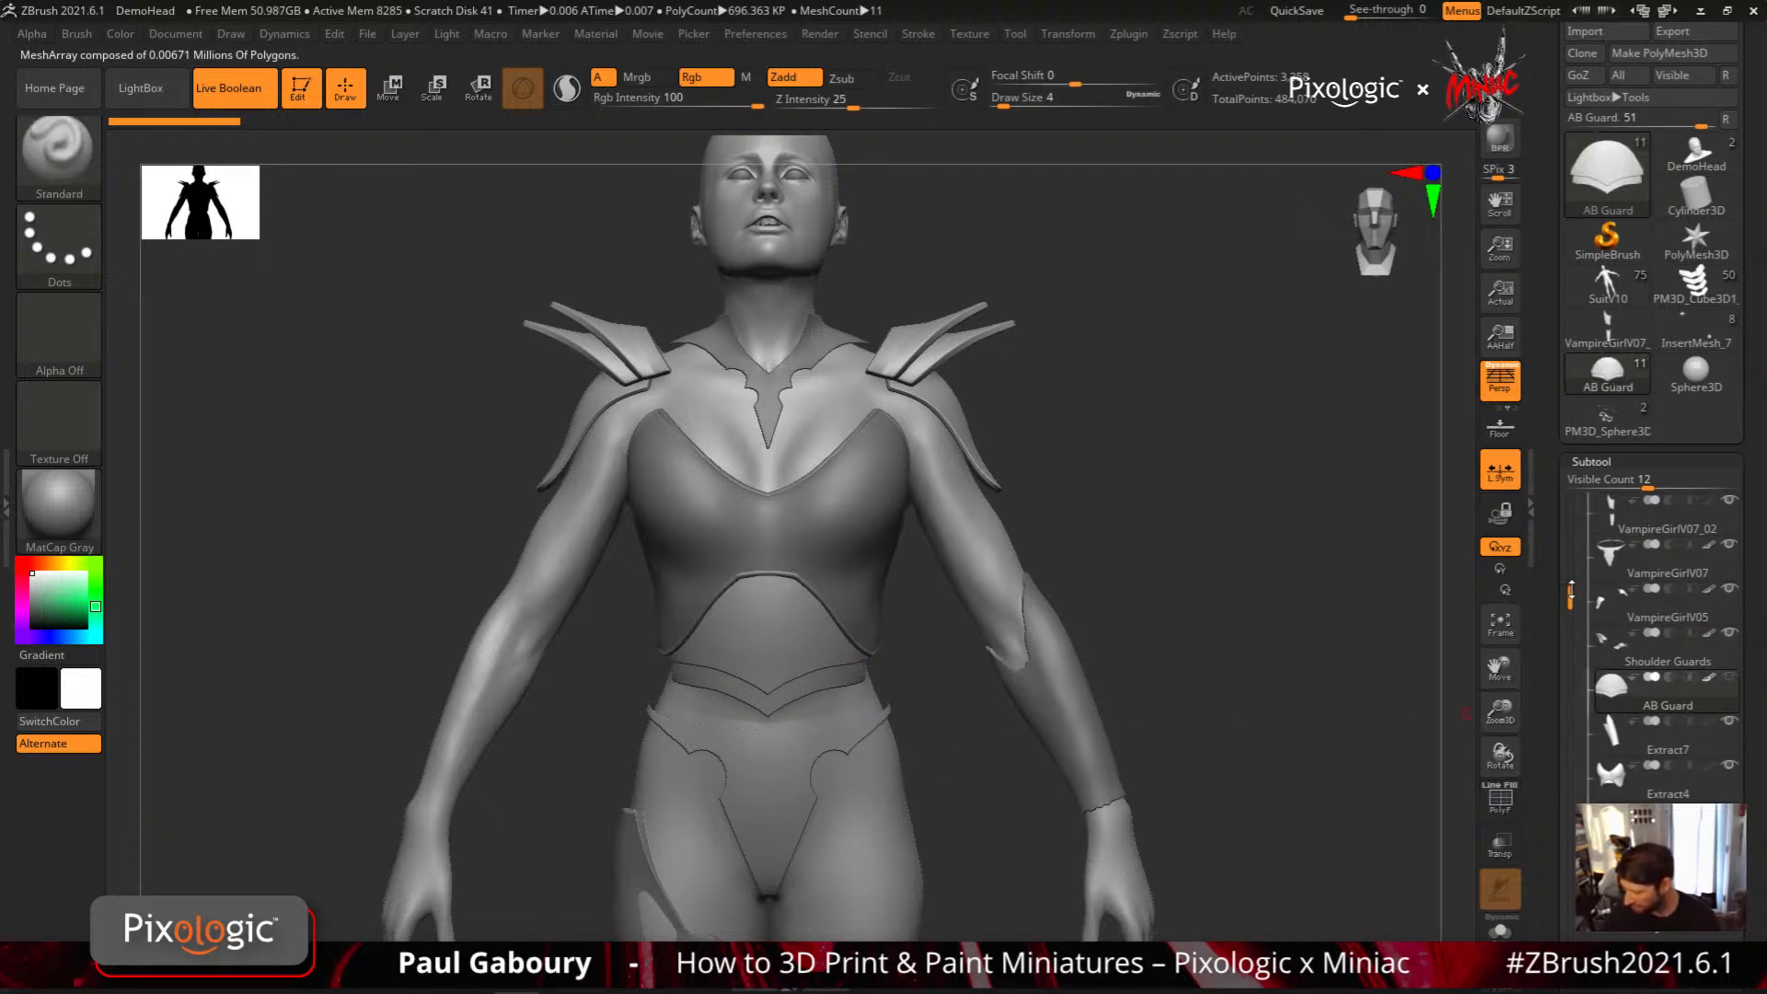
scroll(1624, 589, "up", 2)
left_click(1618, 550)
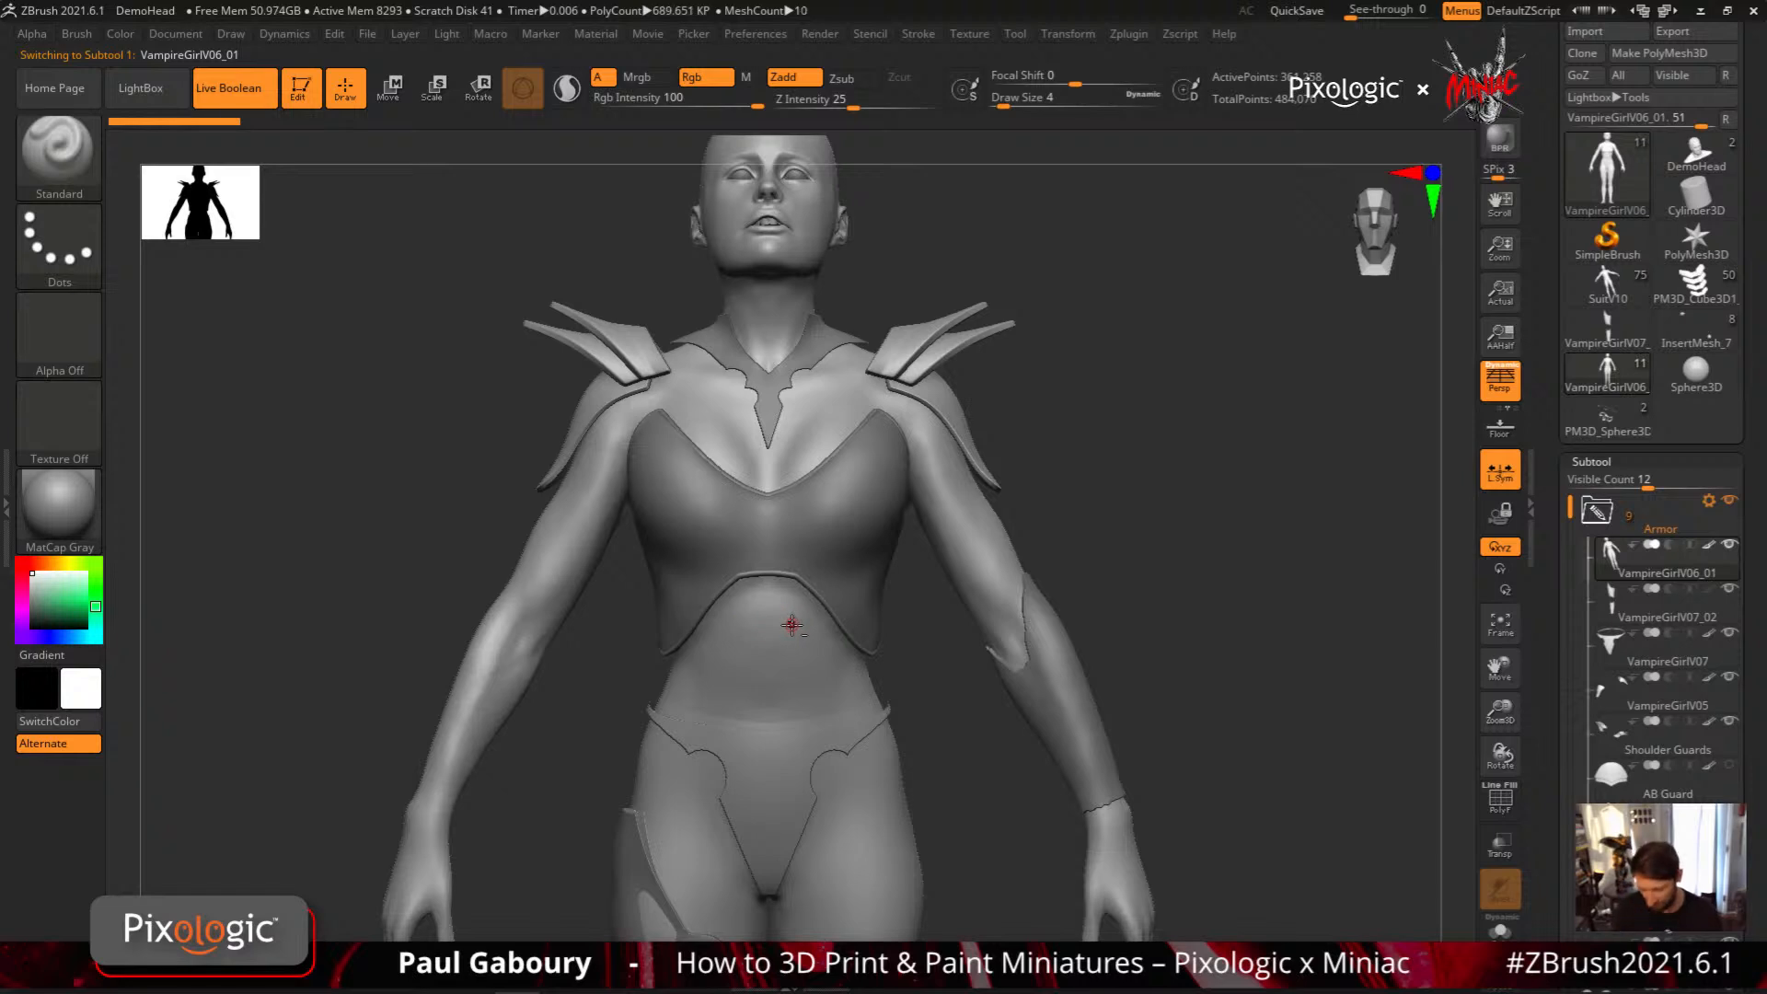
Set the MeshProject brush to the Curve stroke with its alpha turned off, framing the torso
mouse_move(792, 624)
right_mouse_down("alt")
mouse_move(824, 650)
mouse_move(848, 714)
mouse_move(881, 618)
right_mouse_up("alt")
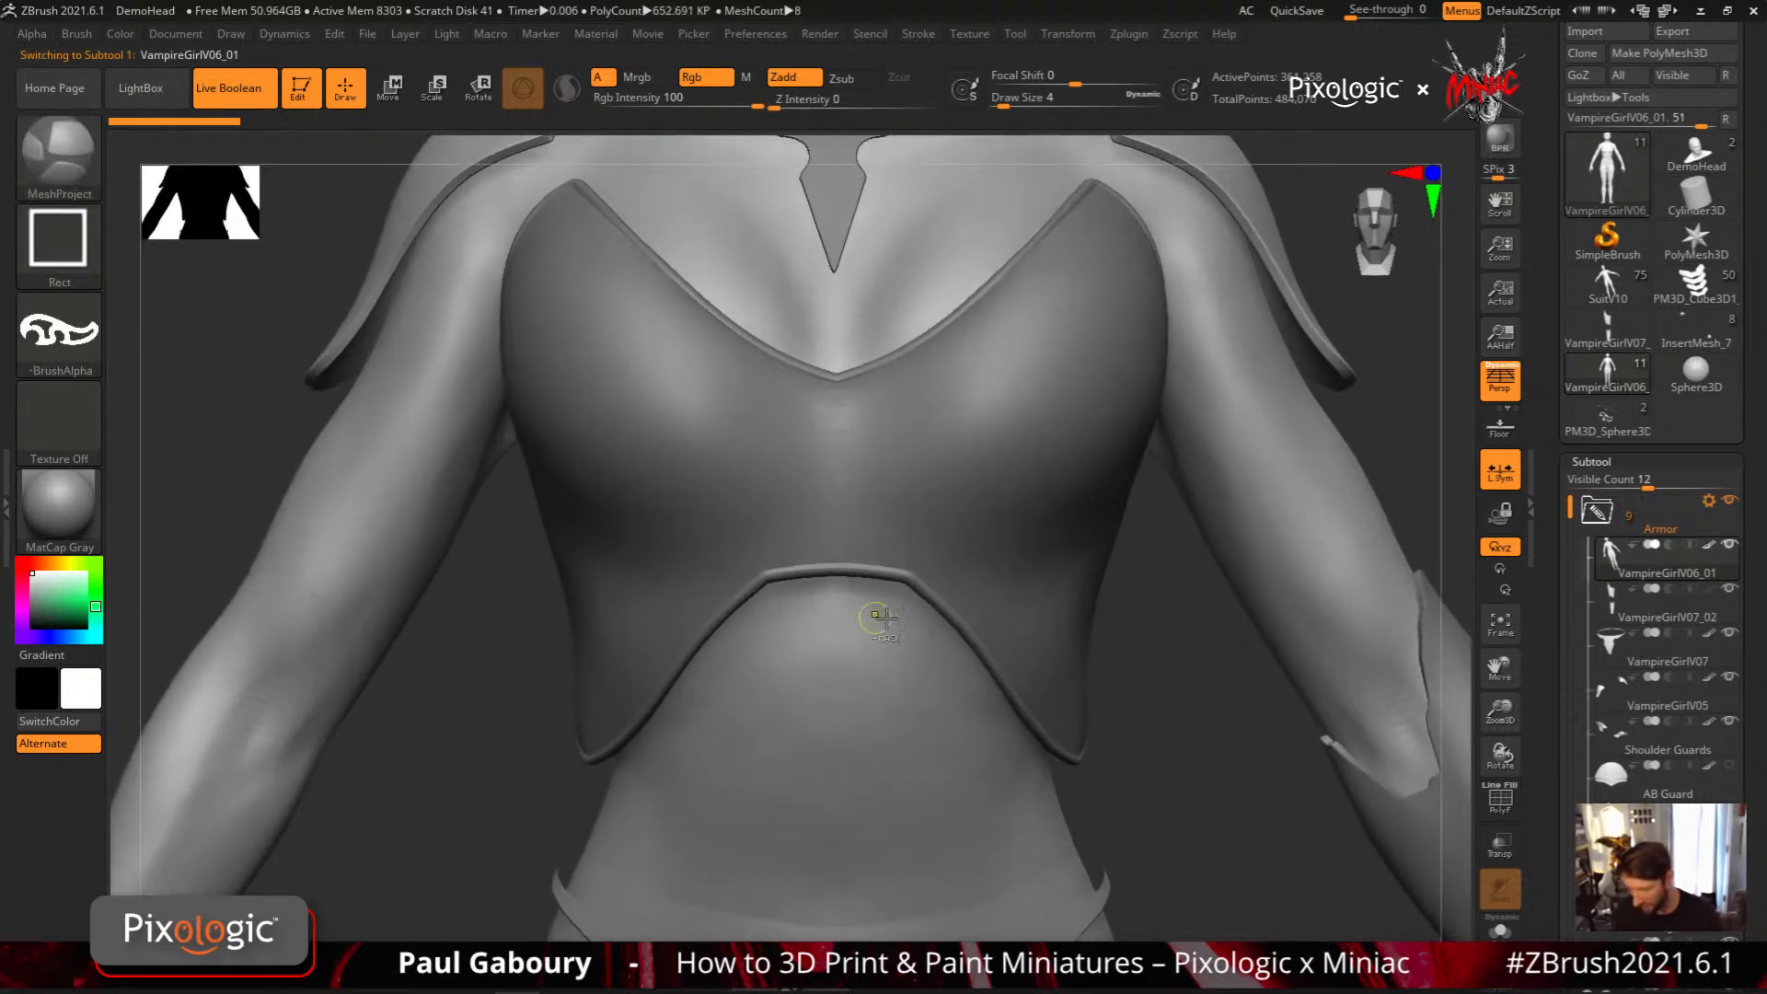
left_click(80, 264)
left_click(253, 304)
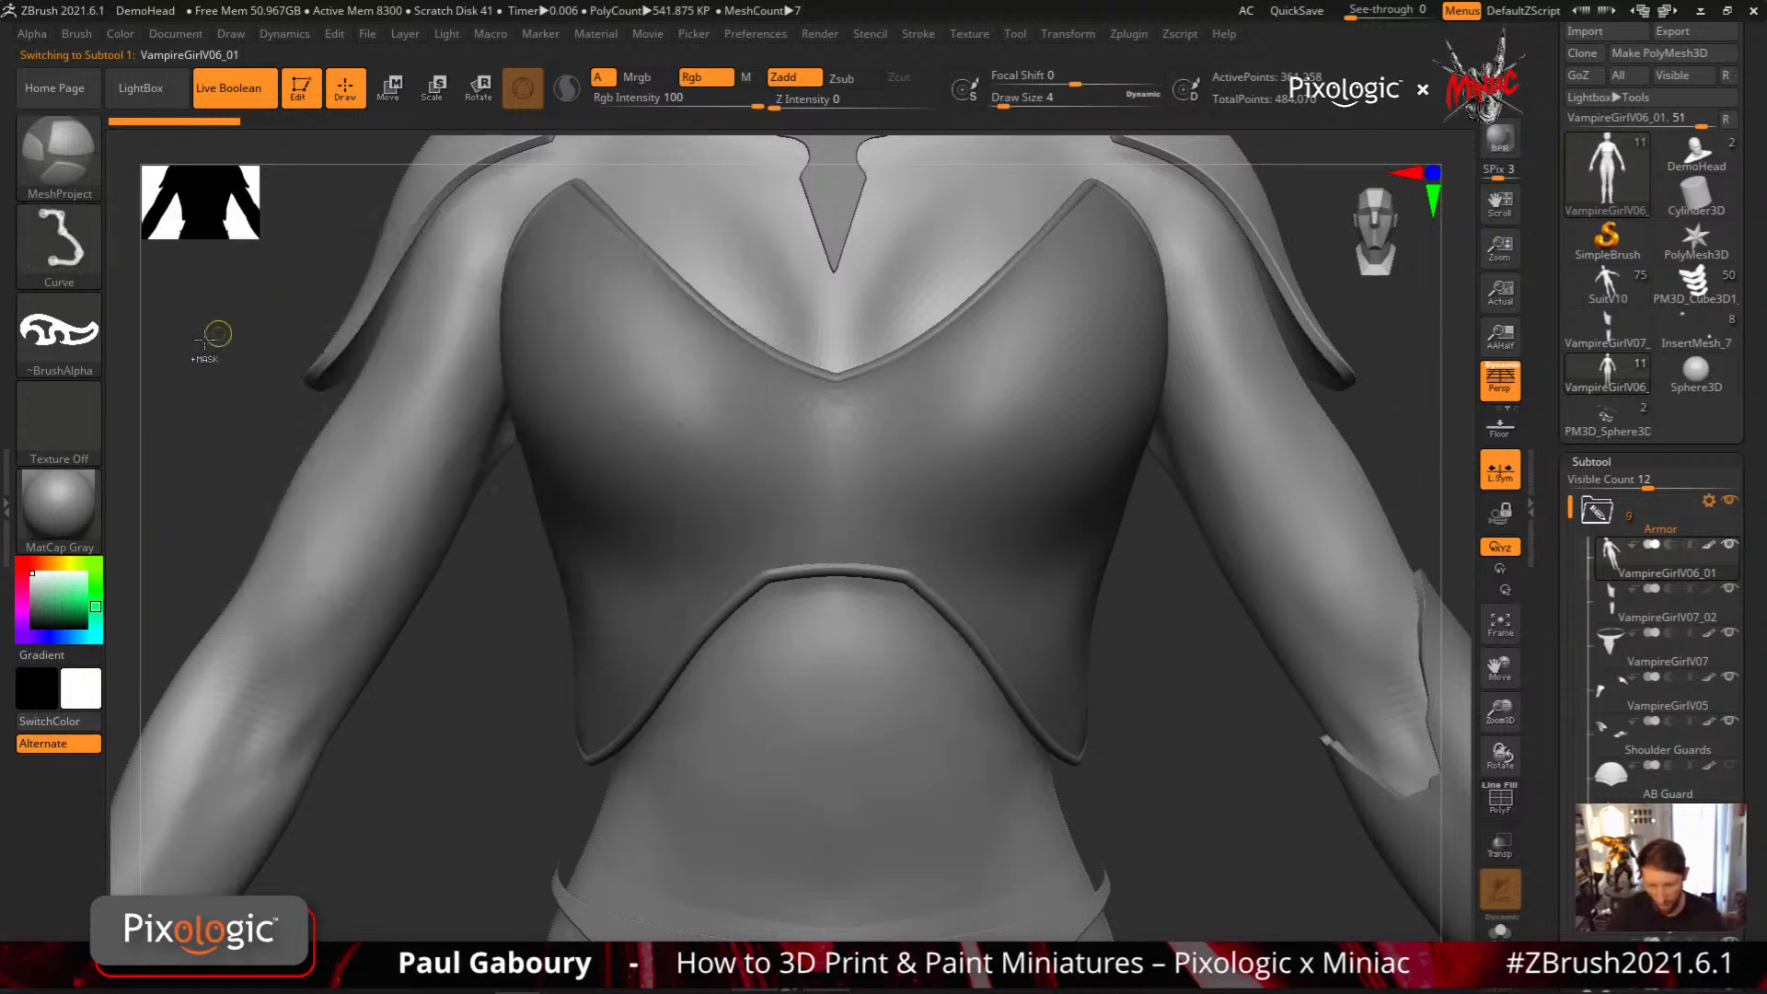
left_click(59, 331)
left_click(175, 410)
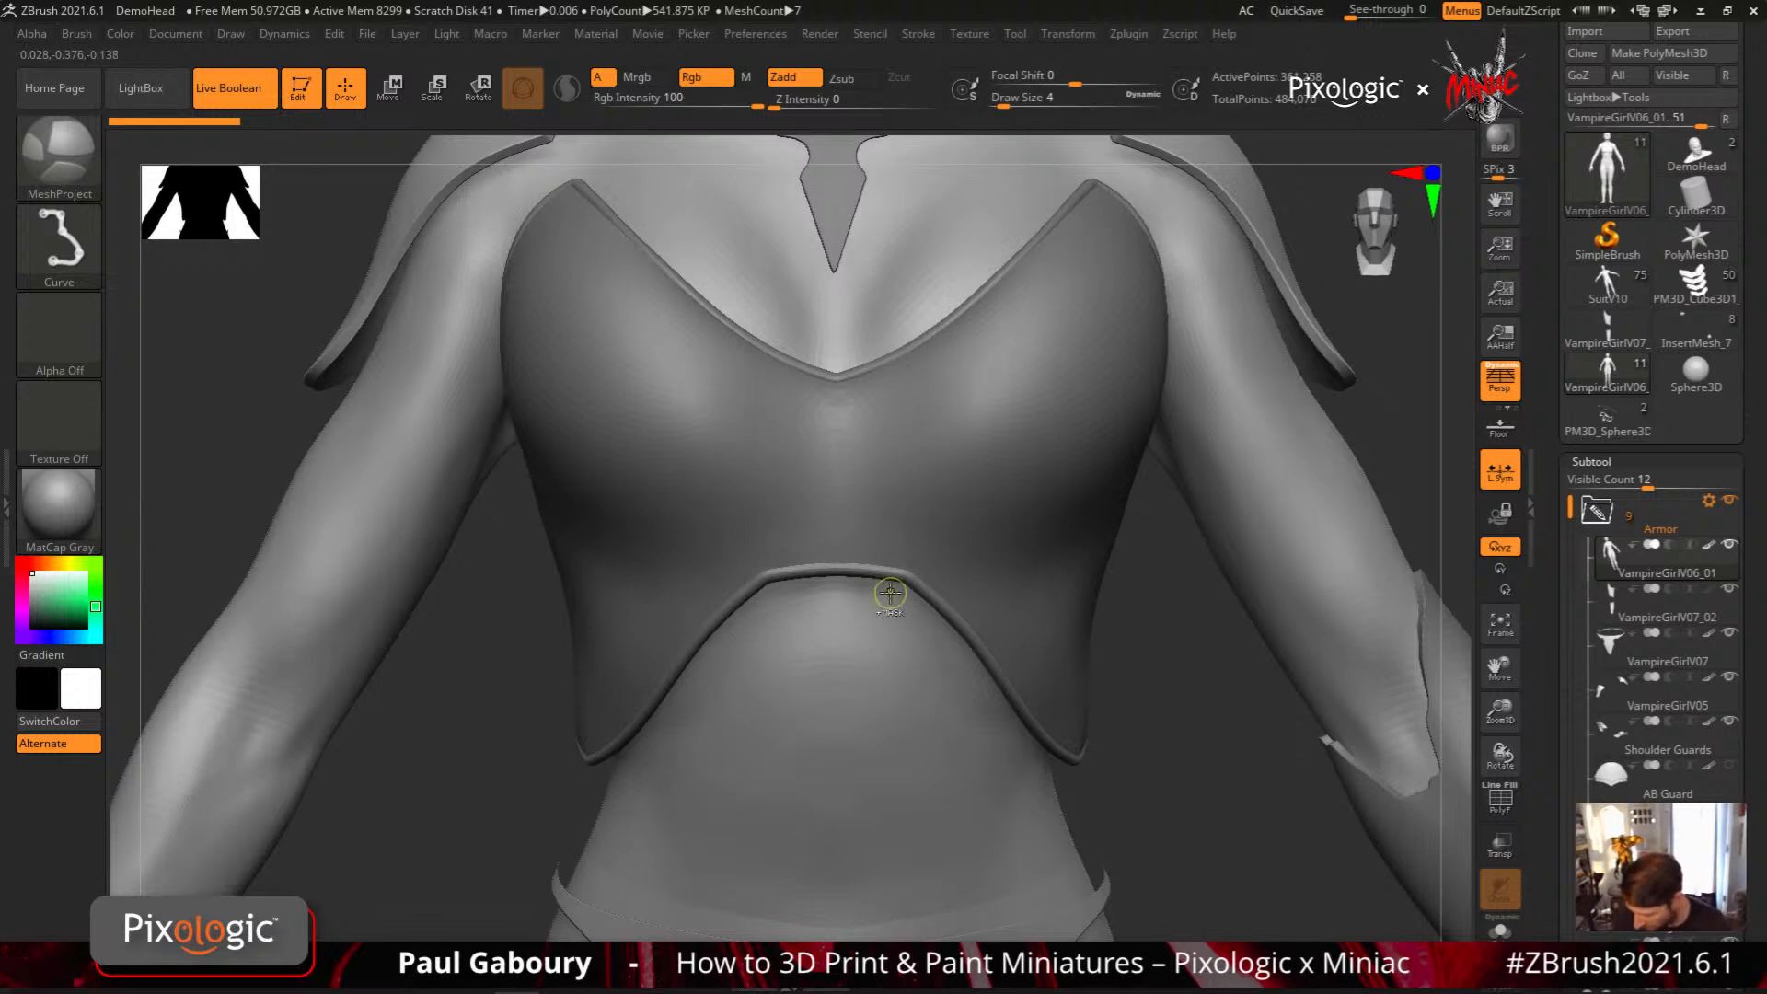
Project a hand-drawn abdominal plate onto the body at Z Intensity 0 and check it in isolation
mouse_move(895, 594)
left_mouse_down("ctrl")
mouse_move(770, 594)
mouse_move(616, 764)
mouse_move(603, 822)
mouse_move(738, 889)
left_mouse_up("ctrl")
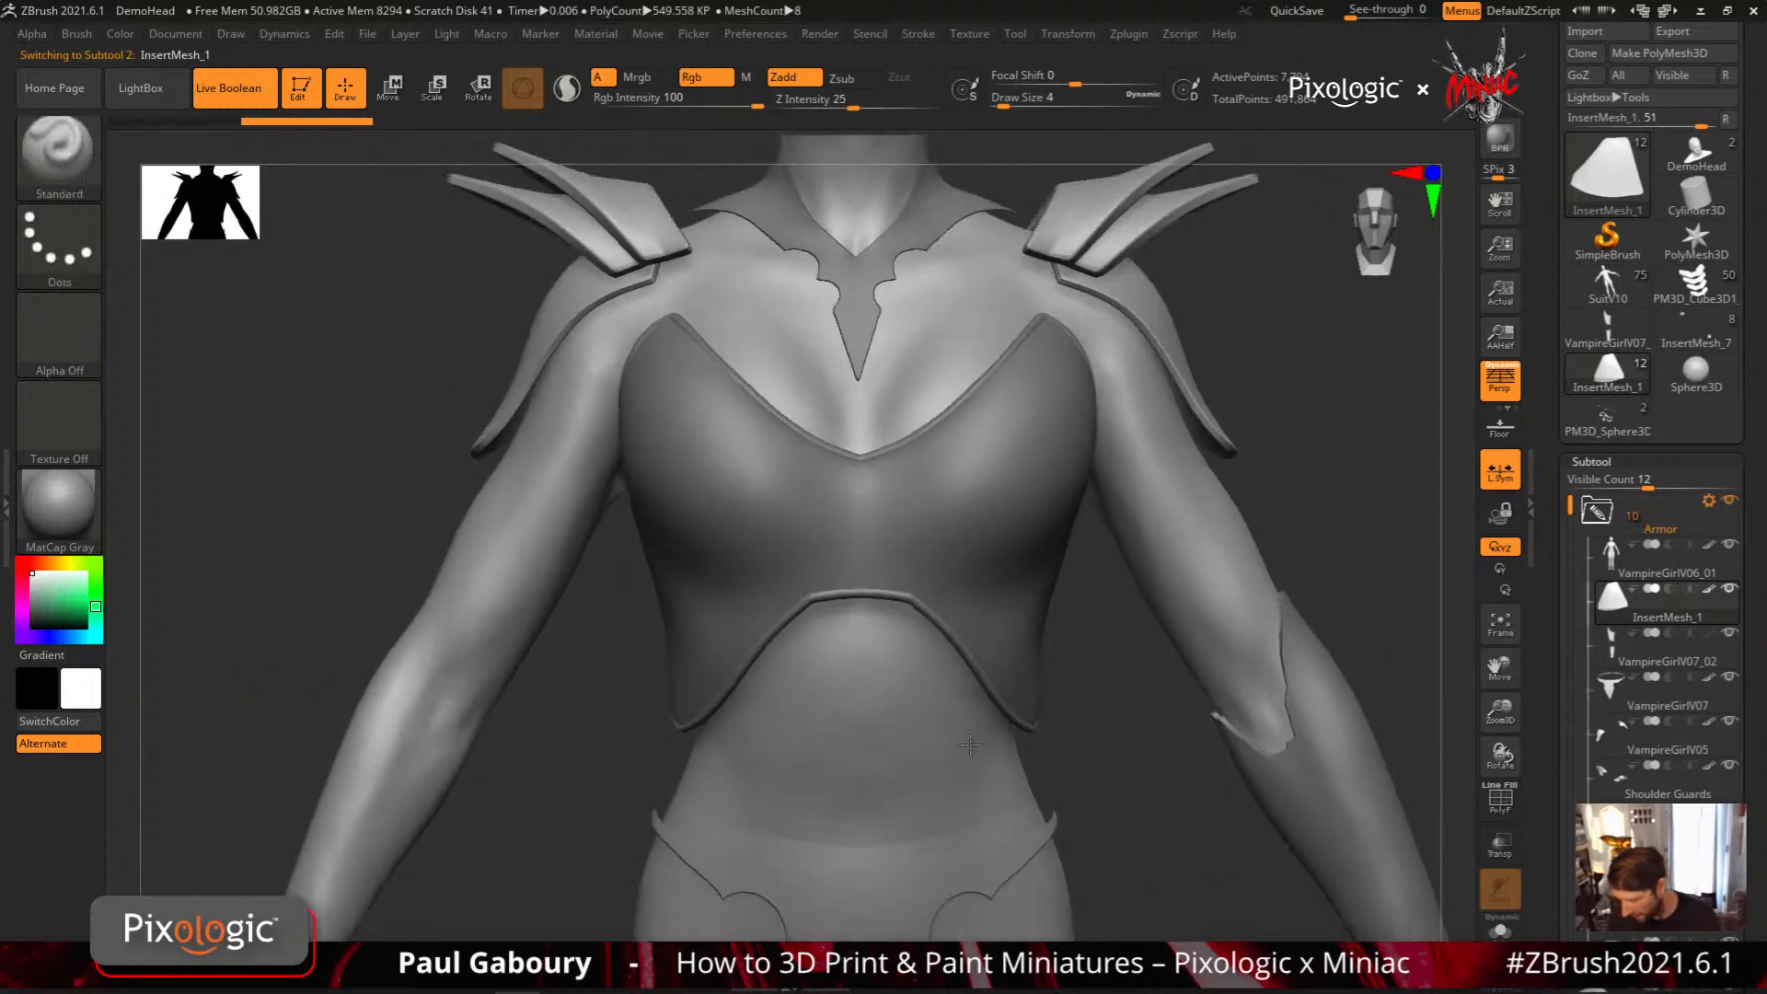
right_click_drag(970, 744, 939, 718, "ctrl")
right_click_drag(939, 717, 1054, 764)
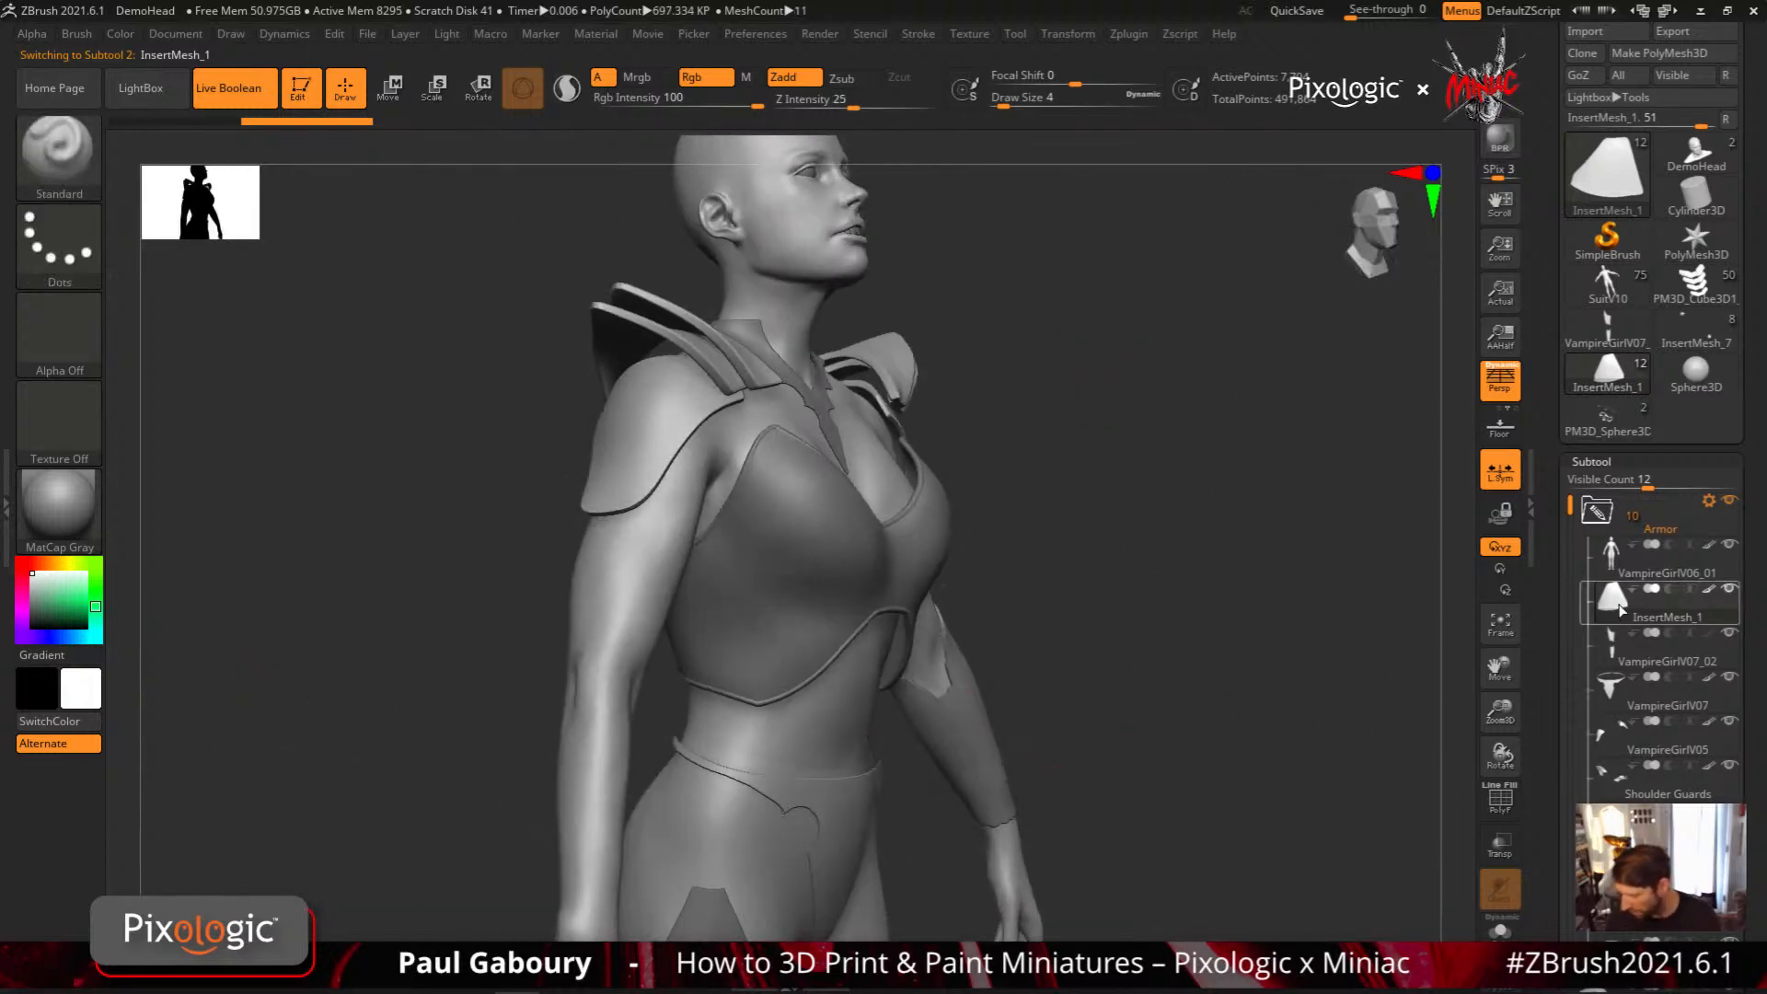
mouse_move(1618, 609)
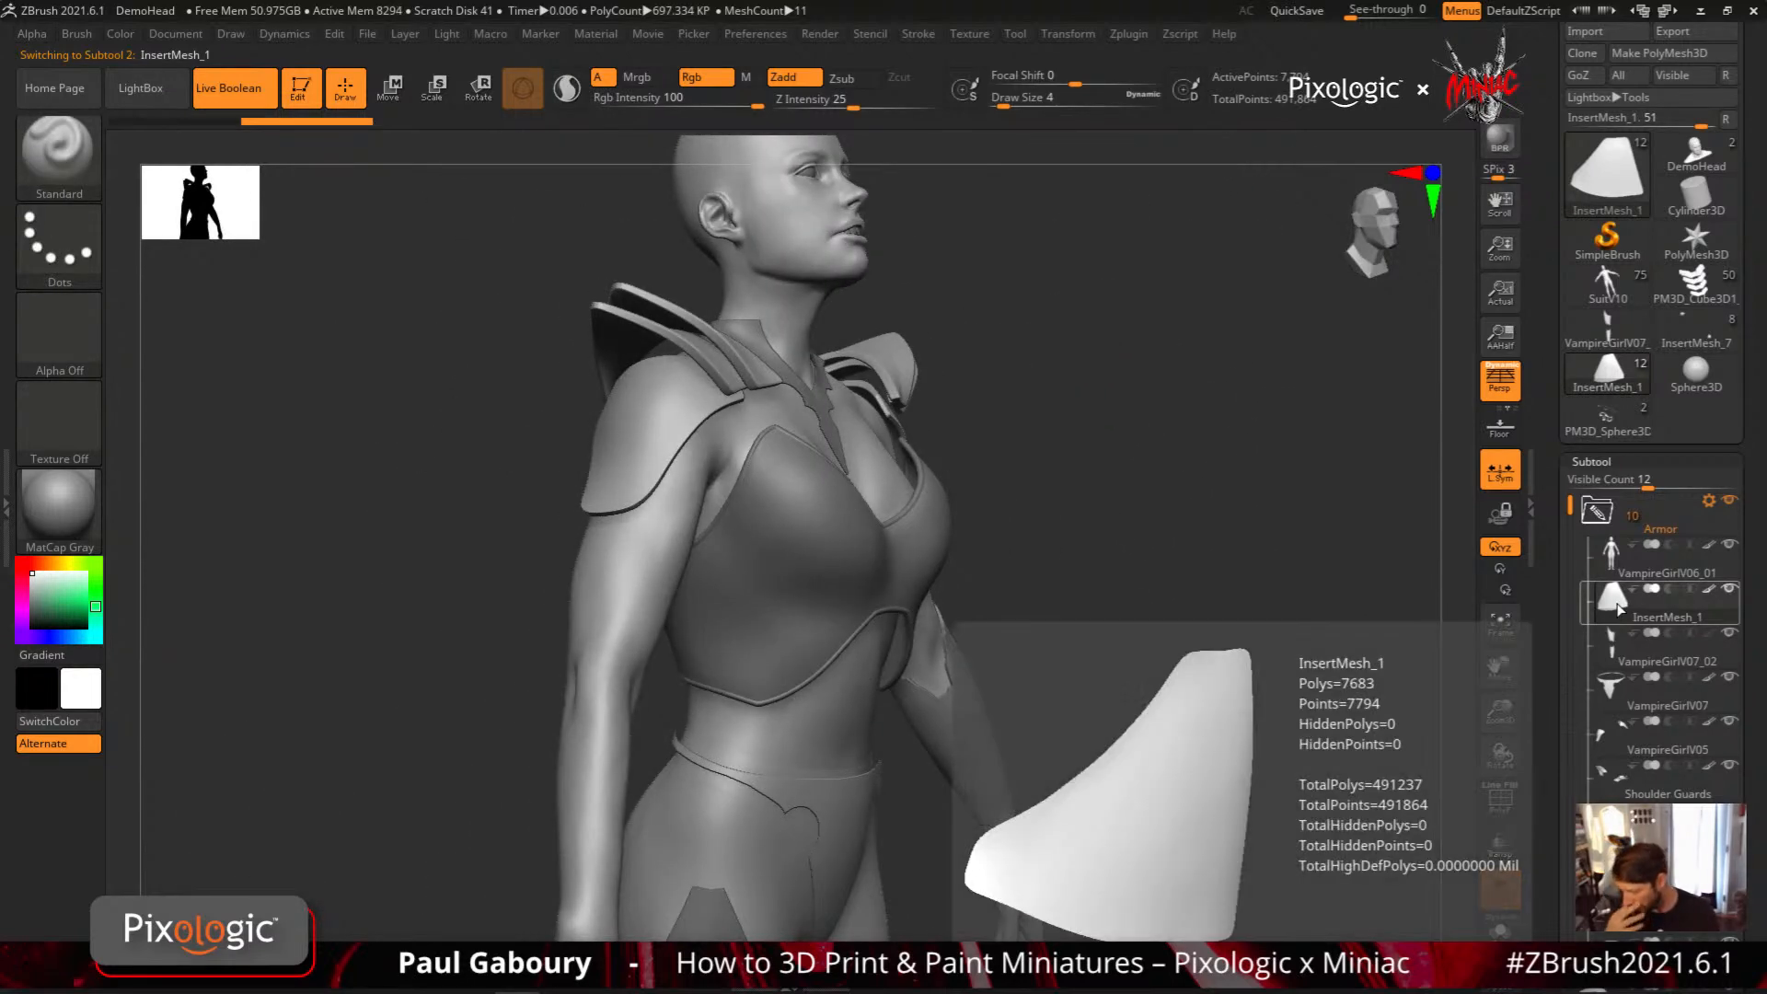
left_click(1501, 930)
right_click_drag(1125, 828, 1052, 819)
left_click(1501, 928)
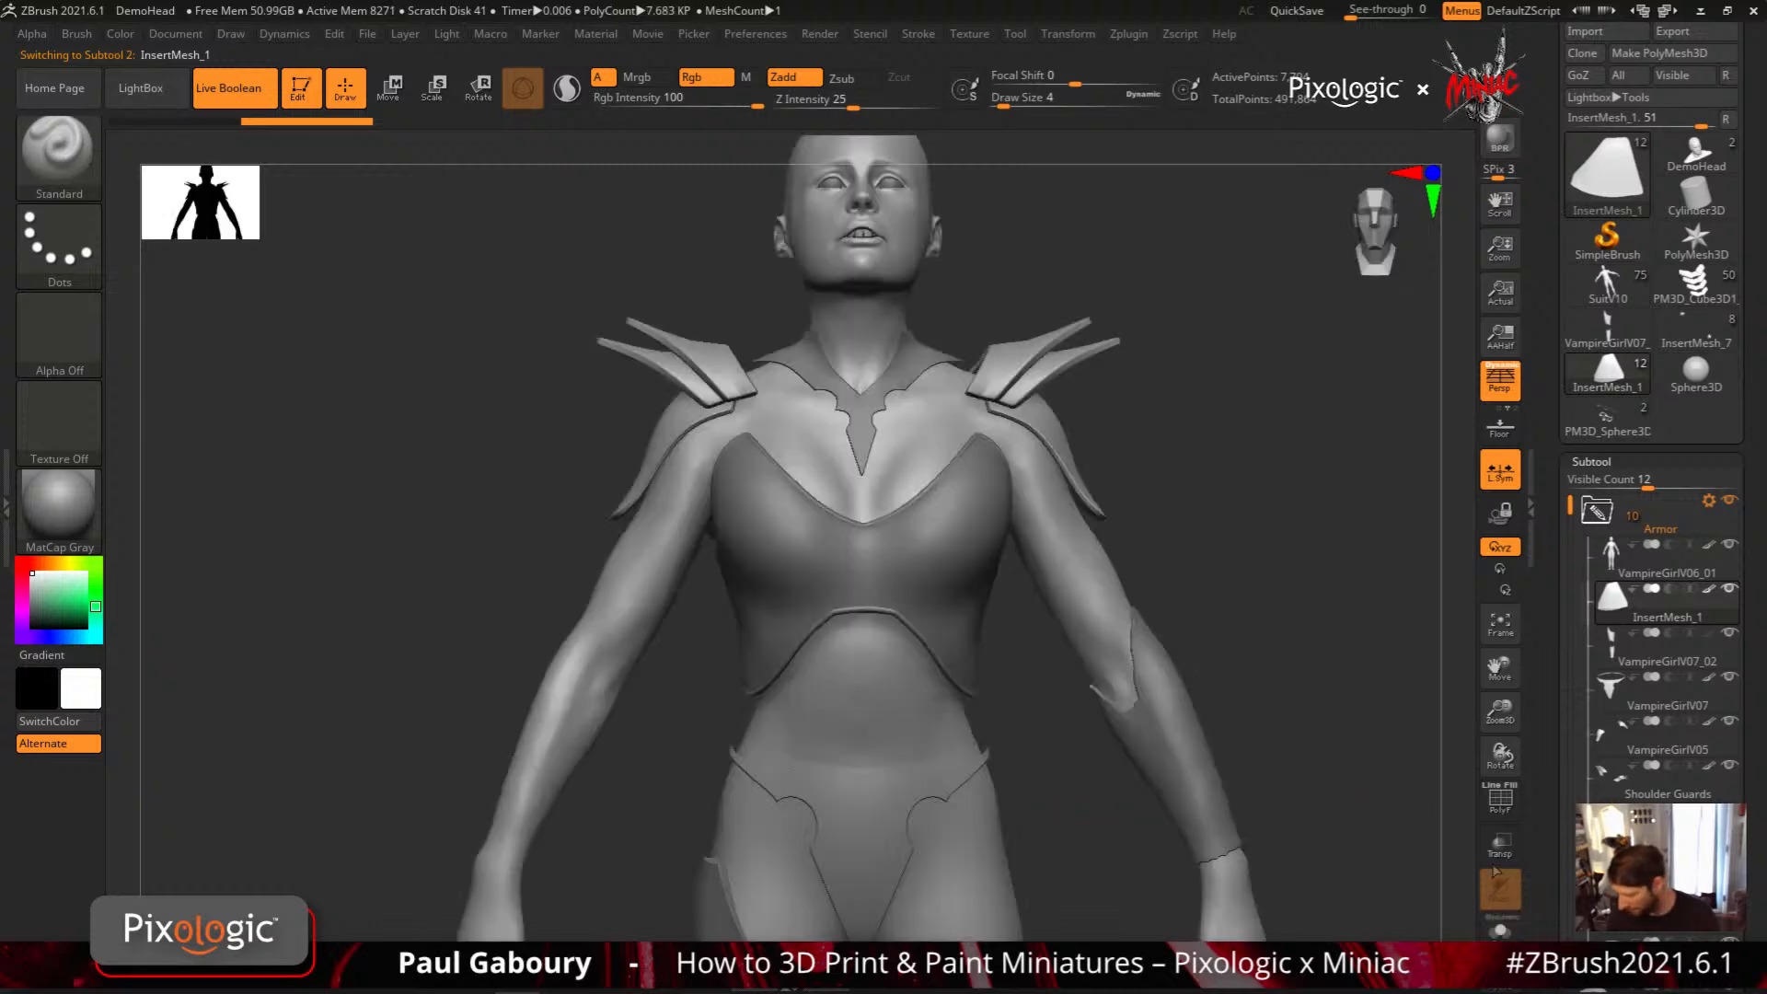
Delete the projected InsertMesh_1 abdominal plate subtool
scroll(1760, 895, "down", 5)
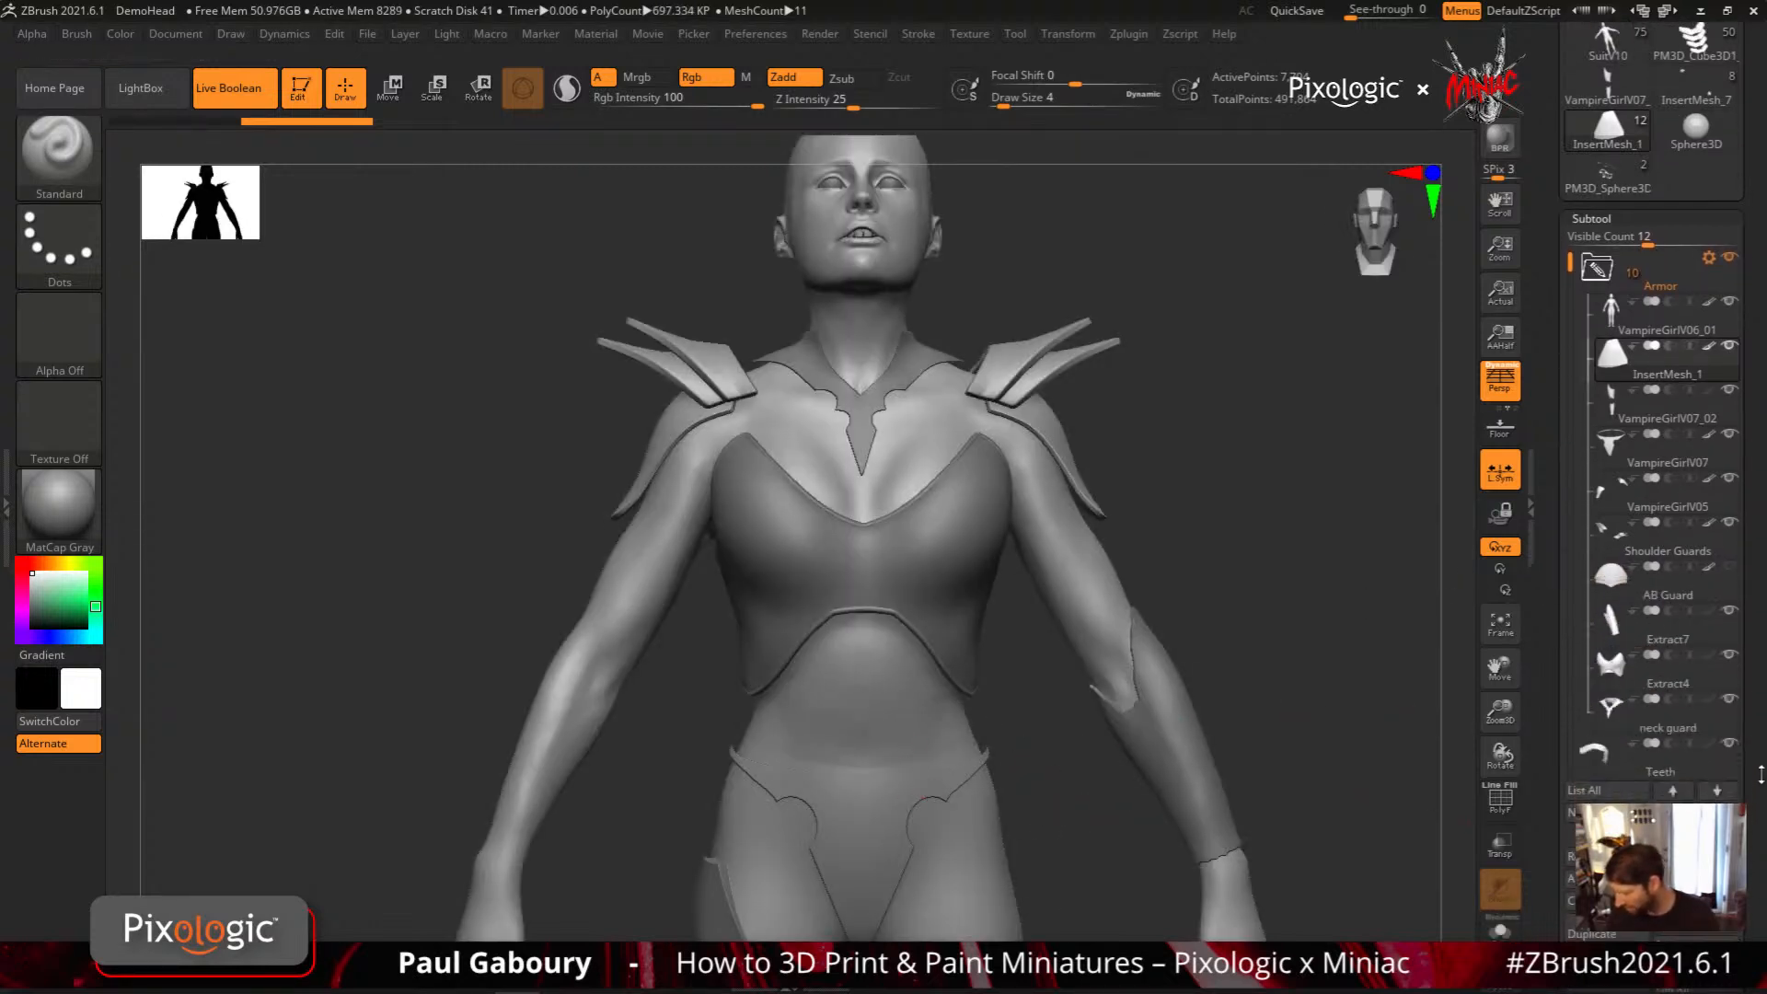
left_click(1695, 845)
left_click(1438, 921)
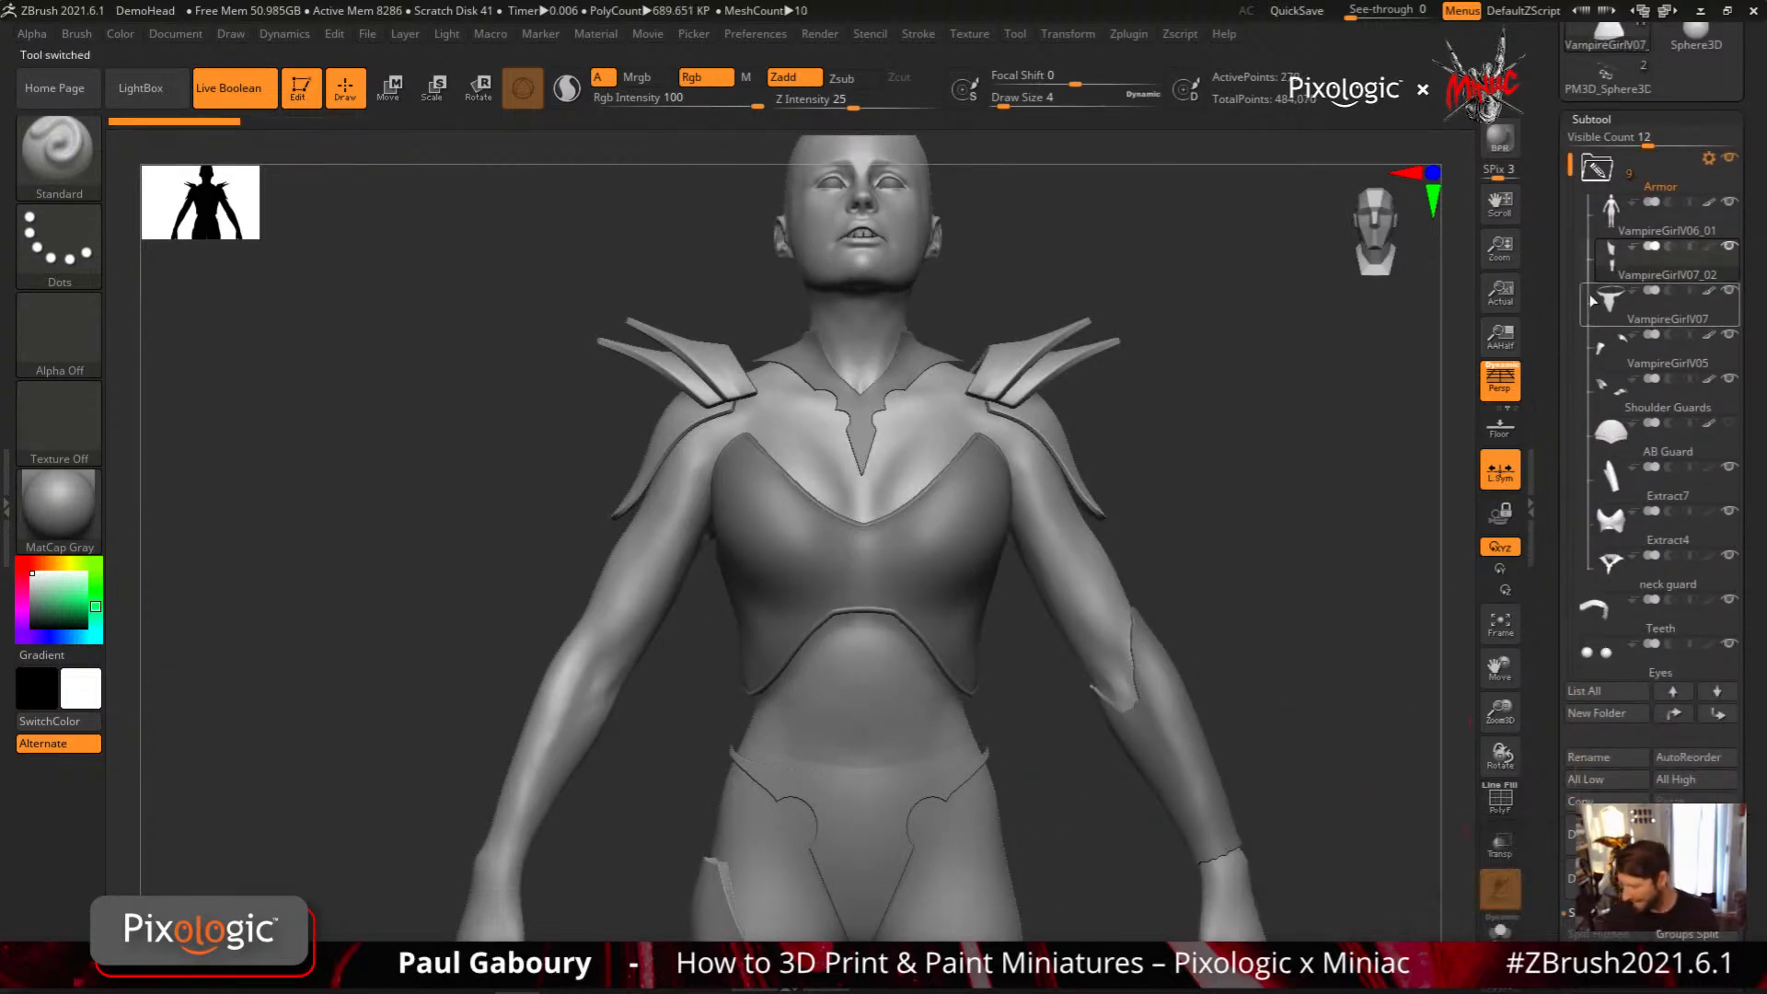
Try an abdominal projection at Z Intensity 15, then undo it and set the brush's Z Intensity to 6
right_click_drag(921, 828, 935, 762, "ctrl")
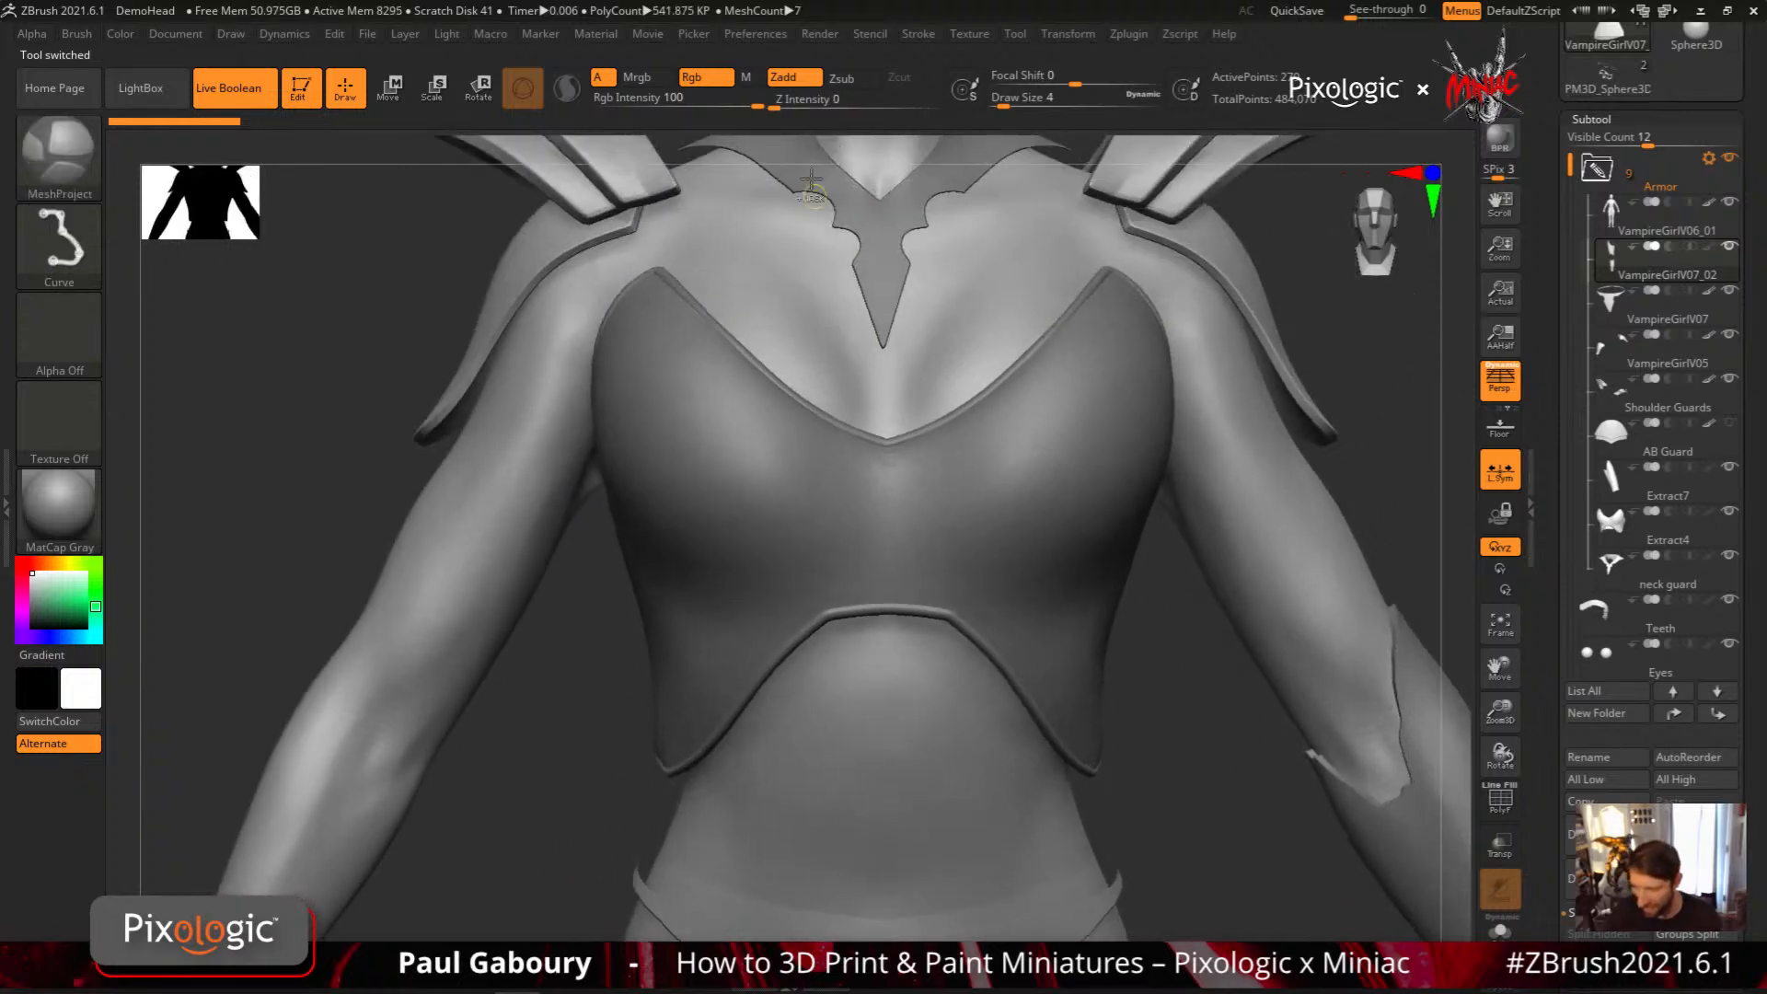
left_click(784, 106)
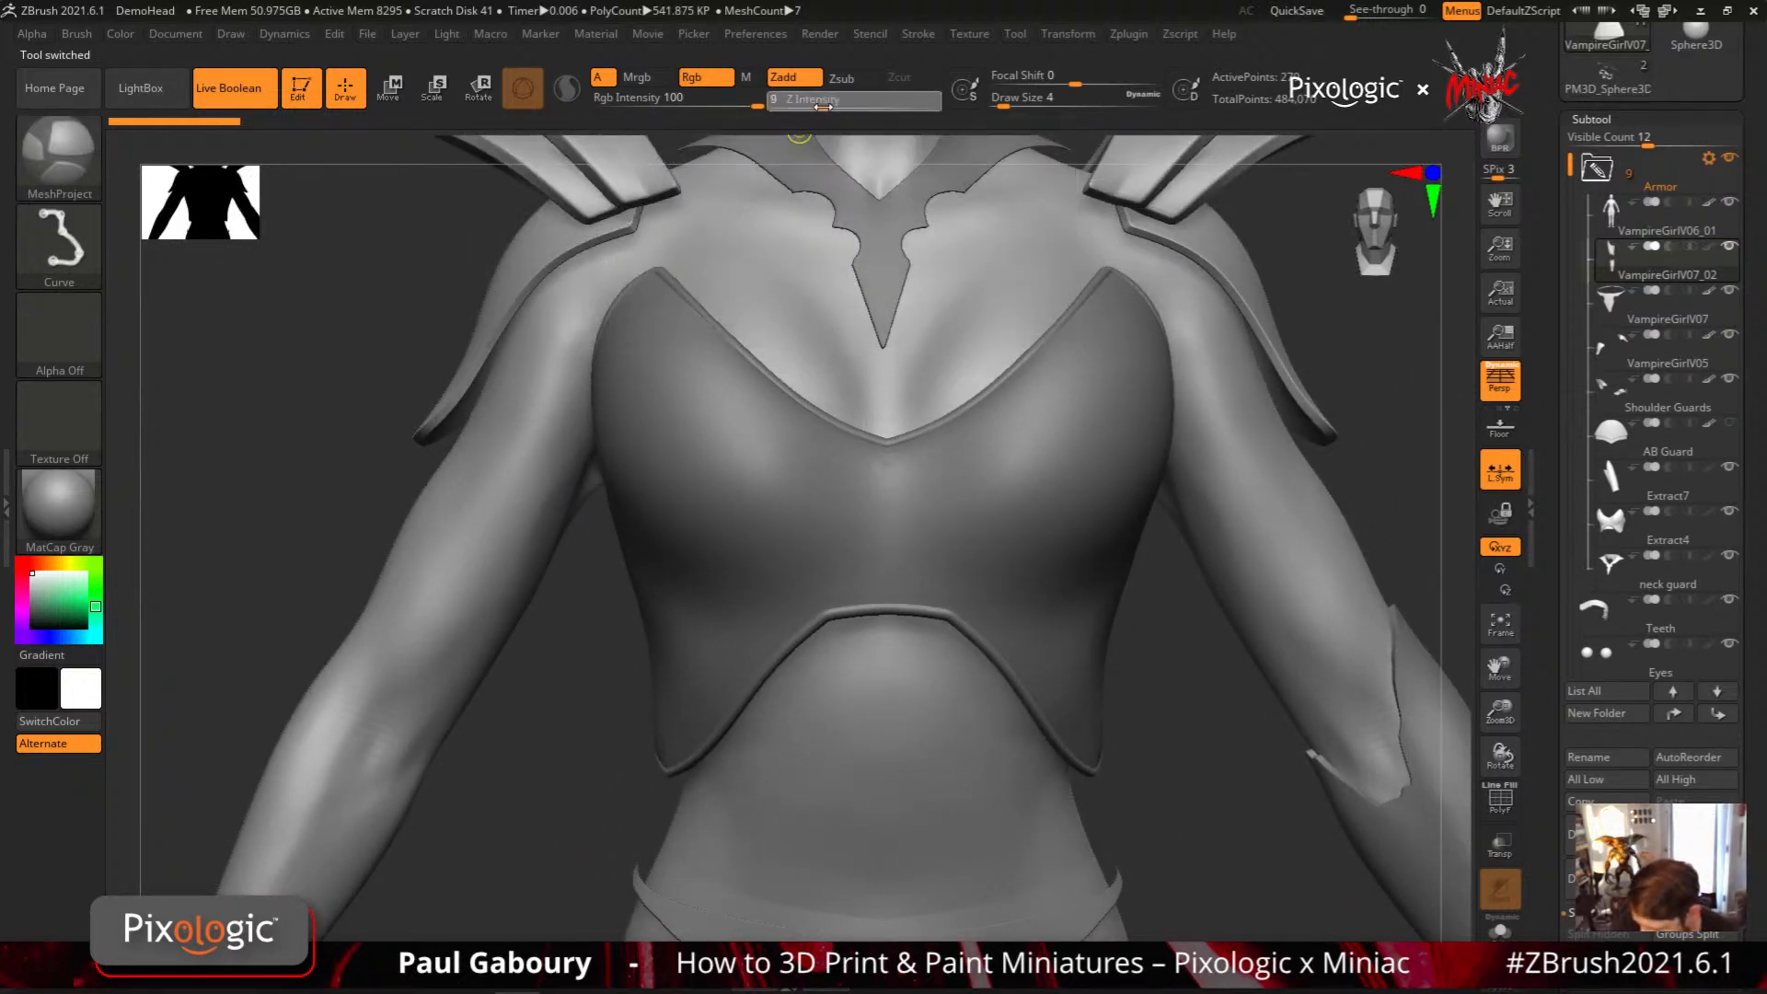
left_click_drag(823, 106, 836, 106)
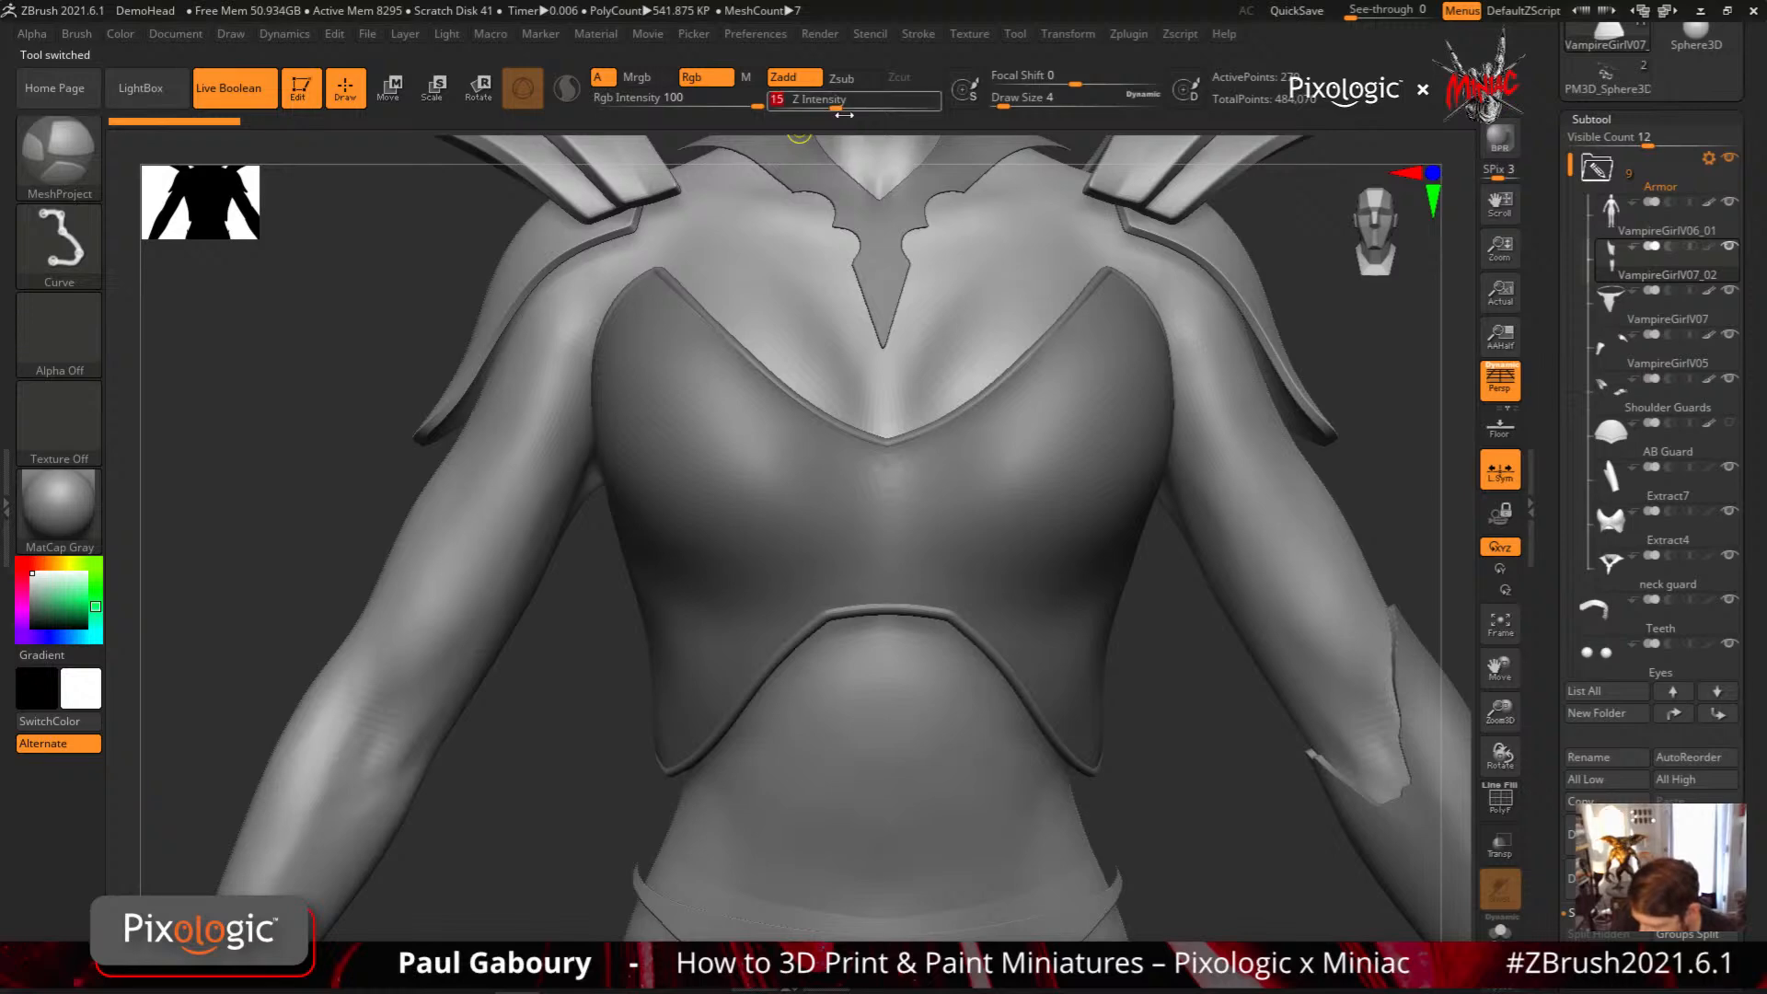
mouse_move(888, 673)
left_mouse_down("ctrl")
mouse_move(808, 718)
mouse_move(819, 805)
mouse_move(952, 777)
left_mouse_up("ctrl")
right_click_drag(937, 809, 872, 811)
key("ctrl+z")
left_click_drag(836, 106, 813, 106)
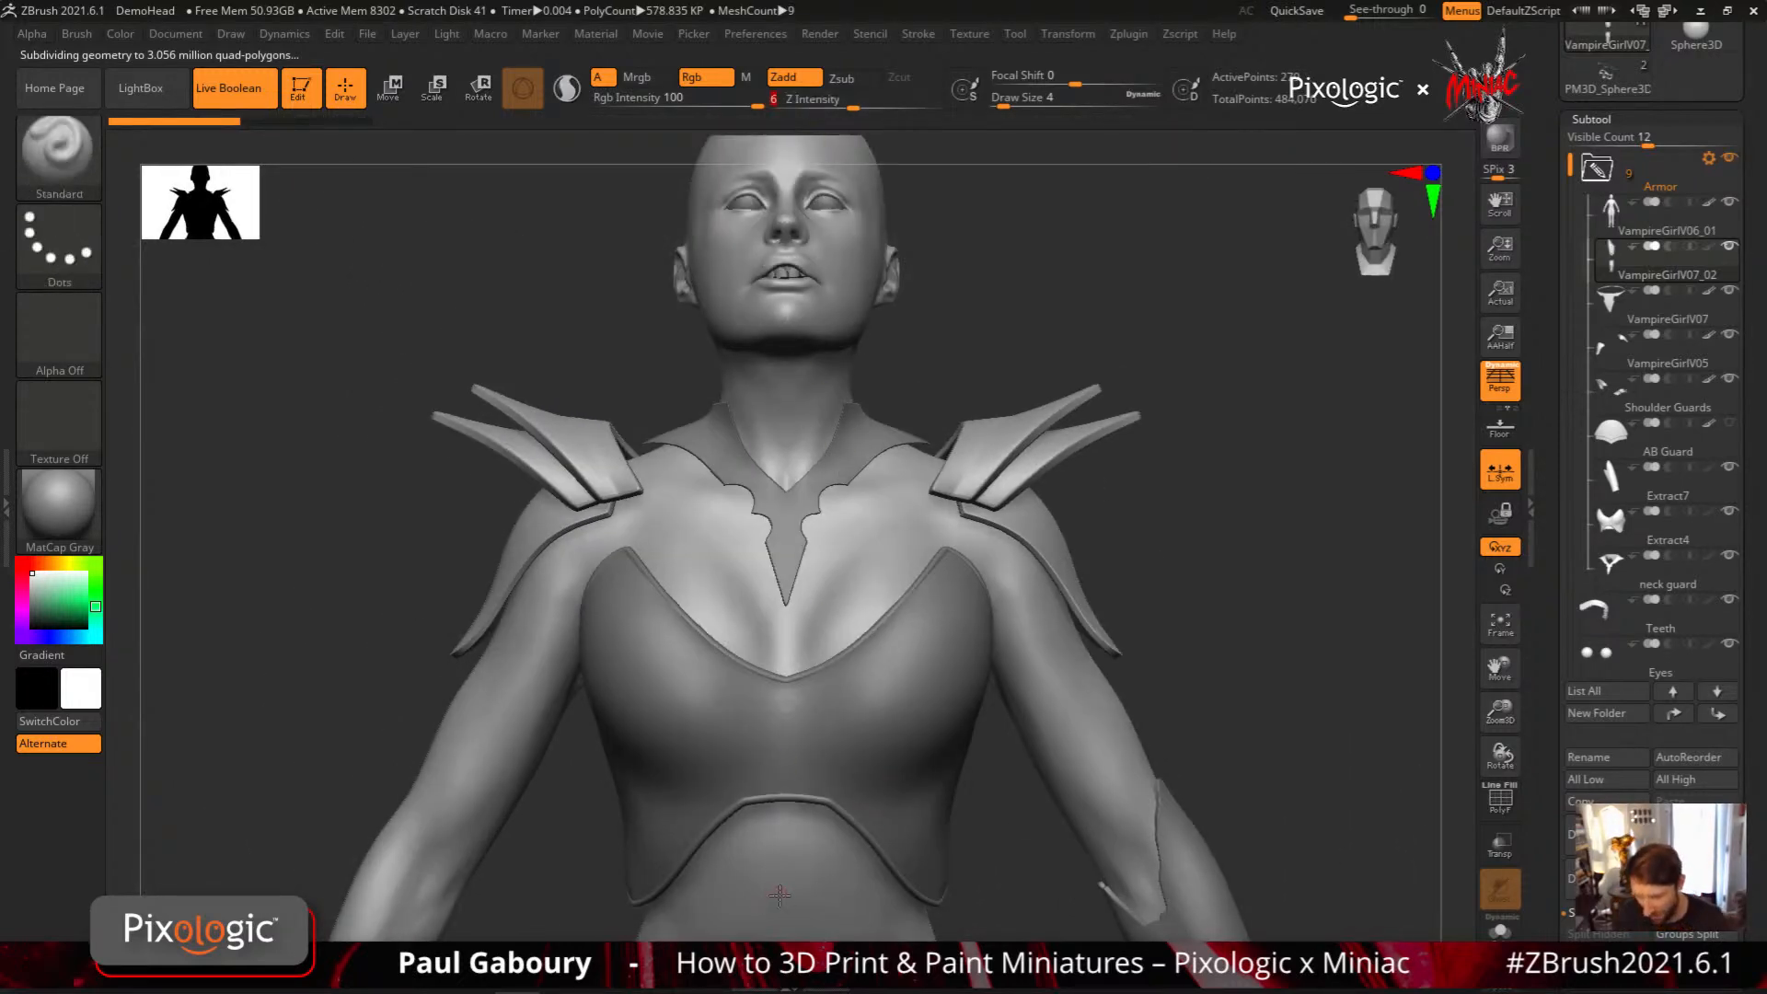
Try projecting an abdominal plate at Z Intensity 6 with VampireGirlV07_02 active, and inspect that subtool's contents
right_click_drag(782, 832, 826, 701, "alt")
mouse_move(826, 701)
left_mouse_down()
mouse_move(751, 703)
mouse_move(727, 722)
mouse_move(642, 861)
mouse_move(678, 887)
mouse_move(864, 894)
left_mouse_up()
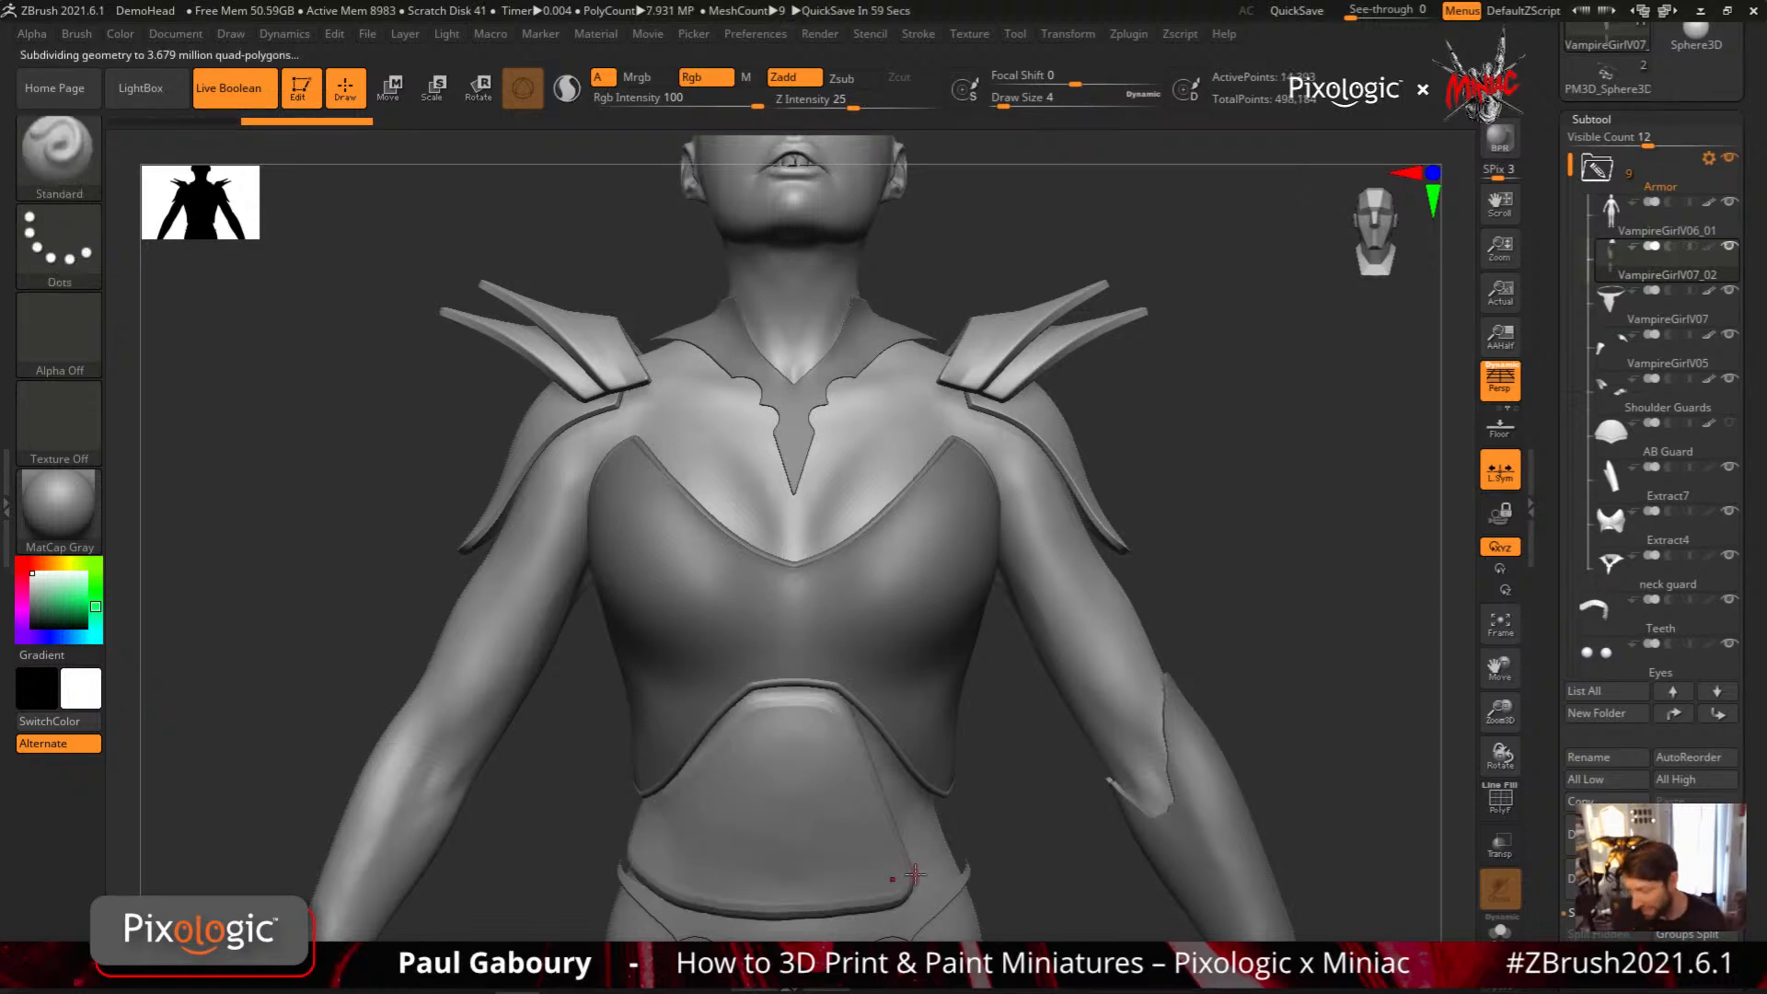
mouse_move(1616, 261)
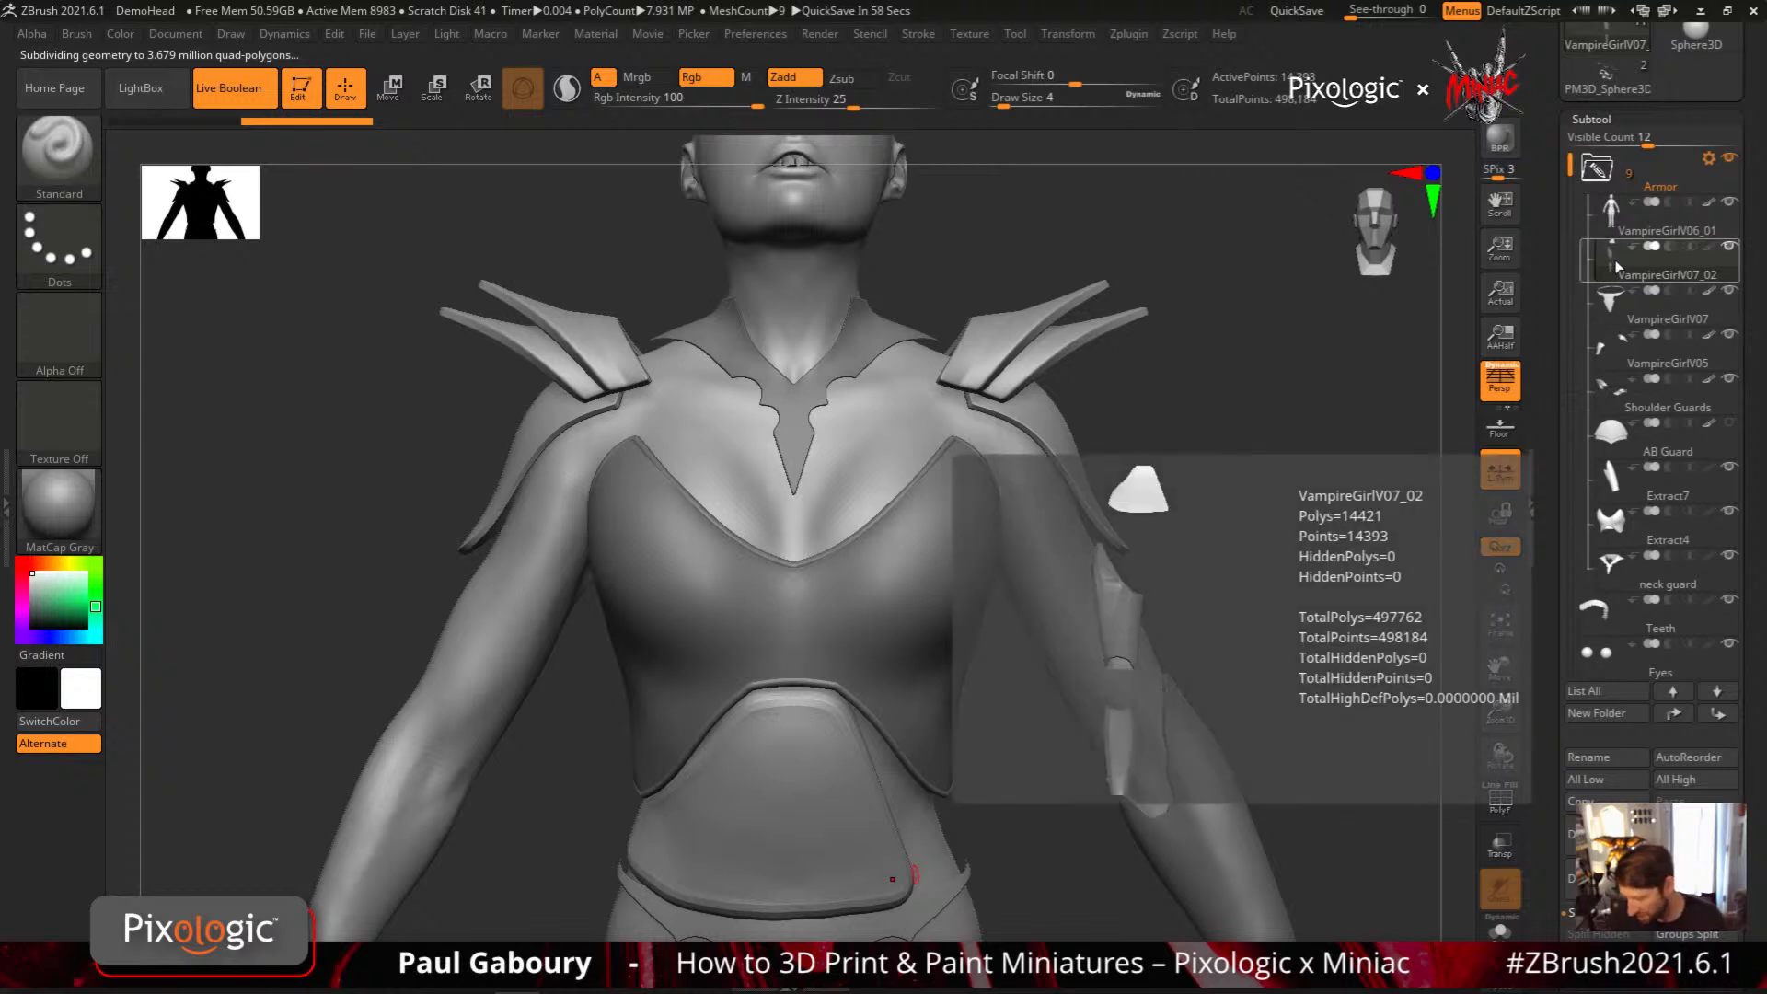
mouse_move(1602, 207)
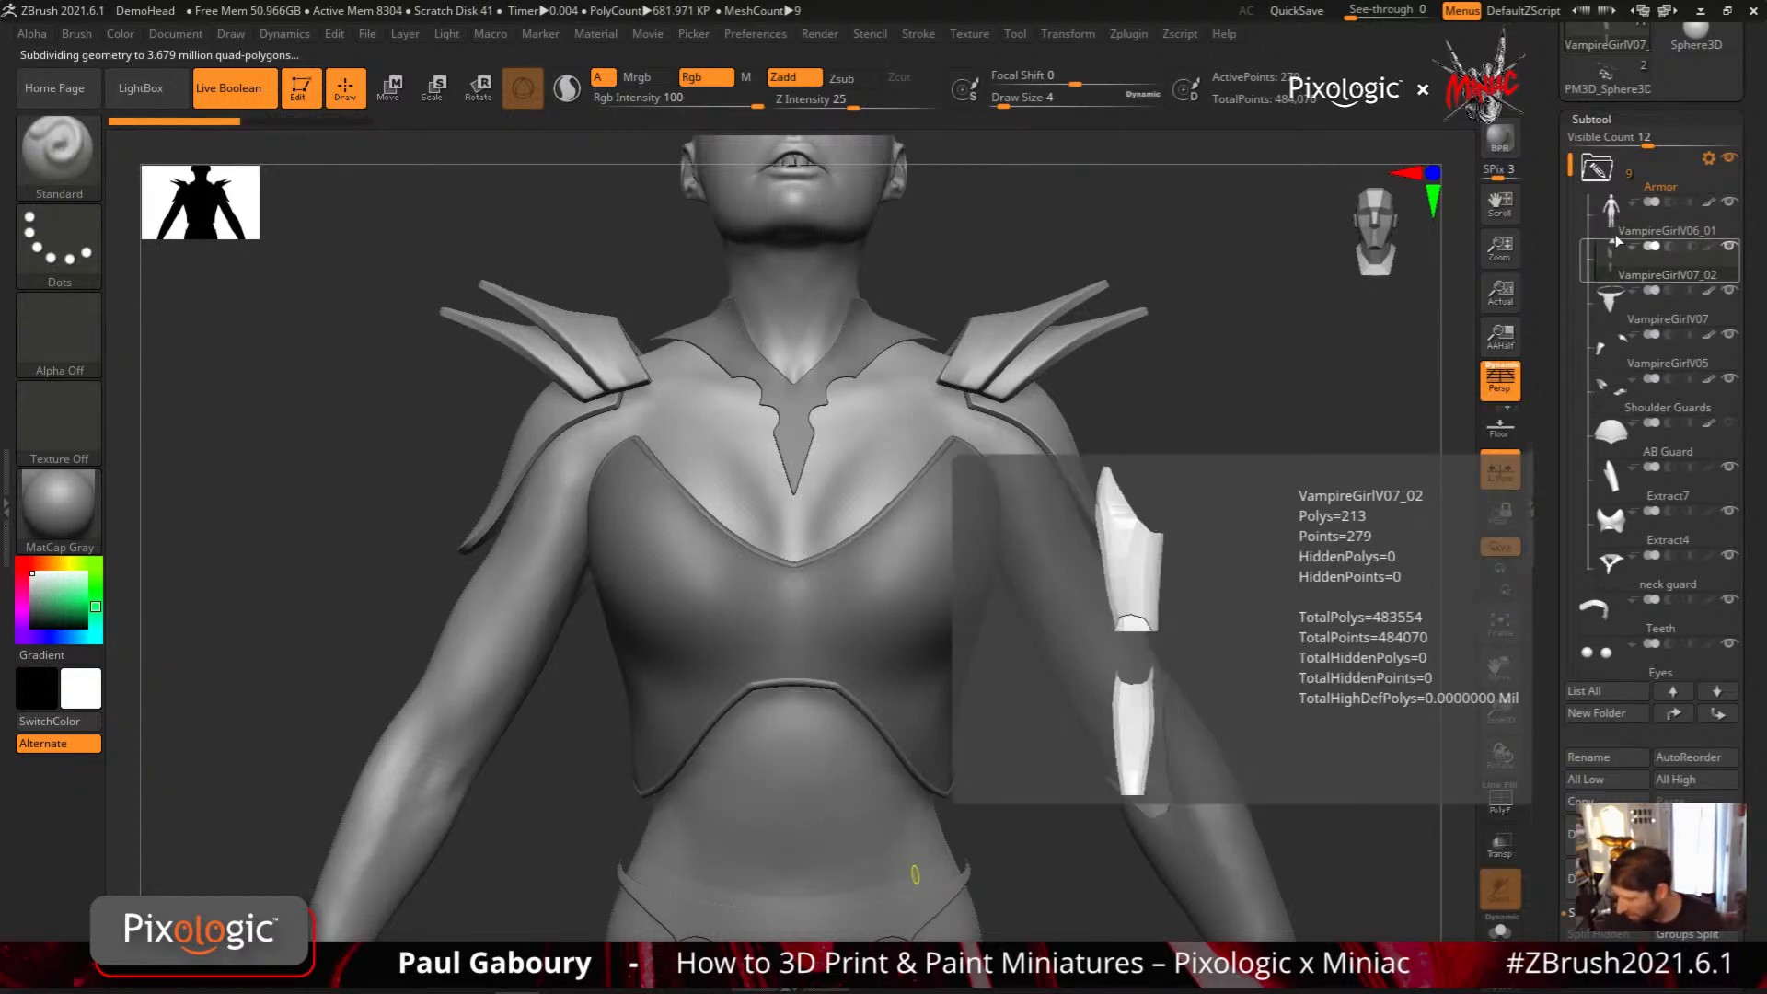
Activate the VampireGirlV06_01 body and project a hand-drawn plate onto the abdomen below the chest armor at Z Intensity 6
left_click(1615, 232)
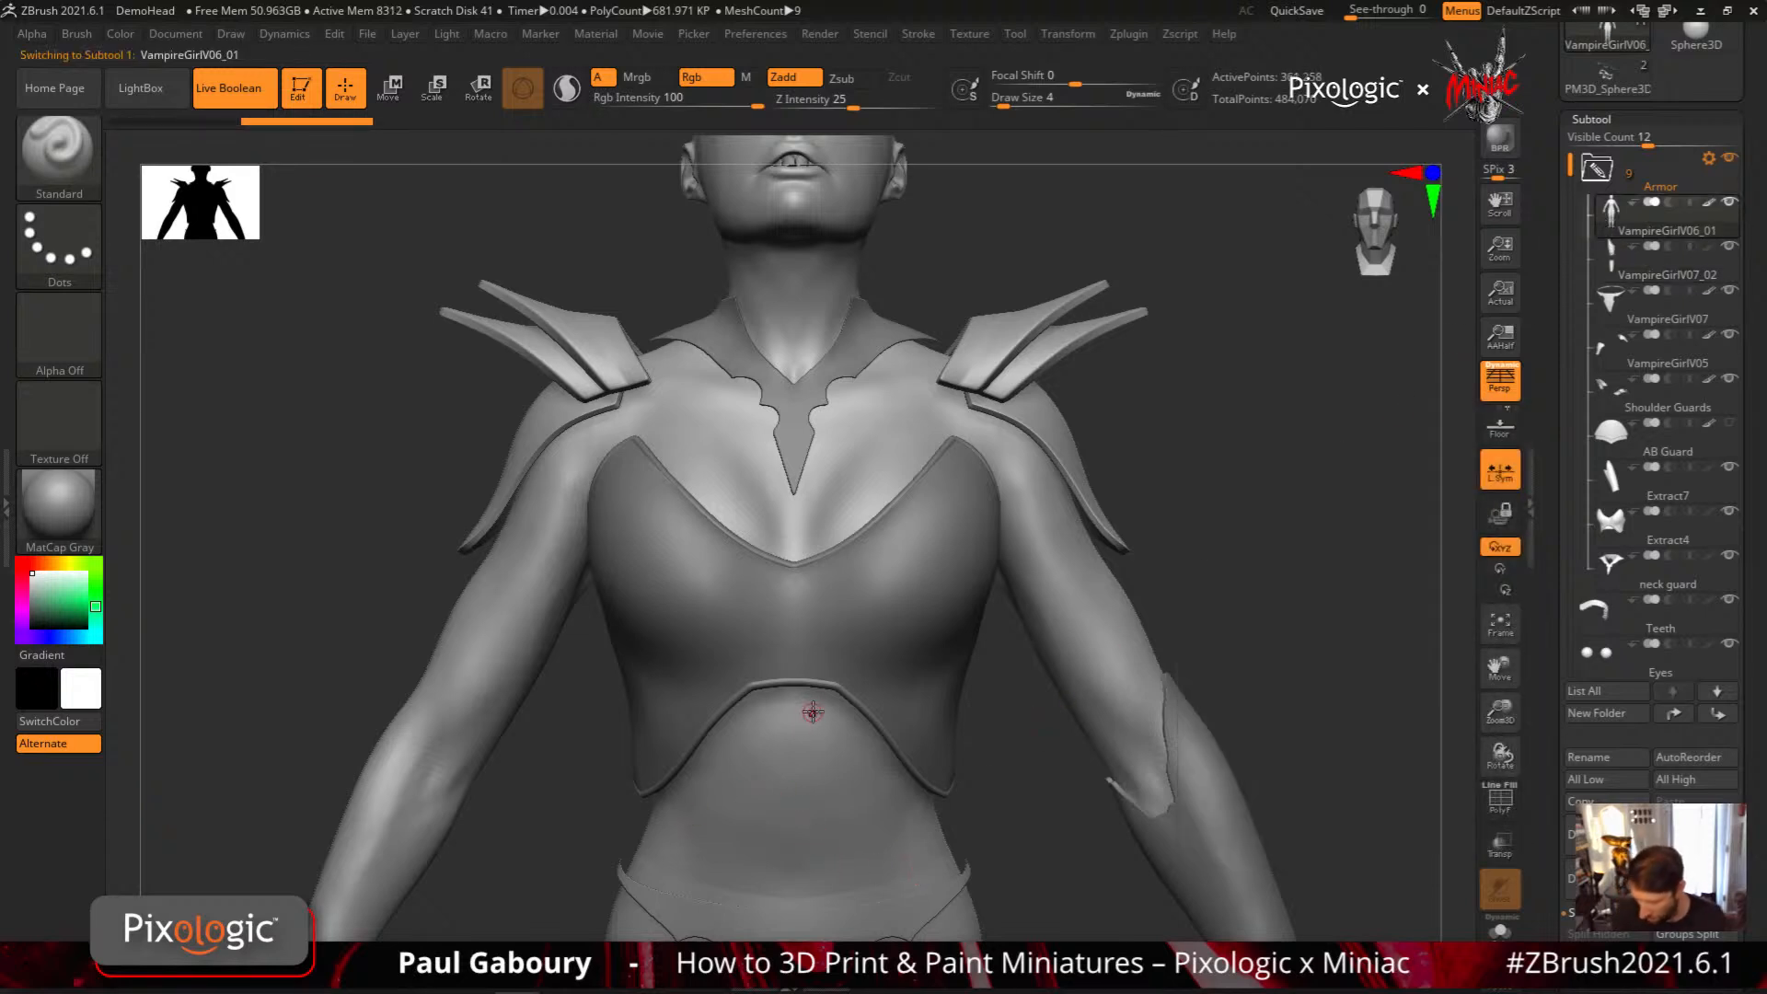
right_click_drag(798, 755, 802, 636, "alt")
right_click_drag(802, 637, 820, 682, "ctrl")
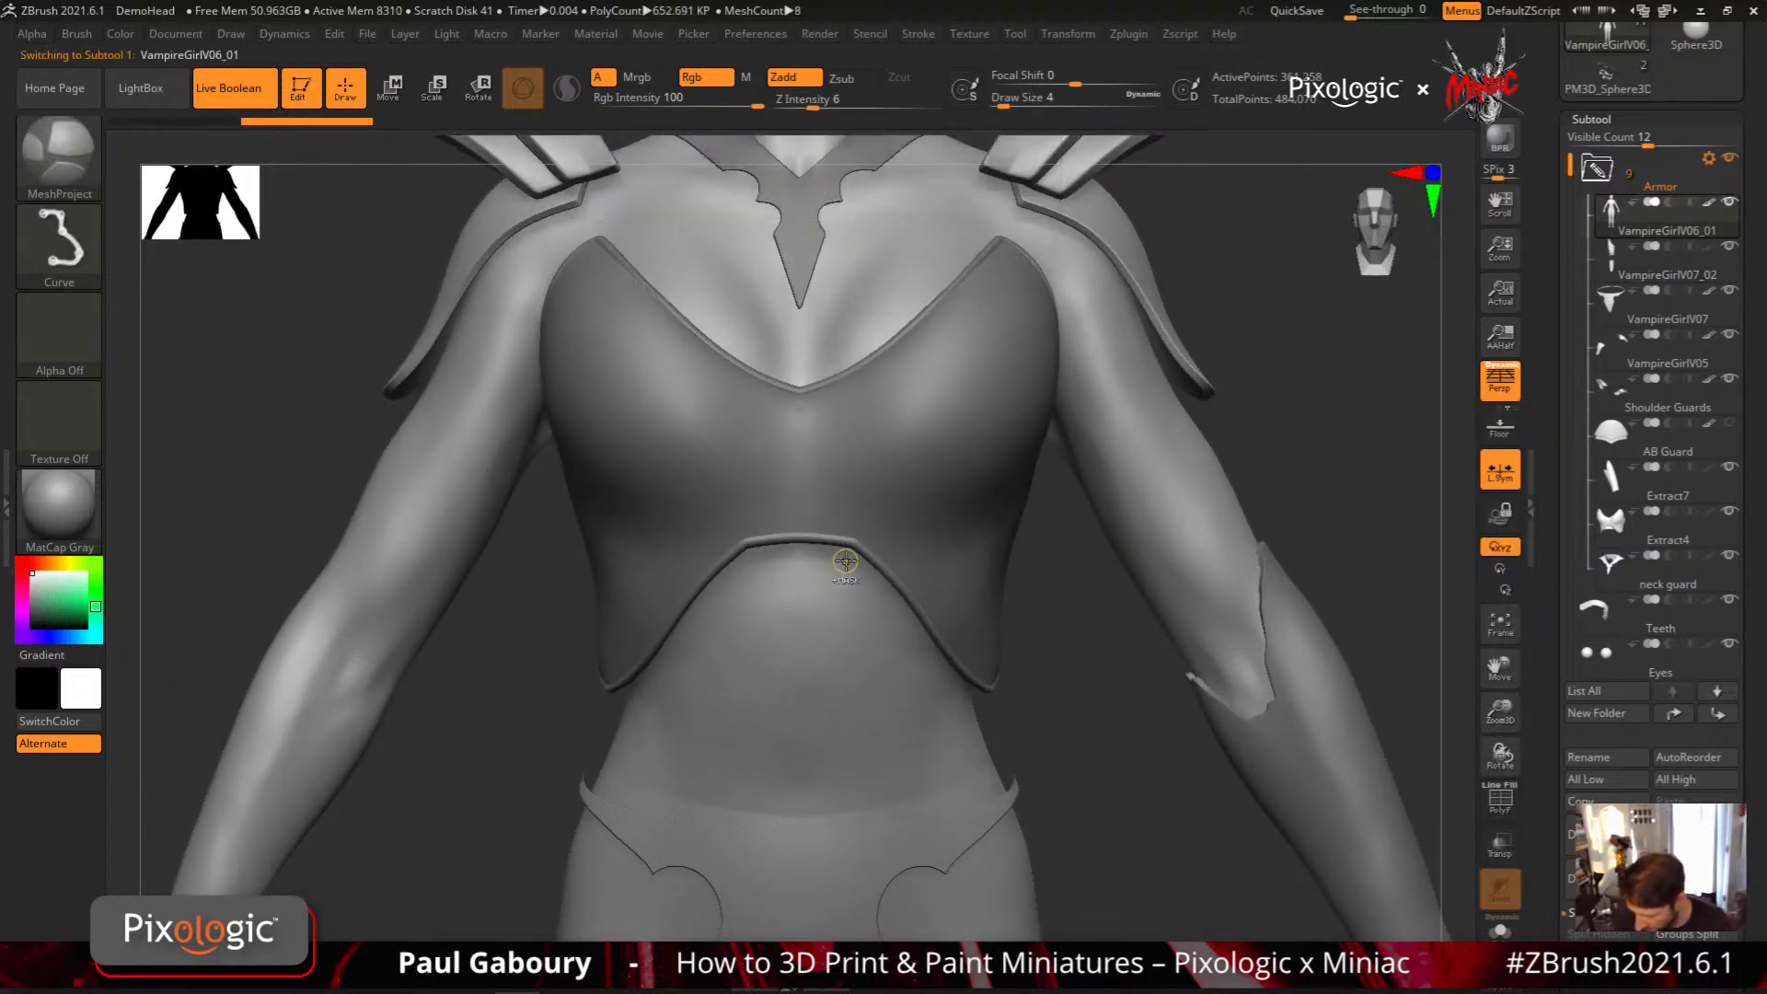
mouse_move(845, 560)
left_mouse_down("ctrl")
mouse_move(750, 558)
mouse_move(637, 686)
mouse_move(619, 750)
mouse_move(667, 782)
left_mouse_up("ctrl")
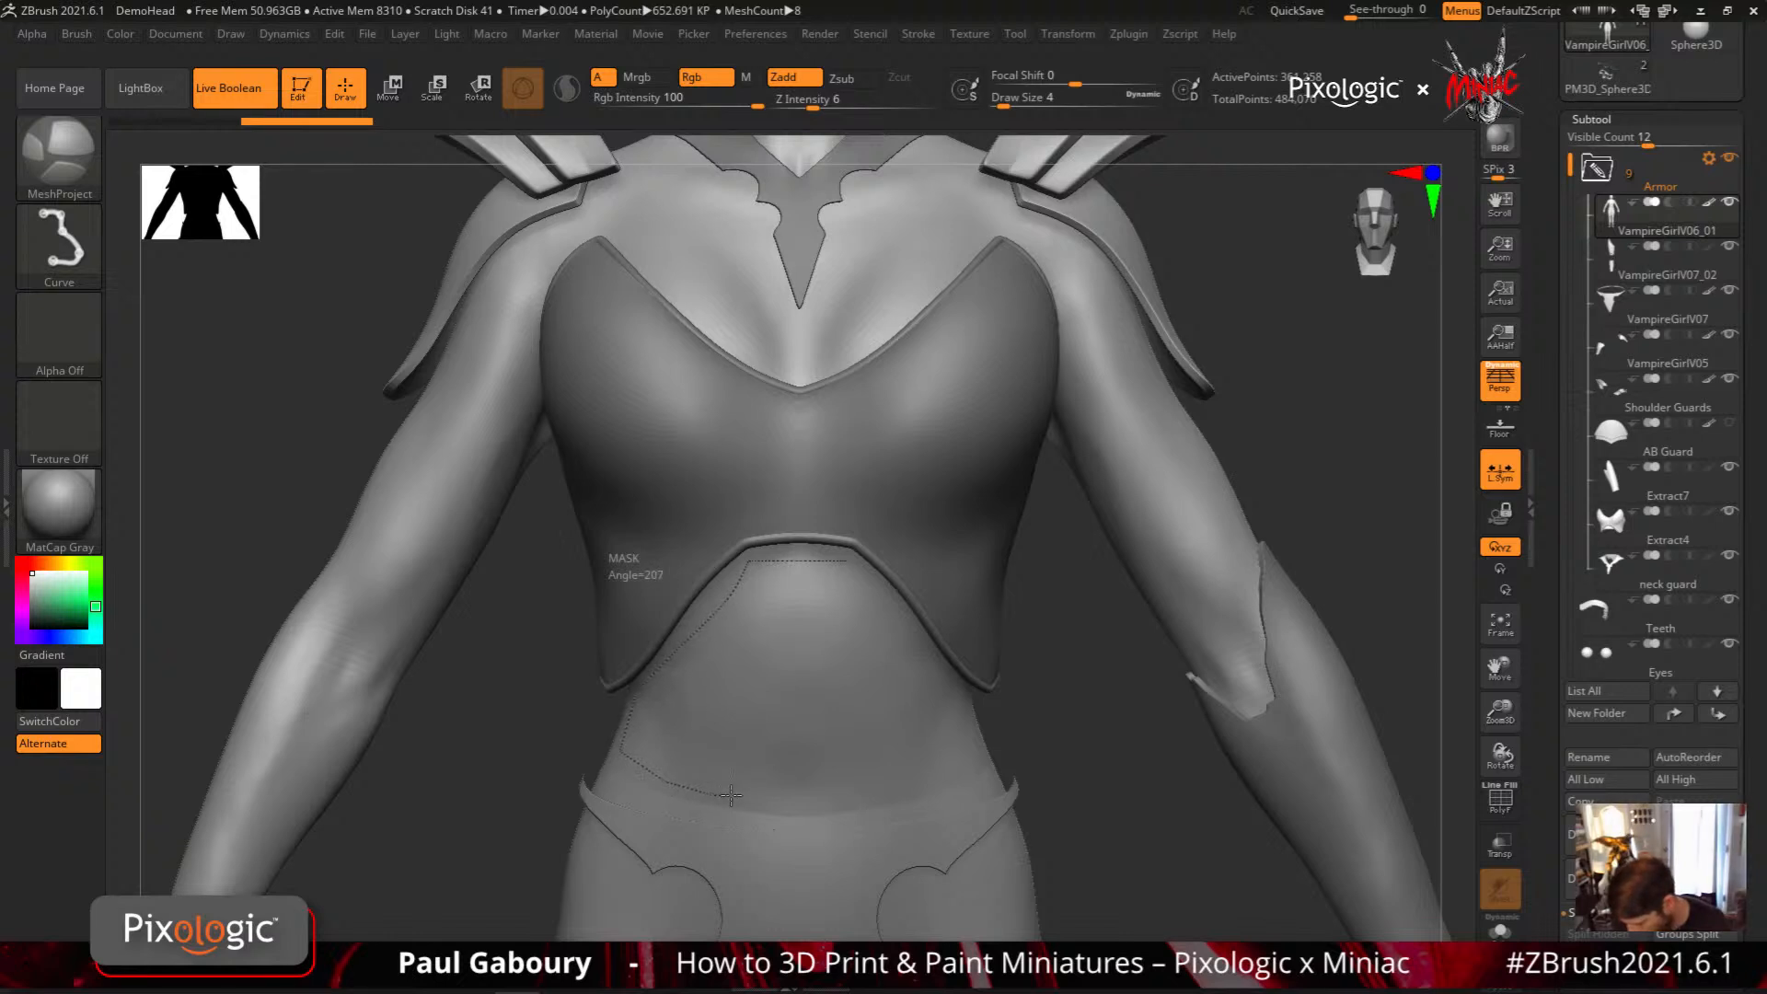
mouse_move(798, 800)
left_mouse_down("ctrl")
mouse_move(772, 803)
mouse_move(892, 786)
left_mouse_up("ctrl")
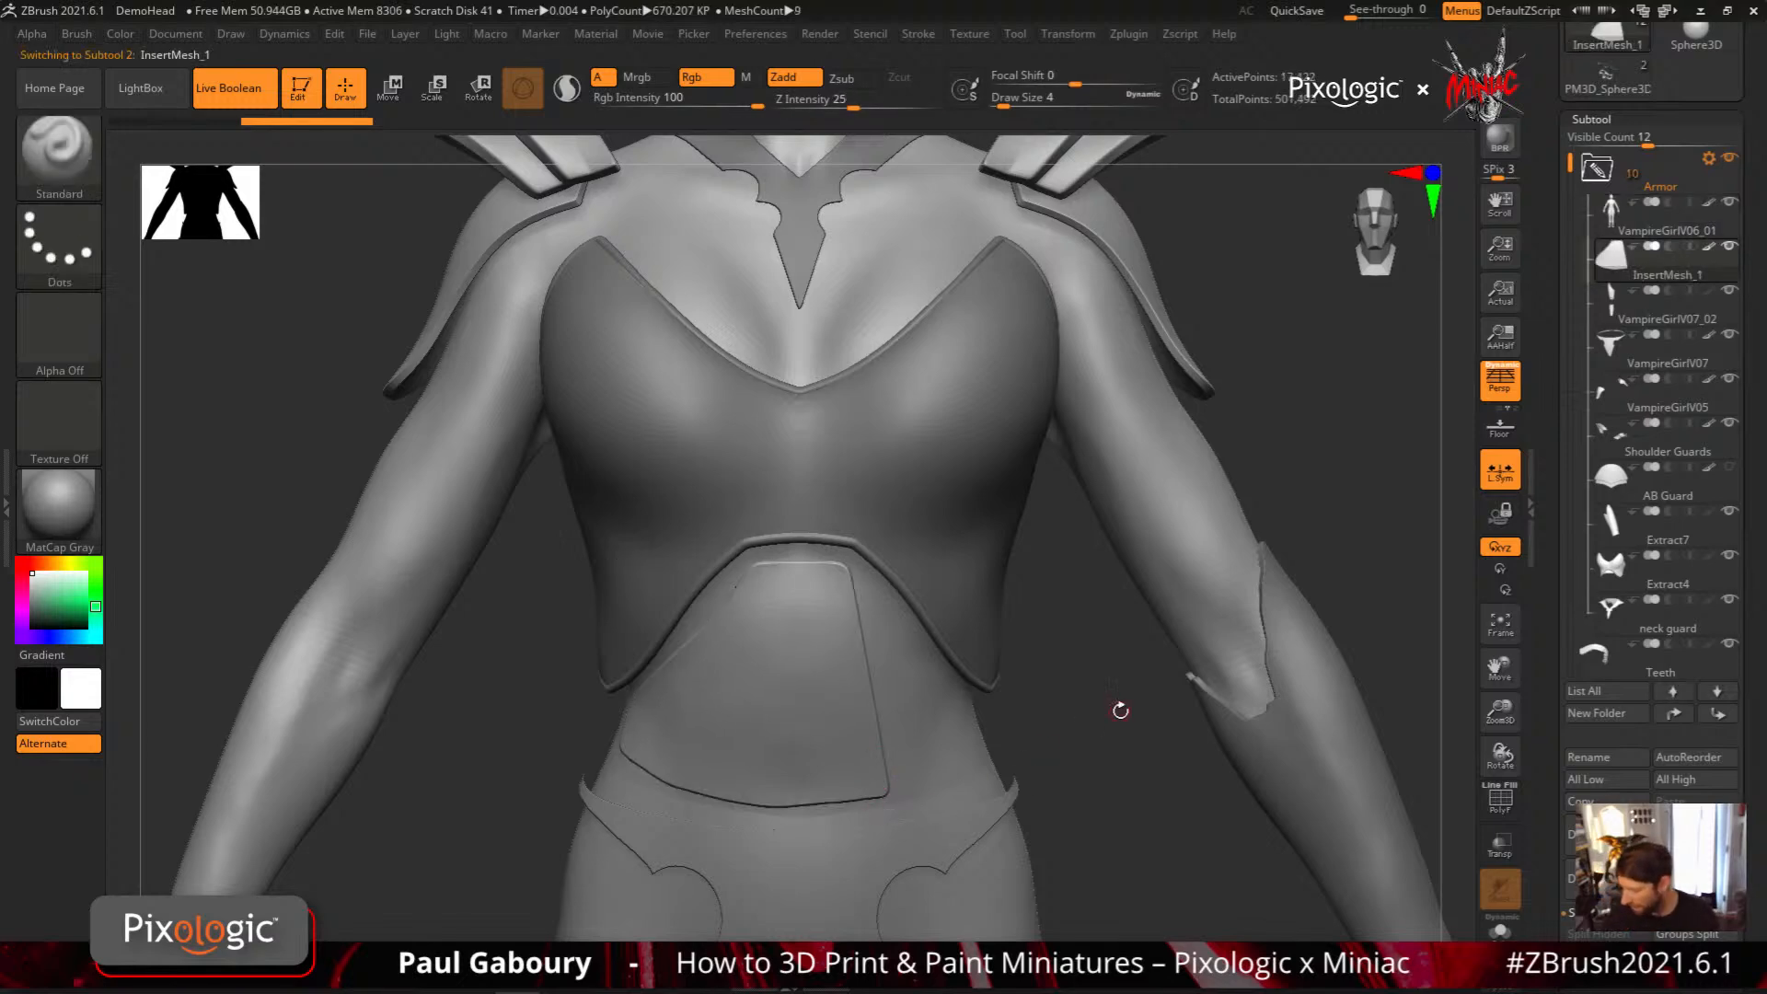
Turn off Local Symmetry and apply Mirror And Weld to the new abdominal plate to make it symmetrical
mouse_move(856, 770)
right_mouse_down()
mouse_move(932, 712)
mouse_move(852, 804)
mouse_move(891, 775)
mouse_move(811, 707)
right_mouse_up()
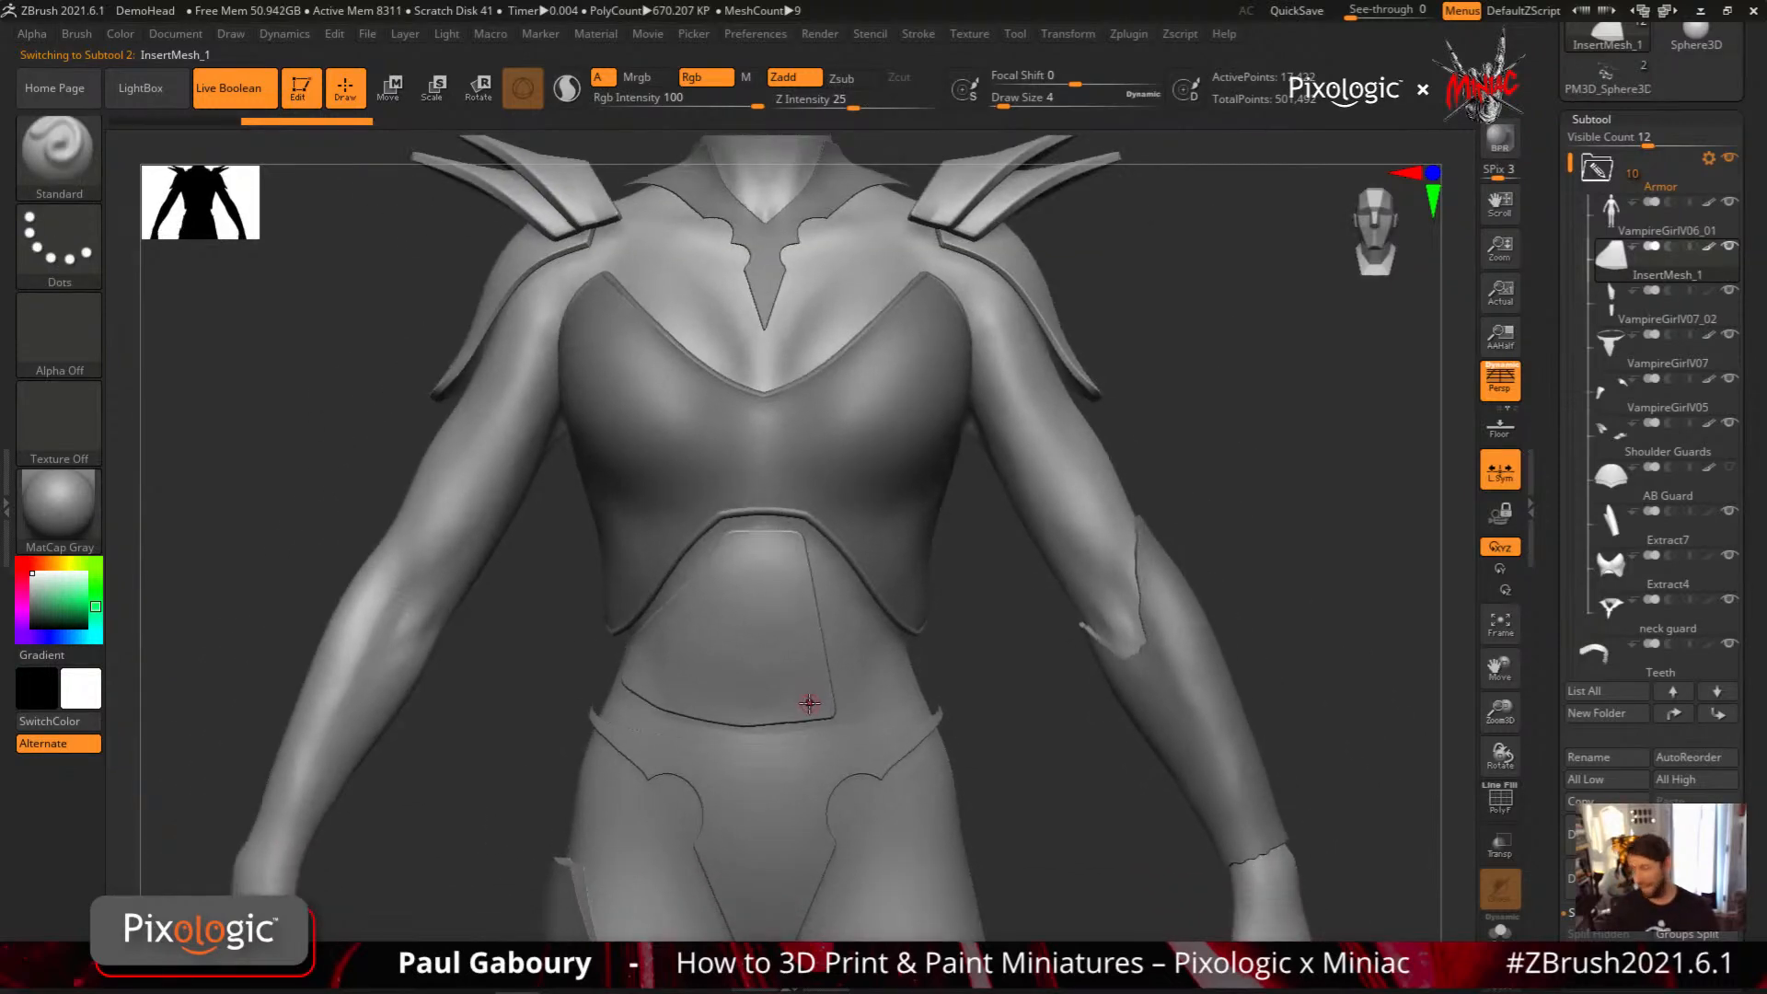
scroll(1626, 437, "down", 8)
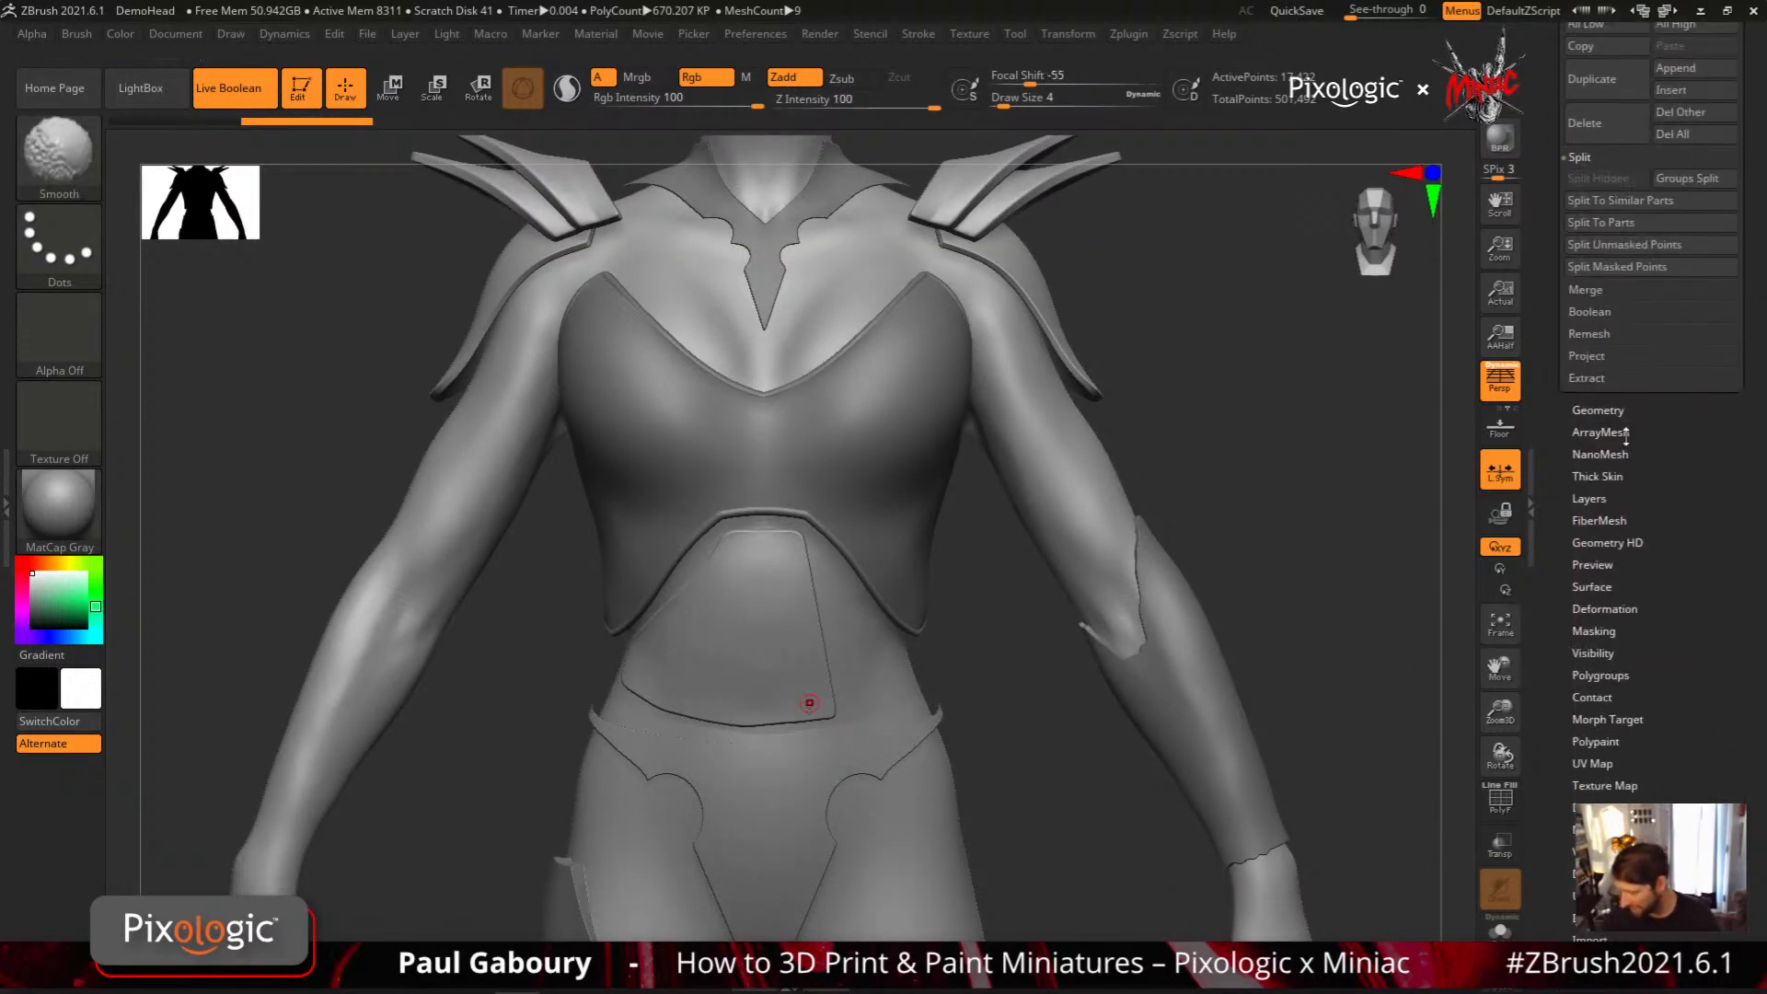
left_click(1599, 410)
scroll(1643, 624, "down", 5)
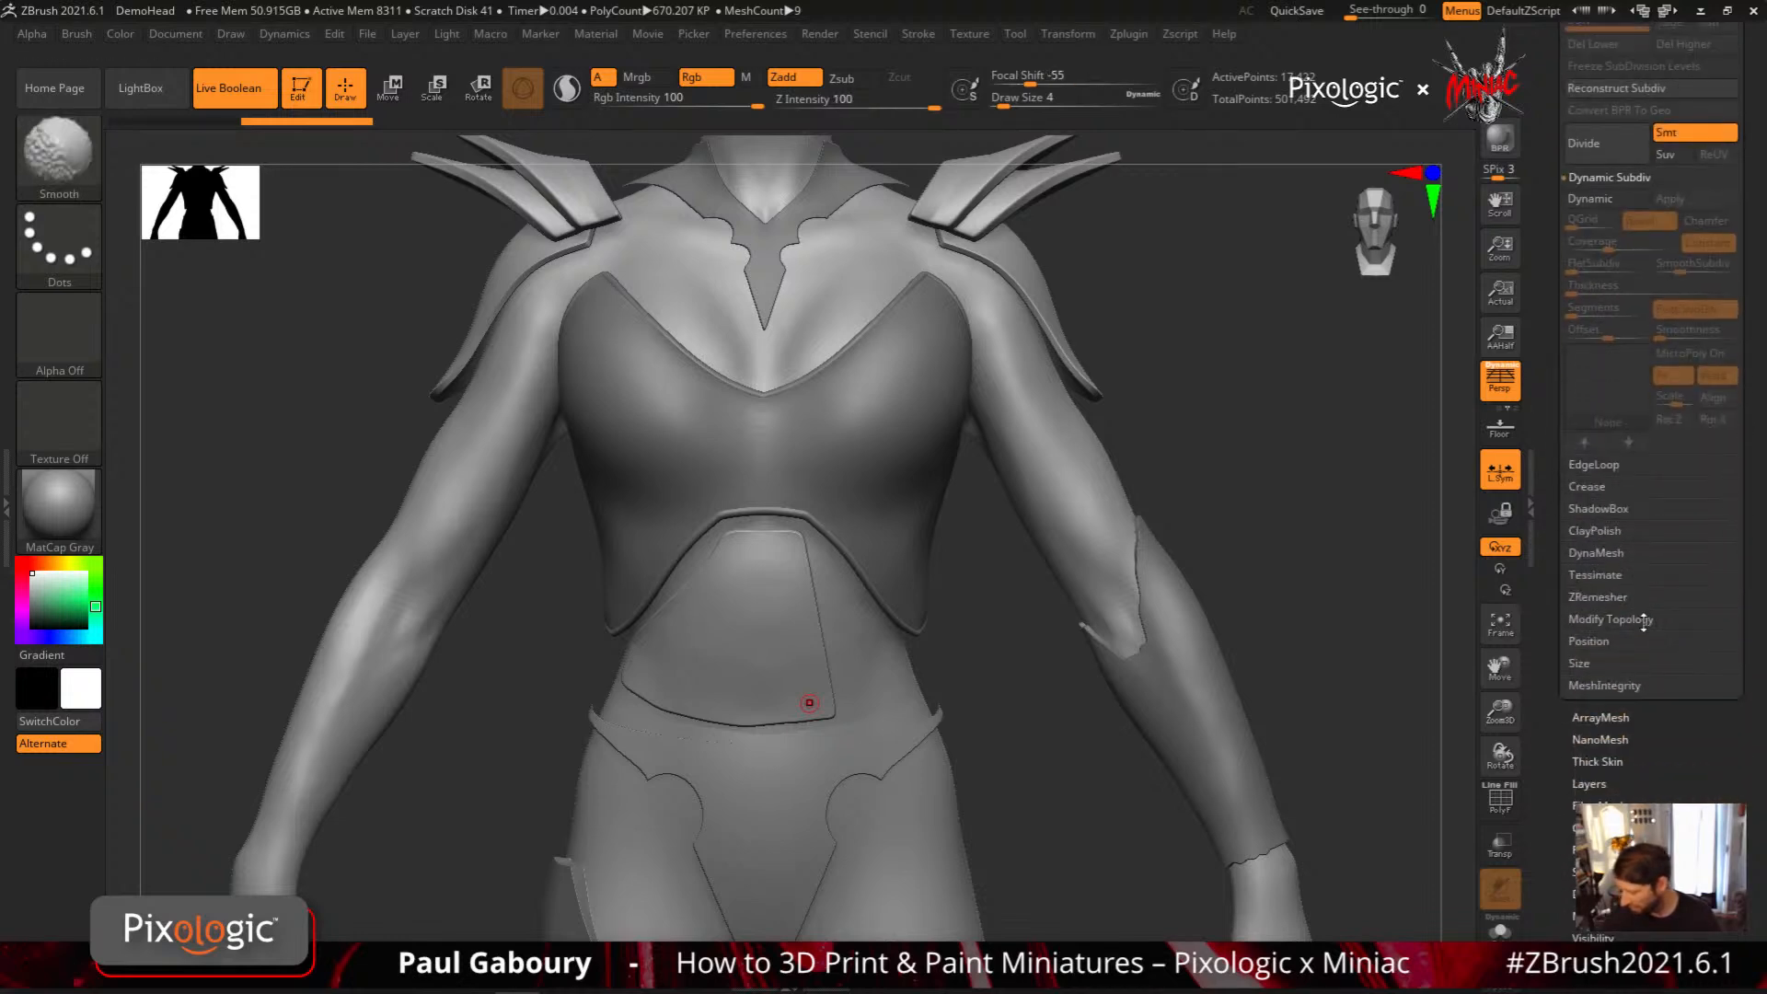
left_click(1644, 619)
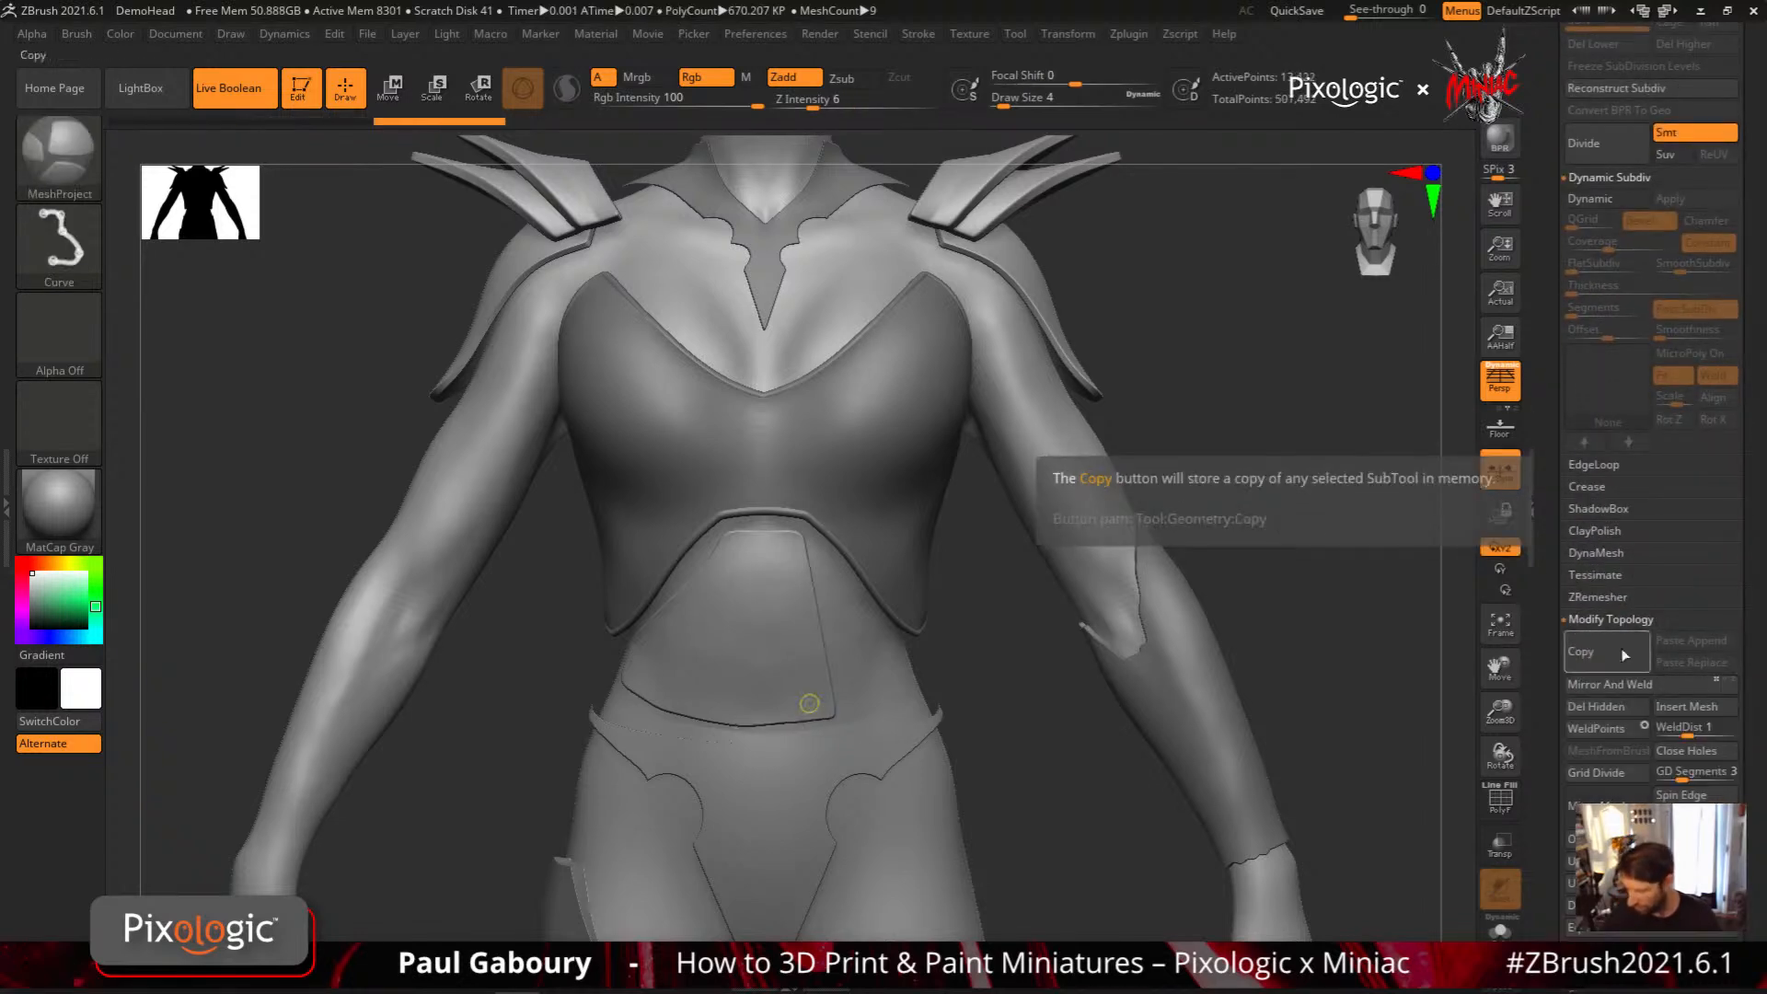
left_click(1508, 480)
left_click(1656, 687)
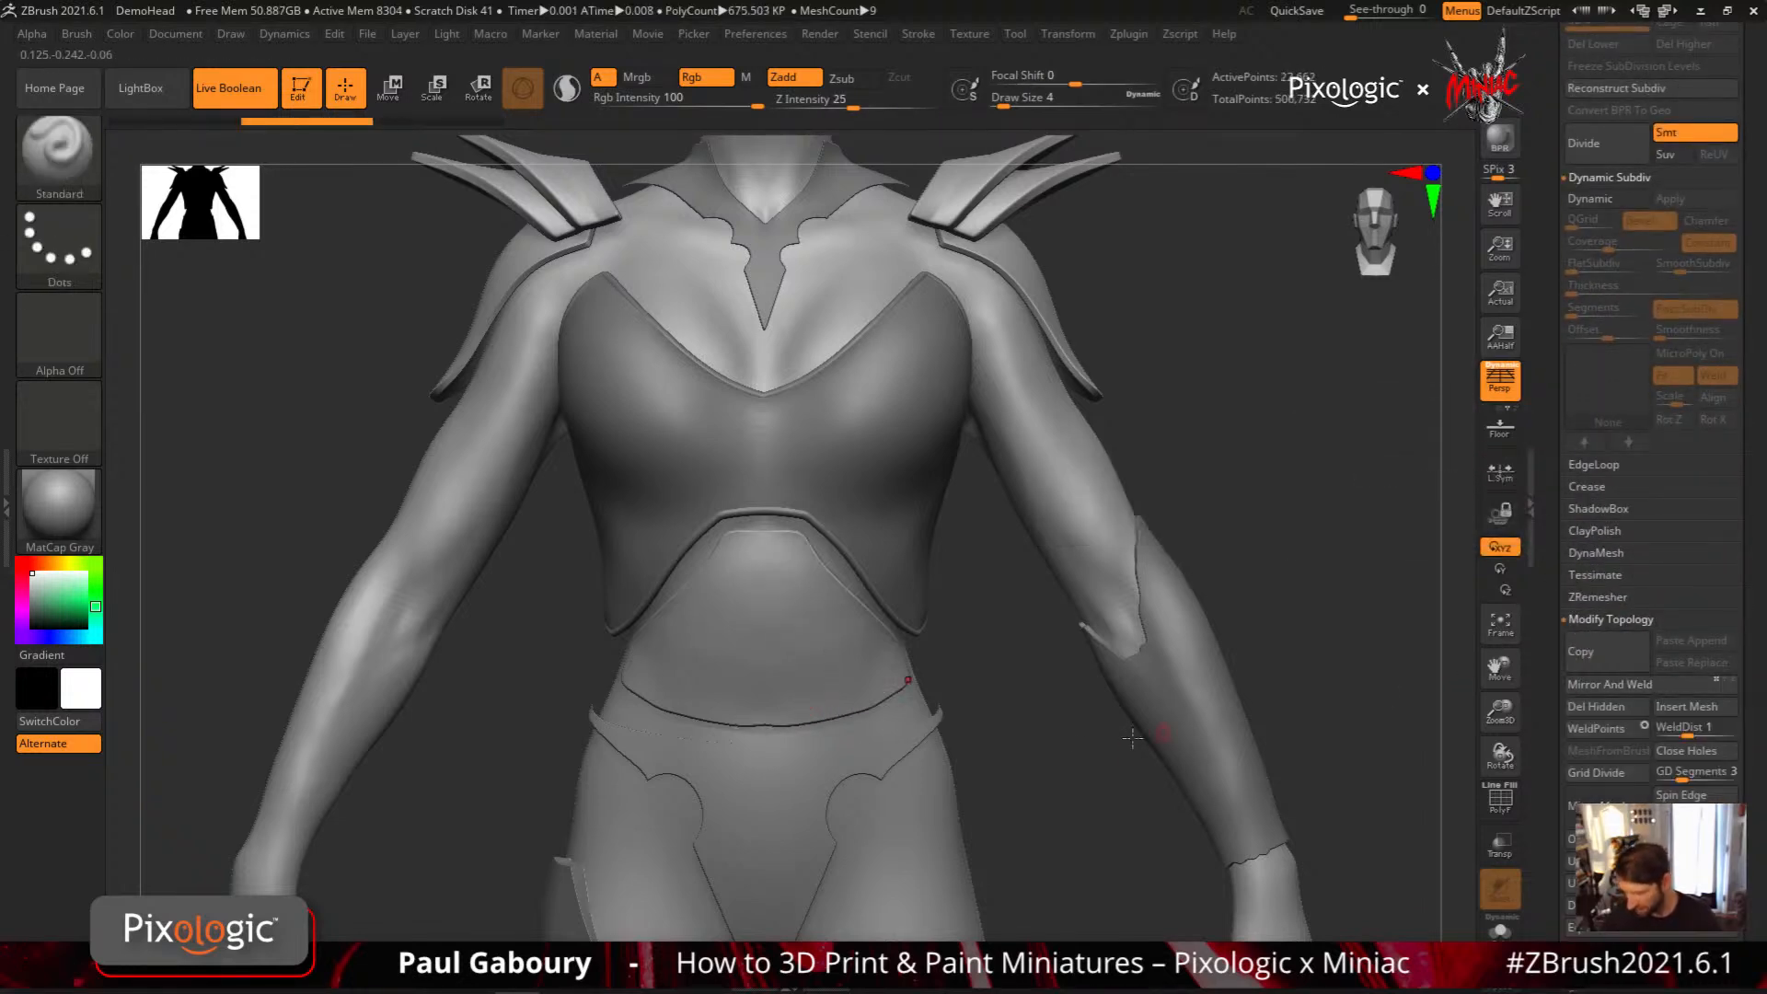
right_click_drag(984, 763, 932, 726, "ctrl")
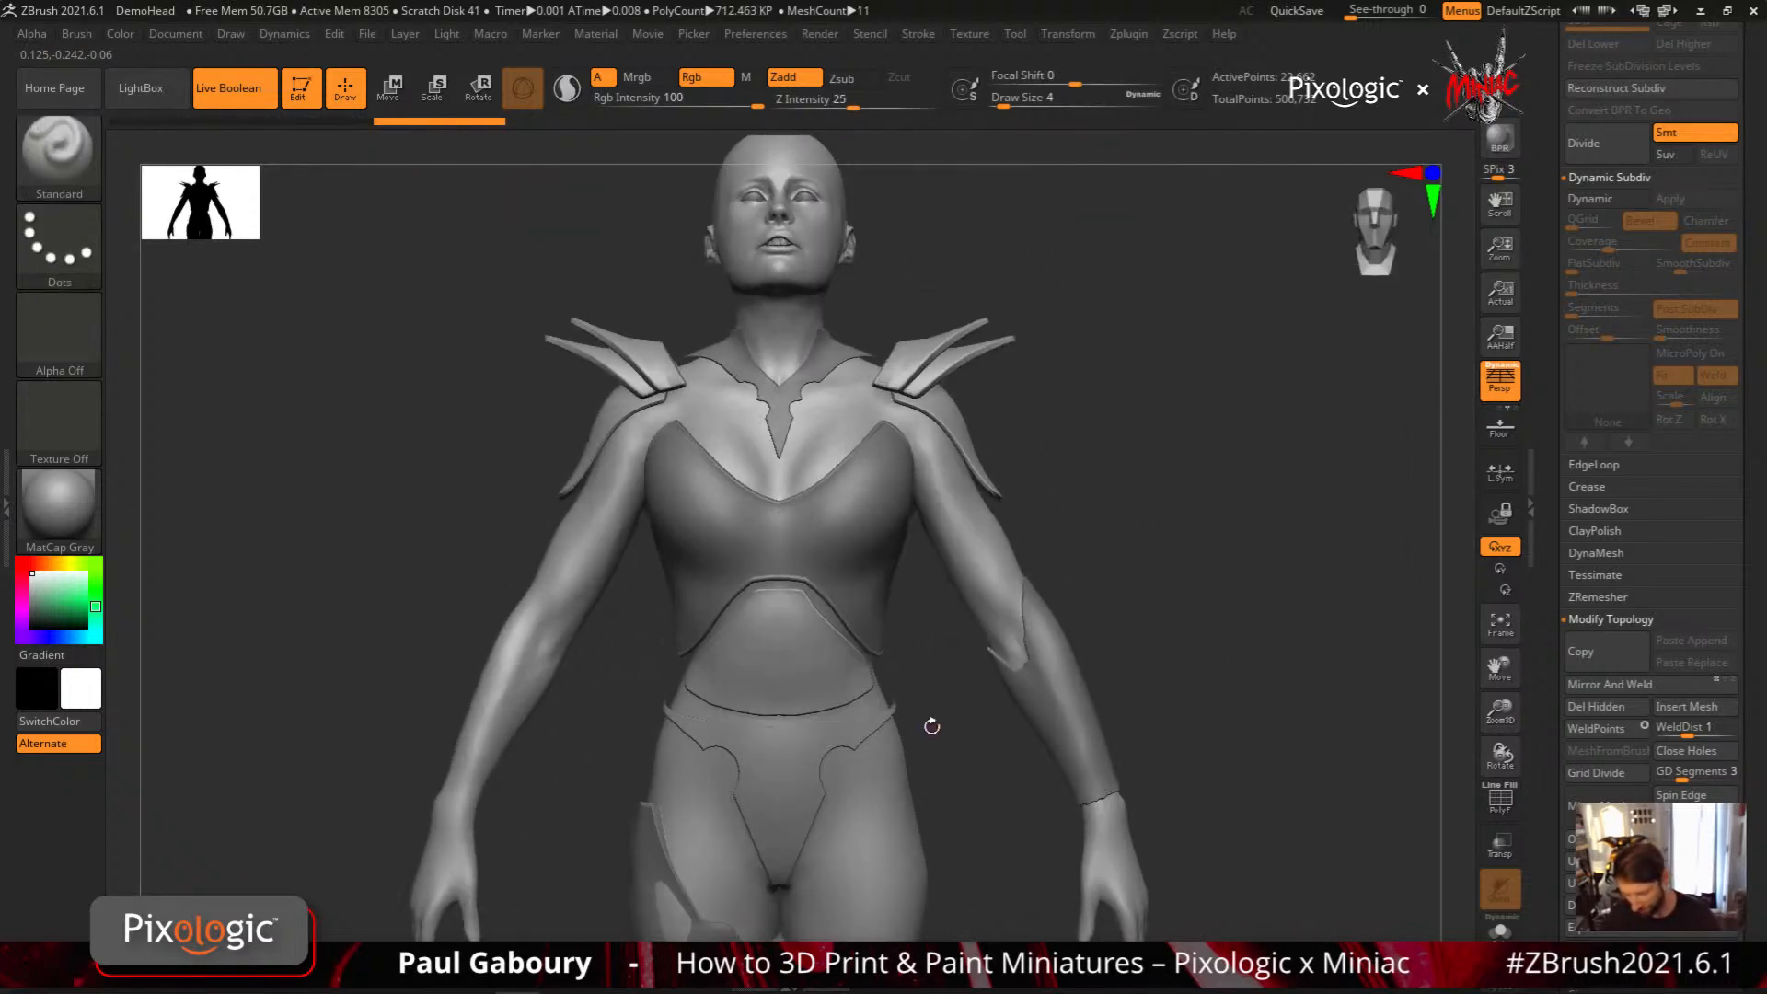
scroll(1740, 750, "up", 10)
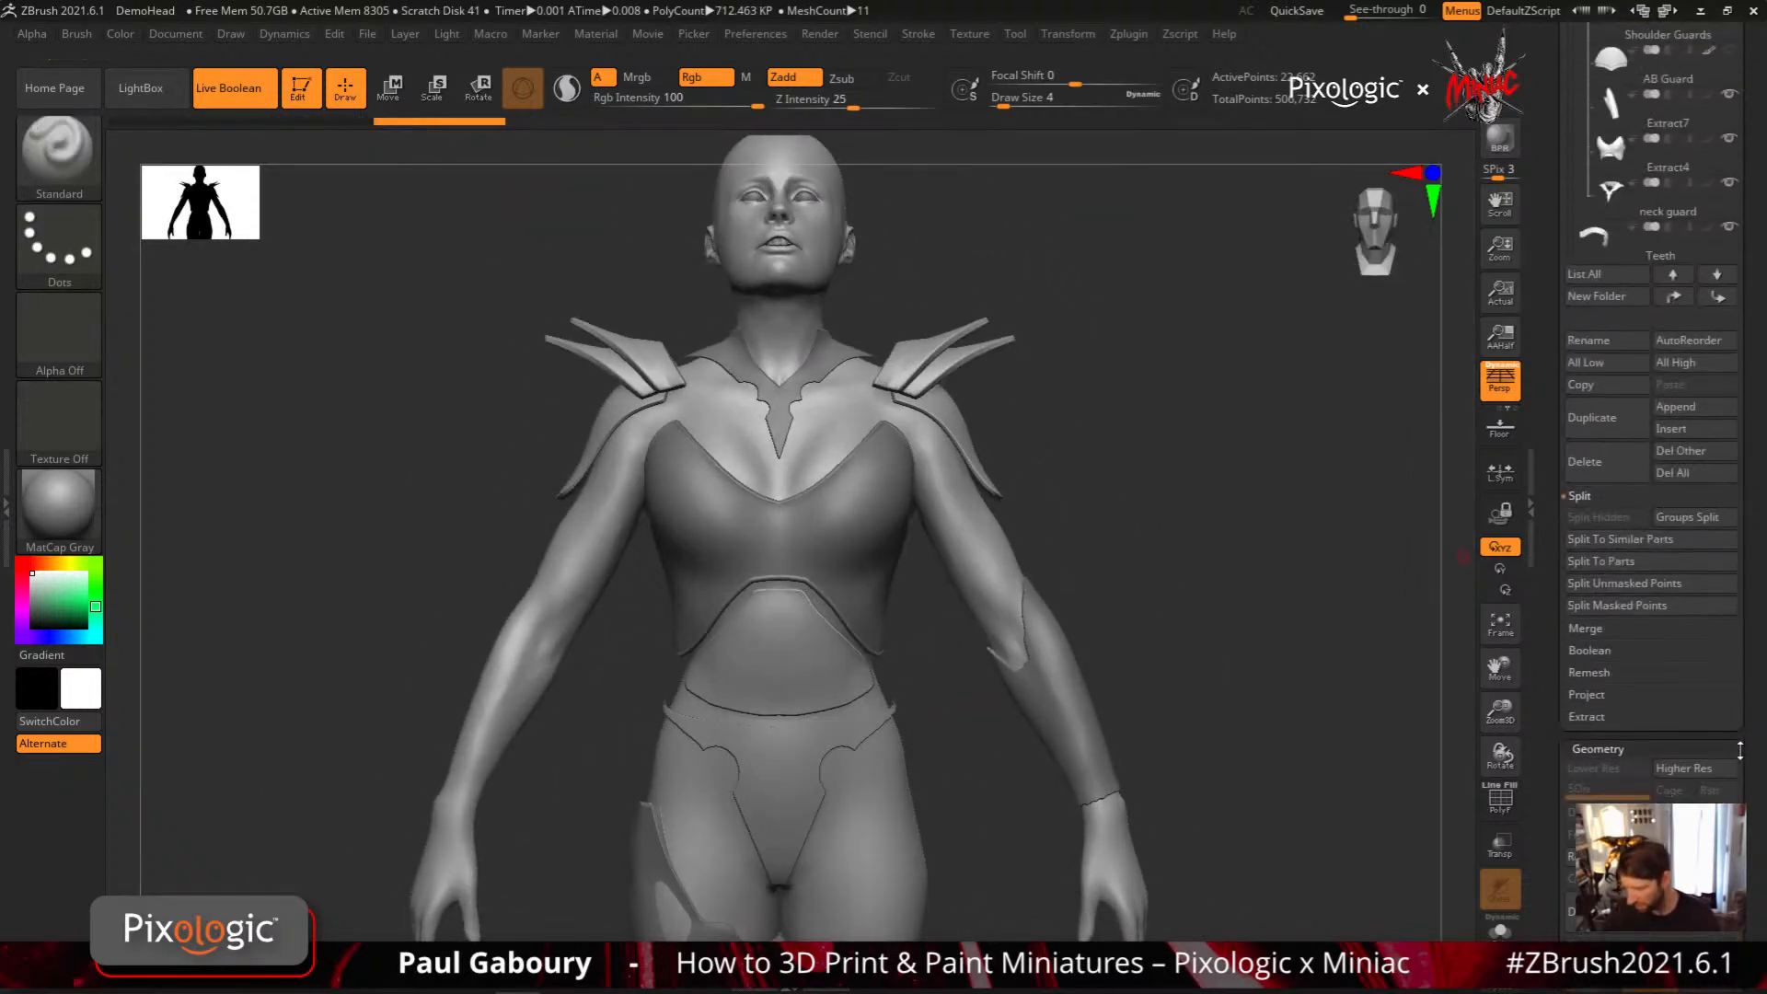
Hide the VampireGirlV06_01 body so that only the armor pieces around the abdominal plate are shown
scroll(1741, 750, "up", 6)
mouse_move(874, 794)
right_mouse_down("ctrl")
mouse_move(856, 699)
mouse_move(849, 739)
right_mouse_up("ctrl")
key("b")
key("s")
key("t")
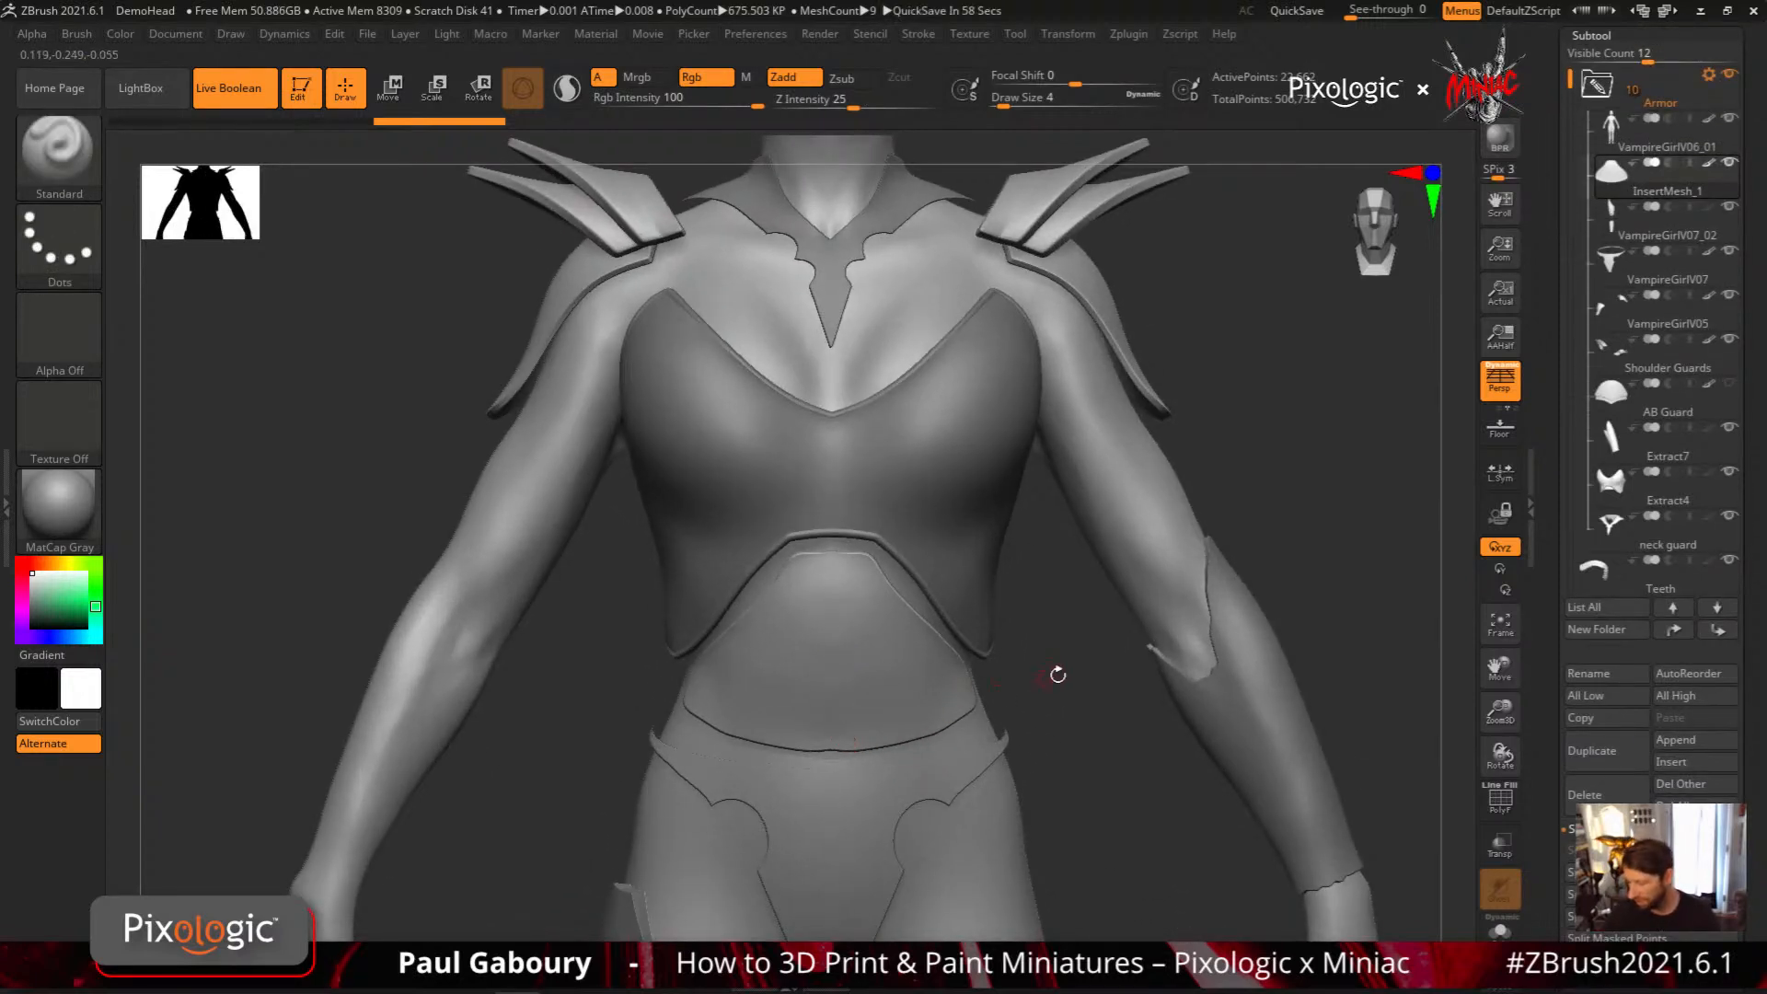
left_click(1729, 120)
right_click_drag(953, 769, 935, 714, "alt")
mouse_move(867, 647)
right_mouse_down()
mouse_move(778, 637)
mouse_move(872, 625)
mouse_move(886, 701)
mouse_move(840, 663)
mouse_move(836, 729)
mouse_move(855, 677)
right_mouse_up()
key("ctrl")
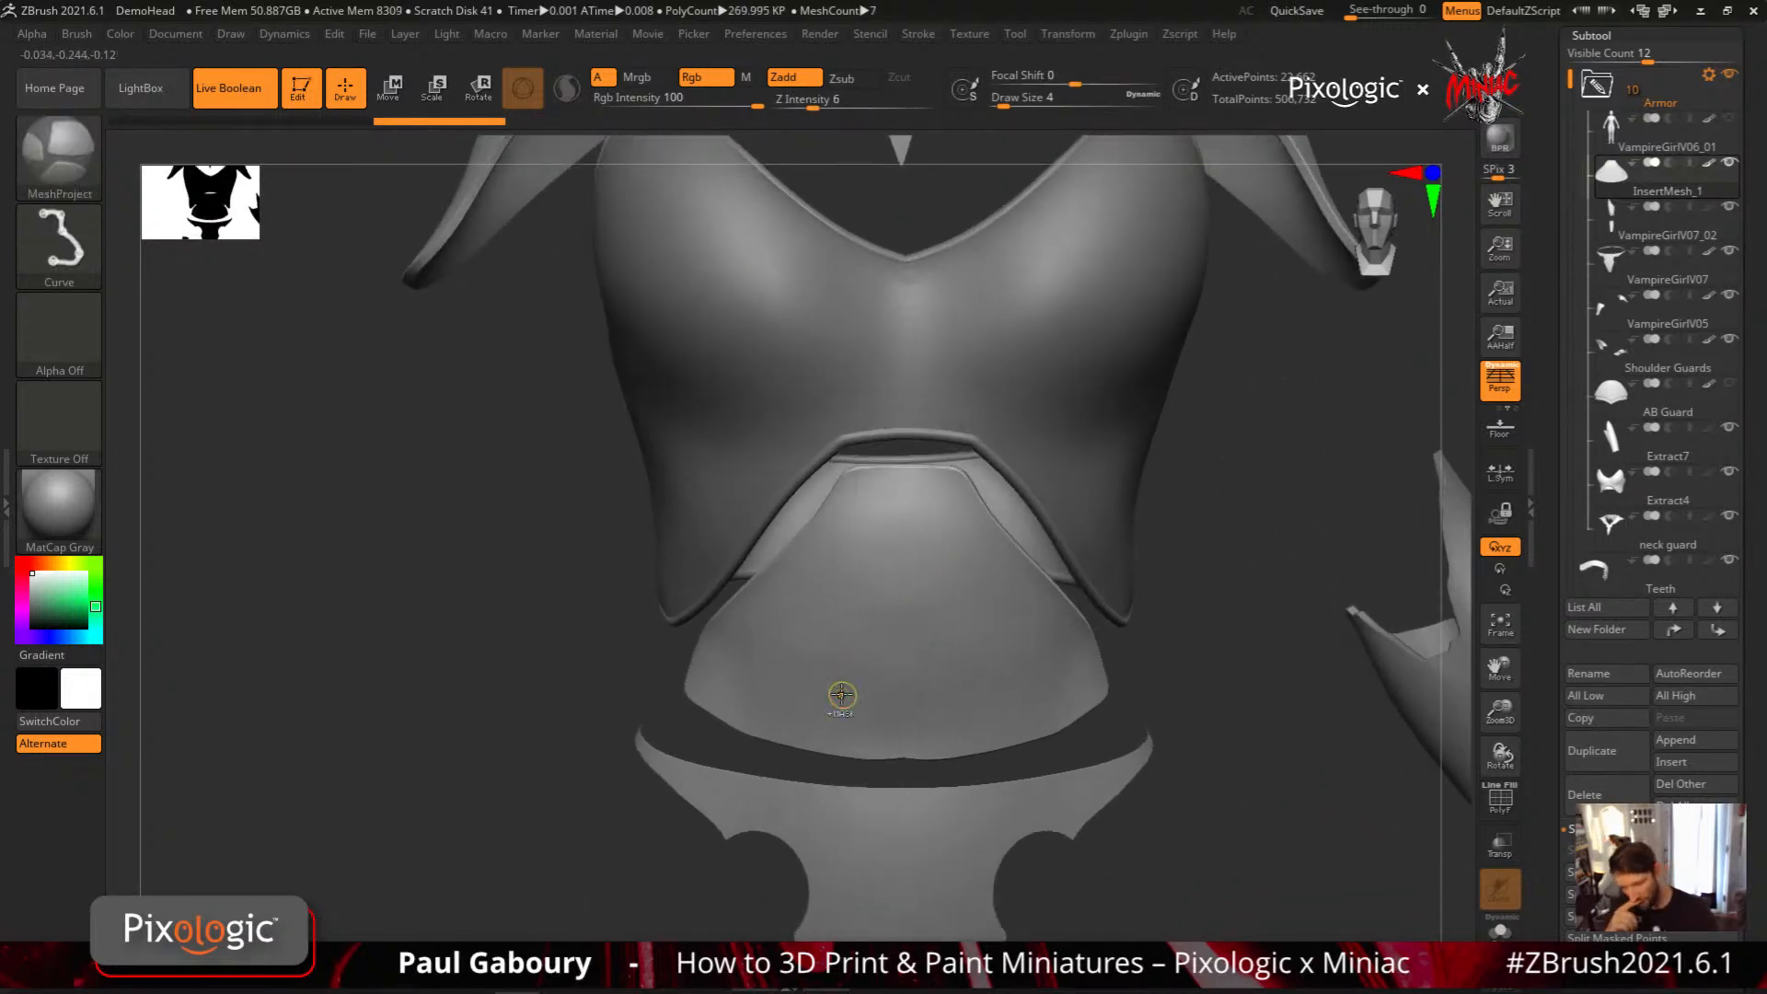
Cut mirrored notches into the lower edge of the abdominal plate with a polygon drawn using the MeshExtrude brush
left_click(78, 169)
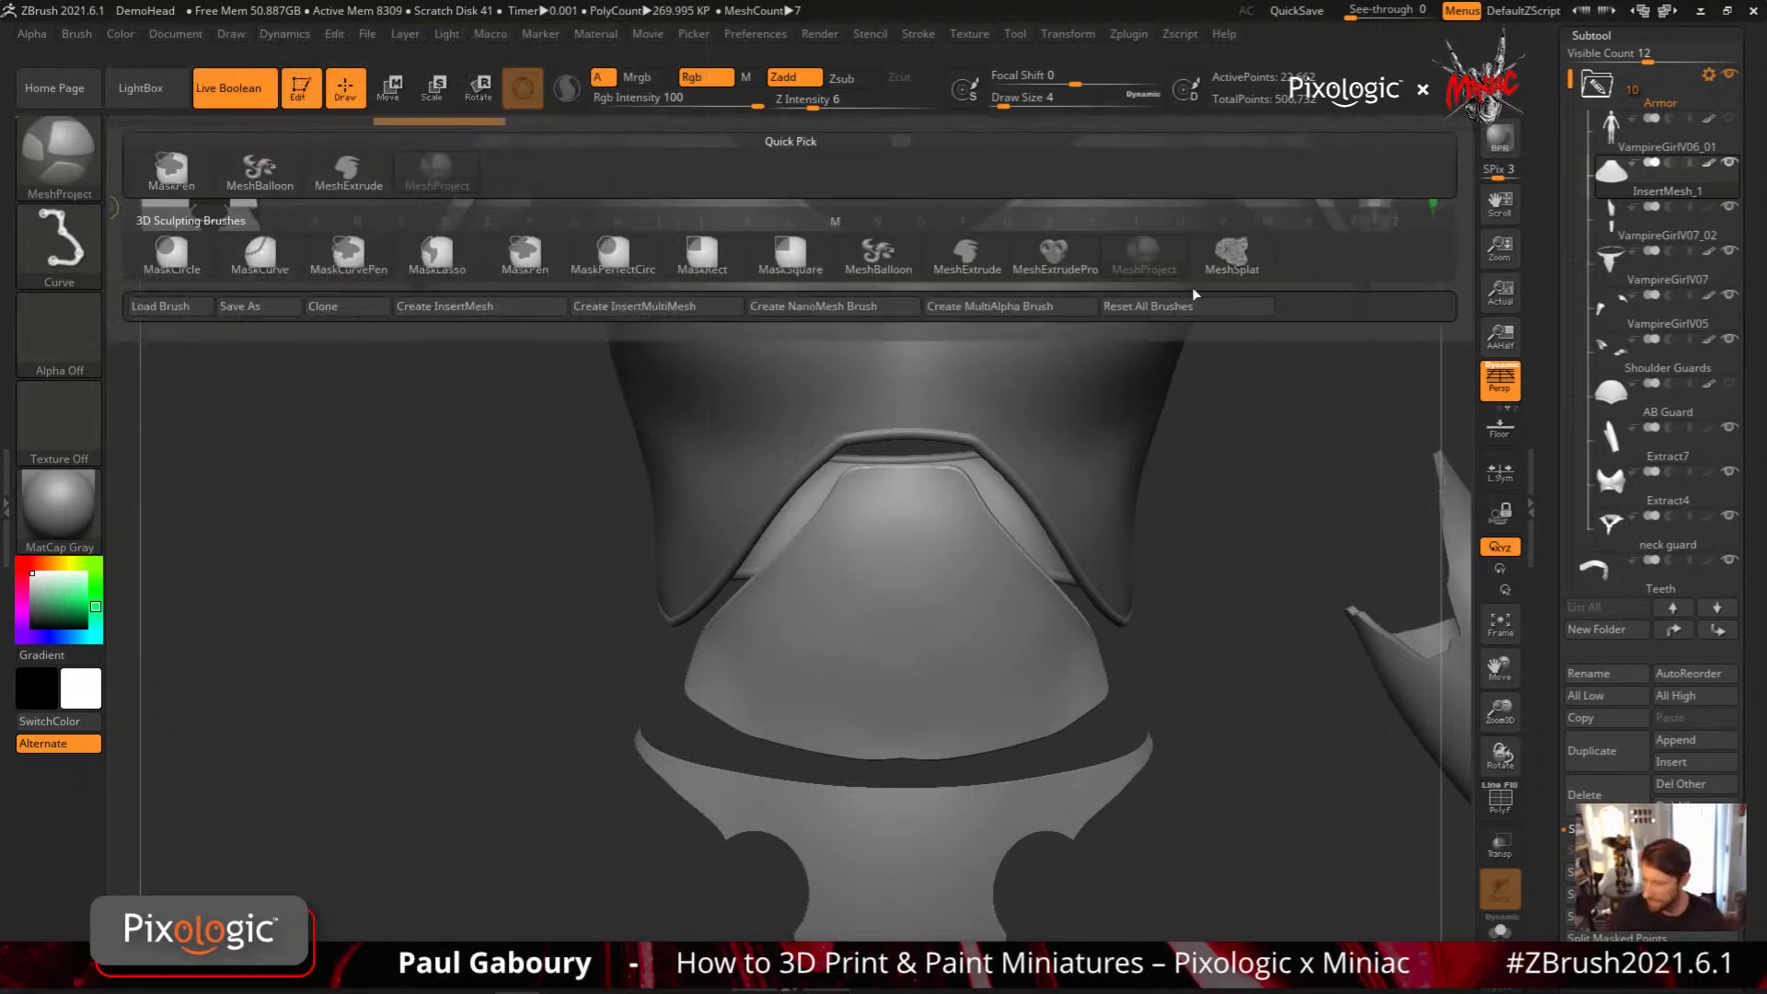
left_click(981, 262, "ctrl")
mouse_move(901, 744)
right_mouse_down("alt")
mouse_move(923, 695)
mouse_move(892, 670)
mouse_move(844, 699)
right_mouse_up("alt")
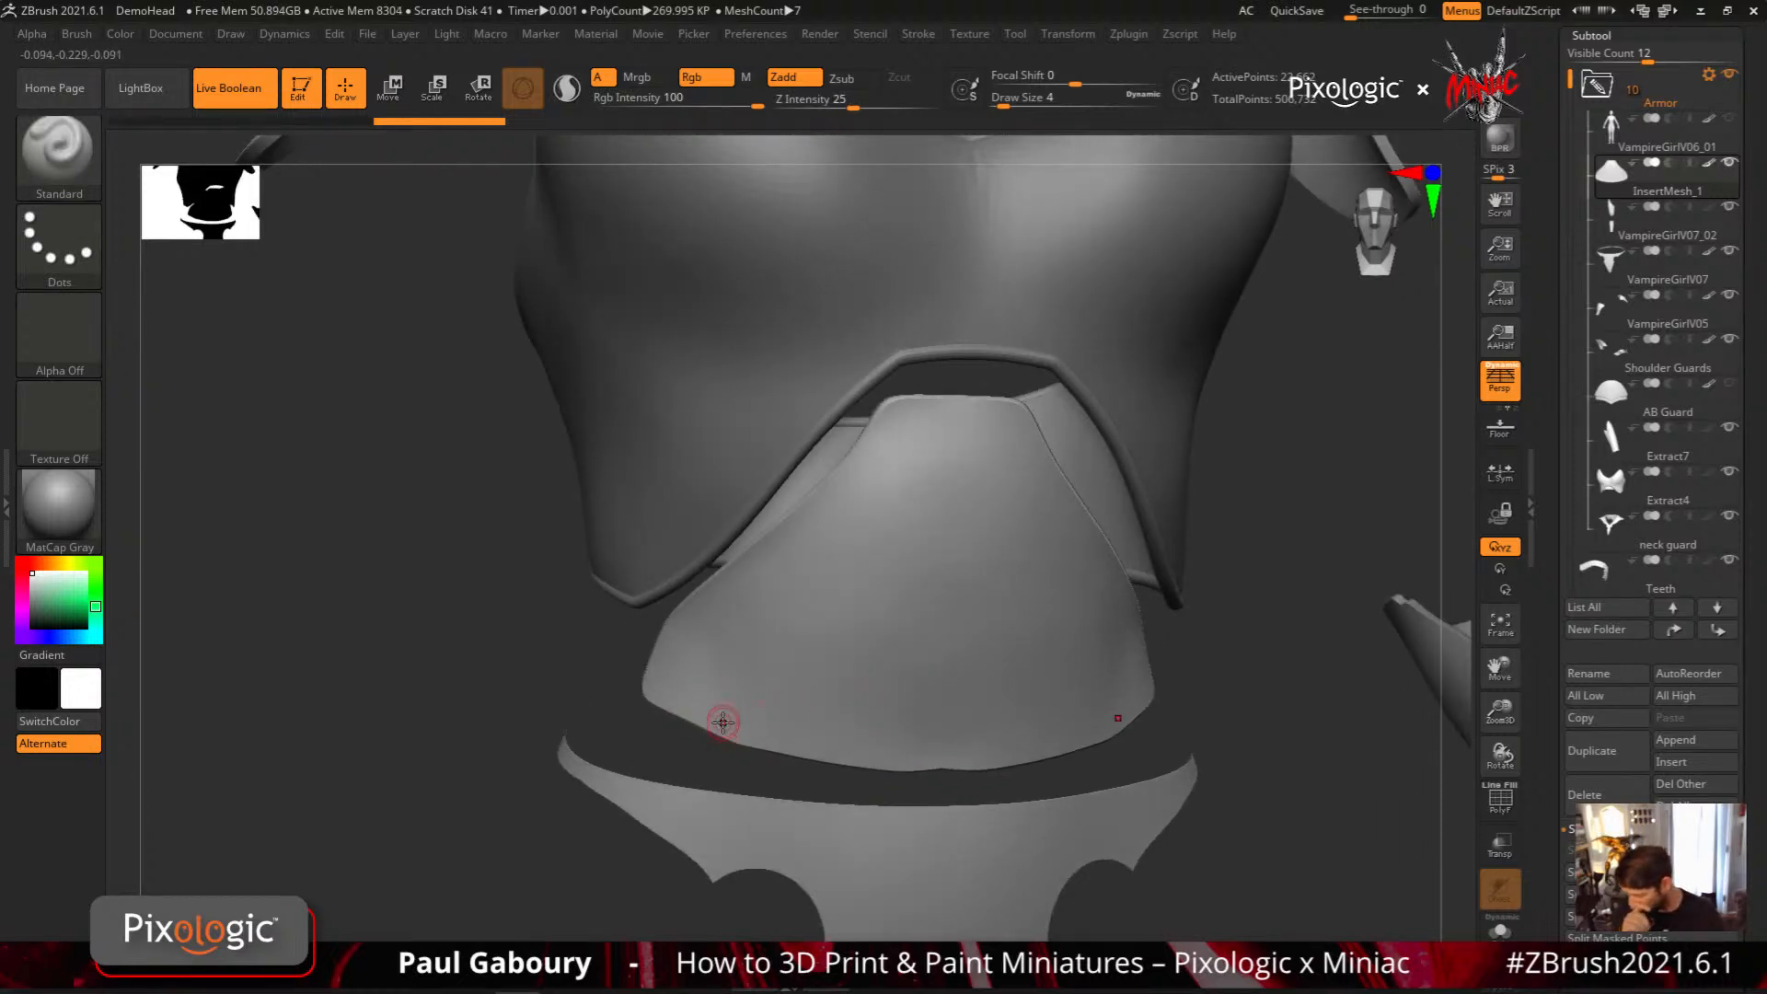
key("b")
key("m")
key("e")
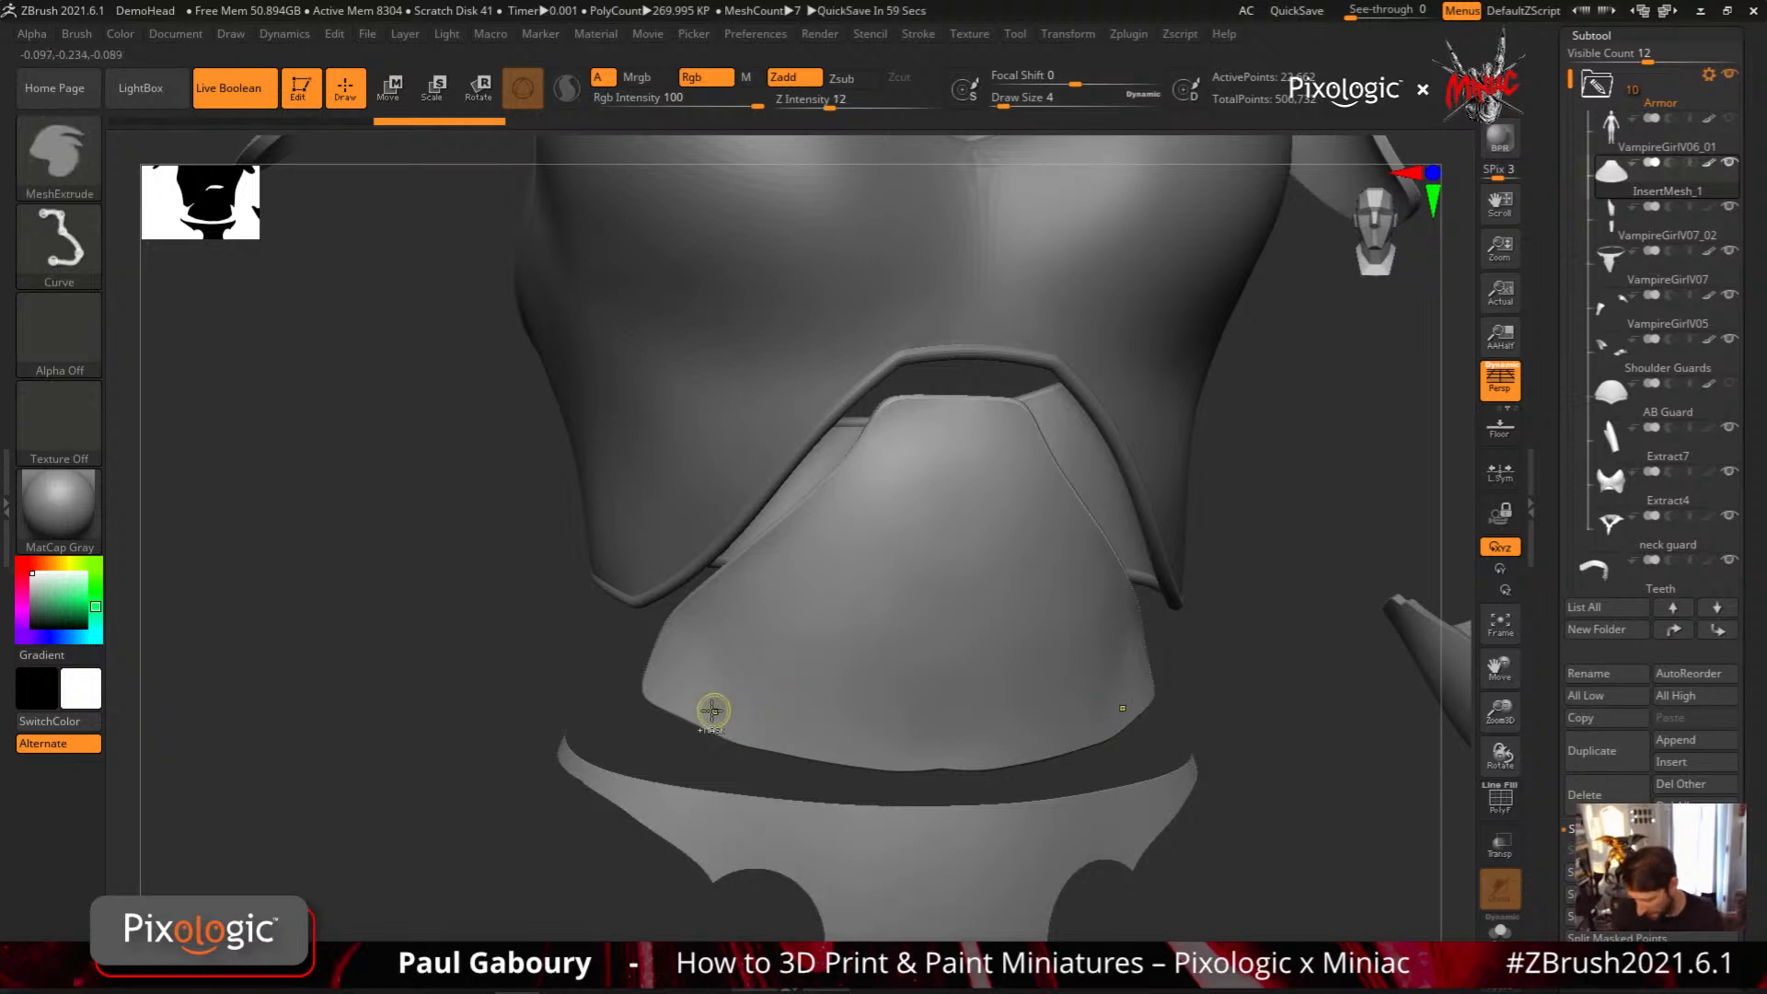
mouse_move(694, 705)
left_mouse_down("ctrl")
mouse_move(815, 737)
mouse_move(817, 754)
left_mouse_up("ctrl")
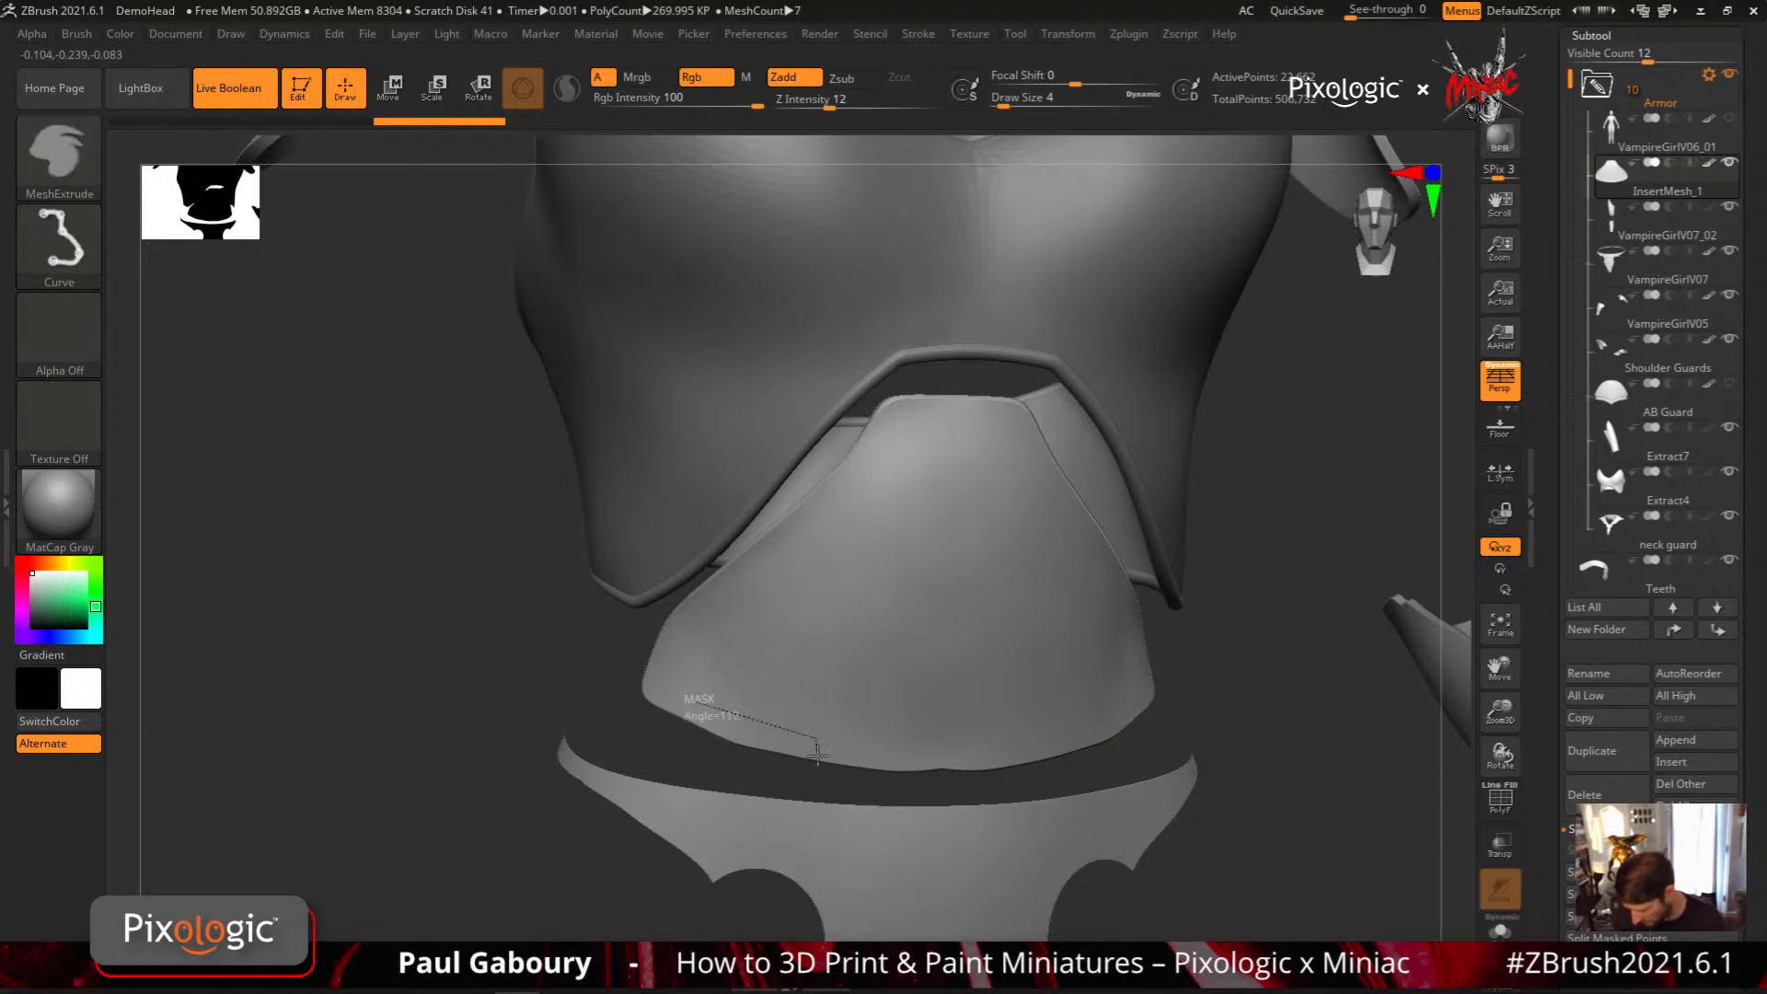
mouse_move(690, 754)
left_mouse_down("ctrl")
mouse_move(639, 723)
mouse_move(690, 702)
left_mouse_up("ctrl")
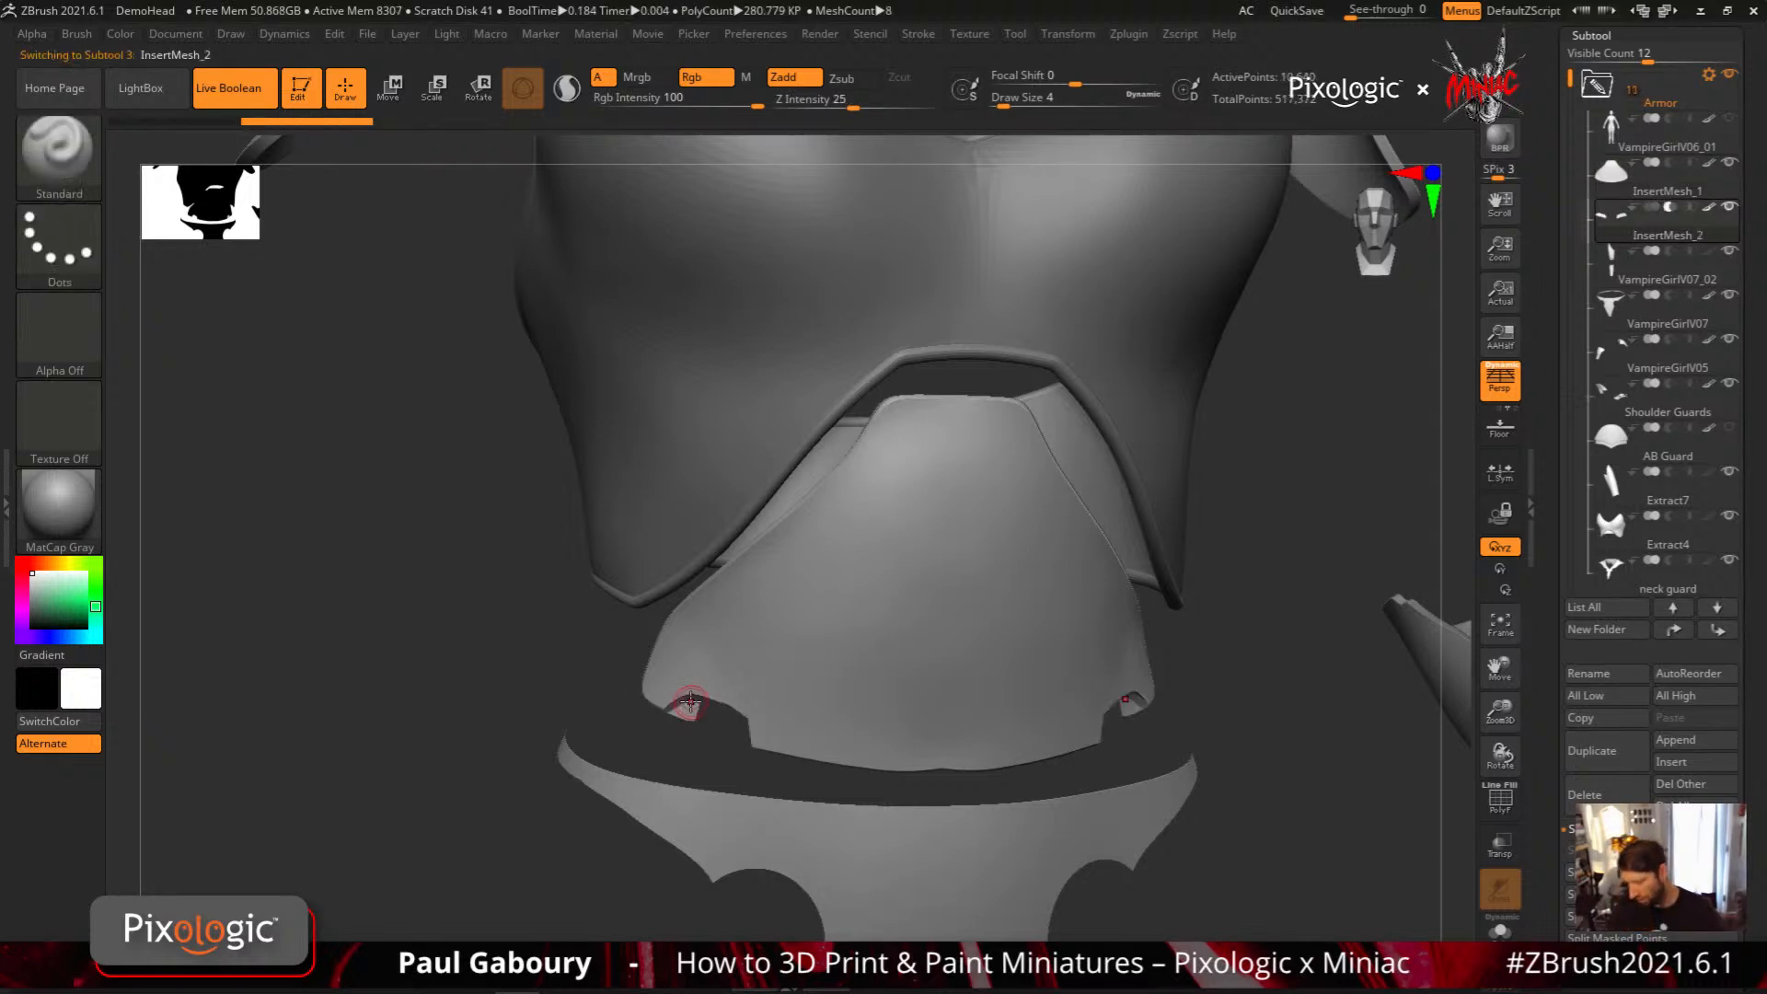
Reposition the mirrored InsertMesh_2 cutters with the Move gizmo along the abdominal plate's lower edge
key("w")
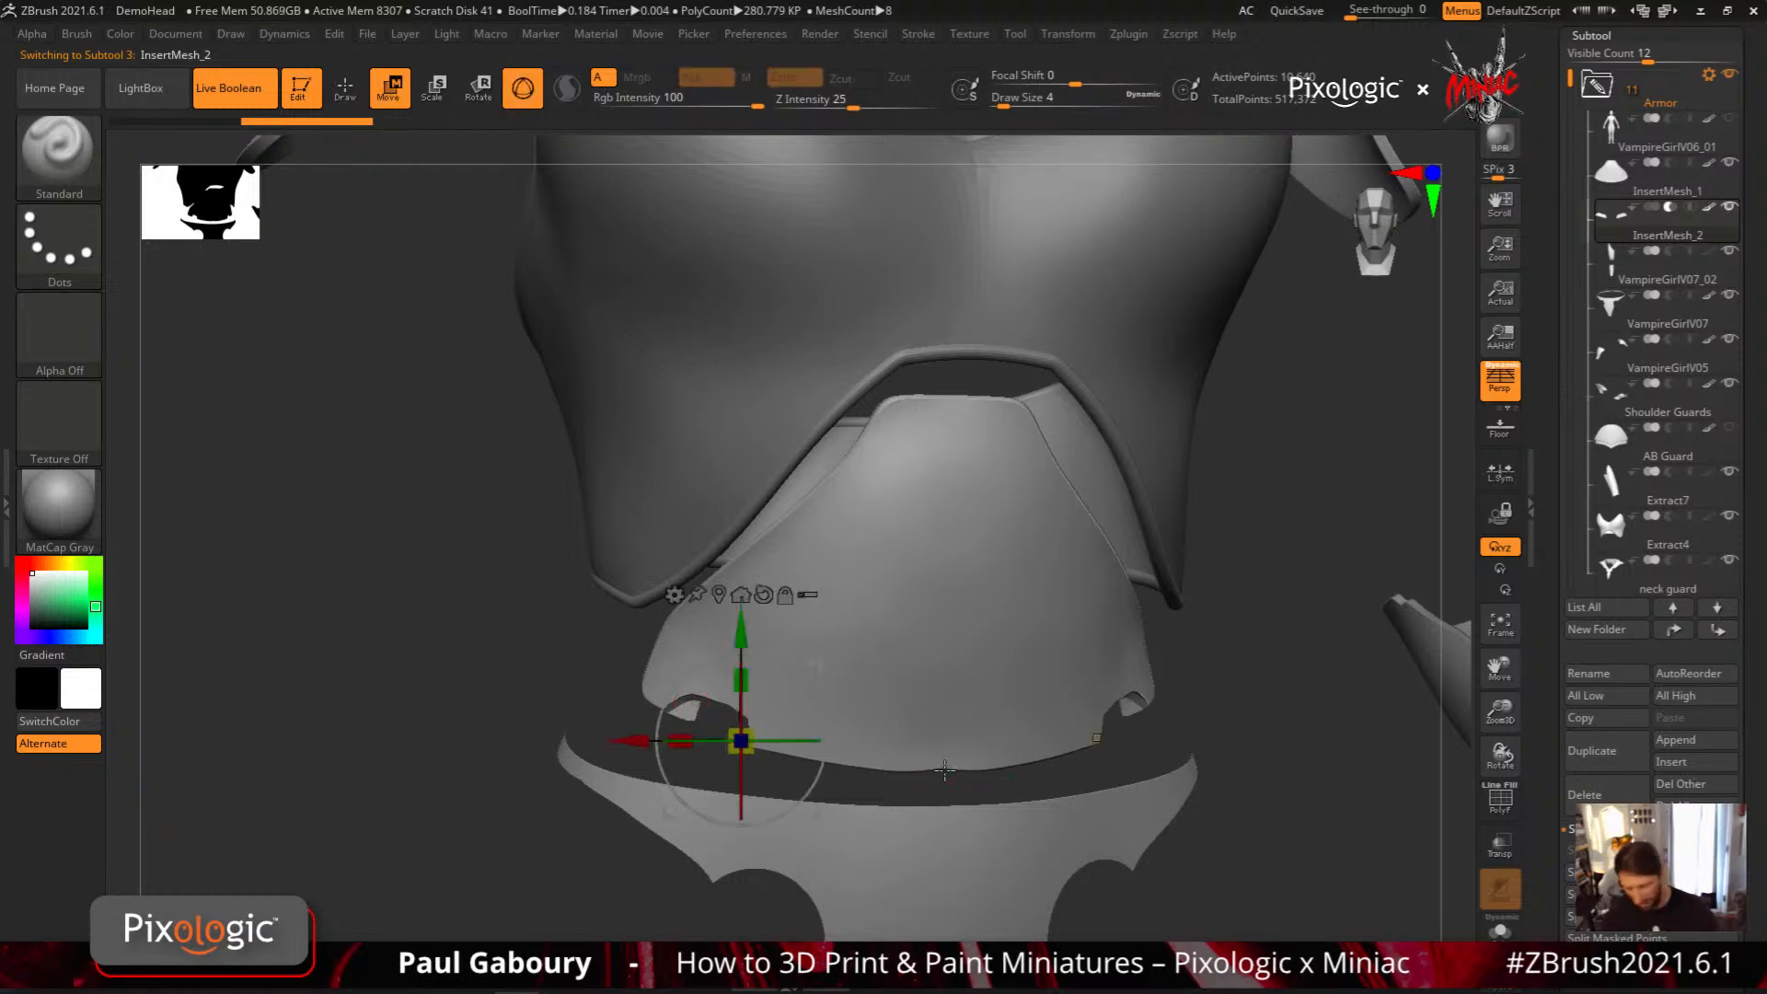
right_click_drag(945, 771, 1072, 658)
mouse_move(801, 698)
left_mouse_down()
mouse_move(781, 708)
mouse_move(880, 634)
mouse_move(821, 679)
left_mouse_up()
left_click_drag(680, 709, 705, 715)
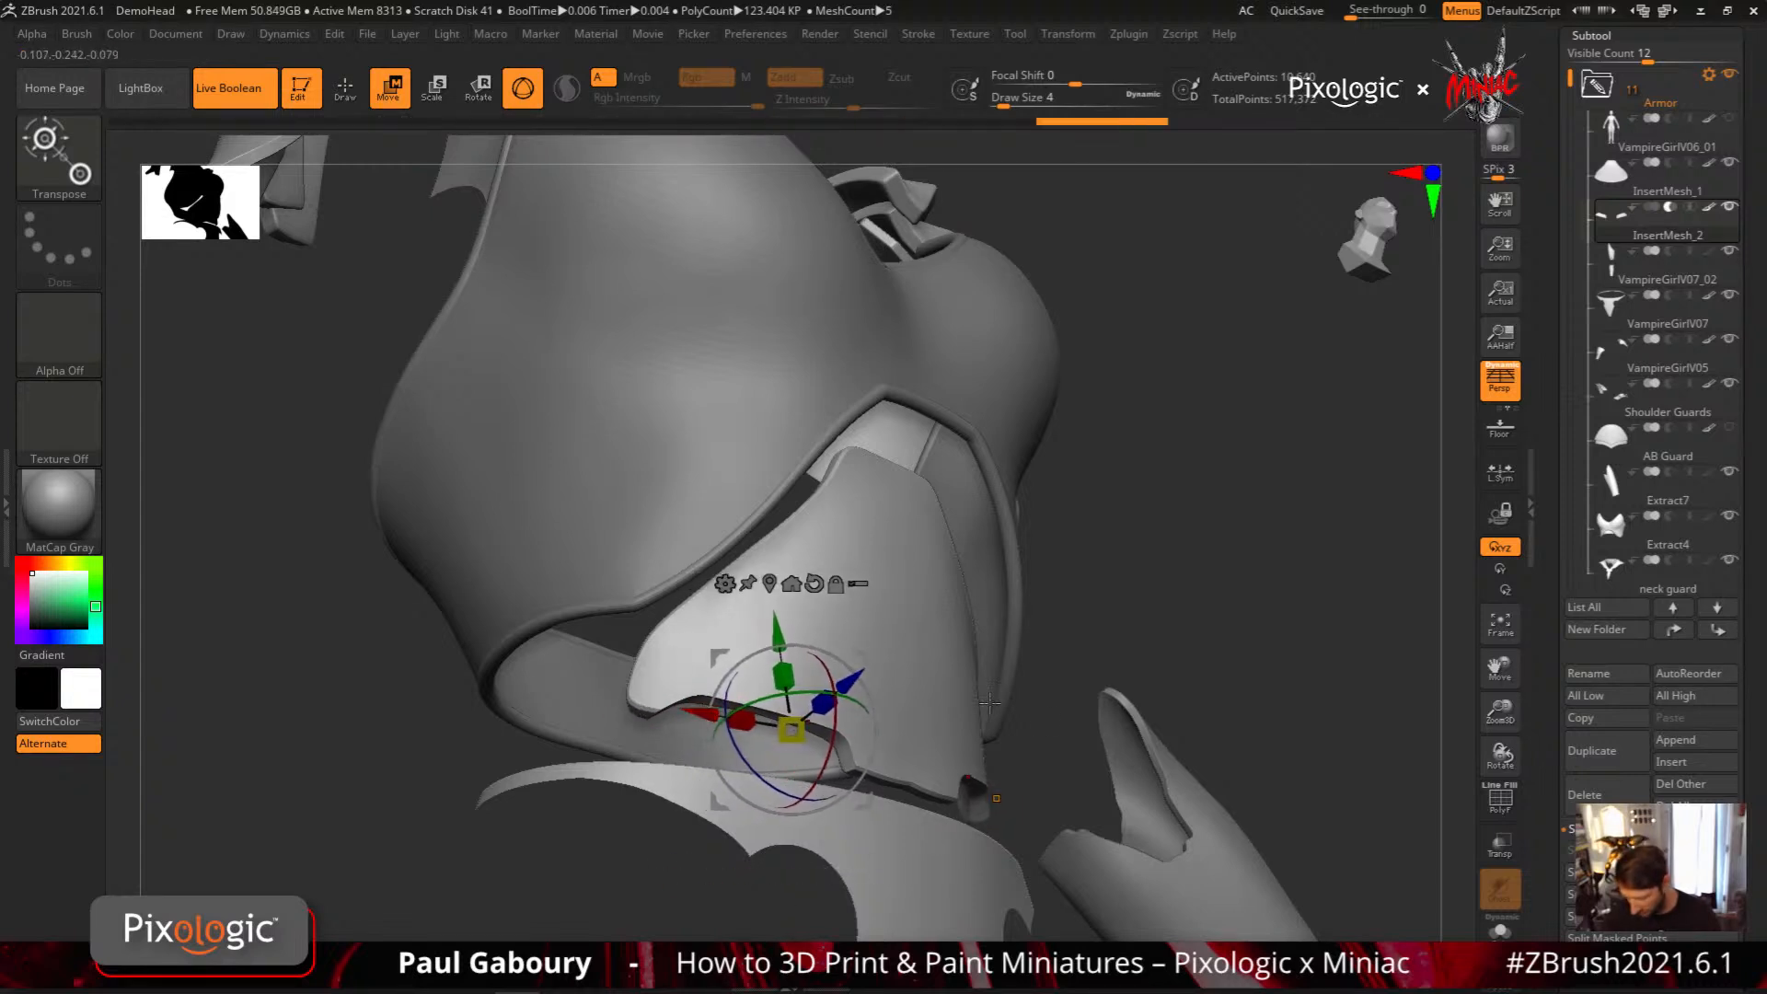
left_click_drag(1096, 644, 1017, 749)
right_click_drag(1017, 749, 1109, 672, "alt")
right_click_drag(1108, 672, 1113, 727, "ctrl")
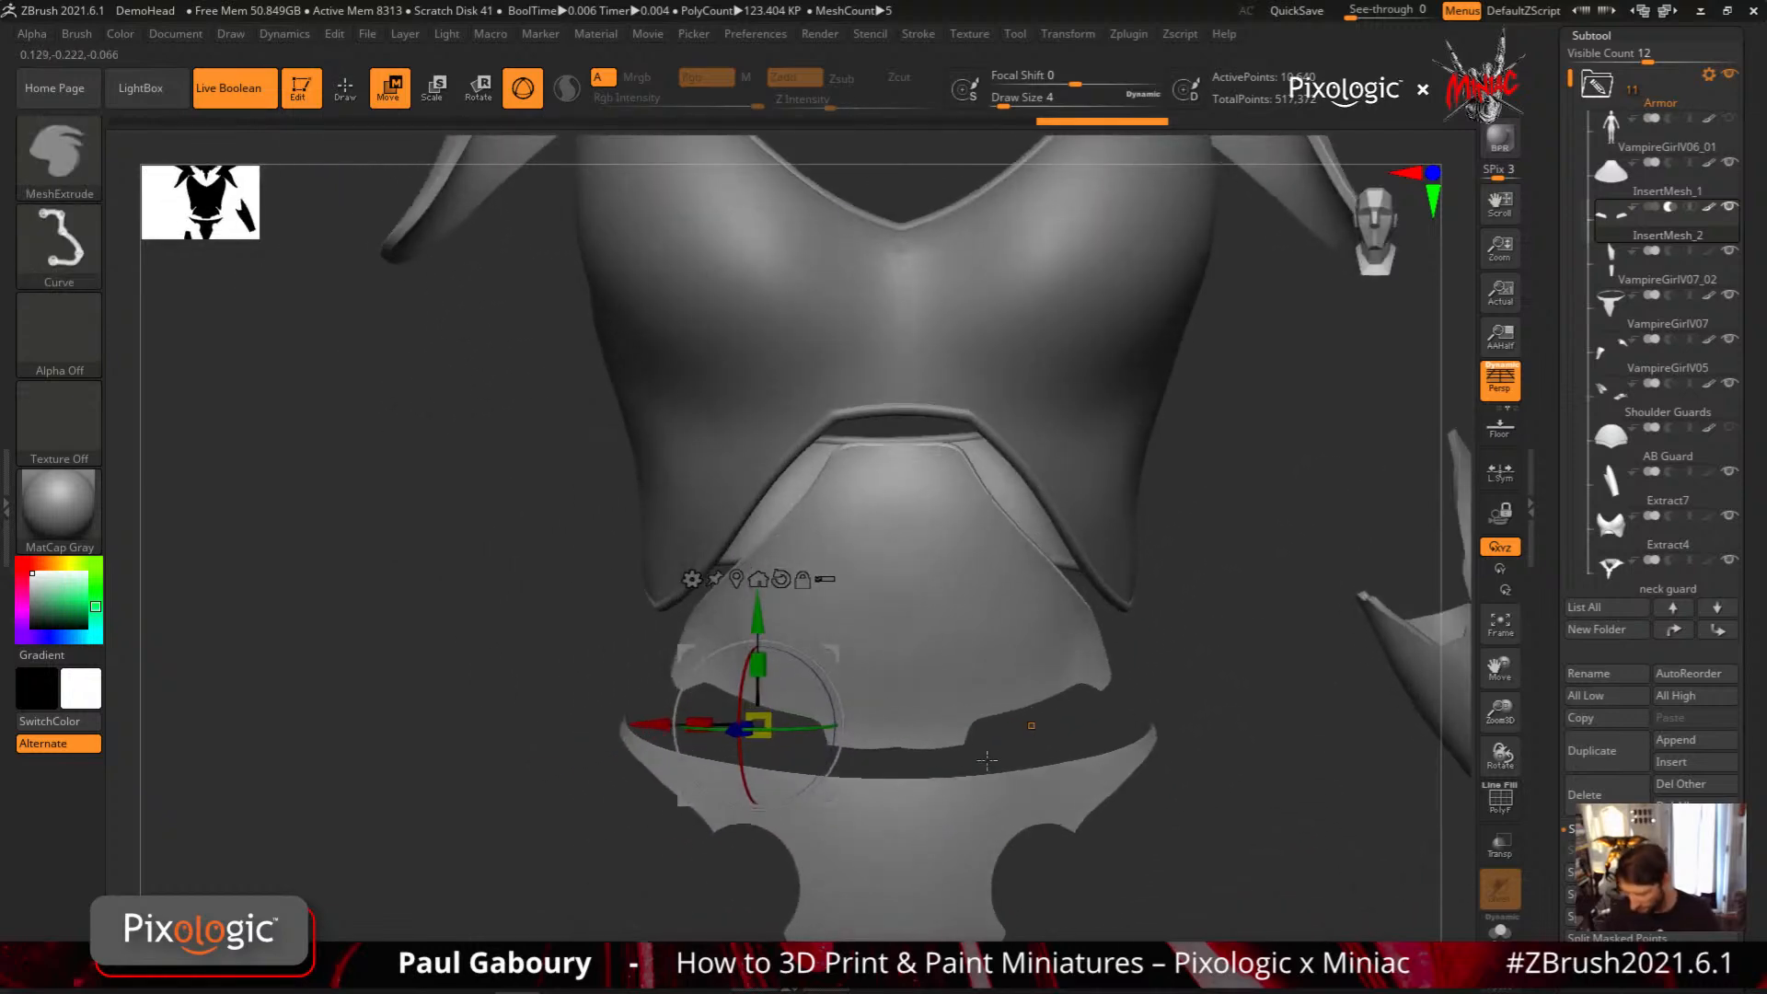
left_click_drag(758, 722, 759, 731)
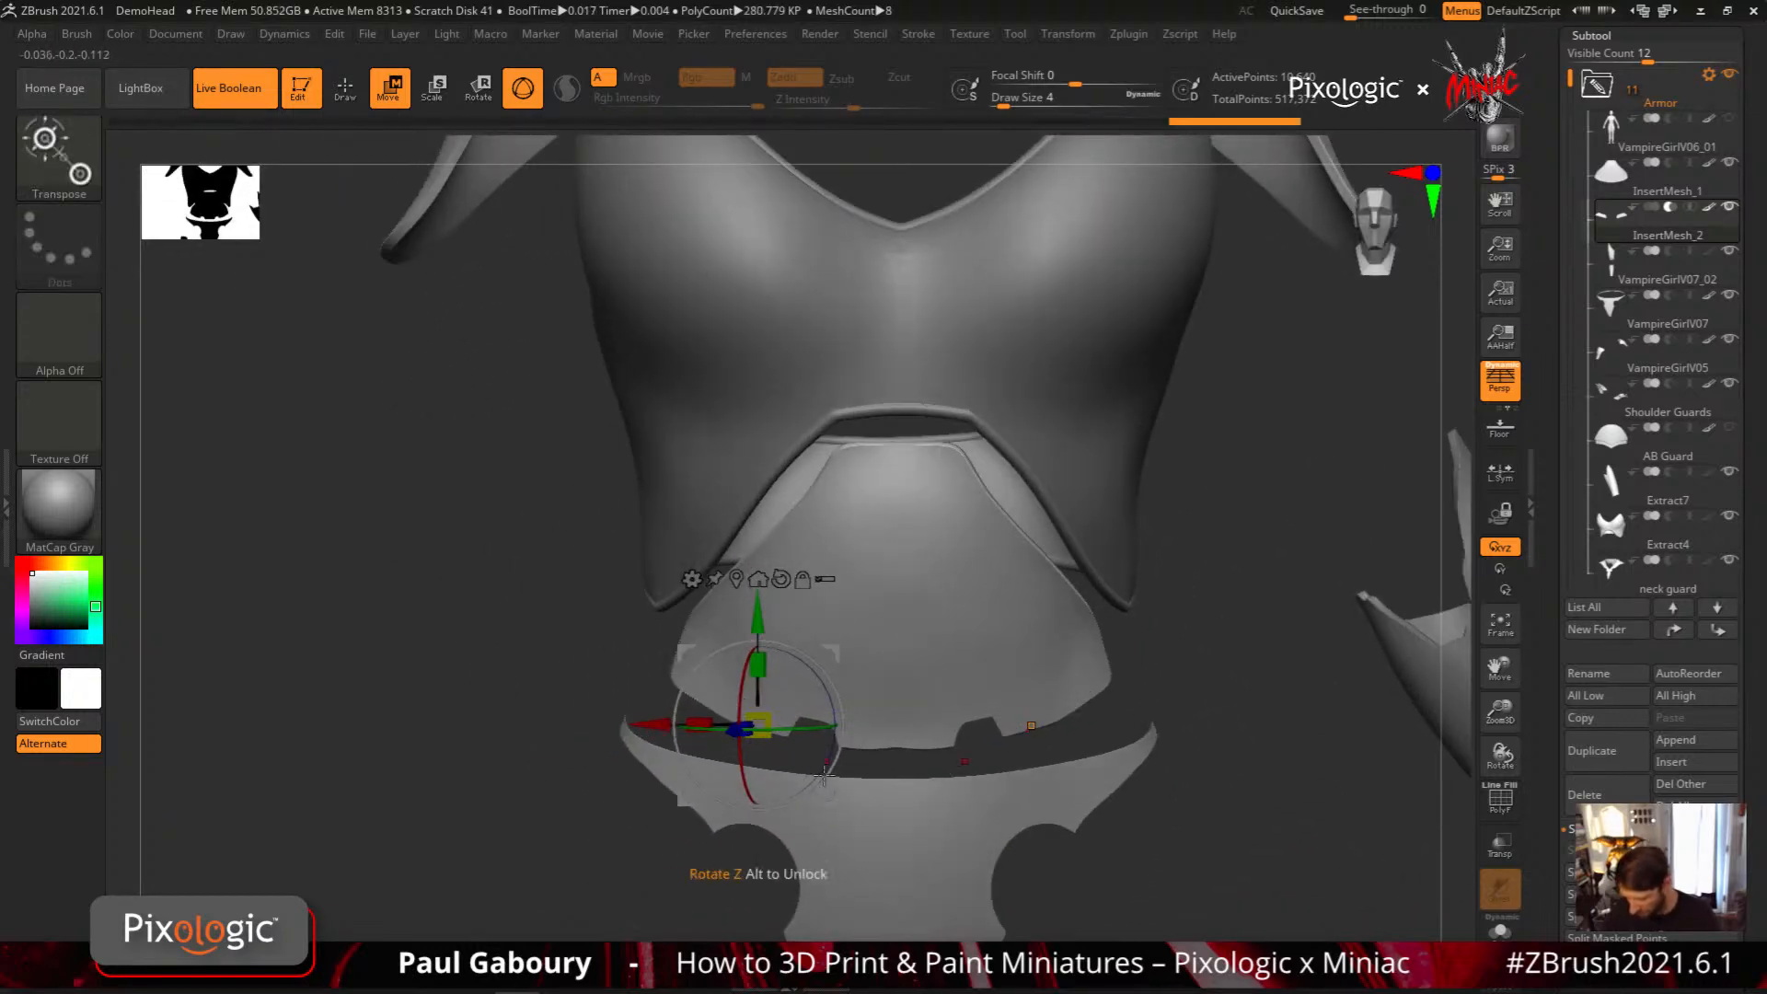
Show the polyframe and move the InsertMesh_2 cutters outward along Z through the abdominal plate, then hide the polyframe
key("shift+f")
right_click_drag(759, 731, 920, 670)
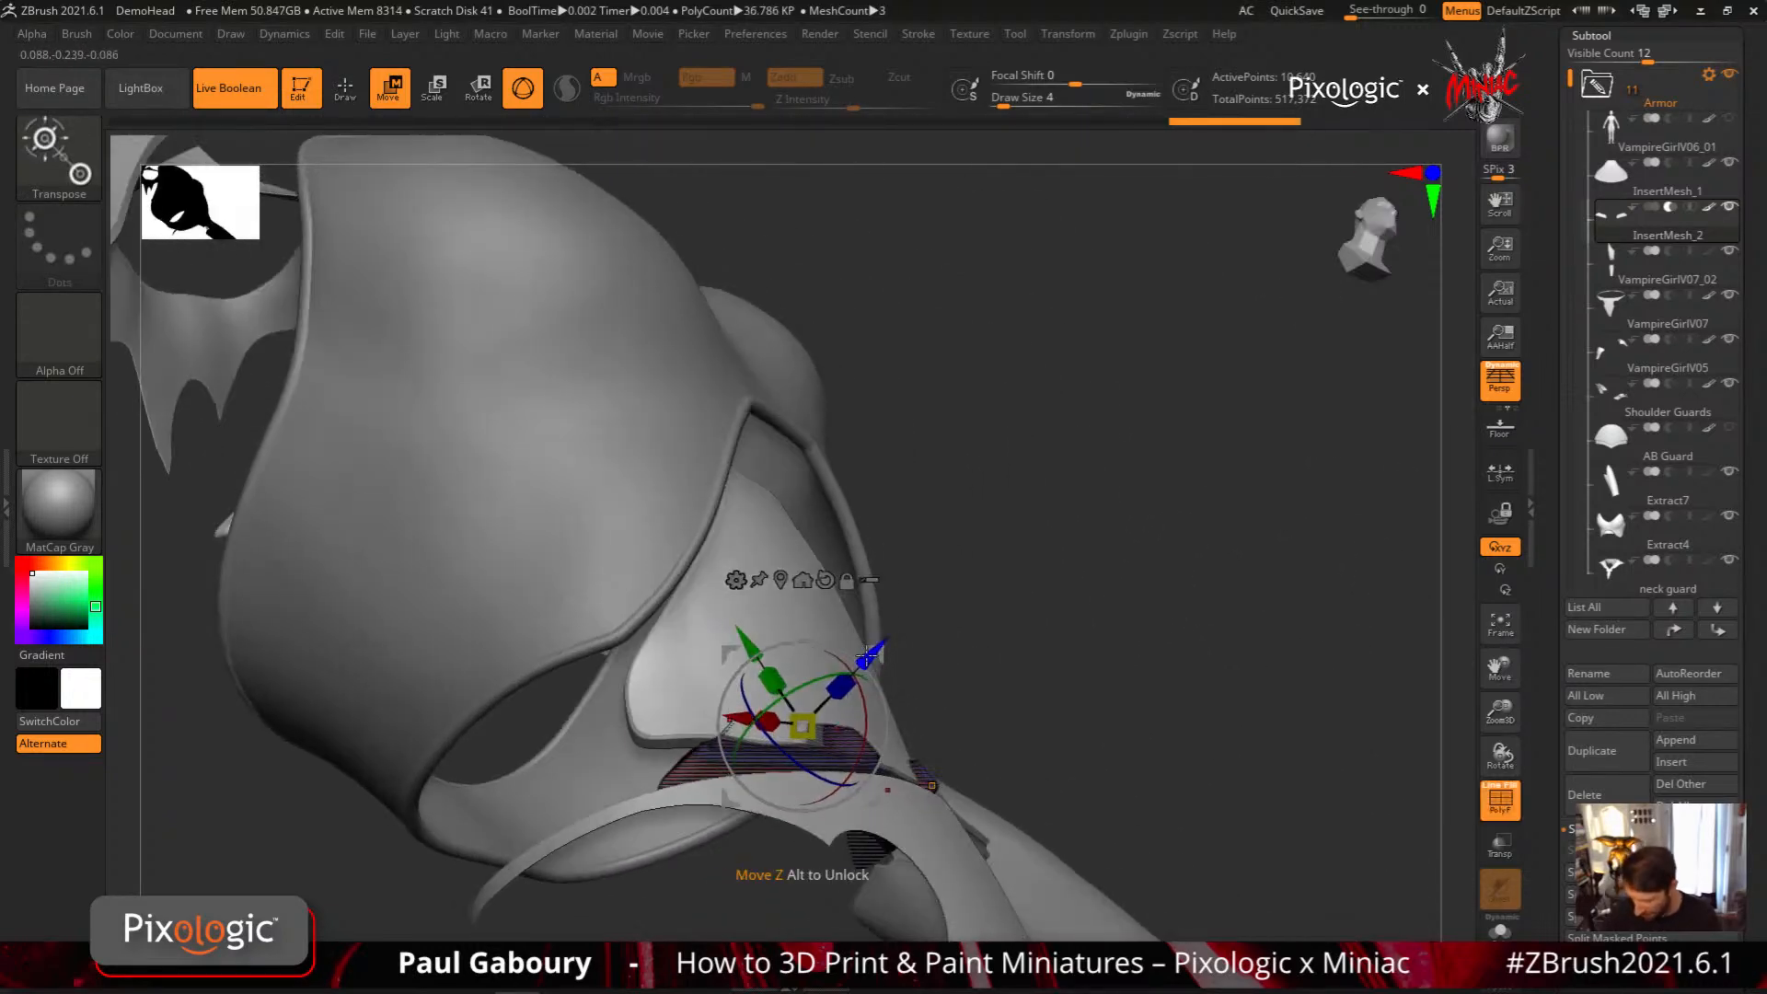
left_click_drag(873, 654, 894, 632)
key("shift+f")
right_click_drag(1056, 691, 967, 727)
left_click_drag(823, 669, 811, 671)
mouse_move(911, 689)
right_mouse_down("ctrl")
mouse_move(1136, 780)
mouse_move(912, 790)
right_mouse_up("ctrl")
key("q")
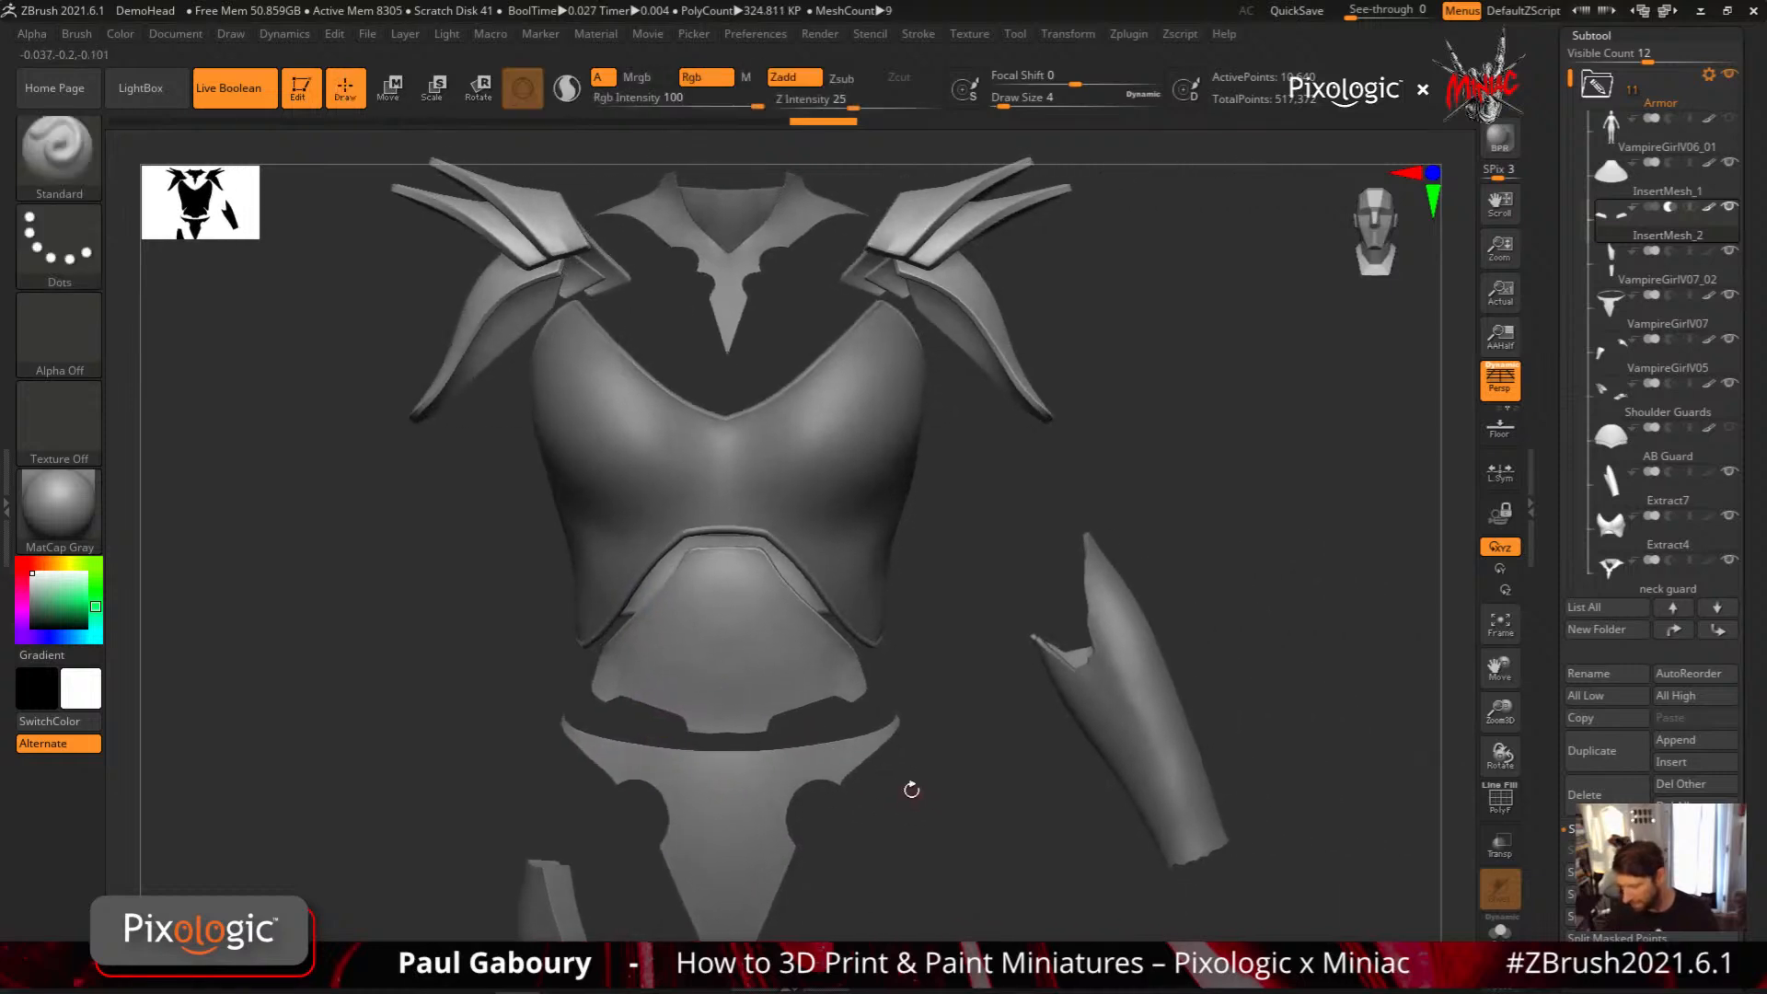
Inspect the InsertMesh_1 plate and InsertMesh_2 cutter subtools, then set the brush's Draw Size to 3.67
mouse_move(1613, 180)
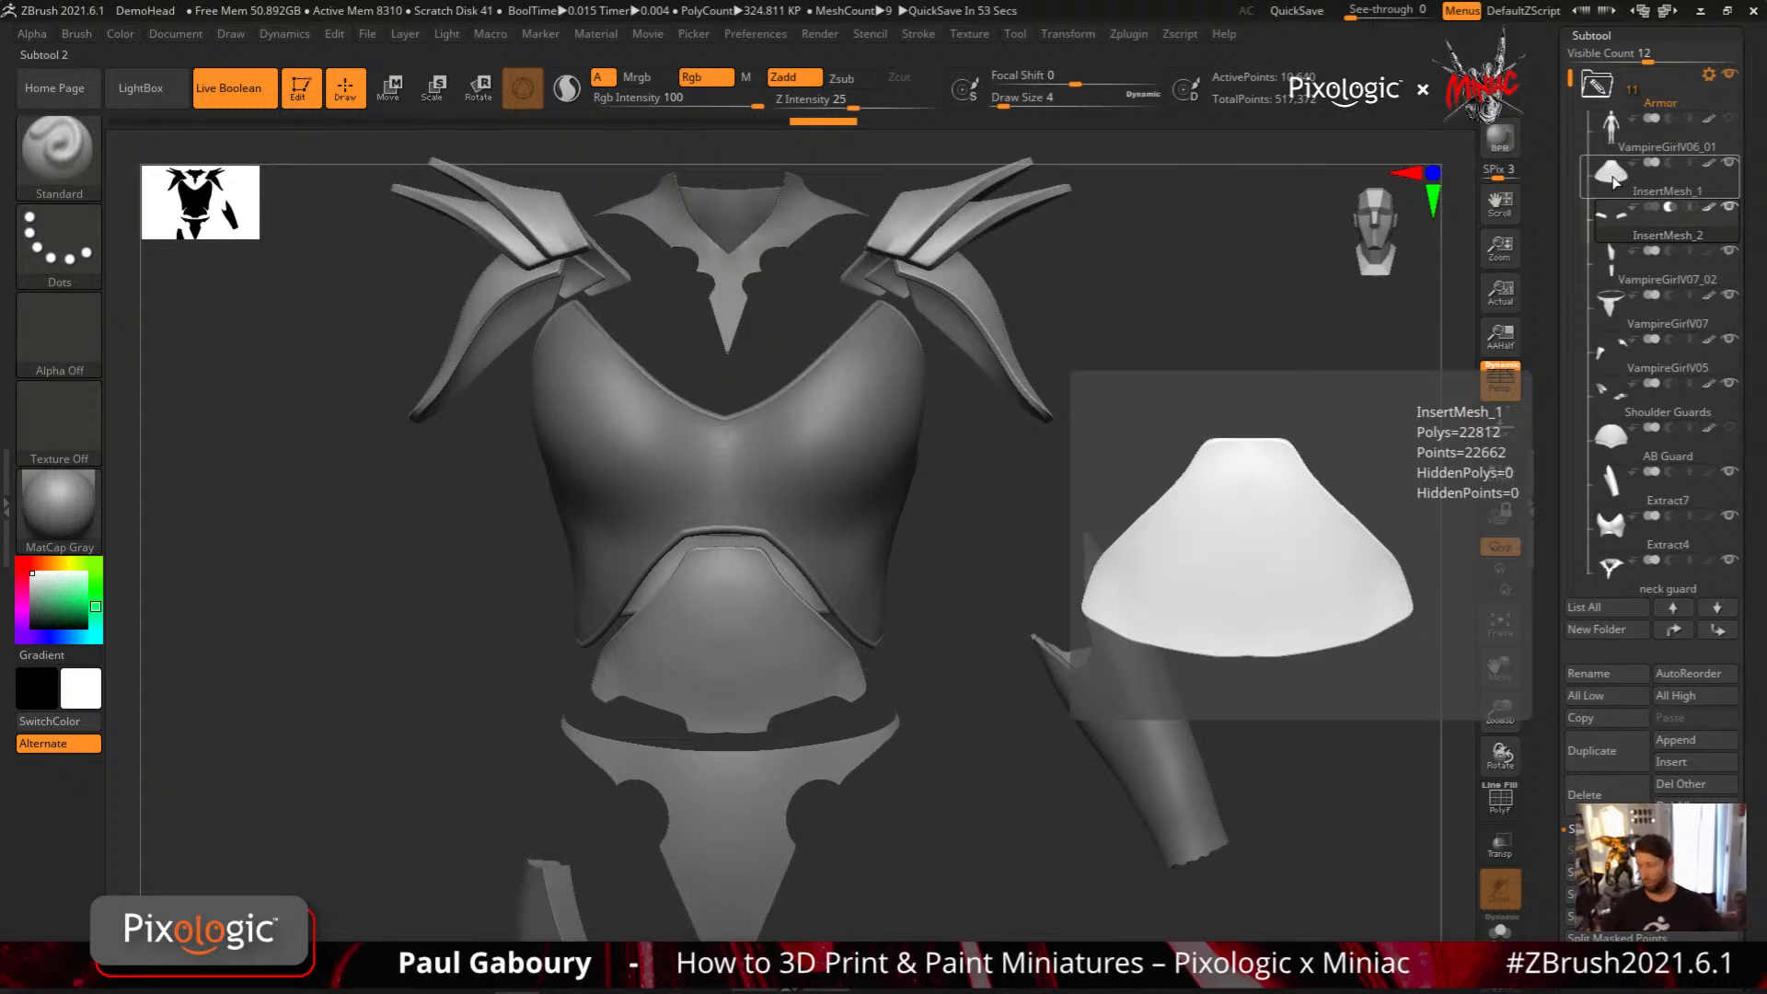
left_click(1622, 218)
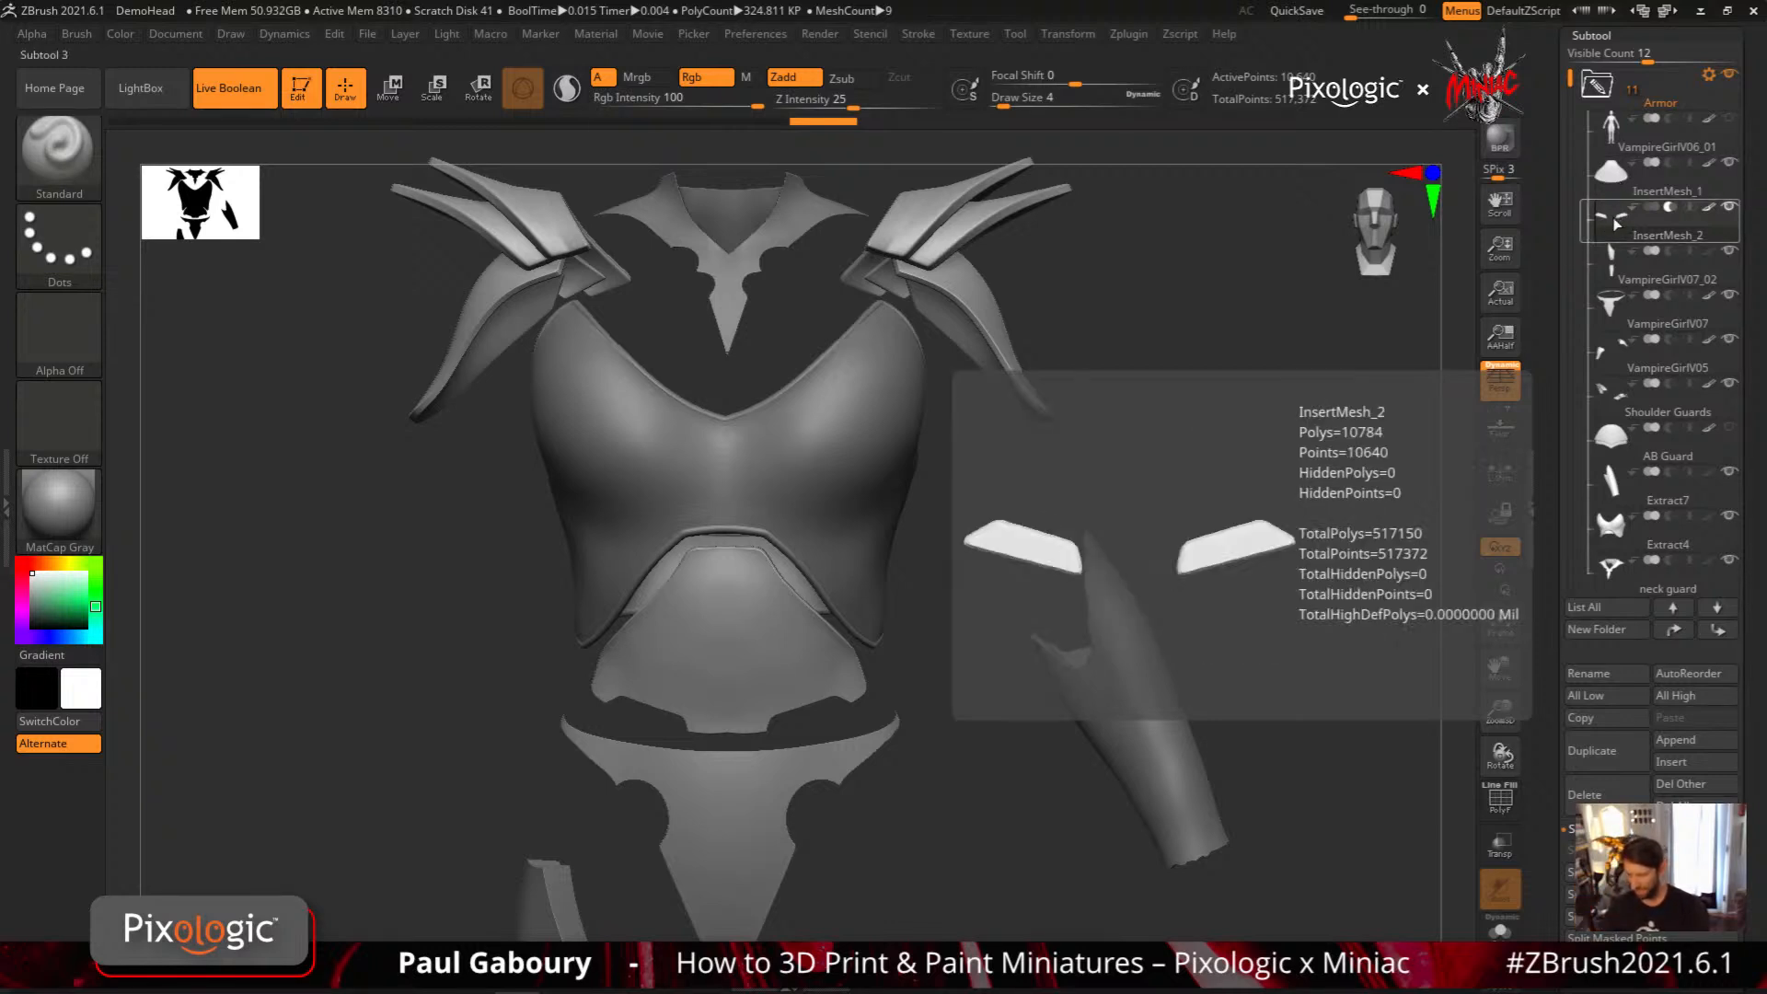
mouse_move(763, 686)
right_mouse_down()
mouse_move(765, 667)
mouse_move(828, 674)
mouse_move(836, 726)
mouse_move(872, 640)
mouse_move(859, 674)
right_mouse_up()
key("b")
key("s")
key("t")
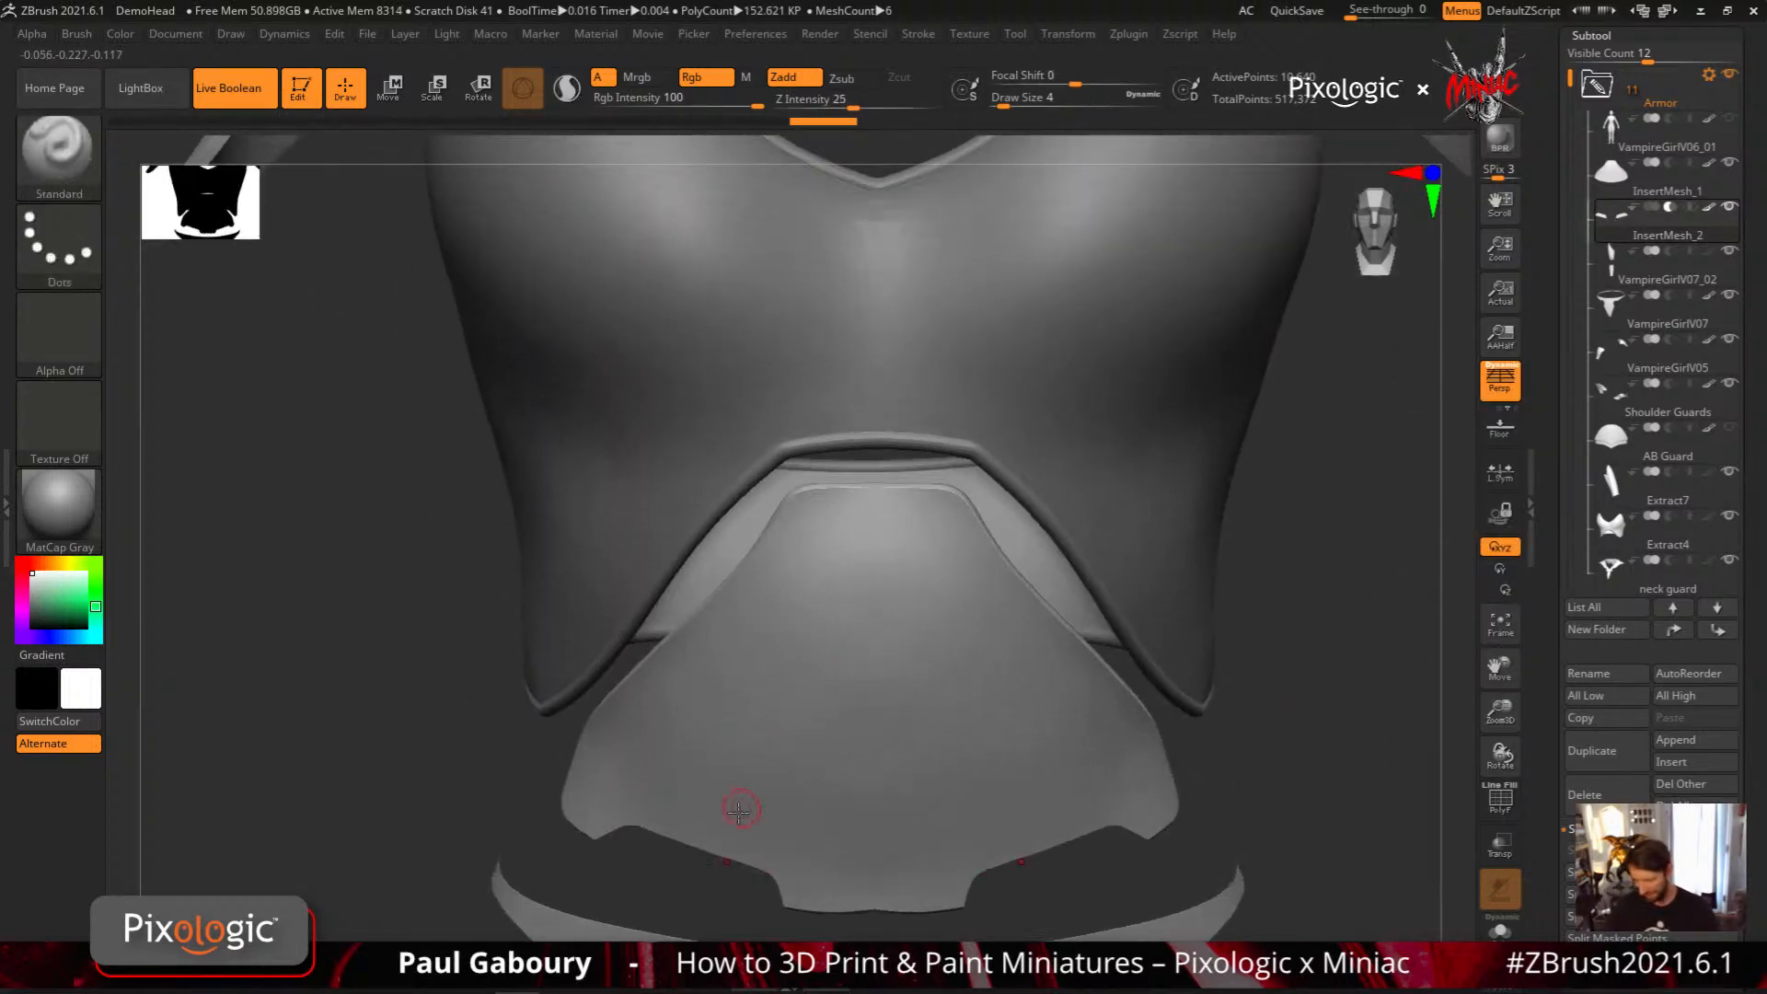
right_click_drag(741, 809, 757, 685, "ctrl")
right_click_drag(756, 686, 761, 775, "ctrl")
key("s")
left_click_drag(734, 730, 729, 732)
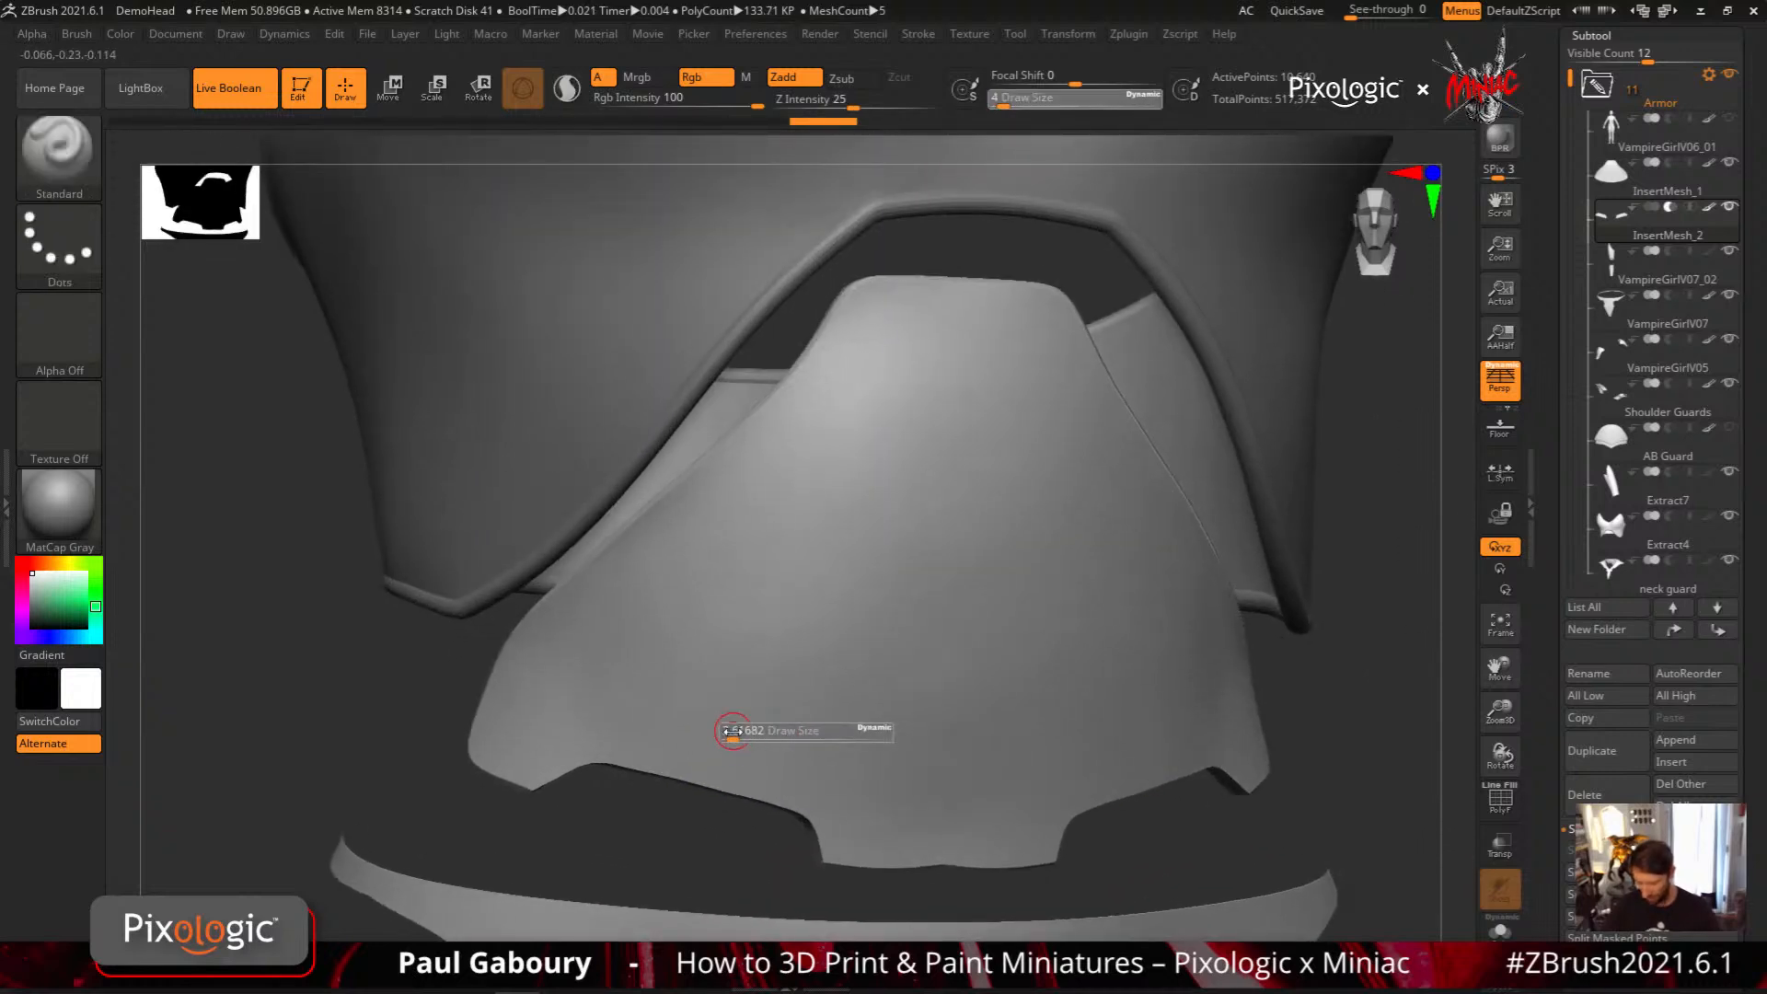
Try cutting a stepped polygon above the plate's lower notches with MeshExtrude, then undo the extrusion
key("b")
key("m")
key("e")
mouse_move(618, 736)
left_mouse_down()
mouse_move(803, 796)
mouse_move(790, 723)
mouse_move(644, 675)
mouse_move(544, 698)
left_mouse_up()
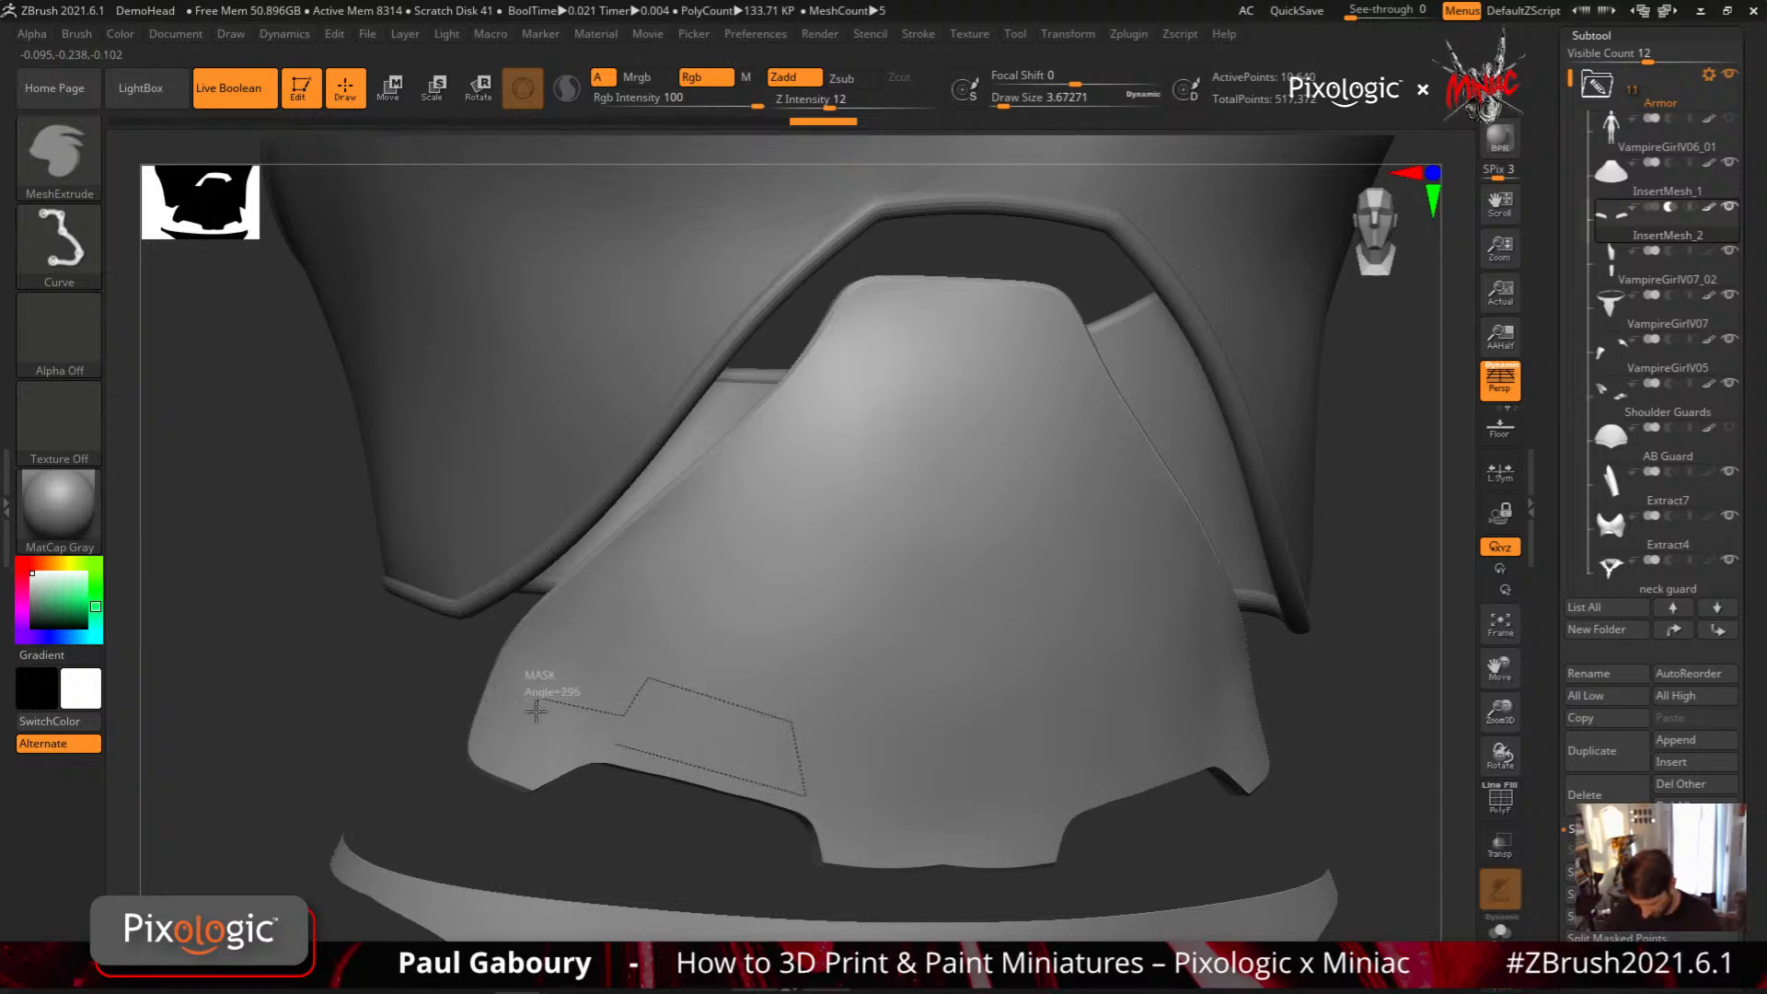
left_click_drag(600, 741, 605, 742)
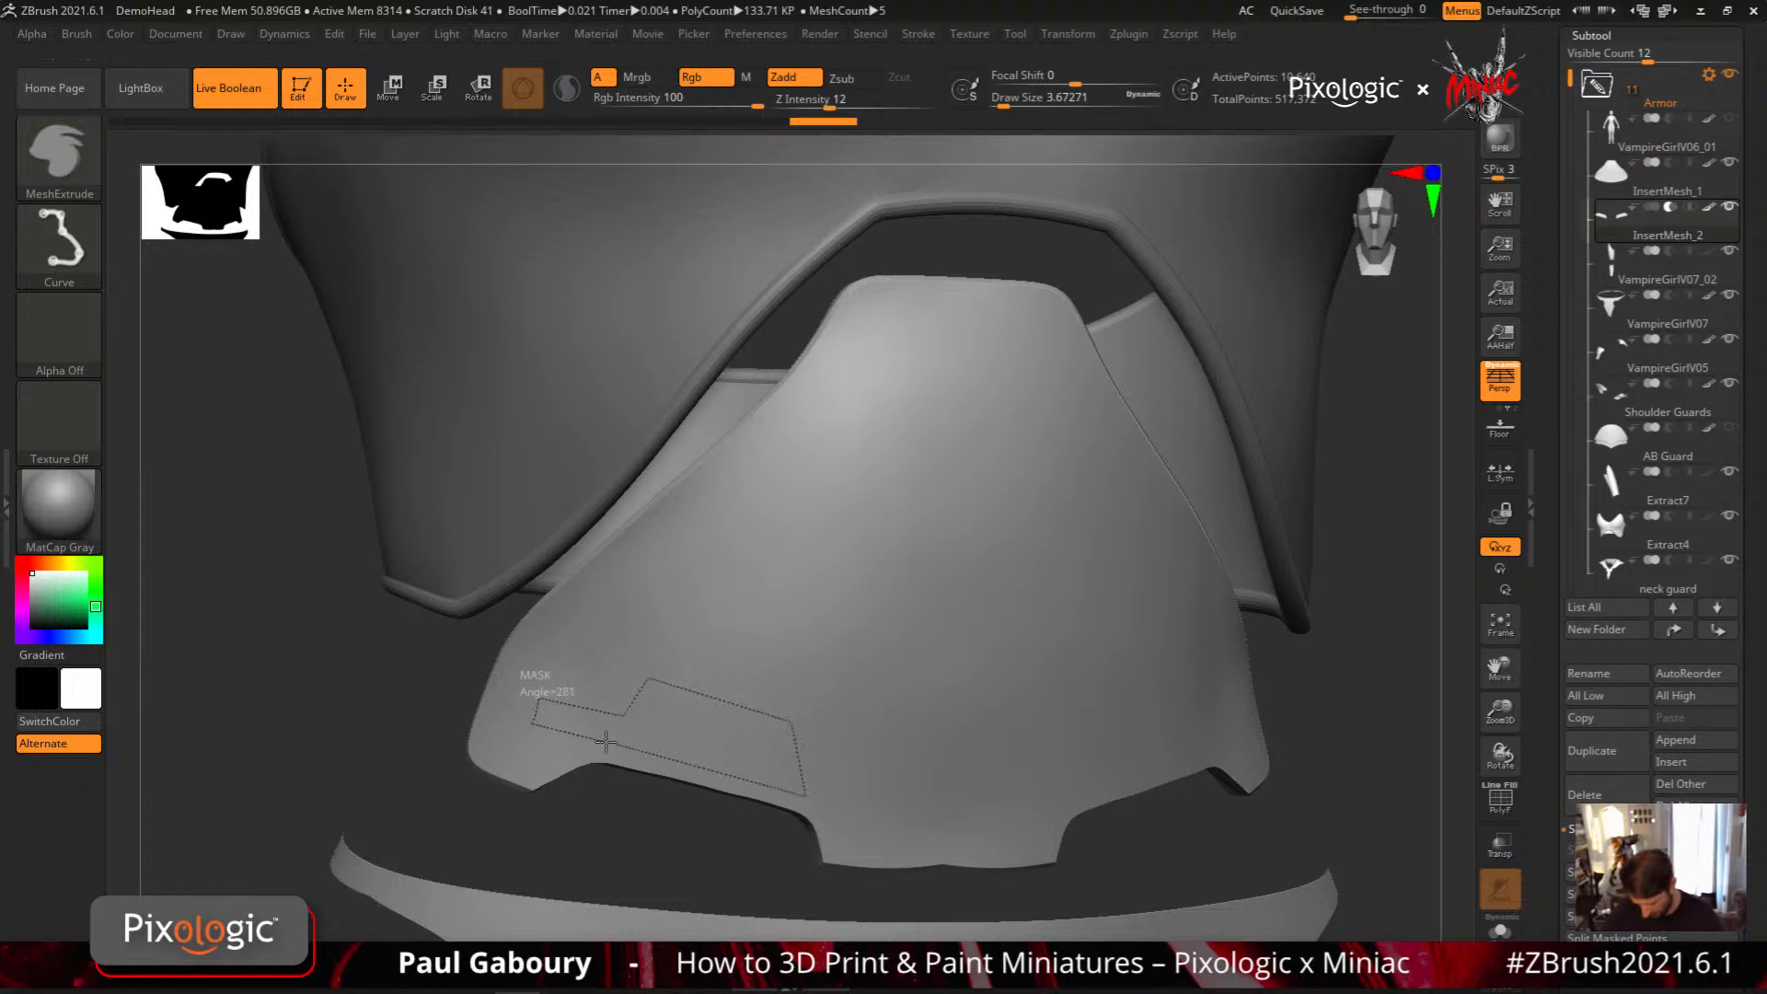
right_click_drag(976, 822, 923, 790, "ctrl")
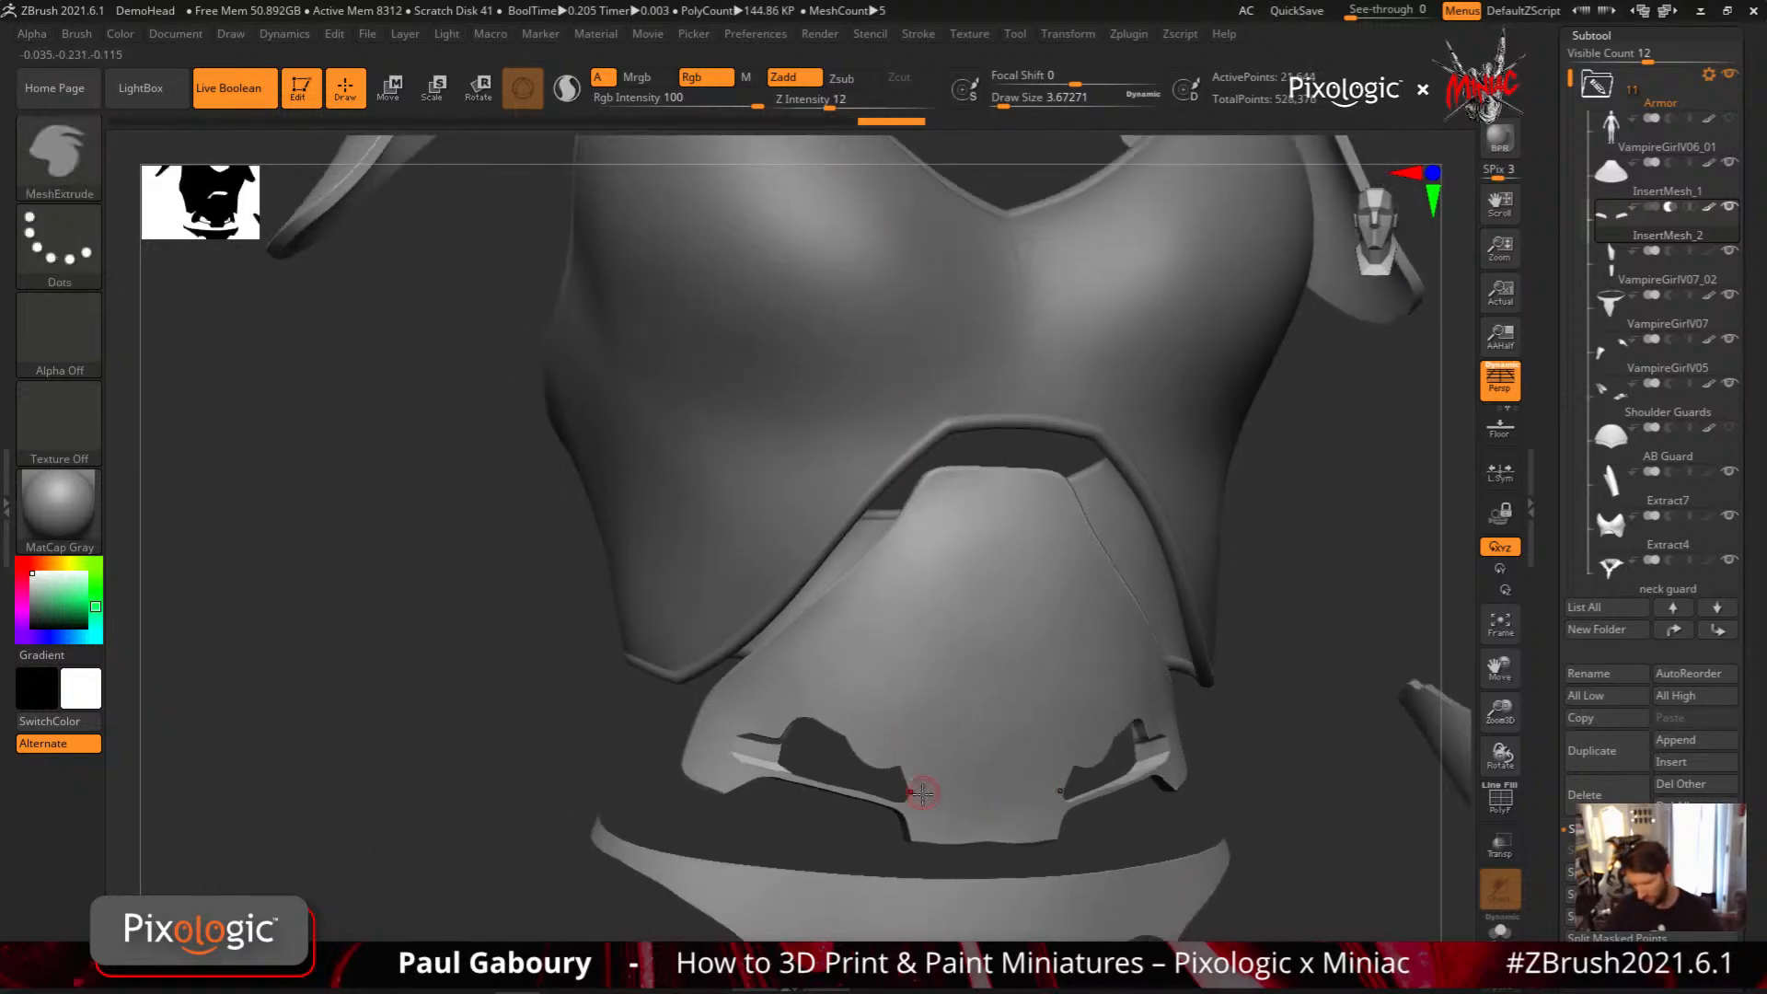
mouse_move(1624, 225)
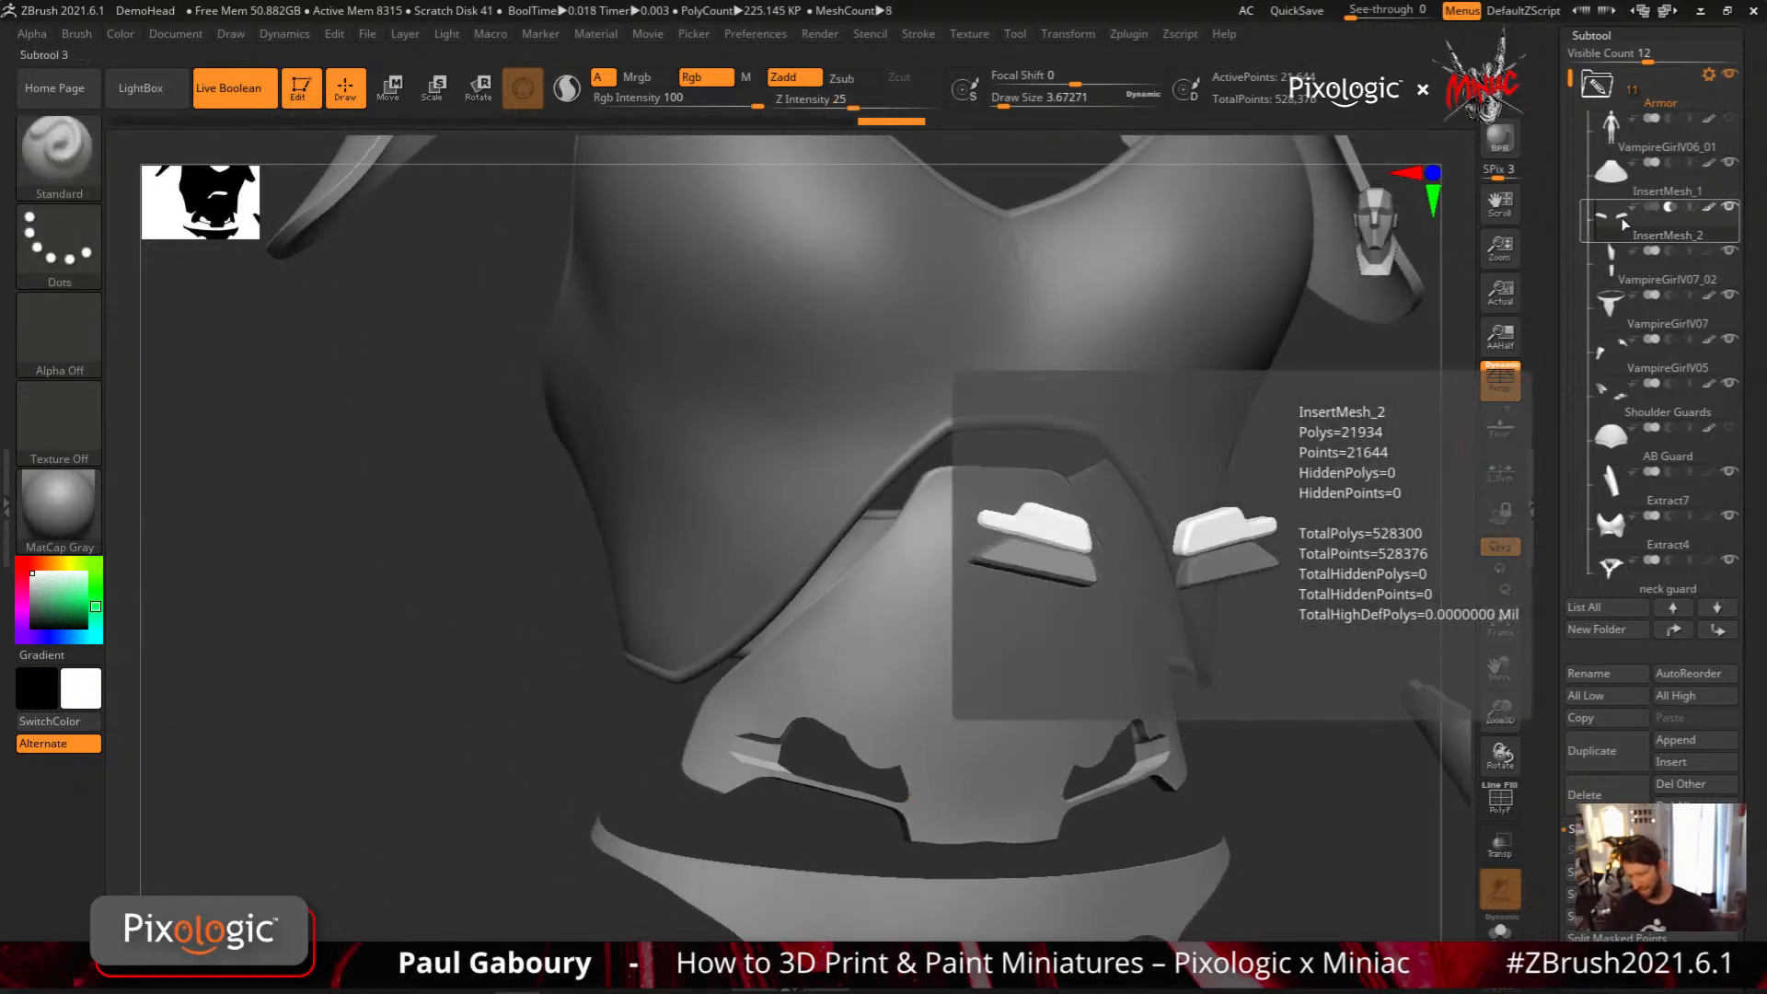
key("ctrl+z")
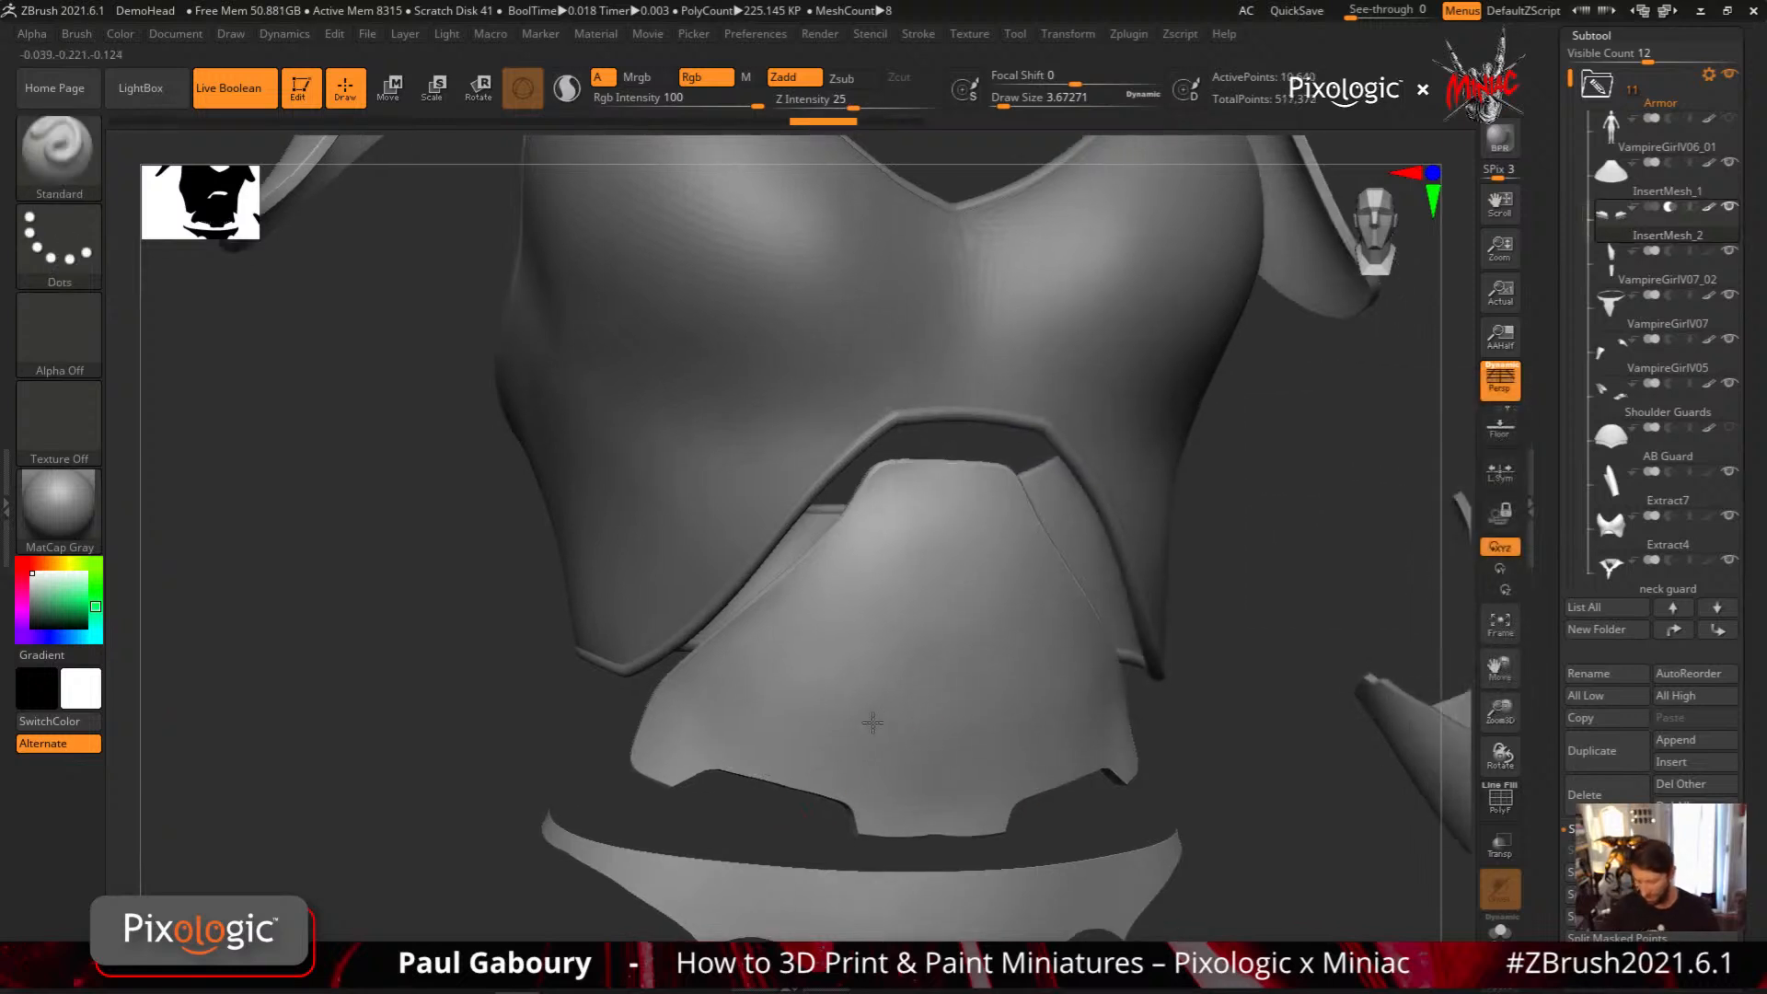
Use MeshProject at Z Intensity 6 to recess a mirrored stepped panel just above the abdominal plate's lower notches
left_click(90, 169)
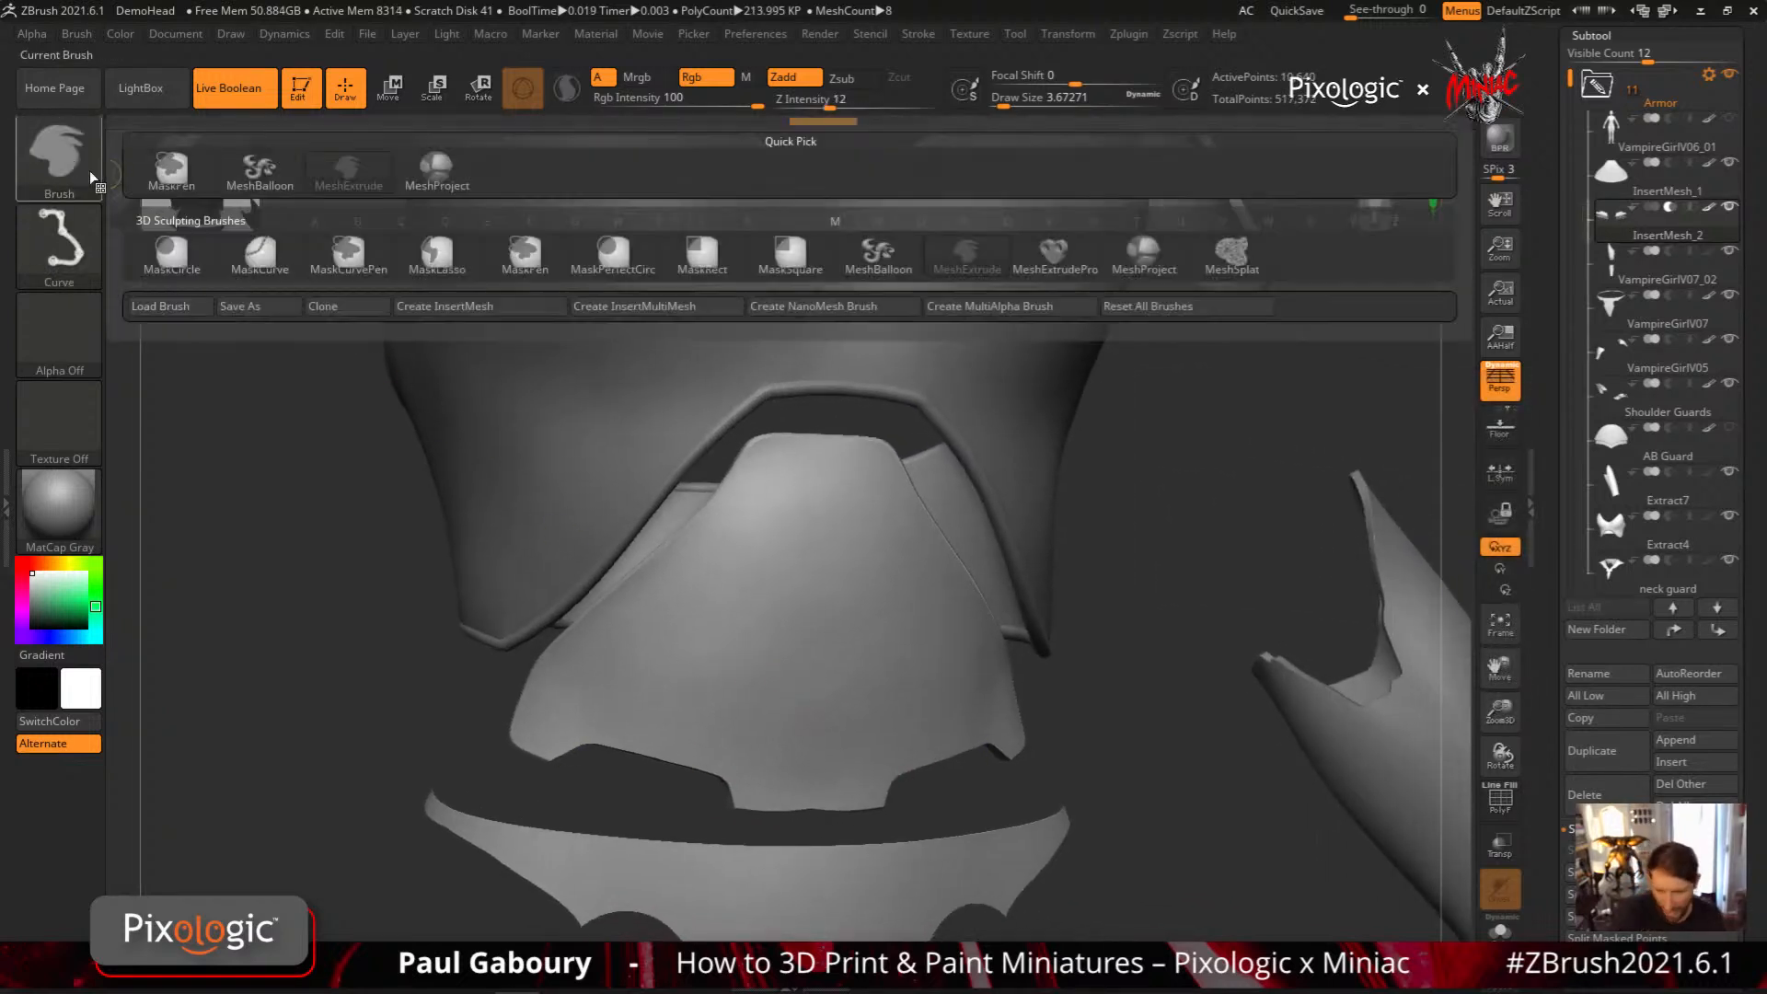
left_click(1155, 258)
right_click_drag(725, 749, 750, 709)
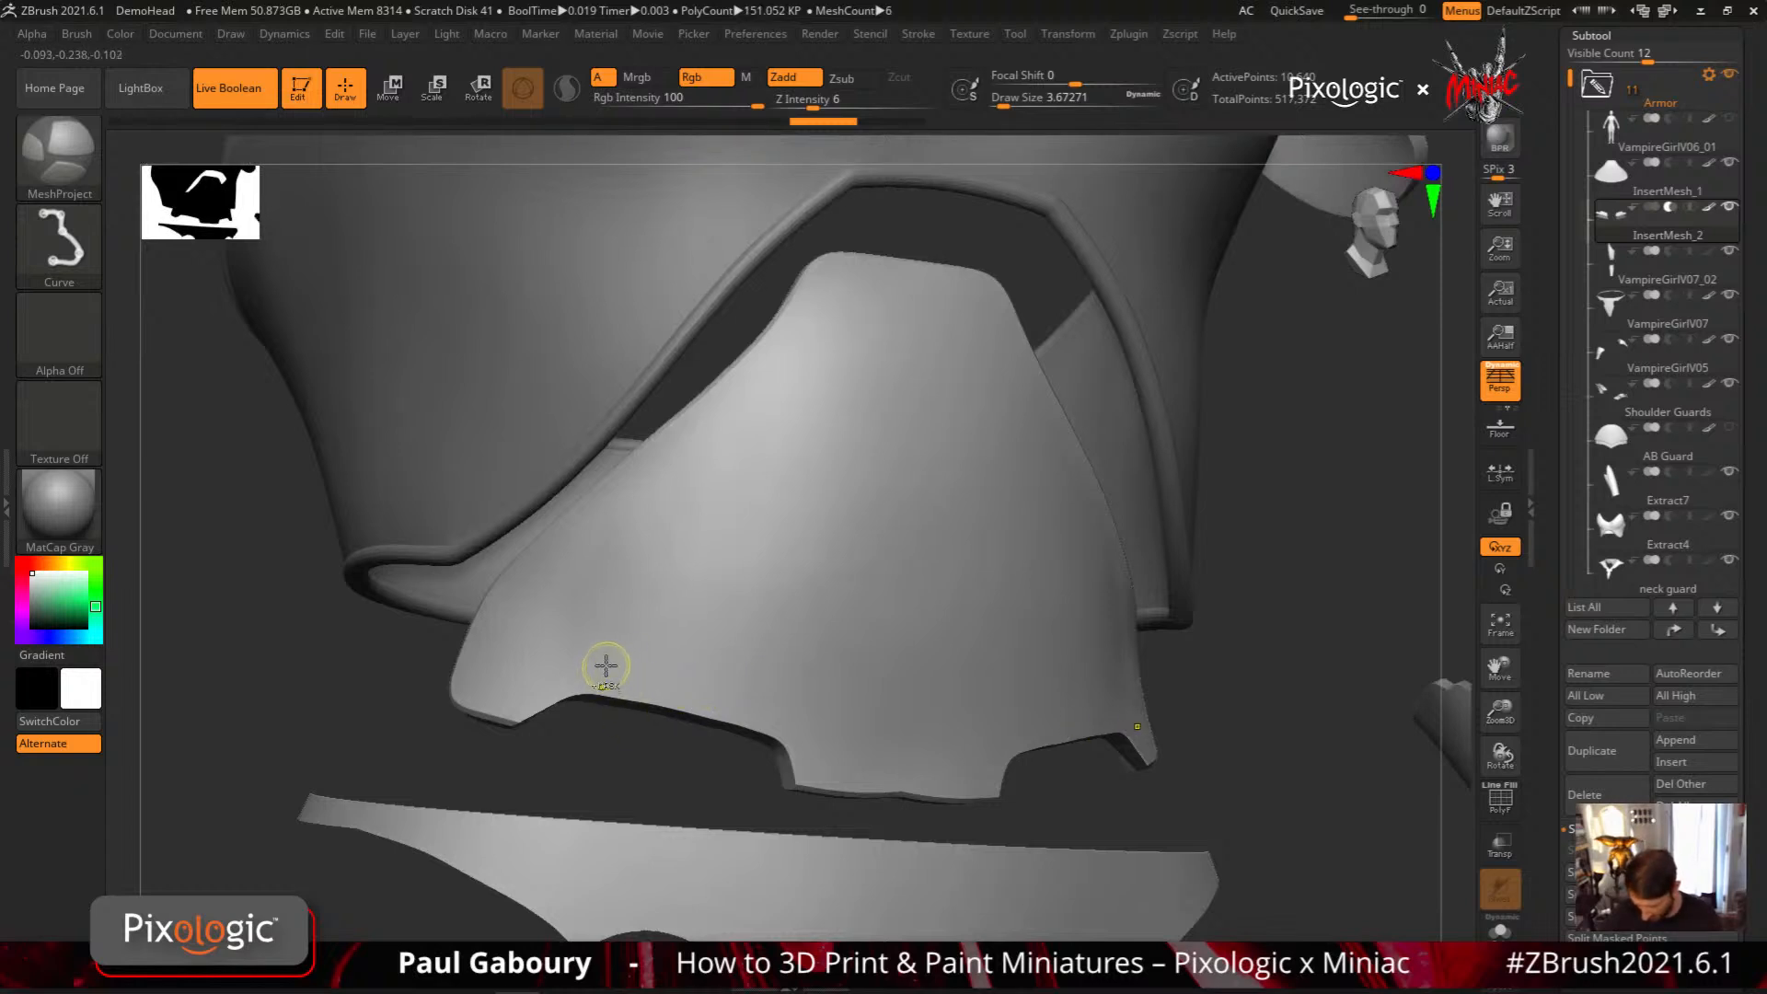
left_click_drag(606, 668, 783, 713, "ctrl")
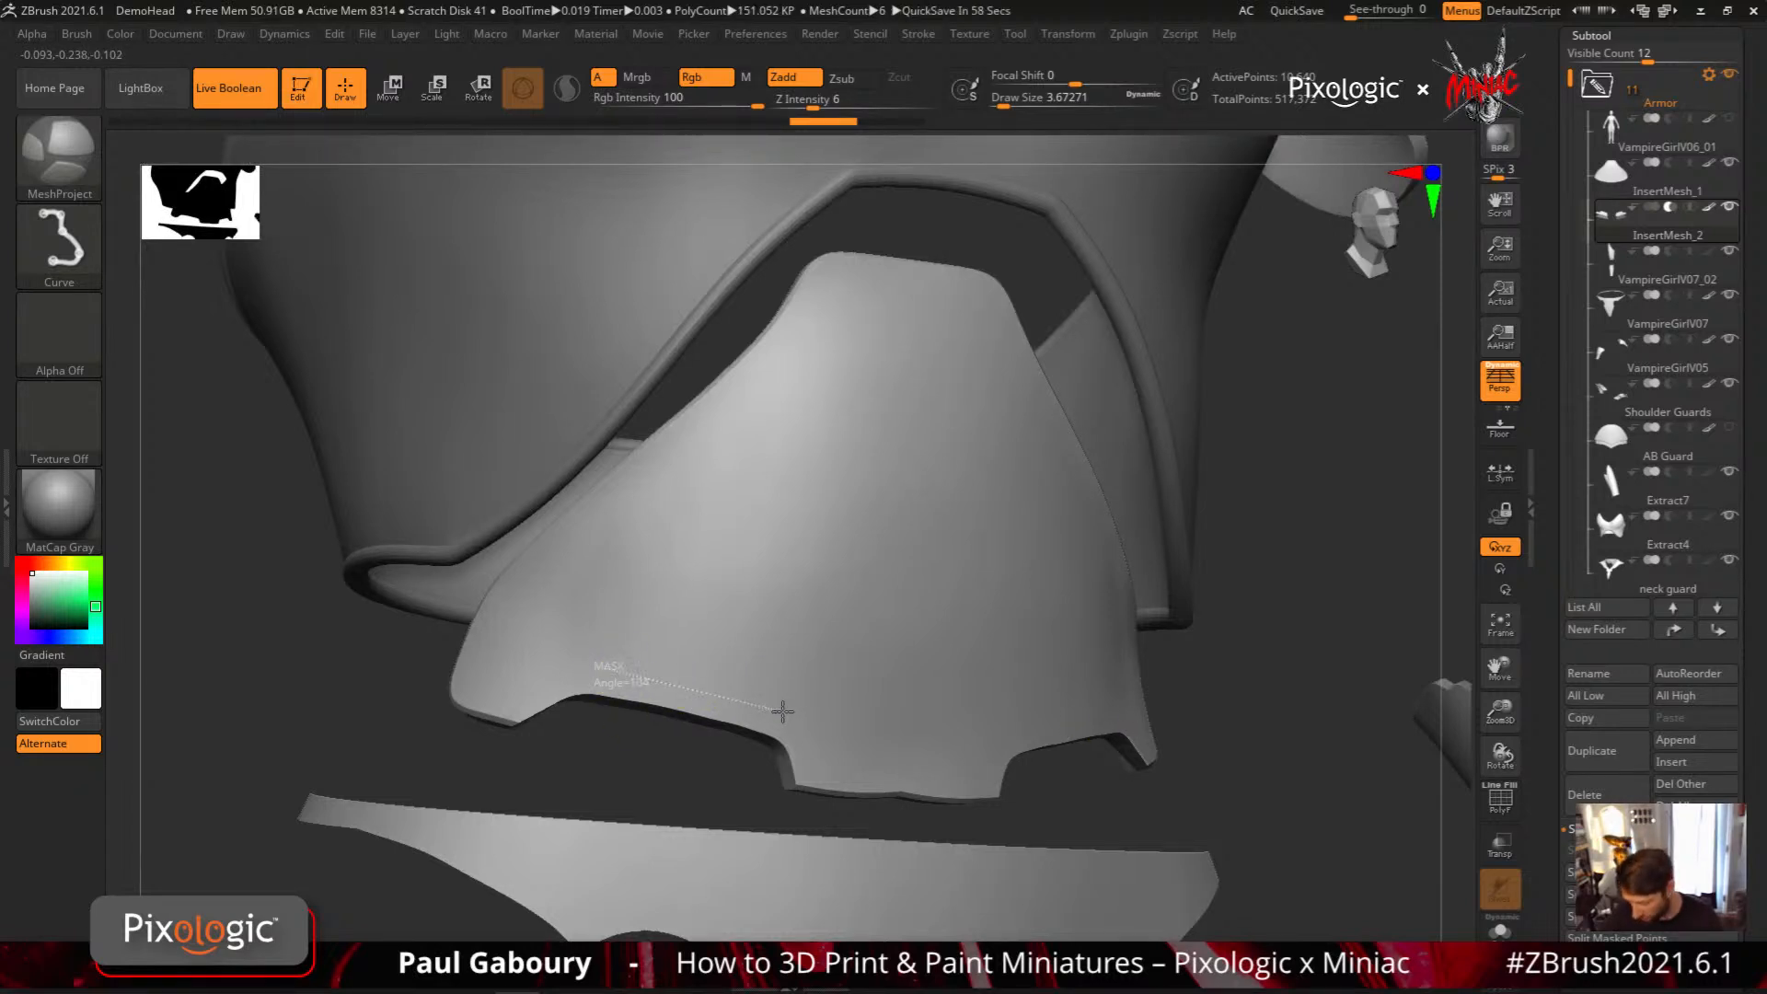
key("alt")
mouse_move(784, 711)
left_mouse_down("ctrl")
mouse_move(773, 629)
mouse_move(671, 611)
mouse_move(641, 640)
mouse_move(545, 634)
mouse_move(587, 635)
mouse_move(596, 664)
left_mouse_up("ctrl")
key("alt")
key("alt")
key("alt")
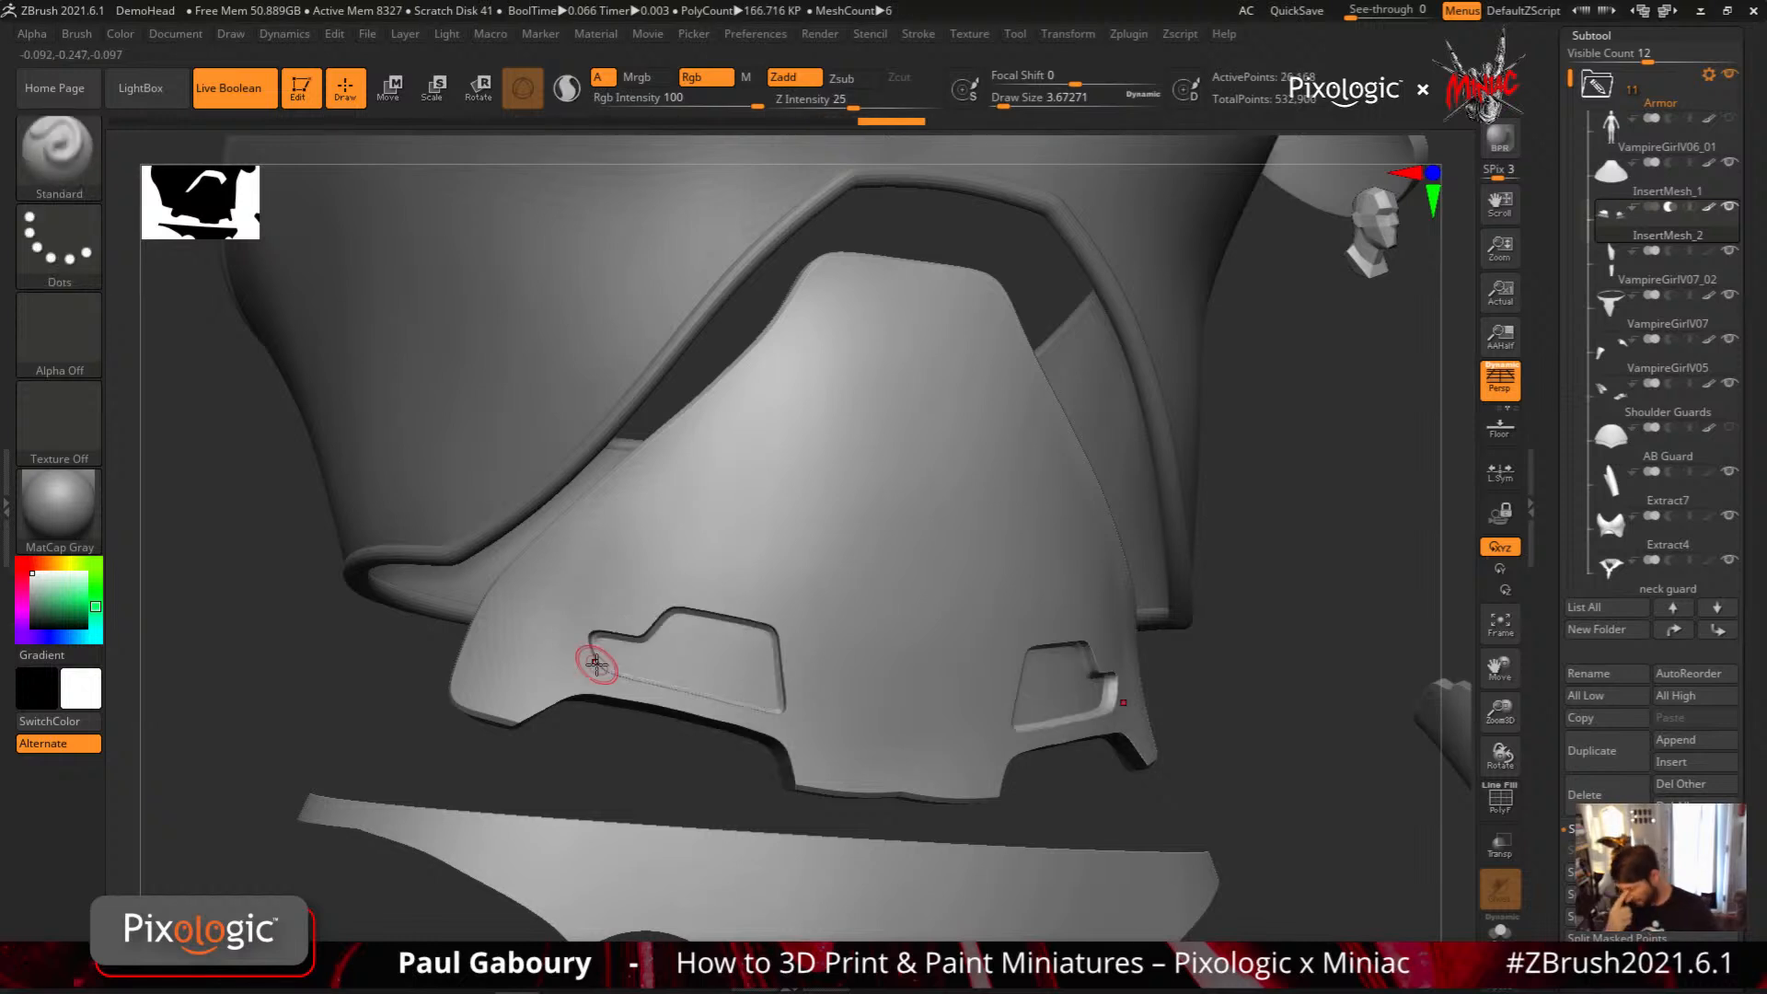
Examine the recessed abdominal panels in context and the stroke types available for the MeshProject brush
mouse_move(1270, 736)
left_mouse_down("alt")
mouse_move(1145, 710)
mouse_move(1085, 737)
mouse_move(1065, 801)
mouse_move(1064, 749)
left_mouse_up("alt")
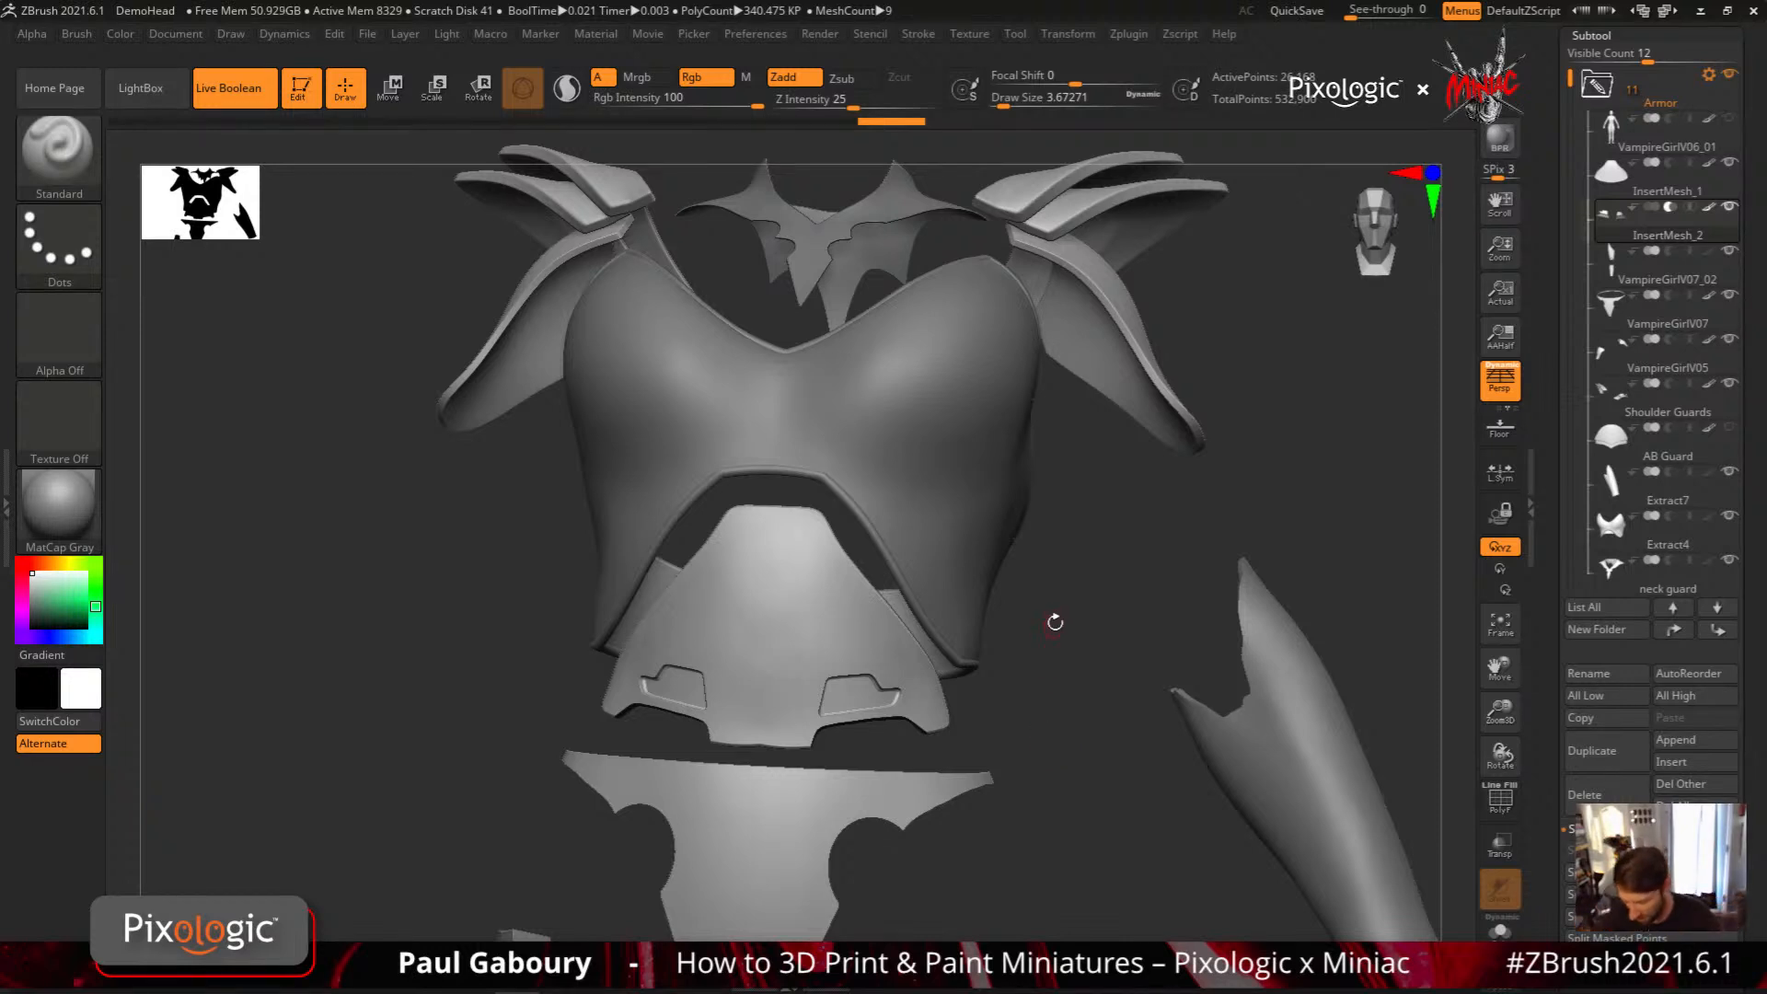
left_click_drag(1046, 648, 1064, 638)
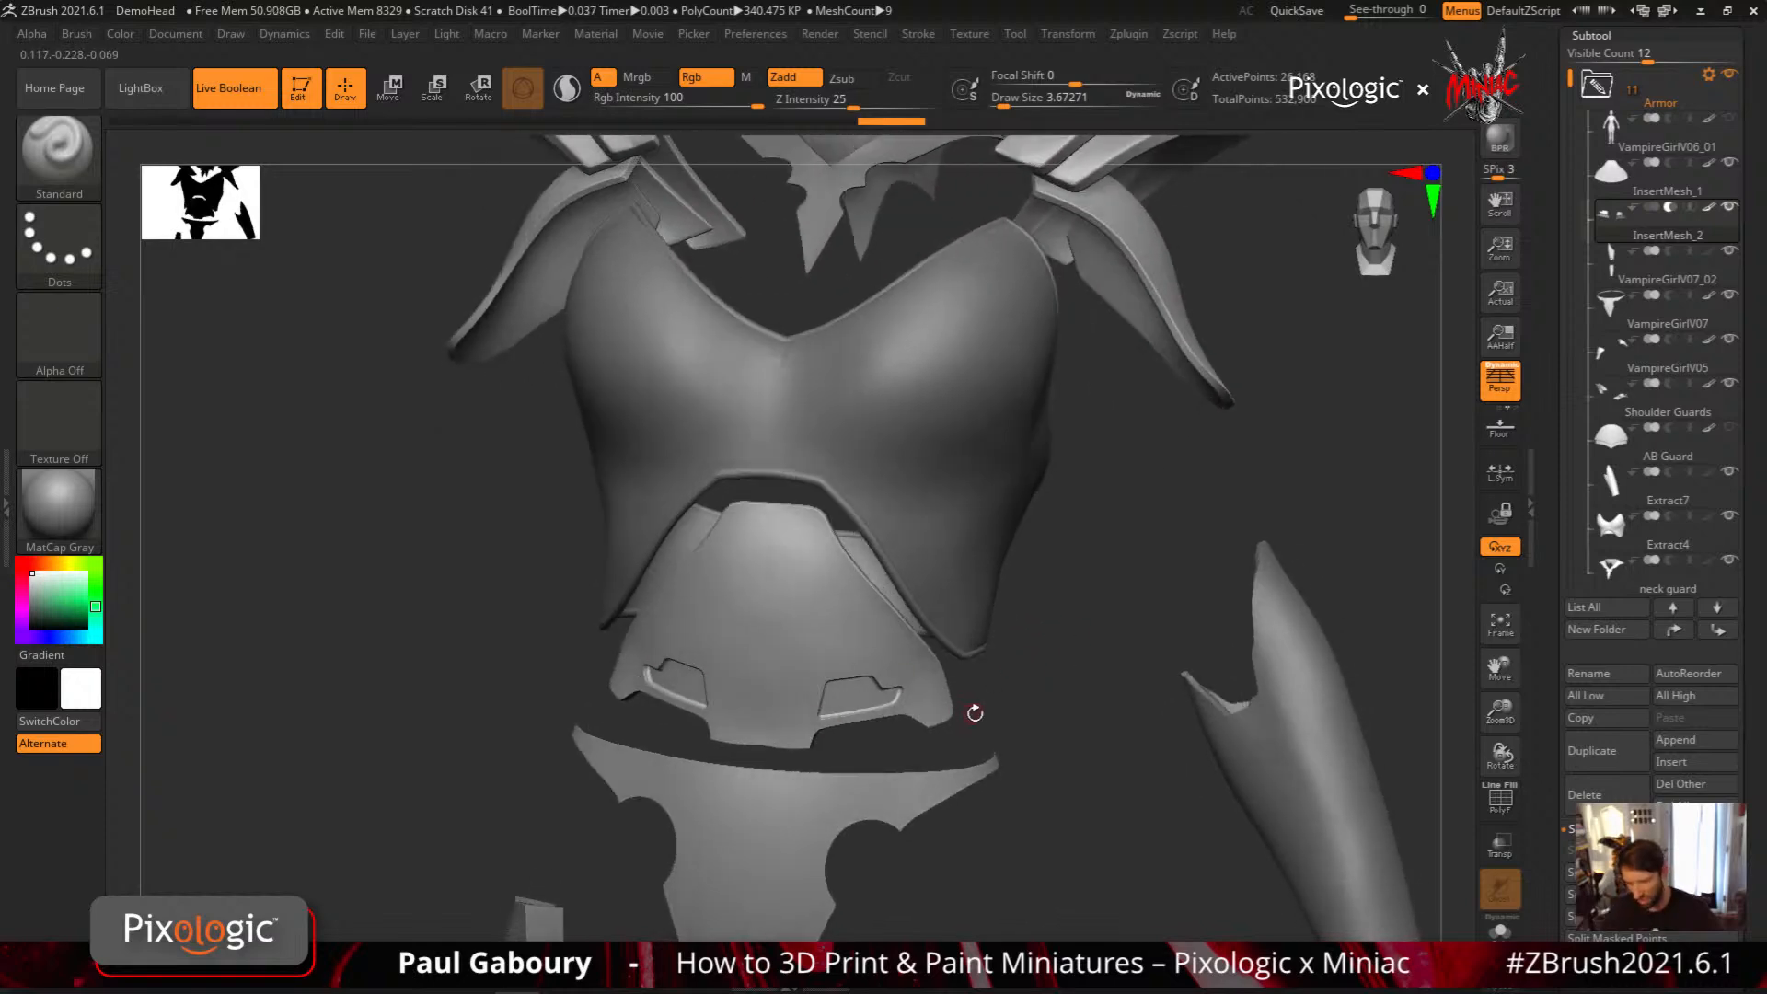
left_click_drag(973, 710, 982, 740)
right_click_drag(982, 740, 979, 709, "ctrl")
right_click_drag(980, 708, 938, 736)
left_click(72, 235)
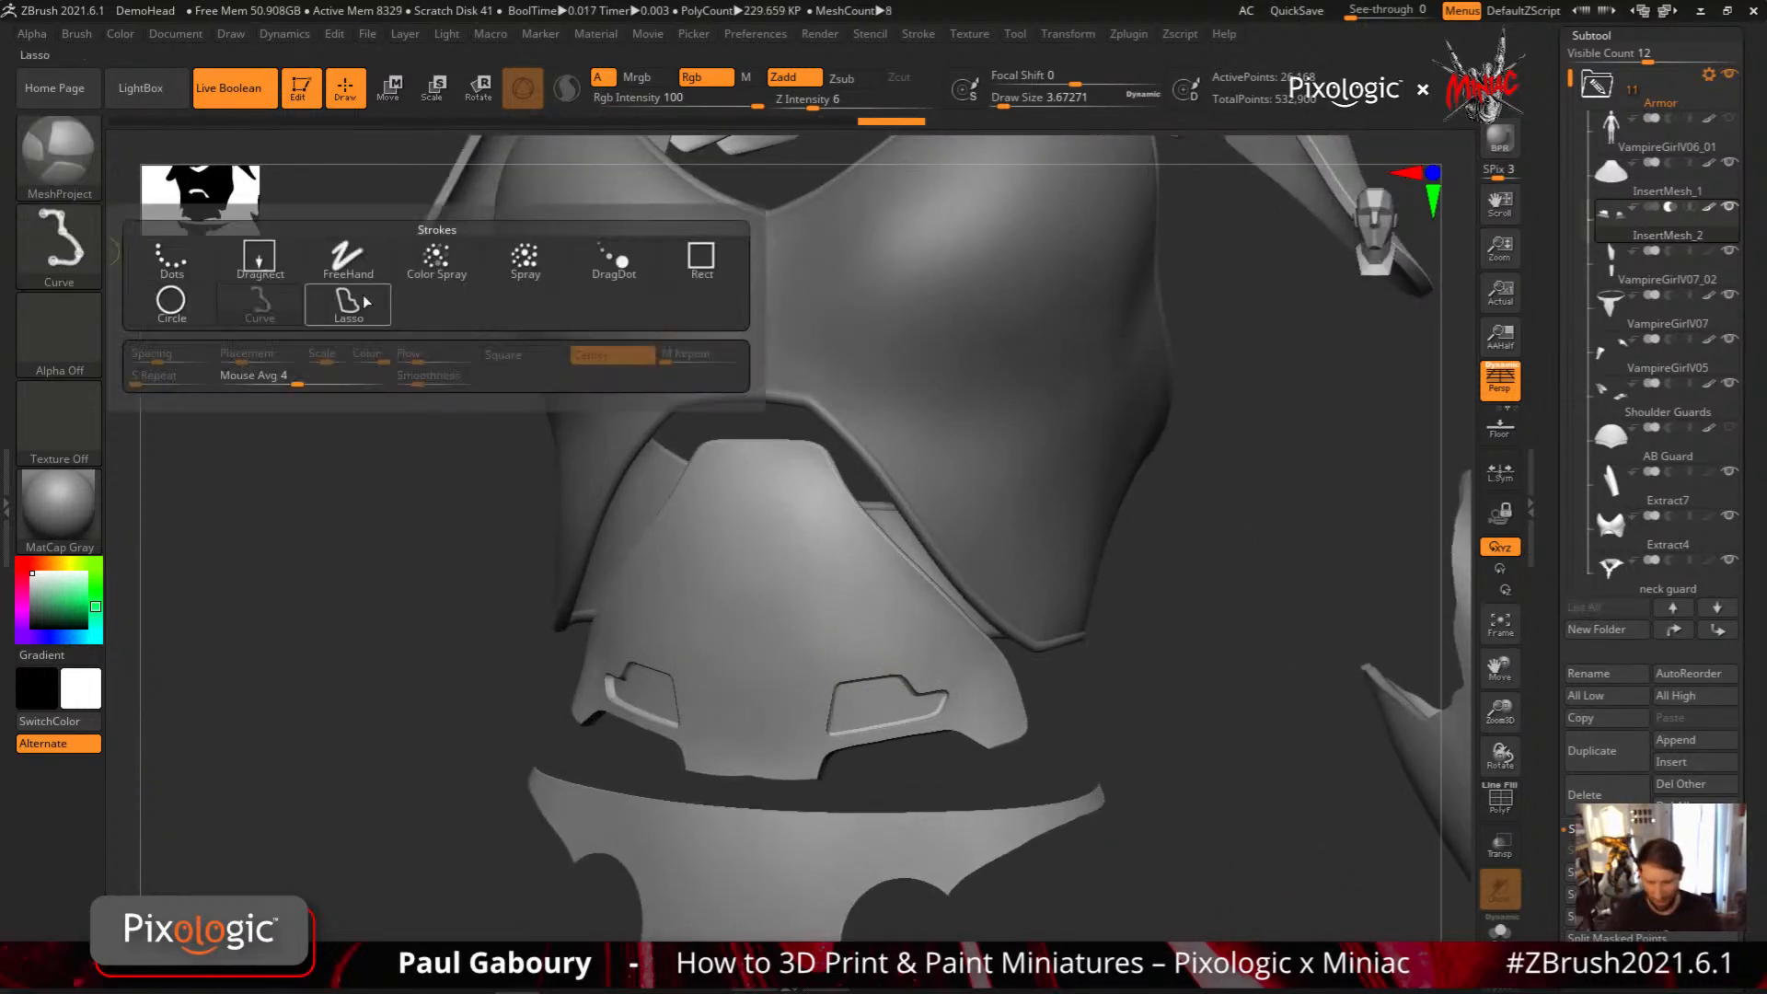
left_click(70, 238, "ctrl")
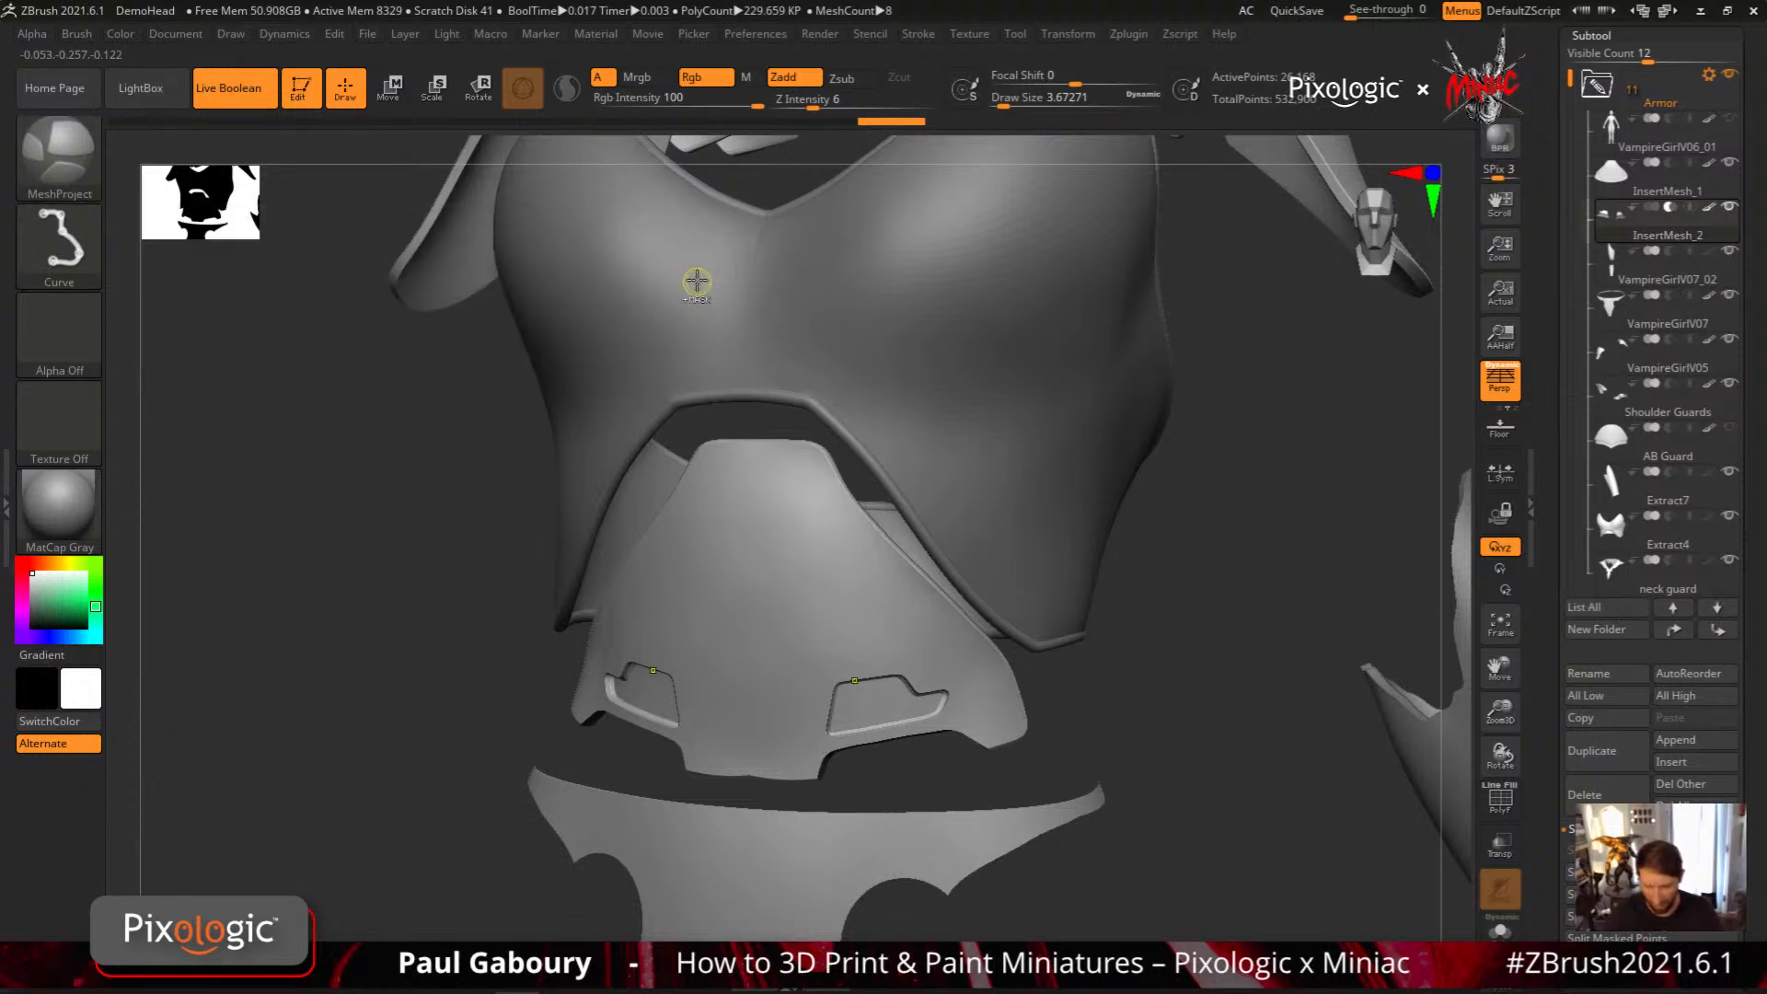
left_click(72, 241, "ctrl")
left_click(702, 265, "ctrl")
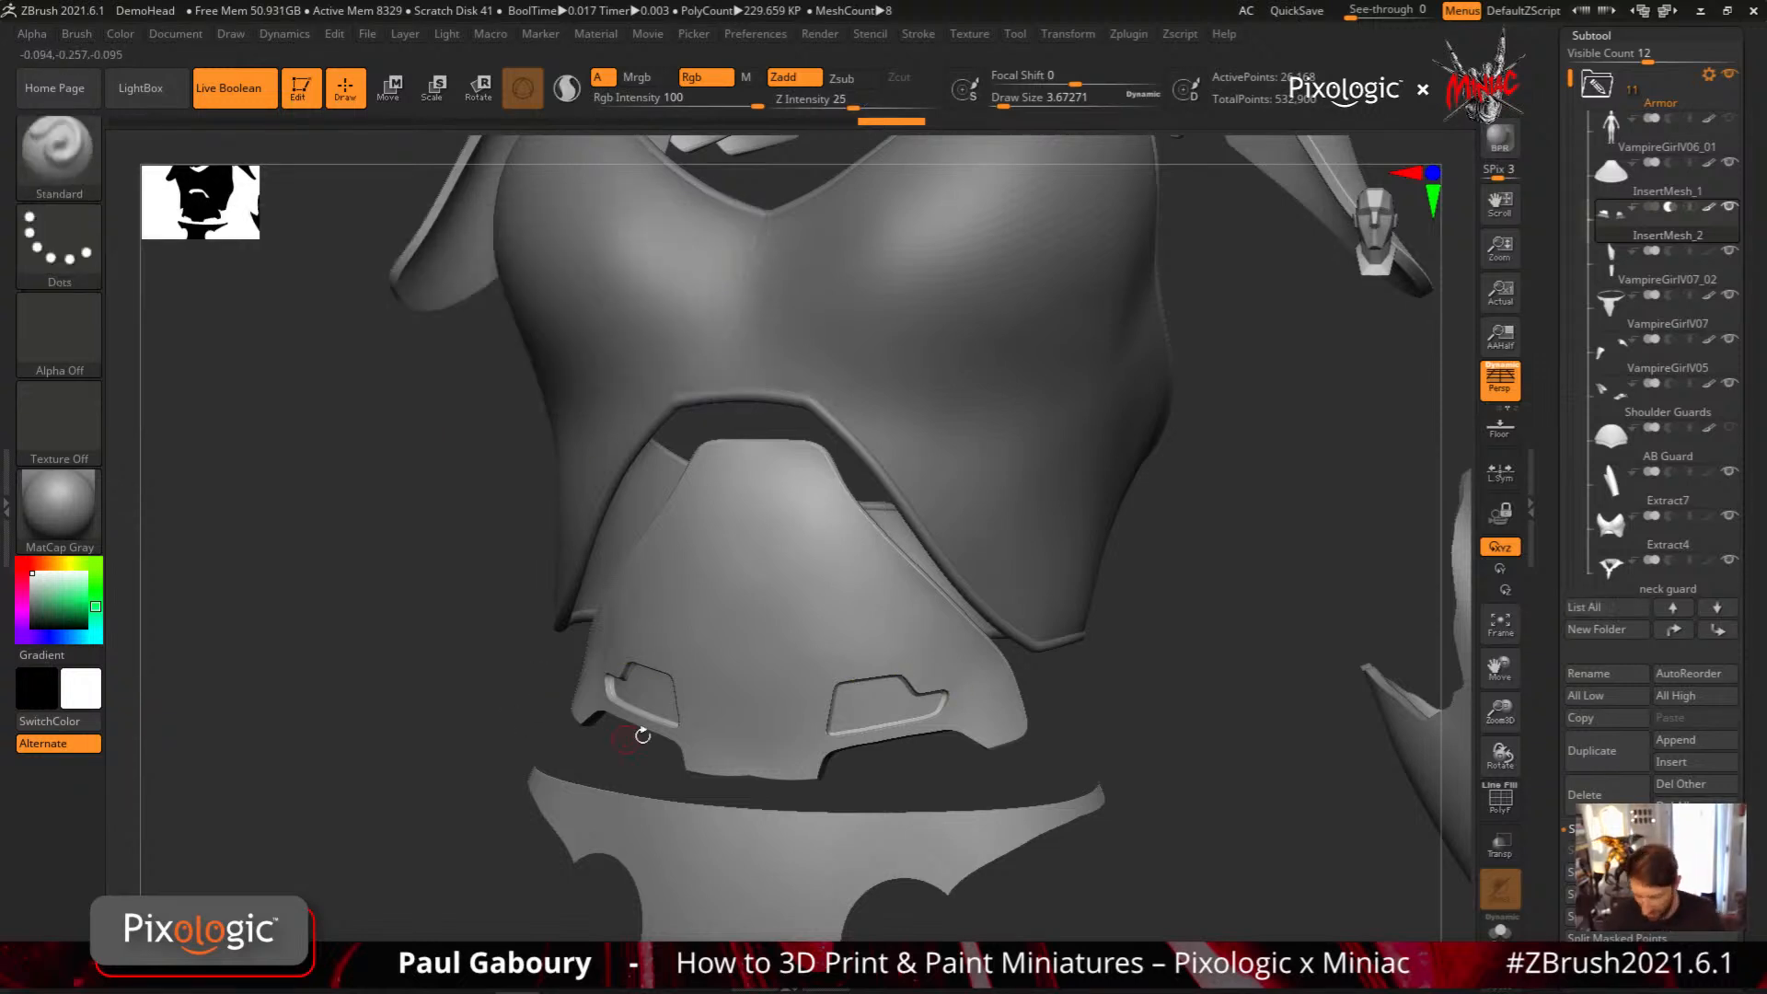
Set the Draw Size to 5 and load the HS027 alpha from the HardSurfaceAlphas folder
right_click_drag(865, 655, 860, 598)
key("s")
left_click_drag(872, 597, 867, 598)
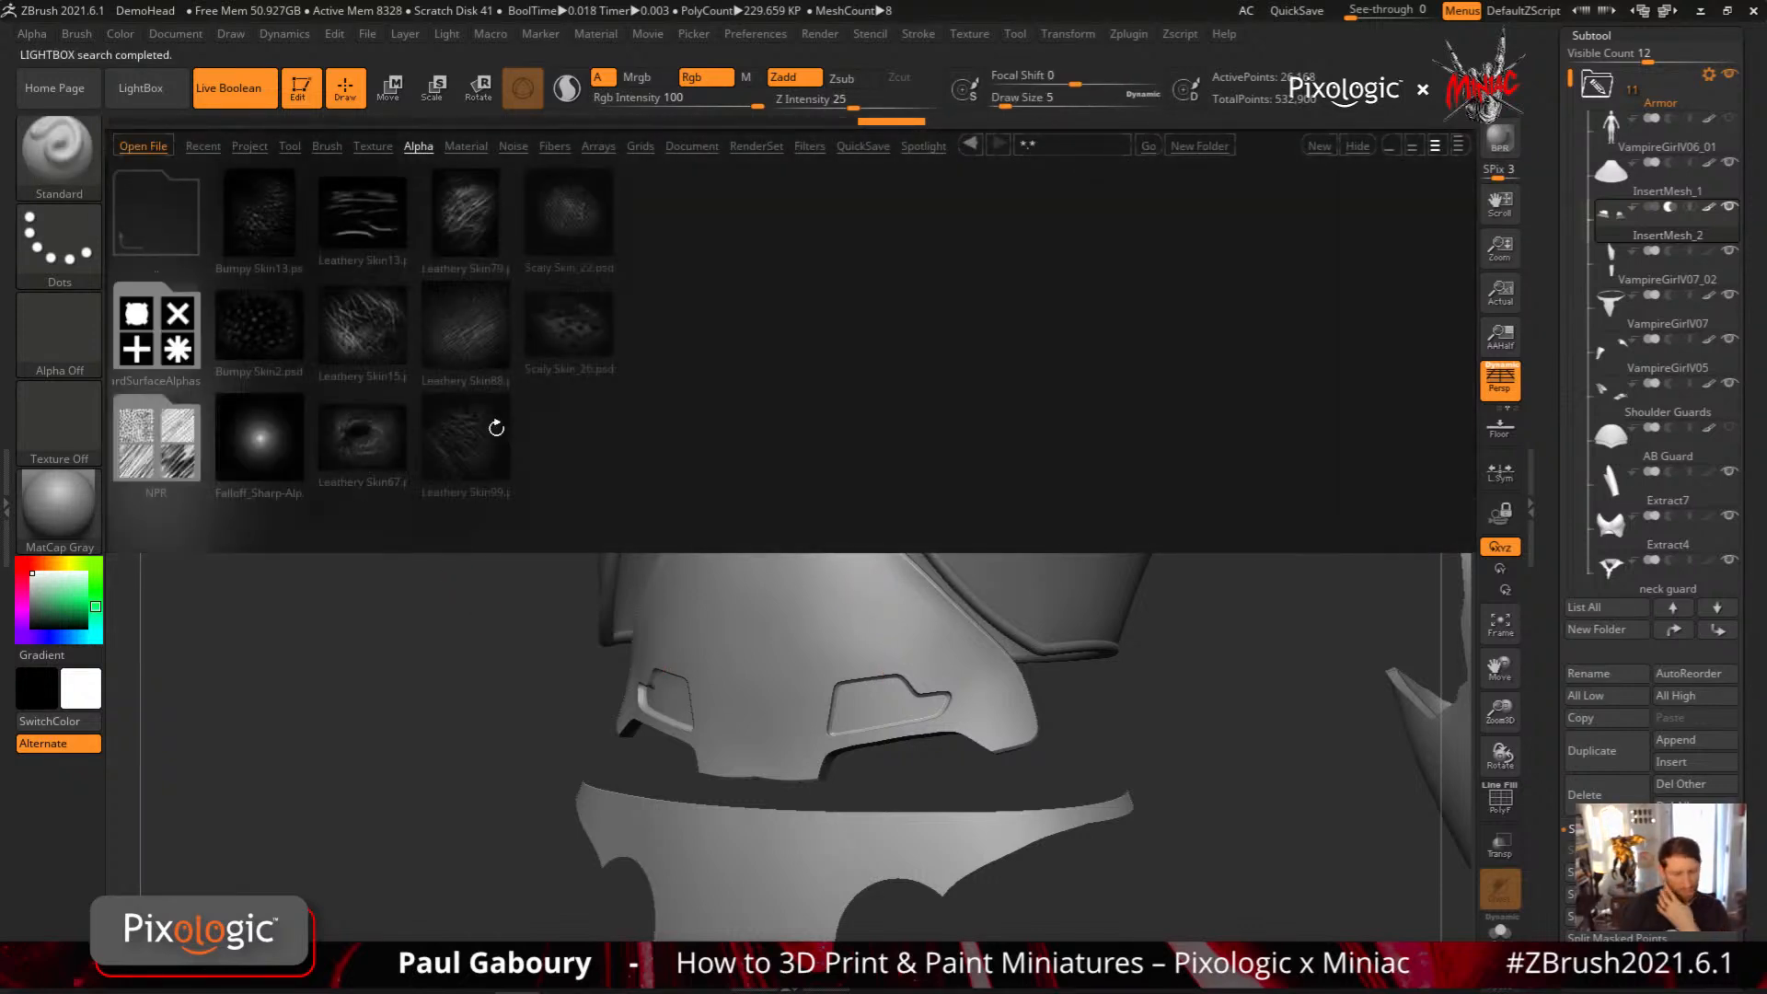
double_click(165, 327)
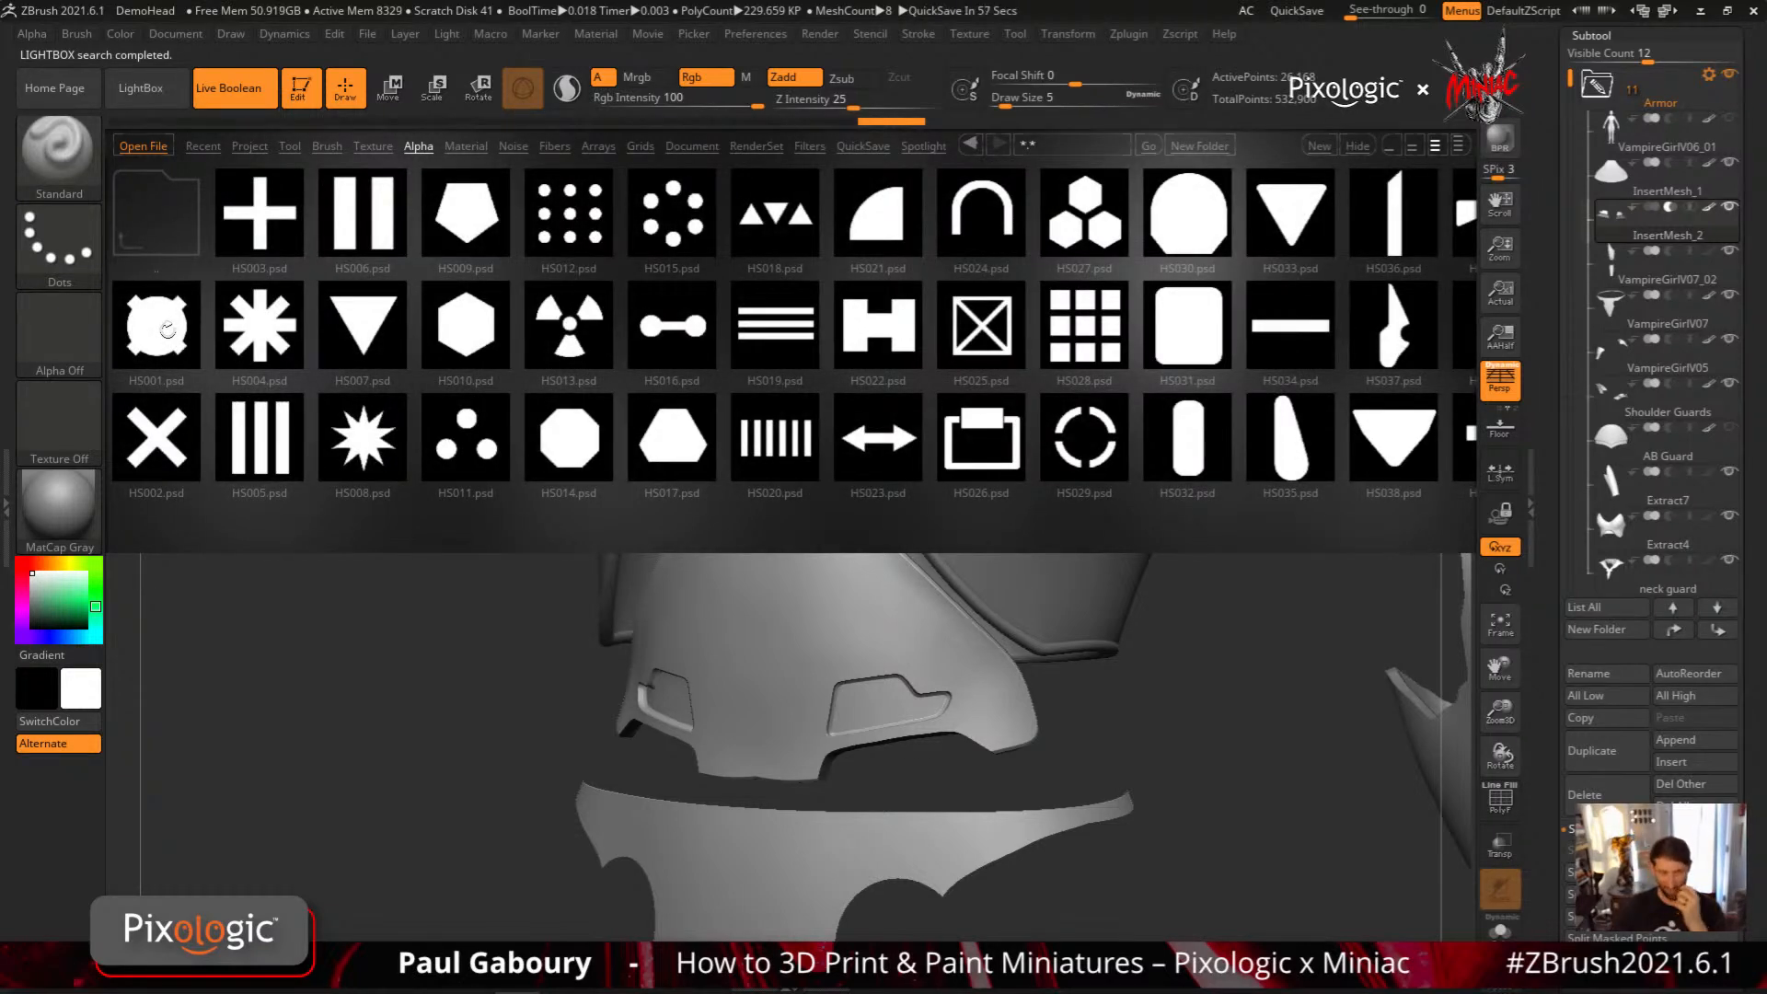
left_click(1086, 213)
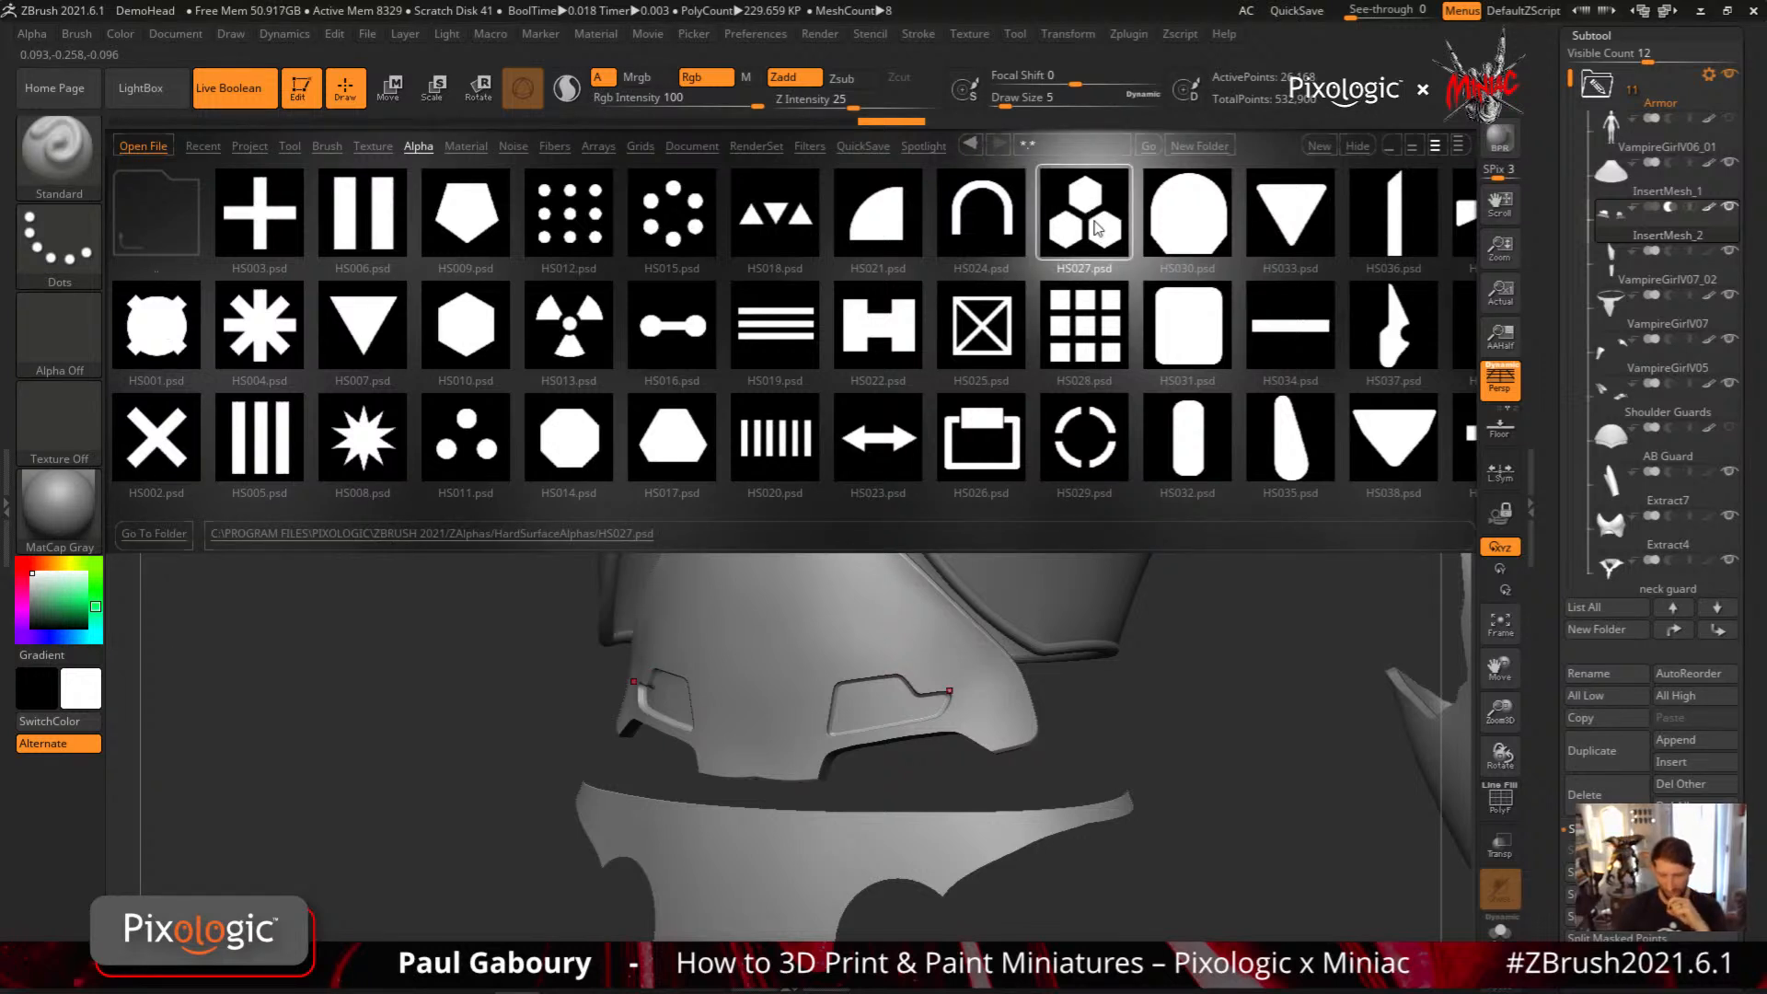
double_click(1090, 221)
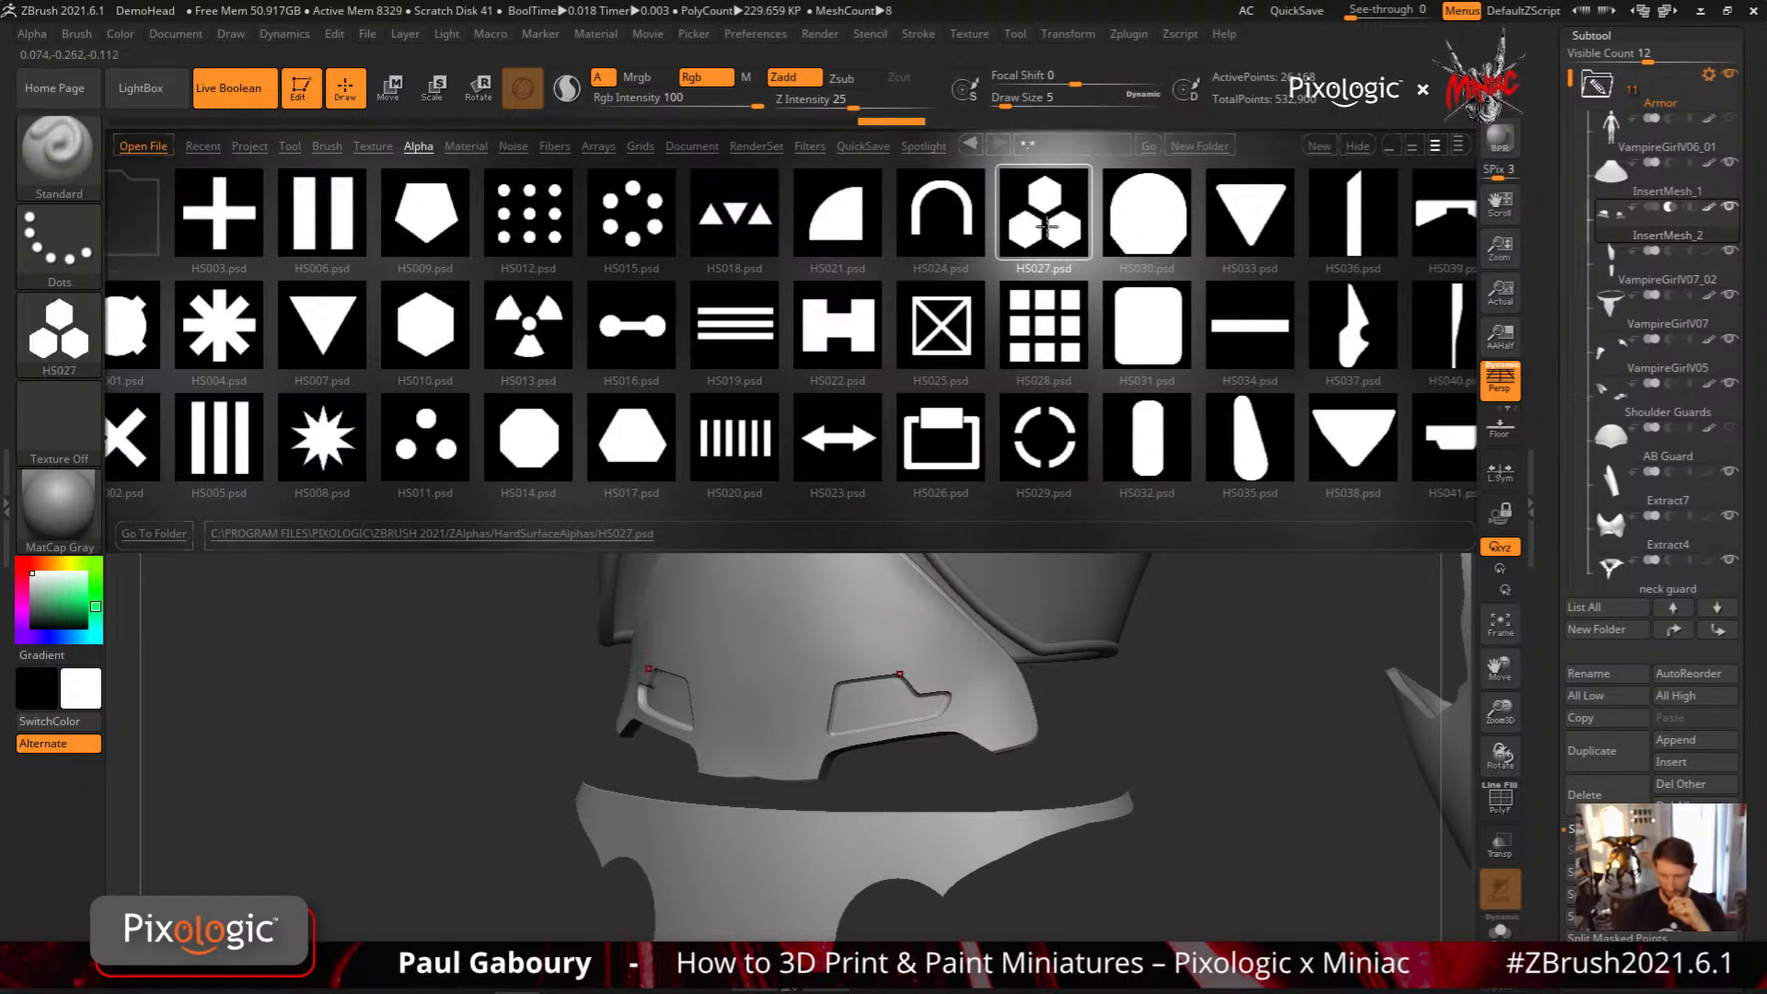
Try recessing a mirrored HS027 hexagon cluster into the abdominal plate above the stepped panels with MeshProject, then undo it
key("comma")
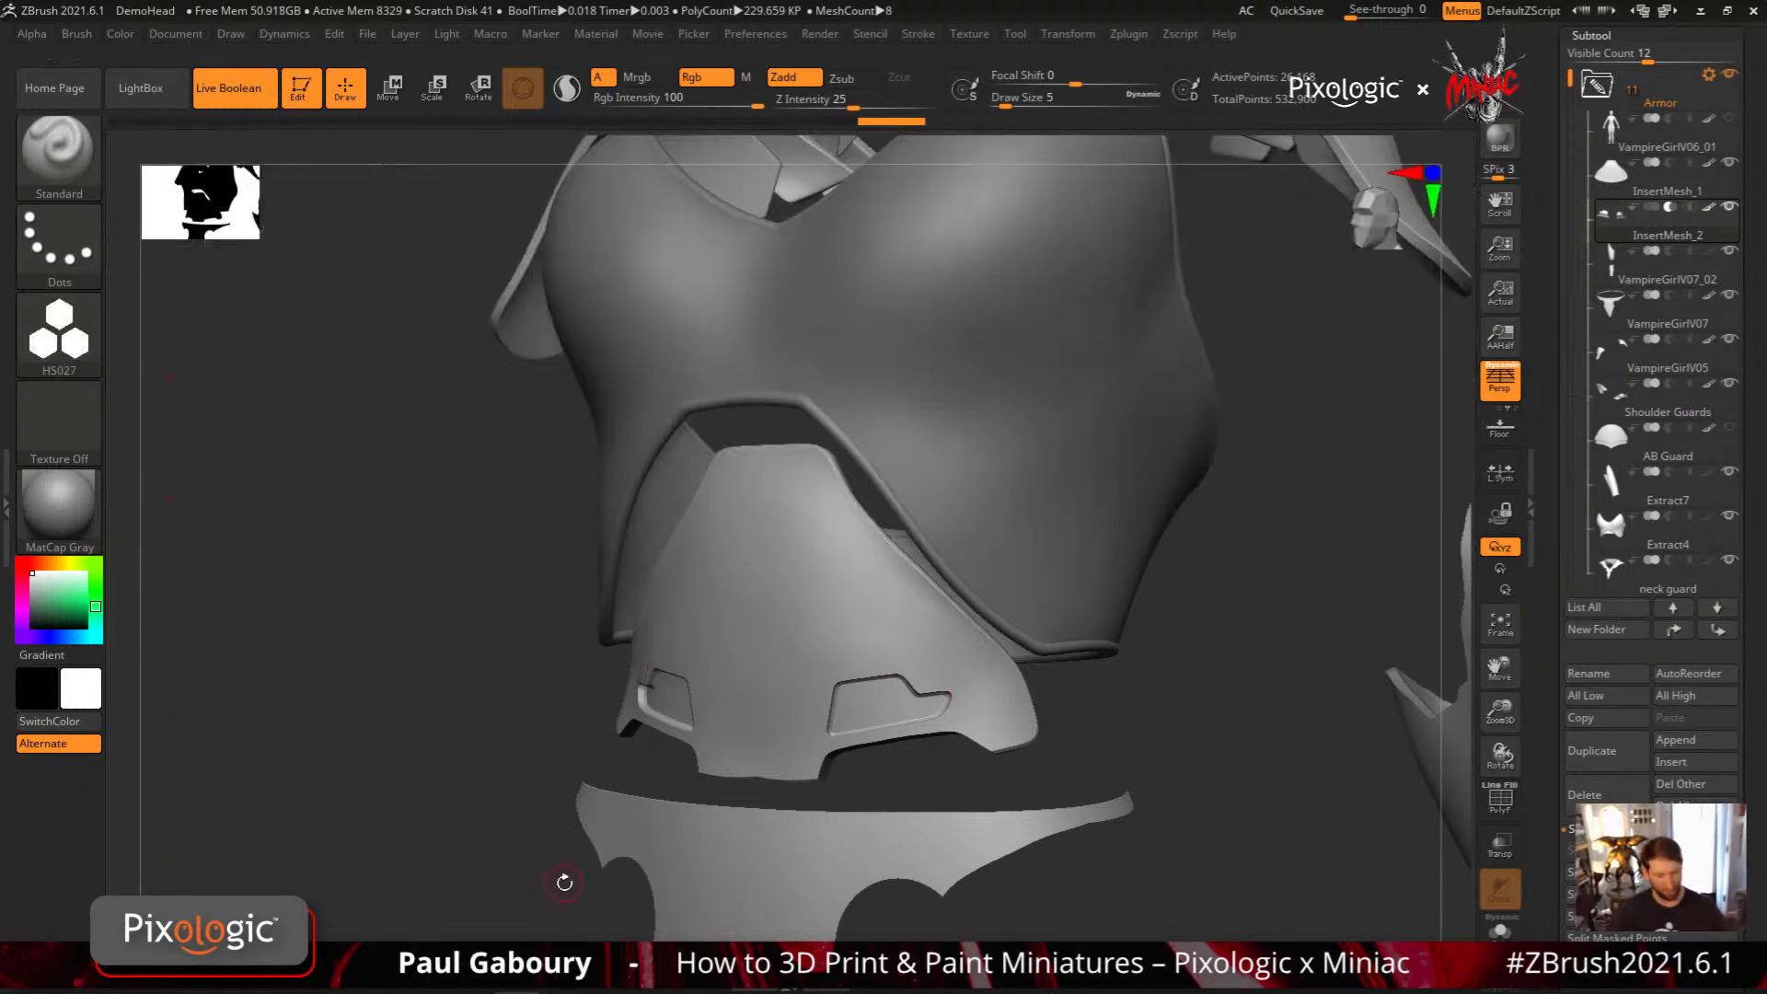
key("ctrl")
key("ctrl")
key("ctrl")
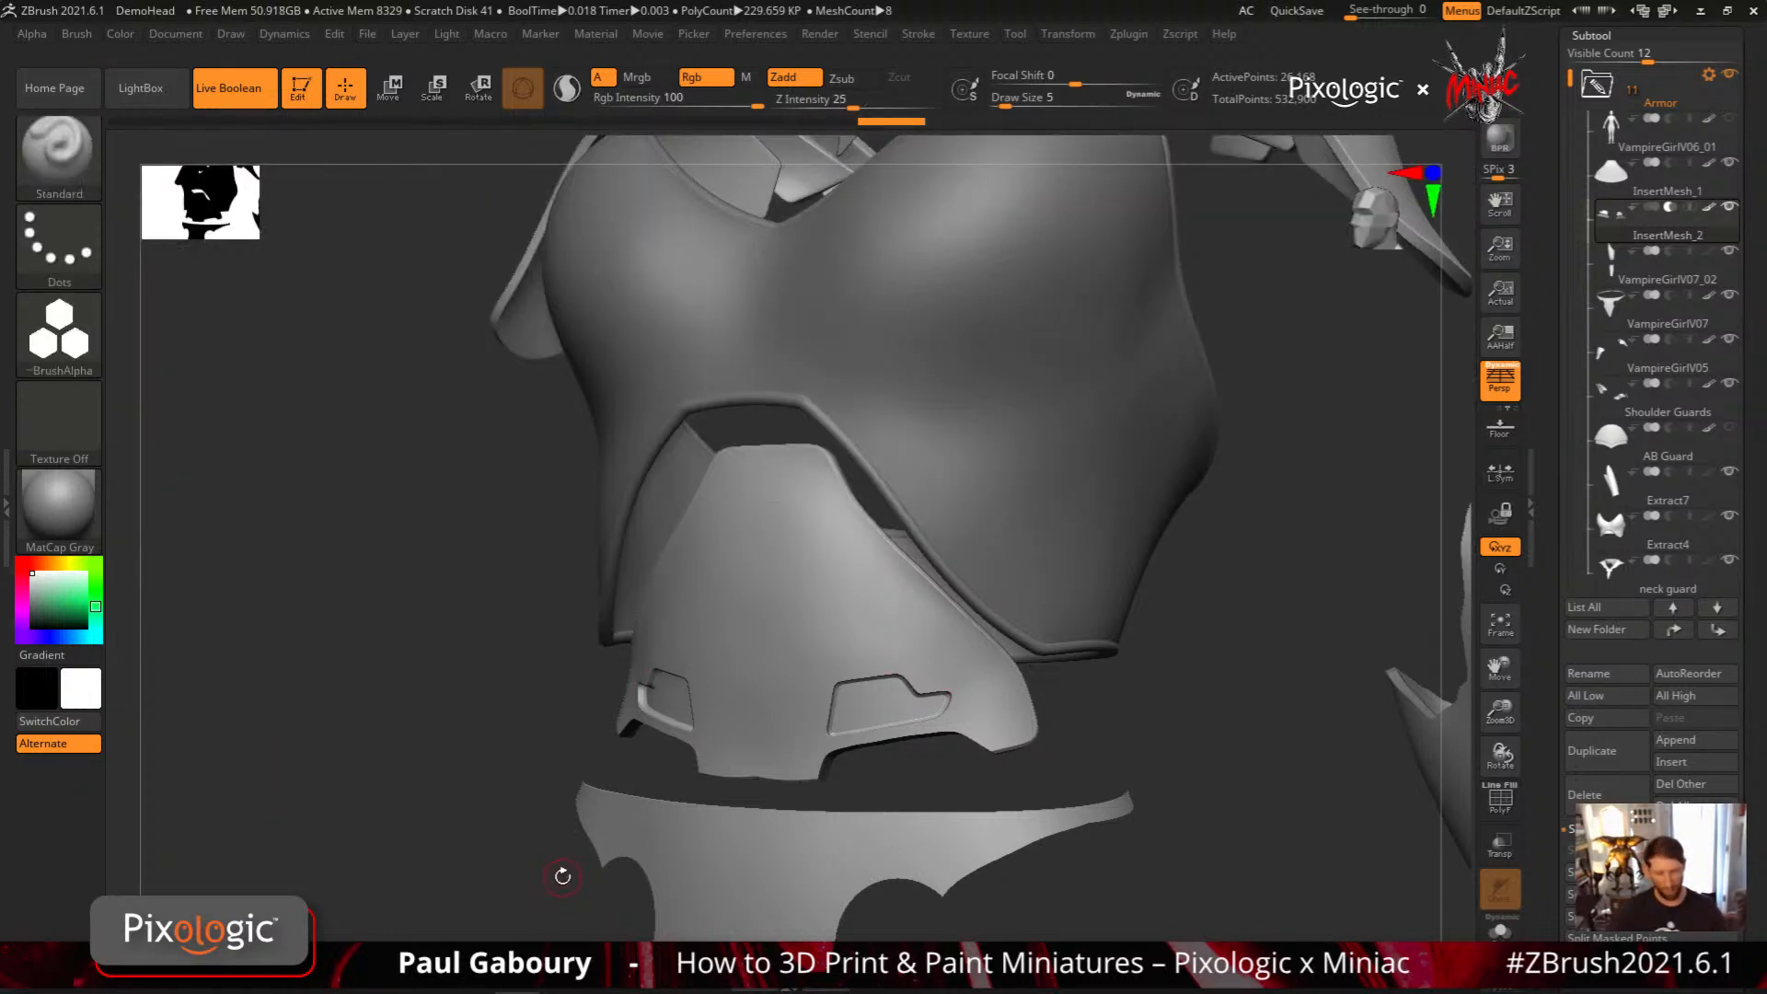
left_click(97, 342)
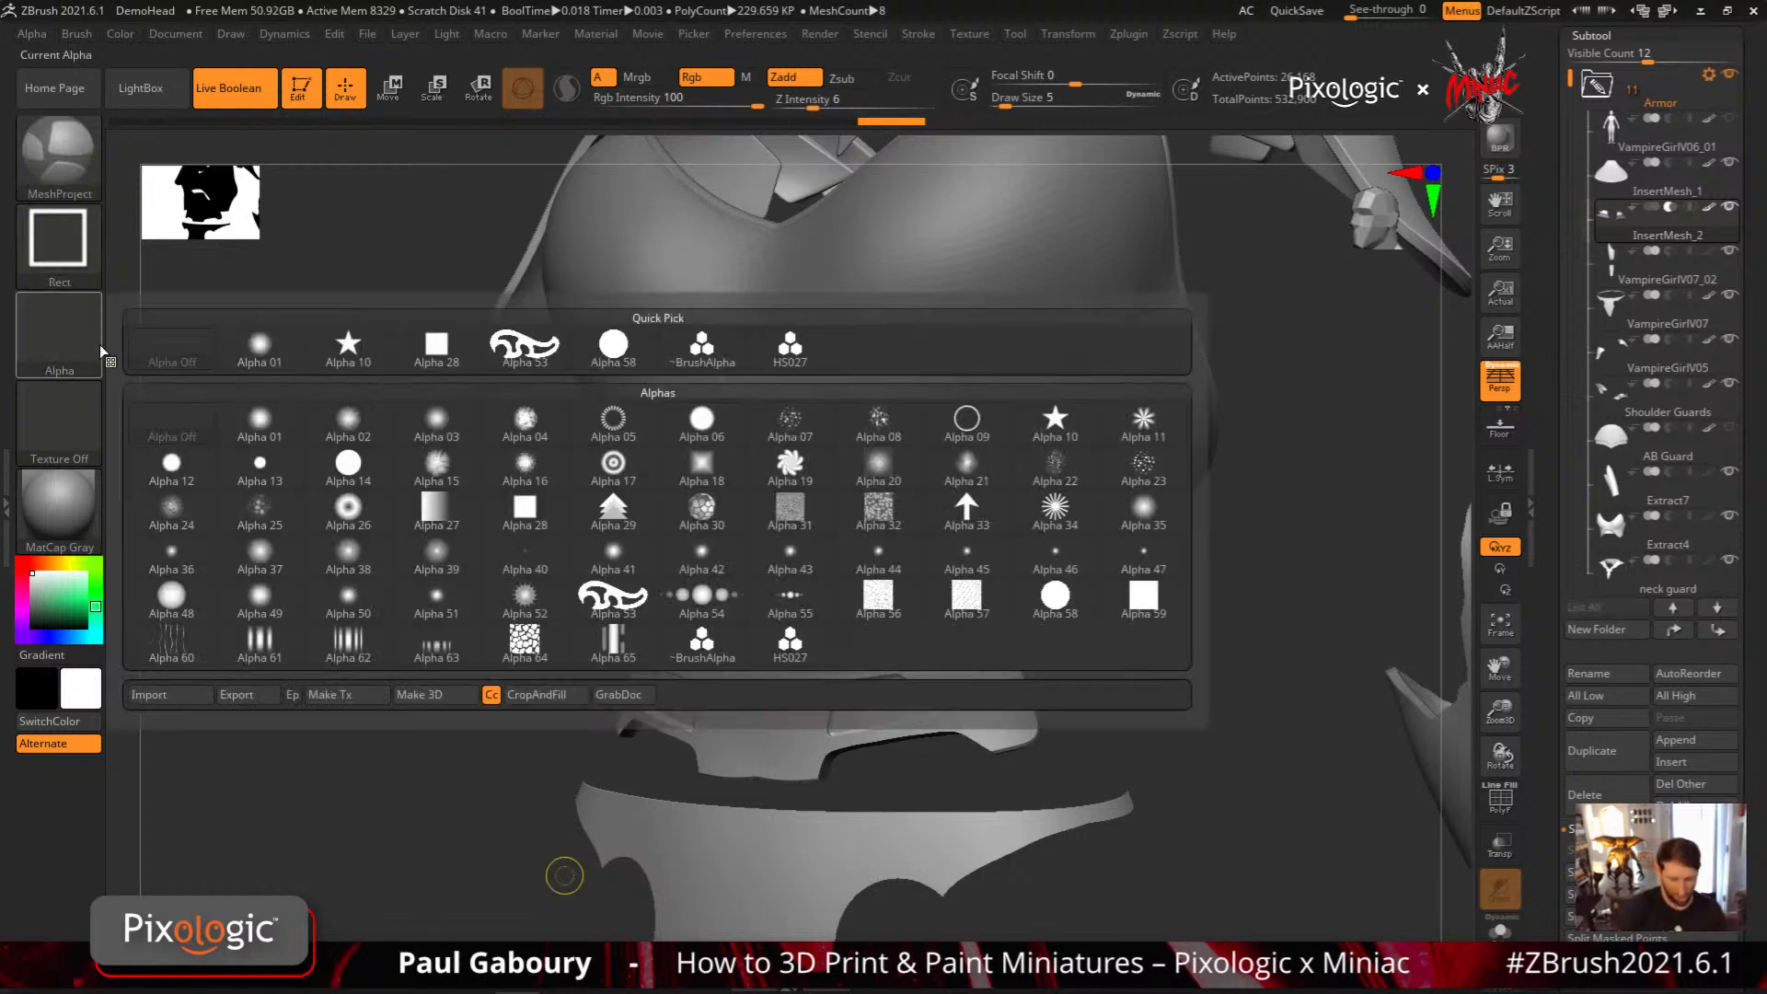
left_click(613, 346)
right_click_drag(1024, 578, 967, 602)
mouse_move(1616, 231)
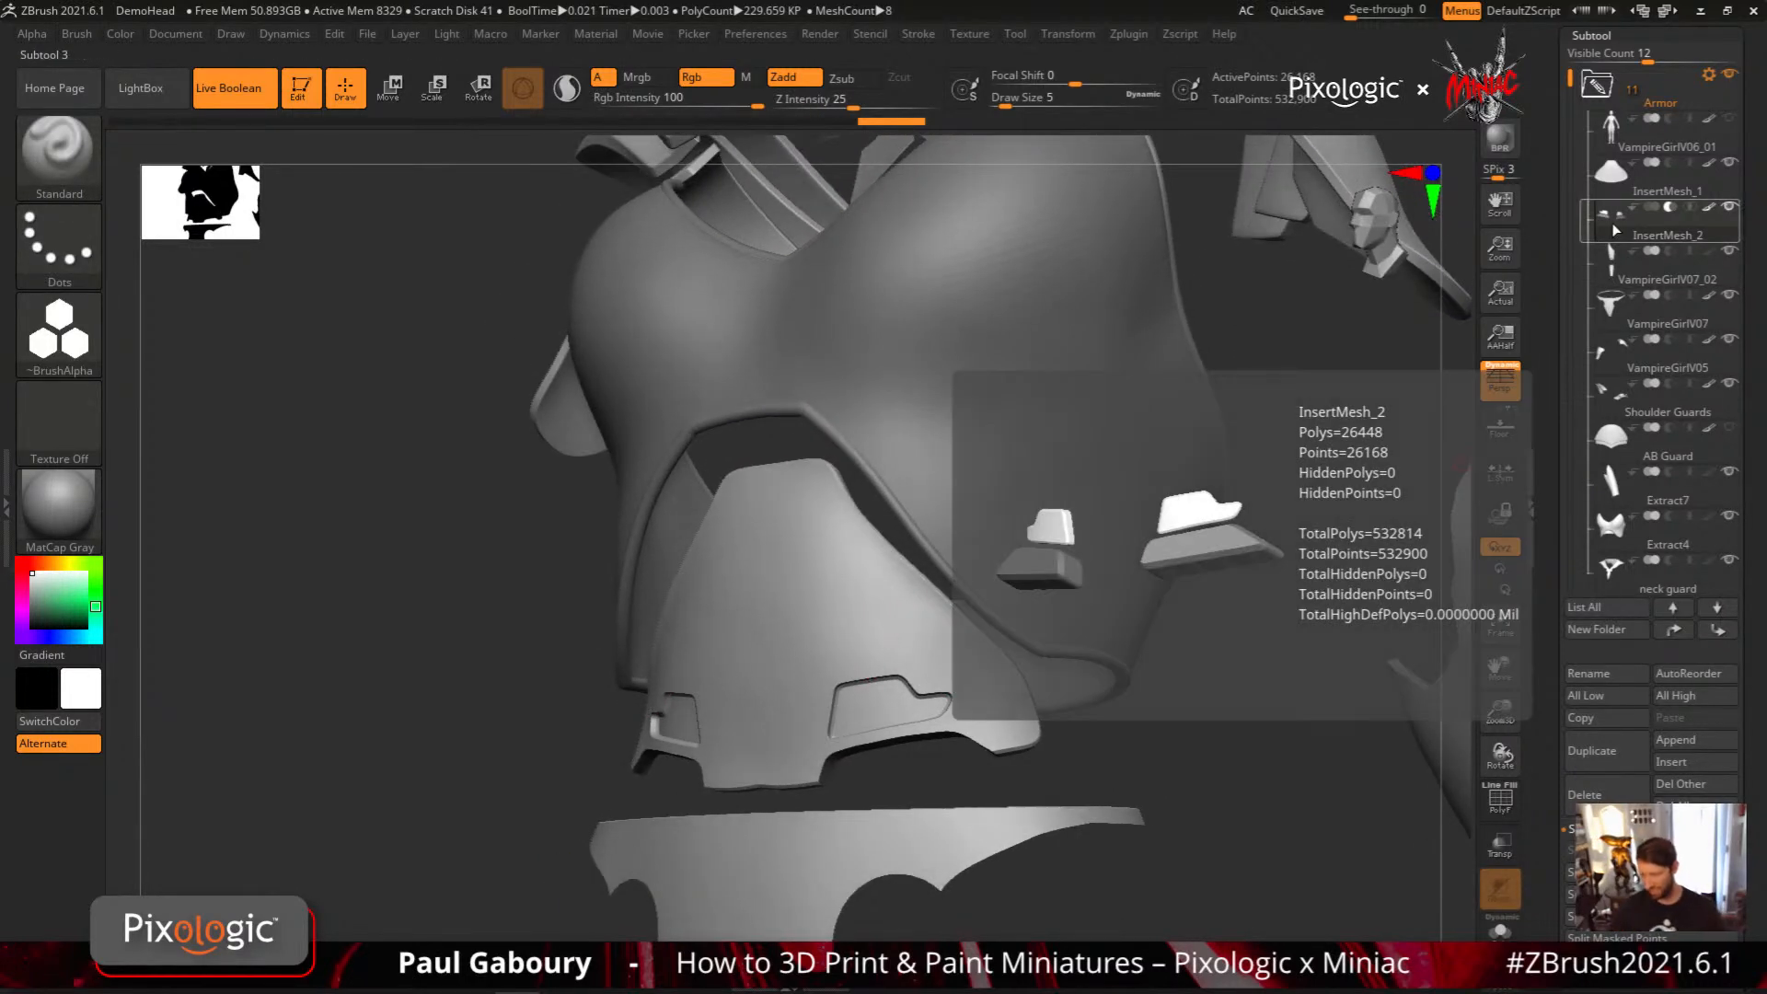
right_click_drag(864, 632, 877, 618, "ctrl")
left_click_drag(869, 602, 931, 651, "ctrl")
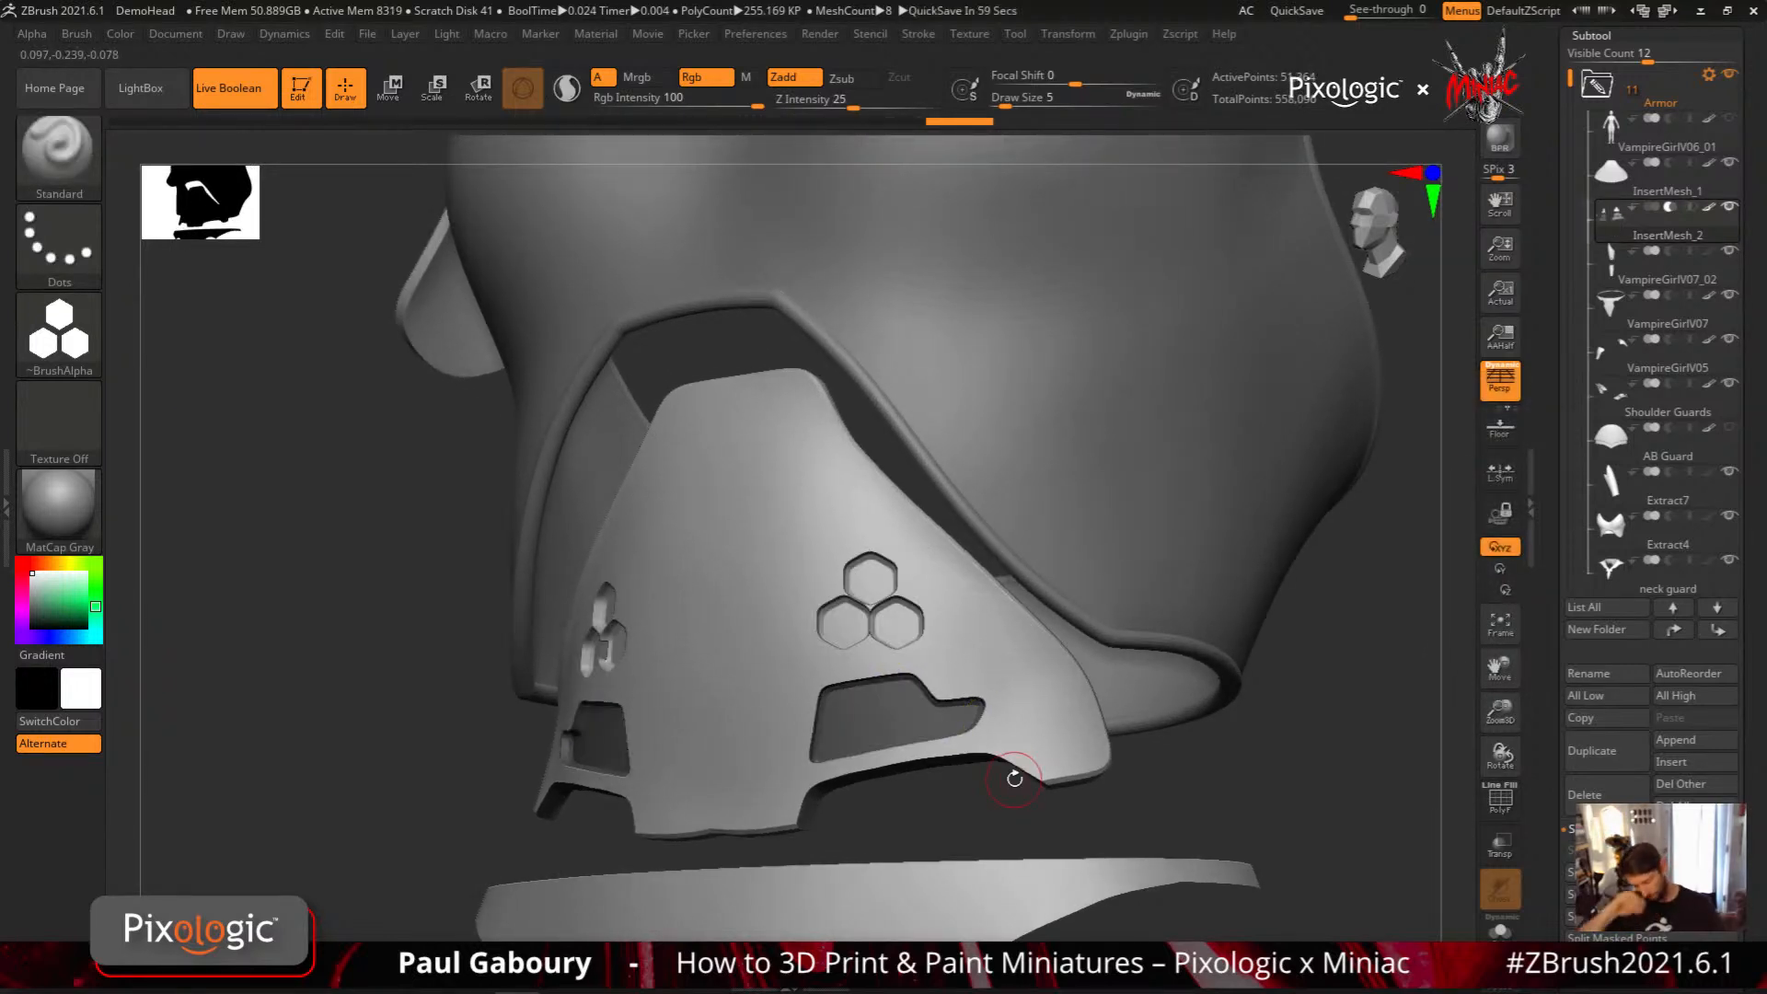
key("ctrl+z")
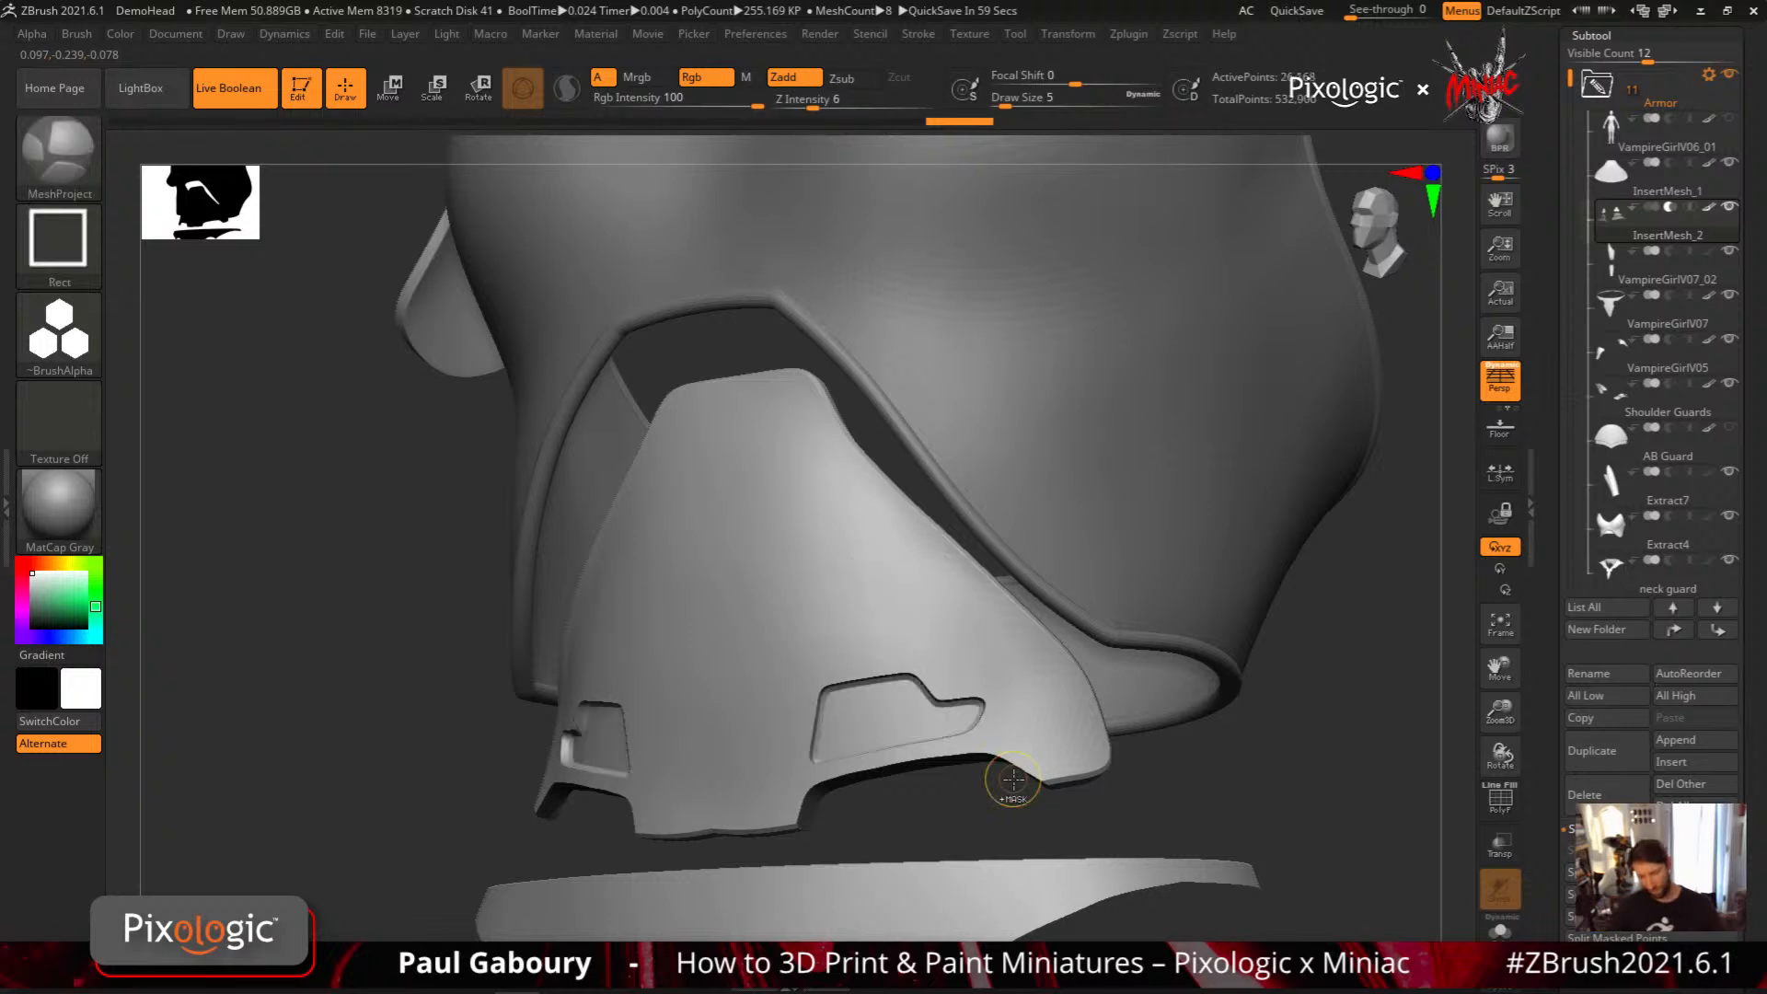
Repeat the mirrored hexagon cluster above the stepped panels using MeshProject's Rect stroke, undoing each attempt
left_click(86, 260)
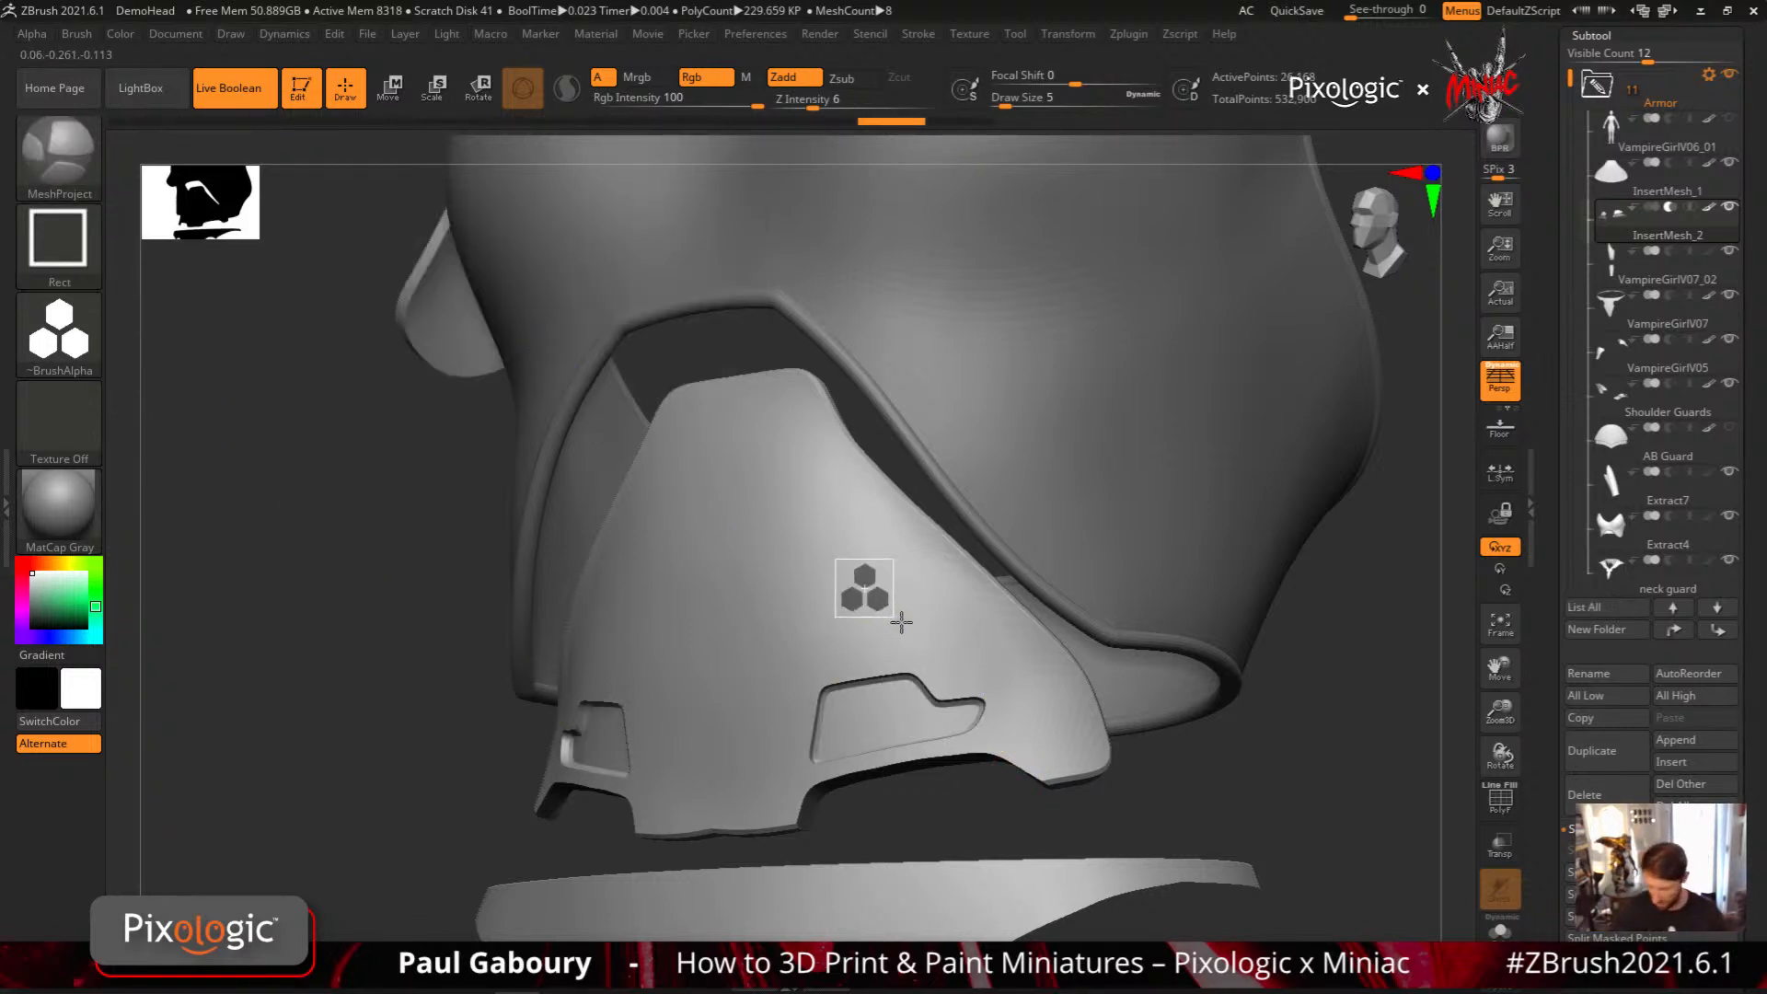
left_click_drag(901, 623, 921, 646)
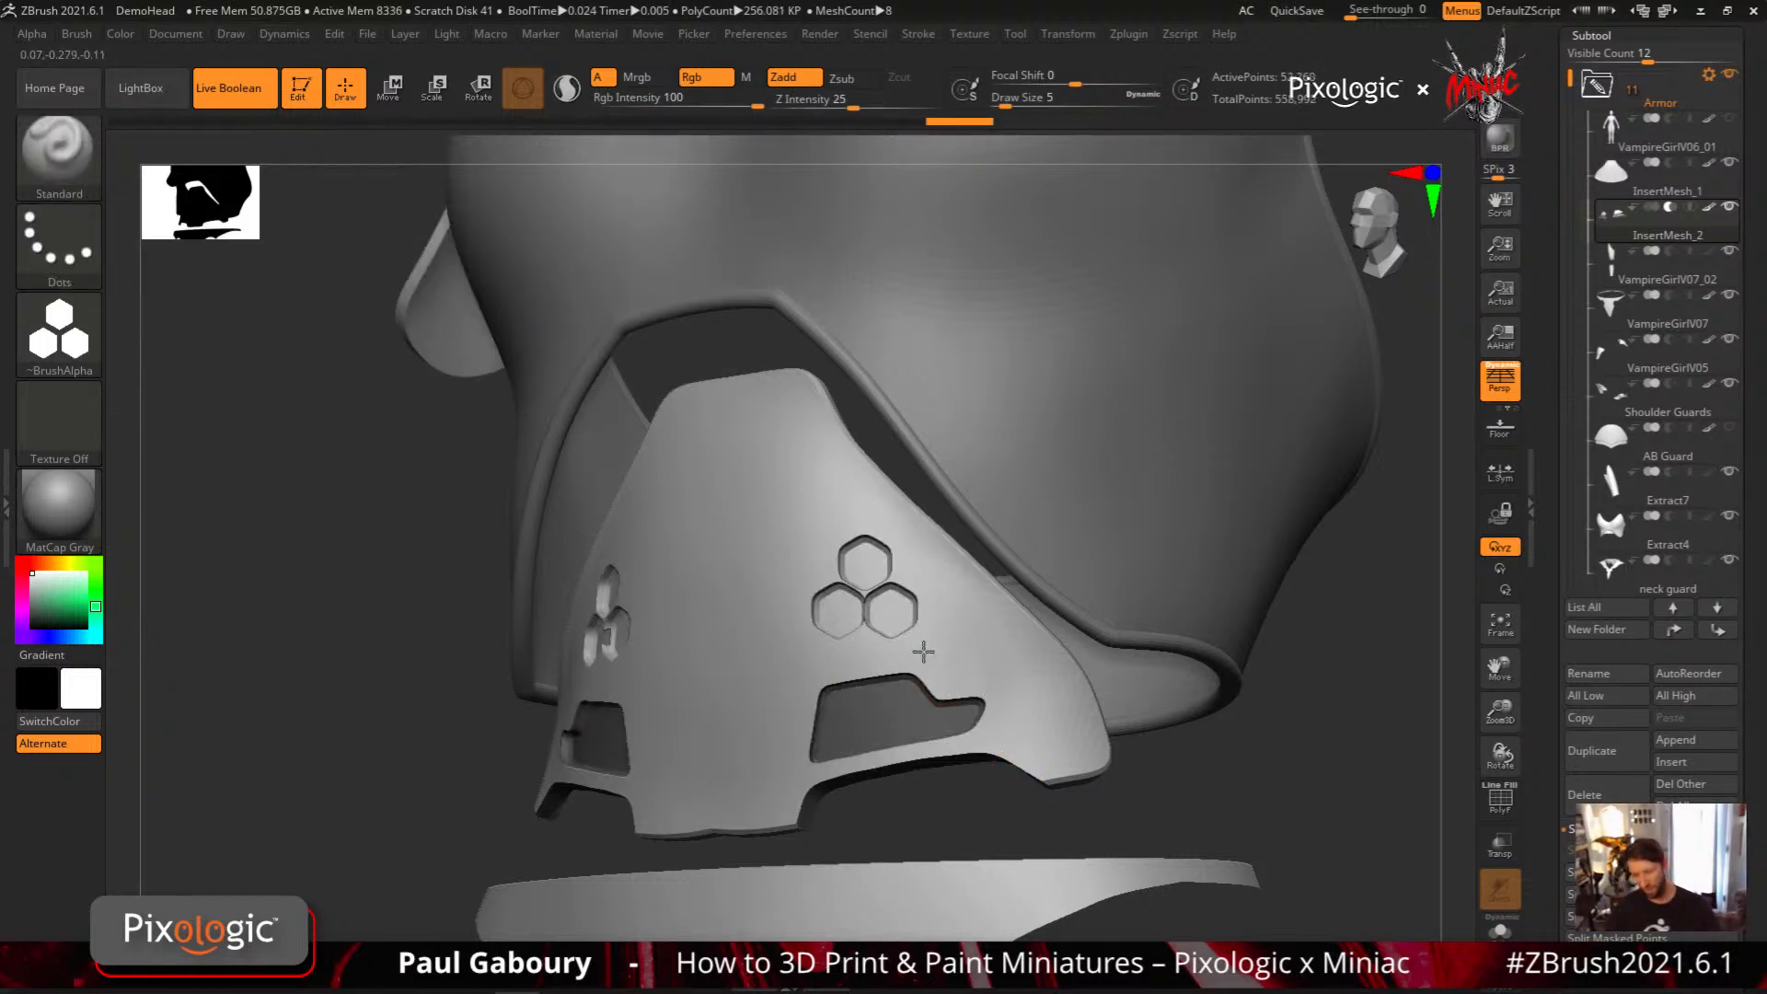
mouse_move(923, 652)
right_mouse_down()
mouse_move(946, 635)
mouse_move(923, 644)
right_mouse_up()
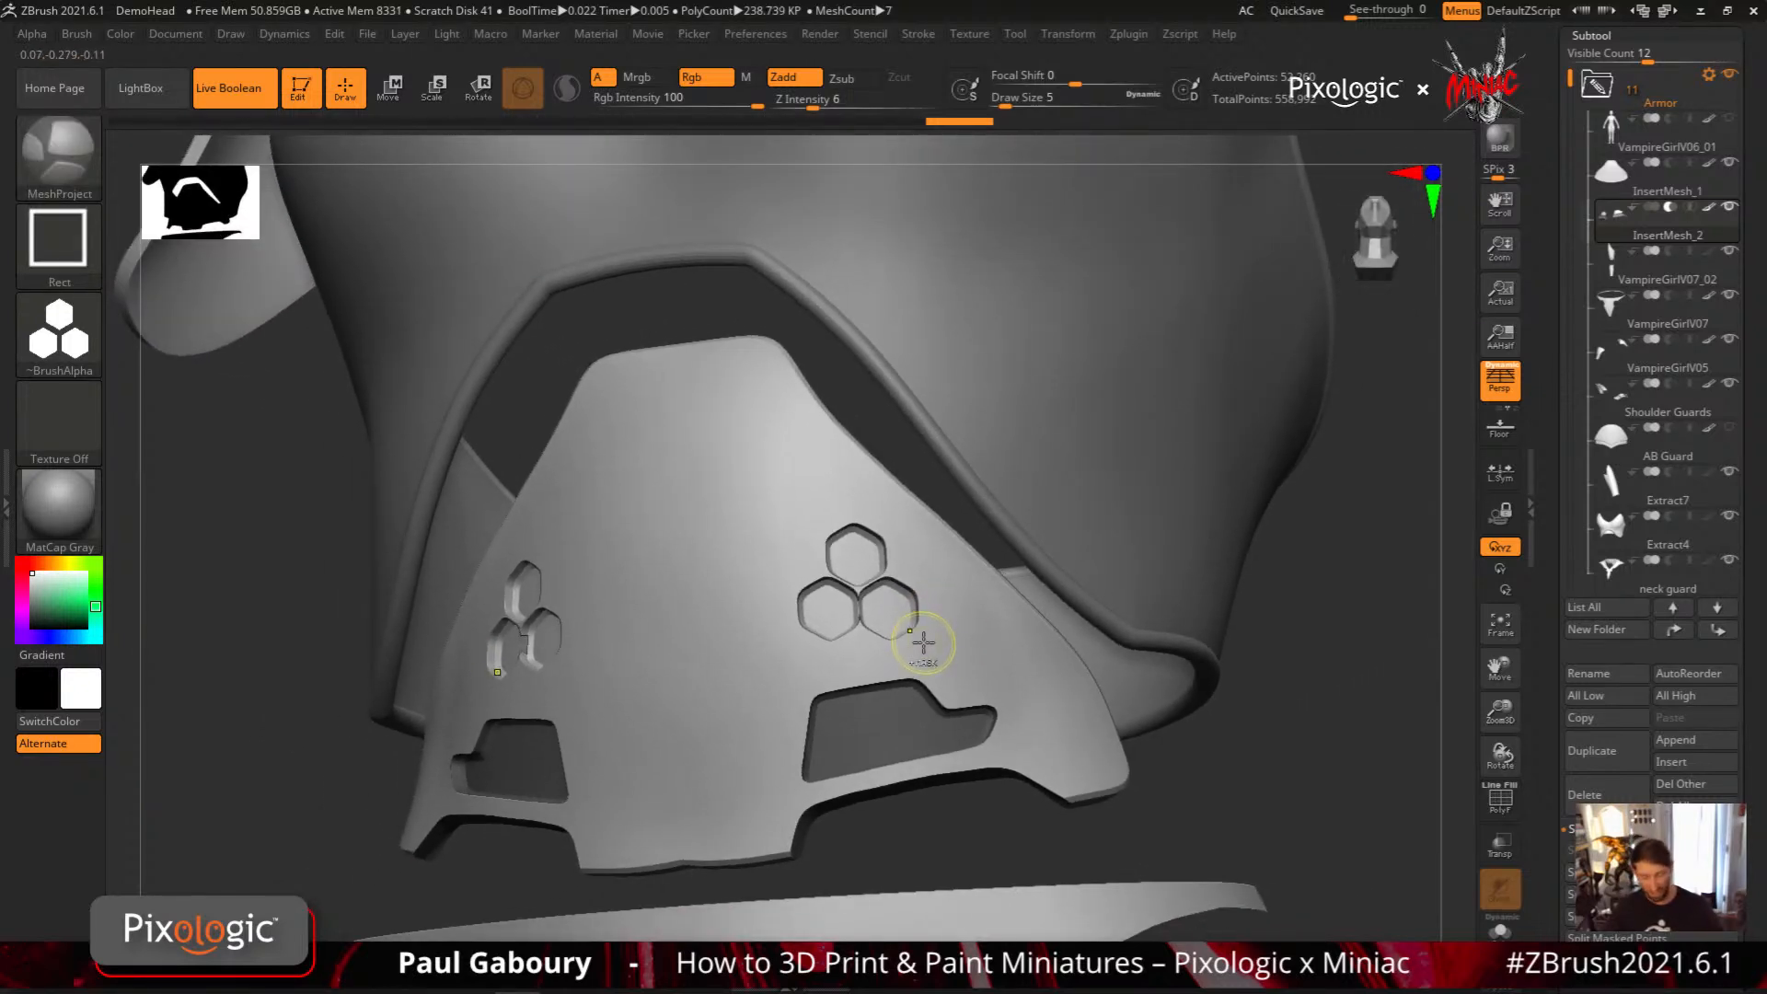
key("ctrl+z")
left_click(77, 33)
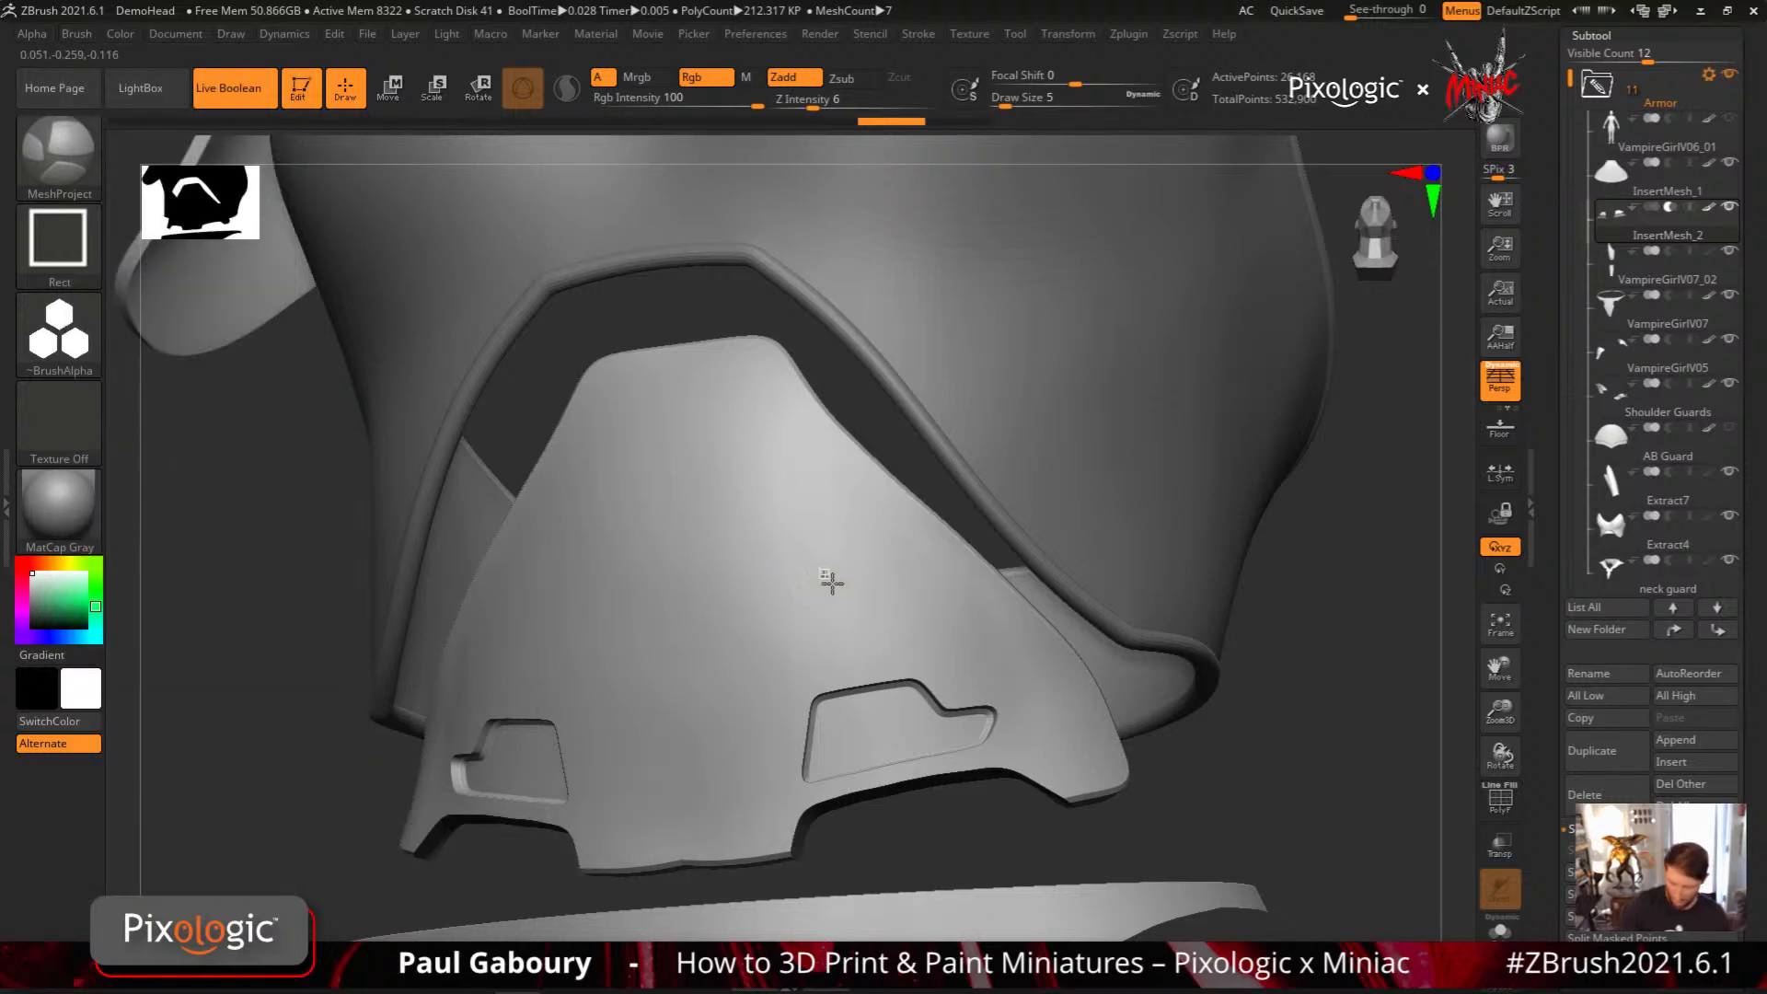
left_click_drag(832, 583, 904, 644)
key("b")
key("s")
key("t")
mouse_move(970, 664)
right_mouse_down()
mouse_move(967, 683)
mouse_move(1009, 665)
mouse_move(982, 642)
right_mouse_up()
key("ctrl+z")
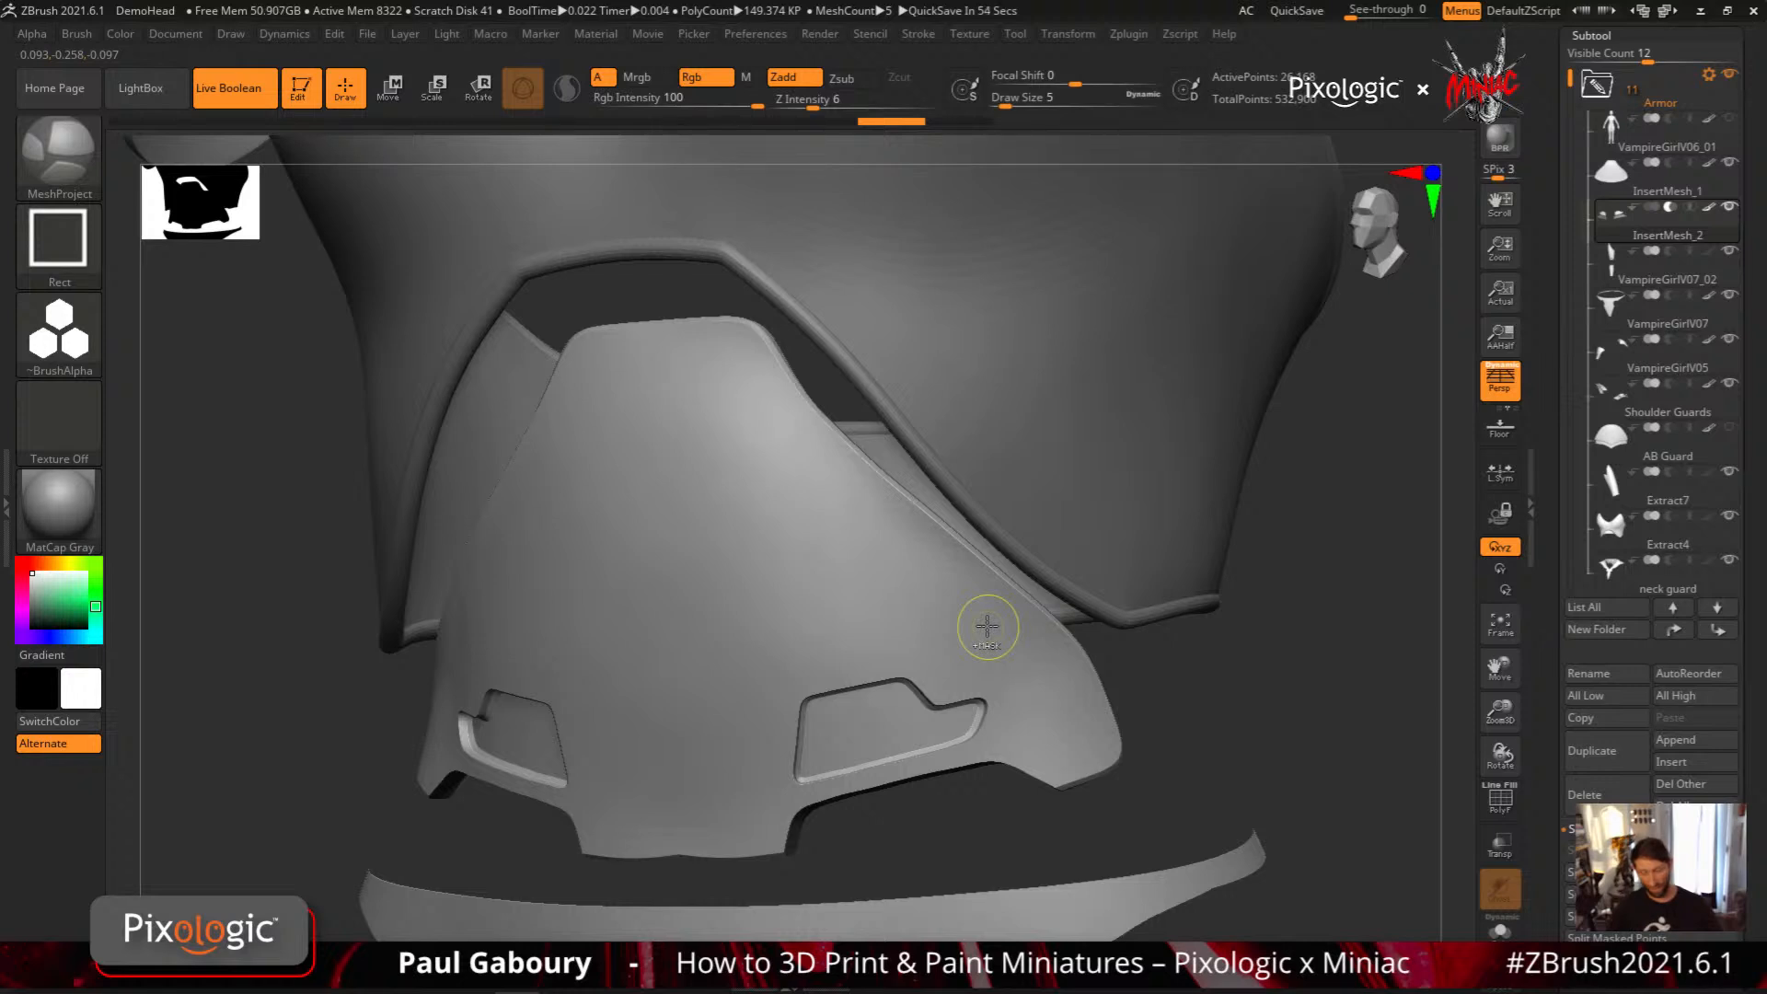
Set the hexagon alpha's H Tiles and V Tiles to 4, project the grid onto the abdominal plate, and undo it
left_click(32, 34)
left_click(215, 115)
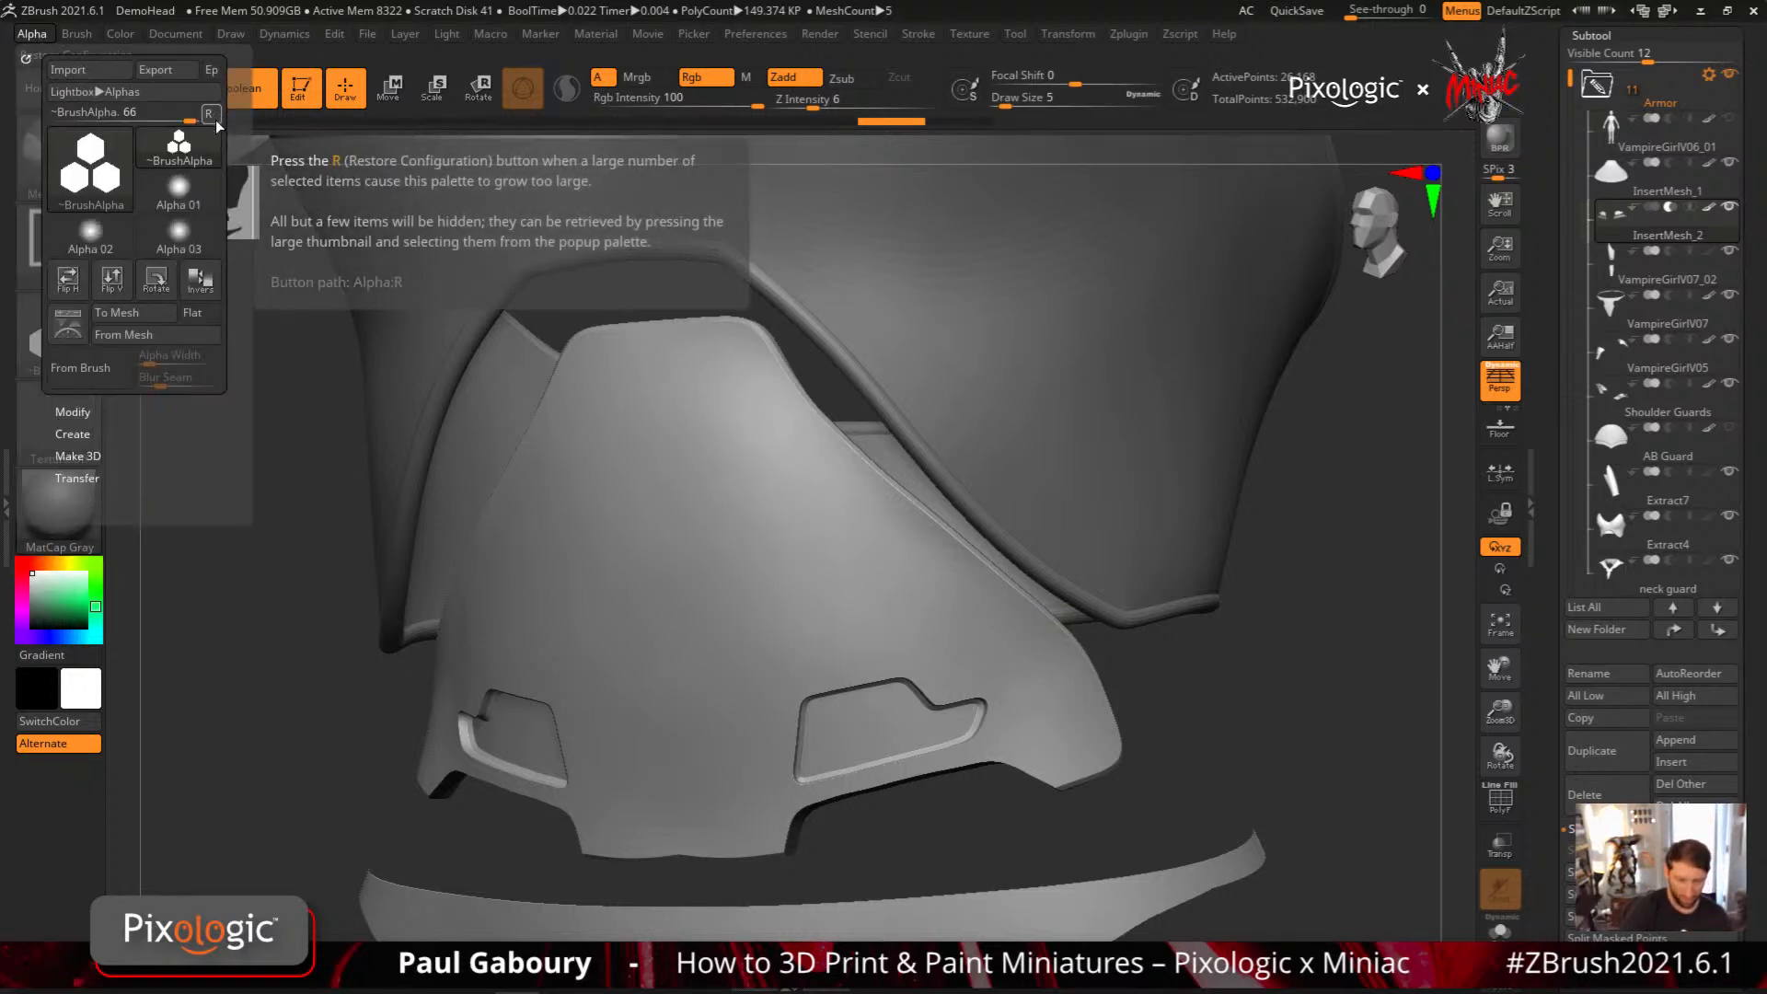
left_click(84, 412)
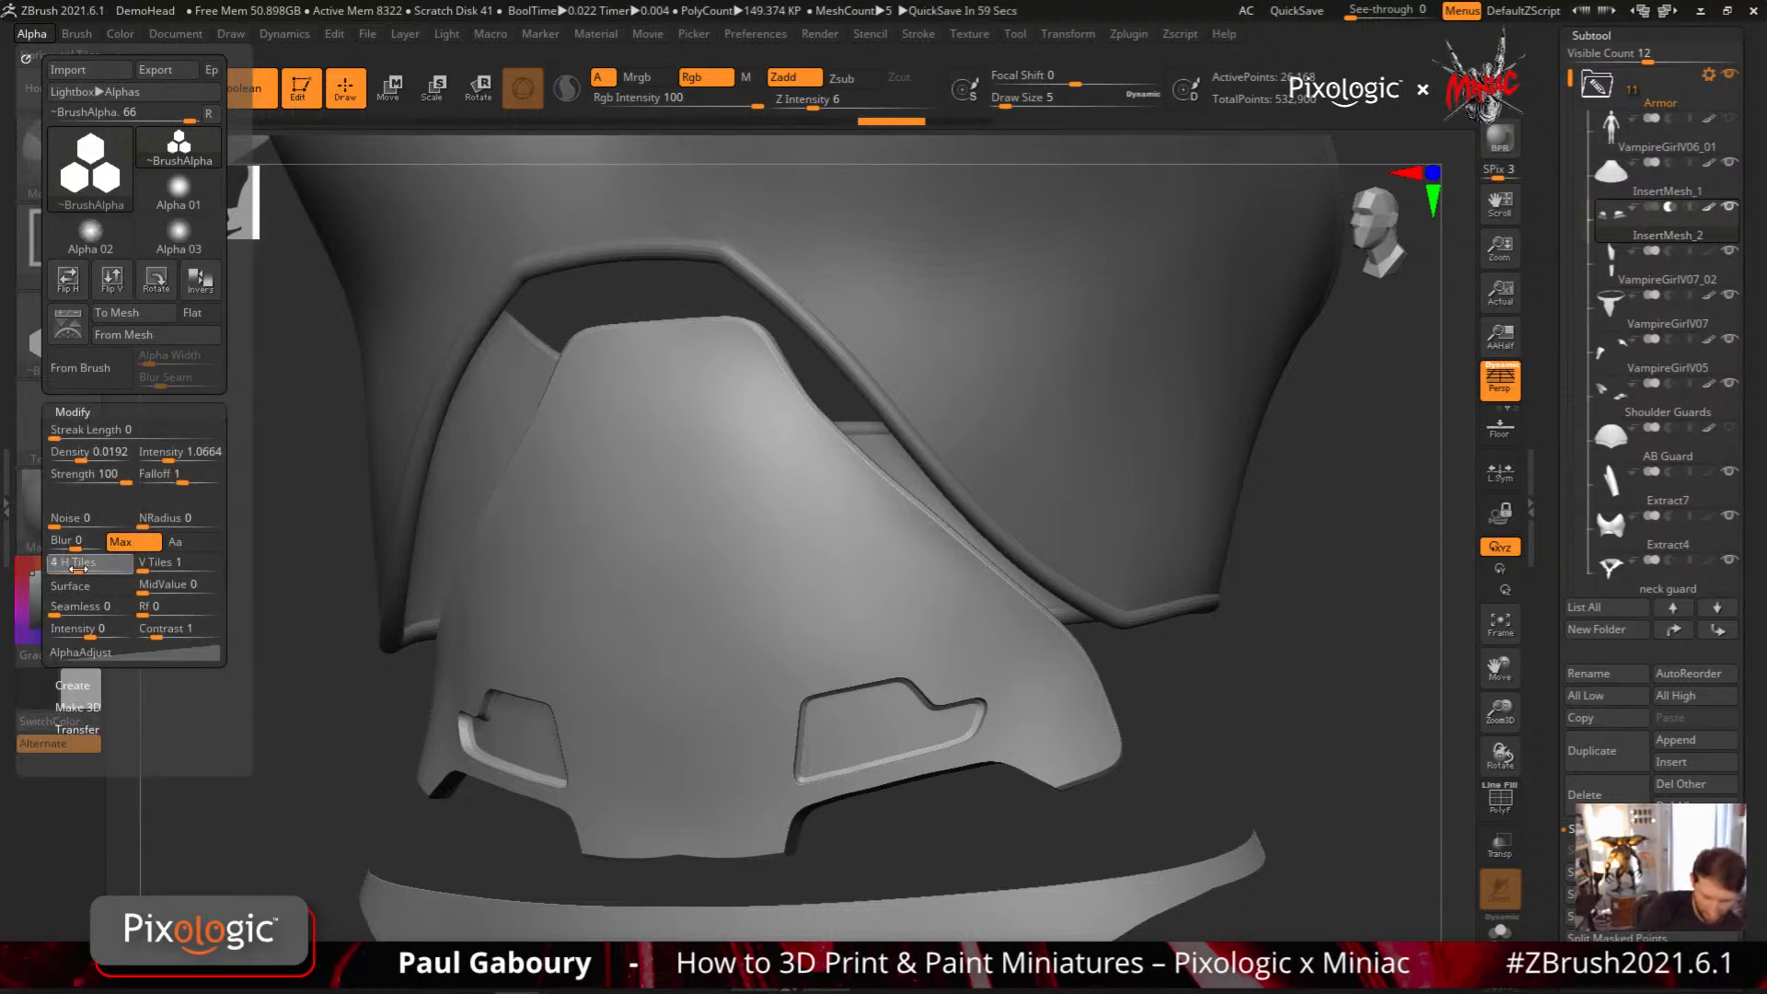
left_click_drag(78, 568, 167, 568)
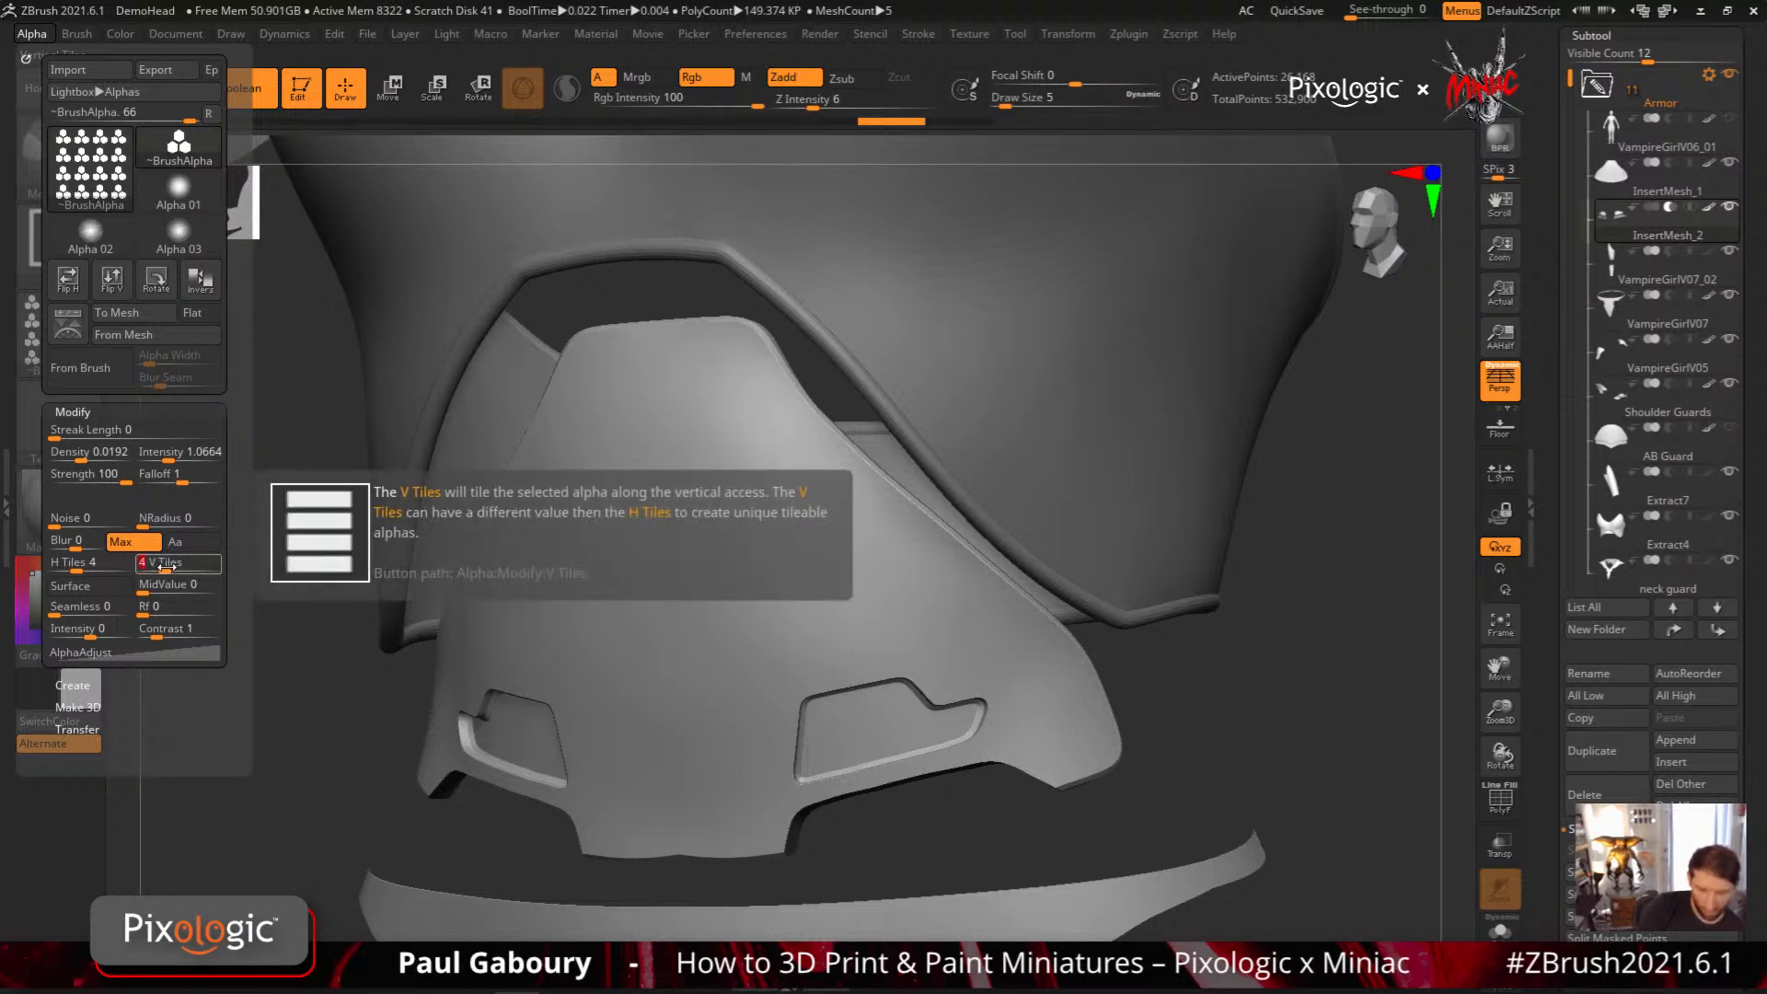
mouse_move(844, 565)
left_mouse_down("ctrl")
mouse_move(942, 659)
mouse_move(863, 662)
left_mouse_up("ctrl")
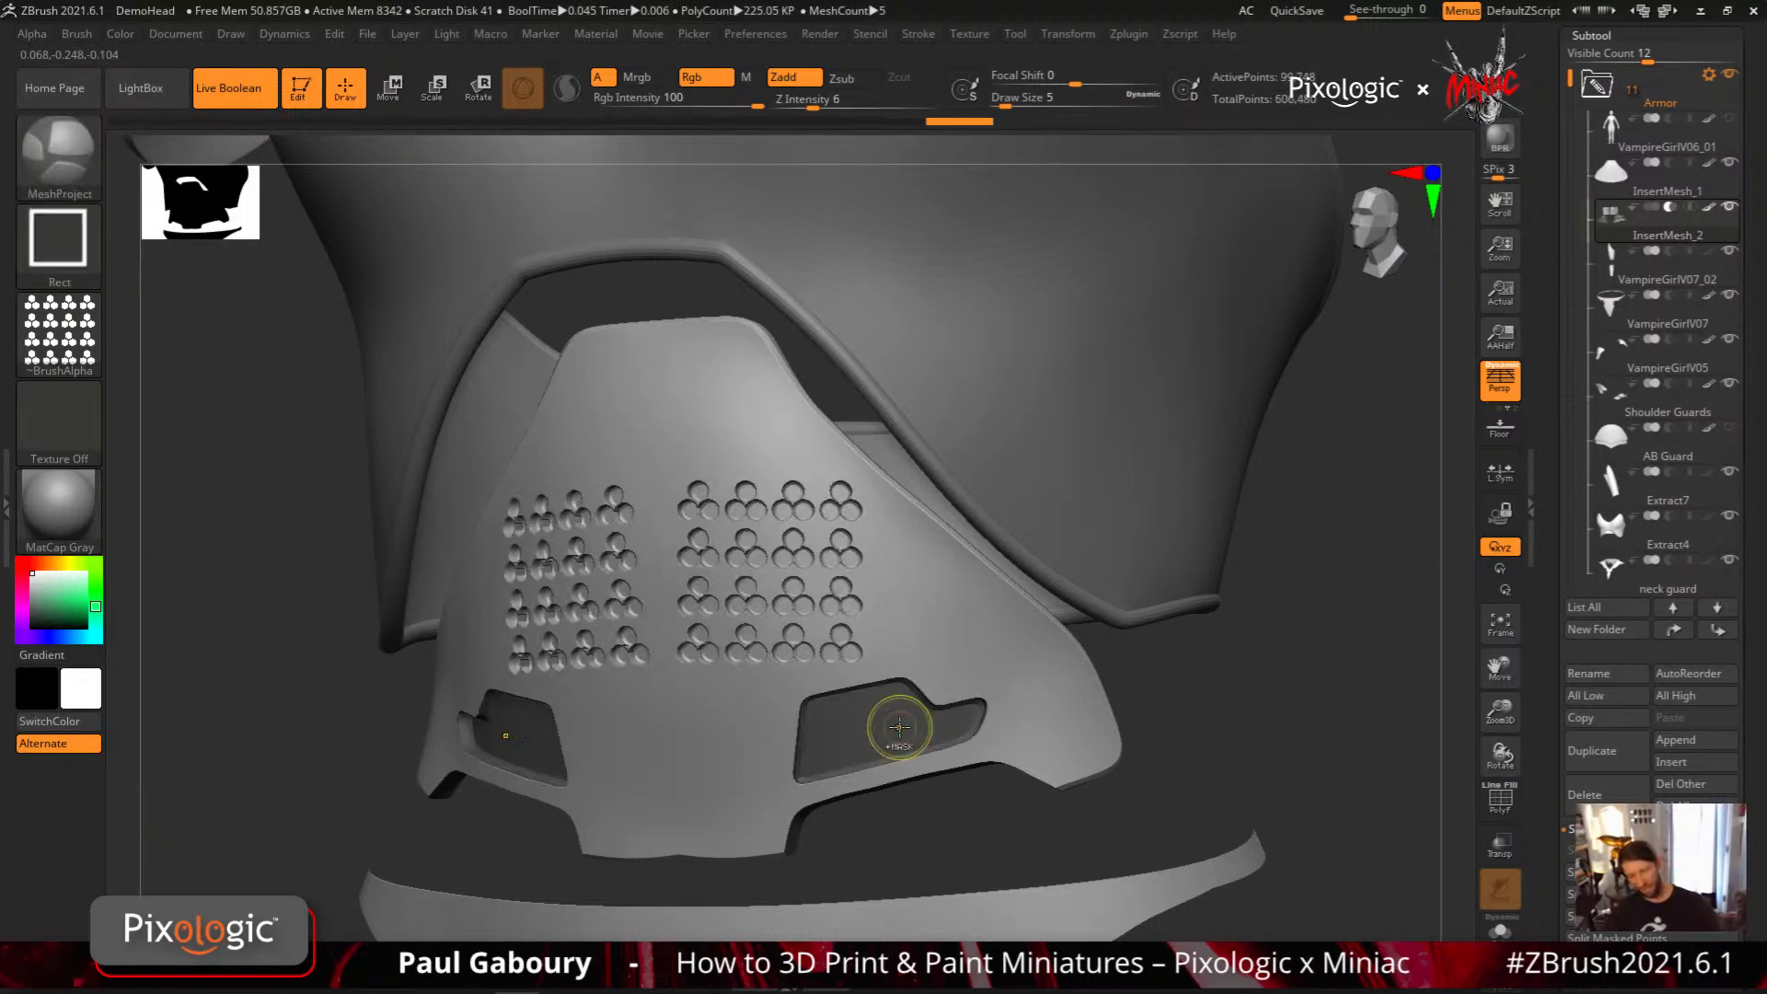
key("ctrl+z")
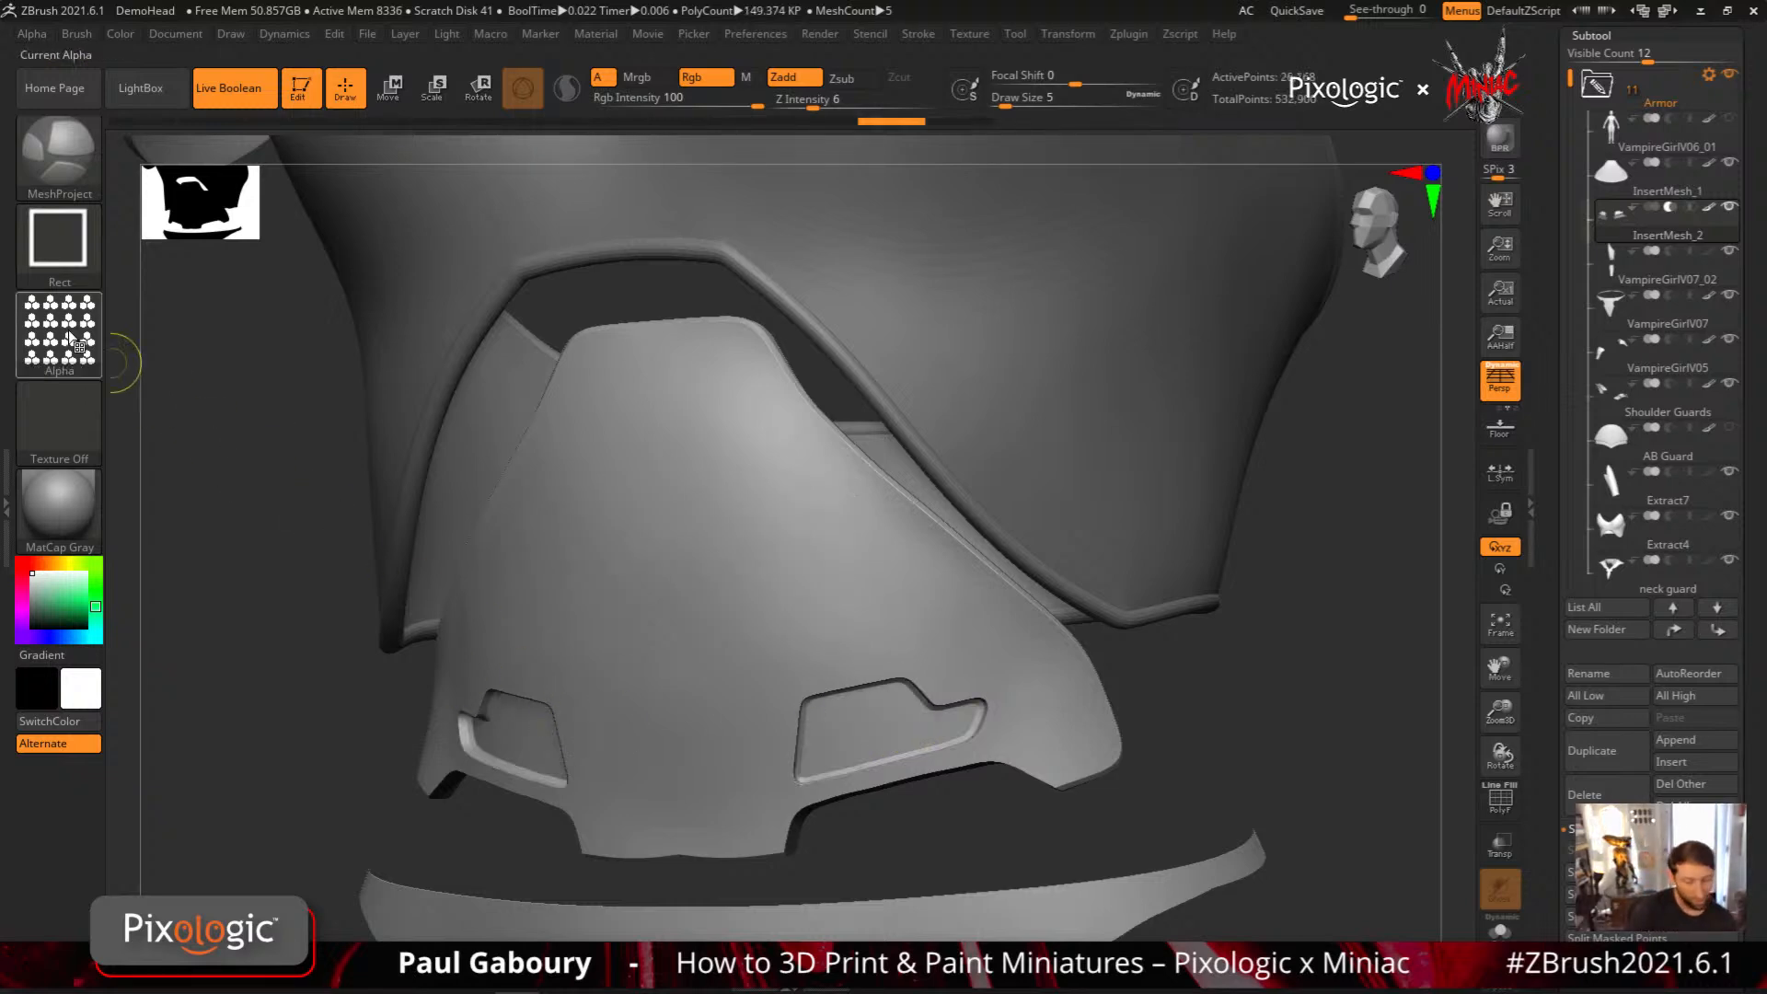
Try projecting Alpha 28 with H Tiles and V Tiles at 3 onto the abdominal plate, then undo the grid
left_click(36, 33)
left_click(111, 182)
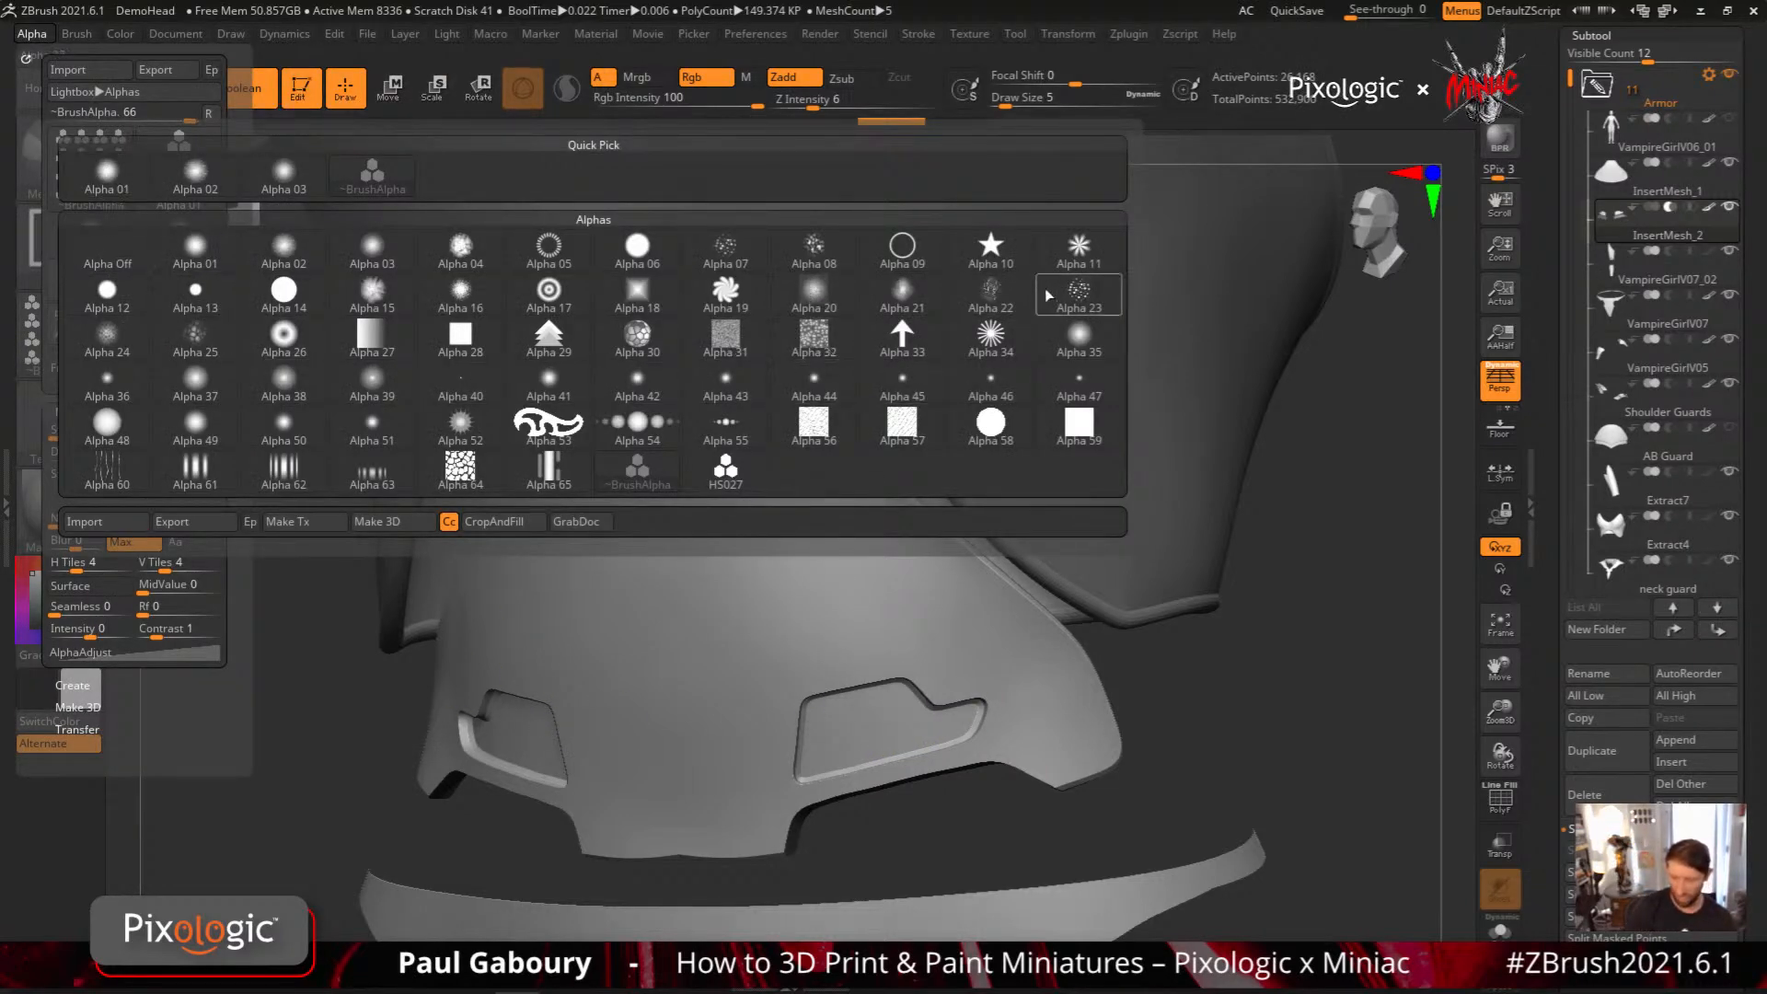
left_click(460, 337)
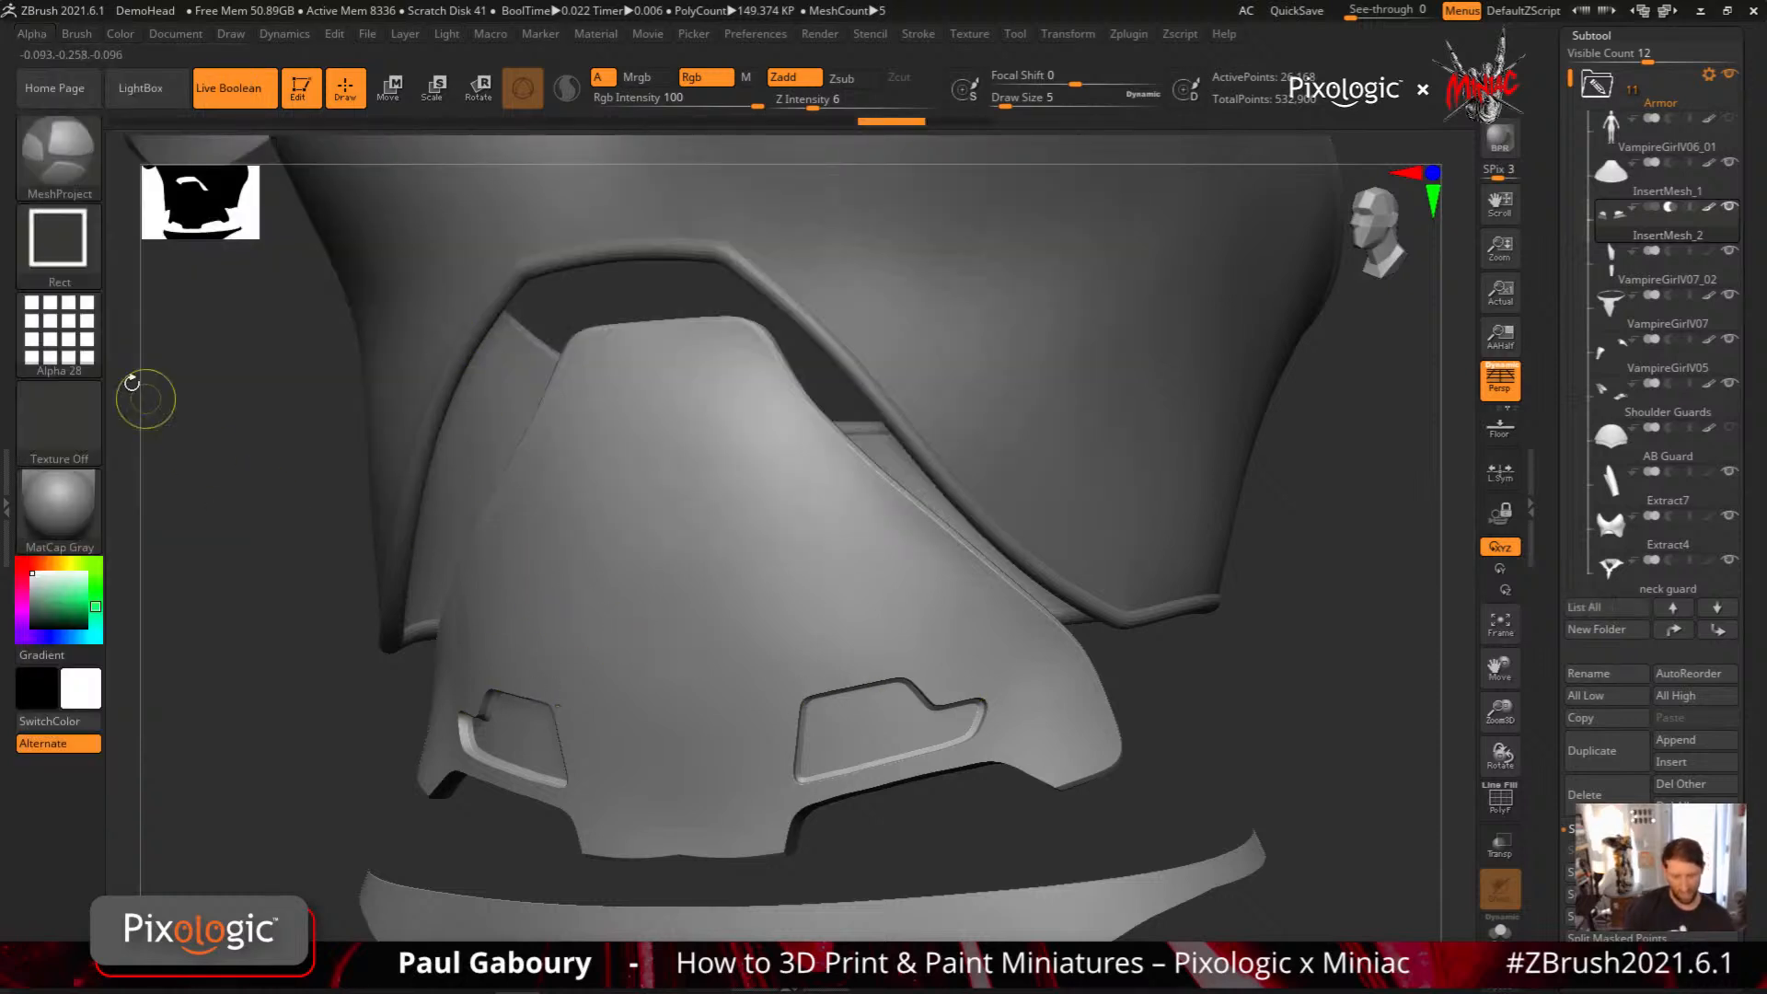
left_click(33, 34)
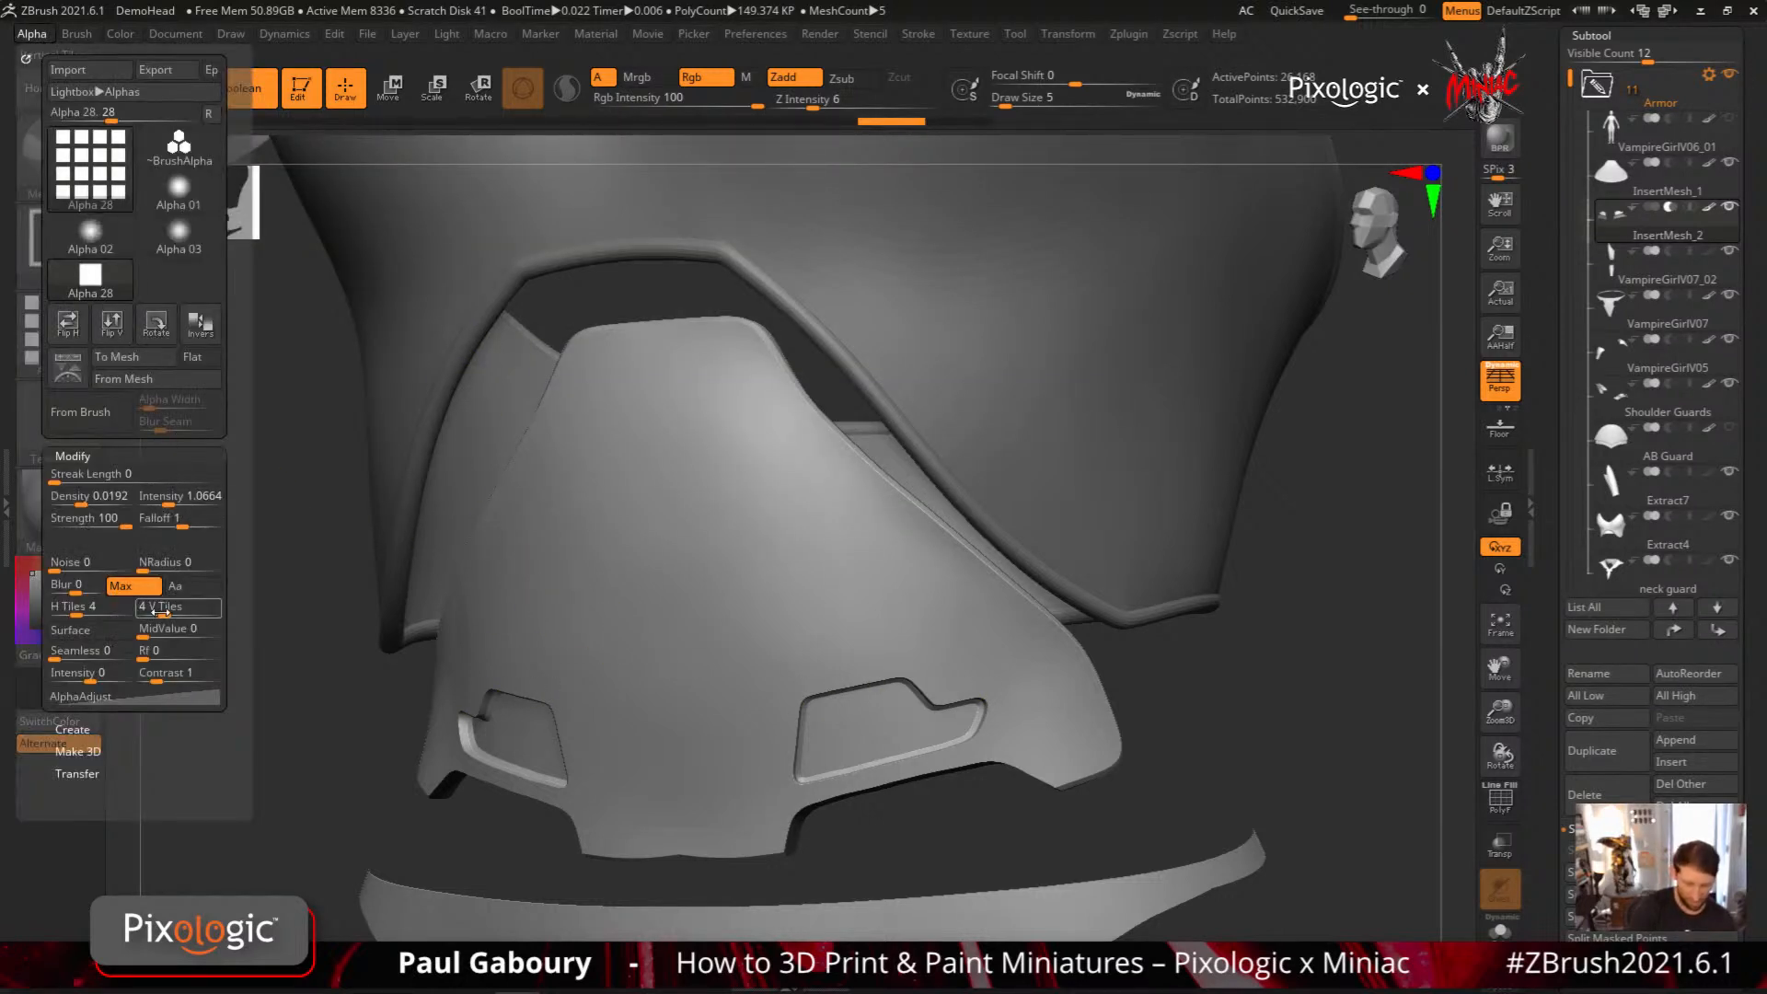
left_click_drag(156, 609, 72, 609)
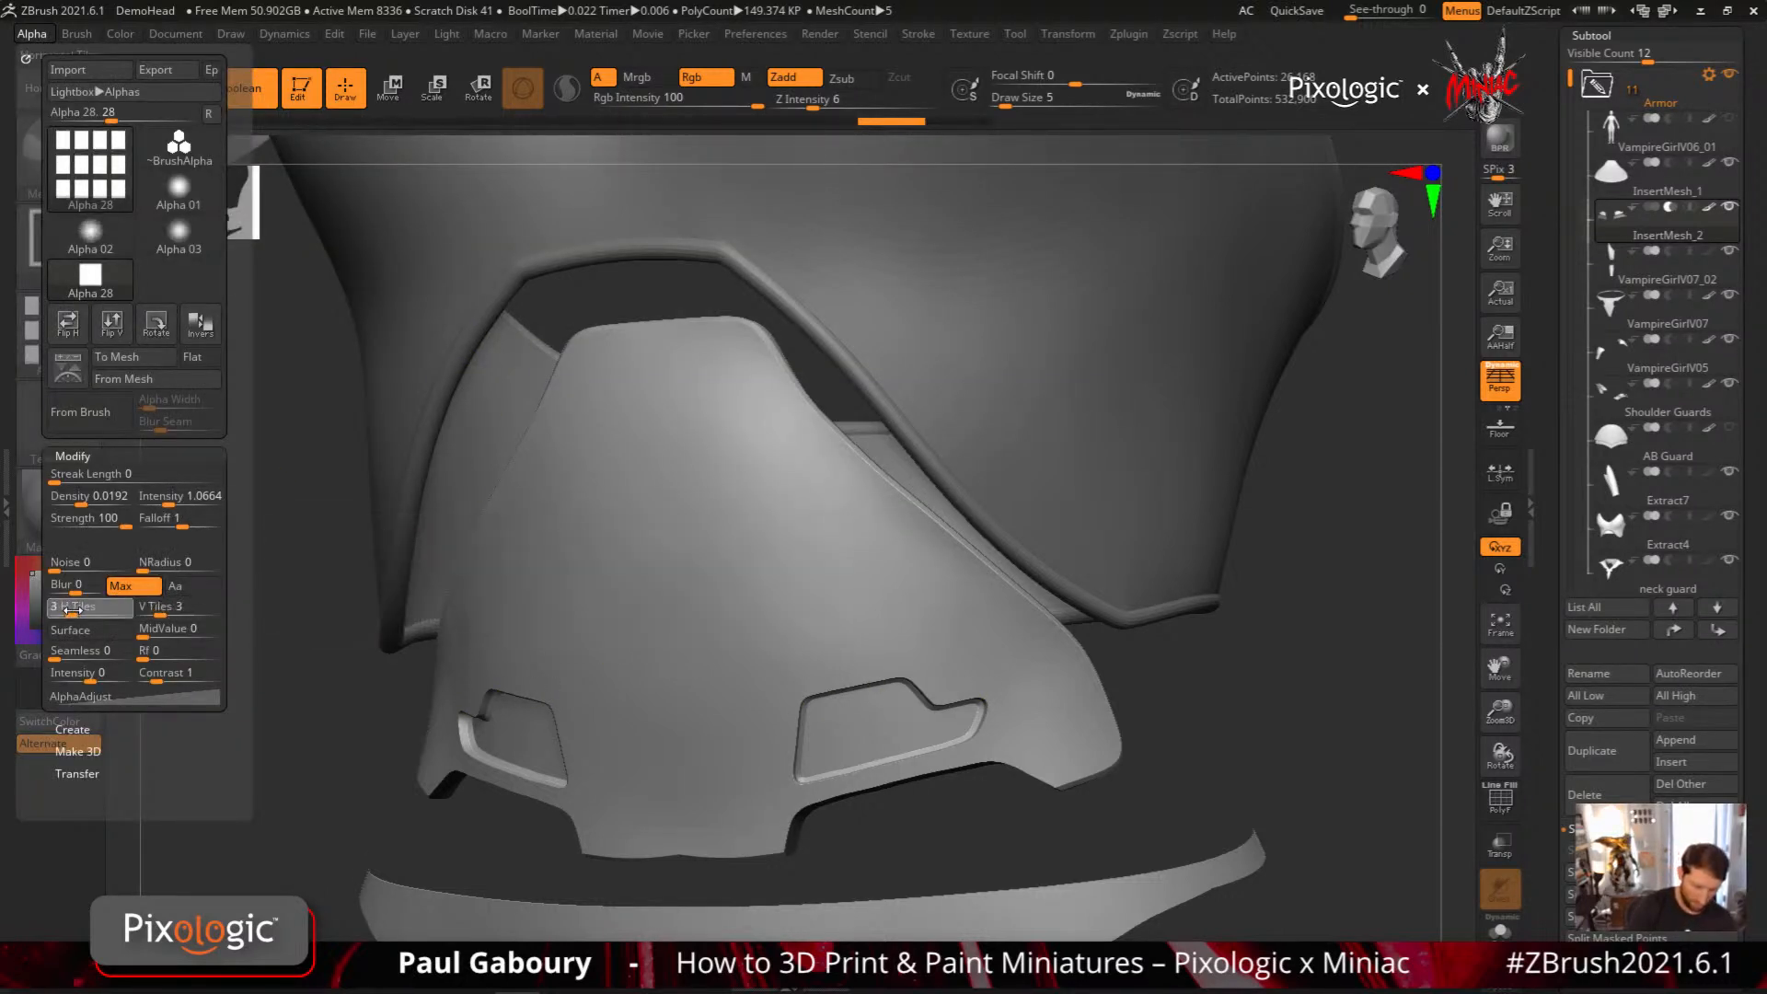
mouse_move(849, 560)
left_mouse_down("ctrl")
mouse_move(872, 595)
mouse_move(817, 653)
mouse_move(857, 652)
left_mouse_up("ctrl")
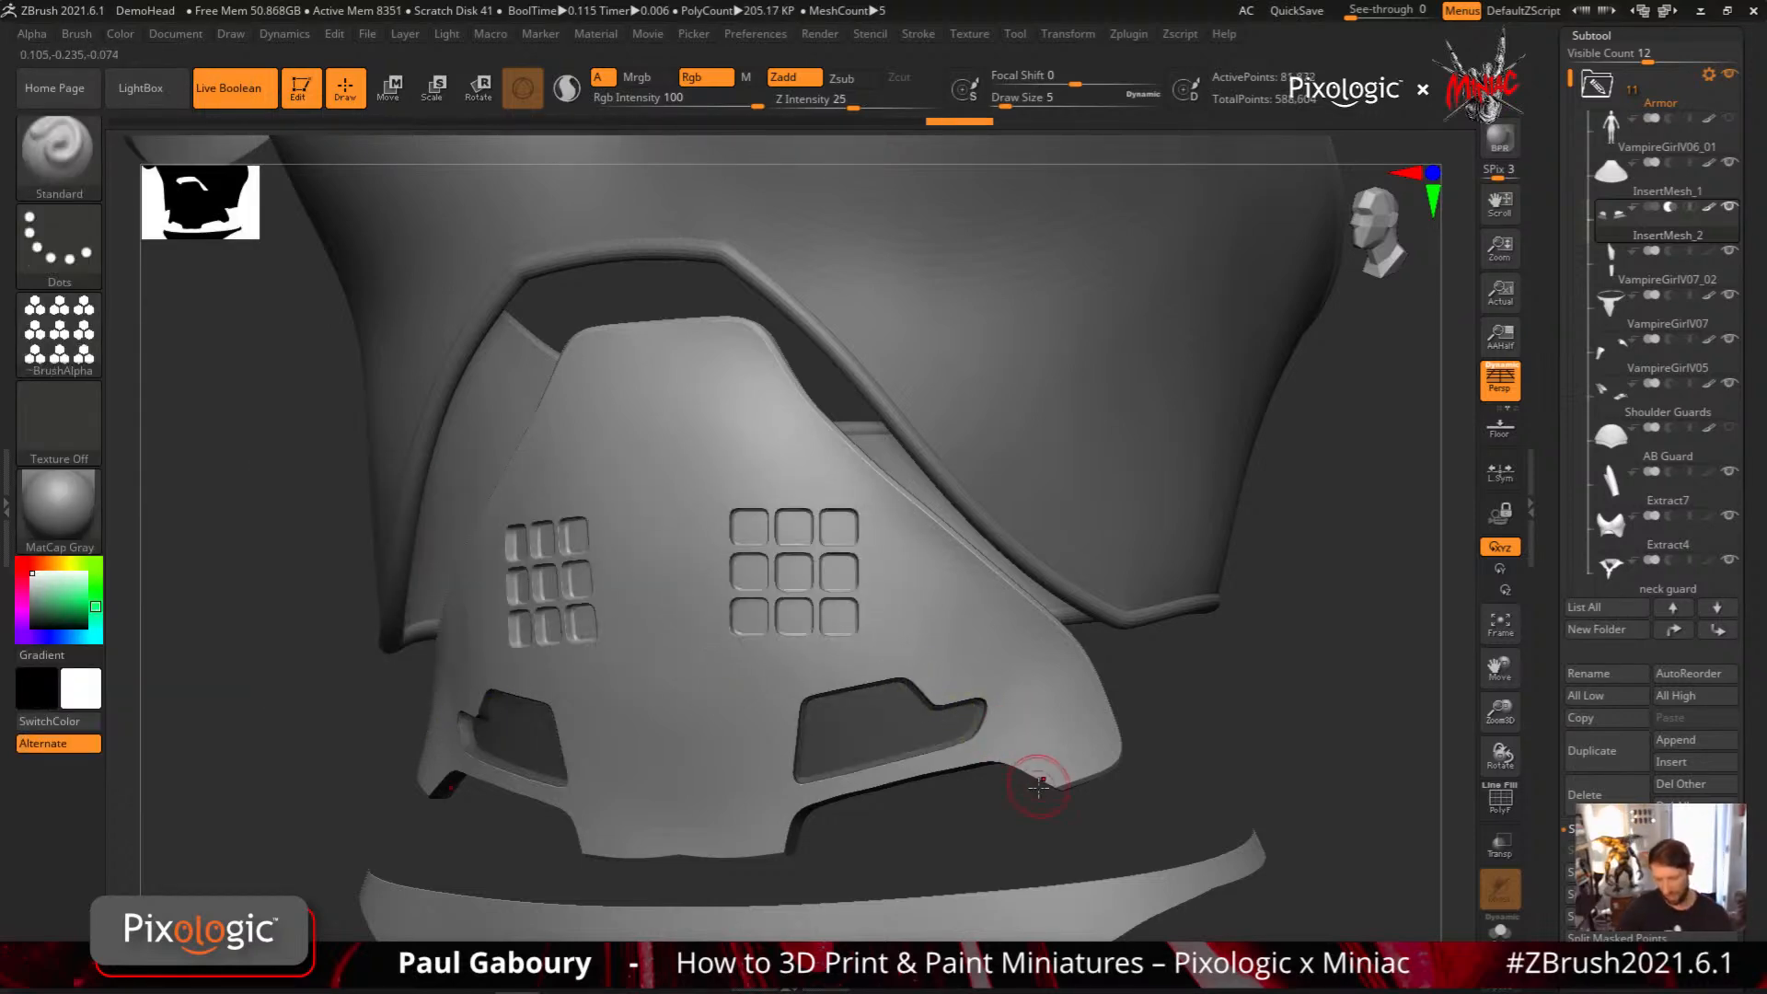
mouse_move(1038, 787)
left_mouse_down()
mouse_move(1069, 804)
mouse_move(1023, 812)
left_mouse_up()
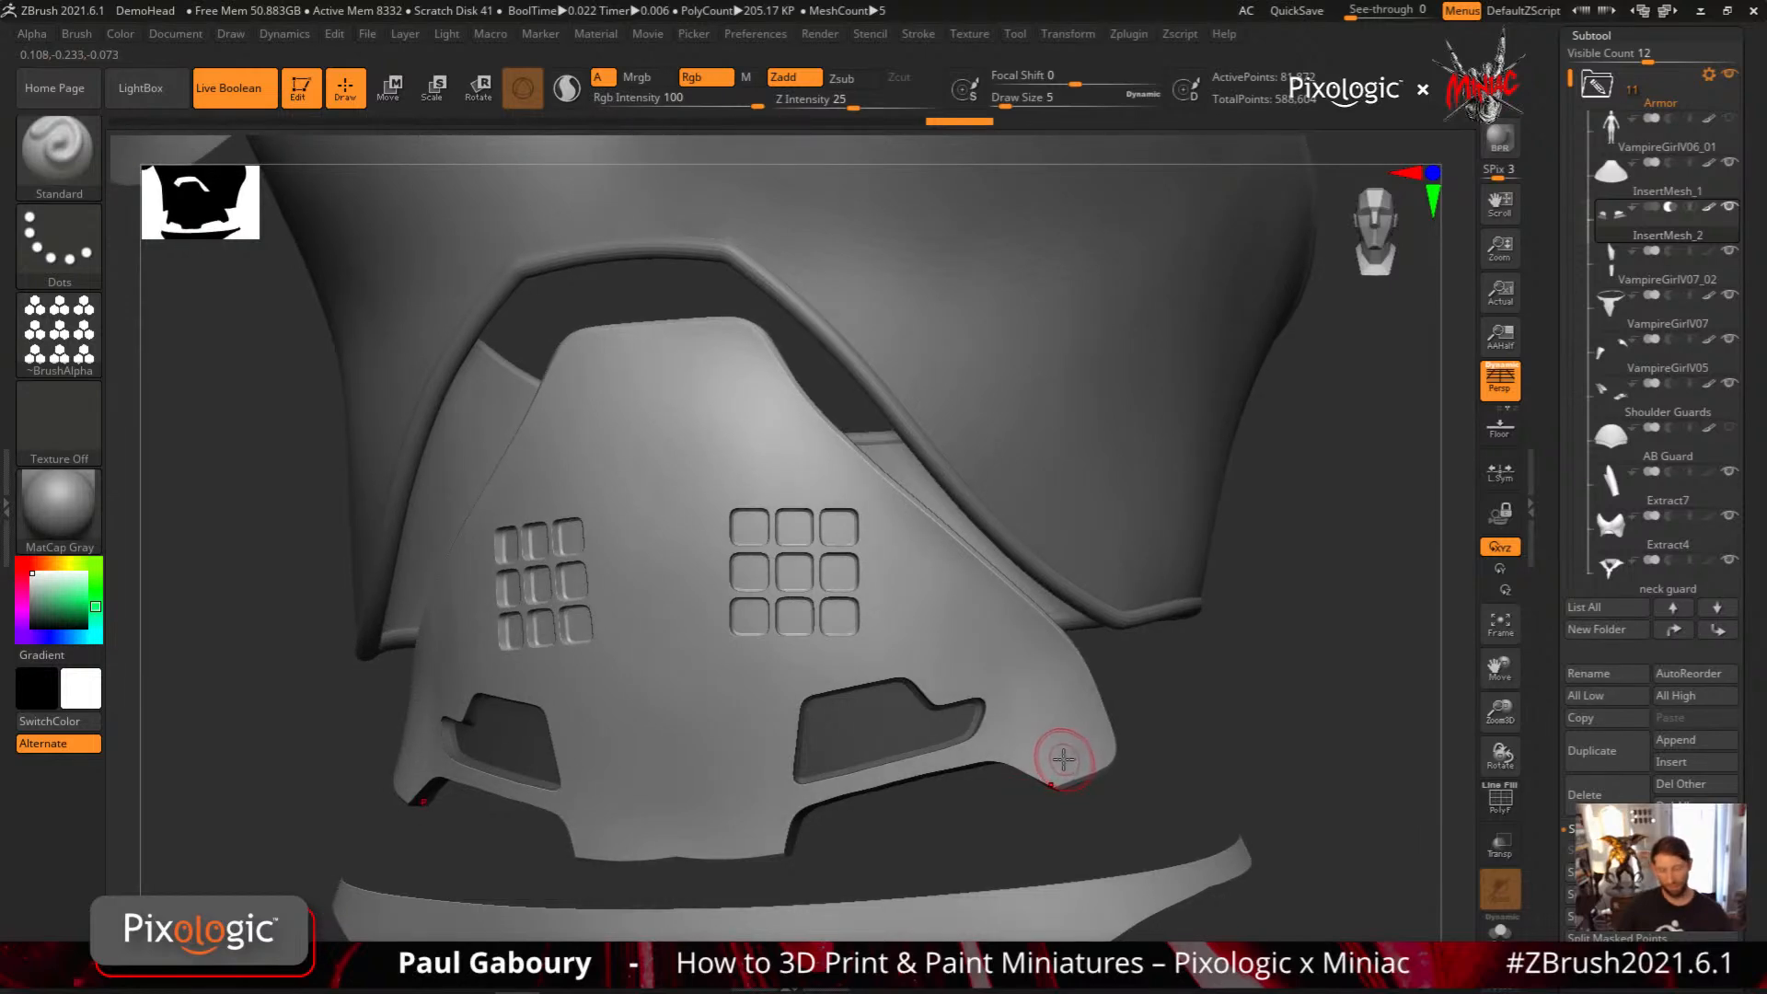
key("ctrl+z")
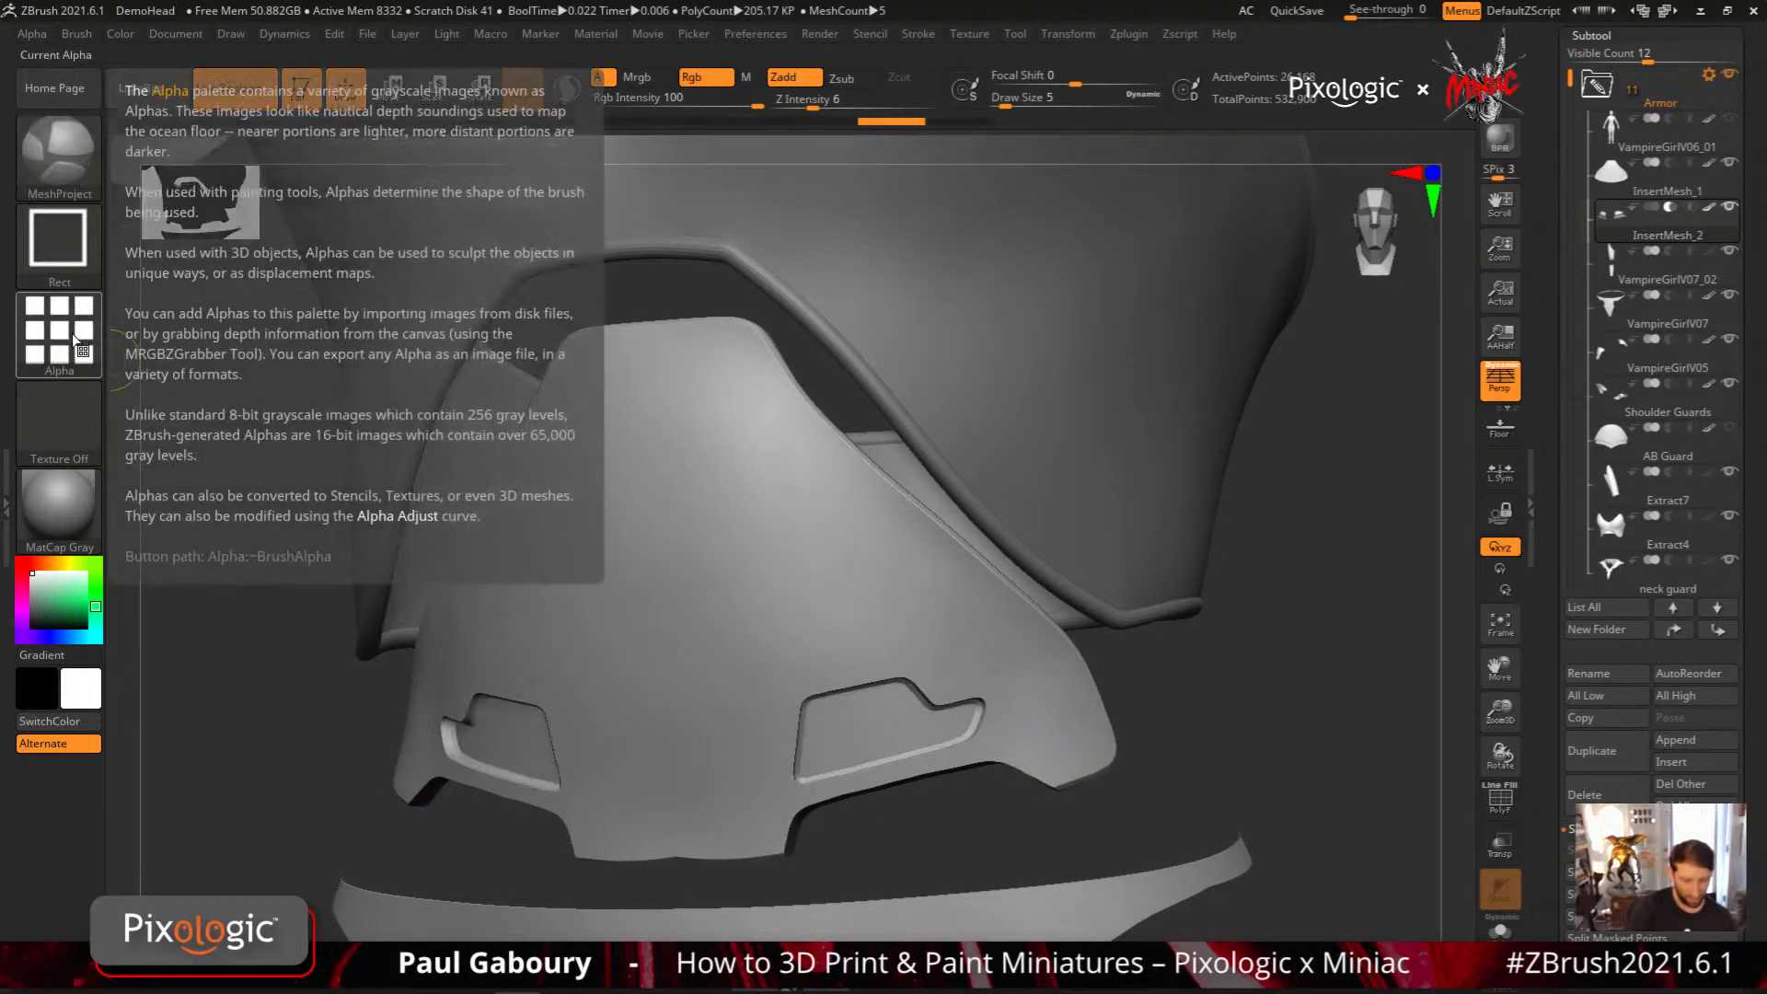
Reset the square alpha's H Tiles and V Tiles to 1
left_click(32, 33)
left_click_drag(73, 614, 51, 614)
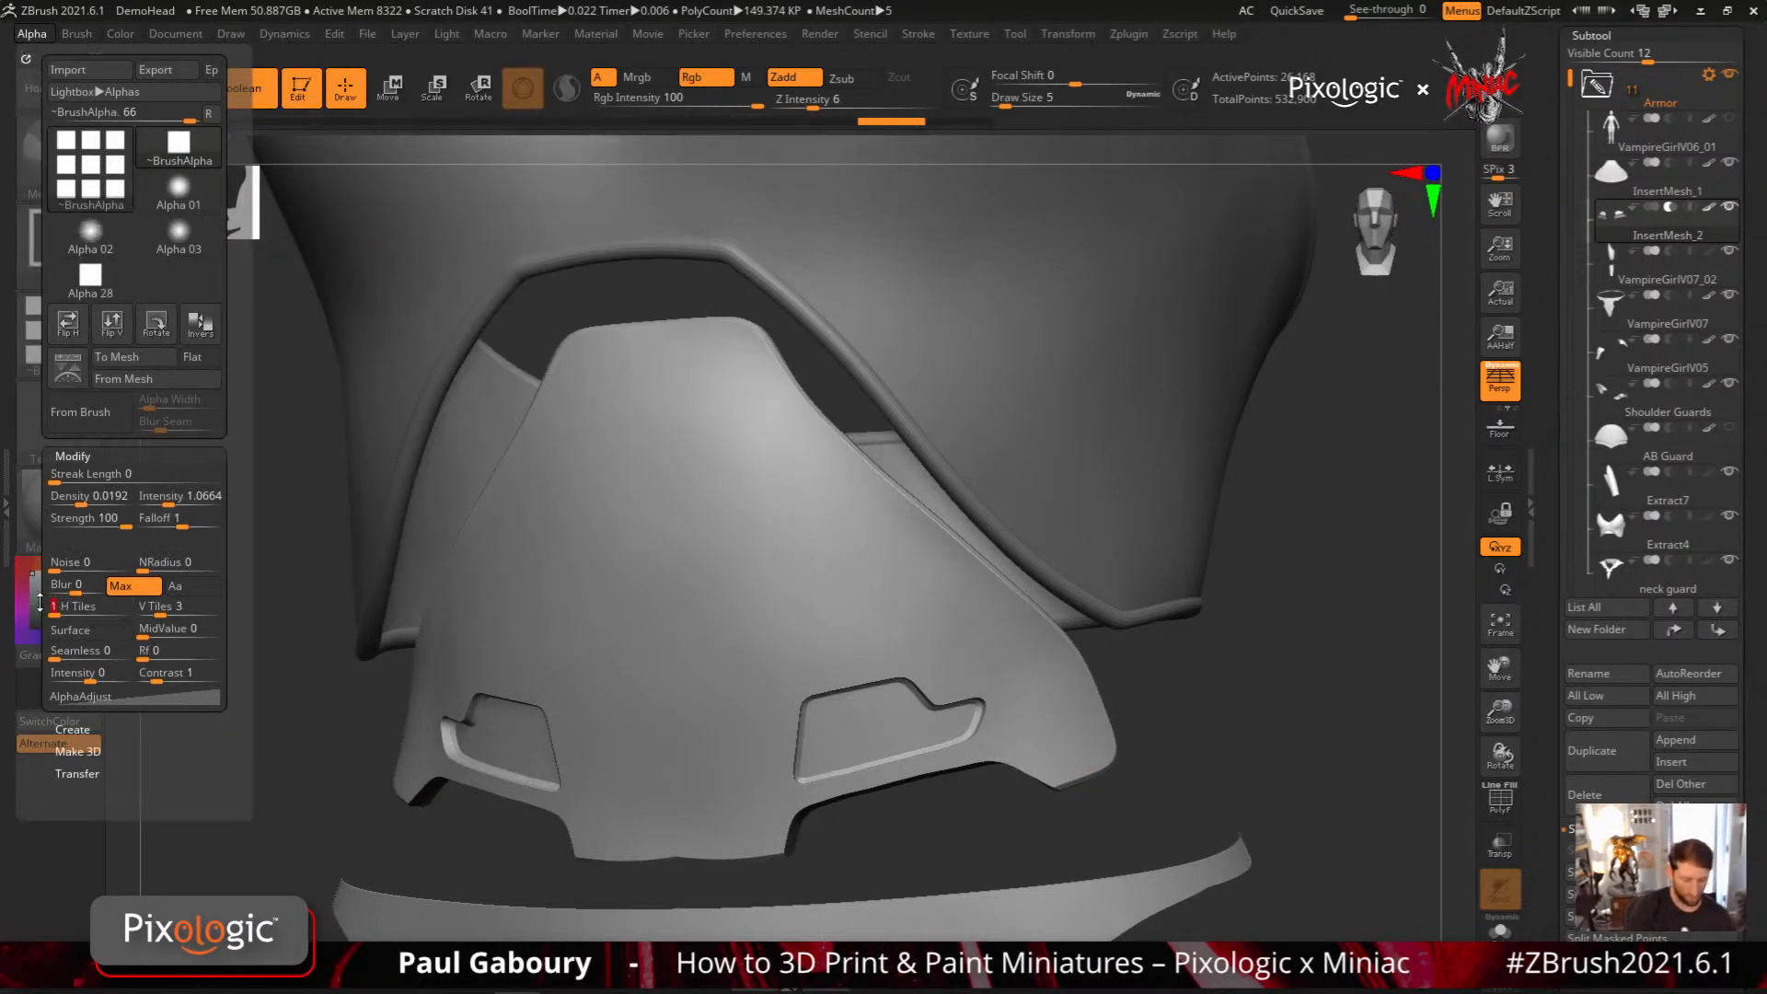
left_click_drag(174, 607, 141, 607)
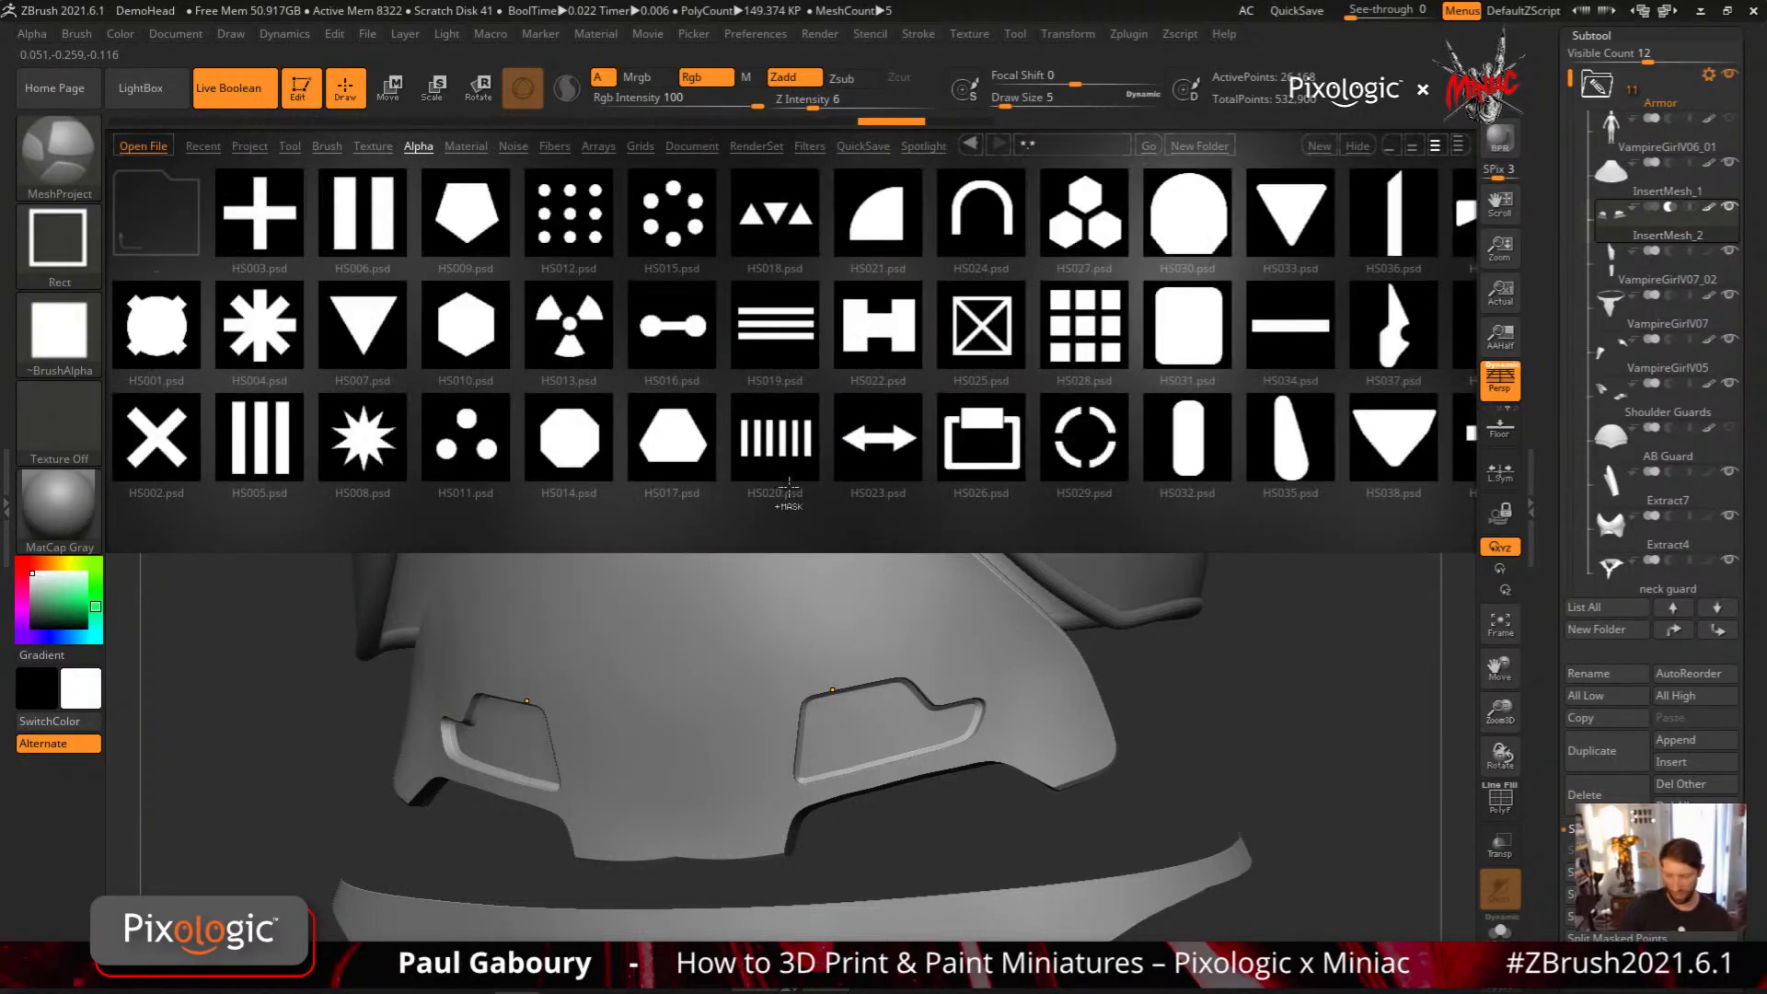
Load the HS015 alpha from the HardSurfaceAlphas folder and replace it with HS018
left_click(676, 221)
left_click(677, 220)
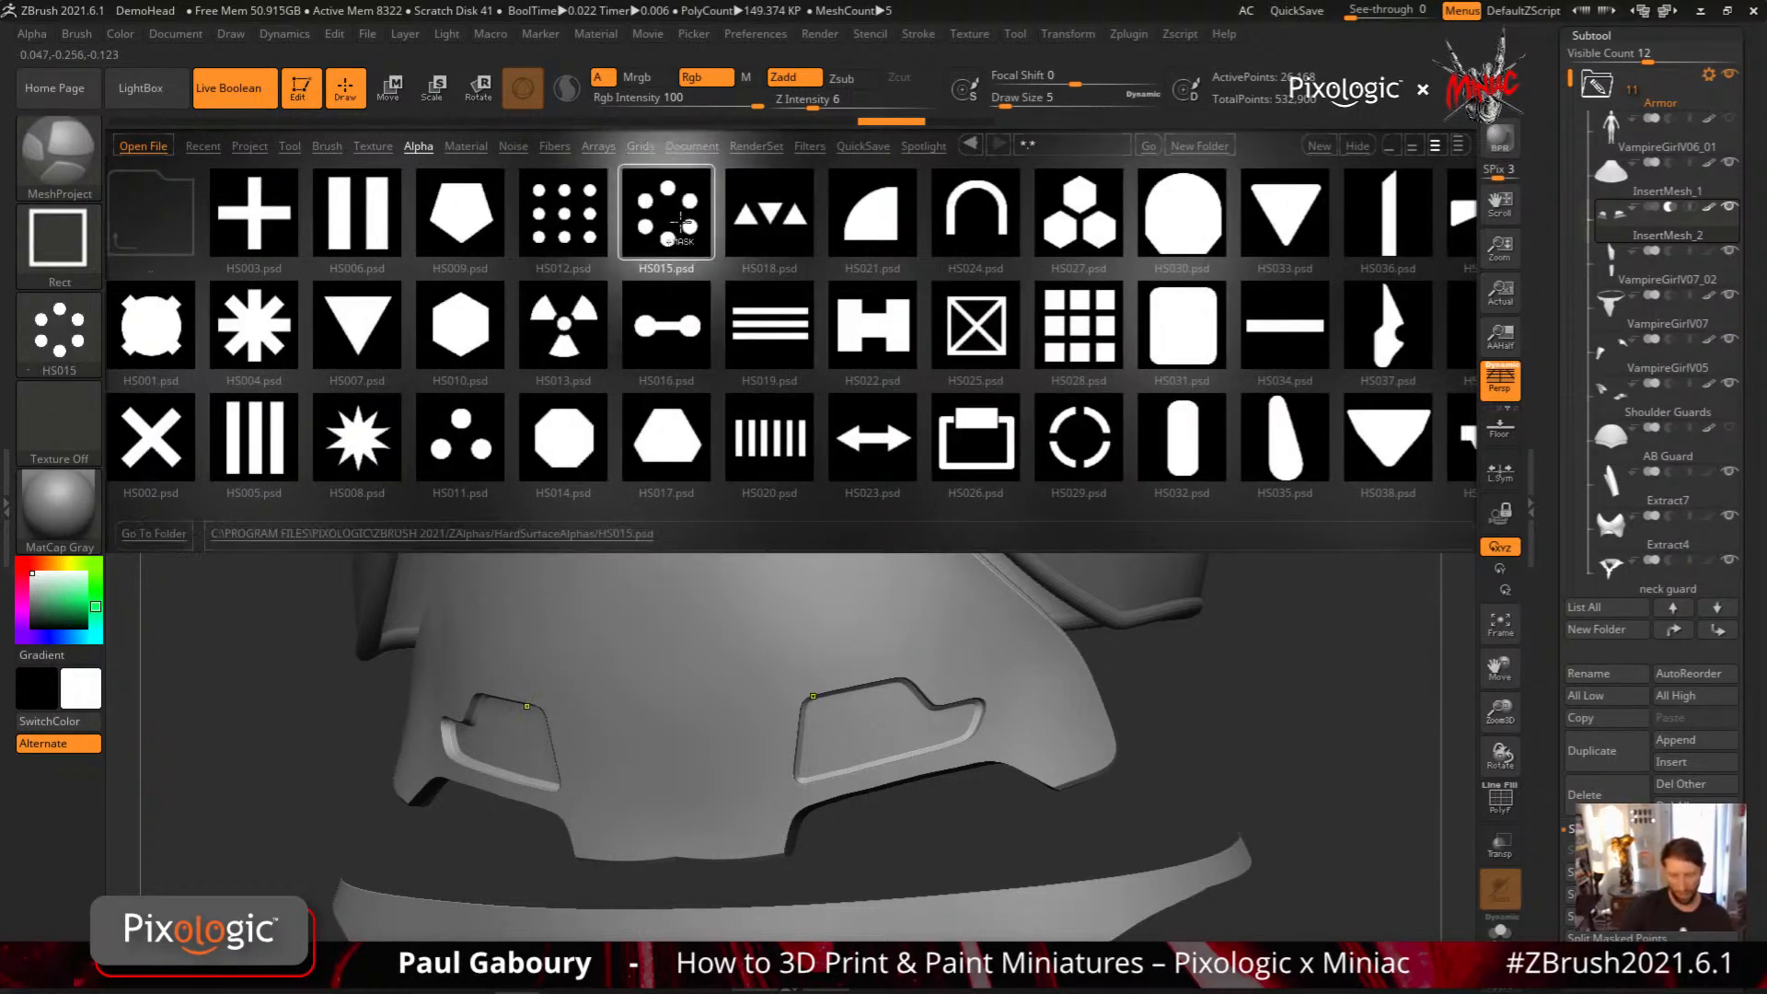
left_click(784, 216)
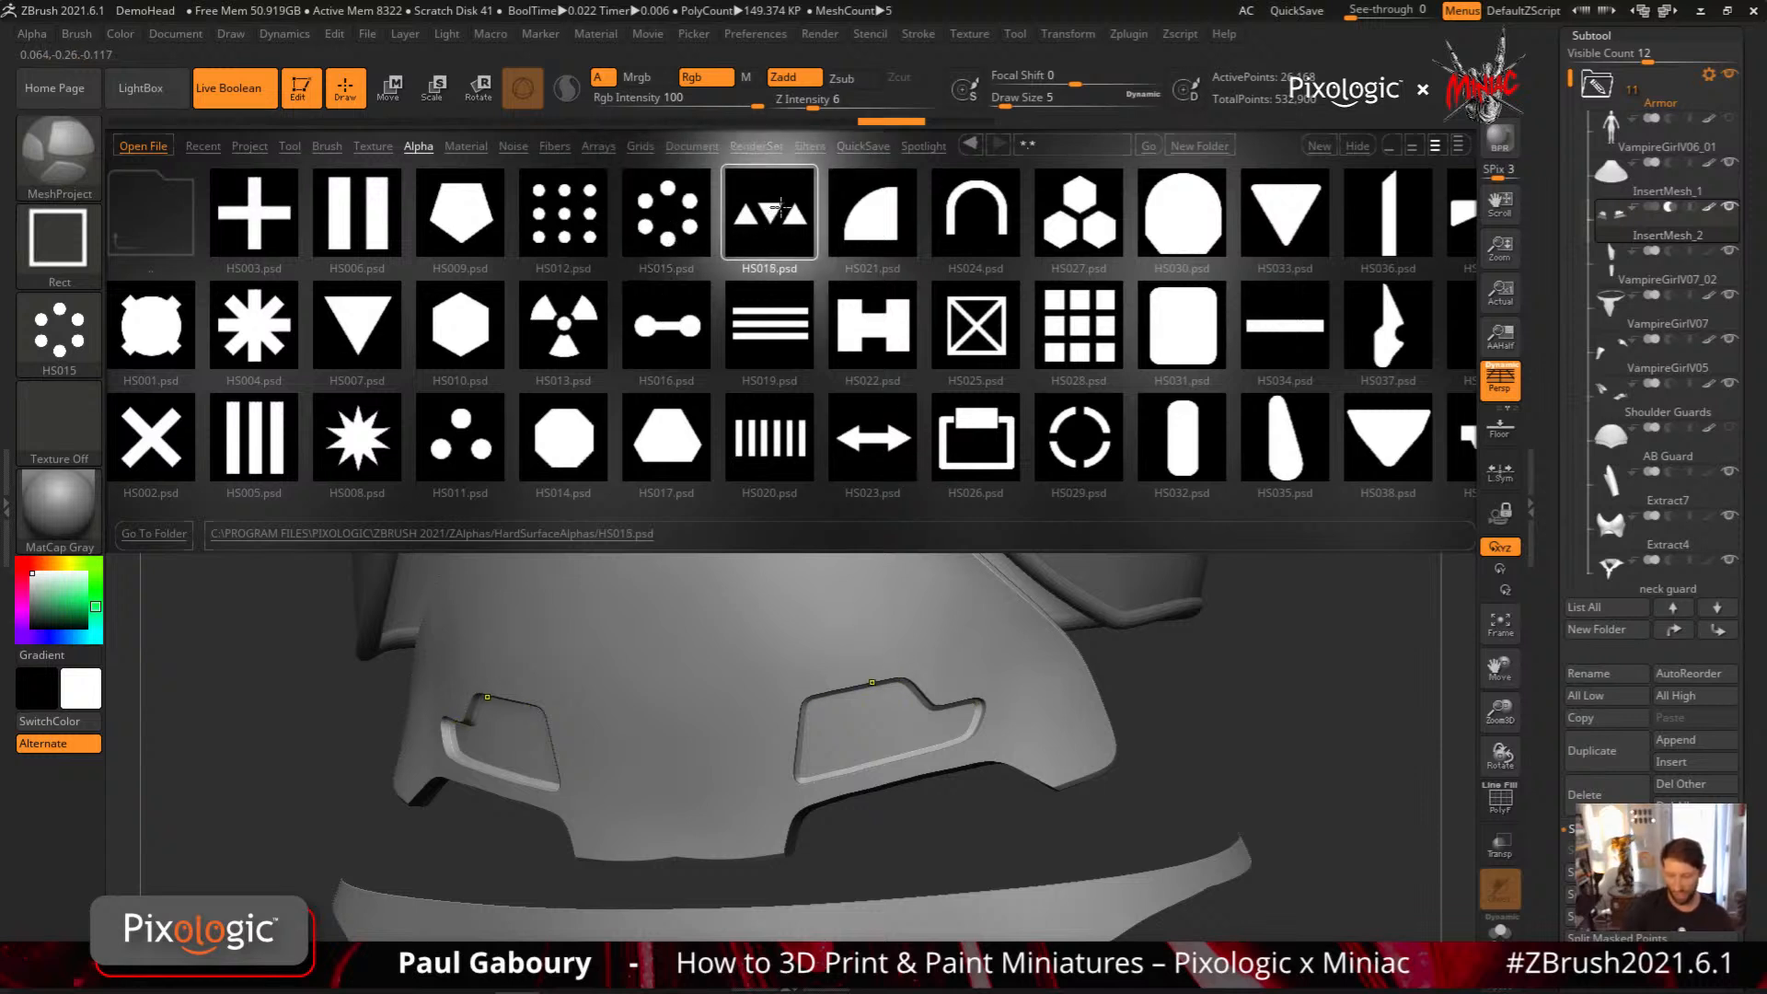
left_click(778, 211)
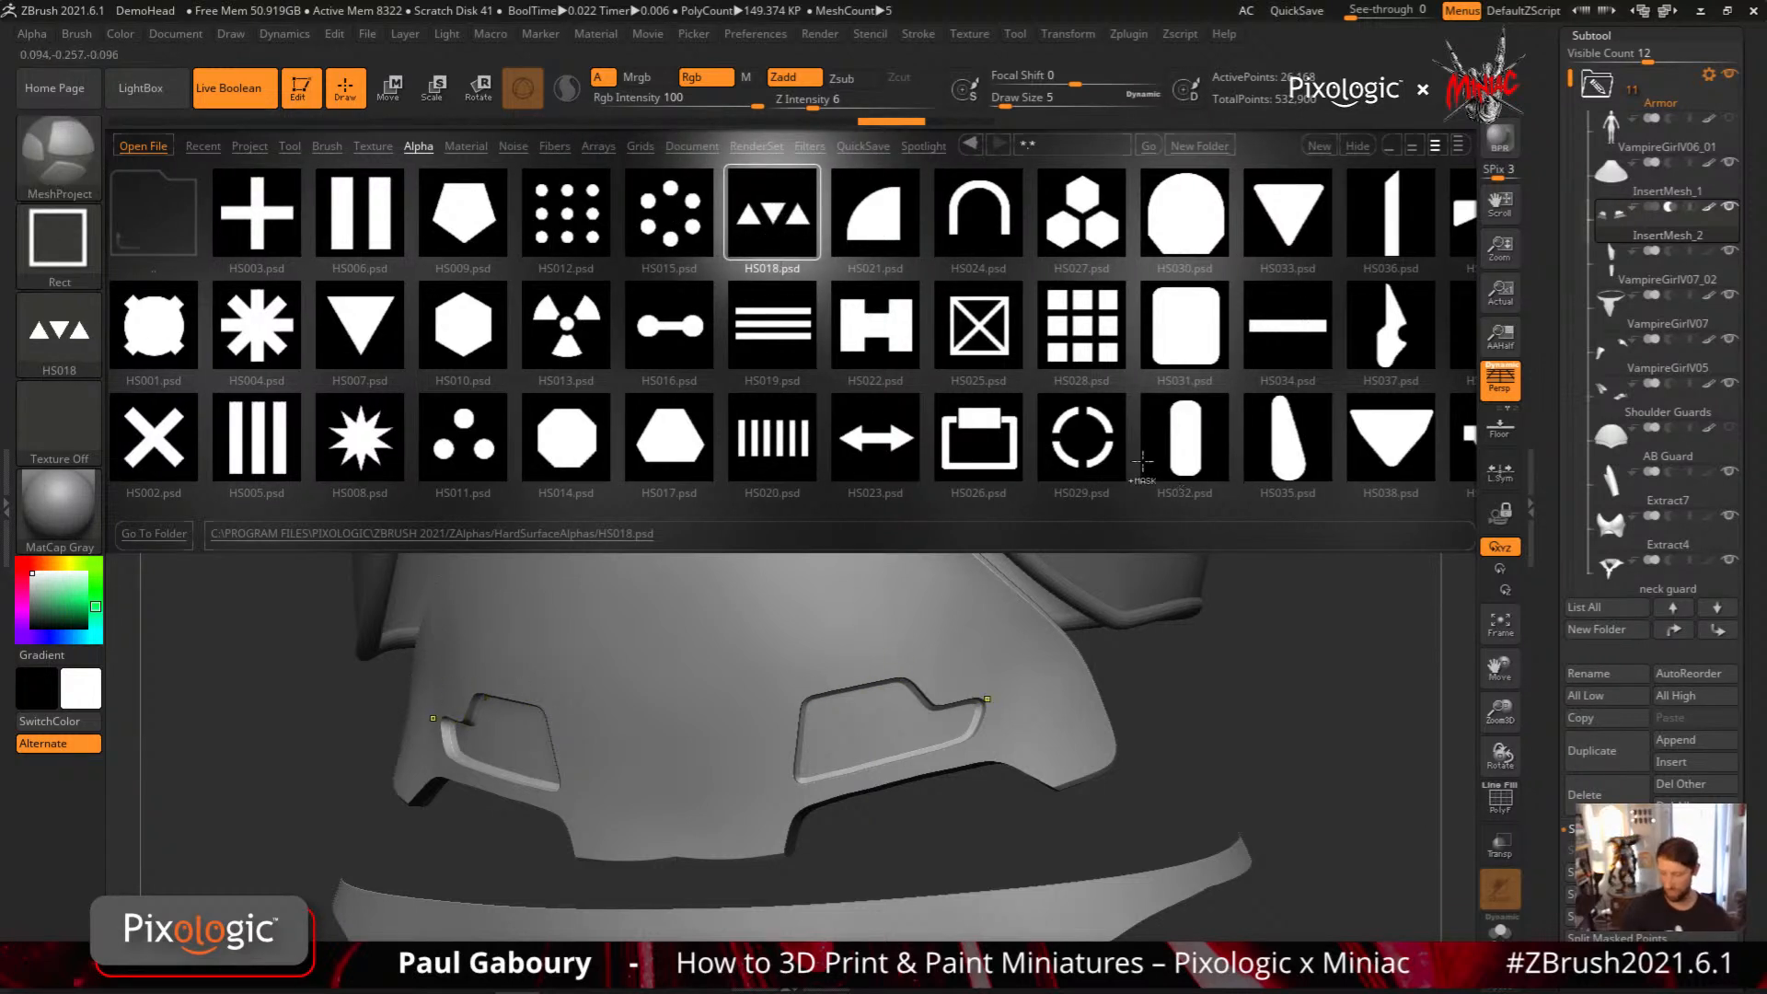
Load the HS026 alpha and use MeshProject to recess a mirrored tabbed frame into the abdominal plate above the stepped panels
left_click(990, 421)
left_click(989, 424, "ctrl")
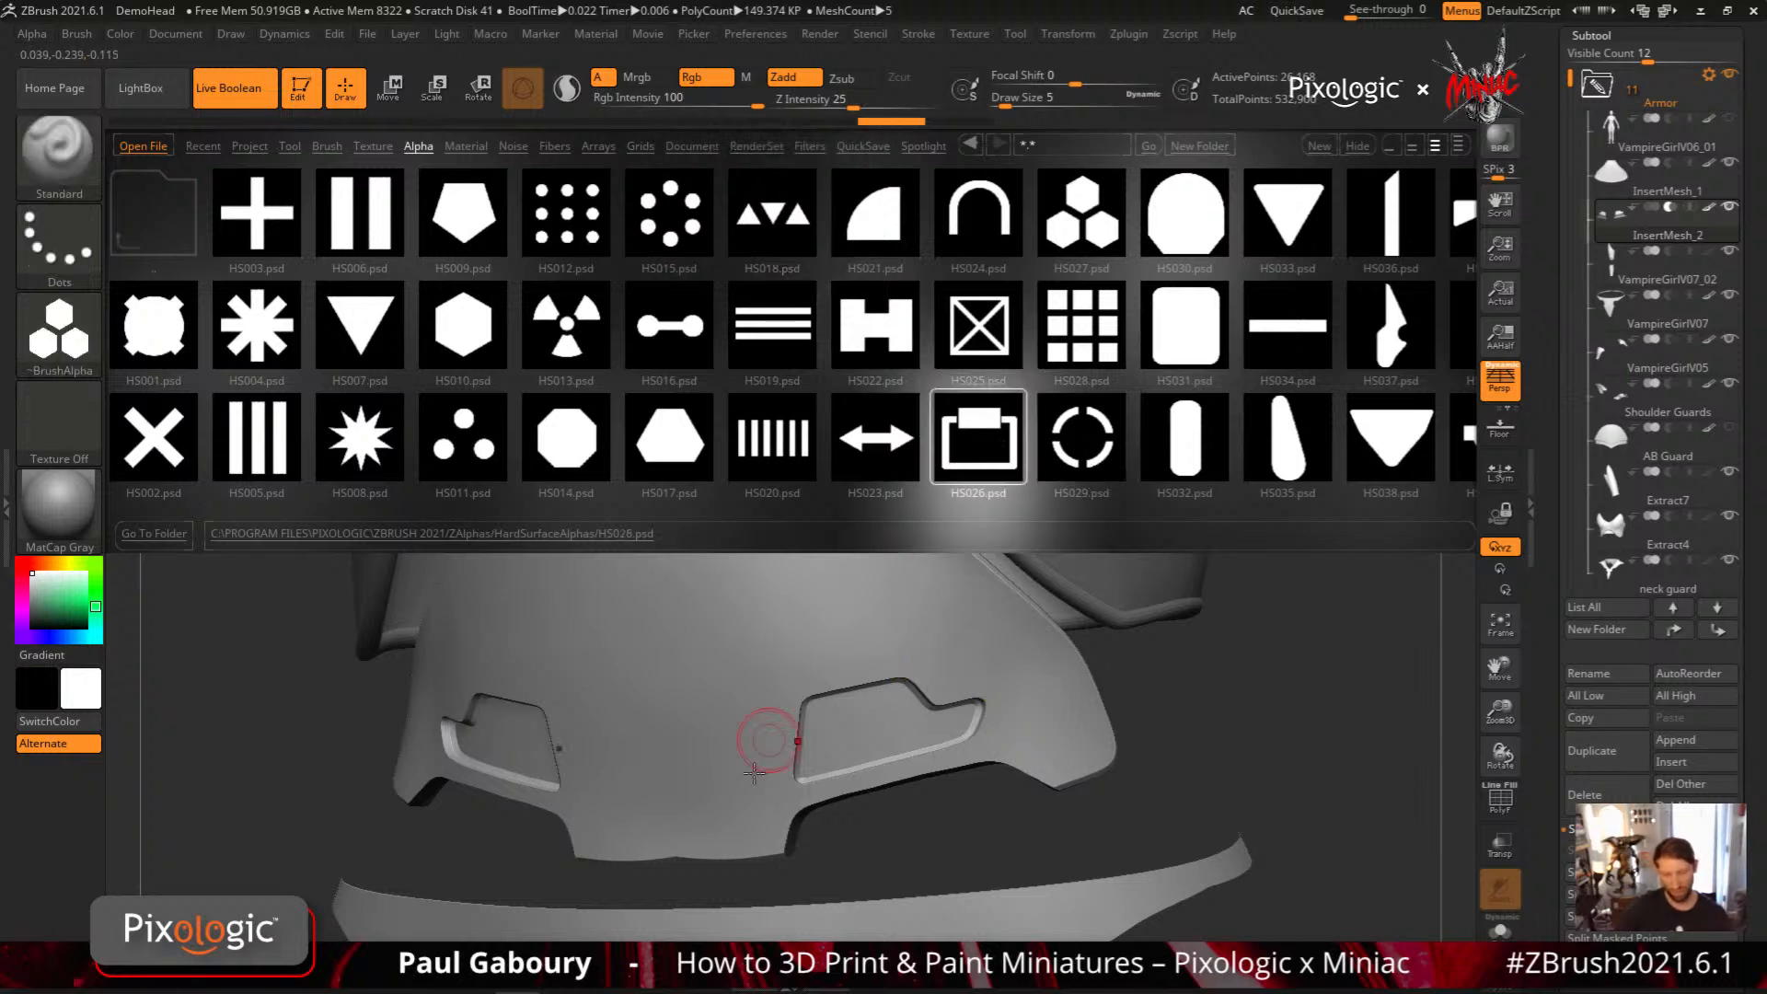
mouse_move(1399, 674)
left_mouse_down()
mouse_move(1288, 674)
mouse_move(1226, 714)
mouse_move(1302, 710)
left_mouse_up()
key("comma")
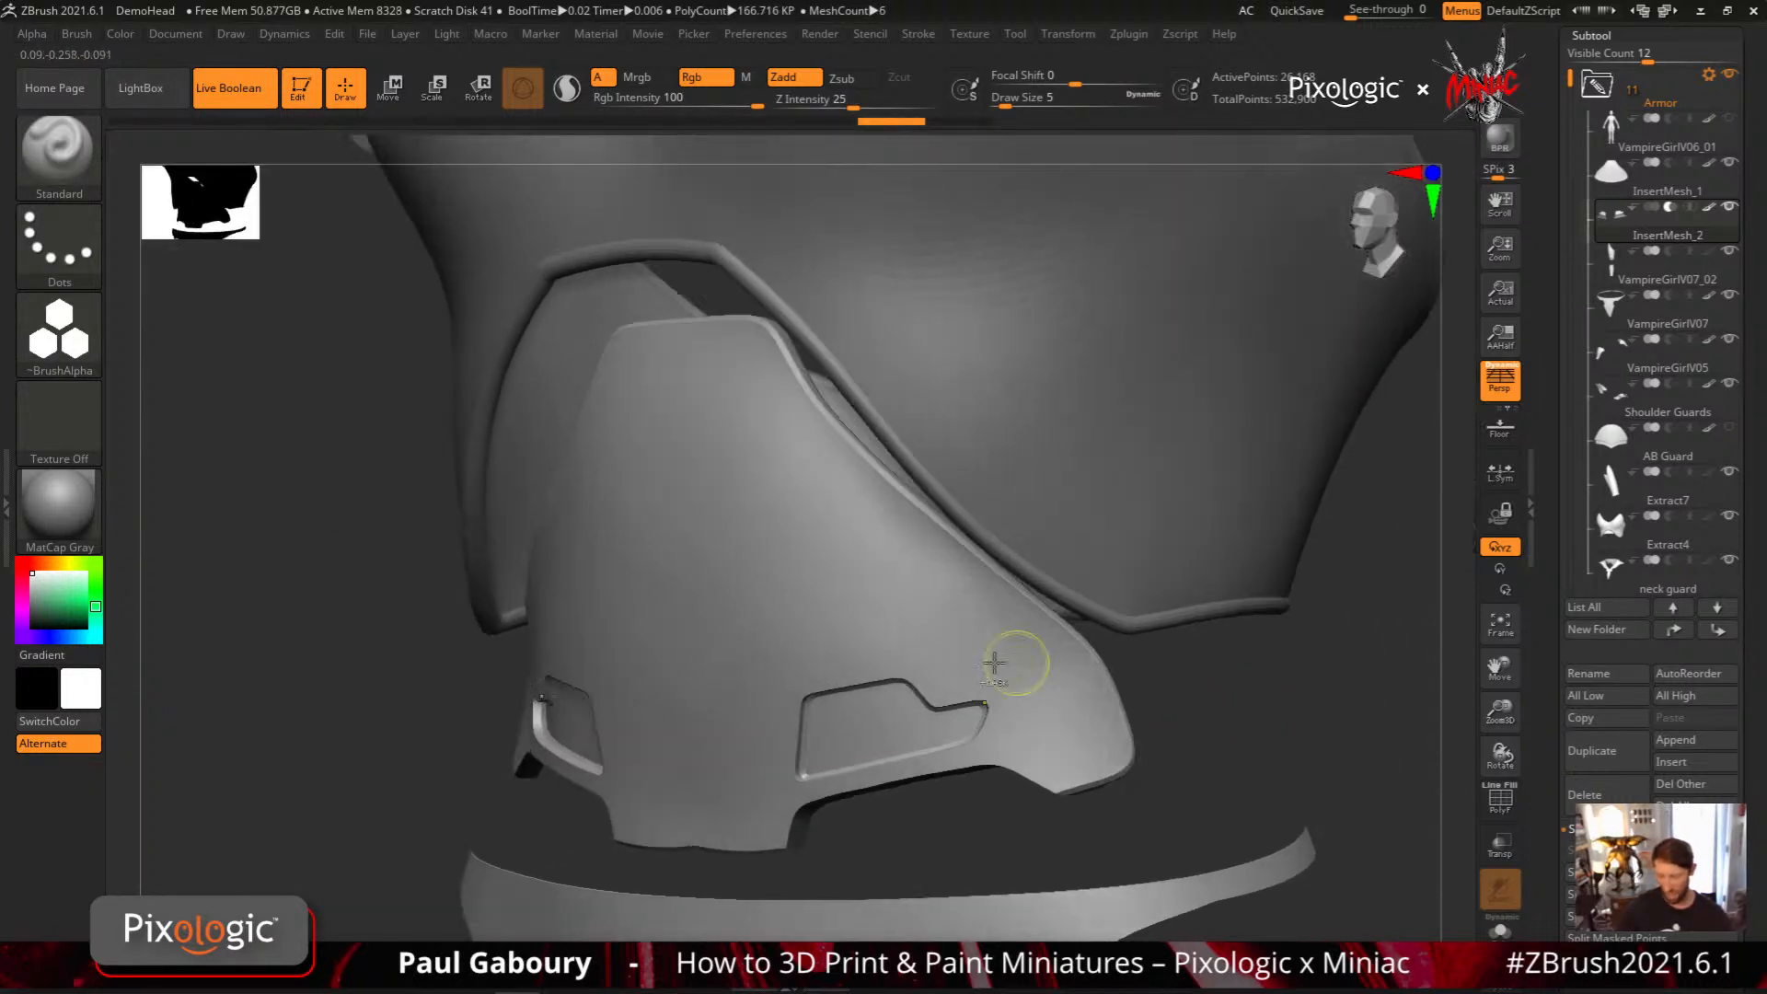
left_click_drag(770, 515, 906, 643, "ctrl")
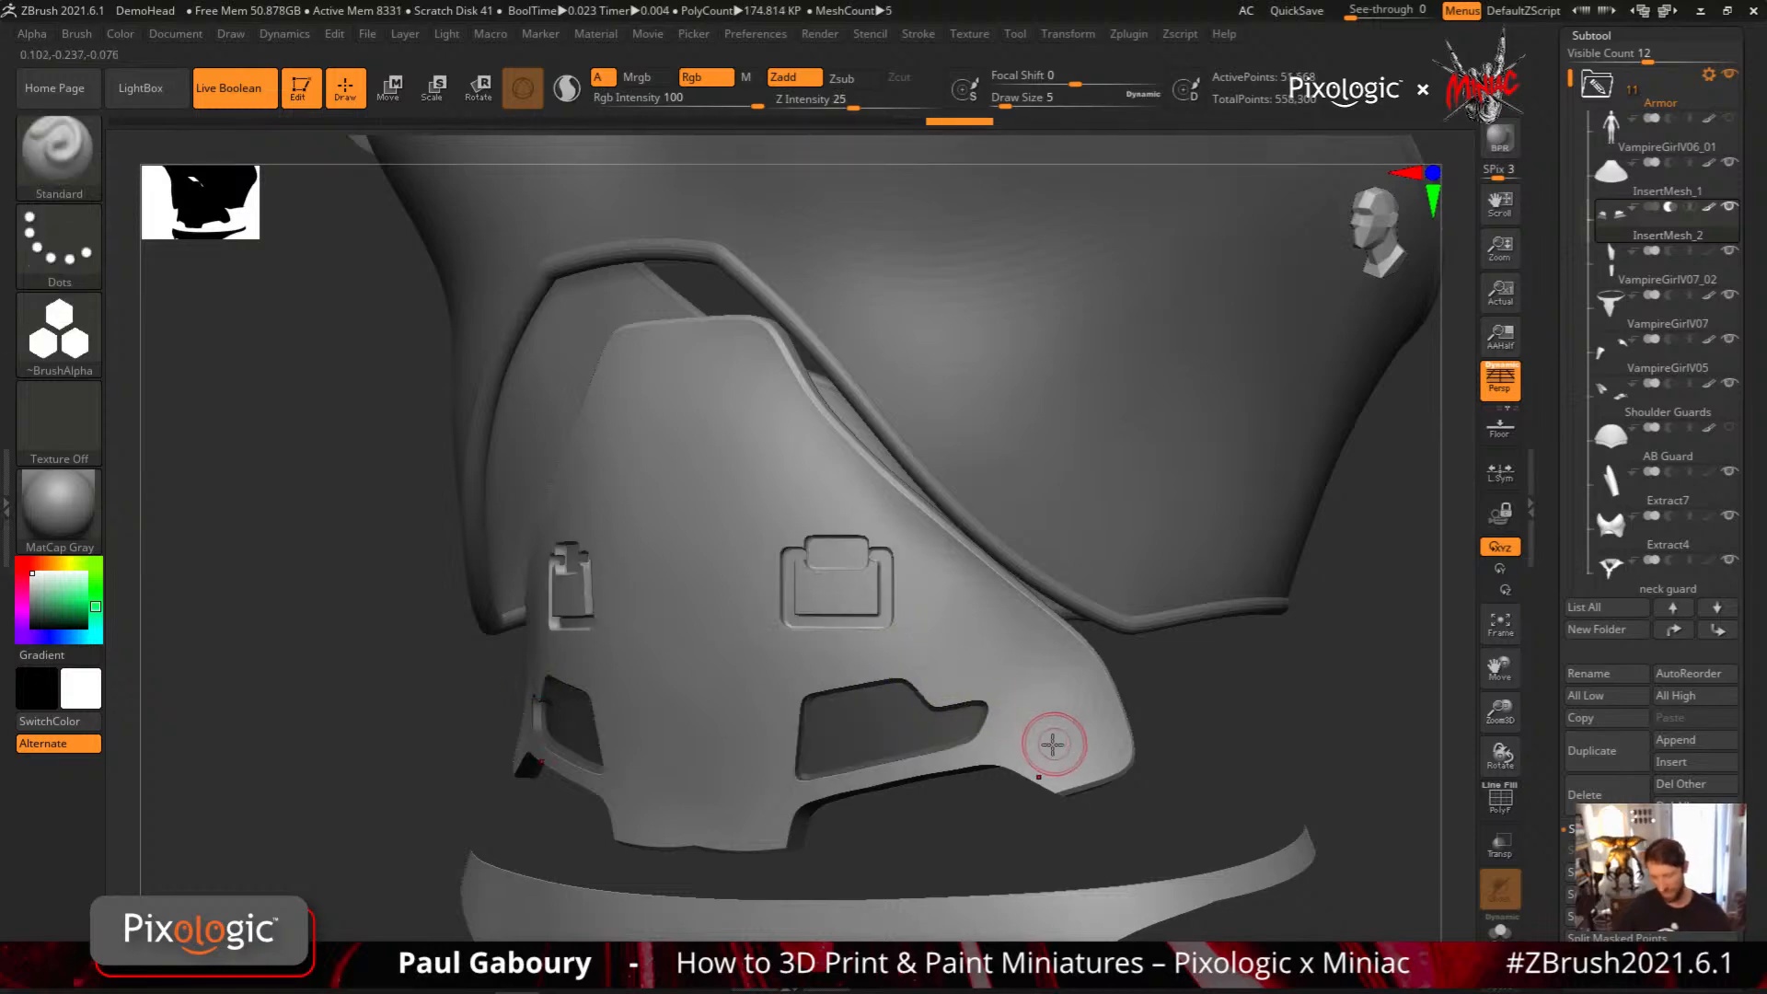
Examine the detailed abdominal plate within the whole armor, and show the tool models available in LightBox
mouse_move(1095, 746)
right_mouse_down("ctrl")
mouse_move(1018, 710)
mouse_move(1085, 714)
mouse_move(1009, 711)
mouse_move(920, 665)
mouse_move(939, 637)
mouse_move(943, 676)
mouse_move(924, 645)
right_mouse_up("ctrl")
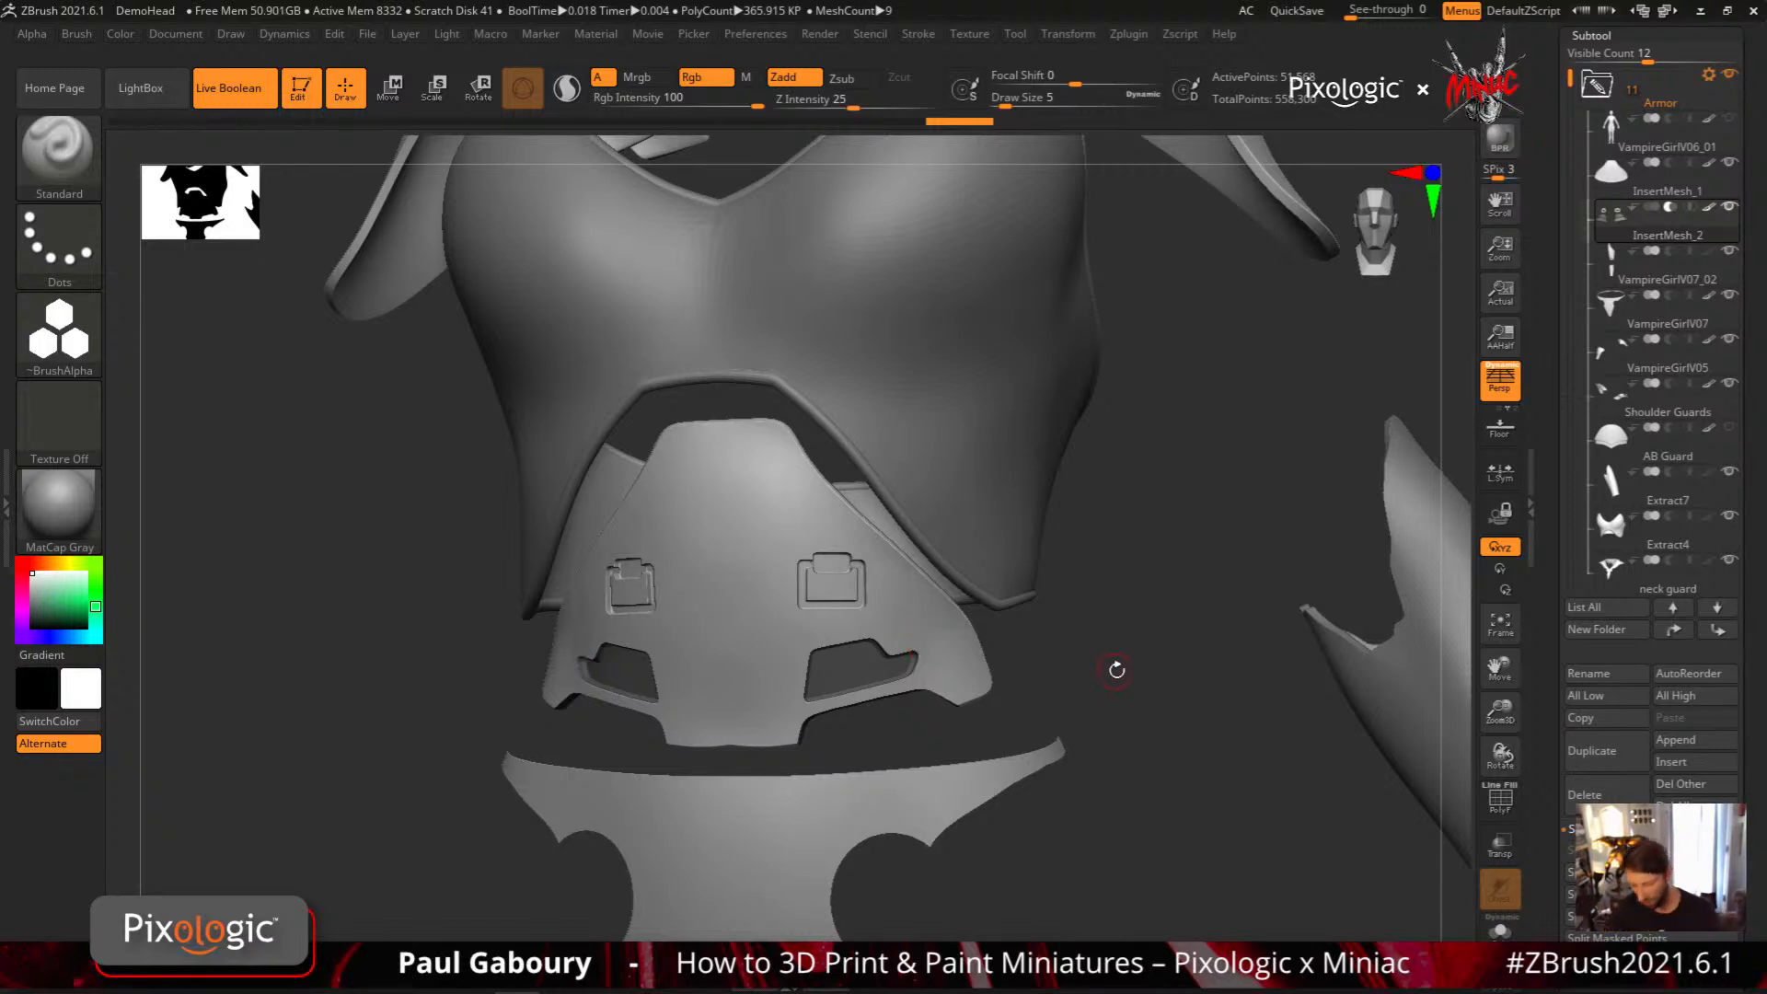
right_click_drag(1073, 638, 958, 614, "ctrl")
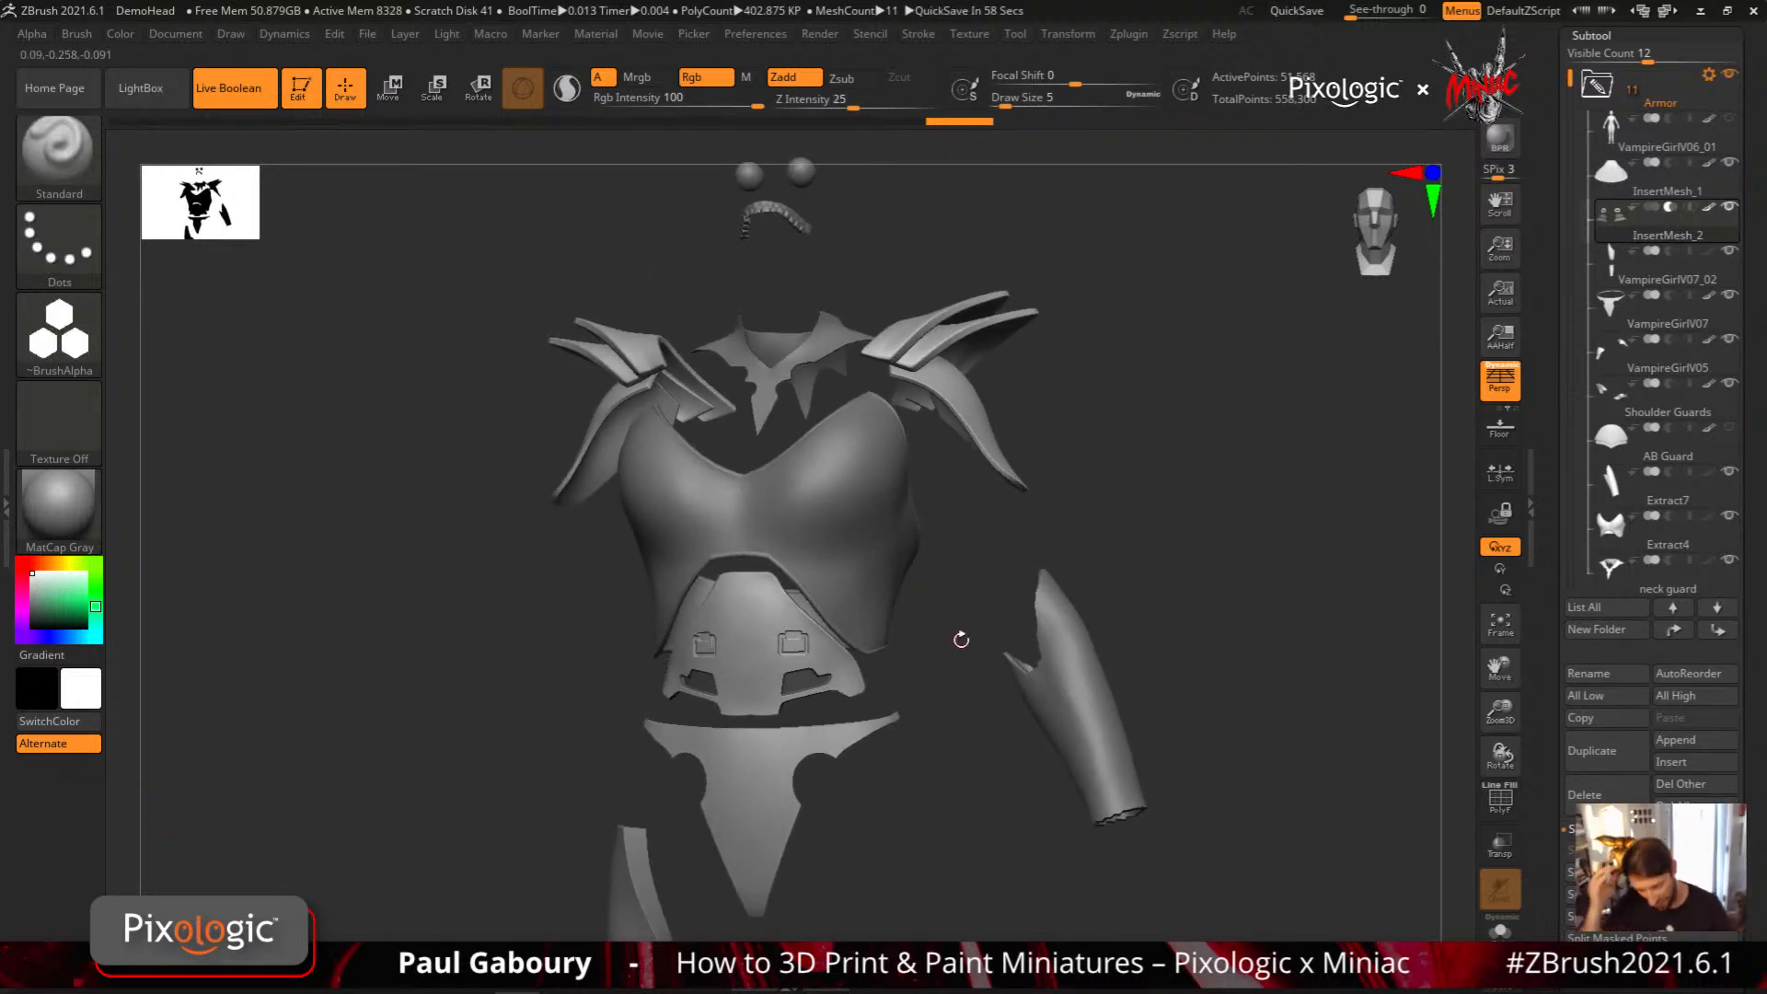
mouse_move(1203, 599)
right_mouse_down("ctrl")
mouse_move(1089, 525)
mouse_move(1113, 601)
mouse_move(994, 449)
right_mouse_up("ctrl")
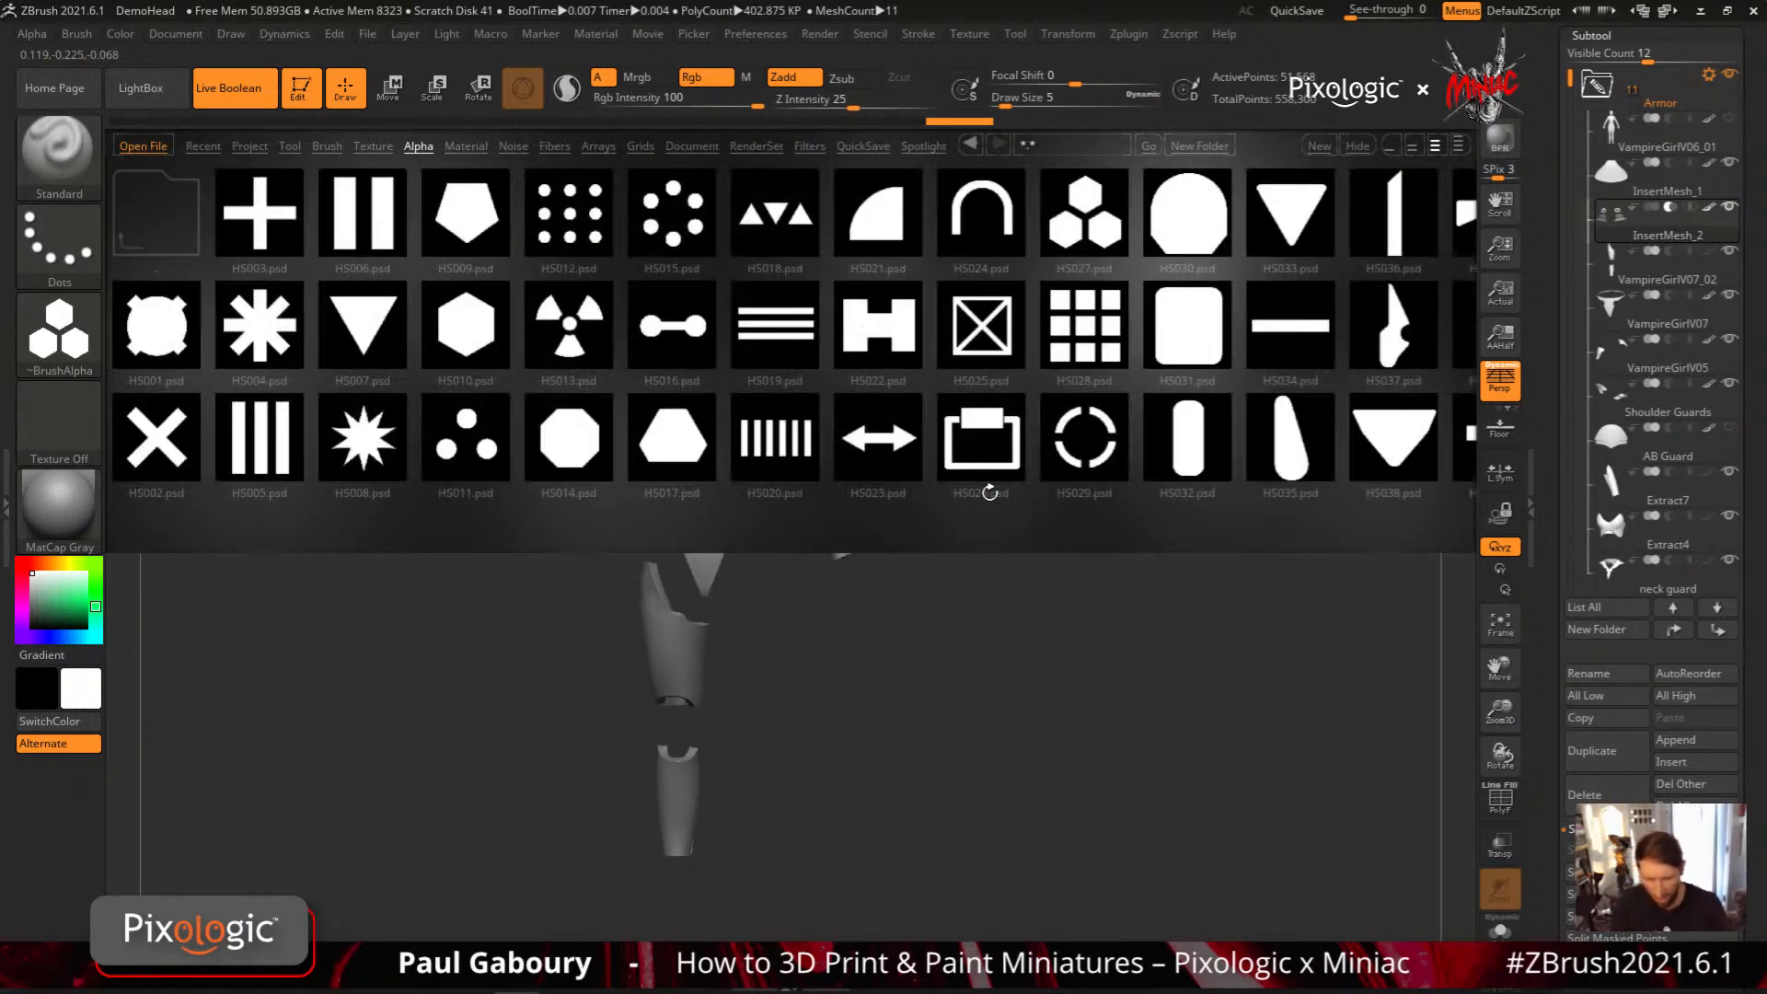
left_click(290, 146)
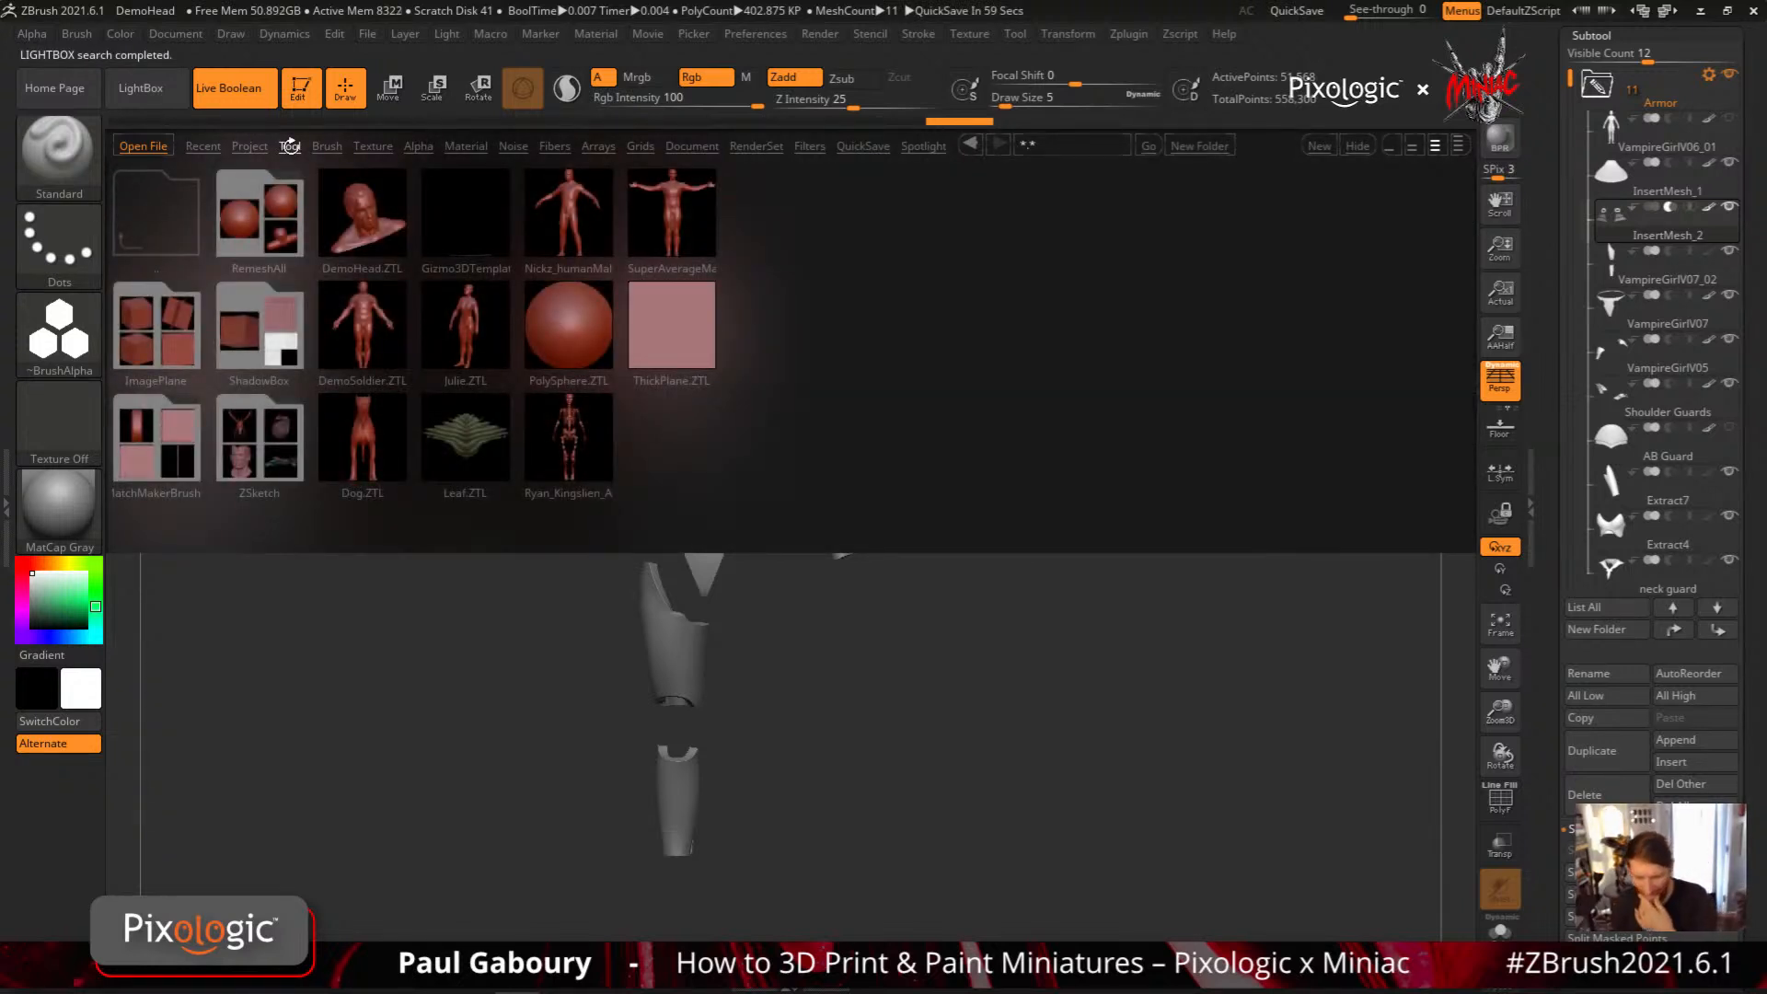
Load the Dog.ZTL model from LightBox and generate a side-profile alpha from its mesh at a Map Size of 512
double_click(374, 434)
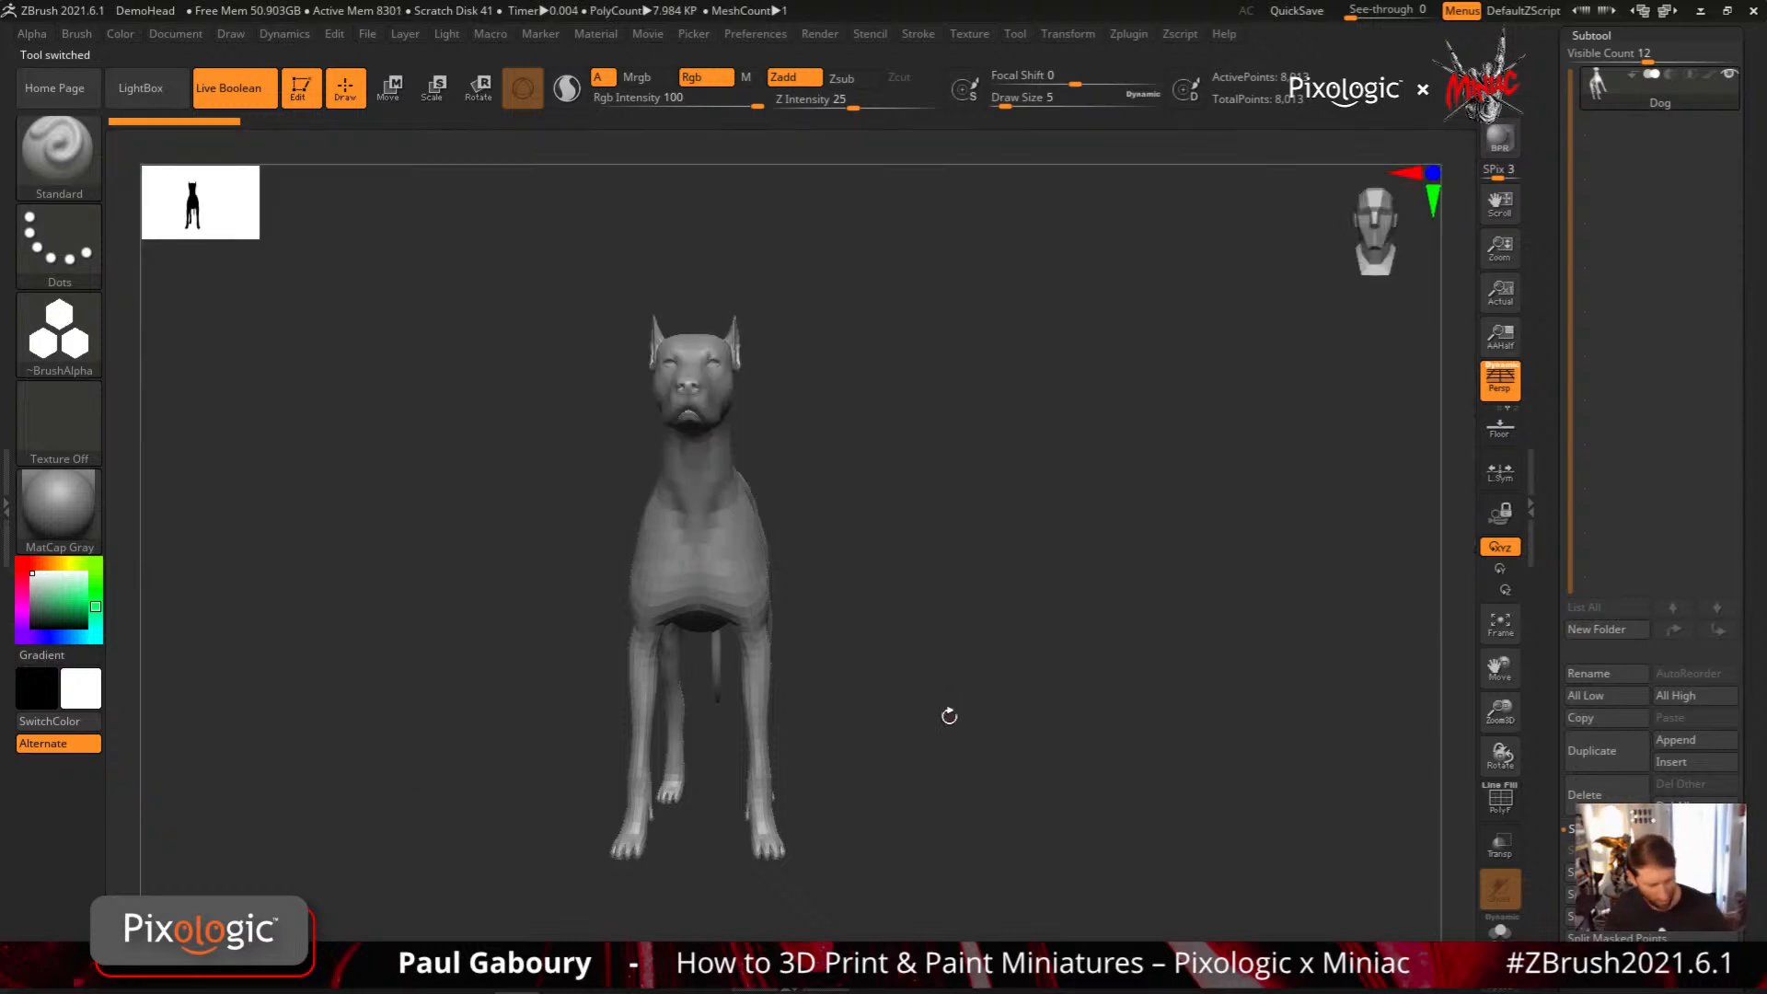
left_click_drag(948, 716, 1078, 654)
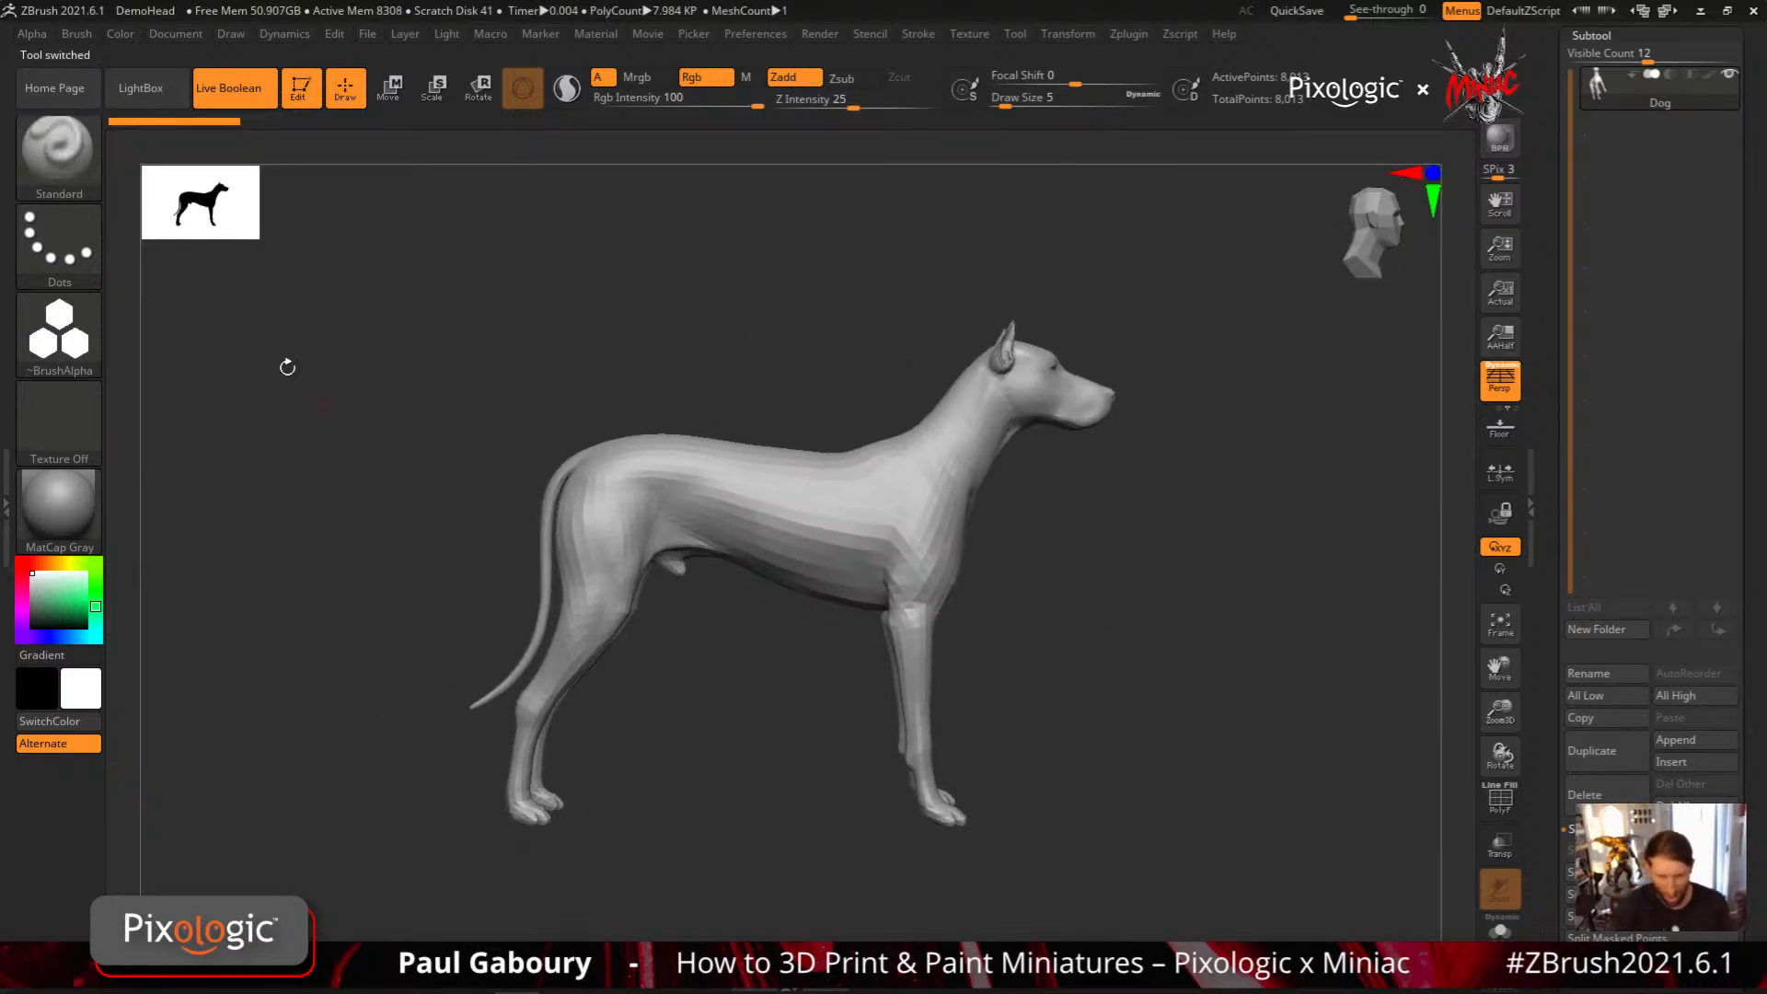
left_click(33, 34)
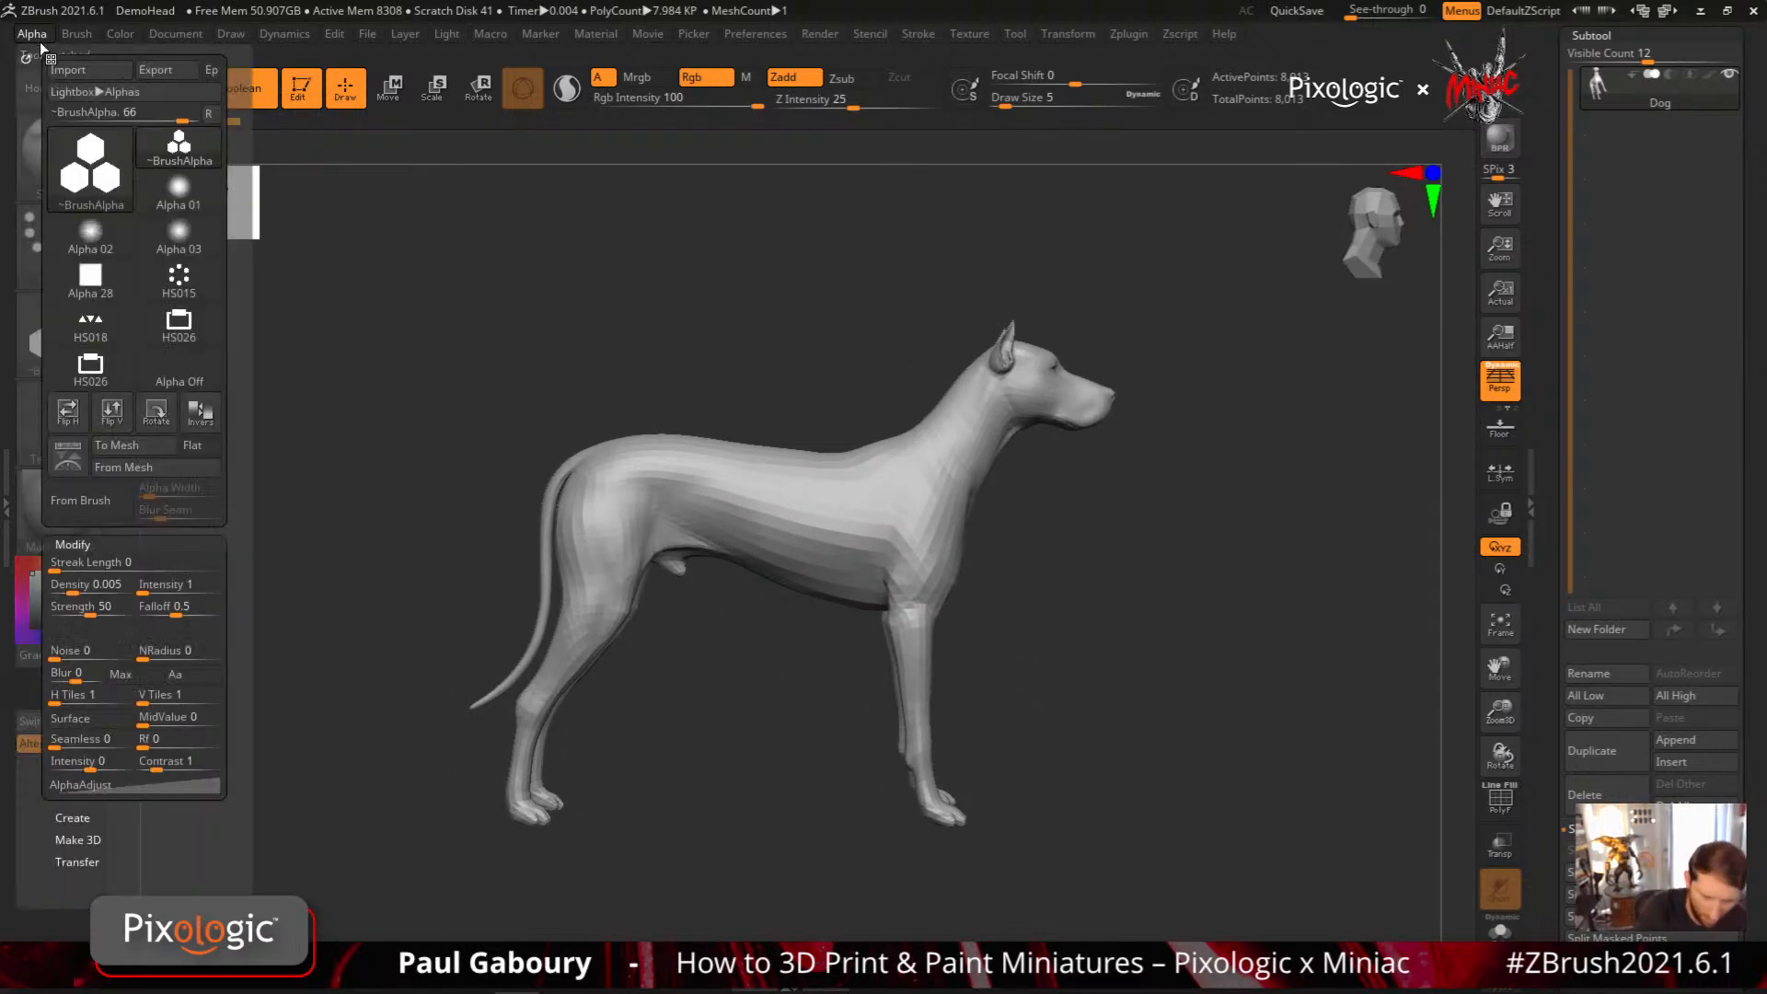
left_click(159, 467)
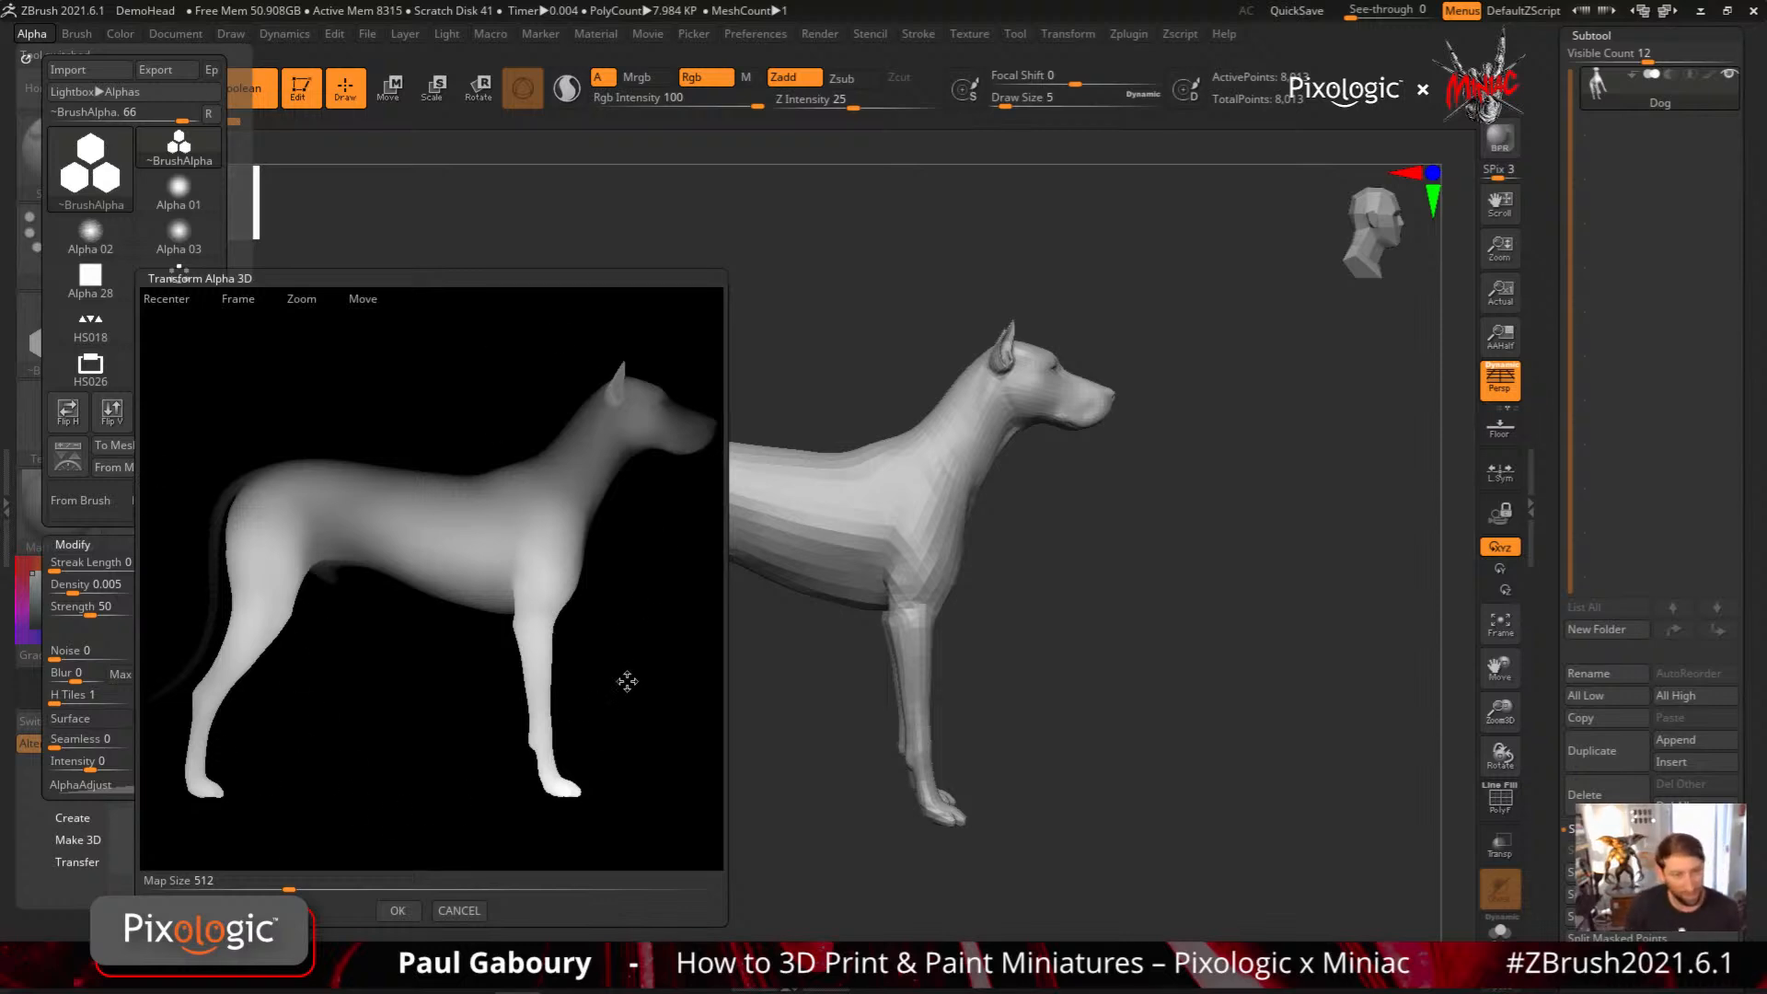
mouse_move(624, 674)
left_mouse_down()
mouse_move(626, 706)
mouse_move(628, 648)
left_mouse_up()
mouse_move(629, 655)
left_mouse_down()
mouse_move(604, 662)
mouse_move(633, 673)
left_mouse_up()
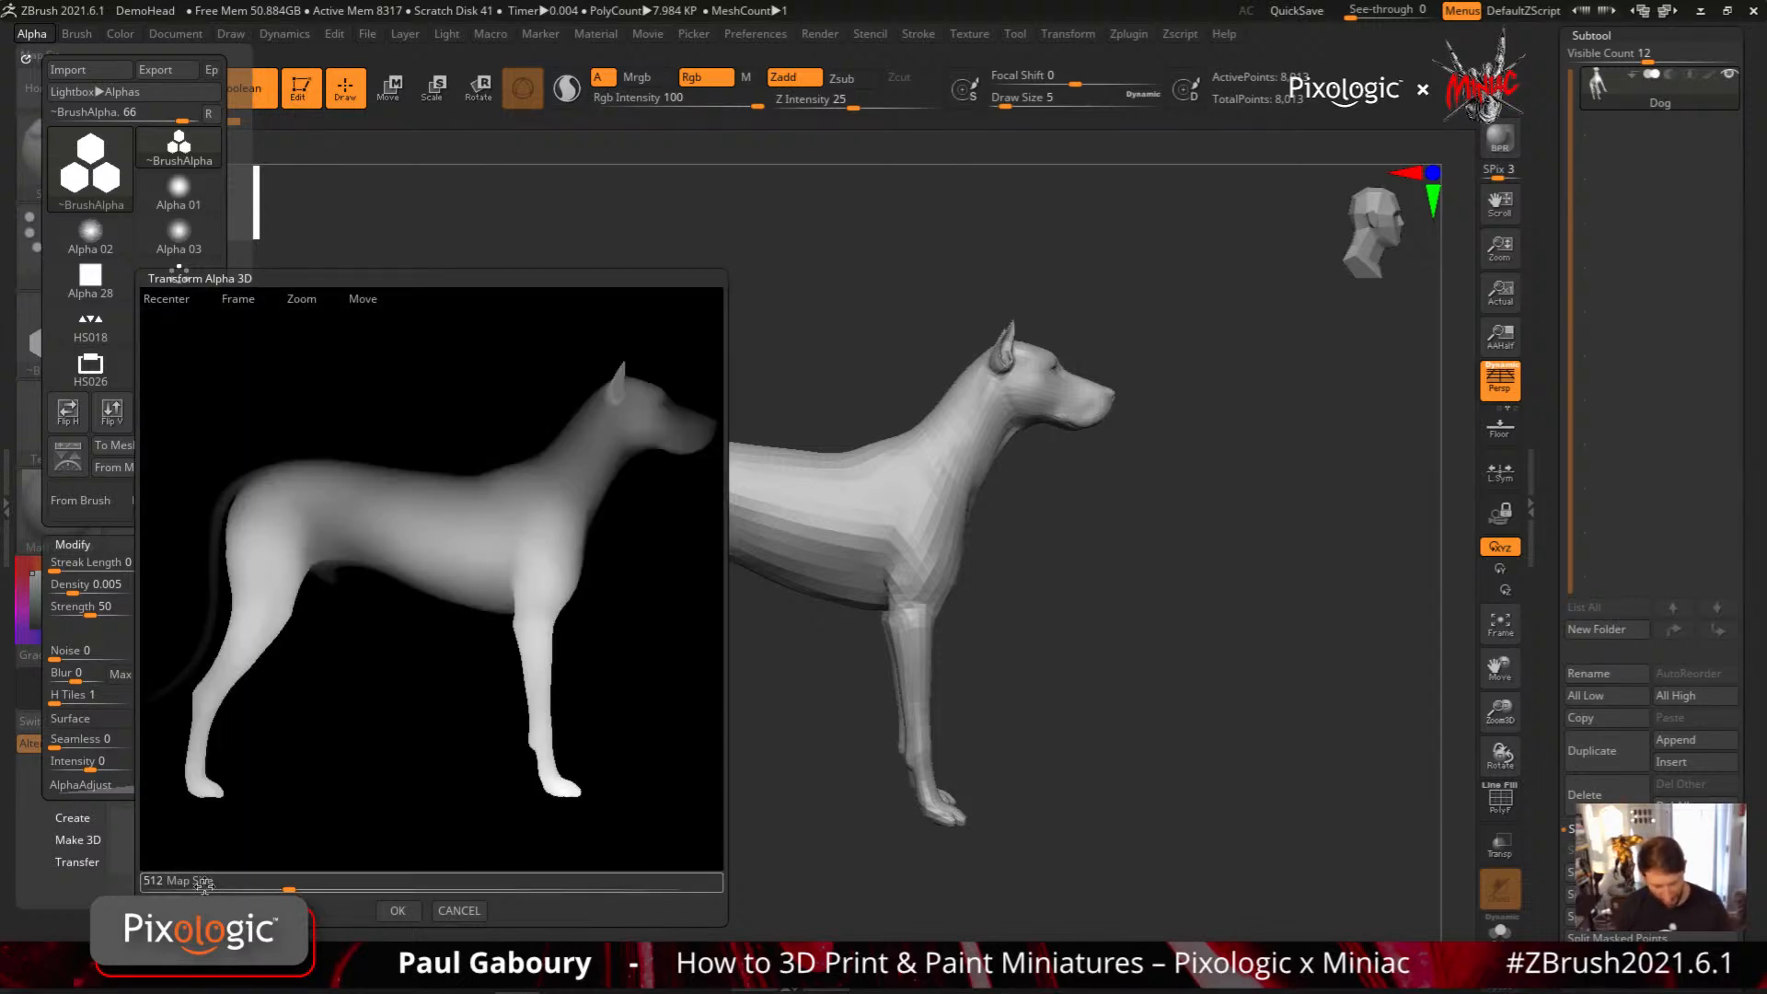
left_click(602, 889)
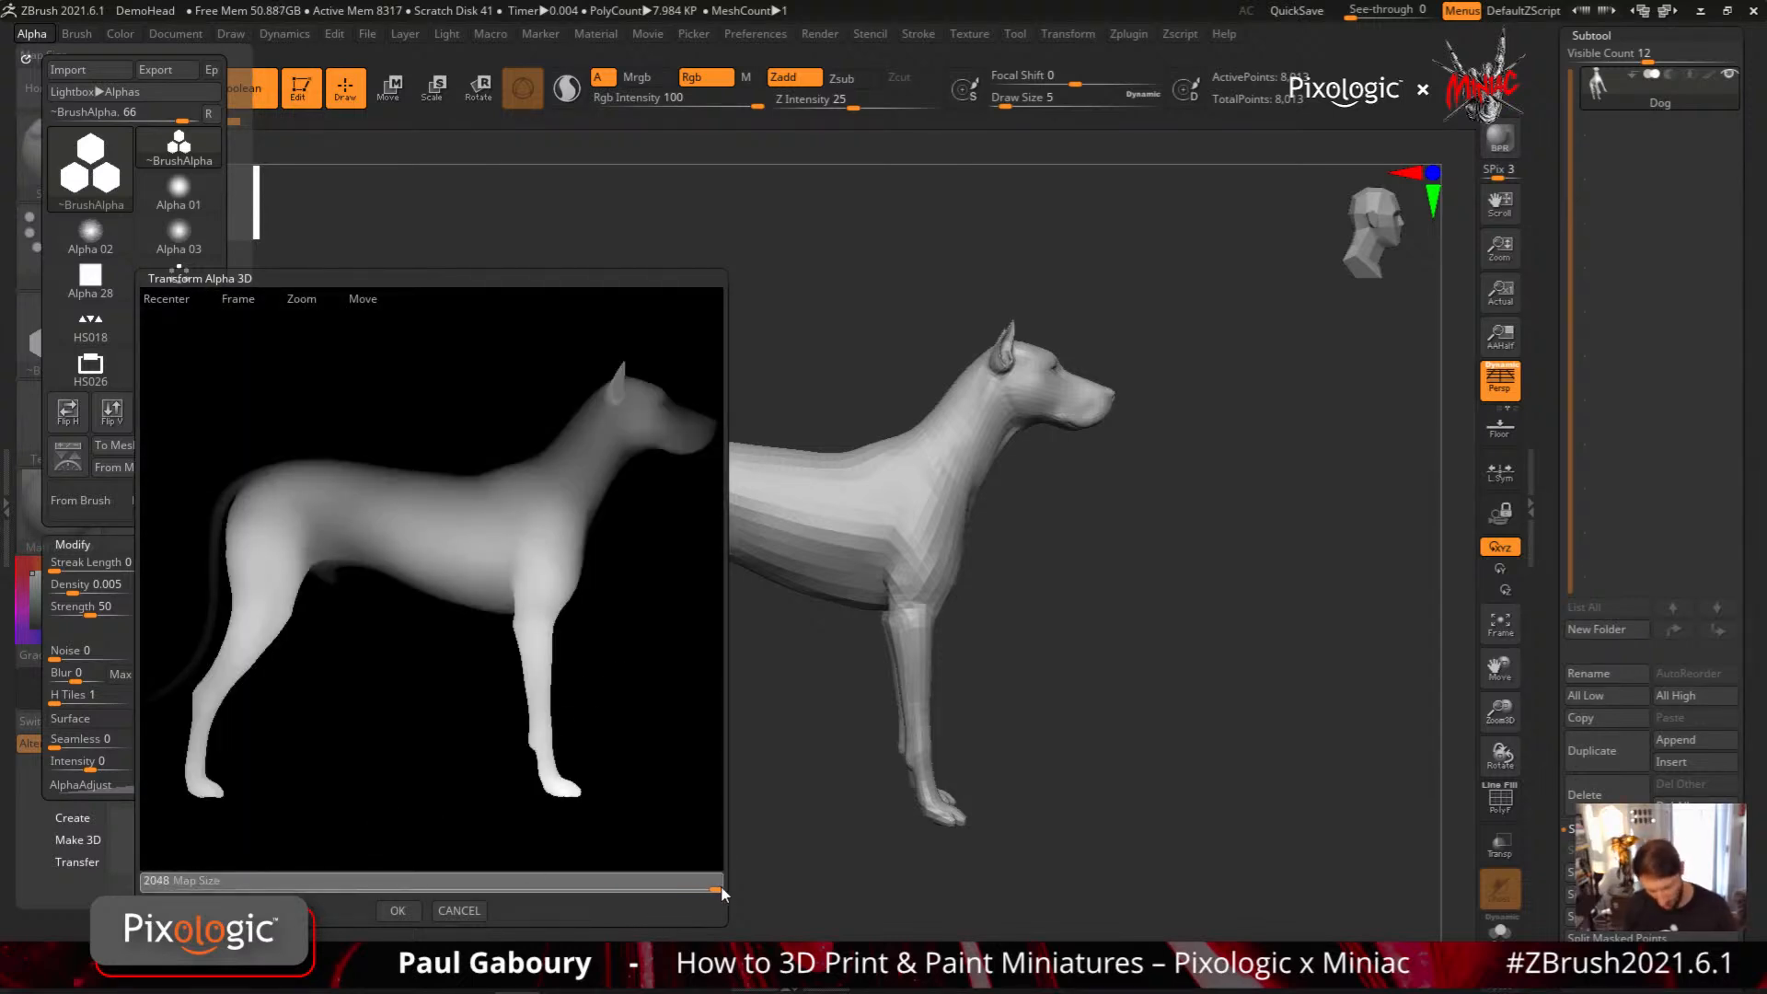
left_click_drag(737, 888, 144, 900)
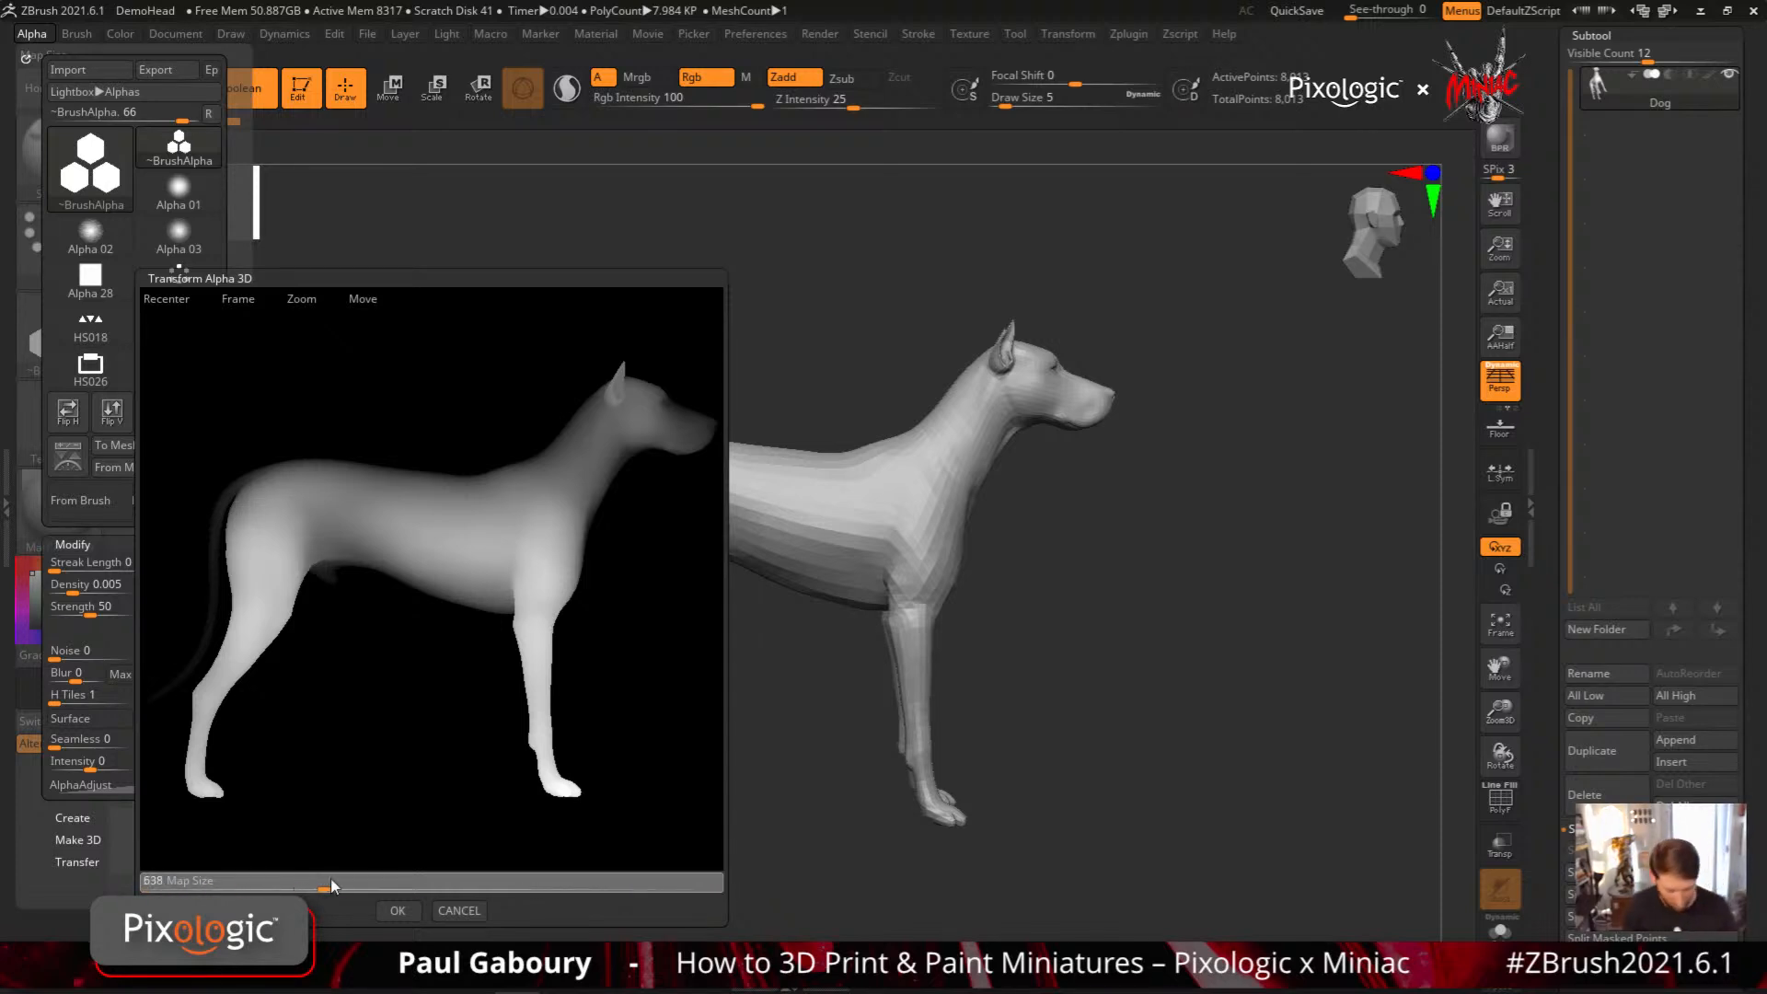
left_click(359, 888)
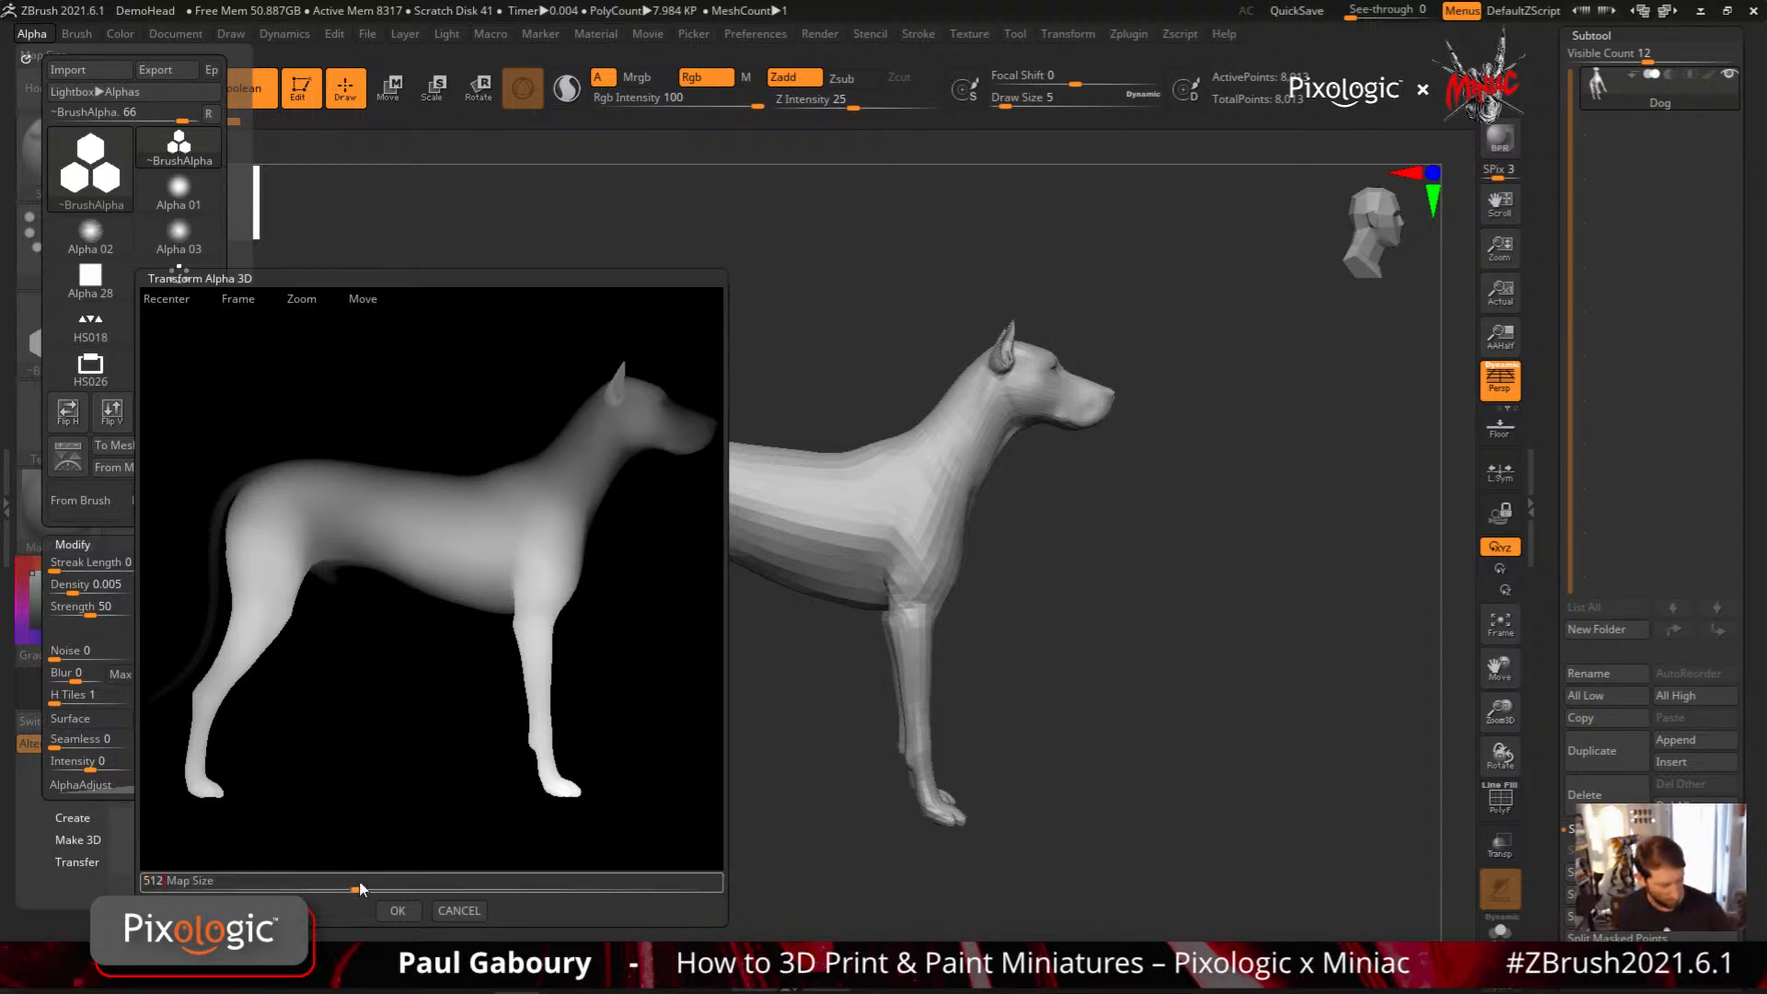
left_click(405, 911)
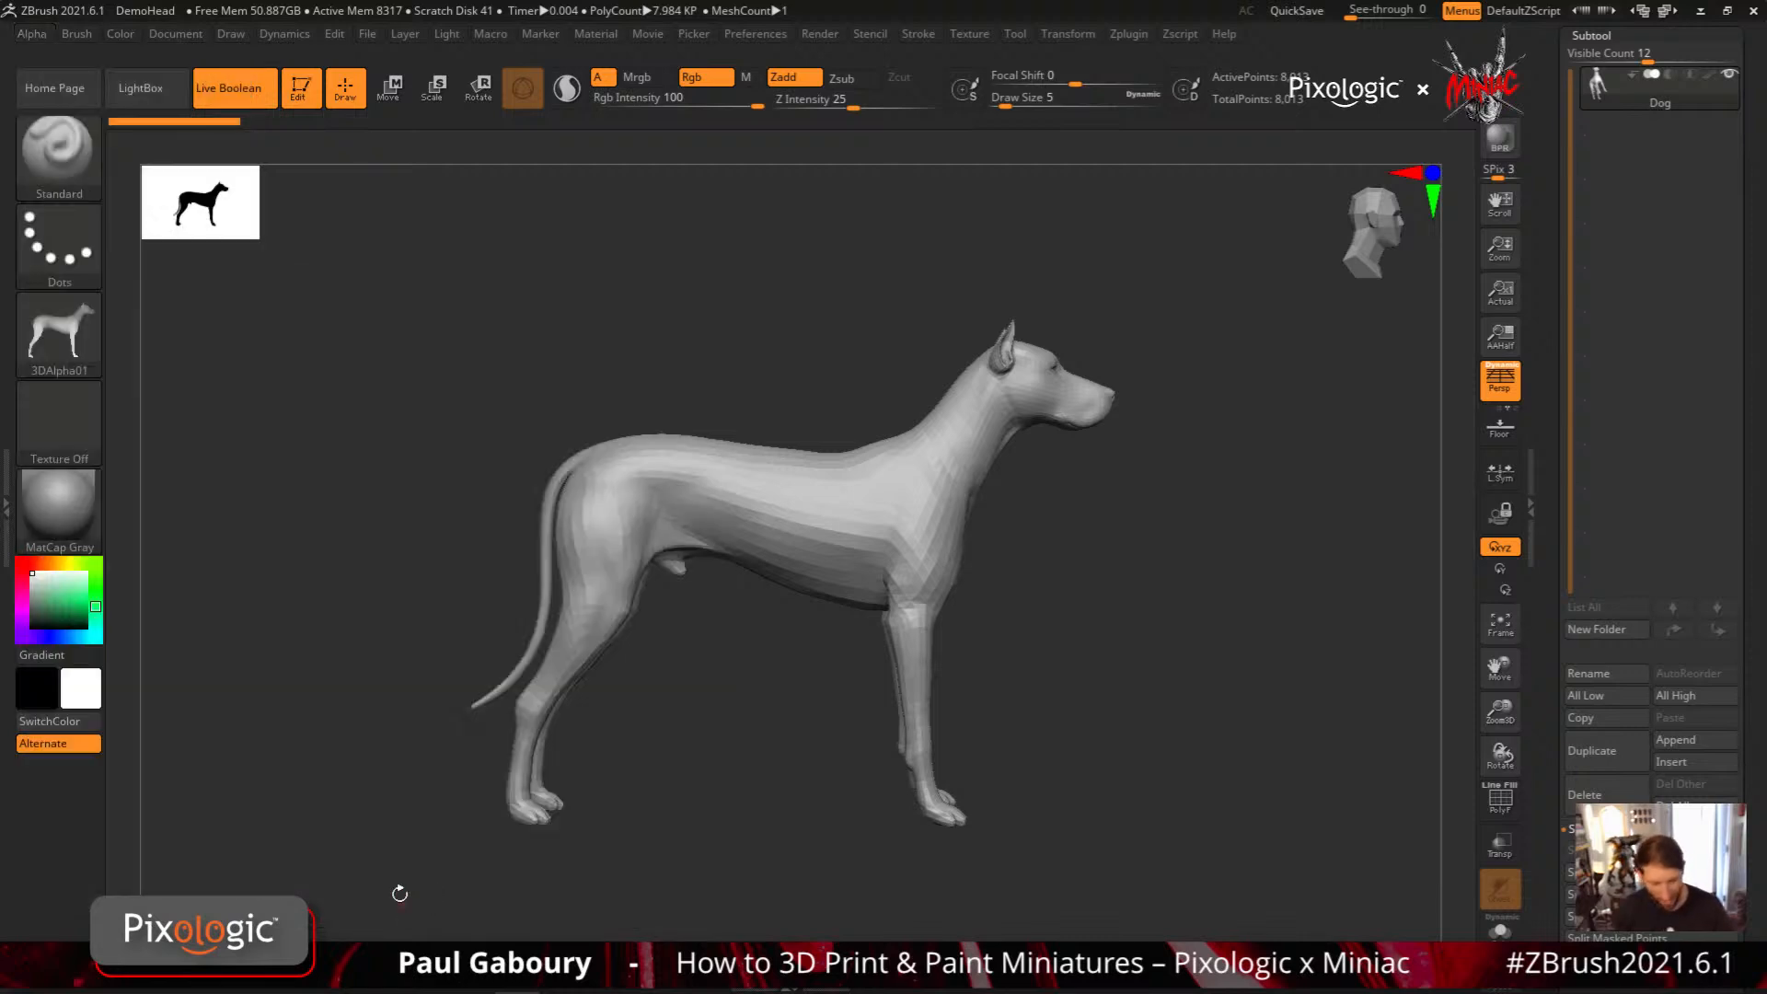
Assign the 3DAlpha01 dog alpha to the MeshProject brush
mouse_move(71, 331)
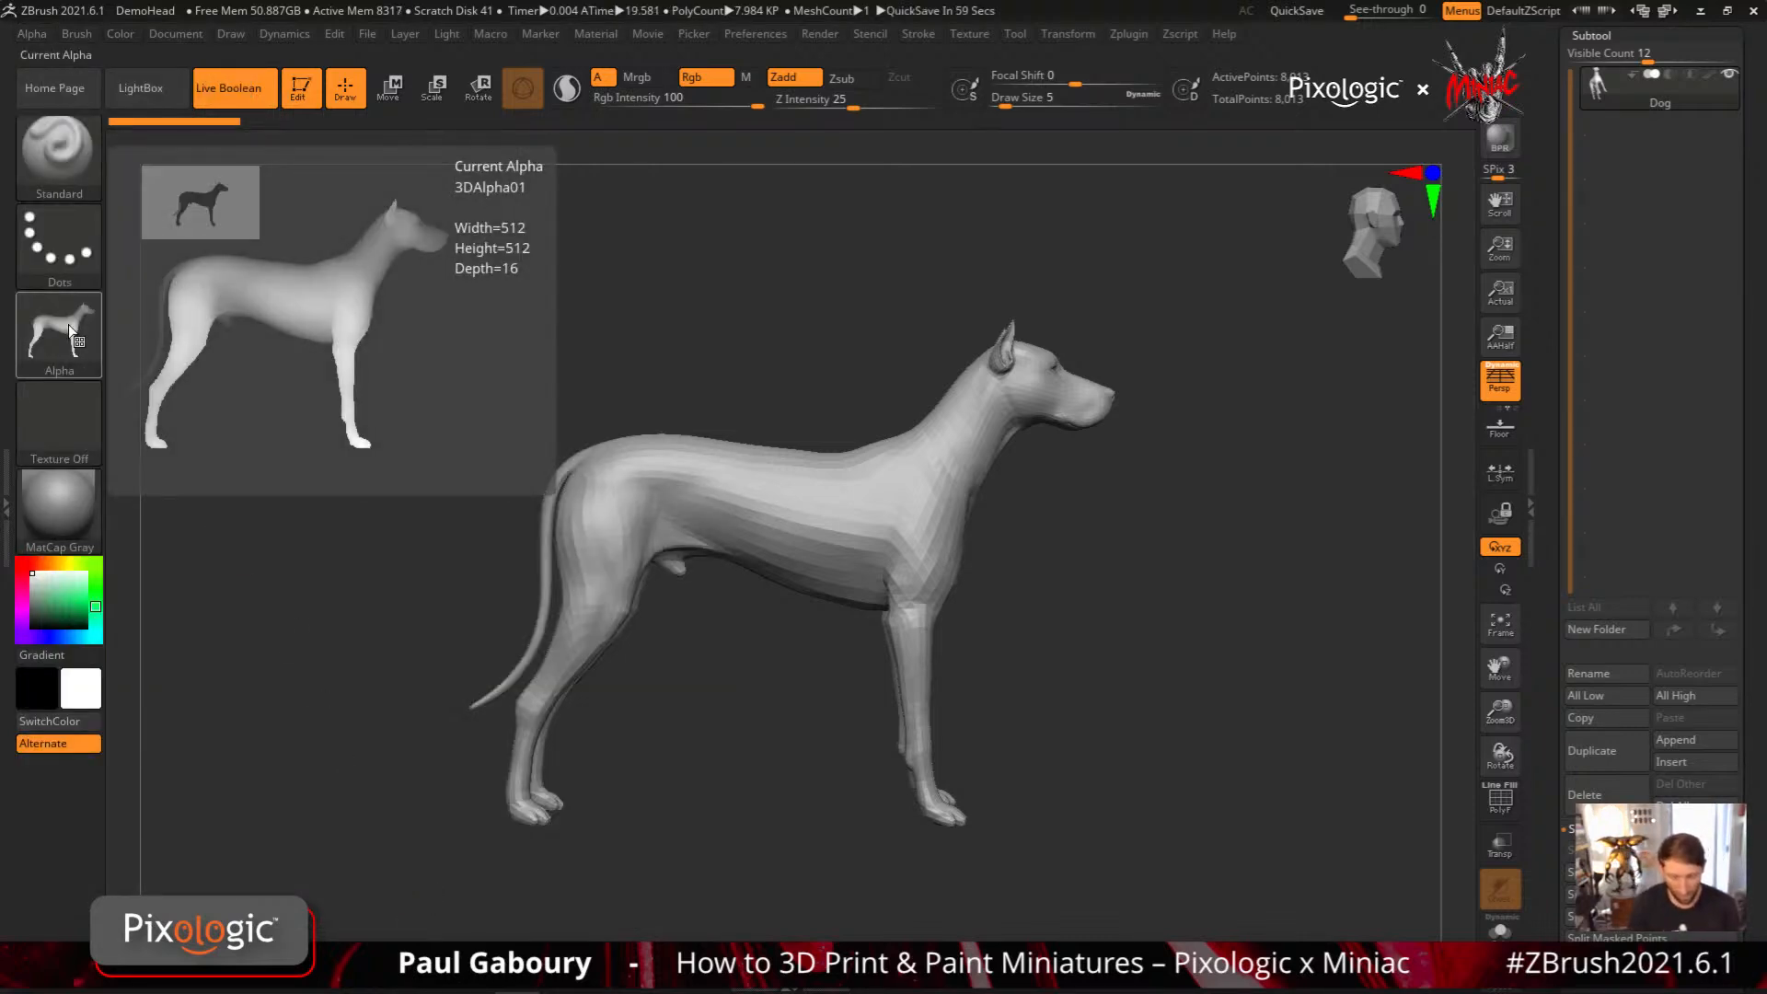
key("ctrl")
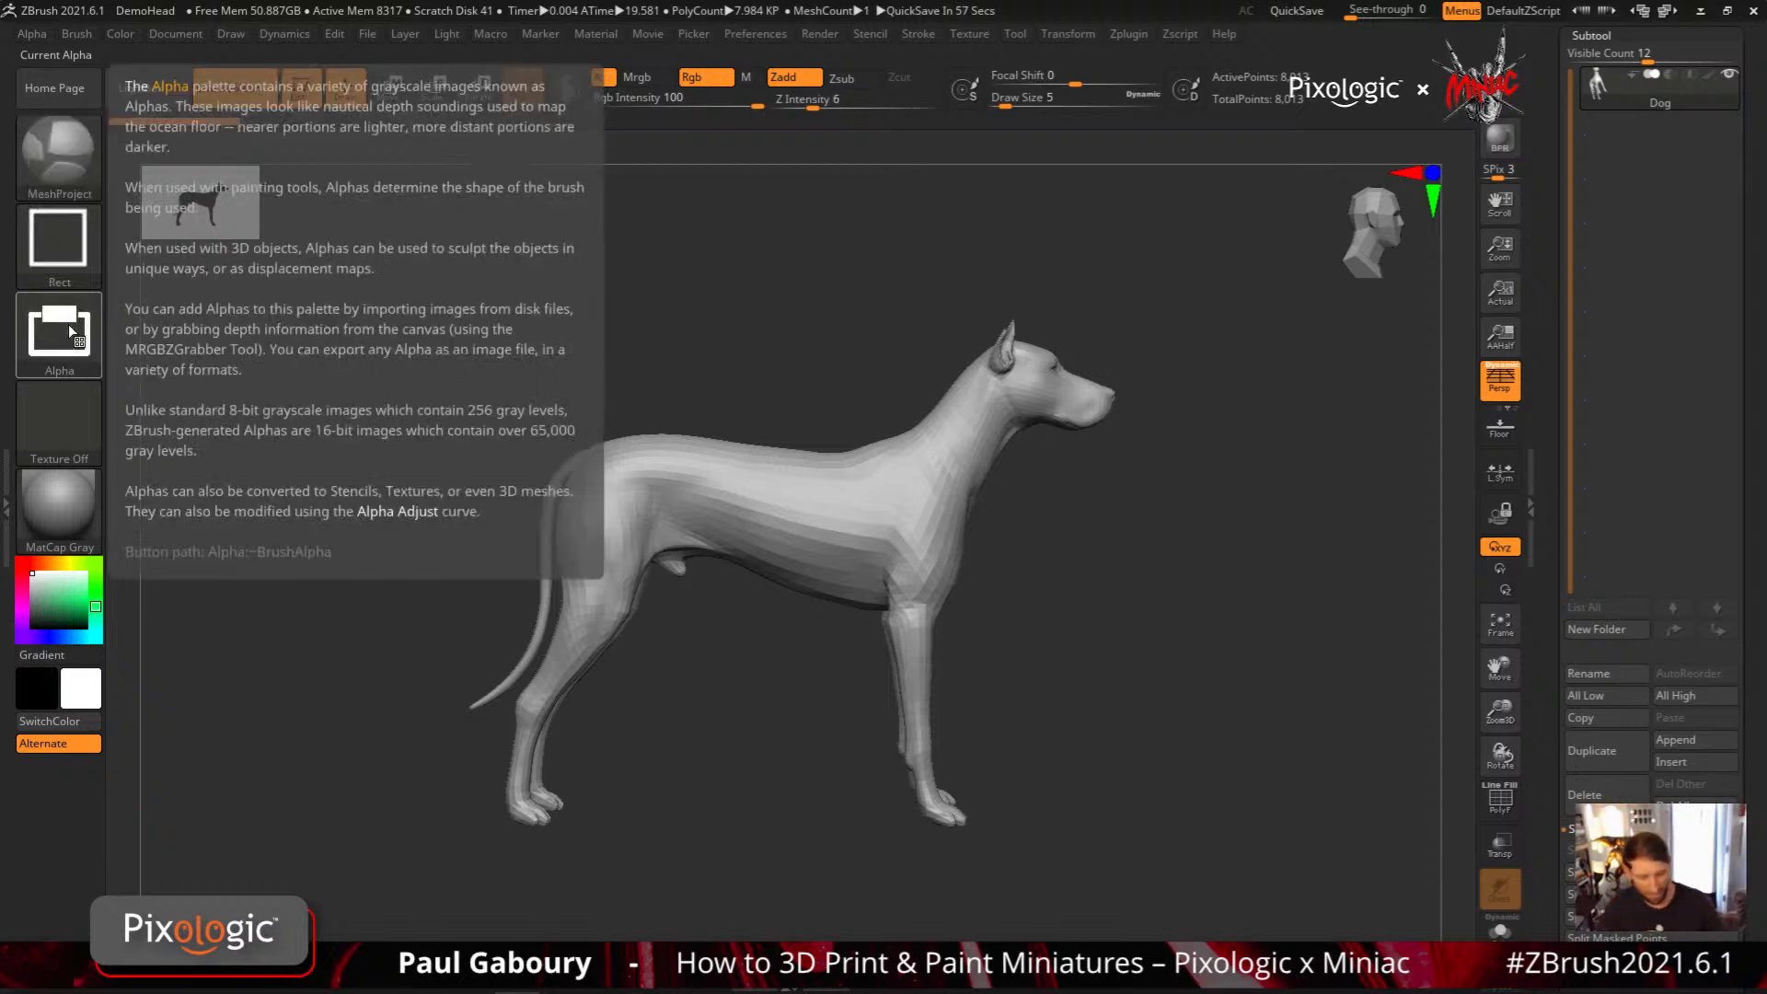
left_click(100, 335, "ctrl")
left_click(90, 353, "ctrl")
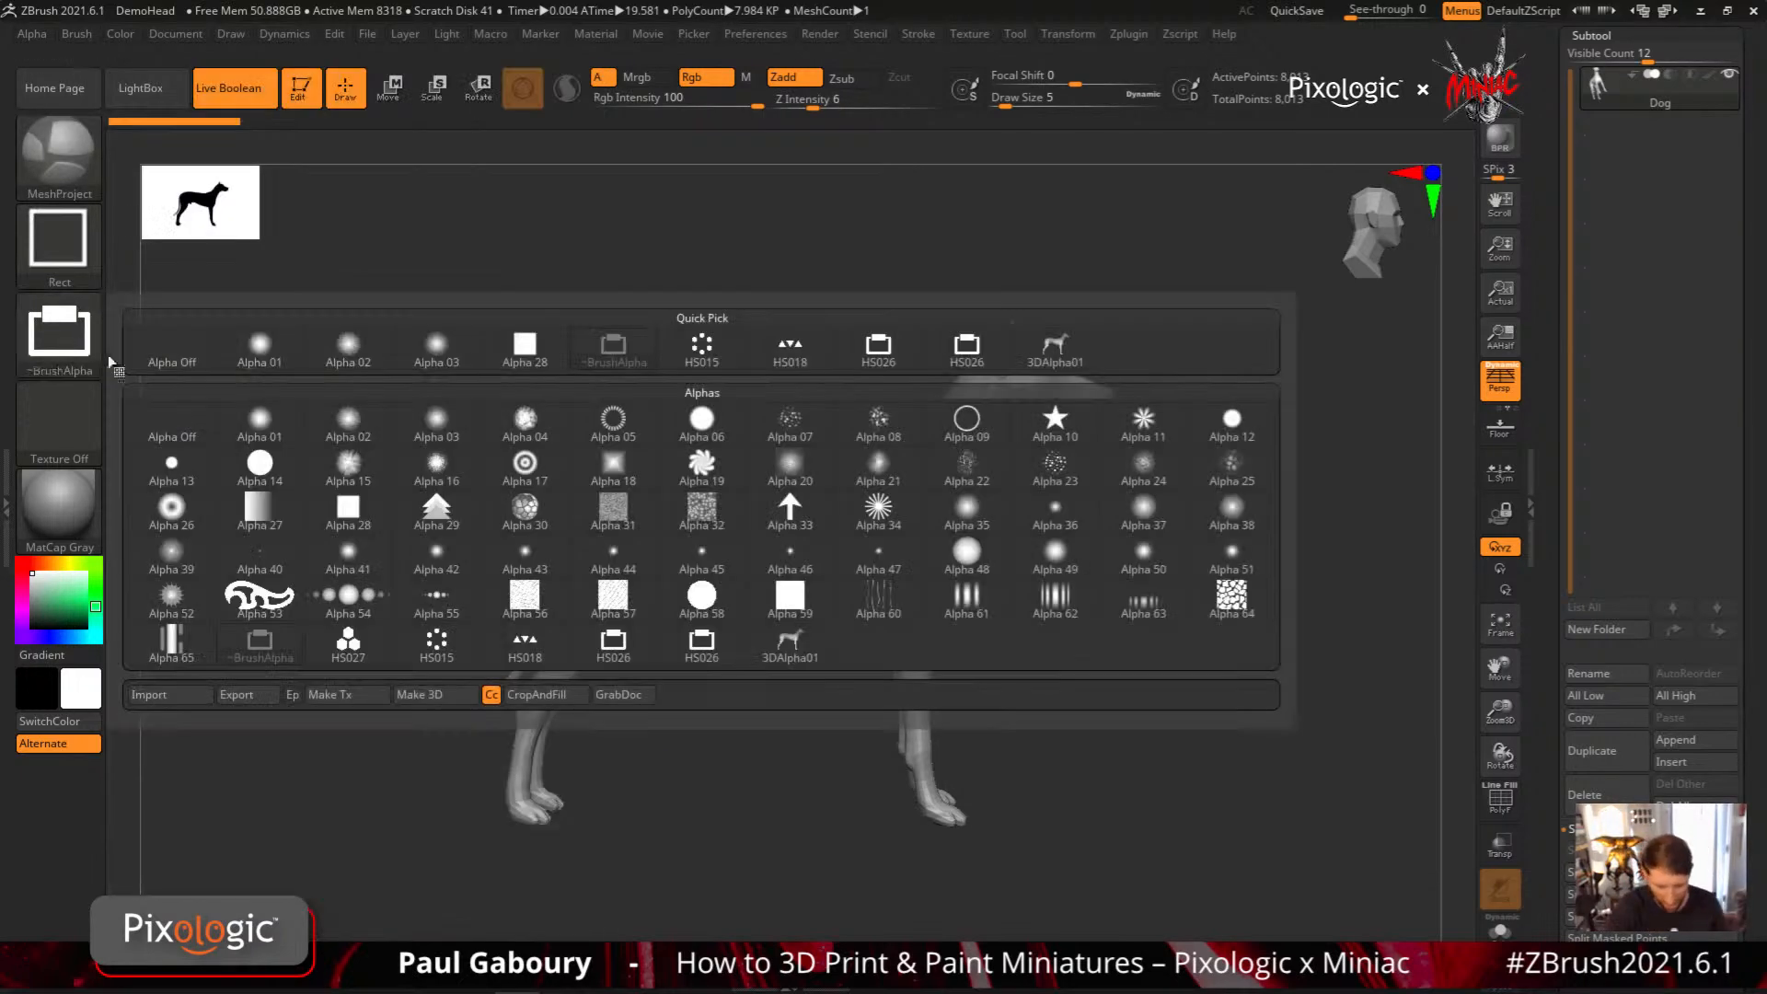
left_click(1045, 350, "ctrl")
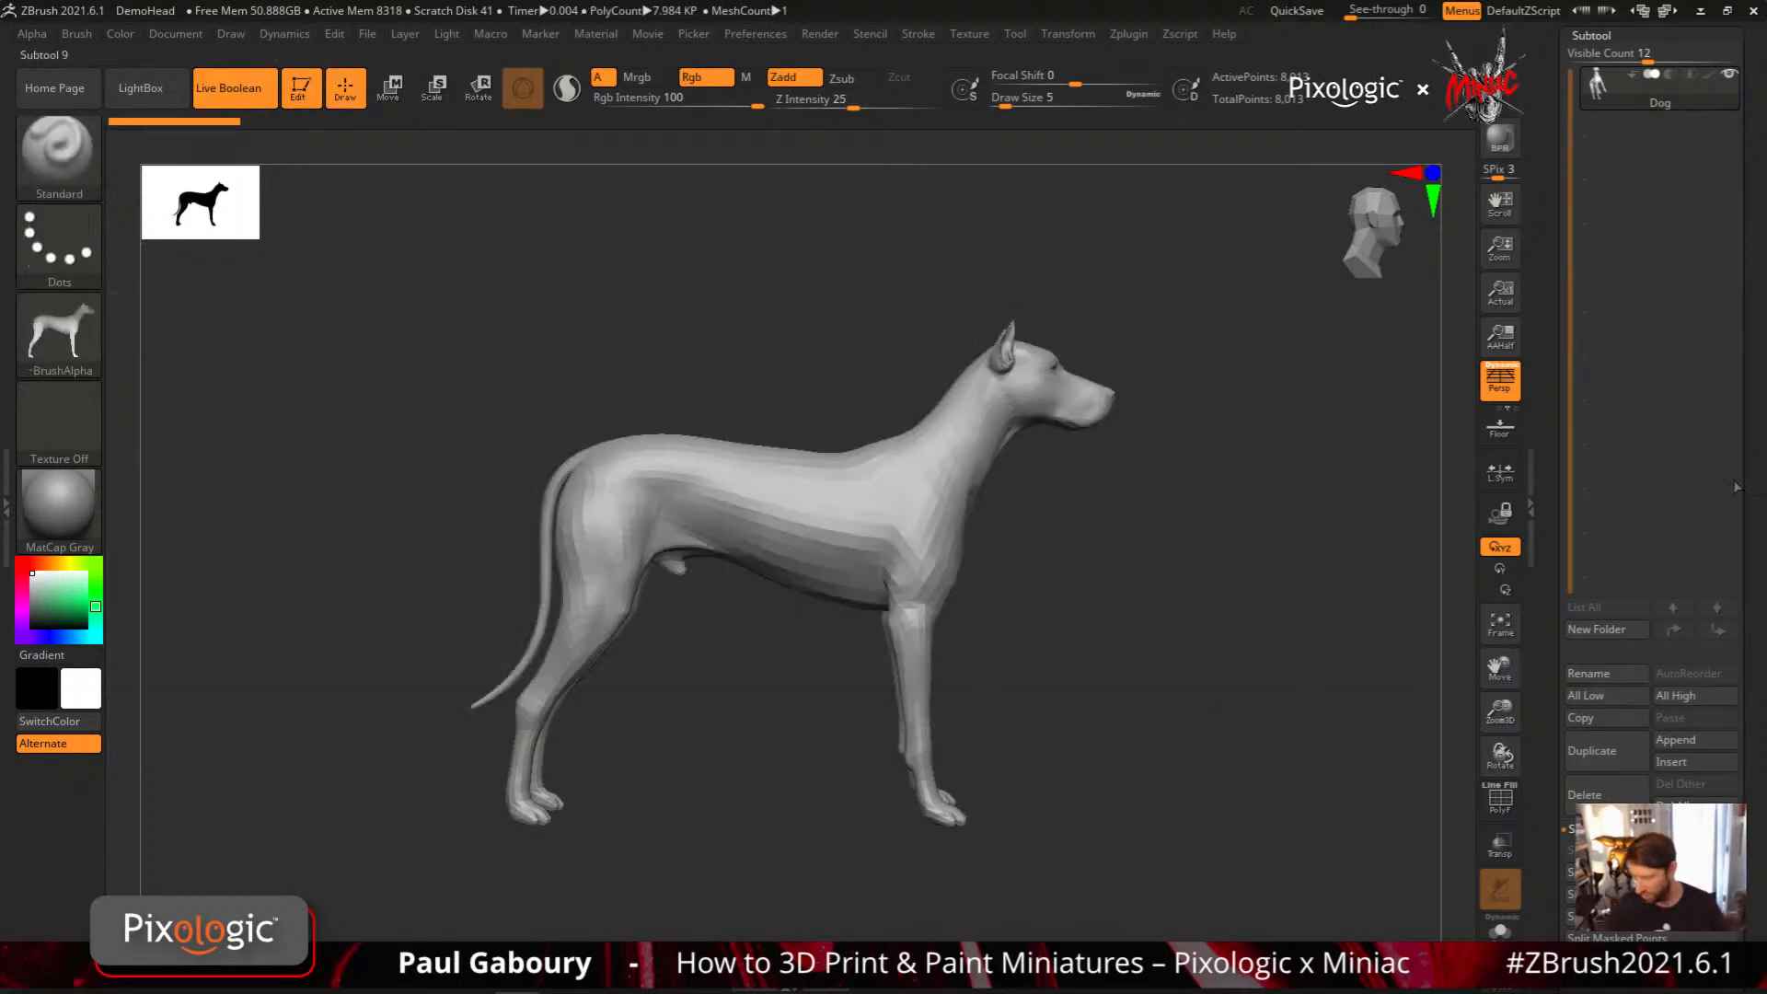
Switch from the dog back to the InsertMesh_2 armor tool
left_click_drag(1749, 467, 1760, 635)
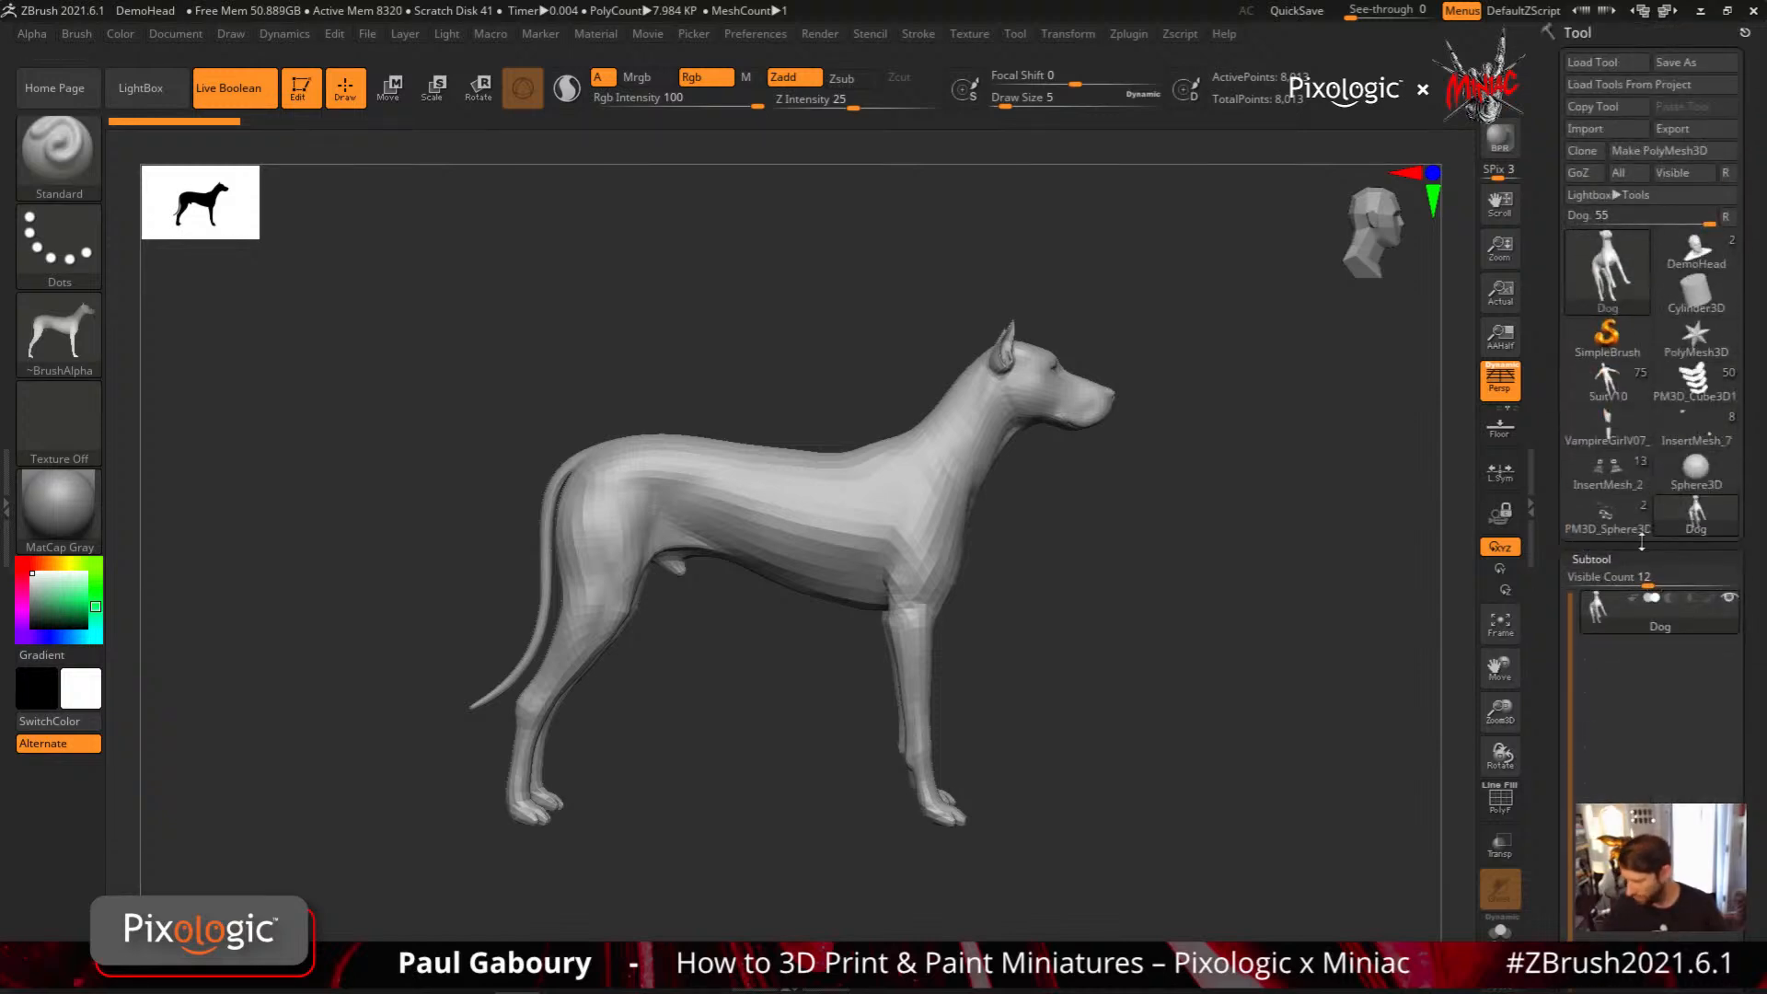
left_click(1607, 517)
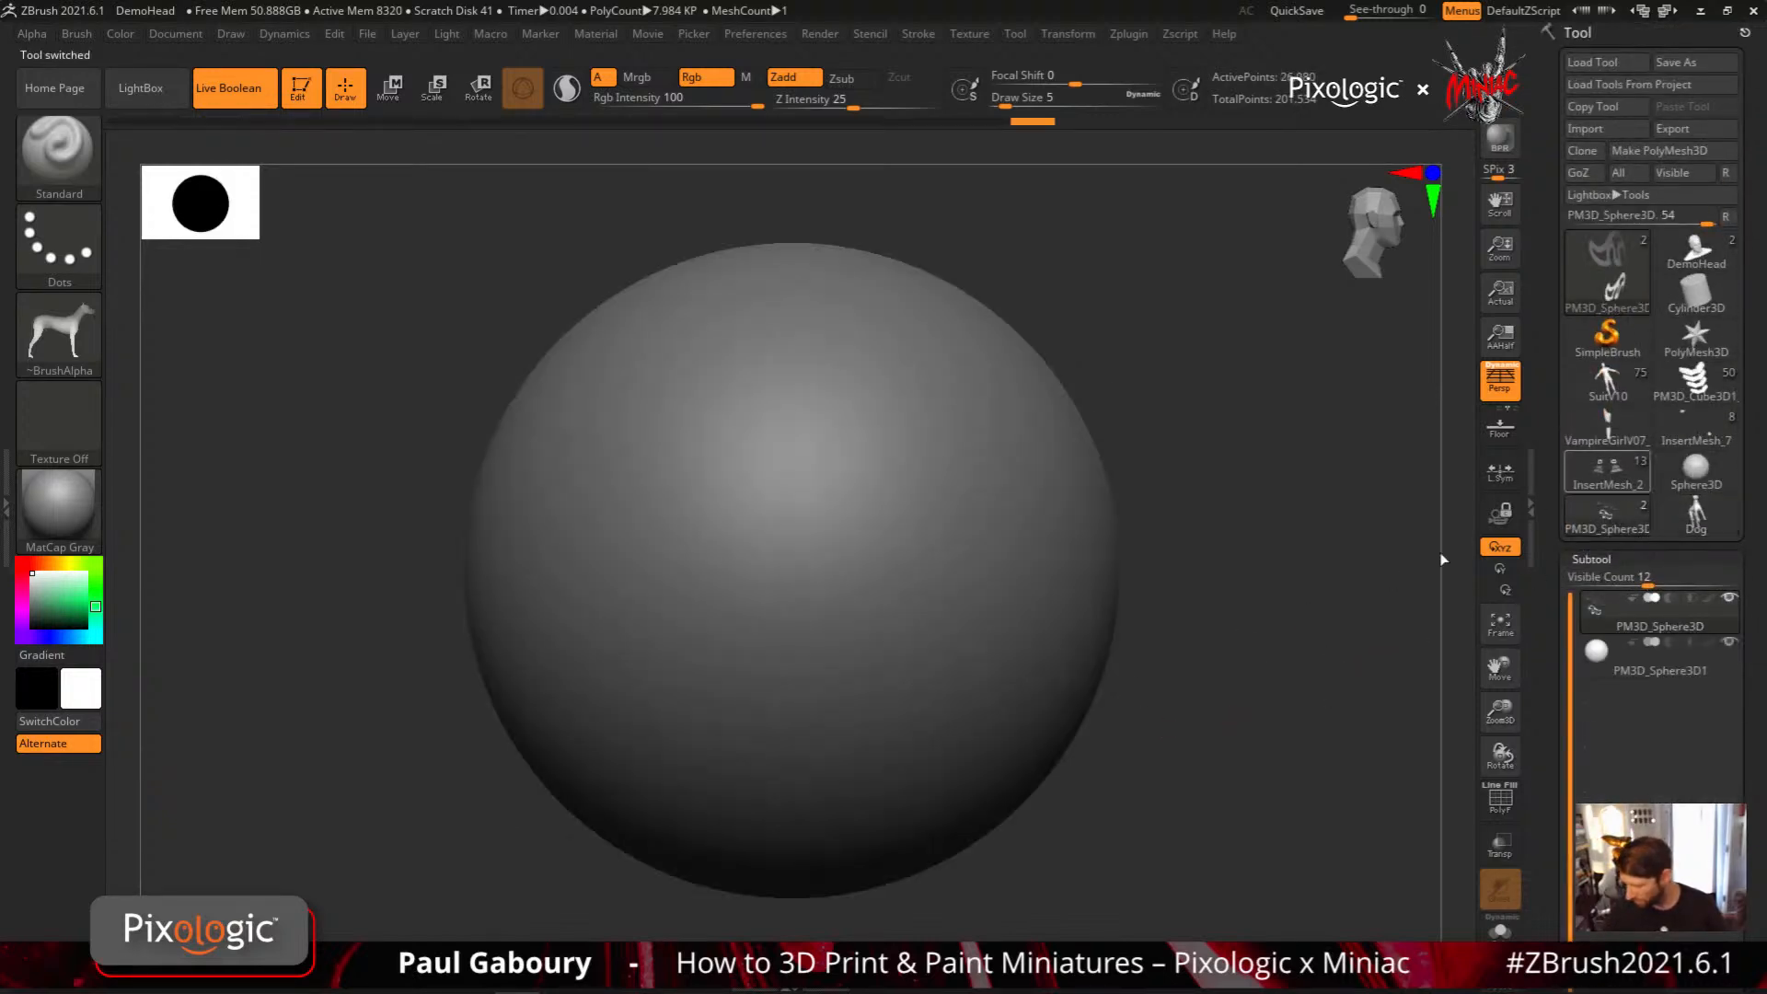
left_click(1607, 472)
Project the dog alpha onto the upper middle of the abdominal plate with MeshProject
mouse_move(820, 501)
right_mouse_down("ctrl")
mouse_move(896, 659)
mouse_move(835, 553)
right_mouse_up("ctrl")
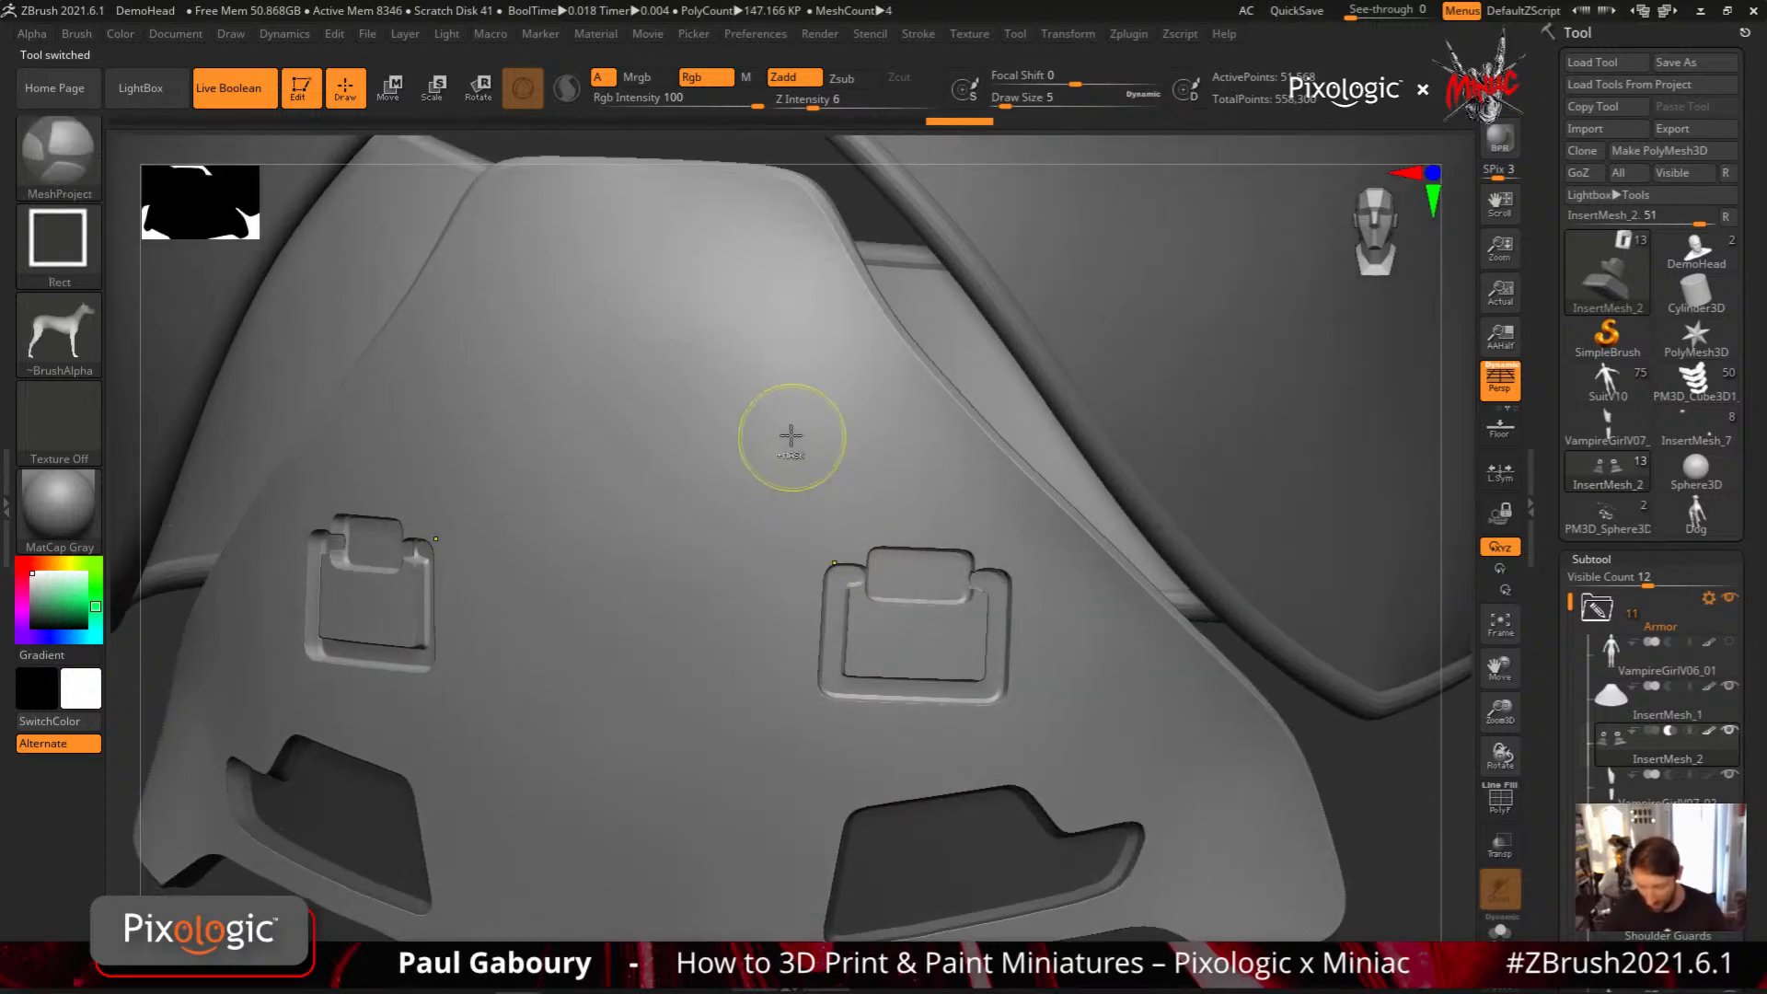
mouse_move(785, 424)
left_mouse_down()
mouse_move(885, 516)
mouse_move(869, 521)
left_mouse_up()
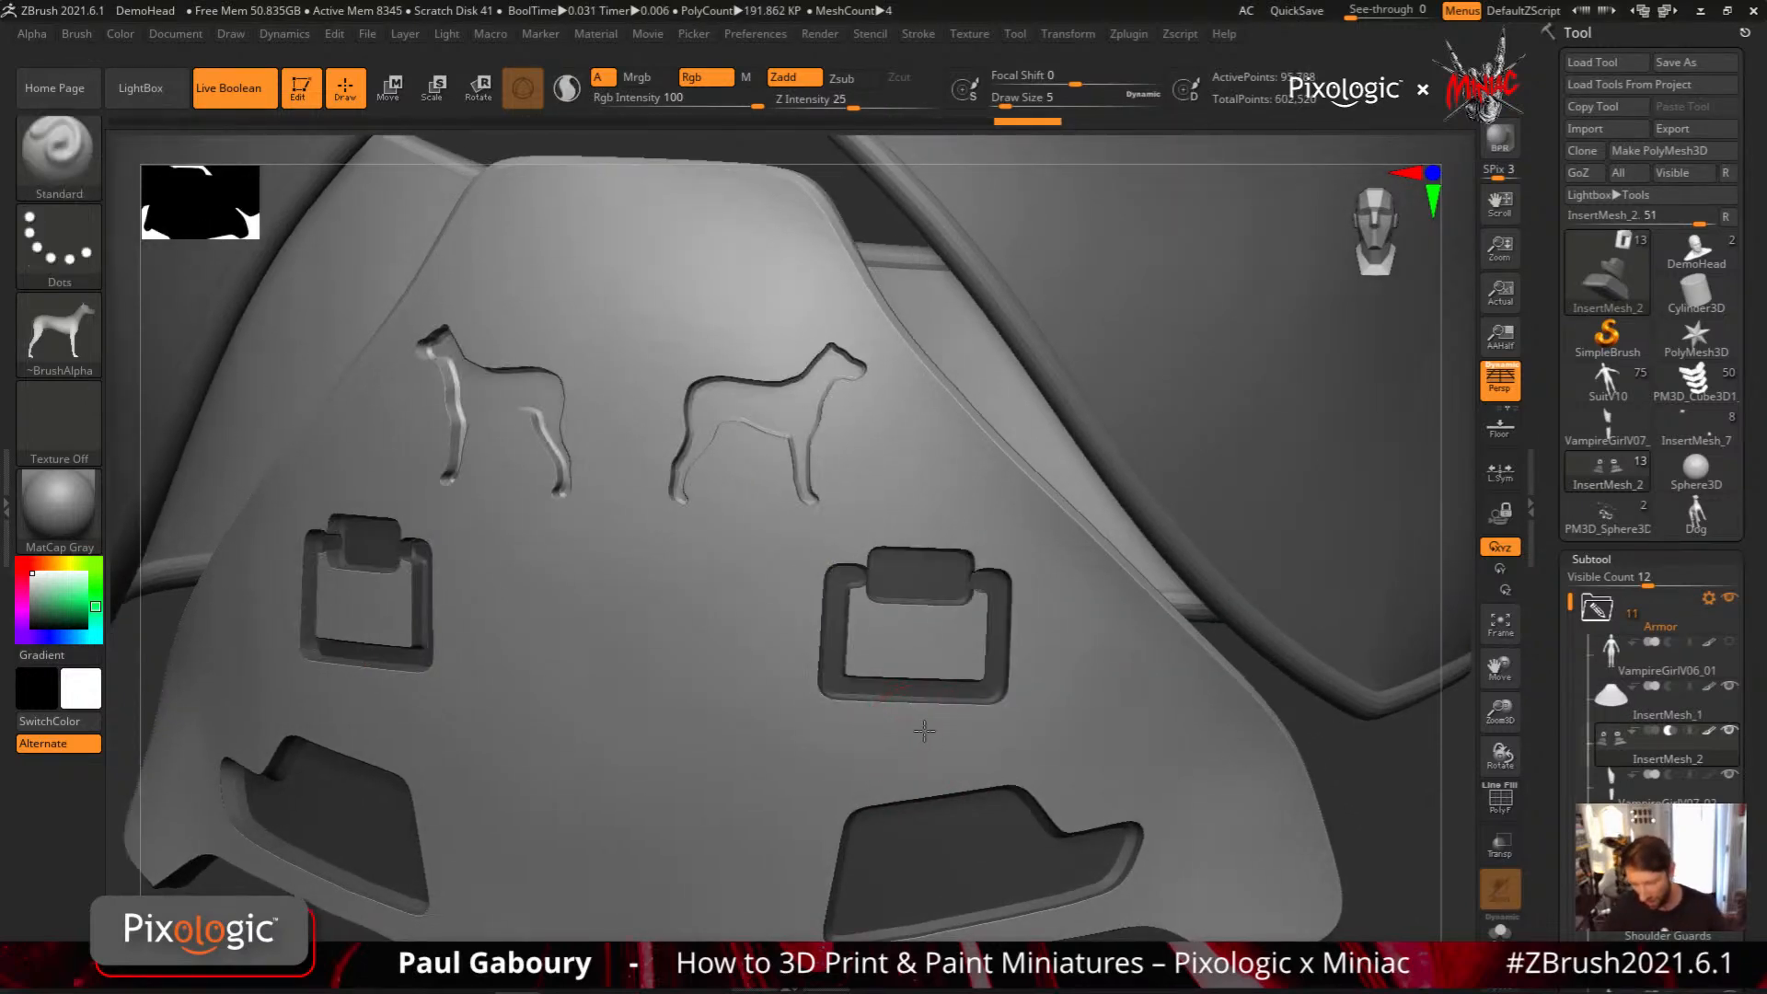
mouse_move(918, 722)
right_mouse_down("ctrl")
mouse_move(934, 718)
mouse_move(912, 694)
mouse_move(925, 714)
right_mouse_up("ctrl")
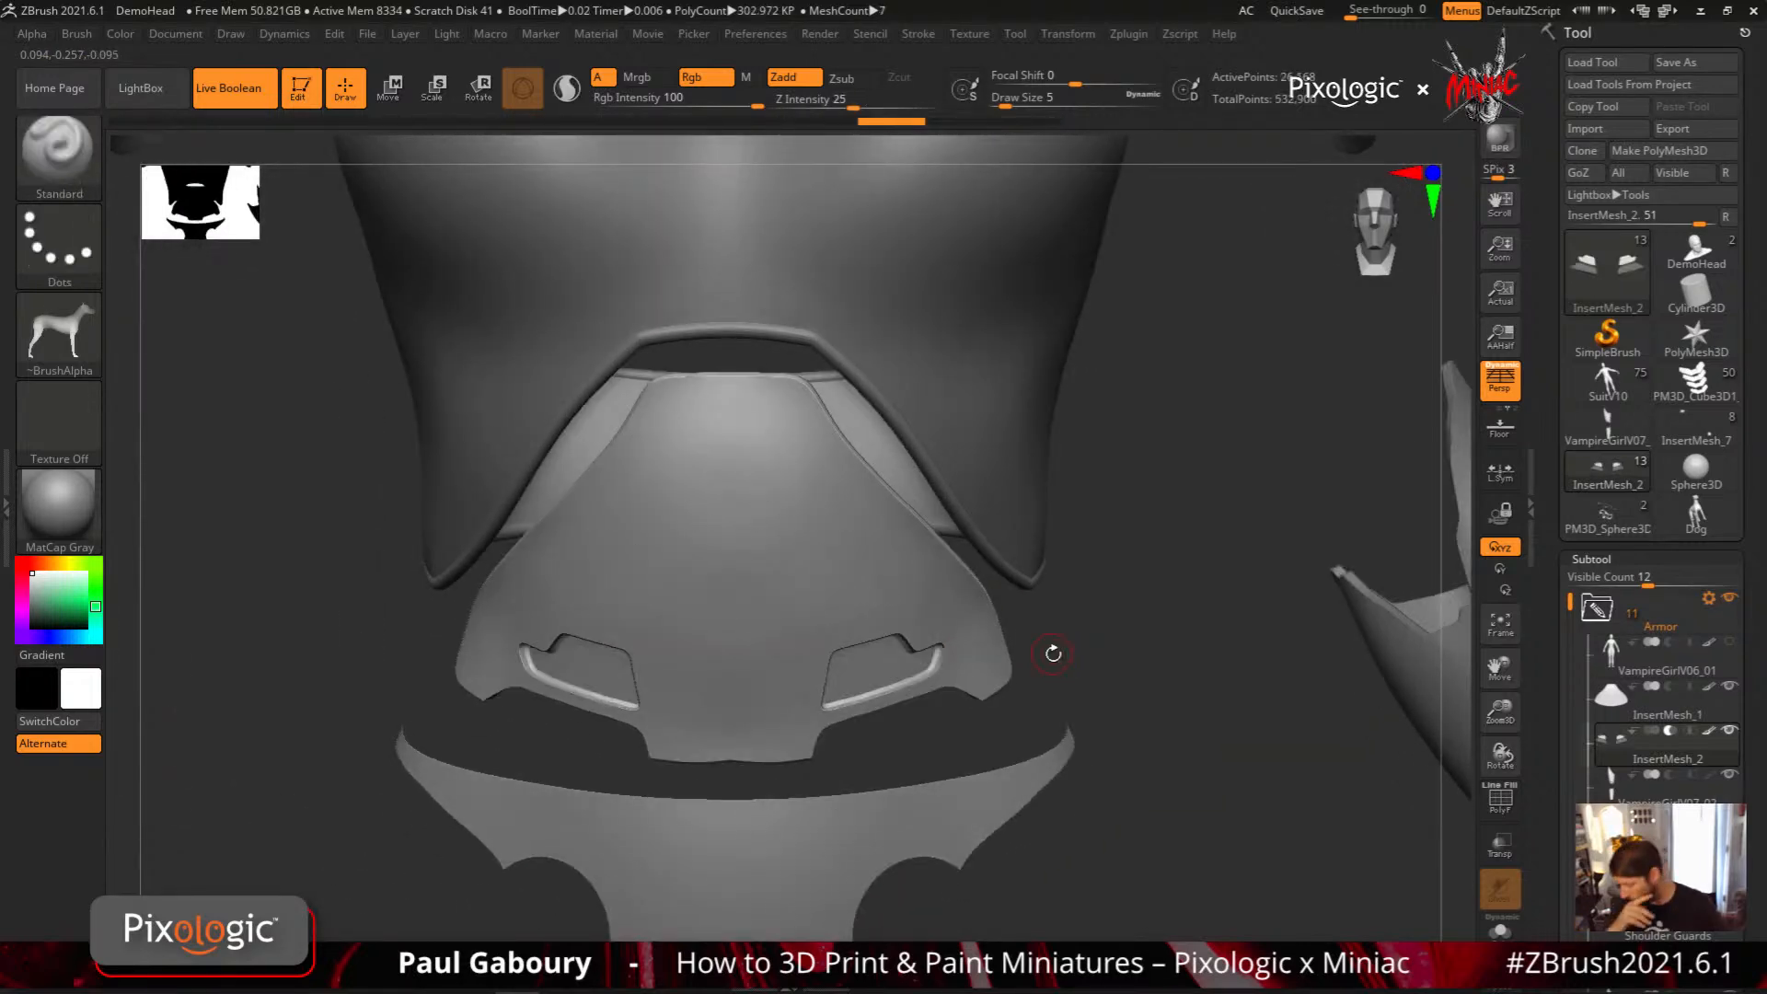
Choose the CurveAlpha brush, and make the VampireGirlV06_01 body subtool visible and active
key("b")
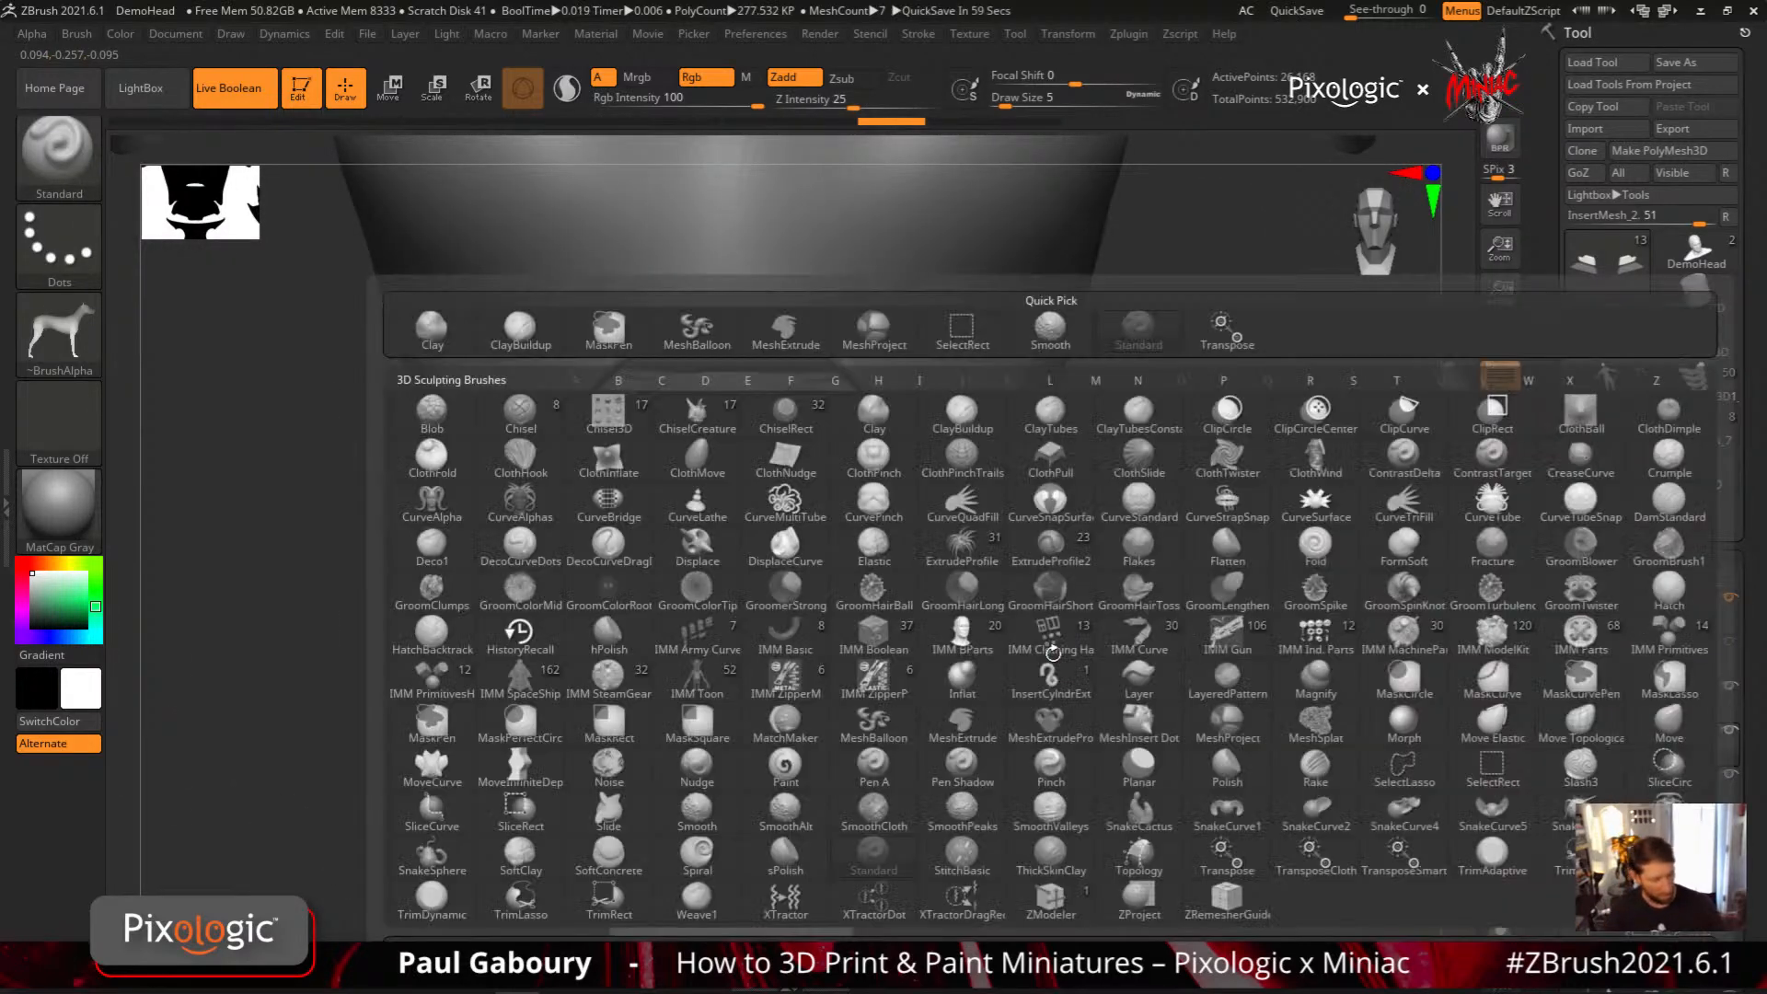
key("c")
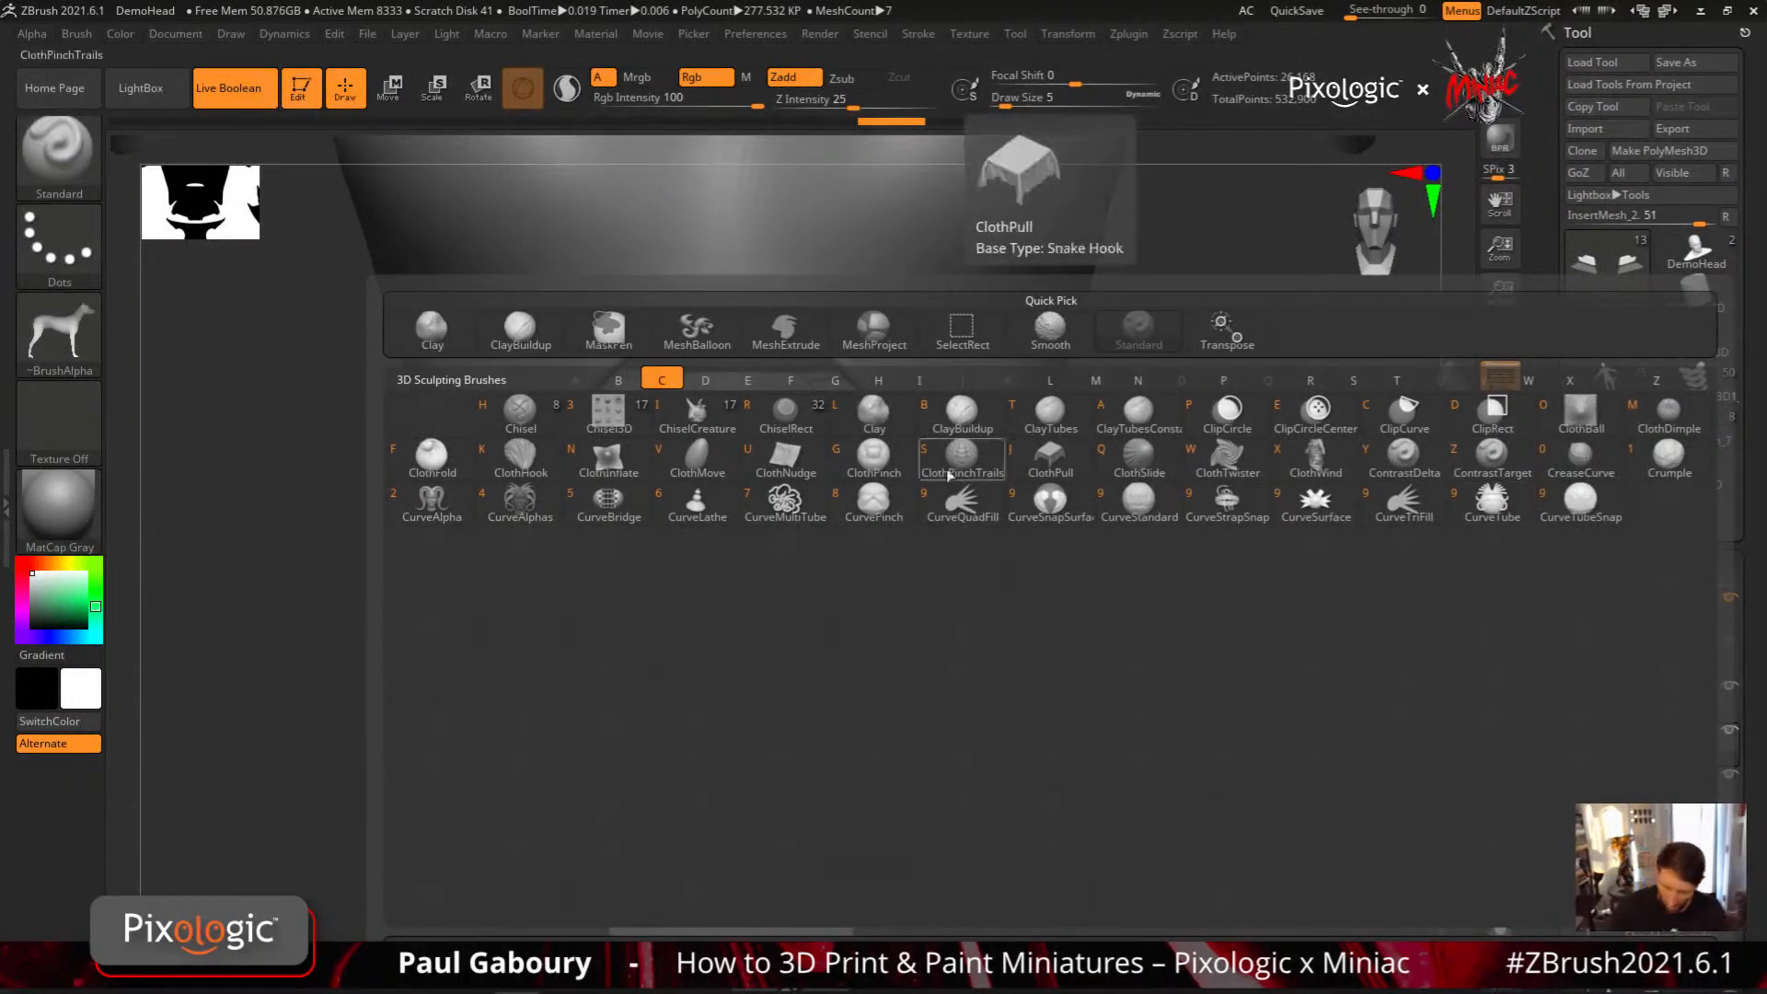
left_click(429, 505)
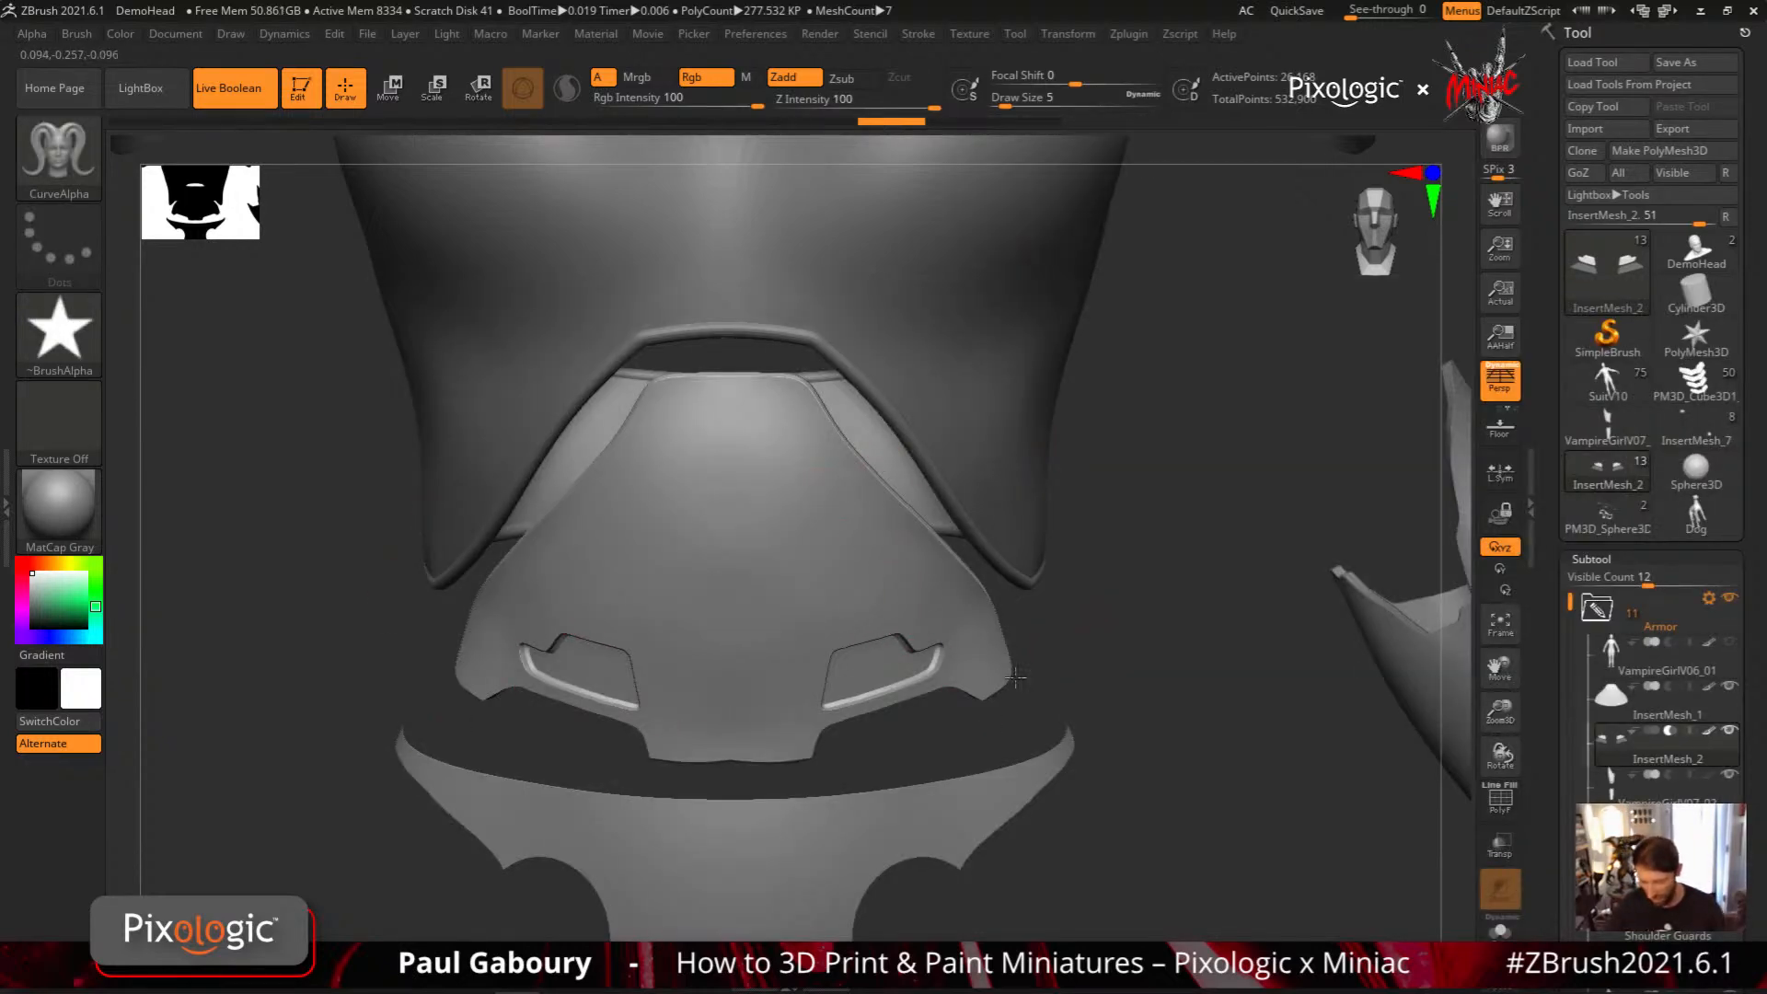
left_click_drag(1015, 678, 1156, 603, "alt")
left_click(1729, 644)
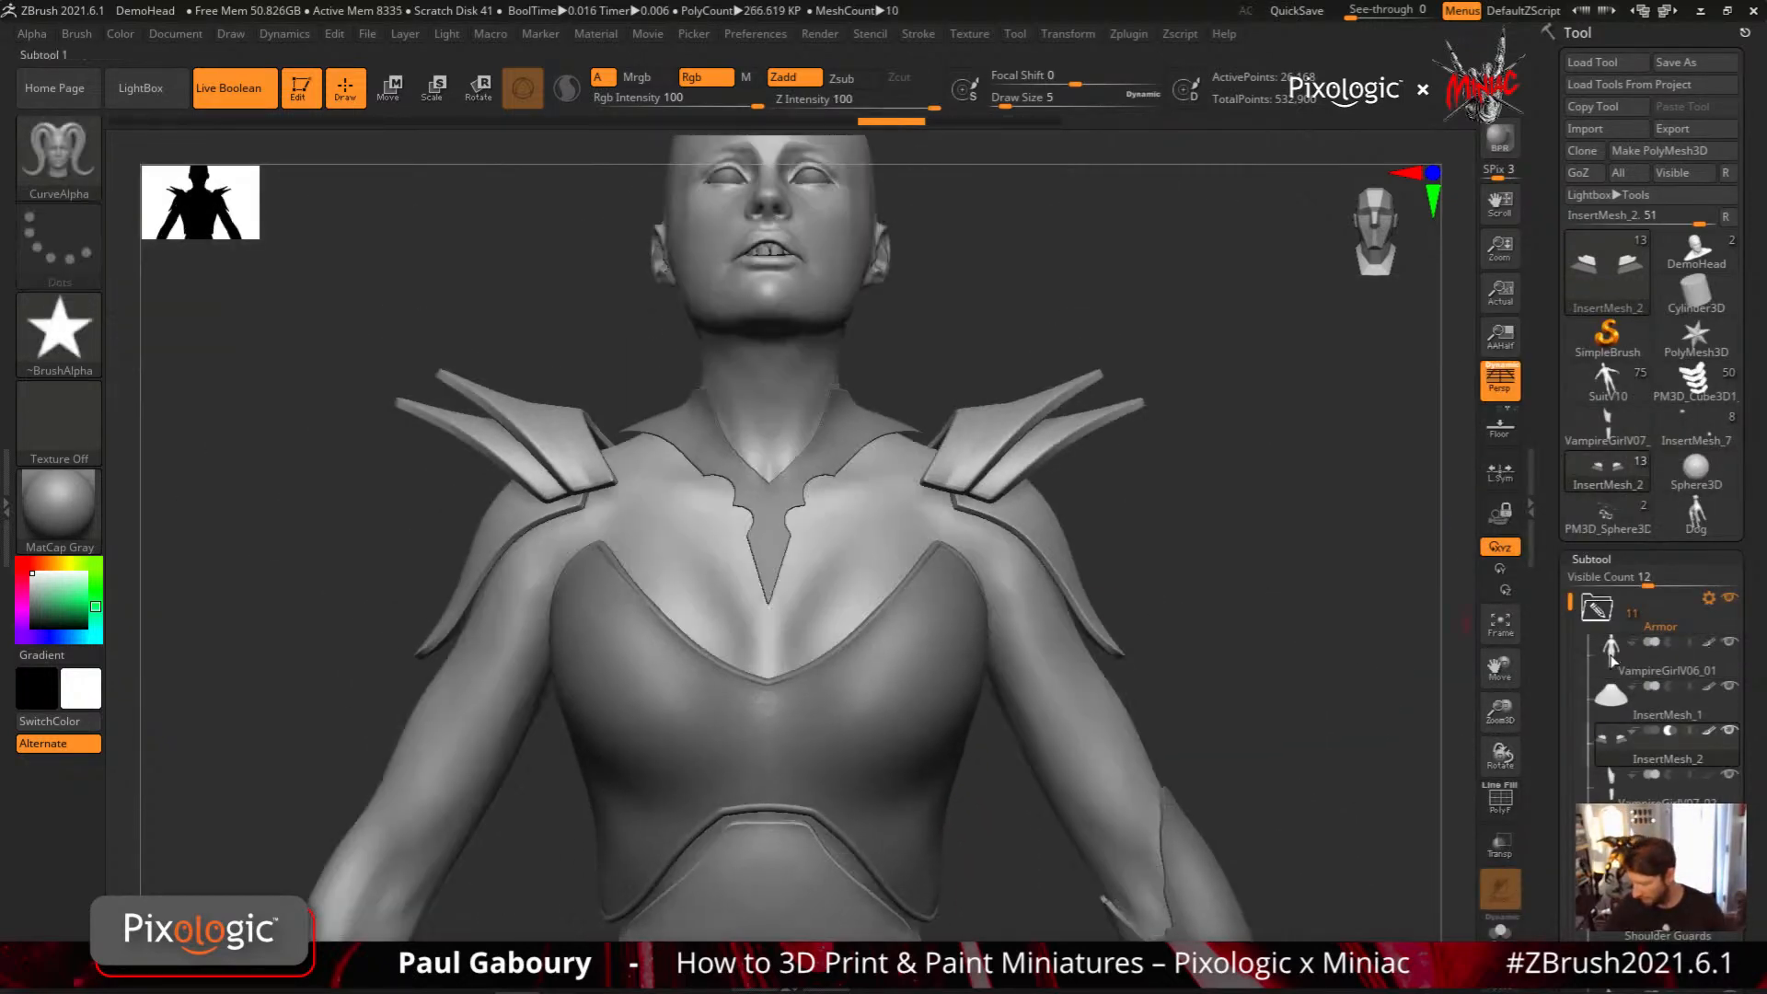
left_click(1612, 660)
Draw two tapering star-profile strands with CurveAlpha, from the forehead and from above the ear down toward the neck
left_click_drag(1144, 493, 994, 659, "alt")
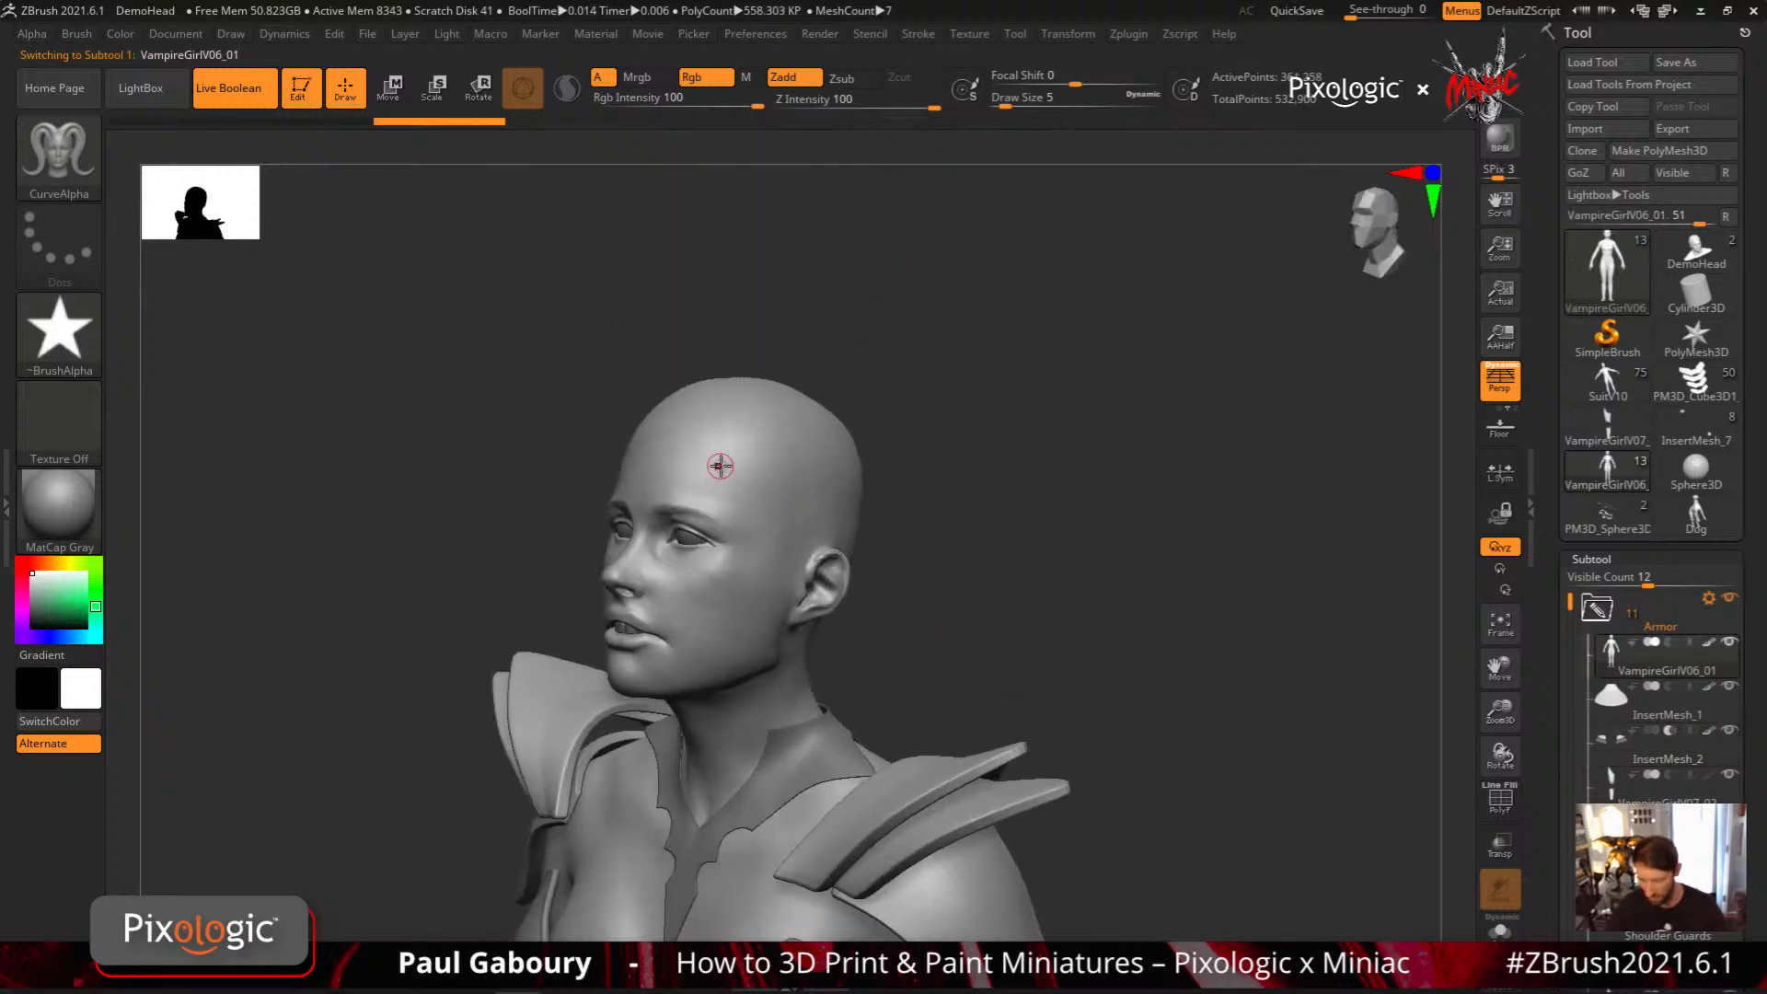
left_click_drag(715, 453, 802, 733)
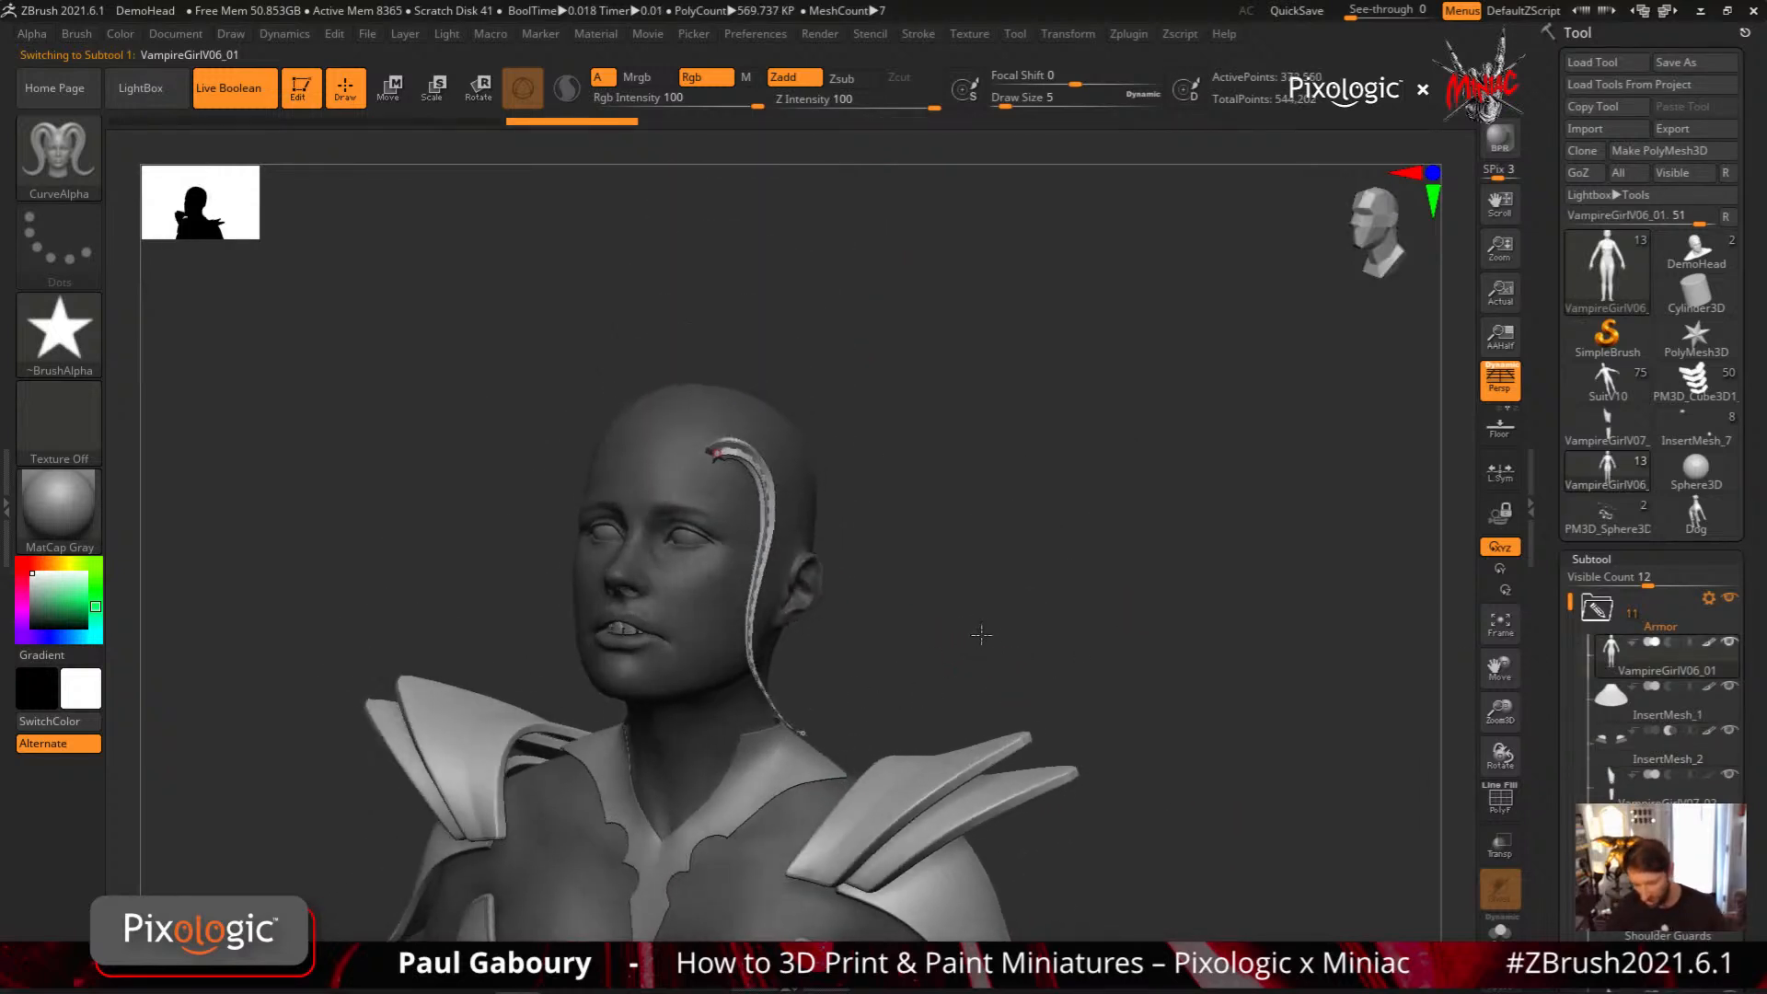
mouse_move(981, 635)
left_mouse_down()
mouse_move(1025, 615)
mouse_move(926, 615)
left_mouse_up()
left_click_drag(797, 406, 883, 691)
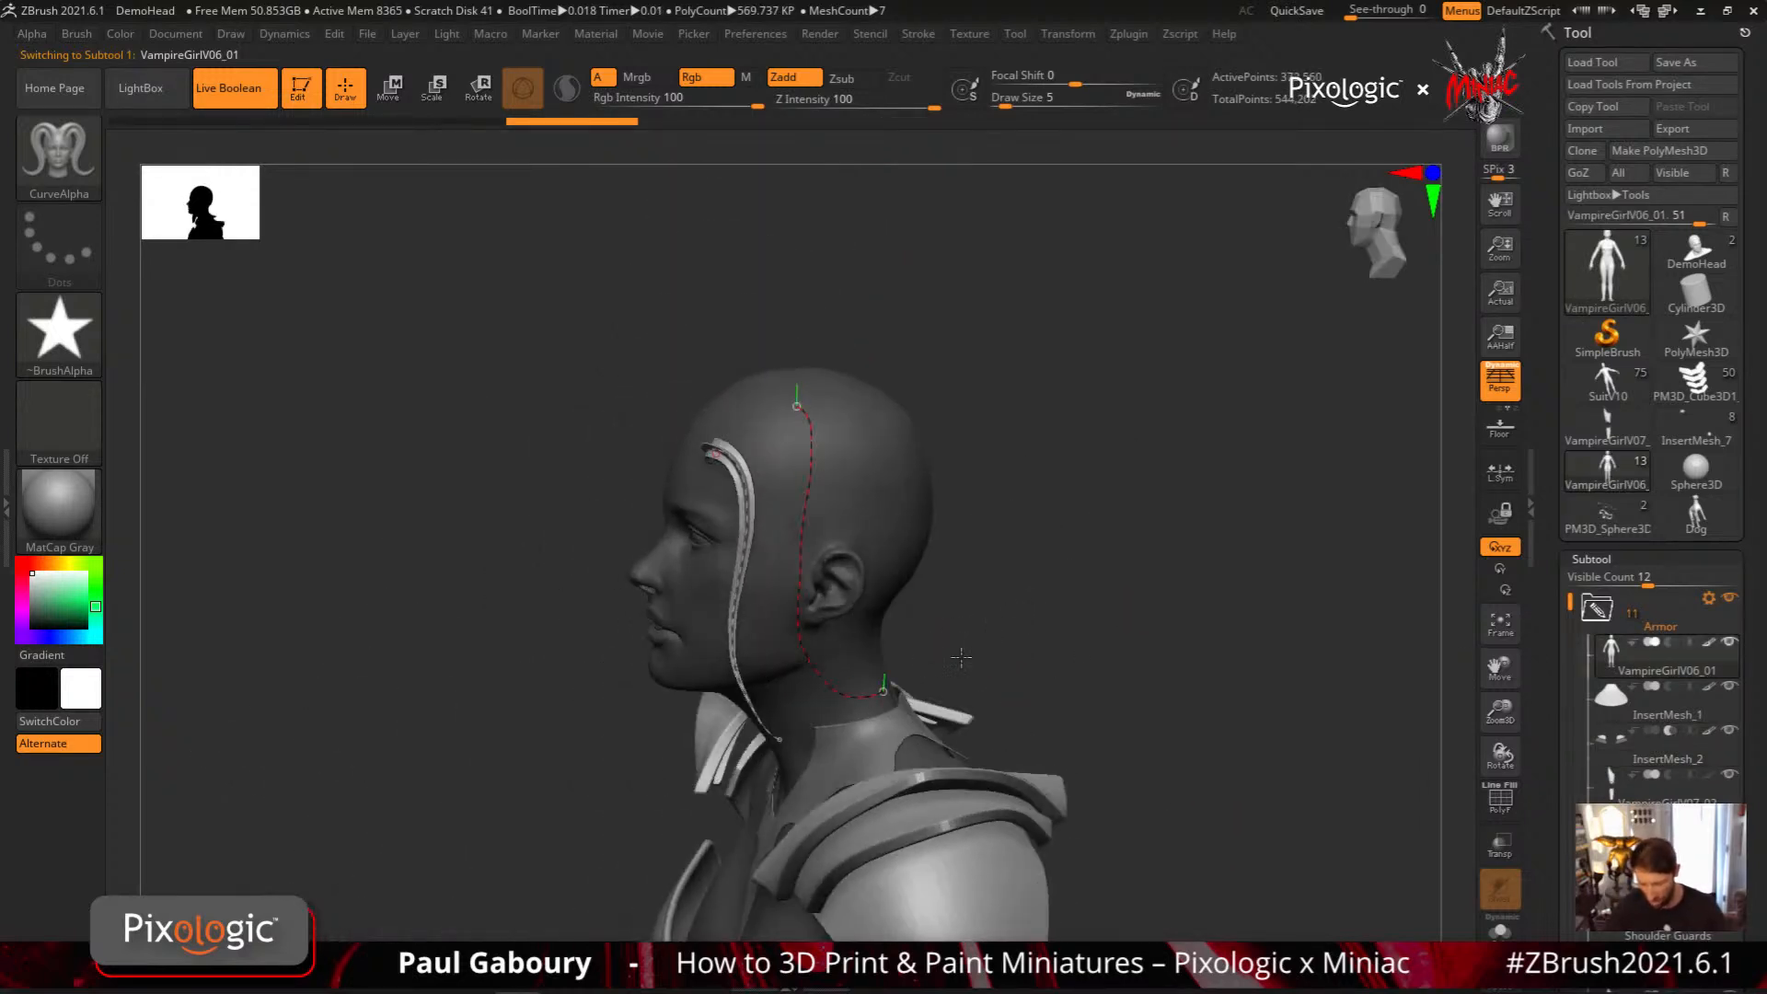
right_click_drag(994, 623, 559, 516)
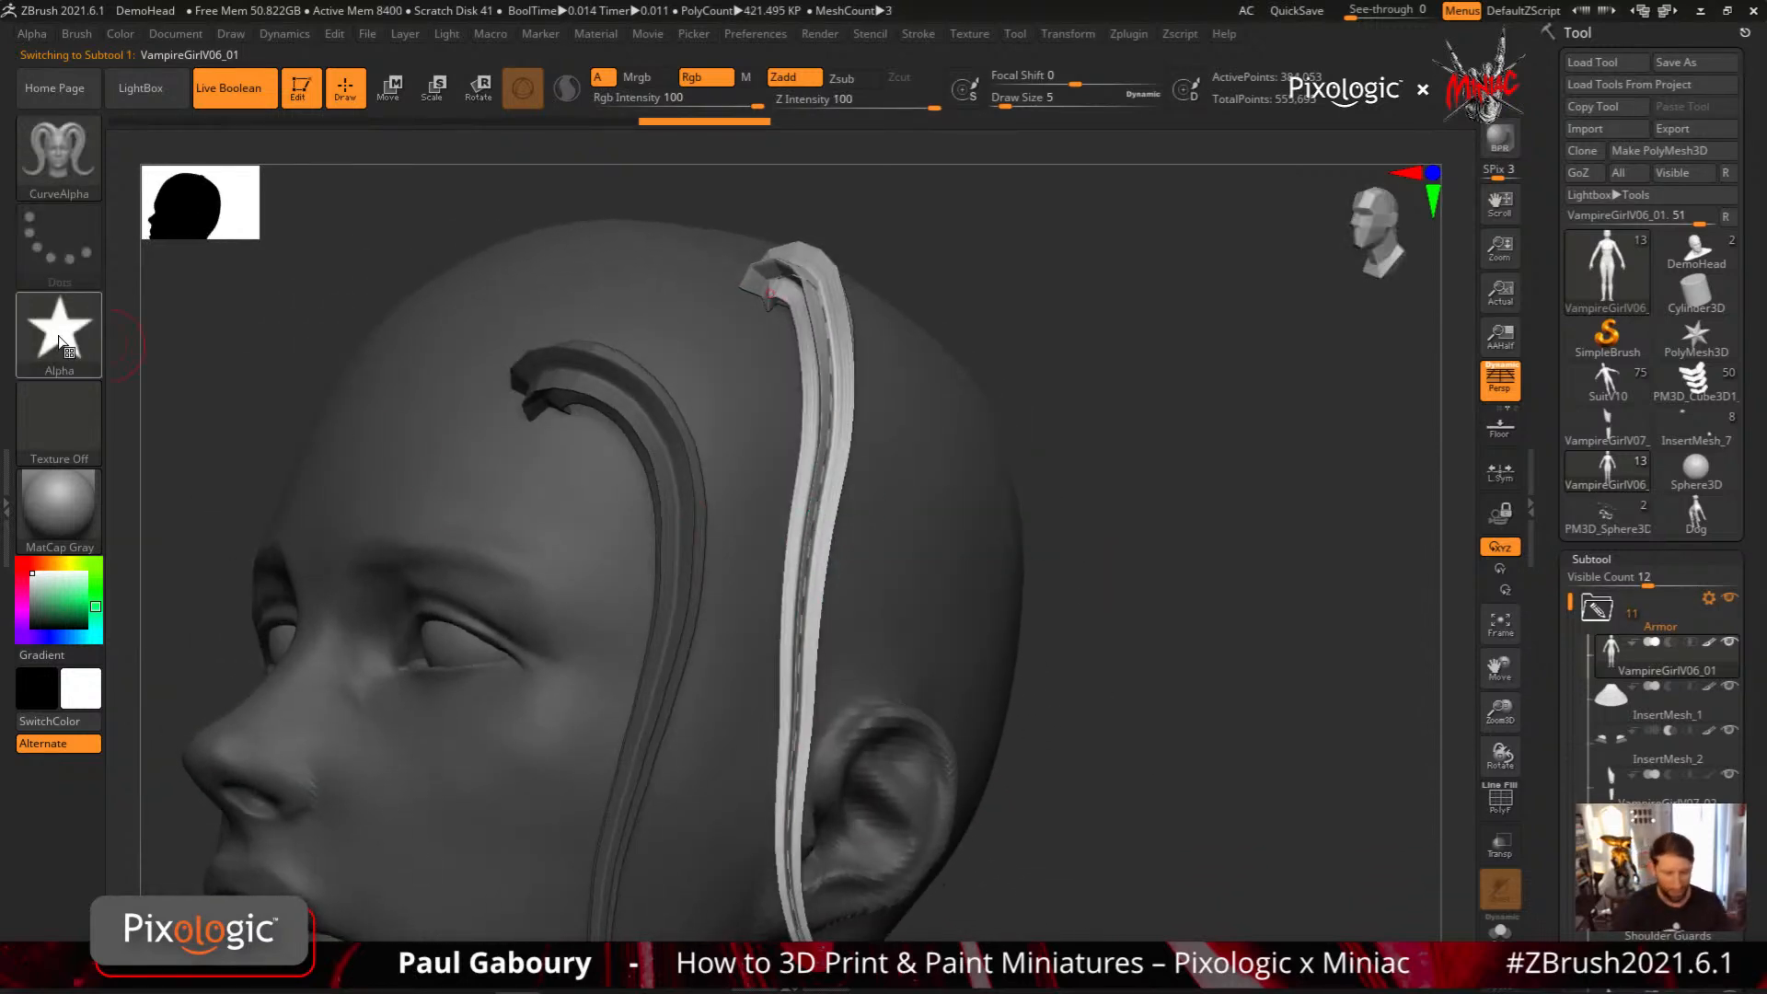
Switch the CurveAlpha brush to the HS018 alpha and draw a triple-triangle strand down the head behind the ear
mouse_move(60, 342)
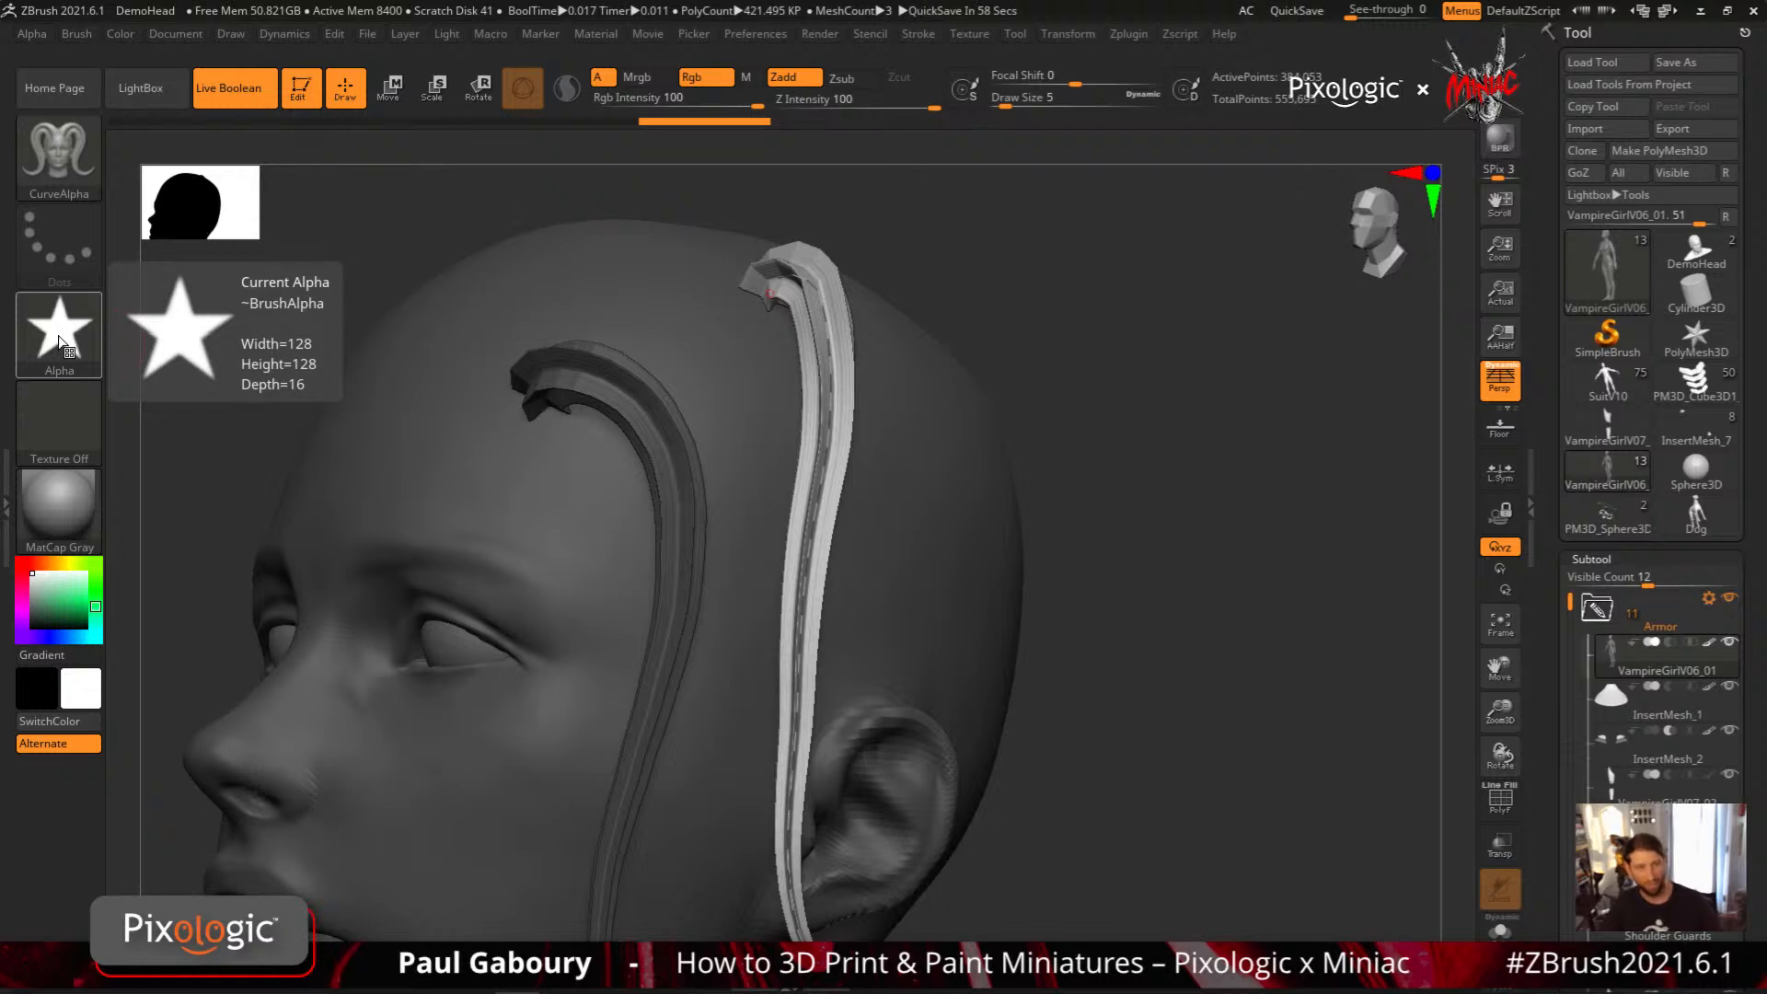
left_click(60, 342)
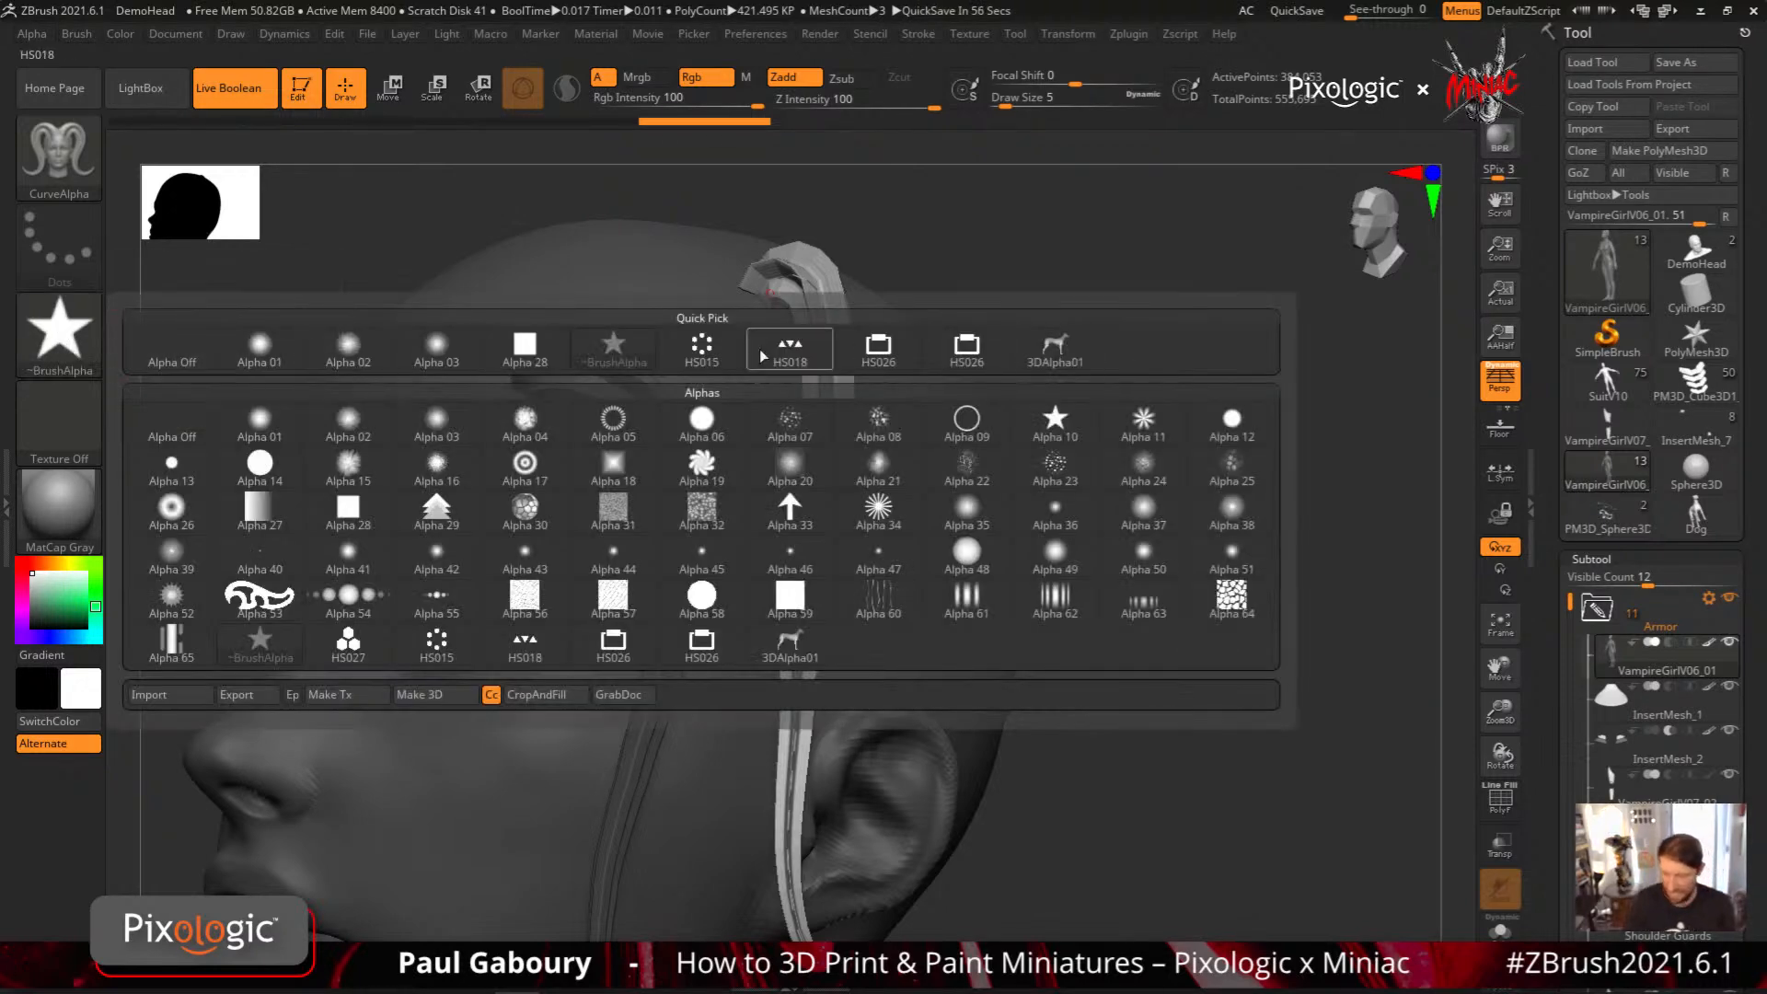
left_click(794, 353)
left_click_drag(1021, 442, 1012, 430, "shift")
mouse_move(954, 294)
left_mouse_down()
mouse_move(1016, 350)
mouse_move(1020, 830)
left_mouse_up()
mouse_move(1186, 740)
left_mouse_down()
mouse_move(1189, 665)
mouse_move(1162, 635)
left_mouse_up()
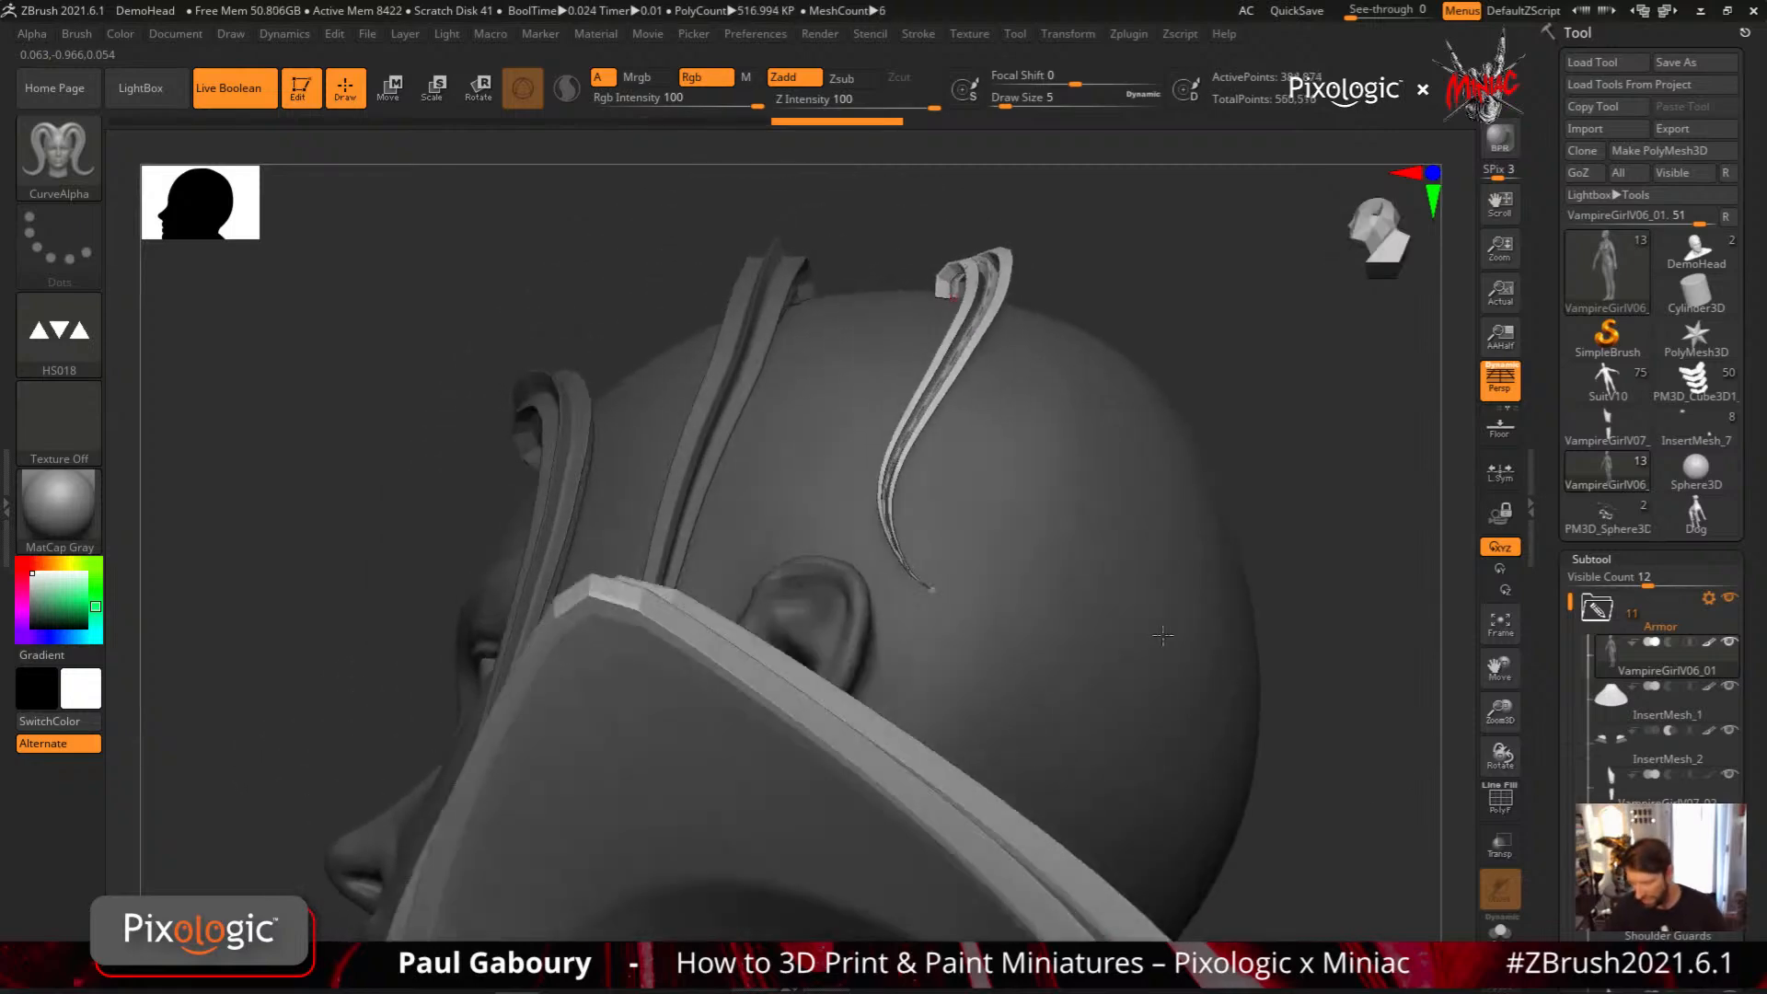
right_click_drag(1163, 635, 1151, 773)
right_click_drag(1072, 540, 1113, 465, "ctrl")
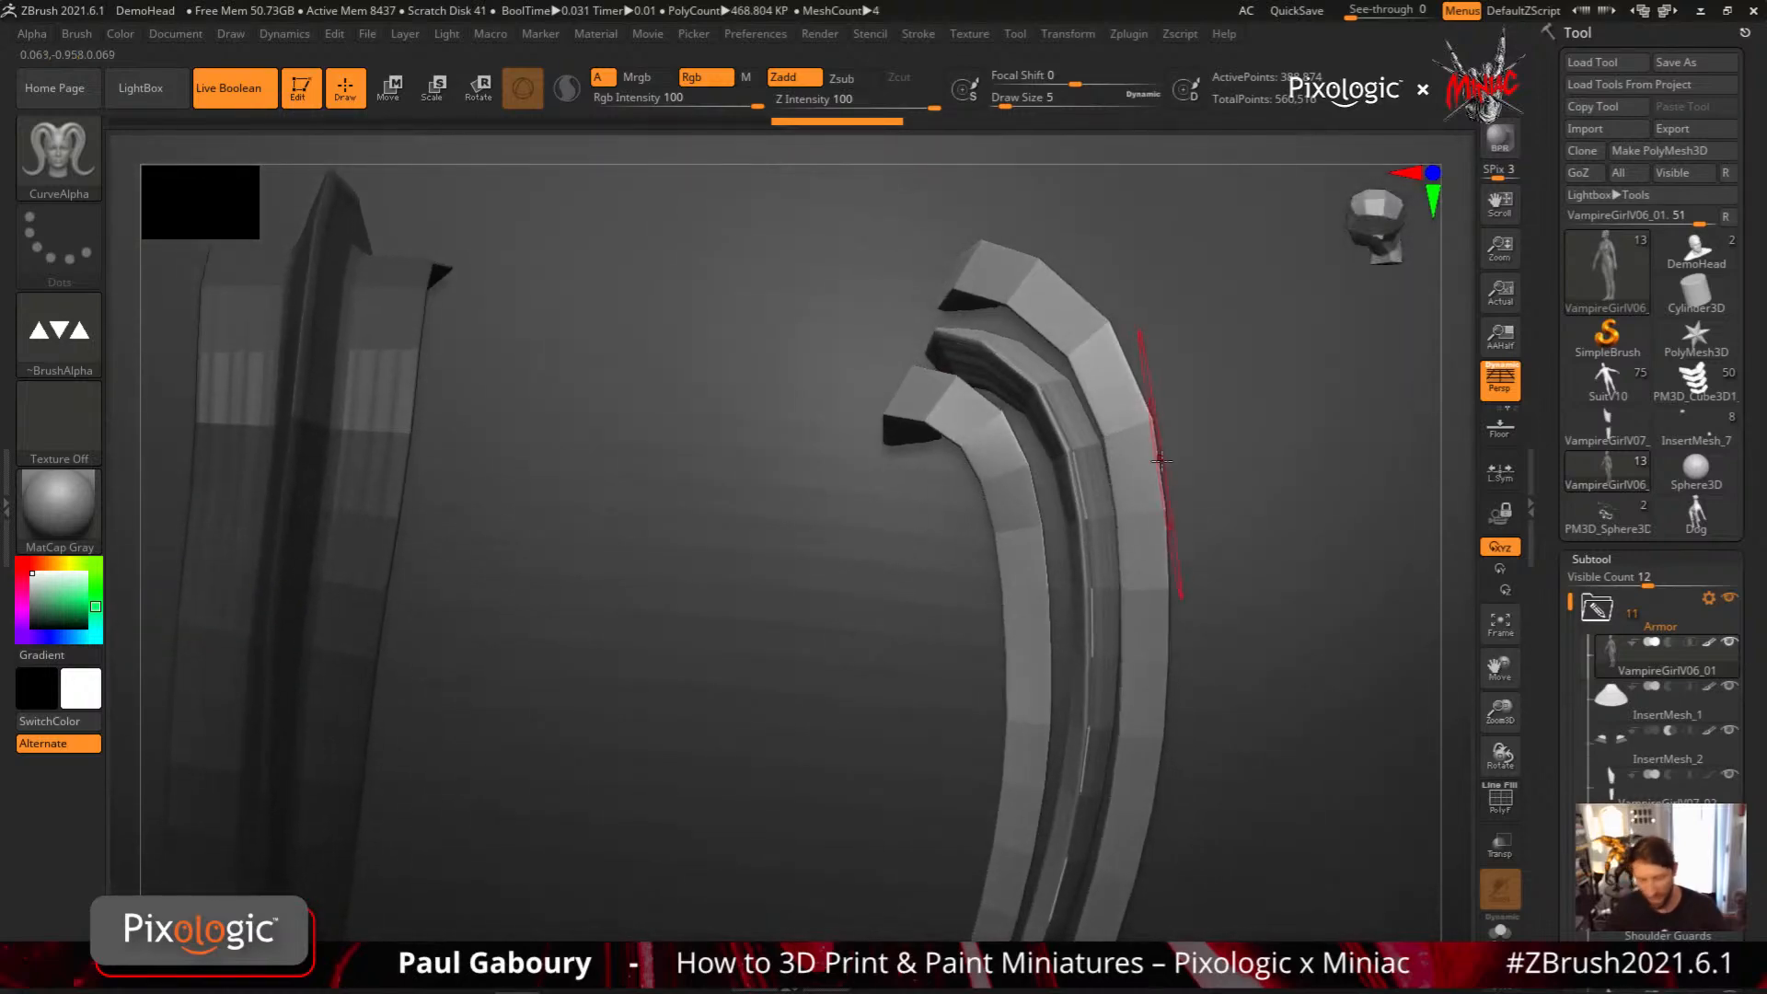
Set the CurveAlpha brush to 3DAlpha01 and draw a wavy dog-profile strand from the back of the head into empty space
left_click(75, 355)
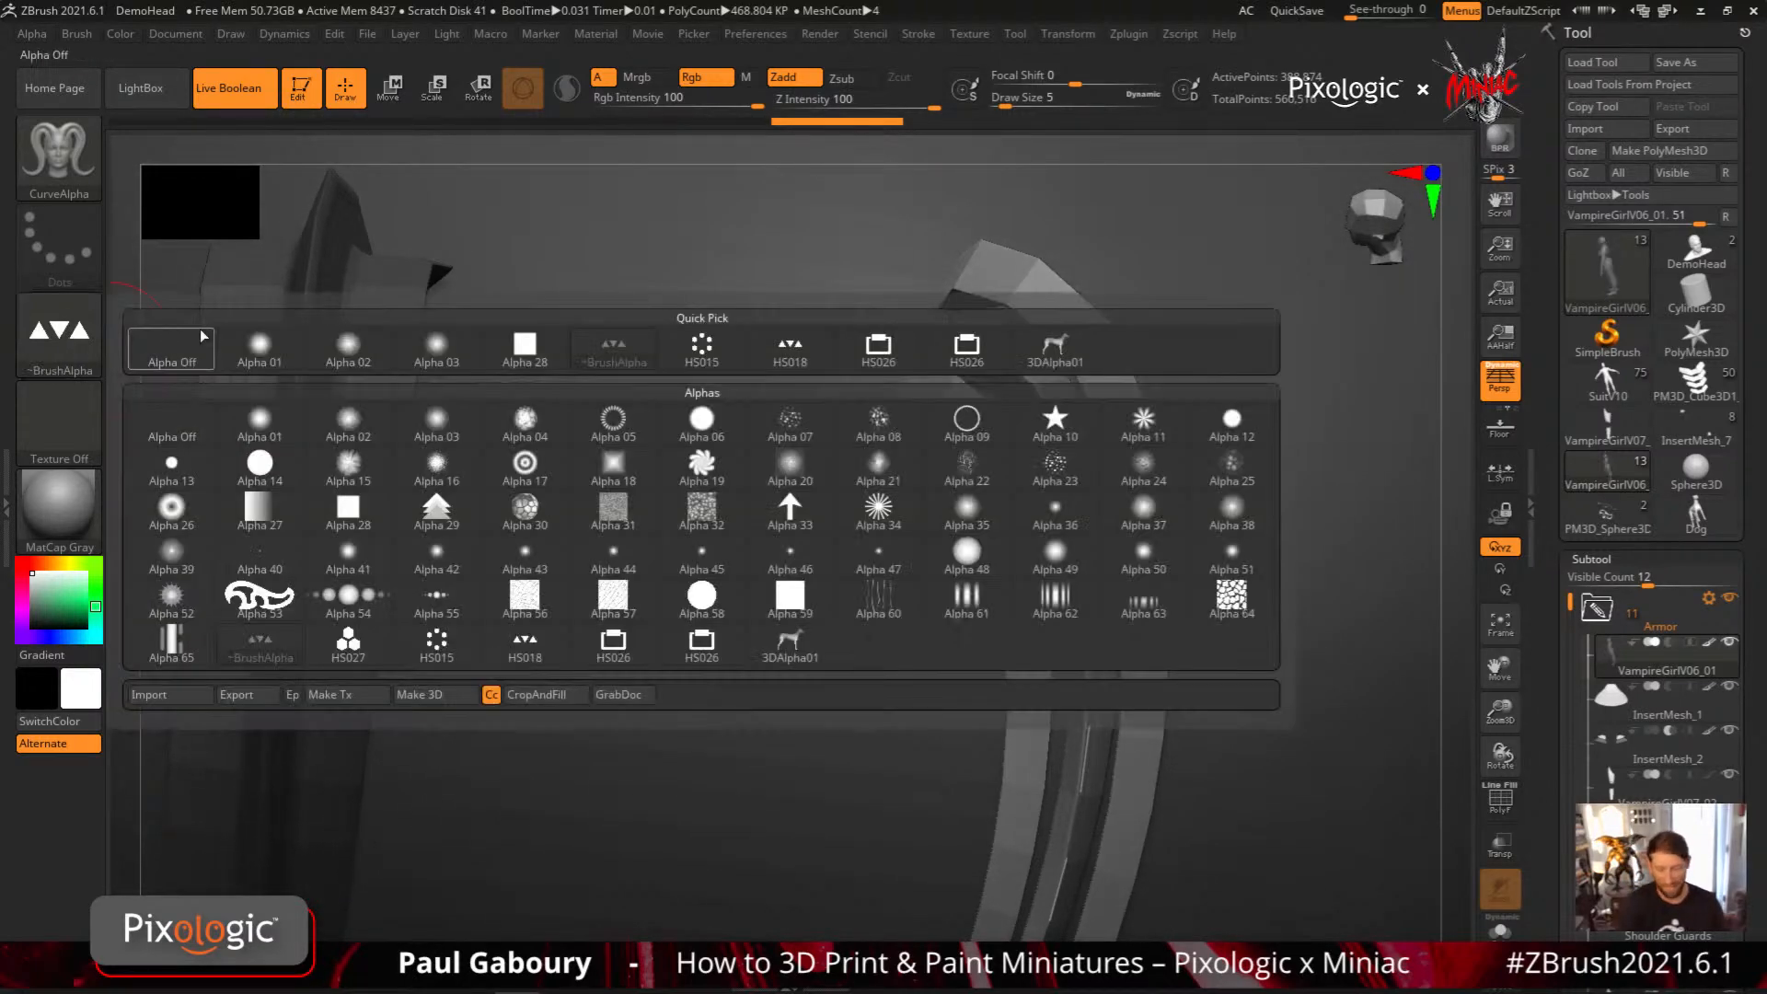
left_click(1060, 362)
mouse_move(1086, 368)
right_mouse_down("ctrl")
mouse_move(1175, 789)
mouse_move(836, 563)
right_mouse_up("ctrl")
left_click_drag(572, 348, 1282, 444)
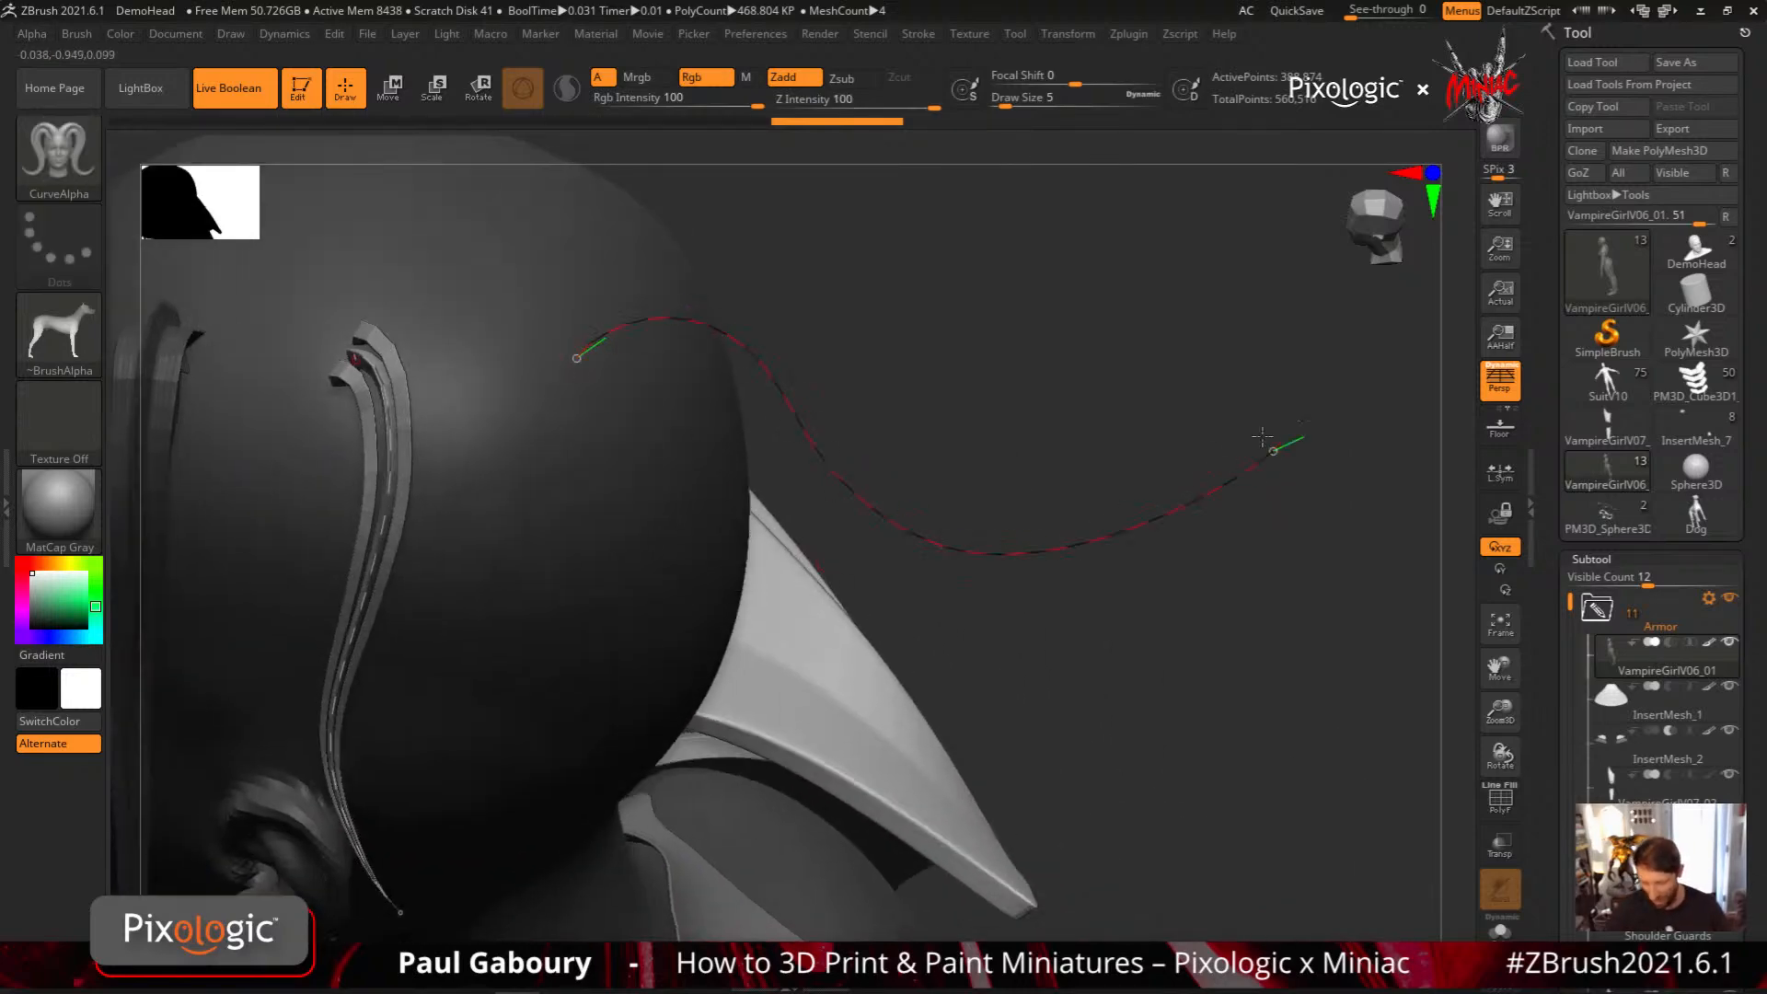
left_click_drag(1033, 699, 1006, 669)
right_click_drag(1007, 702, 975, 749)
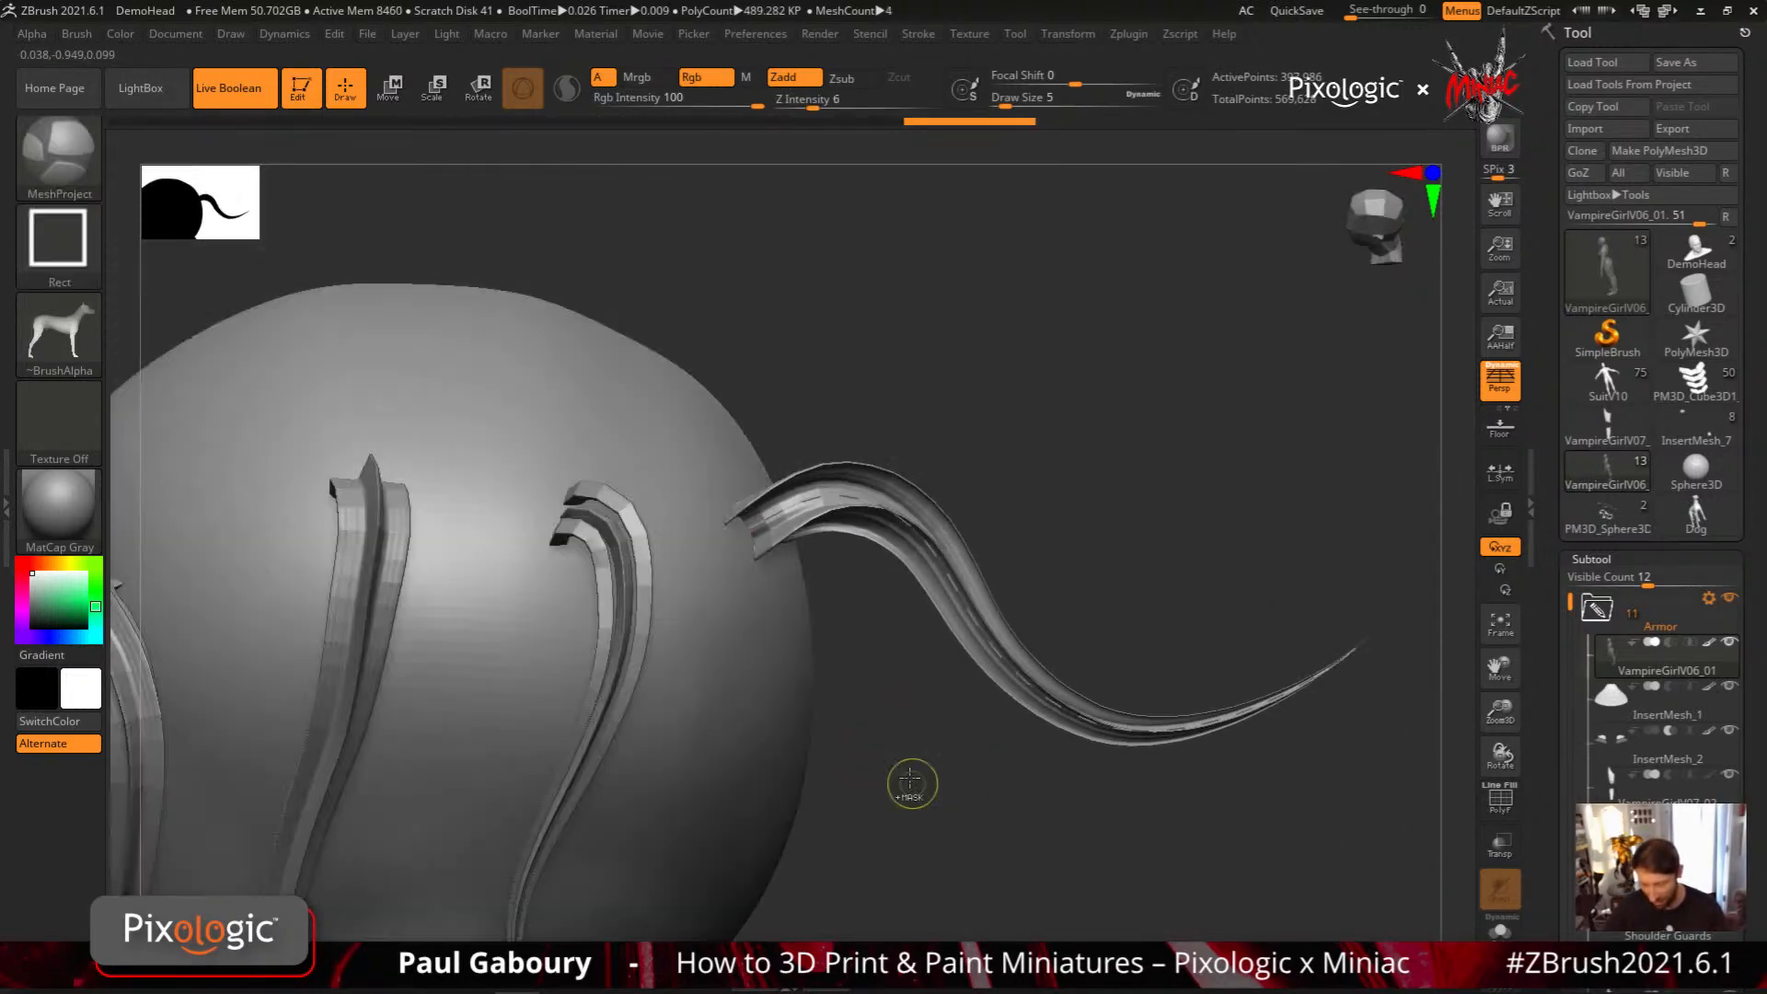
Isolate the dog-profile strand and examine the cross-section at its open end
left_click(913, 580, "ctrl+shift")
left_click(913, 581, "ctrl+shift")
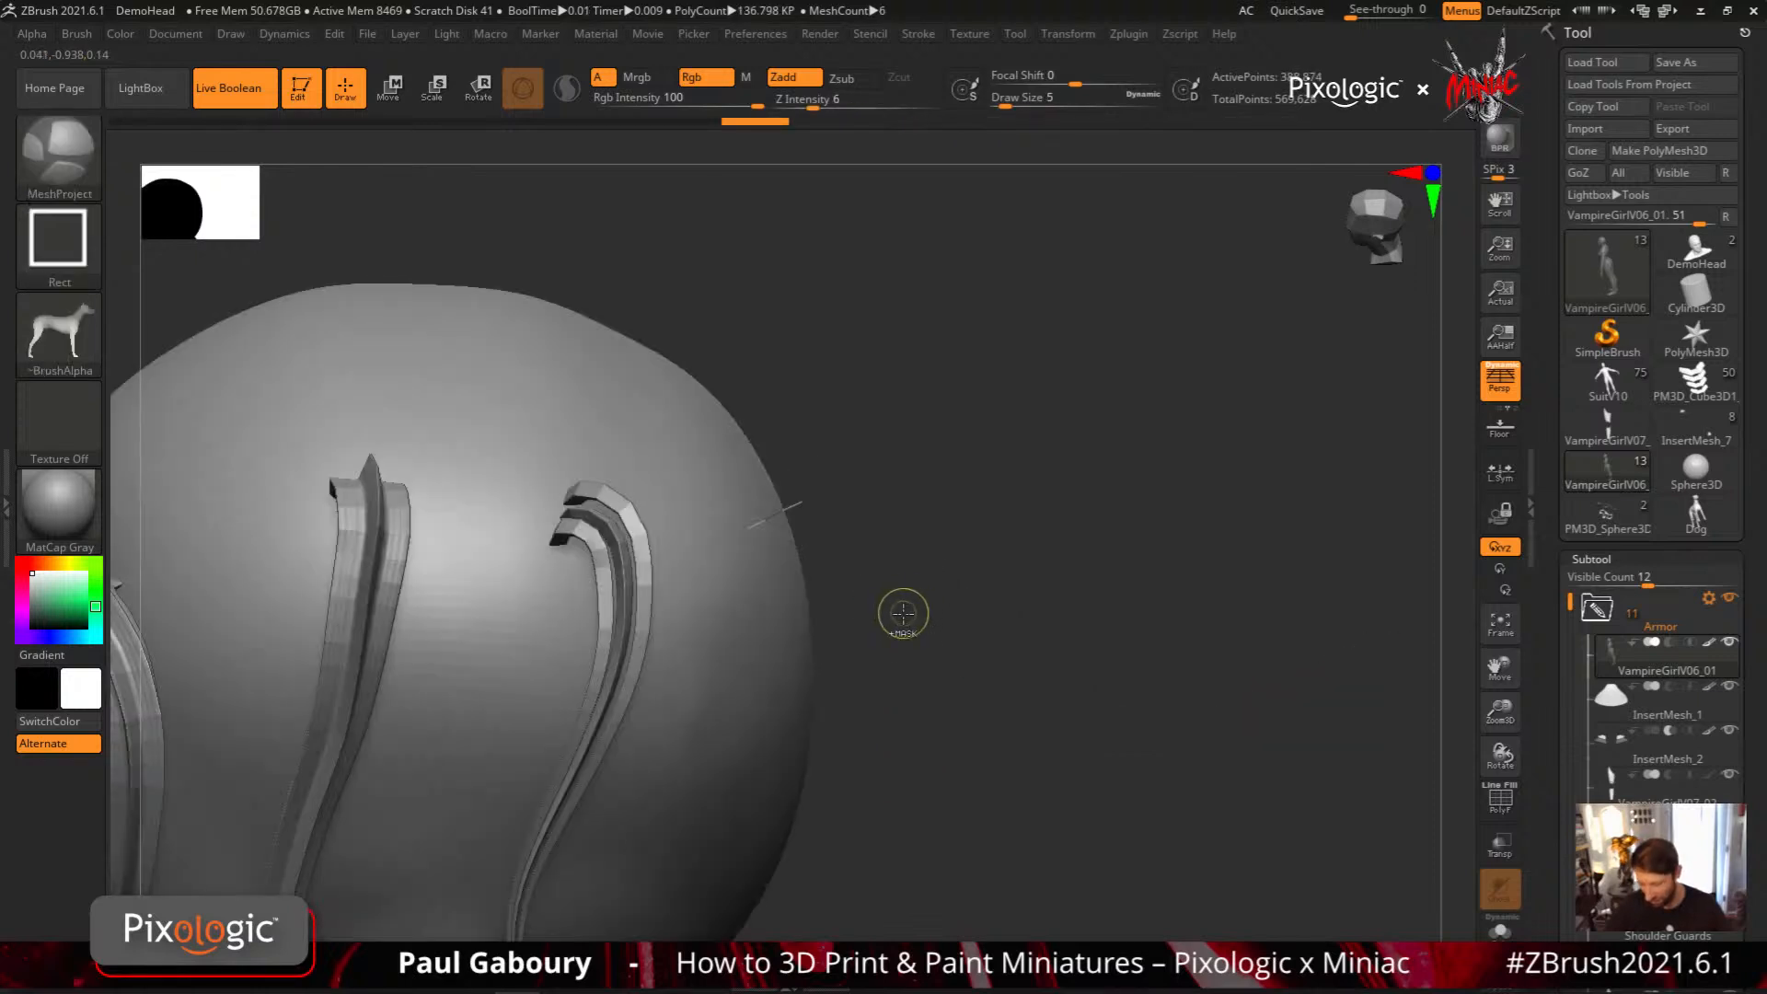
left_click_drag(893, 661, 916, 722, "ctrl+shift")
right_click_drag(916, 722, 897, 543)
mouse_move(897, 543)
right_mouse_down("ctrl")
mouse_move(904, 644)
mouse_move(1000, 583)
mouse_move(954, 623)
right_mouse_up("ctrl")
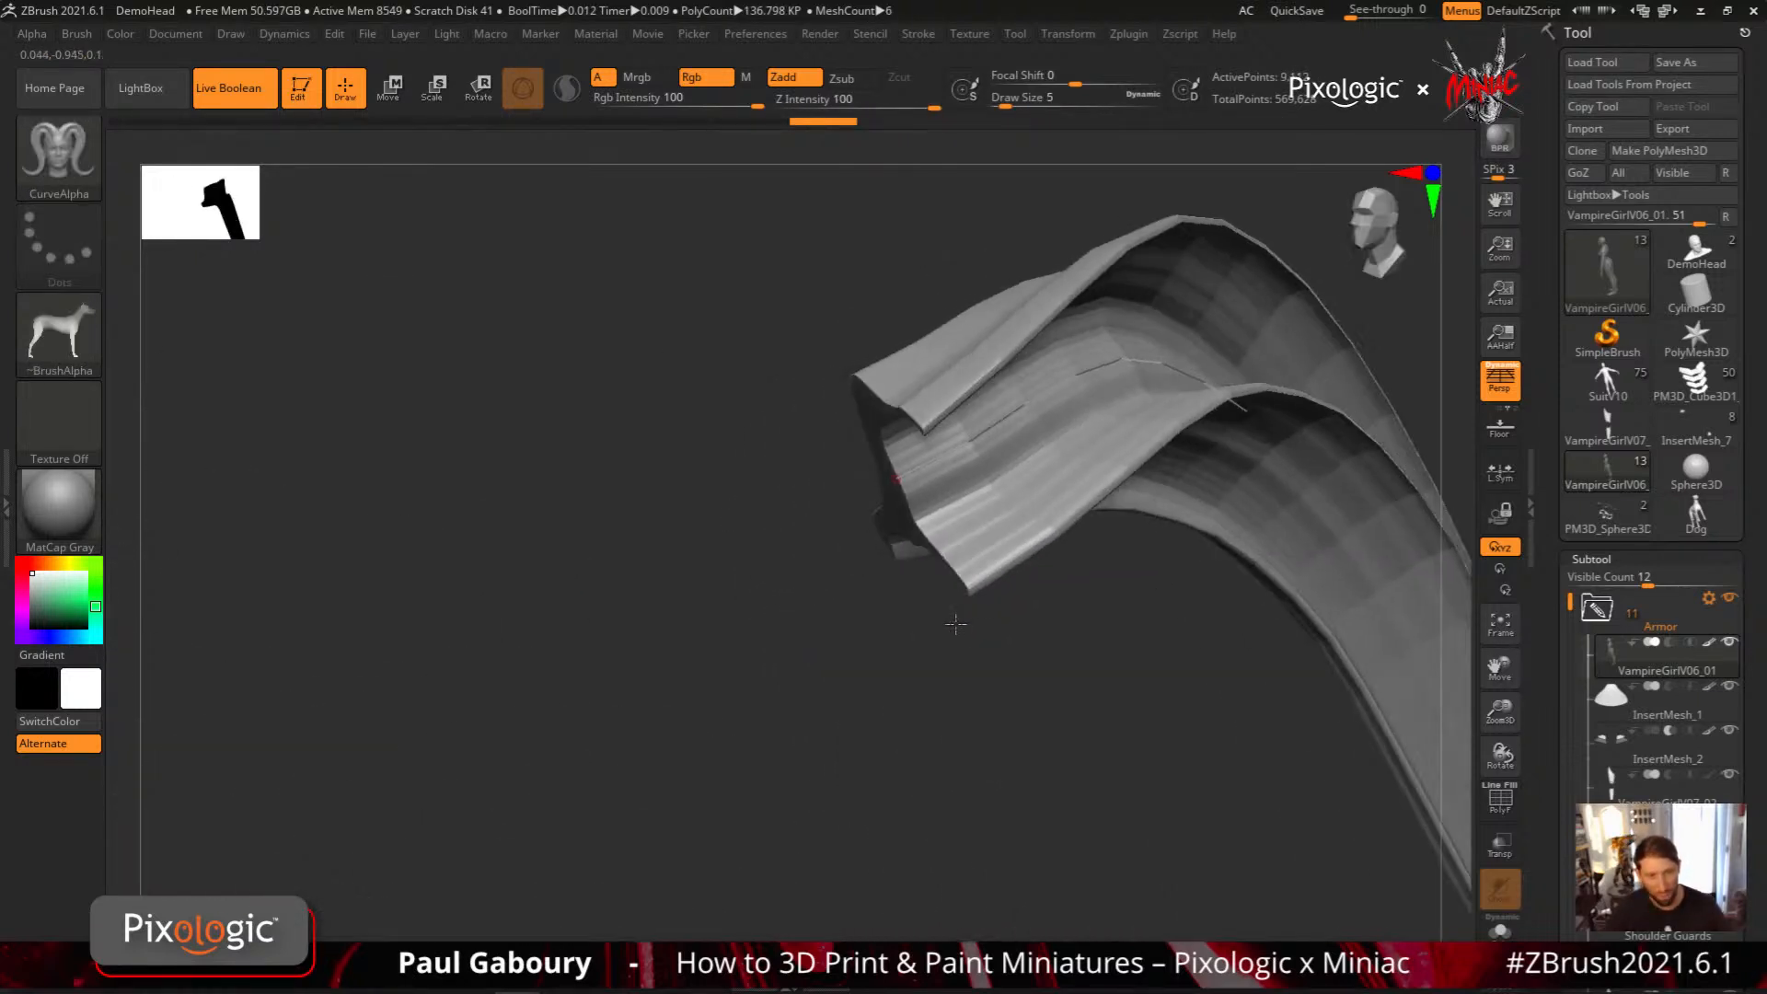
Unhide the whole figure and undo all the CurveAlpha strands drawn on the head
right_click_drag(1095, 681, 845, 575, "ctrl")
mouse_move(1094, 727)
right_mouse_down("ctrl")
mouse_move(922, 678)
mouse_move(930, 601)
mouse_move(1007, 648)
mouse_move(1046, 611)
mouse_move(1023, 658)
right_mouse_up("ctrl")
left_click(1017, 624, "ctrl+shift")
key("ctrl+z")
key("ctrl+z")
key("ctrl+z")
key("ctrl+z")
key("ctrl+z")
key("ctrl+z")
key("ctrl+z")
key("ctrl+z")
key("ctrl+z")
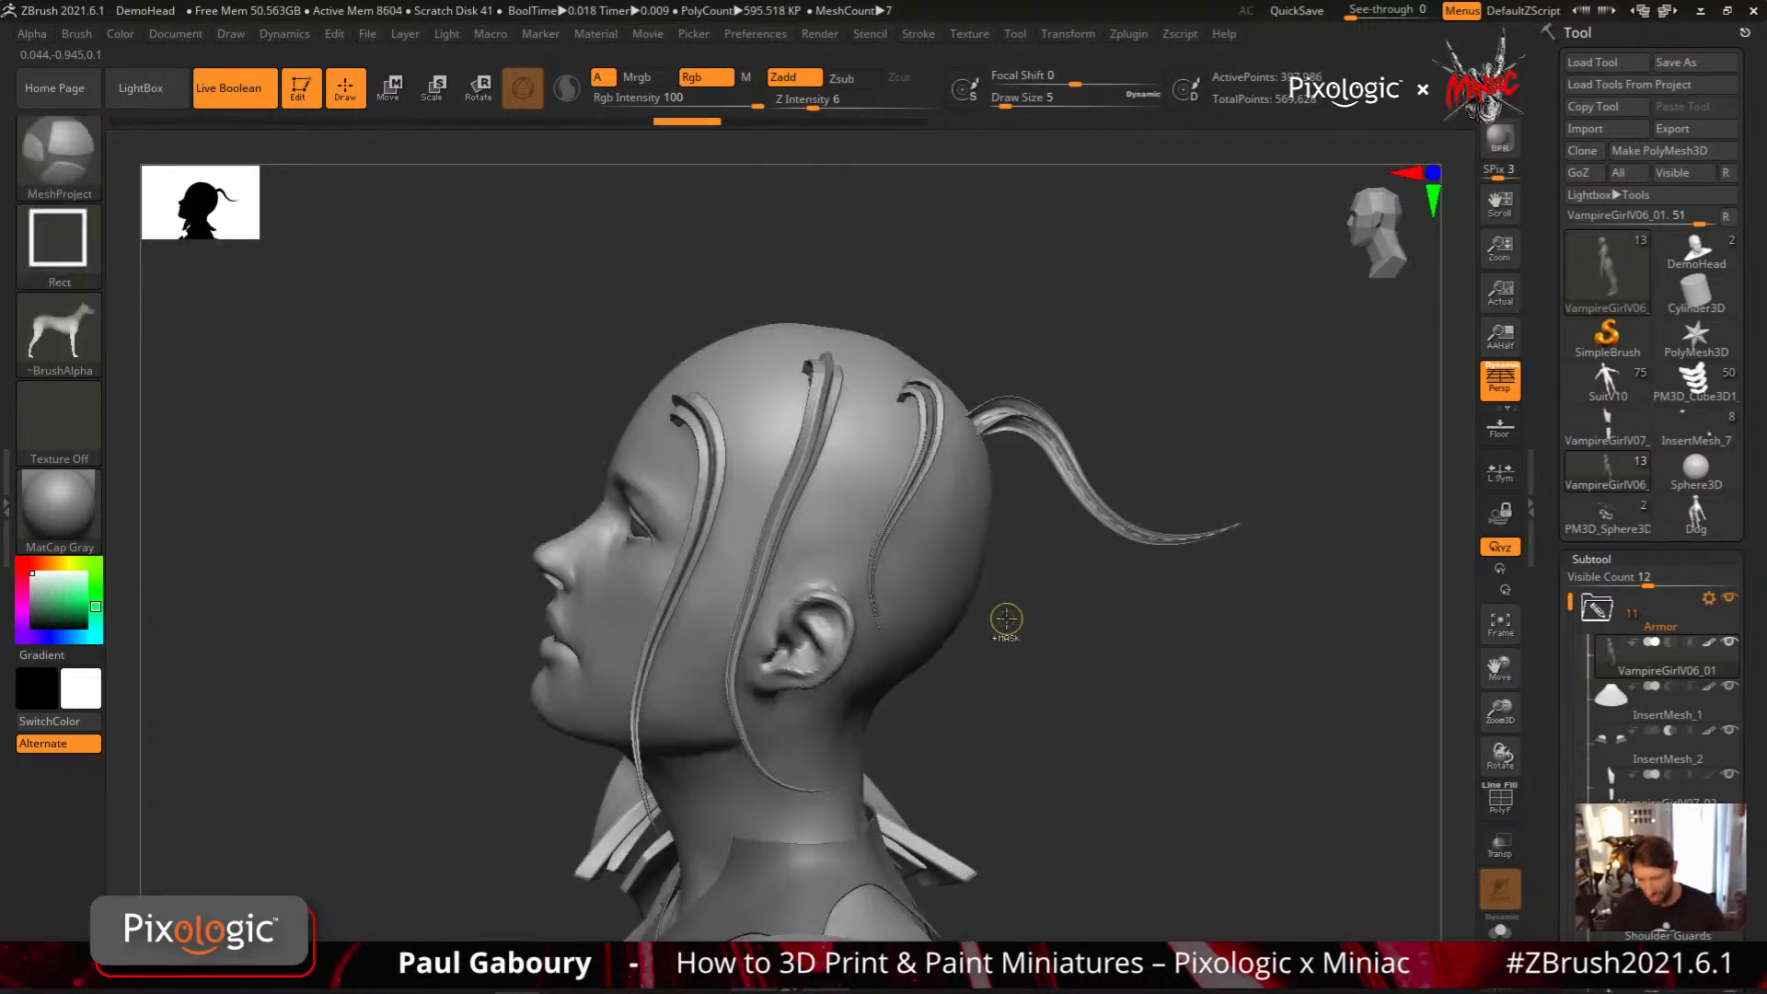
key("ctrl+z")
key("ctrl+z")
key("ctrl+z")
key("ctrl+z")
key("ctrl+z")
key("ctrl+z")
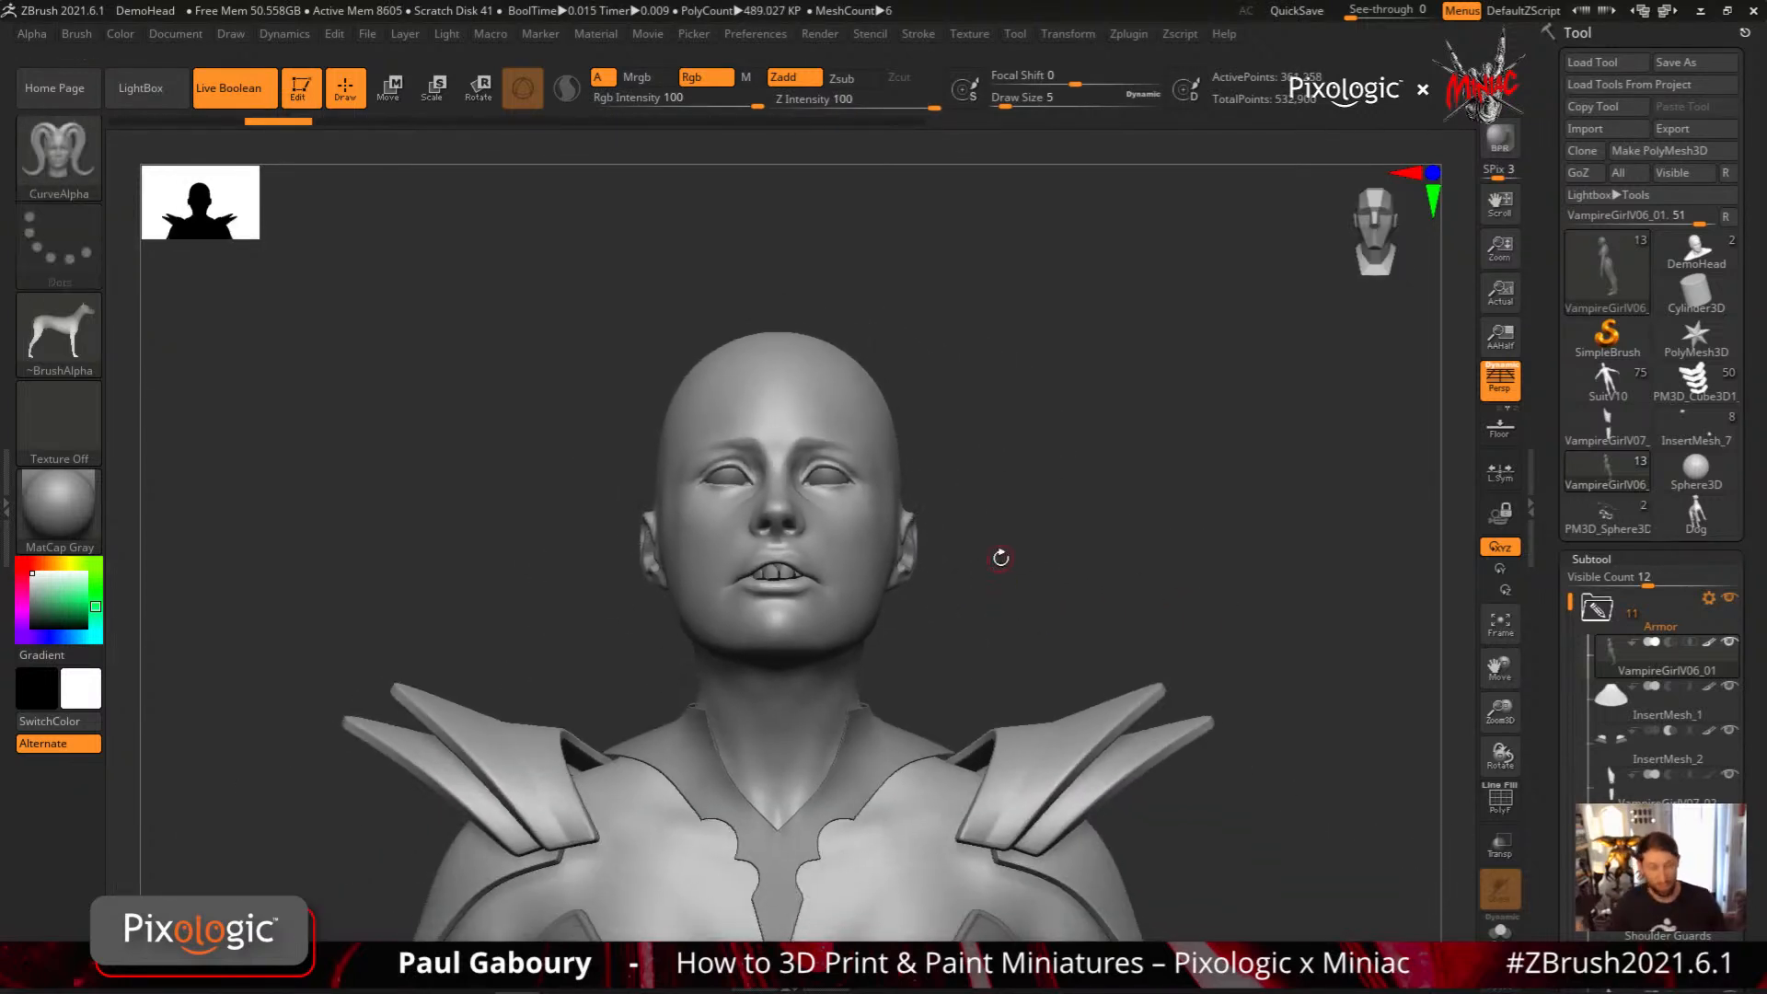
key("ctrl+z")
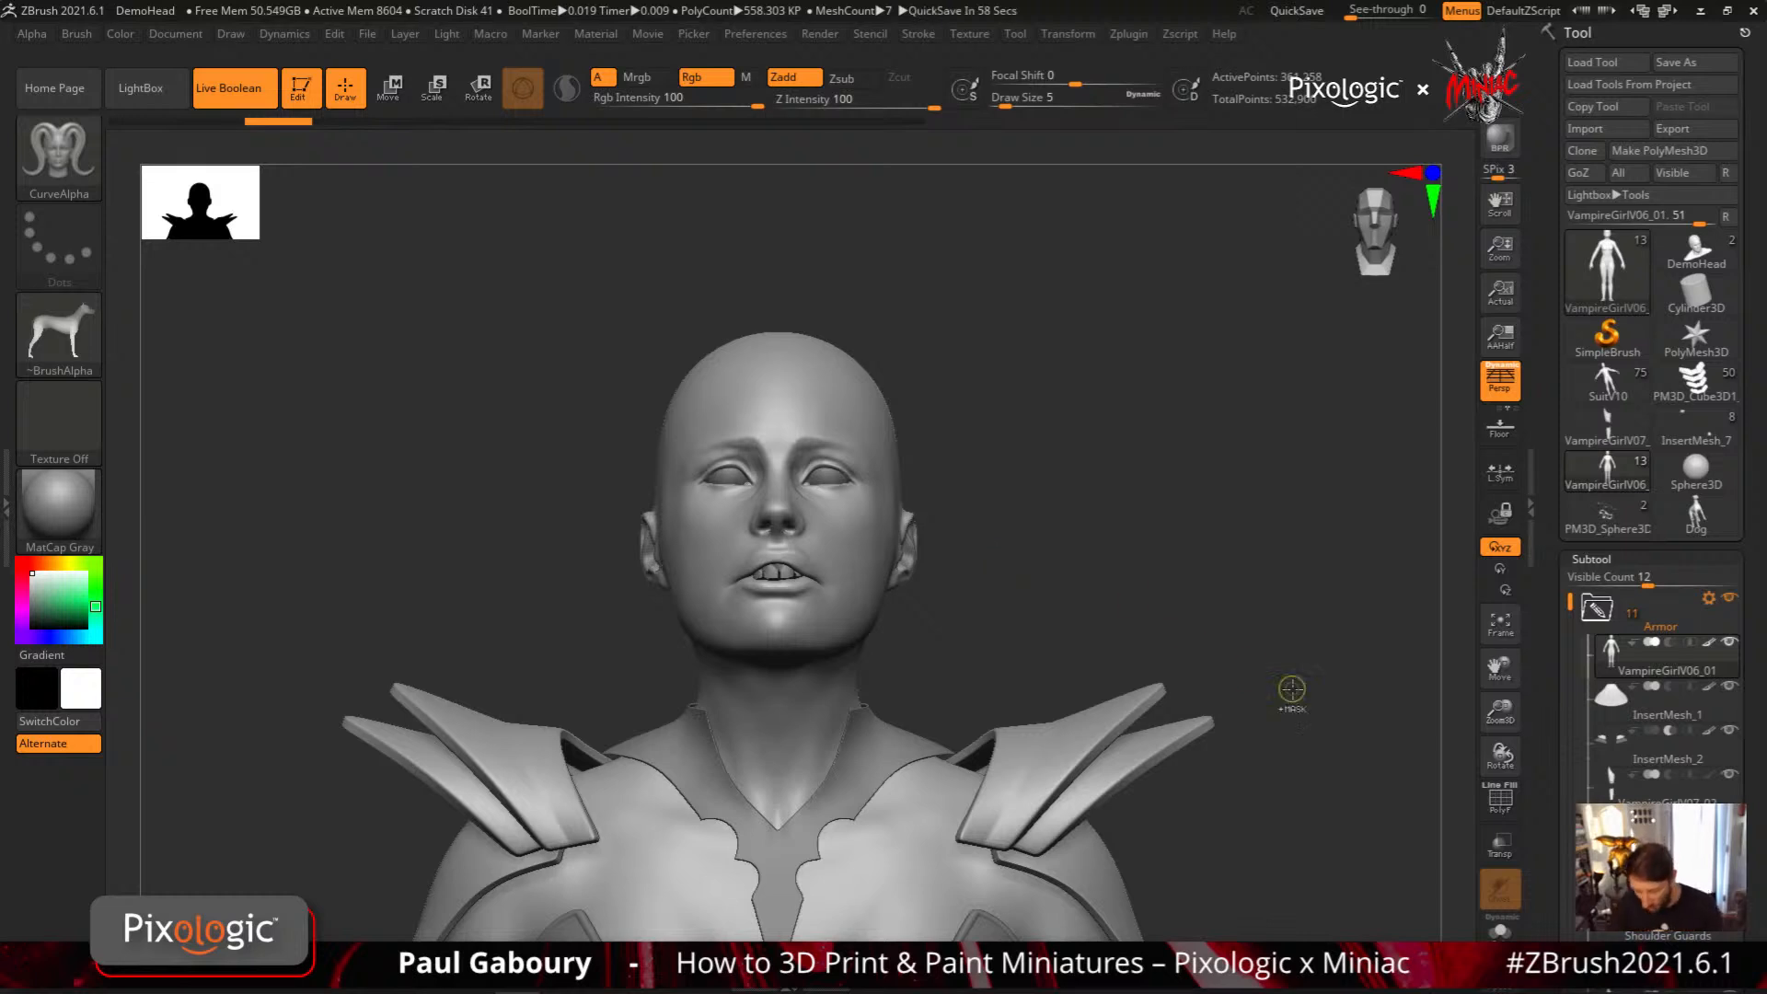
key("ctrl+z")
key("ctrl+z")
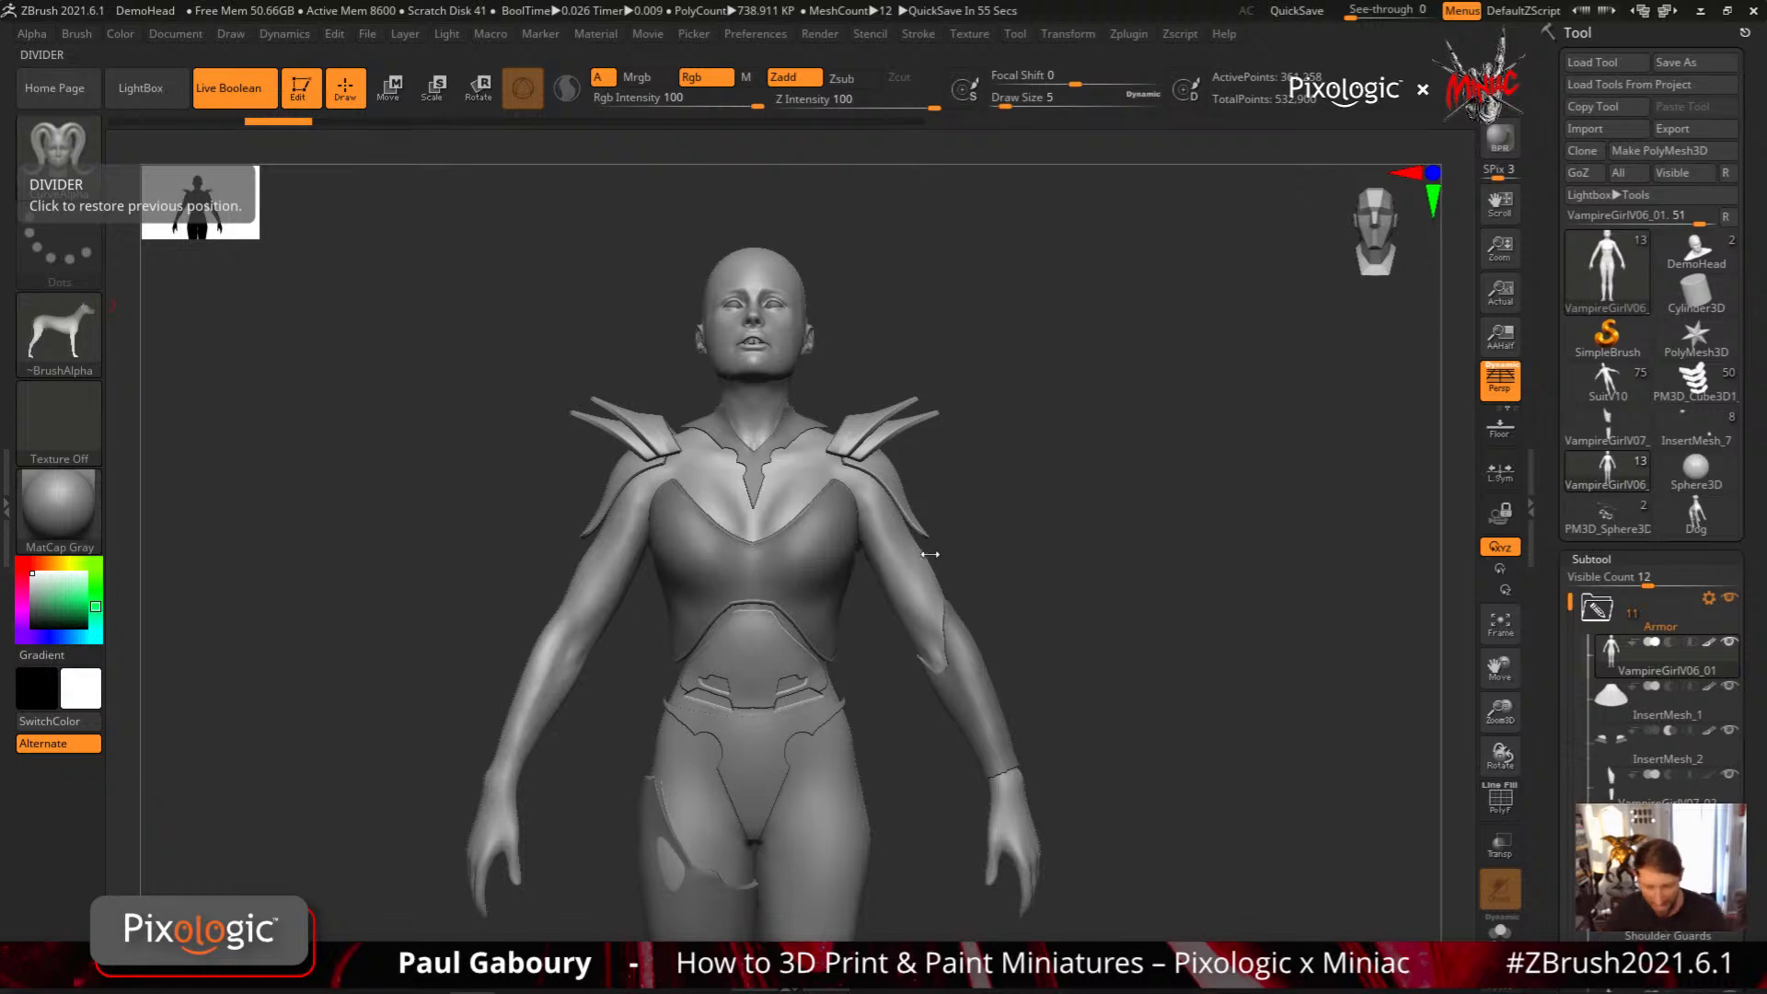
Set the CurveAlpha brush to the HS026 alpha at draw size 12 and draw a wavy strand from the side of the head into empty space
left_click(87, 337)
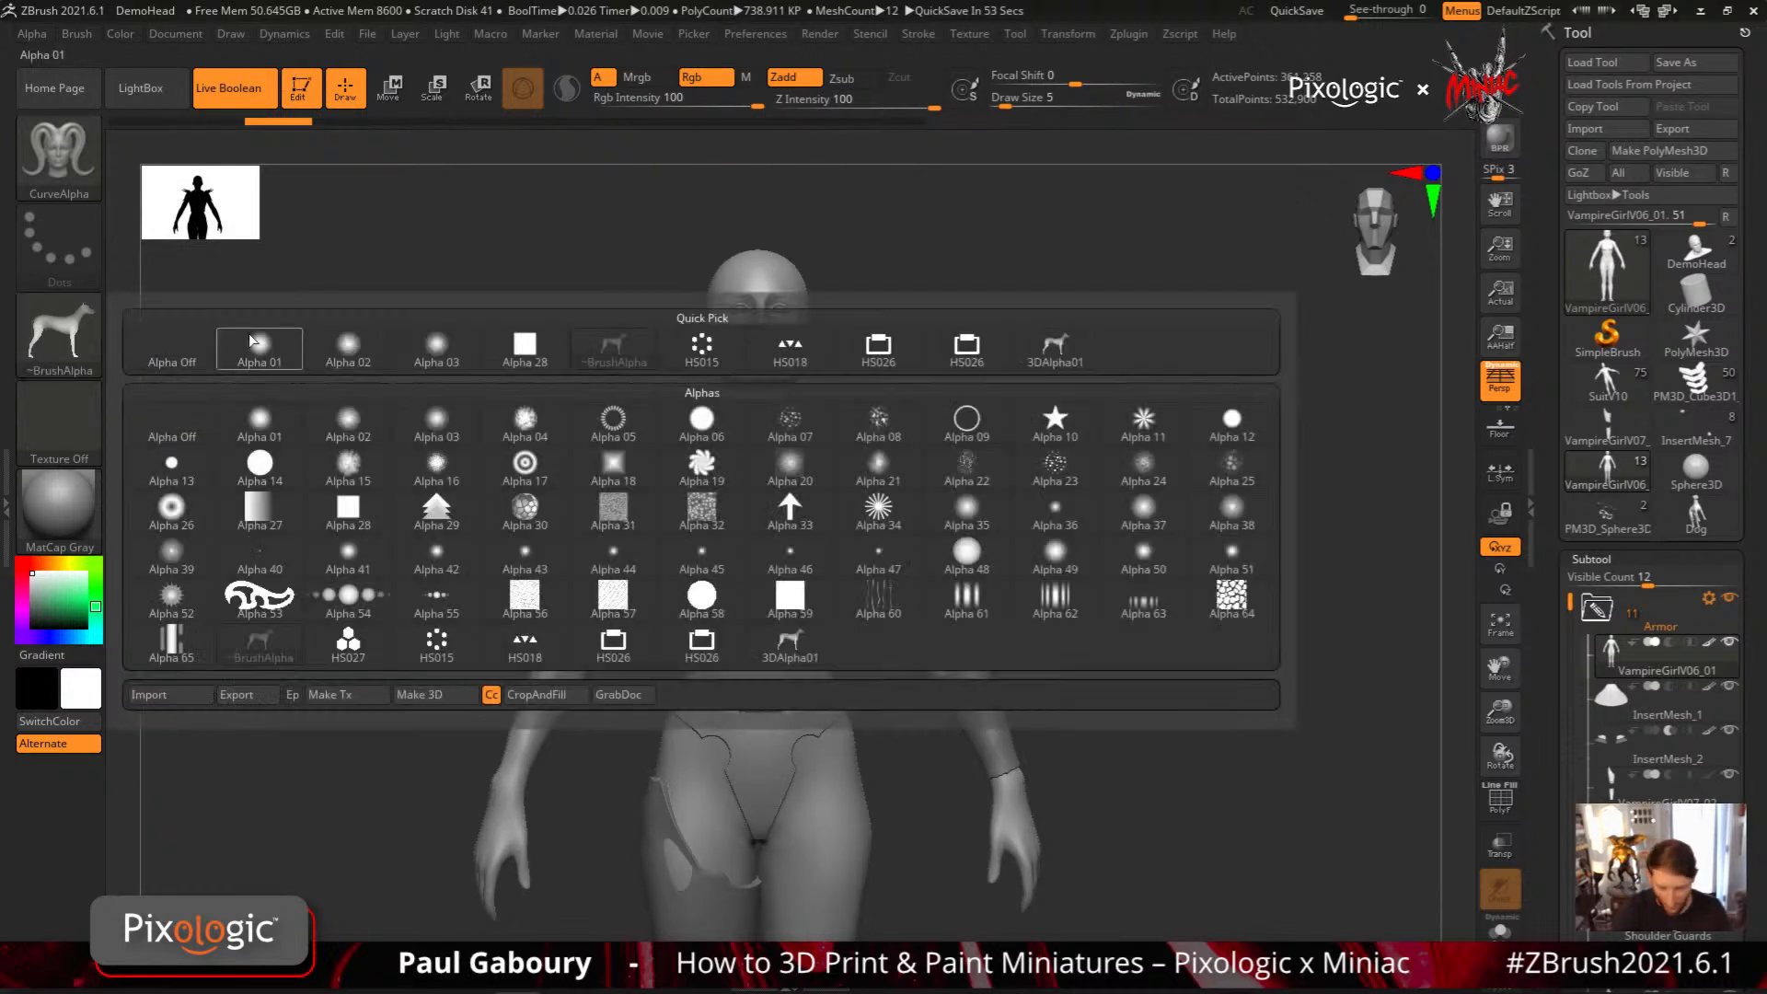
left_click(979, 351)
right_click_drag(1049, 408, 1002, 684)
right_click_drag(749, 552, 769, 552, "ctrl")
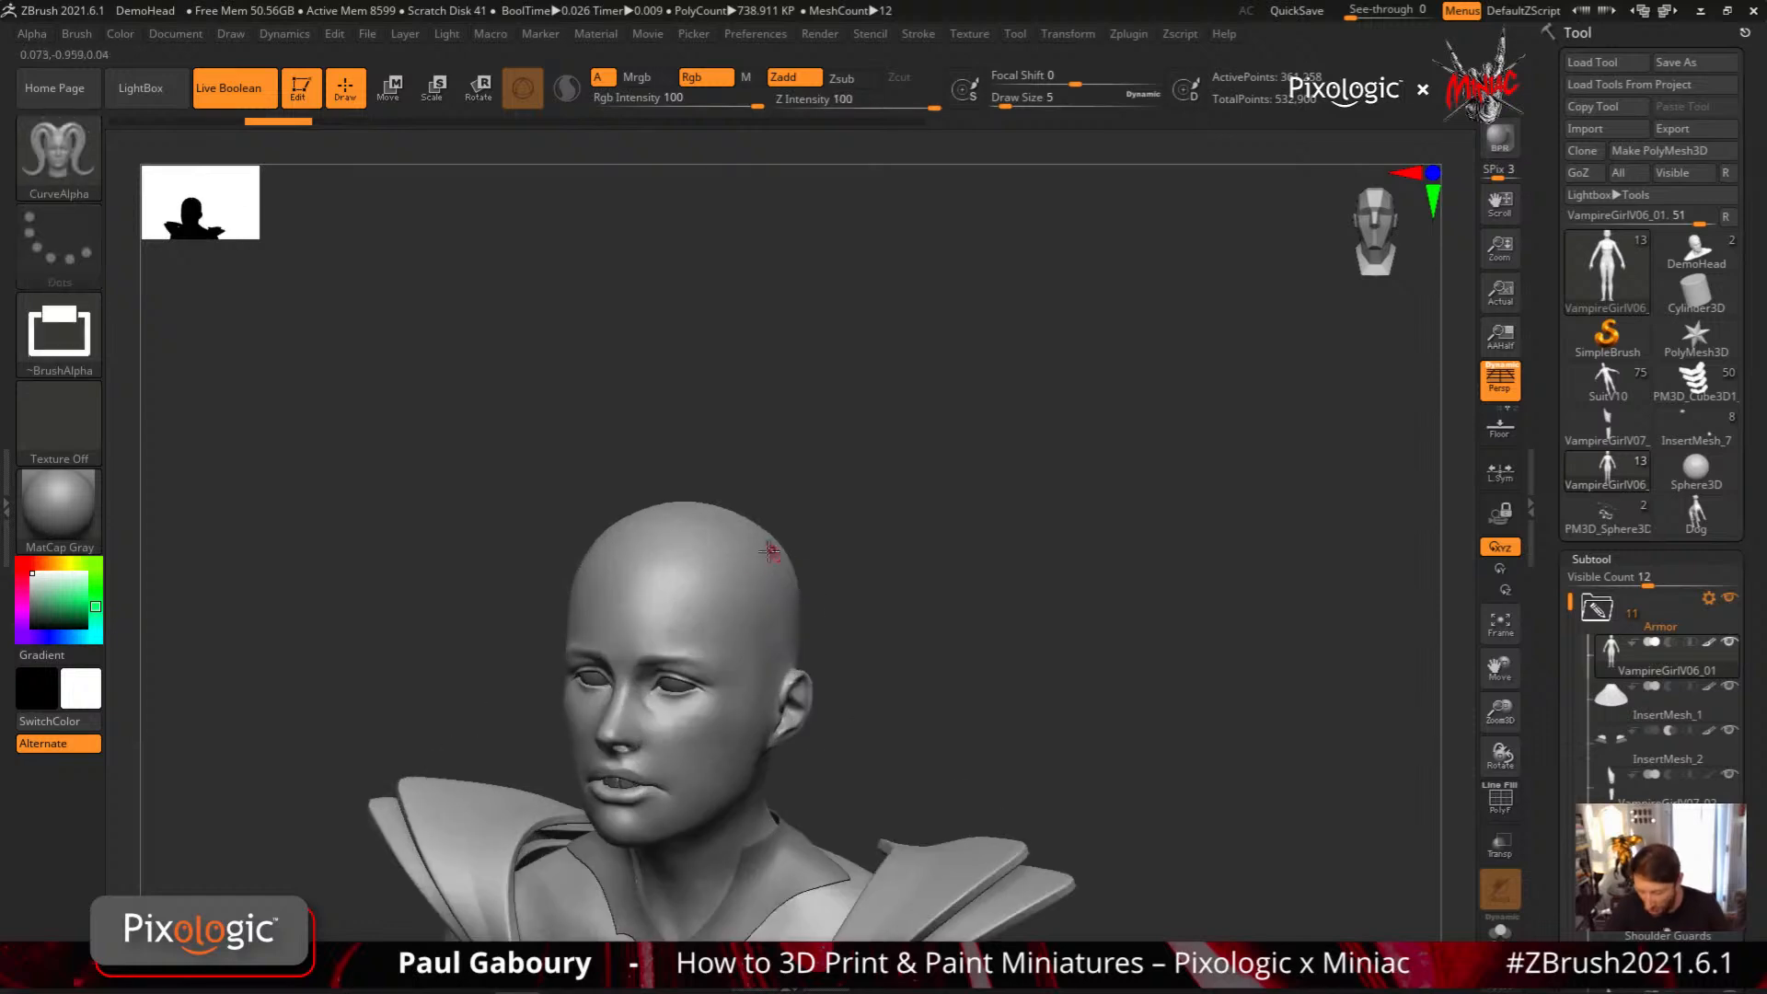
key("s")
mouse_move(748, 583)
left_mouse_down()
mouse_move(797, 493)
mouse_move(1191, 312)
left_mouse_up()
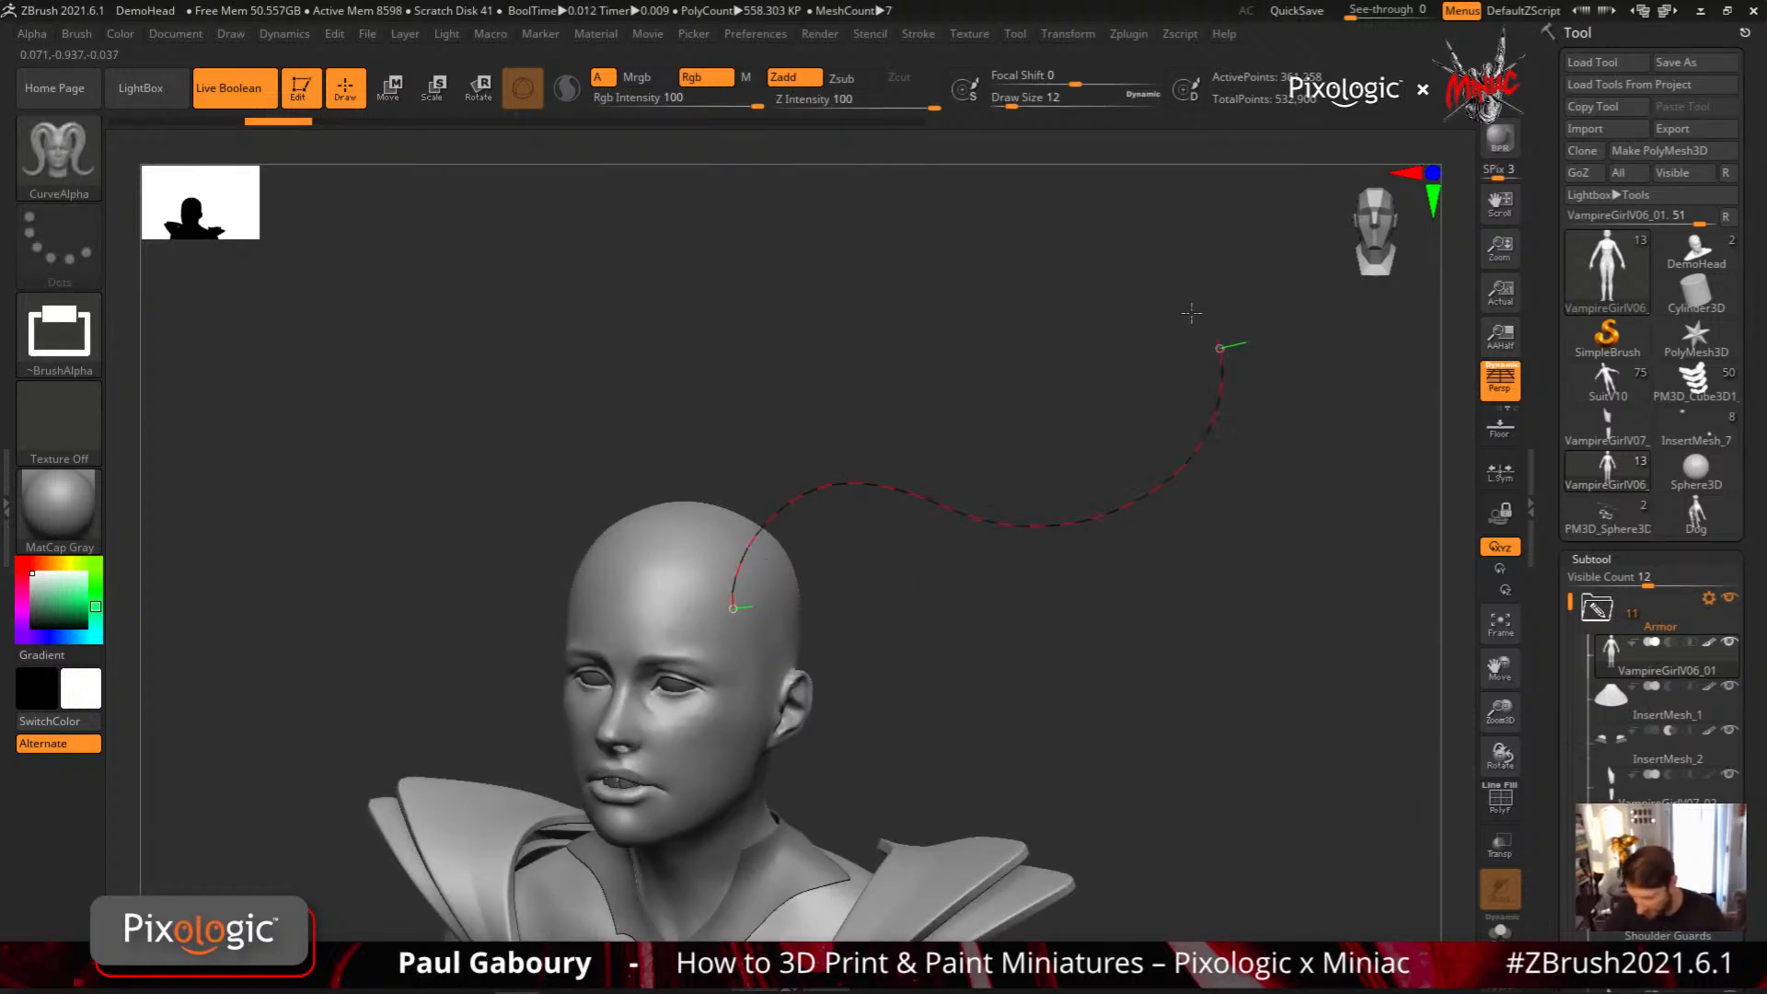
Inspect the HS026-profile strand from above and from its open end, and undo it
mouse_move(1053, 654)
left_mouse_down()
mouse_move(1105, 659)
mouse_move(1103, 858)
left_mouse_up()
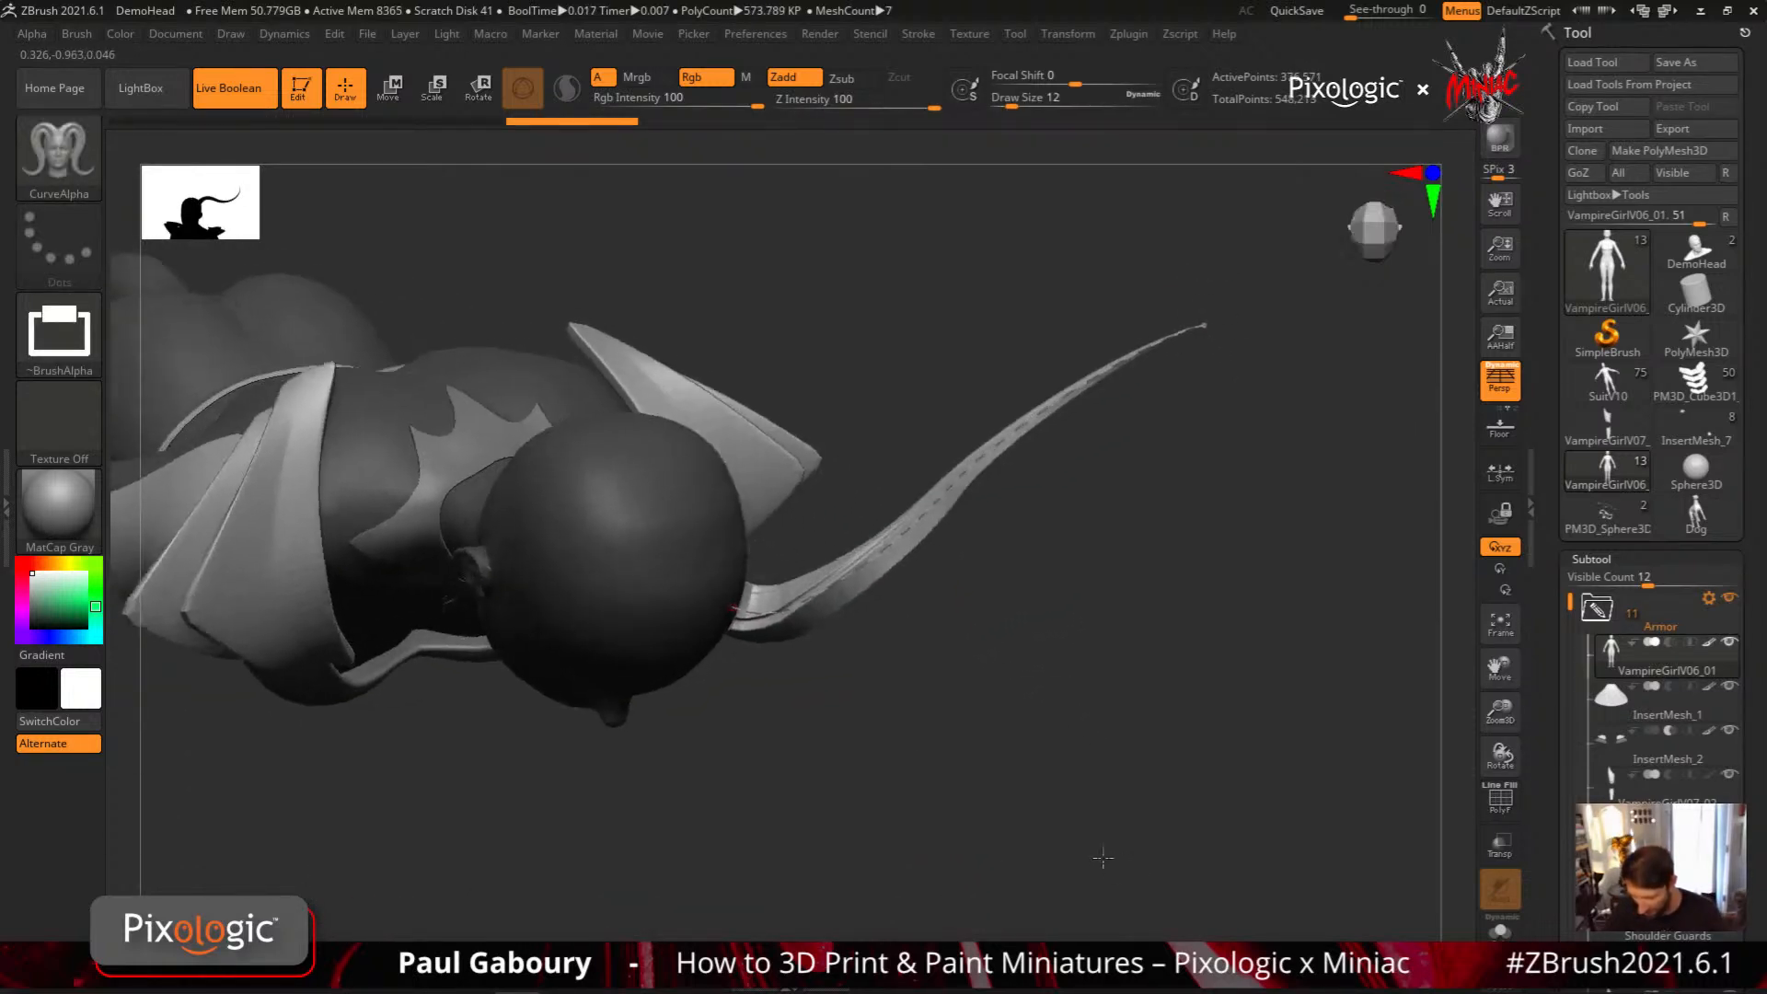
right_click_drag(1102, 858, 1004, 809)
right_click_drag(1003, 810, 1176, 745, "ctrl")
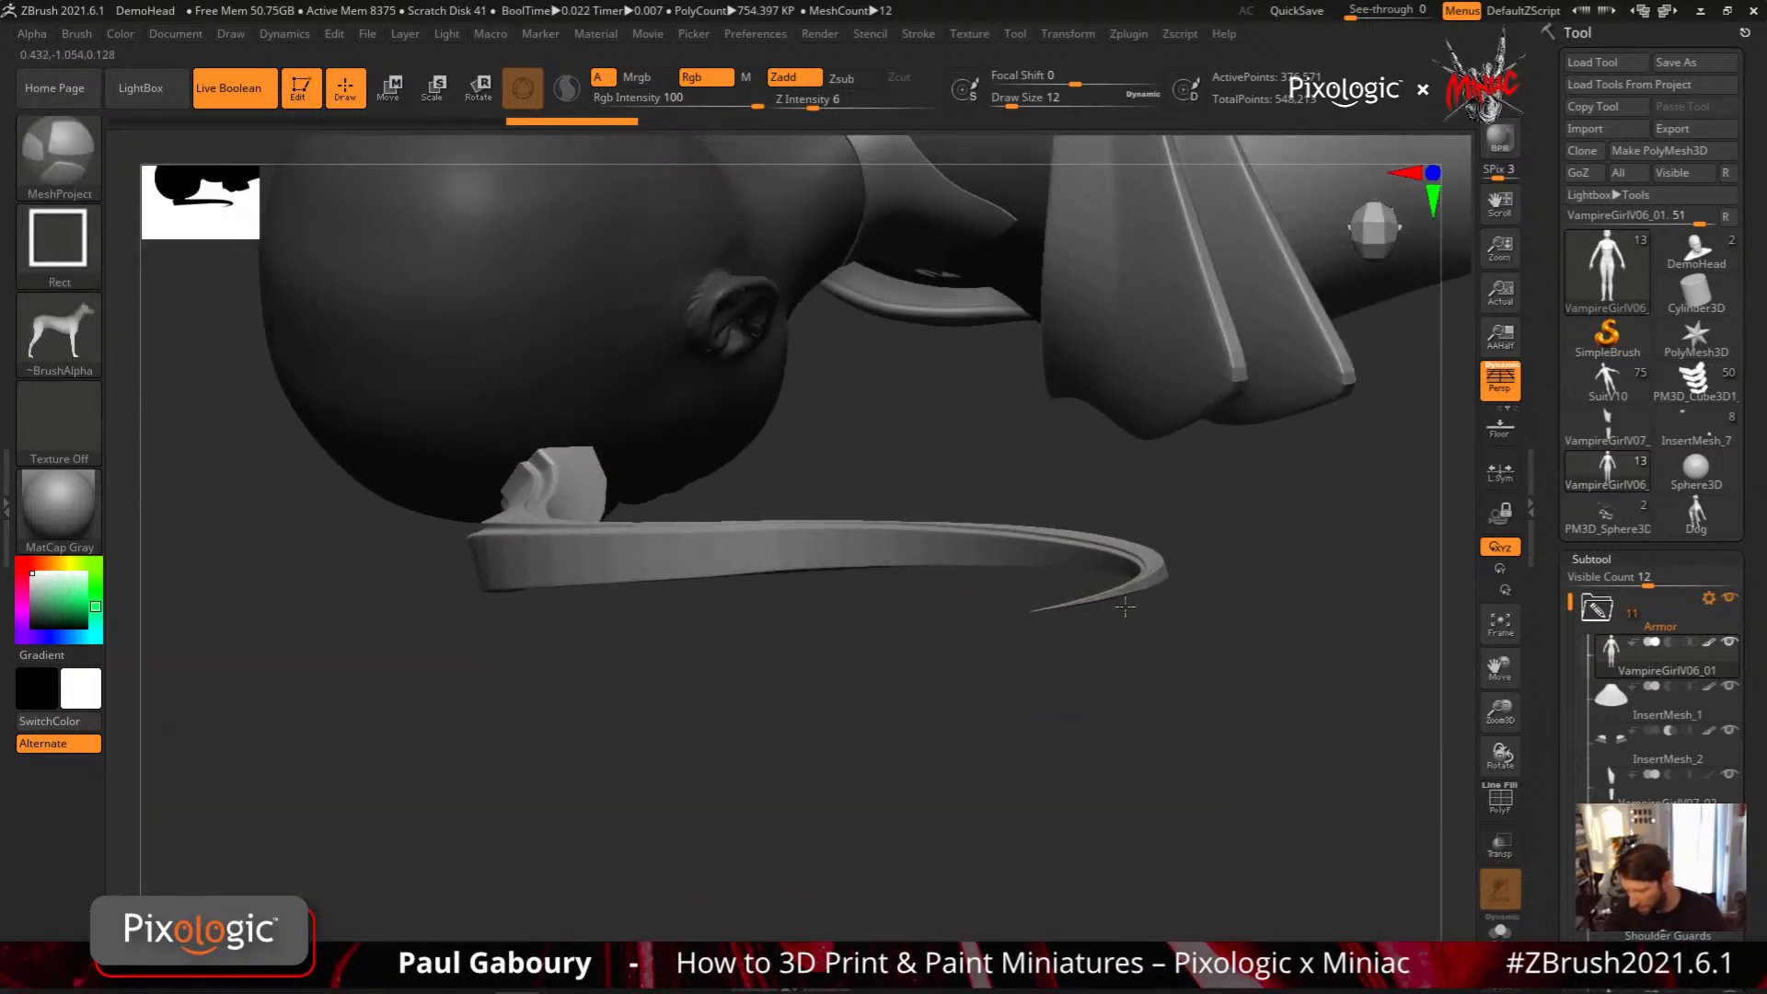
mouse_move(1125, 607)
right_mouse_down("ctrl")
mouse_move(1132, 623)
mouse_move(1115, 612)
right_mouse_up("ctrl")
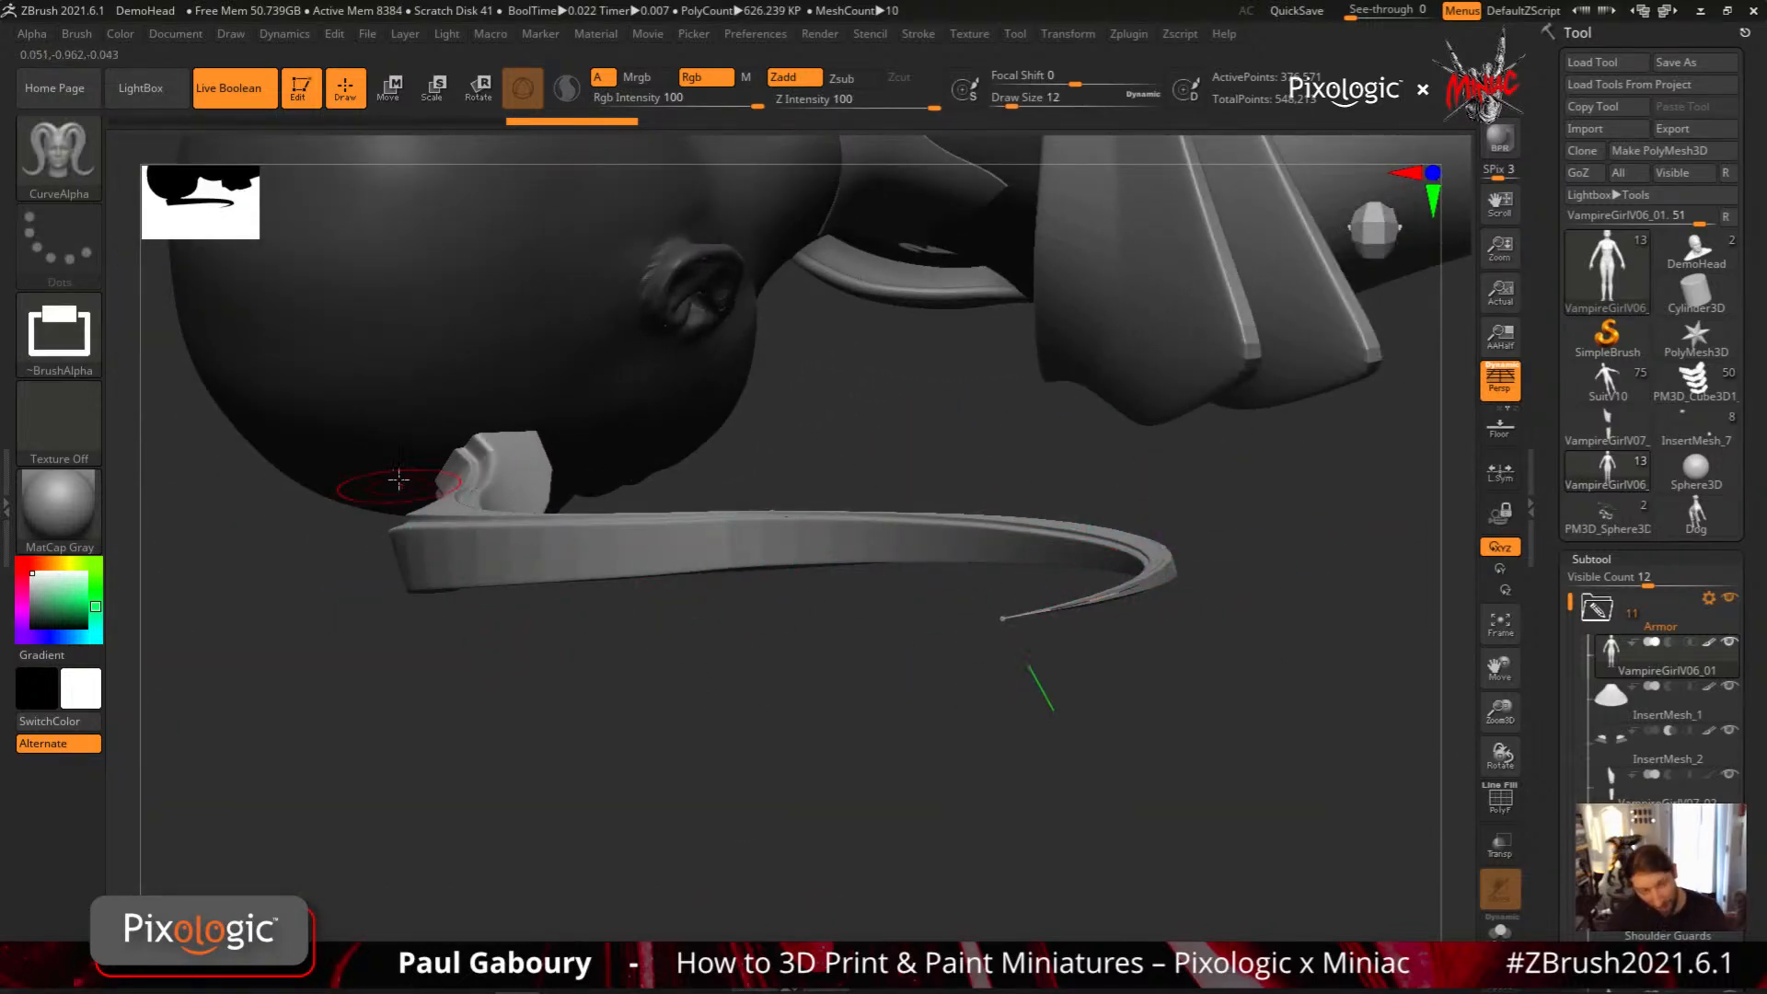
right_click_drag(777, 745, 1036, 635, "ctrl")
right_click_drag(1035, 635, 1087, 648, "ctrl")
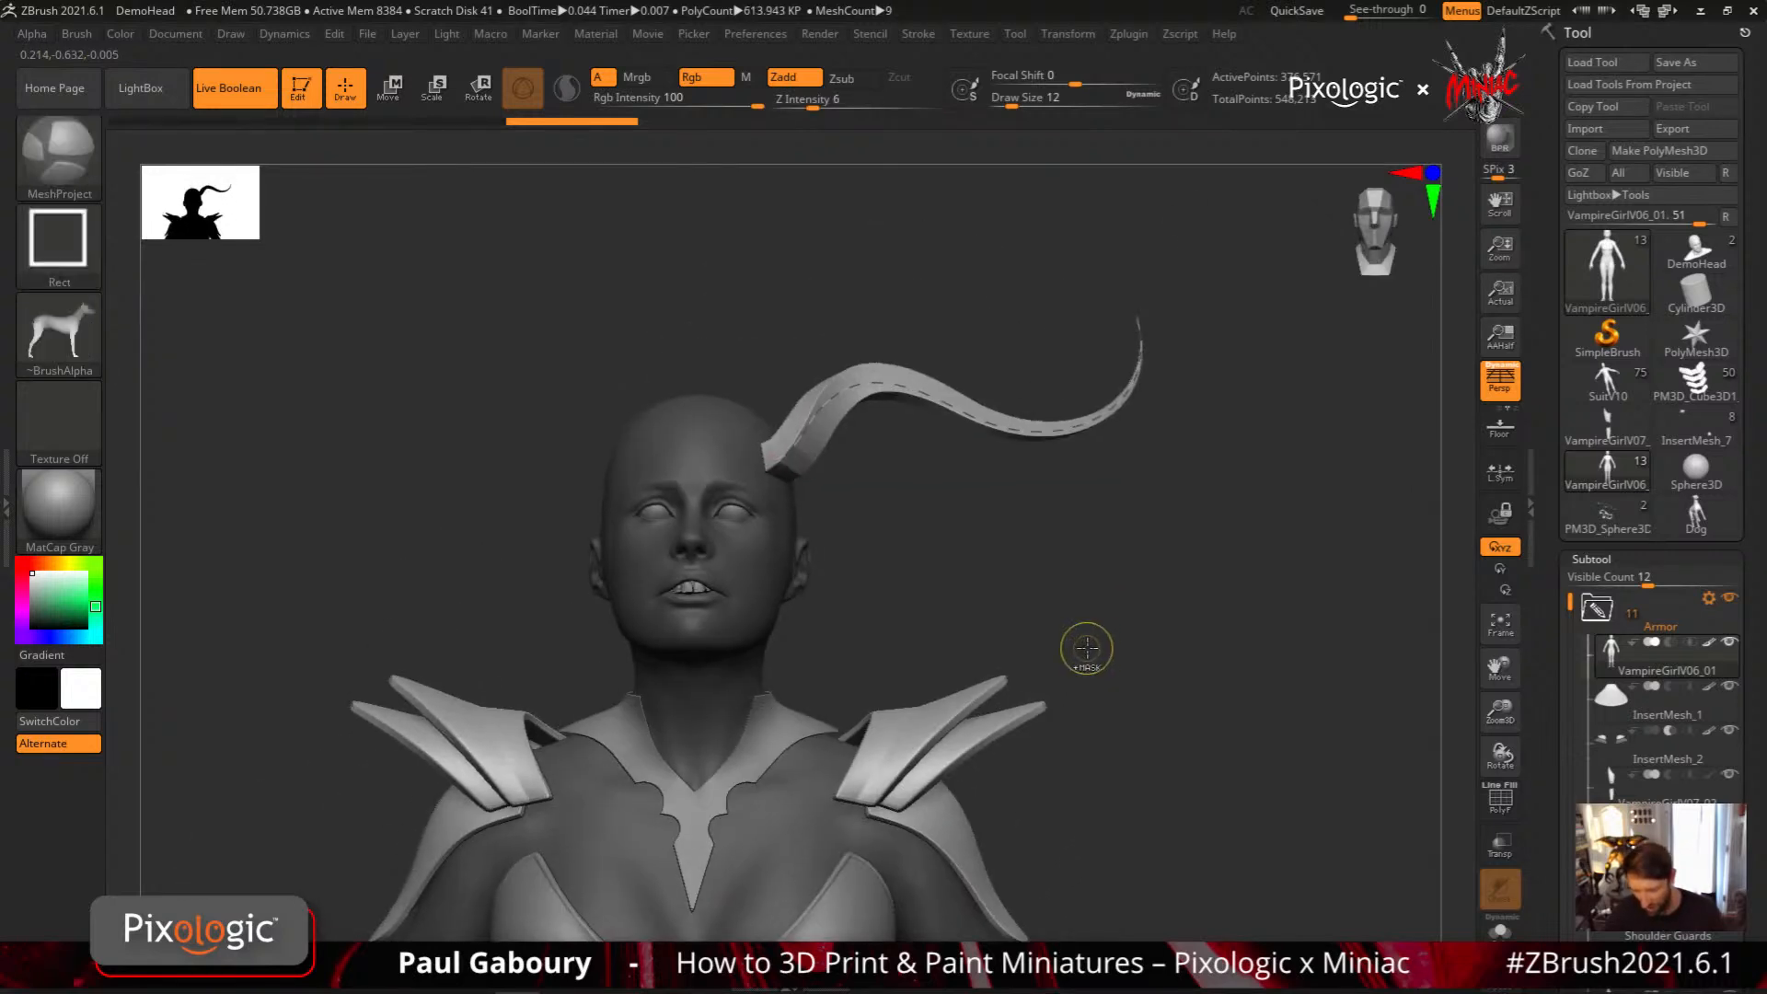
key("ctrl+z")
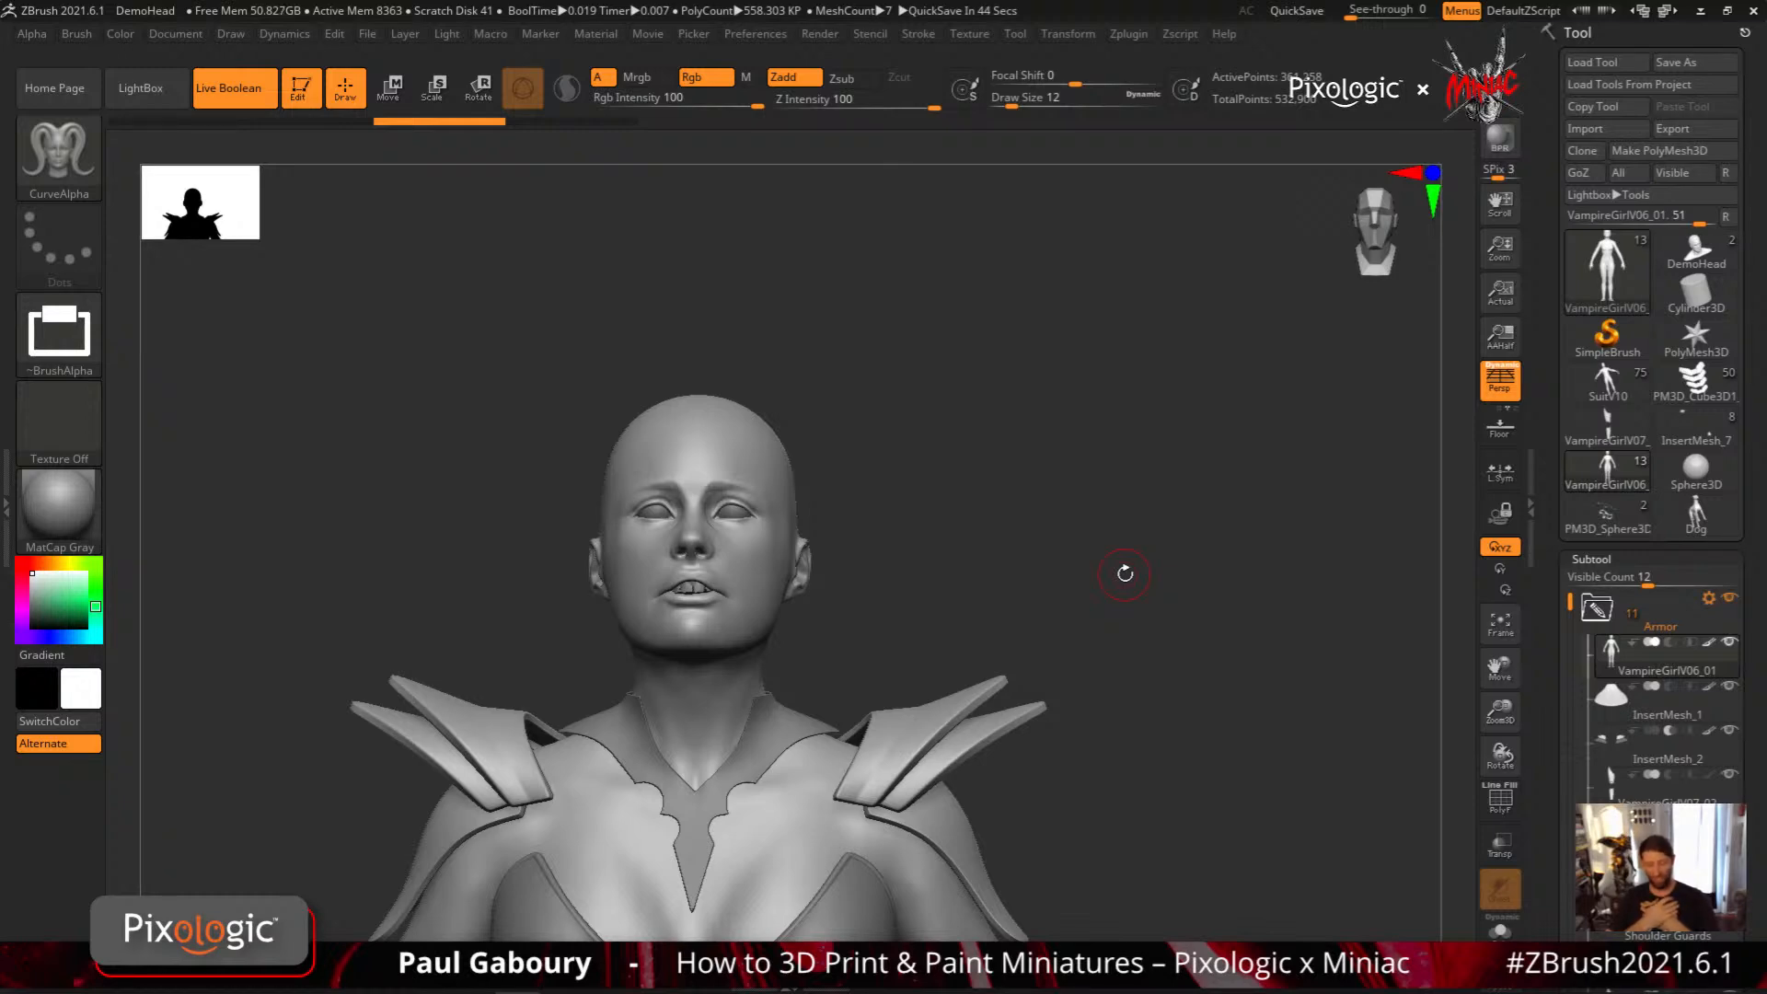
Try a tapering horn from the side of the forehead using CurveAlpha with Alpha 09 at a draw size of about 22
key("b")
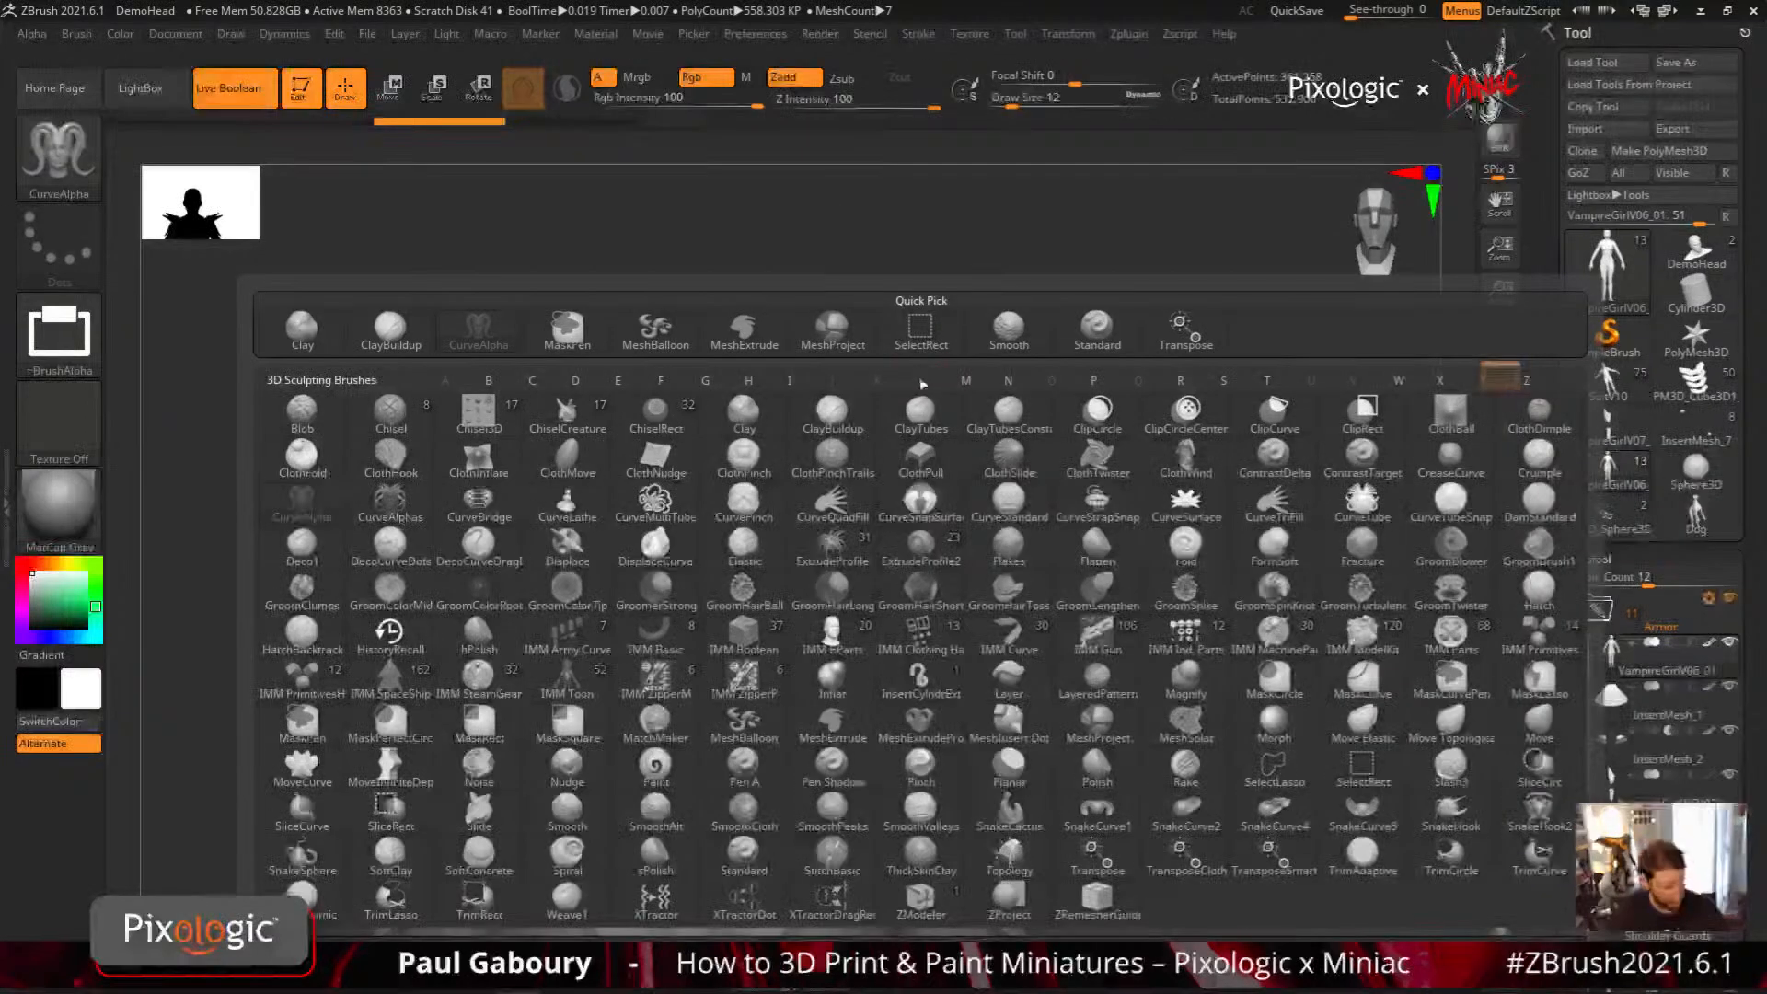
key("e")
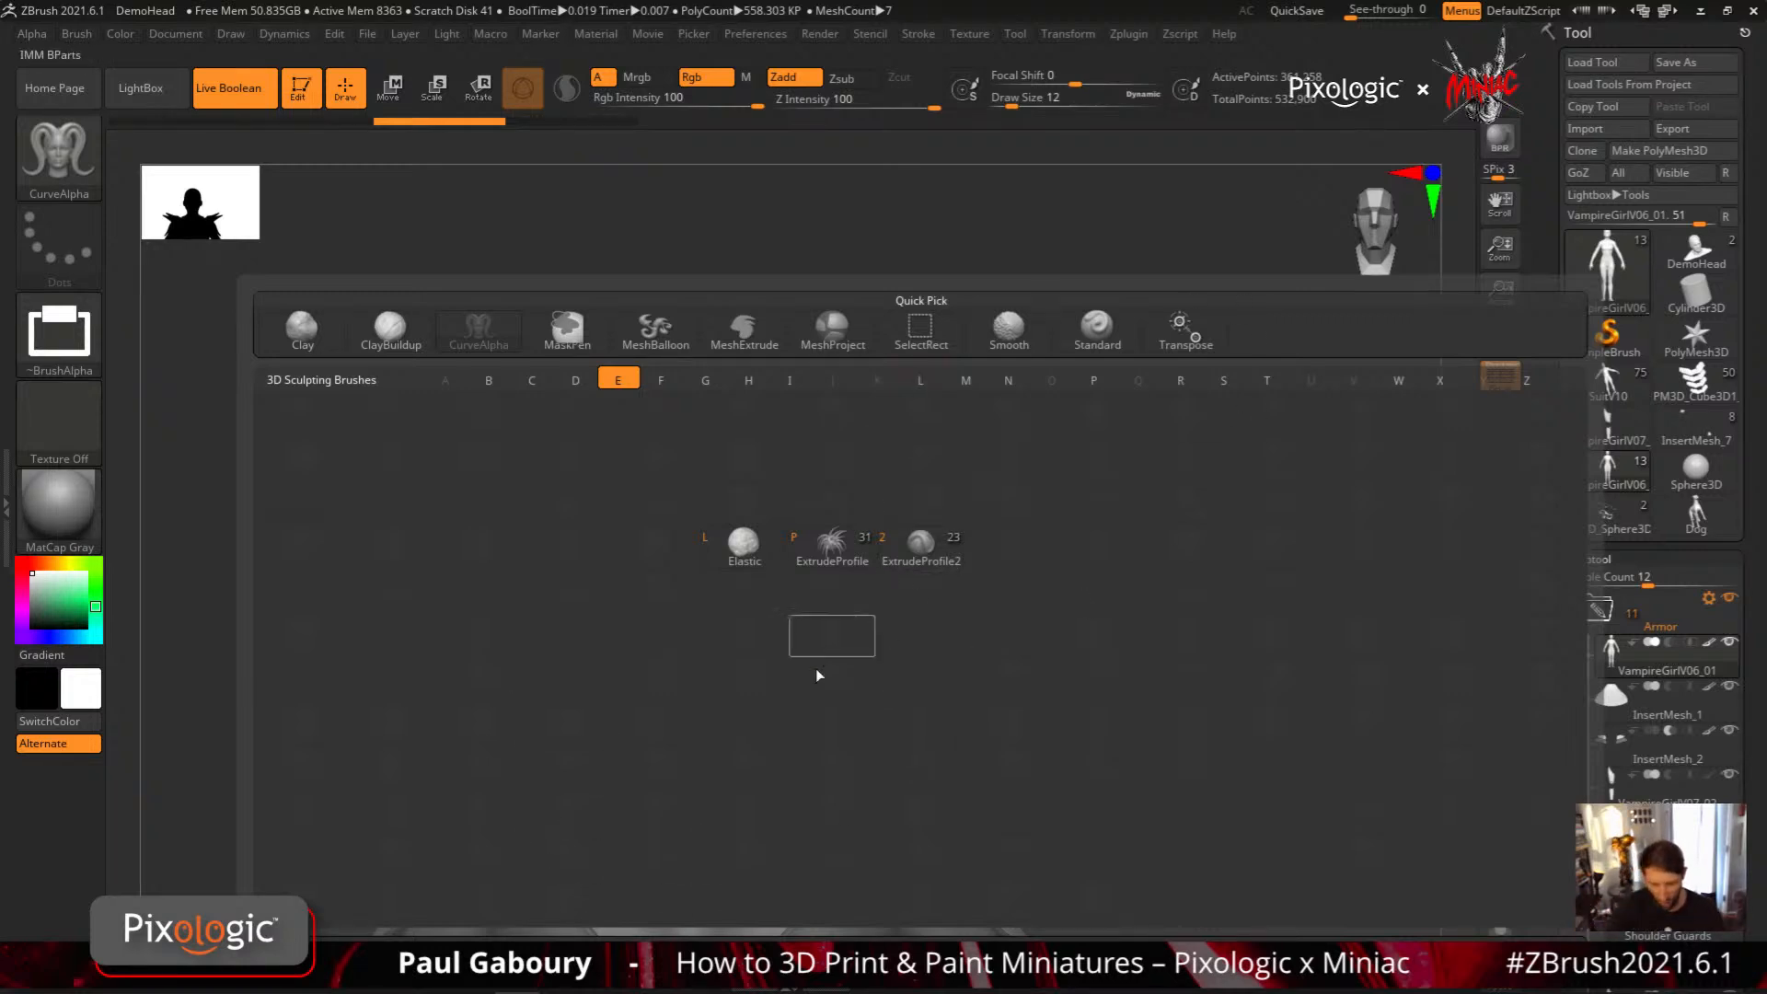
left_click(59, 332)
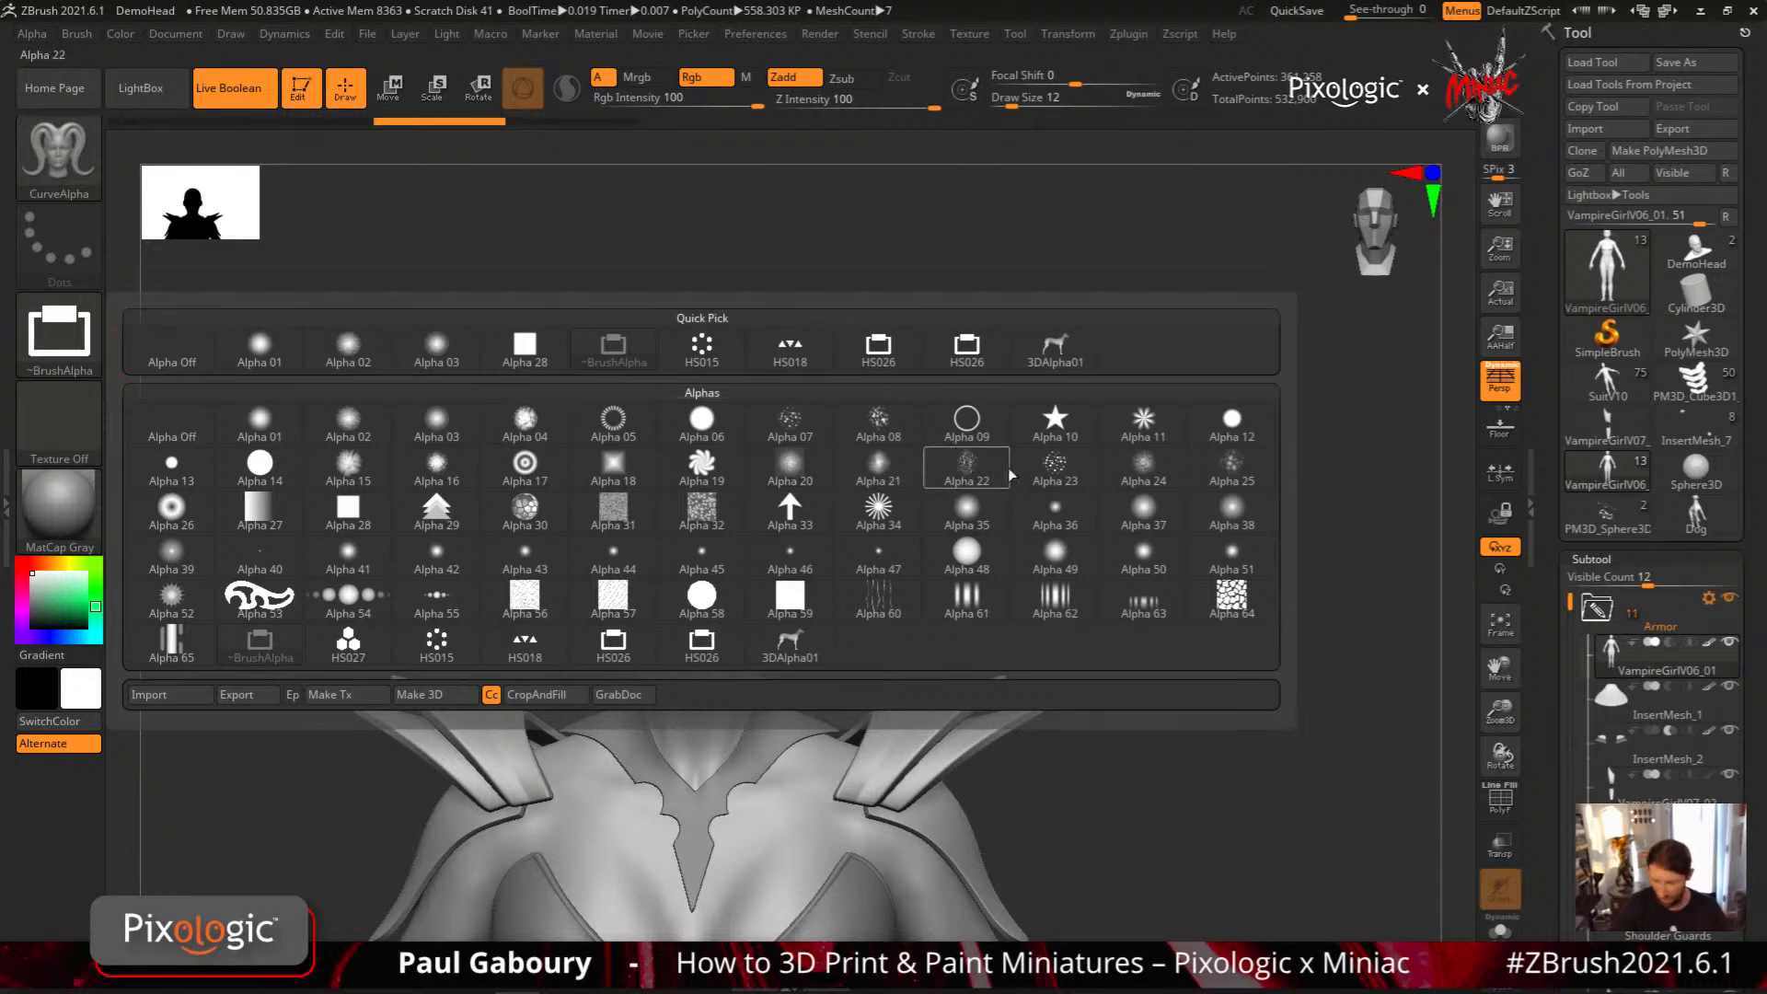
left_click(966, 421)
key("s")
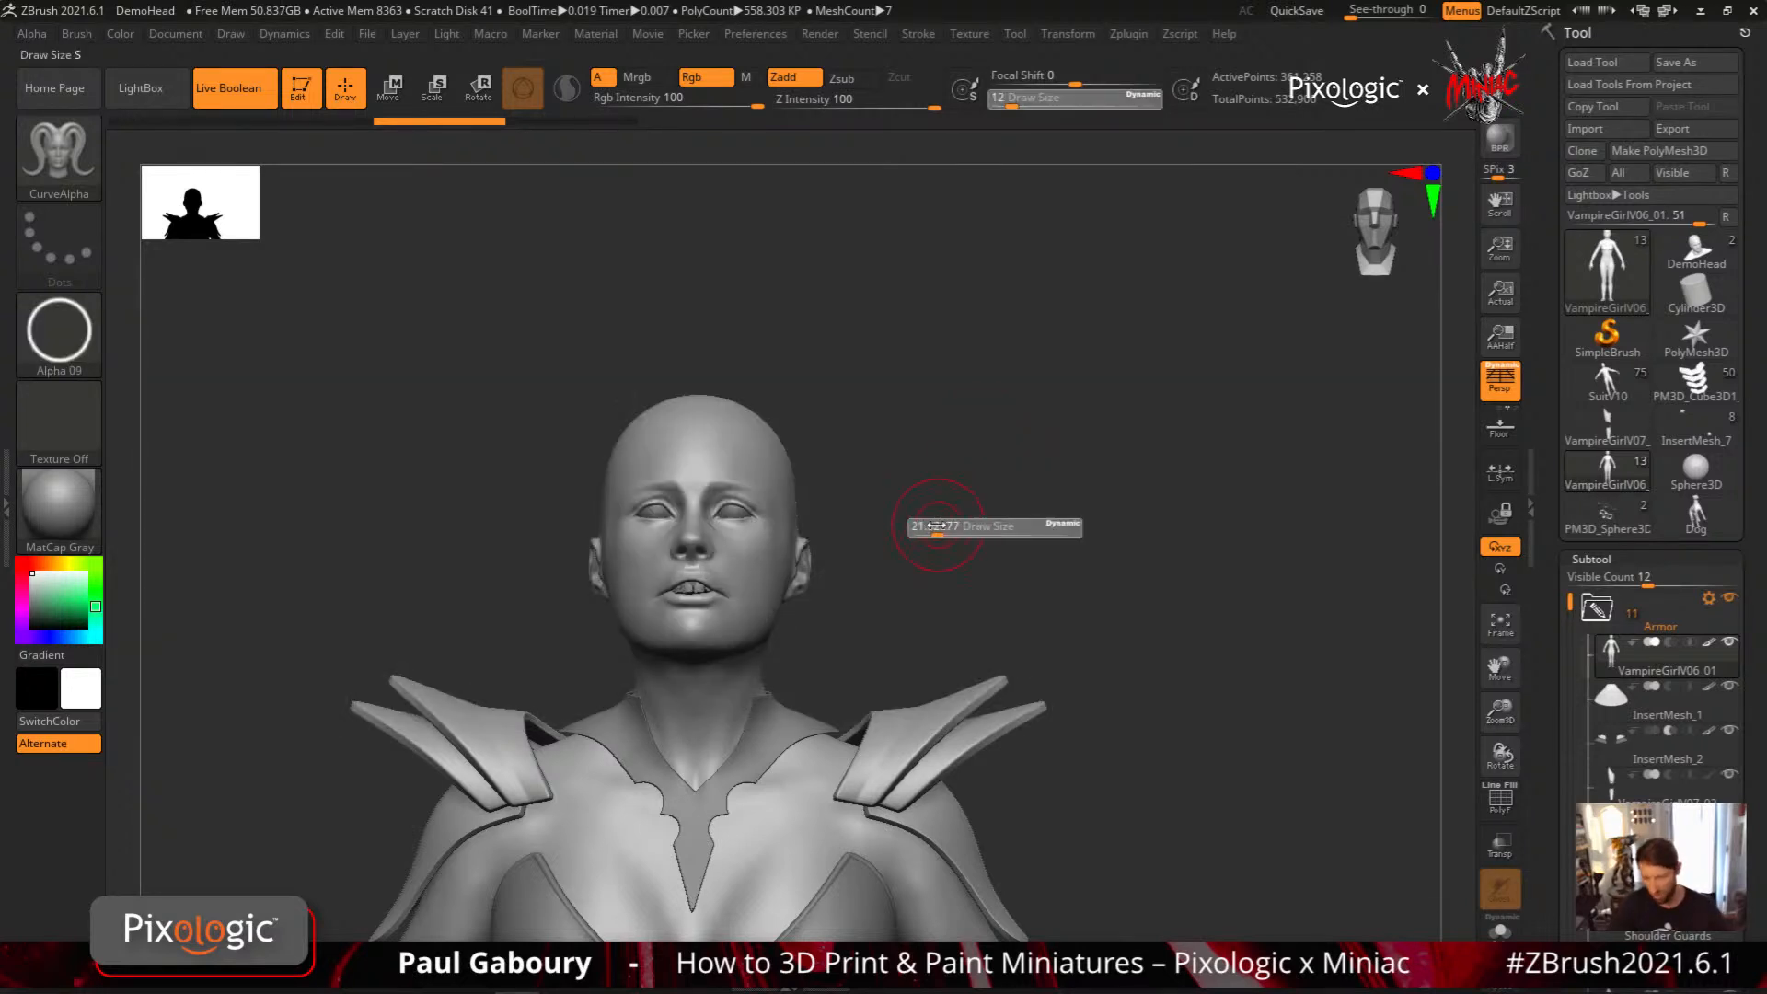
left_click_drag(930, 527, 940, 528)
mouse_move(766, 465)
left_mouse_down()
mouse_move(782, 432)
mouse_move(1183, 268)
mouse_move(1196, 290)
left_mouse_up()
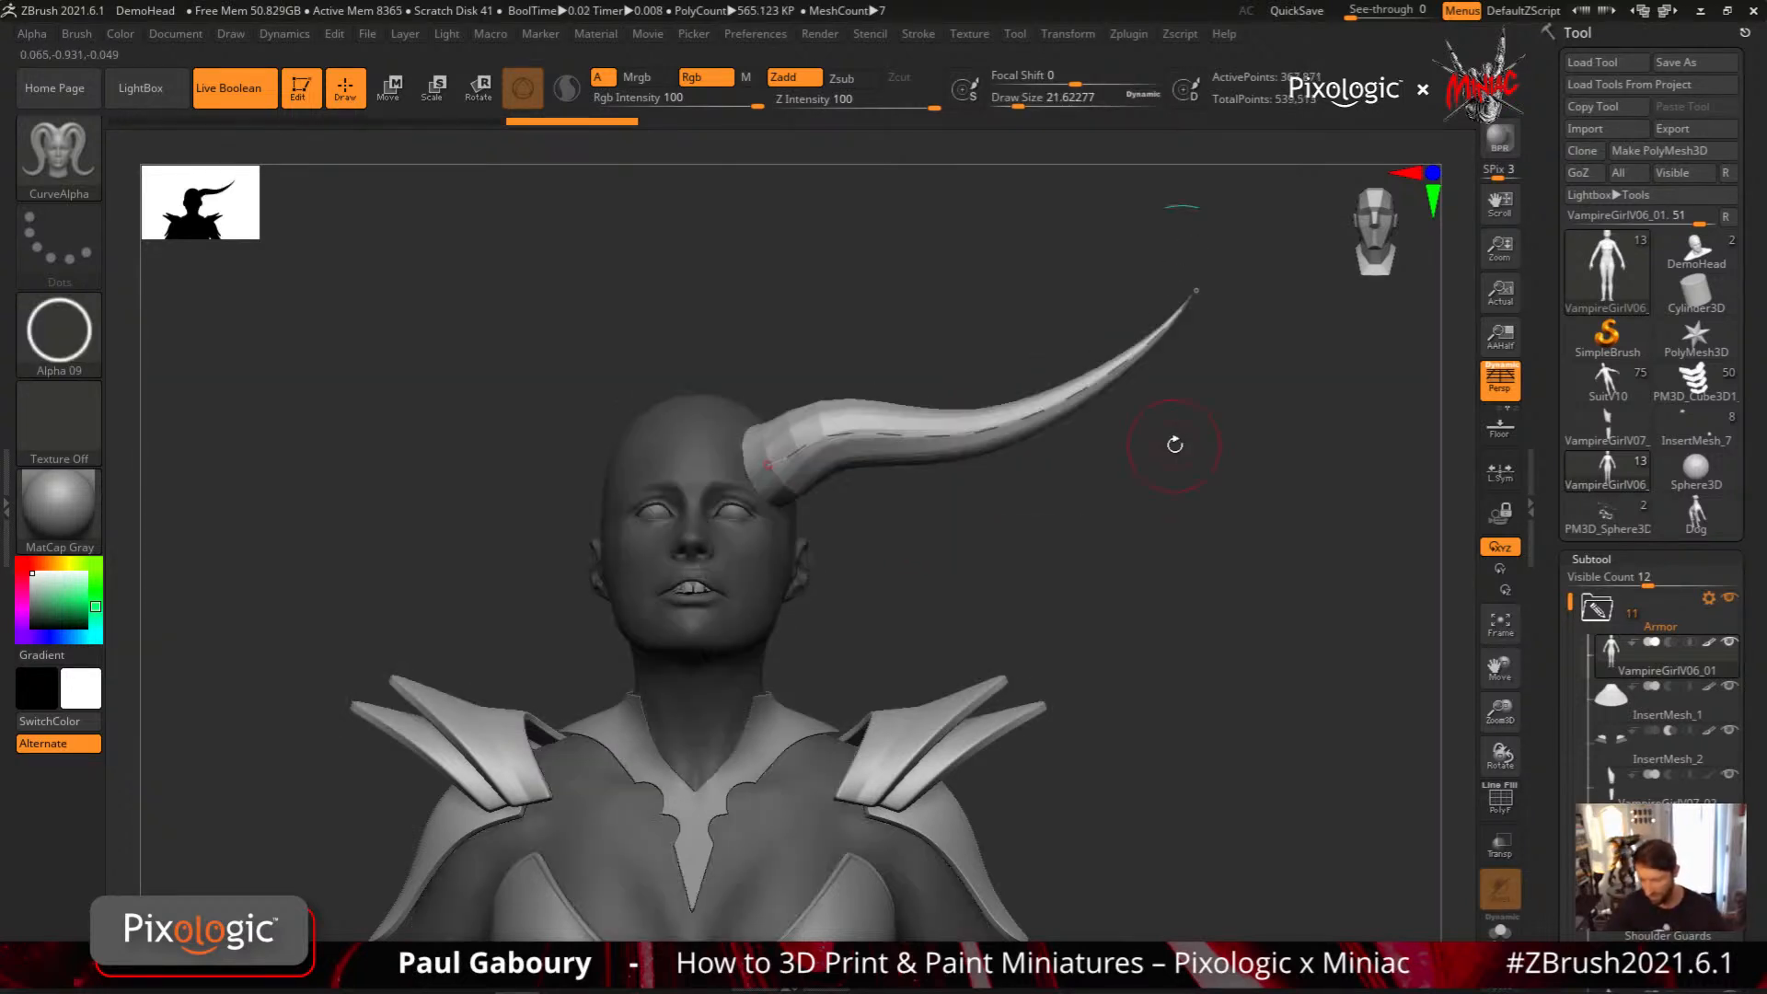
key("ctrl+z")
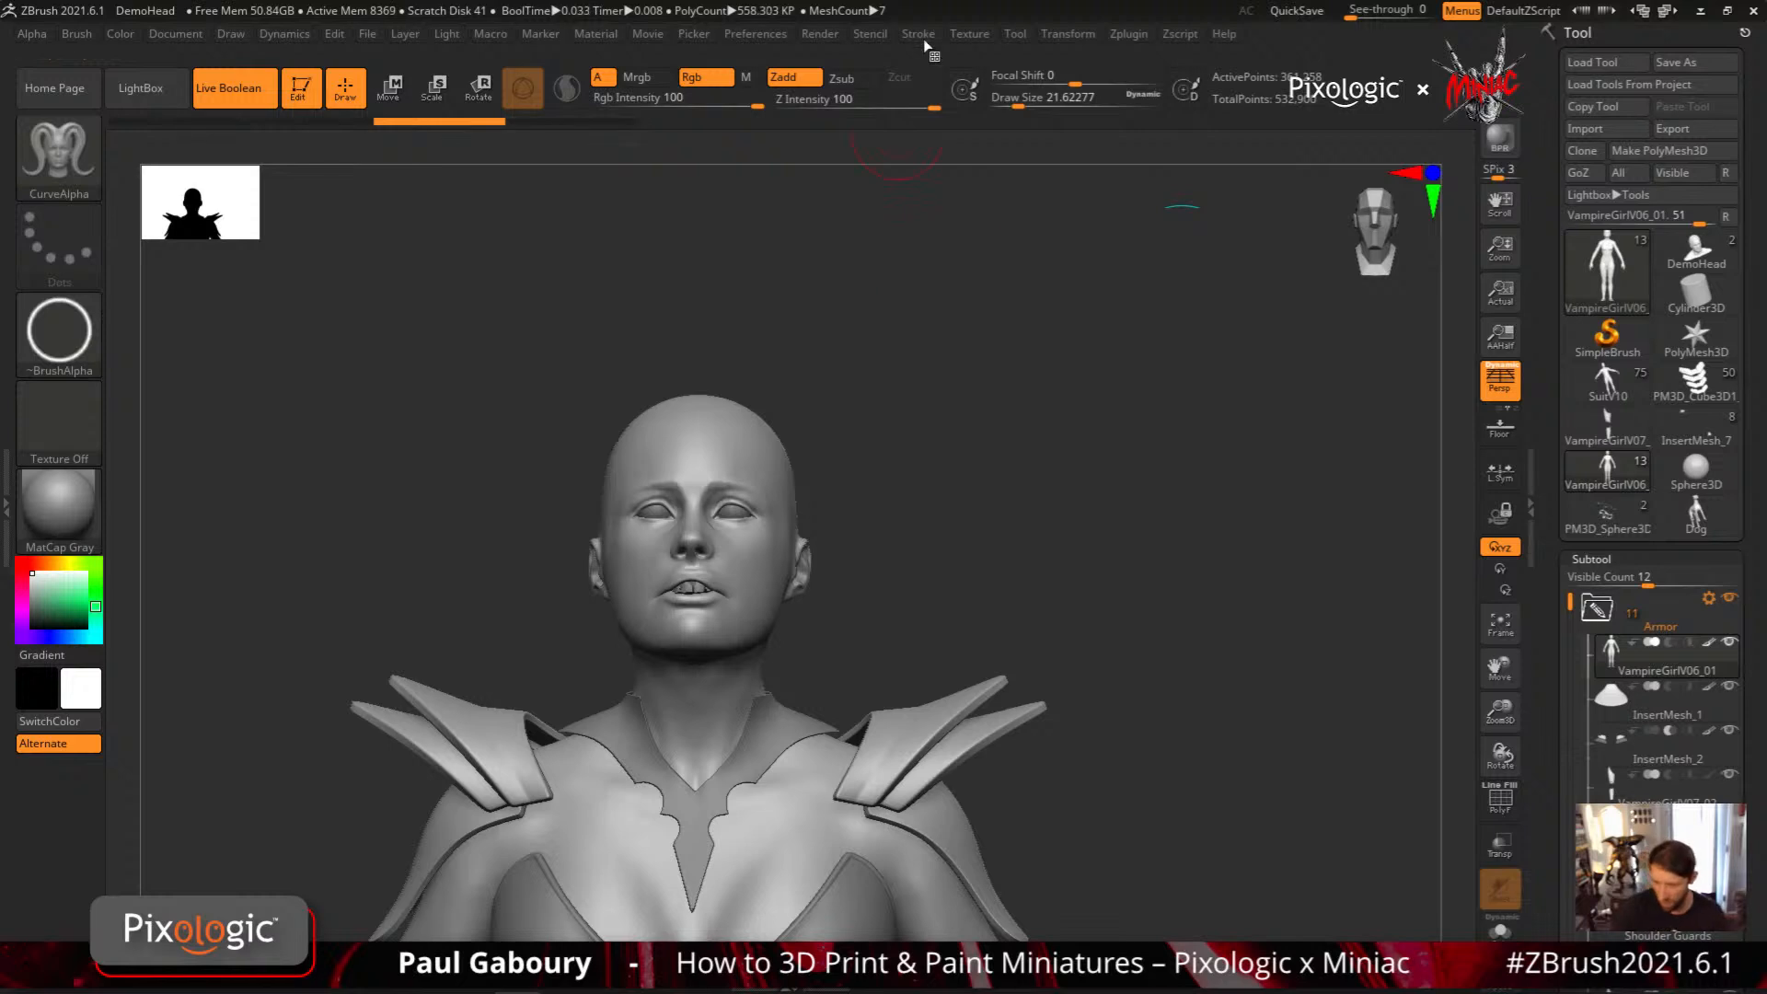
Turn off the Size curve modifier, try a constant-width hollow tube from the side of the forehead, and undo it
left_click(919, 33)
left_click(994, 666)
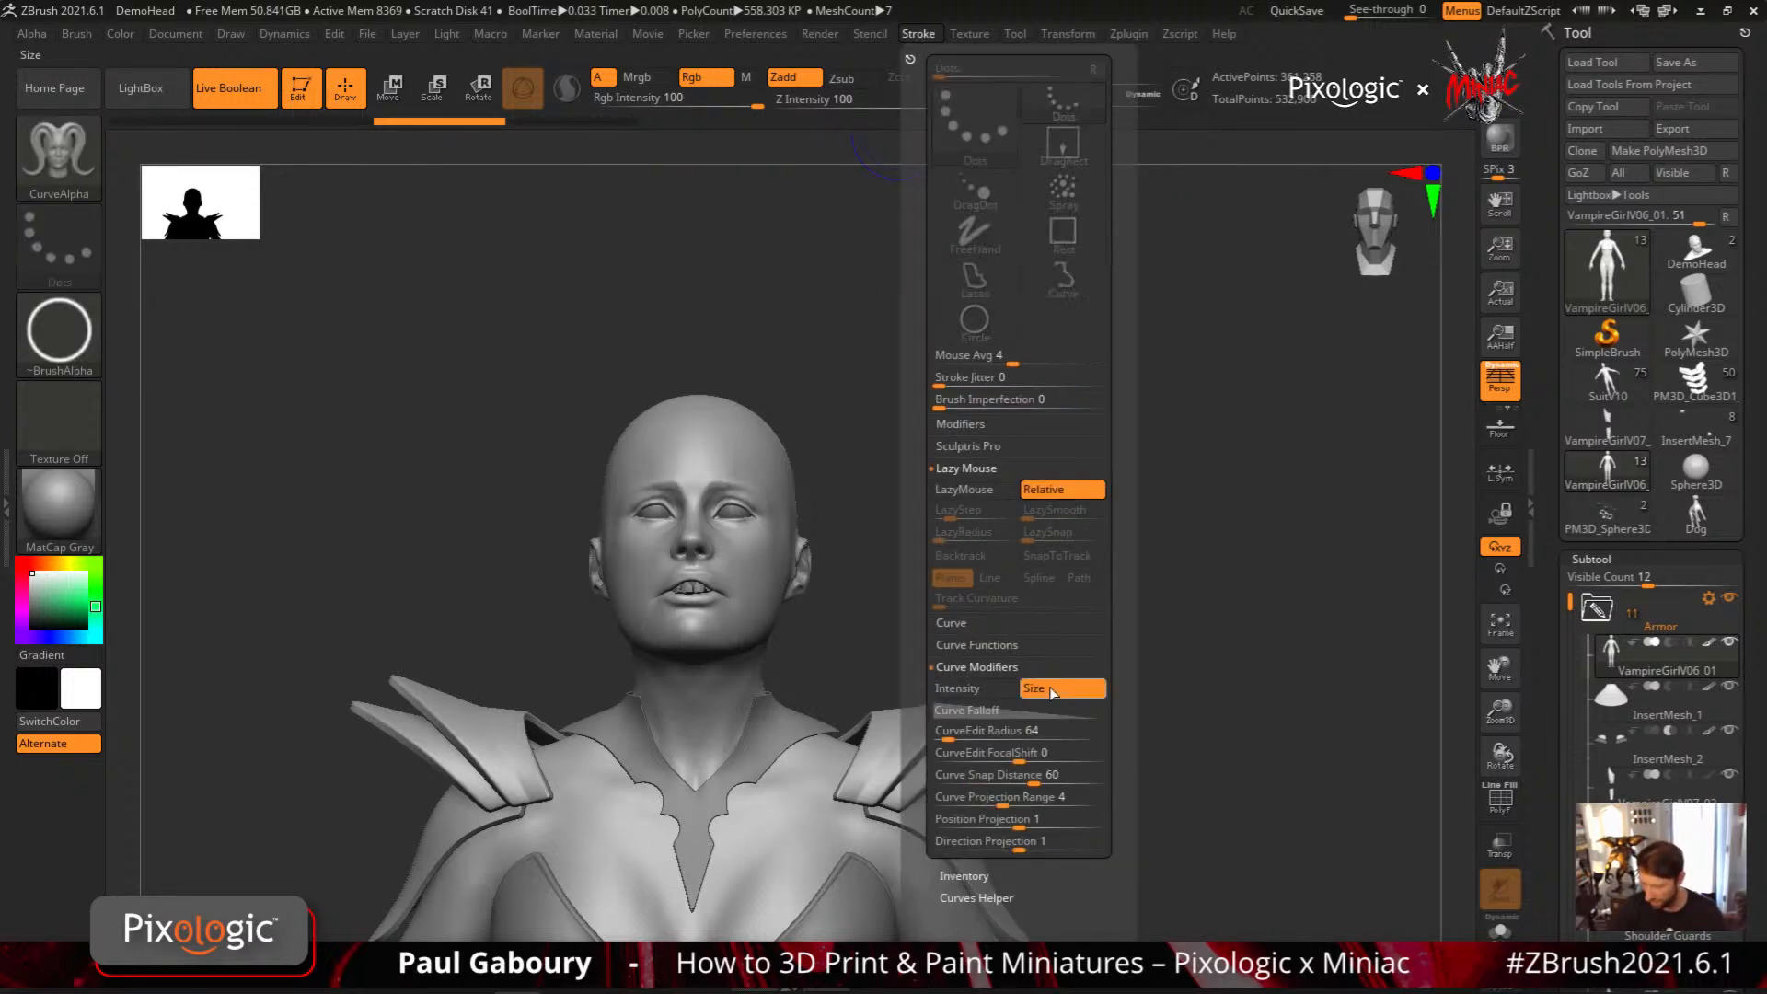
left_click_drag(750, 474, 1224, 339)
mouse_move(1215, 442)
left_mouse_down()
mouse_move(1169, 600)
mouse_move(1233, 561)
left_mouse_up()
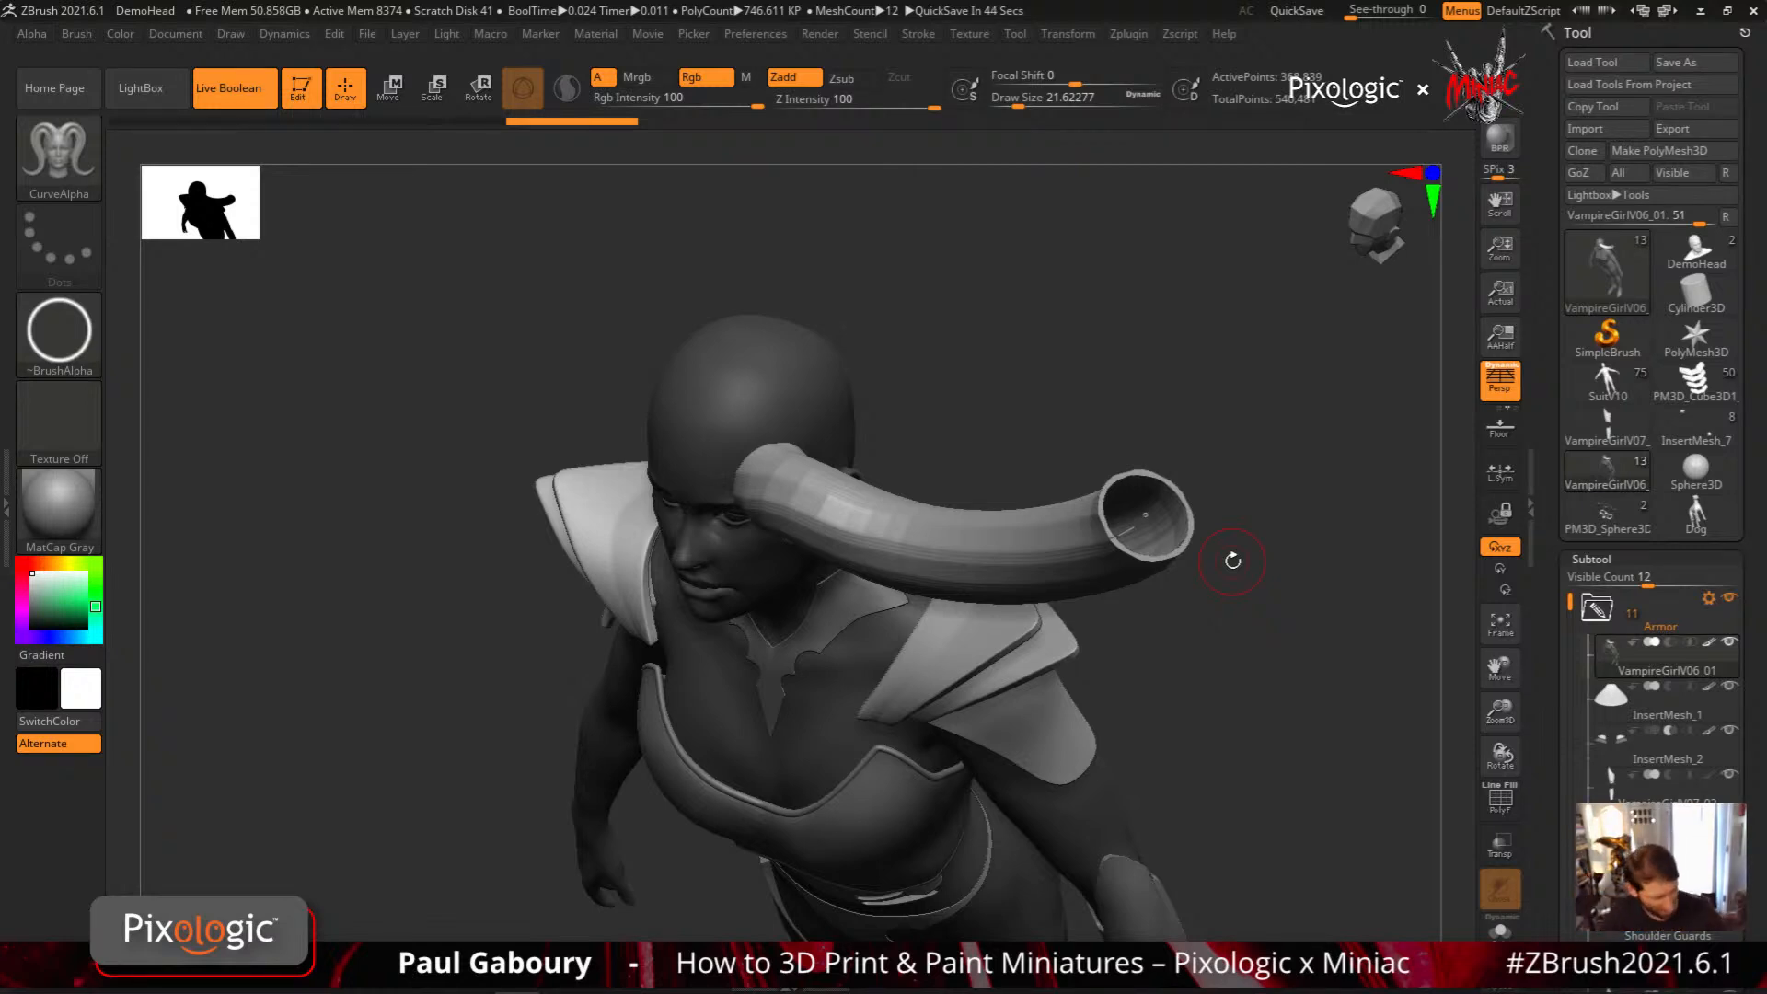
key("ctrl+z")
mouse_move(1179, 682)
left_mouse_down("shift")
mouse_move(1206, 632)
mouse_move(1167, 654)
mouse_move(1176, 678)
left_mouse_up("shift")
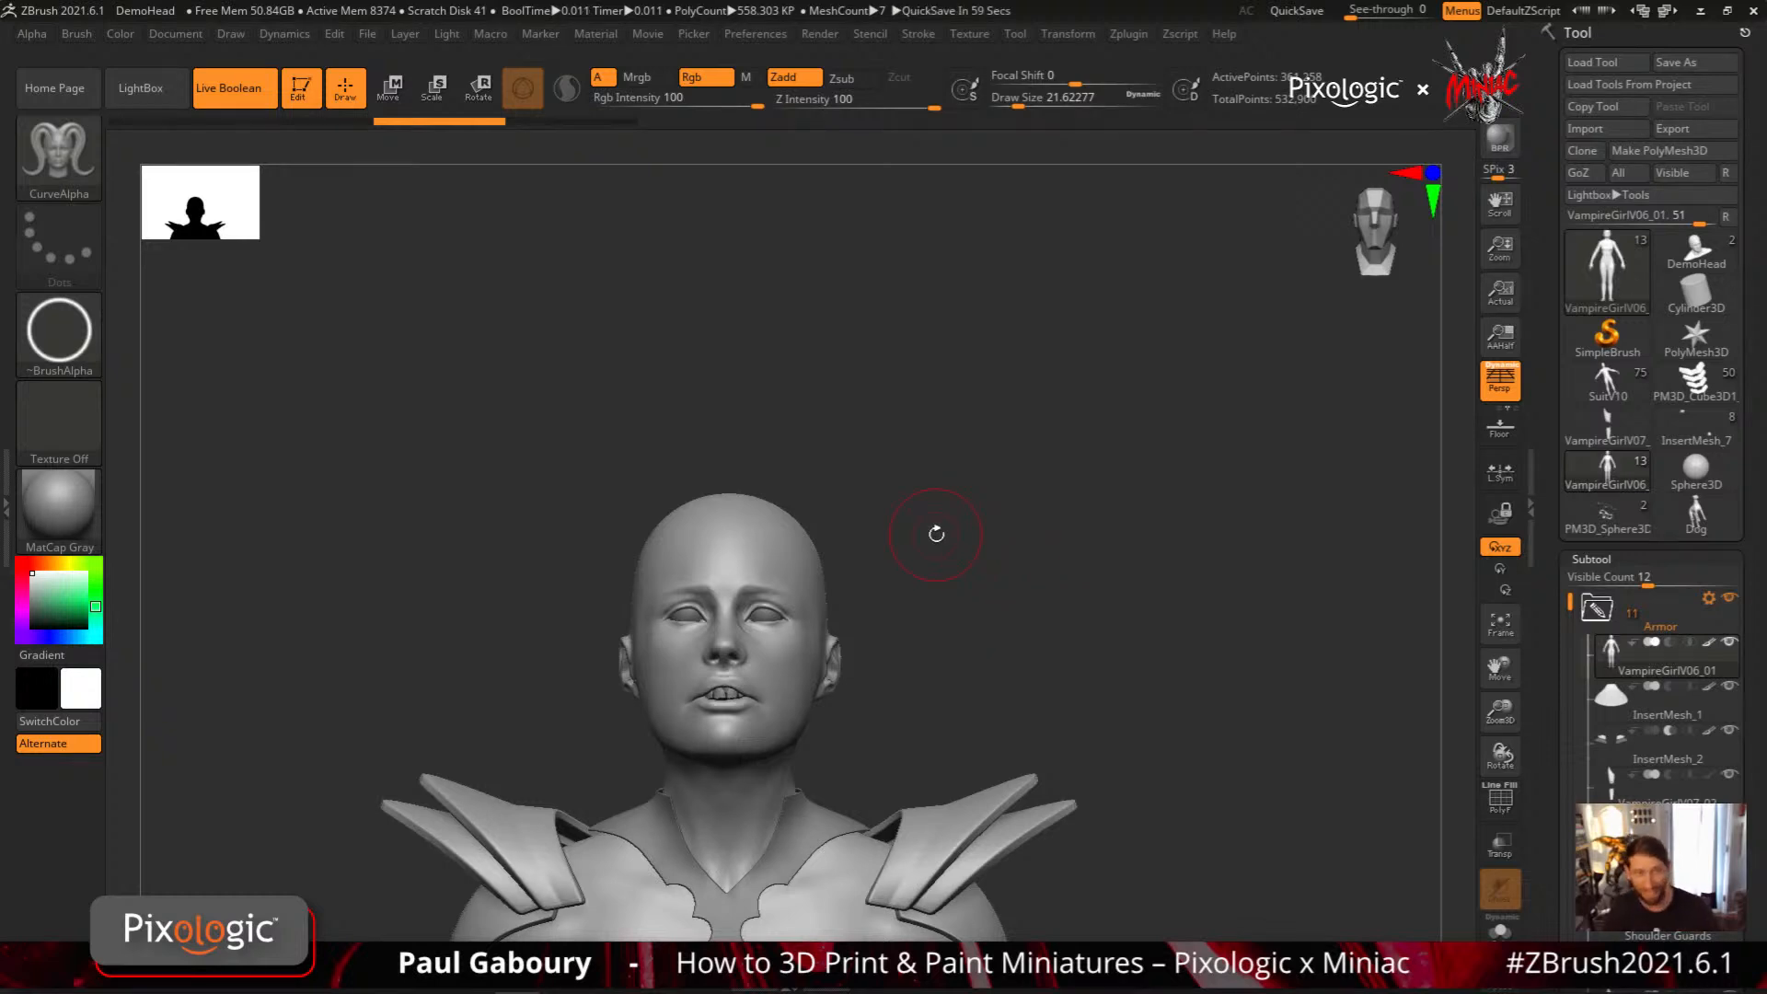
Switch to the ExtrudeProfile brush and draw a tapering hair08-profile horn curving up from the side of the forehead
key("b")
key("e")
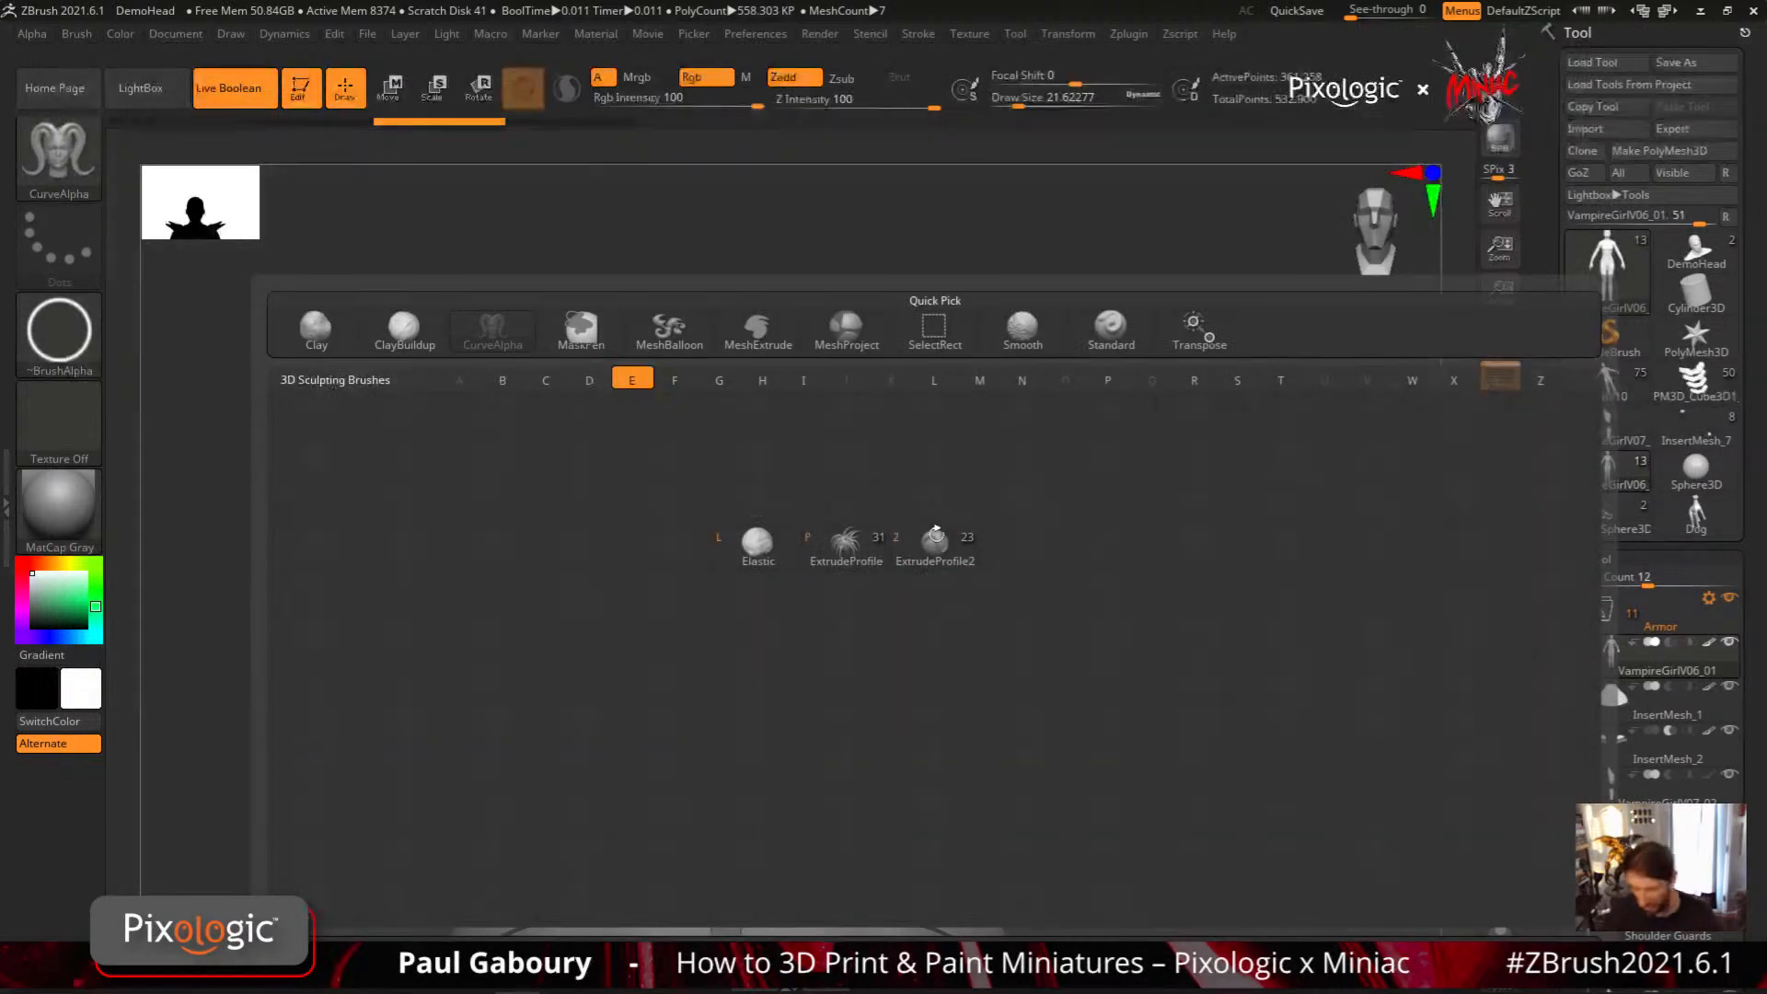
left_click(841, 543)
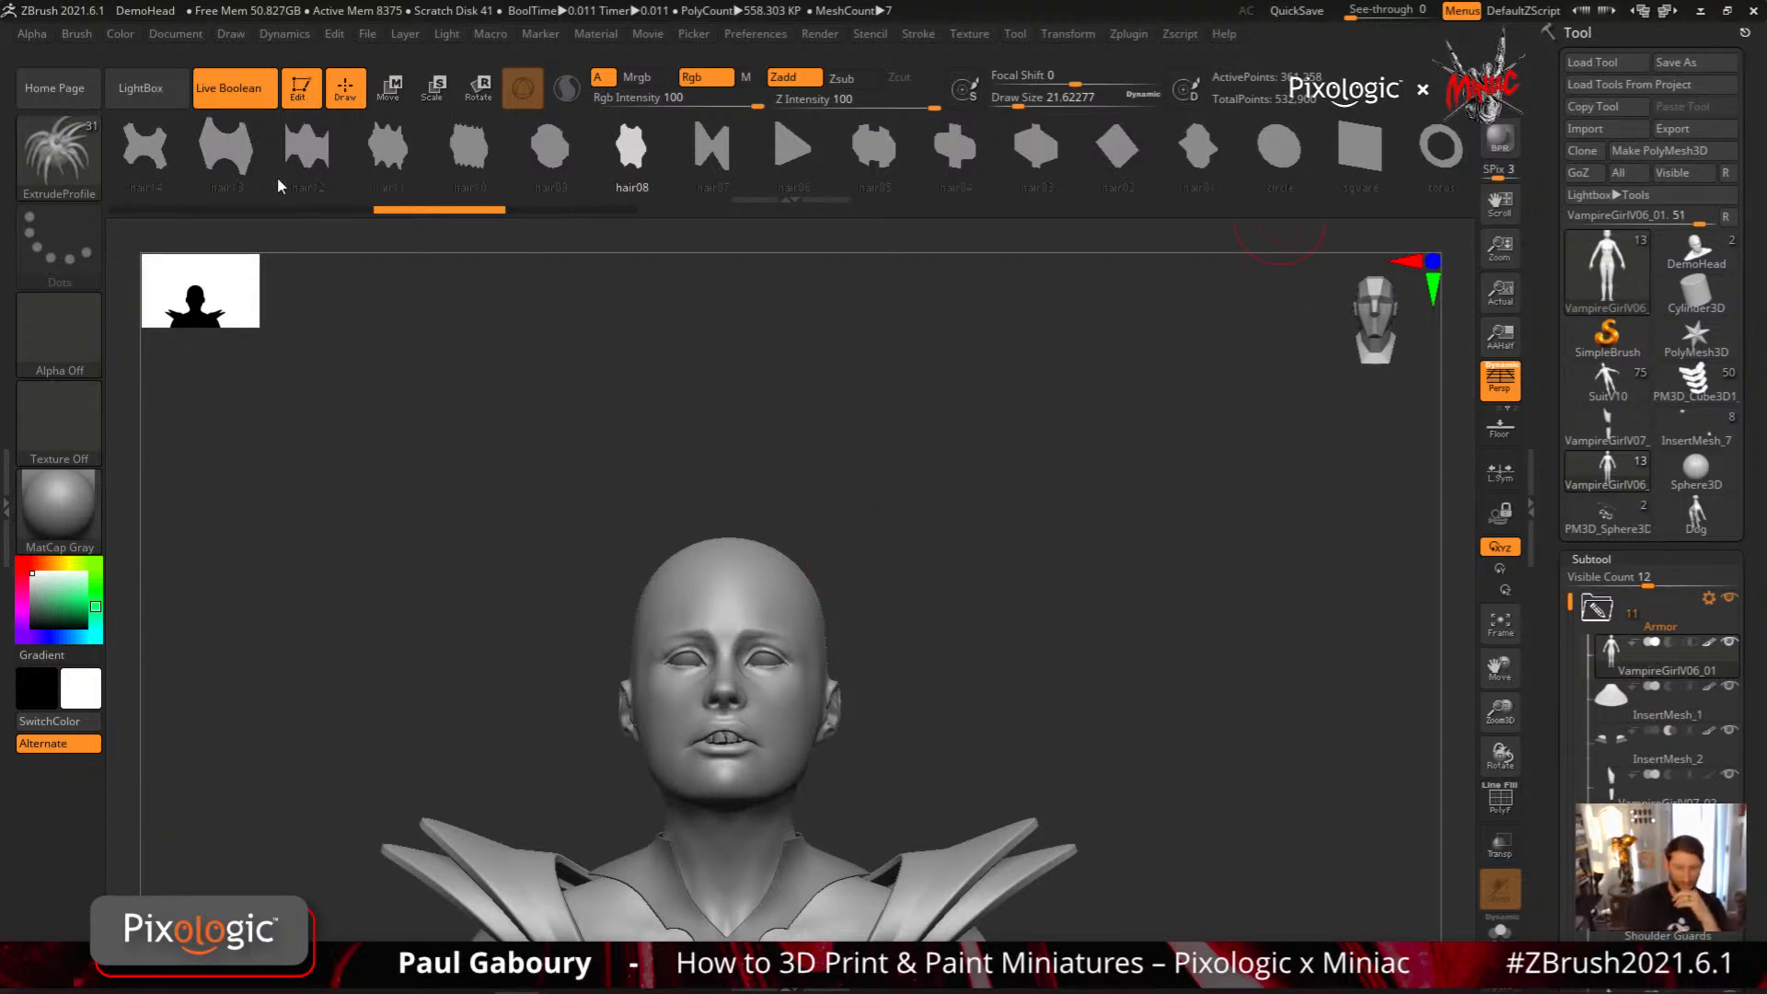
left_click_drag(807, 615, 1146, 354)
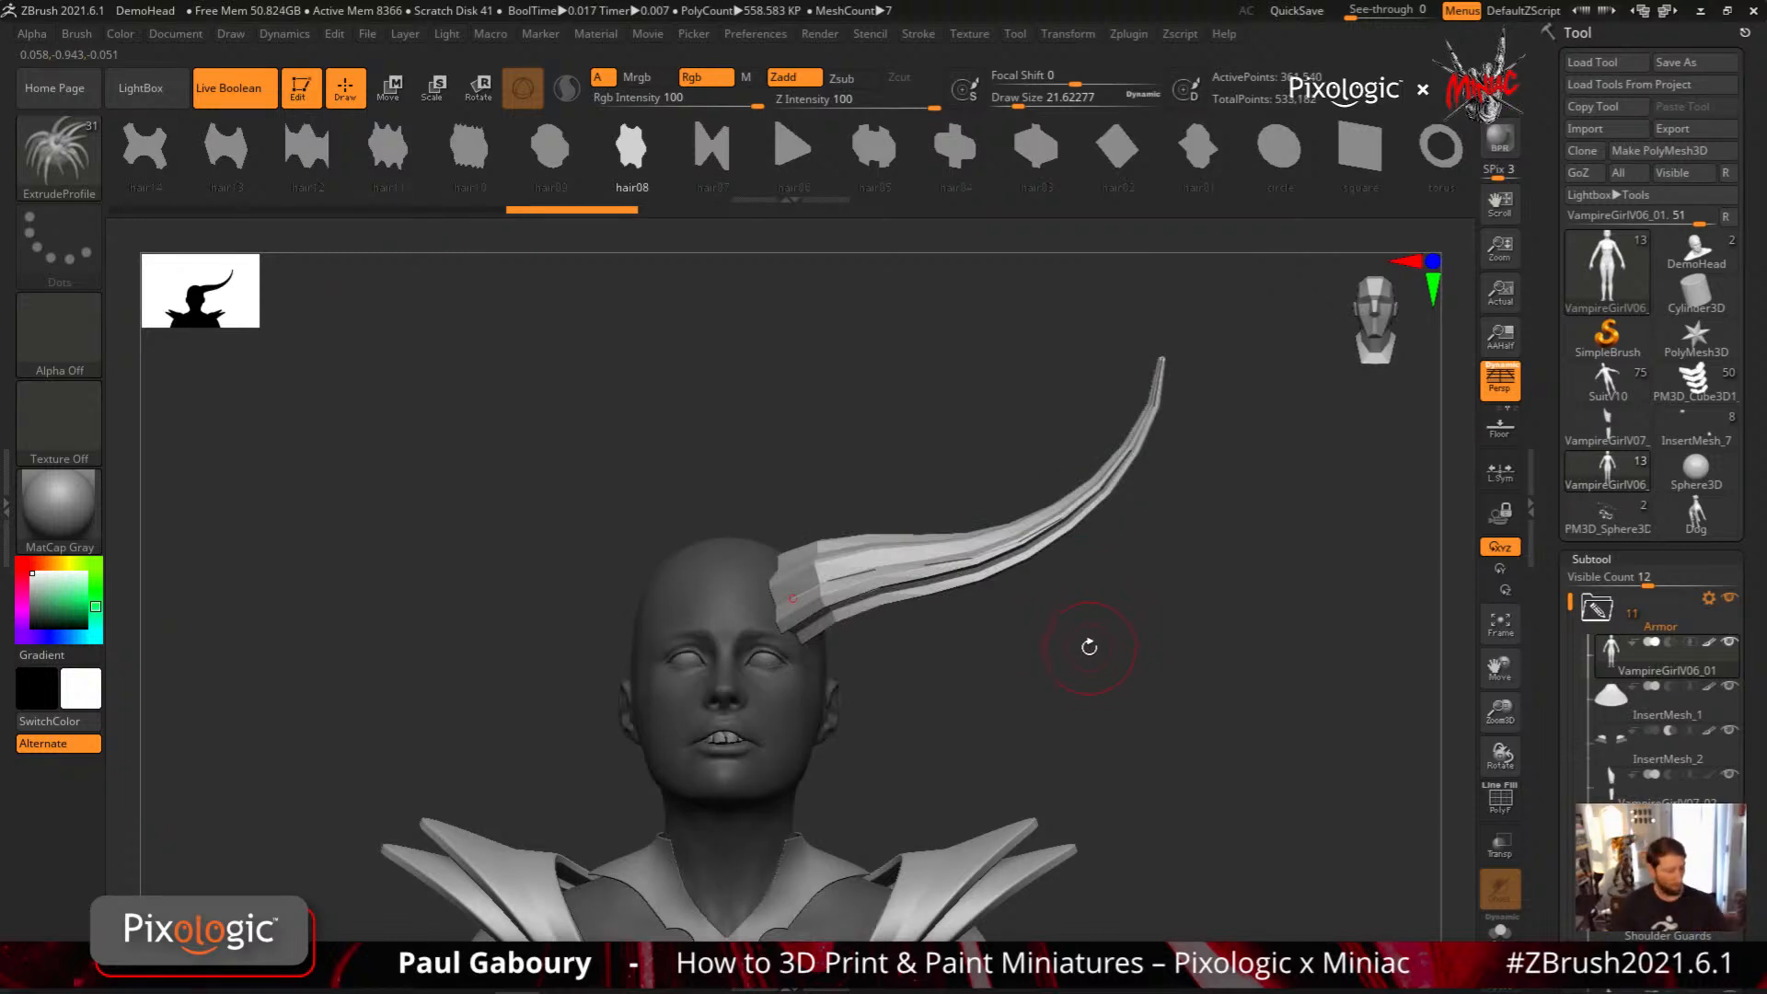
Show the polygon wireframe and hide the head and body mesh to expose the hair08 horn
key("shift")
key("shift+f")
left_click_drag(947, 654, 974, 678)
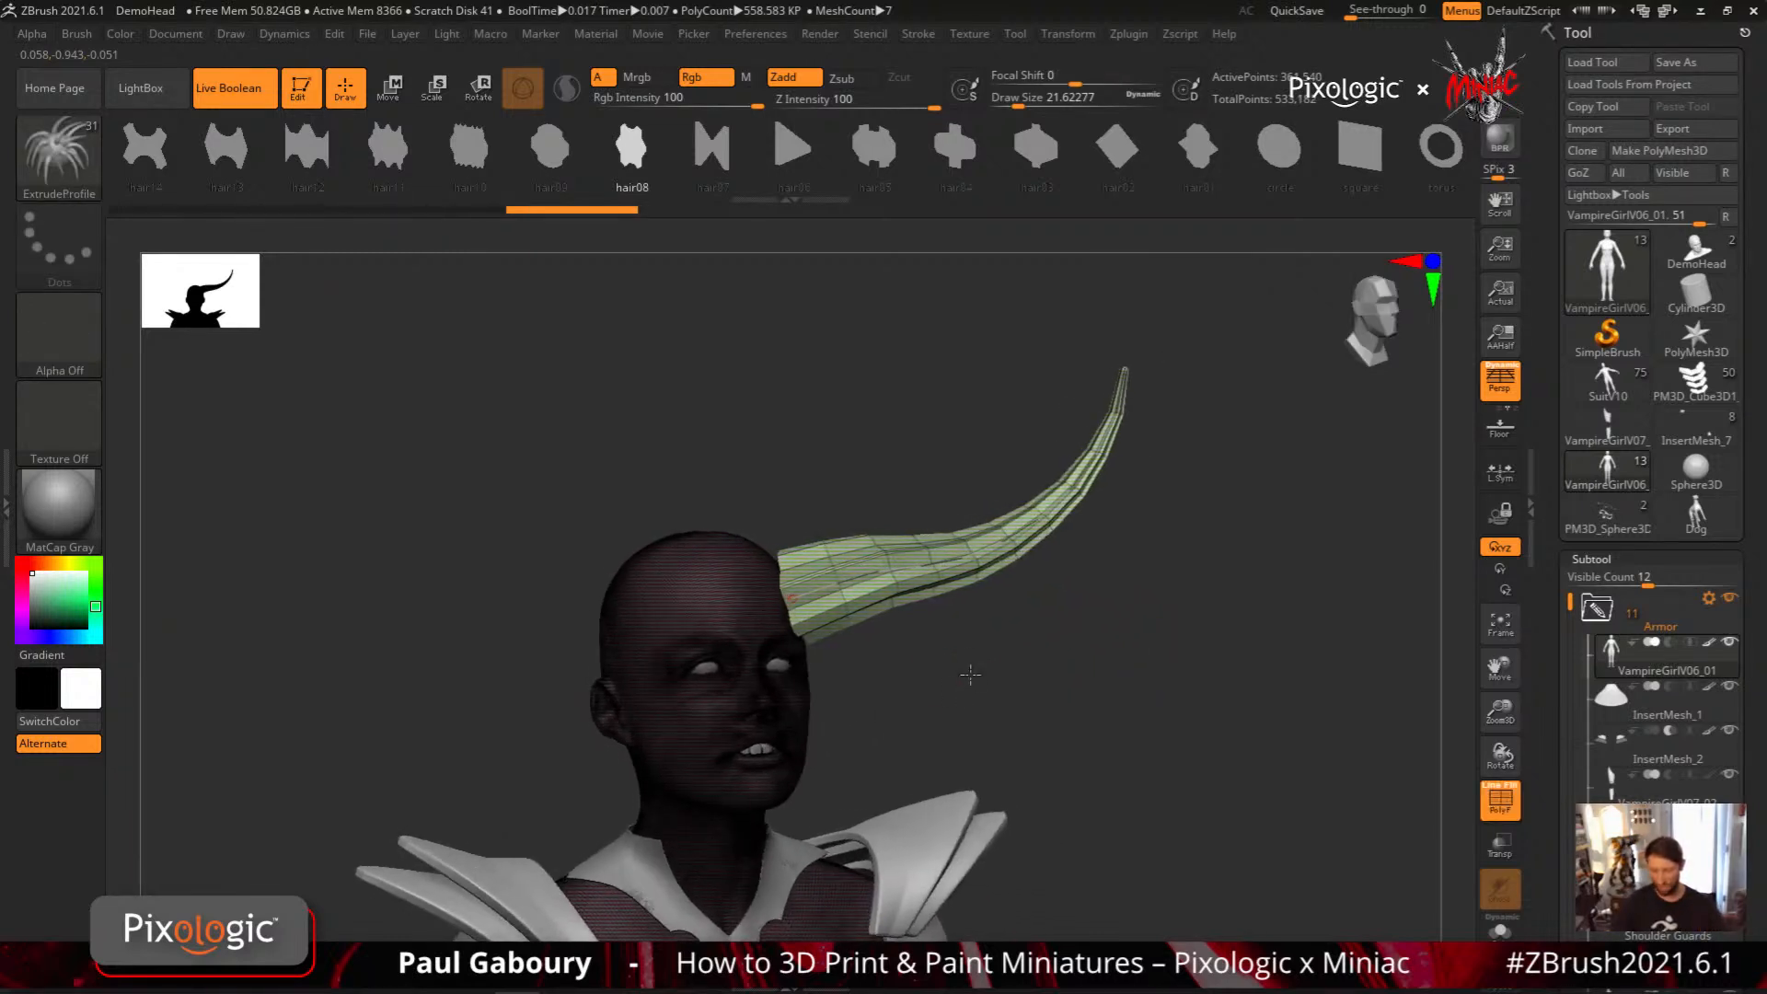
left_click(780, 707, "ctrl+shift")
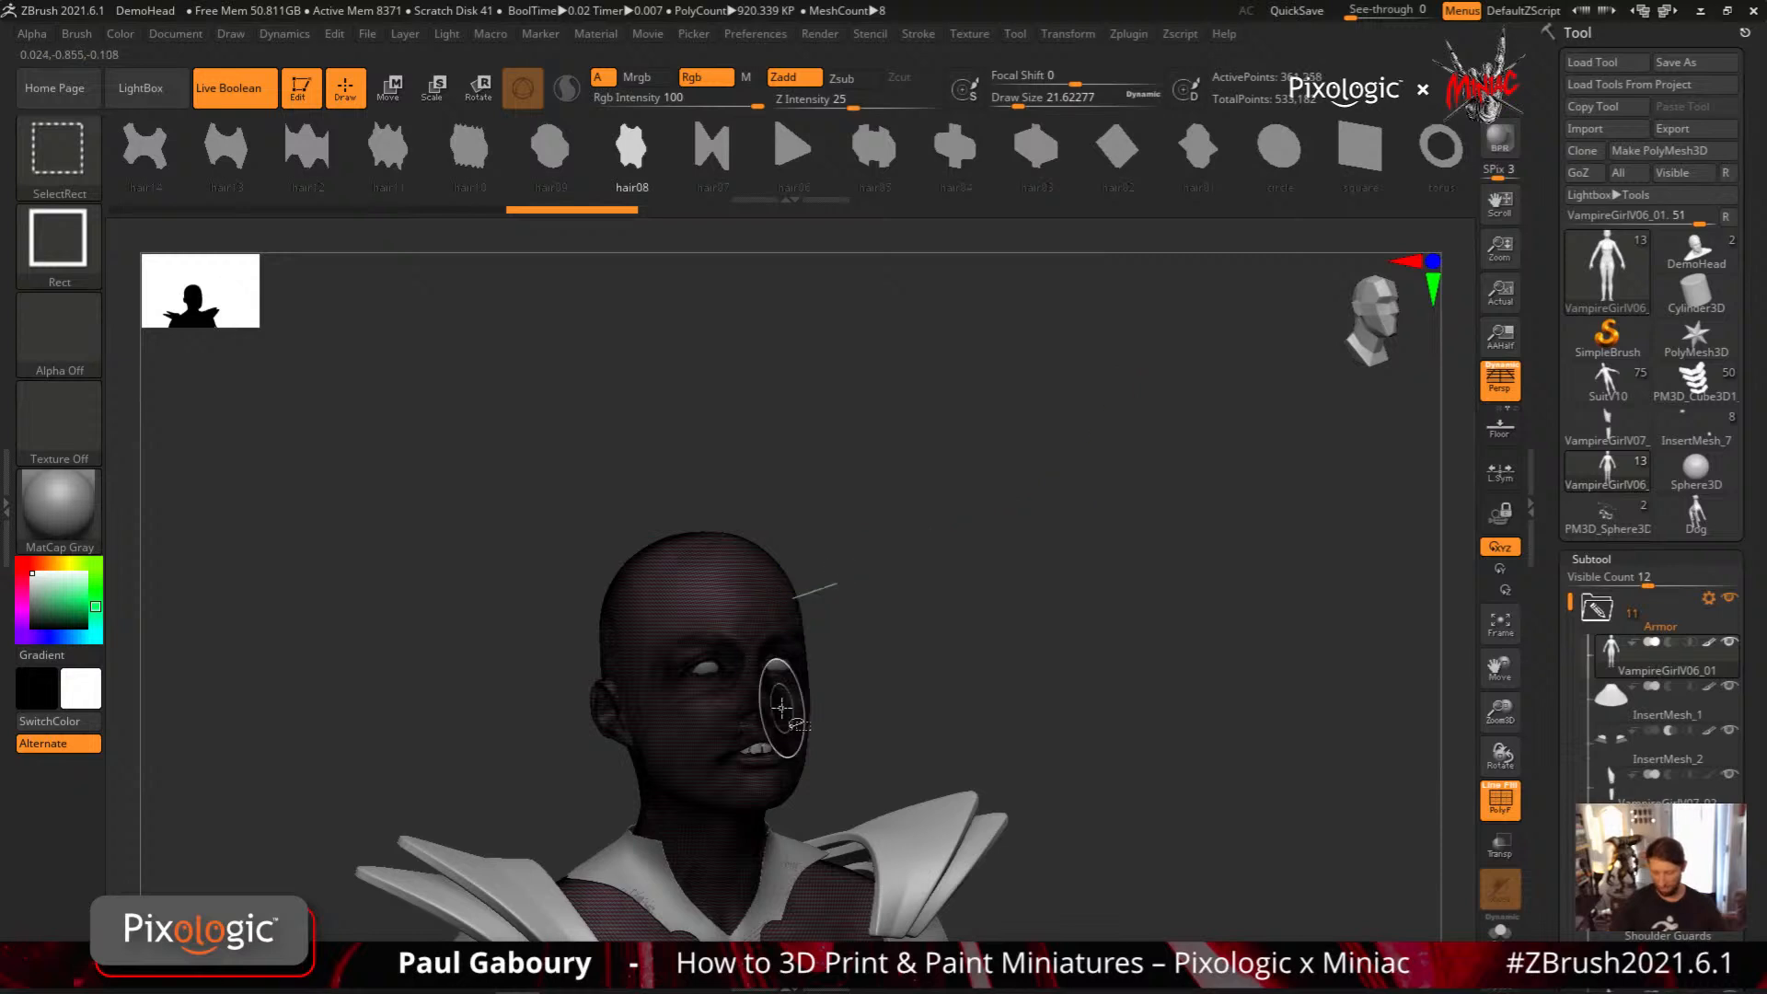
left_click(784, 707, "ctrl+shift")
mouse_move(879, 728)
right_mouse_down()
mouse_move(872, 666)
mouse_move(1034, 667)
mouse_move(1045, 718)
right_mouse_up()
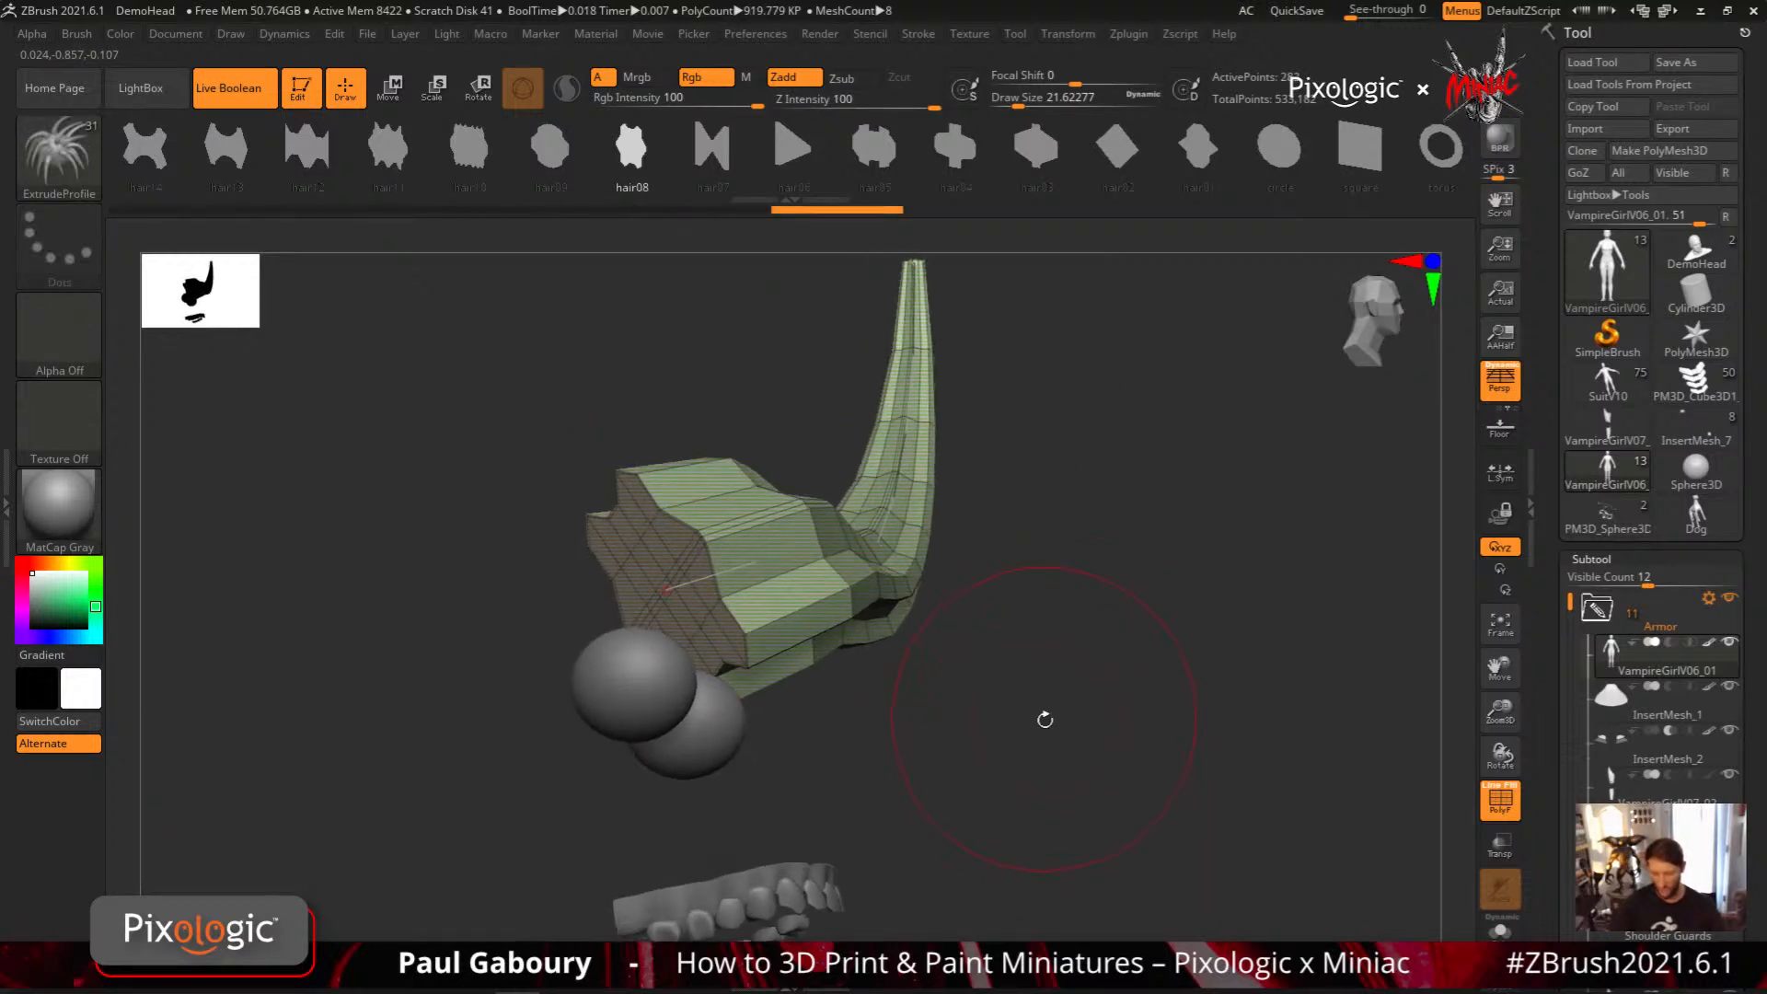
Set the draw size to 3 and examine the horn's topology from its capped base along the length to the tip
key("s")
left_click_drag(1044, 722, 1029, 722)
right_click_drag(957, 733, 1051, 748)
right_click_drag(652, 550, 722, 554)
right_click_drag(610, 629, 655, 502)
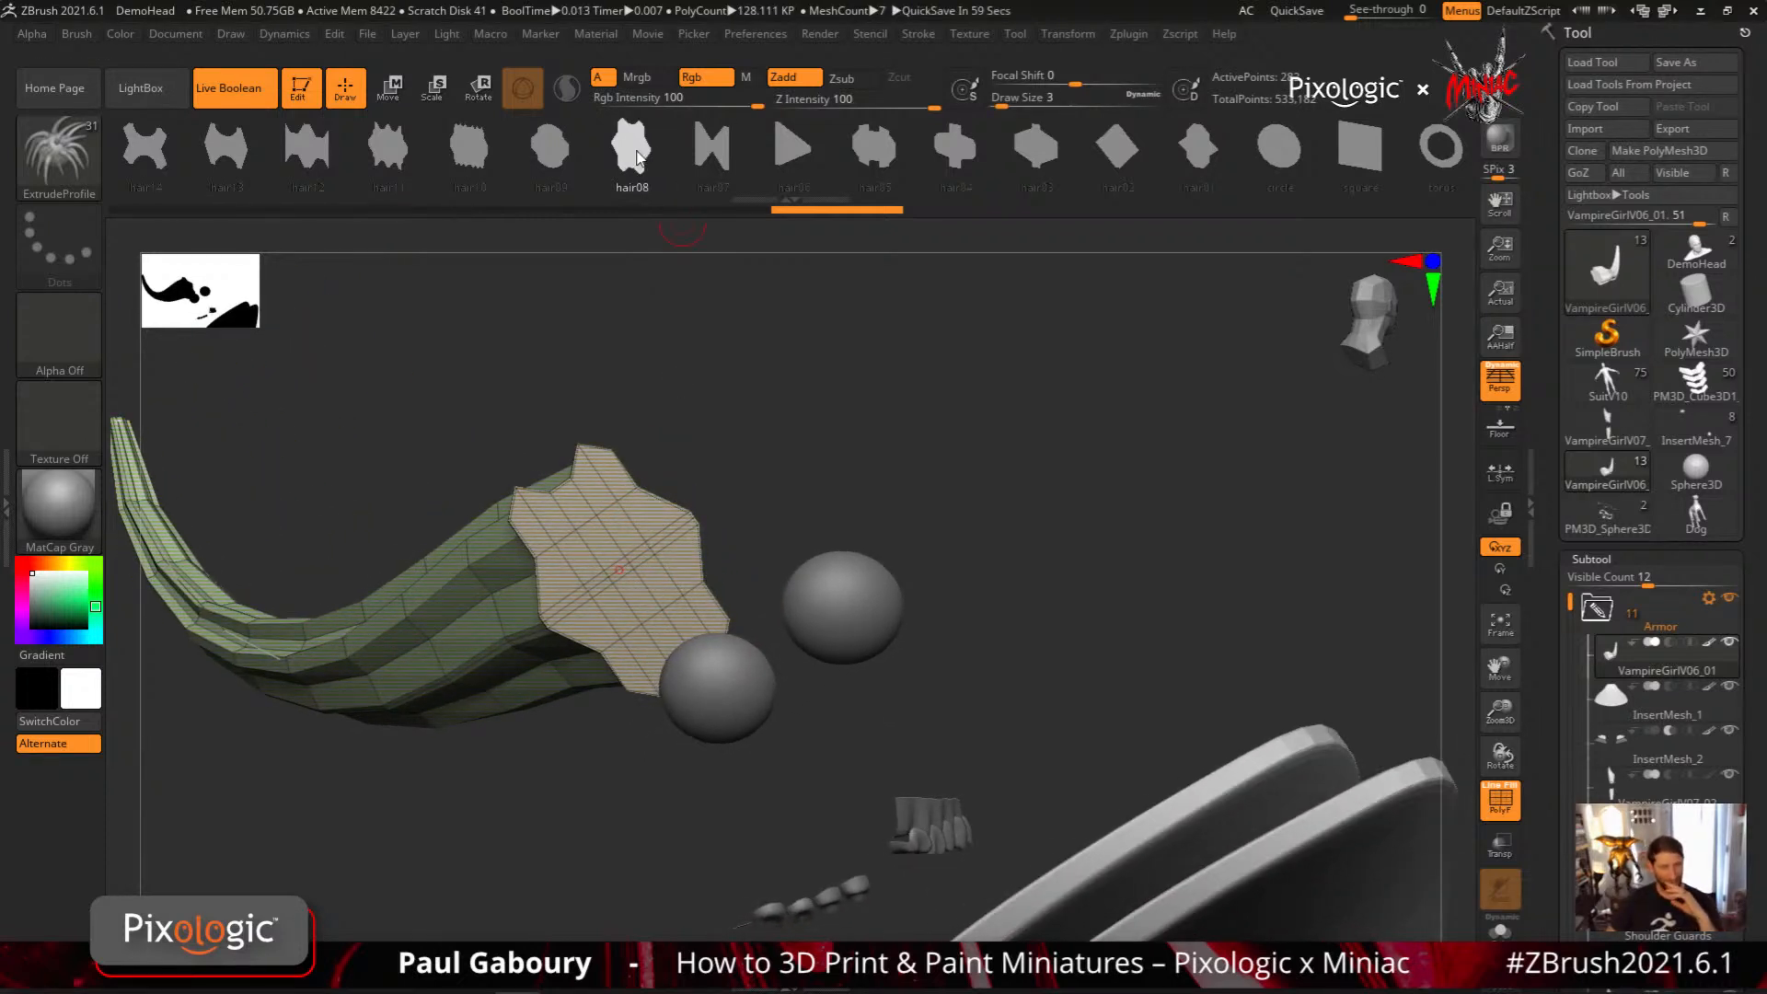
right_click_drag(1009, 509, 690, 702)
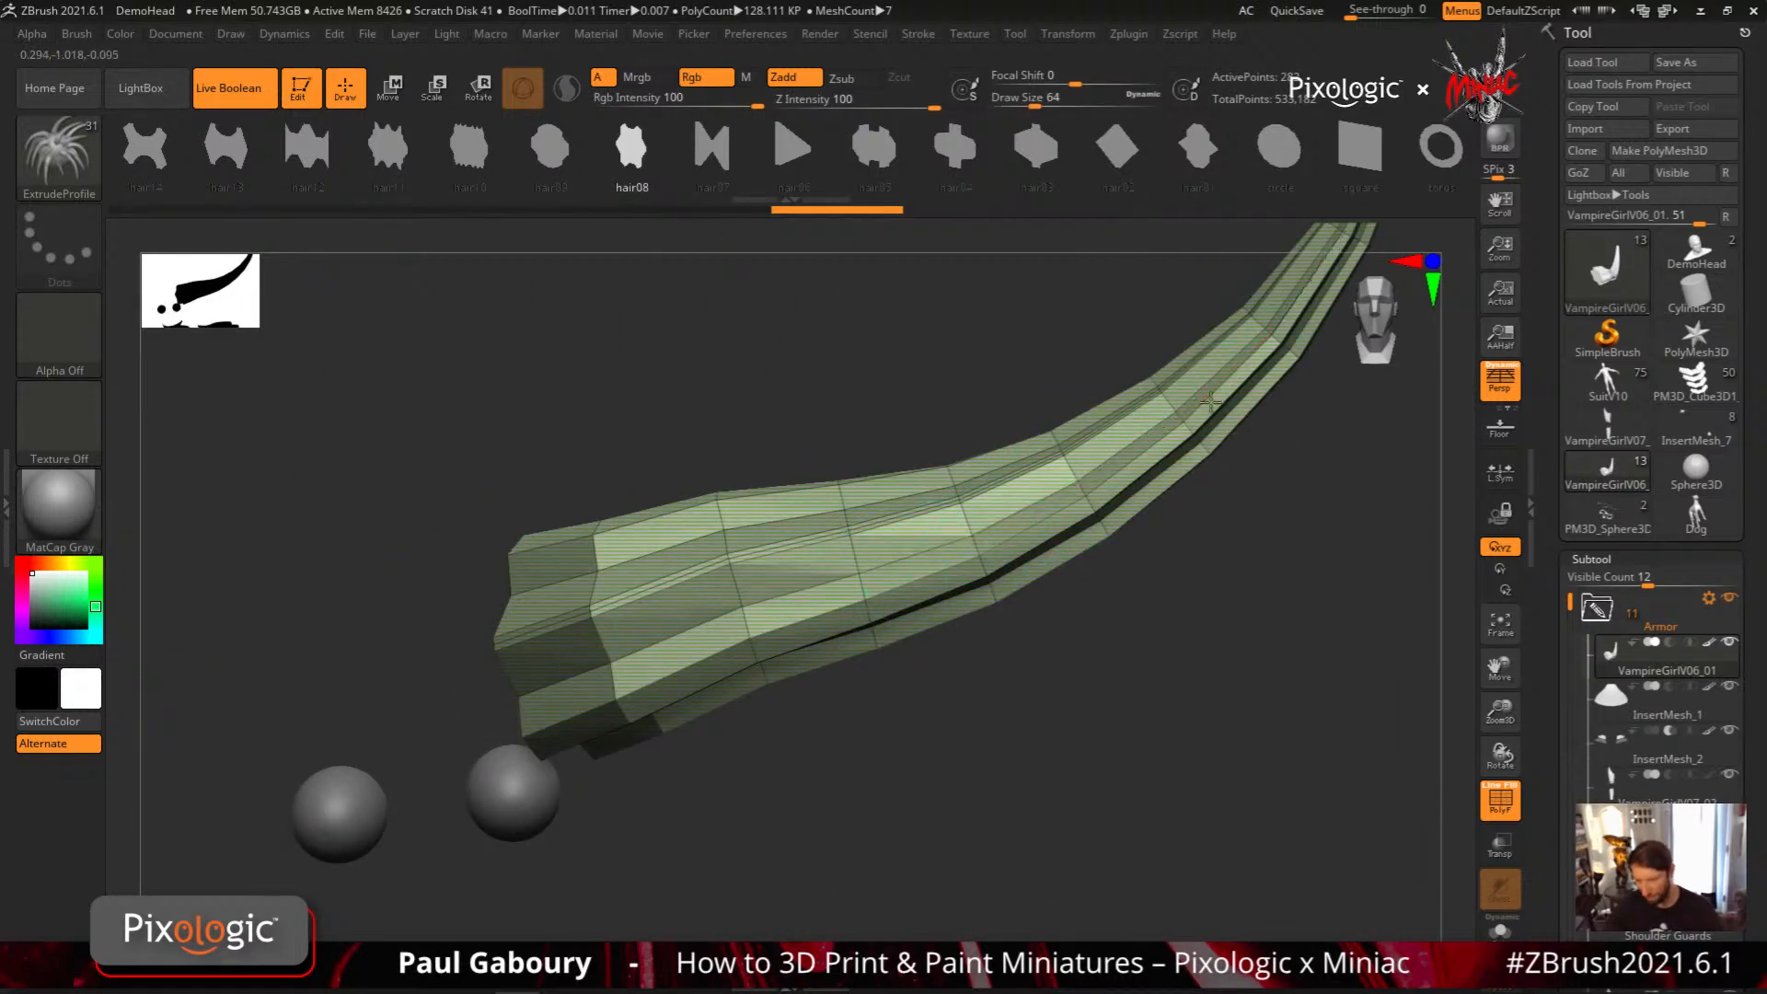
right_click_drag(1158, 381, 860, 584, "alt")
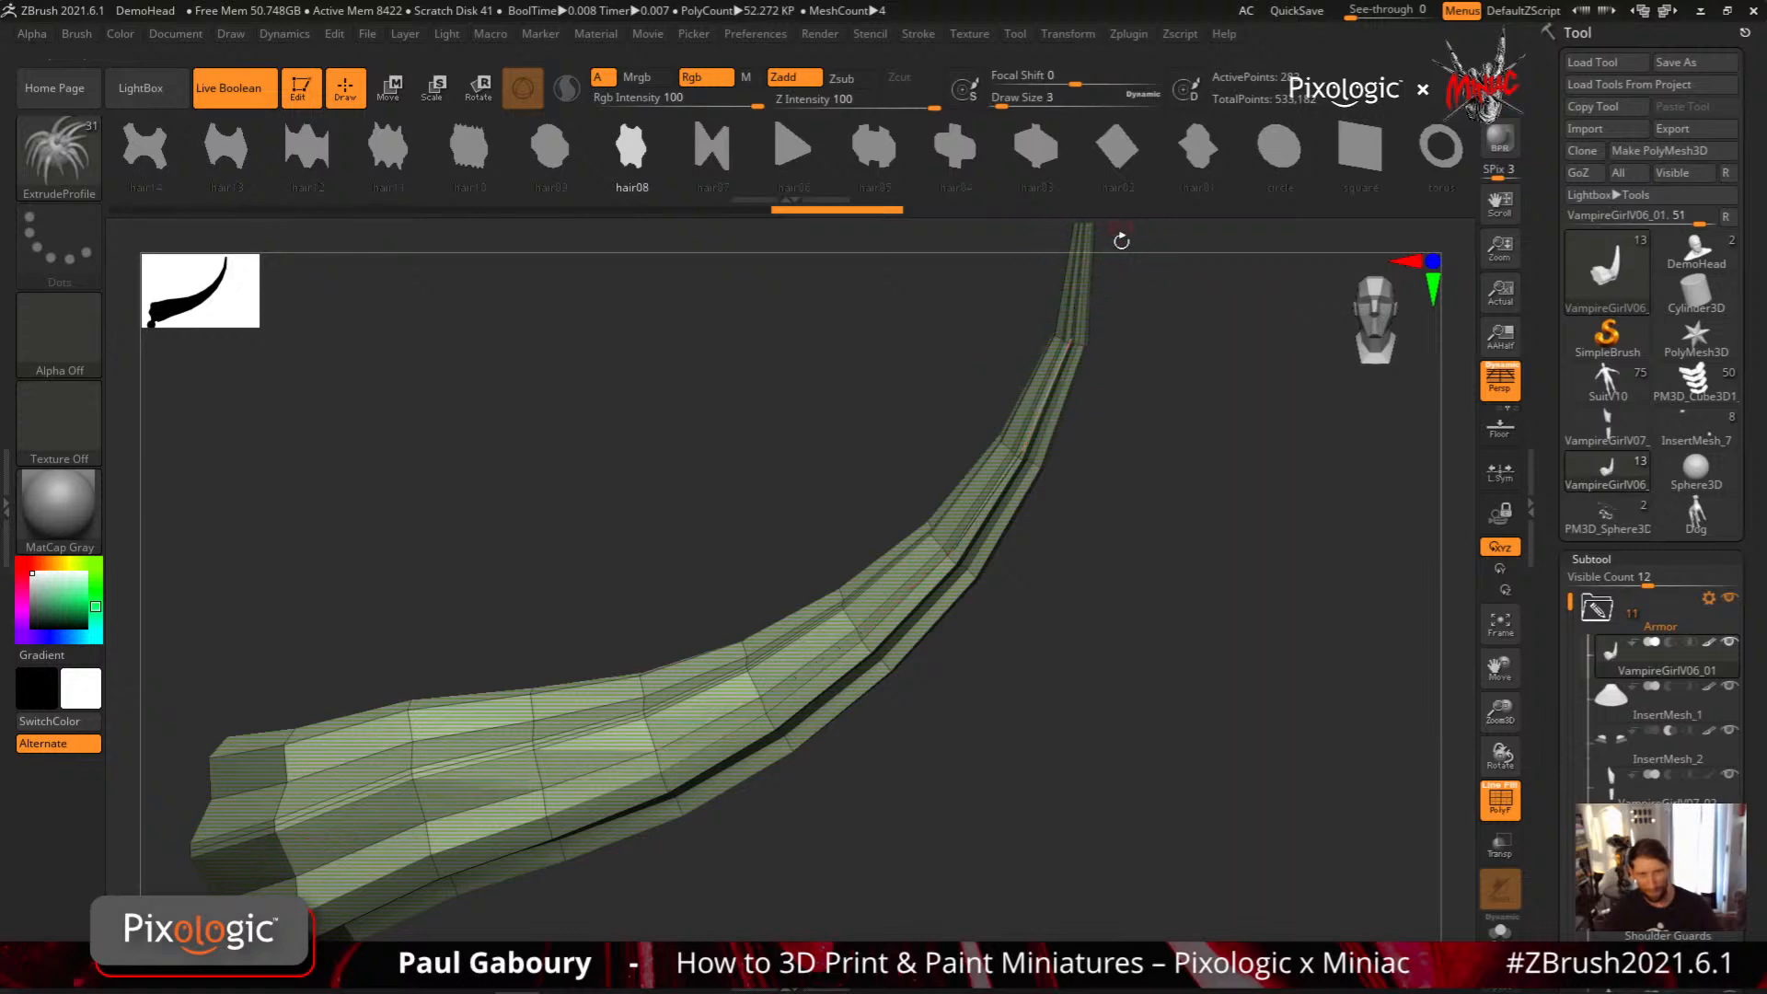
right_click_drag(1141, 615, 1135, 771)
right_click_drag(1108, 401, 1116, 433, "ctrl")
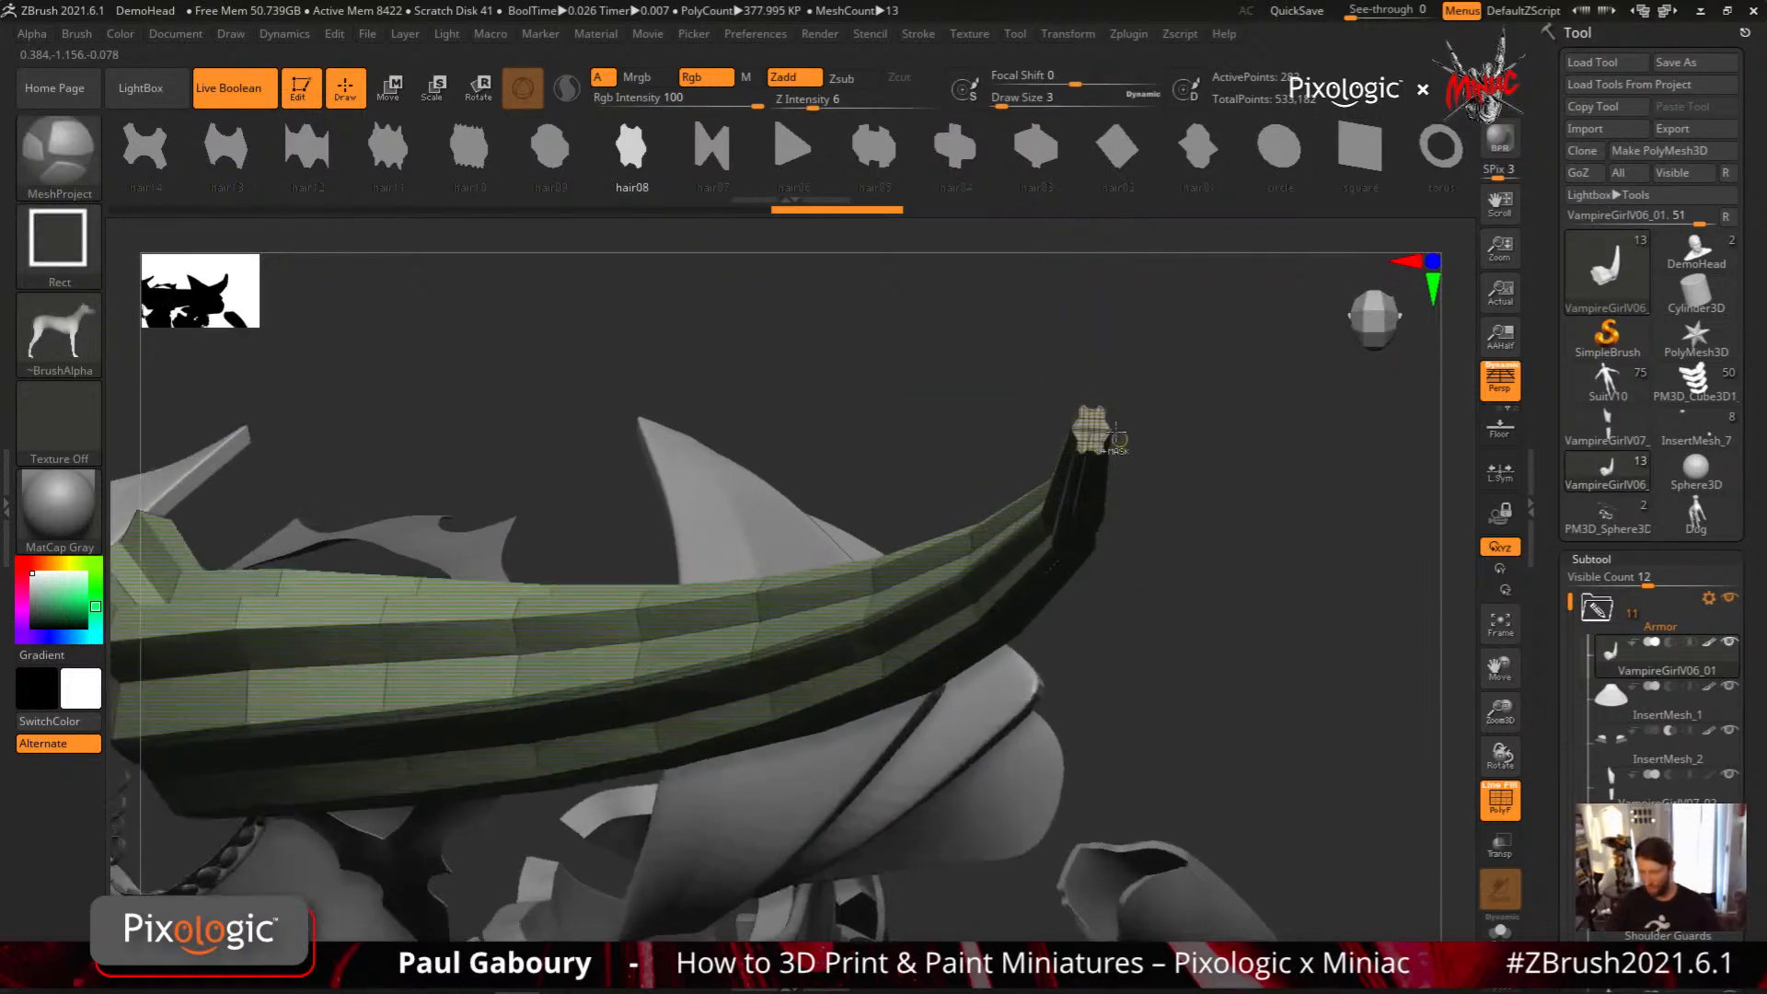
right_click_drag(1183, 611, 1199, 639)
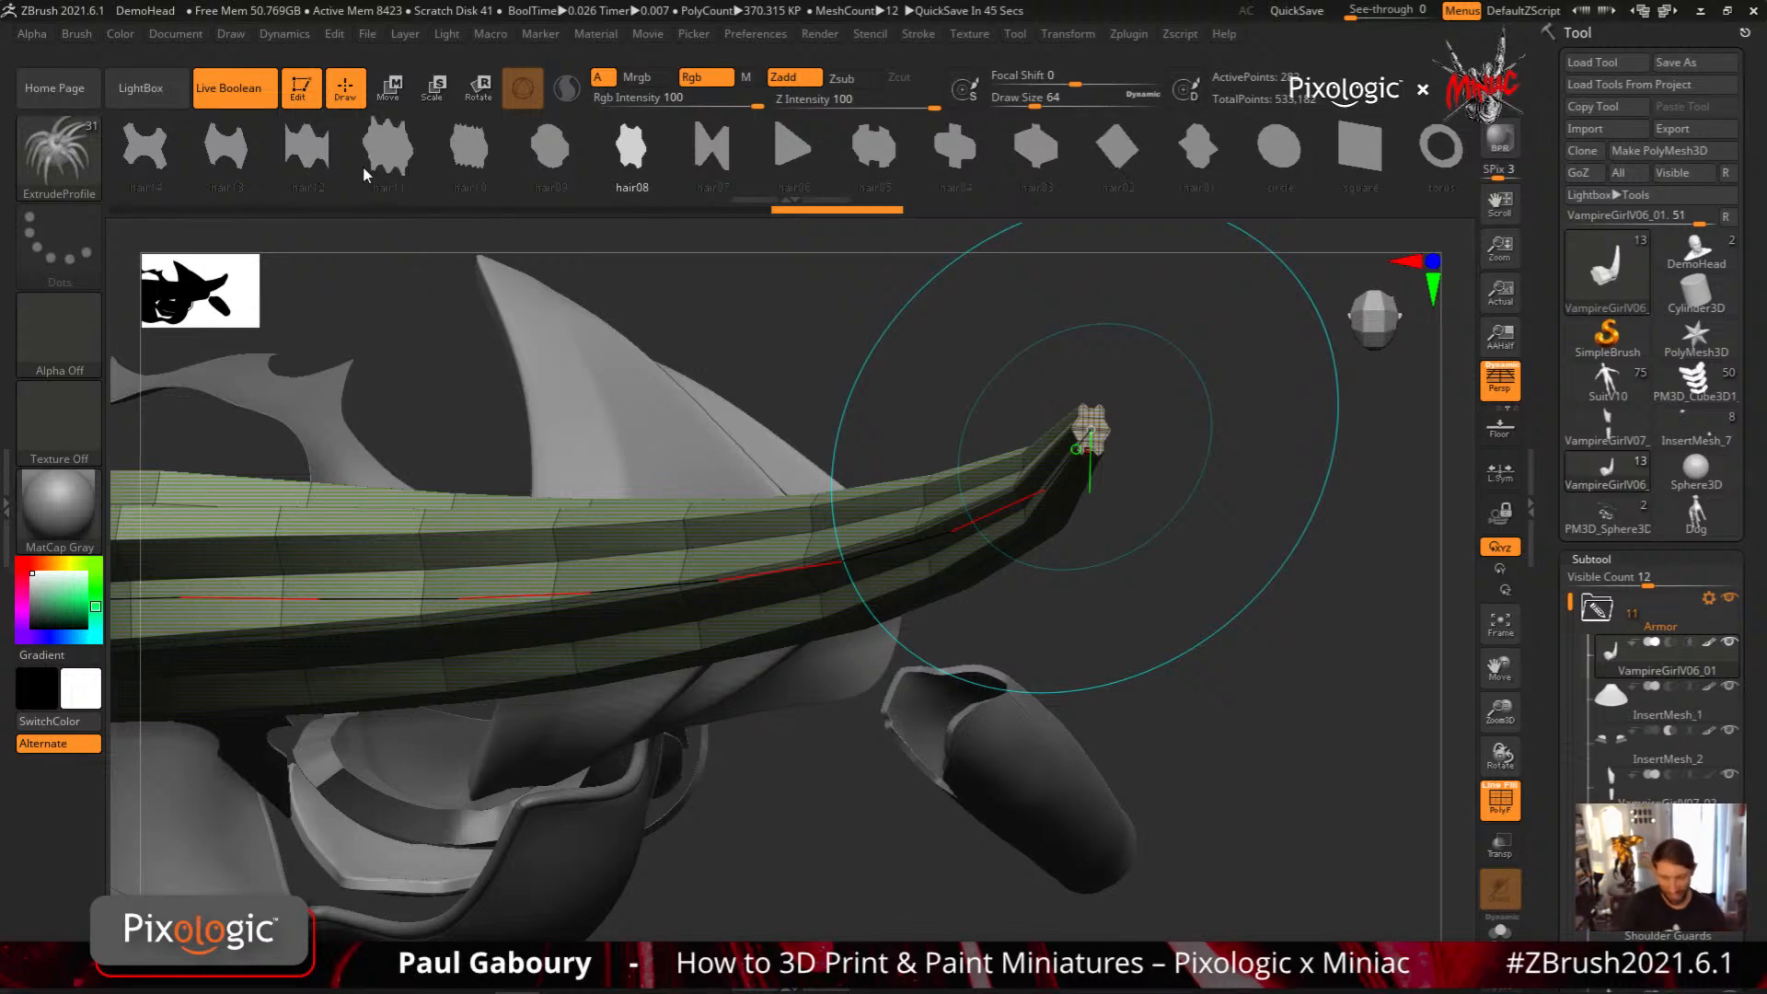
Unhide the head and body, and rebuild the horn's curve with the hair14 profile at draw size 3
left_click(1220, 644, "ctrl+shift")
mouse_move(1196, 673)
right_mouse_down("ctrl")
mouse_move(1057, 550)
mouse_move(1108, 497)
mouse_move(1091, 517)
right_mouse_up("ctrl")
key("ctrl+z")
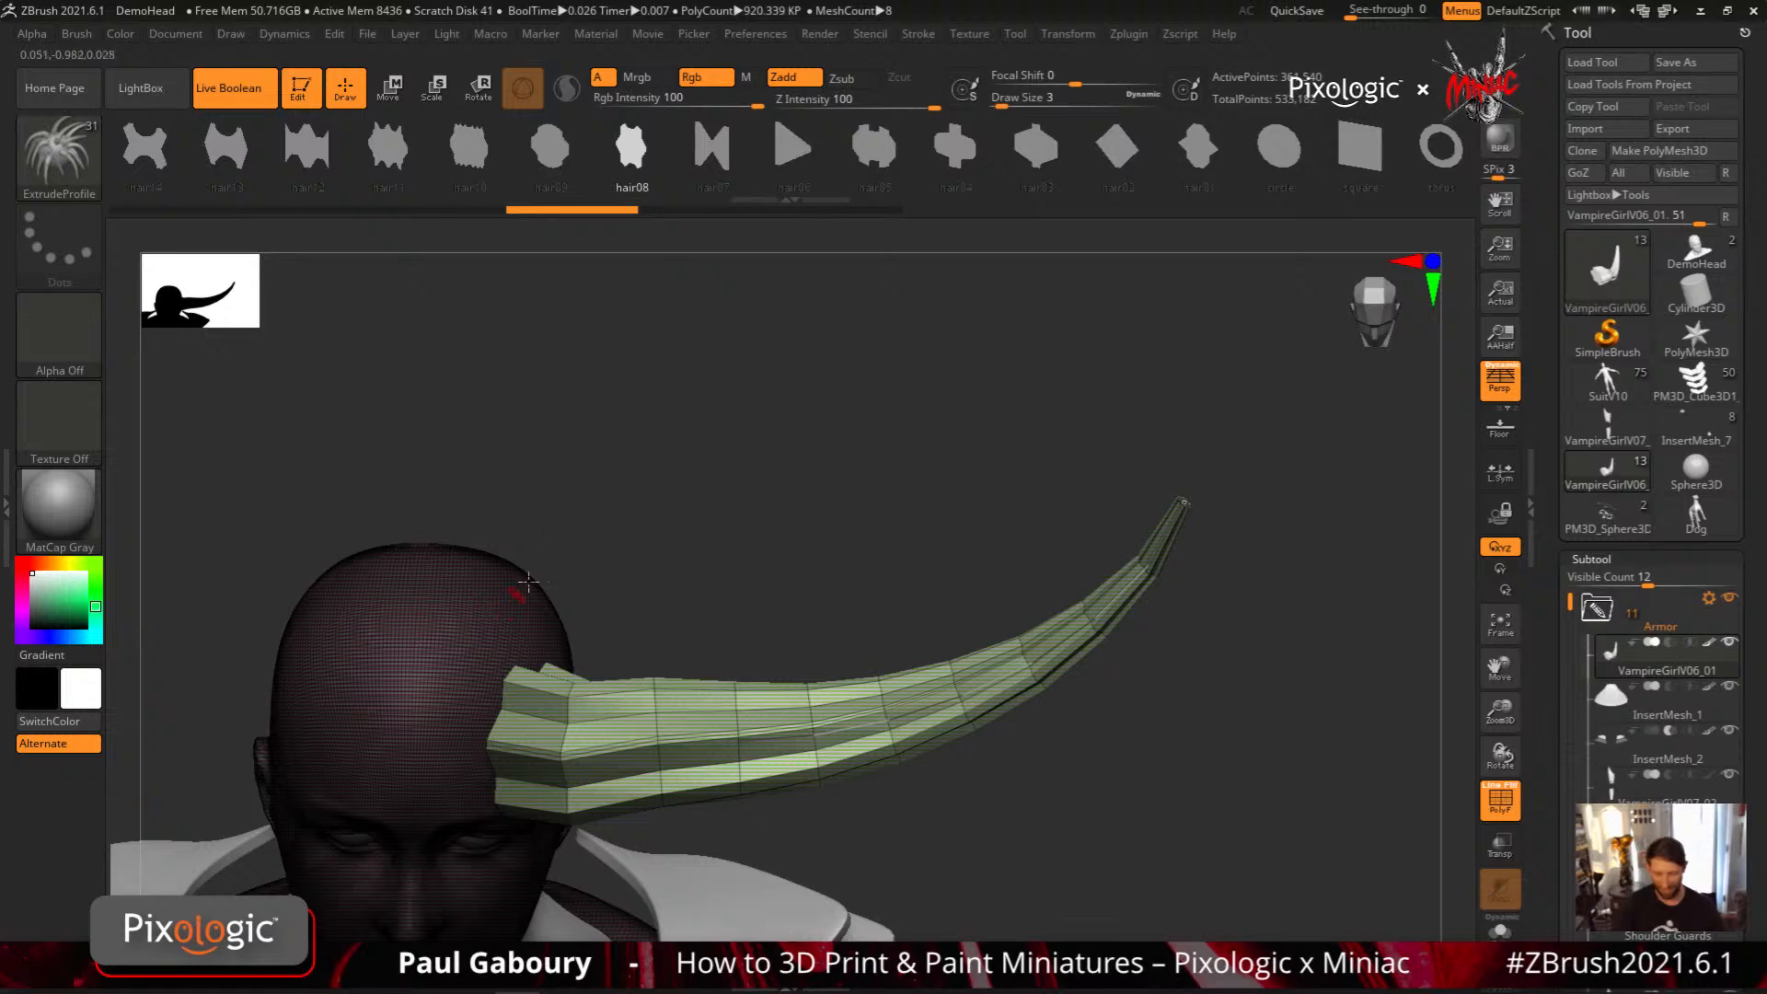
left_click_drag(387, 158, 552, 159)
left_click(318, 157)
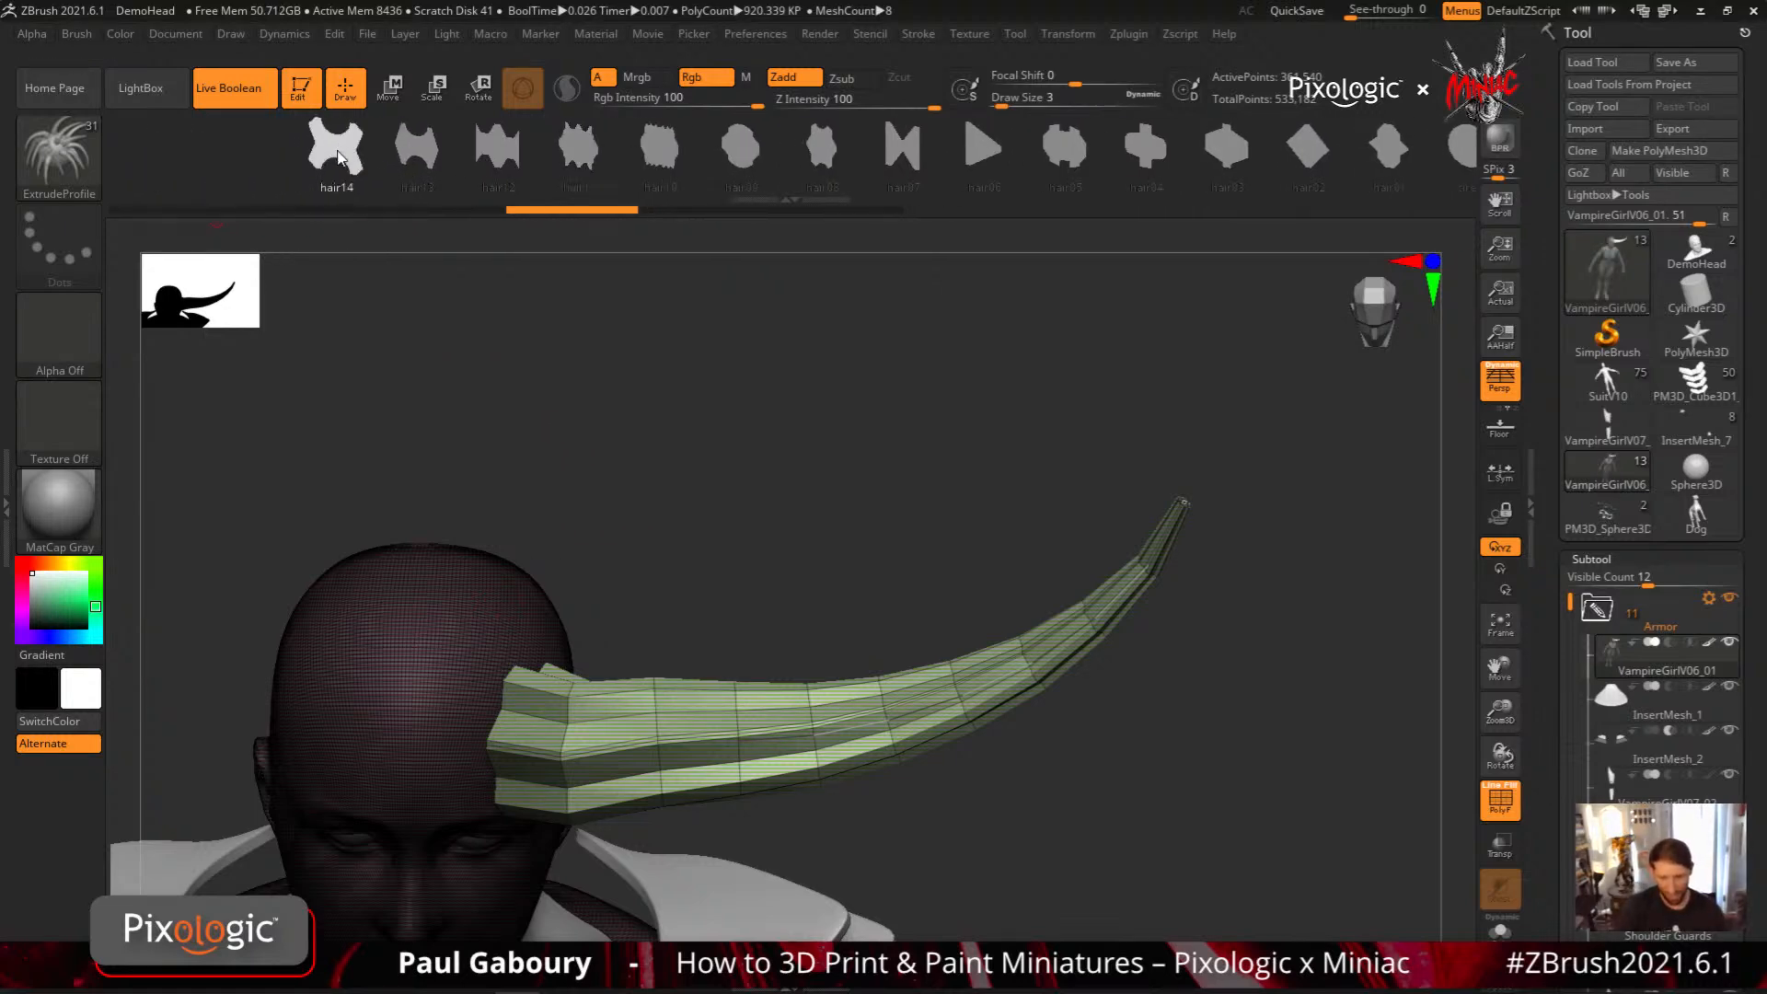
left_click(524, 736)
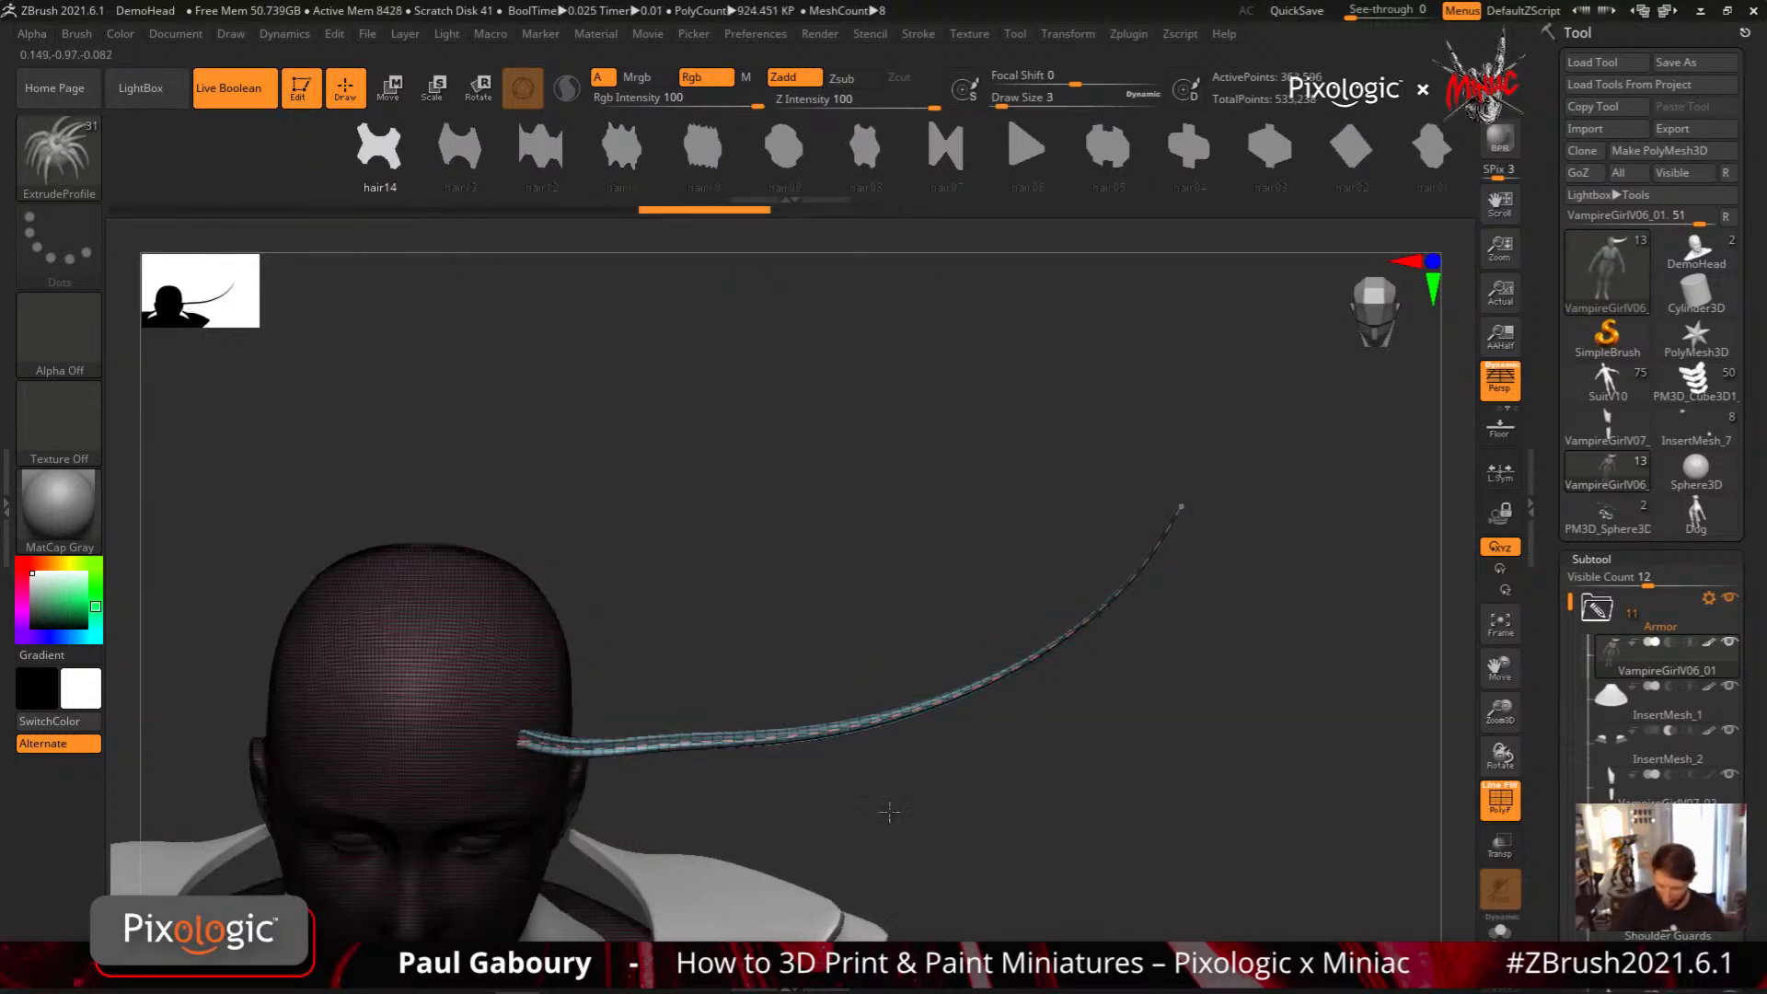
Rebuild the horn along its curve with the hair11 profile, followed by the hair08 and hair06 profiles
mouse_move(887, 808)
right_mouse_down()
mouse_move(915, 697)
mouse_move(782, 770)
mouse_move(935, 746)
mouse_move(895, 726)
right_mouse_up()
left_click(626, 164)
left_click(508, 712)
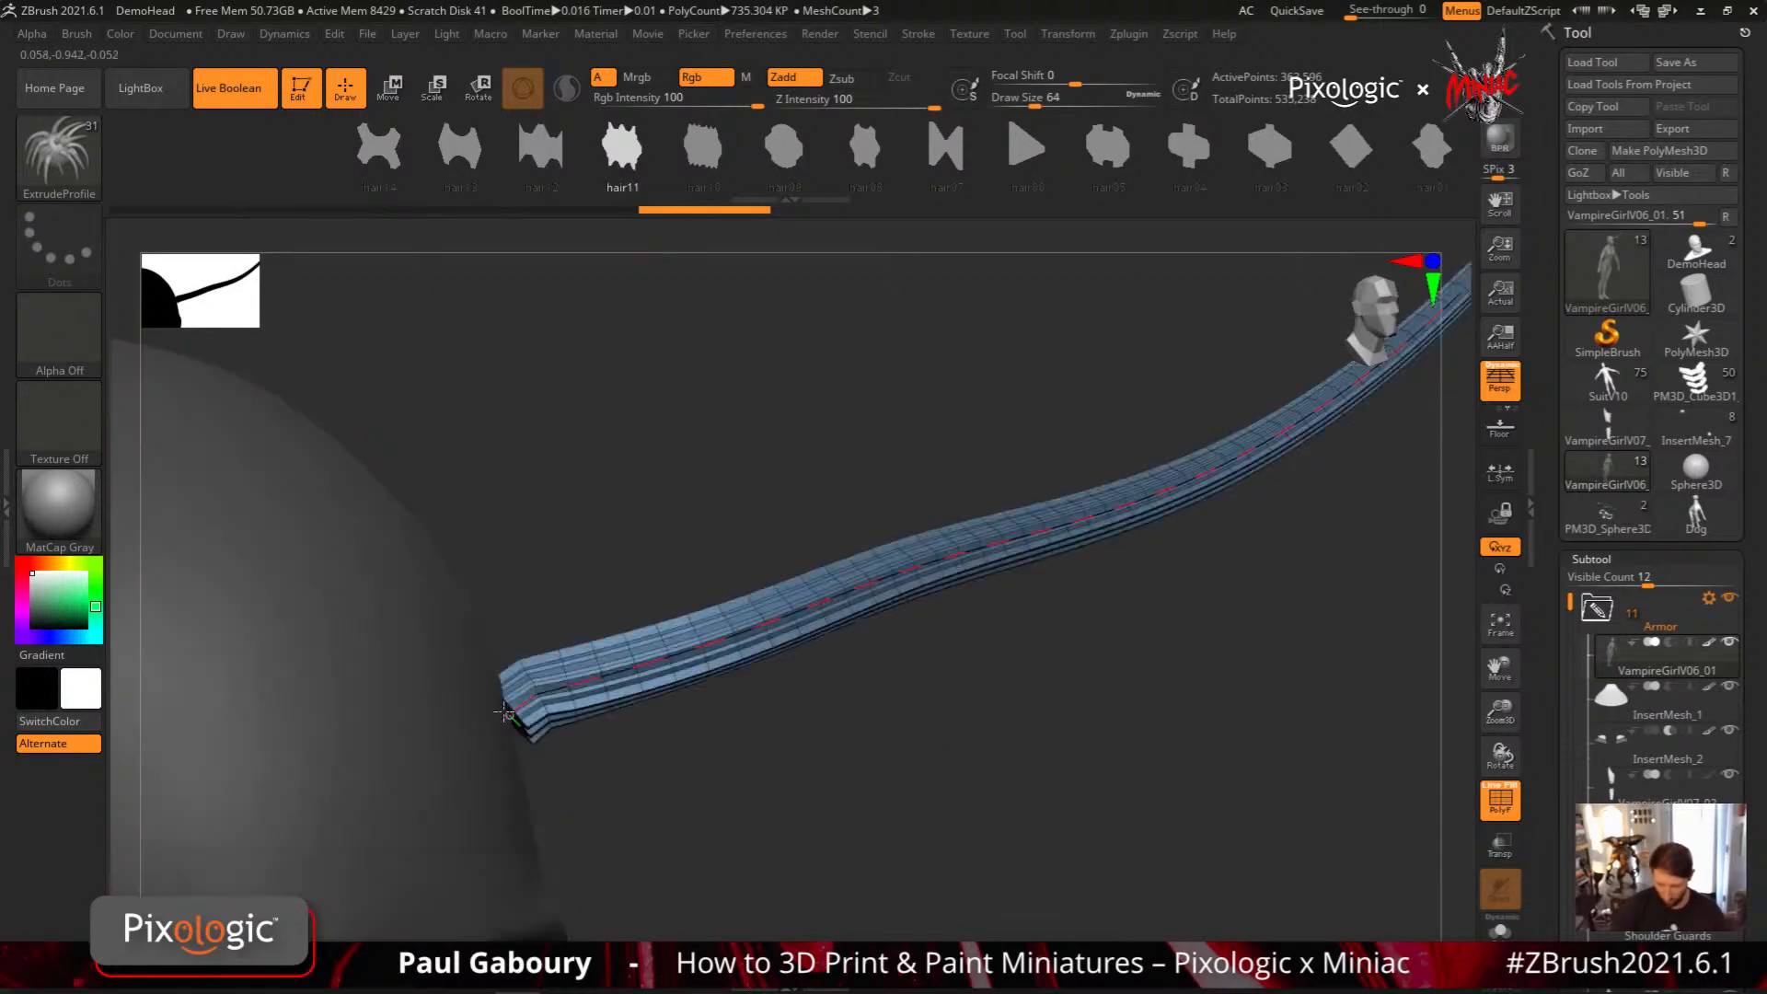
key("Right")
key("Right")
key("Right")
key("Right")
key("Right")
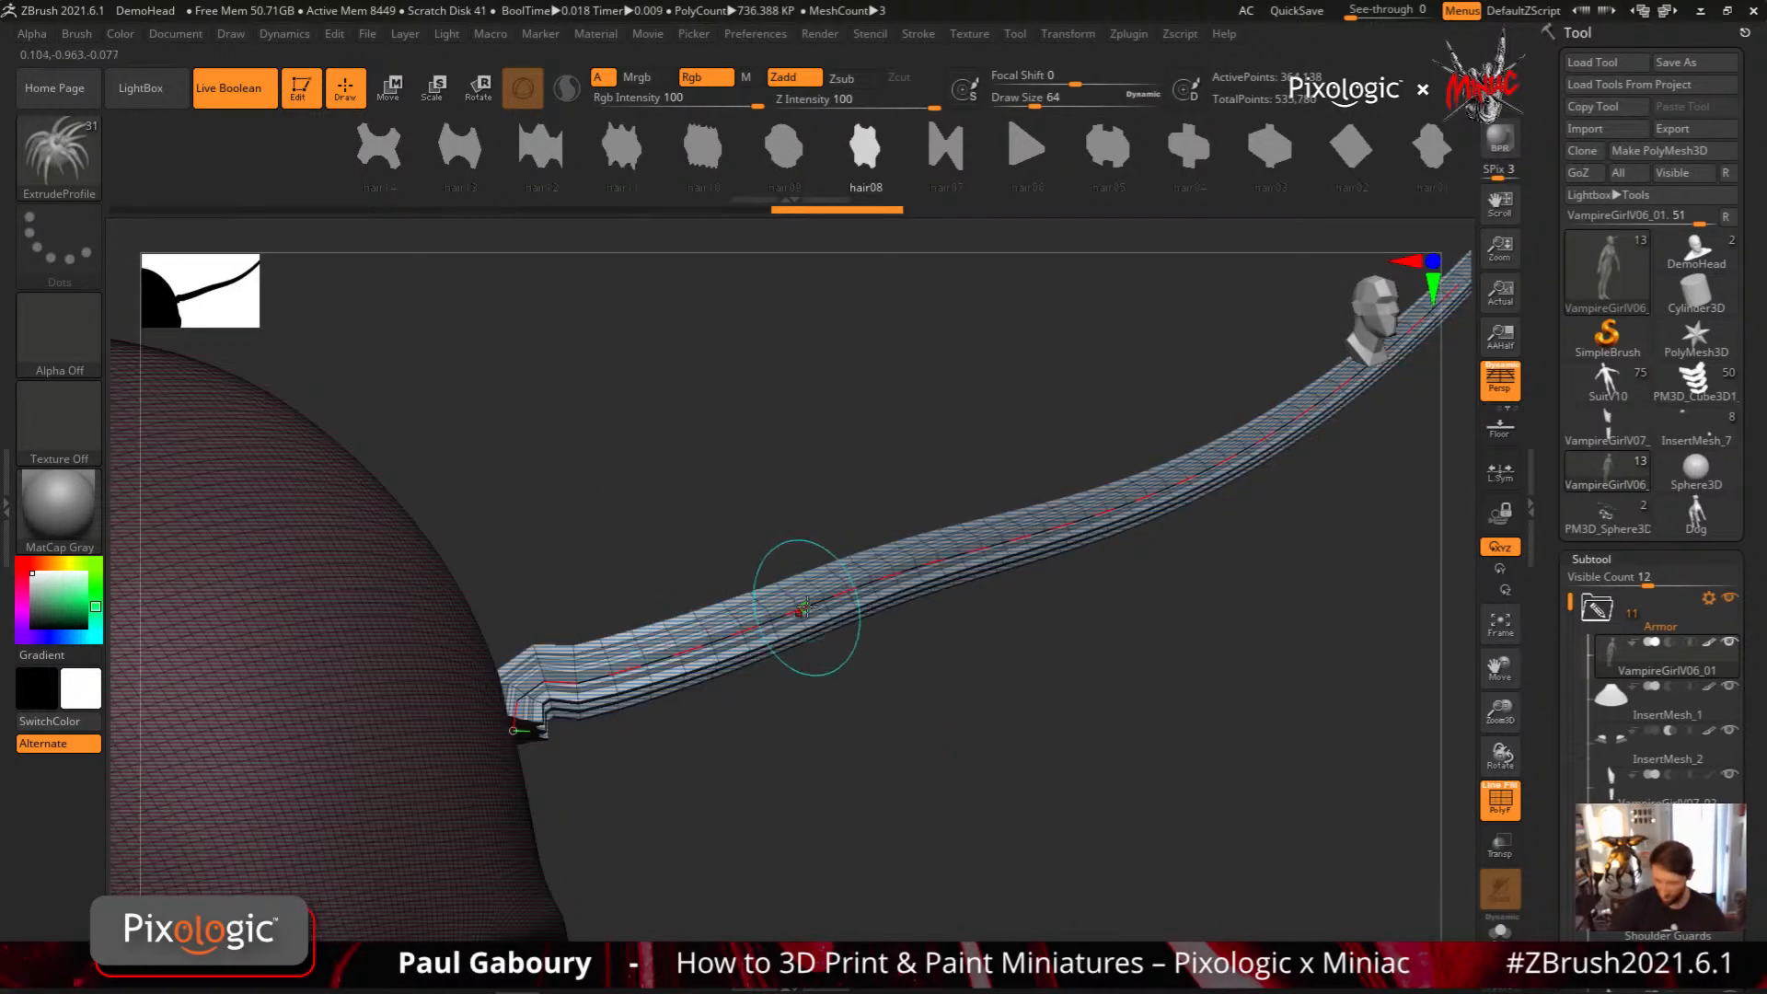
left_click(911, 566)
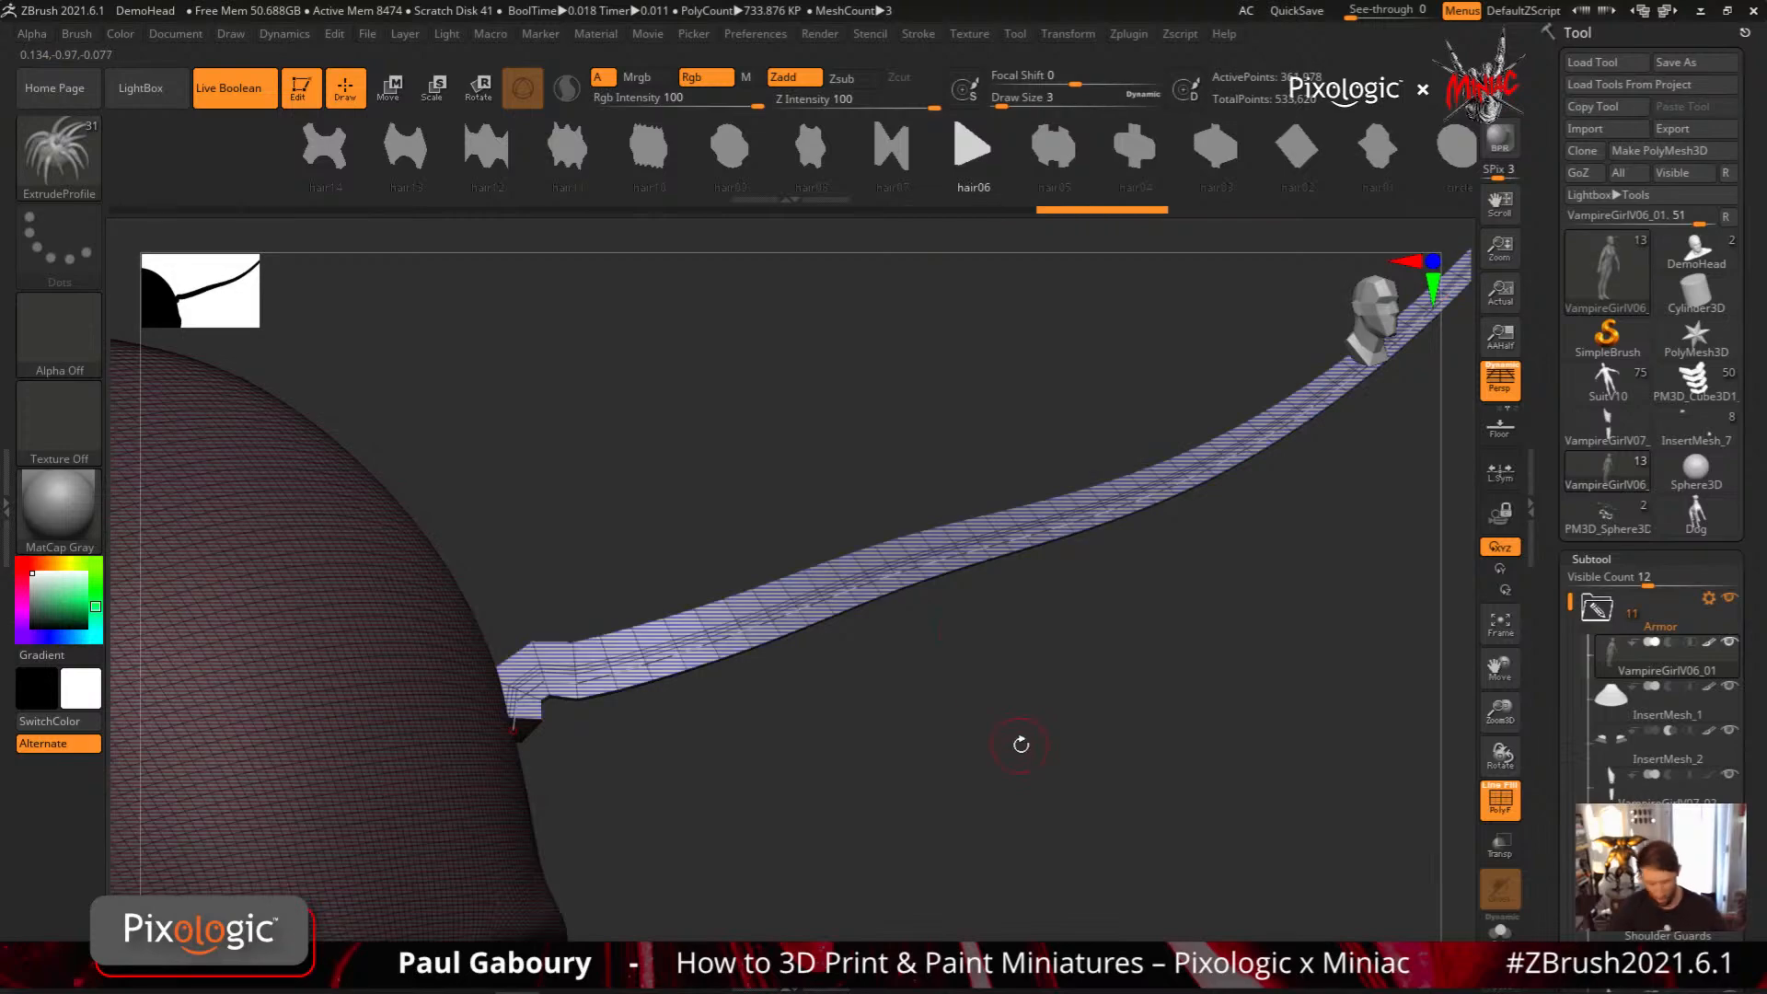
Hide the polygon wireframe and rebuild the horn with the hair05 profile, followed by the hair03 profile
key("shift+f")
mouse_move(1016, 740)
left_mouse_down()
mouse_move(951, 686)
mouse_move(921, 528)
mouse_move(897, 504)
left_mouse_up()
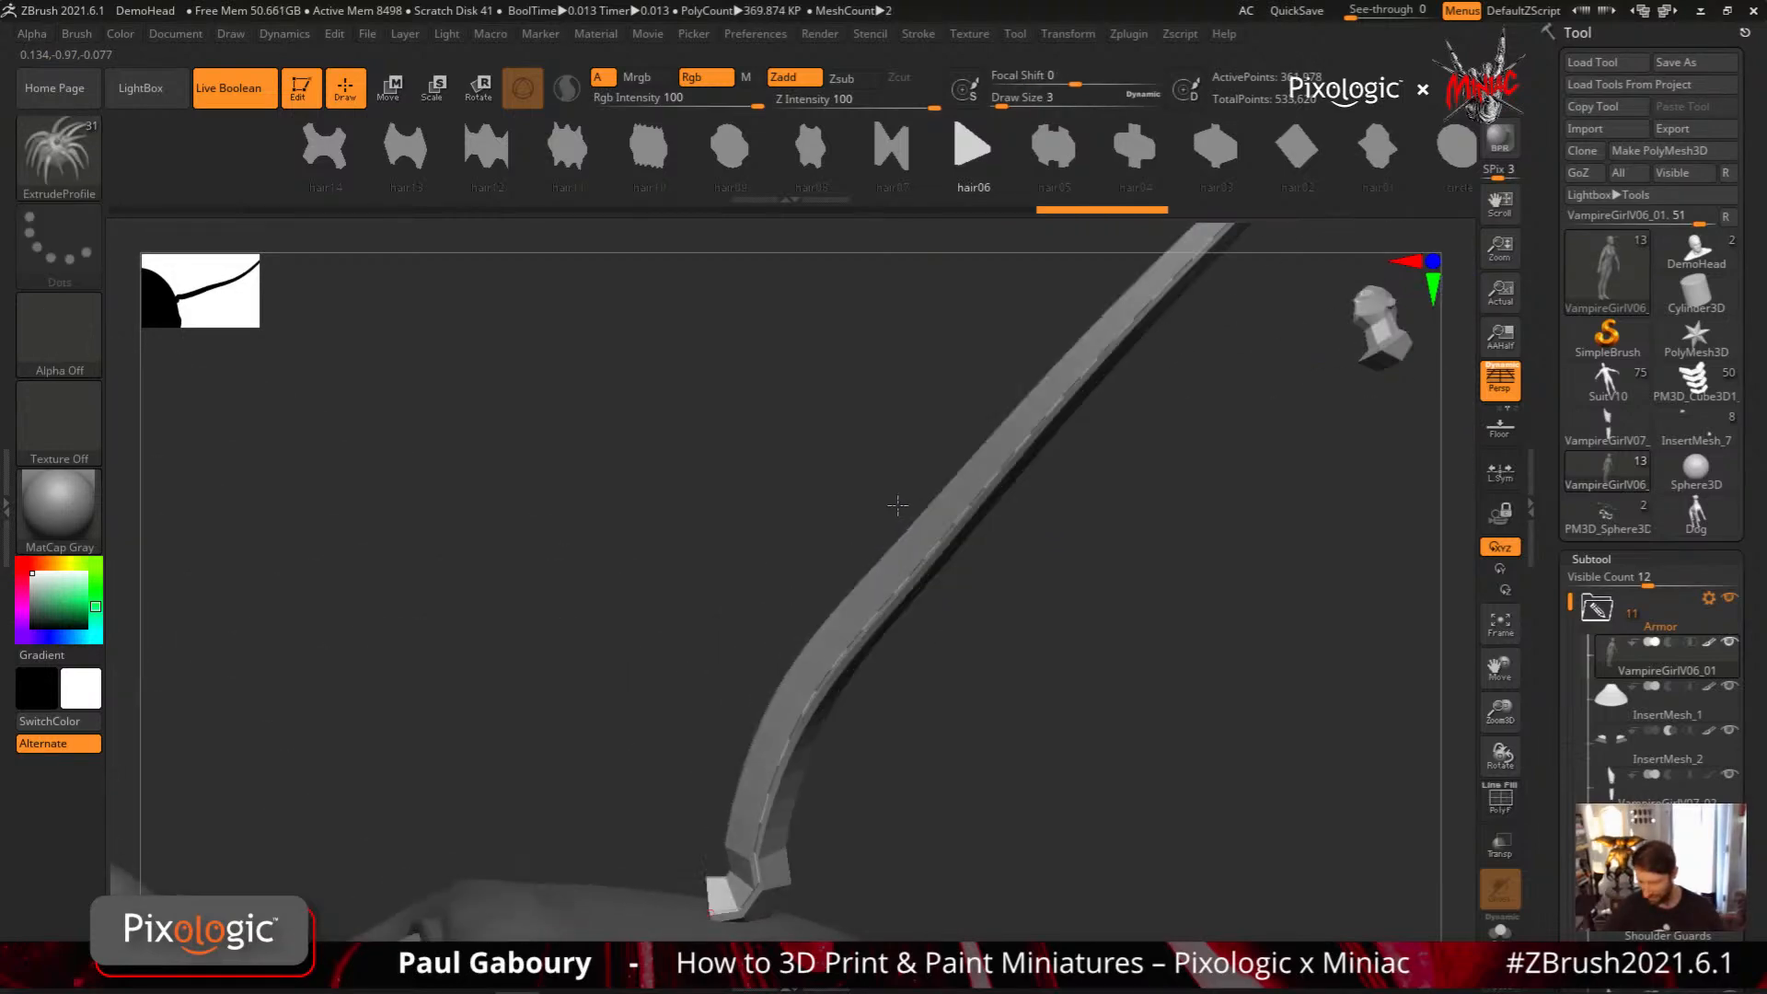
key("Right")
right_click_drag(897, 504, 832, 862)
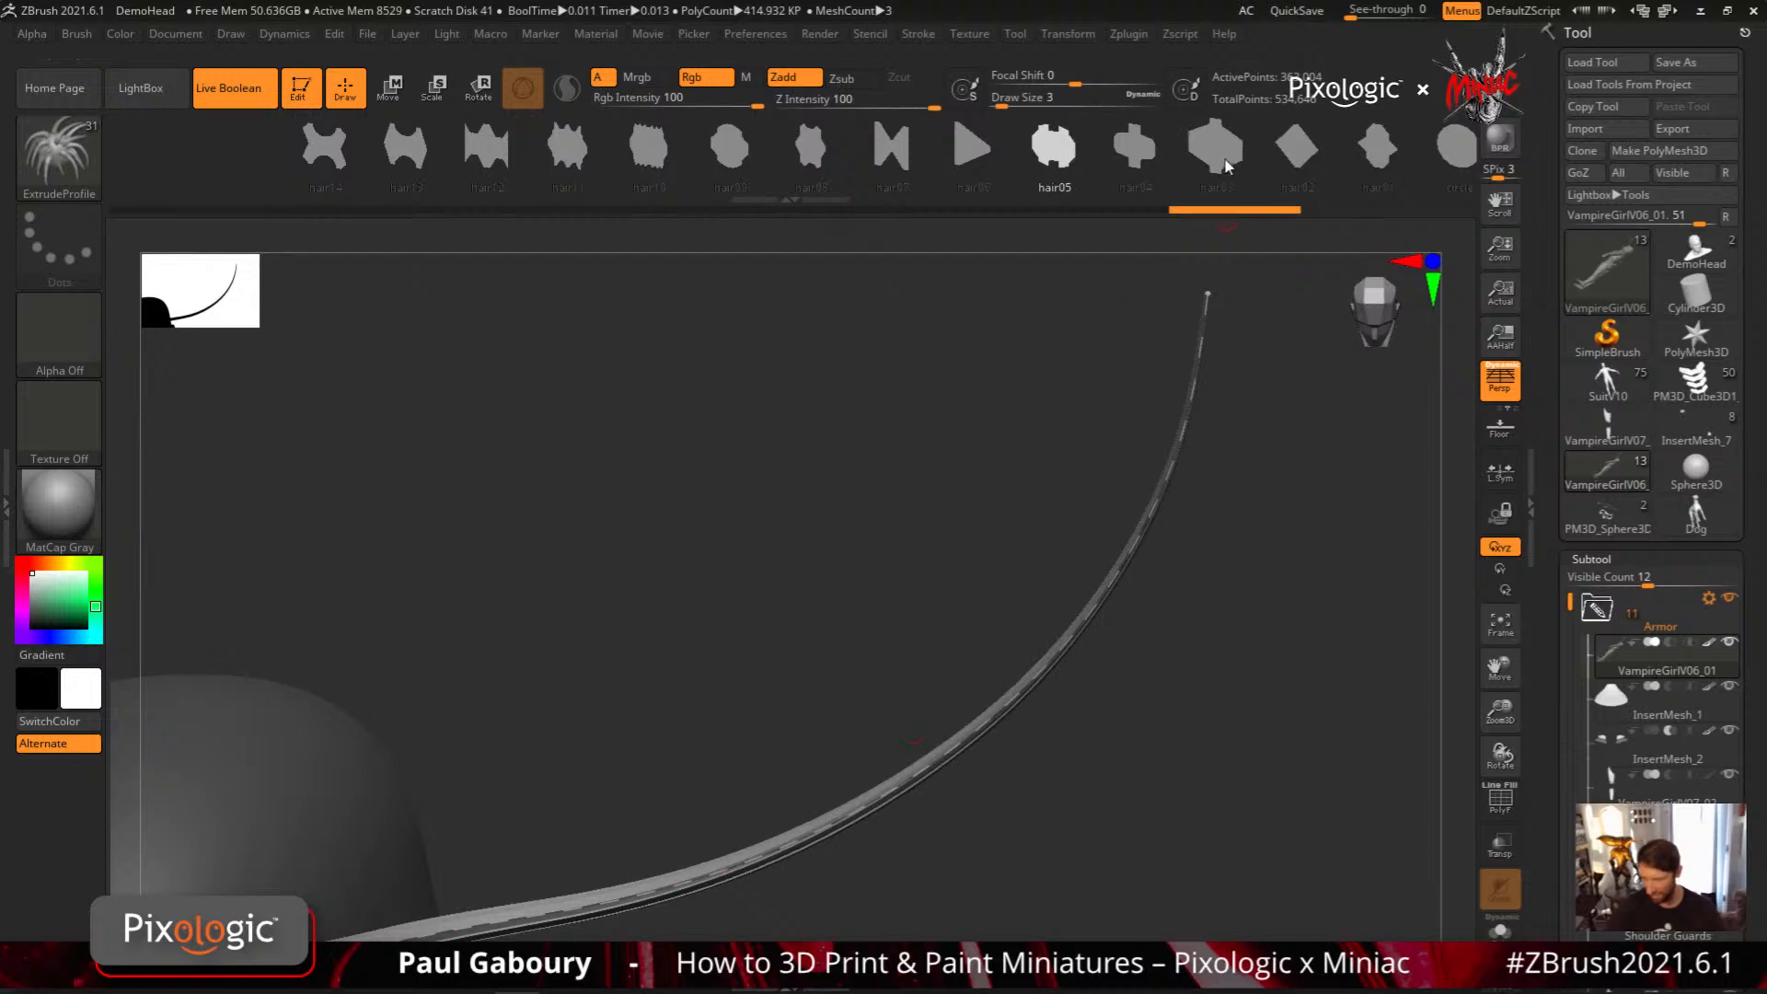
key("Right")
key("Right")
left_click_drag(1034, 721, 1028, 593)
right_click_drag(1029, 594, 923, 628, "alt")
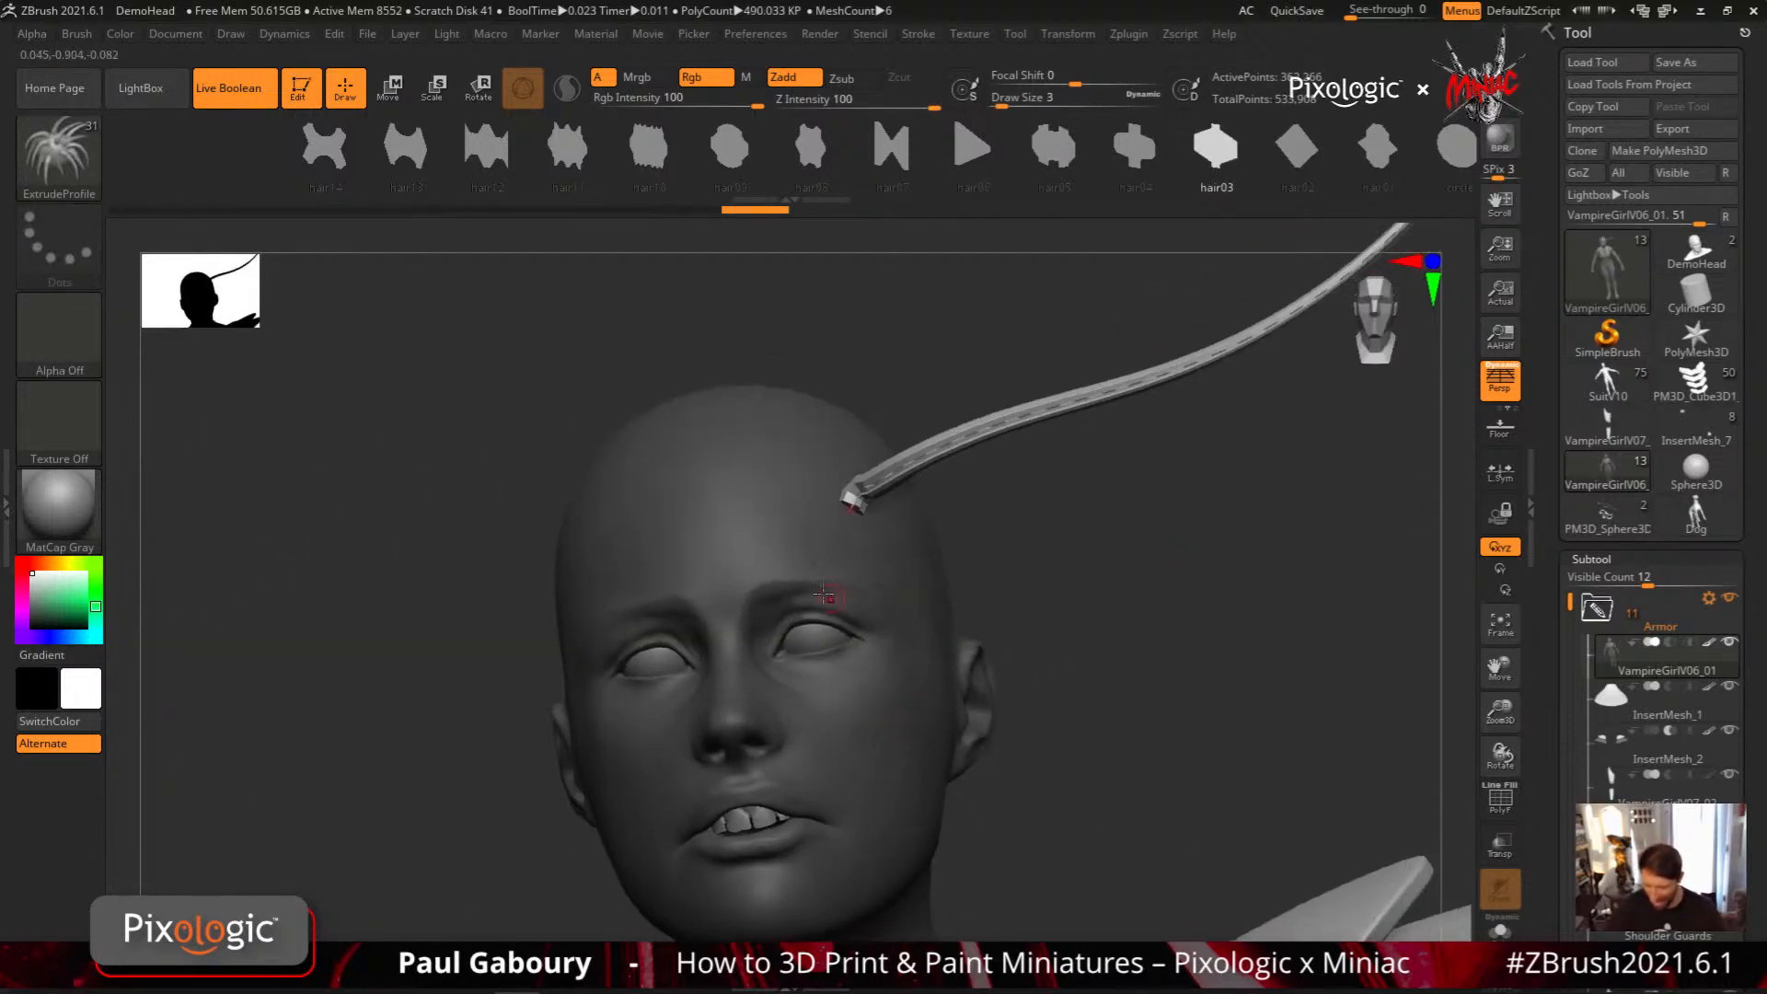
Draw two hair03-profile strands at draw size 3, one curving down from the forehead and one beside the temple
mouse_move(753, 534)
left_mouse_down()
mouse_move(874, 586)
mouse_move(903, 826)
left_mouse_up()
left_click_drag(1053, 730, 985, 725)
left_click_drag(921, 528, 933, 822)
left_click_drag(1140, 713, 1038, 612)
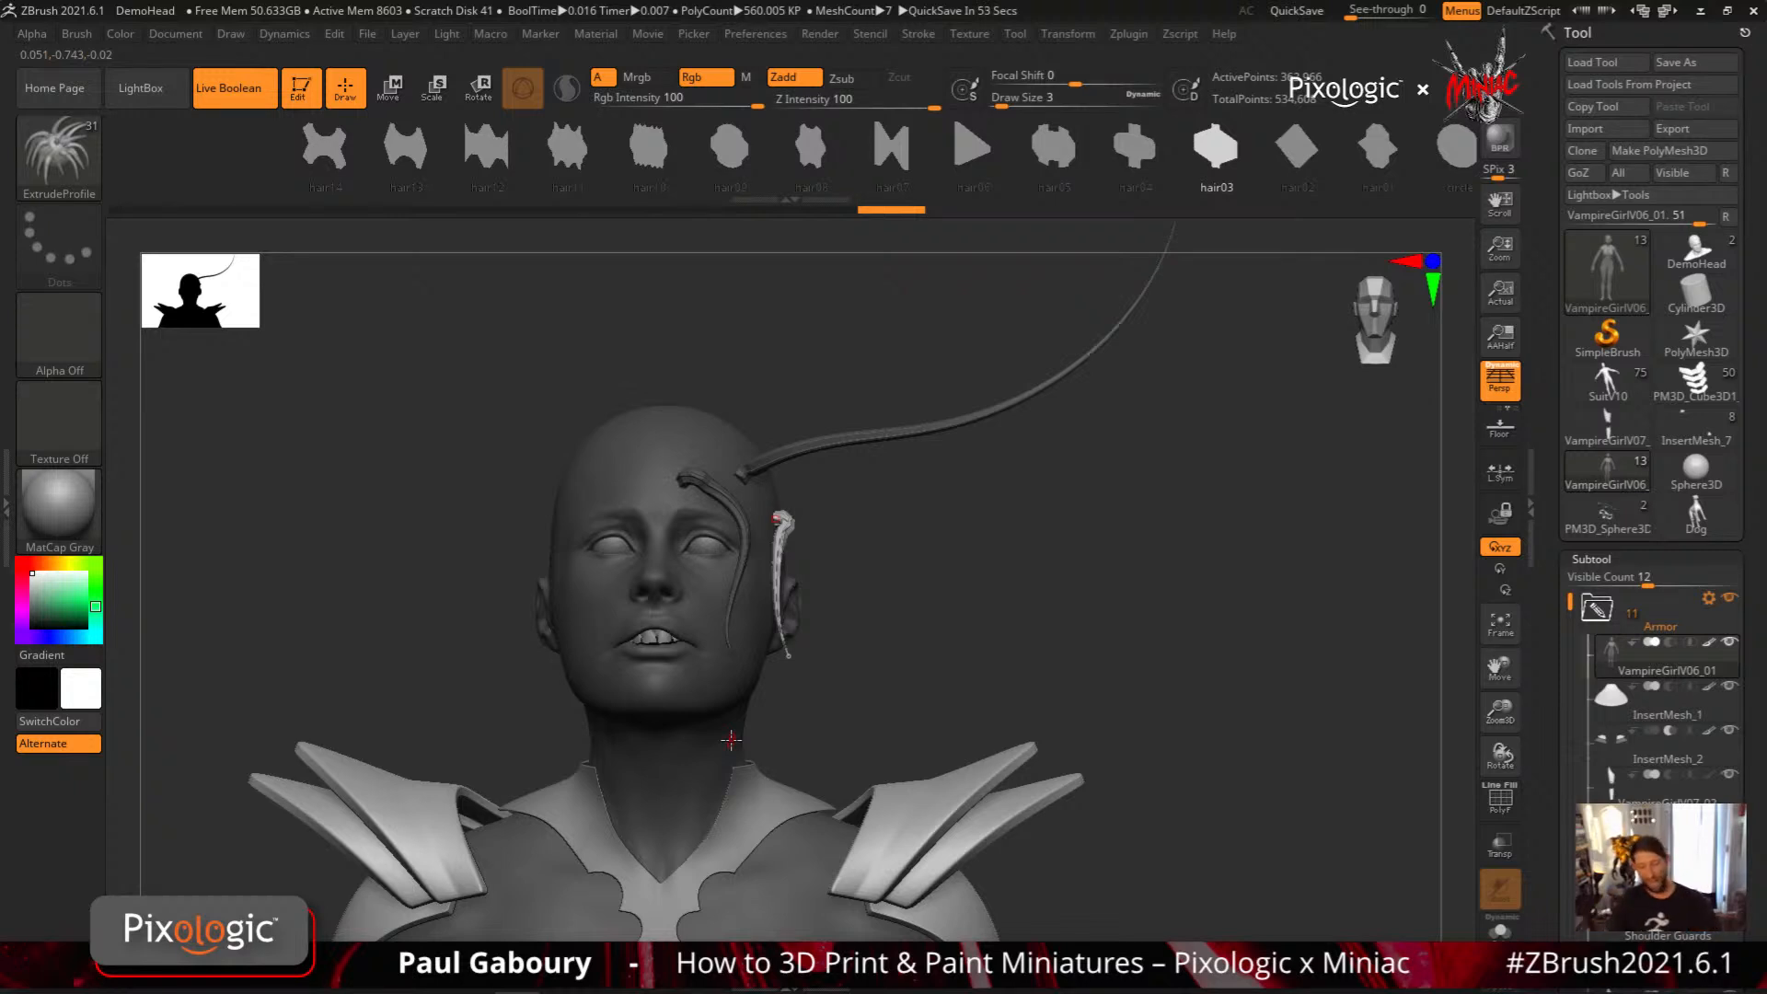
Change the temple strand to the circle profile, shift it away from the head, and rebuild it with the torus profile
right_click_drag(707, 485, 843, 639, "ctrl")
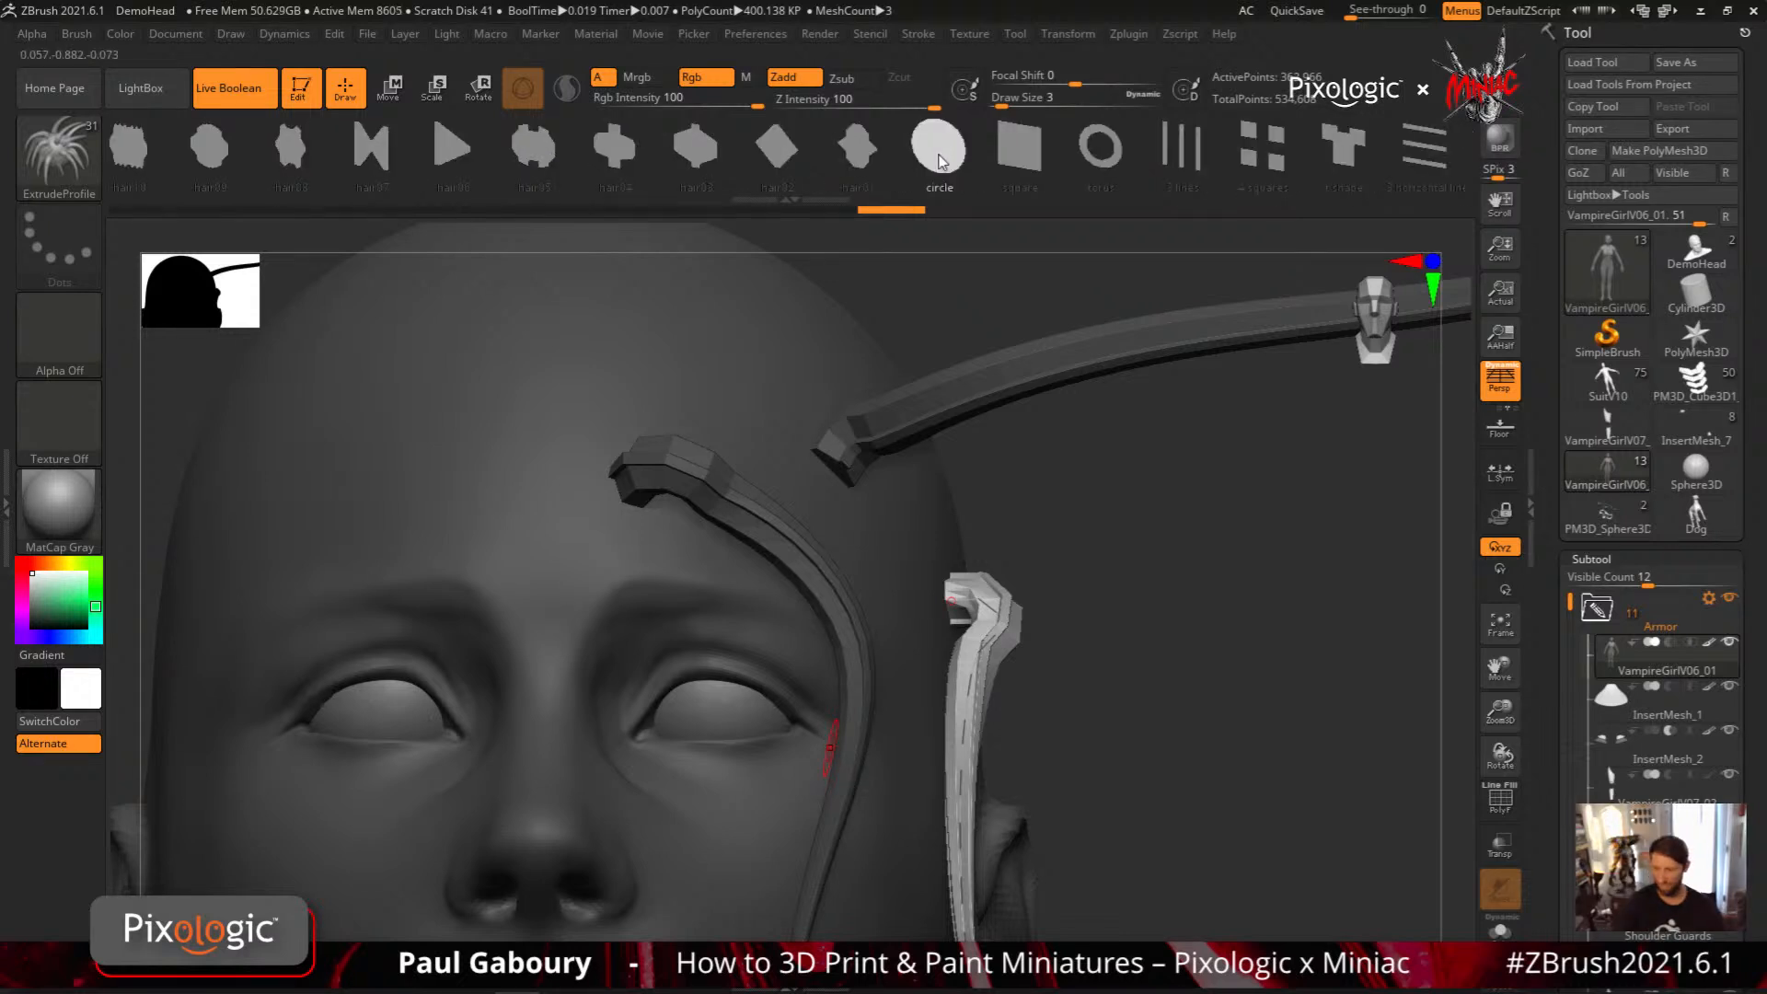
left_click(939, 162)
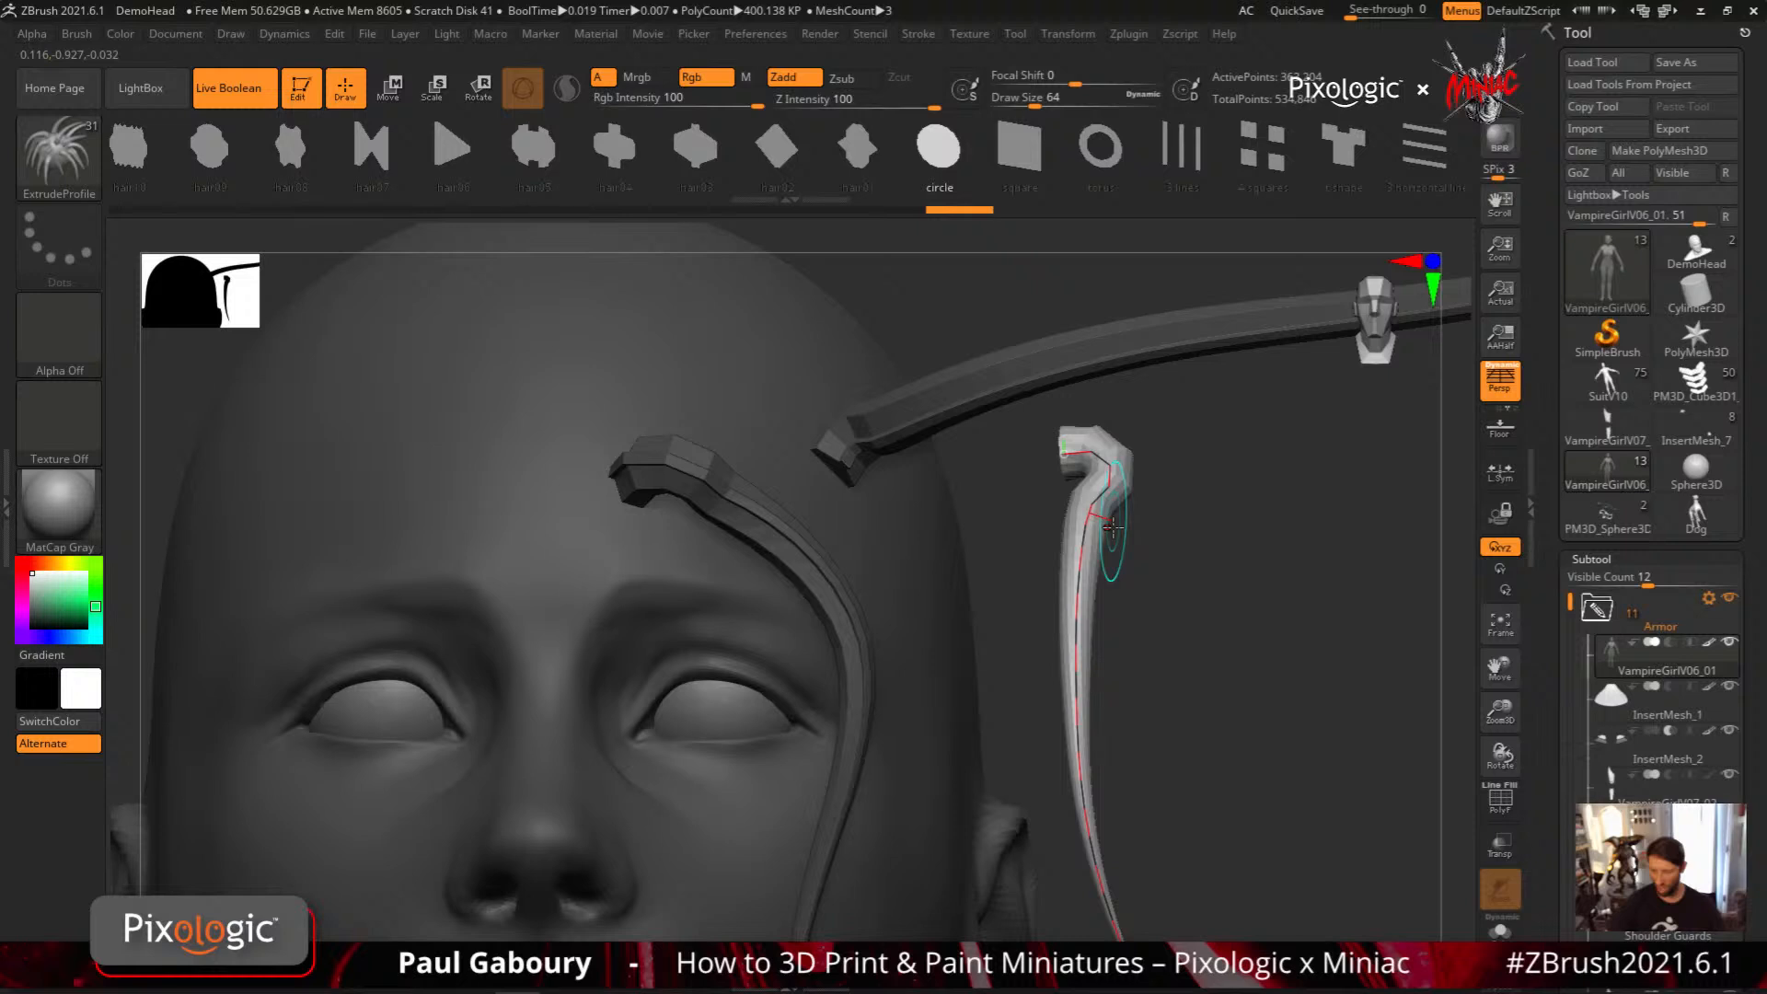
mouse_move(1112, 526)
left_mouse_down()
mouse_move(1073, 393)
mouse_move(1144, 612)
left_mouse_up()
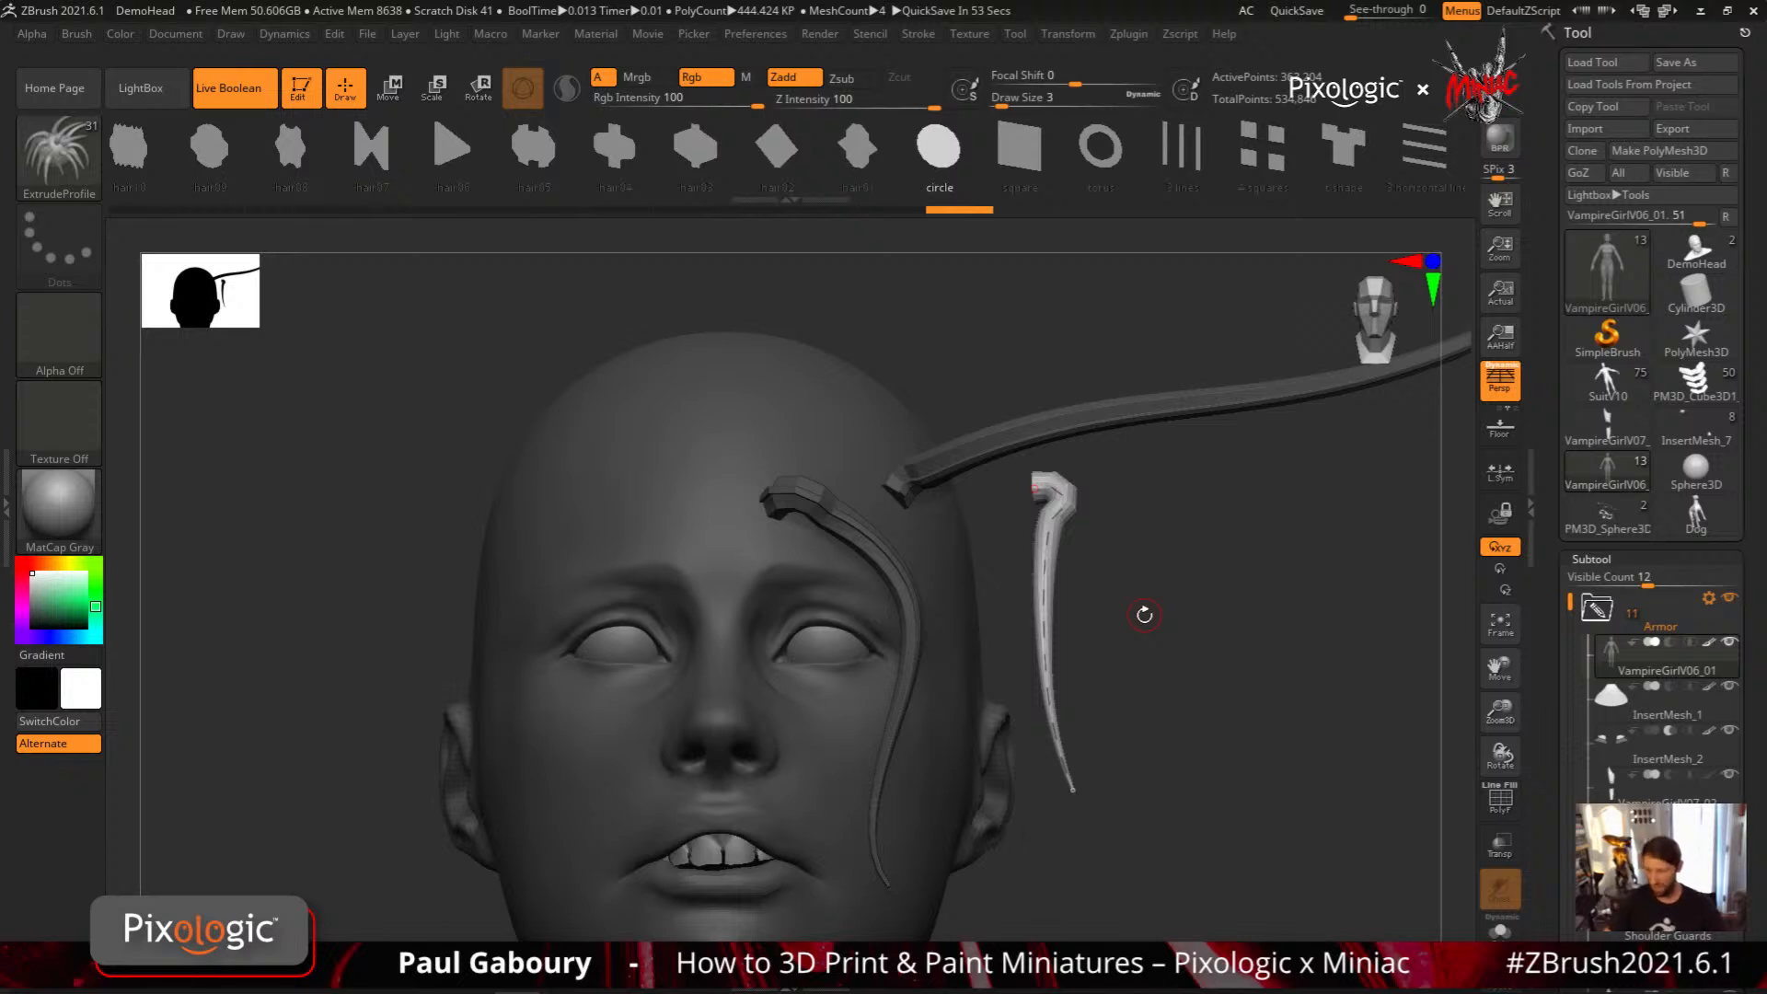
left_click(1106, 162)
left_click(1073, 792)
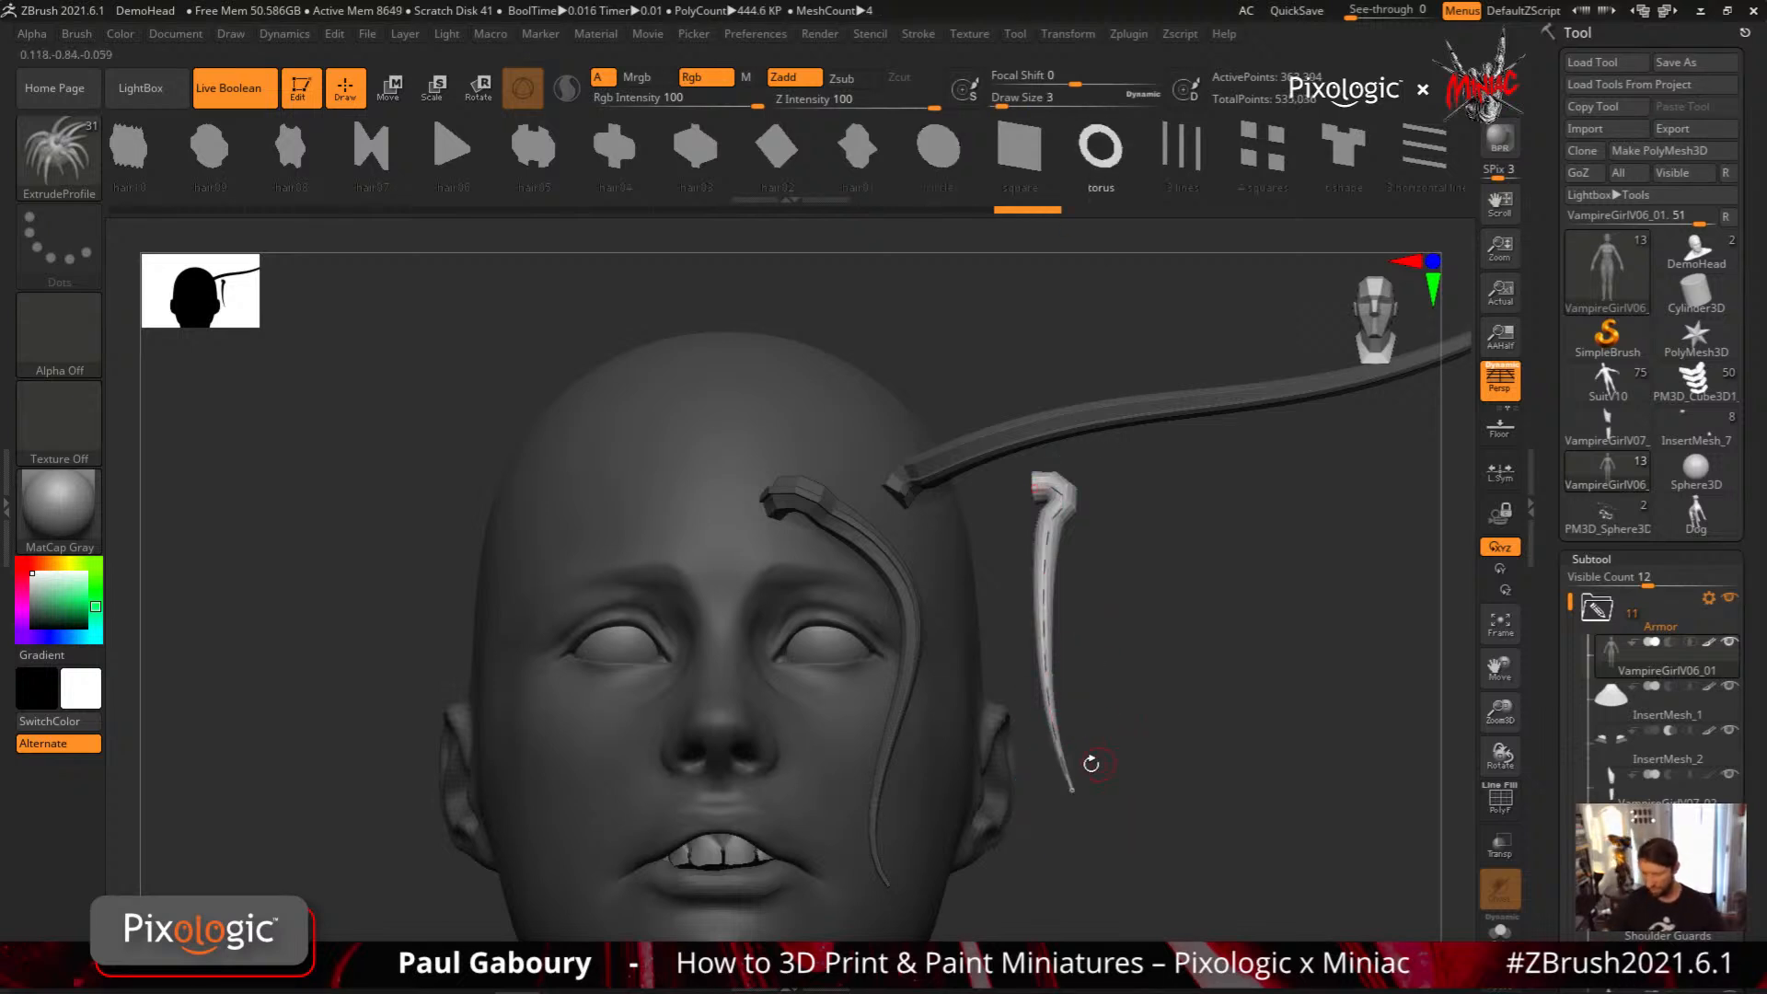
left_click_drag(1091, 764, 1124, 611)
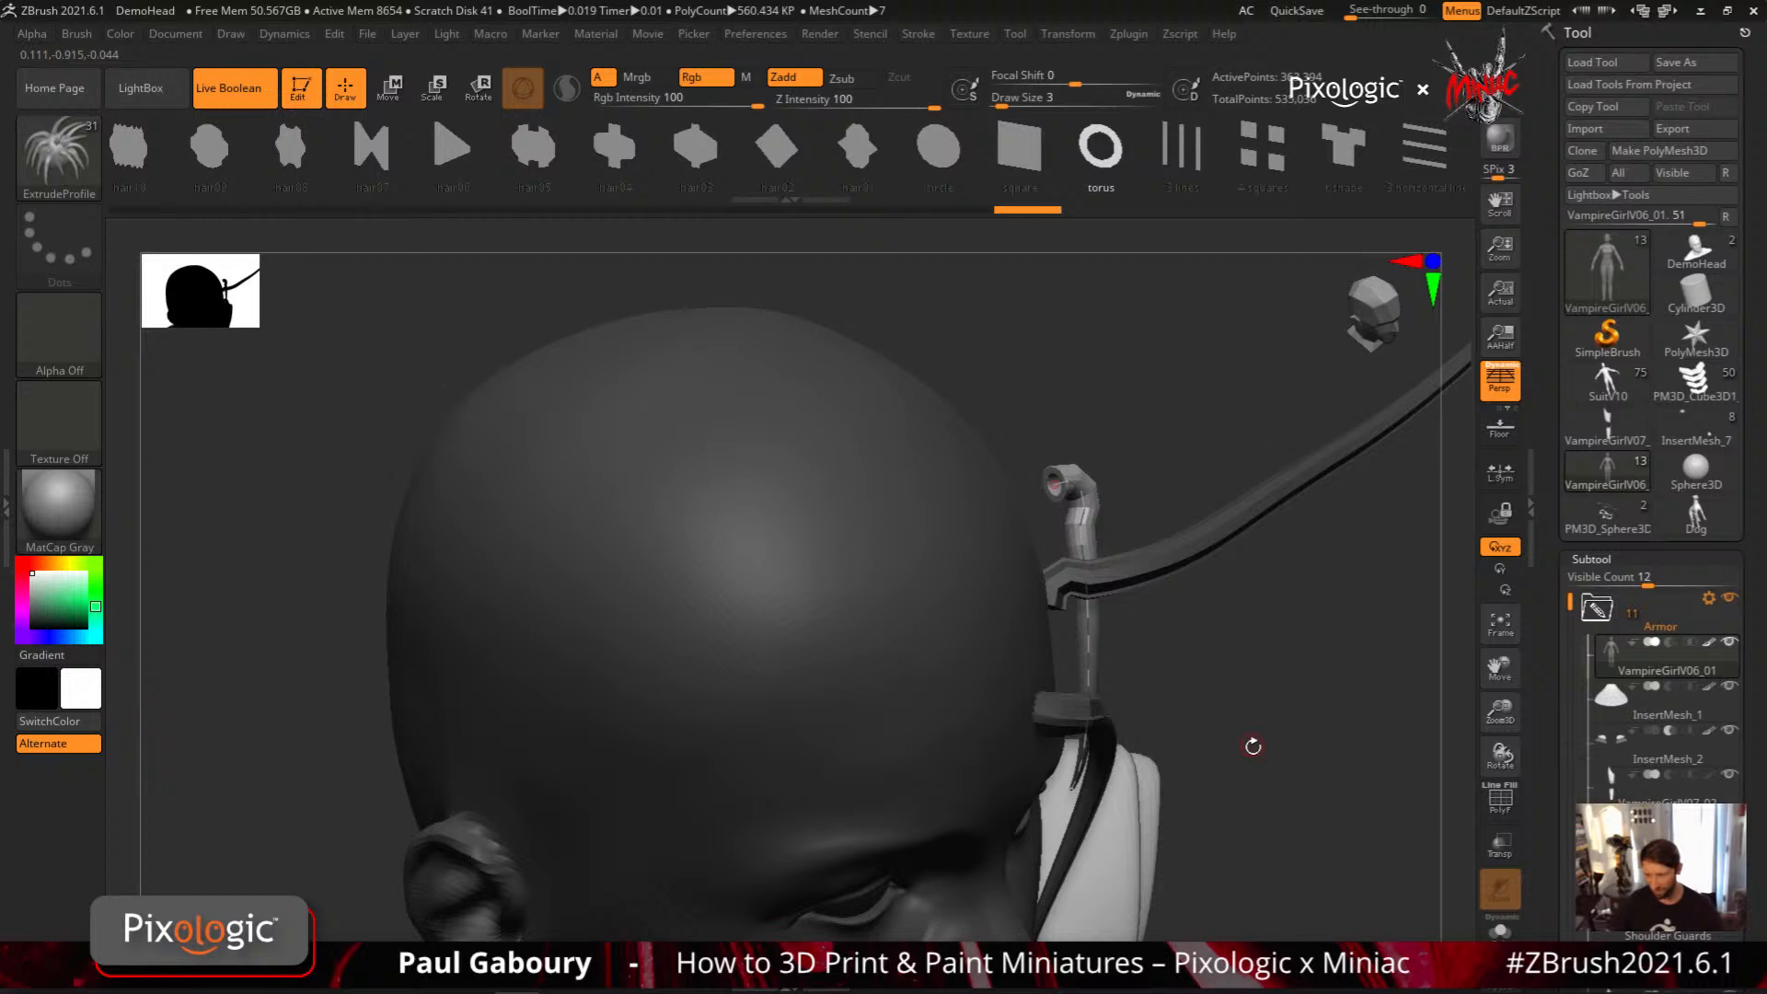
Try another profile on the detached strand and rebuild it with the squares profile
left_click(1344, 152)
left_click(1088, 635)
left_click_drag(1143, 632, 1173, 677)
left_click_drag(1323, 169, 1089, 143)
left_click(1259, 160)
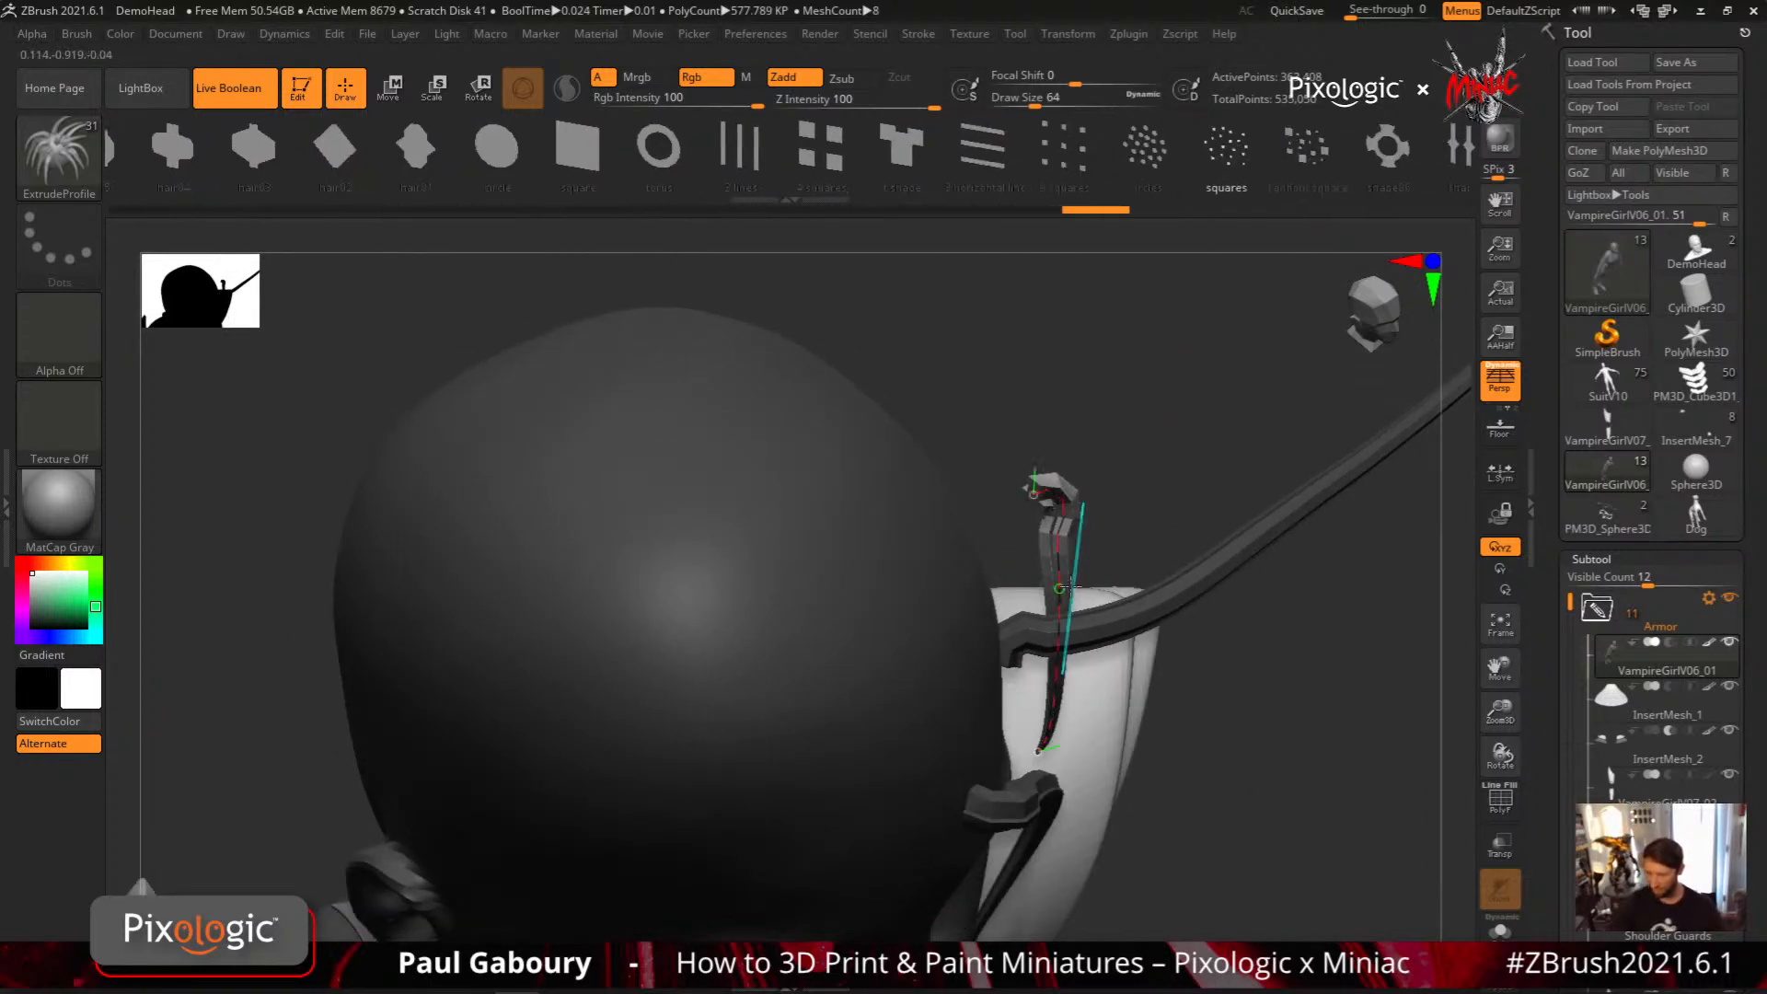
left_click(1060, 582)
right_click_drag(1162, 645, 1174, 760, "ctrl")
mouse_move(1183, 580)
right_mouse_down()
mouse_move(1207, 588)
mouse_move(1065, 629)
mouse_move(1086, 644)
mouse_move(1166, 616)
mouse_move(1053, 522)
right_mouse_up()
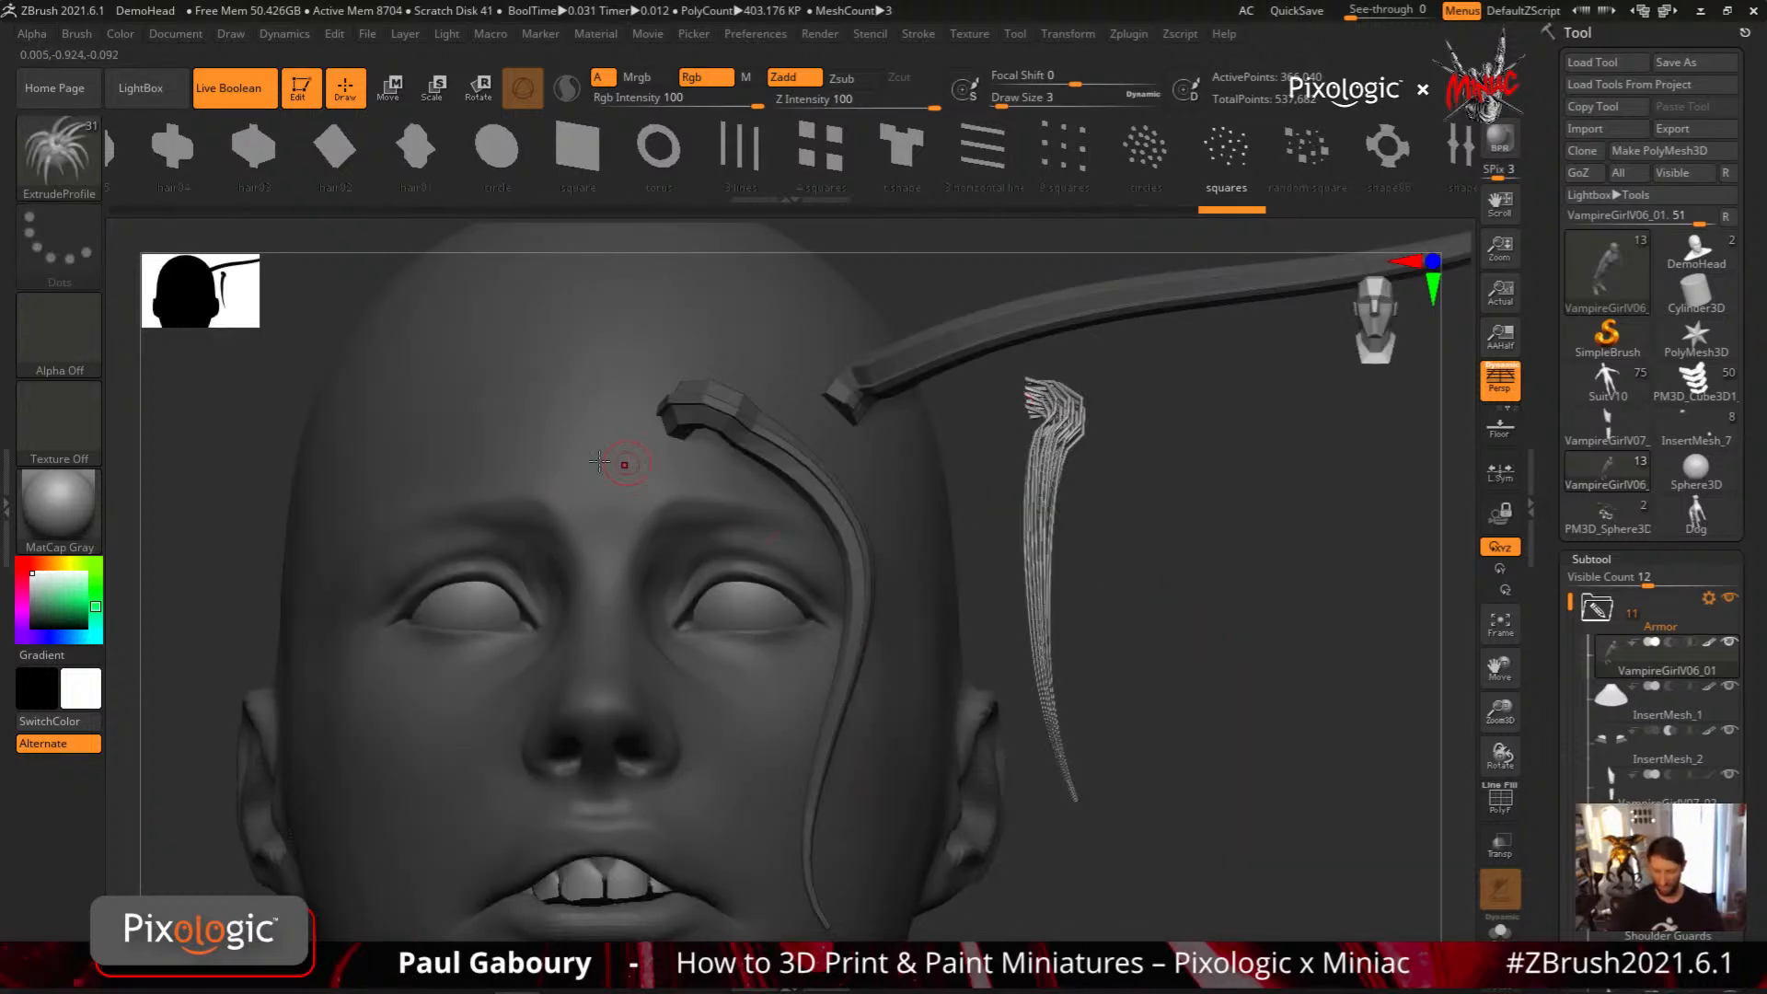
Draw squares-profile hair locks sweeping from the forehead down the side of the face
mouse_move(631, 346)
left_mouse_down()
mouse_move(690, 333)
mouse_move(897, 906)
left_mouse_up()
mouse_move(611, 396)
left_mouse_down()
mouse_move(836, 516)
mouse_move(938, 872)
left_mouse_up()
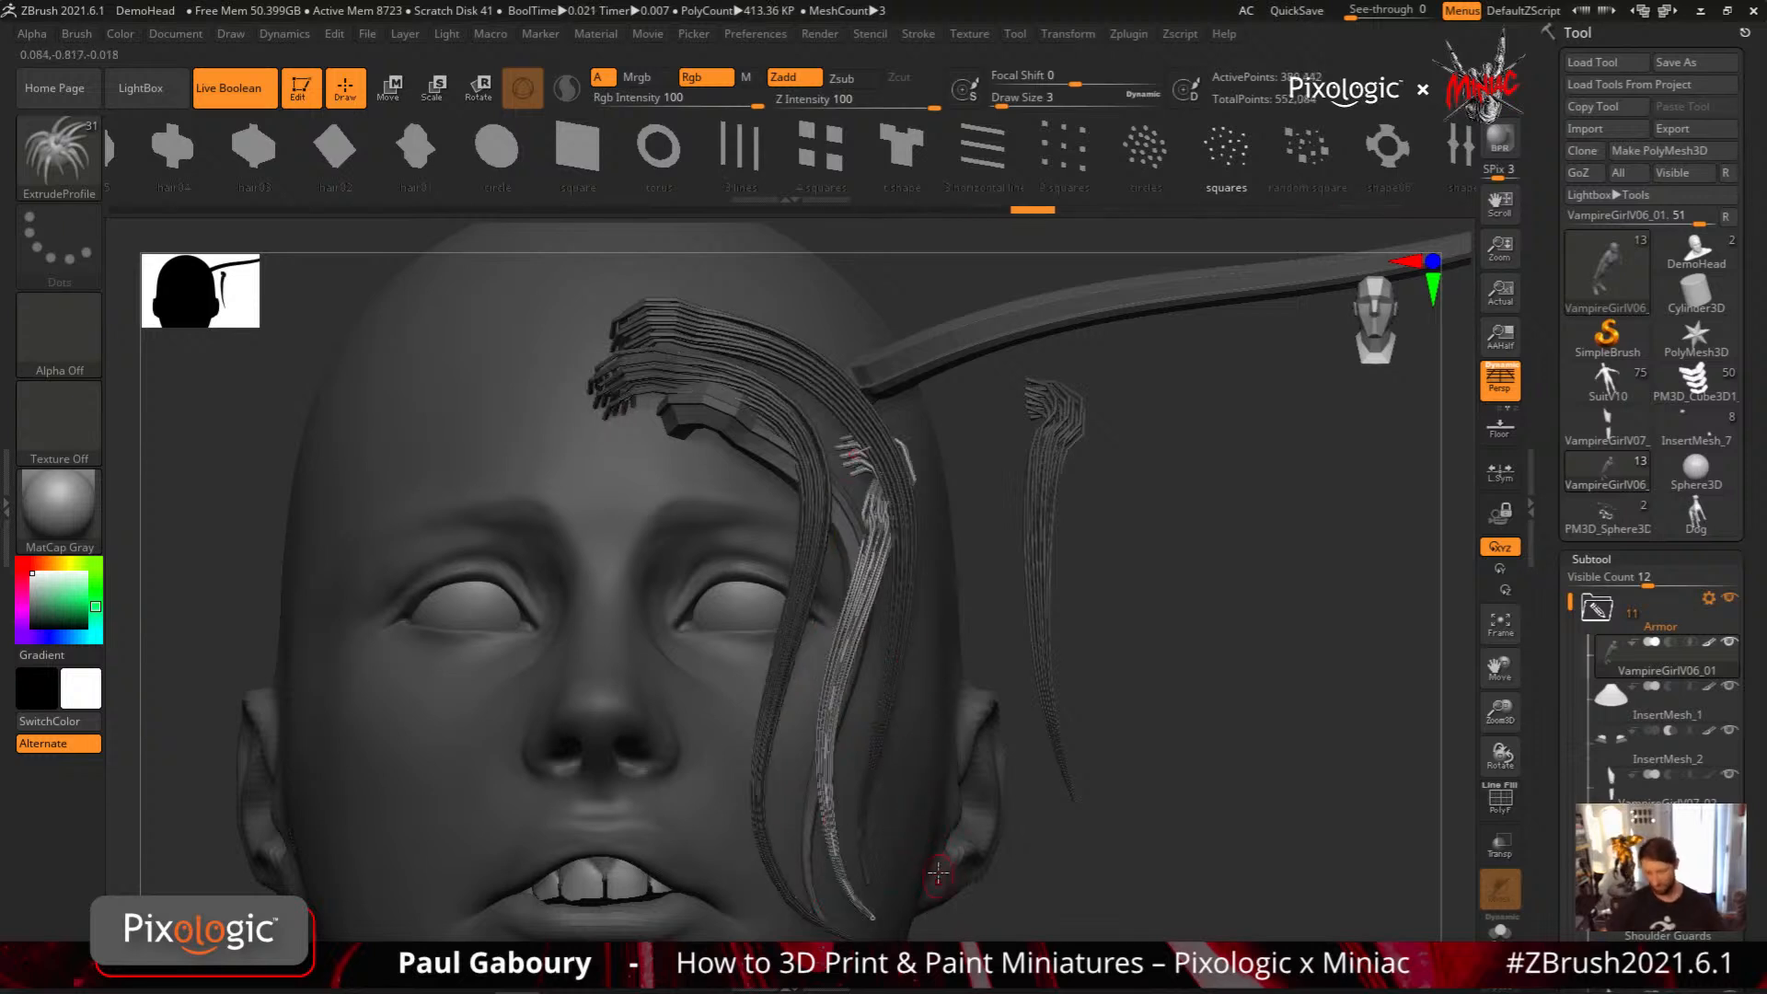
mouse_move(935, 727)
right_mouse_down("ctrl")
mouse_move(975, 645)
mouse_move(1104, 709)
right_mouse_up("ctrl")
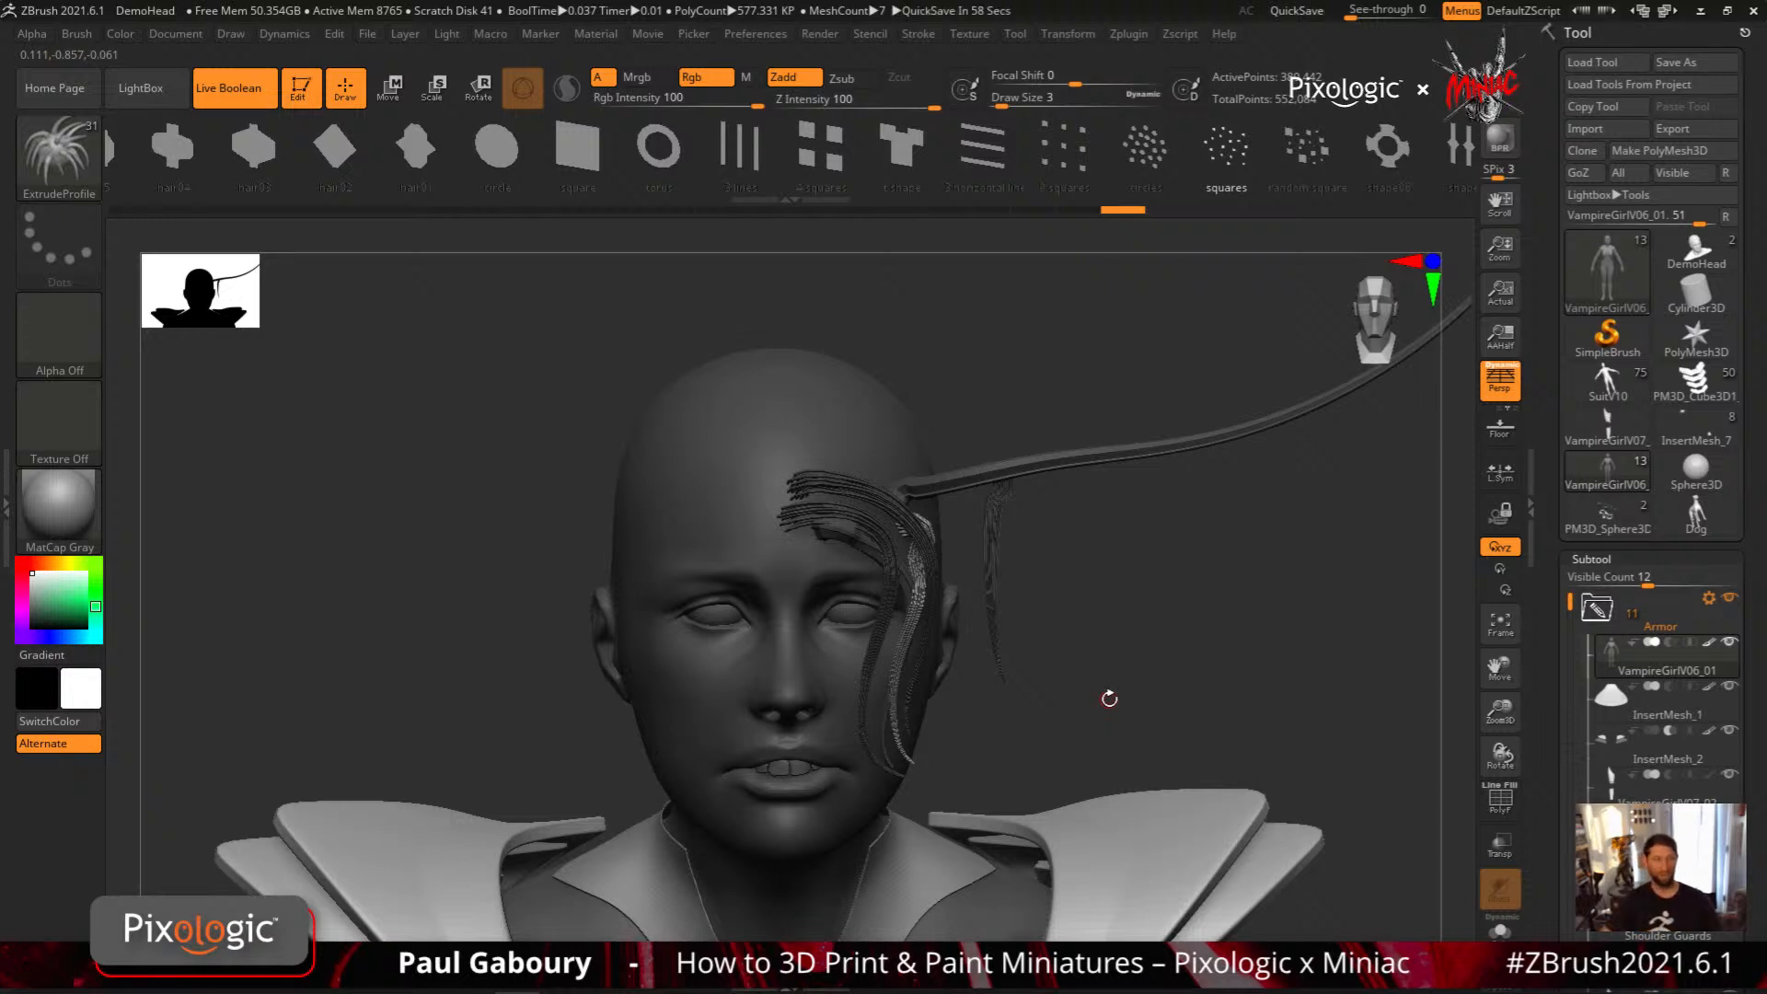
Undo all the hair locks, the single strands and the horn drawn on the head
key("ctrl")
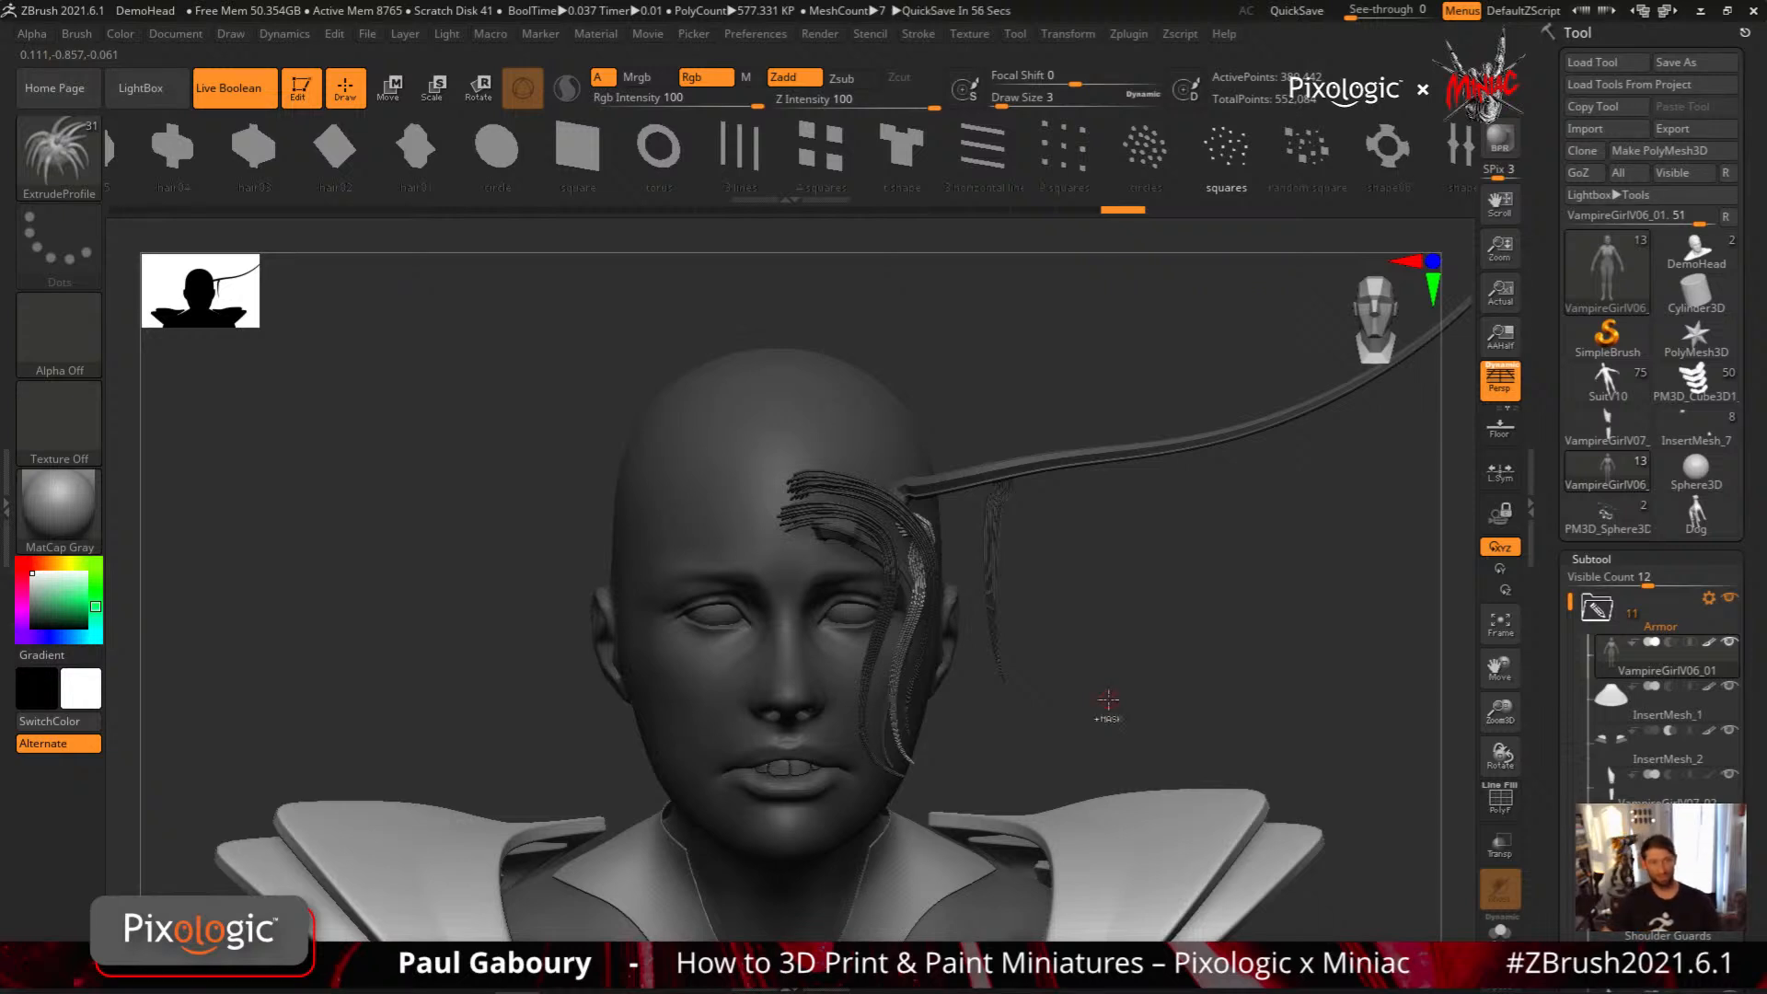
key("ctrl+z")
key("ctrl+z")
key("ctrl+z")
key("ctrl+z")
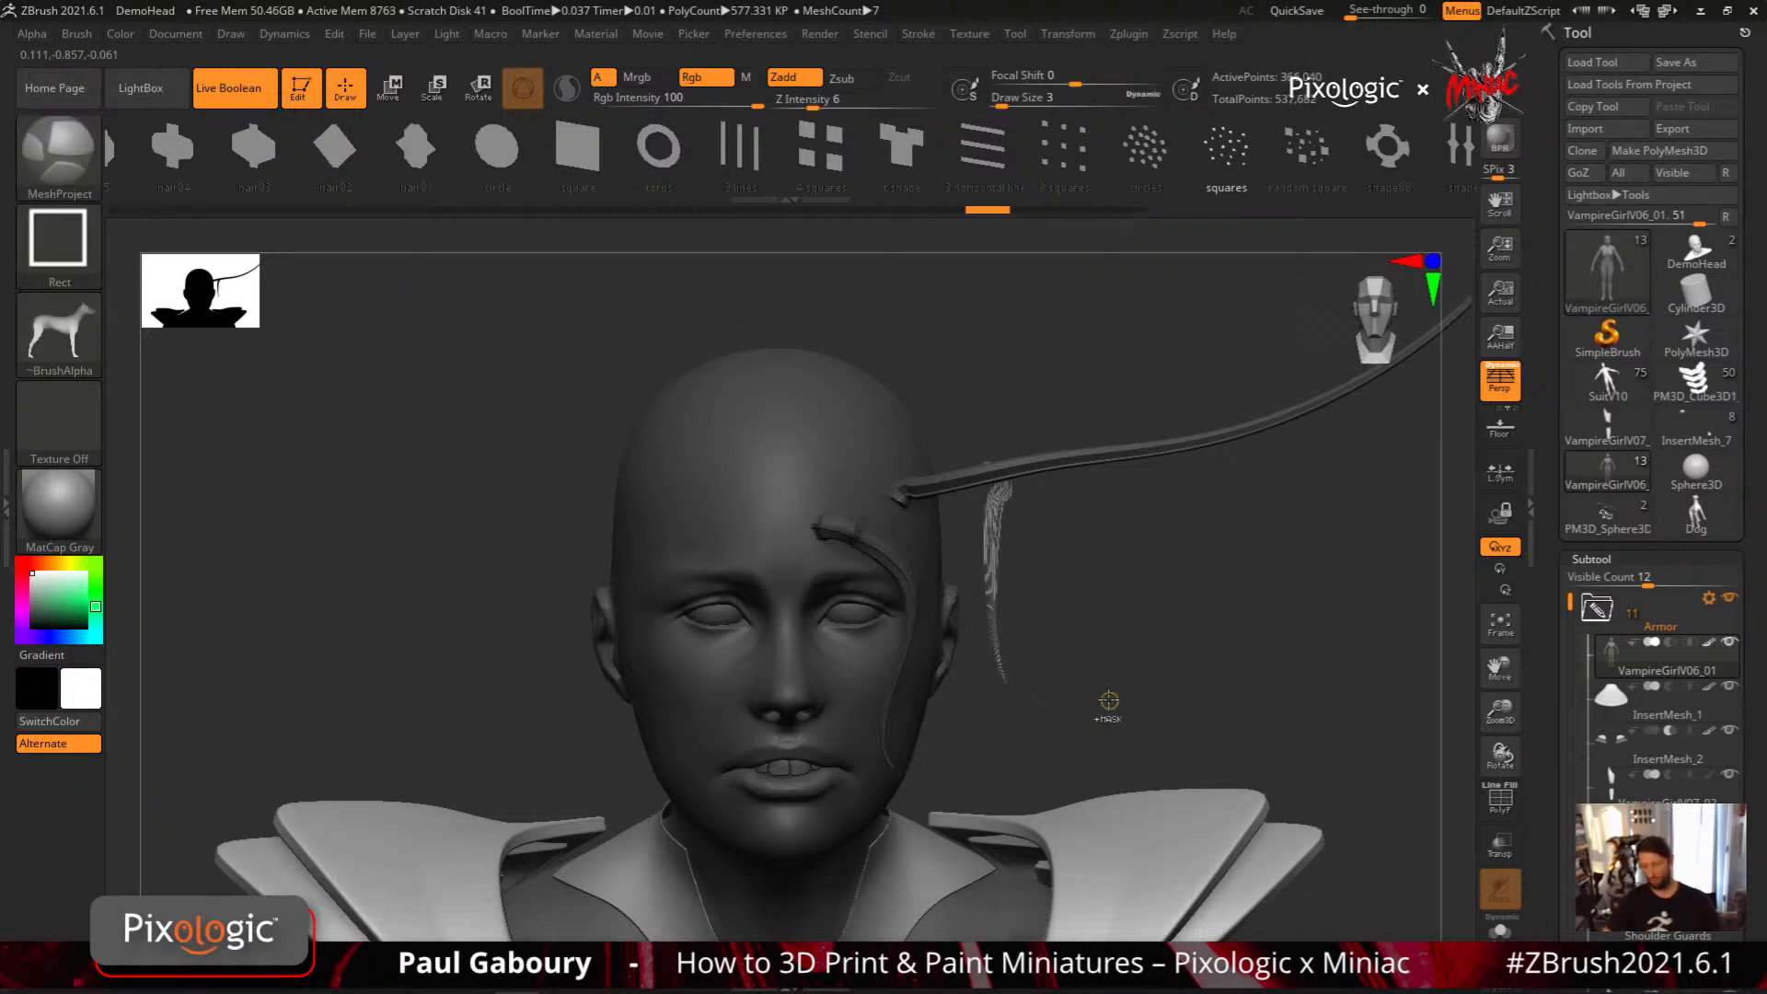
key("ctrl+z")
key("ctrl+z")
key("ctrl+z")
key("ctrl+z")
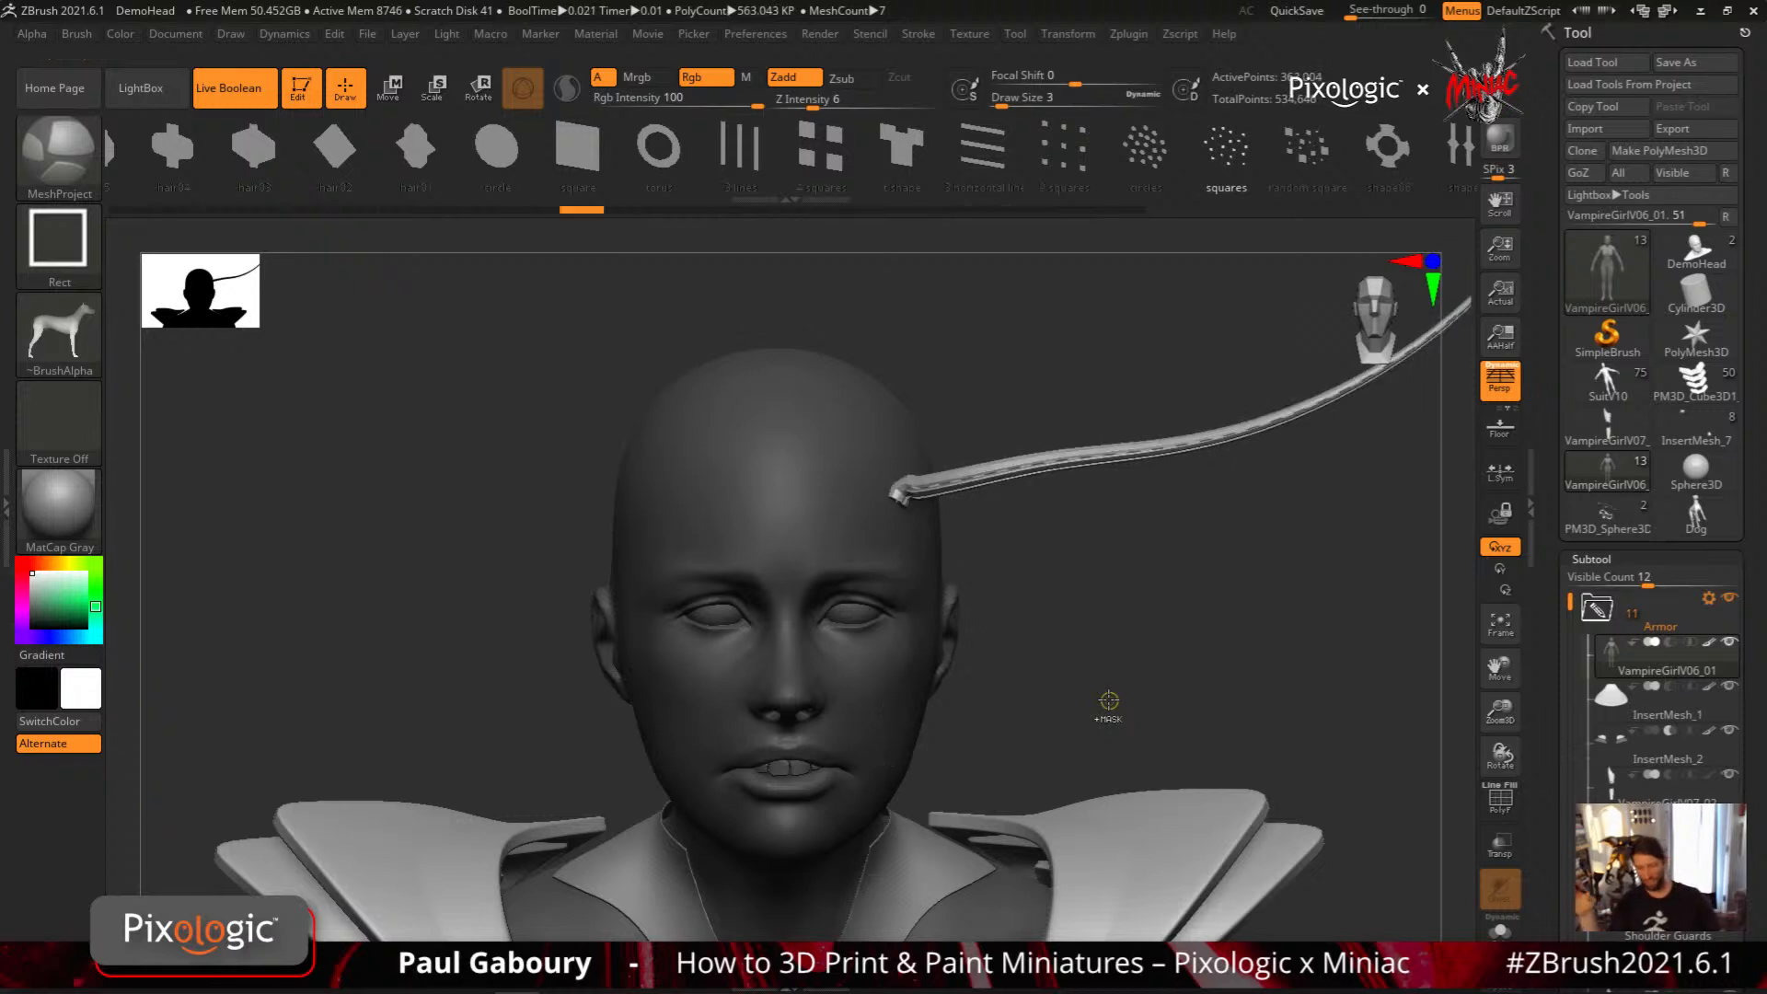
key("ctrl+z")
key("ctrl+z")
key("ctrl+z")
key("ctrl+z")
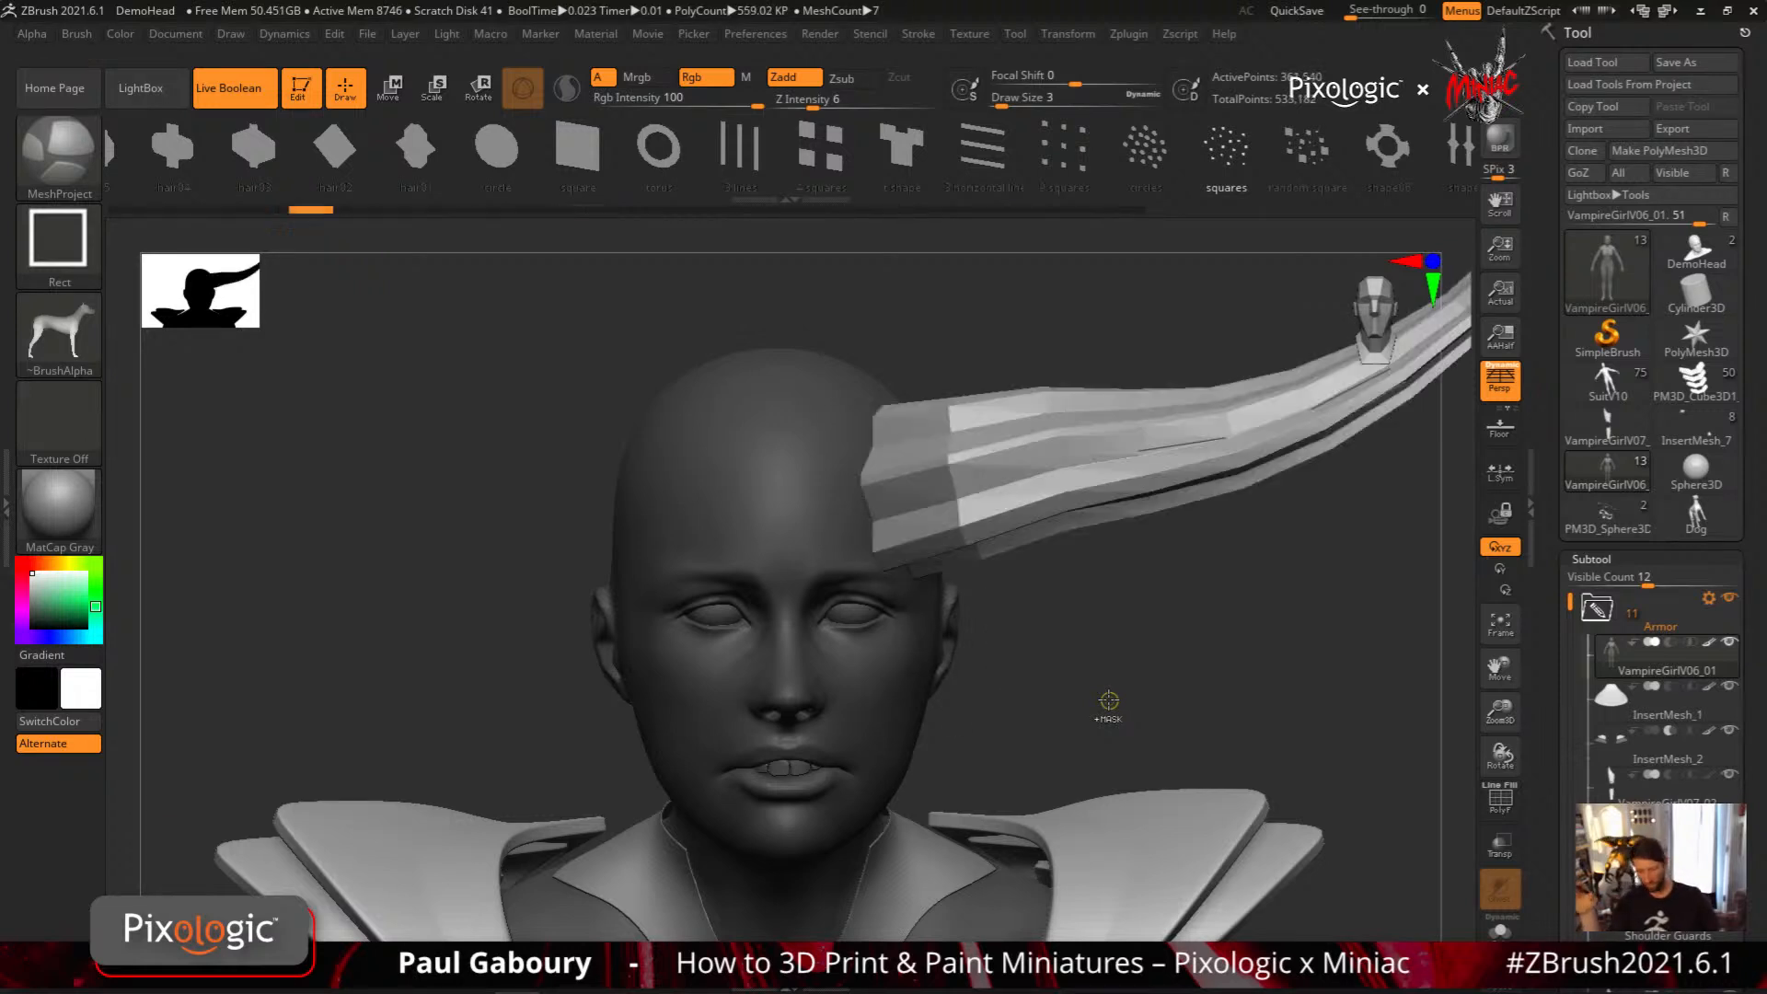
key("ctrl+z")
key("ctrl+z")
key("ctrl+z")
key("ctrl+z")
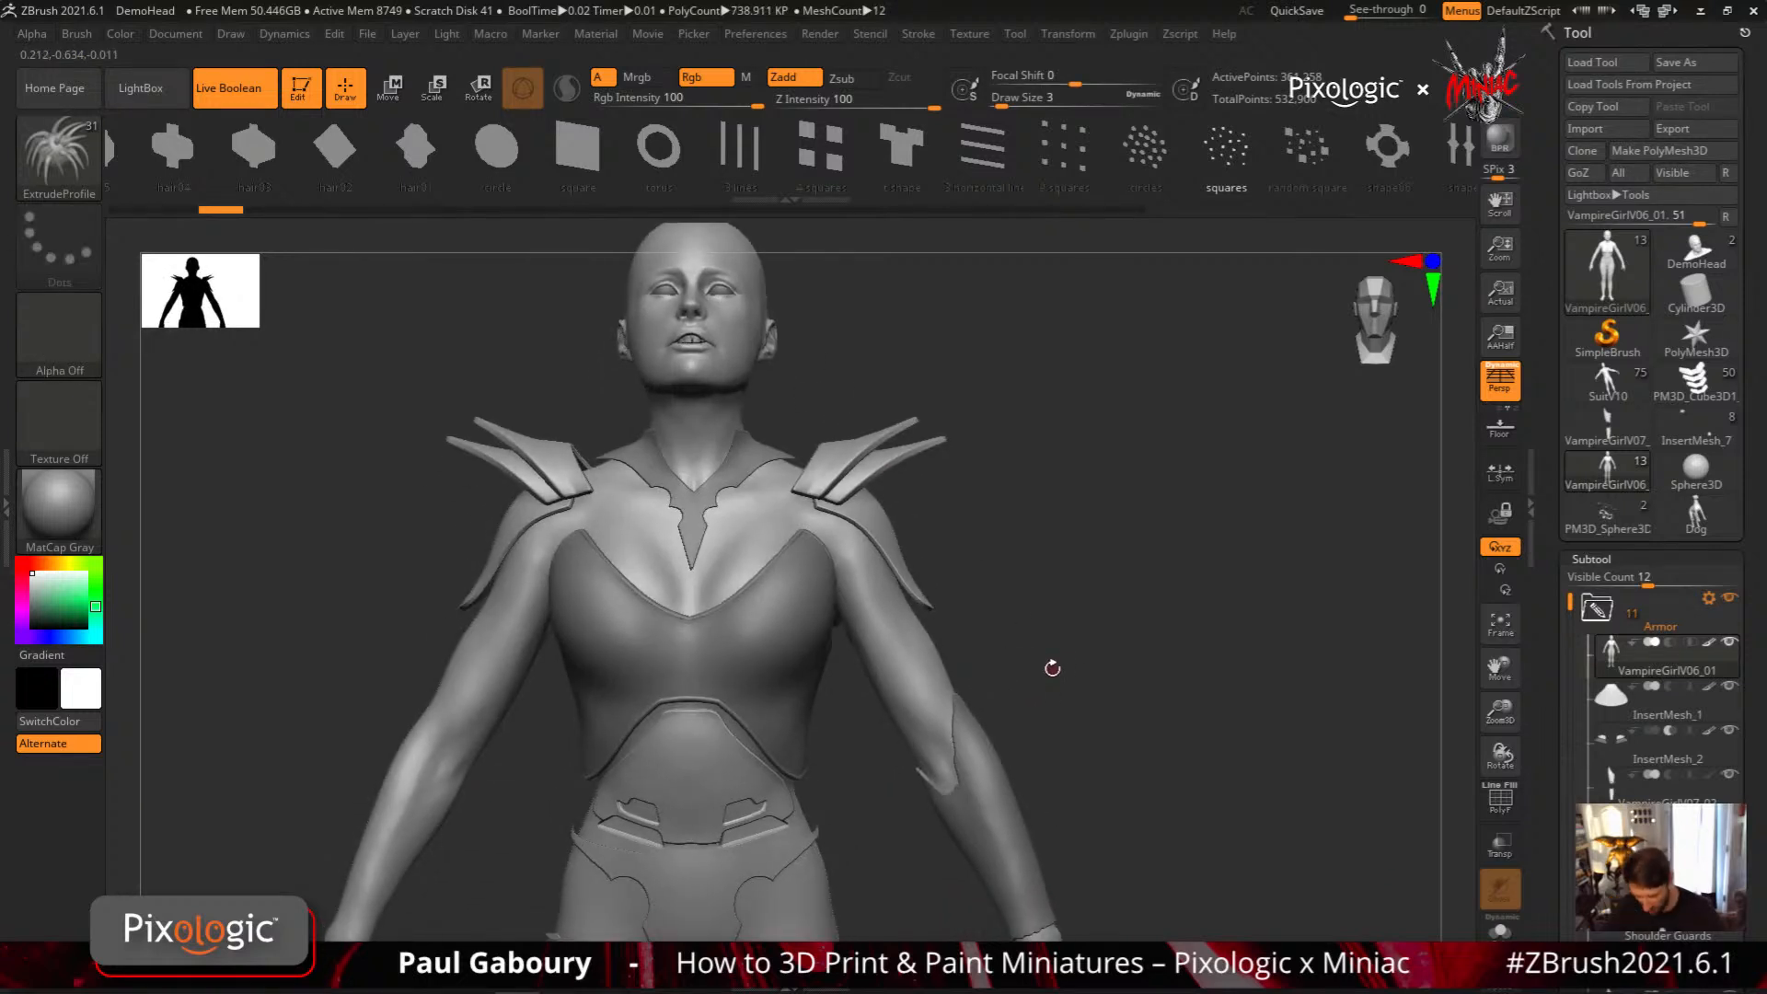
key("ctrl+z")
key("ctrl+z")
key("ctrl+z")
key("ctrl+z")
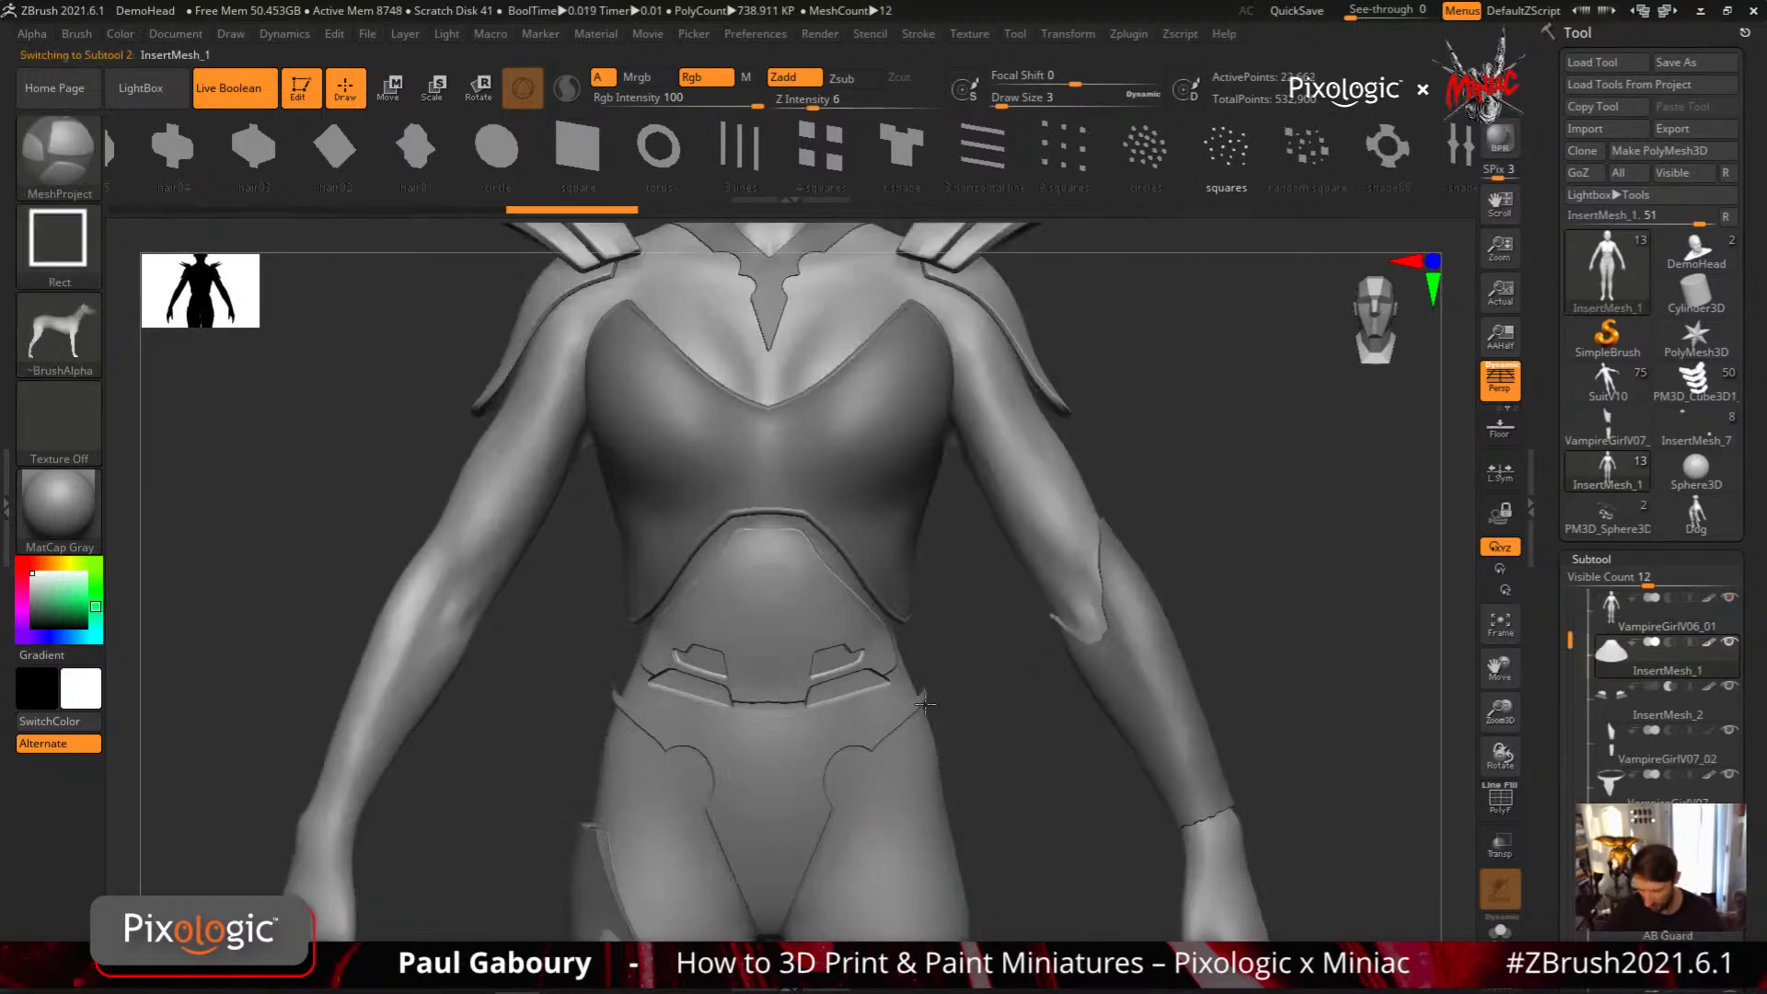
Show the wireframe on the InsertMesh_1 abdomen panel, hide the body subtool and isolate the panel in Solo mode
key("shift+f")
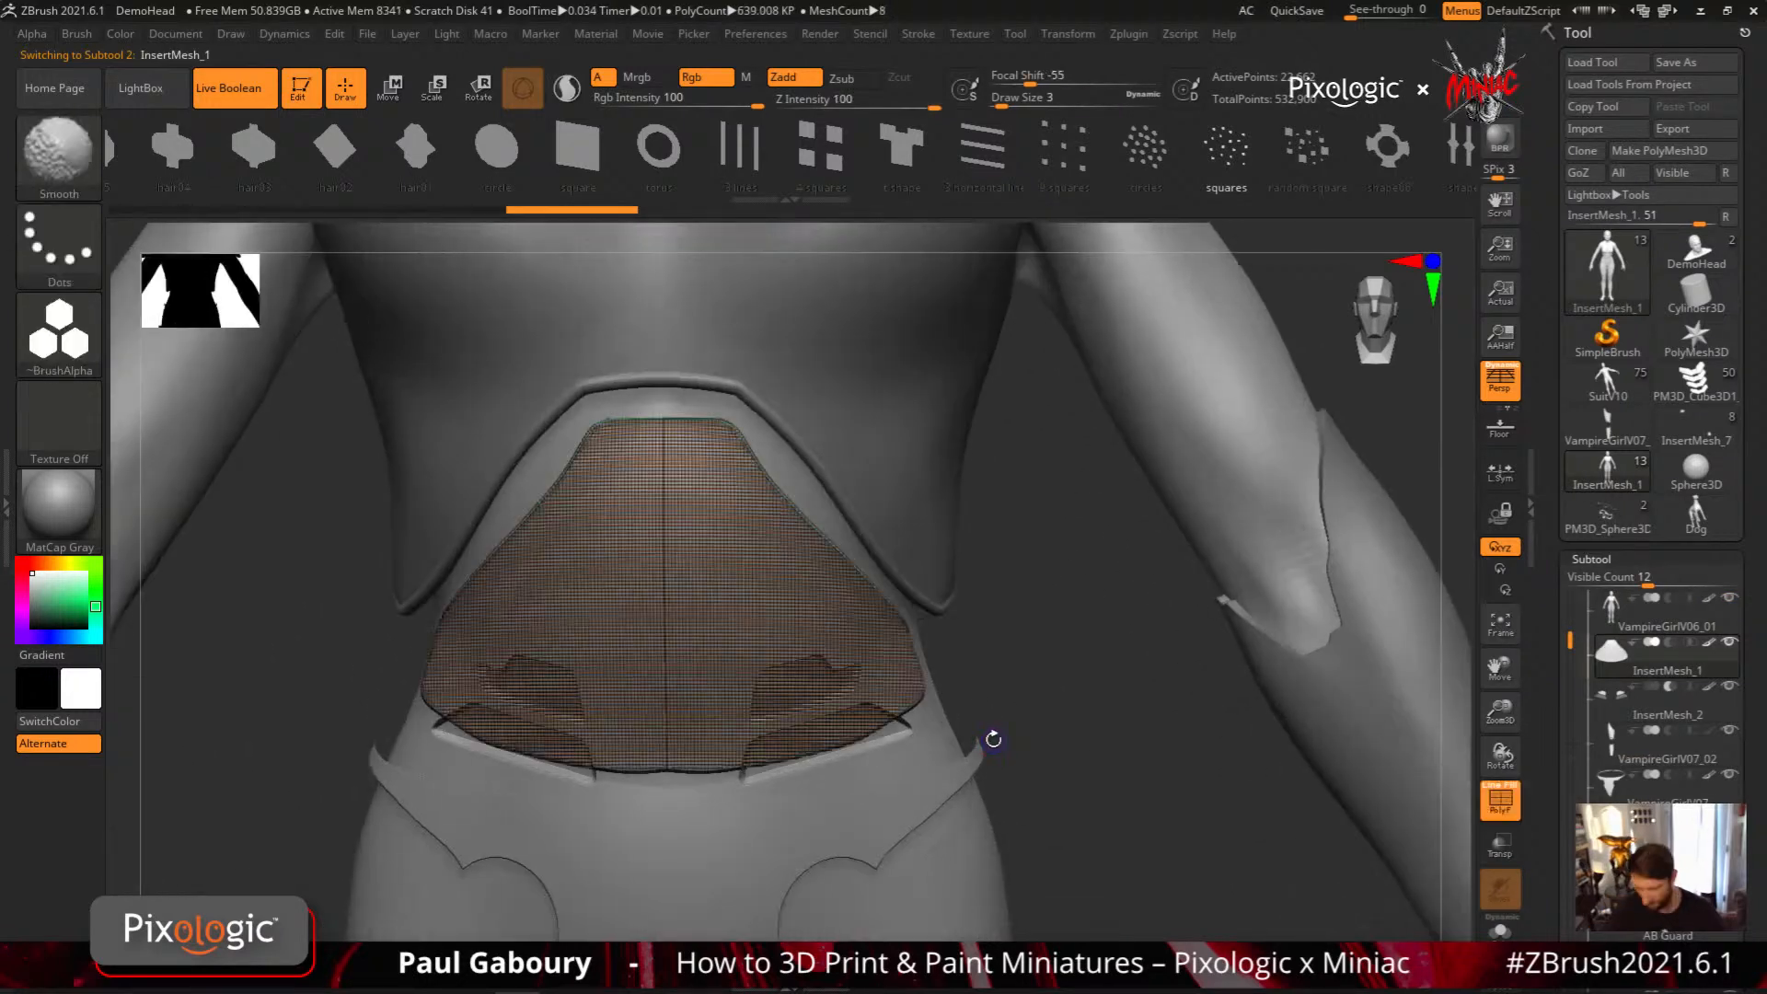
left_click_drag(993, 739, 888, 732)
left_click(1729, 599)
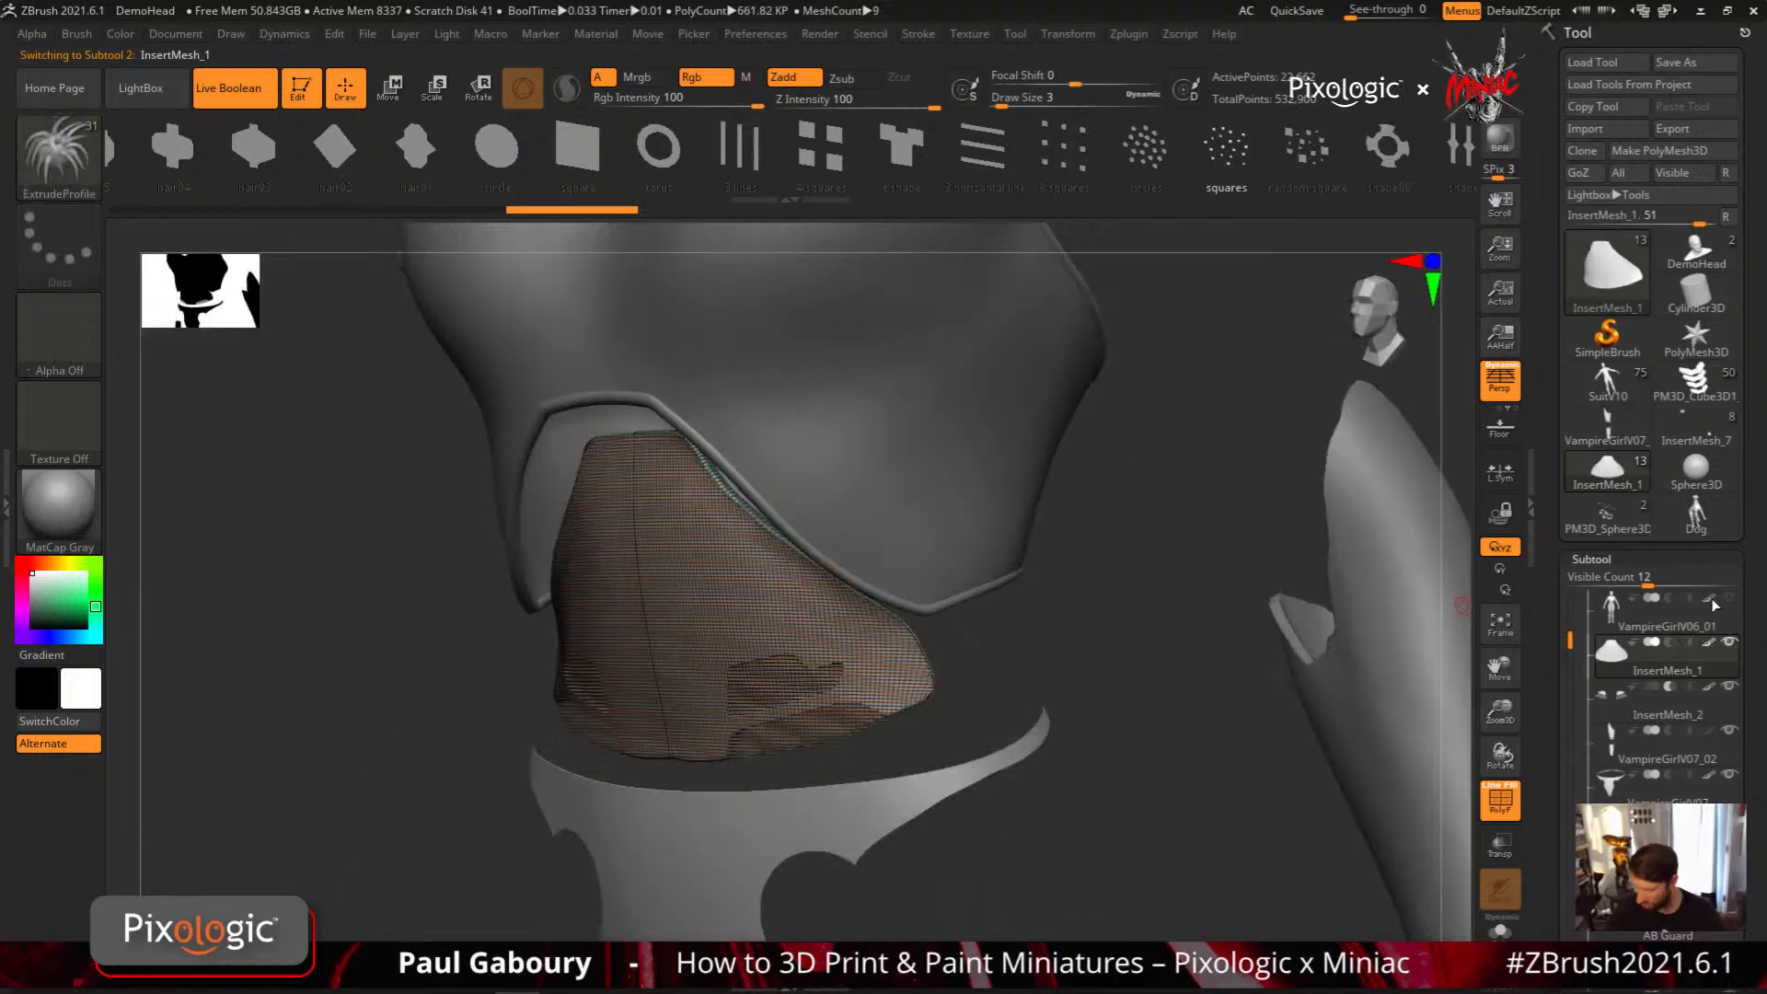
left_click_drag(1141, 663, 801, 621)
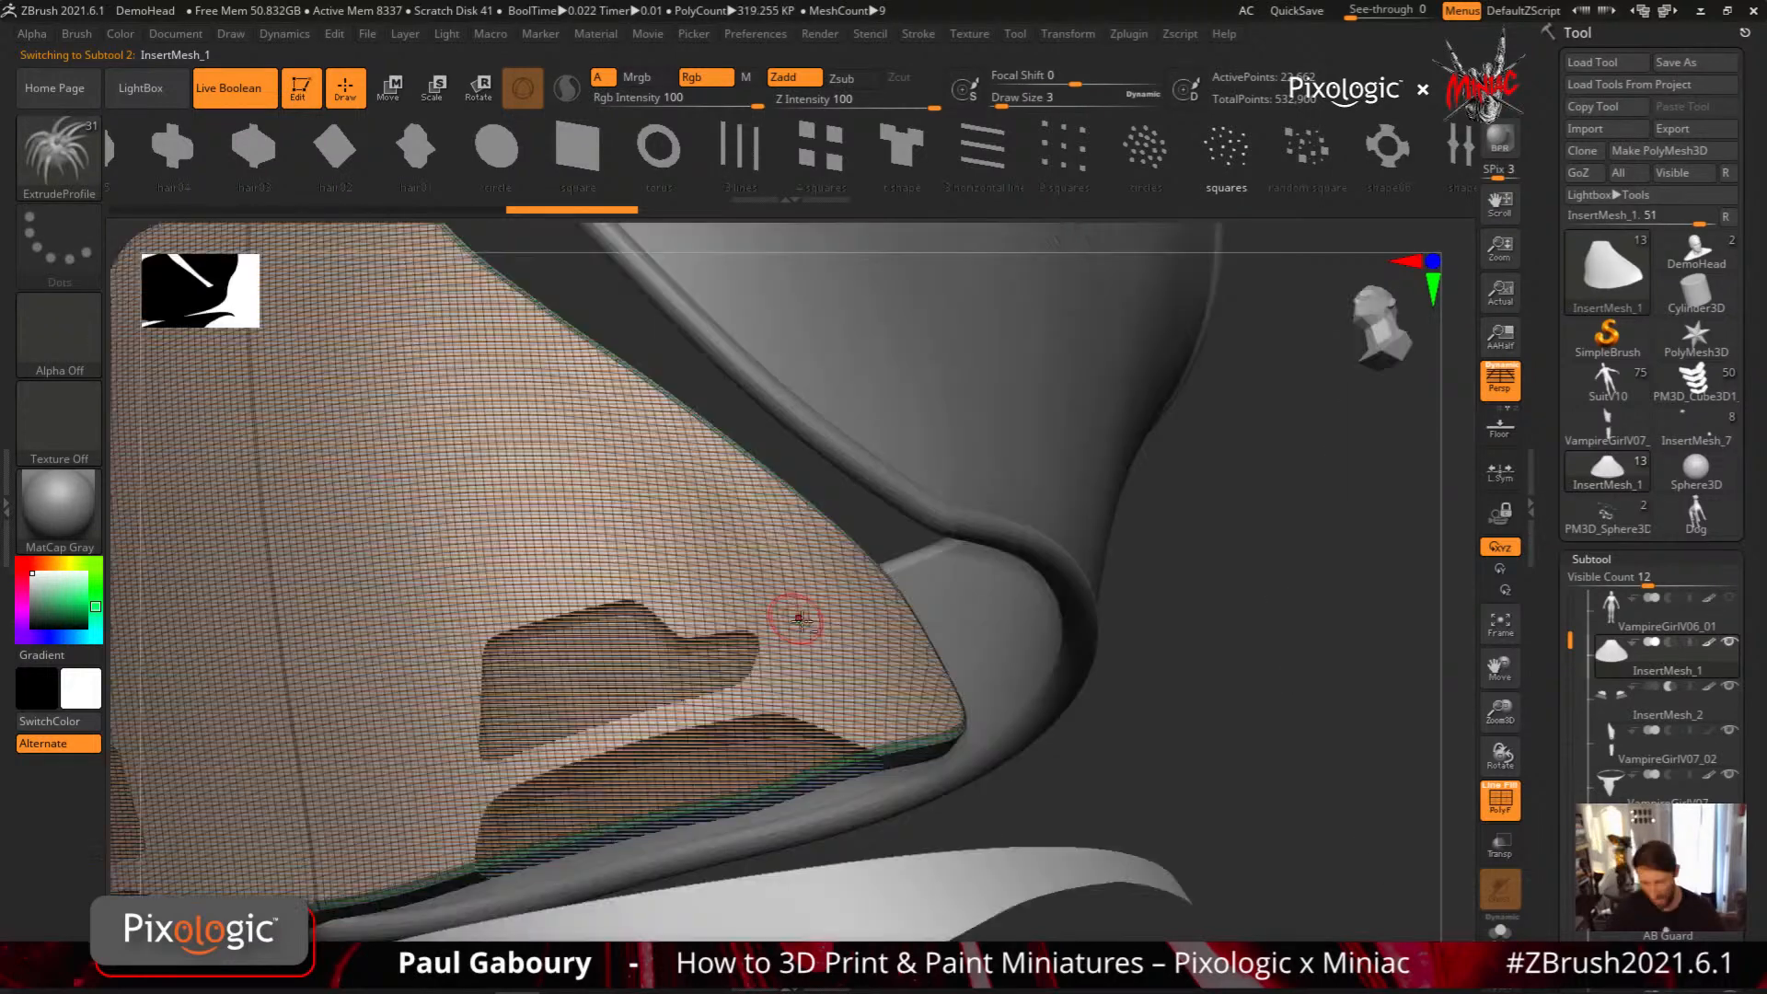
right_click_drag(799, 620, 925, 576, "alt")
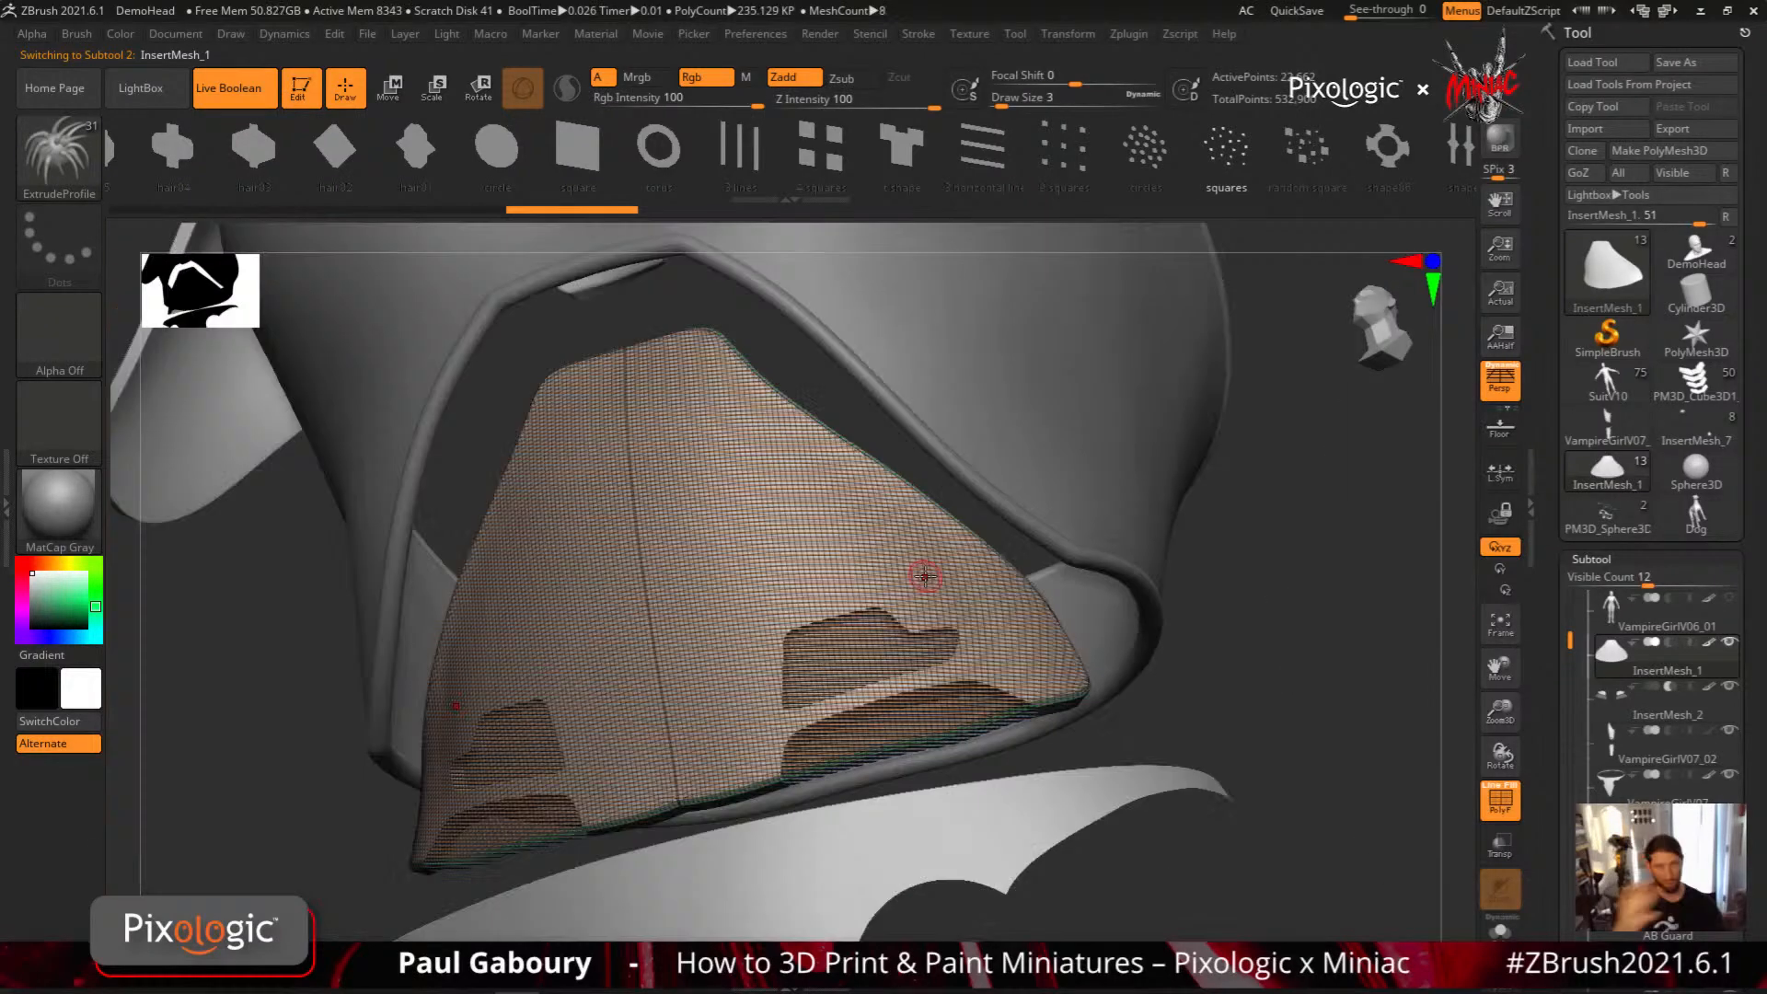
key("alt+s")
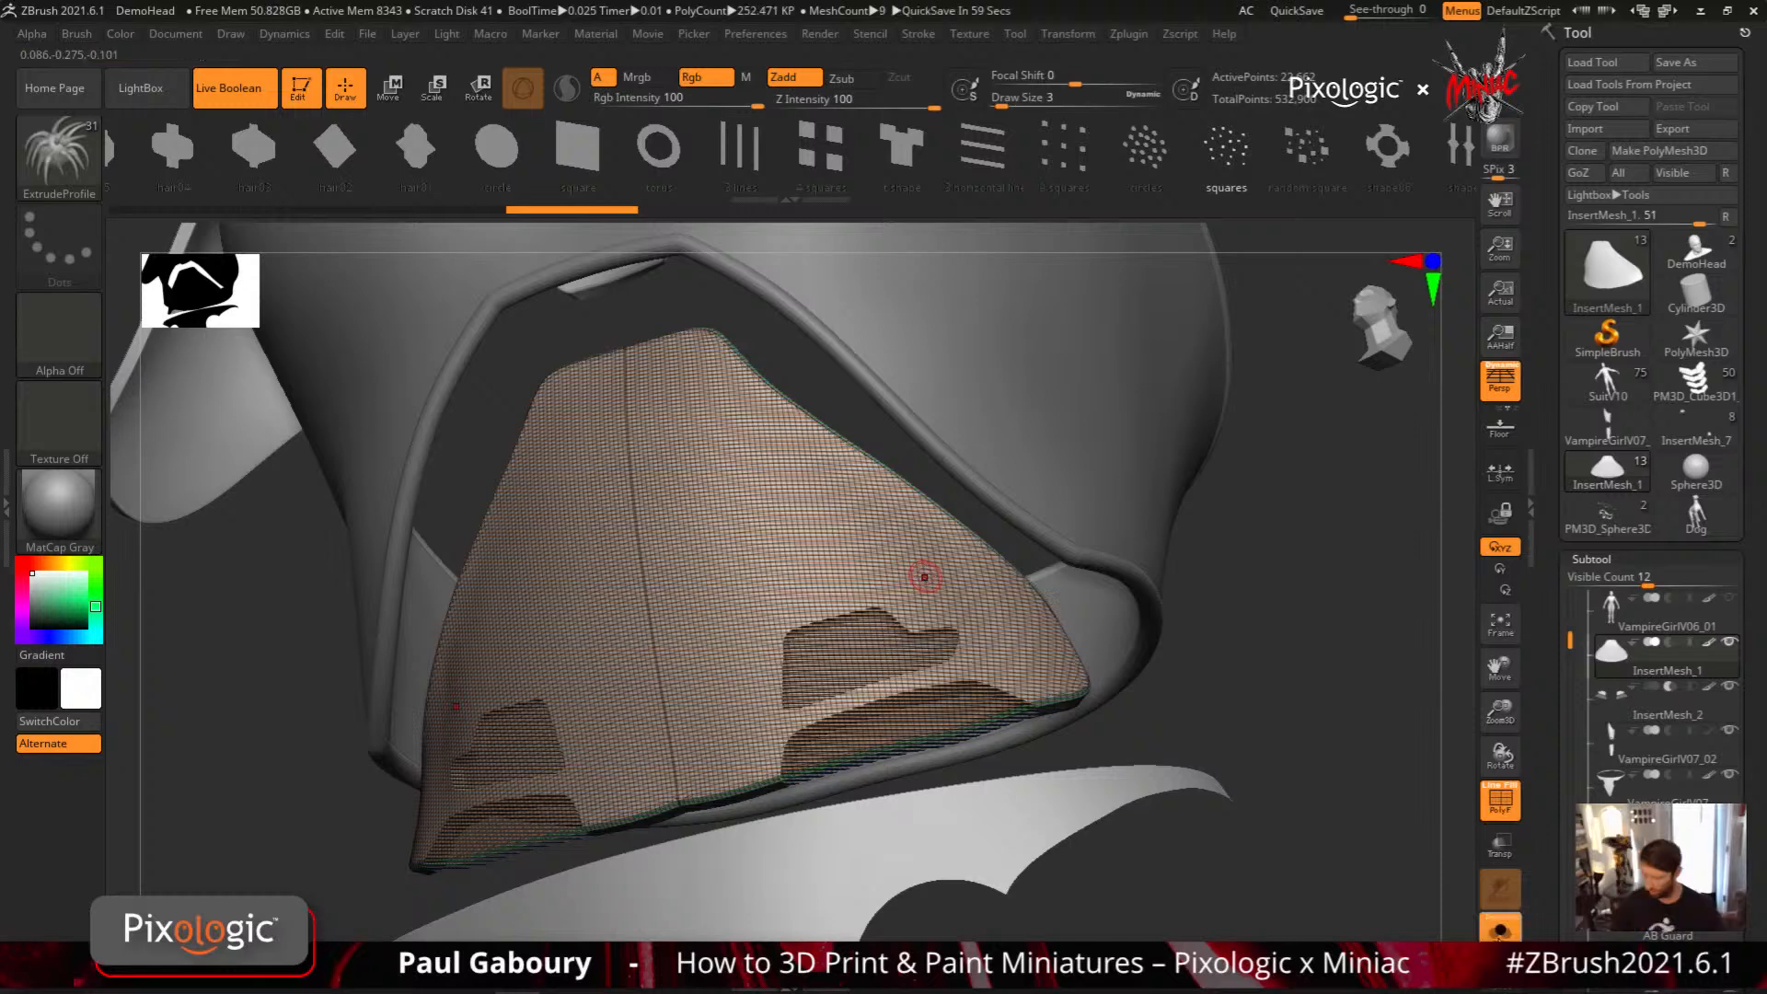
left_click_drag(1178, 695, 1140, 691)
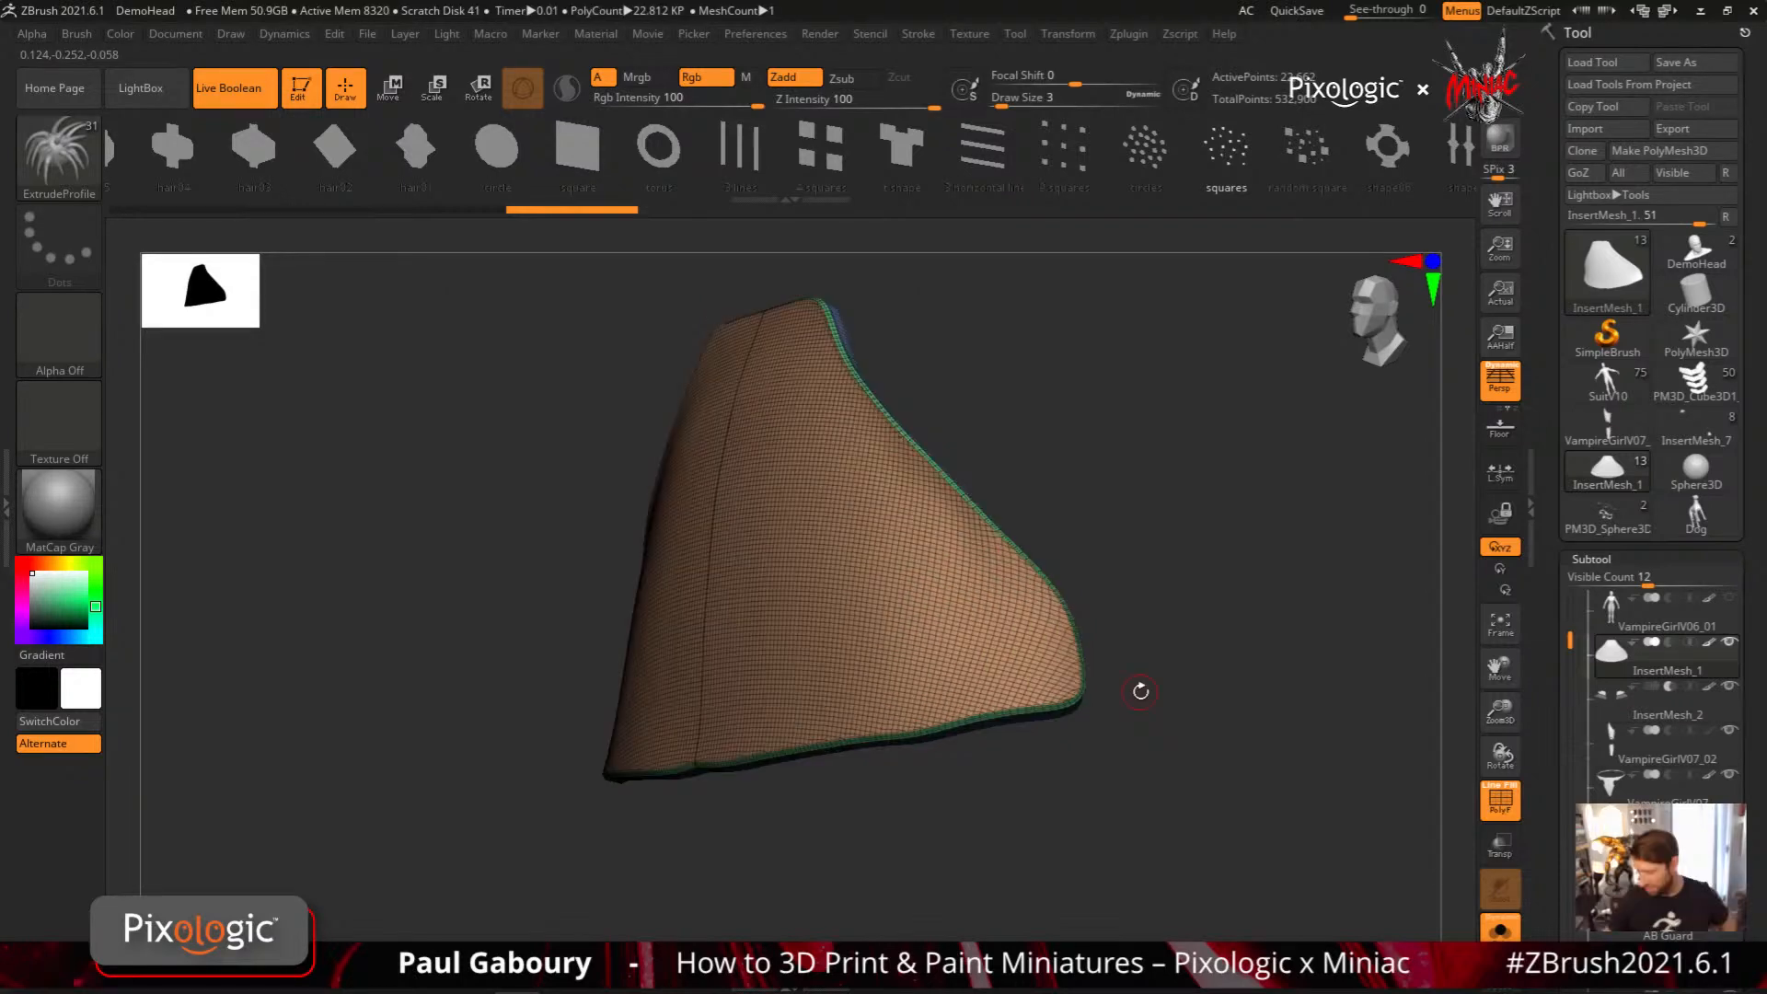
Duplicate the abdomen panel subtool and isolate the front surface of the copy
left_click_drag(1552, 737, 1551, 272)
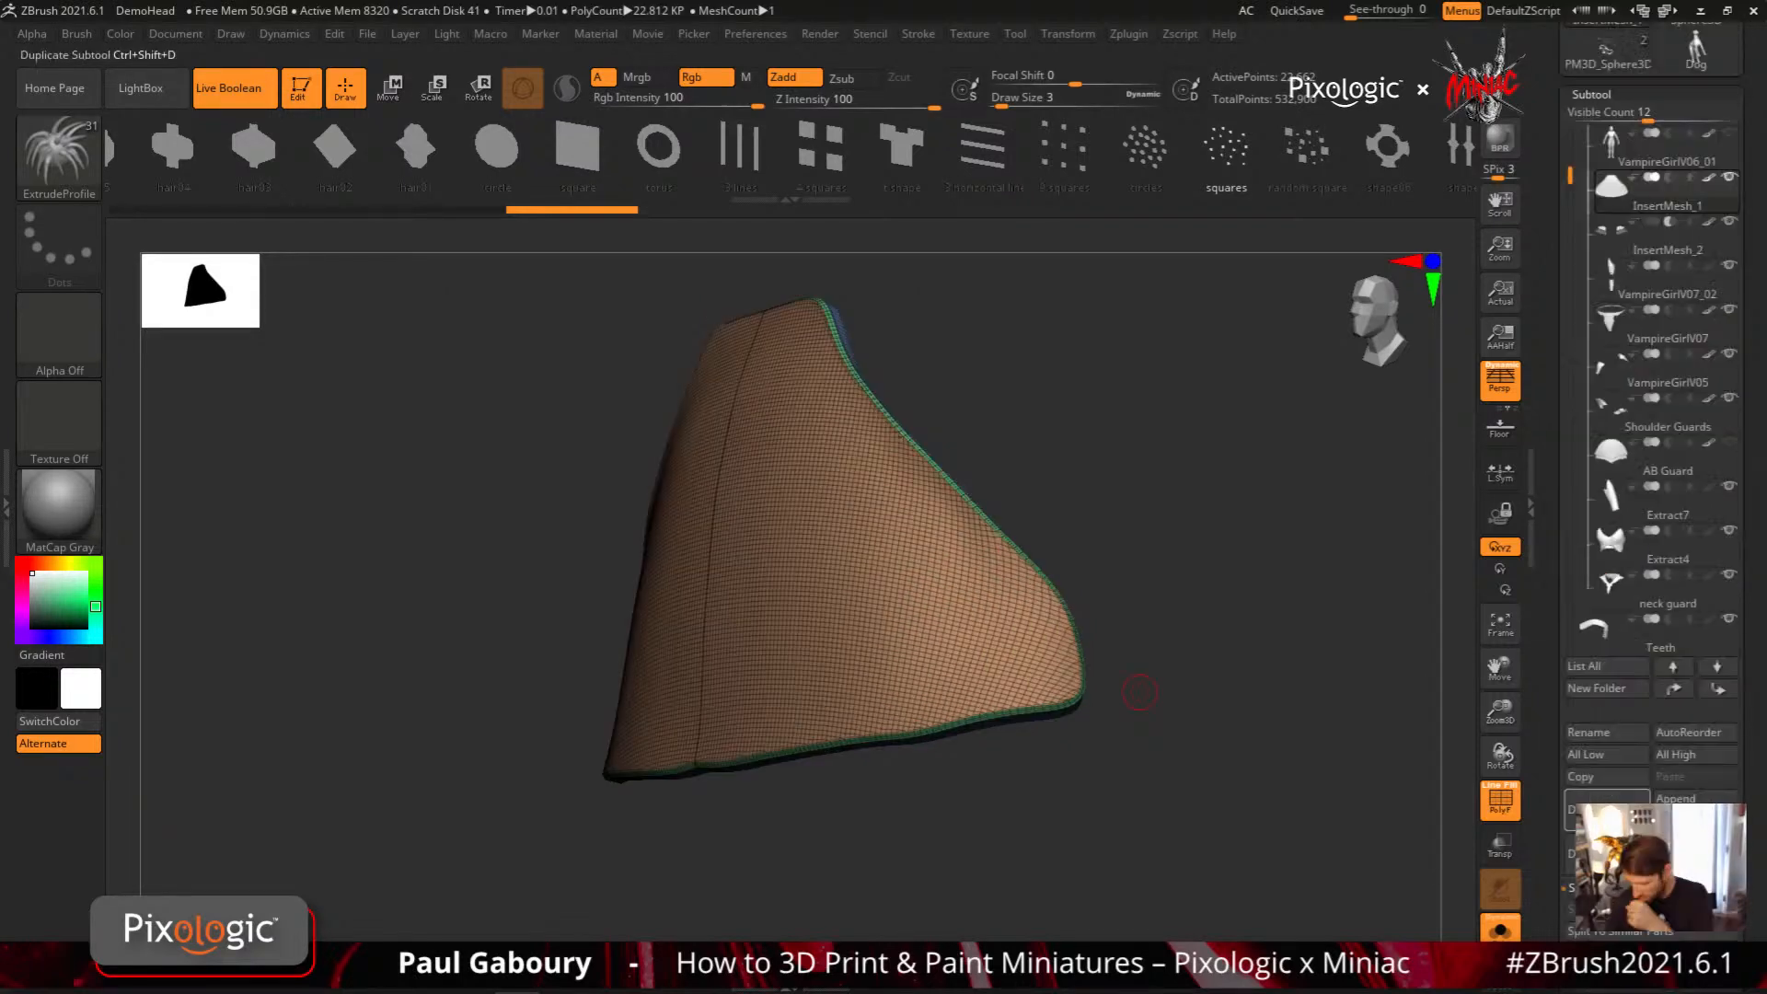
left_click(1606, 810)
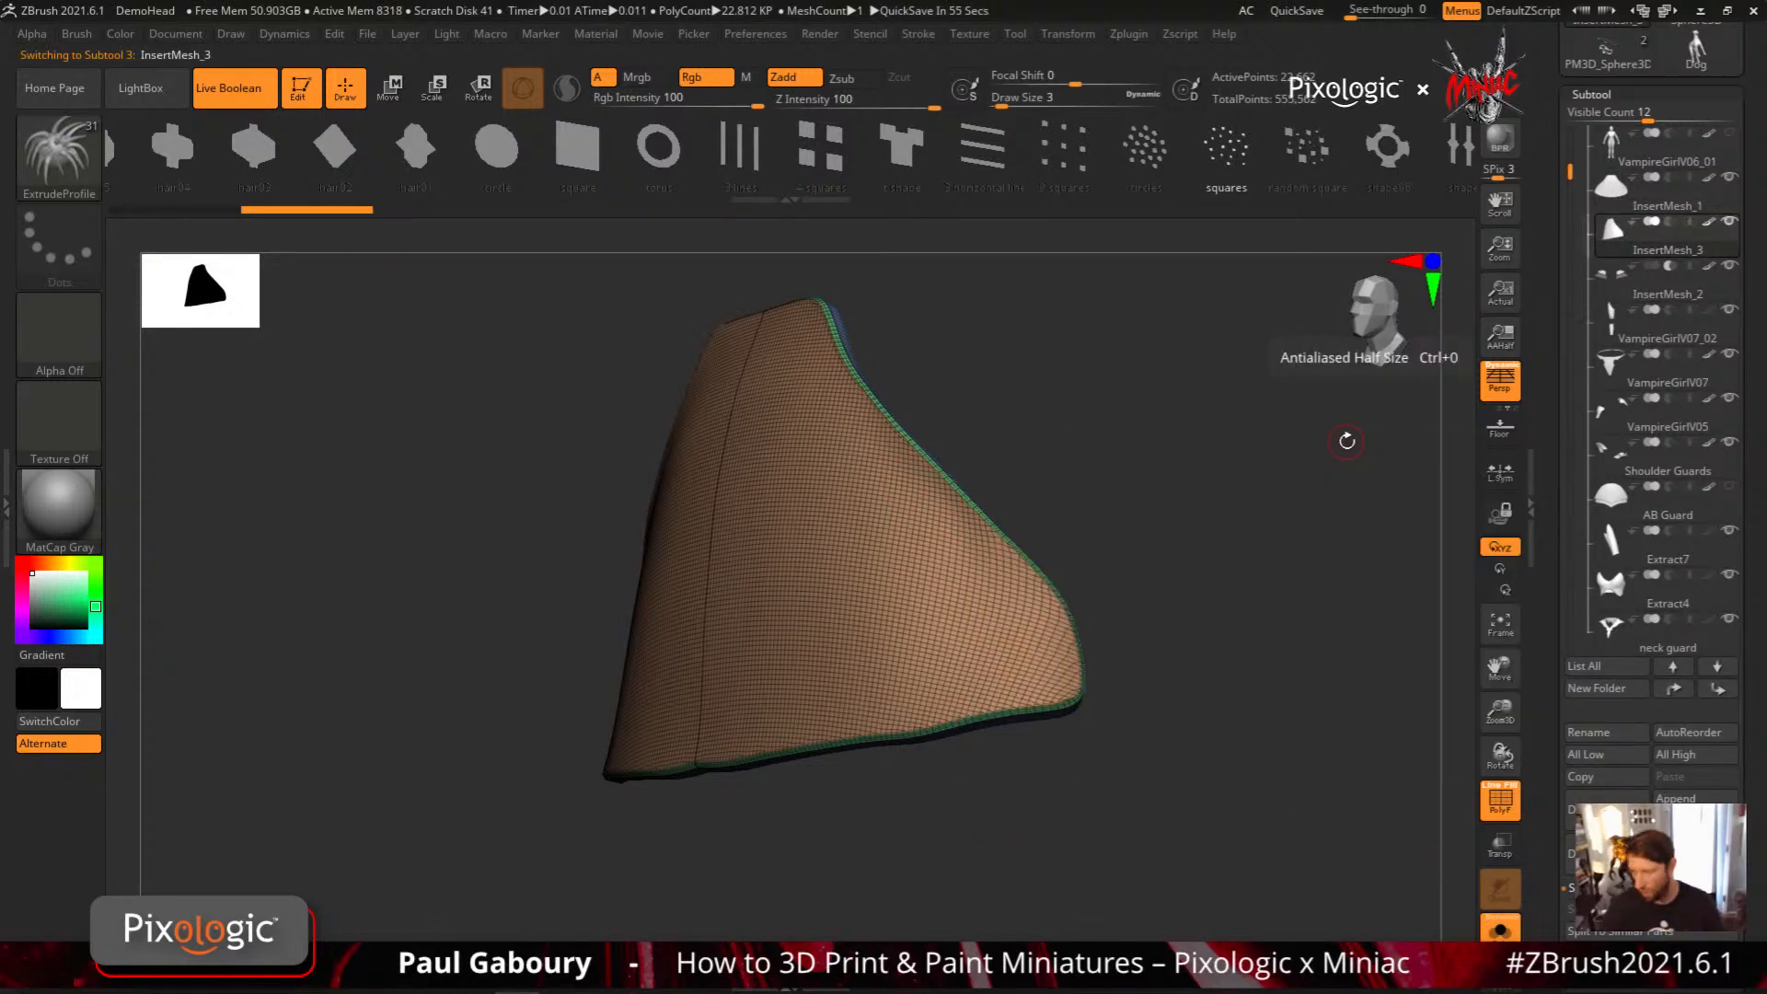
left_click_drag(1347, 441, 950, 813)
key("ctrl+shift")
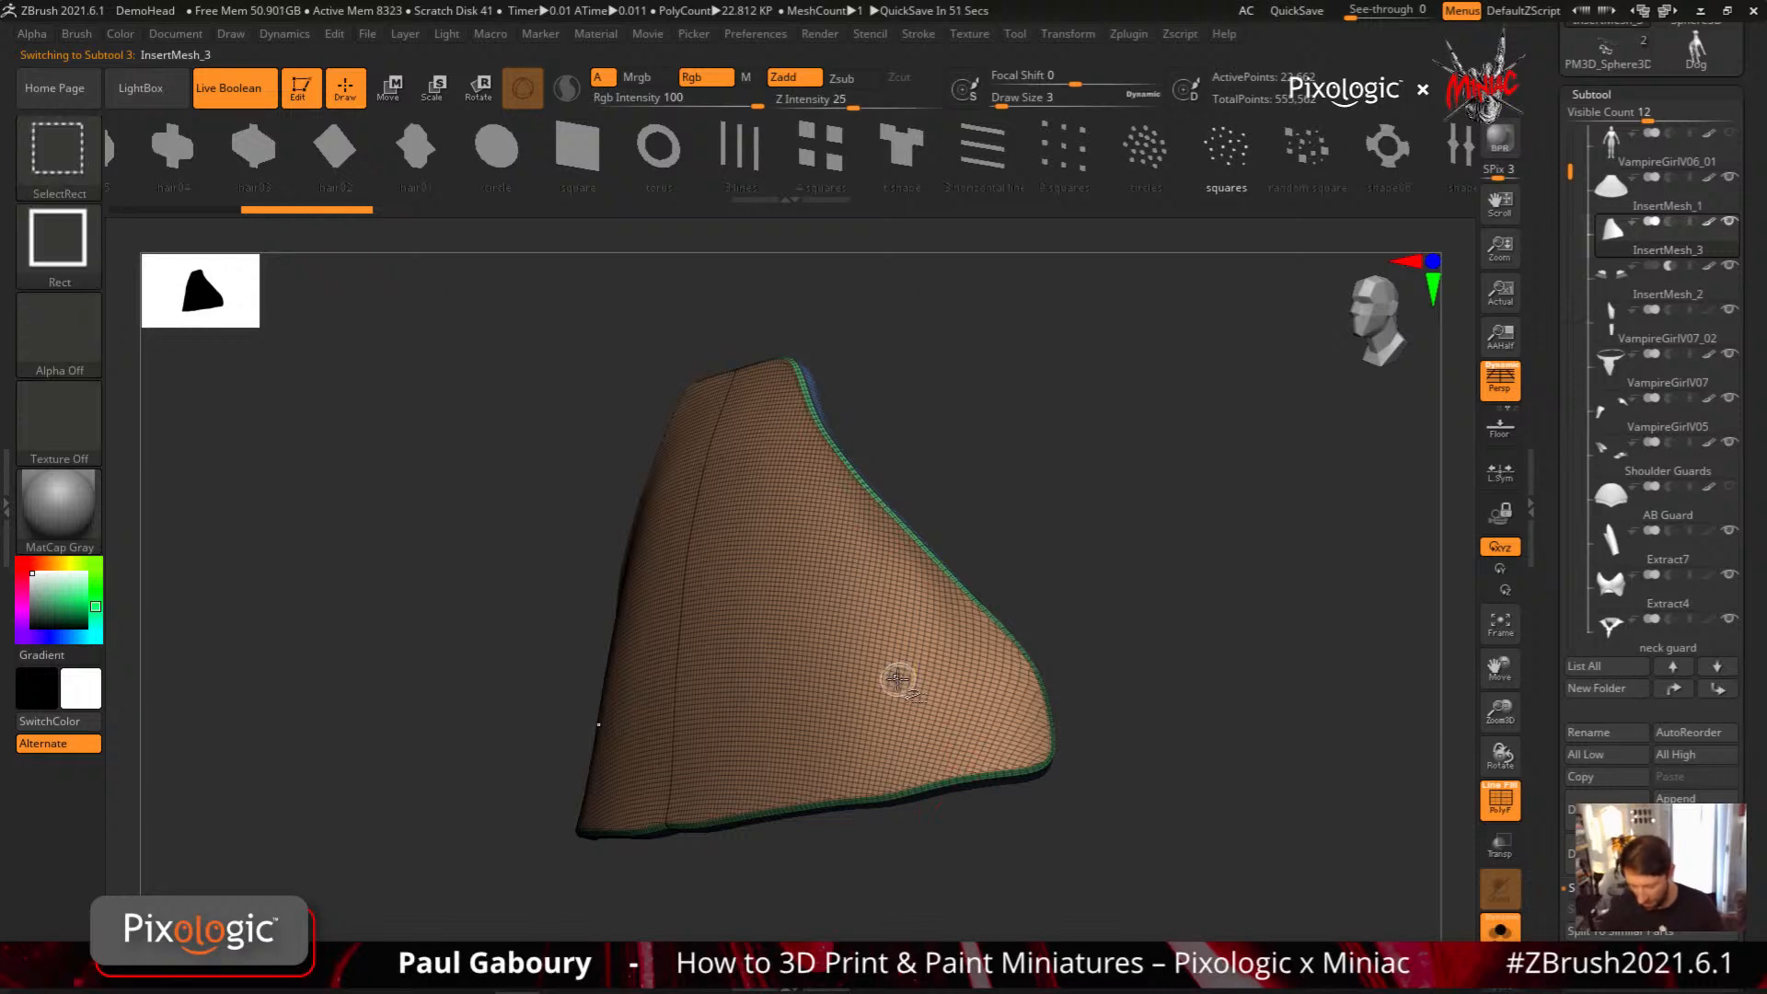
left_click(897, 679, "ctrl+shift")
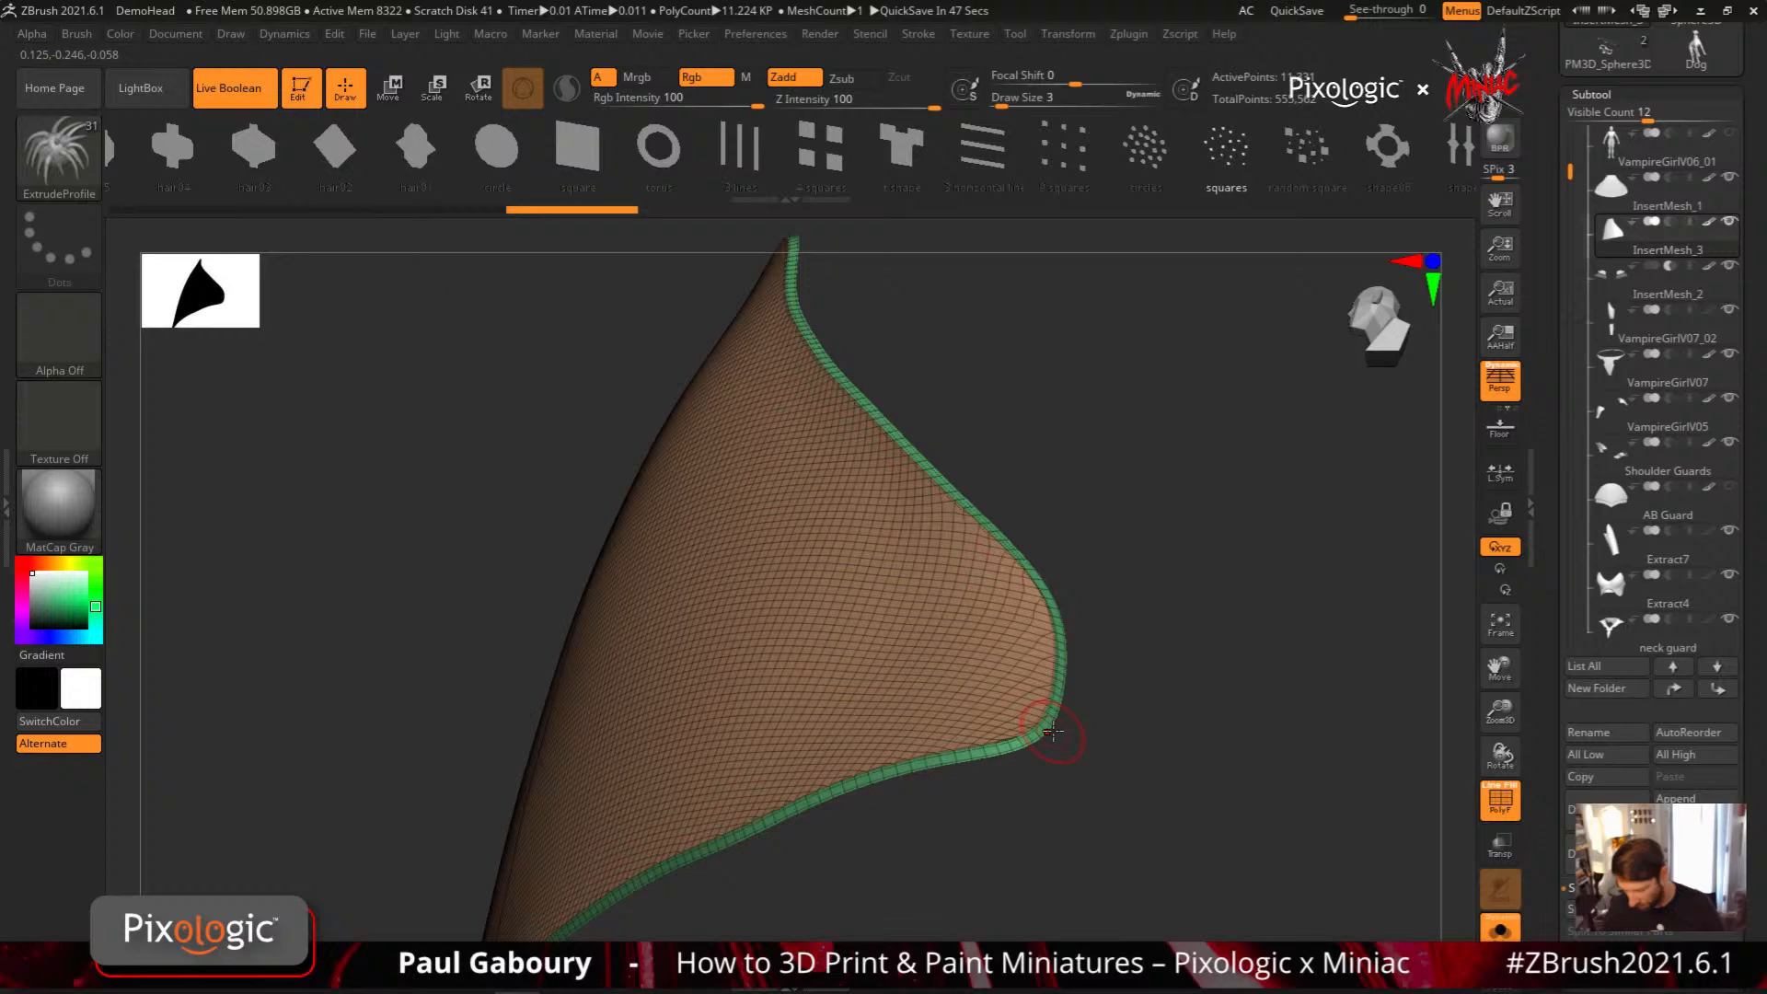
mouse_move(1052, 731)
right_mouse_down()
mouse_move(1068, 715)
mouse_move(1032, 691)
mouse_move(1024, 639)
right_mouse_up()
Frame only the outer border of the panel surface with a curve, turning Polygroups and Creased edges off for Frame Mesh
left_click_drag(575, 142, 1435, 170)
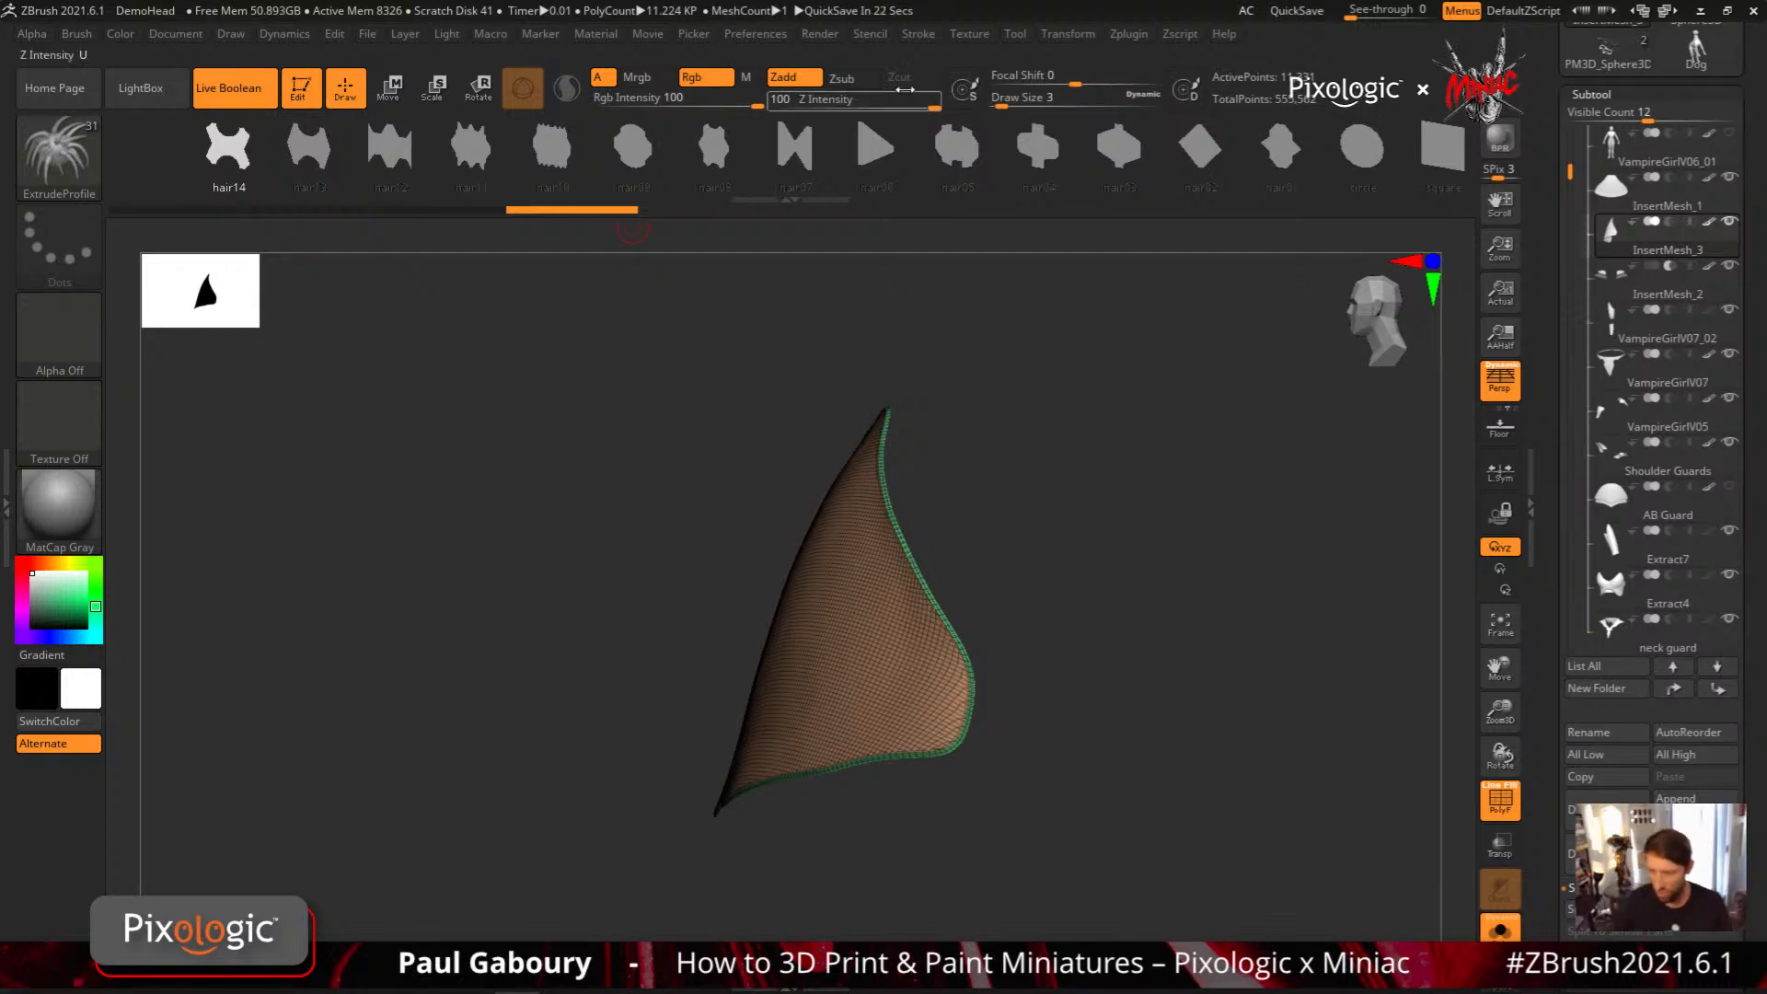
left_click(919, 33)
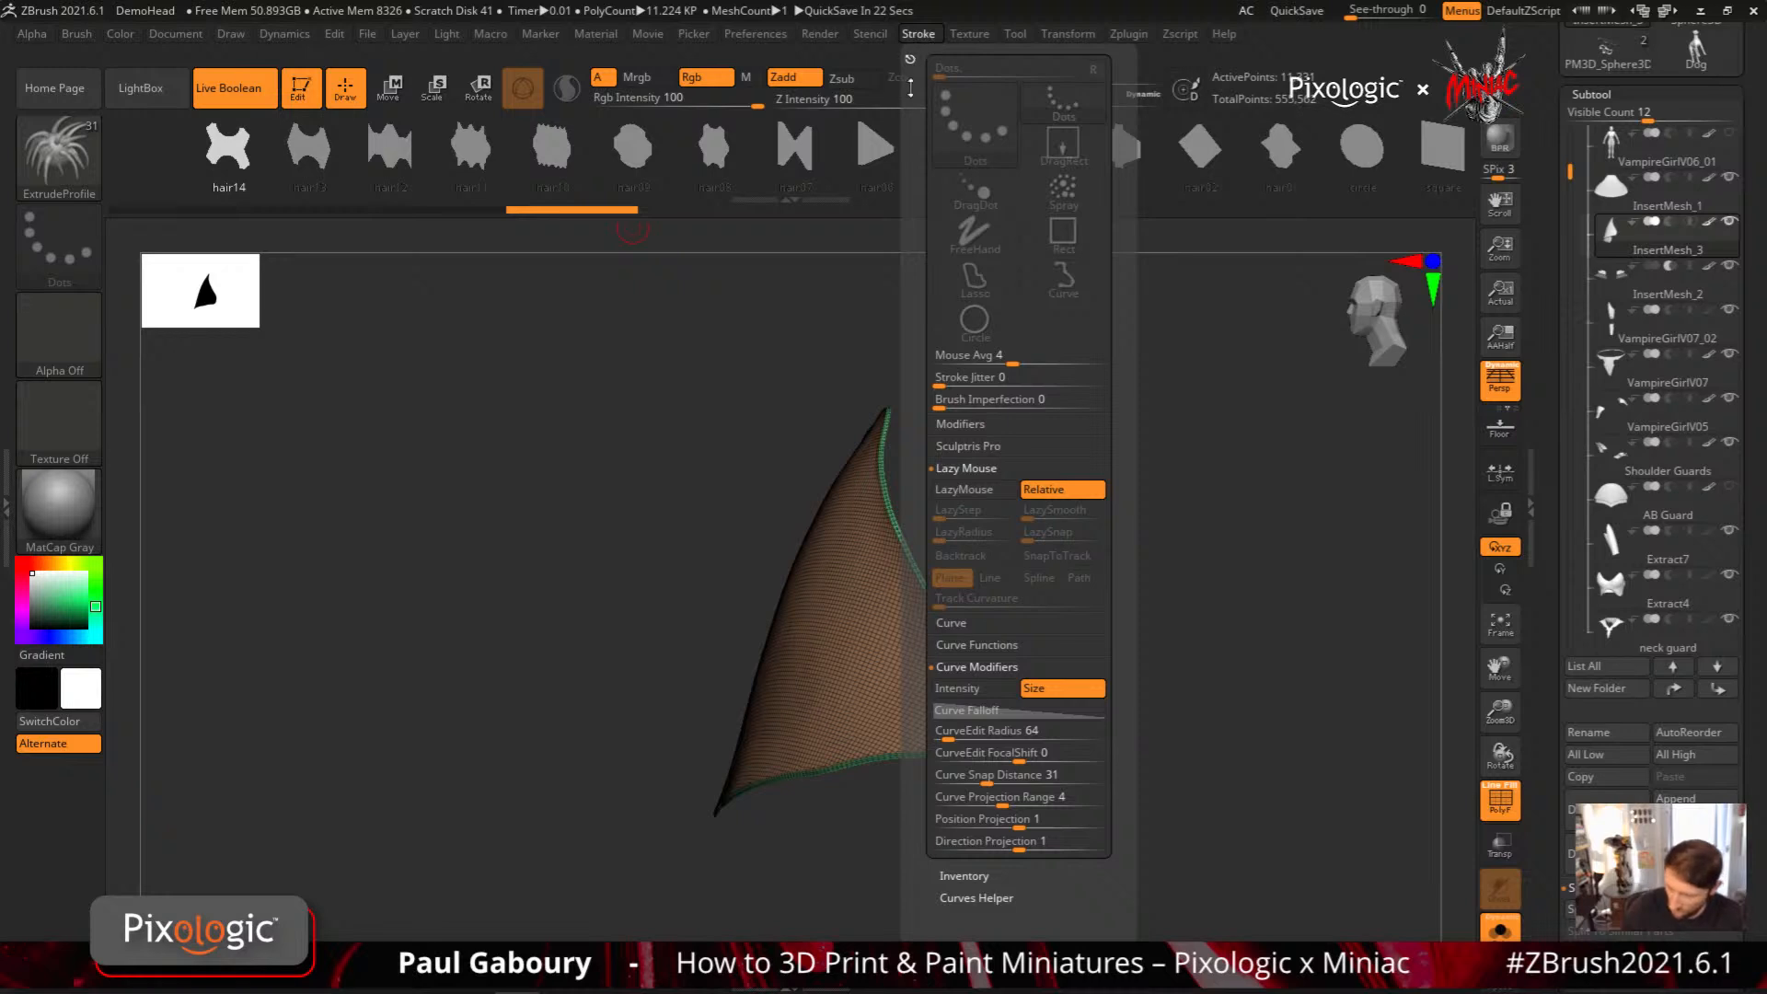
left_click(963, 625)
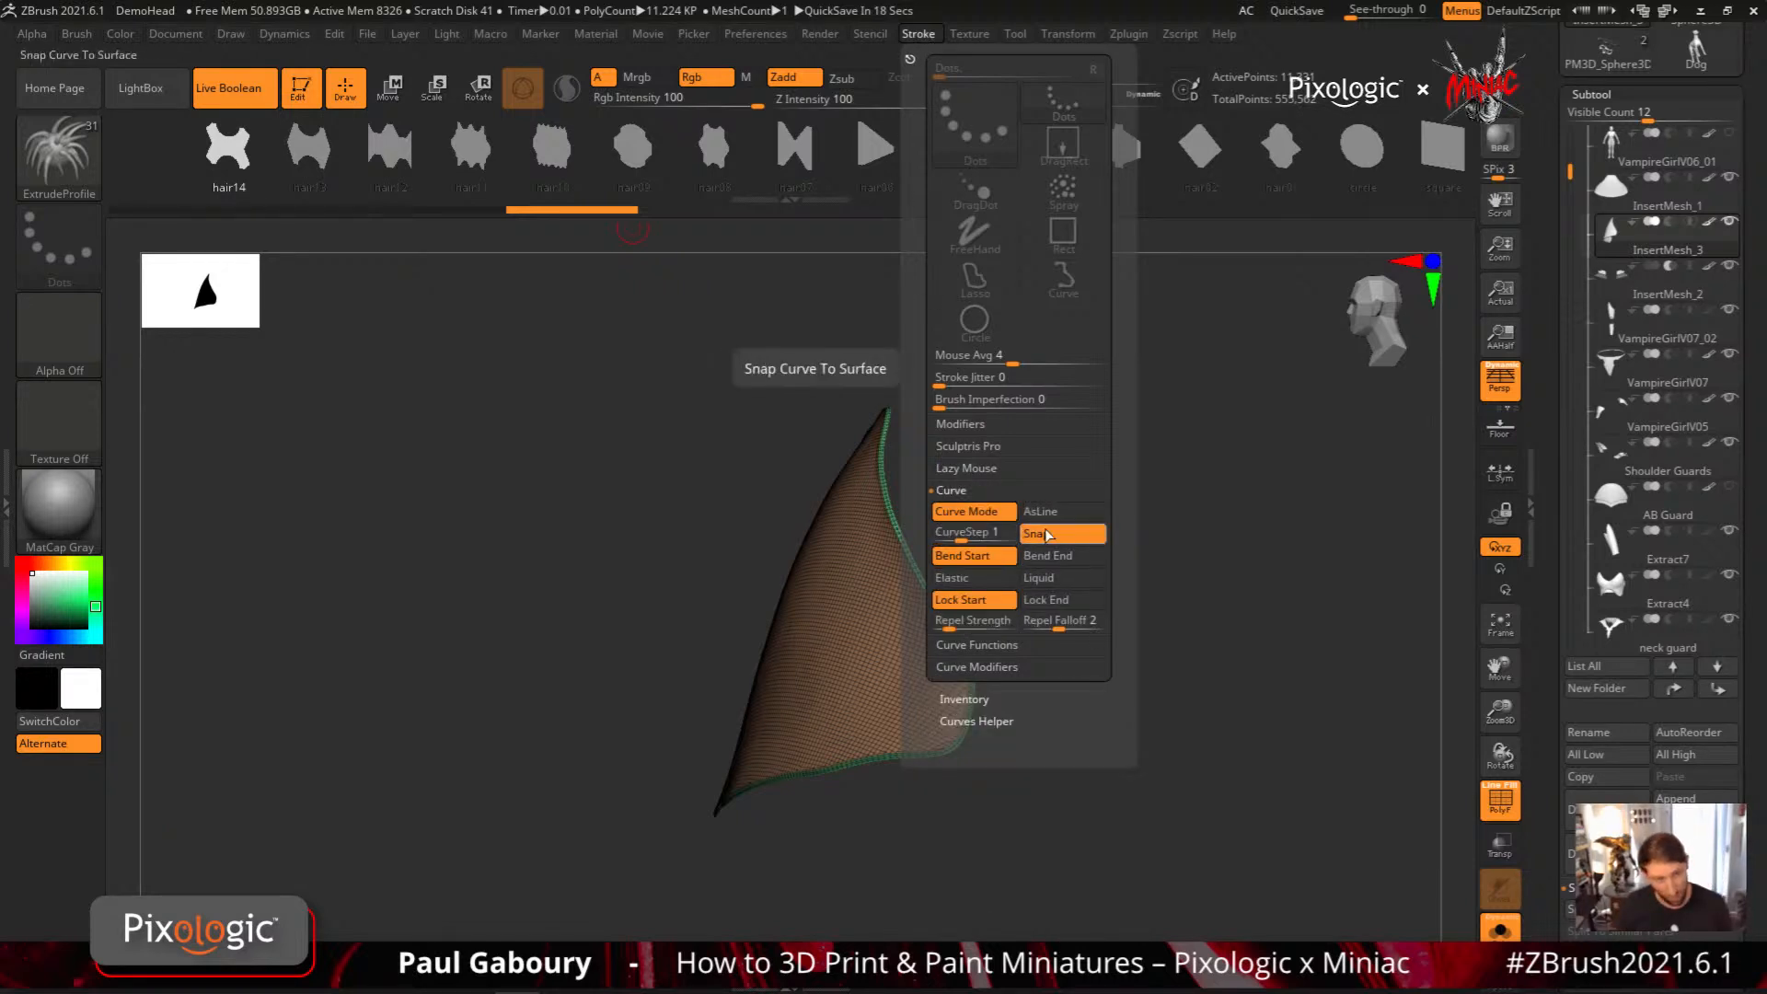
left_click(1008, 644)
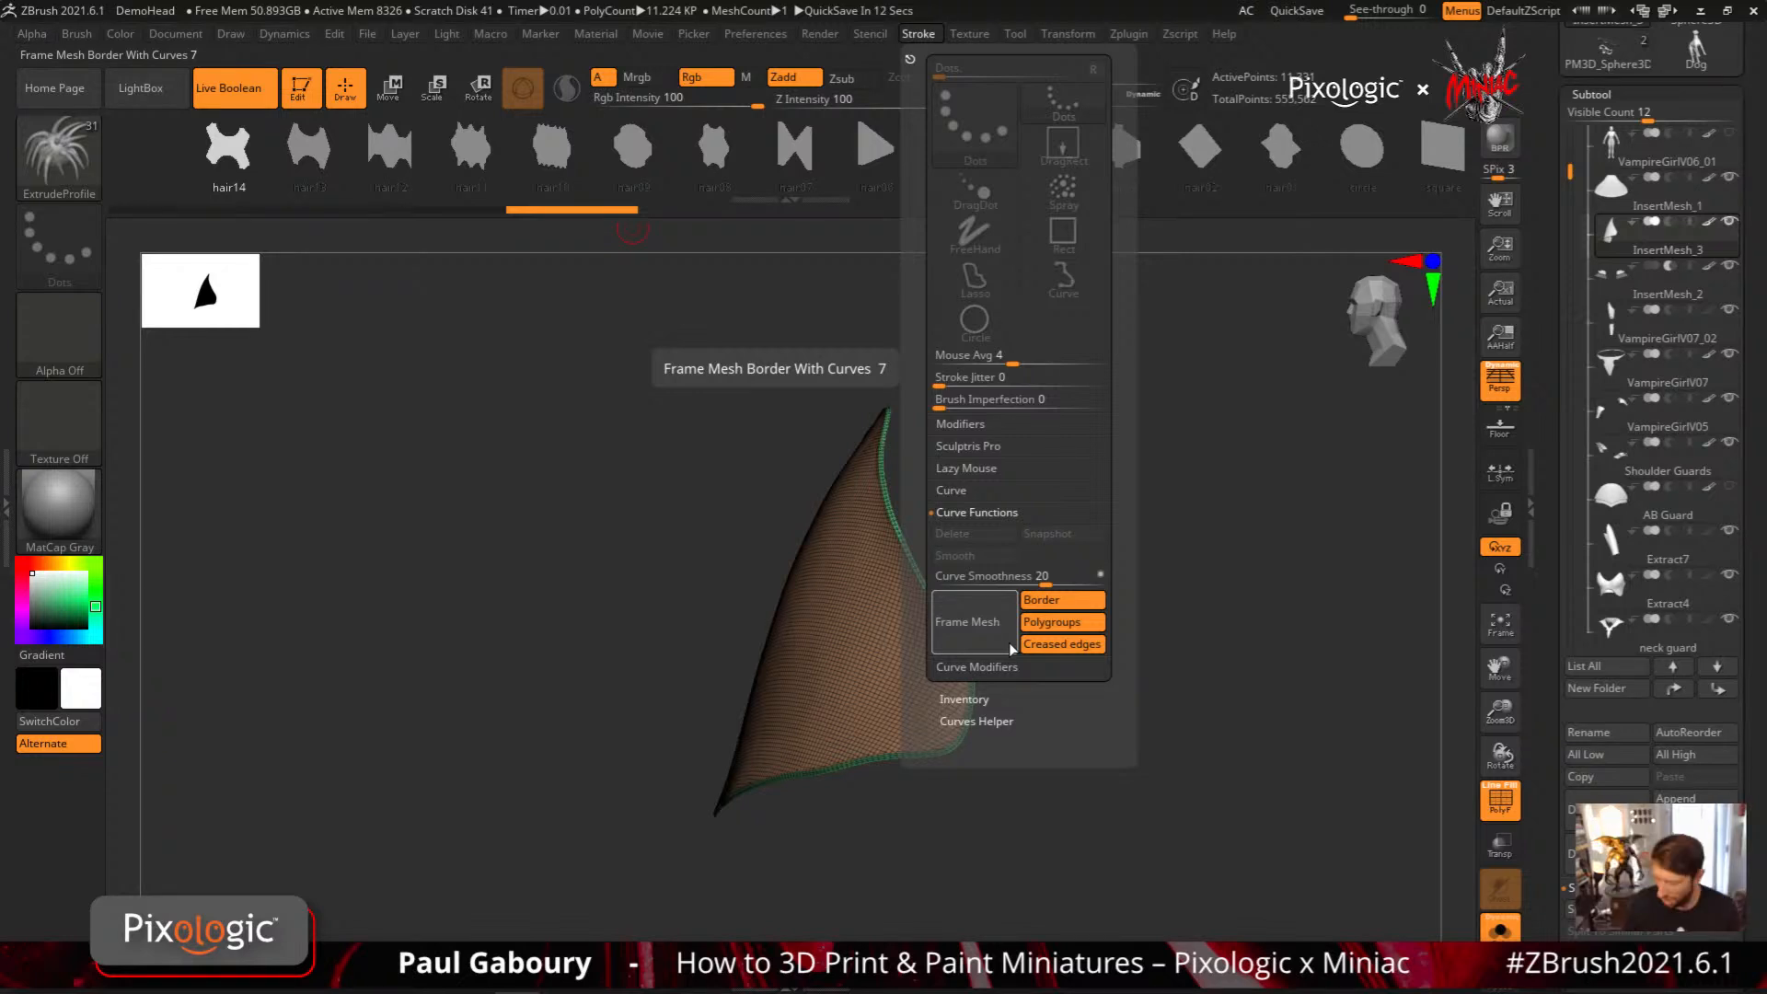
left_click(1058, 643)
left_click(1062, 624)
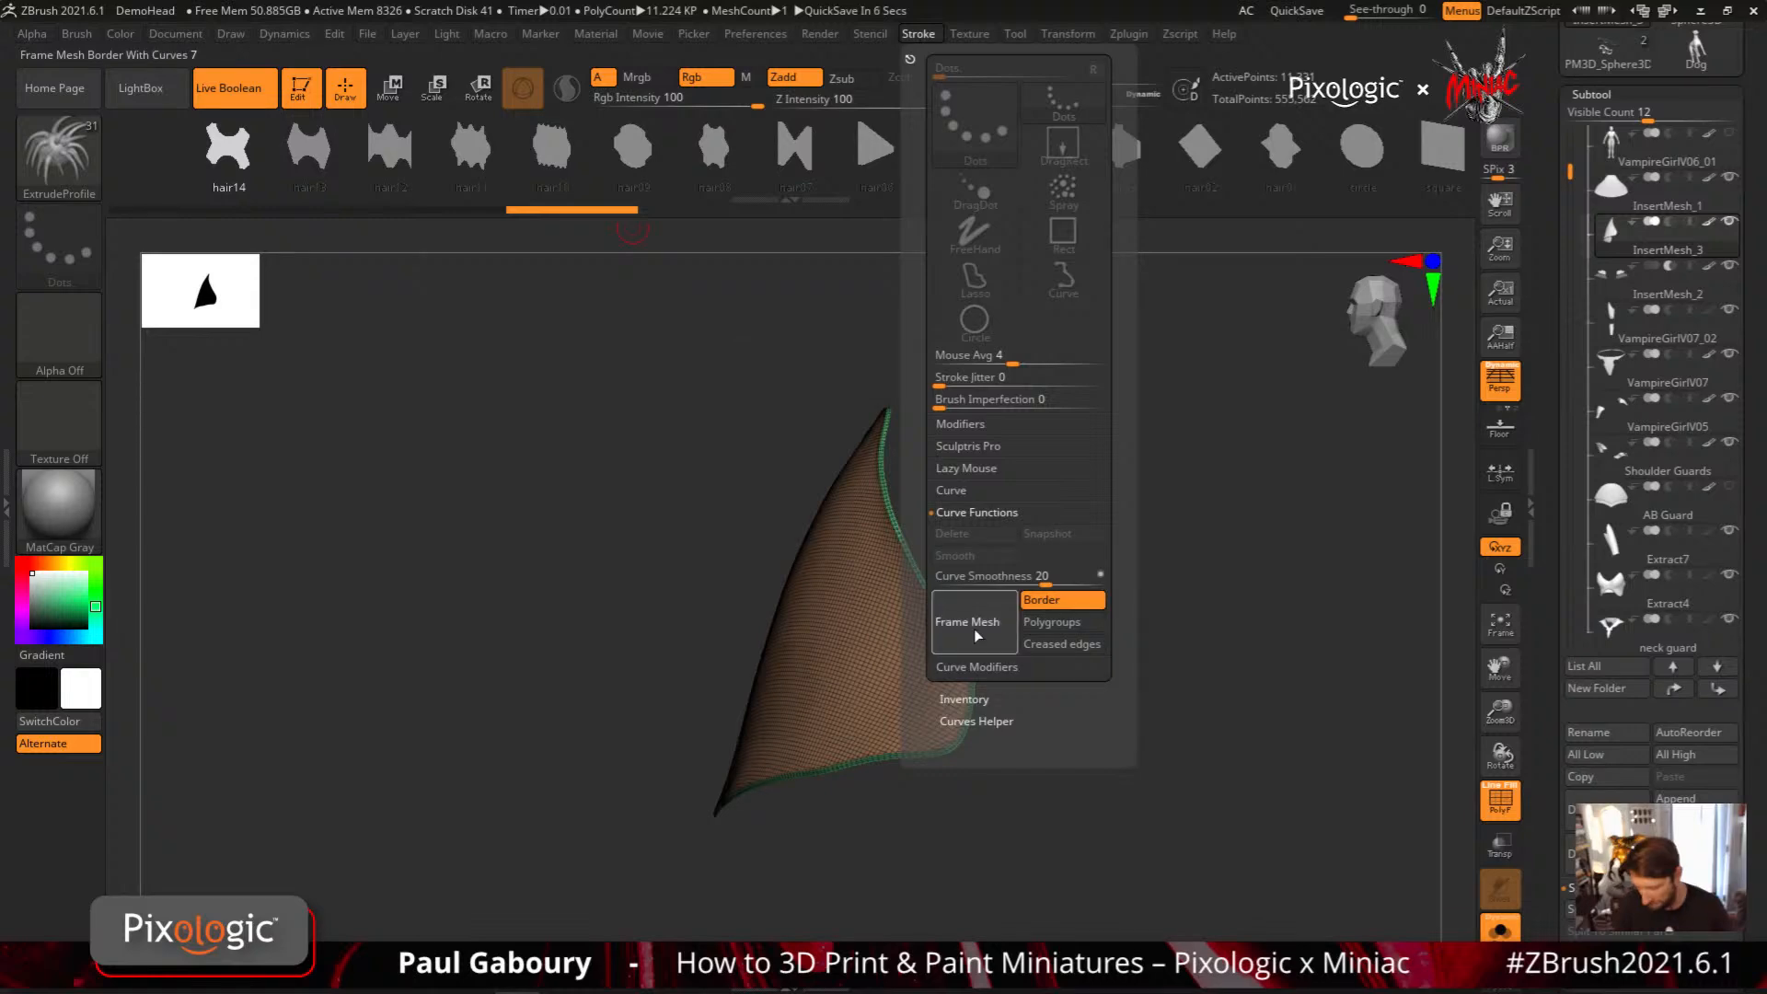
mouse_move(1030, 782)
right_mouse_down()
mouse_move(1113, 785)
mouse_move(1093, 739)
mouse_move(1105, 854)
mouse_move(1092, 756)
mouse_move(1058, 704)
right_mouse_up()
Try the hair14 profile as trim along the border curve and isolate that trim without the wireframe
left_click(1113, 785, "ctrl+shift")
left_click(965, 744)
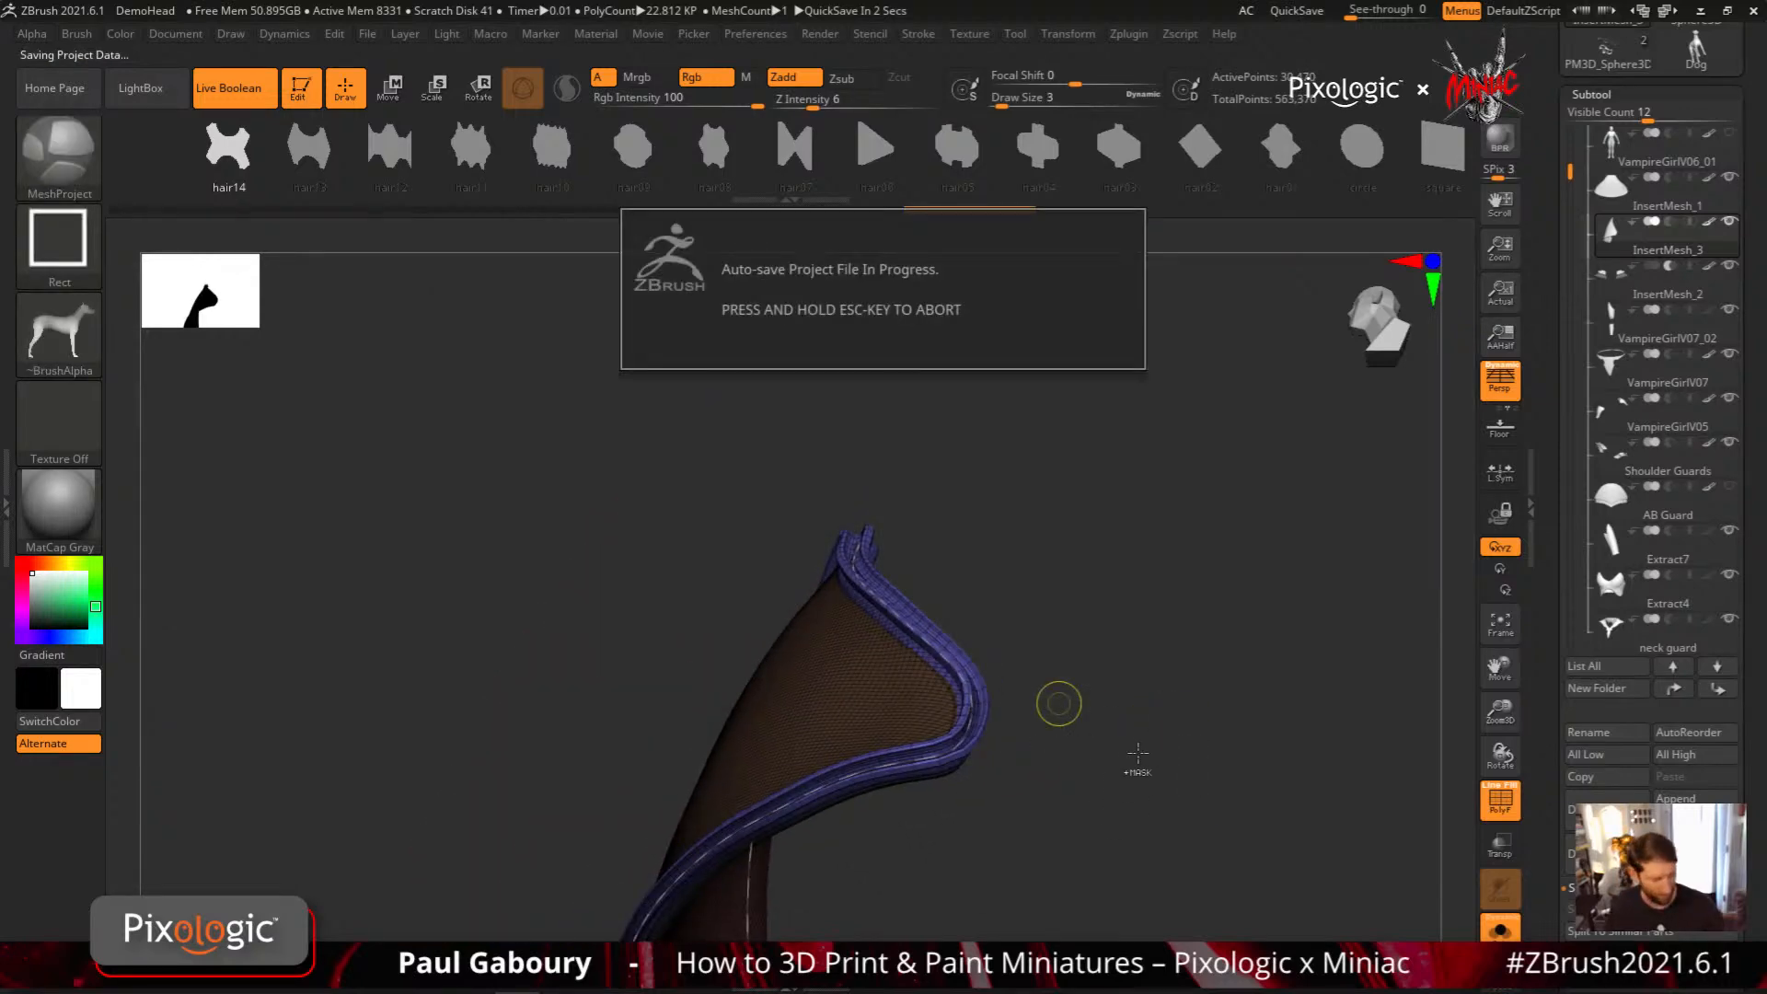
key("Escape")
mouse_move(1137, 750)
left_mouse_down("shift")
mouse_move(1079, 774)
mouse_move(1135, 723)
mouse_move(1121, 756)
mouse_move(1111, 736)
left_mouse_up("shift")
key("shift+f")
left_click(925, 667, "ctrl+shift")
left_click_drag(1118, 742, 1162, 781)
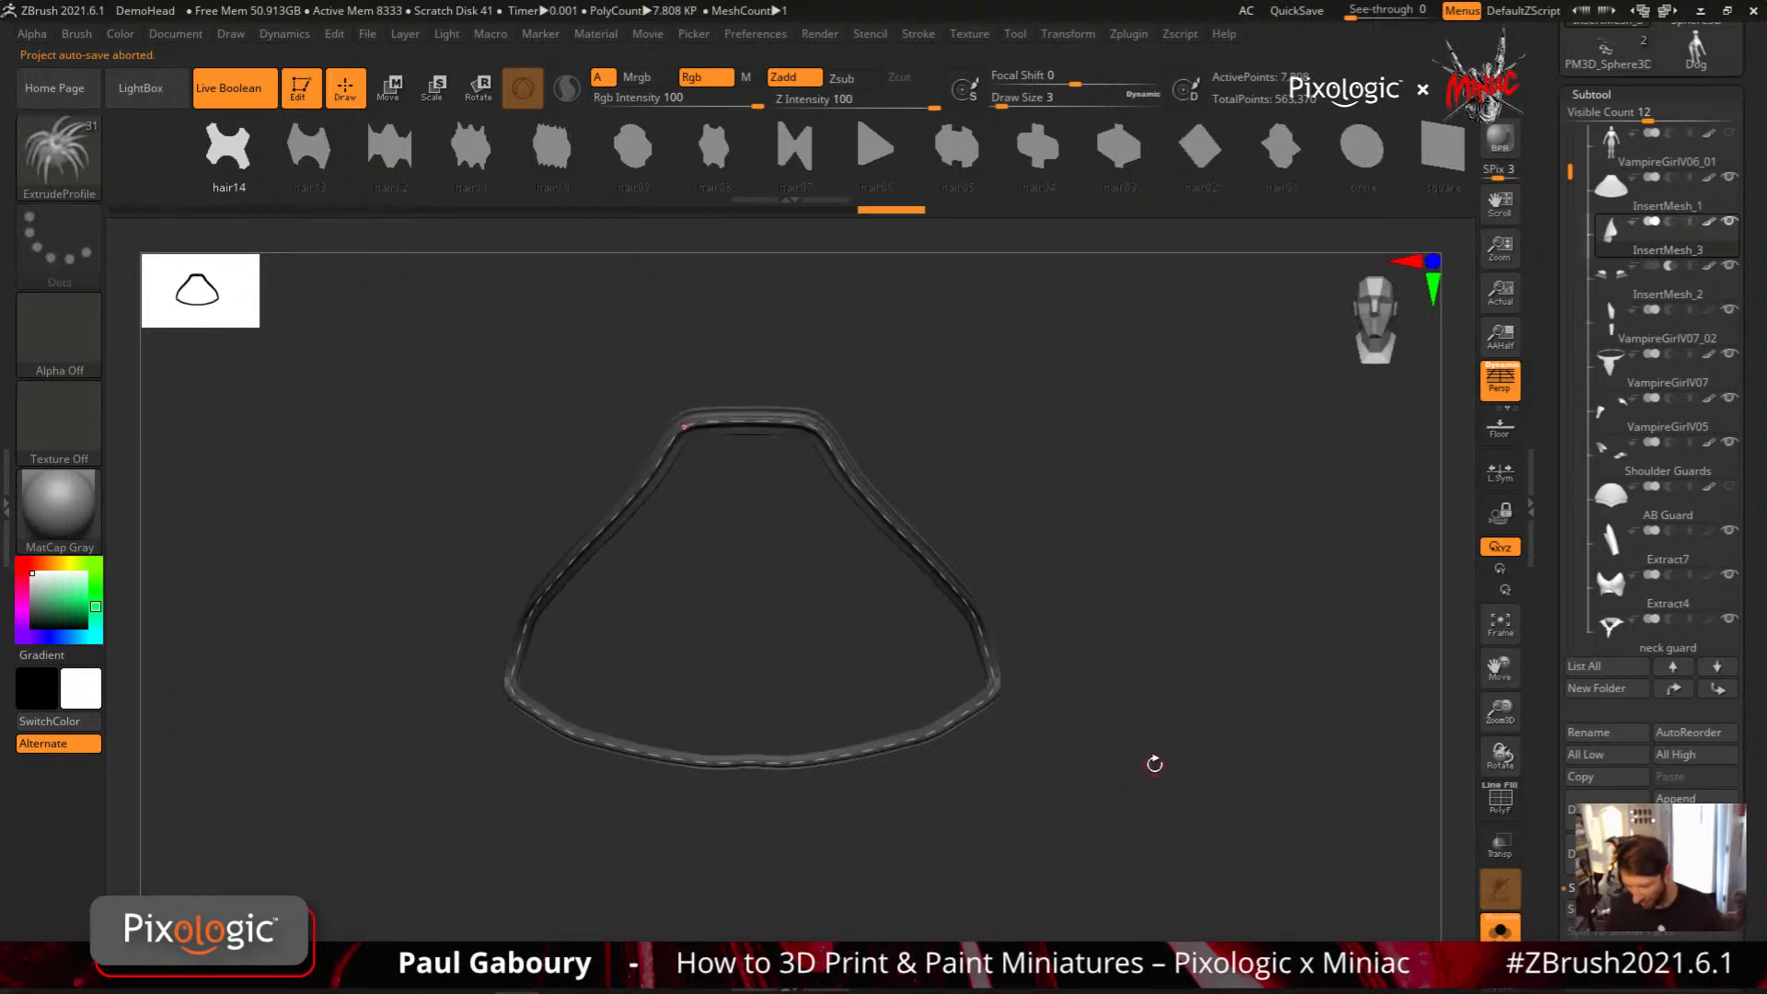
Try the hair08 and hair04 profiles on the isolated border trim, and undo back to the full panel
left_click_drag(1740, 782, 1741, 582)
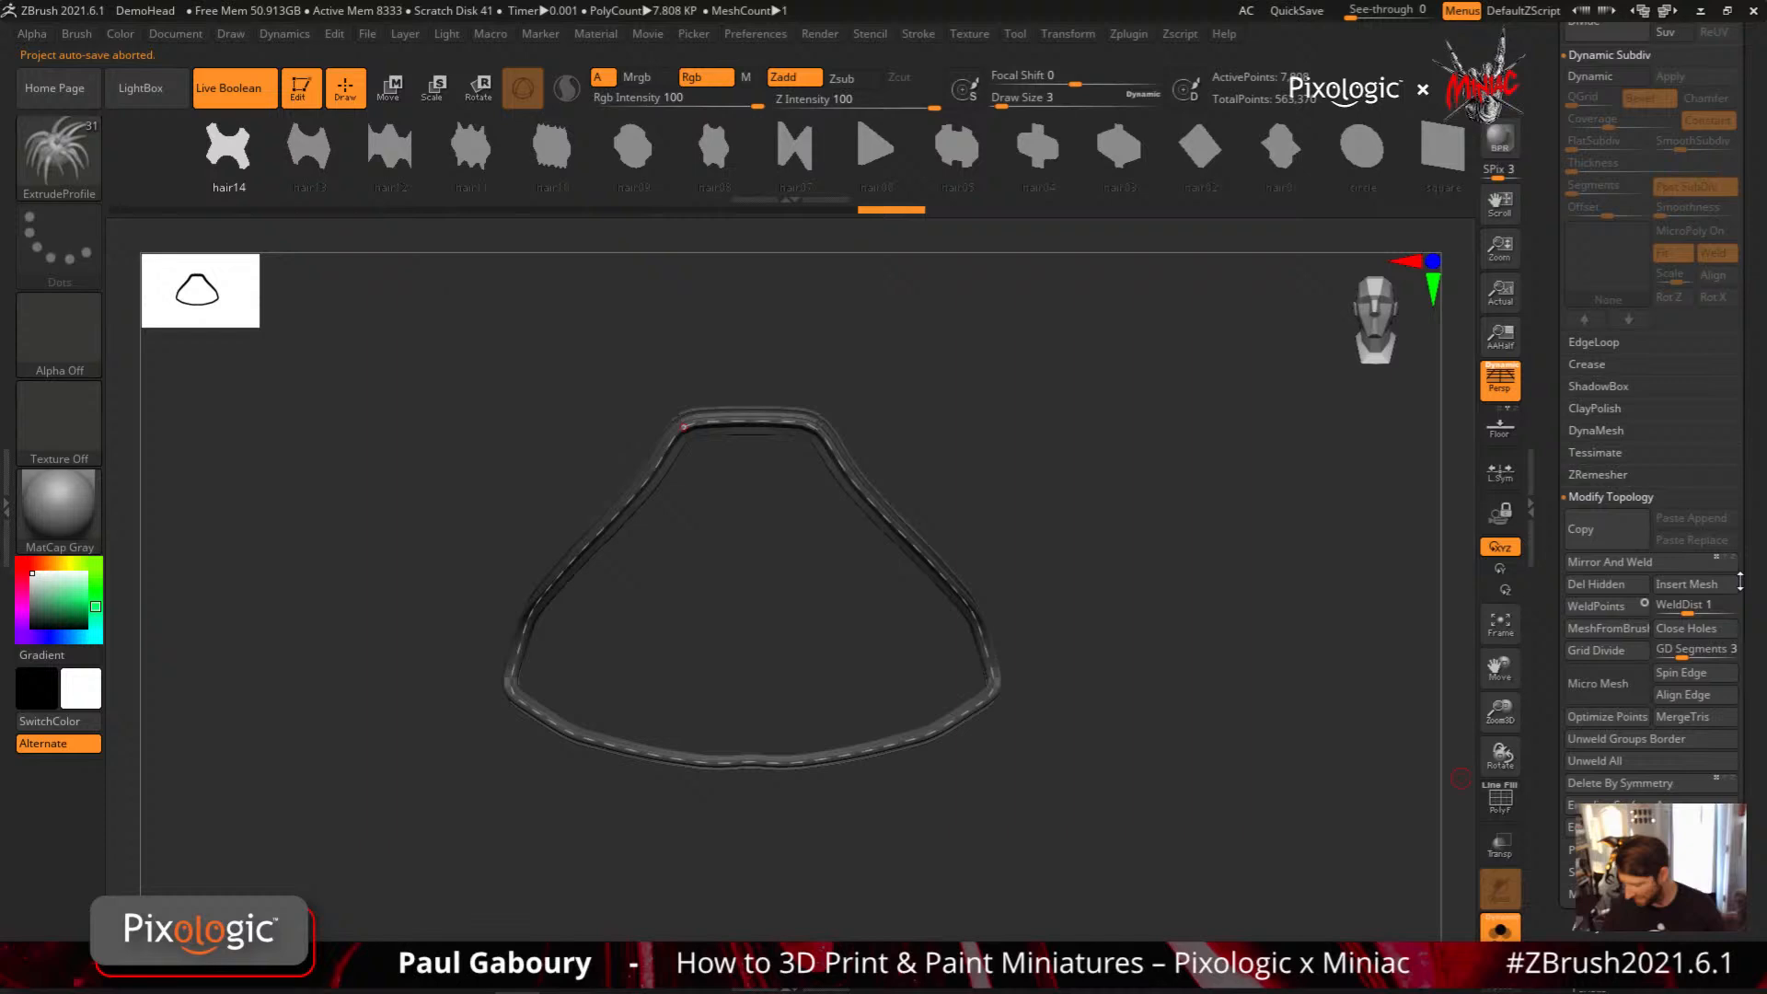
left_click_drag(1460, 779, 1110, 667)
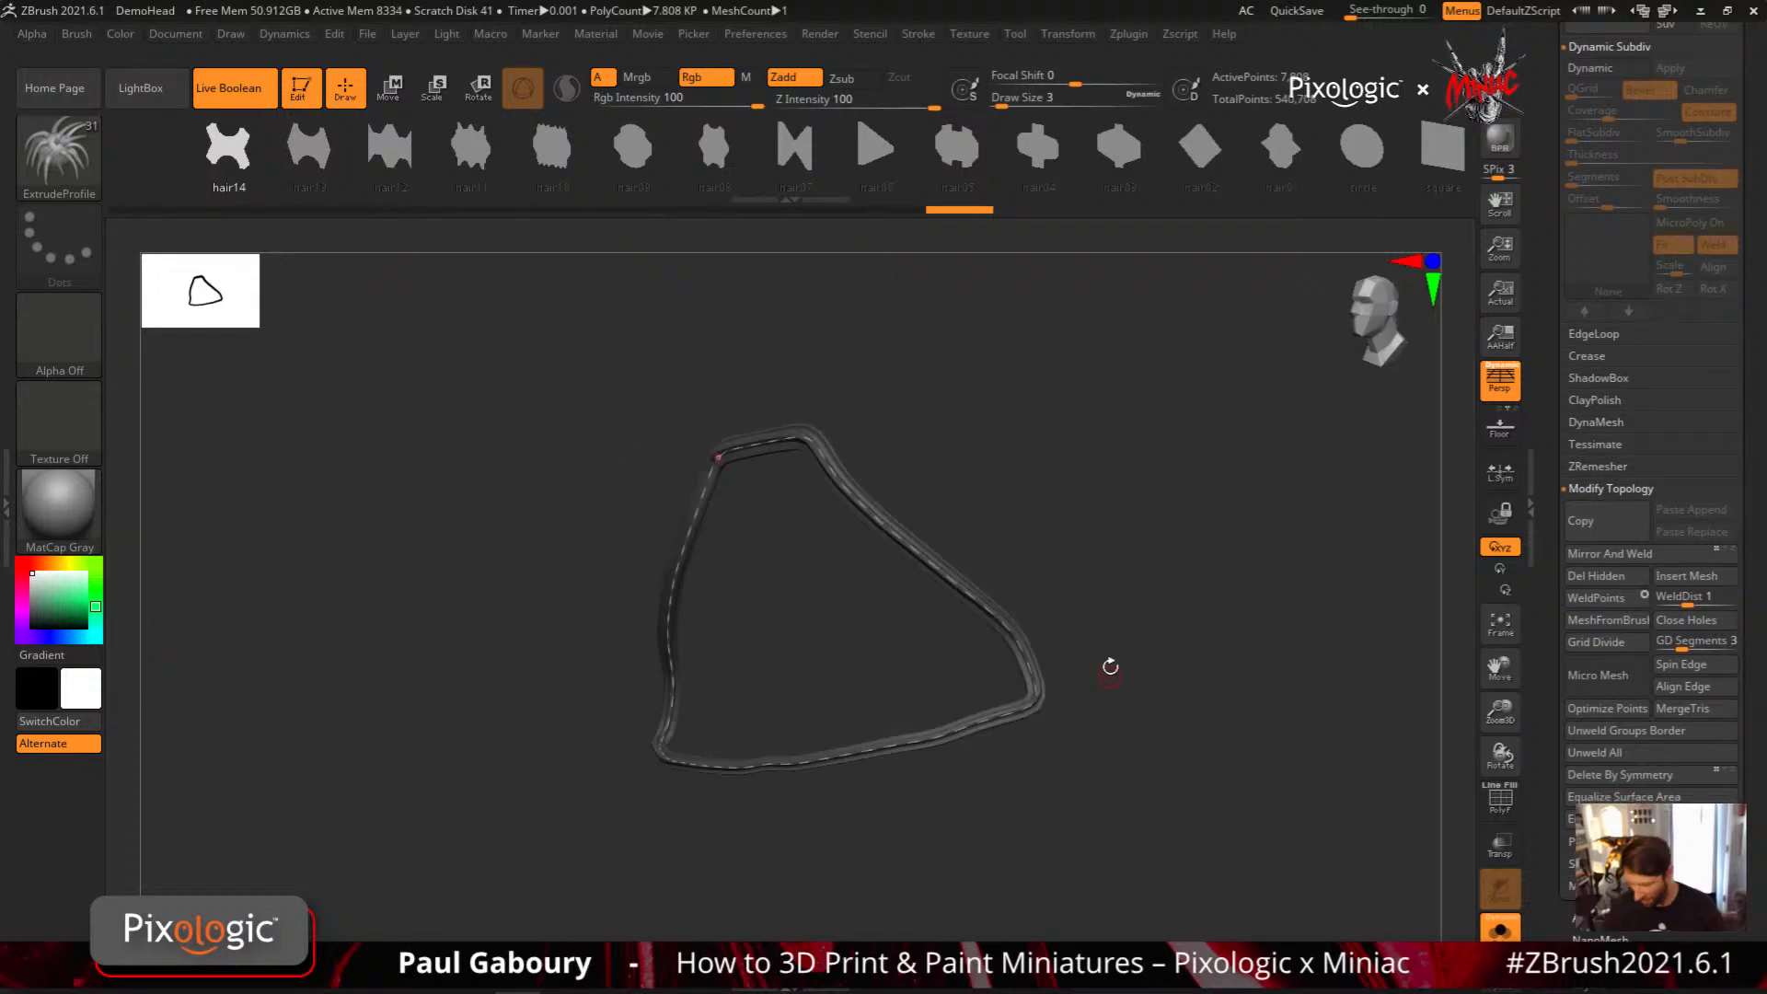
key("ctrl+shift+z")
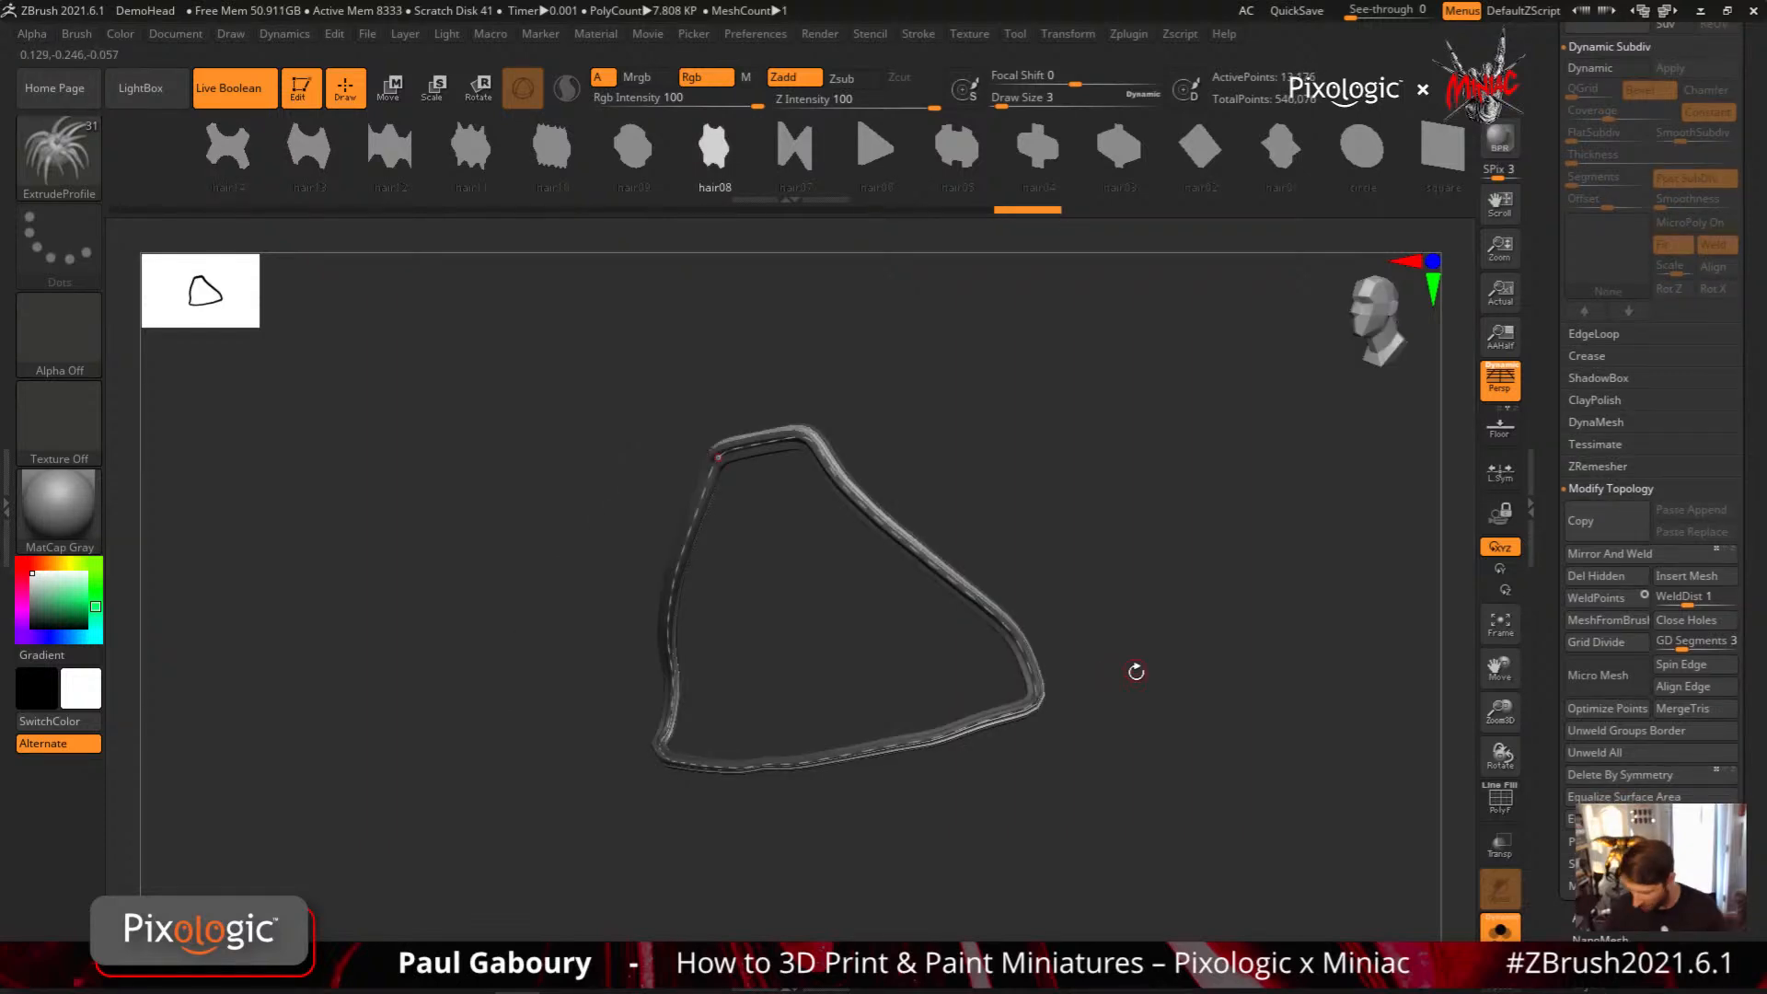
mouse_move(1136, 672)
left_mouse_down()
mouse_move(1037, 602)
mouse_move(1147, 710)
left_mouse_up()
key("ctrl+shift+z")
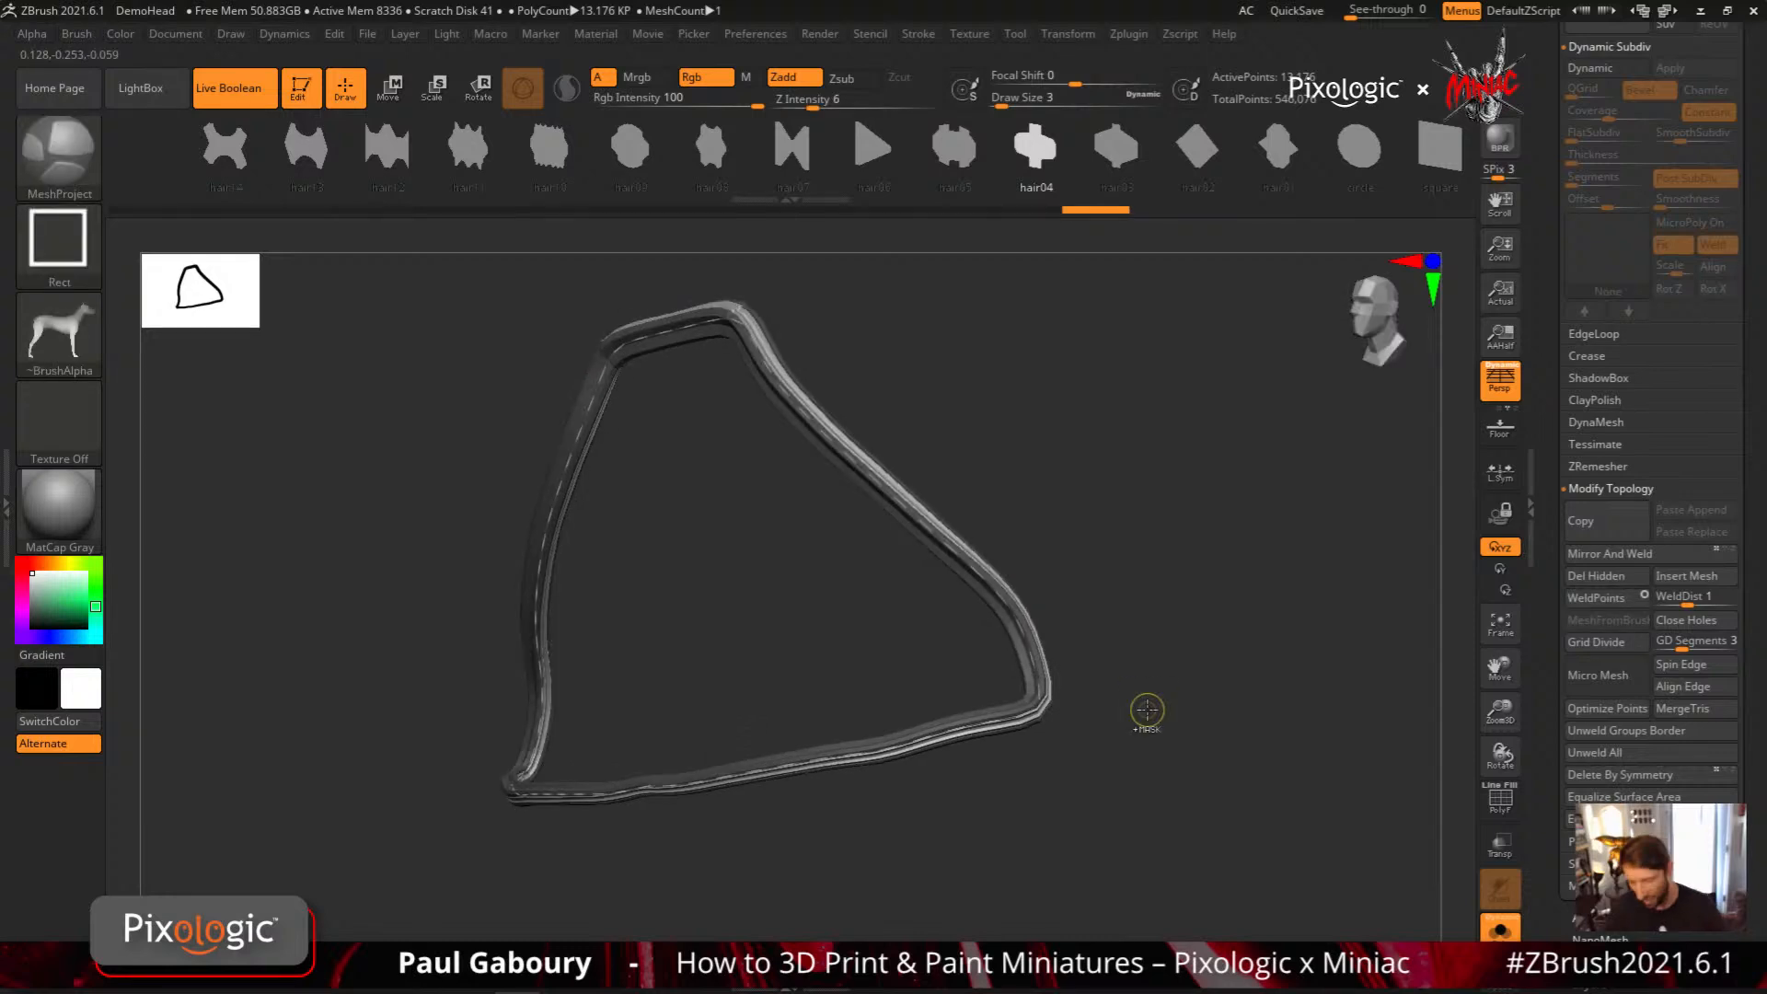
key("ctrl+z")
key("ctrl+z")
key("ctrl+z")
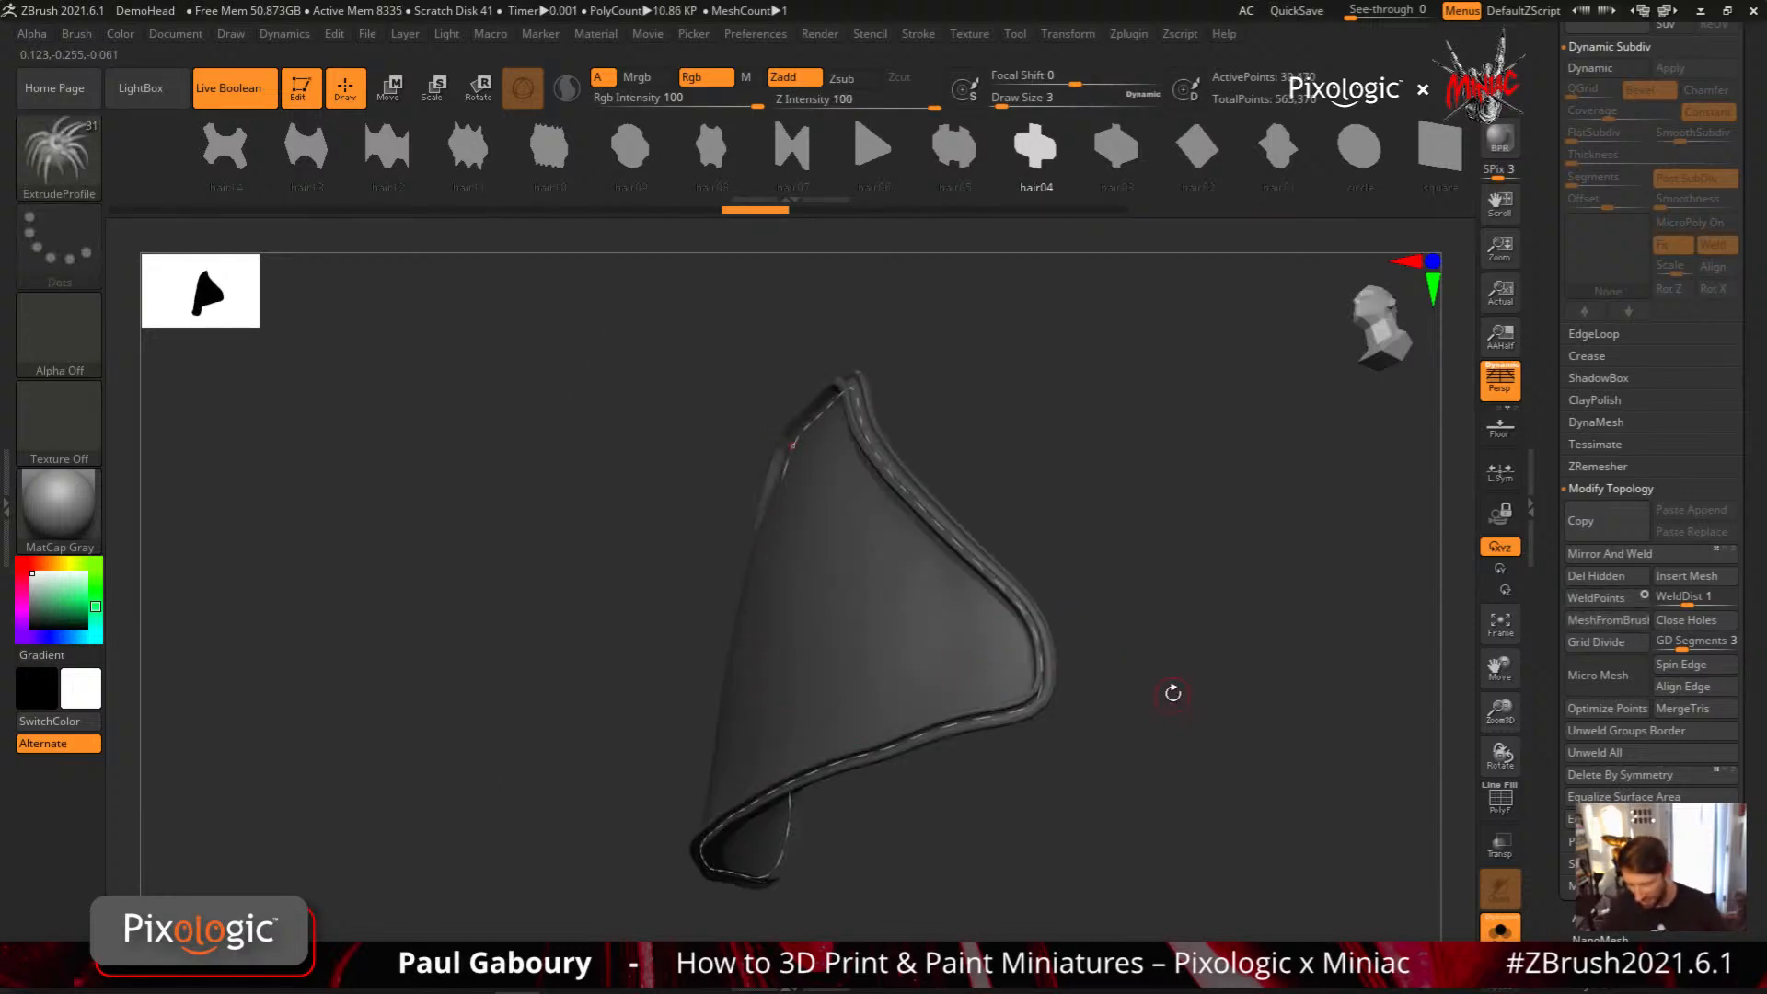
key("ctrl+shift+z")
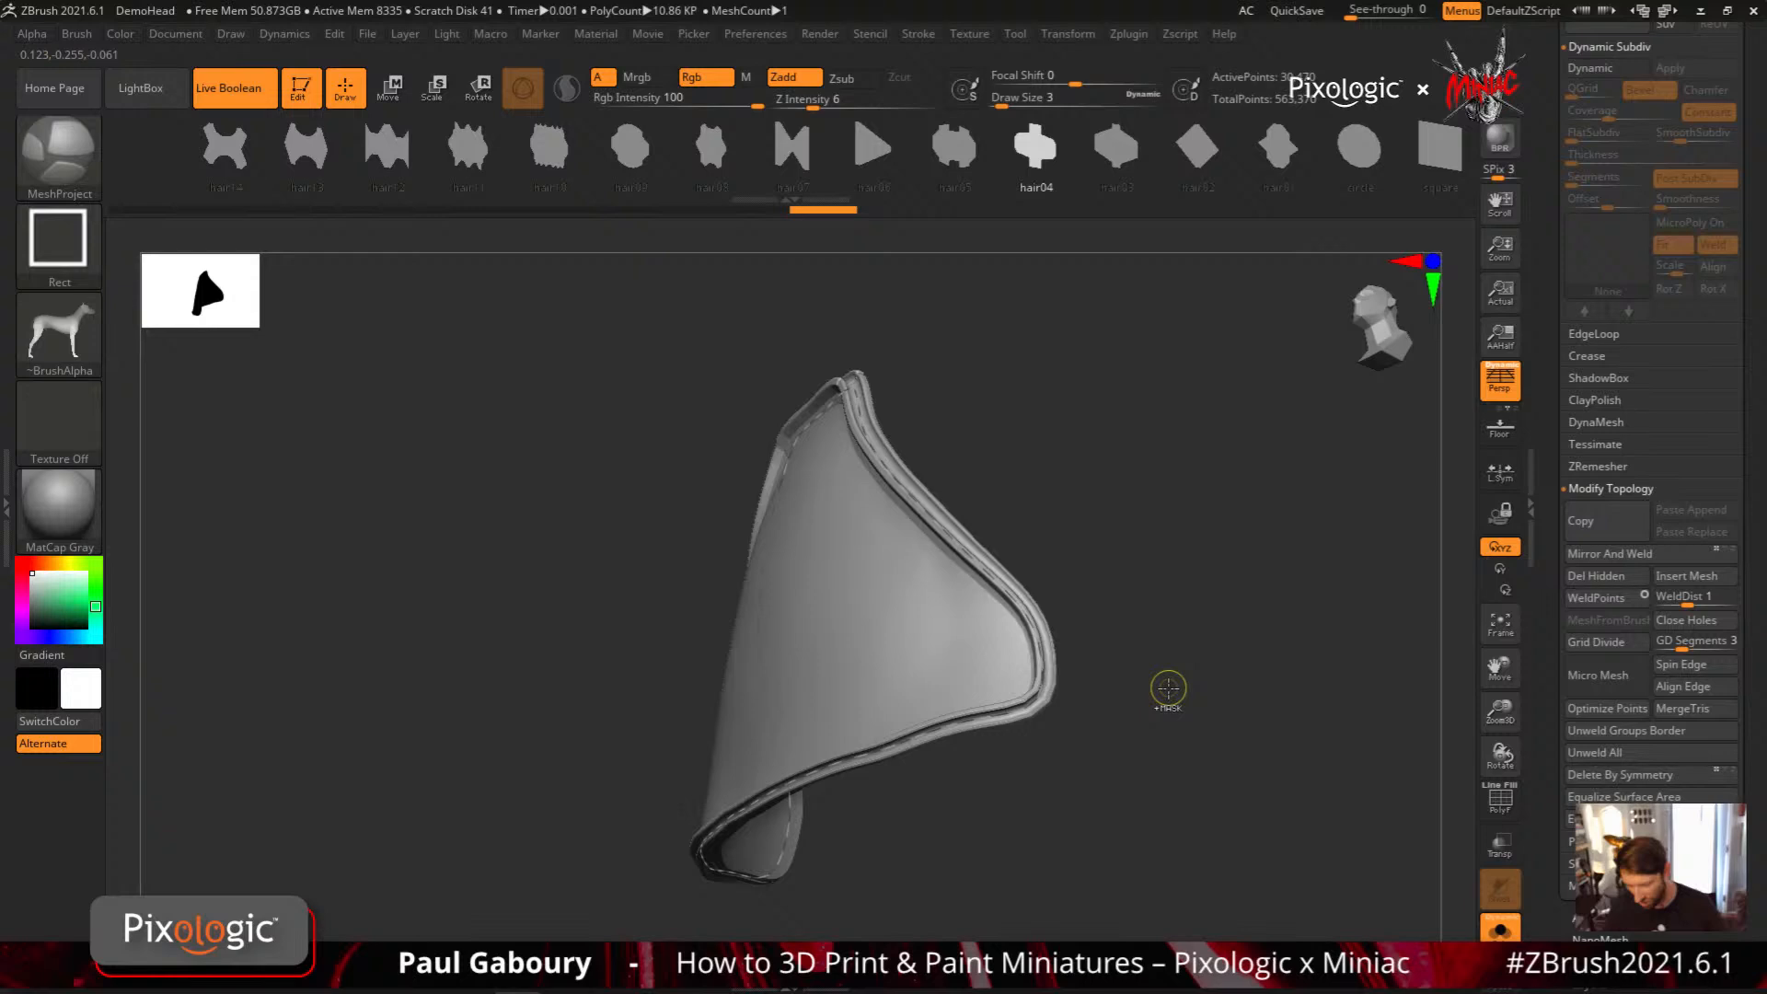
key("ctrl+z")
Try the hair04 and hair03 profiles as trim around the whole panel border
left_click(1036, 149)
left_click(1039, 672)
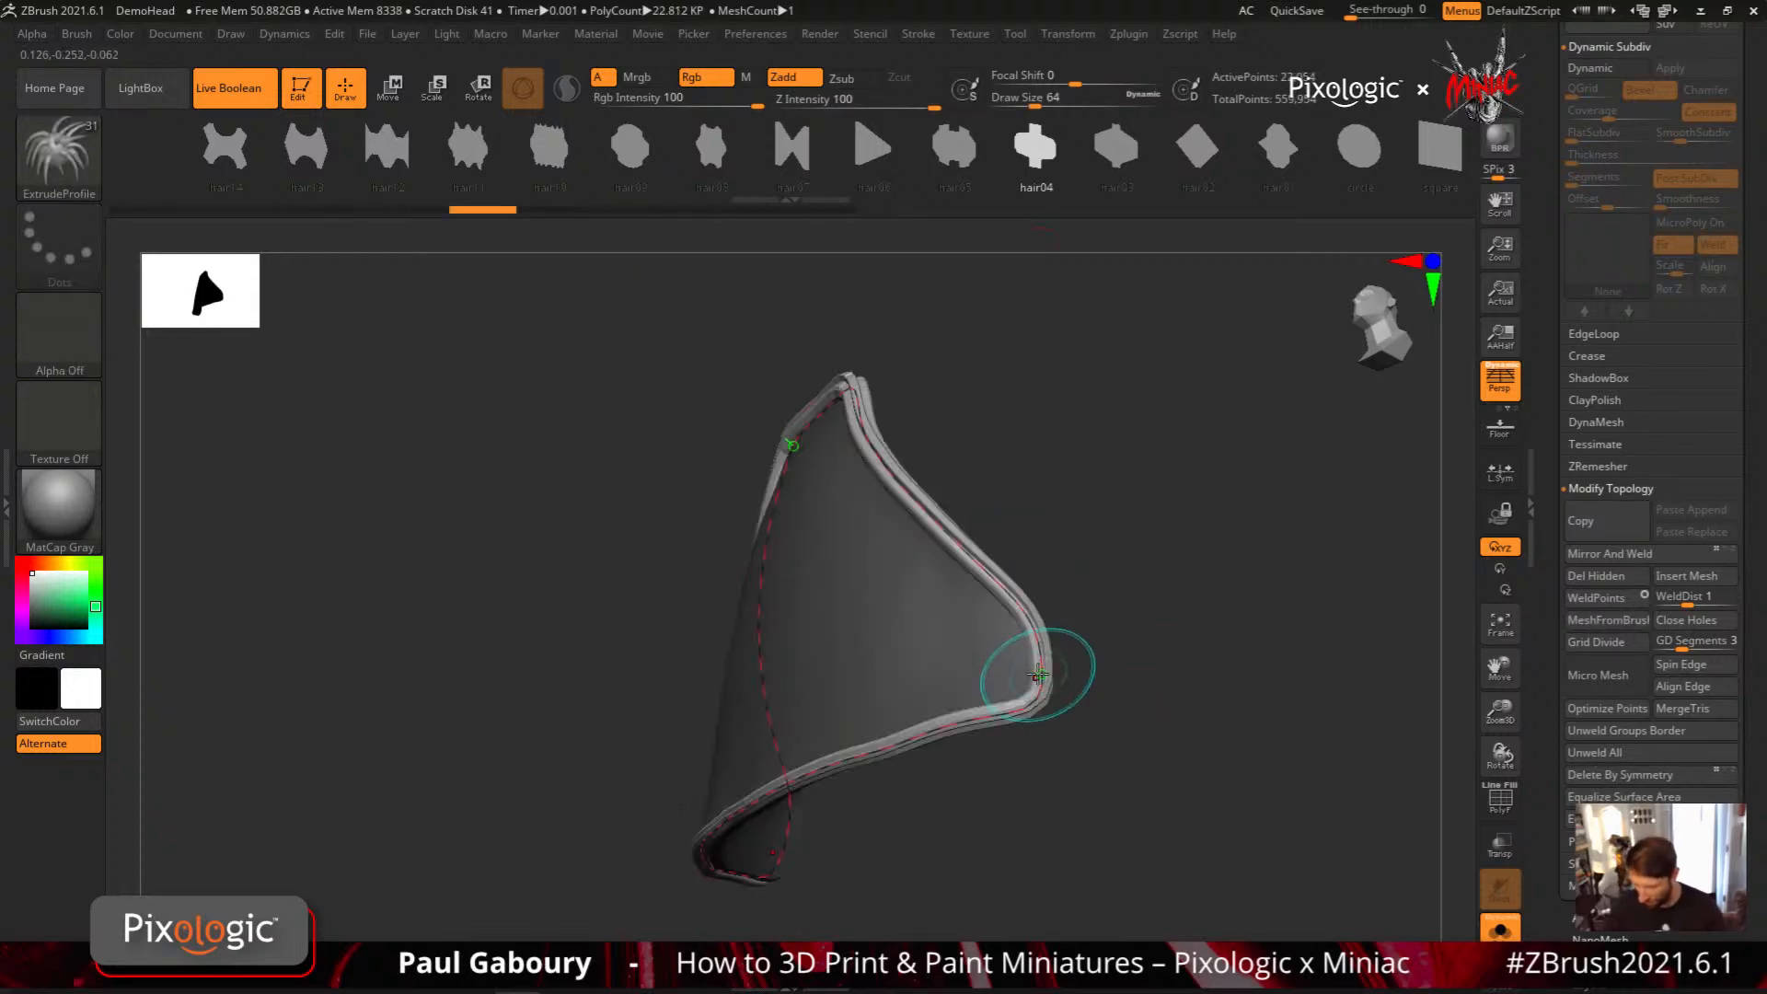
left_click_drag(1104, 715, 1197, 754)
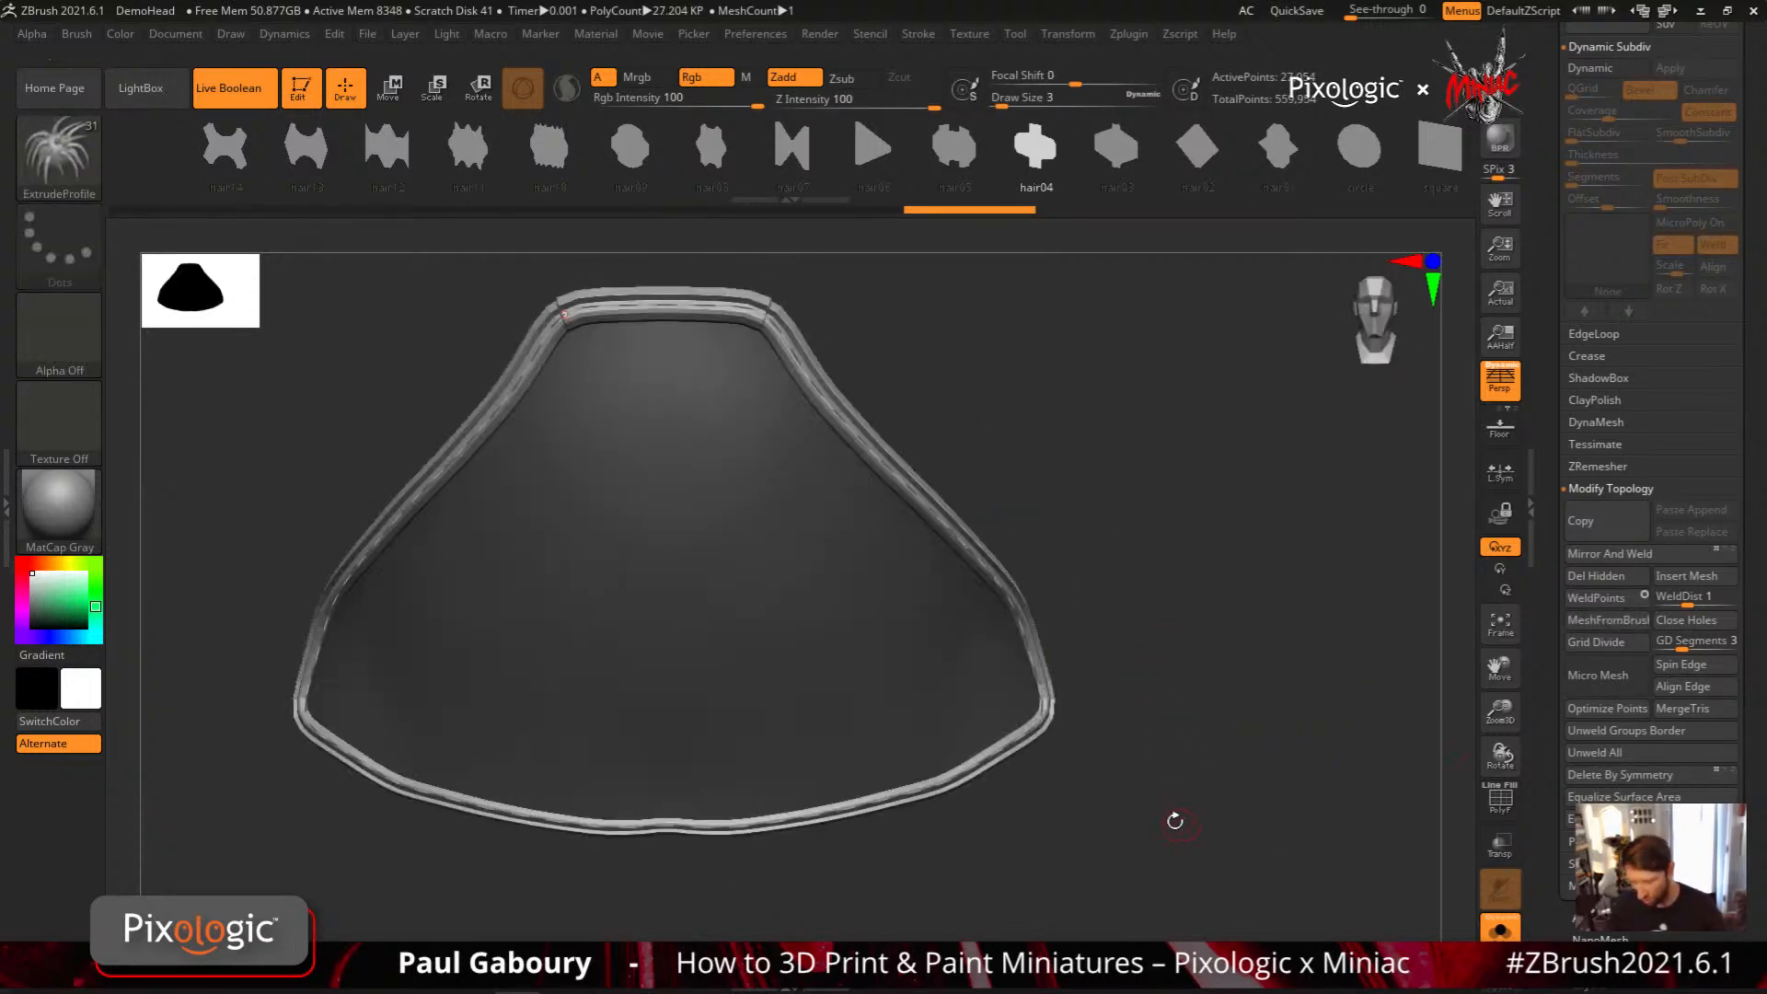
left_click_drag(1171, 820, 1140, 624)
left_click(1116, 147)
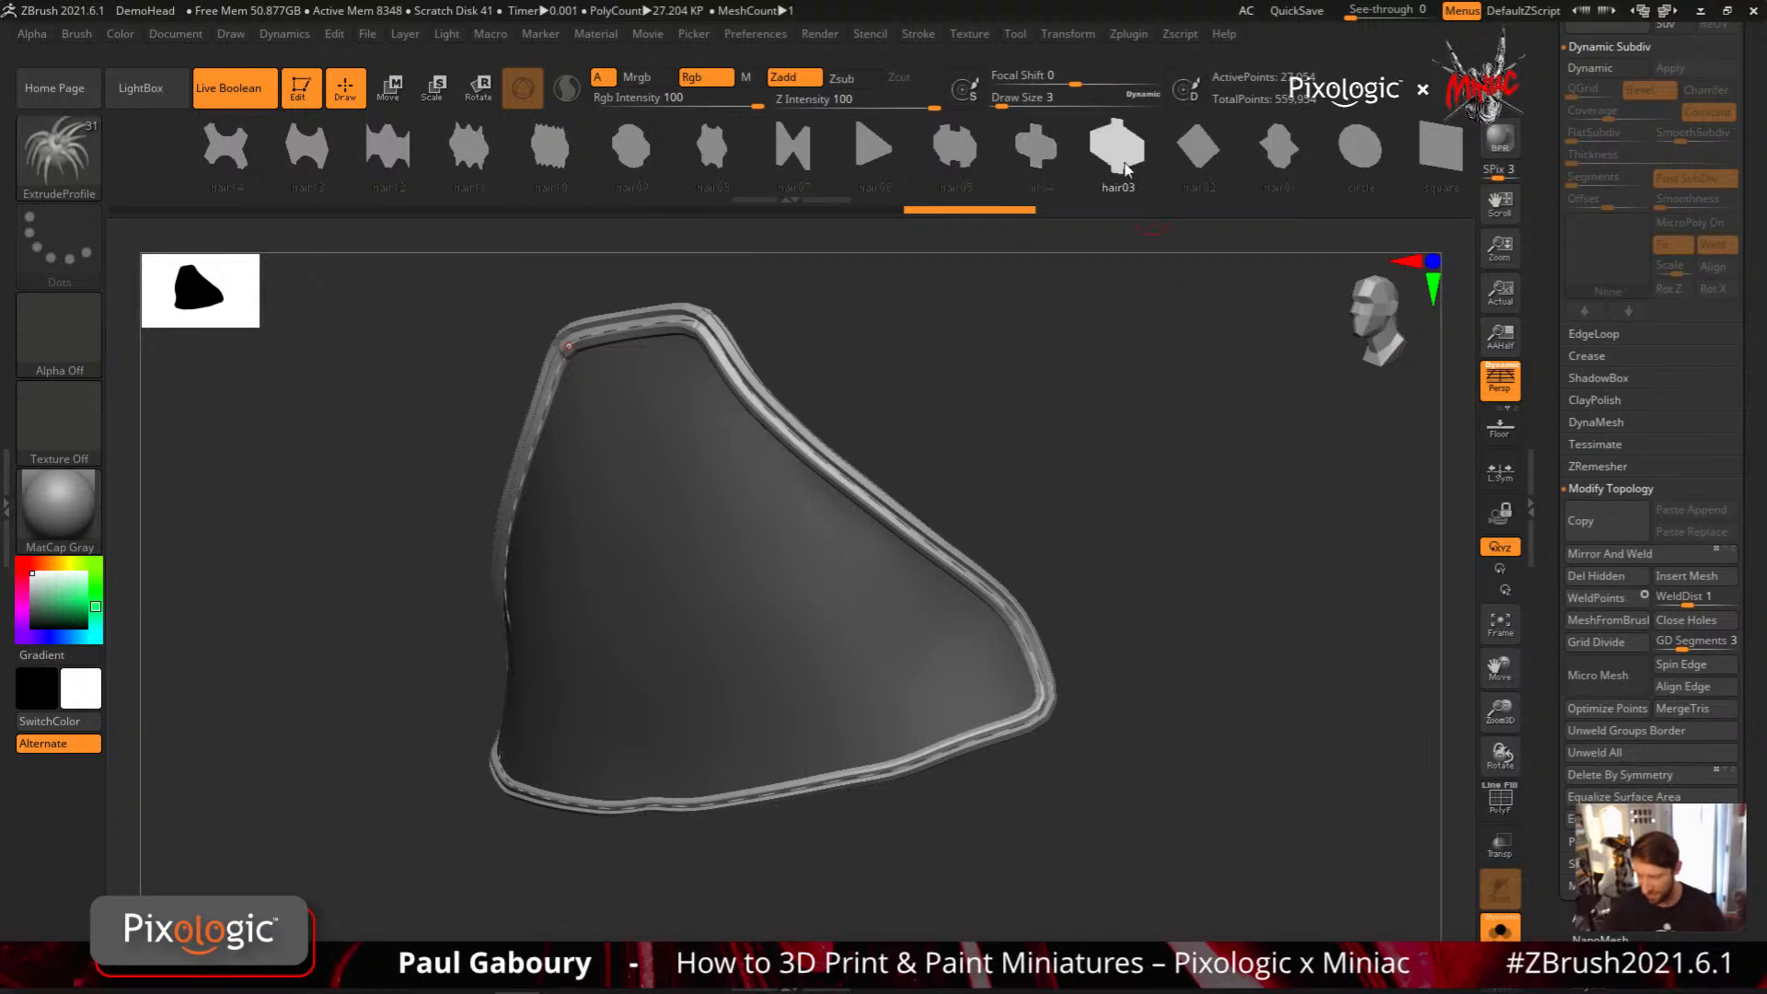
left_click(1044, 705)
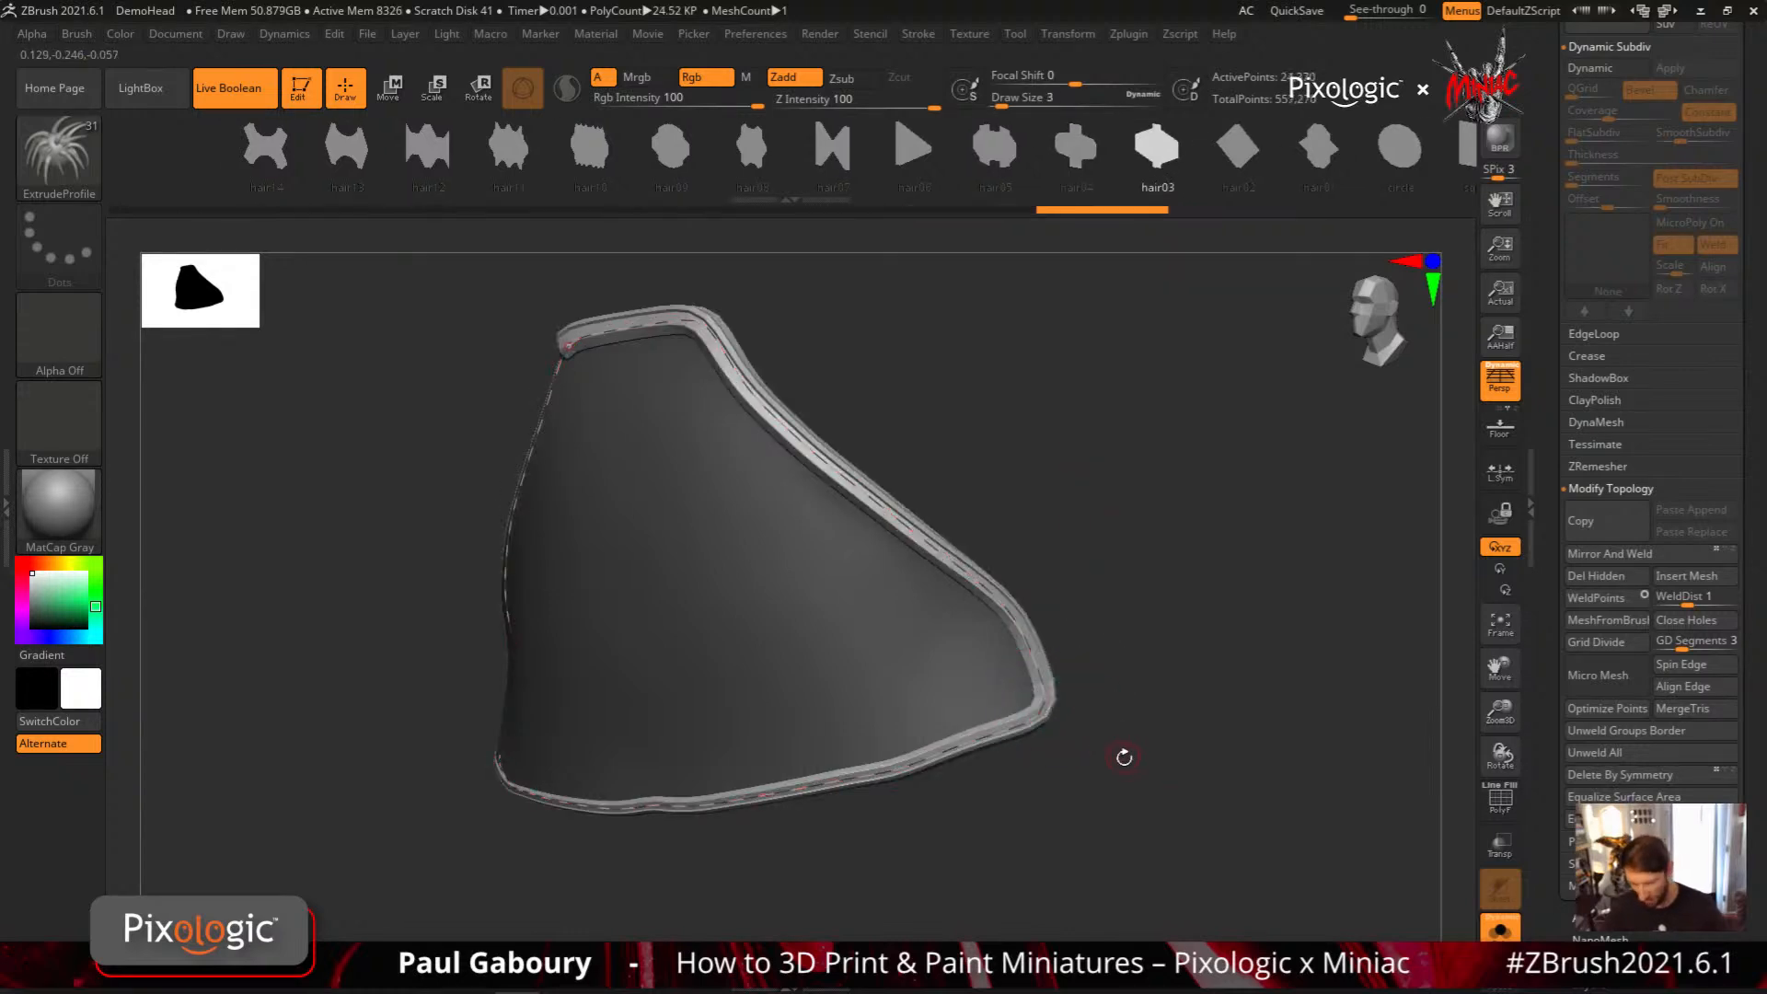
mouse_move(1123, 754)
left_mouse_down()
mouse_move(1172, 758)
mouse_move(1132, 733)
left_mouse_up()
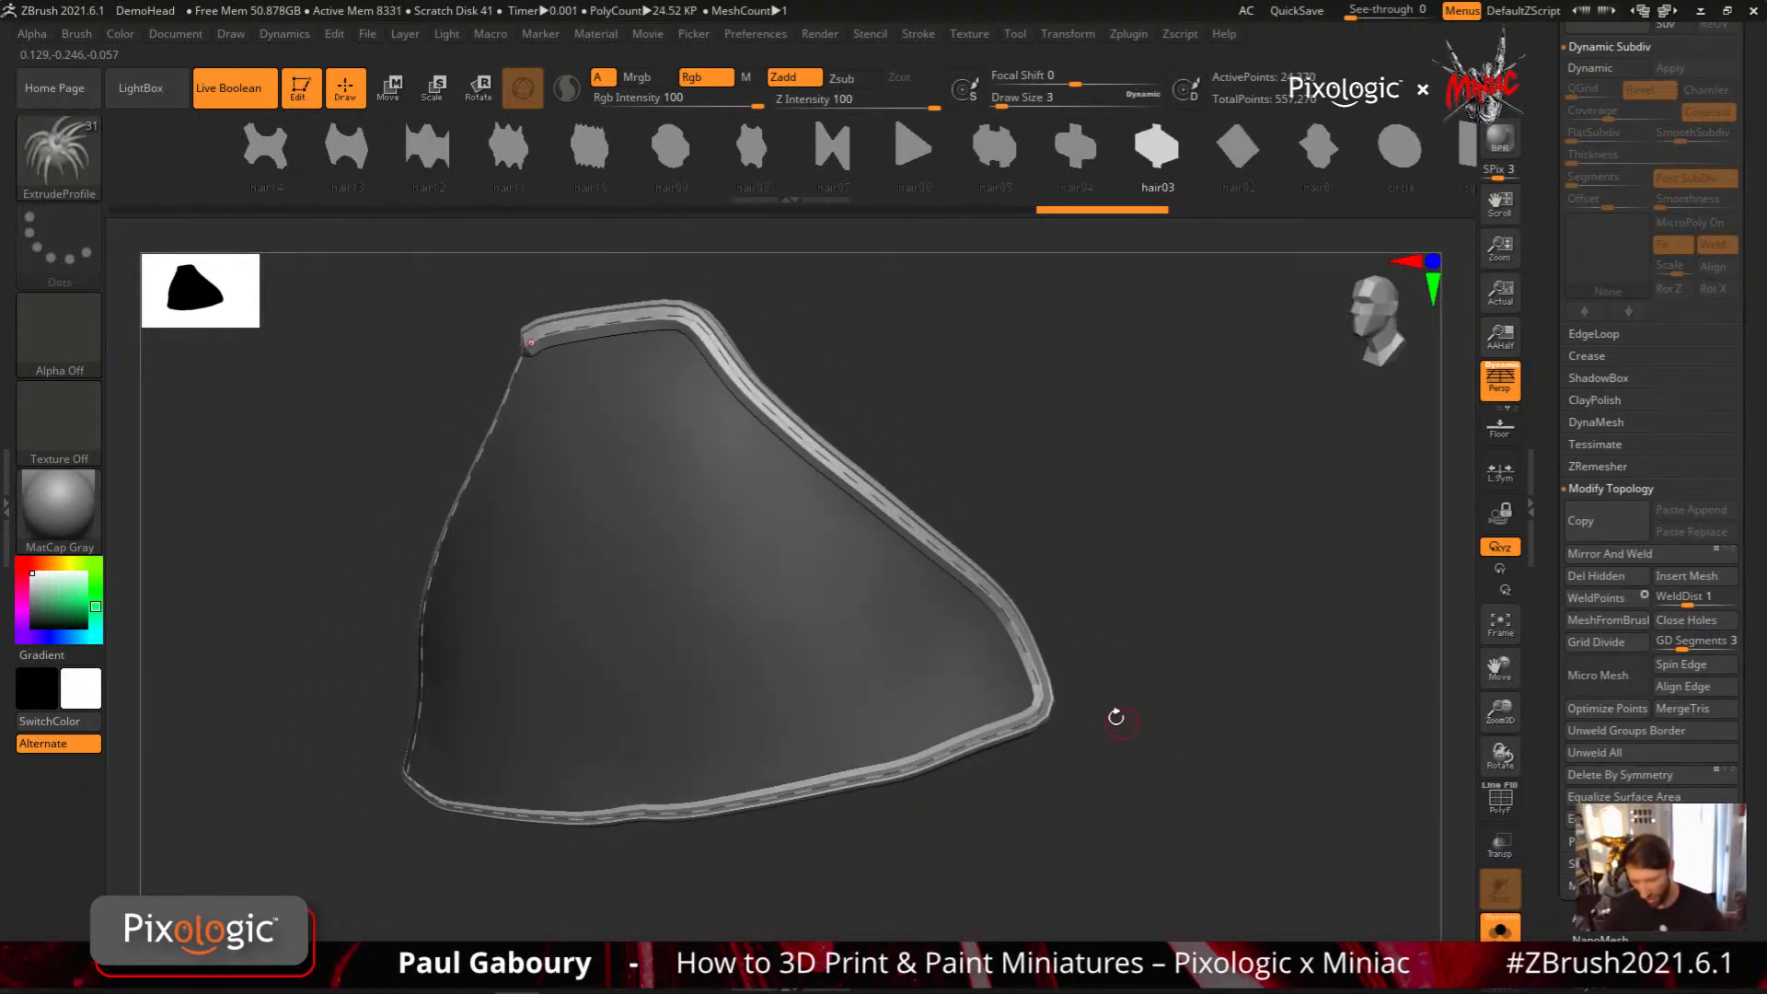
Switch to the ExtrudeProfile2 brush and apply its scribe11 profile to the panel's border curve
key("b")
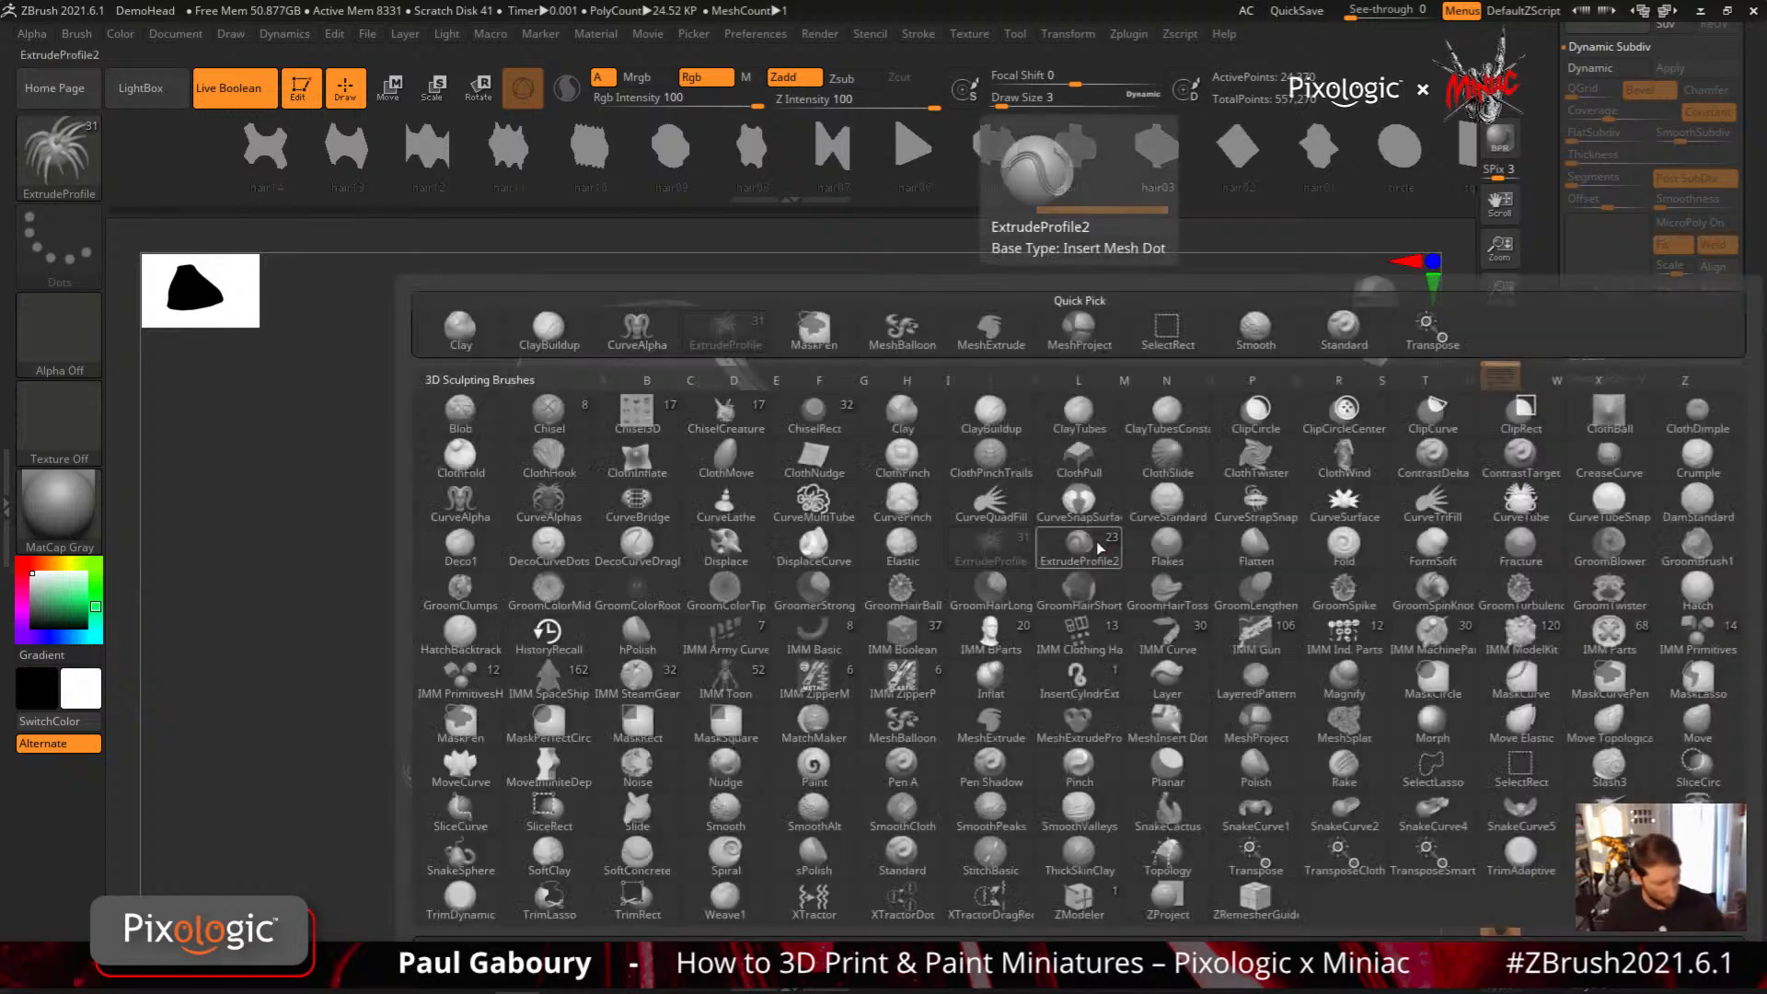
key("e")
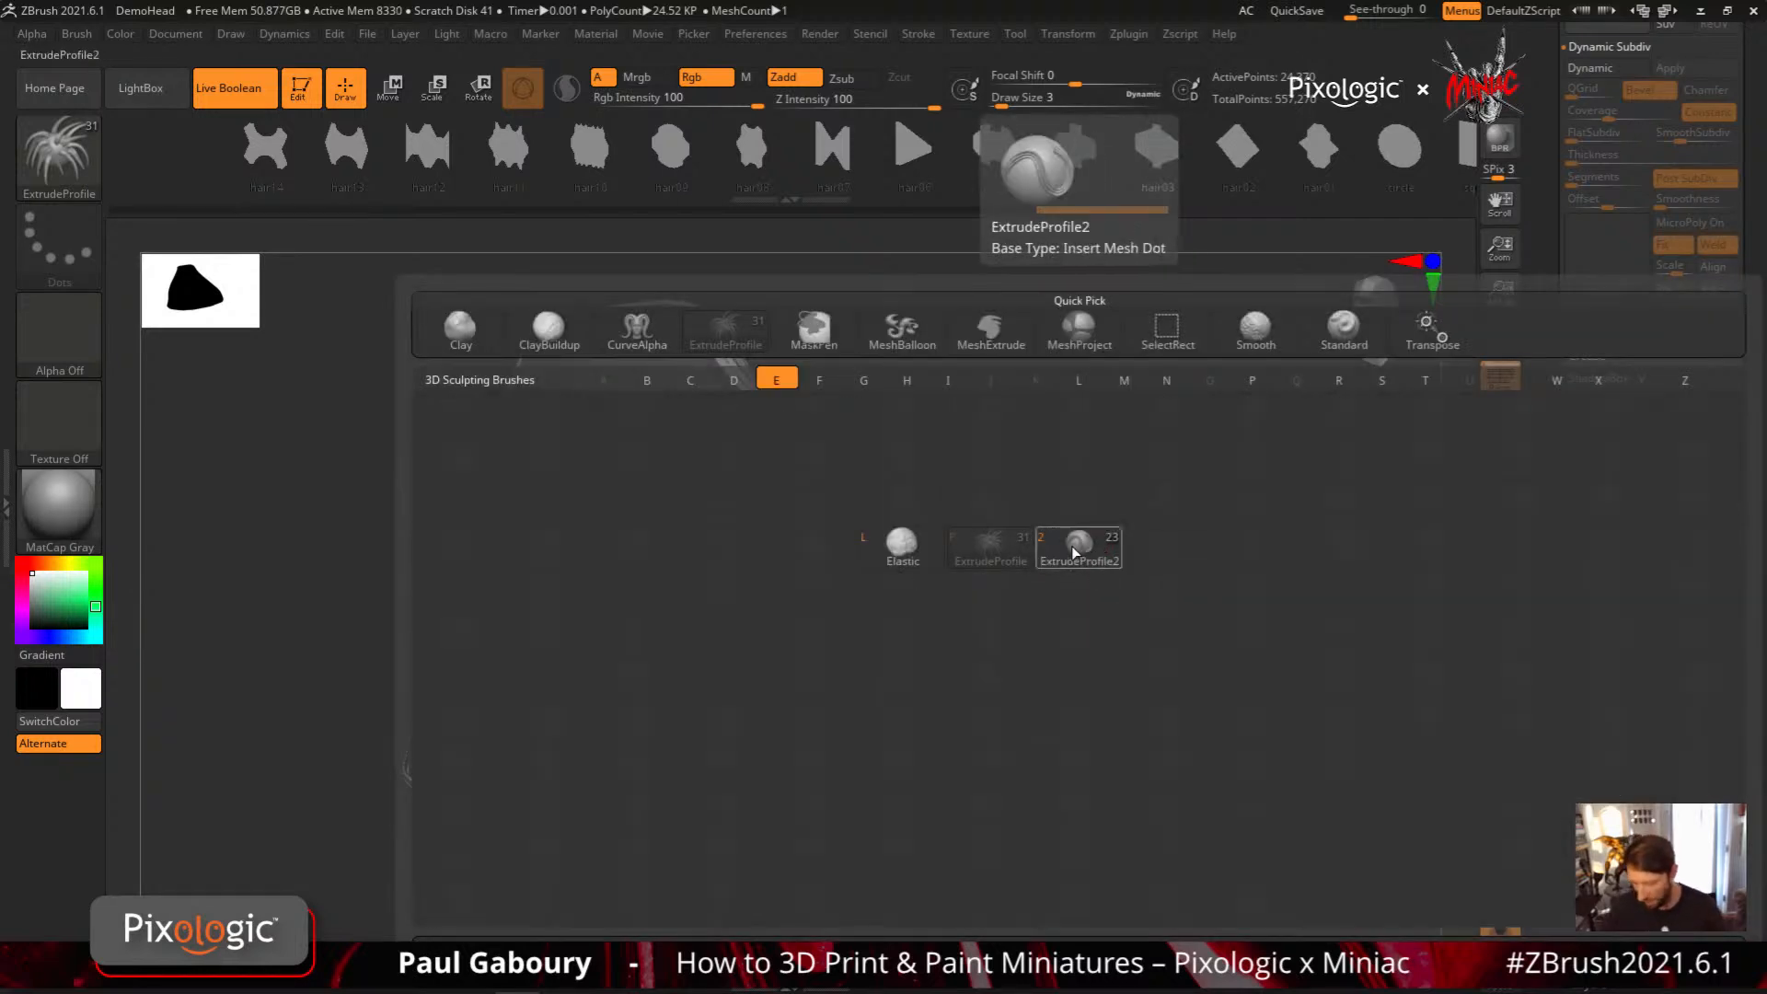
left_click(1078, 550)
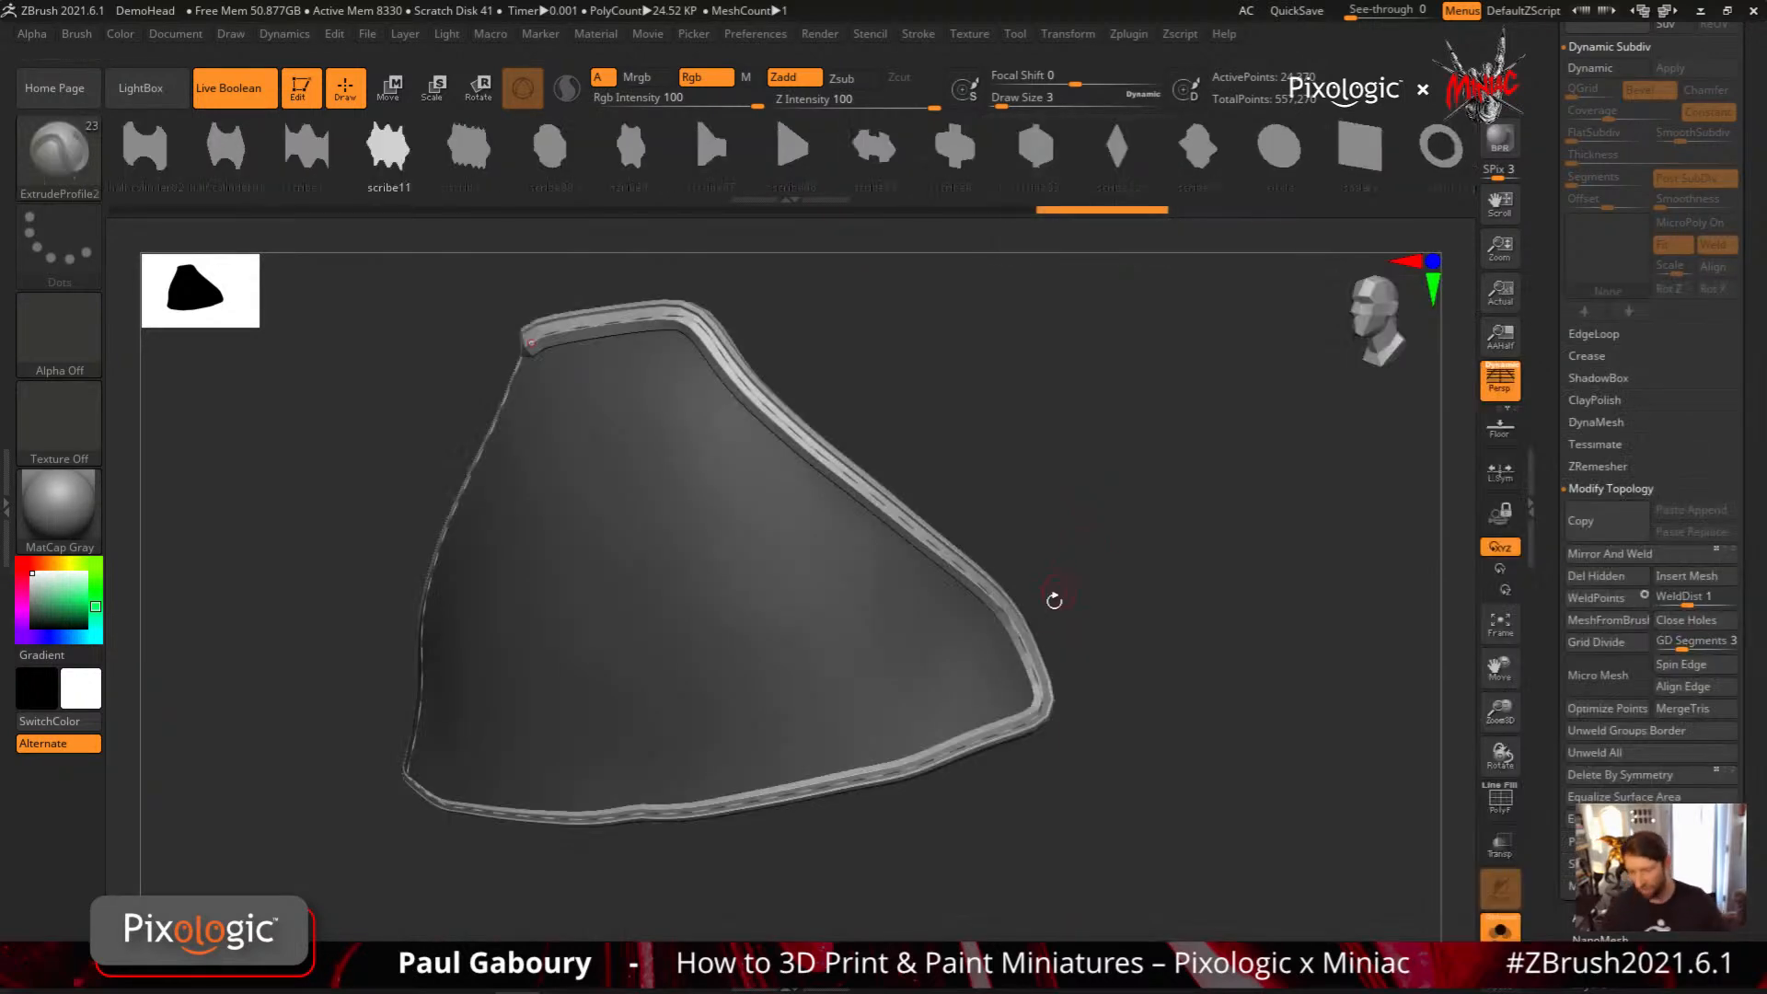
left_click_drag(1135, 493, 660, 259)
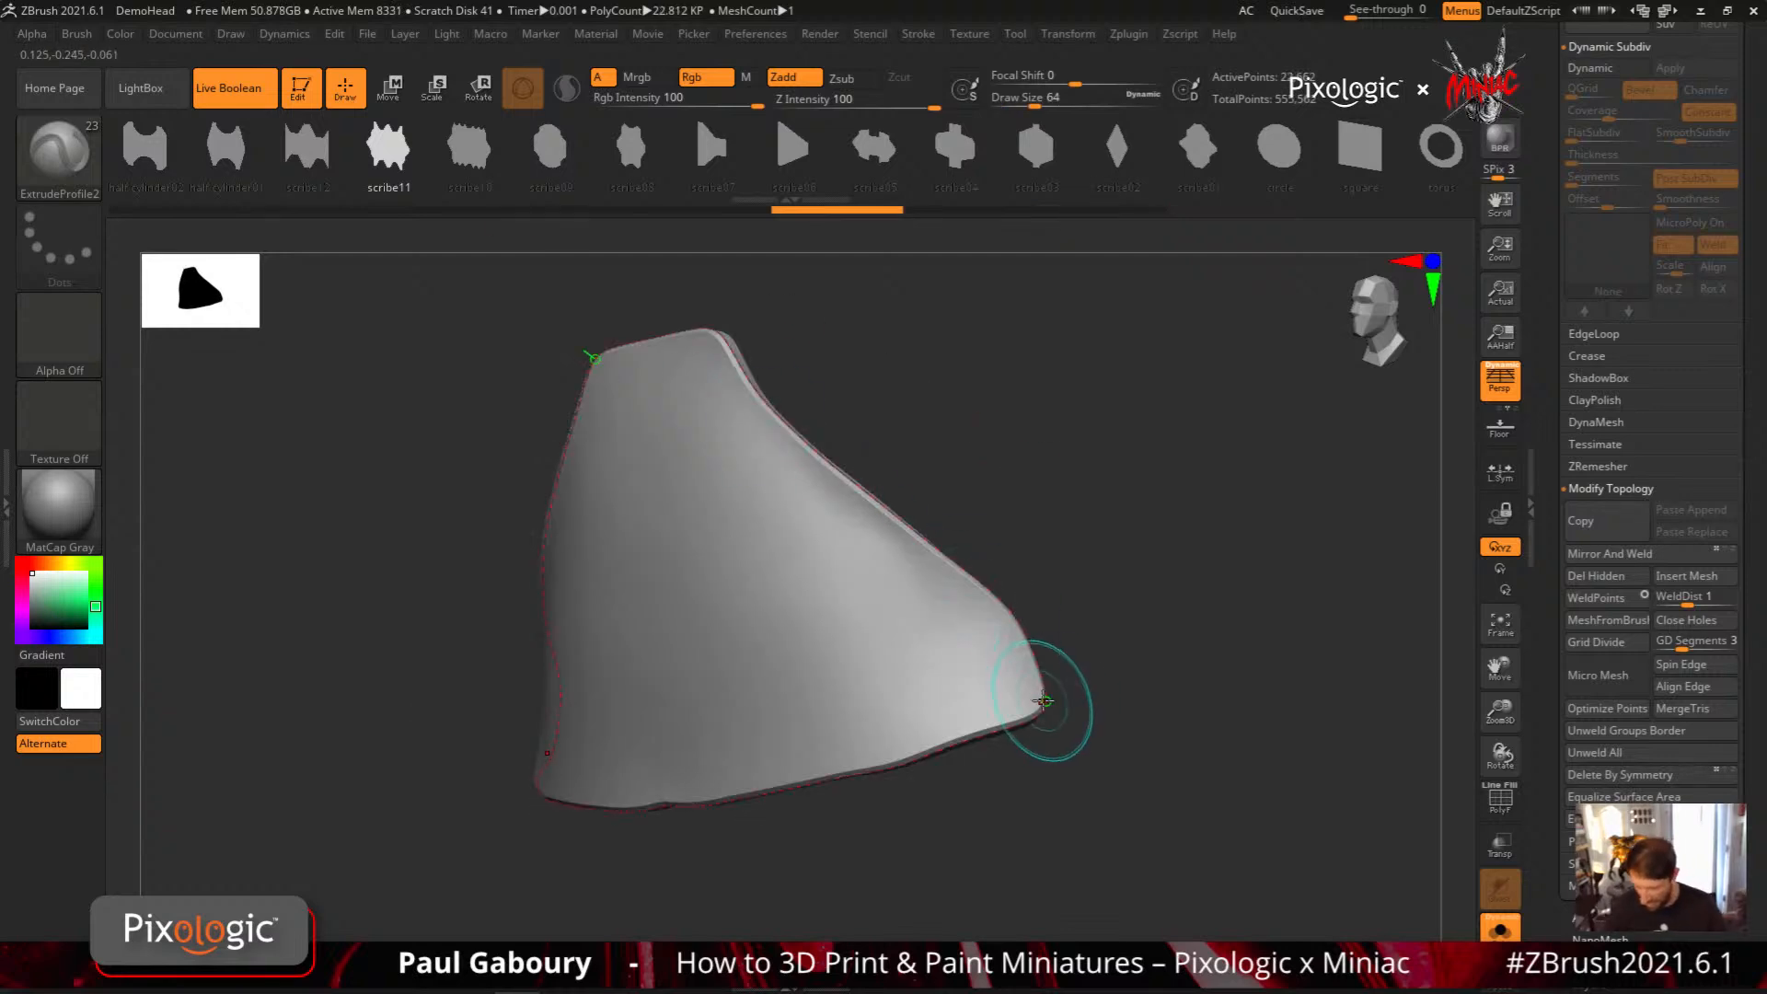
left_click(1044, 708)
Try the scribe05, half cylinder01 and half cylinder02 profiles on the border curve, and undo the last one
left_click_drag(1139, 710, 1037, 446)
left_click(888, 178)
left_click(1046, 717)
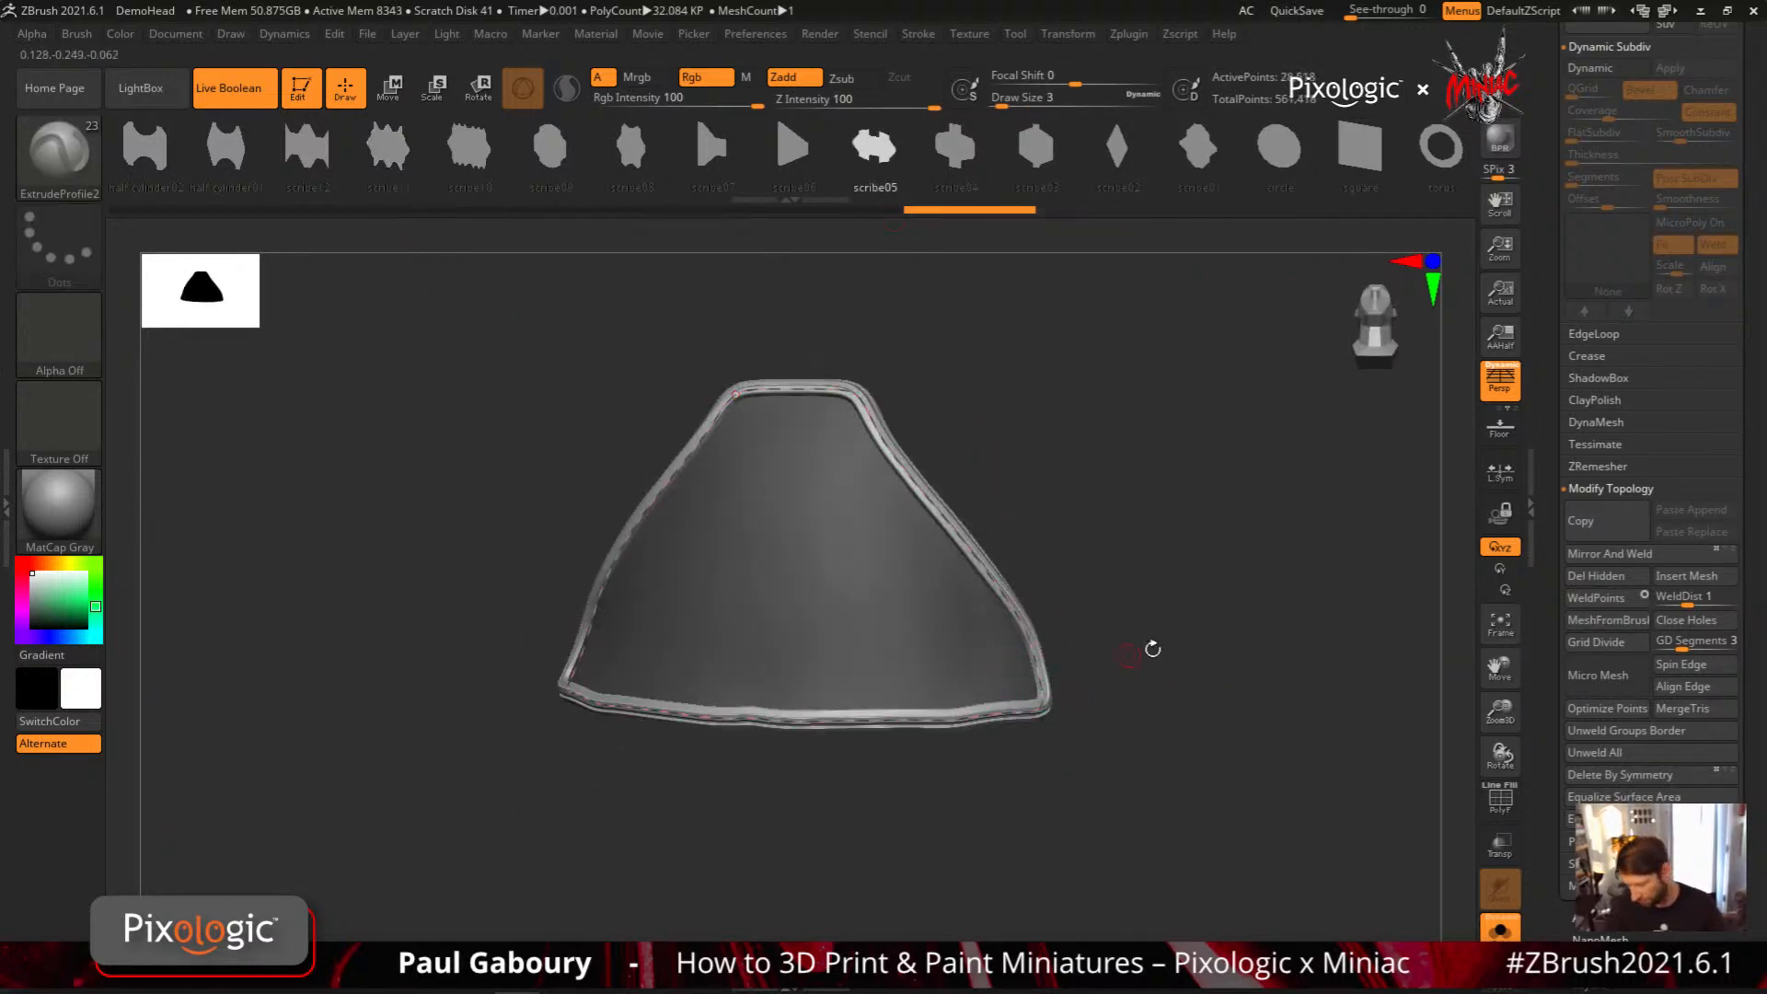
left_click_drag(1151, 651, 1142, 702)
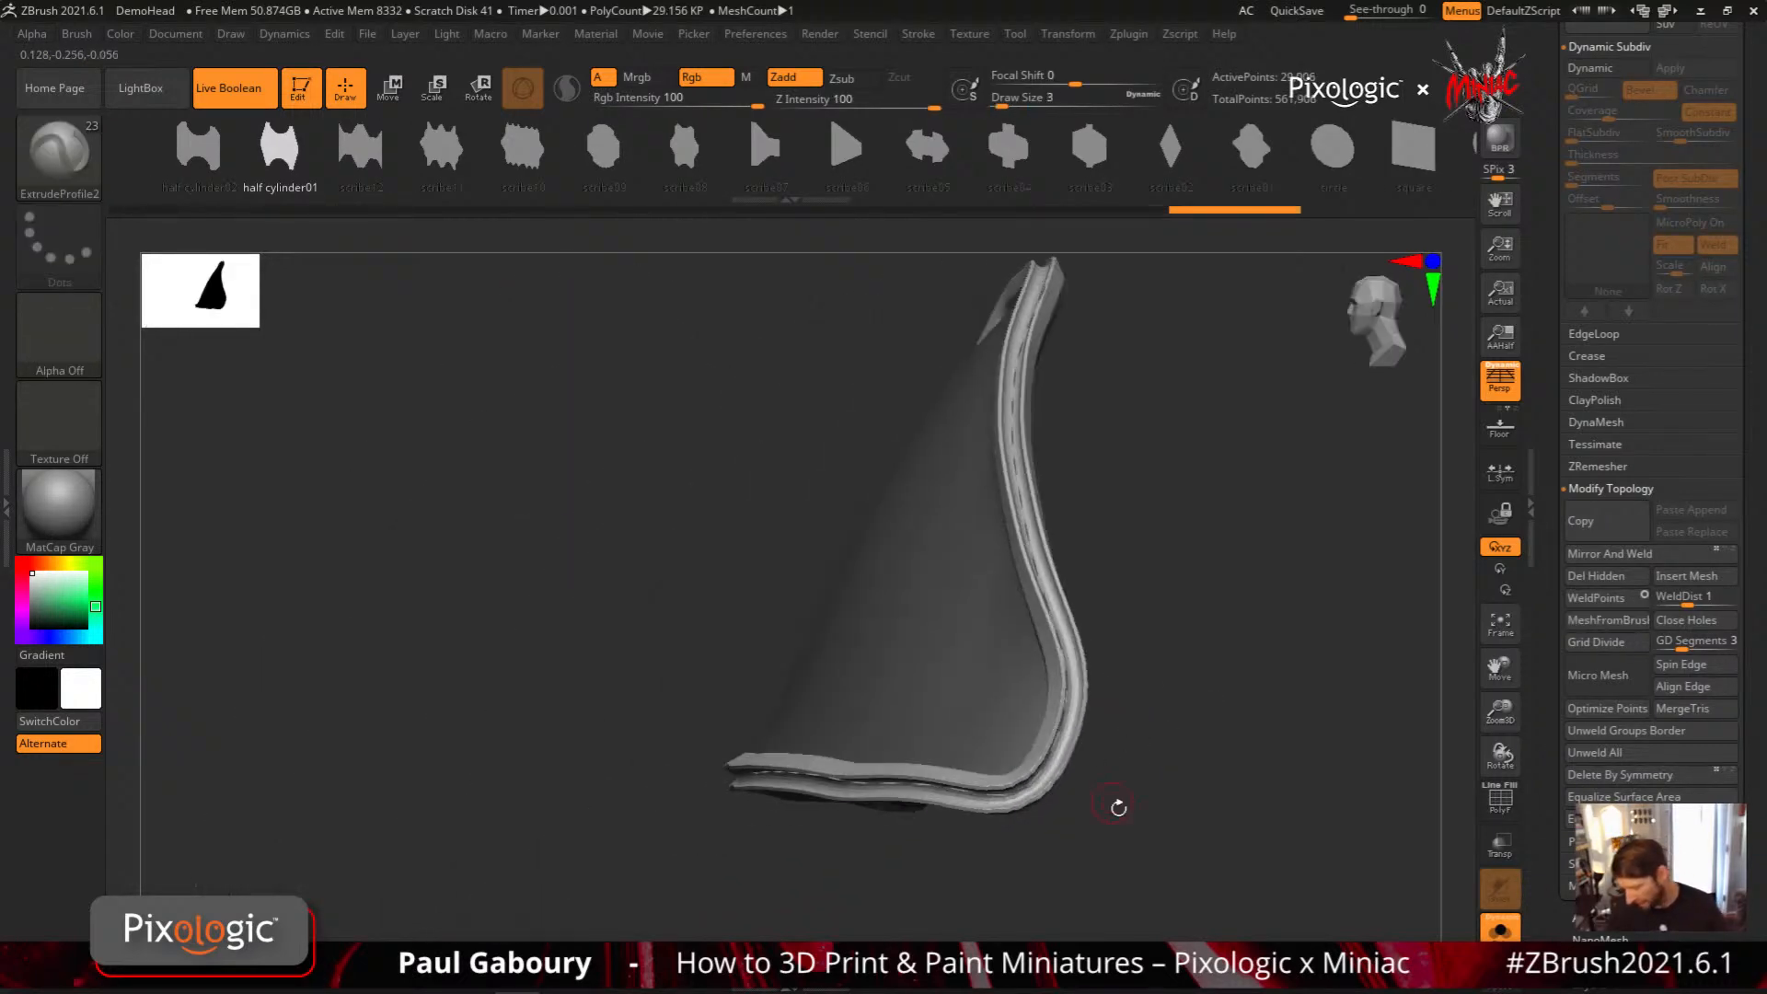
mouse_move(1118, 807)
left_mouse_down()
mouse_move(1132, 690)
mouse_move(1175, 816)
mouse_move(1091, 797)
left_mouse_up()
left_click(199, 150)
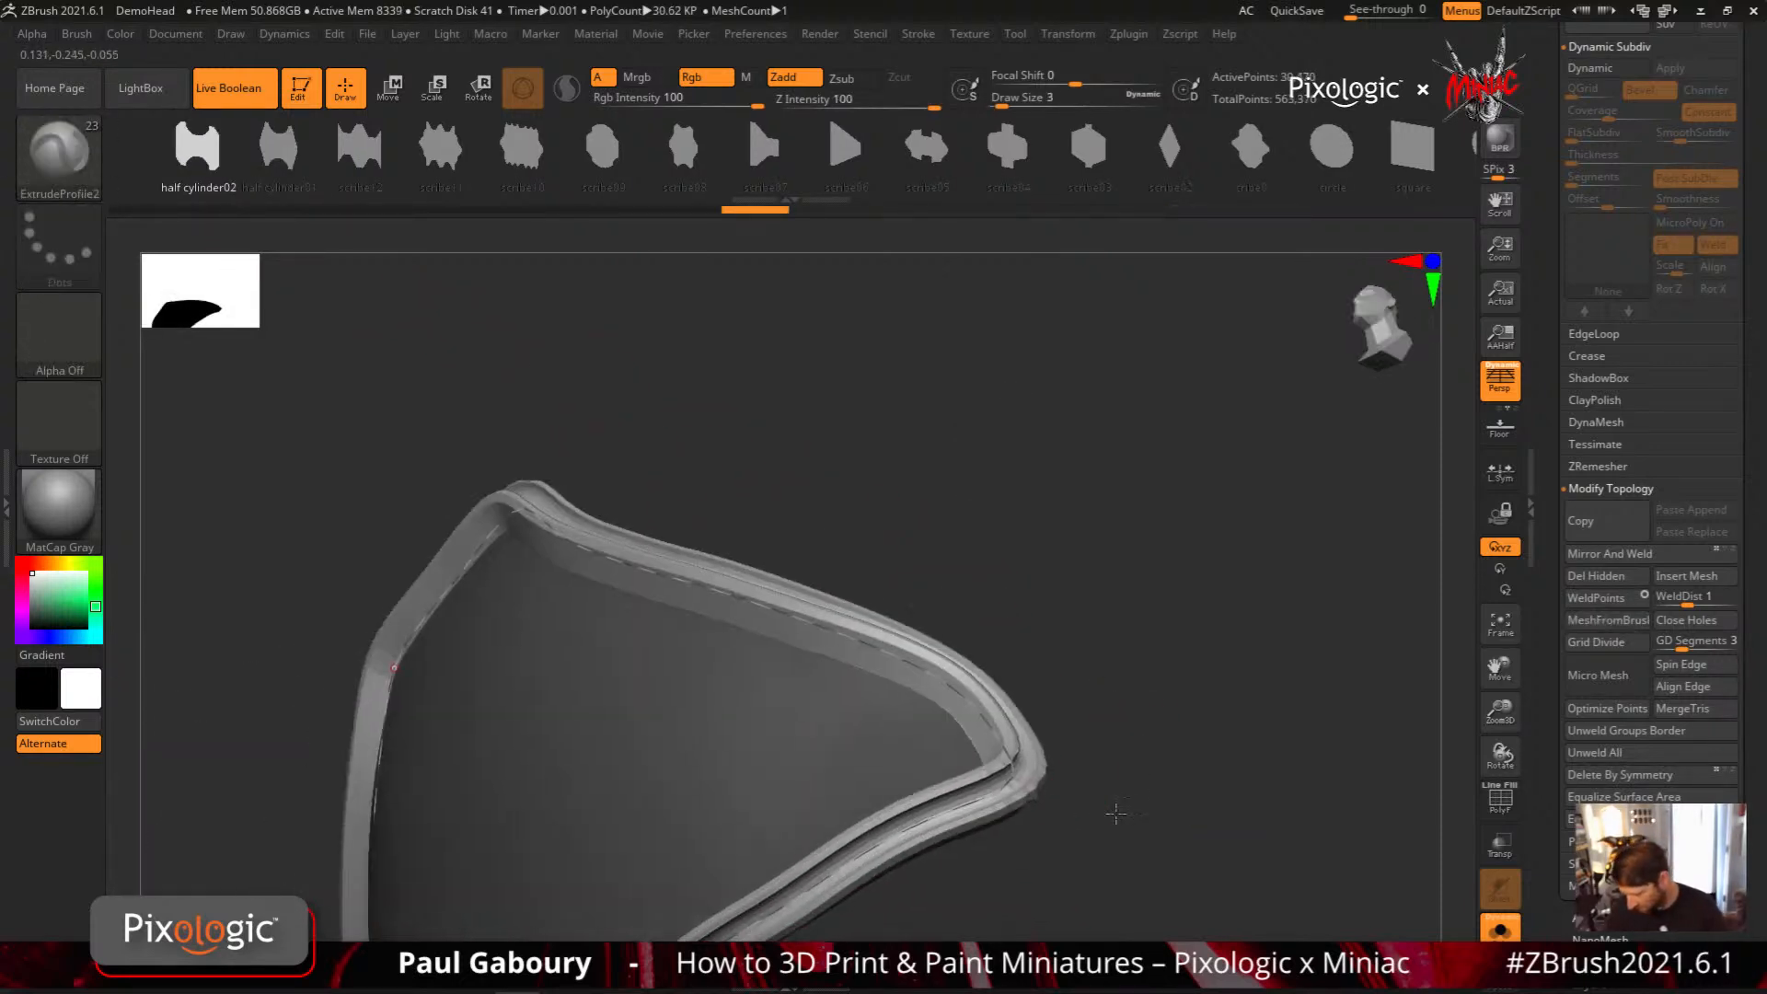
left_click(996, 795, "shift")
left_click_drag(1136, 769, 1065, 753)
key("ctrl+z")
Try the scribe03, circle and square profiles on the panel's border curve
left_click(1088, 148)
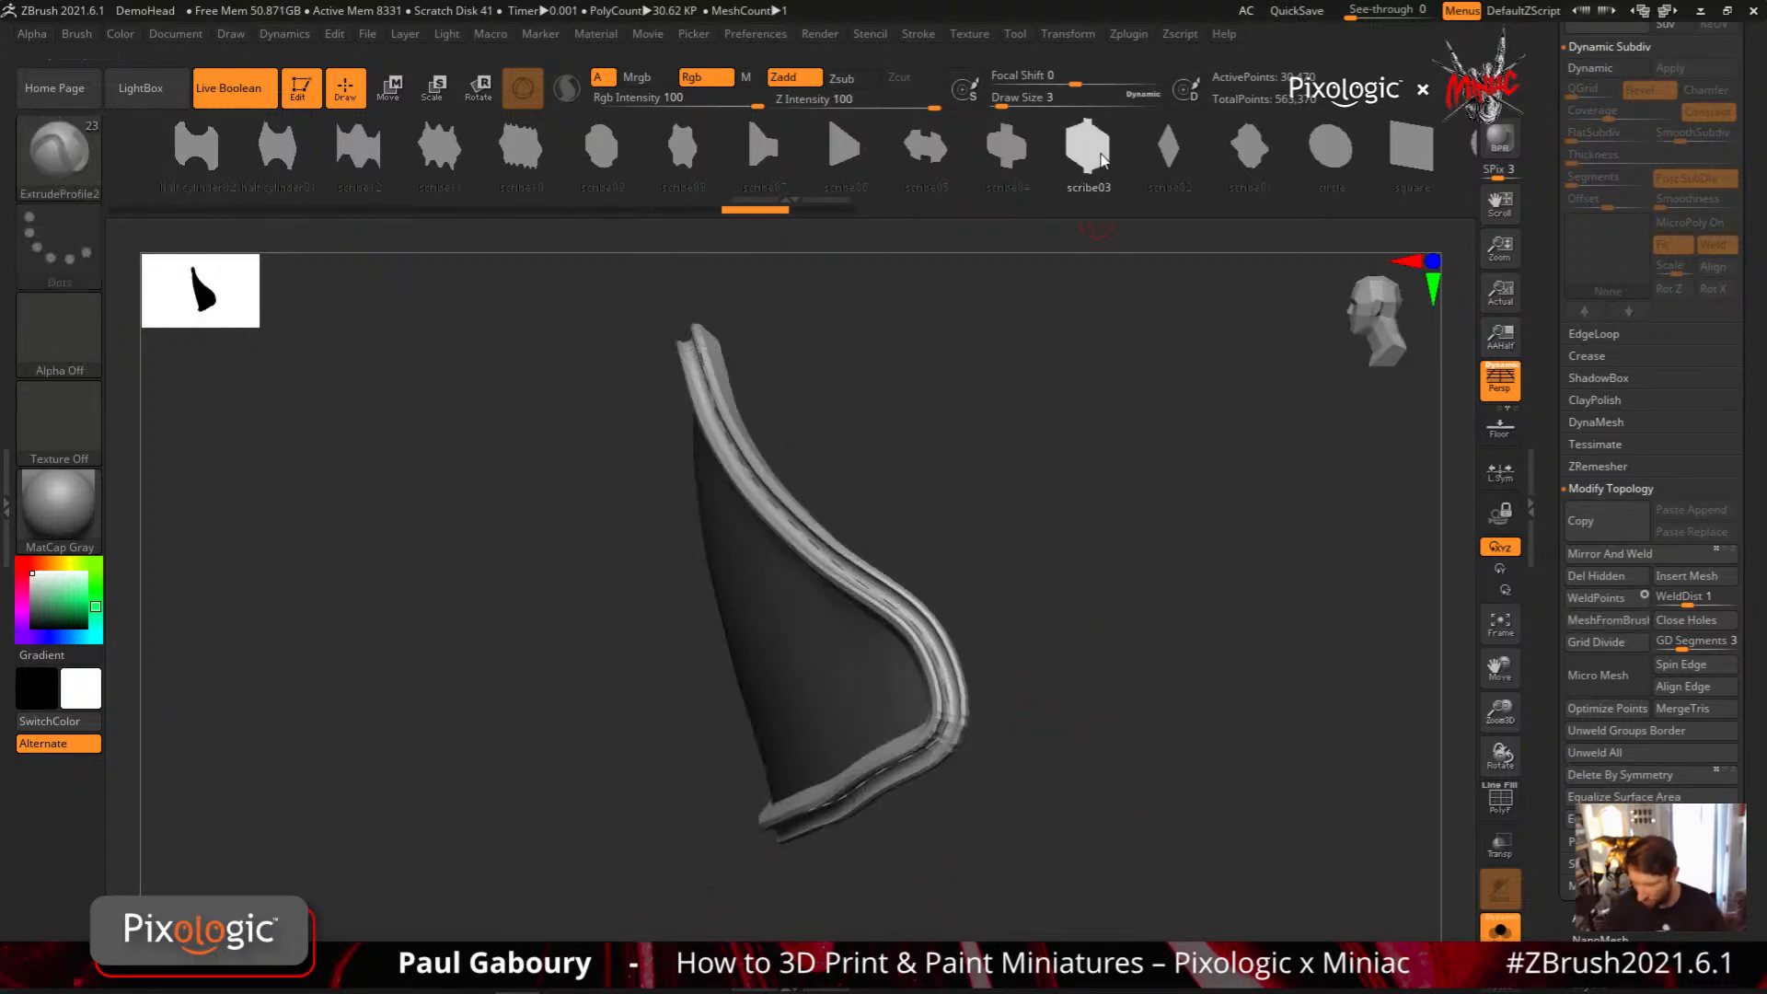
left_click(1331, 147)
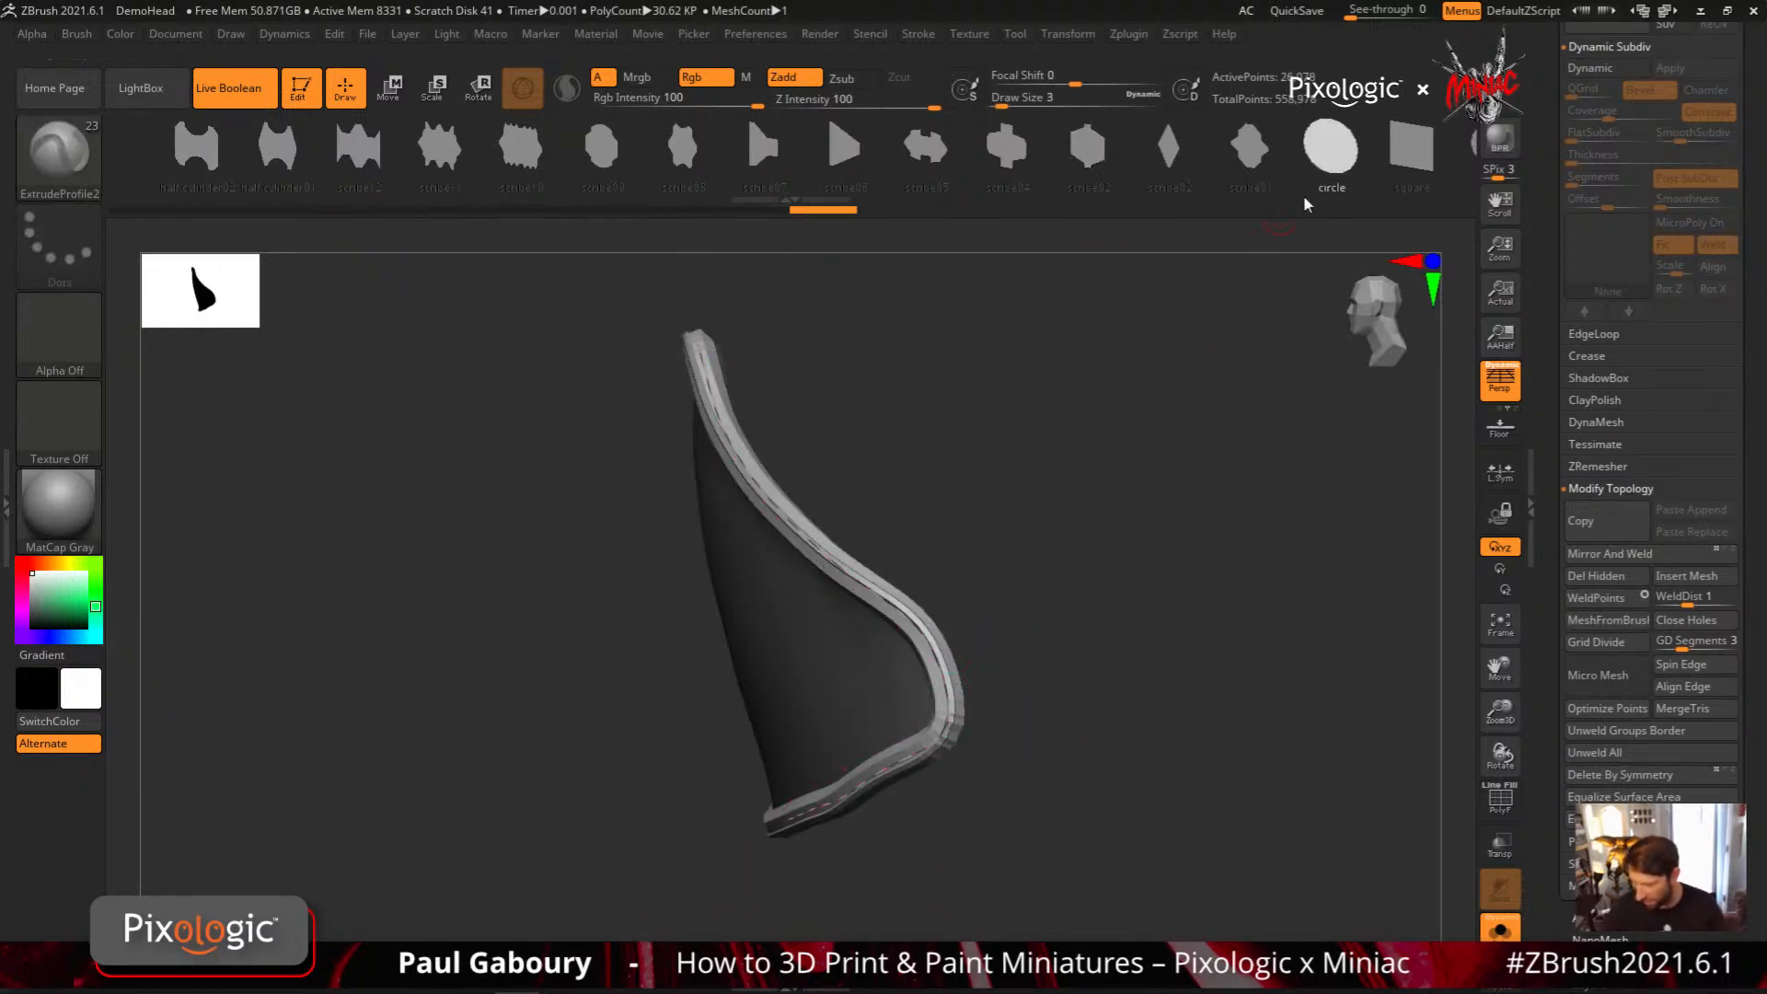
left_click(946, 705)
left_click_drag(1031, 707, 1162, 540)
left_click(1411, 149)
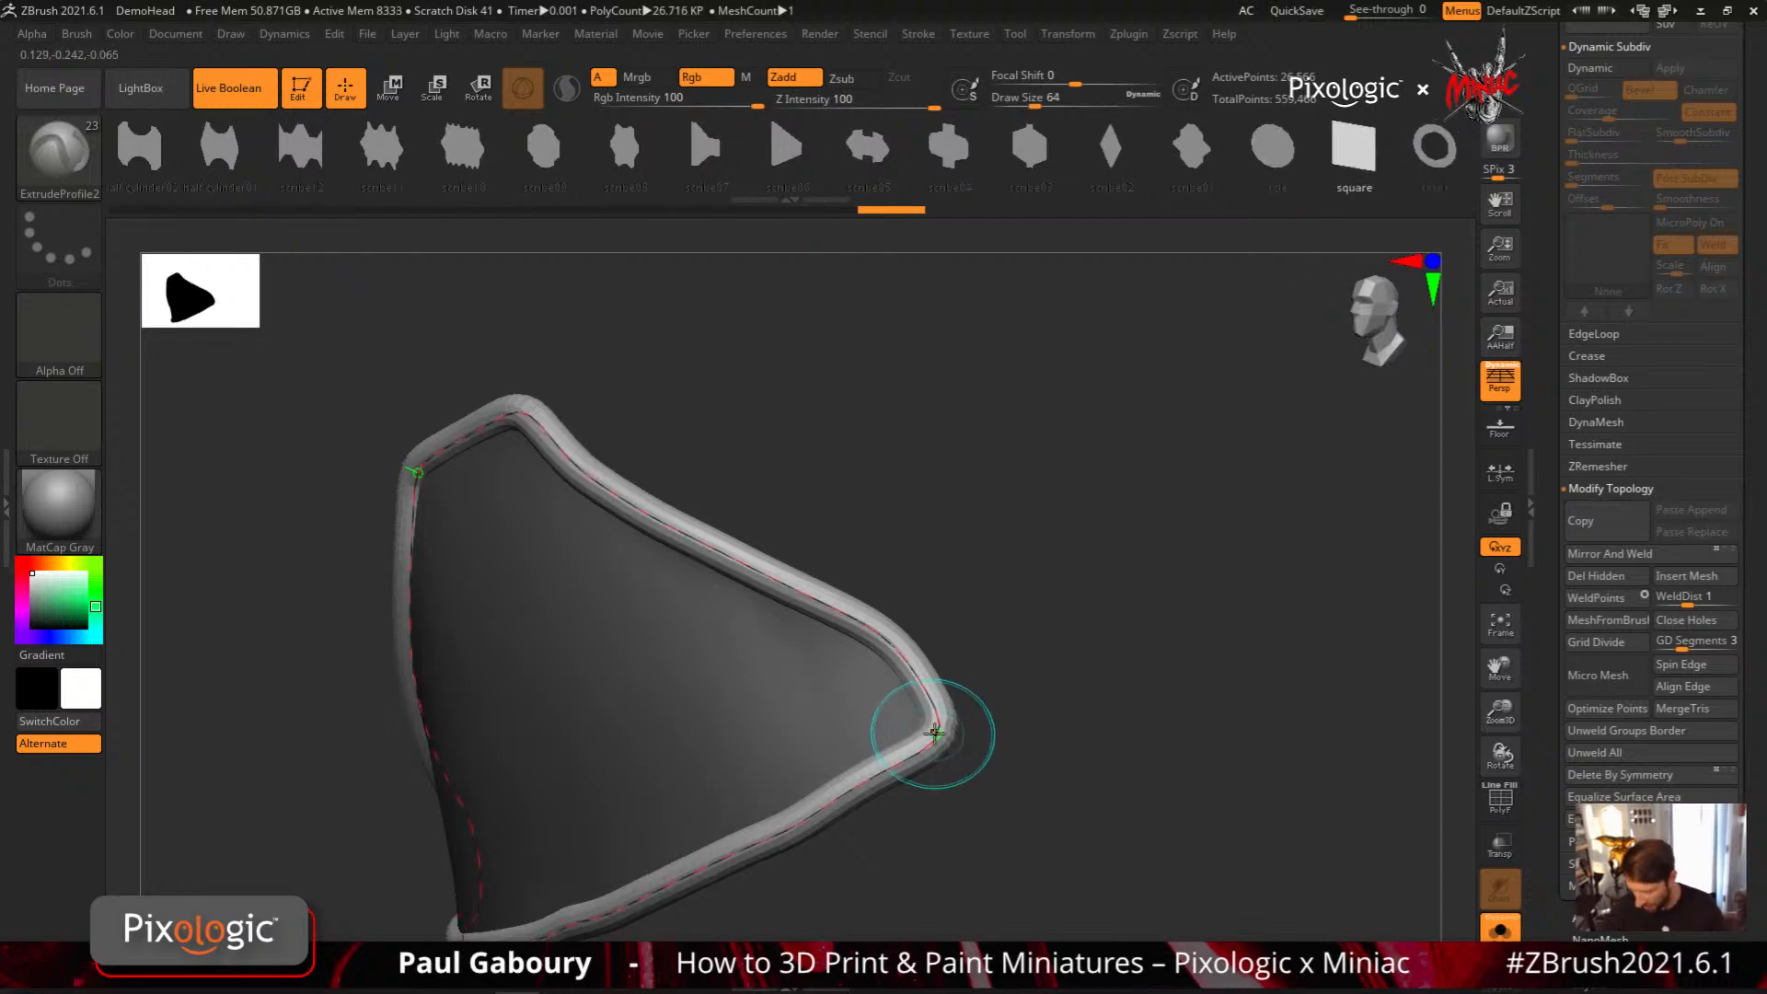
left_click(935, 734)
Apply the scribe05 profile as the trim around the panel's border curve
left_click_drag(1003, 742, 1037, 604)
left_click(868, 147)
left_click(931, 732)
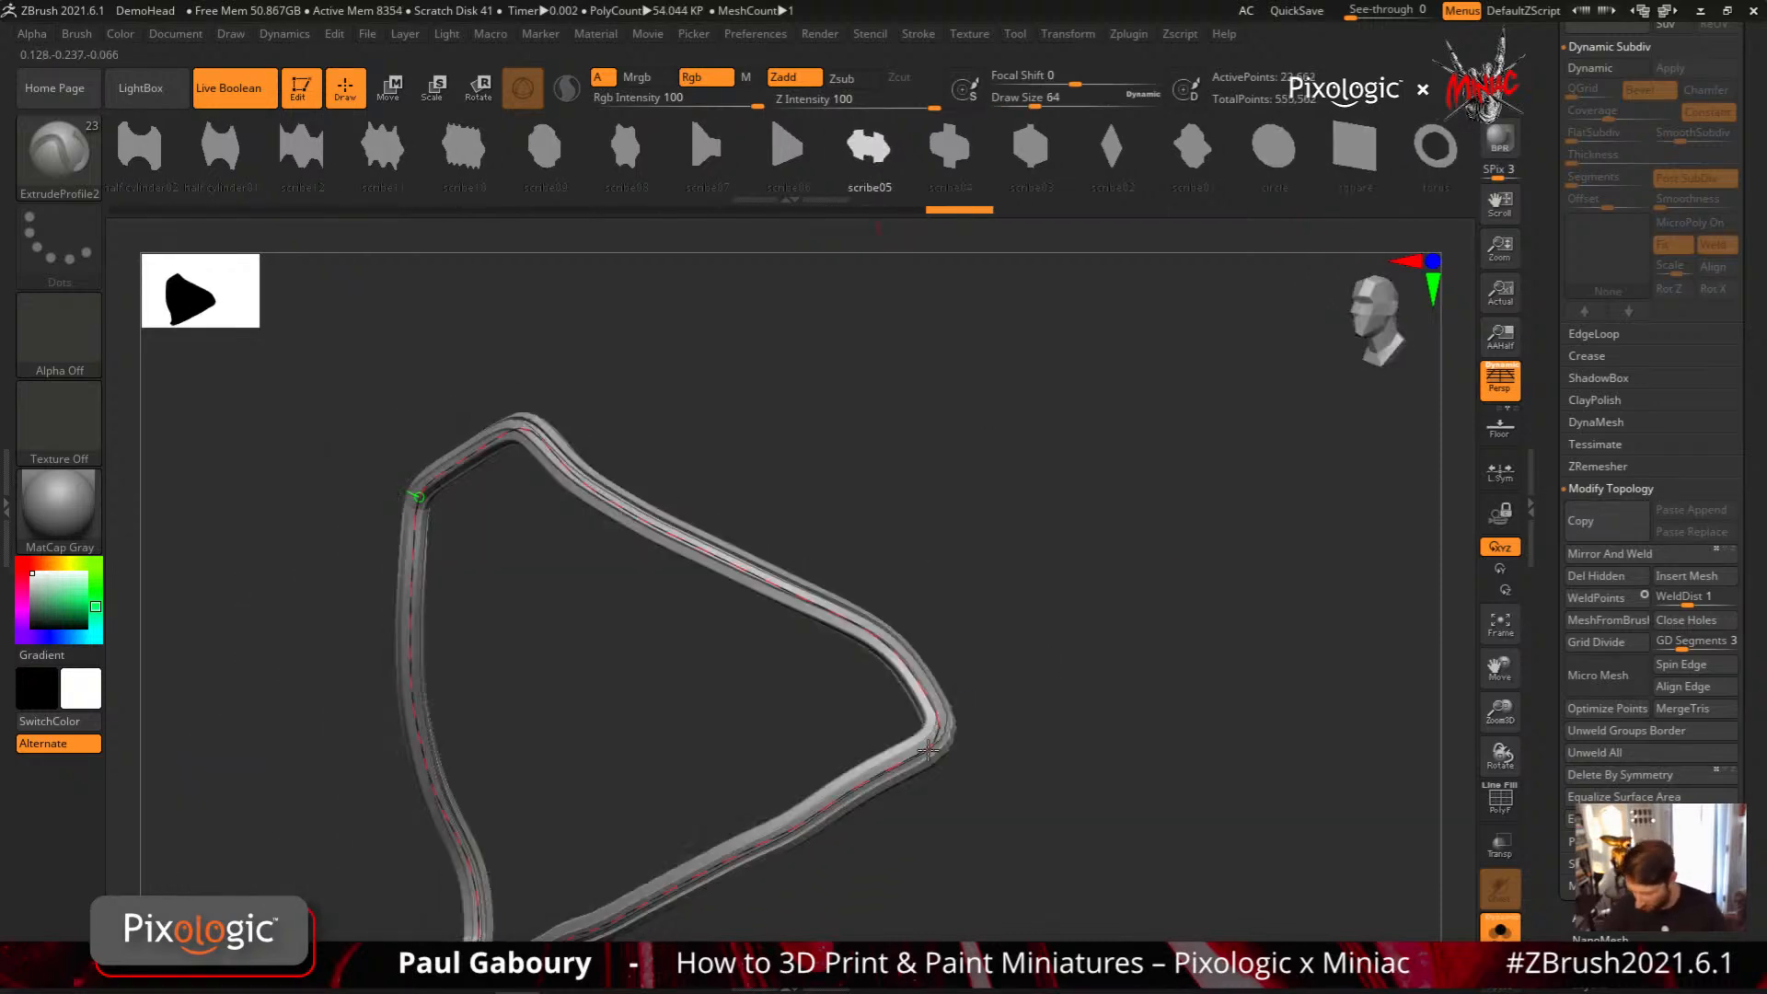
left_click_drag(1079, 738, 1080, 789)
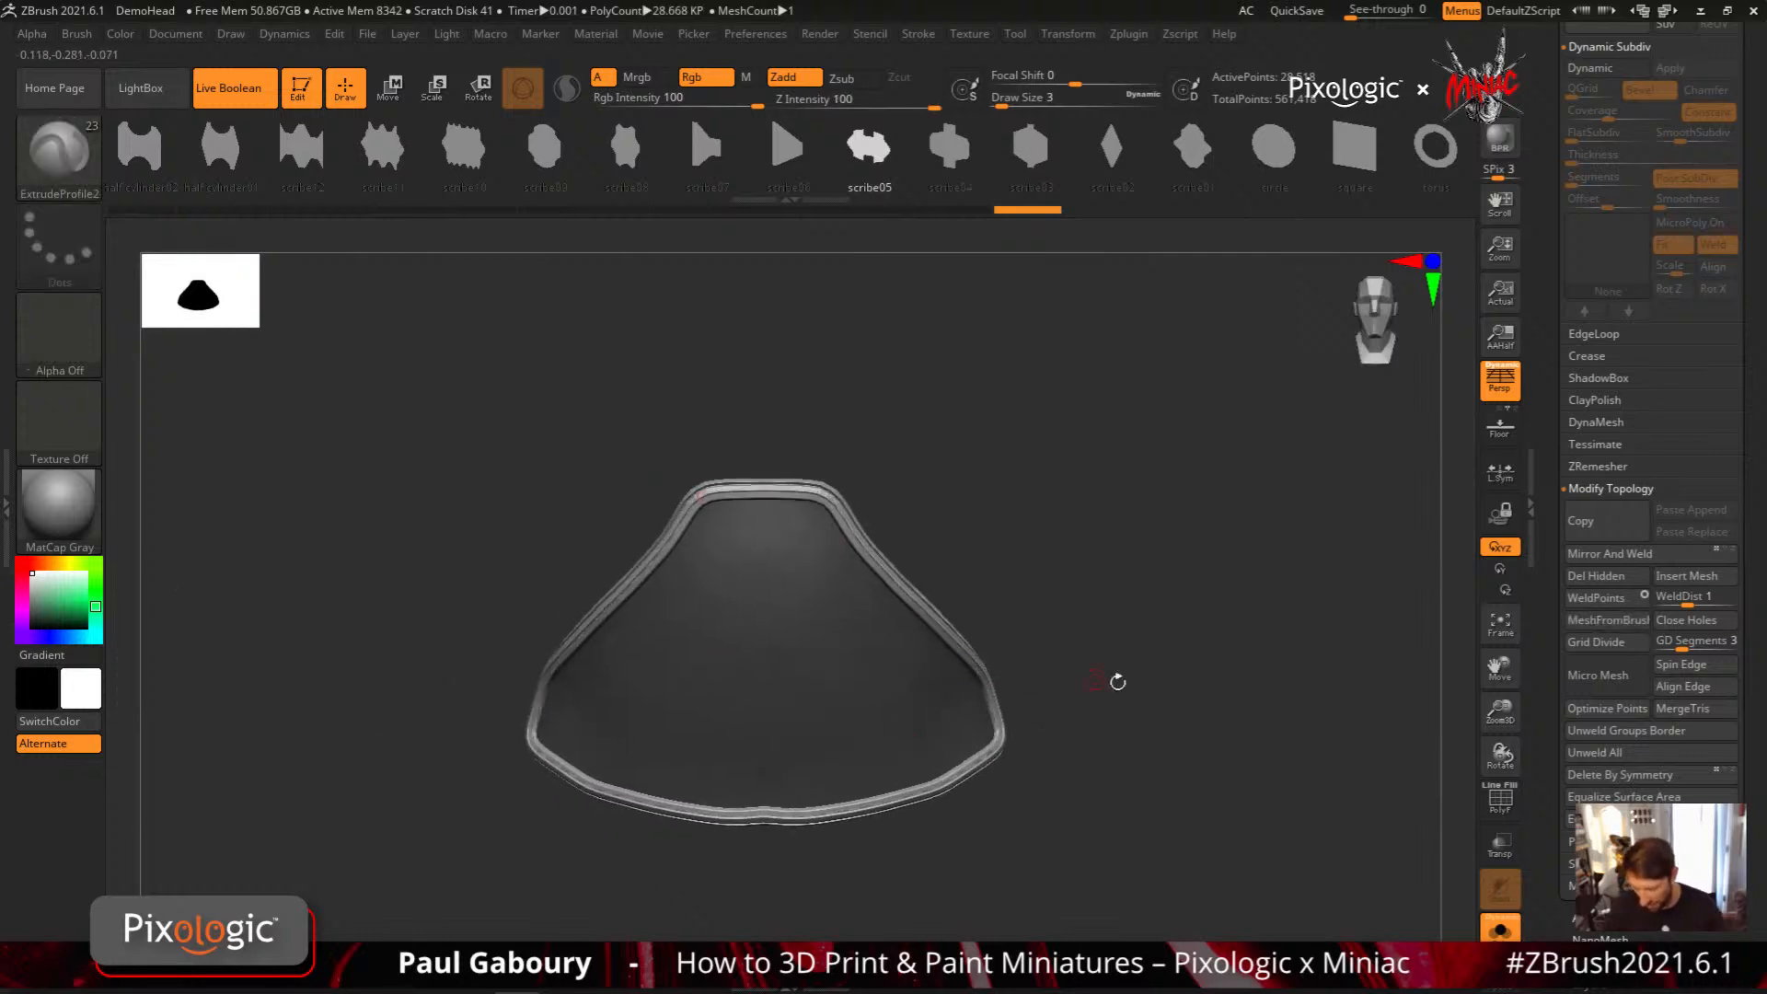
left_click_drag(1116, 678, 1113, 607)
Show the wireframe, isolate the scribe05 trim and delete the hidden panel surface from the subtool
left_click(832, 621, "ctrl+shift")
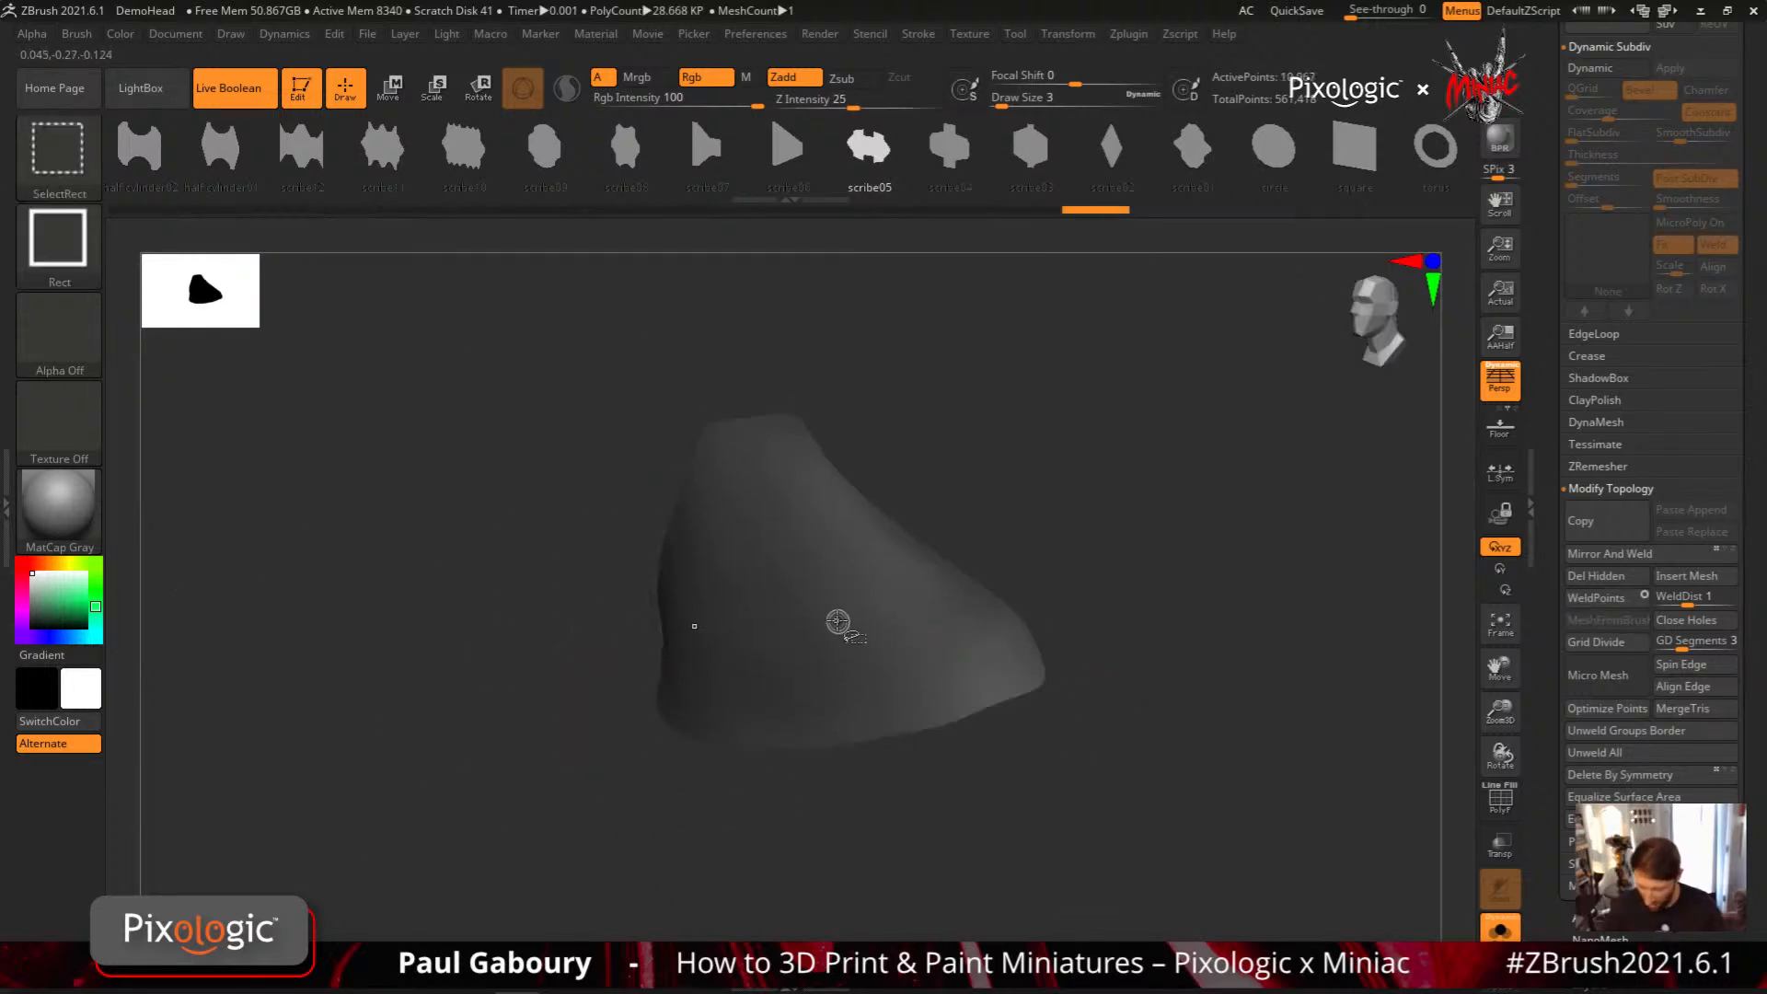
left_click(838, 623, "ctrl+shift")
left_click(984, 741, "ctrl+shift")
key("shift+f")
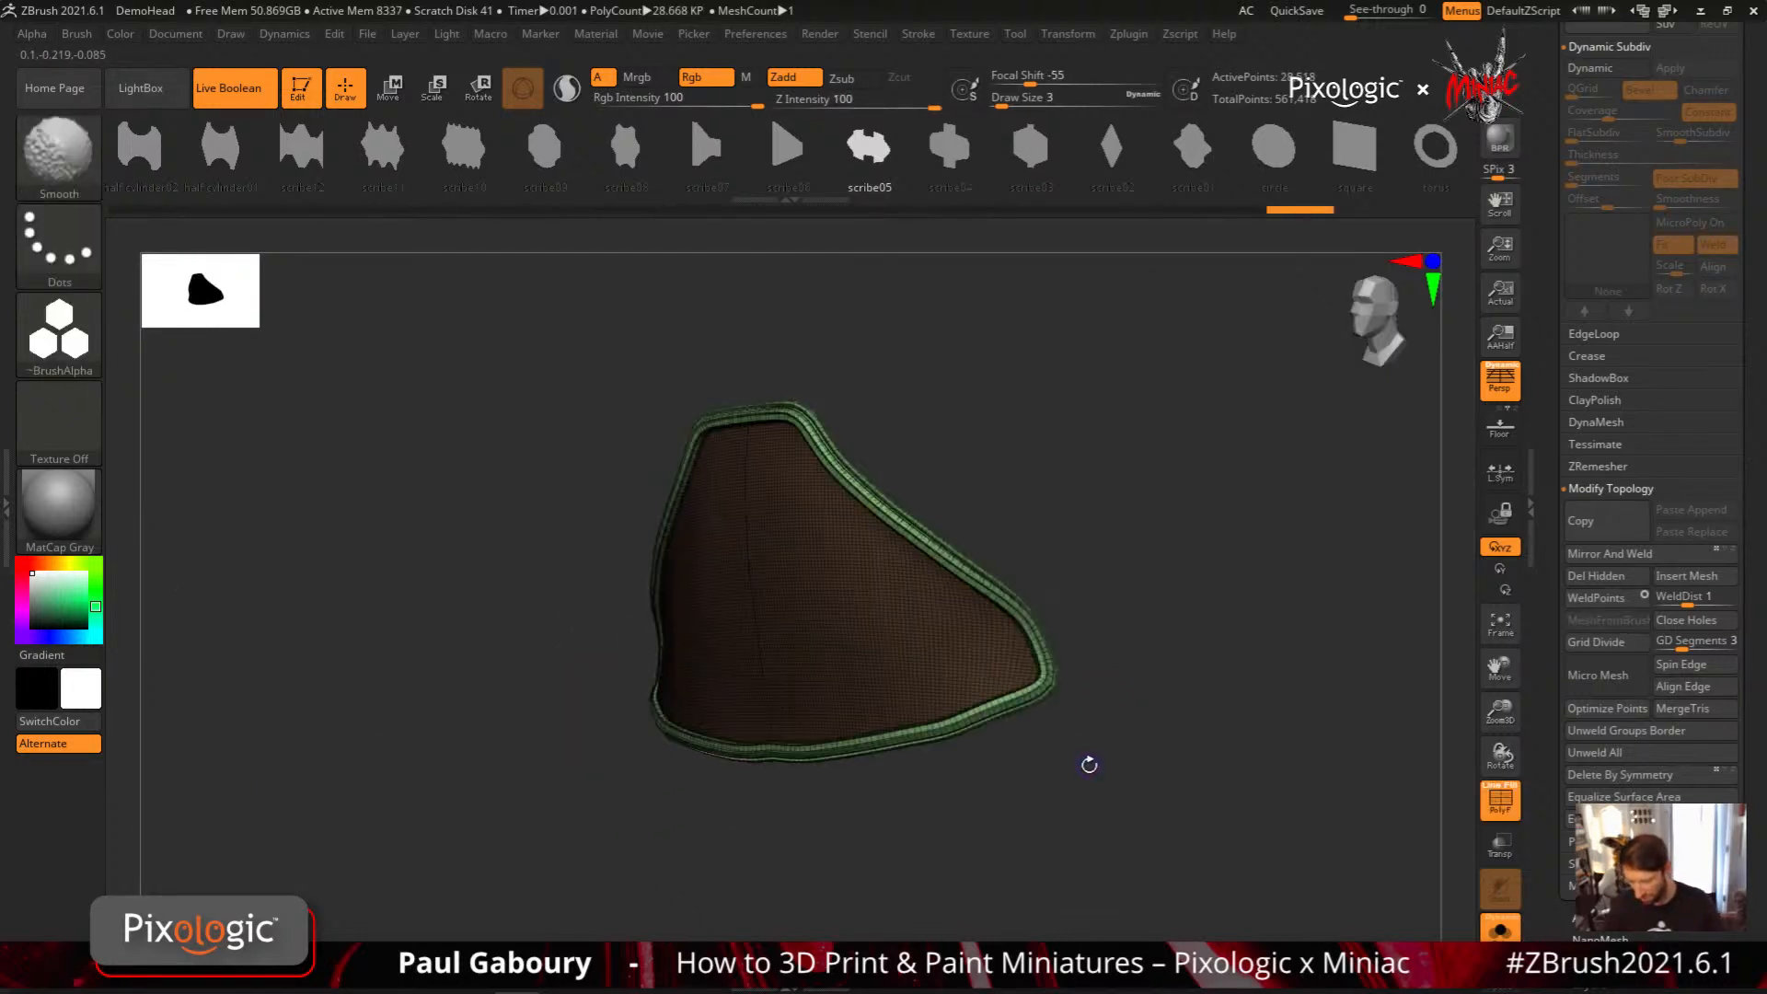
left_click(1051, 673, "ctrl+shift")
left_click_drag(1113, 707, 1046, 742, "alt")
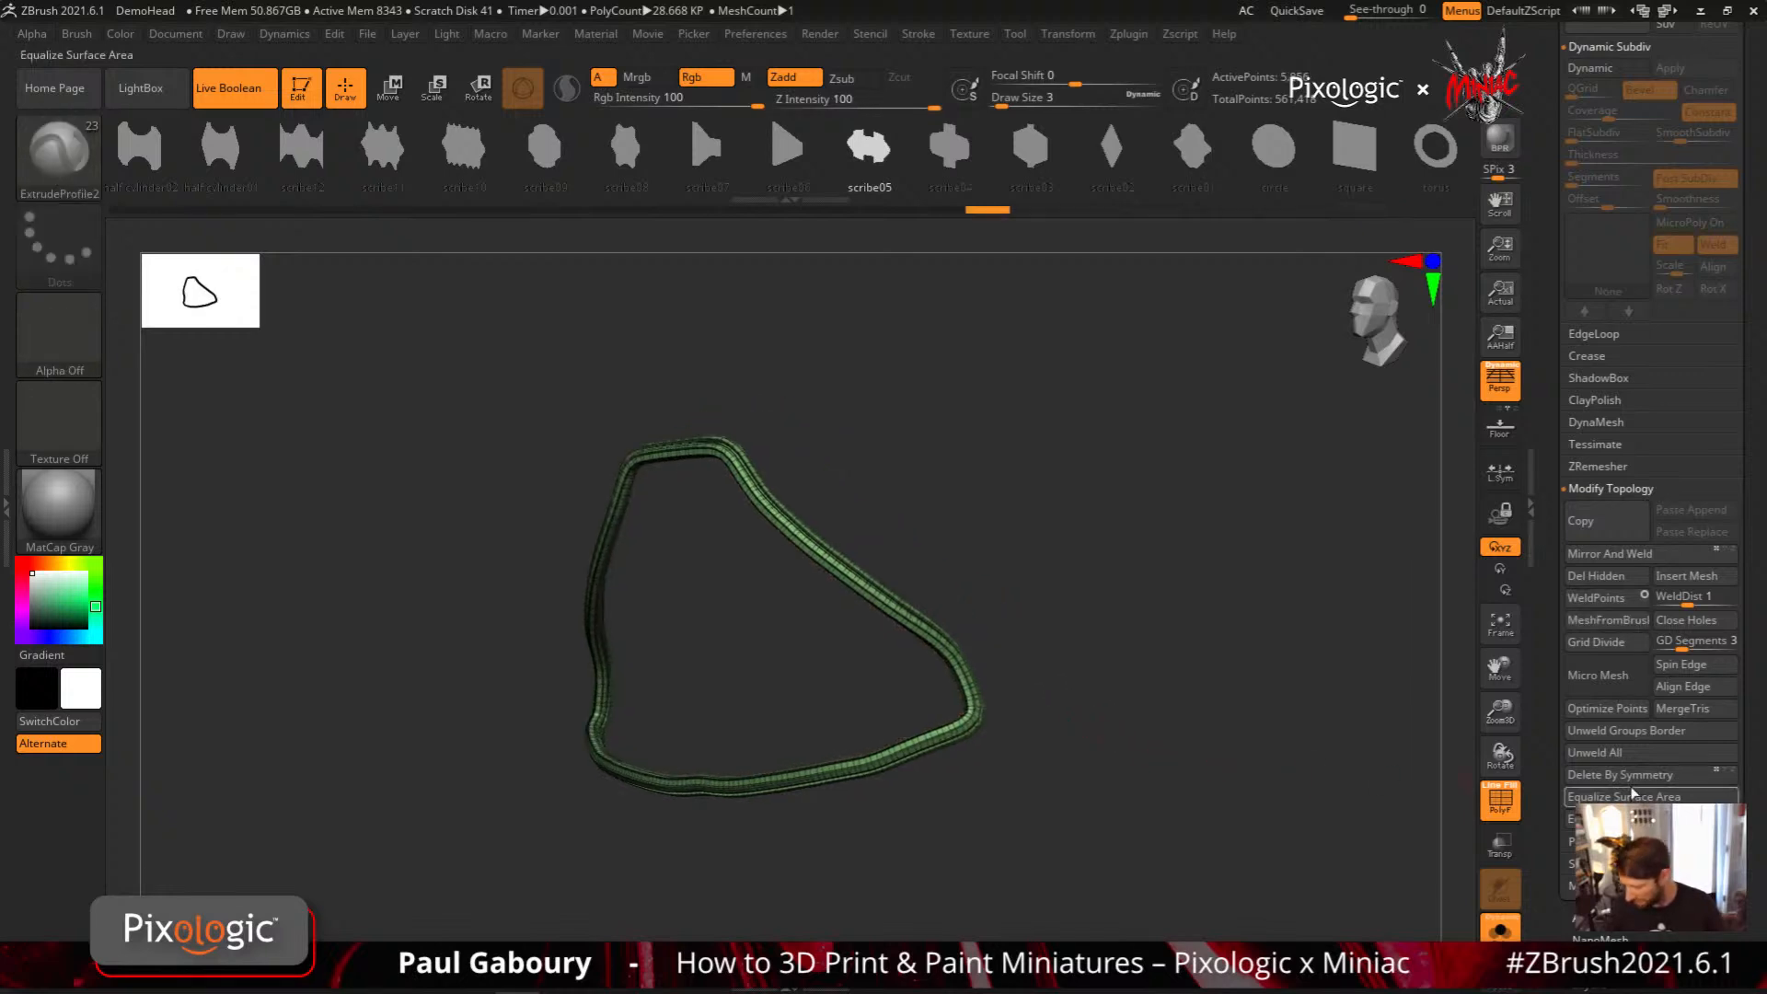
left_click(1606, 583)
Leave Solo mode, hide the wireframe and view the trim in place on the armor
left_click(1500, 928)
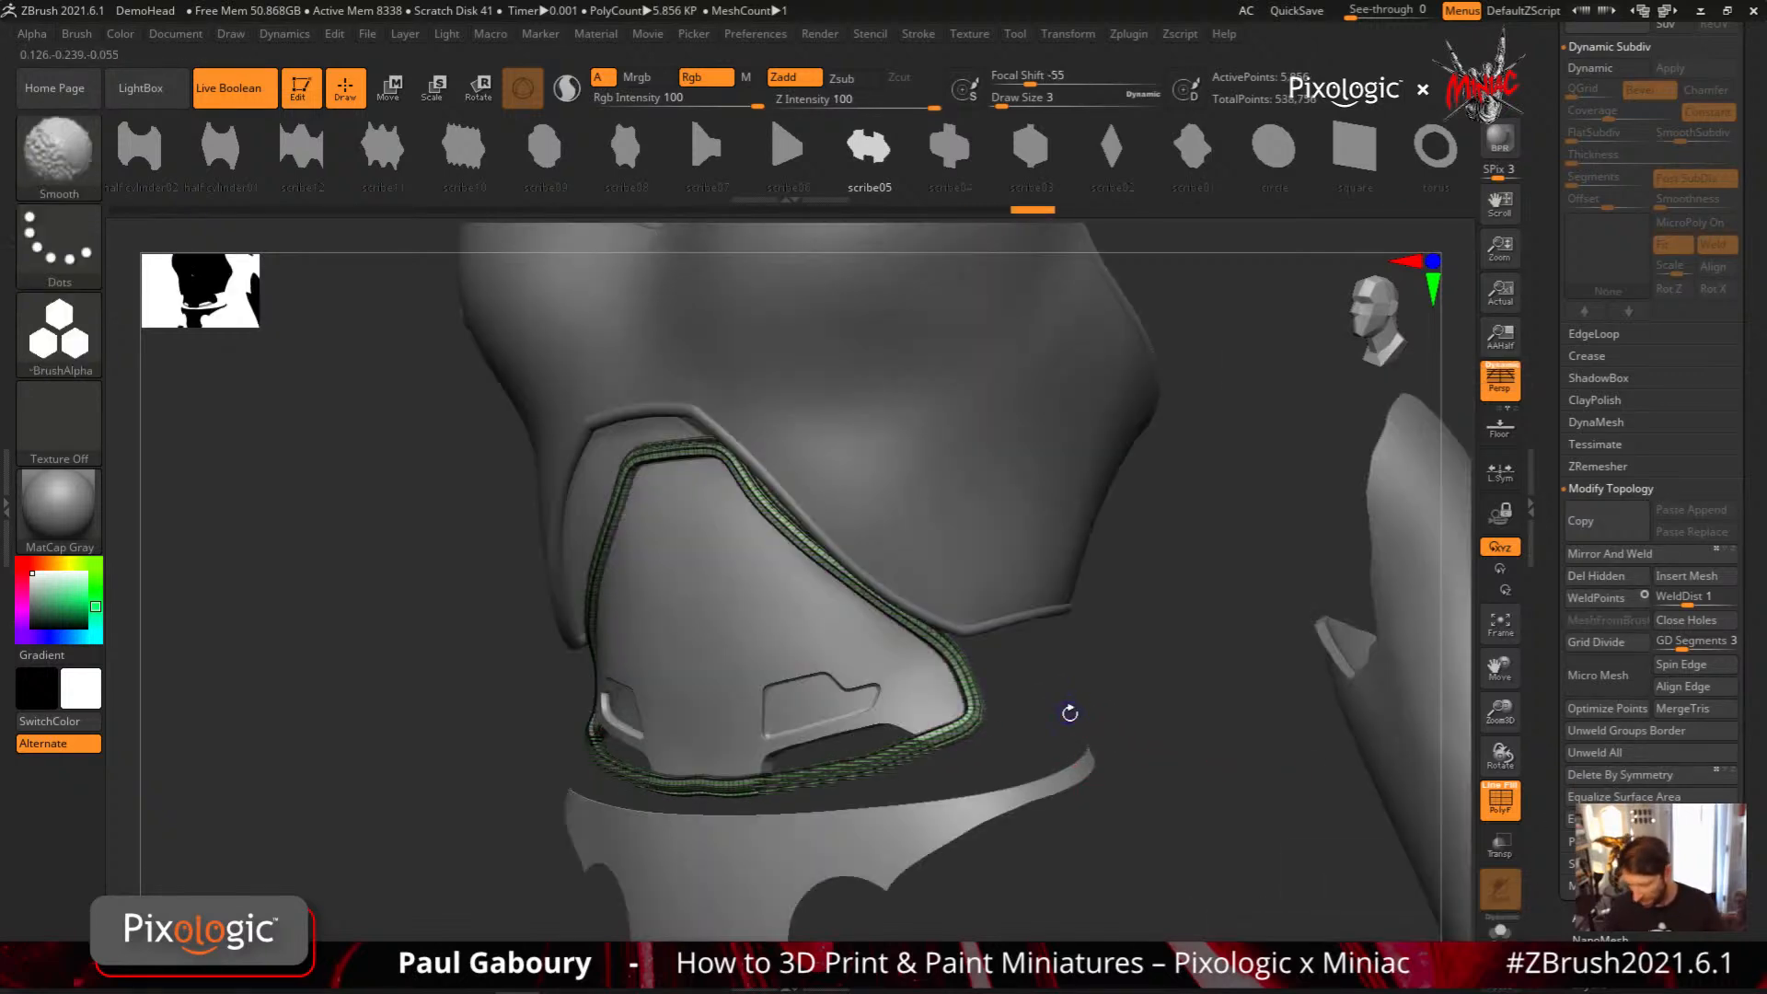
key("shift+f")
mouse_move(1041, 705)
right_mouse_down("ctrl")
mouse_move(1003, 654)
mouse_move(1027, 655)
right_mouse_up("ctrl")
key("1")
mouse_move(955, 703)
right_mouse_down("ctrl")
mouse_move(947, 764)
mouse_move(989, 666)
right_mouse_up("ctrl")
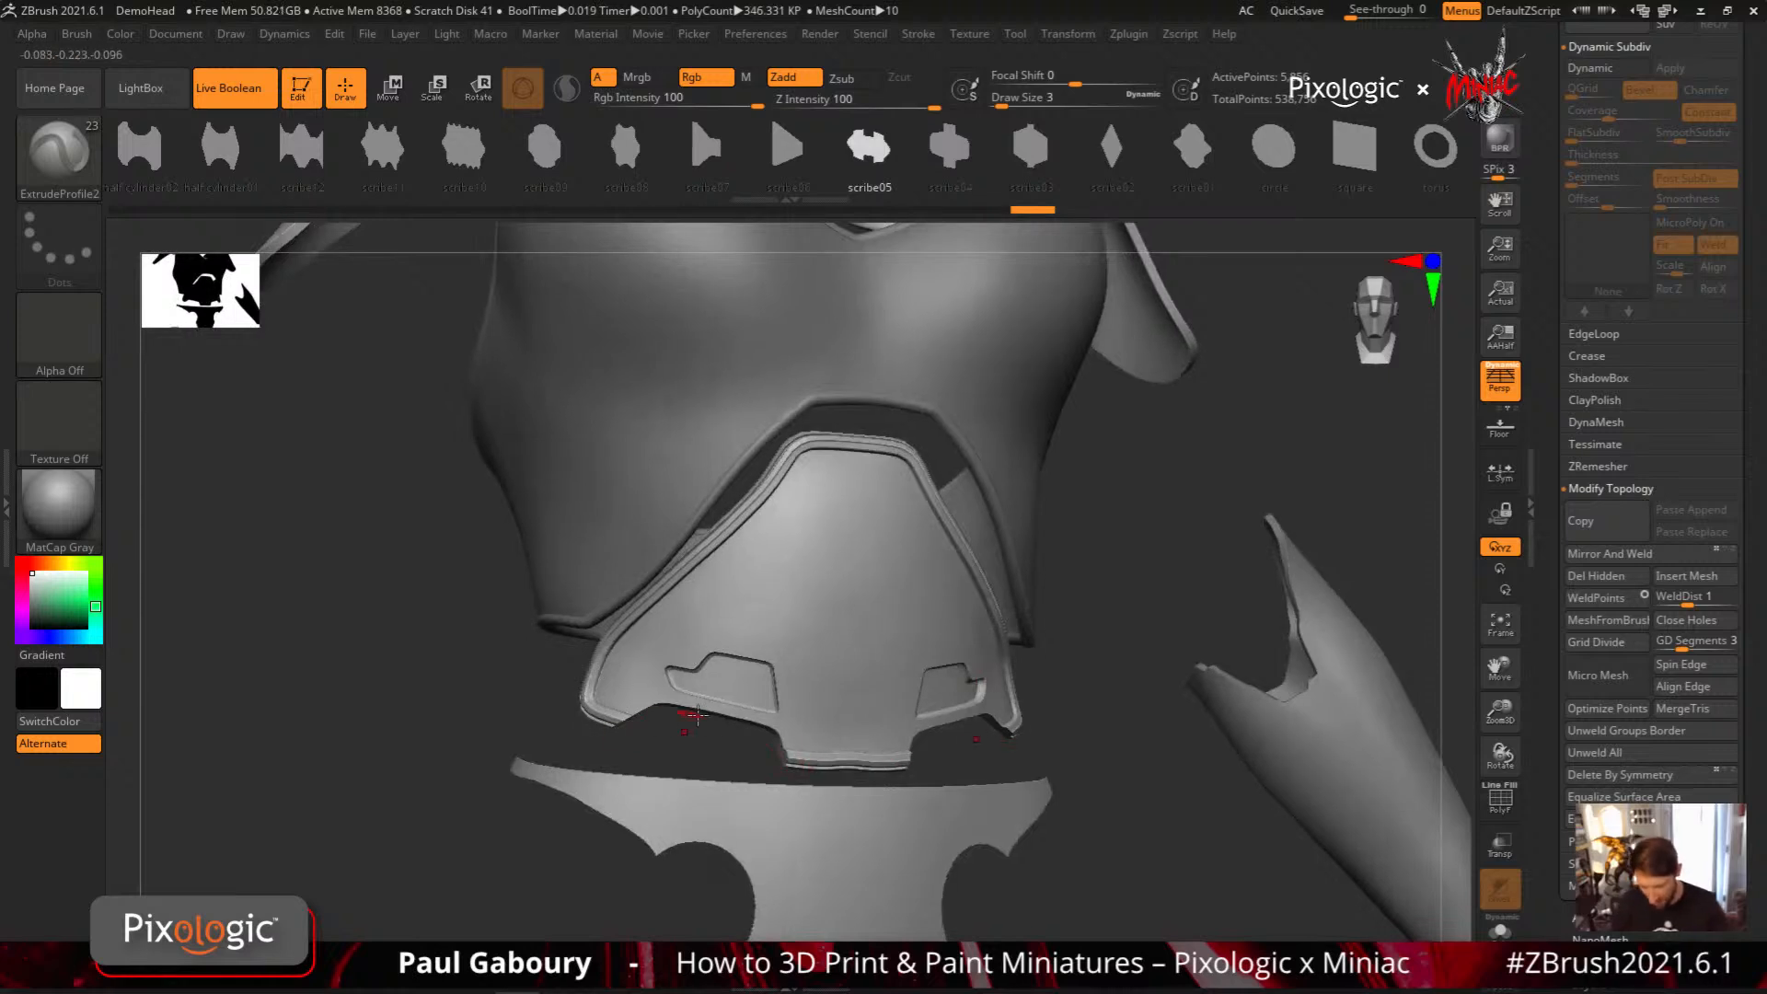
Review the InsertMesh_1 panel, InsertMesh_3 trim and InsertMesh_2 cutters by selecting each subtool in turn
left_click_drag(1753, 536, 1756, 871)
left_click(1613, 243)
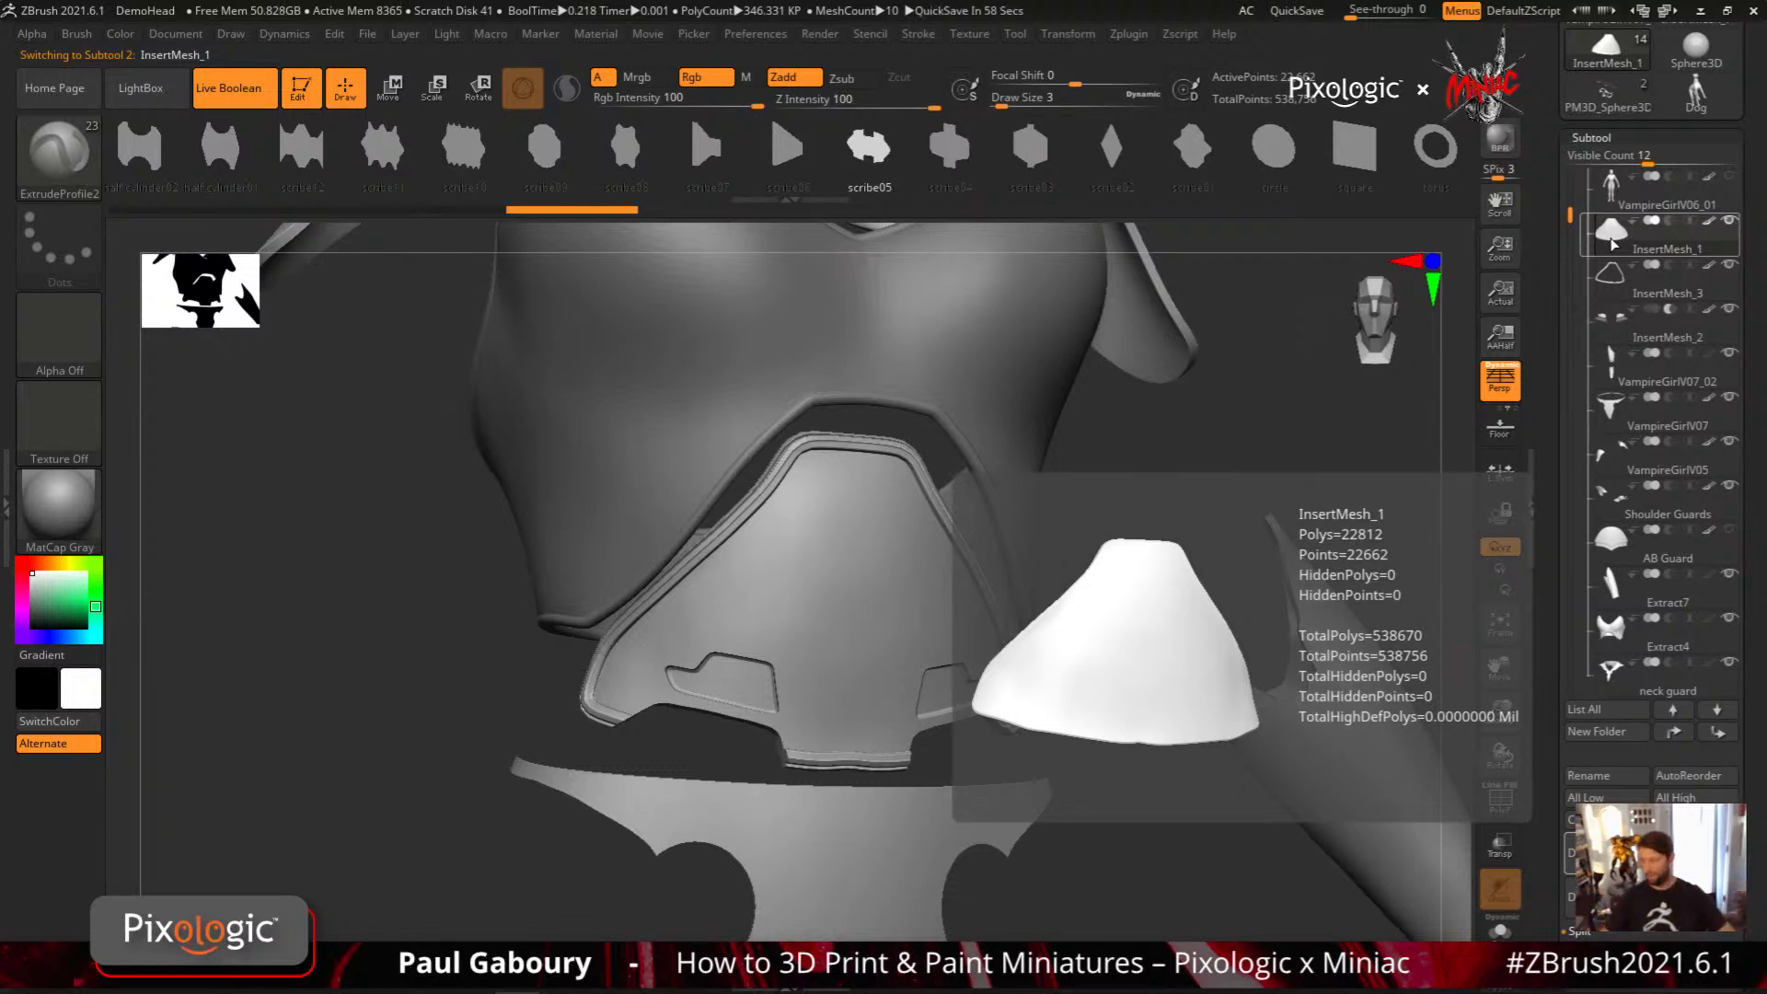
left_click(1610, 277)
left_click(1609, 282)
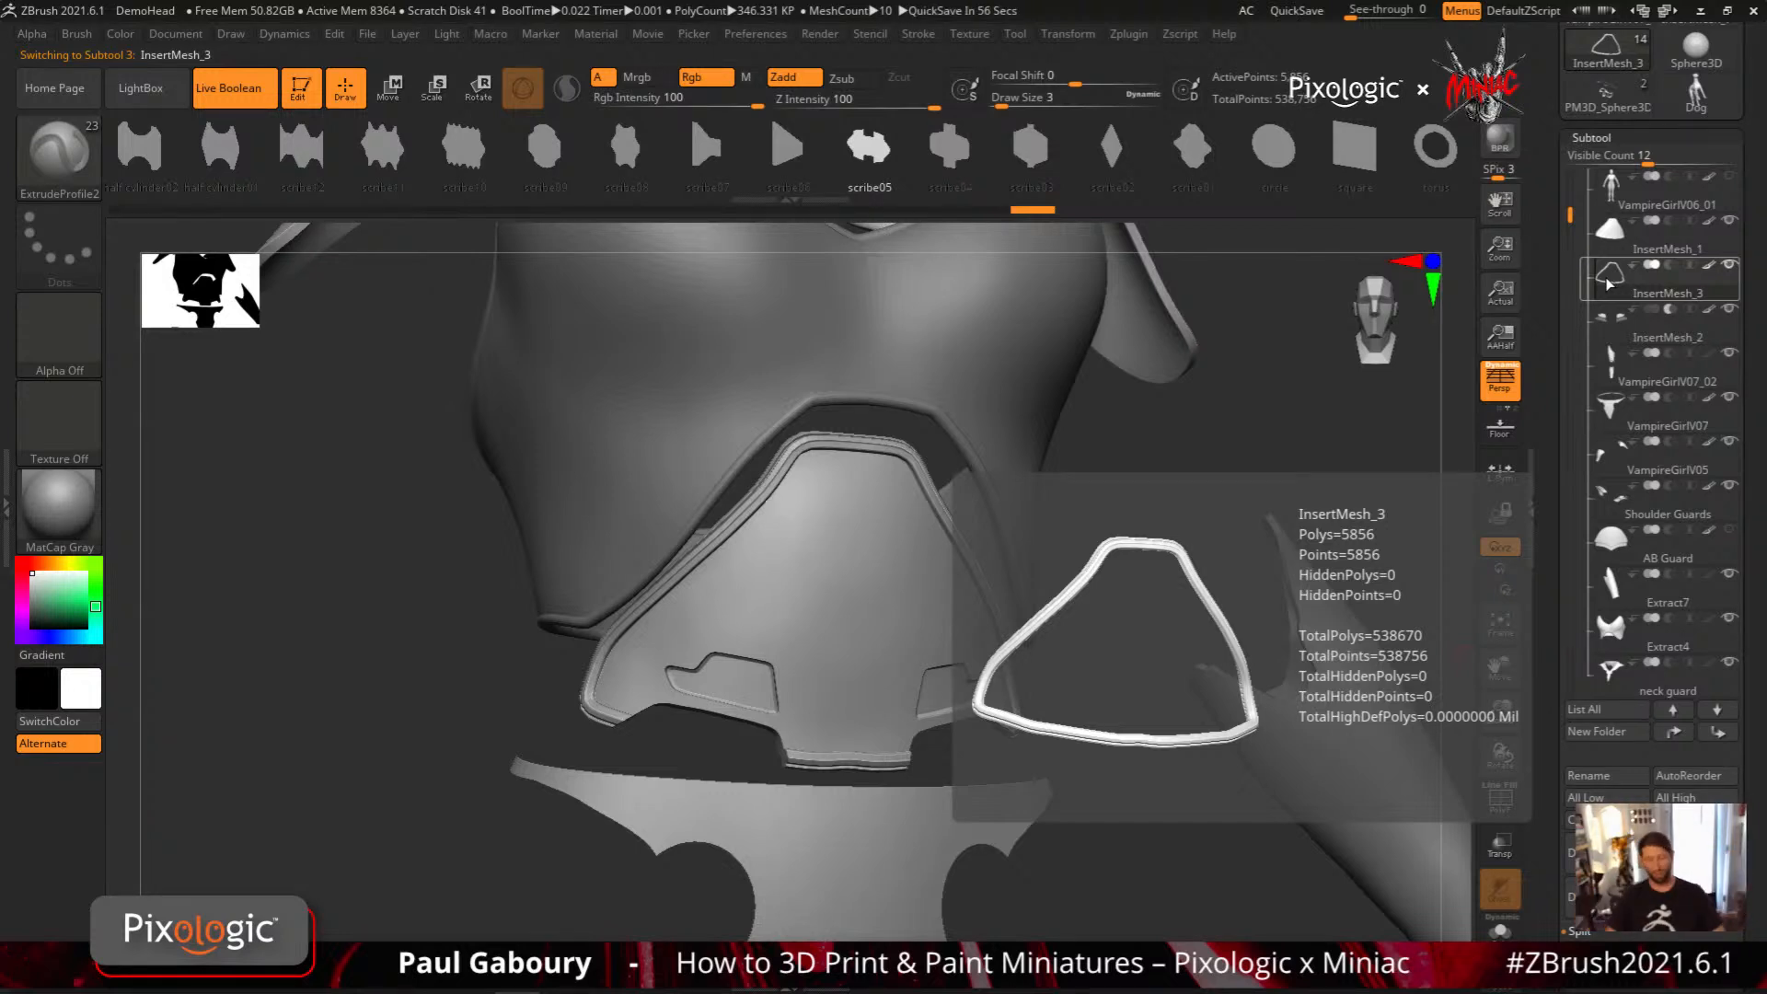
left_click(1611, 324)
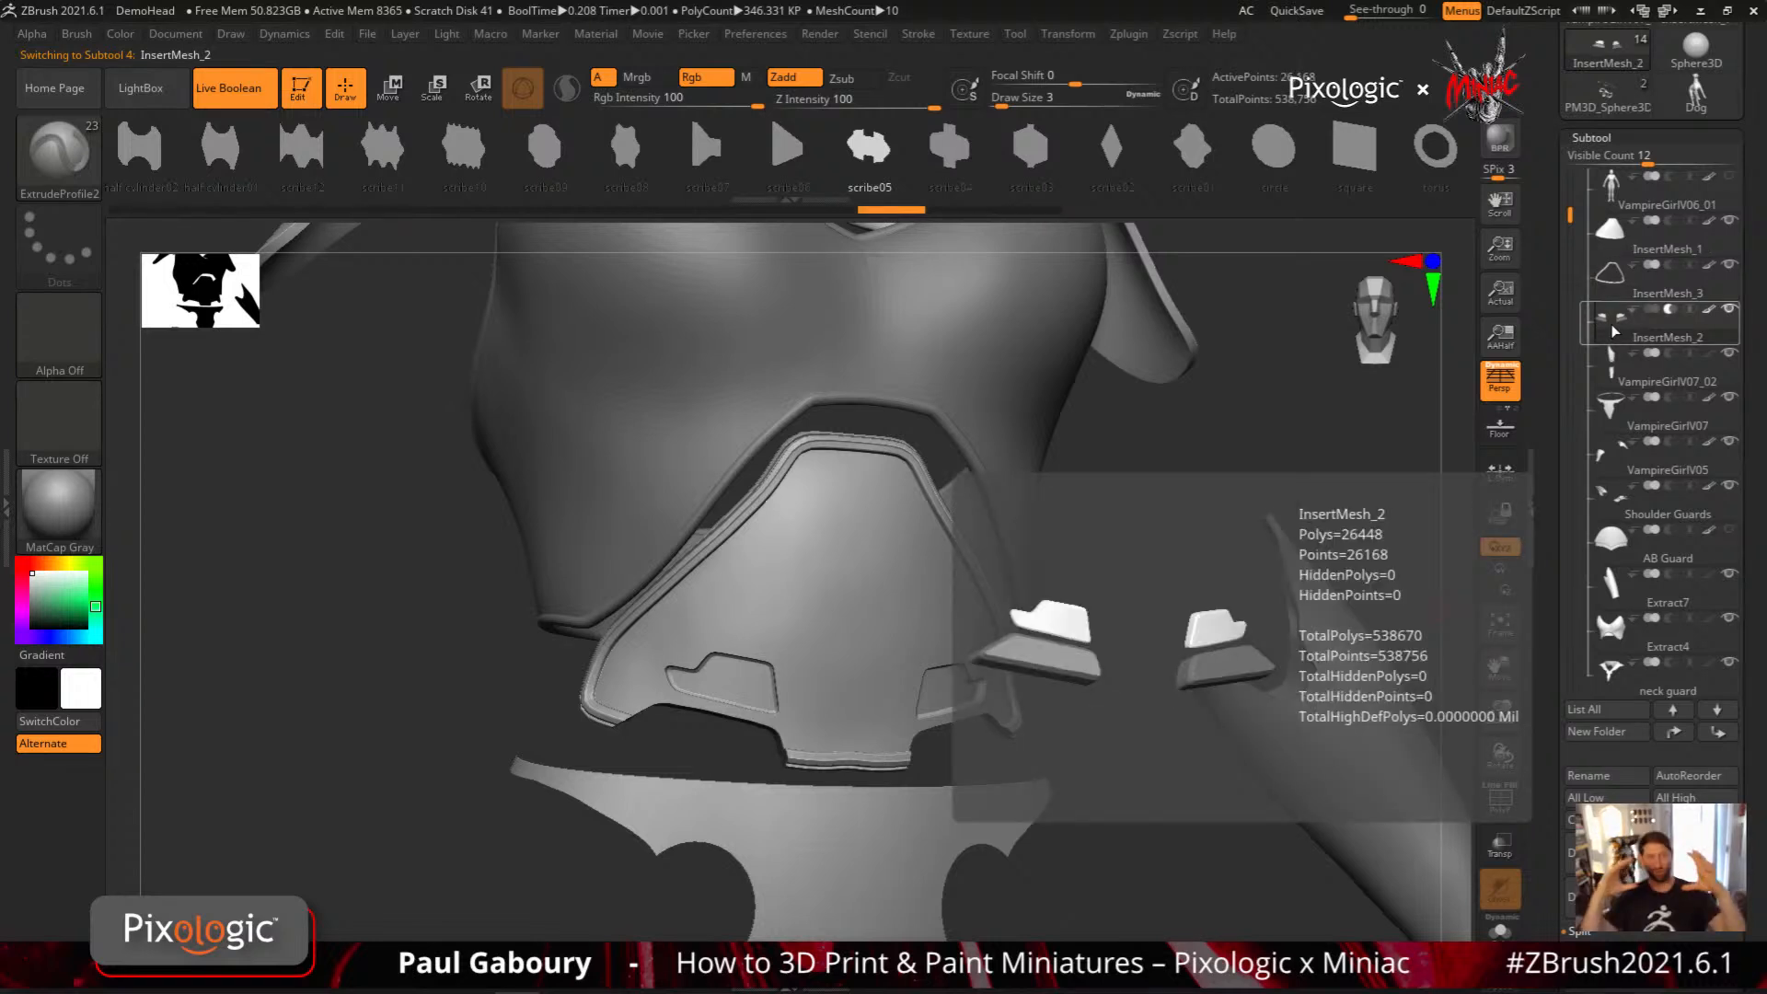
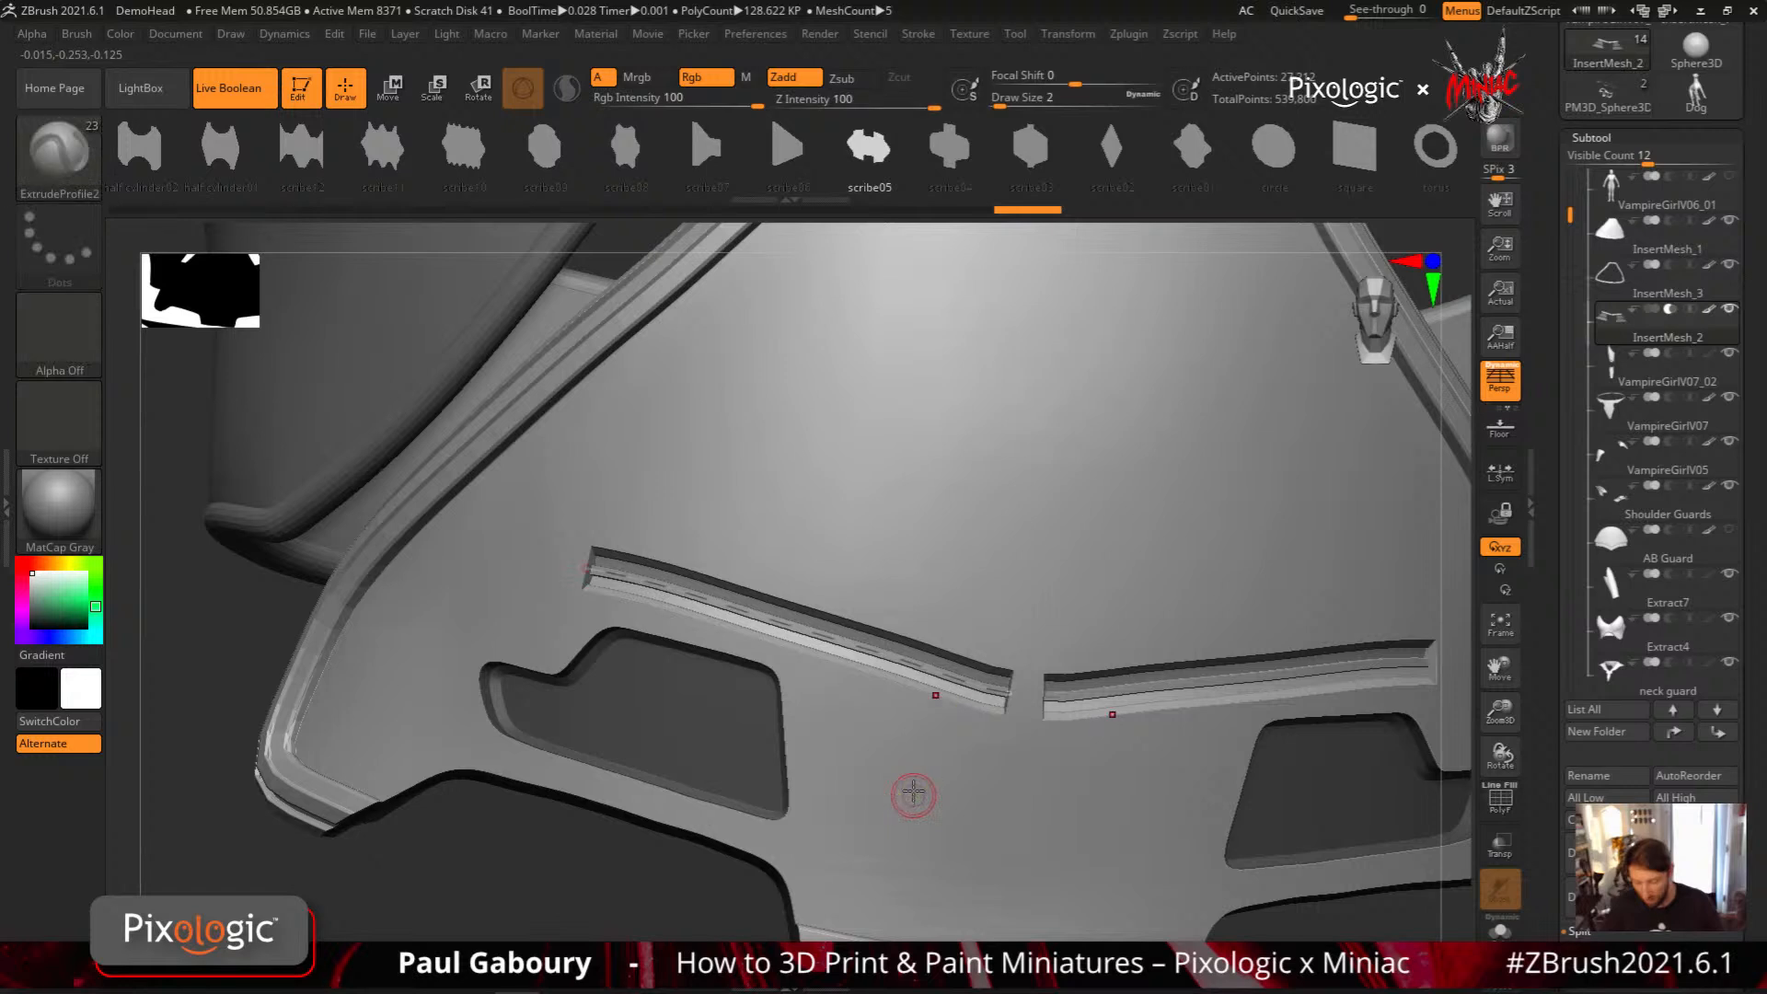
Undo the last grooves and cut straight scribe05 grooves along the abdomen panel's slanted sides at draw size 1
key("ctrl+z")
key("ctrl+z")
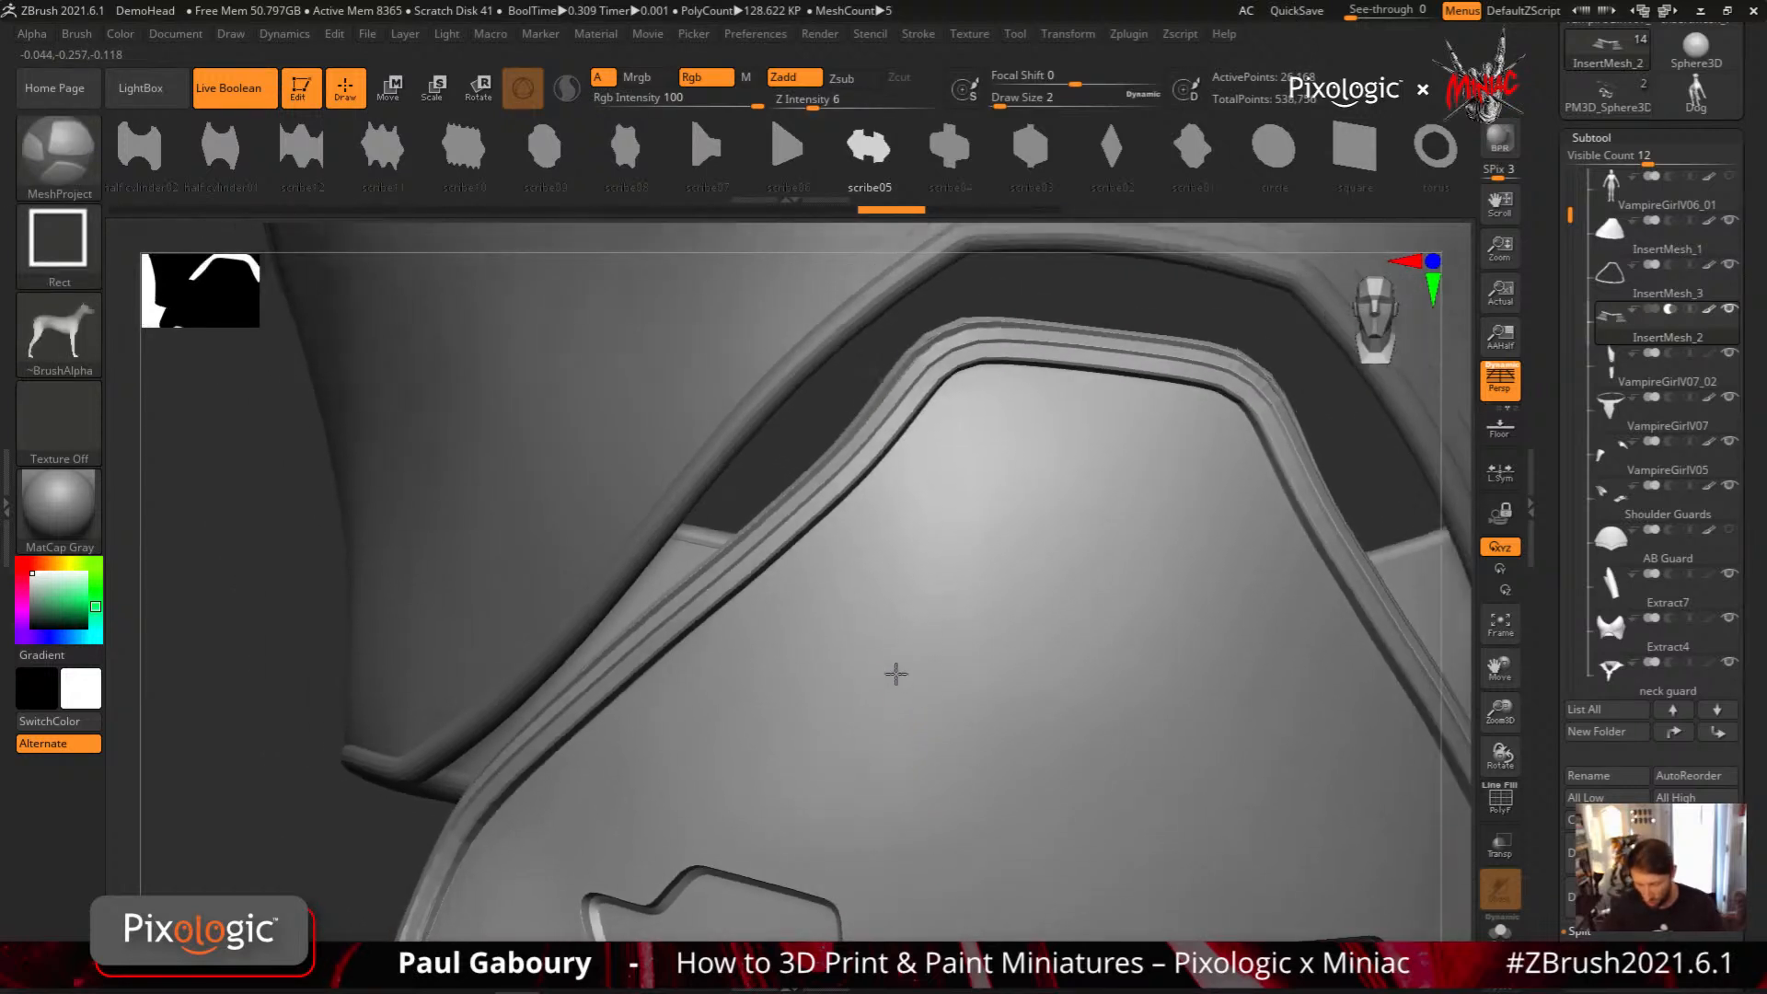
key("s")
left_click_drag(902, 684, 898, 683)
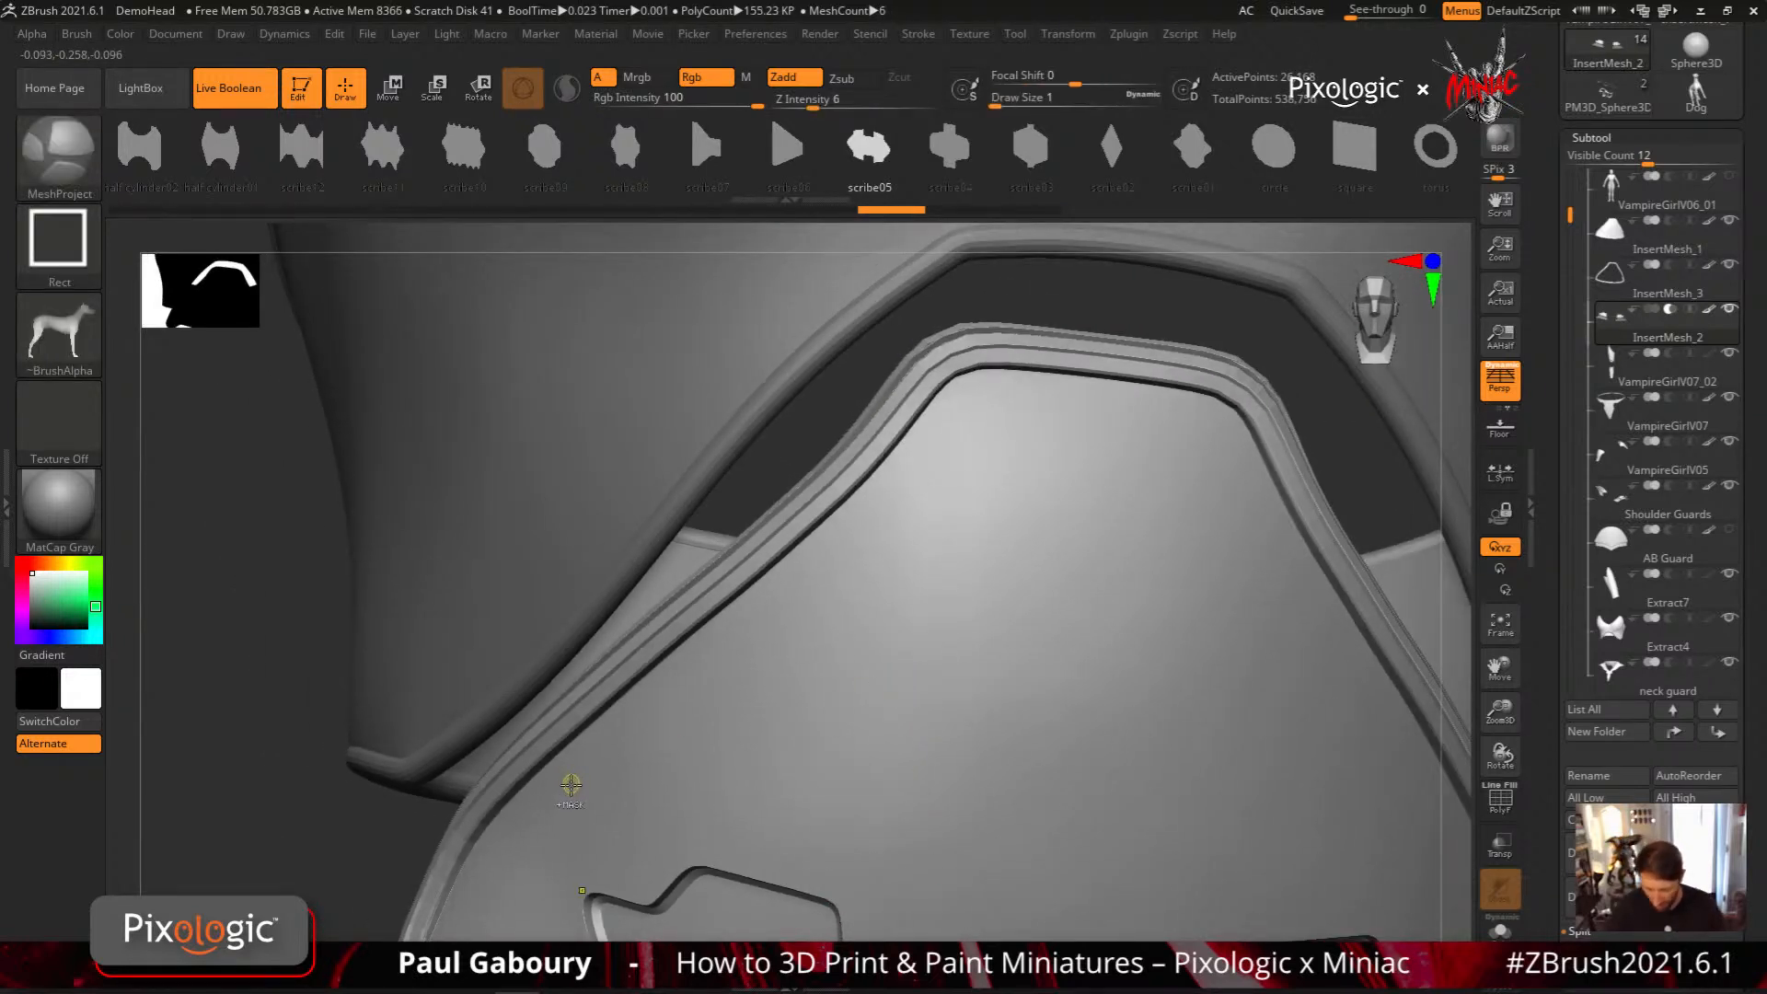
mouse_move(568, 785)
left_mouse_down()
mouse_move(896, 516)
mouse_move(913, 472)
left_mouse_up()
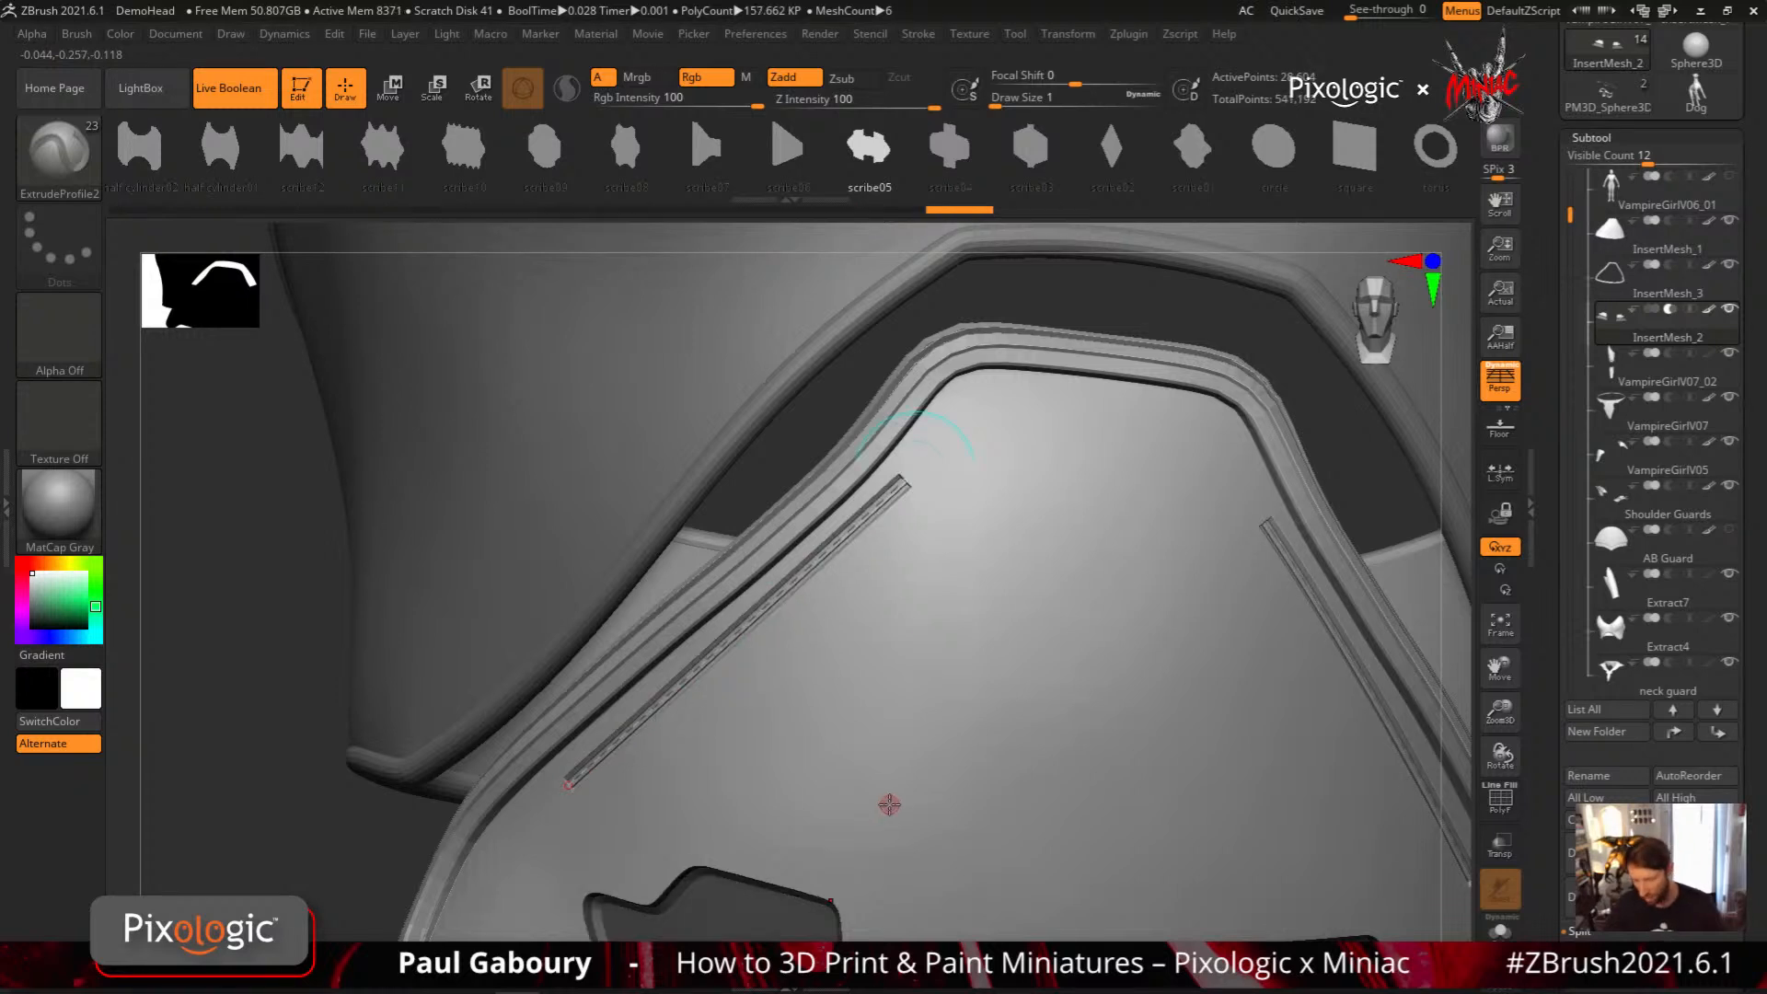
Cut a curved, mirrored scribe05 groove from above the side cutouts up towards the panel's narrow top
right_click_drag(889, 805, 765, 688, "ctrl")
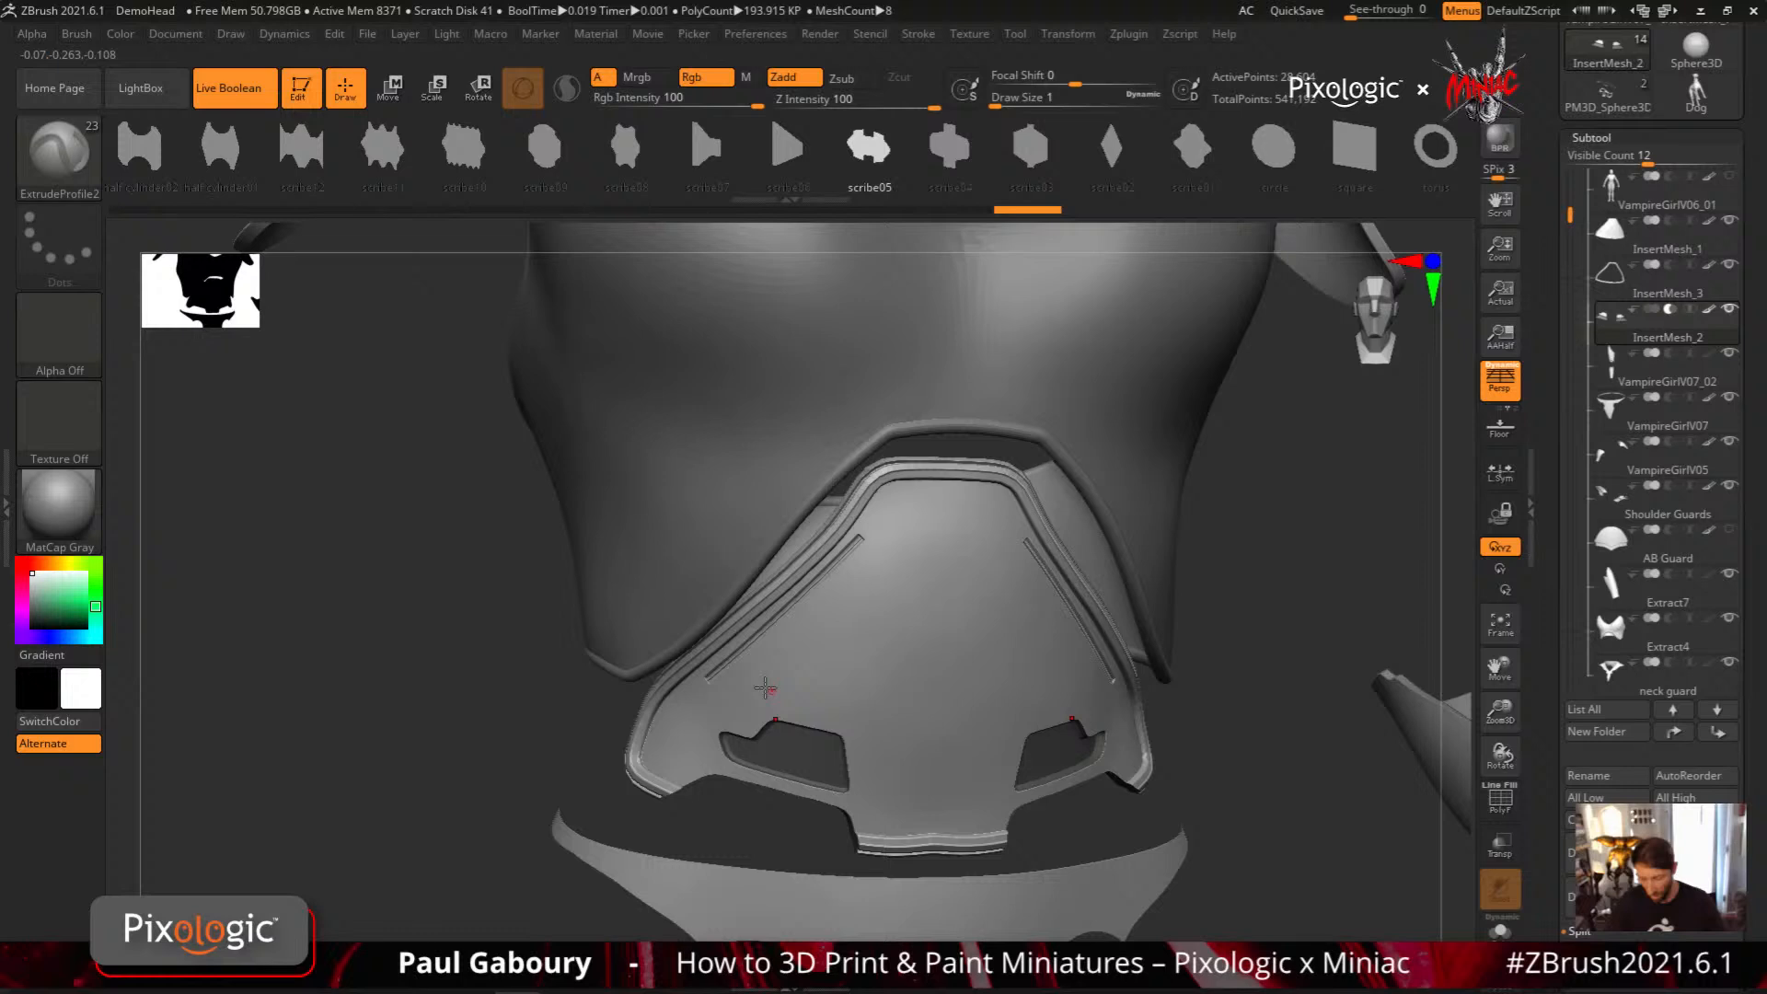
left_click_drag(743, 710, 925, 523)
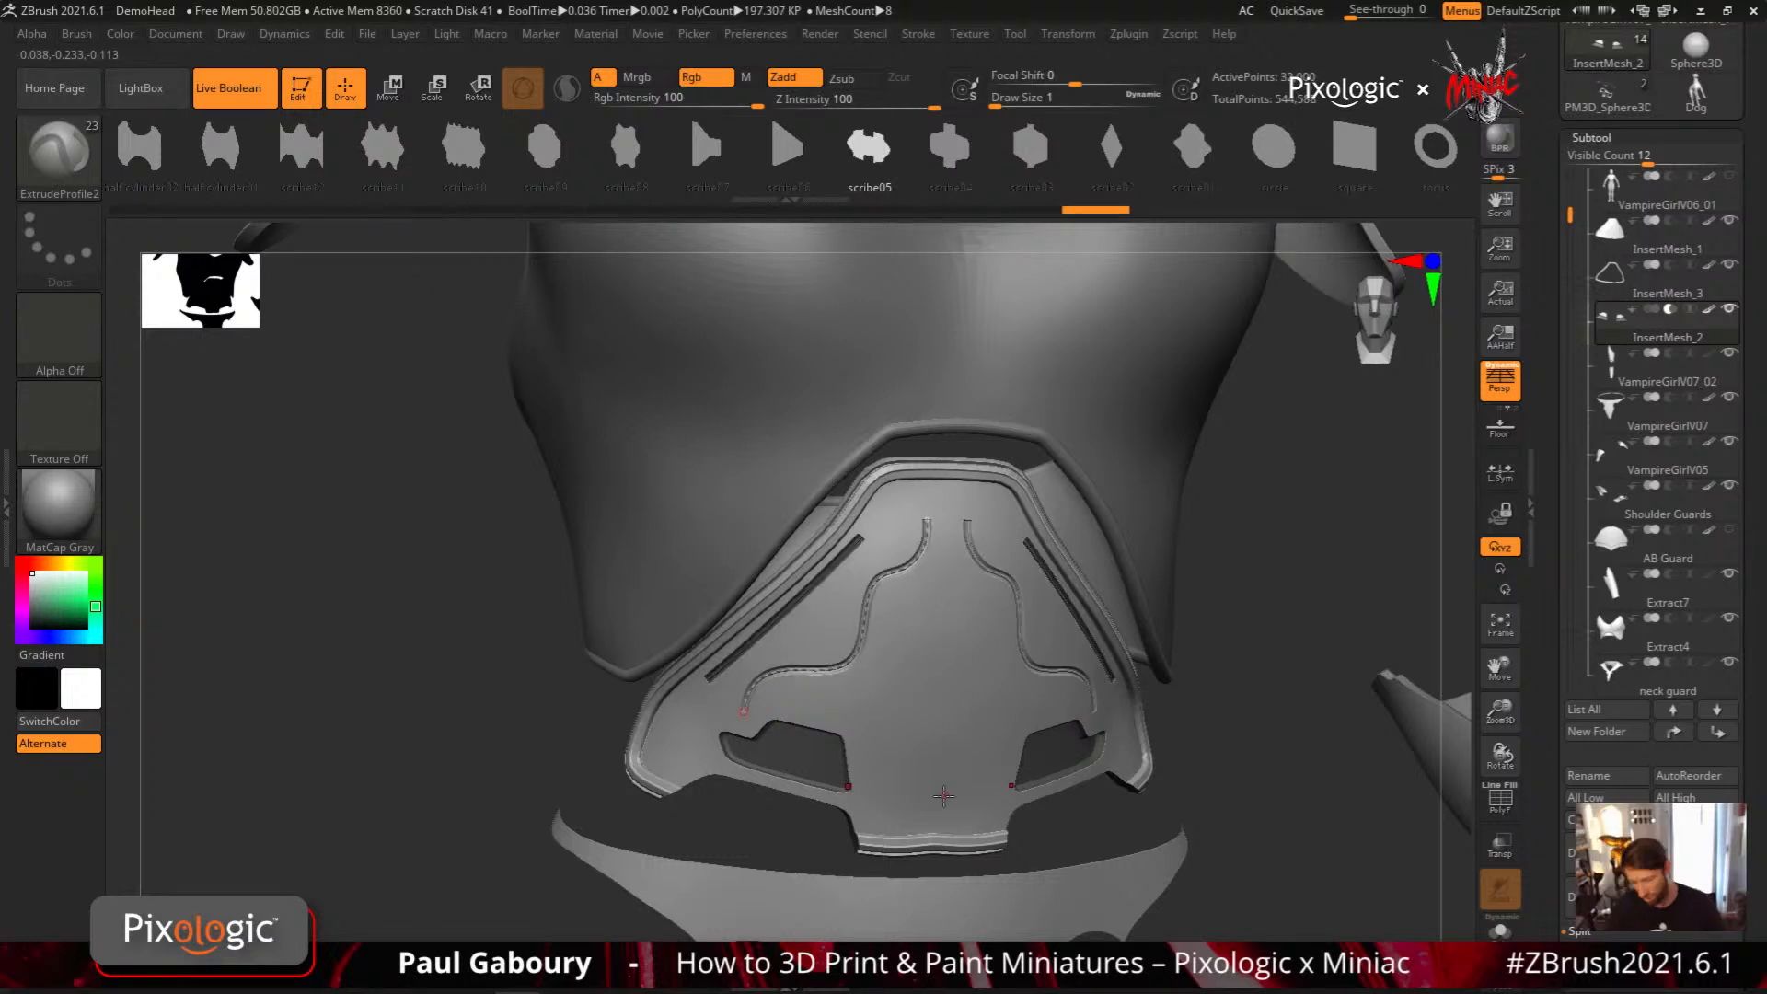
right_click_drag(943, 796, 943, 769, "shift")
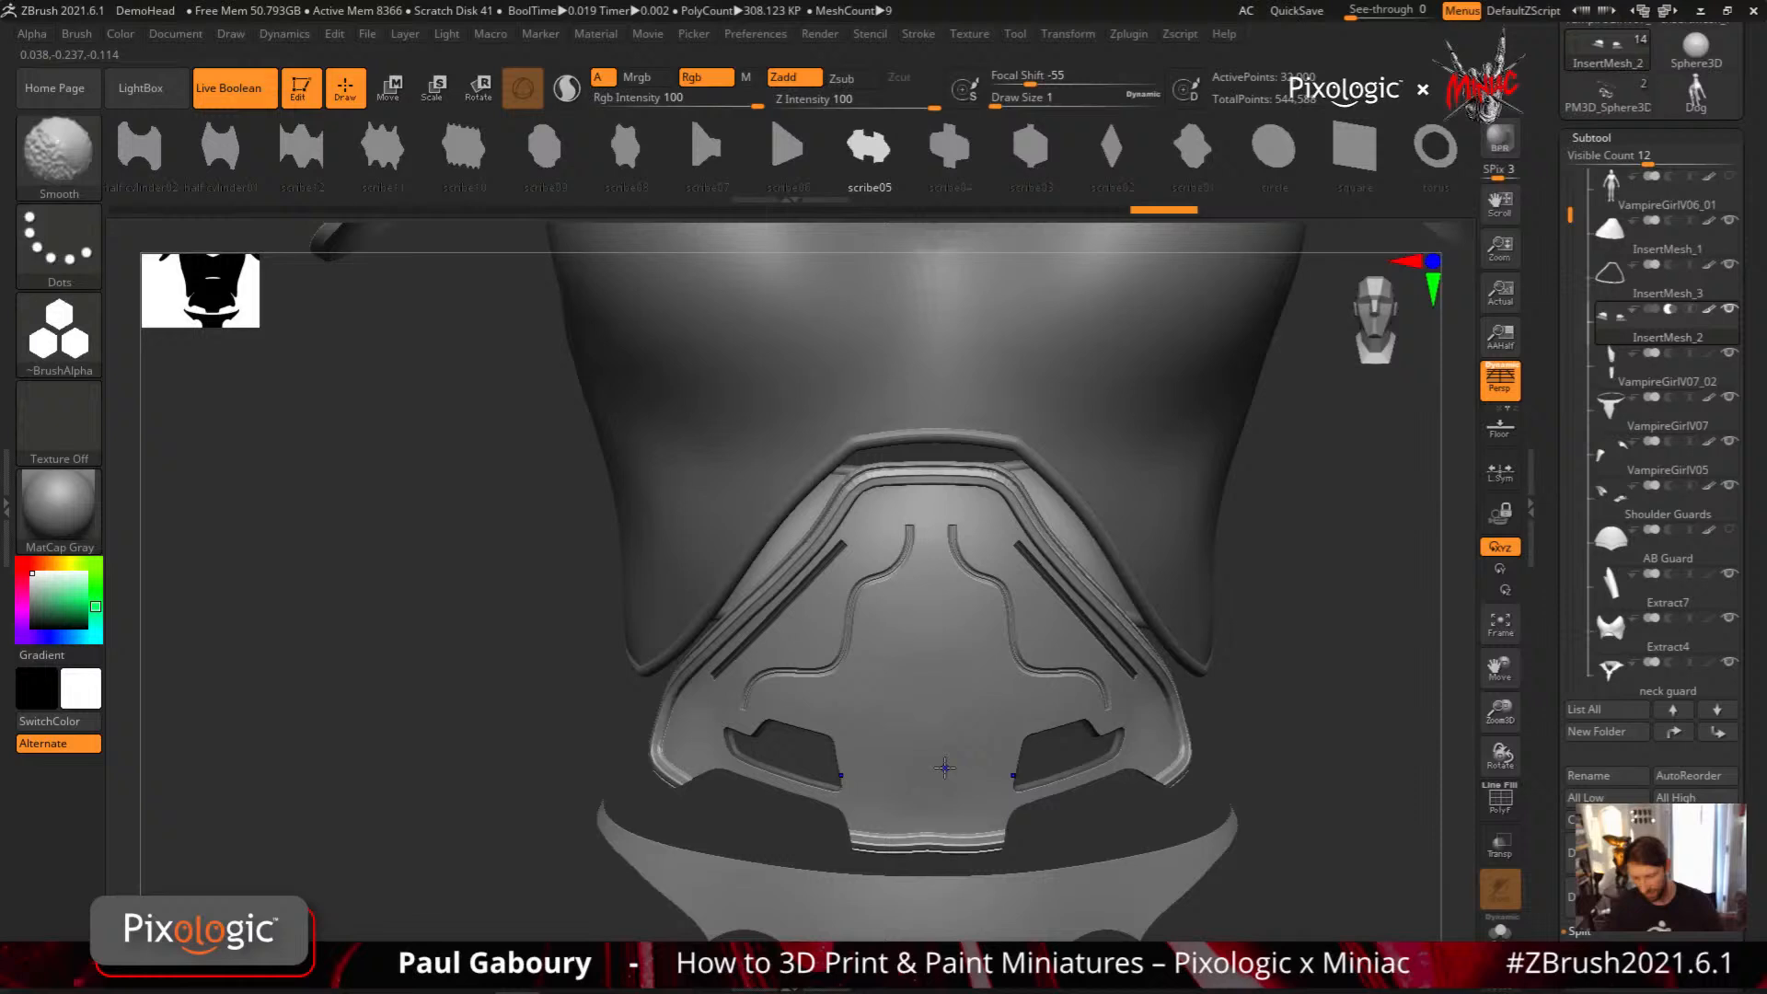
Undo the curved and straight scribe05 grooves on the abdomen panel
key("ctrl+z")
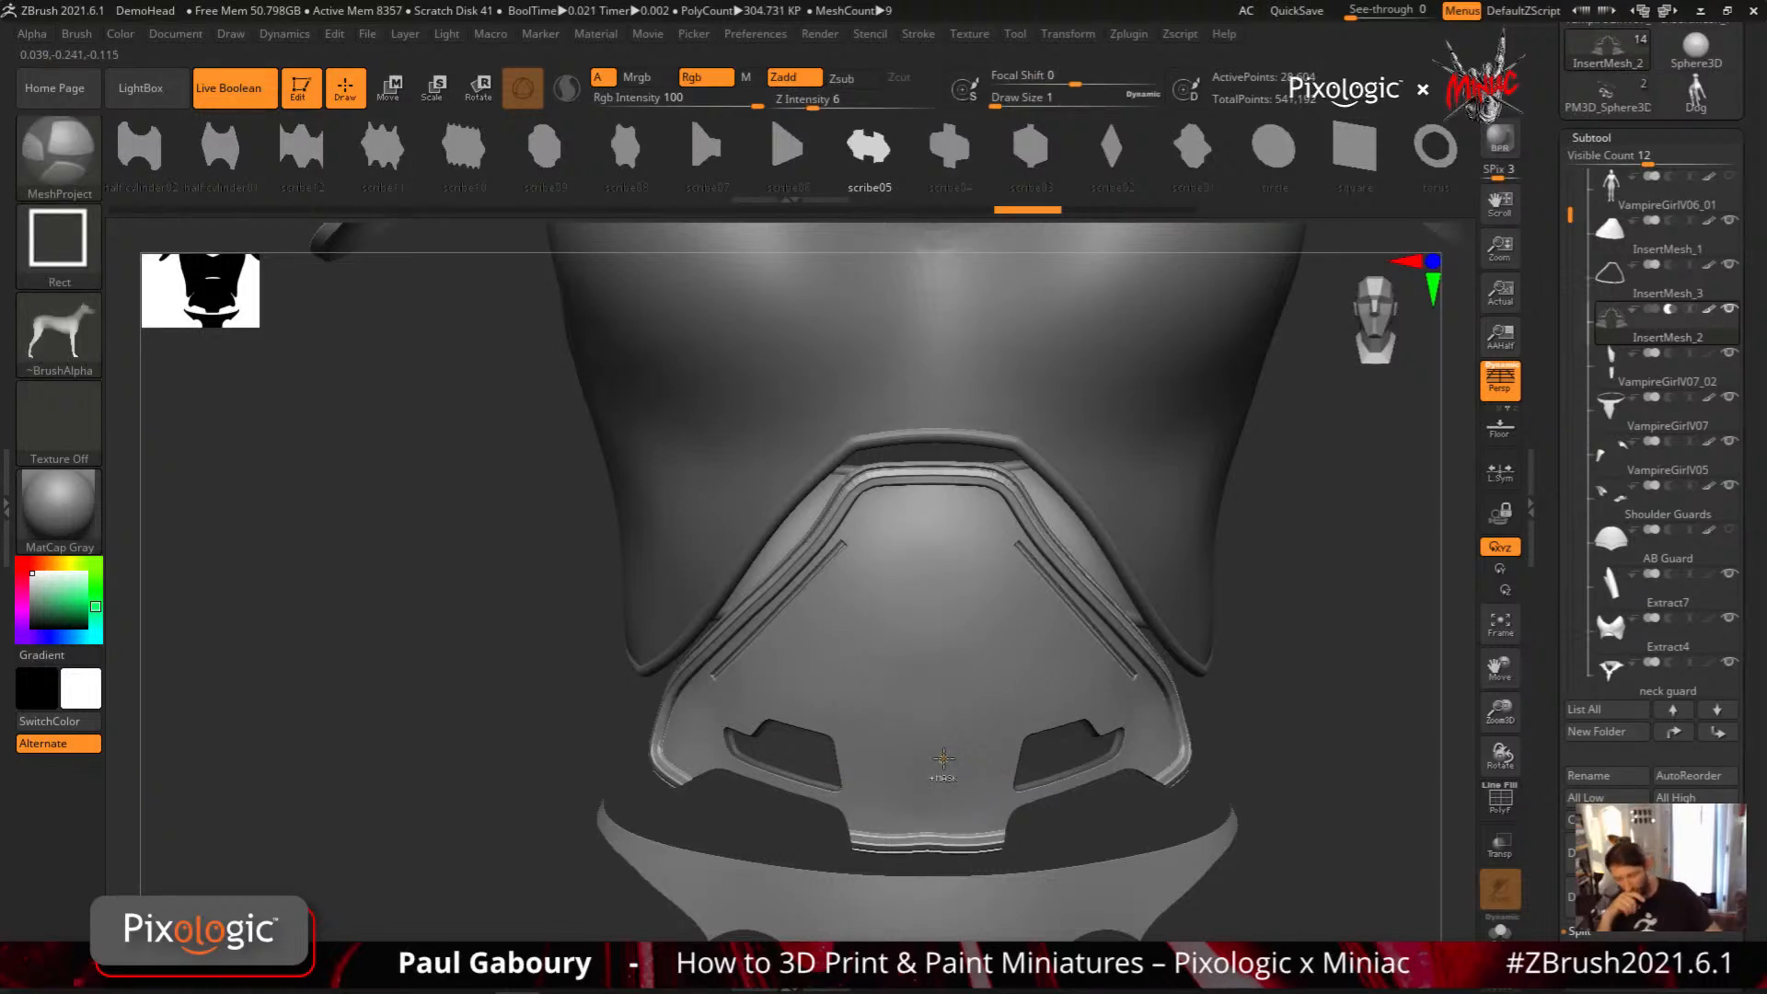
key("ctrl+z")
key("ctrl+z")
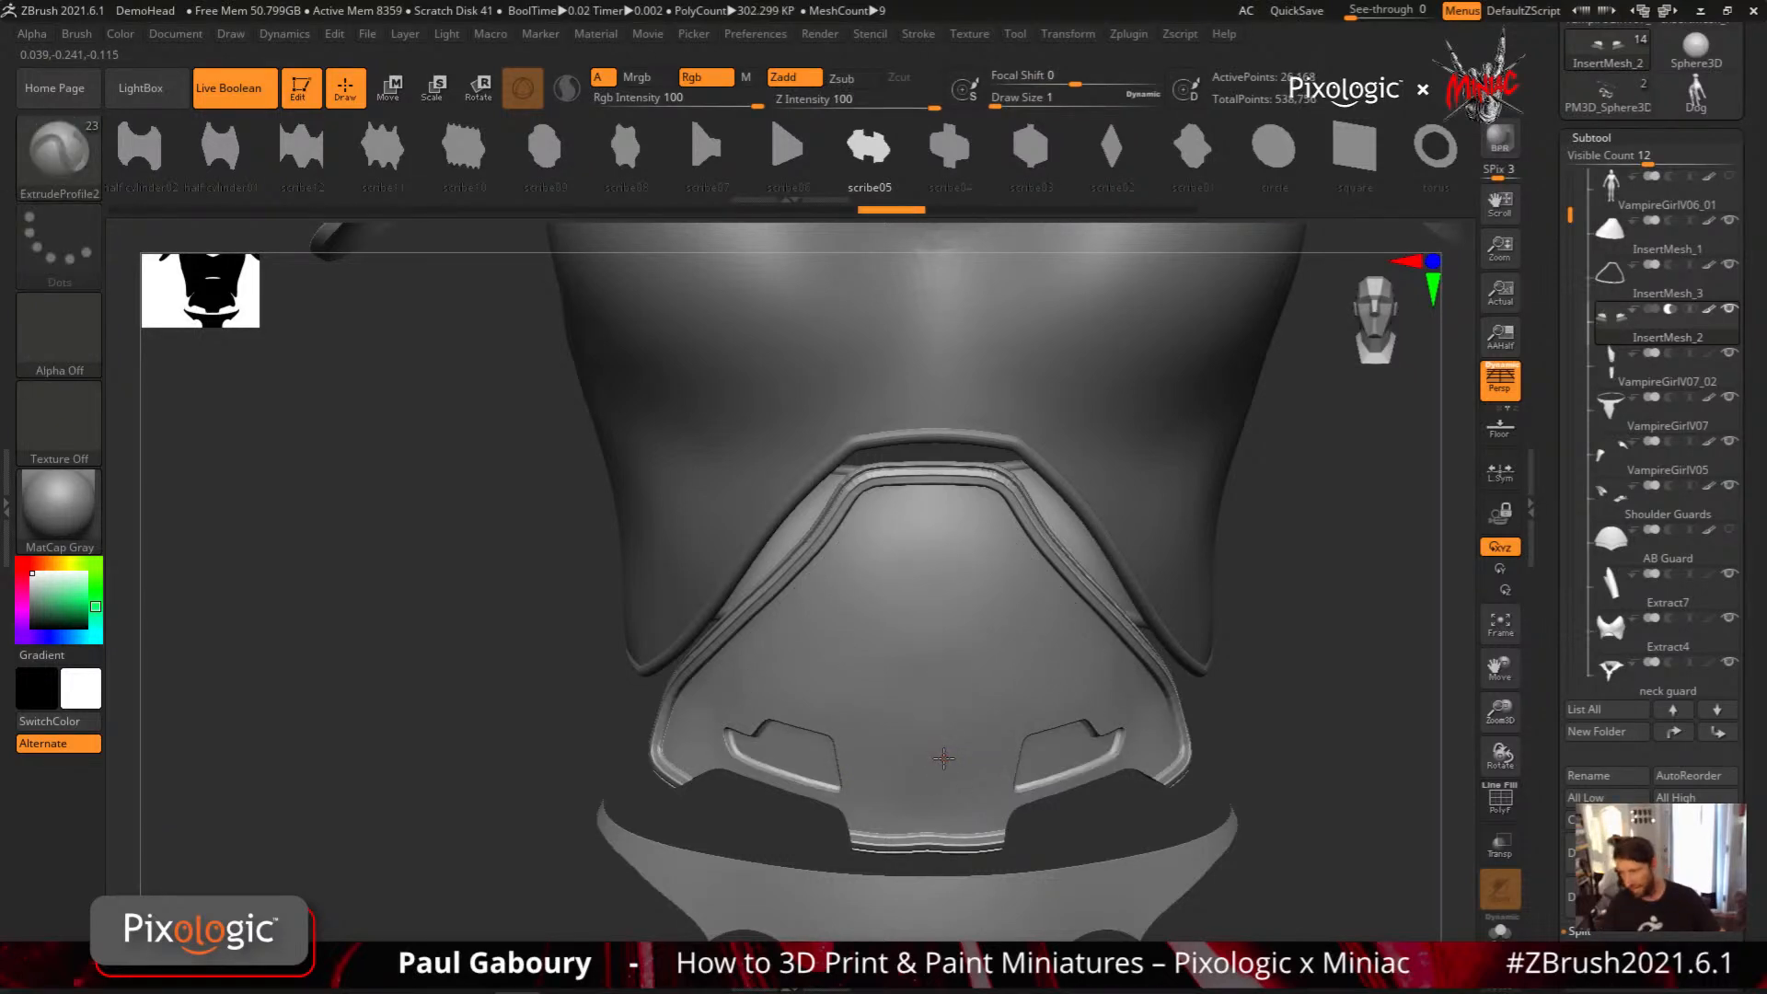
Duplicate the InsertMesh_1 panel subtool and isolate the copy with its wireframe shown
left_click(942, 758, "alt")
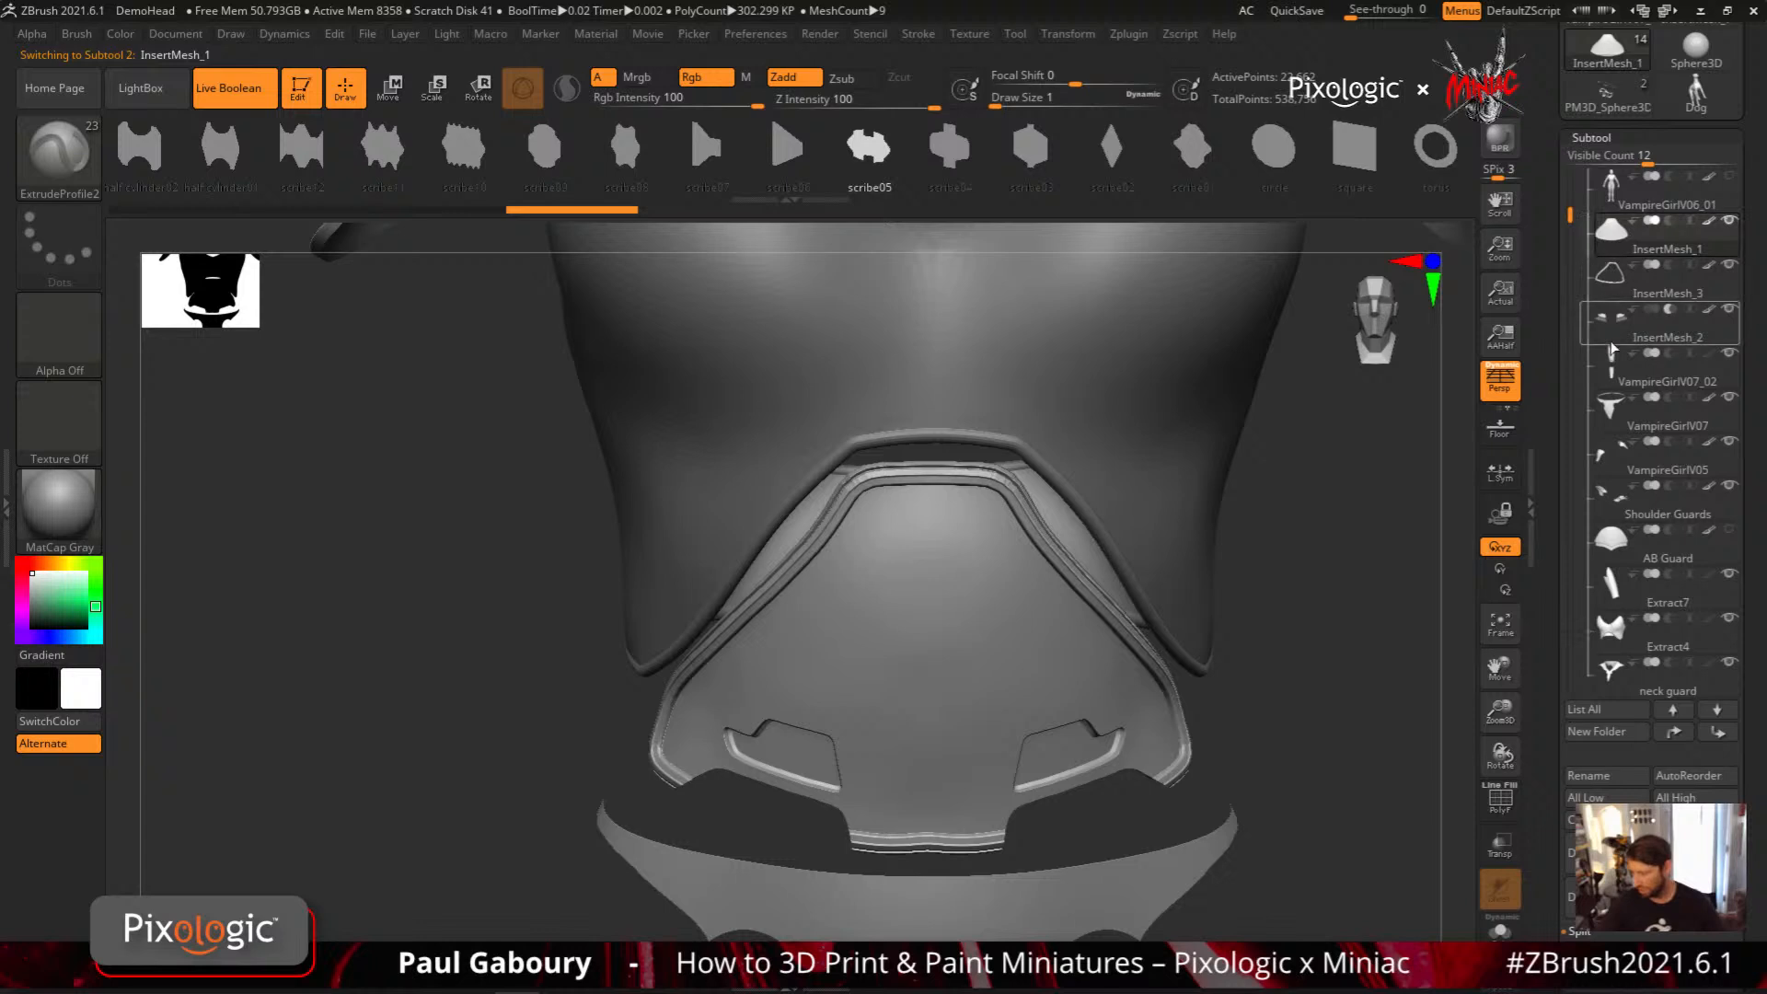
left_click(1605, 853)
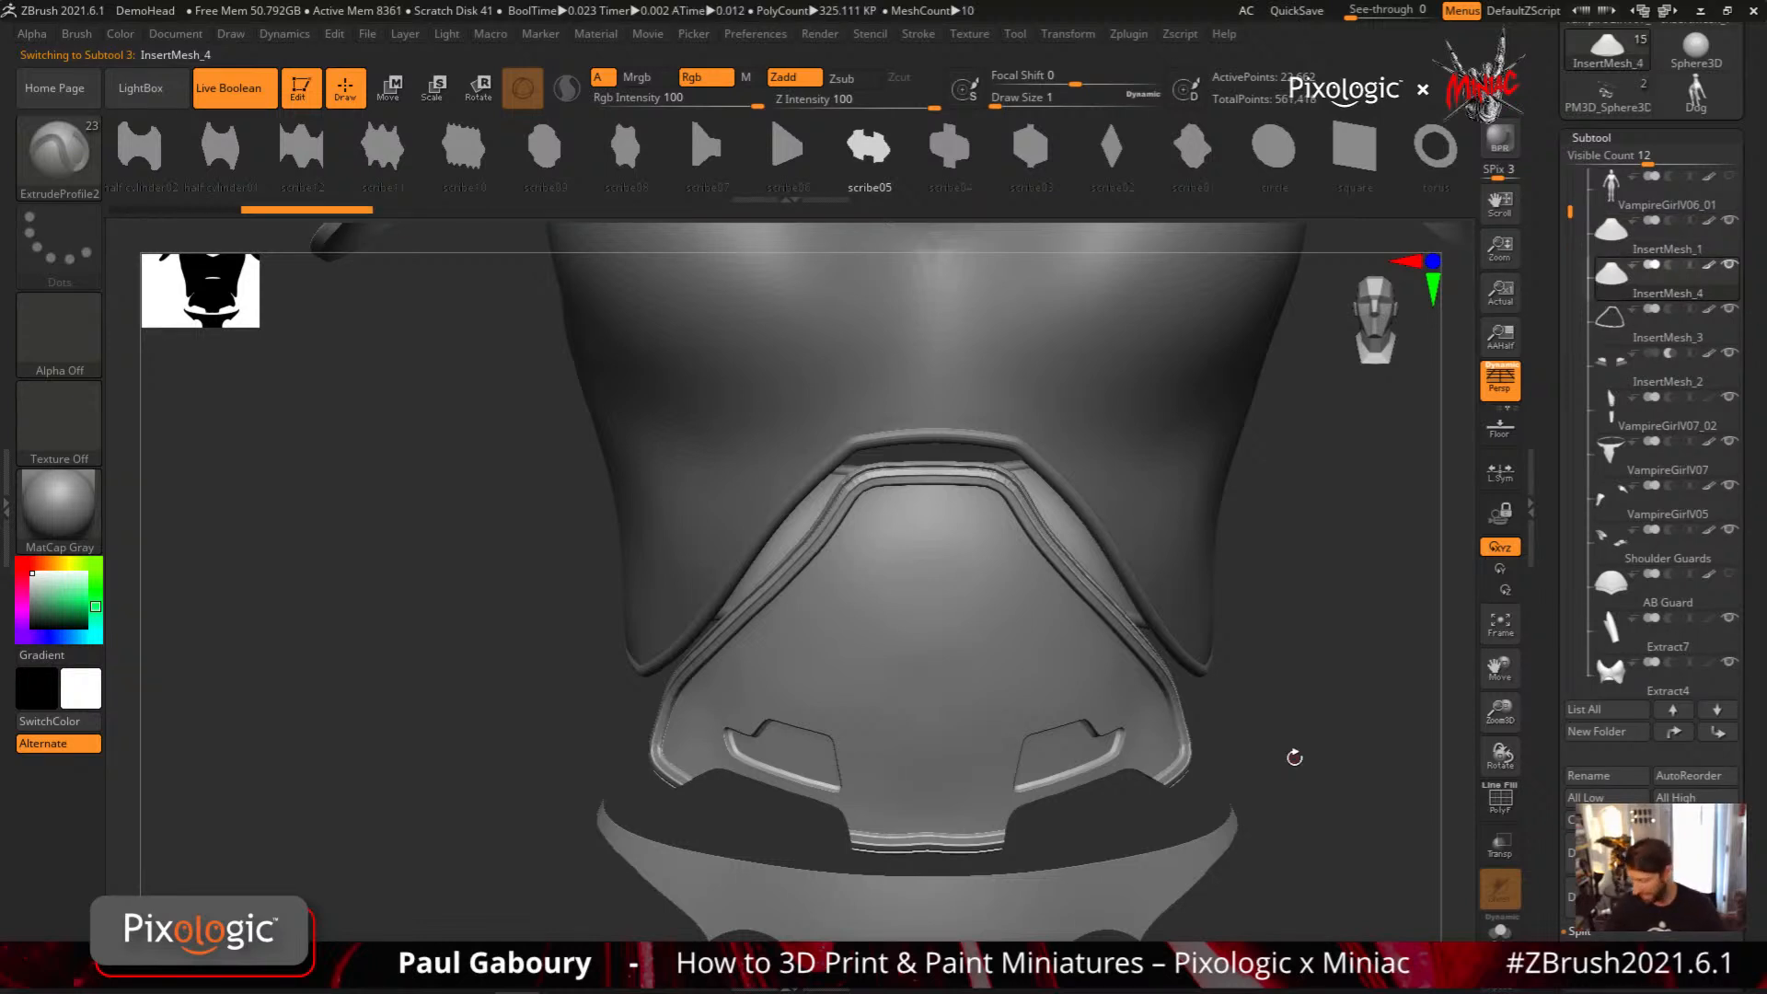
left_click(1500, 928)
key("shift+f")
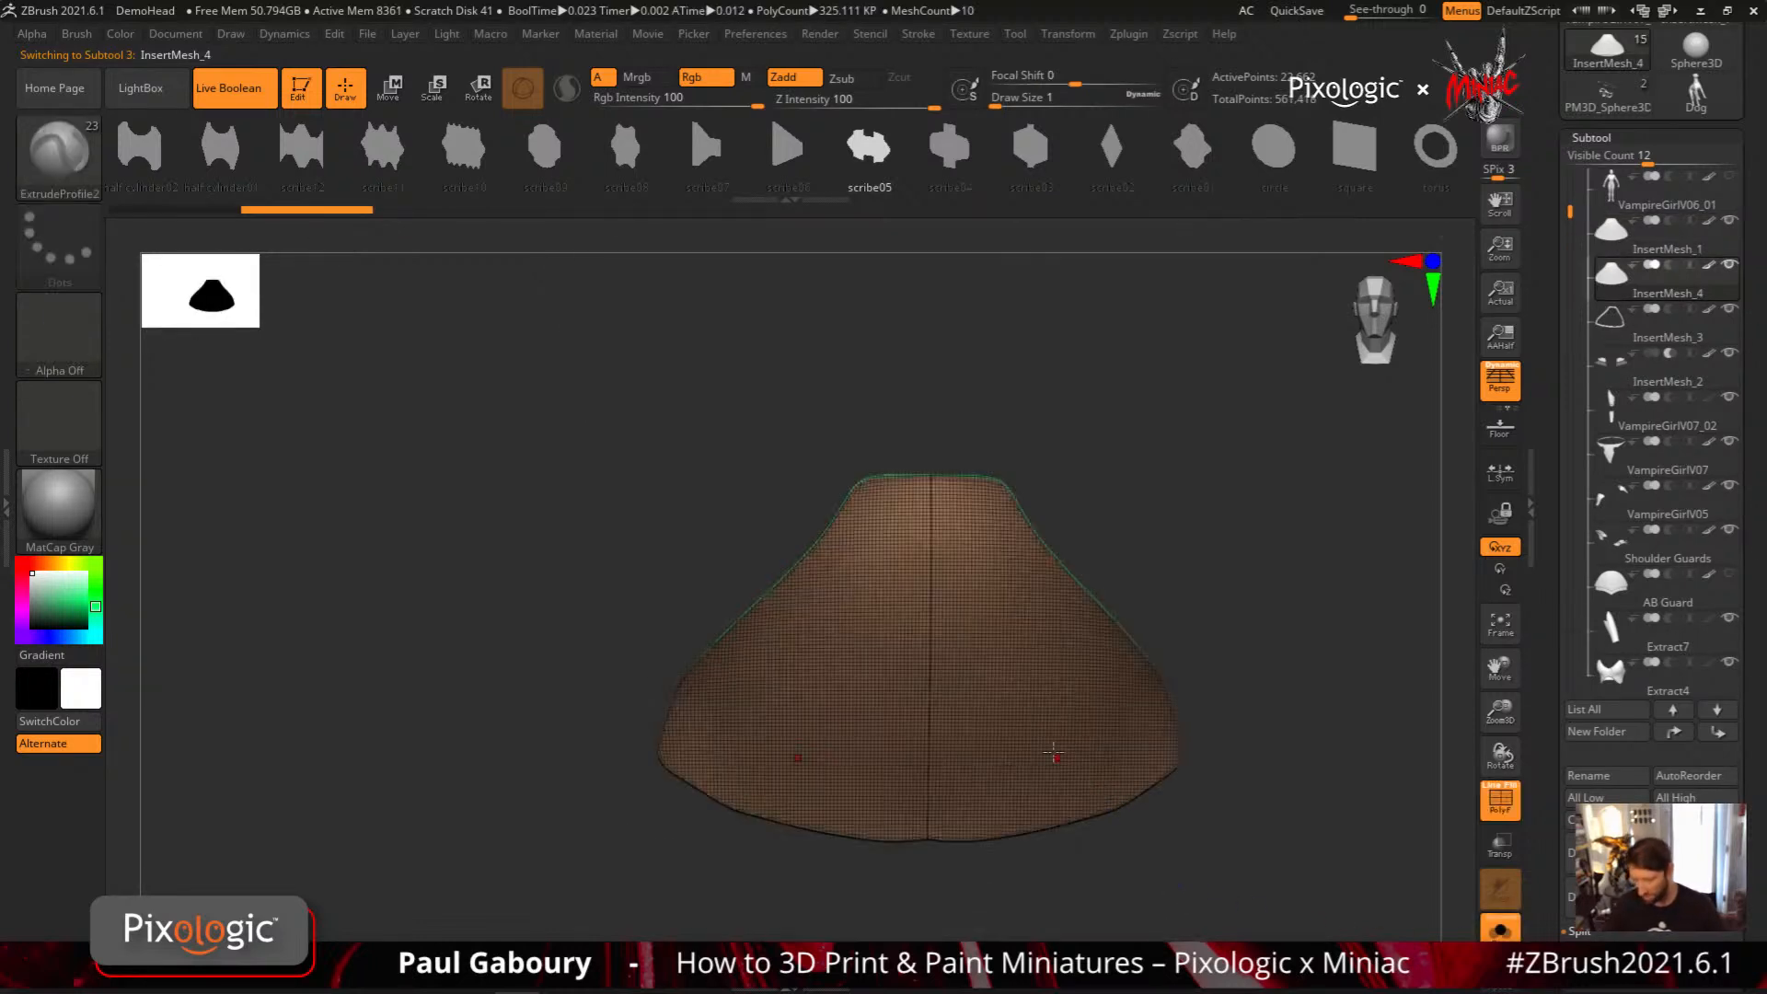
Isolate the front surface polygroup of the duplicated panel and delete its hidden polygons
left_click(1030, 689, "ctrl+shift")
left_click_drag(1313, 773, 1199, 678, "alt")
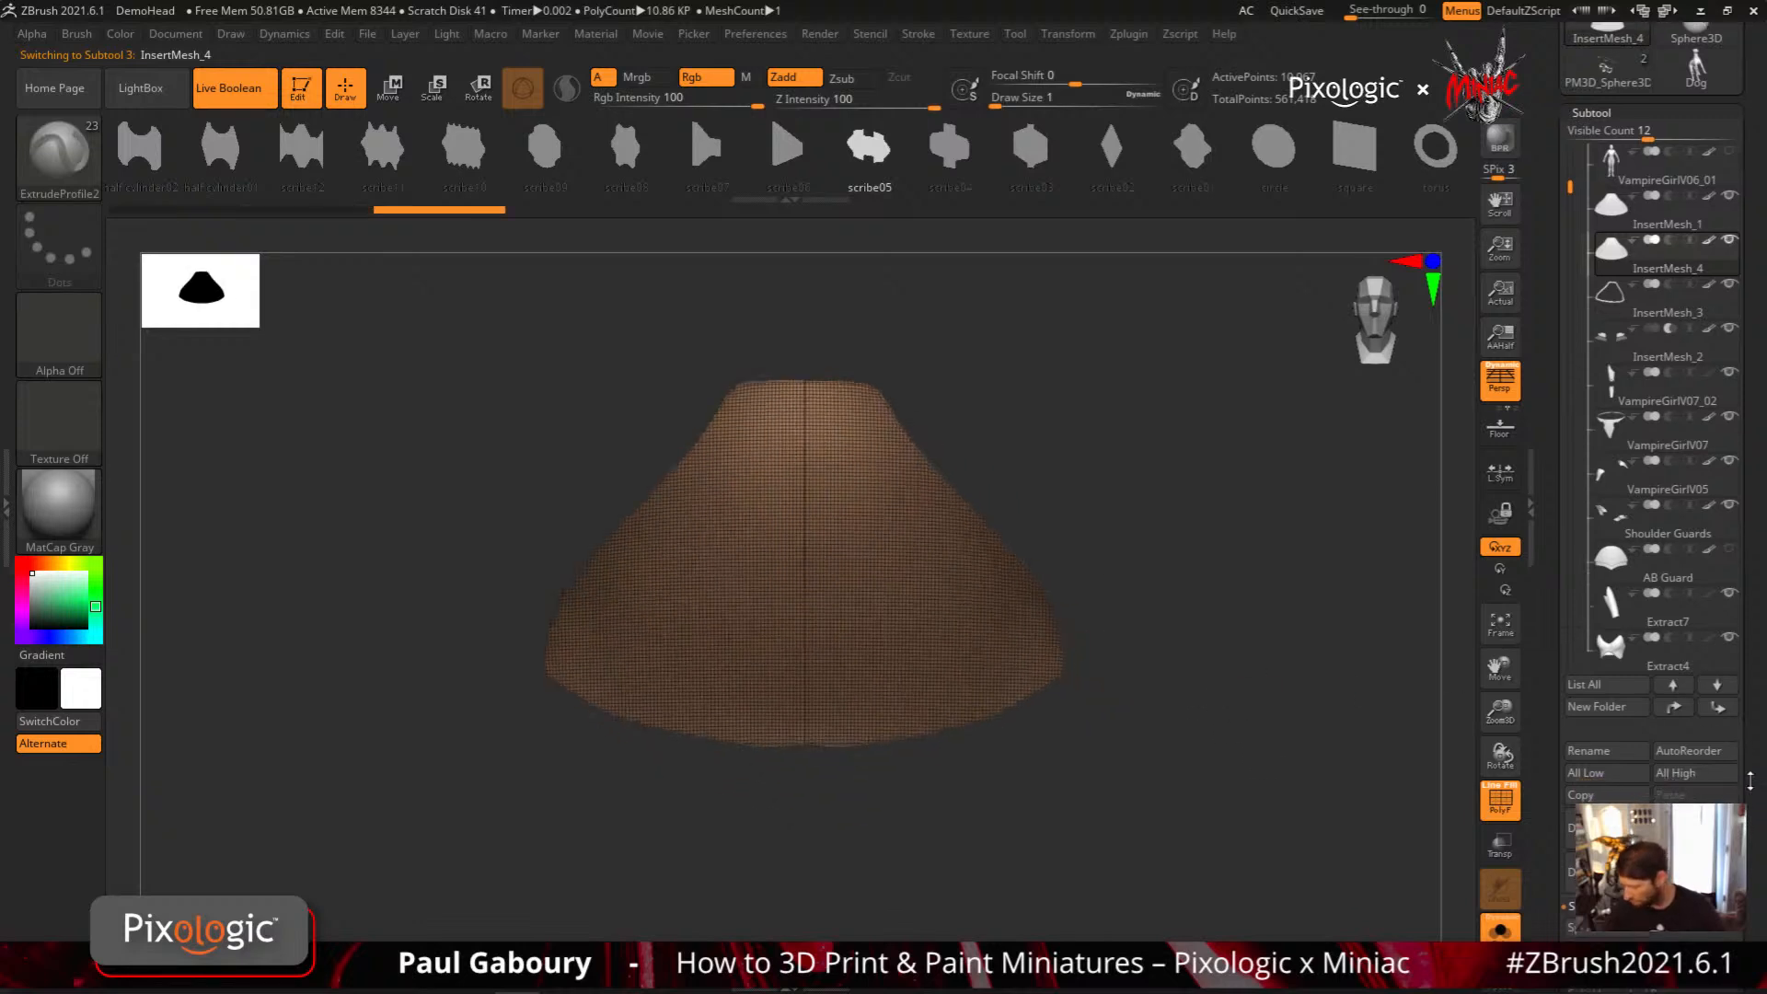
scroll(1735, 786, "down", 10)
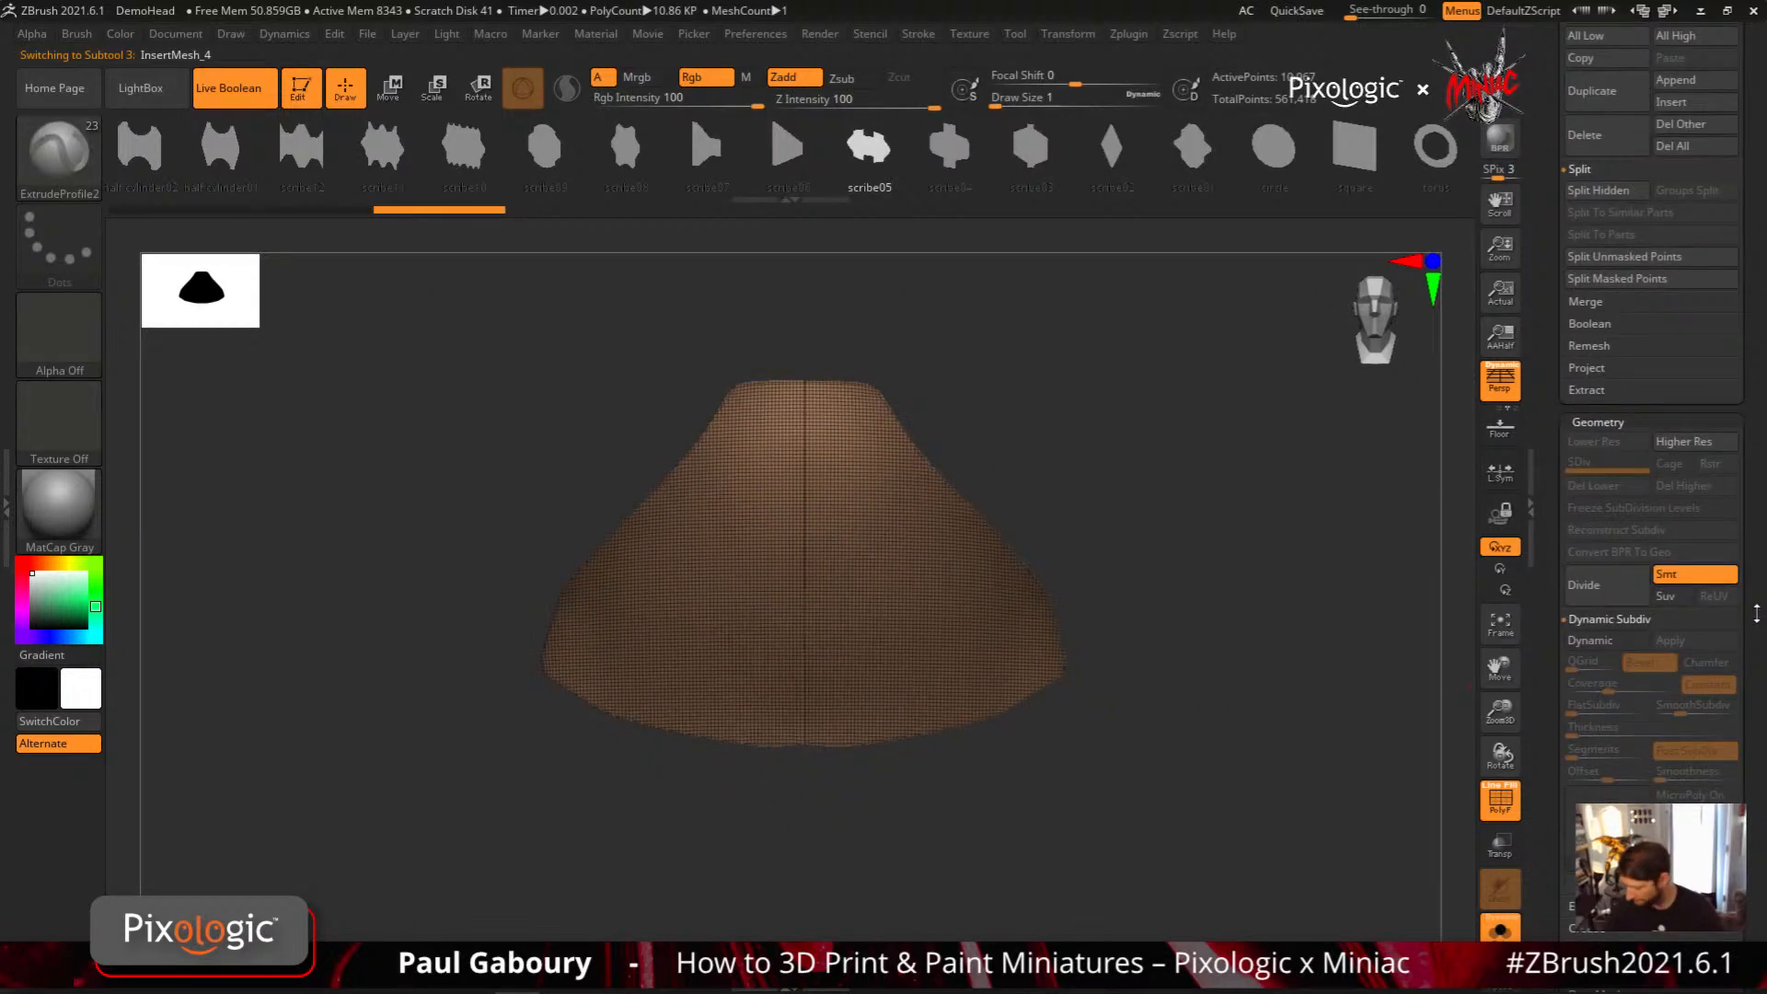
scroll(1757, 615, "down", 3)
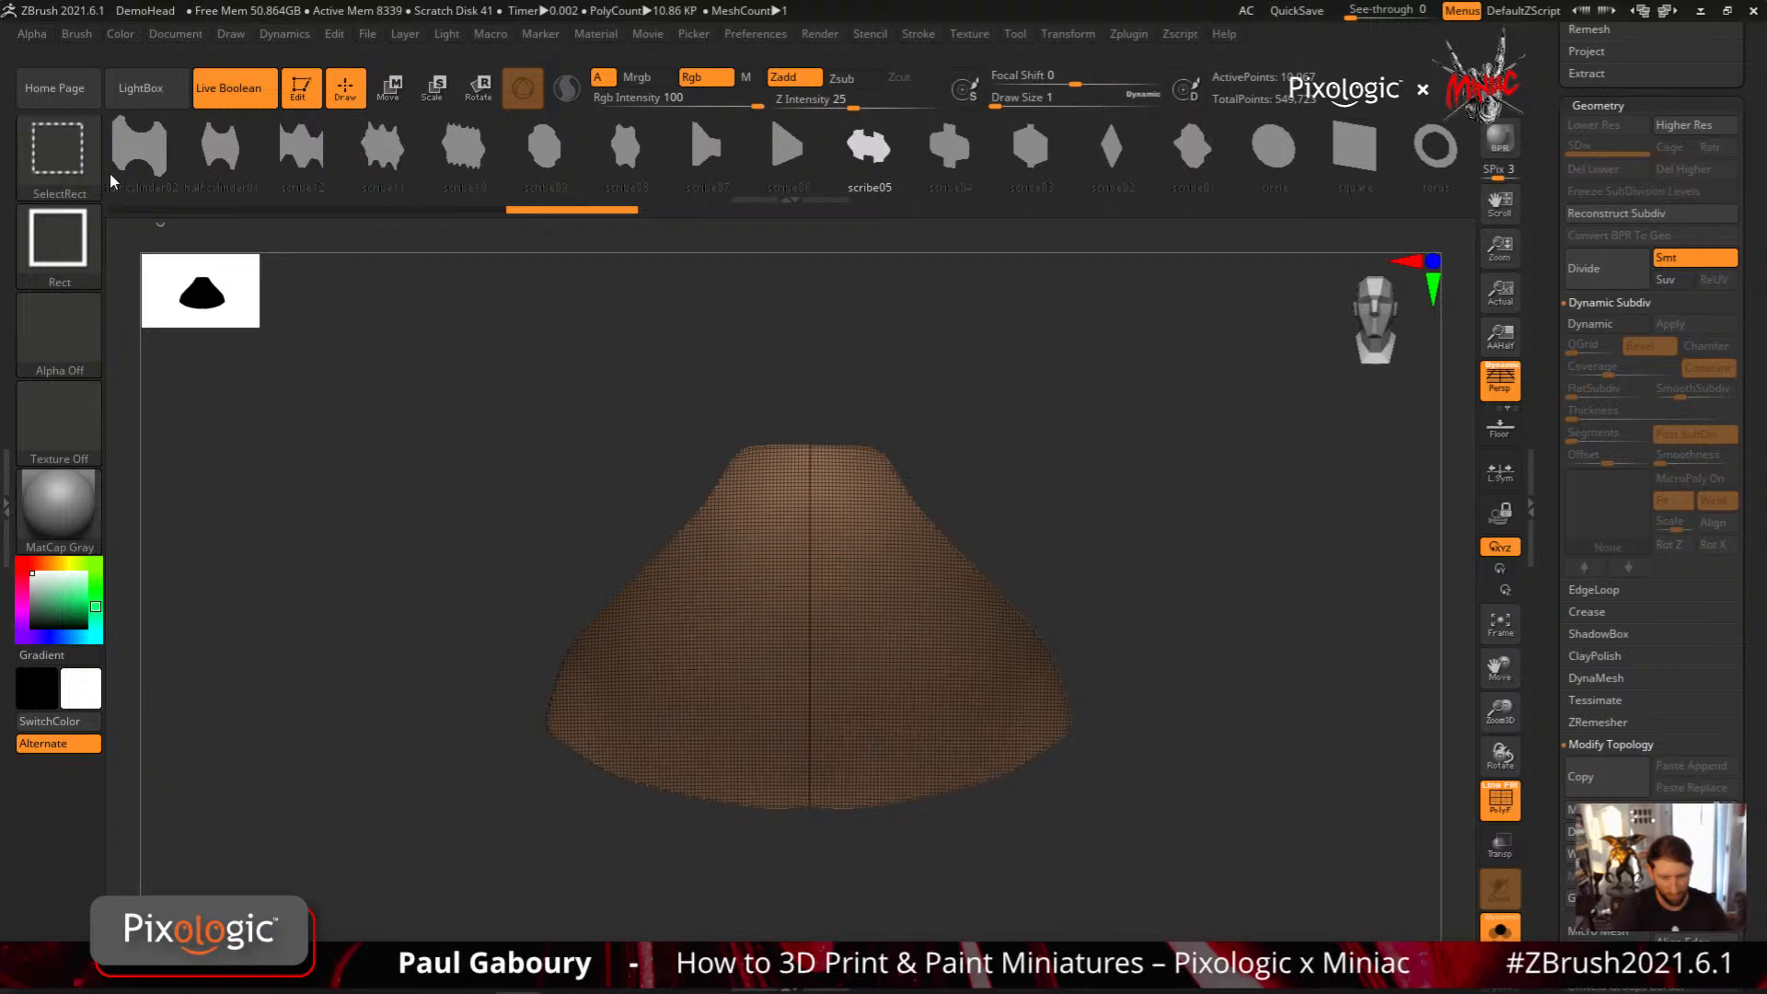
Slice the panel surface into polygroups with SliceCurve, using an angled cut around one side and a horizontal cut across the middle
key("b")
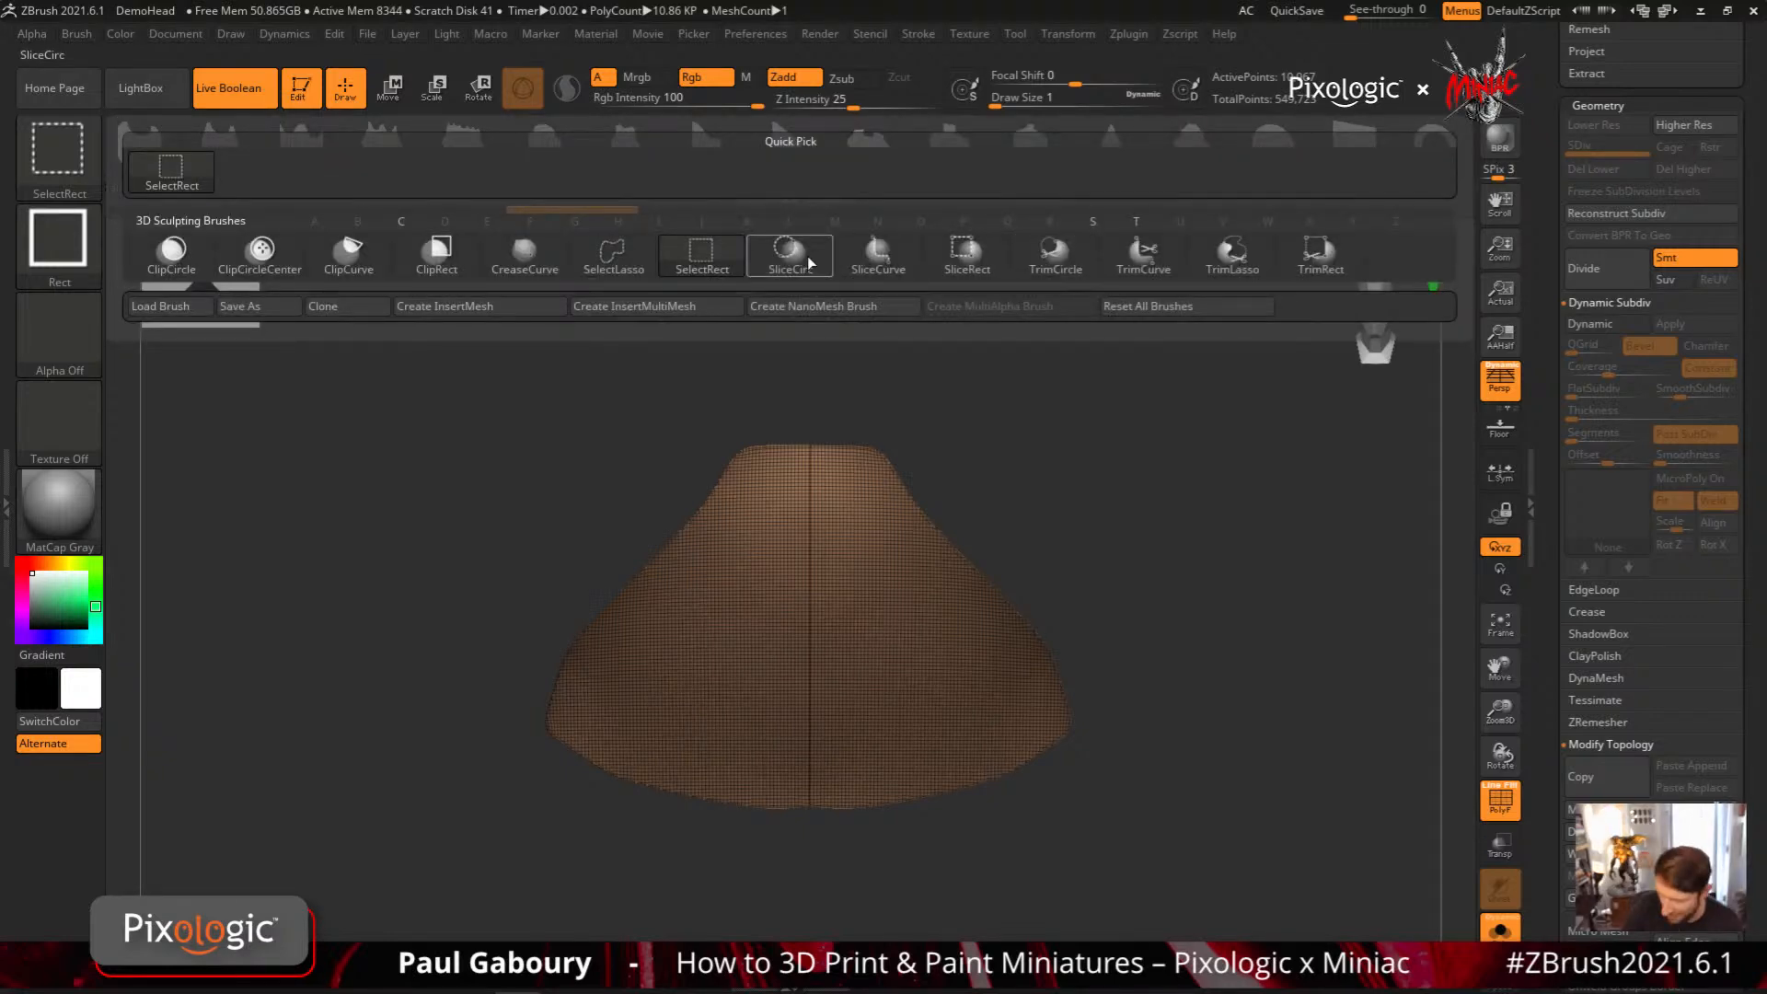
left_click(893, 260)
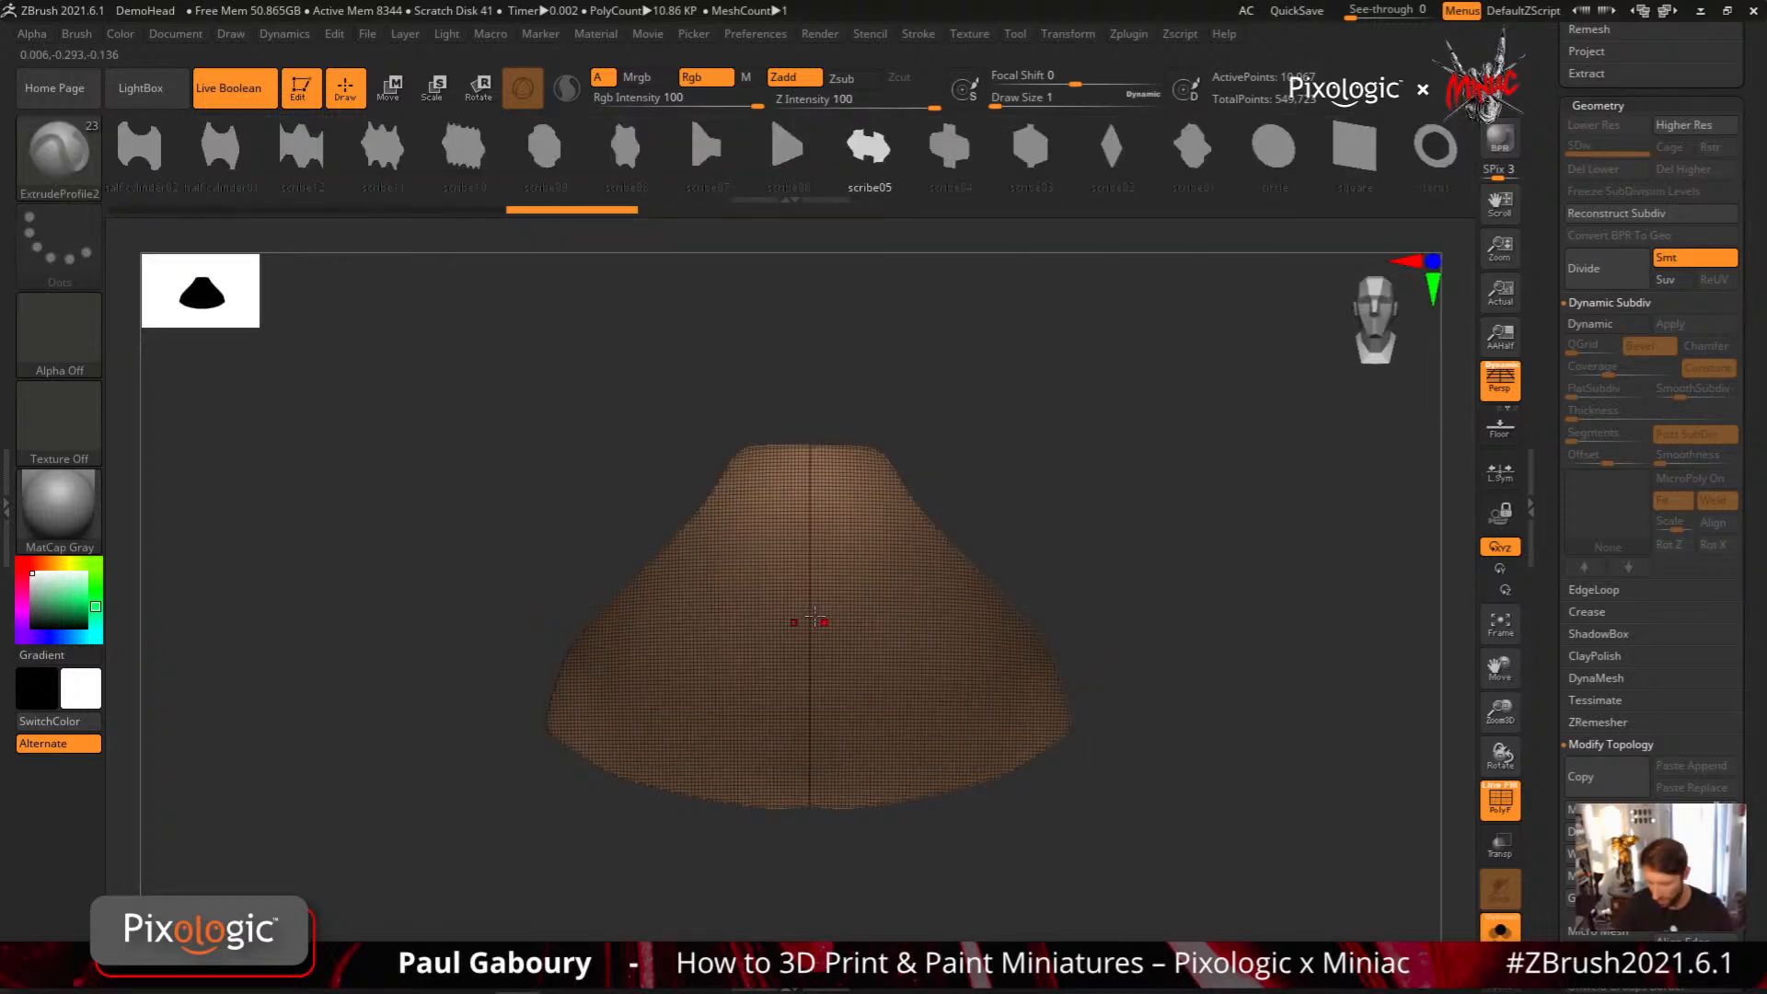
mouse_move(650, 495)
left_mouse_down("ctrl+shift")
mouse_move(679, 685)
mouse_move(482, 796)
left_mouse_up("ctrl+shift")
key("alt")
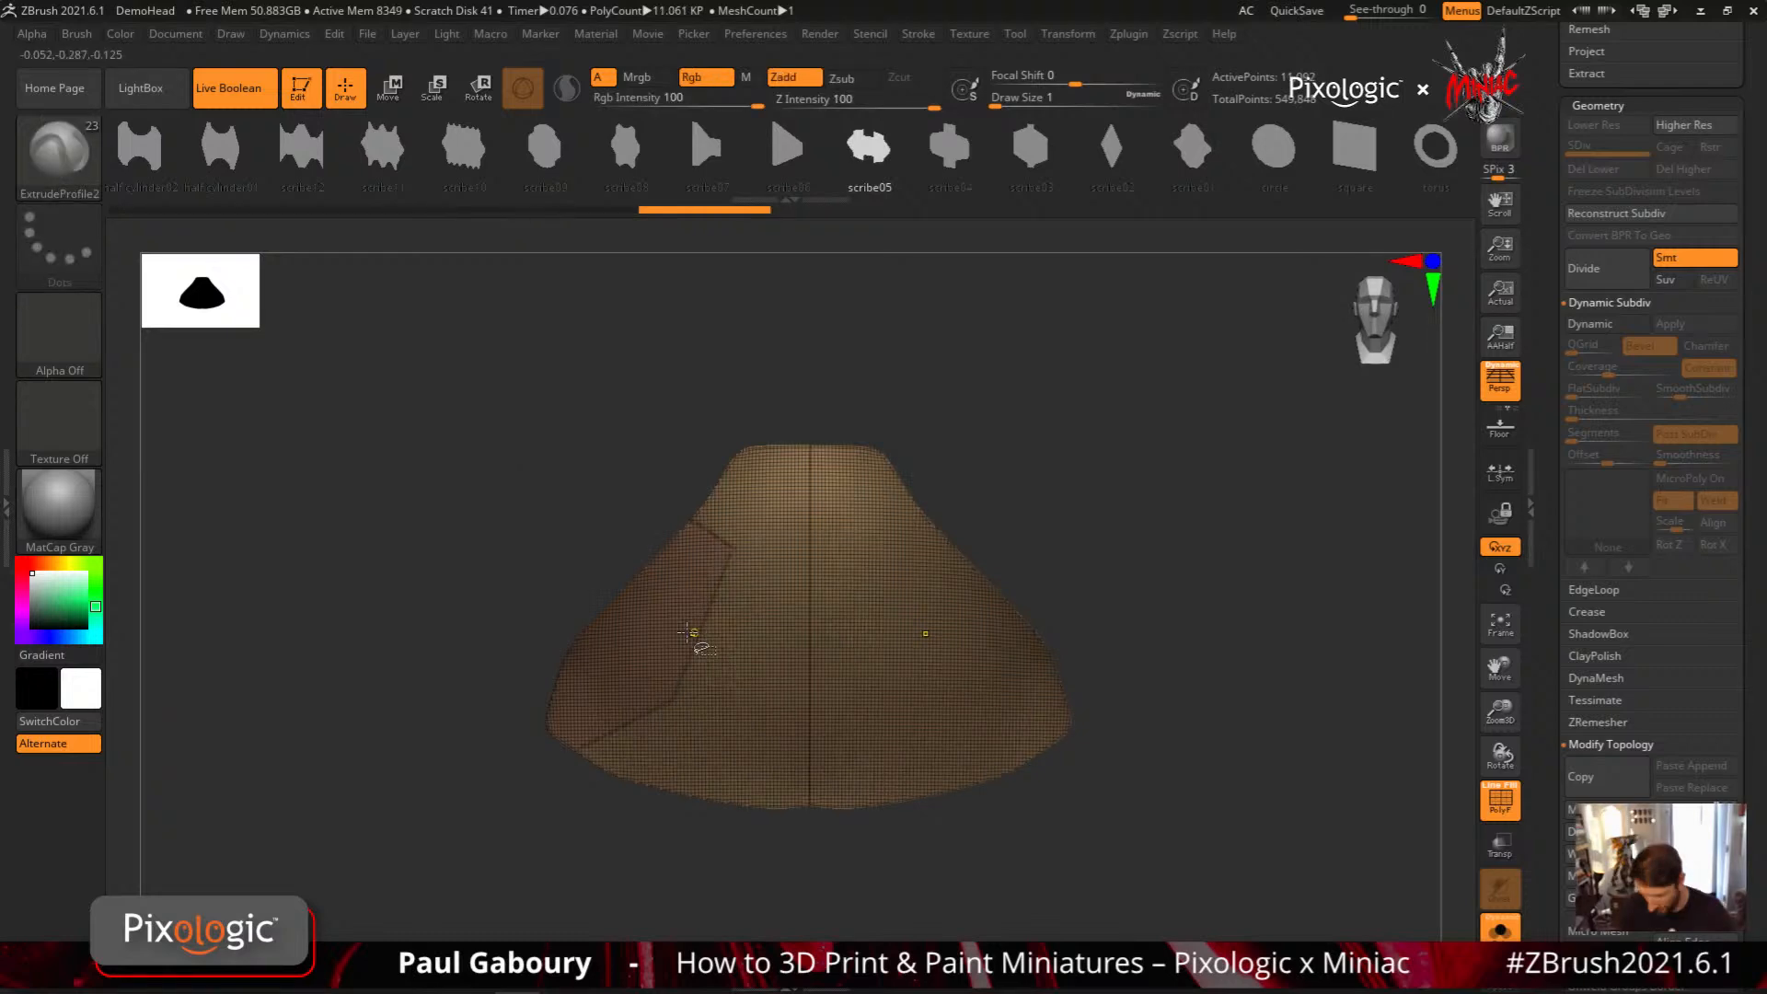
left_click_drag(687, 633, 1233, 630, "ctrl+shift")
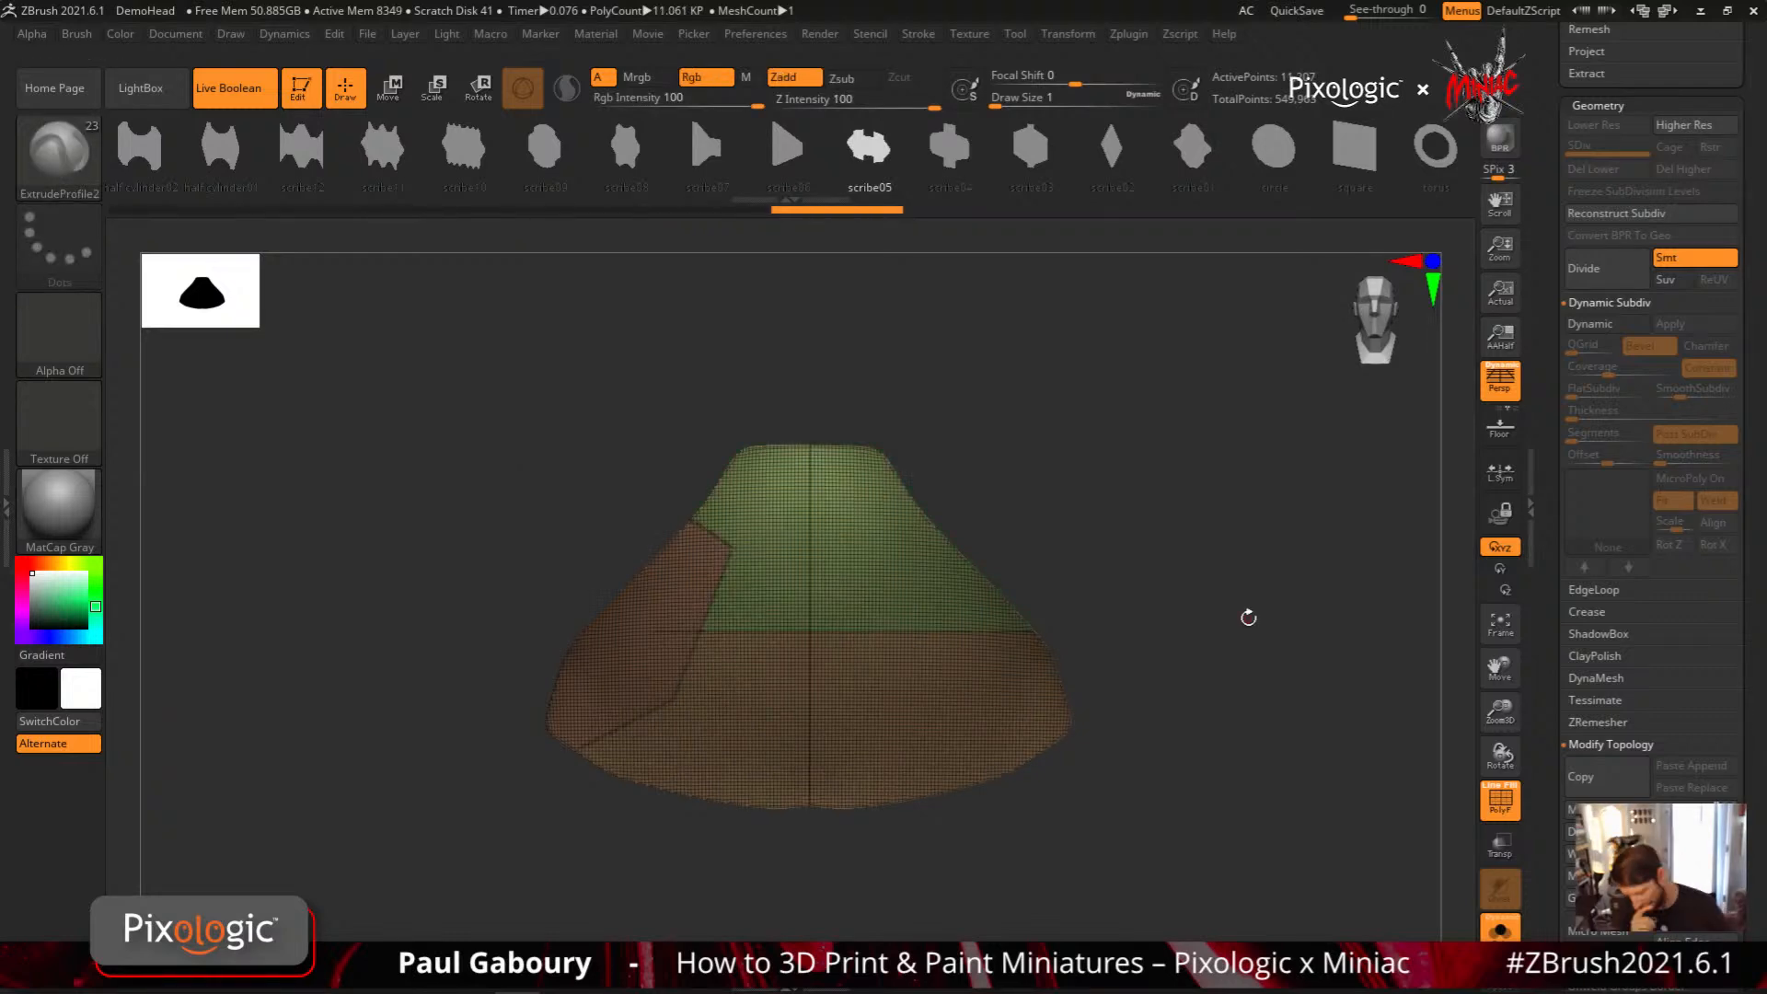
Try slicing a circle around the panel's centre with SliceCirc, then undo the slice
left_click(59, 152, "ctrl+shift")
left_click(804, 264, "ctrl+shift")
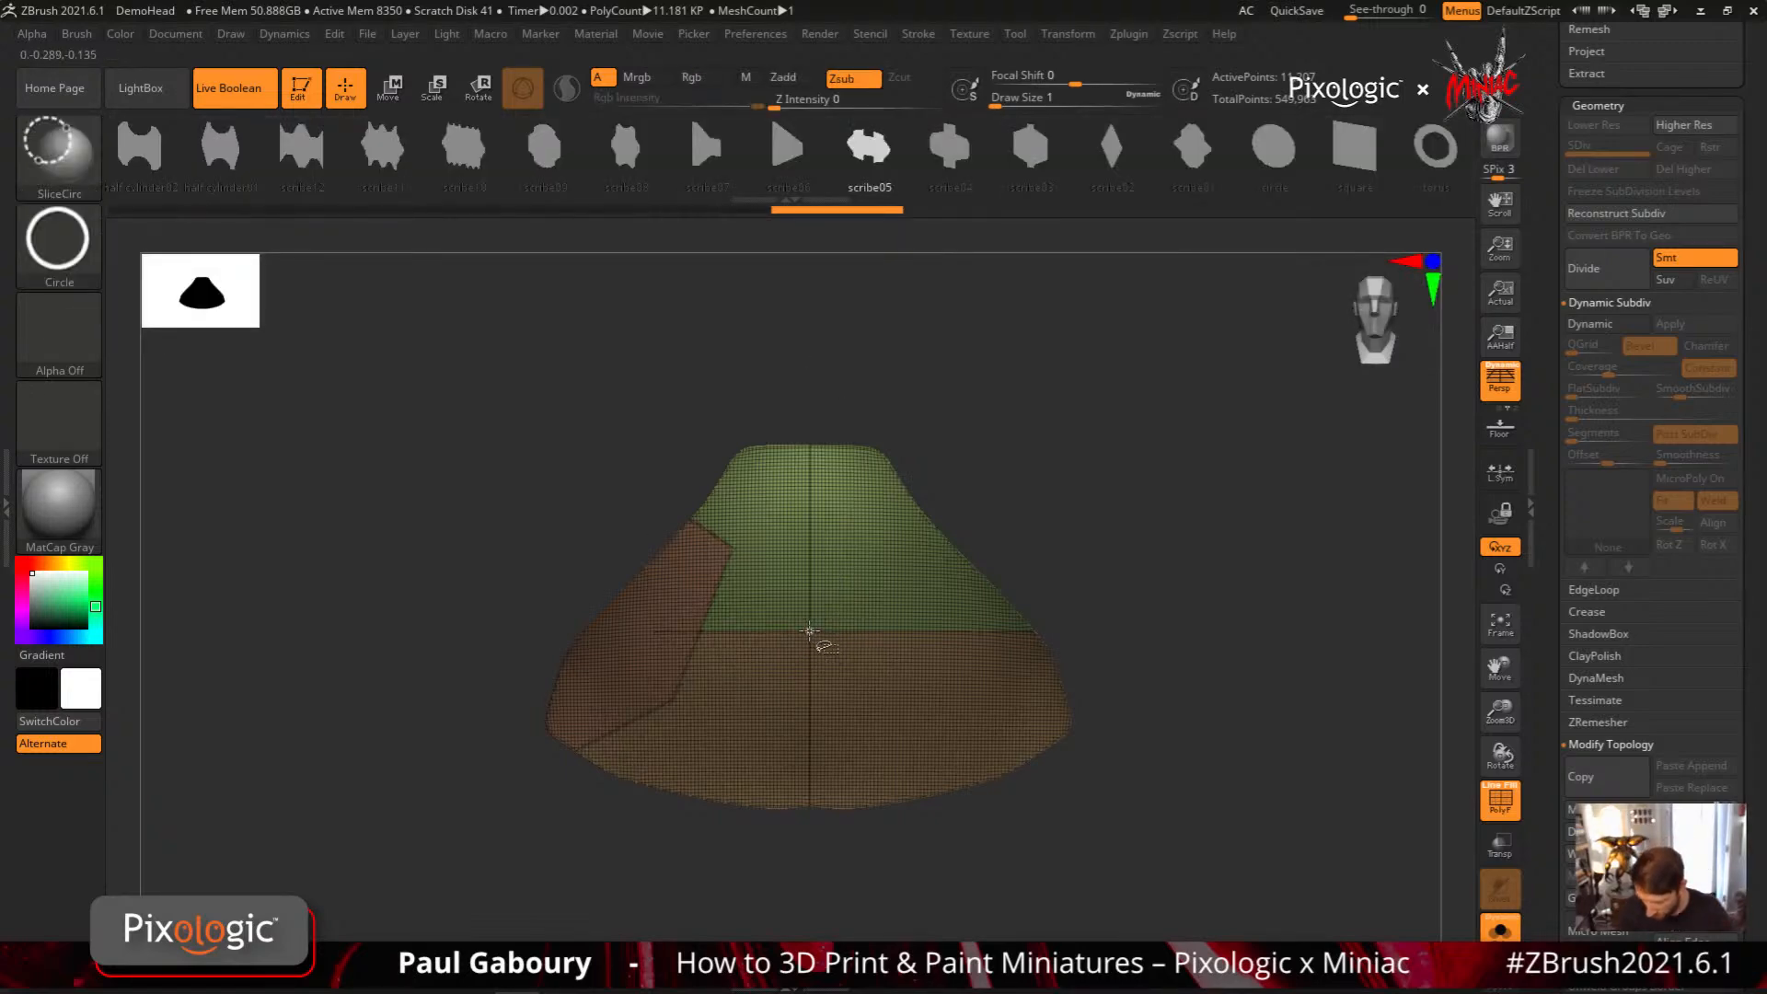
right_click_drag(810, 637, 950, 752, "ctrl")
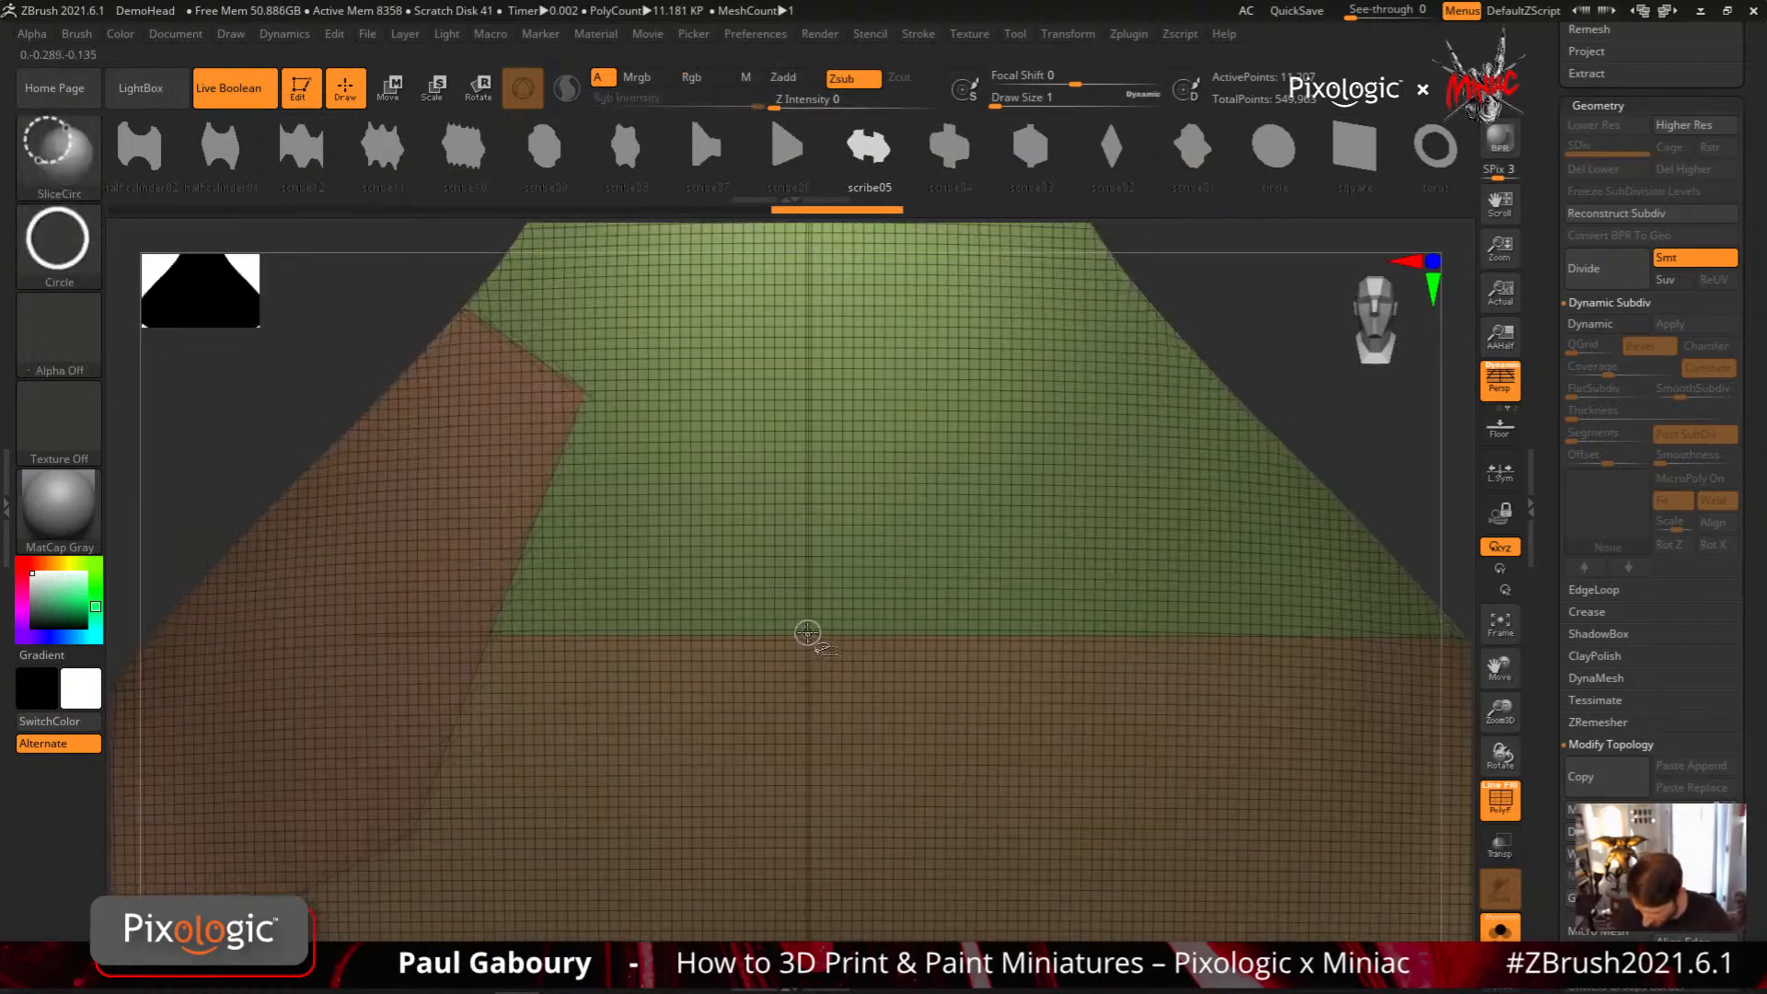
left_click_drag(809, 633, 957, 782, "ctrl+shift")
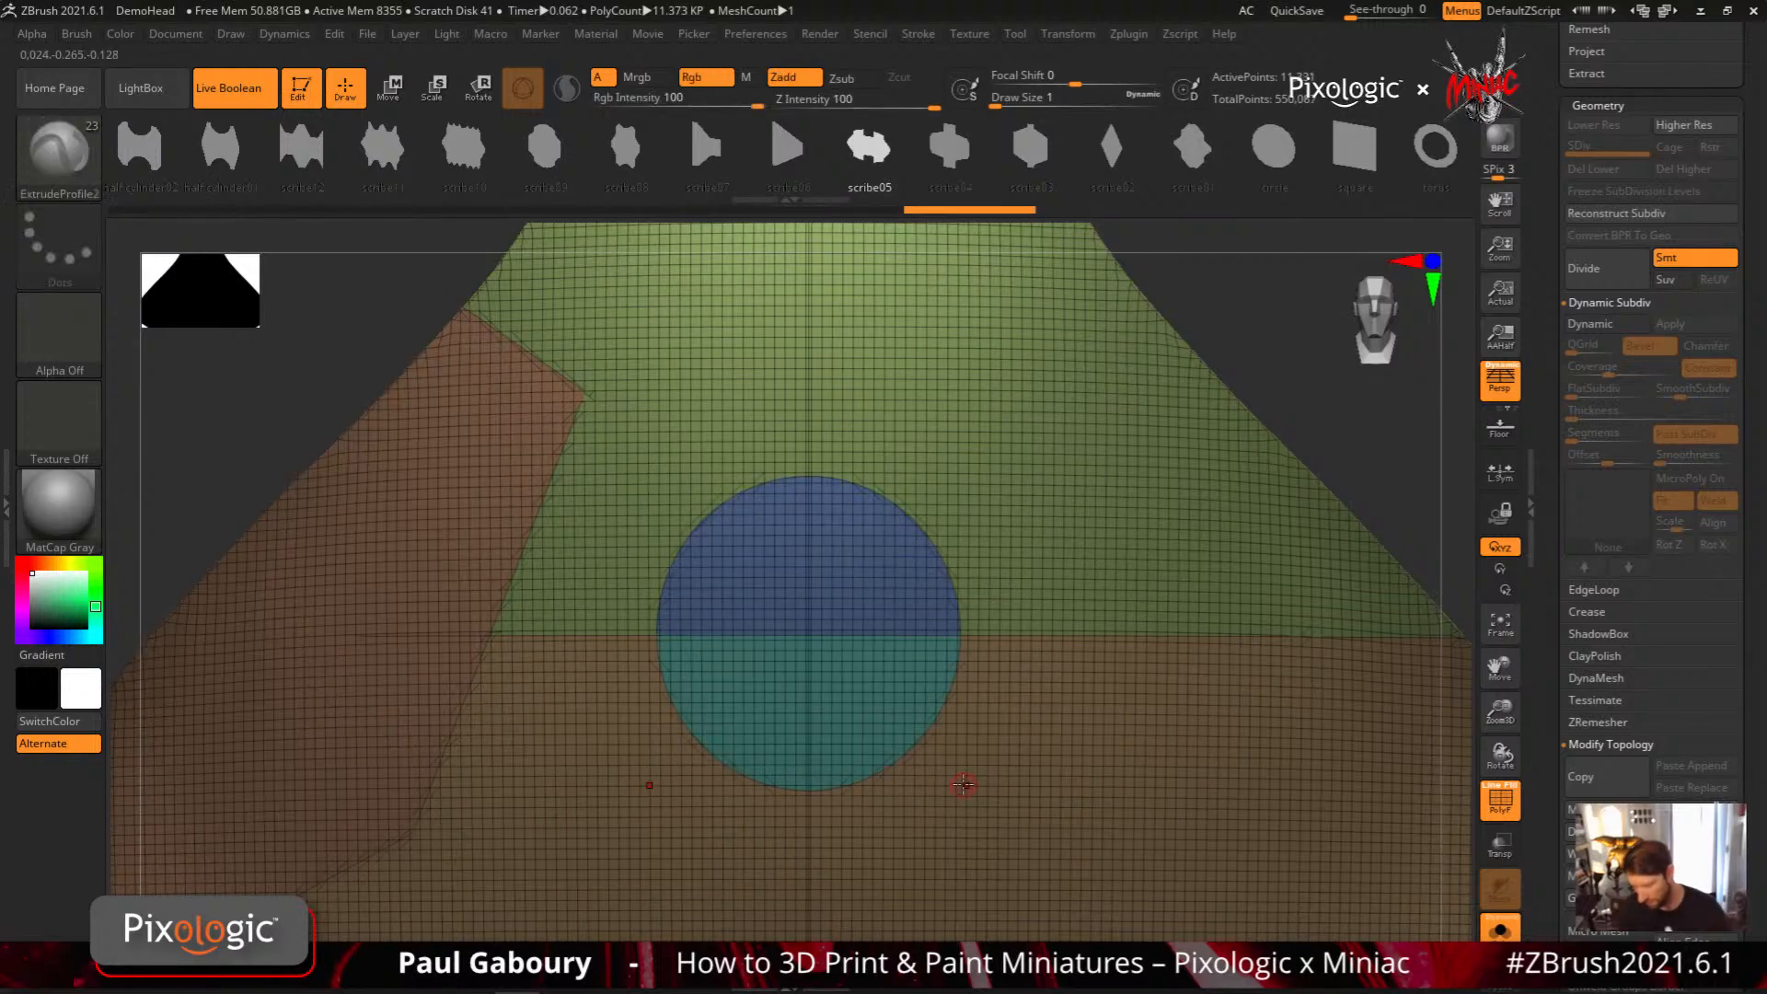
right_click_drag(962, 777, 862, 716, "ctrl")
right_click_drag(862, 716, 796, 637, "alt")
key("ctrl+z")
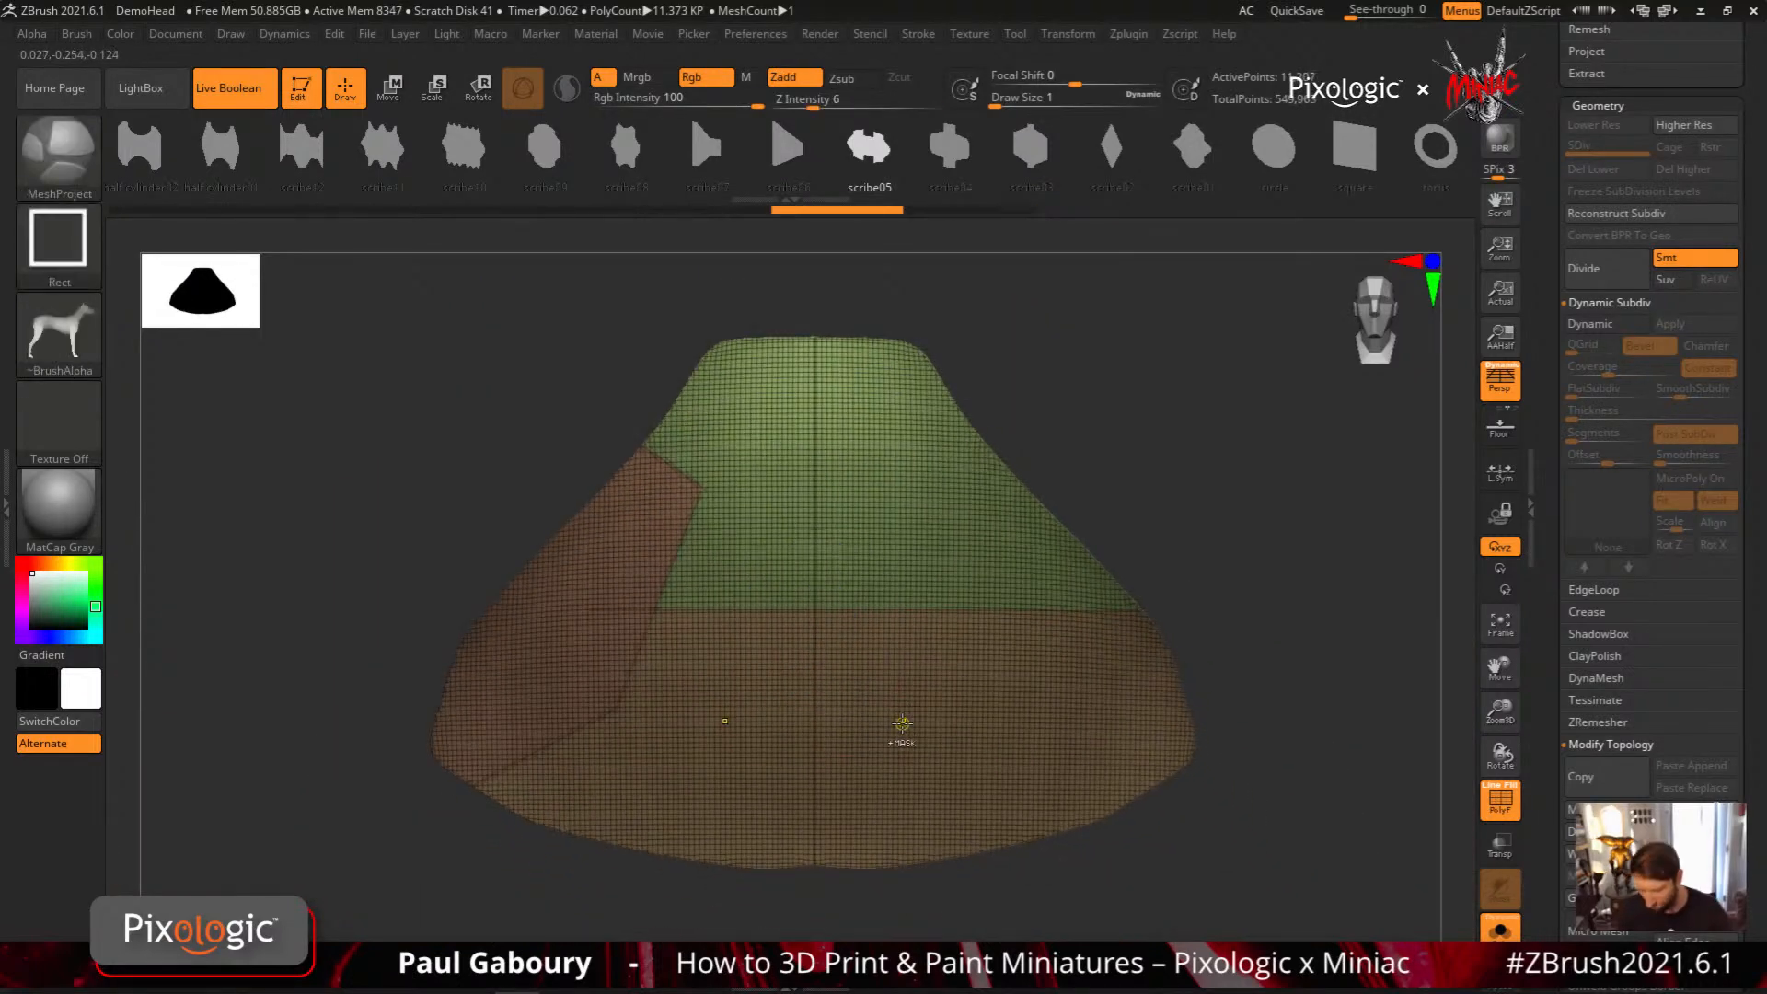
Slice a circle into the panel with SliceCirc, centred where the horizontal cut crosses the symmetry line
left_click(61, 245, "ctrl+shift")
left_click(536, 314)
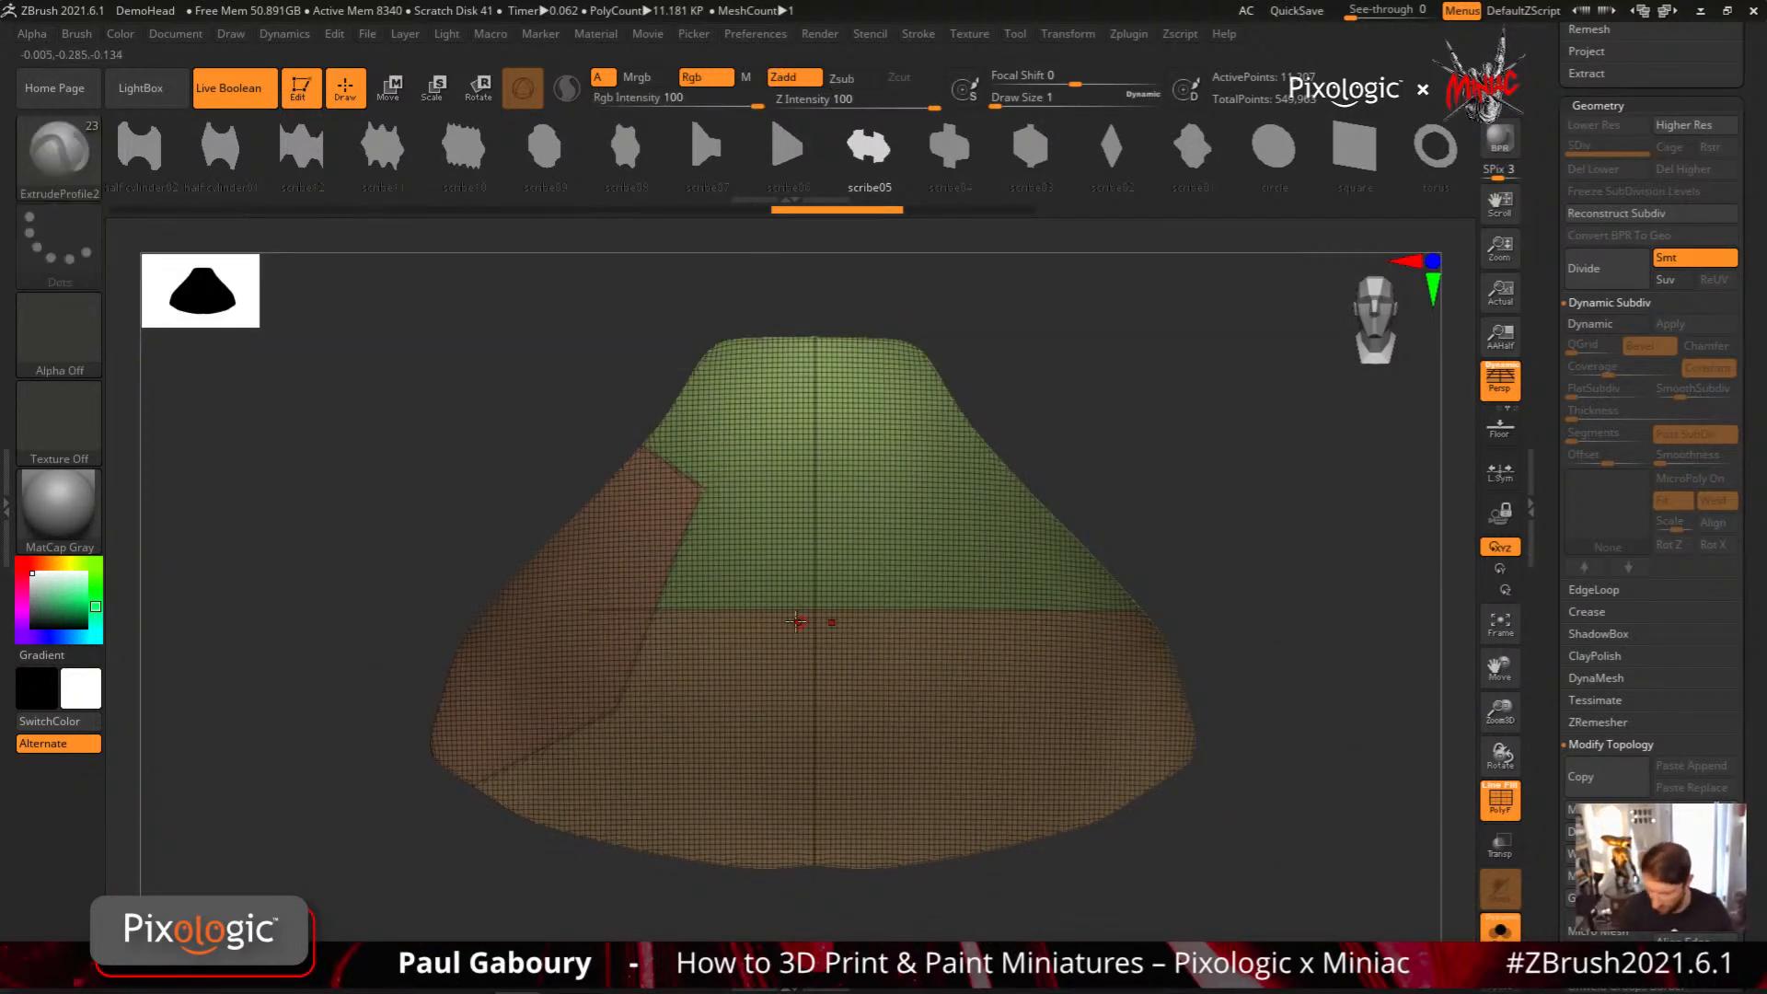
right_click_drag(832, 618, 841, 655, "ctrl")
left_click_drag(830, 601, 1147, 797, "ctrl+shift")
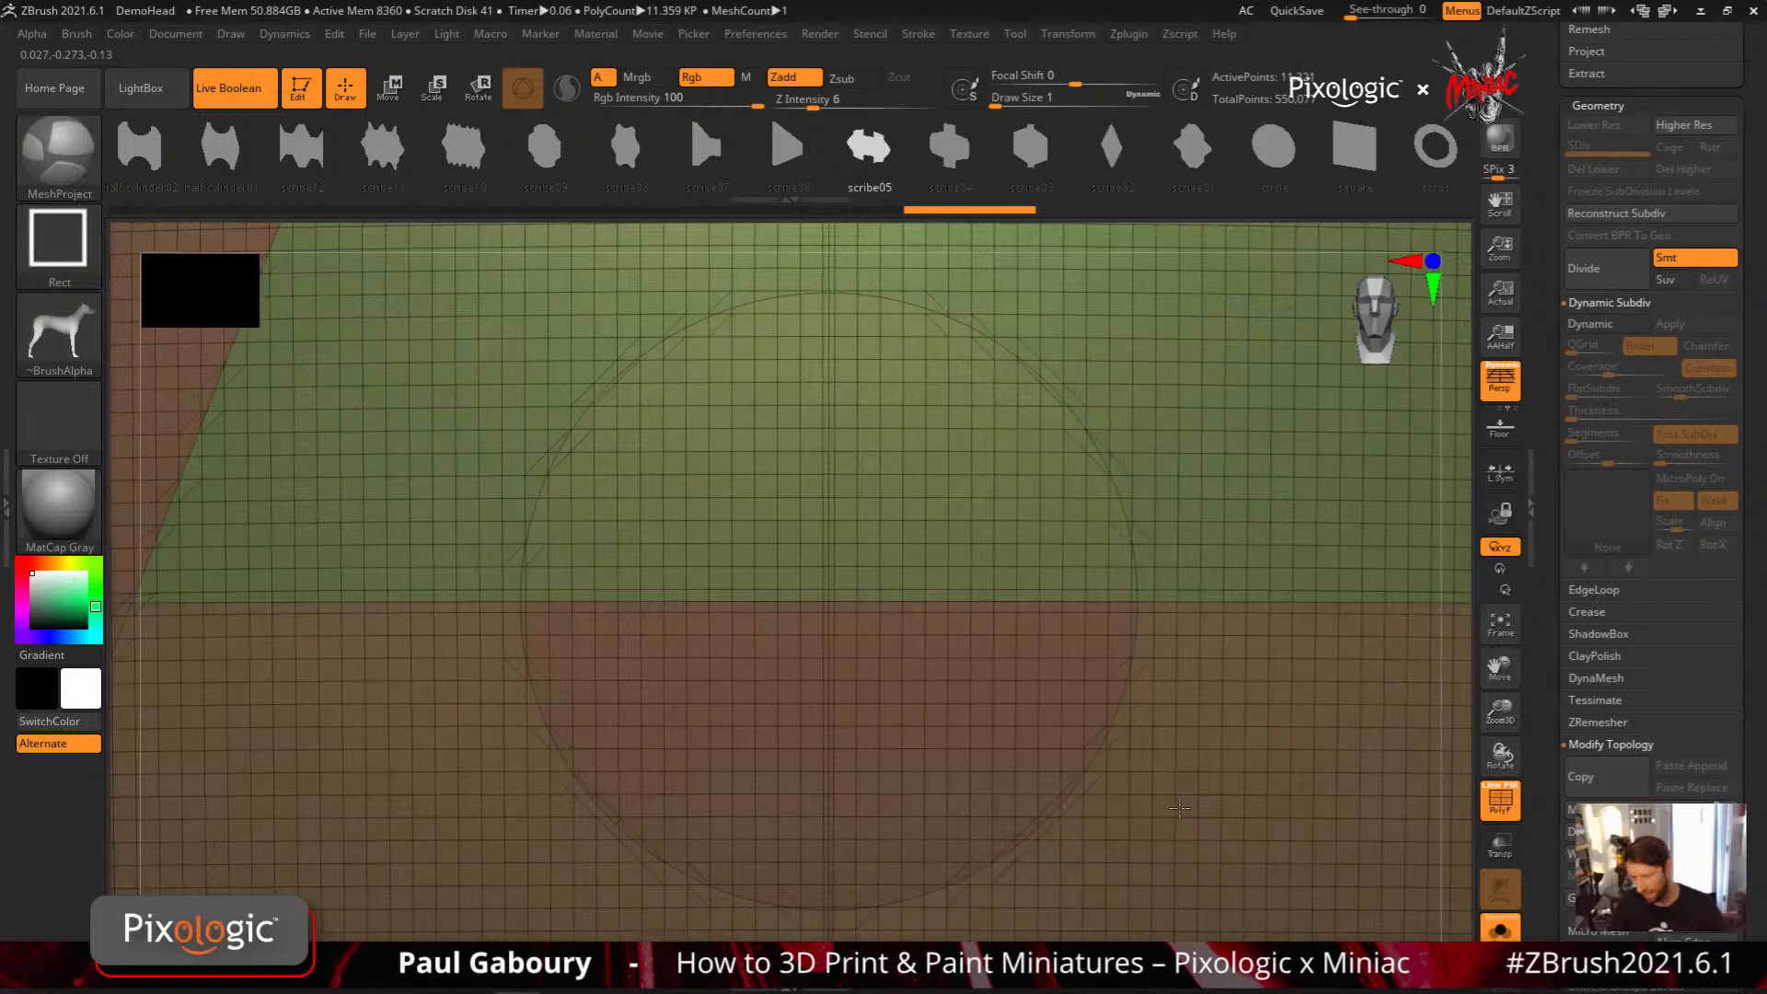
right_click_drag(1179, 808, 857, 679, "ctrl")
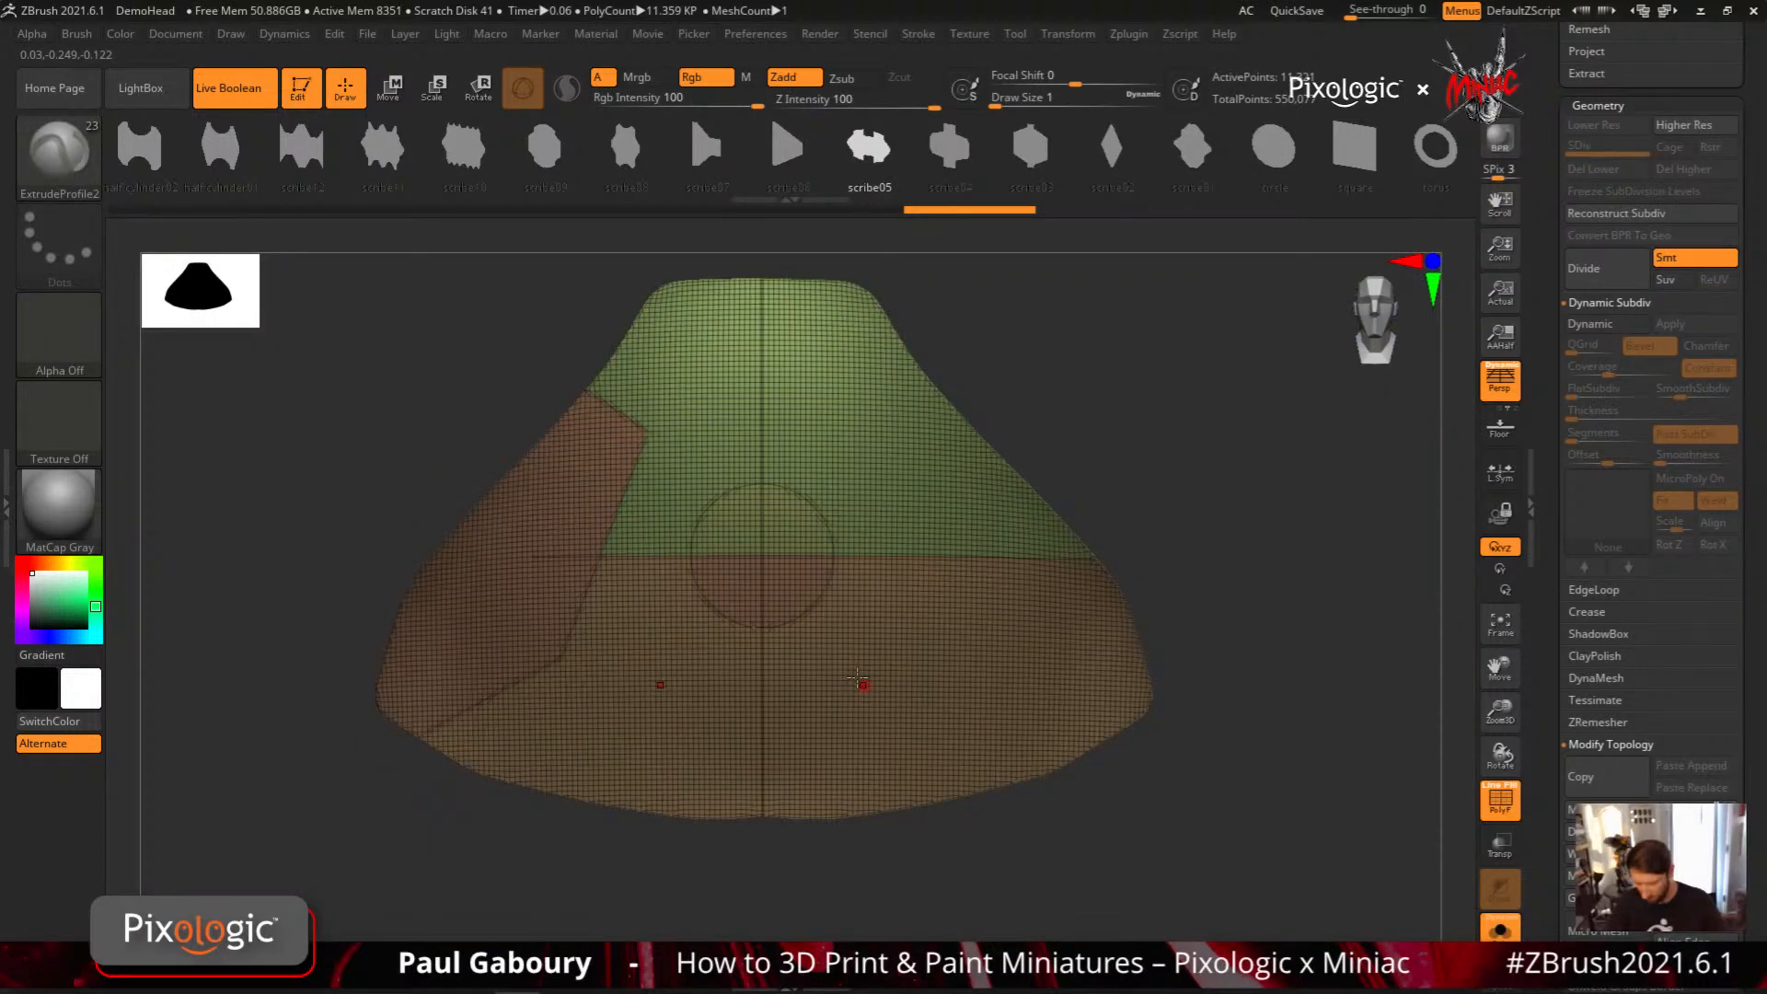
Isolate the circle's two halves, merge them into one polygroup, and Mirror And Weld the full panel
left_click(796, 583, "ctrl+shift")
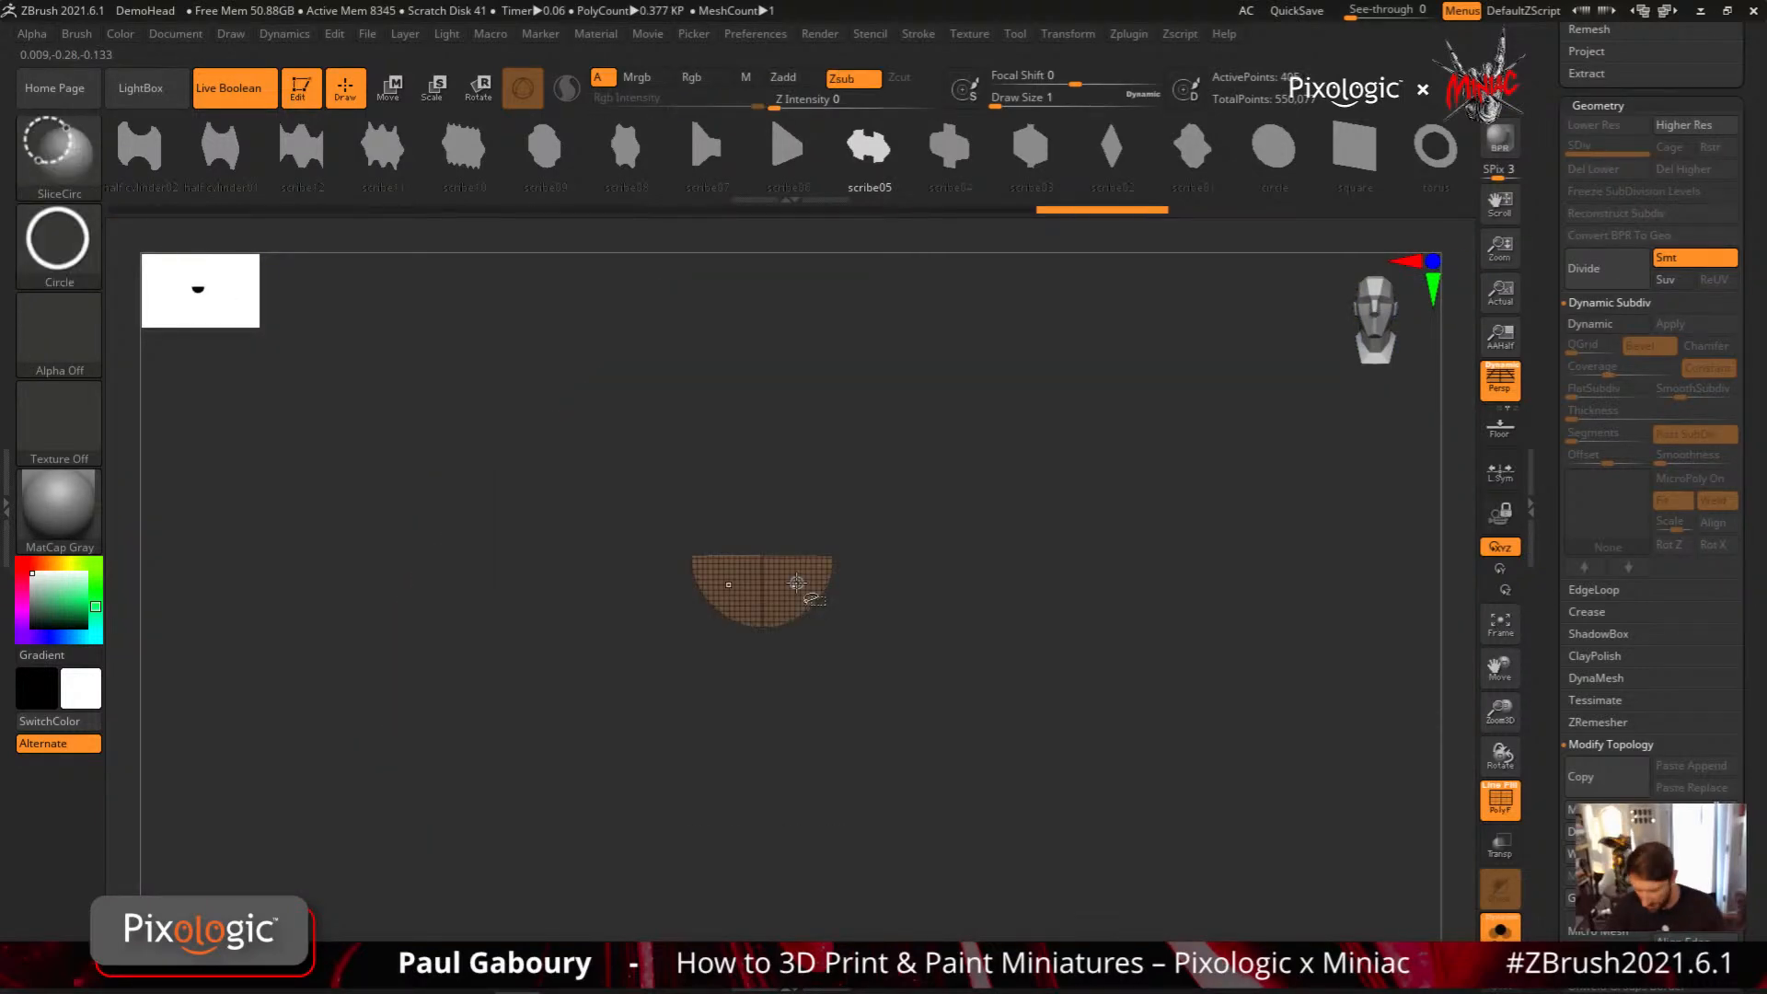
left_click(1224, 573, "ctrl+shift")
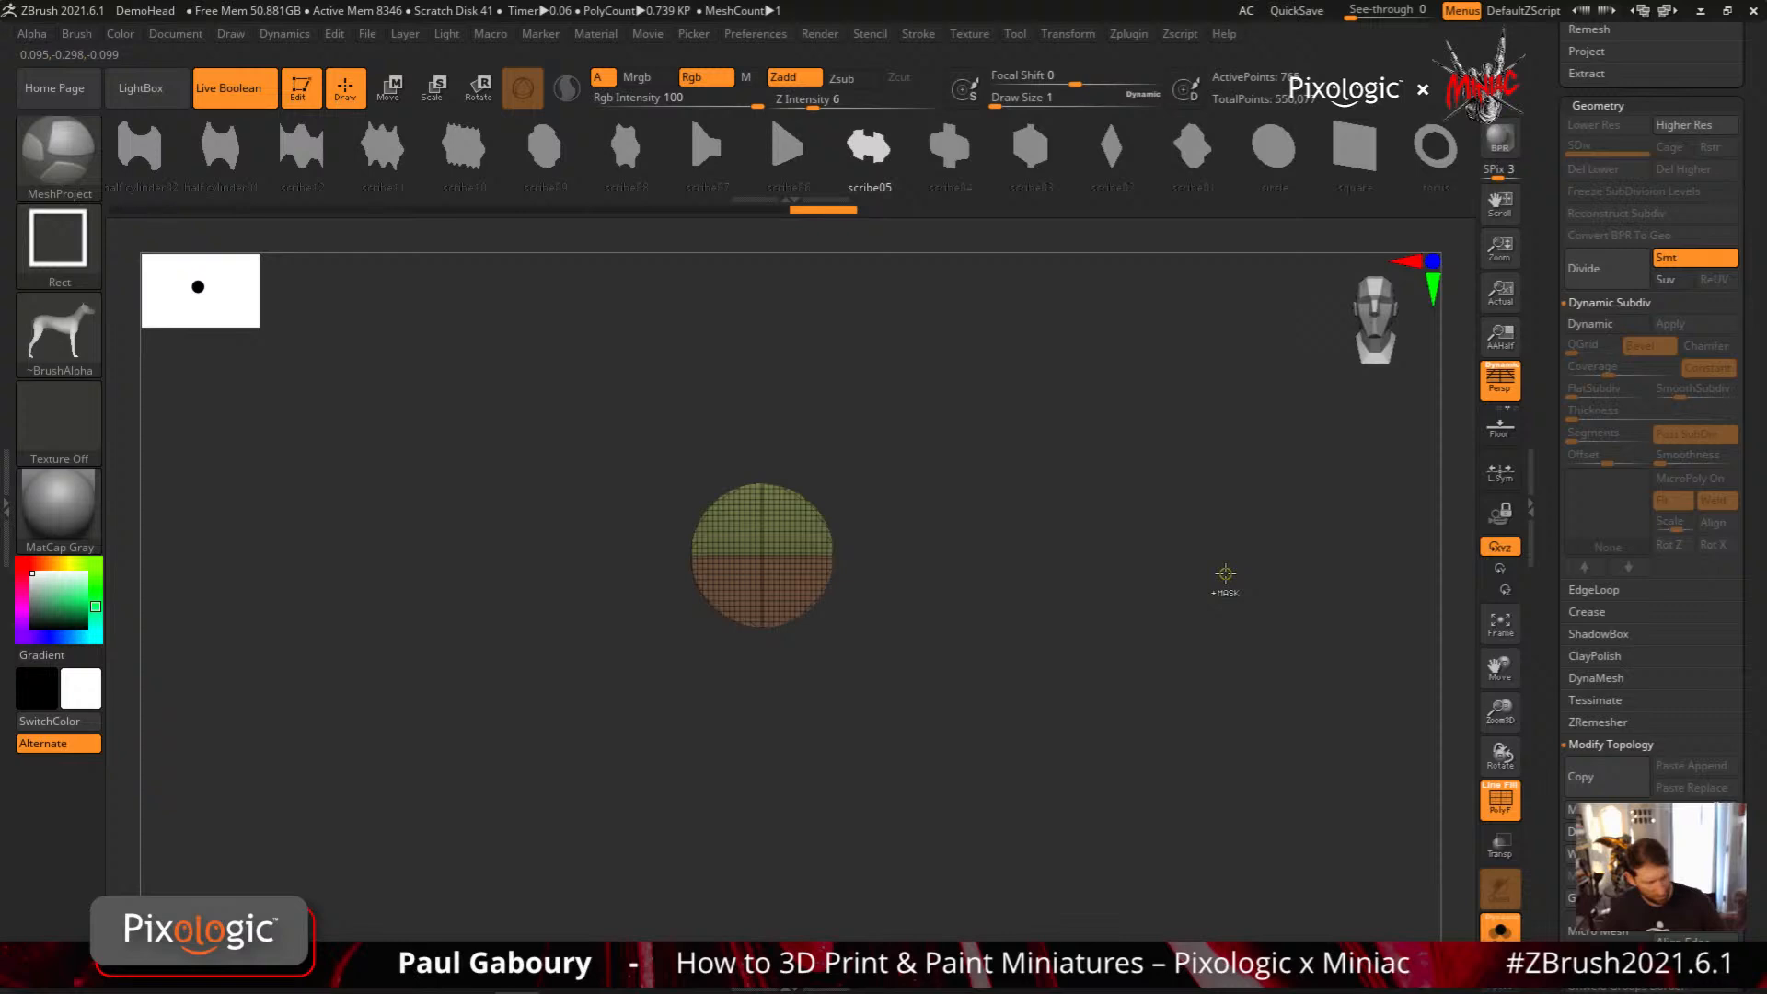
key("ctrl+w")
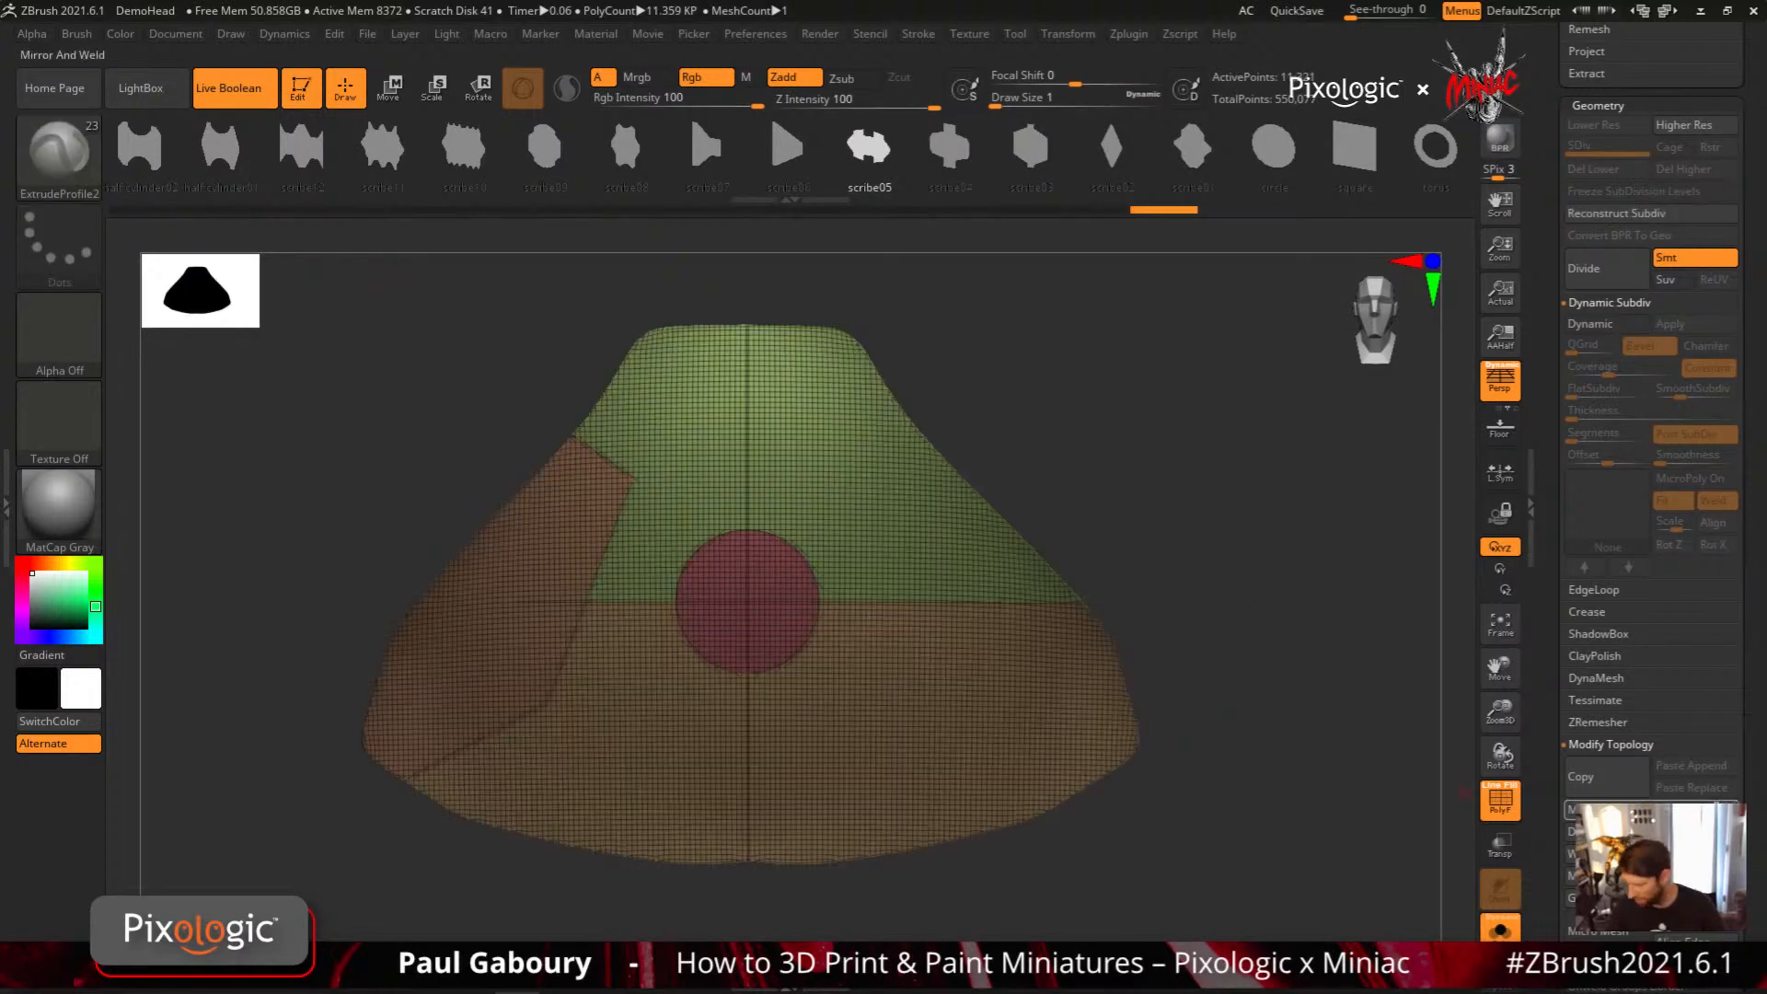
left_click_drag(1279, 839, 1068, 777)
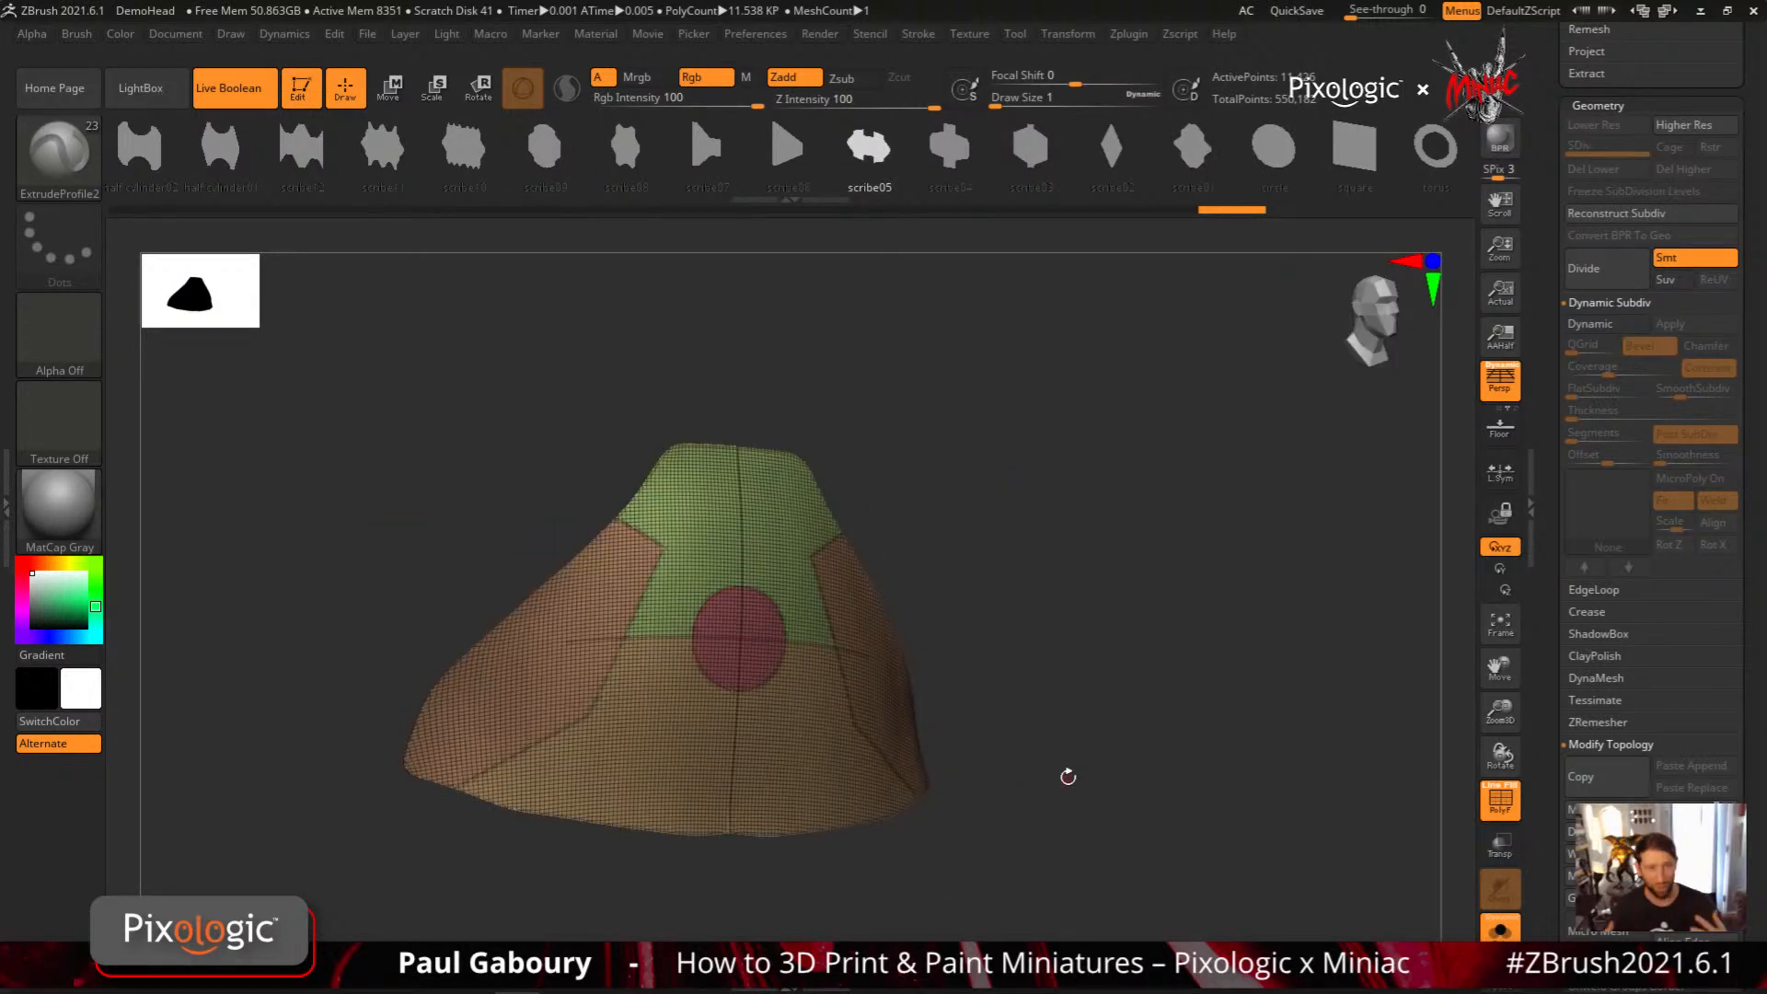
Choose the half cylinder02 profile and frame the mesh with curves along Polygroups only, leaving Border off
left_click(147, 151)
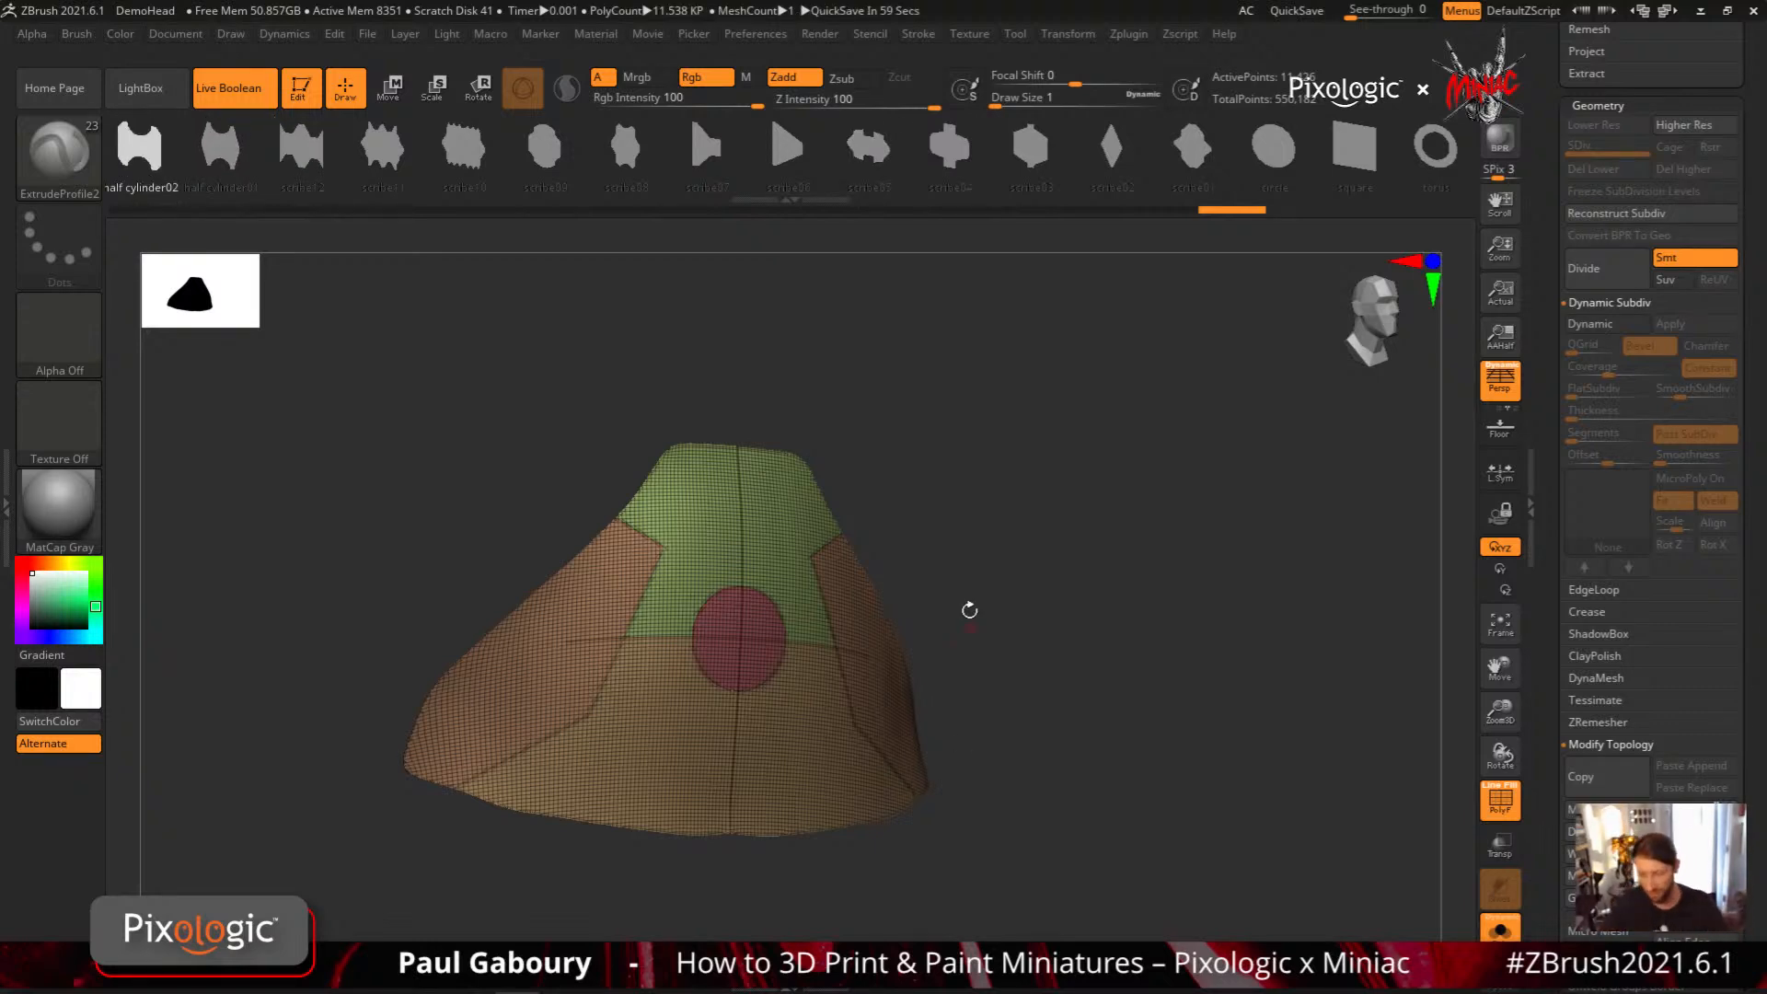
left_click(921, 35)
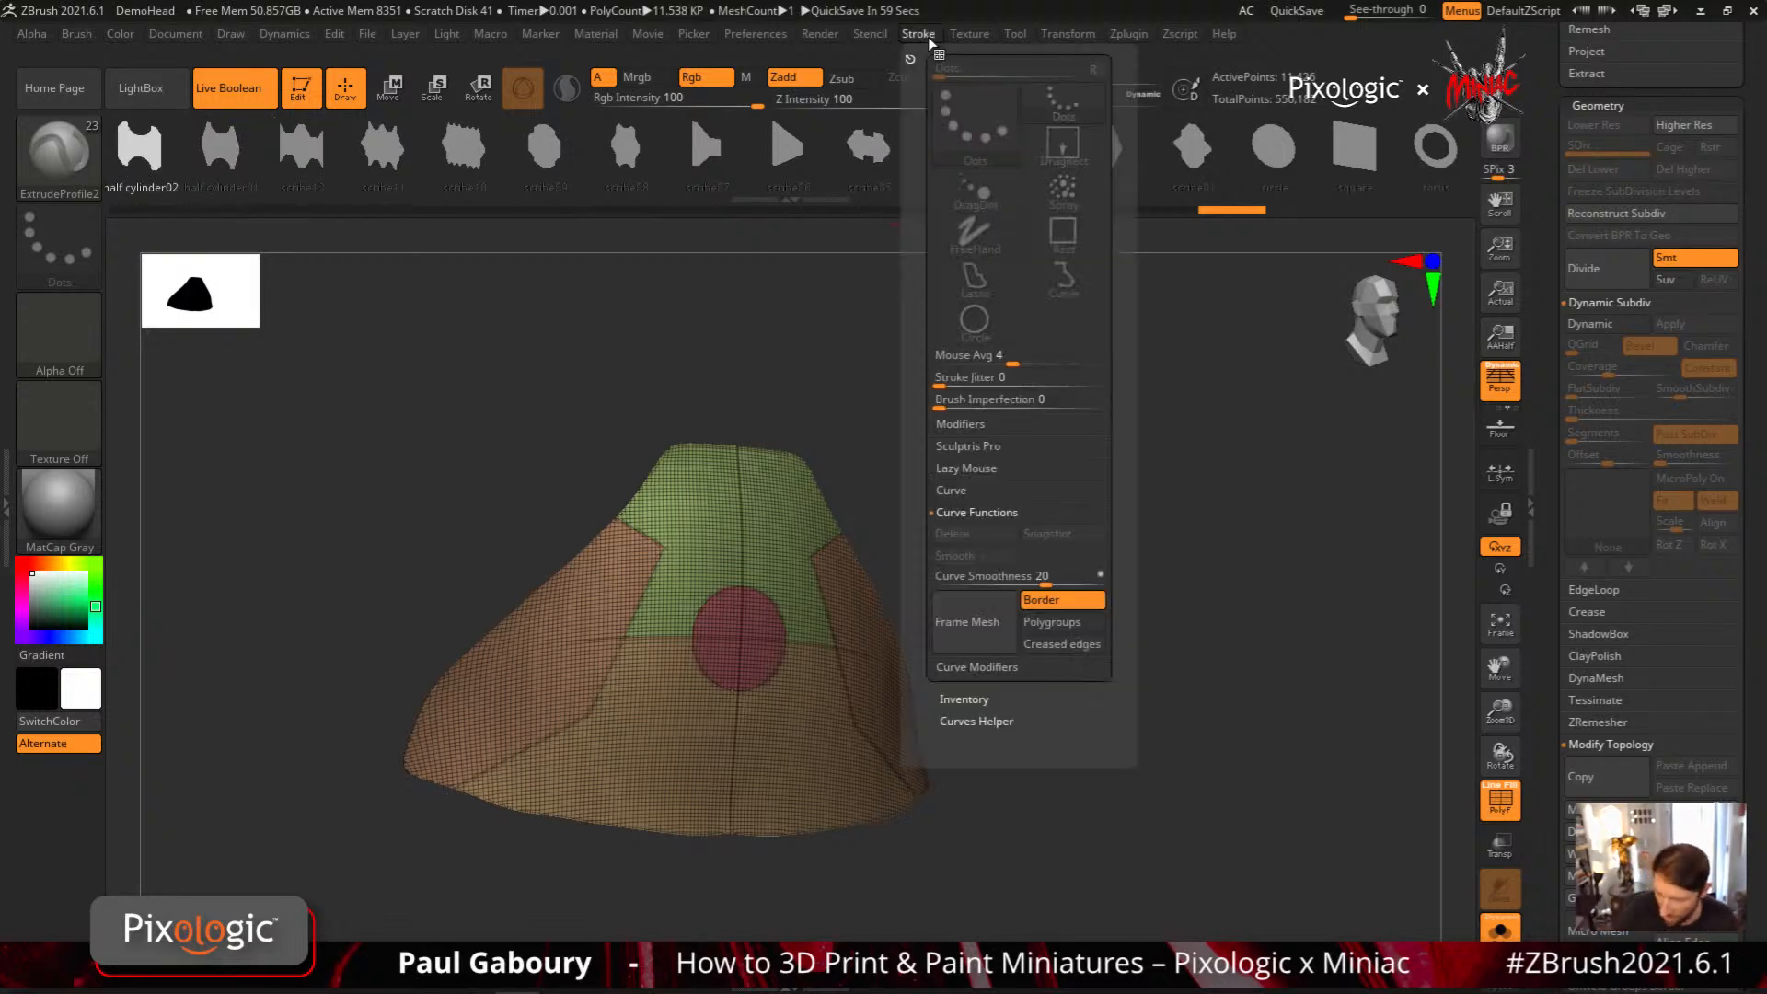
left_click(1062, 622)
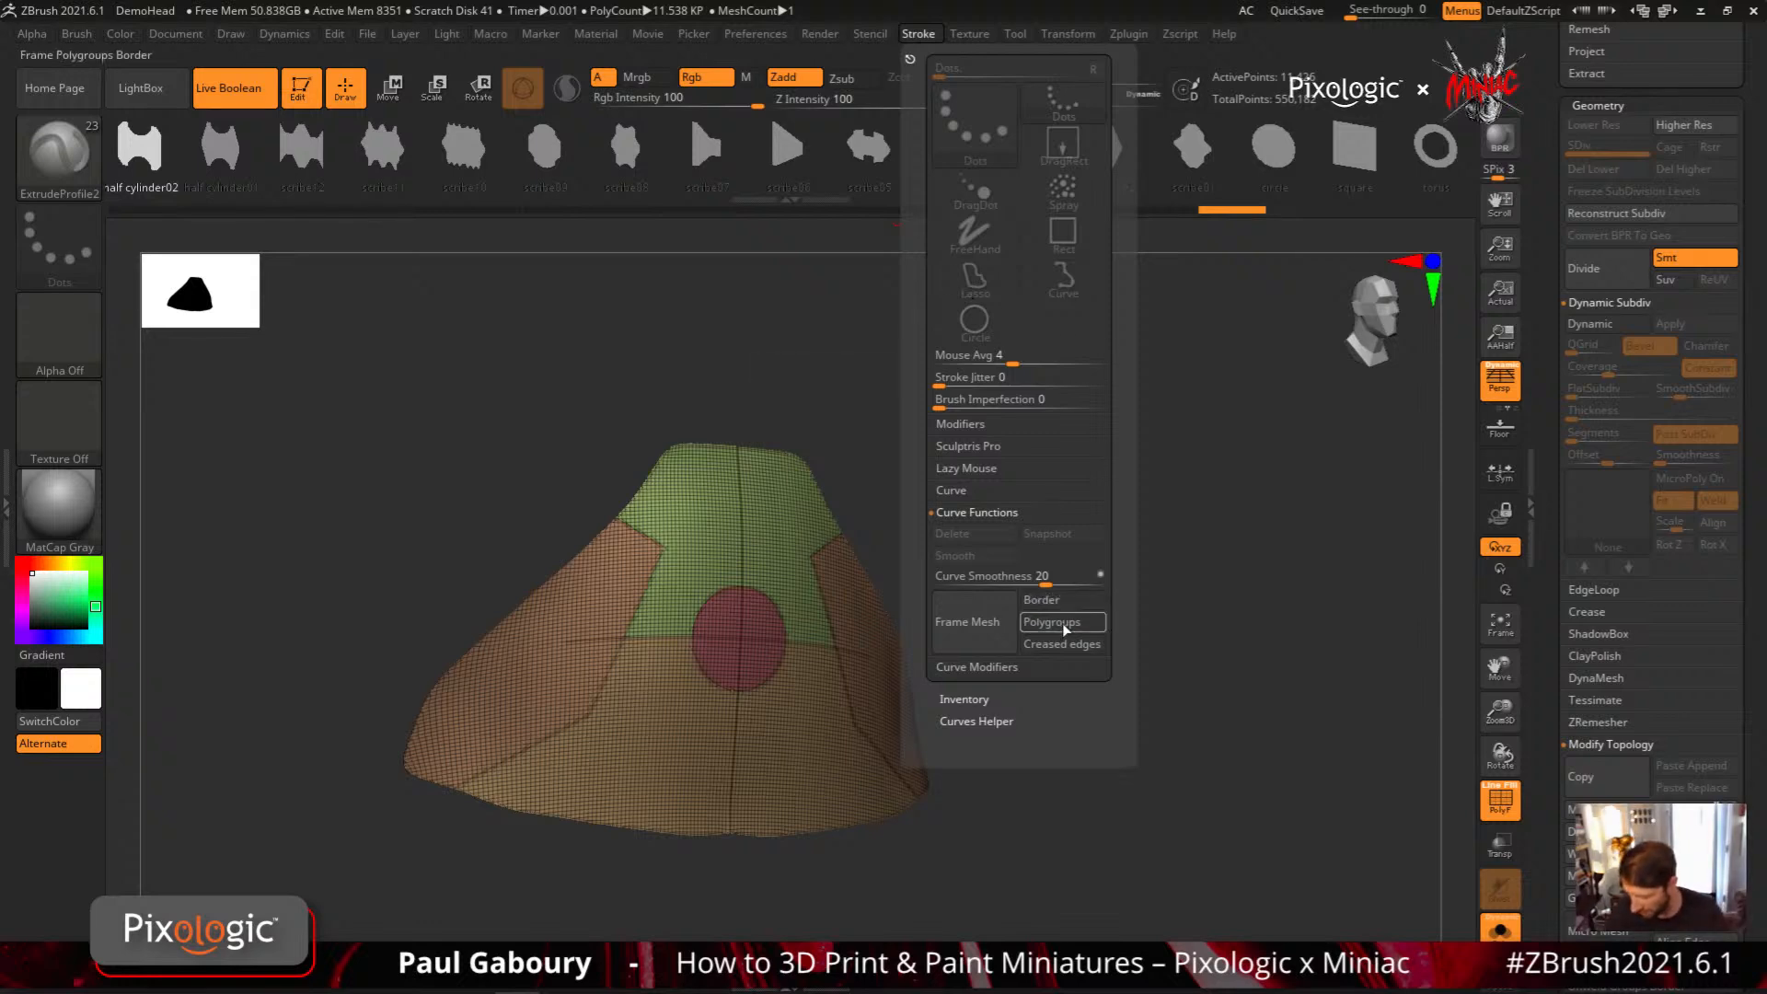
left_click(978, 631)
left_click_drag(1082, 772, 1118, 576)
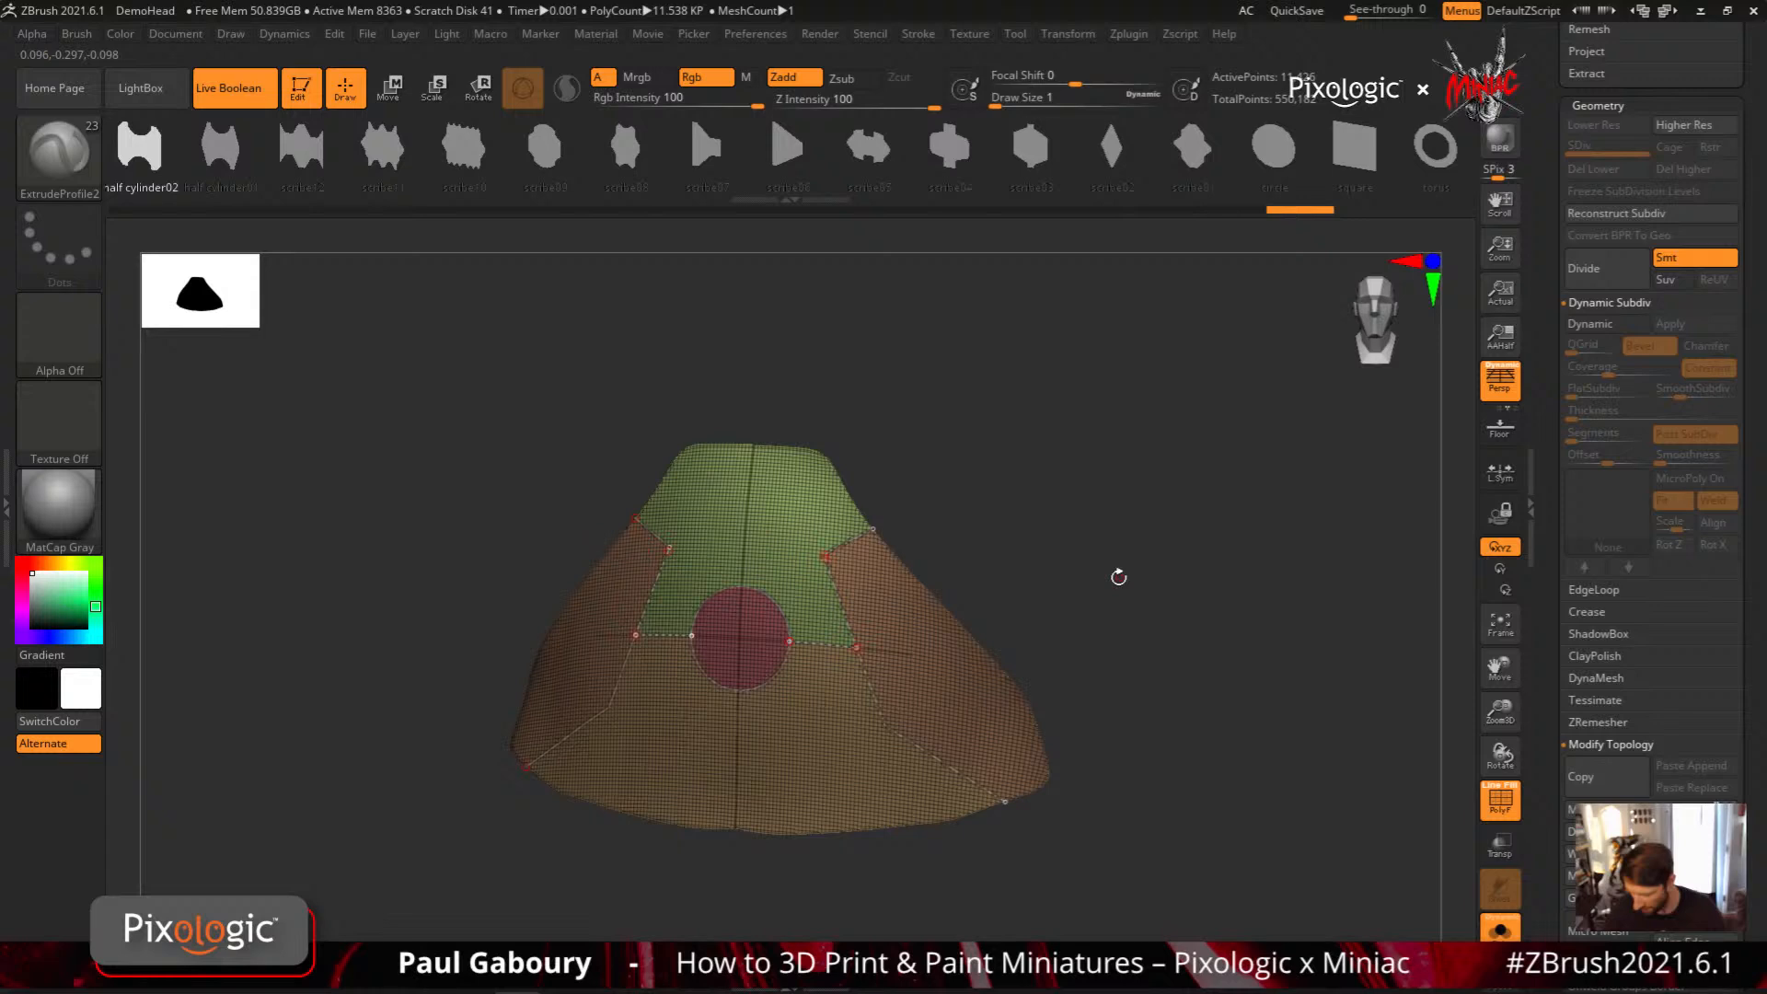
Apply the half cylinder02 profile along the polygroup curves and hide the wireframe to view the trim
left_click(869, 704)
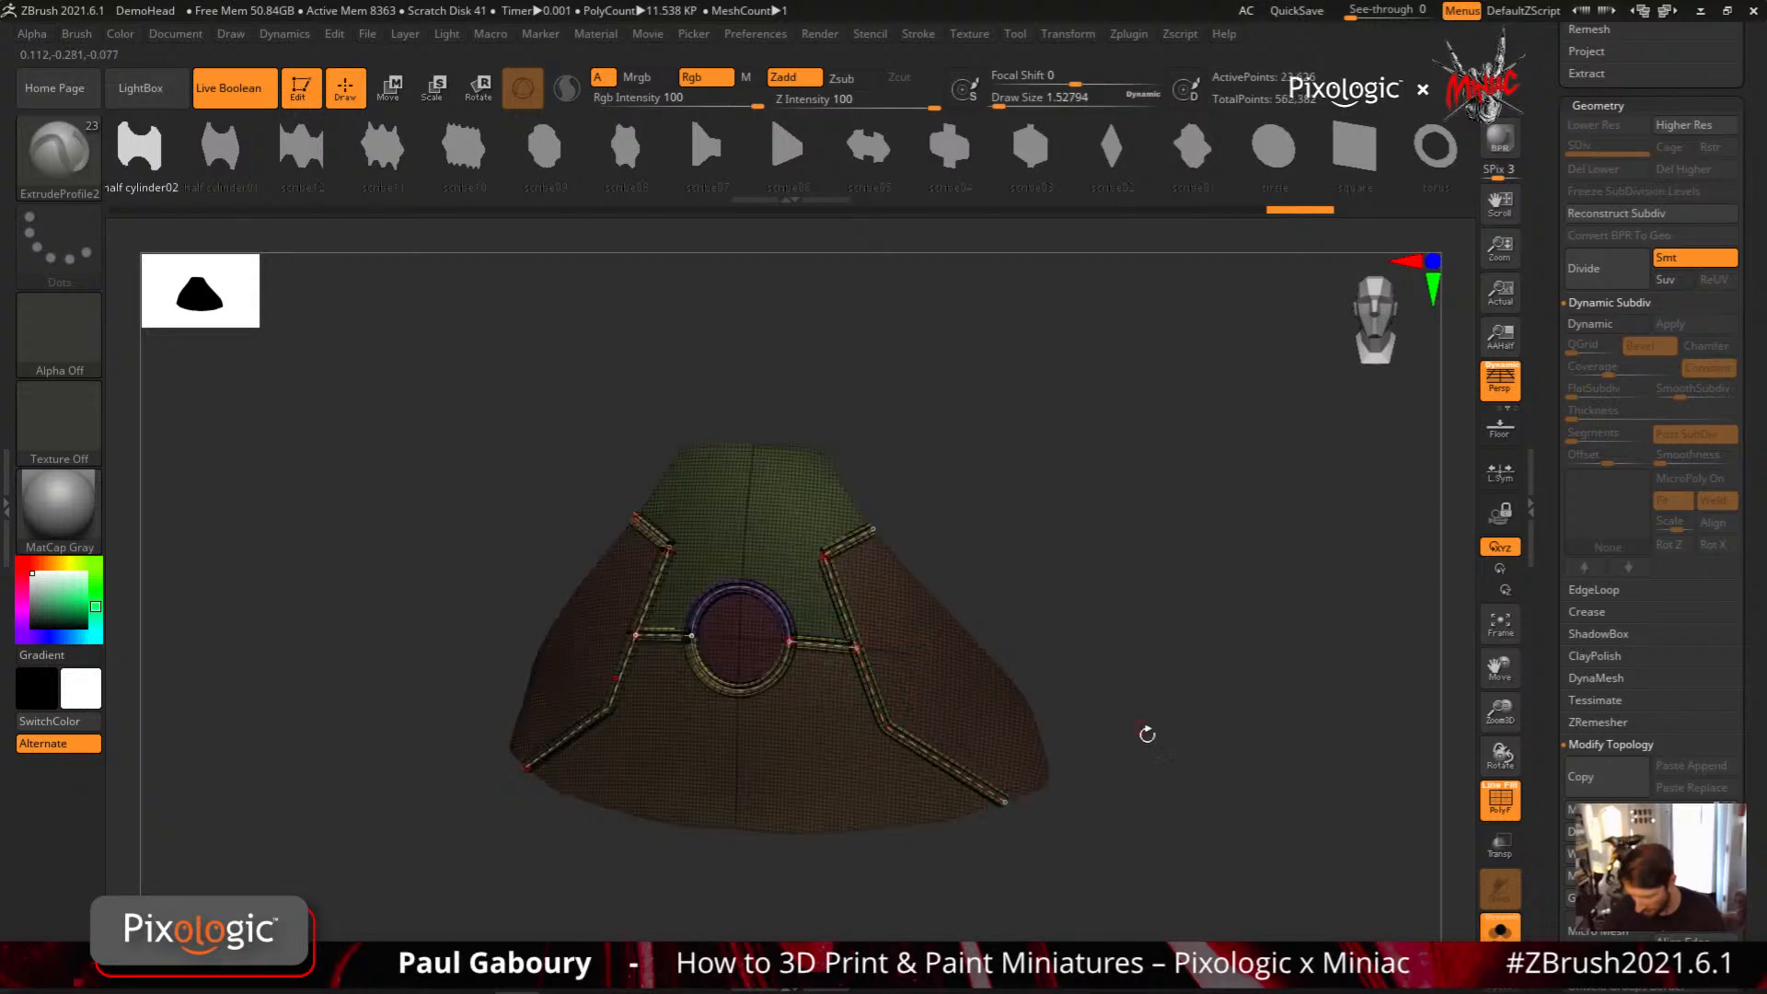
key("shift+f")
mouse_move(1169, 714)
left_mouse_down("shift")
mouse_move(1156, 742)
mouse_move(1144, 671)
left_mouse_up("shift")
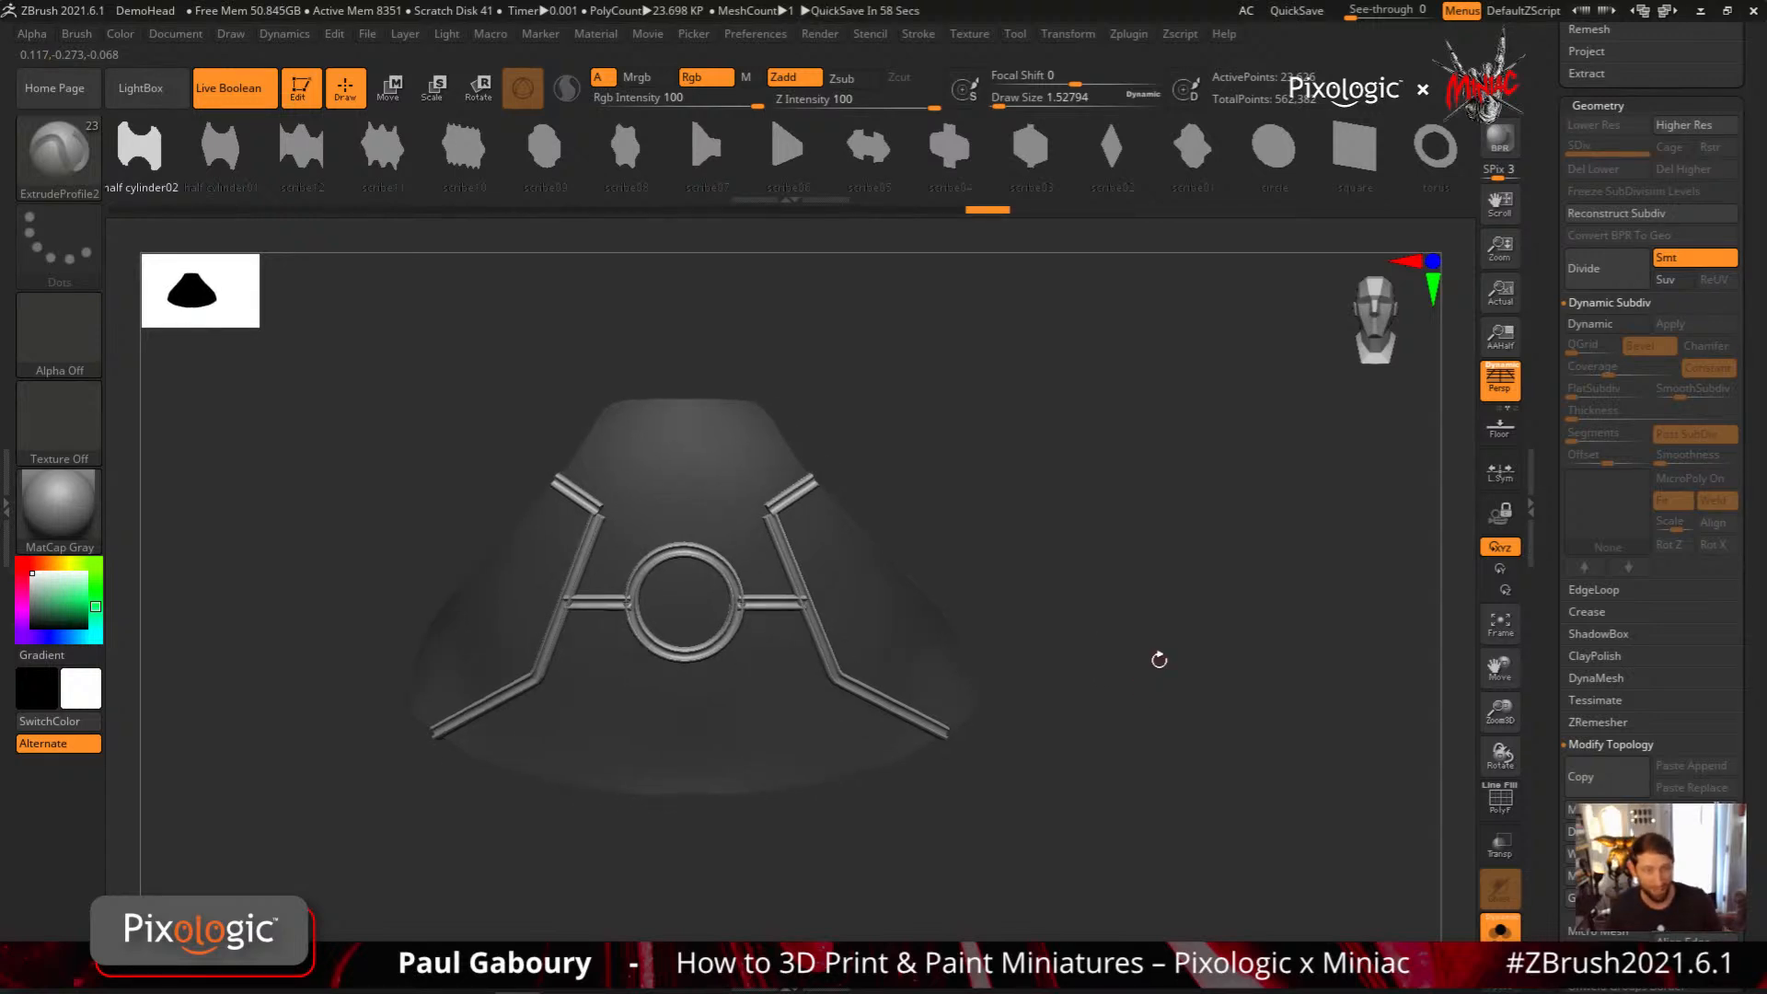
Isolate the abdomen panel from its half-cylinder trim and split the two into separate subtools
left_click(1132, 636, "ctrl")
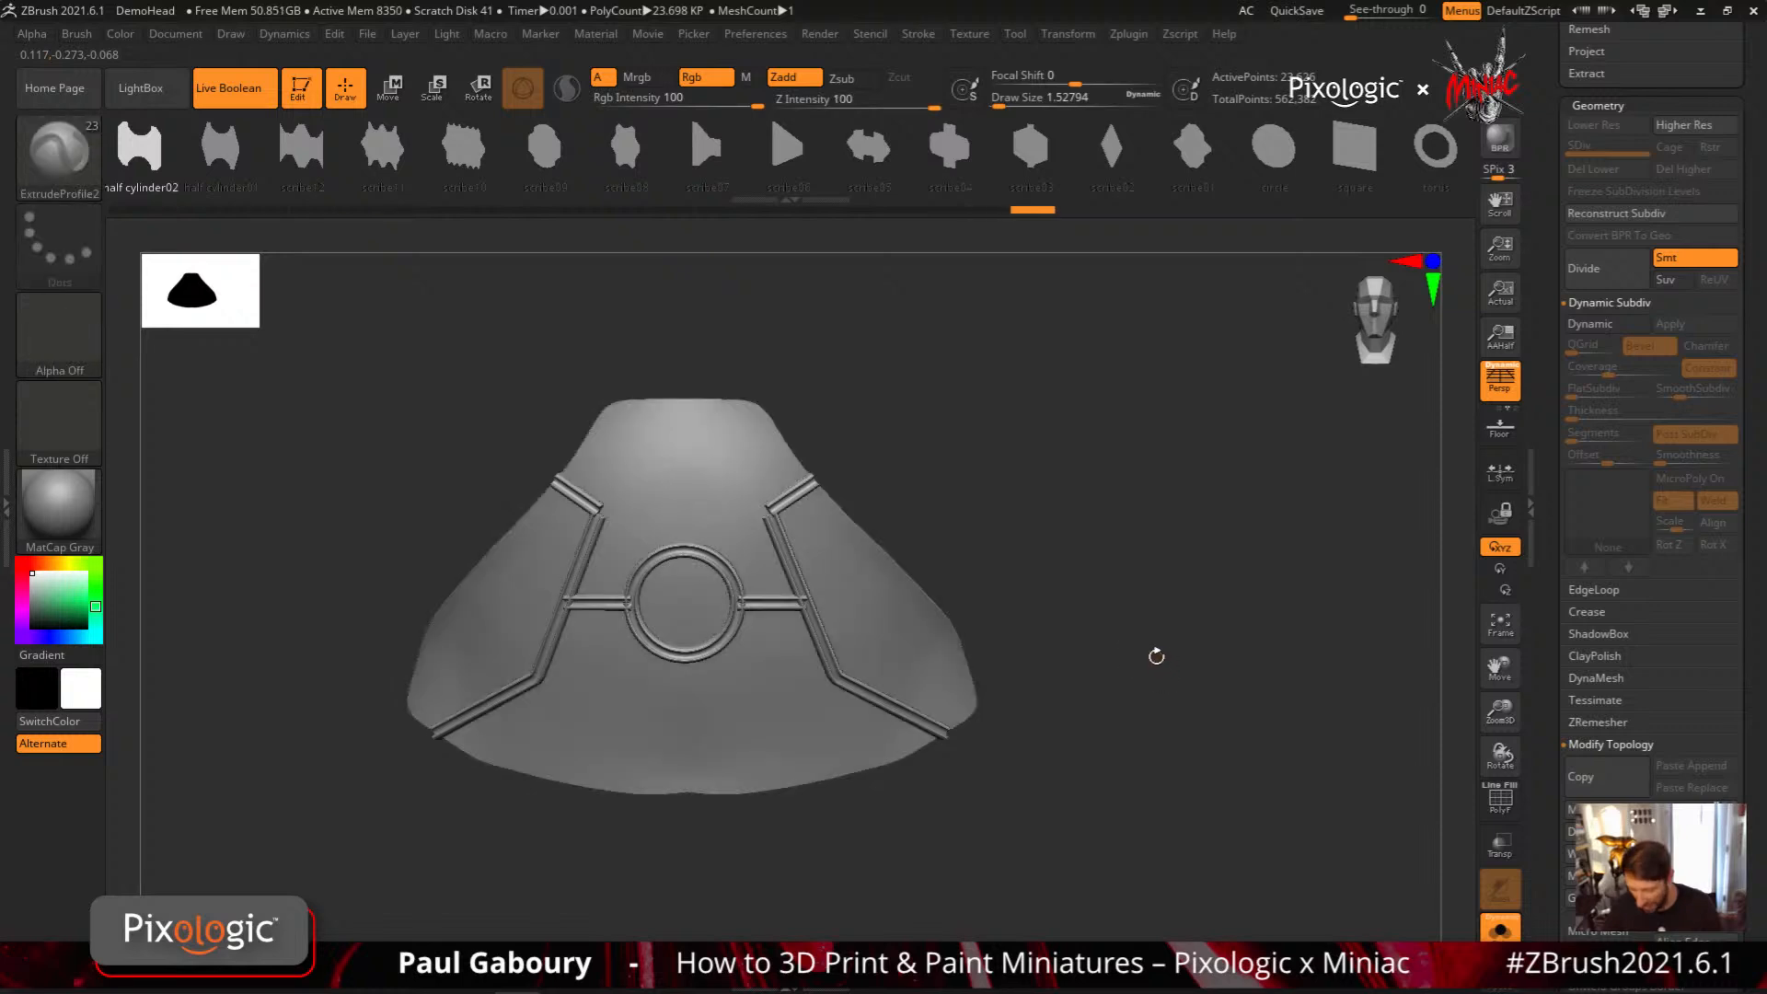
left_click(776, 742, "ctrl+shift")
key("ctrl+shift+a")
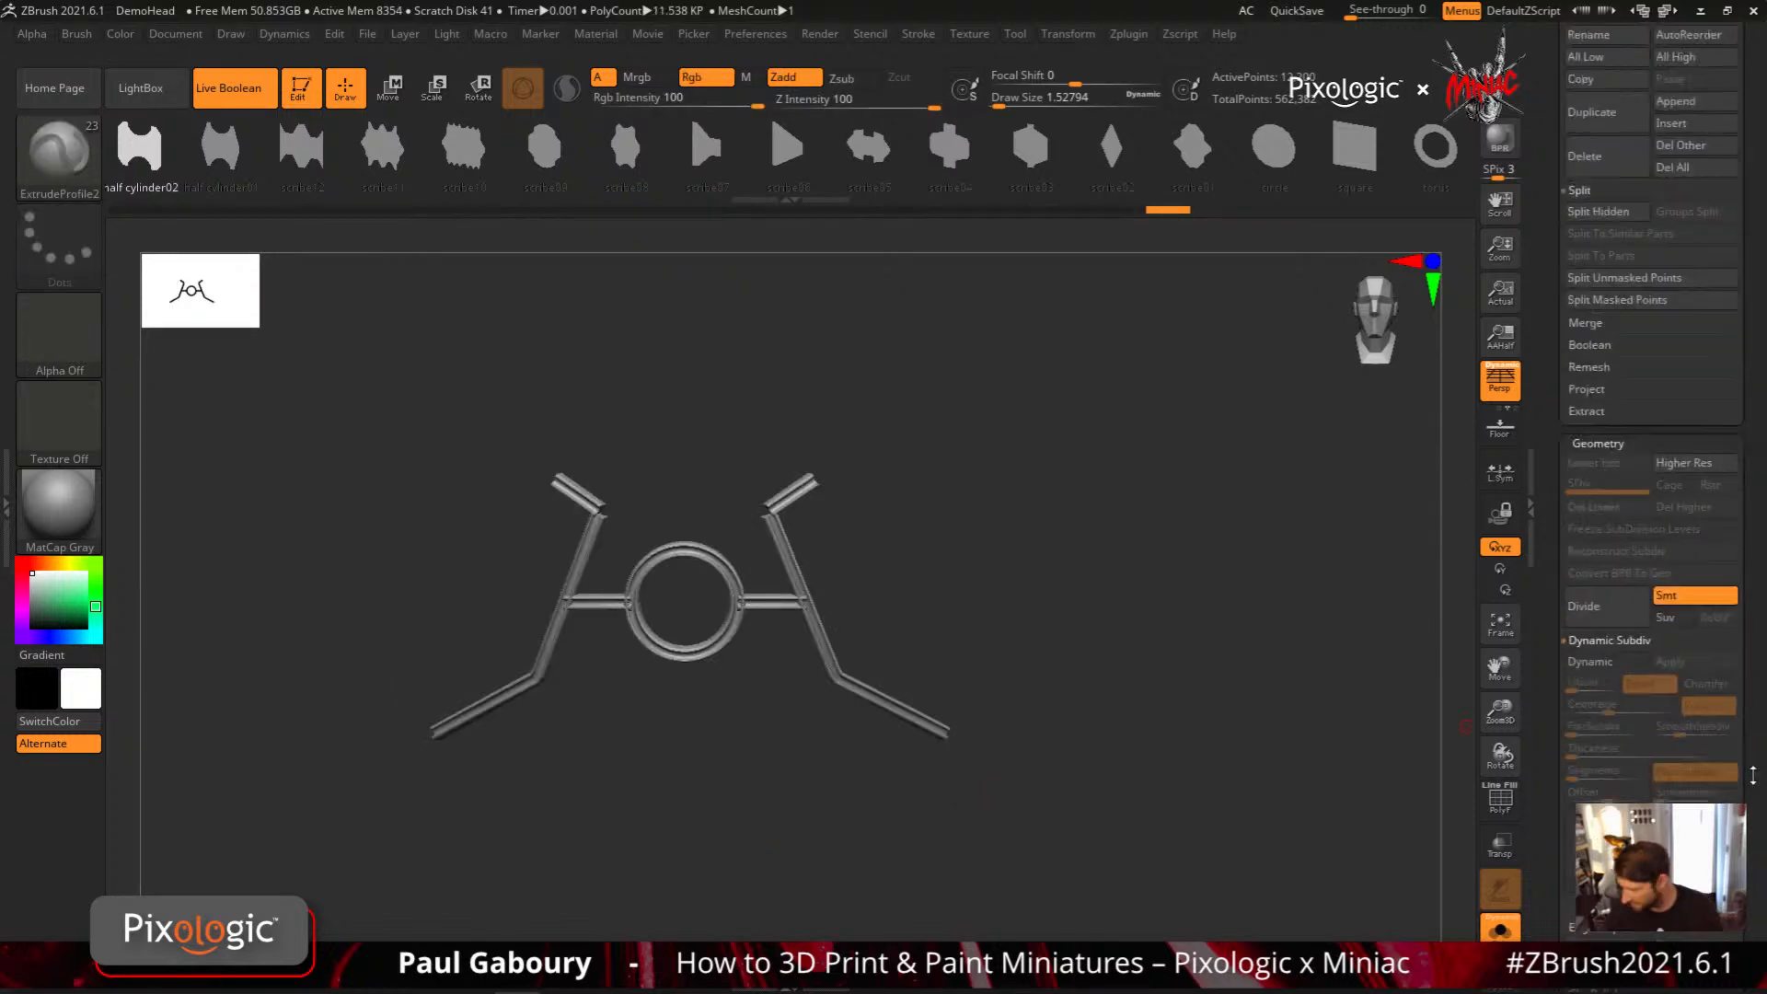
scroll(1652, 460, "up", 5)
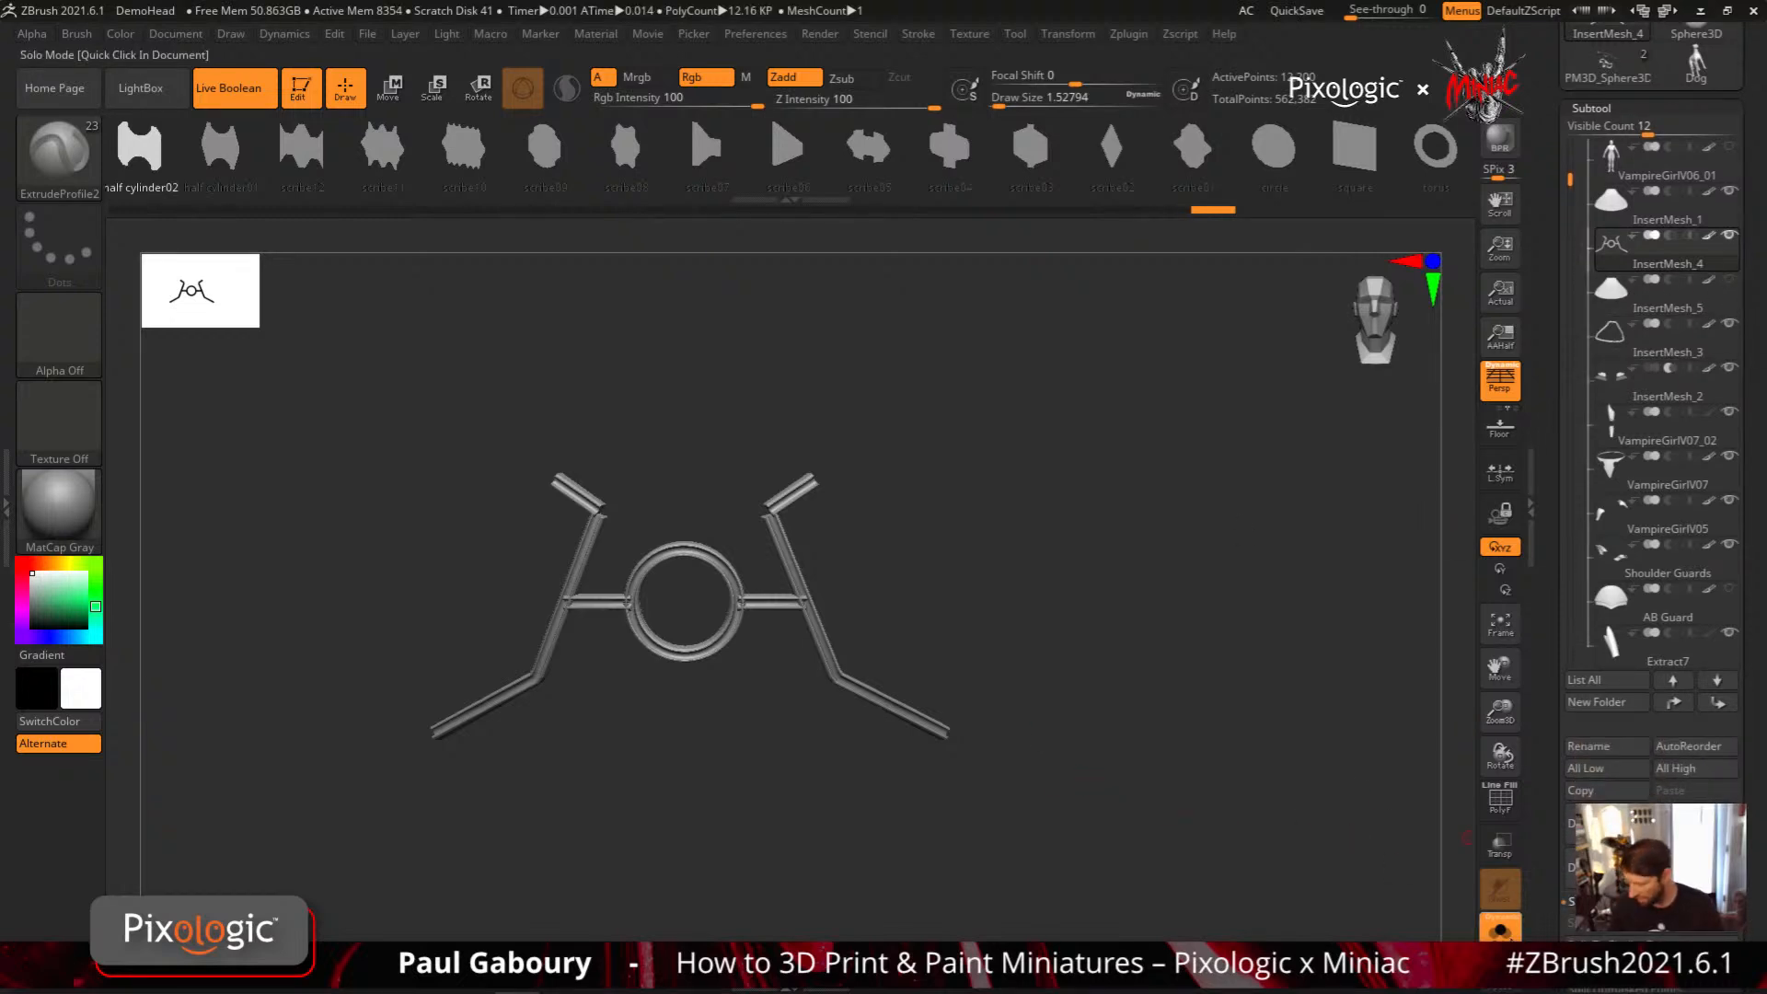
Show the full armor again with the trim subtool set to Live Boolean subtraction so it cuts into the abdomen panel
left_click(1501, 888)
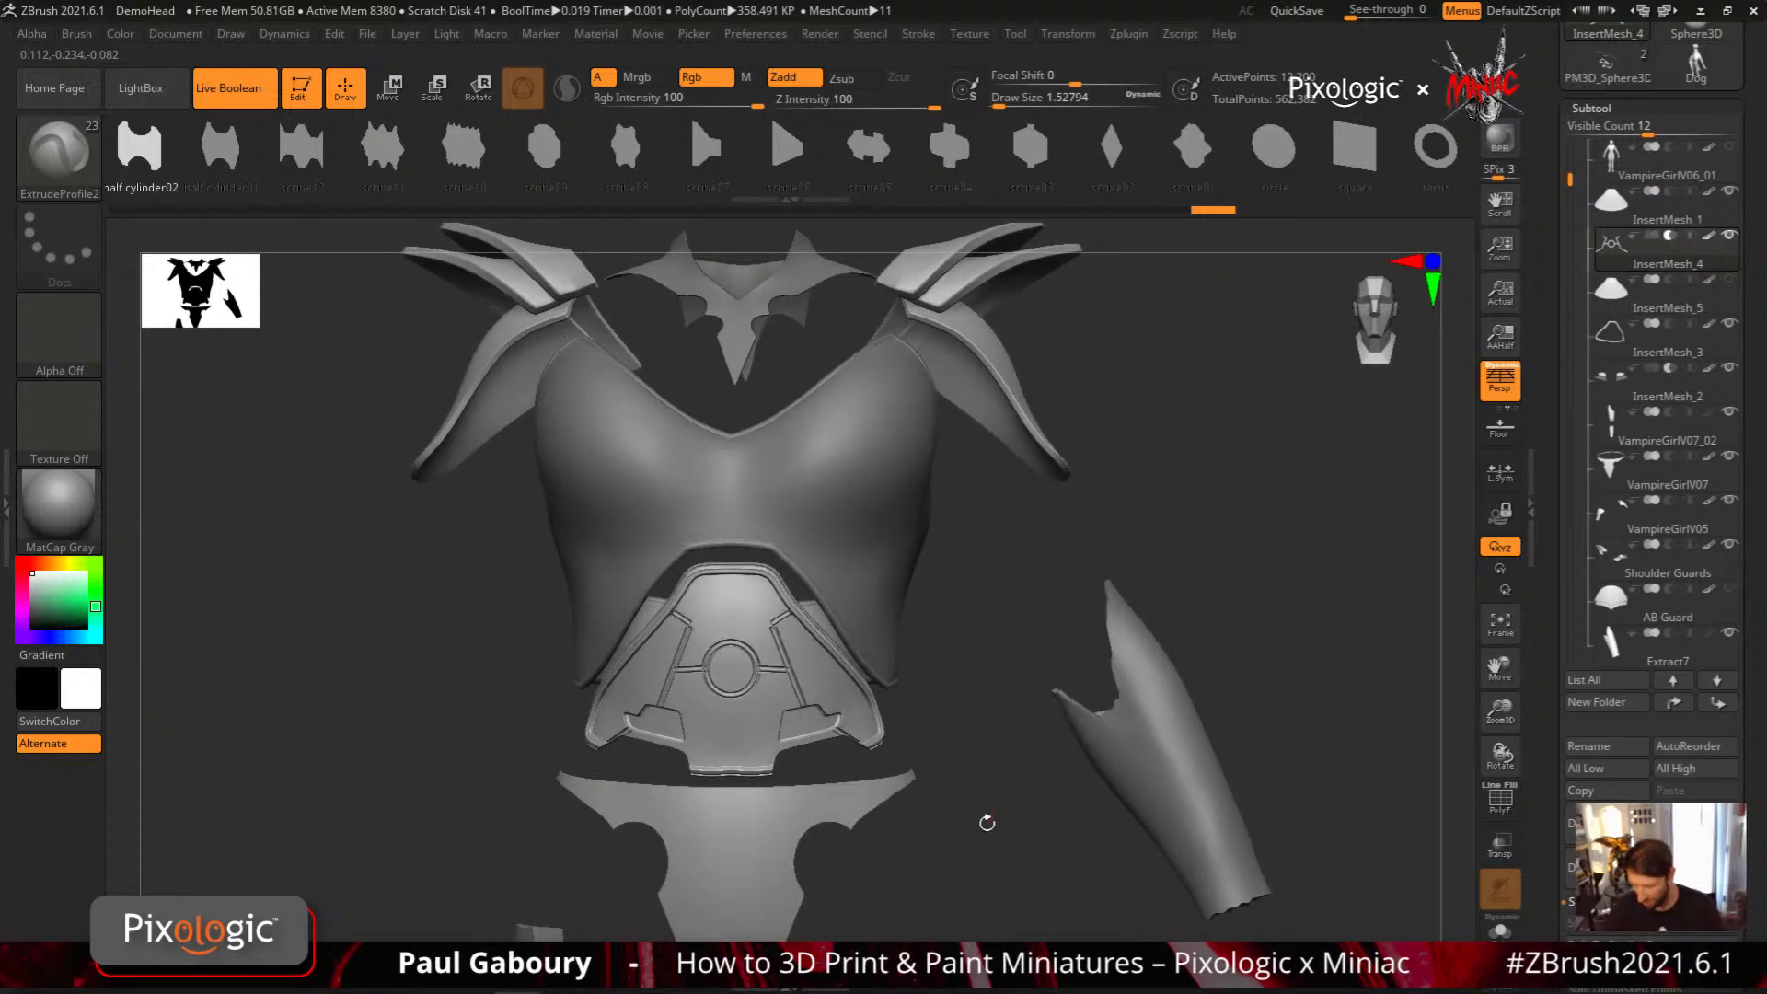
left_click_drag(987, 822, 963, 773)
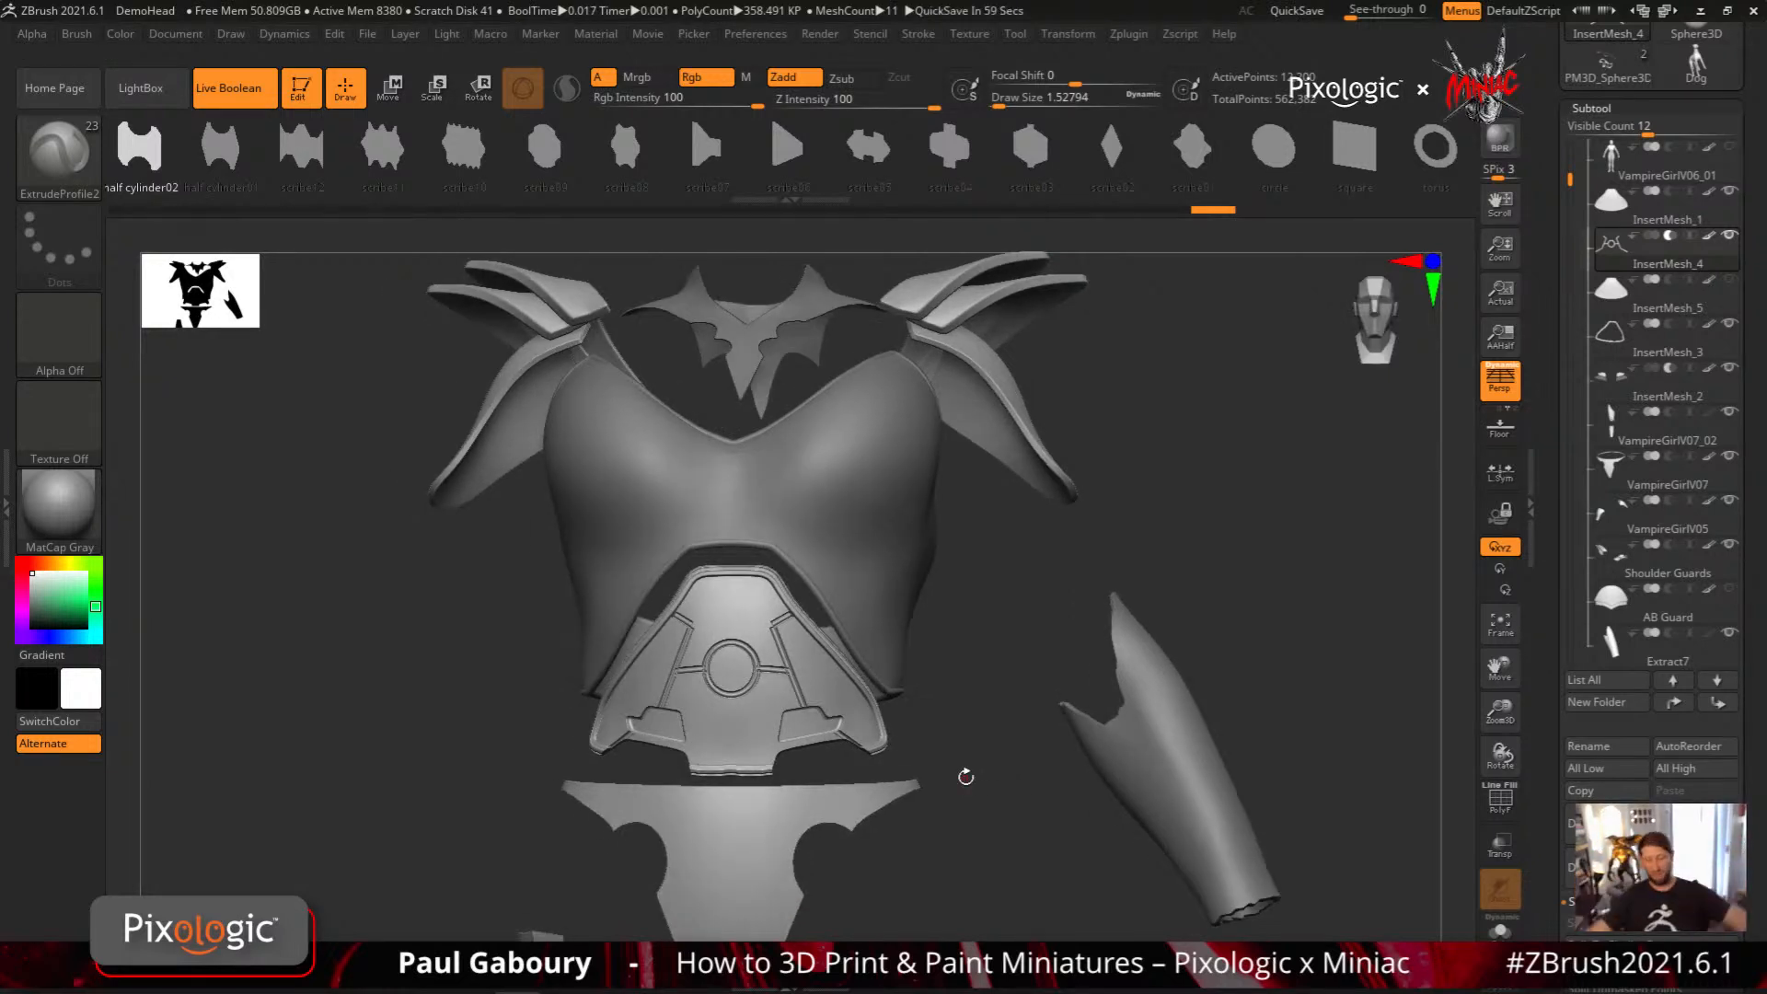
left_click_drag(966, 775, 964, 823)
Toggle the visibility of the trim subtool to compare the abdomen panel with and without the subtraction
left_click(1724, 239)
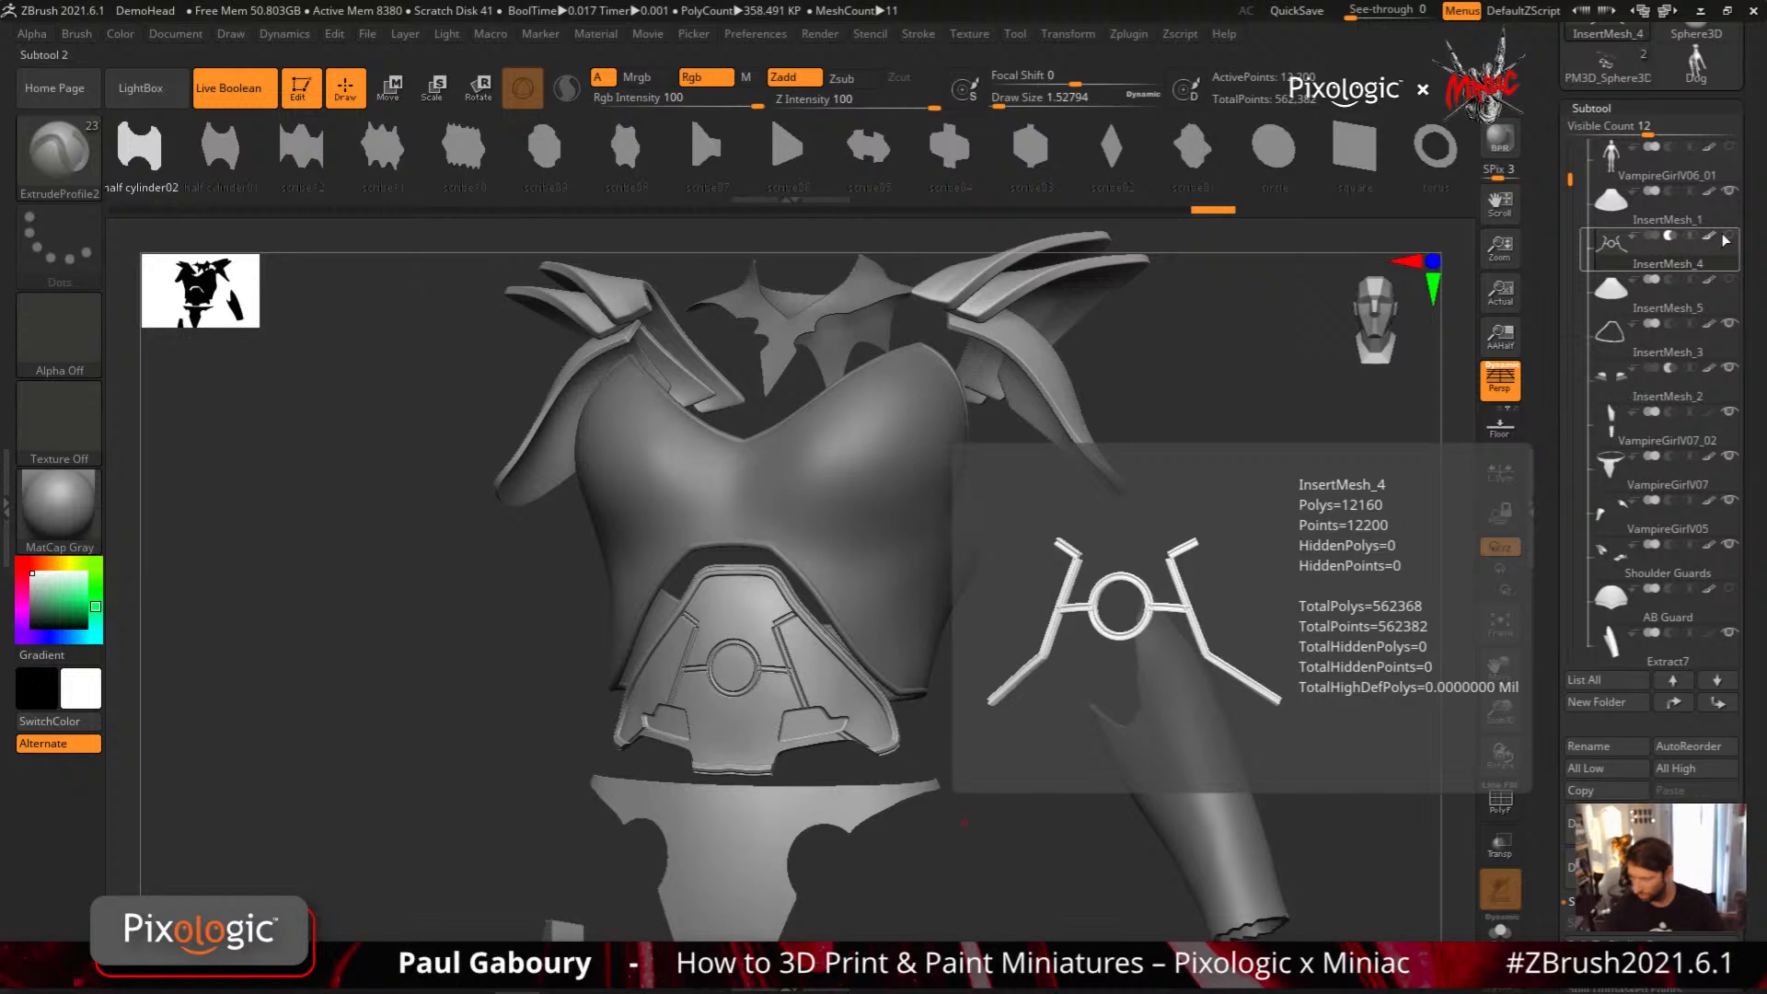
left_click(1727, 239)
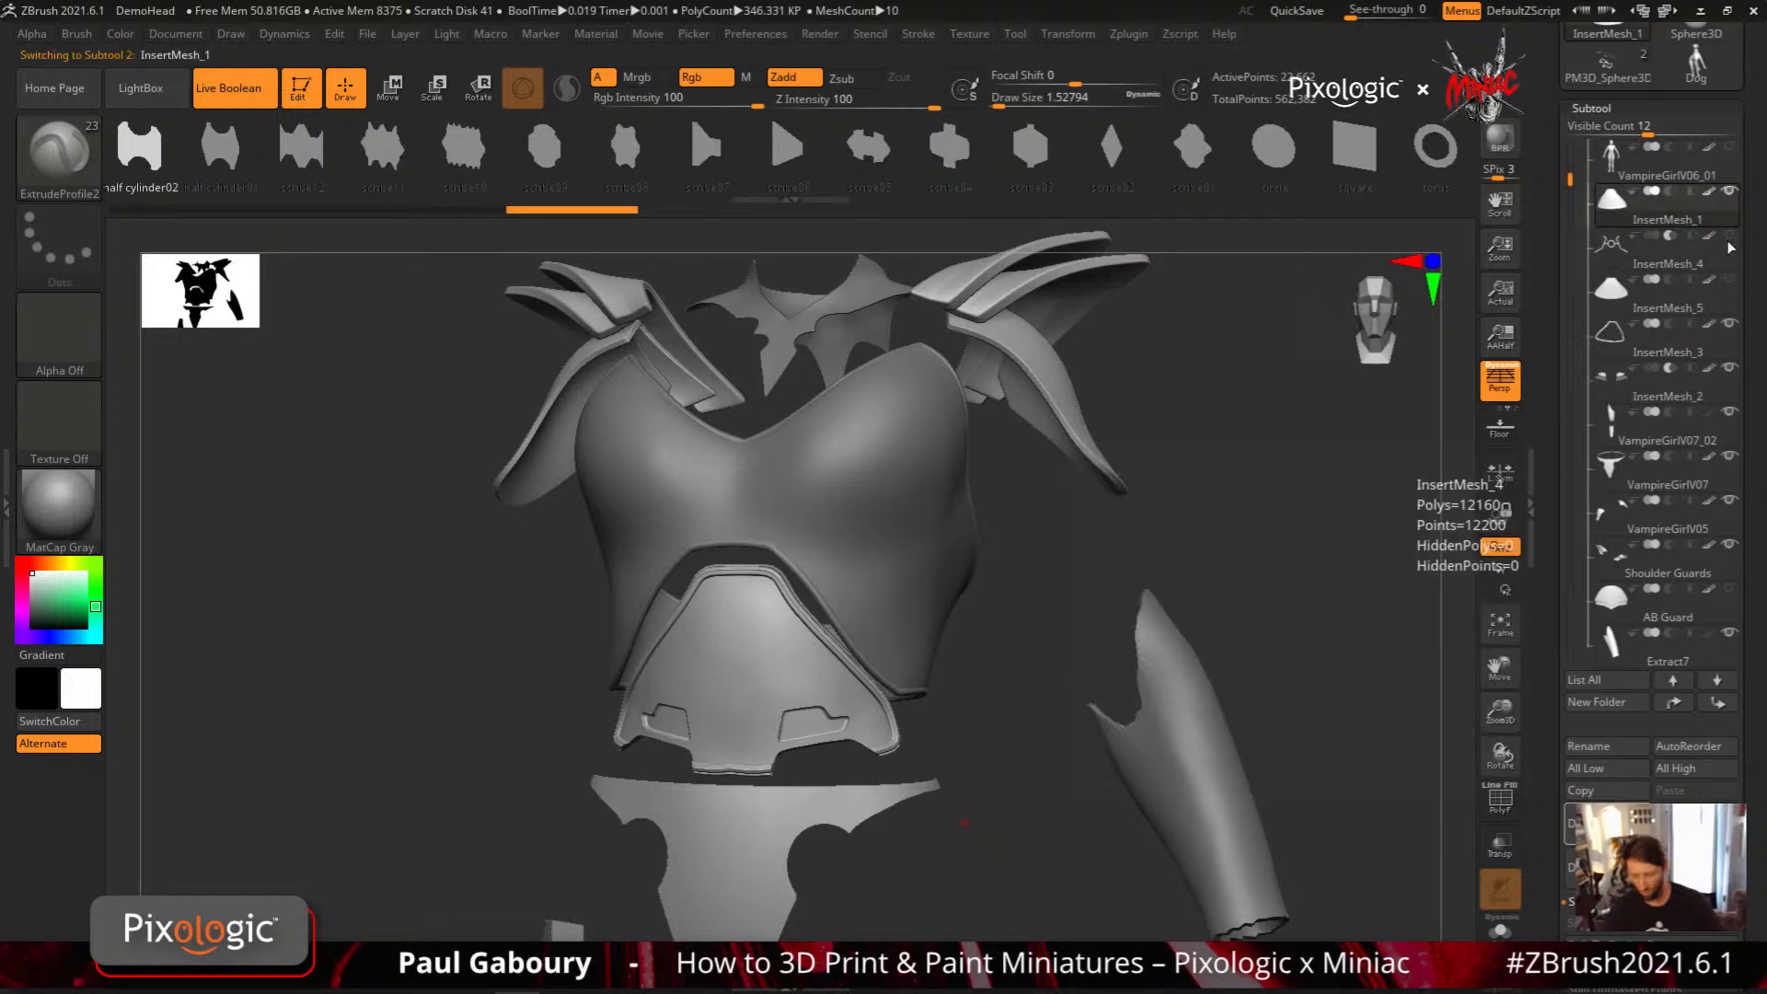
left_click(1730, 240)
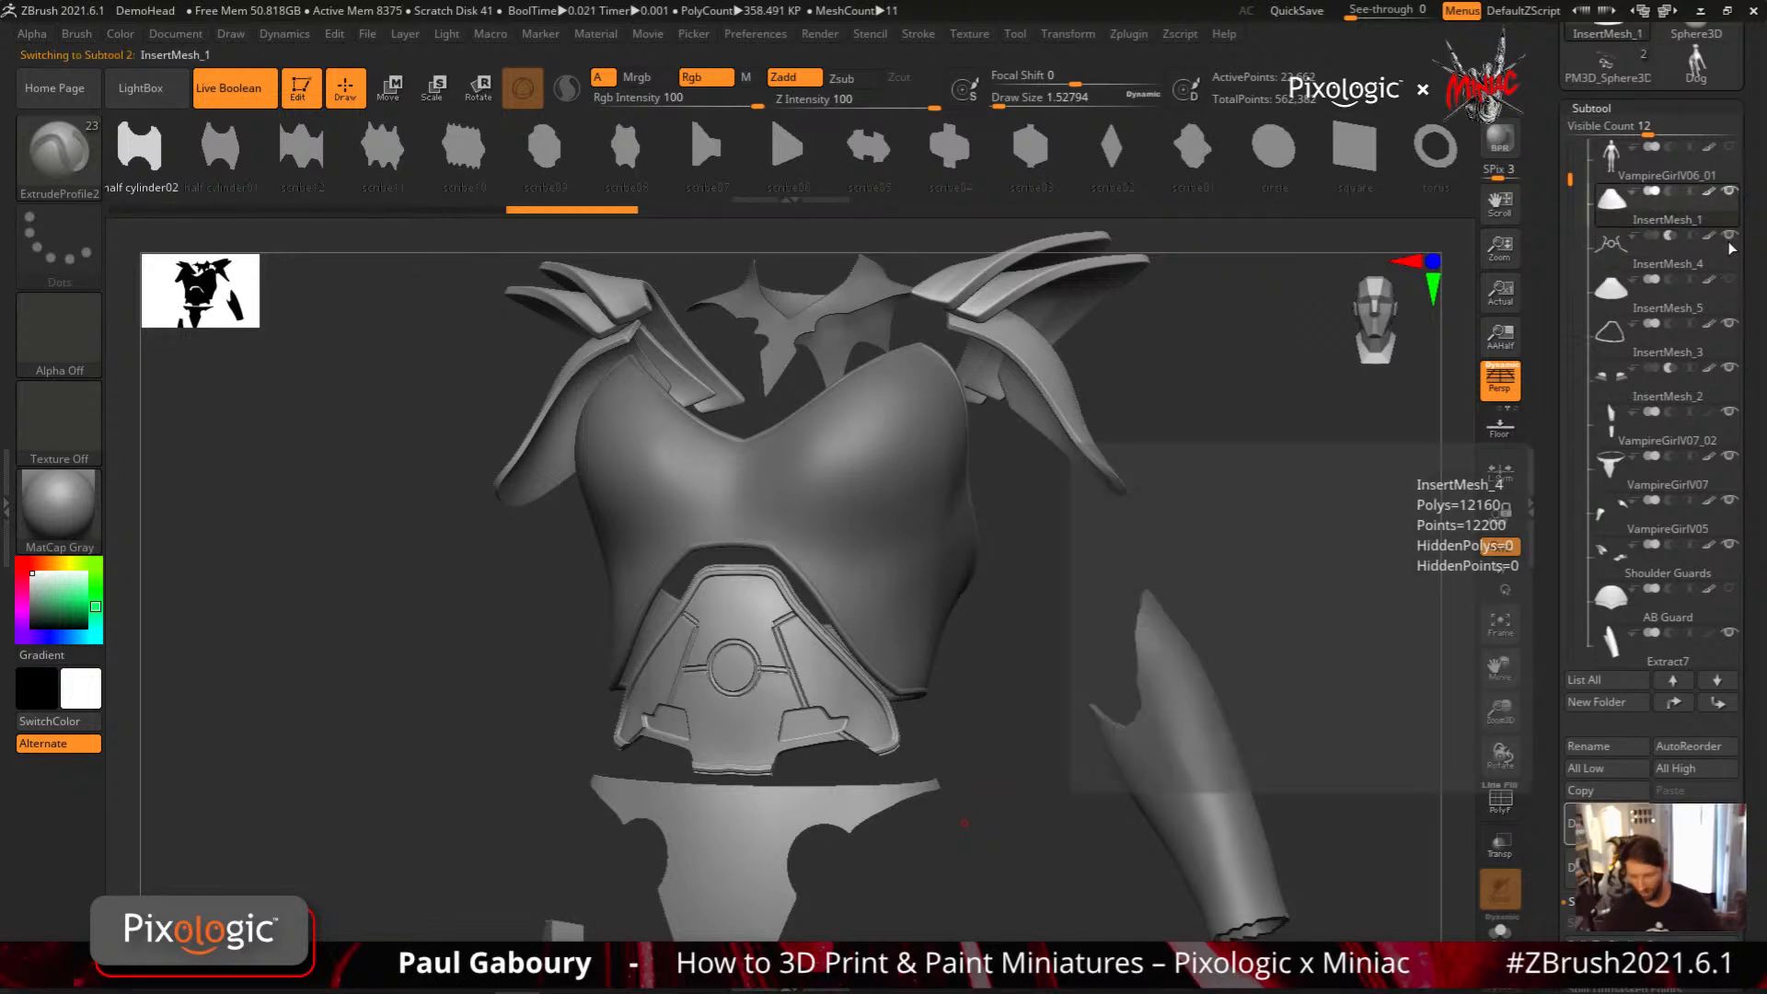
left_click(1729, 241)
left_click_drag(965, 792, 833, 691, "alt")
mouse_move(1005, 749)
left_mouse_down()
mouse_move(985, 603)
mouse_move(955, 714)
mouse_move(943, 626)
left_mouse_up()
Switch to the Dog tool in side profile and create an alpha from its mesh
left_click_drag(1559, 137, 1552, 511)
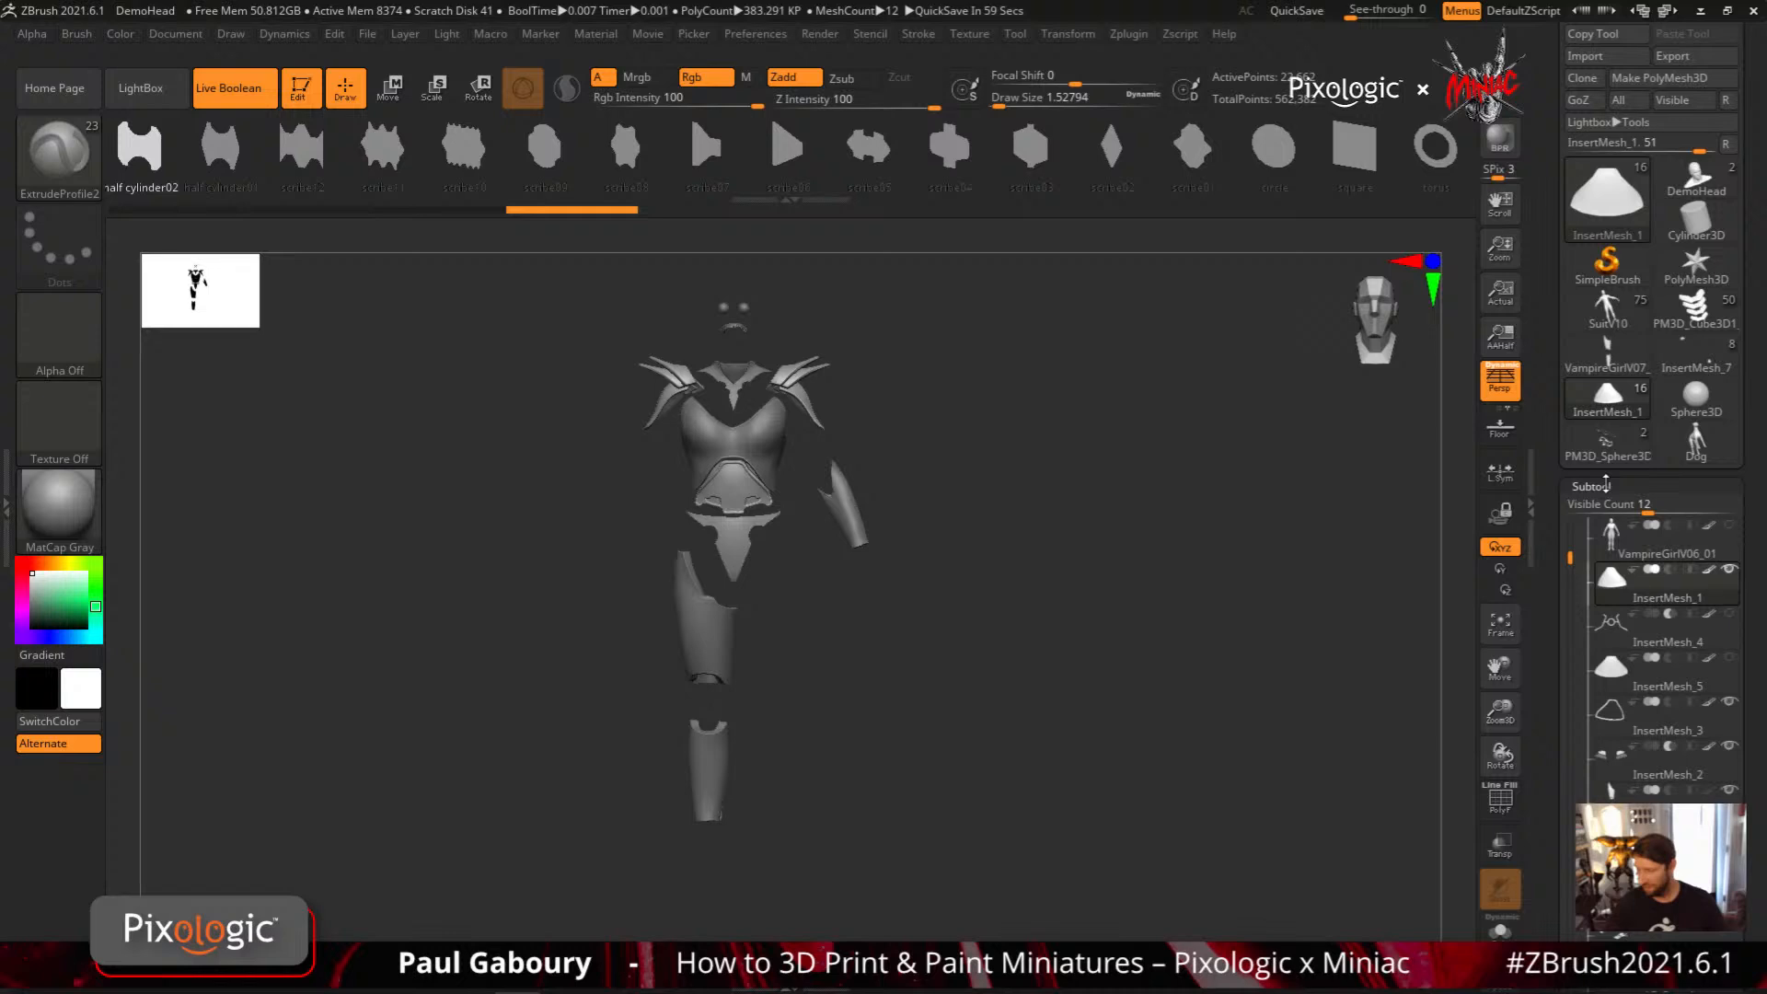
left_click(1696, 442)
mouse_move(1022, 742)
left_mouse_down("alt")
mouse_move(1085, 734)
mouse_move(1117, 663)
left_mouse_up("alt")
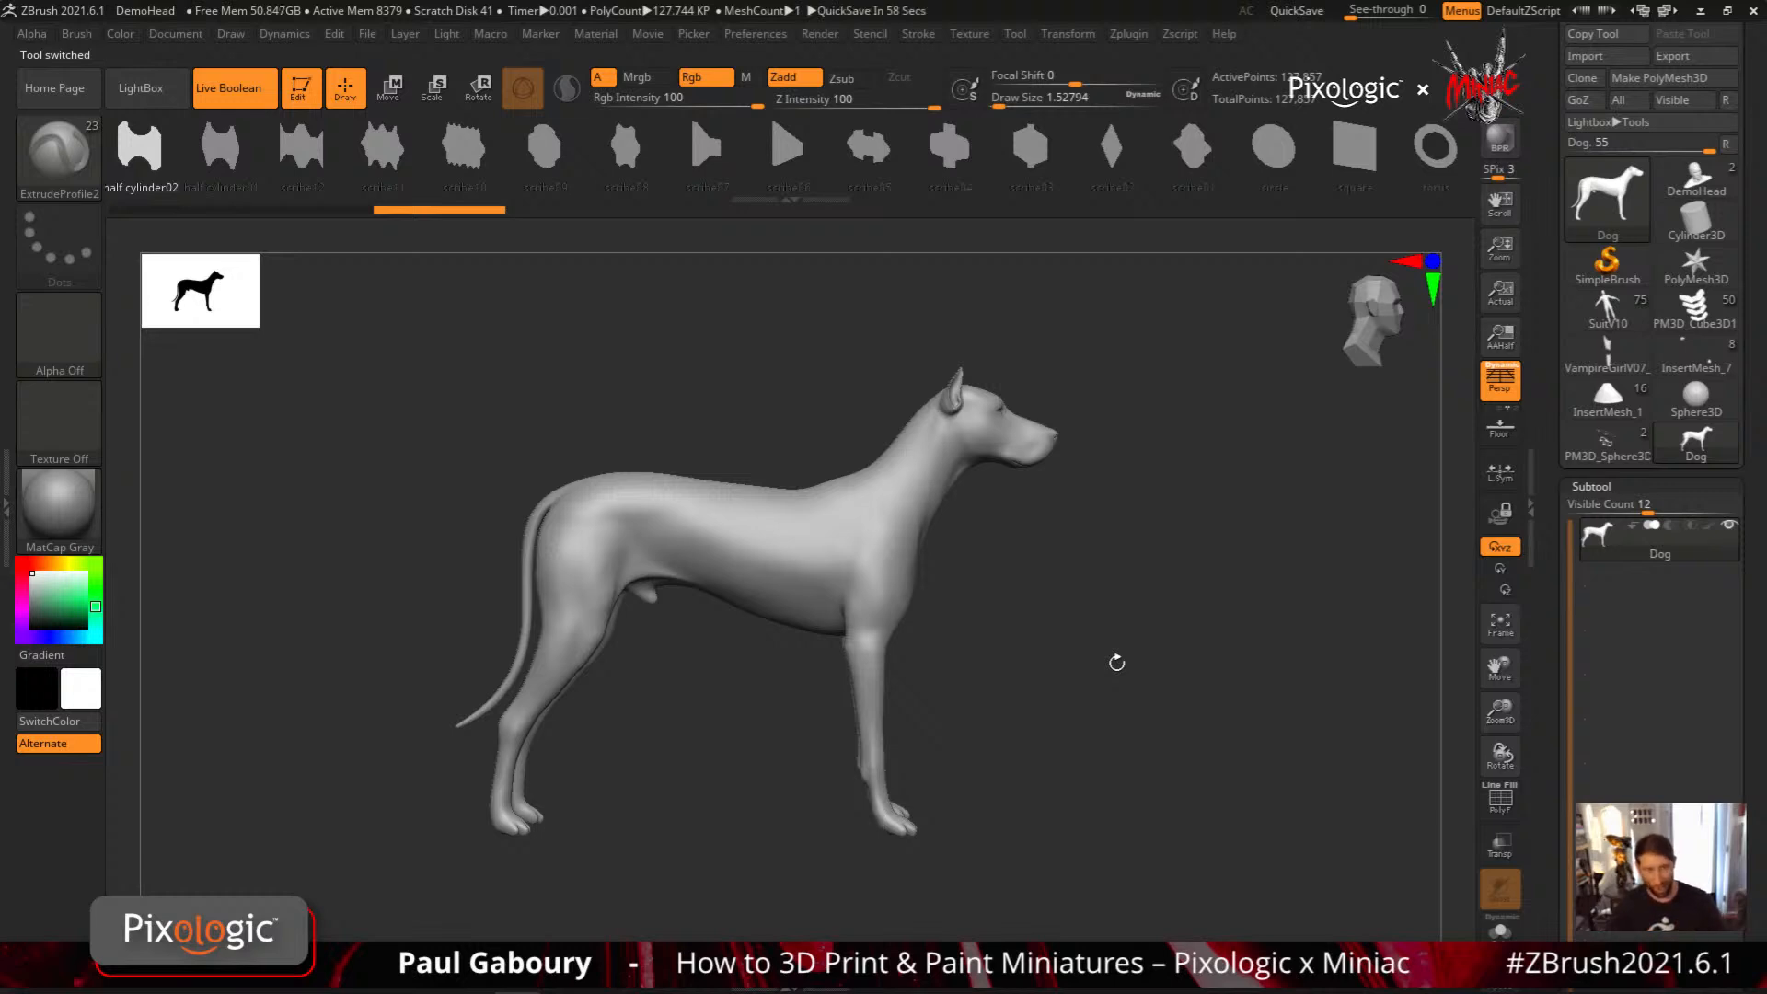
left_click(32, 34)
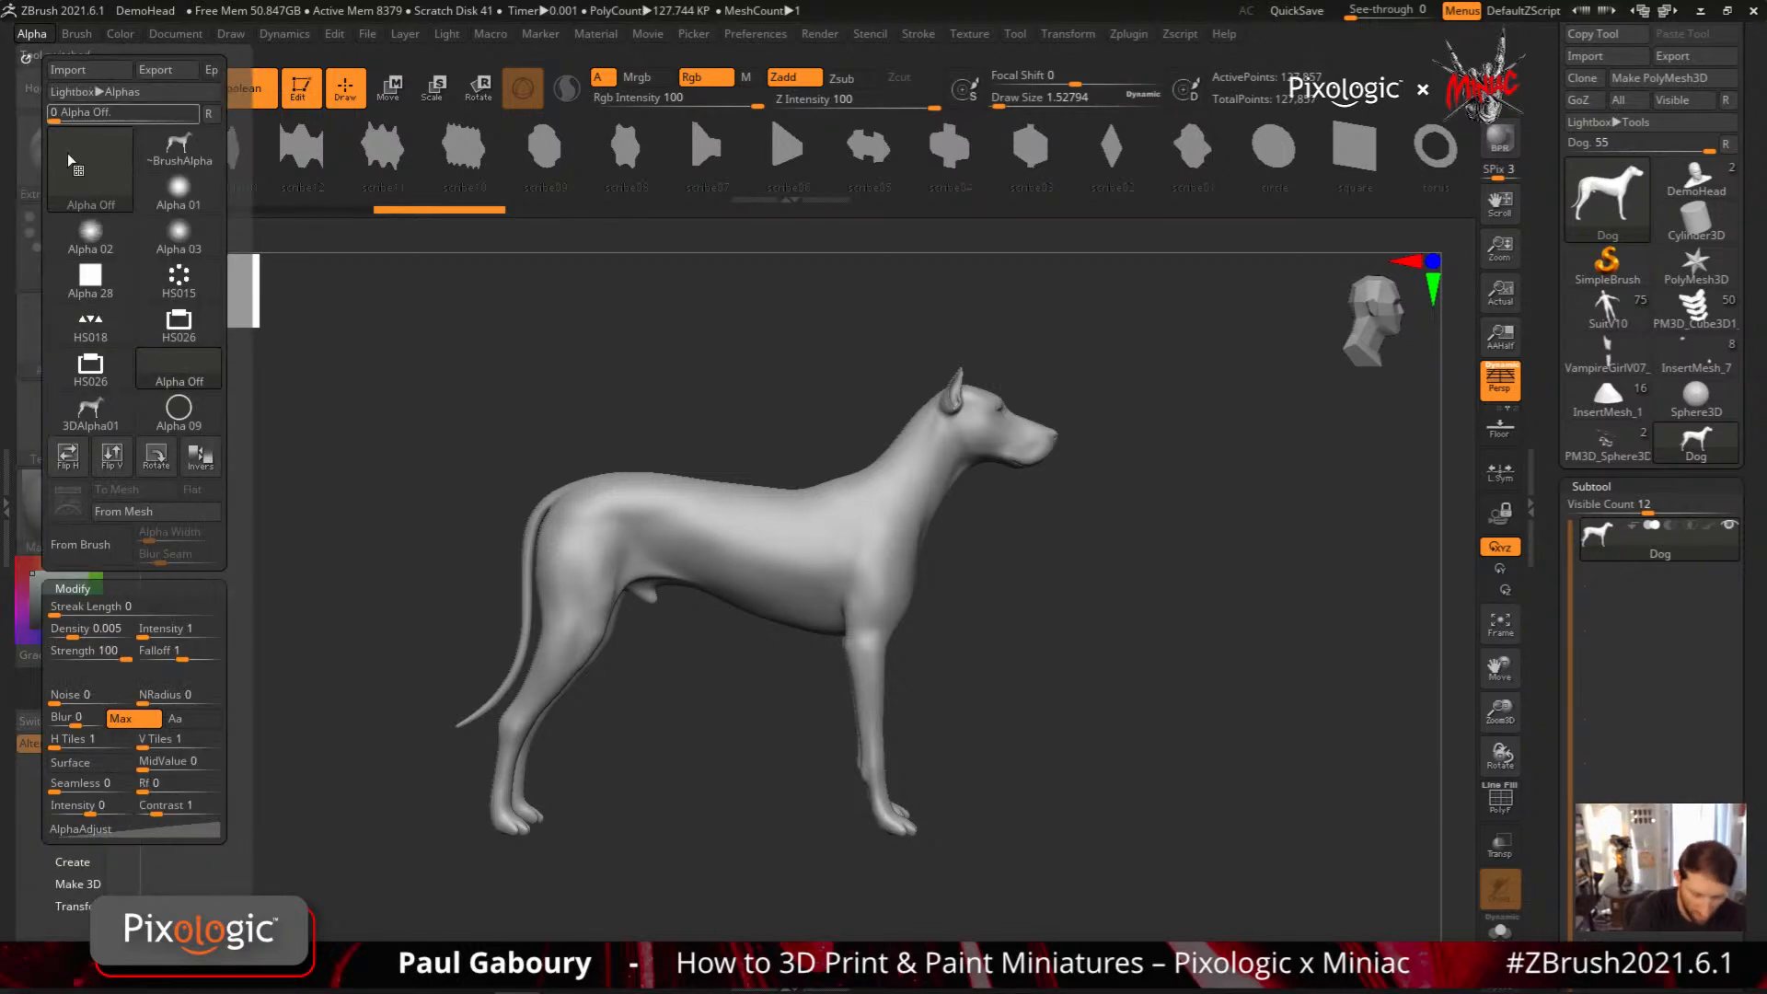
left_click(158, 379)
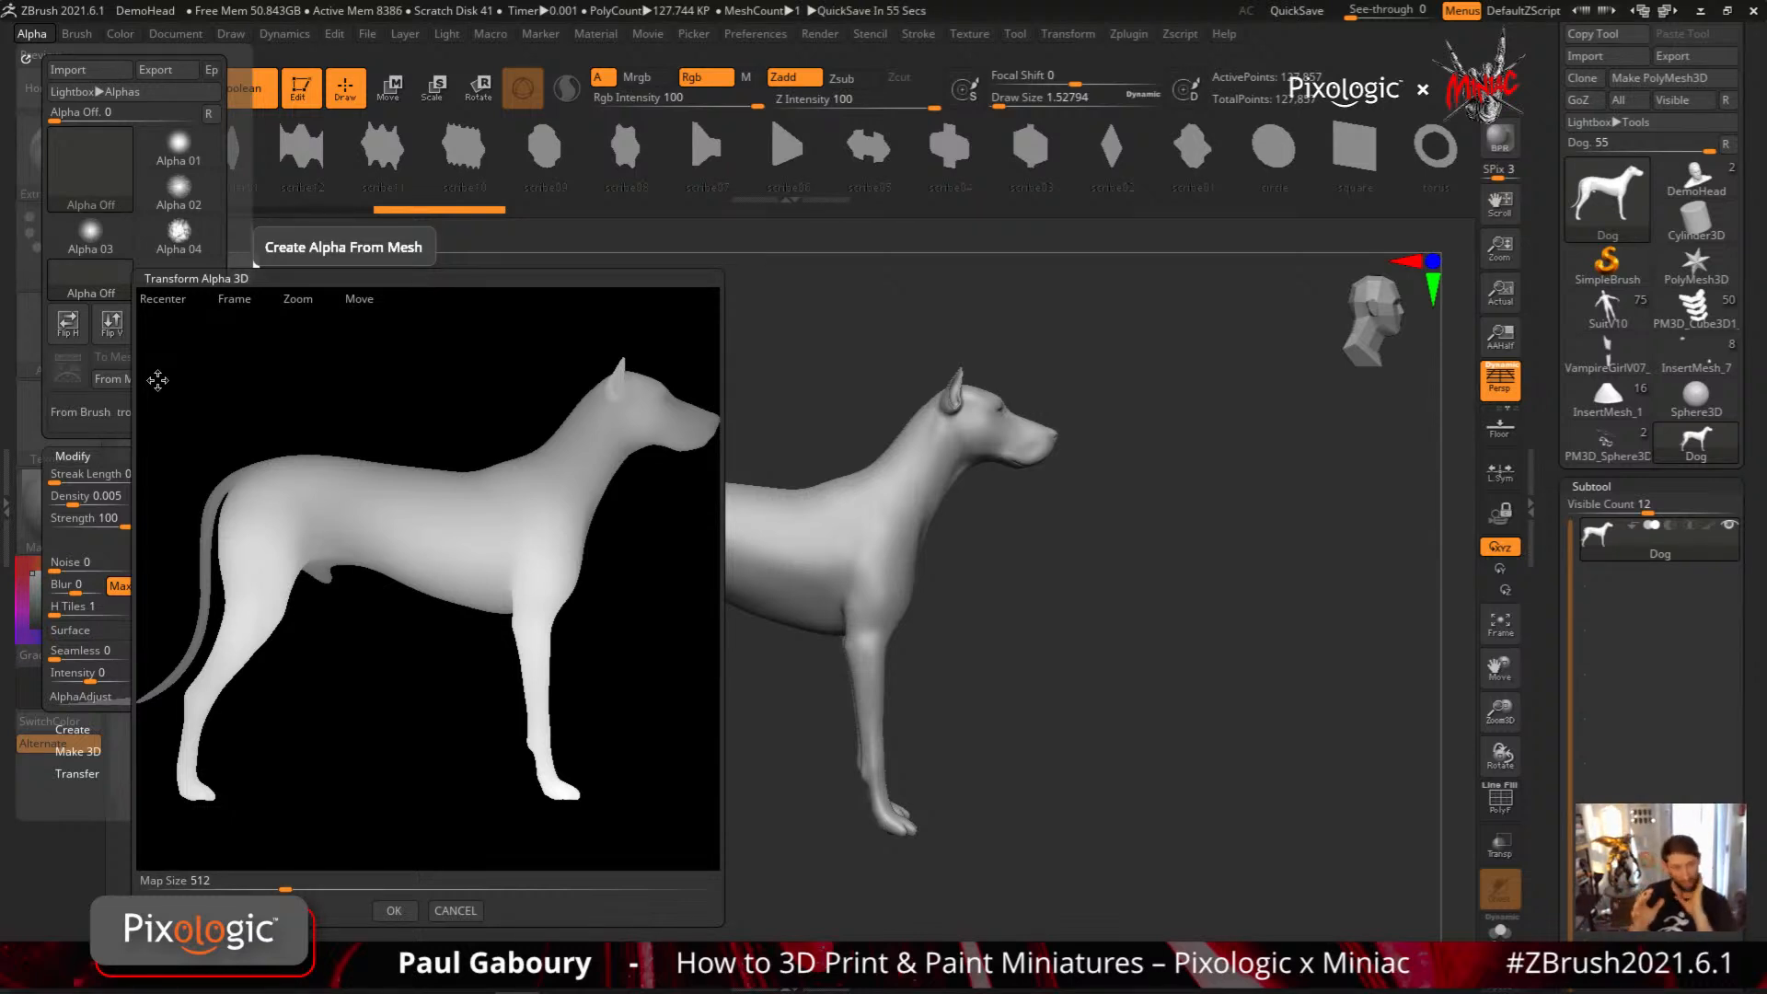
left_click(394, 910)
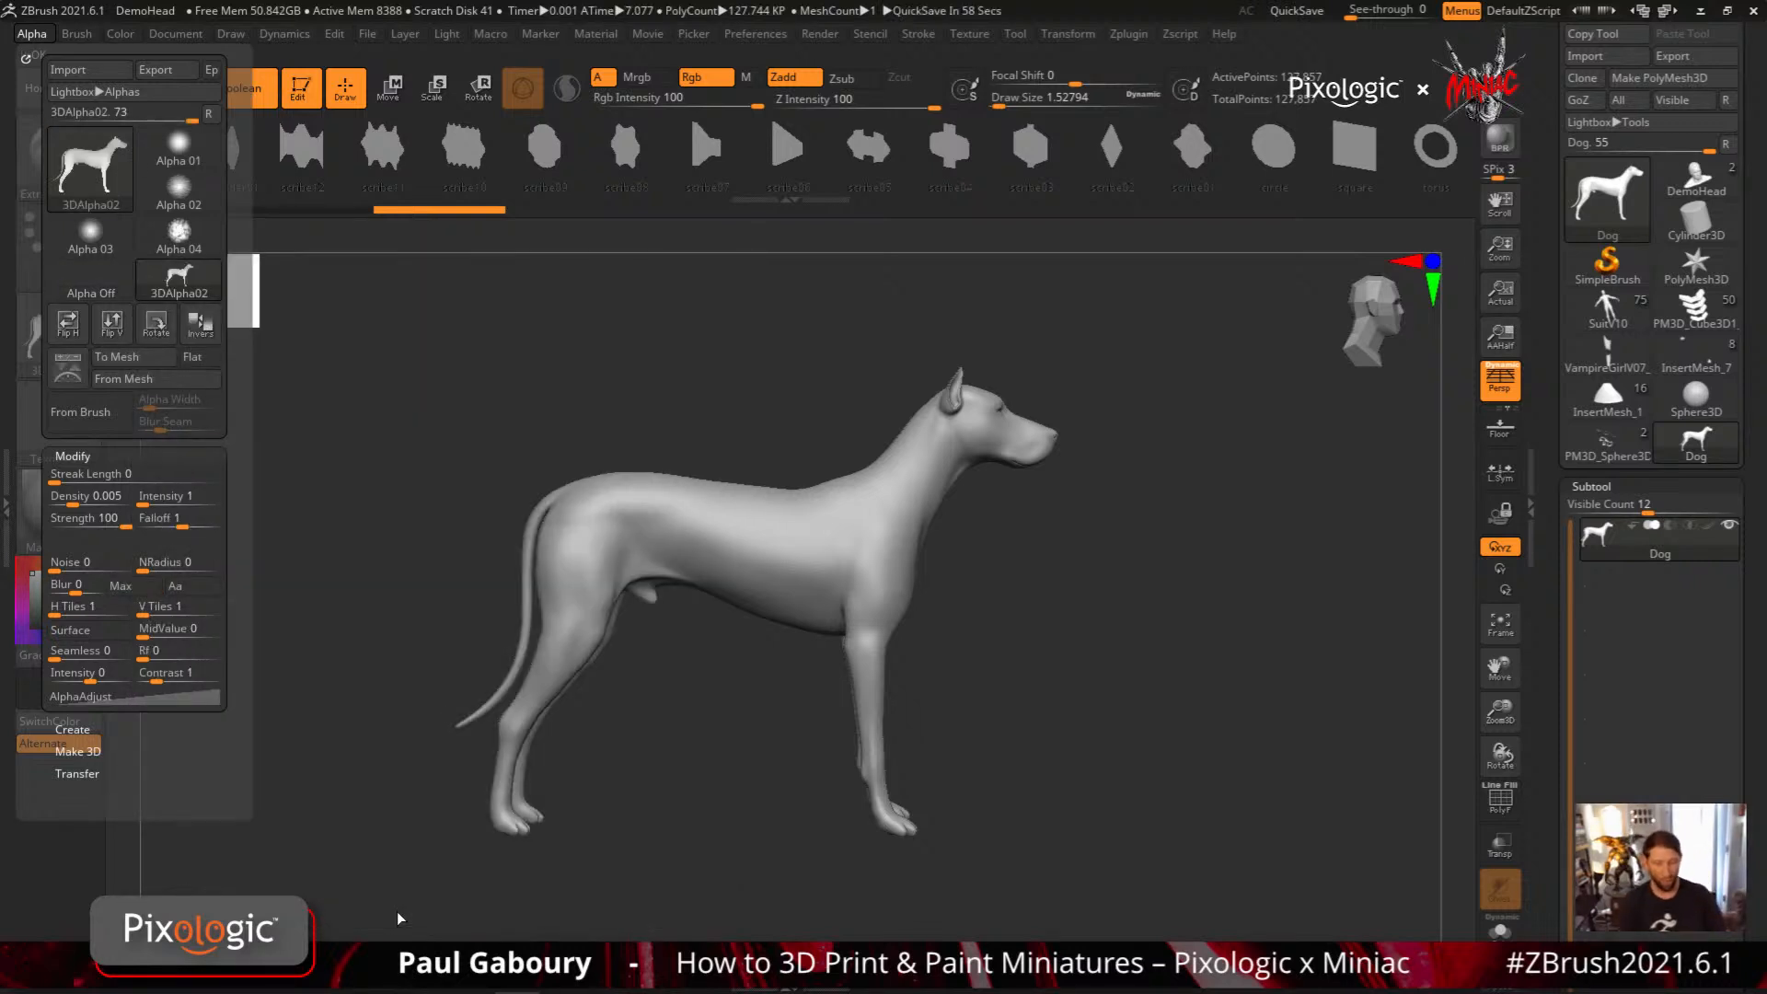
Create a flat mesh from the dog alpha and inspect its wireframe
left_click(33, 34)
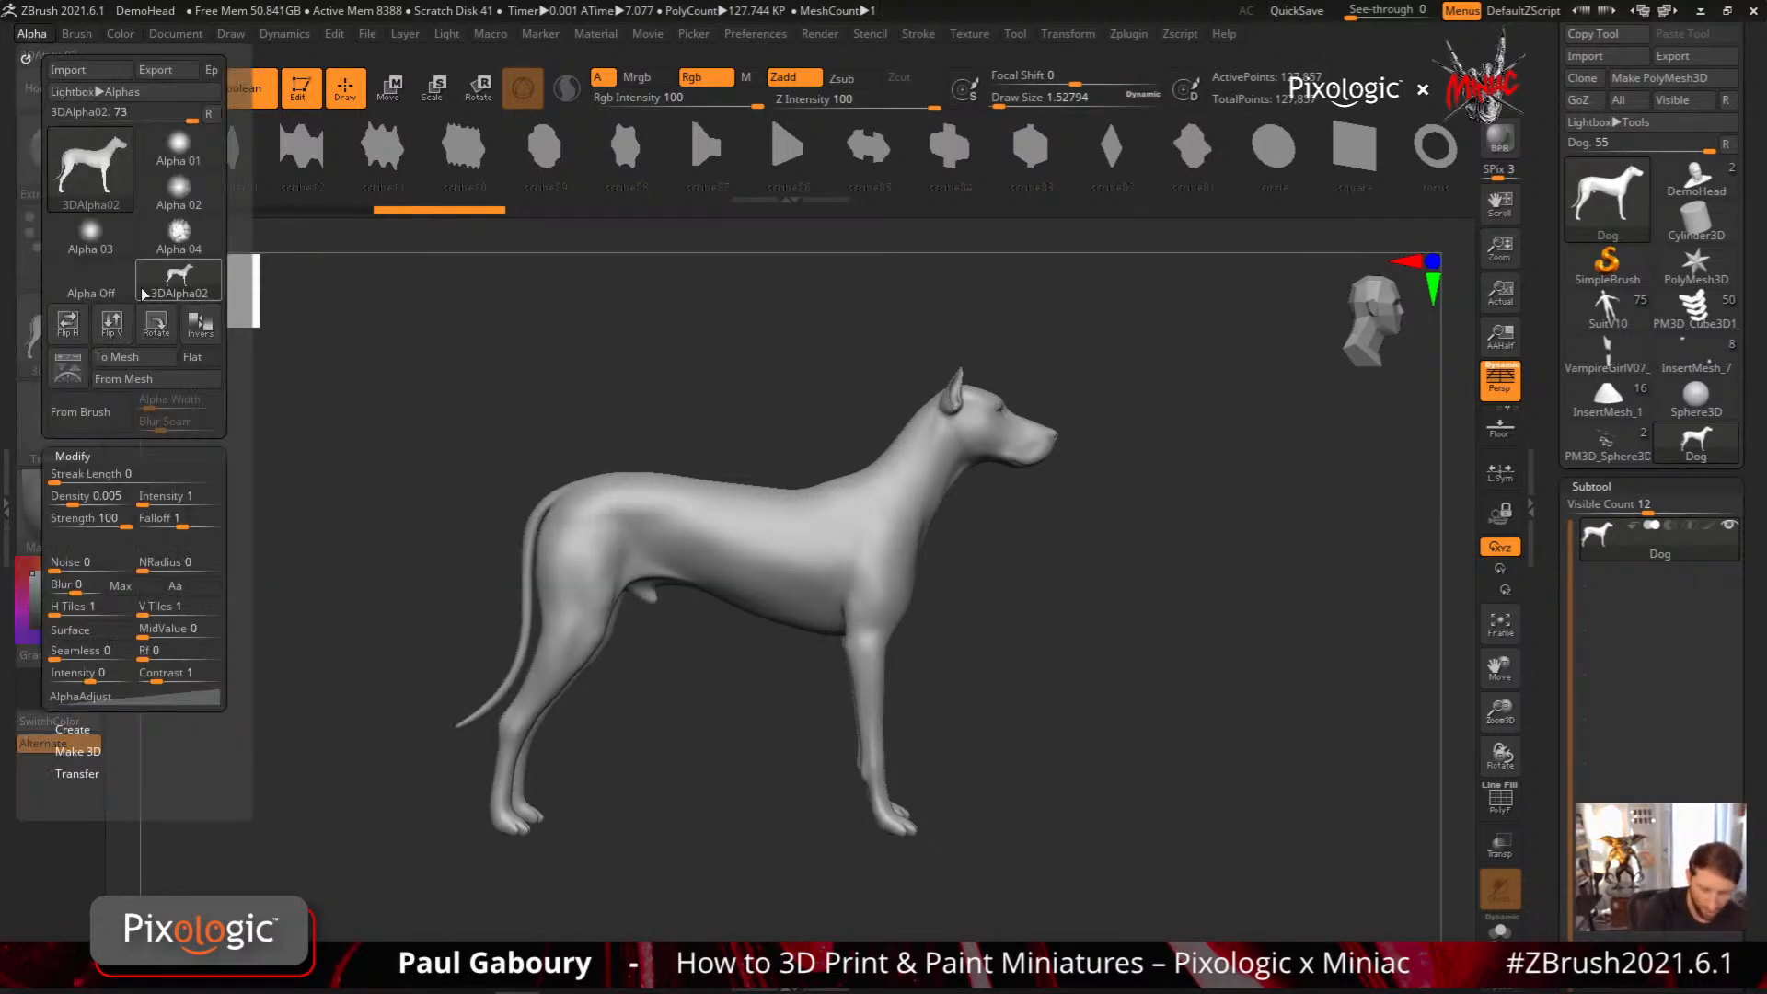
left_click(197, 357)
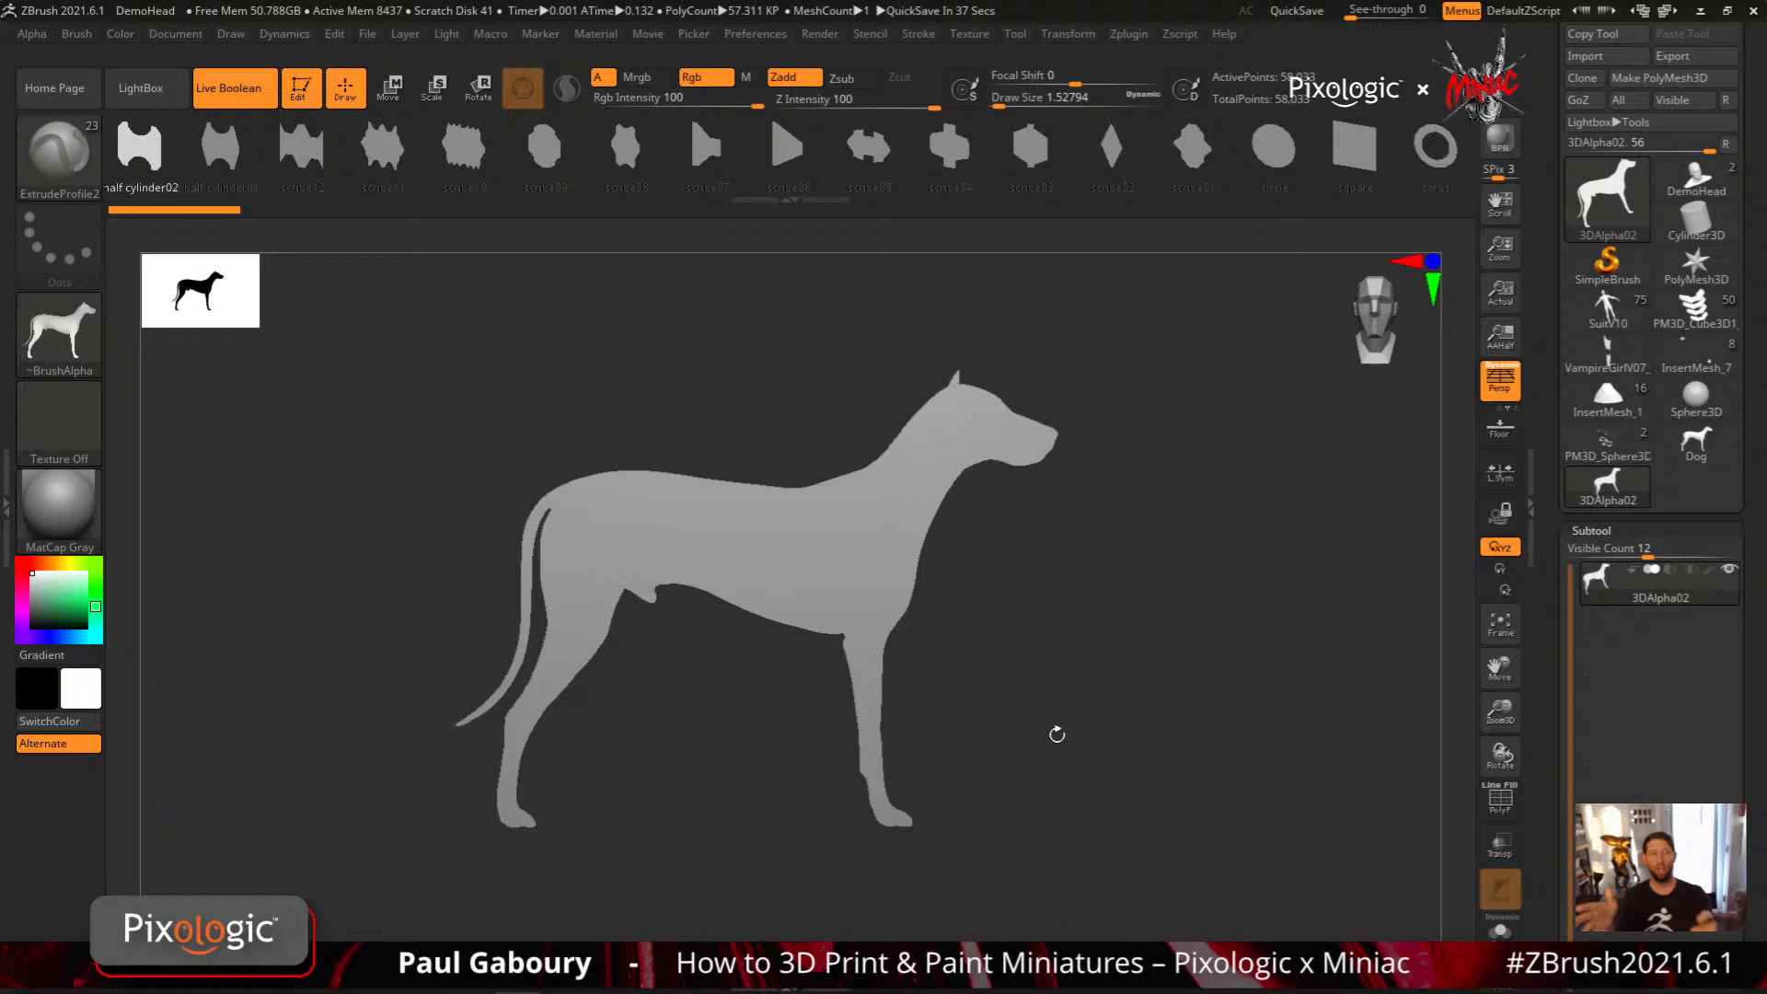
mouse_move(1056, 733)
left_mouse_down()
mouse_move(1109, 749)
mouse_move(1048, 711)
left_mouse_up()
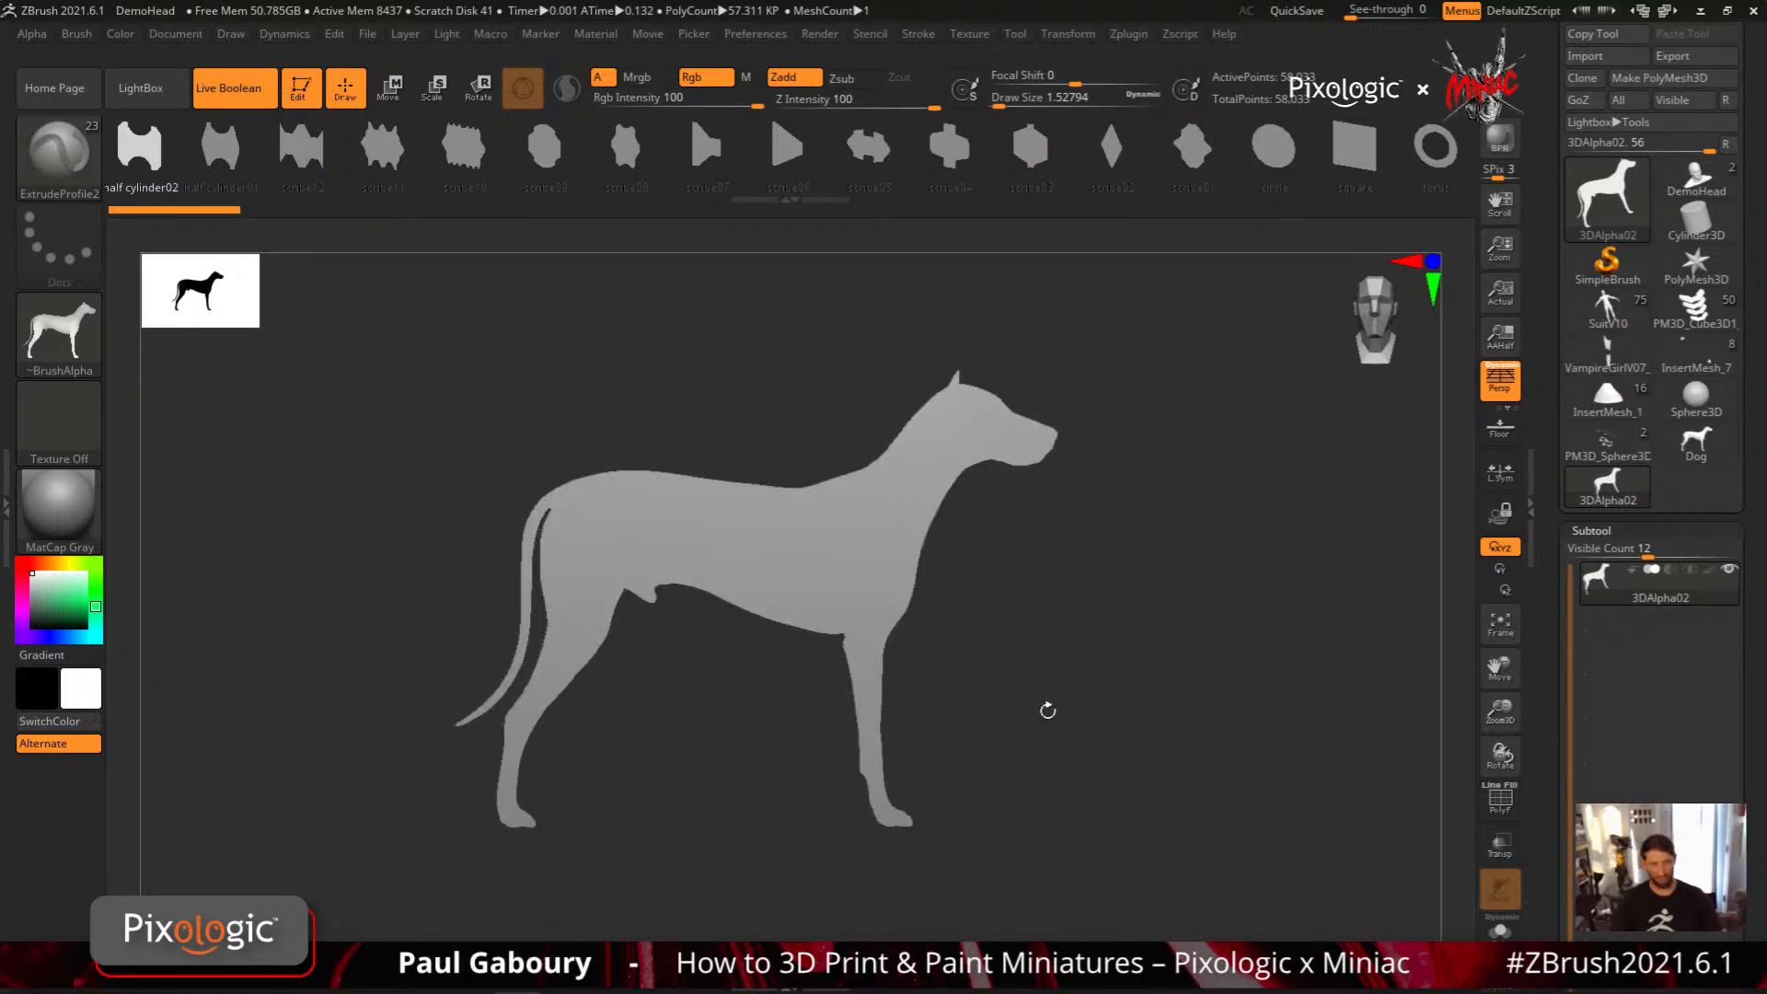
key("w")
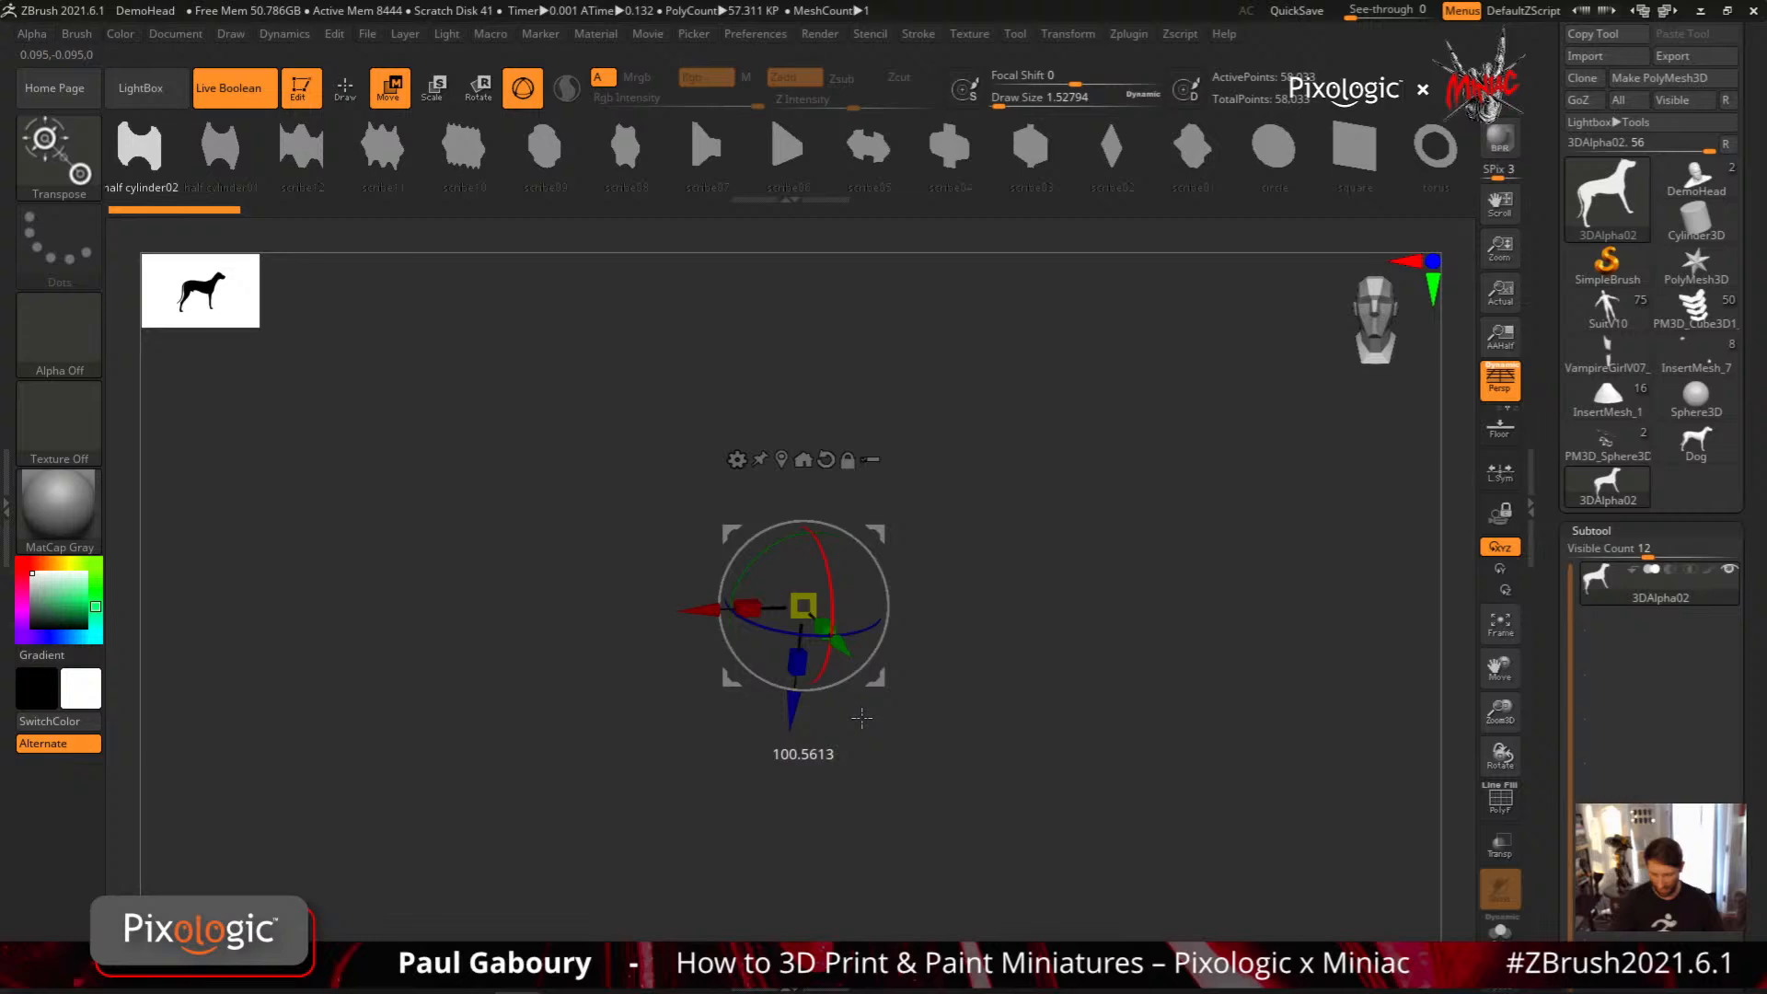
left_click_drag(862, 717, 1051, 706, "shift")
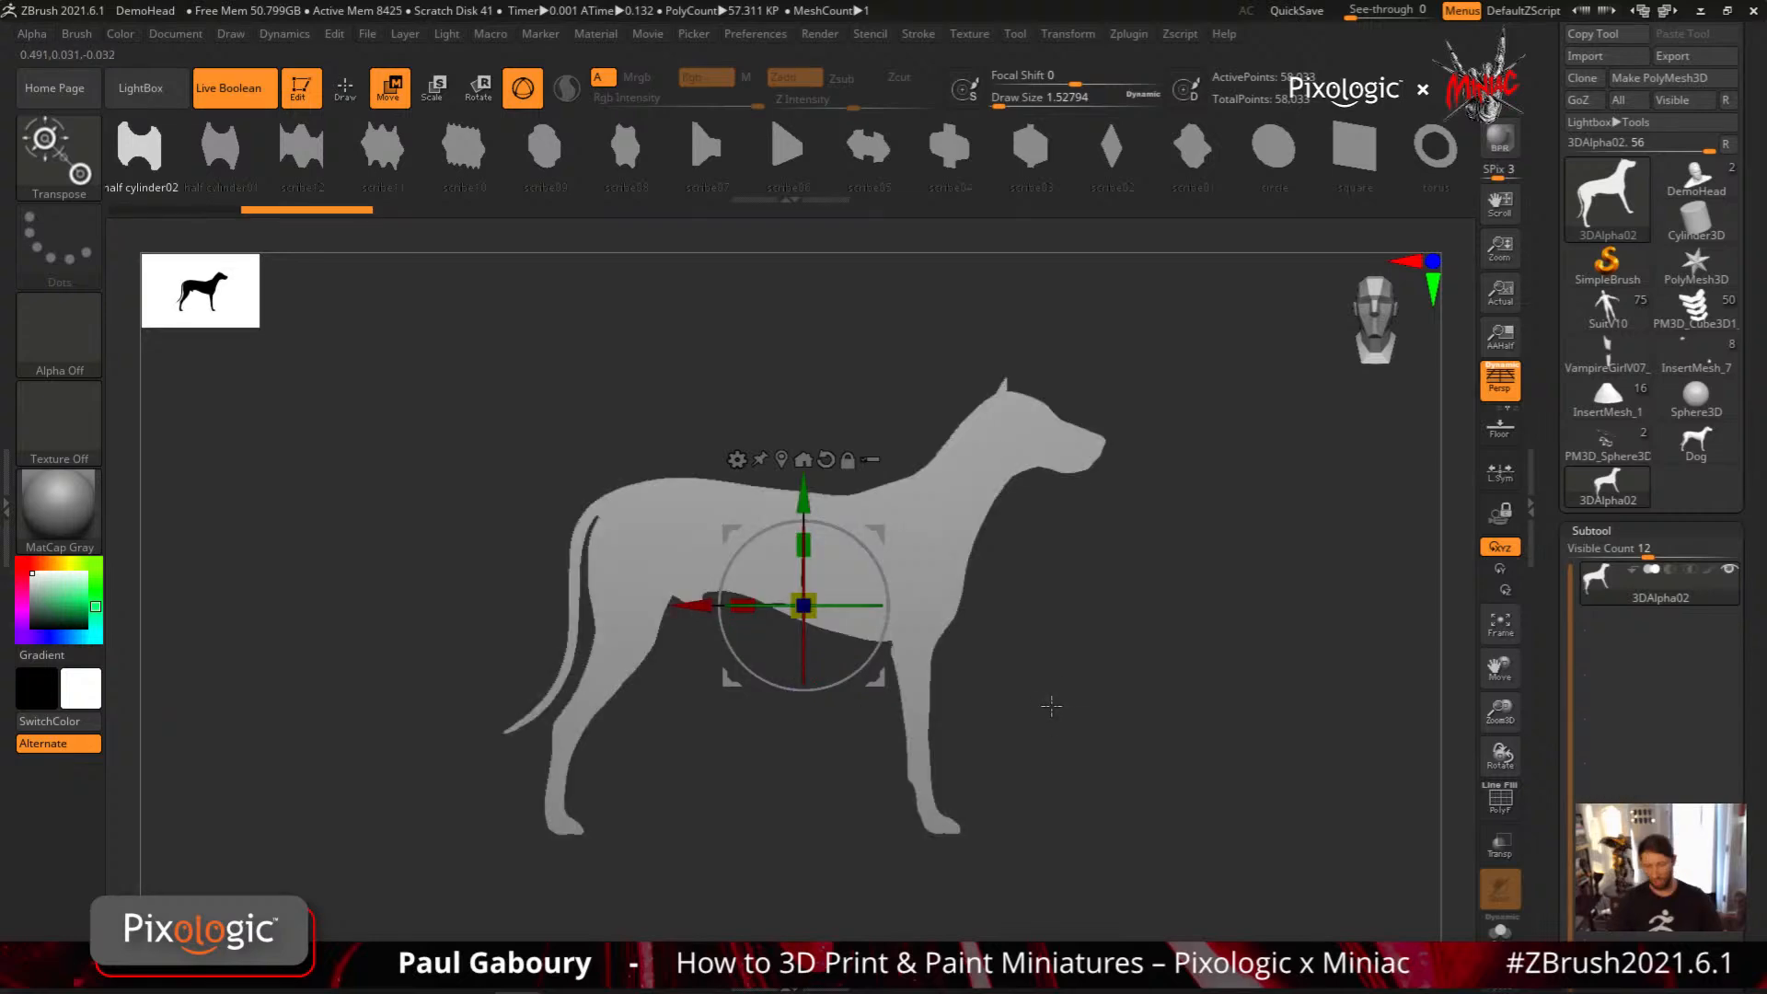
key("shift+f")
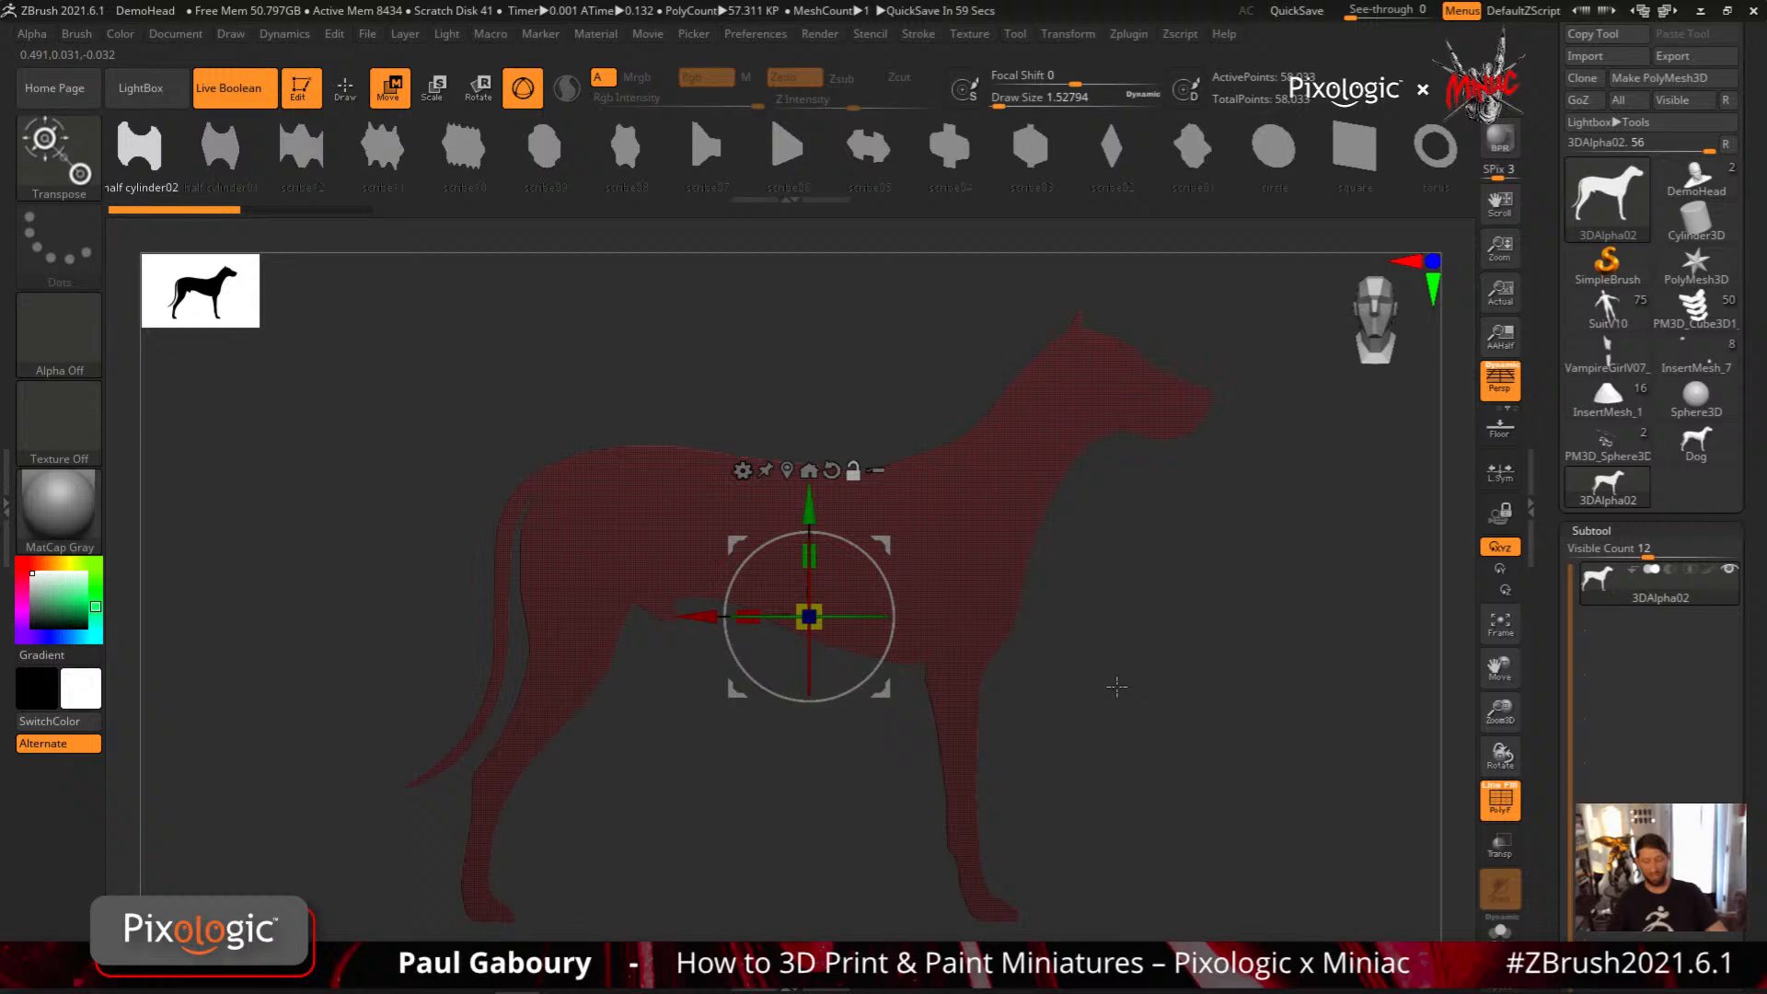
key("shift+f")
mouse_move(1128, 706)
right_mouse_down("ctrl")
mouse_move(1049, 694)
mouse_move(1057, 642)
right_mouse_up("ctrl")
Append the flat dog mesh to the ExtrudeProfile2 brush as a new profile
key("q")
left_click_drag(1279, 160, 483, 218)
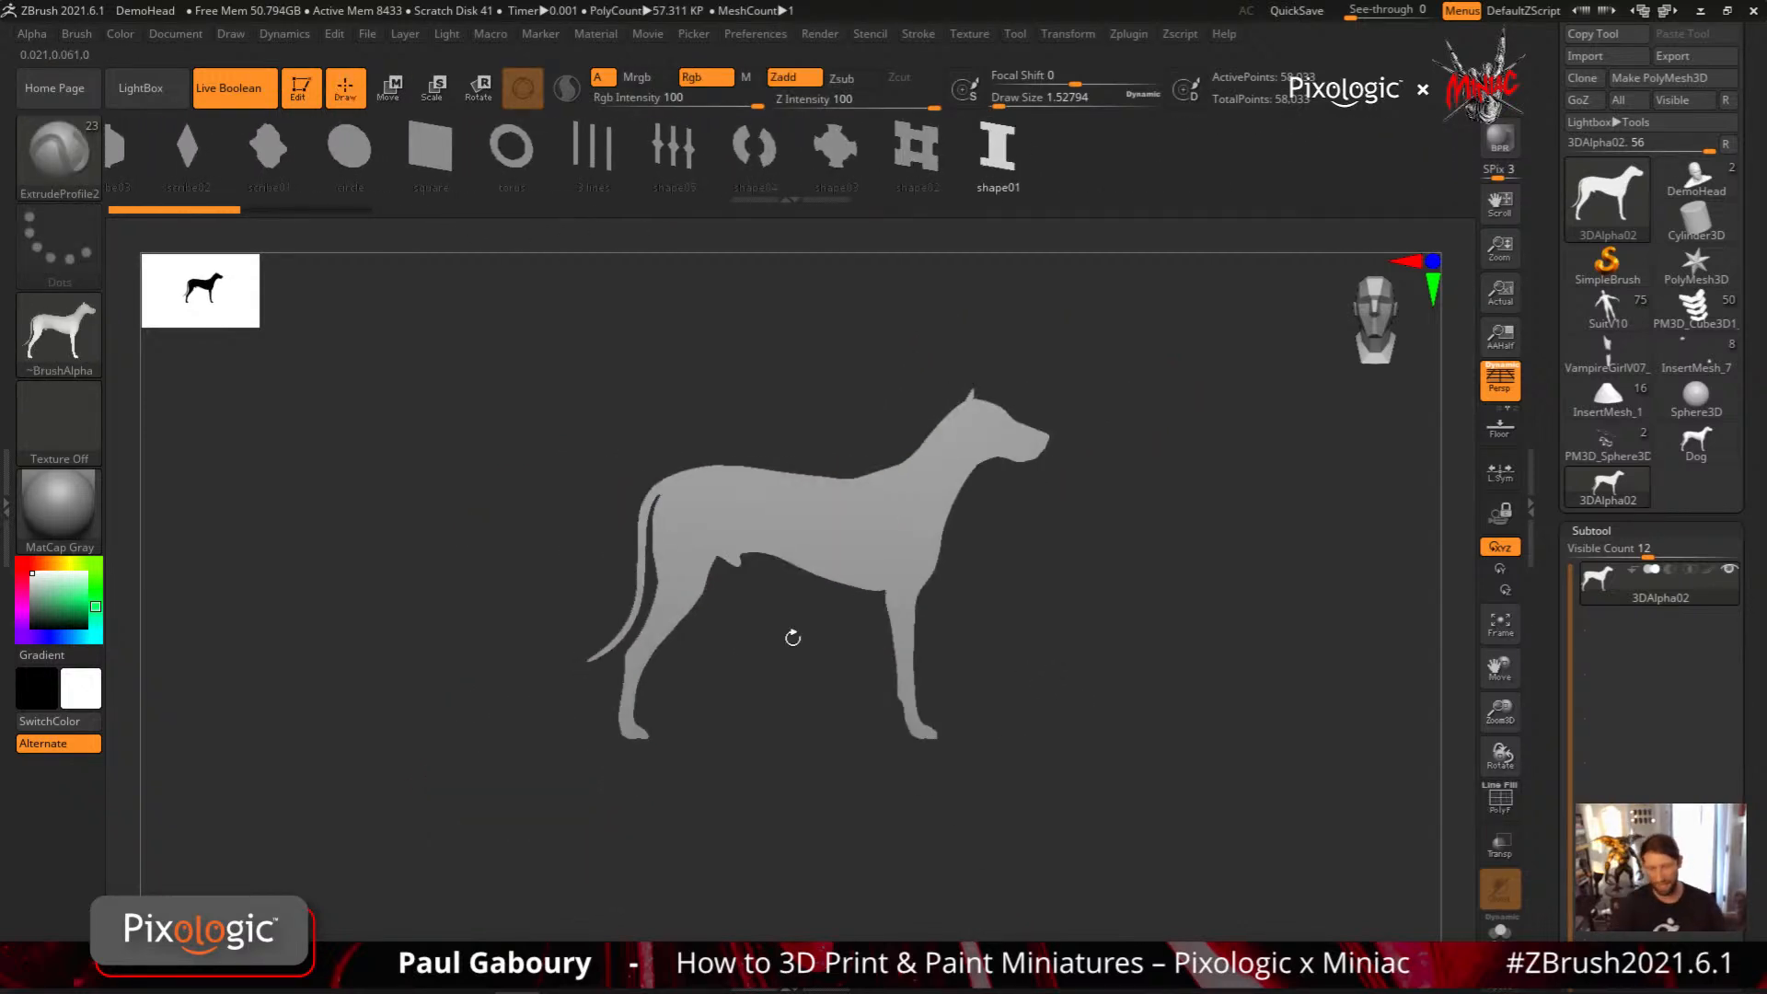
left_click(76, 33)
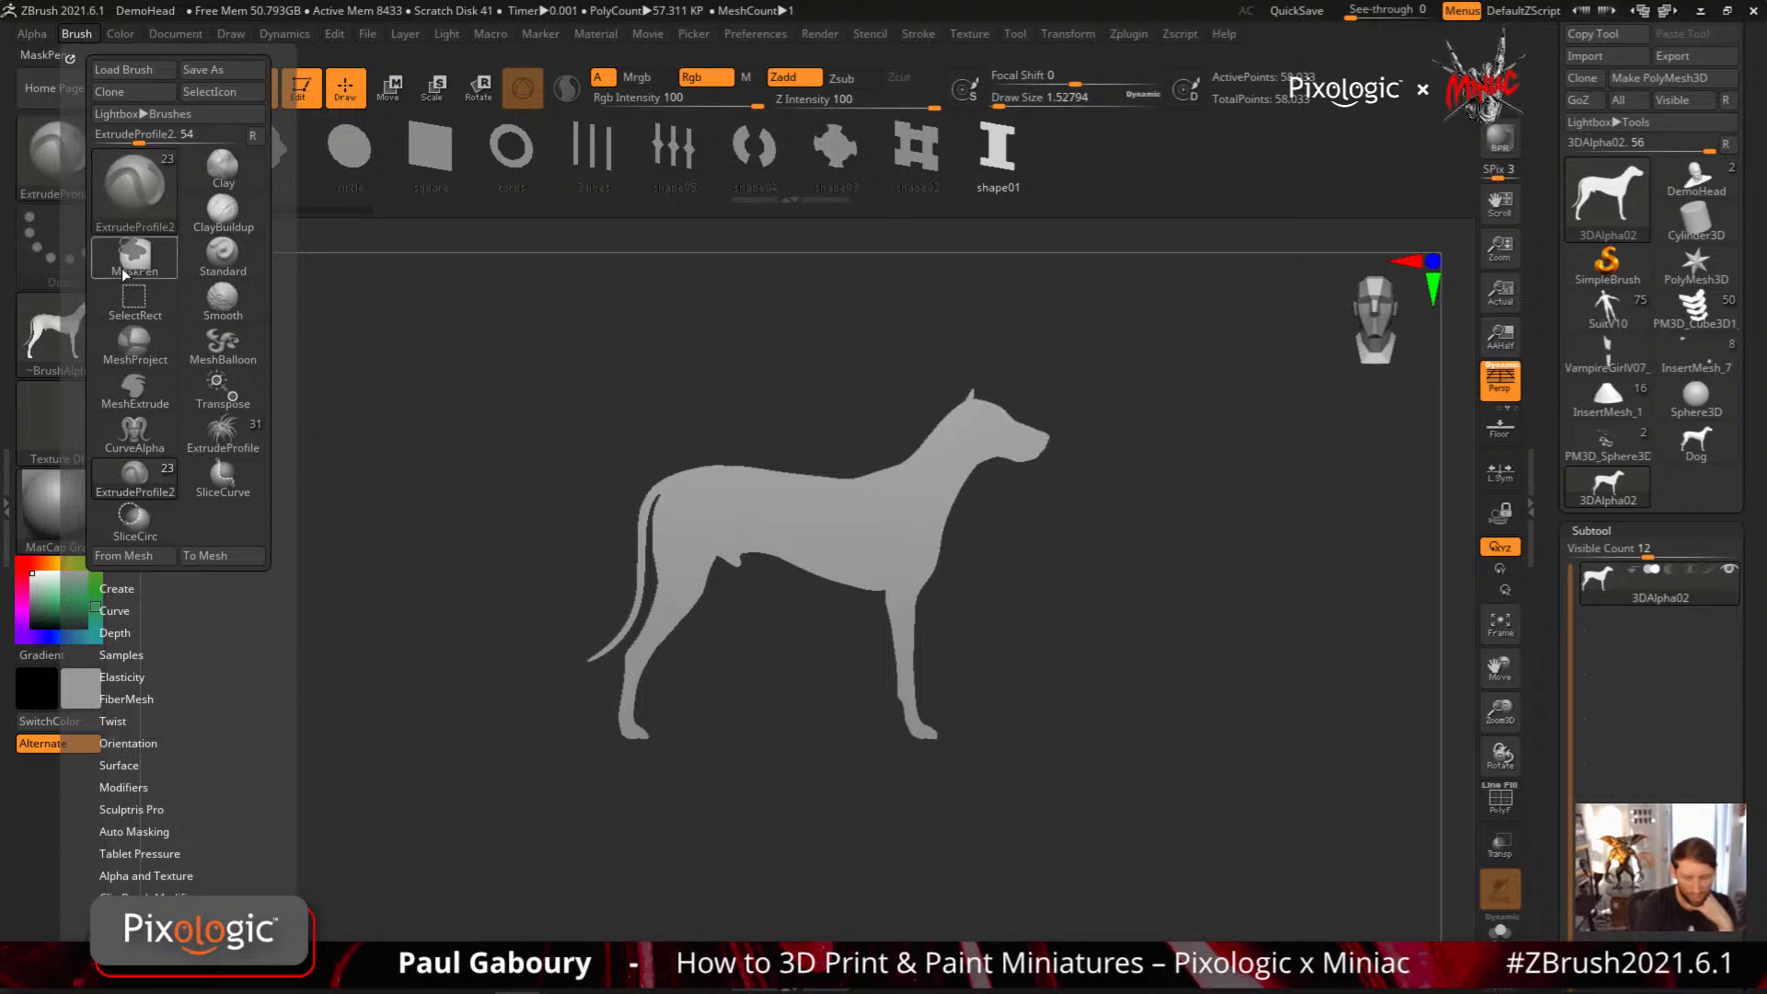
left_click(147, 557)
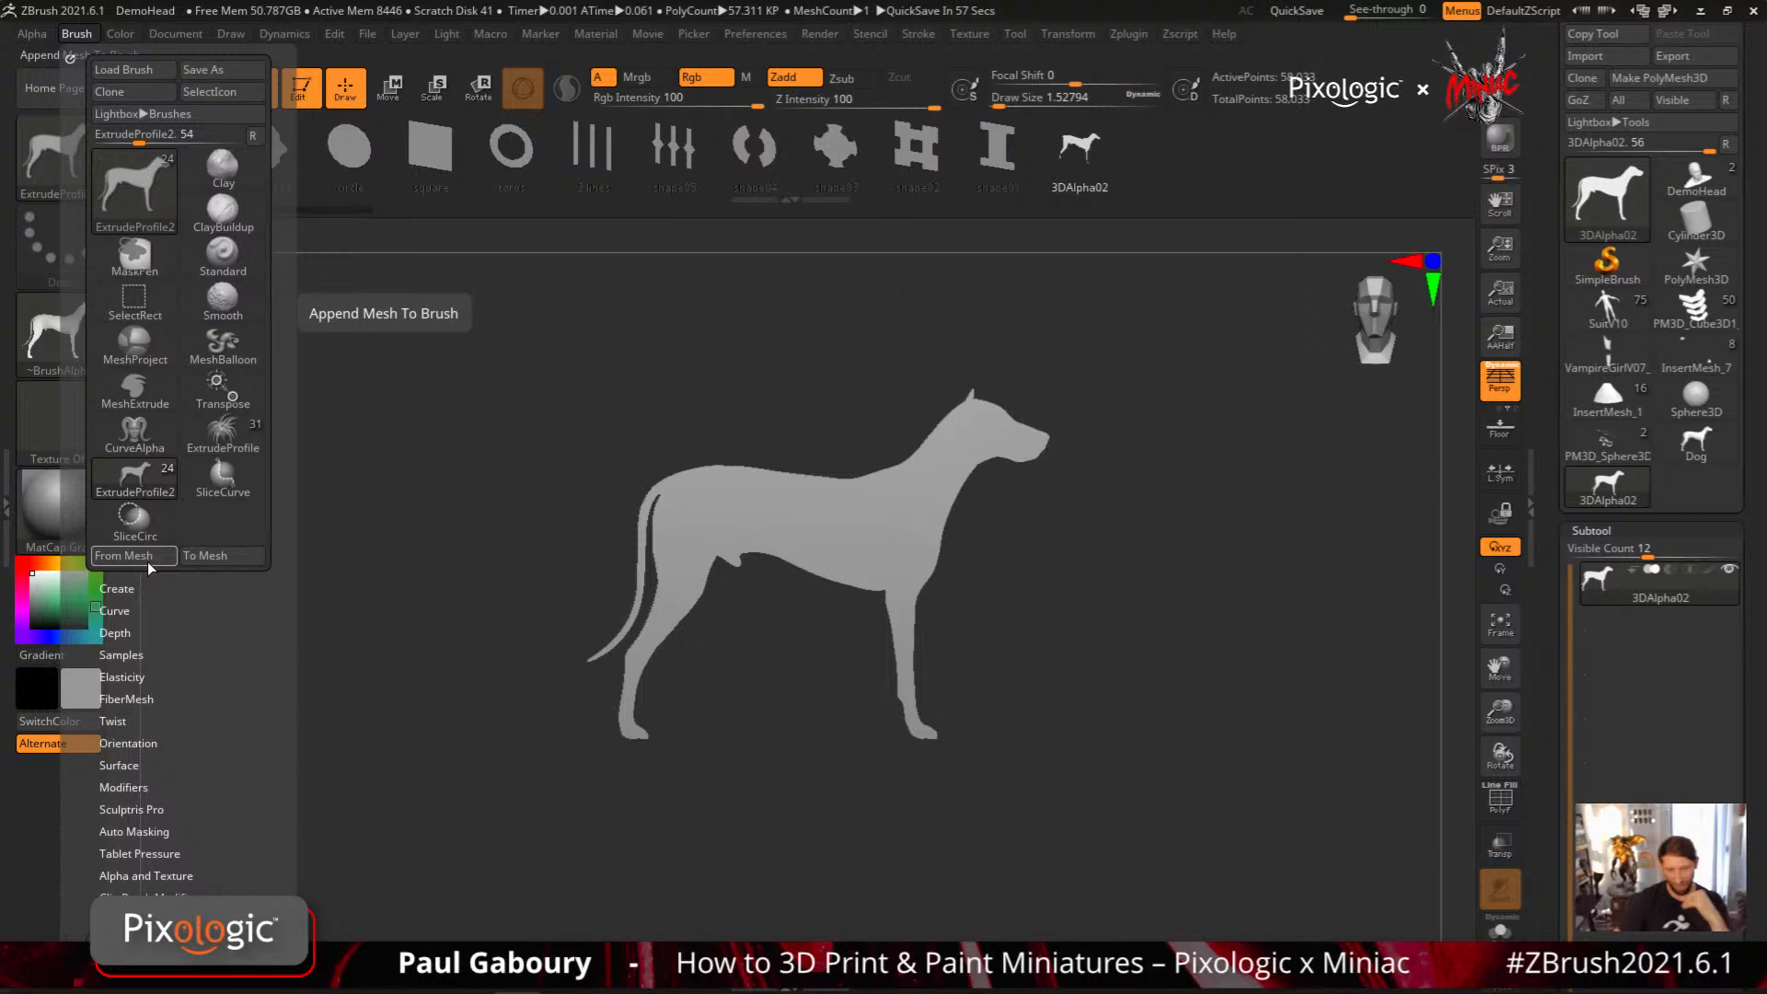
Try extruding the dog profile along a curved stroke with Draw Size at about 100.8, and undo the extrusion
key("s")
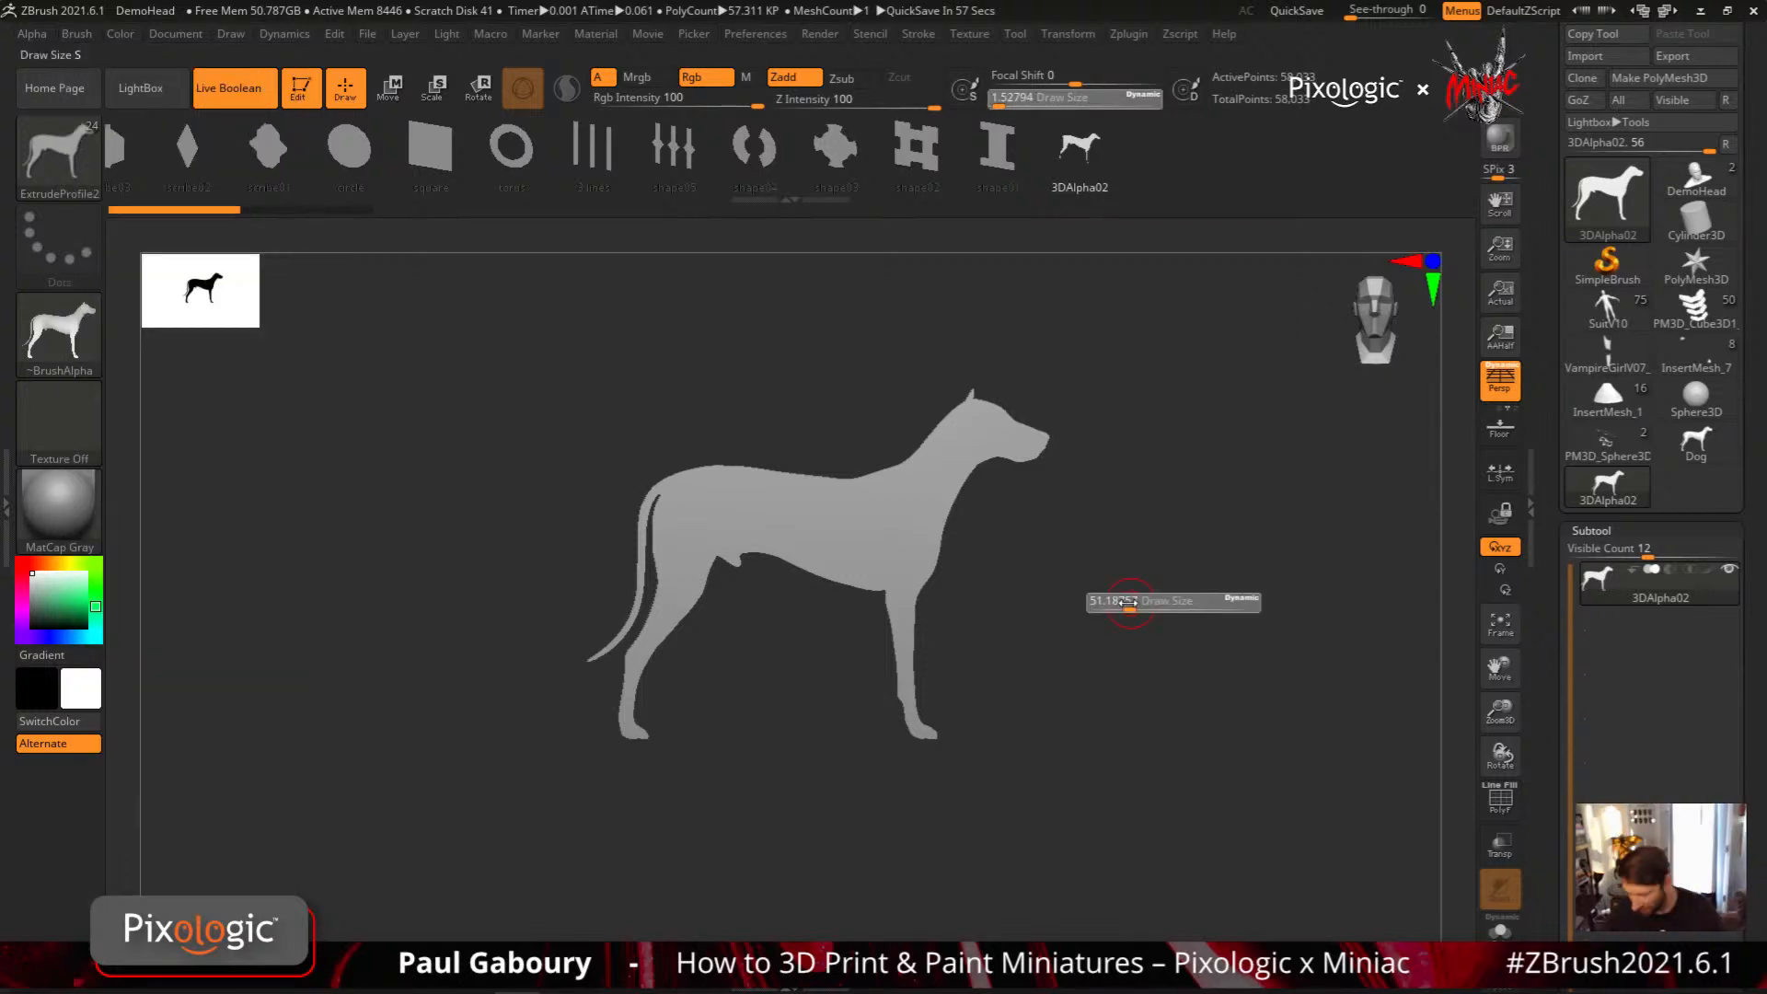
left_click_drag(1128, 604, 1144, 604)
mouse_move(1146, 612)
left_mouse_down("alt")
mouse_move(981, 676)
mouse_move(1170, 567)
mouse_move(1215, 842)
mouse_move(1176, 870)
mouse_move(1106, 730)
mouse_move(1114, 842)
mouse_move(1163, 769)
mouse_move(1124, 749)
mouse_move(1085, 761)
mouse_move(1098, 776)
mouse_move(1009, 733)
left_mouse_up("alt")
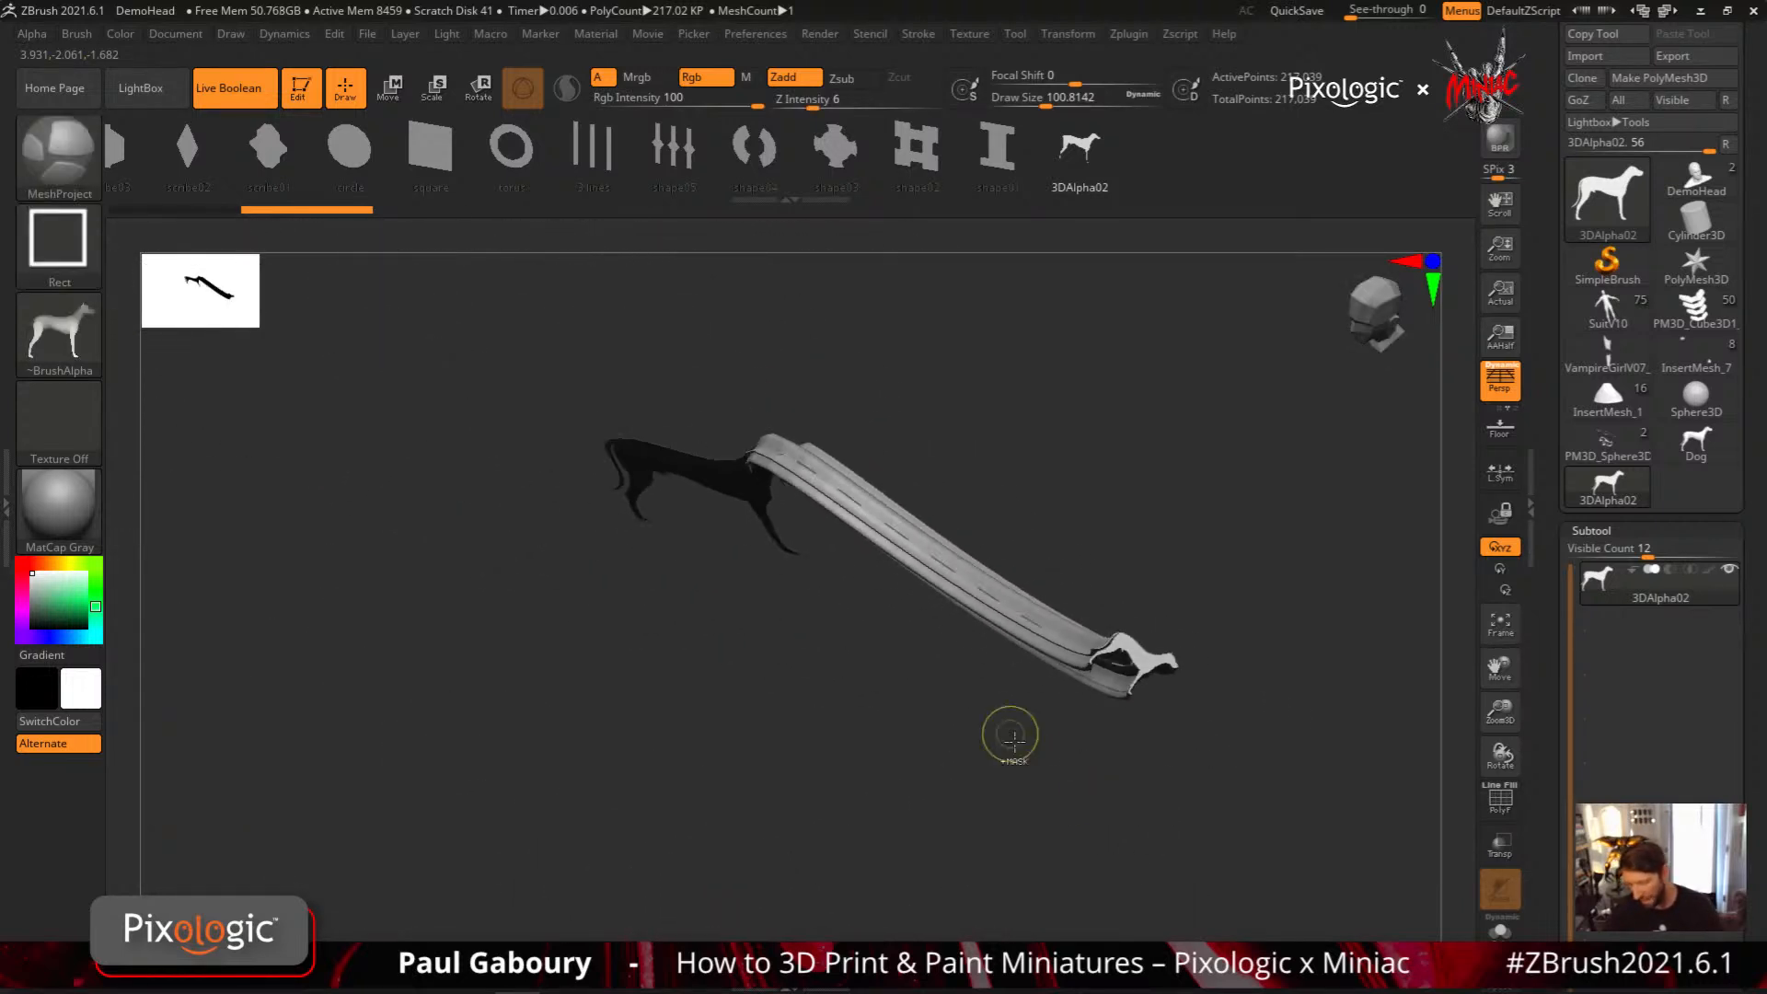
left_click_drag(1049, 824, 1117, 797)
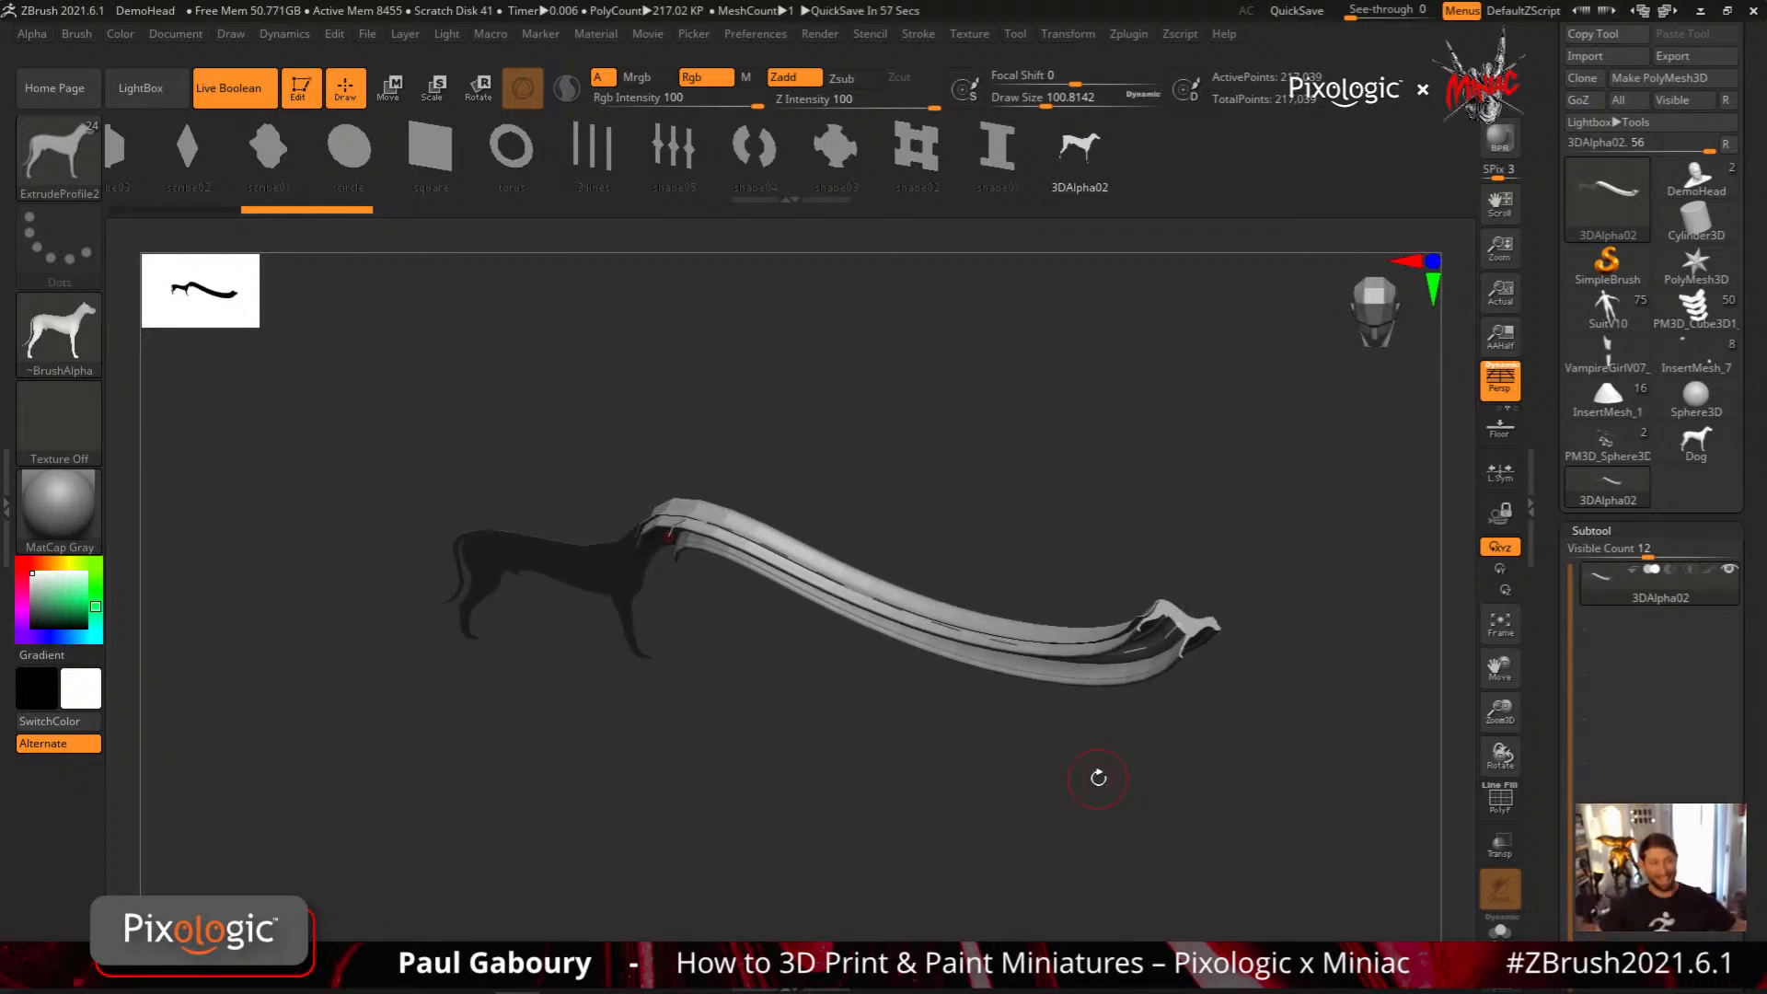
left_click_drag(954, 836, 984, 753)
key("ctrl+z")
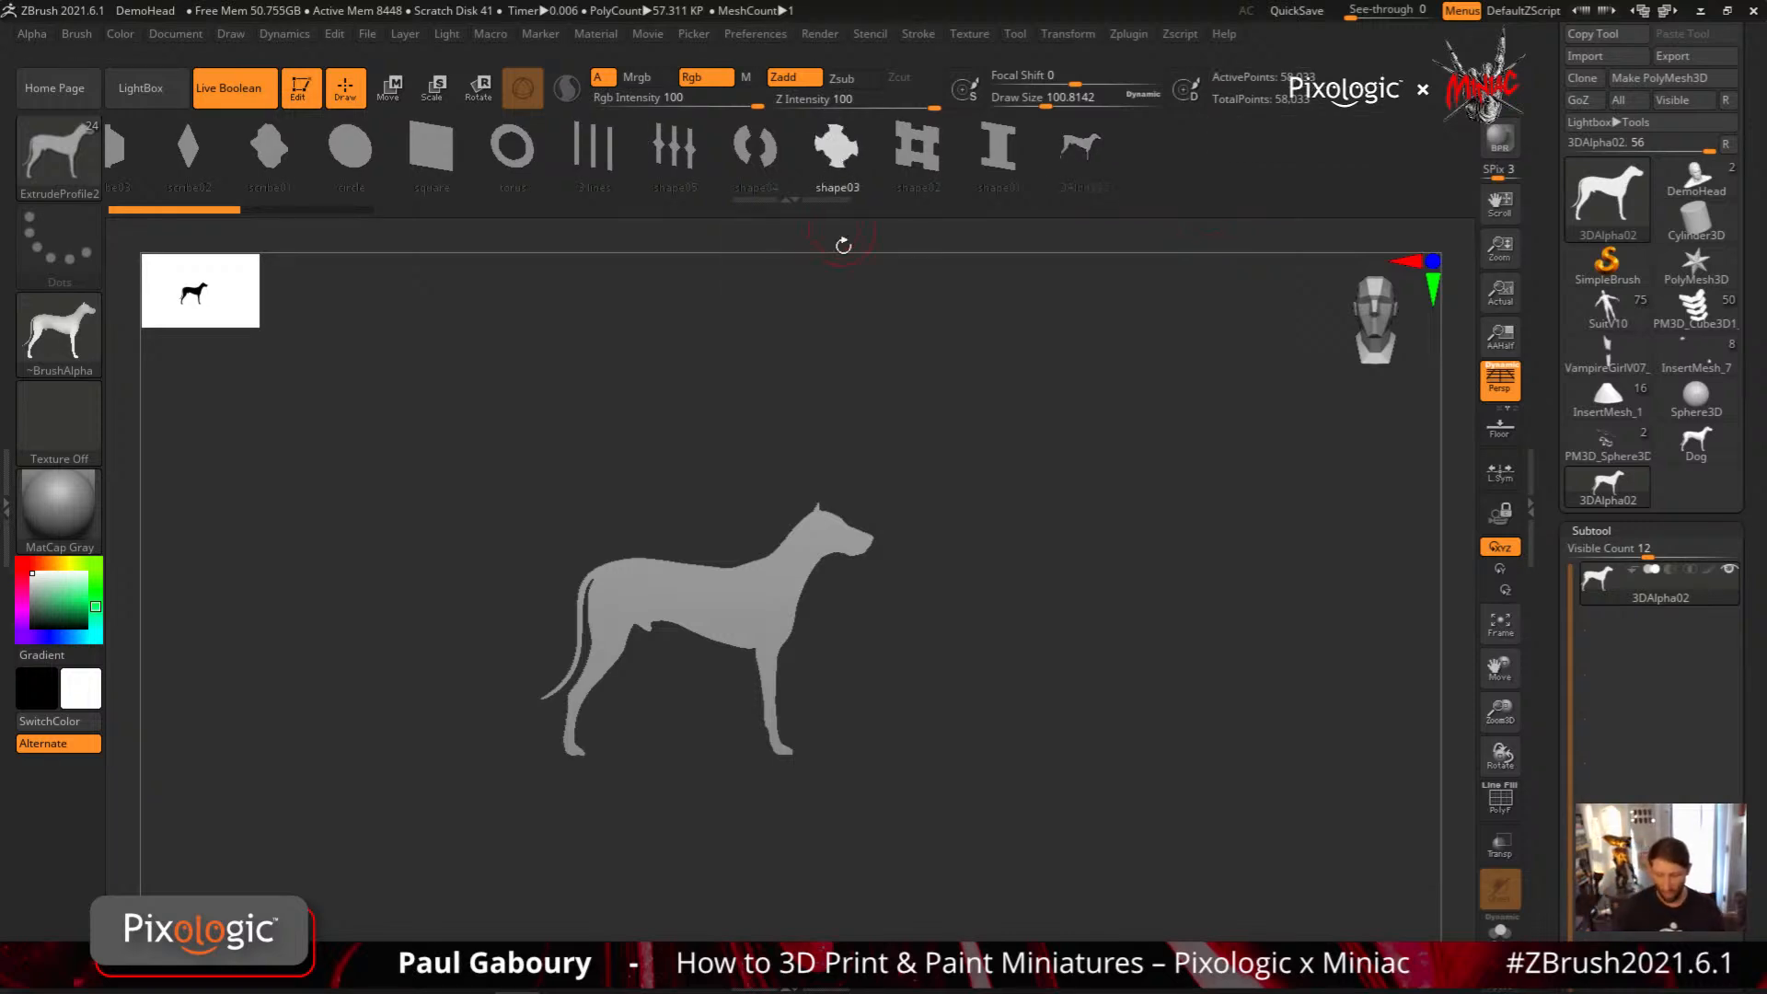
Try to convert the shape03 and square profiles of the ExtrudeProfile2 brush into meshes, with the wireframe shown
left_click(78, 34)
left_click(232, 558)
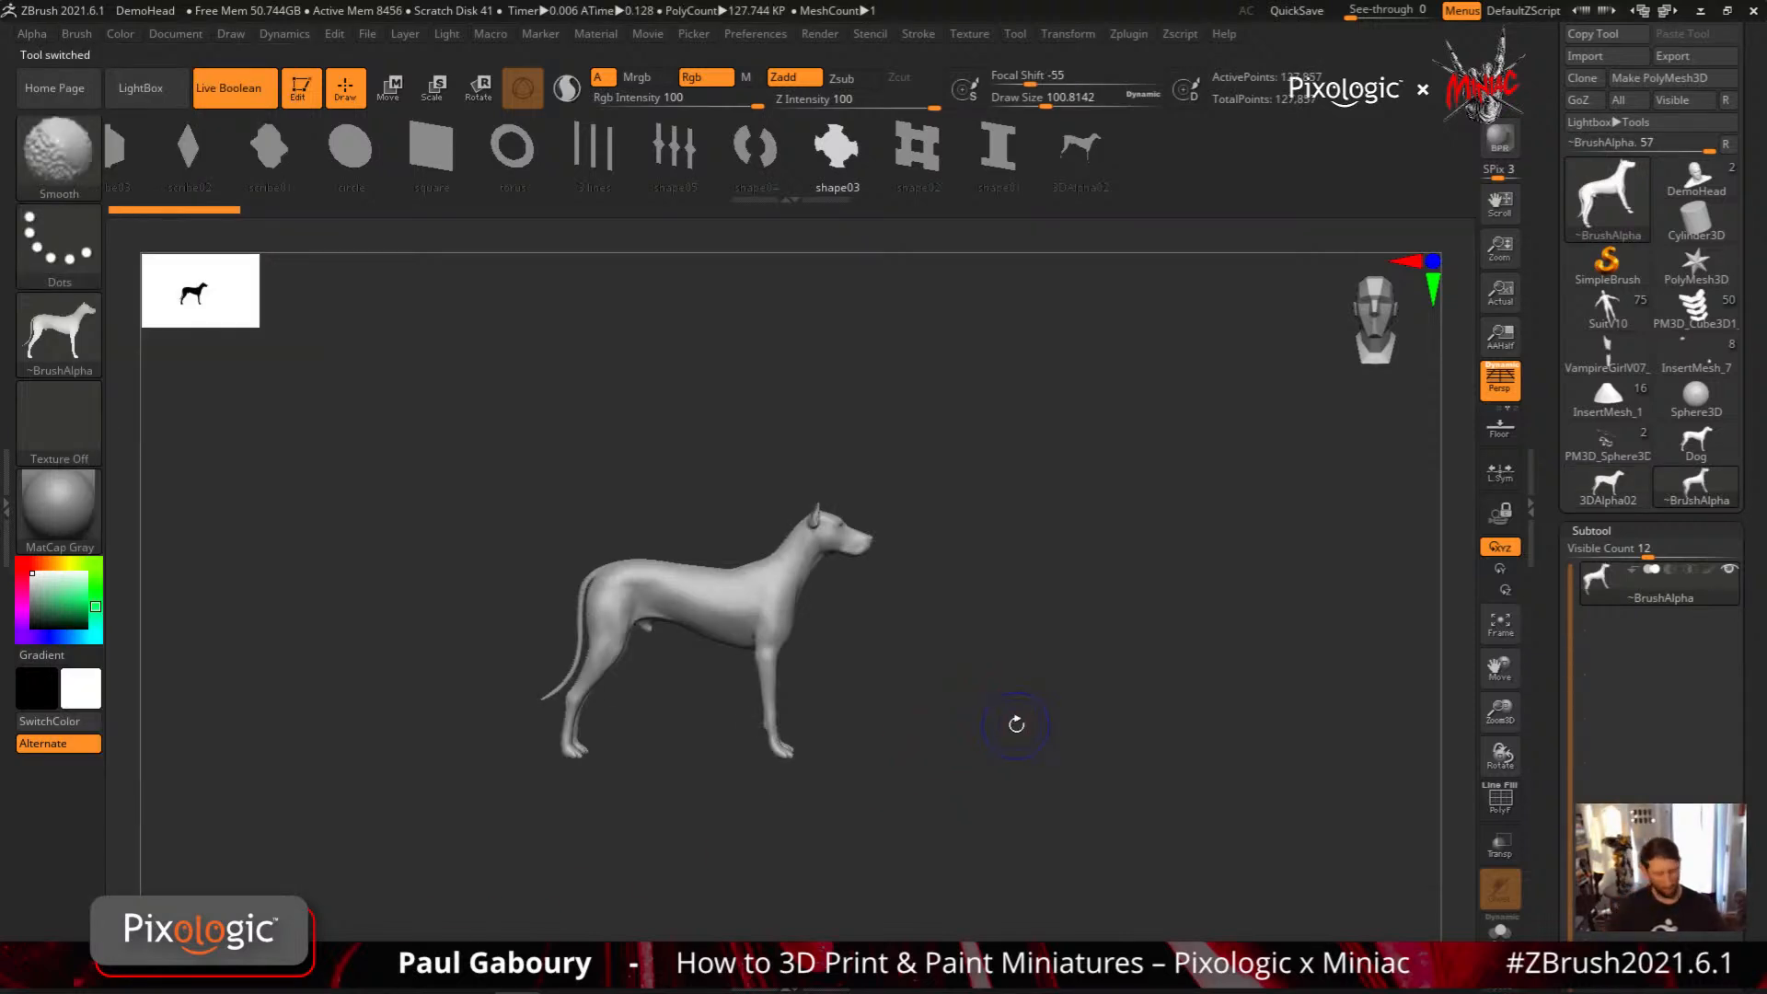
key("shift+f")
mouse_move(1065, 742)
left_mouse_down()
mouse_move(1104, 797)
mouse_move(1073, 761)
left_mouse_up()
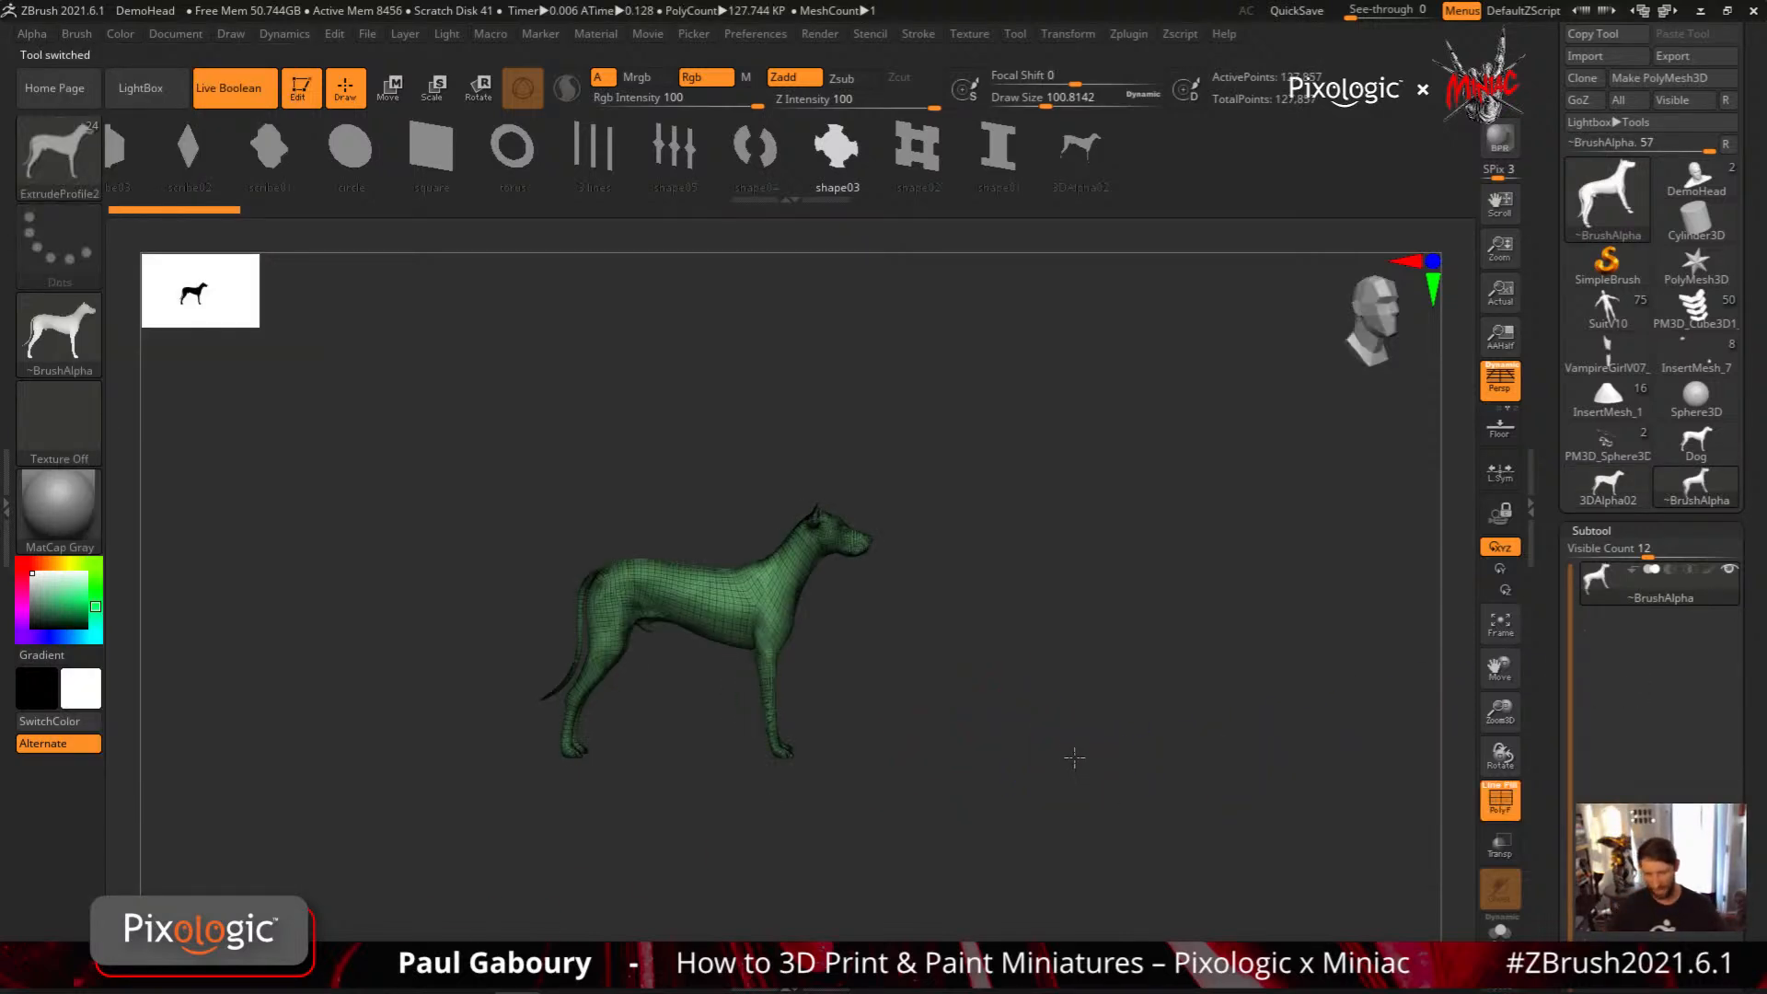
left_click_drag(816, 155, 862, 155)
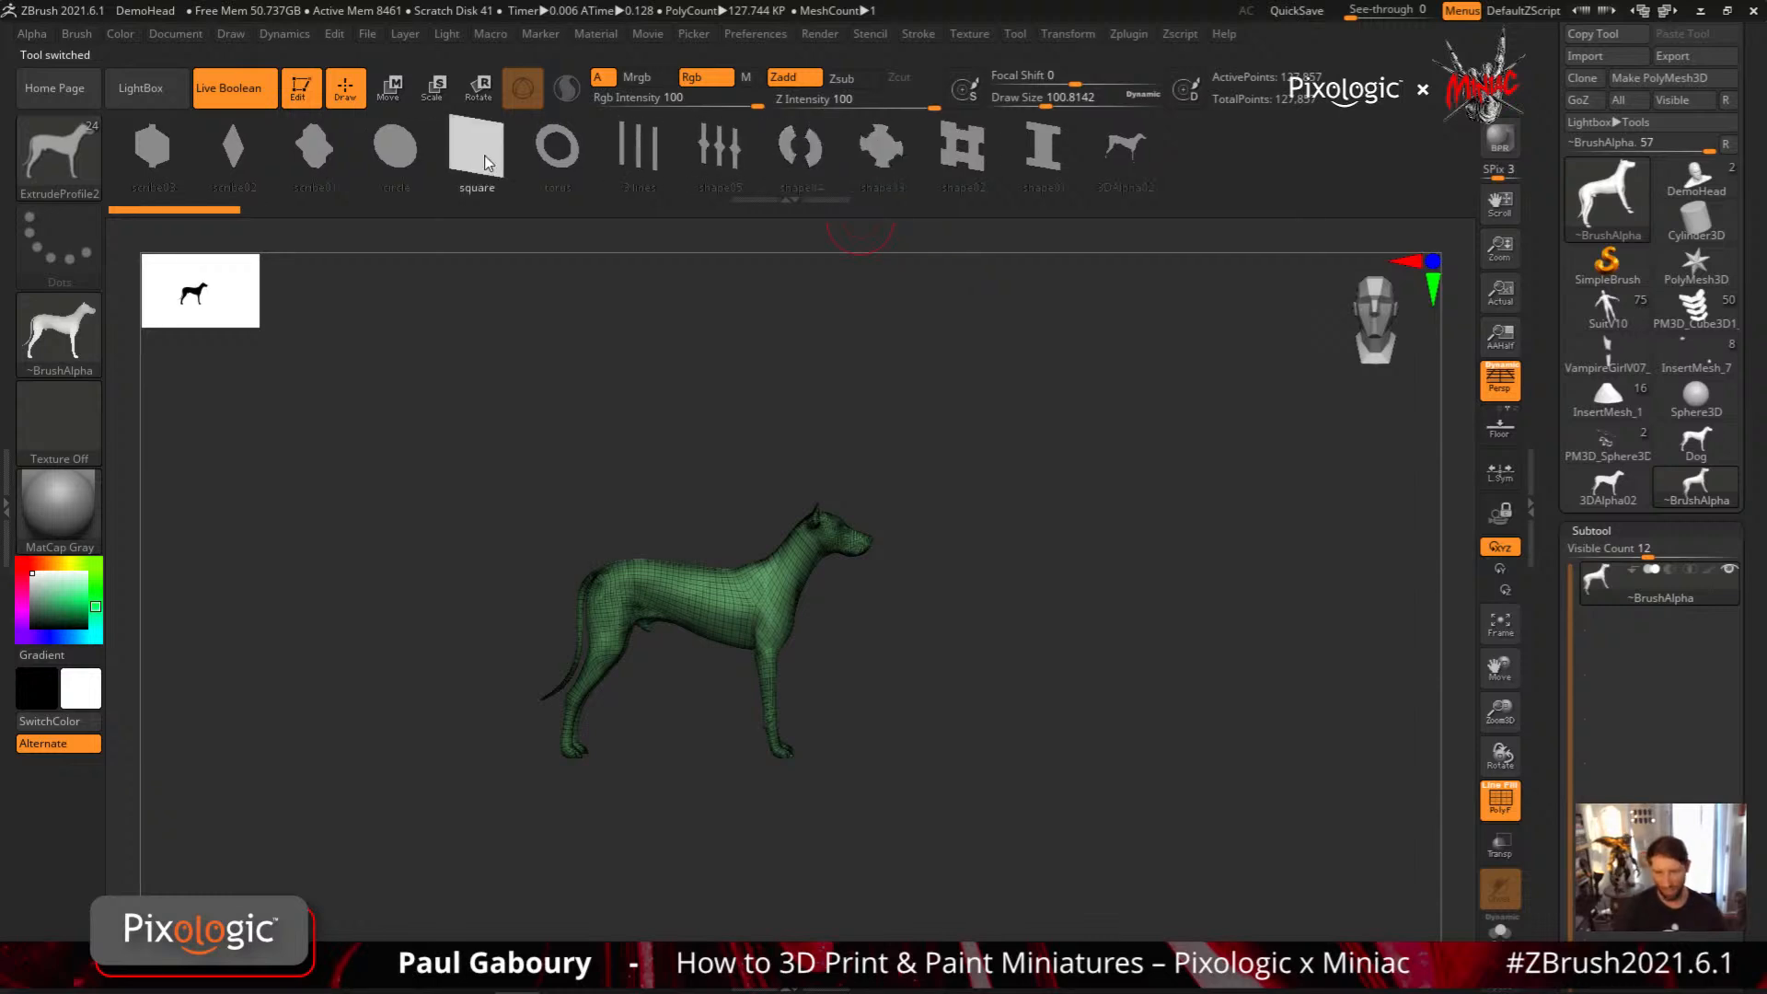
left_click(94, 125)
left_click(225, 557)
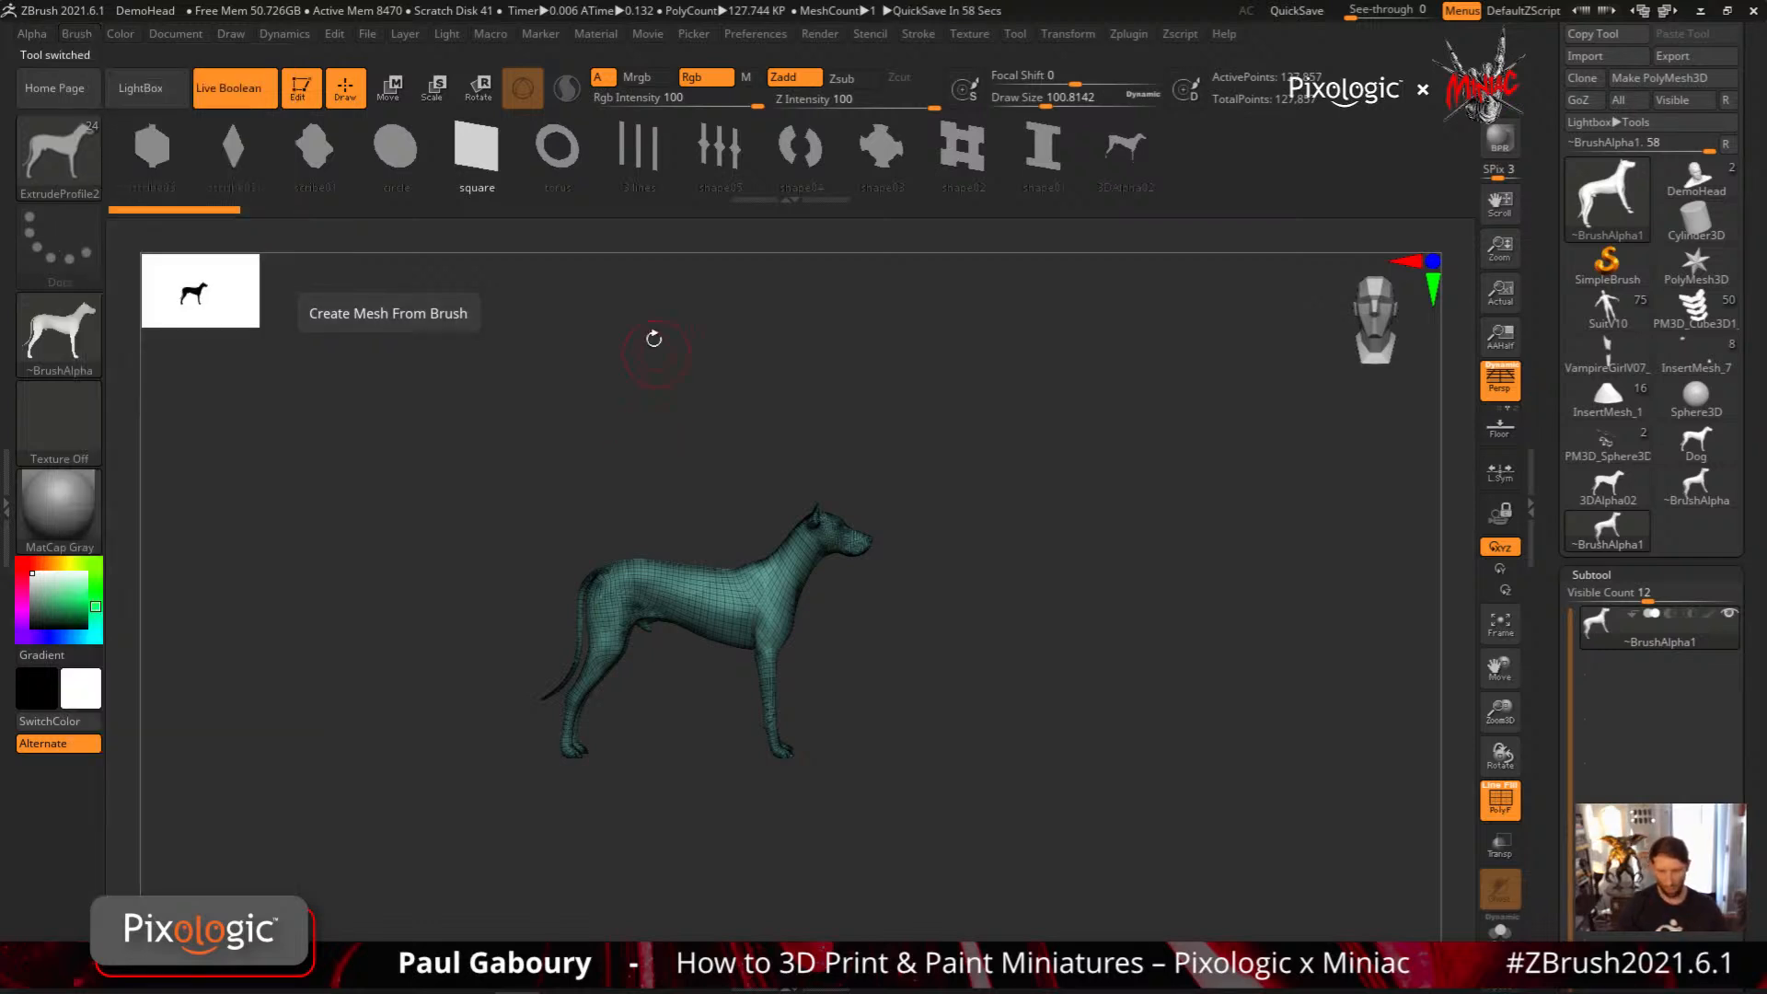
mouse_move(576, 164)
left_mouse_down()
mouse_move(972, 175)
mouse_move(965, 224)
left_mouse_up()
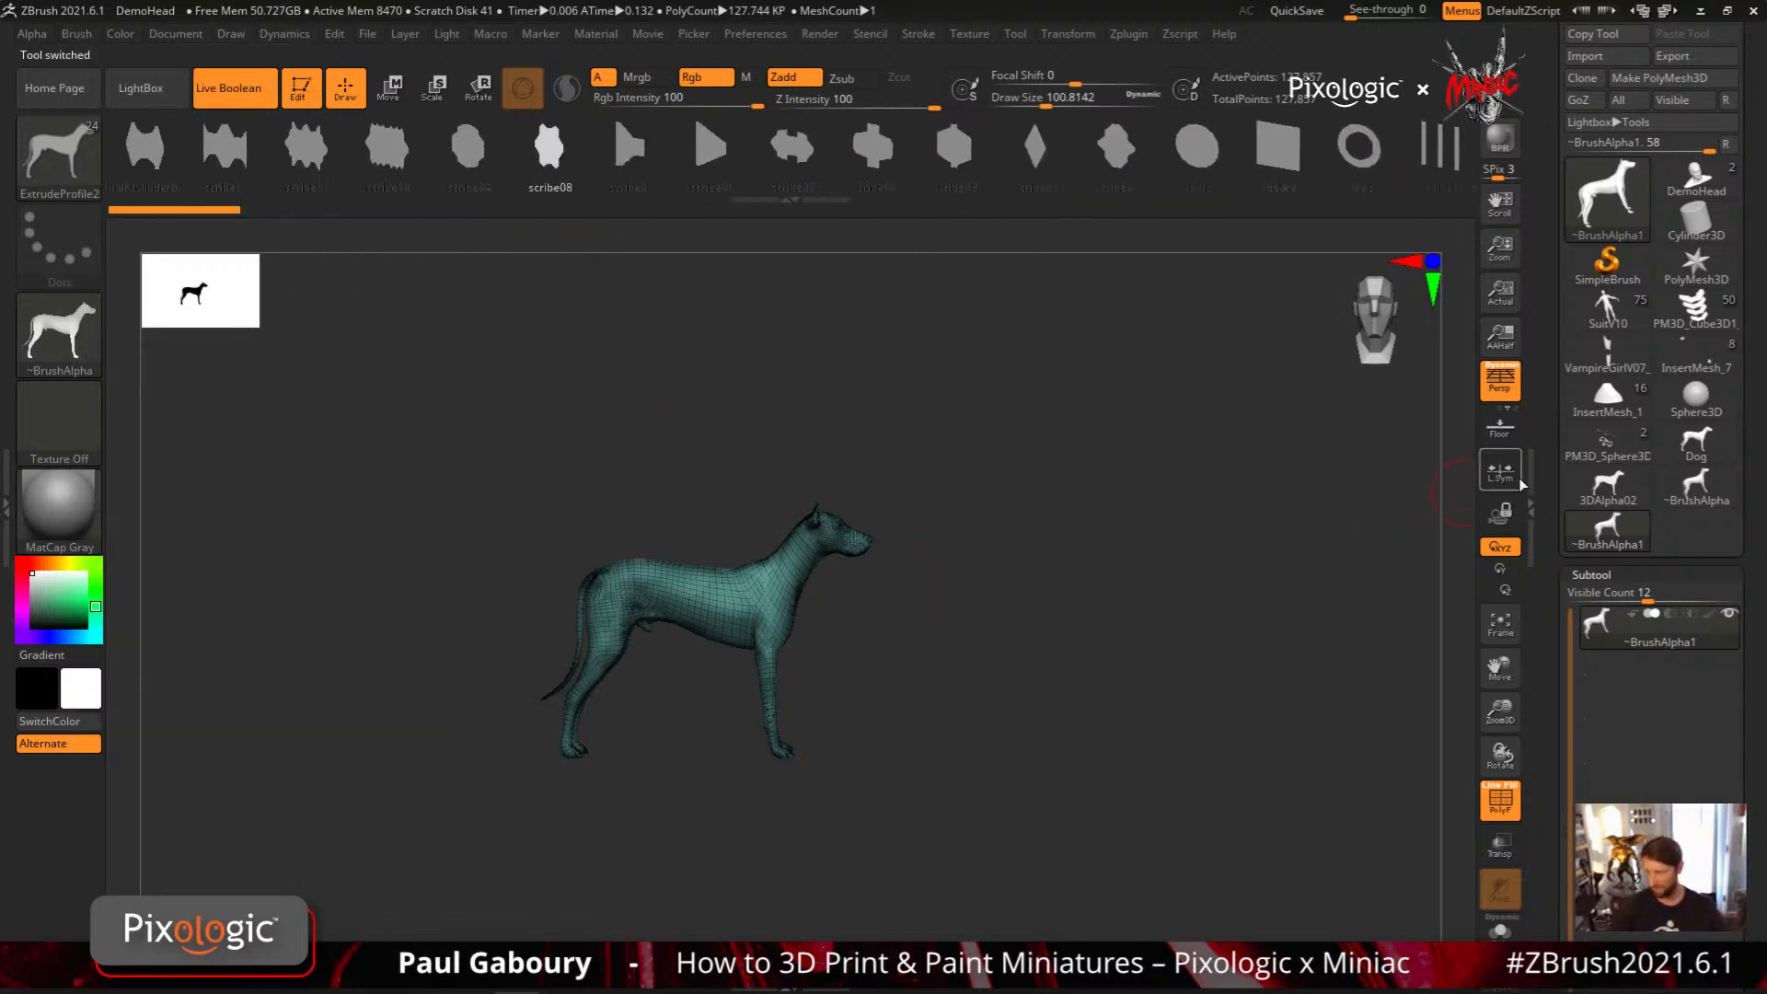
Load the Plane3D primitive and lower its HDivide and VDivide to the minimum in the Initialize settings
left_click(1606, 193)
left_click(1349, 344)
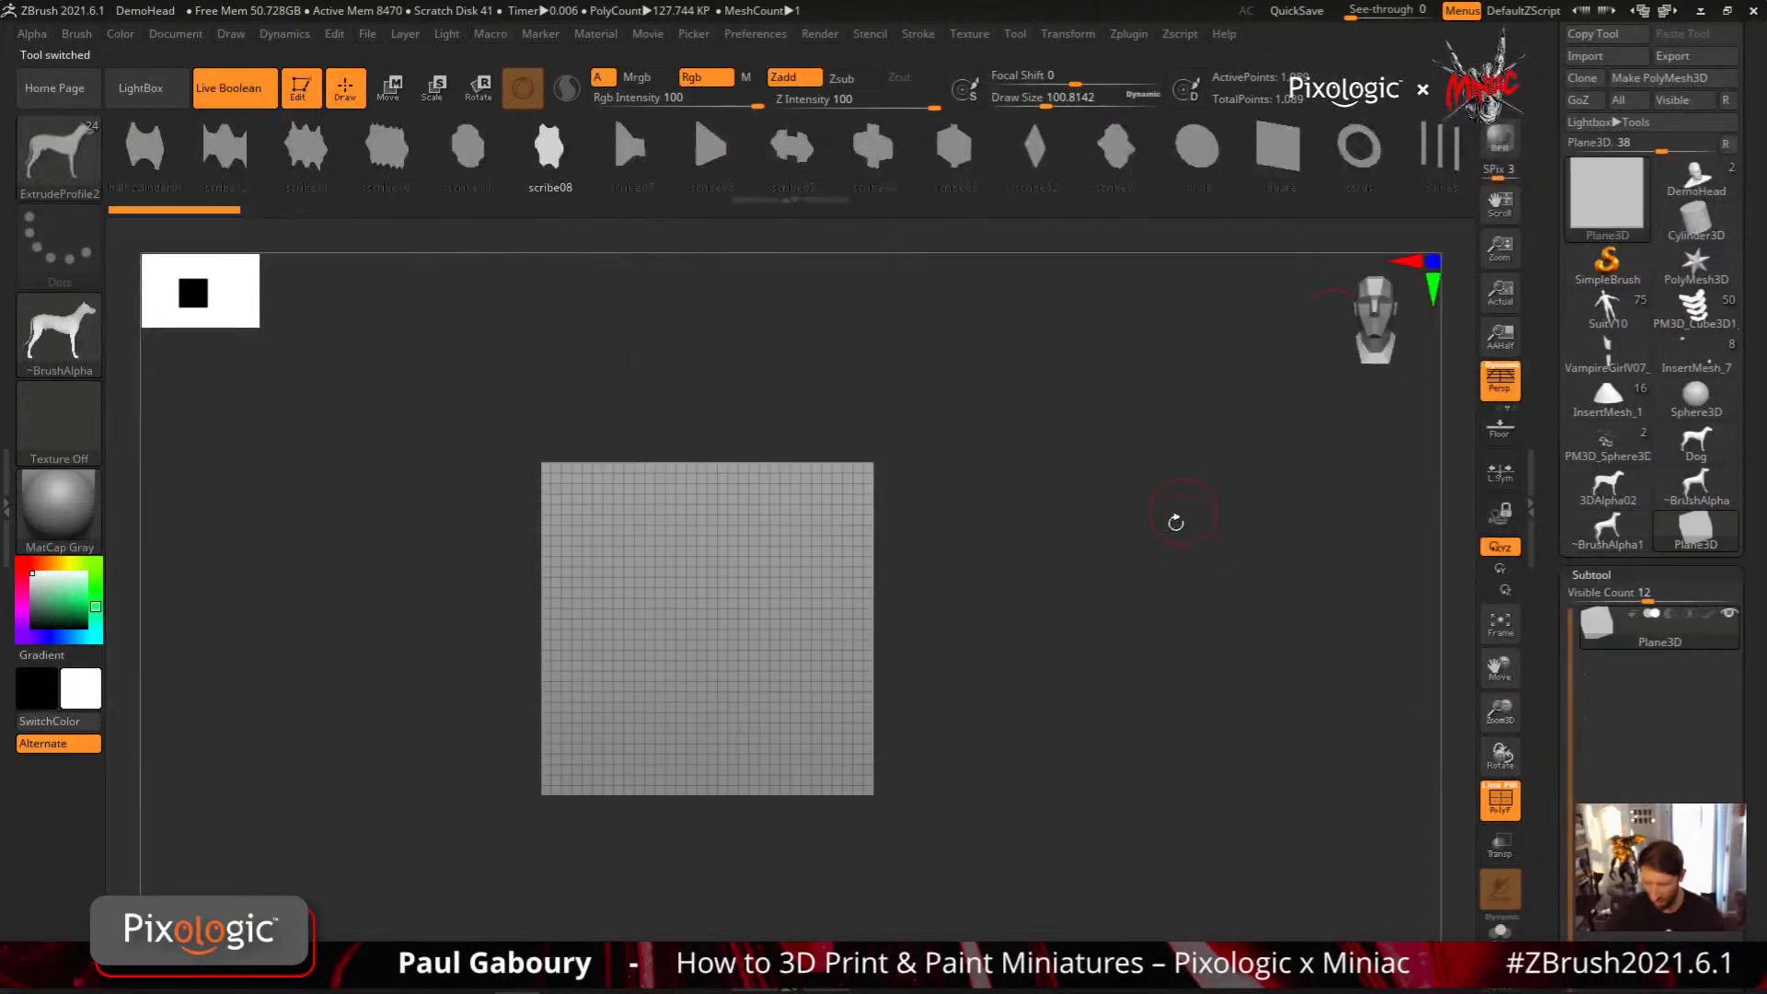
left_click(1598, 574)
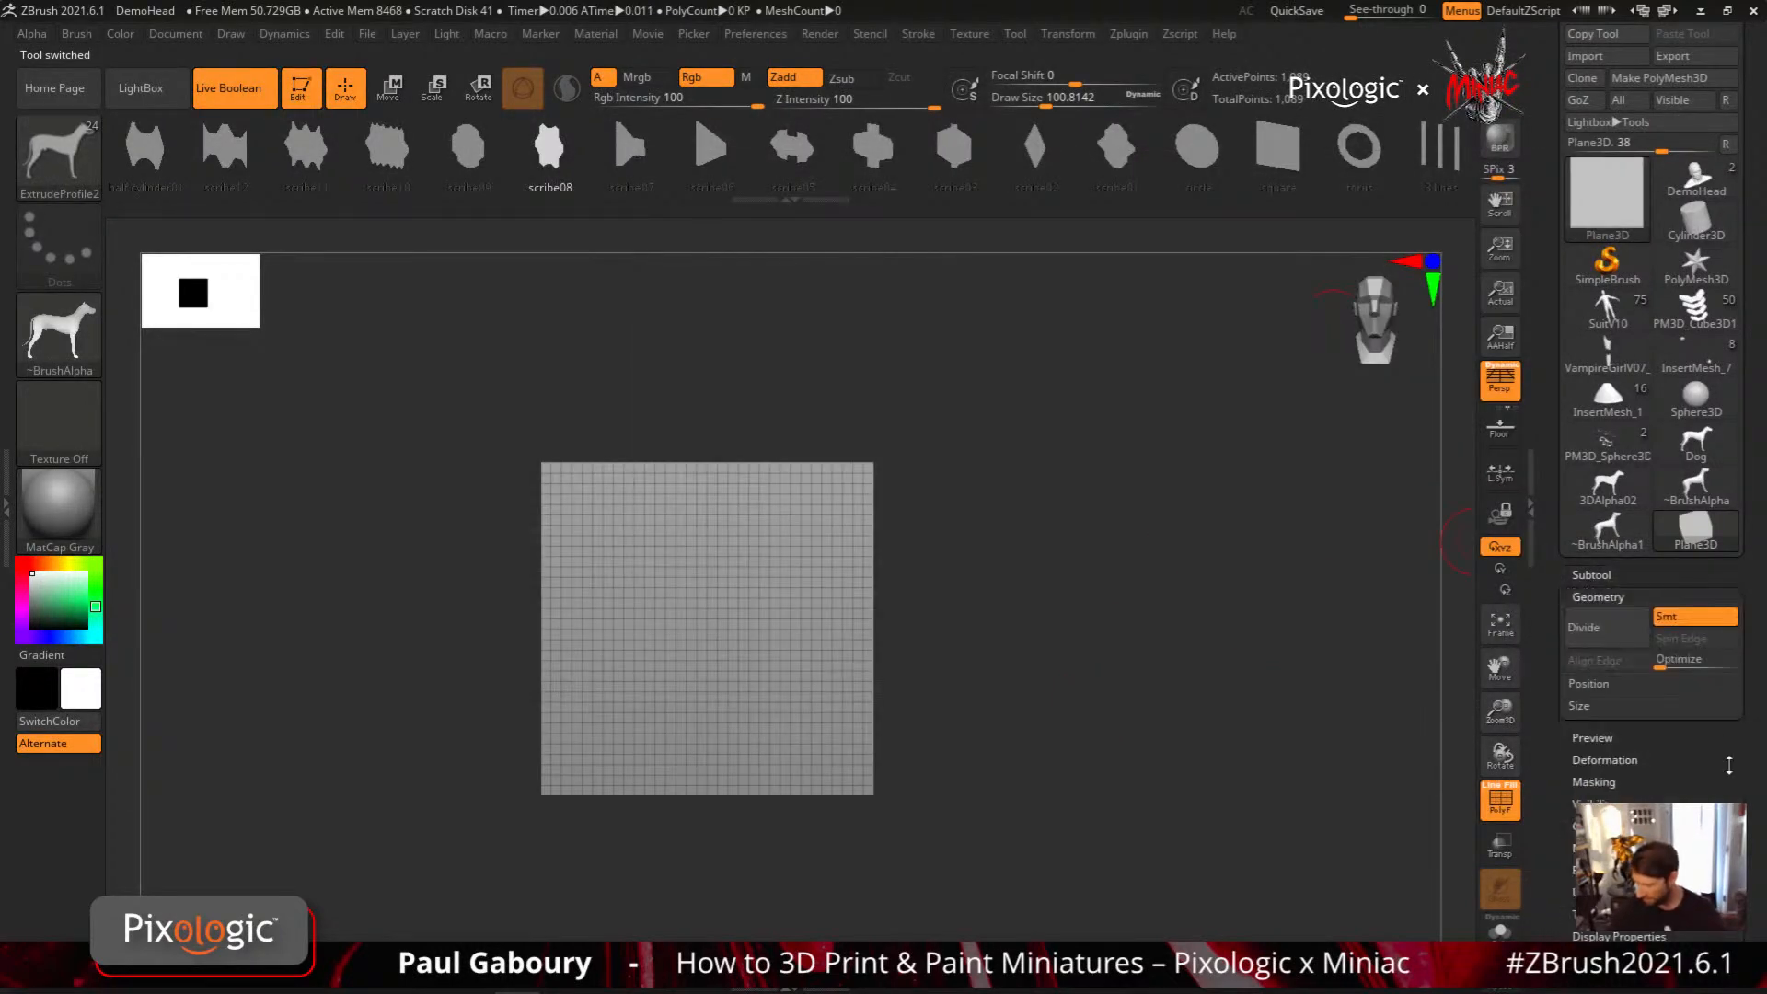
left_click_drag(1728, 790, 1721, 516)
left_click(1645, 708)
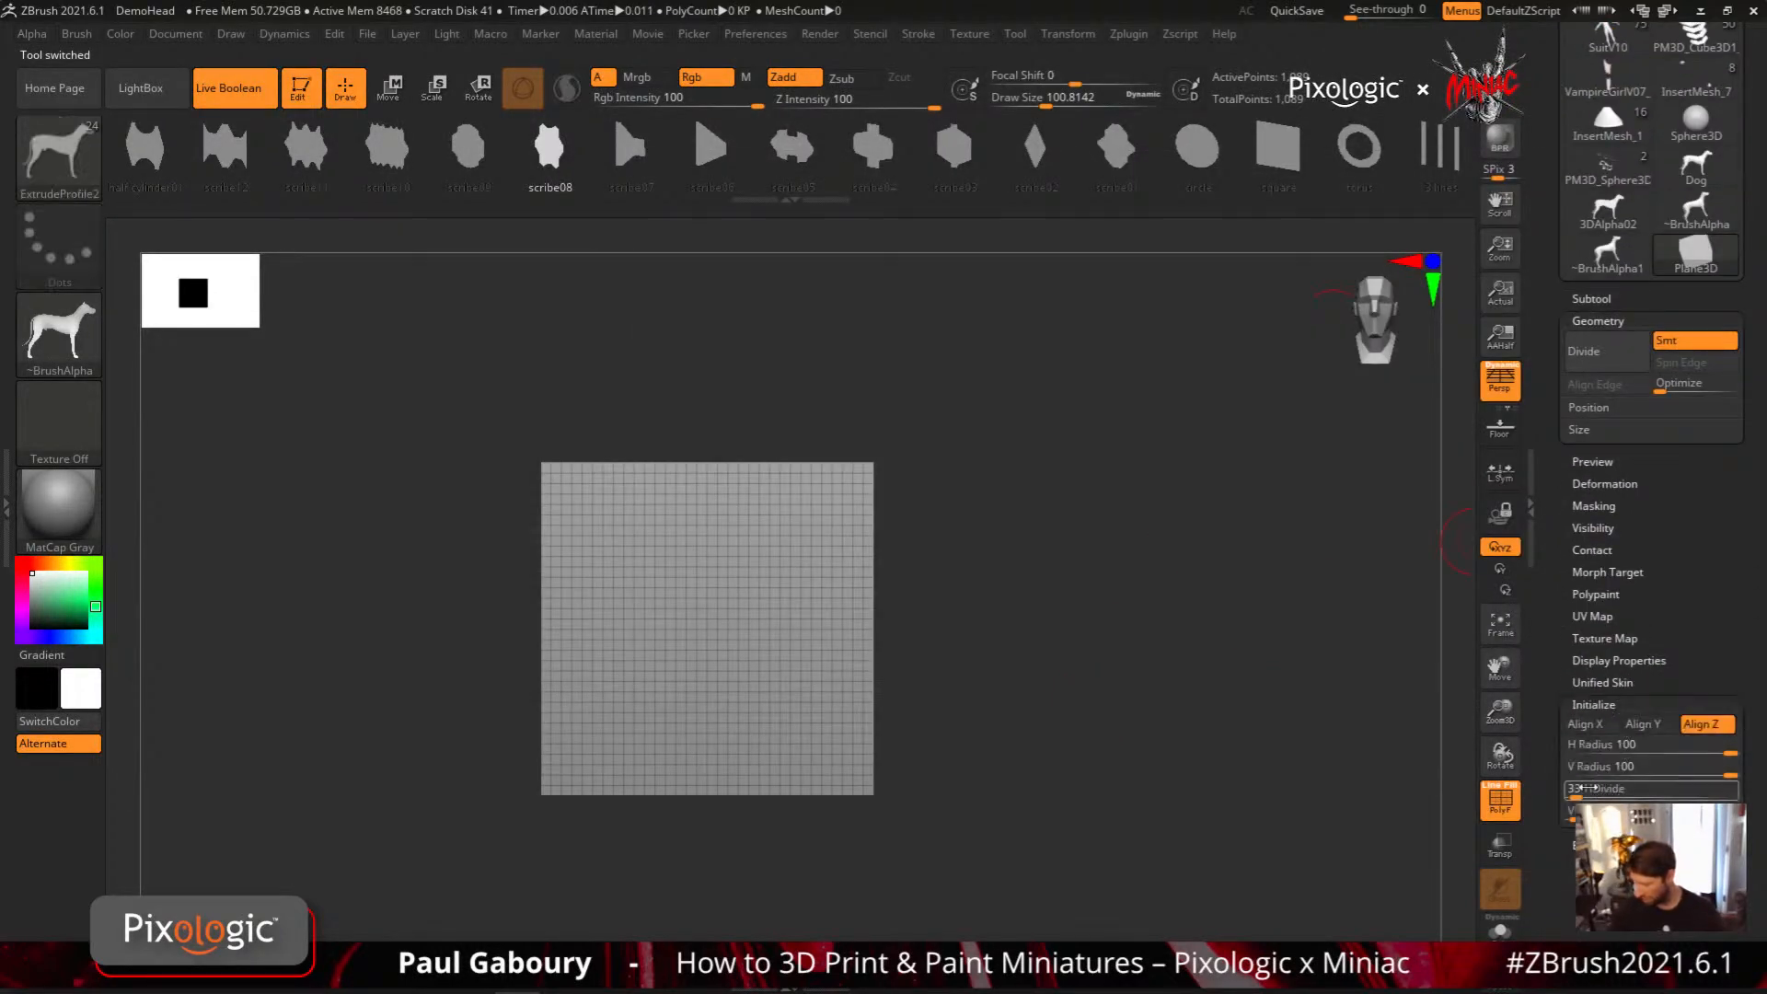
left_click(1570, 793)
left_click(1570, 816)
left_click_drag(1571, 816, 1734, 816)
left_click_drag(1585, 858, 1567, 858)
Convert the single-polygon plane into a PolyMesh3D
left_click_drag(1706, 483, 1701, 832)
left_click(1672, 154)
mouse_move(998, 724)
left_mouse_down()
mouse_move(1018, 730)
mouse_move(989, 708)
left_mouse_up()
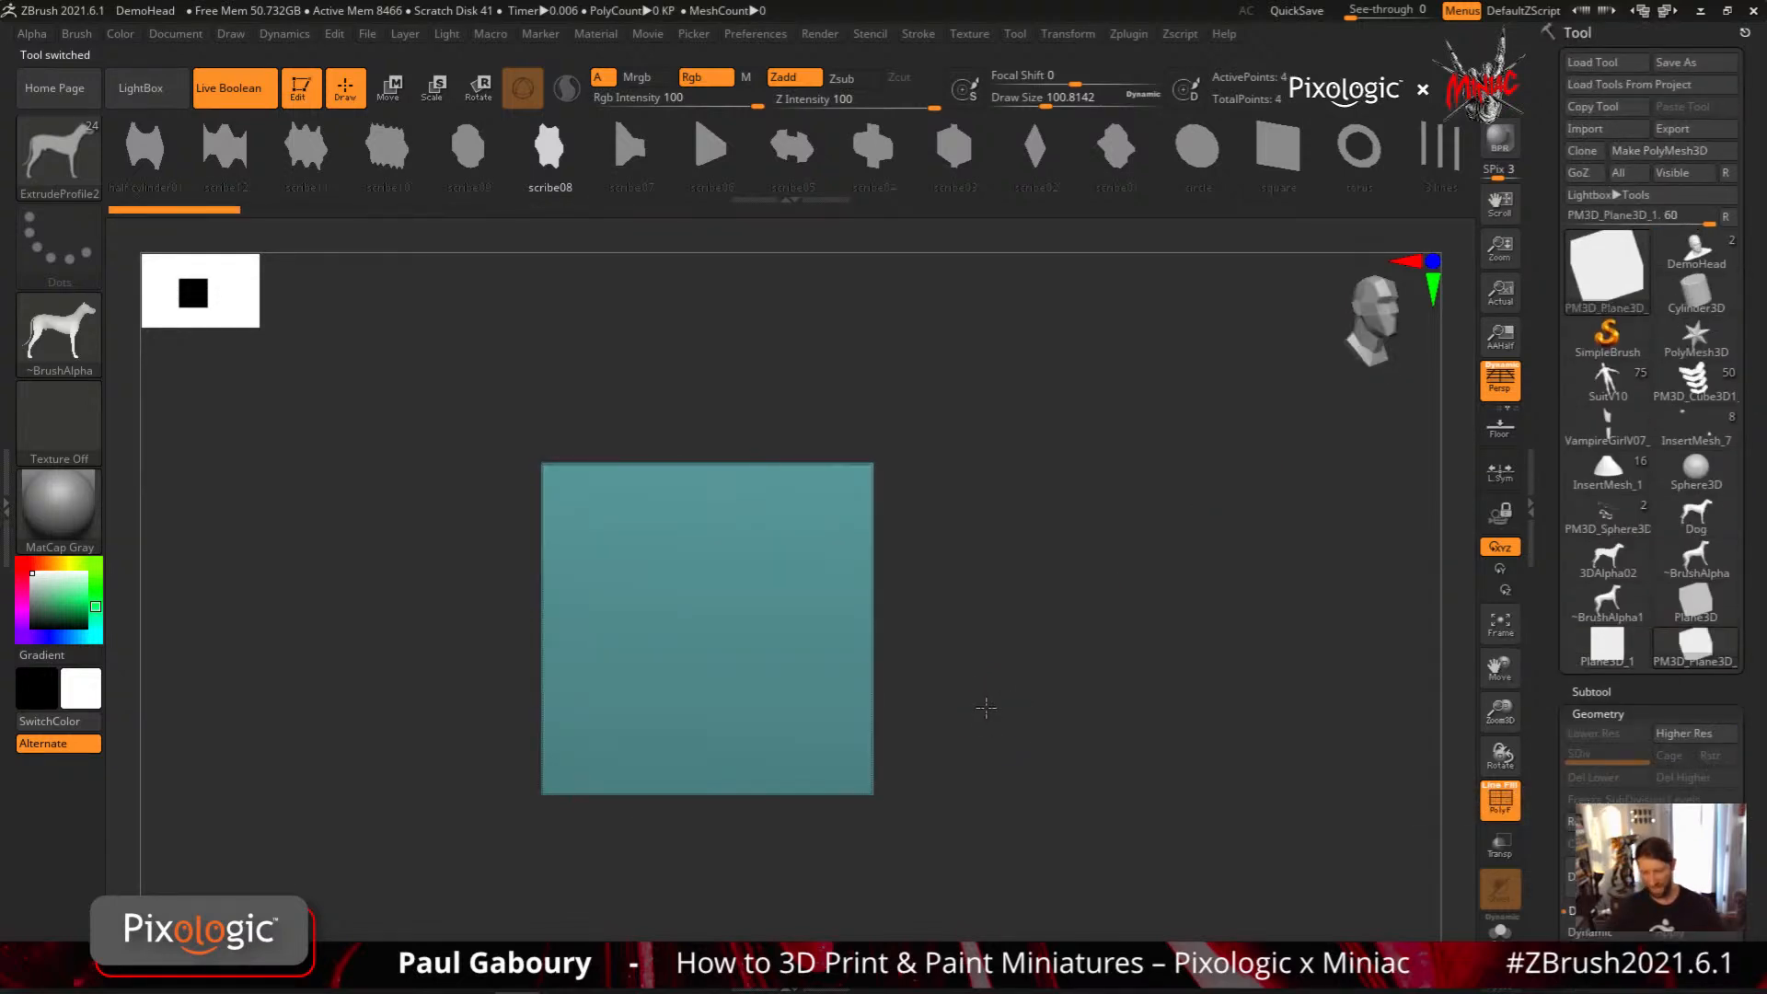
Turn off perspective, face the plane from the front, and insert two horizontal edge loops with ZModeler
key("p")
right_click_drag(1017, 659, 1025, 674, "ctrl")
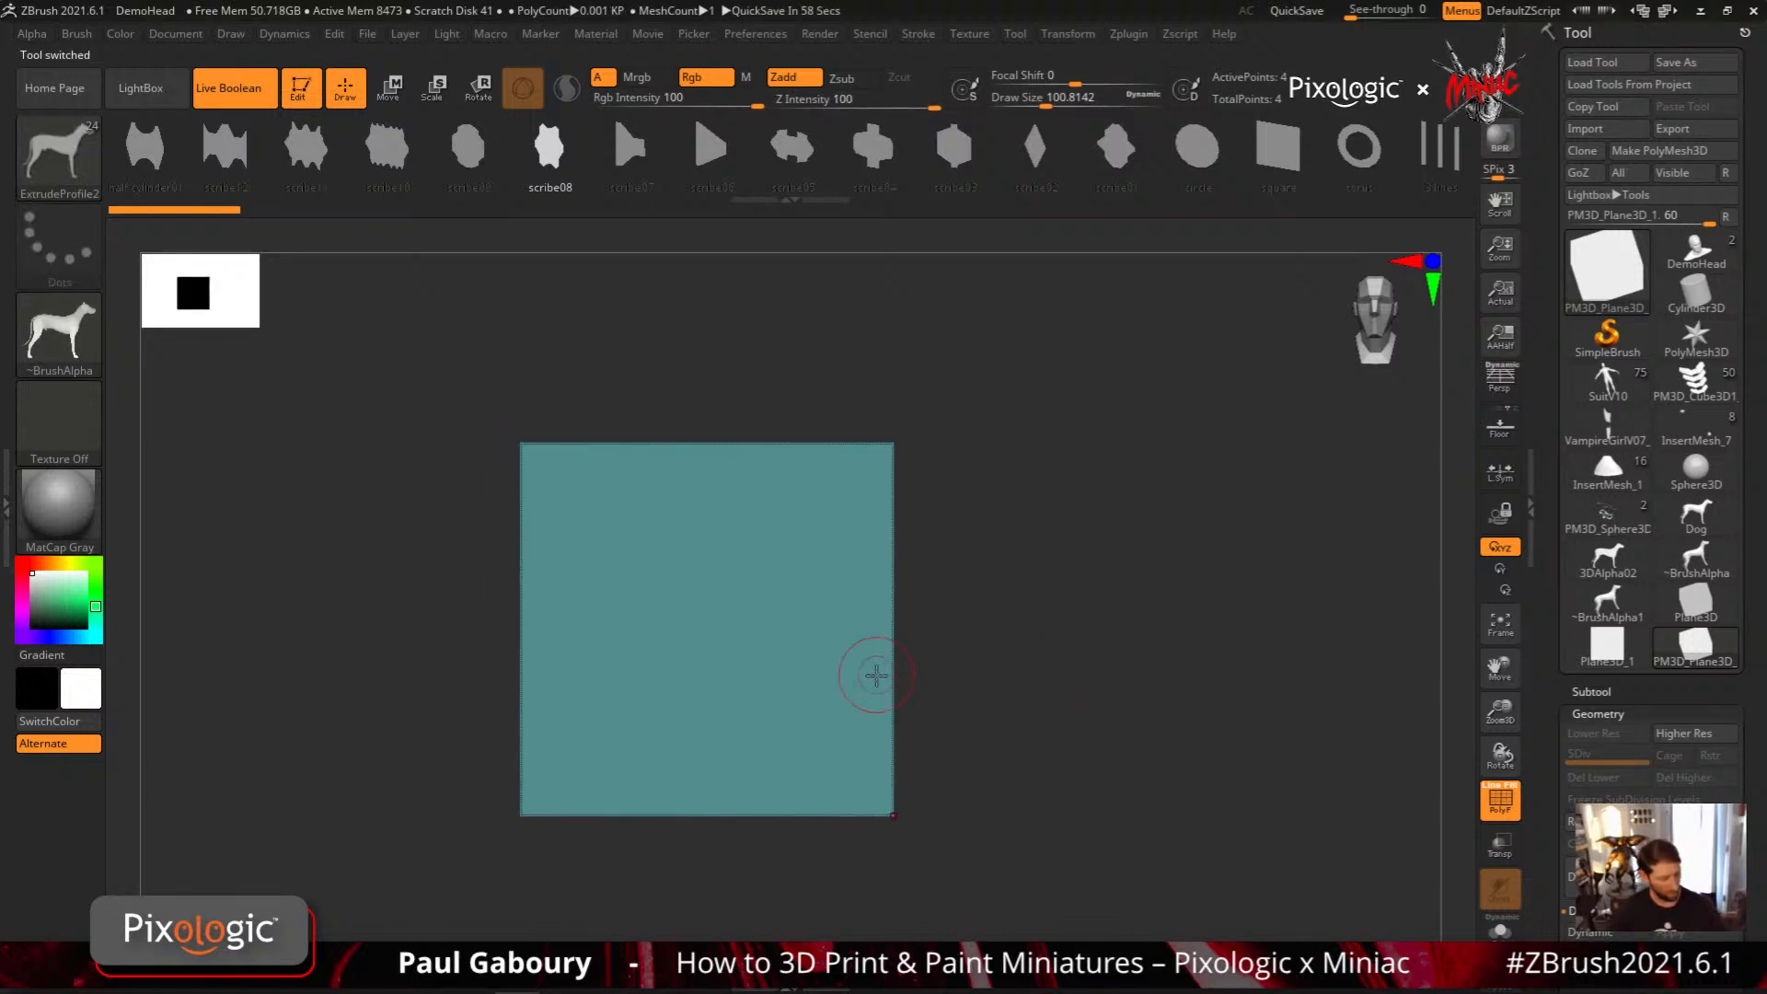
key("b")
key("m")
key("space")
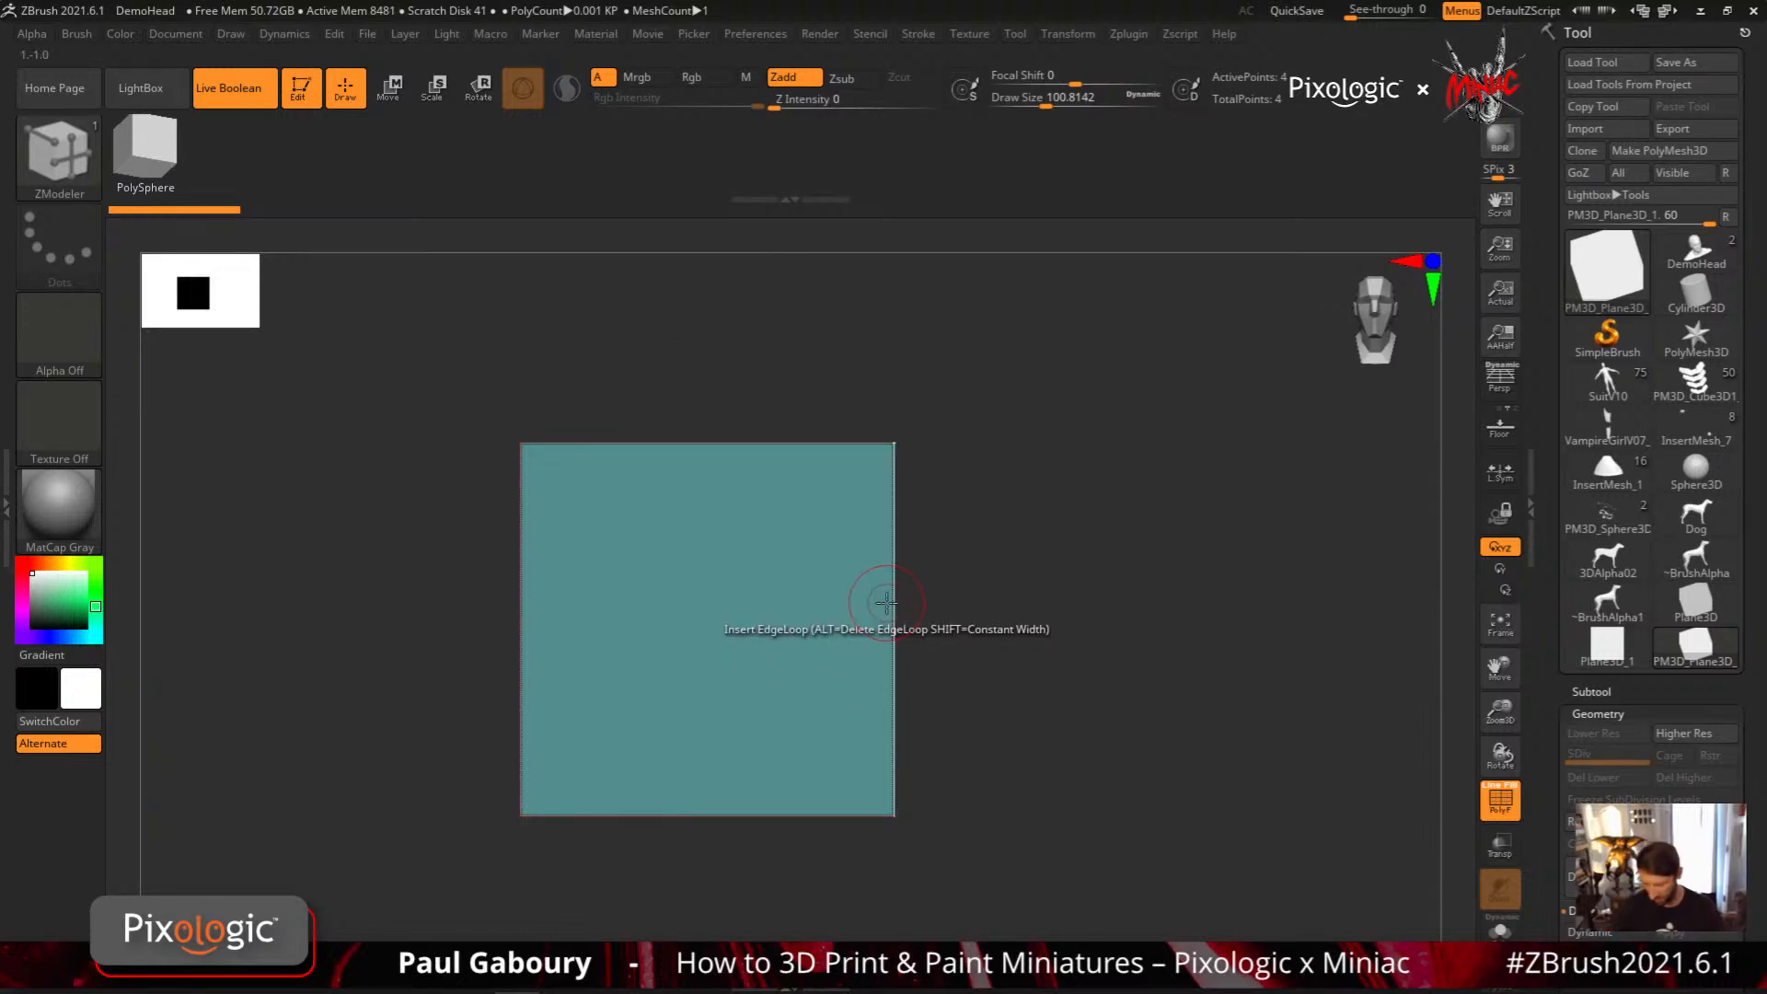
key("space")
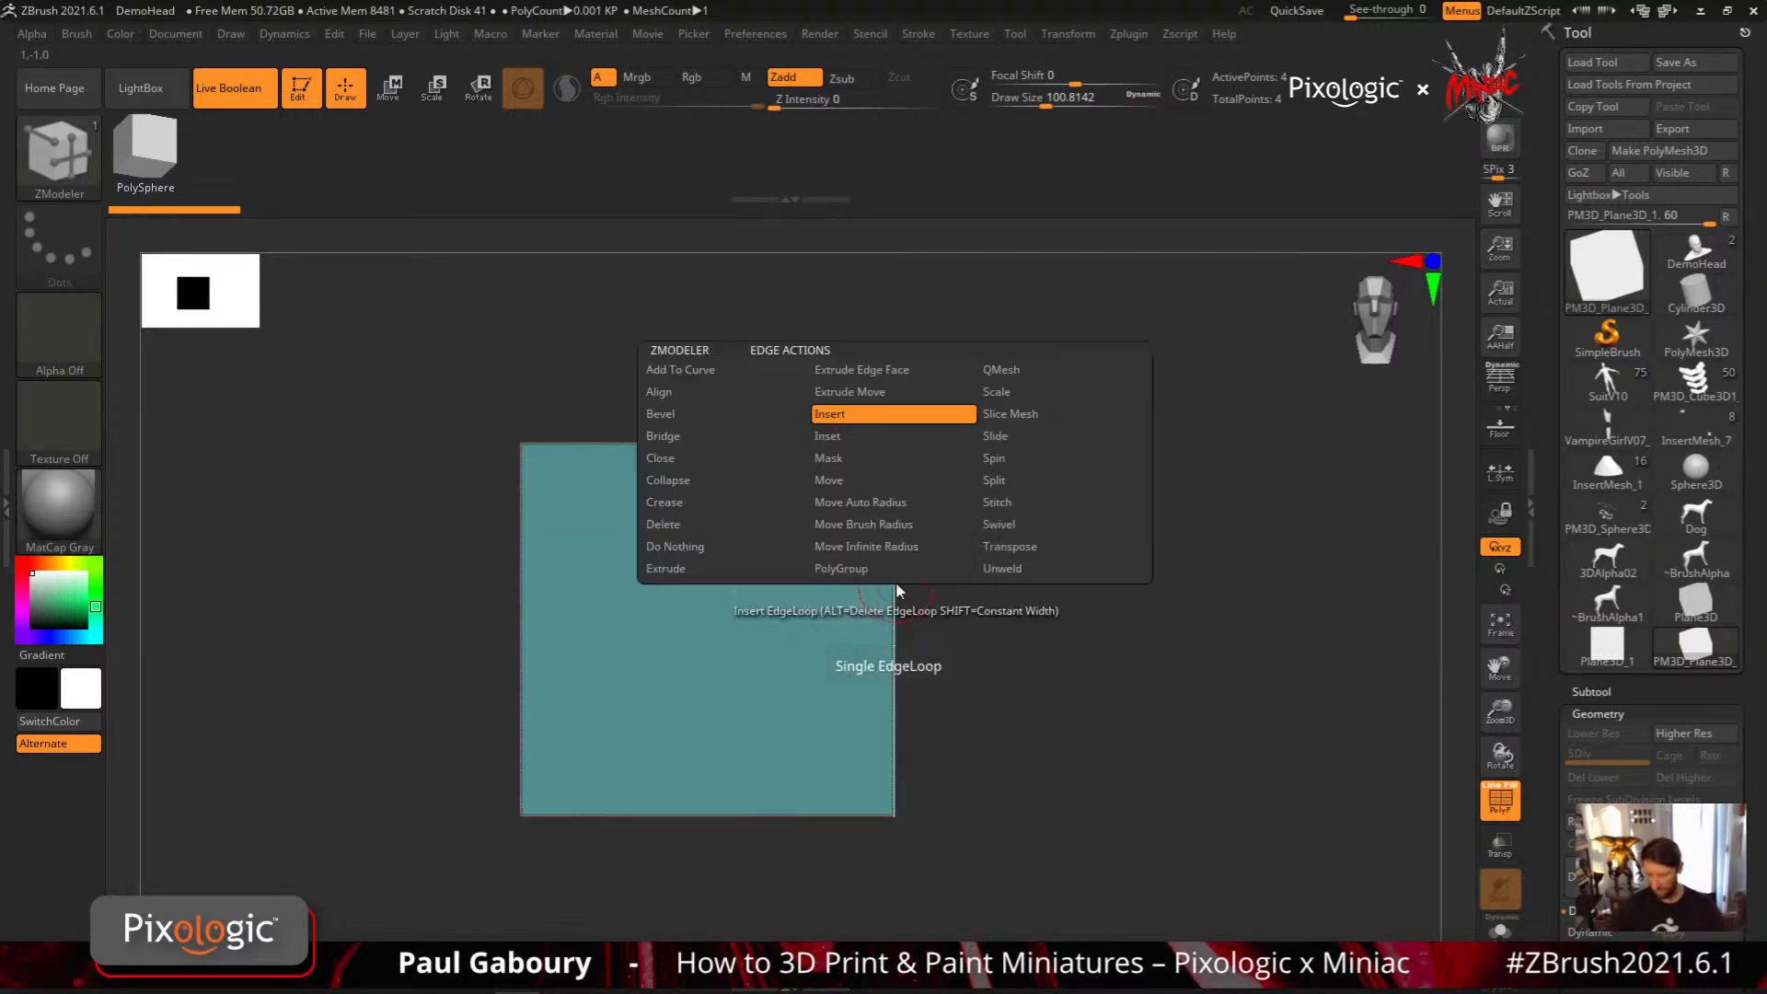
left_click_drag(893, 585, 892, 523)
left_click_drag(889, 672, 891, 628)
Mask the plane's upper part with a rectangular mask, scale its bottom edge narrower along X, and clear the mask
left_click_drag(997, 910, 598, 809, "ctrl")
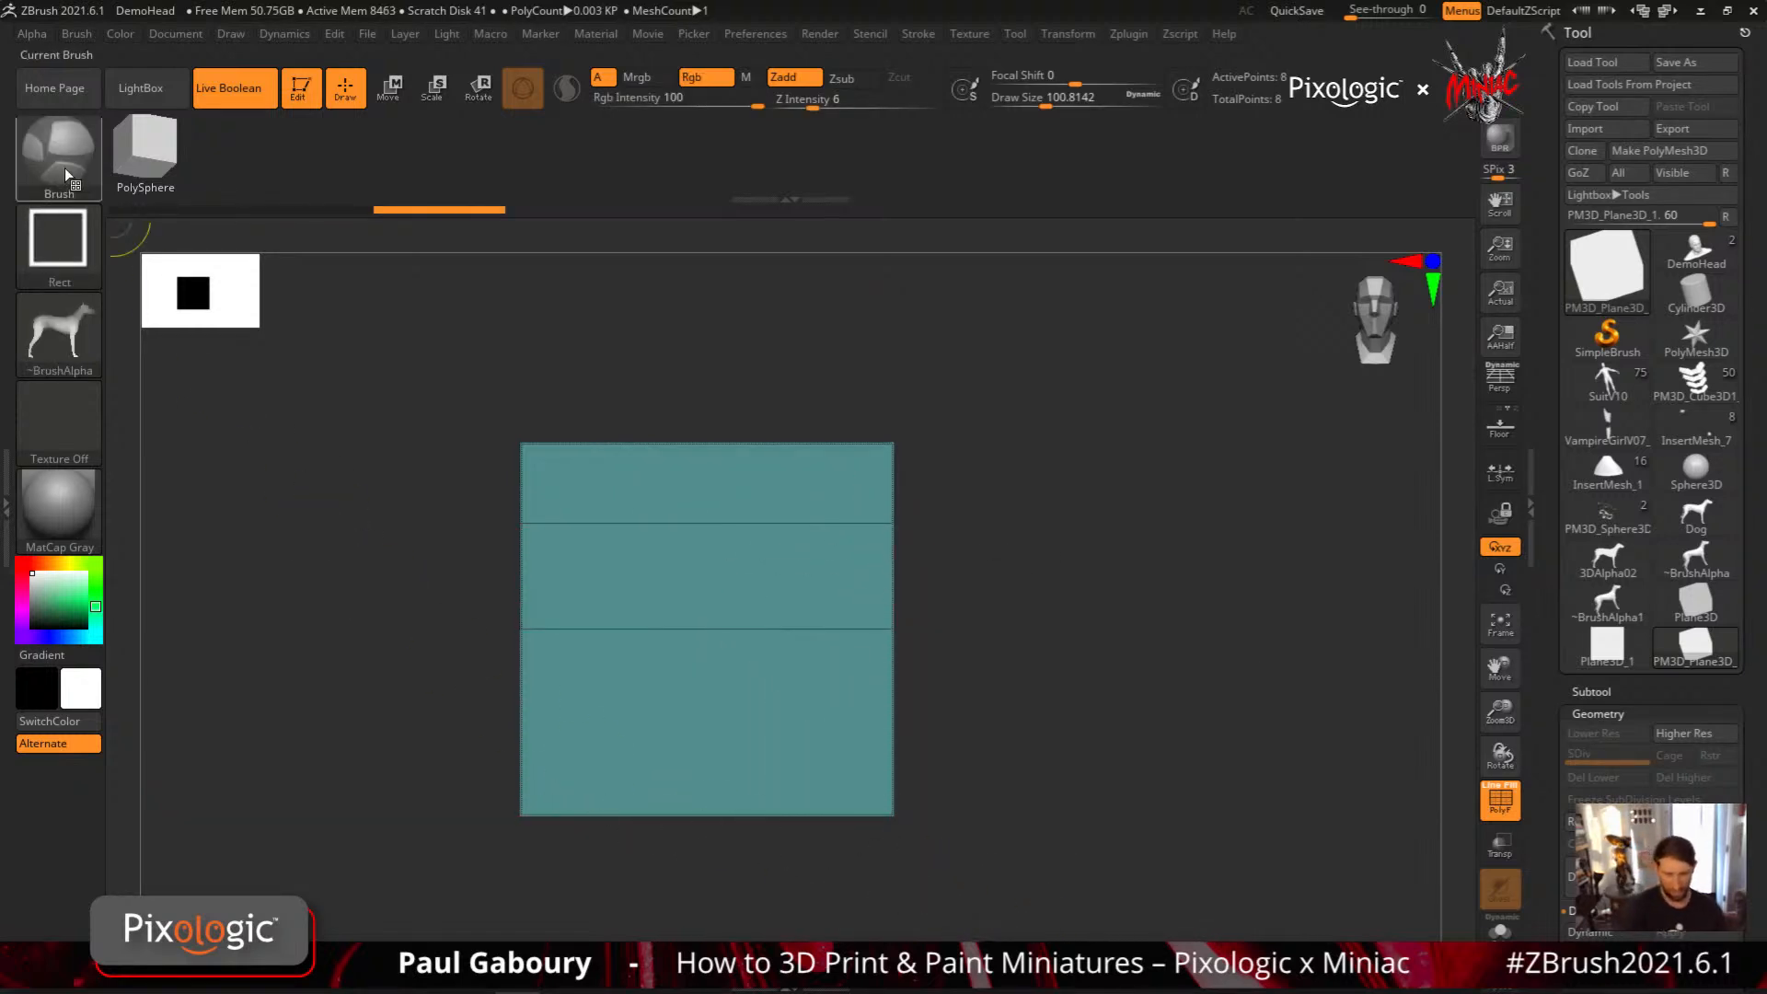
key("b")
left_click(534, 259, "ctrl")
left_click_drag(980, 900, 420, 746, "ctrl")
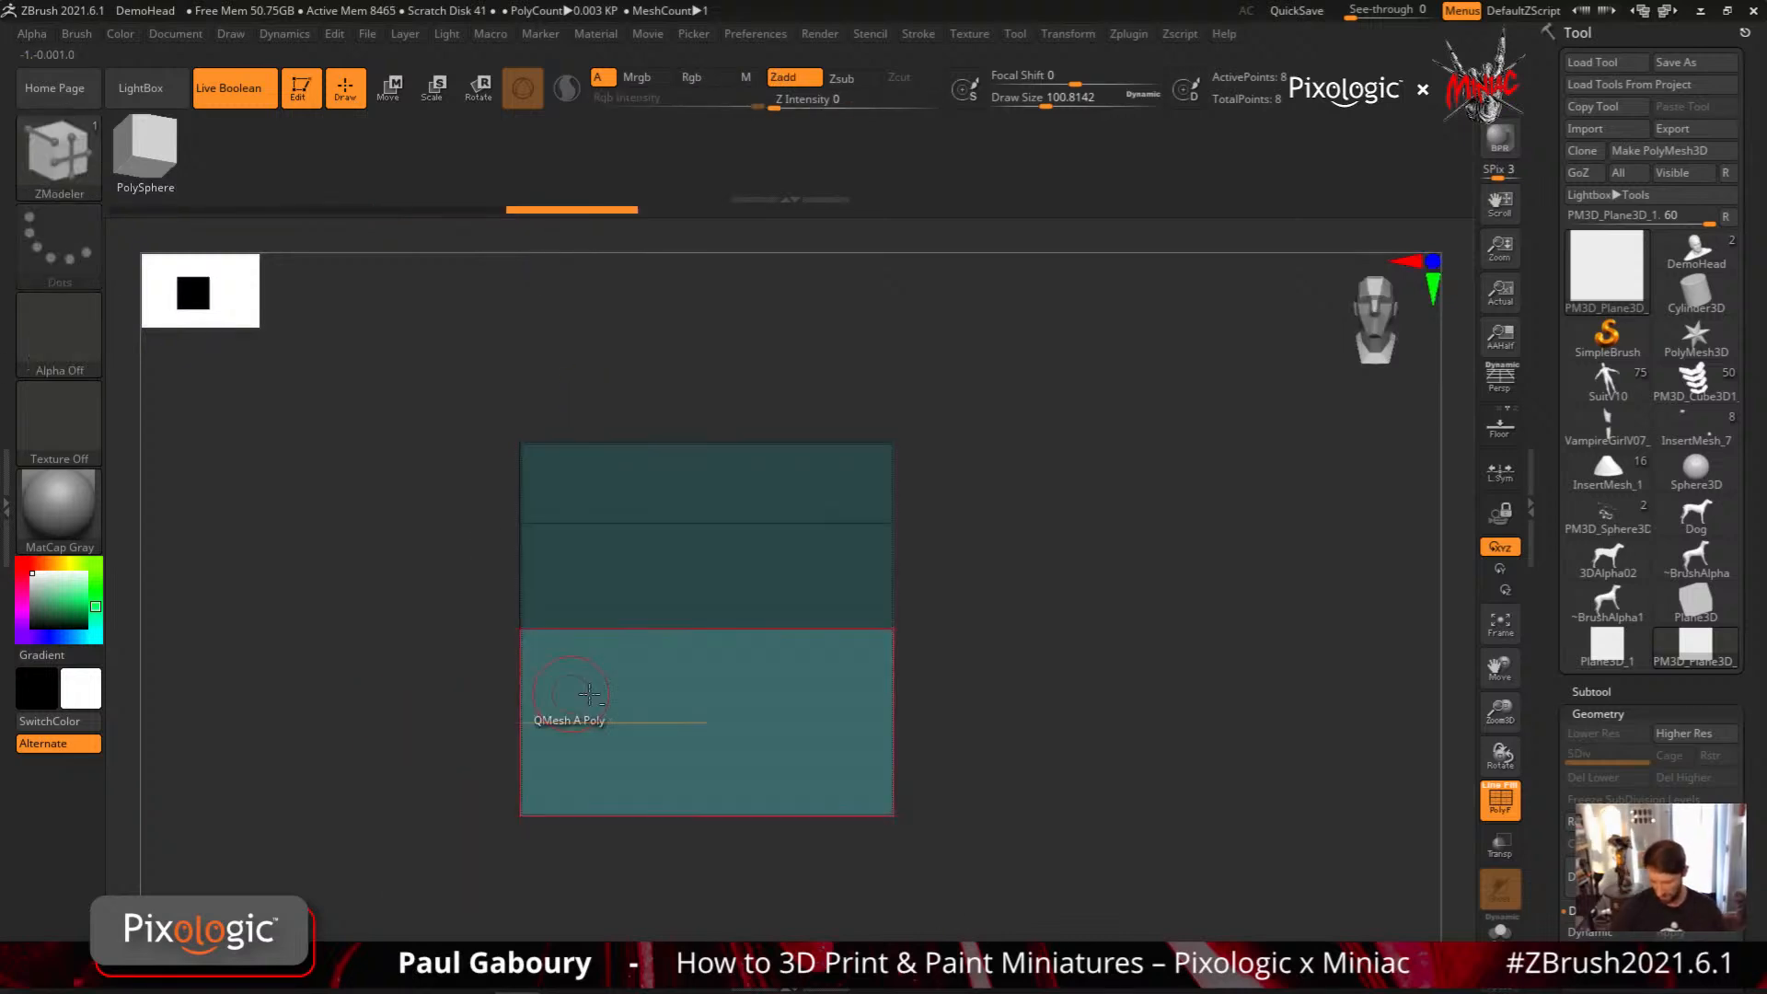
key("w")
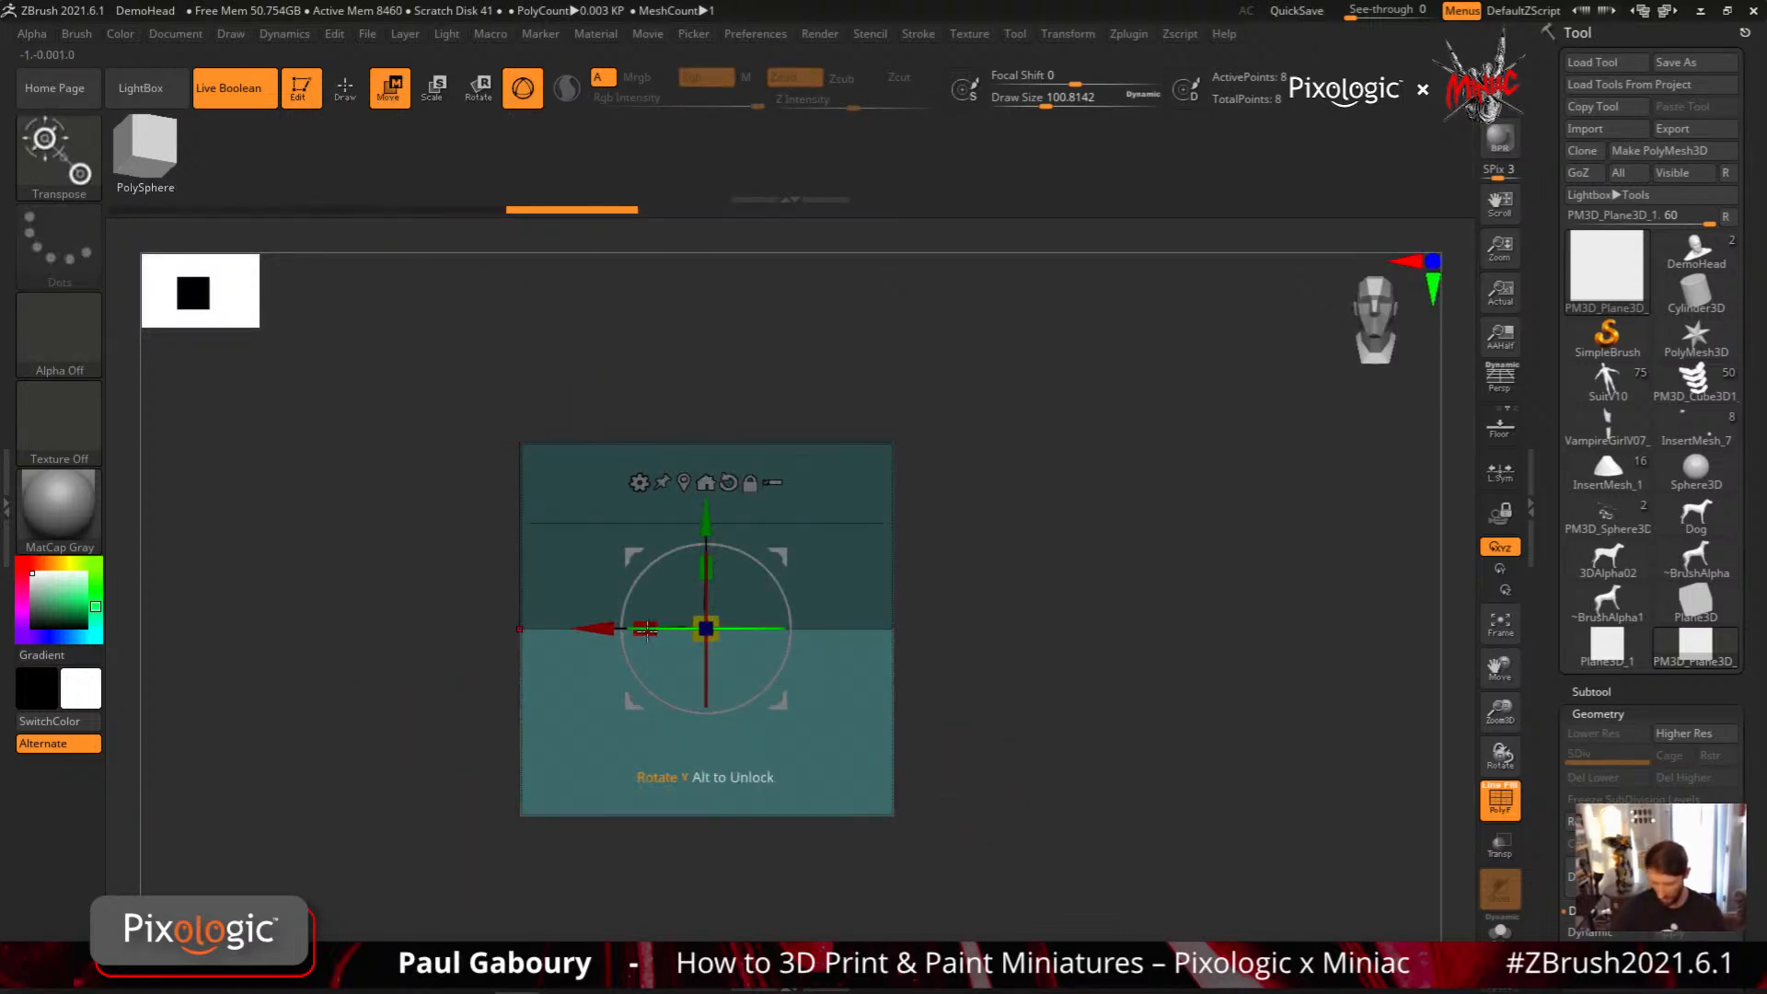
left_click_drag(645, 629, 762, 633)
left_click_drag(973, 709, 1013, 746, "ctrl")
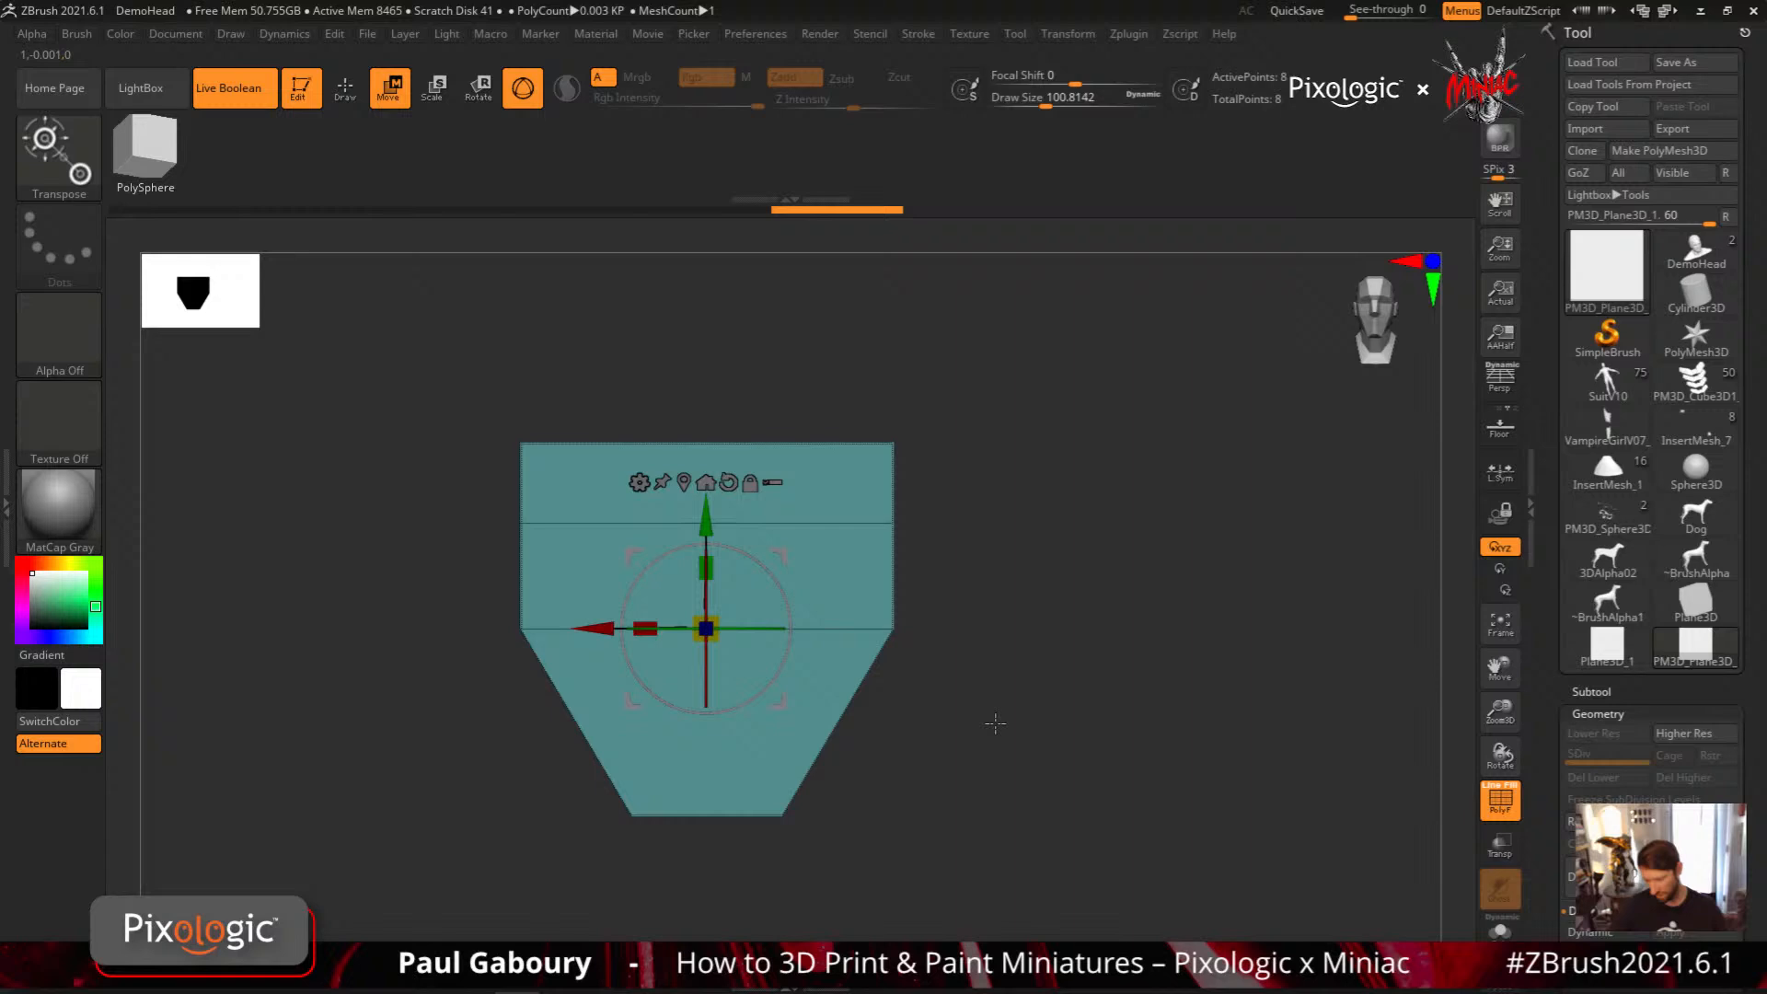
Widen the plane's two uppermost edges along X, with an added edge loop below them widened as well
left_click_drag(995, 842, 483, 589, "ctrl")
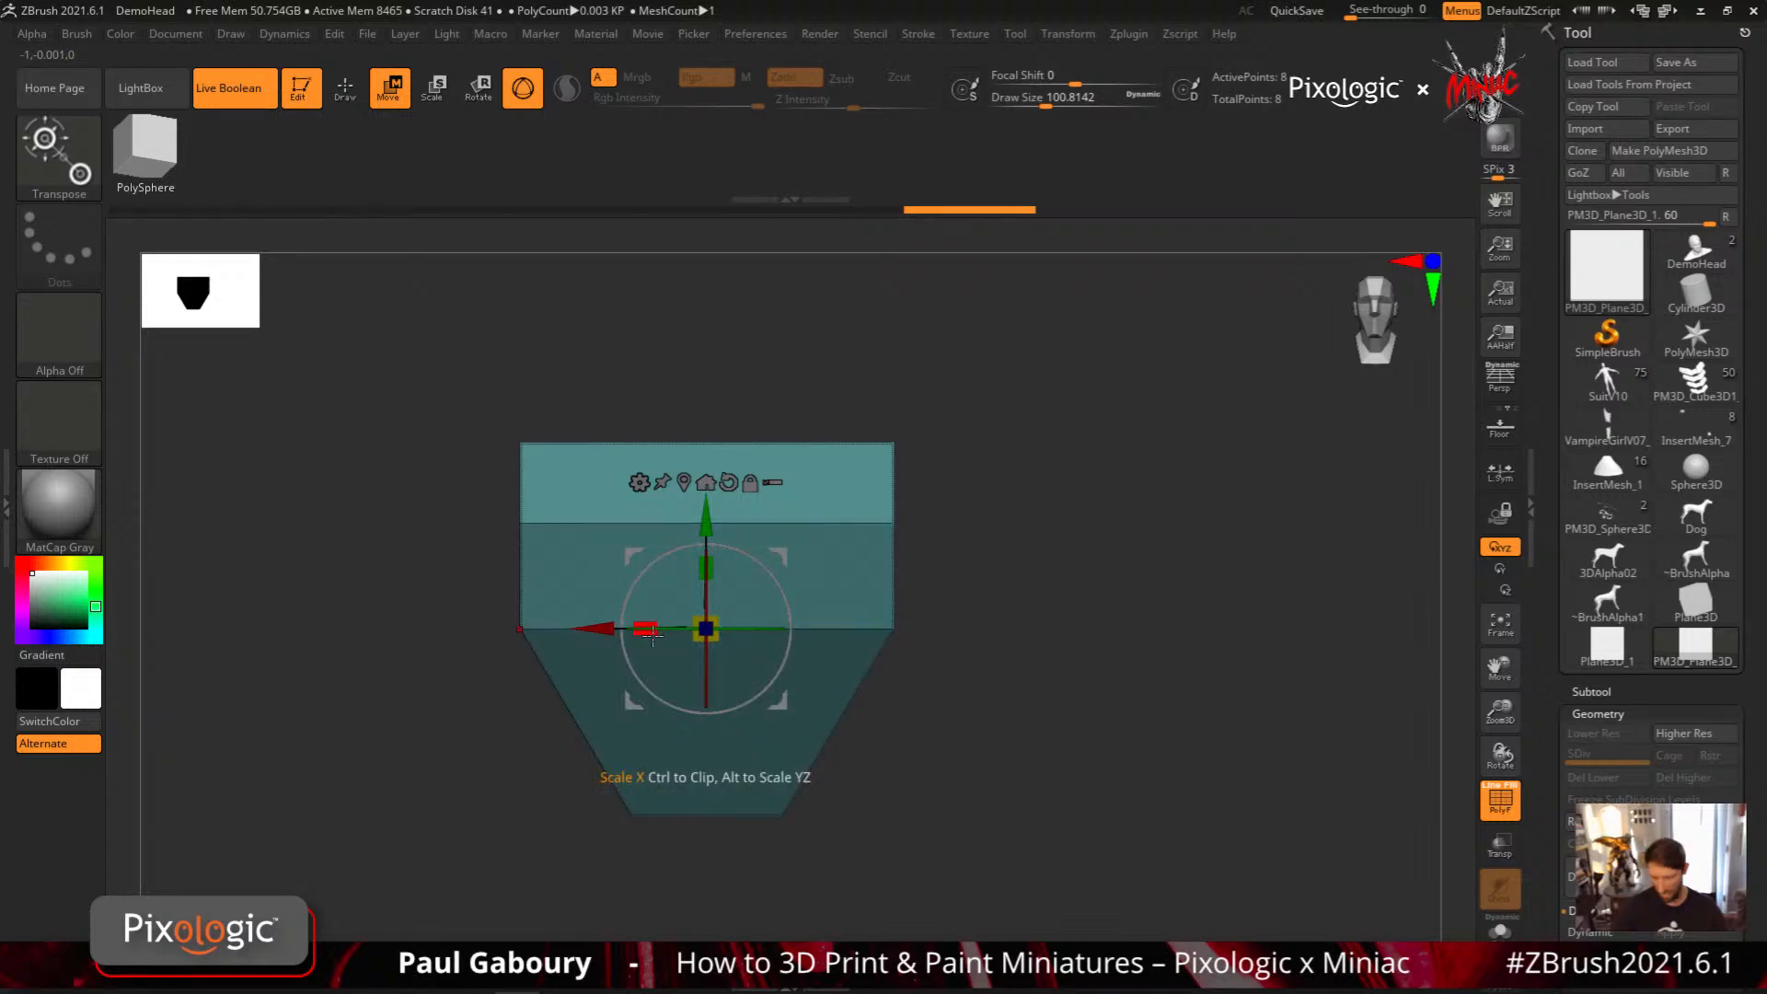
left_click_drag(653, 635, 940, 688)
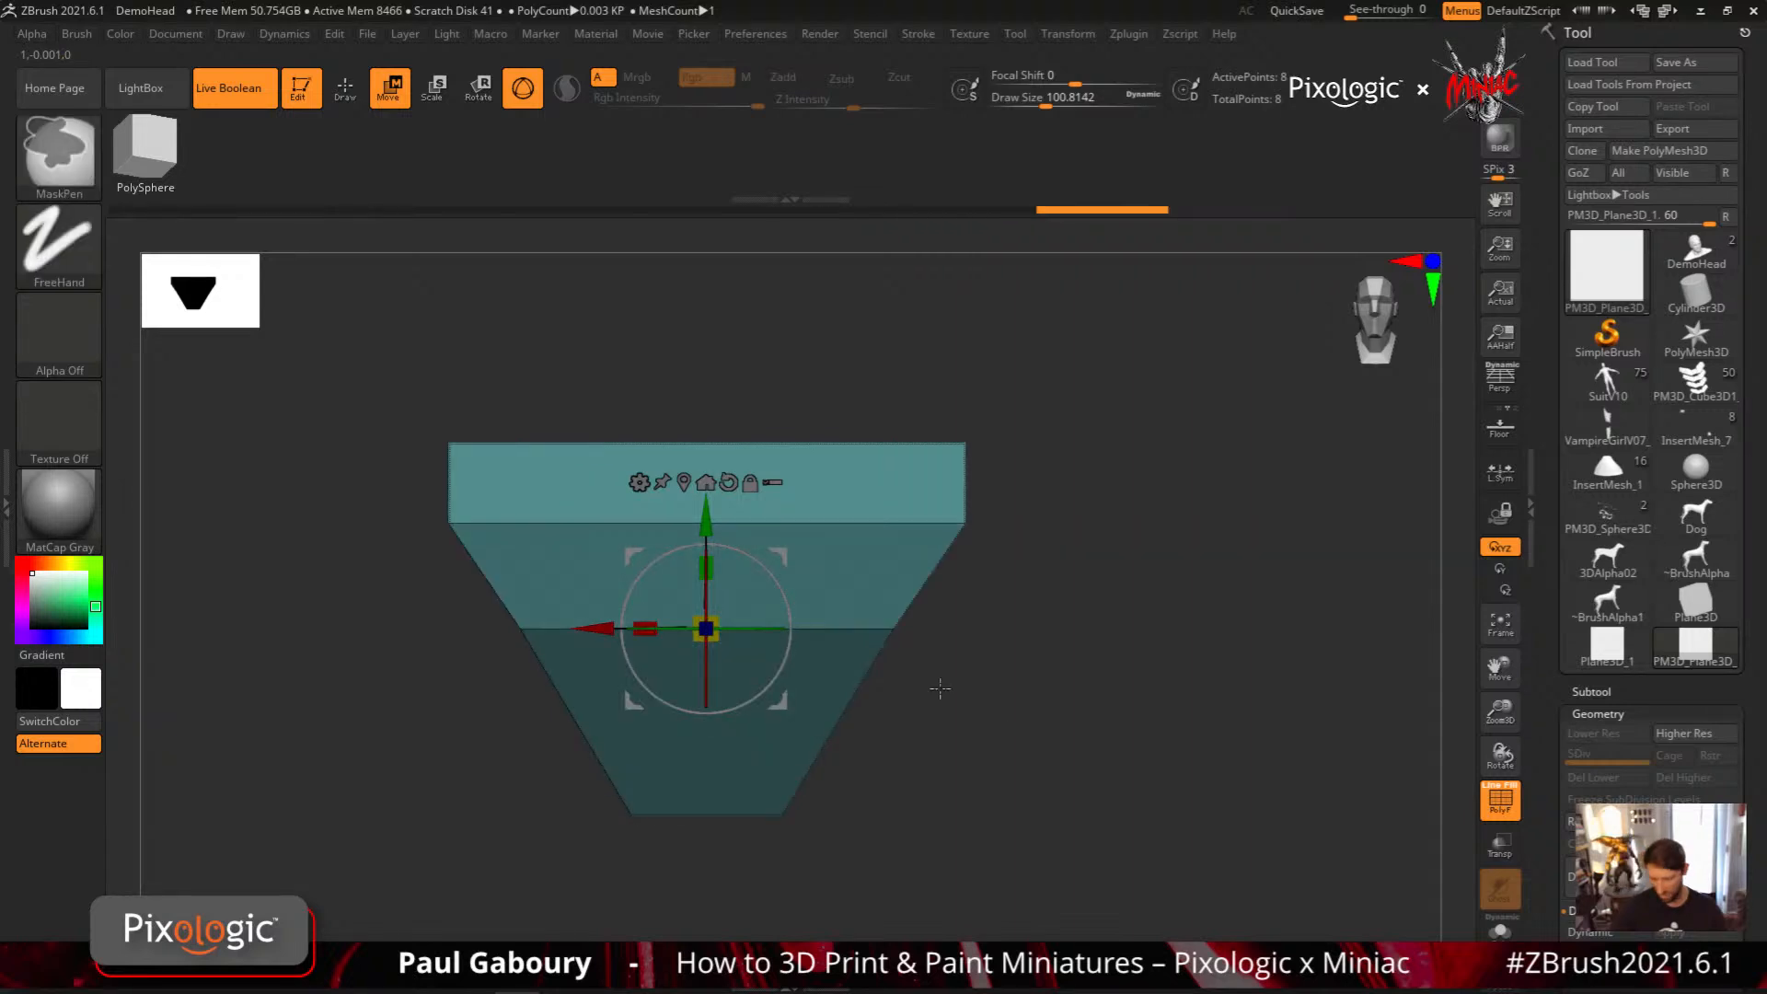
mouse_move(970, 601)
left_mouse_down("ctrl")
mouse_move(525, 593)
mouse_move(392, 558)
left_mouse_up("ctrl")
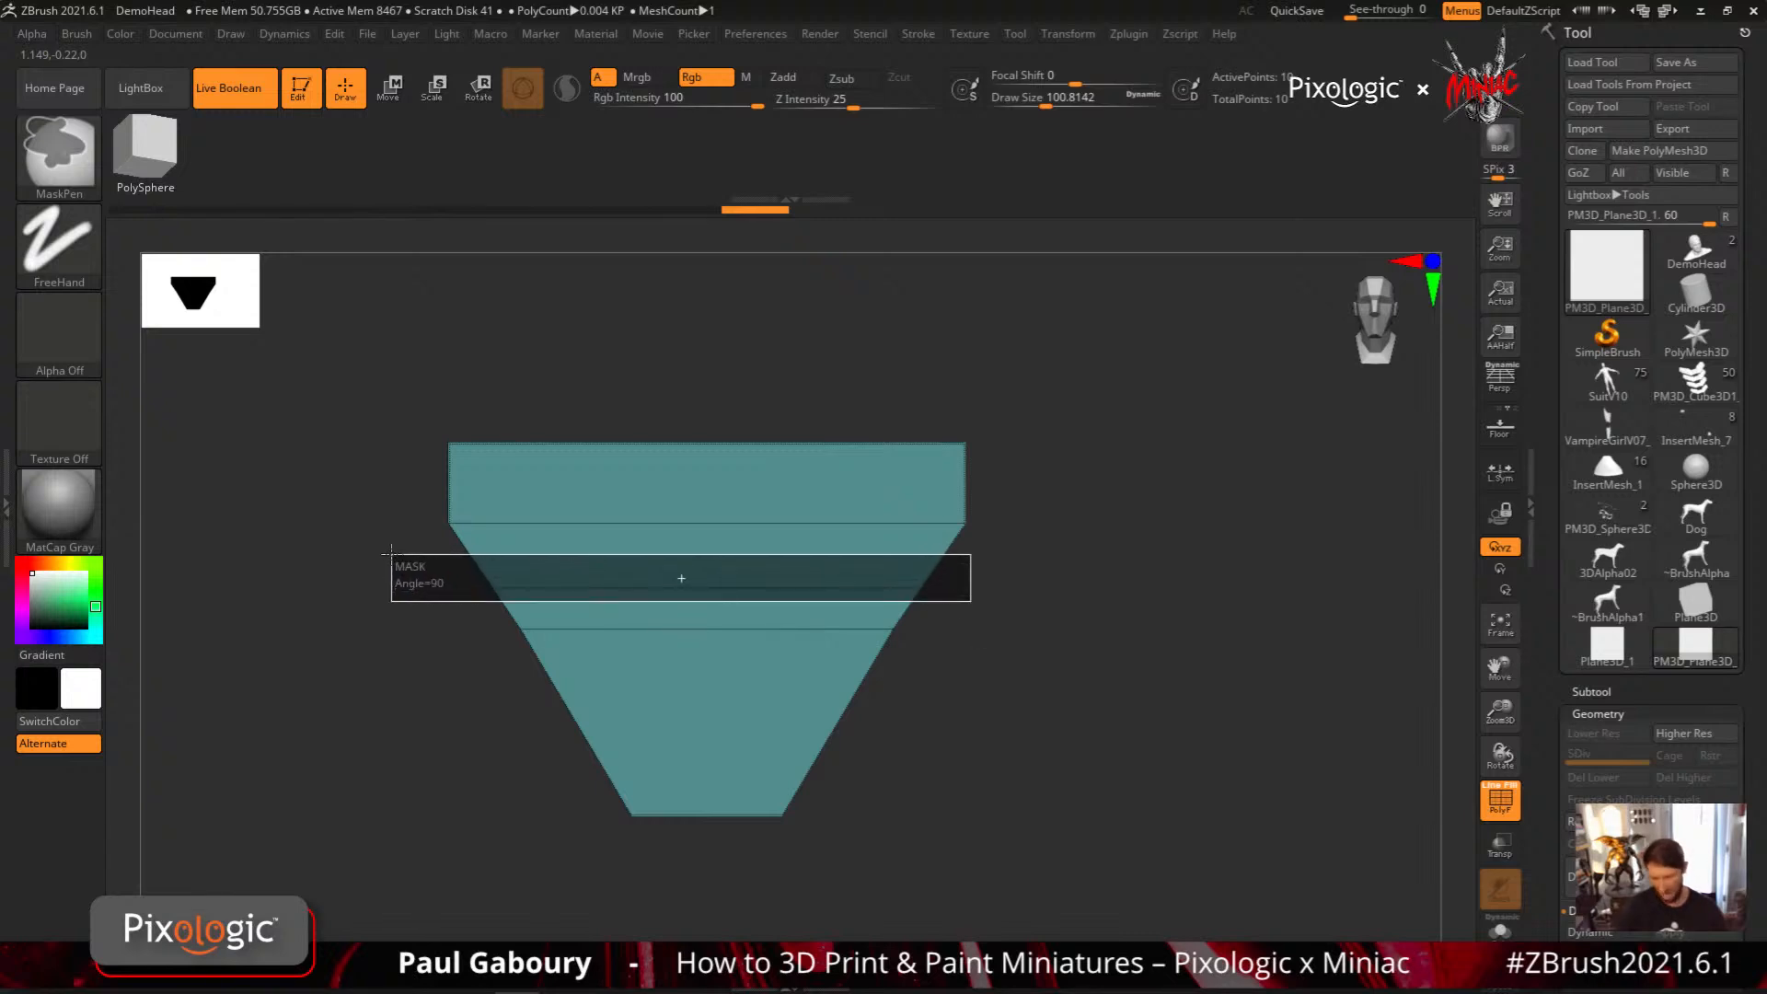
key("w")
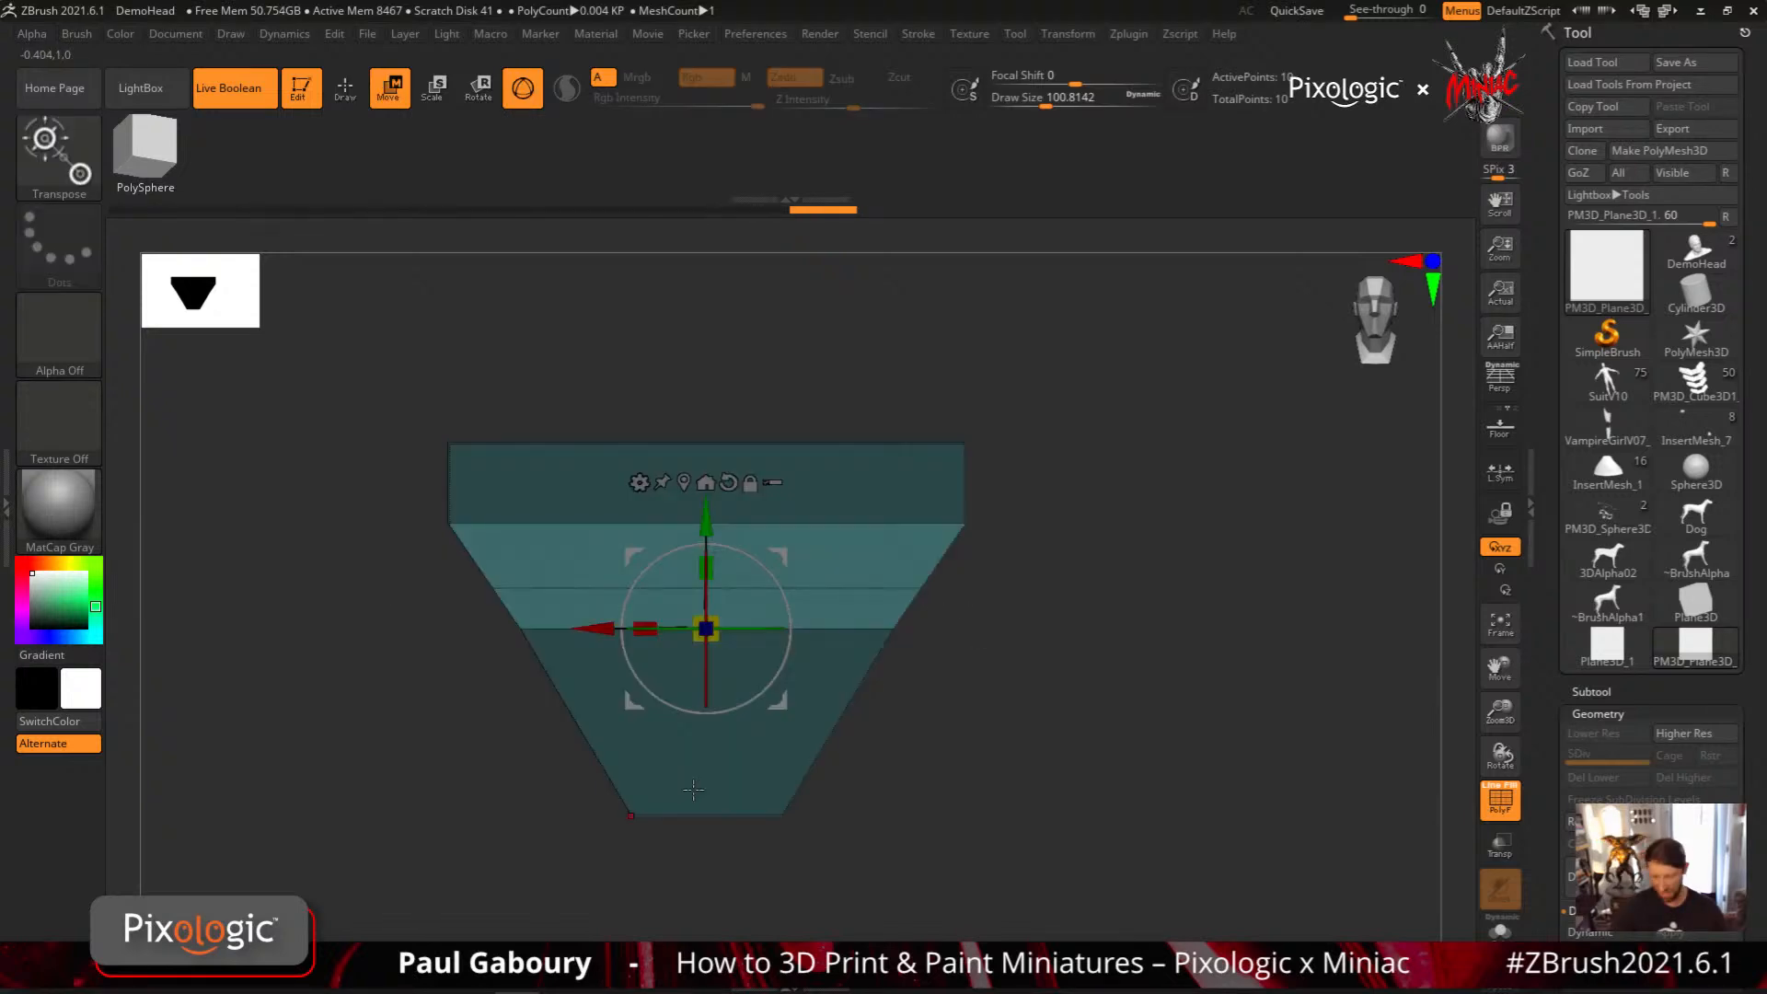
left_click_drag(645, 628, 623, 630)
left_click_drag(992, 795, 1014, 805, "ctrl")
Inset the lowest polygon of the profile with ZModeler and delete the inner polygon to leave an opening
key("q")
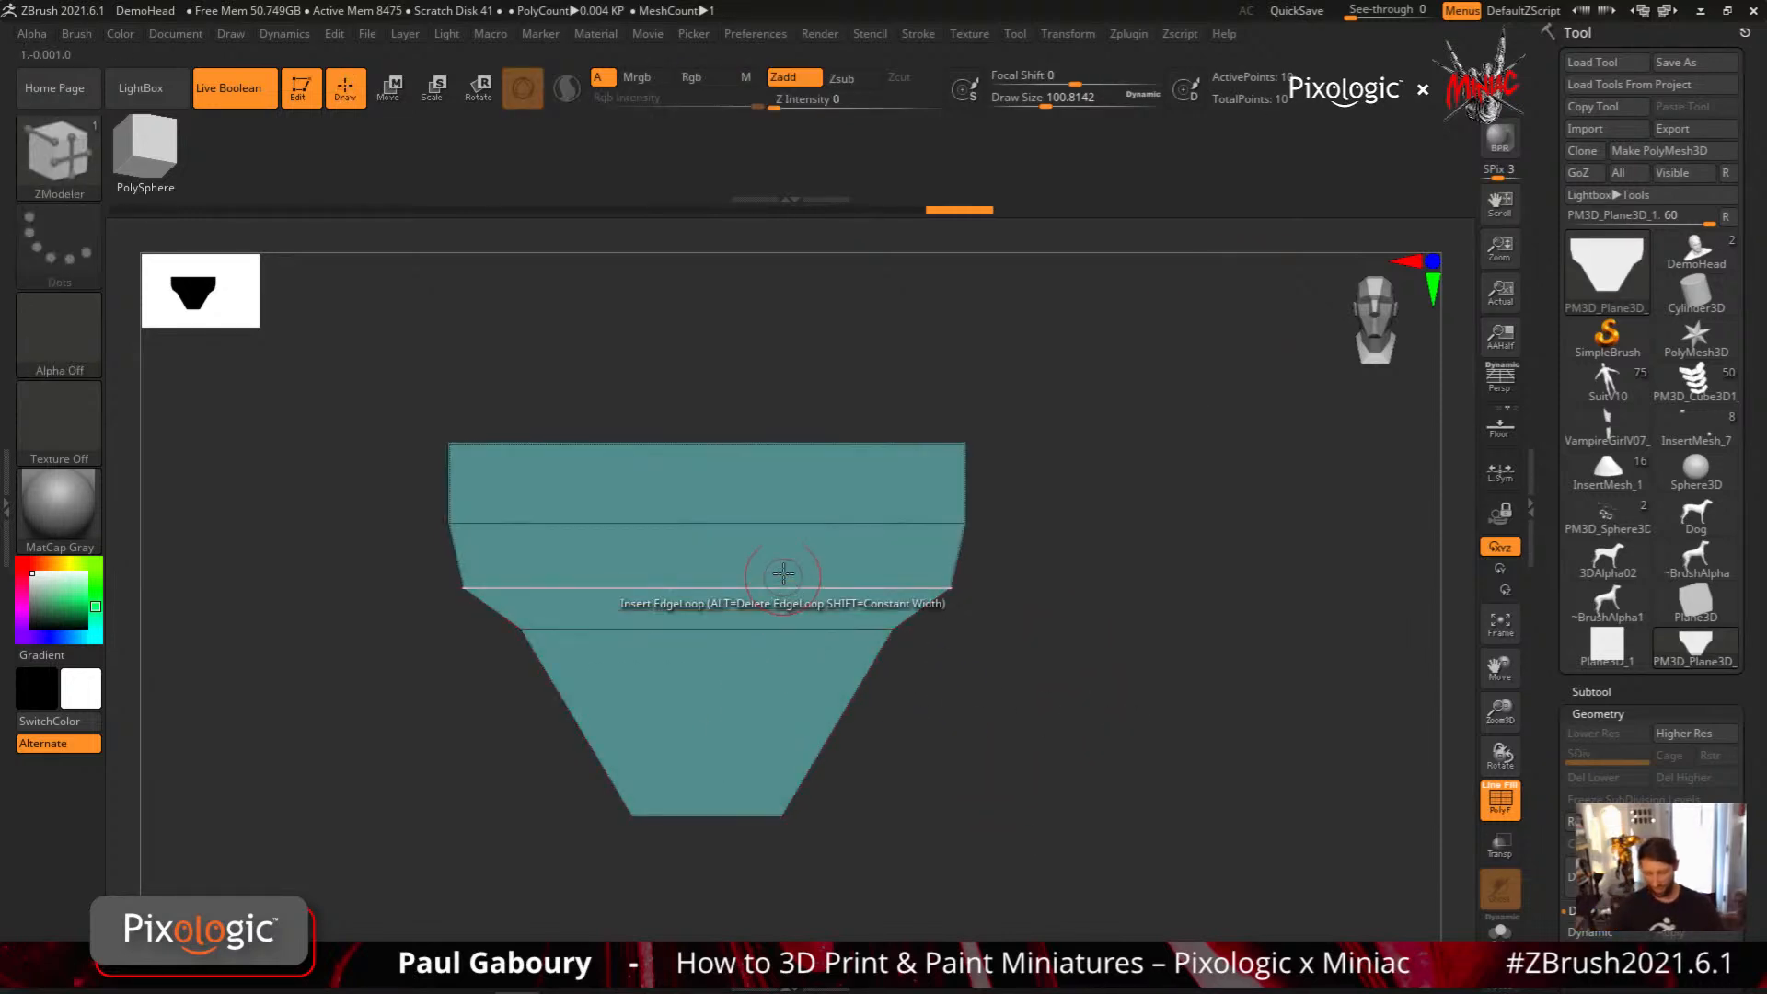
right_click(1022, 782)
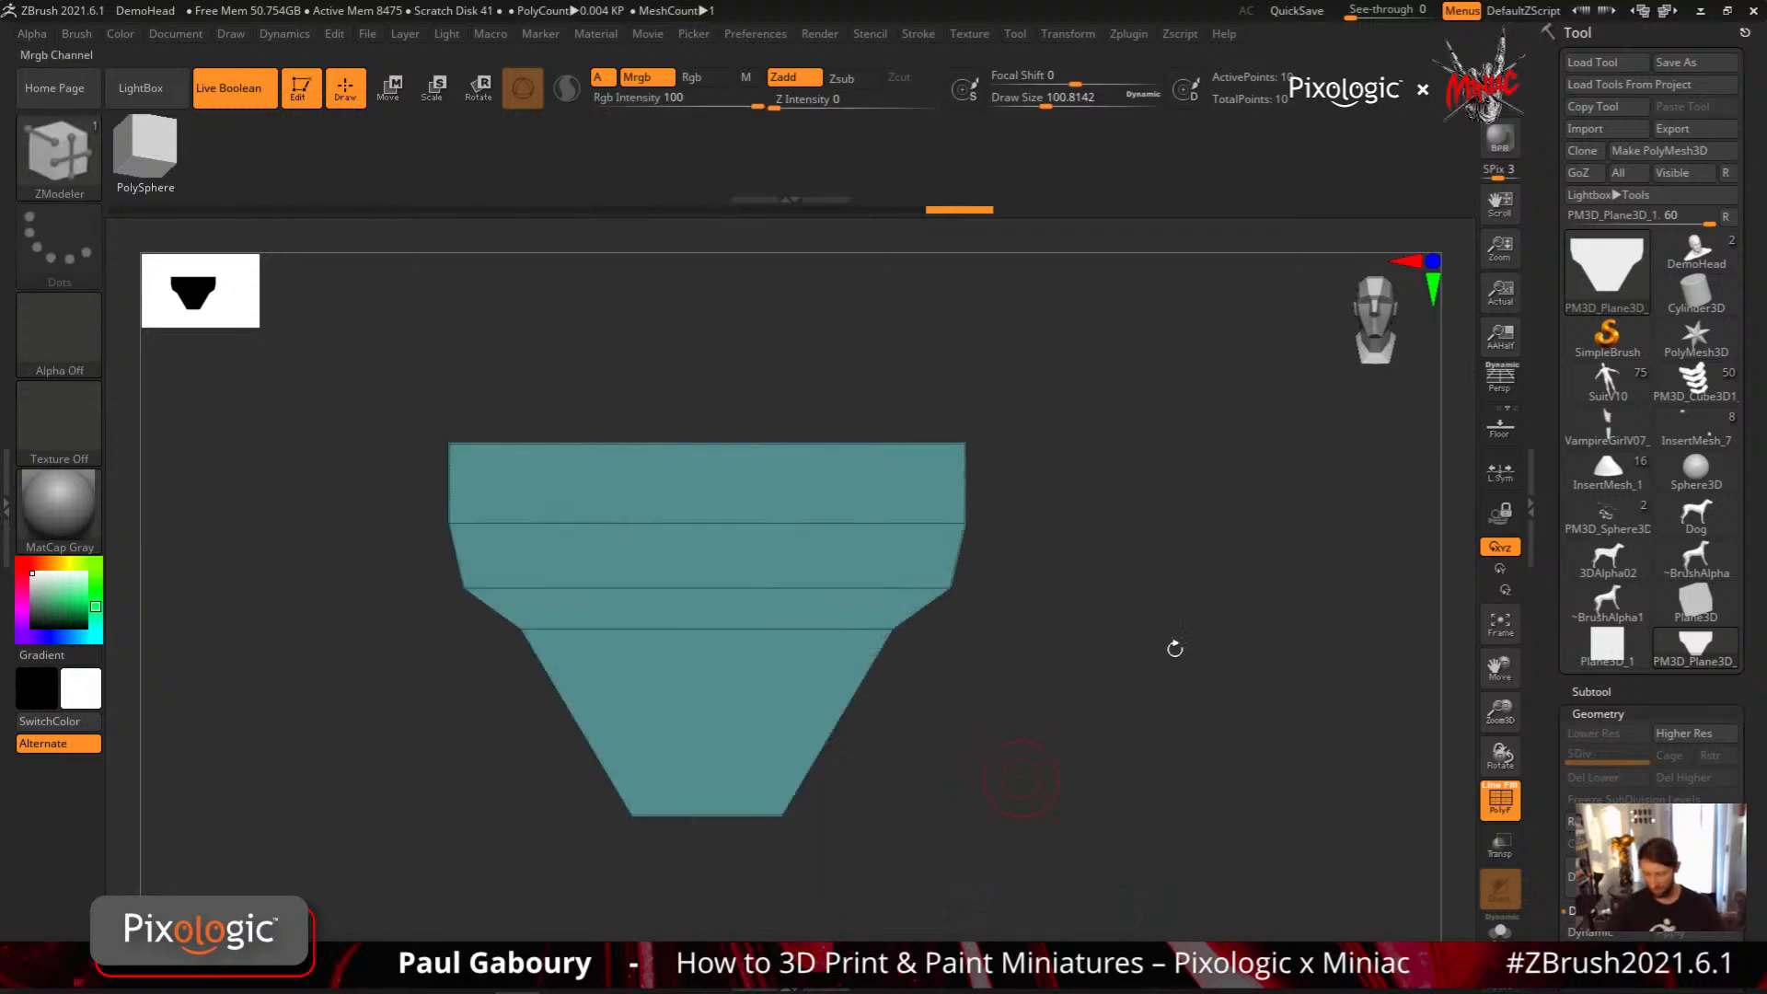
left_click_drag(1037, 732, 1111, 720, "alt")
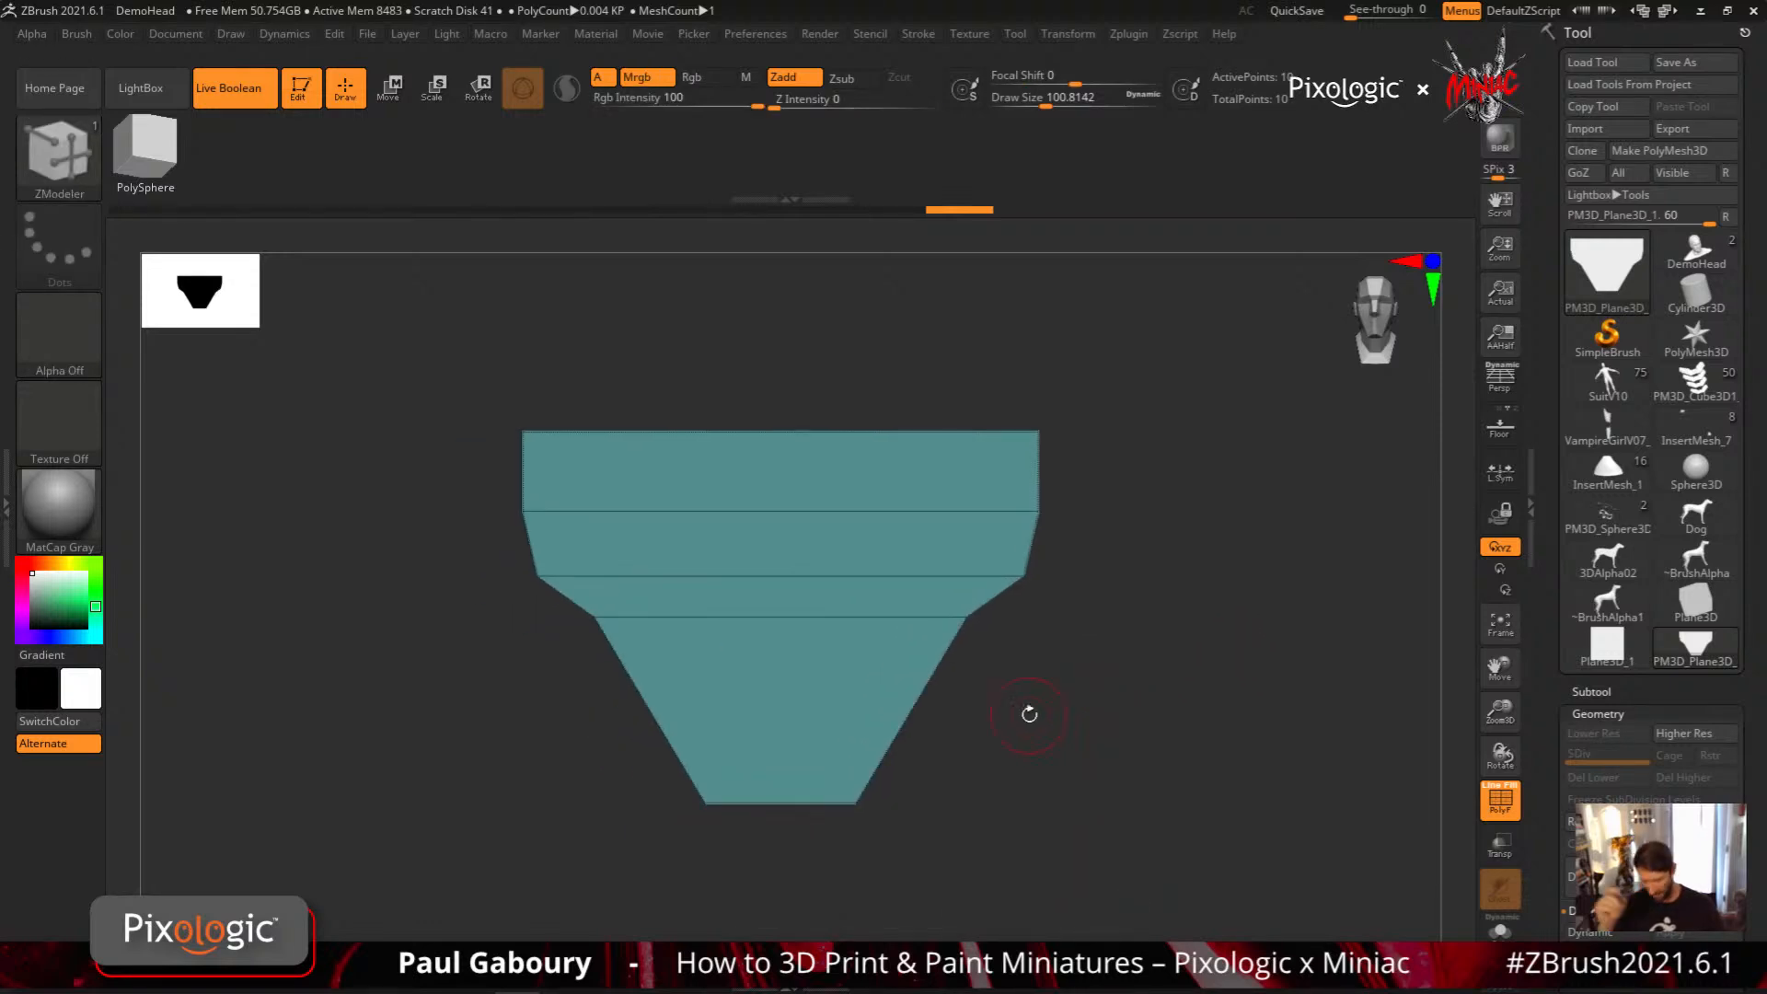
right_click(801, 703)
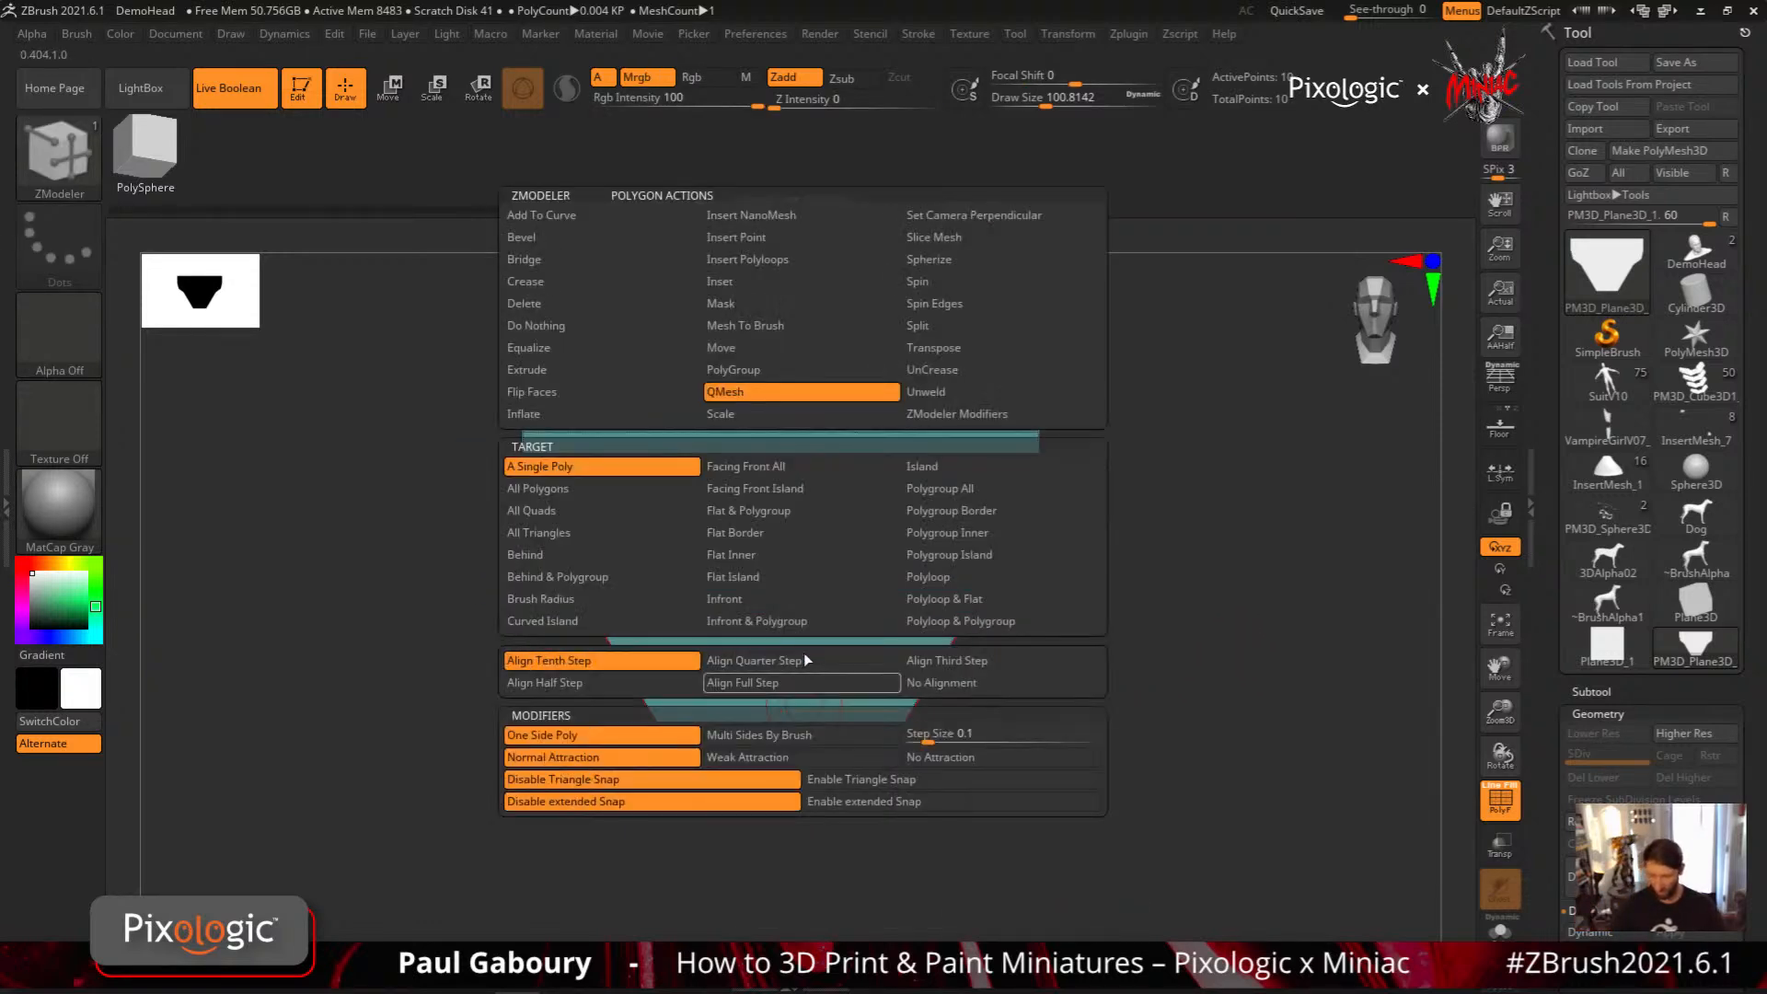
left_click(758, 280)
left_click_drag(792, 699, 794, 690)
right_click(794, 692)
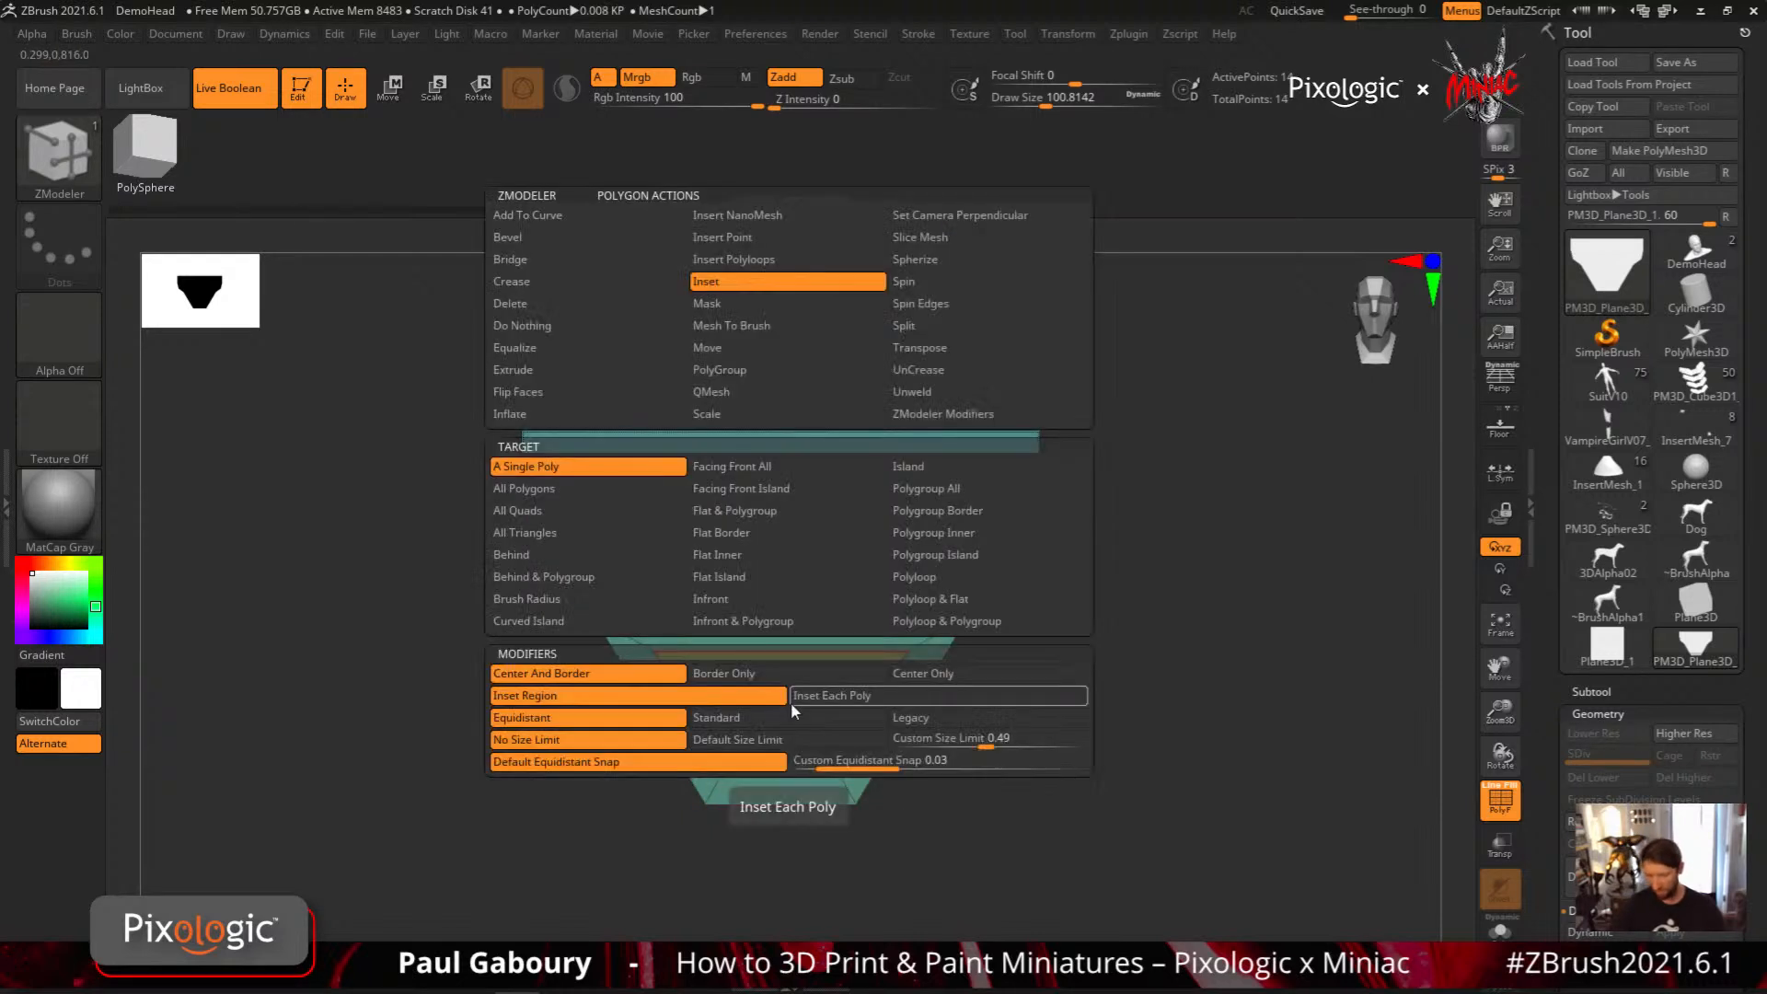
left_click(510, 303)
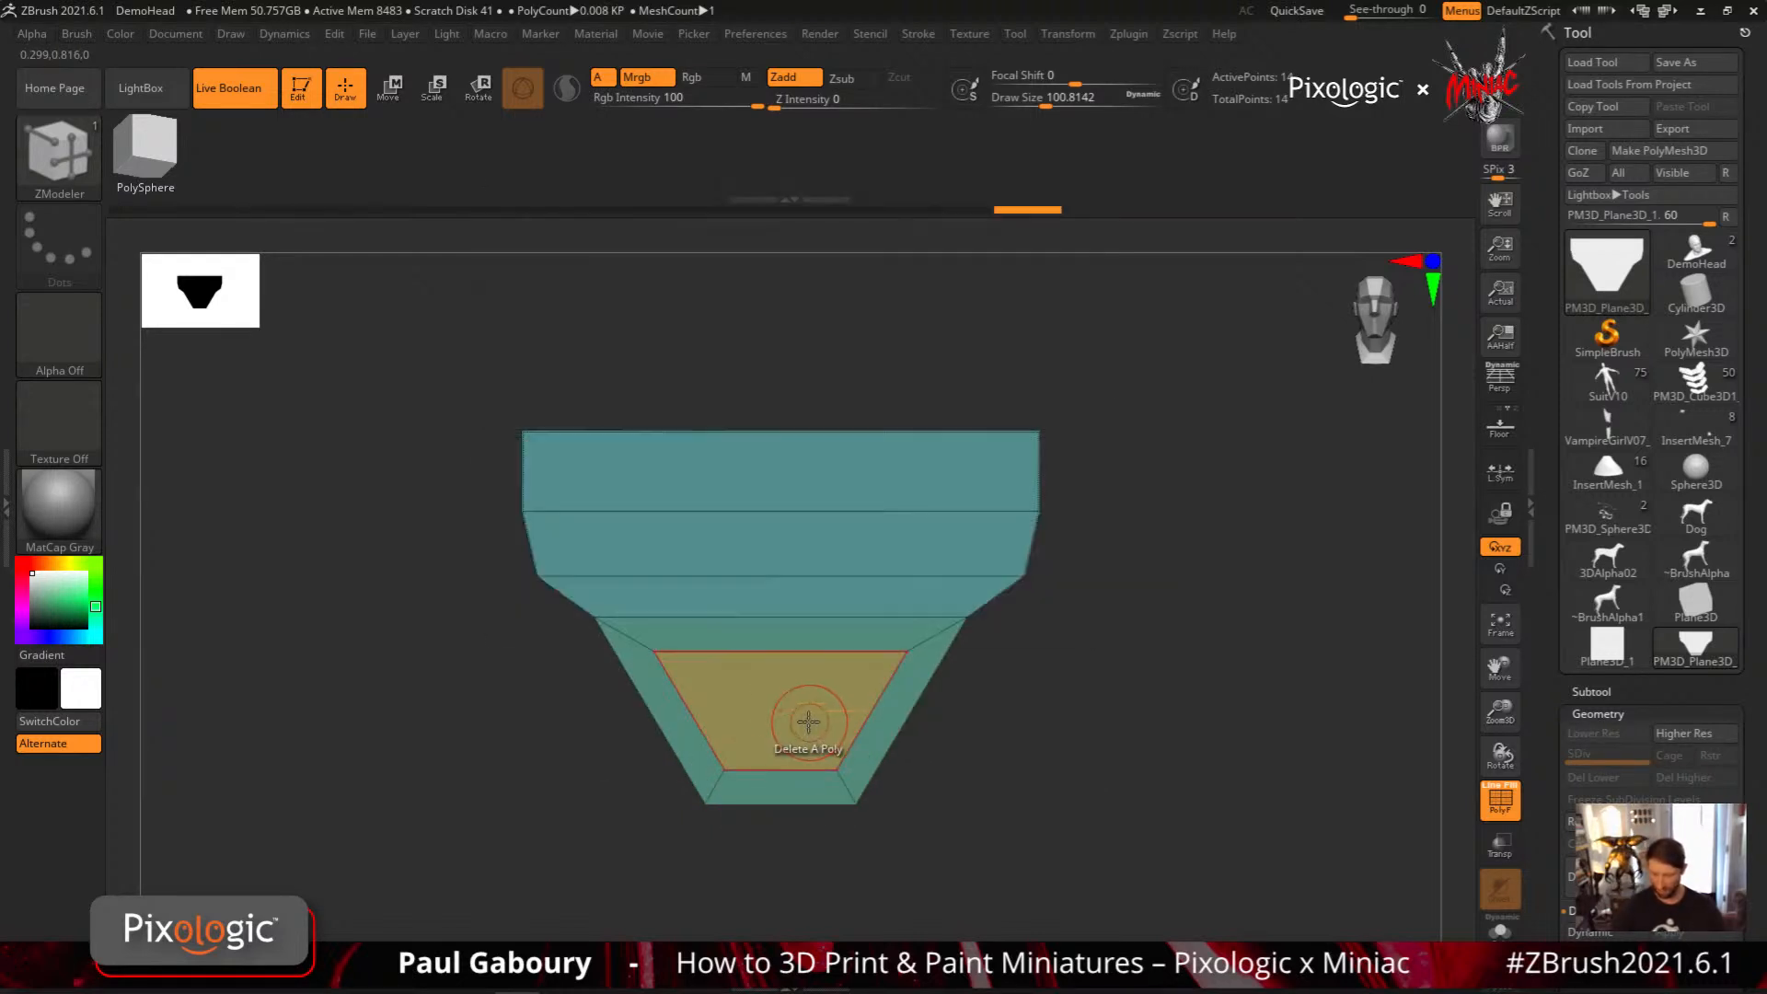
left_click(797, 727)
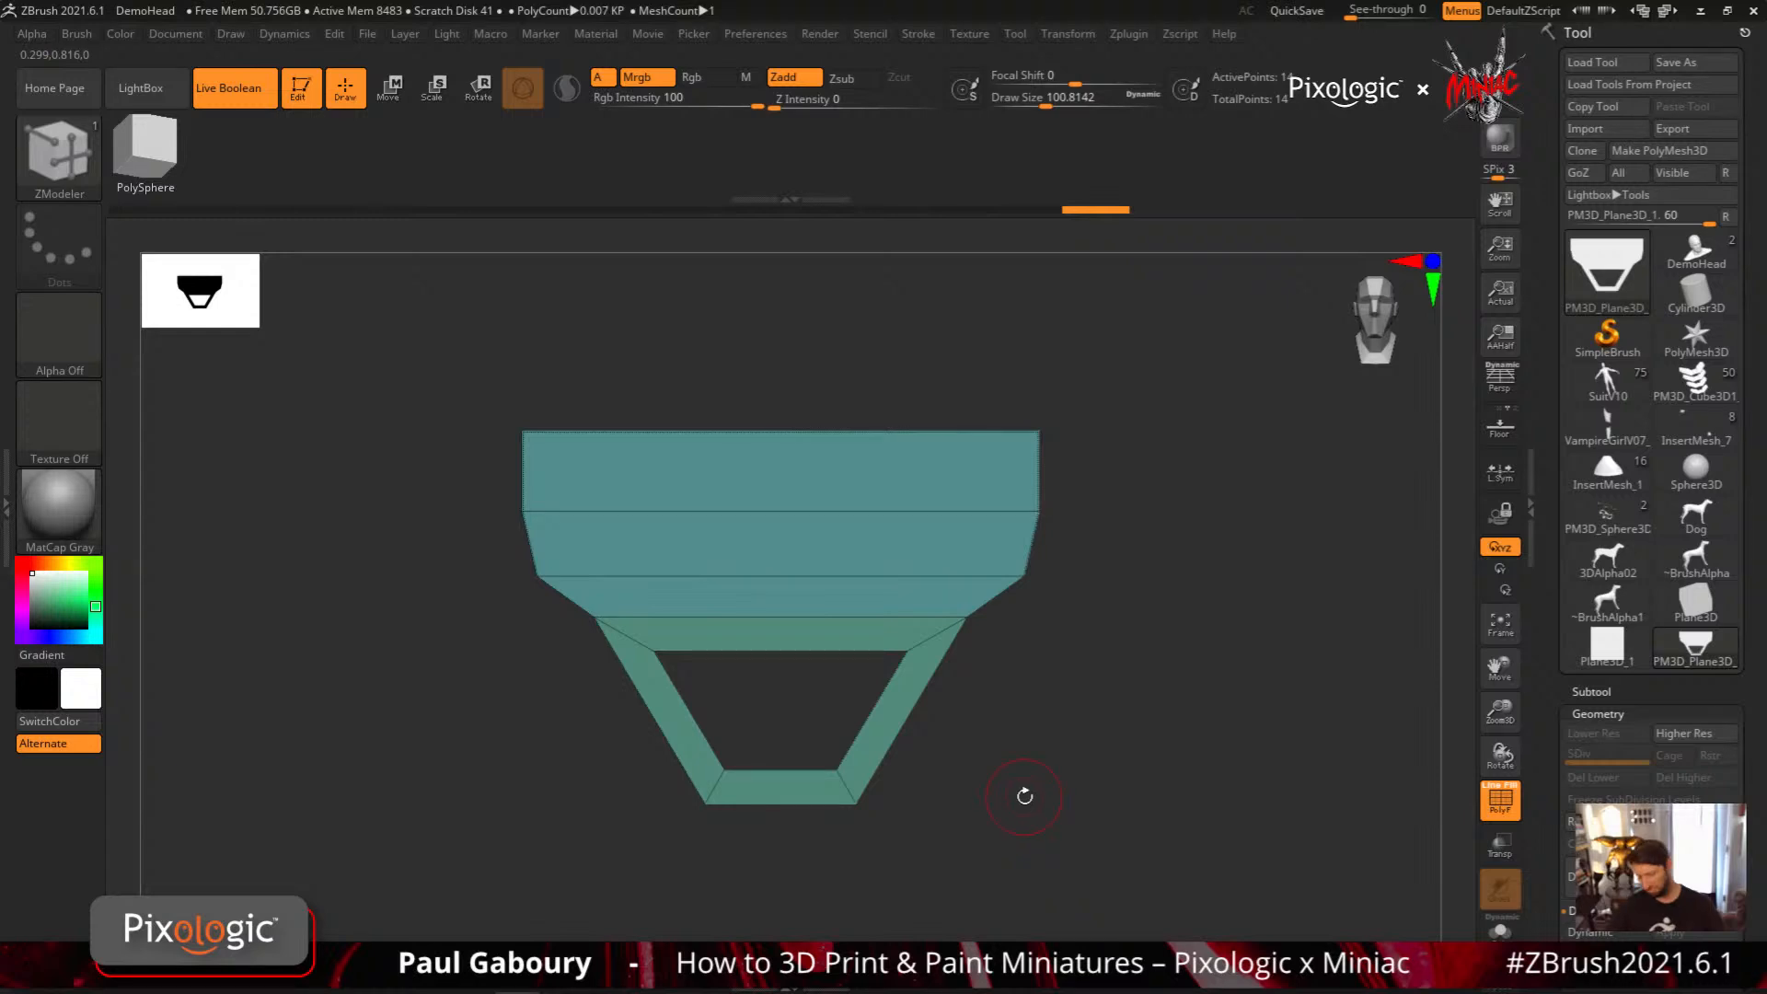
Scale the whole profile narrower along X
left_click_drag(1025, 796, 1035, 761)
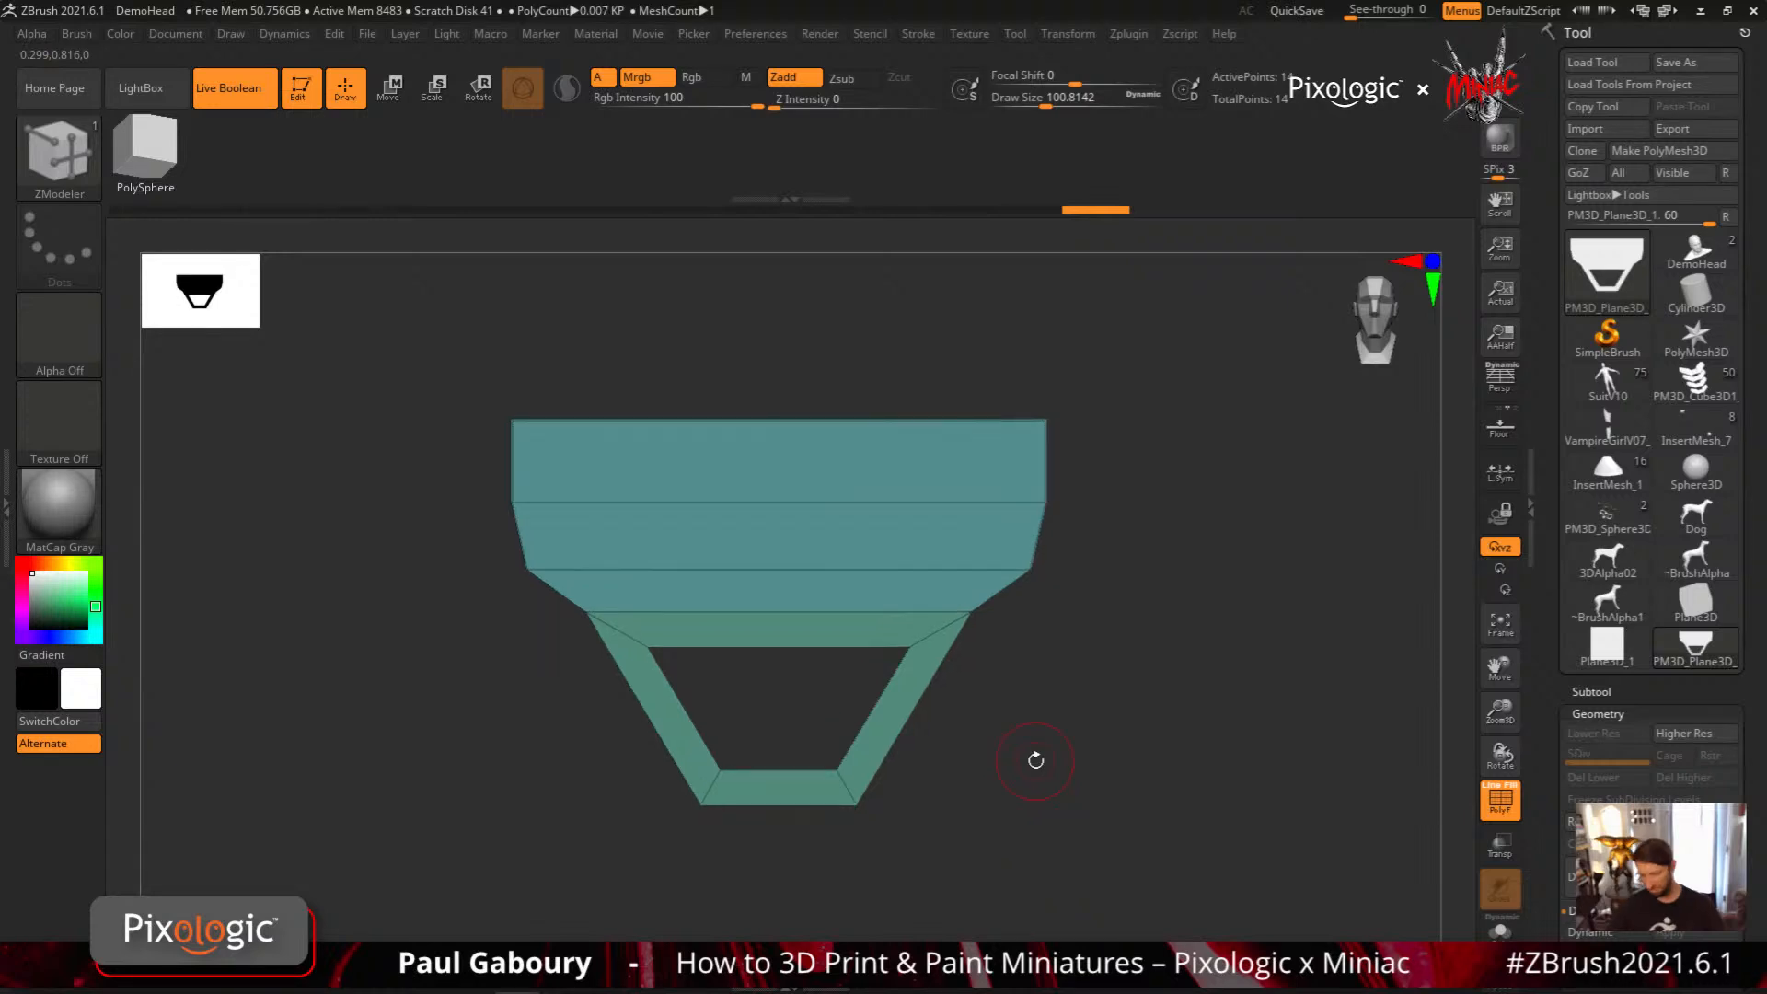
left_click_drag(423, 333, 885, 847, "ctrl")
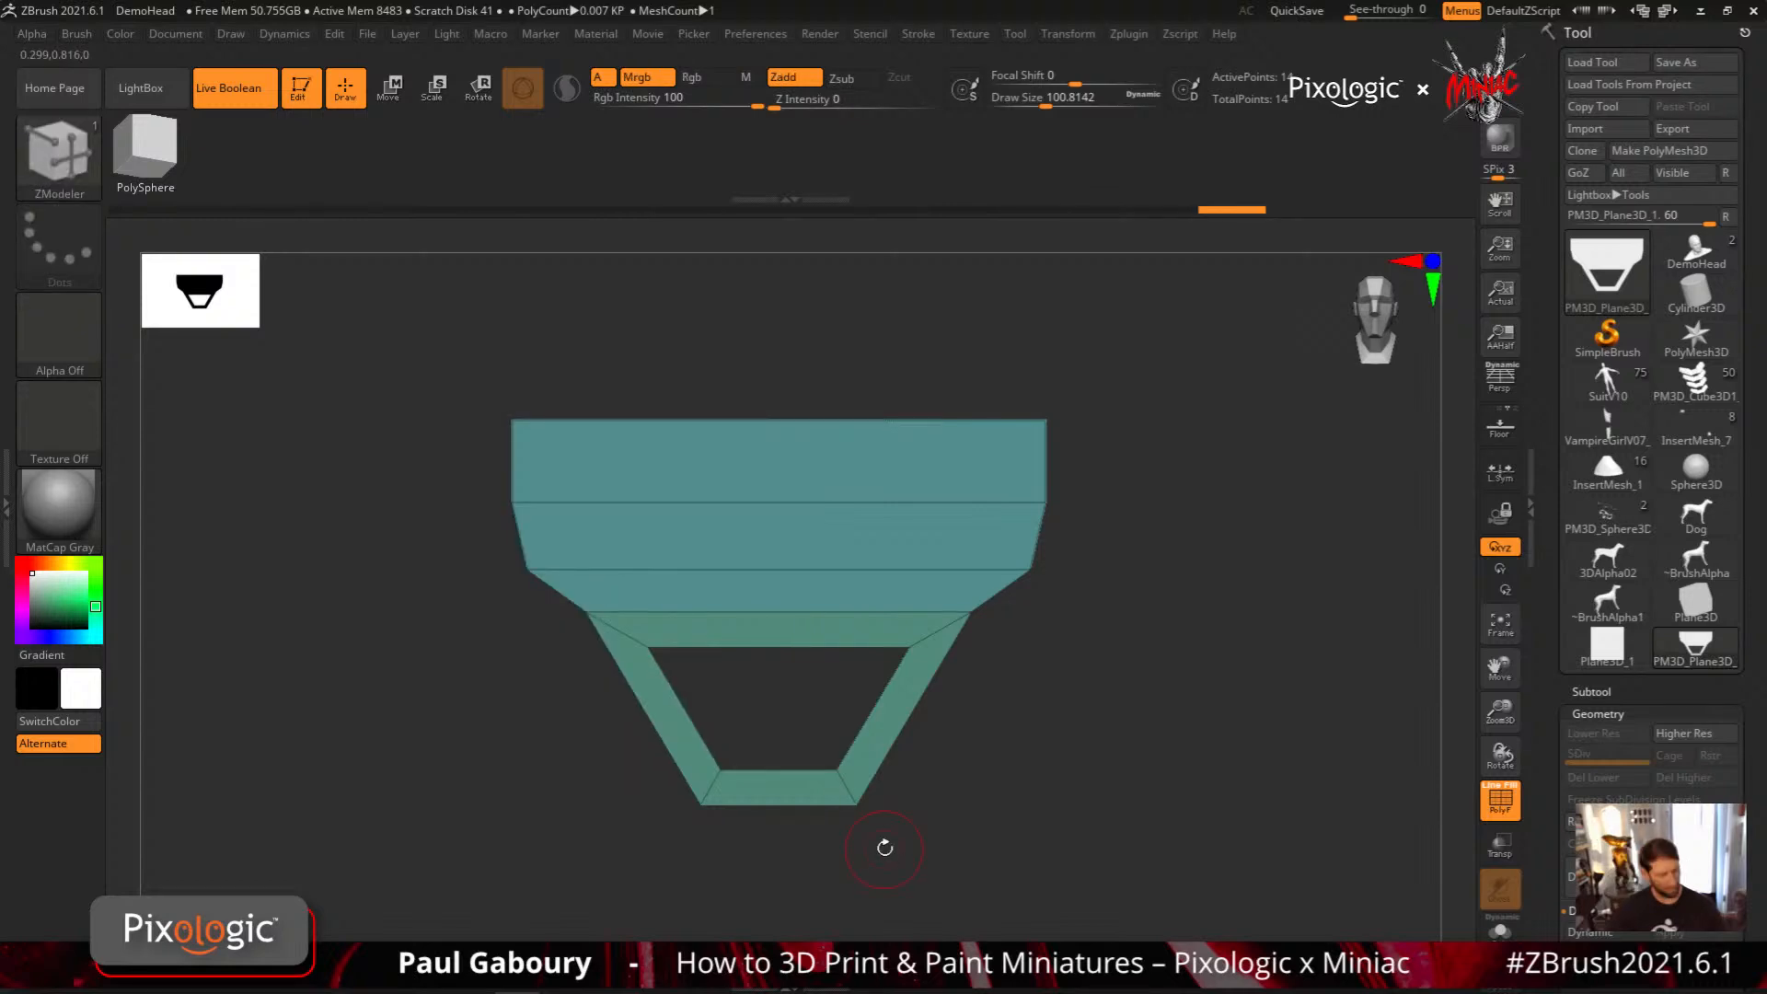
key("w")
left_click_drag(717, 612, 754, 611)
key("q")
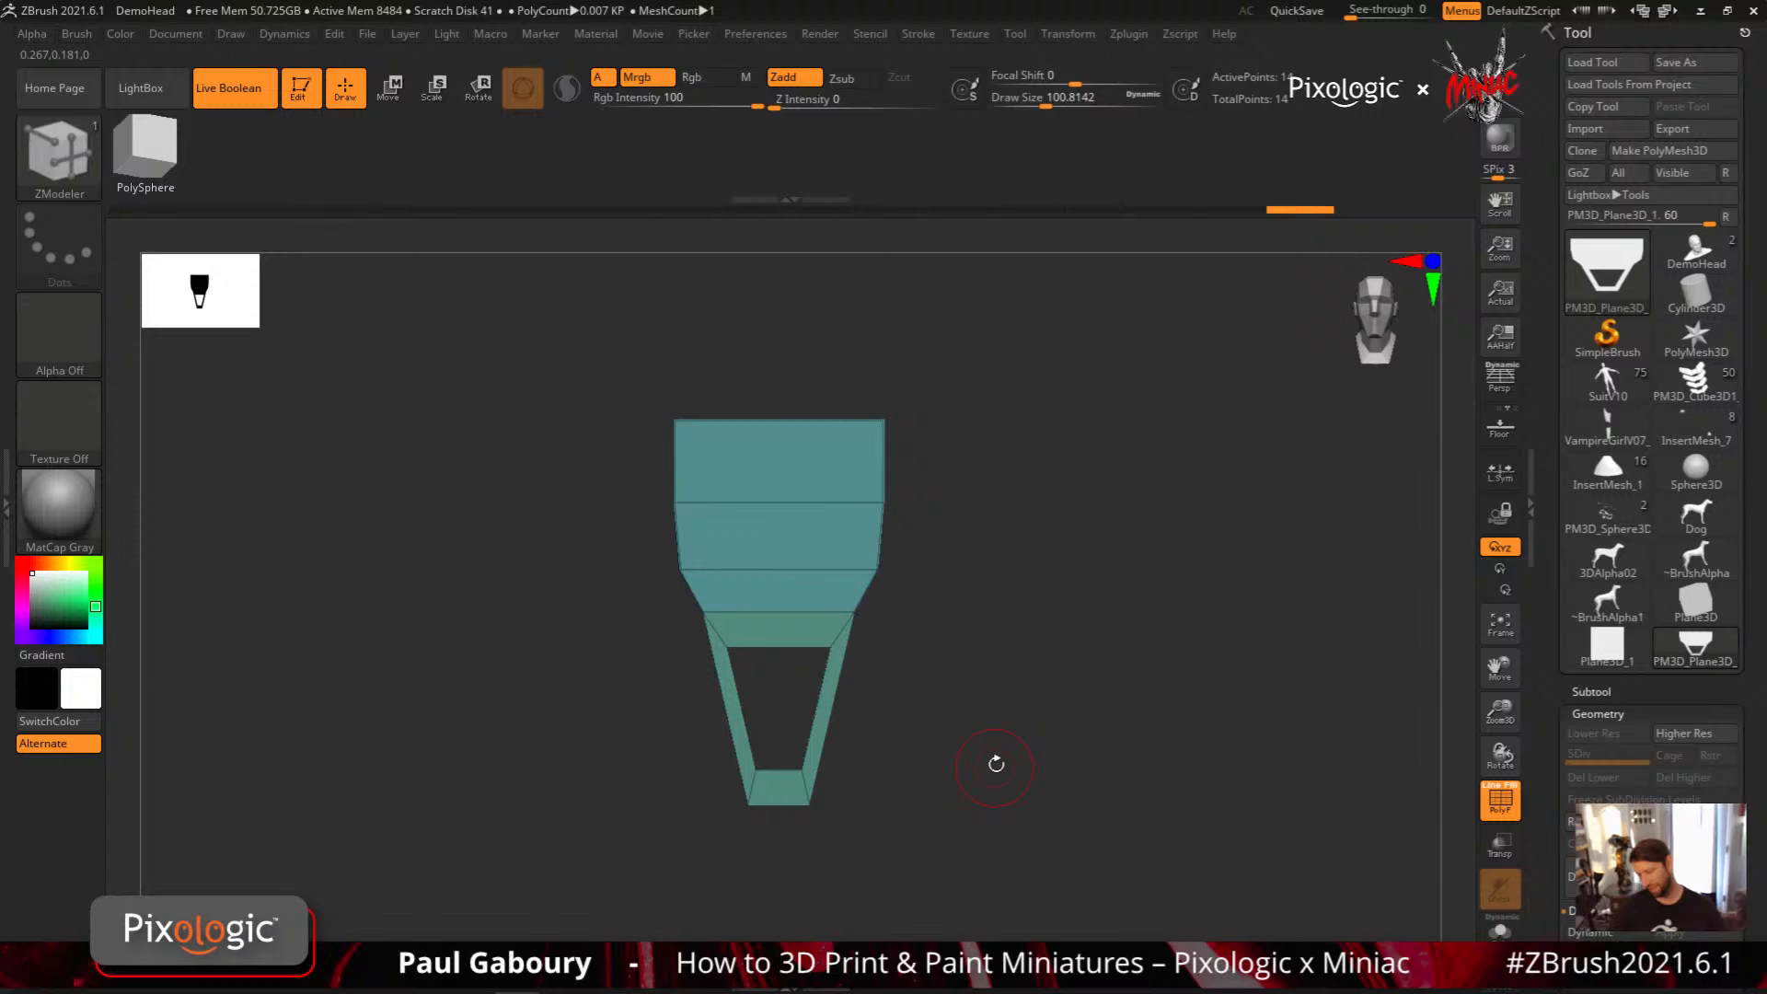
Mask the lower part of the profile and move its upper edge rows down to flatten the top section
left_click_drag(996, 764, 1003, 824, "alt")
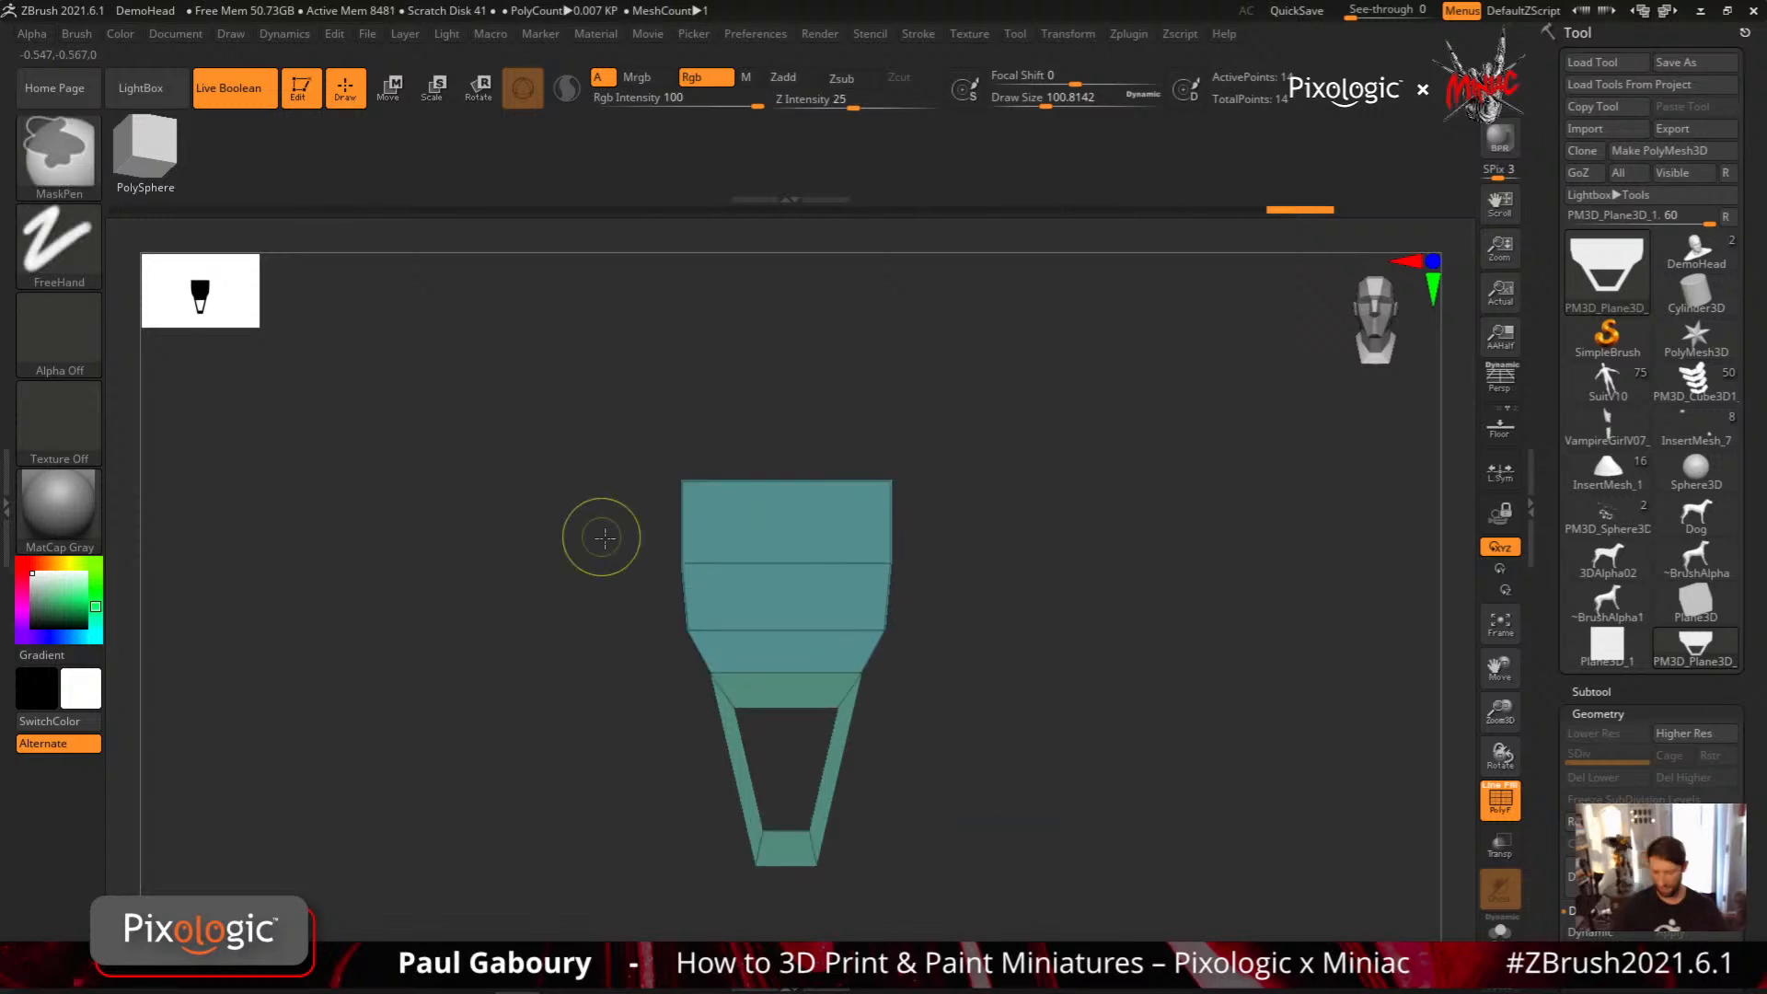
key("w")
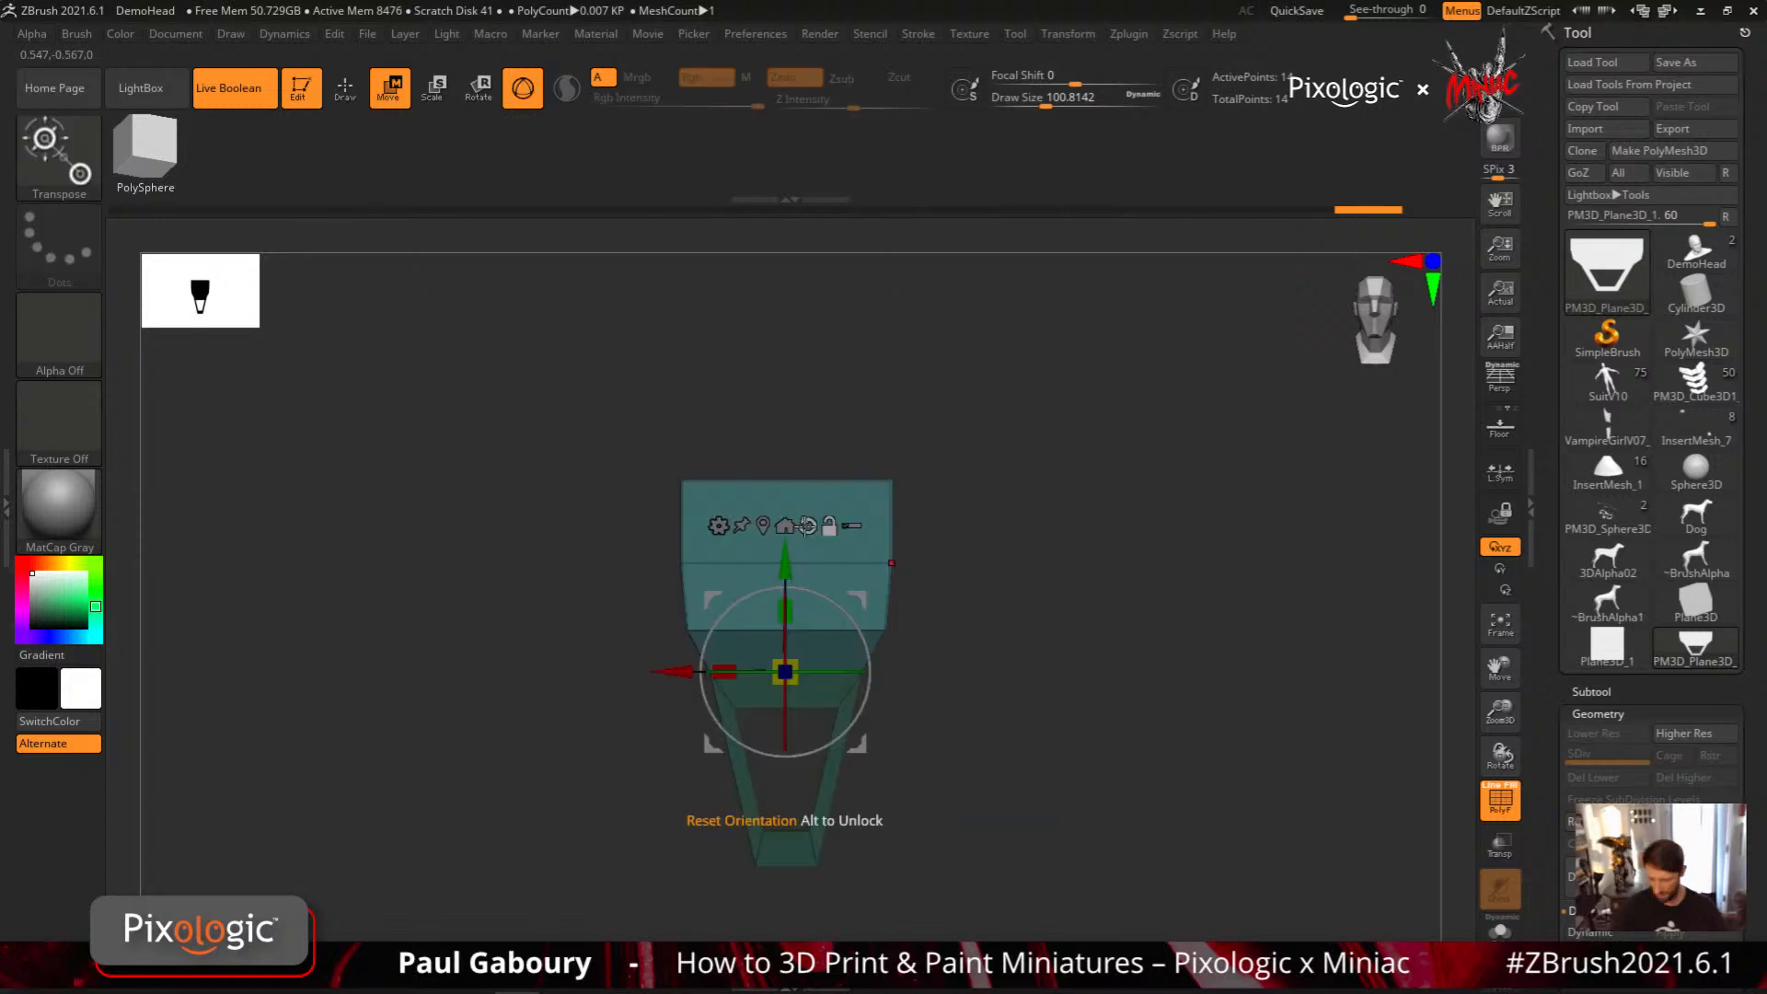
left_click_drag(790, 551, 785, 709)
left_click_drag(929, 662, 948, 686, "ctrl")
mouse_move(888, 704)
left_mouse_down("alt")
mouse_move(903, 643)
mouse_move(958, 626)
left_mouse_up("alt")
Isolate the edge loop beneath the thin top band with a mask, scale it narrower along X, and clear the mask
left_click_drag(676, 580, 1018, 614, "ctrl")
left_click(1002, 642, "ctrl")
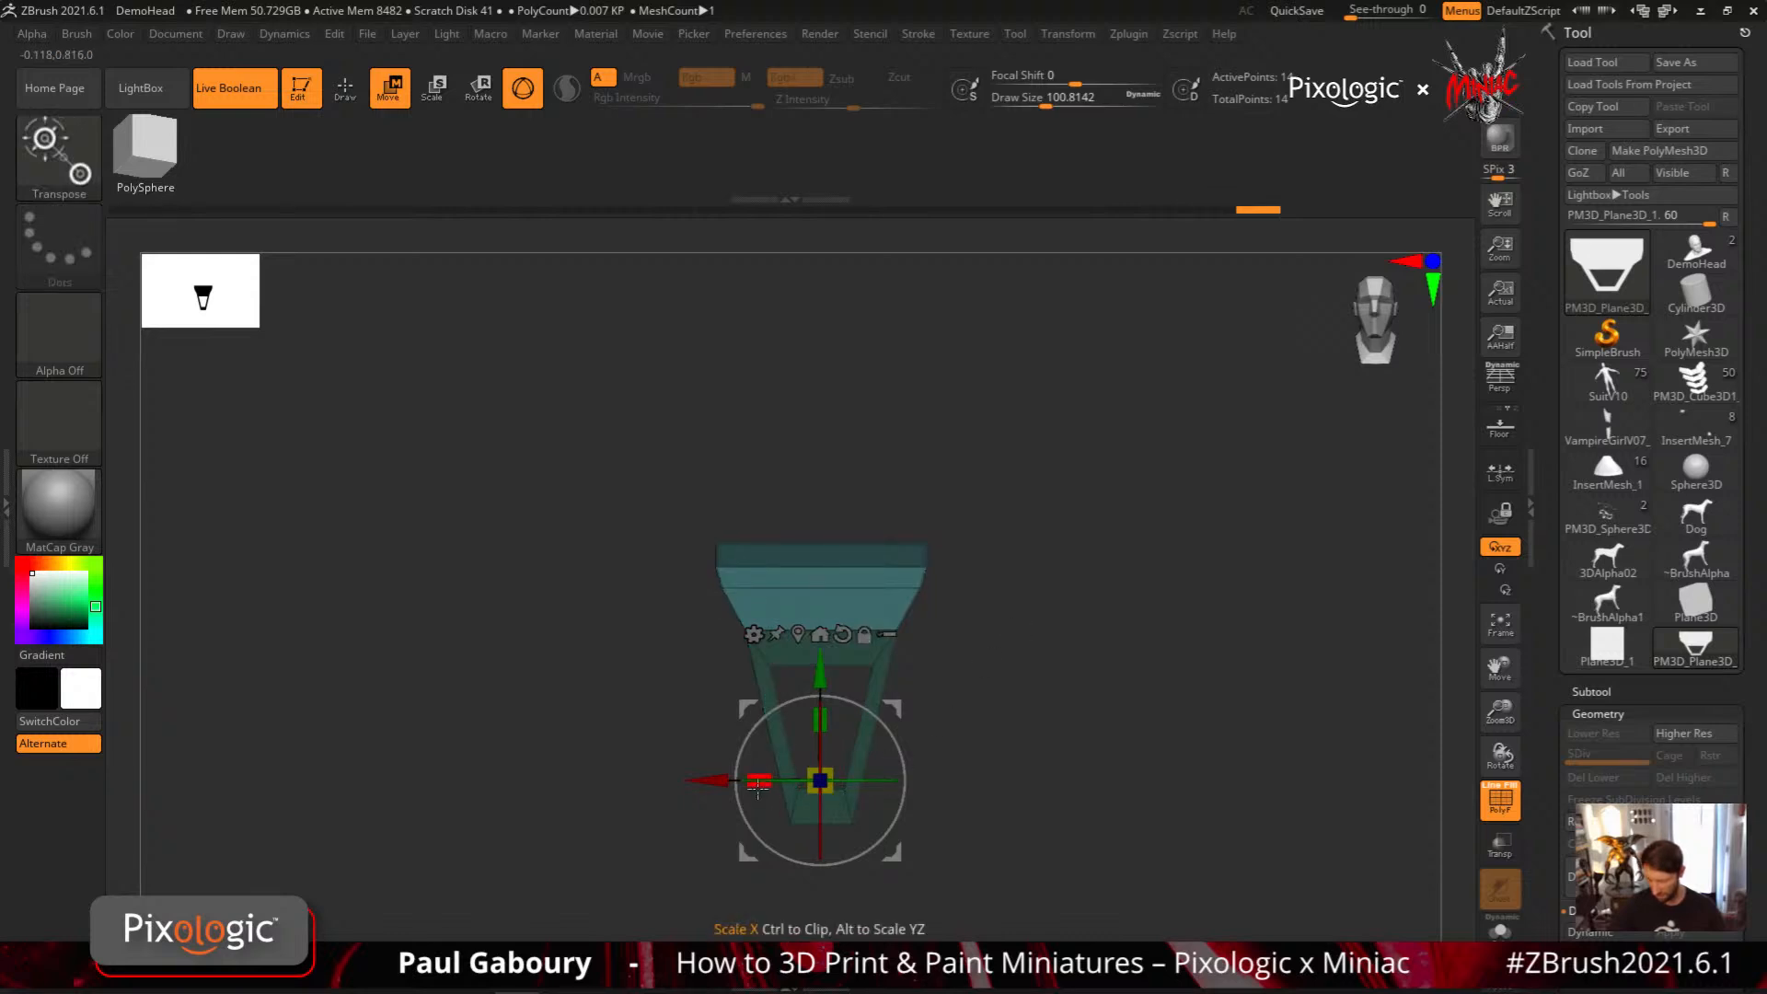
left_click_drag(757, 784, 782, 787)
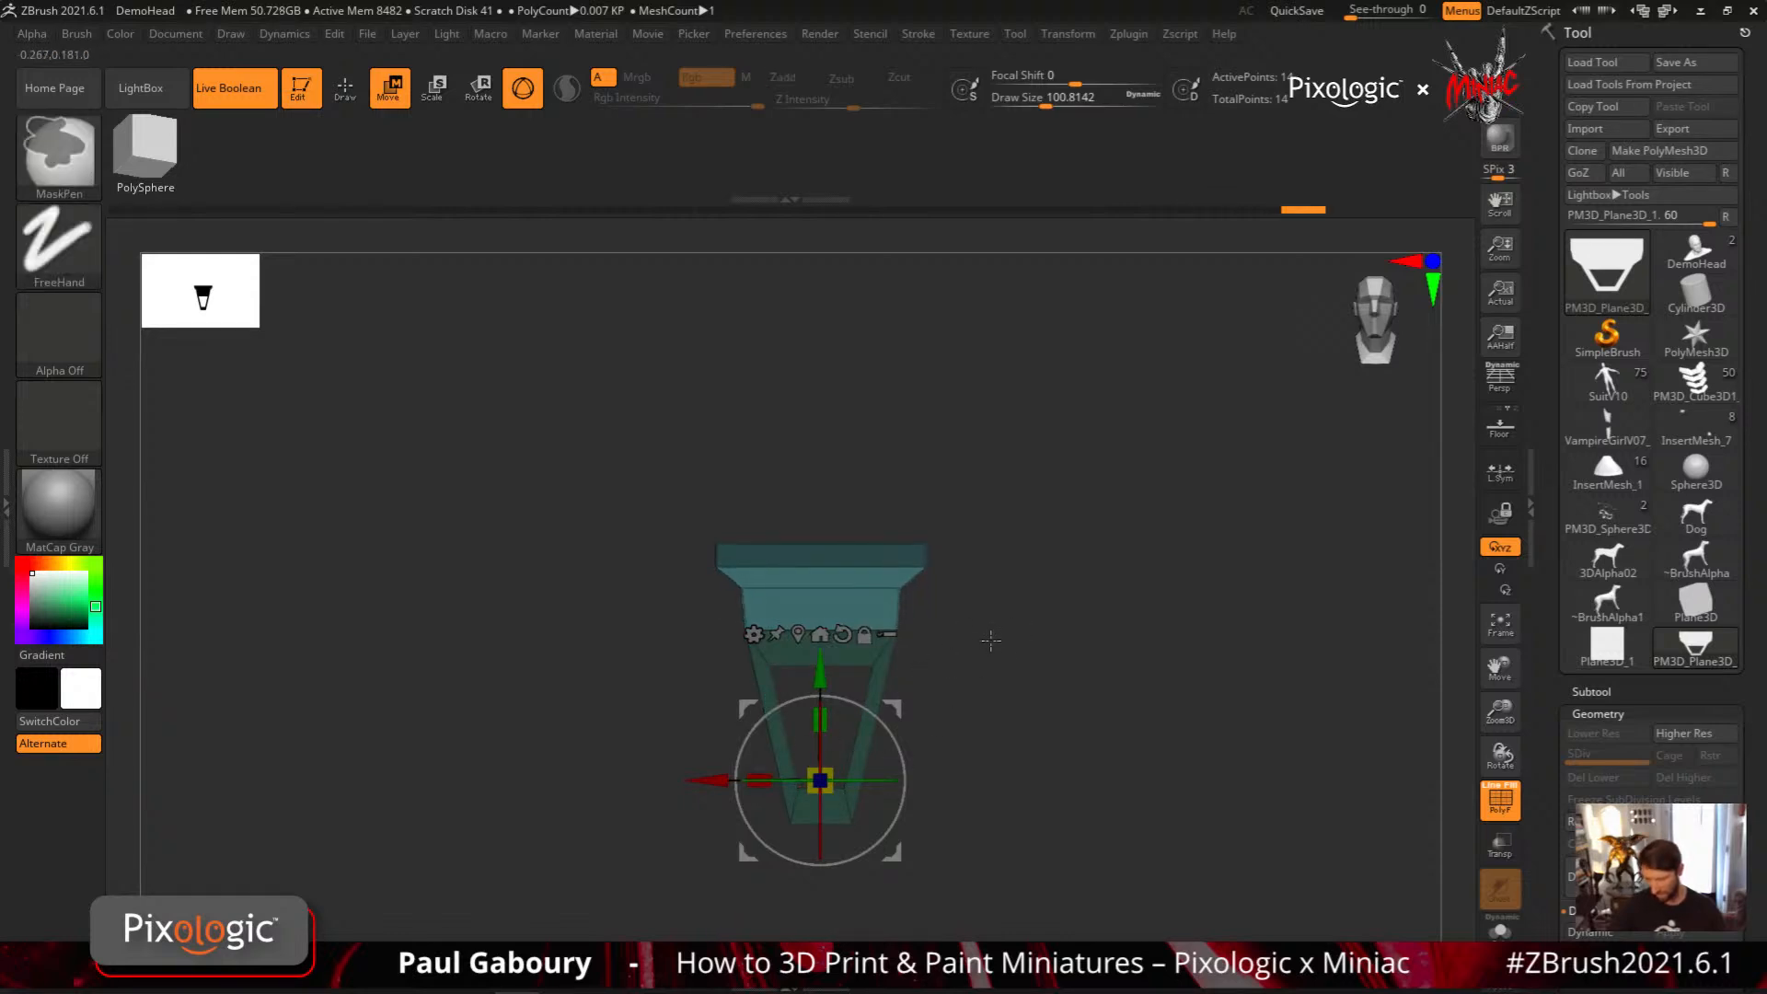
left_click_drag(990, 638, 1018, 680, "ctrl")
right_click_drag(1018, 679, 1006, 723, "ctrl")
key("q")
Set Draw Size to 68 and switch to the ExtrudeProfile2 brush with the end of its profile list shown
mouse_move(1014, 796)
right_mouse_down("alt")
mouse_move(972, 652)
mouse_move(1002, 719)
right_mouse_up("alt")
right_click_drag(986, 621, 995, 708, "alt")
key("s")
left_click_drag(993, 708, 975, 704)
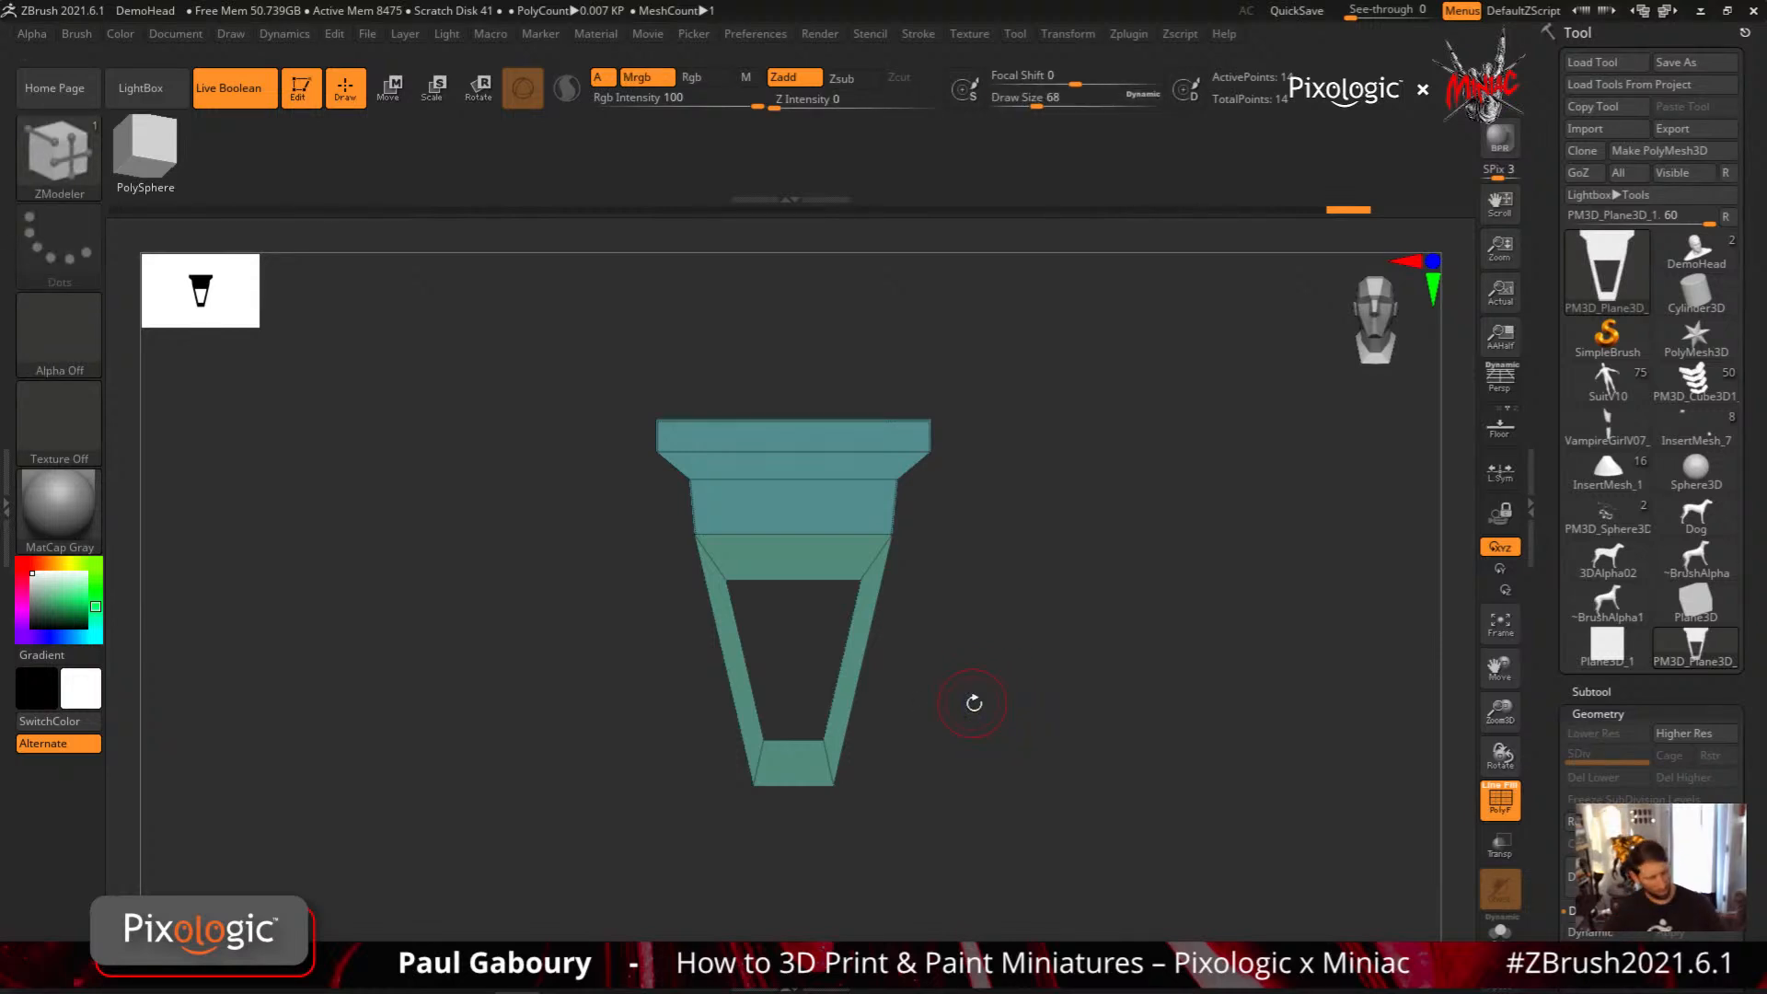
key("b")
key("e")
key("p")
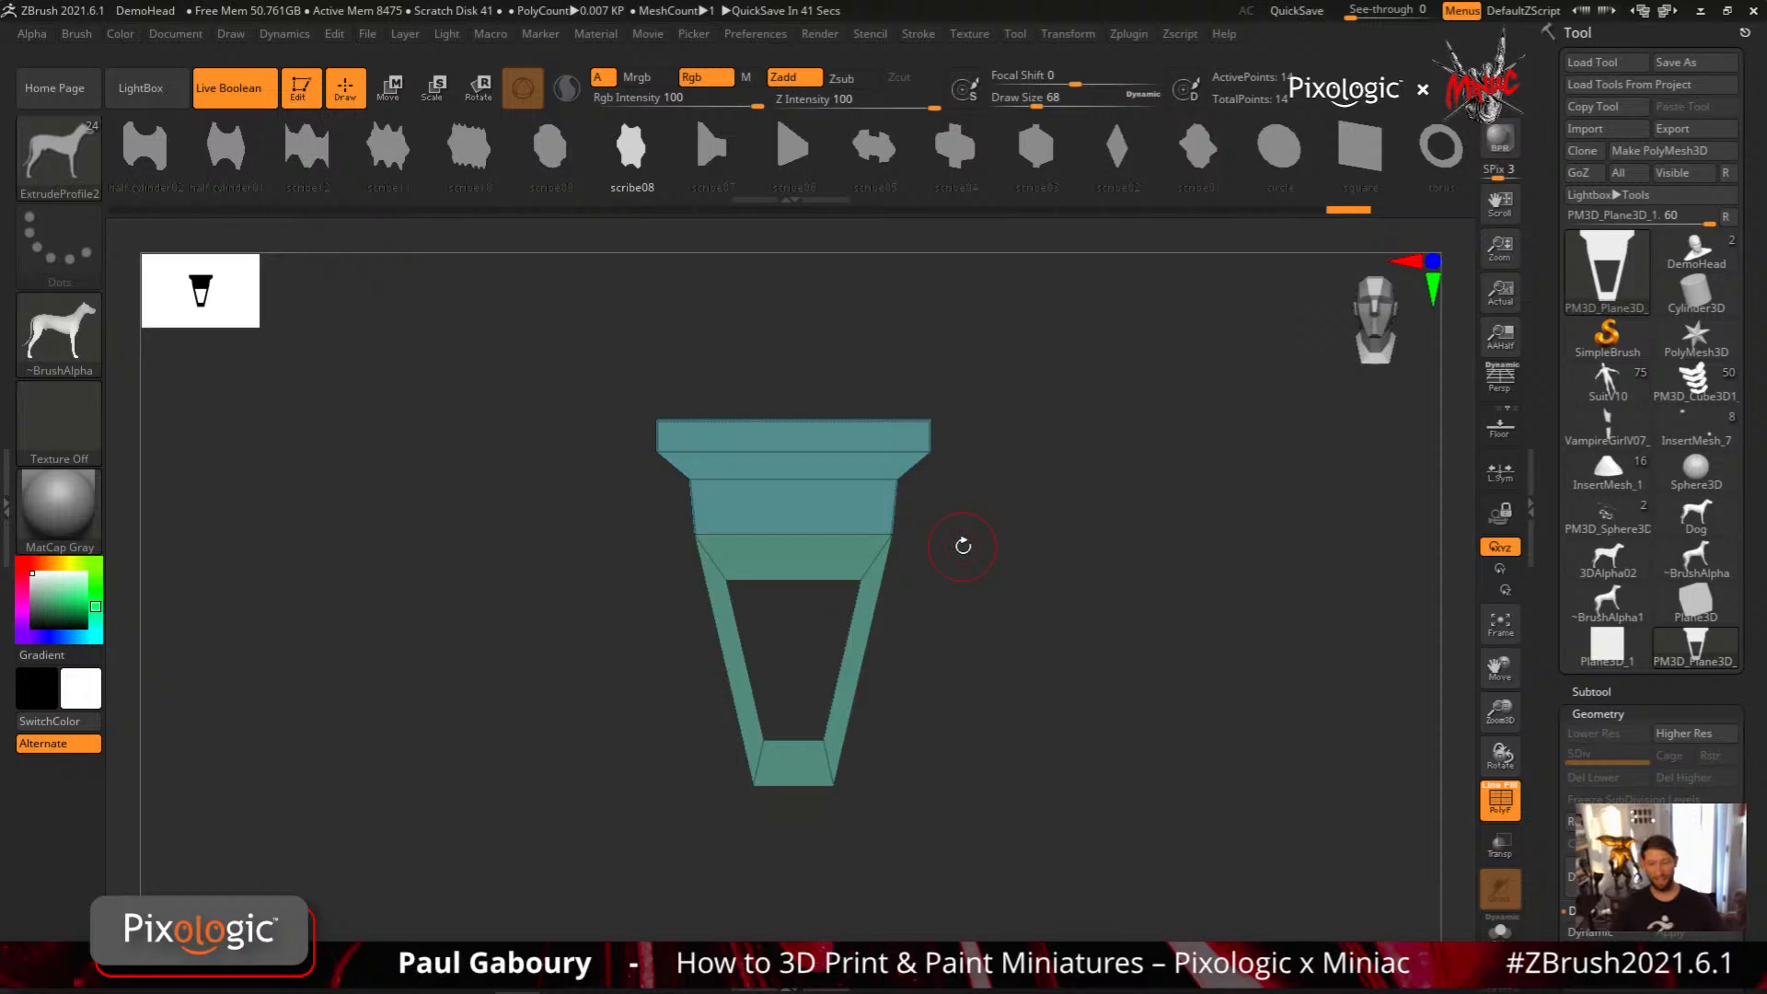
left_click_drag(902, 173, 592, 190)
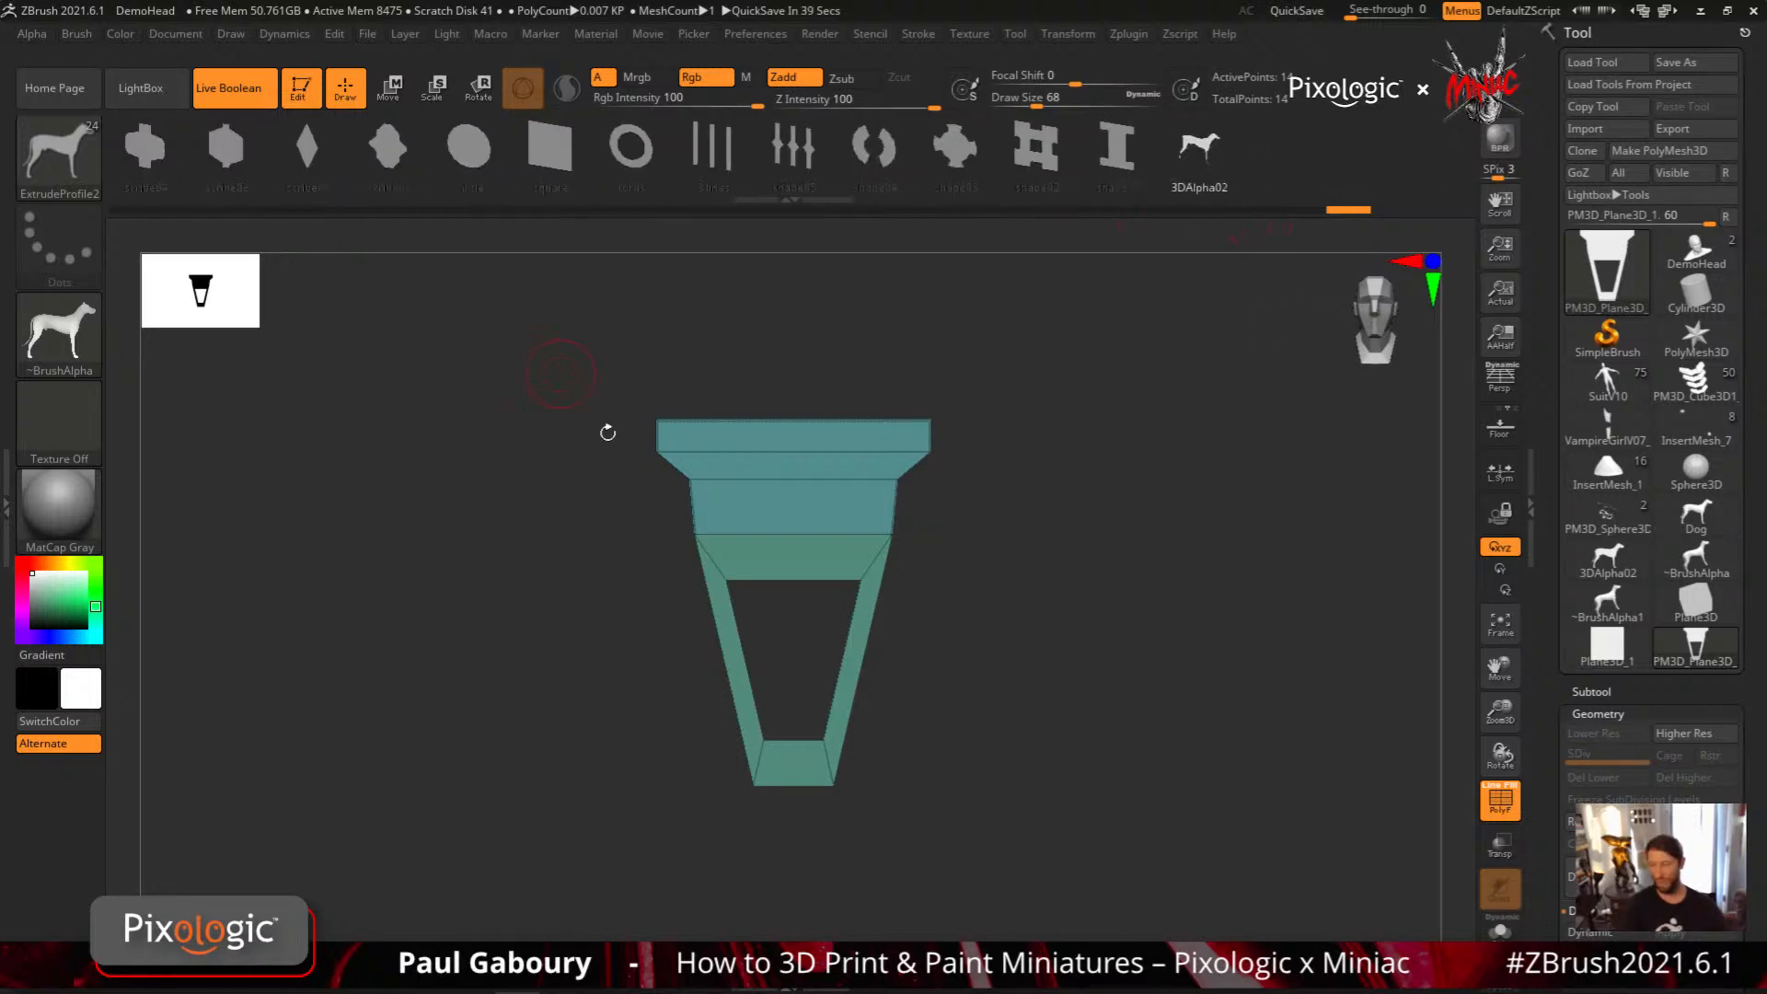
left_click_drag(1049, 703, 1034, 710)
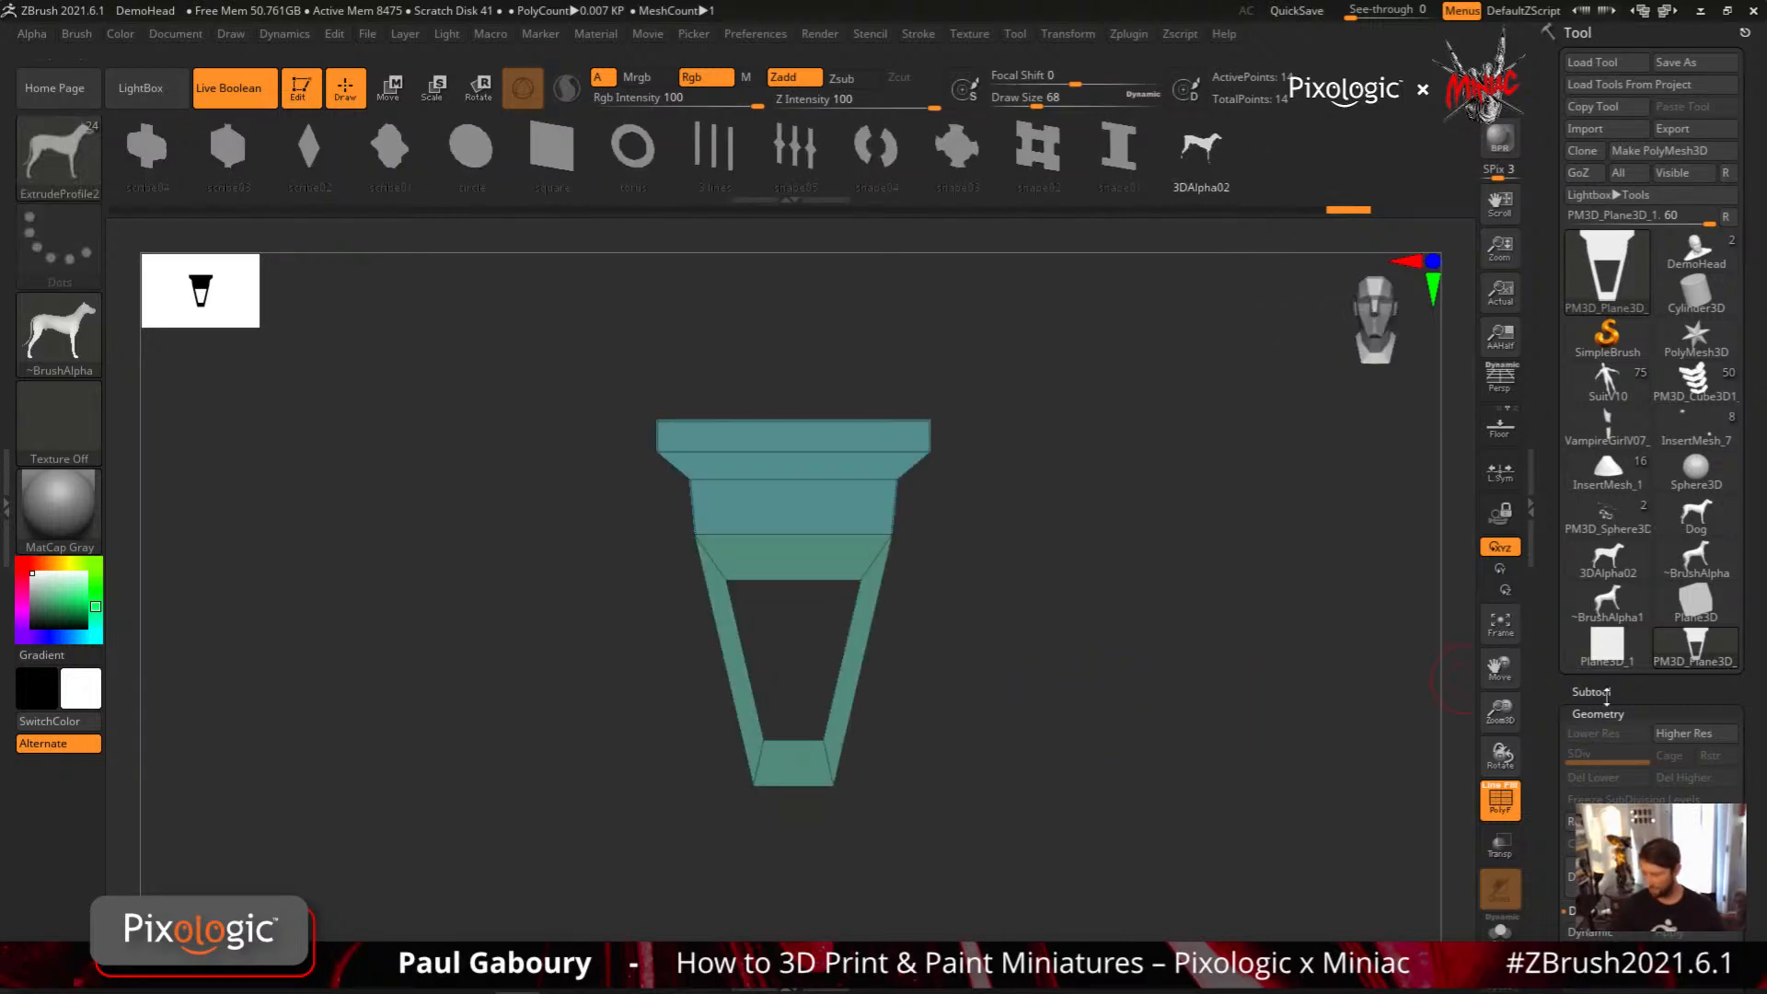
Rename the profile subtool to mESH01
left_click(1605, 693)
left_click_drag(1746, 756, 1746, 119)
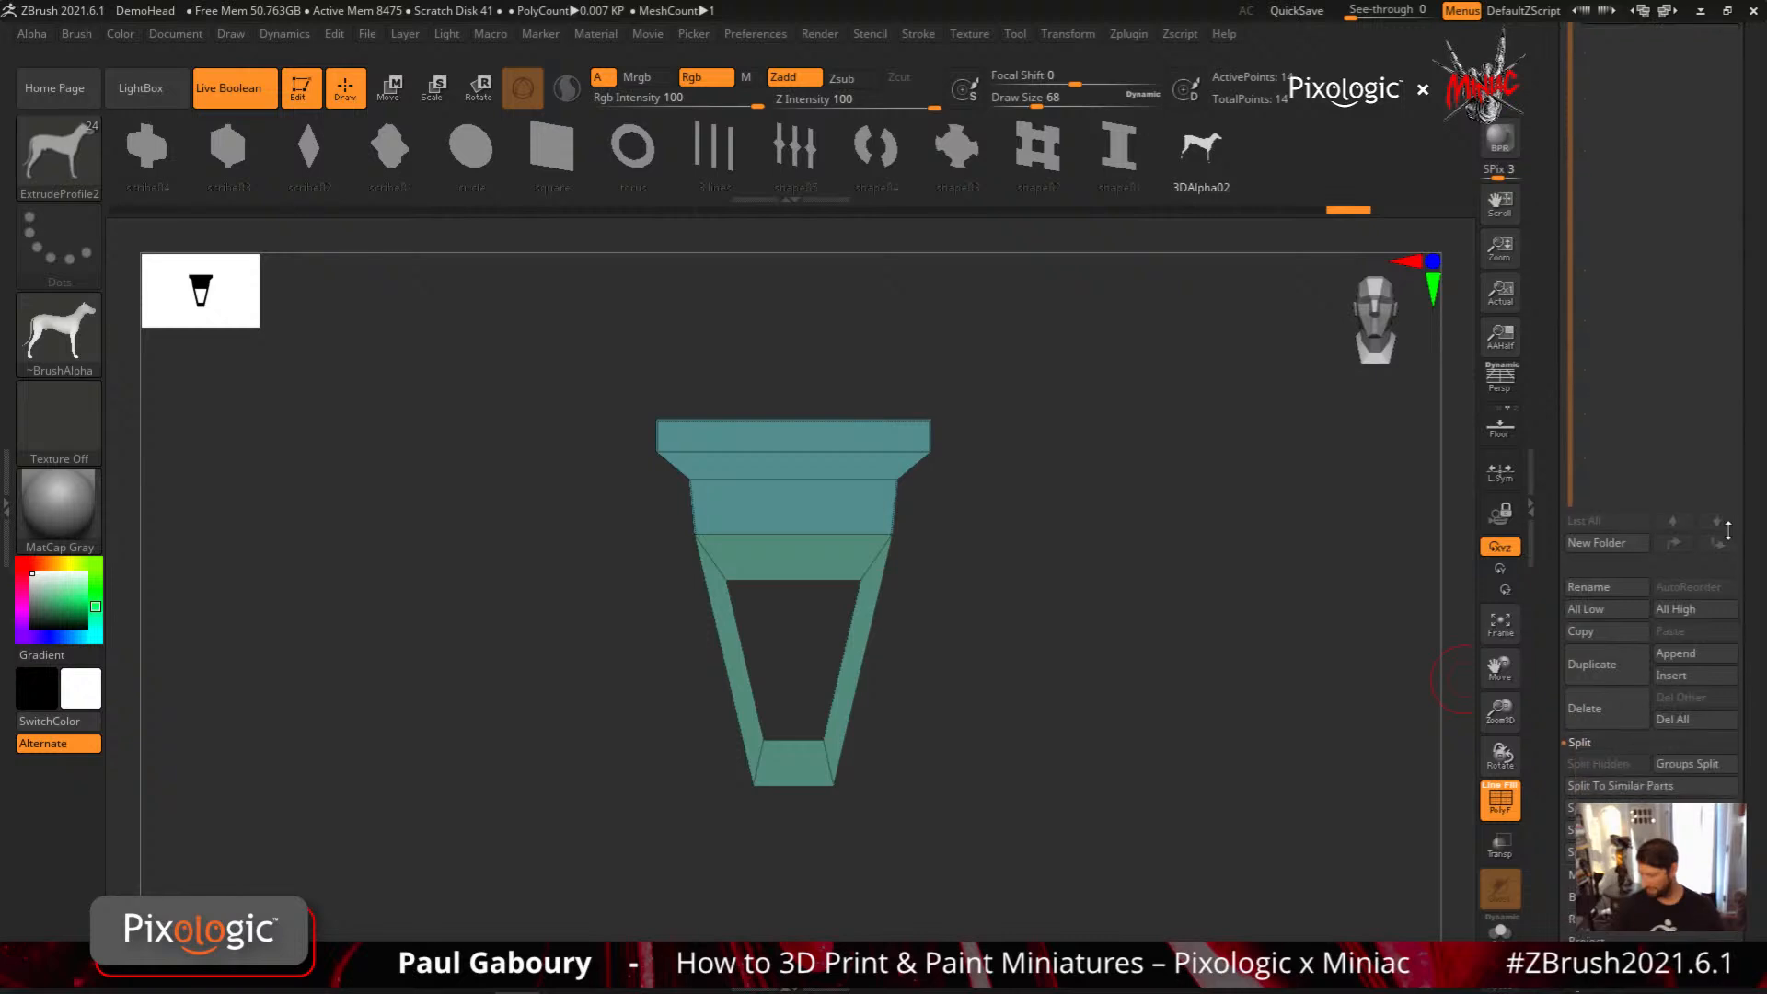
left_click(1602, 597)
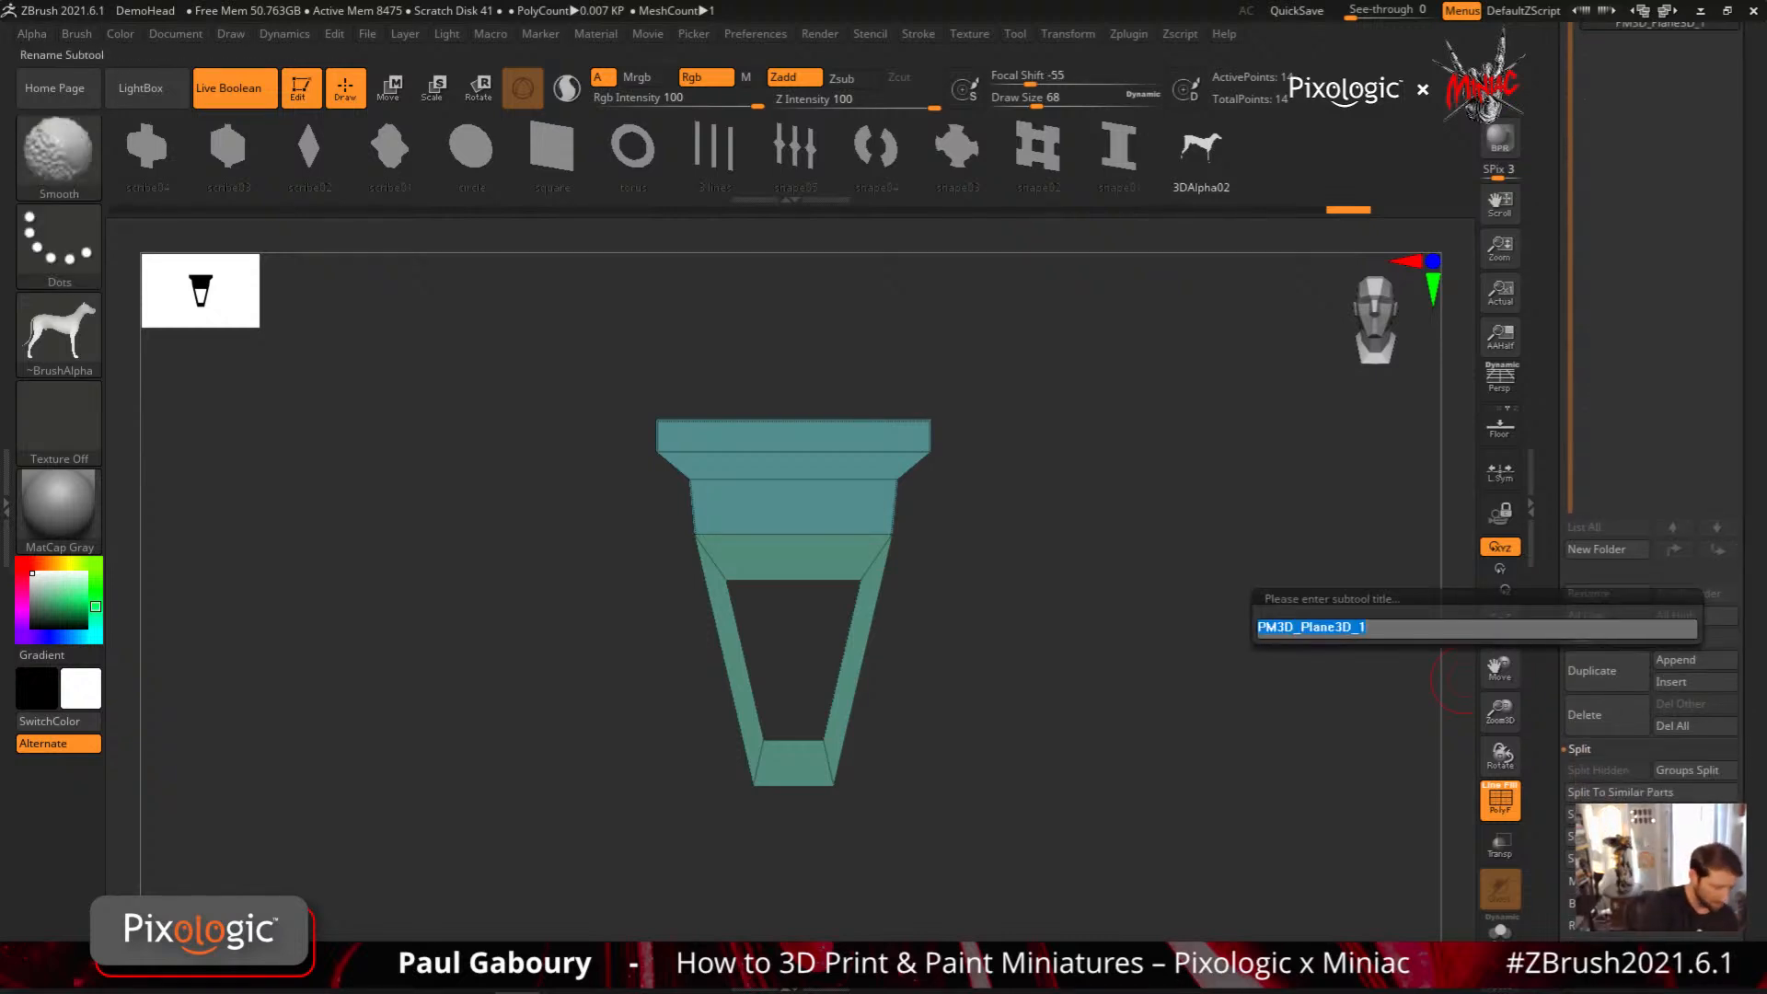
type("mESH01")
key("Return")
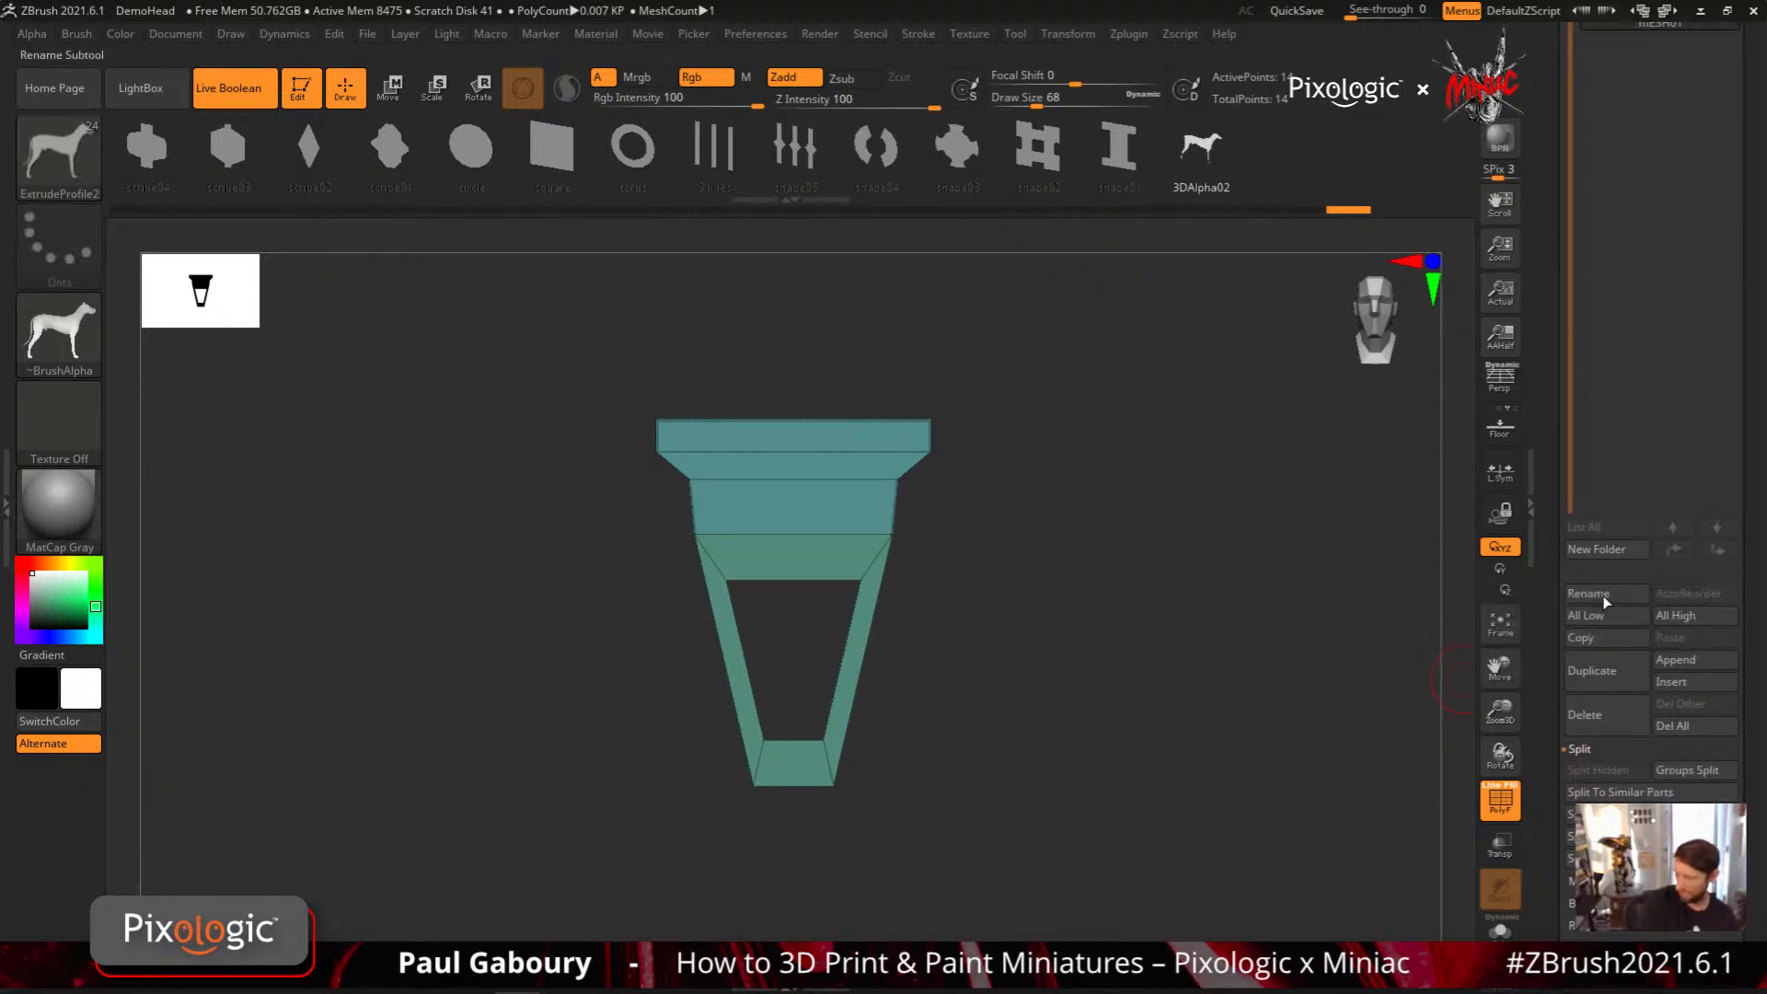
left_click_drag(1552, 449, 1552, 650)
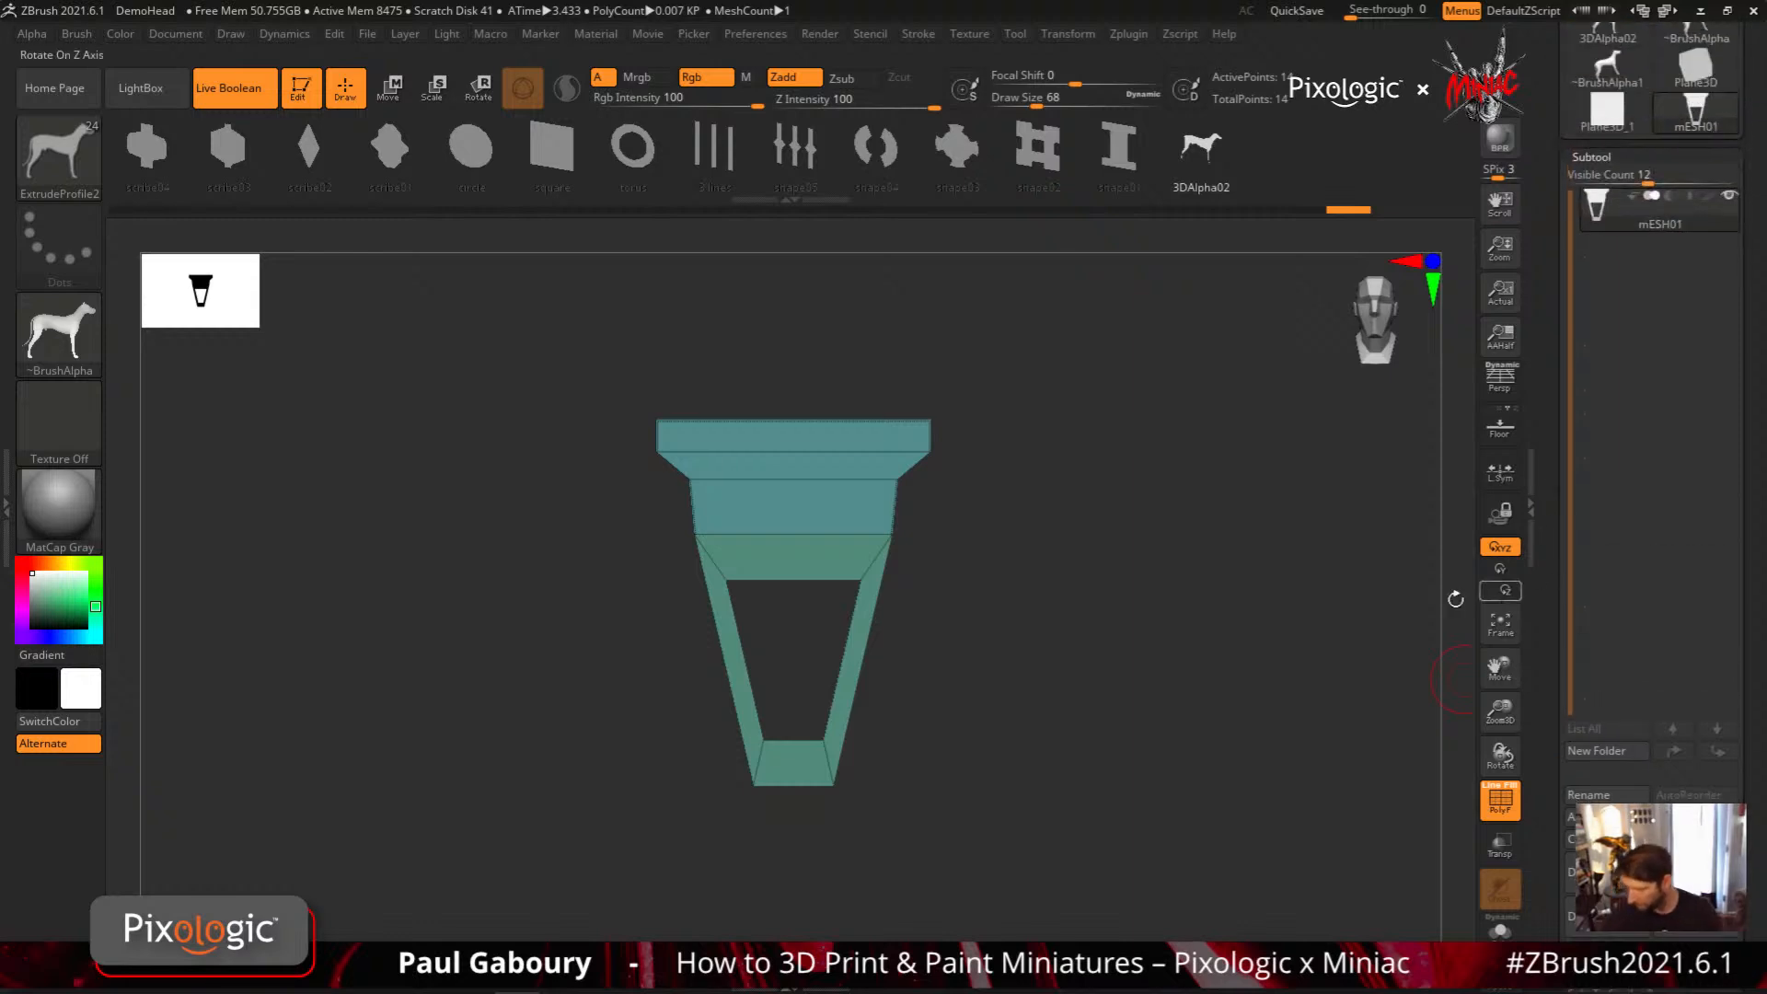
Append the mESH01 mesh to the ExtrudeProfile2 brush as a new profile
left_click(78, 31)
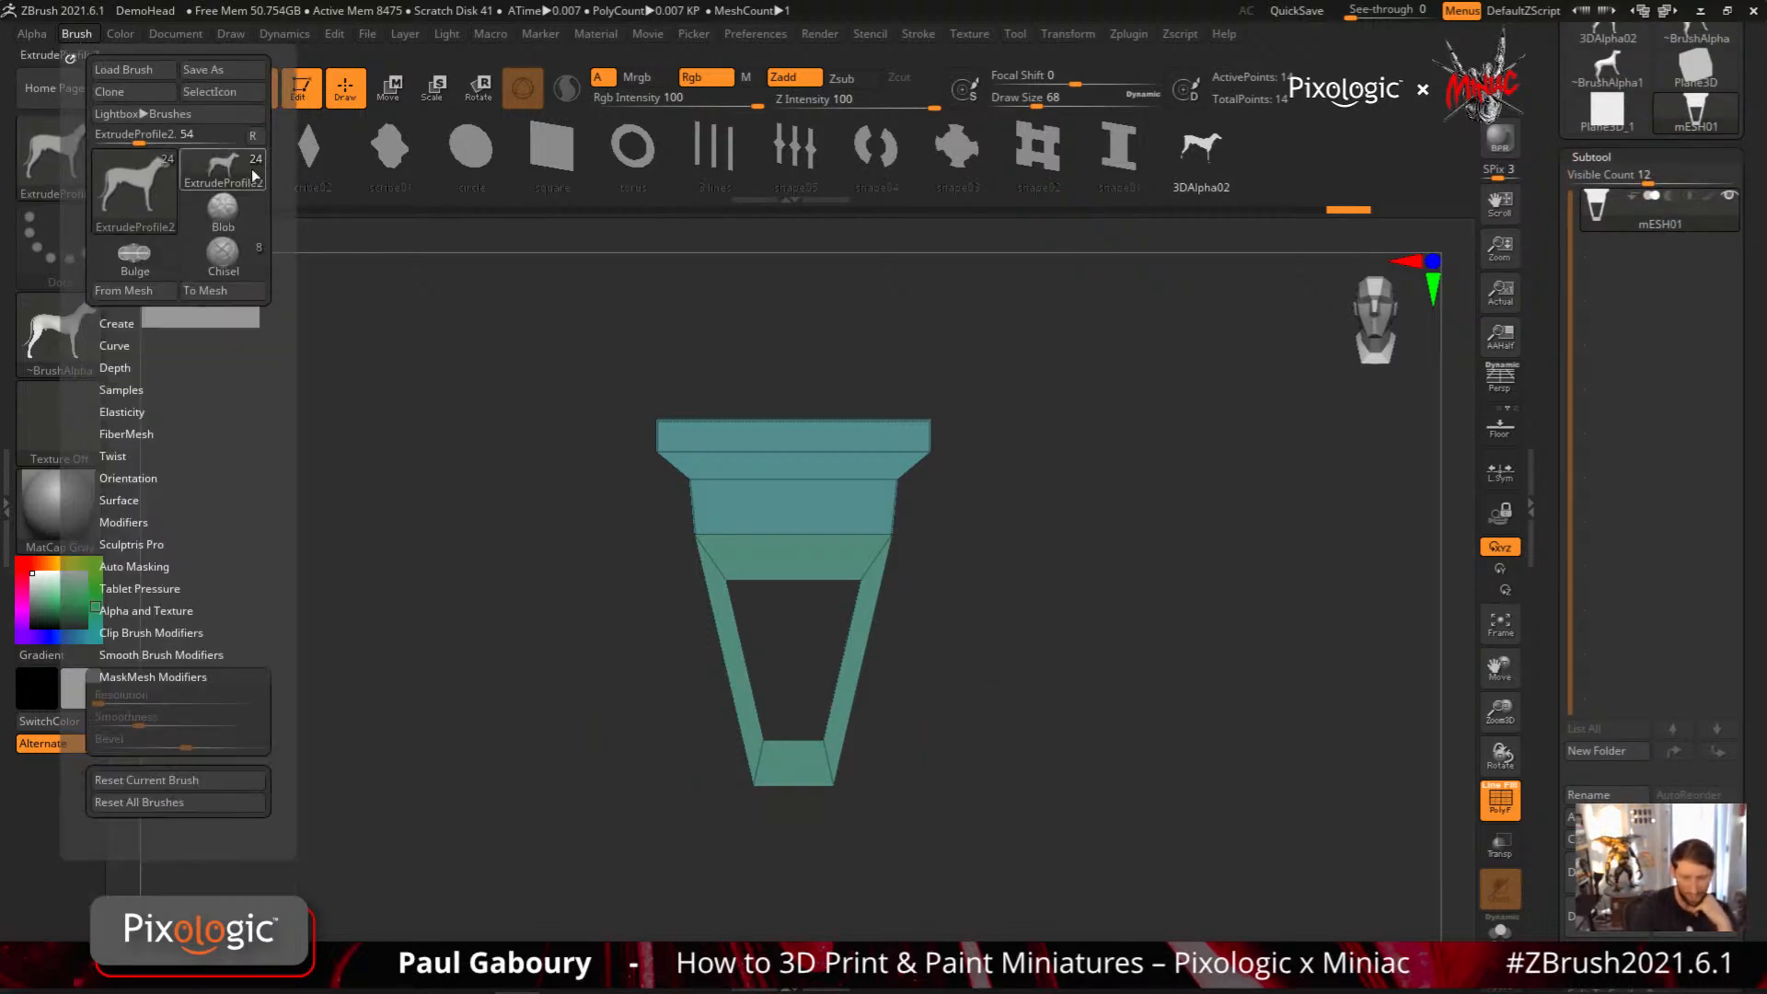
left_click(136, 291)
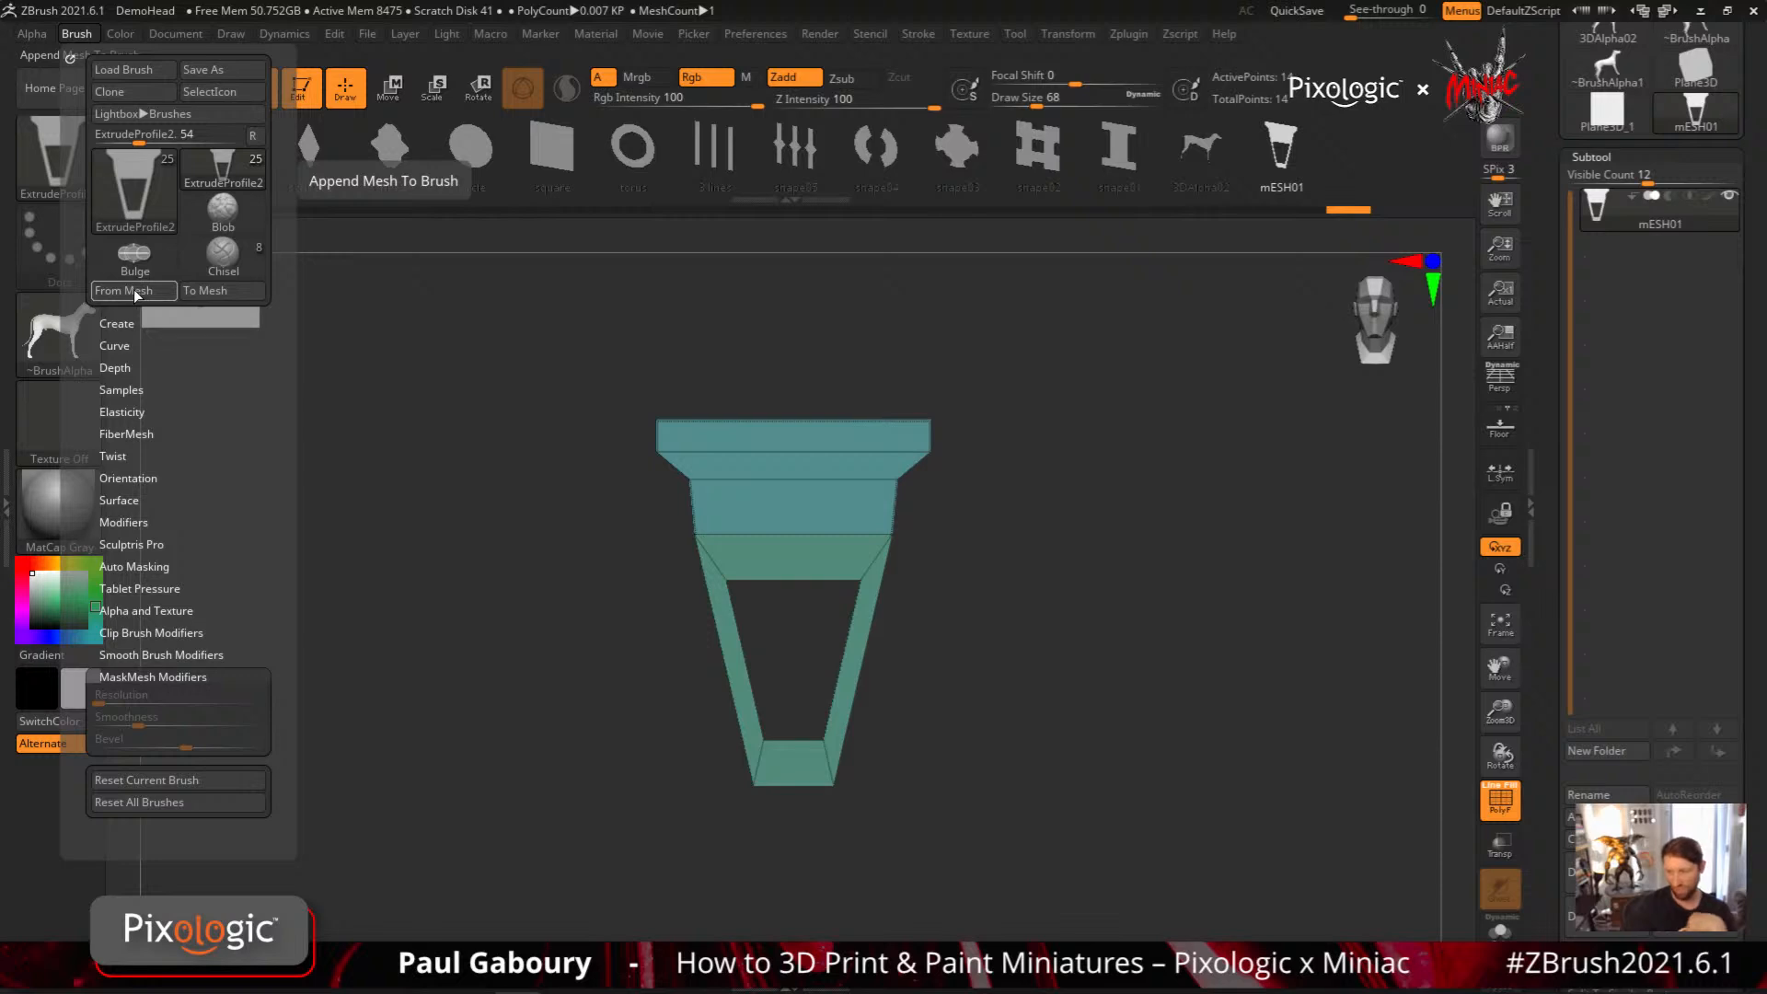
Turn the profile mesh upside down, rename its subtool to mESH02 and append it to the ExtrudeProfile2 brush as a new profile
left_click_drag(1006, 820, 1009, 766)
left_click_drag(1116, 633, 1104, 555)
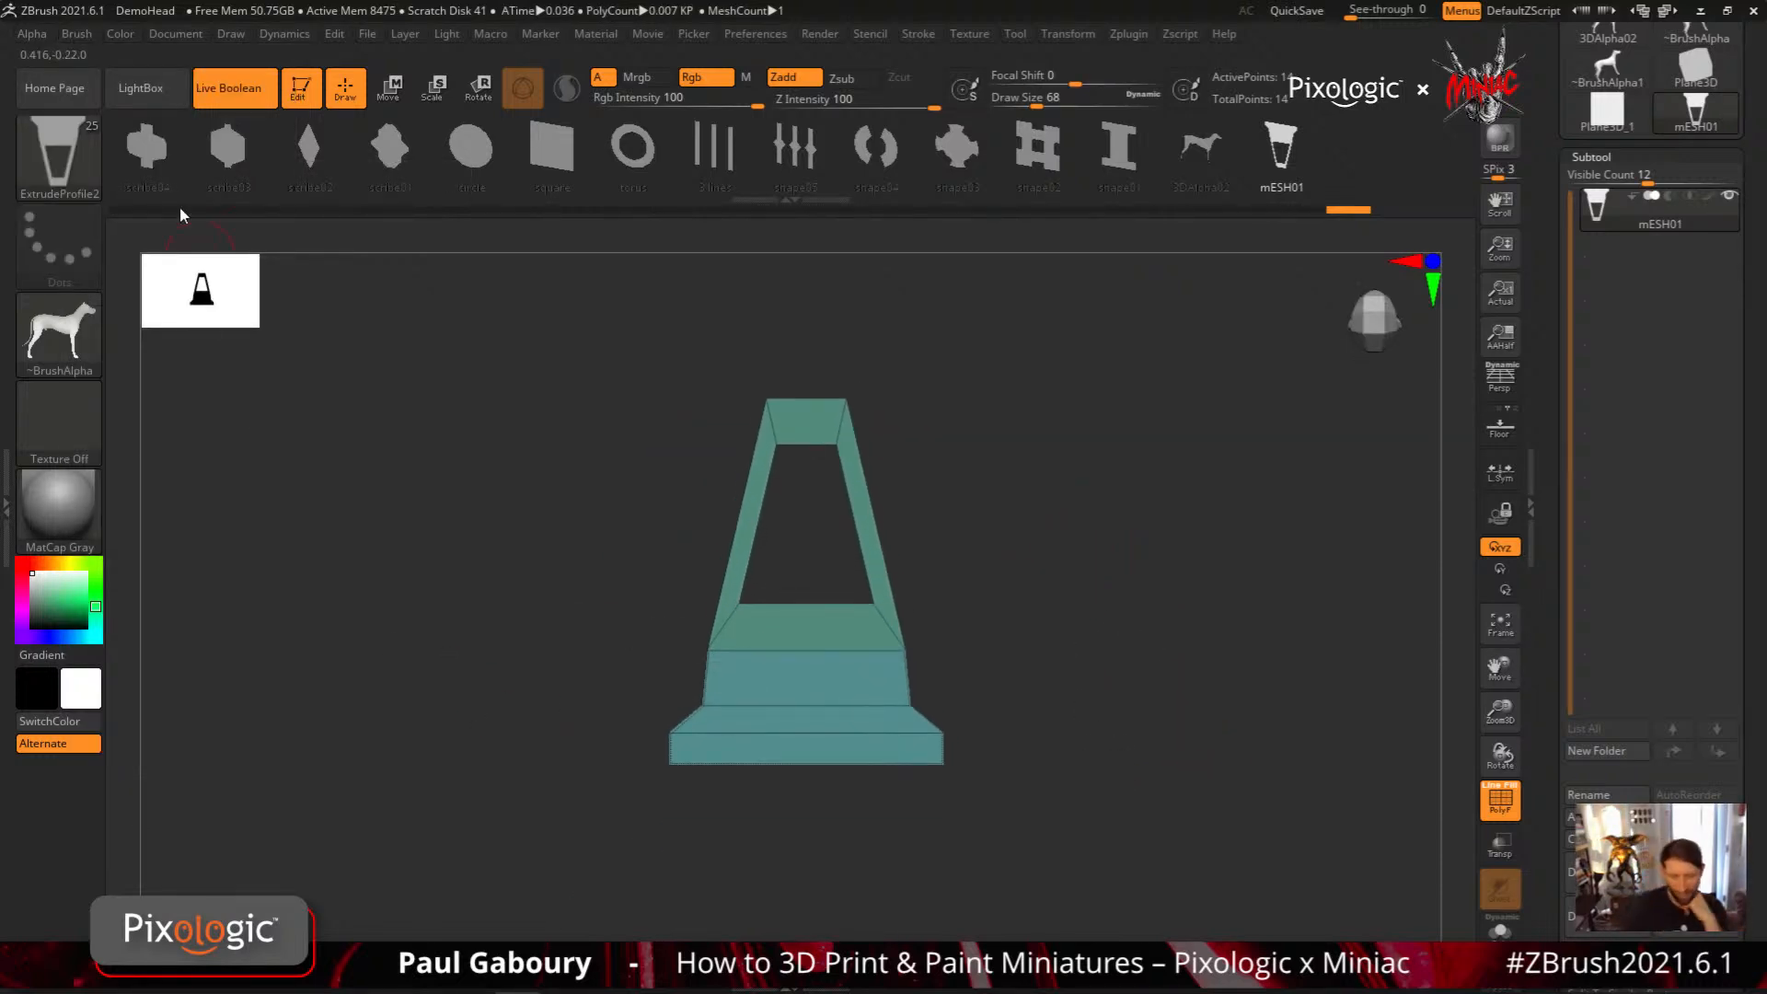
left_click(1606, 797)
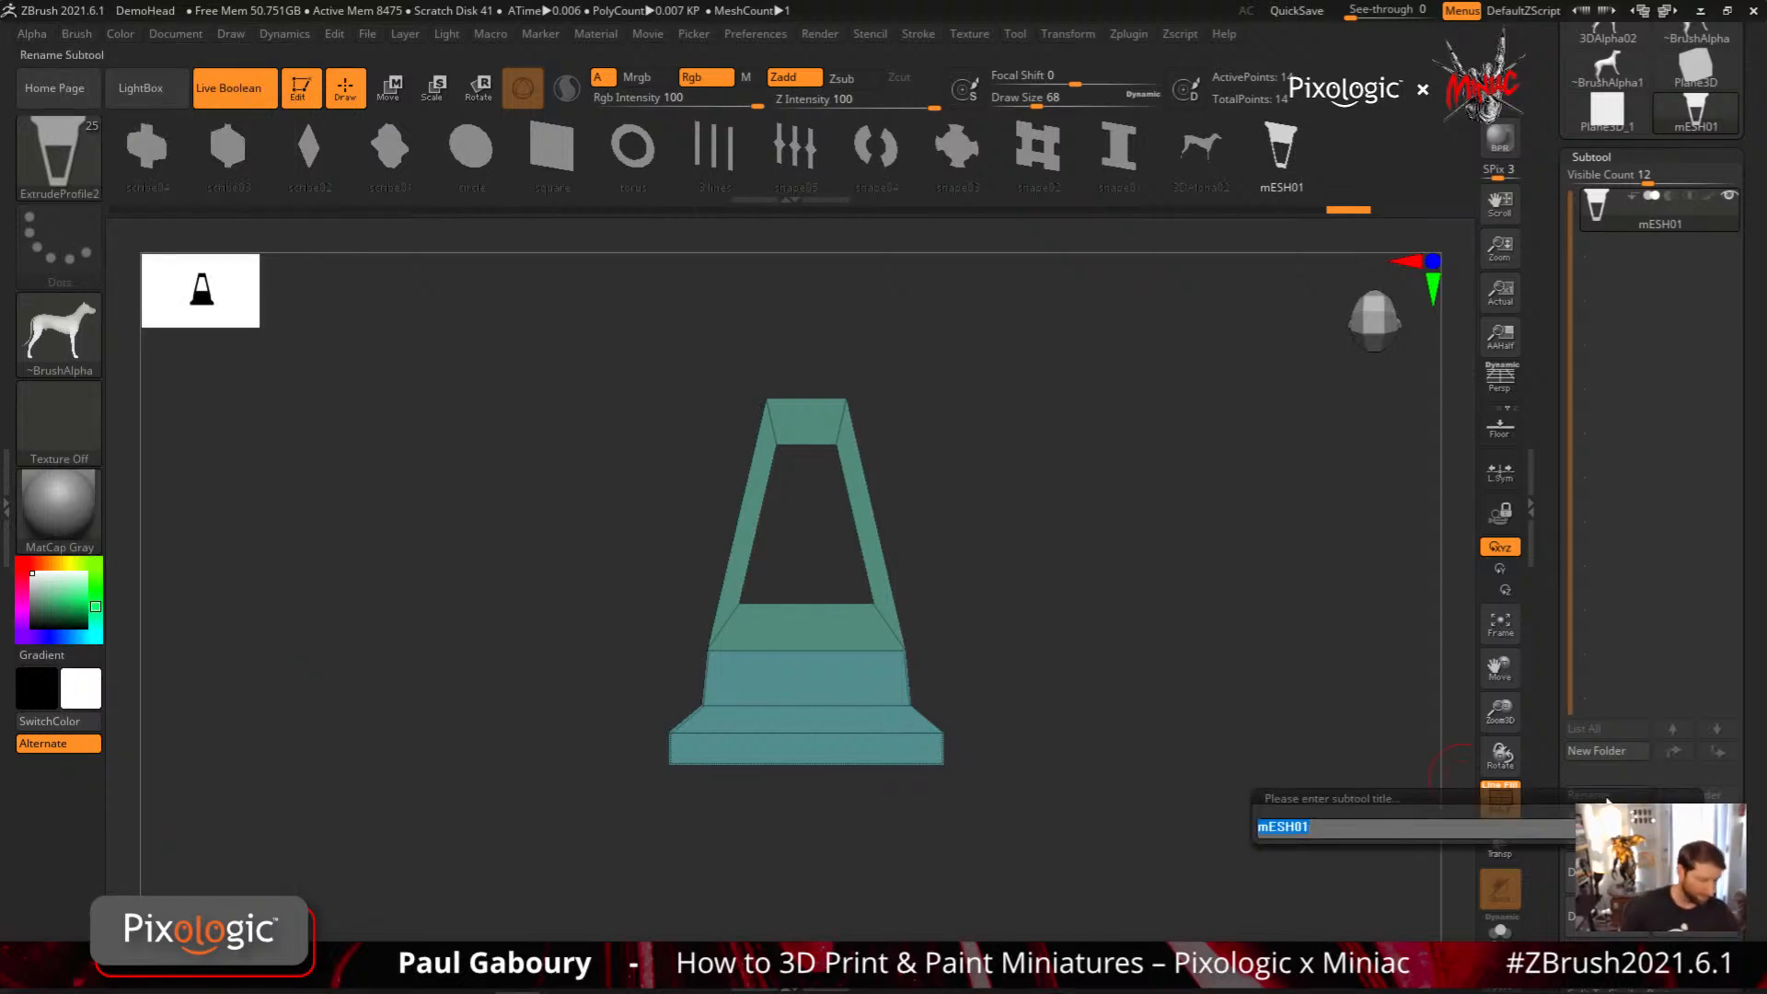
key("Return")
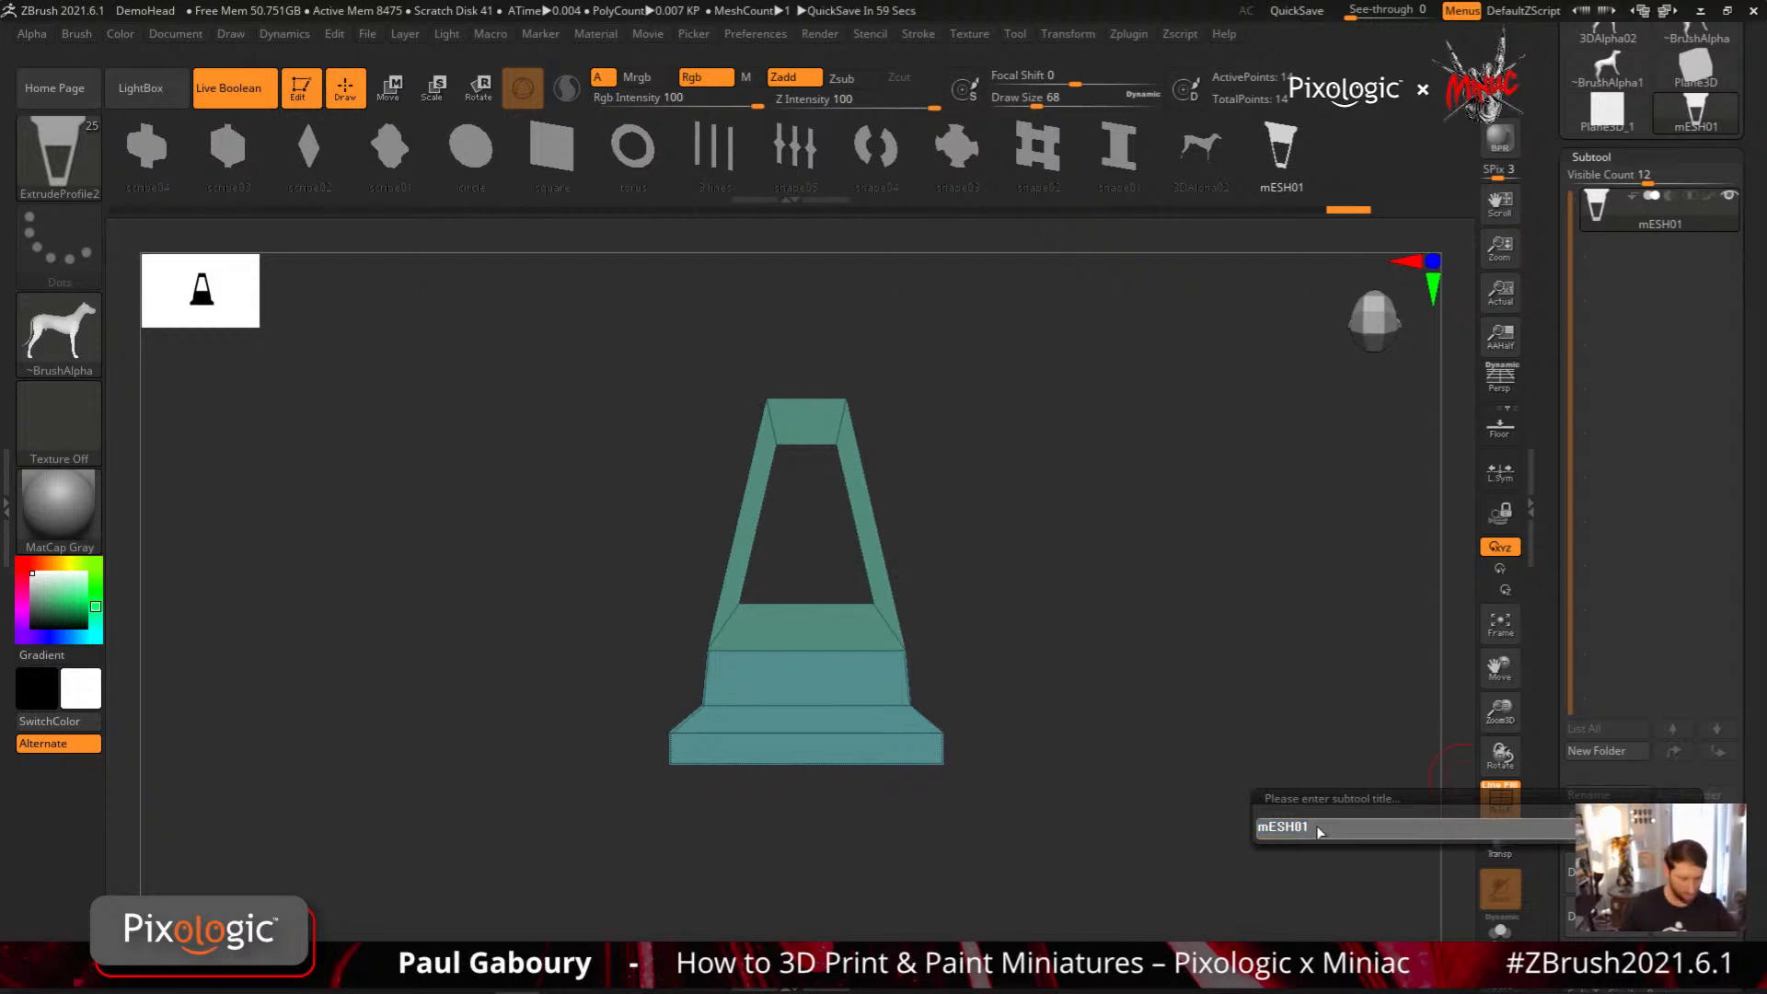
key("Return")
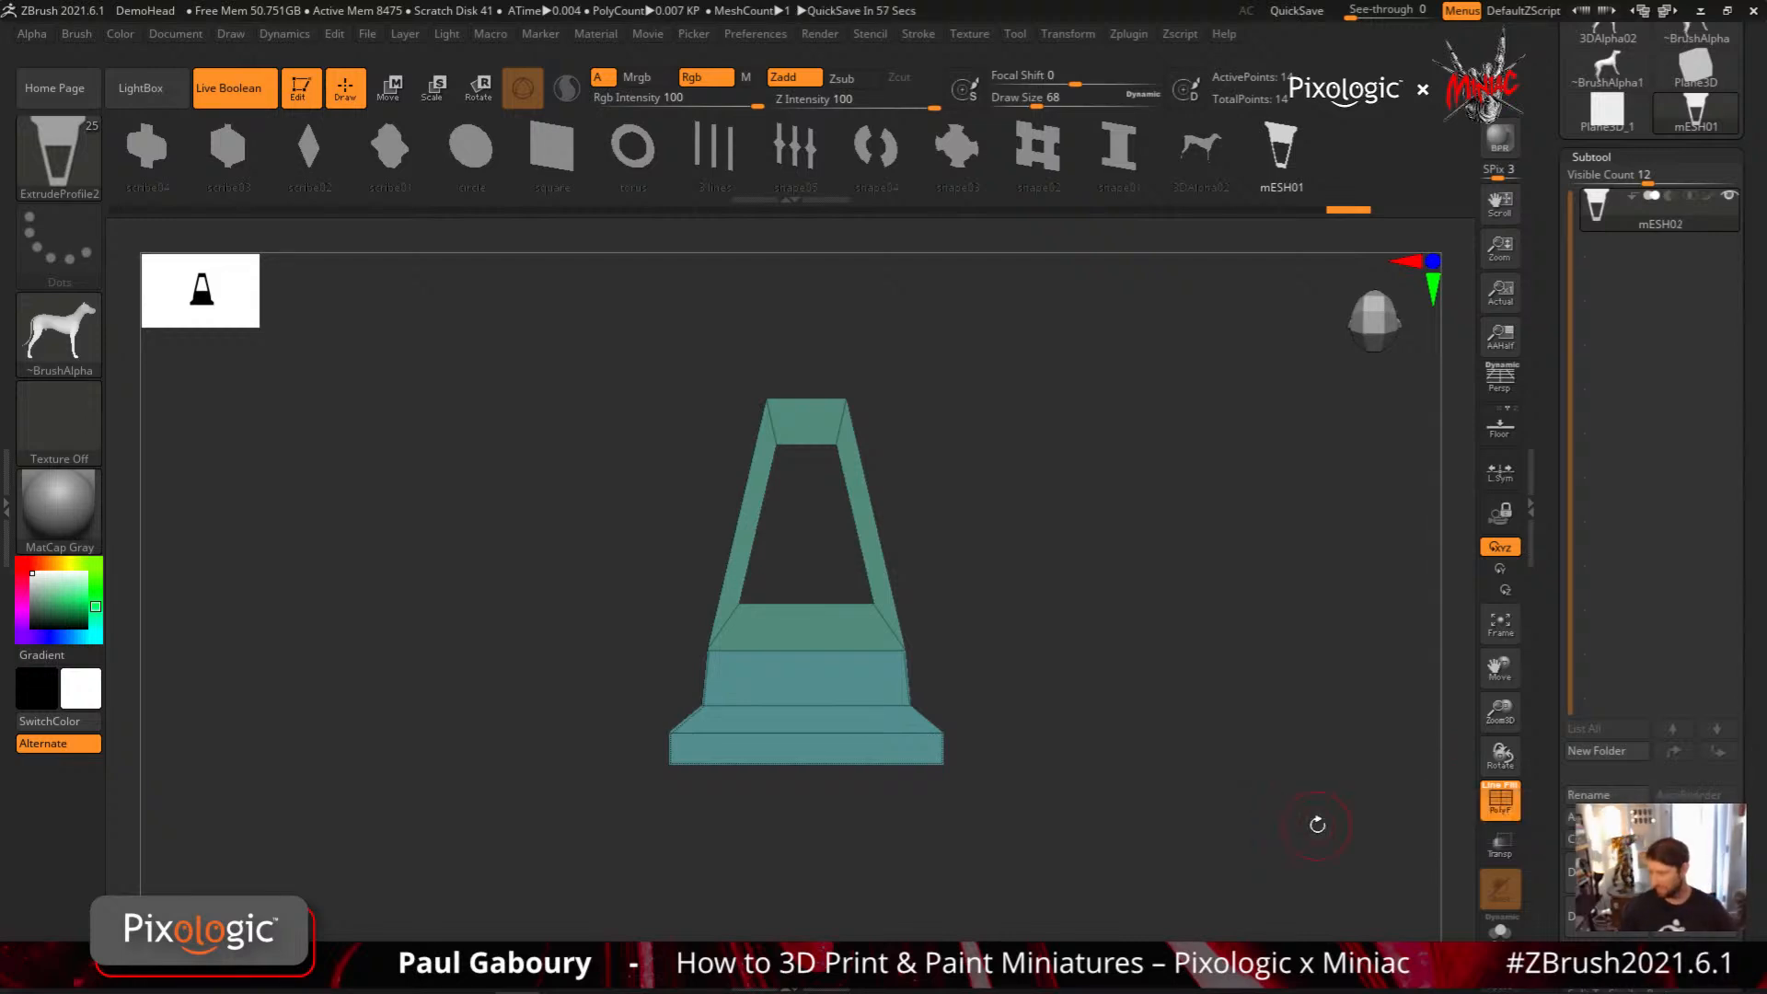
left_click(77, 34)
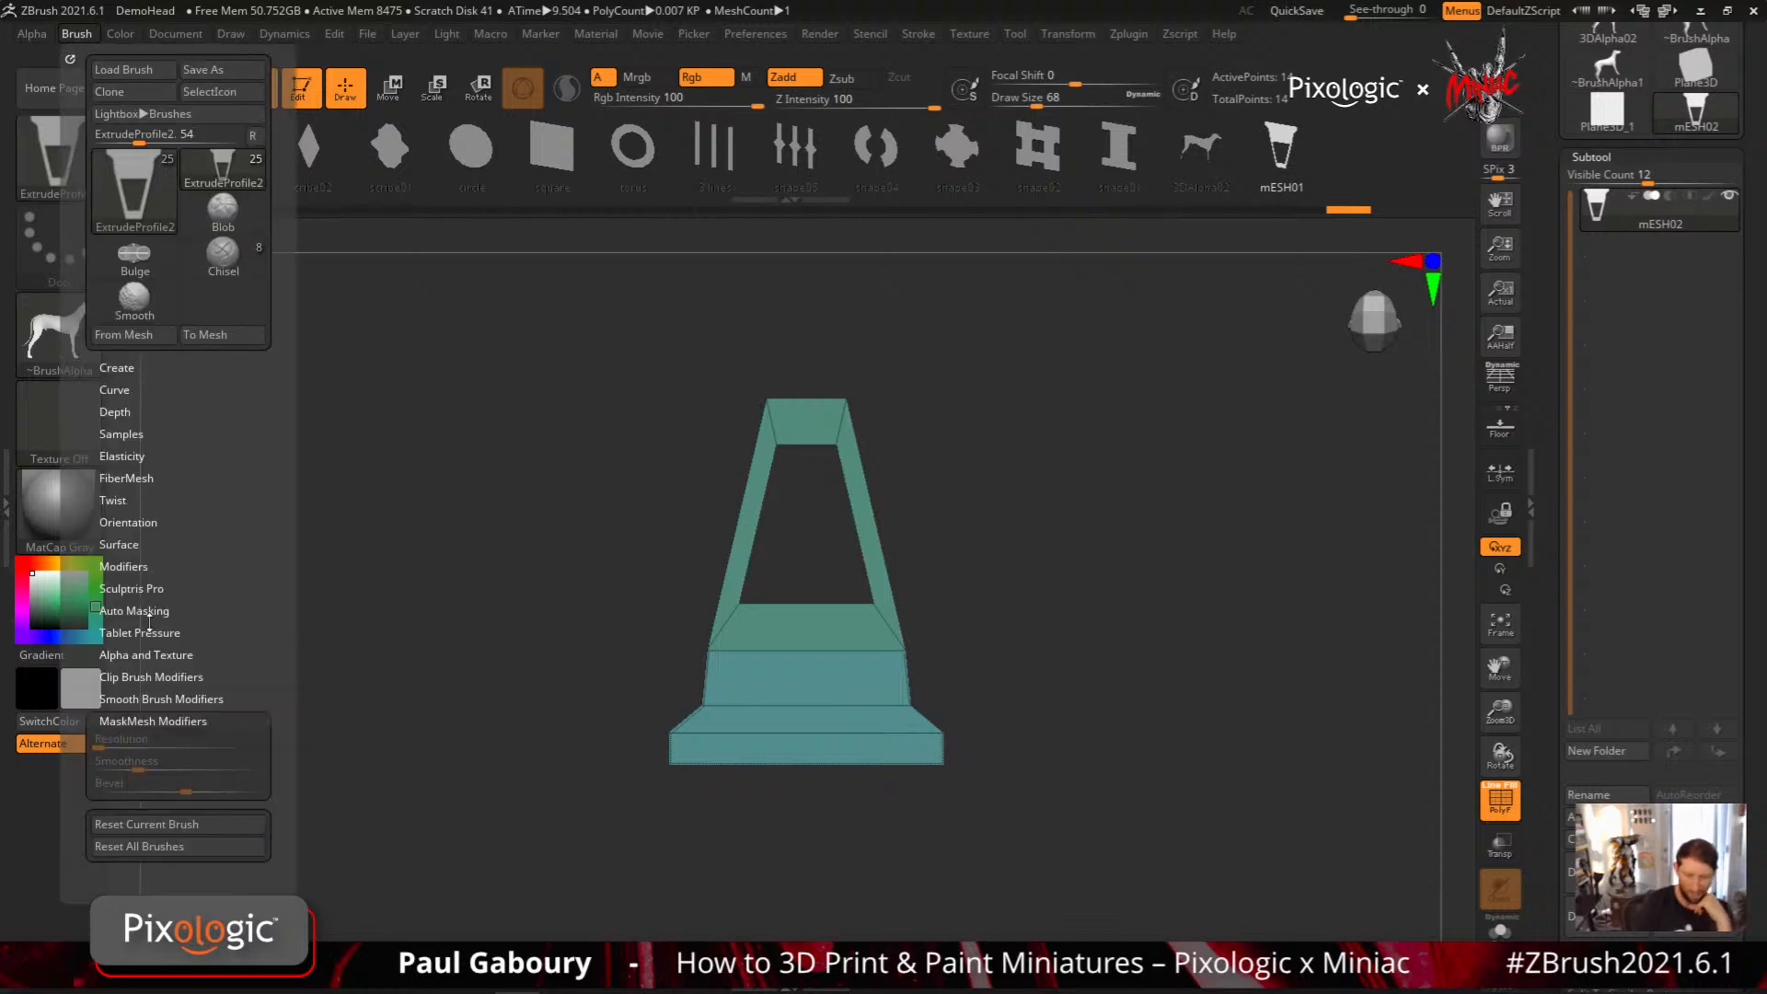
left_click(129, 335)
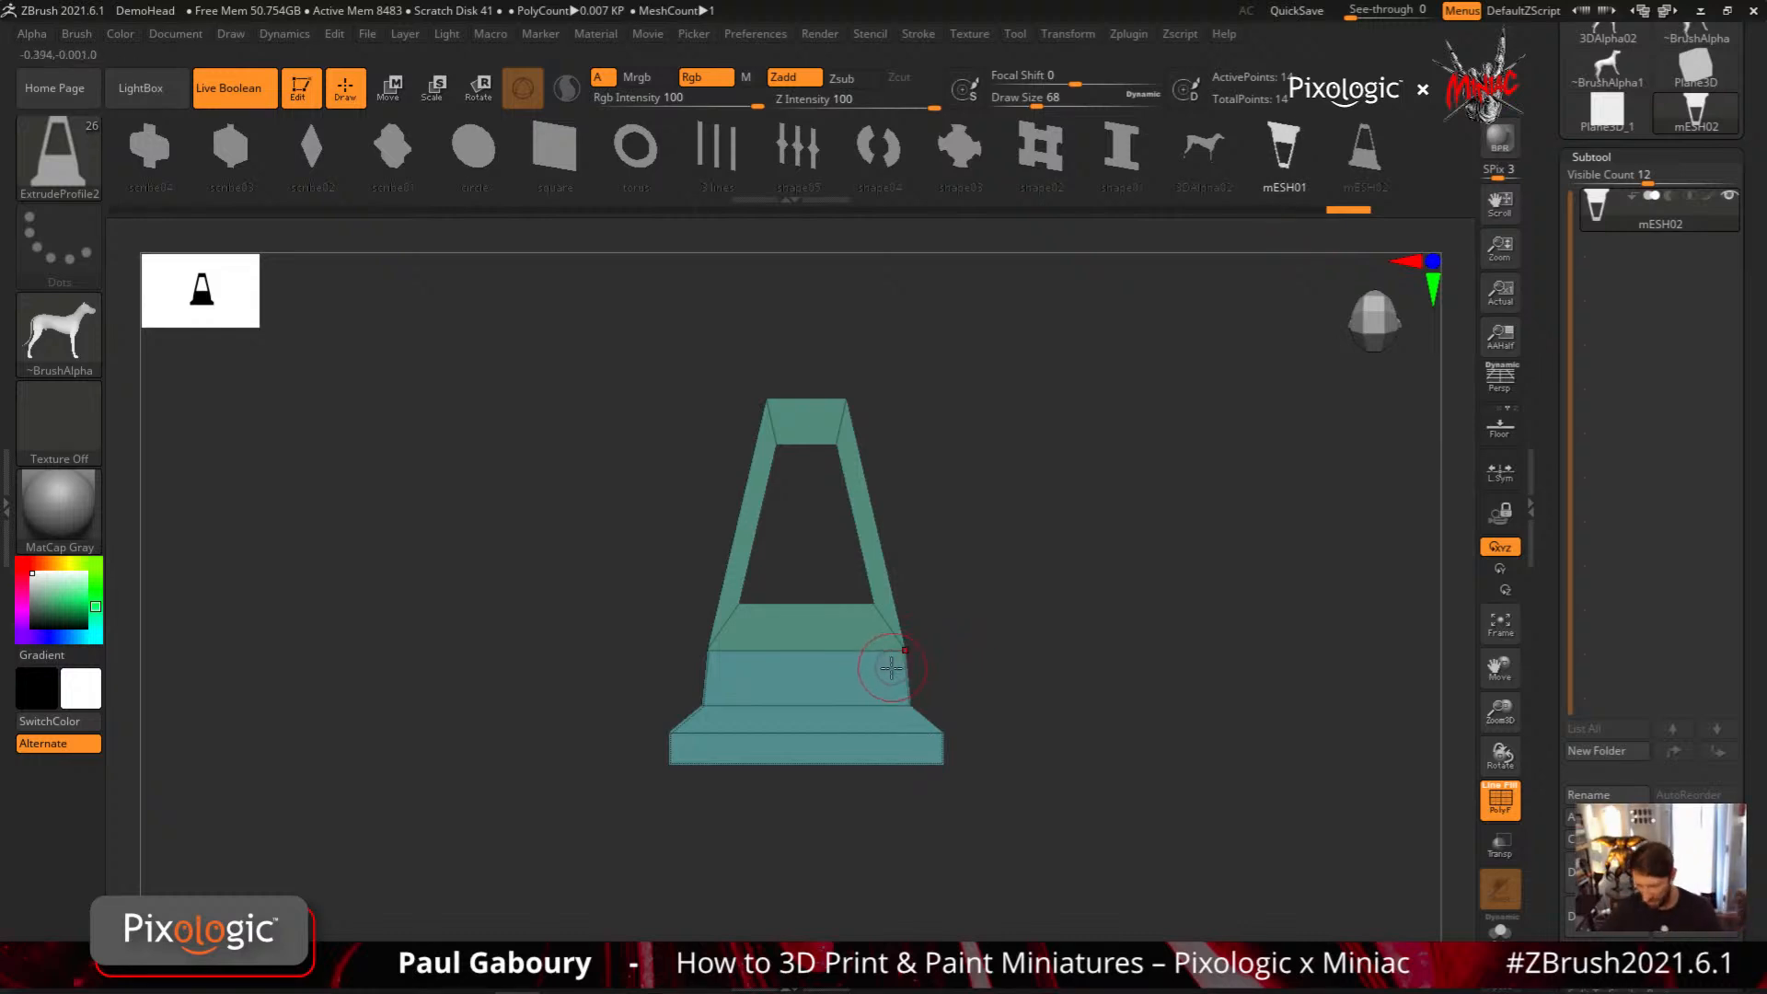
Draw test extrusions beside the flat mesh, using the mESH01 profile and the flipped mESH02 profile
left_click_drag(1262, 286, 1262, 284)
mouse_move(1253, 544)
right_mouse_down()
mouse_move(1196, 762)
mouse_move(1214, 774)
right_mouse_up()
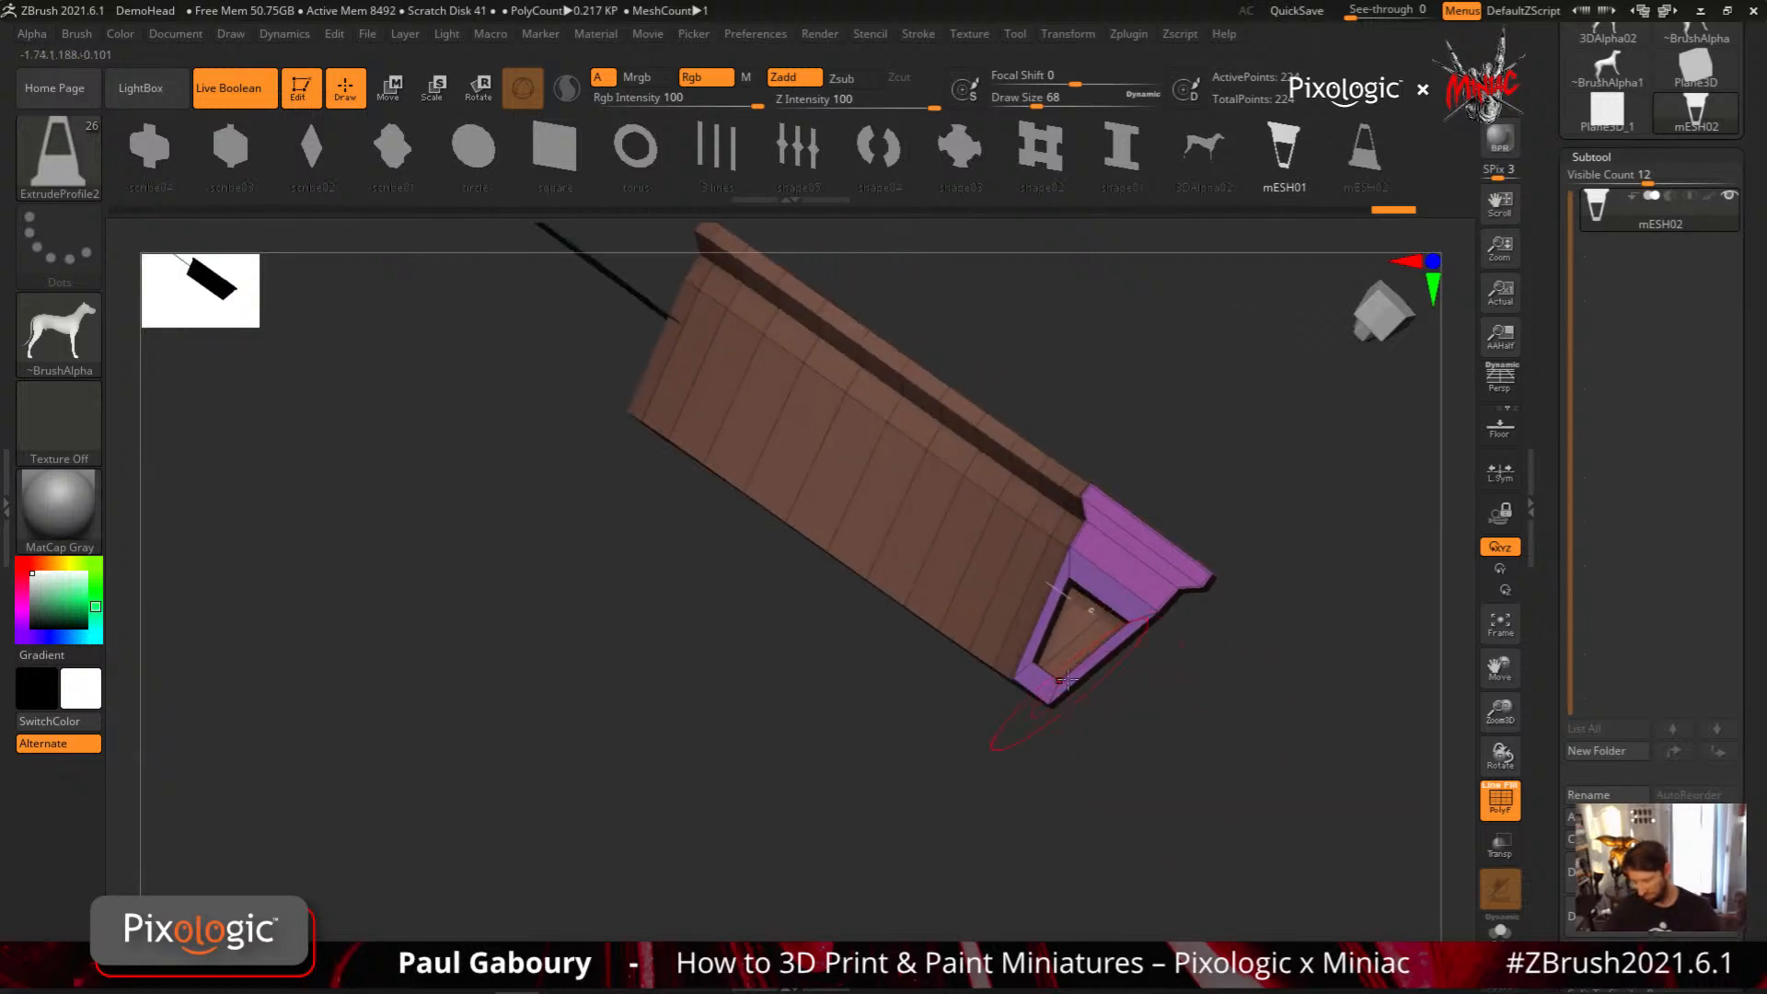
mouse_move(1137, 725)
right_mouse_down()
mouse_move(1223, 718)
mouse_move(1033, 702)
mouse_move(1061, 724)
mouse_move(1187, 524)
right_mouse_up()
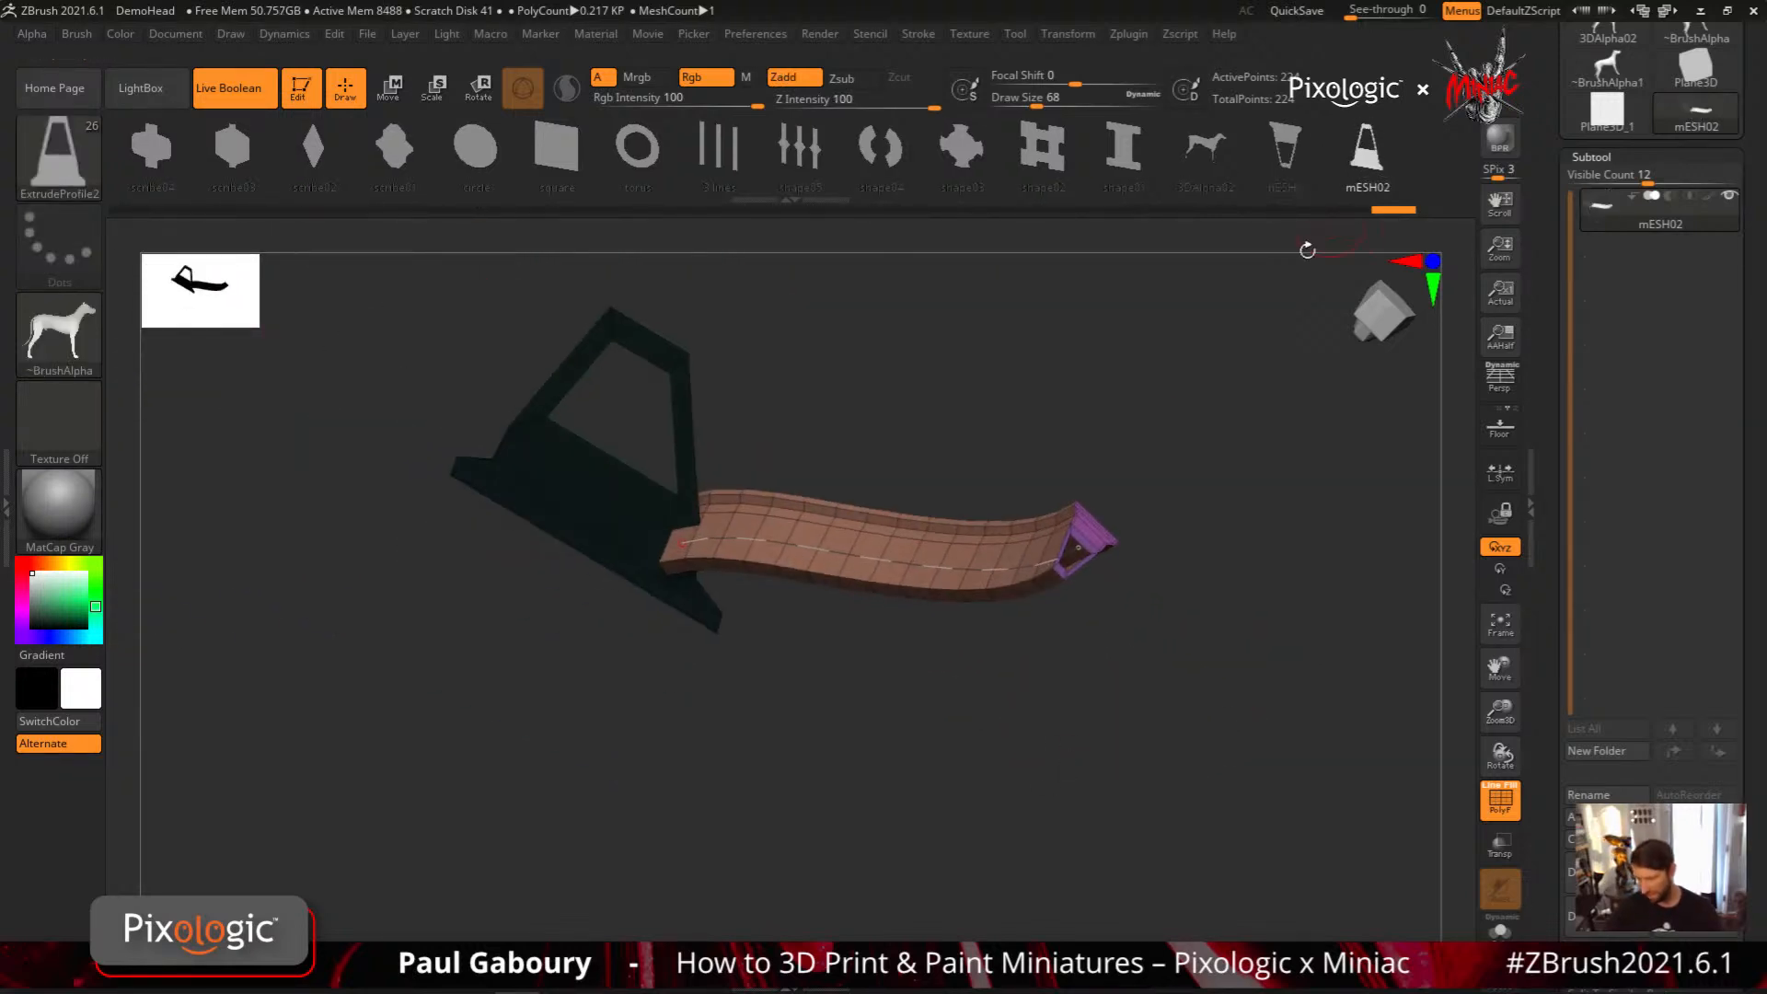
right_click_drag(1077, 549, 1138, 698)
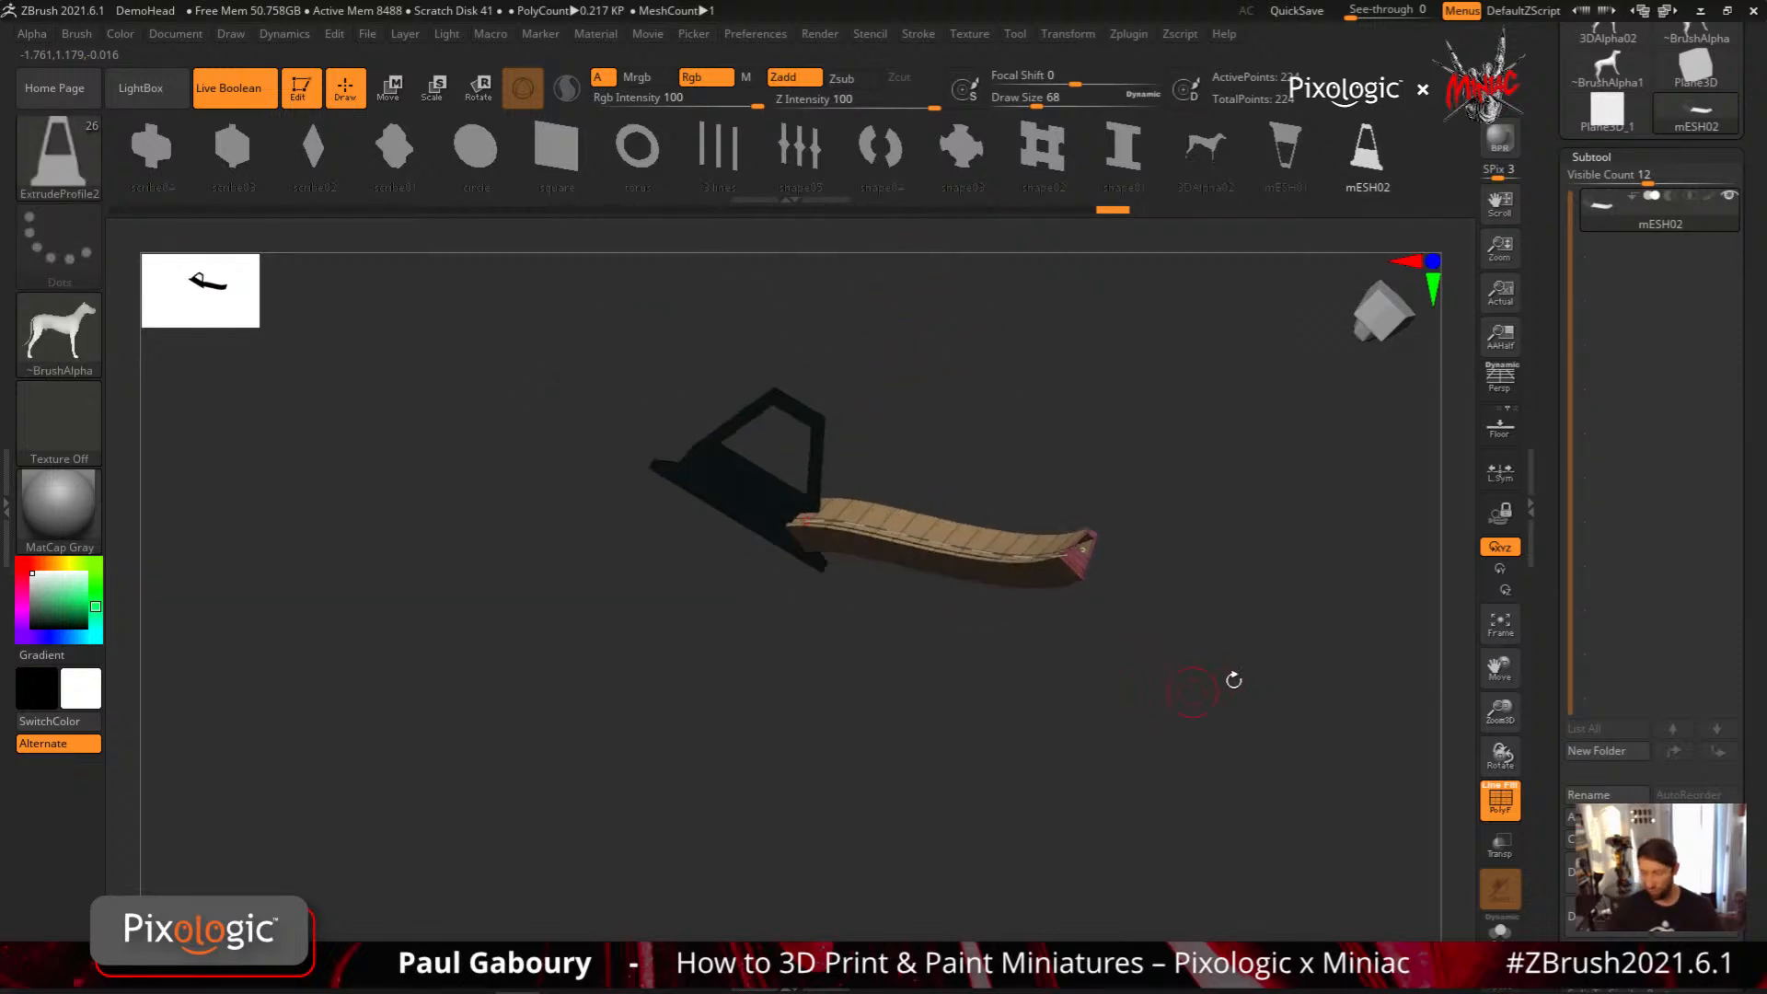
Switch to the Sphere3D tool and convert it to a PolyMesh3D
left_click_drag(1764, 532, 1756, 737)
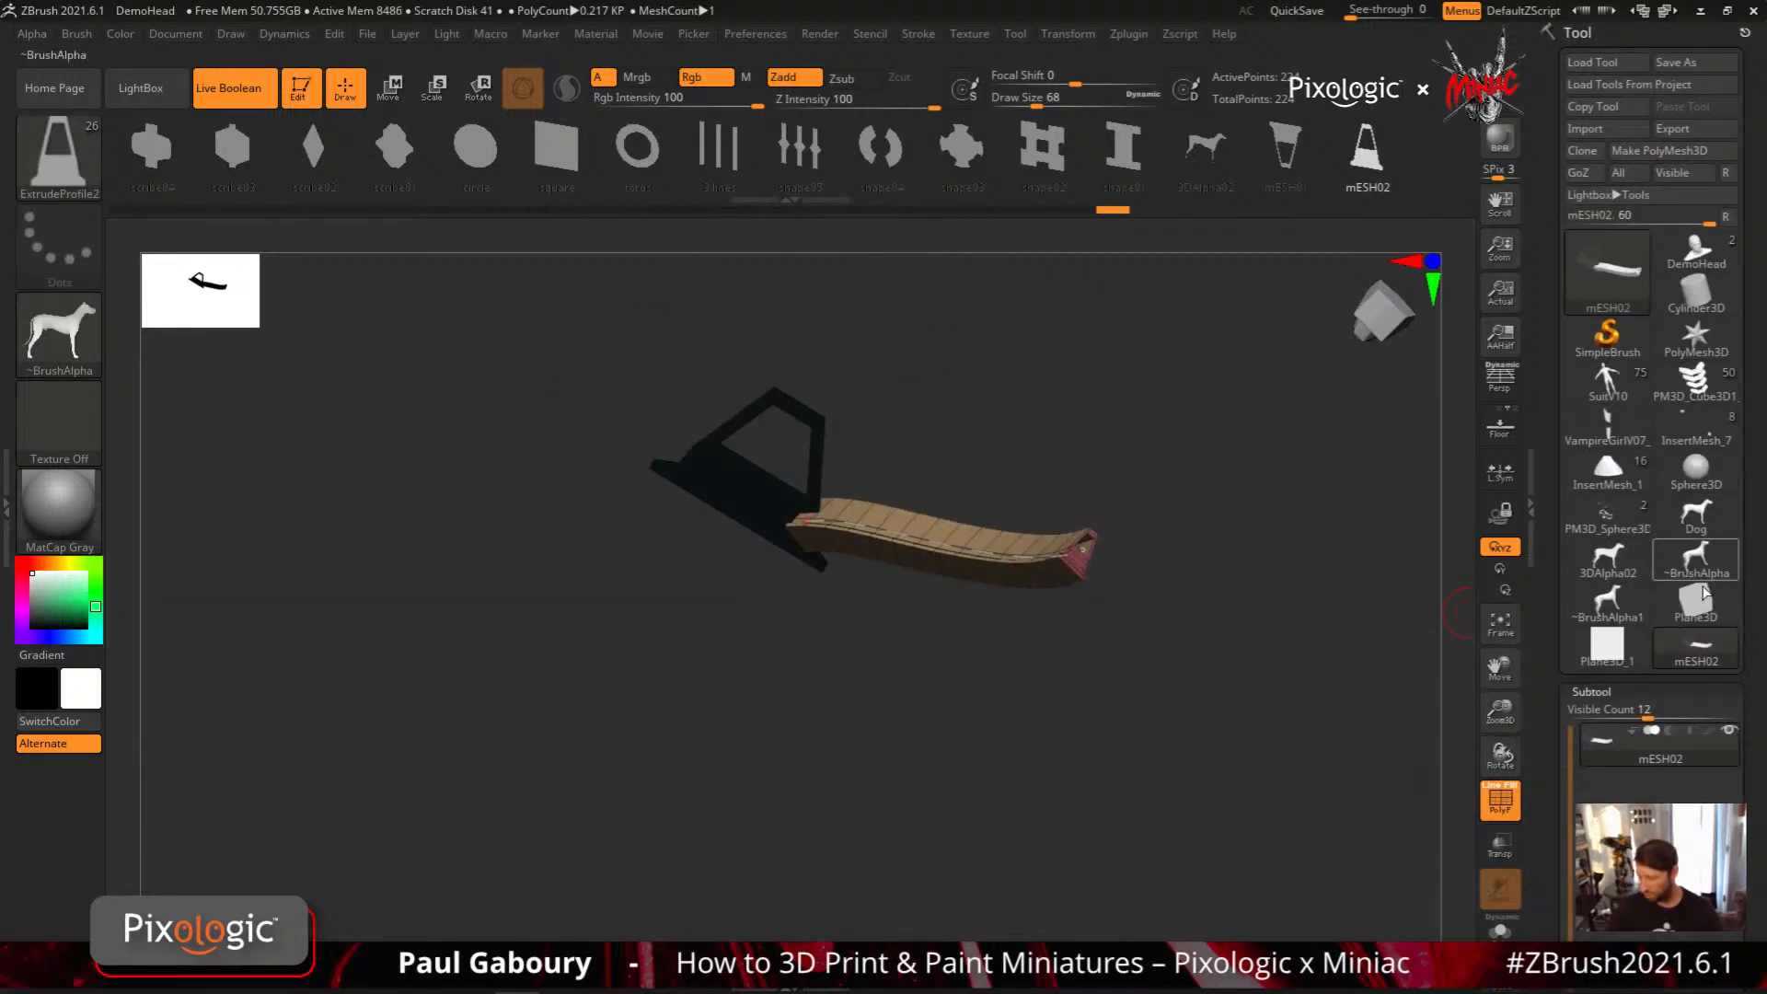
mouse_move(1693, 264)
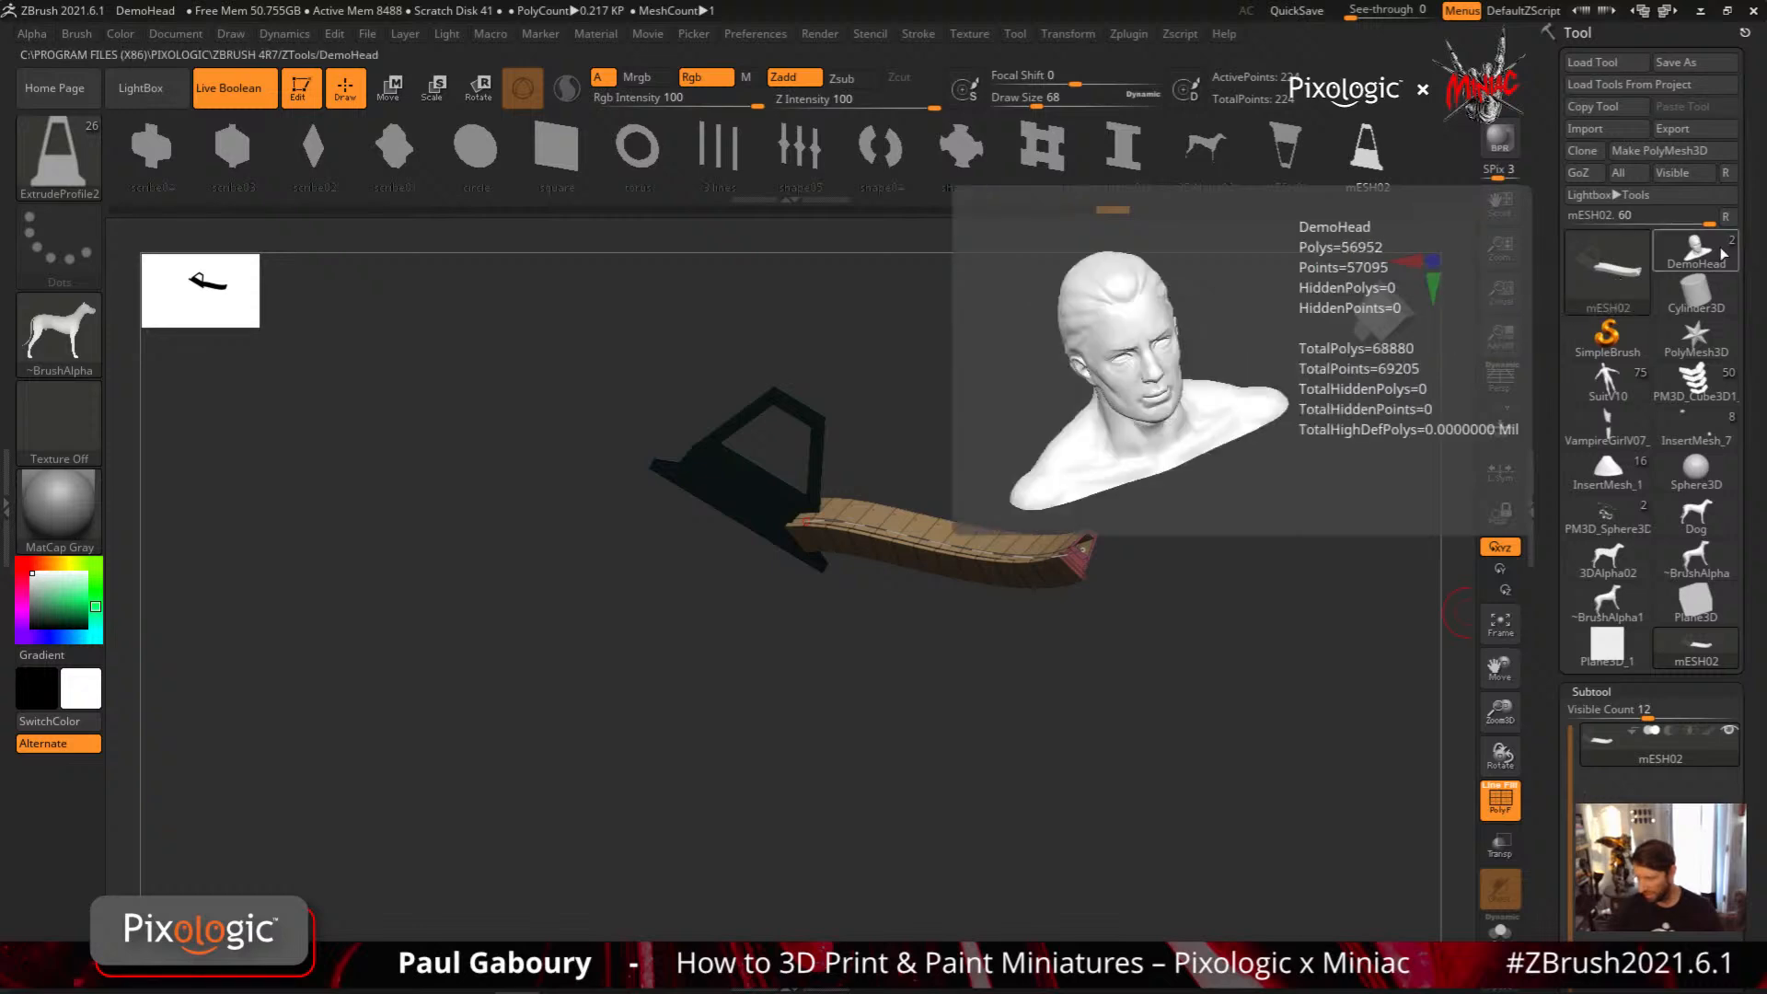
left_click(1607, 272)
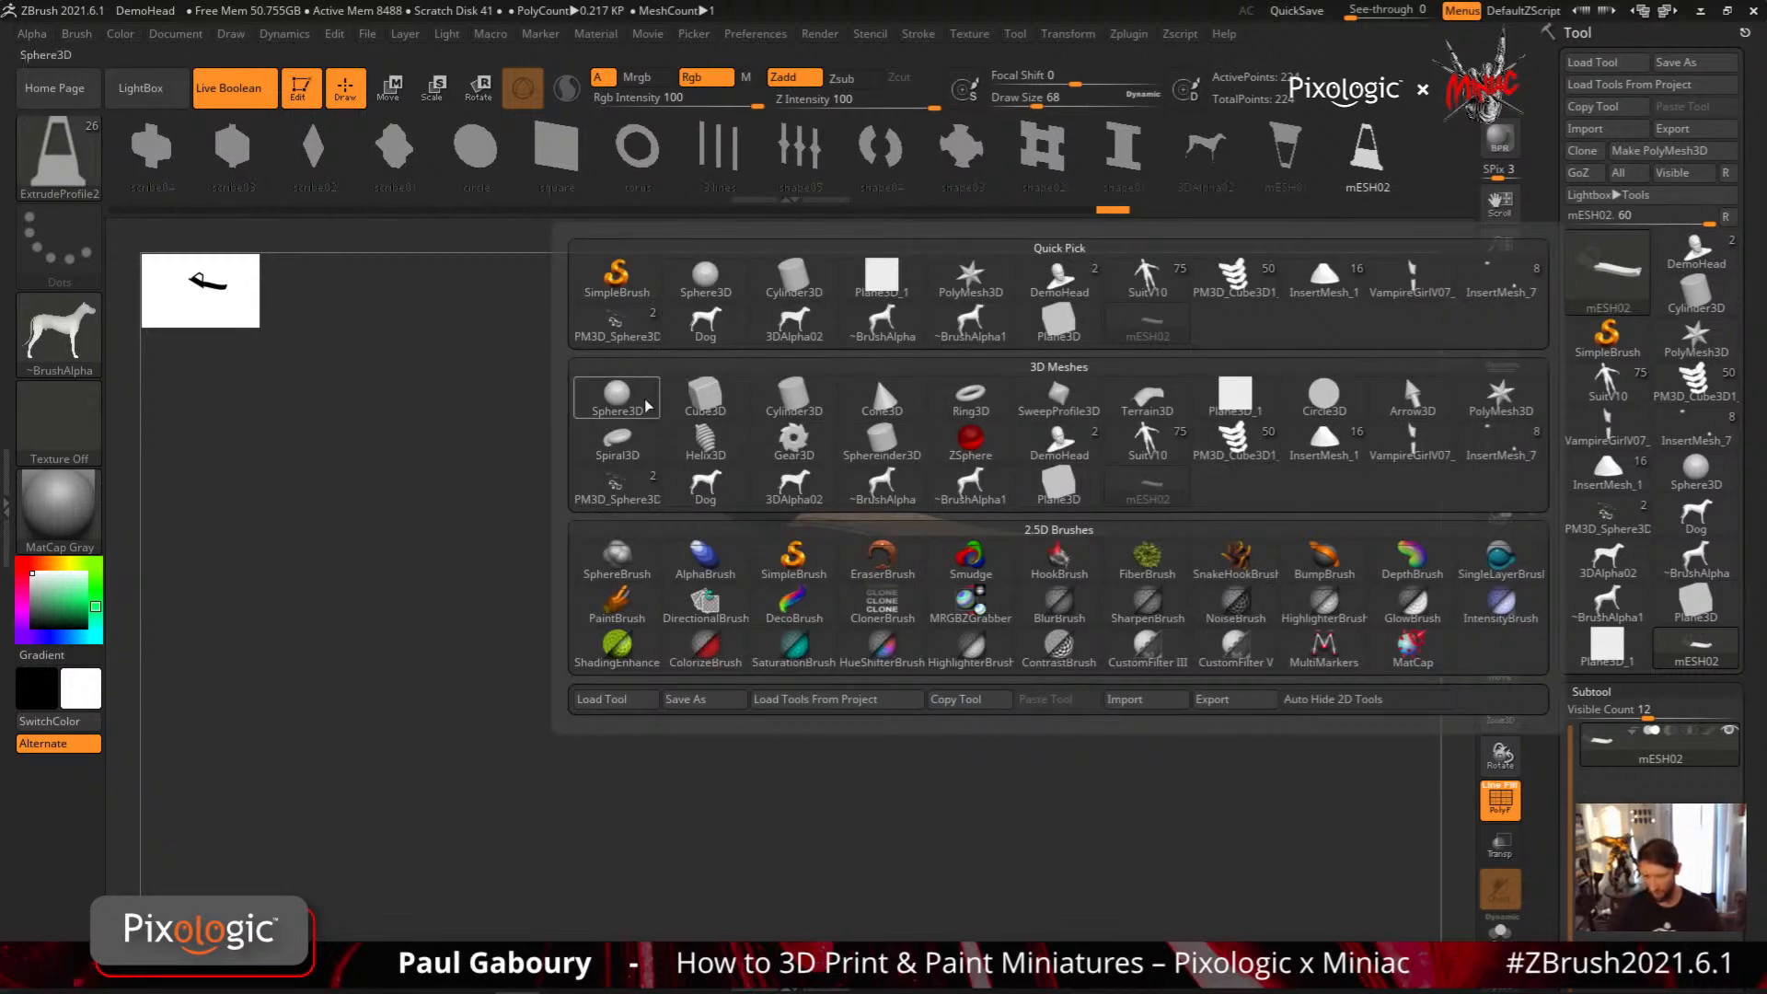
left_click(615, 396)
left_click_drag(928, 729, 1022, 713, "shift")
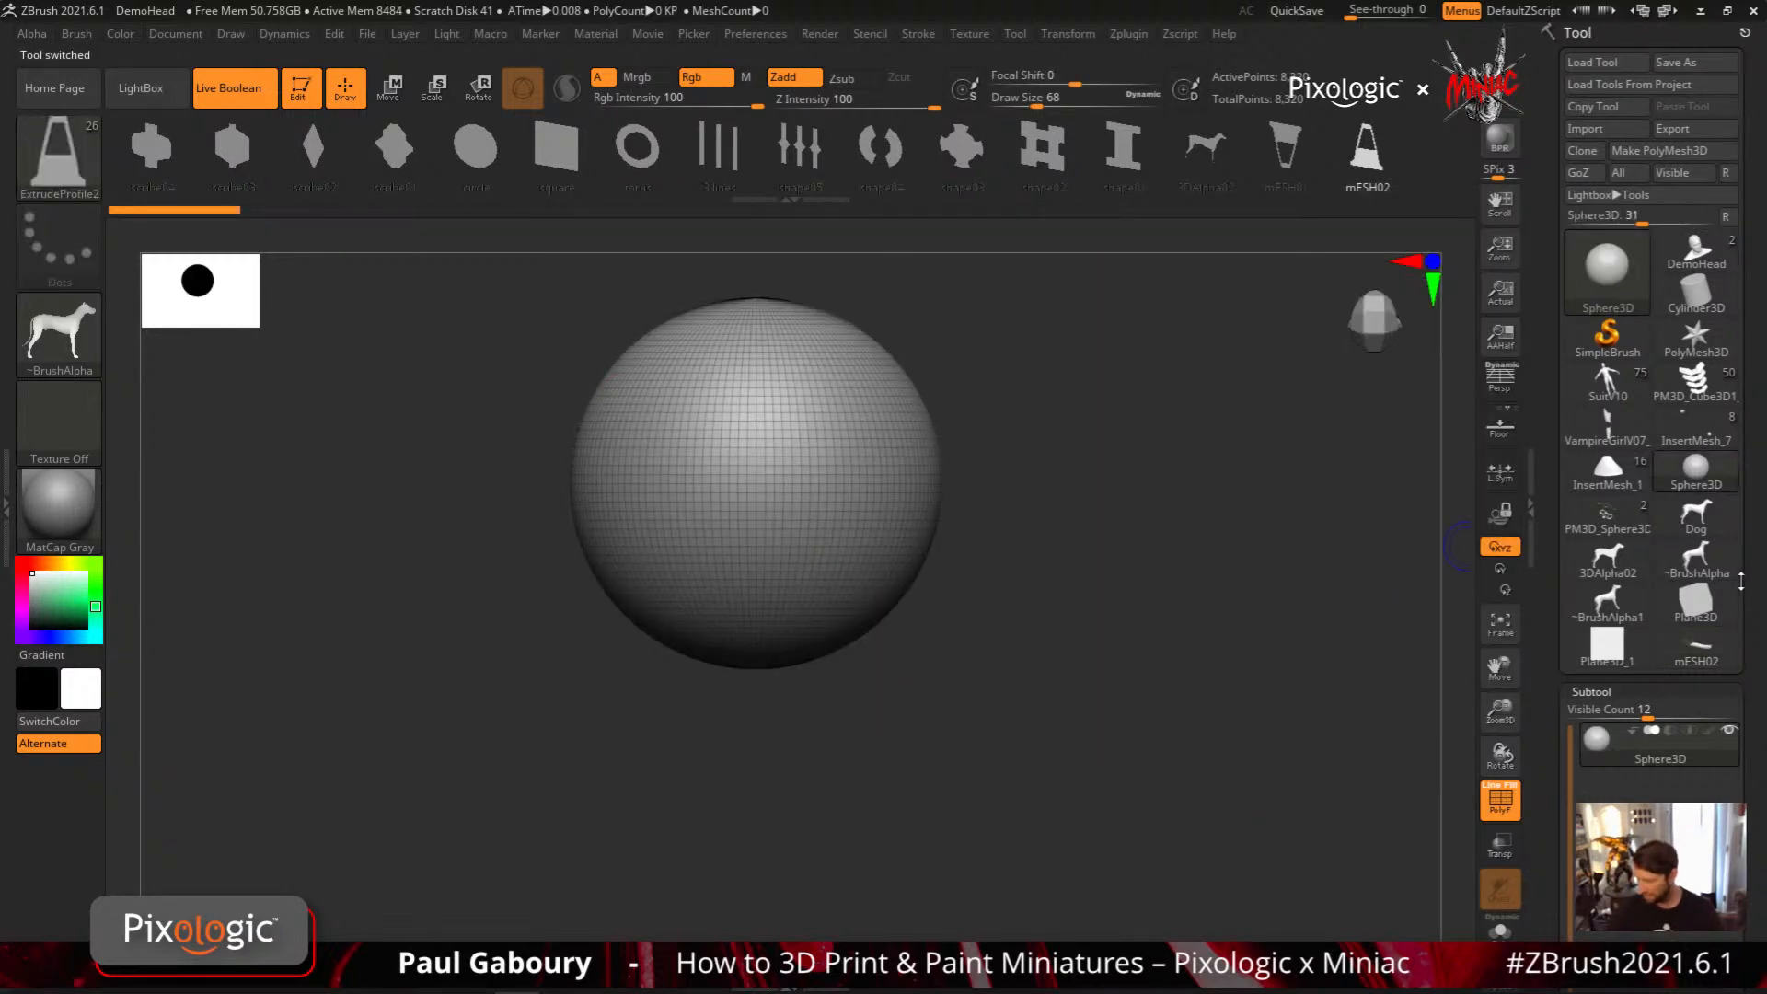
left_click(1665, 150)
Draw a curved extrusion over the sphere at Draw Size 64 and change its profile to mESH01
key("s")
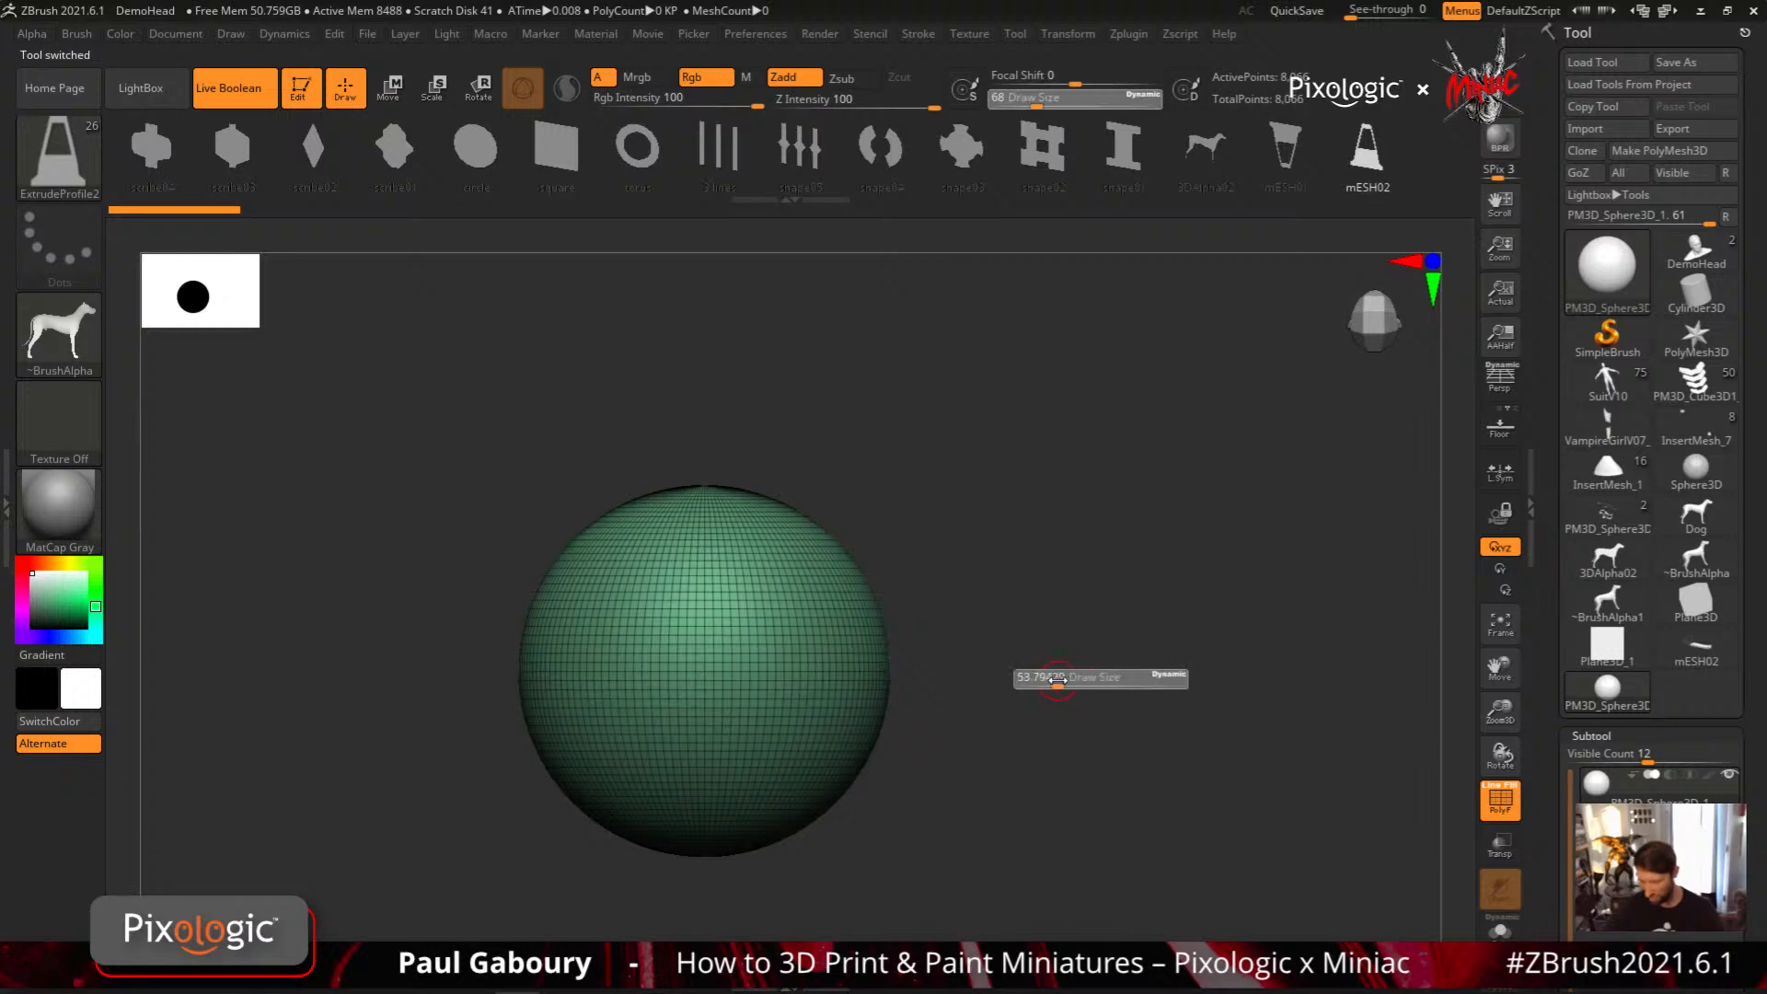
left_click_drag(1058, 681, 1054, 681)
left_click_drag(747, 556, 769, 544)
right_click_drag(899, 749, 860, 658)
mouse_move(861, 658)
right_mouse_down("ctrl")
mouse_move(840, 765)
mouse_move(844, 656)
right_mouse_up("ctrl")
left_click(1285, 152)
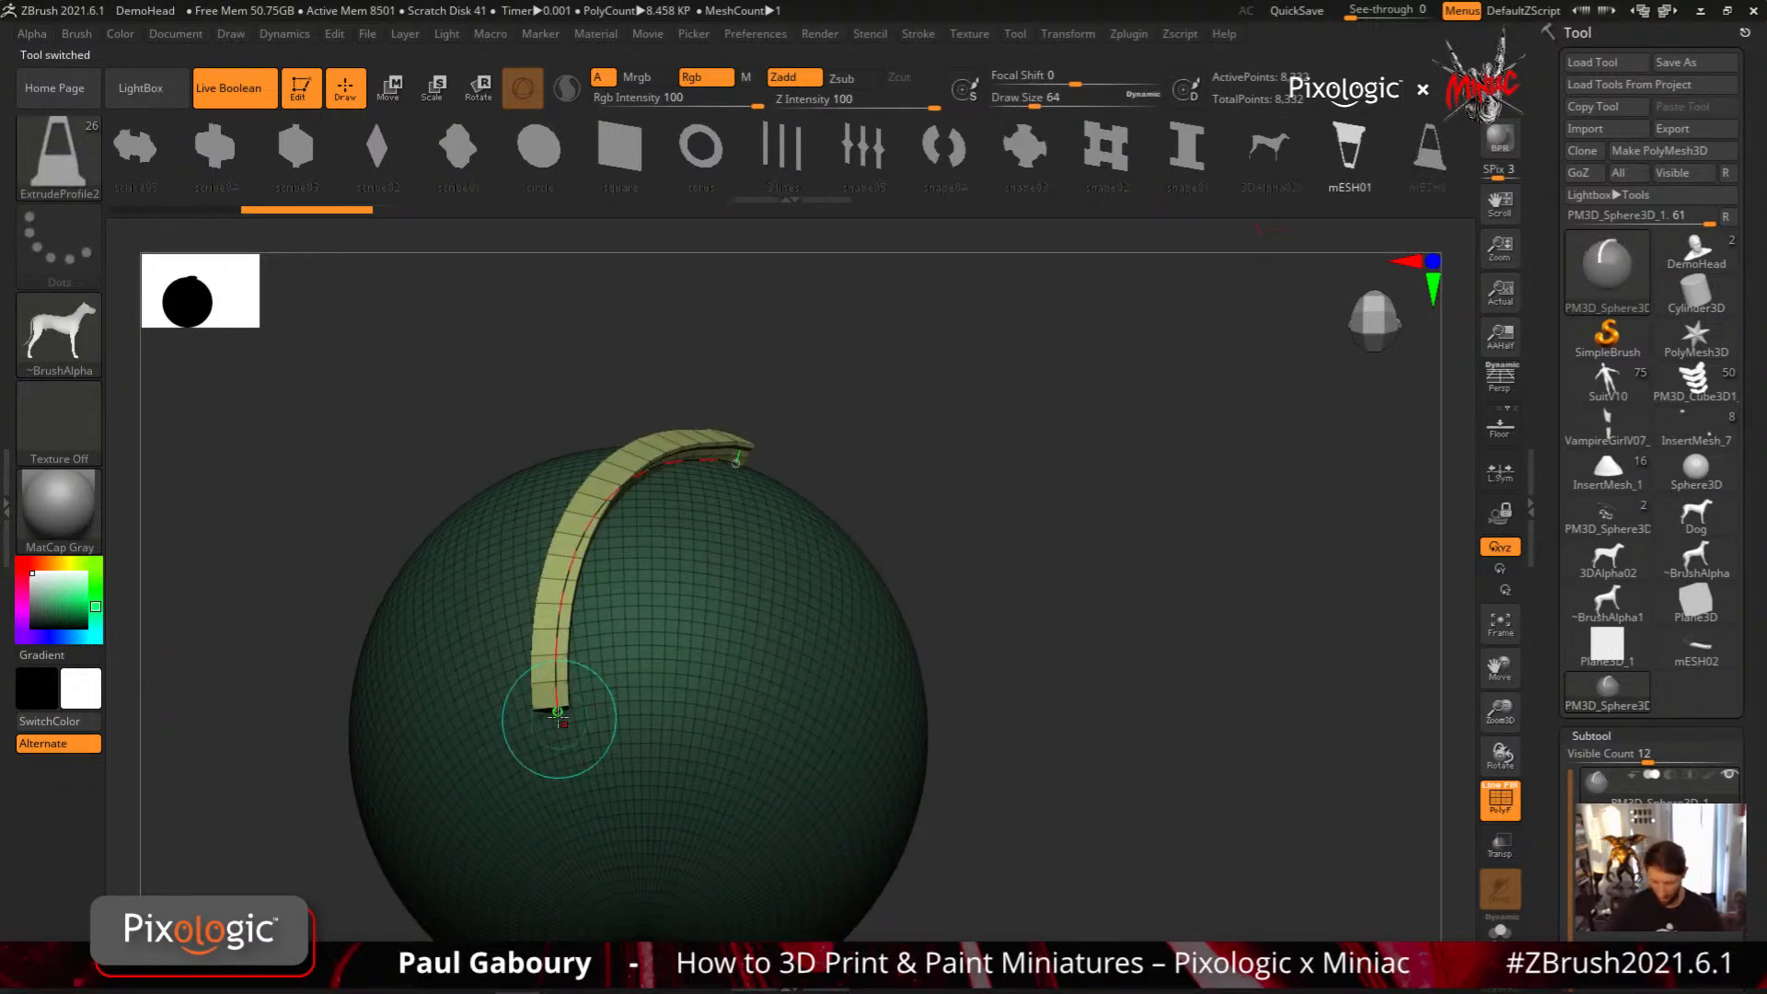
left_click(555, 717)
Resize the curved strip with the smaller Draw Size and redraw it as a diagonal strip across the sphere
mouse_move(690, 726)
right_mouse_down()
mouse_move(872, 748)
mouse_move(985, 671)
right_mouse_up()
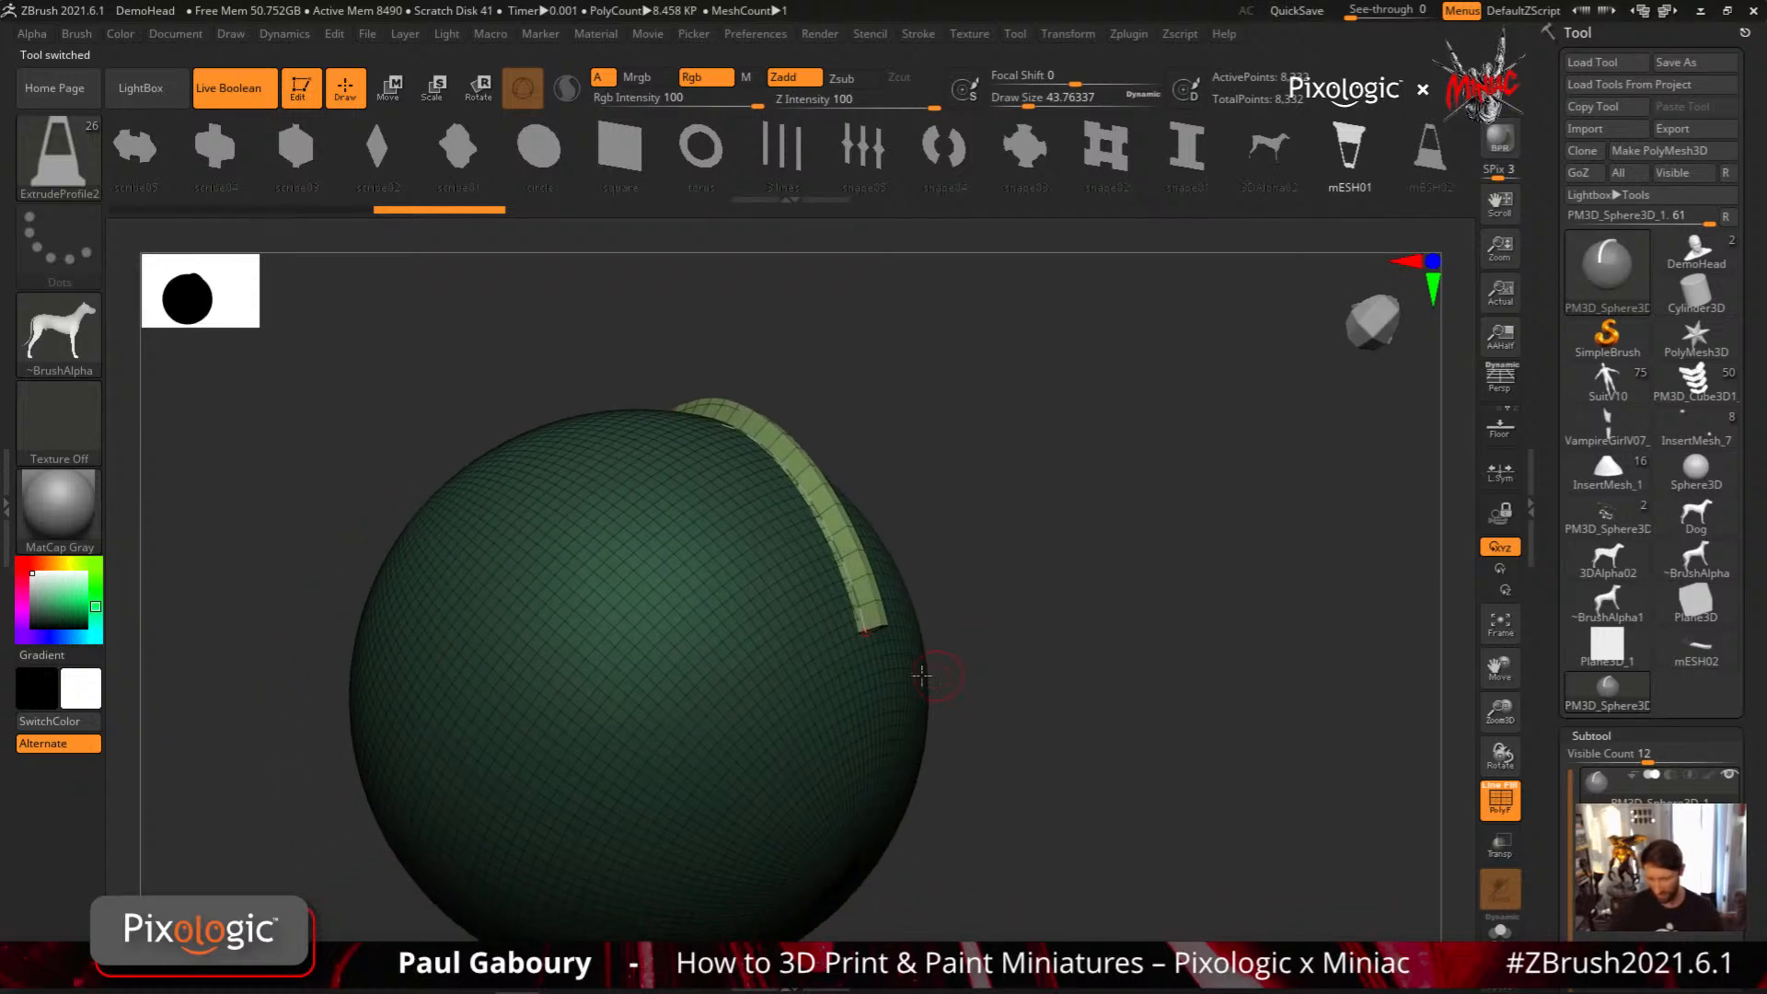
key("bracketright")
left_click(888, 654)
mouse_move(888, 654)
left_mouse_down()
mouse_move(917, 604)
mouse_move(894, 622)
left_mouse_up()
right_click_drag(1021, 647, 794, 505)
right_click_drag(794, 506, 1011, 685, "alt")
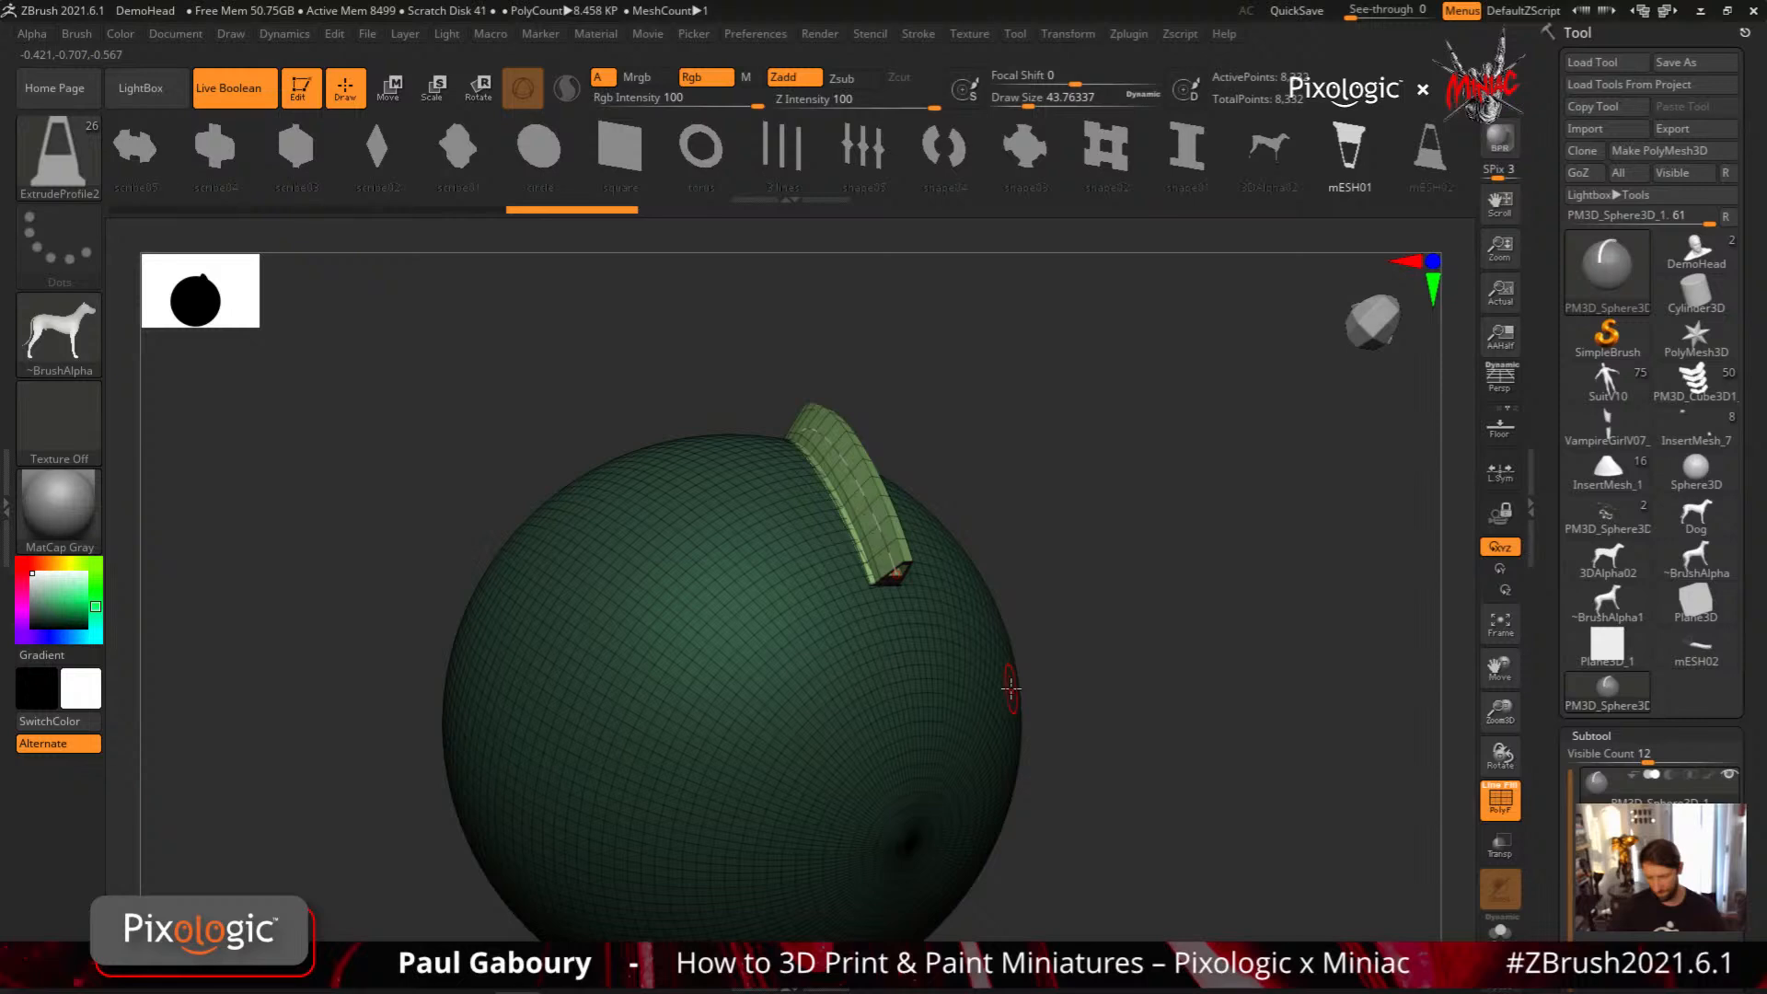
key("ctrl")
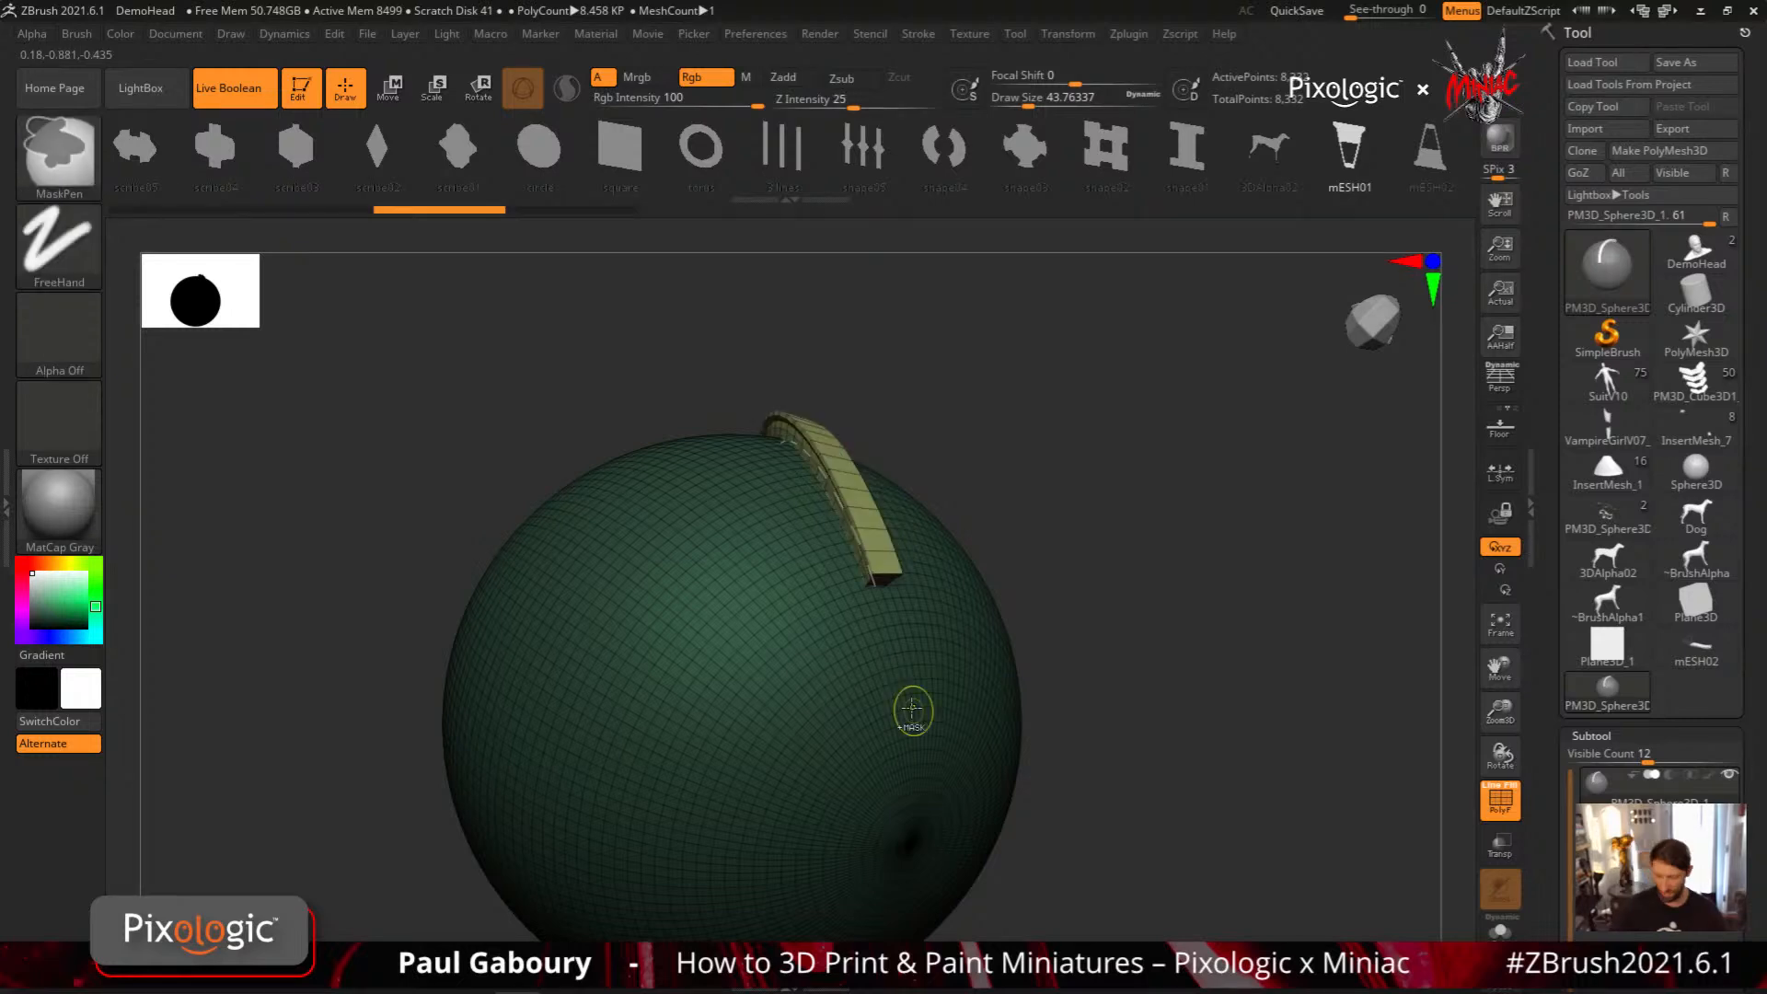
right_click_drag(912, 708, 977, 651)
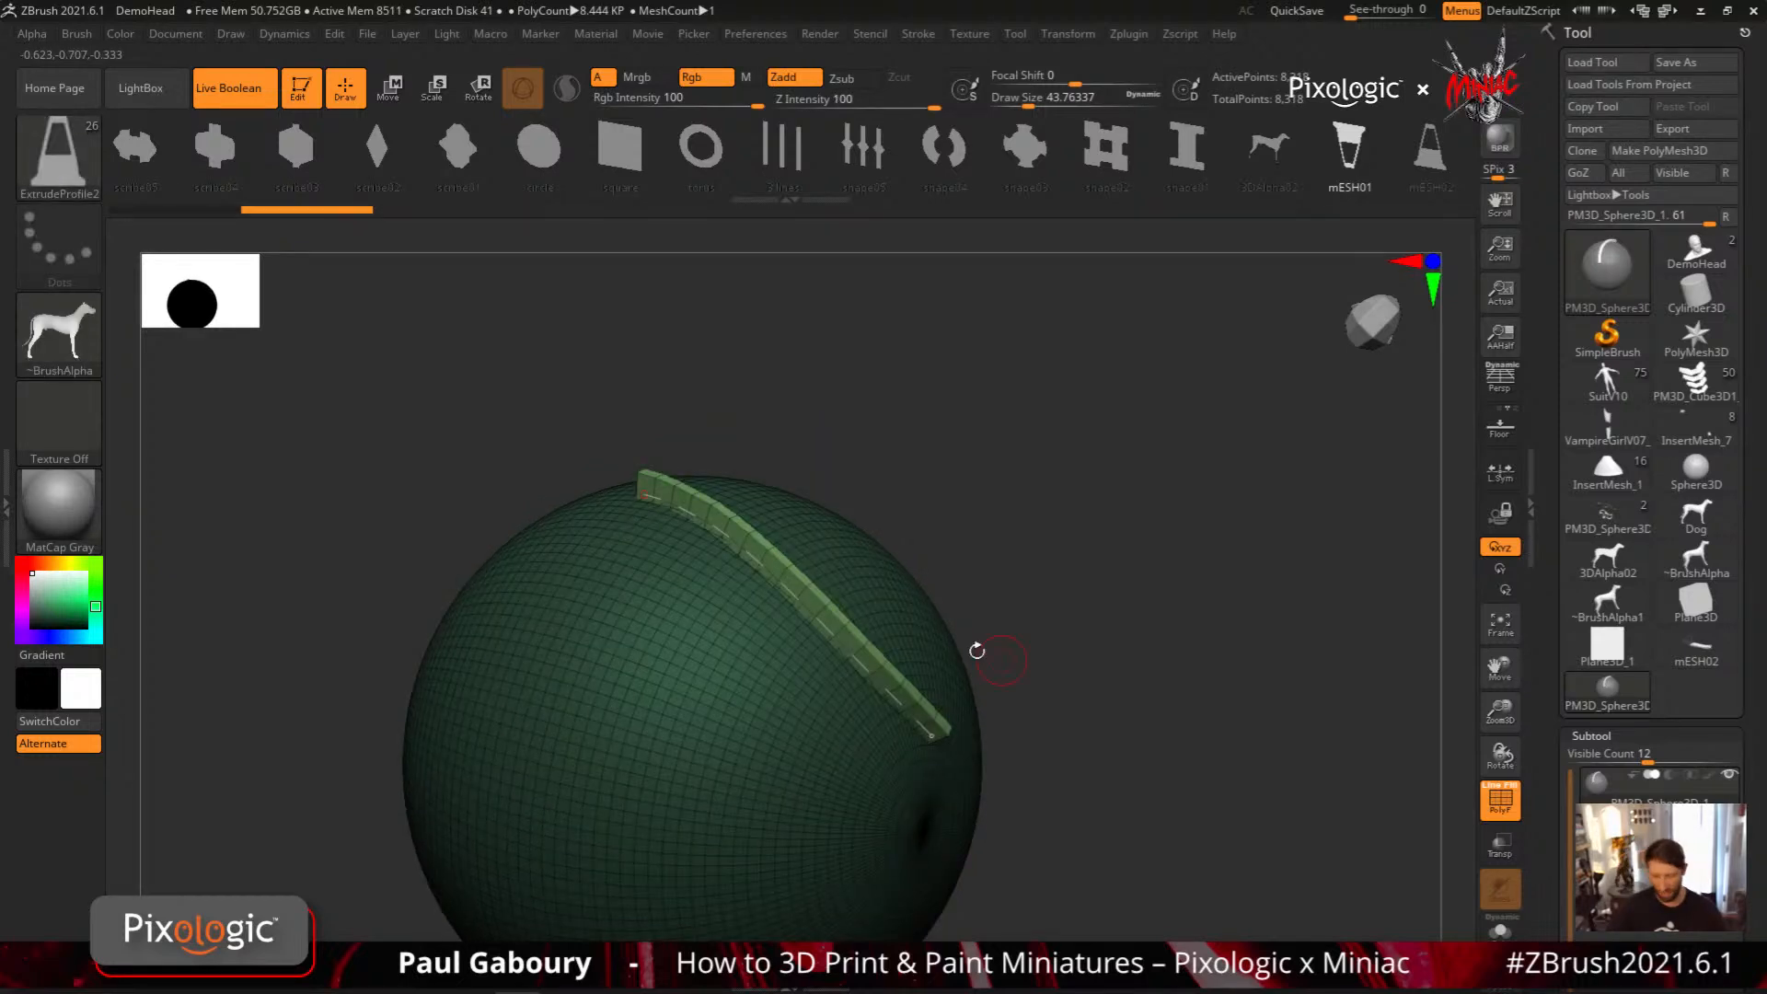
Raise the brush's Depth Imbed value and update the diagonal strip so it sits higher on the sphere
left_click(77, 33)
left_click(114, 411)
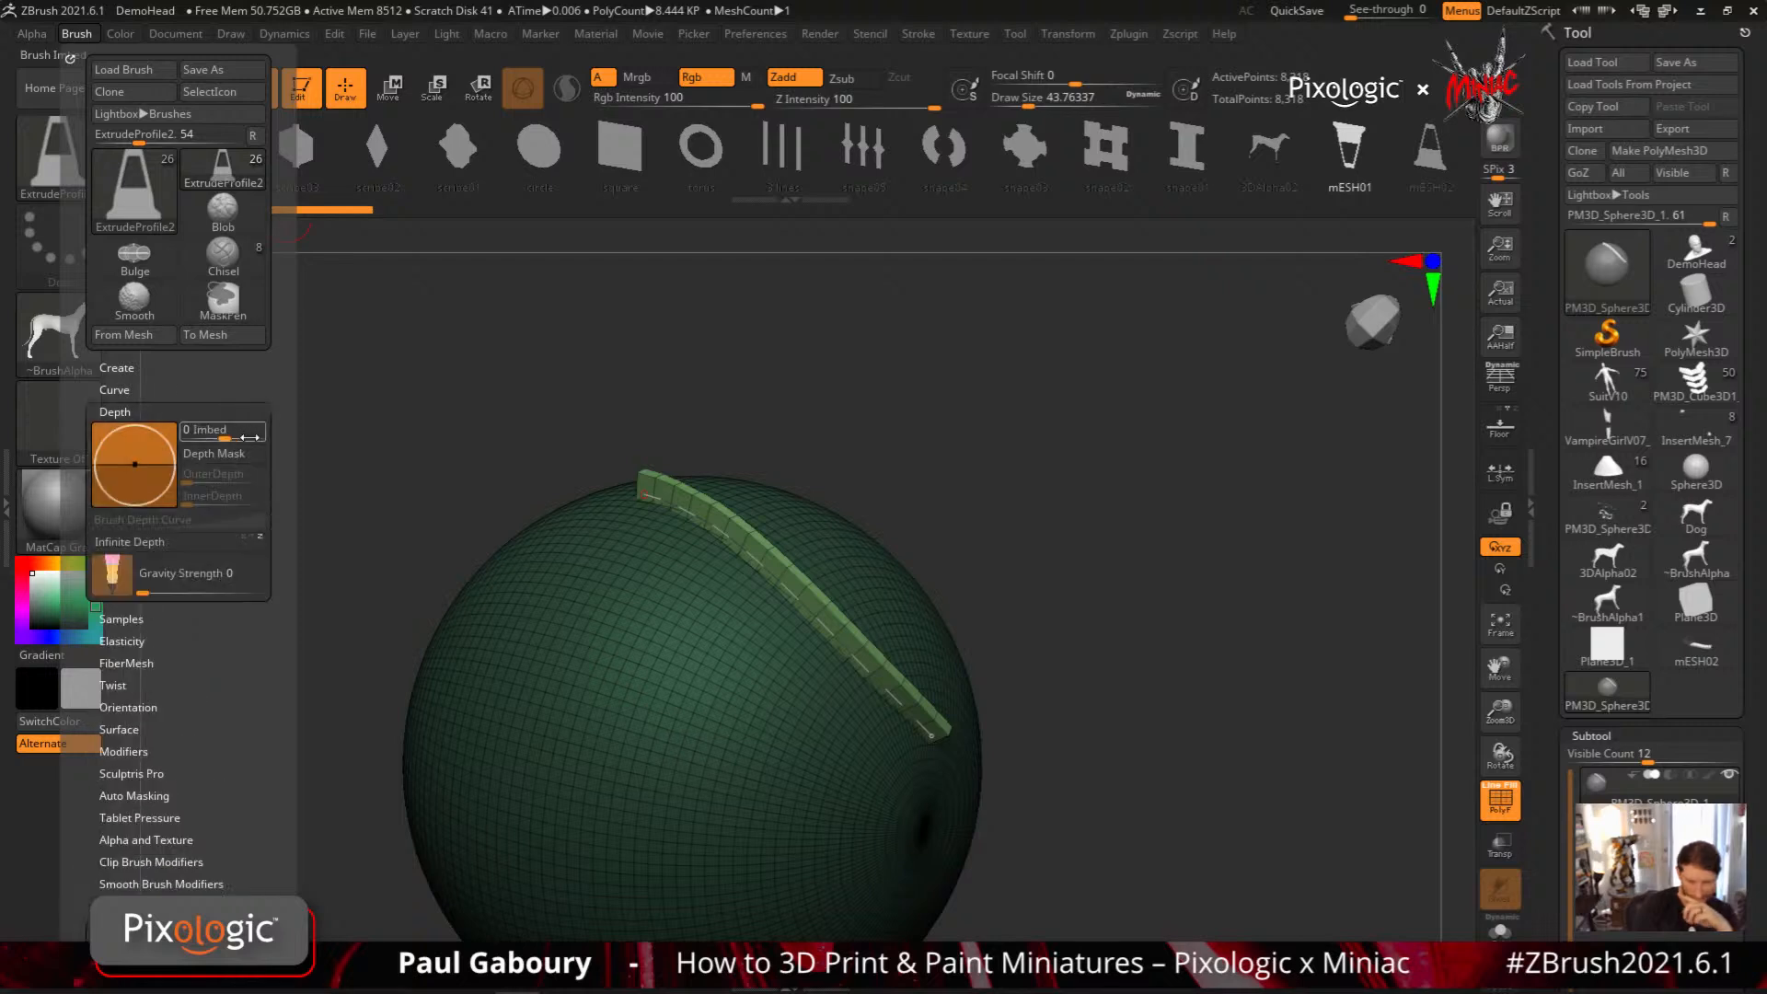
left_click_drag(226, 433, 241, 433)
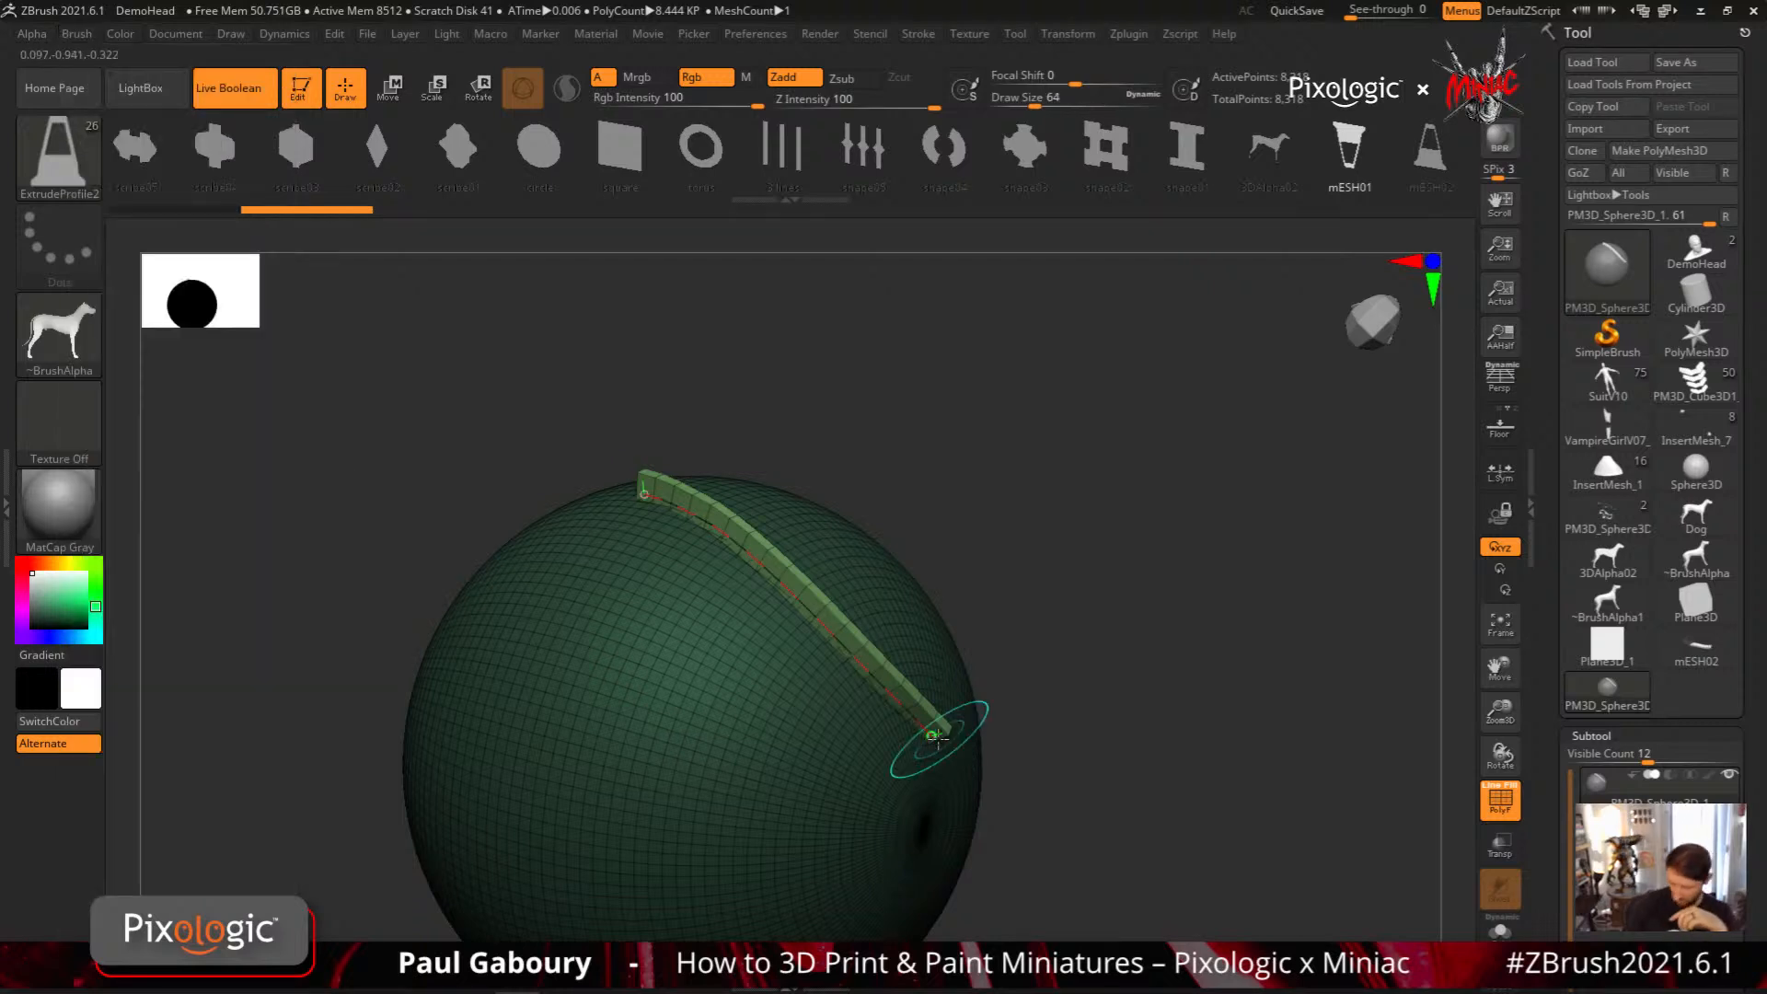
left_click(937, 738)
right_click_drag(1051, 776, 897, 671)
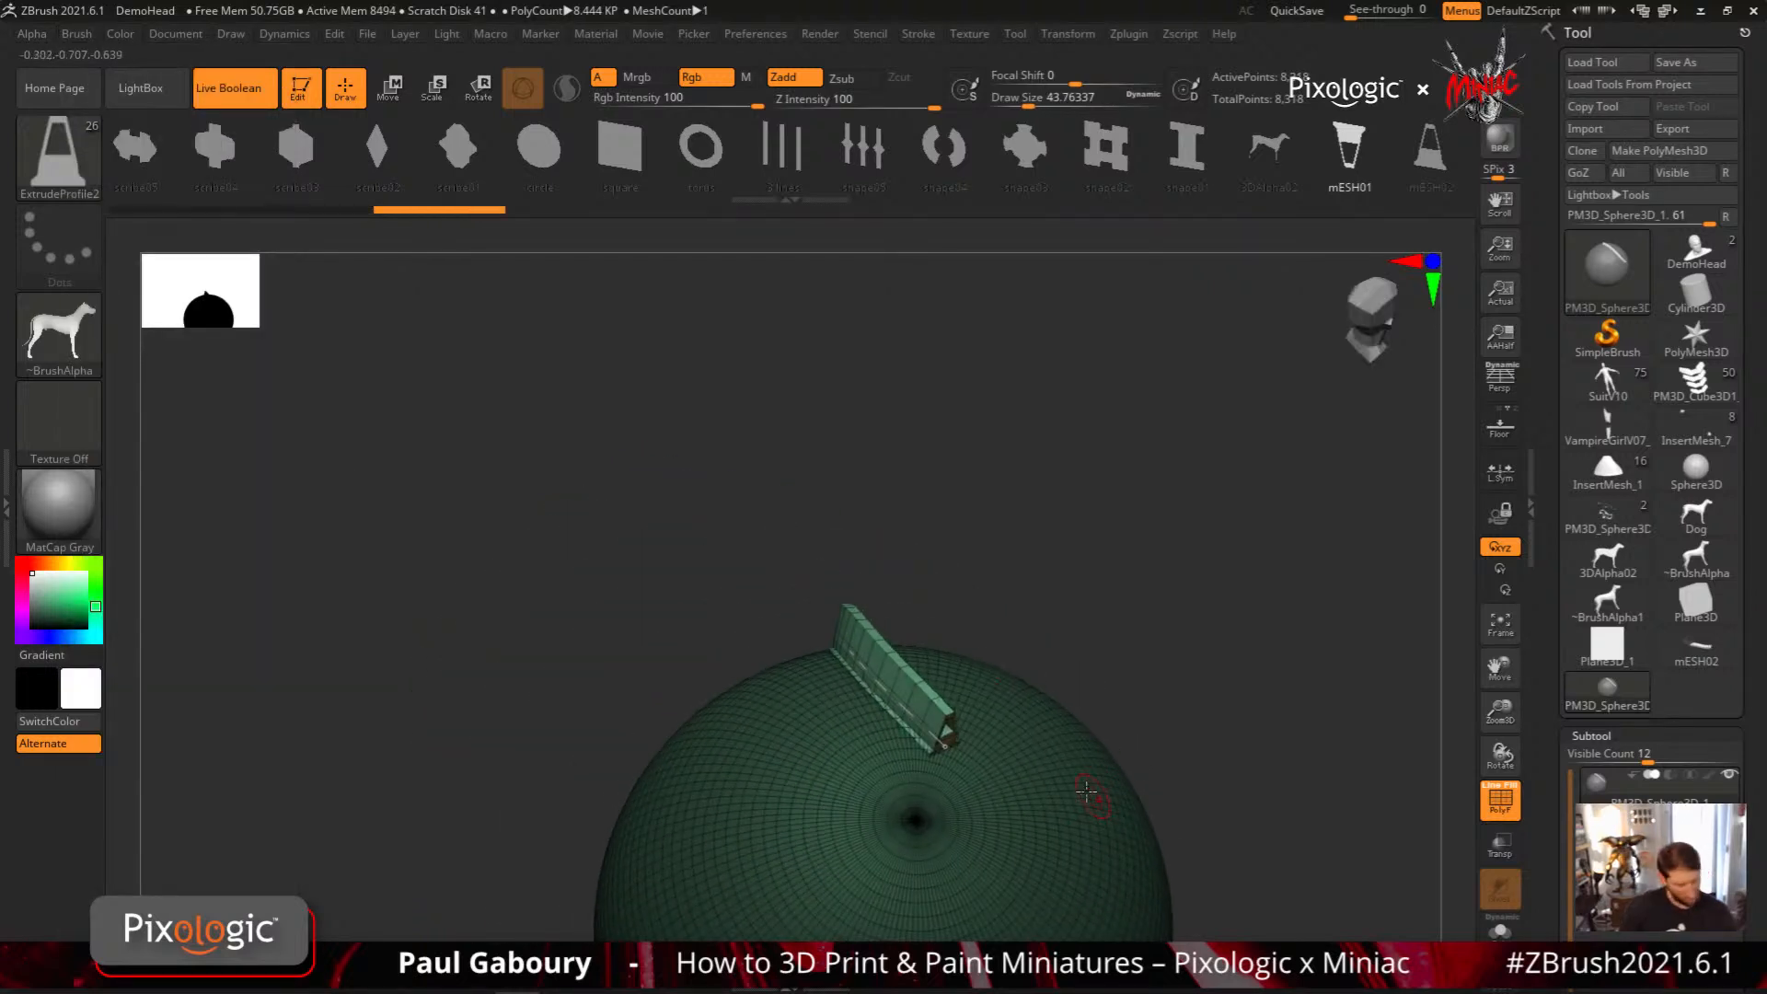
mouse_move(1052, 786)
right_mouse_down()
mouse_move(958, 632)
mouse_move(516, 525)
right_mouse_up()
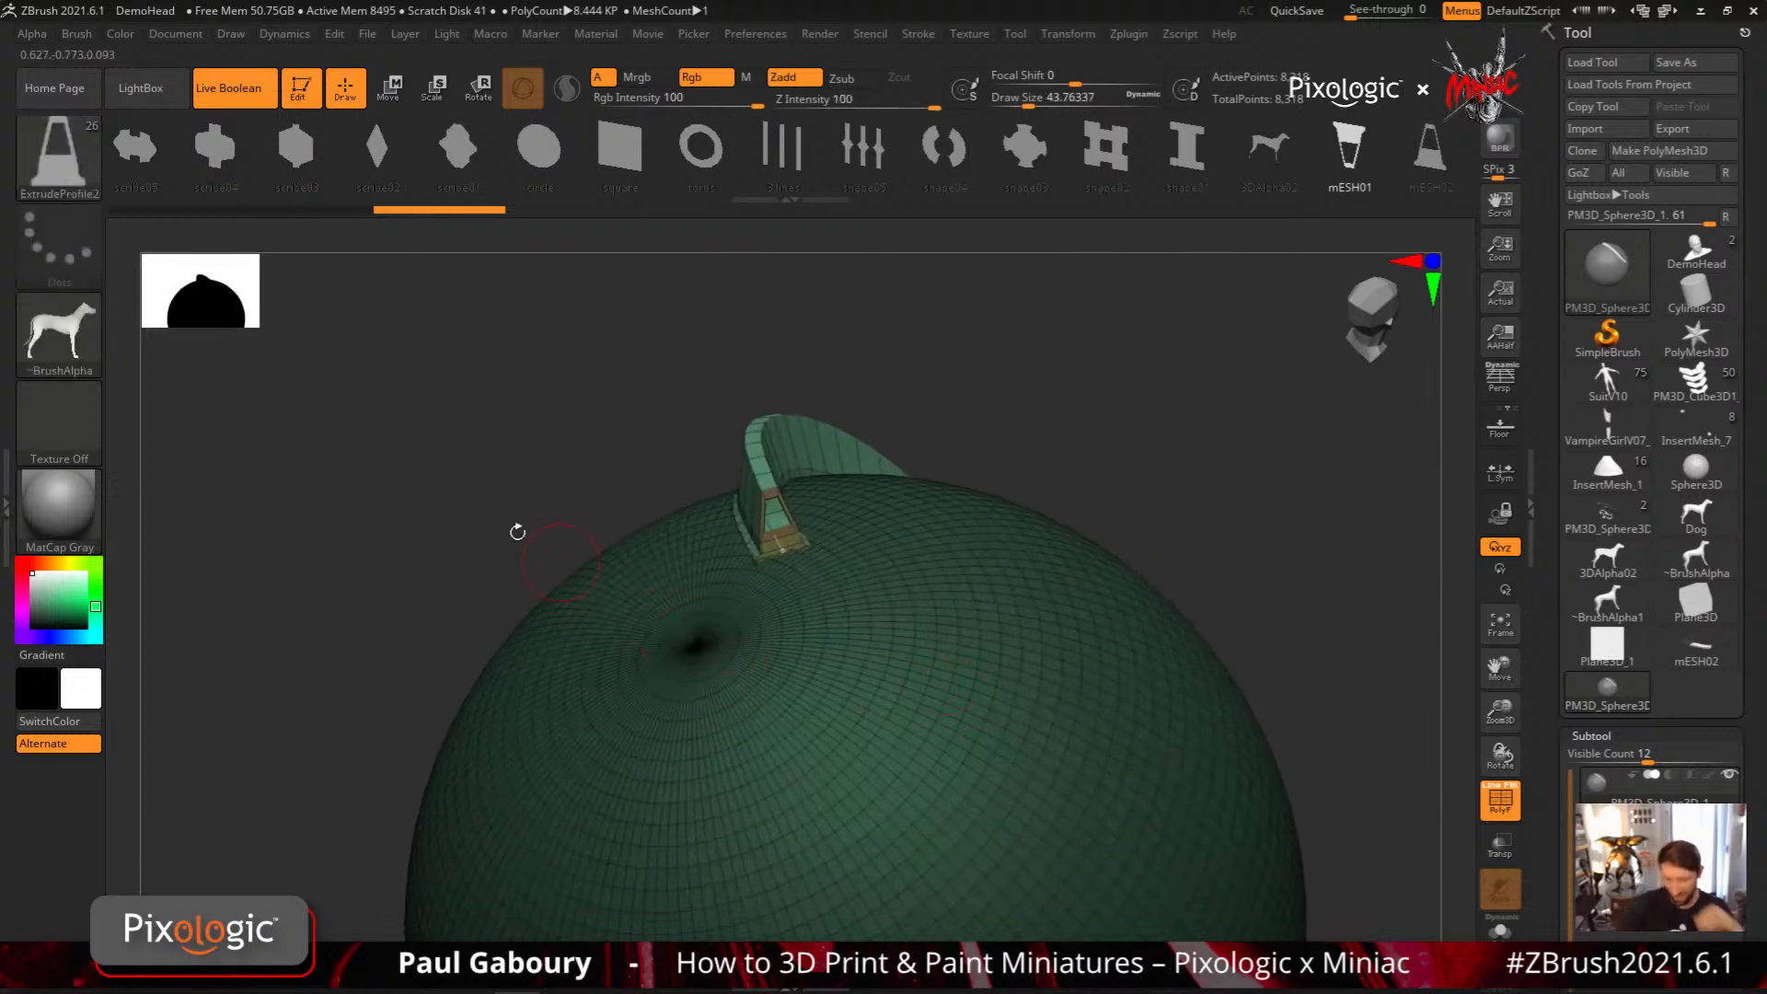
Set the mESH01 profile's Imbed to 100 and update the strip on the sphere with it
left_click(72, 38)
left_click_drag(238, 432, 266, 432)
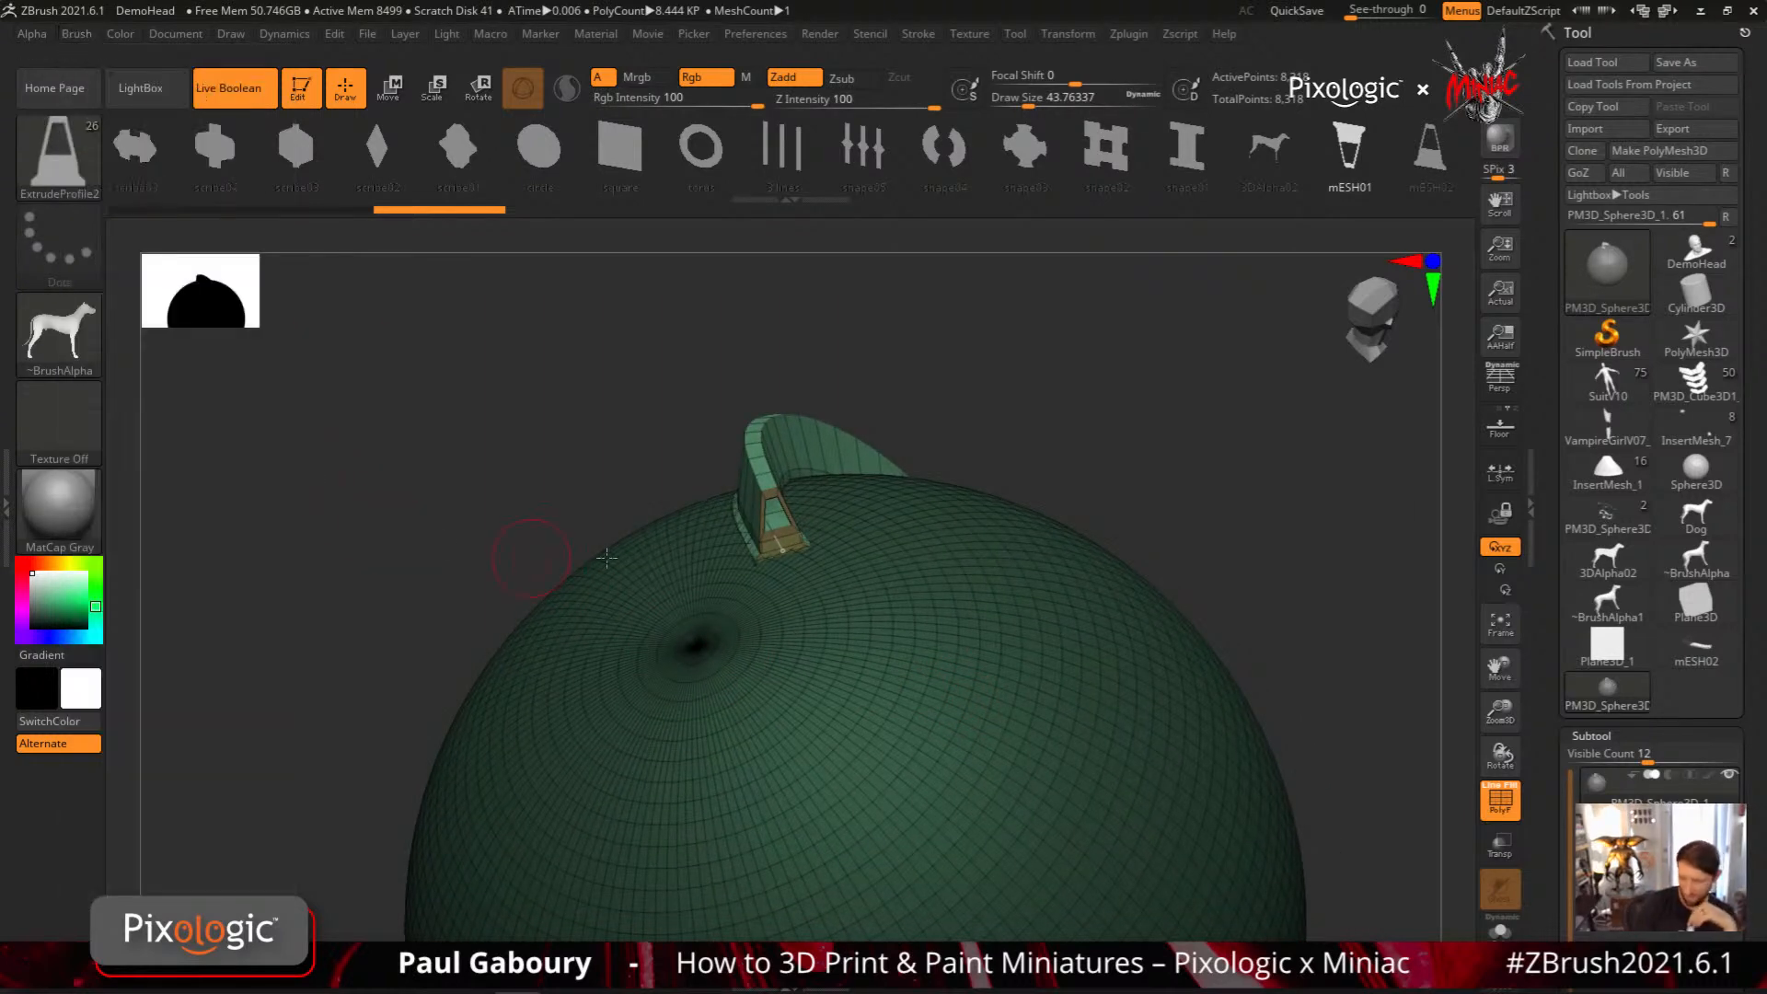
left_click_drag(785, 555, 800, 552)
mouse_move(833, 616)
right_mouse_down()
mouse_move(947, 638)
mouse_move(863, 654)
right_mouse_up()
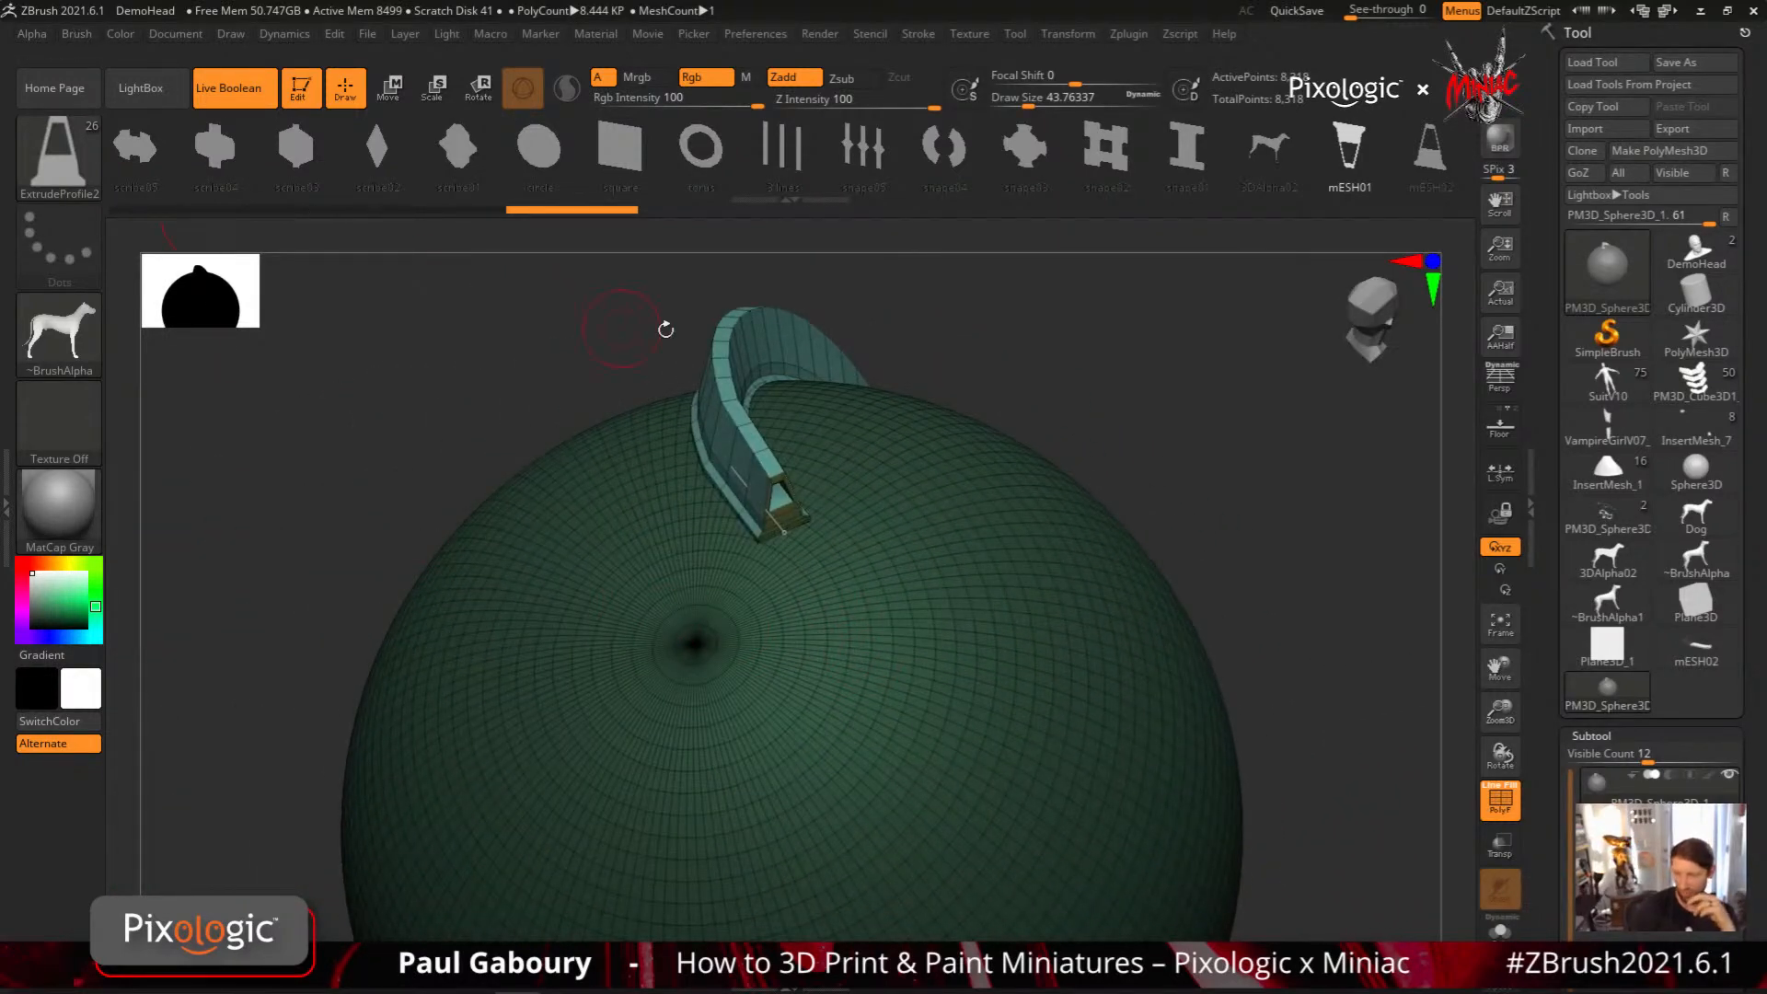
Check the Imbed setting stored with individual profiles by comparing the circle profile with the custom mesh profiles
left_click(77, 33)
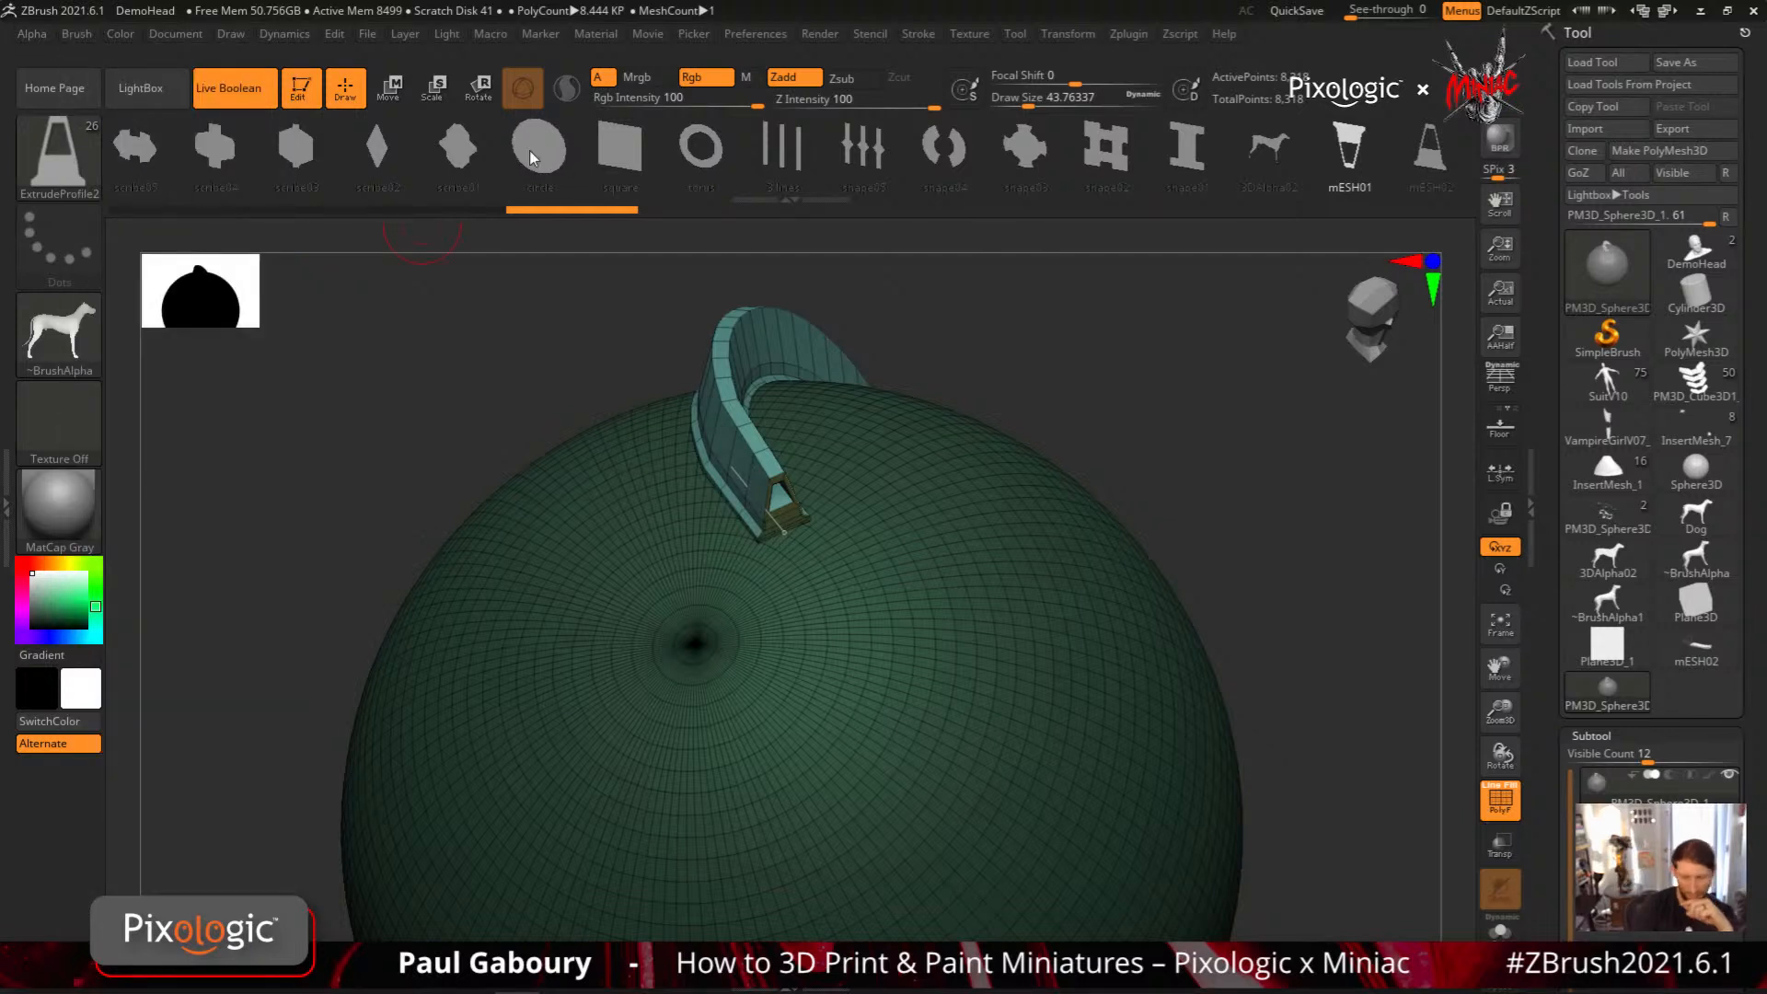
left_click(530, 156)
left_click(77, 34)
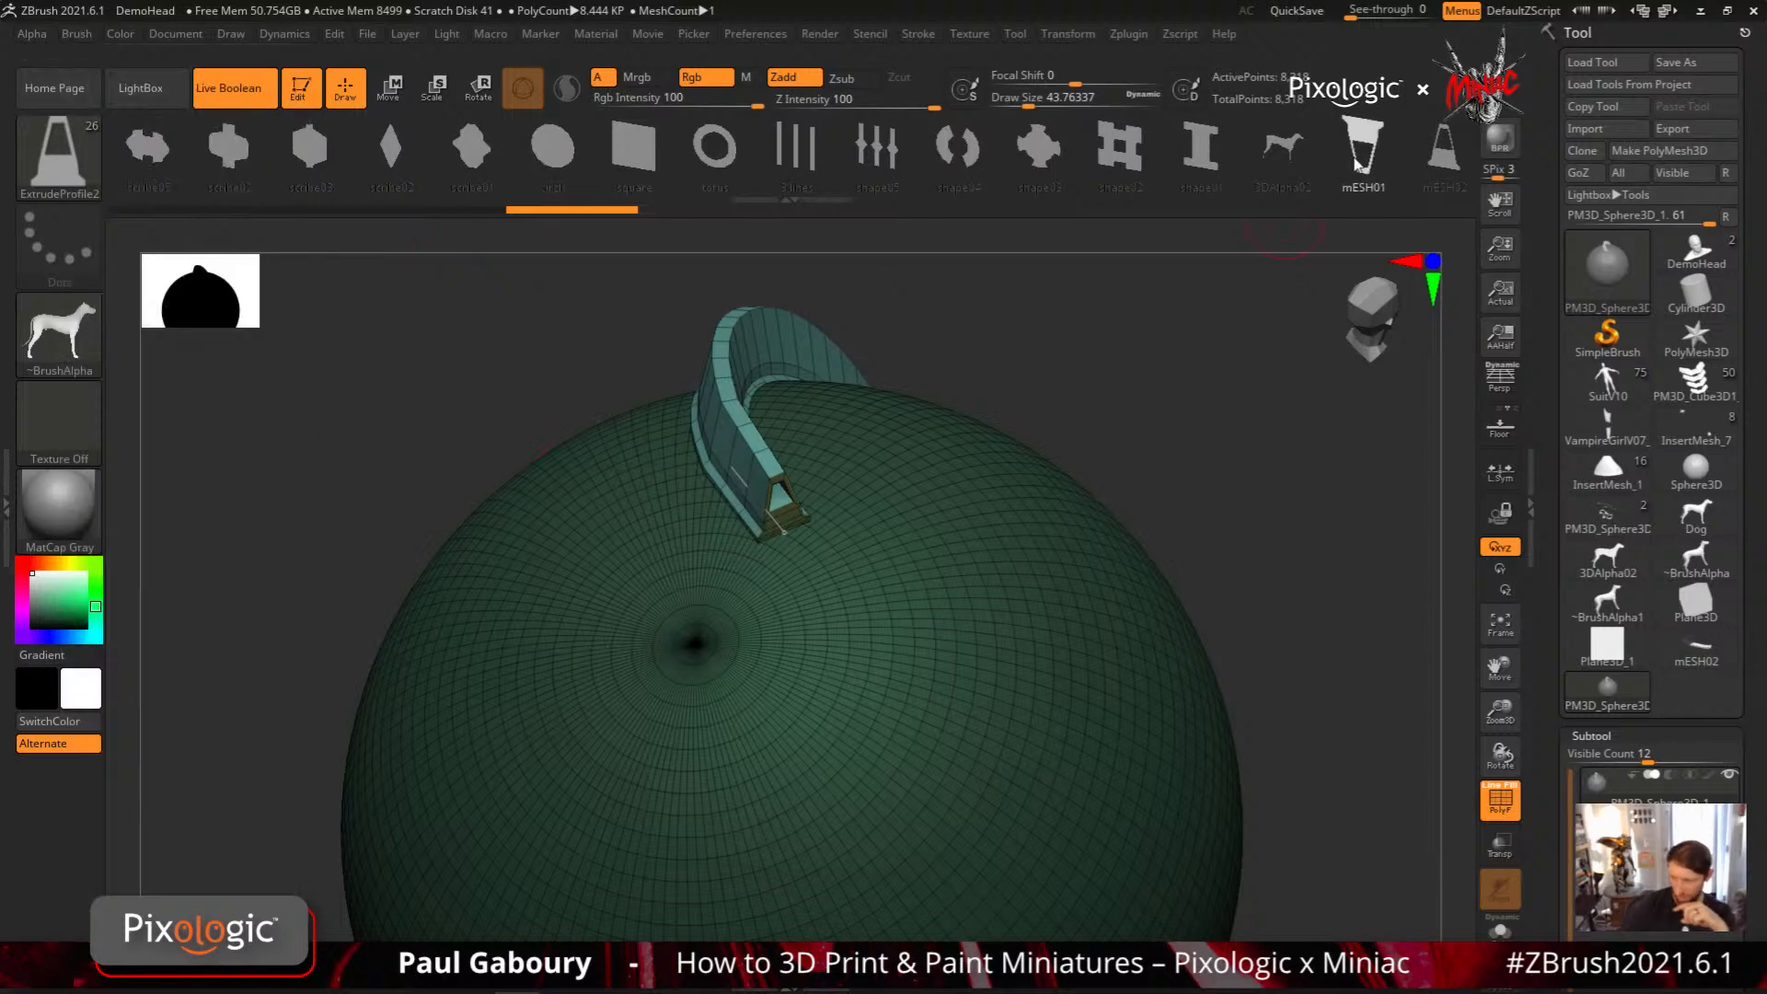
left_click(80, 36)
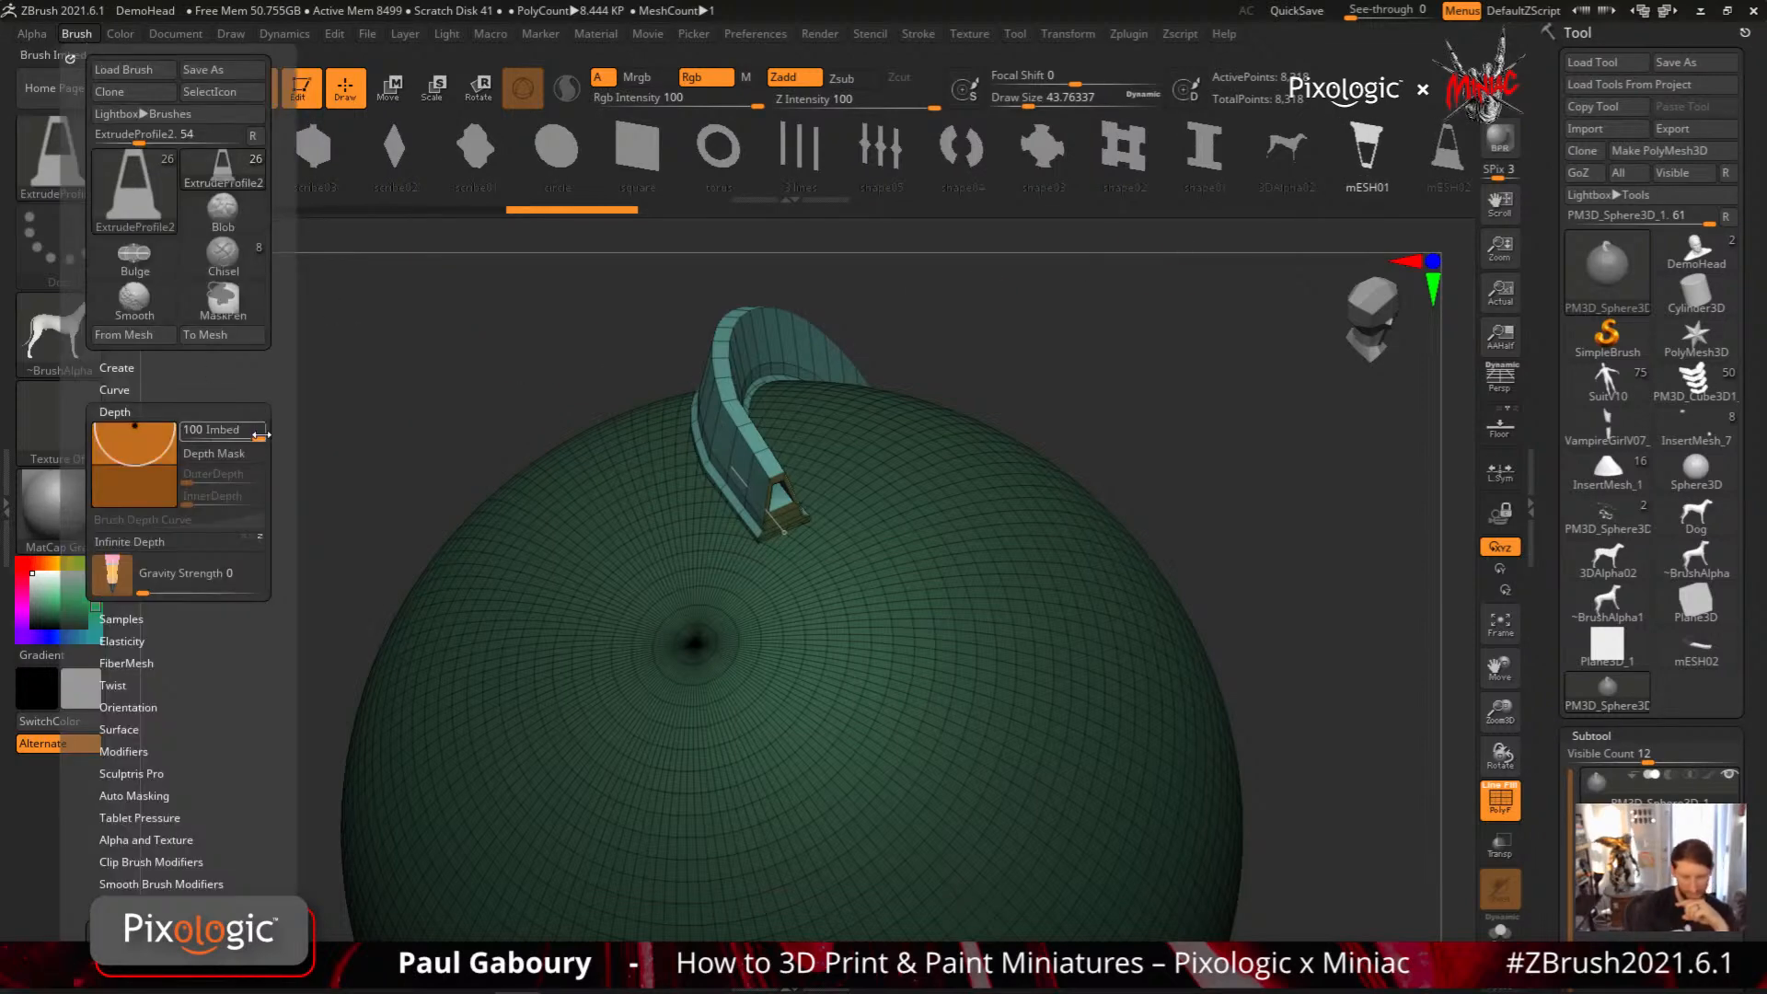
left_click(77, 34)
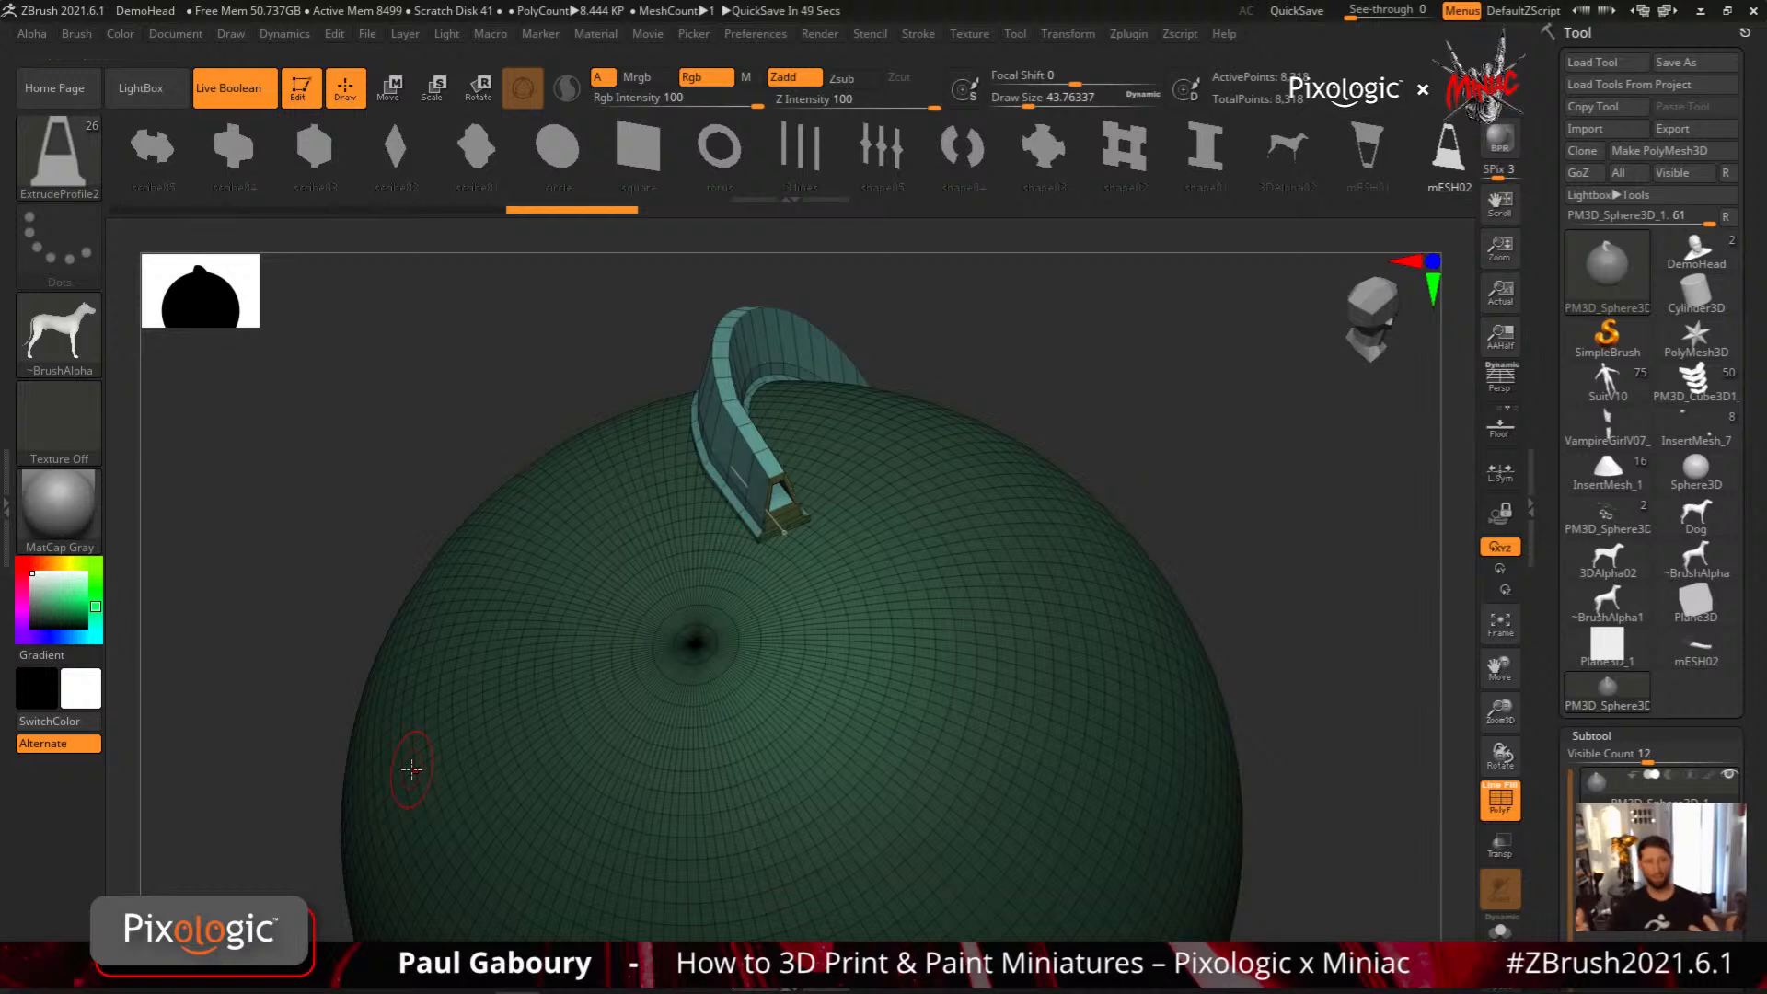
Apply the scribe12 profile to the strip on the sphere and bring up its Imbed setting
left_click_drag(550, 158, 1206, 212)
left_click_drag(268, 142, 340, 146)
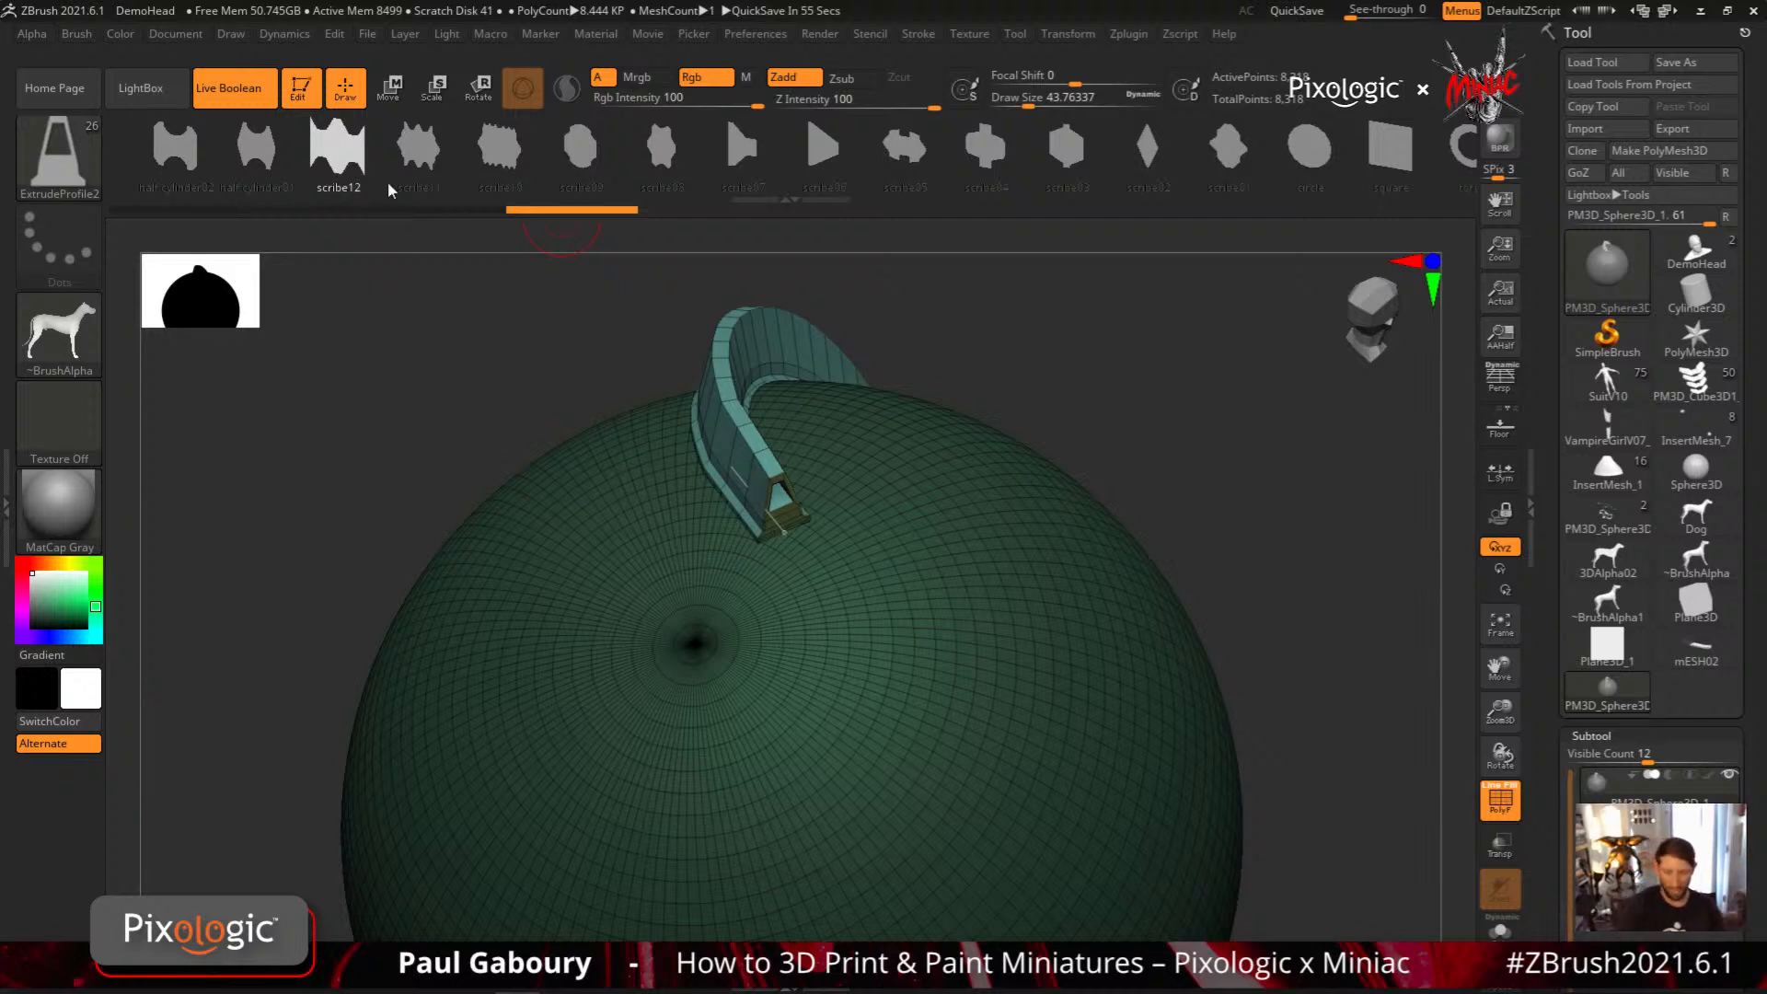
left_click(797, 534)
right_click_drag(797, 534, 897, 517)
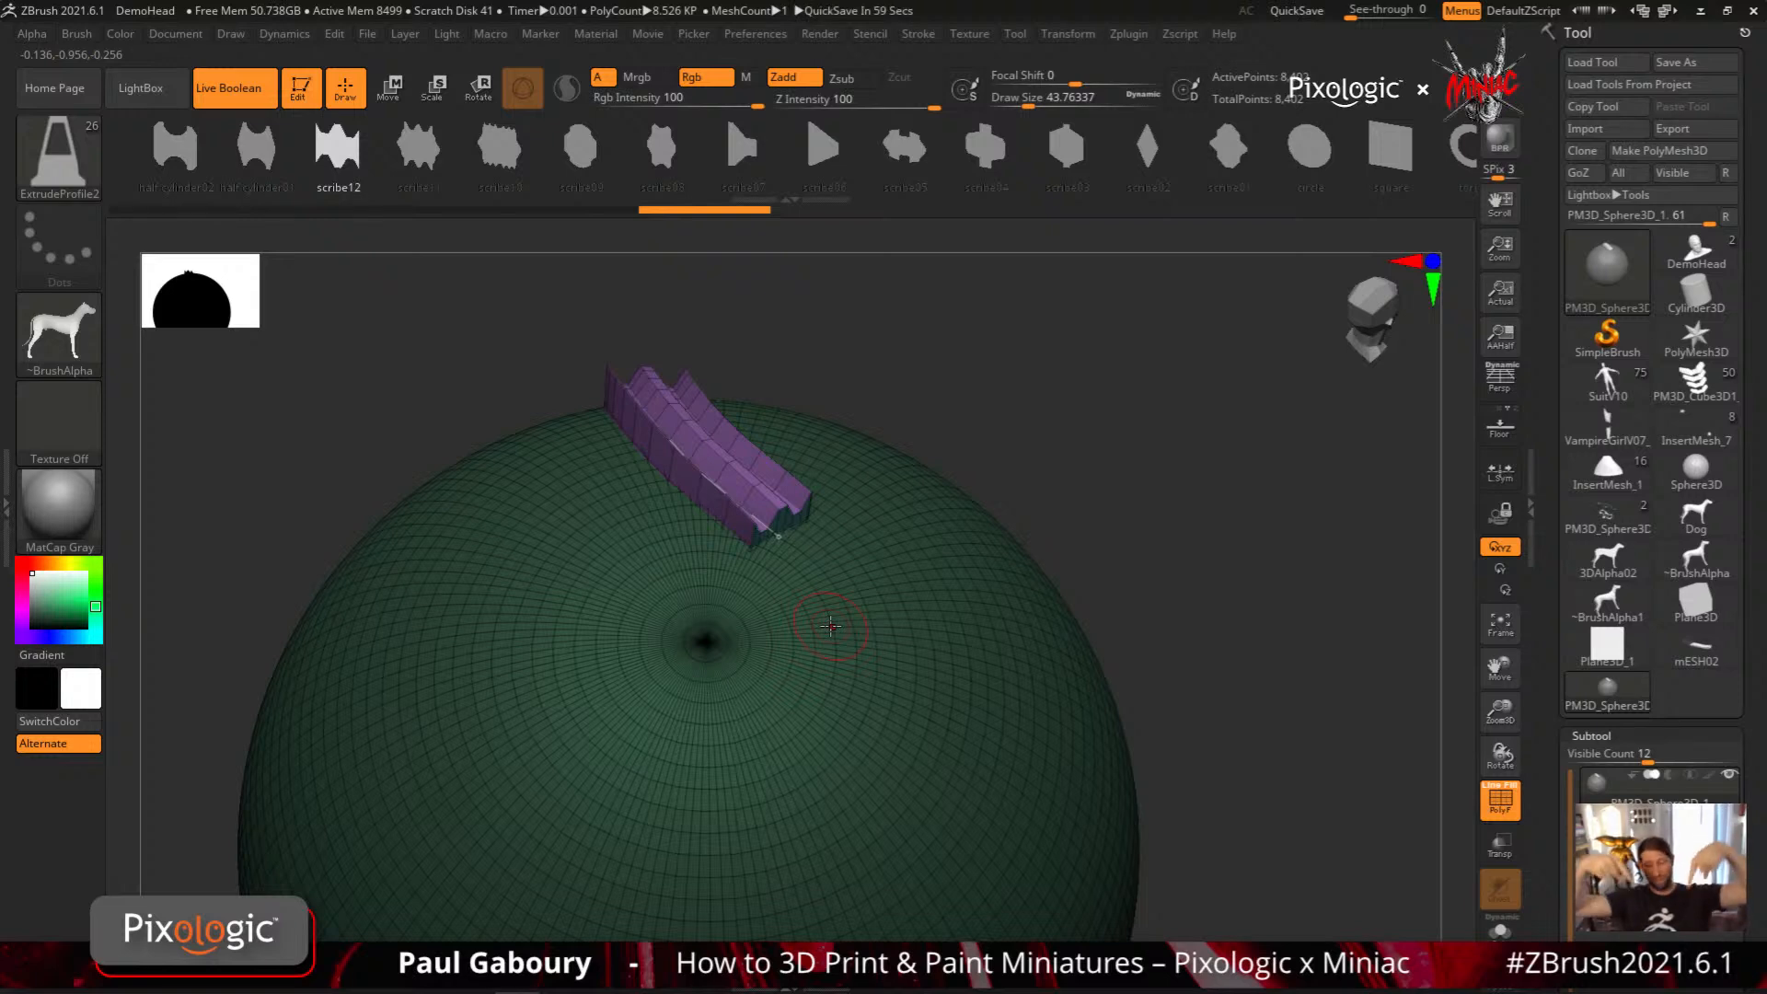
left_click(79, 35)
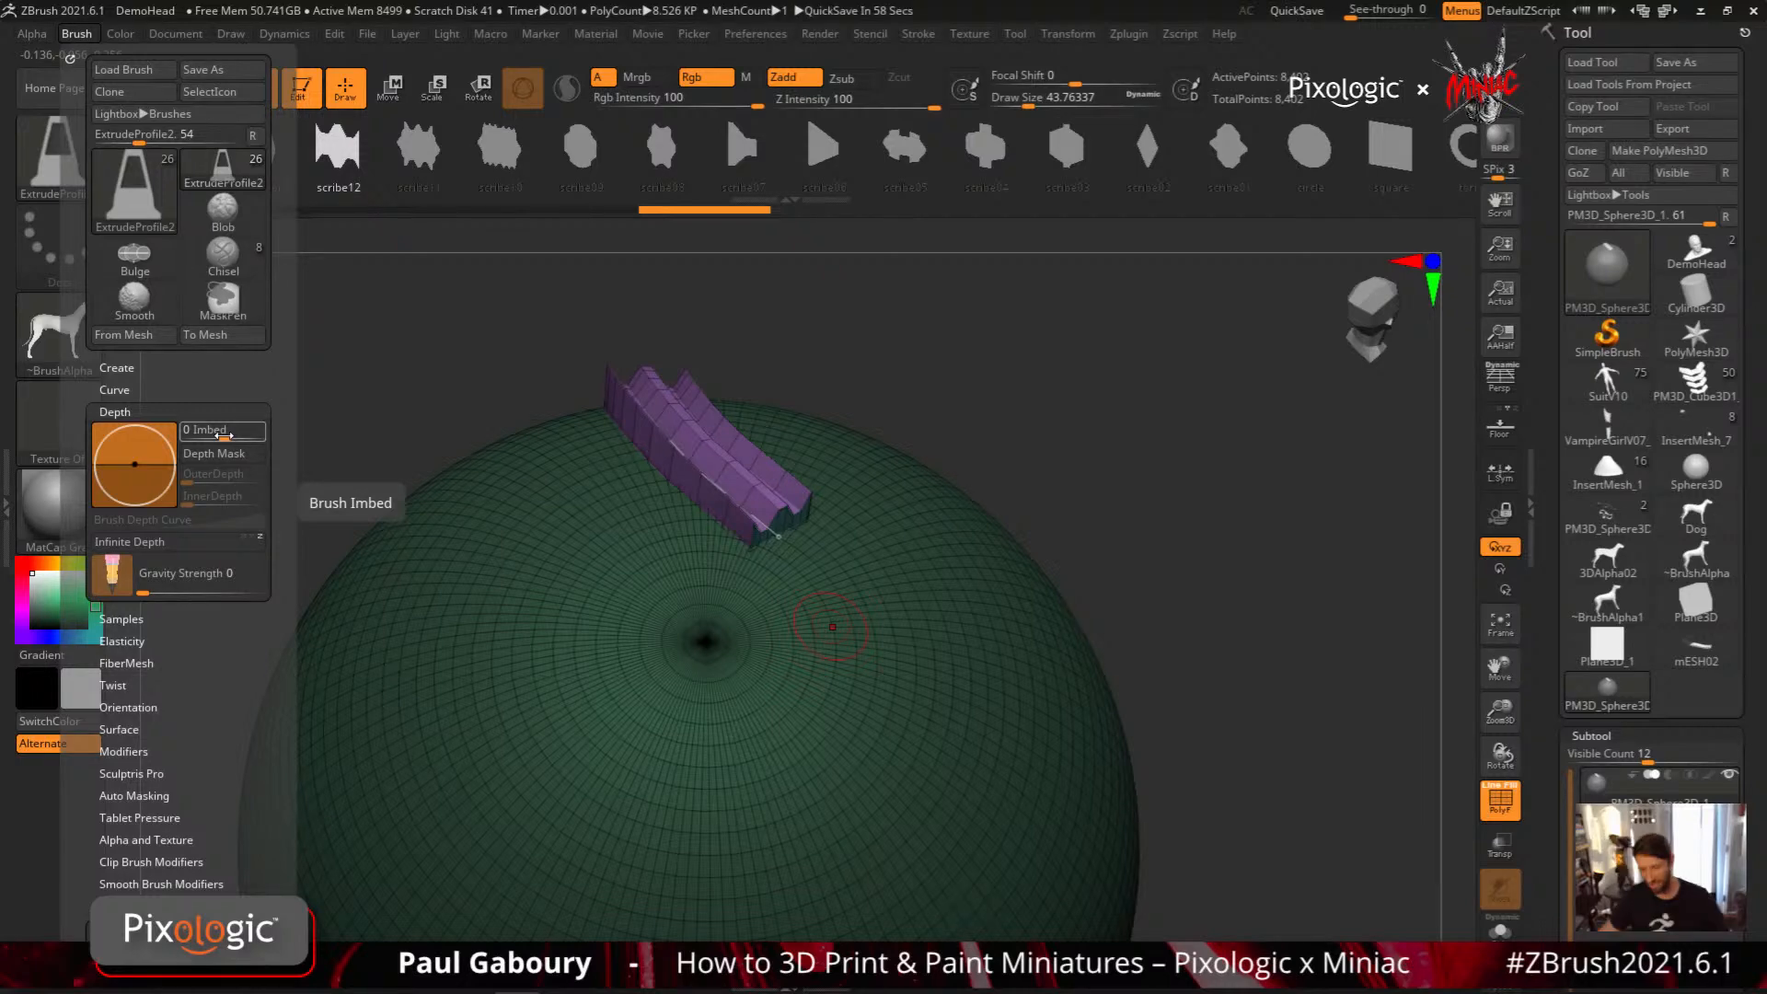
Split the scribe12 strip into its own subtool and subtract it from the sphere, previewing the Live Boolean groove with PolyFrame off
left_click_drag(1739, 824, 1740, 661)
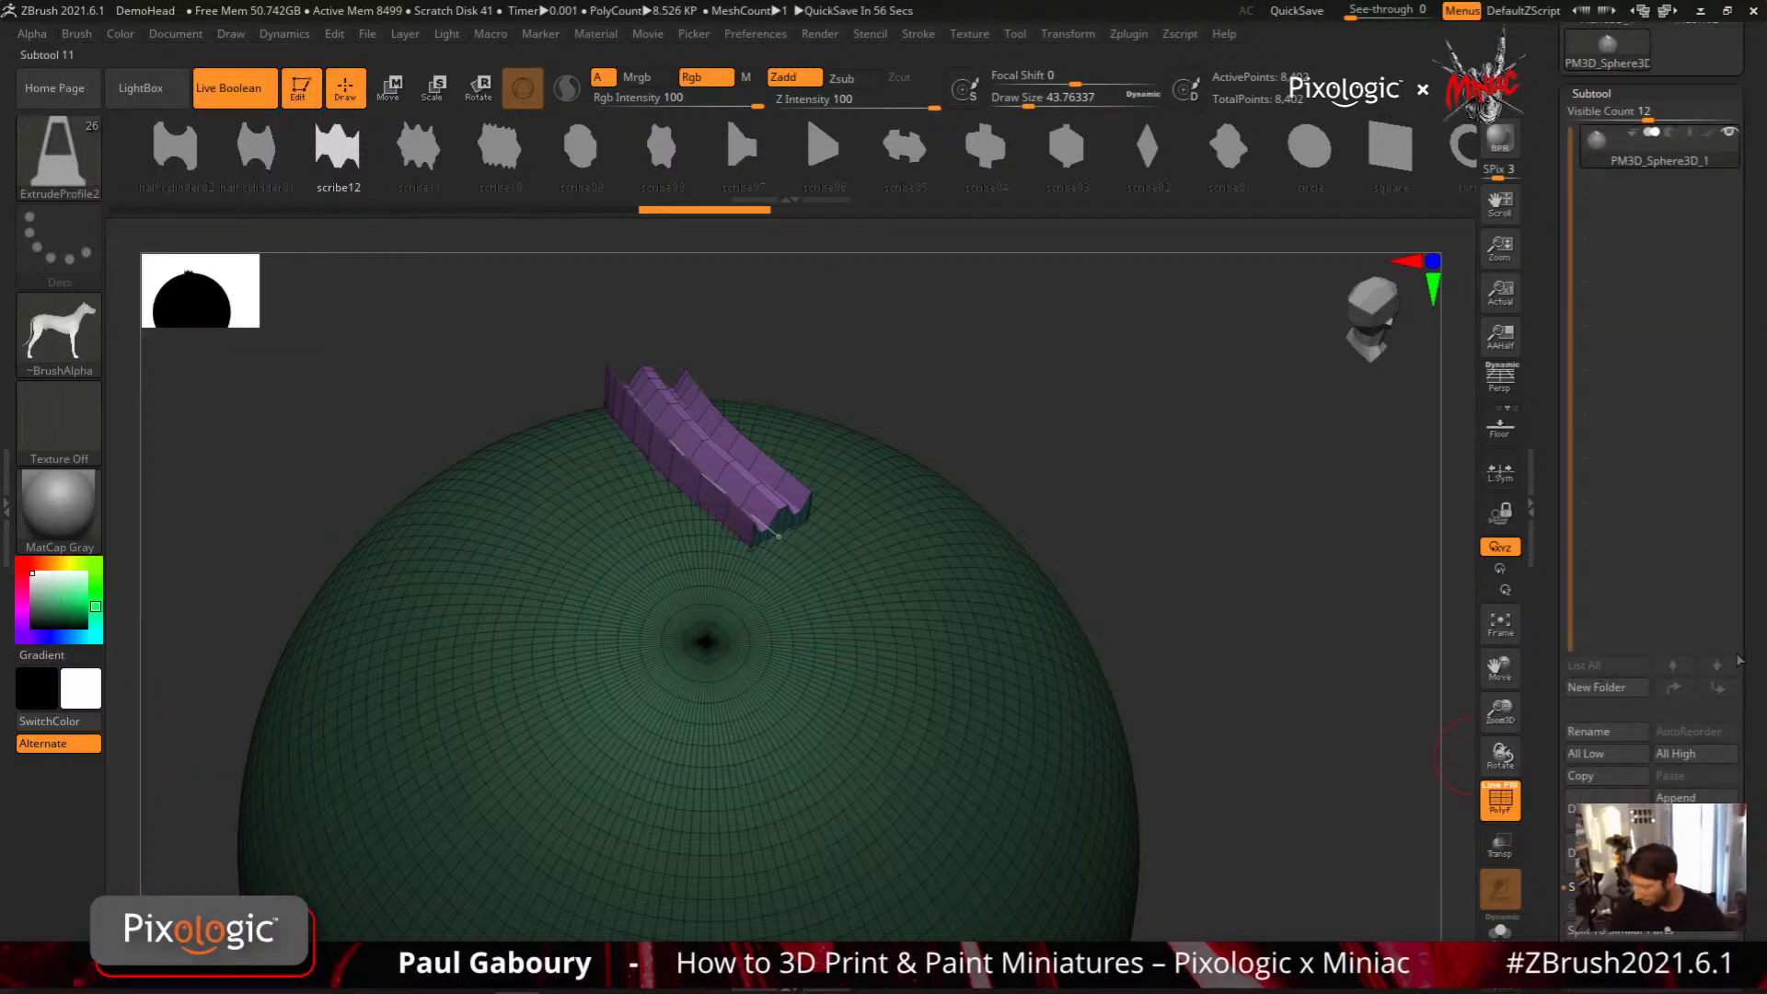
left_click(1670, 177)
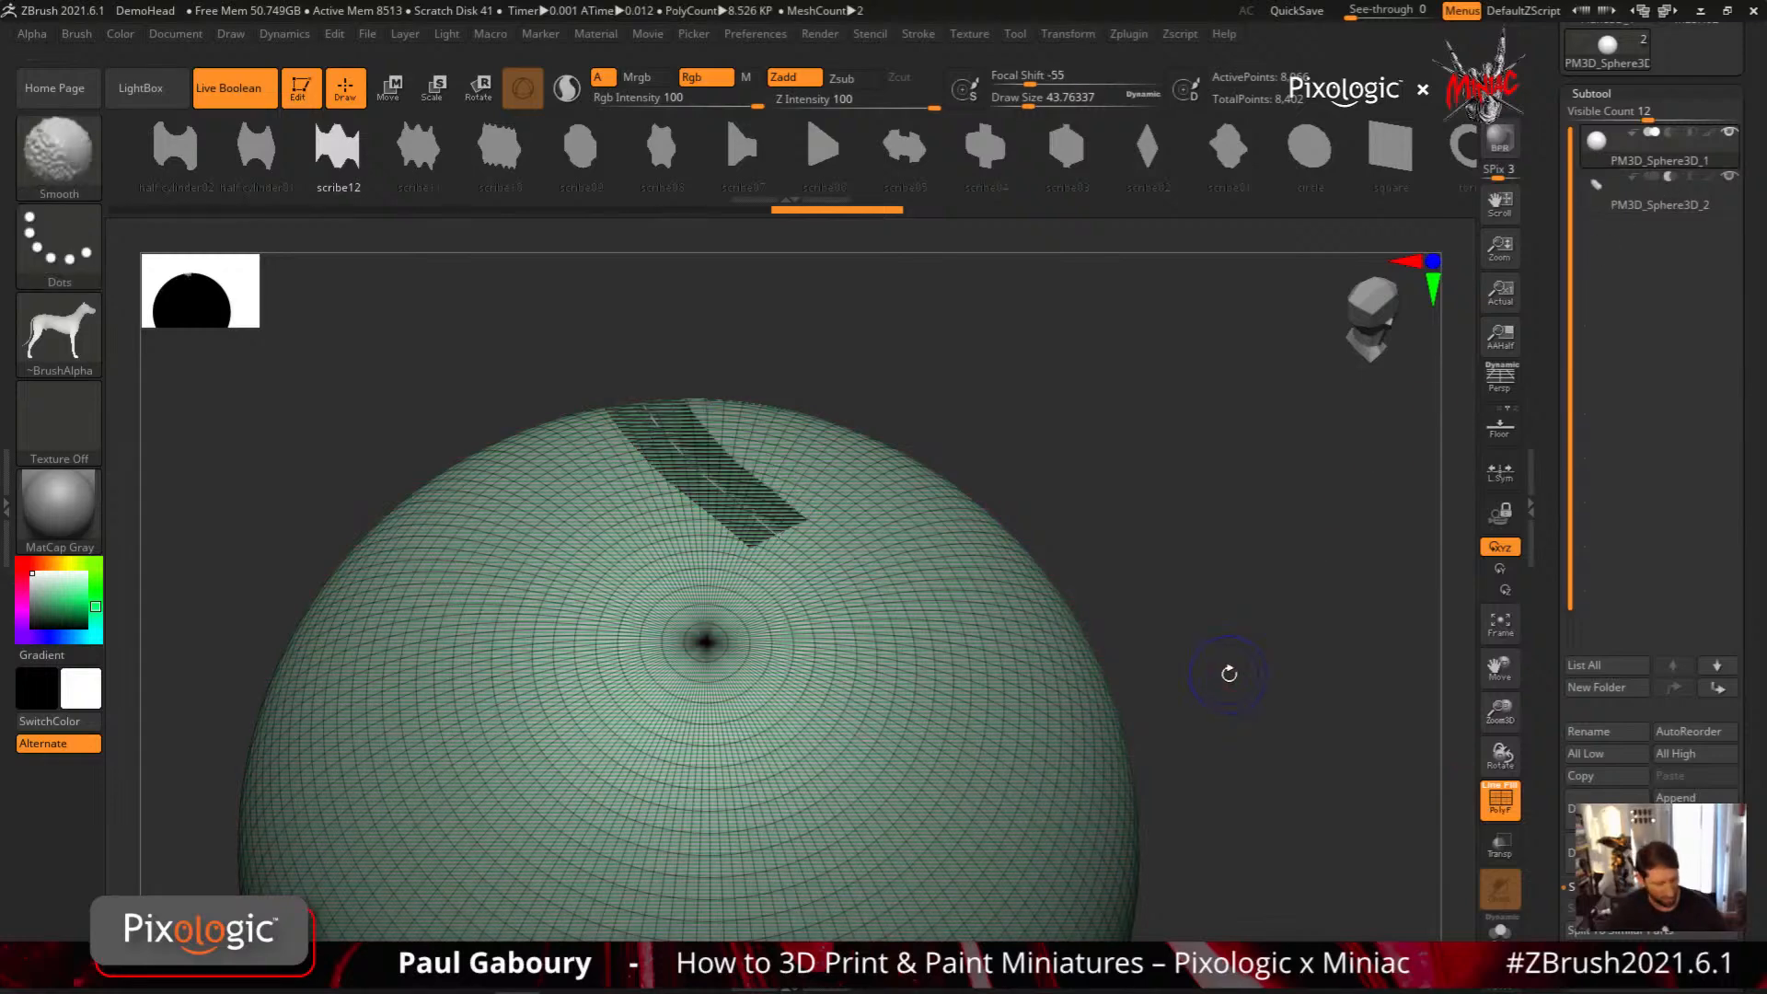
key("shift+f")
mouse_move(1228, 674)
right_mouse_down()
mouse_move(1223, 738)
mouse_move(1203, 631)
mouse_move(1219, 688)
right_mouse_up()
mouse_move(1042, 745)
right_mouse_down("ctrl")
mouse_move(1168, 651)
mouse_move(1140, 805)
mouse_move(1148, 749)
mouse_move(1017, 649)
right_mouse_up("ctrl")
left_click_drag(1544, 366, 1545, 692)
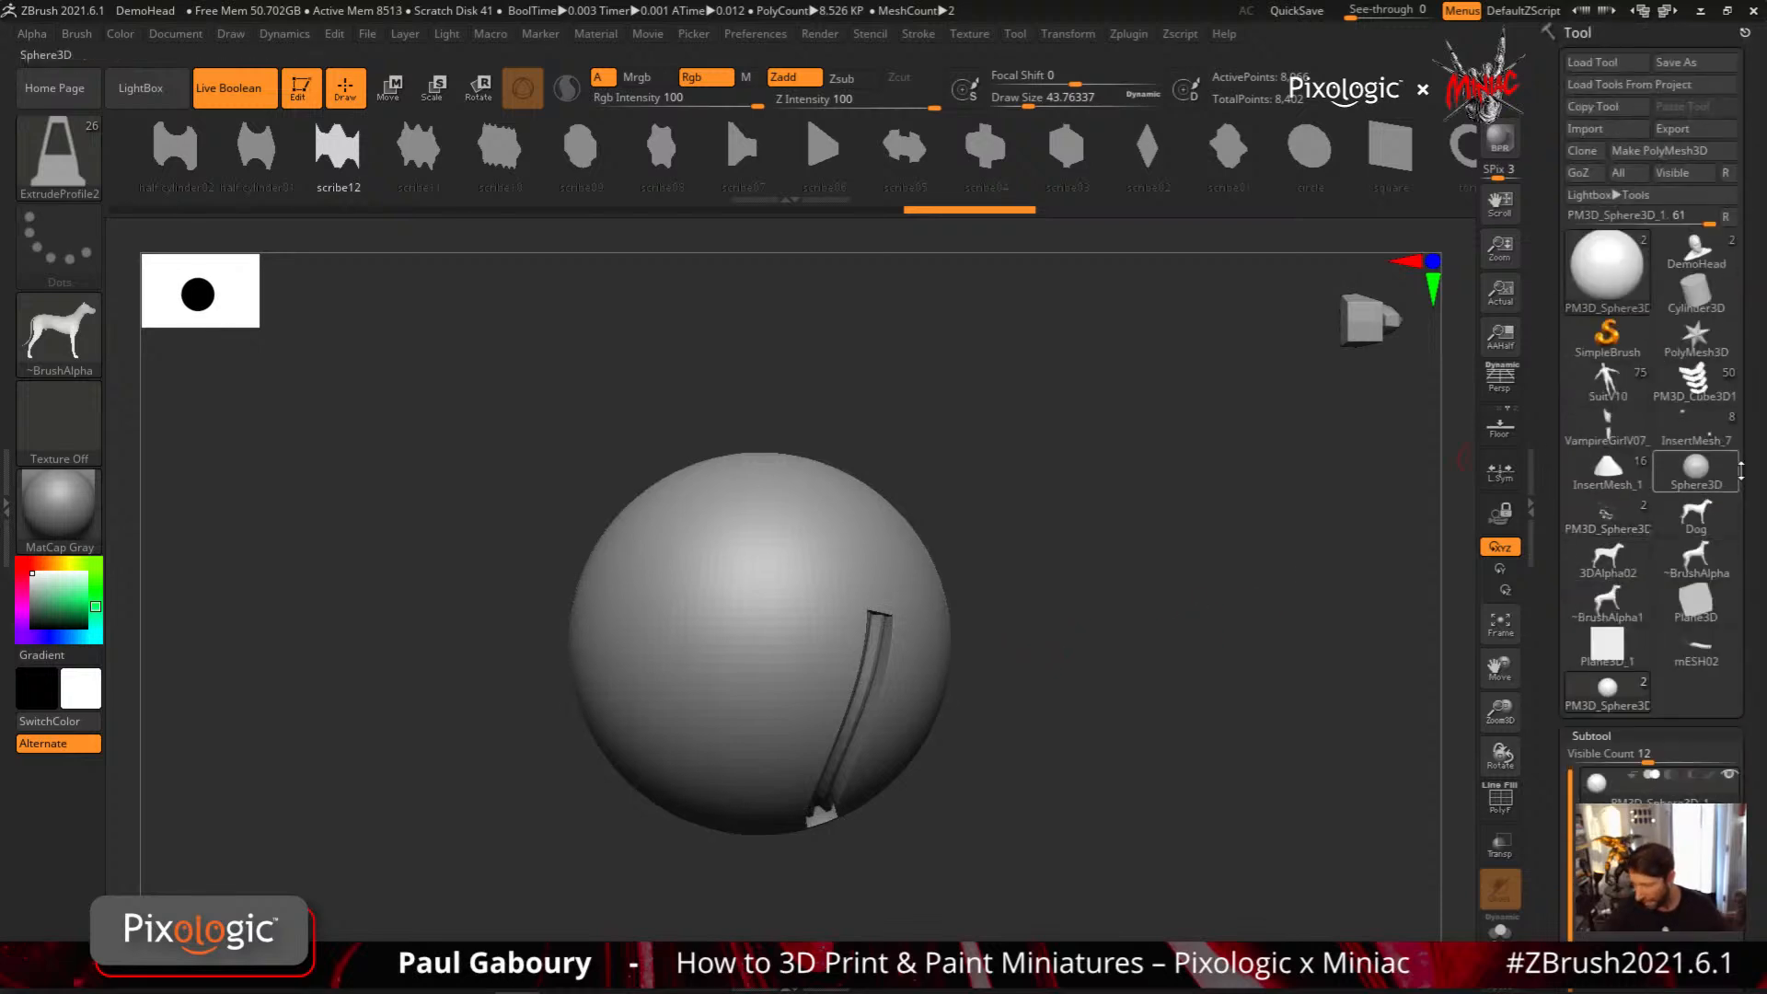
Switch from the sphere to the mESH02 profile mesh with its Dynamic Subdiv preview turned off, and face the profile shape
left_click(1694, 658)
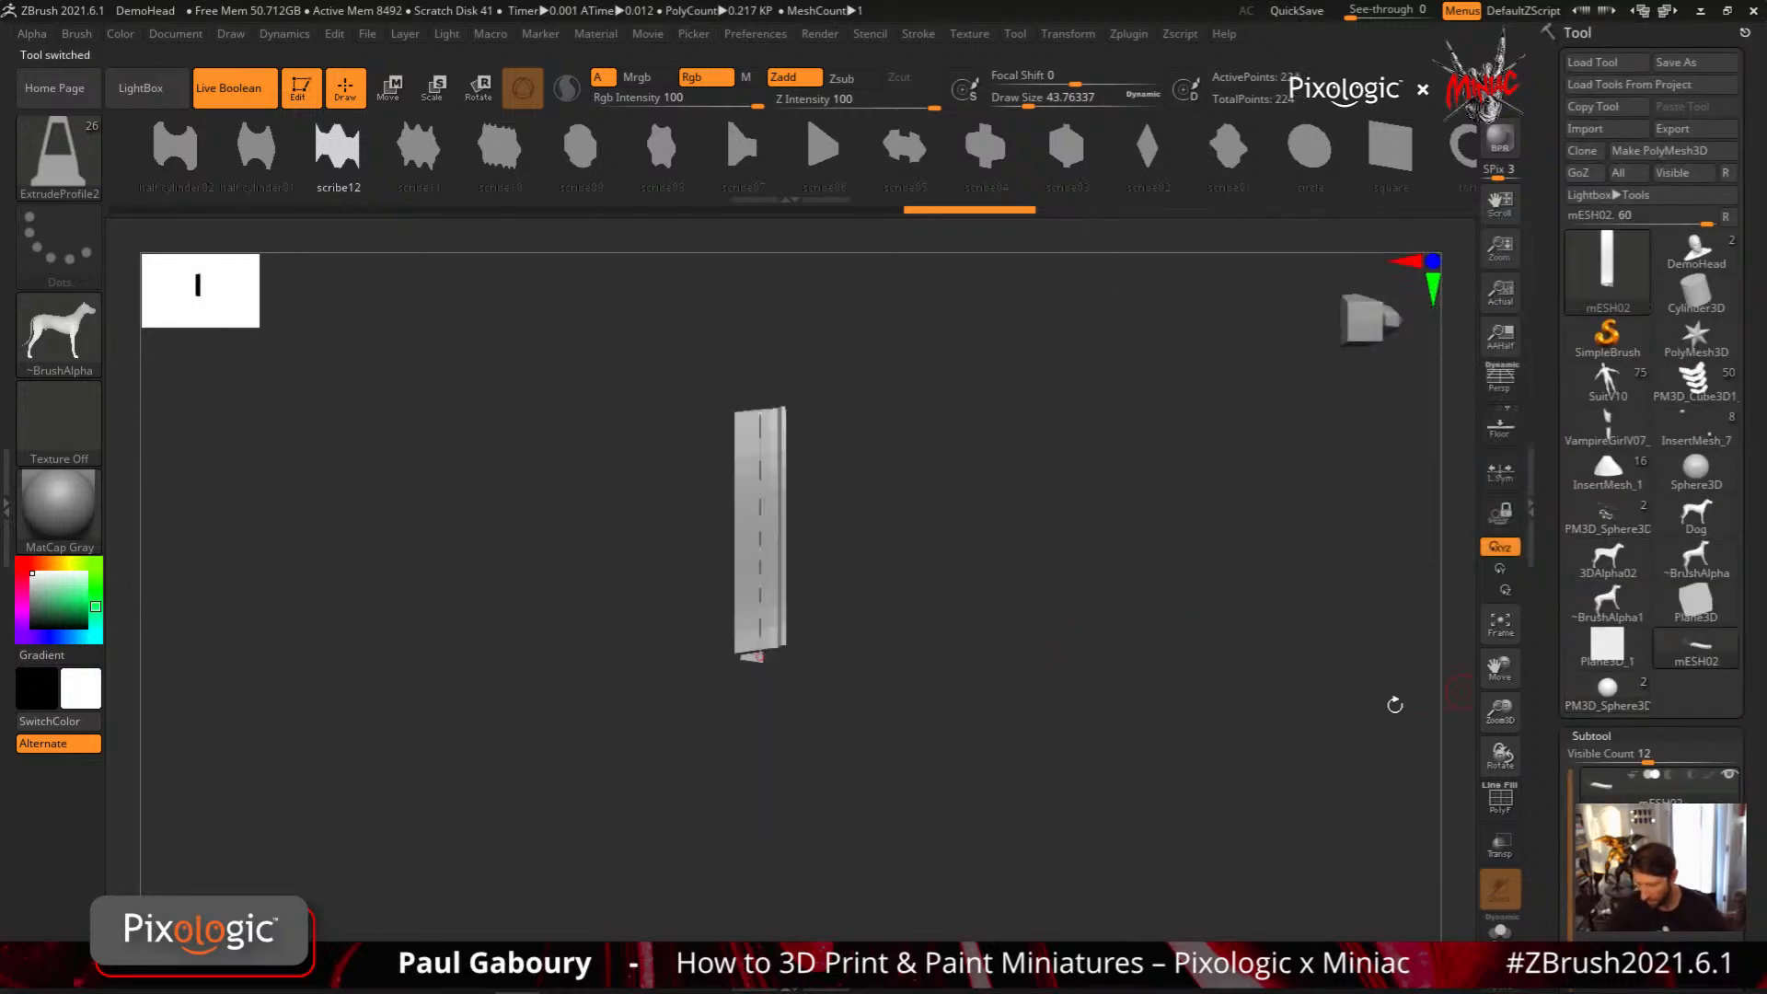
key("shift+d")
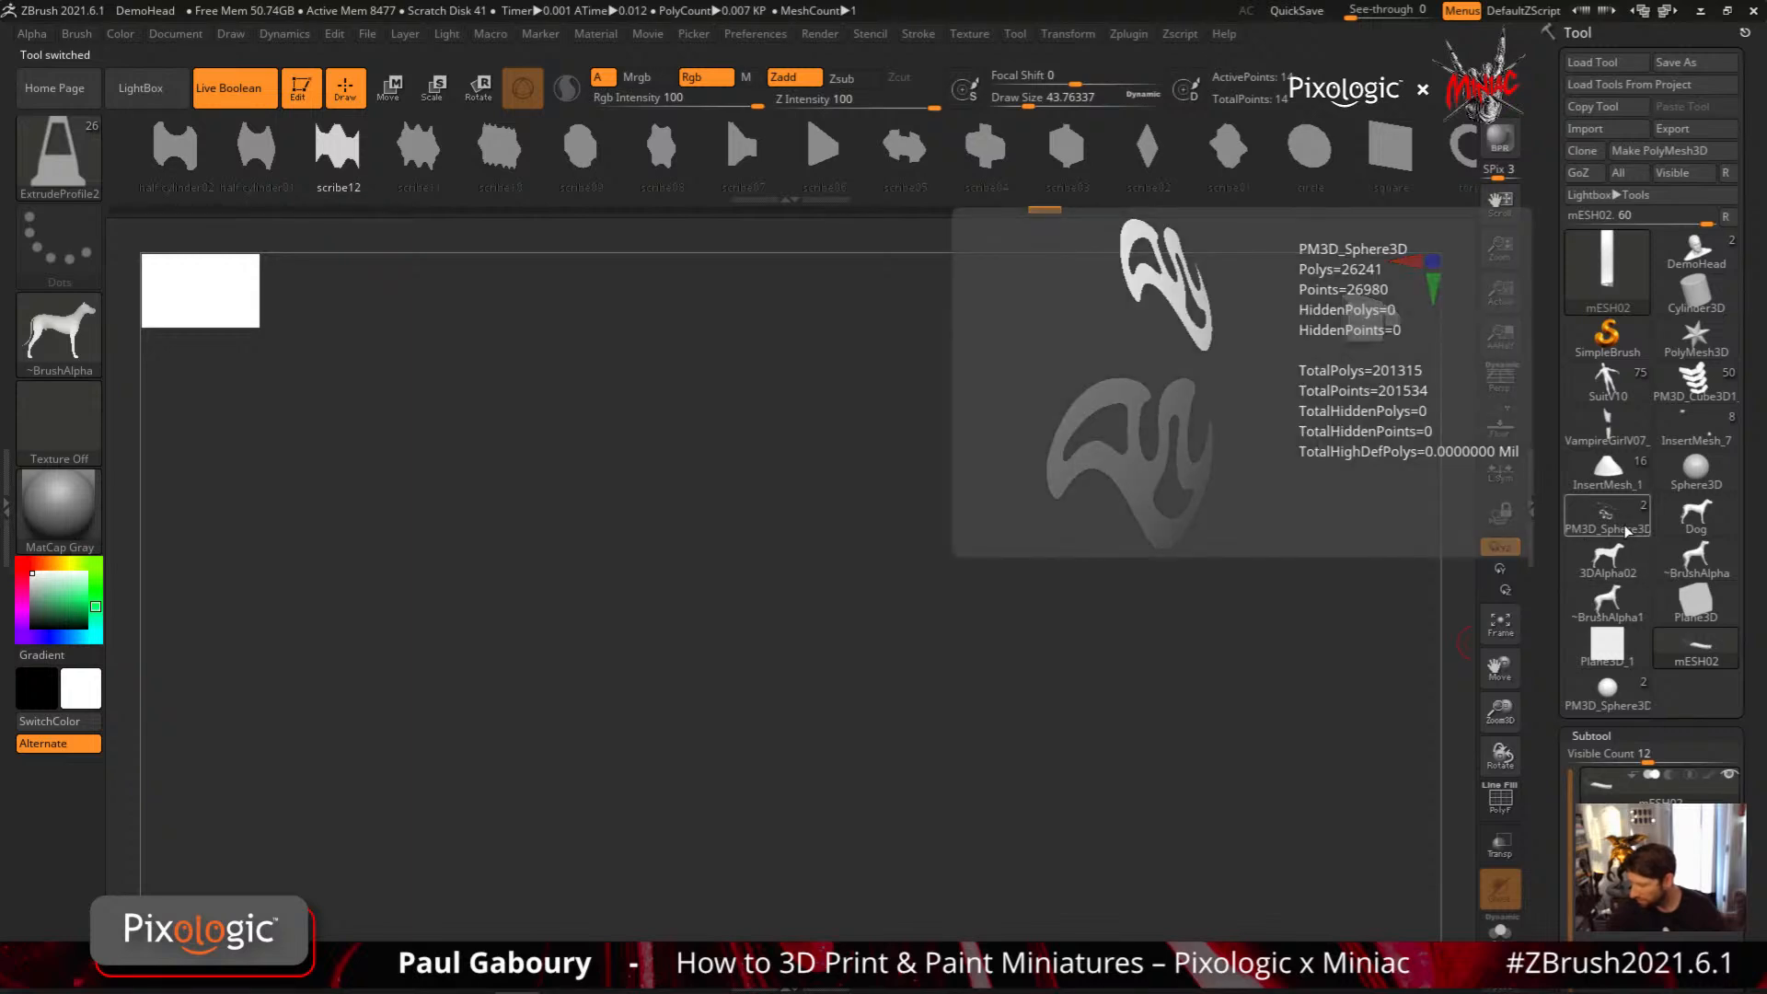
left_click(1606, 272)
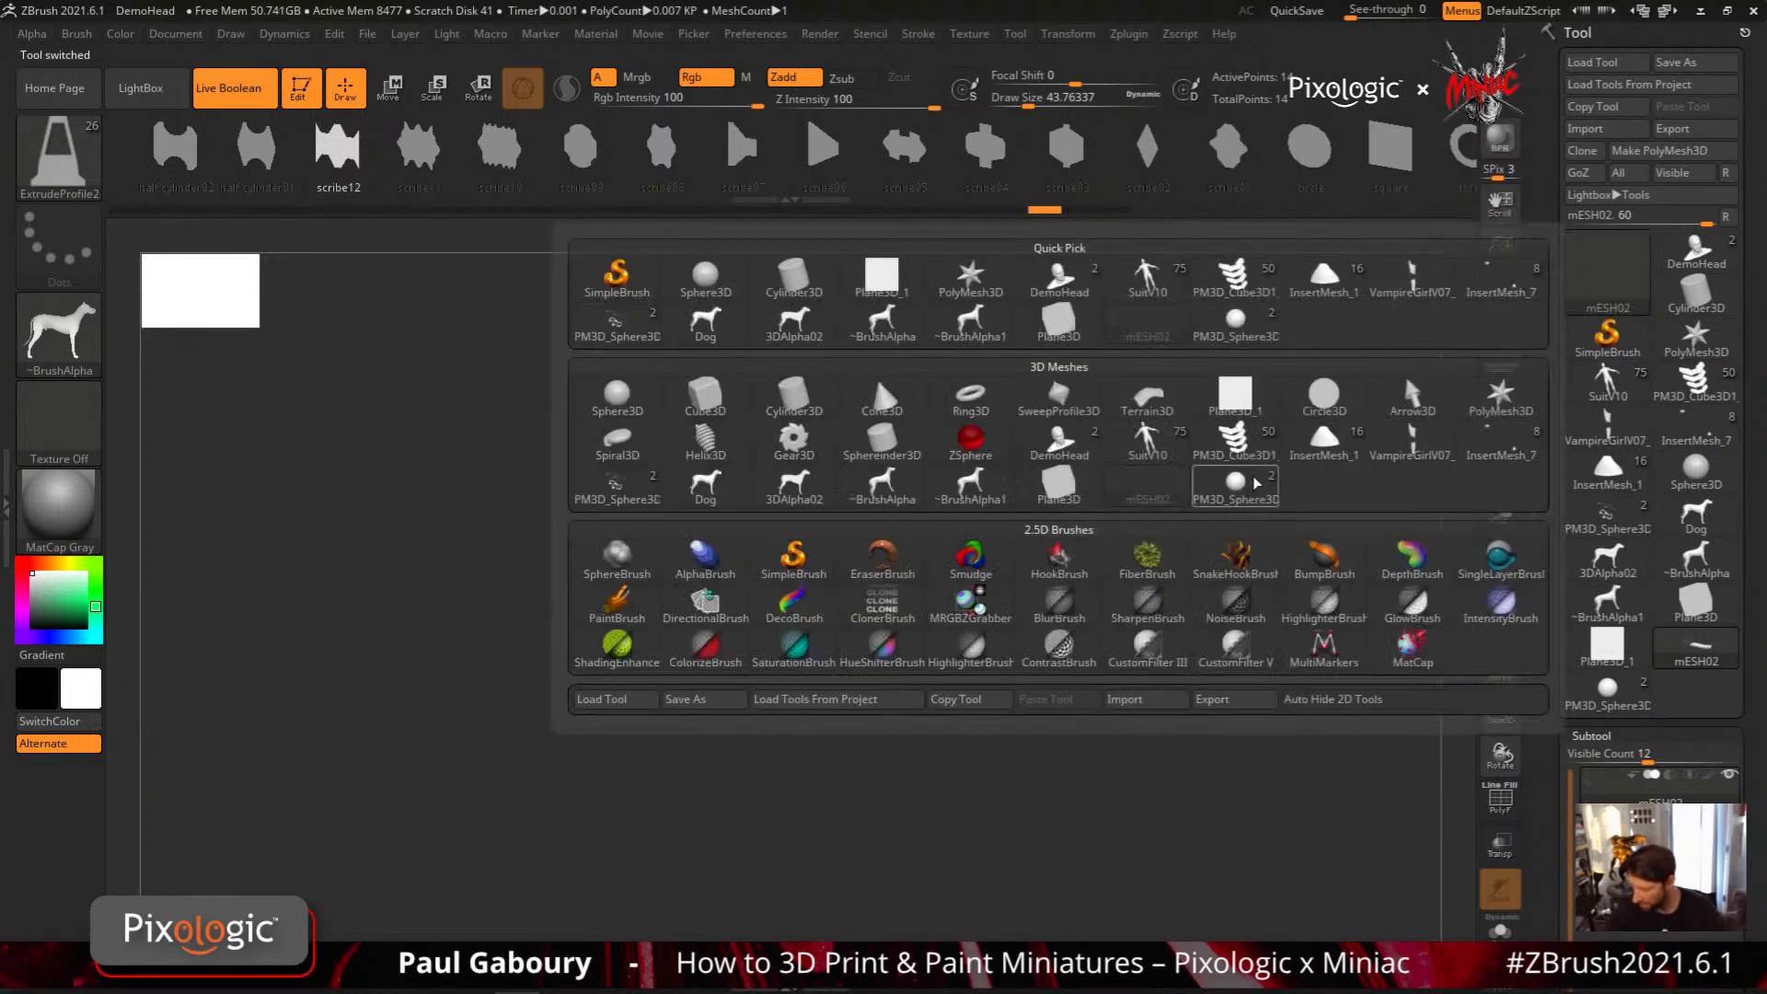
left_click(1235, 497)
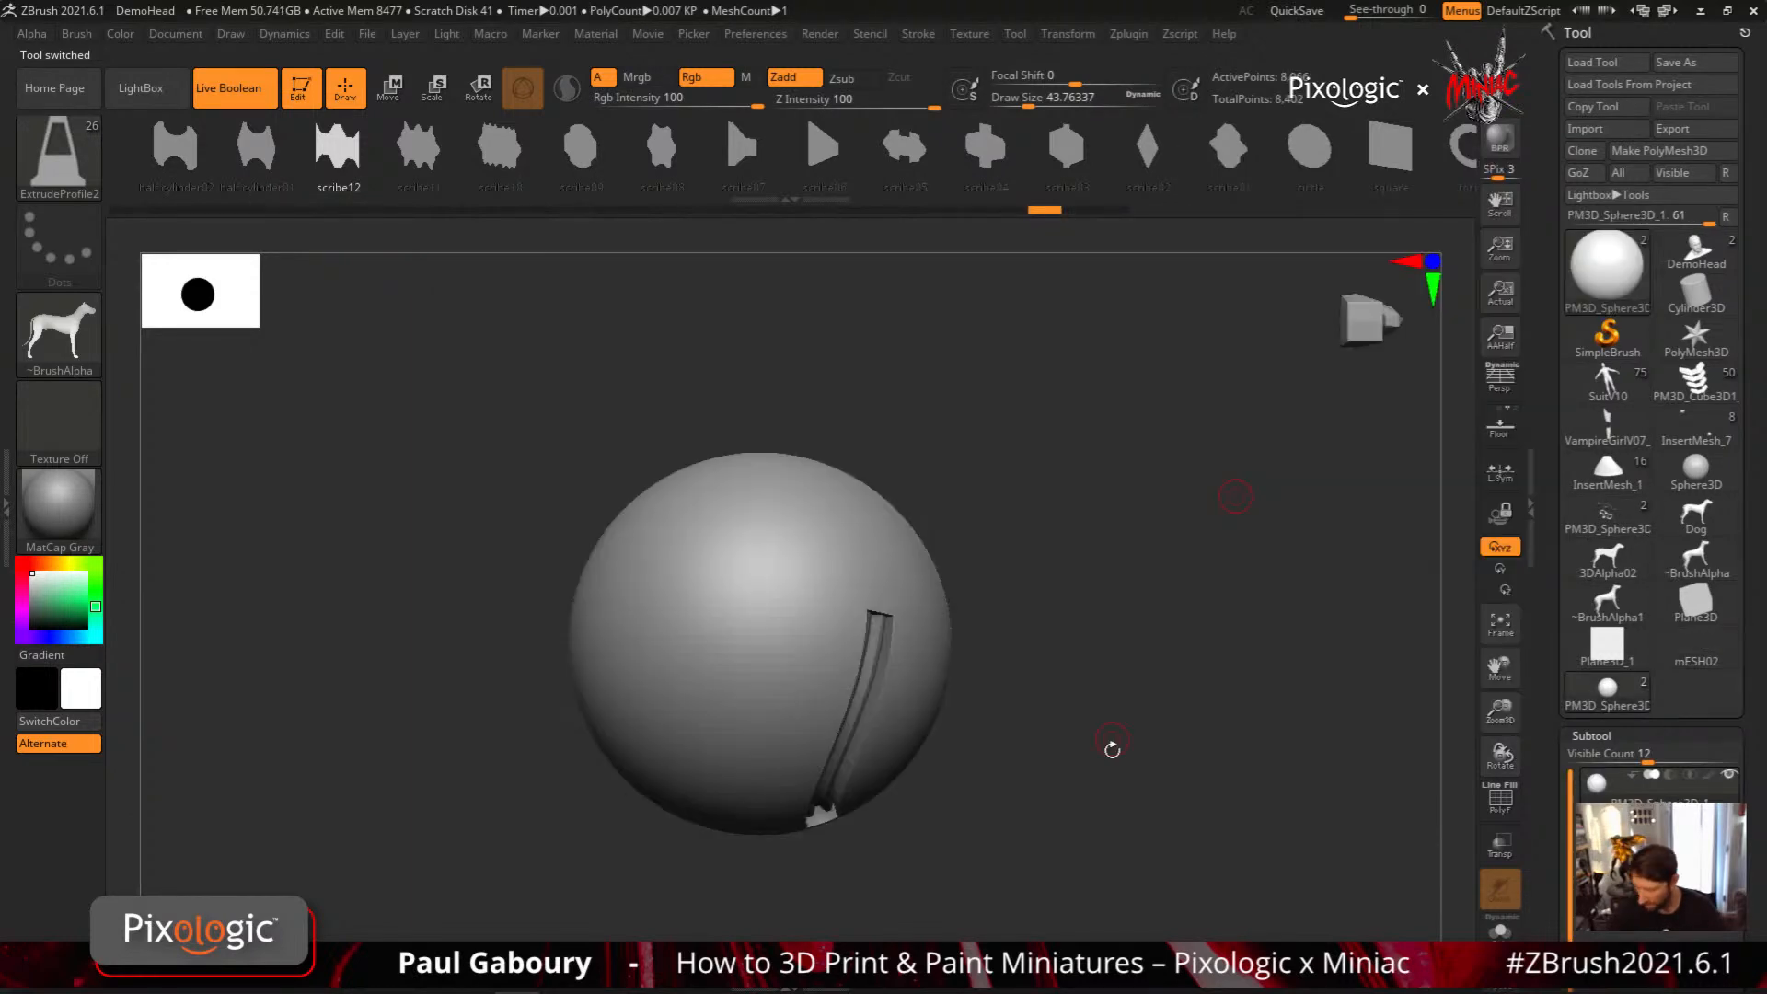
left_click_drag(1111, 742, 1045, 655, "alt")
left_click(1643, 833)
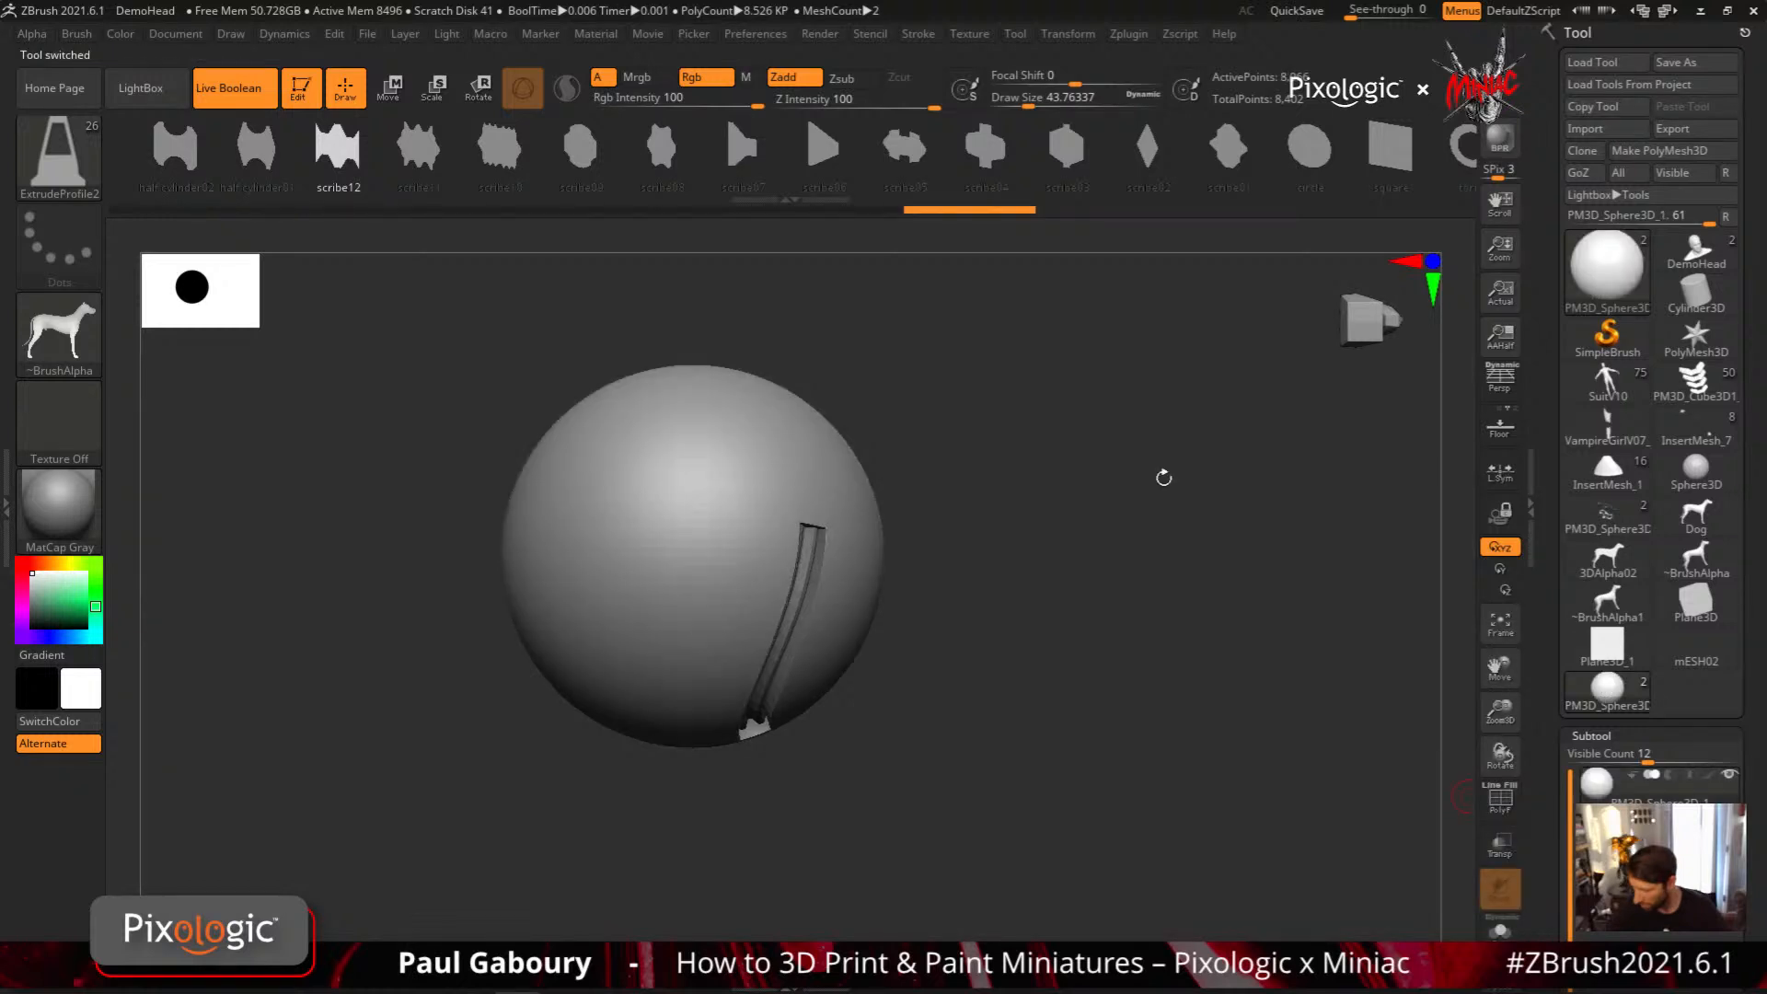
left_click(1696, 649)
left_click_drag(943, 721, 1111, 727)
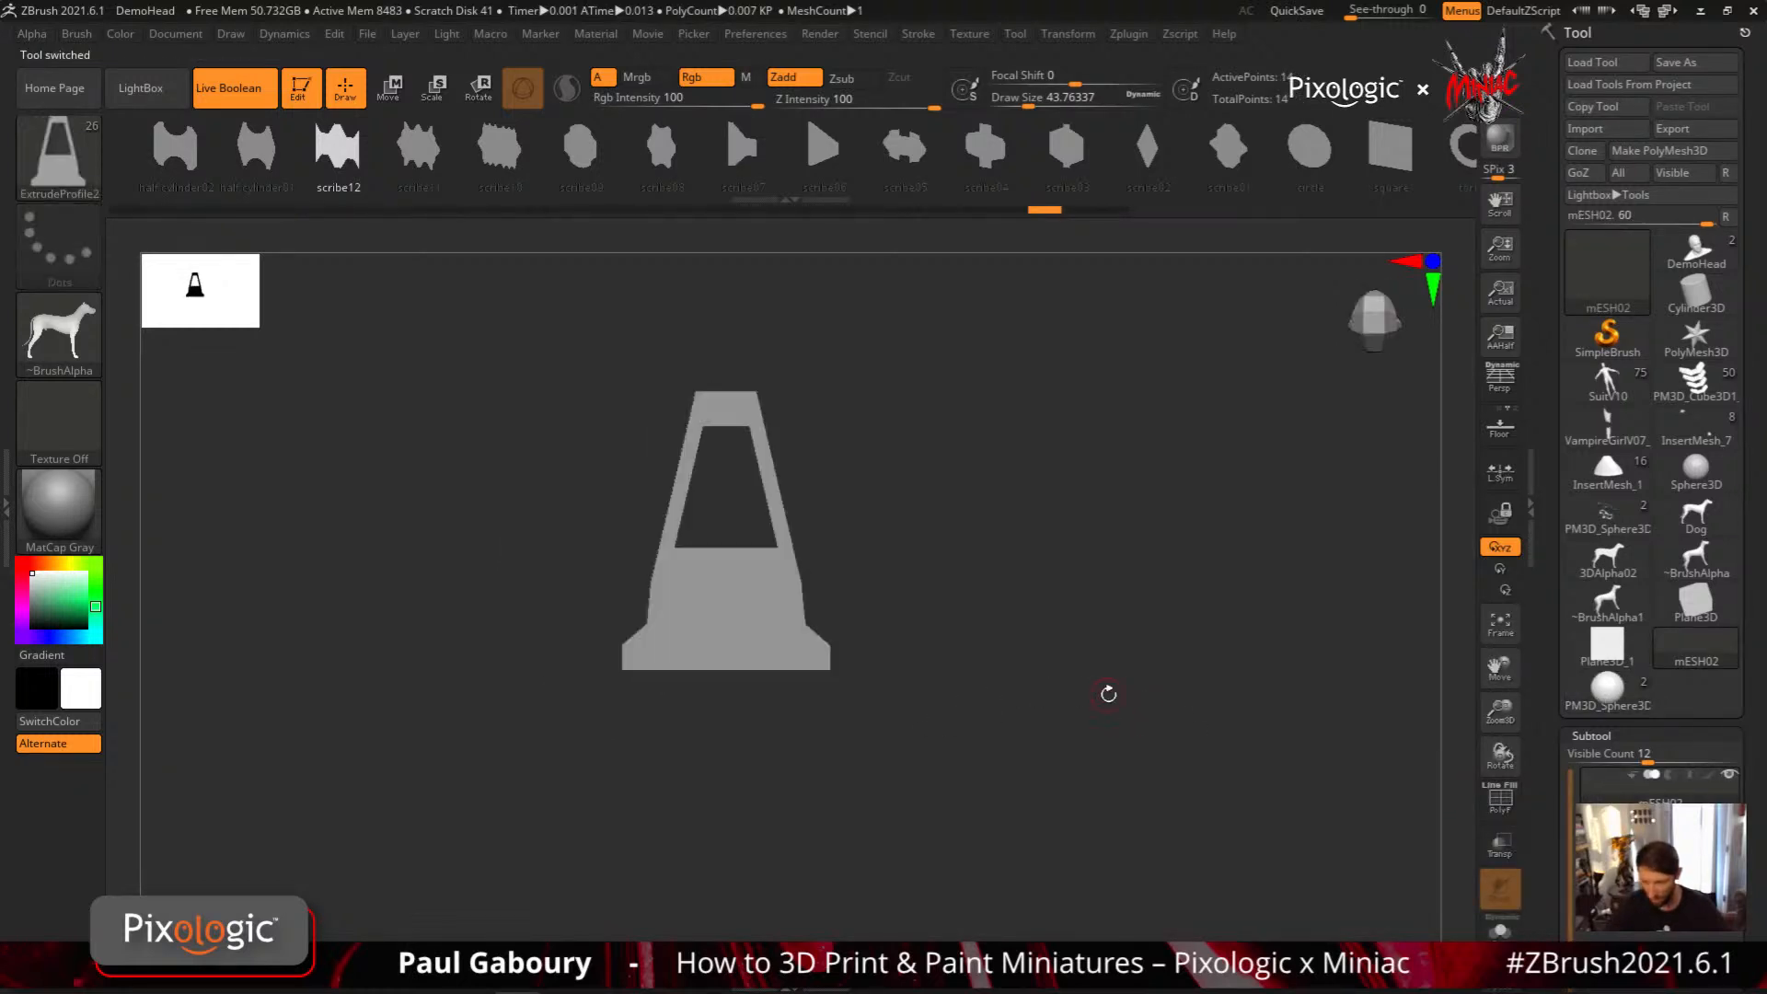
Turn on PolyFrame and the floor grid, and snap the mESH02 profile to a front view
left_click_drag(1318, 152, 415, 235)
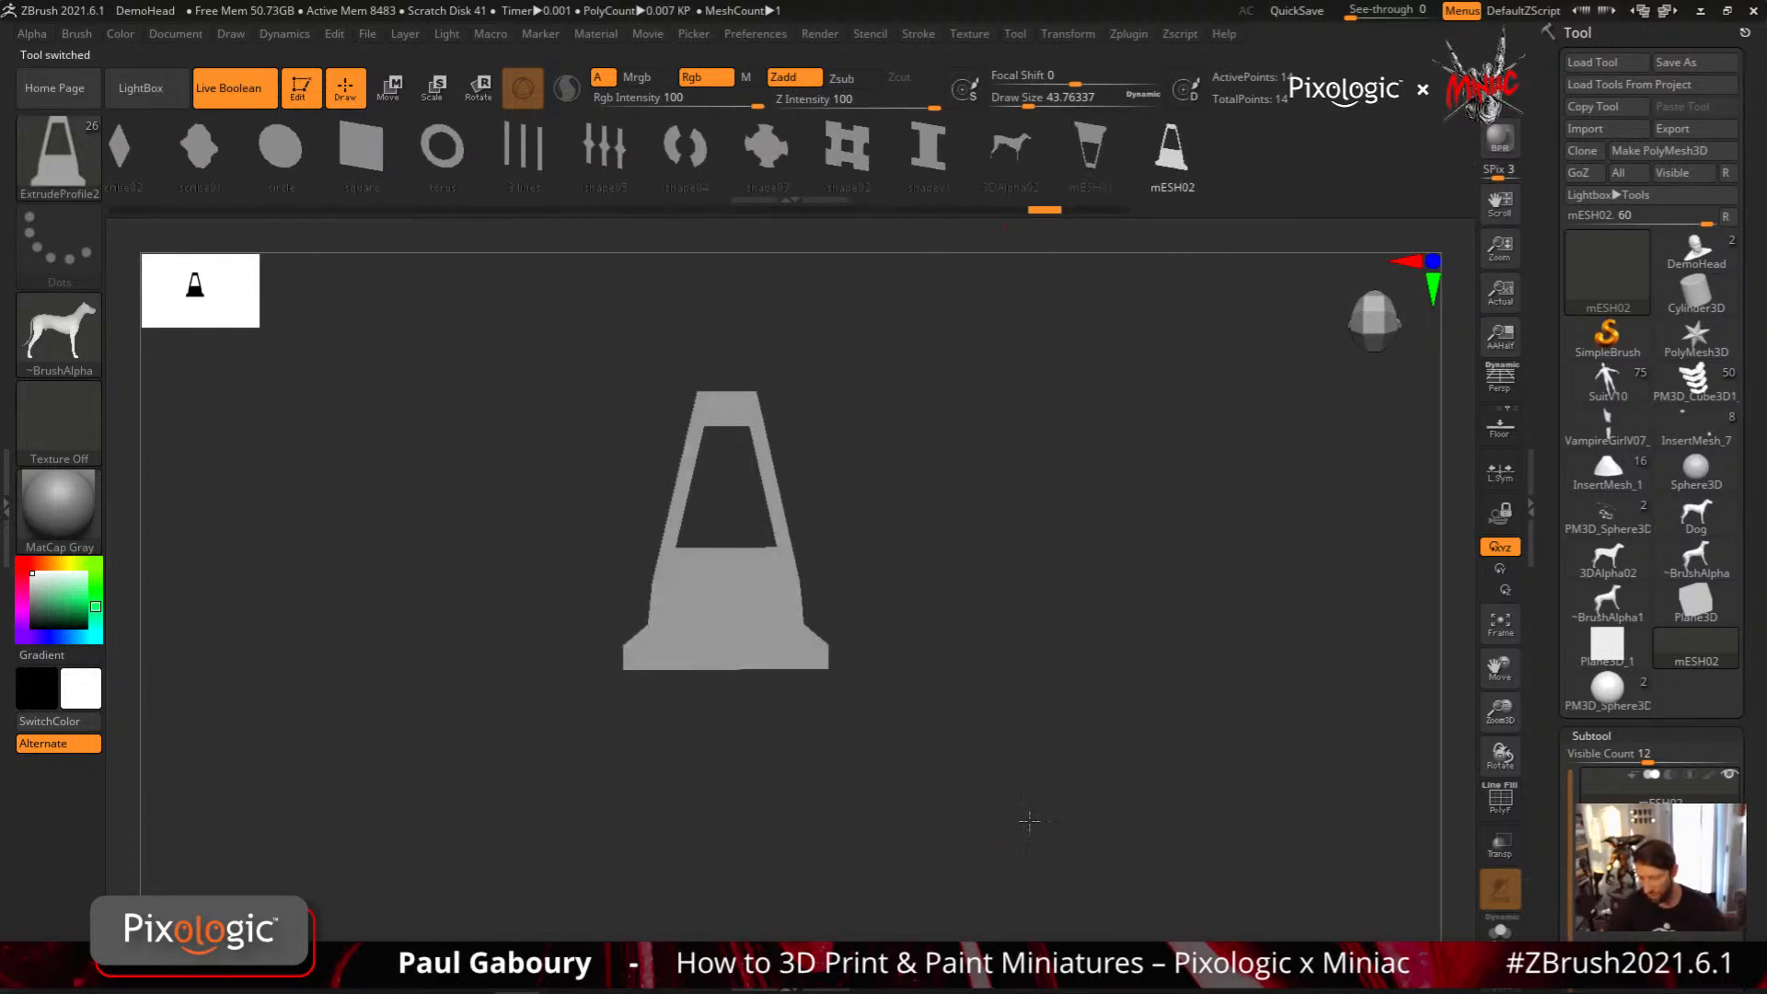
key("shift")
key("shift+f")
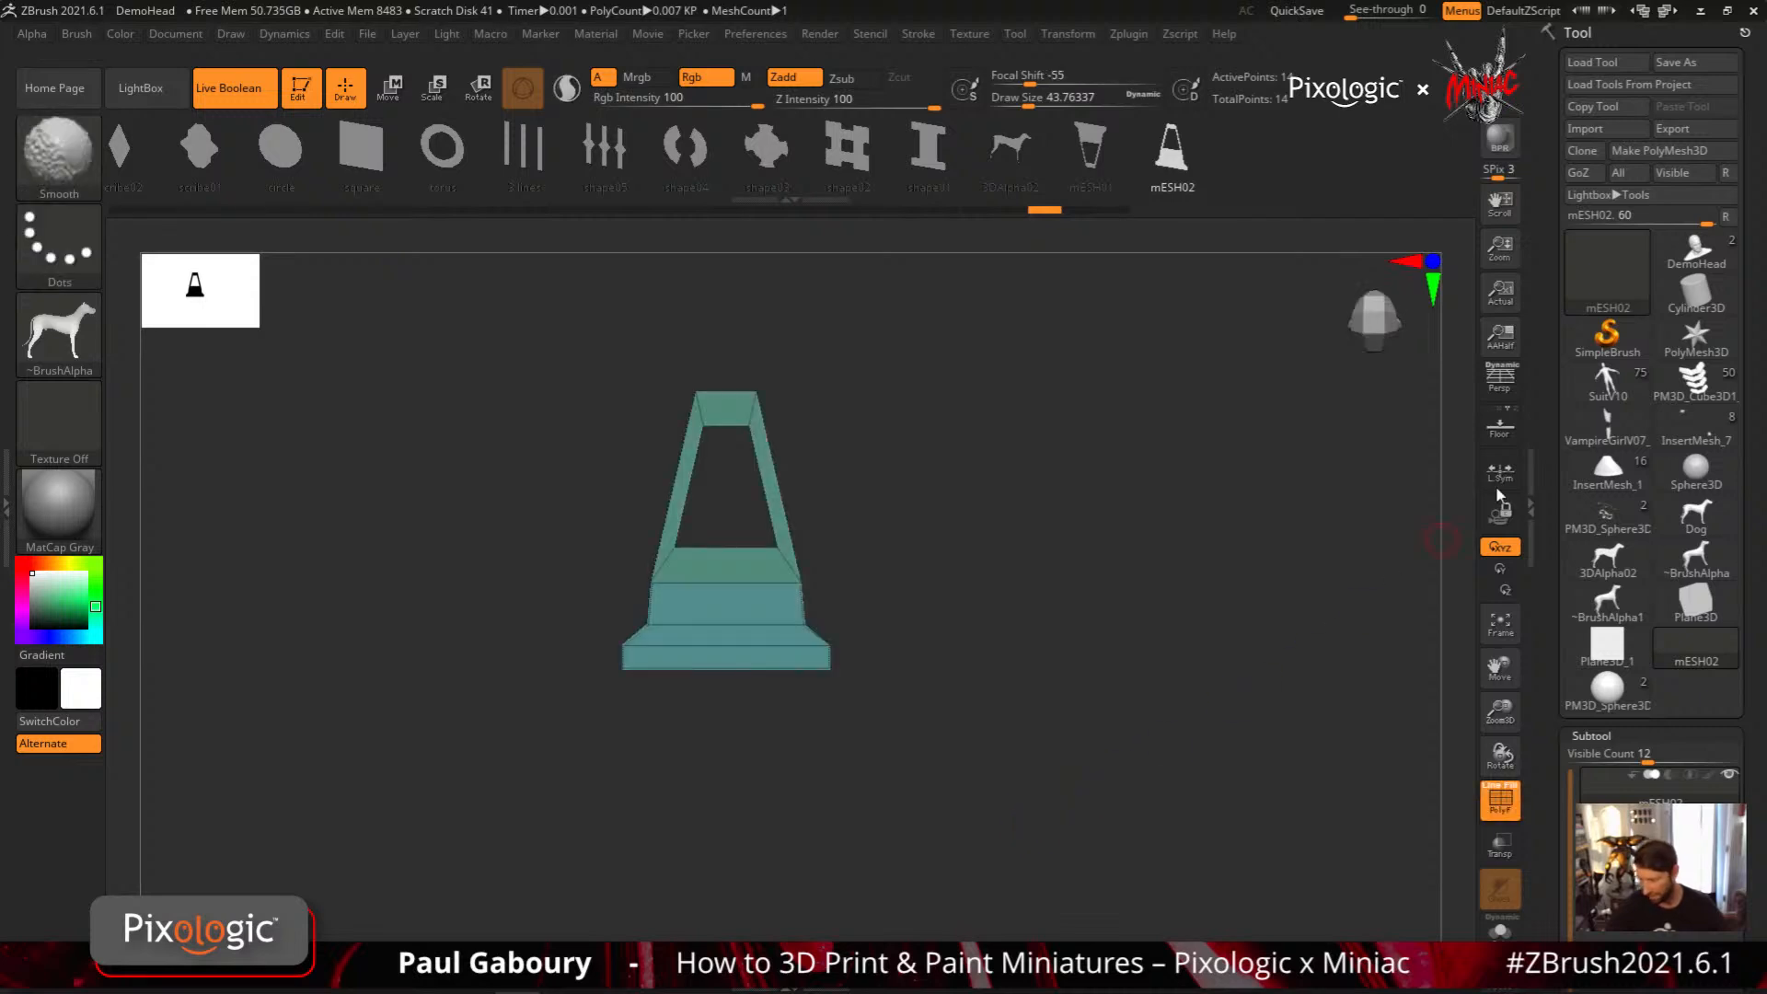
key("shift+p")
mouse_move(1317, 596)
right_mouse_down("ctrl")
mouse_move(1081, 749)
mouse_move(1050, 562)
mouse_move(1132, 576)
mouse_move(1125, 707)
mouse_move(1061, 714)
mouse_move(1074, 738)
right_mouse_up("ctrl")
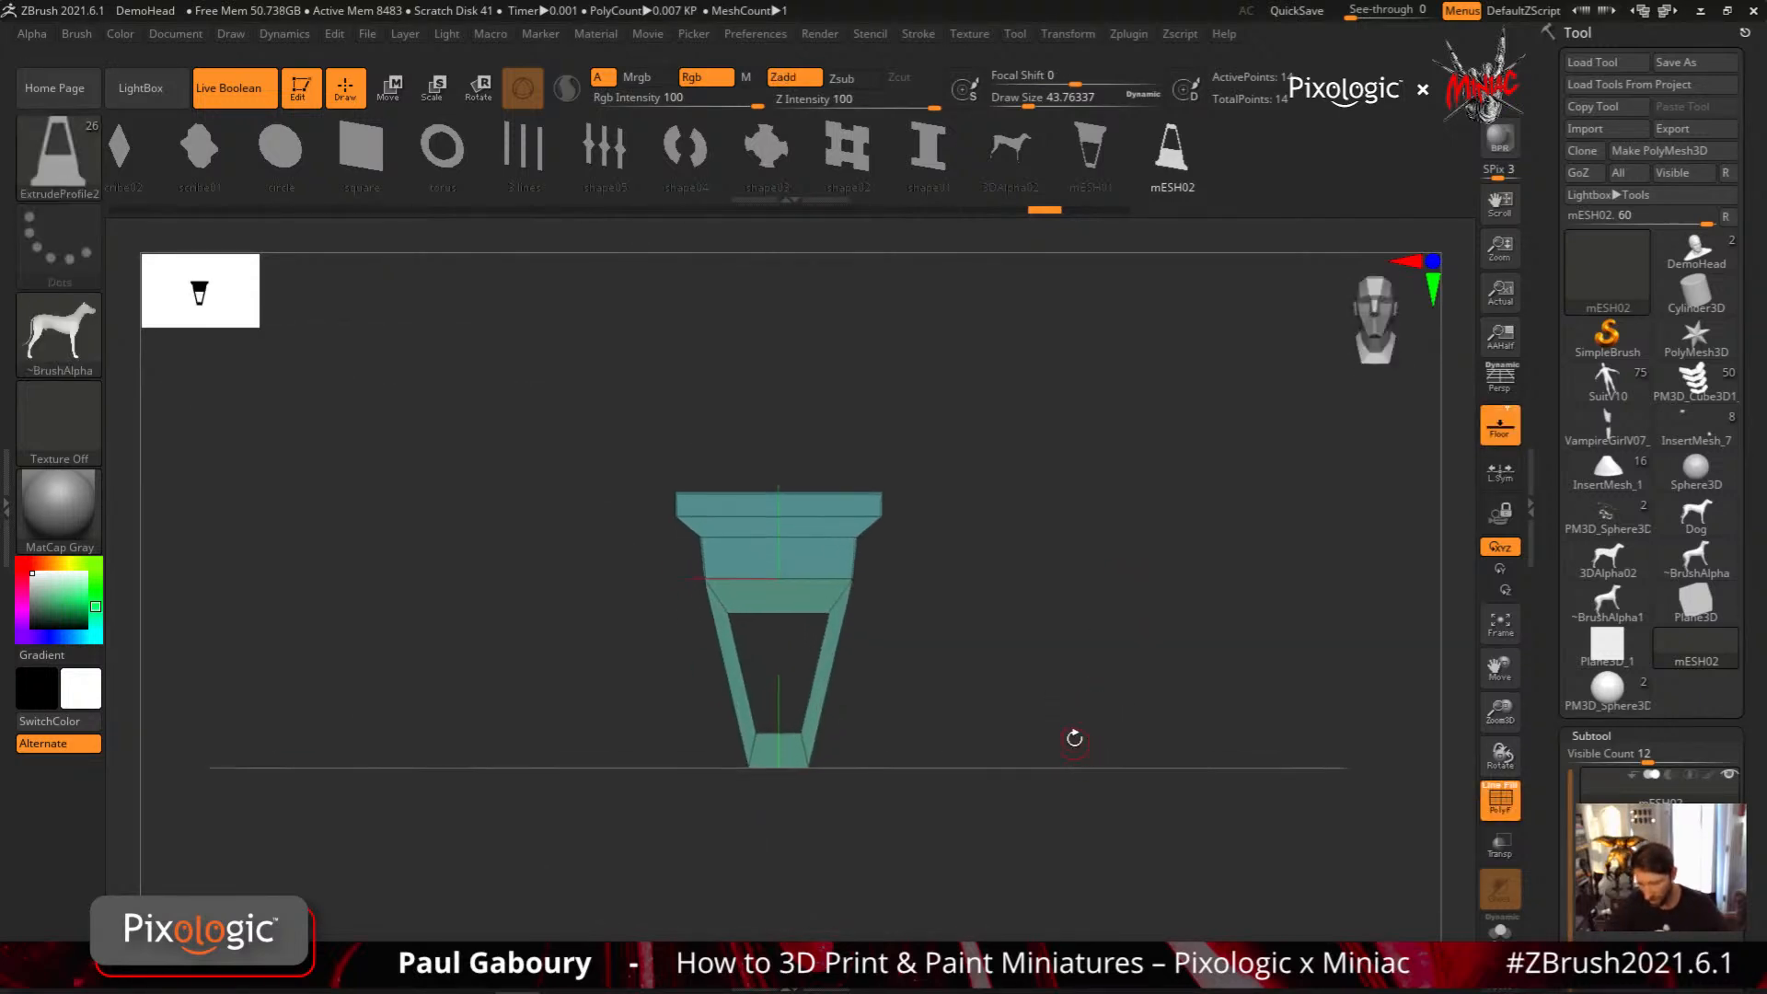
Rotate the profile 180 degrees and move it vertically so its wide base sits at the world centre
key("w")
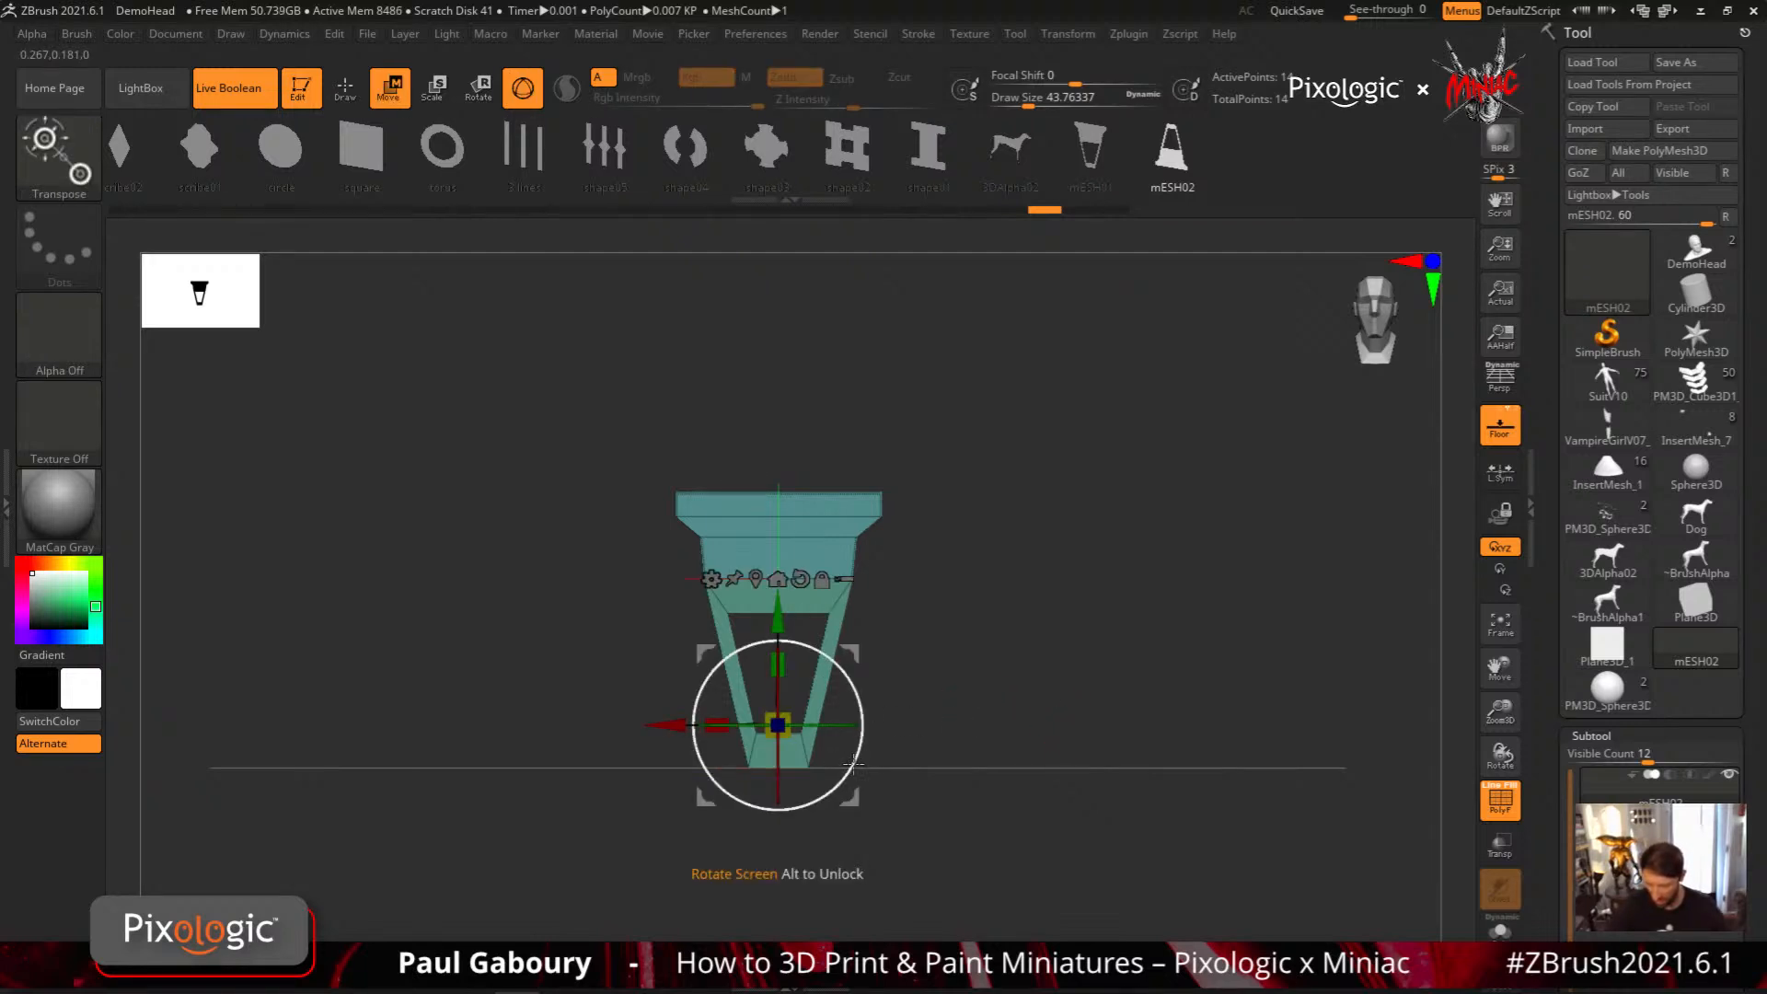
left_click_drag(854, 764, 580, 616)
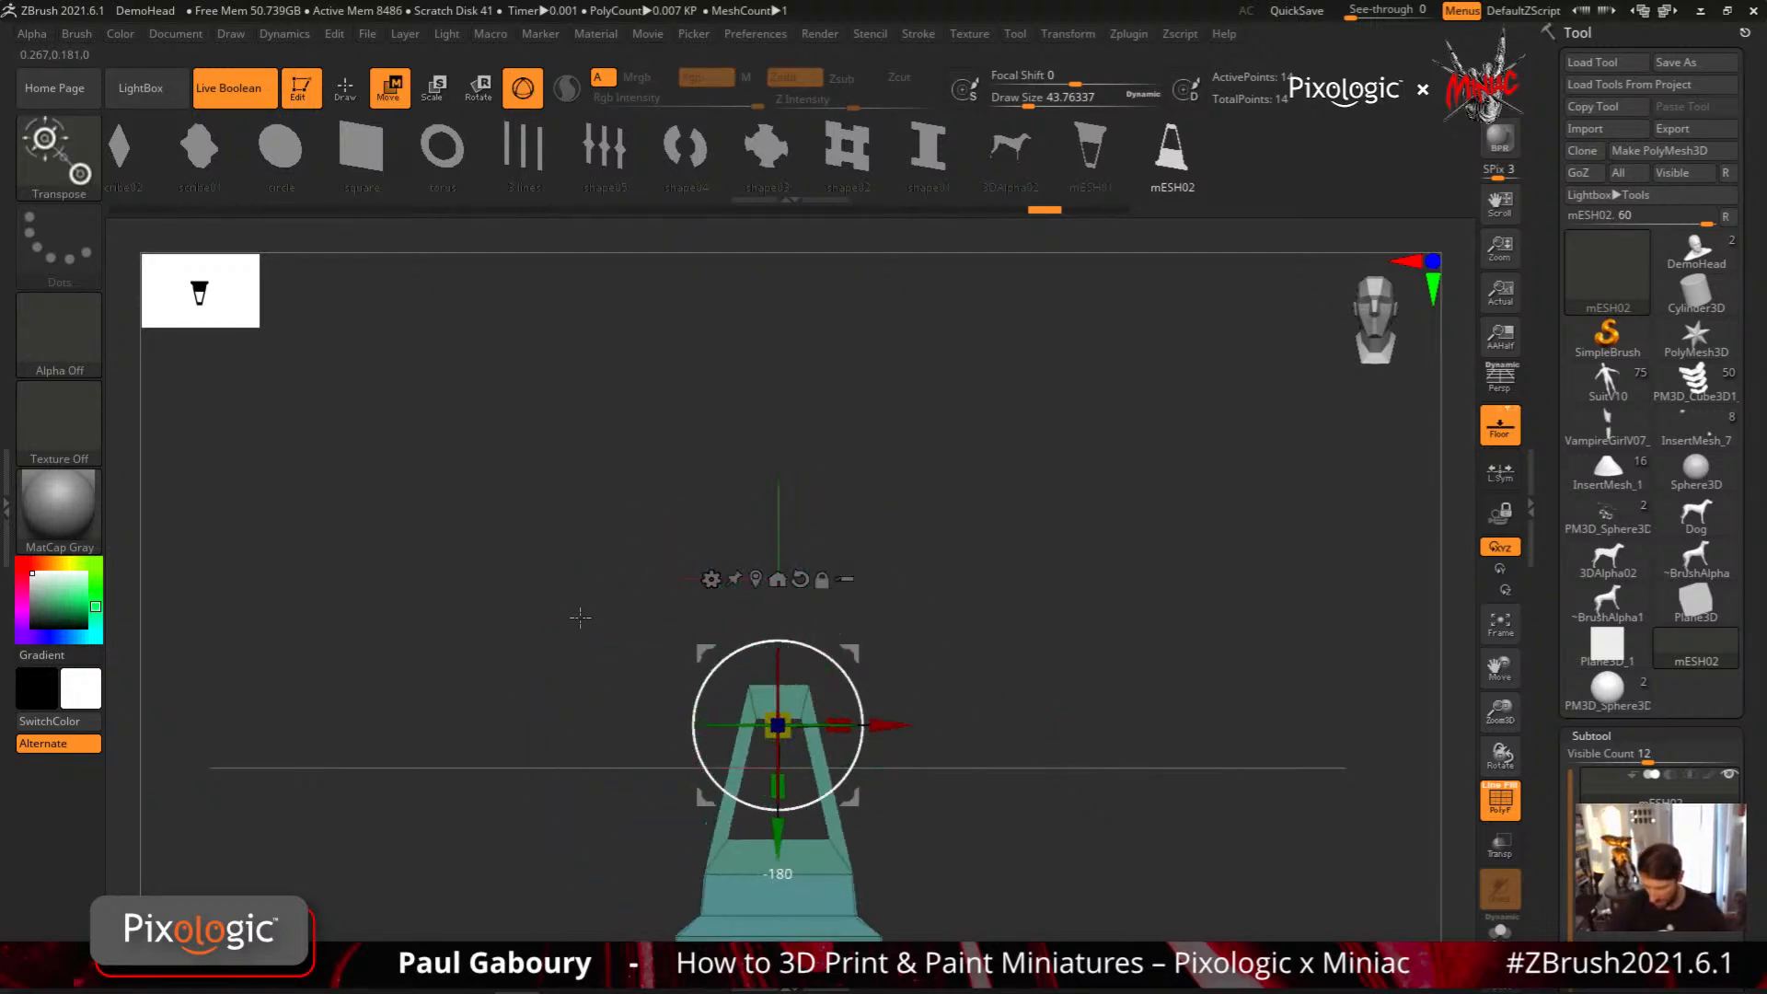
left_click_drag(777, 837, 835, 469)
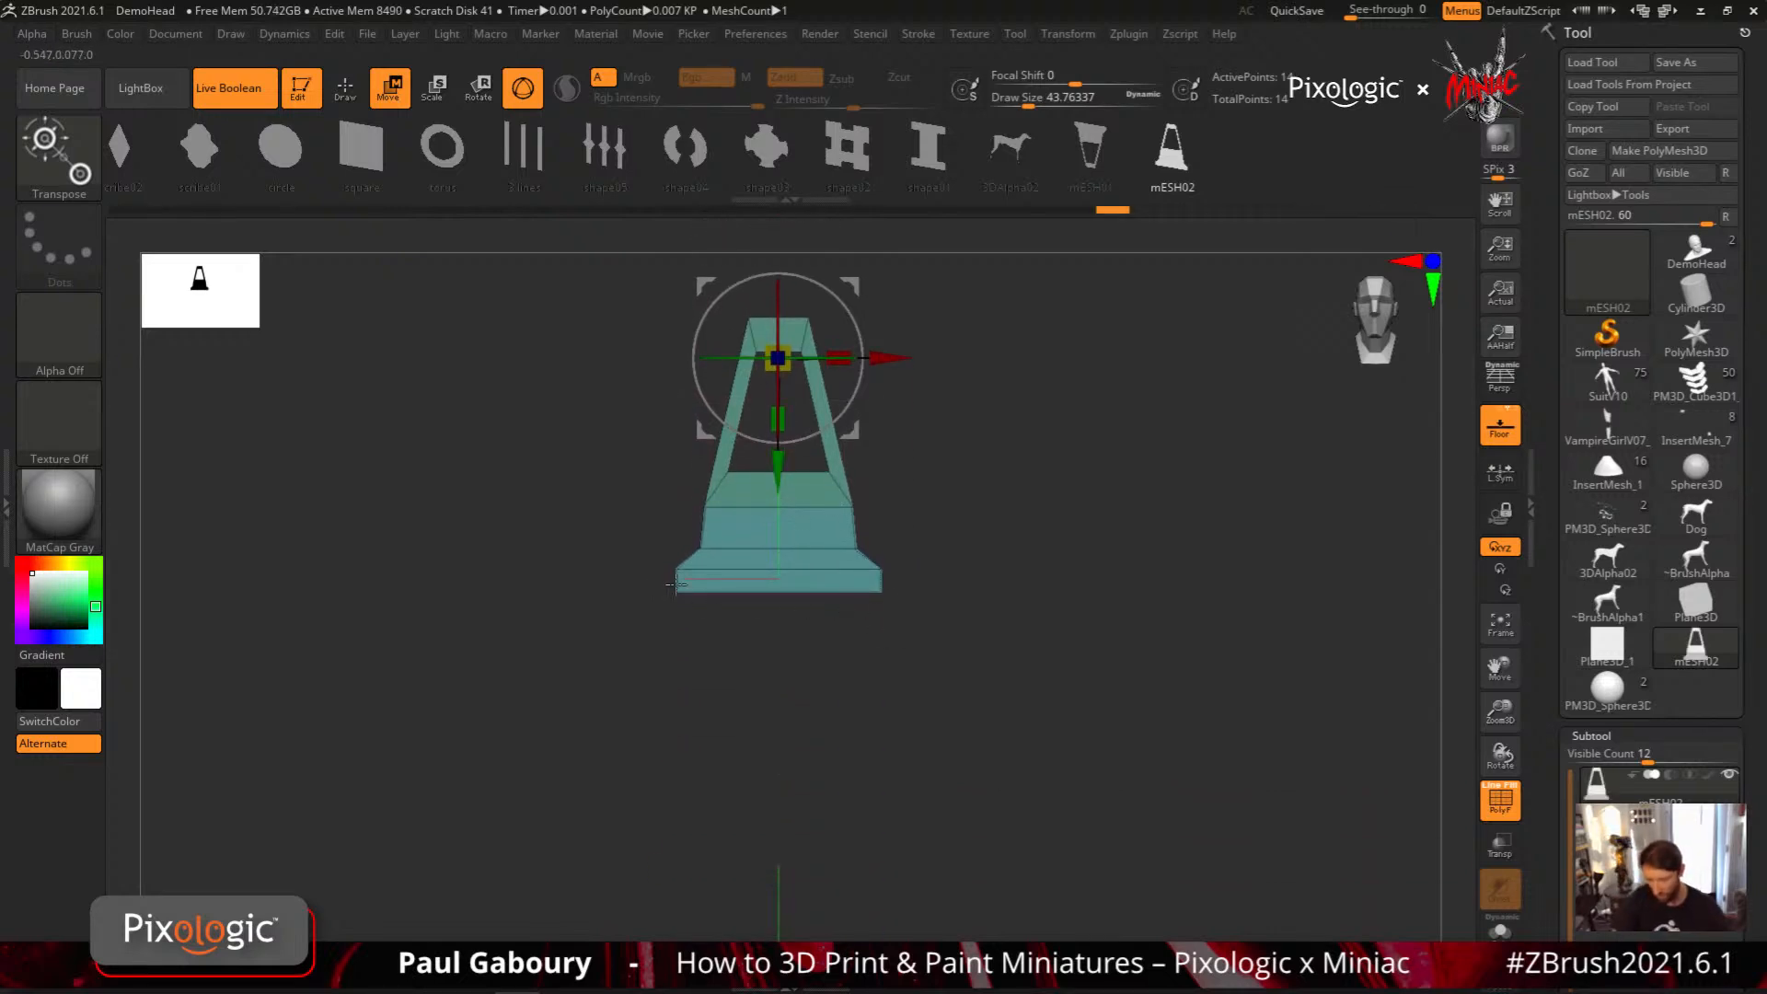
mouse_move(1021, 690)
left_mouse_down()
mouse_move(1045, 690)
mouse_move(1023, 686)
left_mouse_up()
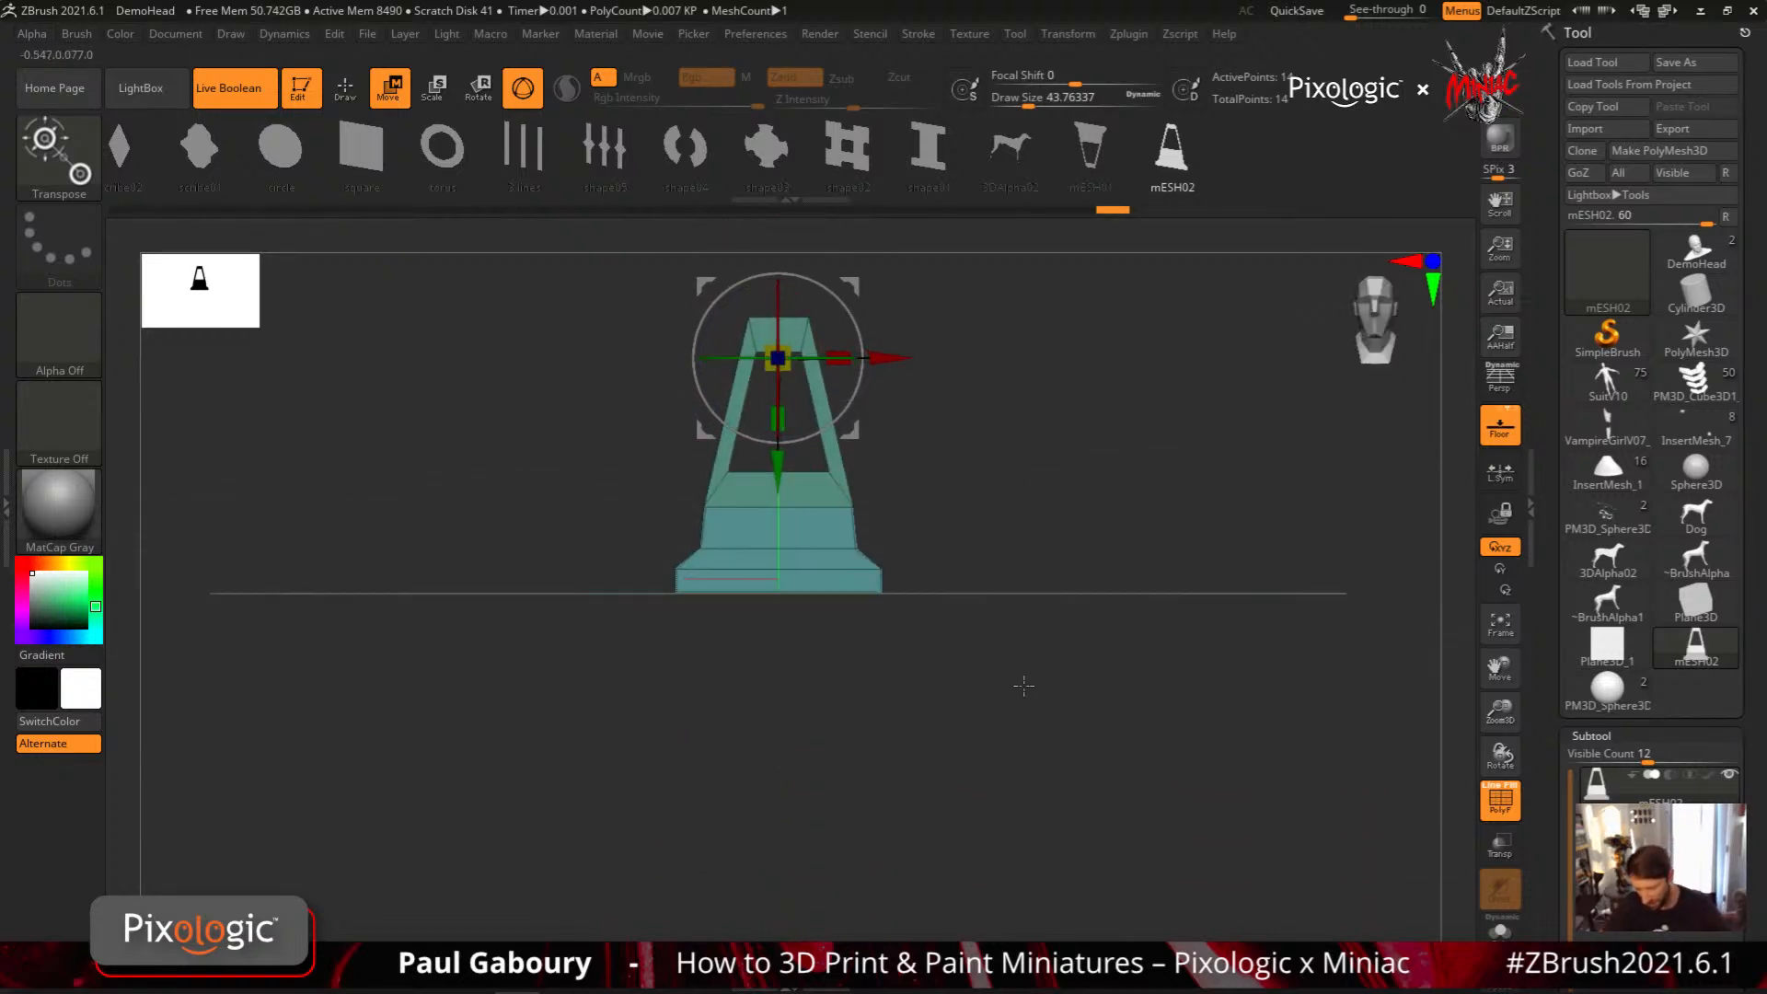
right_click_drag(891, 658, 898, 679, "ctrl")
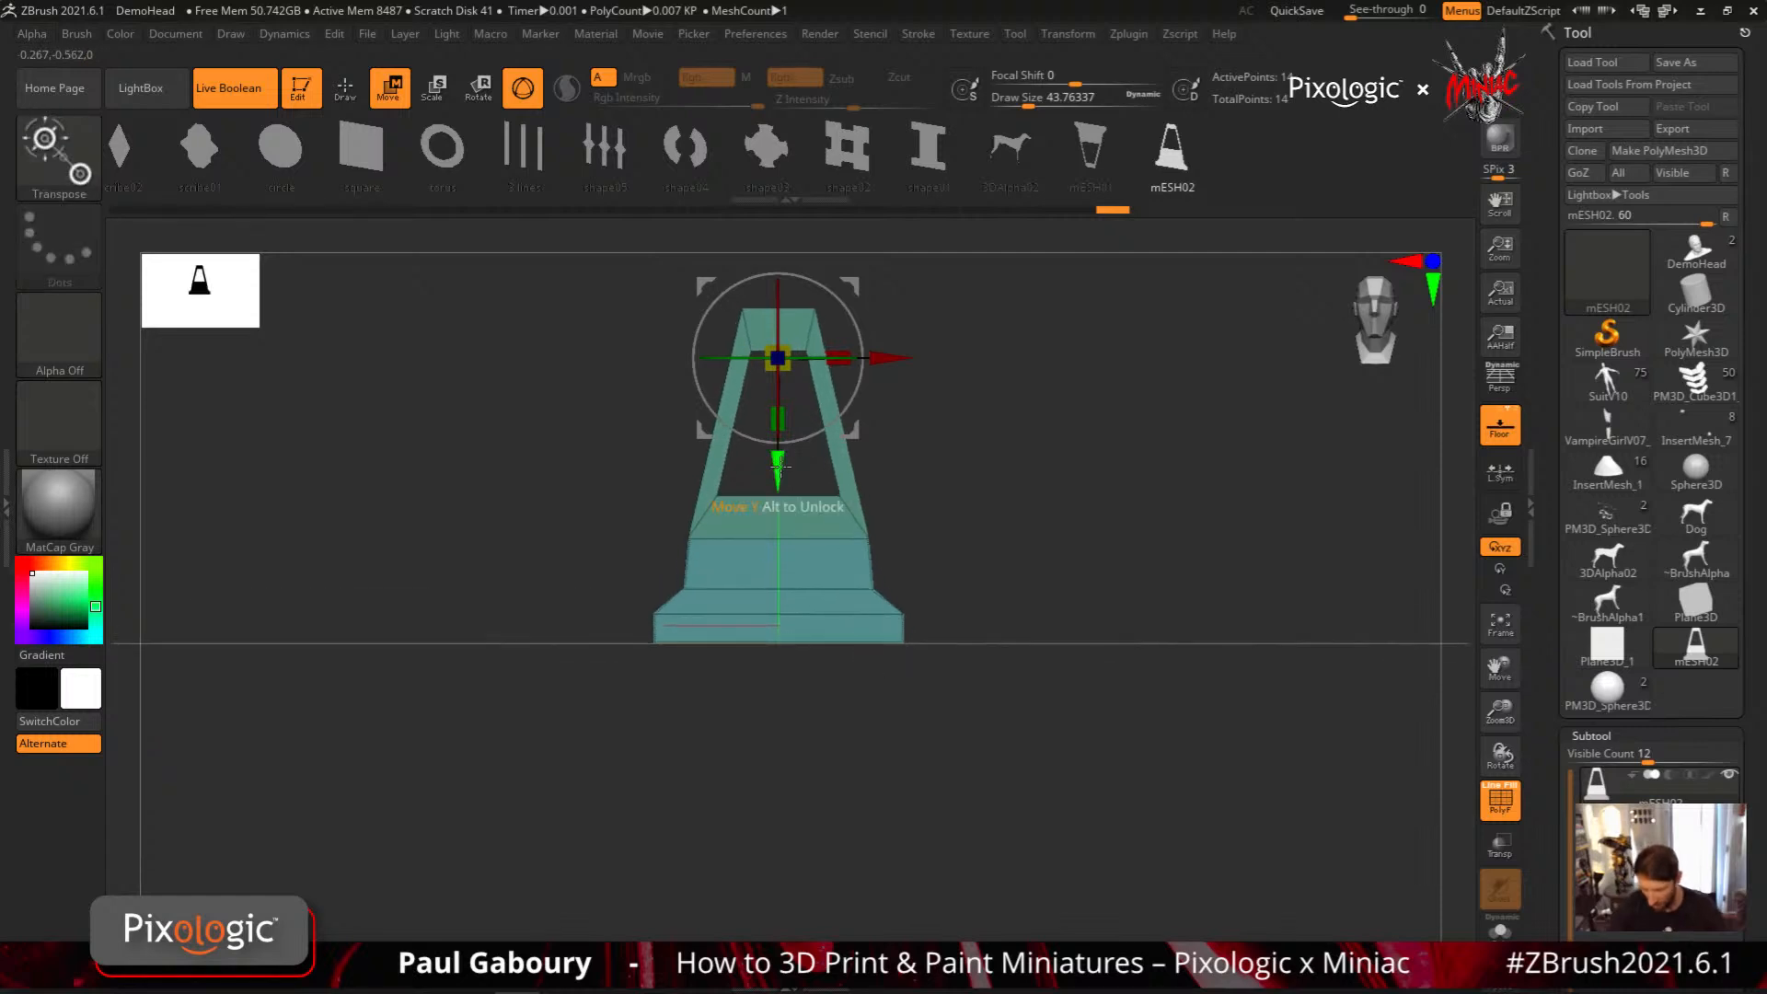
left_click_drag(779, 465, 779, 462)
key("q")
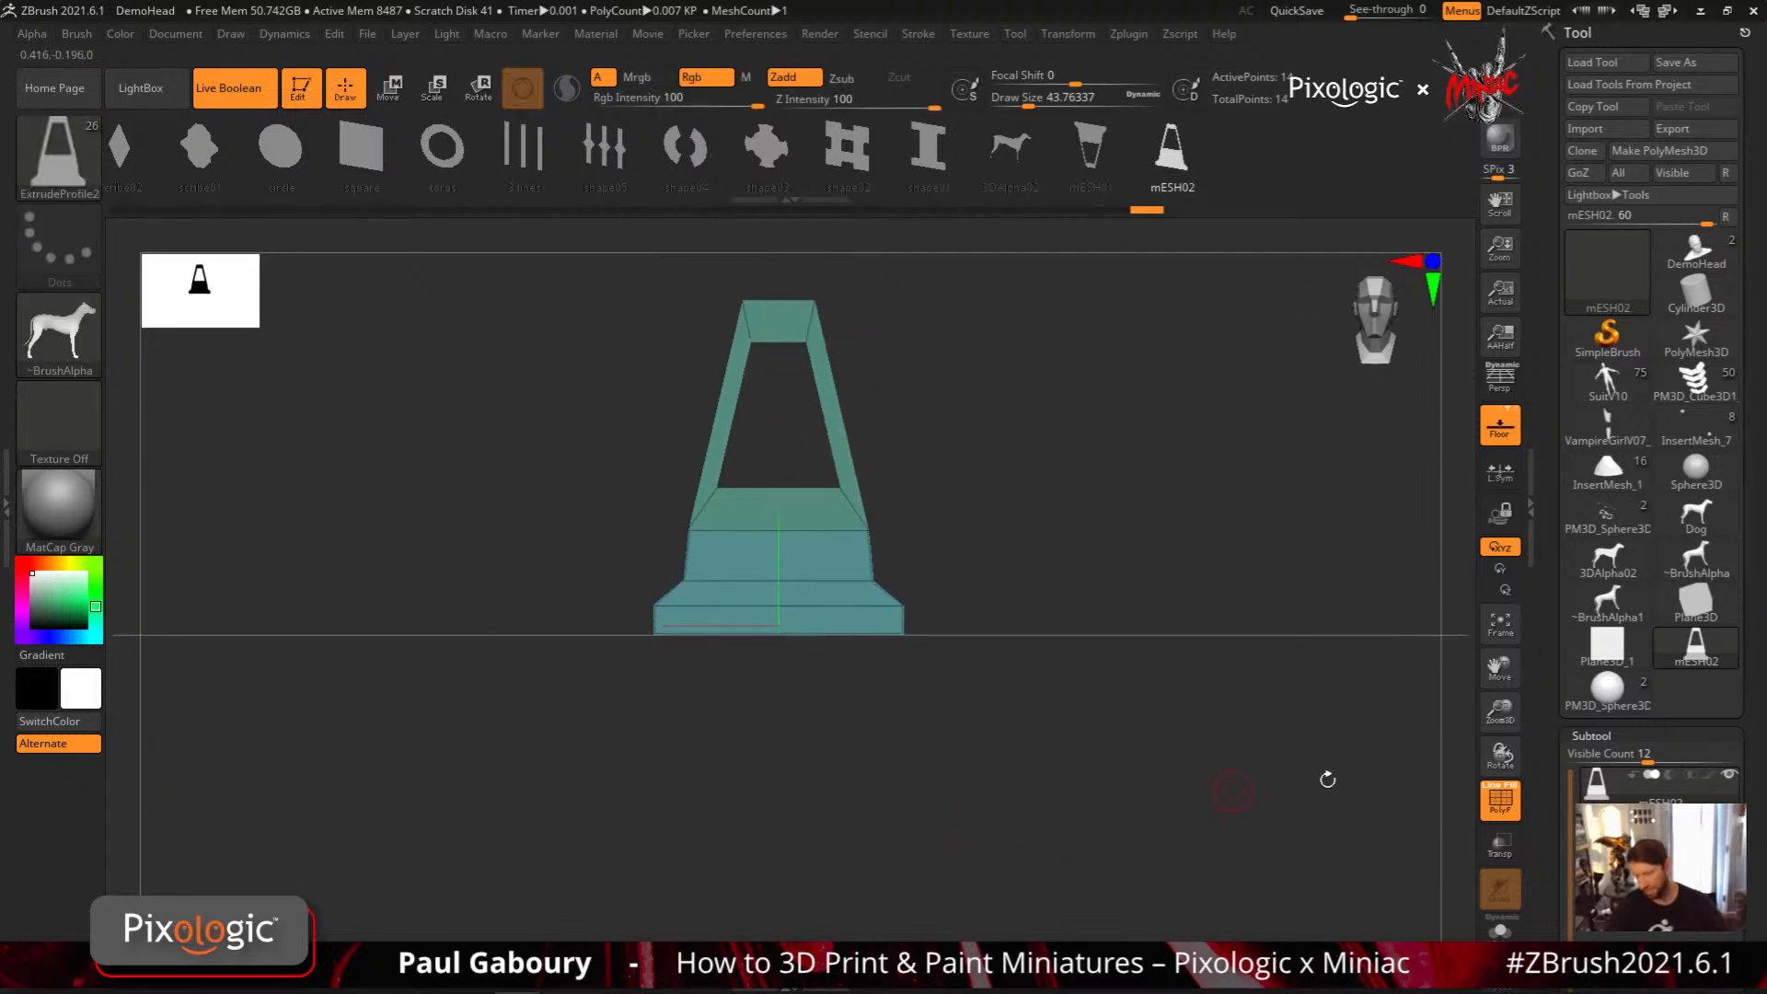
Mirror and weld the profile vertically about its wide base to form a double-ended shape
scroll(1620, 626, "down", 15)
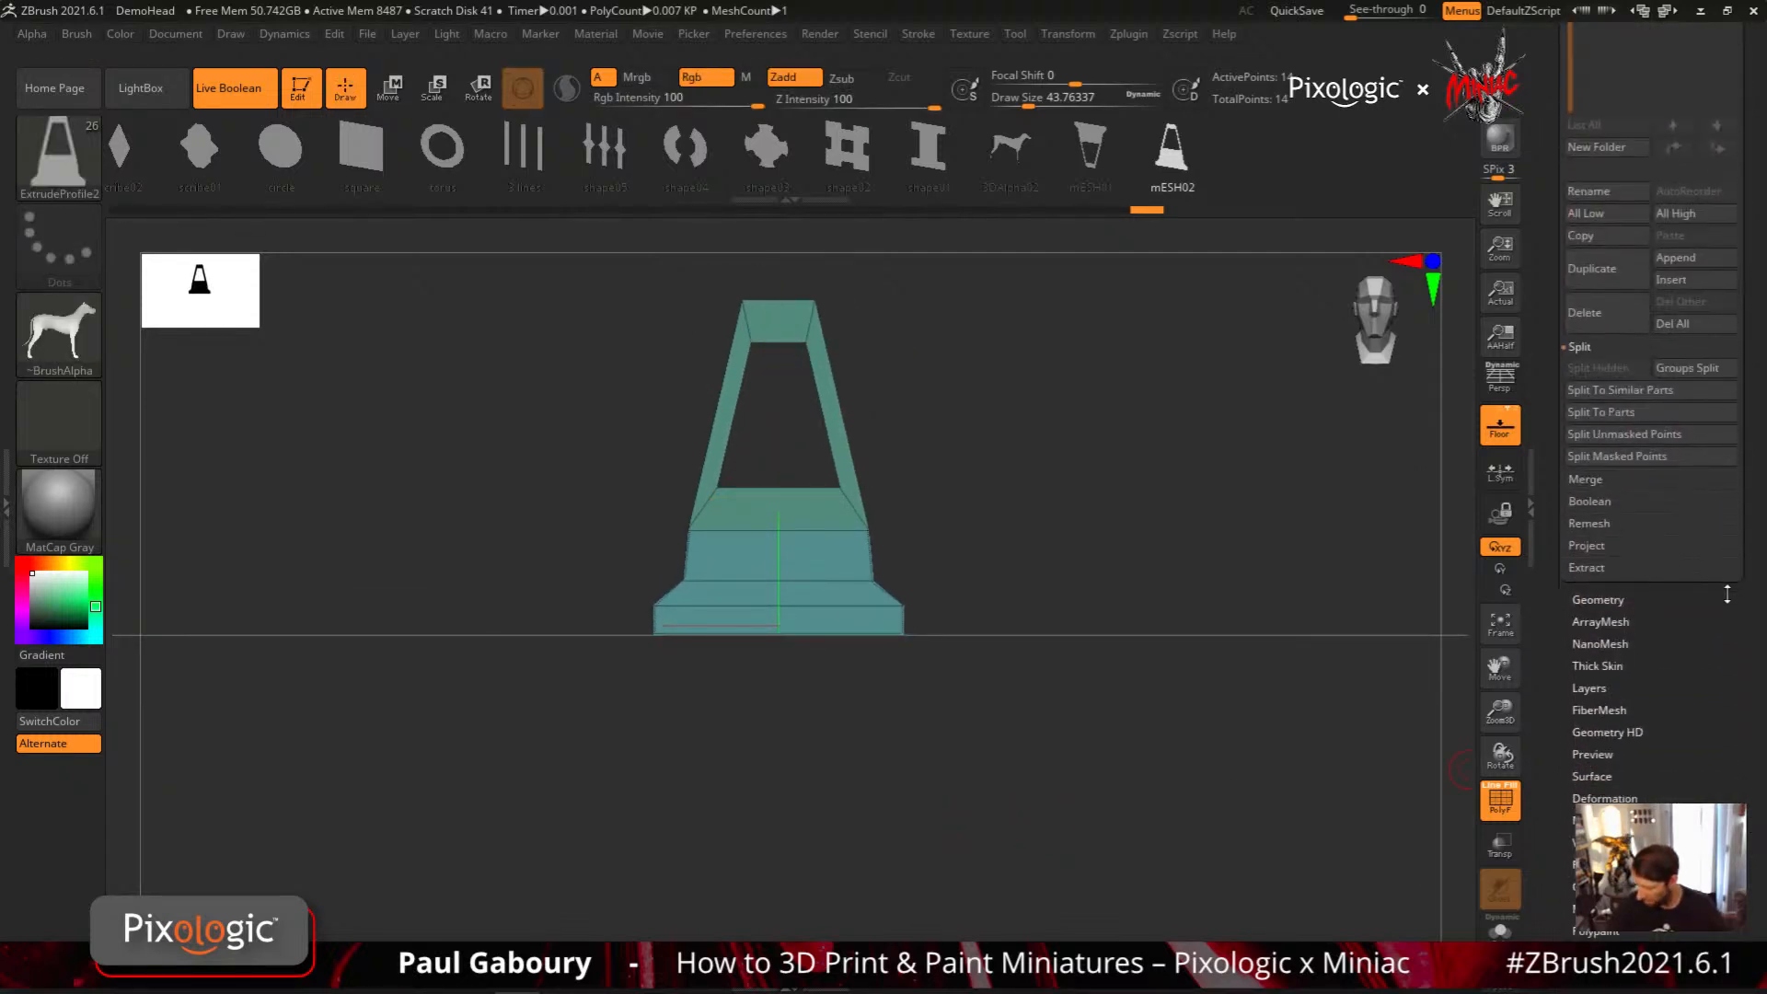
key("shift")
left_click(1599, 600)
scroll(1639, 616, "down", 10)
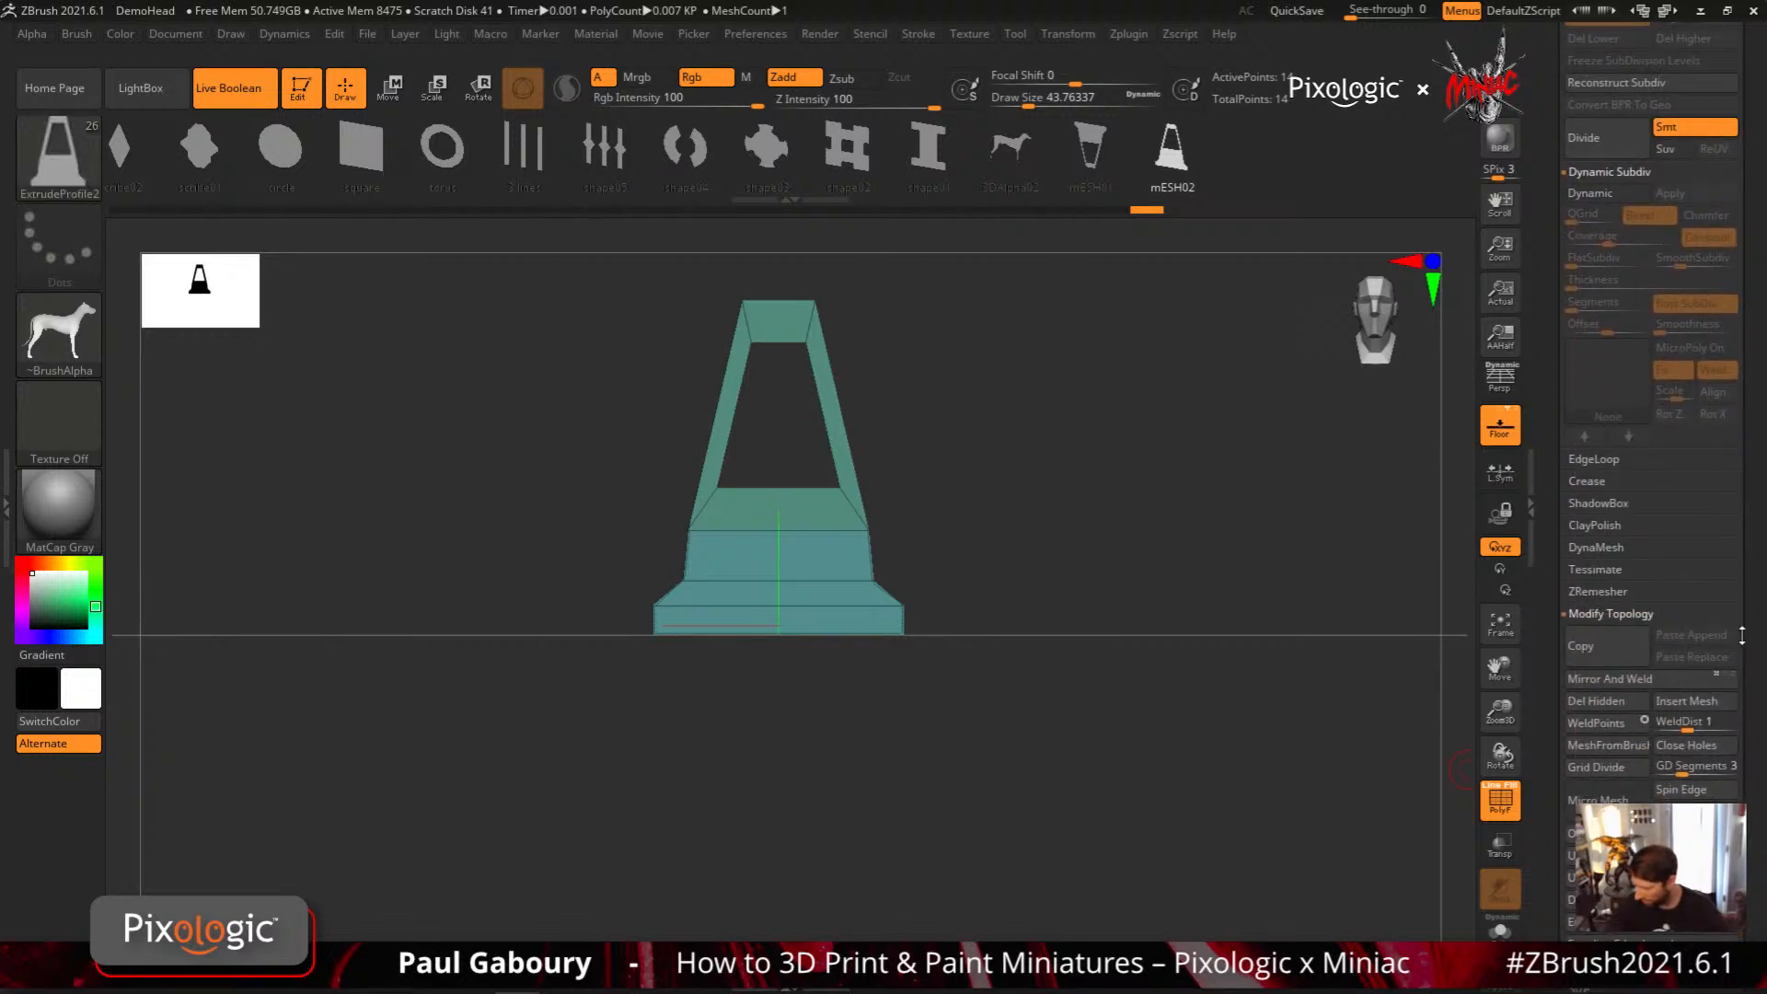
left_click(1676, 679)
left_click(1507, 722)
right_click_drag(1075, 777, 1026, 757, "ctrl")
mouse_move(1026, 757)
left_mouse_down()
mouse_move(1085, 766)
mouse_move(1045, 784)
mouse_move(1037, 749)
mouse_move(1059, 762)
left_mouse_up()
right_click_drag(1059, 762, 1079, 807, "ctrl")
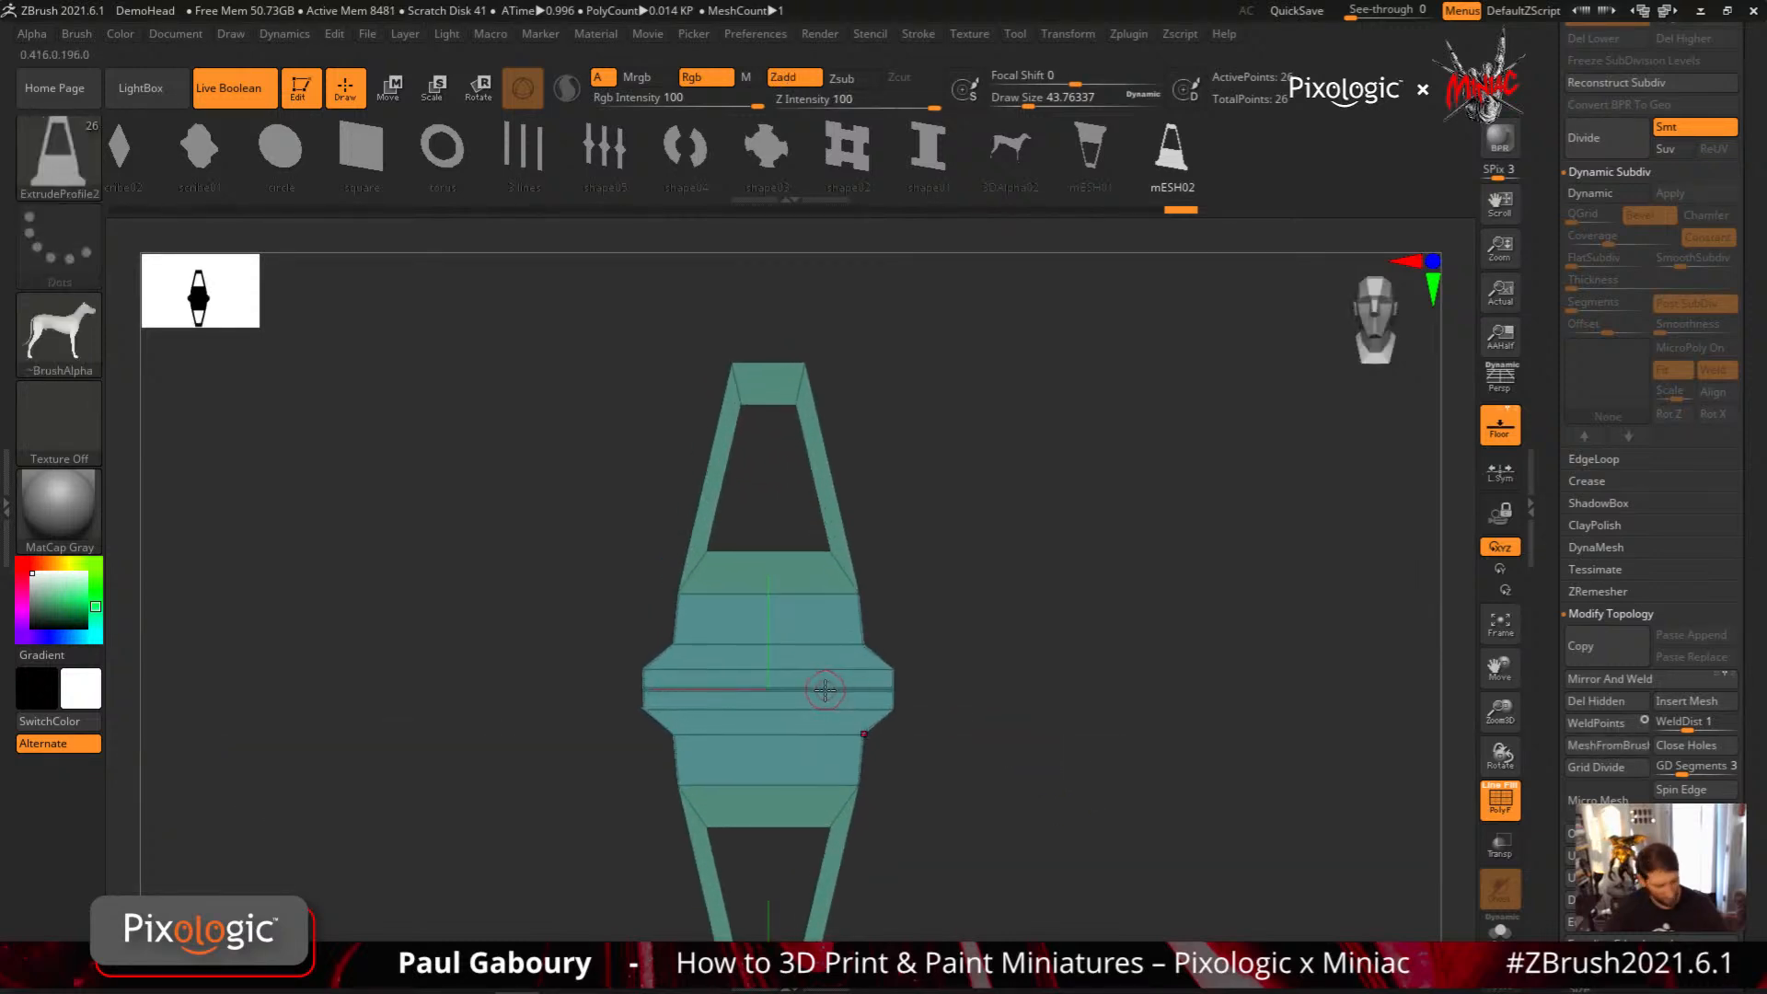
Switch to the ZModeler brush and delete the extra edge loop in the middle of the mirrored profile
key("b")
right_click_drag(818, 696, 836, 667, "ctrl")
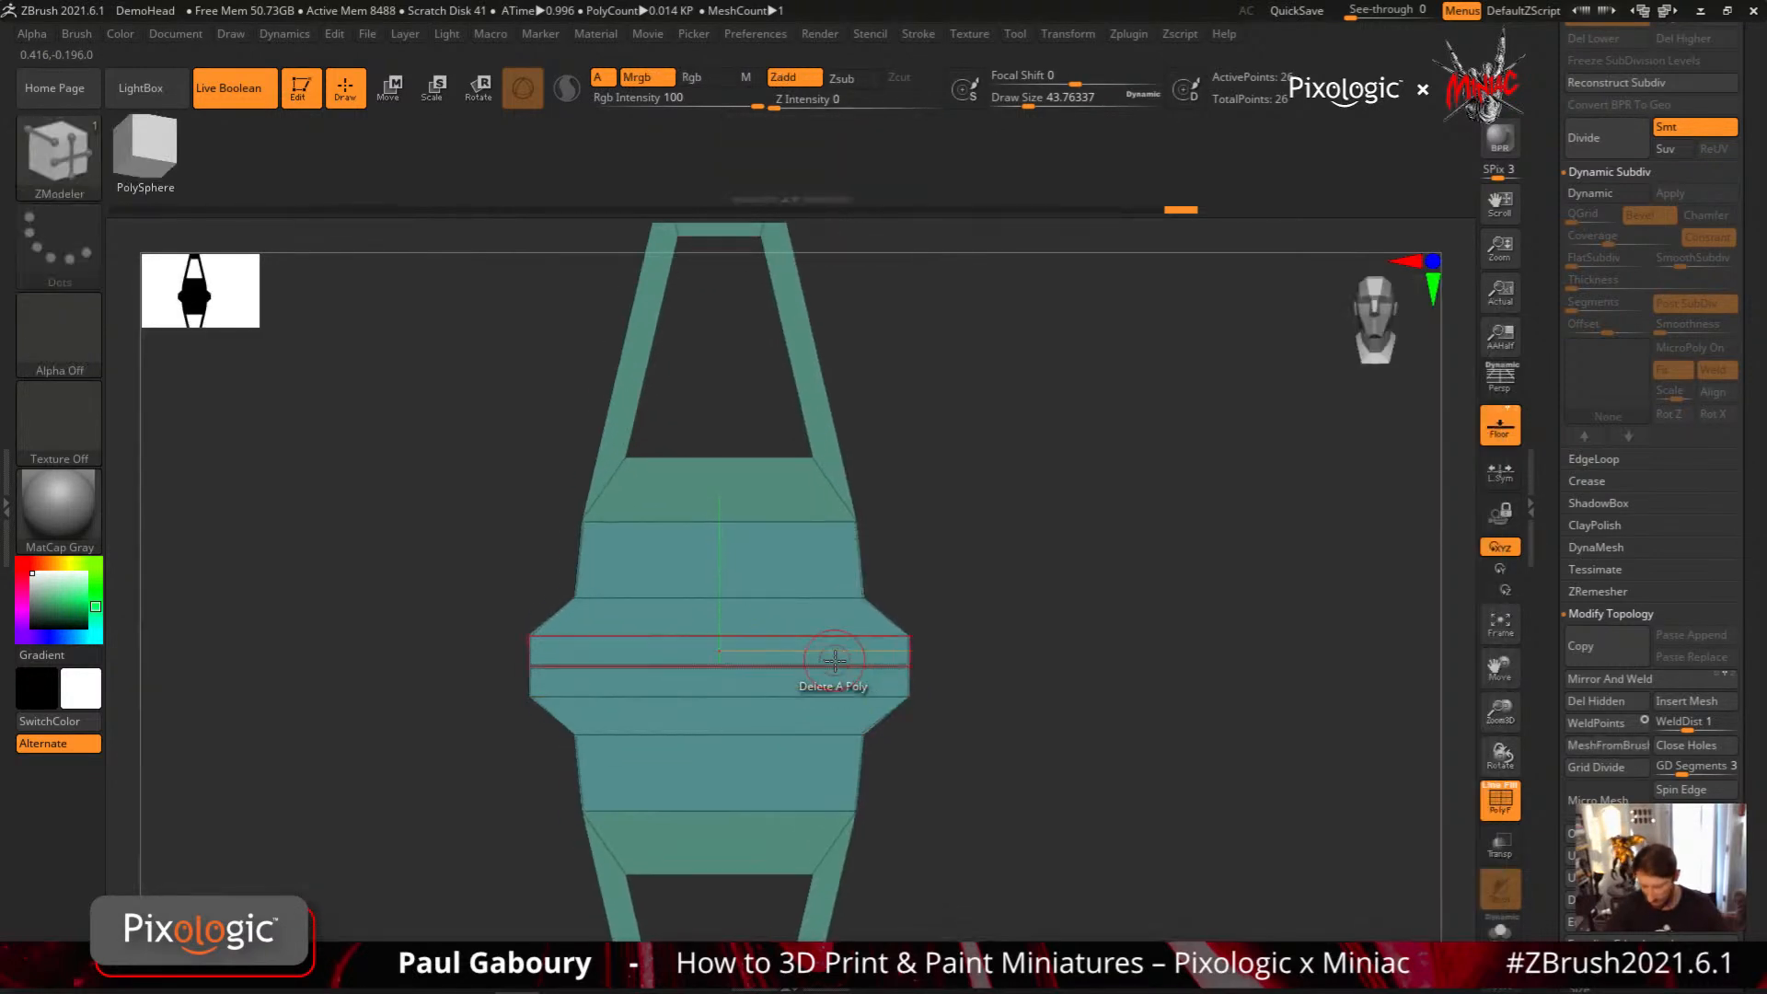
left_click(834, 664, "alt")
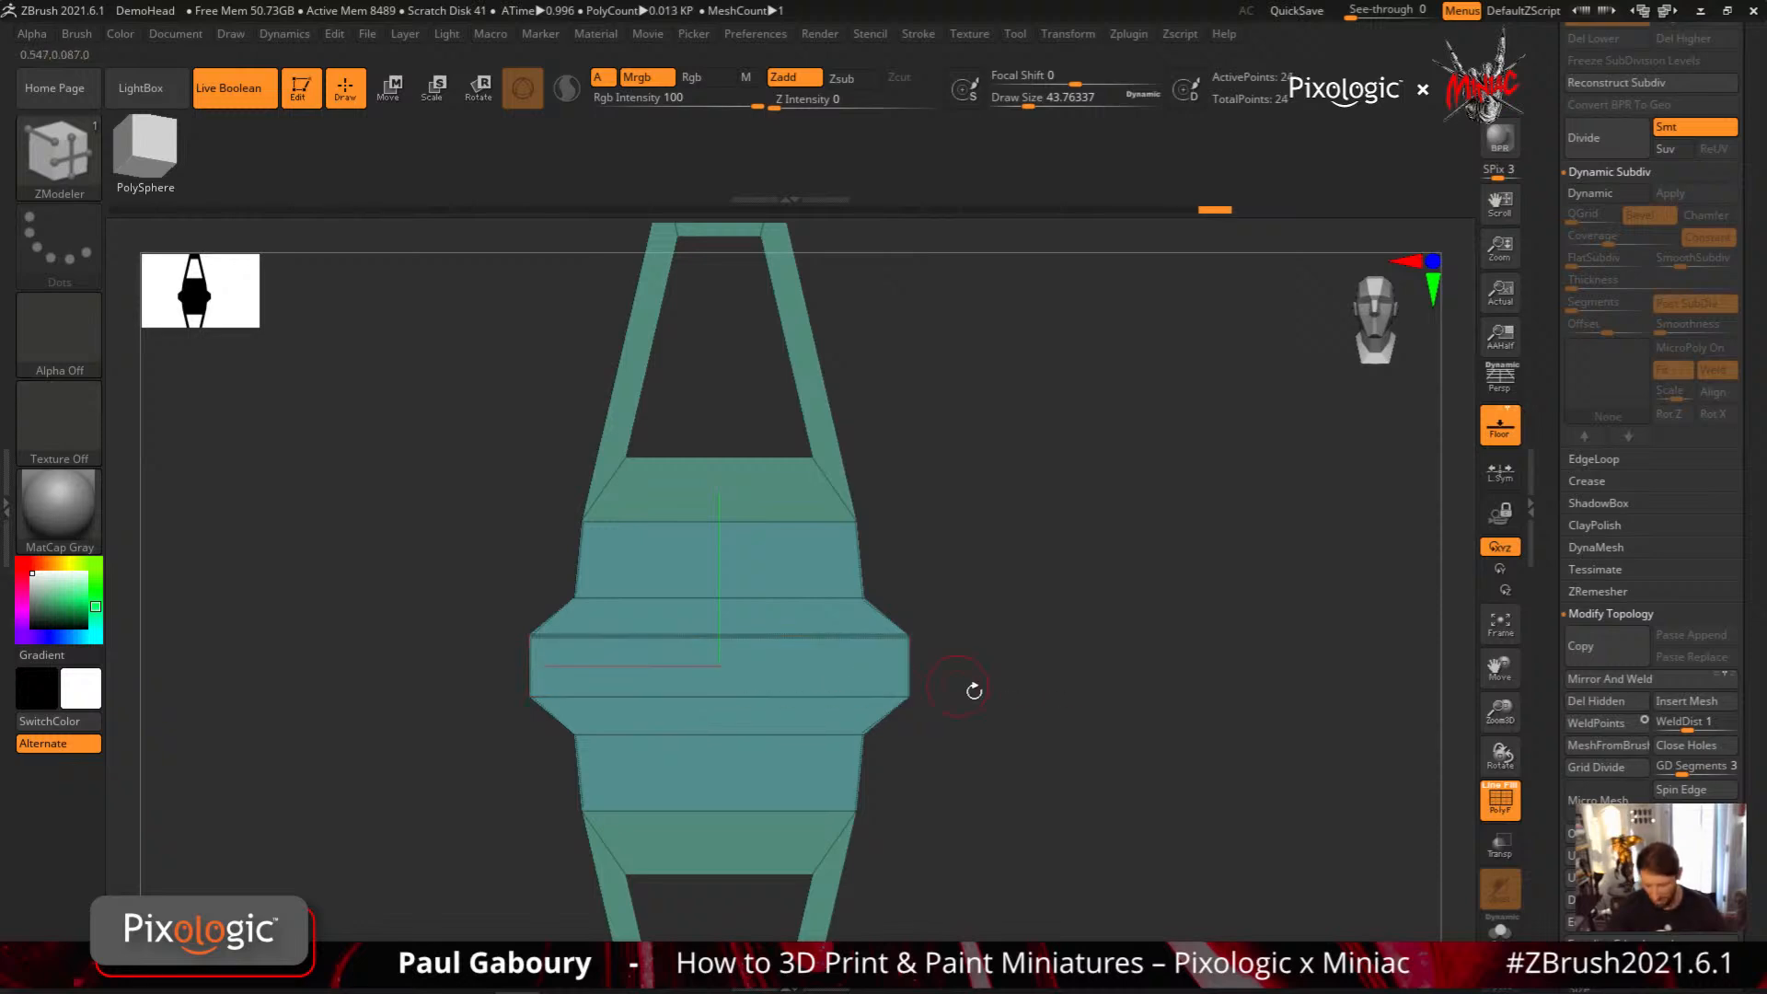
right_click_drag(1080, 744, 1053, 733, "ctrl")
Set ZModeler's edge action to Crease and apply it to the upper edge of the profile's central band
key("space")
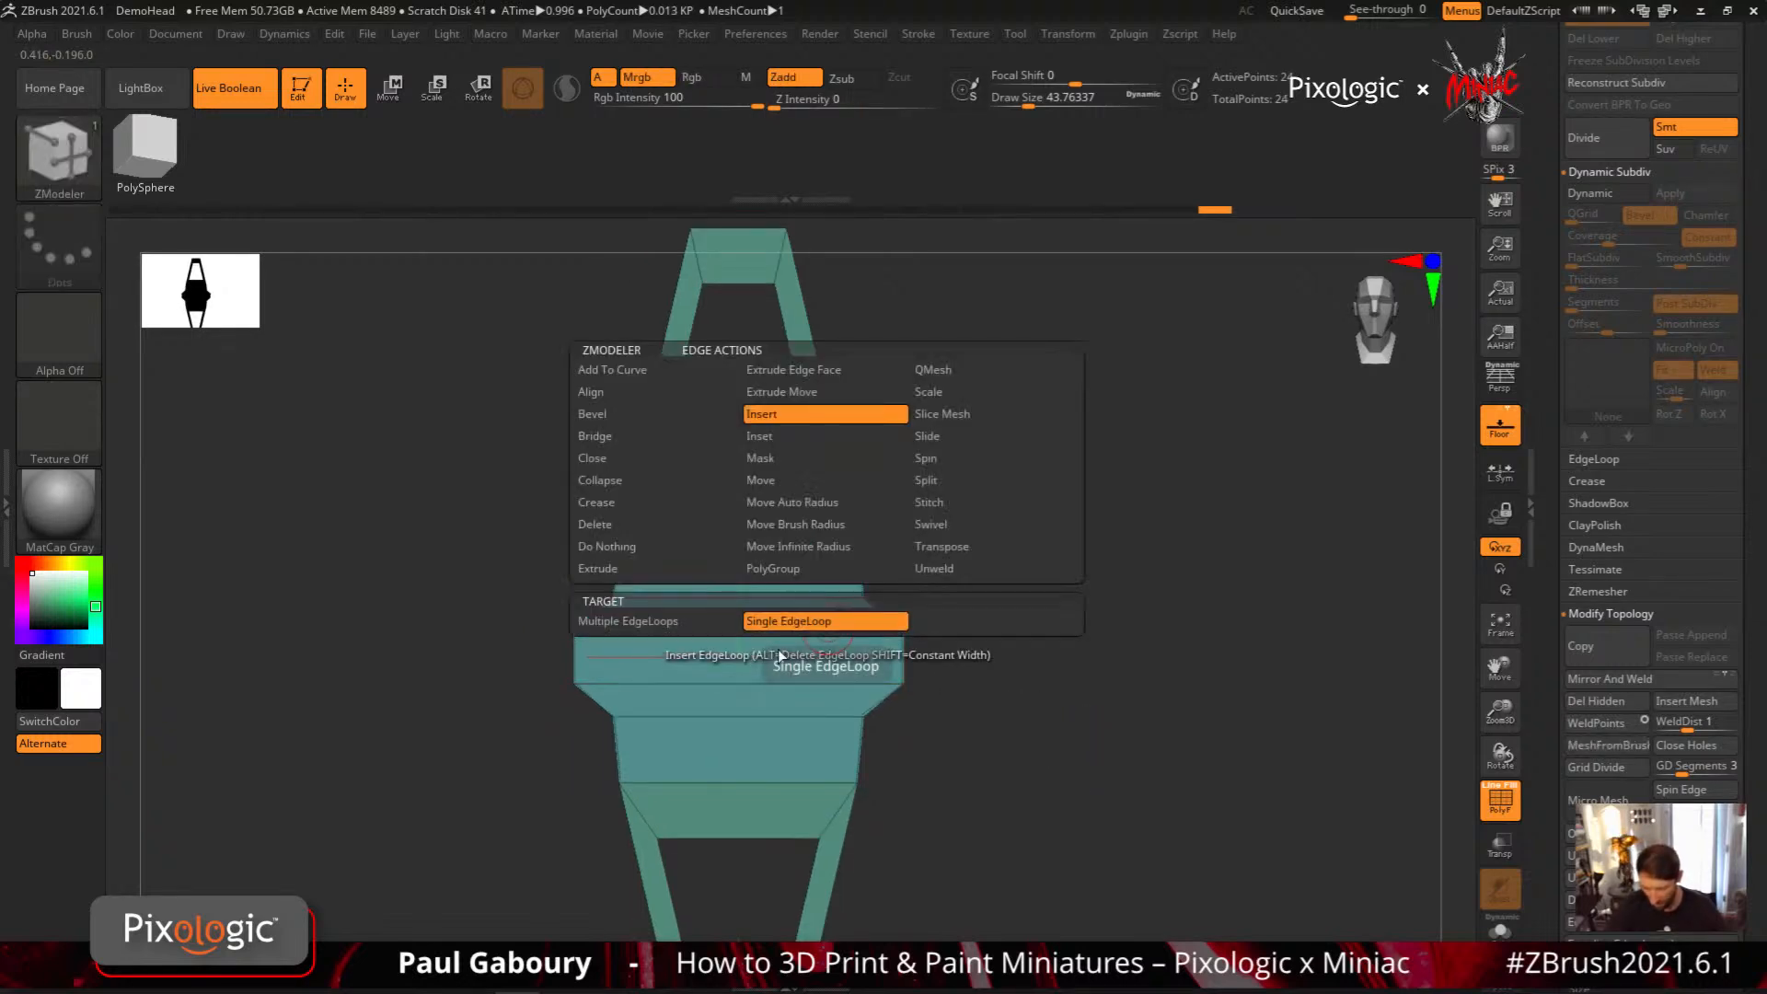
left_click(644, 505)
left_click(681, 647)
left_click(749, 631)
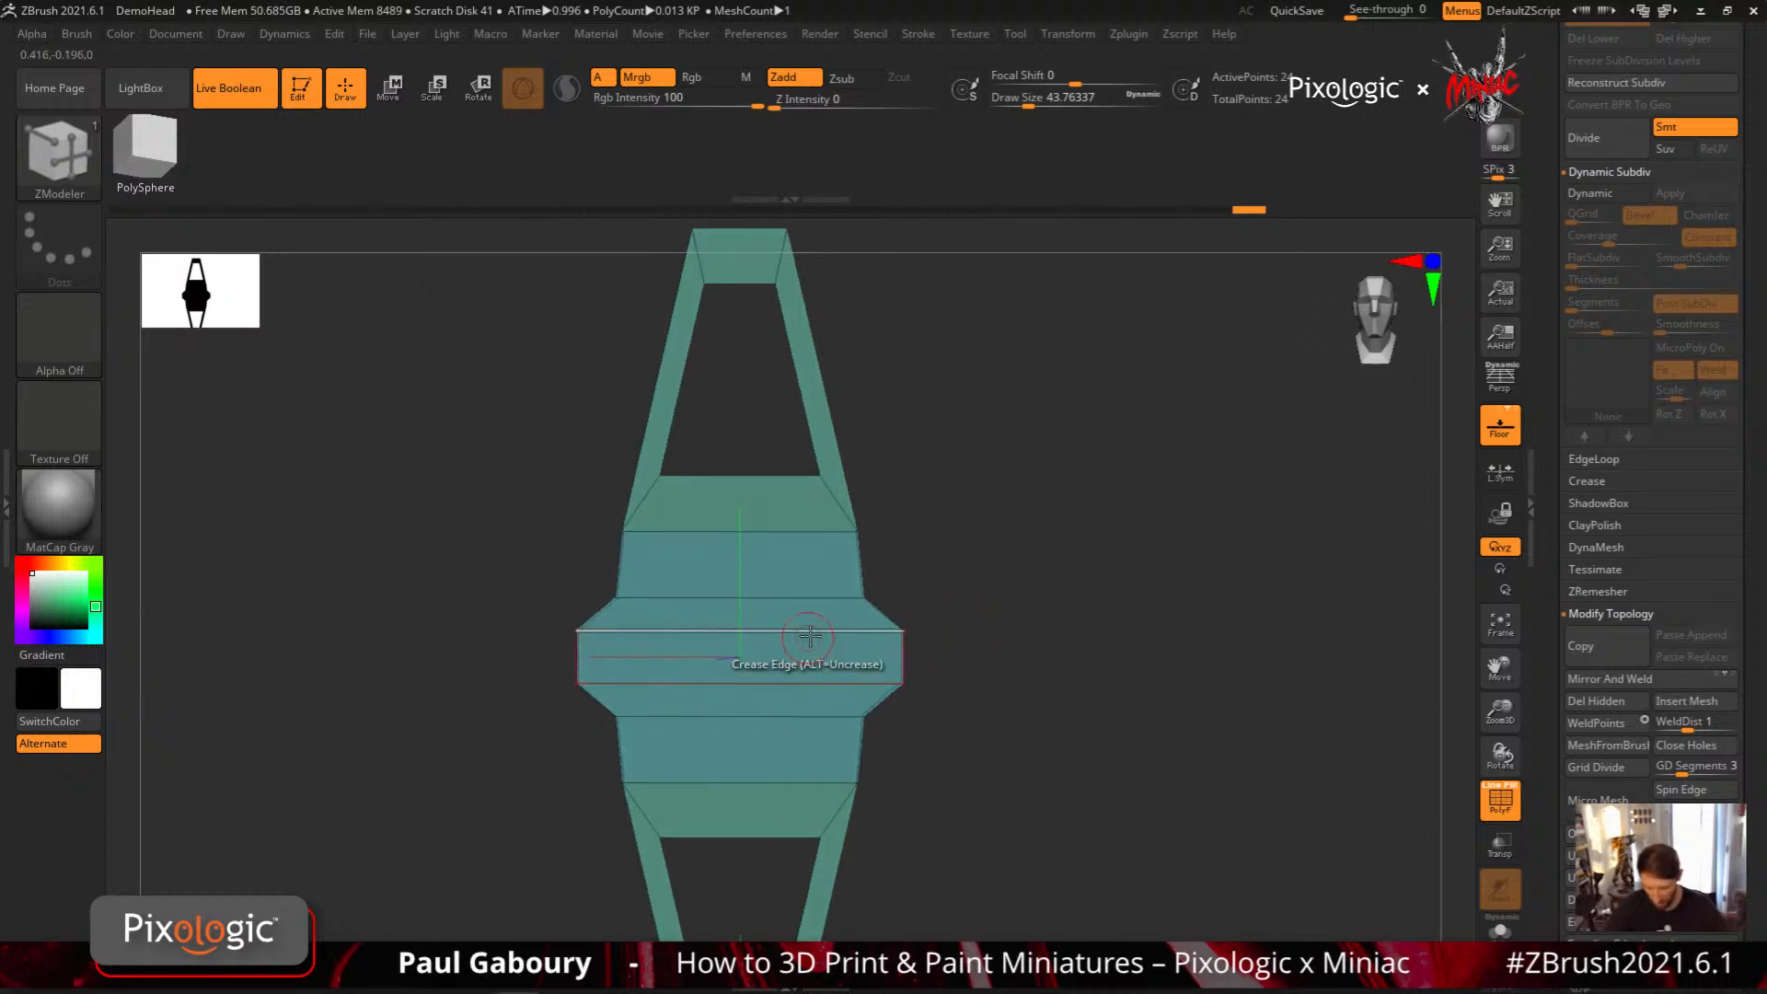
left_click(812, 631, "alt")
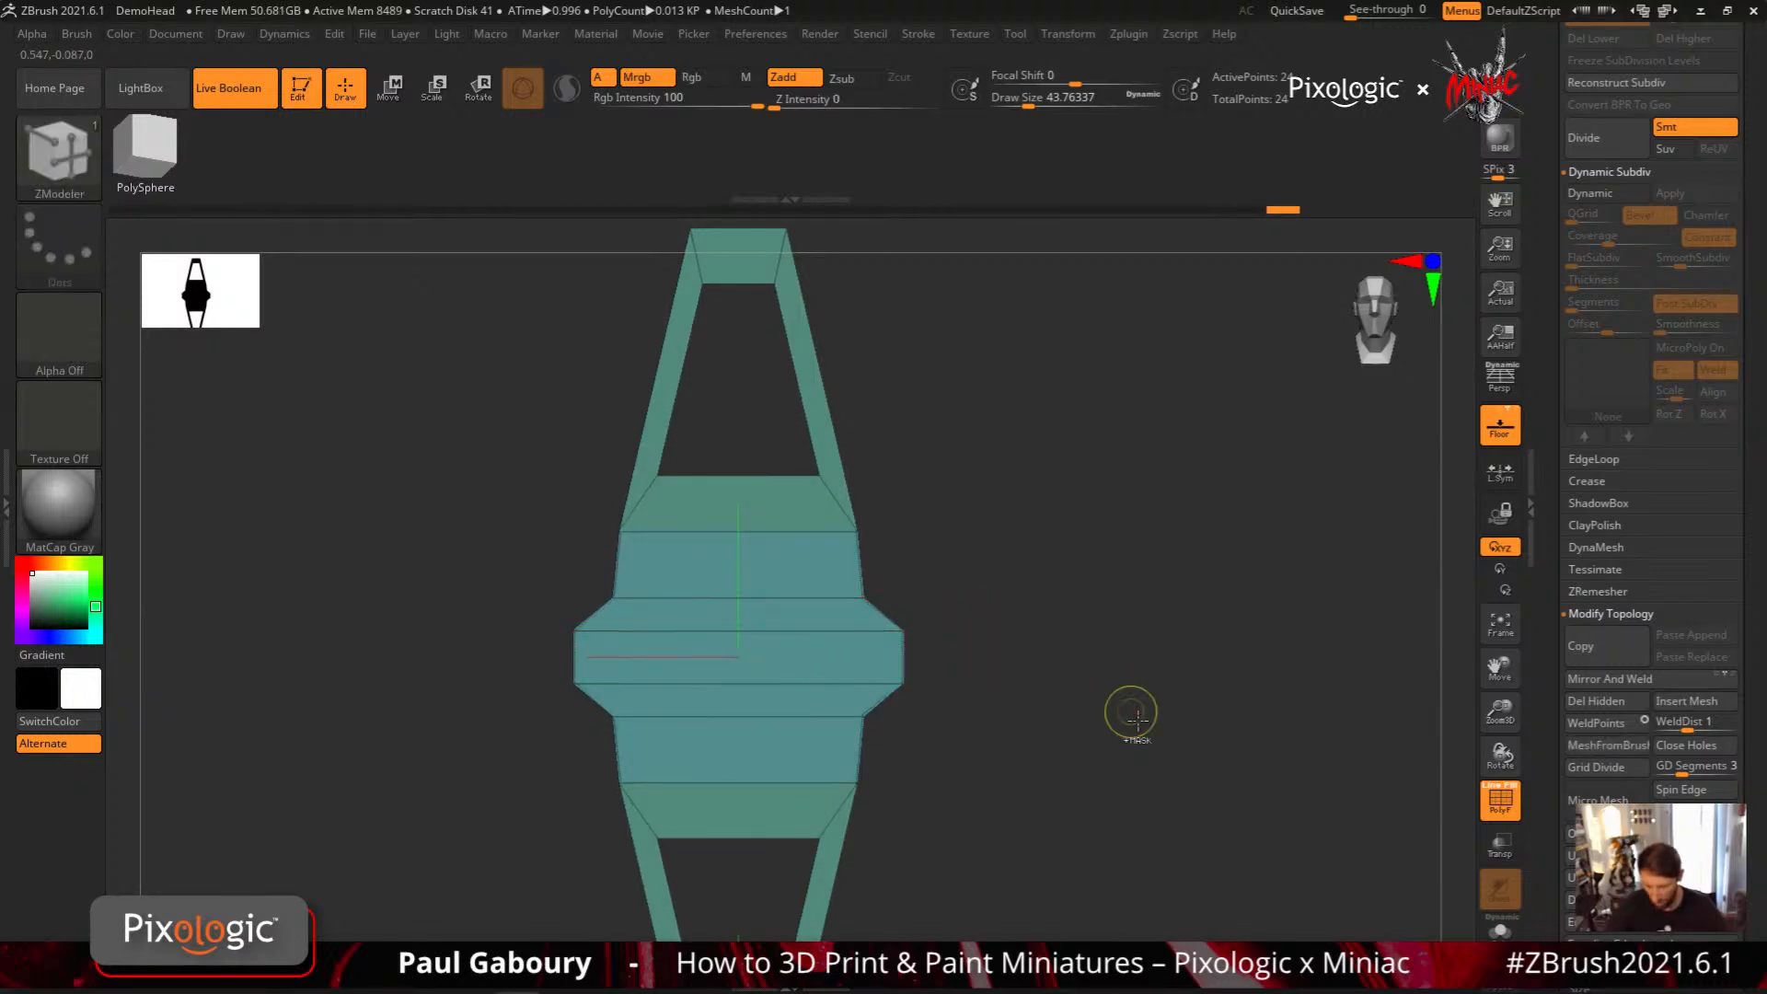
mouse_move(1132, 714)
right_mouse_down("ctrl")
mouse_move(1065, 689)
mouse_move(1041, 712)
right_mouse_up("ctrl")
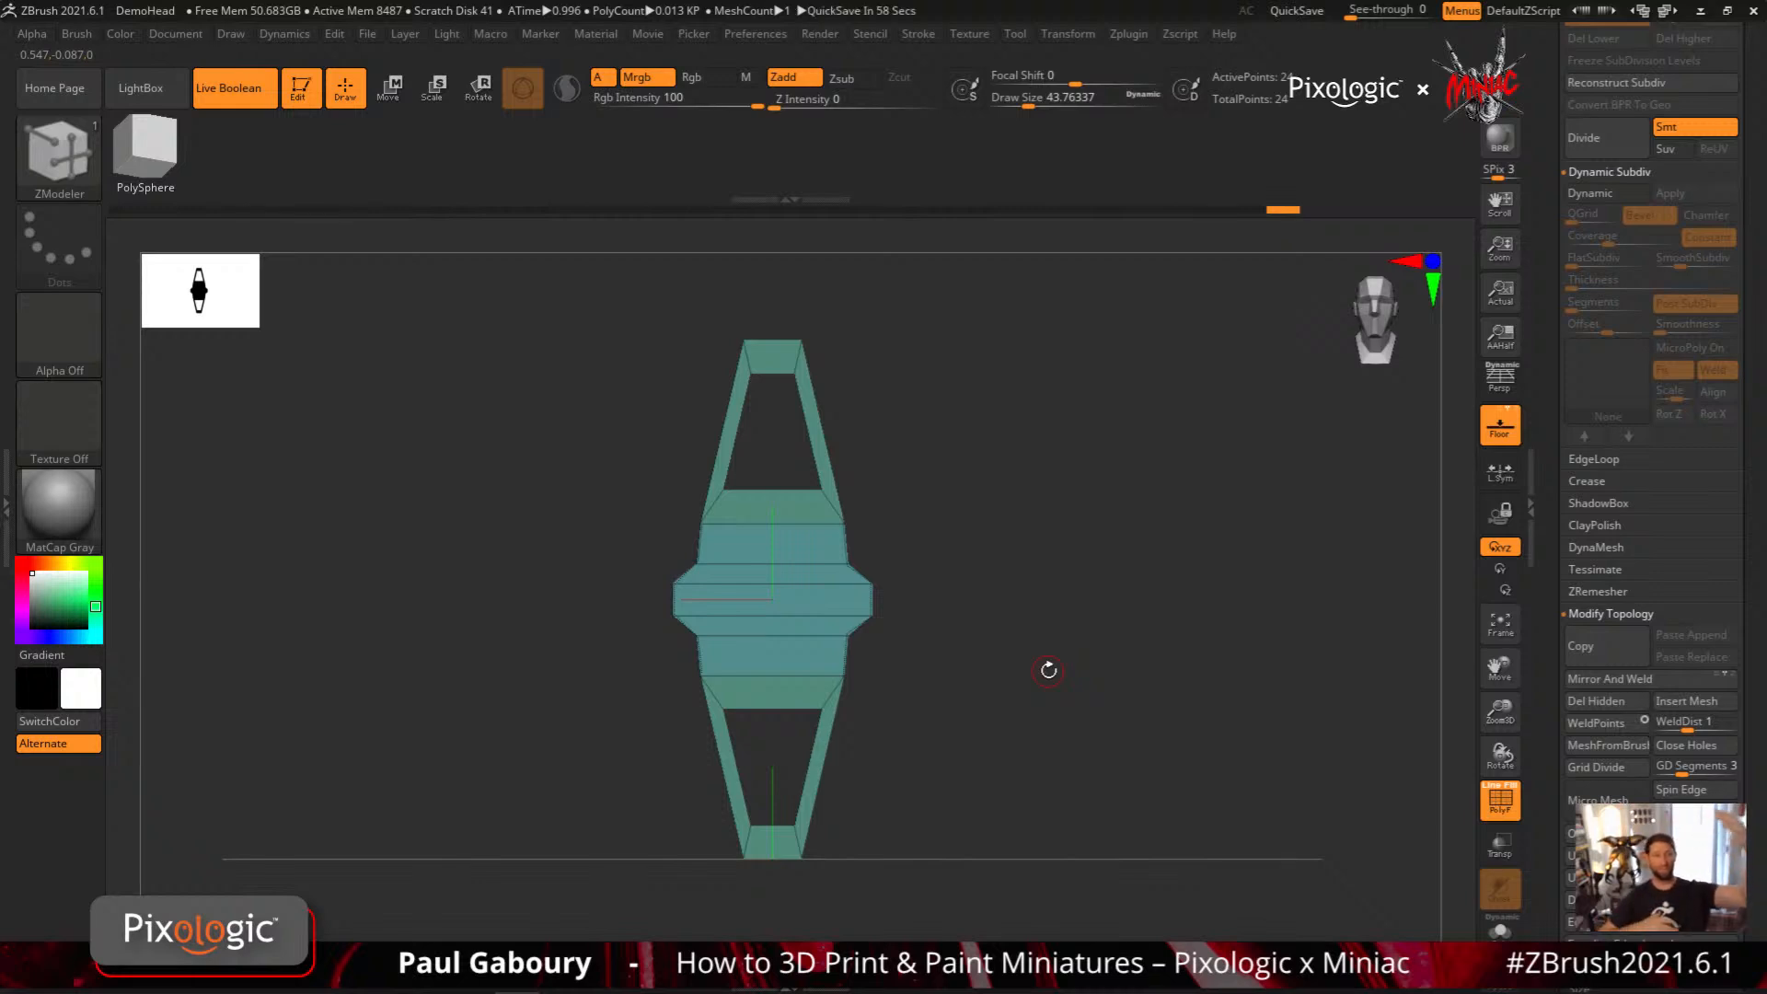
Return to the ExtrudeProfile2 brush and add the mirrored mESH02 mesh to it as a new profile
scroll(1647, 414, "up", 10)
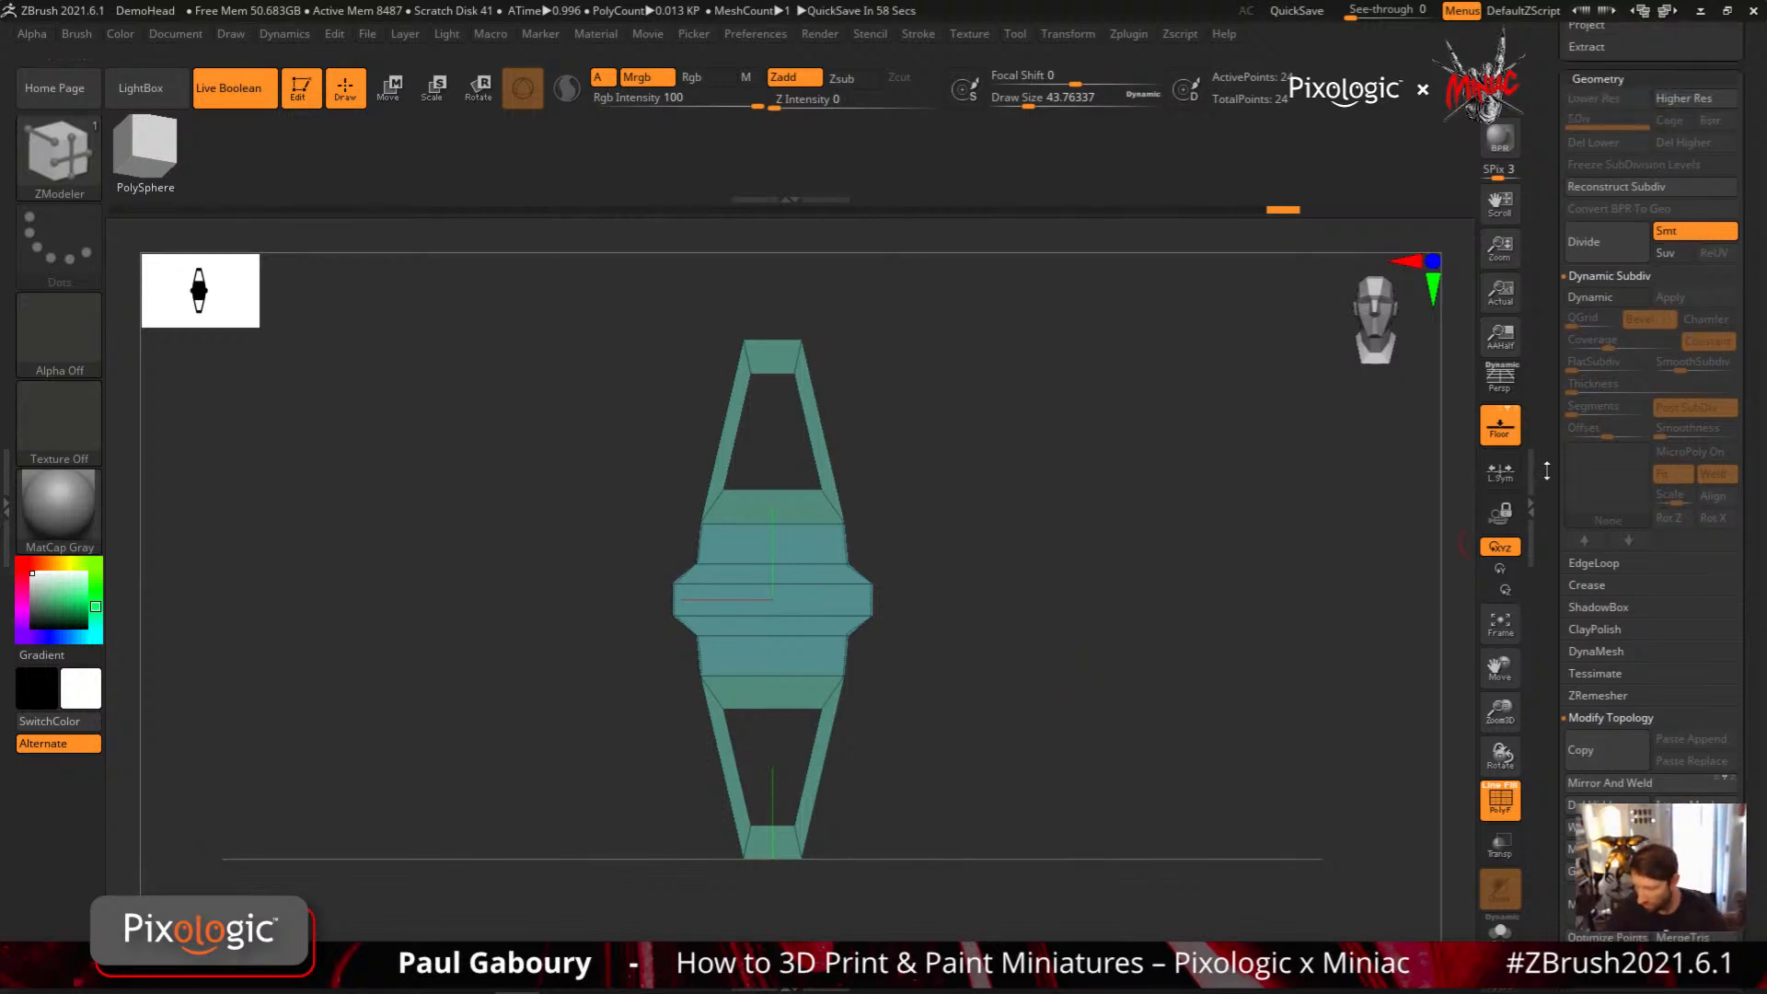
key("b")
key("e")
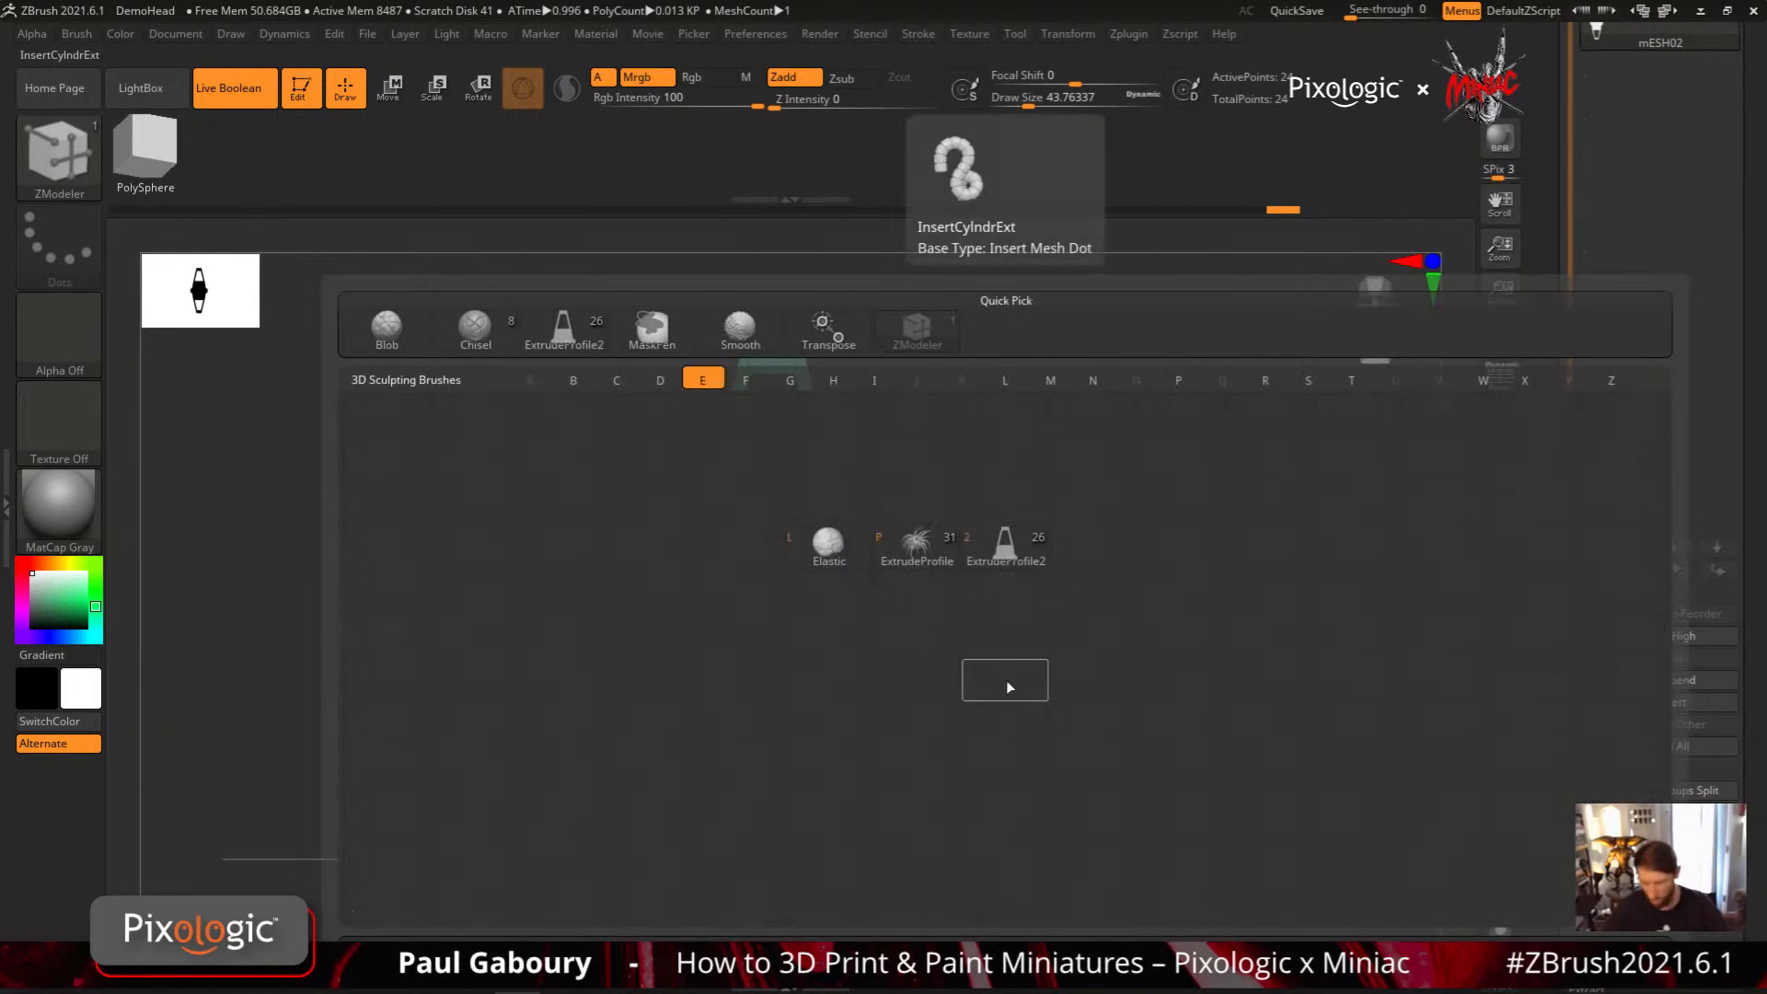
left_click(1006, 548)
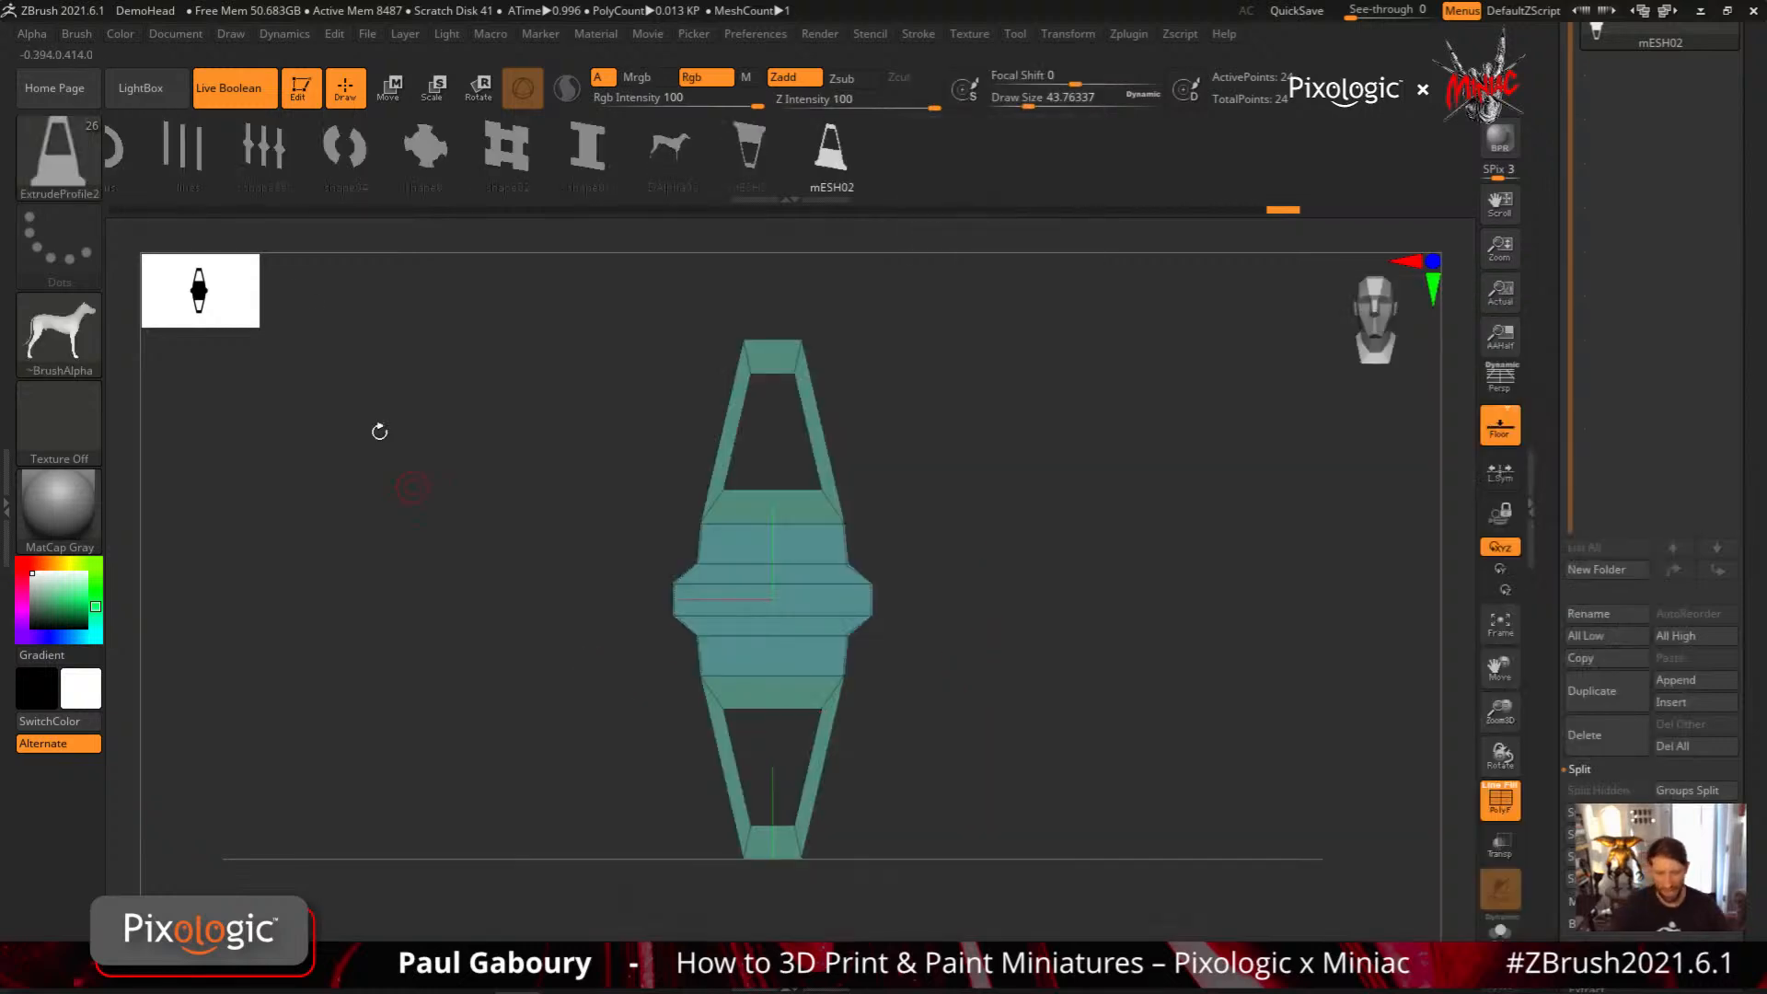
mouse_move(1057, 688)
right_mouse_down()
mouse_move(1116, 690)
mouse_move(1065, 694)
right_mouse_up()
left_click(81, 35)
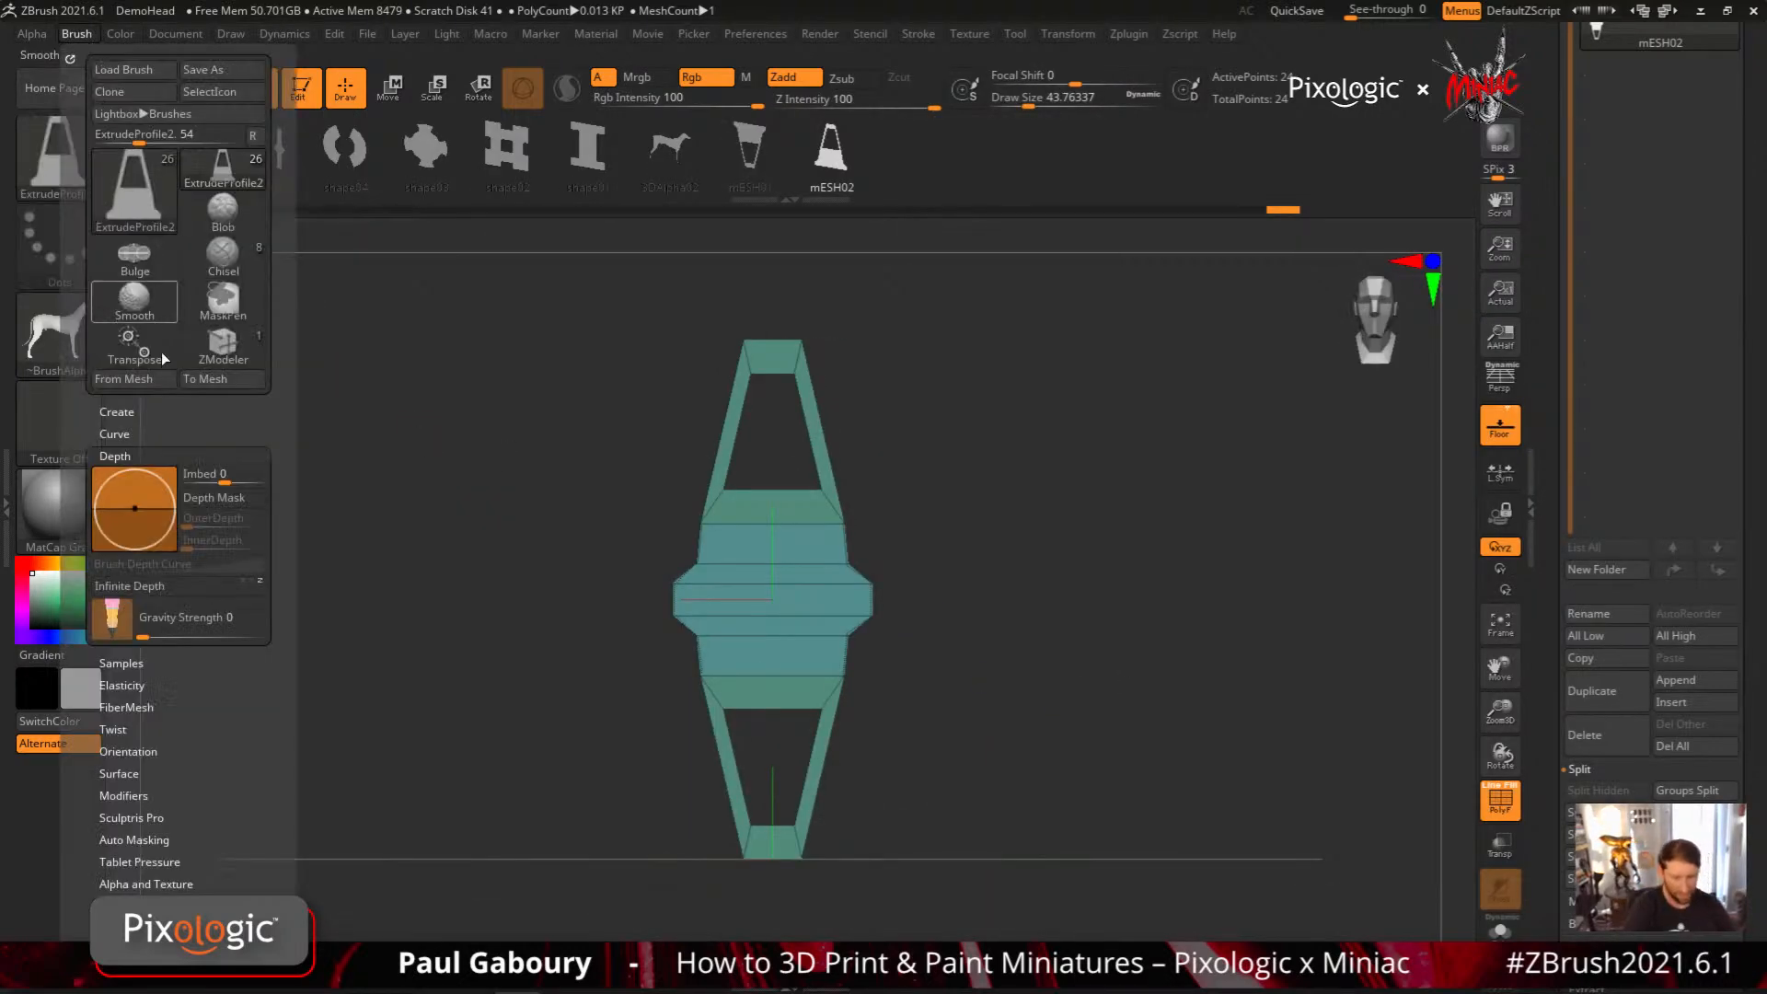
left_click(144, 379)
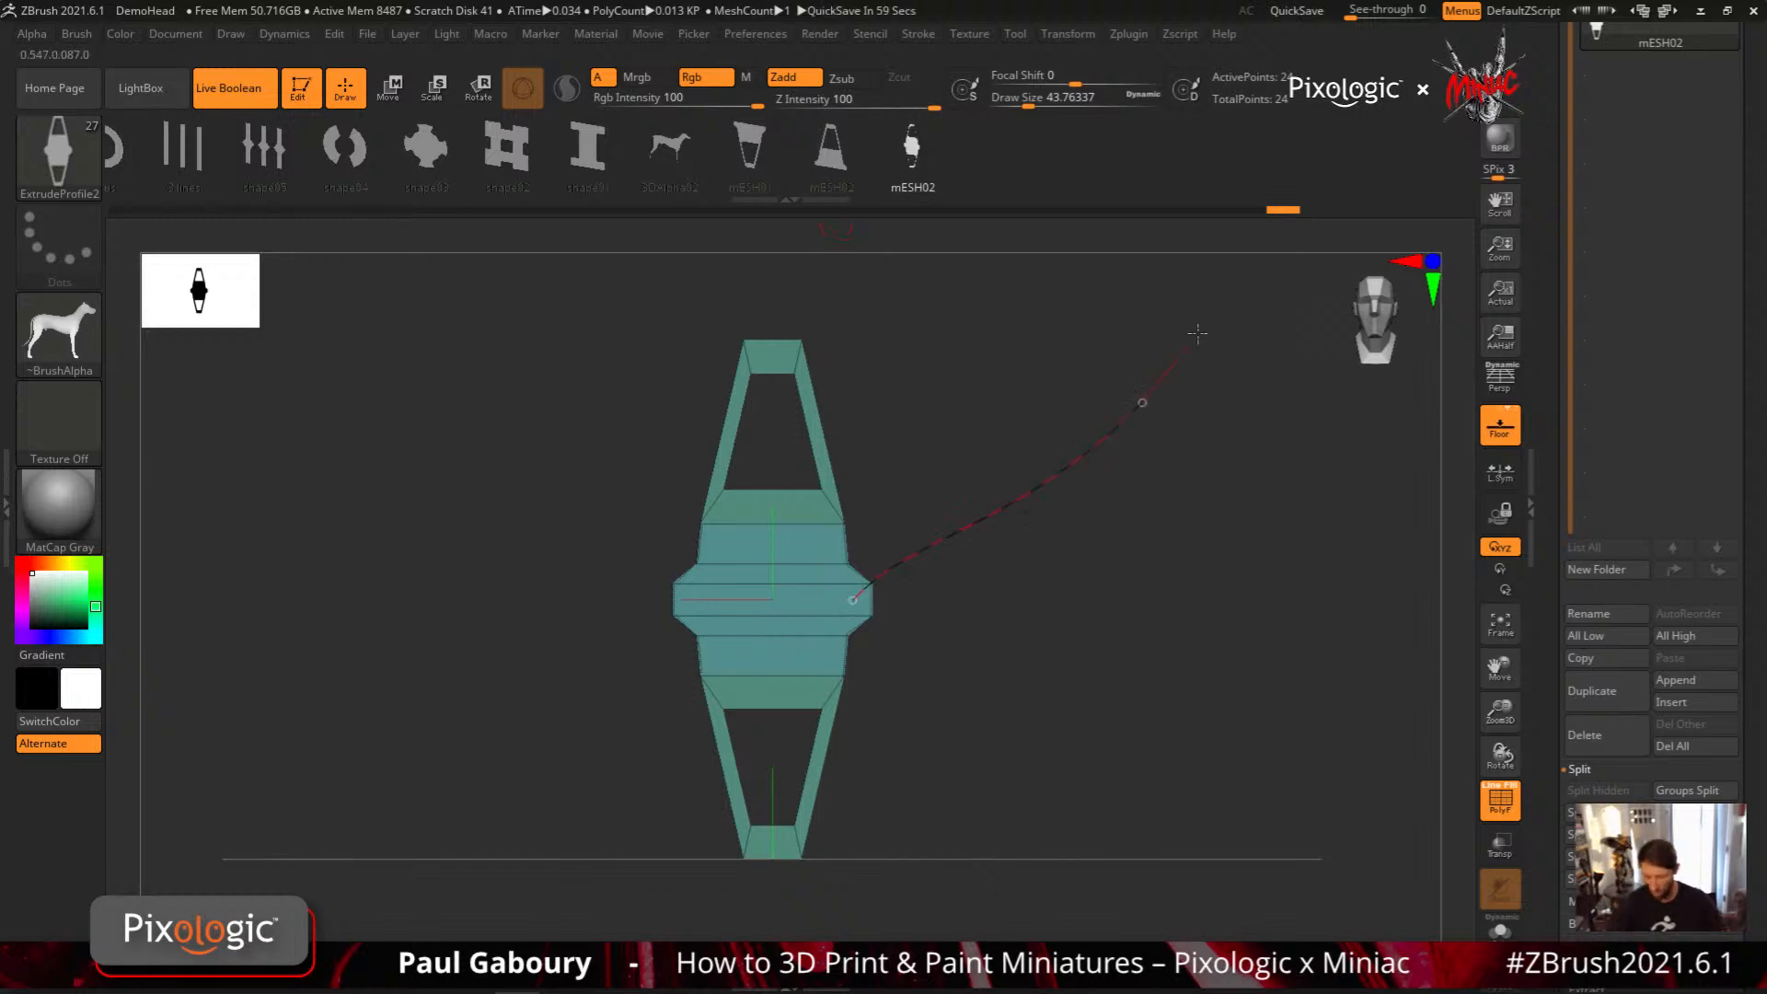
Draw a curved test strip with the new profile, extending from the profile mesh into empty space
left_click_drag(1197, 333, 1217, 310)
right_click_drag(1101, 662, 1069, 635)
mouse_move(1069, 635)
right_mouse_down("ctrl")
mouse_move(1059, 606)
mouse_move(1159, 641)
mouse_move(1169, 569)
mouse_move(1196, 564)
mouse_move(1146, 674)
mouse_move(975, 706)
mouse_move(1287, 683)
right_mouse_up("ctrl")
Switch to the grooved sphere, turn PolyFrame off, and draw a curved strip across its front with the new profile
left_click_drag(1753, 582, 1742, 796)
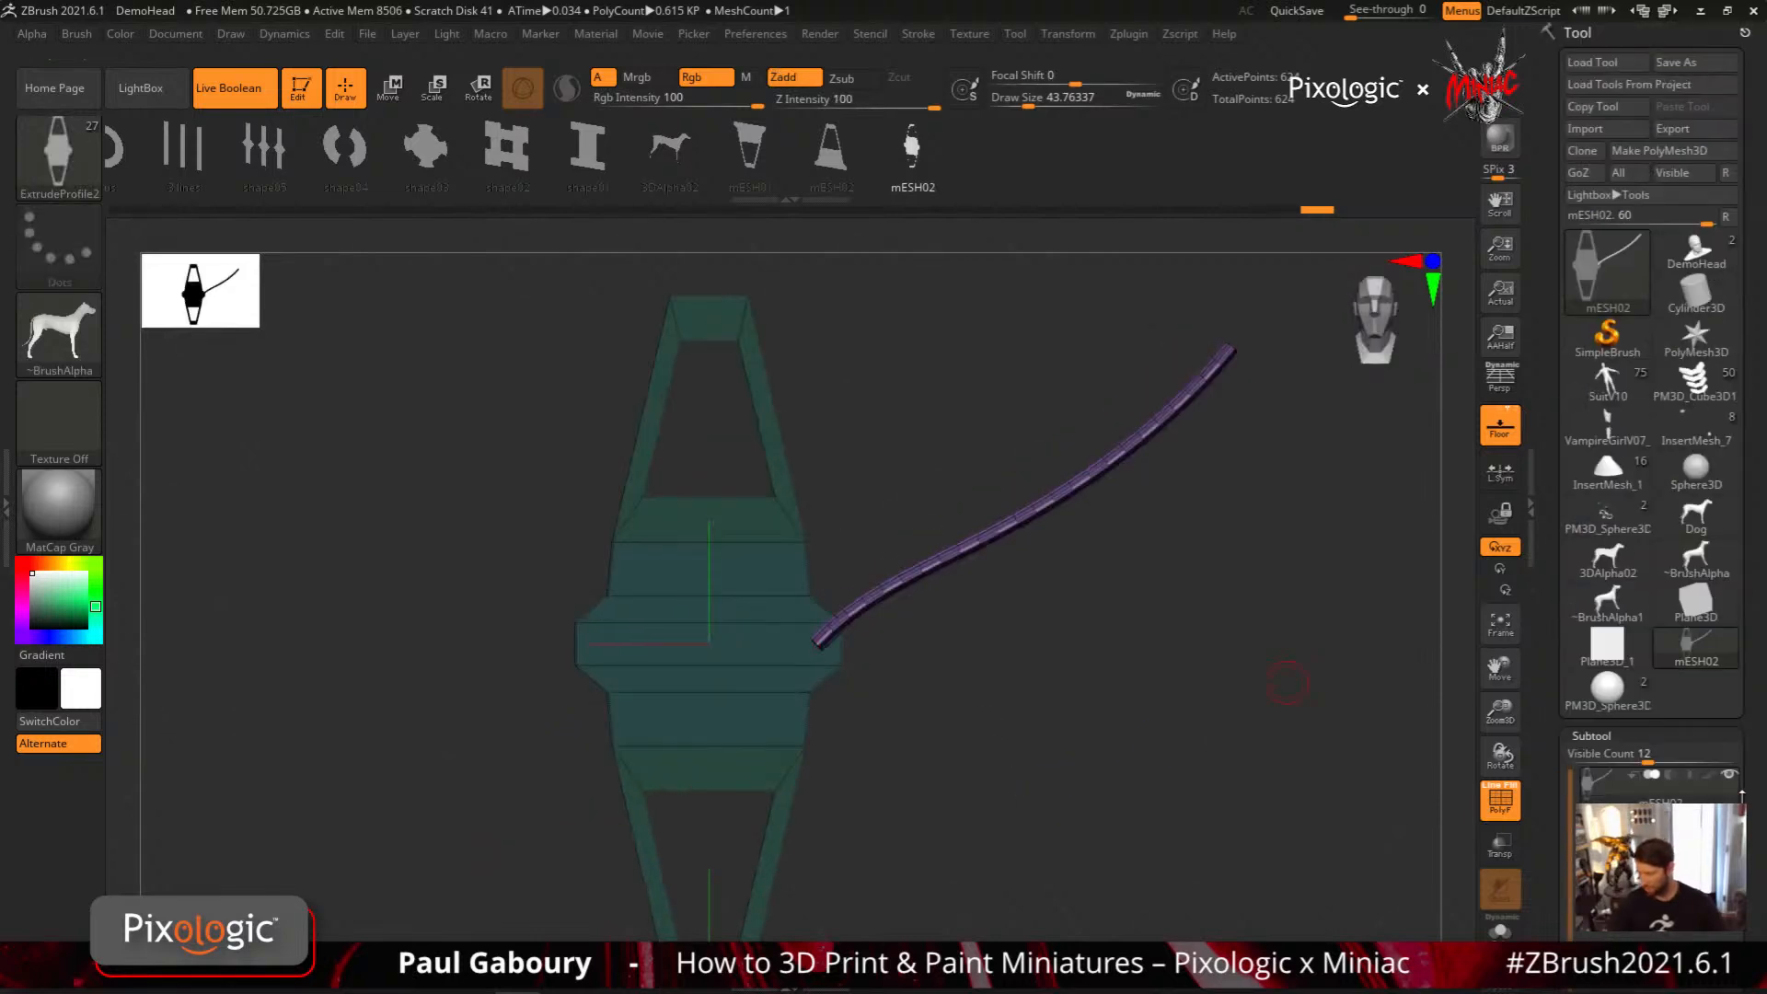
left_click(1606, 690)
key("shift+f")
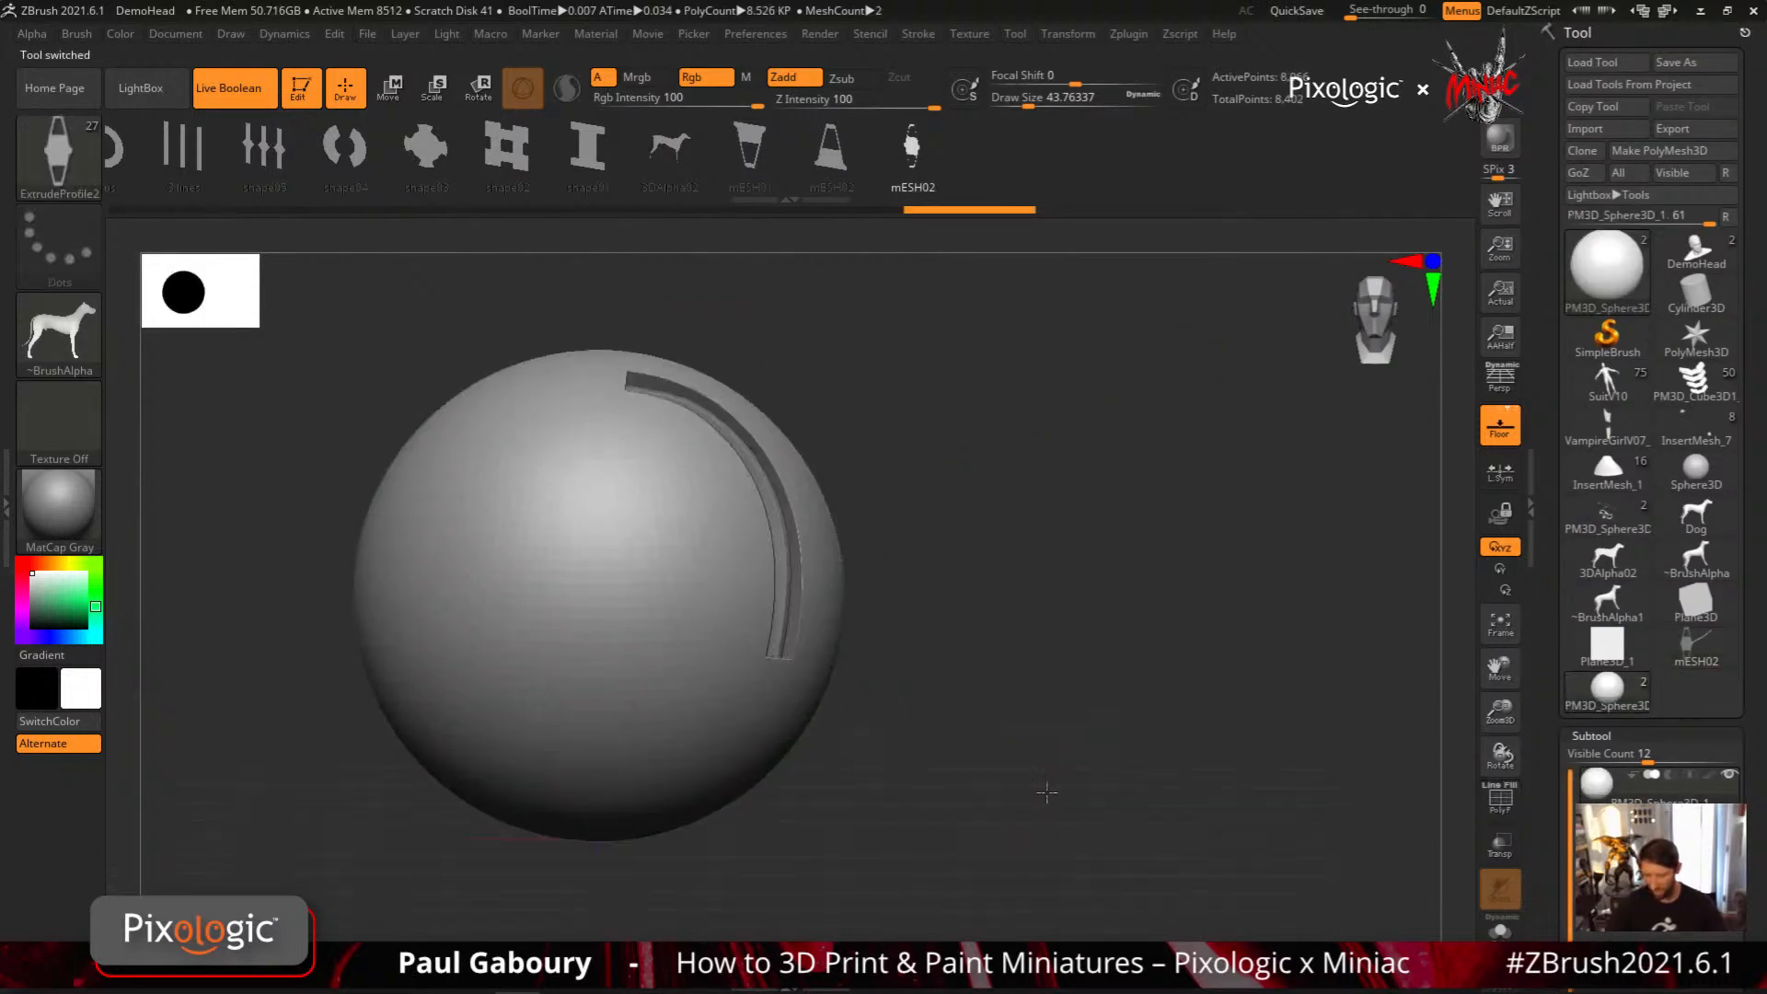
right_click_drag(1046, 792, 1187, 765, "alt")
left_click_drag(663, 438, 793, 752)
mouse_move(1037, 842)
right_mouse_down()
mouse_move(1034, 701)
mouse_move(994, 604)
mouse_move(1150, 877)
right_mouse_up()
right_click_drag(730, 544, 898, 681, "ctrl")
right_click_drag(898, 681, 786, 351, "alt")
Select the strip subtool and draw another curved strip across the sphere's lower side
left_click(723, 345, "alt")
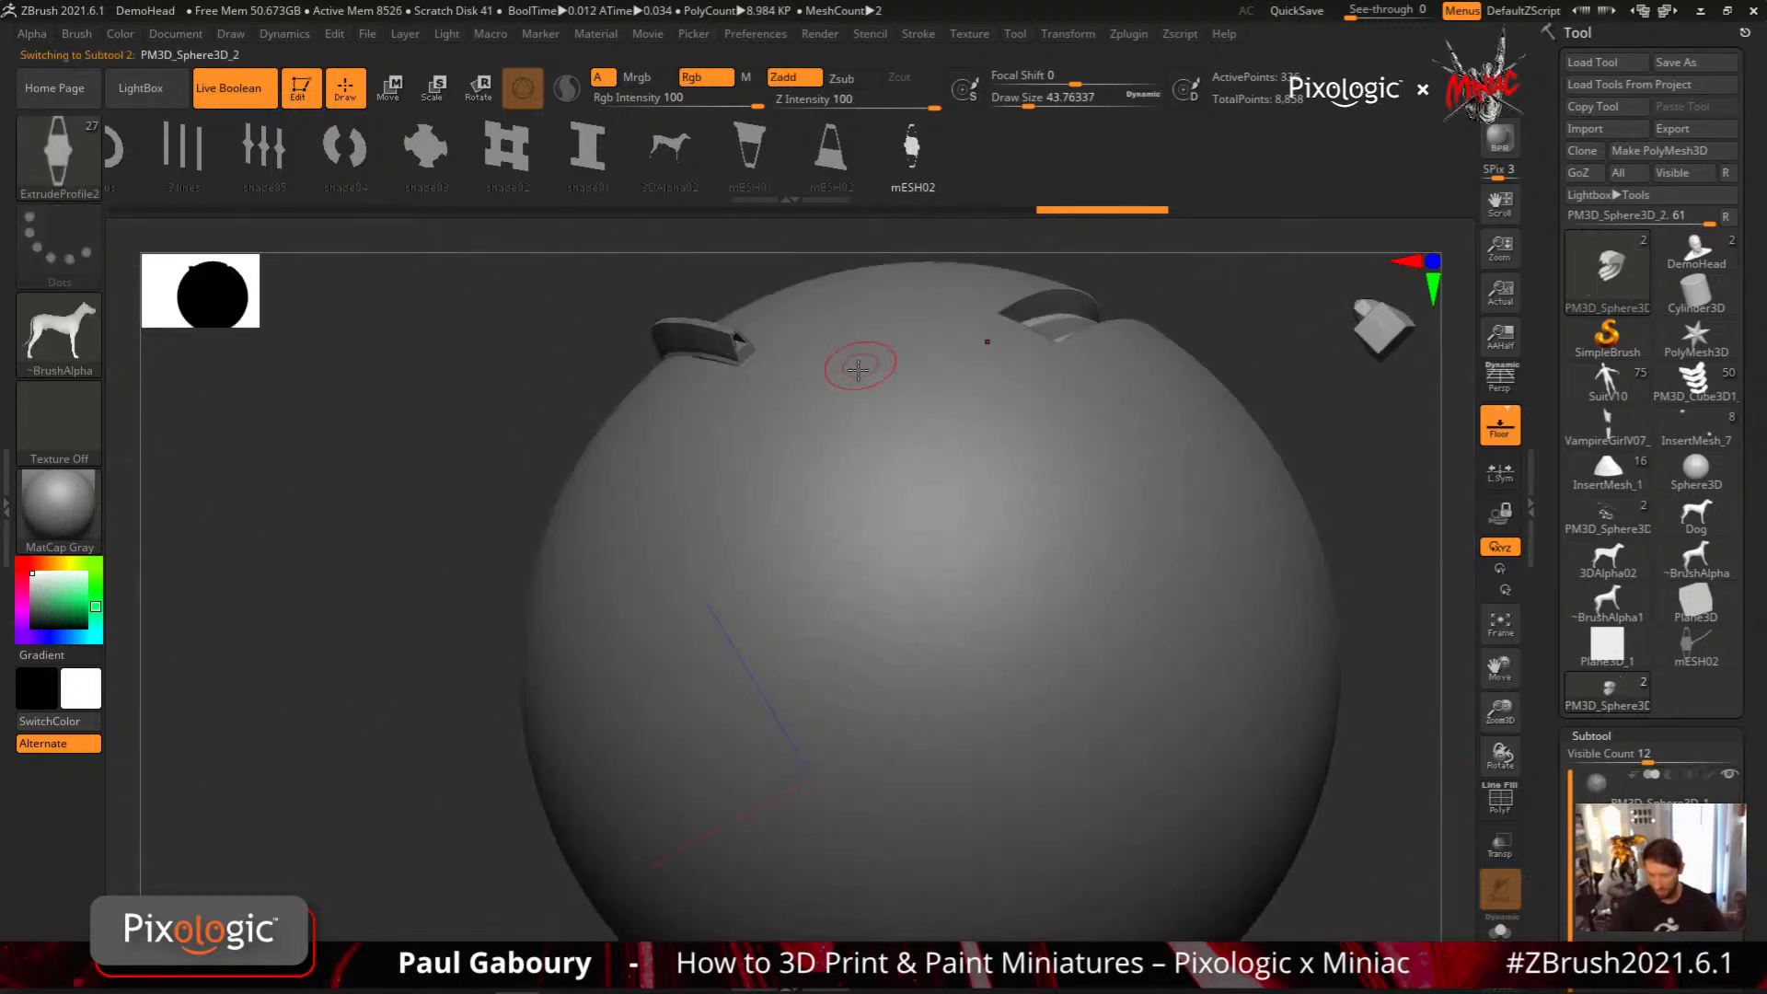
left_click_drag(598, 566, 1158, 808)
mouse_move(1283, 814)
right_mouse_down("alt")
mouse_move(1058, 635)
mouse_move(1075, 704)
mouse_move(1166, 784)
mouse_move(1183, 883)
mouse_move(1137, 722)
mouse_move(1095, 690)
right_mouse_up("alt")
Set the Draw Size to 13 and inspect the strip's end and the sphere's grooves up close
key("s")
left_click_drag(1108, 684, 1099, 684, "shift")
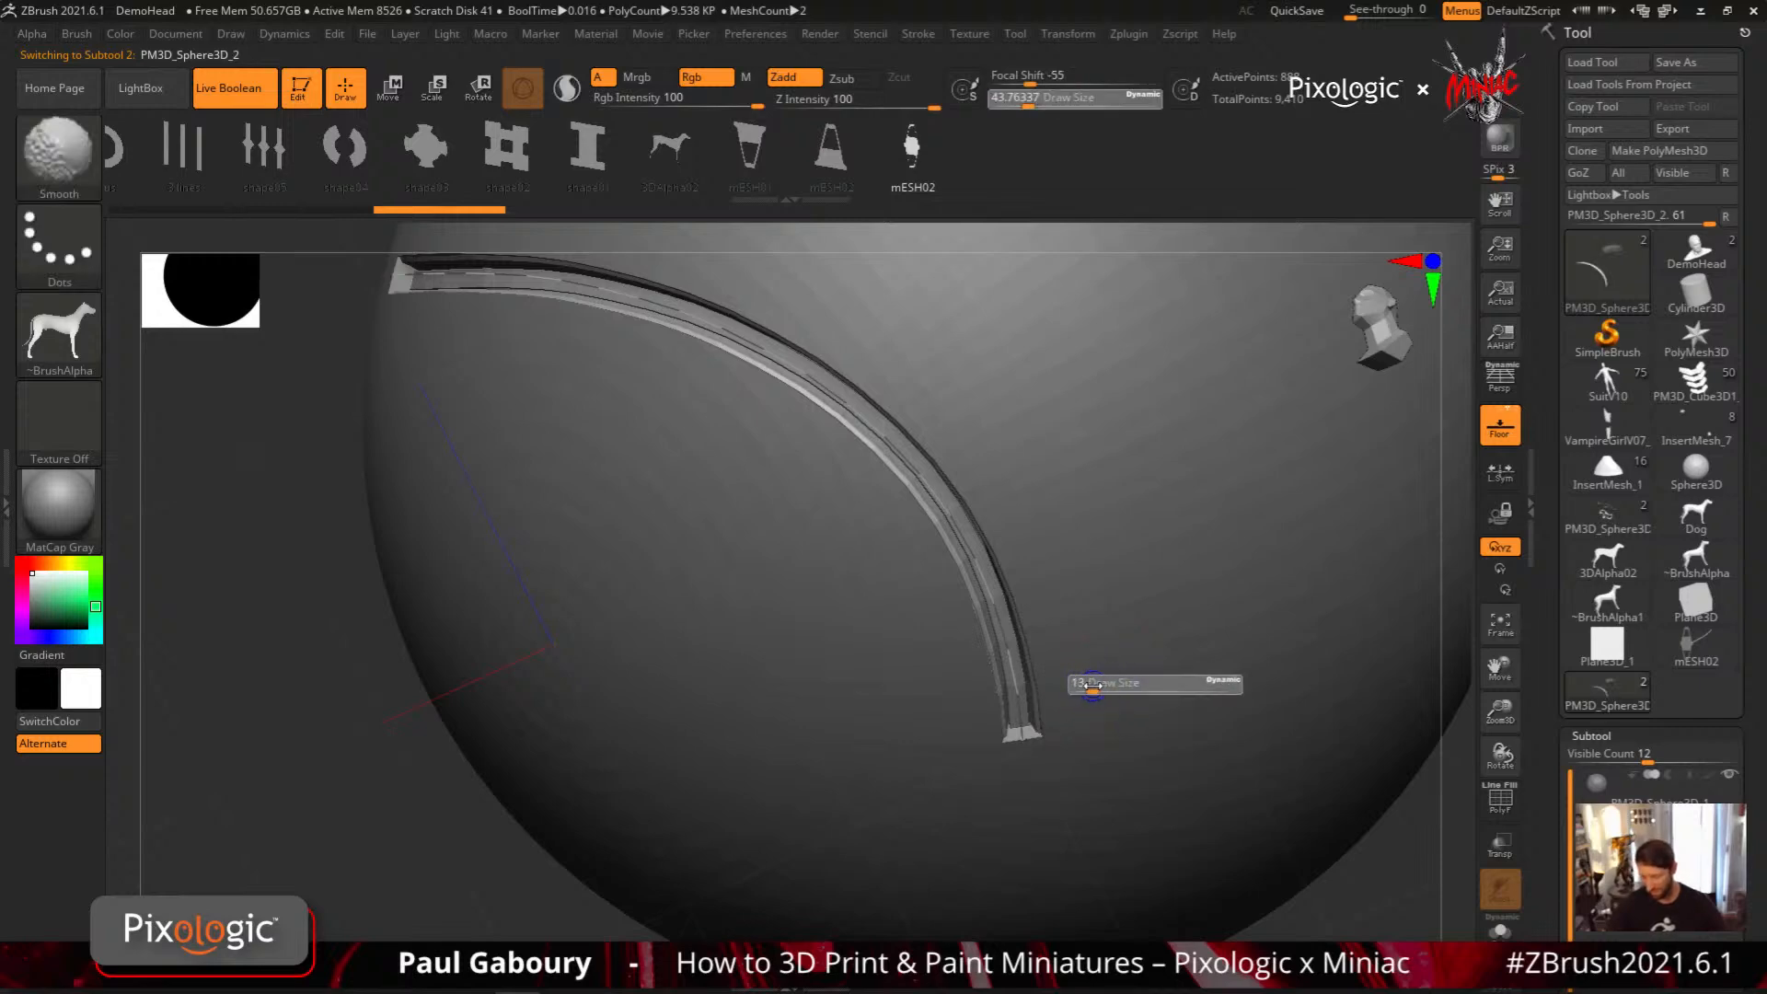
mouse_move(1141, 635)
right_mouse_down("alt")
mouse_move(1116, 707)
mouse_move(1101, 674)
right_mouse_up("alt")
mouse_move(1066, 769)
right_mouse_down("alt")
mouse_move(1067, 695)
mouse_move(1074, 795)
right_mouse_up("alt")
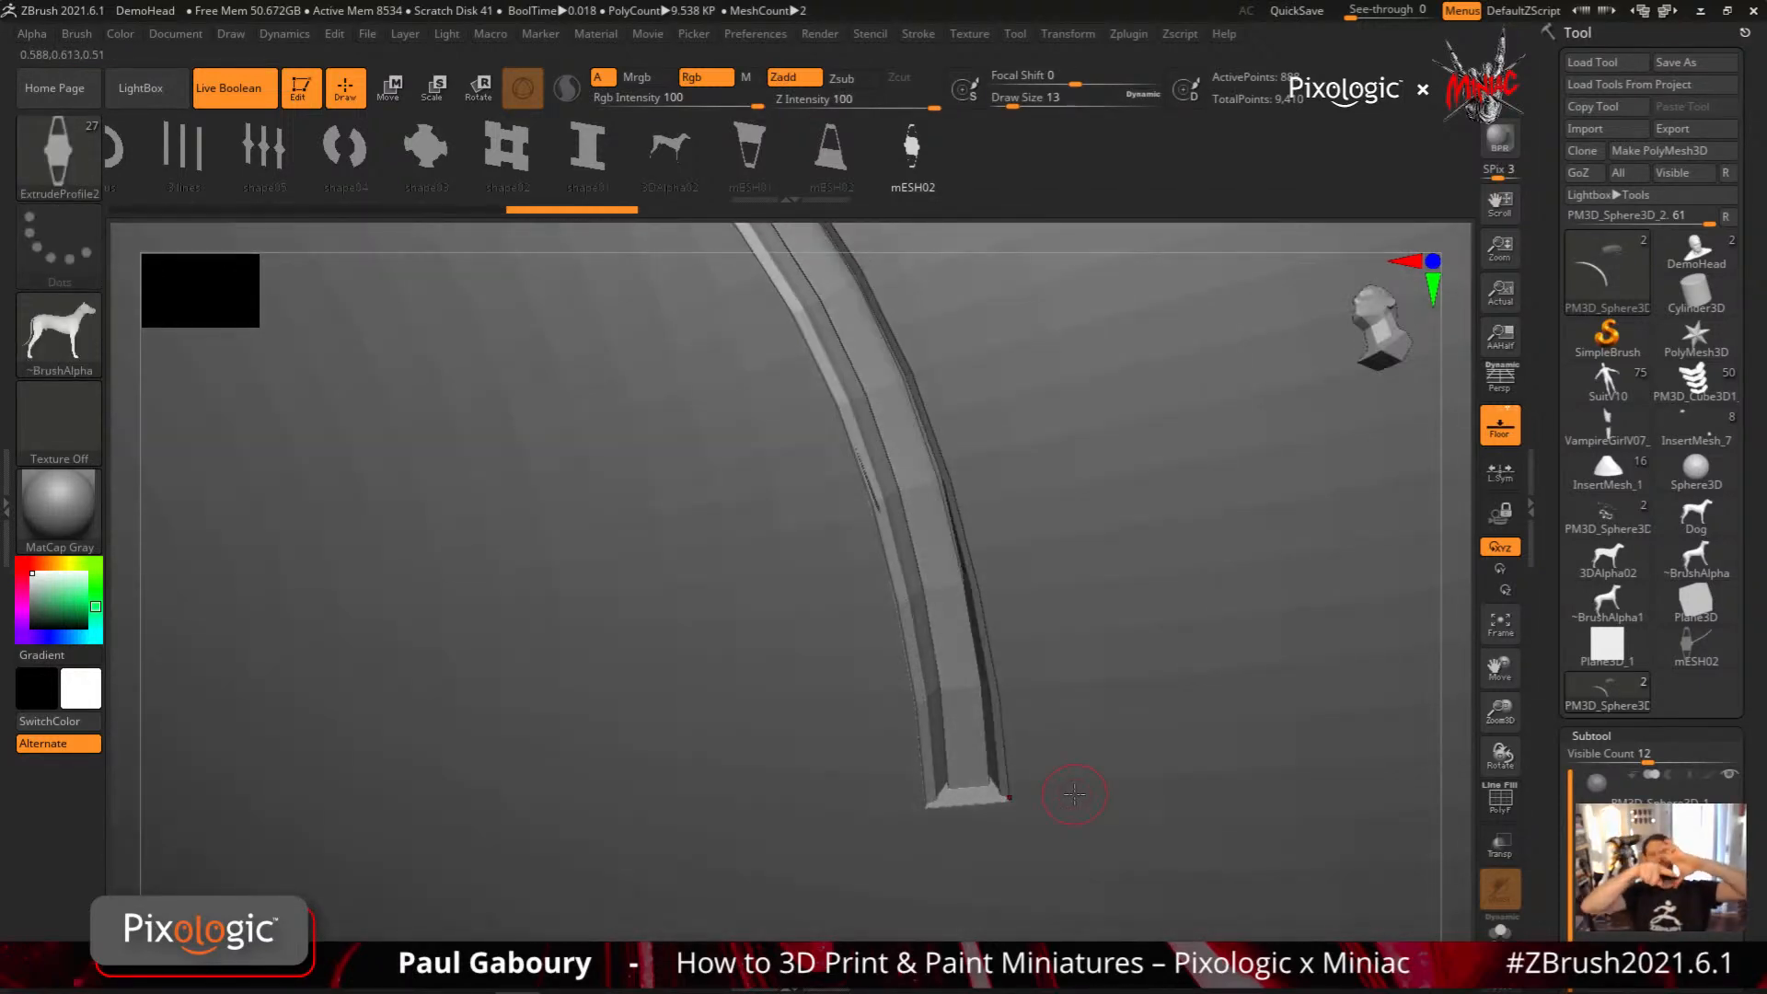
right_click_drag(1175, 782, 1075, 713)
mouse_move(1104, 779)
right_mouse_down("shift")
mouse_move(1128, 779)
mouse_move(1111, 799)
right_mouse_up("shift")
right_click_drag(1110, 769, 1097, 798)
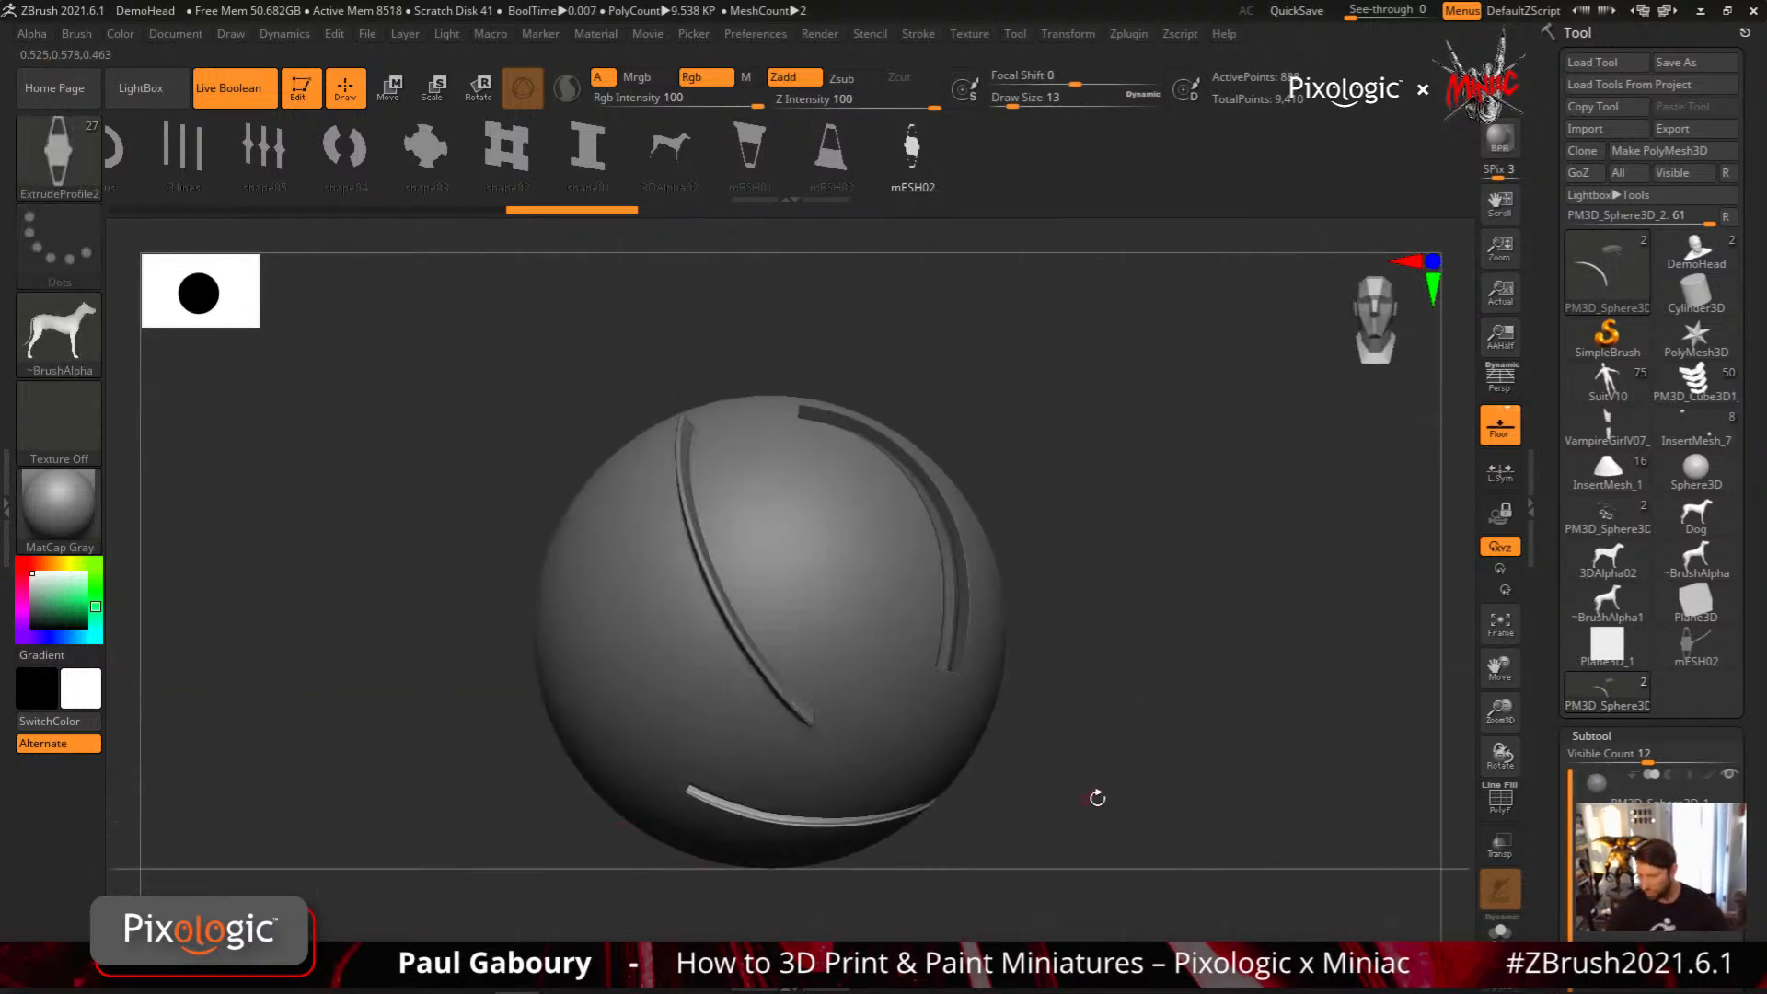
Switch to the InsertMesh_1 armor set and bring the lower edge of the abdominal plate into close view
left_click(1694, 381)
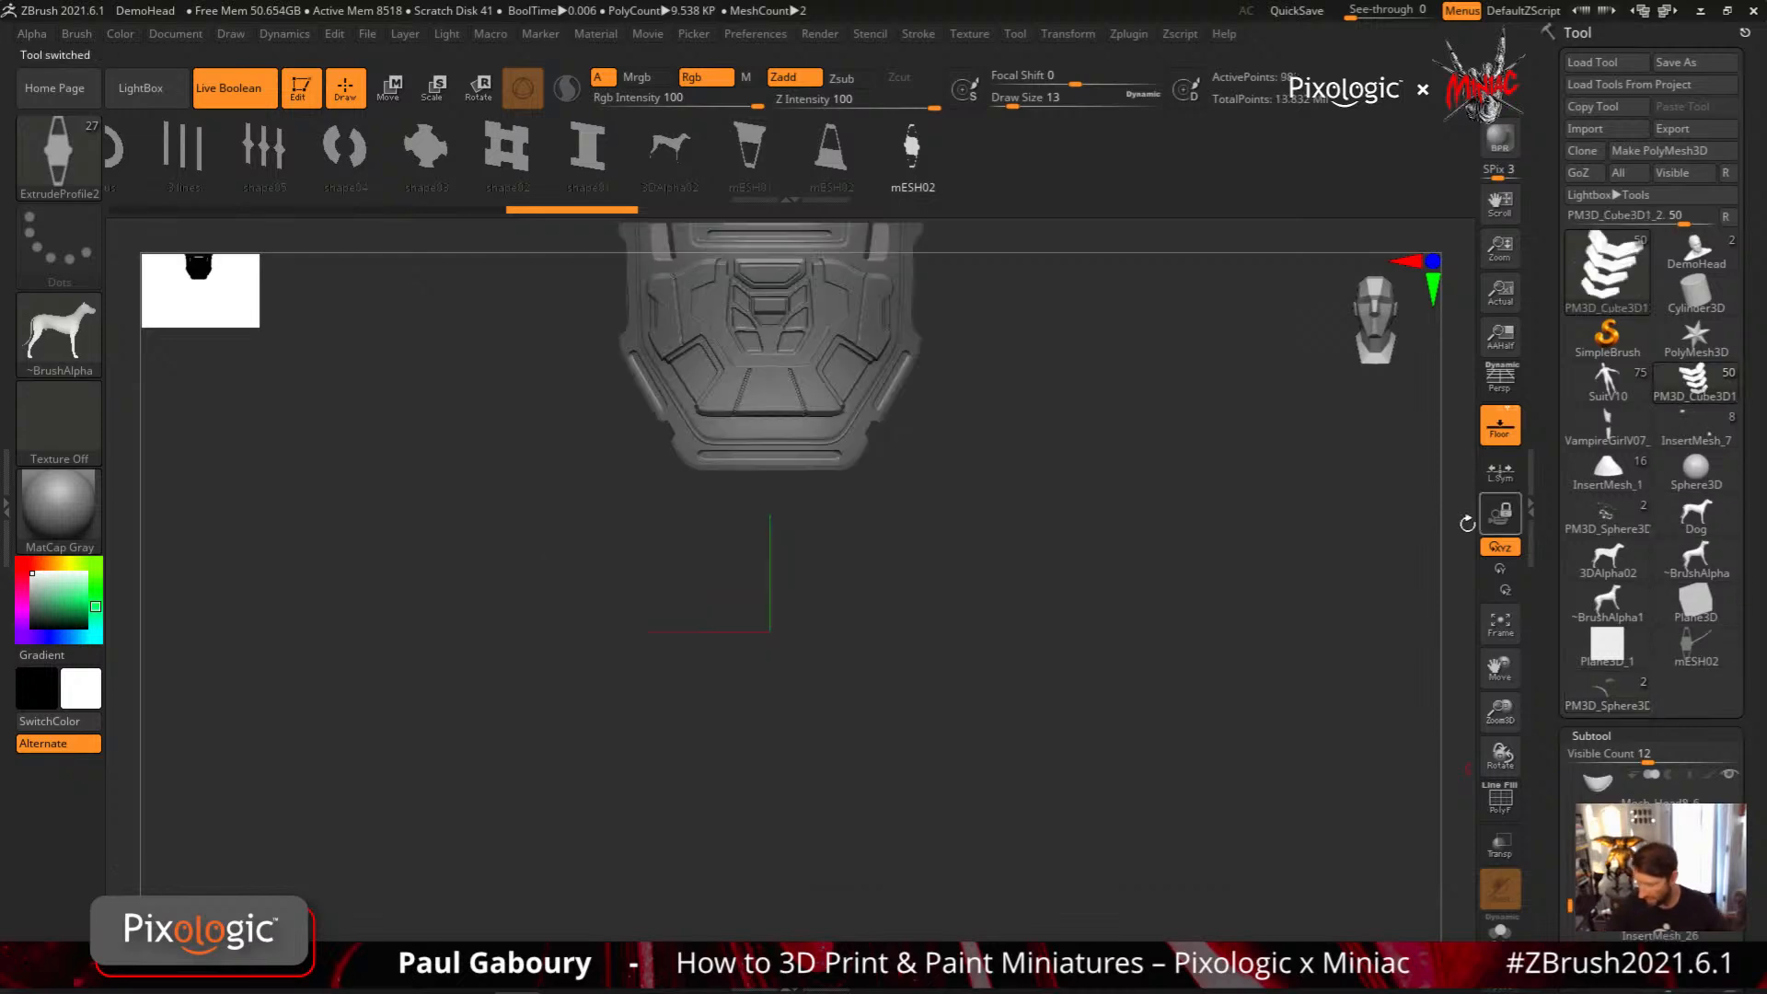
mouse_move(1615, 433)
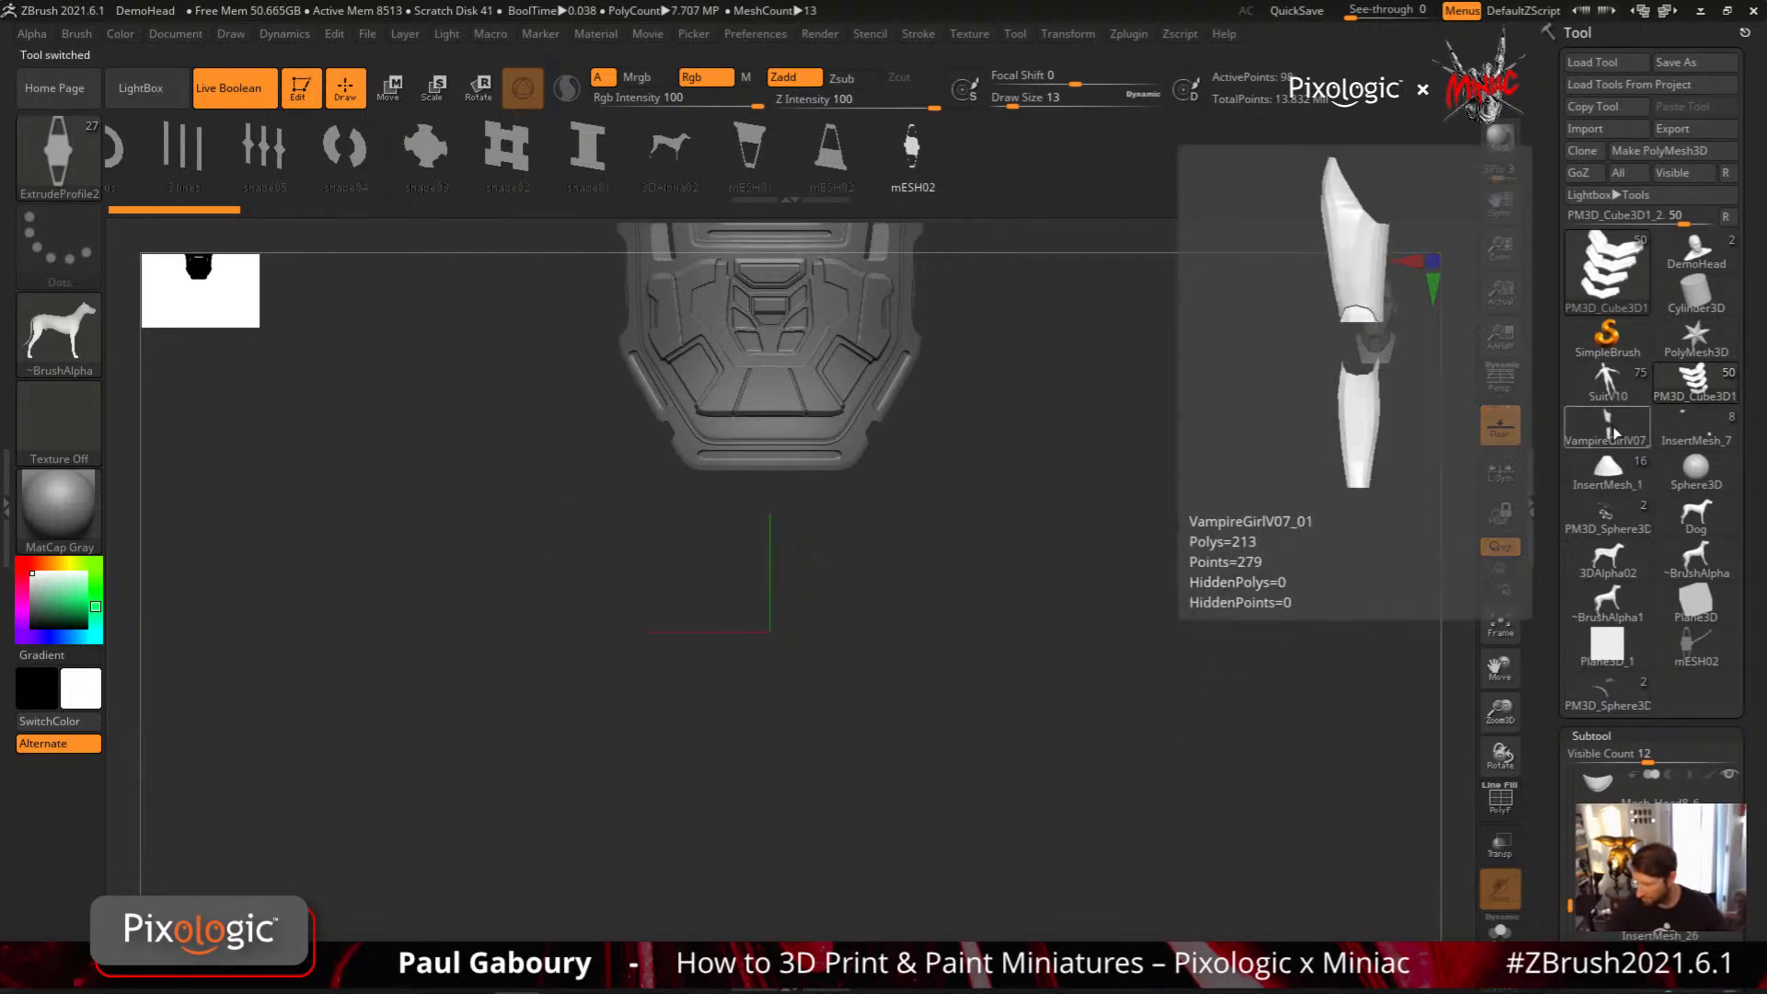
left_click(1617, 479)
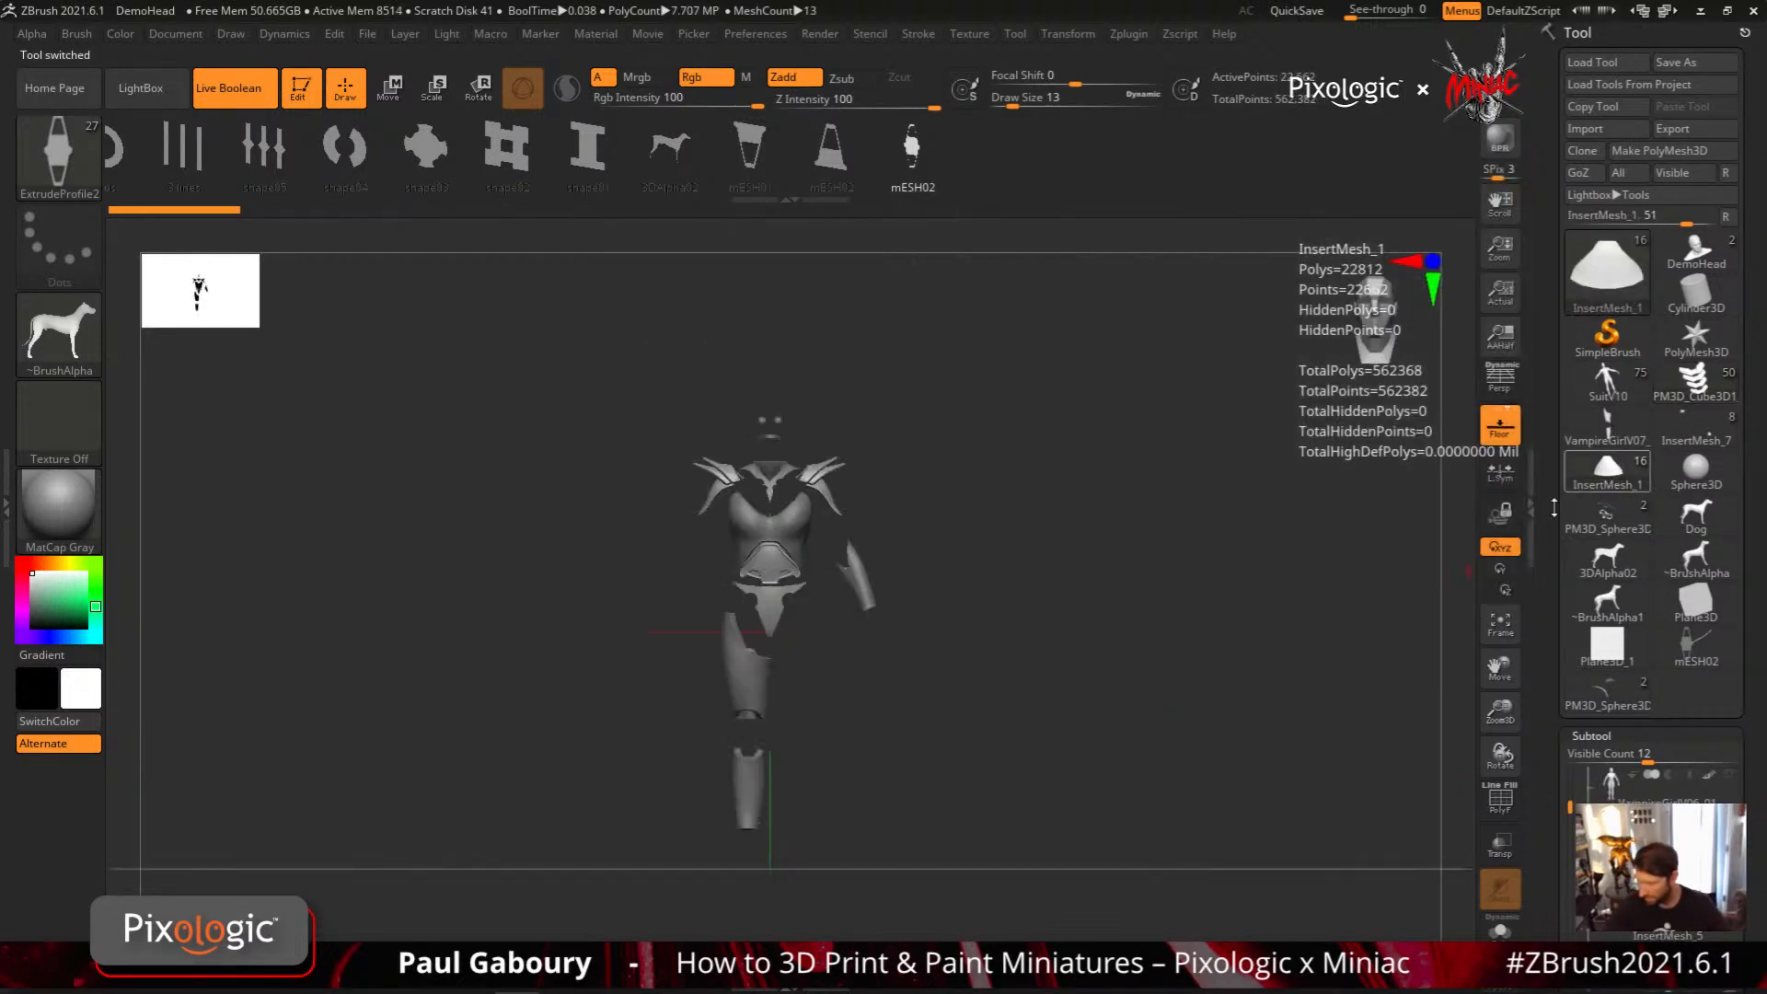
mouse_move(1017, 737)
right_mouse_down("alt")
mouse_move(986, 804)
mouse_move(860, 771)
mouse_move(947, 820)
mouse_move(1073, 741)
right_mouse_up("alt")
right_click_drag(832, 741, 856, 716)
right_click_drag(856, 716, 867, 773, "ctrl")
Set the Draw Size to 3, select the InsertMesh_2 subtool, and check the plate's wireframe briefly
key("s")
left_click_drag(843, 681, 828, 679)
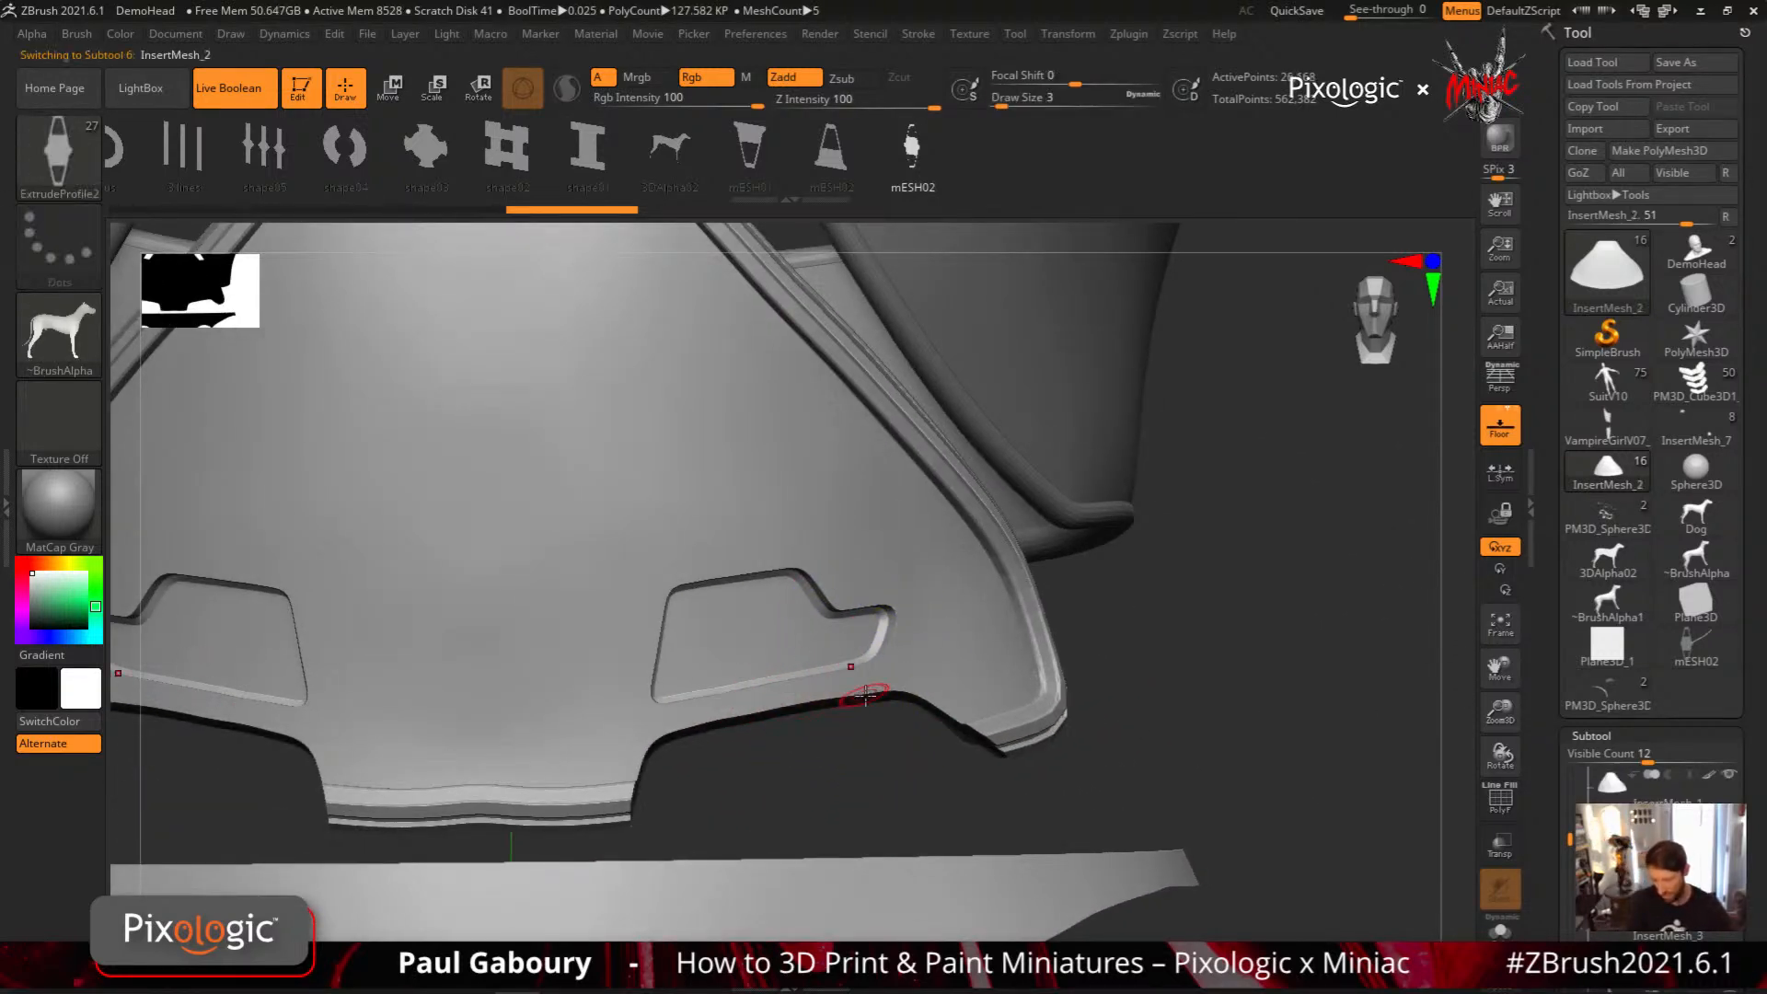
left_click(820, 692, "alt")
key("shift+f")
key("shift+f")
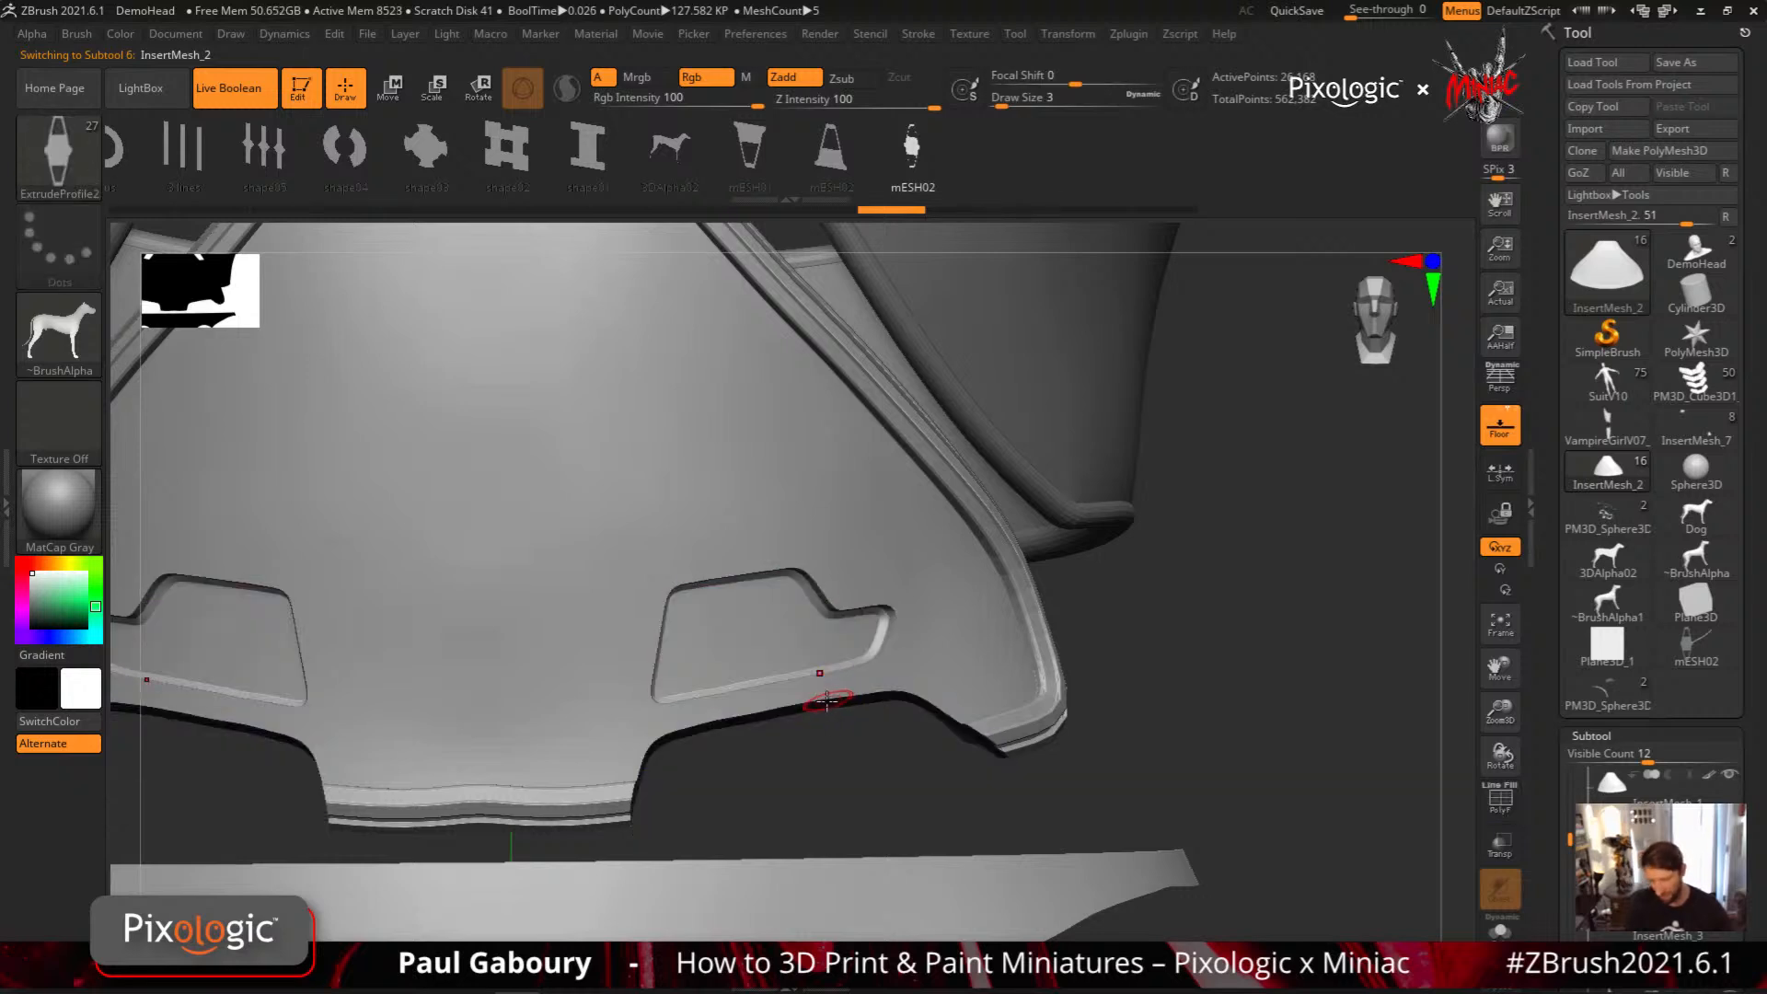
Draw a half cylinder02 strip along the abdominal plate's lower edge beneath the recessed panel, and release its curve
left_click_drag(369, 148, 742, 147)
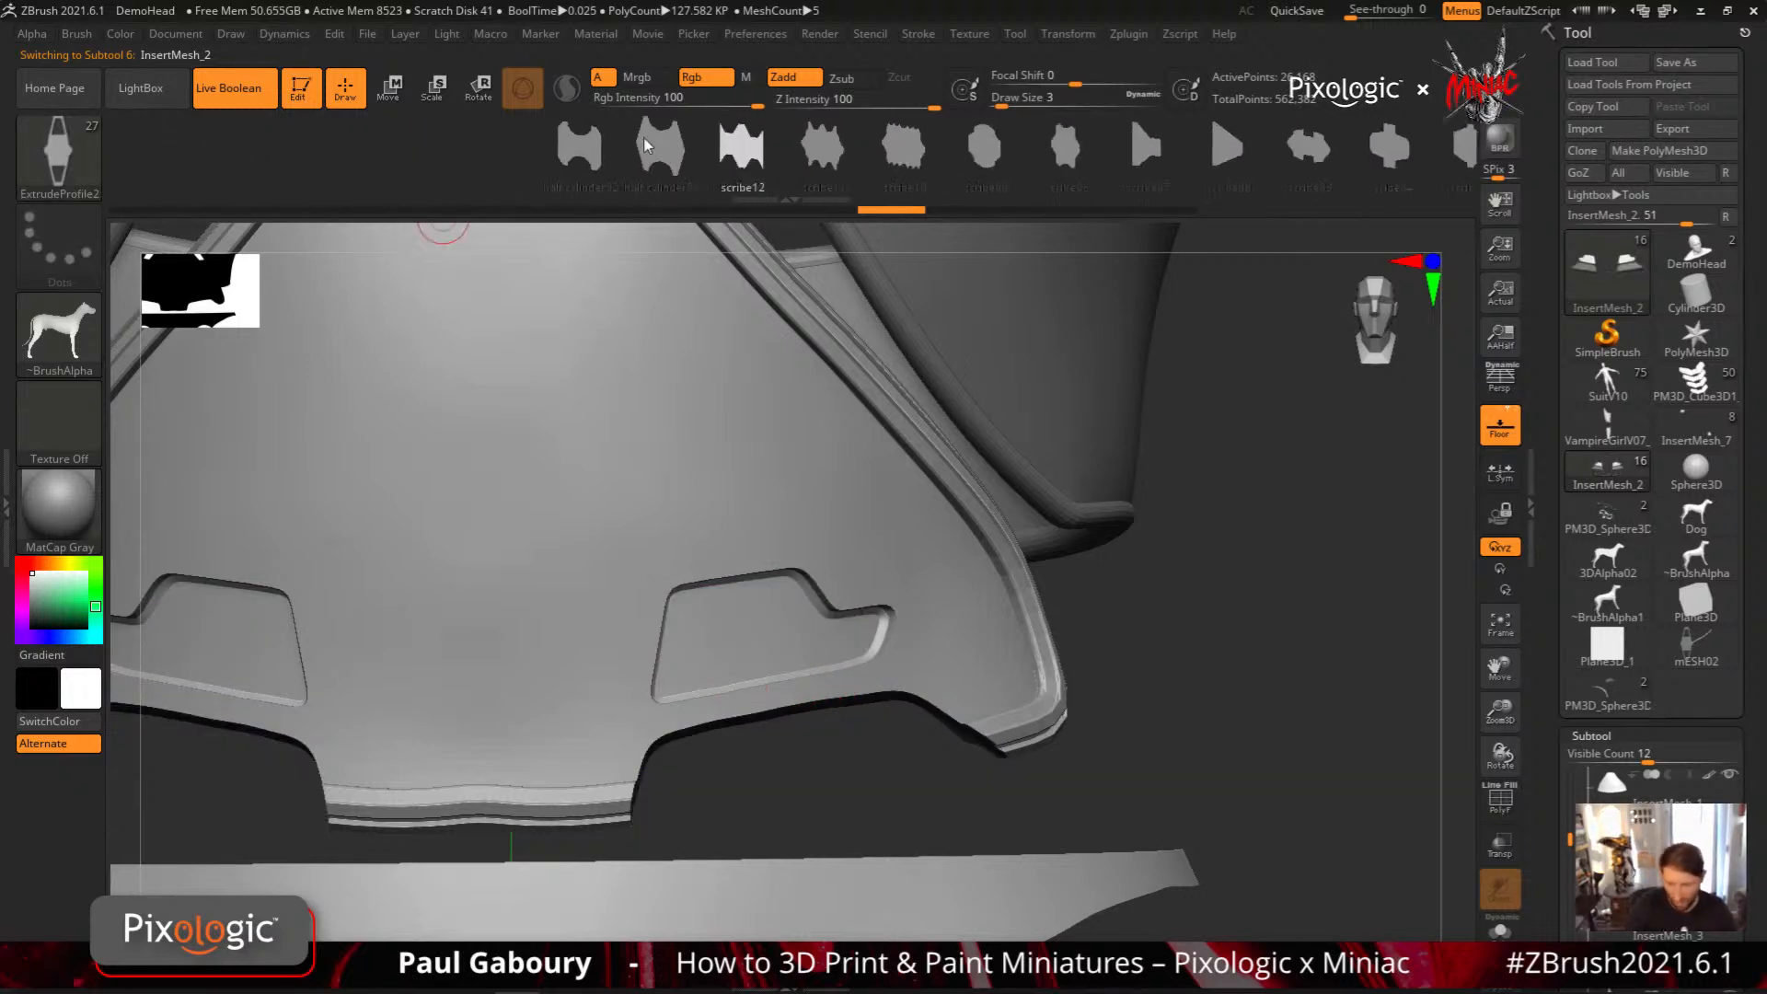
left_click(589, 144)
left_click_drag(659, 727, 765, 709)
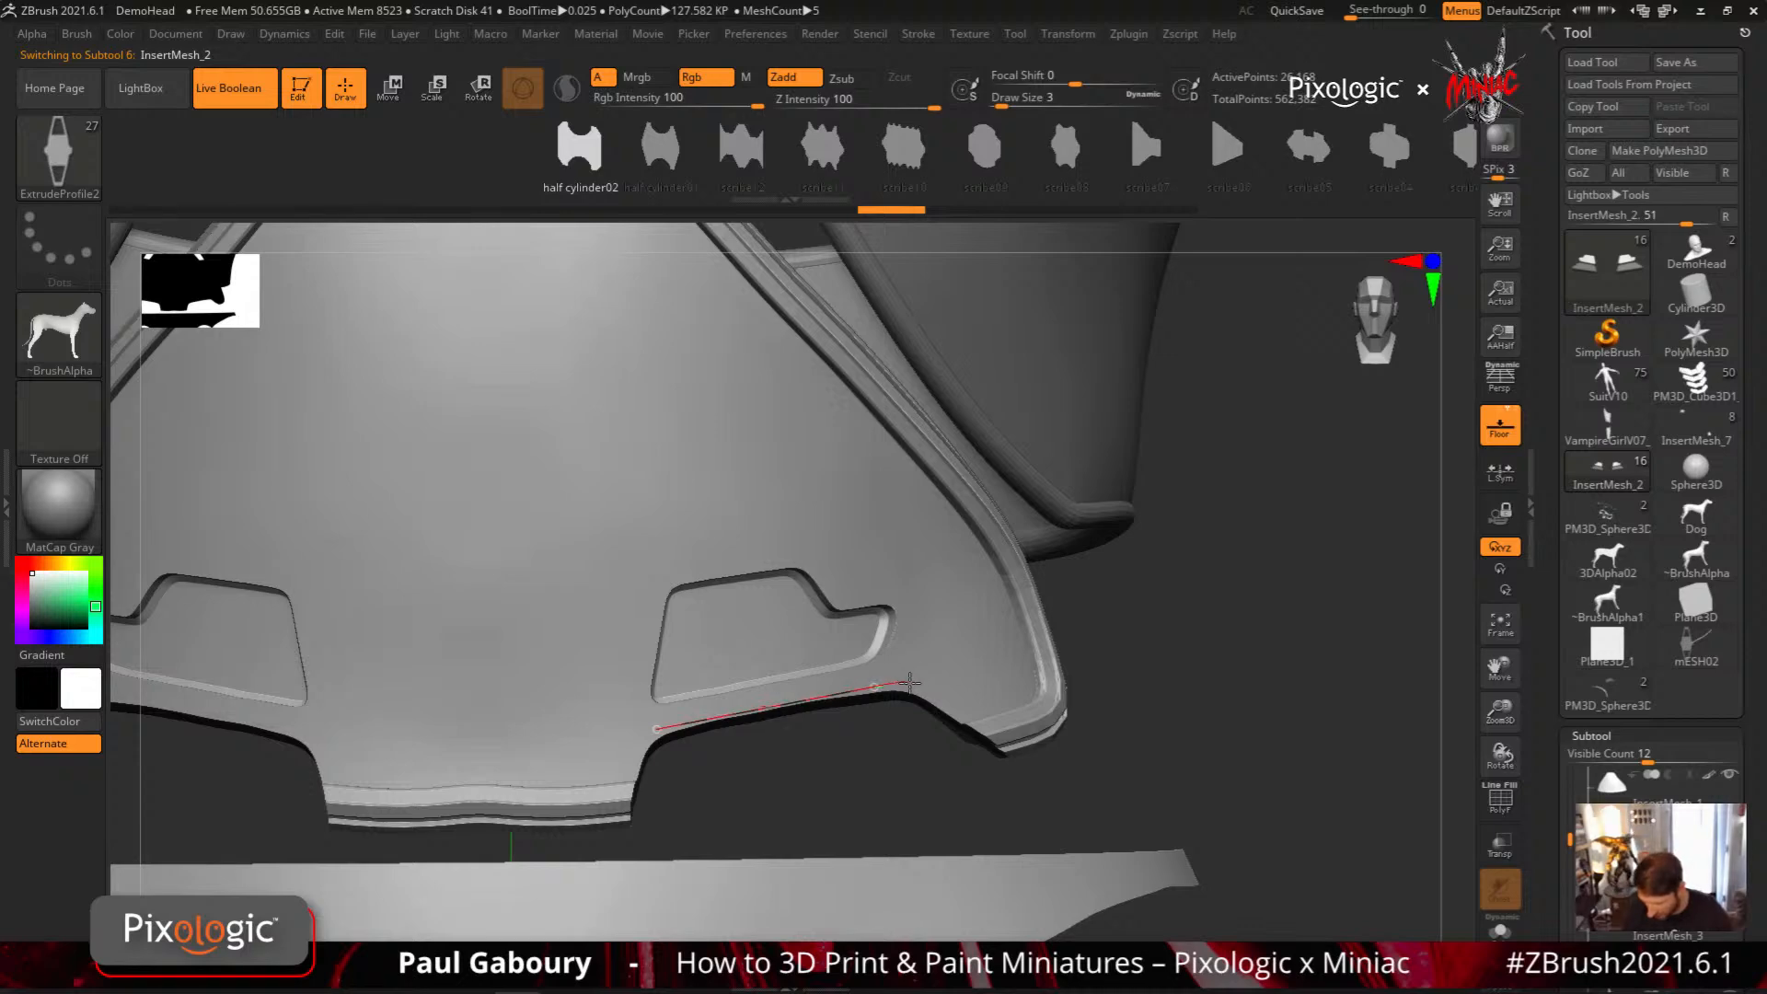
left_click_drag(910, 682, 911, 682)
mouse_move(871, 792)
left_mouse_down()
mouse_move(848, 759)
mouse_move(869, 840)
mouse_move(963, 736)
left_mouse_up()
right_click_drag(943, 766, 938, 789, "ctrl")
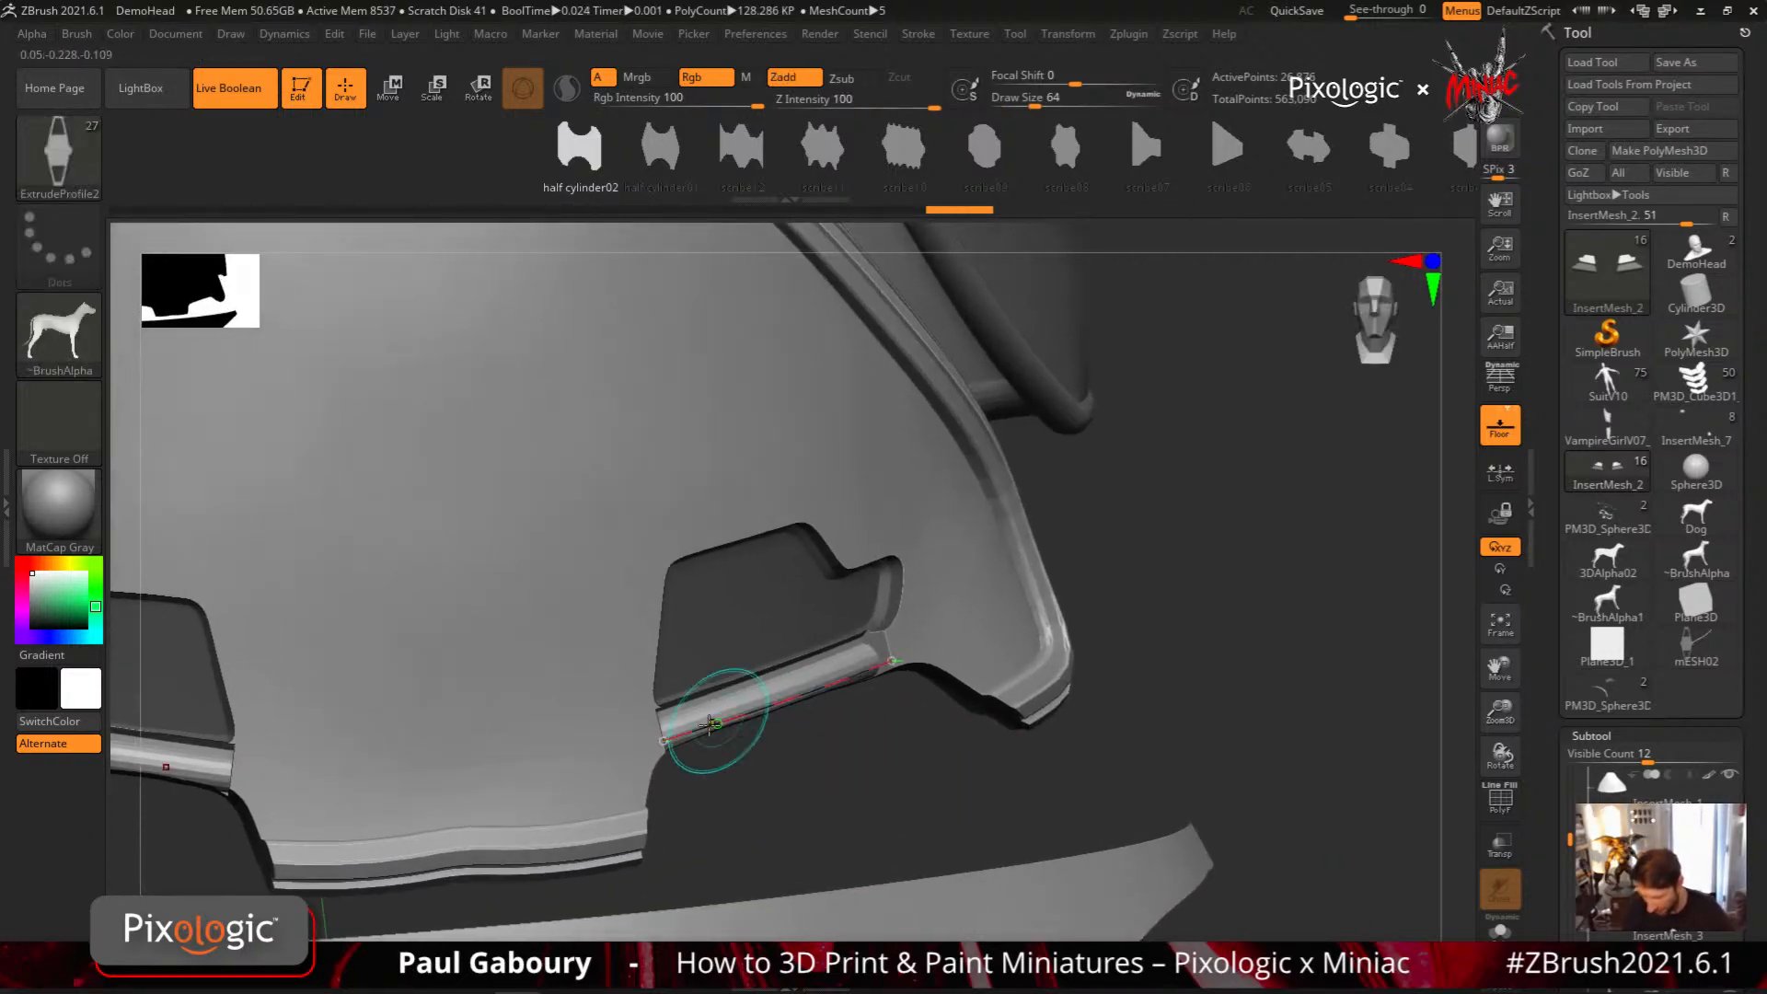
left_click_drag(663, 742, 669, 746)
left_click(868, 785)
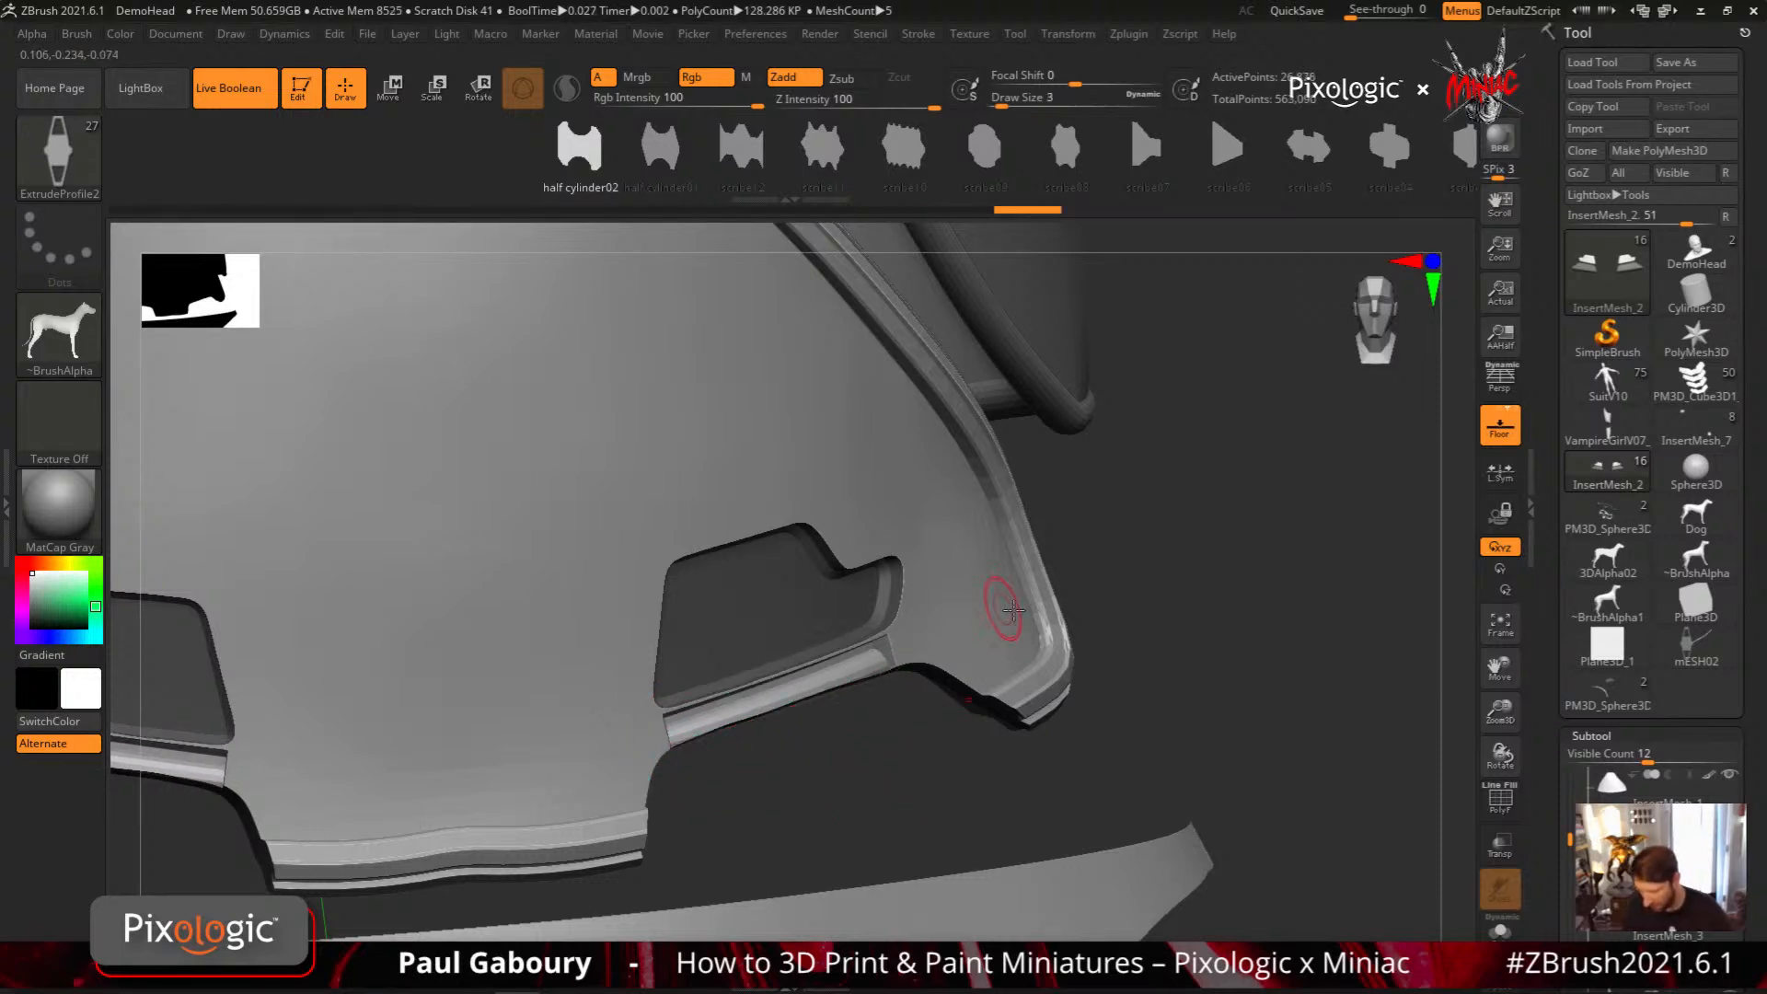
right_click_drag(1163, 676, 1003, 635, "ctrl")
mouse_move(1003, 635)
right_mouse_down()
mouse_move(809, 644)
mouse_move(976, 686)
mouse_move(821, 655)
mouse_move(937, 714)
mouse_move(979, 824)
mouse_move(965, 825)
right_mouse_up()
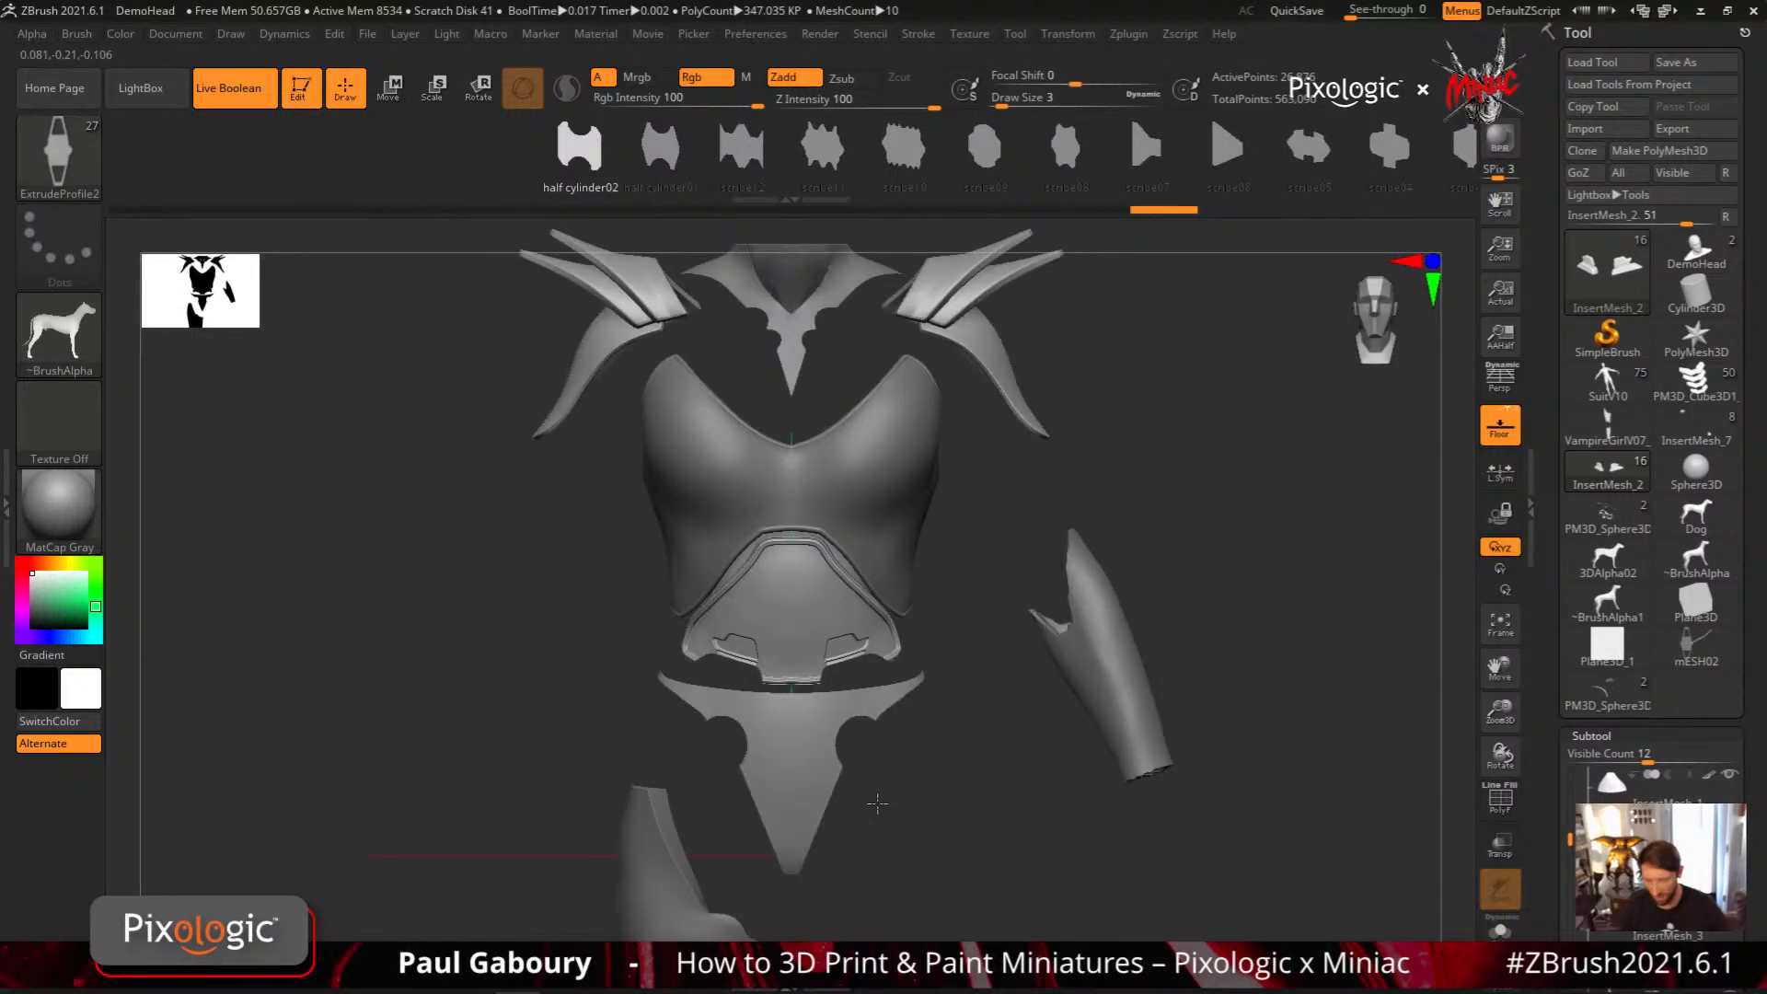
left_click_drag(877, 803, 933, 757)
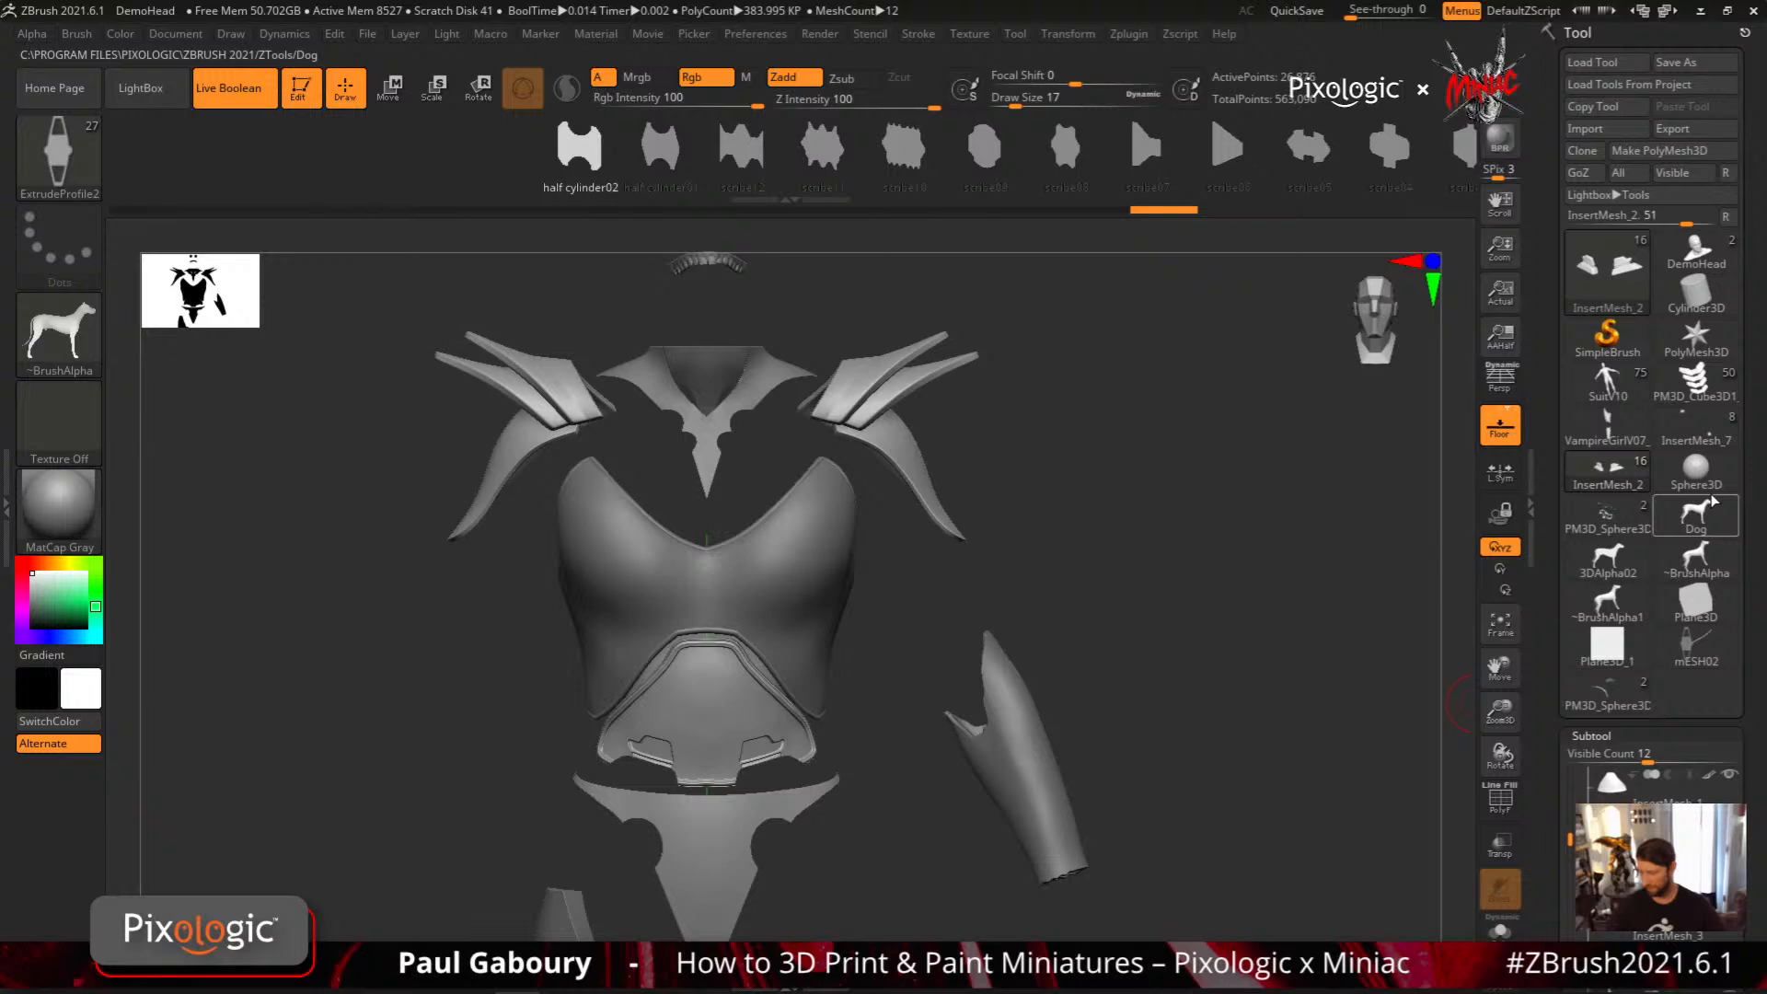
Switch to the grooved sphere, select its sphere subtool, and draw a curved half cylinder02 strip from its side into empty space
left_click(1608, 694)
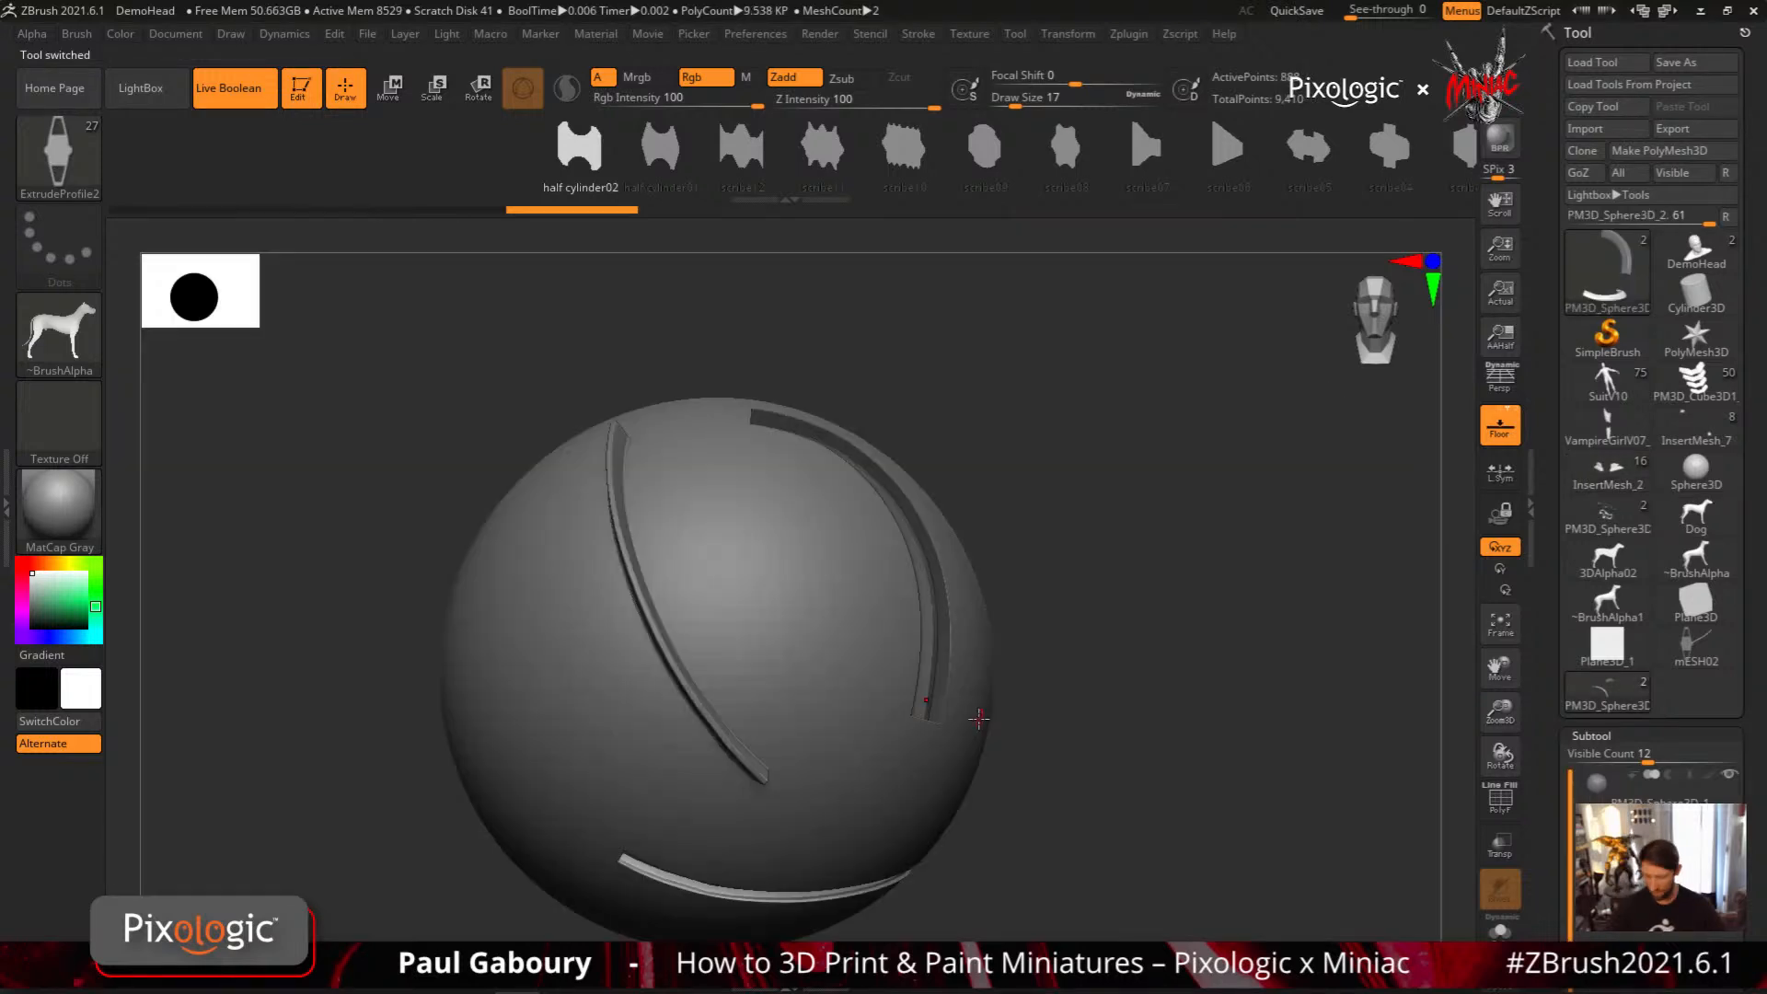
key("ctrl+shift+z")
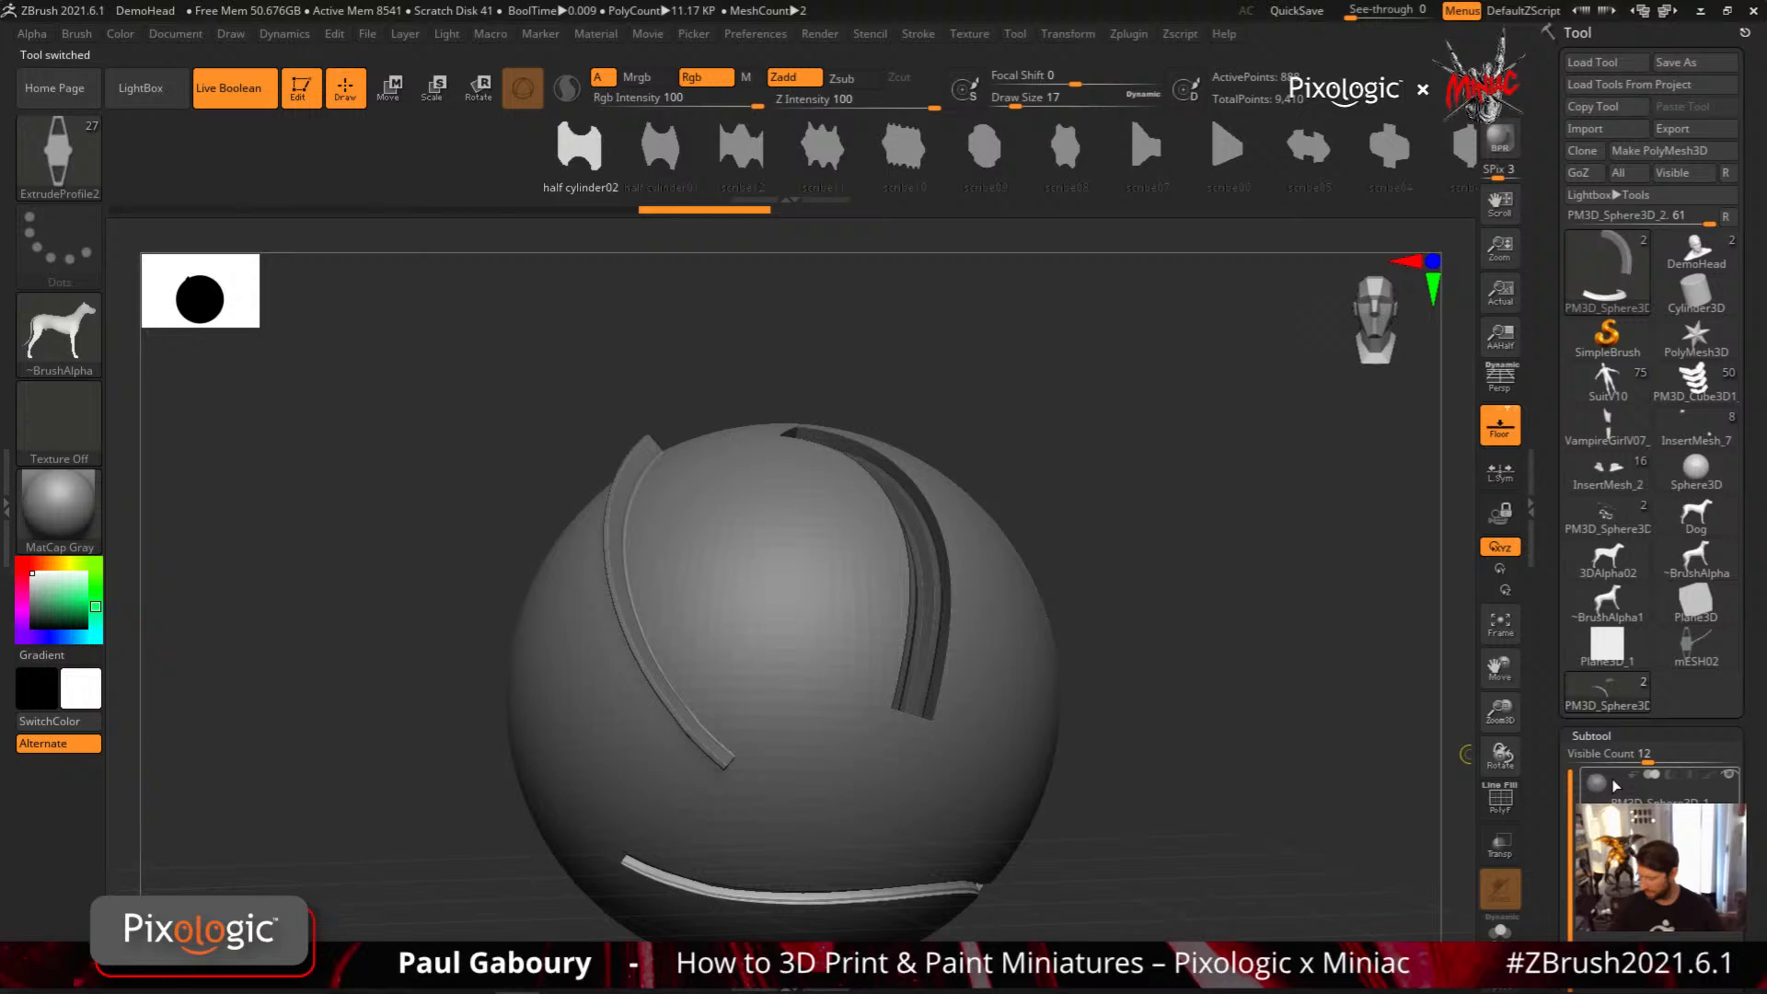
left_click(1612, 779)
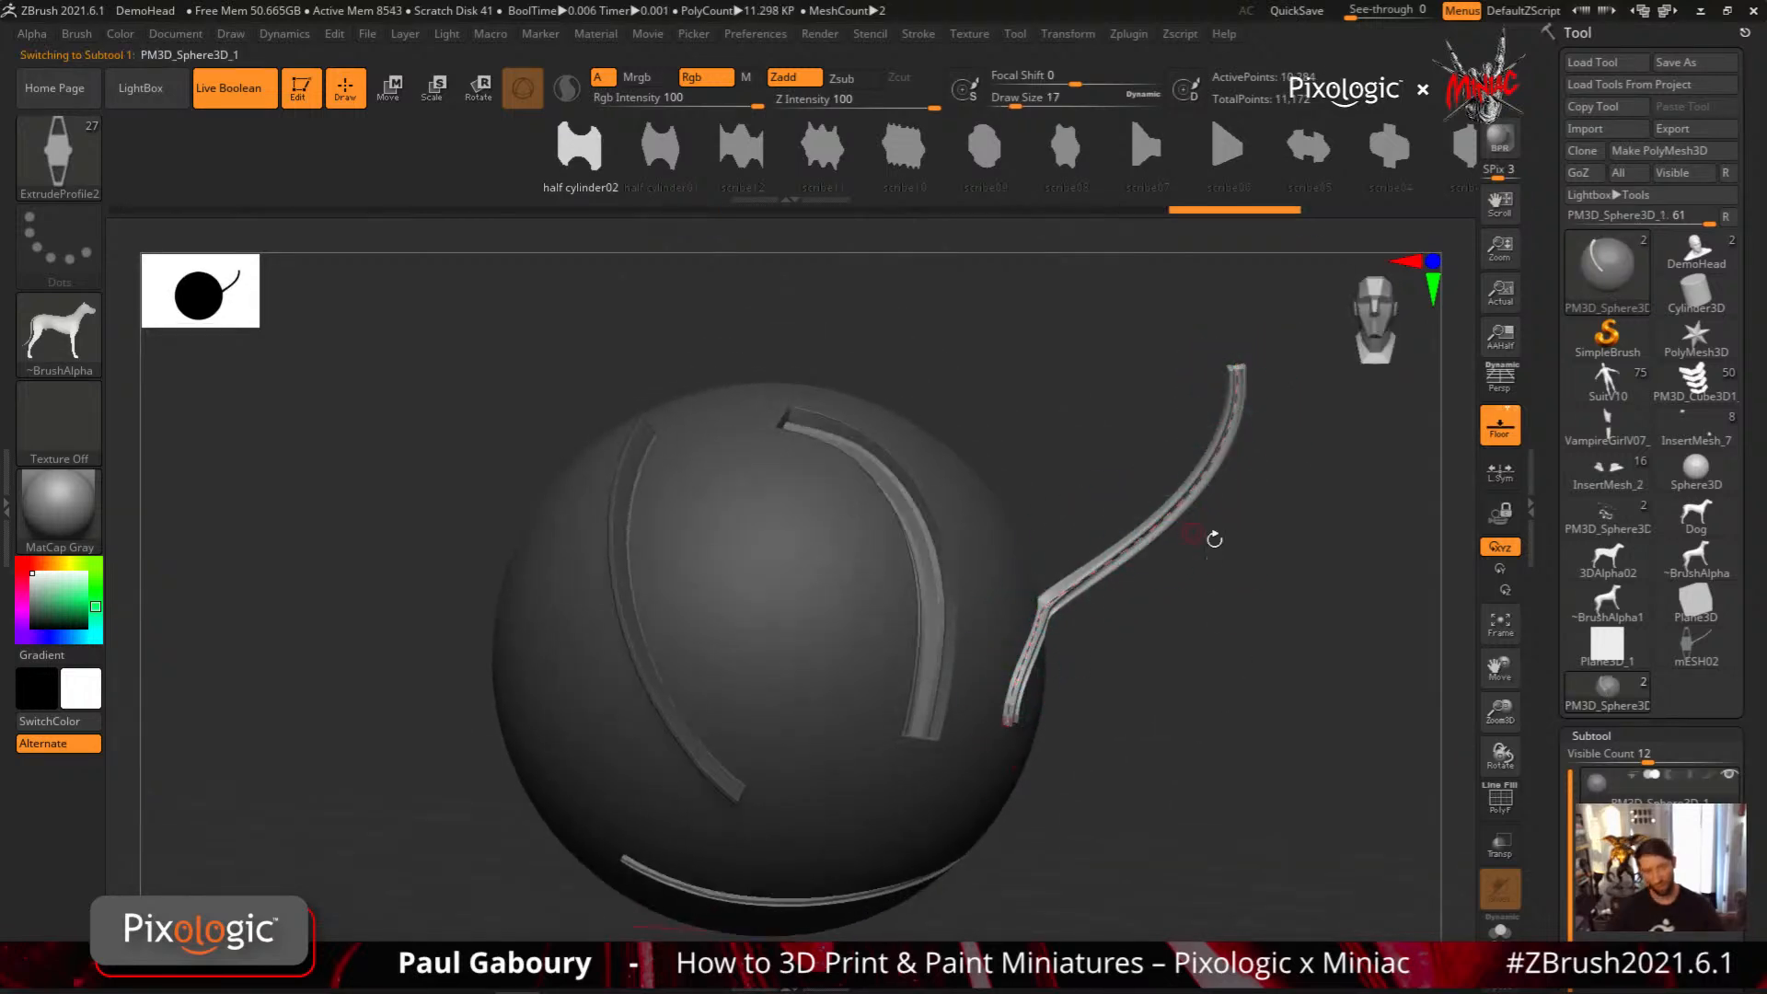
mouse_move(1212, 537)
left_mouse_down()
mouse_move(1120, 632)
mouse_move(1113, 694)
left_mouse_up()
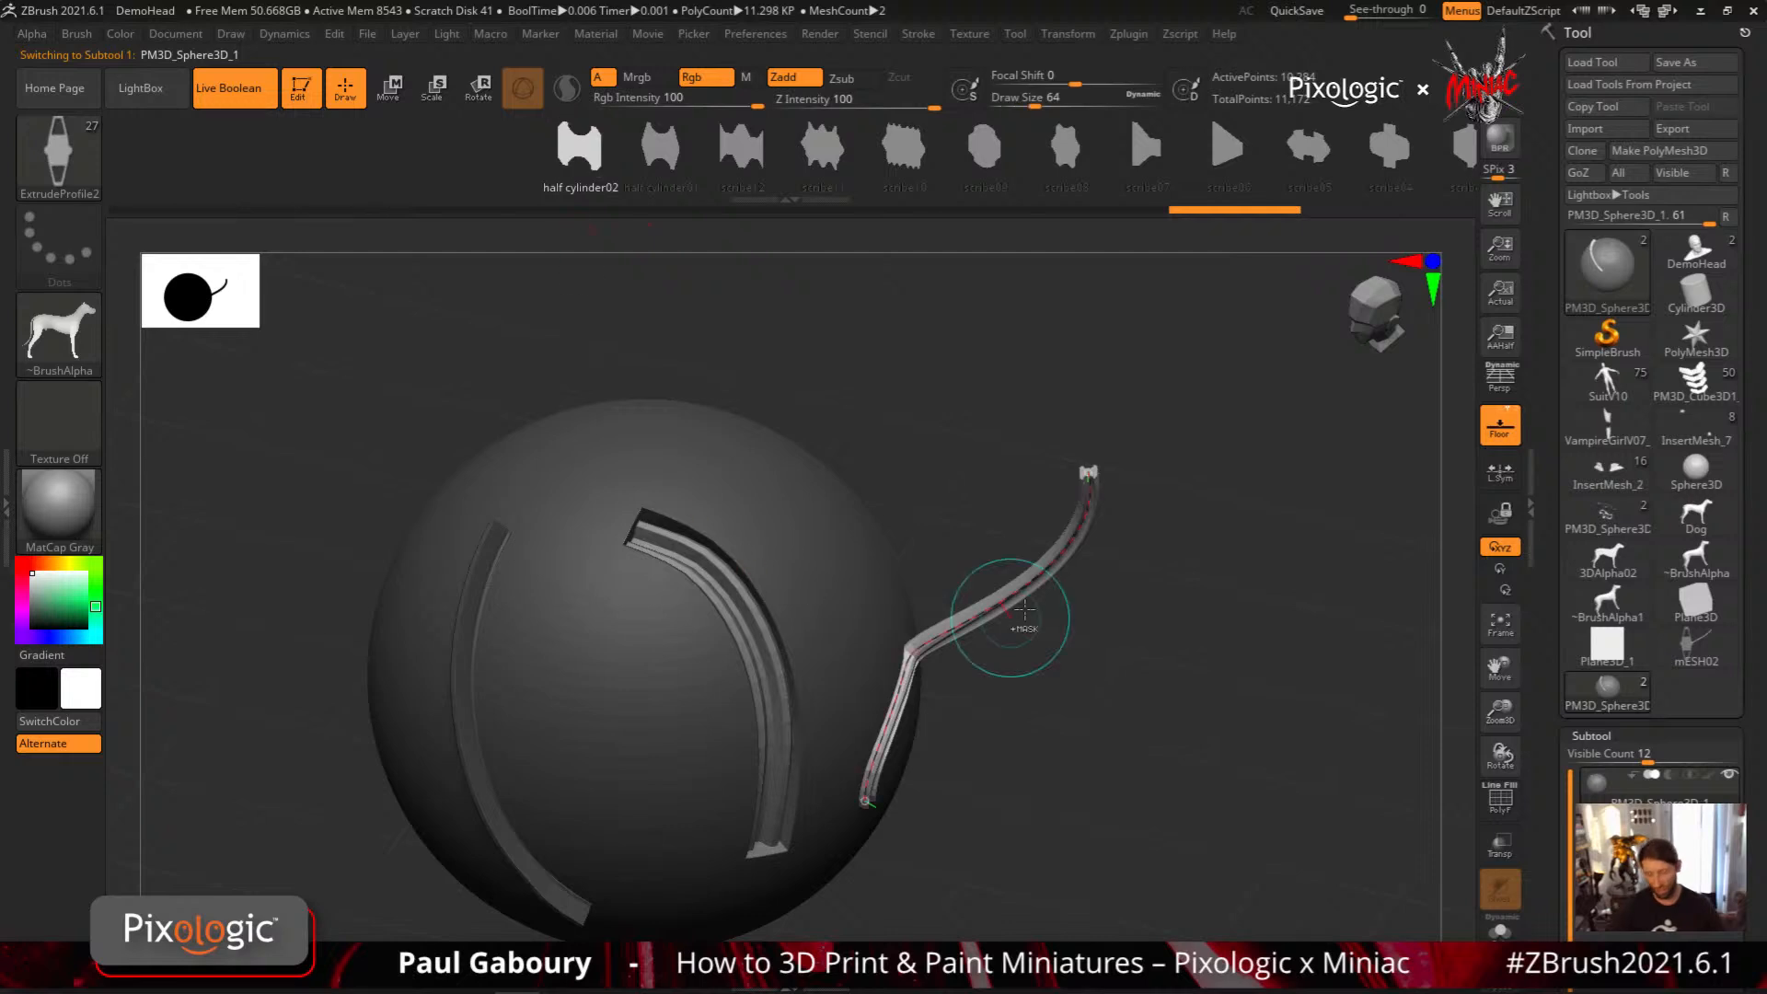
right_click_drag(1024, 609, 1127, 583, "ctrl")
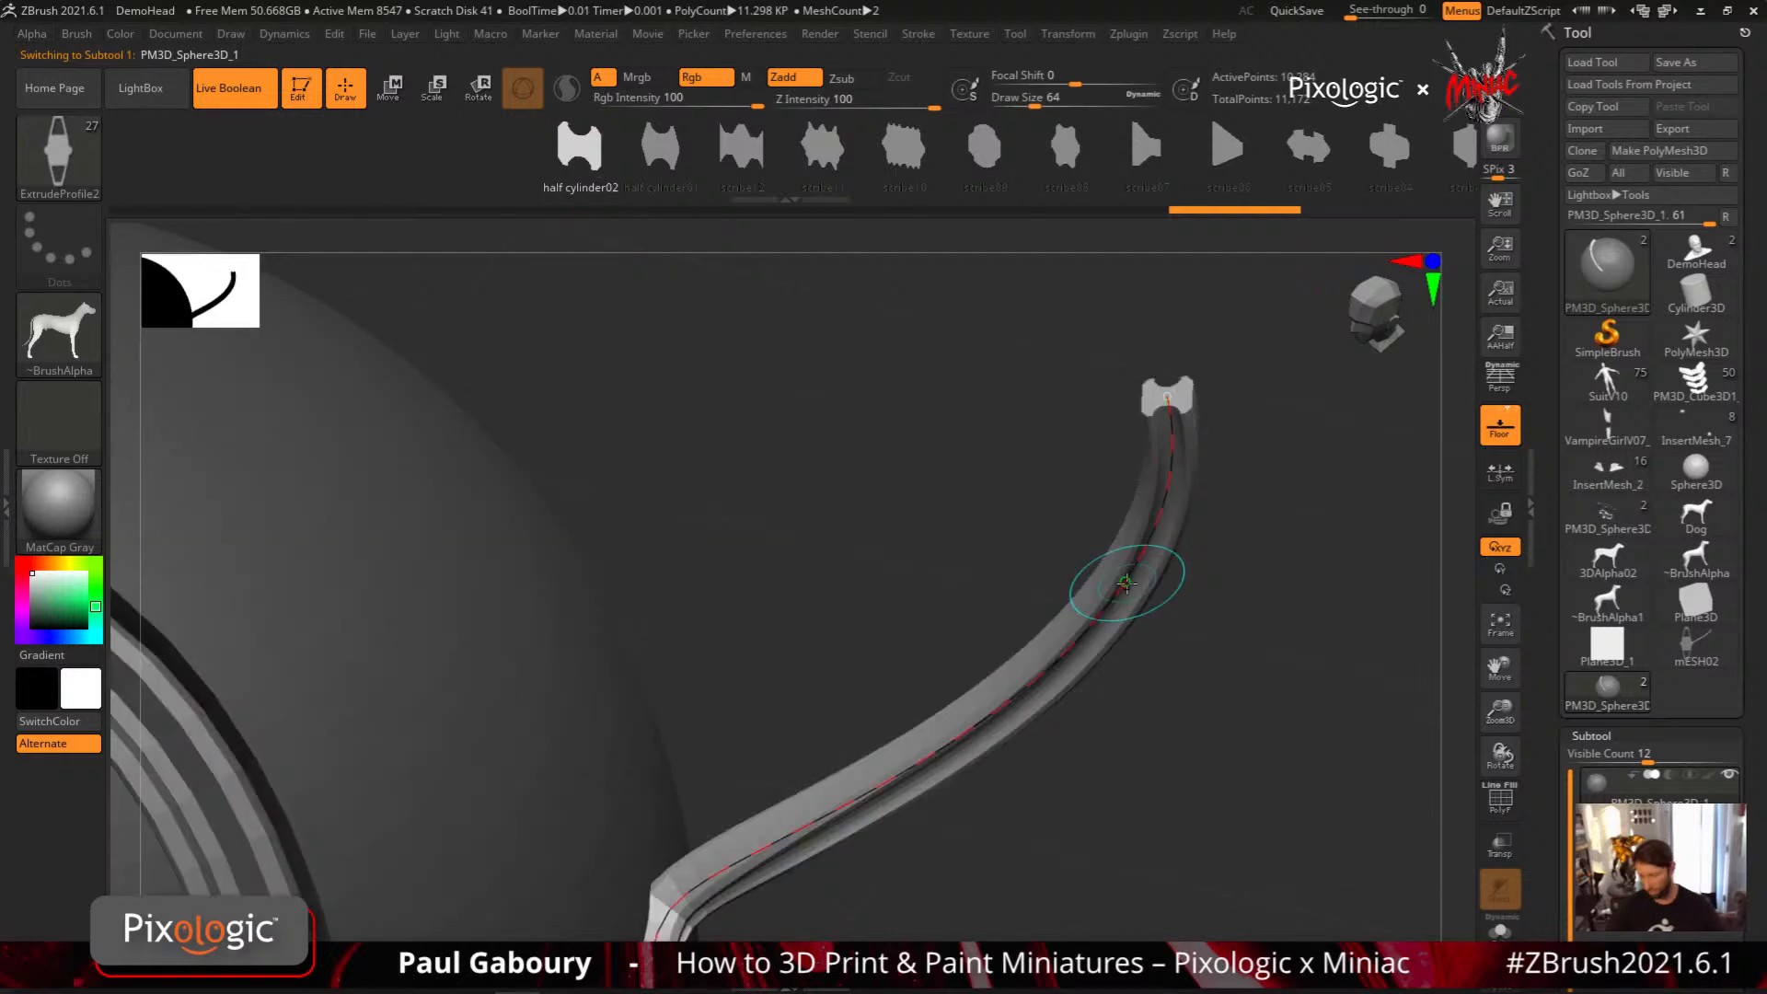
Undo the first curve adjustment, enlarge the Draw Size to about 358, and twist the test strip along its curve
mouse_move(1127, 583)
left_mouse_down()
mouse_move(1156, 611)
mouse_move(1048, 604)
mouse_move(1176, 622)
left_mouse_up()
key("ctrl+z")
right_click_drag(1120, 749, 1115, 673, "ctrl")
key("s")
left_click_drag(997, 671, 1040, 672)
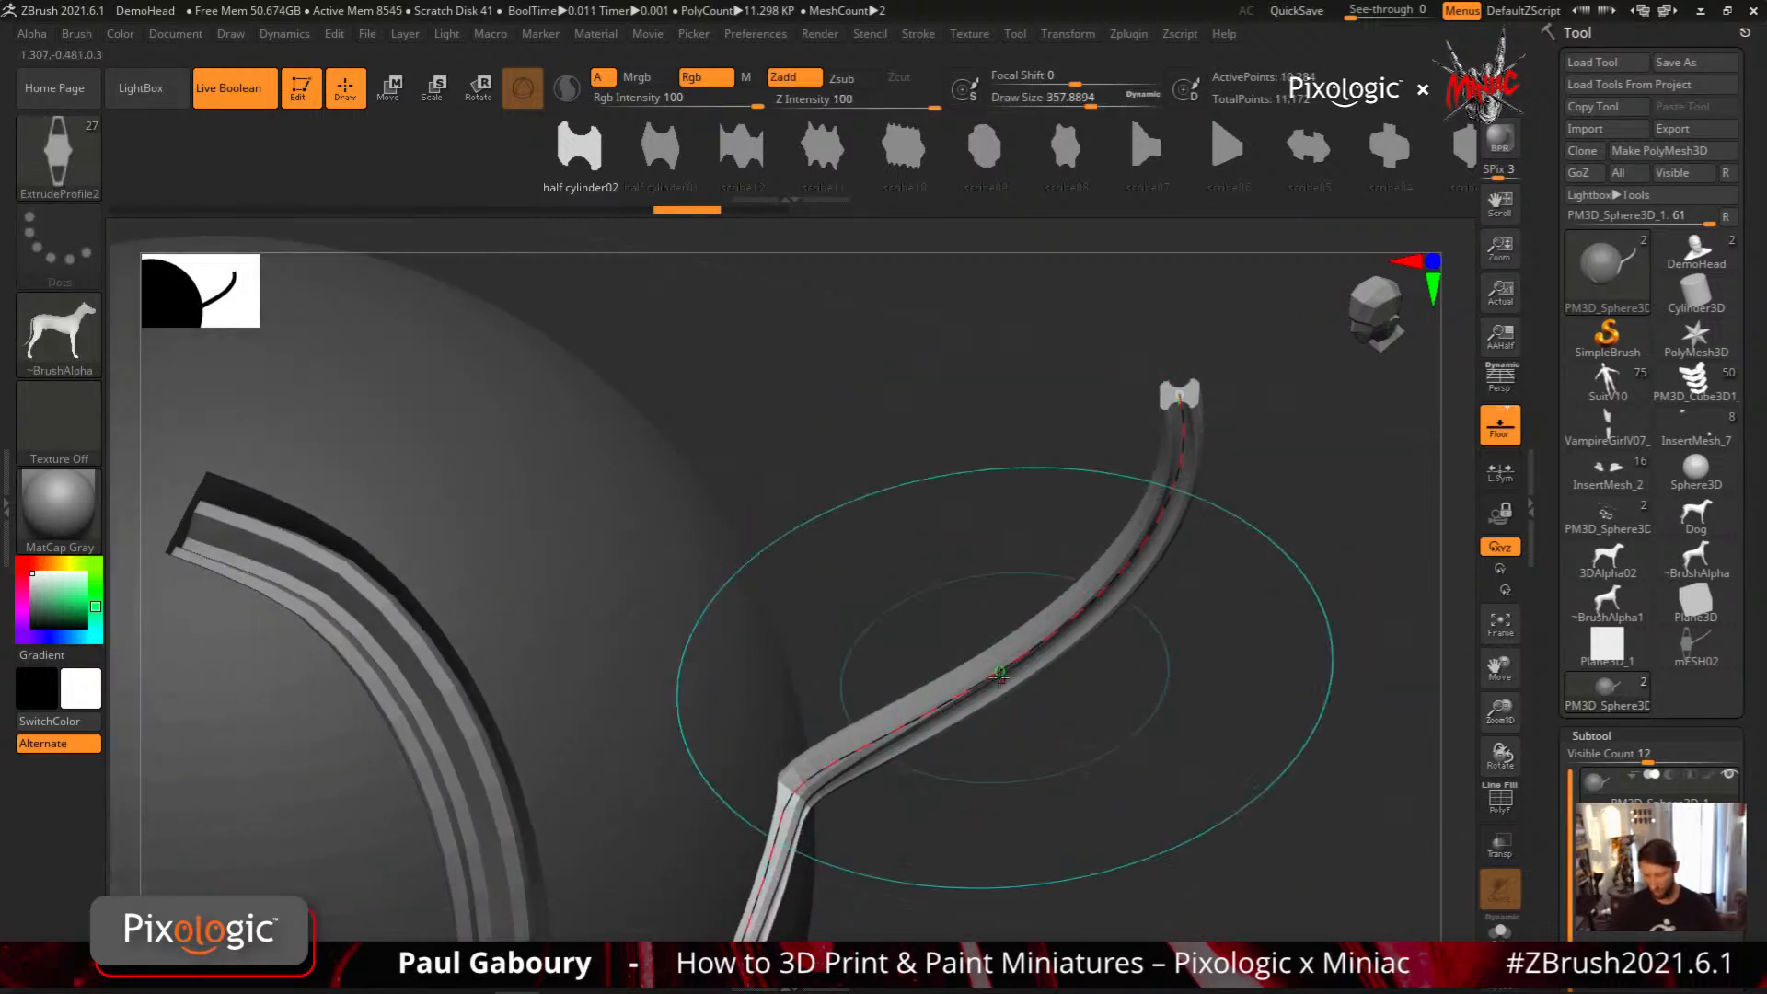
left_click(979, 682)
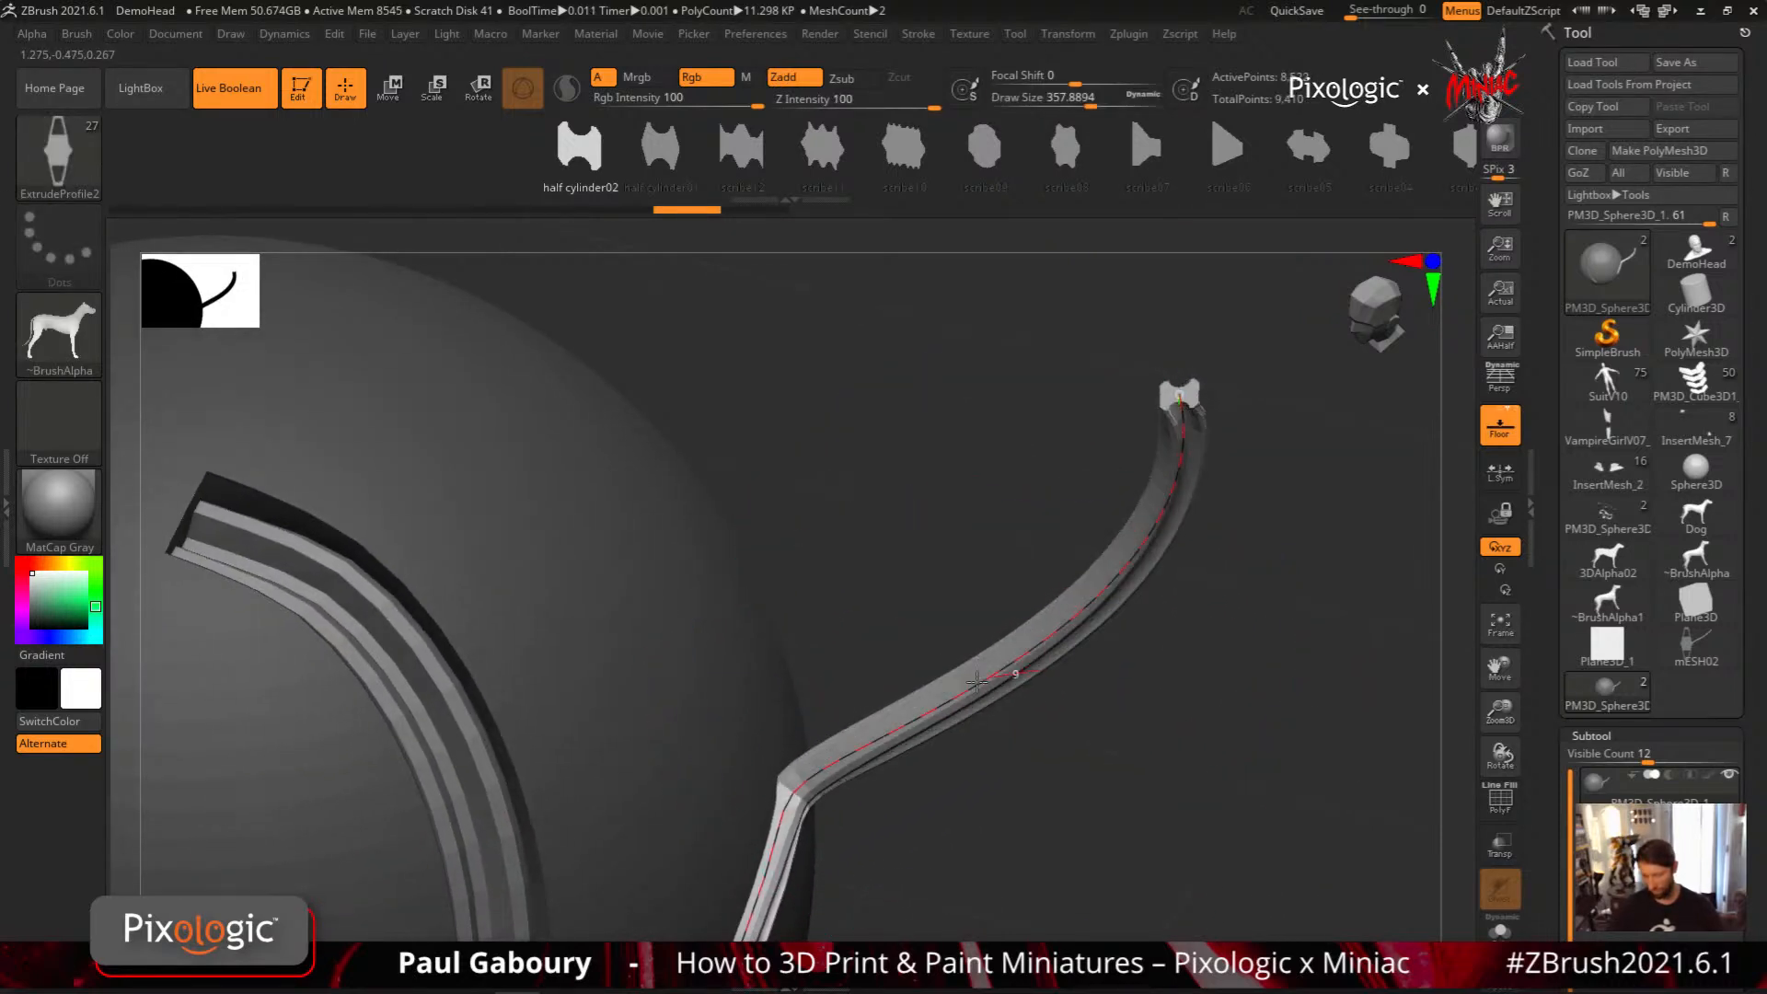
mouse_move(926, 697)
left_mouse_down()
mouse_move(997, 694)
mouse_move(921, 702)
mouse_move(988, 707)
mouse_move(940, 706)
mouse_move(1021, 703)
mouse_move(1021, 672)
mouse_move(1065, 682)
mouse_move(1016, 675)
mouse_move(987, 635)
left_mouse_up()
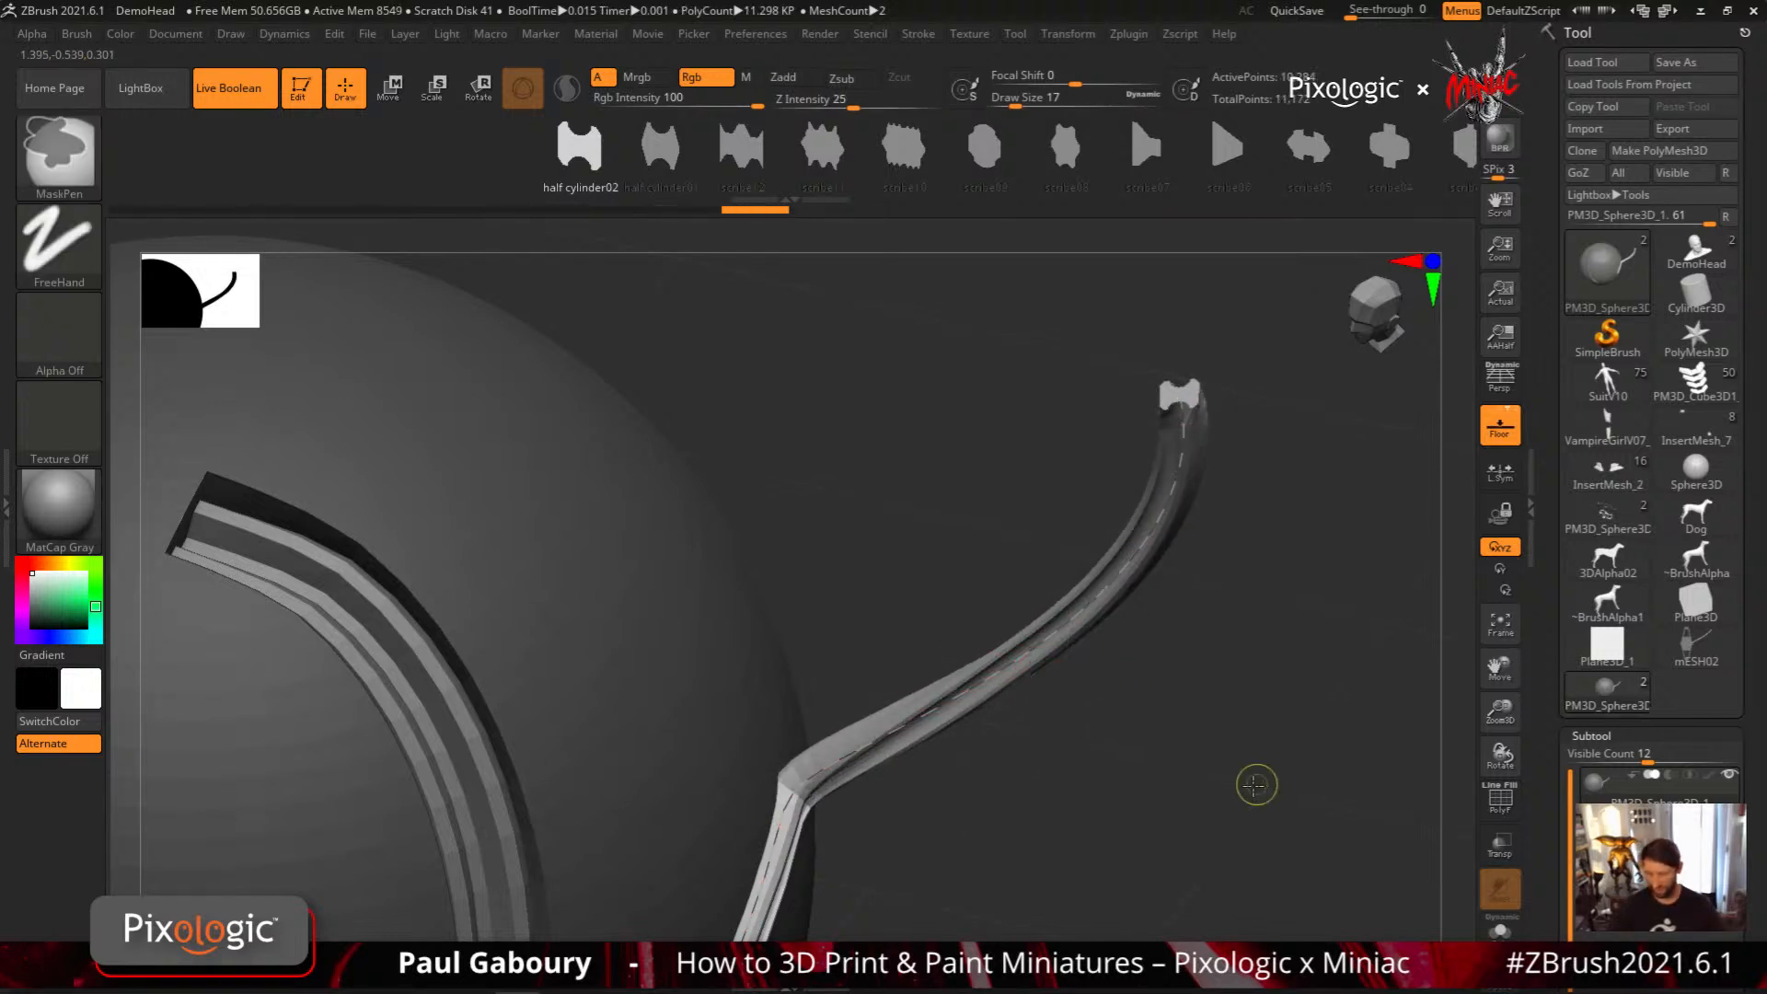
Undo the twisted test strip beside the sphere
mouse_move(1255, 785)
right_mouse_down("ctrl")
mouse_move(1111, 730)
mouse_move(1146, 676)
right_mouse_up("ctrl")
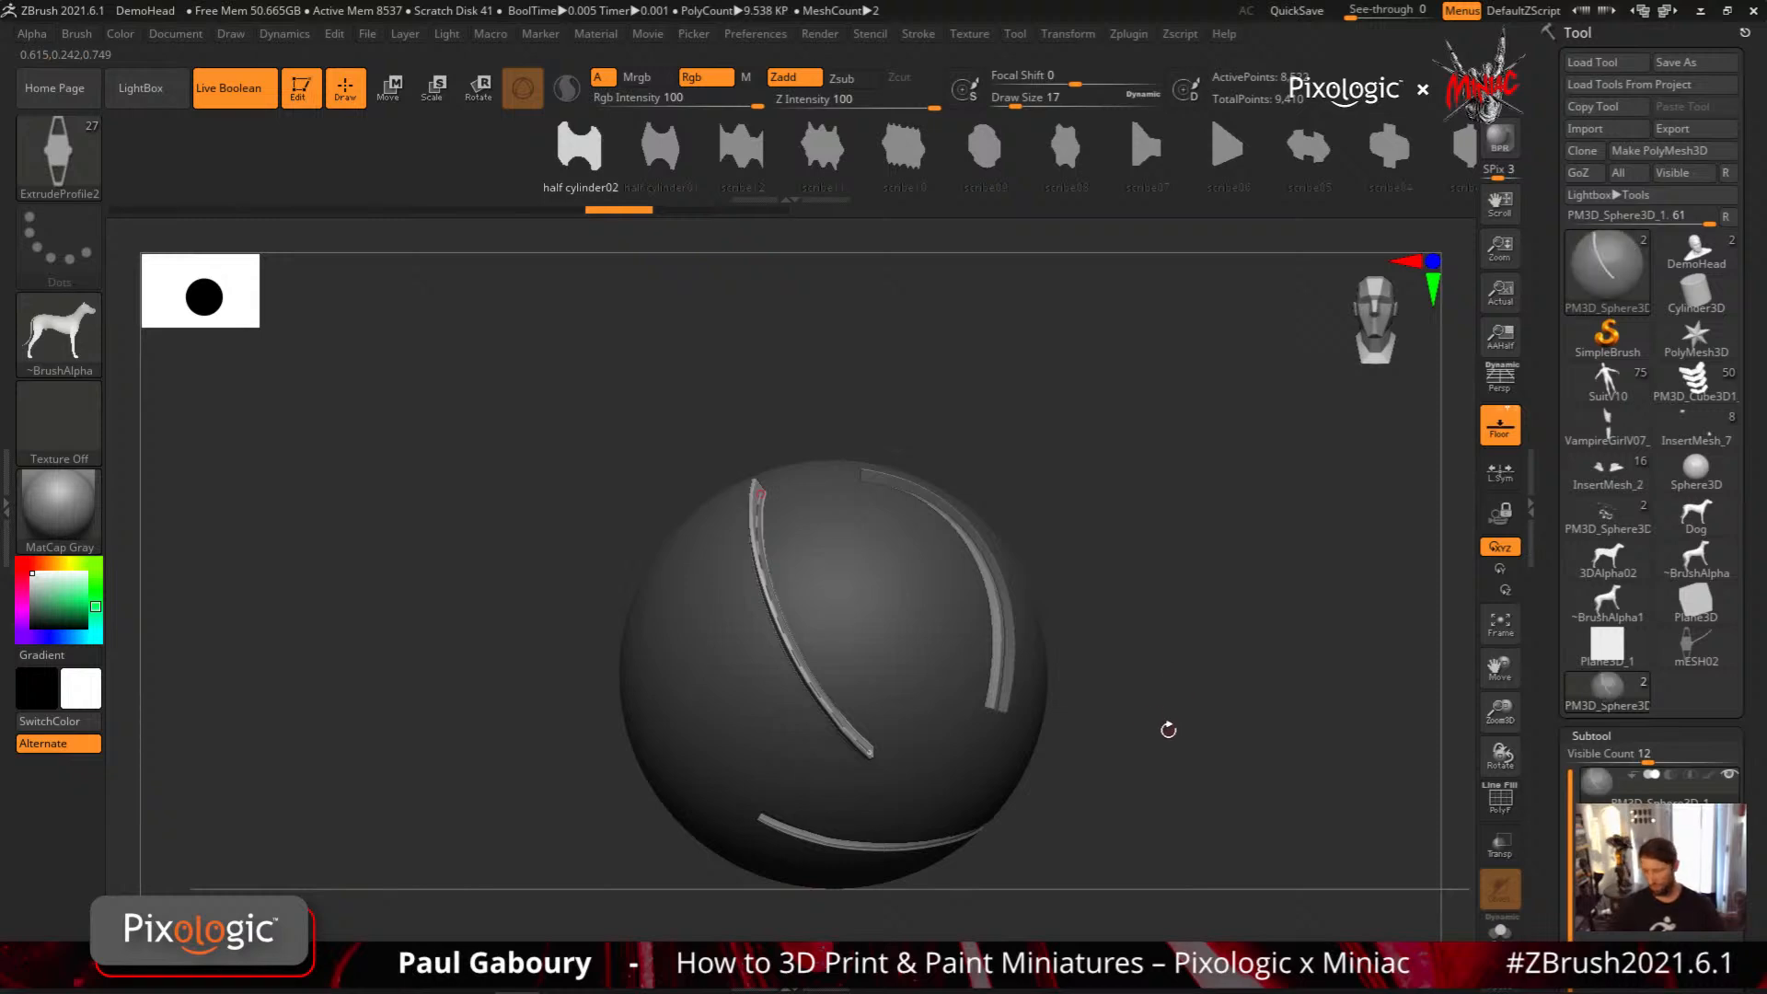
right_click_drag(1168, 730, 1126, 706, "alt")
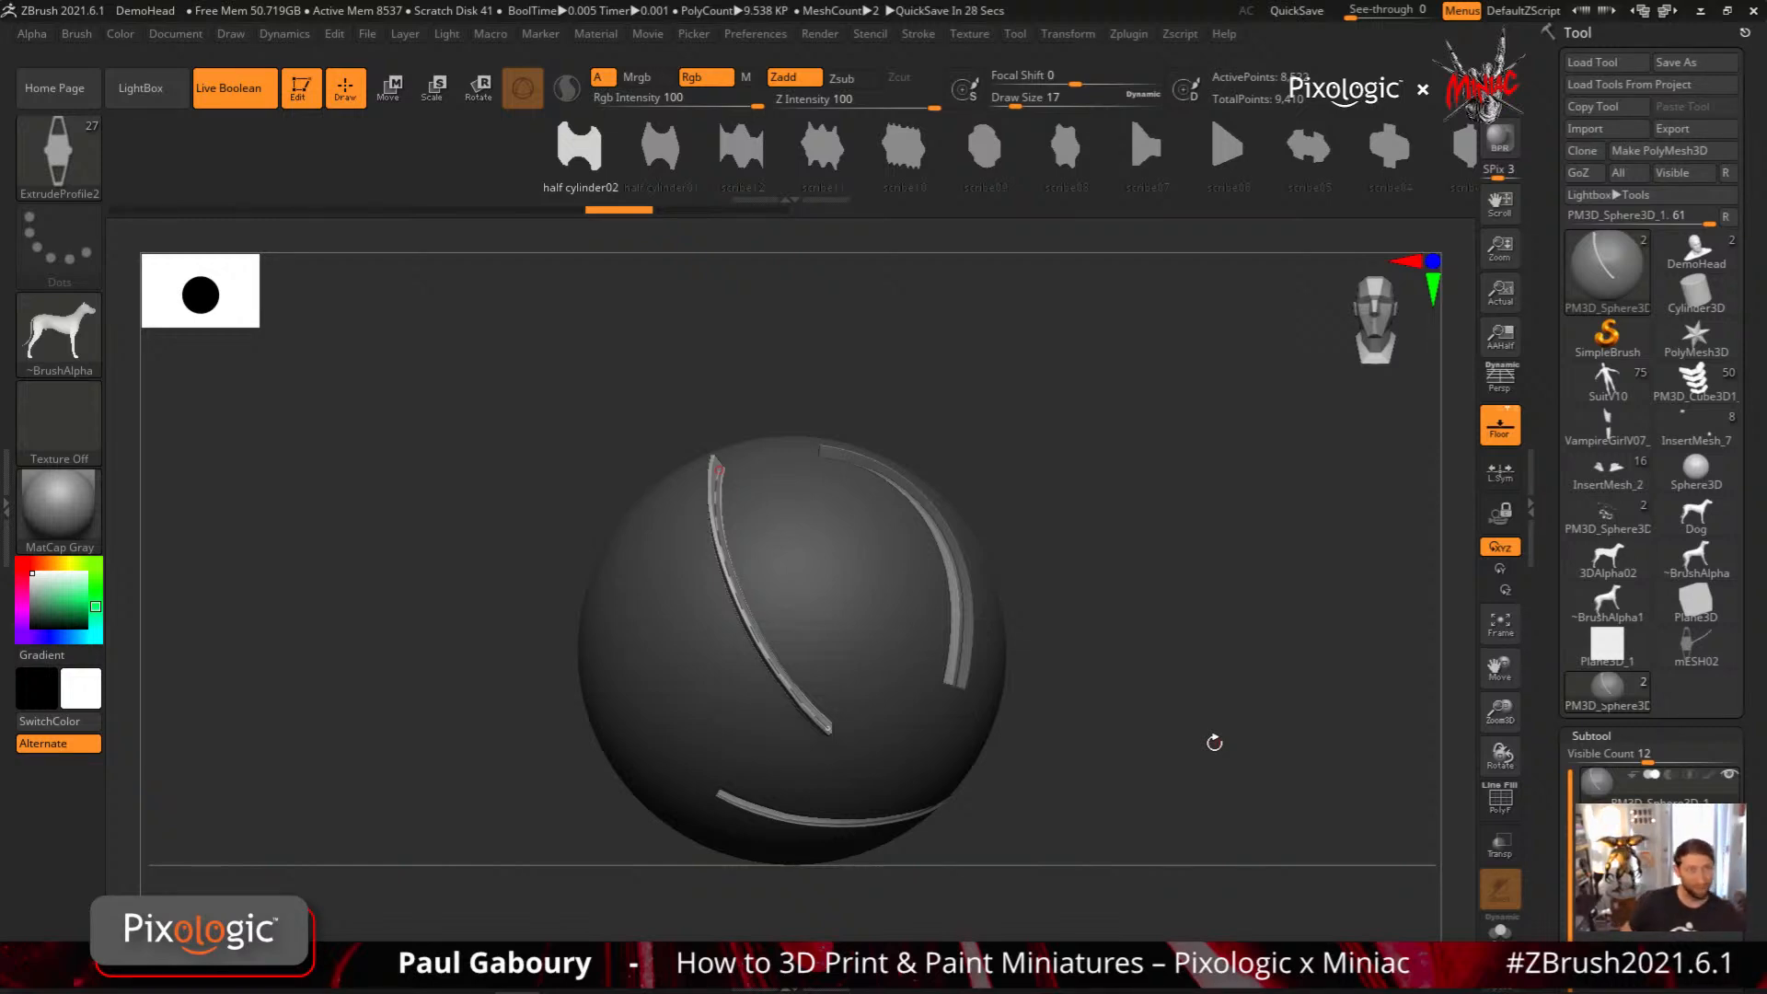
left_click_drag(1082, 659, 1088, 642)
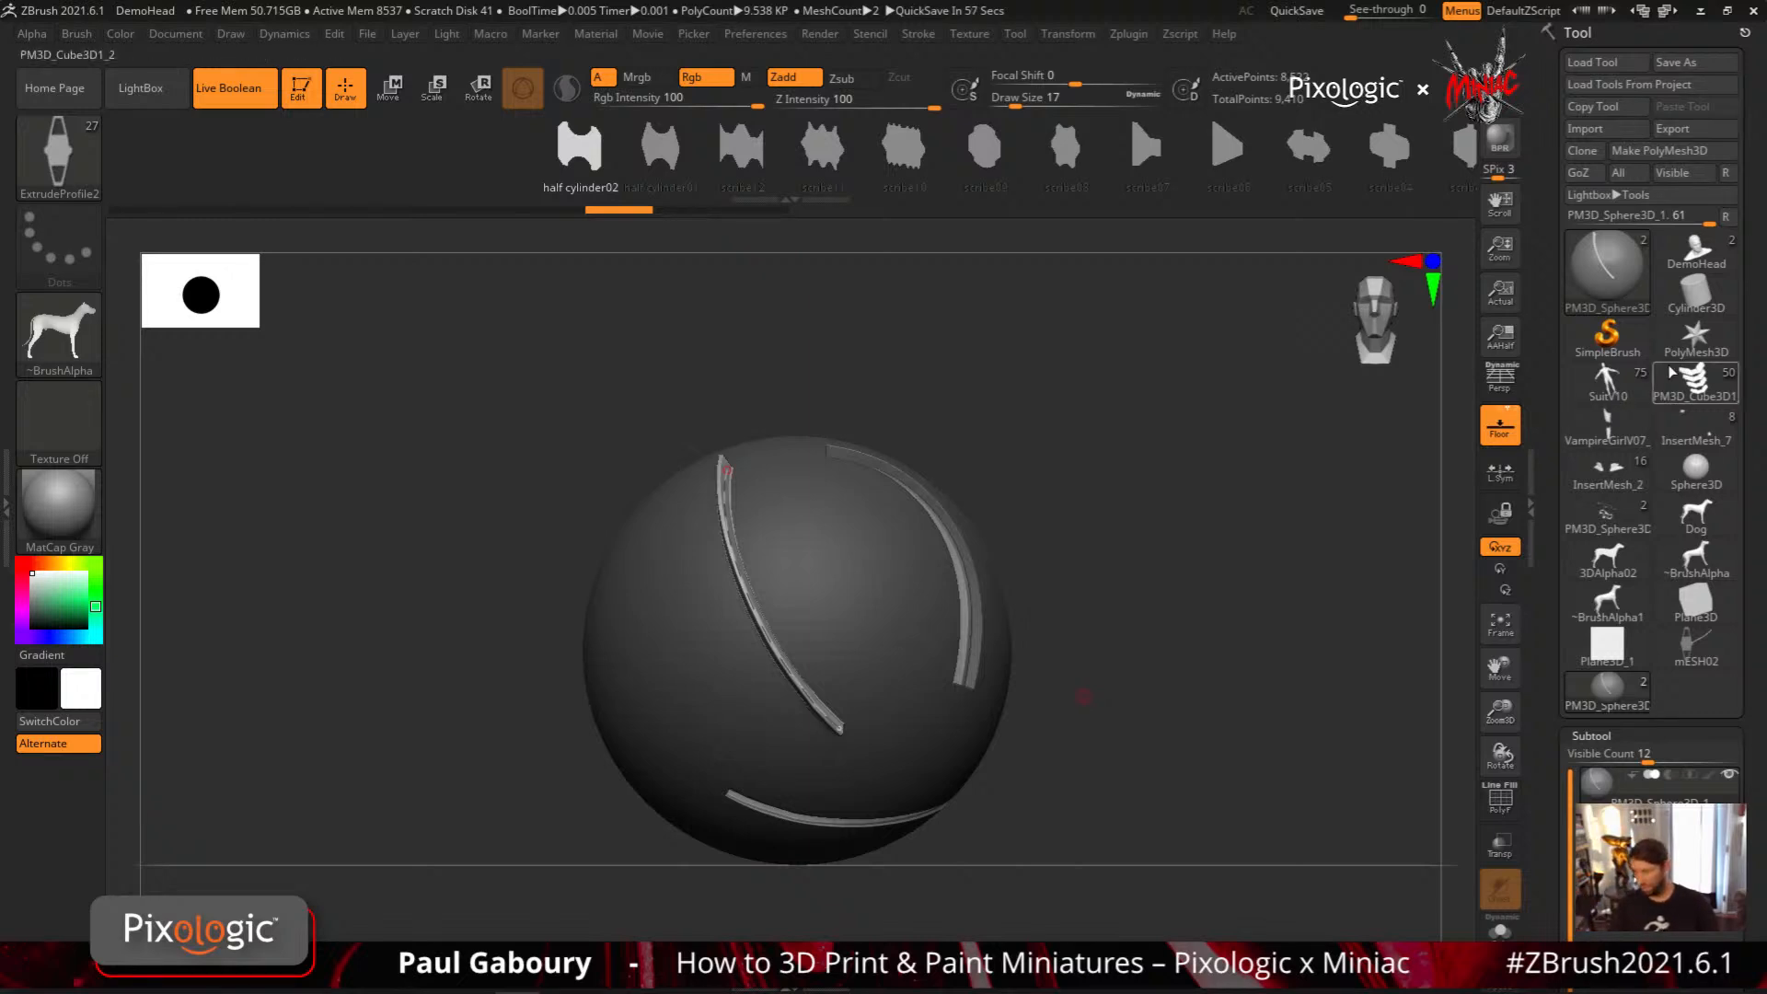
Switch to the DemoHead bust, pick the CurveAlpha brush, and set the Draw Size to 51
left_click(1697, 253)
left_click_drag(1750, 834, 1741, 329)
right_click_drag(1132, 688, 1065, 678)
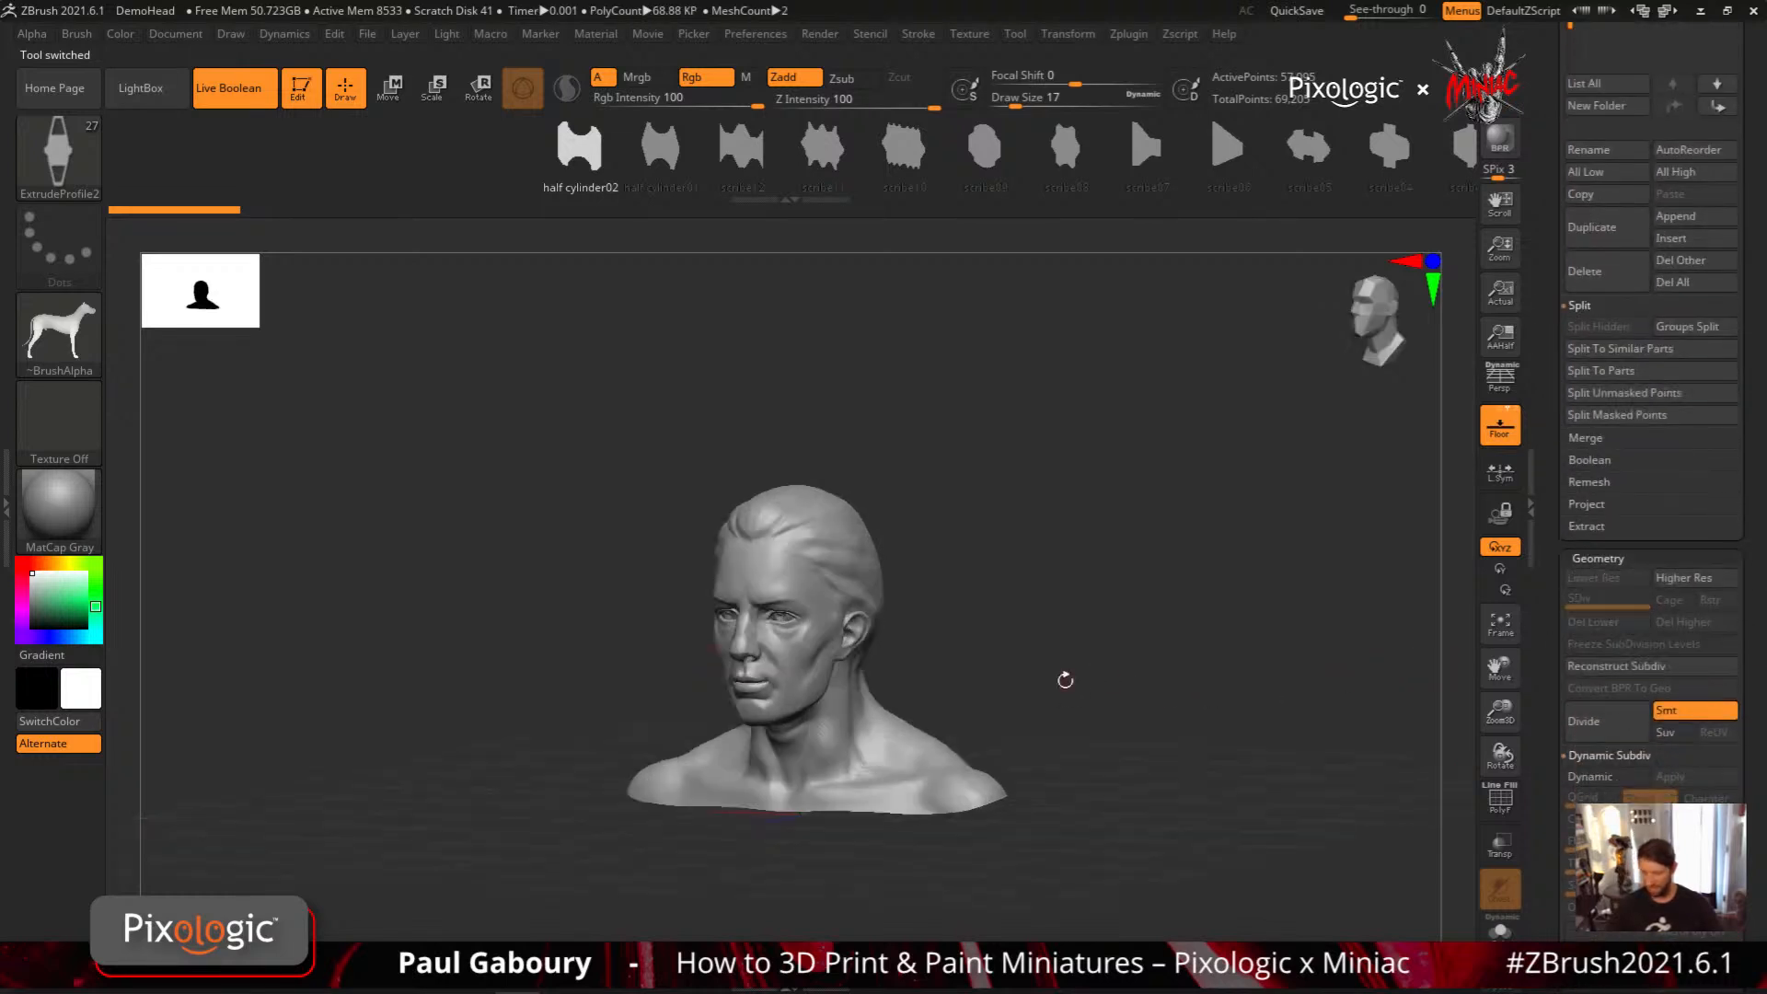
mouse_move(951, 782)
right_mouse_down("ctrl")
mouse_move(820, 579)
mouse_move(975, 586)
right_mouse_up("ctrl")
key("b")
key("c")
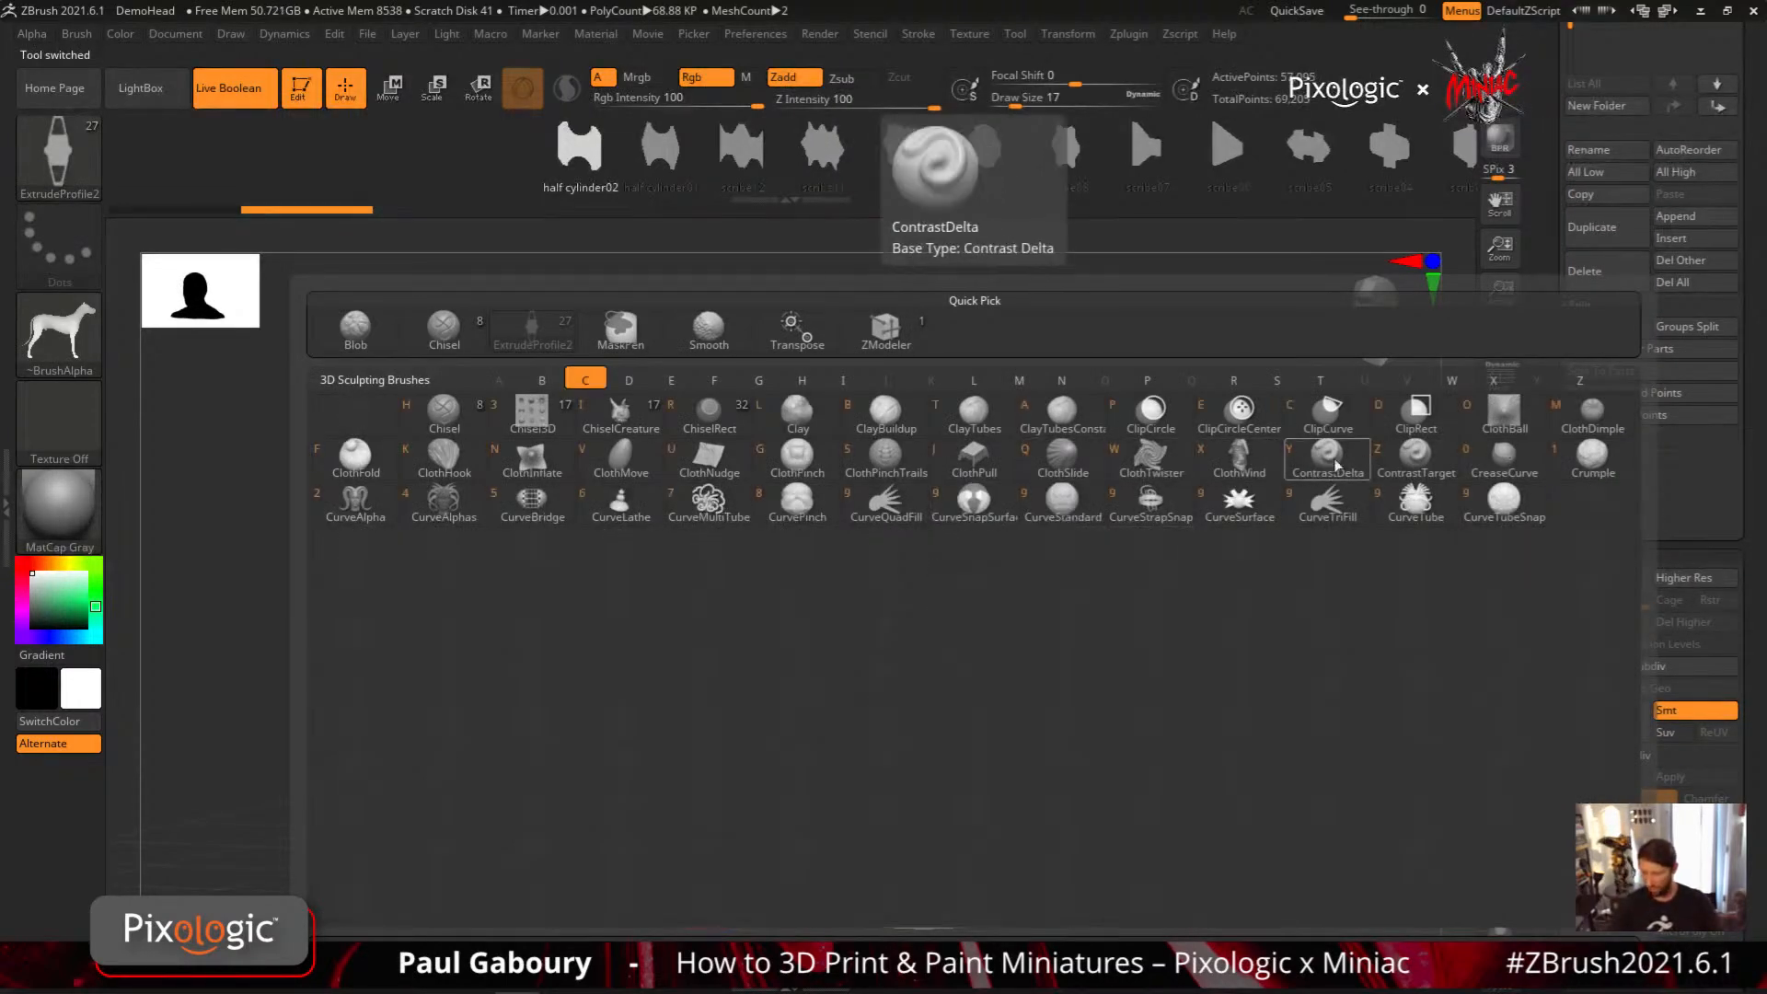
key("2")
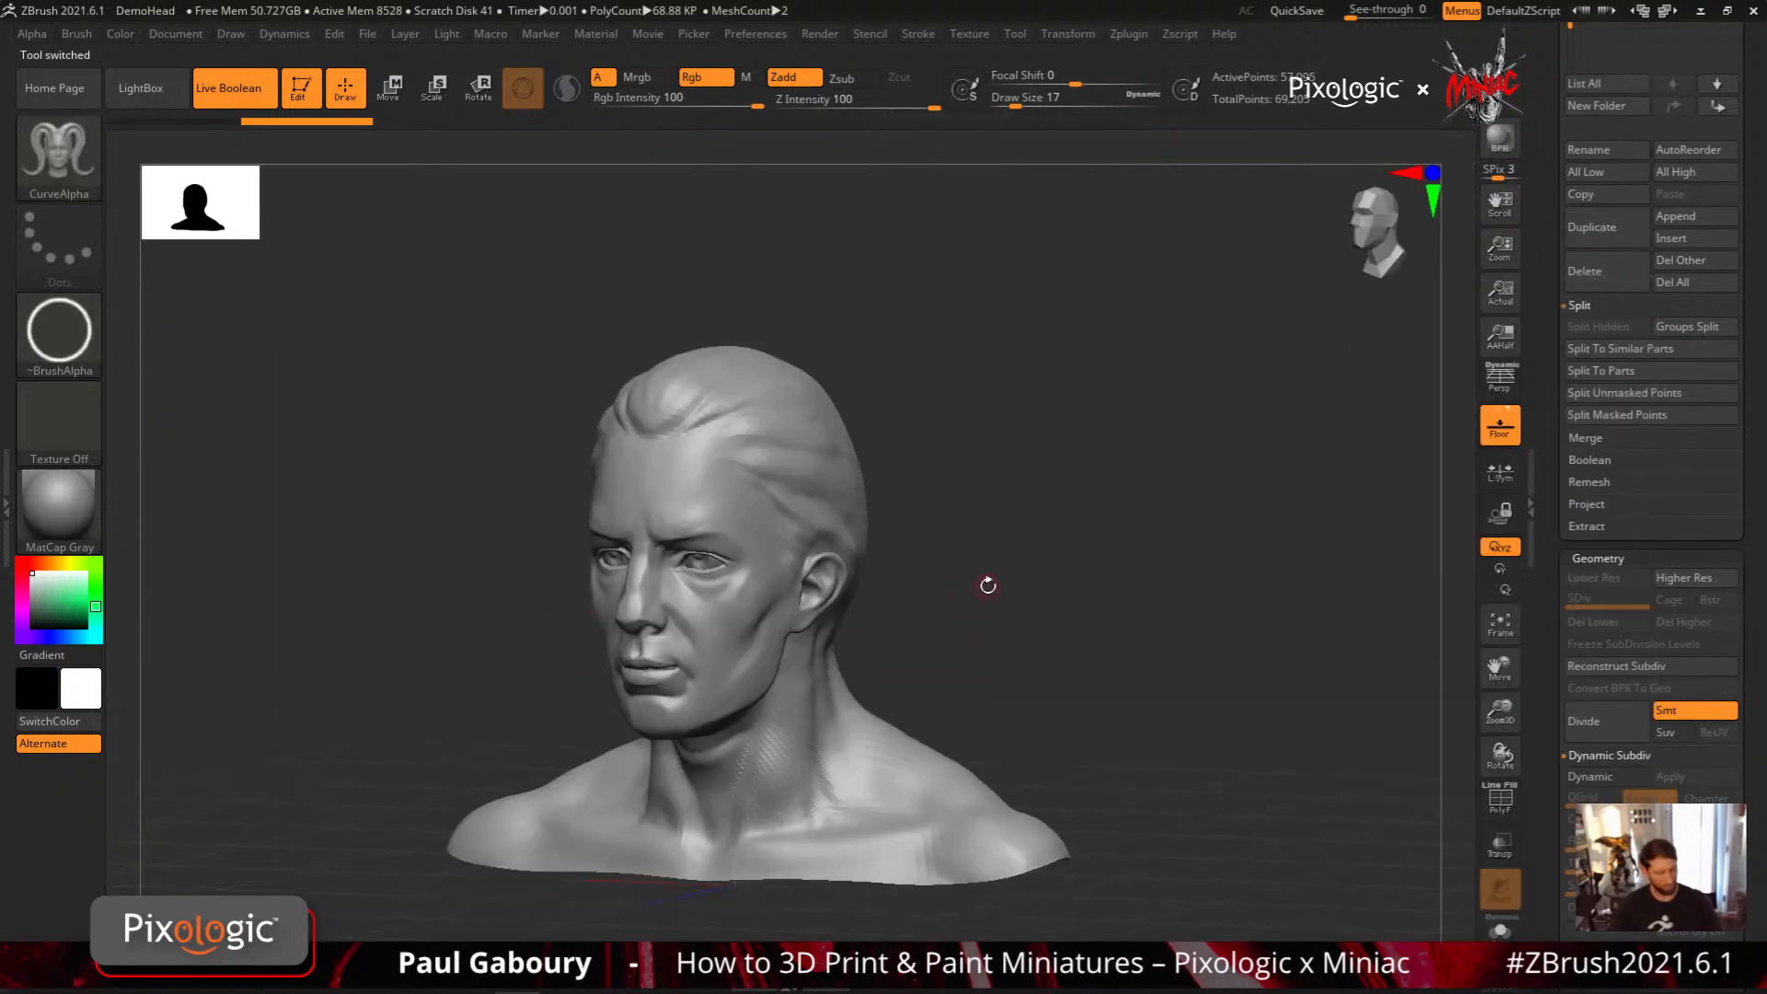
key("s")
left_click(1004, 586)
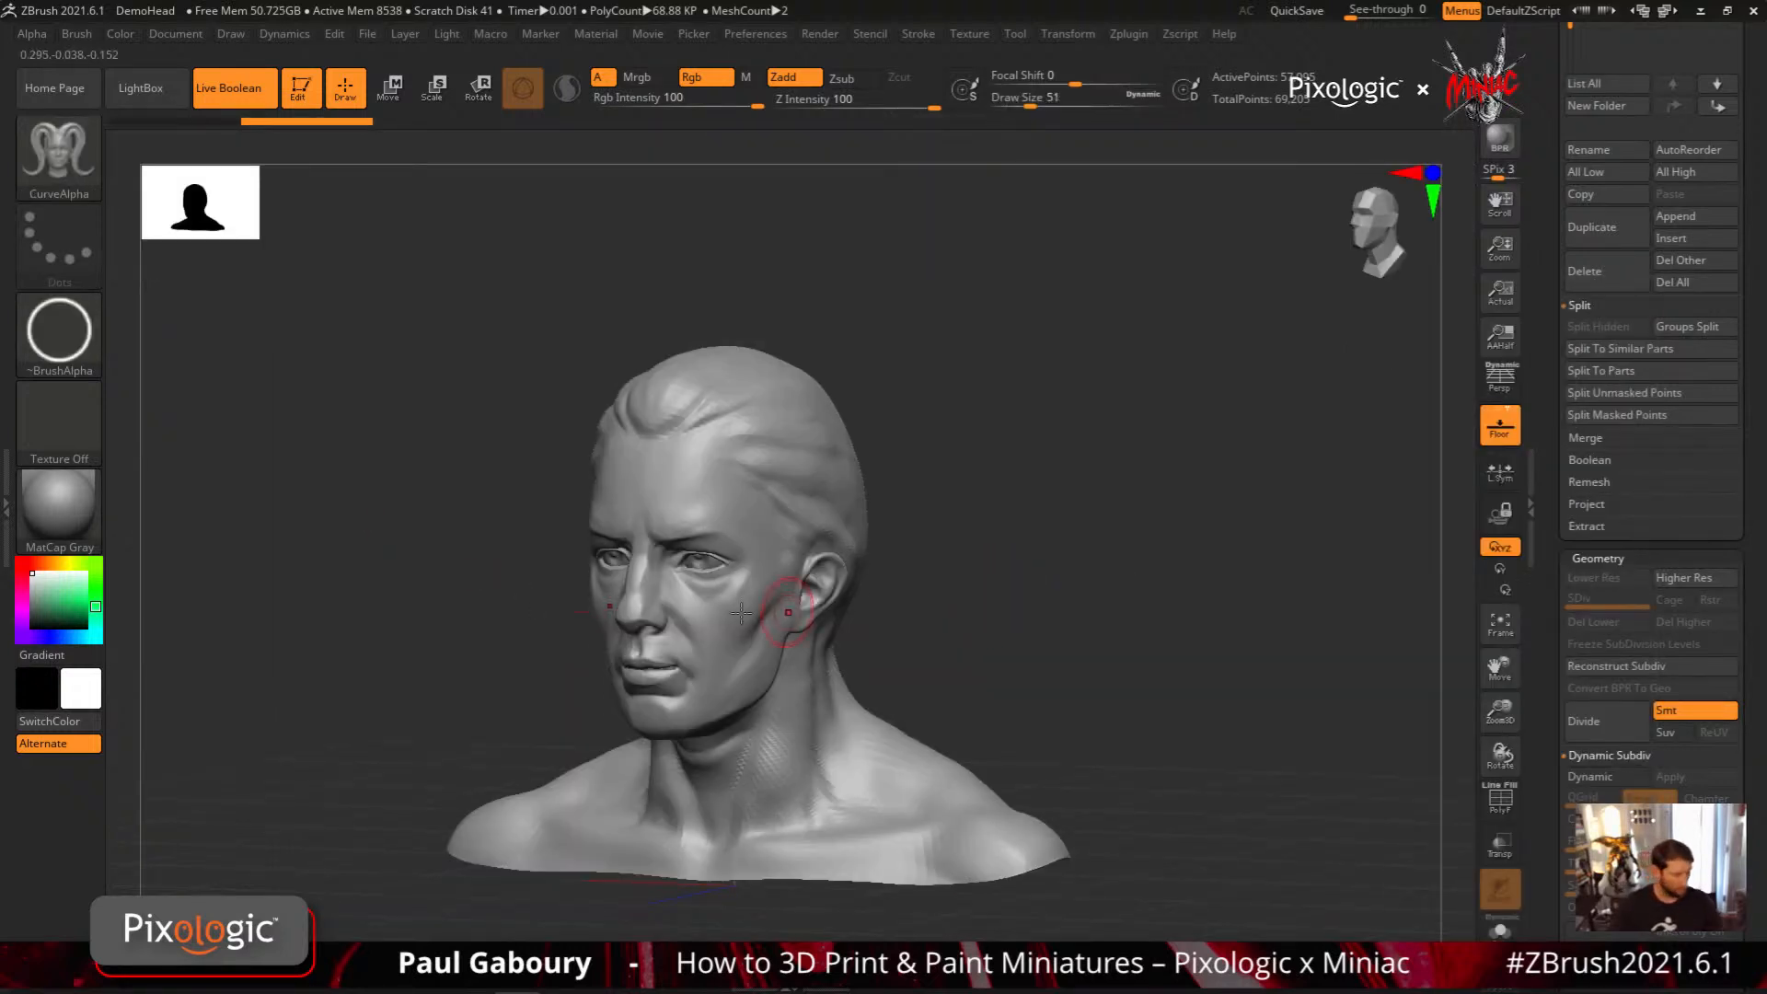
Choose the star-shaped Alpha 10 and draw a curved strip down from the head's temple to the shoulder
left_click(59, 333)
left_click(1021, 430)
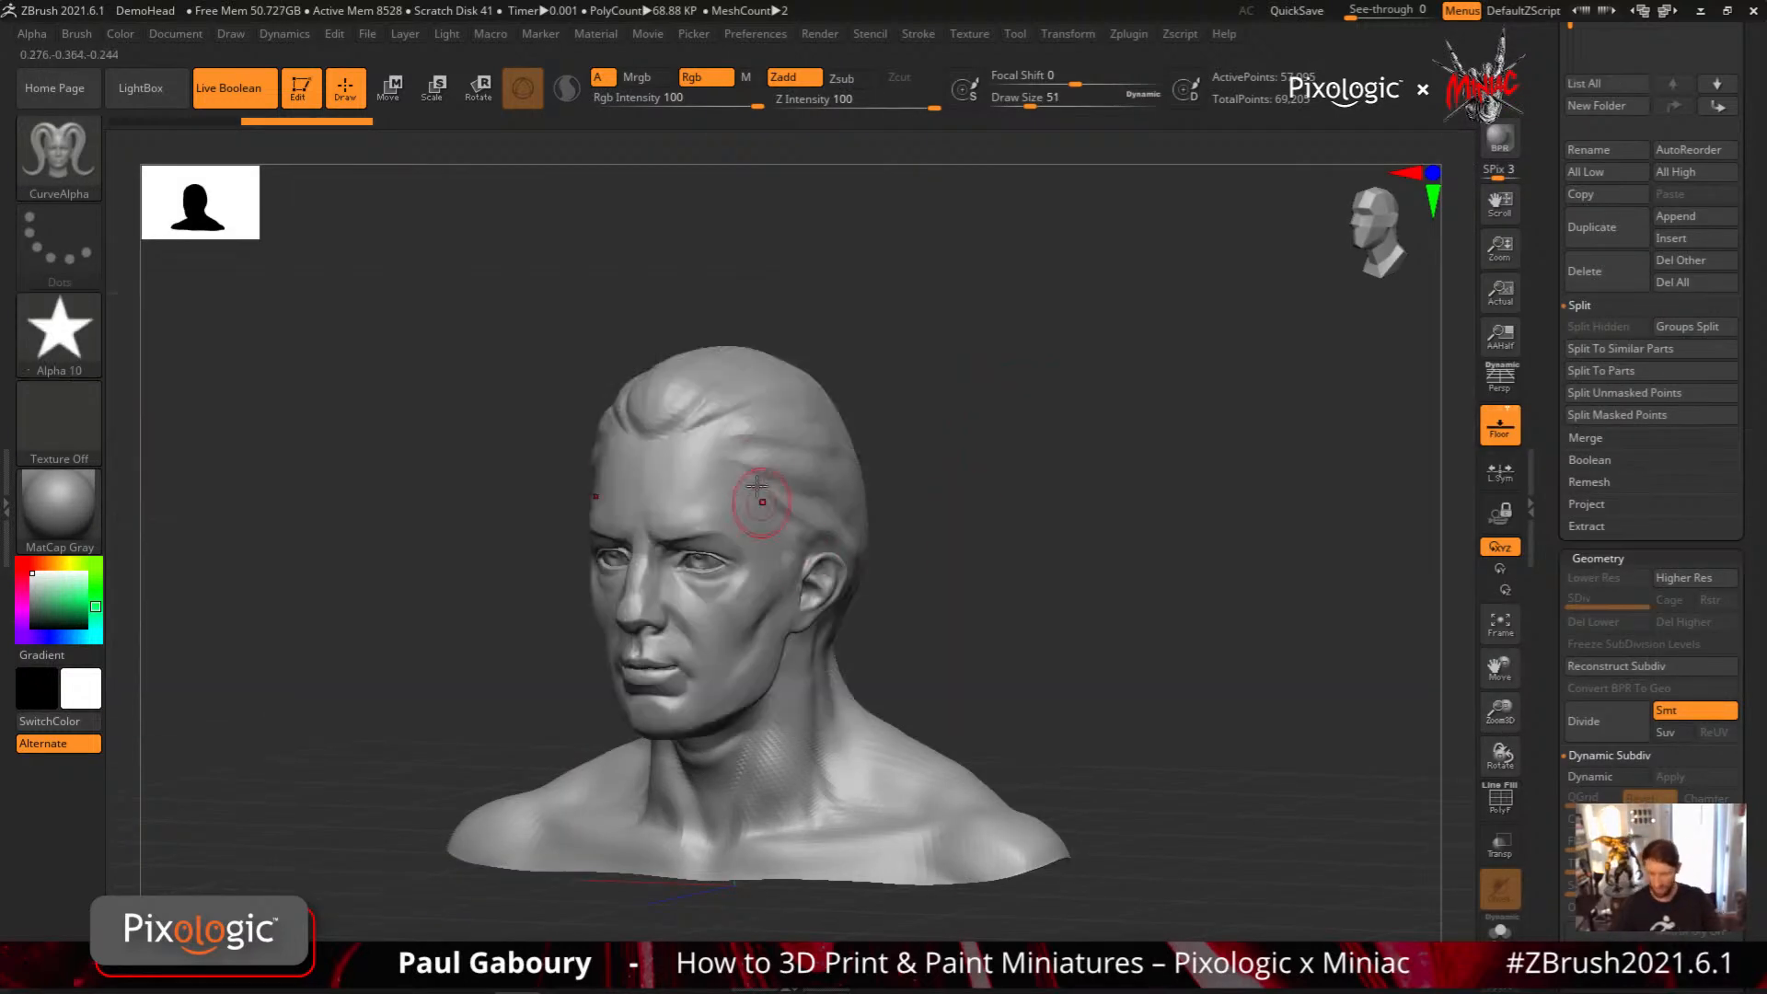
left_click_drag(829, 501, 942, 754)
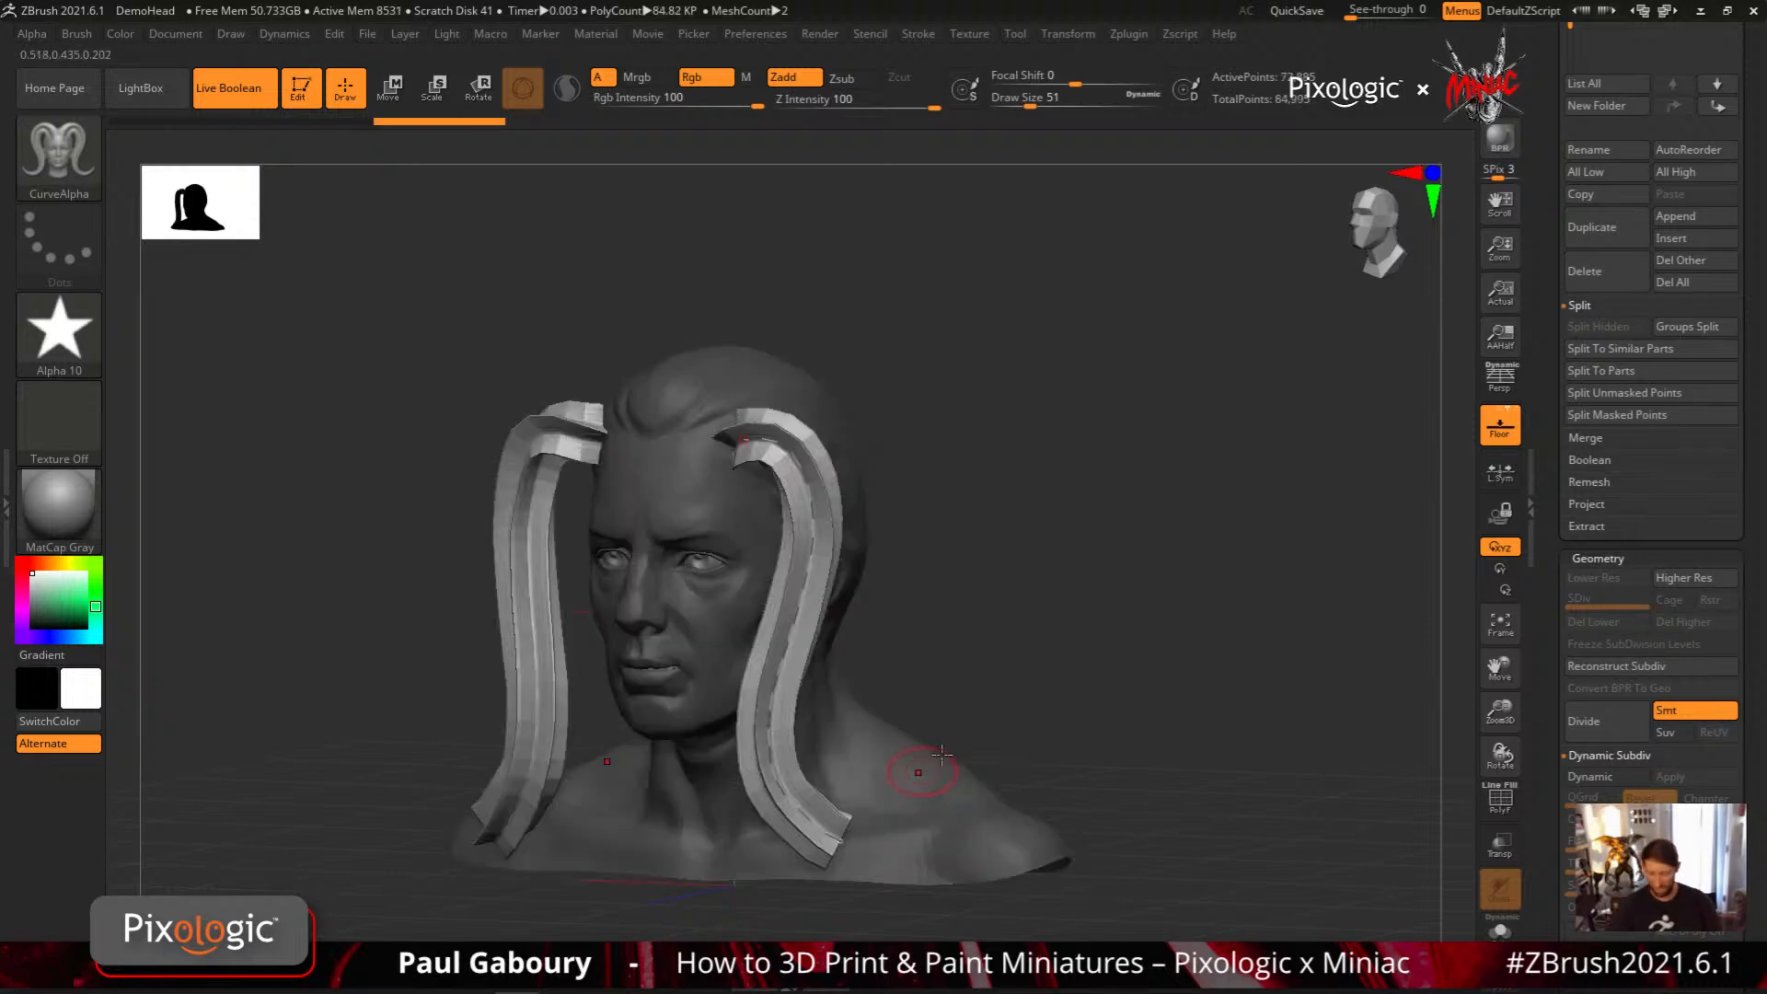
Enable the Size curve modifier and reapply it to the star-profile strip so it tapers along its length
left_click_drag(1108, 679, 1112, 643)
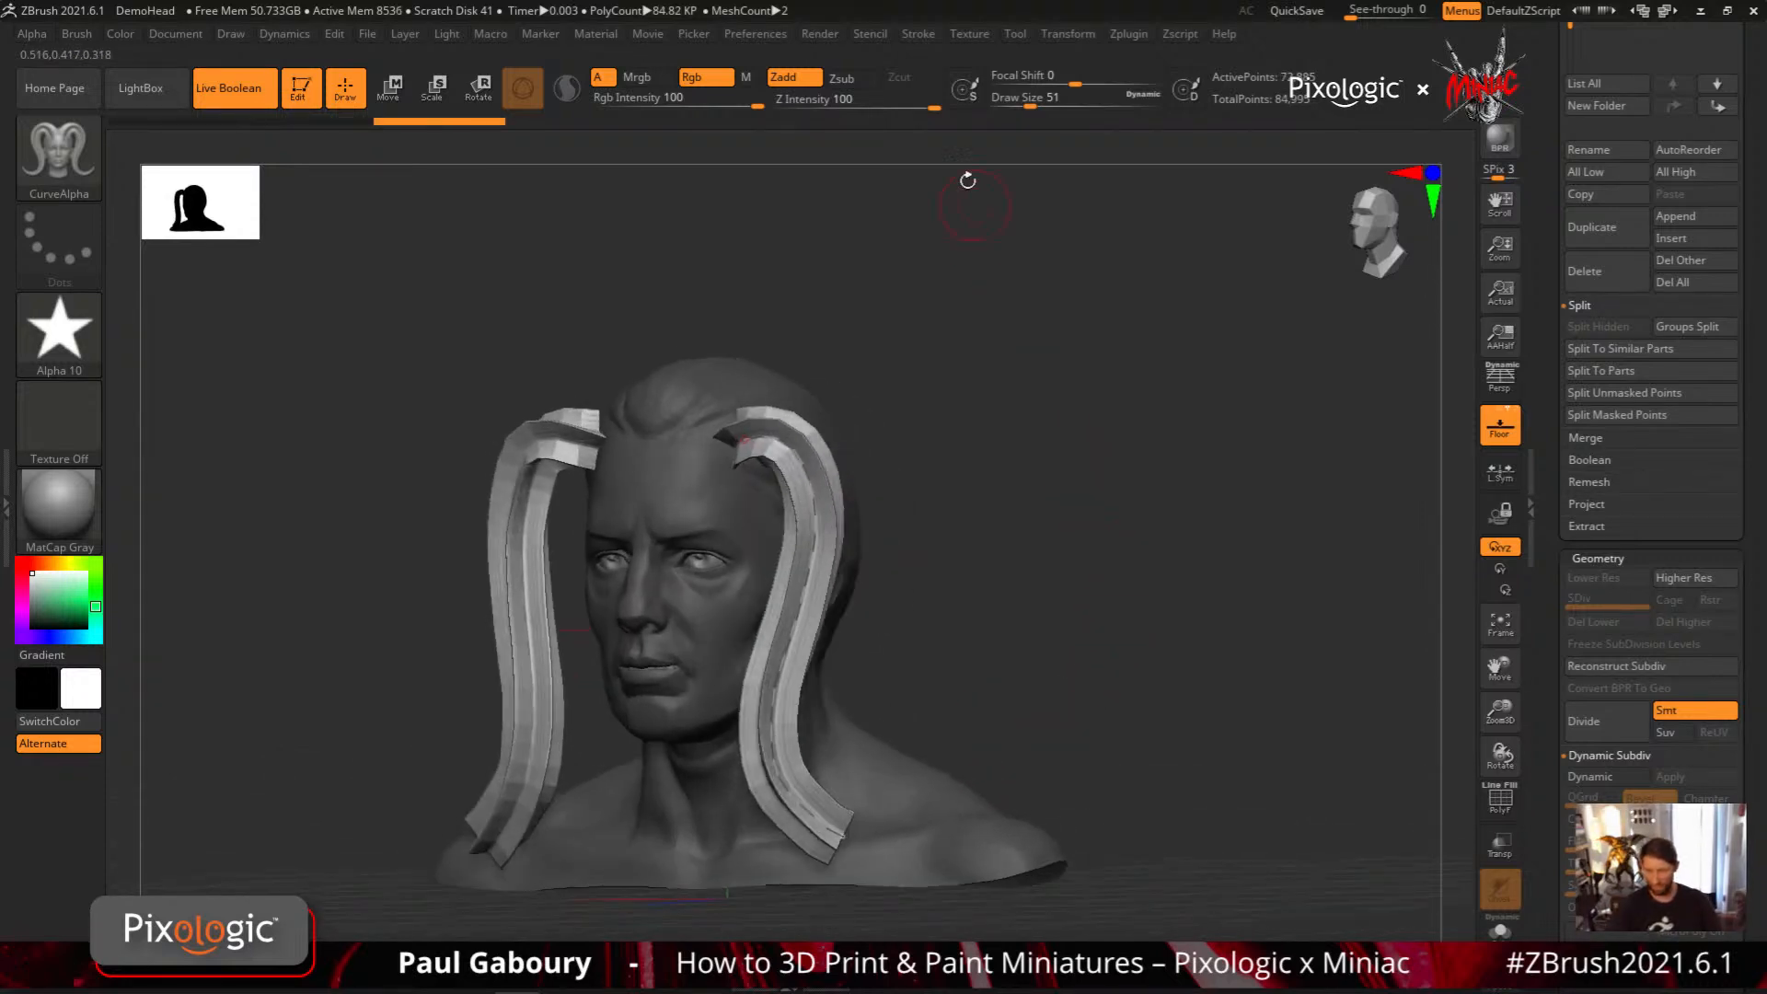
left_click(921, 35)
left_click(1003, 667)
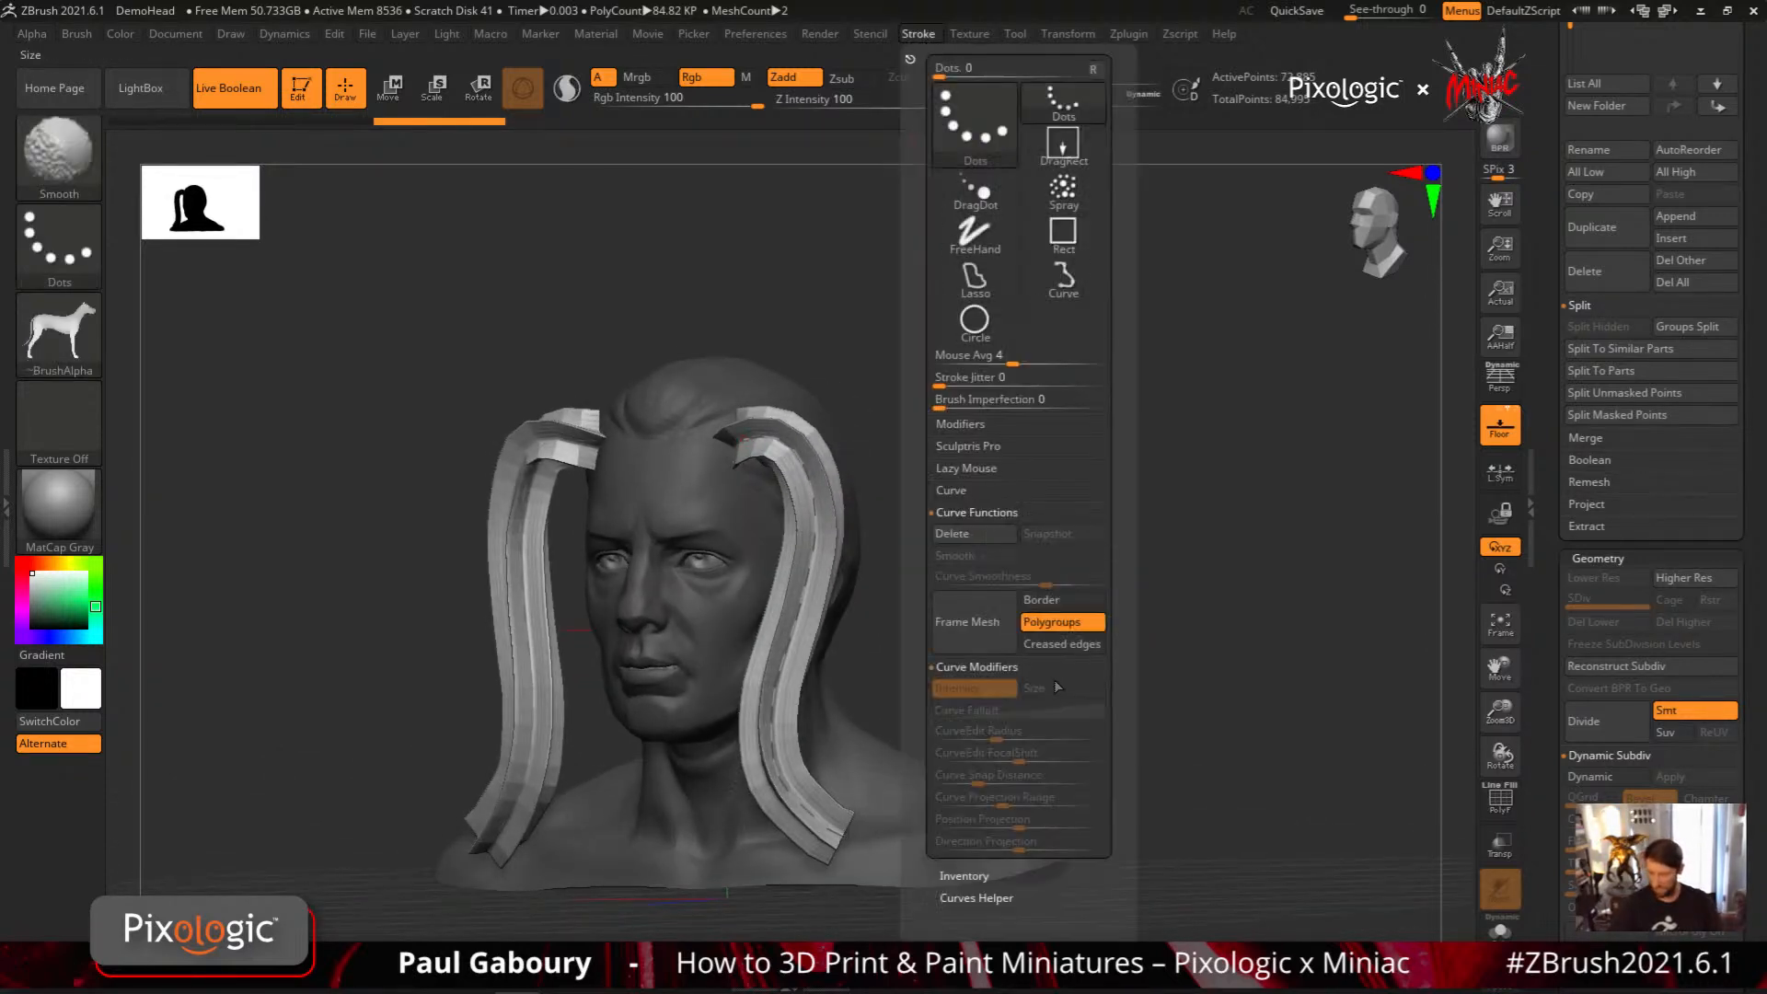
left_click(844, 835)
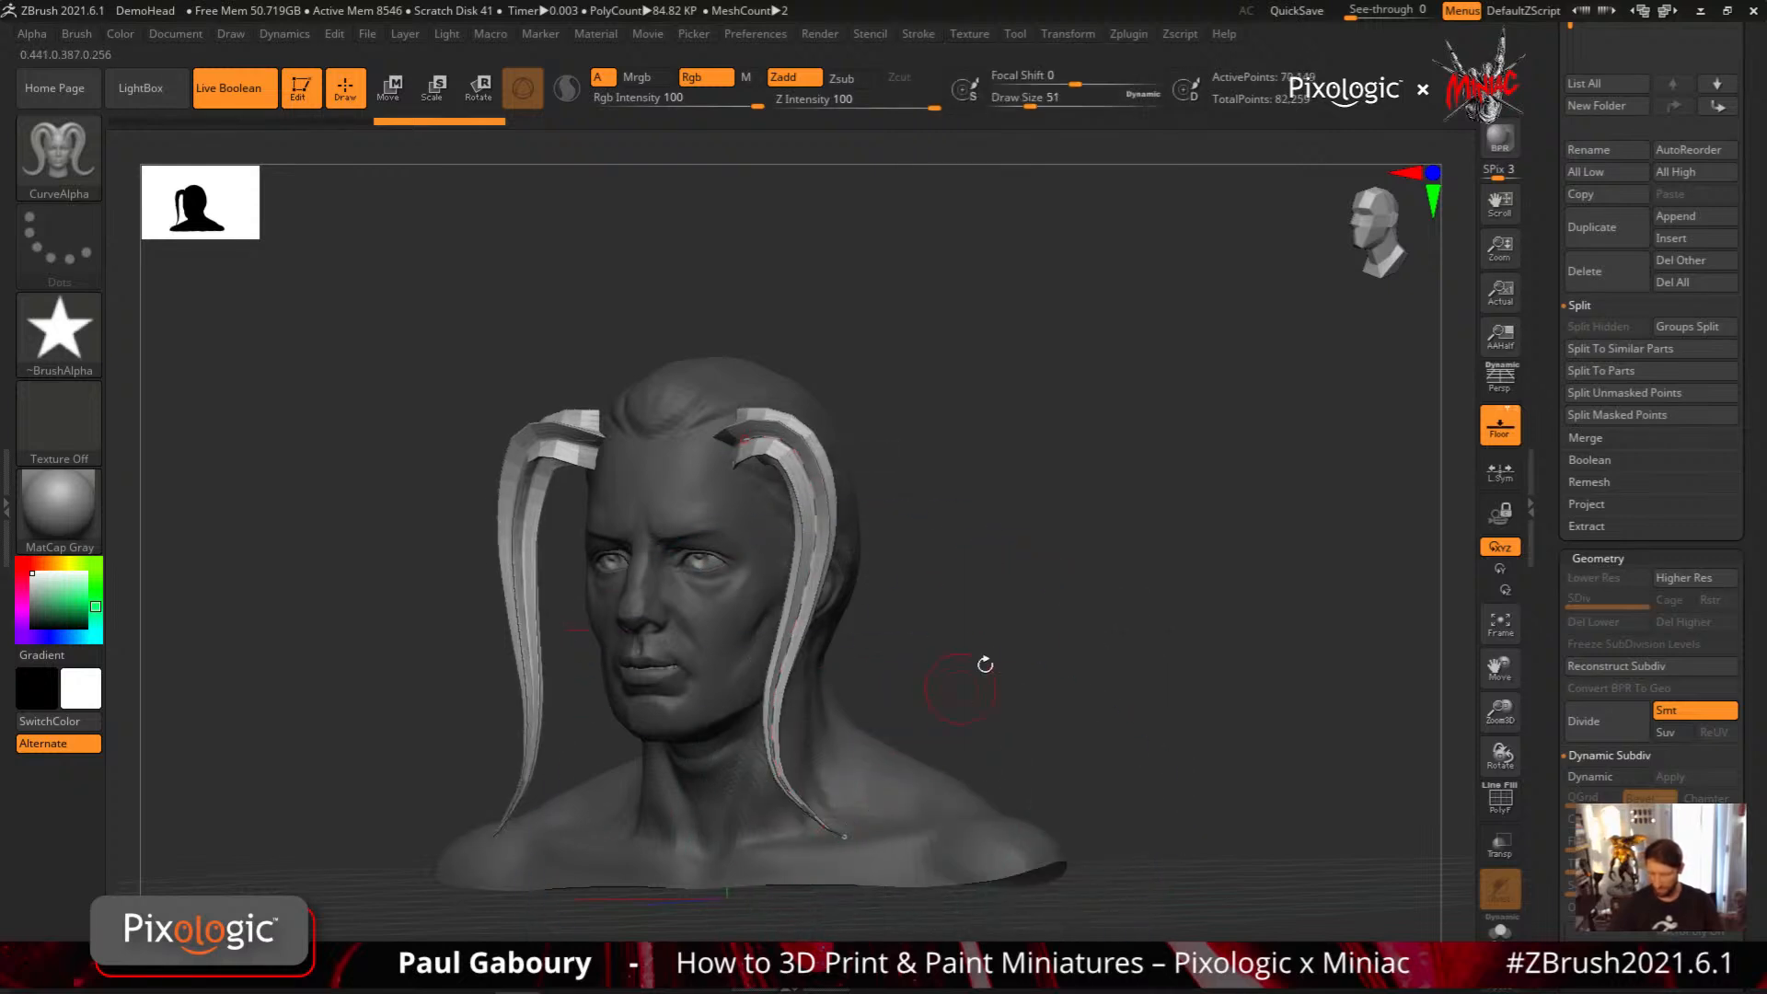
Draw another tapered strip down the side of the head, and undo the star-profile strips
mouse_move(984, 662)
left_mouse_down()
mouse_move(874, 646)
mouse_move(1022, 635)
mouse_move(964, 635)
left_mouse_up()
left_click_drag(847, 455, 839, 768)
mouse_move(987, 715)
left_mouse_down()
mouse_move(1104, 683)
mouse_move(1021, 718)
mouse_move(1030, 647)
mouse_move(1091, 680)
mouse_move(1055, 657)
left_mouse_up()
key("ctrl+z")
key("ctrl+z")
key("ctrl+z")
key("ctrl+z")
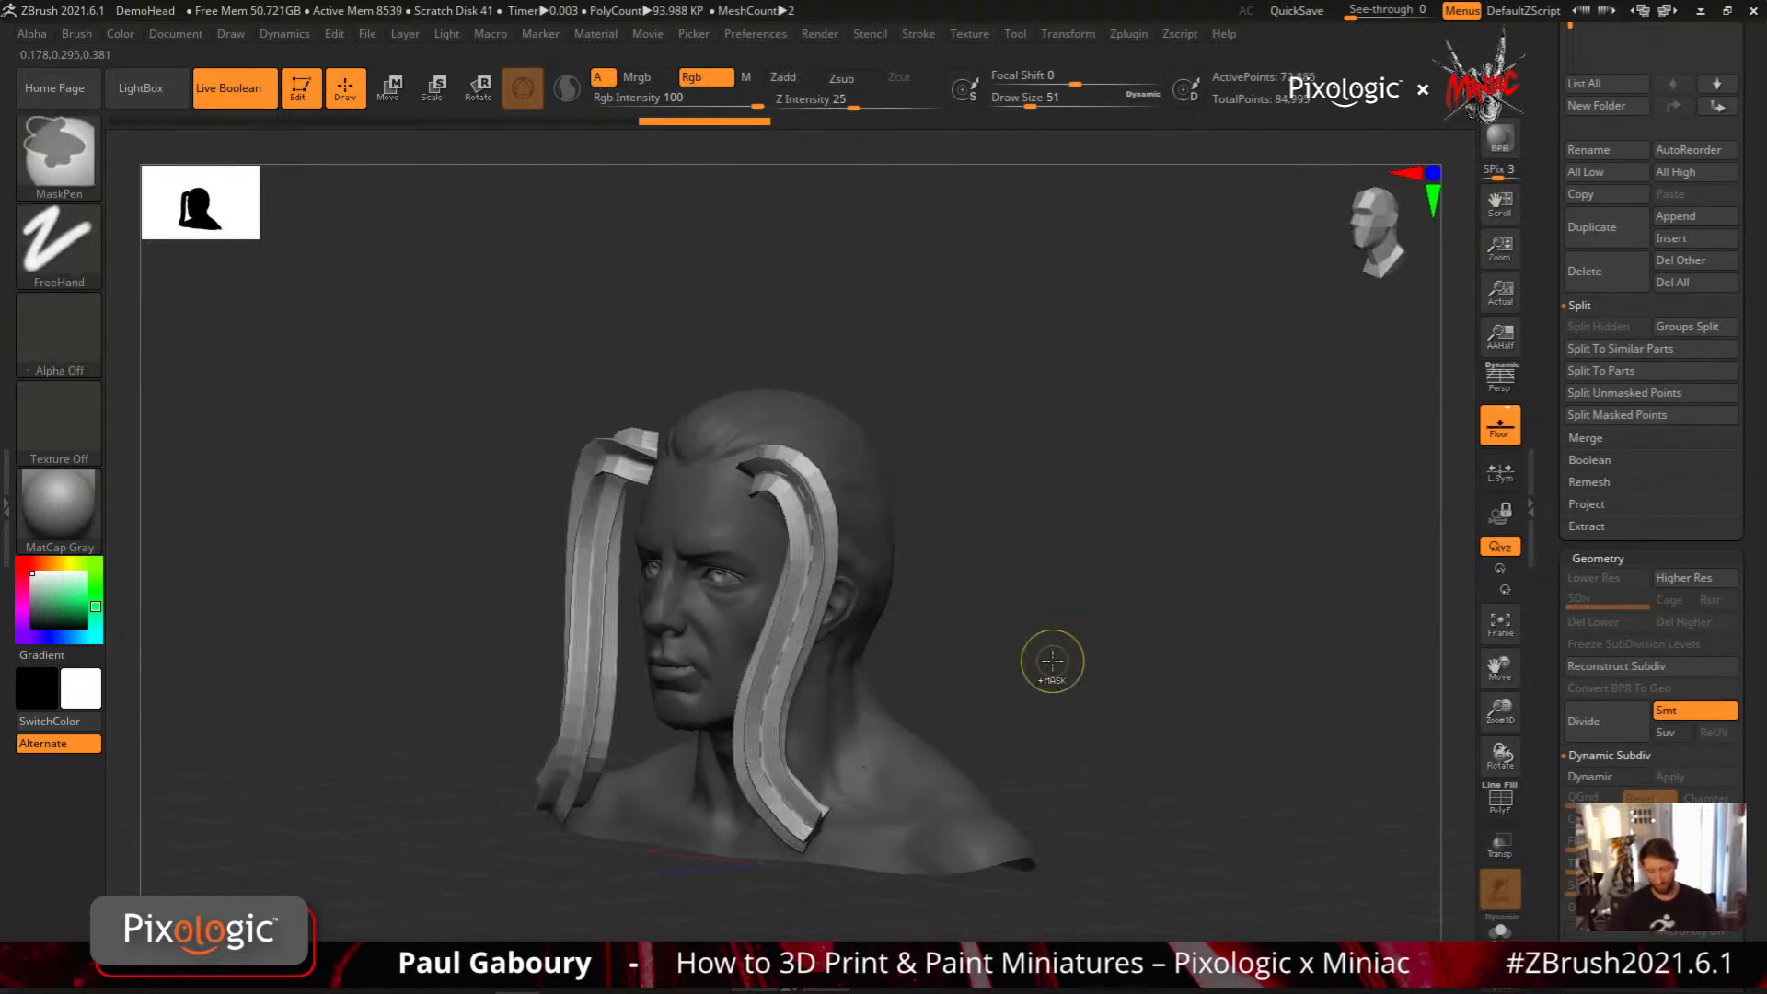
Pick the CurveTube brush and draw a tube straight down the side of the head to the shoulder
key("b")
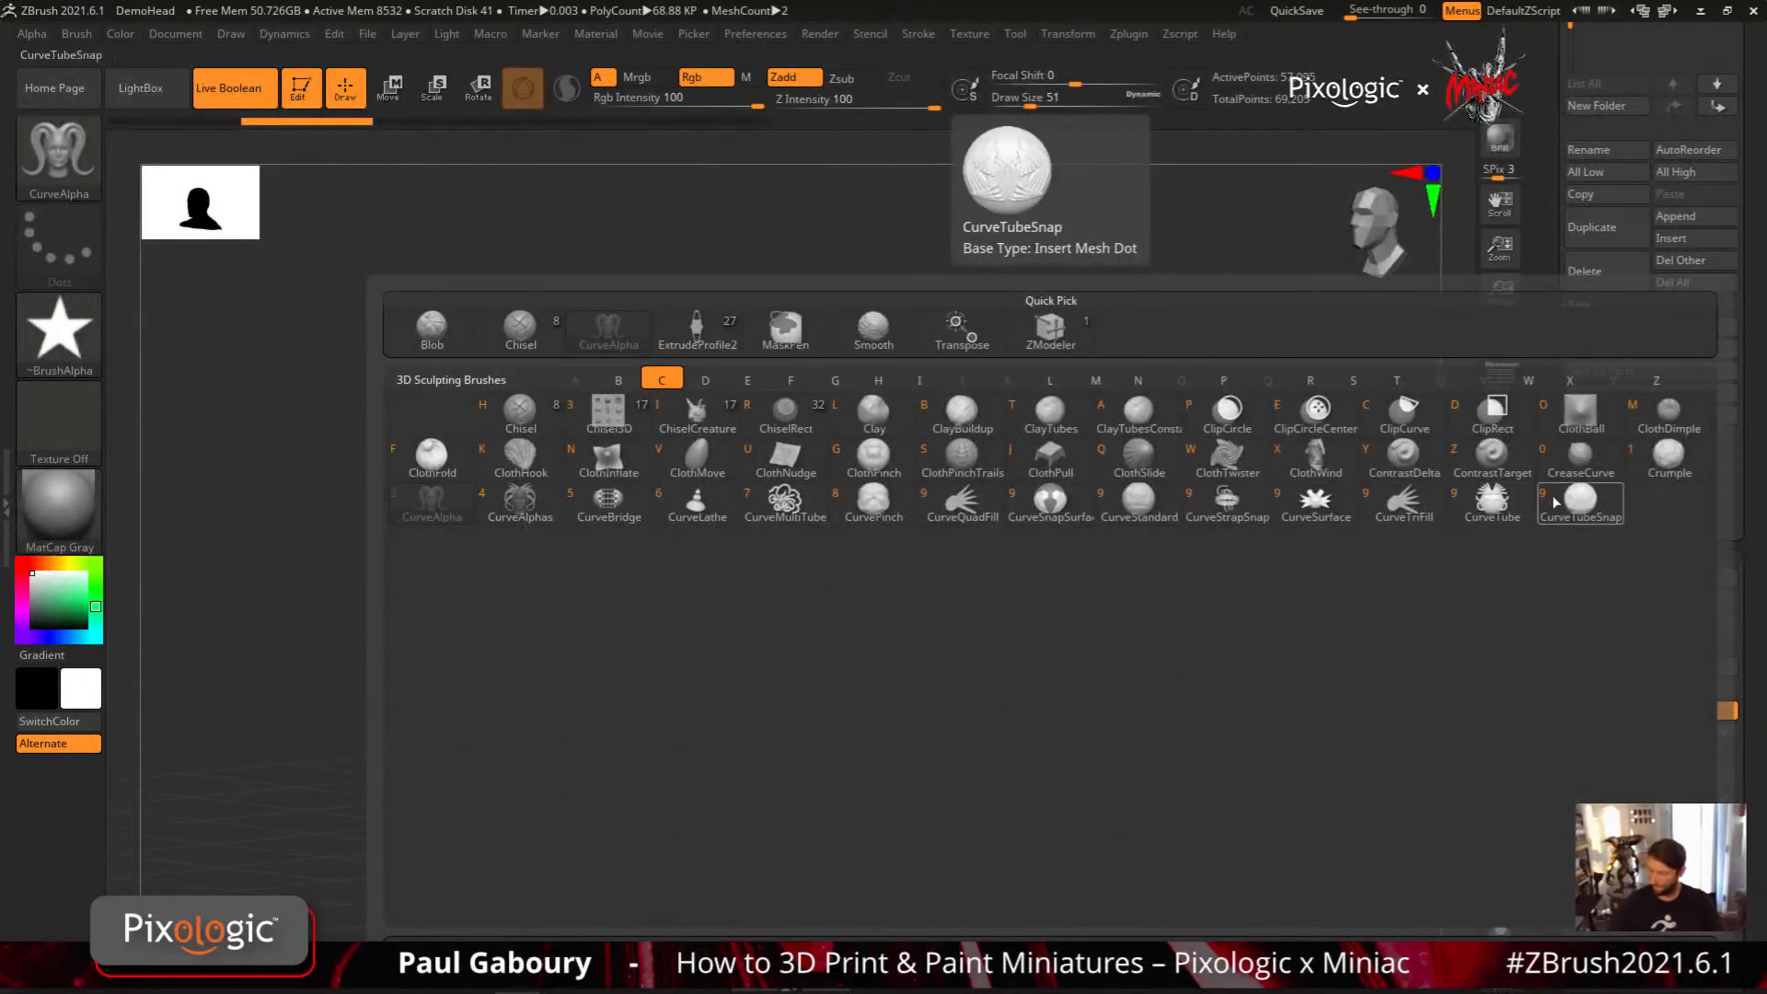
left_click(1491, 501)
left_click_drag(822, 526, 833, 843)
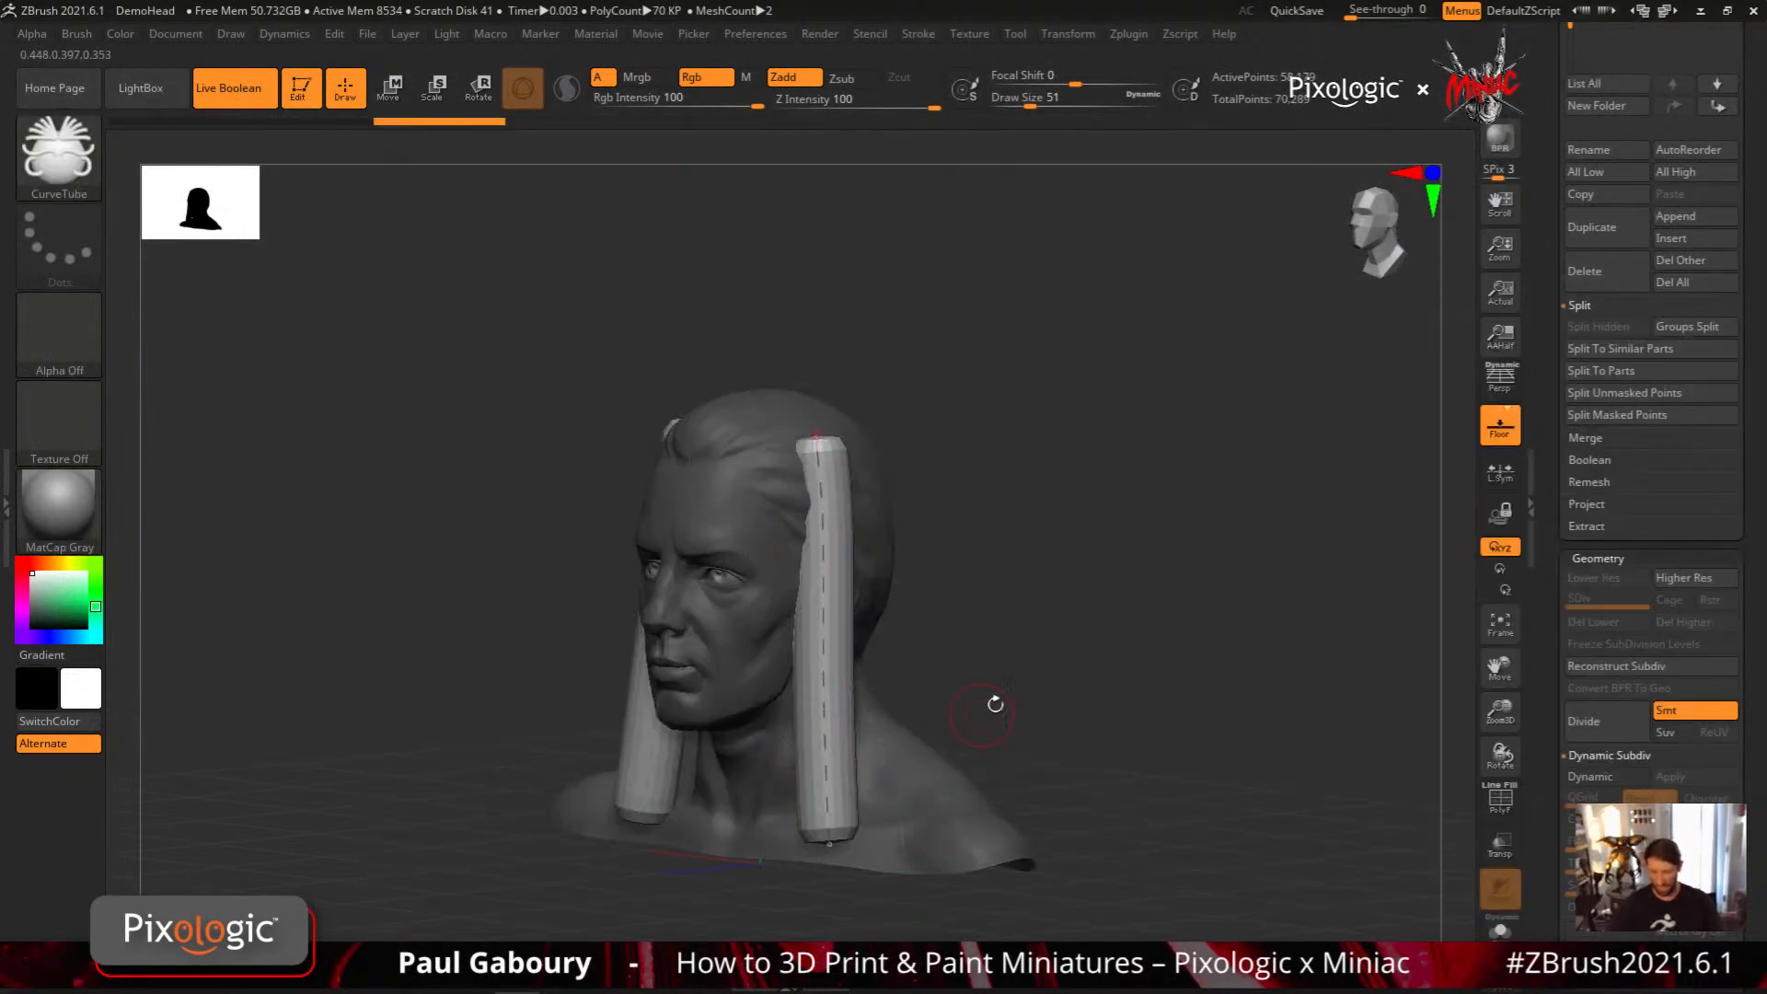
Undo the tube and redraw it over the ear down to the neck from a profile view
mouse_move(994, 706)
left_mouse_down()
mouse_move(718, 658)
mouse_move(1140, 659)
mouse_move(1029, 666)
left_mouse_up()
key("ctrl+z")
left_click_drag(818, 459, 833, 826)
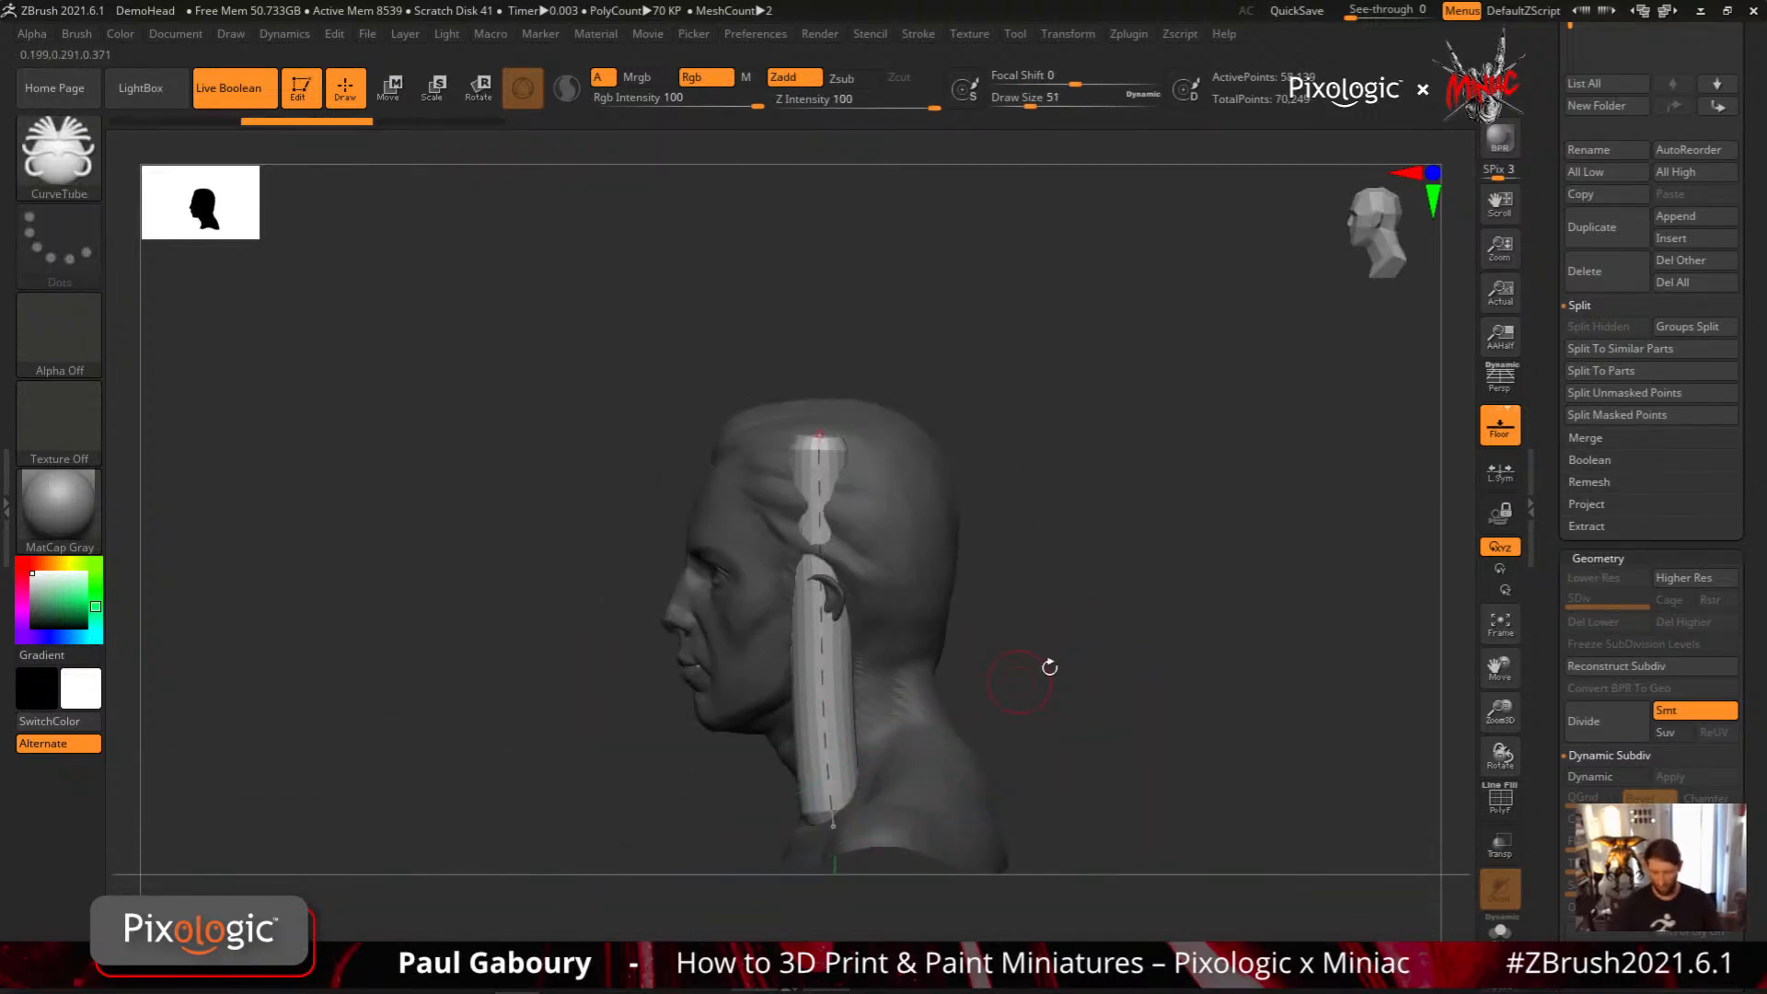
Undo the tube, enable CurveTube's Size curve modifier and flip the Curve Falloff vertically so strokes taper toward their end
mouse_move(1049, 666)
left_mouse_down()
mouse_move(1175, 664)
mouse_move(1080, 665)
left_mouse_up()
key("ctrl+z")
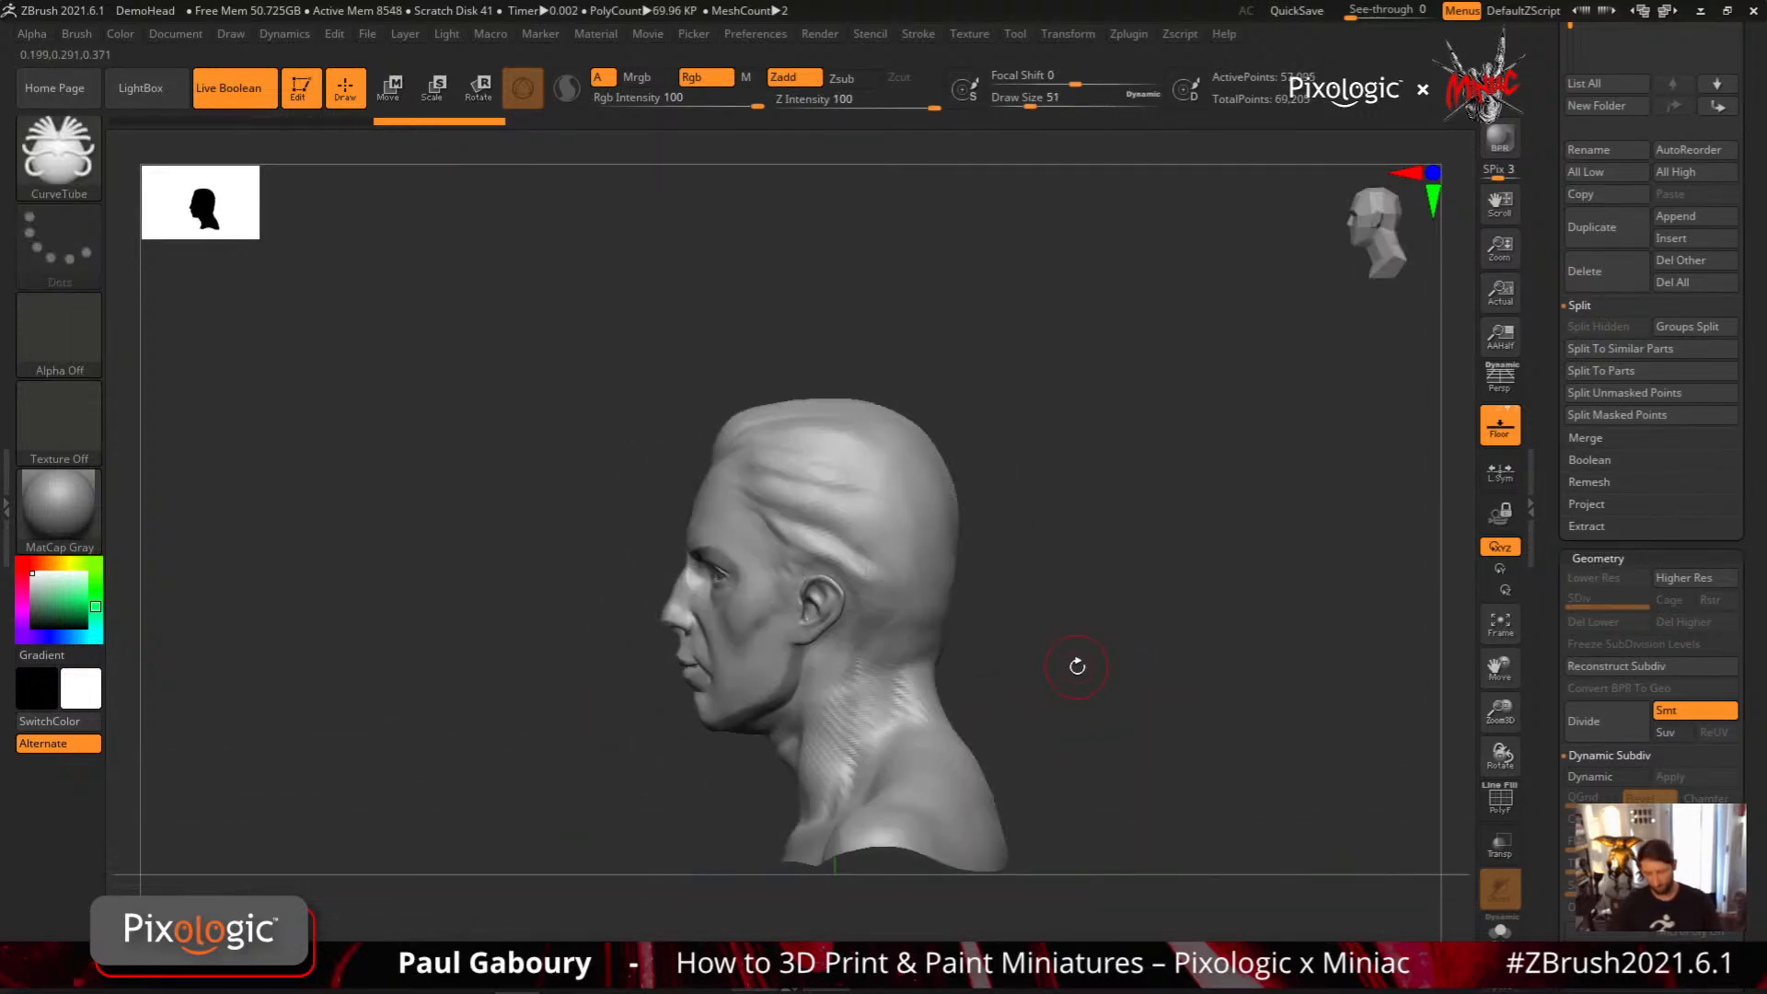
left_click(918, 35)
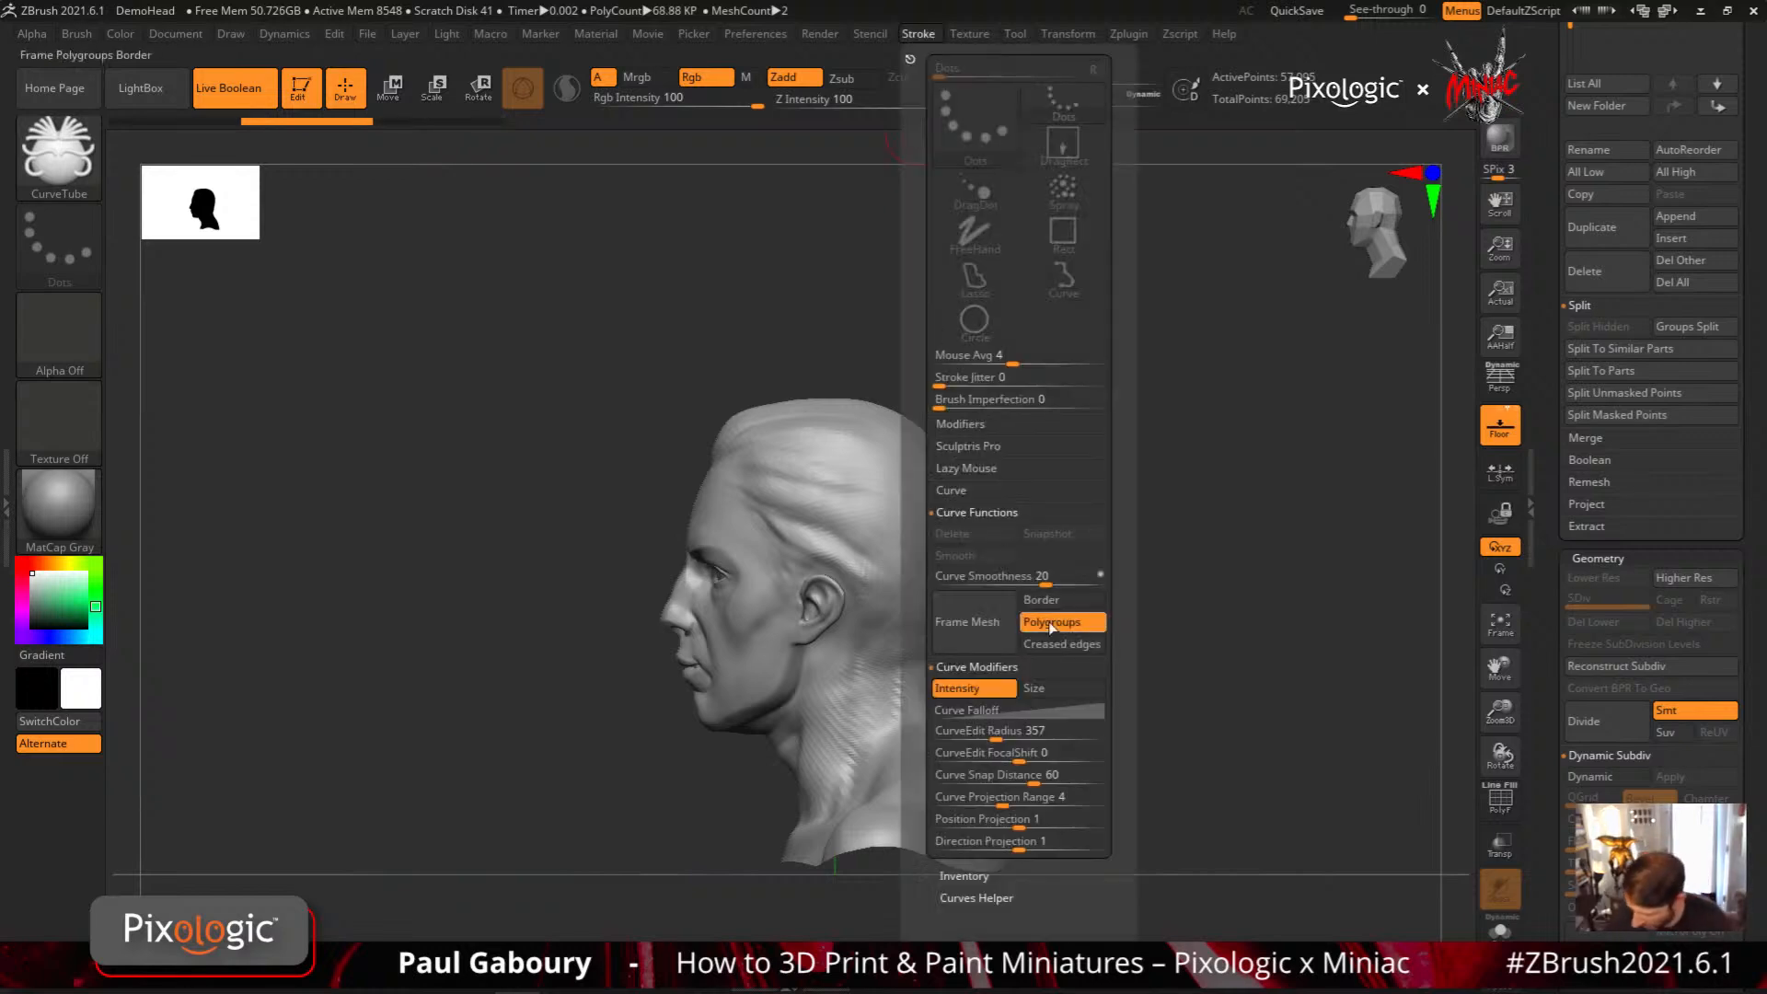
left_click(985, 516)
left_click(1063, 556)
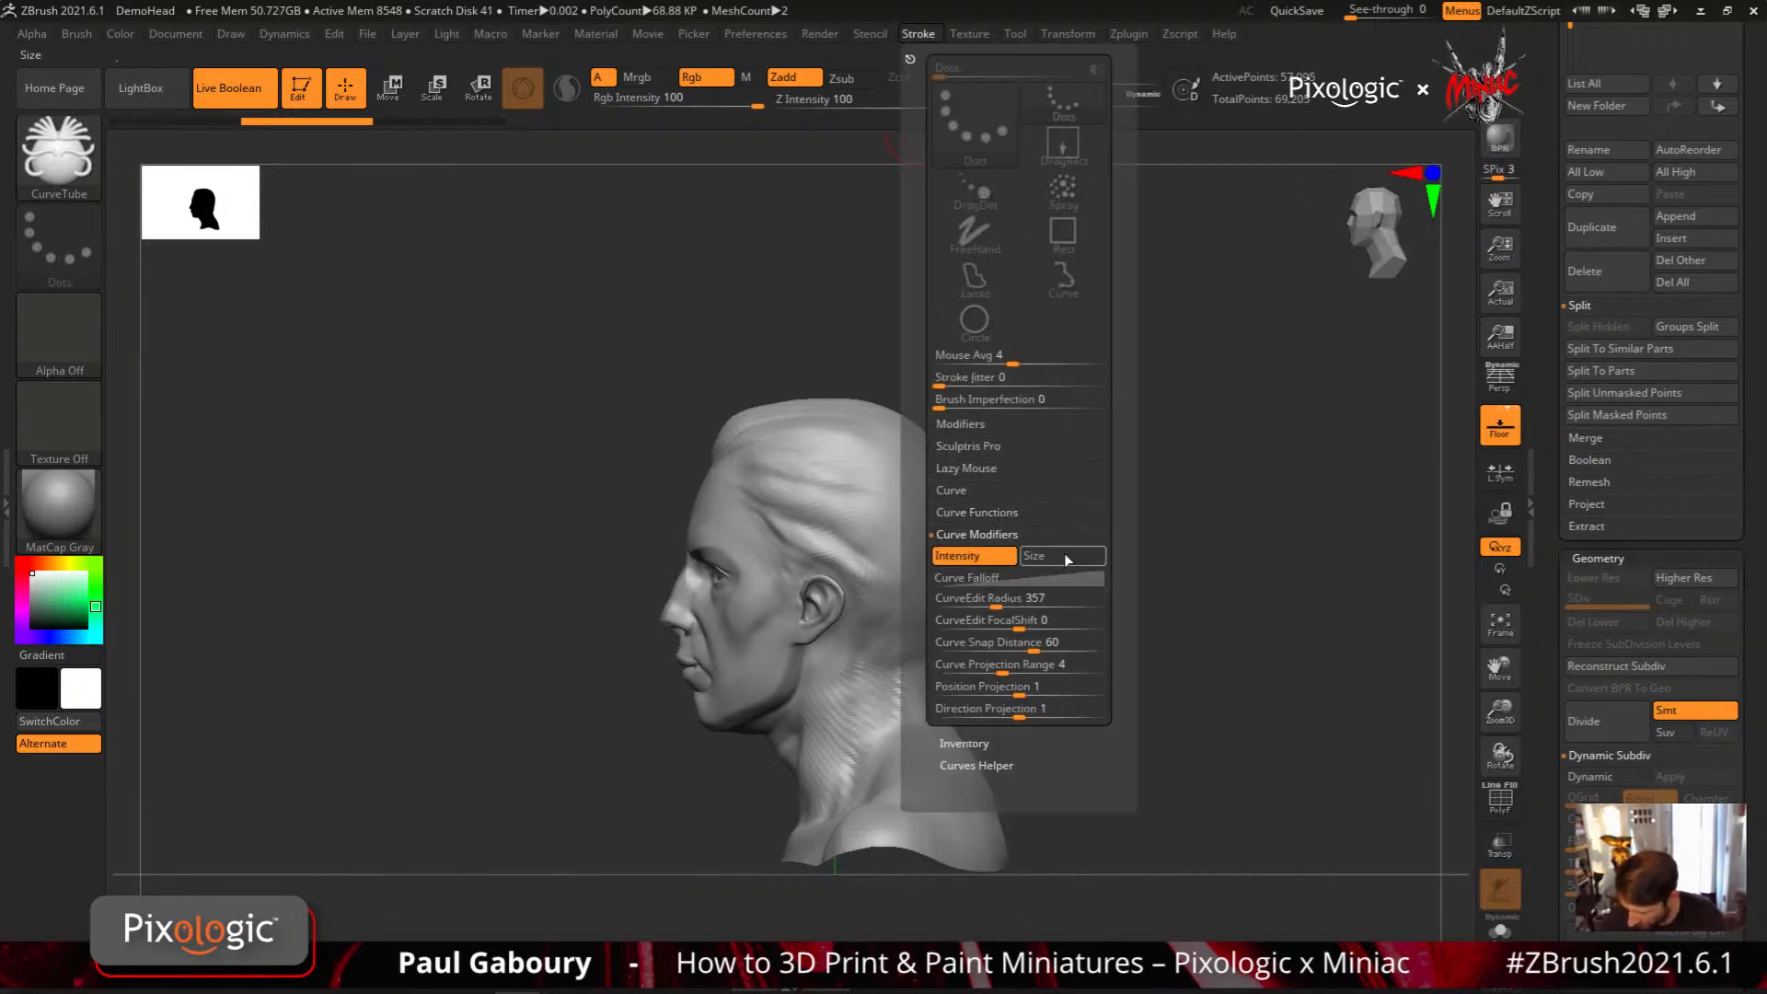
left_click(1063, 580)
left_click(966, 800)
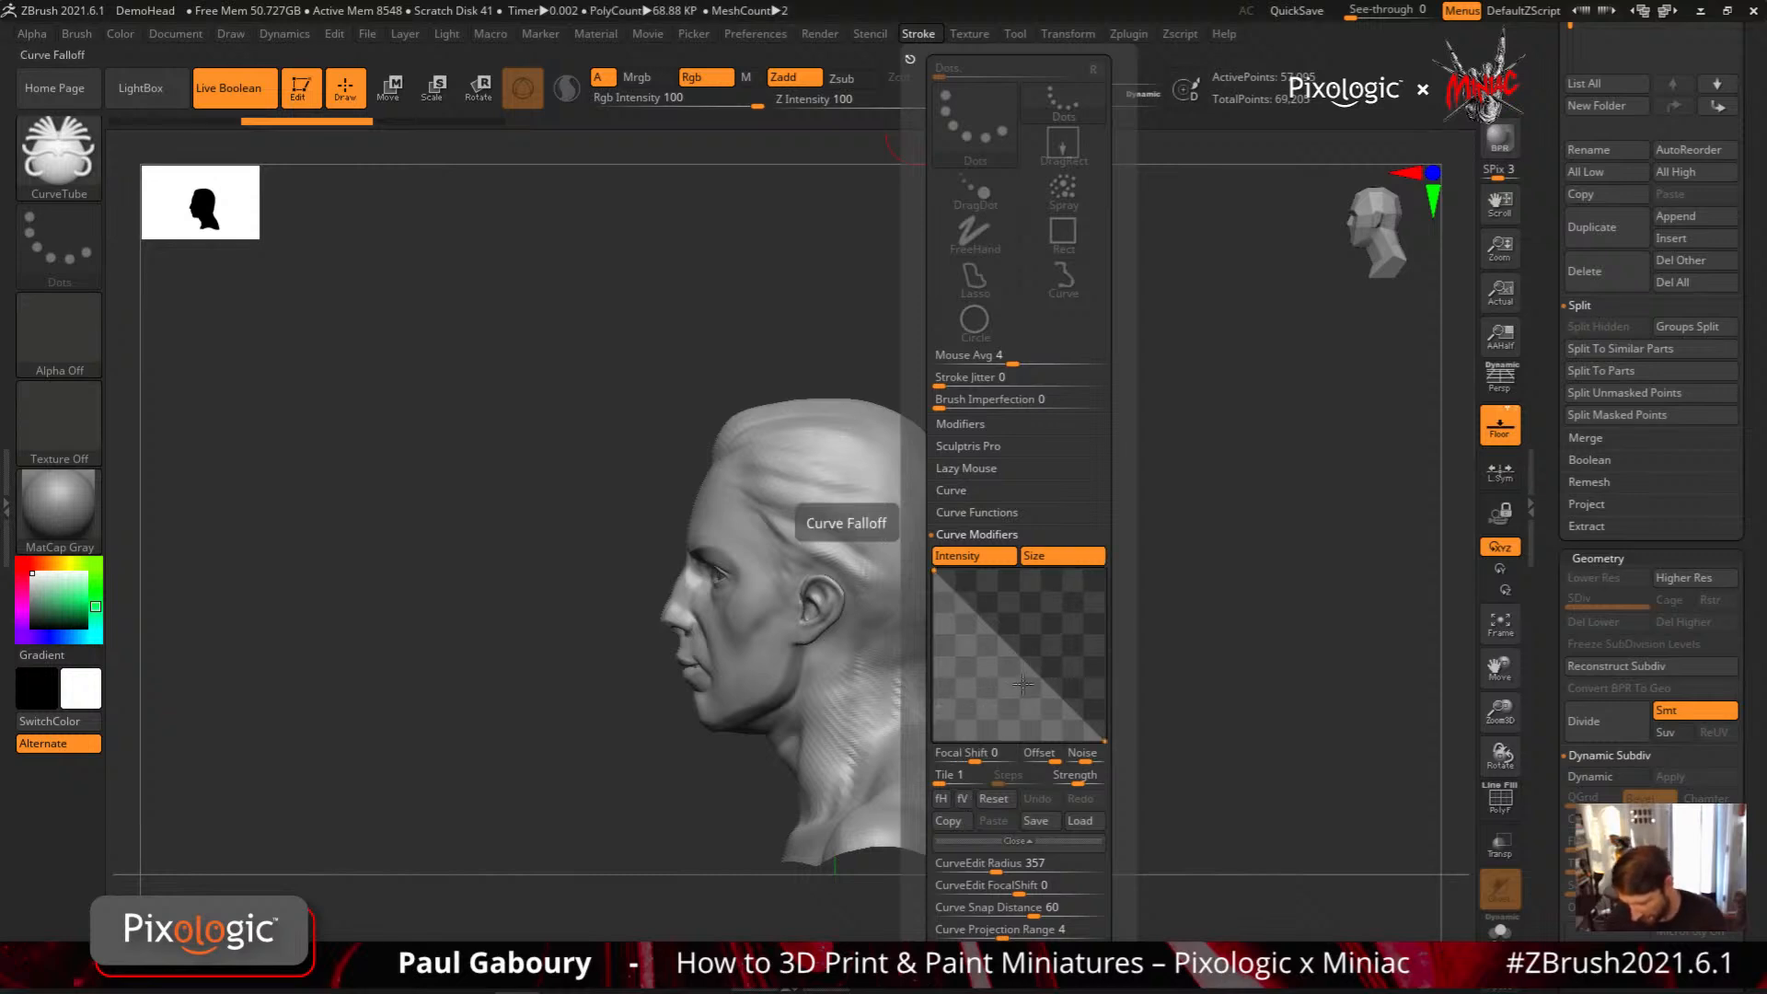
Draw a curved tapered tube down the side of the head, undo it and redraw it straight from a profile view
left_click_drag(942, 833, 944, 835)
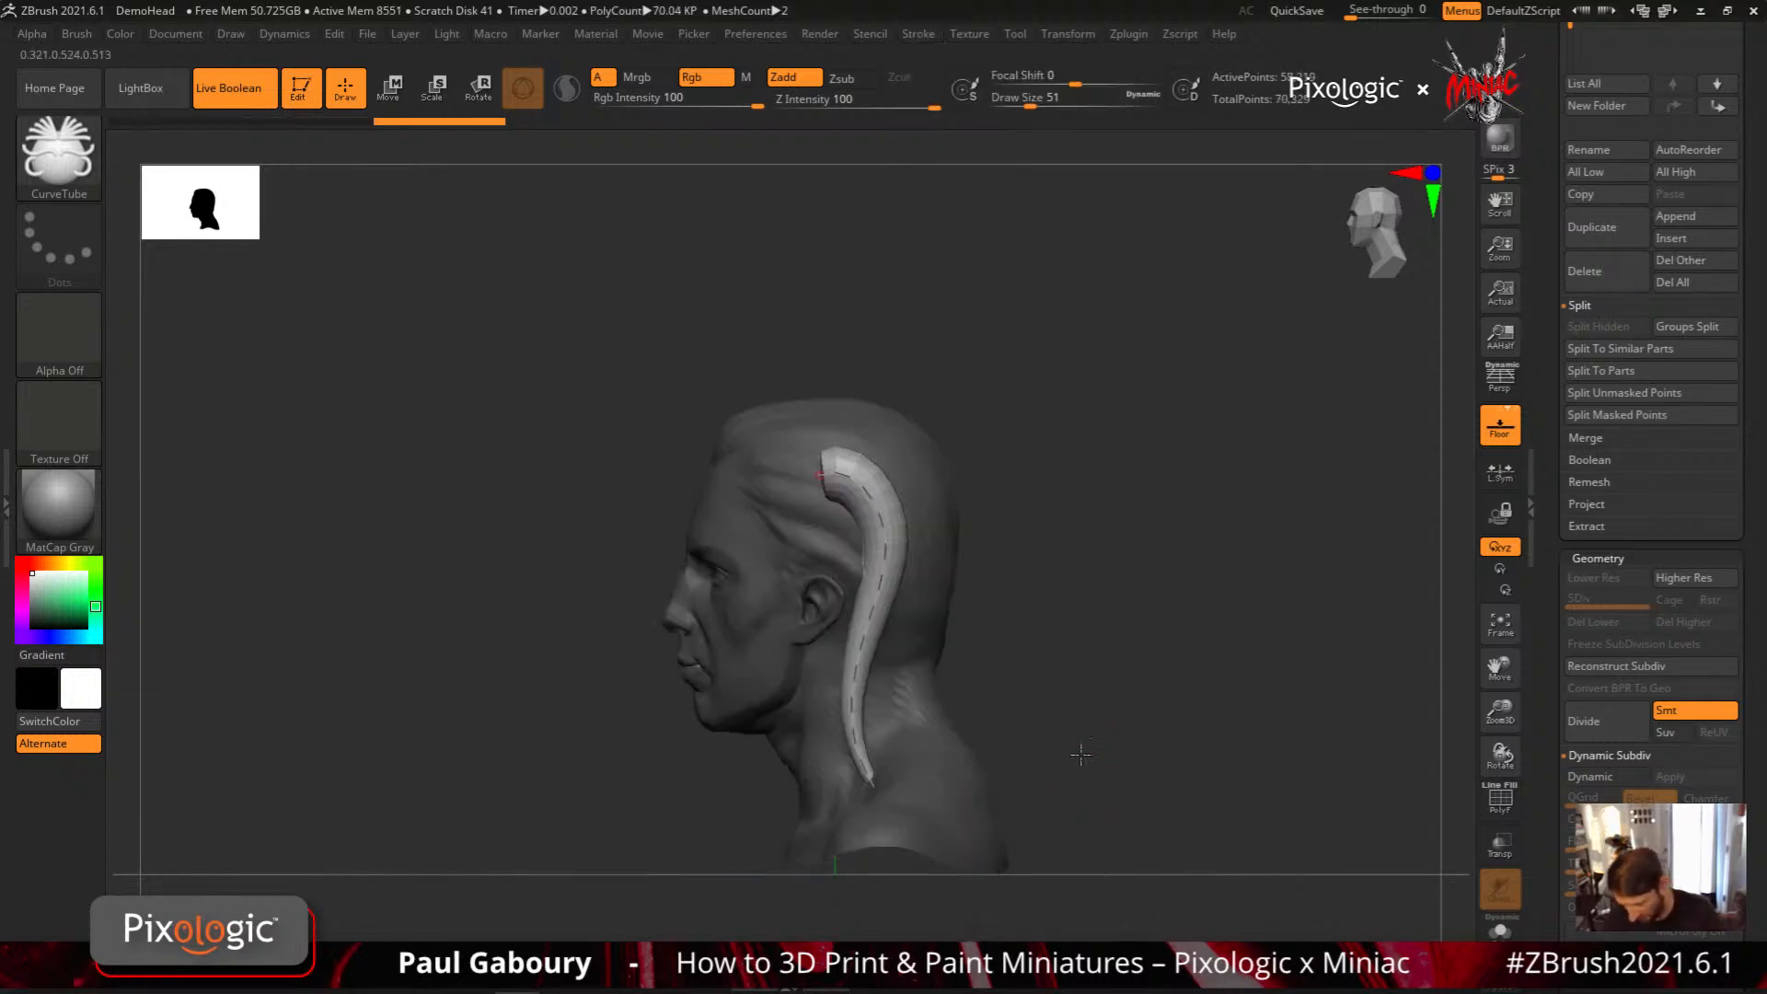
mouse_move(1082, 753)
left_mouse_down()
mouse_move(1130, 761)
mouse_move(1082, 763)
left_mouse_up()
key("ctrl+z")
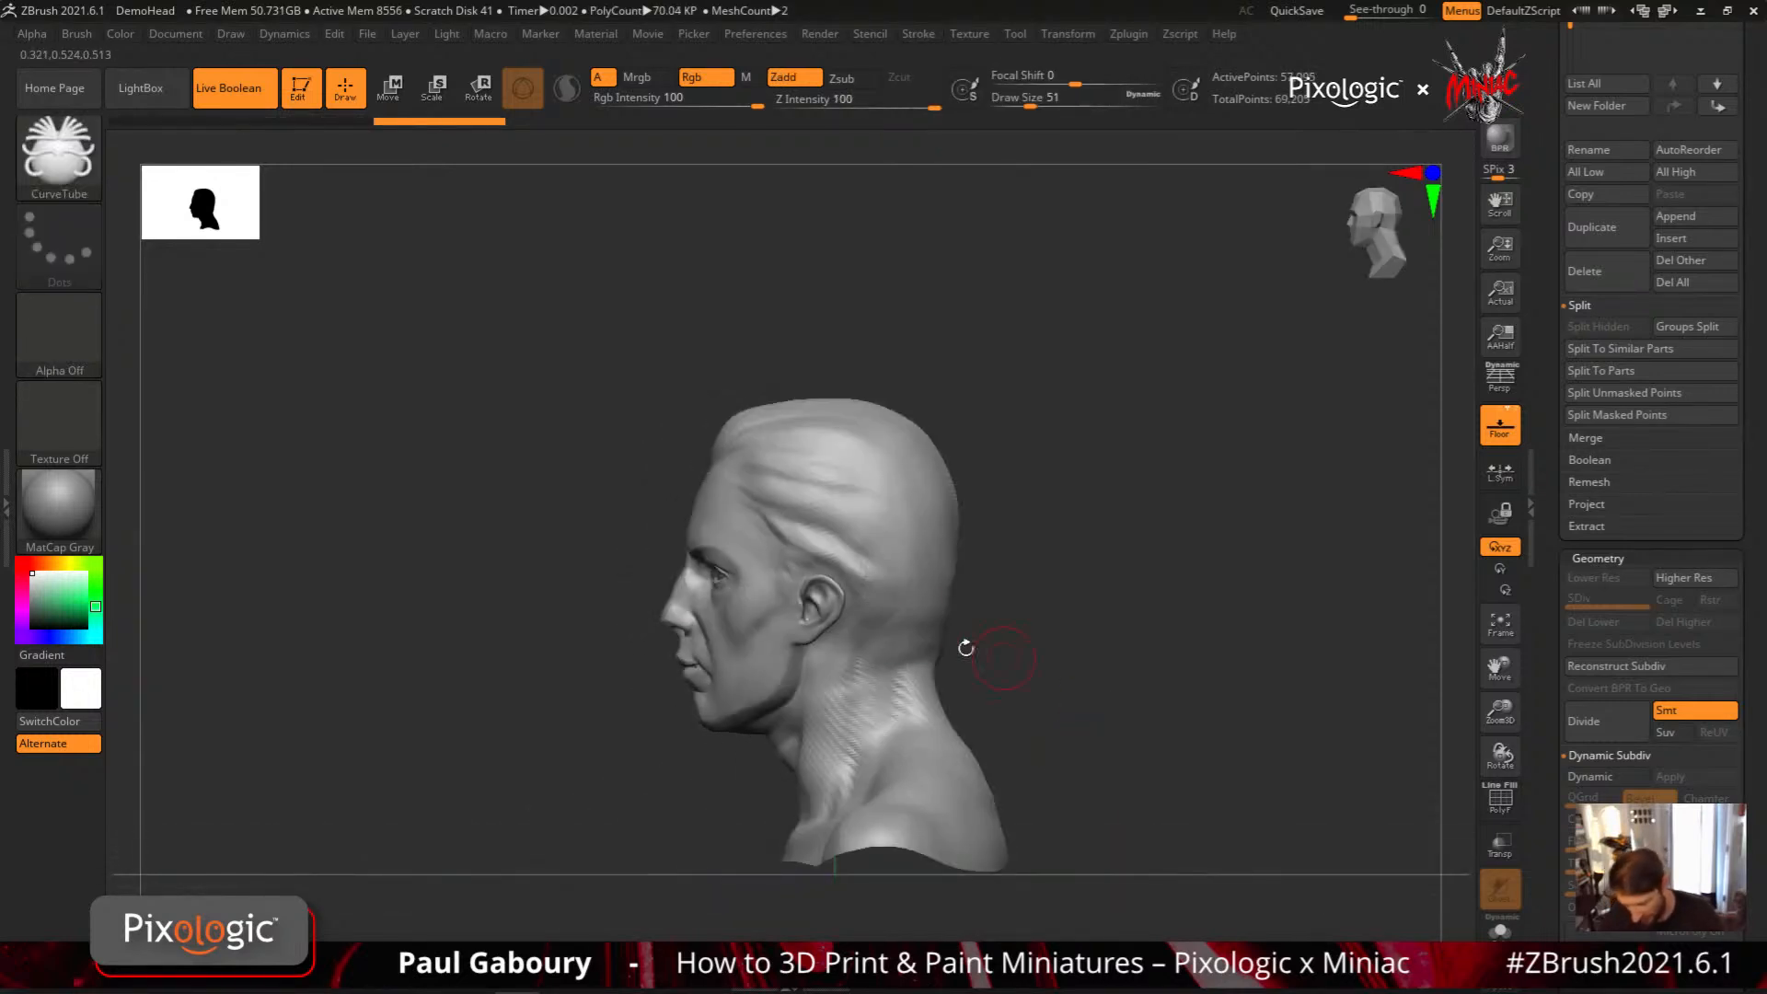
left_click_drag(820, 462, 822, 889)
mouse_move(1038, 740)
left_mouse_down()
mouse_move(1085, 728)
mouse_move(1074, 673)
left_mouse_up()
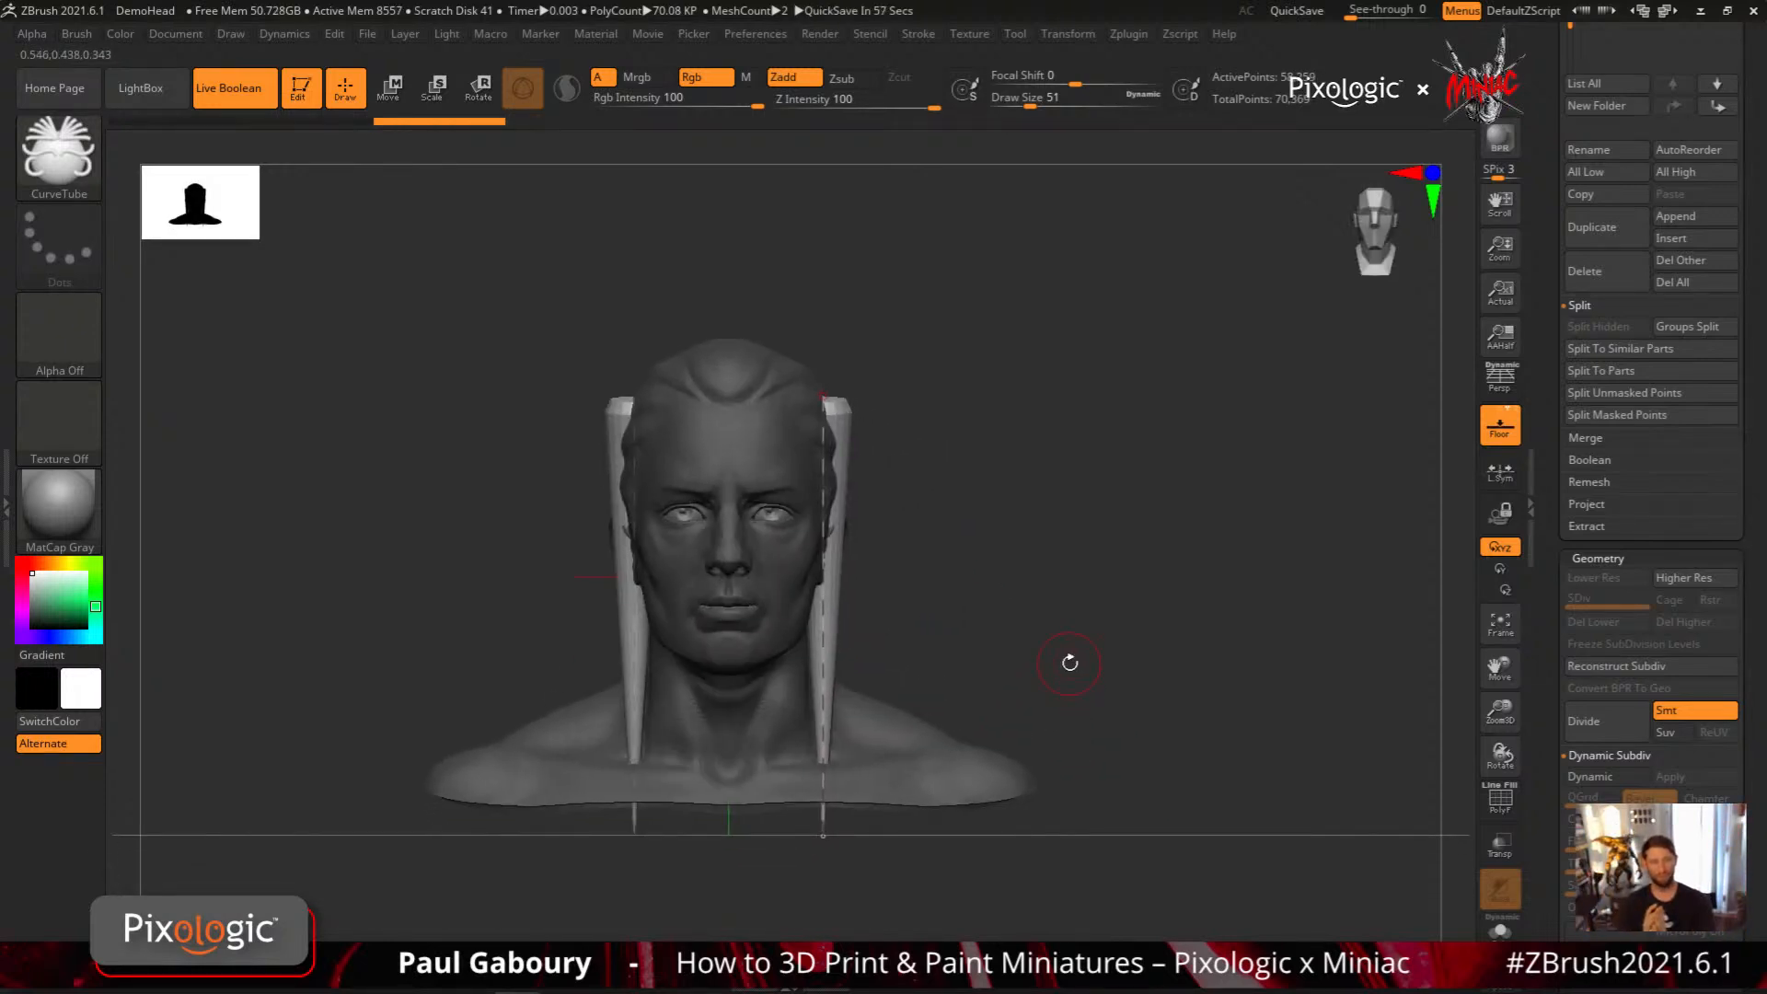
mouse_move(1070, 663)
left_mouse_down()
mouse_move(1105, 632)
mouse_move(1104, 662)
left_mouse_up()
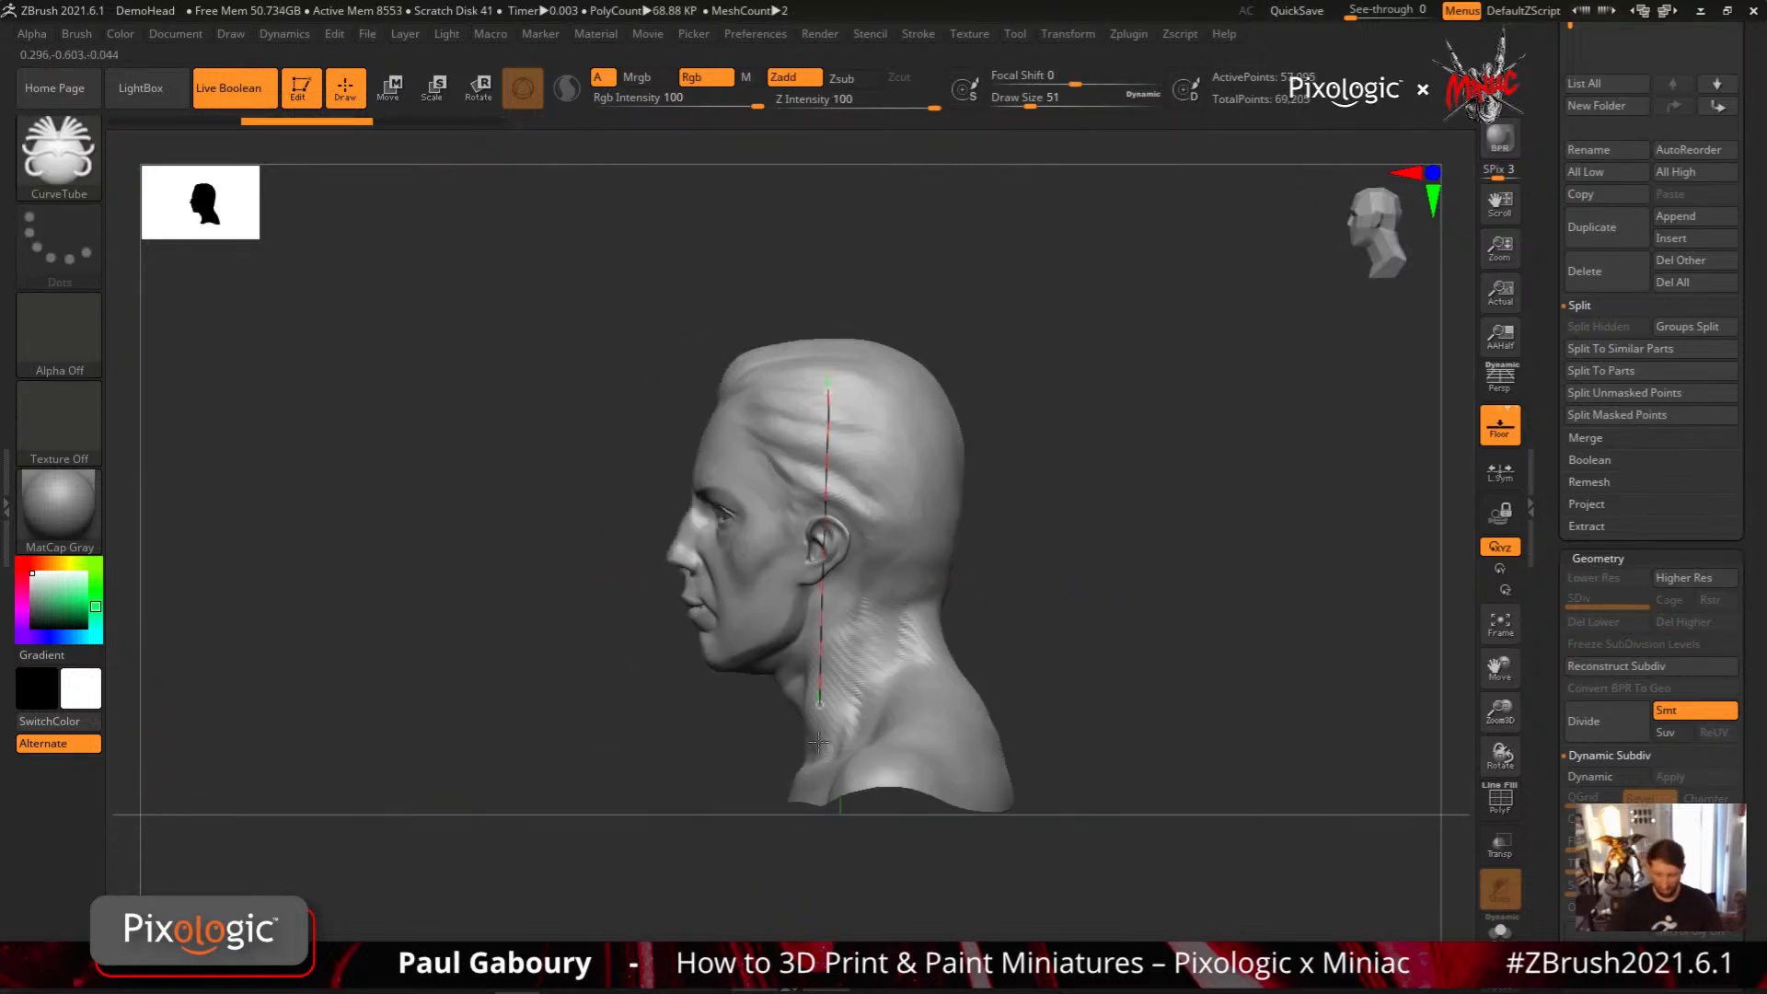
Draw another straight tapered tube down the side of the head, undo it and reduce the draw size to 33
left_click_drag(819, 742, 818, 782)
mouse_move(1081, 721)
left_mouse_down()
mouse_move(1144, 722)
mouse_move(1150, 622)
mouse_move(1141, 638)
left_mouse_up()
key("ctrl+z")
key("s")
left_click_drag(1069, 588, 935, 622, "alt")
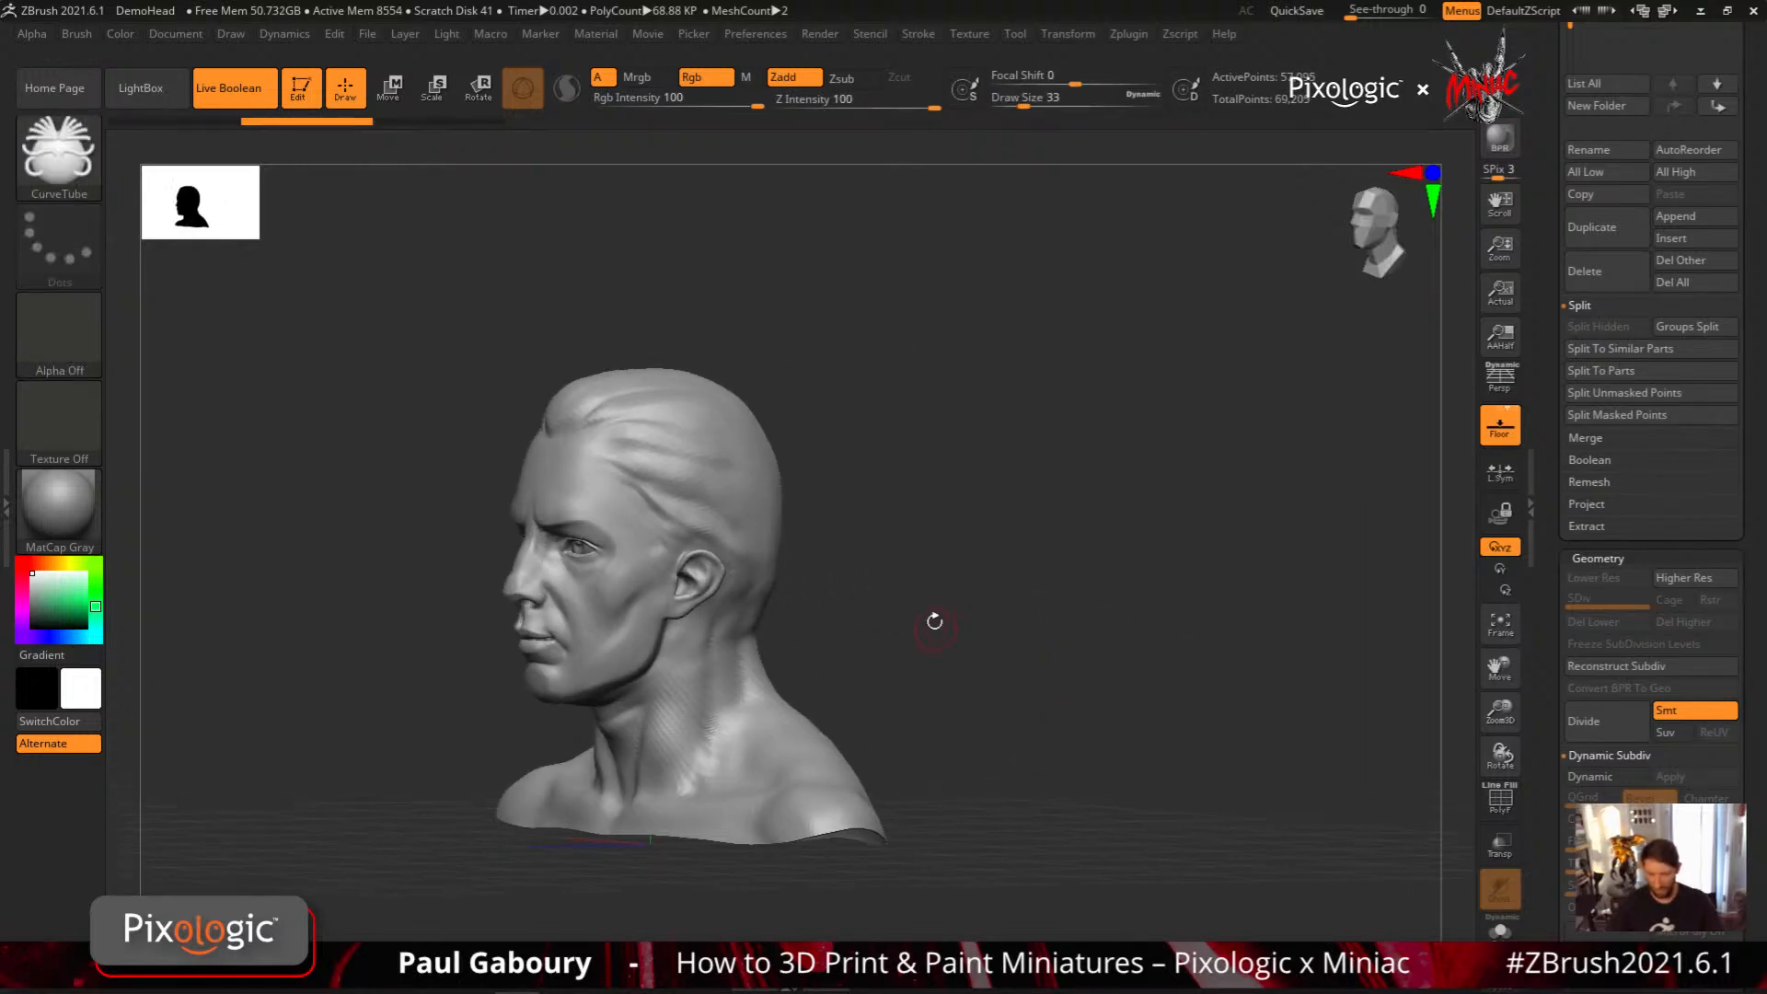
Turn Bend Start off and back on in CurveTube's curve settings
left_click(923, 35)
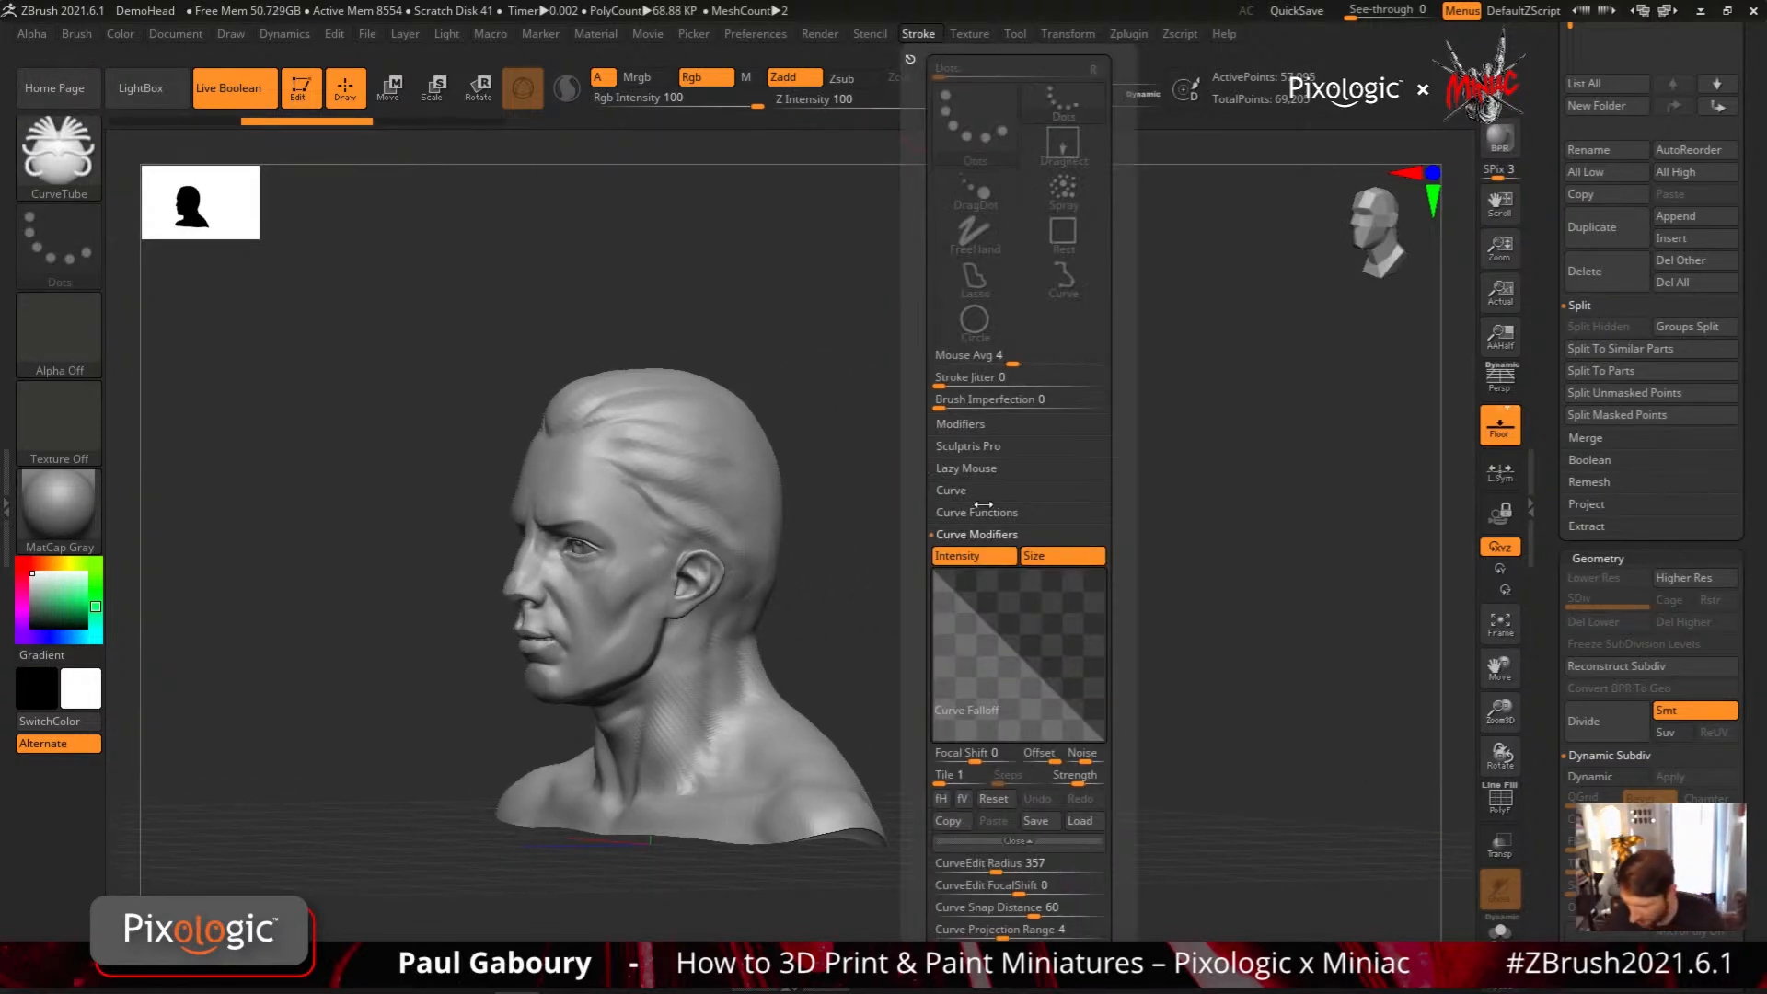
left_click(987, 493)
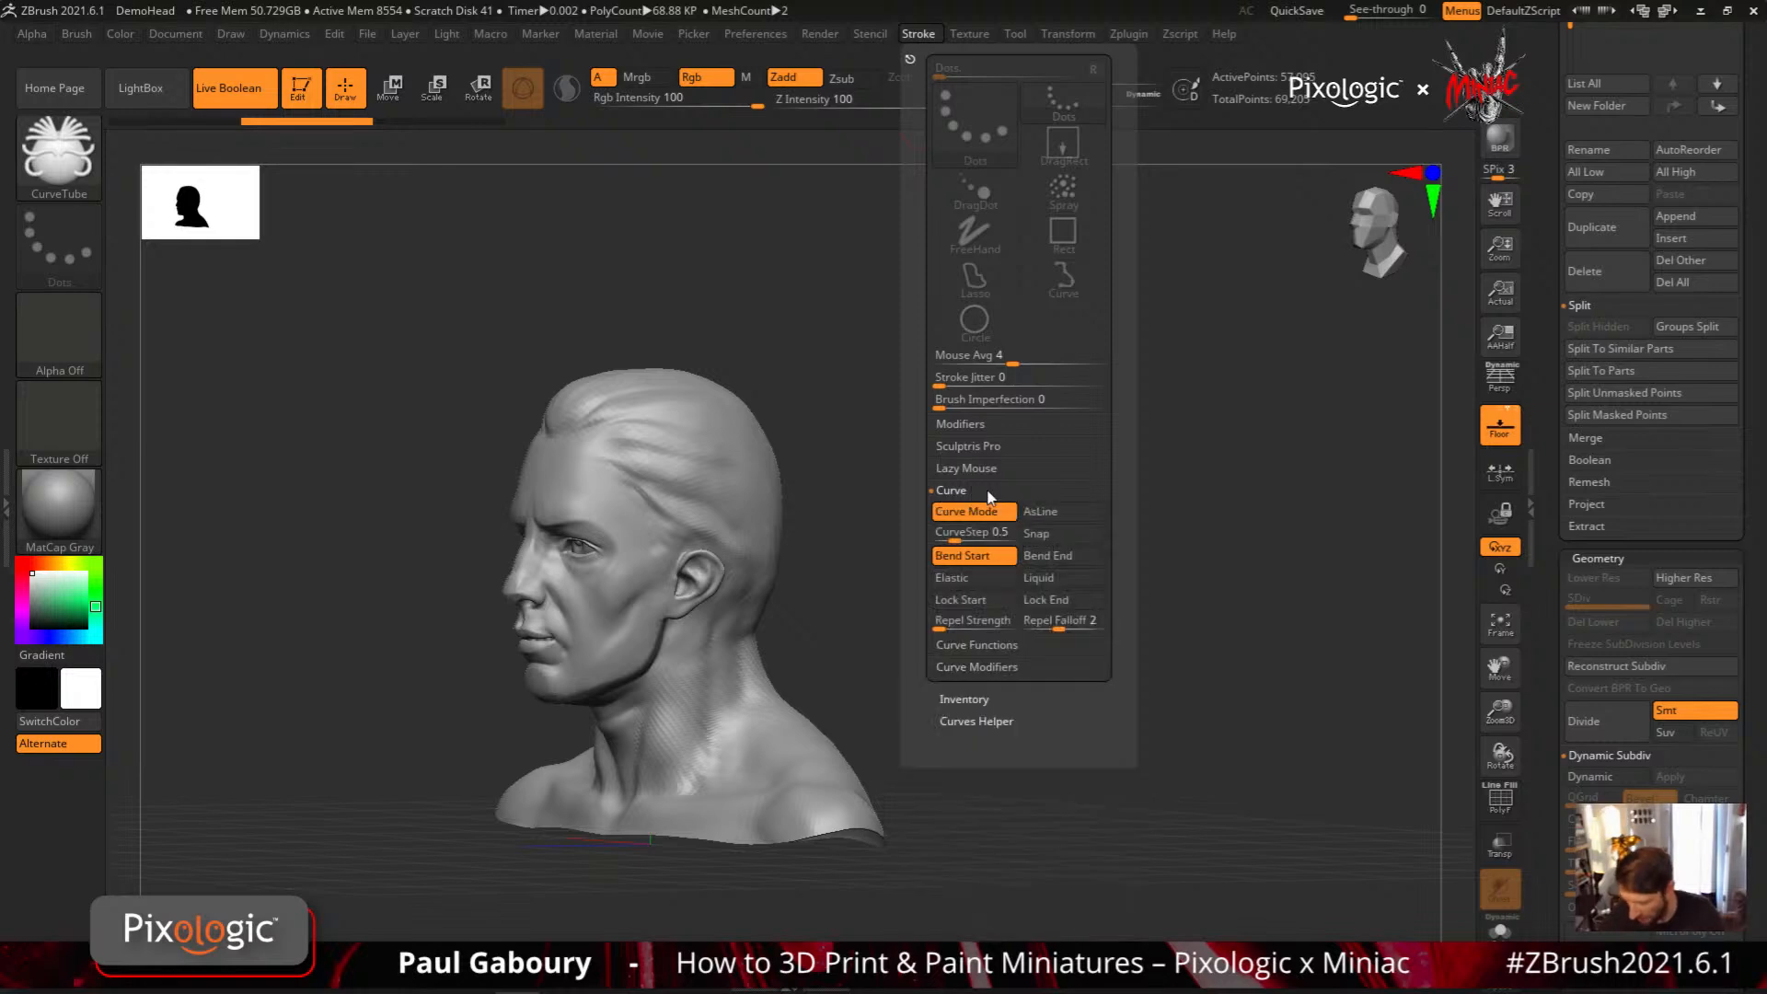
left_click(995, 551)
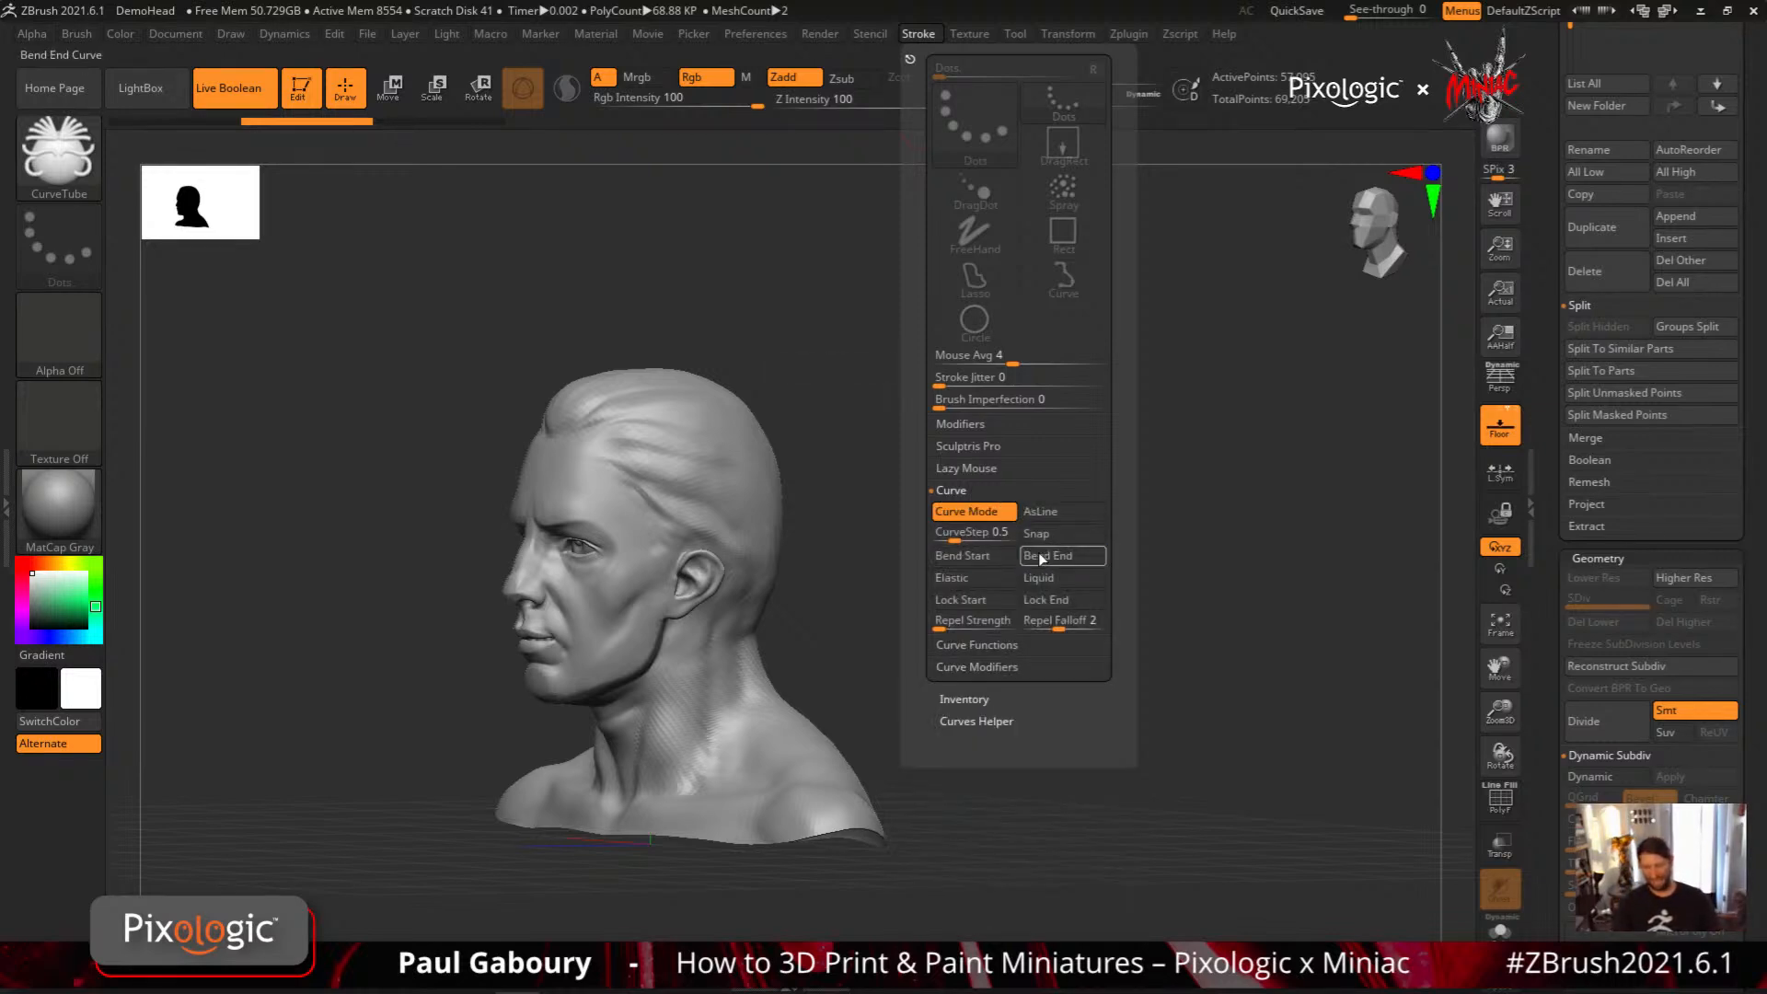
left_click(1010, 556)
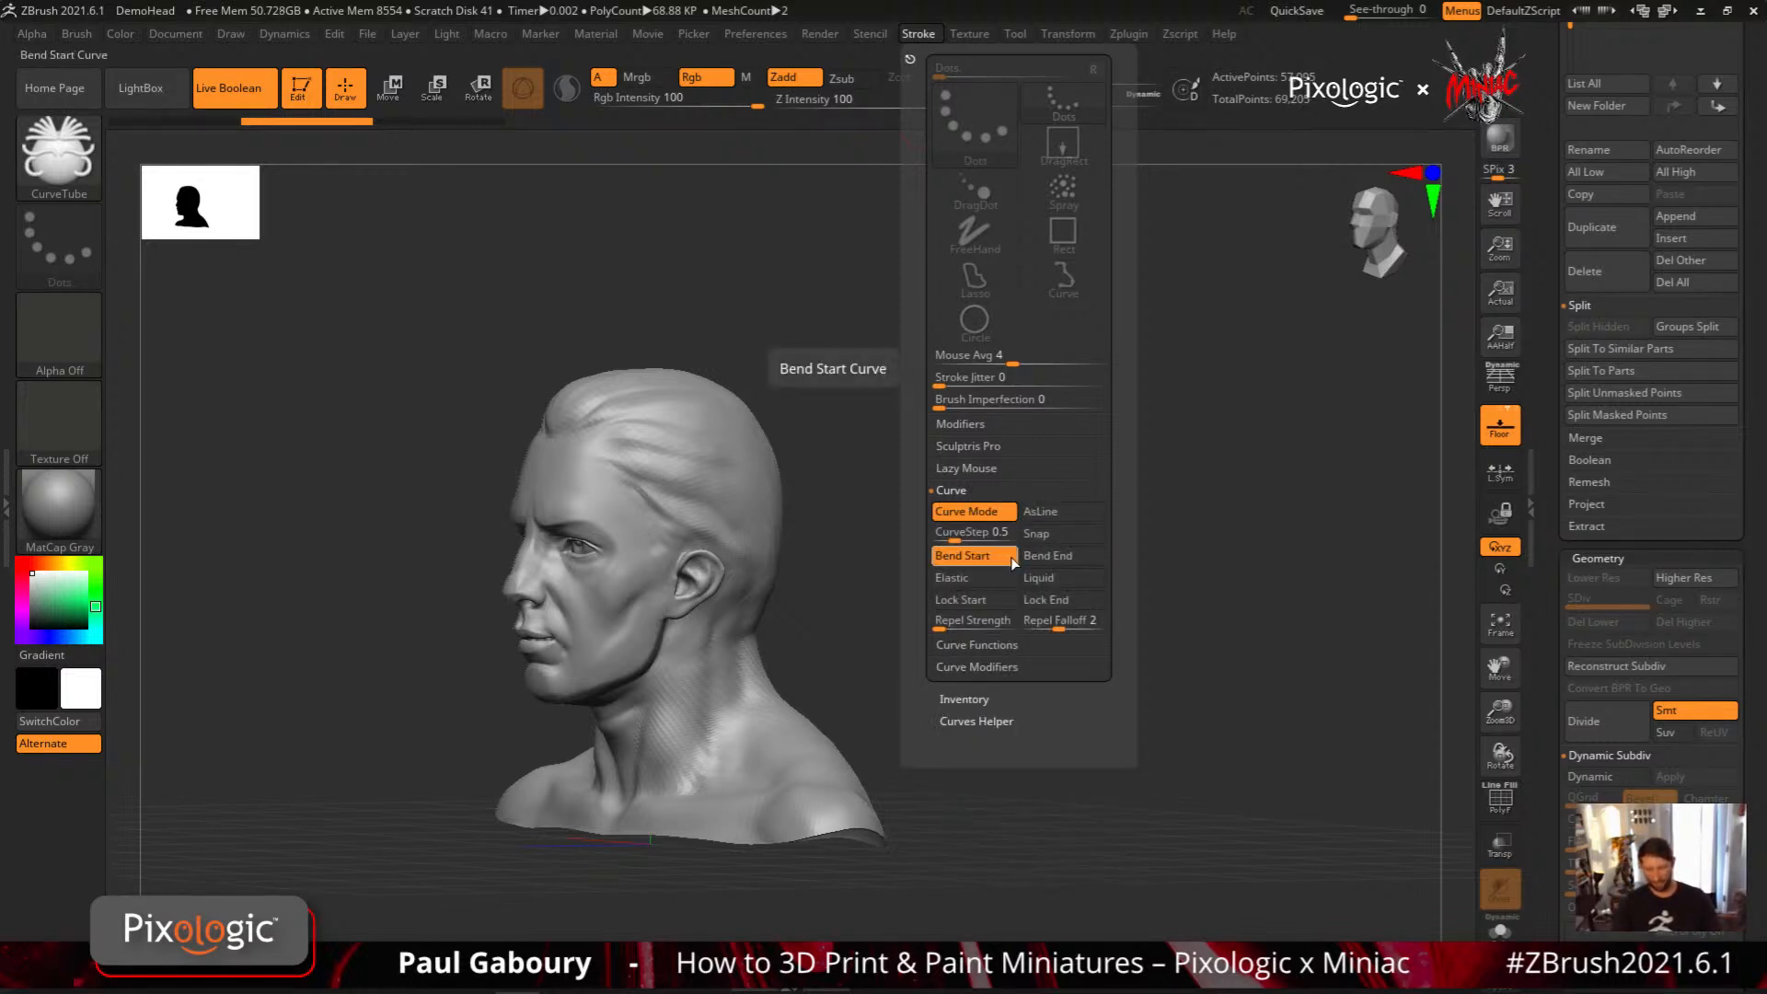
Switch to the CurveAlpha brush and draw a tapered star-profile strip from the hairline down past the shoulder
key("b")
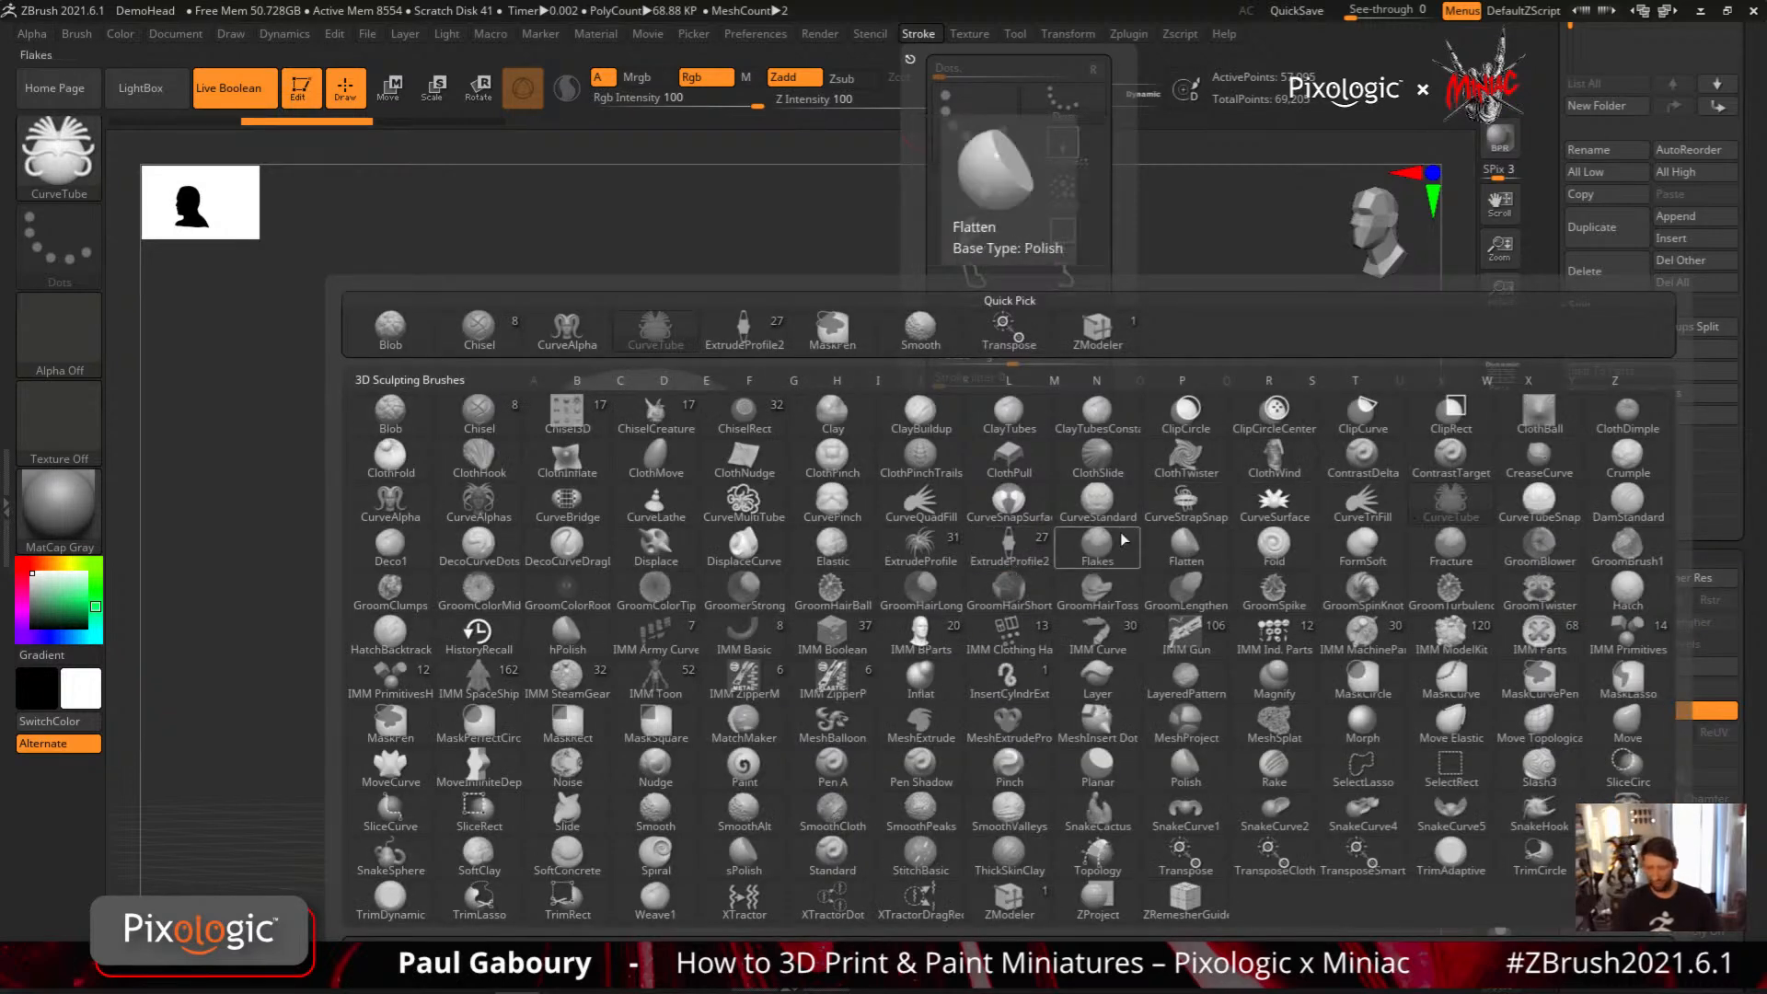
left_click(423, 500)
left_click_drag(896, 651, 1049, 573, "alt")
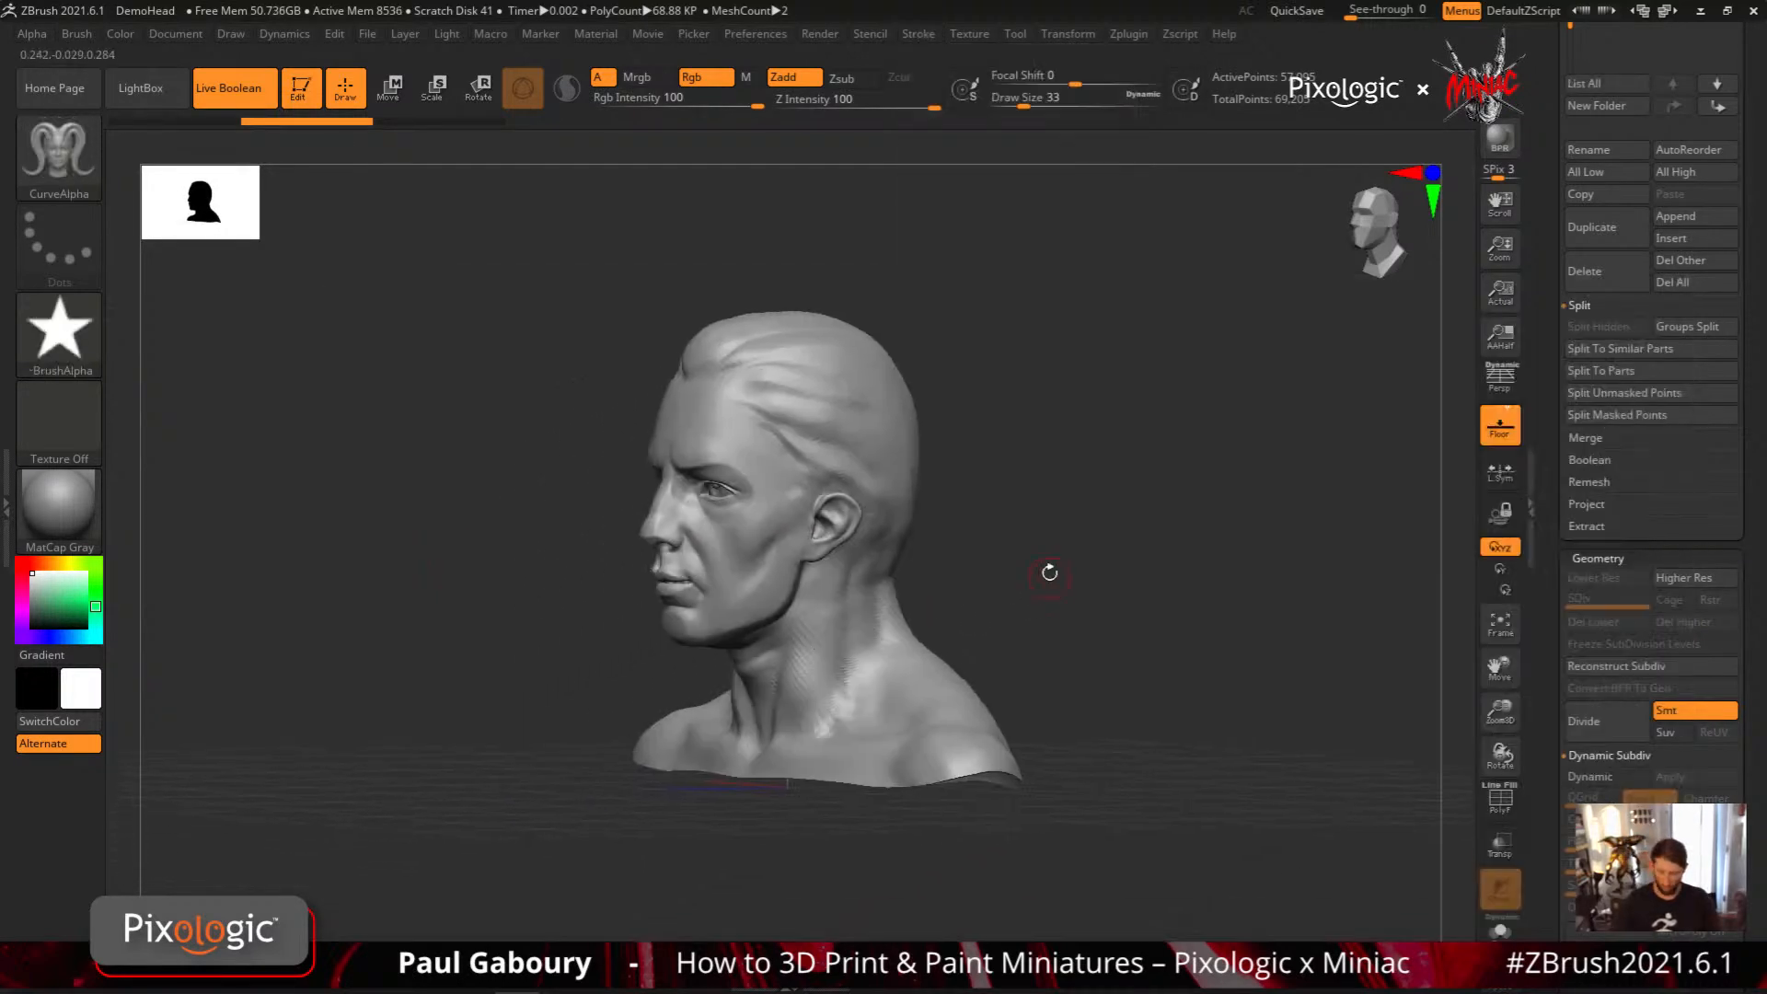
left_click_drag(1101, 659, 1104, 658)
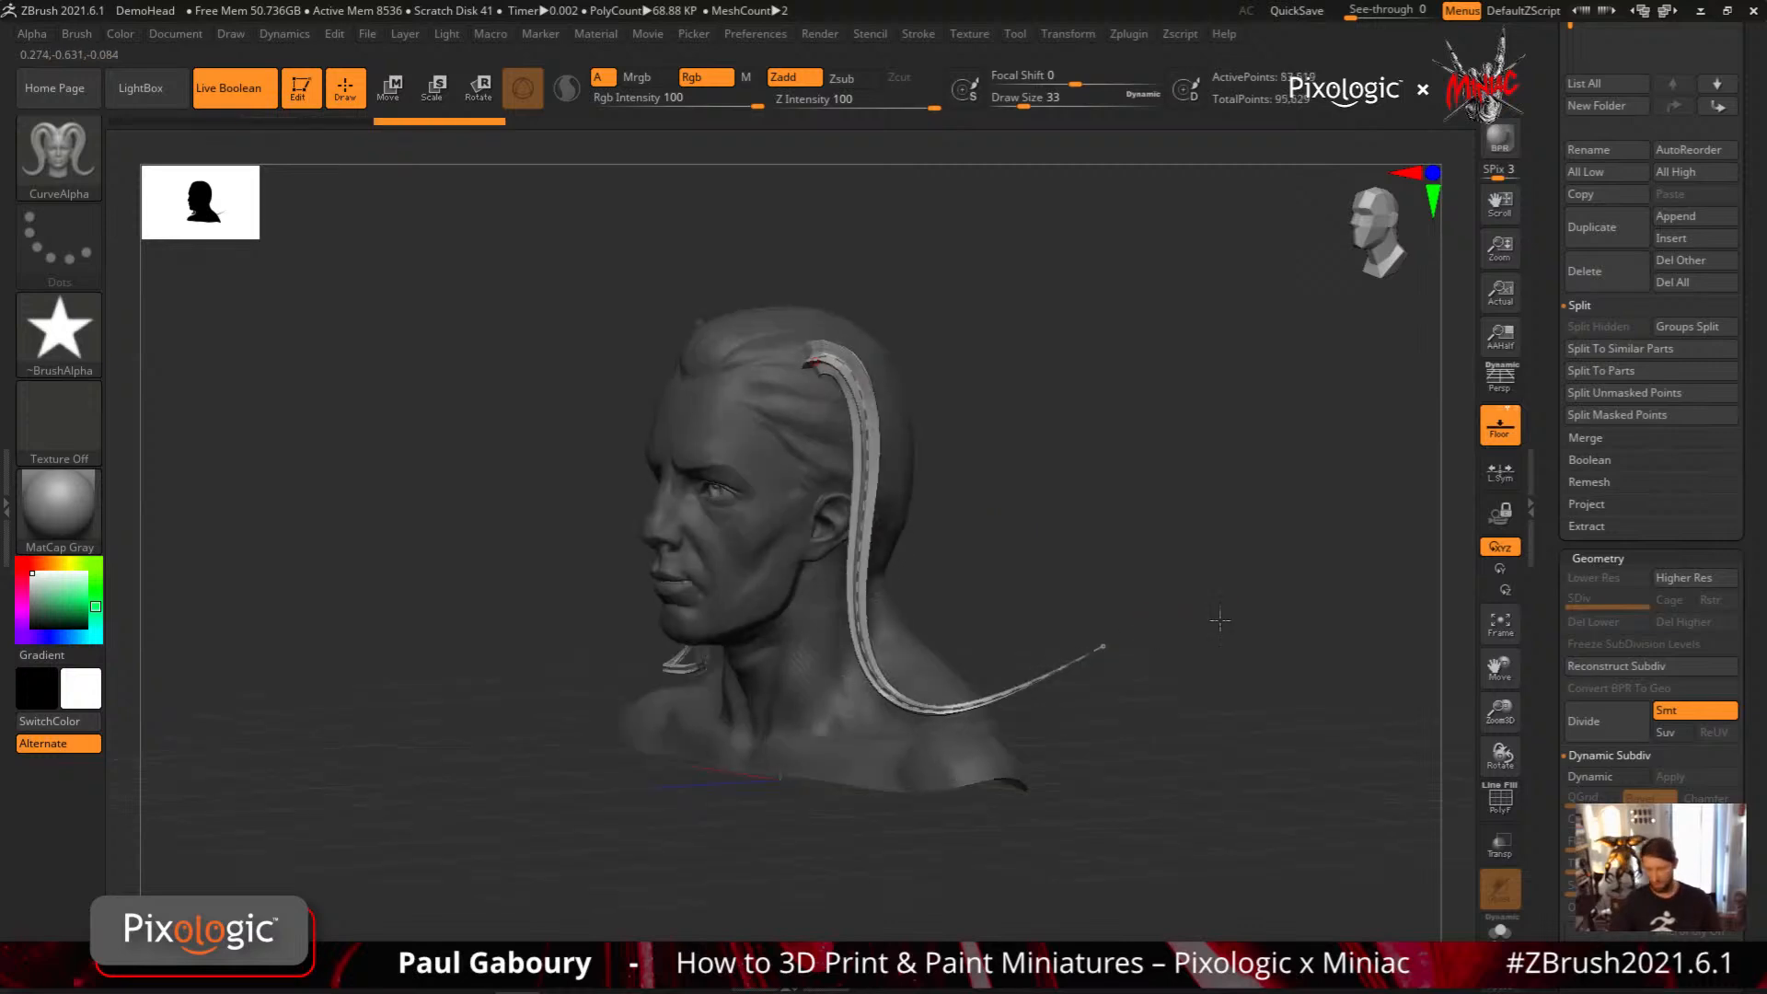
left_click_drag(1219, 596, 1138, 671)
Reduce the curve edit radius to about 62, pull the strip's curve outward into a wavy horn and undo the last tip adjustment
left_click(919, 33)
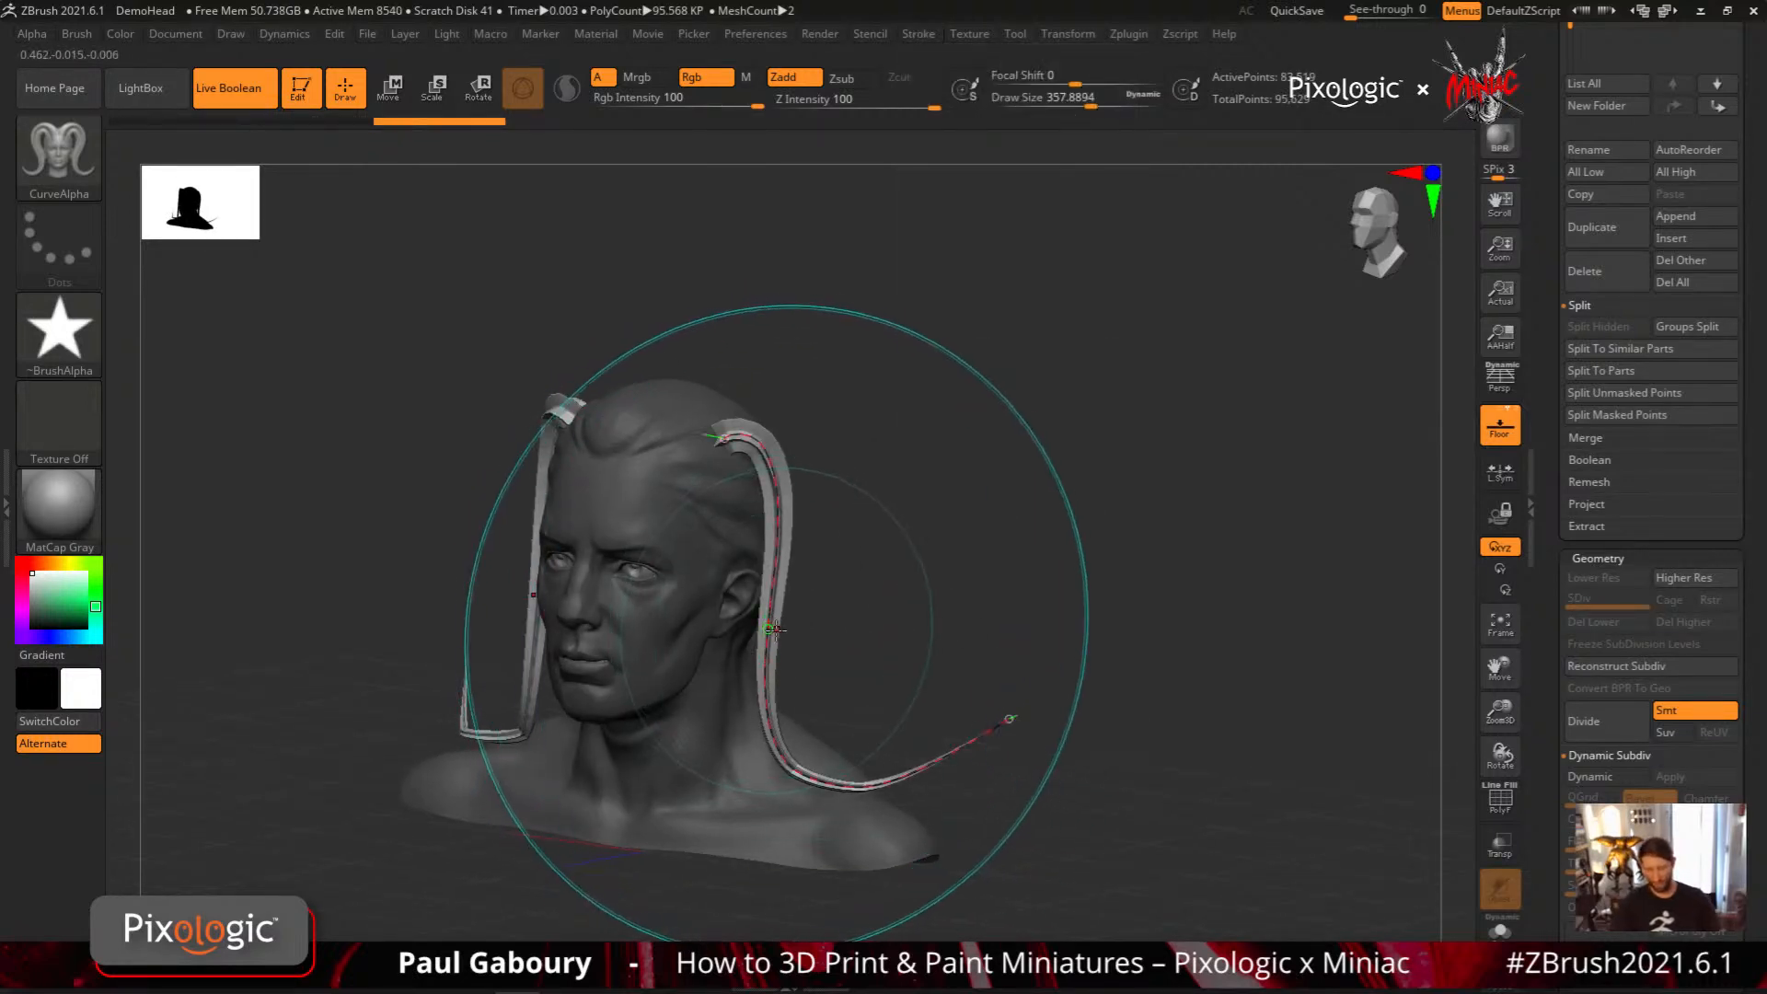
key("s")
left_click_drag(771, 628, 718, 630)
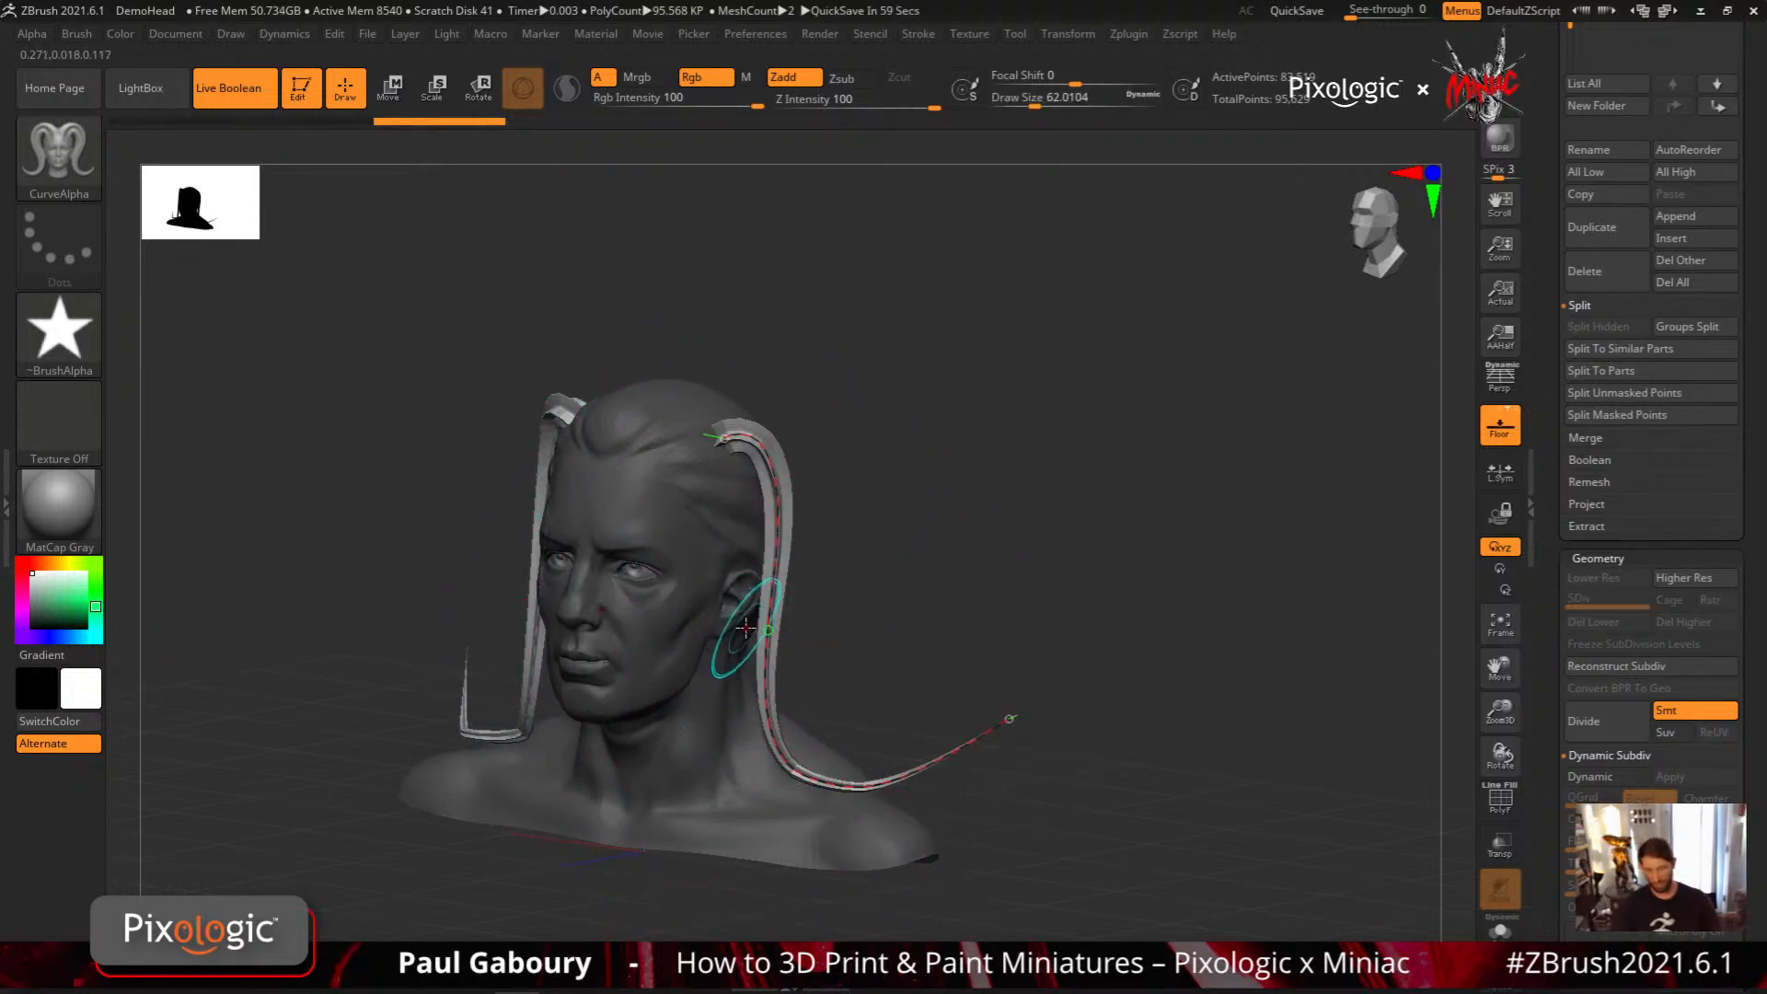
mouse_move(770, 622)
left_mouse_down()
mouse_move(957, 524)
mouse_move(906, 552)
mouse_move(911, 589)
mouse_move(865, 643)
left_mouse_up()
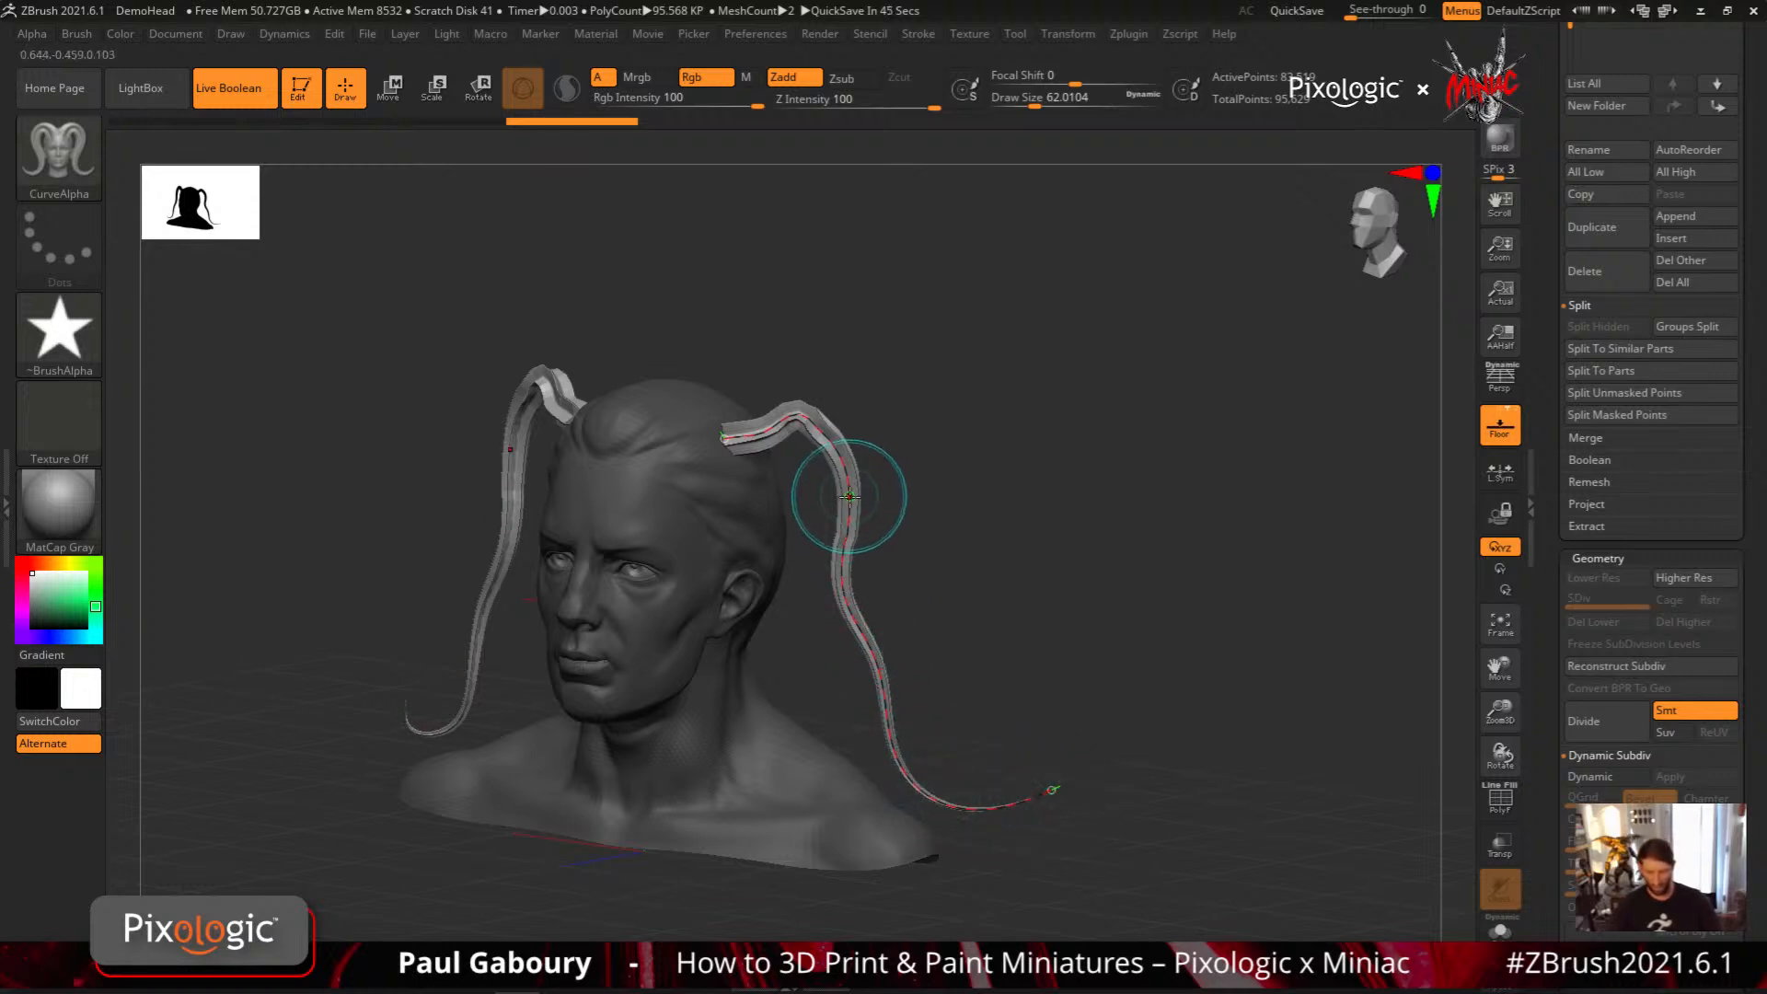
mouse_move(848, 497)
left_mouse_down()
mouse_move(822, 483)
mouse_move(864, 507)
left_mouse_up()
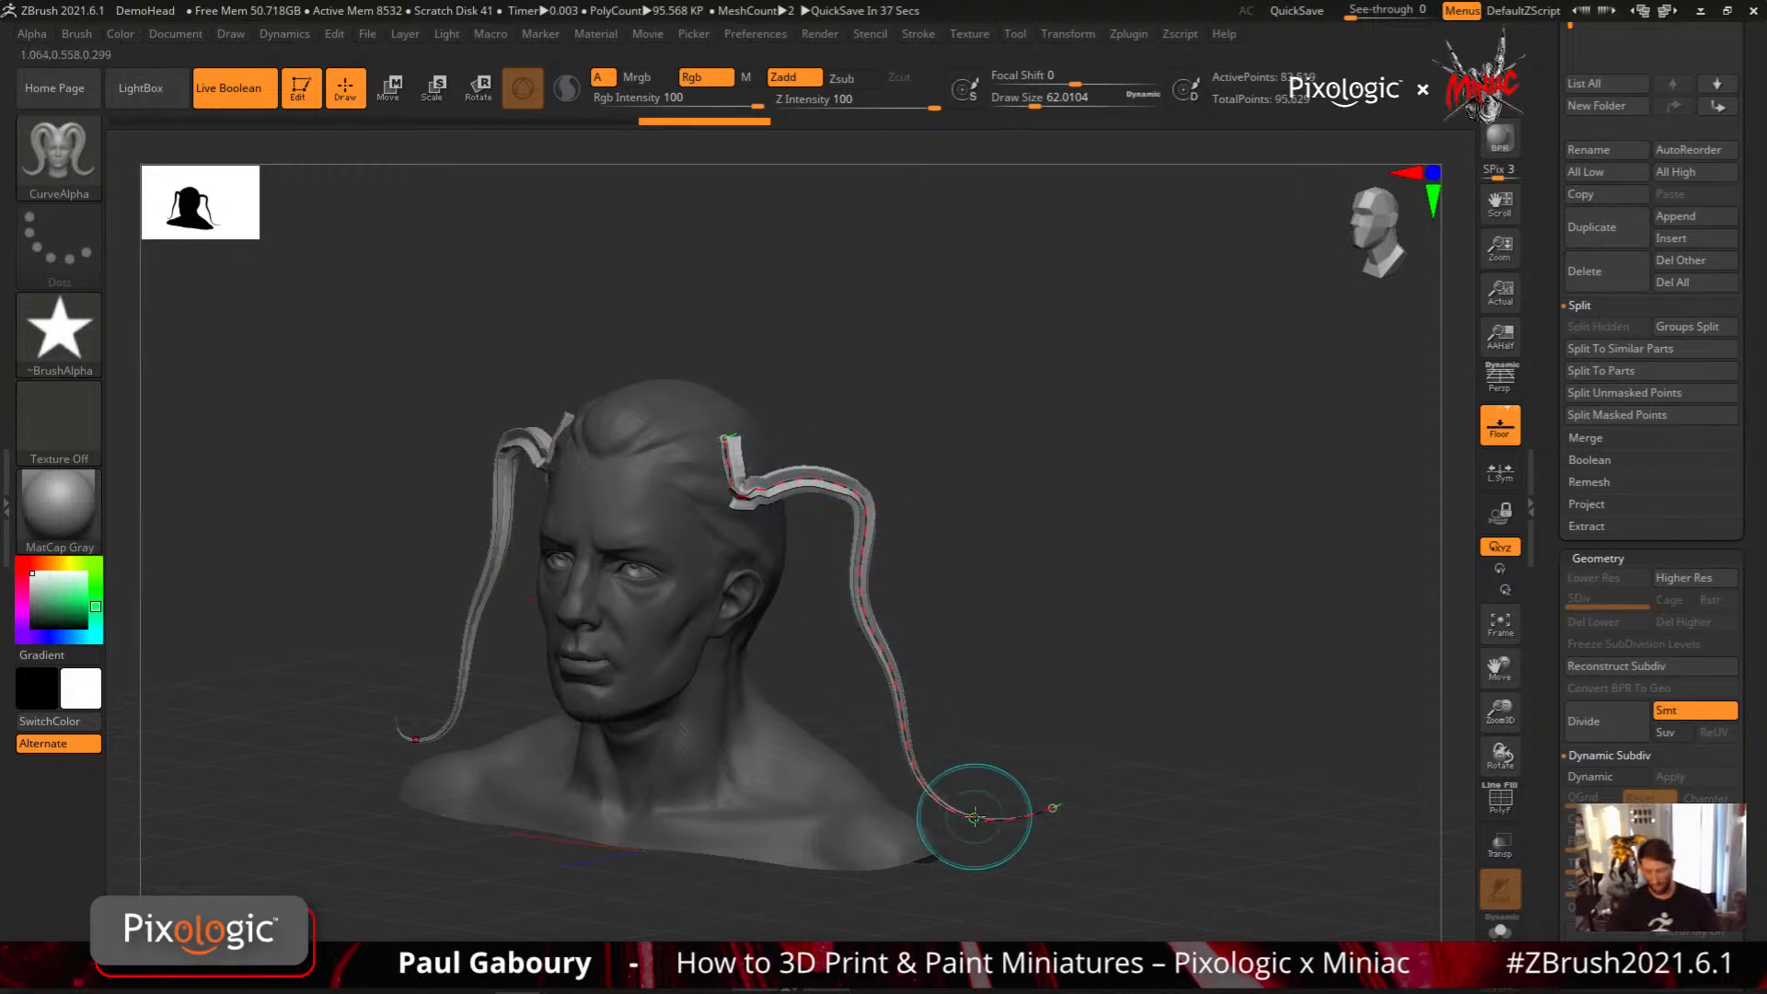
mouse_move(964, 809)
left_mouse_down()
mouse_move(835, 727)
mouse_move(923, 711)
mouse_move(954, 780)
mouse_move(915, 803)
left_mouse_up()
key("ctrl+z")
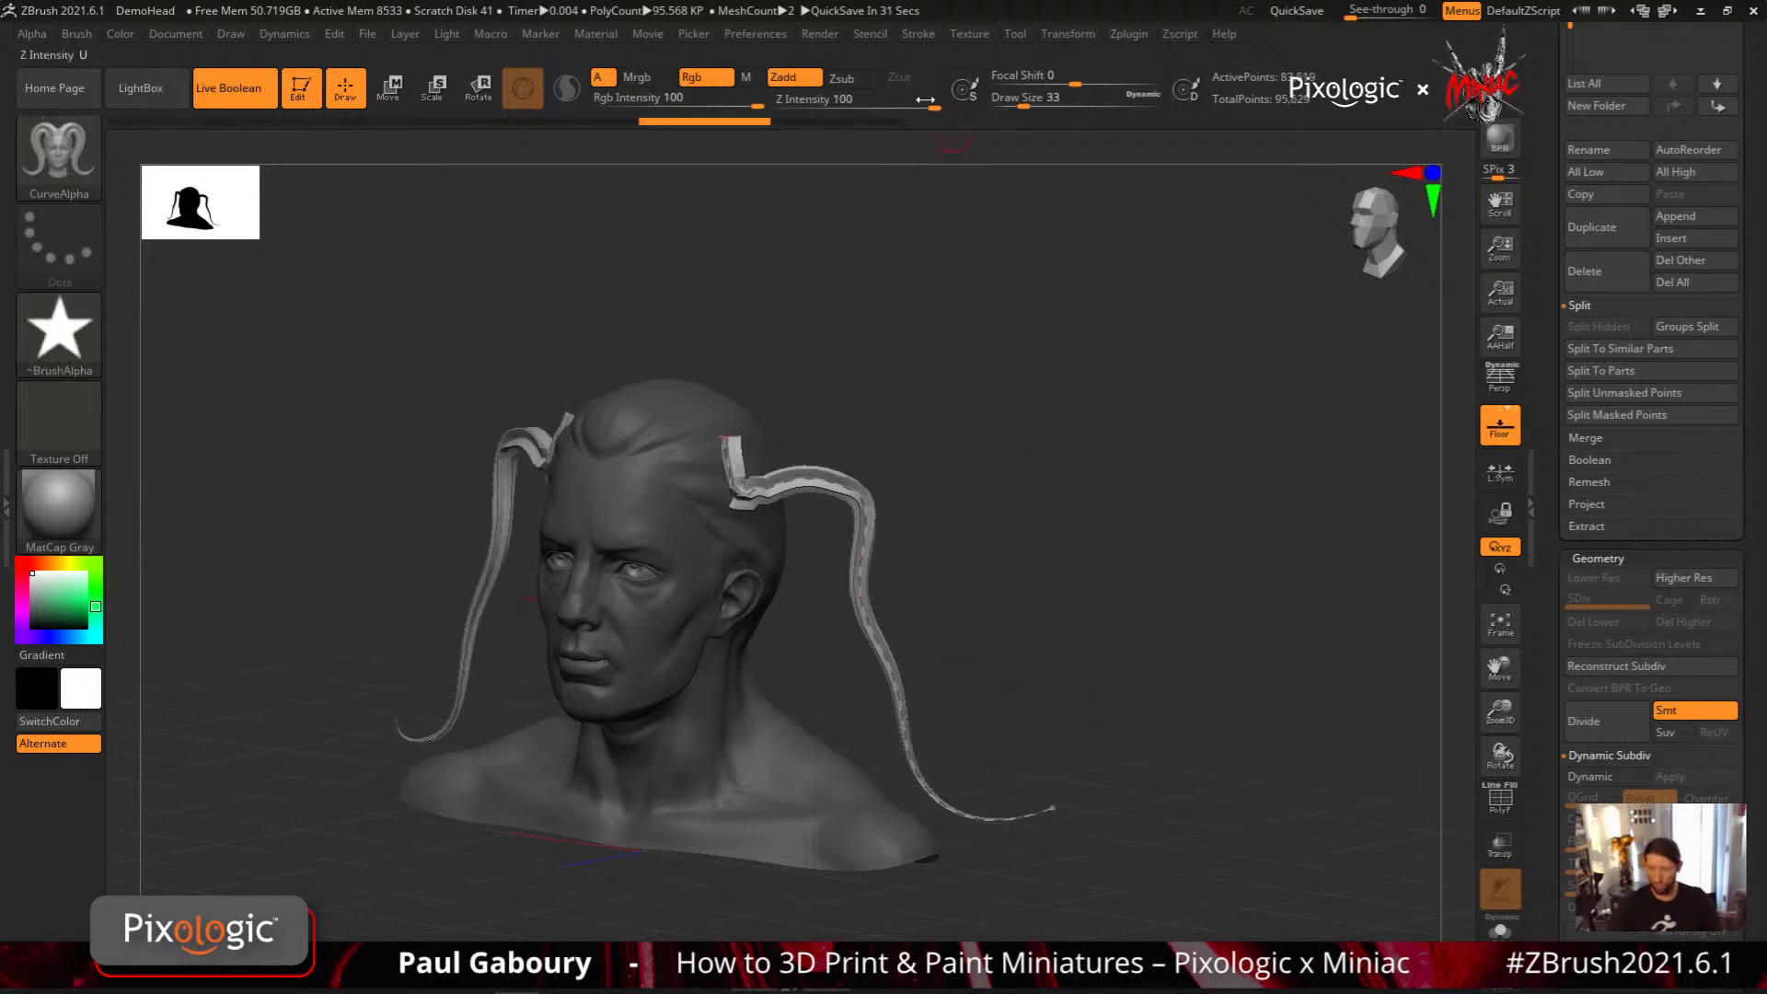
Enable Bend End in the curve settings and bend the strip's lower end inward into a small hook
left_click(918, 34)
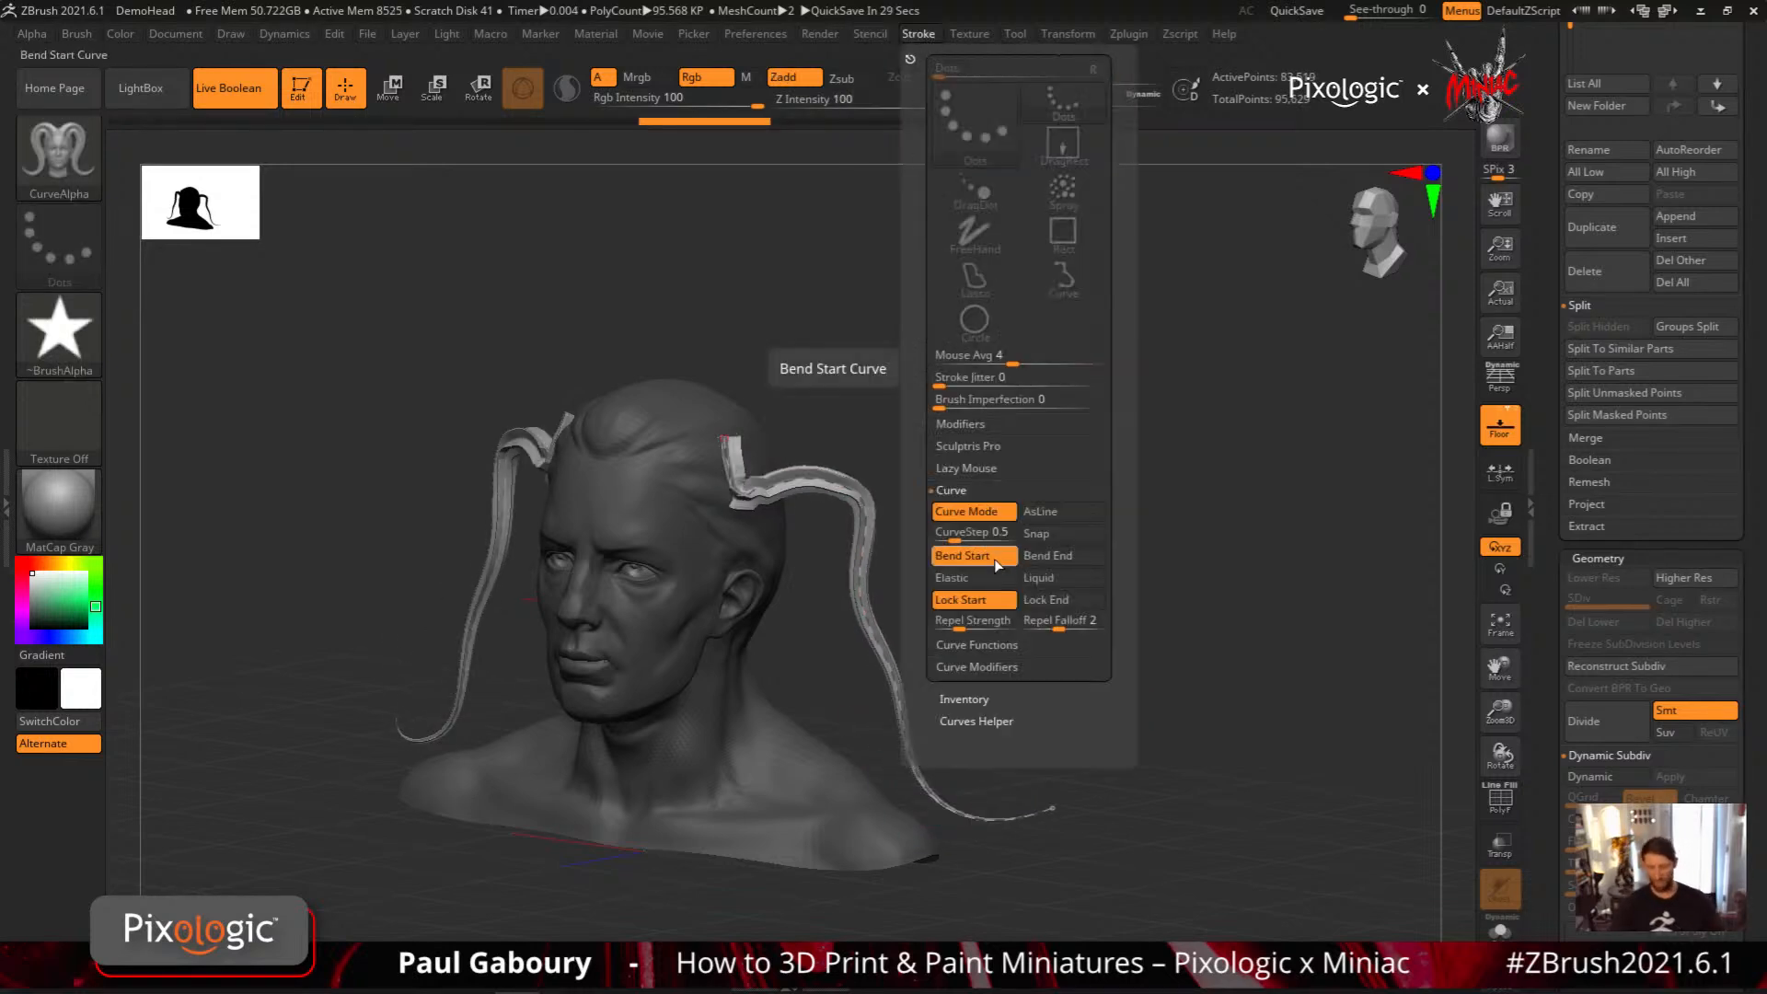
left_click(1060, 561)
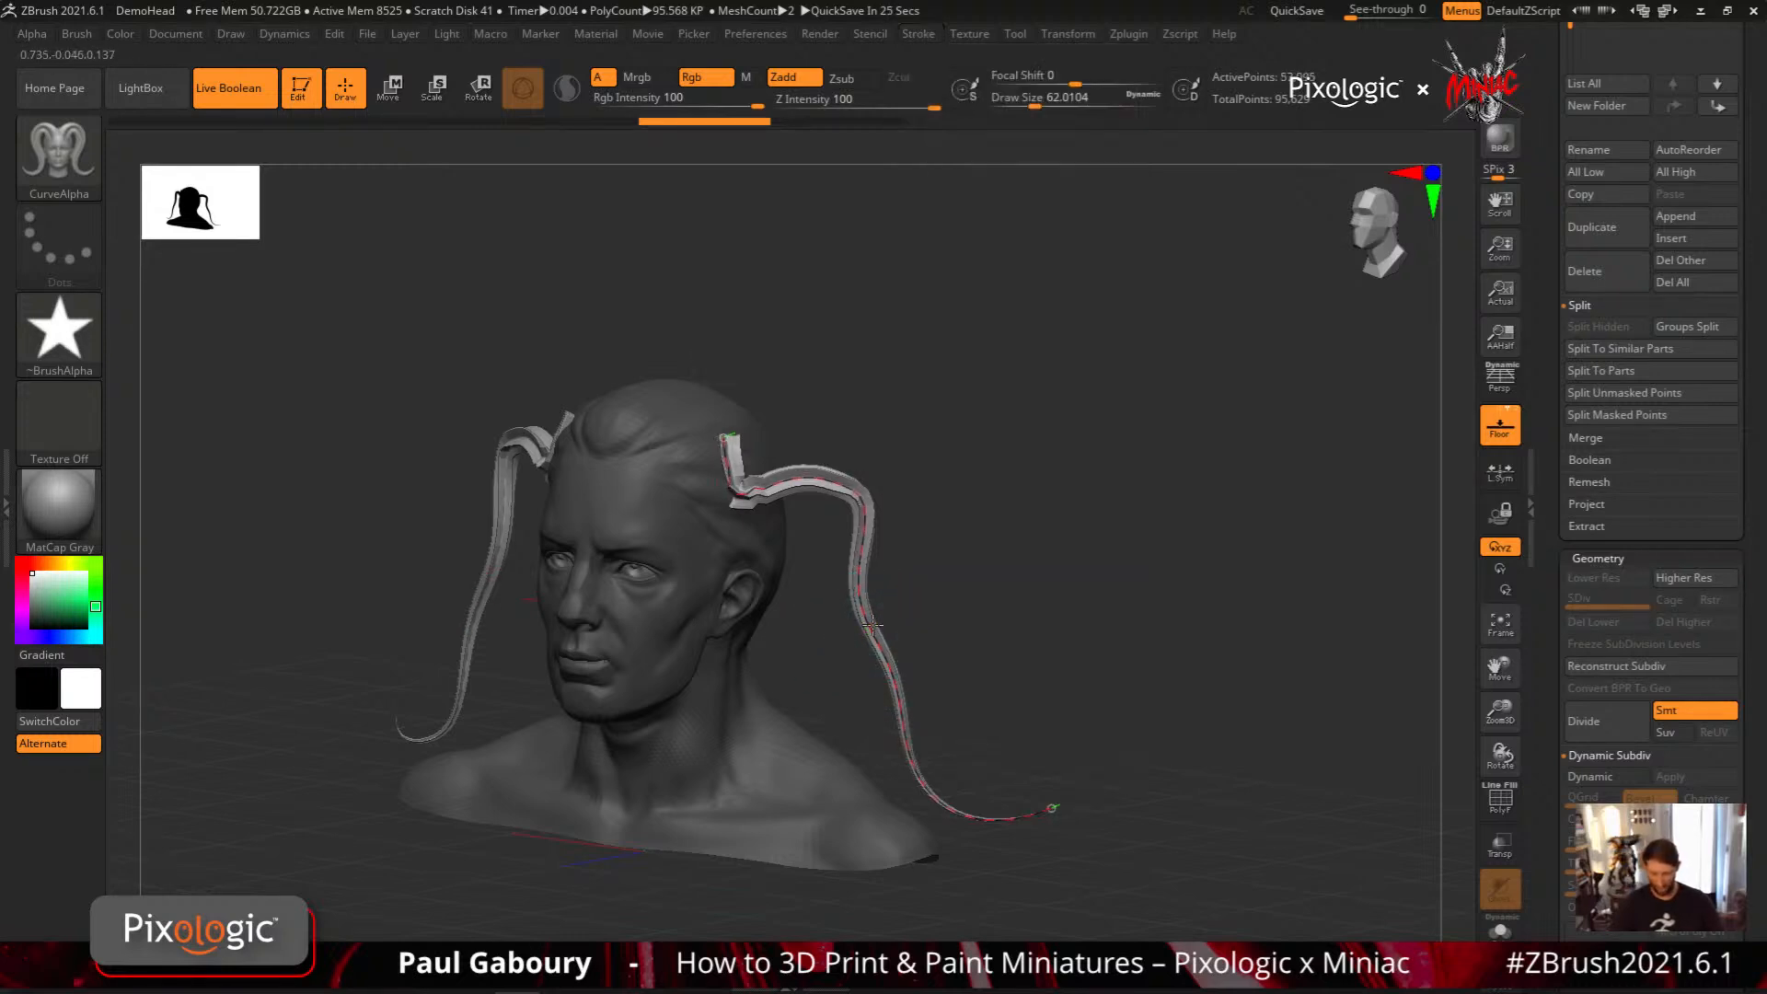
mouse_move(873, 626)
left_mouse_down()
mouse_move(897, 670)
mouse_move(886, 628)
mouse_move(844, 641)
mouse_move(953, 655)
mouse_move(892, 630)
left_mouse_up()
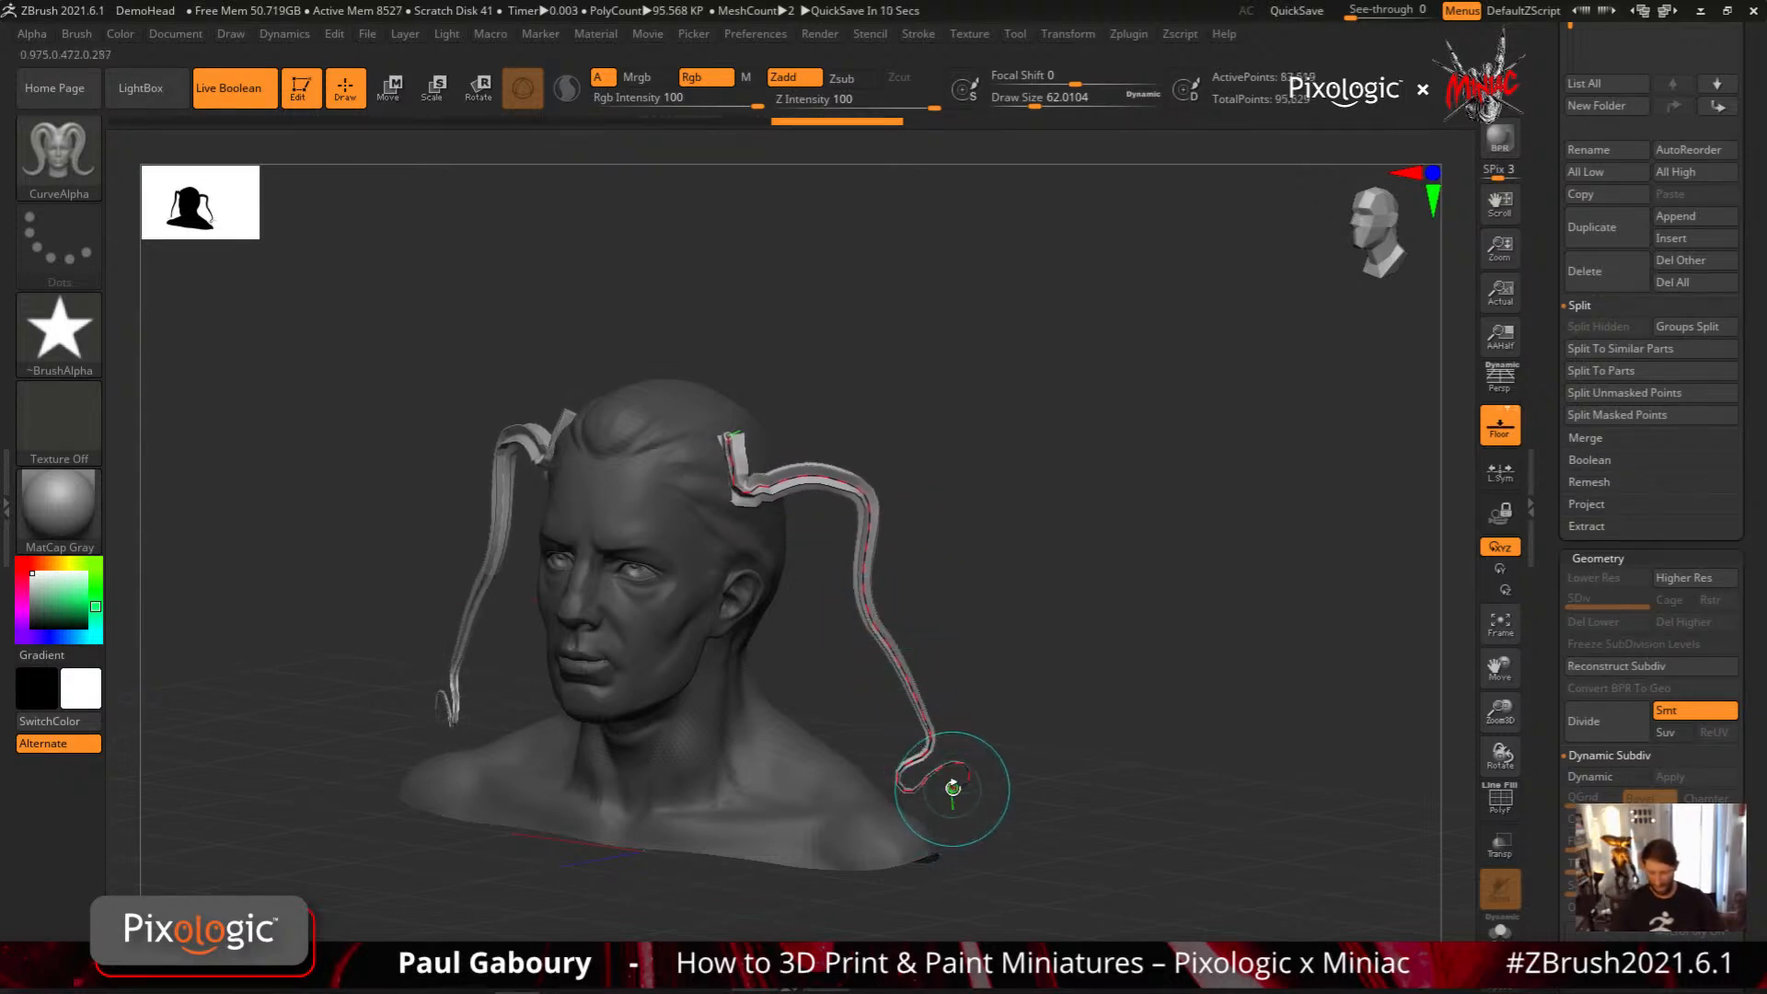
mouse_move(950, 787)
left_mouse_down()
mouse_move(1223, 691)
mouse_move(935, 798)
mouse_move(943, 781)
left_mouse_up()
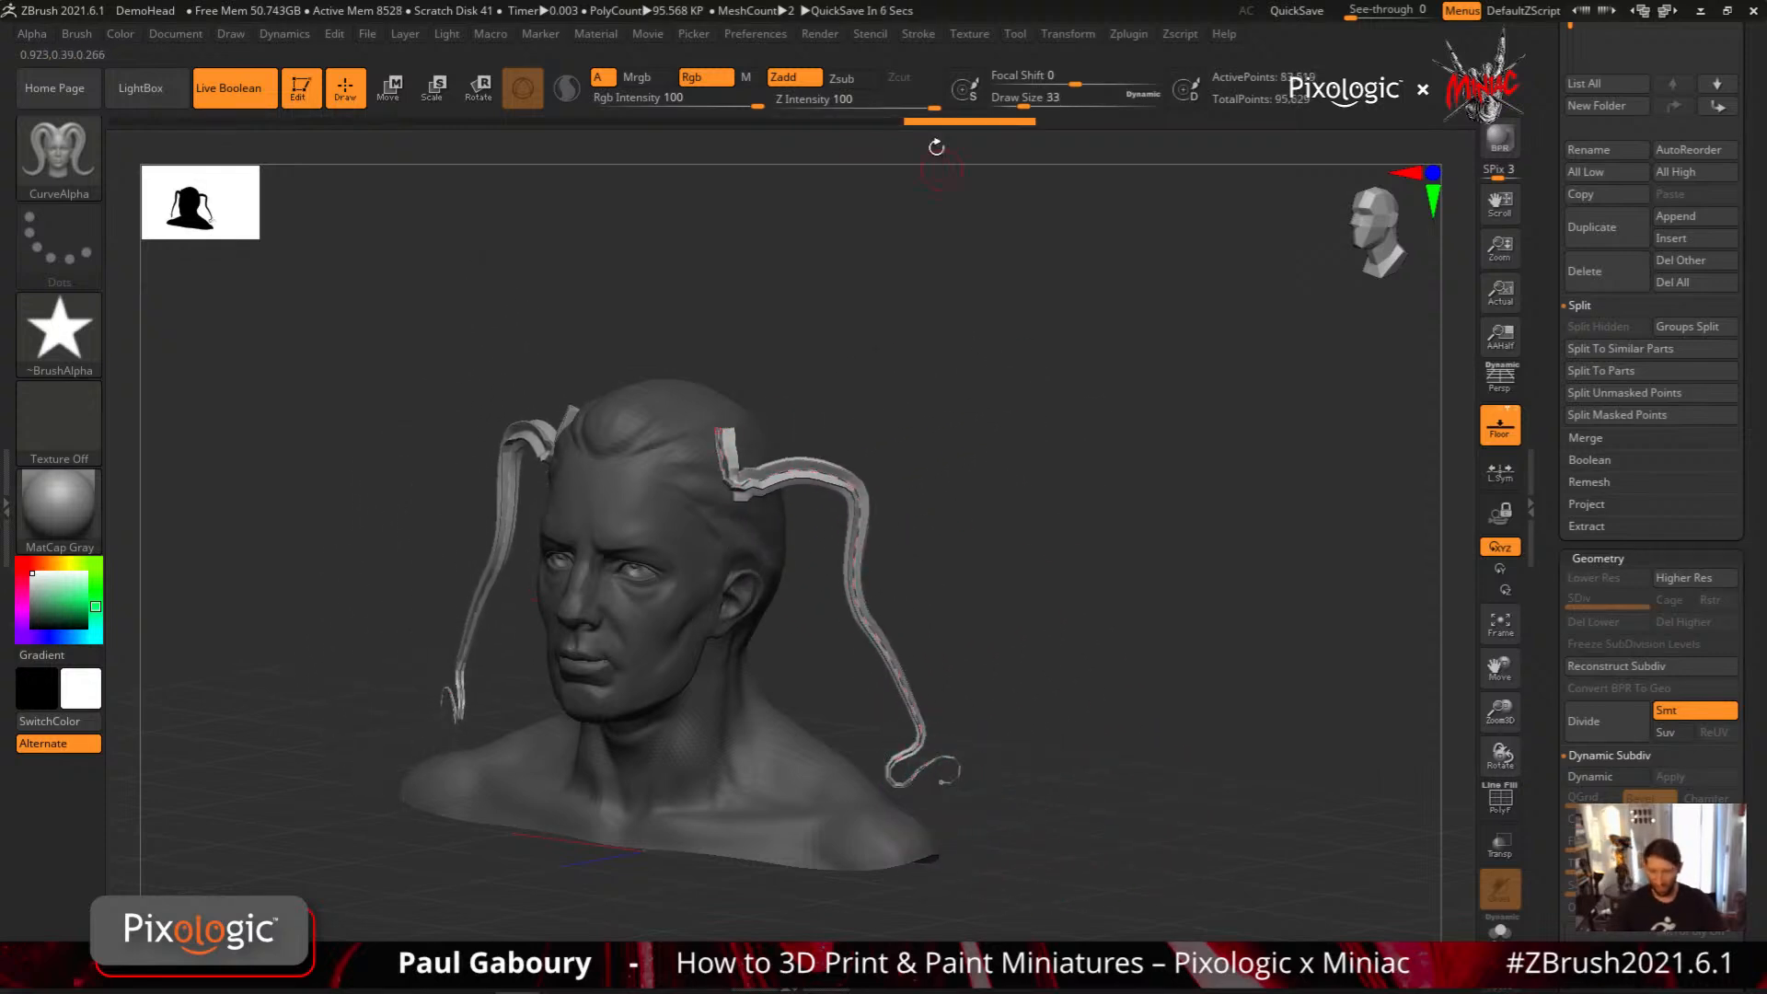
Abort the auto-save, redraw the star-profile strip from hairline to shoulder and reshape its curve by pulling its middle and upper end
left_click(918, 35)
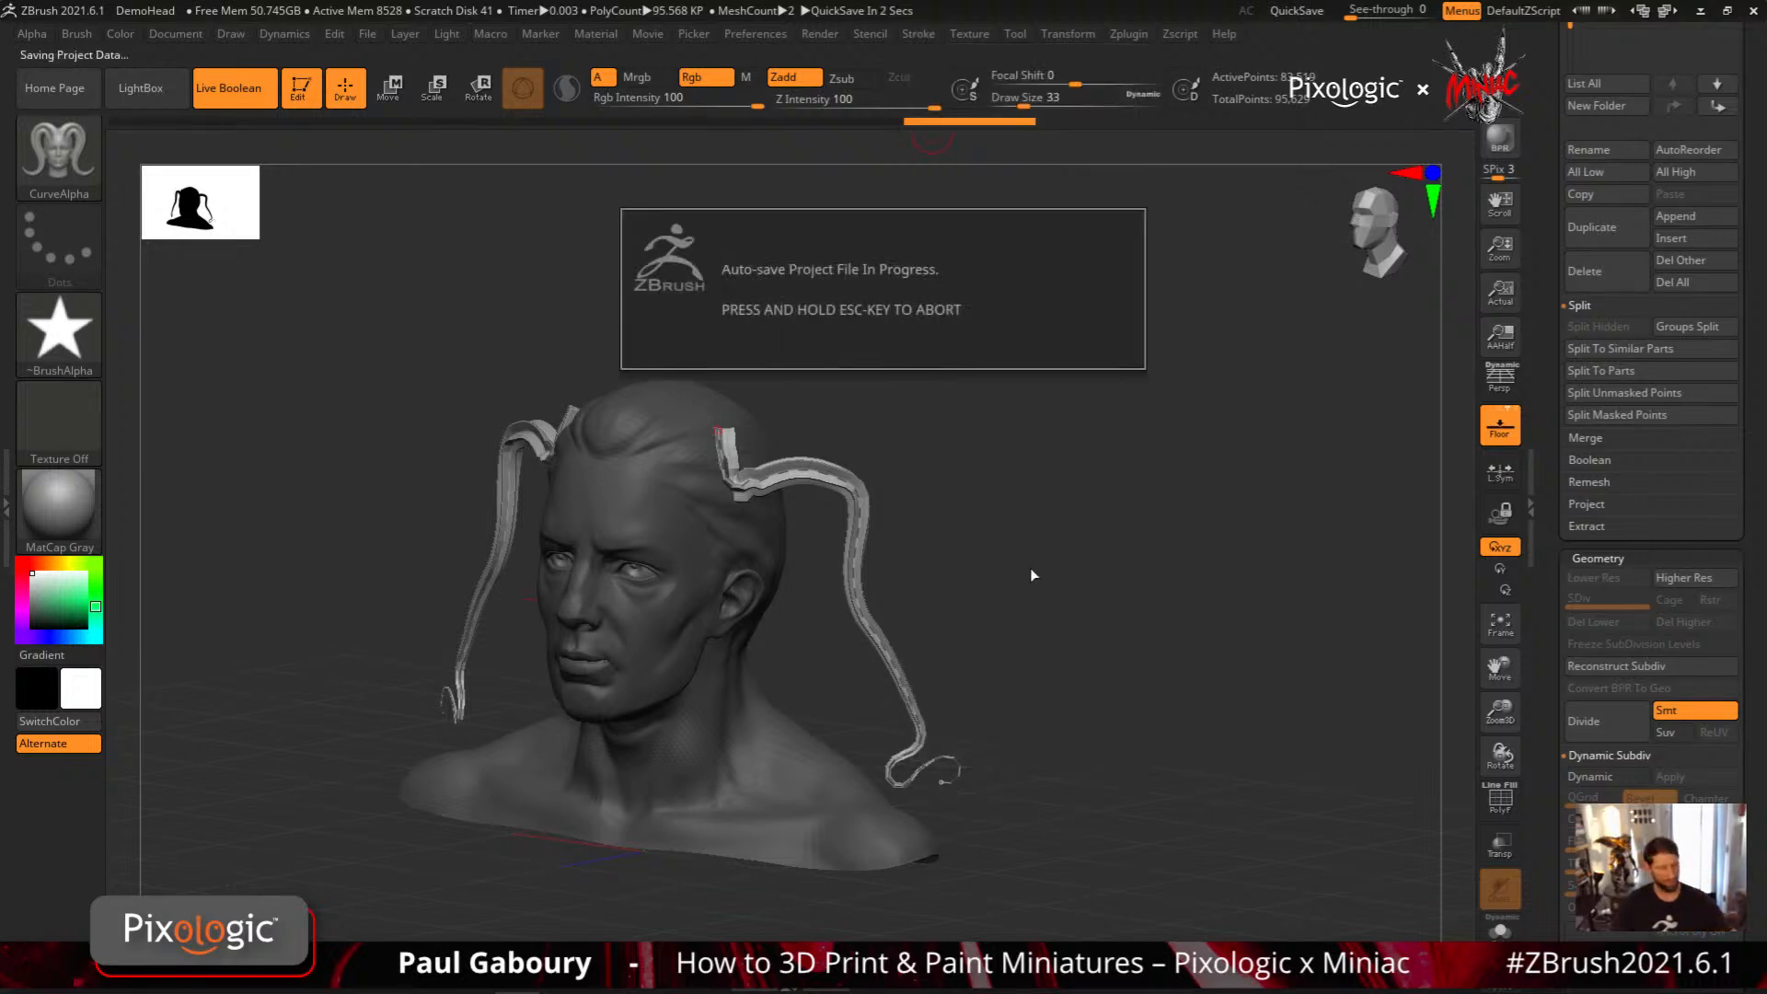
key("Escape")
left_click_drag(831, 611, 819, 341)
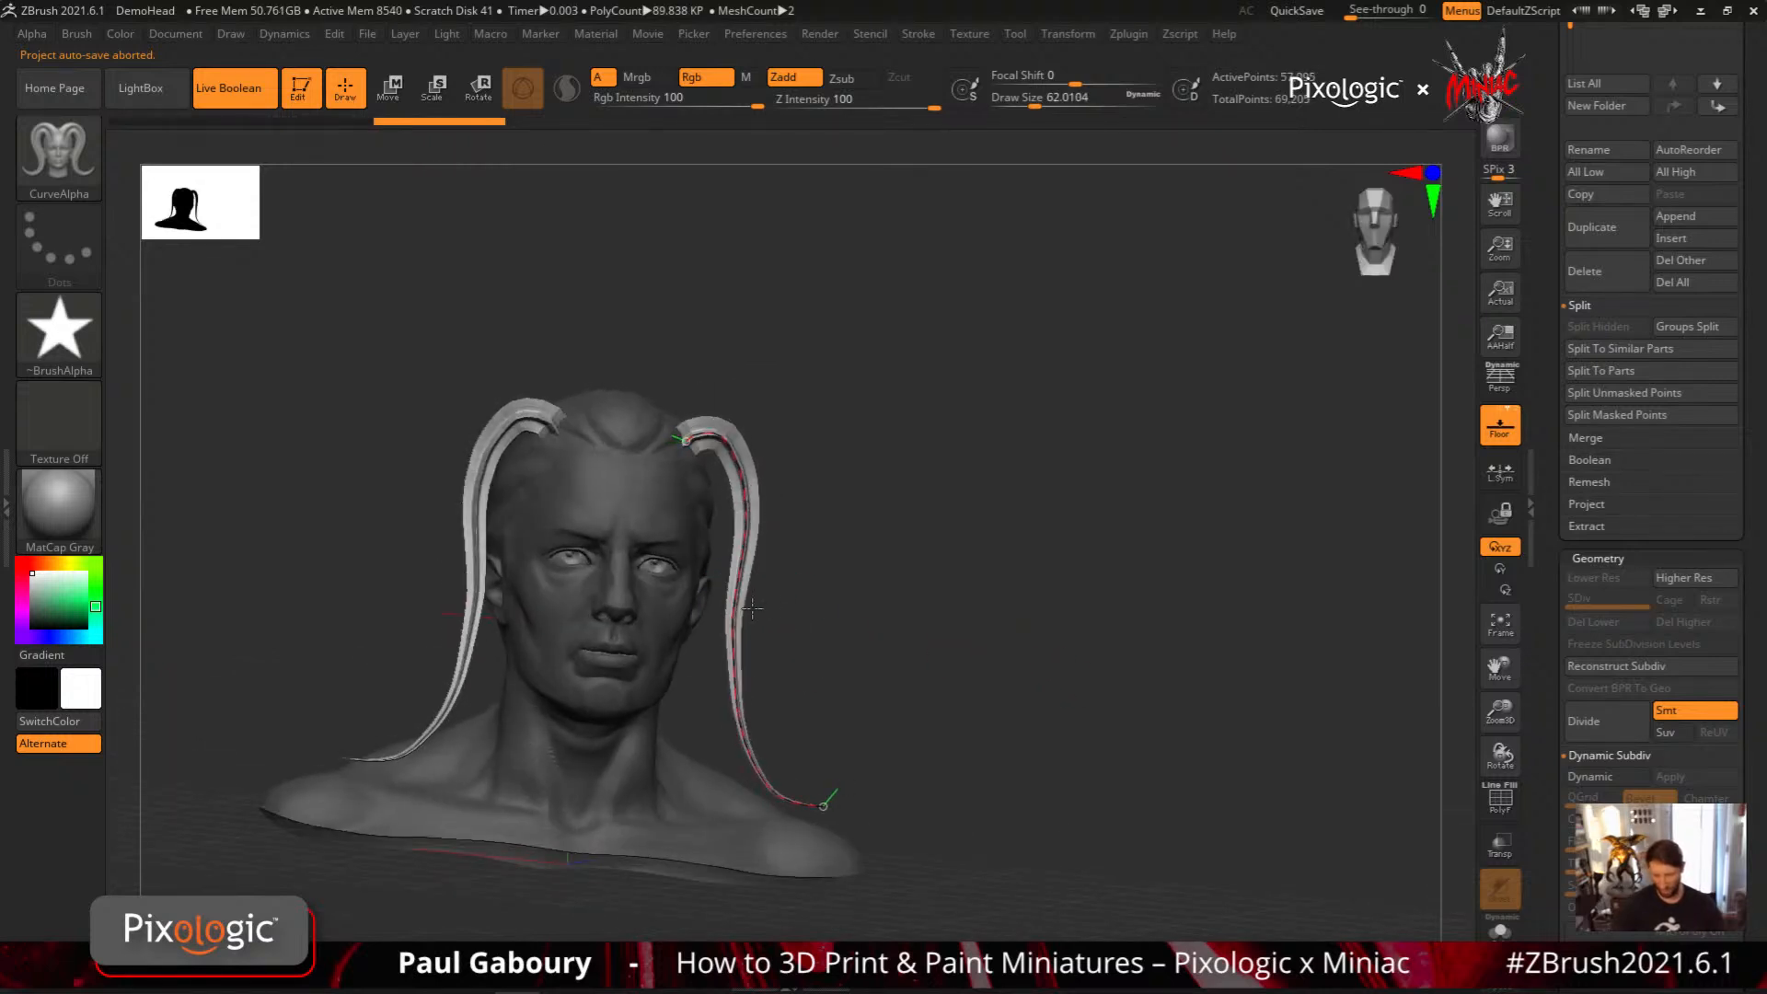
left_click(917, 33)
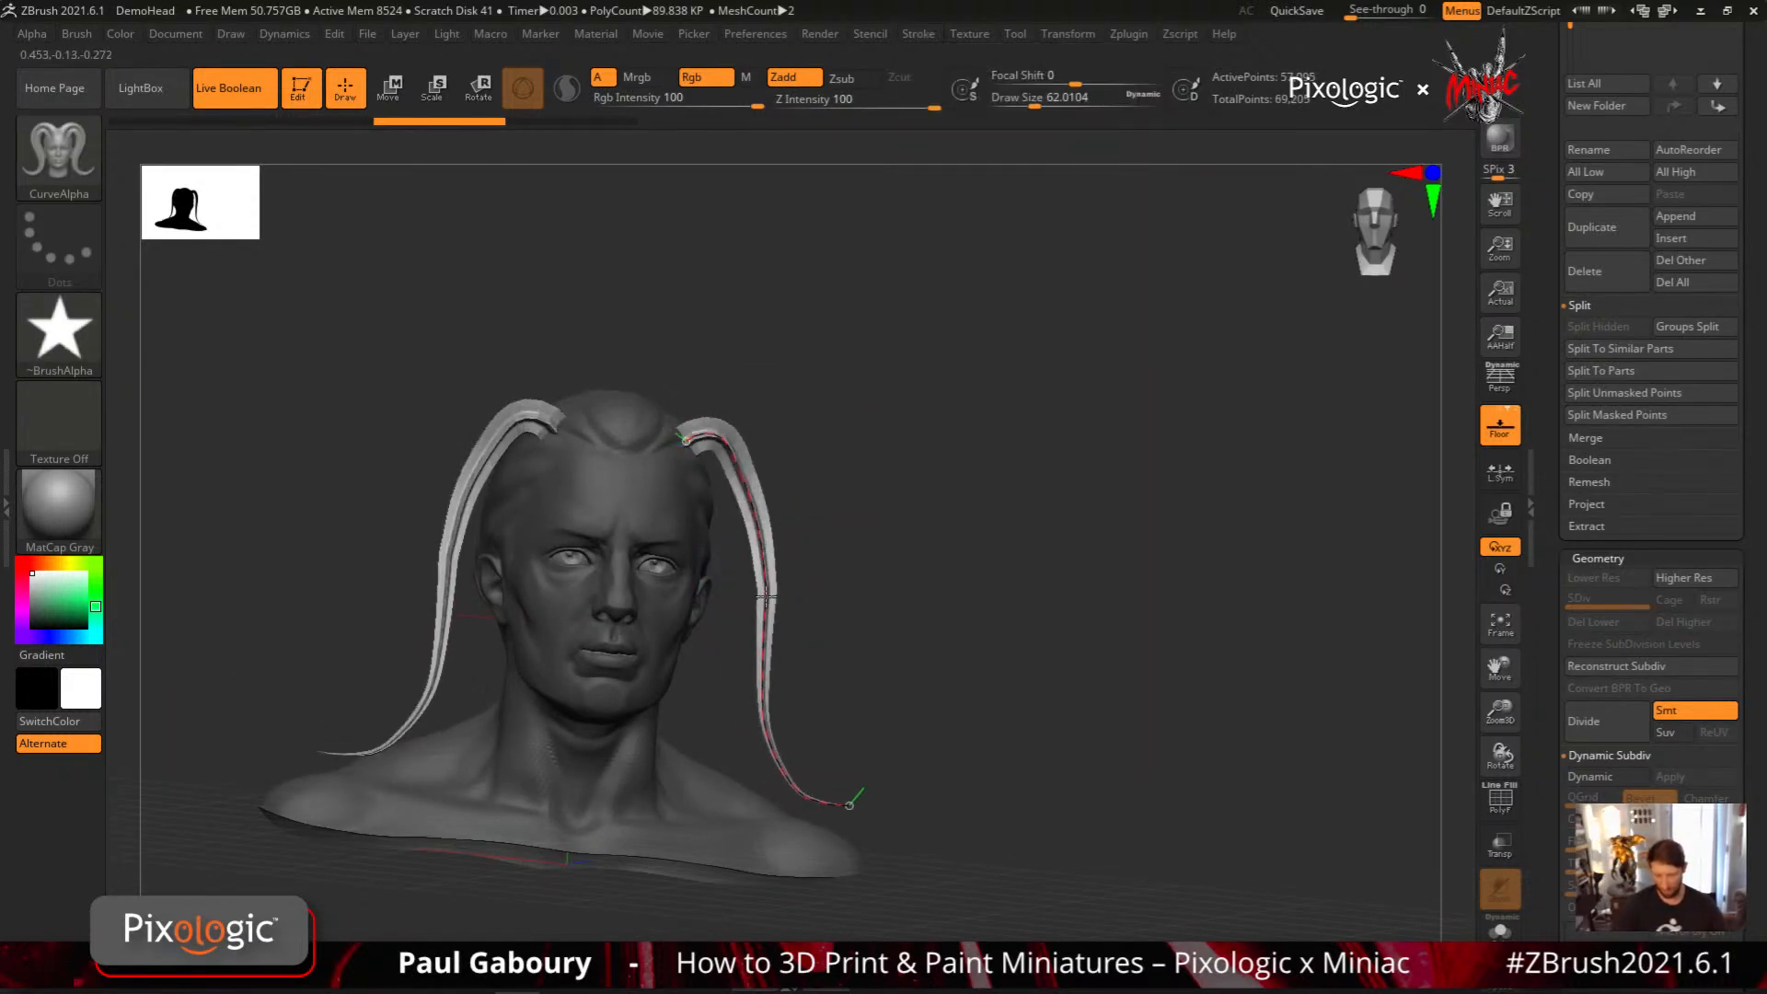
left_click_drag(726, 439, 690, 453)
mouse_move(761, 501)
left_mouse_down()
mouse_move(720, 547)
mouse_move(740, 602)
mouse_move(690, 611)
mouse_move(699, 644)
mouse_move(811, 669)
left_mouse_up()
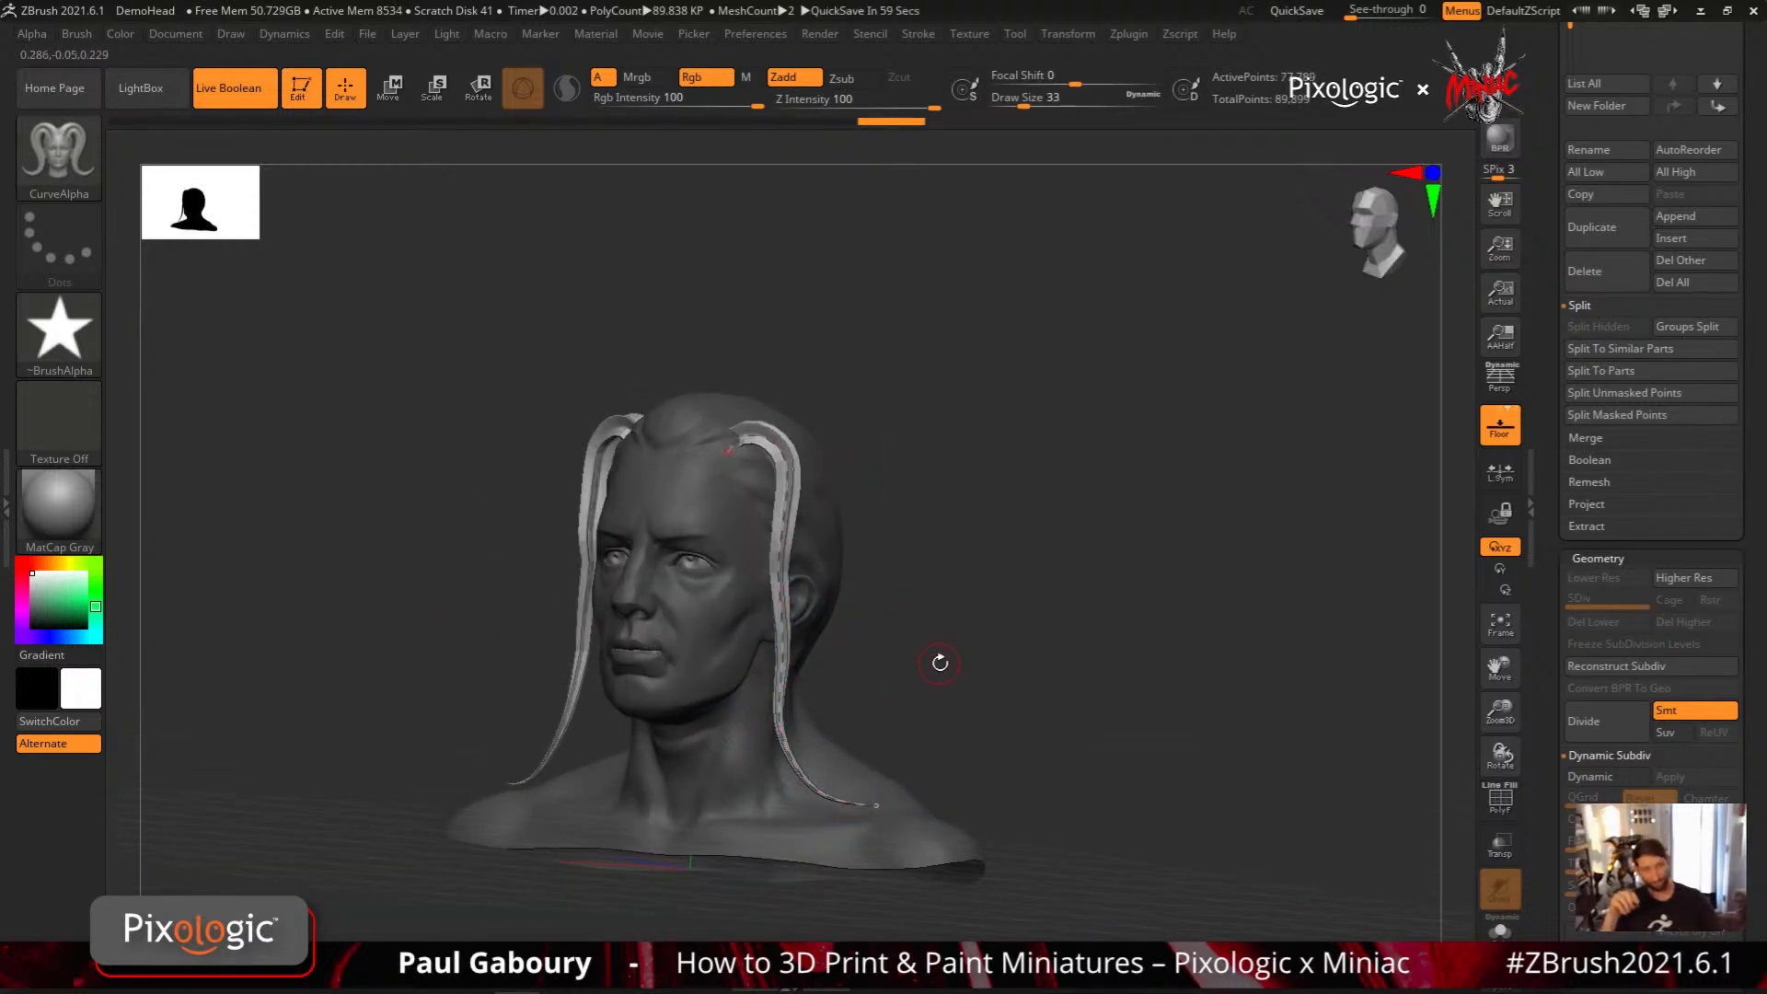
Undo all the strip edits back to the bare head with its subdivision levels
key("ctrl+z")
key("ctrl+z")
key("ctrl+z")
key("ctrl+z")
key("ctrl+z")
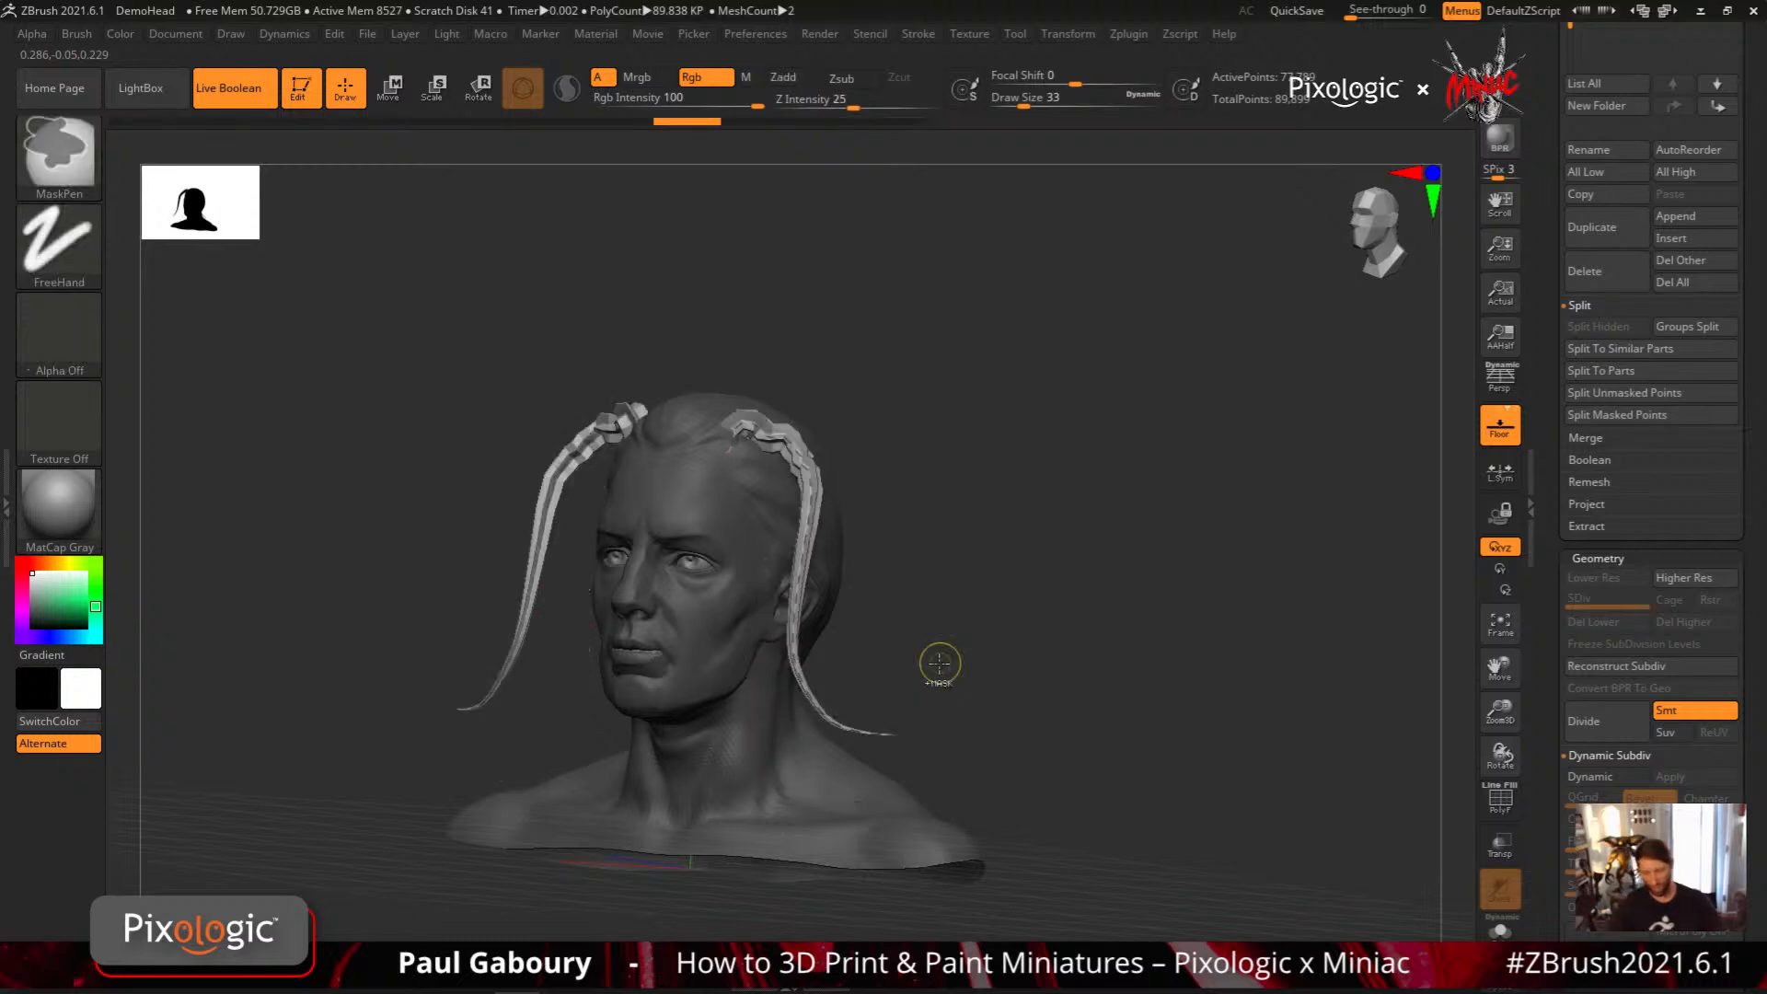
key("ctrl+z")
key("ctrl+z")
key("ctrl+z")
key("ctrl+z")
key("ctrl+z")
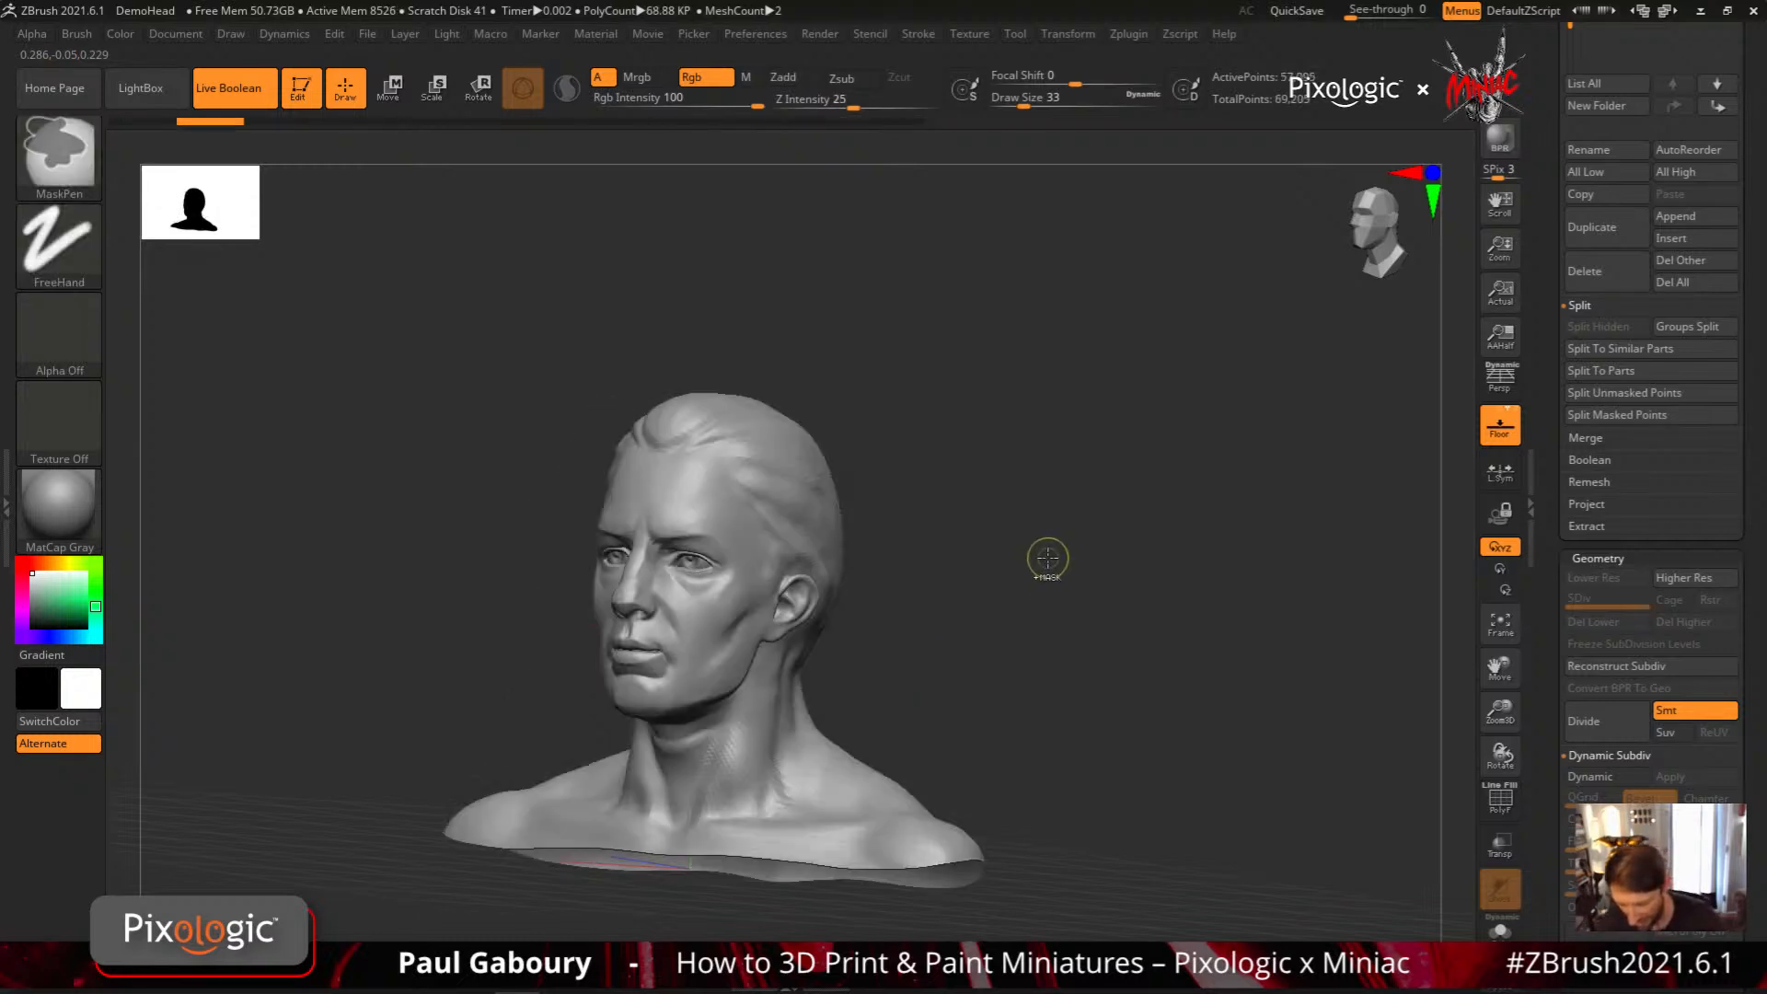
key("ctrl+z")
key("ctrl+z")
key("ctrl+z")
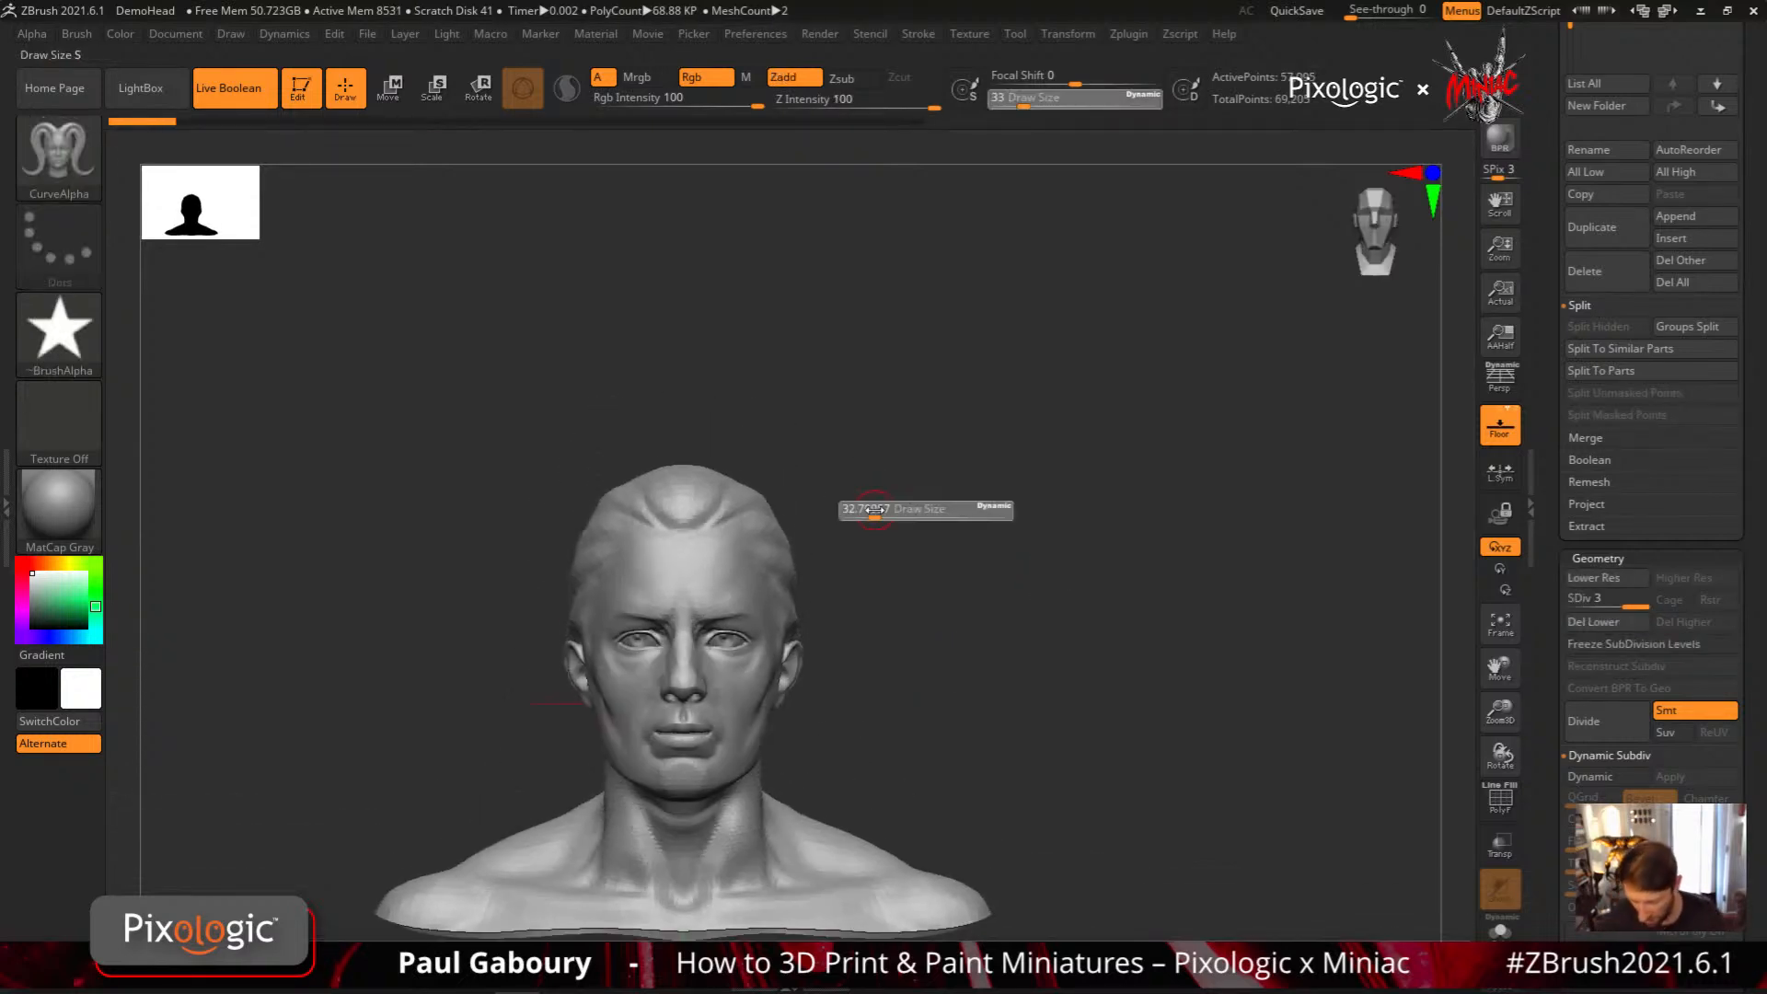
Draw a large horn-shaped CurveAlpha arc from the hairline at draw size about 31, deleting the lower subdivision levels to generate the strip
key("ctrl+shift+z")
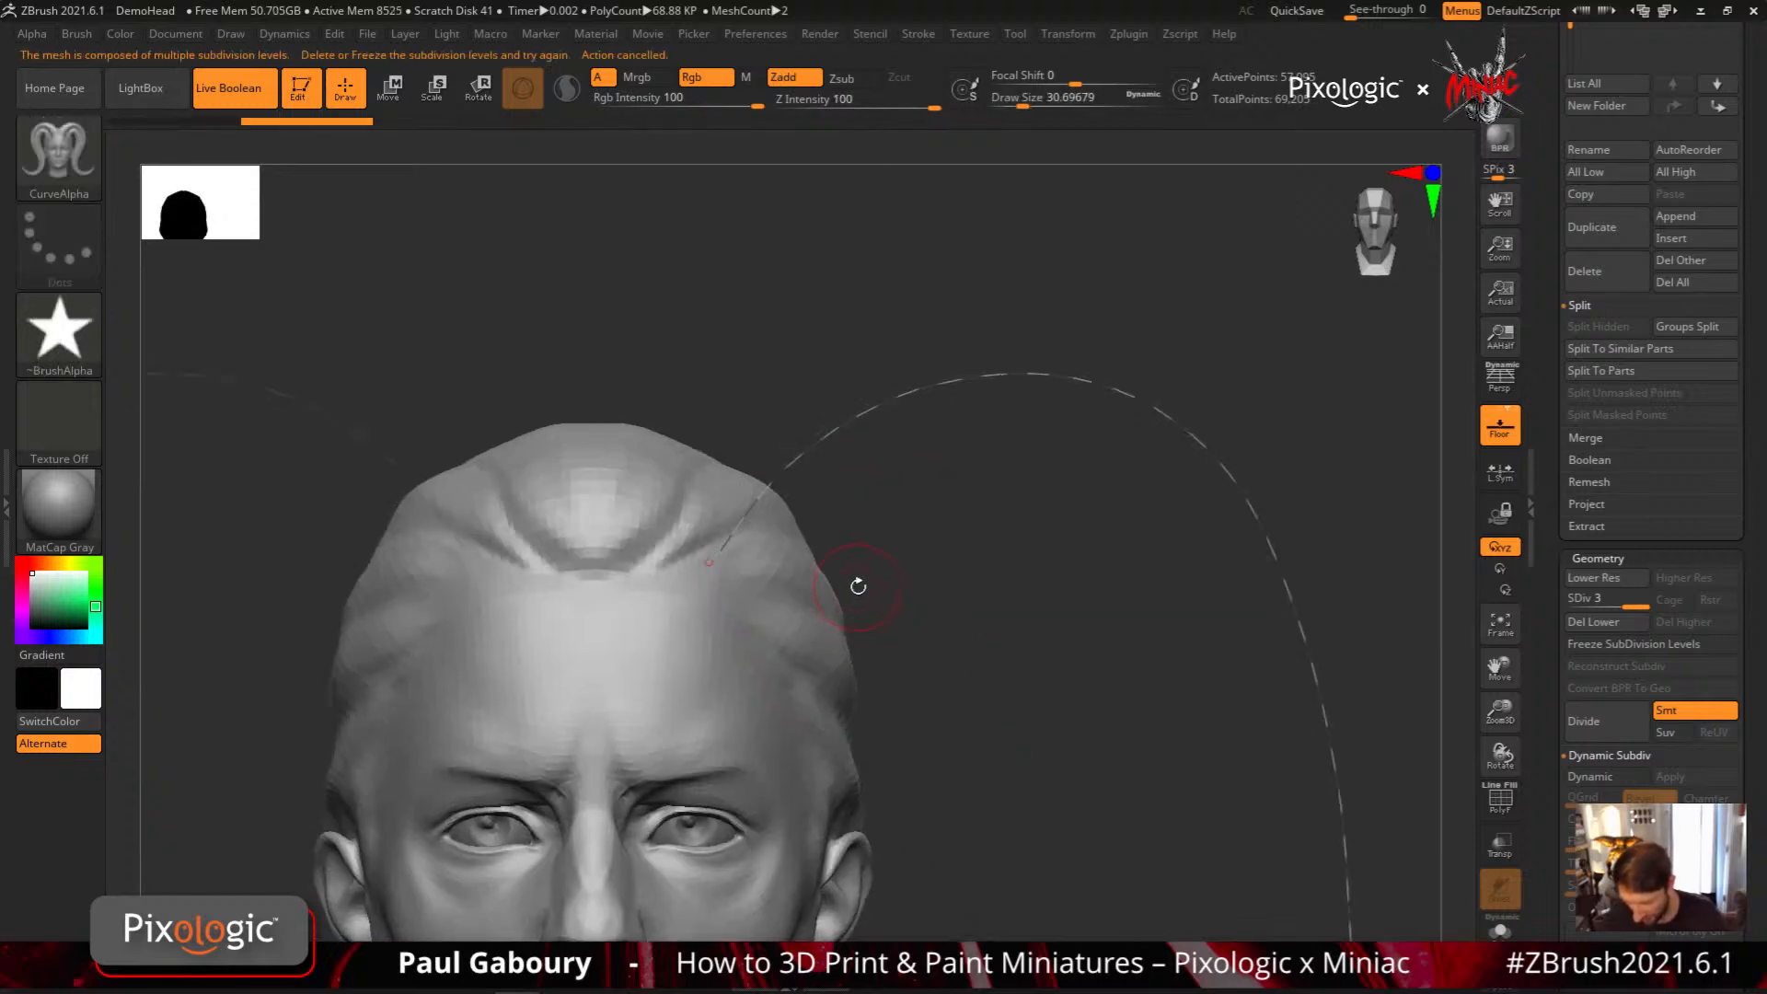
key("ctrl+shift+z")
key("ctrl+shift+z")
key("ctrl+shift+z")
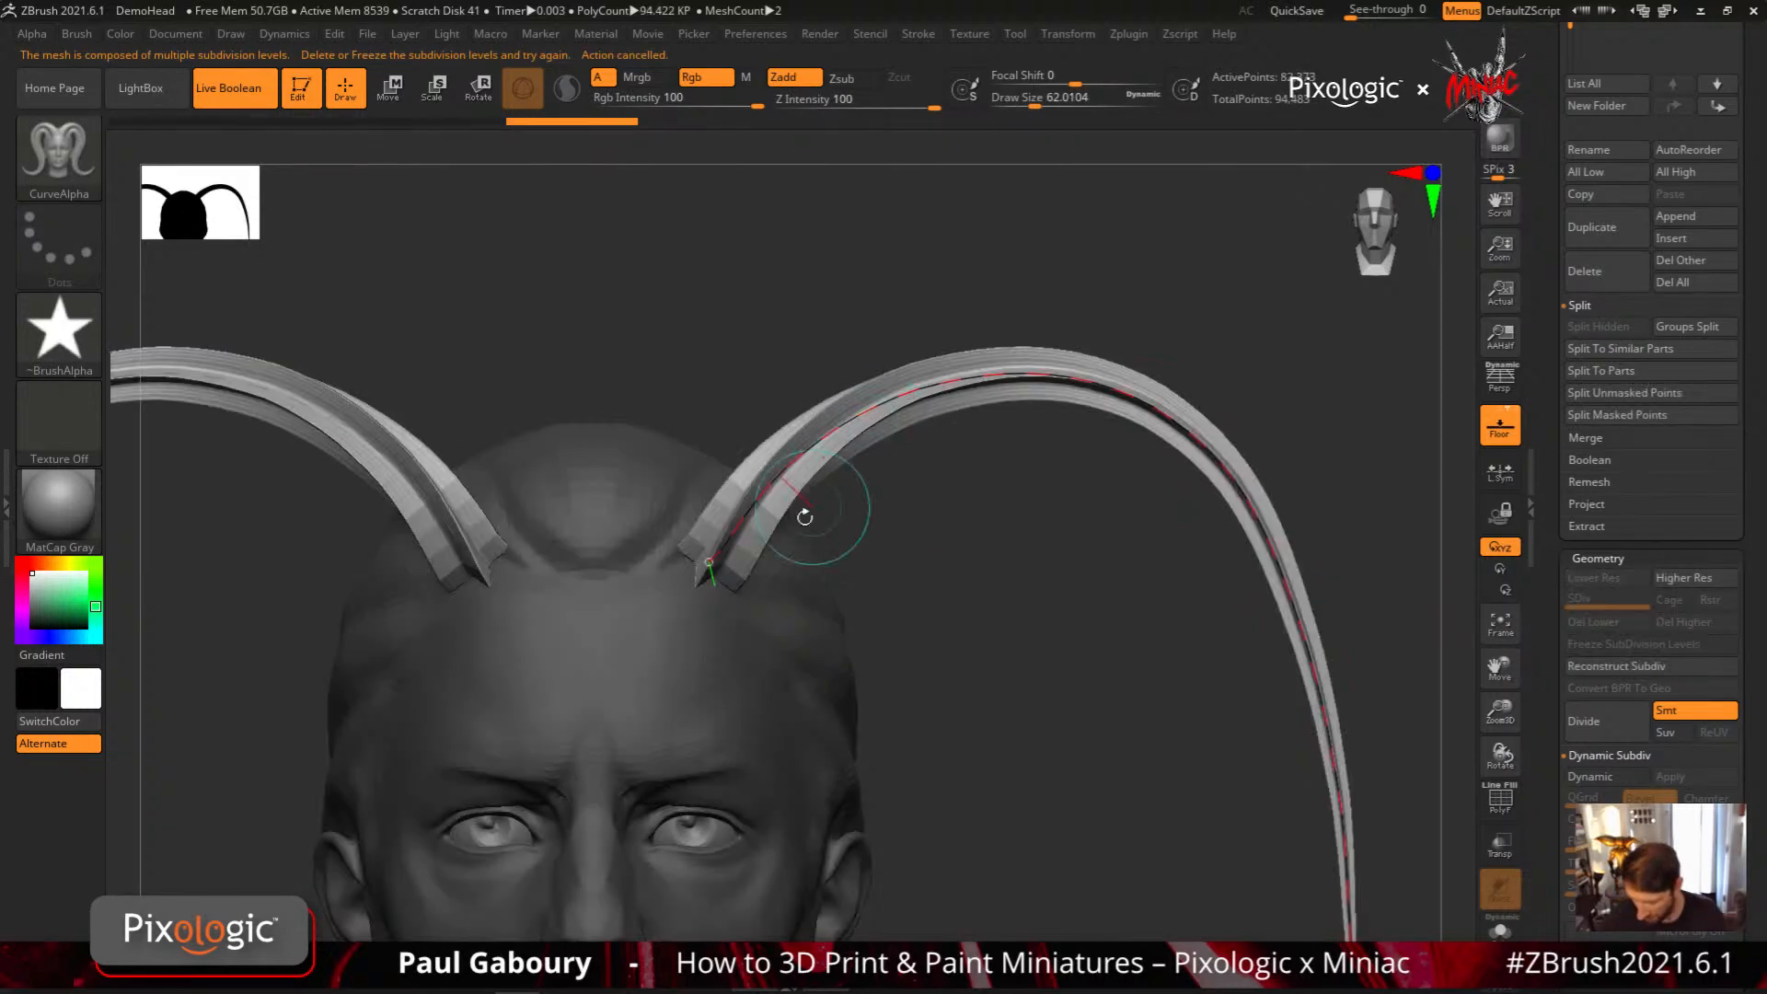
Turn on PolyFrame to examine the polygons at the horn's base and open the brush's curve settings
key("shift+f")
right_click_drag(746, 615, 736, 681, "ctrl")
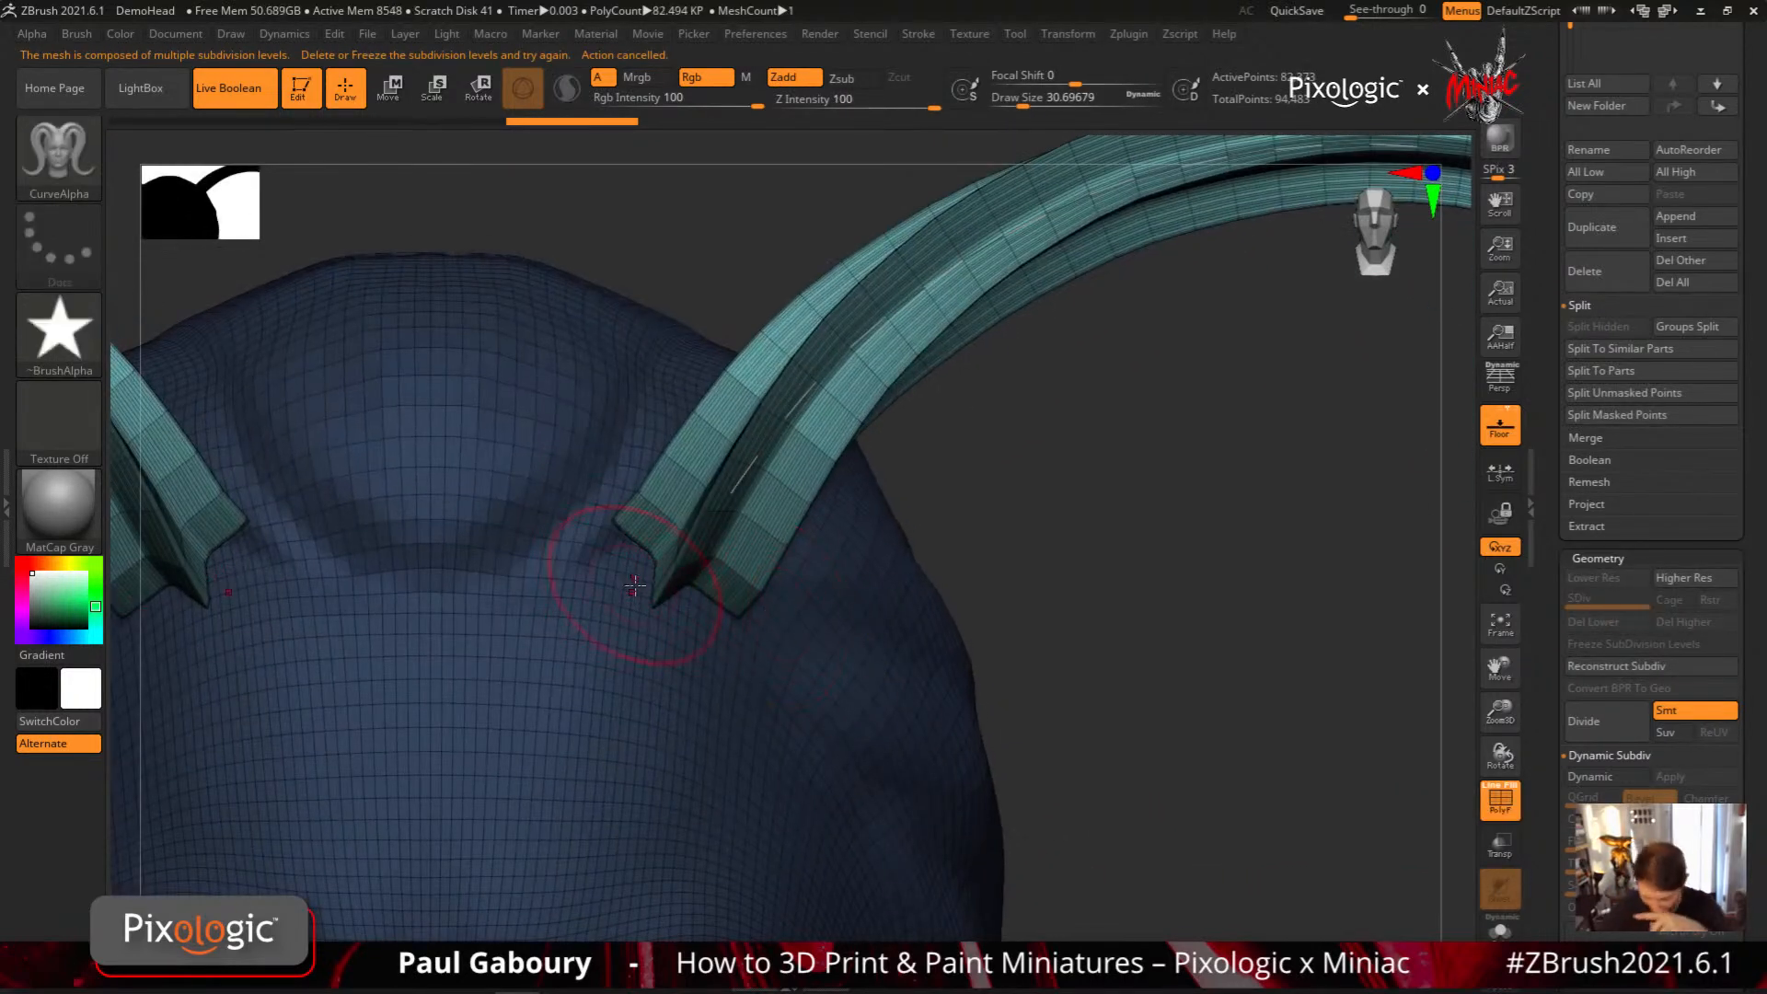
left_click(918, 33)
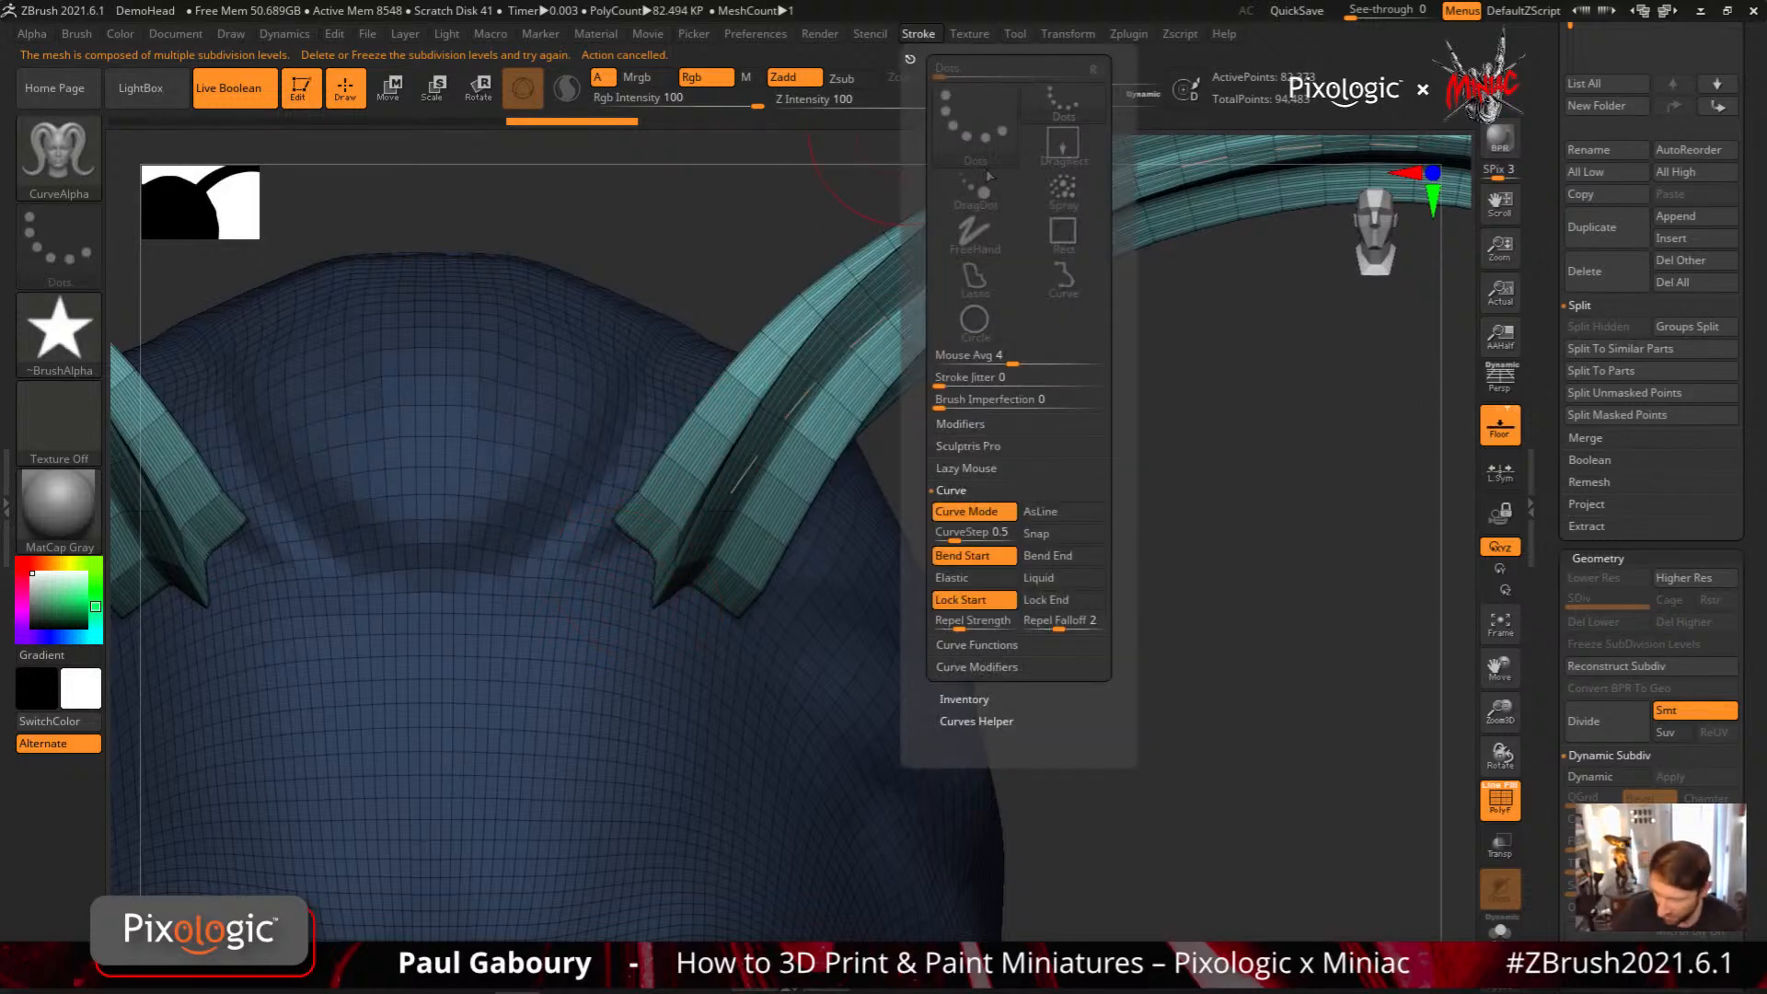
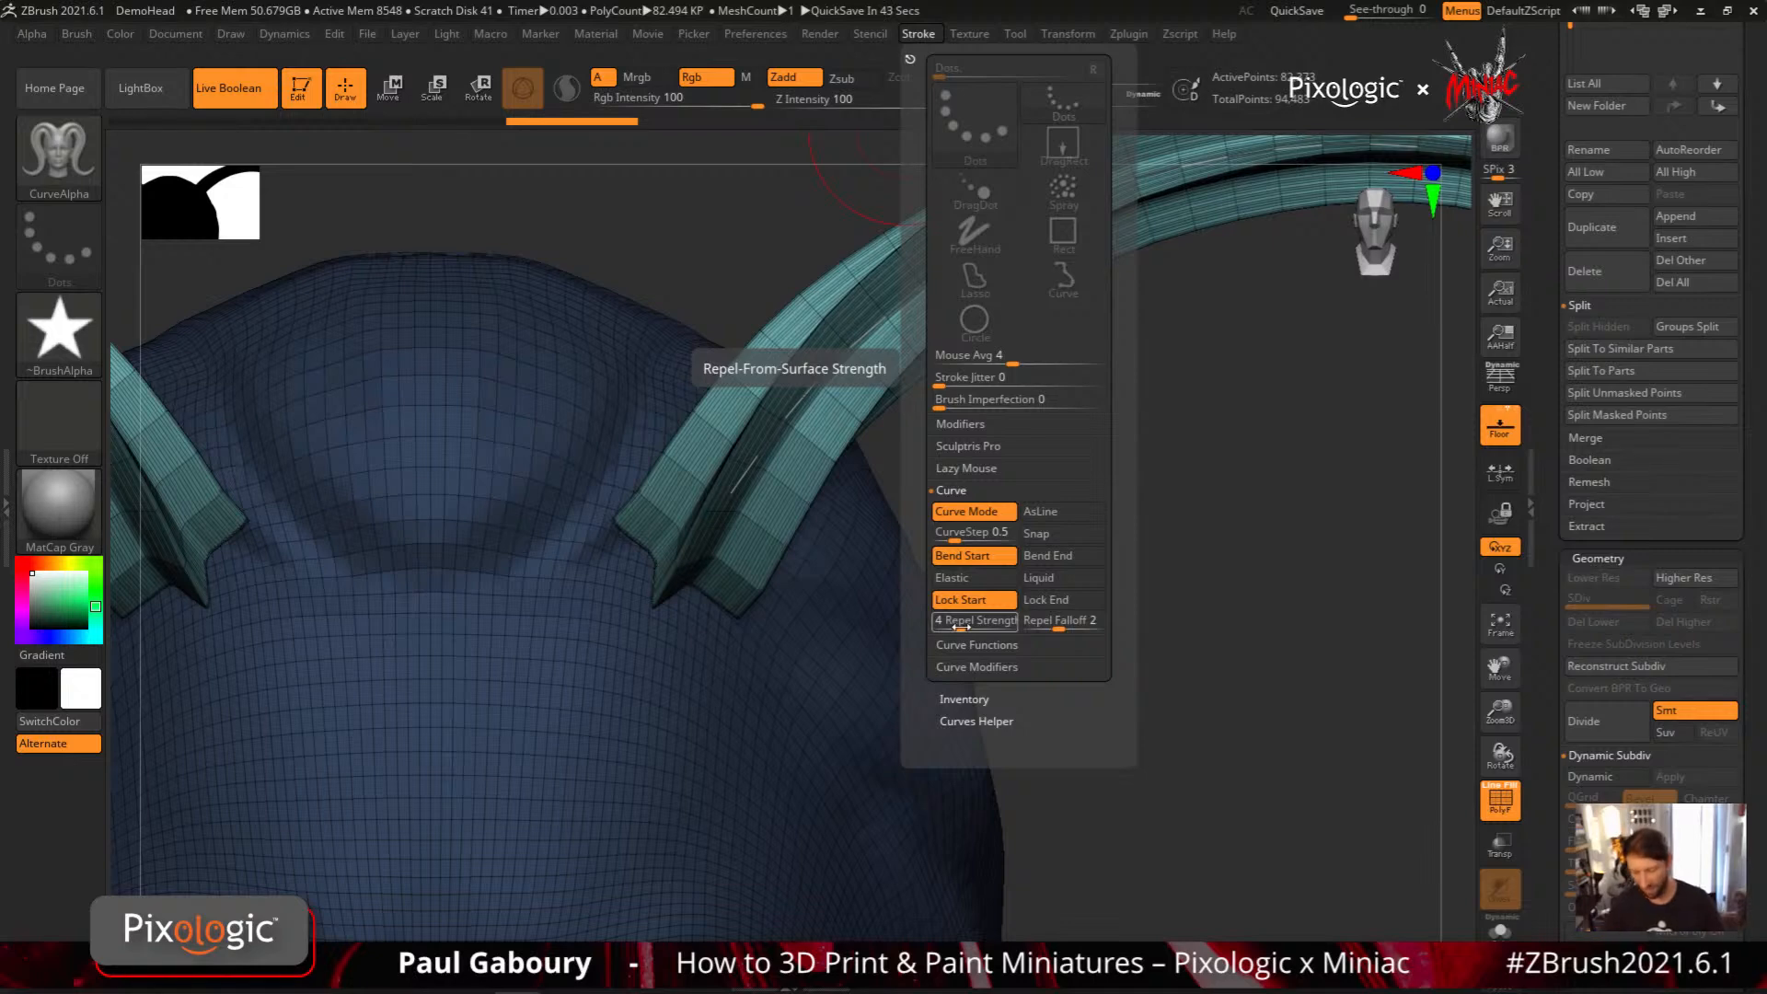
Undo the pair of CurveAlpha horns and their curve so only the bare head remains
mouse_move(1151, 732)
right_mouse_down("ctrl")
mouse_move(950, 715)
mouse_move(989, 649)
right_mouse_up("ctrl")
key("b")
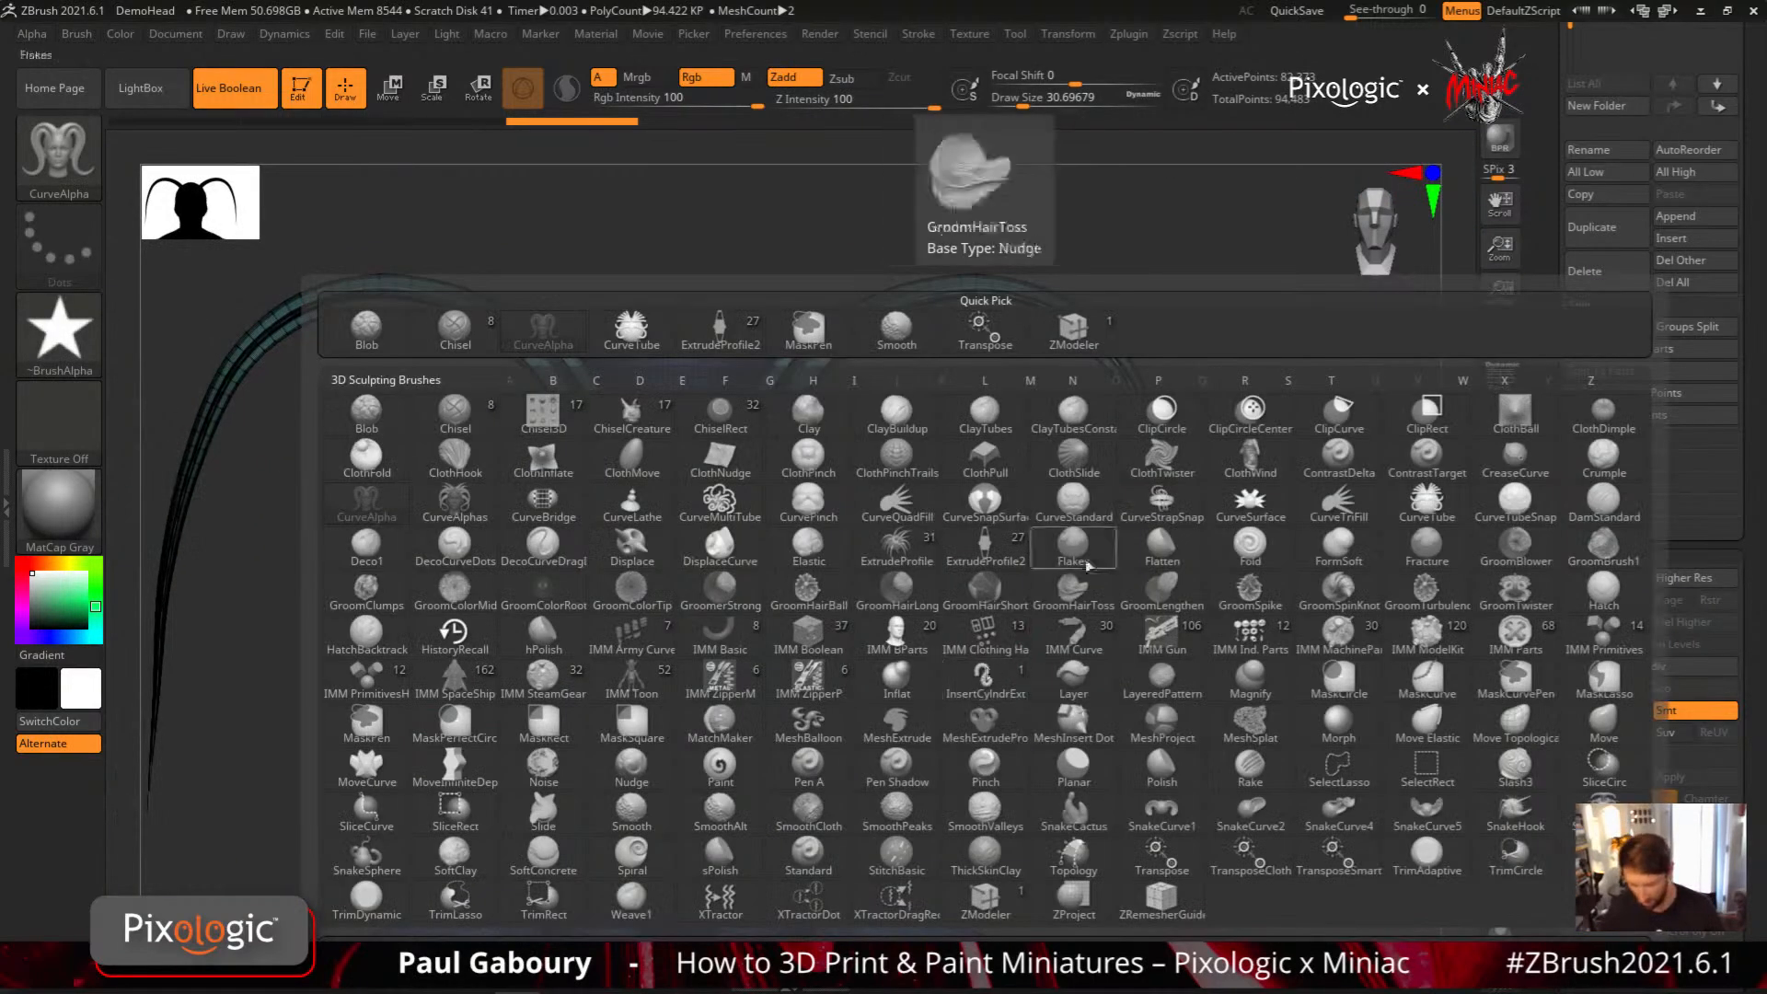
key("ctrl+z")
right_click_drag(989, 632, 966, 635)
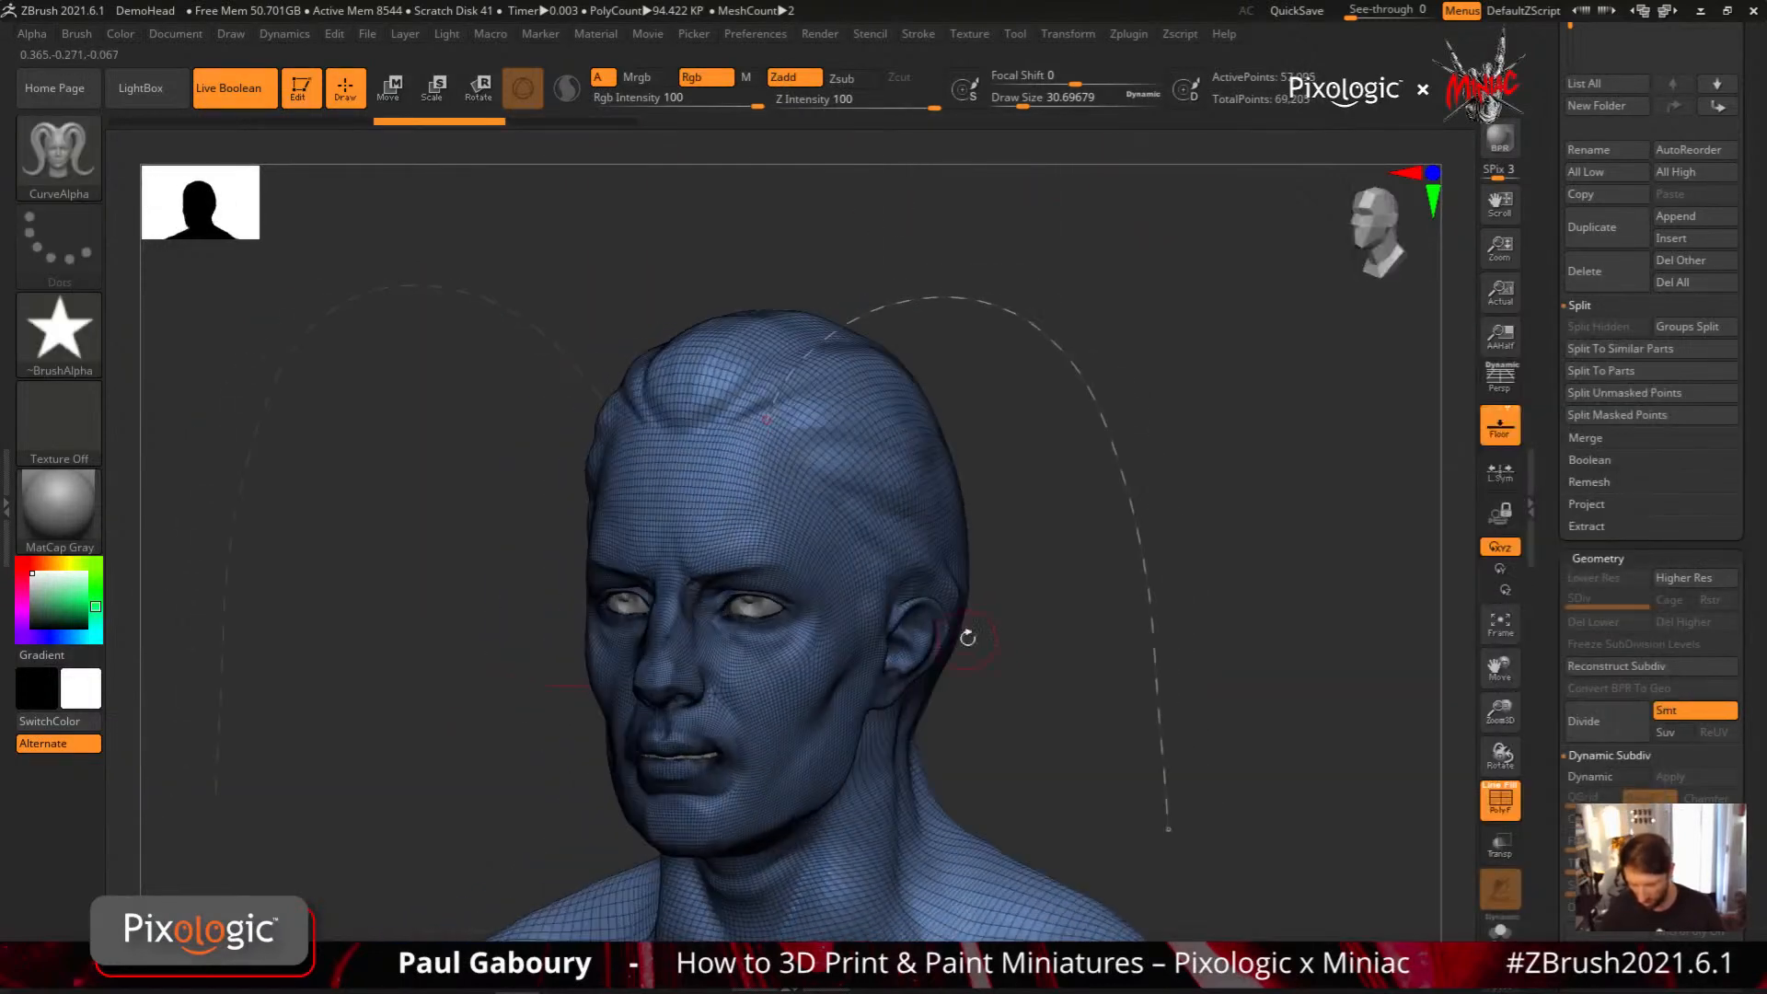
key("ctrl+z")
left_click(1642, 626)
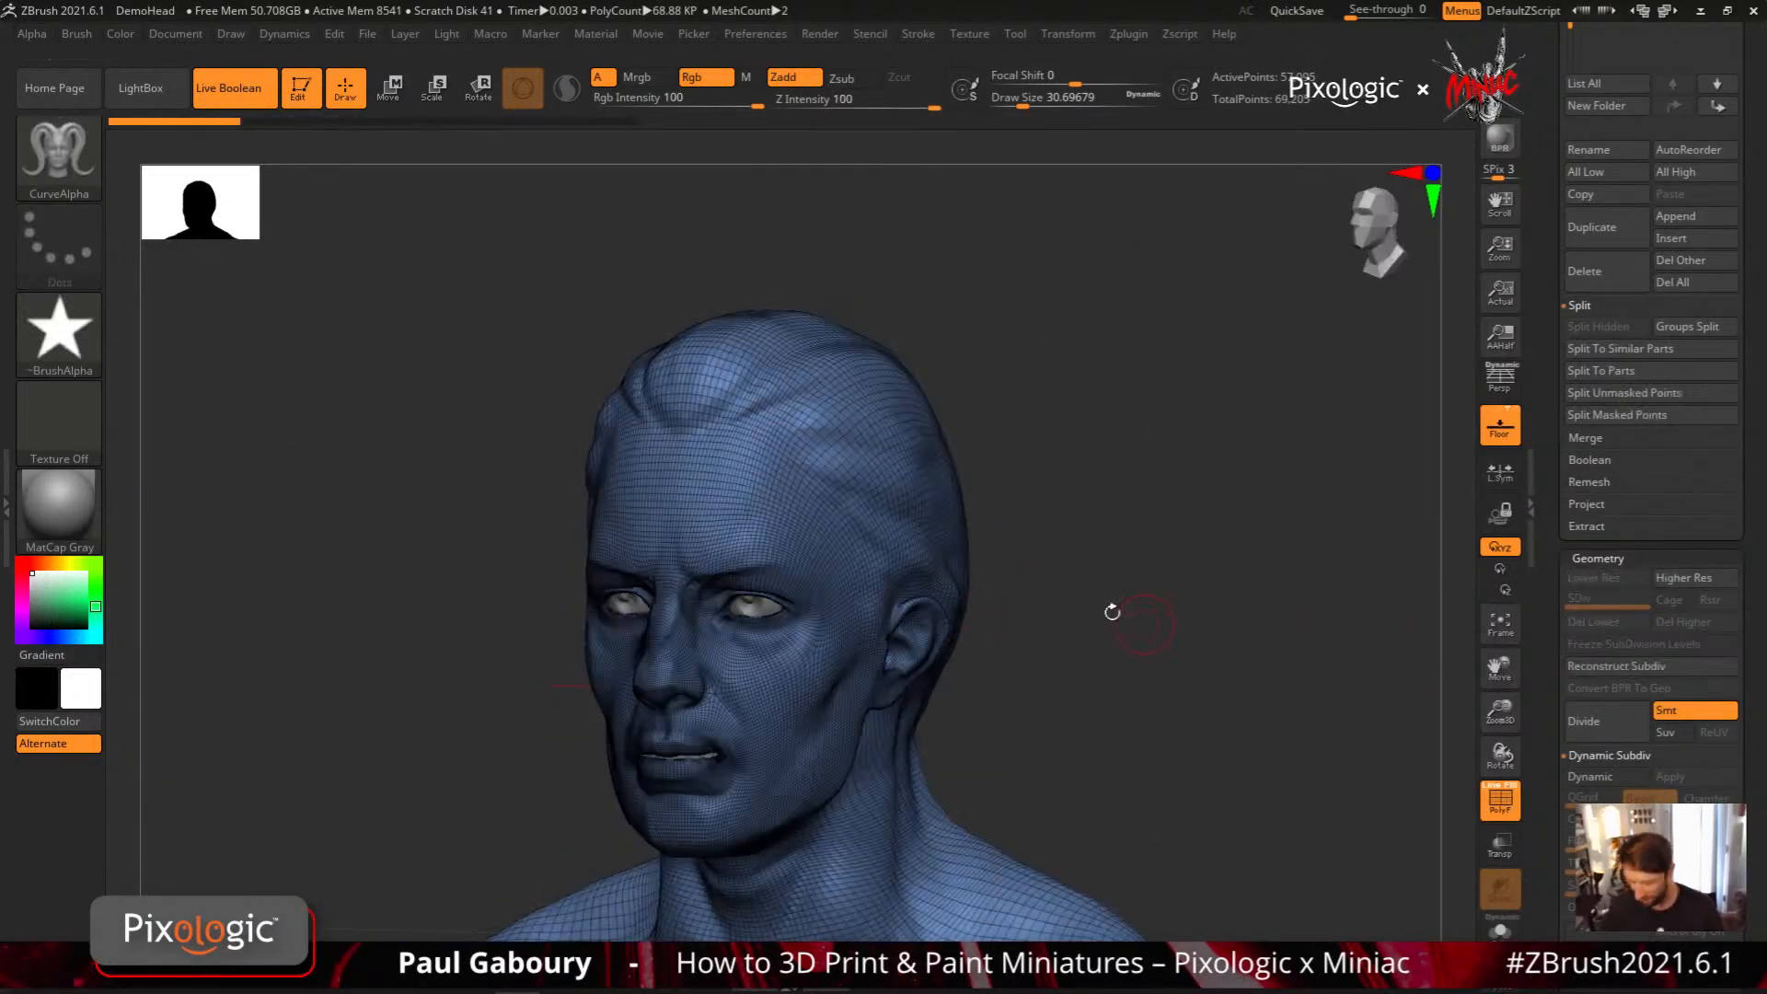
Switch to the CurveTube brush and hide the mesh wireframe
key("b")
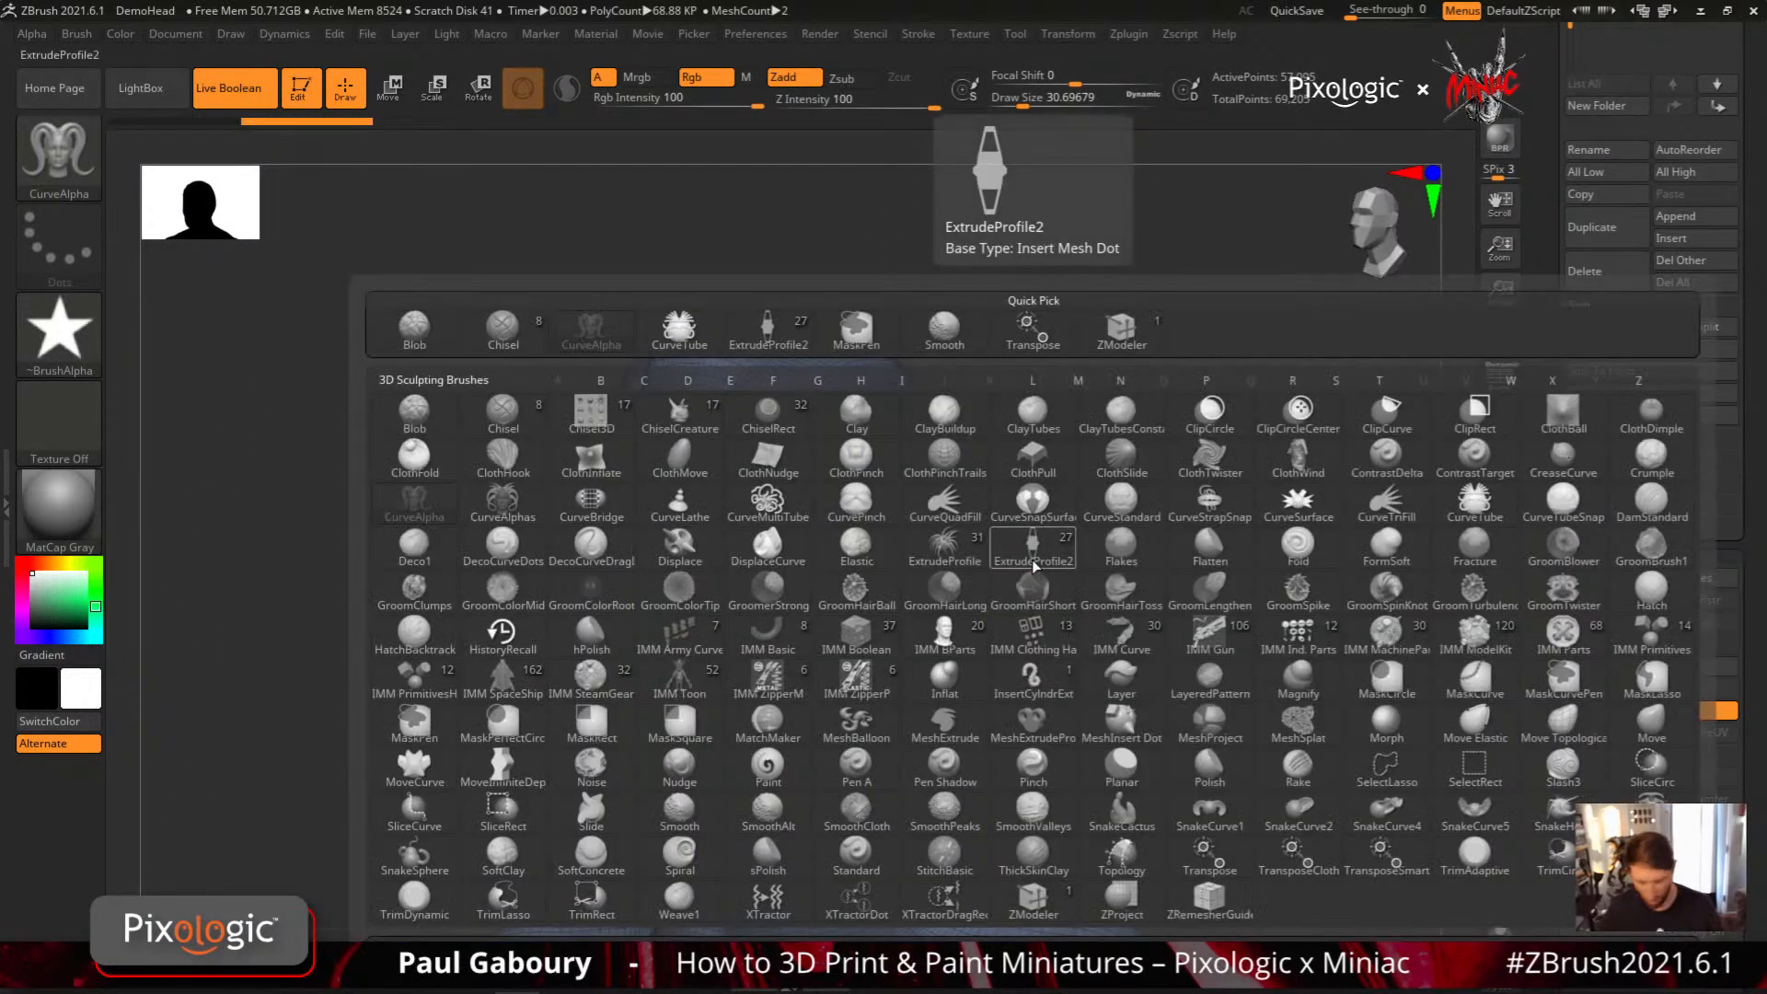
left_click(1474, 502)
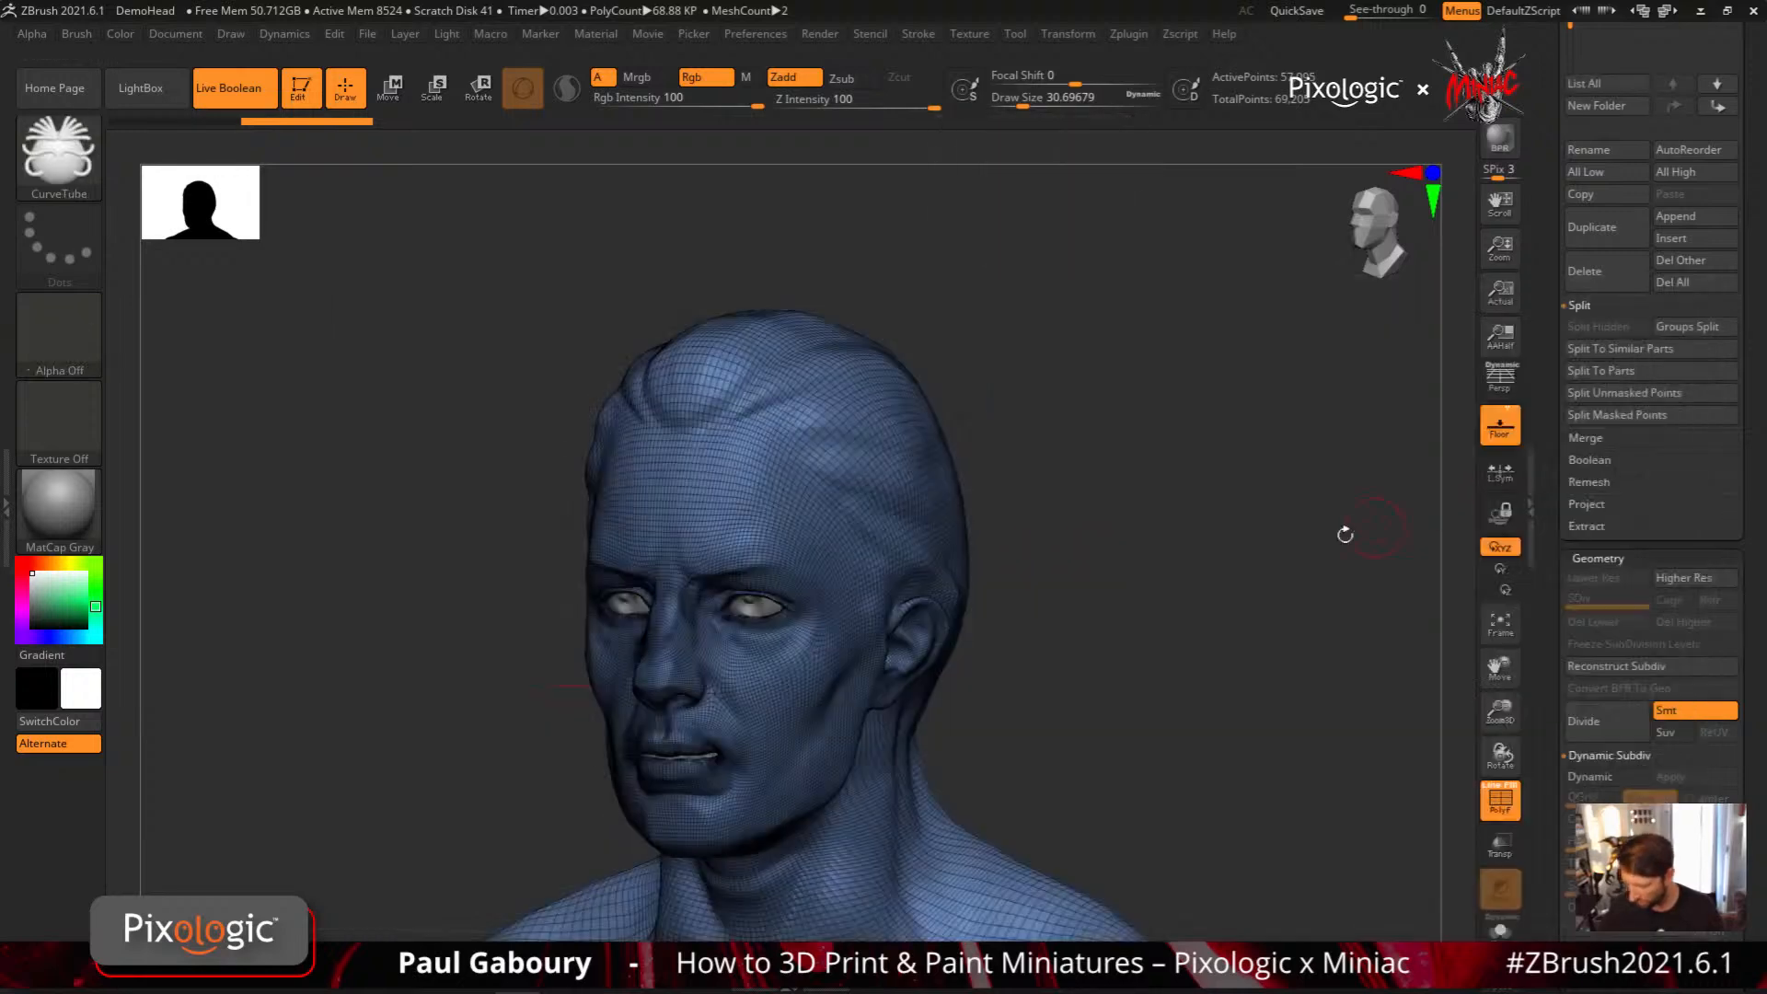
left_click_drag(1345, 534, 1089, 640)
key("shift+f")
mouse_move(741, 513)
left_mouse_down()
mouse_move(930, 897)
mouse_move(1141, 723)
left_mouse_up()
key("ctrl+z")
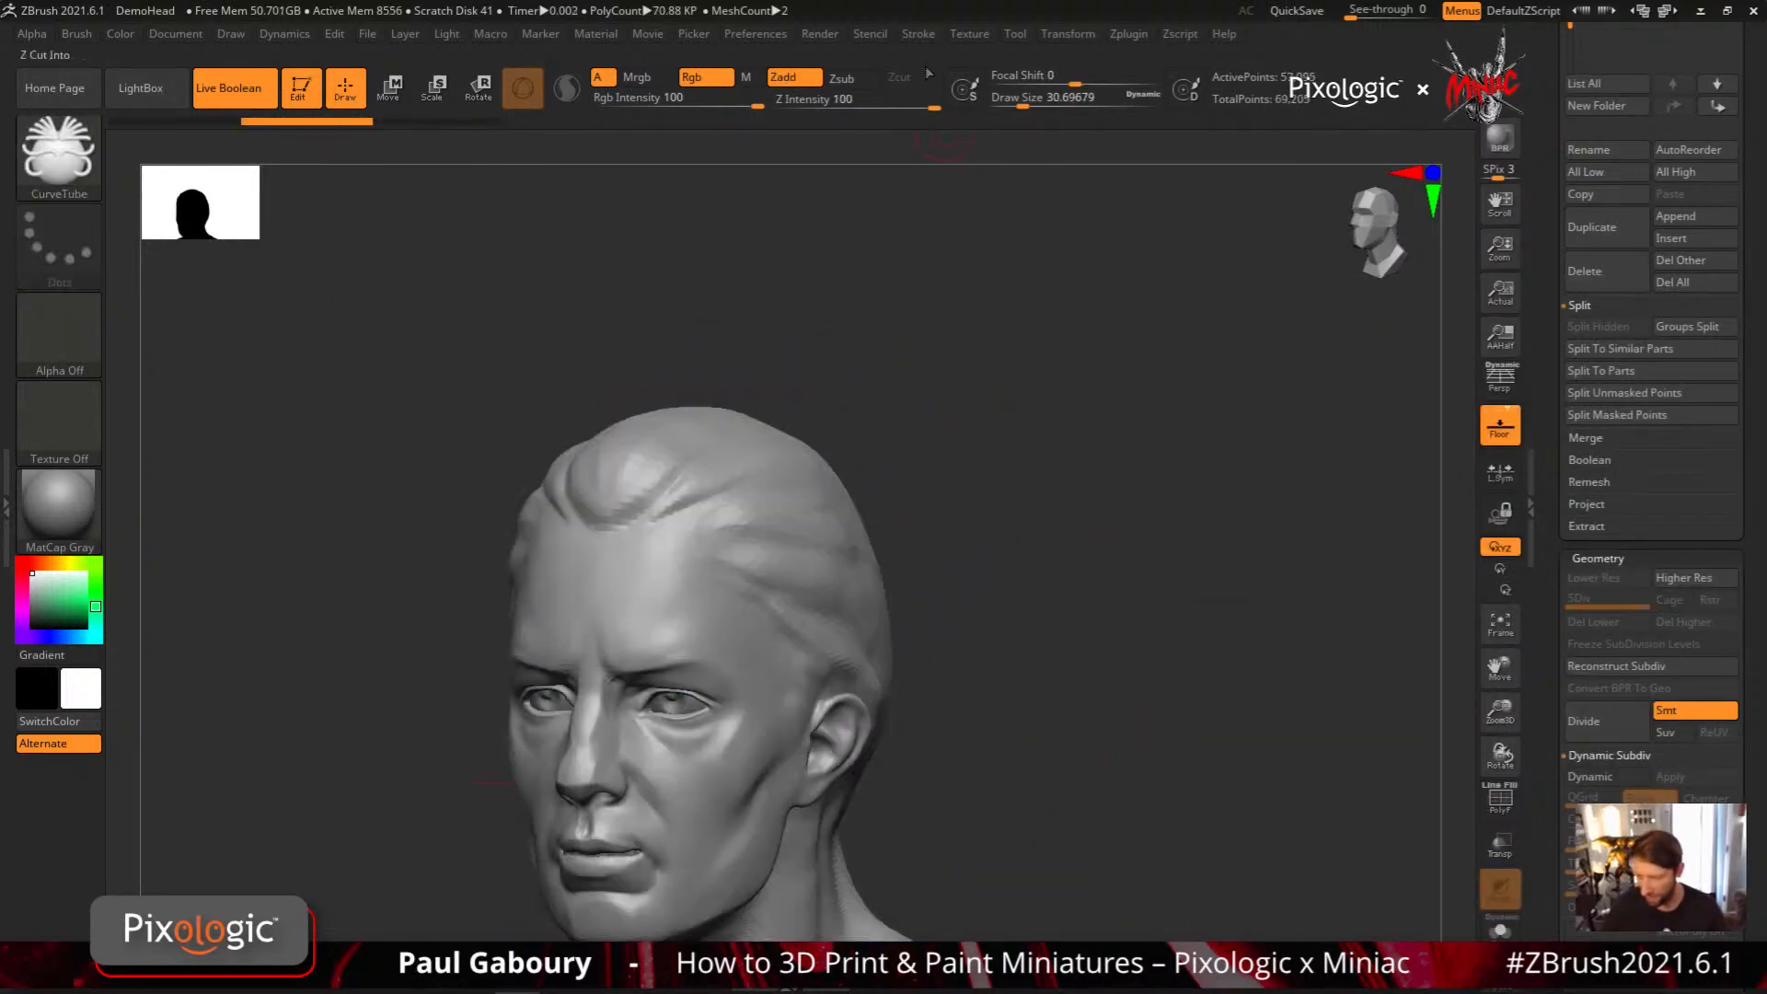
Enable Bend Start and set the Repel Strength to 4 in the CurveTube brush's curve settings
left_click(919, 33)
left_click(997, 555)
left_click_drag(943, 625, 948, 627)
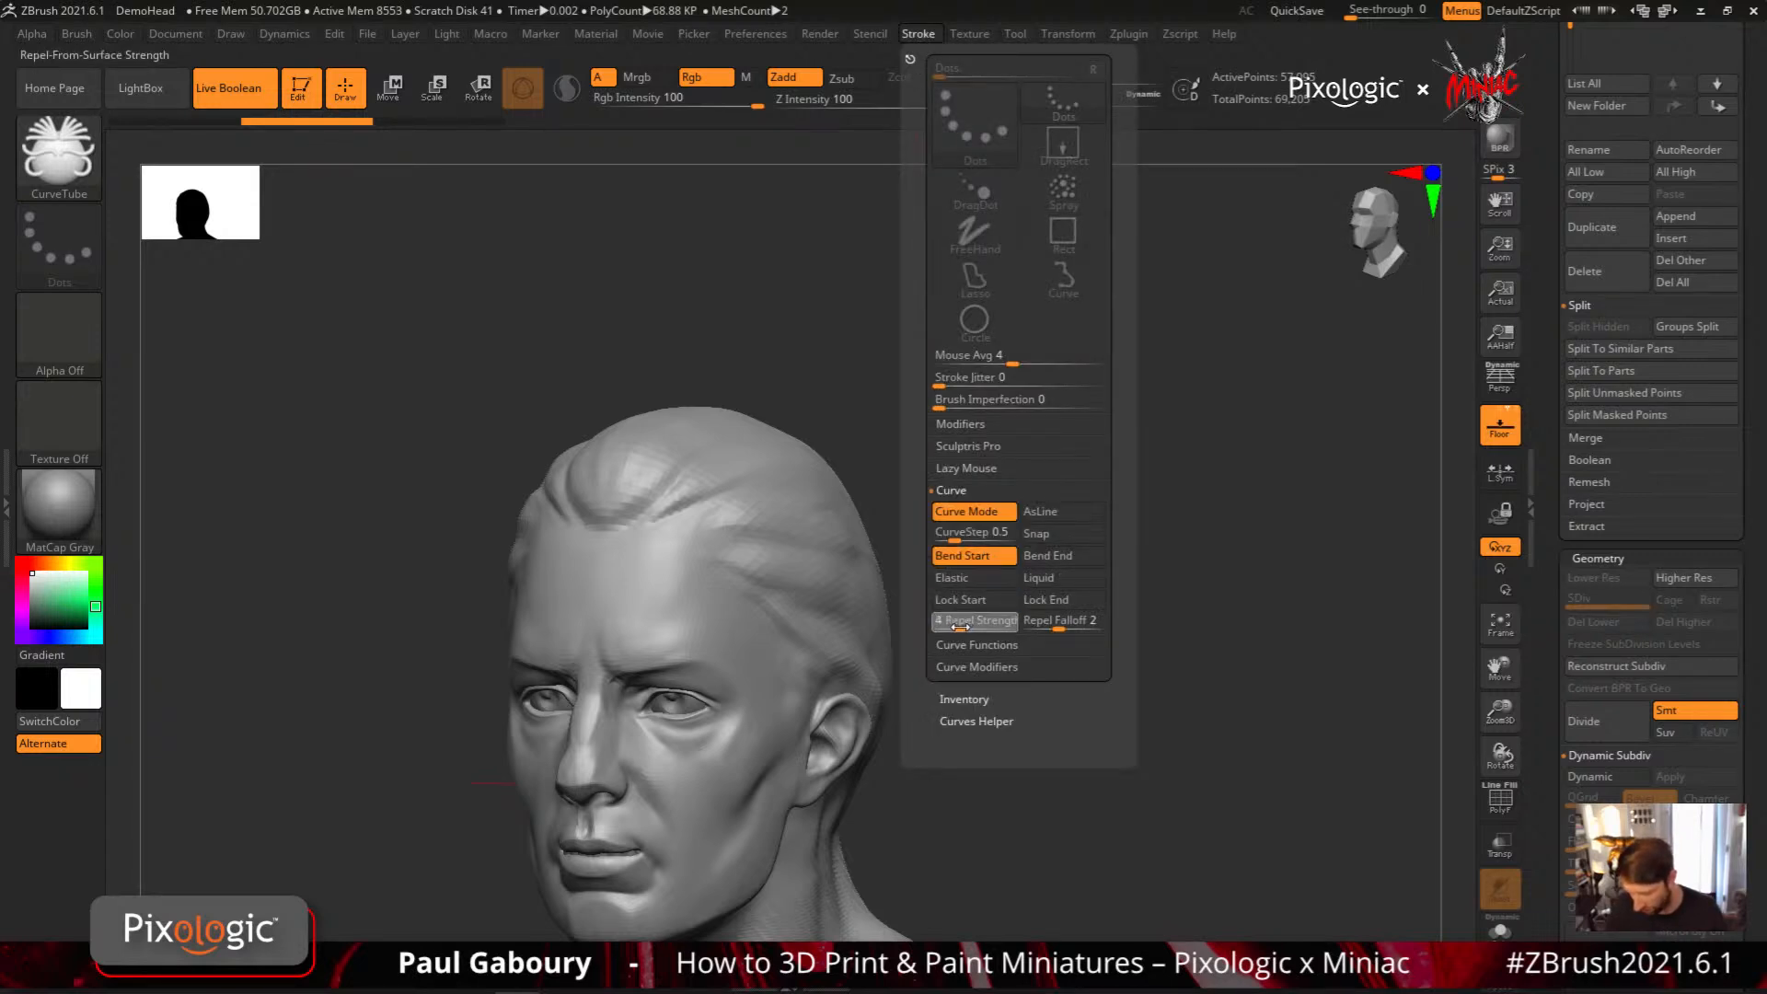
In front view, draw a mirrored tube horn from the hairline, arching outward and down past the jaw
mouse_move(833, 744)
right_mouse_down("alt")
mouse_move(857, 642)
mouse_move(962, 644)
right_mouse_up("alt")
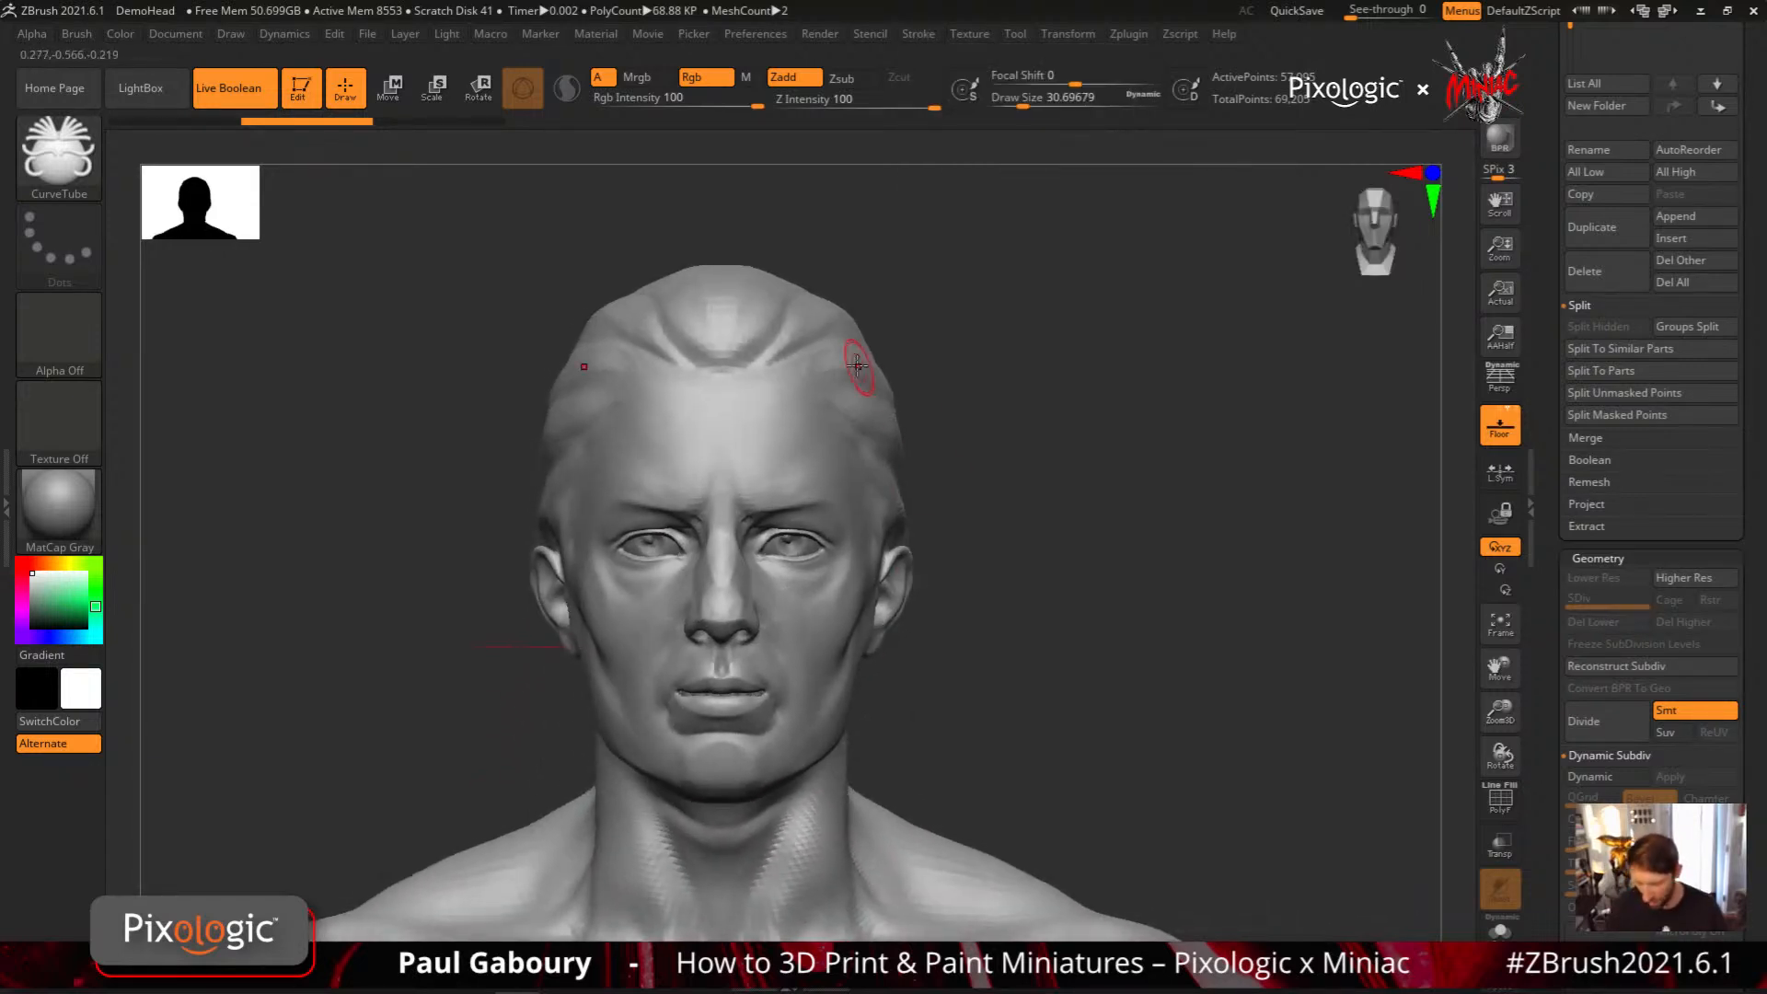
mouse_move(810, 351)
left_mouse_down()
mouse_move(980, 463)
mouse_move(995, 793)
left_mouse_up()
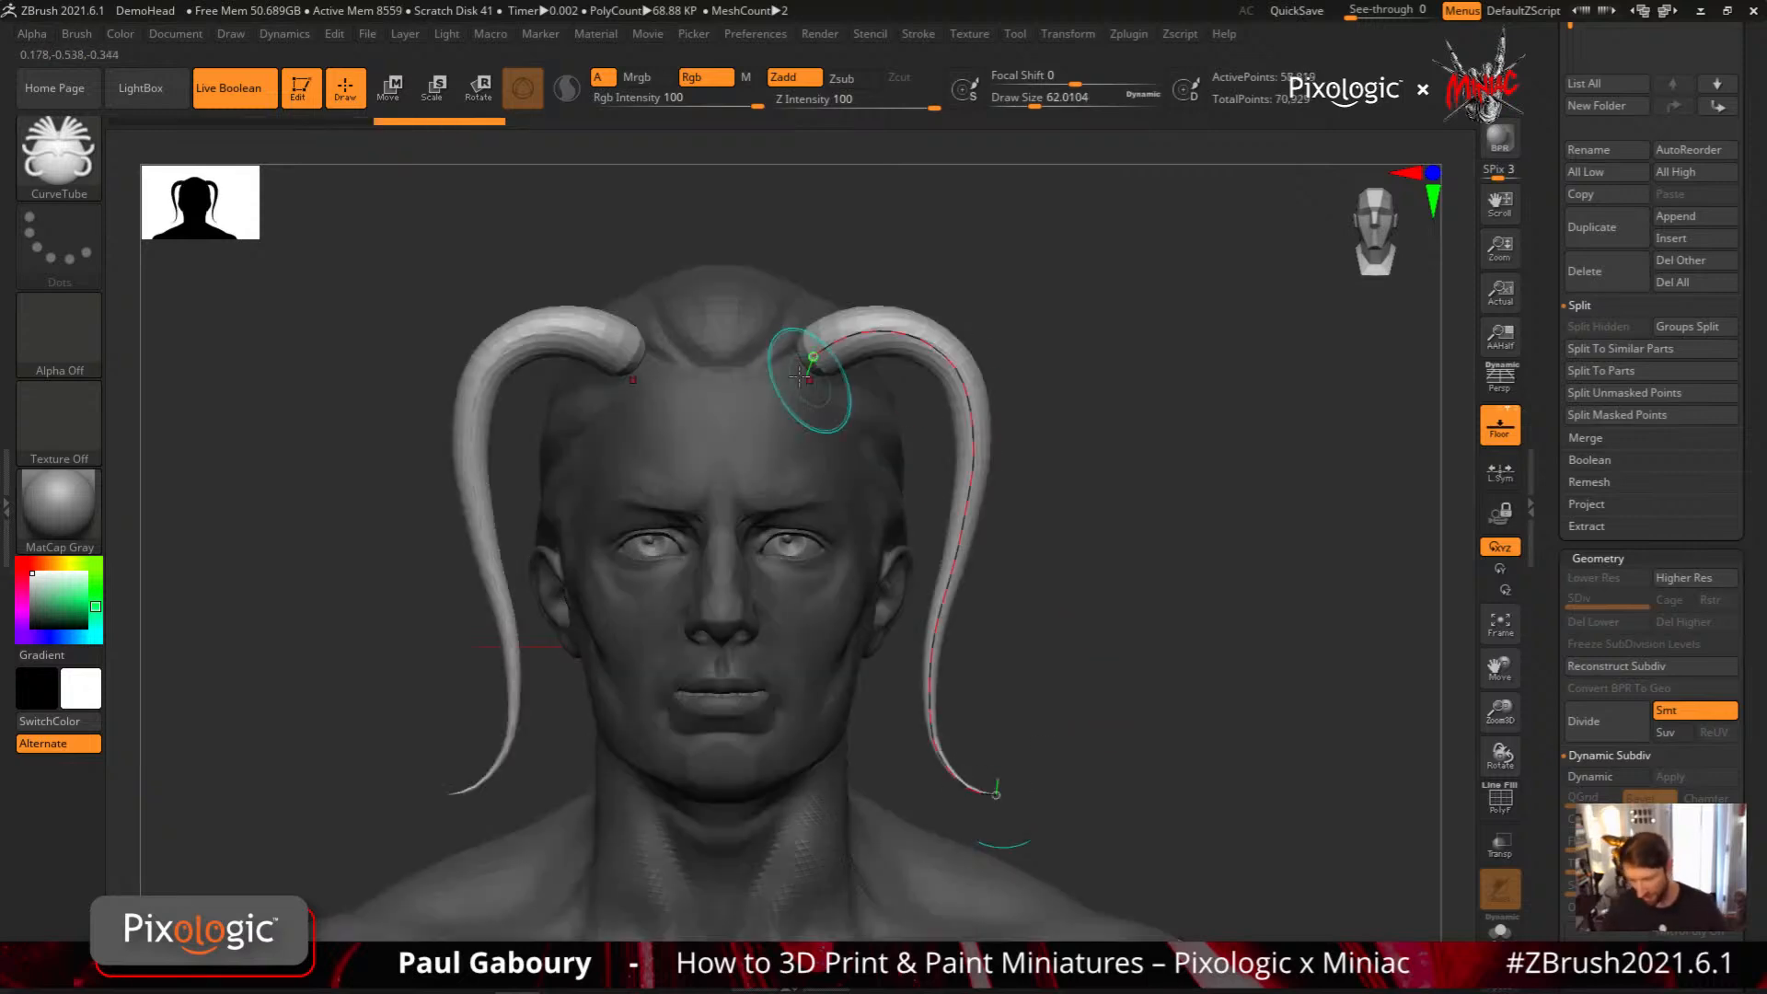
right_click_drag(1236, 660, 1100, 649)
In side view, draw a second tube straight down from the top of the head past the ear and inspect its root
left_click_drag(934, 885, 935, 906)
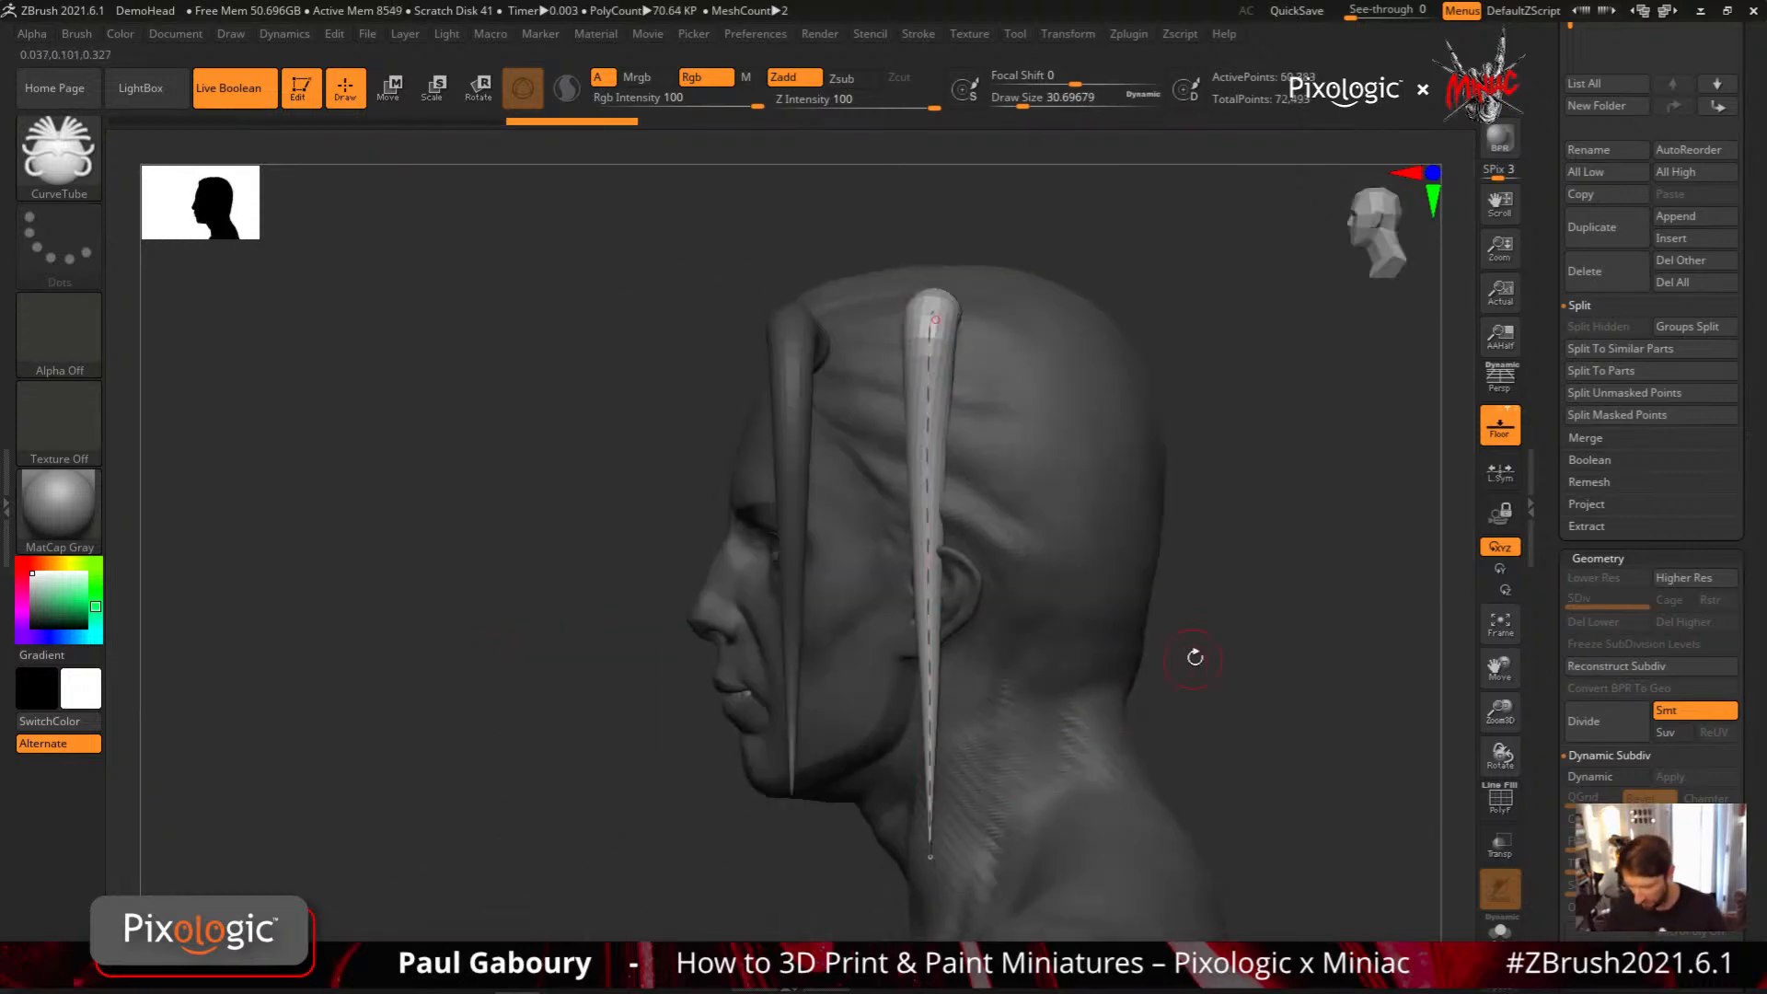
right_click_drag(1192, 655, 1285, 649, "shift")
right_click_drag(1191, 490, 1186, 561)
right_click_drag(1110, 448, 1105, 515, "ctrl")
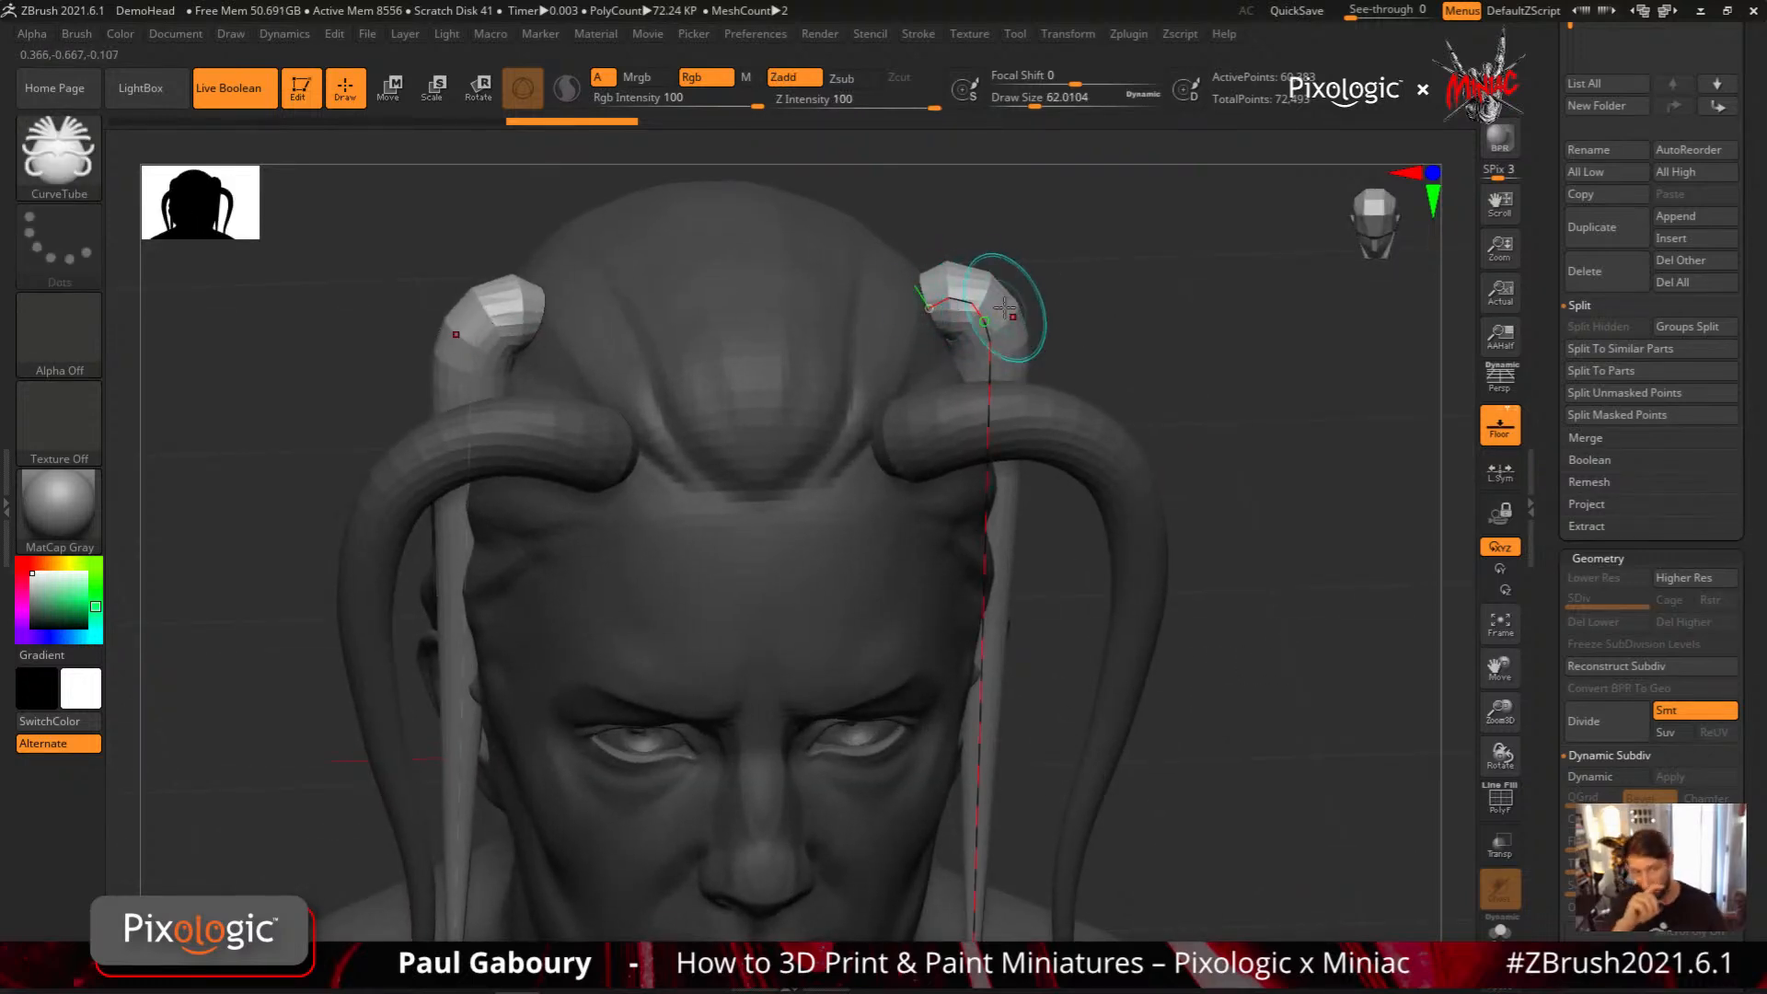
mouse_move(1068, 695)
right_mouse_down("ctrl")
mouse_move(1058, 548)
mouse_move(1094, 529)
mouse_move(1085, 549)
mouse_move(1105, 549)
right_mouse_up("ctrl")
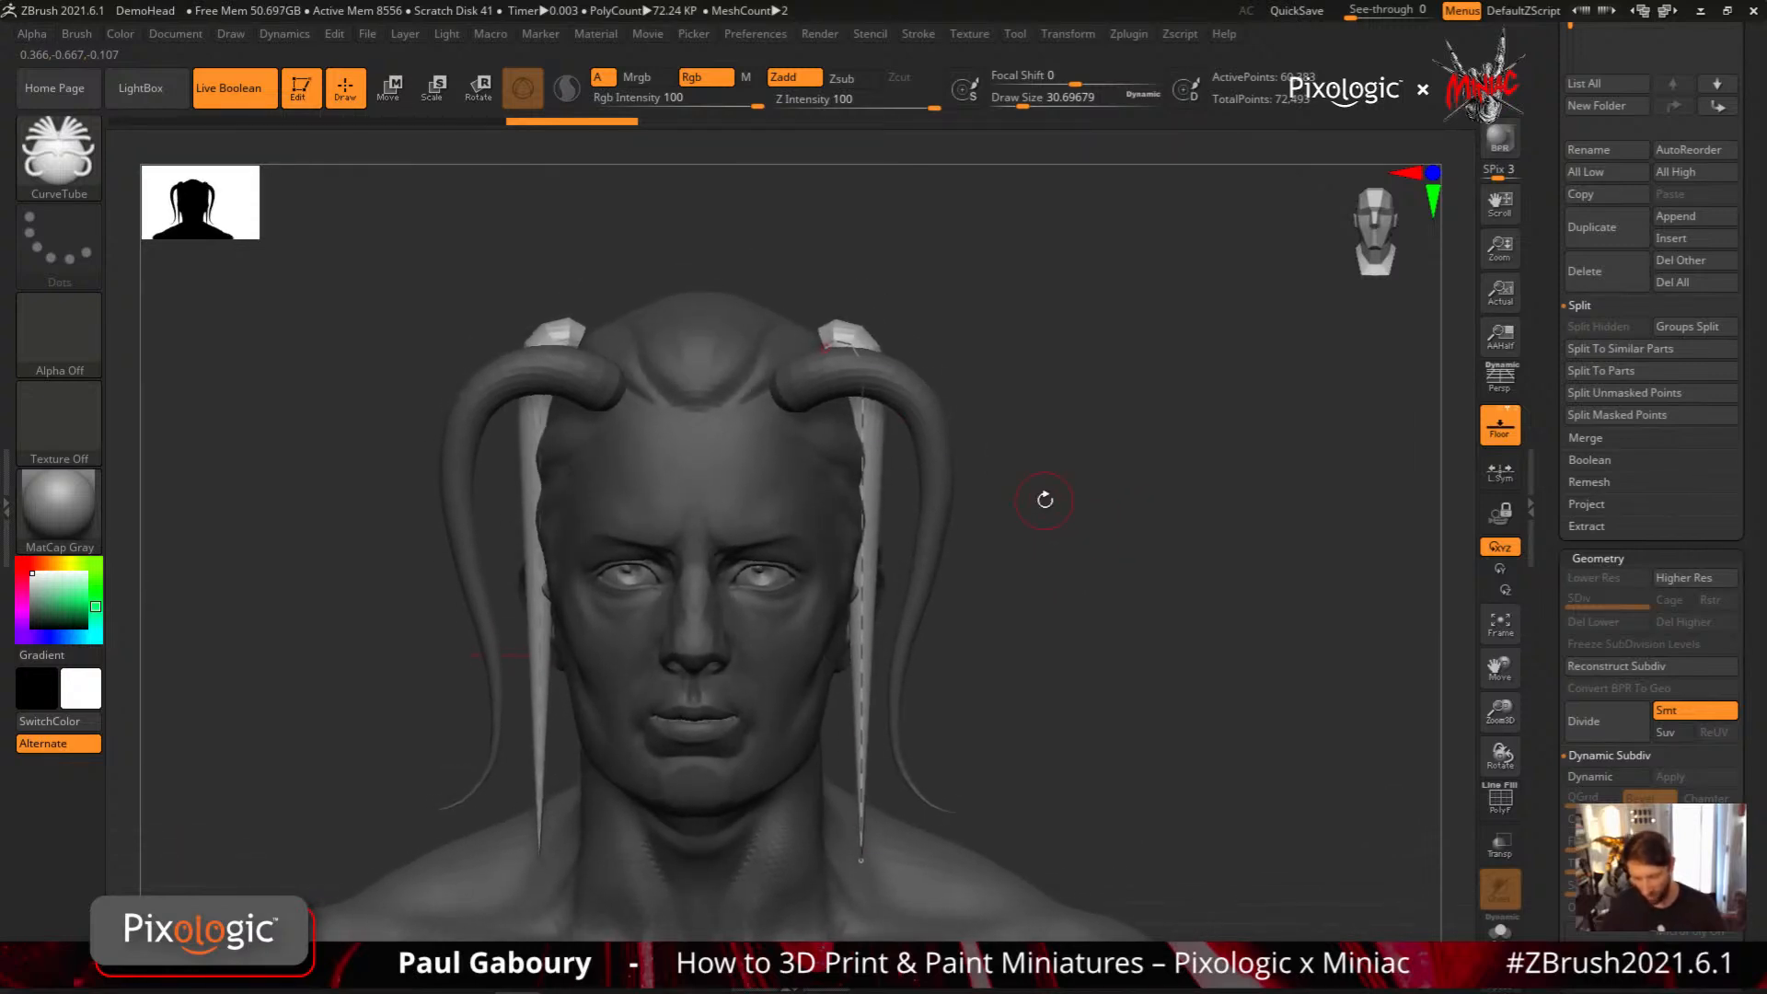
Draw a large mirrored horn arching widely outward from the top of the head, and undo all the drawn tubes
right_click_drag(839, 318, 843, 351)
left_click_drag(1142, 547, 1091, 713)
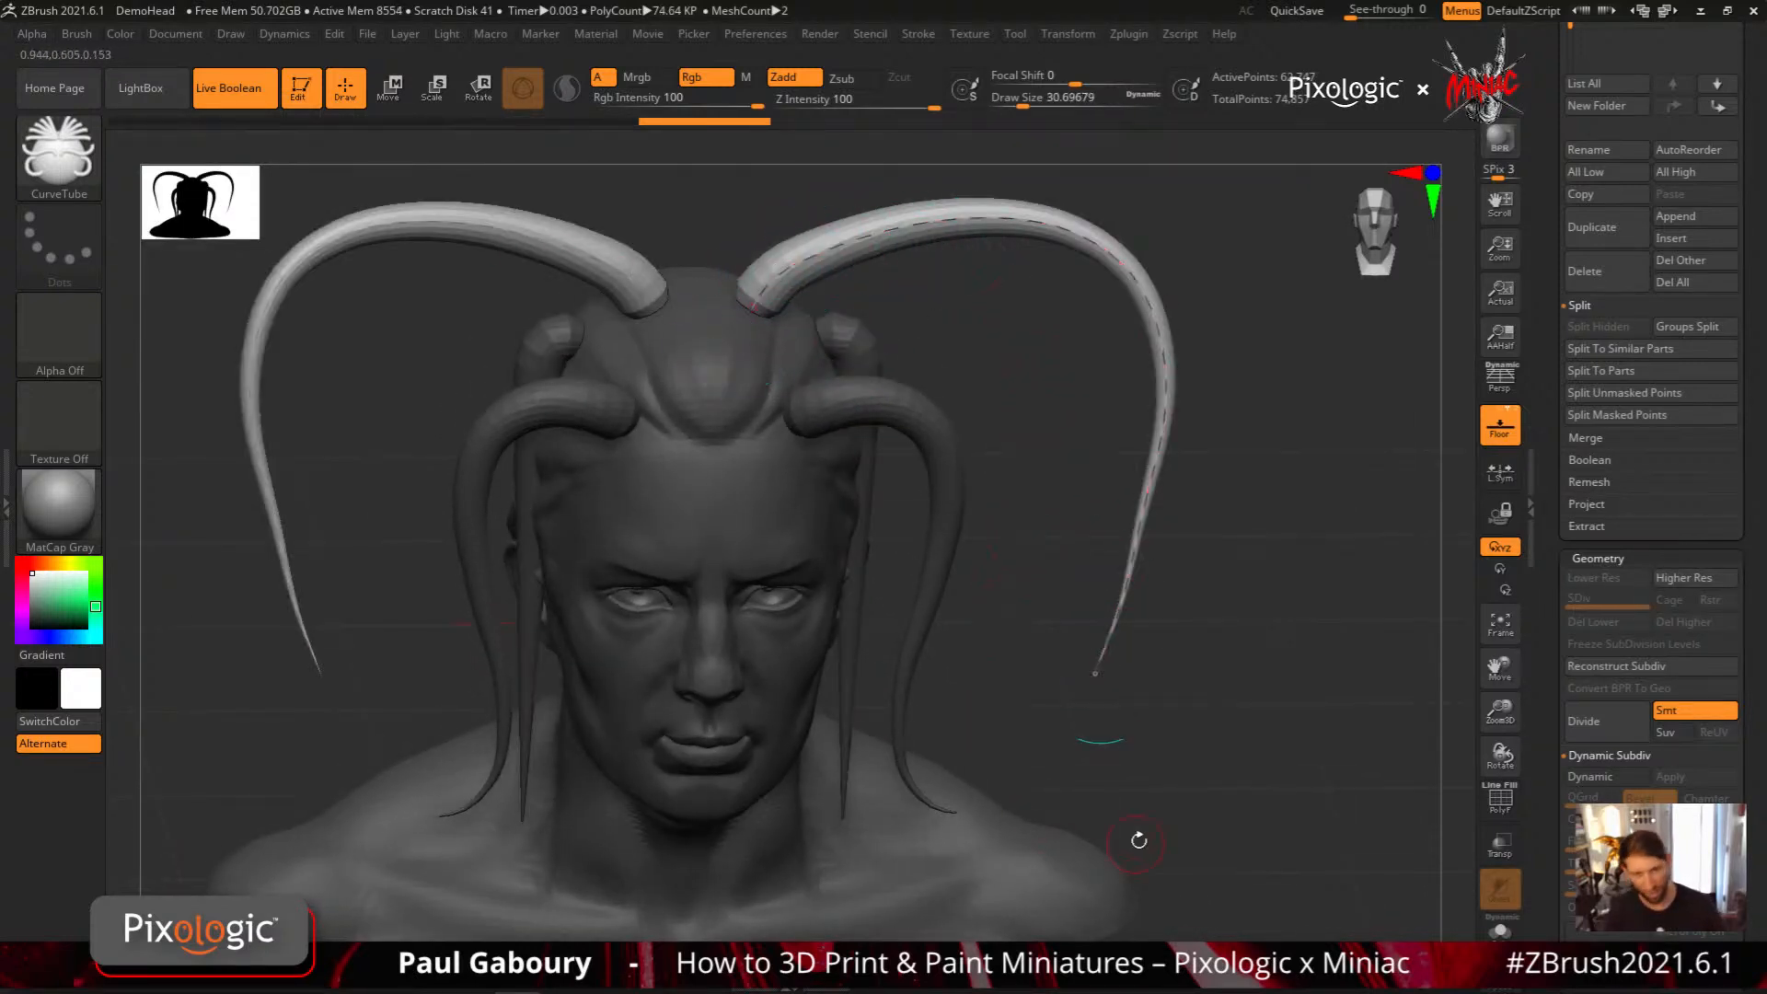
key("ctrl+z")
key("ctrl+z")
key("ctrl+z")
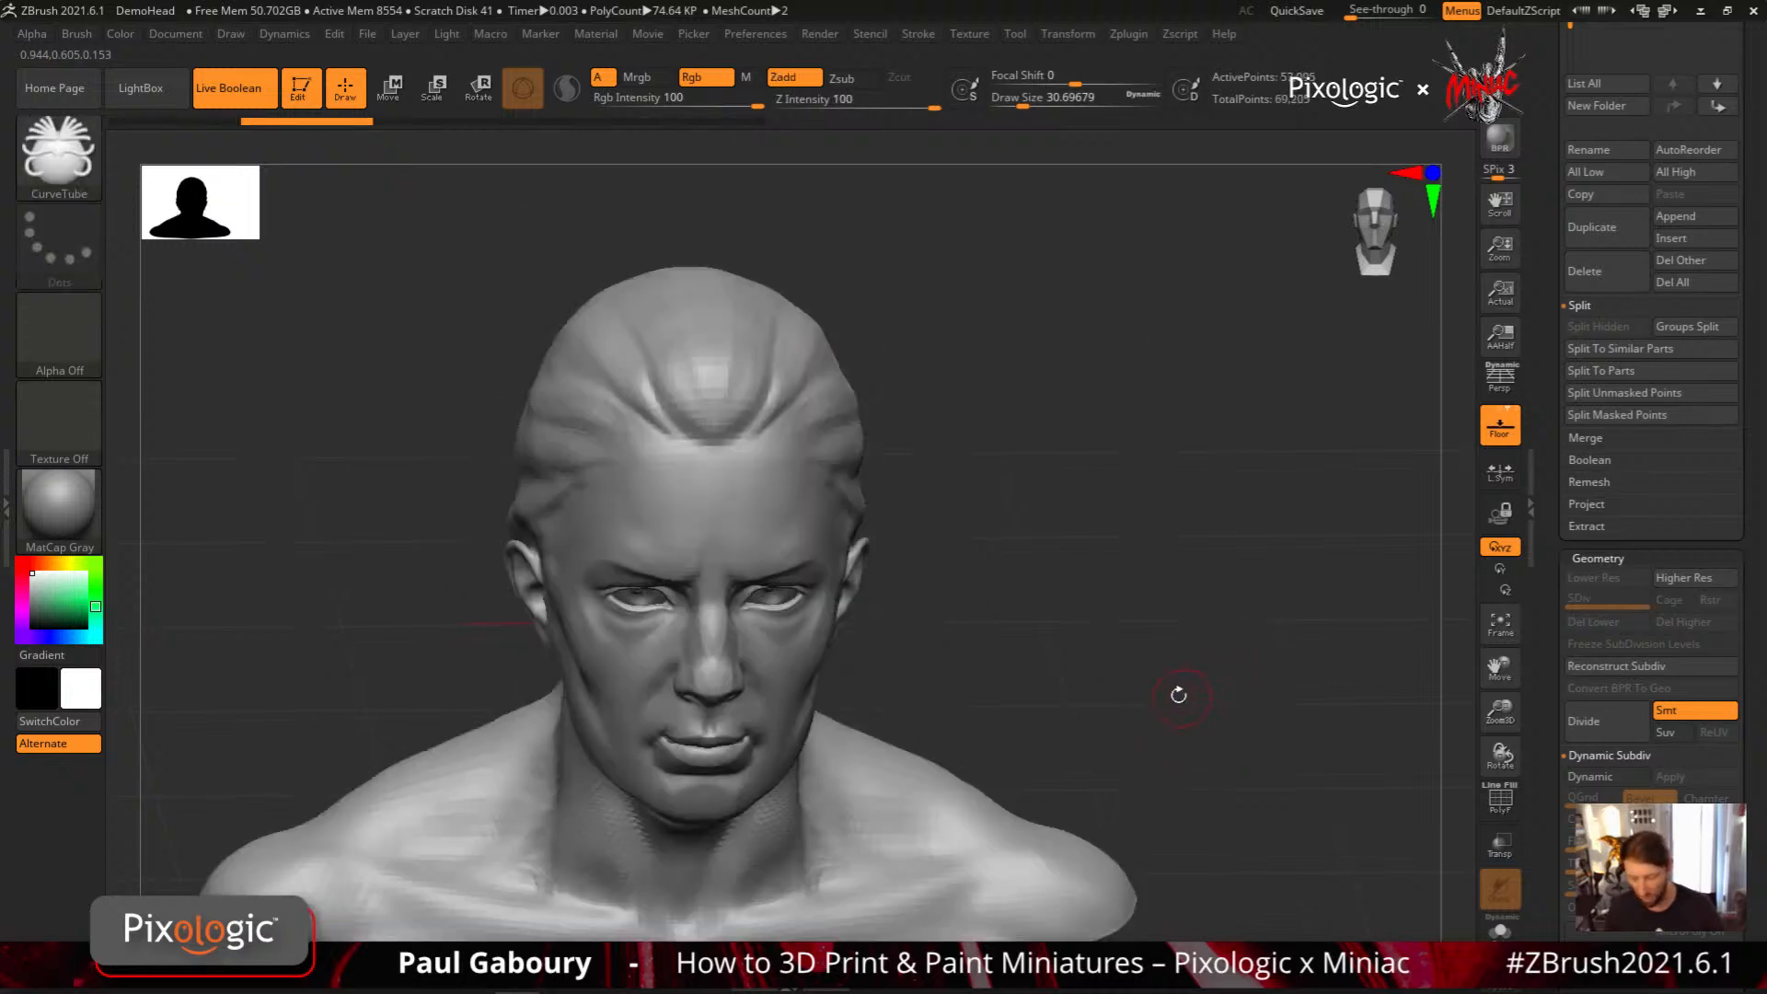
Draw another mirrored tube horn from the hairline down to neck level, inspect it from below, and undo it
left_click(918, 33)
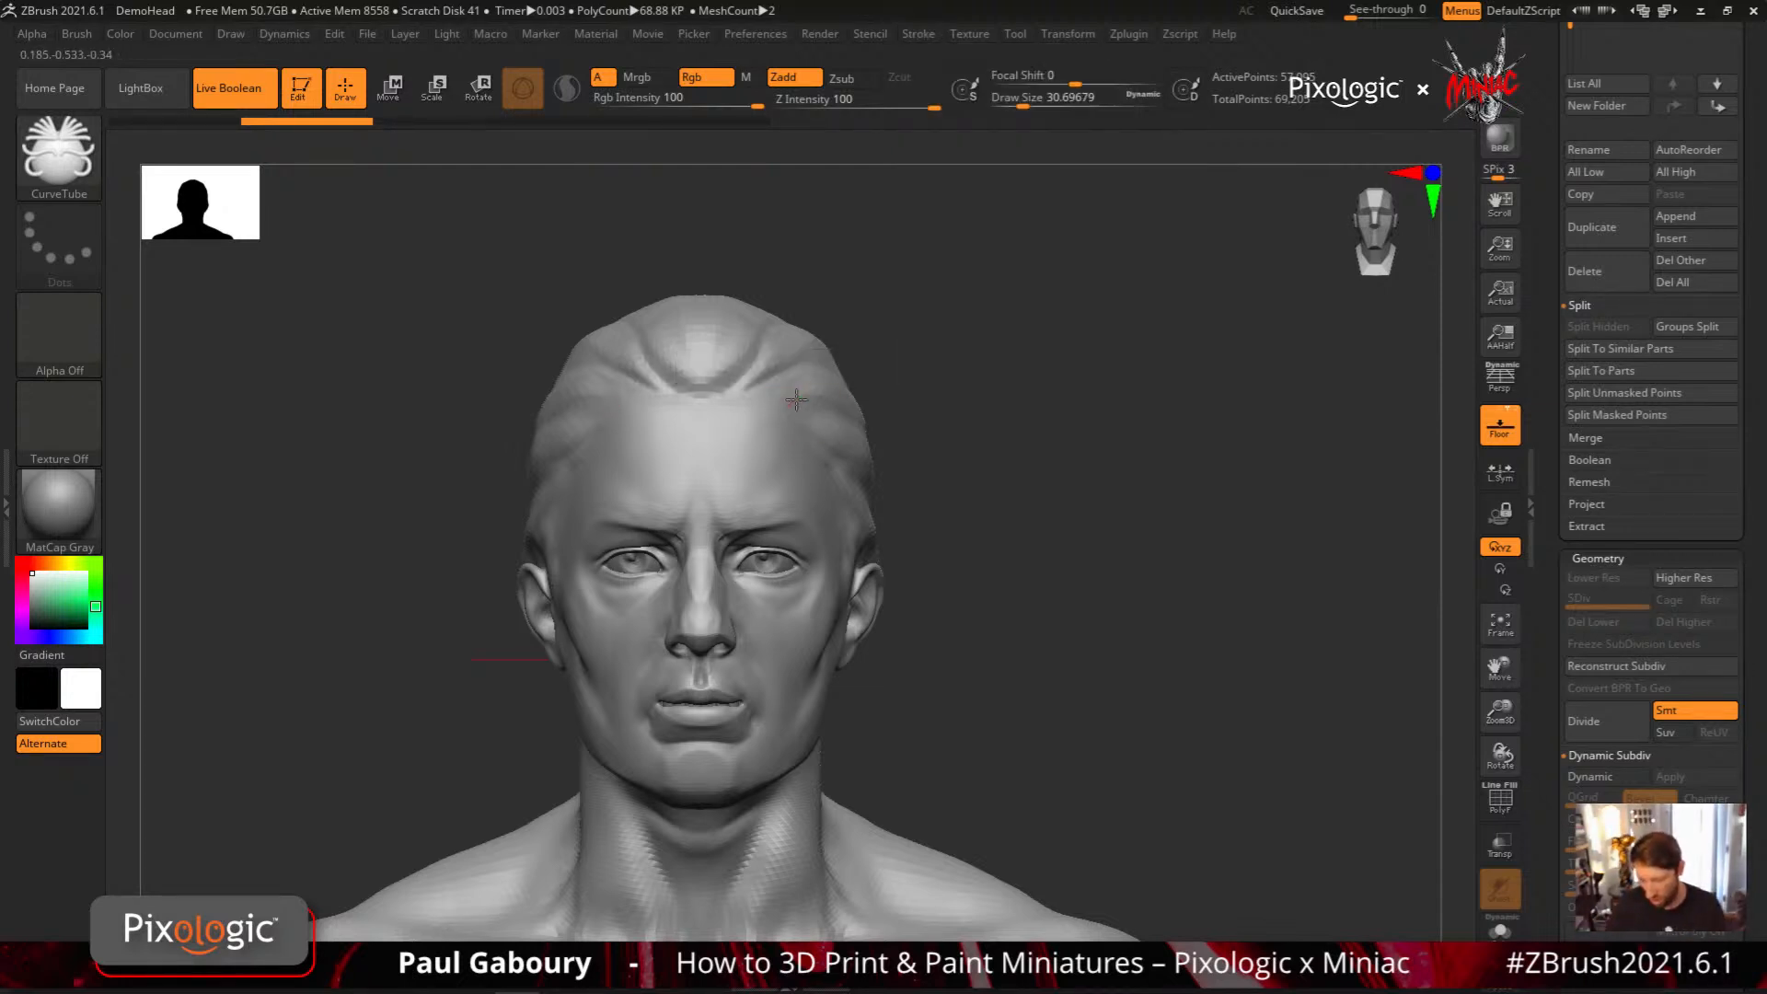
left_click_drag(913, 759, 915, 771)
right_click_drag(847, 465, 885, 414)
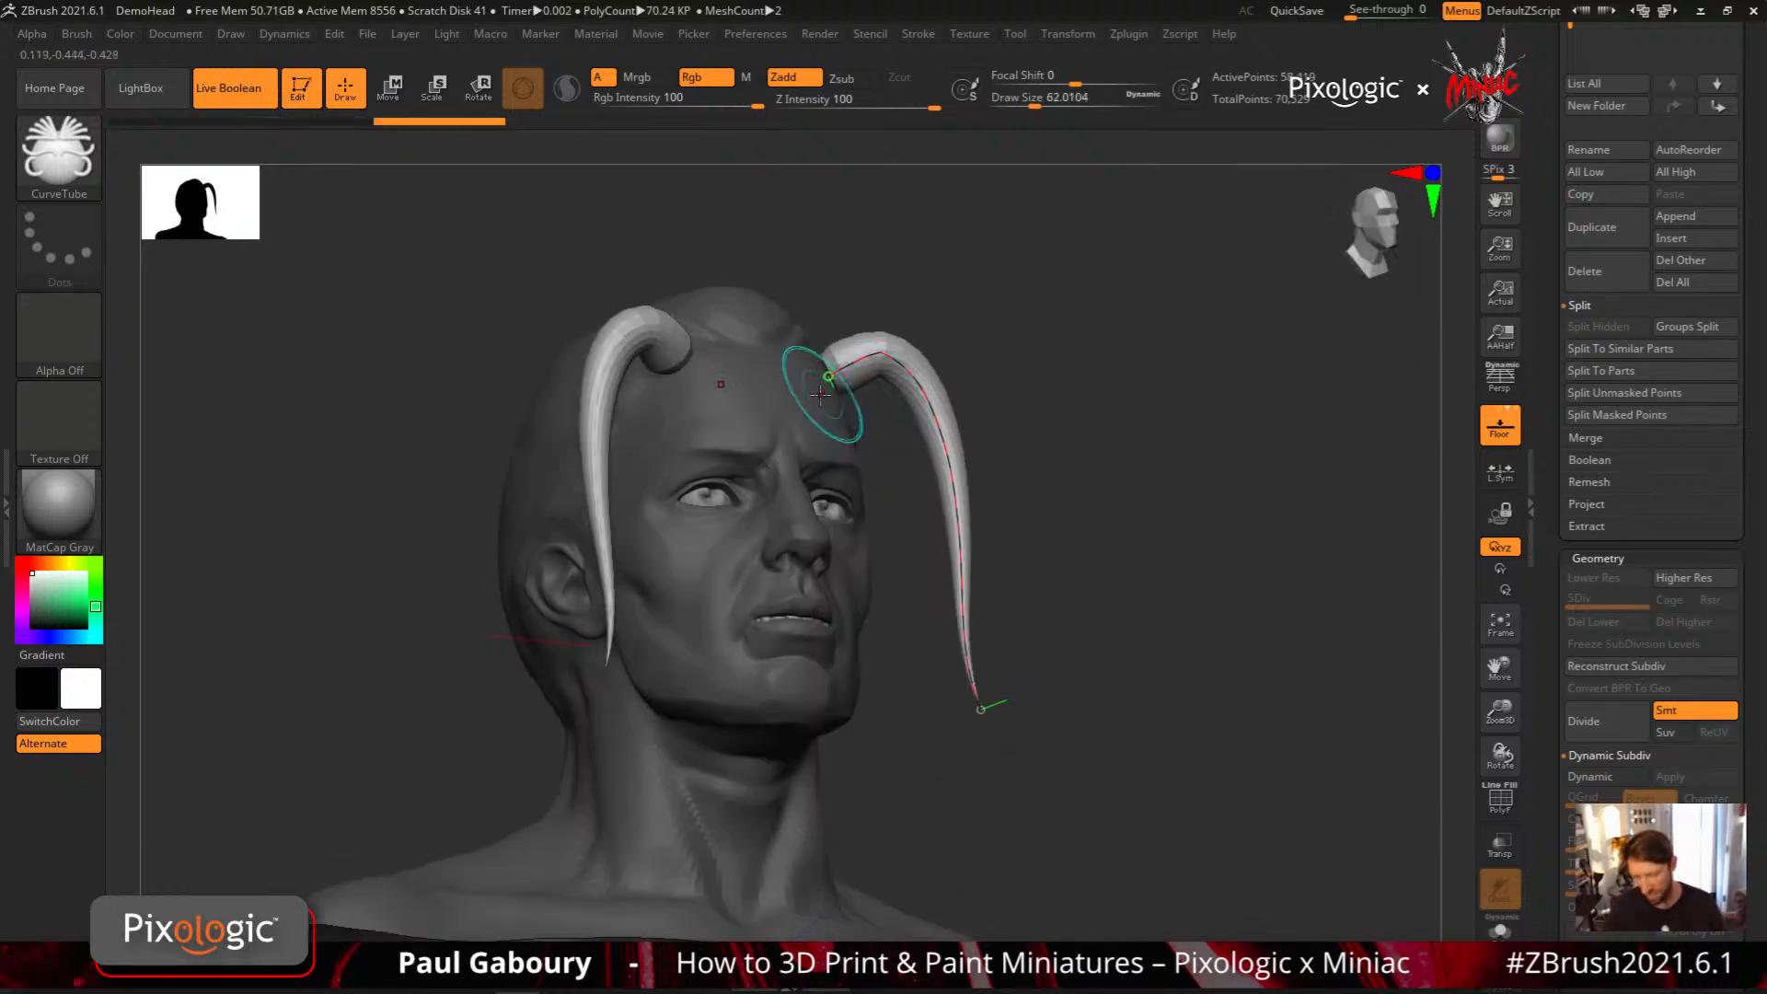
right_click_drag(1147, 513, 1116, 580)
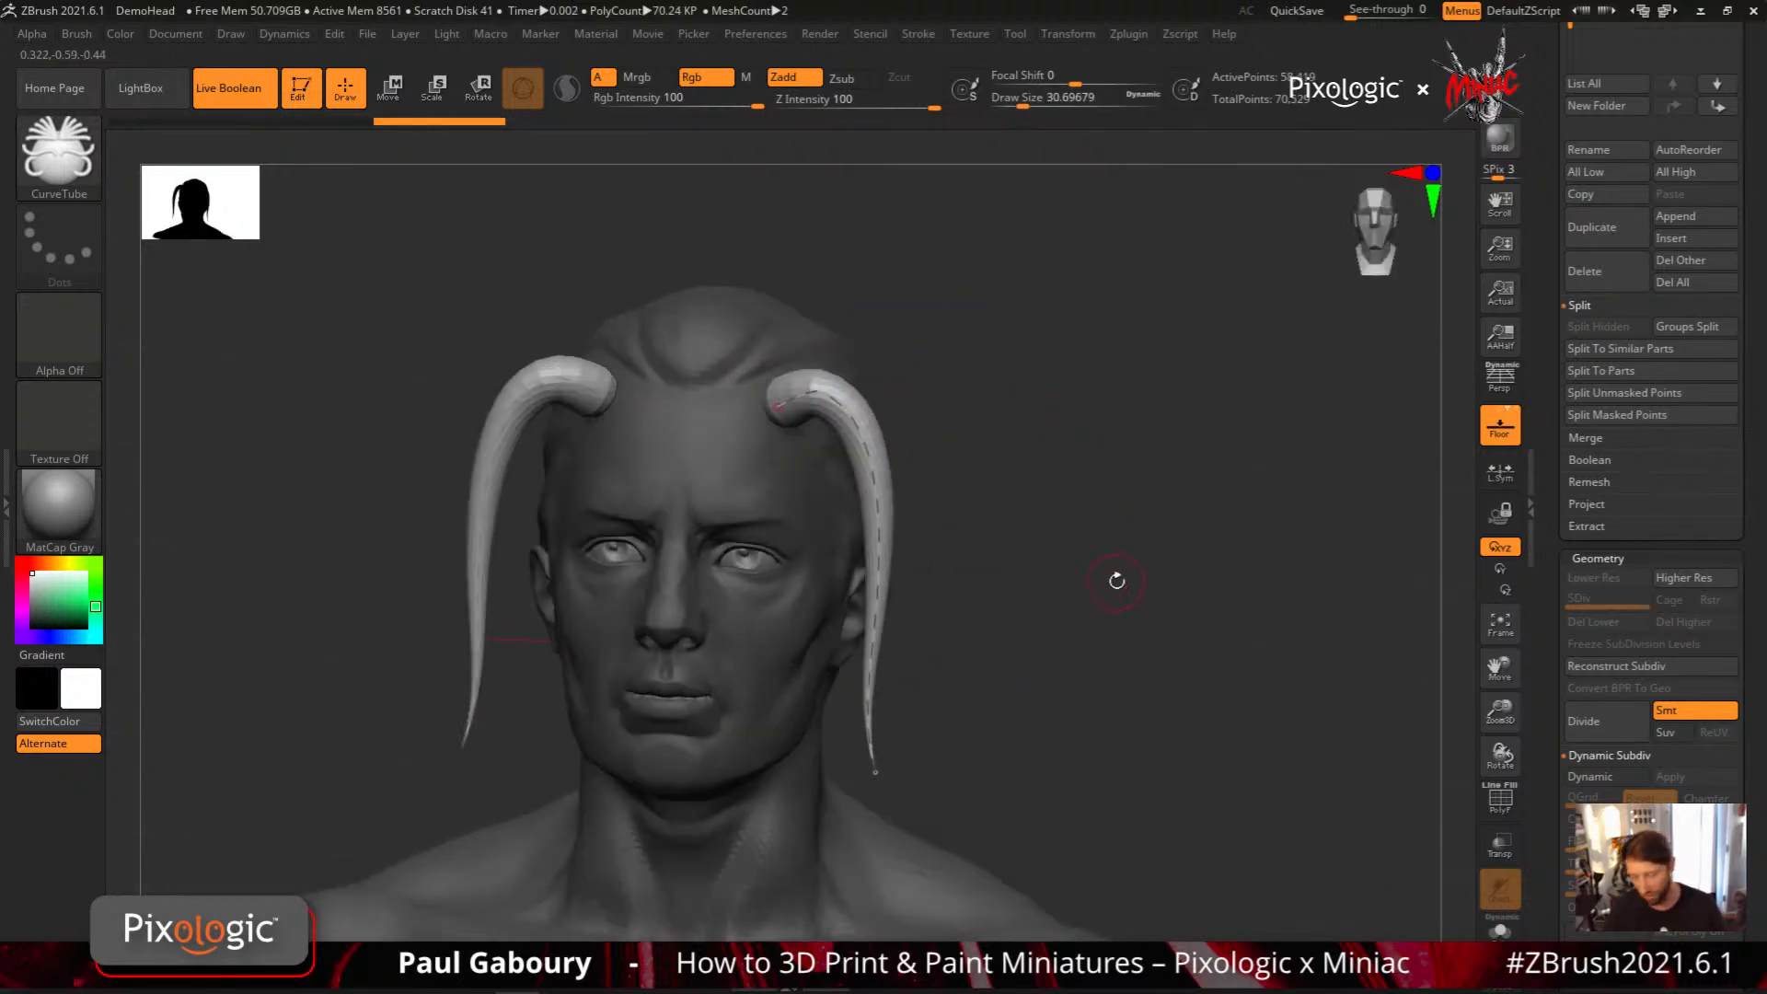
key("ctrl+z")
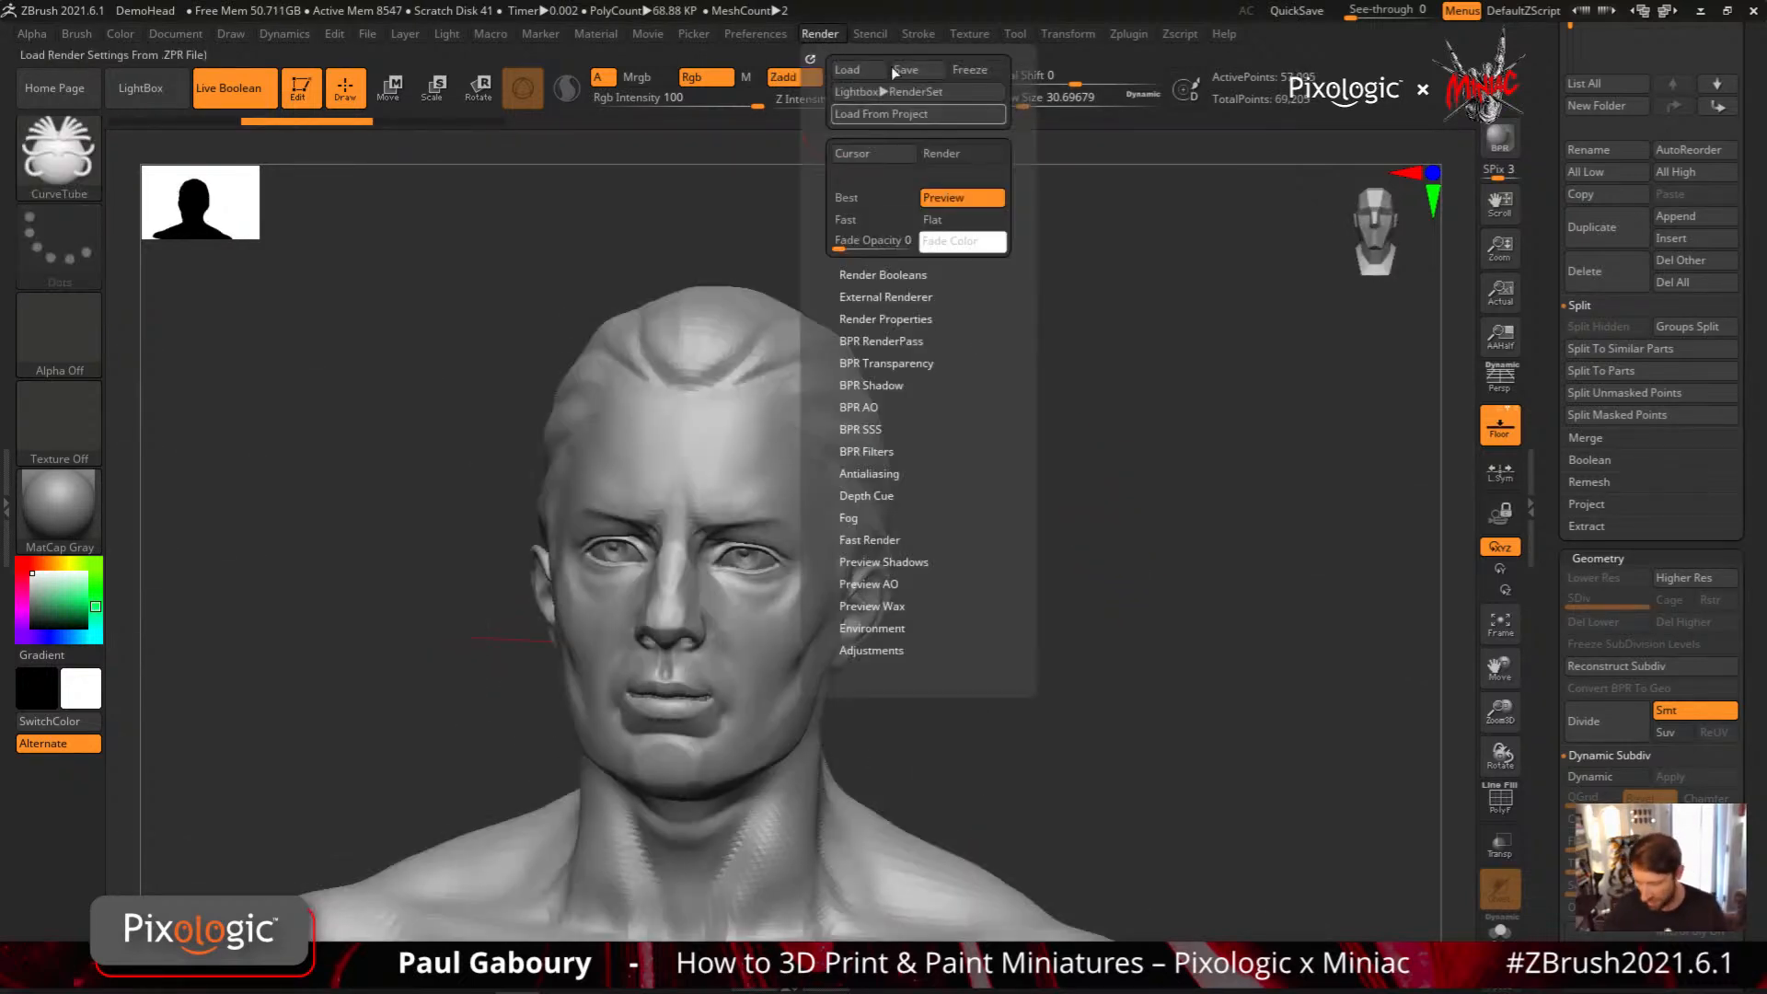
Adjust the curve's Repel Falloff and test it with a tube from the hairline down along the face, undoing the tube
mouse_move(919, 35)
left_click_drag(1050, 621, 1088, 622)
right_click_drag(868, 414, 891, 405, "shift")
left_click_drag(785, 365, 850, 451)
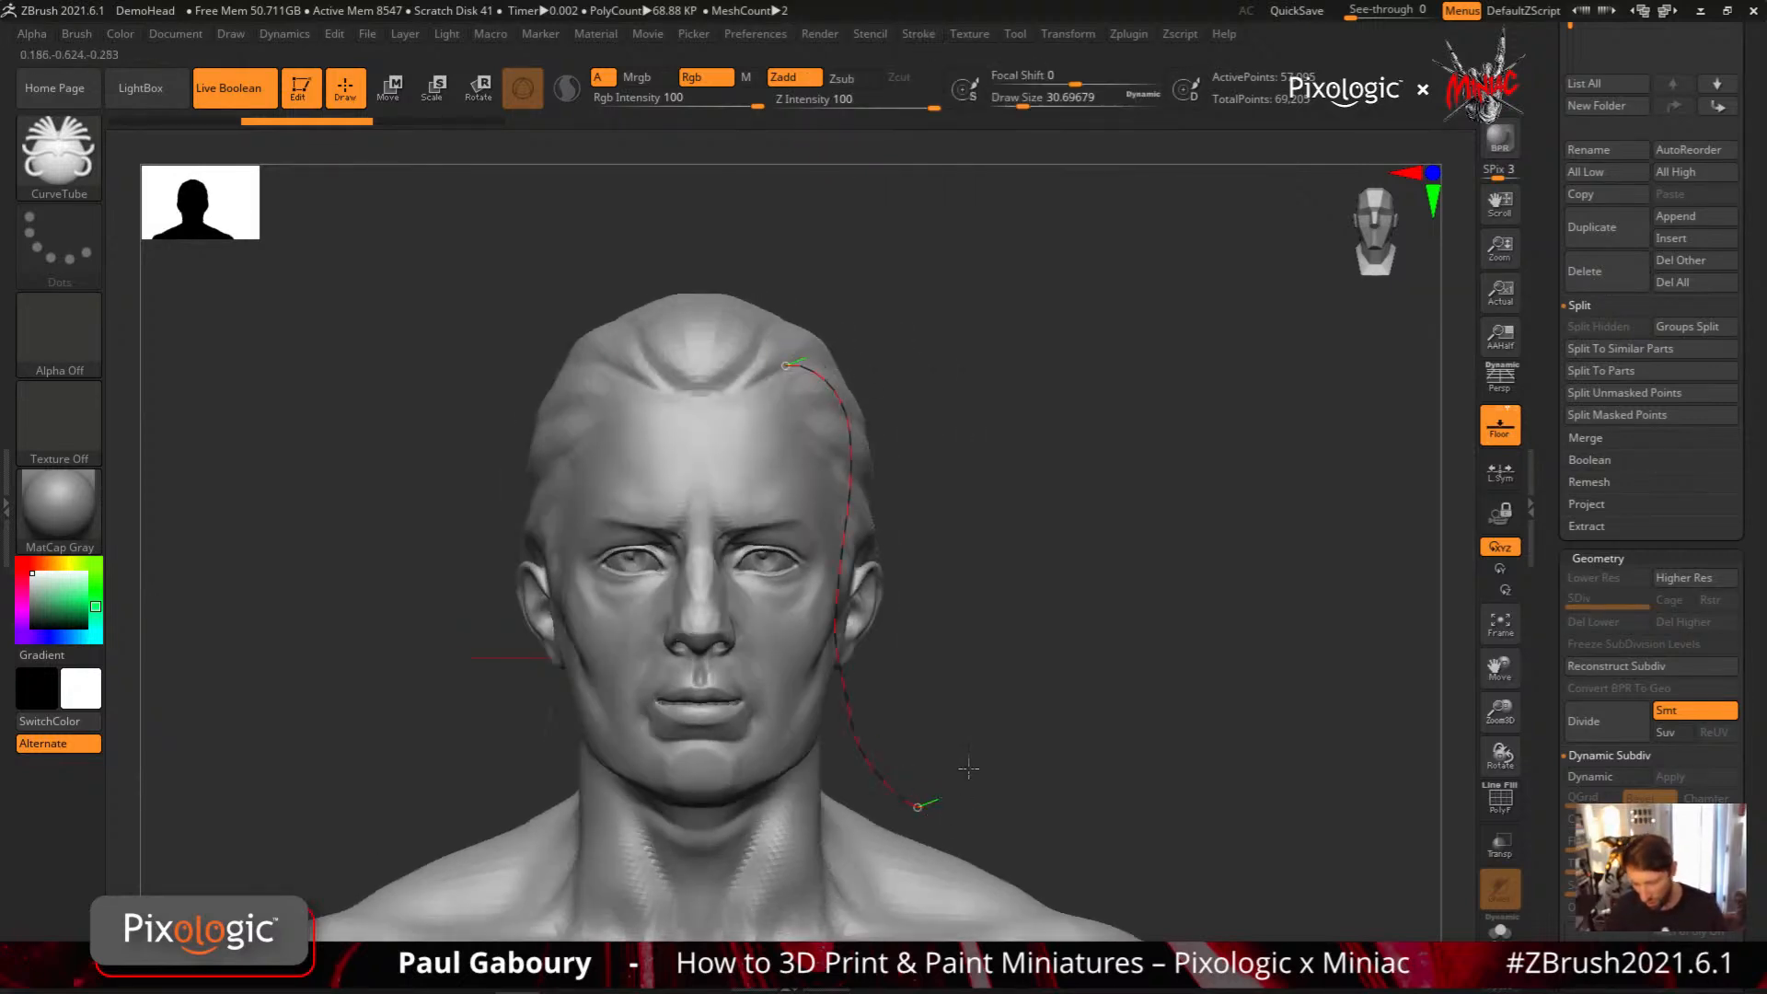
right_click_drag(968, 767, 1038, 630)
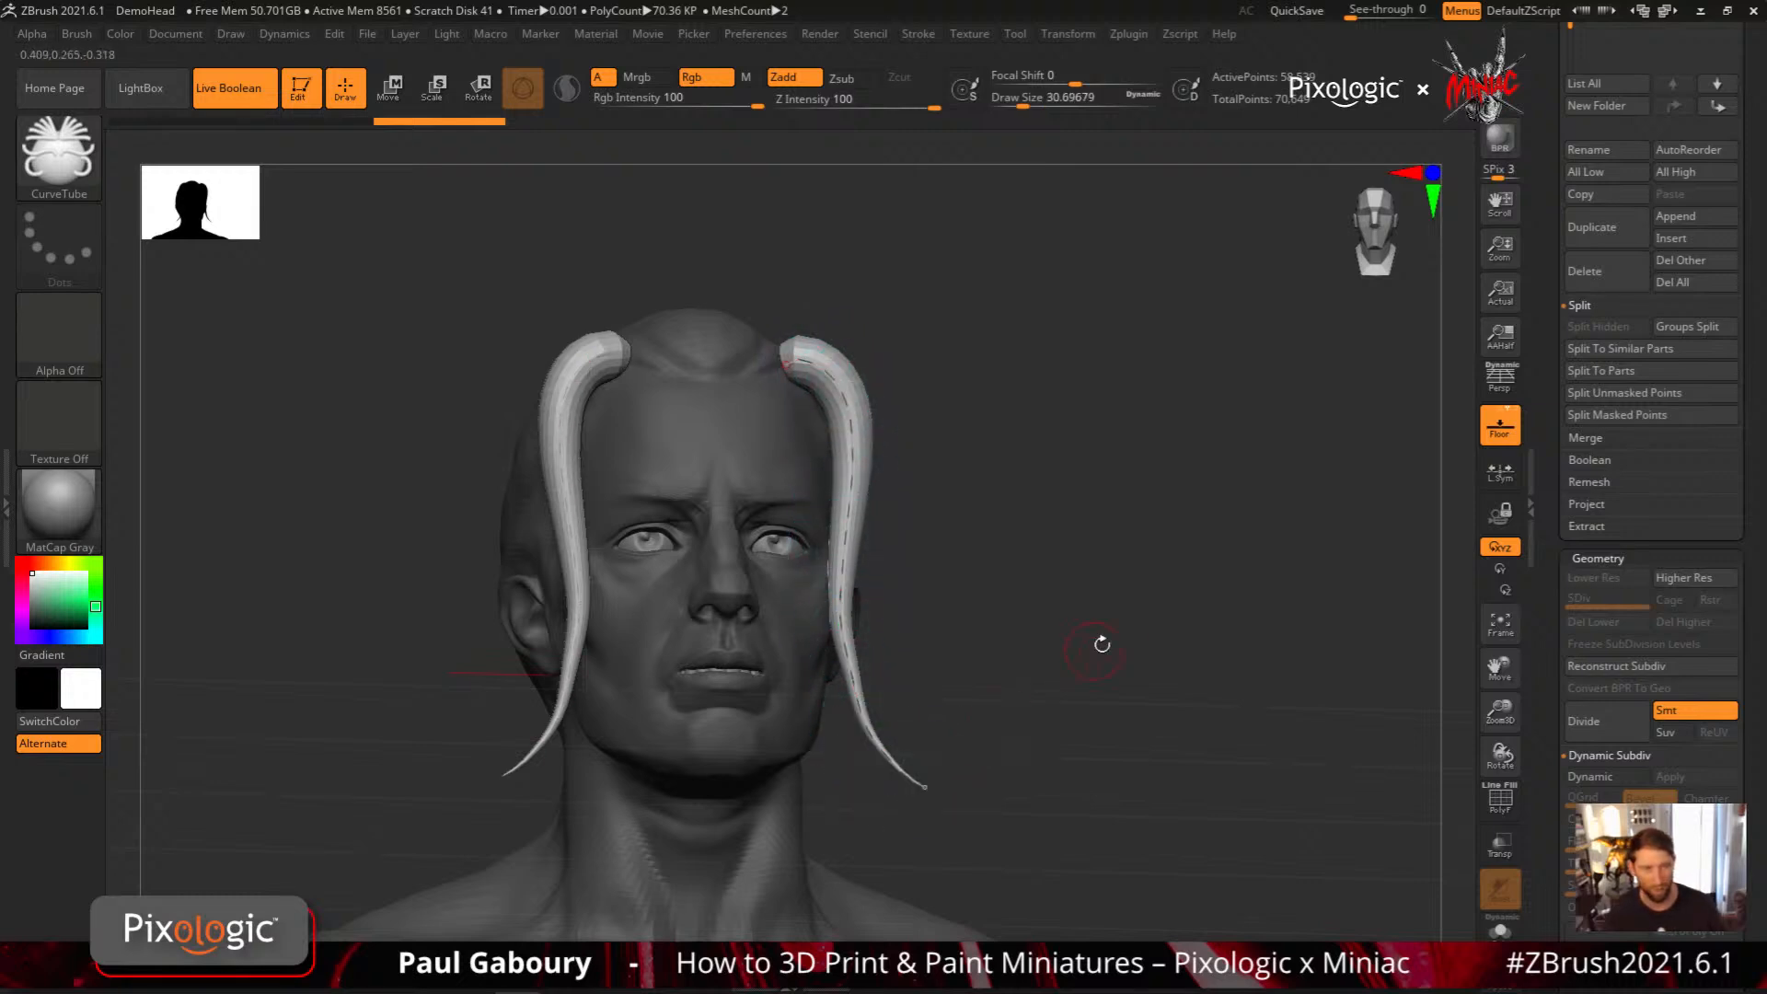
right_click_drag(1144, 622, 1117, 655)
key("ctrl+z")
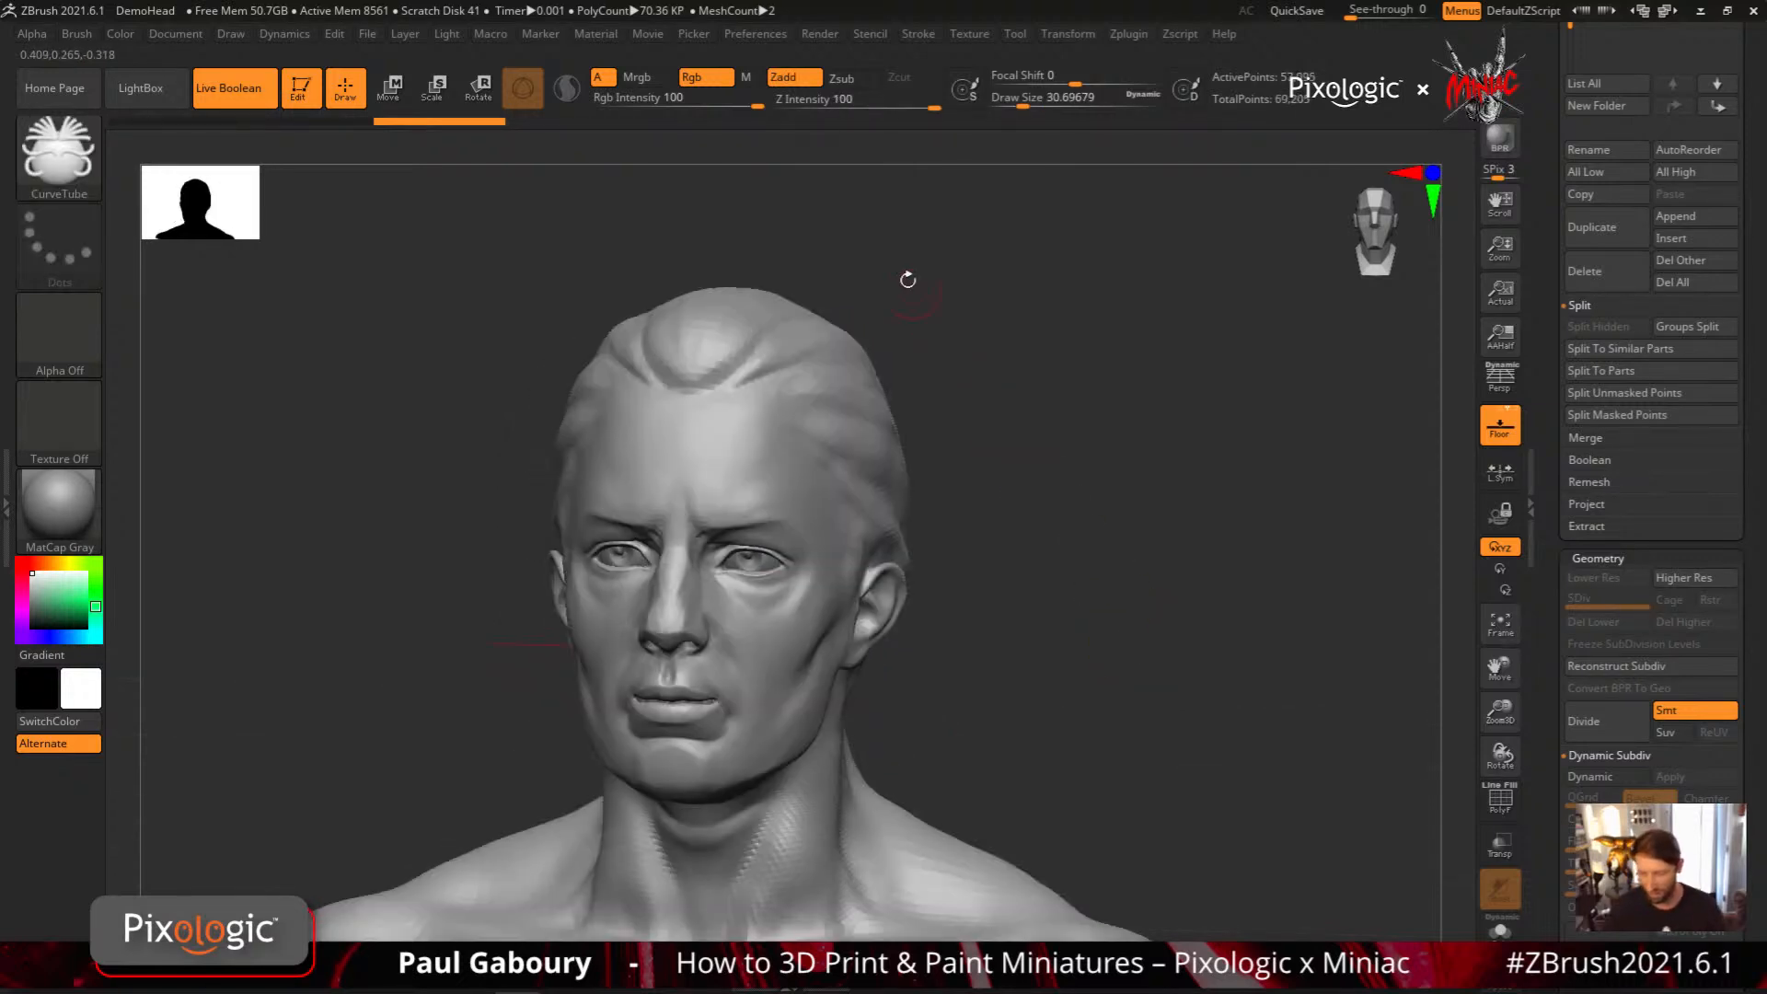
key("ctrl+z")
Switch to the CurveAlpha brush and draw a mirrored horn from the hairline down to the shoulder
key("b")
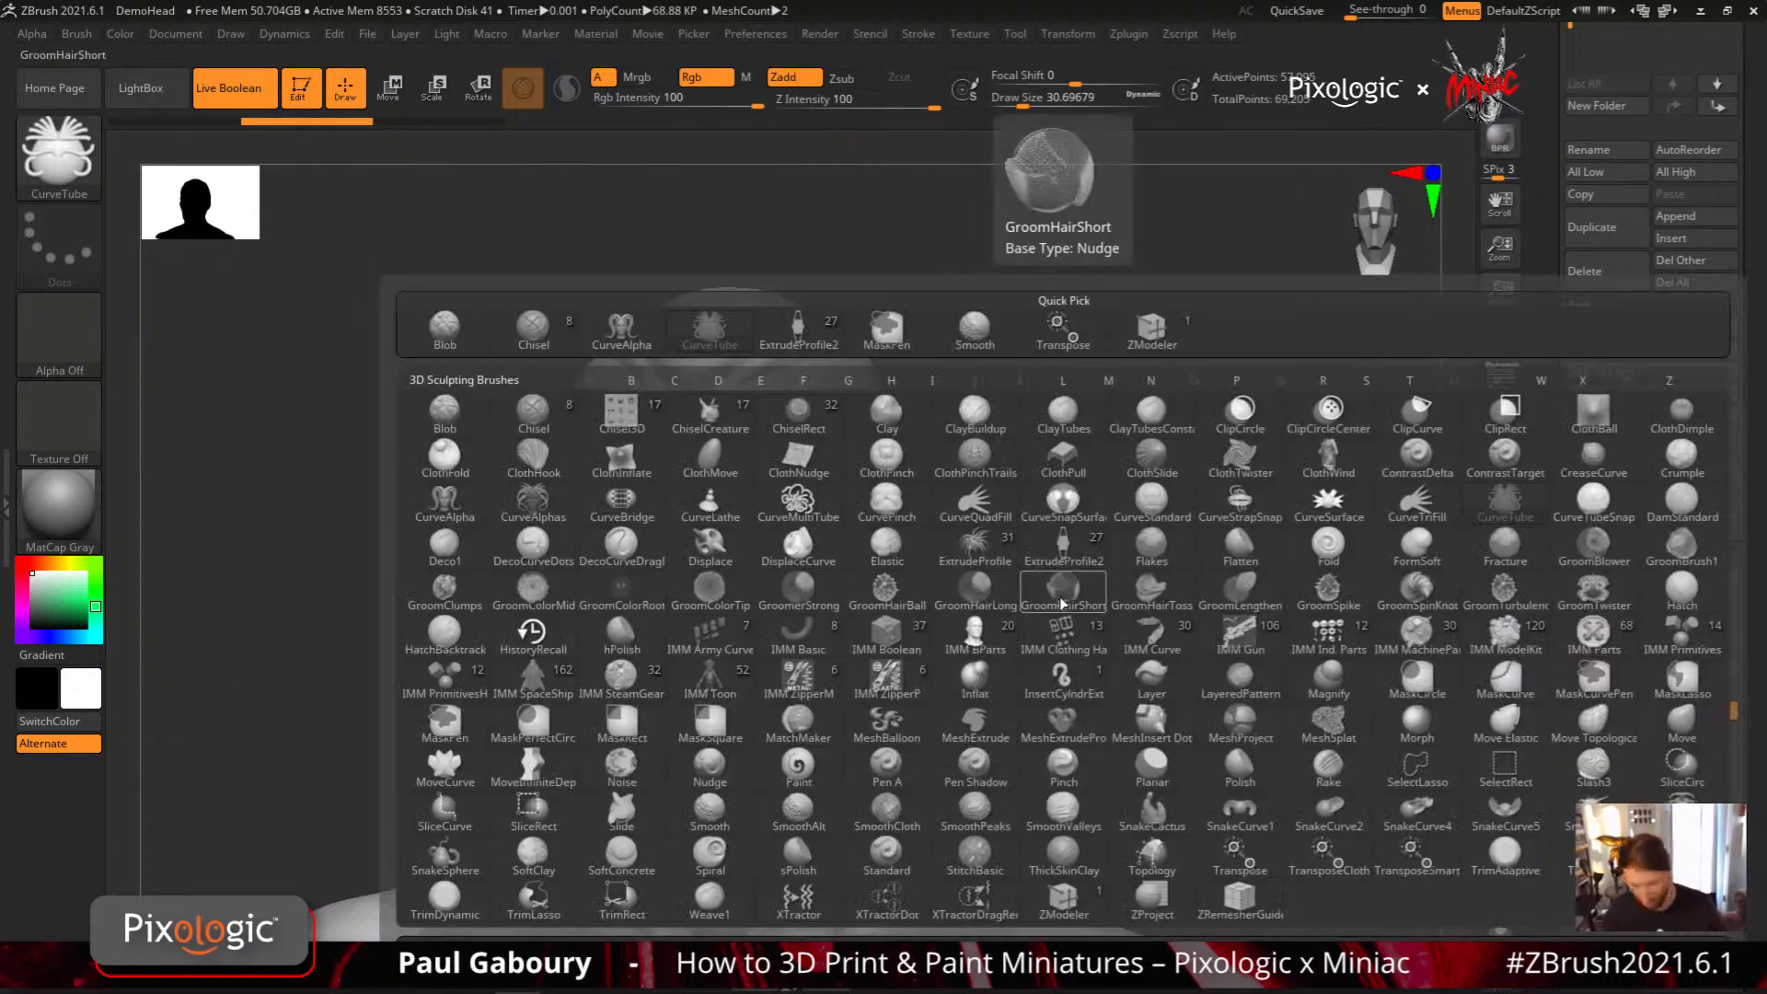
key("c")
left_click(582, 534)
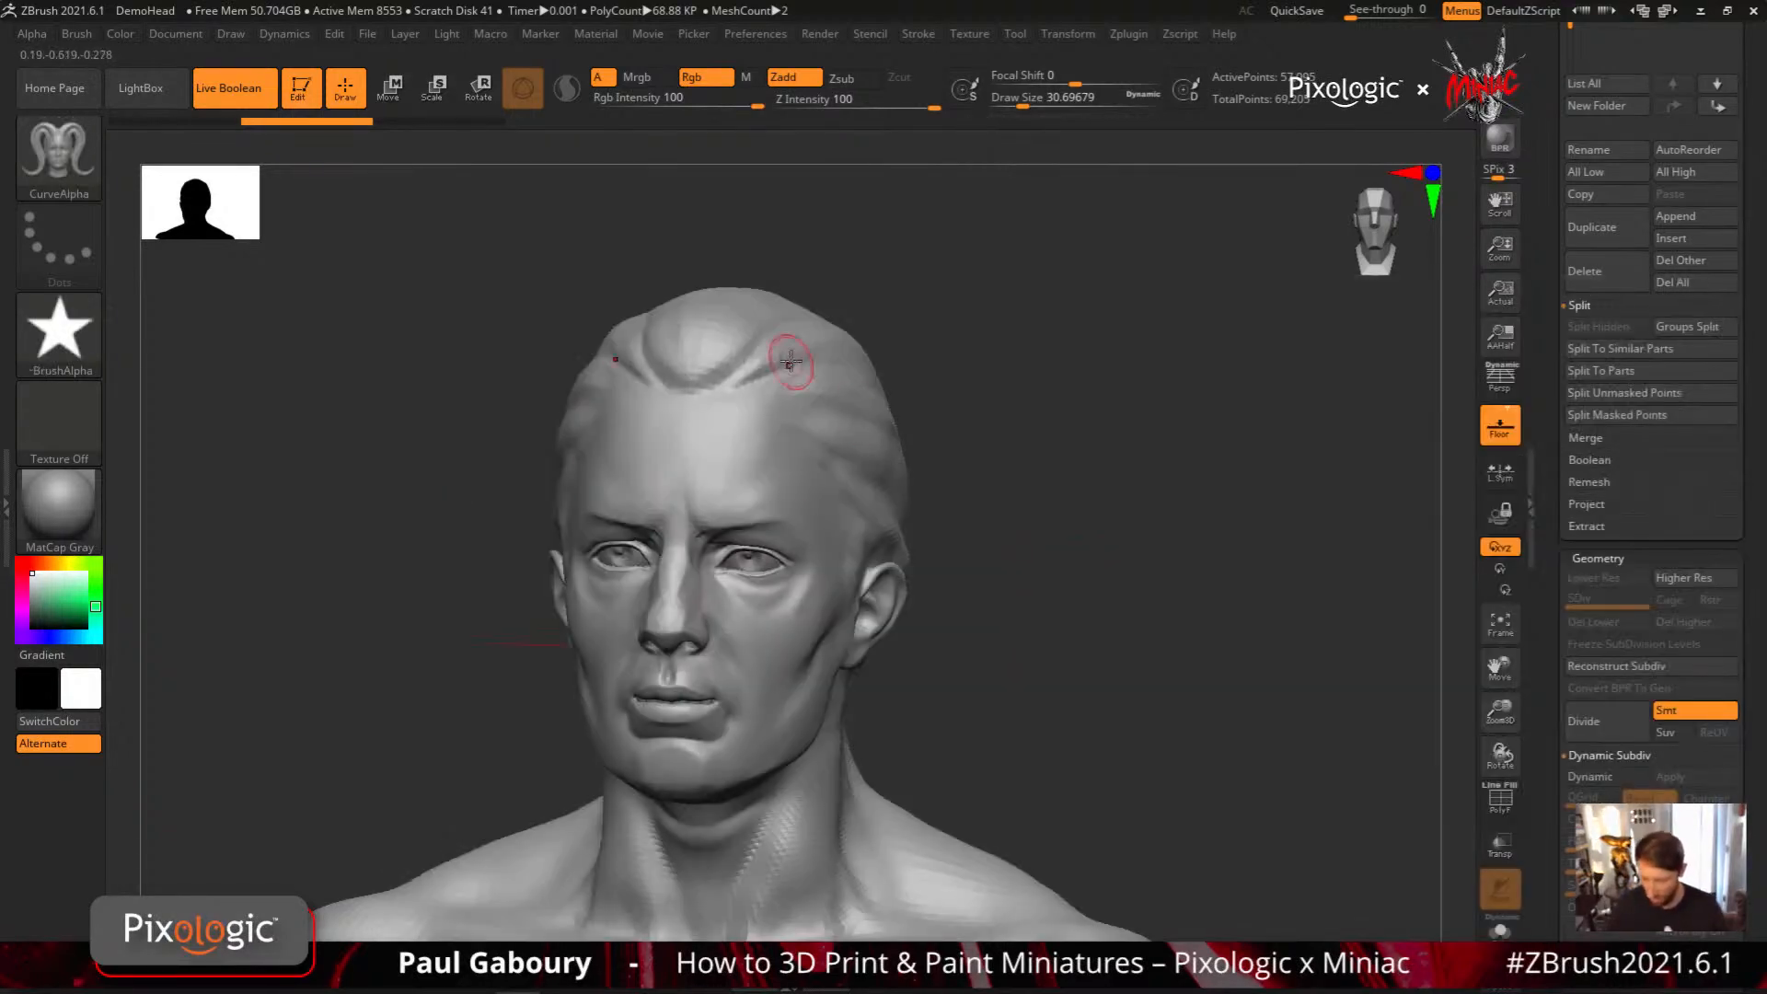
mouse_move(789, 360)
left_mouse_down()
mouse_move(924, 792)
mouse_move(961, 769)
left_mouse_up()
mouse_move(1095, 618)
left_mouse_down()
mouse_move(1120, 609)
mouse_move(1092, 549)
left_mouse_up()
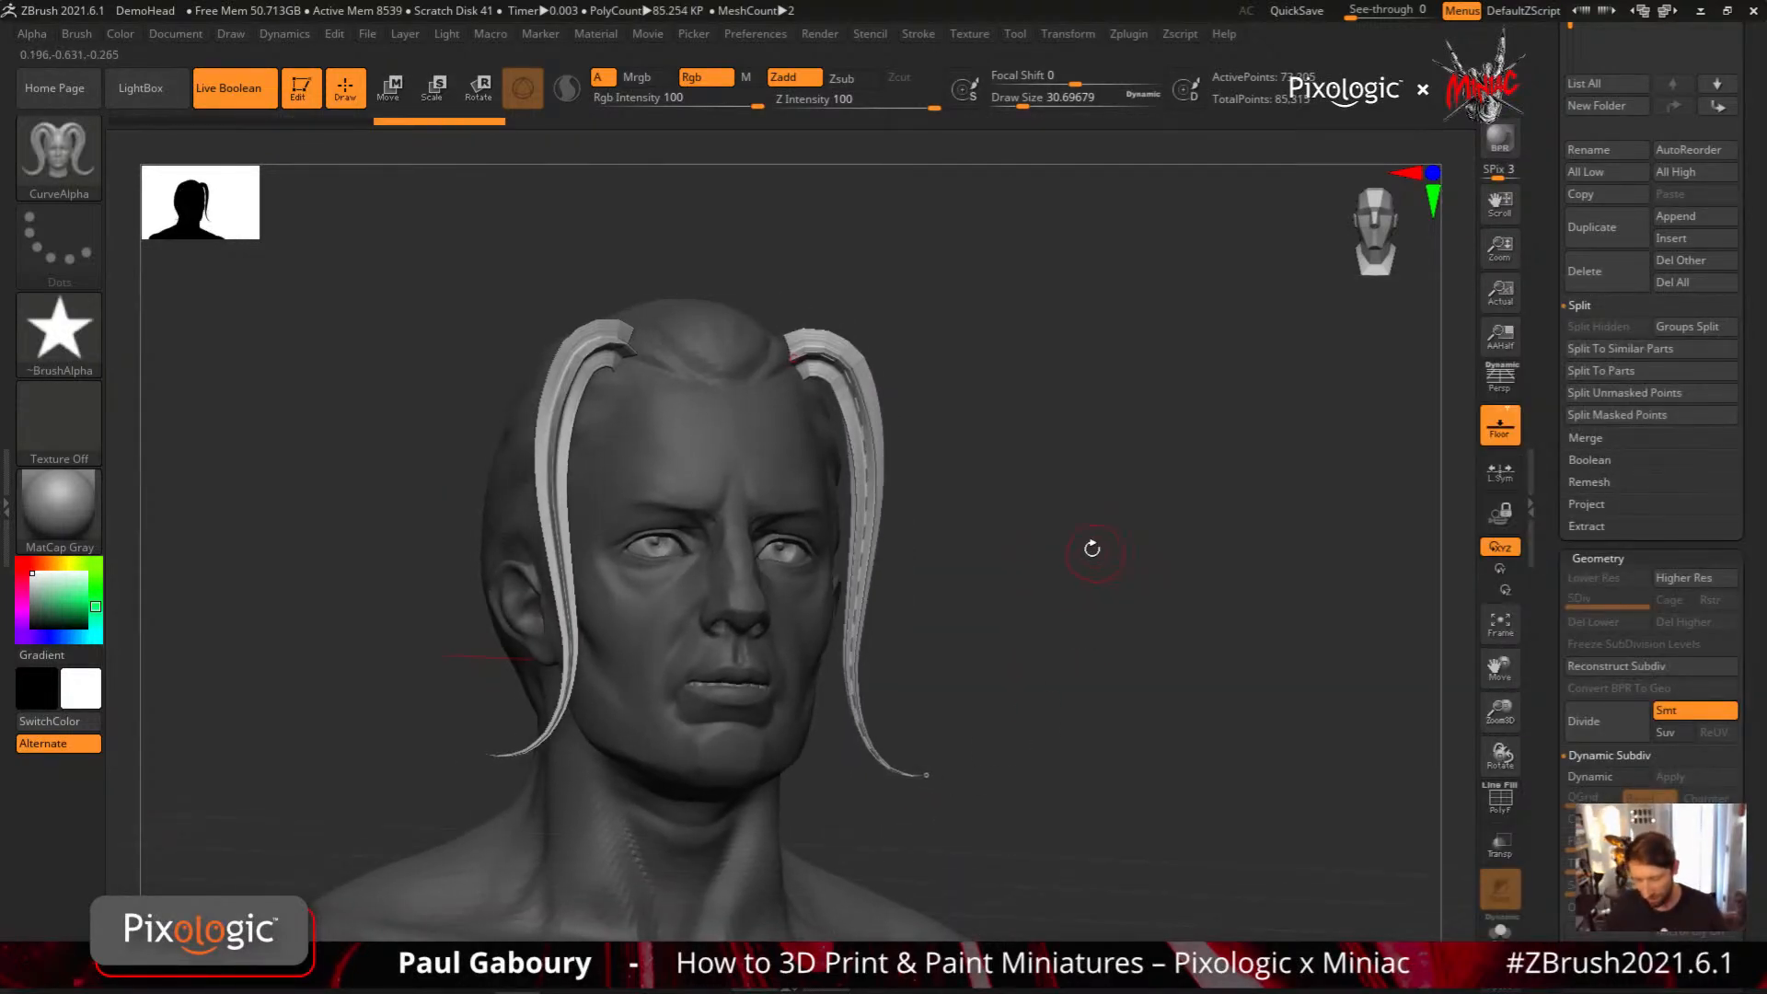
In side view, draw a second CurveAlpha horn straight down from the top of the head and inspect where it starts
mouse_move(1094, 471)
left_mouse_down()
mouse_move(1018, 467)
mouse_move(900, 336)
left_mouse_up()
left_click_drag(907, 812, 909, 906)
mouse_move(1109, 728)
left_mouse_down()
mouse_move(1146, 662)
mouse_move(1103, 626)
left_mouse_up()
left_click_drag(1088, 363, 1080, 442)
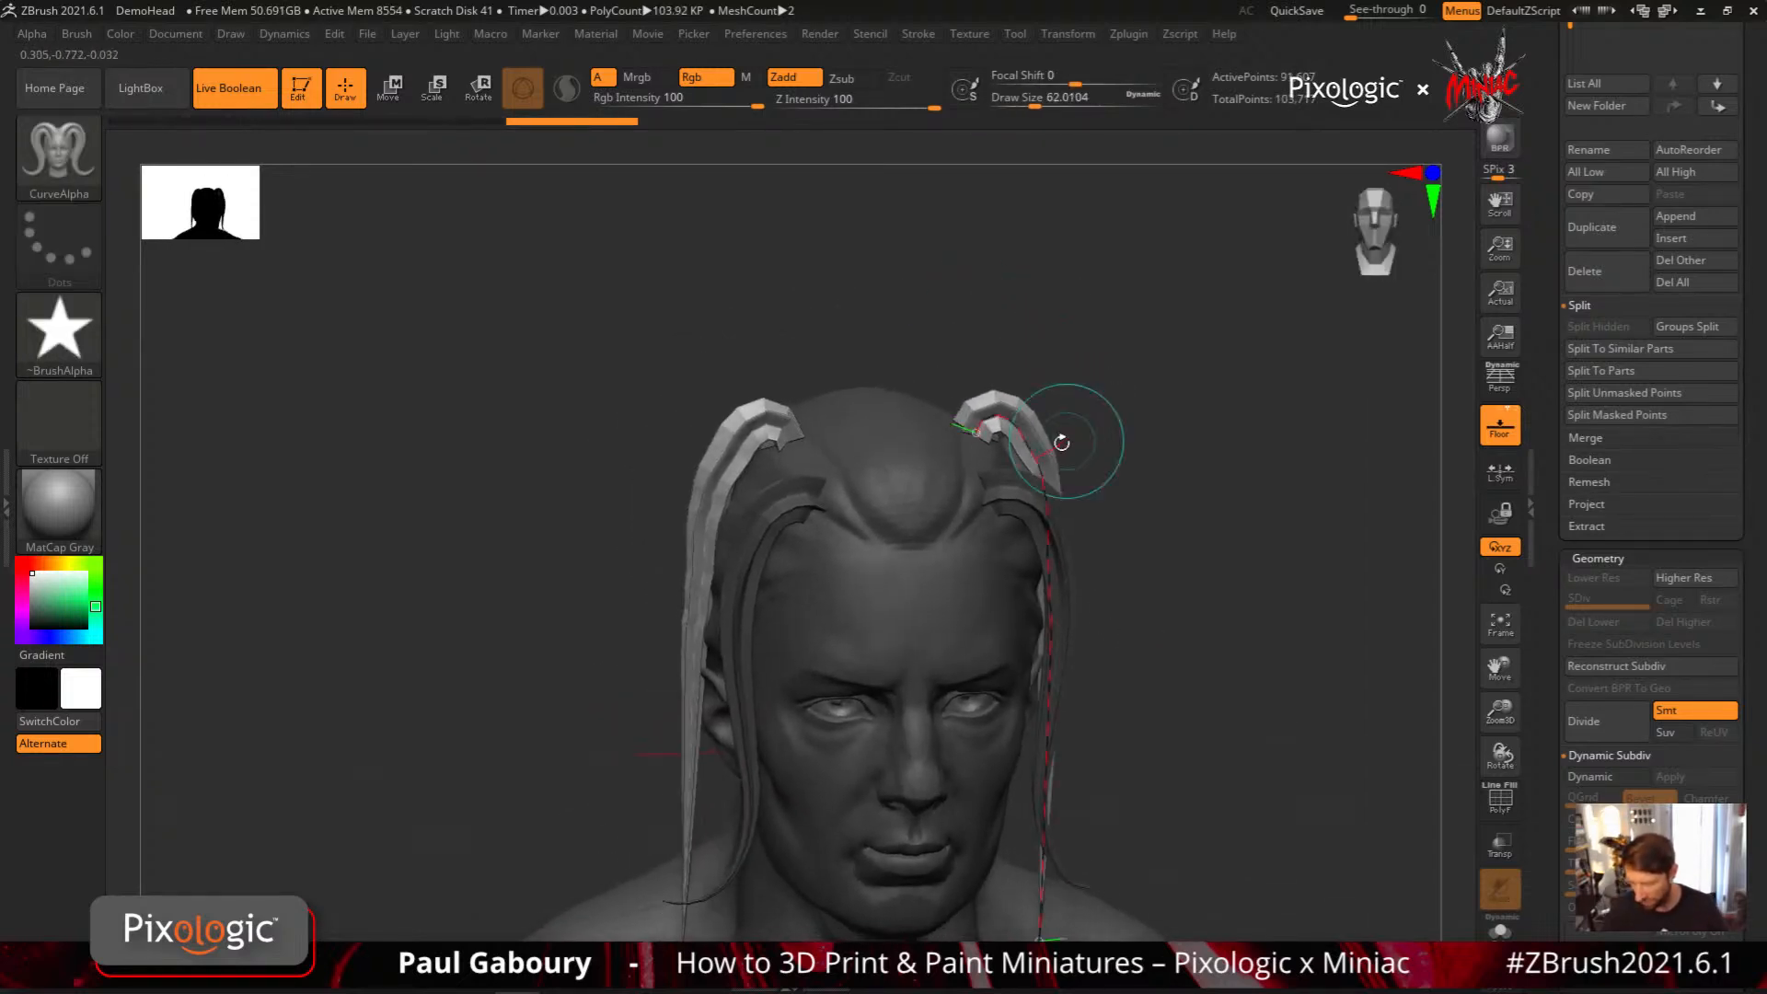
right_click_drag(980, 460, 967, 515, "ctrl")
left_click_drag(1067, 442, 980, 437)
right_click_drag(966, 516, 906, 654, "ctrl")
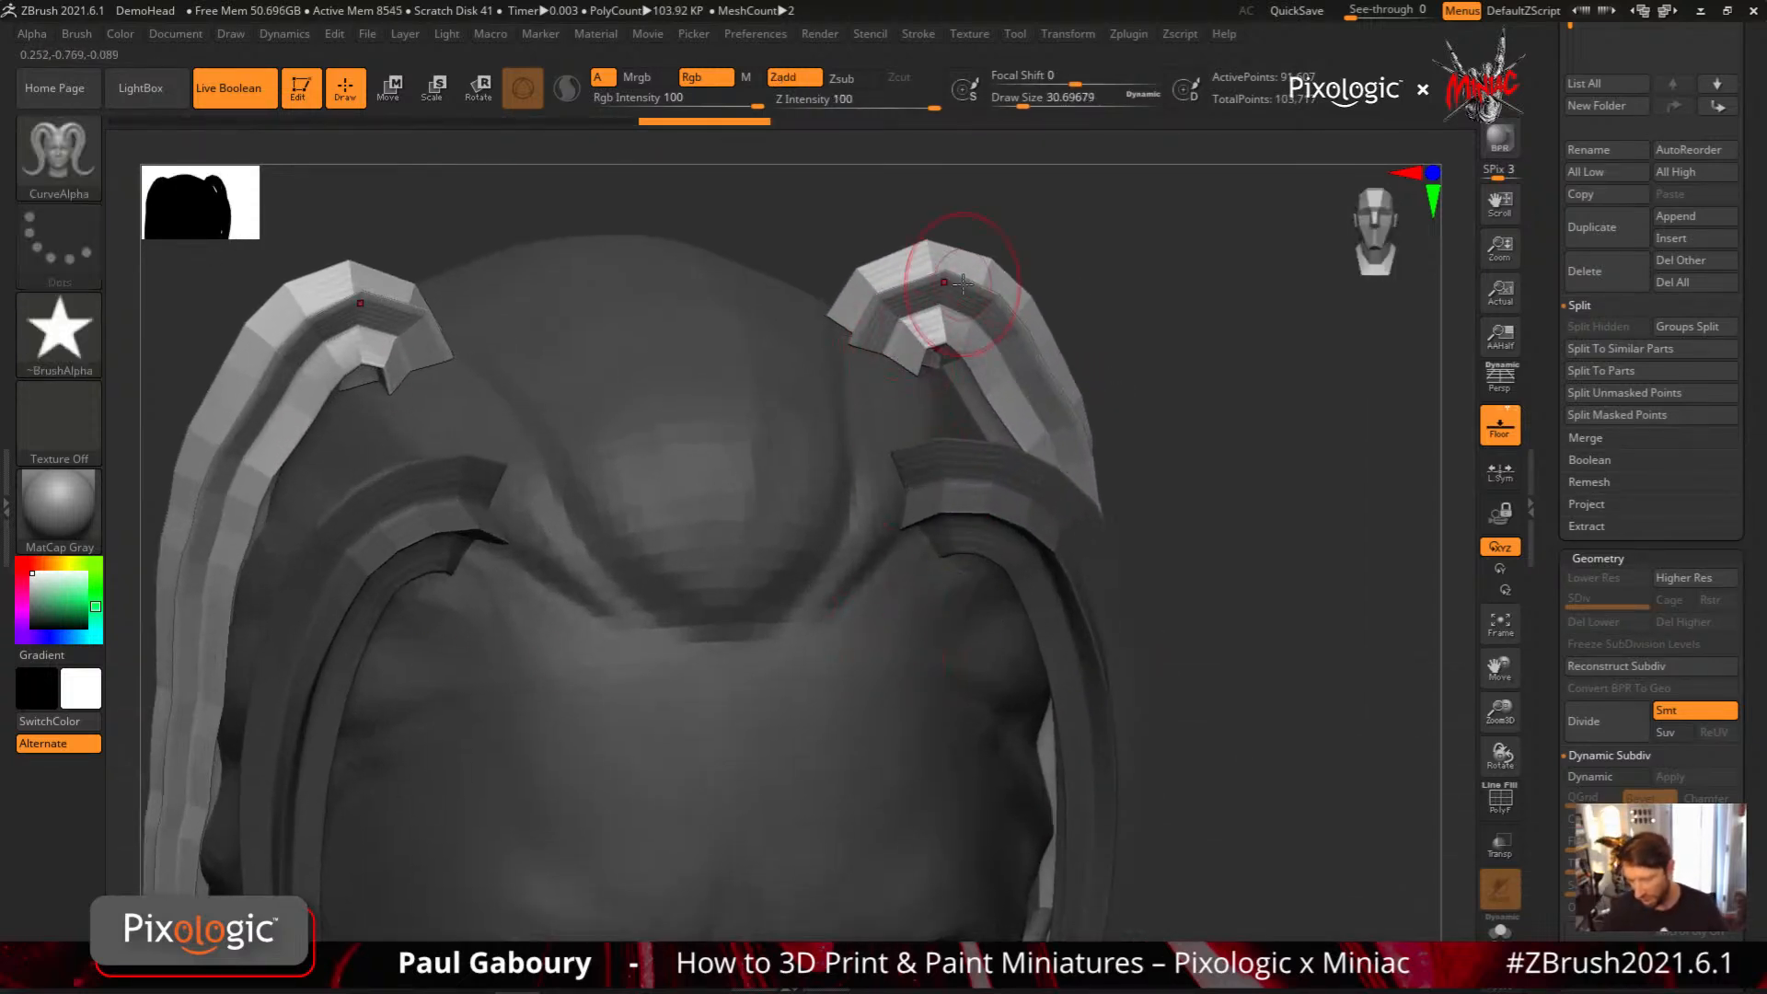
Review the curve's Repel Strength setting and remove both CurveAlpha horns from the head
left_click(924, 35)
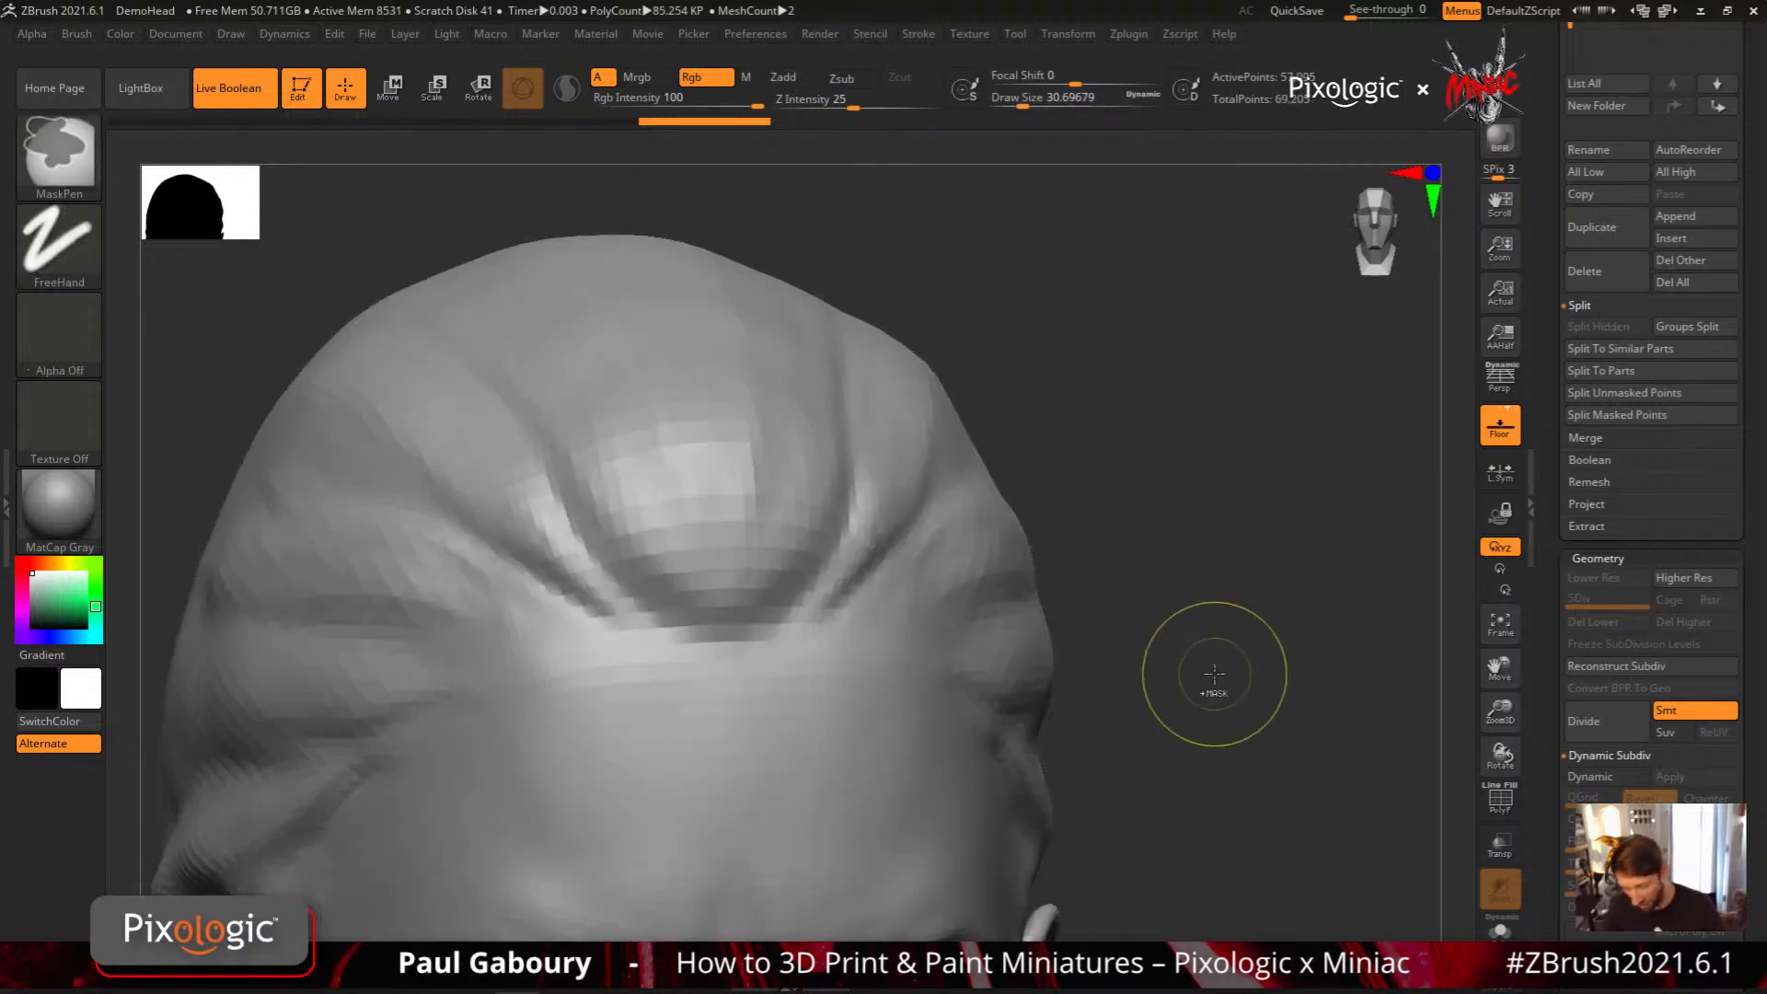
mouse_move(1203, 671)
left_mouse_down()
mouse_move(1140, 678)
mouse_move(965, 518)
mouse_move(957, 460)
left_mouse_up()
left_click_drag(1141, 552, 966, 561)
left_click_drag(1086, 576, 925, 557, "alt")
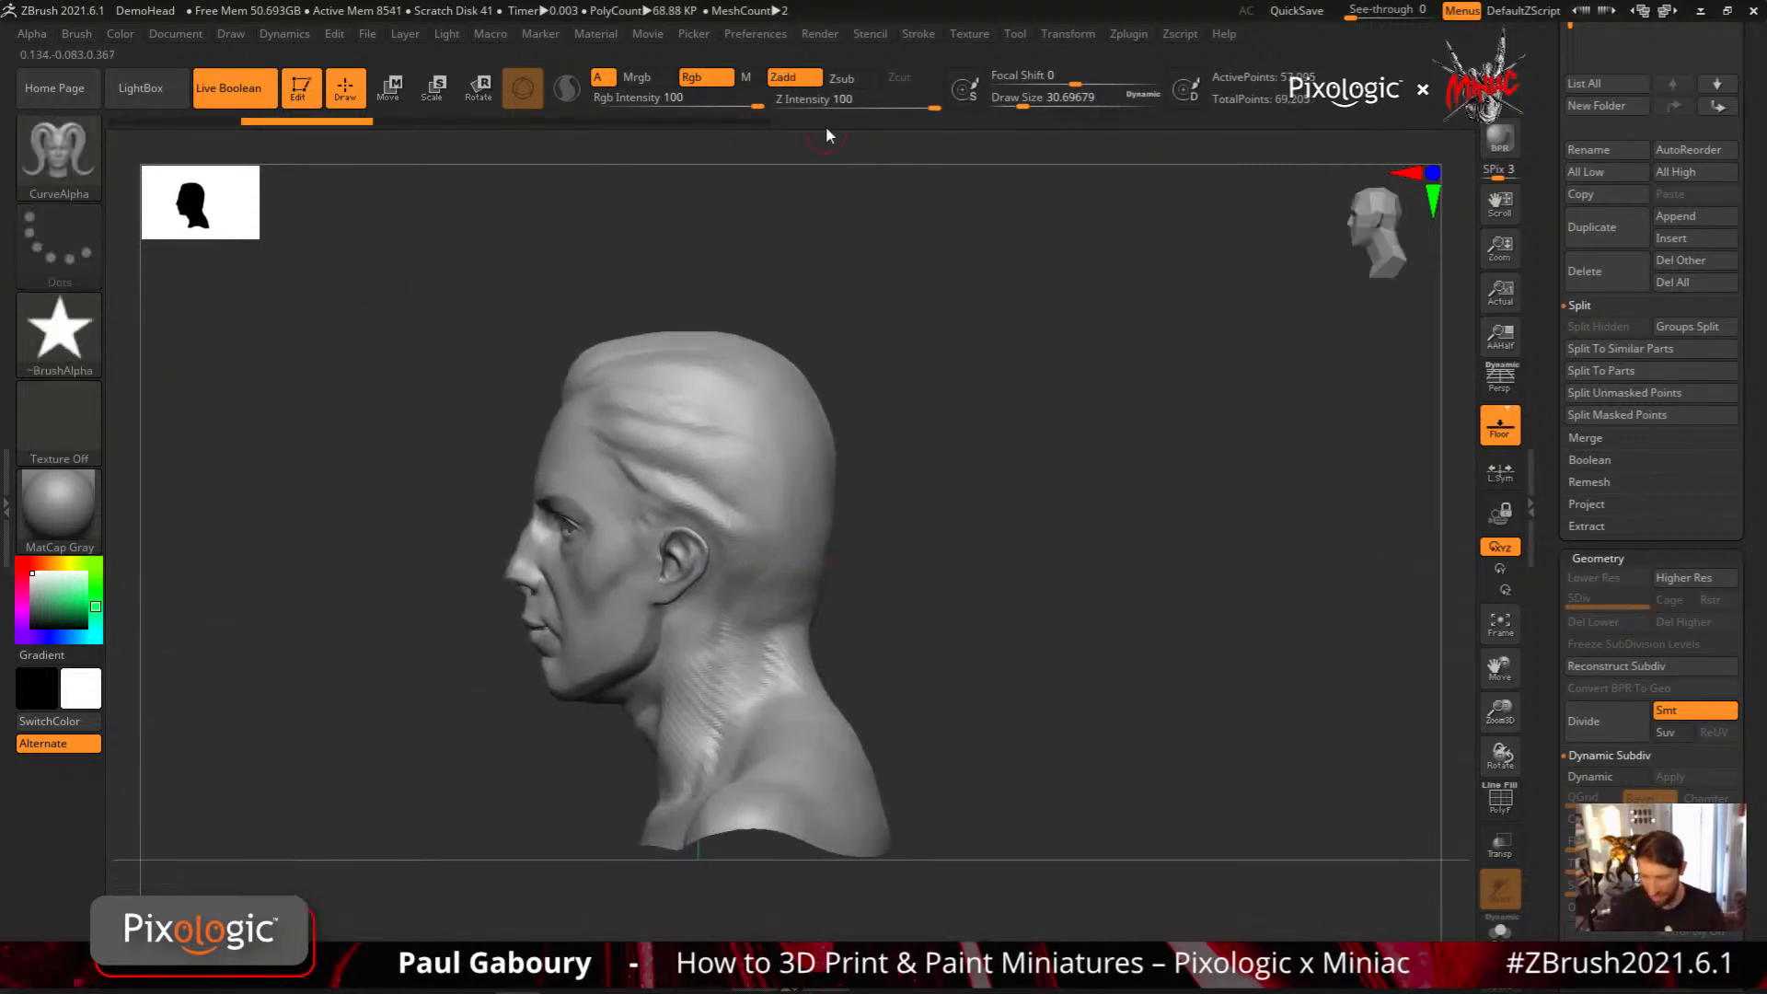
Set the Picker depth to Closest Z and test a CurveAlpha stroke straight down the head's profile, undoing the stroke
left_click(692, 34)
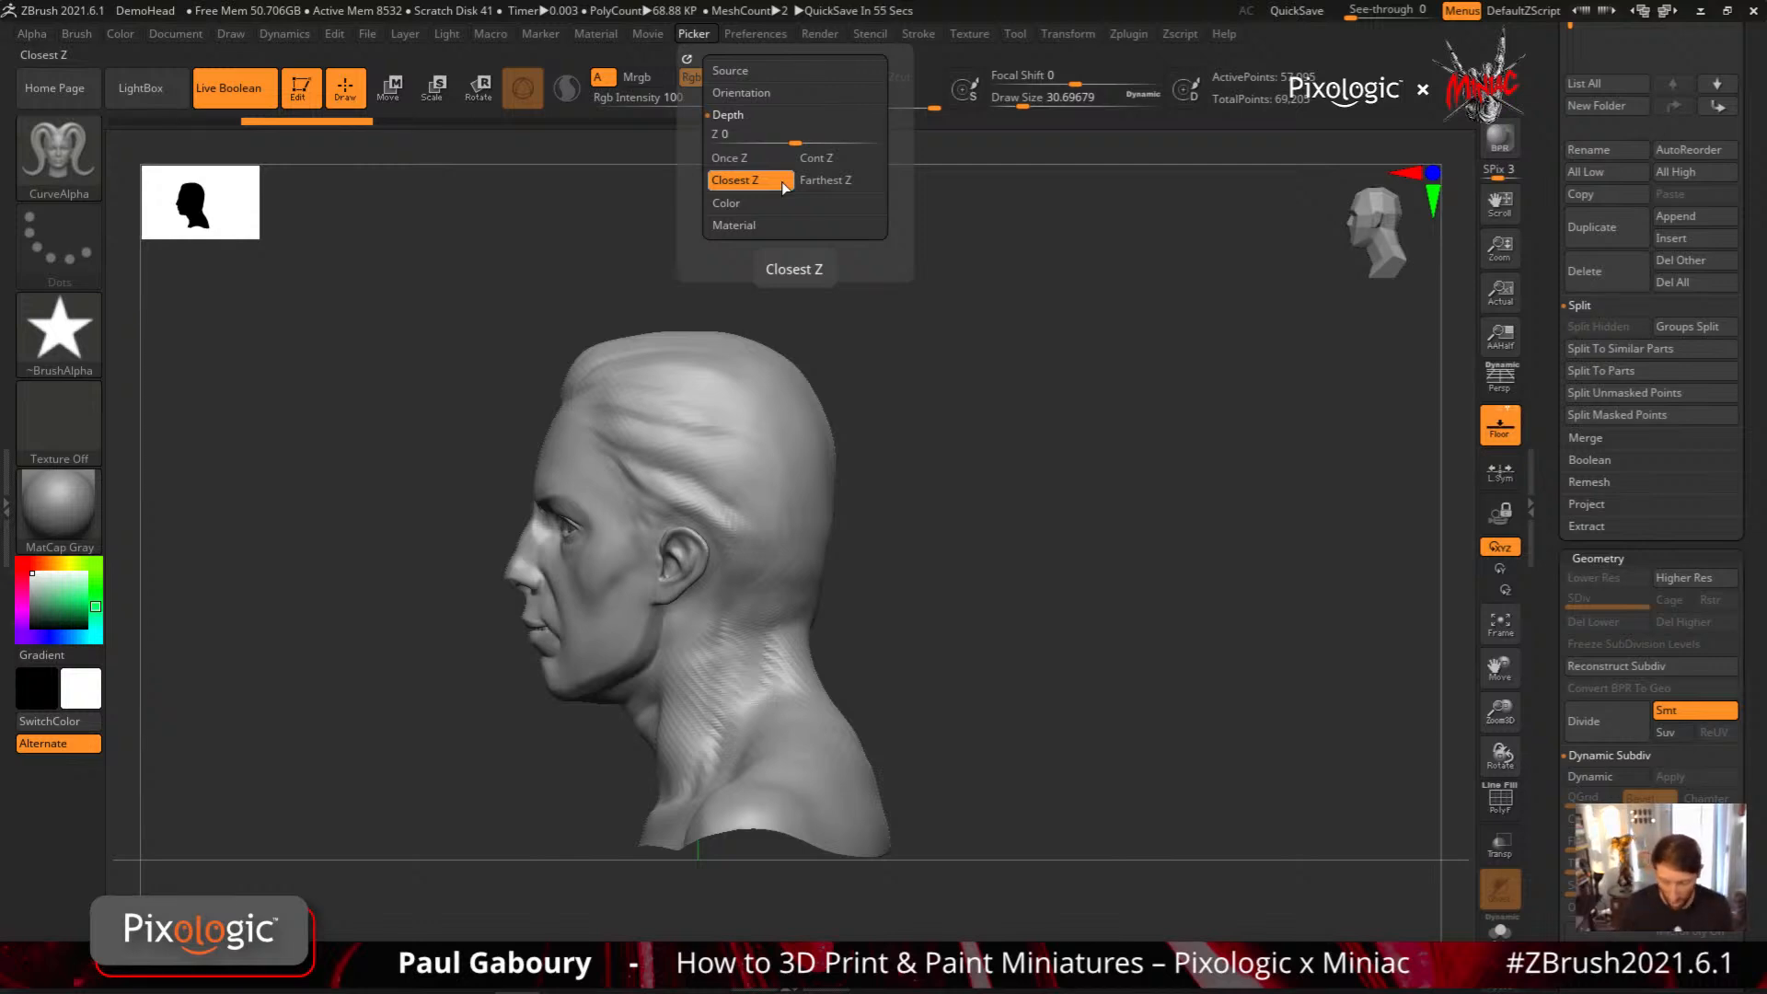
left_click(783, 187)
left_click_drag(671, 359, 671, 791)
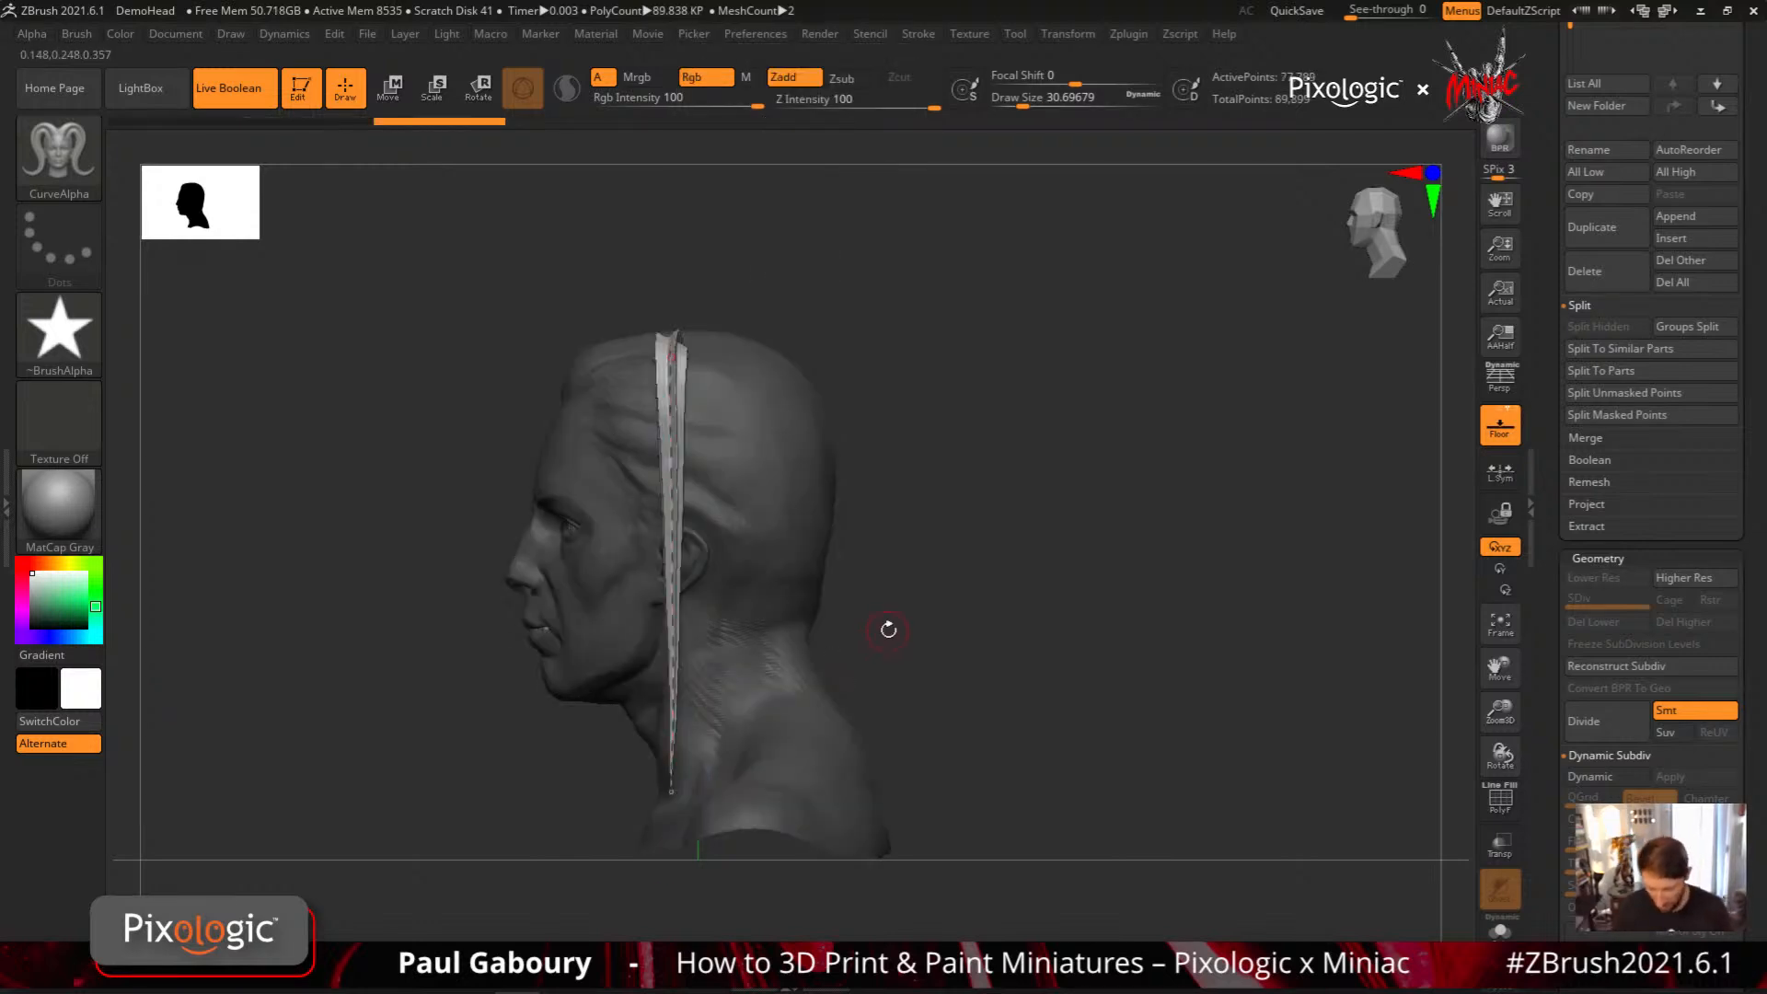
mouse_move(889, 629)
left_mouse_down()
mouse_move(978, 627)
mouse_move(864, 588)
left_mouse_up()
key("ctrl+z")
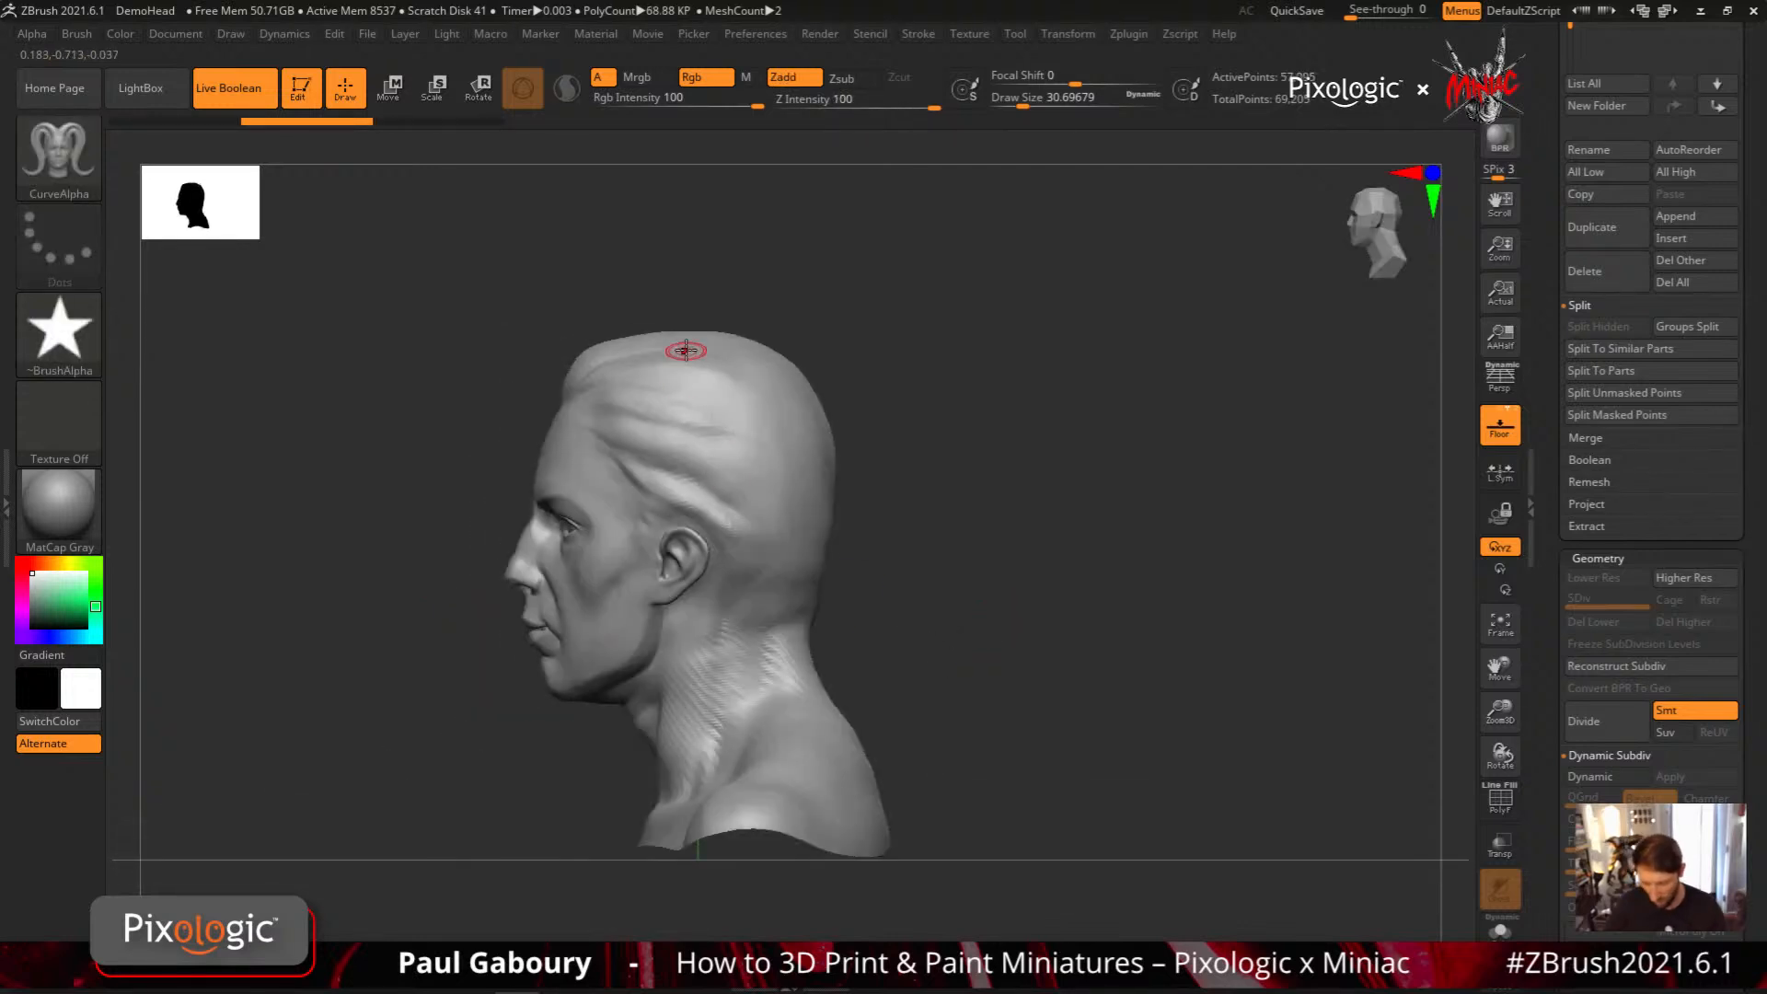
Try another CurveAlpha stroke in profile from the top of the head down over the shoulder, and undo it
left_click_drag(697, 843, 698, 847)
mouse_move(915, 658)
left_mouse_down()
mouse_move(973, 651)
mouse_move(987, 627)
left_mouse_up()
key("bracketleft")
key("bracketleft")
key("bracketleft")
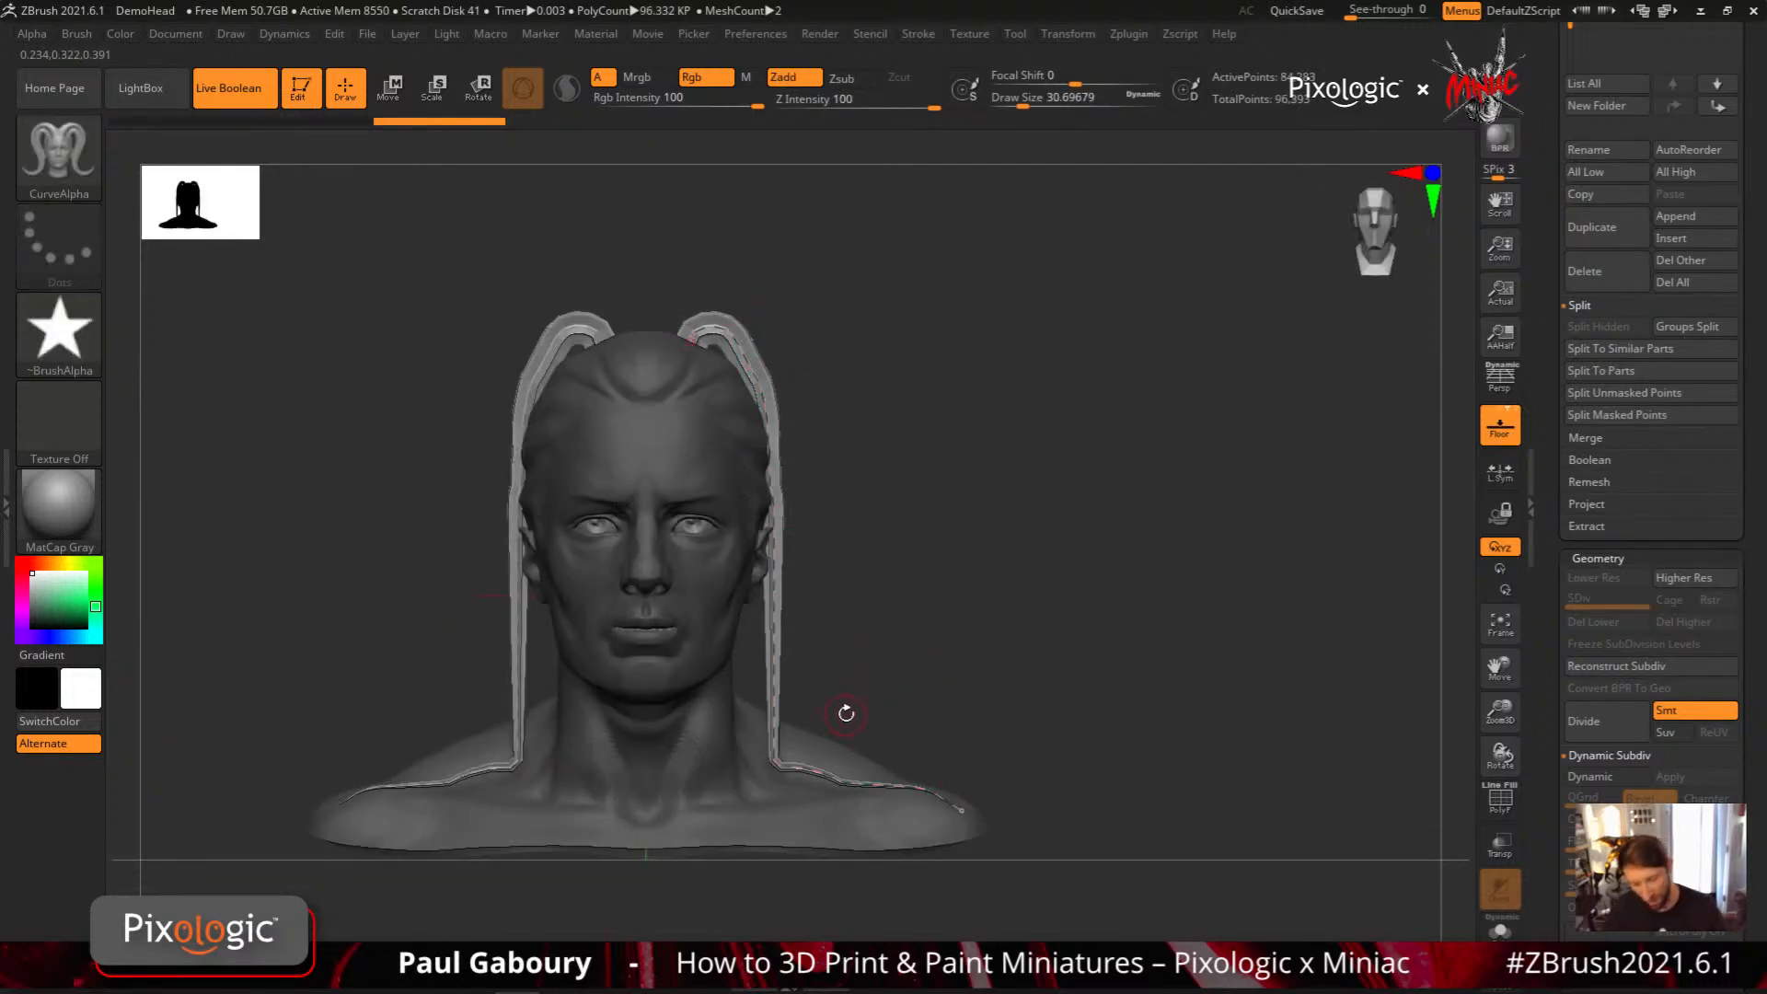
key("ctrl+z")
Open the DemoHeadFemale project from LightBox, discarding the changes to the current project
key("comma")
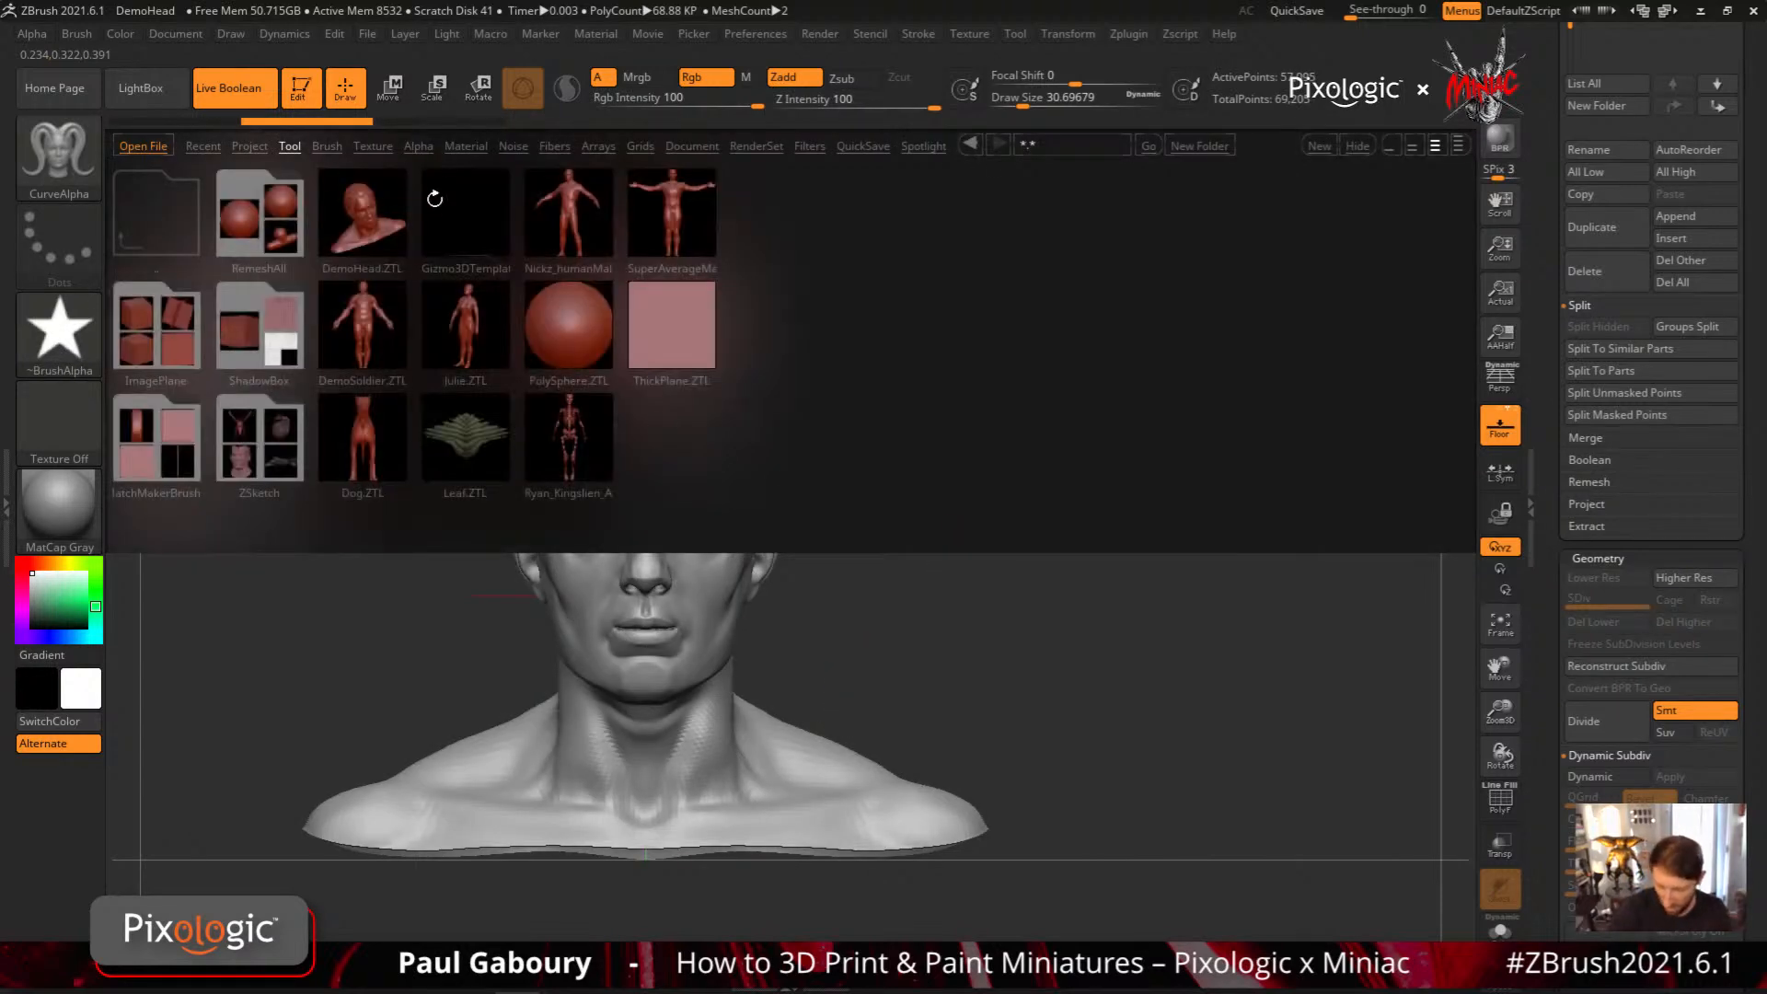
left_click(249, 147)
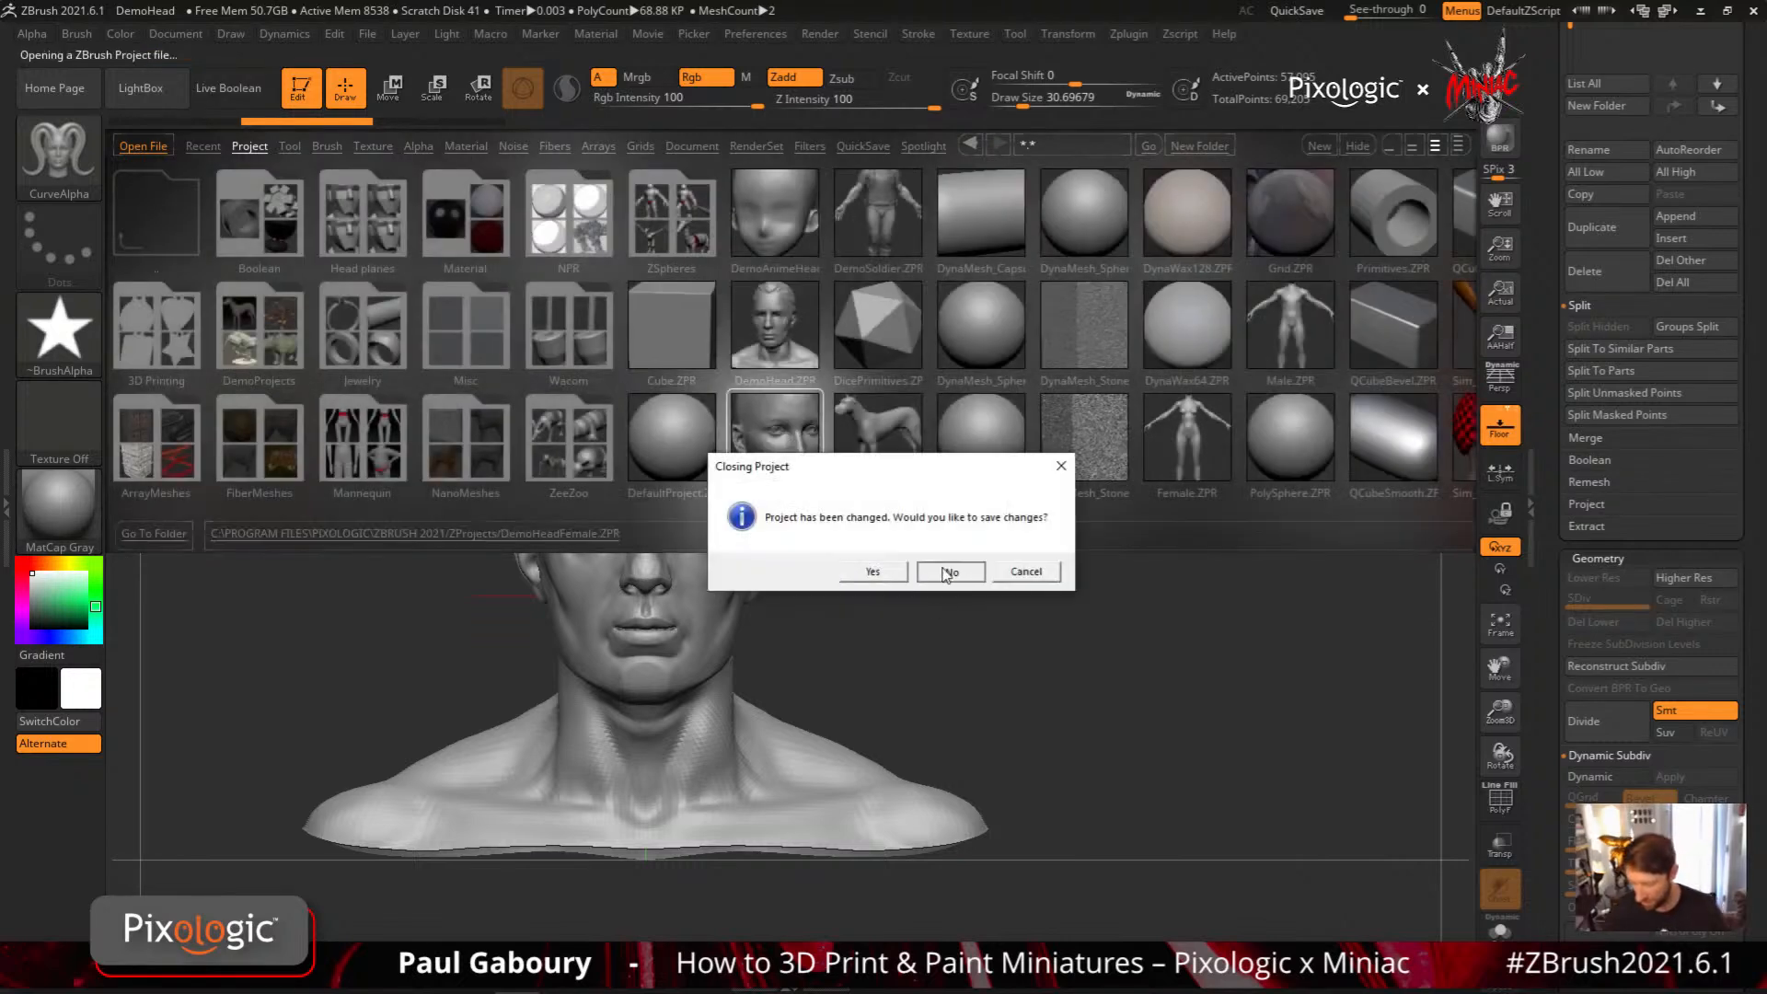
left_click(862, 572)
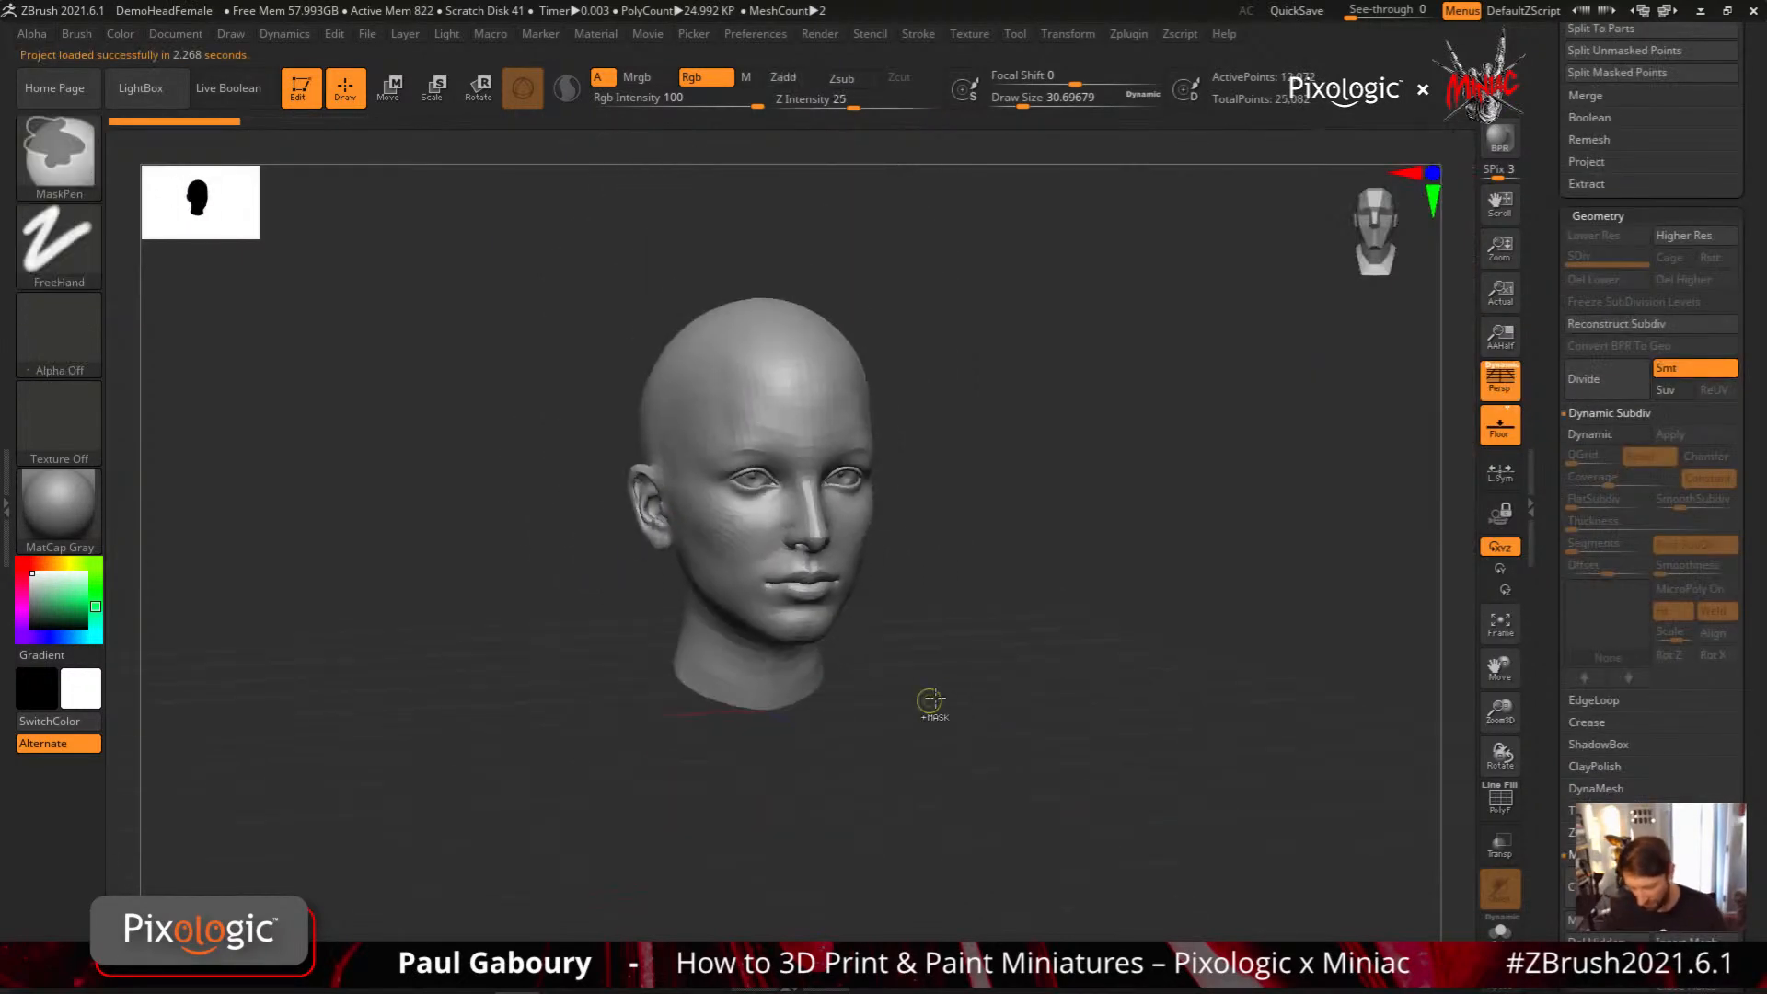
Test a CurveAlpha stroke straight down the female head's profile and examine its distance from the ears from the front
left_click_drag(931, 702, 1122, 601)
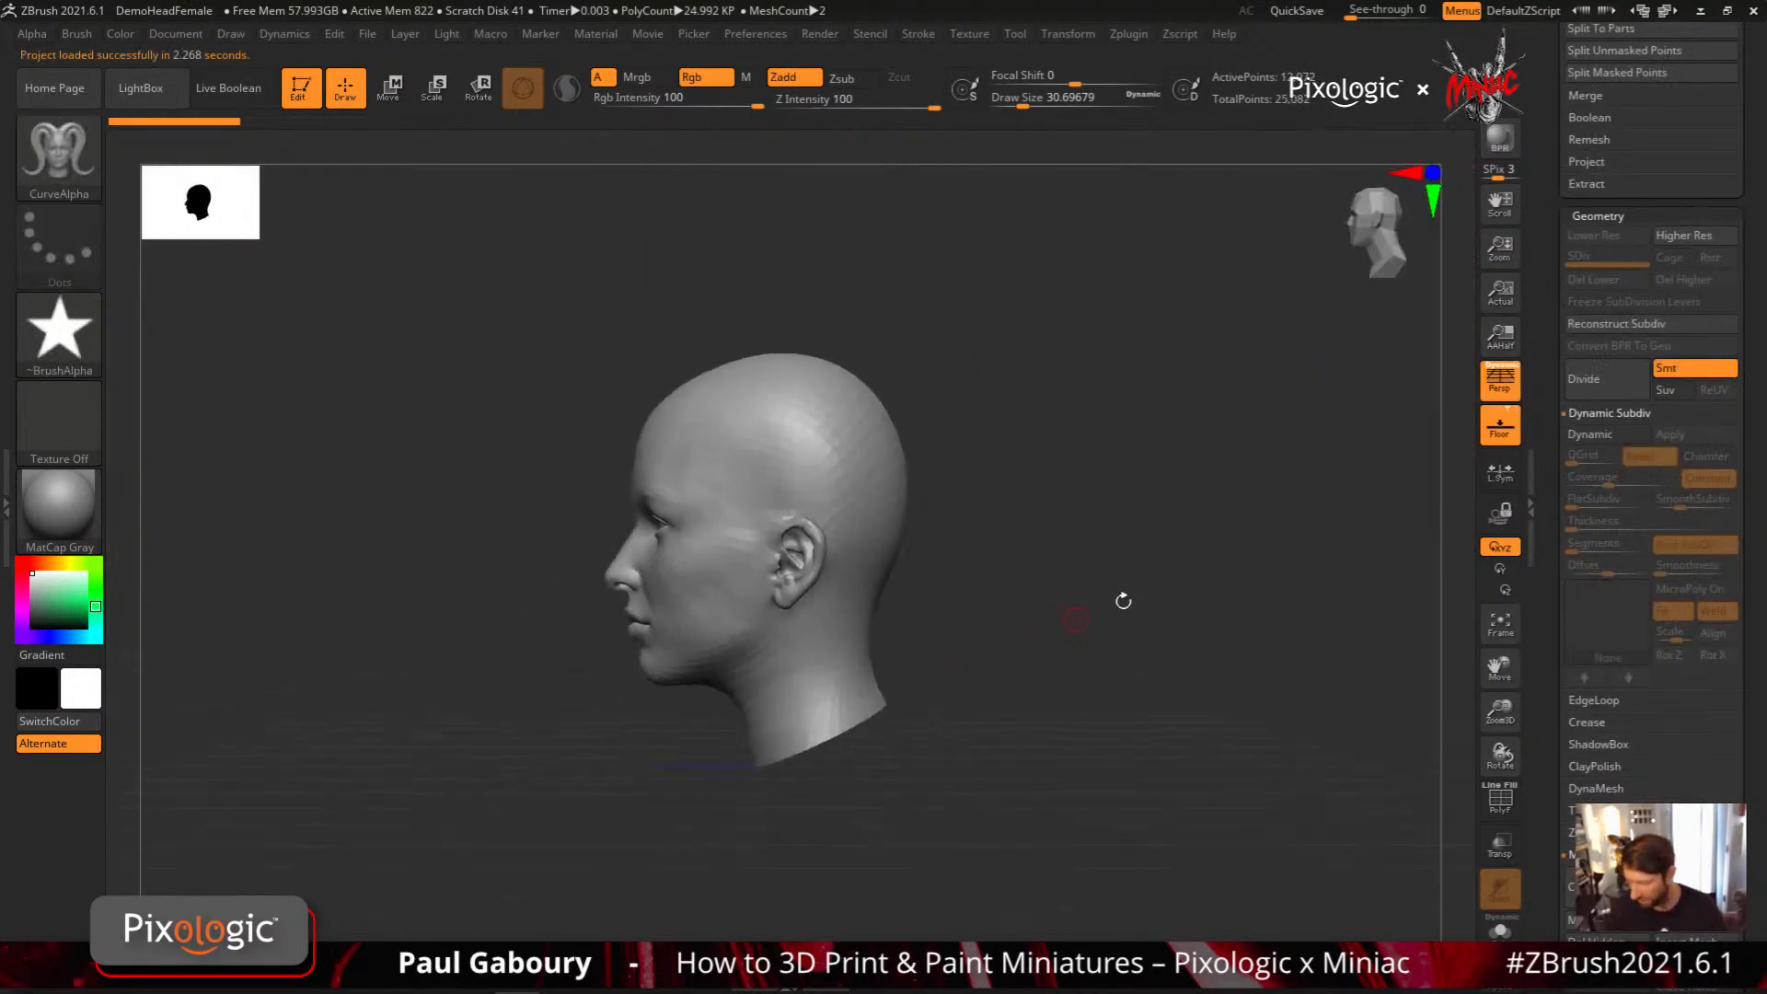
left_click_drag(790, 628, 799, 856)
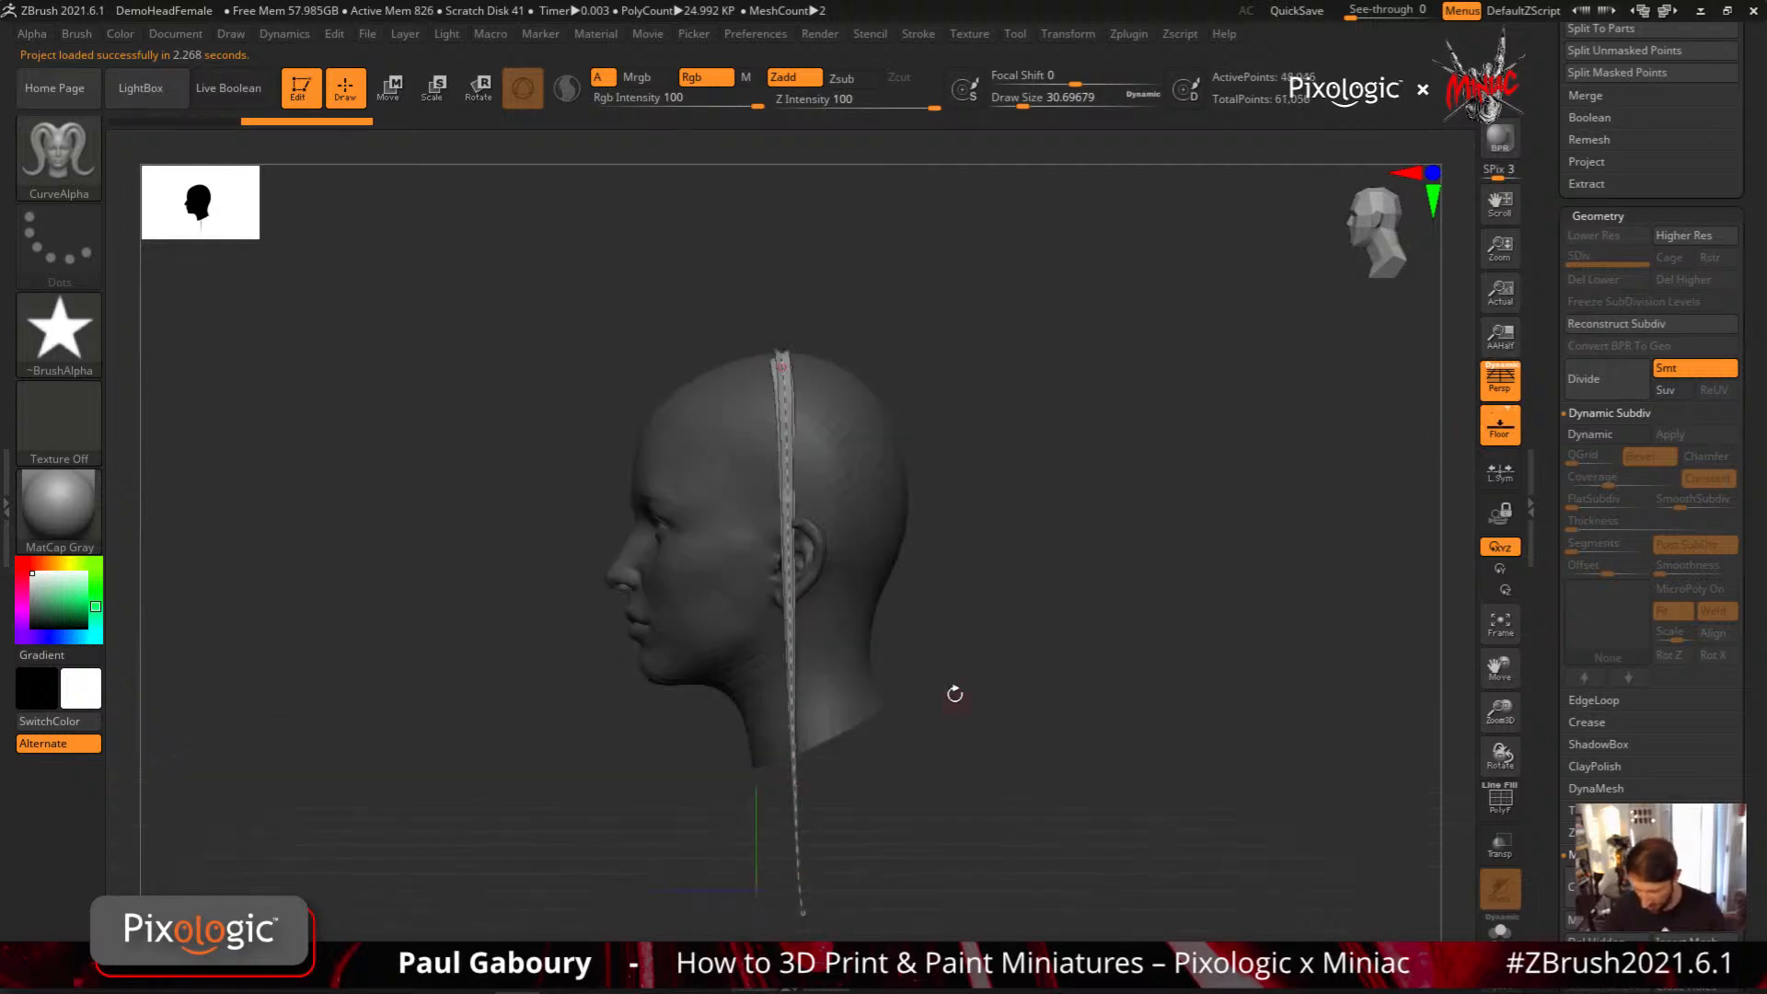
mouse_move(954, 694)
left_mouse_down("shift")
mouse_move(1018, 698)
mouse_move(978, 647)
left_mouse_up("shift")
right_click_drag(978, 647, 937, 591, "ctrl")
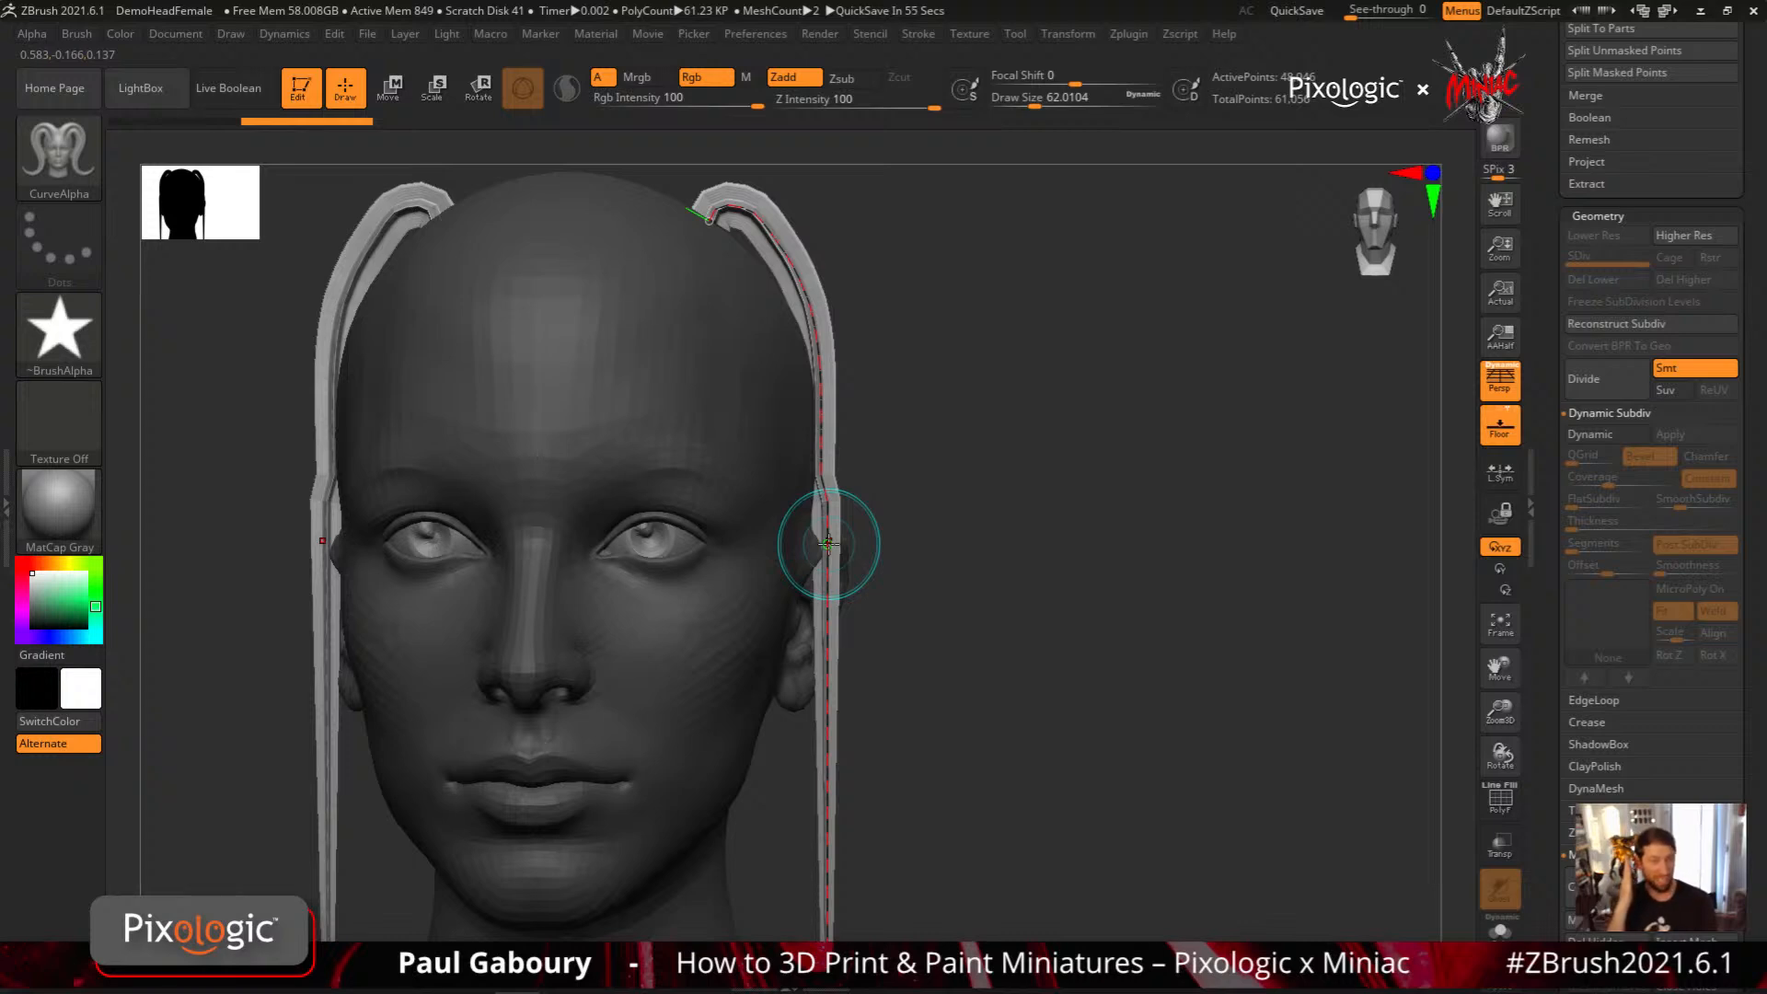
left_click_drag(985, 738, 993, 555, "alt")
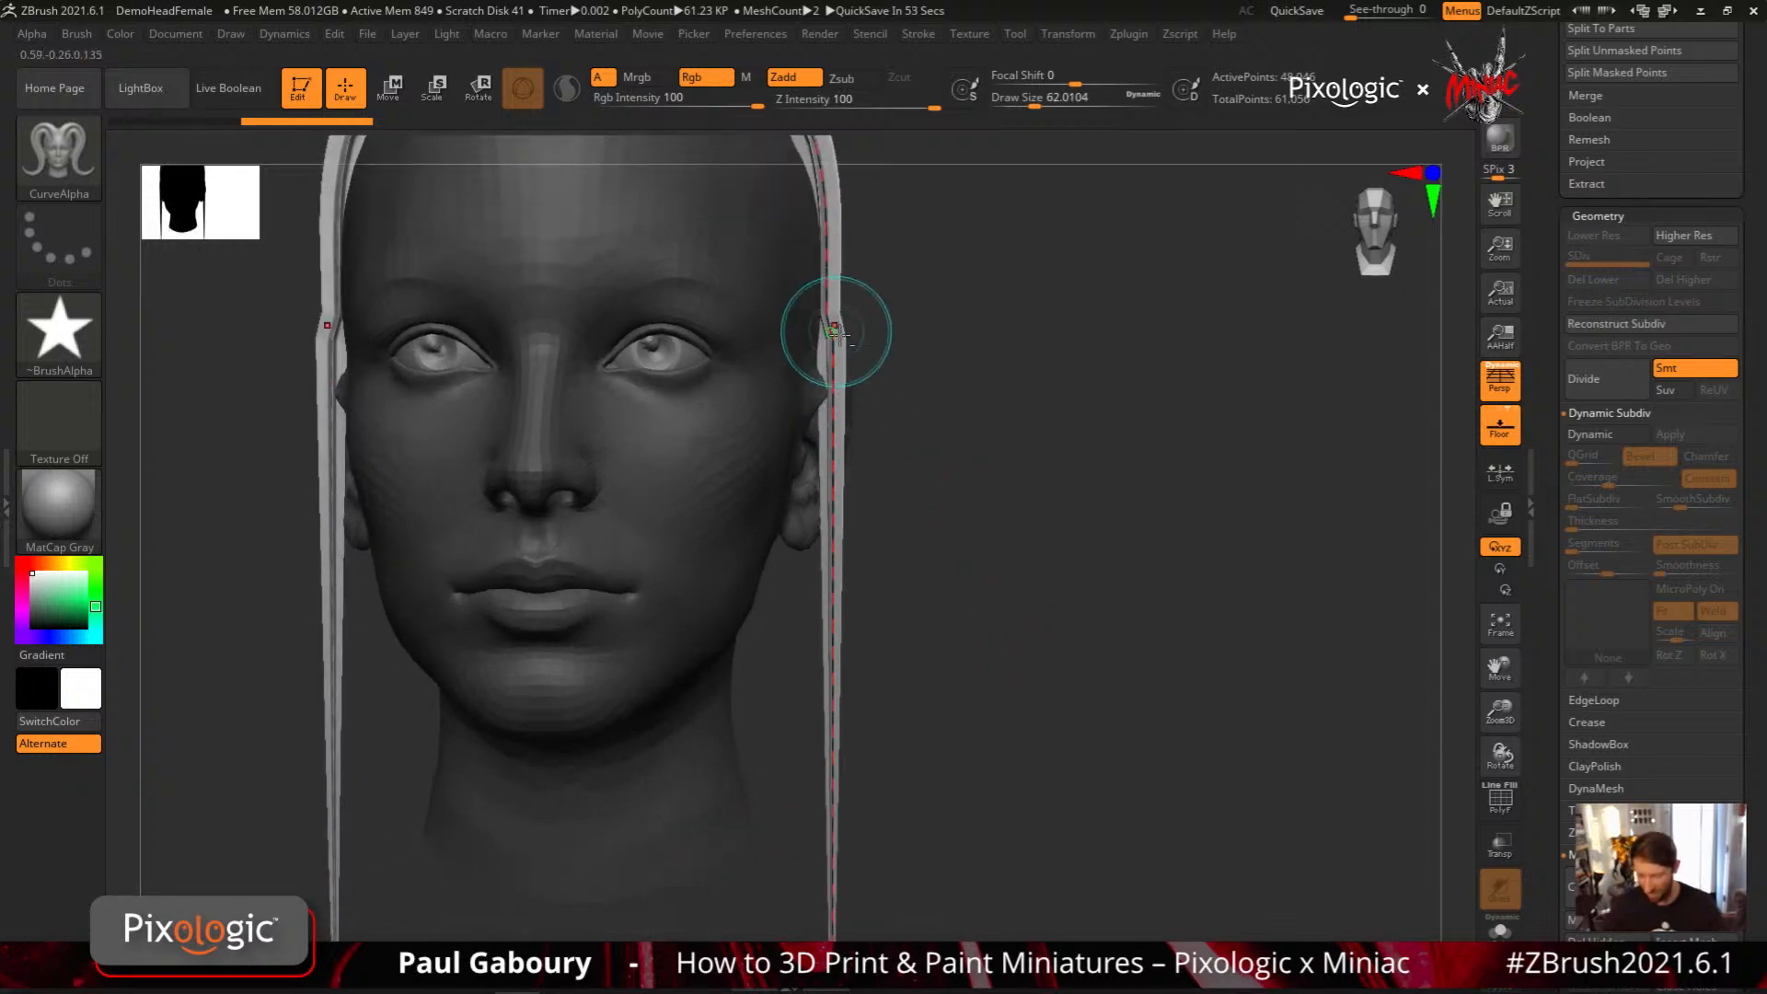
left_click_drag(842, 347, 833, 252, "alt")
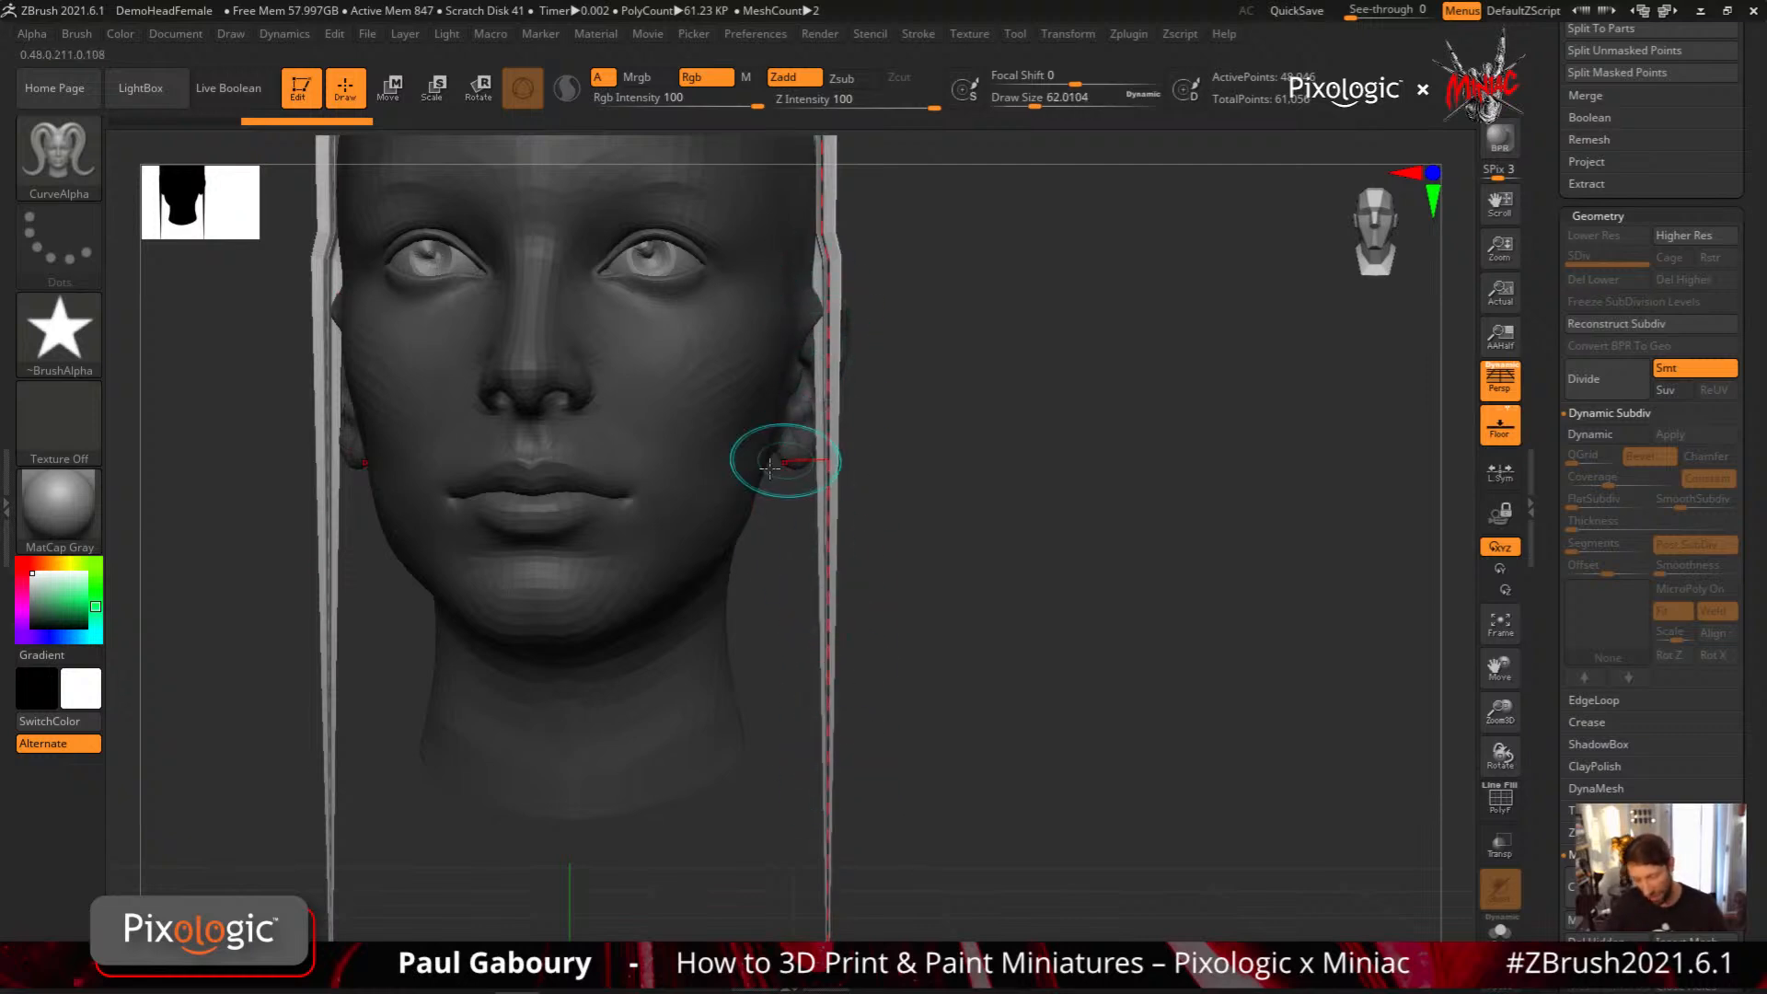
key("bracketleft")
key("bracketleft")
key("bracketleft")
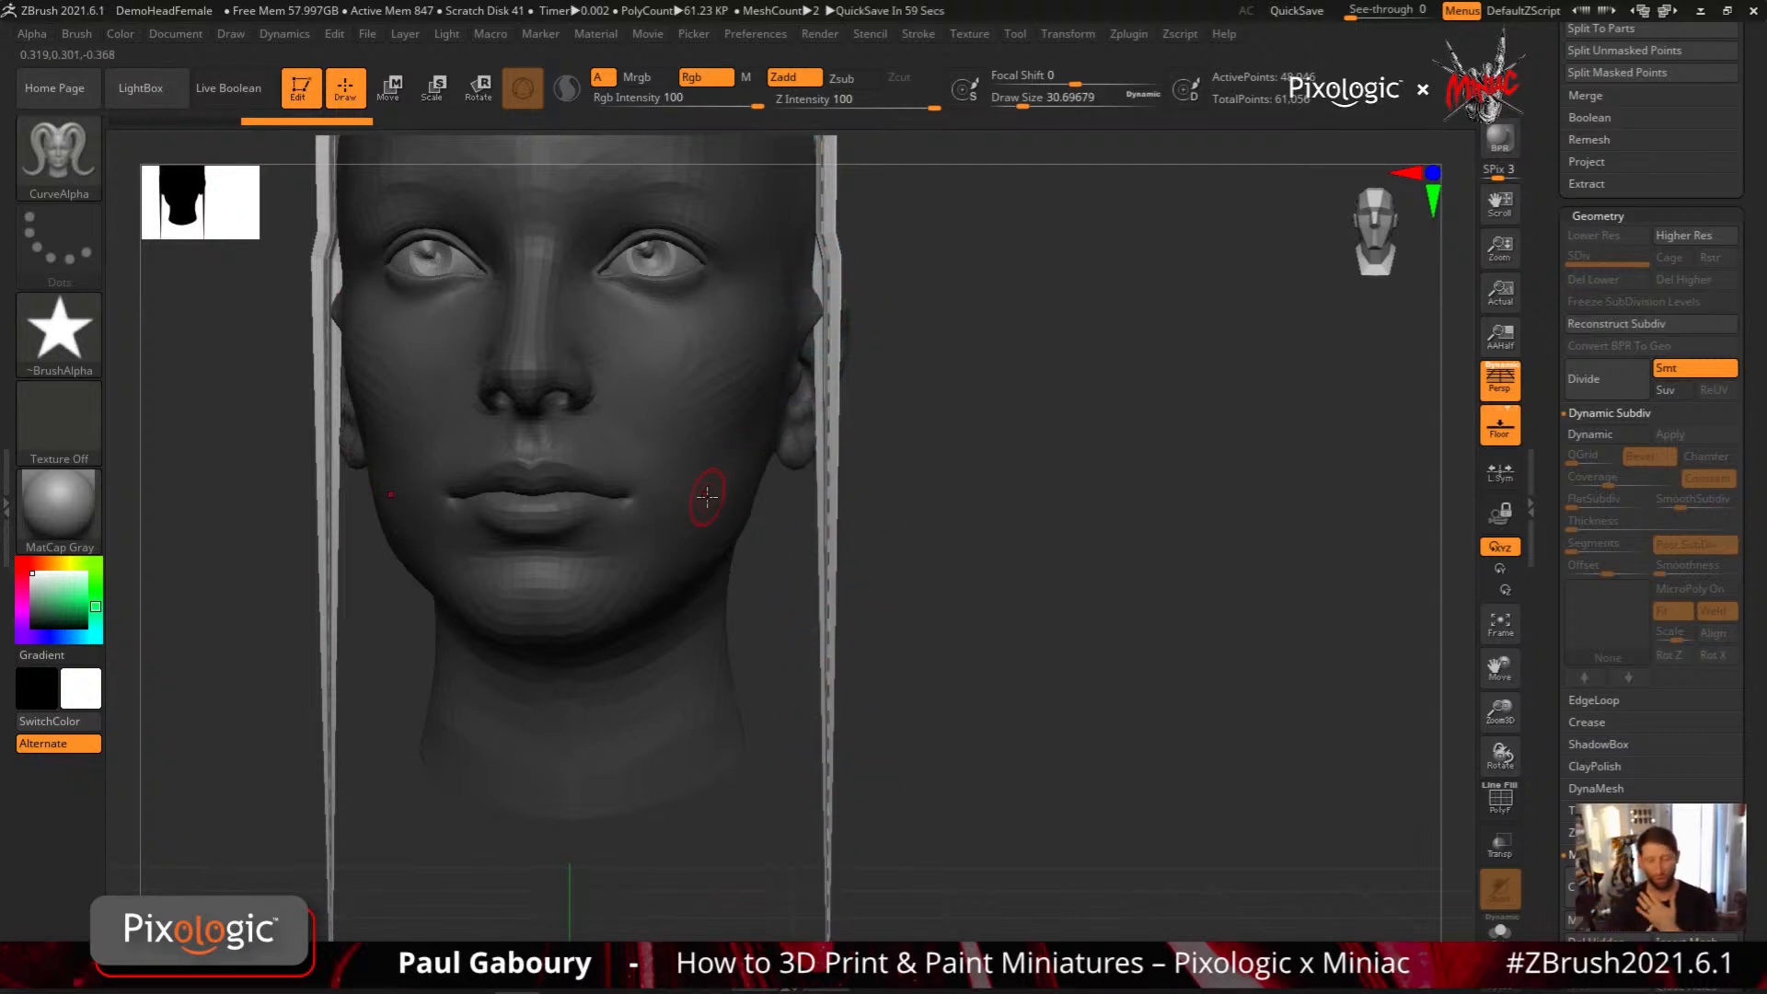
key("bracketright")
key("bracketright")
key("bracketright")
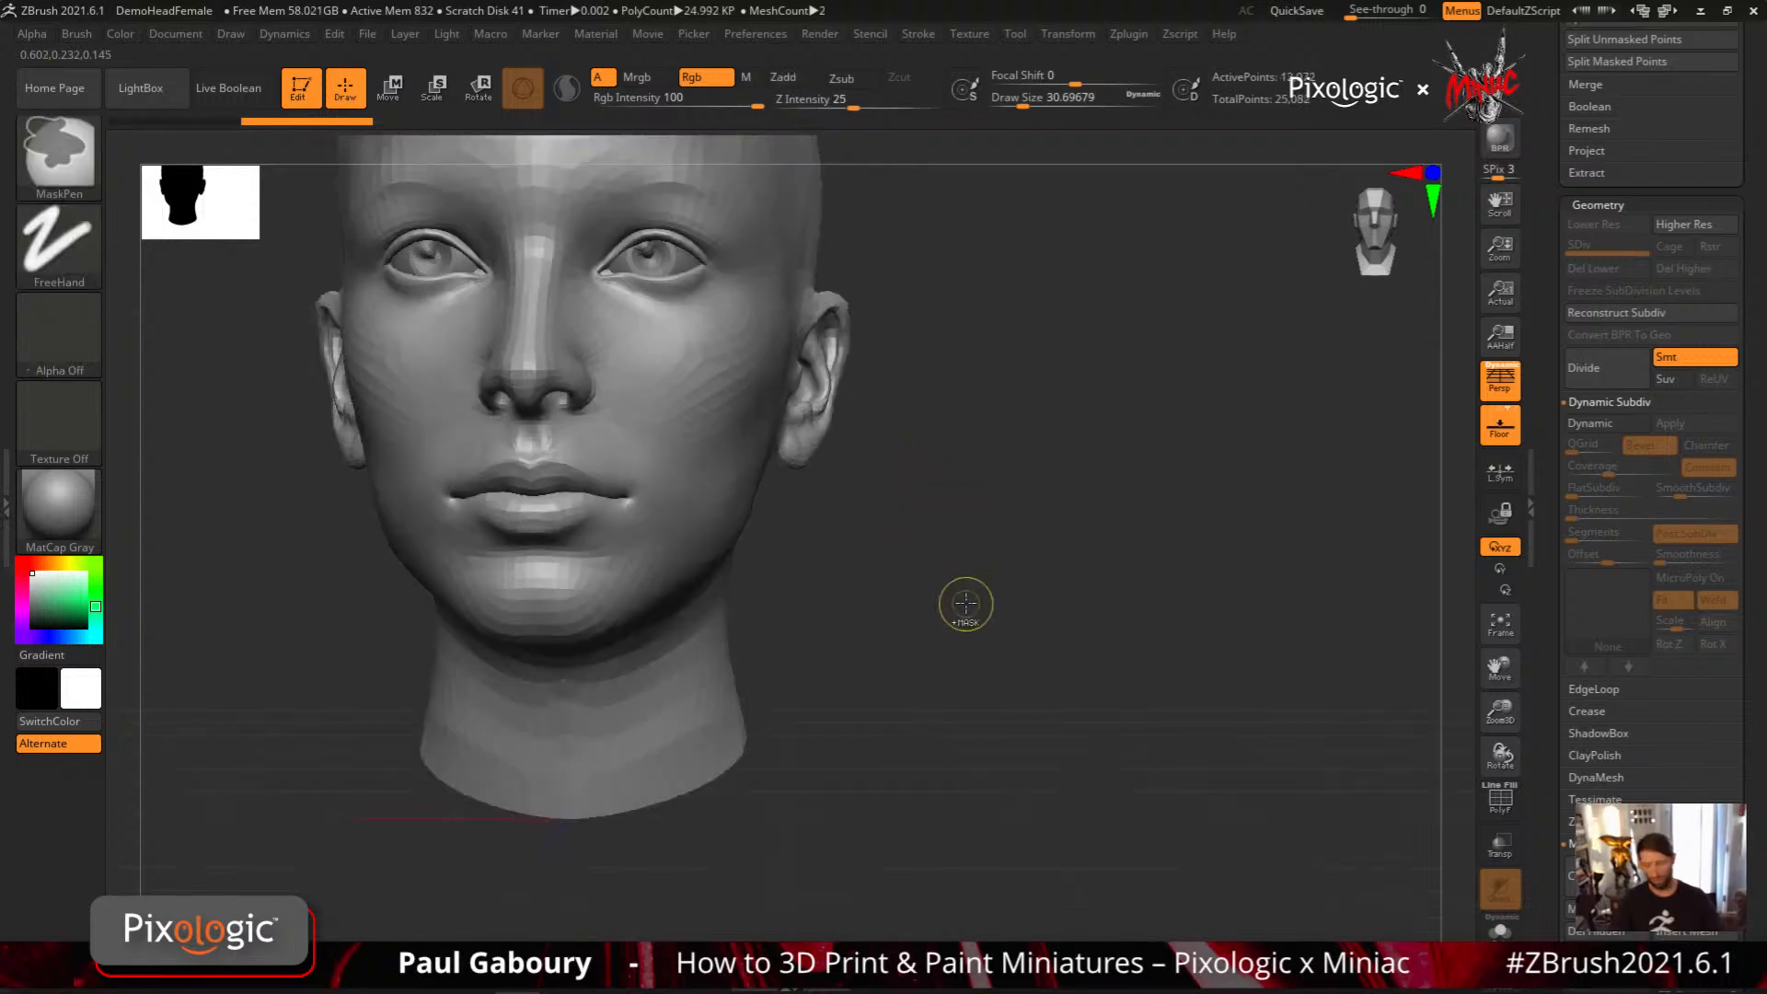
Pull the ears outward into protruding shapes and test a CurveAlpha stroke running down the side of the head over them
mouse_move(963, 600)
left_mouse_down()
mouse_move(817, 509)
mouse_move(784, 543)
mouse_move(862, 502)
left_mouse_up()
key("b")
key("c")
key("b")
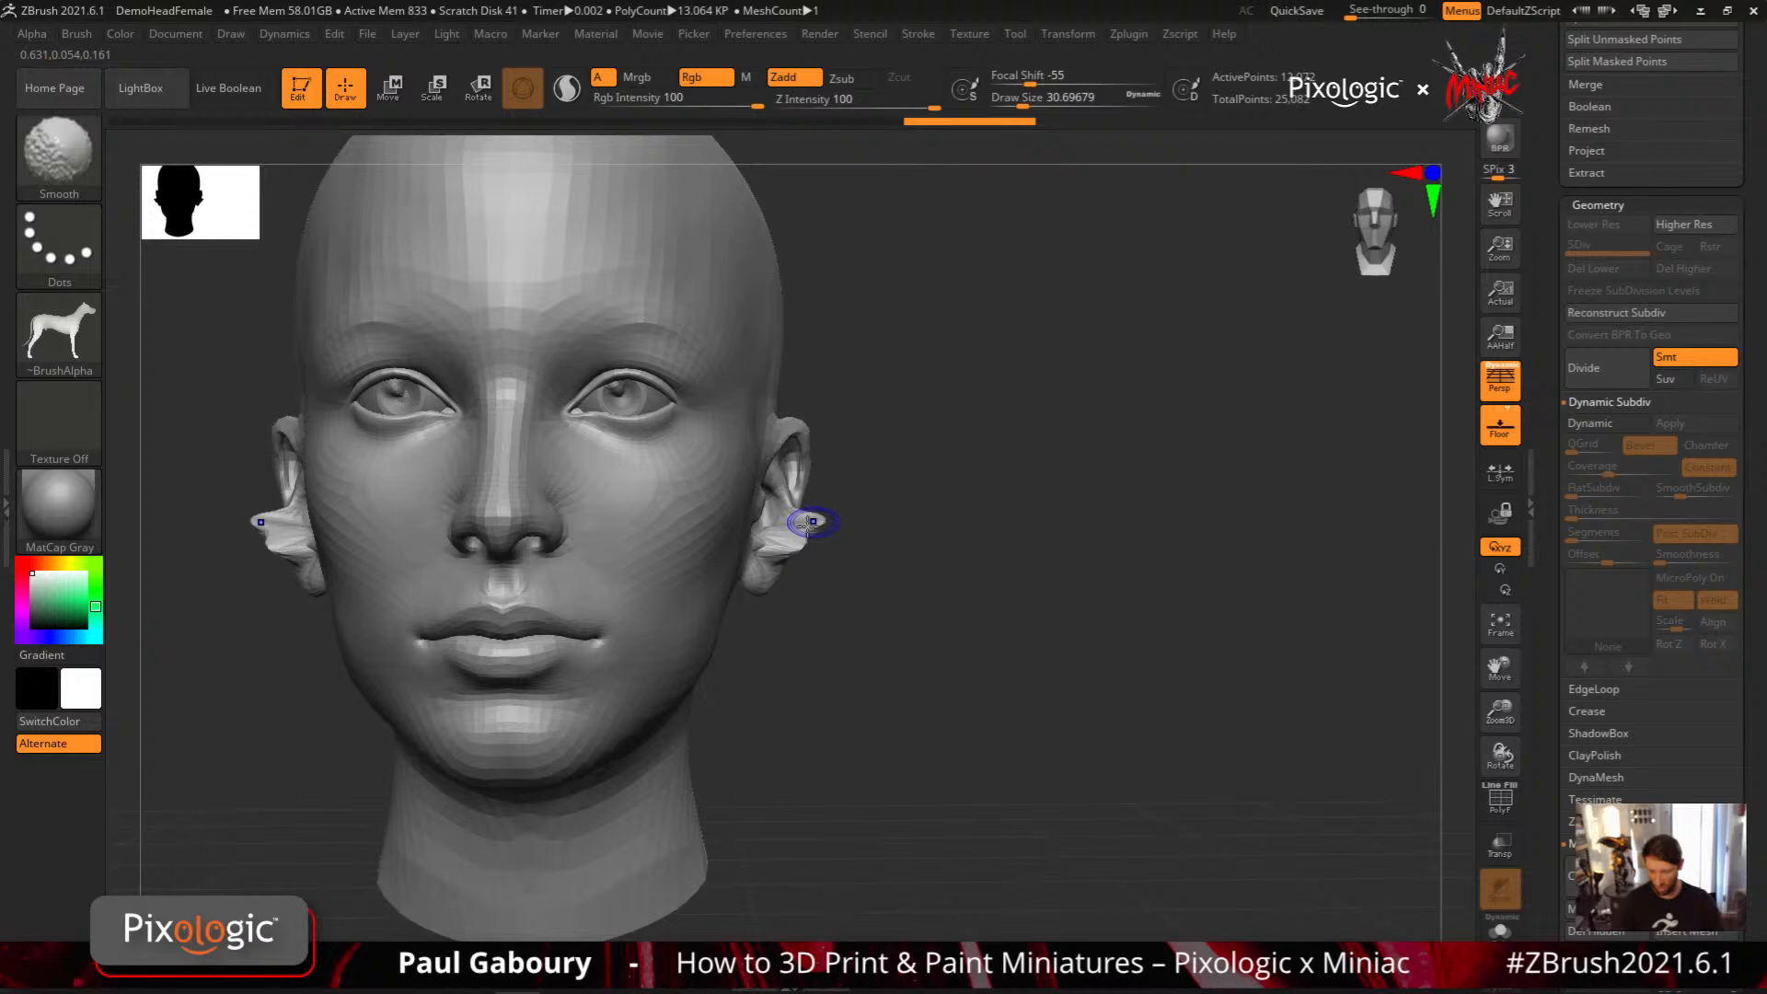
left_click_drag(810, 522, 908, 537)
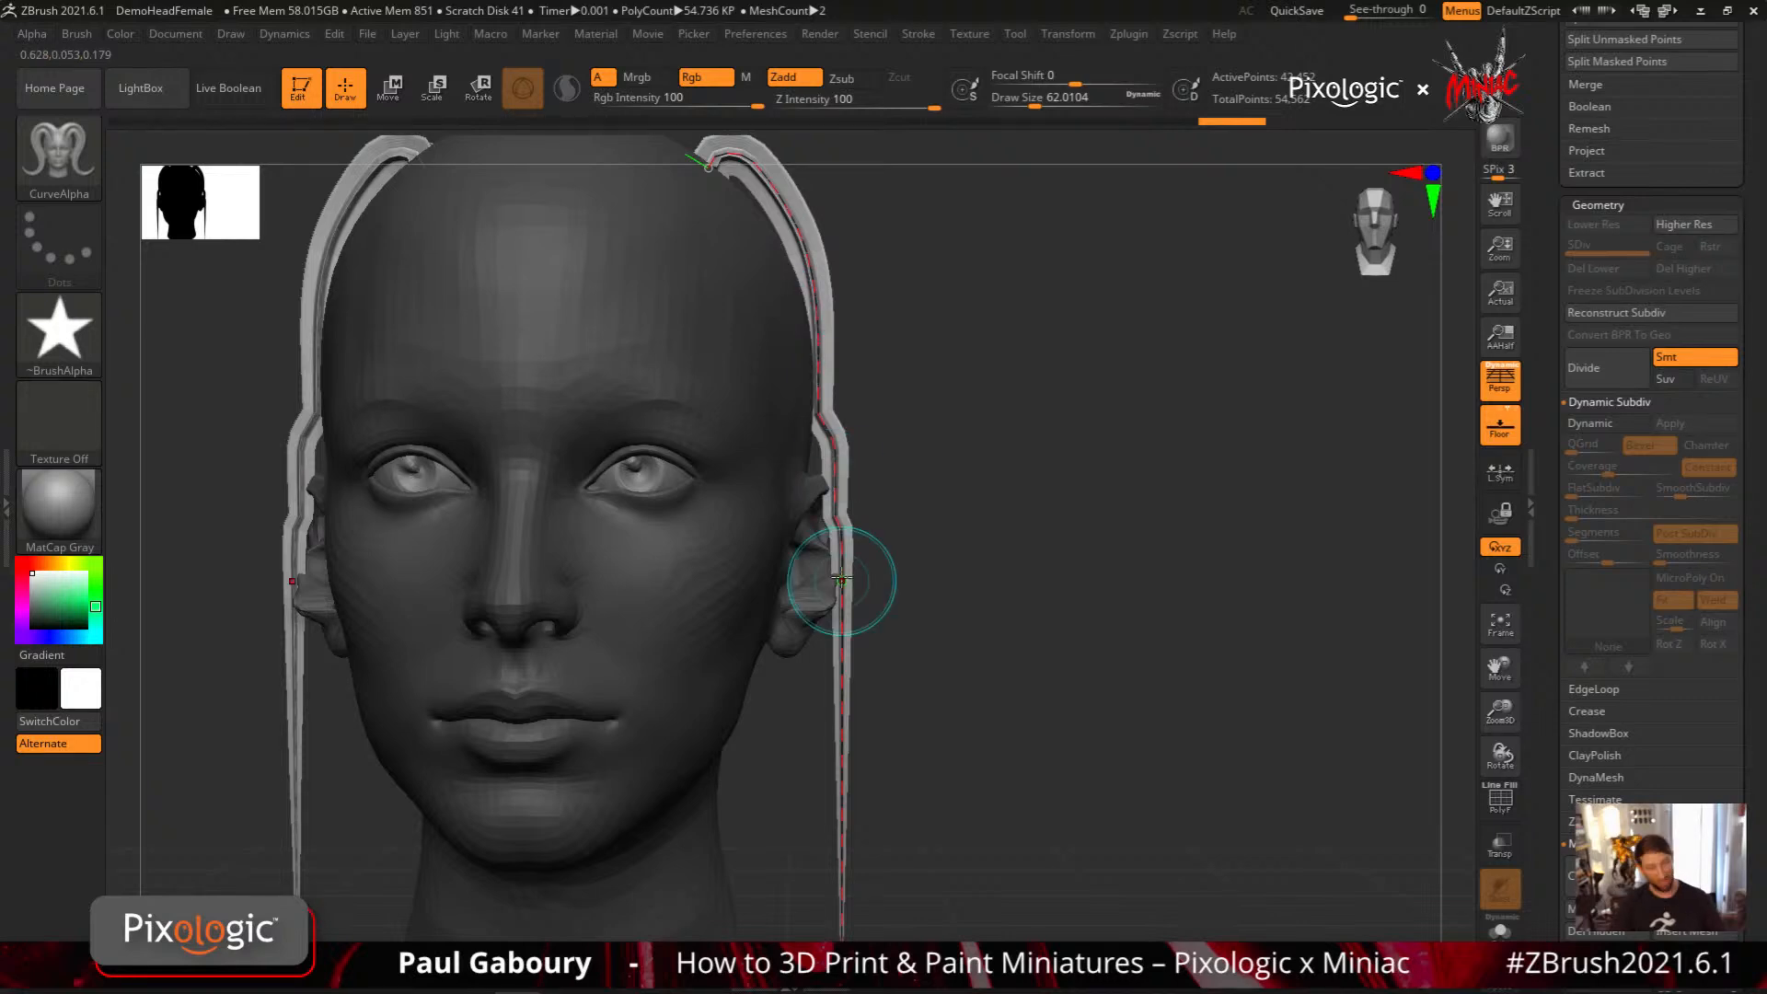
left_click_drag(841, 580, 866, 901)
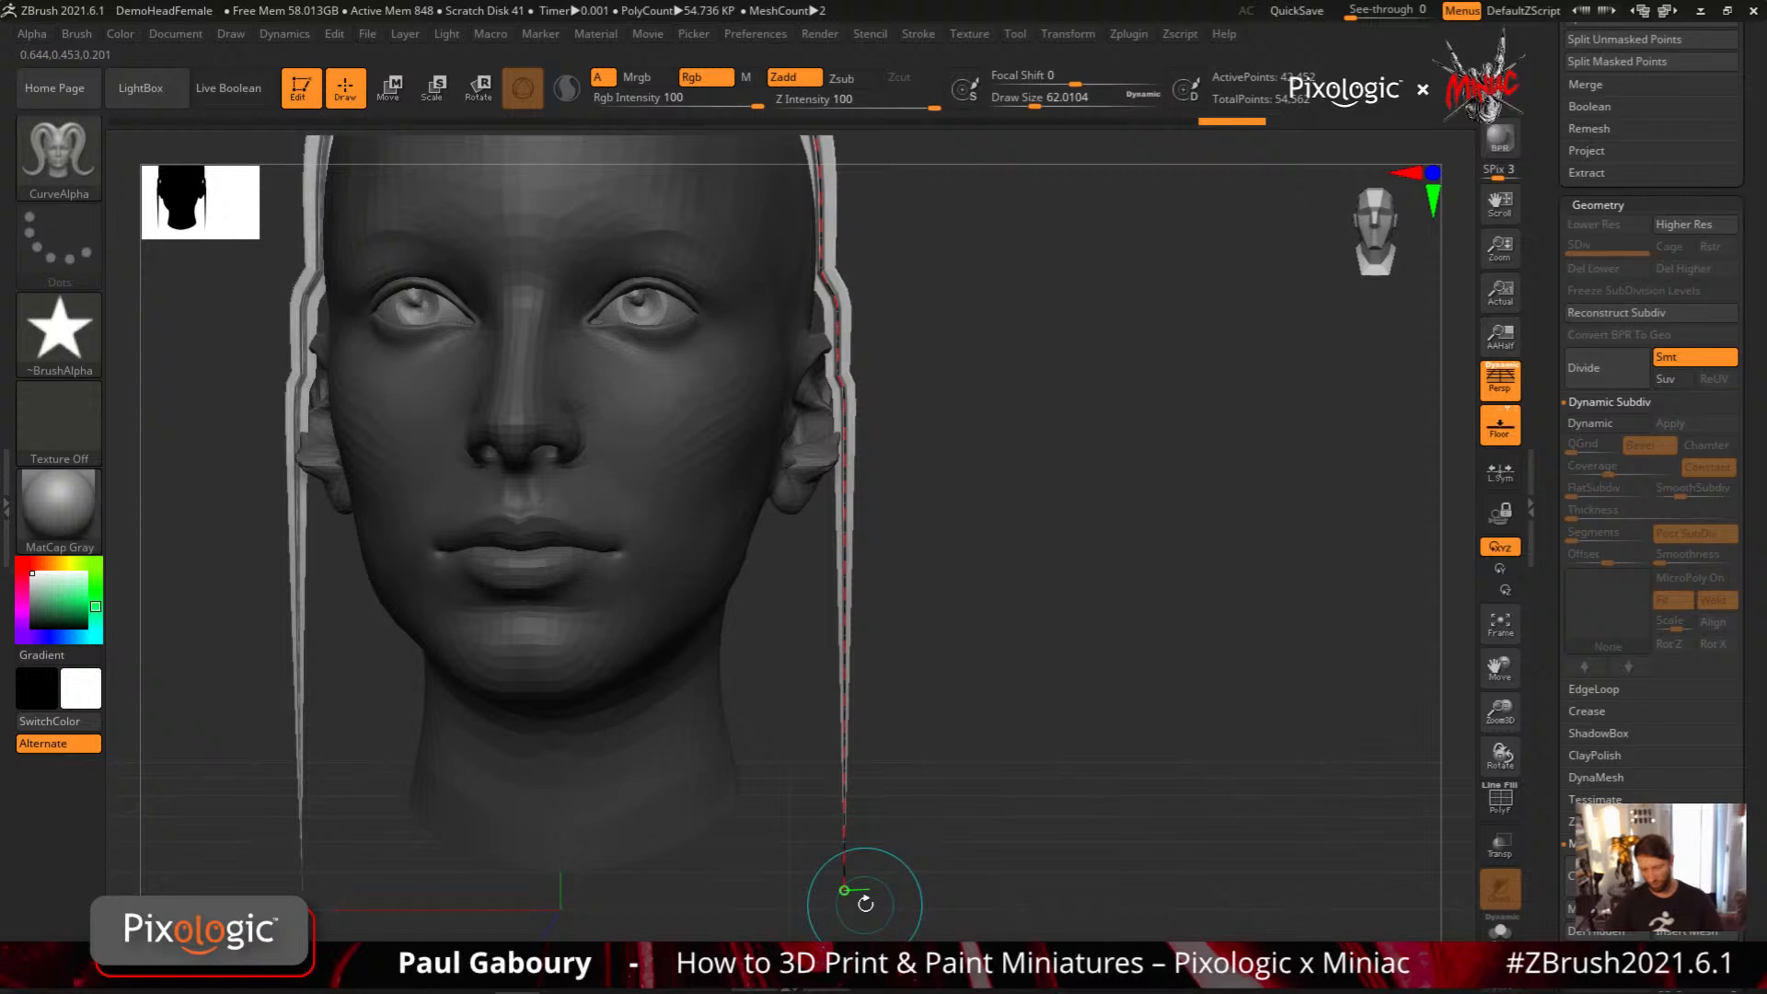
key("f")
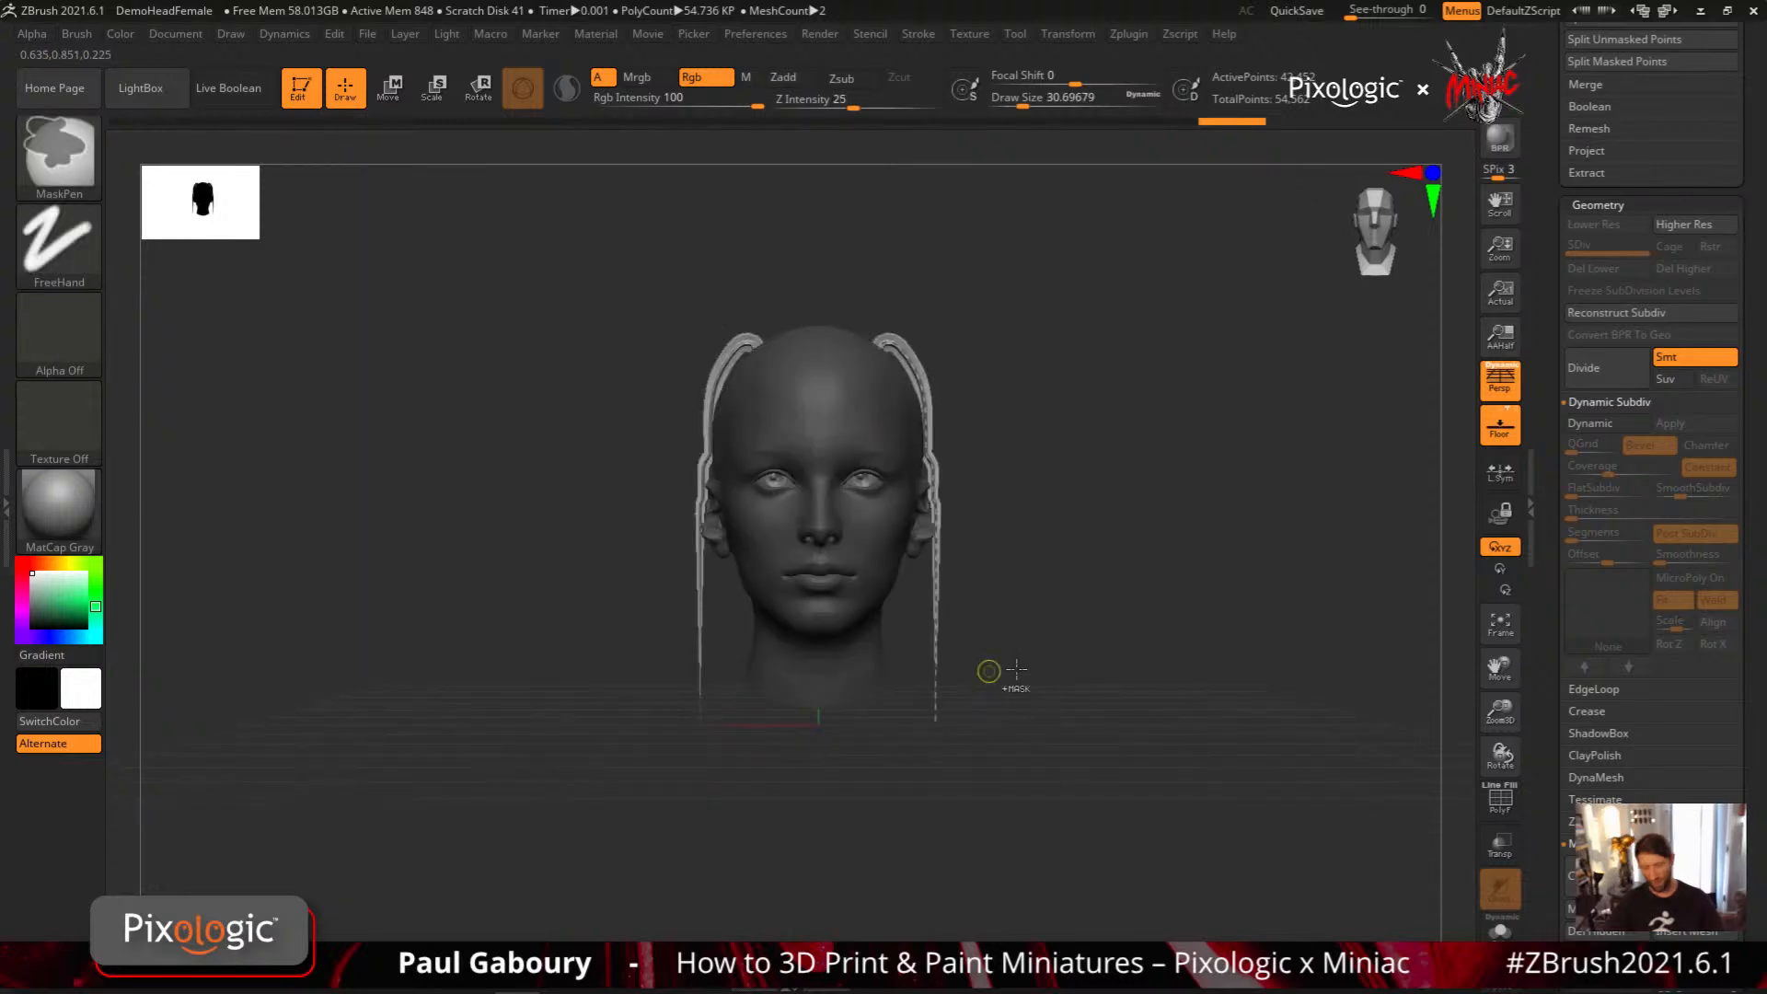
Undo the CurveAlpha stroke and the reshaping of the ears
key("ctrl+z")
key("ctrl+z")
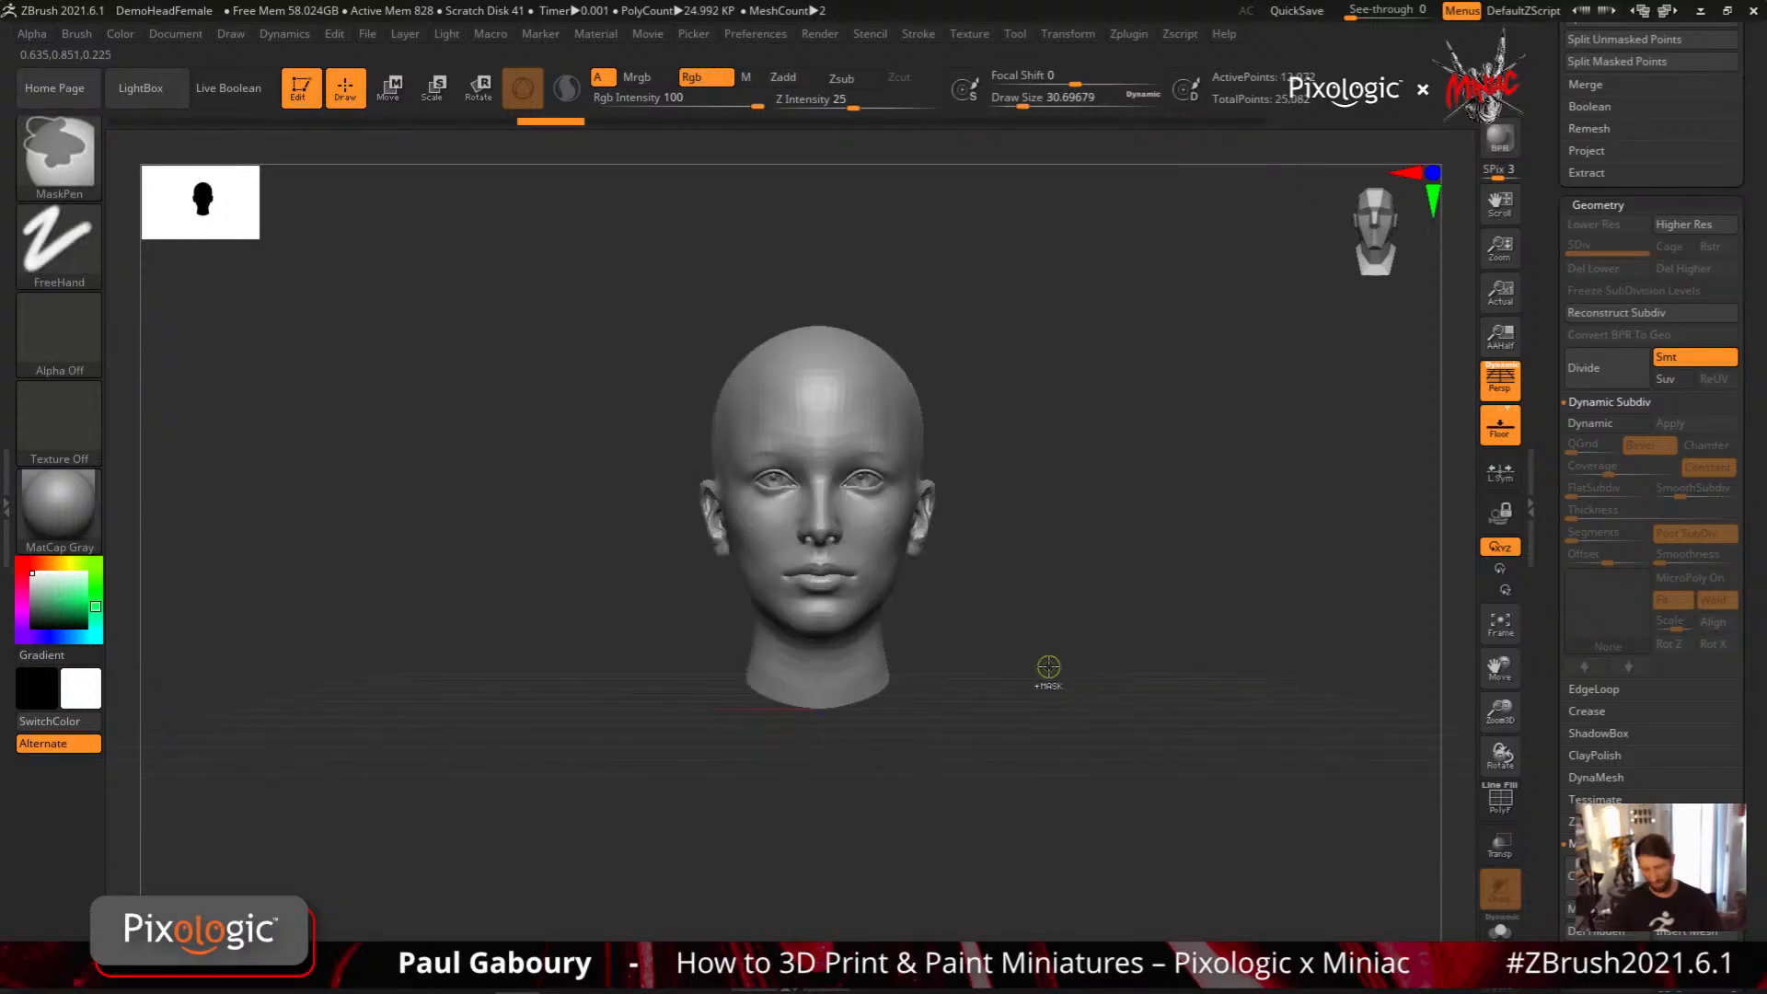
key("ctrl+z")
key("ctrl+z")
key("ctrl+z")
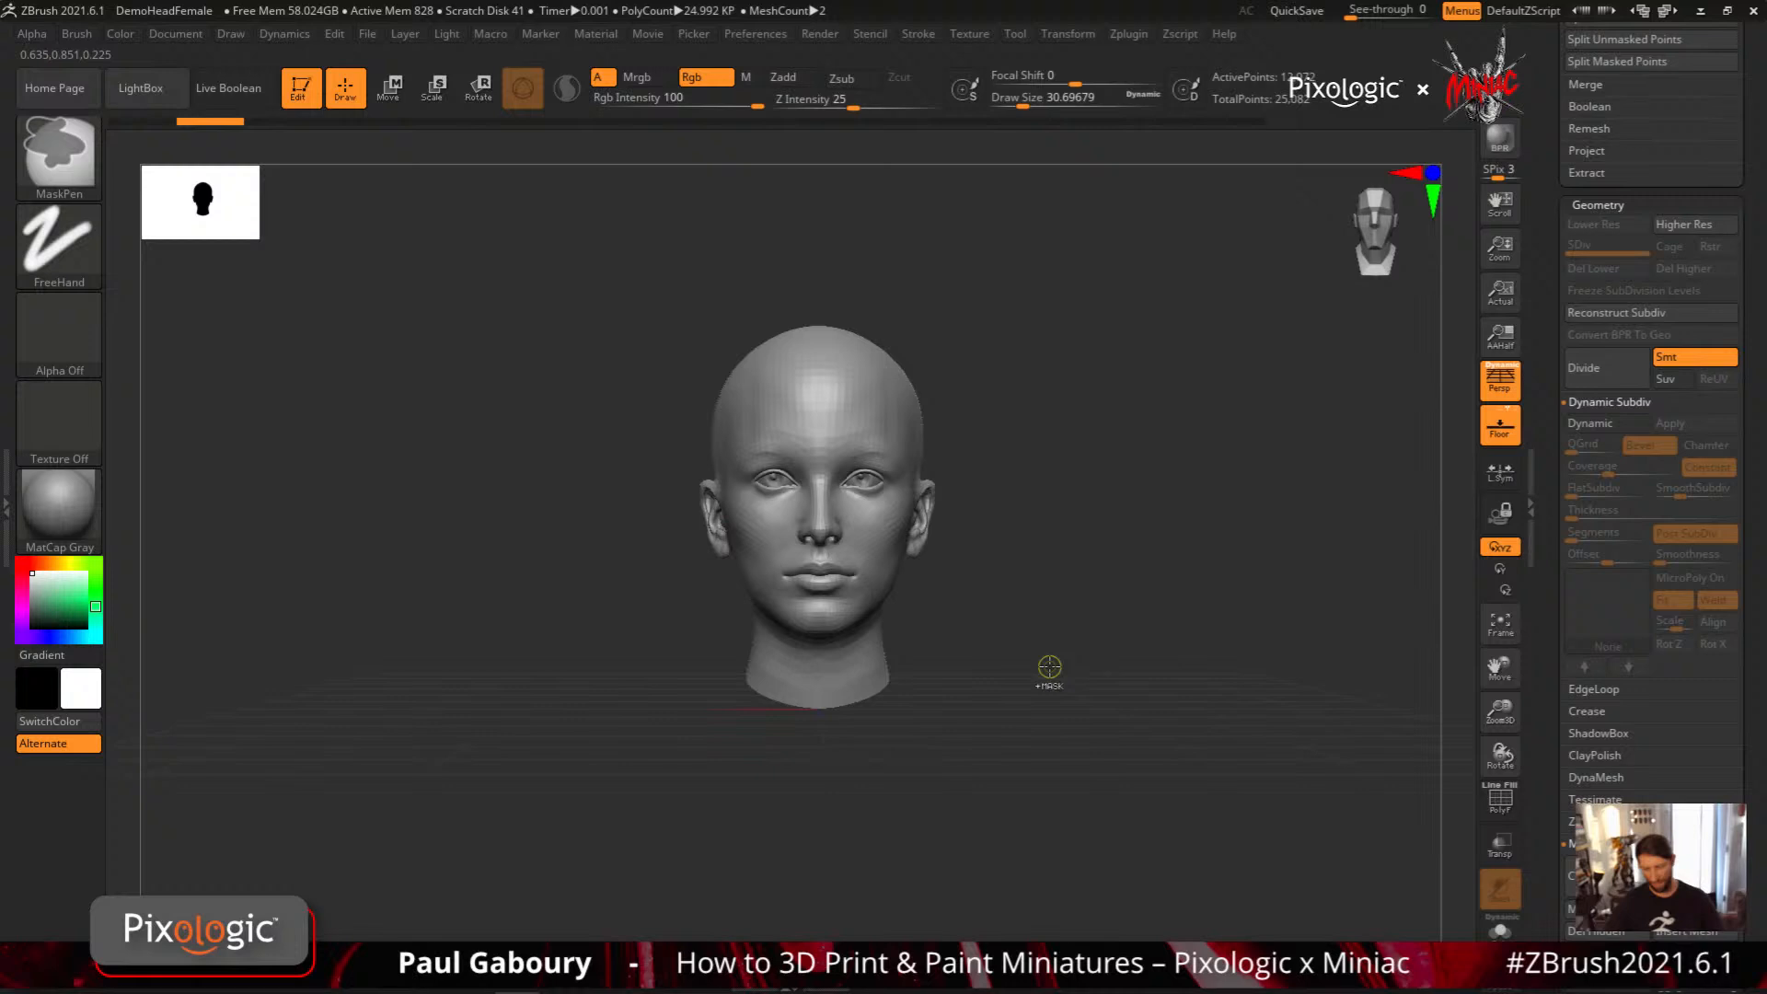
Set the Picker depth to Farthest Z and test a CurveAlpha stroke down the side of the head, undoing the stroke
left_click(694, 33)
left_click(839, 180)
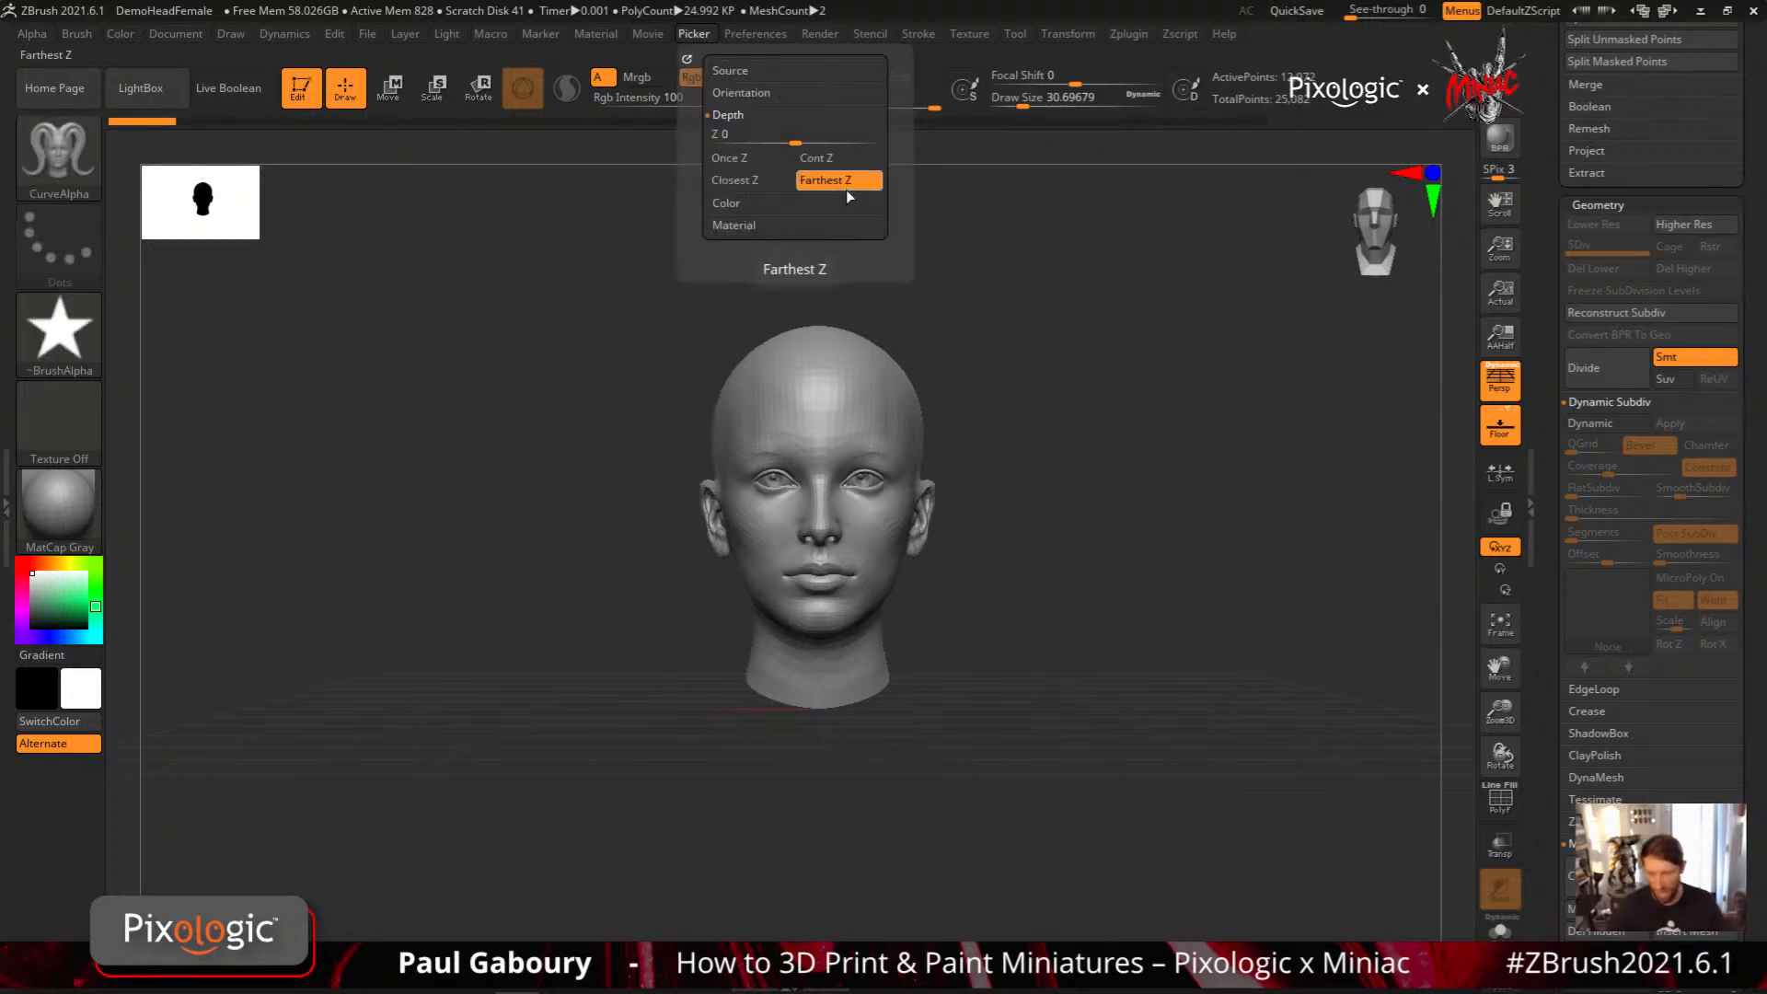
key("ctrl+shift+z")
key("ctrl+shift+z")
key("ctrl+shift+z")
key("ctrl+shift+z")
key("ctrl+shift+z")
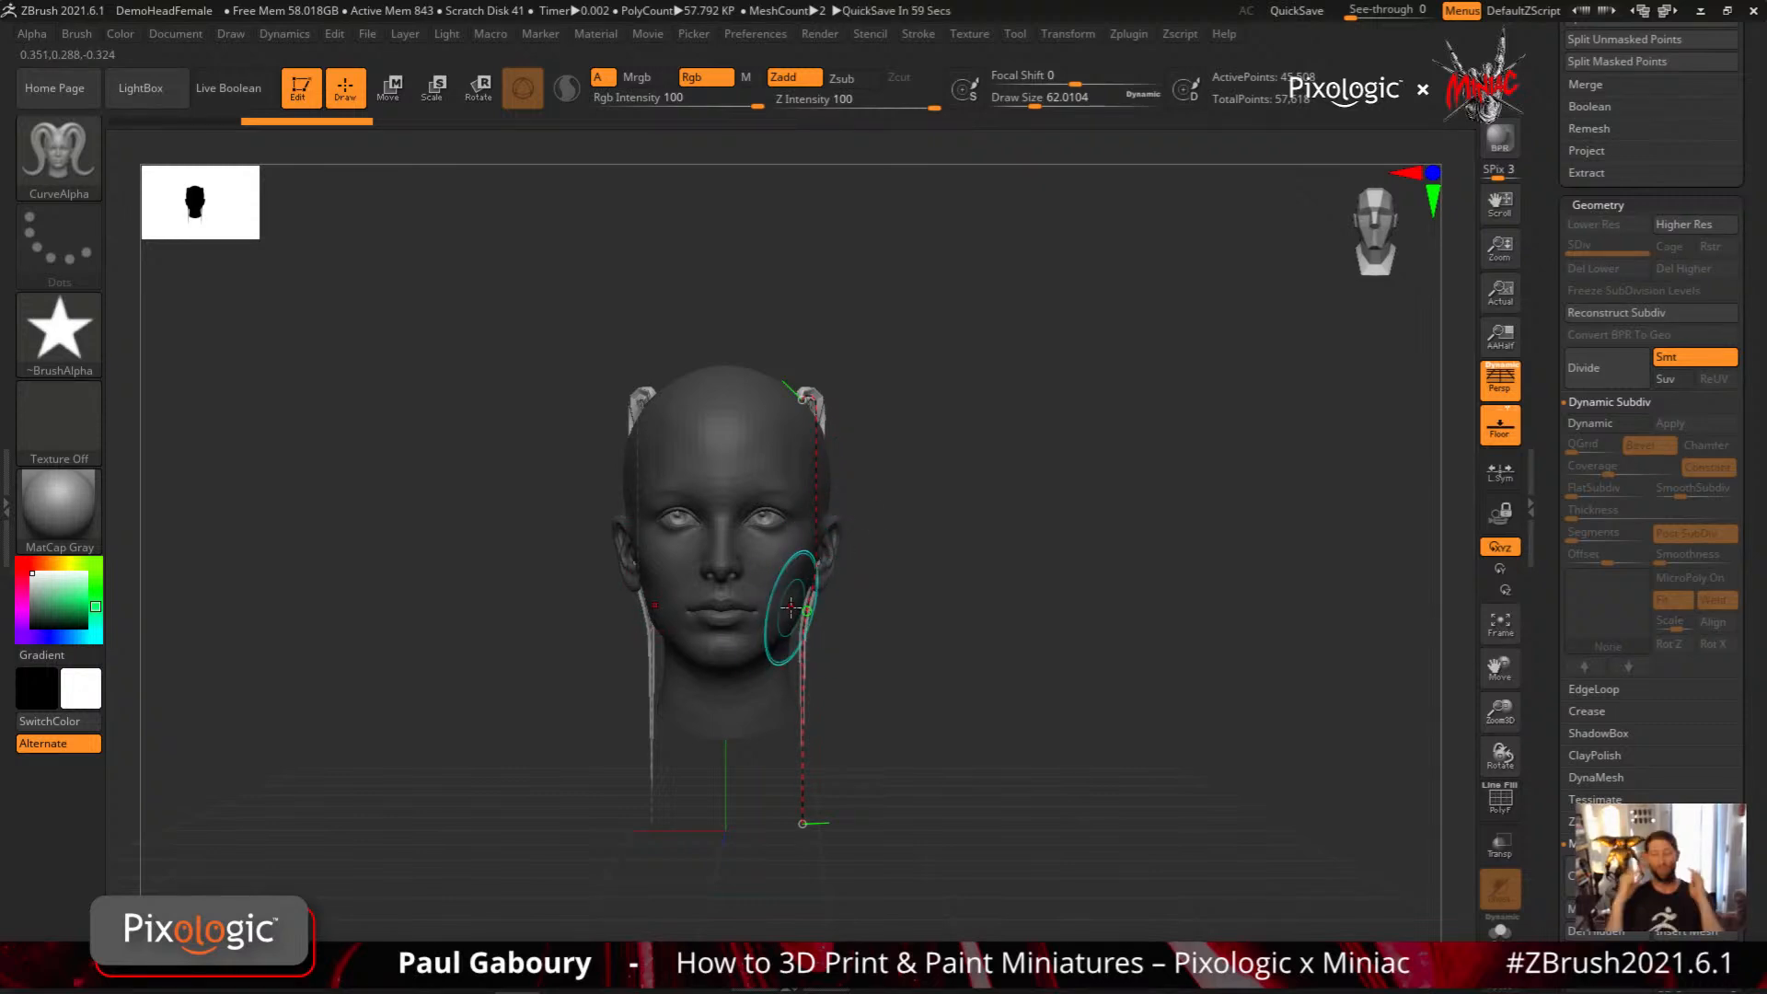
left_click_drag(851, 644, 816, 580)
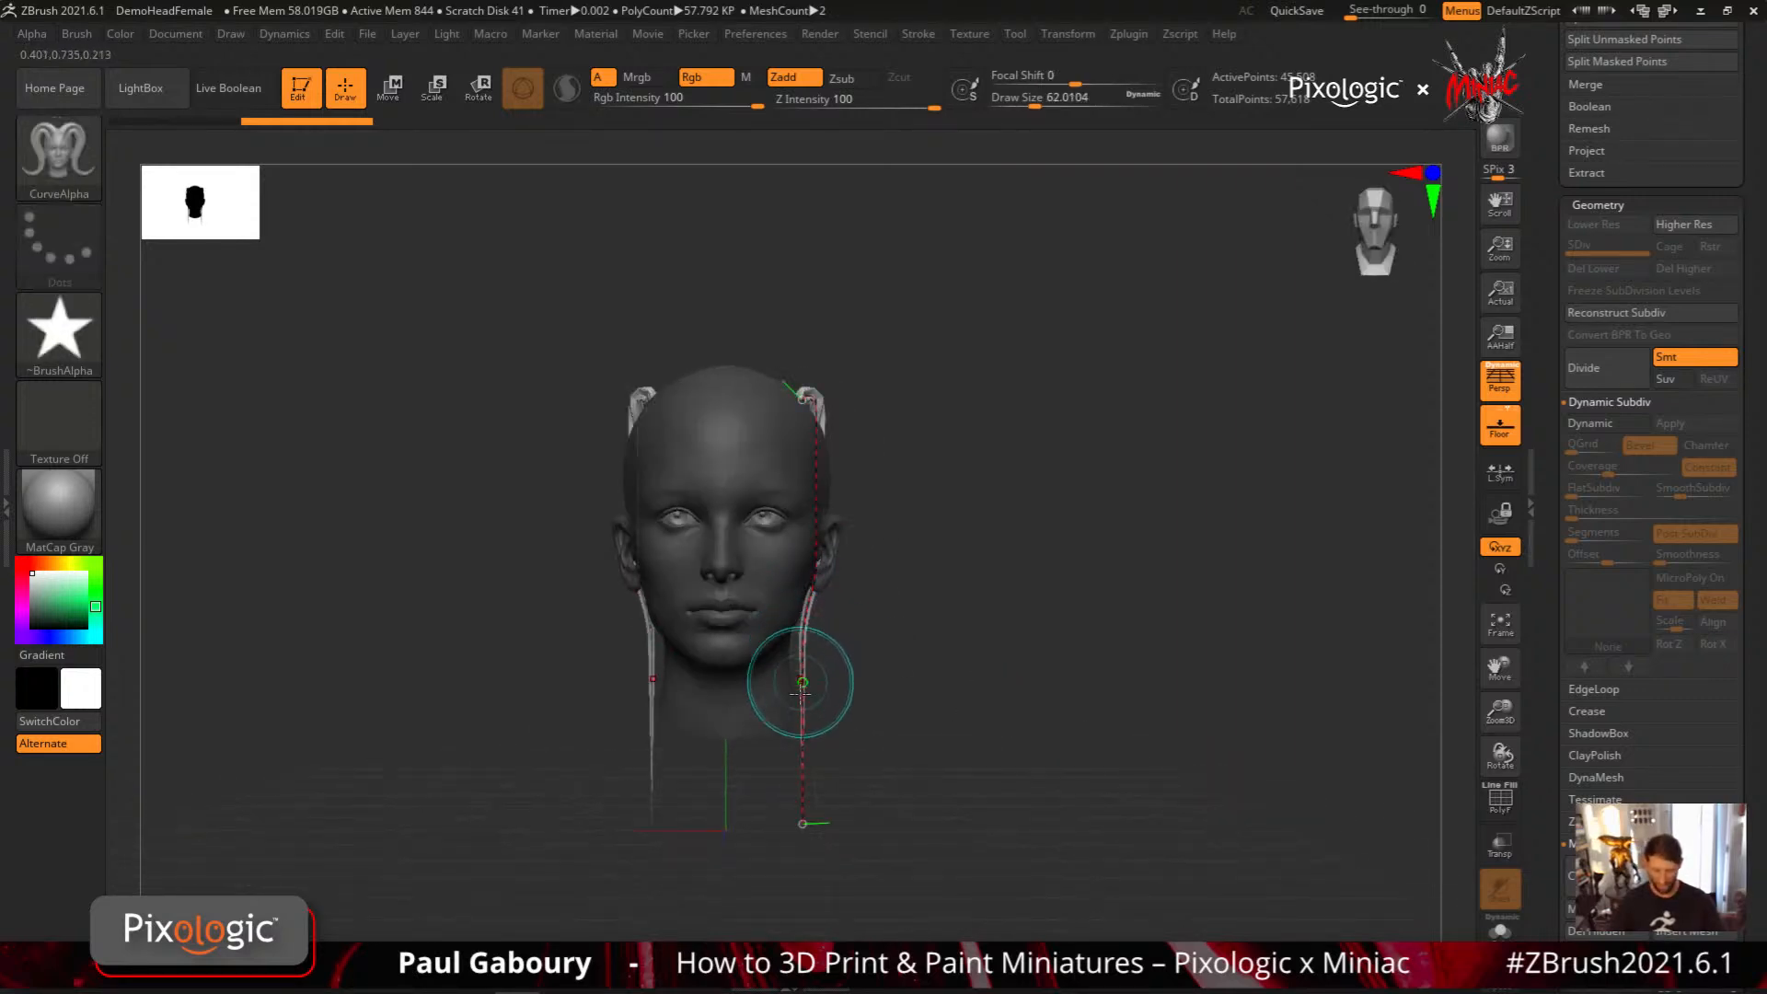
mouse_move(797, 856)
left_mouse_down()
mouse_move(933, 802)
mouse_move(920, 750)
mouse_move(821, 718)
left_mouse_up()
key("ctrl+z")
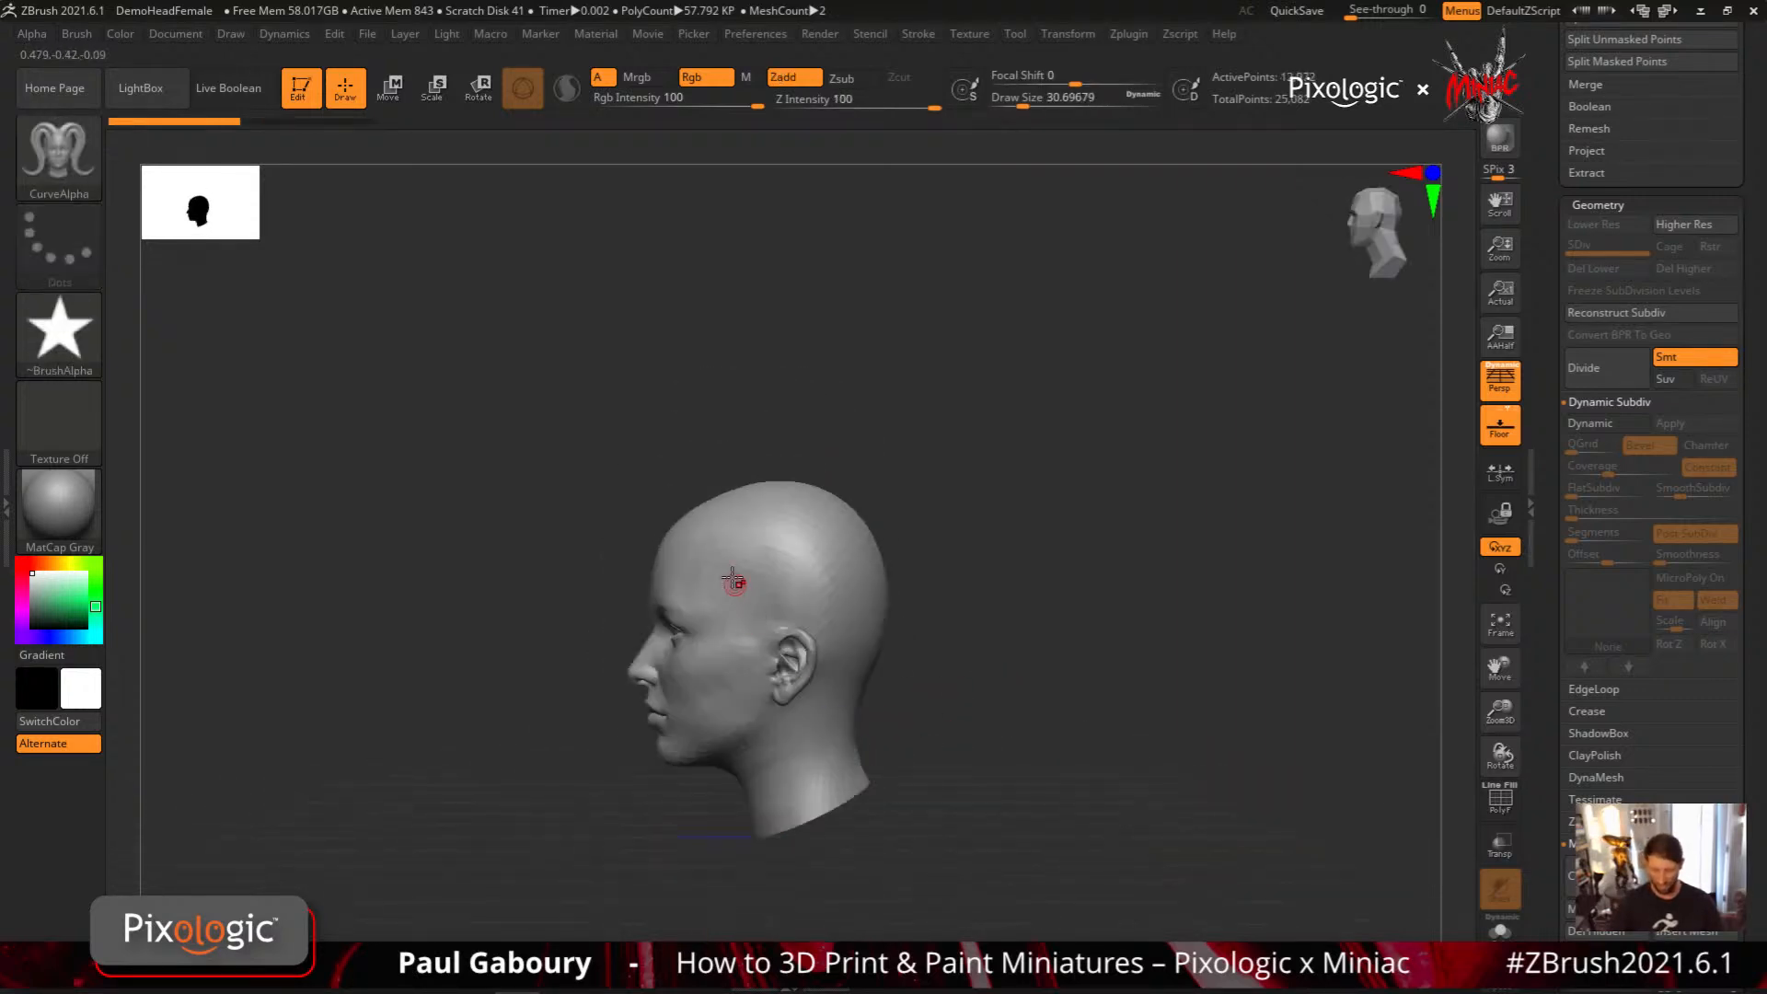
Test a CurveAlpha stroke from the temple straight up past the top of the head, check it from the front, and undo it
left_click_drag(729, 590, 727, 306)
left_click_drag(810, 471, 920, 510)
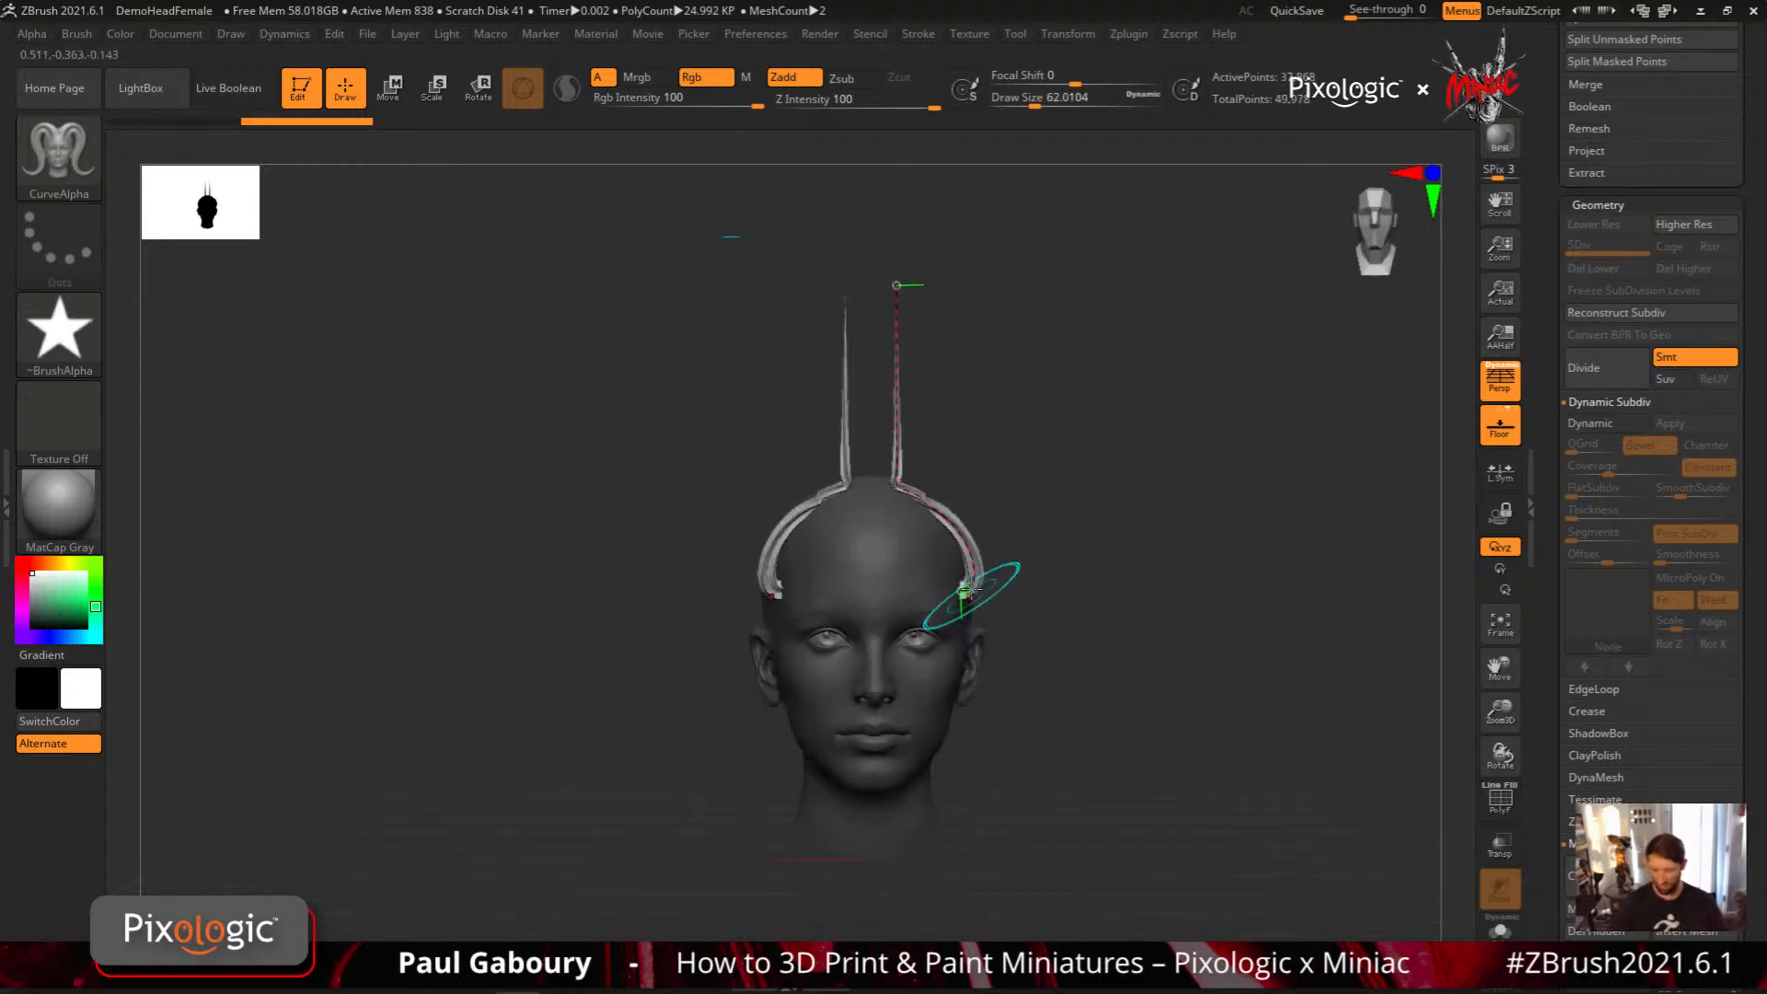
left_click_drag(1113, 659, 1045, 722)
key("ctrl+z")
Set the Draw Size to 51 and test an upward CurveAlpha horn from the side of the head, undoing the stroke
right_click_drag(762, 604, 854, 623, "alt")
key("s")
left_click_drag(847, 608, 854, 608)
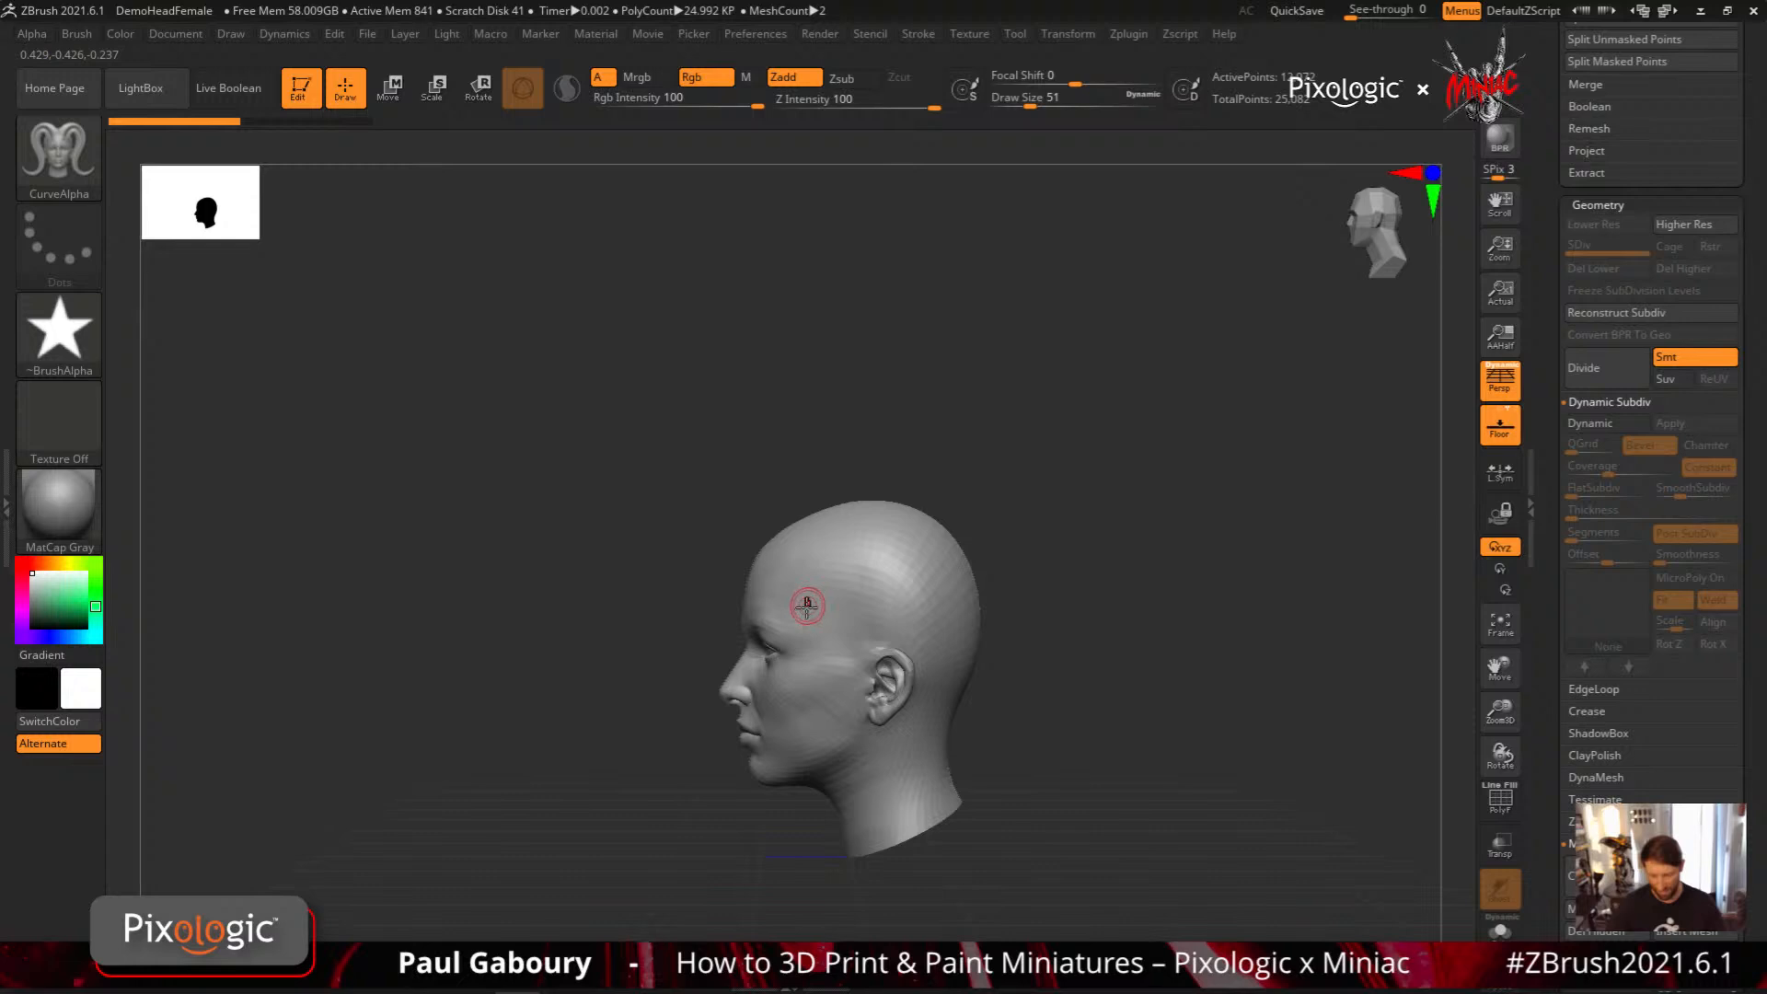
key("ctrl+shift+z")
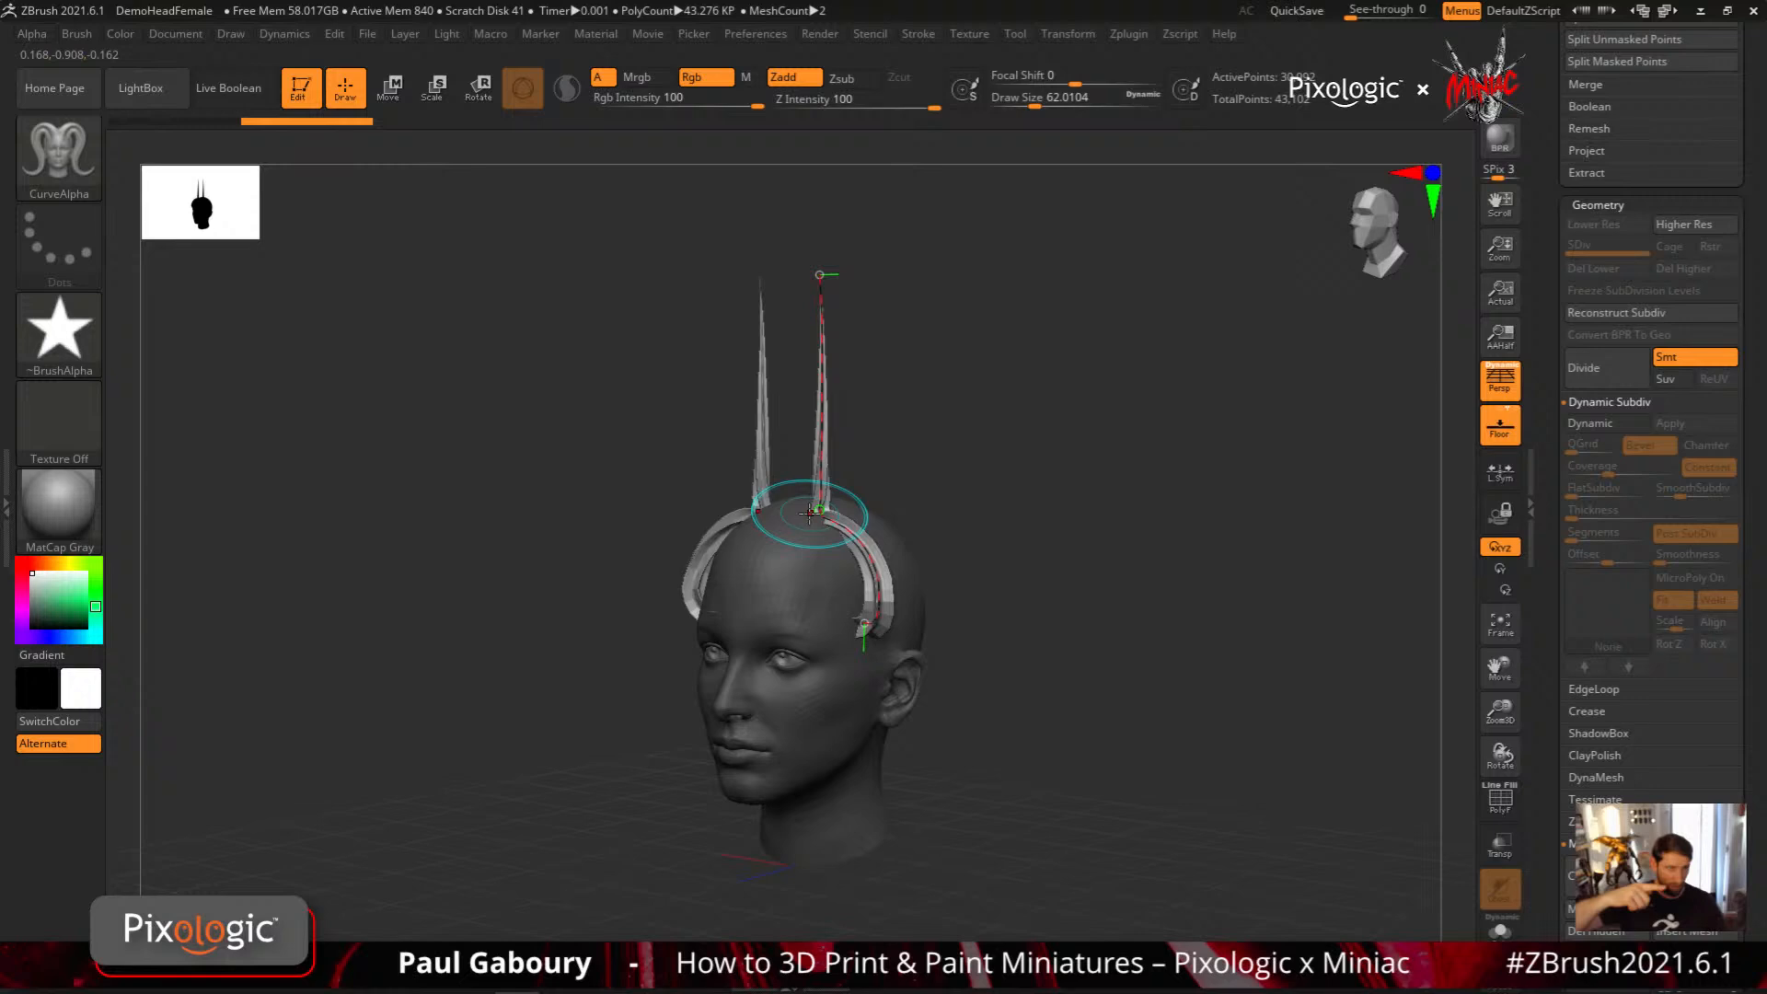
key("ctrl+z")
key("ctrl+z")
key("ctrl+z")
key("ctrl+z")
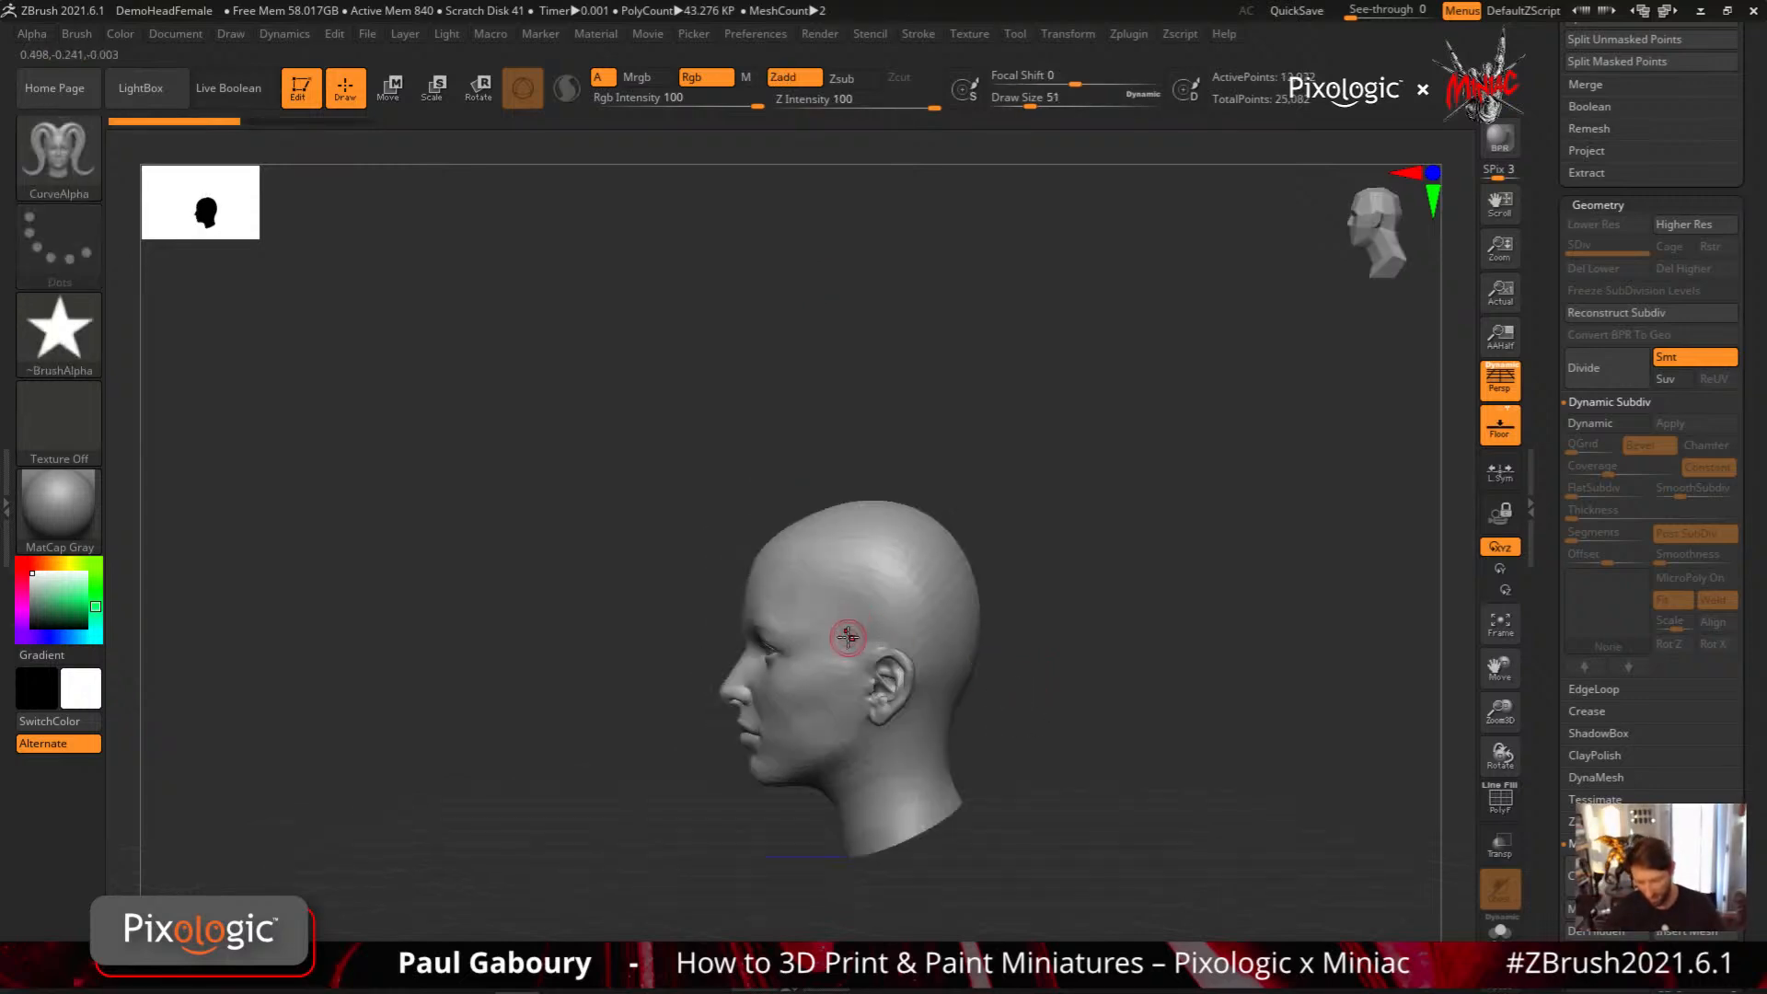
Try one more upward CurveAlpha stroke in profile, view it from an angle, and undo it
left_click_drag(843, 297, 844, 287)
mouse_move(990, 657)
left_mouse_down()
mouse_move(1150, 635)
mouse_move(896, 611)
mouse_move(1040, 607)
left_mouse_up()
key("ctrl+z")
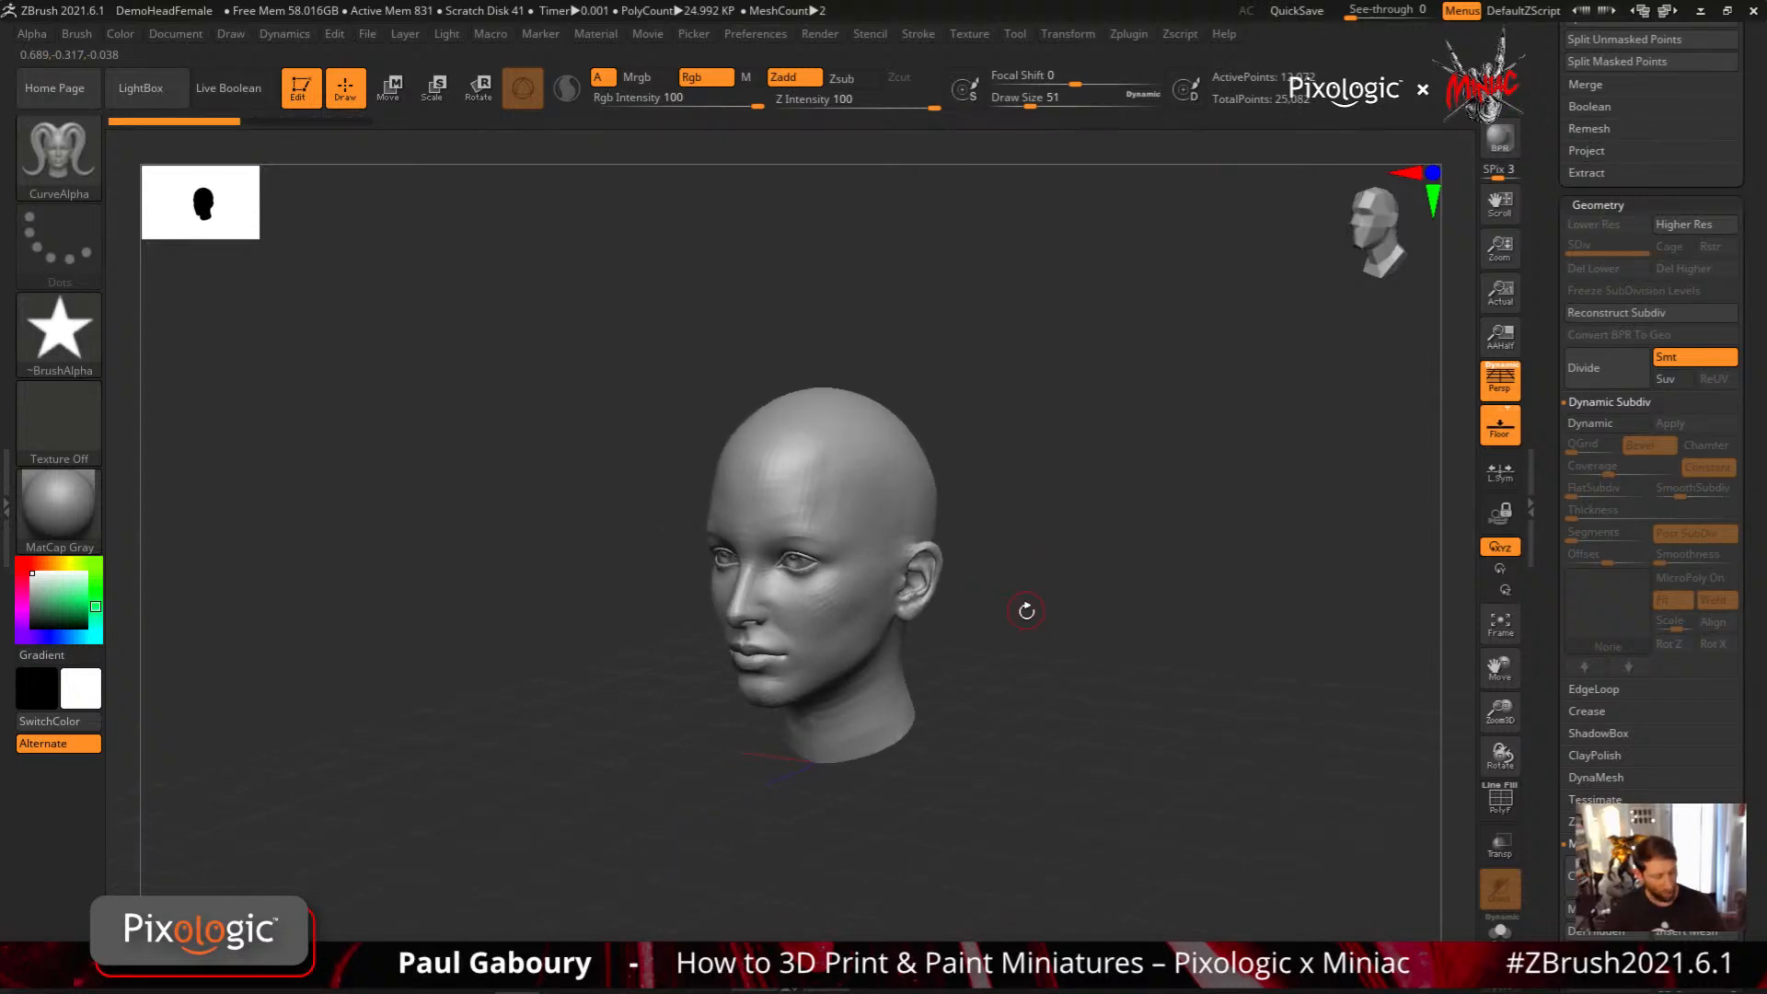
Switch to the ExtrudeProfile brush with the hair03 profile and set the Picker depth to Closest Z
key("b")
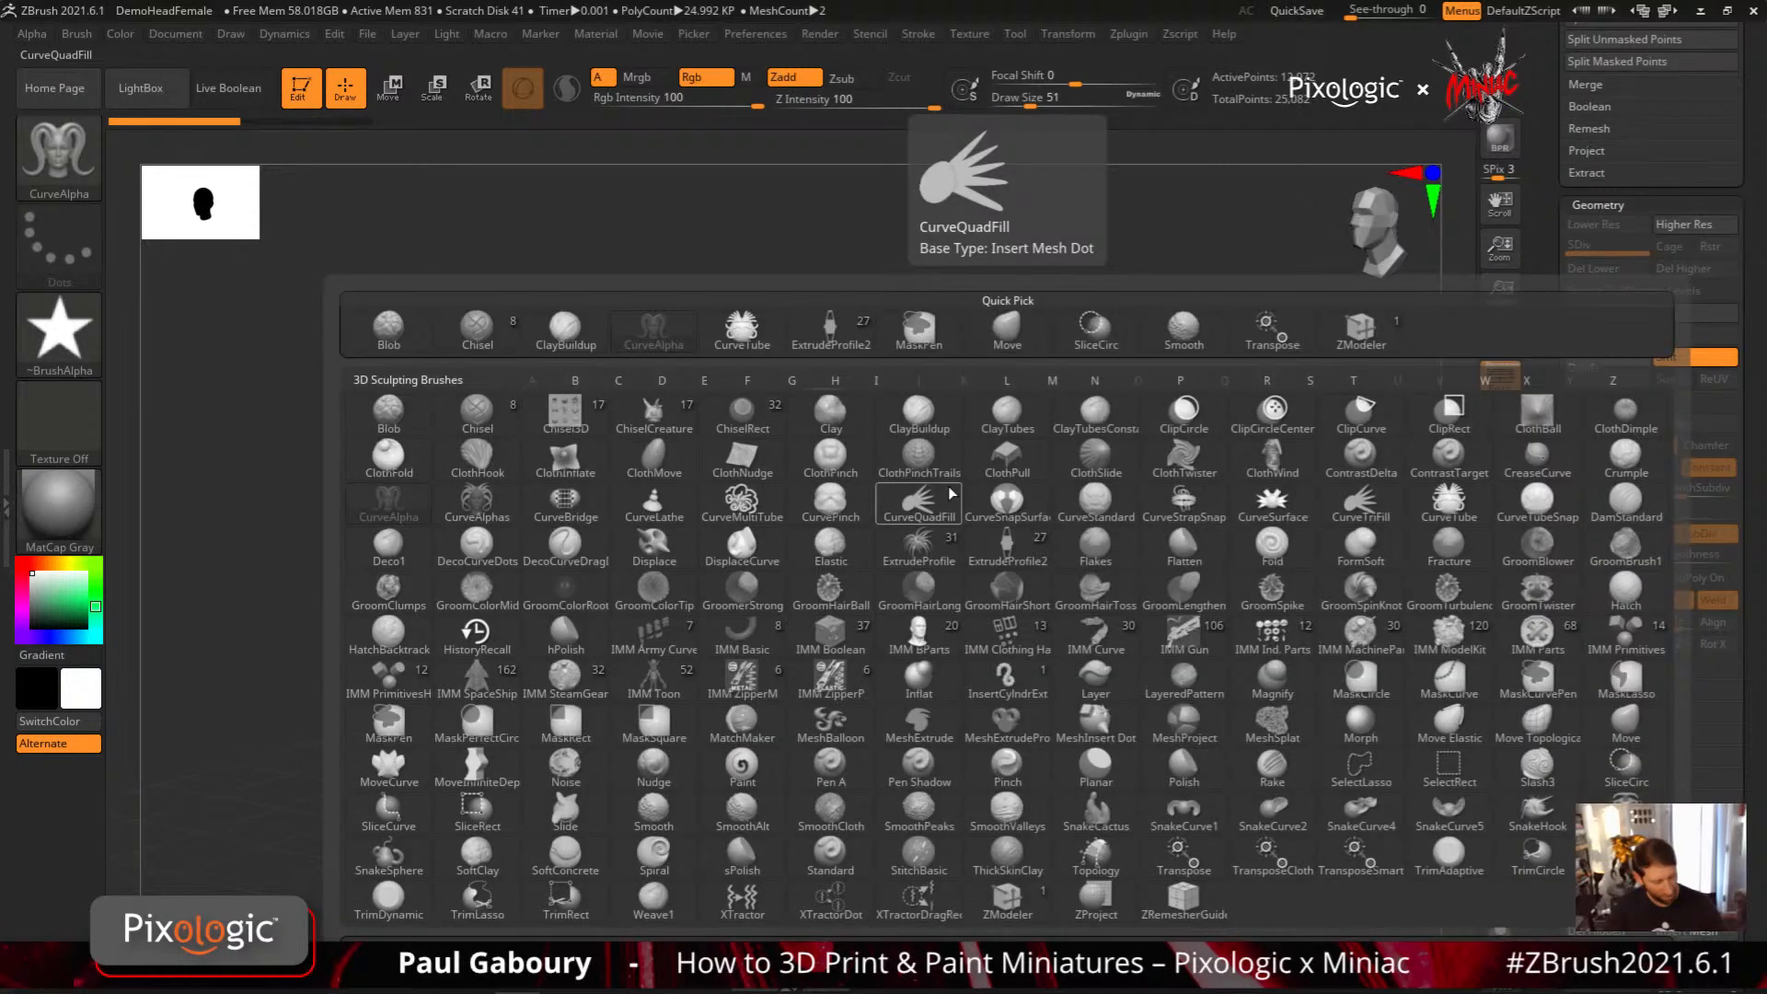
left_click(941, 545)
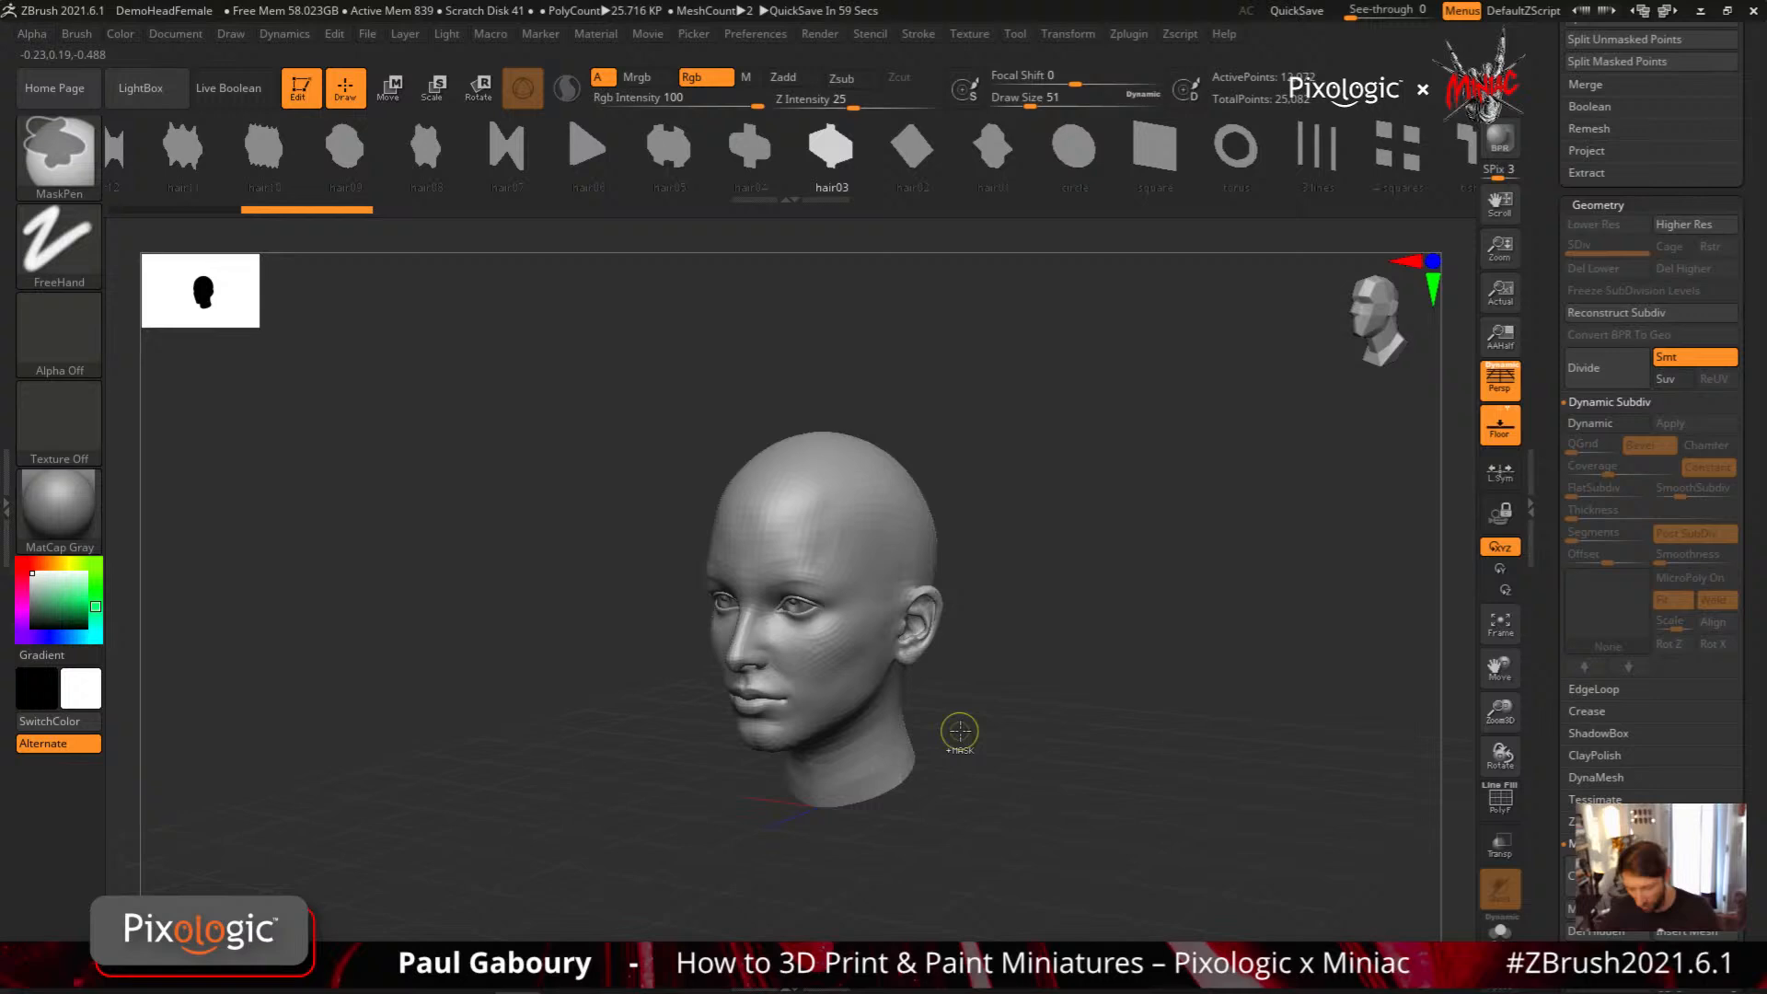
key("ctrl+z")
left_click_drag(1552, 425, 1555, 471)
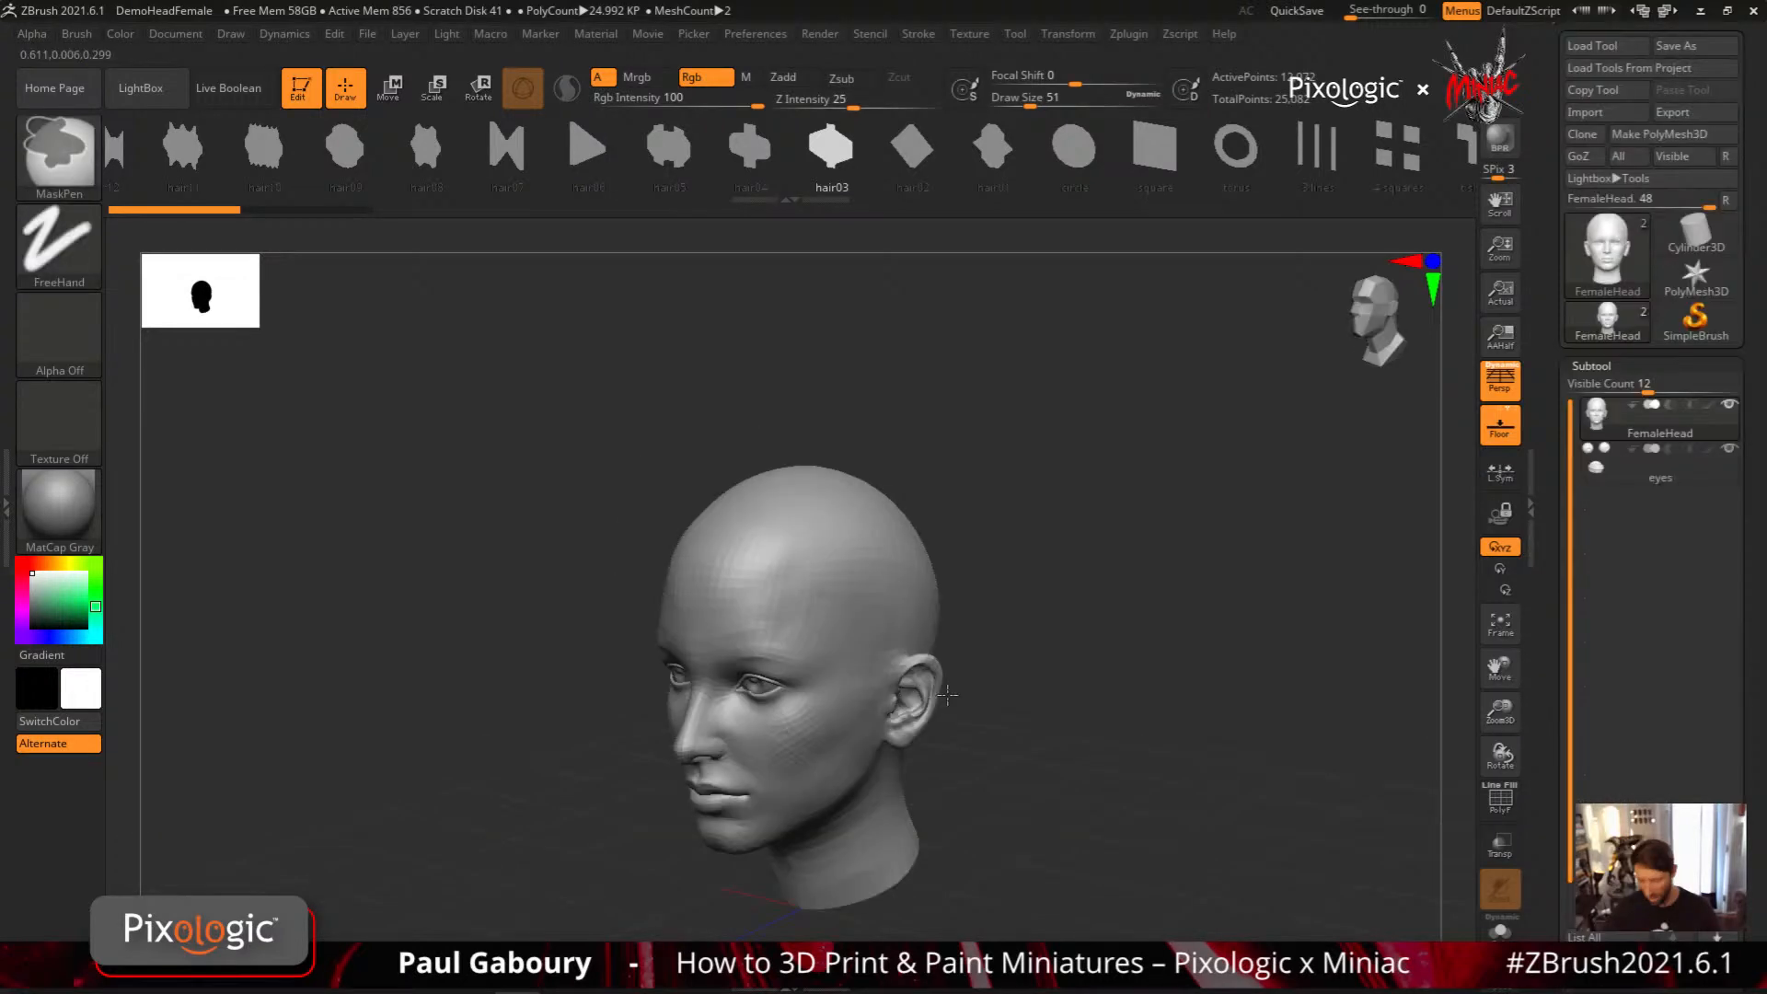
right_click_drag(947, 695, 920, 665, "ctrl")
left_click(693, 32)
left_click(764, 188)
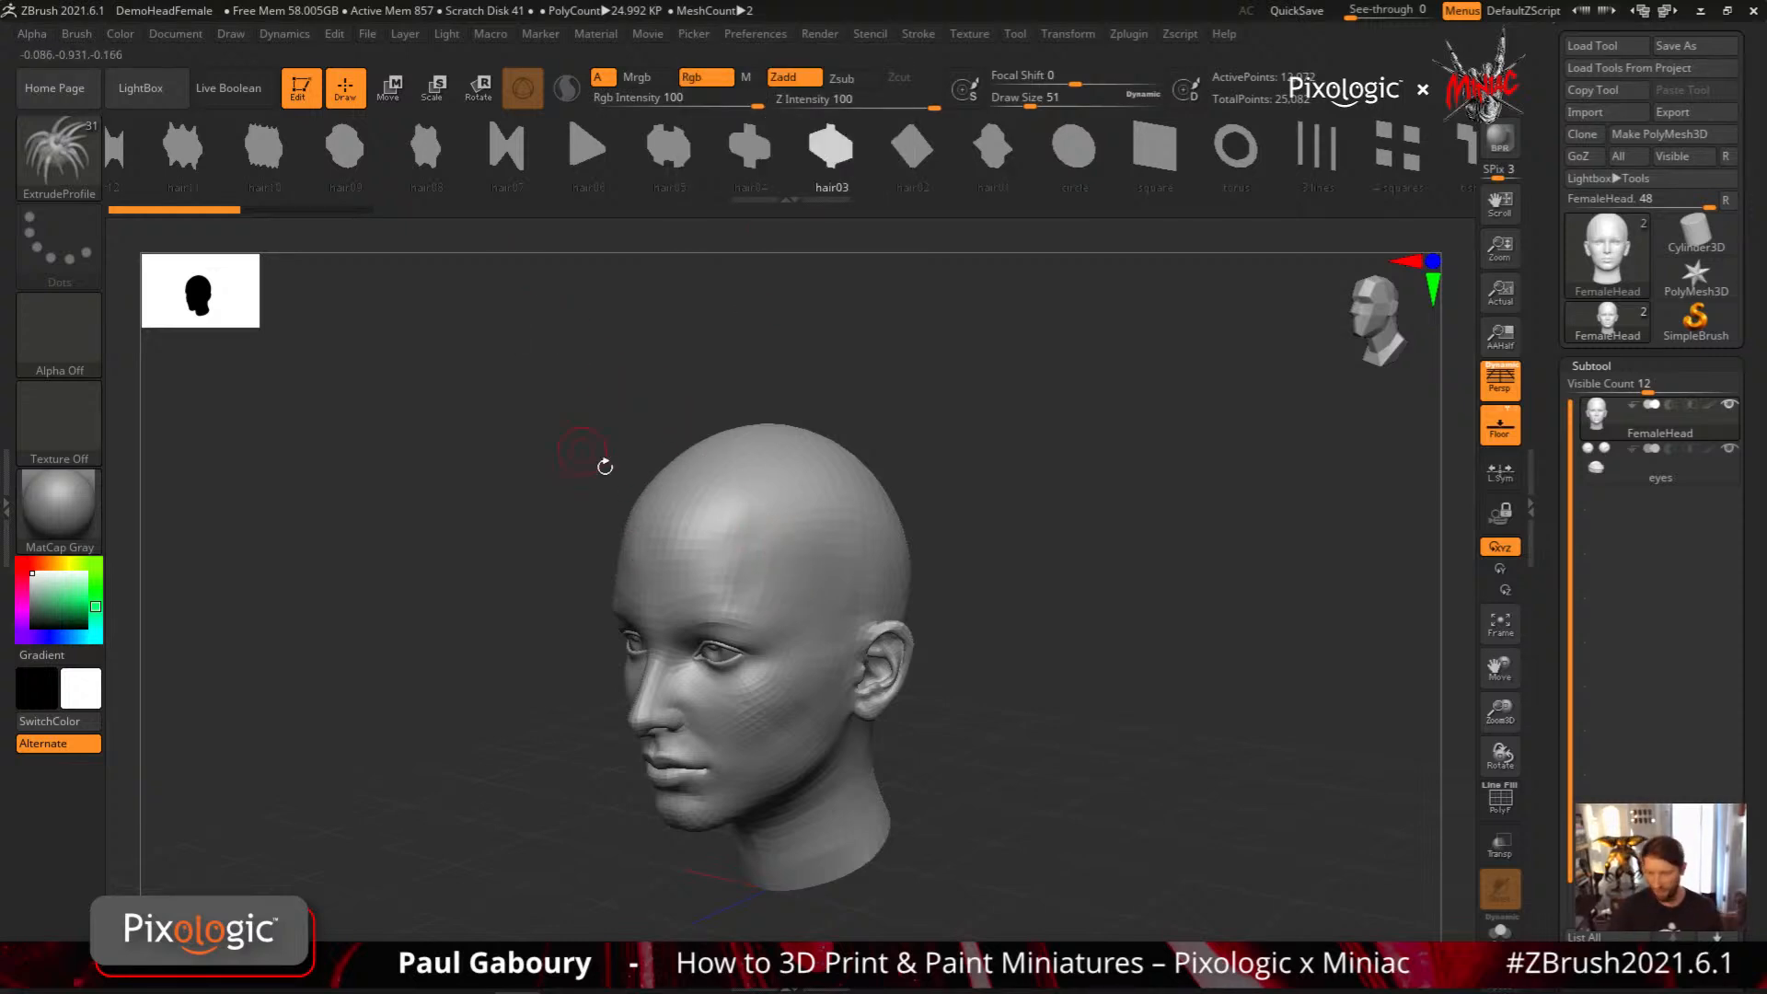
Set the Draw Size to about 44 and draw a hair strand from the upper forehead down across the temple
key("s")
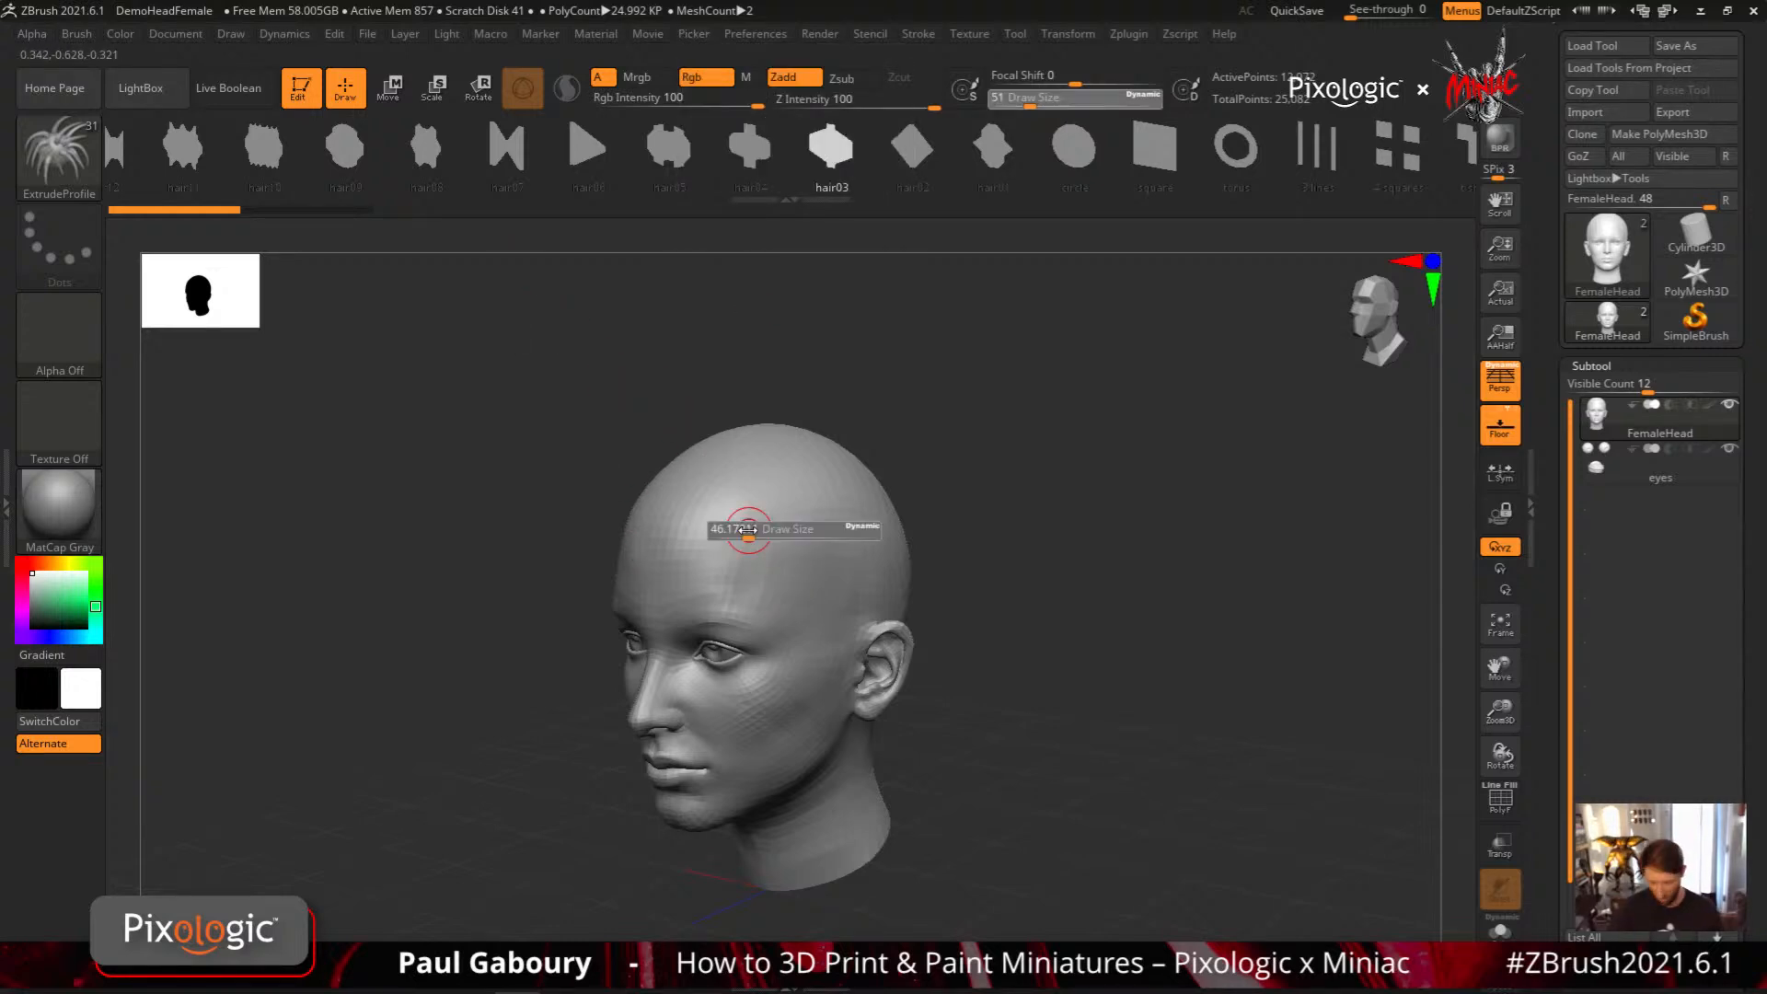
left_click_drag(748, 531, 746, 531)
left_click_drag(663, 515, 817, 700)
left_click_drag(917, 738, 815, 731)
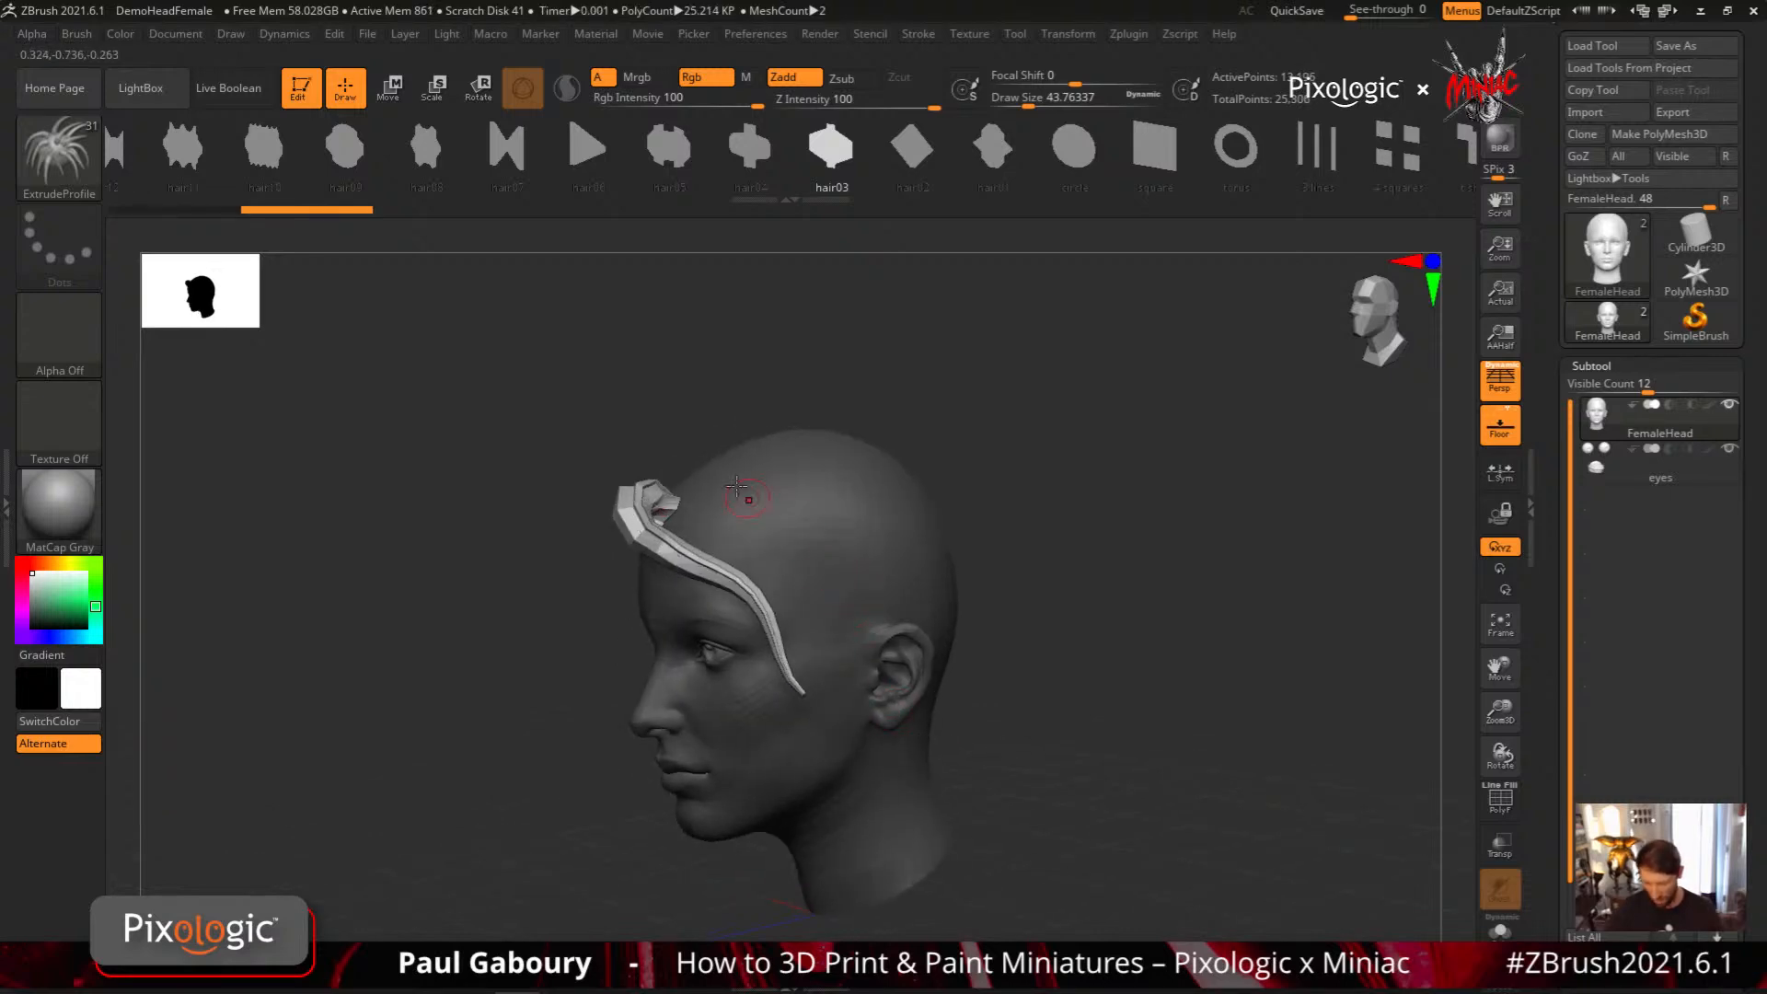
Add more overlapping hair03 strands sweeping from the hairline and crown down one side of the head, ending with a longer one
left_click_drag(745, 615, 878, 690)
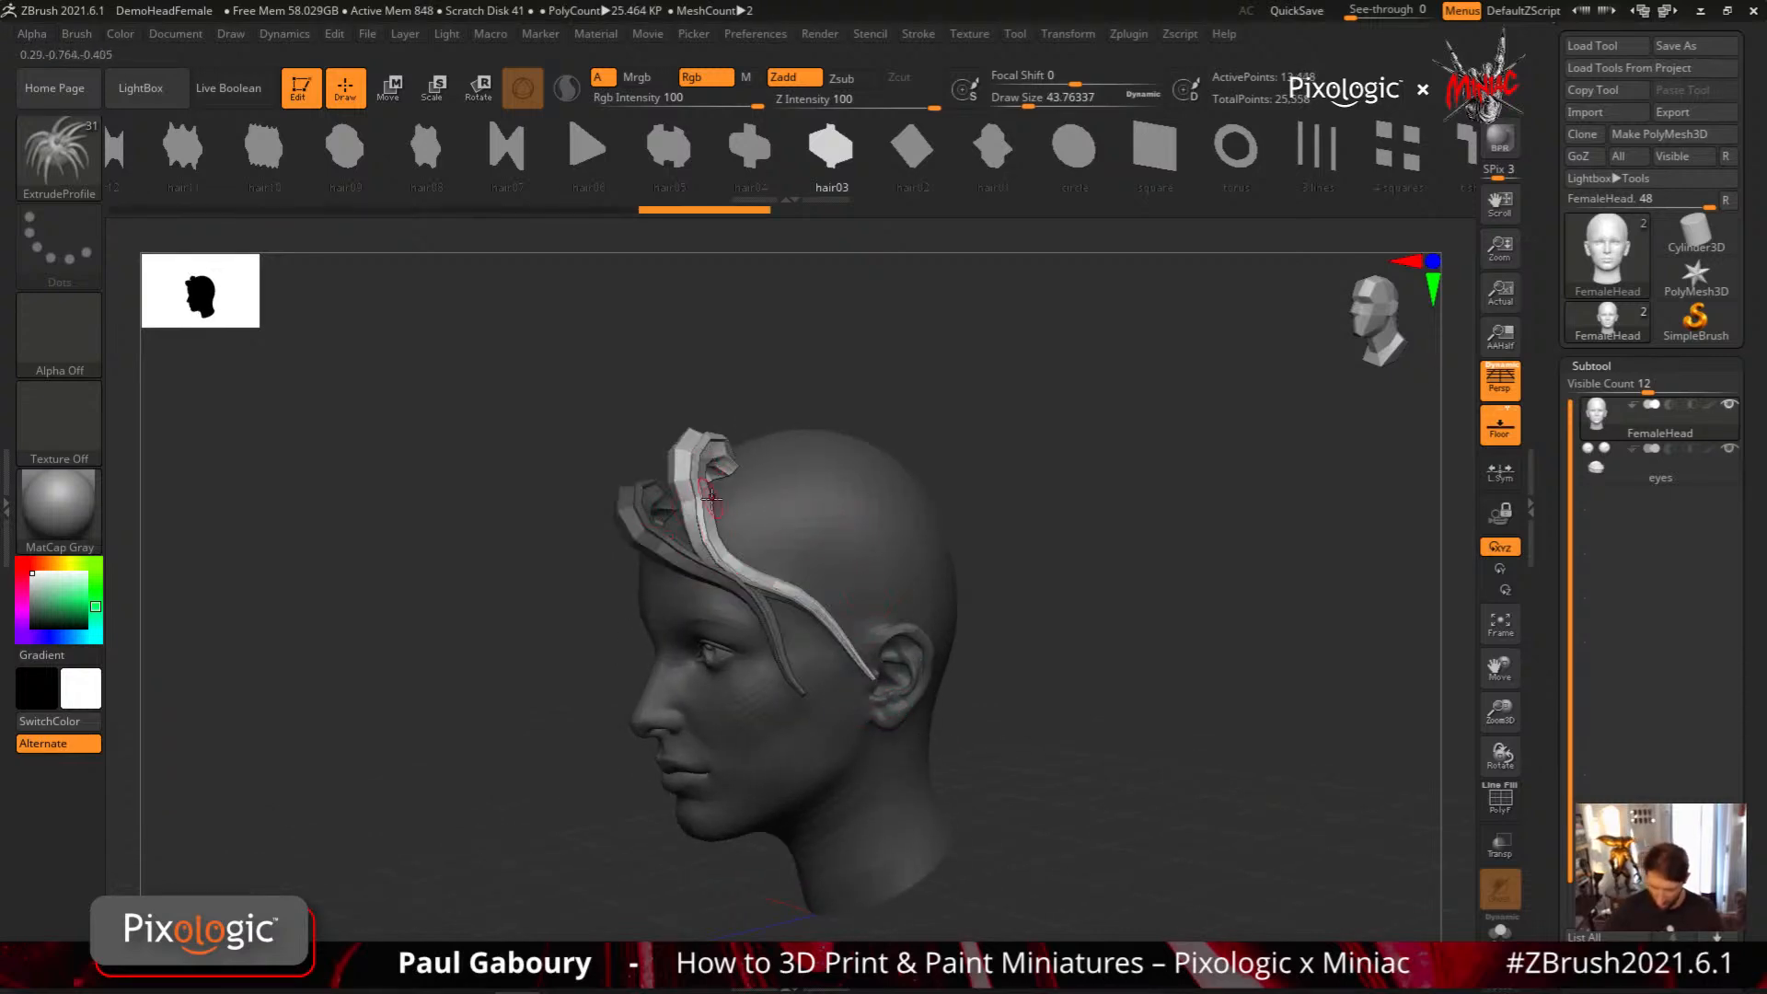
mouse_move(563, 480)
left_mouse_down()
mouse_move(663, 486)
mouse_move(707, 561)
mouse_move(810, 558)
left_mouse_up()
left_click_drag(913, 597, 820, 558)
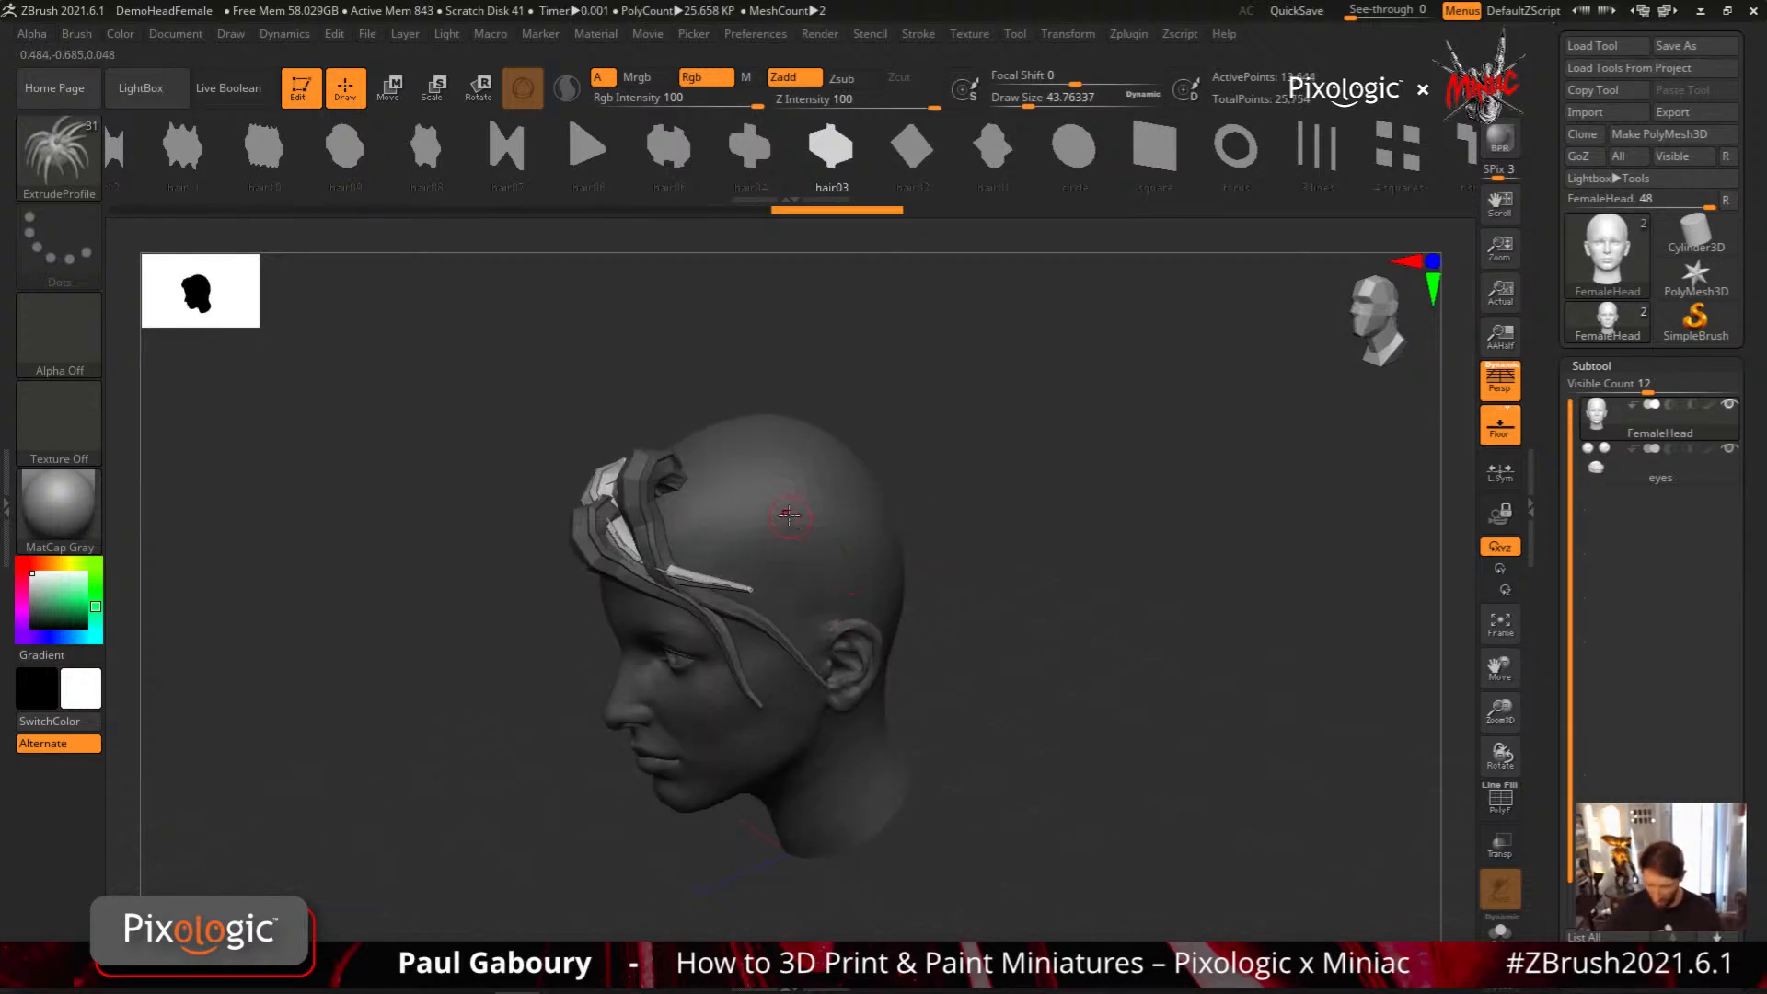
left_click_drag(697, 451, 677, 490)
left_click_drag(888, 695, 890, 695)
left_click_drag(931, 708, 848, 676)
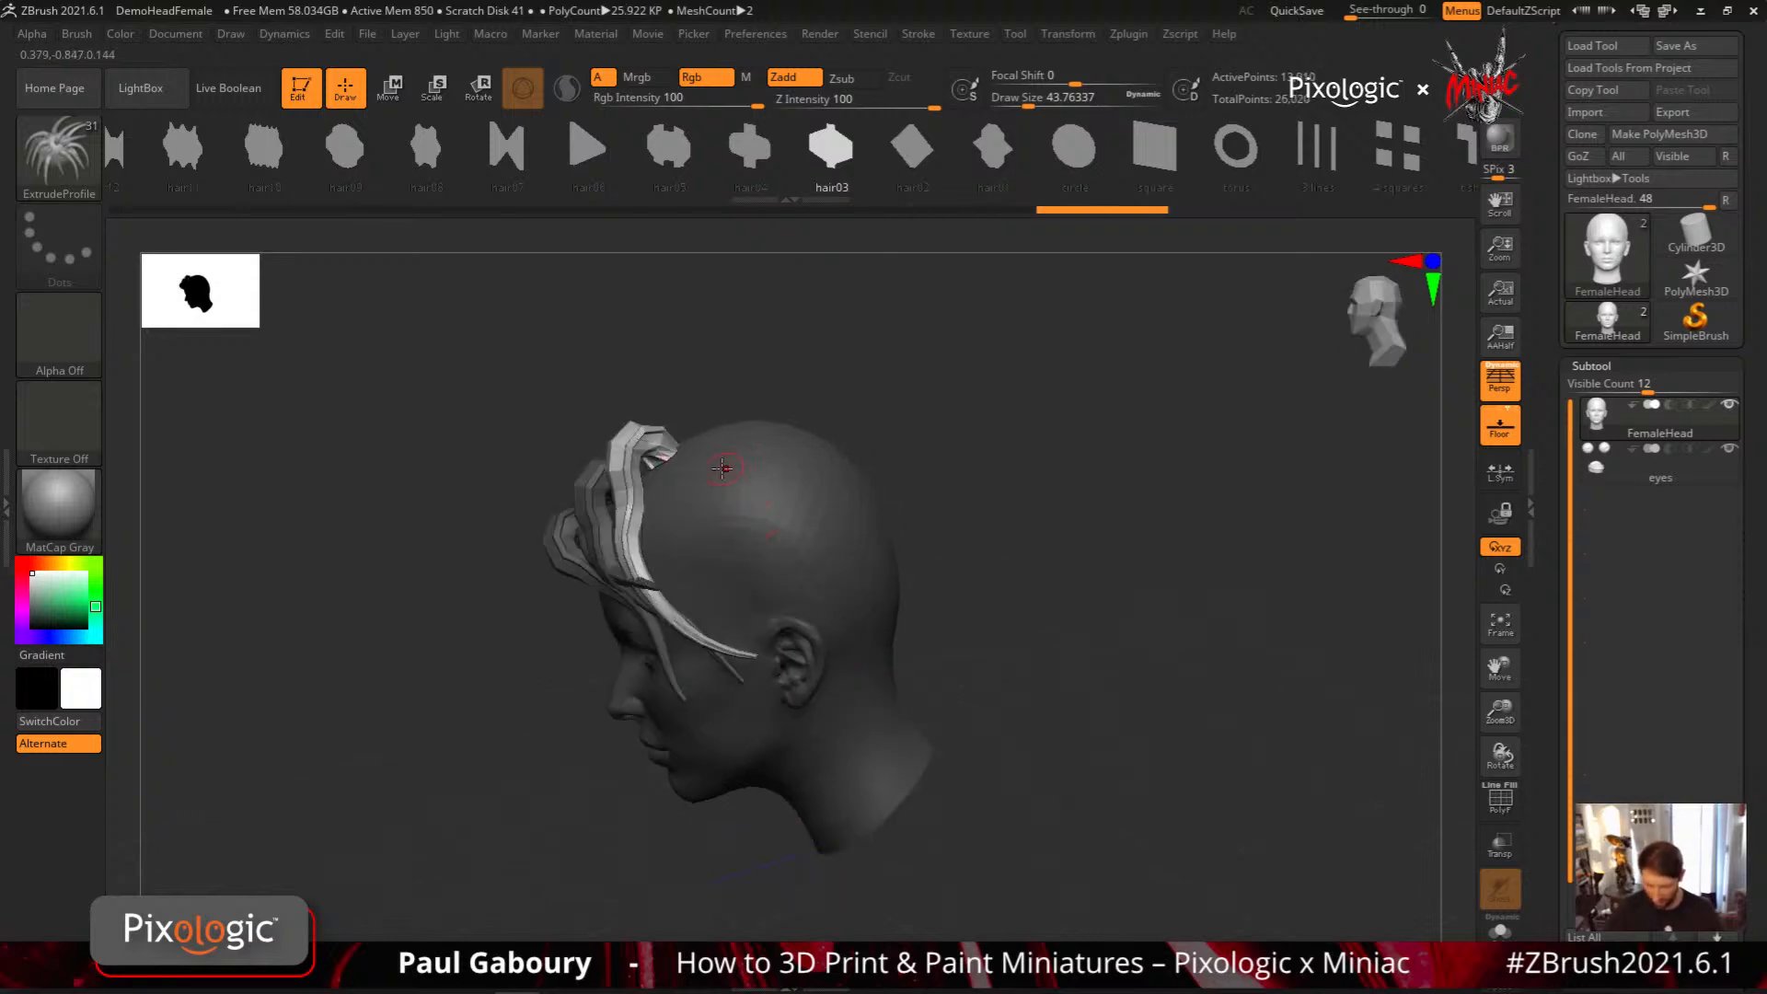
mouse_move(706, 469)
left_mouse_down()
mouse_move(717, 710)
mouse_move(847, 702)
mouse_move(1028, 630)
left_mouse_up()
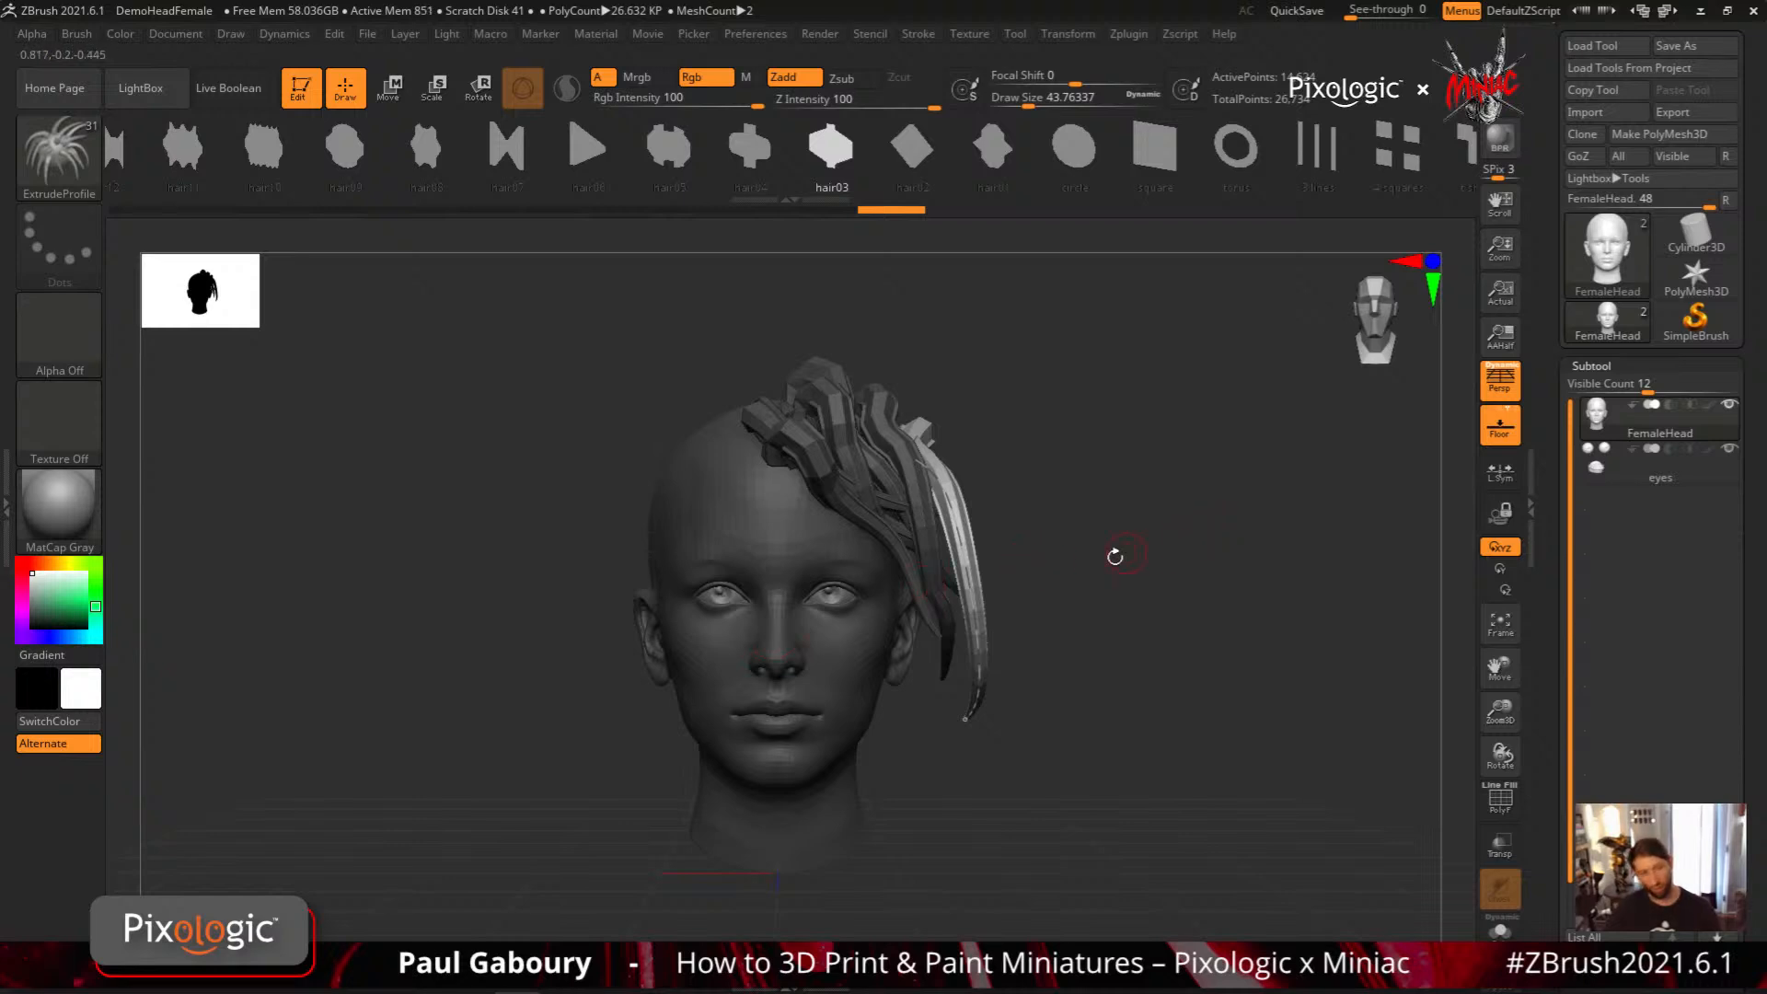
left_click_drag(1269, 558, 1116, 605)
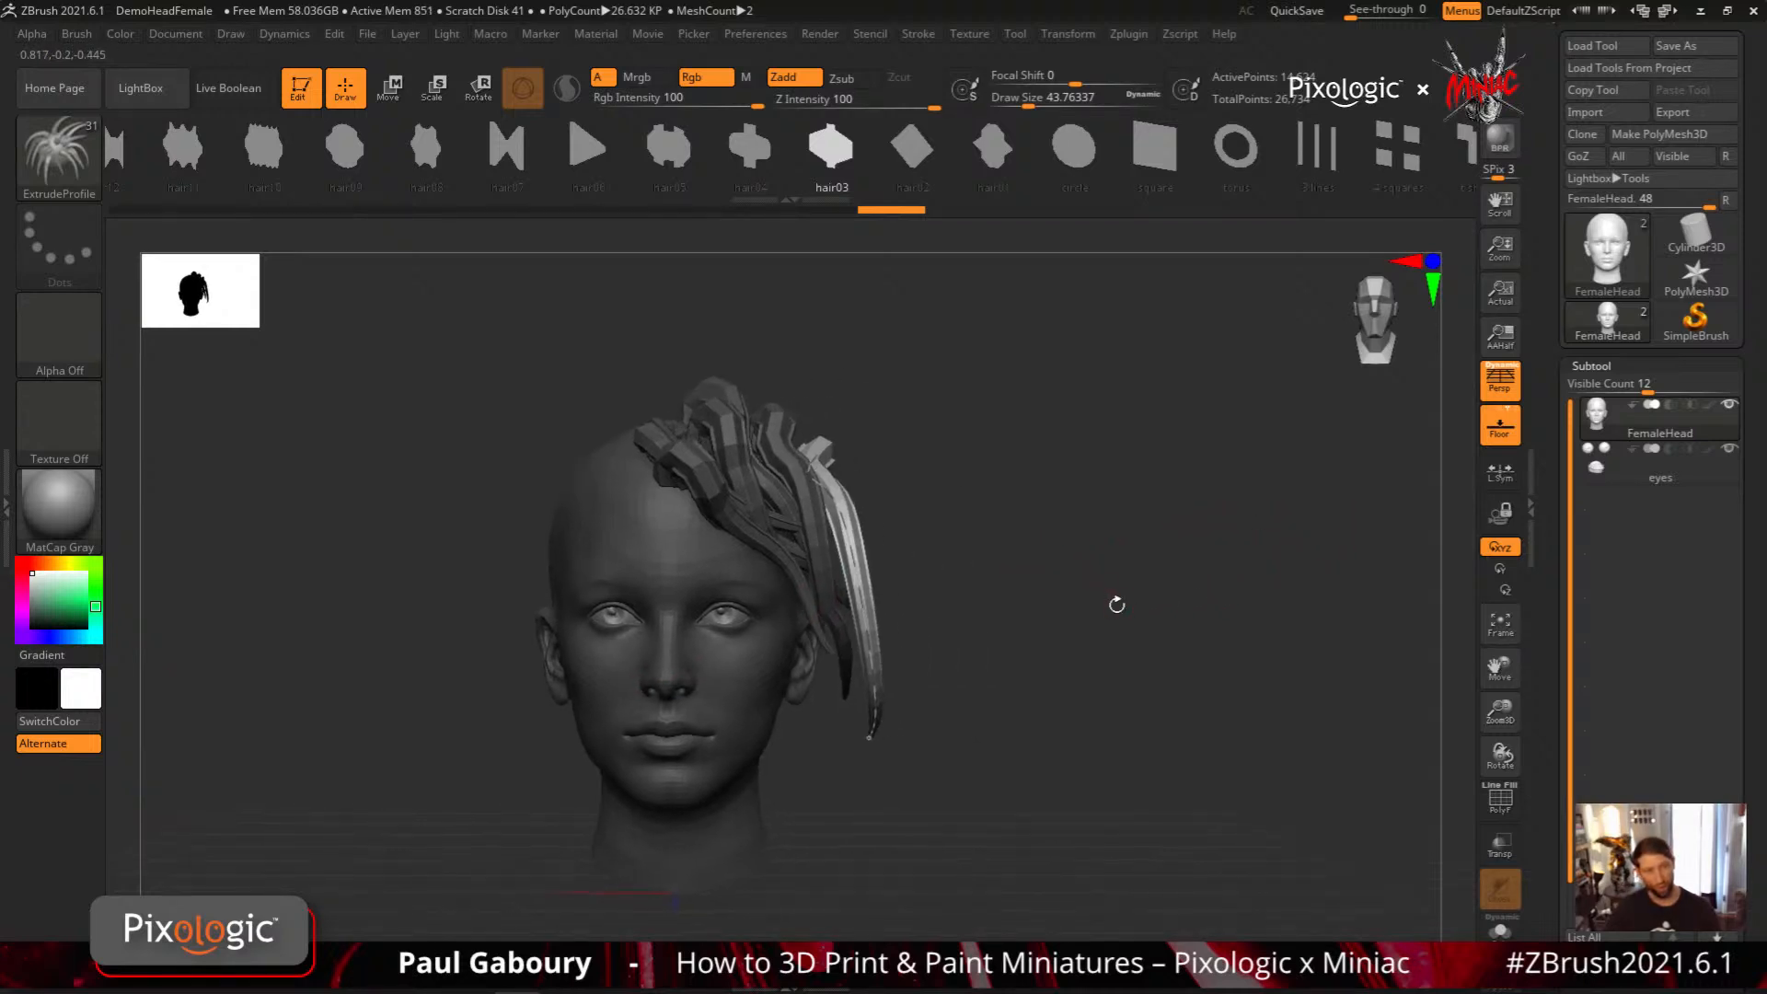
Review the Picker's Closest Z depth setting and inspect the hair strands from above
left_click(693, 35)
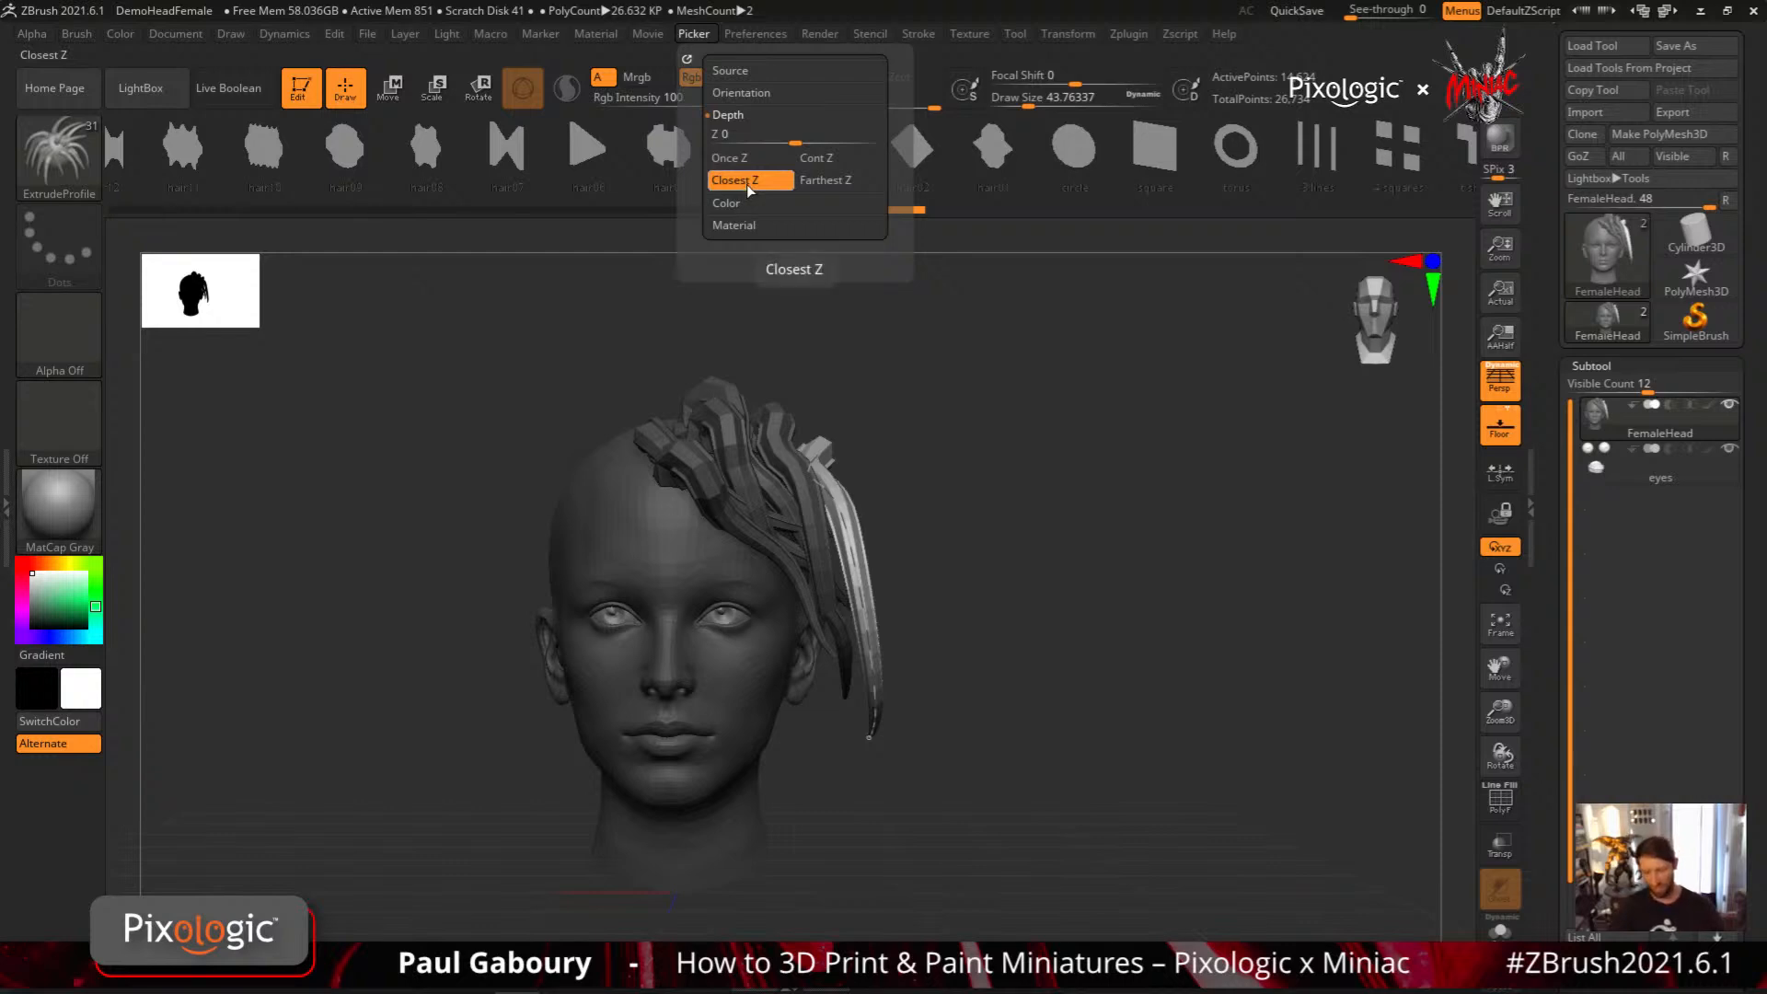
left_click_drag(795, 742, 719, 476)
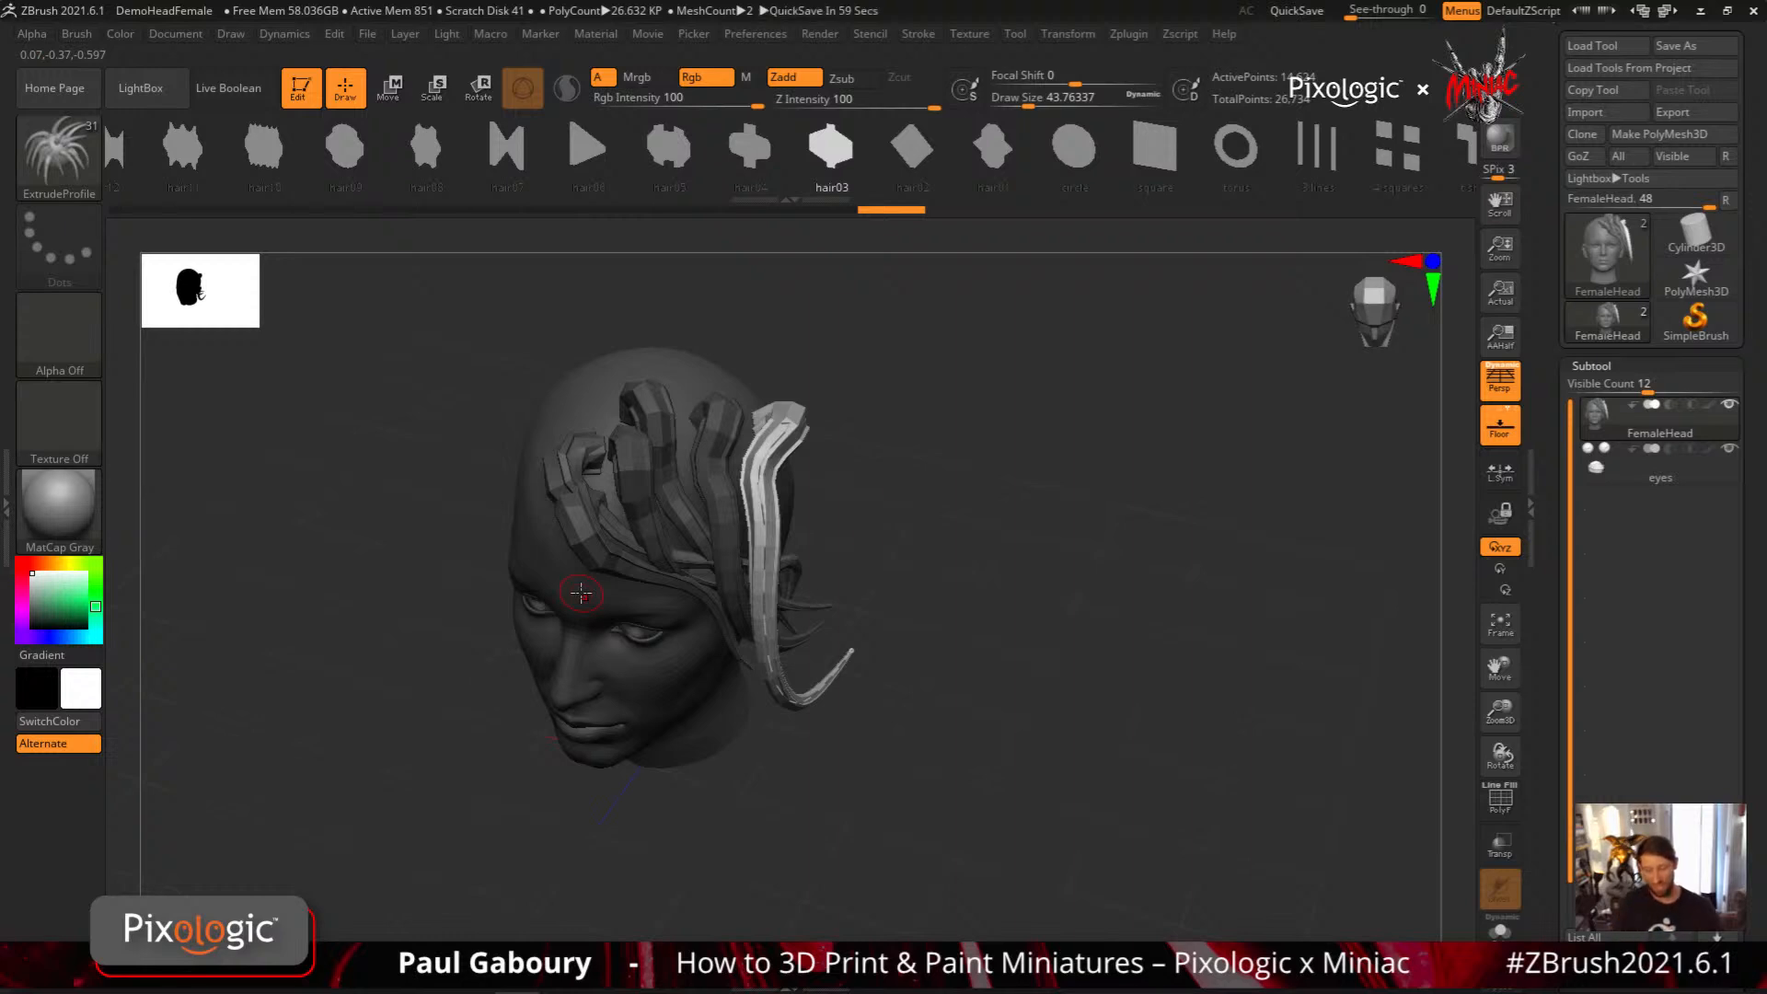
Draw more long hair03 strands from the crown, sweeping down over one side of the head
mouse_move(841, 414)
left_mouse_down()
mouse_move(700, 405)
mouse_move(780, 764)
left_mouse_up()
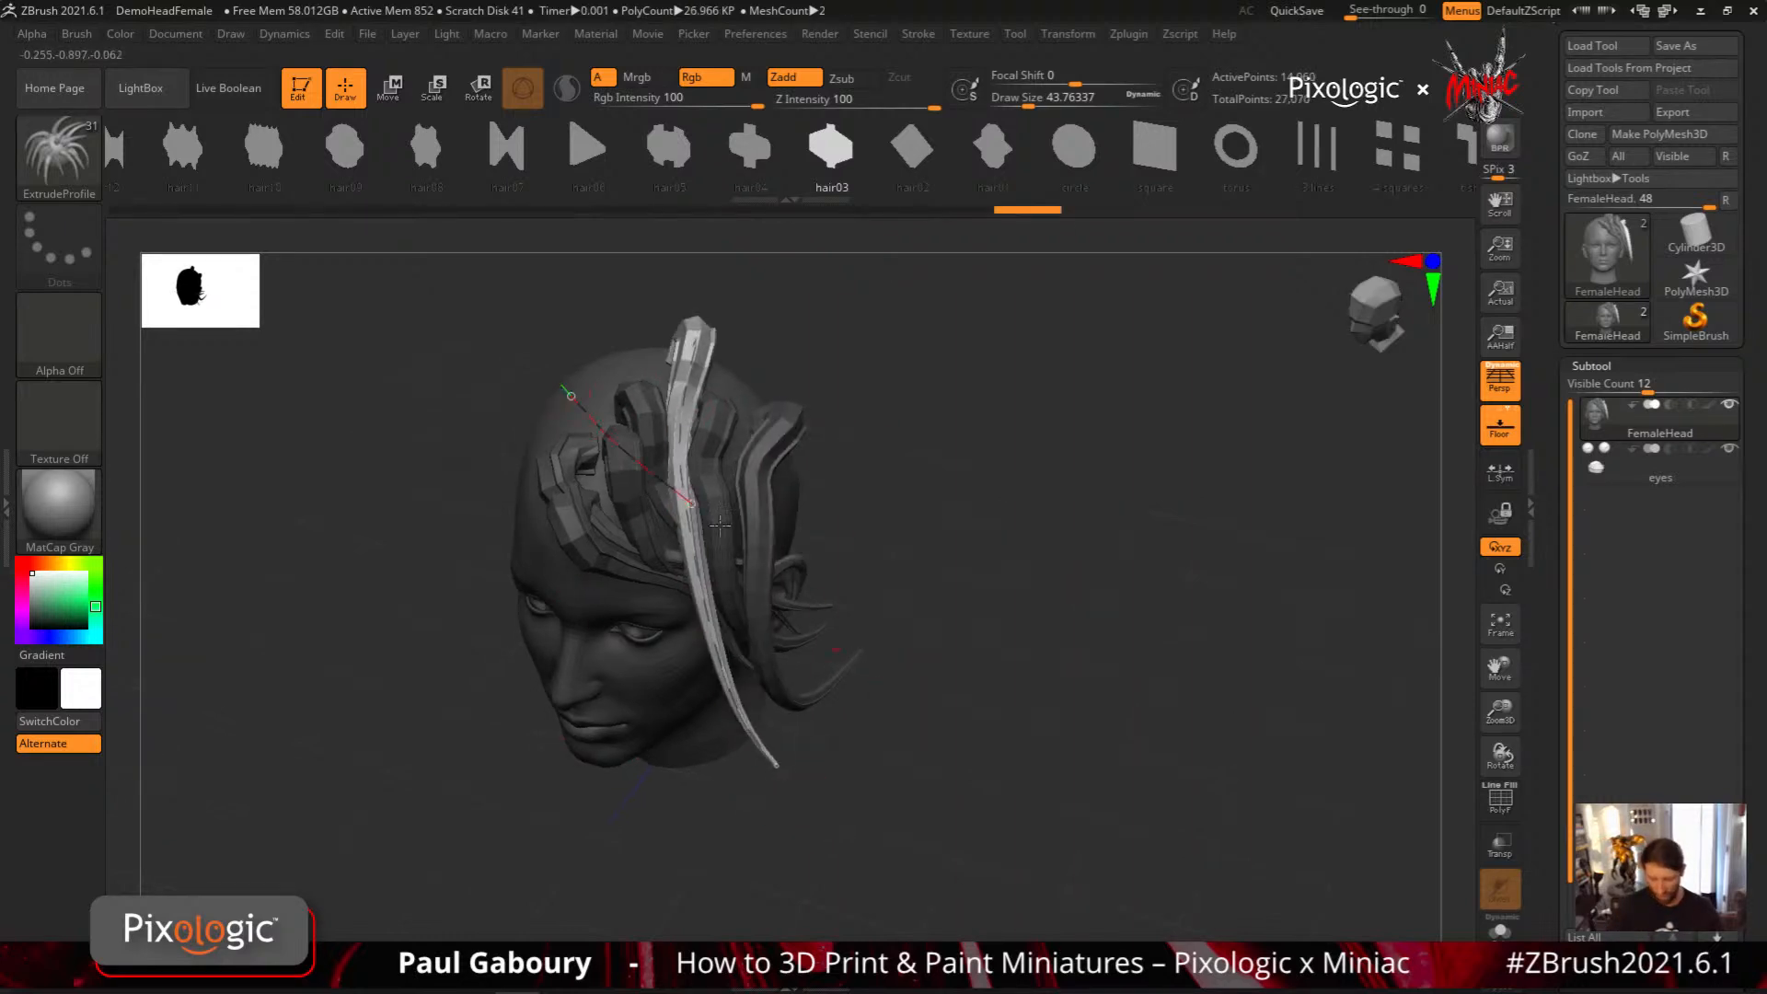
left_click_drag(902, 697, 749, 394)
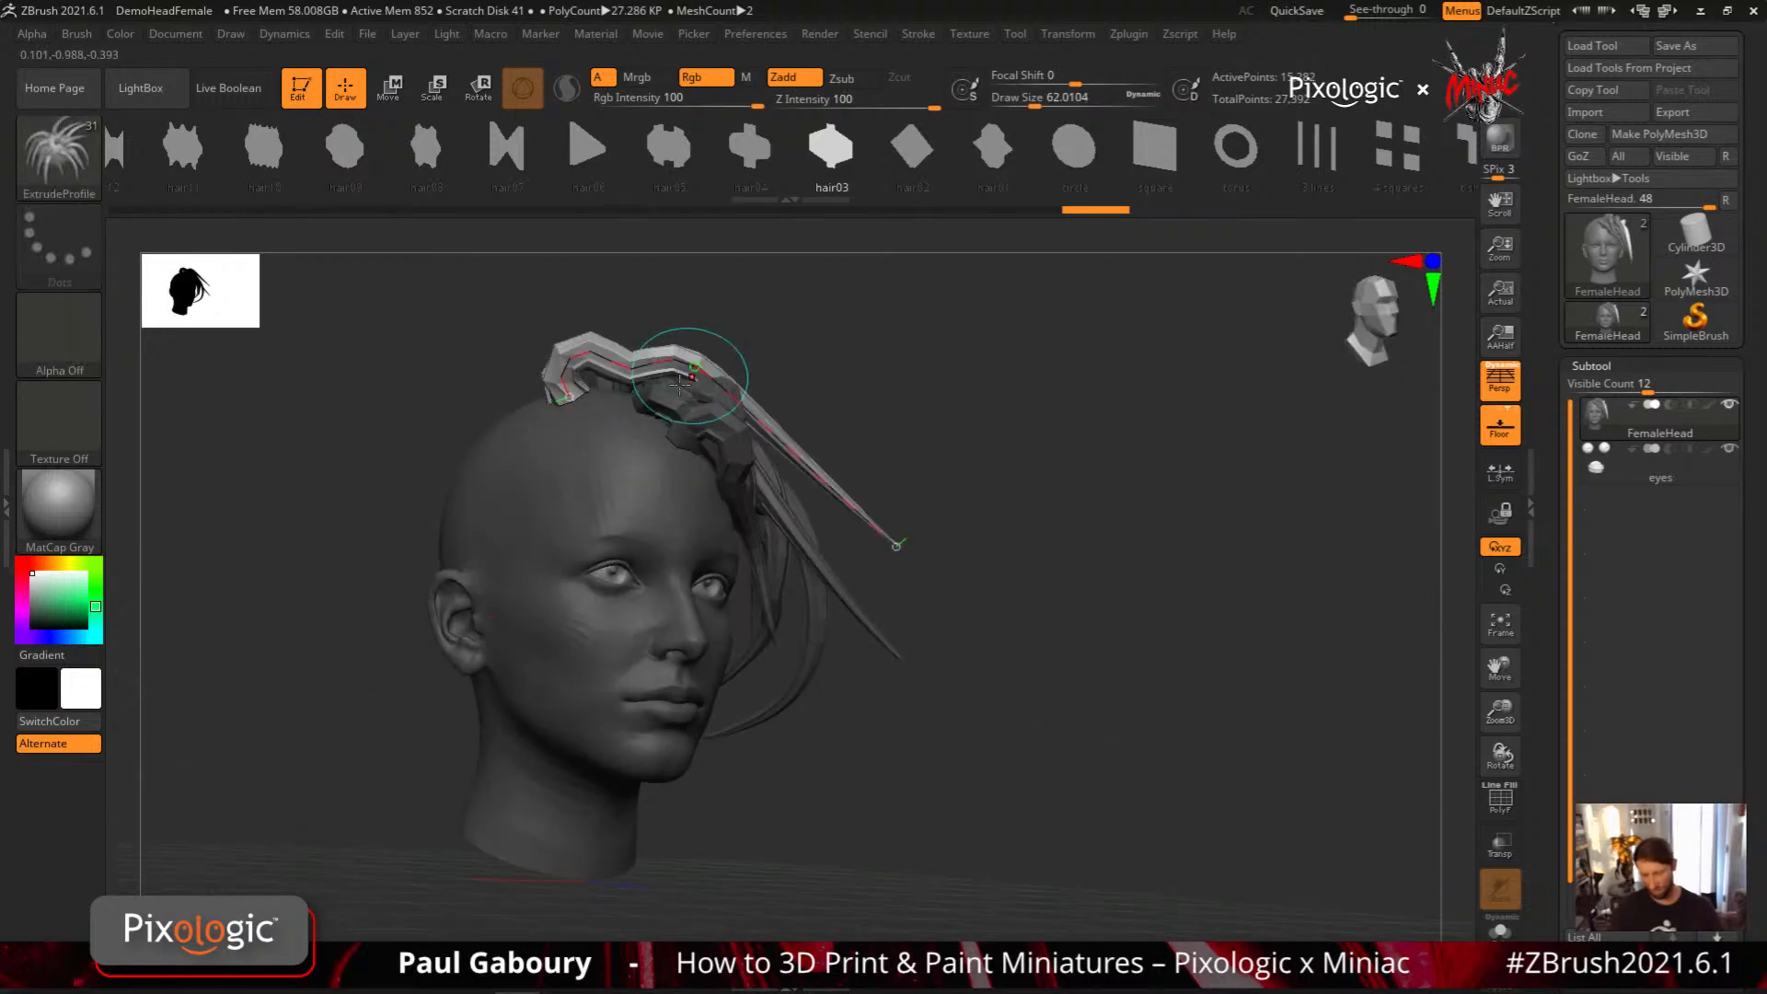
left_click_drag(990, 332, 982, 449, "shift")
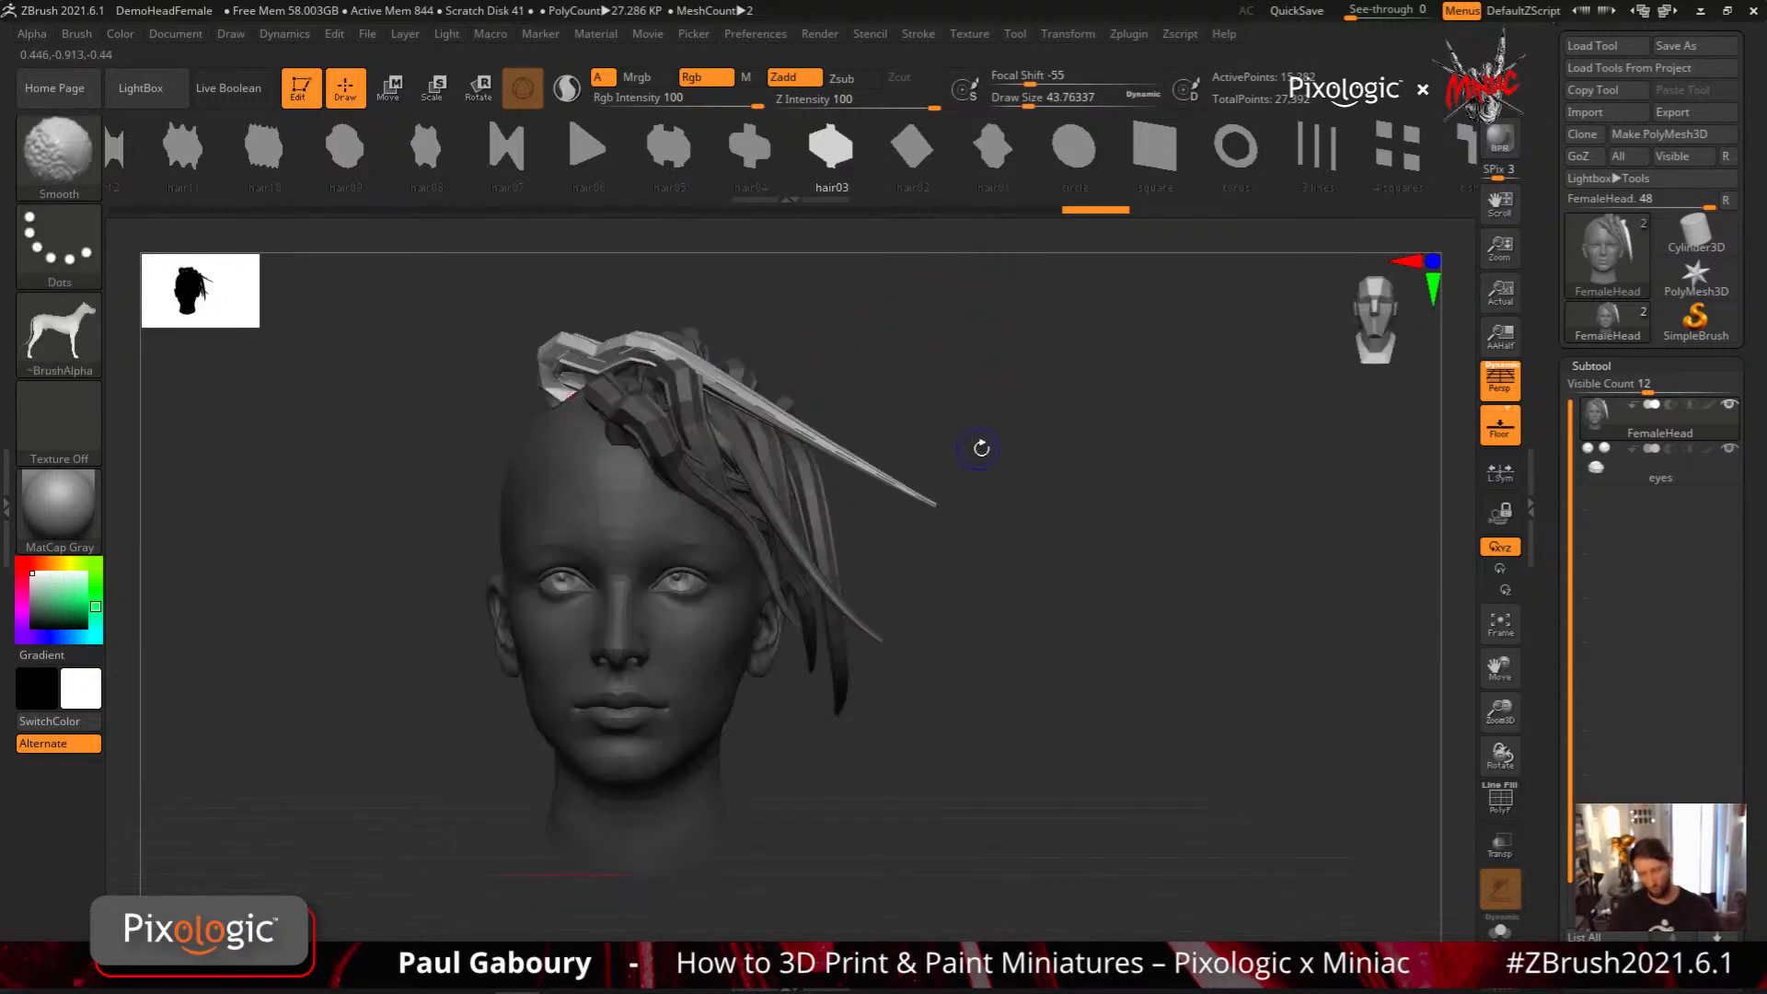
left_click_drag(990, 626, 985, 699, "alt")
Undo all the hair strands back to the bare head
key("ctrl+z")
key("ctrl+z")
key("ctrl+z")
key("ctrl+z")
key("ctrl+z")
key("ctrl+z")
key("ctrl+z")
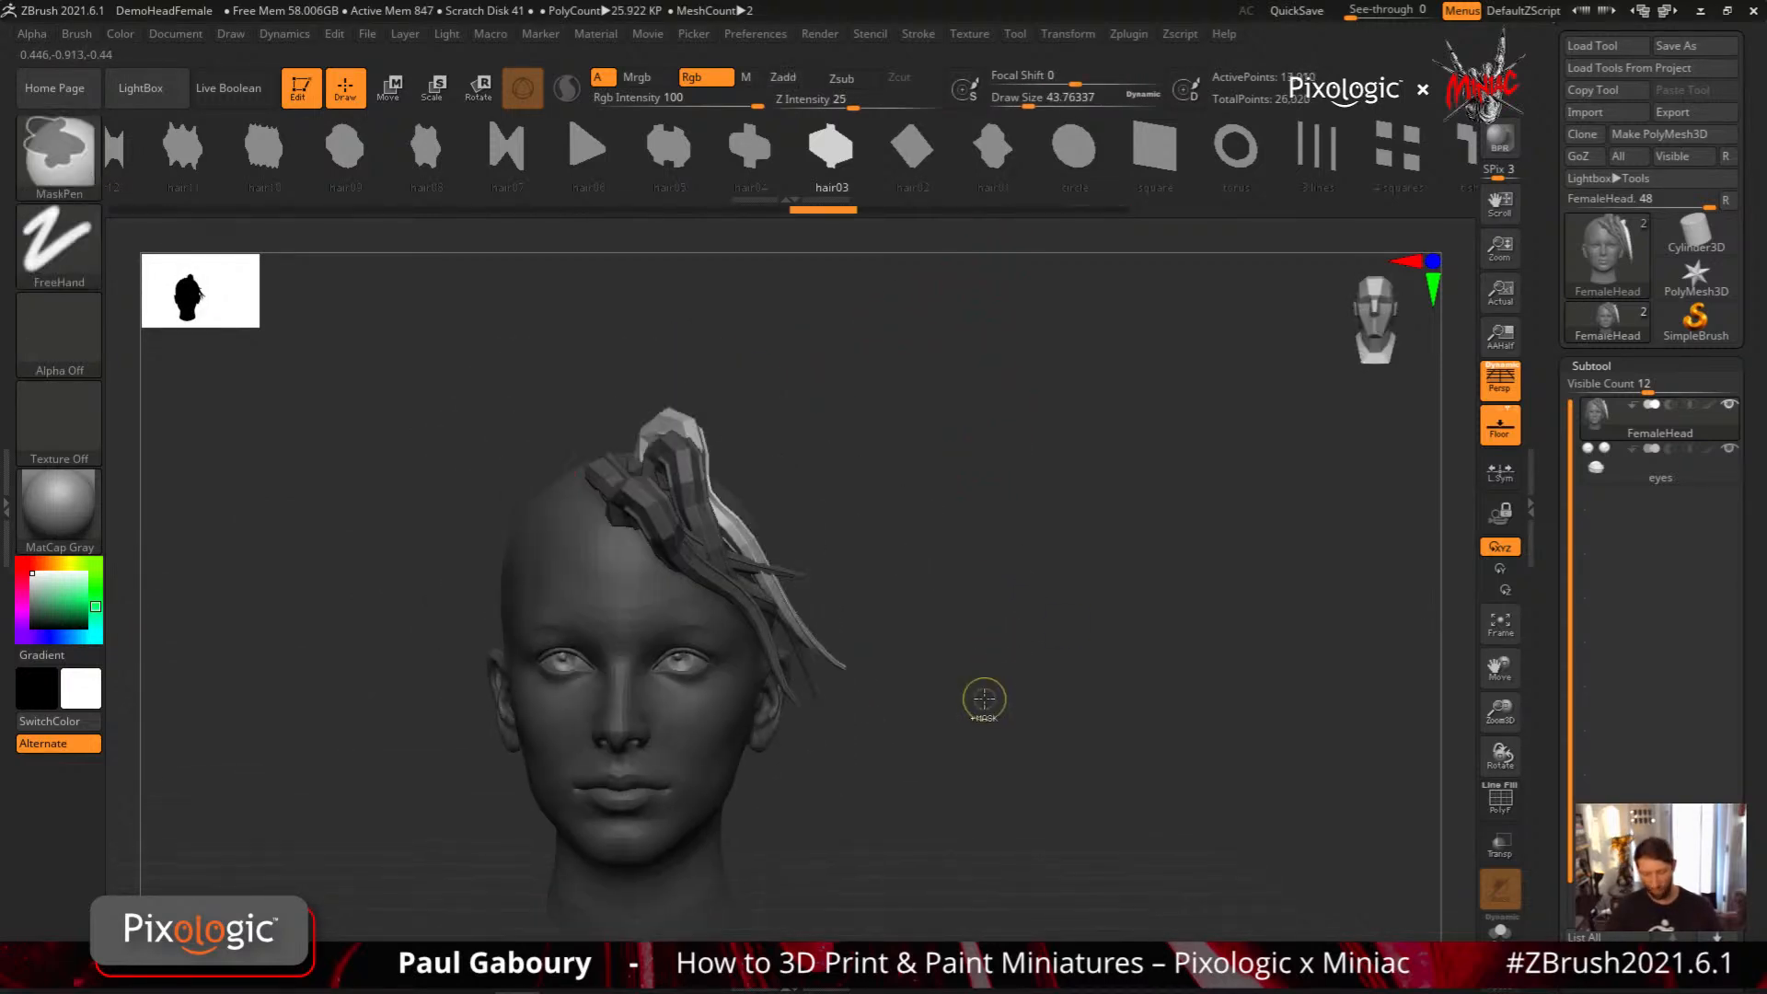
key("ctrl+z")
key("ctrl+z")
key("ctrl+z")
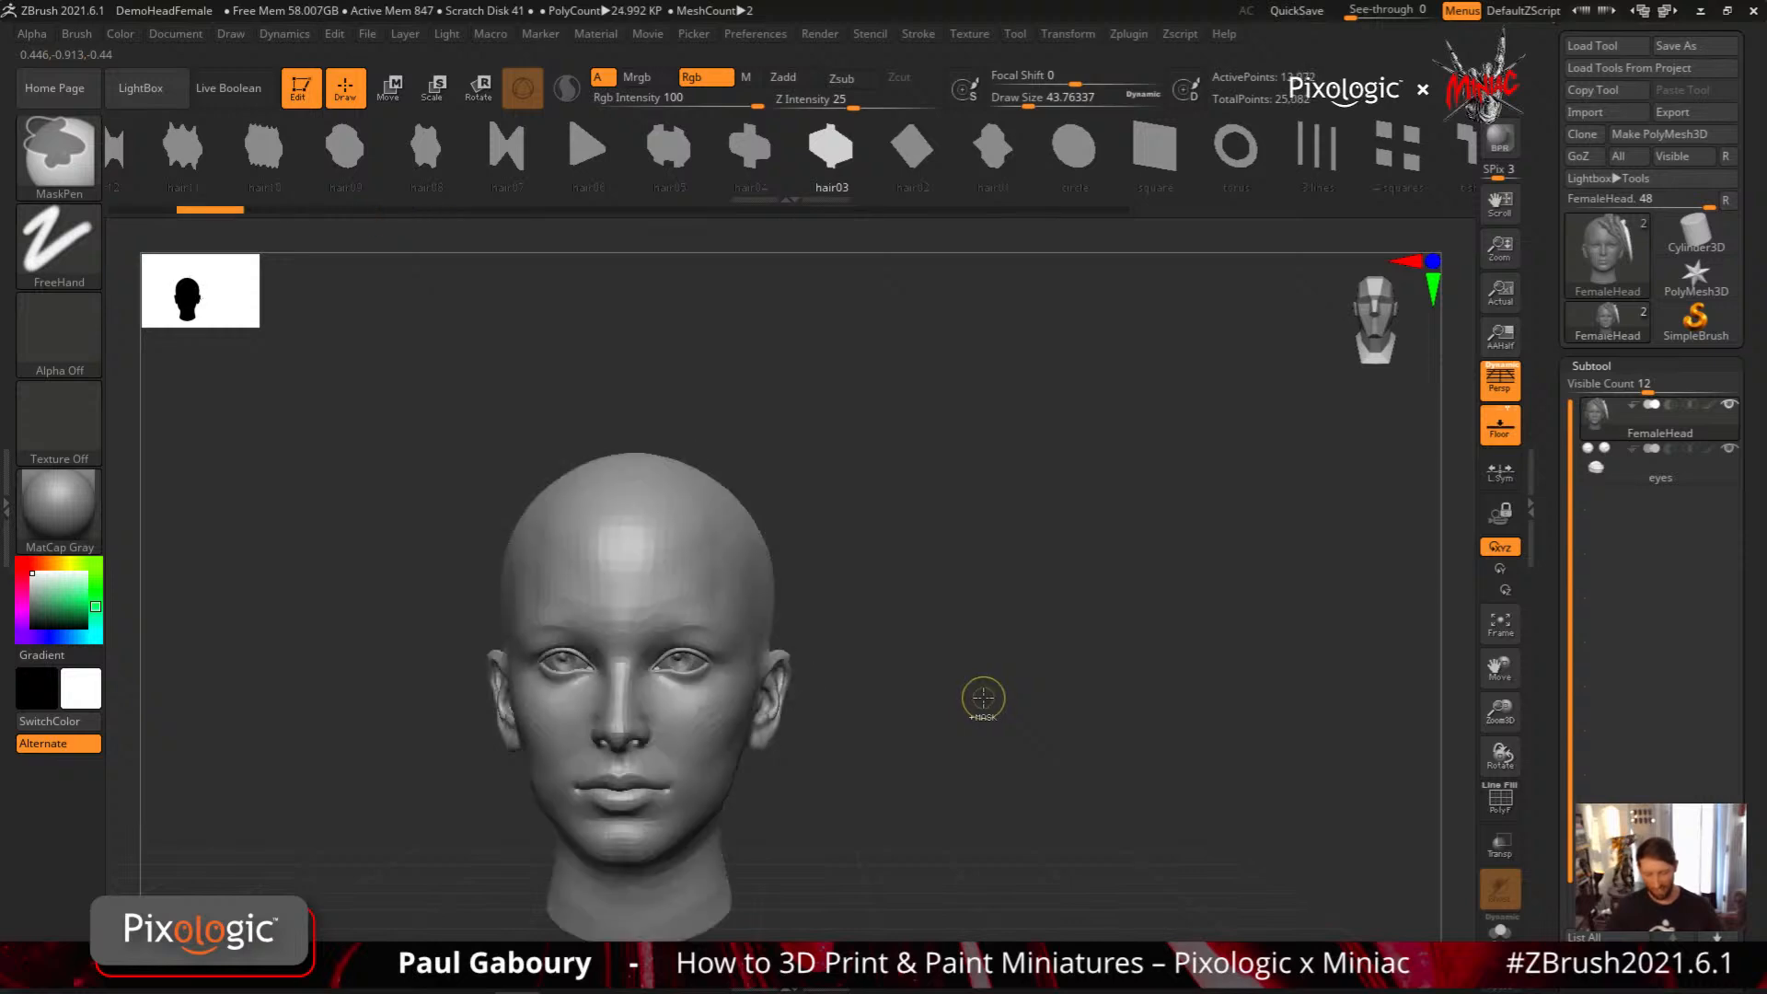
Set the Draw Size to 23 and draw three thin hair strands from the upper head down past the temple and ear
key("s")
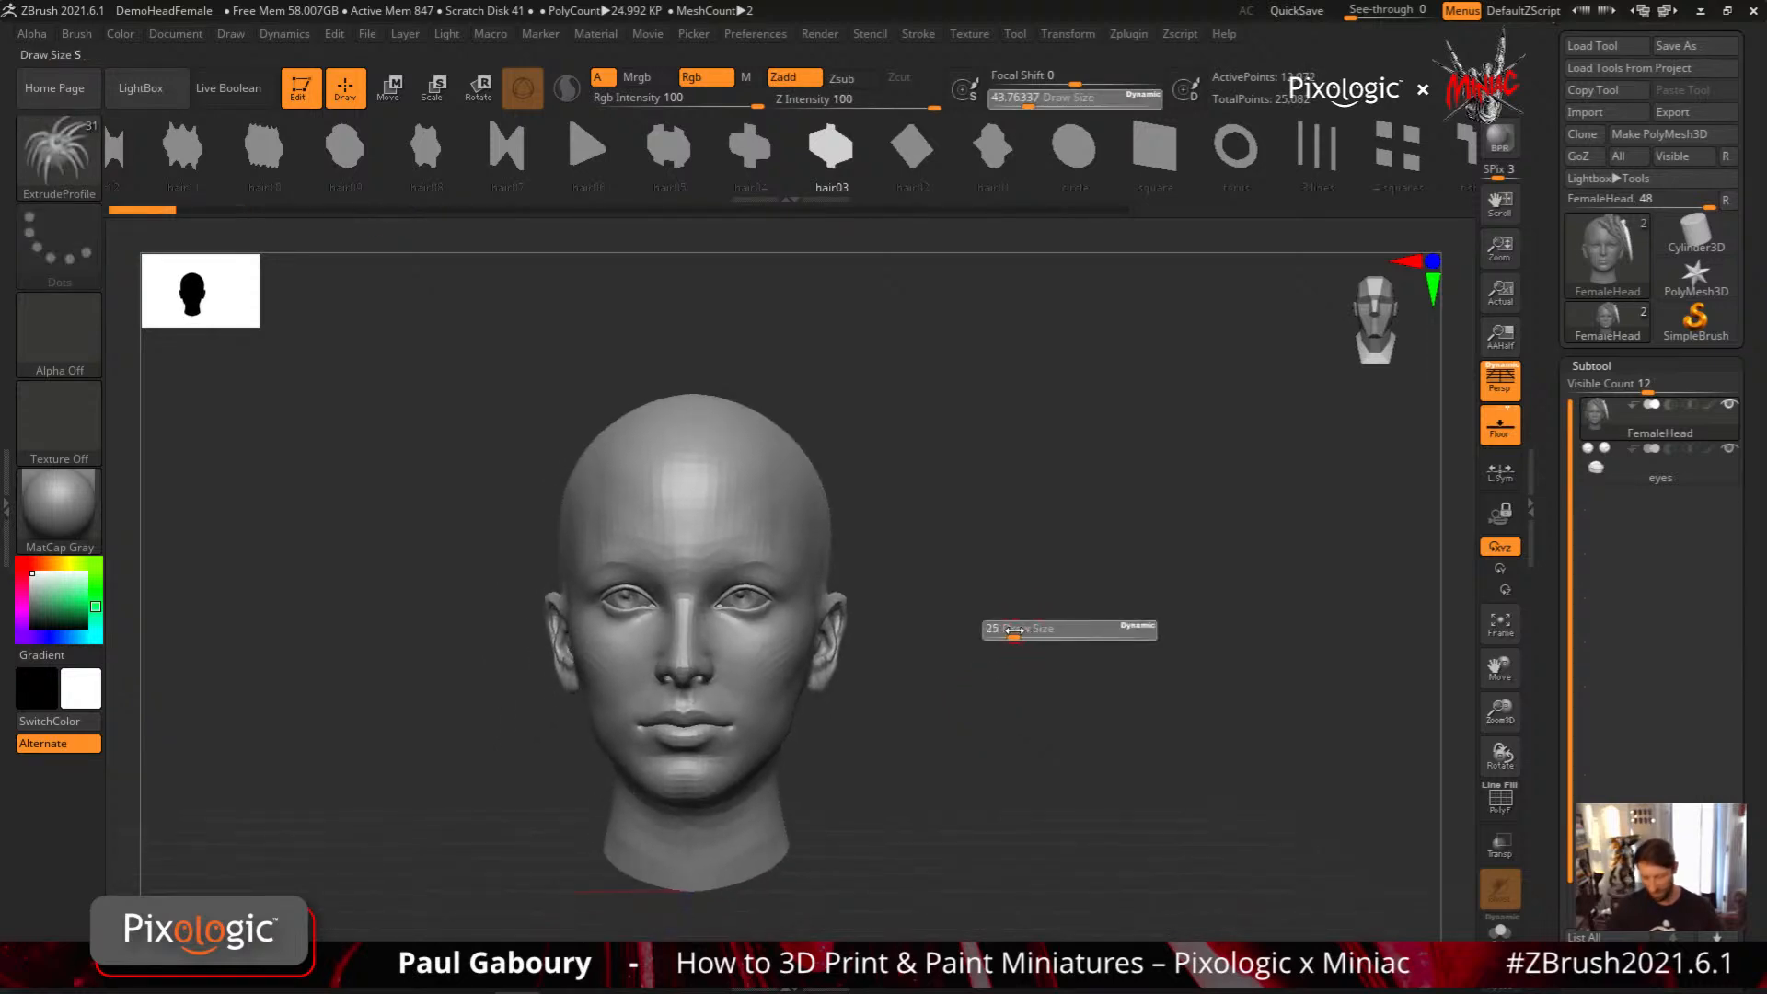
left_click_drag(1014, 630, 1011, 632)
left_click_drag(1058, 646, 961, 655)
left_click_drag(698, 440, 776, 647)
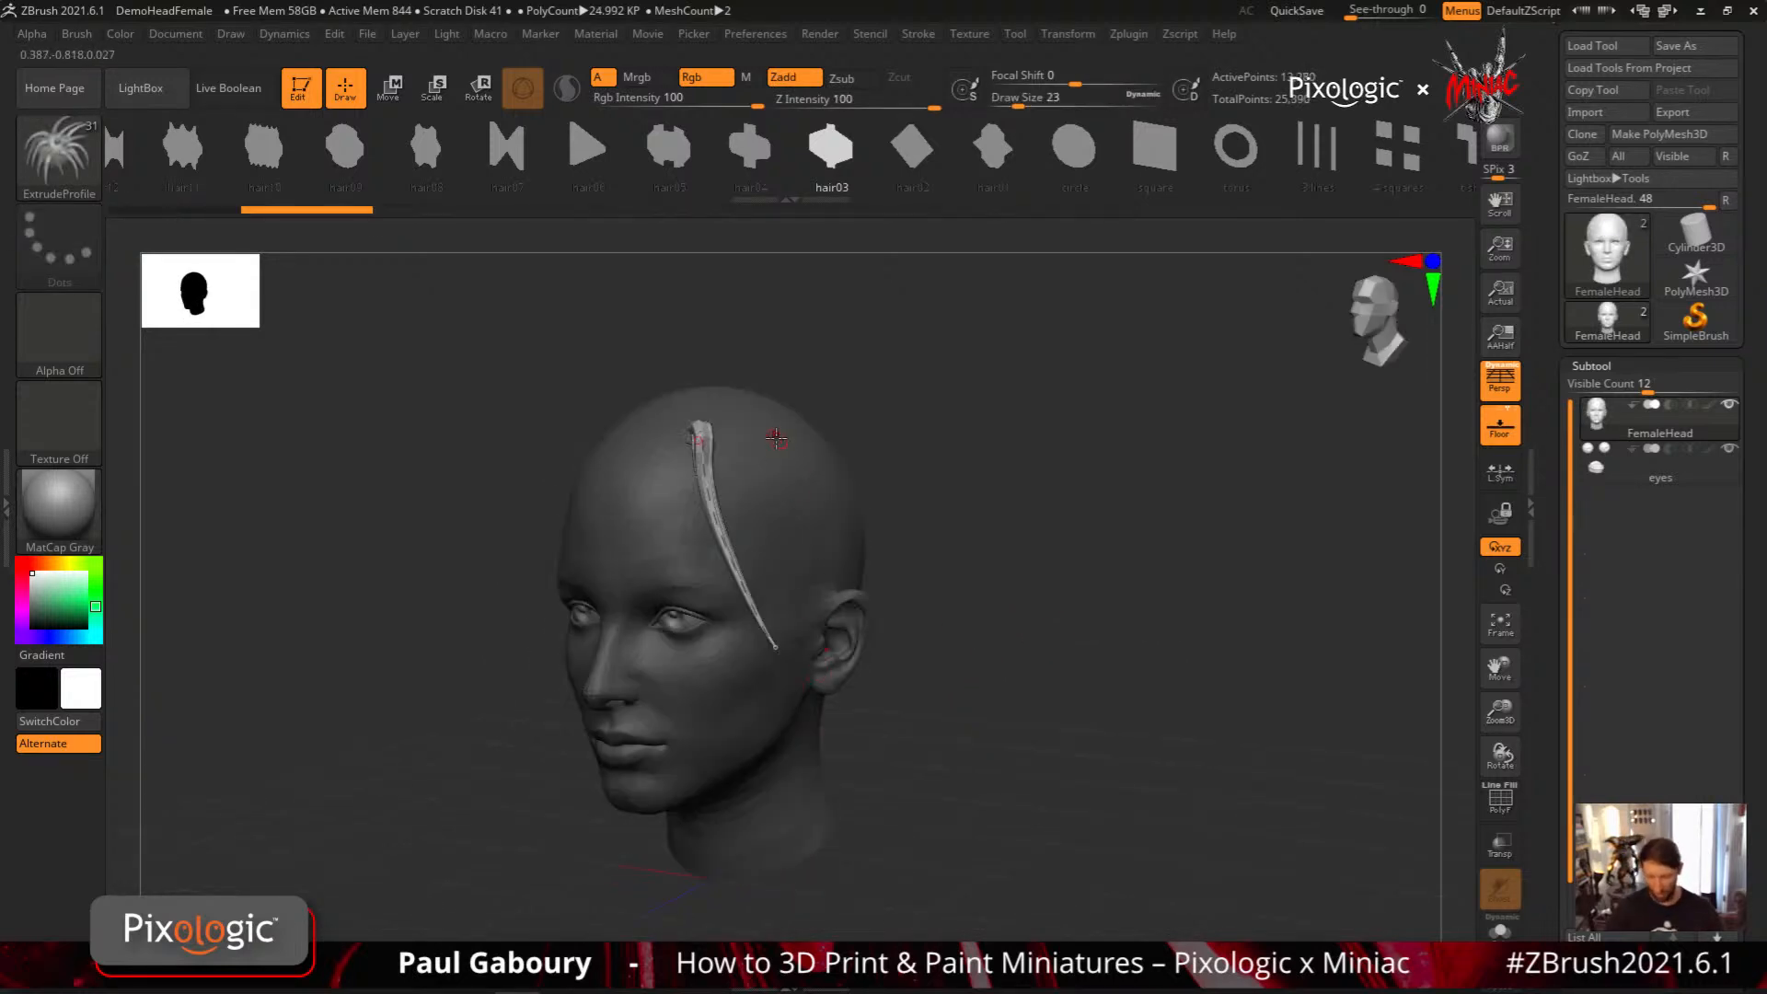
left_click_drag(776, 438, 851, 655)
left_click_drag(742, 445, 828, 764)
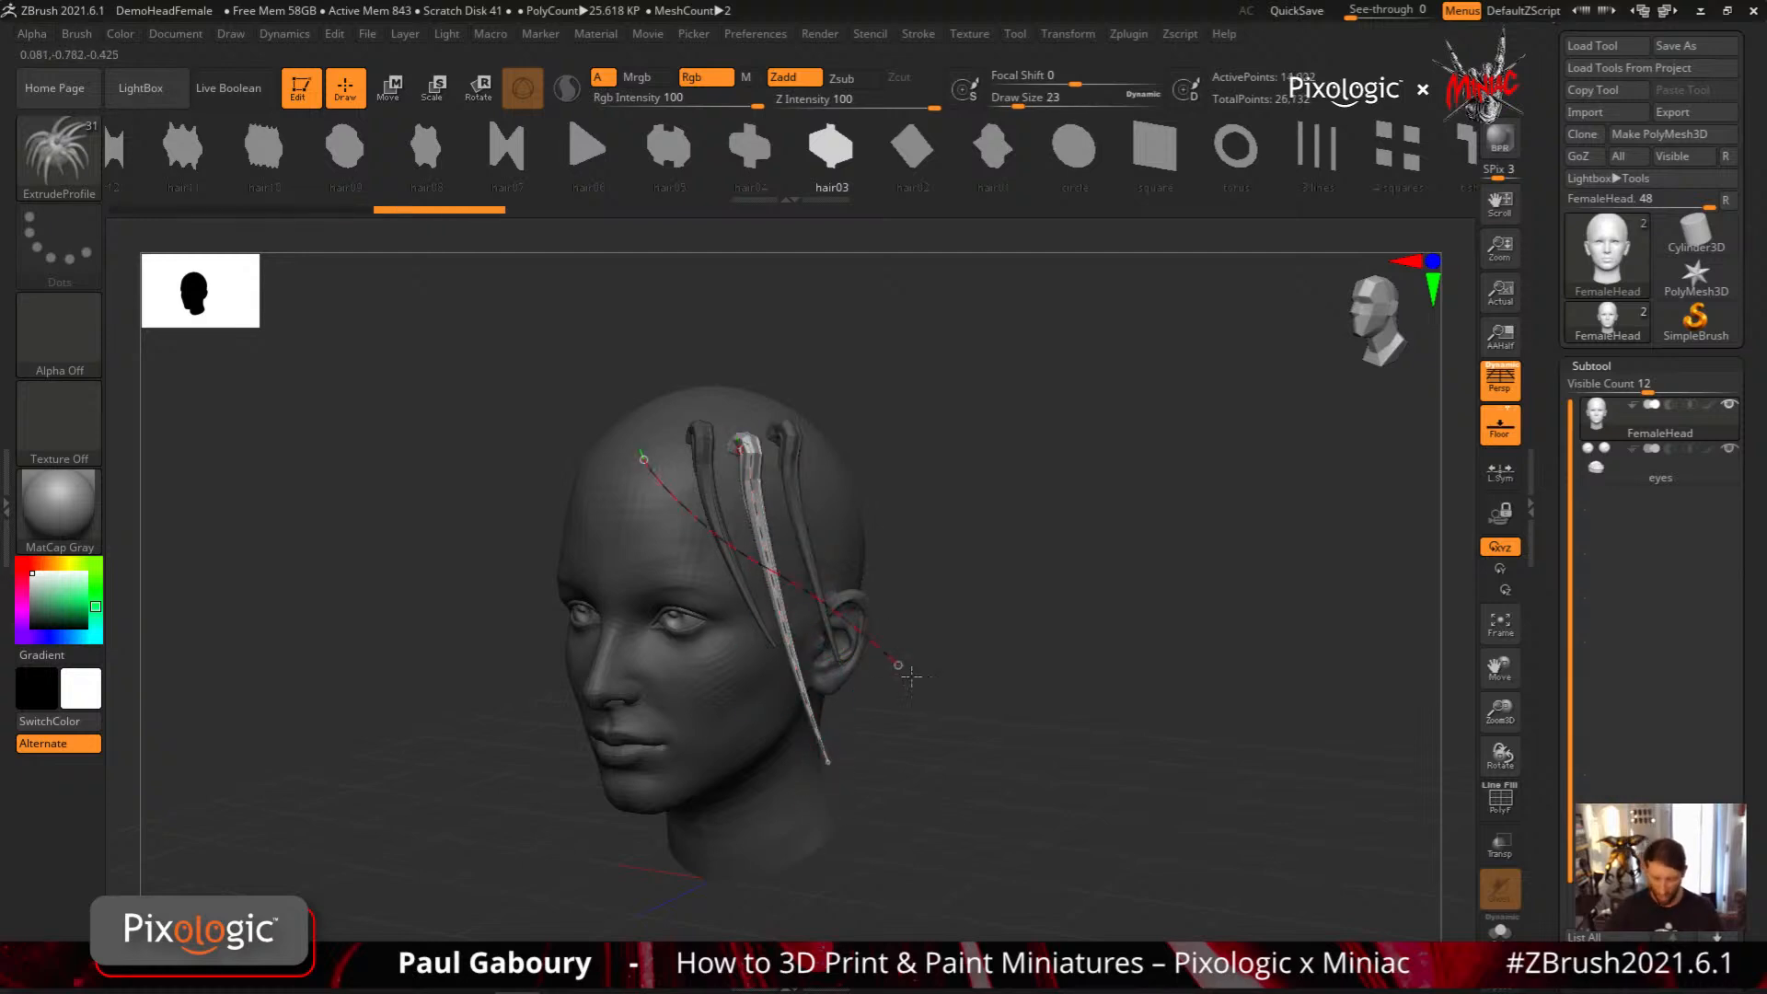
Draw five more thin strands sweeping from the hairline and forehead back across the side of the head
left_click_drag(911, 677, 913, 678)
left_click_drag(635, 522, 948, 604)
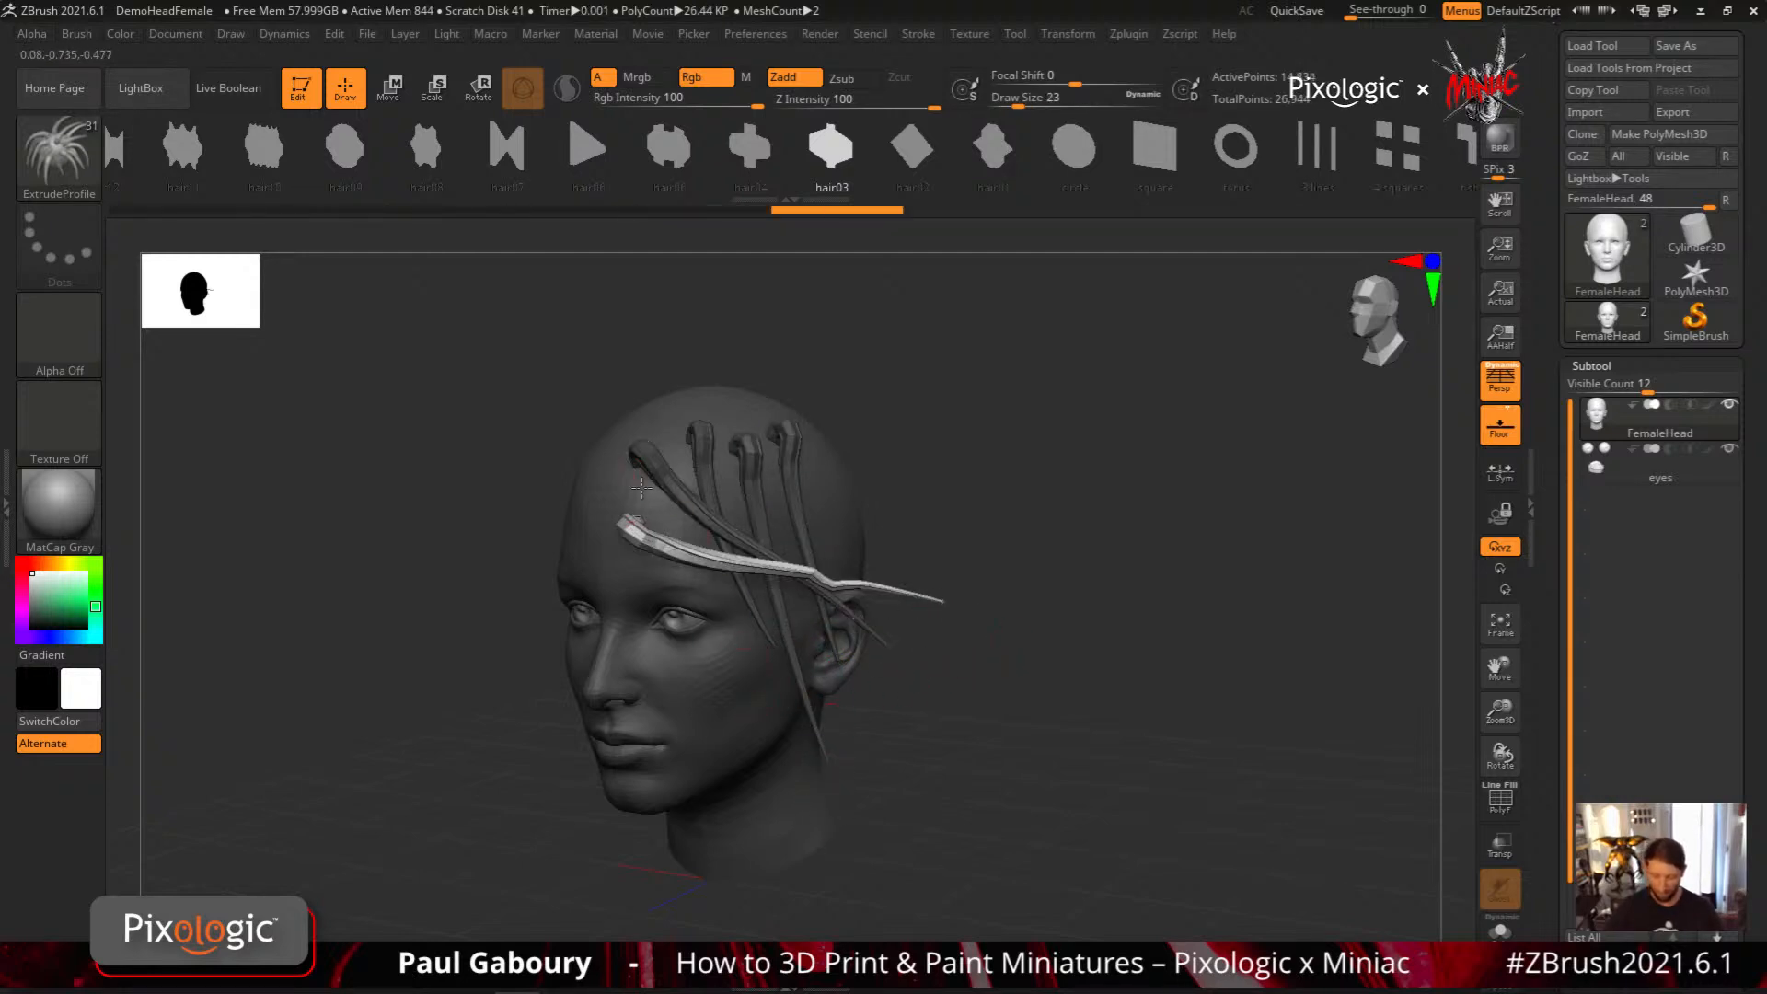
left_click_drag(635, 471, 932, 552)
left_click_drag(585, 473, 884, 523)
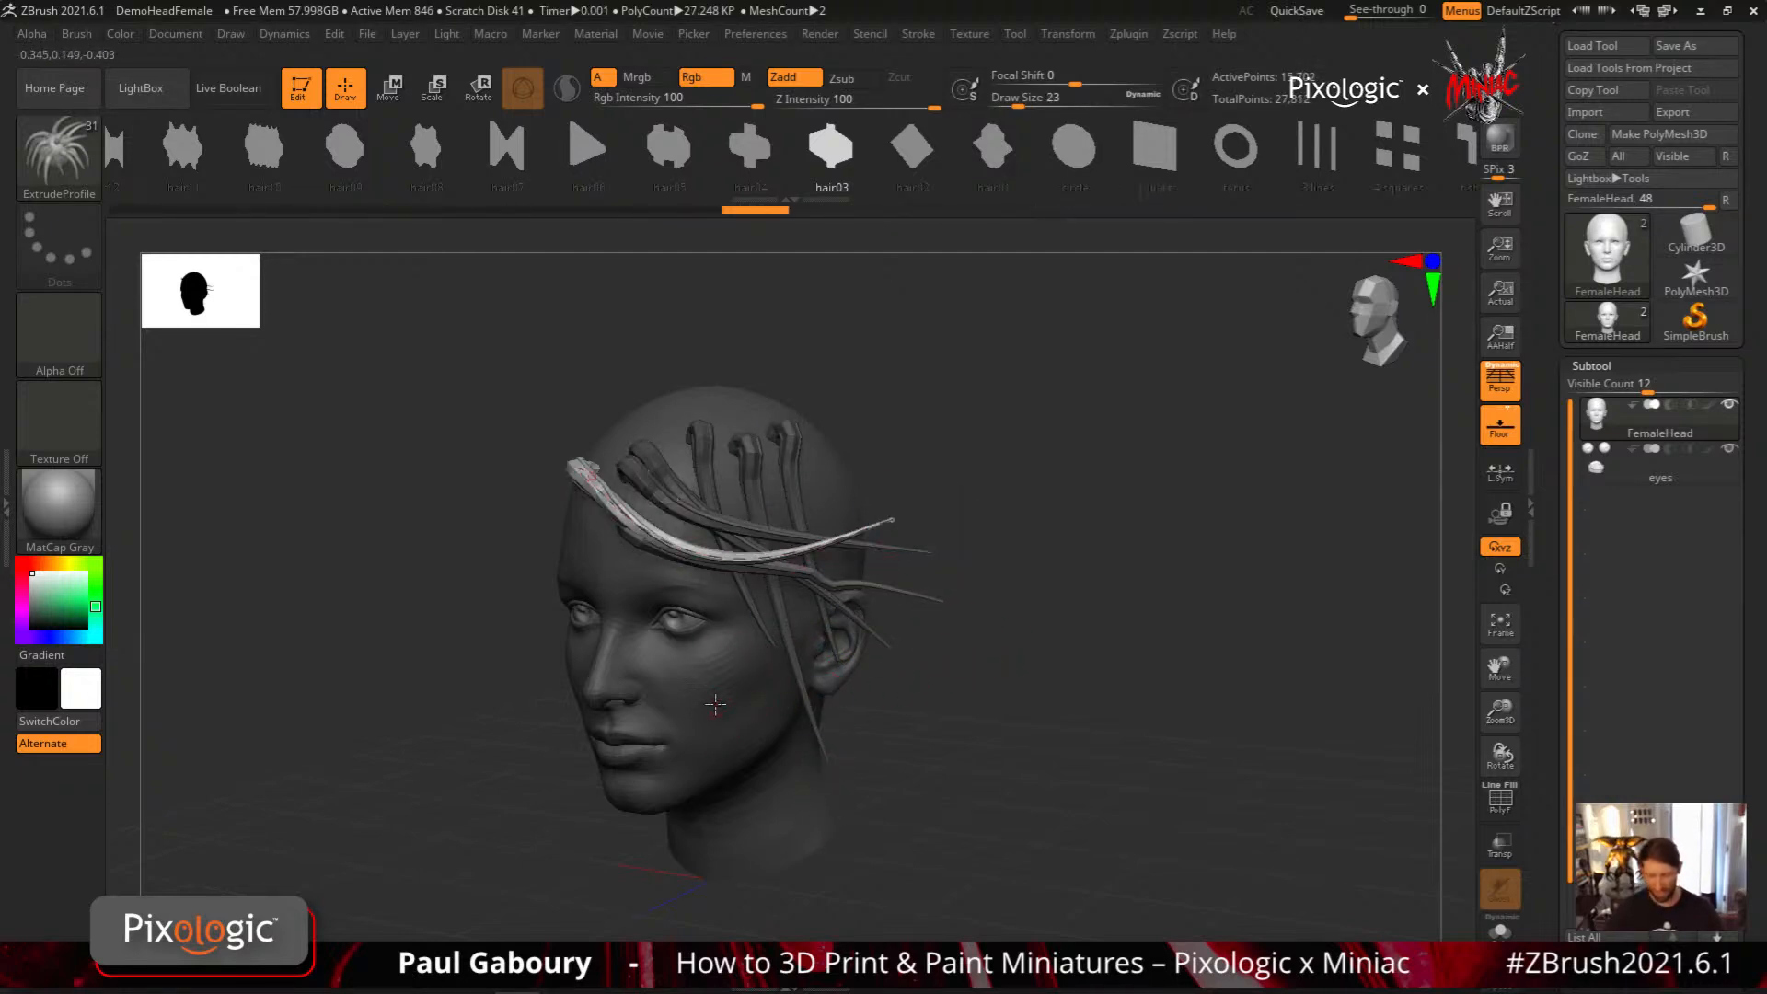
left_click_drag(591, 581, 873, 433)
left_click_drag(894, 668, 954, 593)
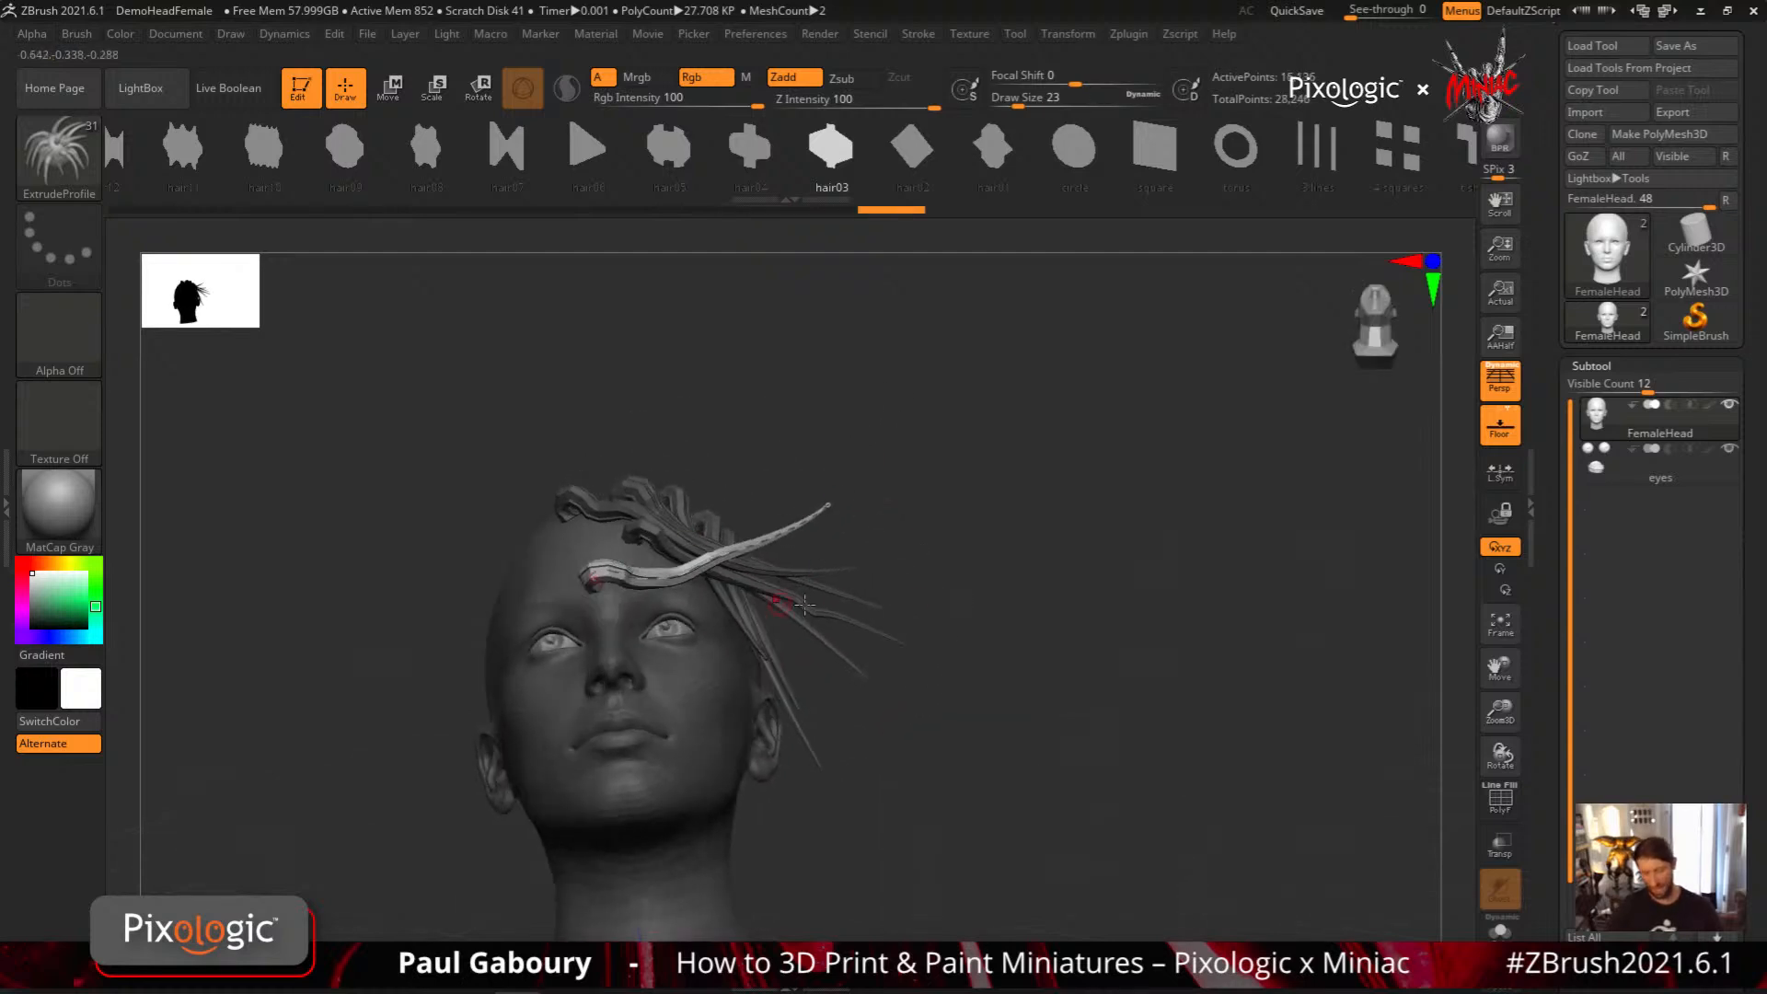
Undo all the thin hair strands on the head
key("ctrl+z")
key("ctrl+z")
key("ctrl+z")
key("ctrl+z")
key("ctrl+z")
key("ctrl+z")
key("ctrl+z")
key("ctrl+z")
key("ctrl+z")
key("ctrl+z")
key("ctrl+z")
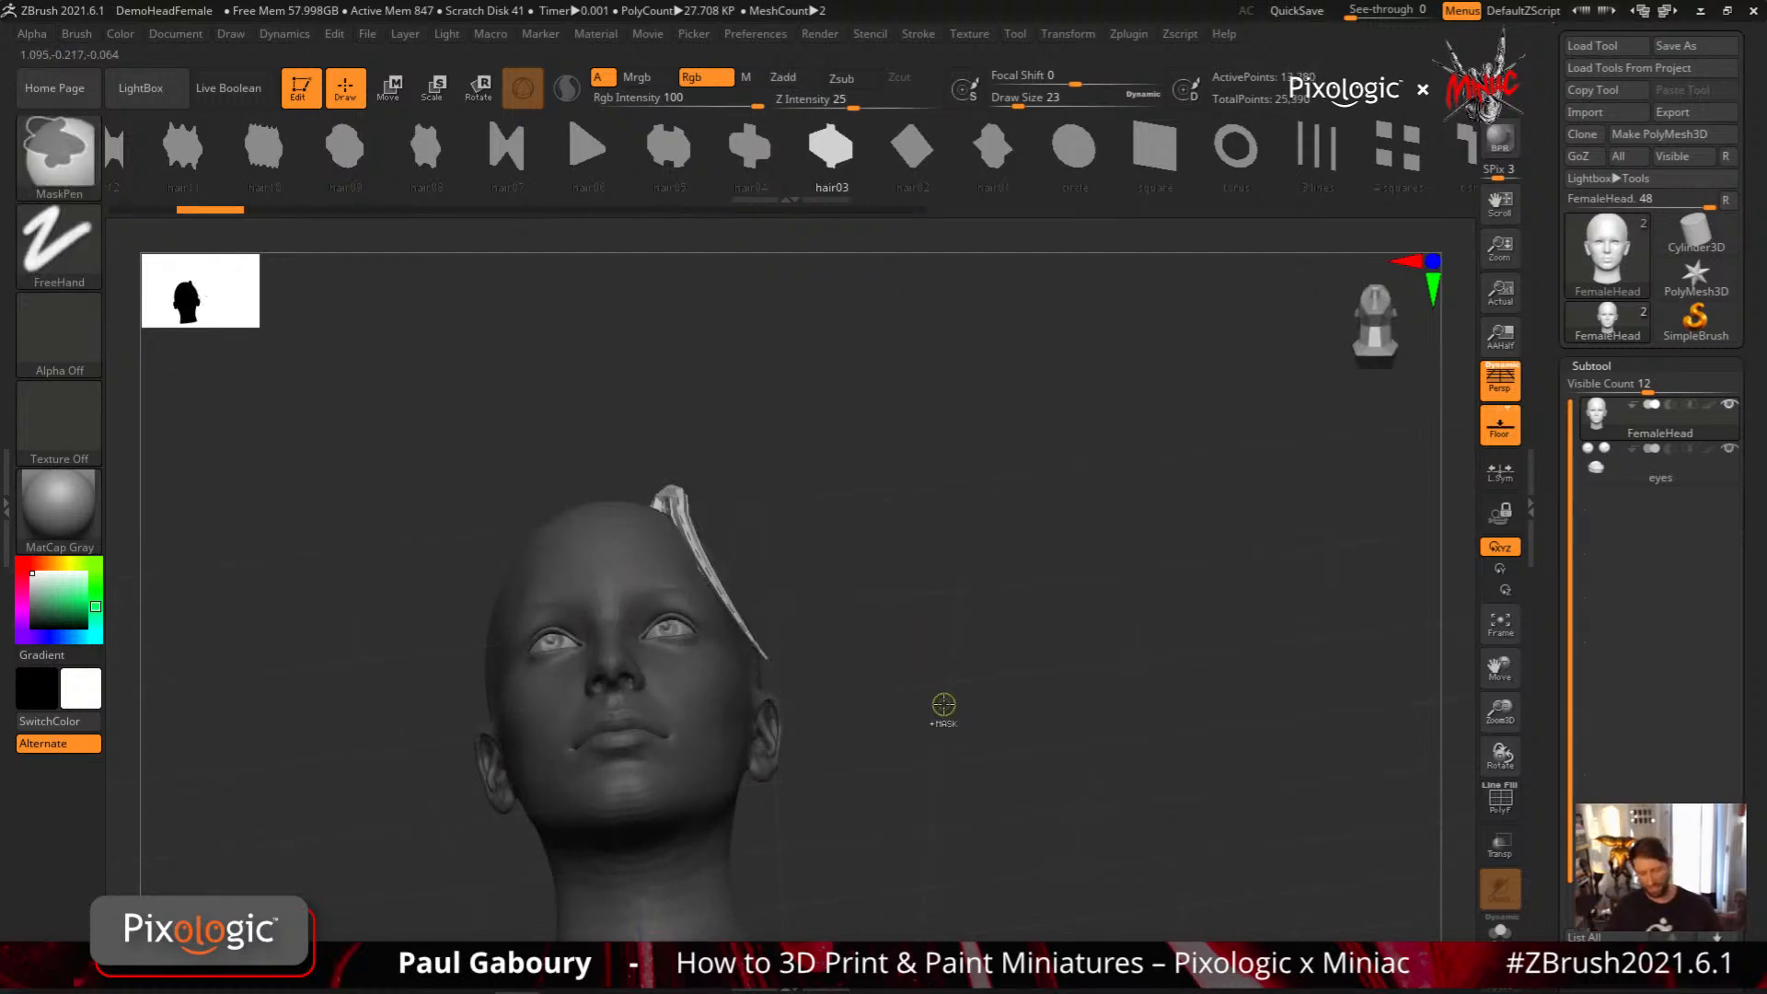
left_click_drag(942, 709, 964, 680, "shift")
left_click_drag(1053, 623, 971, 631)
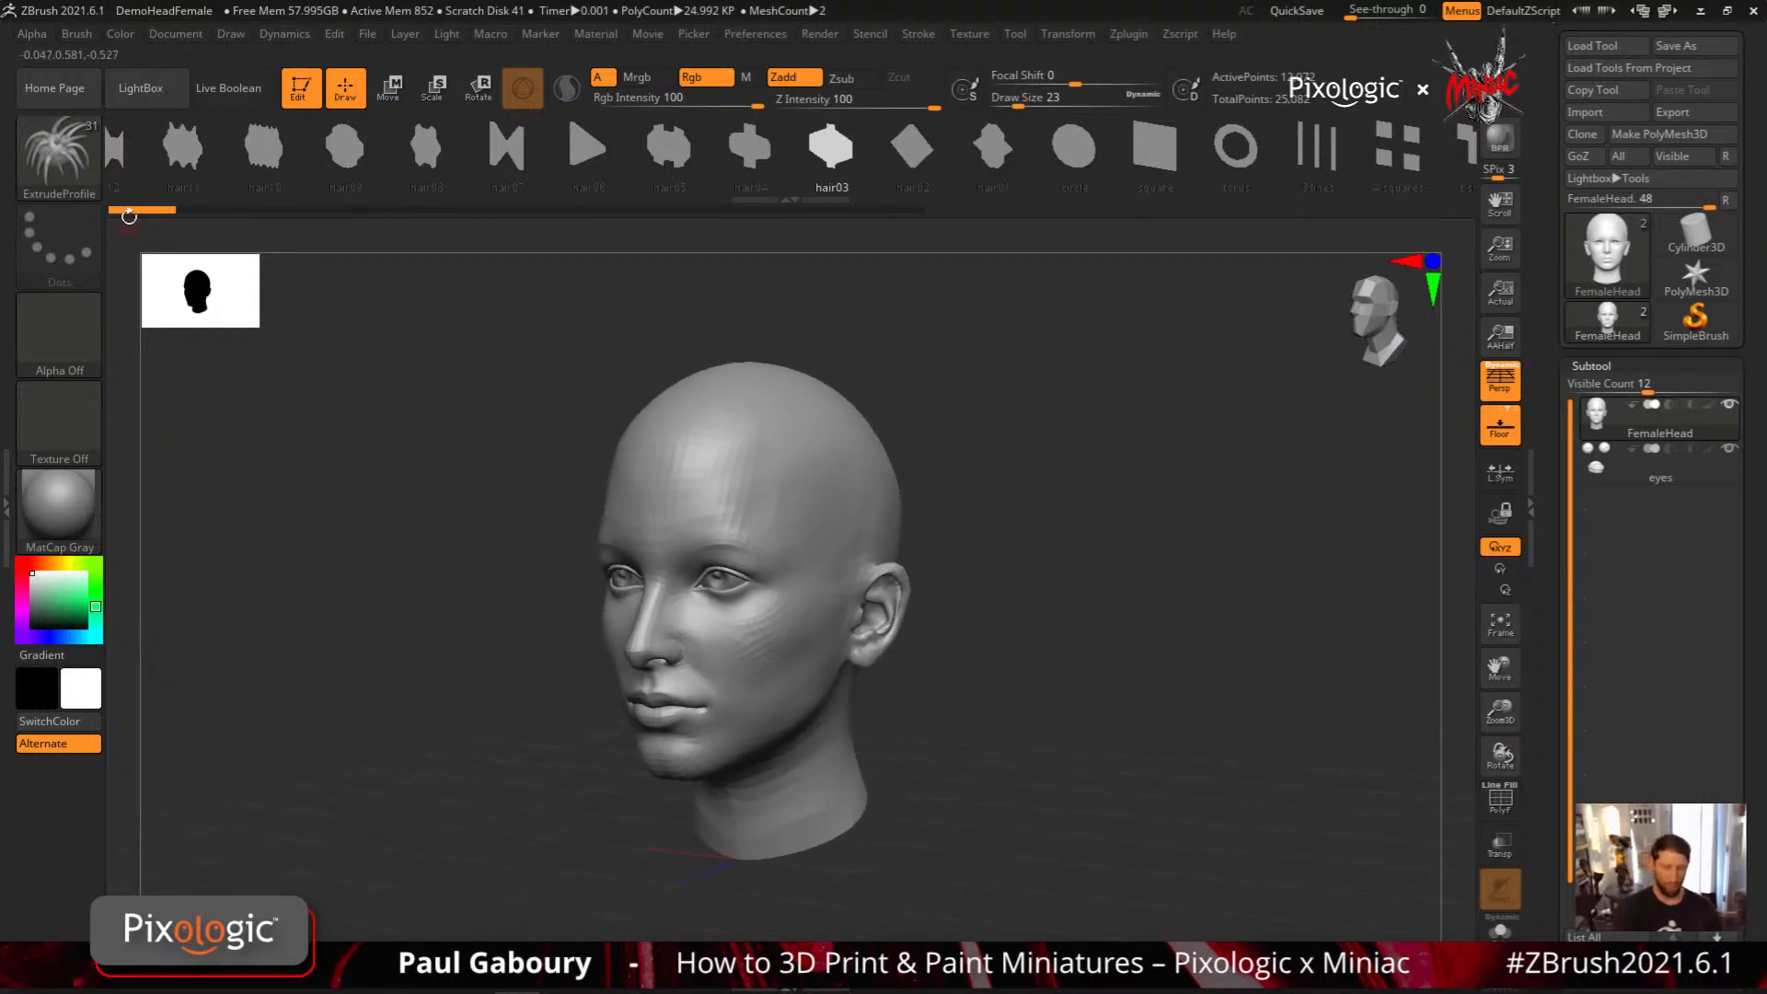
Mark the first undo history state and draw a thin hair03 strand from the forehead down to the ear
key("ctrl")
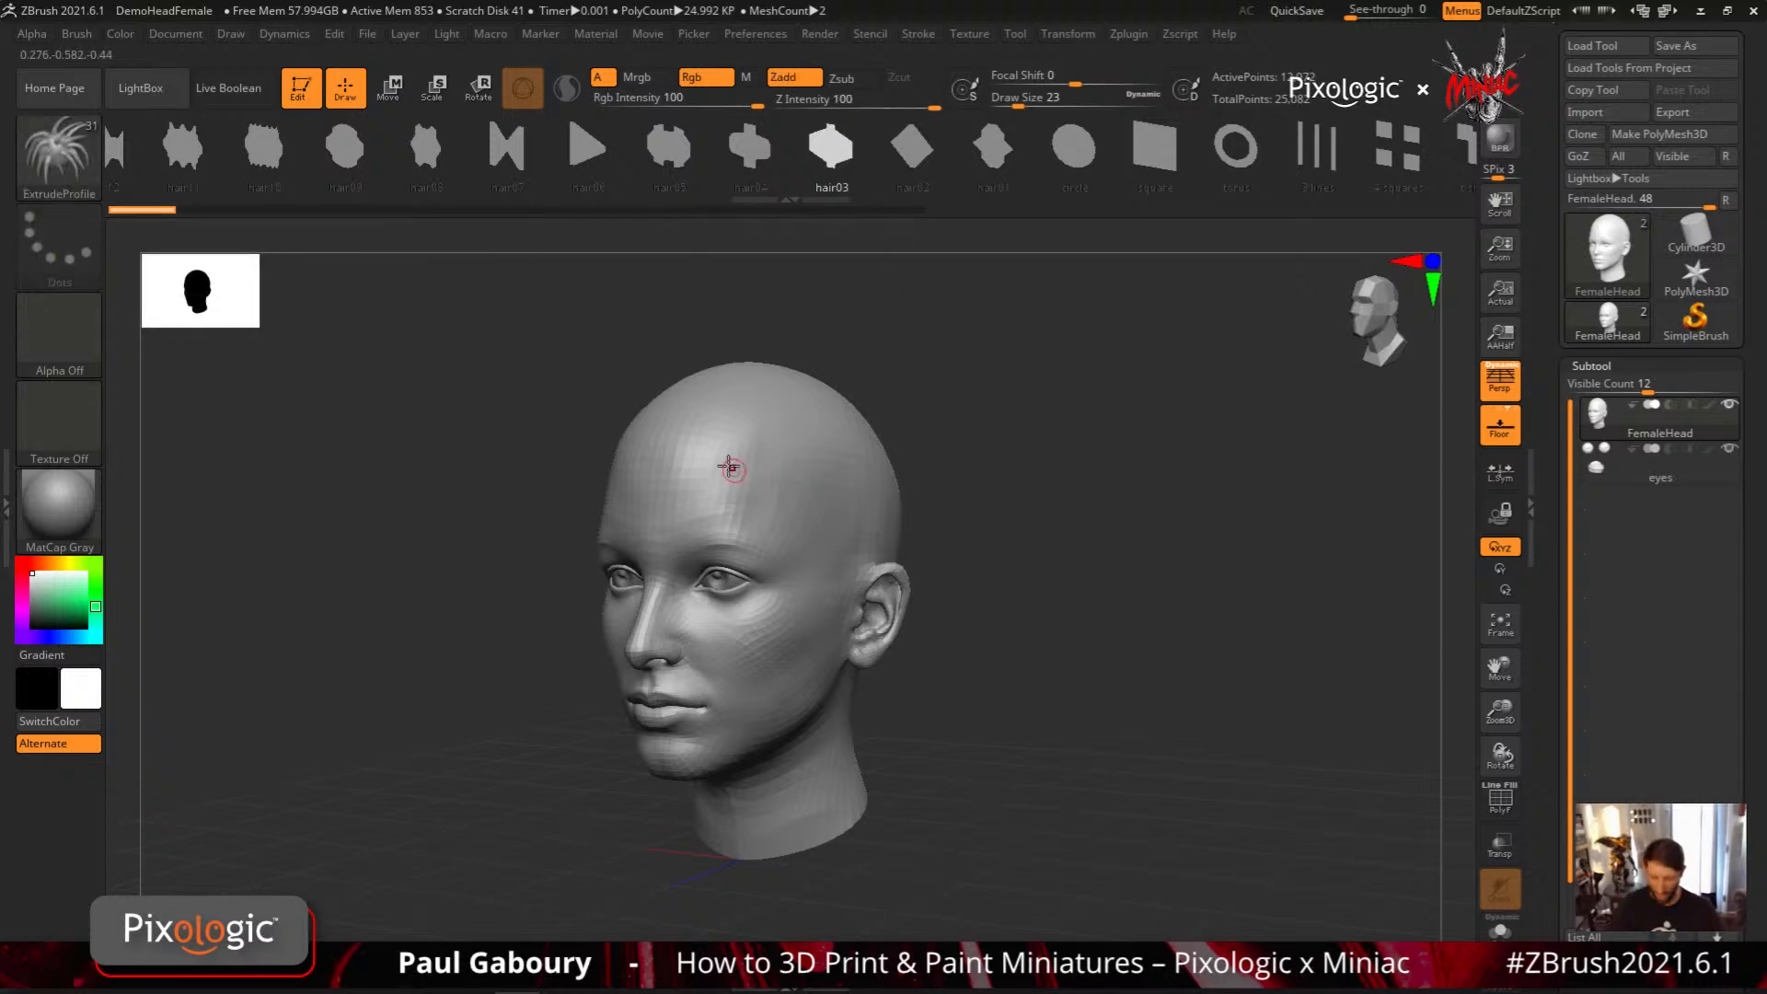
right_click_drag(760, 475, 717, 470)
left_click_drag(687, 449, 888, 644)
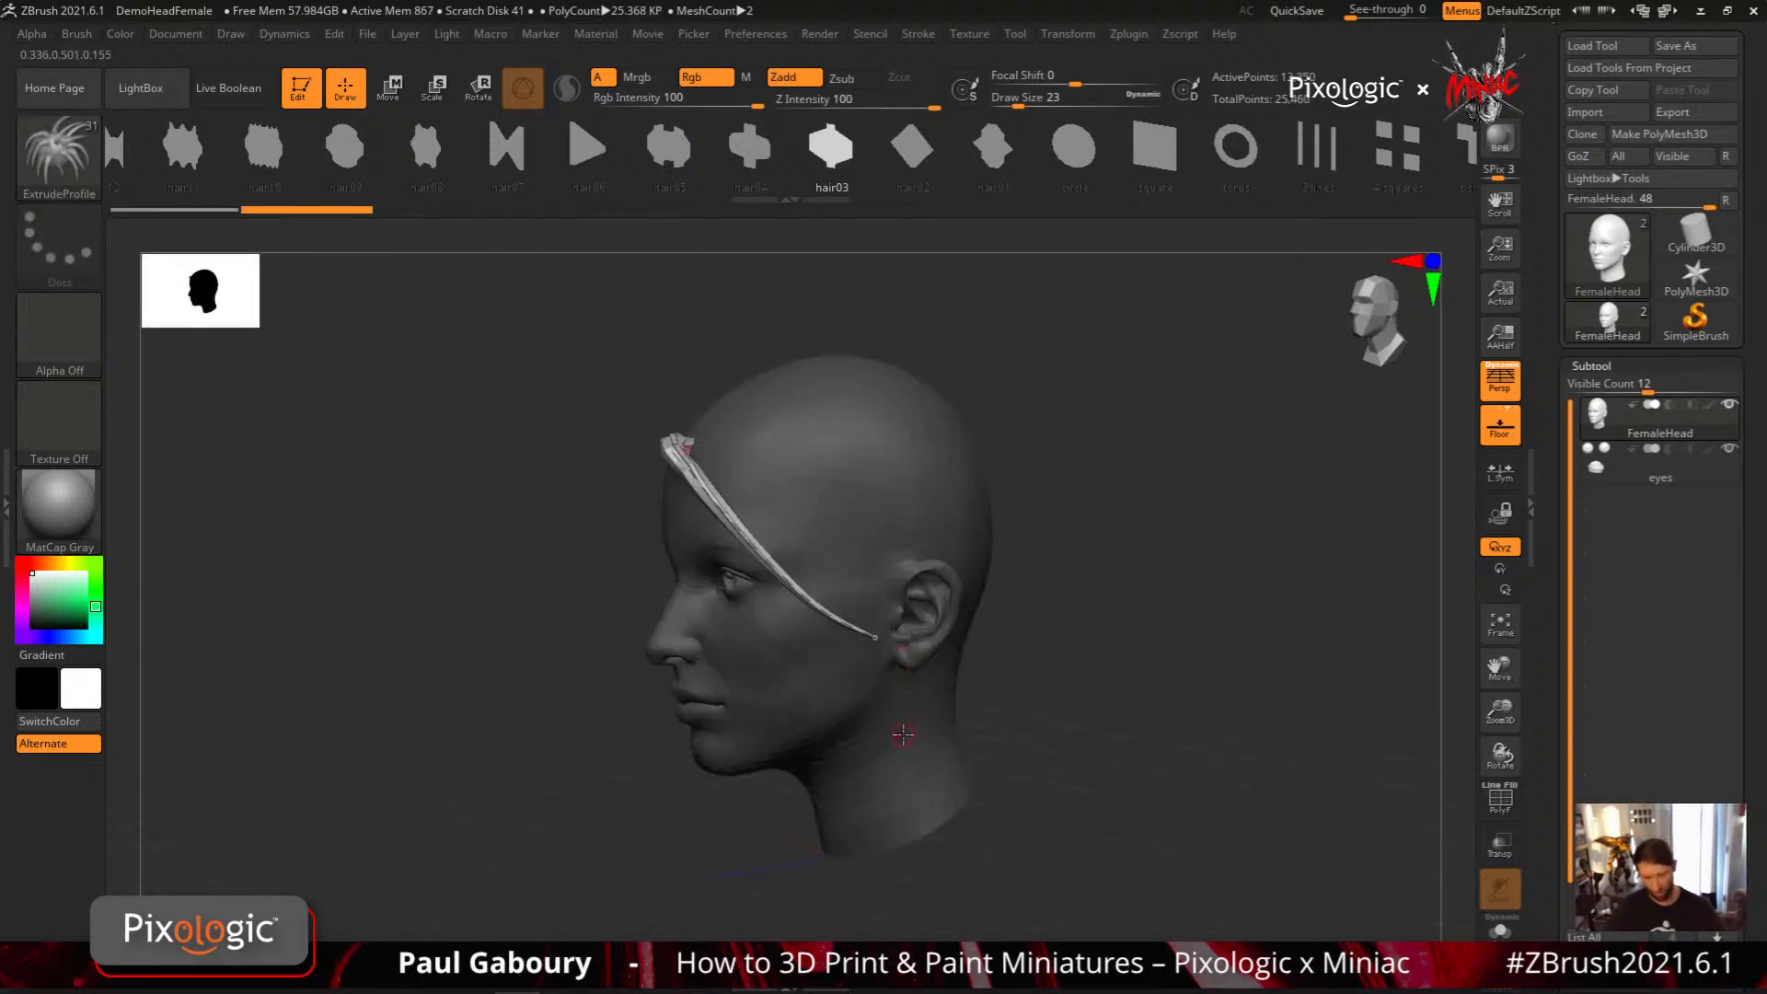
right_click_drag(903, 730, 917, 733)
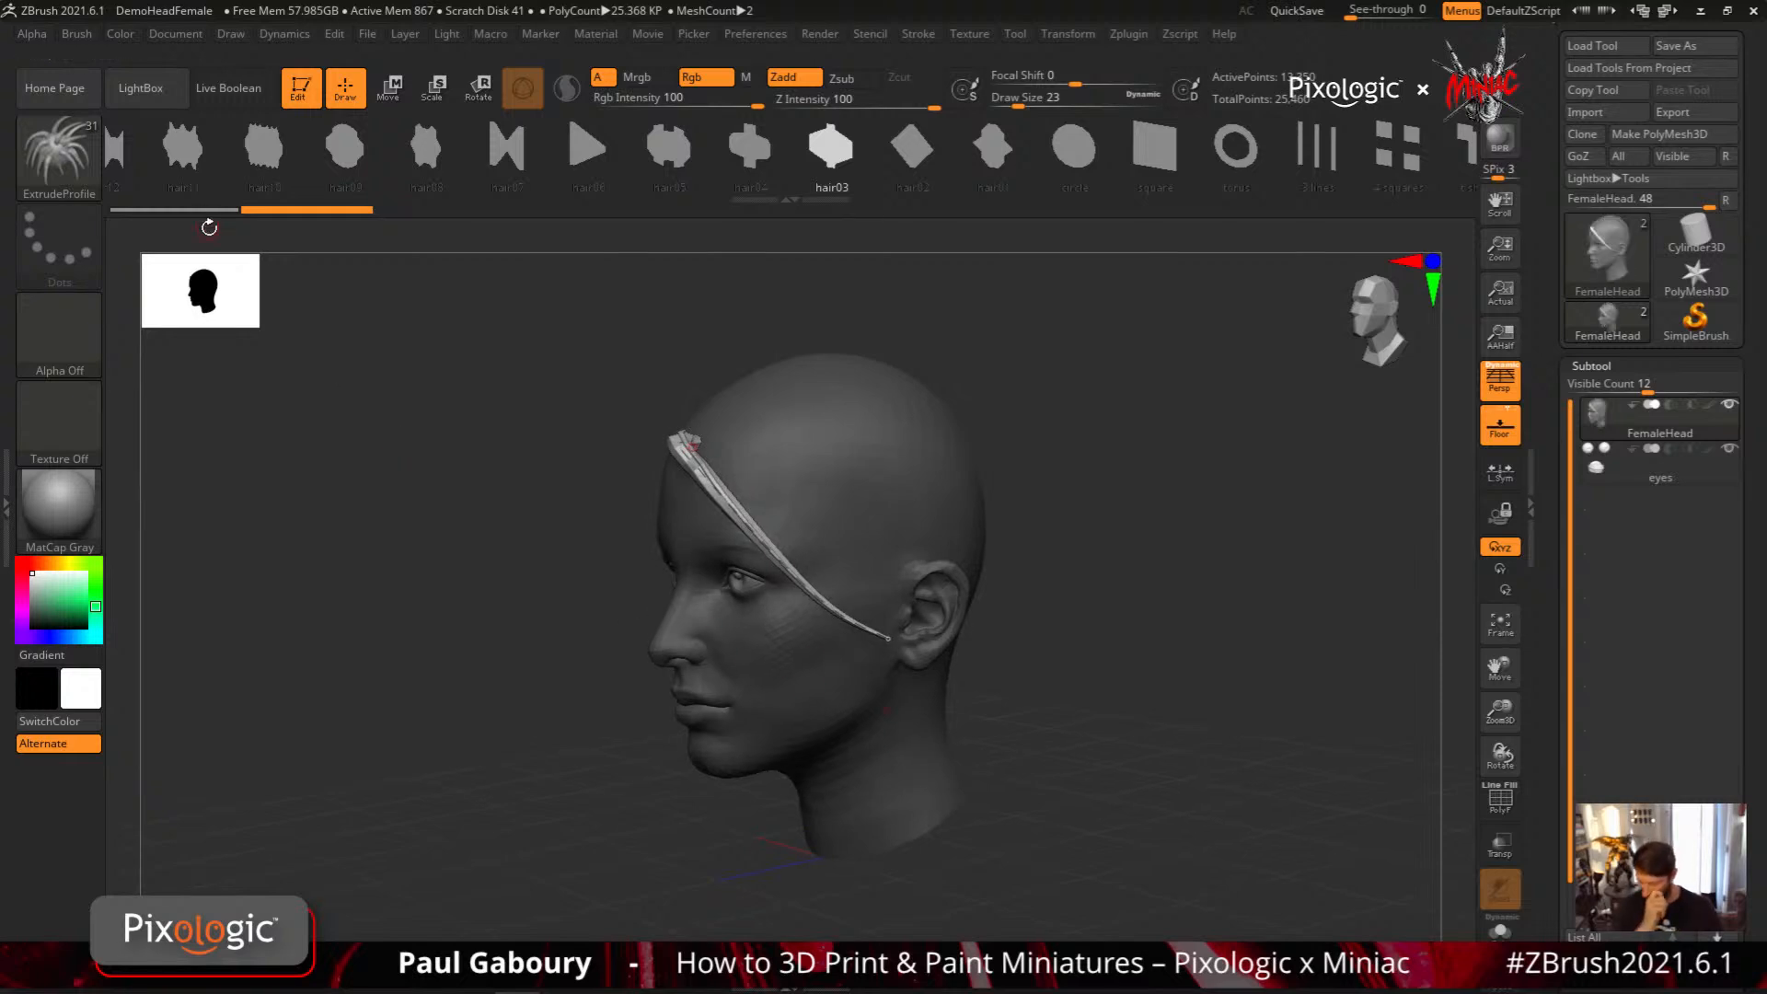
left_click_drag(209, 228, 219, 322)
Add four more spaced hair03 strands from the hairline and crown down toward the ear and the back of the head
mouse_move(701, 468)
left_mouse_down()
mouse_move(839, 640)
mouse_move(911, 640)
left_mouse_up()
right_click_drag(921, 625, 885, 489)
mouse_move(858, 403)
left_mouse_down()
mouse_move(891, 570)
mouse_move(974, 676)
left_mouse_up()
left_click_drag(969, 429, 1056, 722)
mouse_move(1054, 725)
right_mouse_down()
mouse_move(1095, 700)
mouse_move(1029, 742)
mouse_move(699, 498)
right_mouse_up()
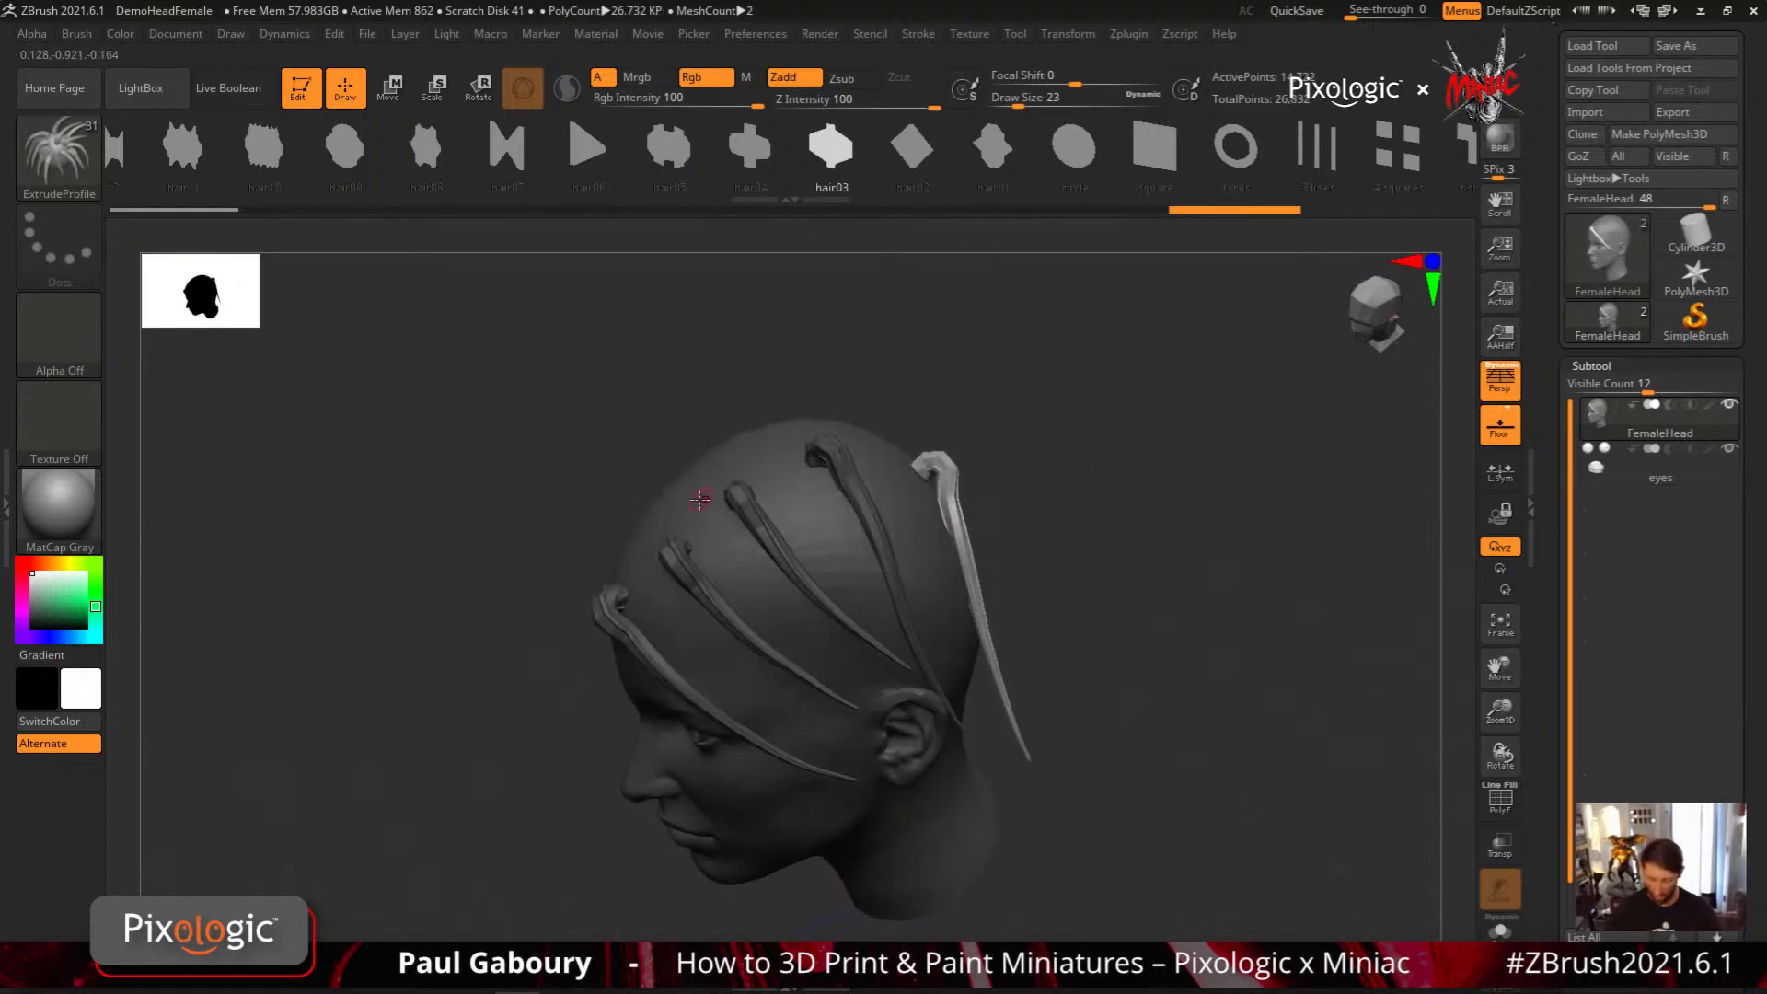
Fill the gaps with two more strands toward the ear and draw two from the forehead across beneath the existing strands
left_click_drag(933, 757, 934, 760)
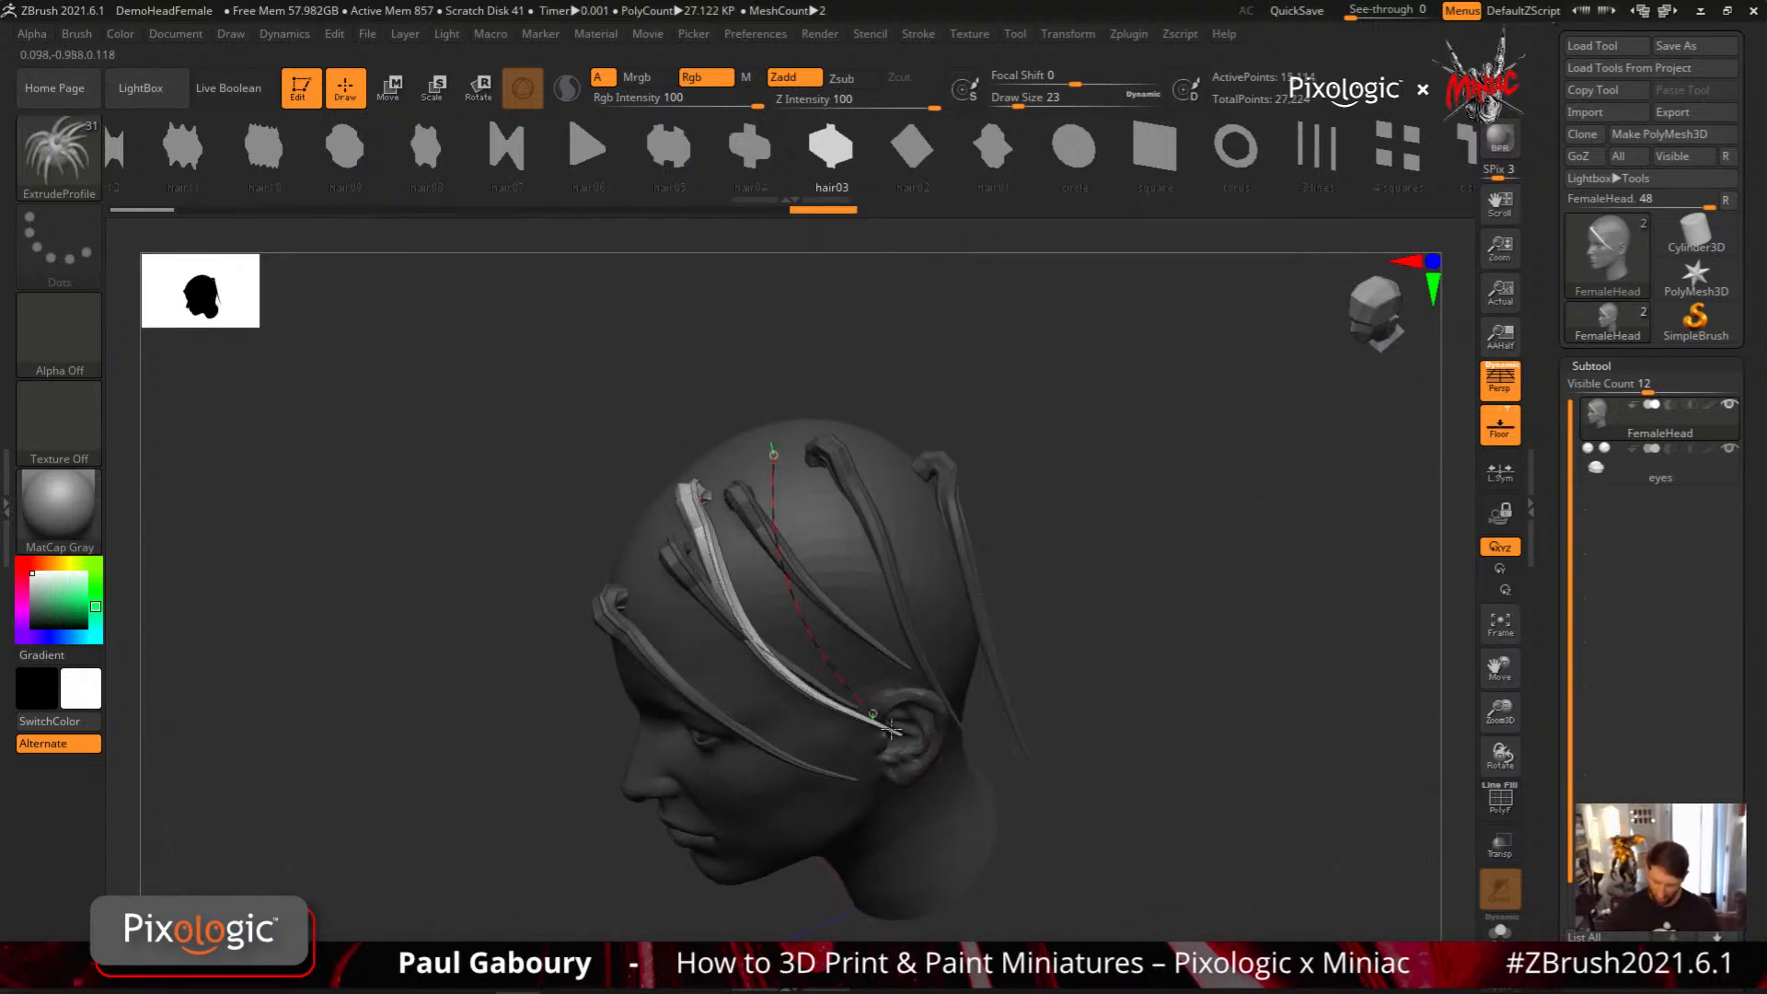
left_click_drag(771, 440, 883, 695)
left_click_drag(613, 581, 938, 591)
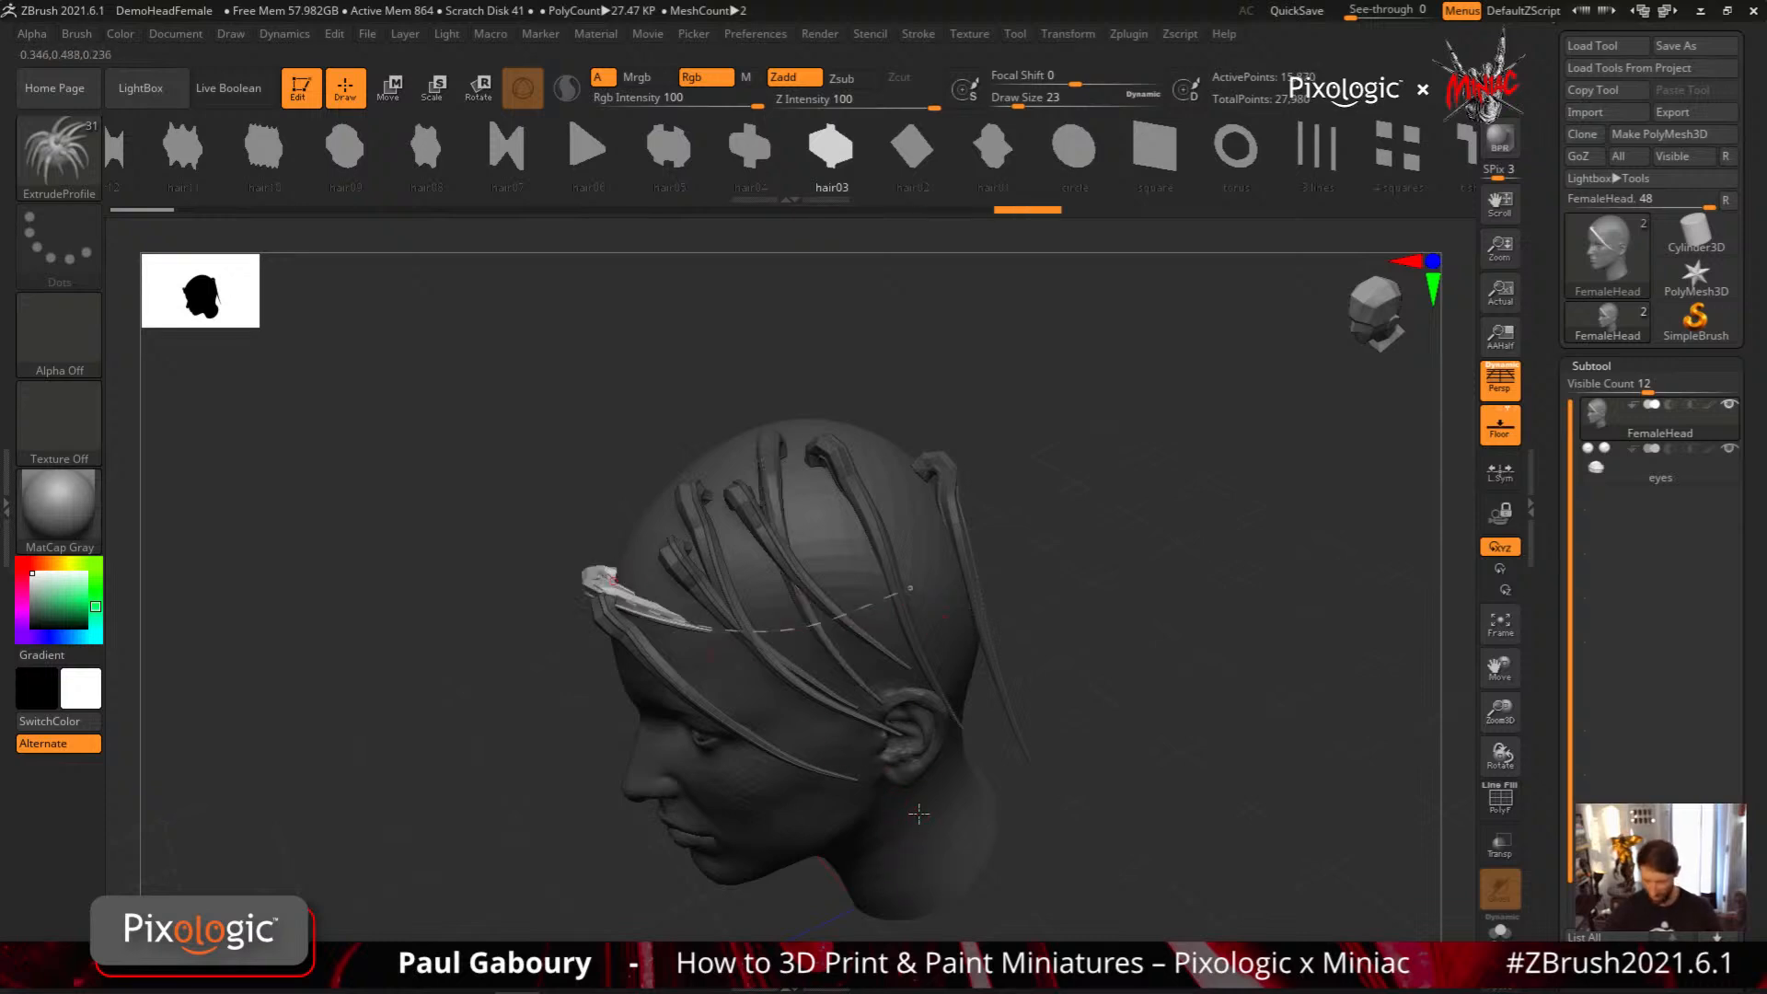
mouse_move(631, 692)
left_mouse_down()
mouse_move(751, 666)
mouse_move(897, 588)
left_mouse_up()
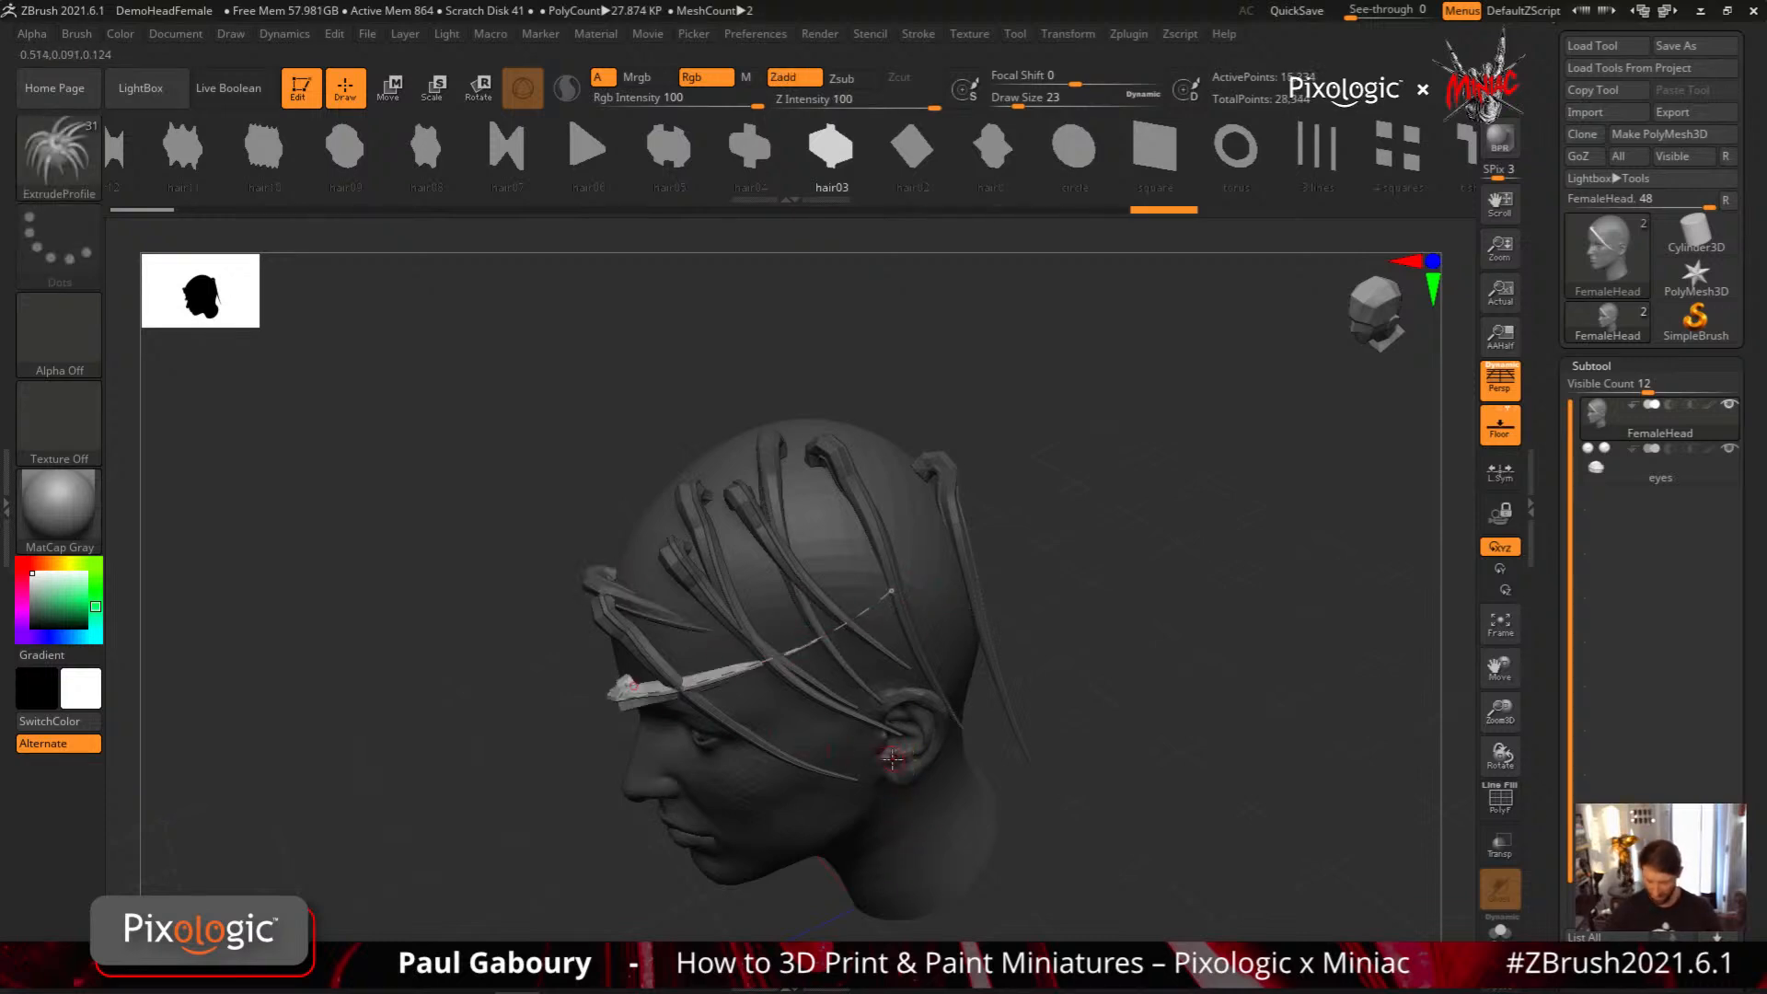
mouse_move(900, 738)
right_mouse_down()
mouse_move(941, 646)
mouse_move(972, 643)
mouse_move(983, 550)
mouse_move(1050, 633)
mouse_move(1067, 629)
mouse_move(1073, 582)
right_mouse_up()
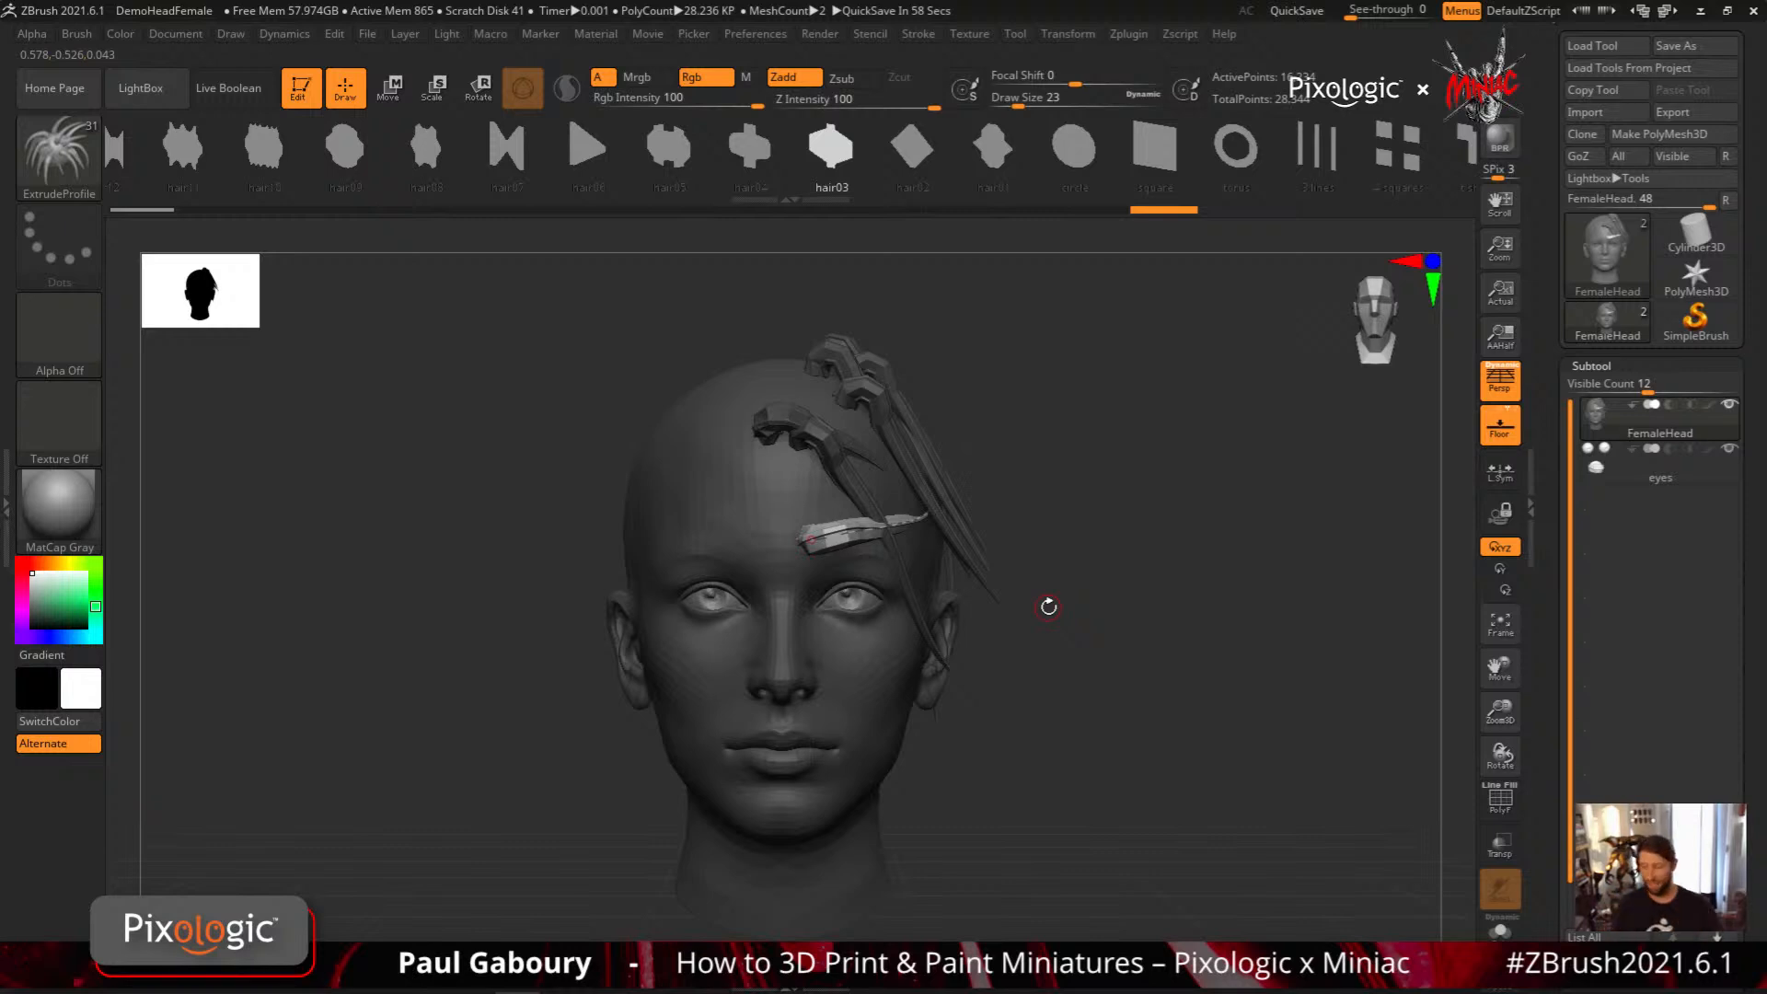
Restore the bare head from the first undo history state and switch to the ClayBuildup brush with a Draw Size of about 83
left_click_drag(1163, 210, 129, 212)
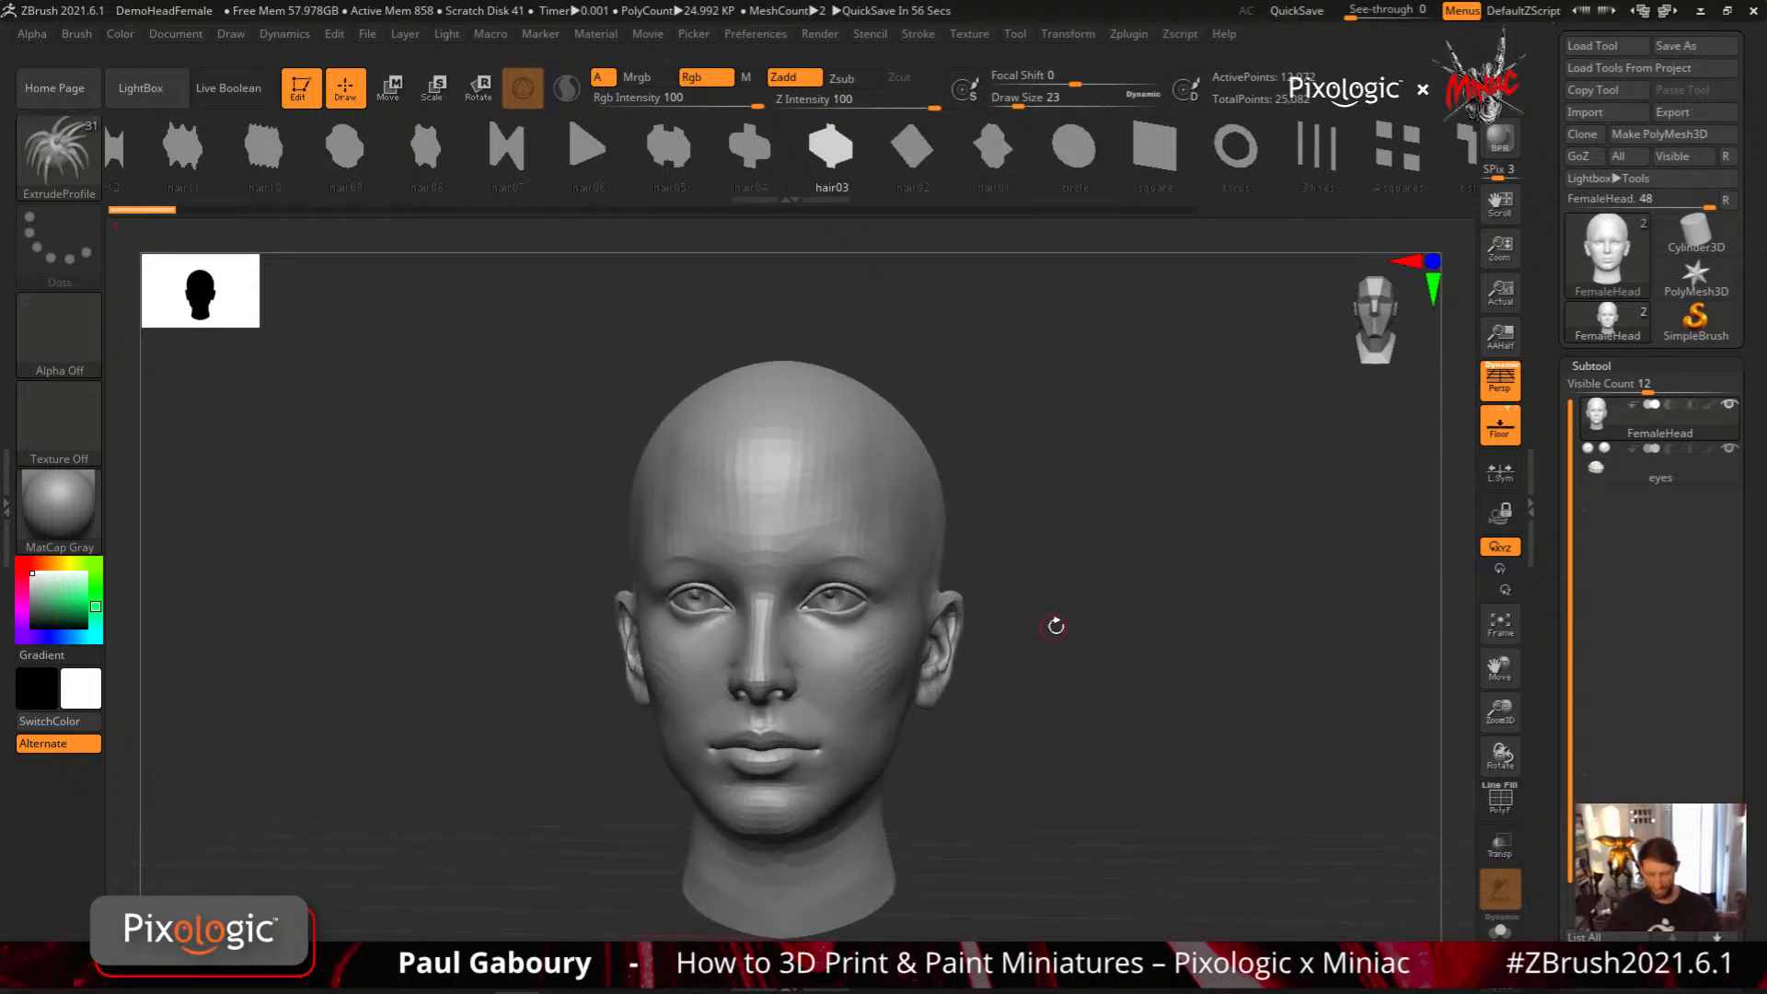
key("b")
key("c")
key("b")
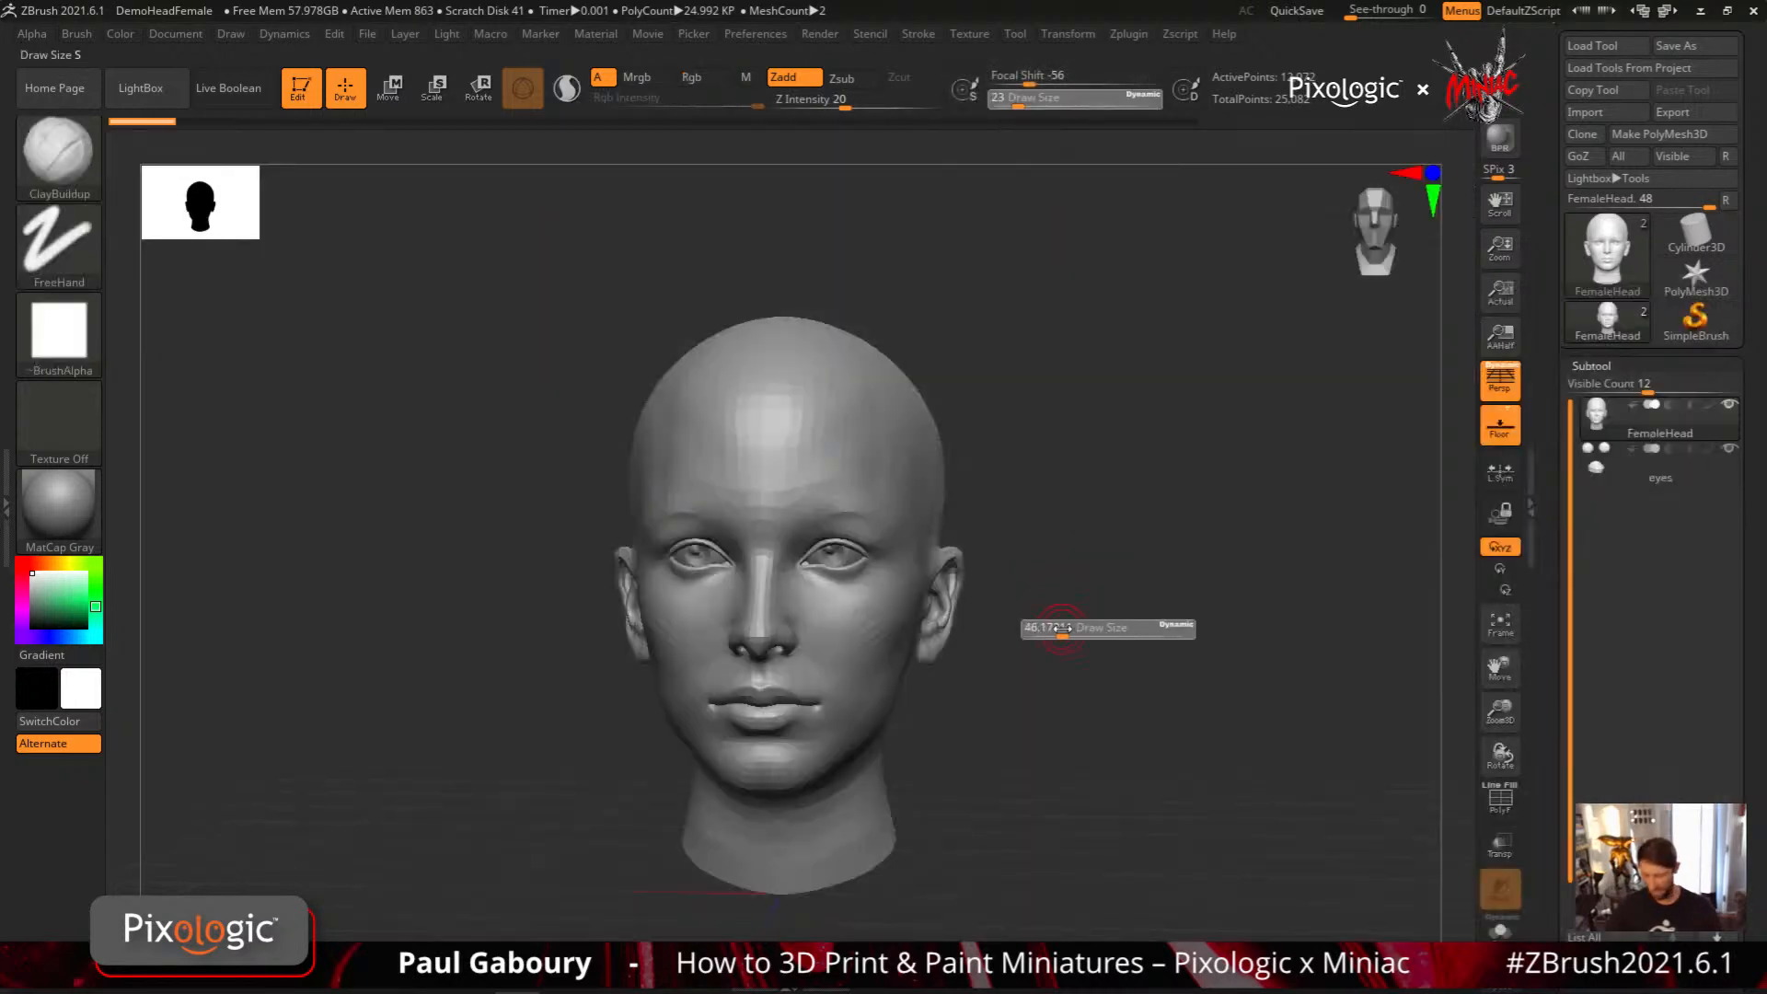
left_click_drag(1073, 615, 908, 518)
Build up thick clay lumps on the temple and the upper forehead
right_click_drag(843, 492, 856, 549, "alt")
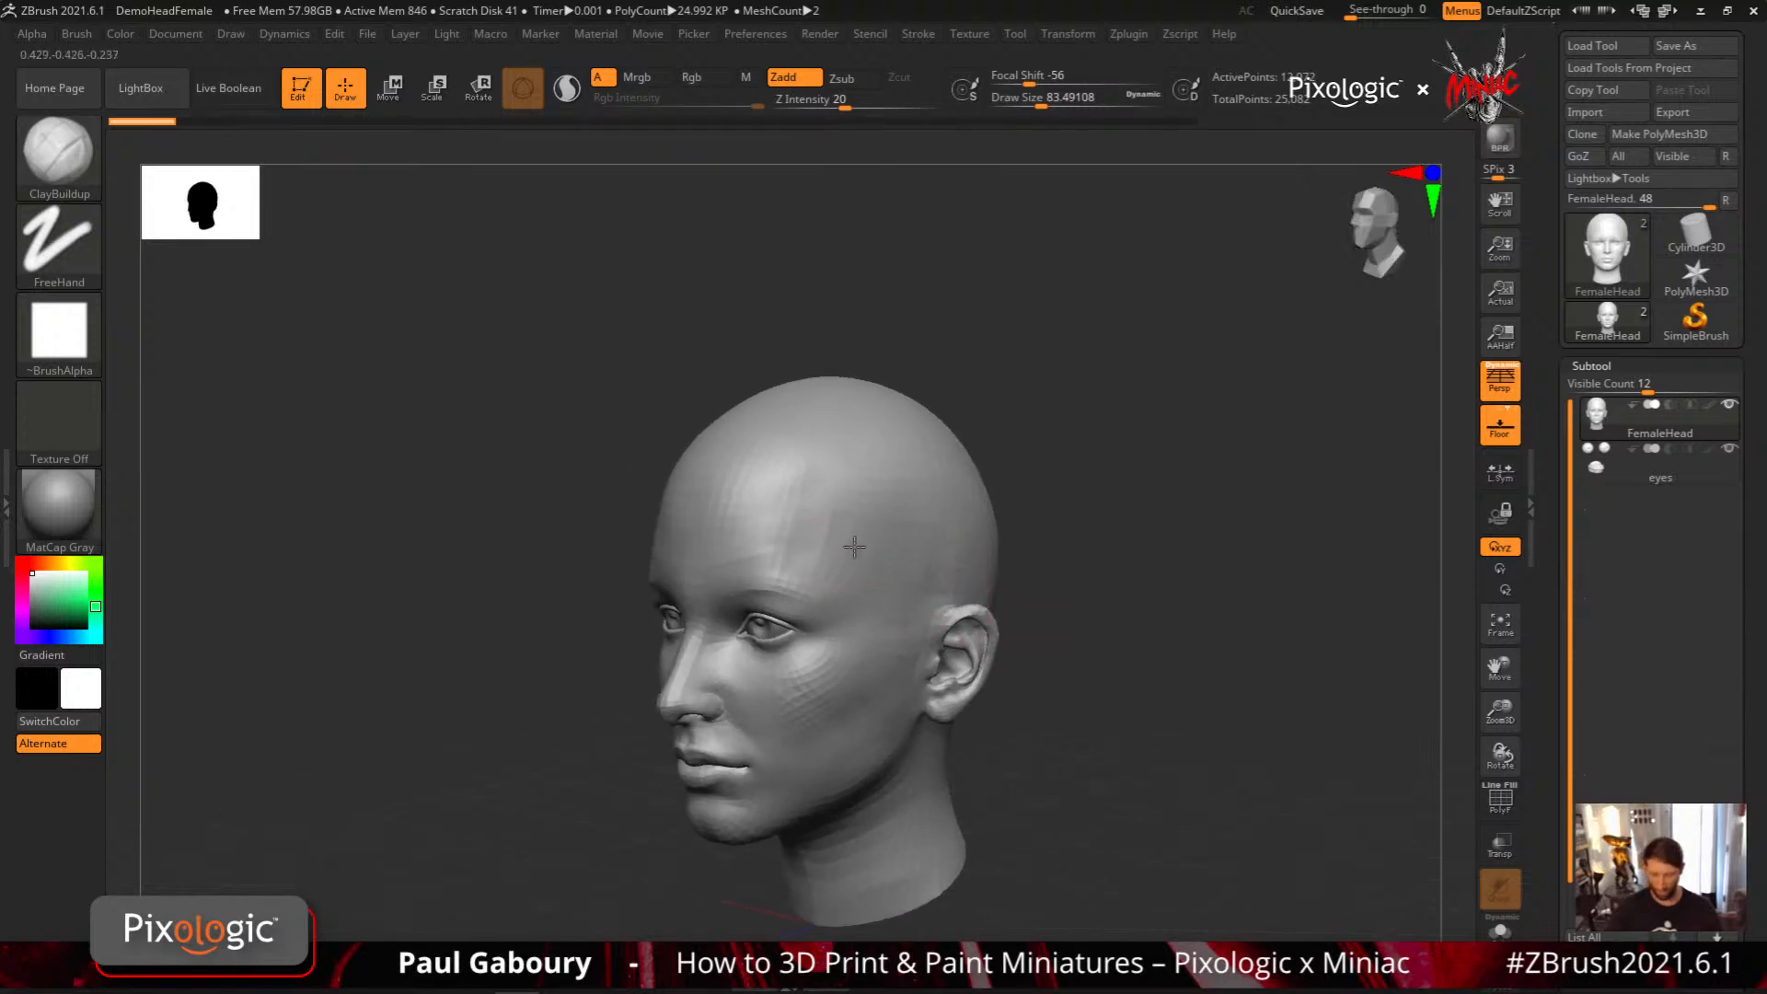
left_click_drag(848, 493, 833, 554)
mouse_move(845, 508)
left_mouse_down()
mouse_move(819, 551)
mouse_move(828, 516)
mouse_move(874, 552)
mouse_move(856, 581)
mouse_move(824, 525)
mouse_move(901, 561)
left_mouse_up()
right_click_drag(875, 564, 957, 552)
mouse_move(842, 488)
left_mouse_down()
mouse_move(778, 420)
mouse_move(731, 488)
mouse_move(755, 437)
mouse_move(741, 460)
left_mouse_up()
Build up two more clay lumps, one above the ear and one on the cheek in front of it
key("ctrl")
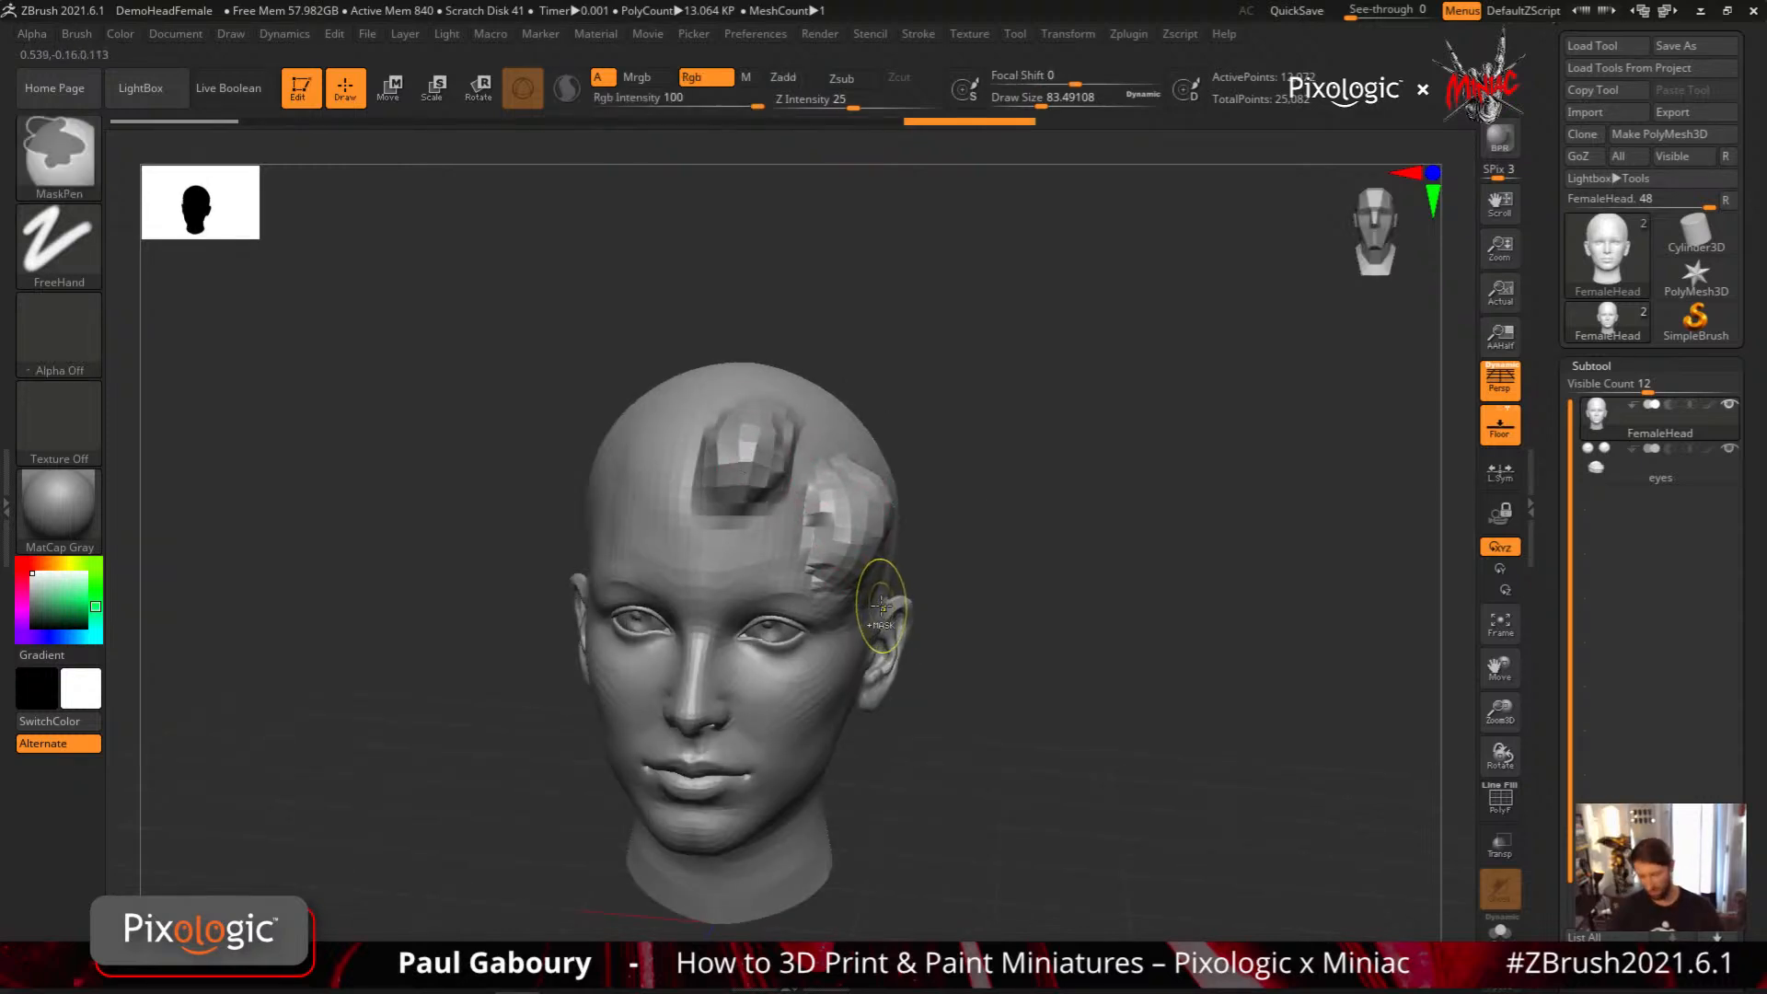
right_click_drag(881, 604, 874, 552)
left_click_drag(874, 553, 866, 518)
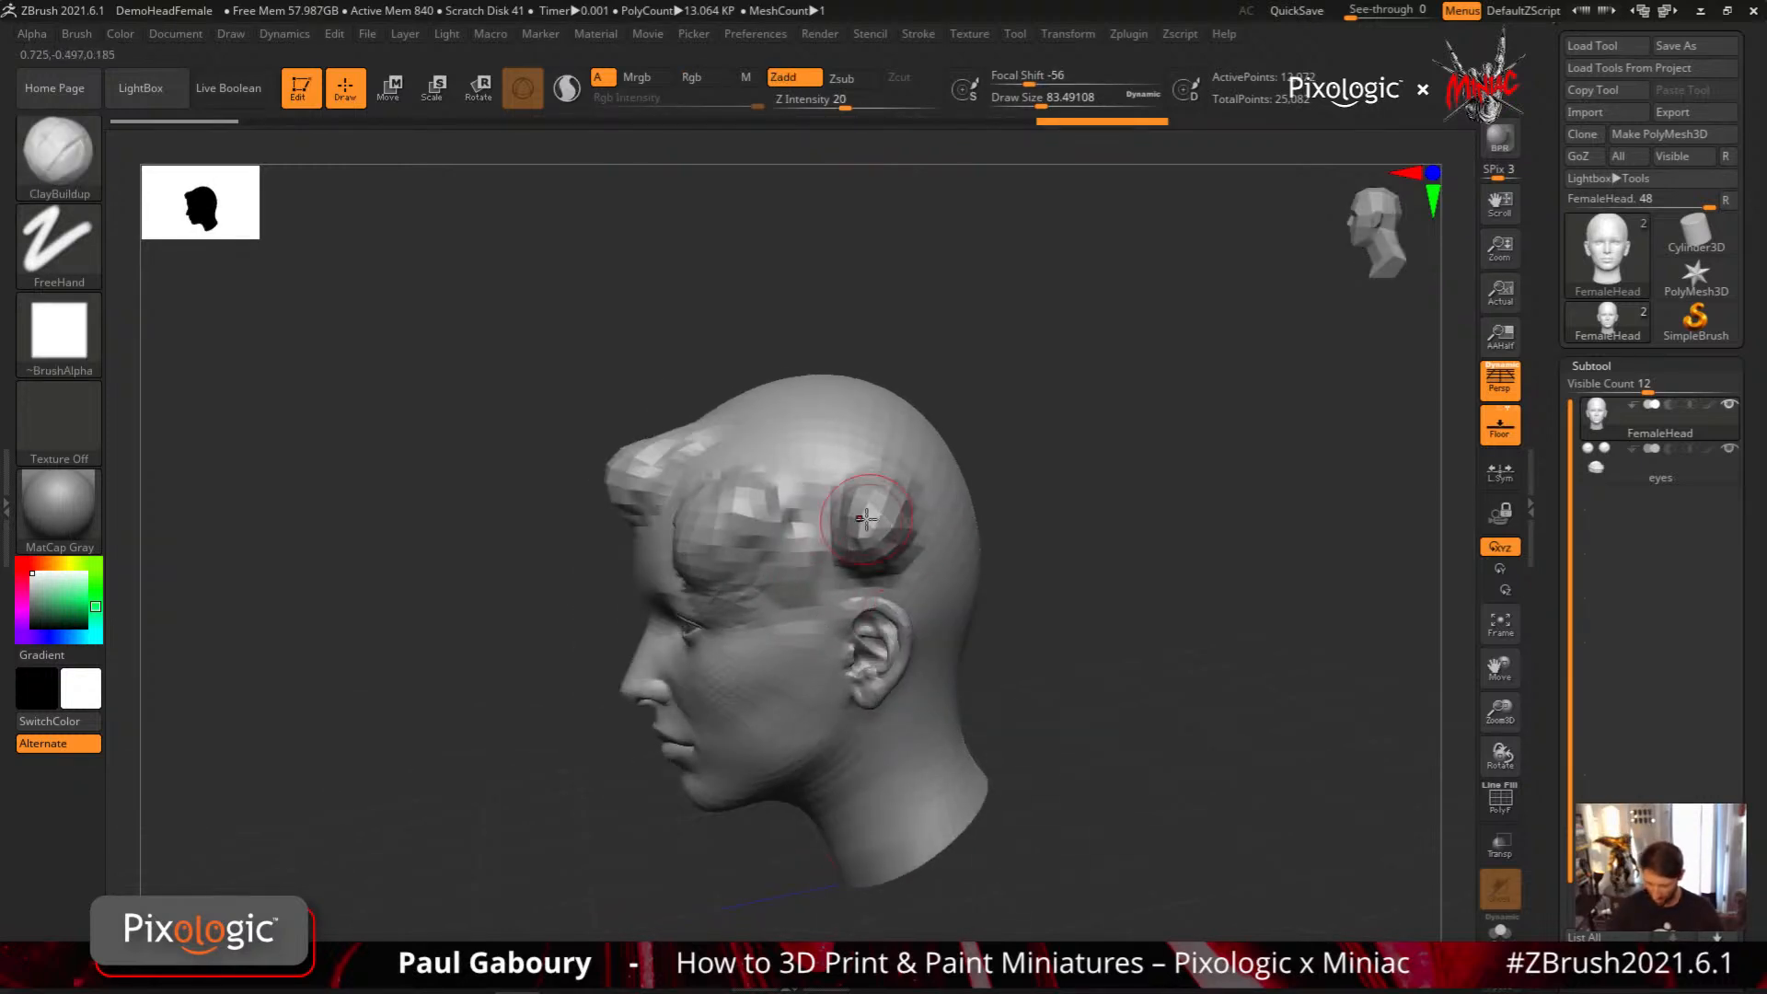
left_click_drag(803, 635, 791, 676)
left_click_drag(1045, 682, 1088, 670, "shift")
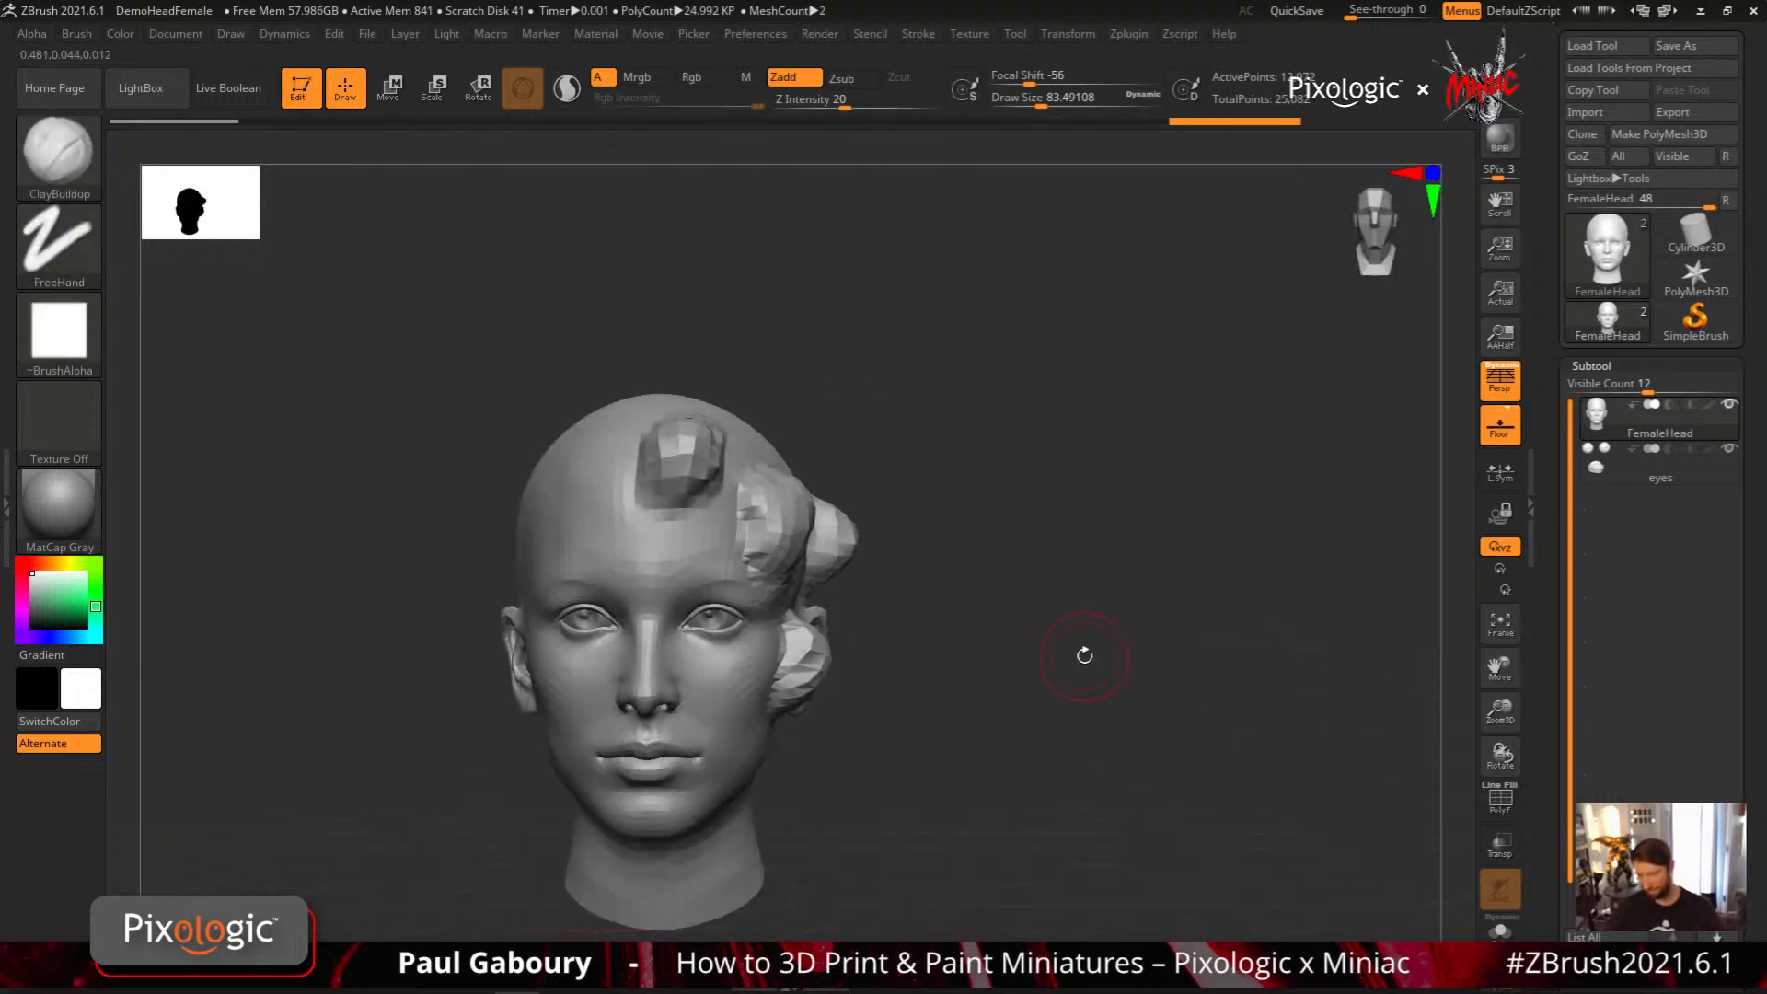
Switch back to the ExtrudeProfile brush and set the Draw Size to 44
key("b")
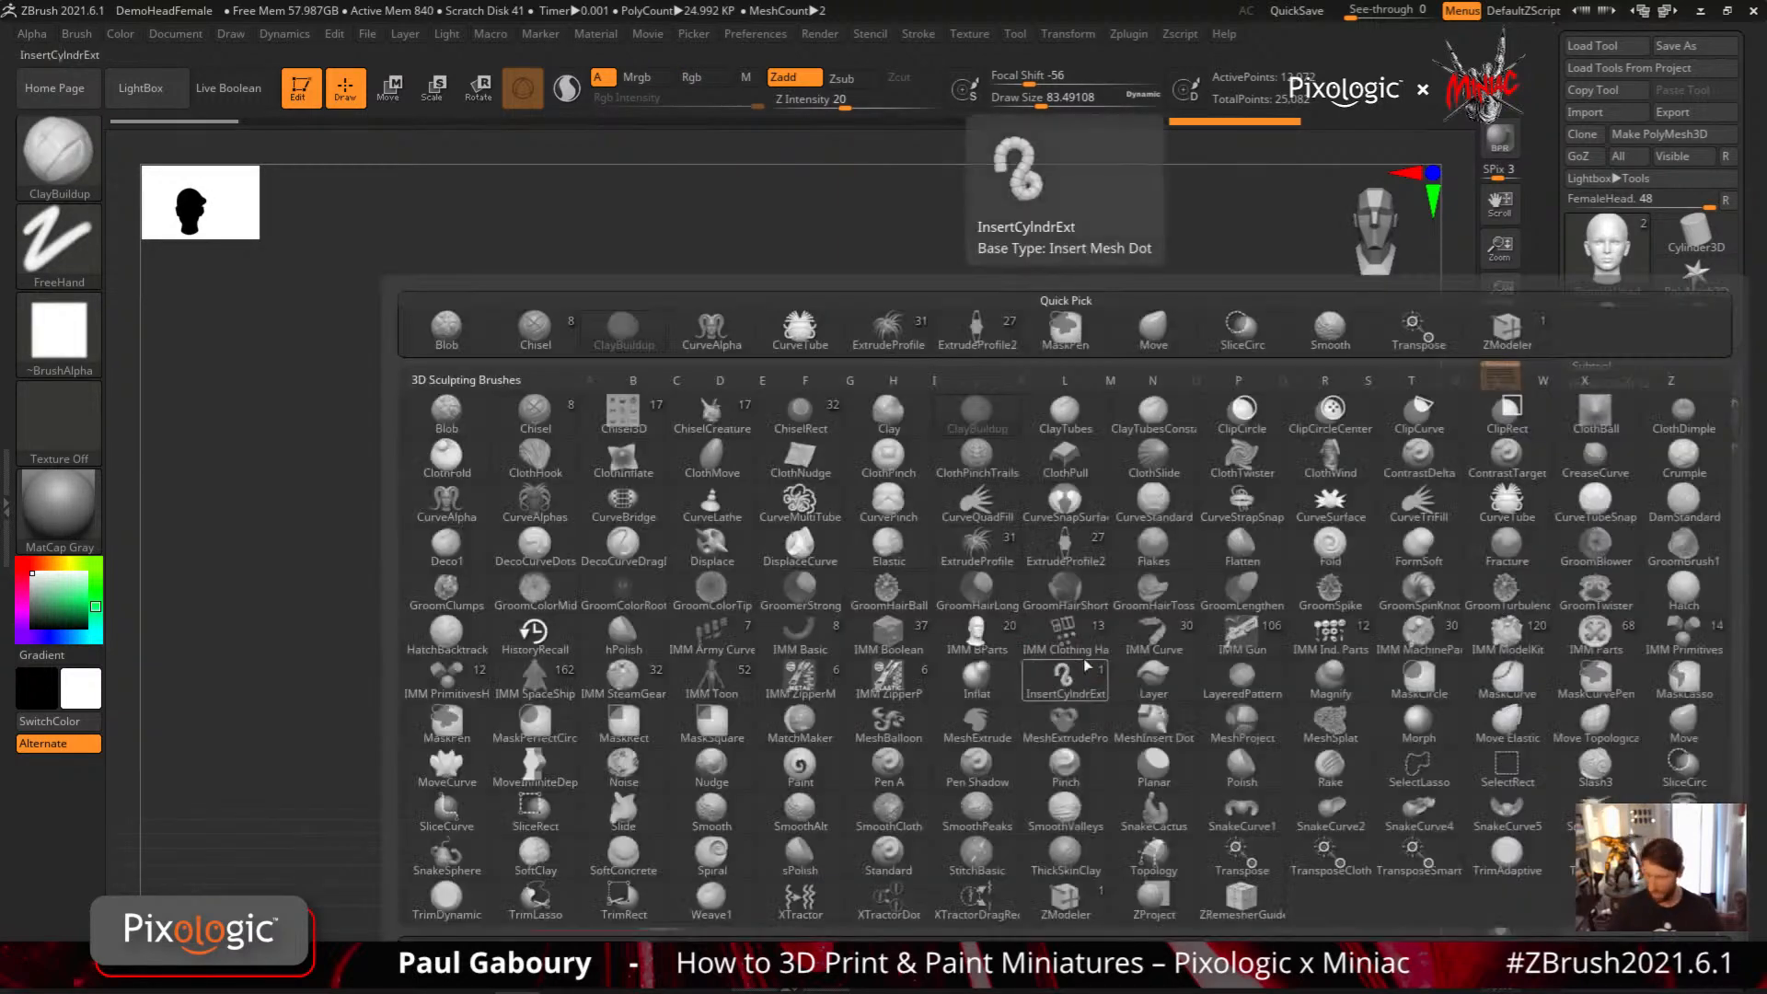
left_click(977, 548)
key("s")
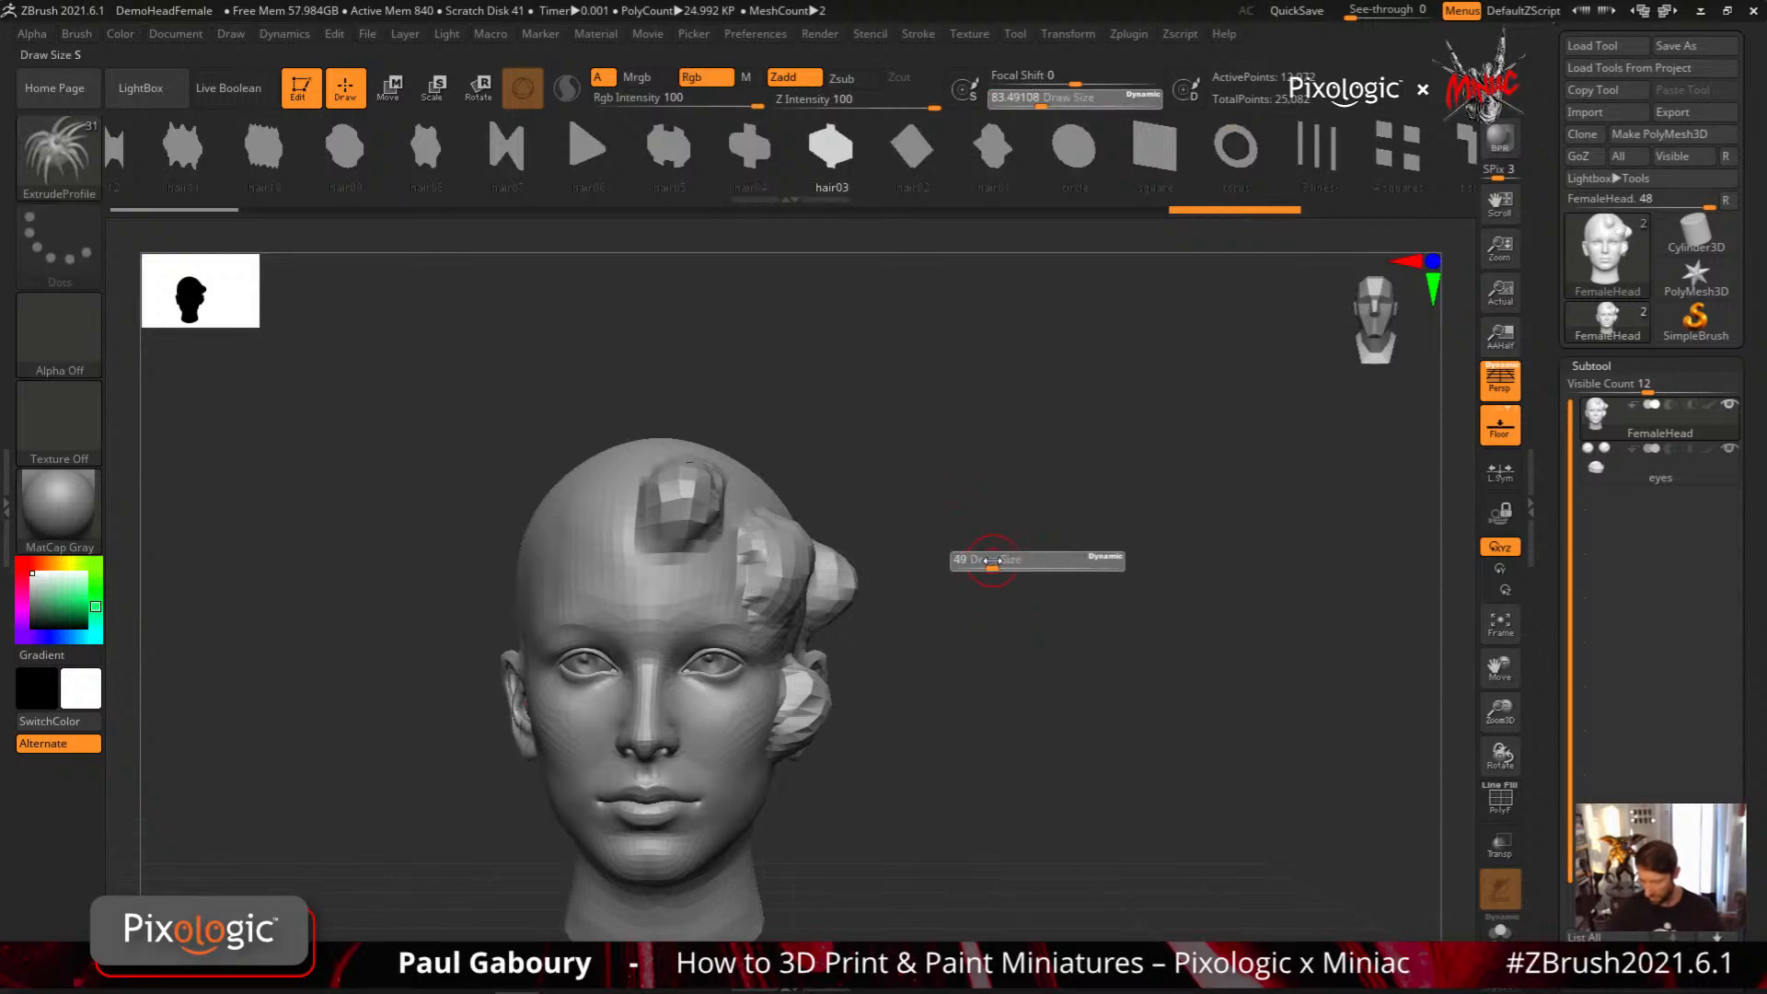
left_click_drag(992, 560, 824, 594)
Draw two hair03 strands, from the crown and from the hairline, down across the clay lumps
left_click_drag(722, 453, 734, 769)
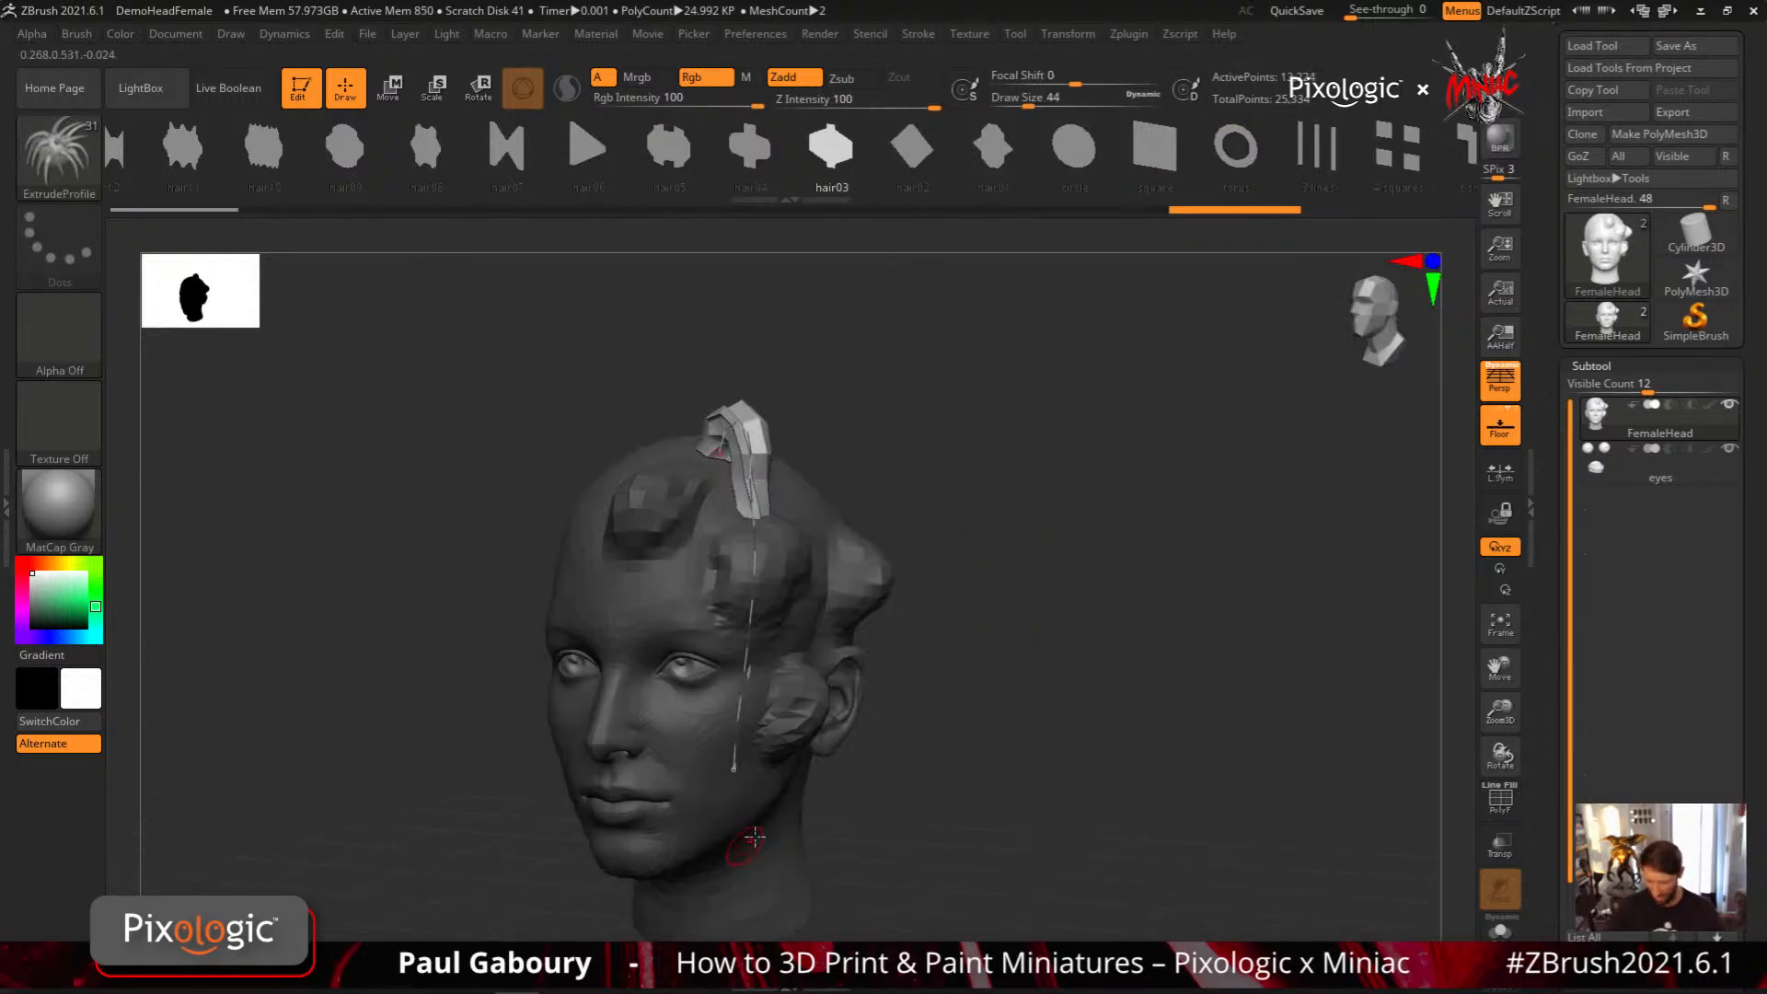
mouse_move(953, 727)
left_mouse_down()
mouse_move(997, 709)
mouse_move(1003, 679)
mouse_move(994, 729)
mouse_move(953, 747)
left_mouse_up()
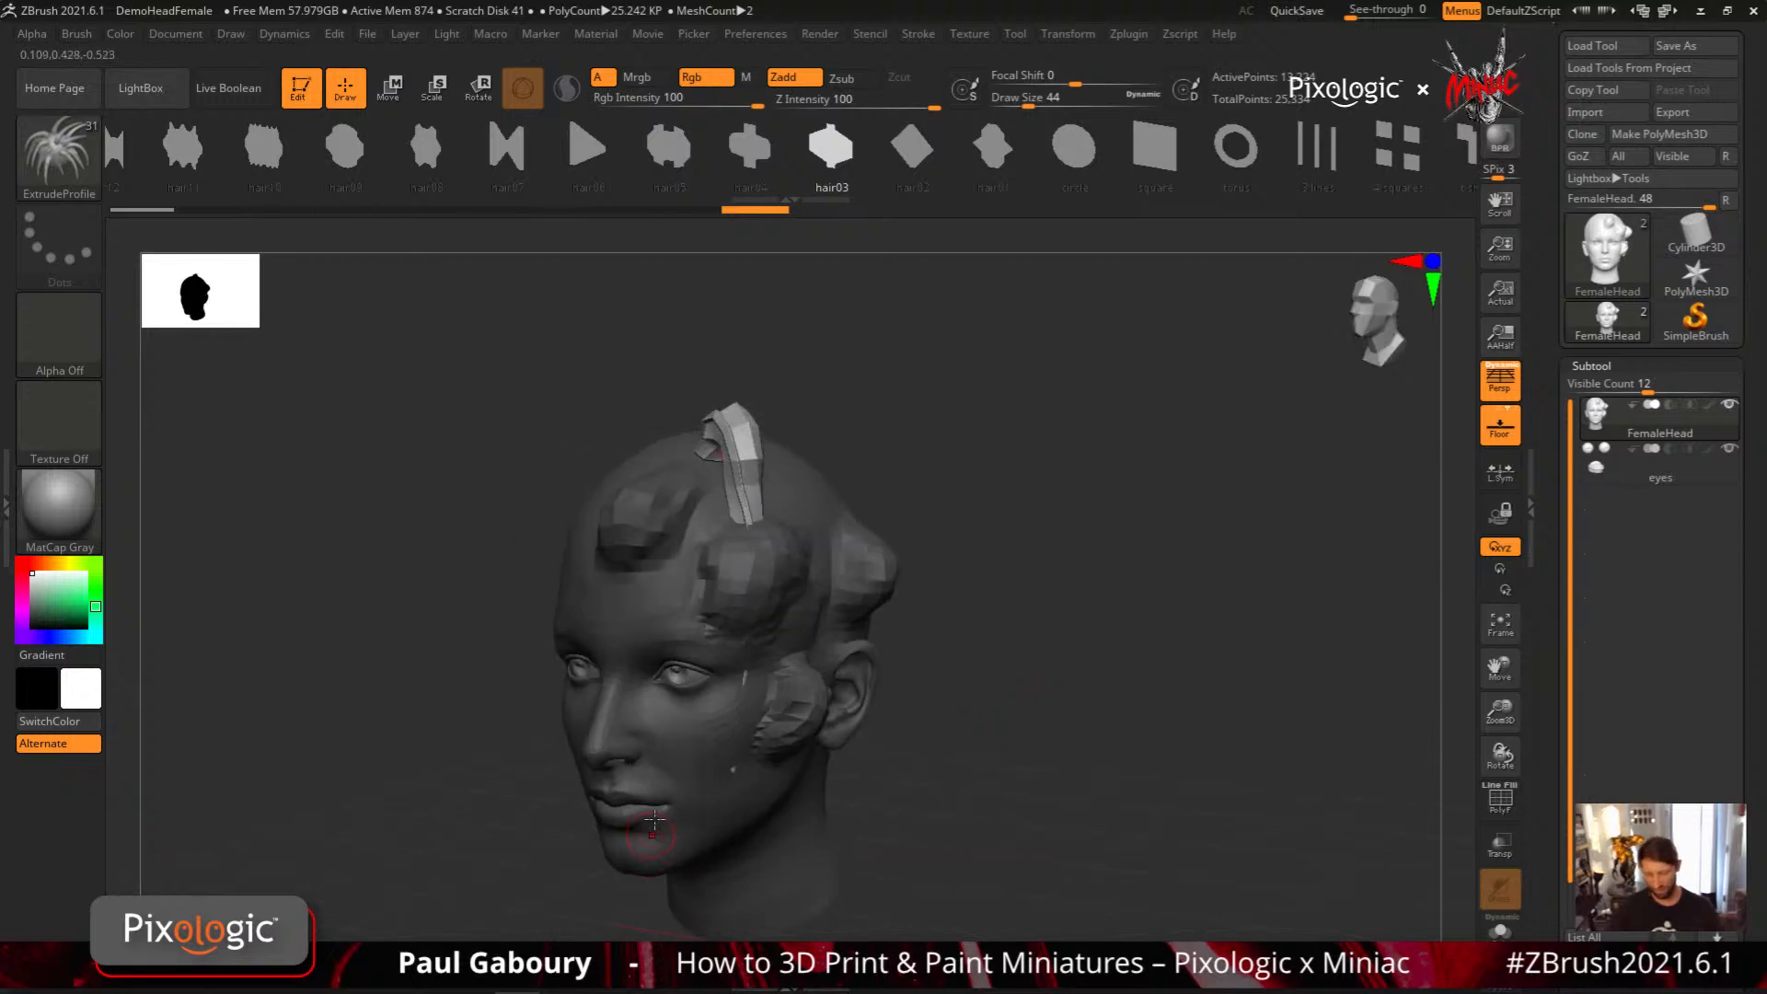
left_click_drag(686, 558, 690, 564)
mouse_move(891, 773)
left_mouse_down()
mouse_move(946, 727)
mouse_move(943, 686)
mouse_move(1018, 631)
left_mouse_up()
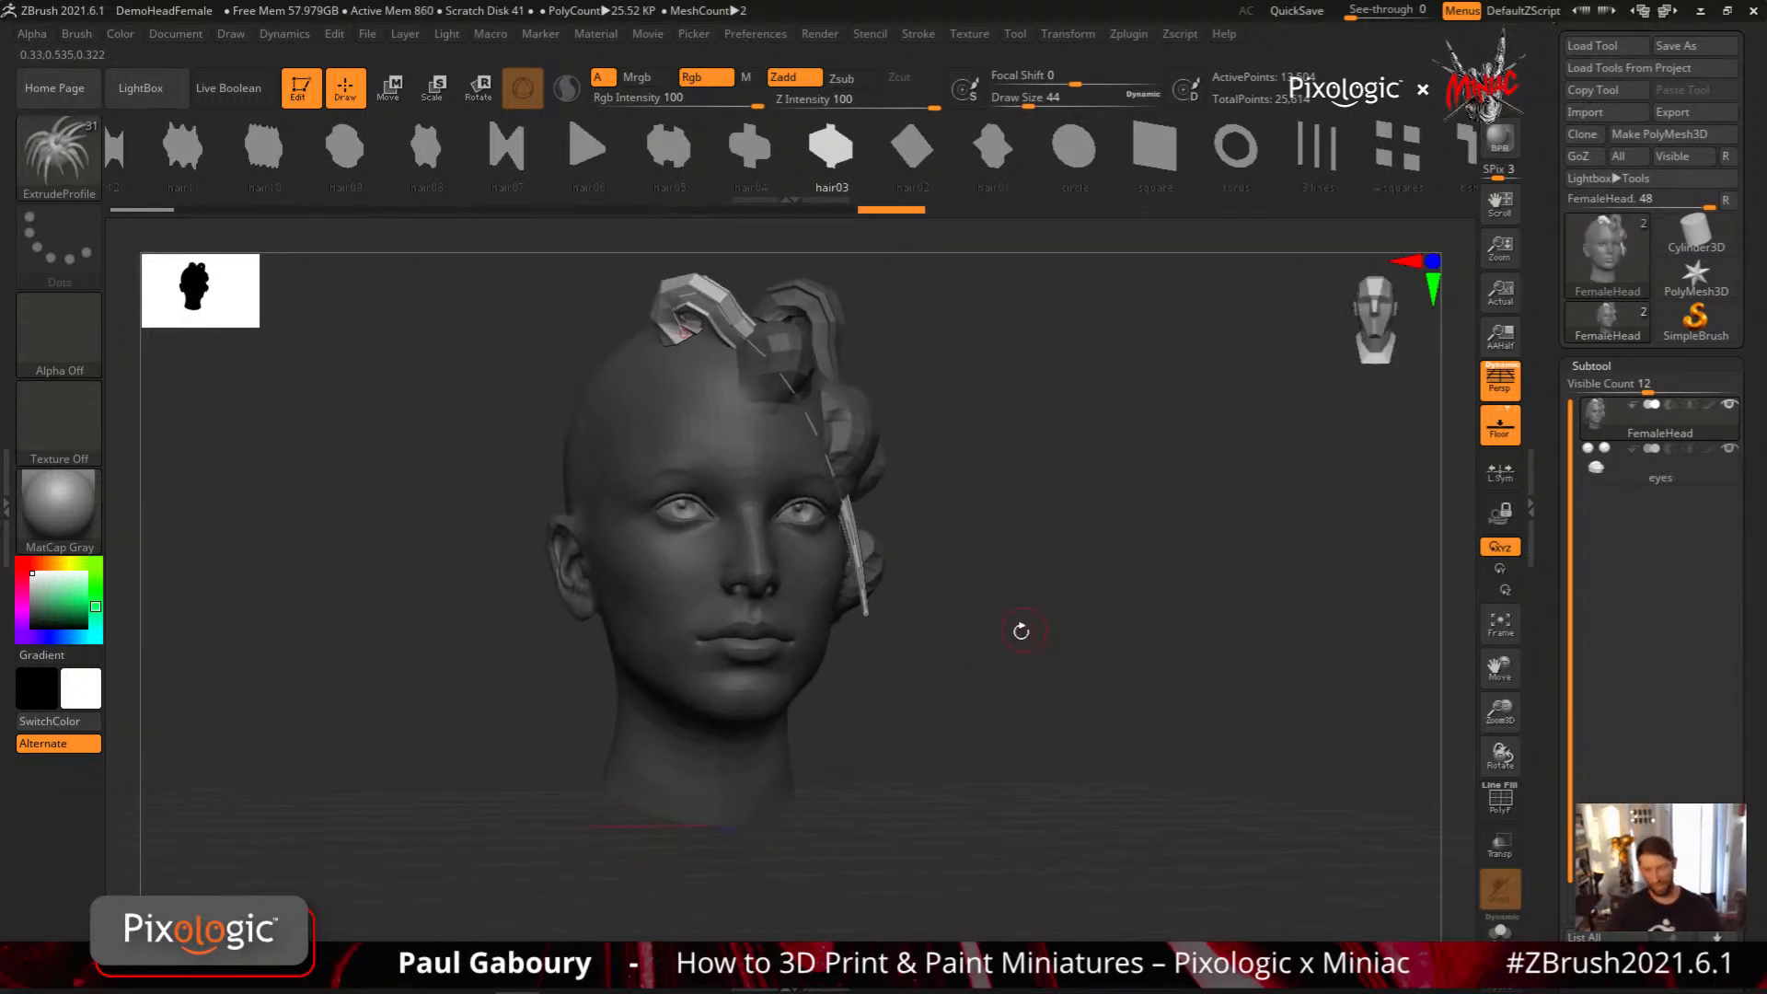
Undo the hair strands drawn over the clay lumps
key("ctrl+z")
key("ctrl+z")
key("ctrl+z")
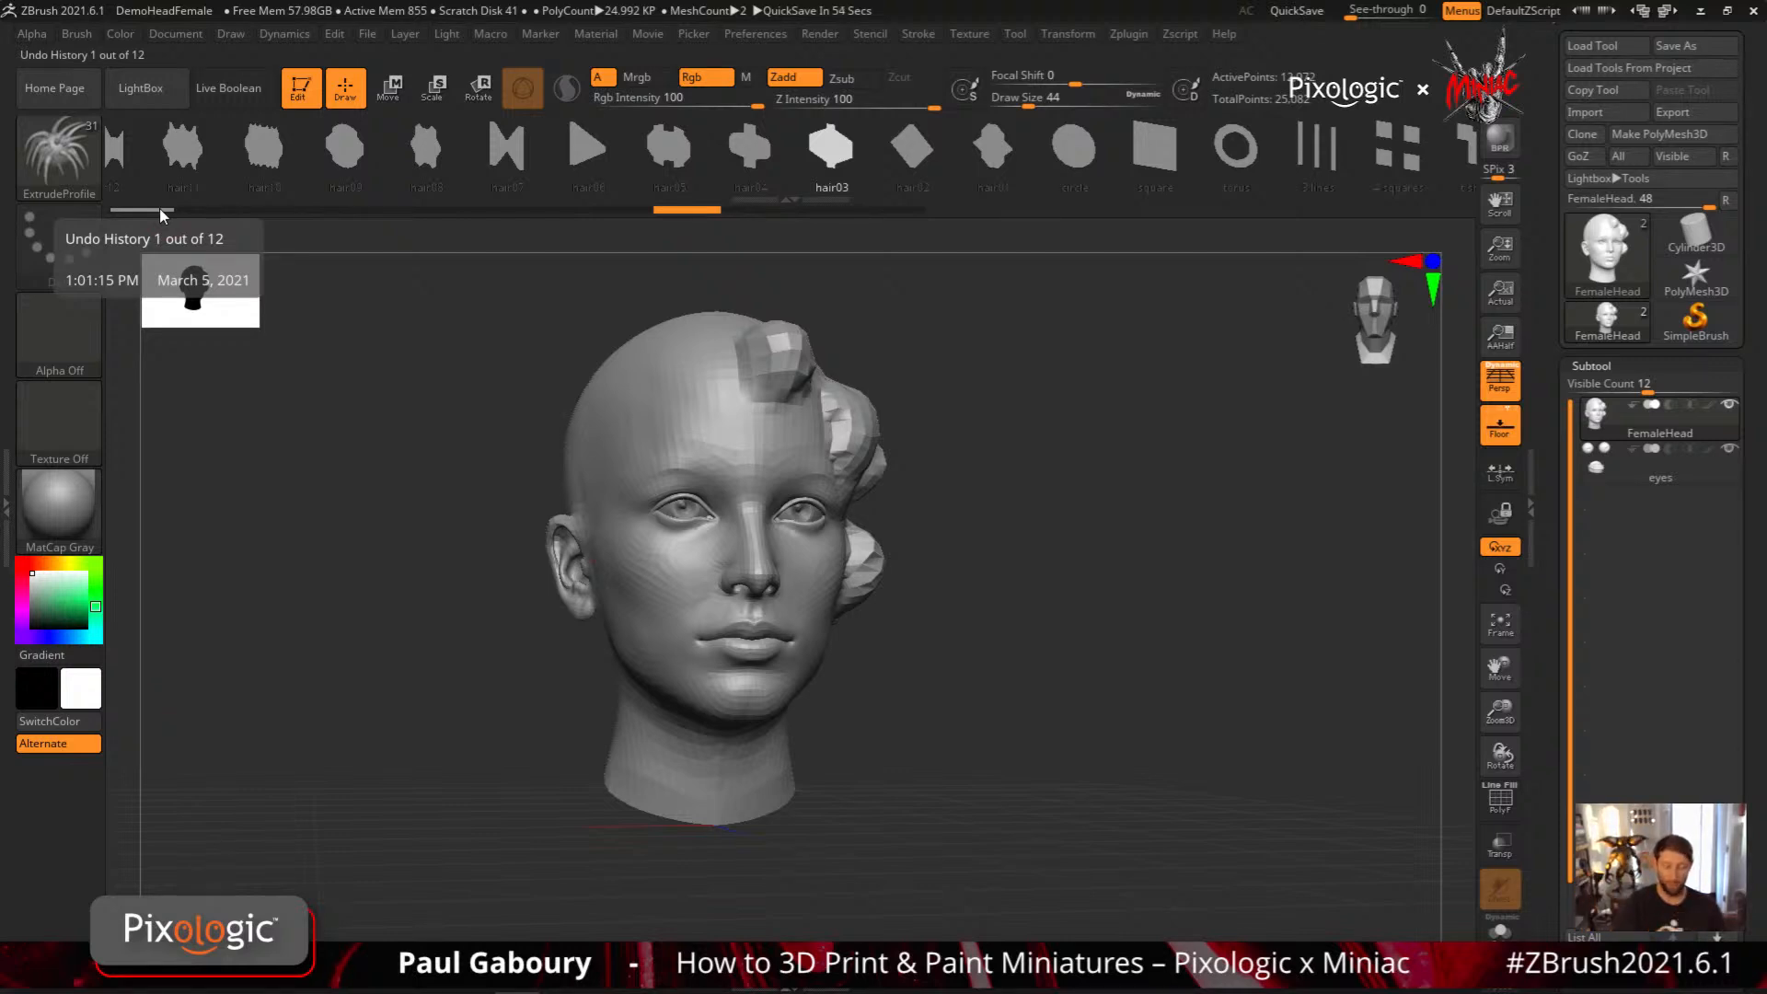
Mark the current undo history state containing the sculpted clay lumps
mouse_move(1046, 604)
left_mouse_down()
mouse_move(1061, 588)
mouse_move(962, 708)
left_mouse_up()
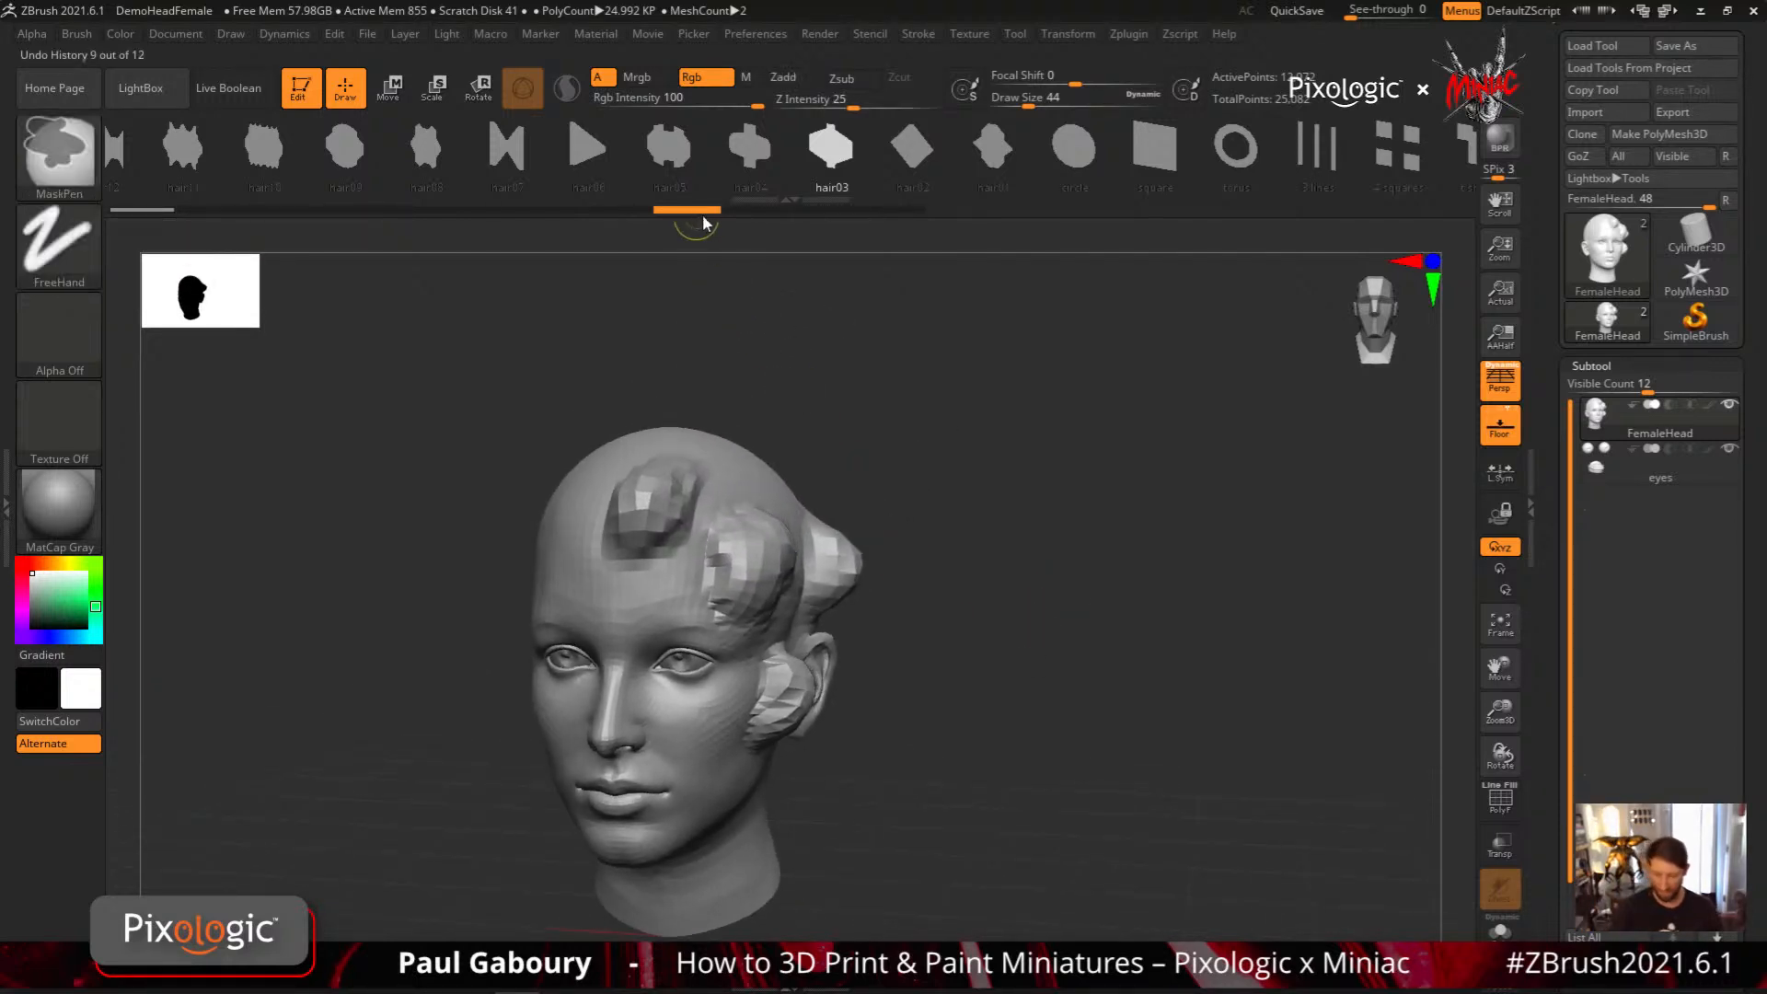
left_click(692, 211, "ctrl")
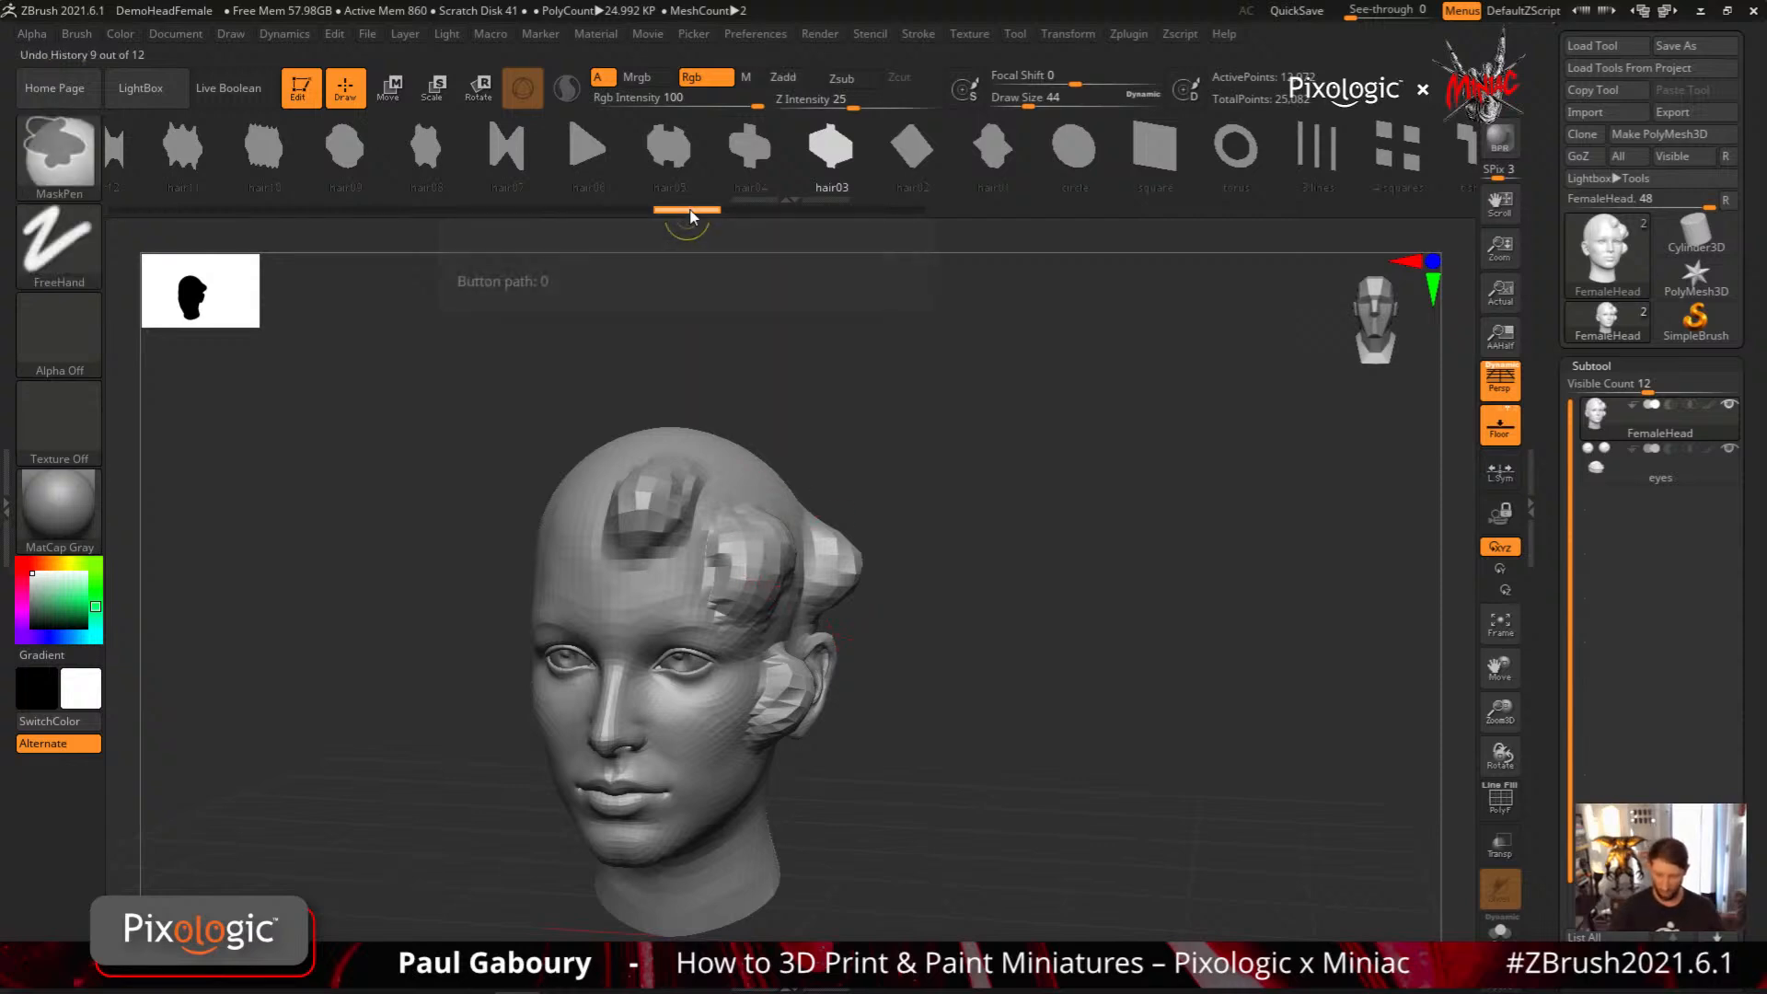
Draw two hair03 strands from the crown down over the clay lumps along the side of the head
mouse_move(979, 708)
left_mouse_down()
mouse_move(858, 732)
mouse_move(884, 778)
left_mouse_up()
mouse_move(636, 439)
left_mouse_down()
mouse_move(712, 553)
mouse_move(762, 716)
left_mouse_up()
mouse_move(845, 797)
left_mouse_down()
mouse_move(966, 724)
mouse_move(899, 743)
mouse_move(846, 865)
left_mouse_up()
left_click(793, 644)
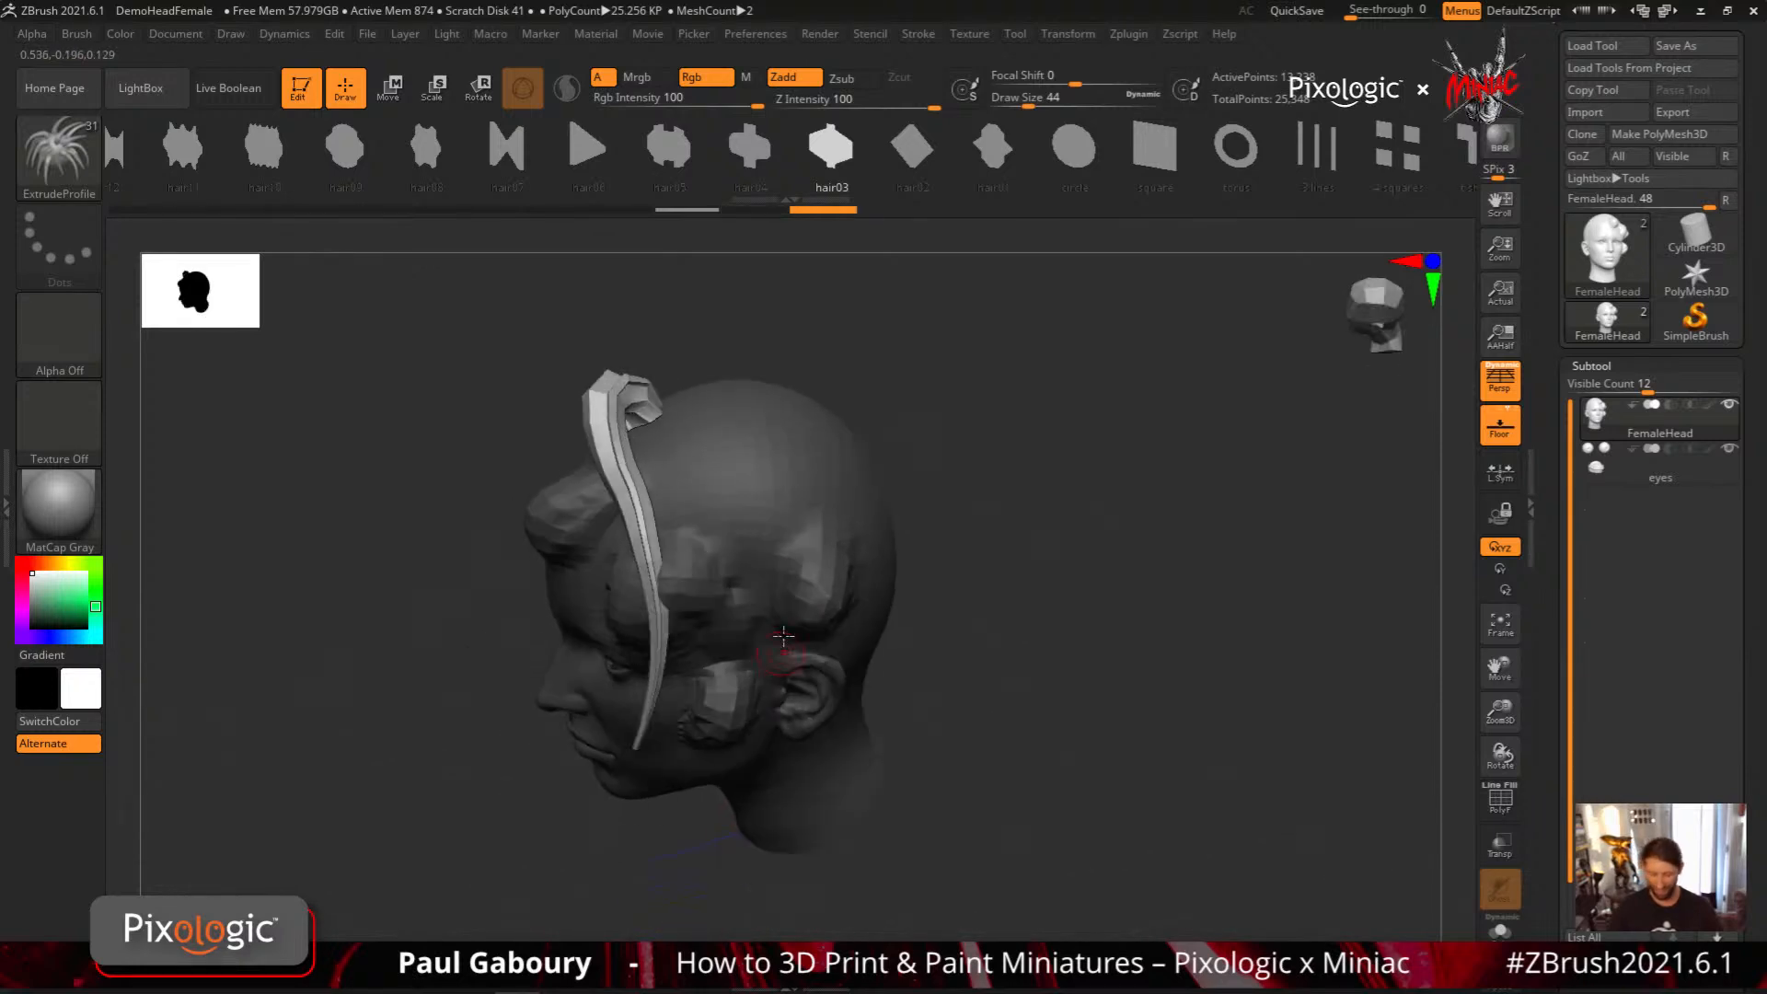
left_click_drag(747, 681, 691, 766)
mouse_move(874, 775)
left_mouse_down()
mouse_move(943, 655)
mouse_move(1027, 673)
mouse_move(962, 556)
left_mouse_up()
left_click_drag(939, 730, 947, 742)
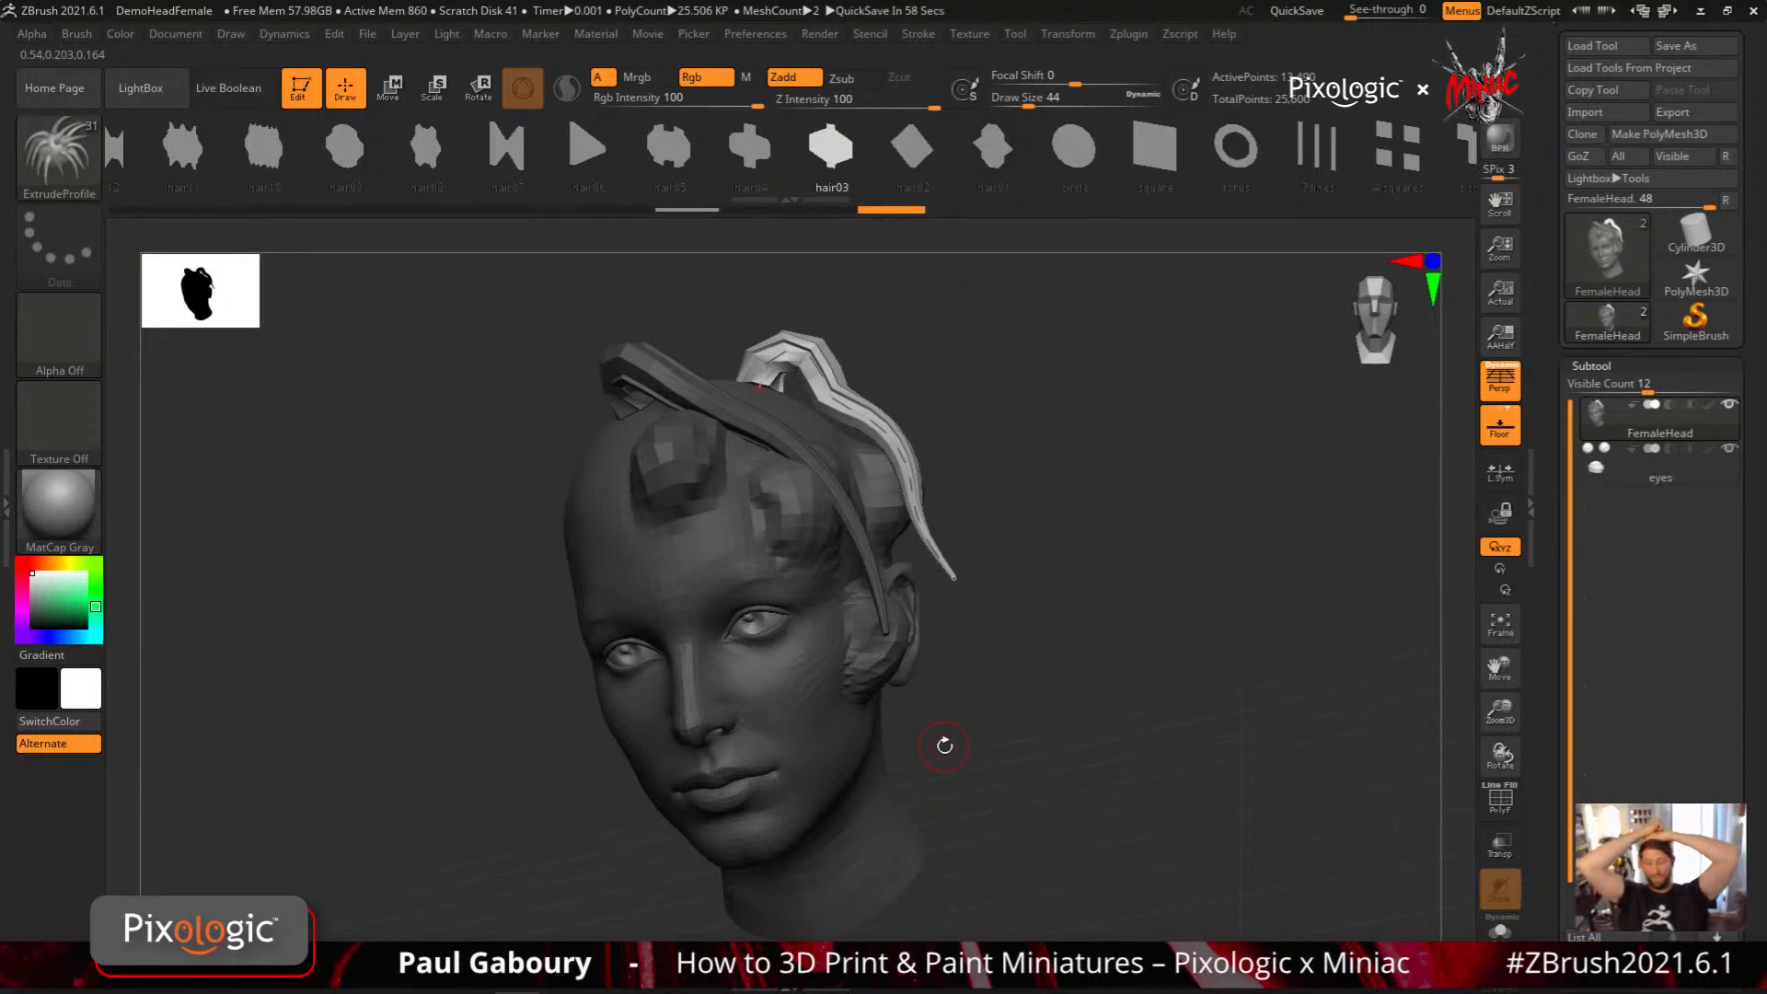
right_click_drag(1096, 768, 1057, 761, "ctrl")
Undo the two hair03 strands drawn over the clay lumps
key("ctrl+z")
key("ctrl+z")
left_click_drag(1065, 764, 1034, 738, "shift")
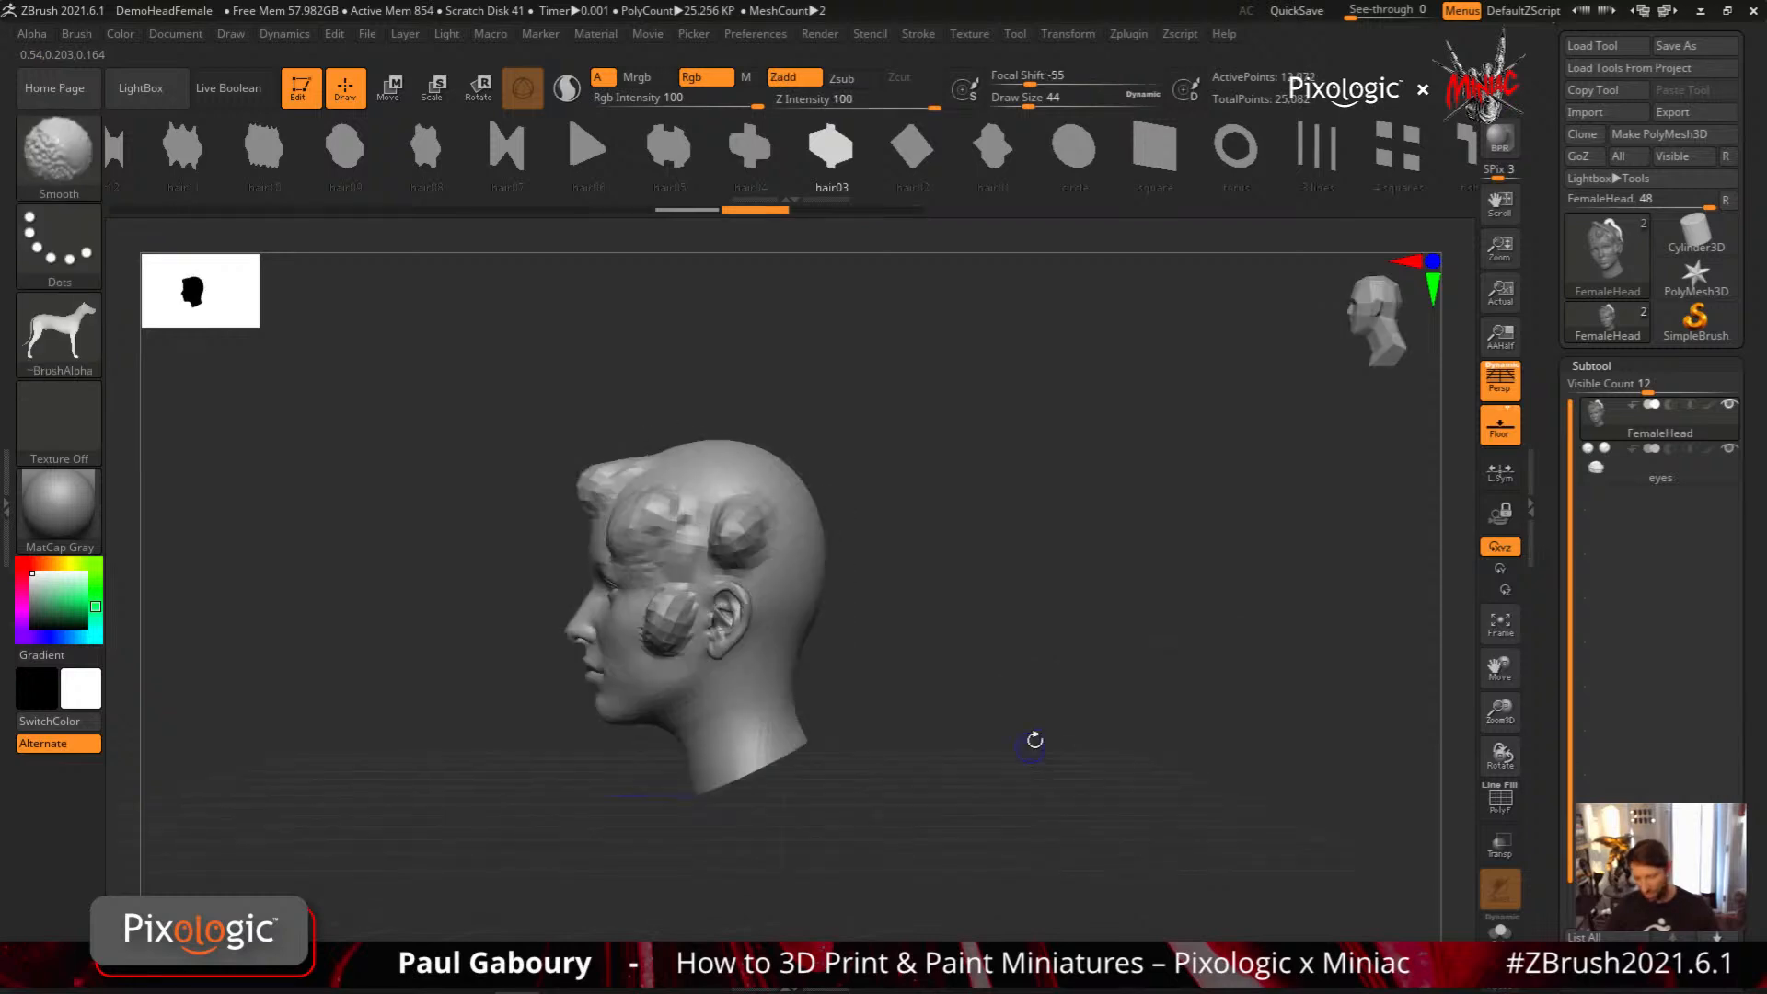
key("ctrl+z")
Append a Sphere3D as a new subtool to the head
left_click_drag(1749, 756, 1761, 645)
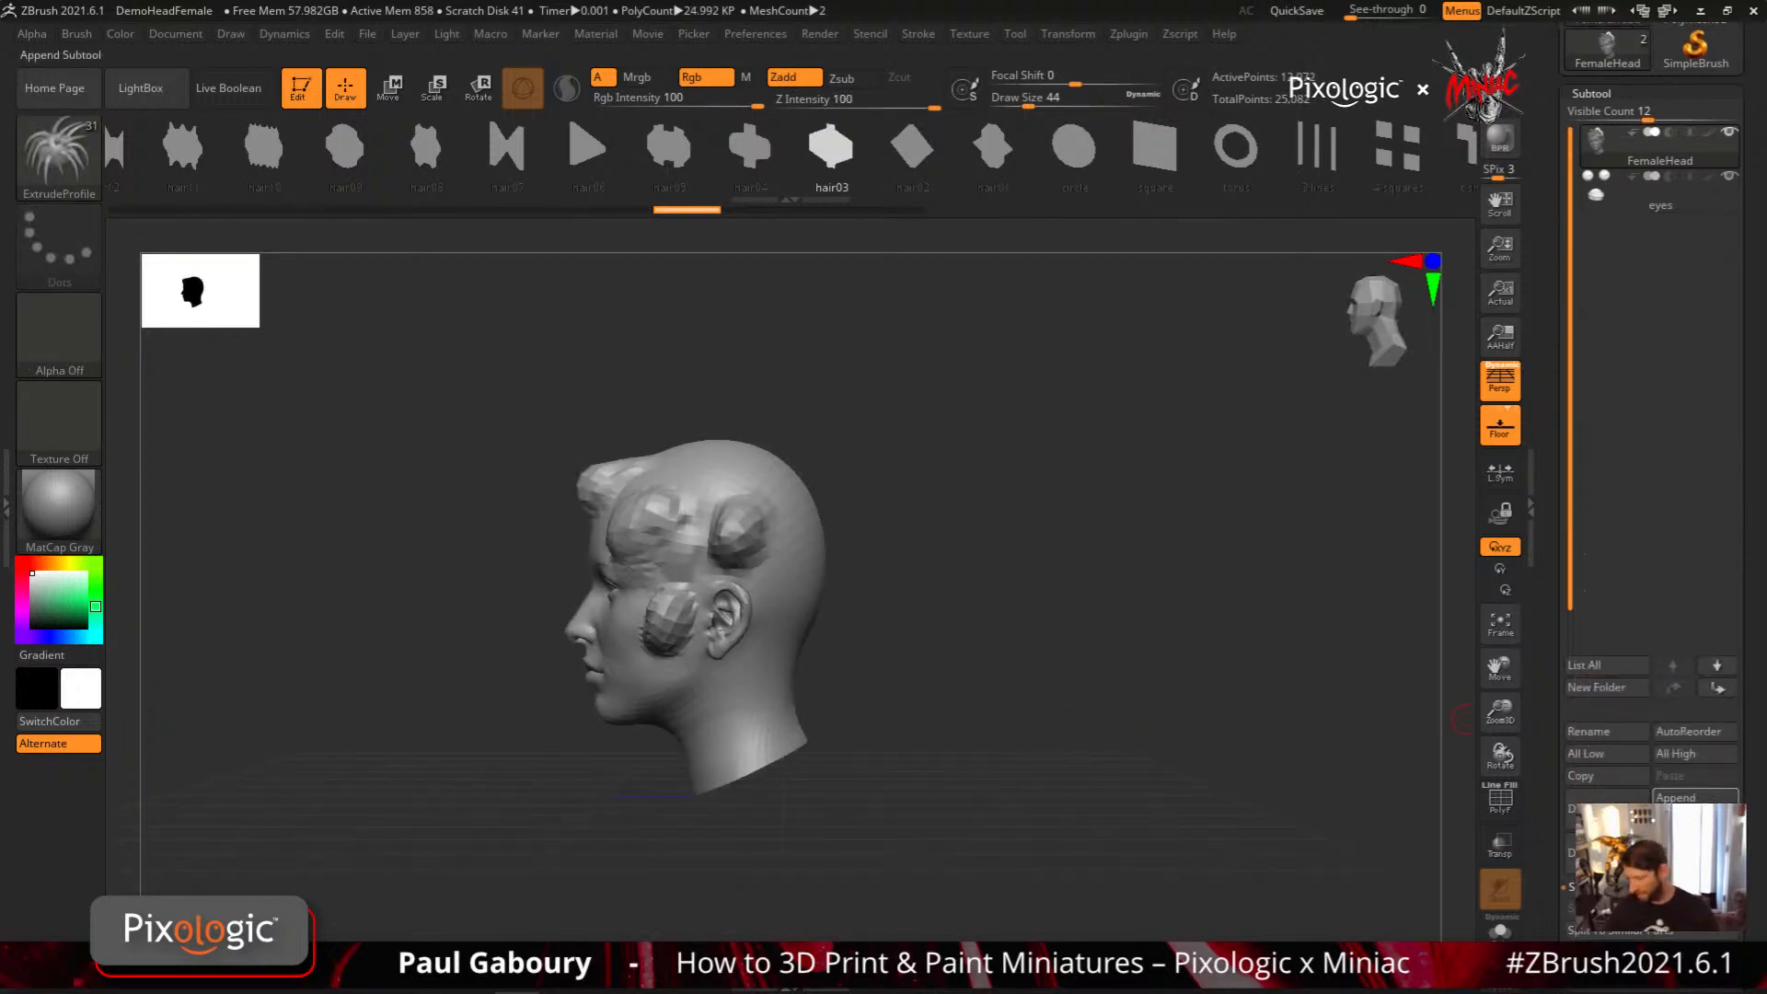
left_click(1696, 797)
left_click(1320, 487)
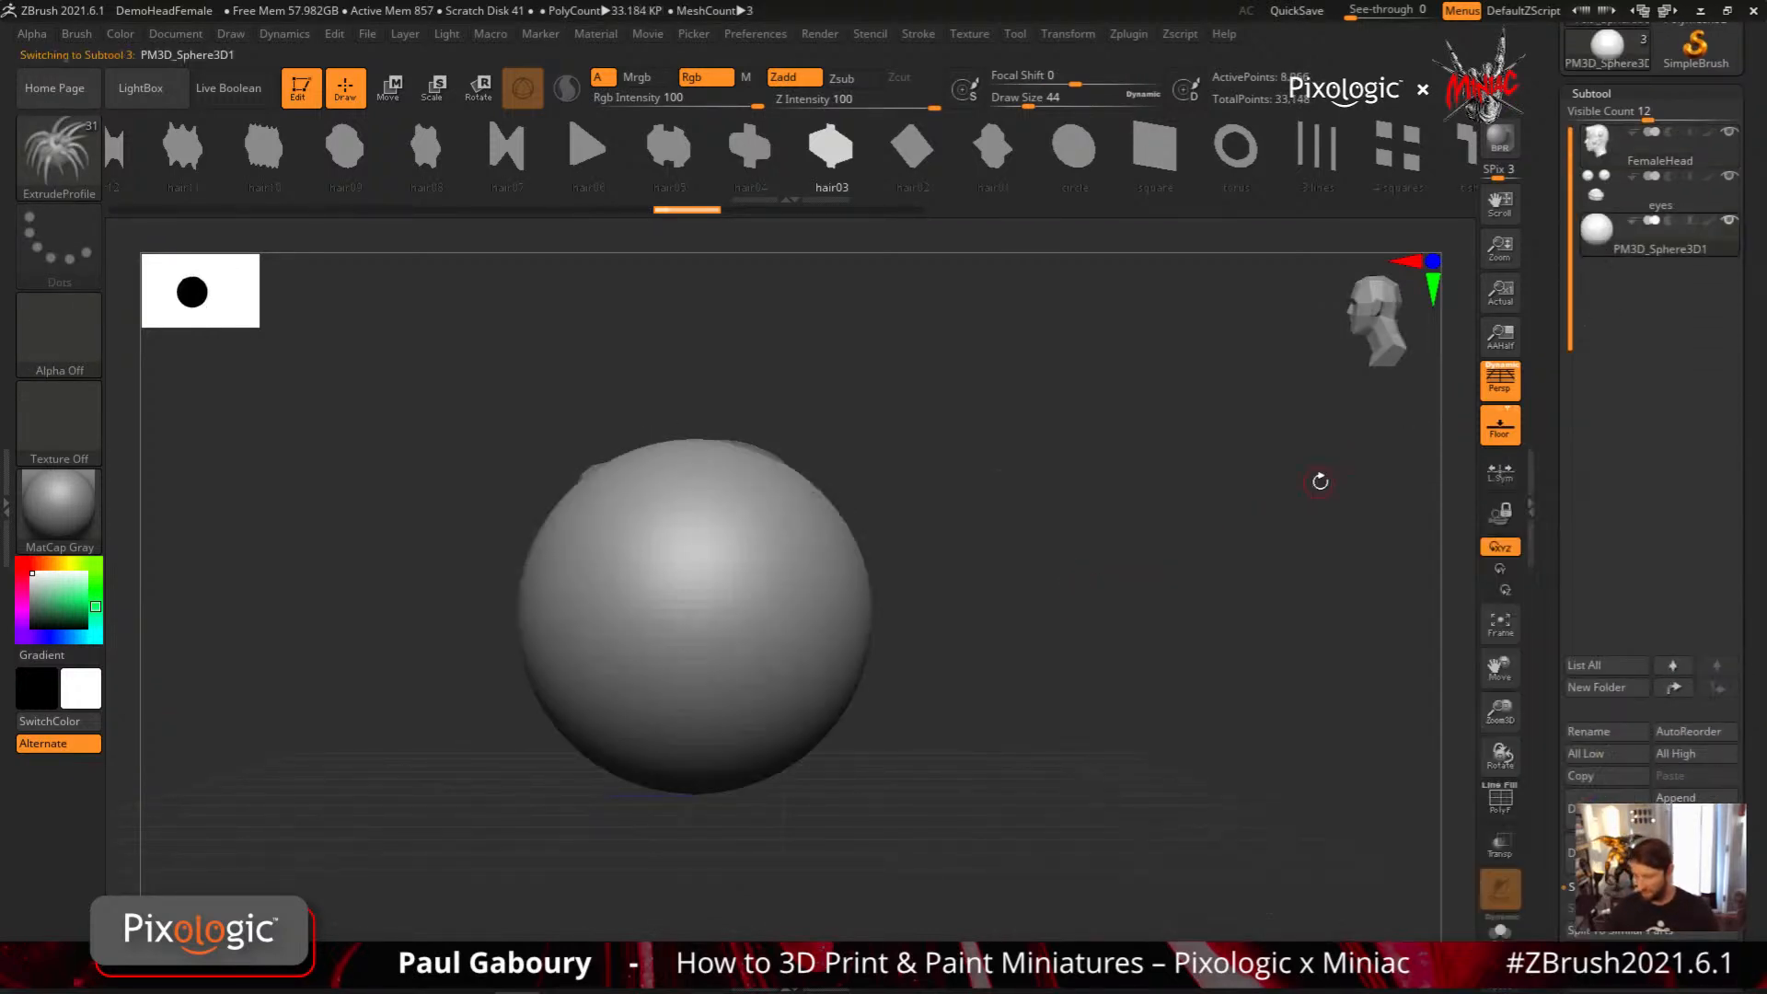
Scale the appended sphere down and move it up inside the head with the transform gizmo
left_click_drag(1210, 548, 1218, 688, "alt")
key("w")
left_click_drag(1042, 762, 1214, 678, "alt")
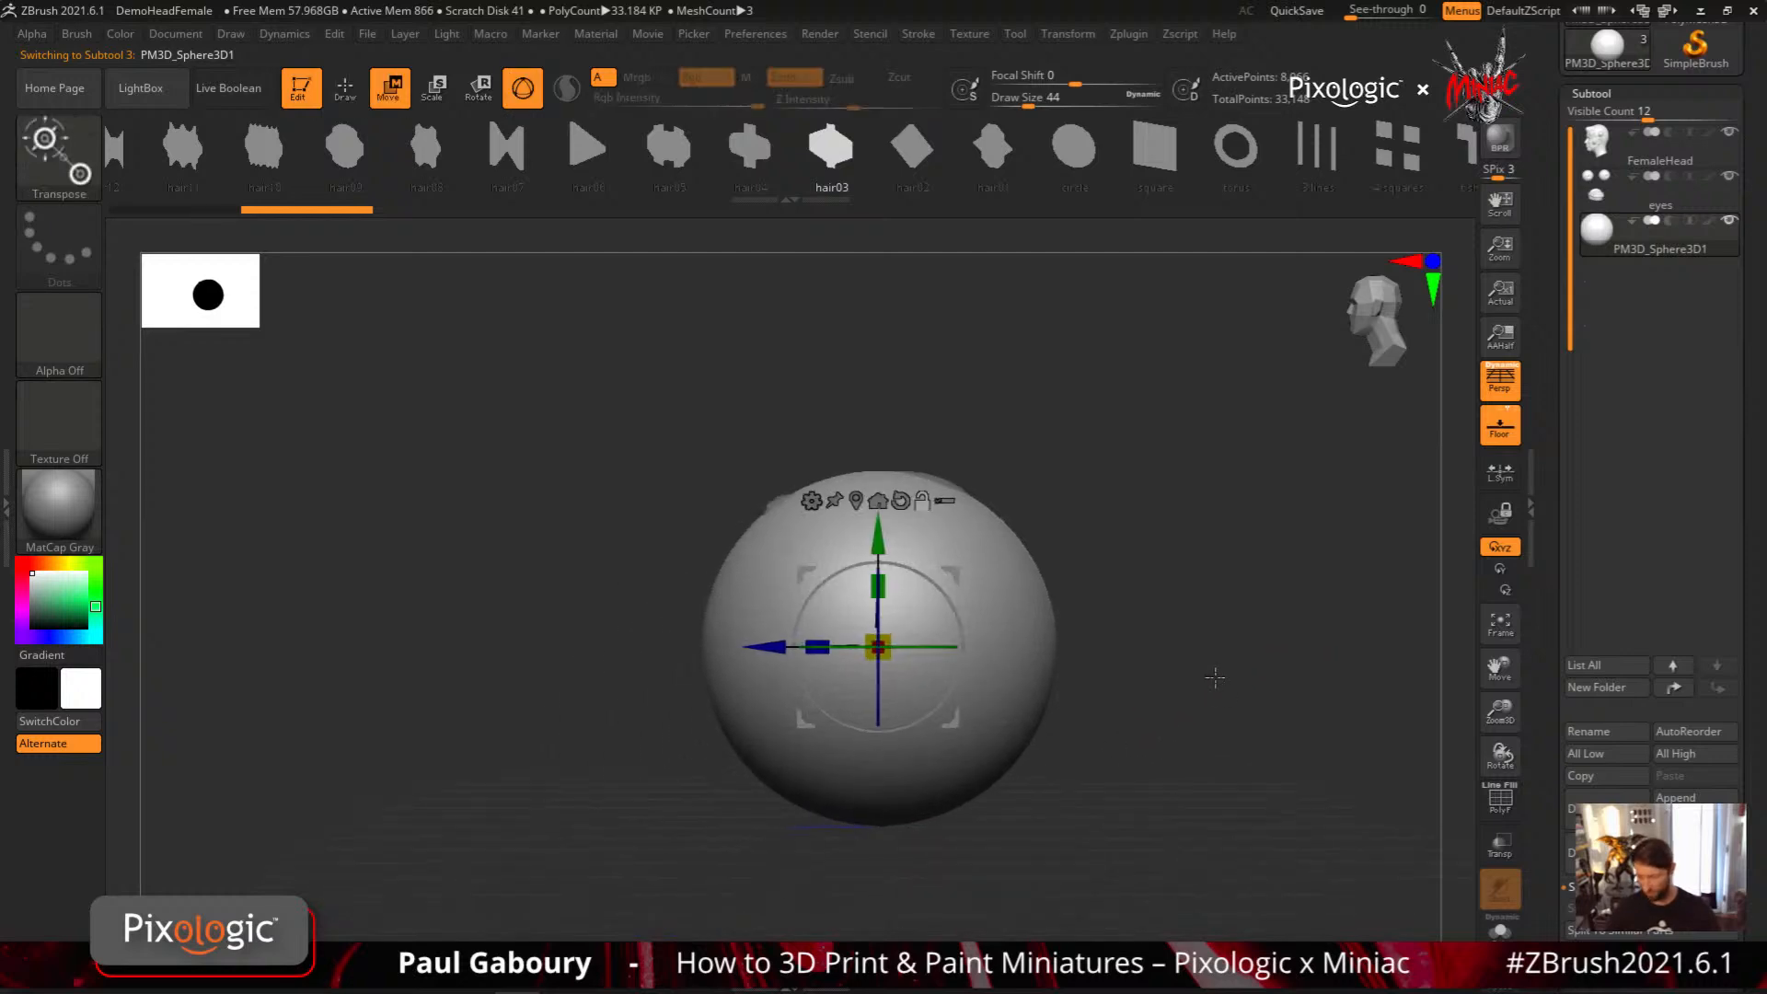
left_click_drag(878, 647, 812, 623)
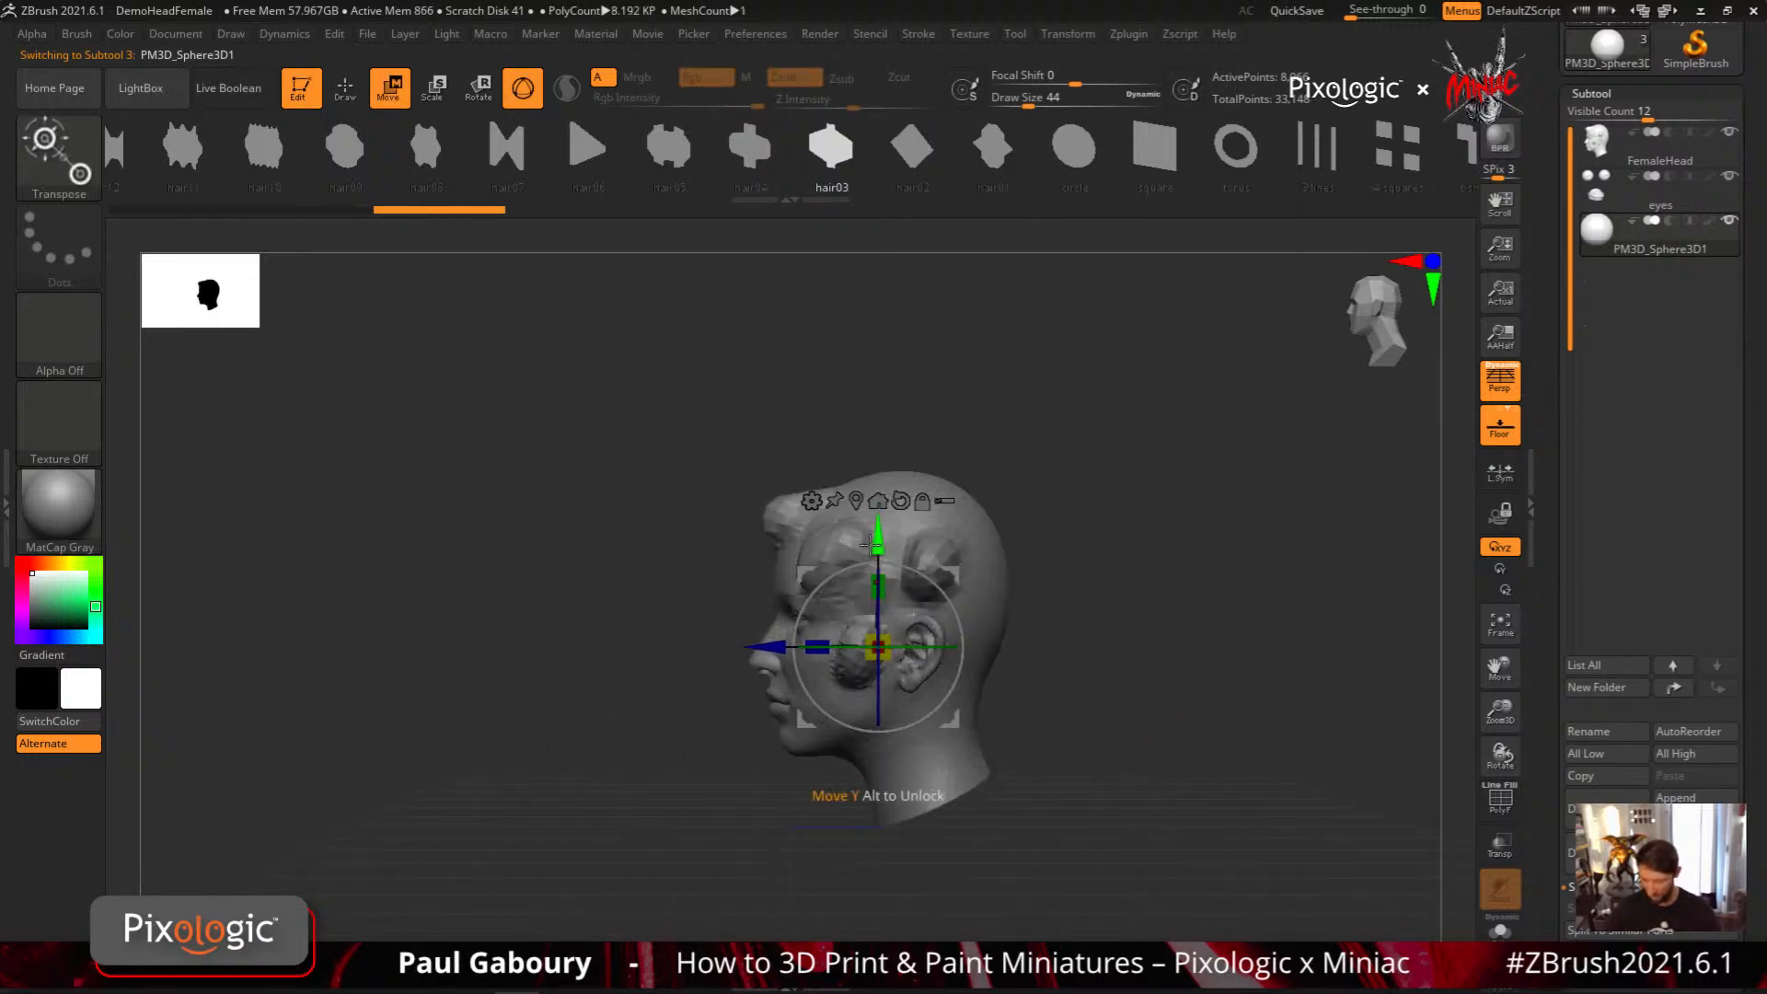
left_click_drag(880, 537, 881, 475)
Turn on transparency and disable its Ghost mode so the sphere shows through the head
left_click(1500, 851)
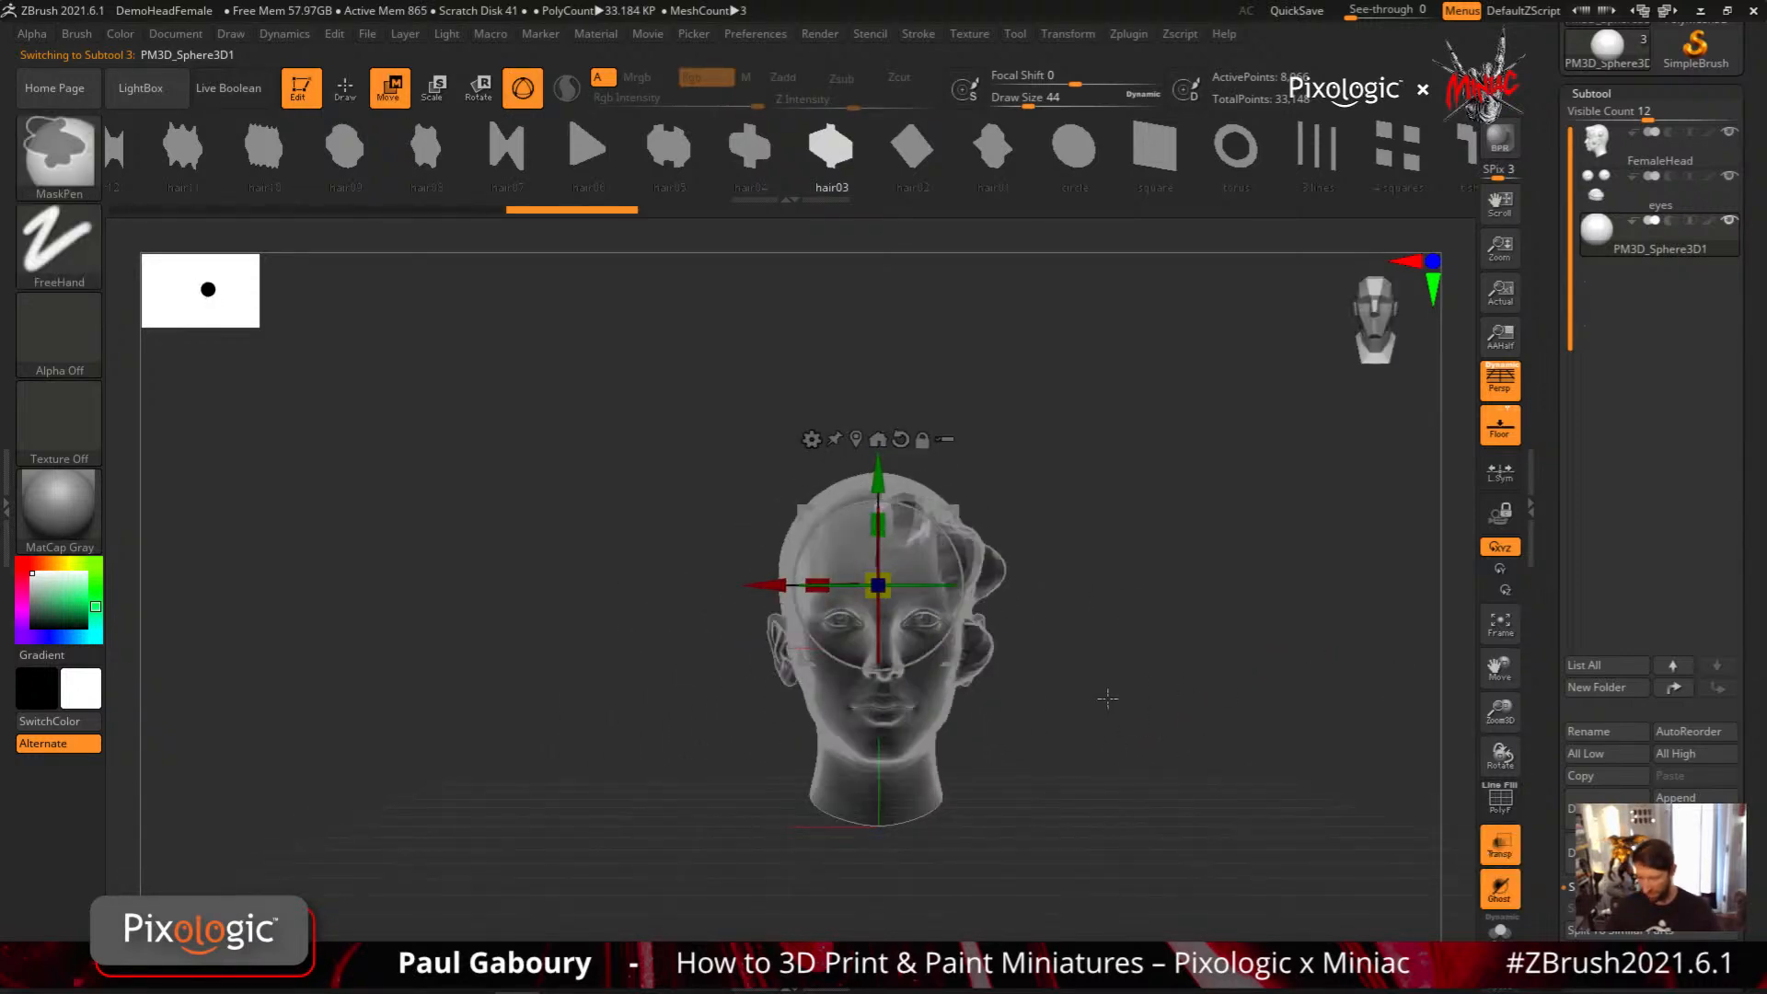
left_click(1497, 889)
left_click(1497, 889)
Reposition the sphere and stretch it vertically and front to back to fill the upper skull
left_click_drag(1245, 781, 1175, 768)
left_click_drag(807, 443, 807, 413)
left_click_drag(745, 524, 729, 530)
right_click_drag(722, 529, 948, 541)
left_click_drag(743, 535, 756, 538)
right_click_drag(830, 547, 1012, 581, "shift")
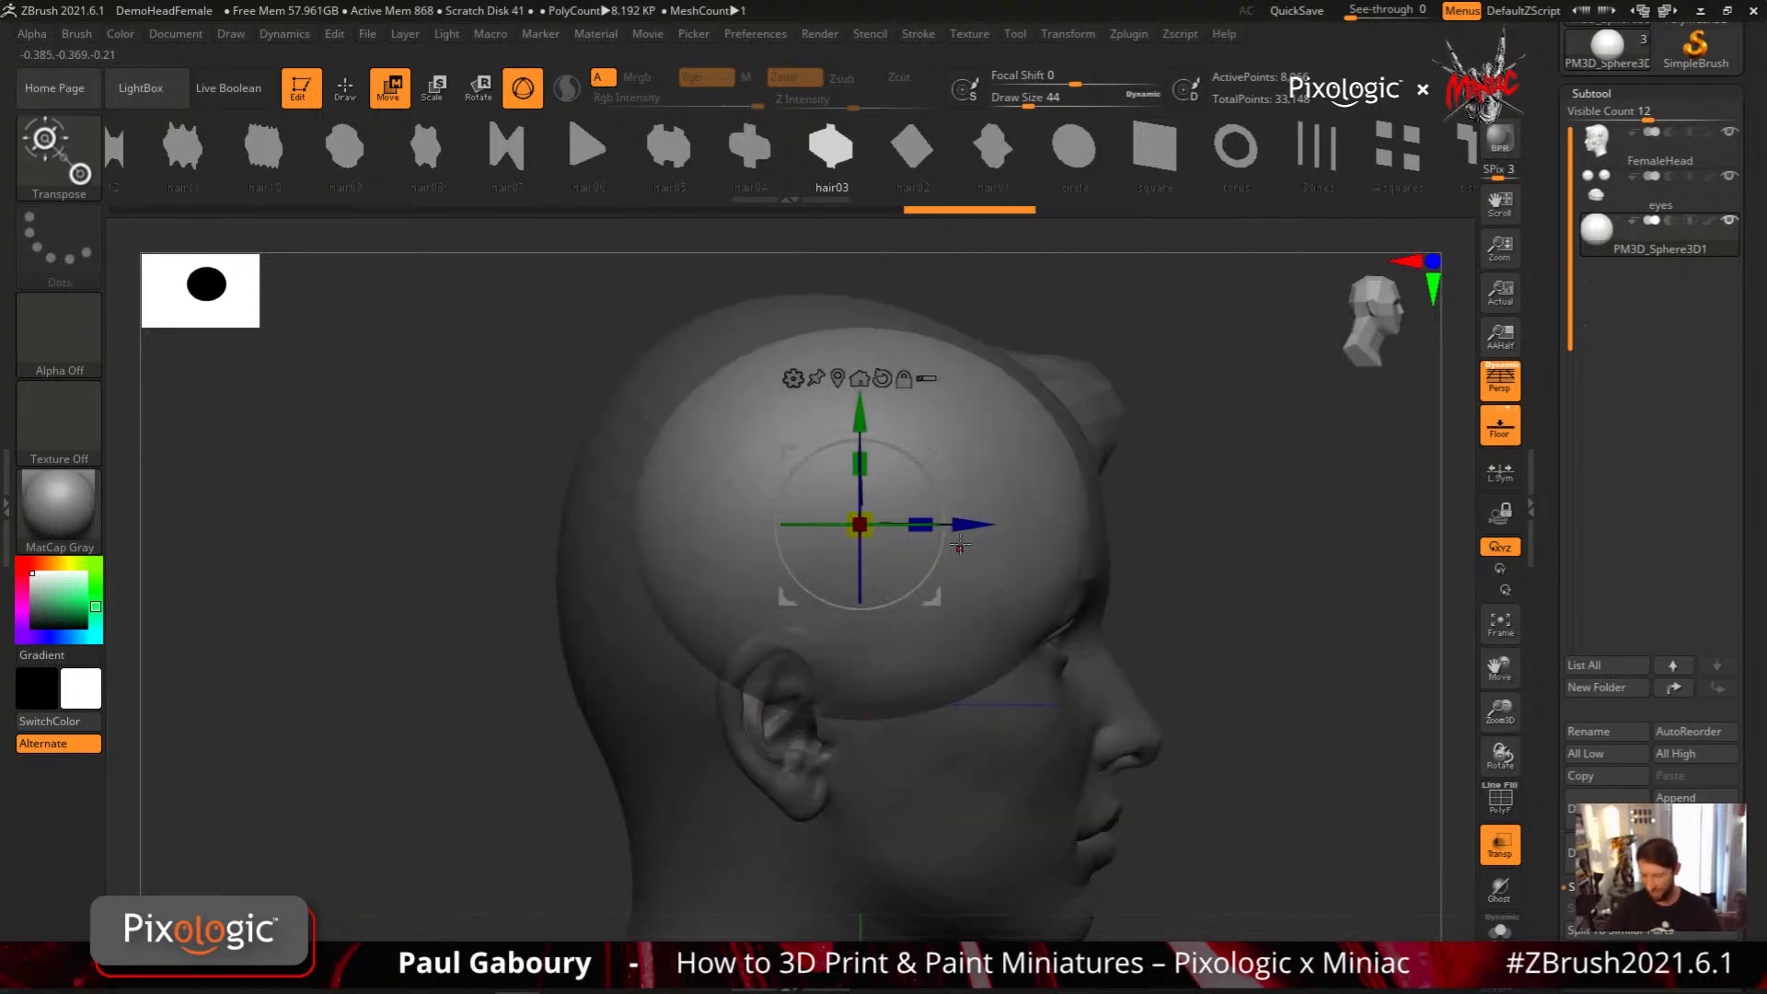
left_click_drag(965, 523, 928, 526)
left_click_drag(824, 466, 825, 443)
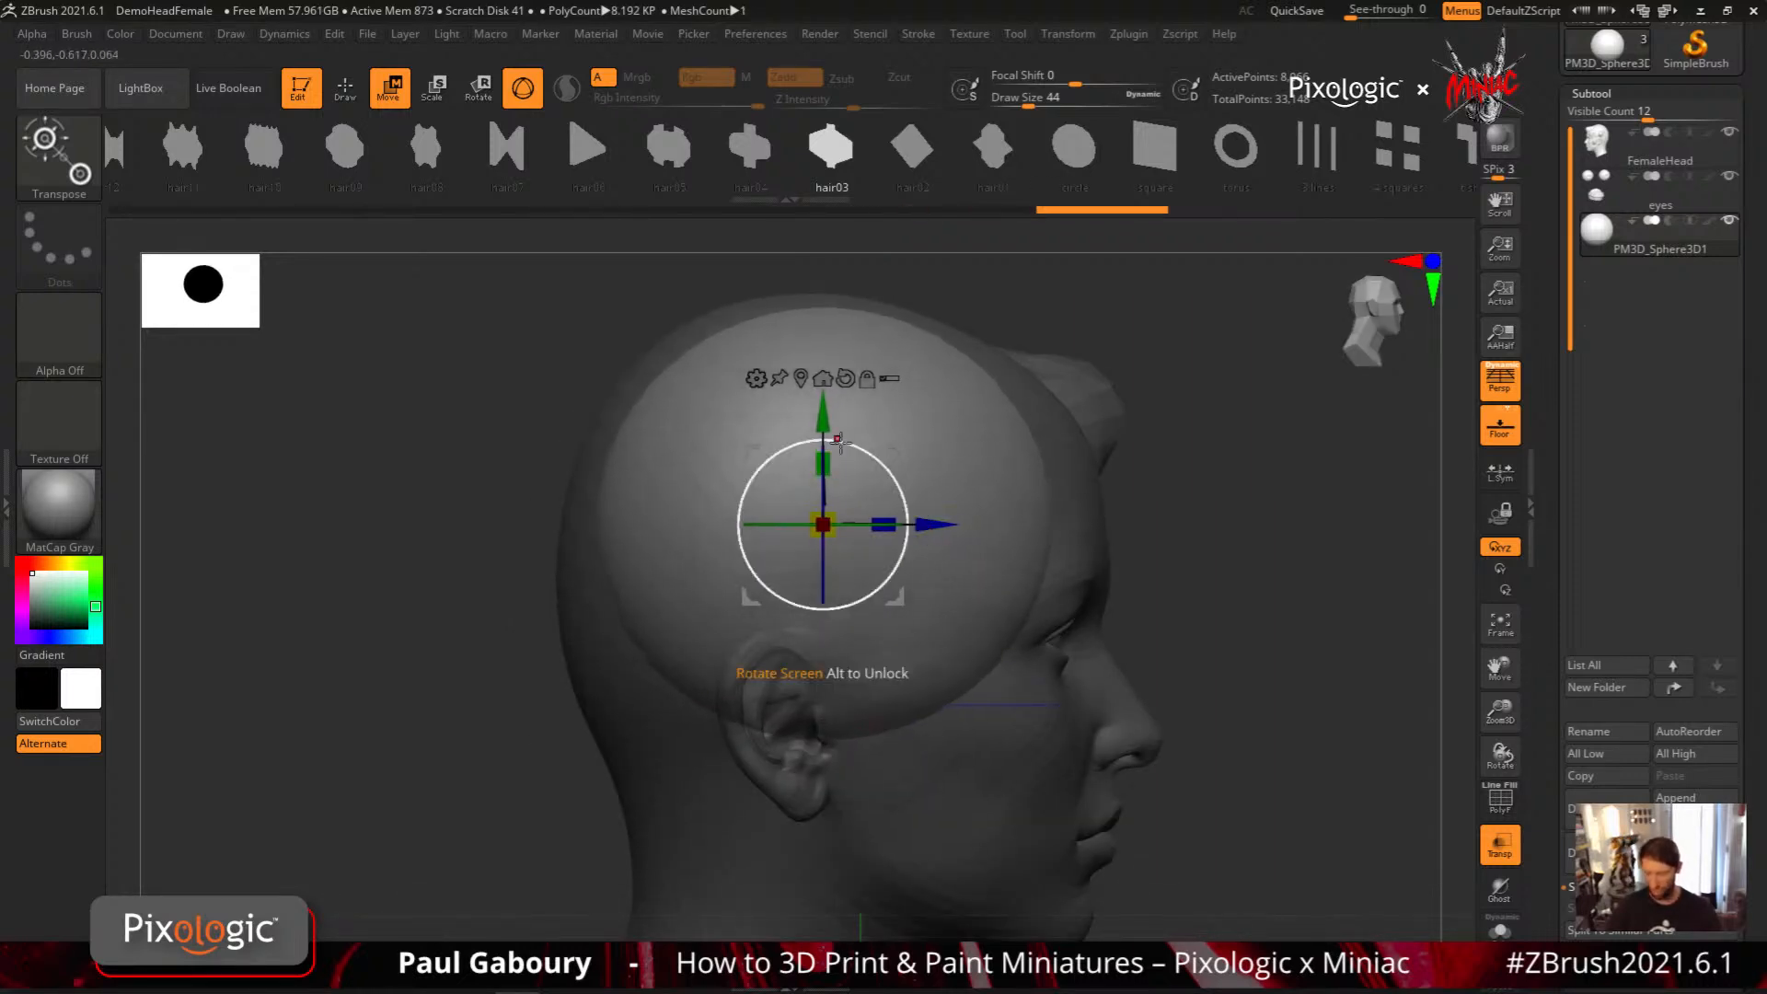
left_click_drag(888, 525, 941, 519)
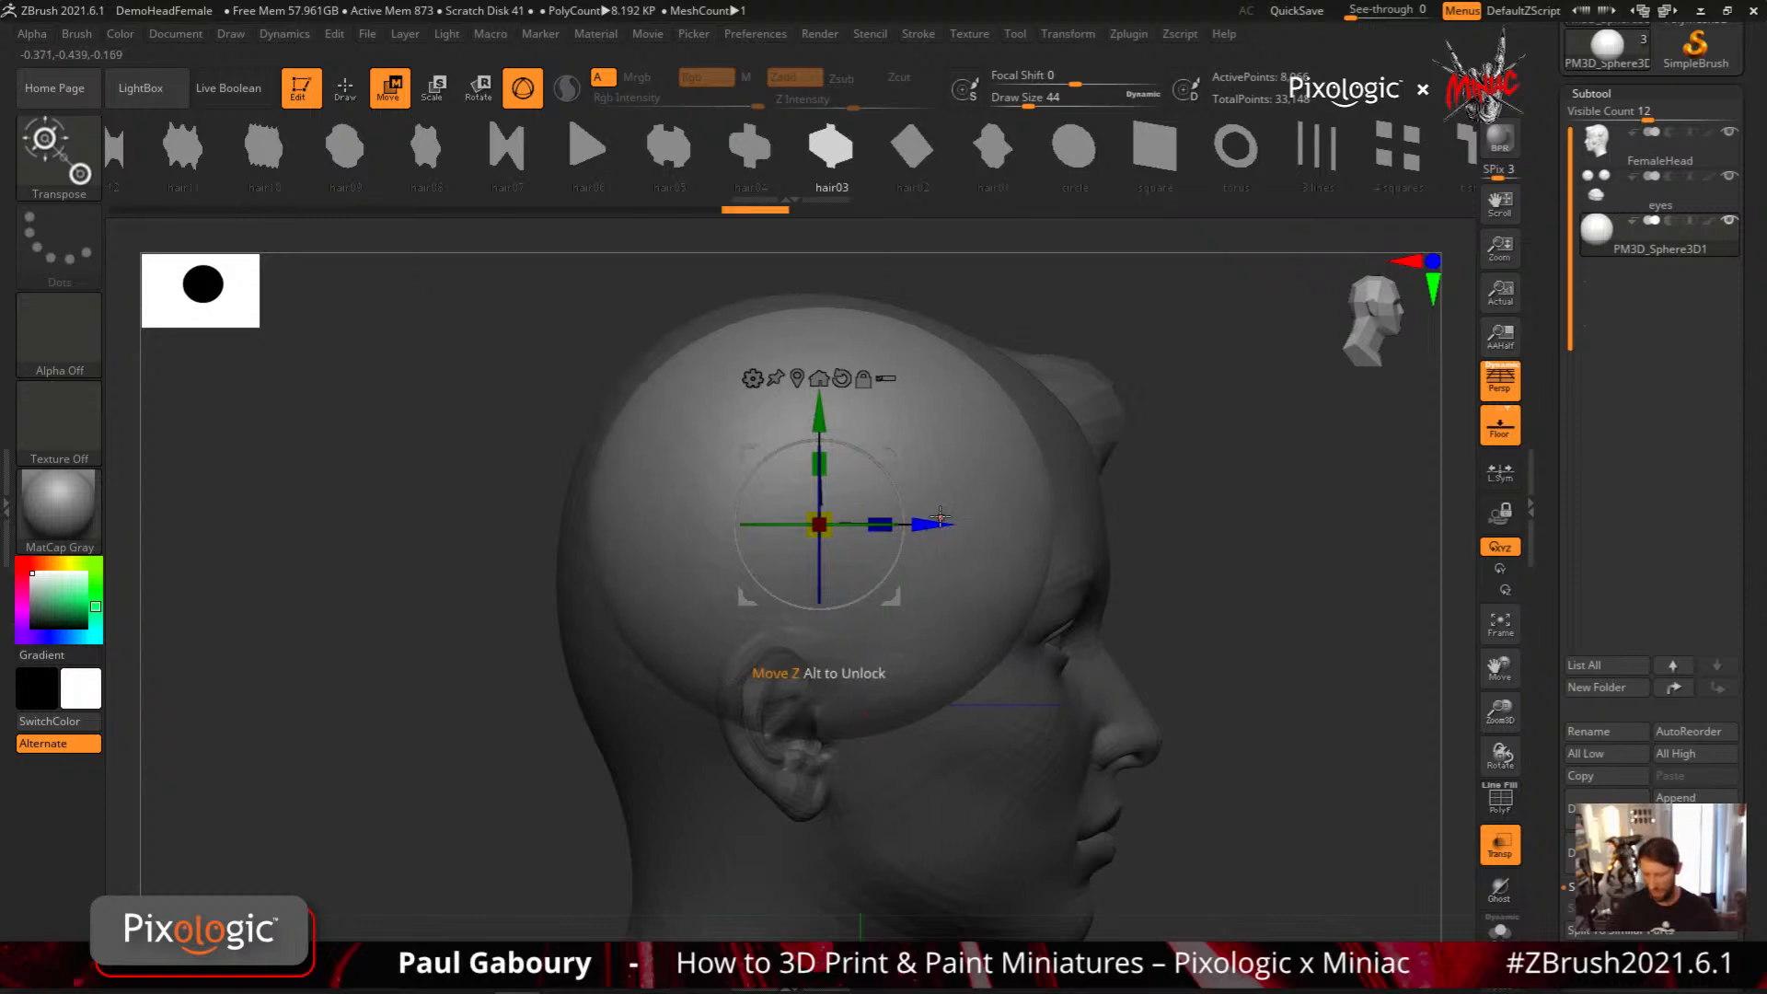
Adjust the sphere's width and lower it slightly to keep it inside the skull from the front
right_click_drag(942, 518, 1113, 579, "ctrl")
right_click_drag(1114, 579, 1055, 635)
left_click_drag(757, 525, 741, 526)
left_click_drag(824, 410, 824, 422)
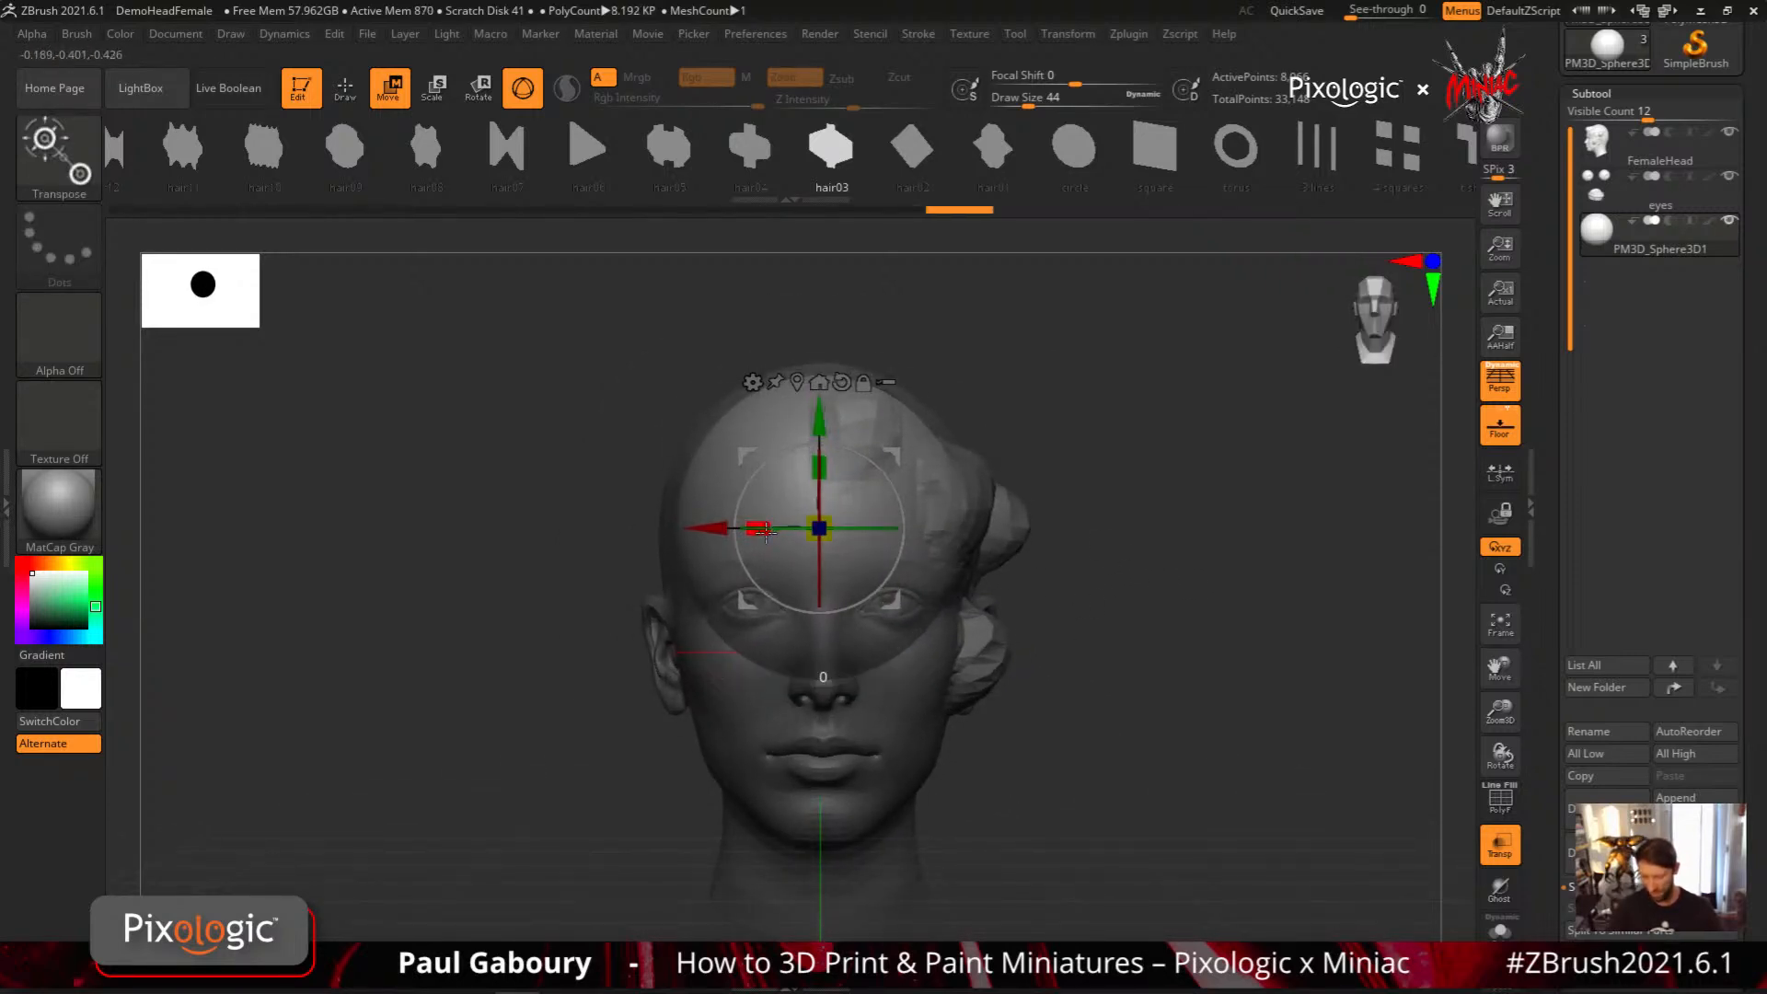
left_click_drag(767, 530, 771, 529)
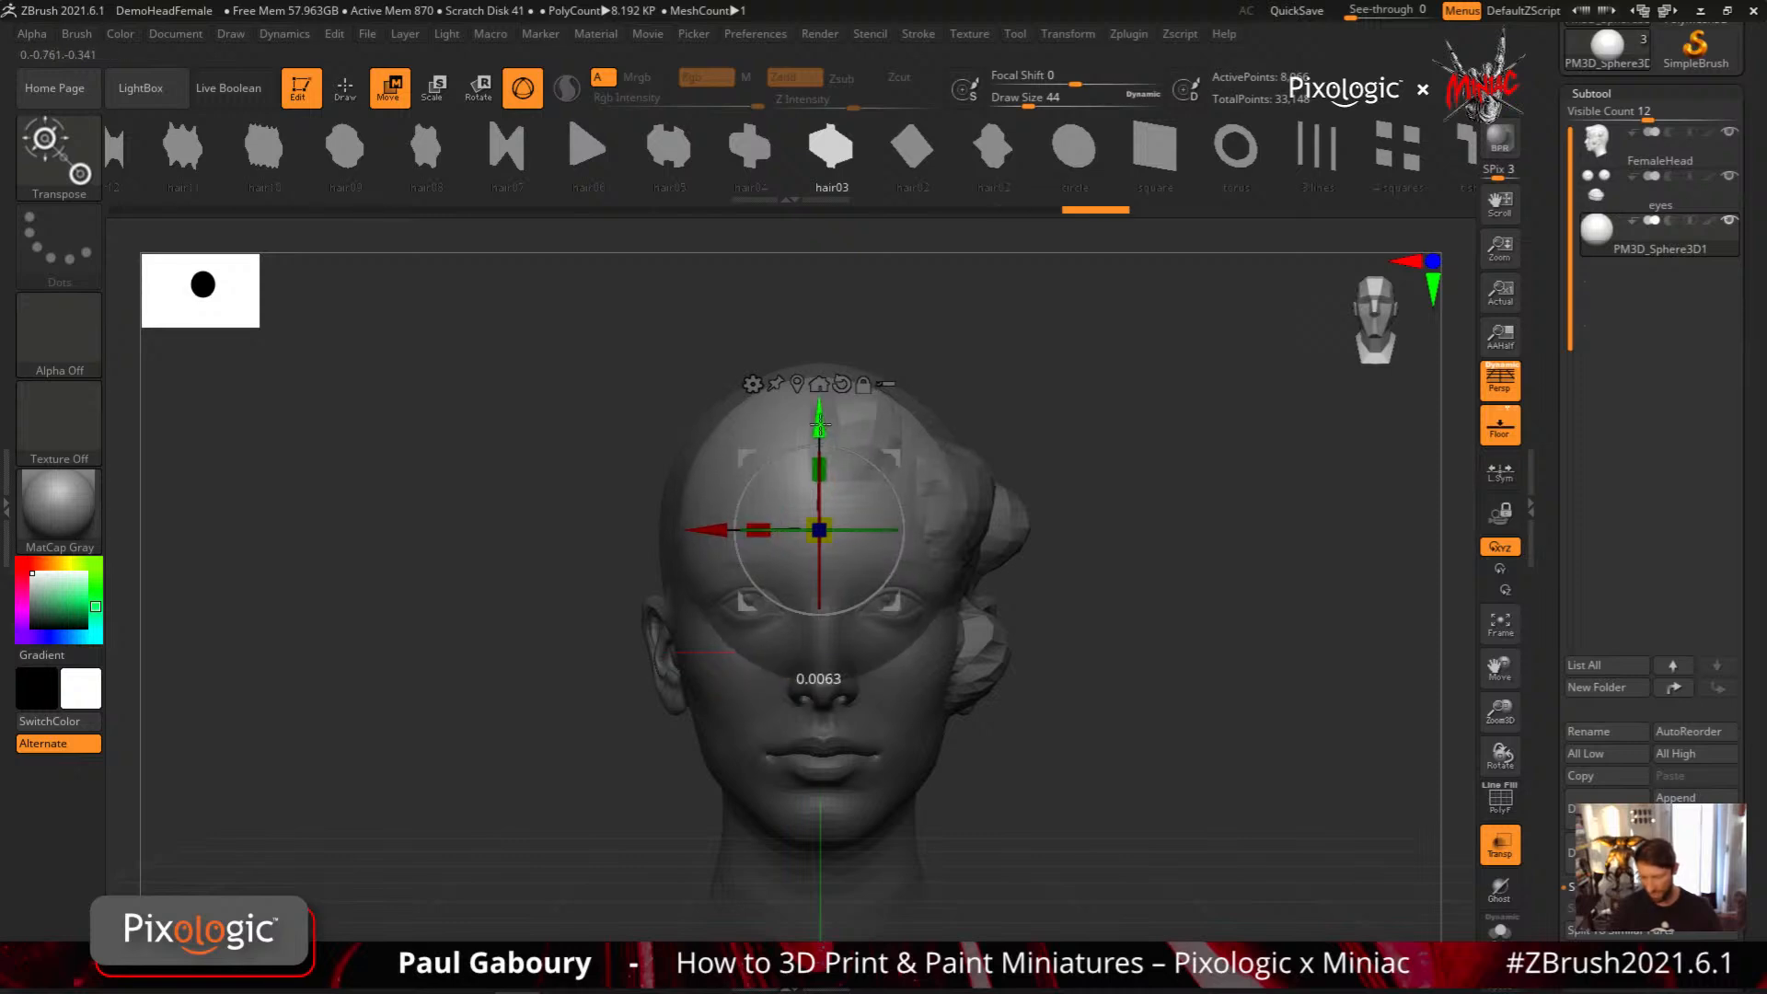
right_click_drag(1124, 654, 1115, 636, "ctrl")
right_click_drag(1115, 637, 1154, 650)
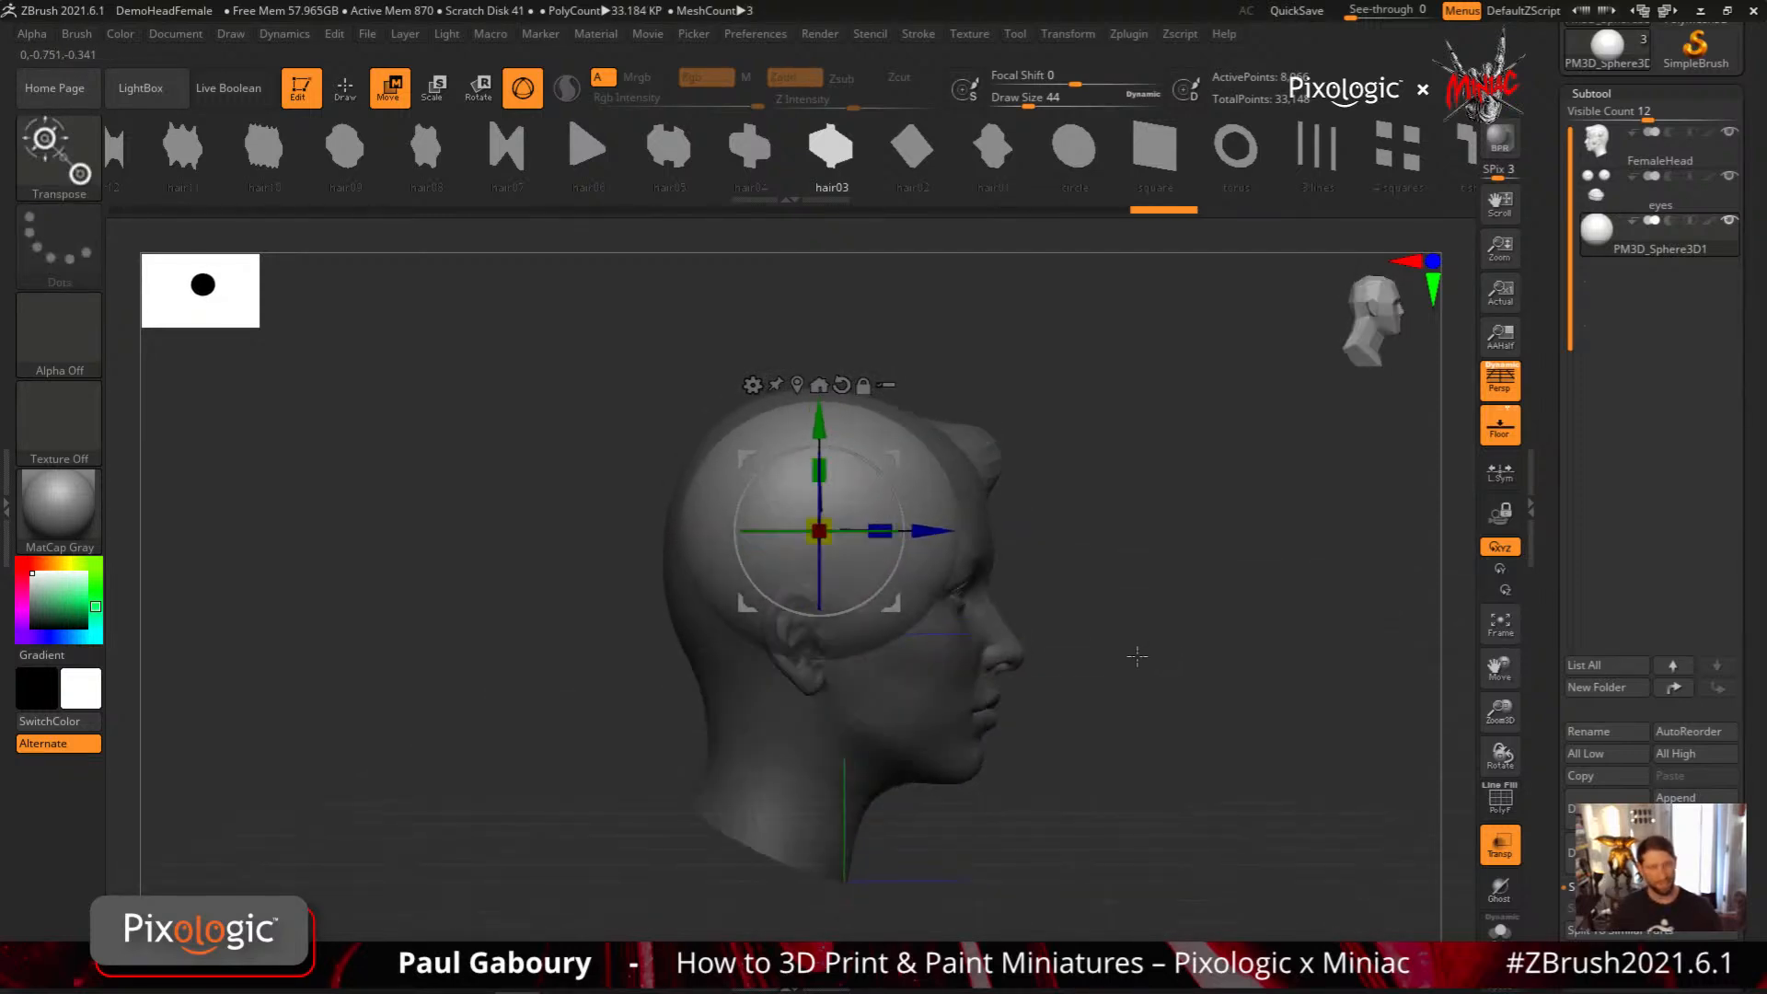
Return to Draw mode and turn off transparency
key("q")
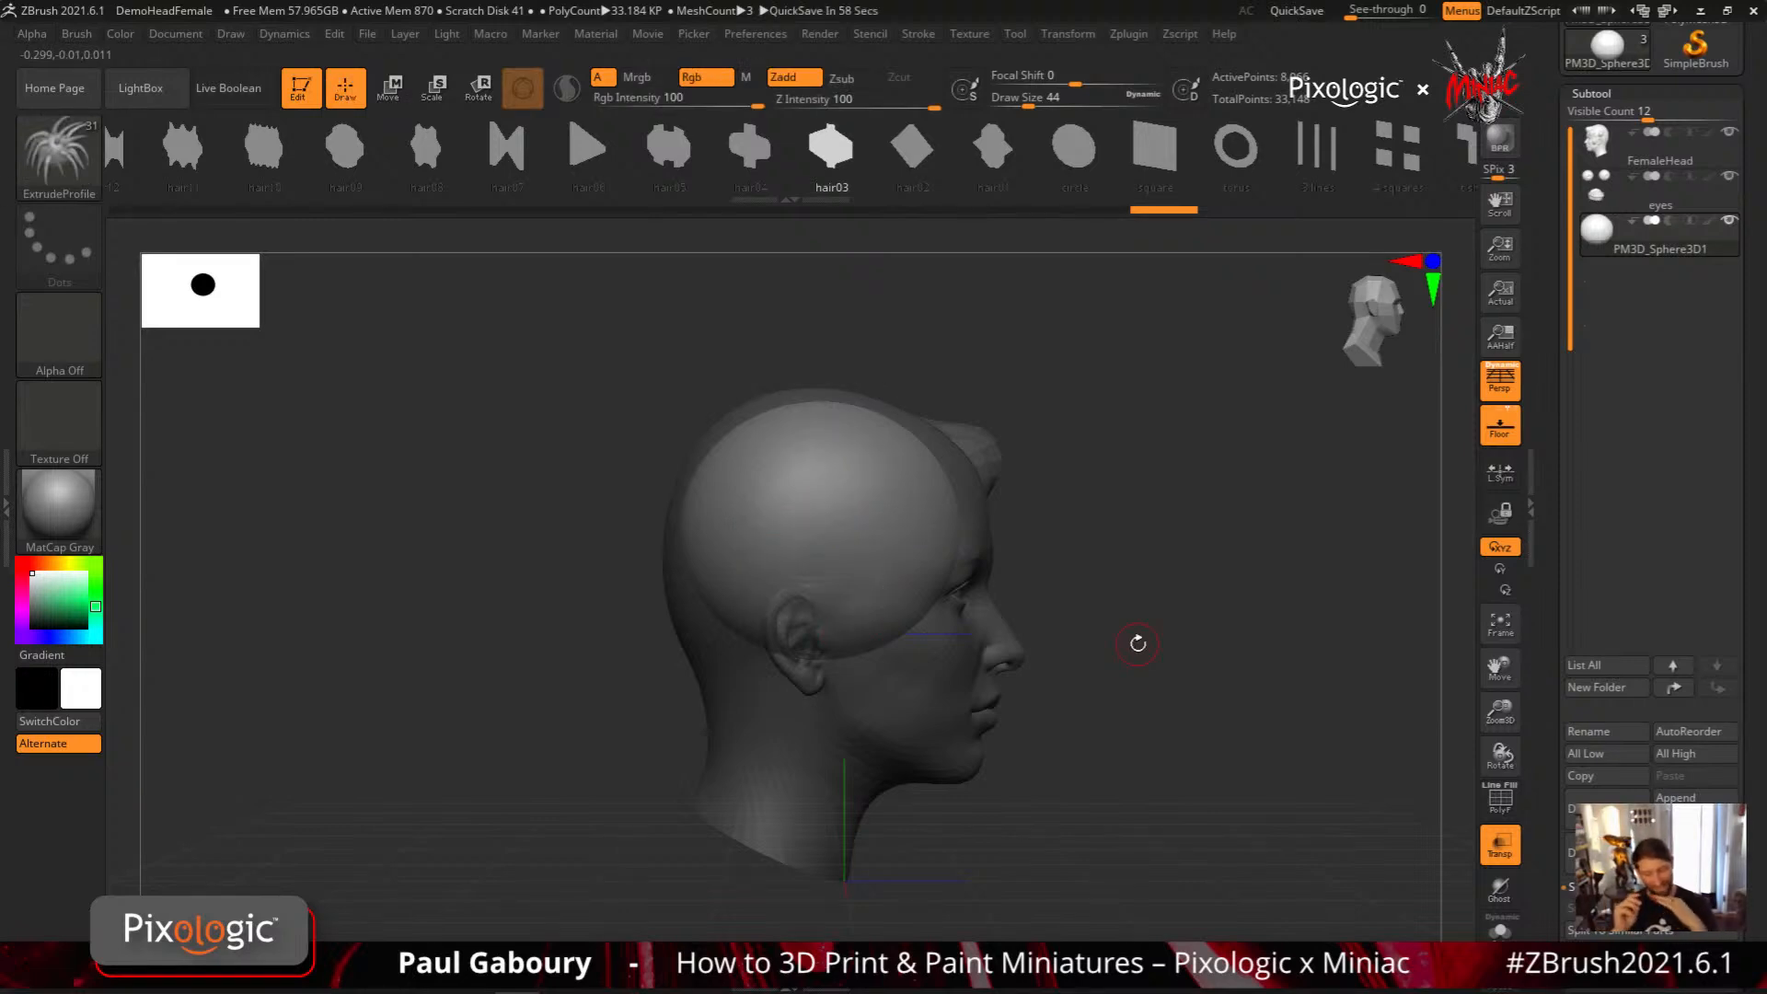
left_click(1501, 845)
mouse_move(1232, 739)
left_mouse_down()
mouse_move(1196, 769)
mouse_move(1235, 749)
mouse_move(1184, 769)
mouse_move(1175, 749)
mouse_move(1187, 771)
mouse_move(1197, 739)
left_mouse_up()
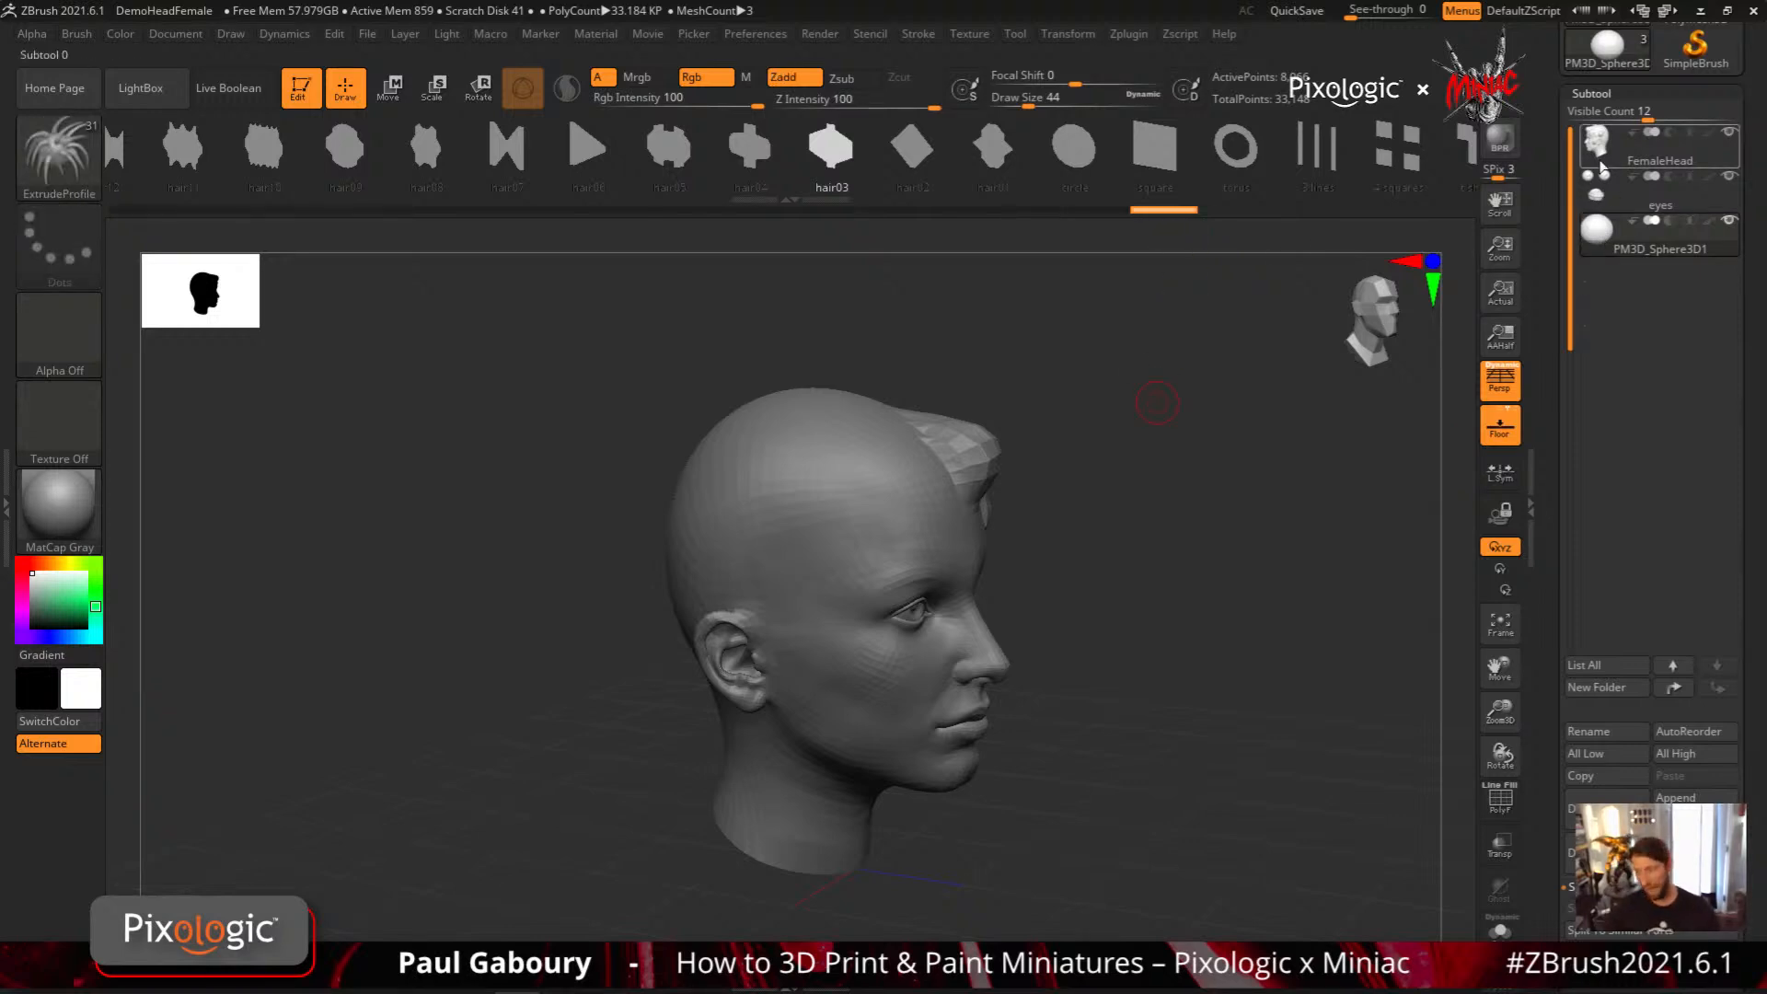
Compare the undo histories of the FemaleHead and PM3D_Sphere3D1 subtools, finishing with FemaleHead active
left_click(1648, 149)
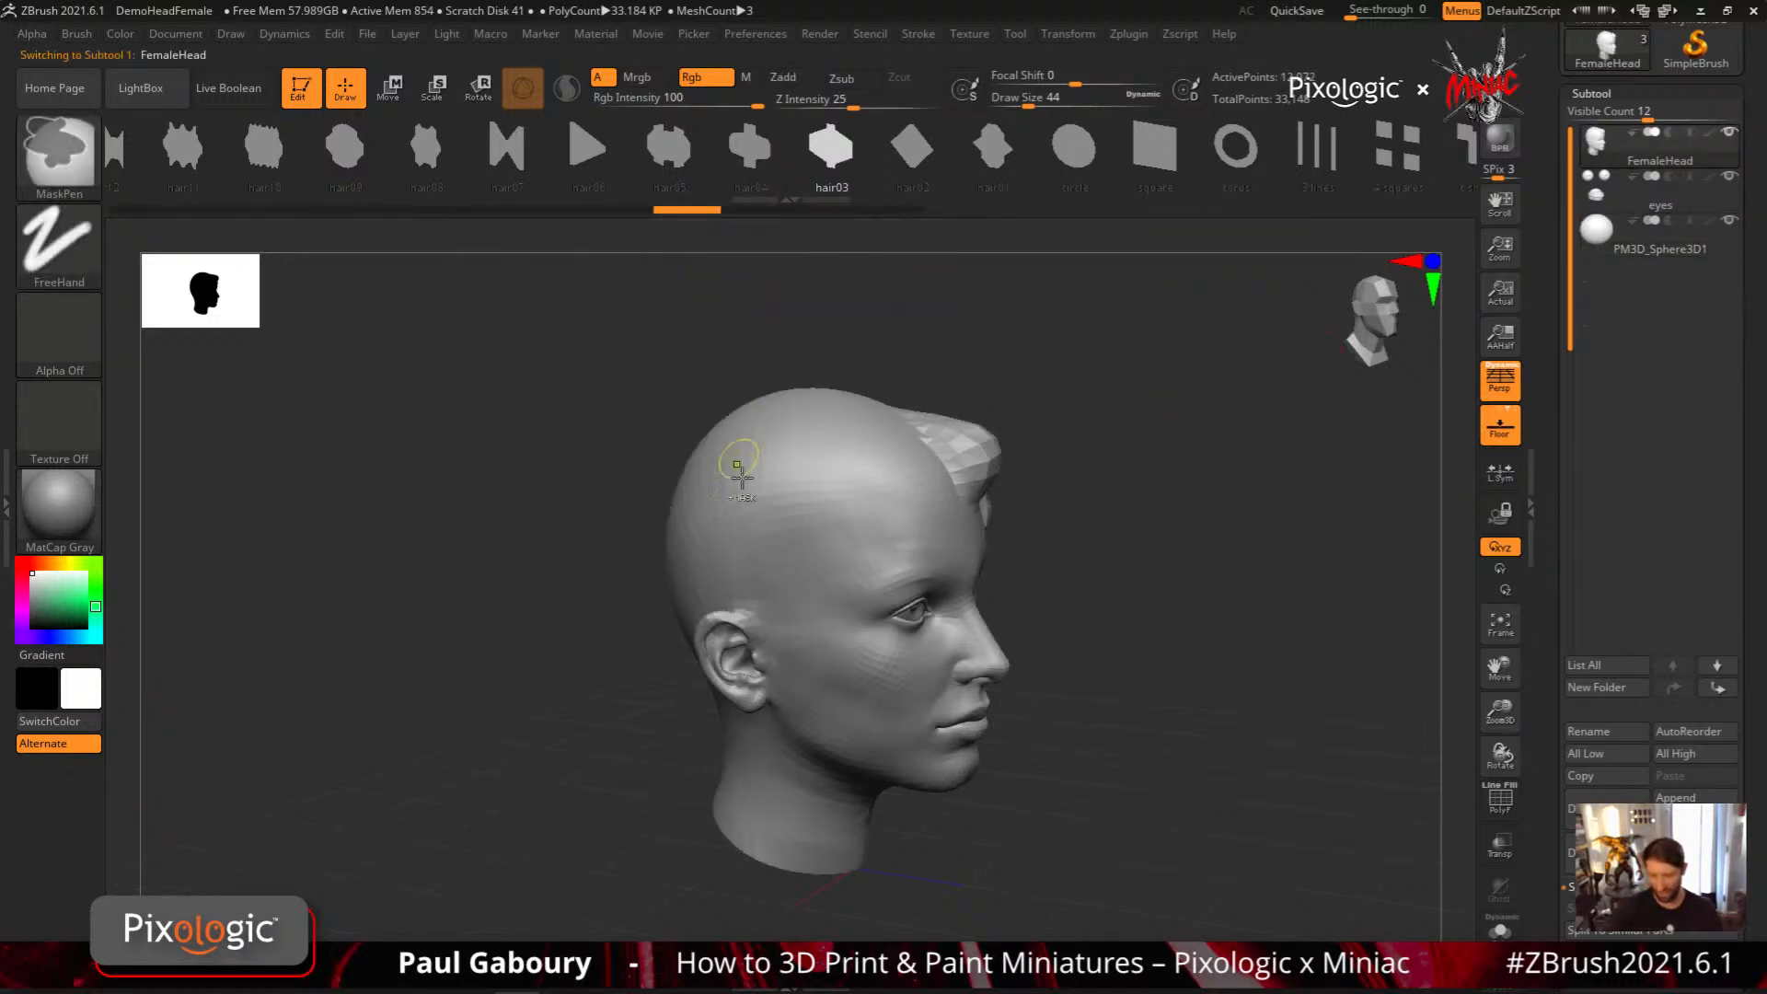
left_click_drag(1119, 630, 1152, 718)
left_click(1581, 242)
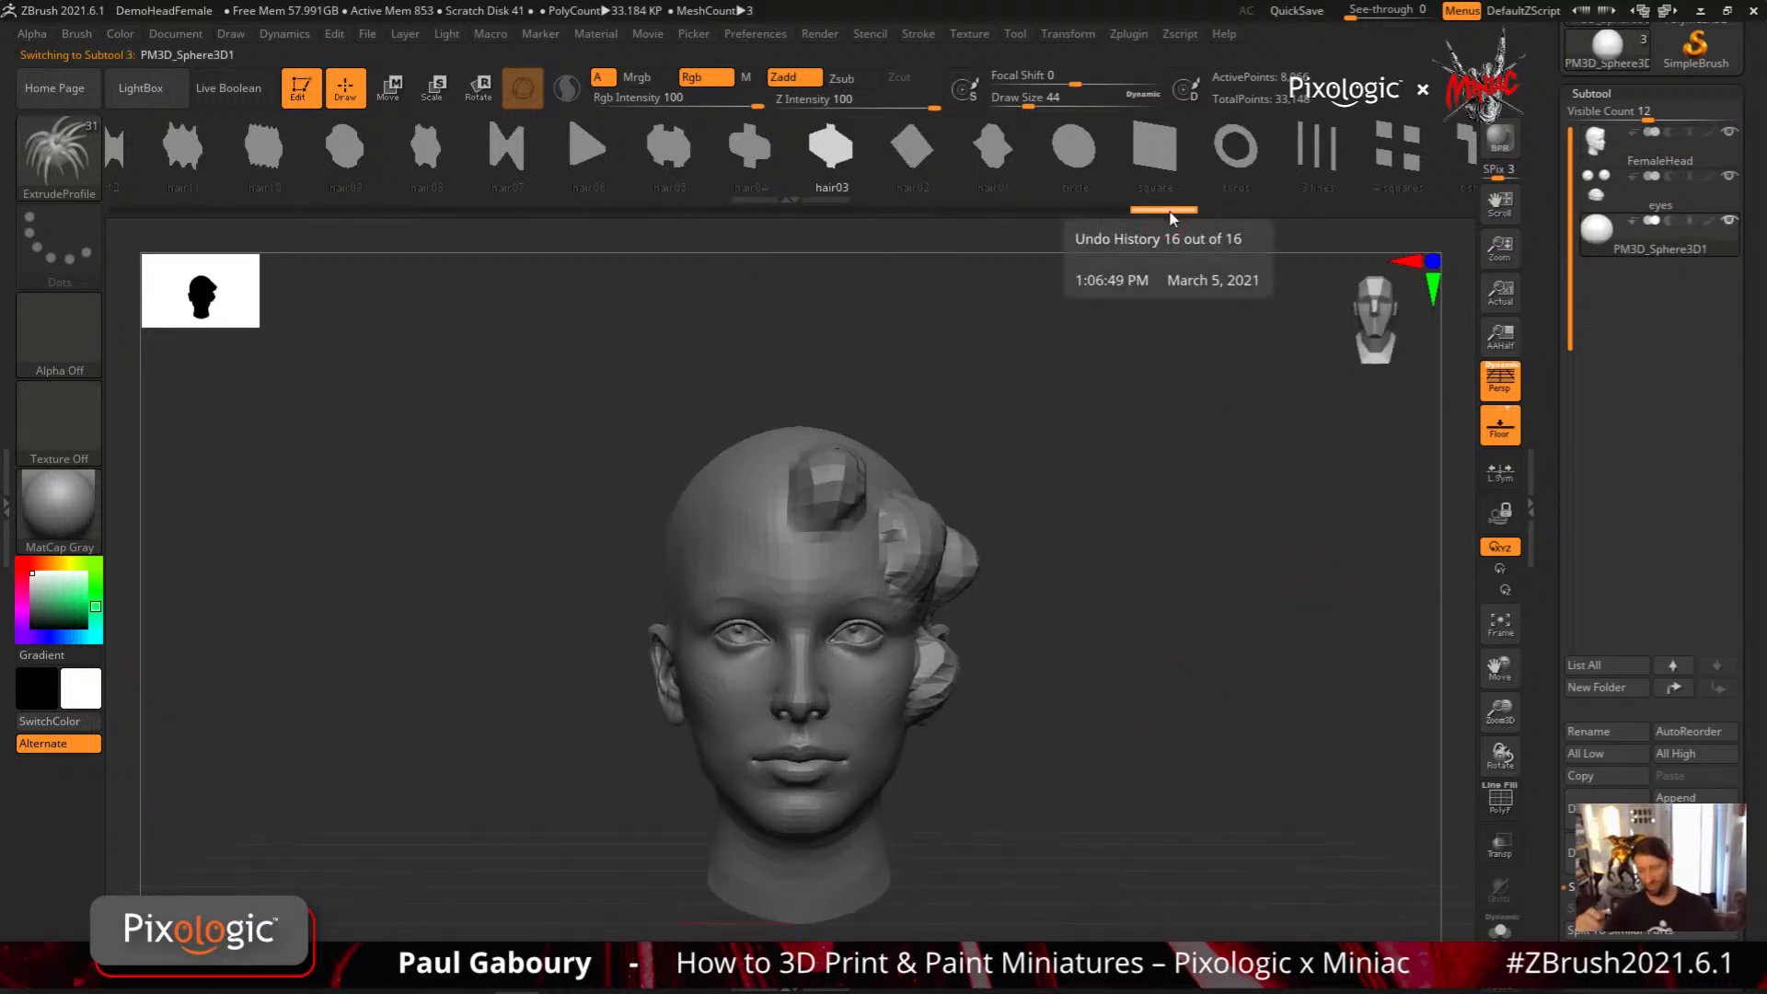
key("n")
left_click(1148, 575)
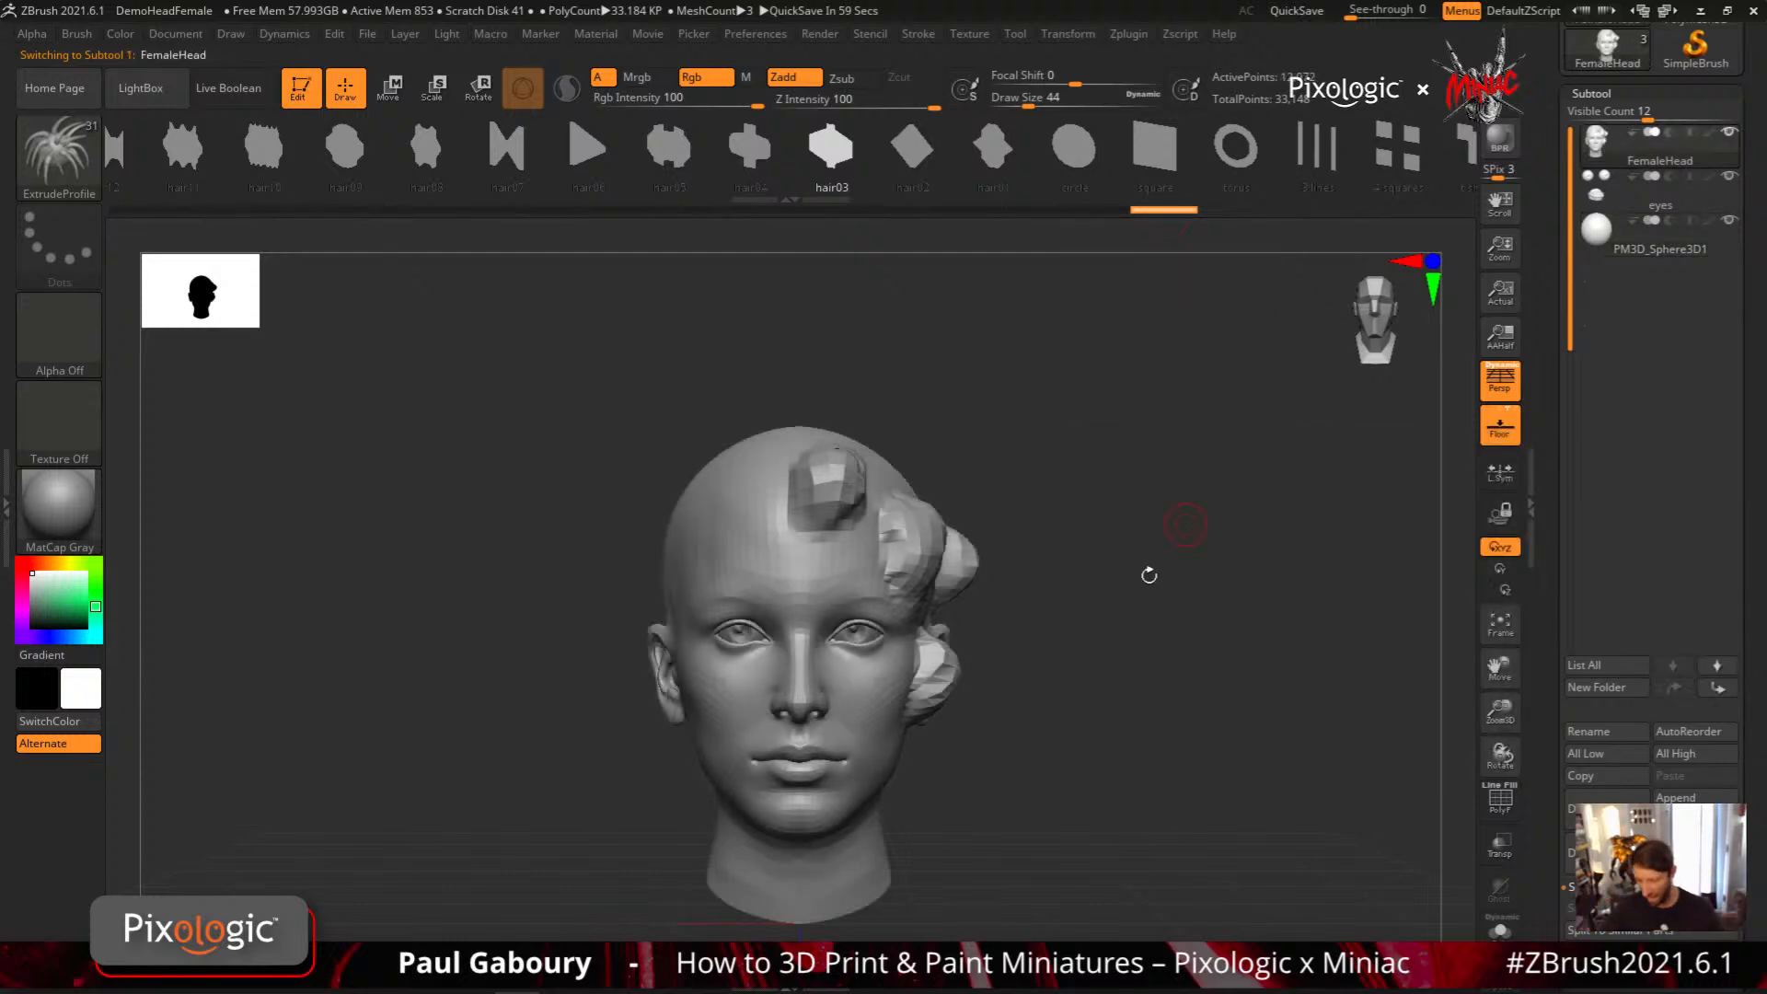
Choose the hair14 profile and draw four strands down the lumpy side of the head, from the temple to behind the ear
left_click_drag(1148, 577, 1067, 671)
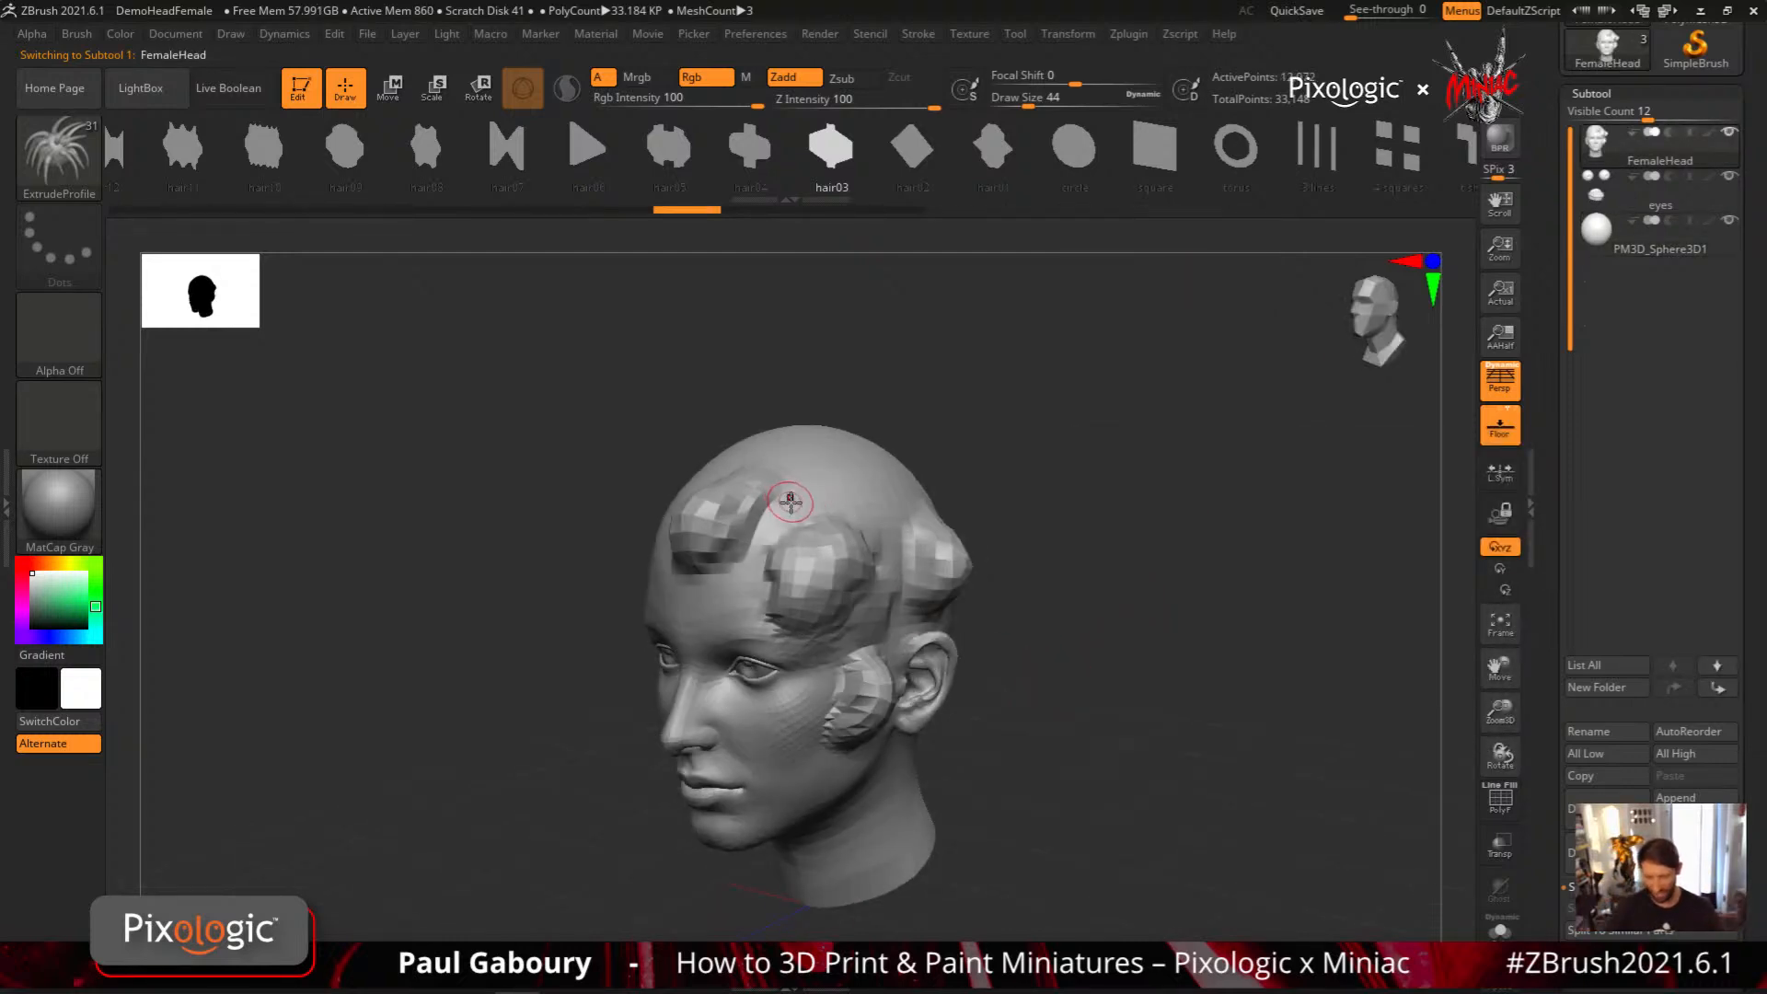
left_click_drag(669, 157, 975, 175)
left_click(357, 158)
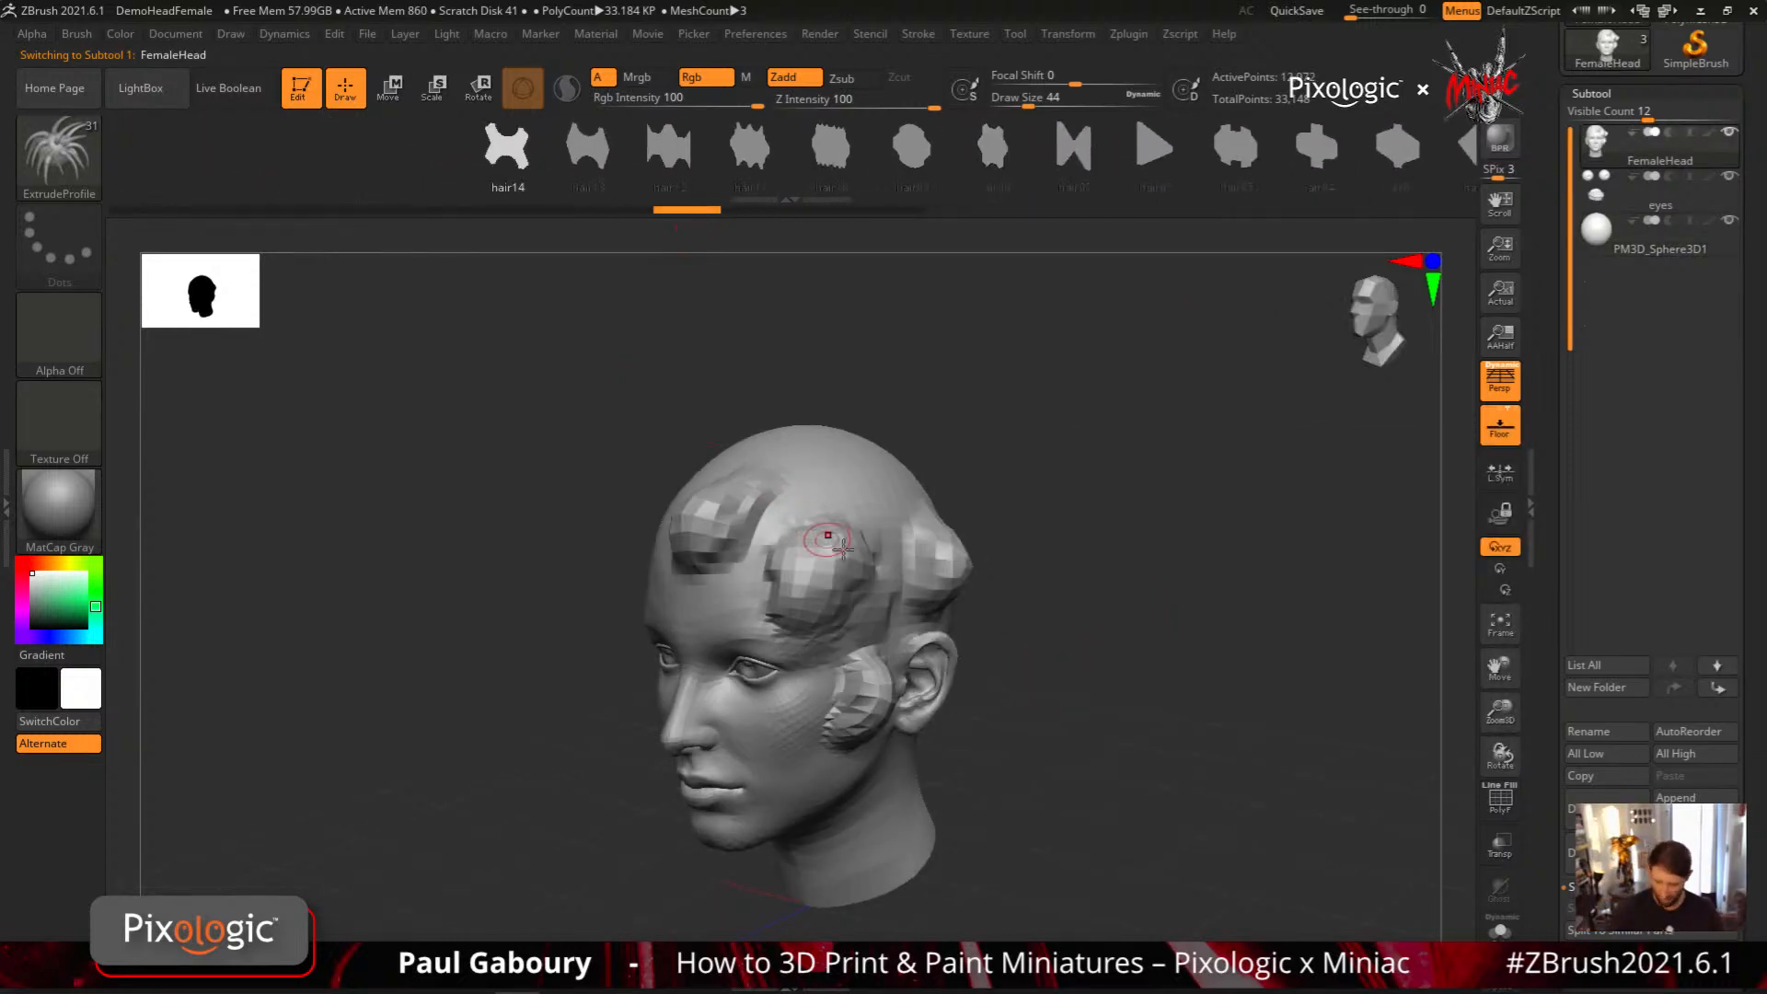
left_click_drag(824, 778, 825, 788)
left_click_drag(1040, 819, 934, 777)
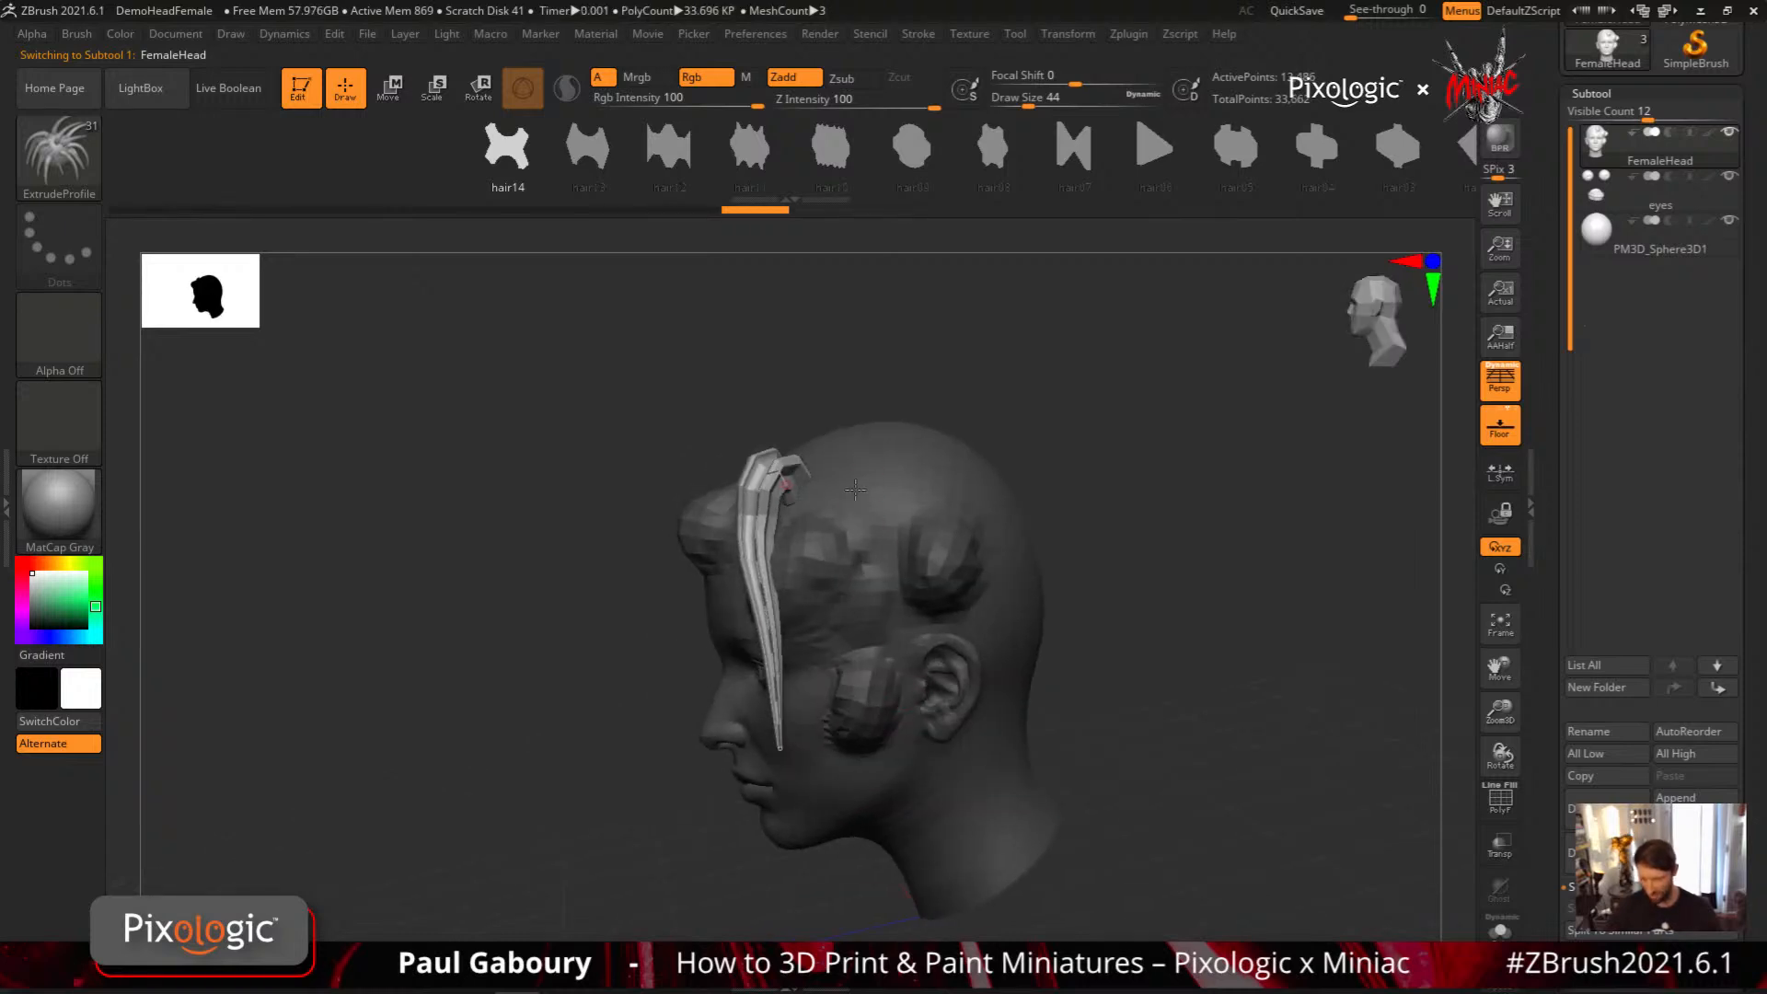
left_click_drag(856, 478, 876, 759)
left_click_drag(1095, 800, 1012, 754)
left_click_drag(914, 805, 982, 748)
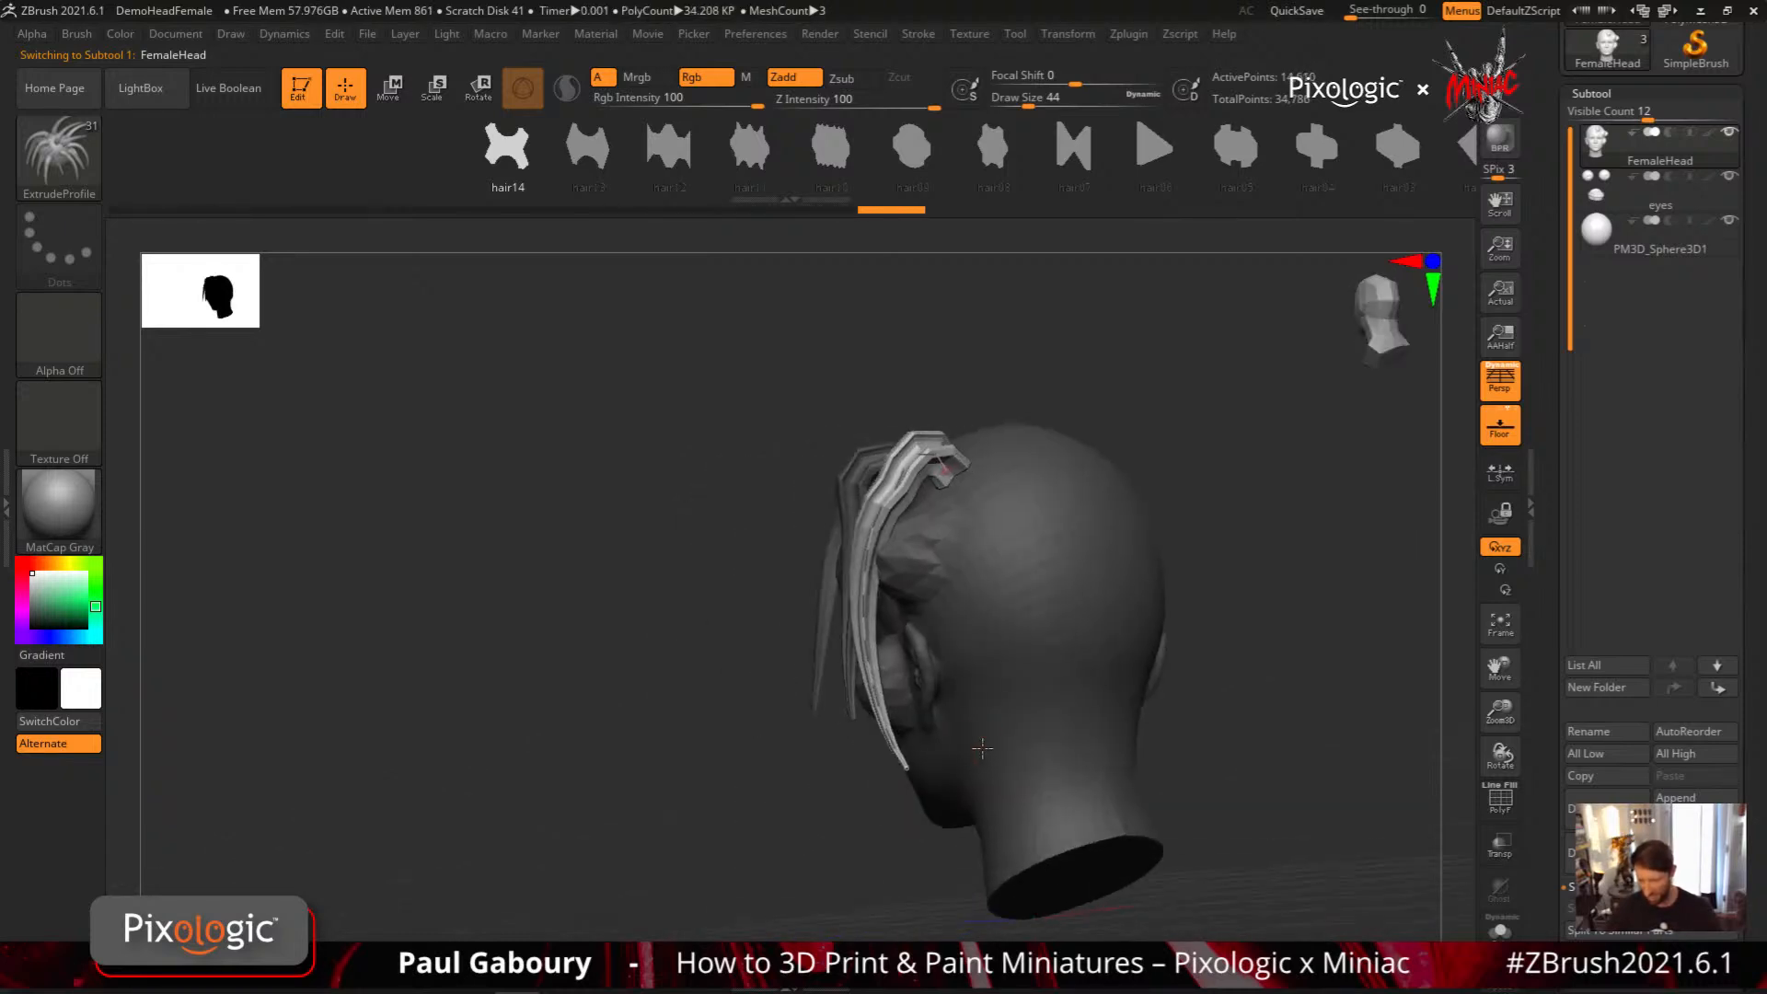
left_click_drag(948, 638, 995, 784)
right_click_drag(1008, 735, 1053, 659)
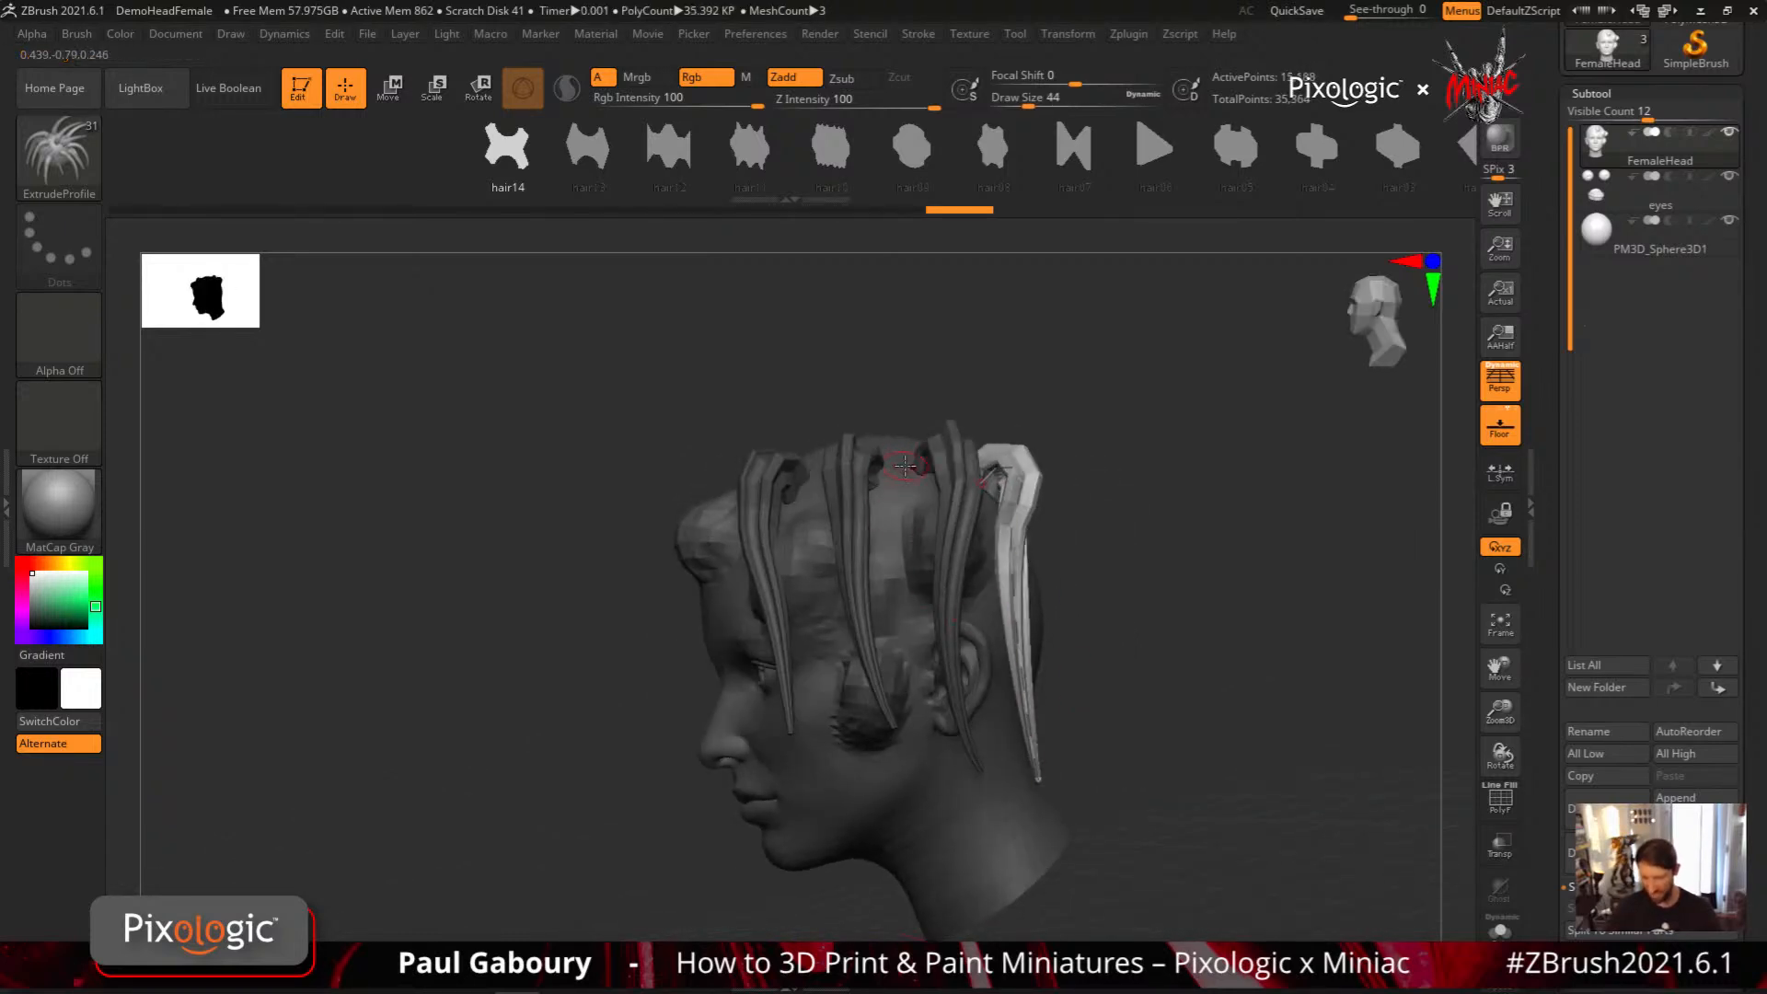
Add three more hair14 strands that cross diagonally over the first ones on the side of the head
left_click_drag(891, 805, 894, 810)
right_click_drag(897, 803, 967, 781)
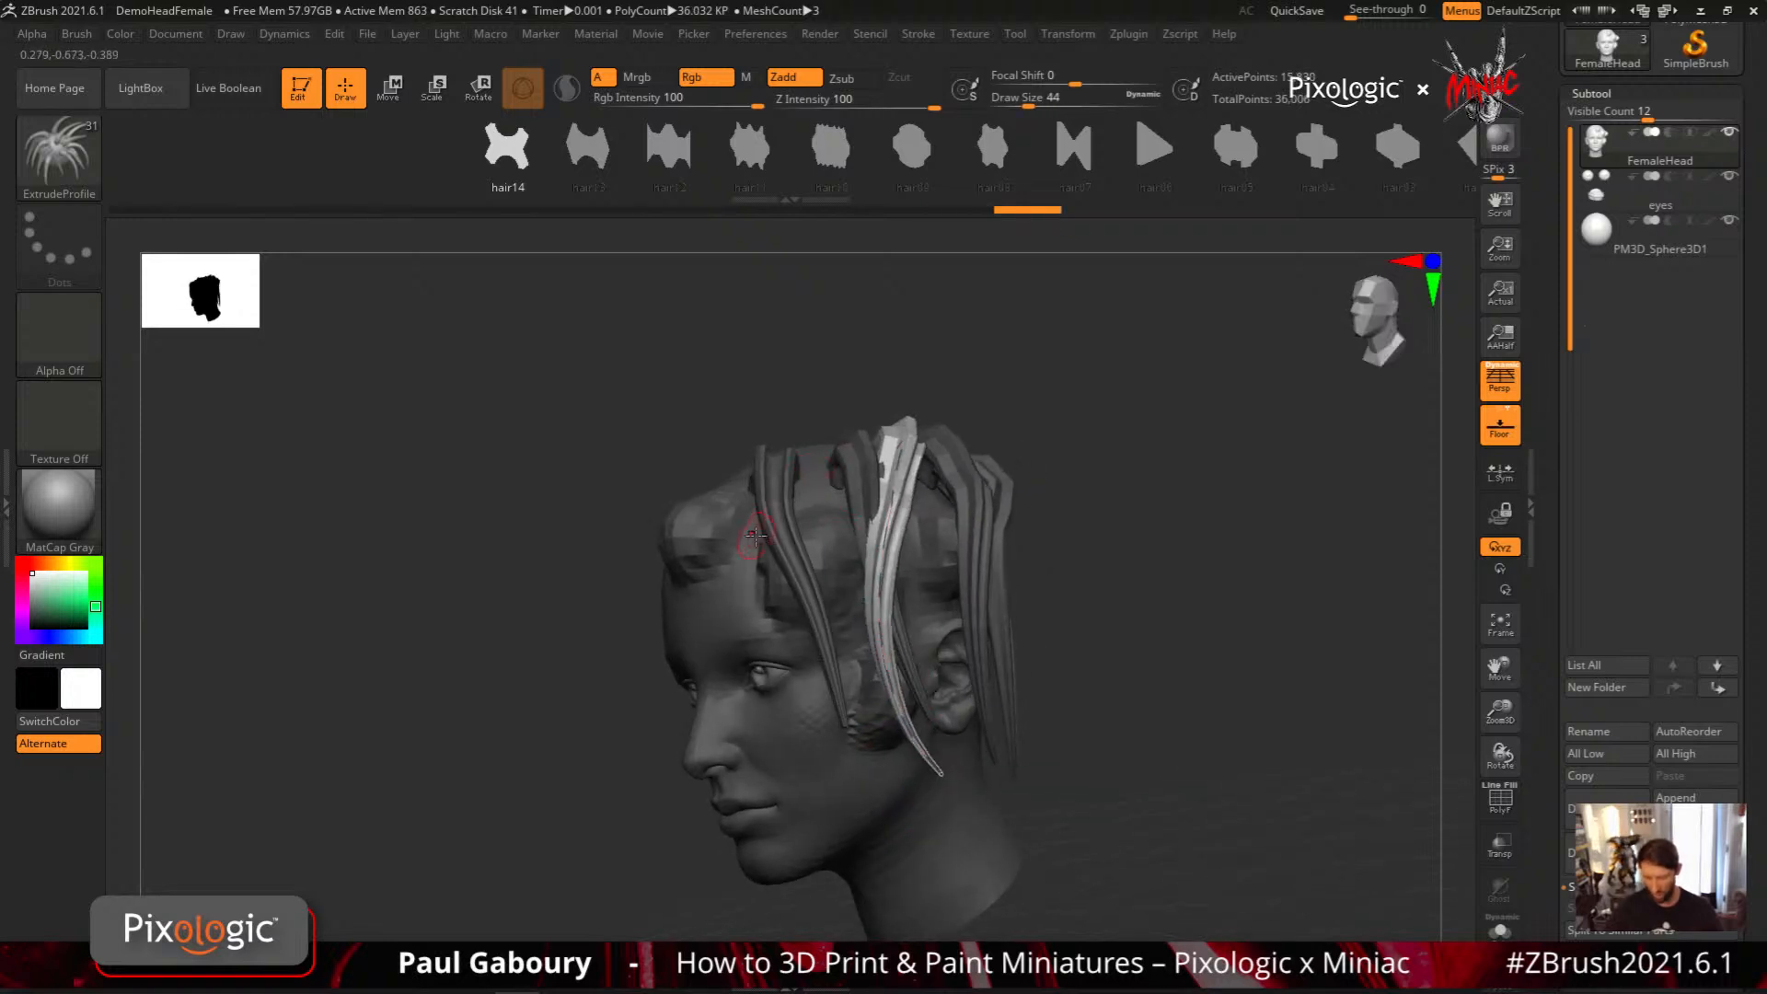
mouse_move(738, 494)
left_mouse_down()
mouse_move(751, 559)
mouse_move(925, 741)
left_mouse_up()
right_click_drag(925, 736, 861, 704)
right_click_drag(865, 610, 915, 574)
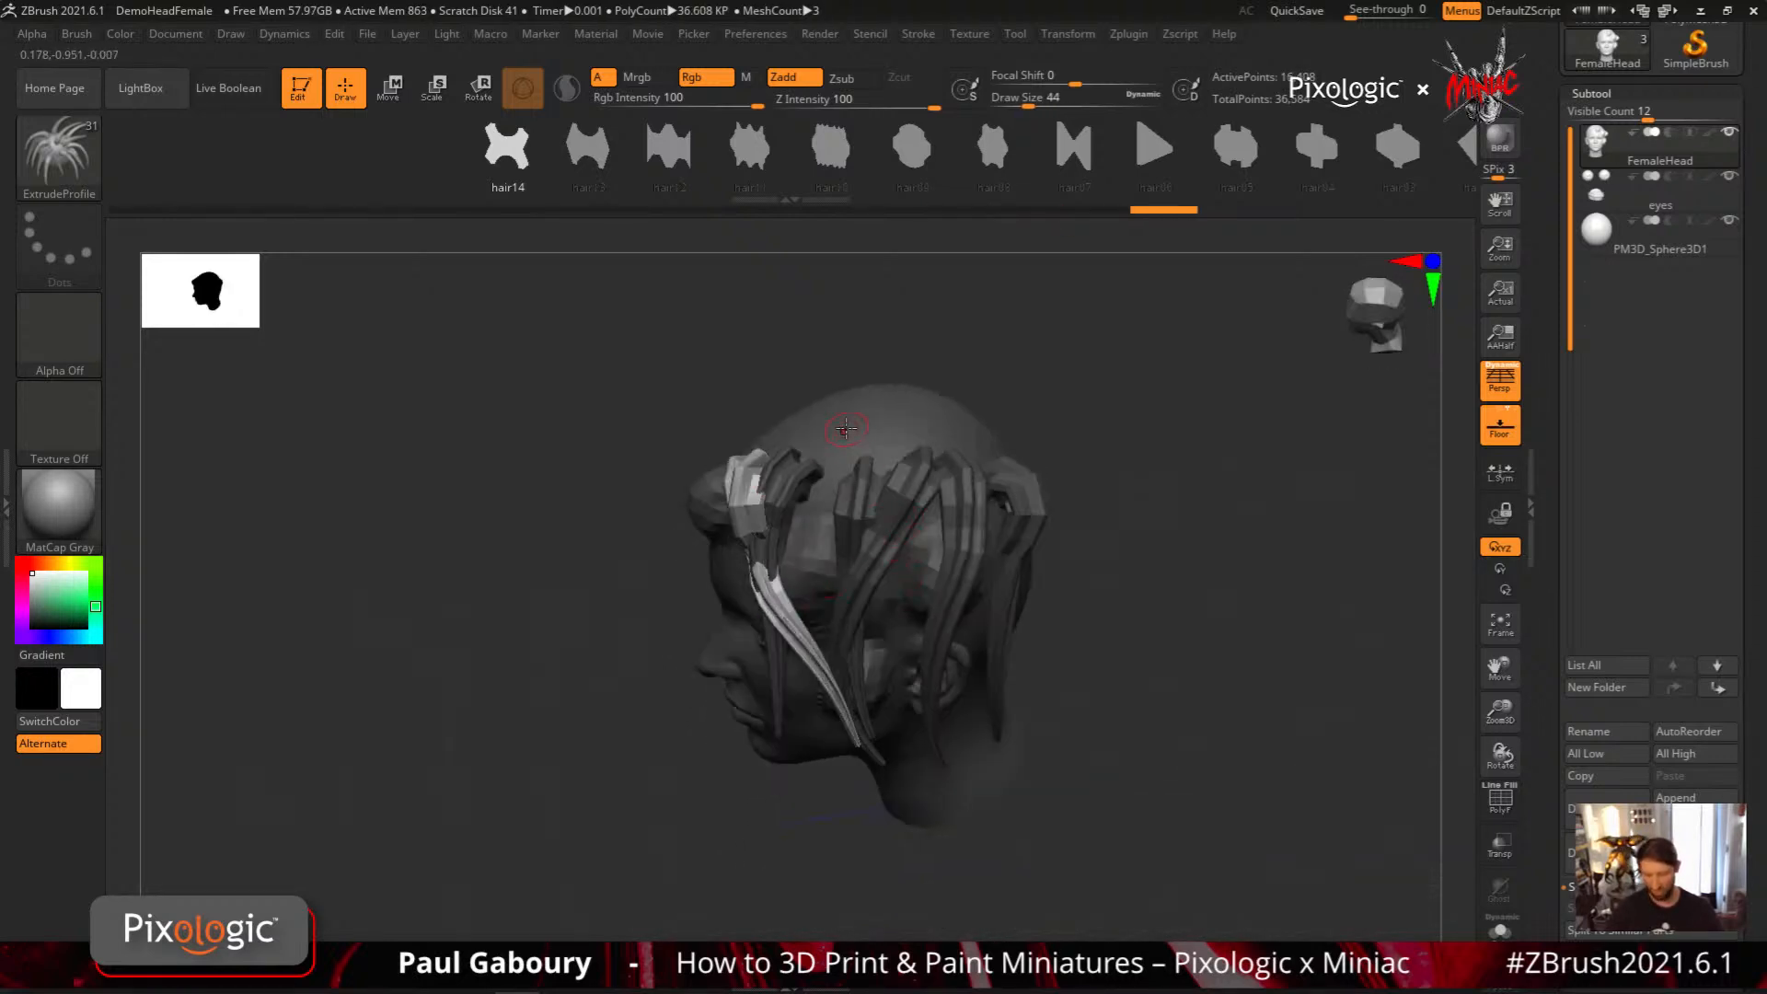
left_click_drag(854, 653, 921, 731)
right_click_drag(933, 762, 945, 576)
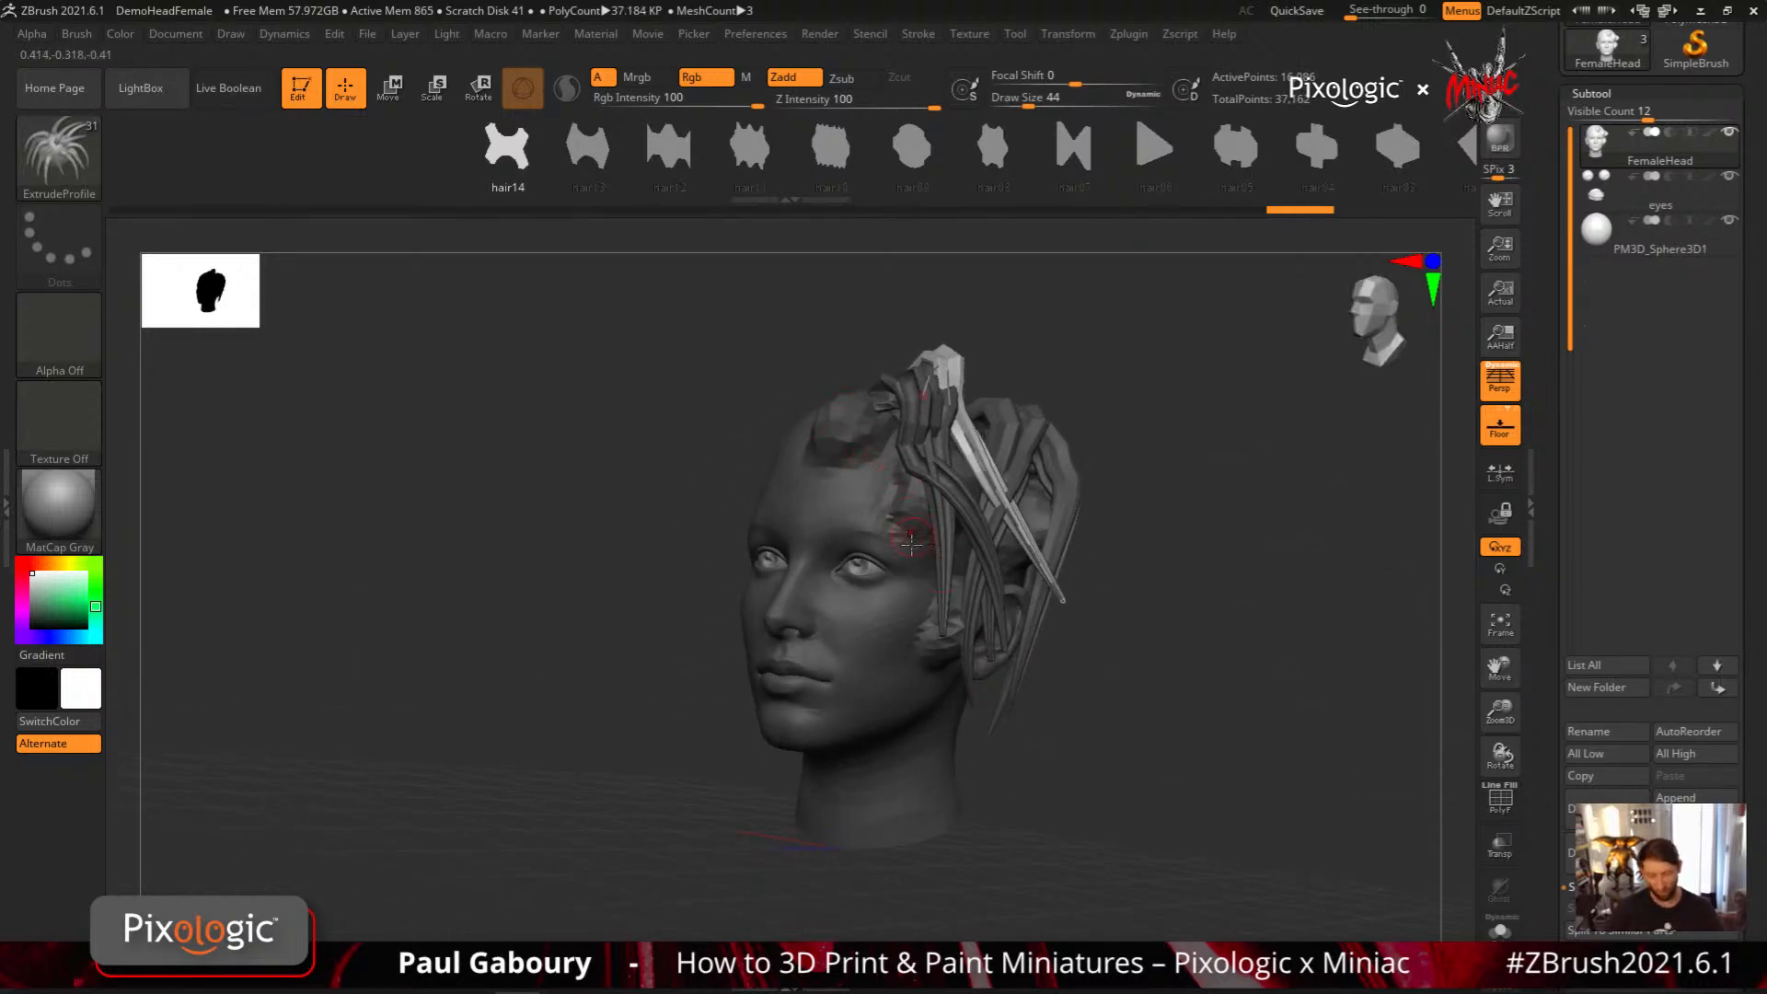
Draw two hair14 strands from the forehead across the temple and down beside the cheek
right_click_drag(900, 581, 874, 536, "alt")
mouse_move(874, 535)
right_mouse_down("ctrl")
mouse_move(906, 587)
mouse_move(870, 578)
right_mouse_up("ctrl")
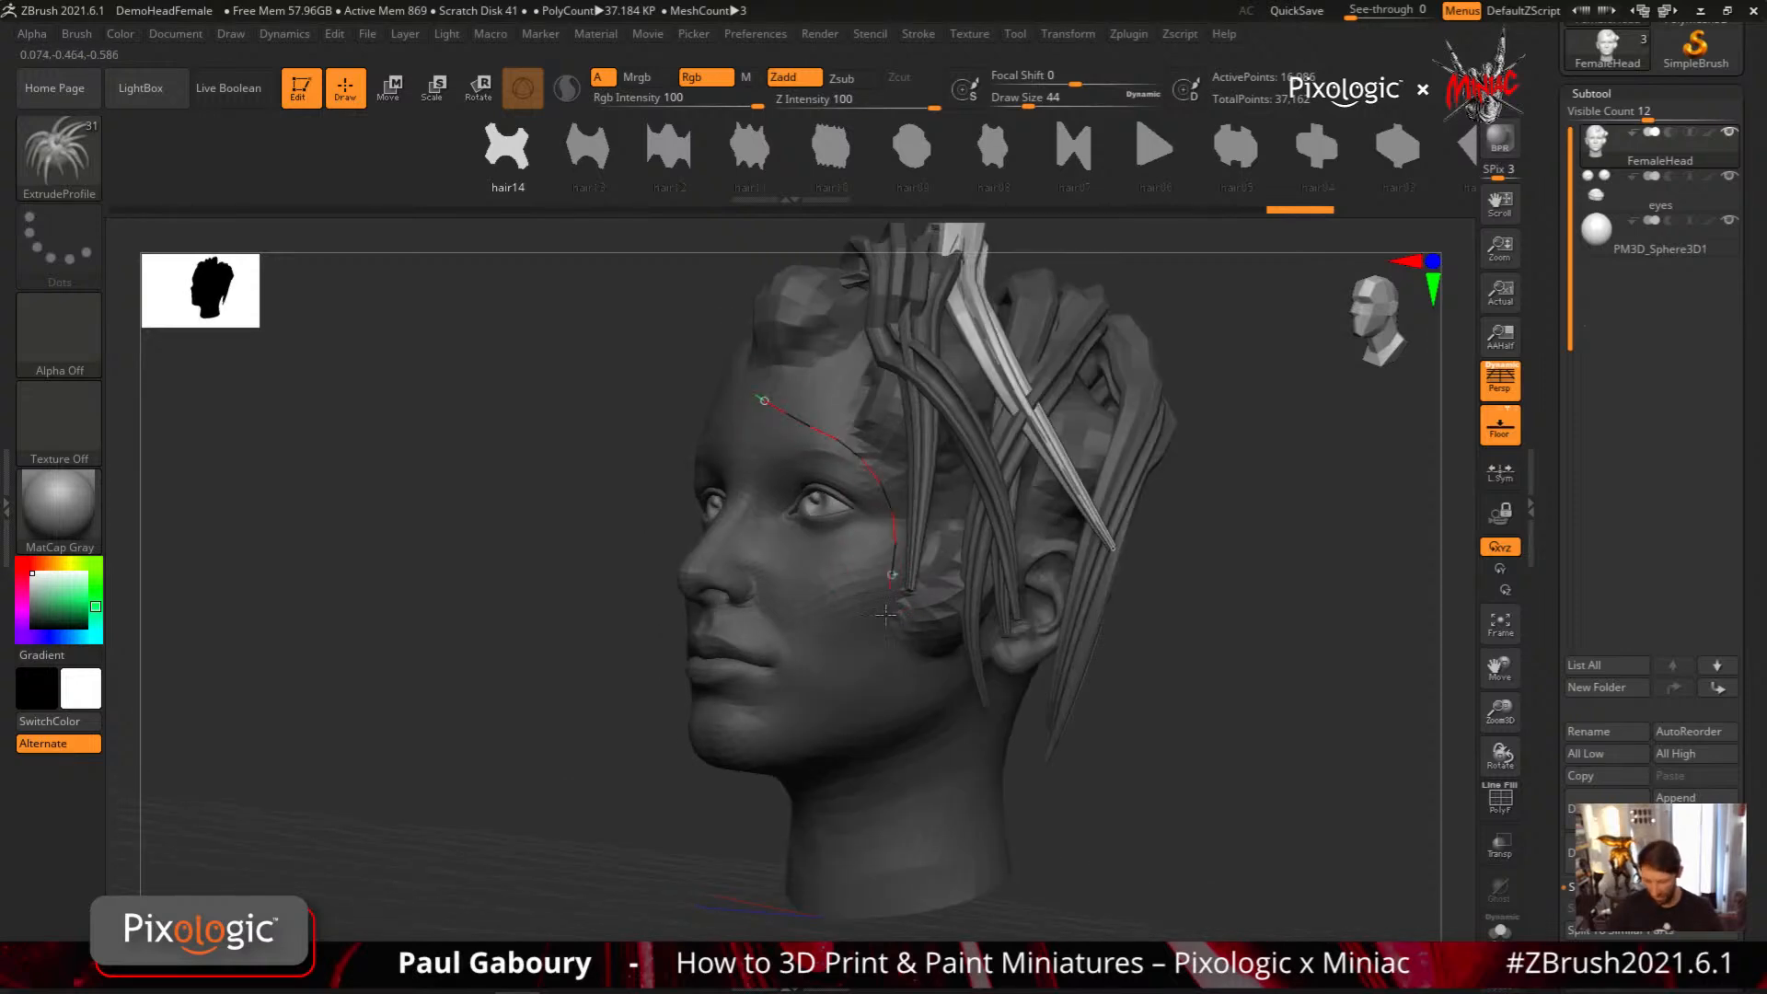
left_click_drag(886, 614, 947, 759)
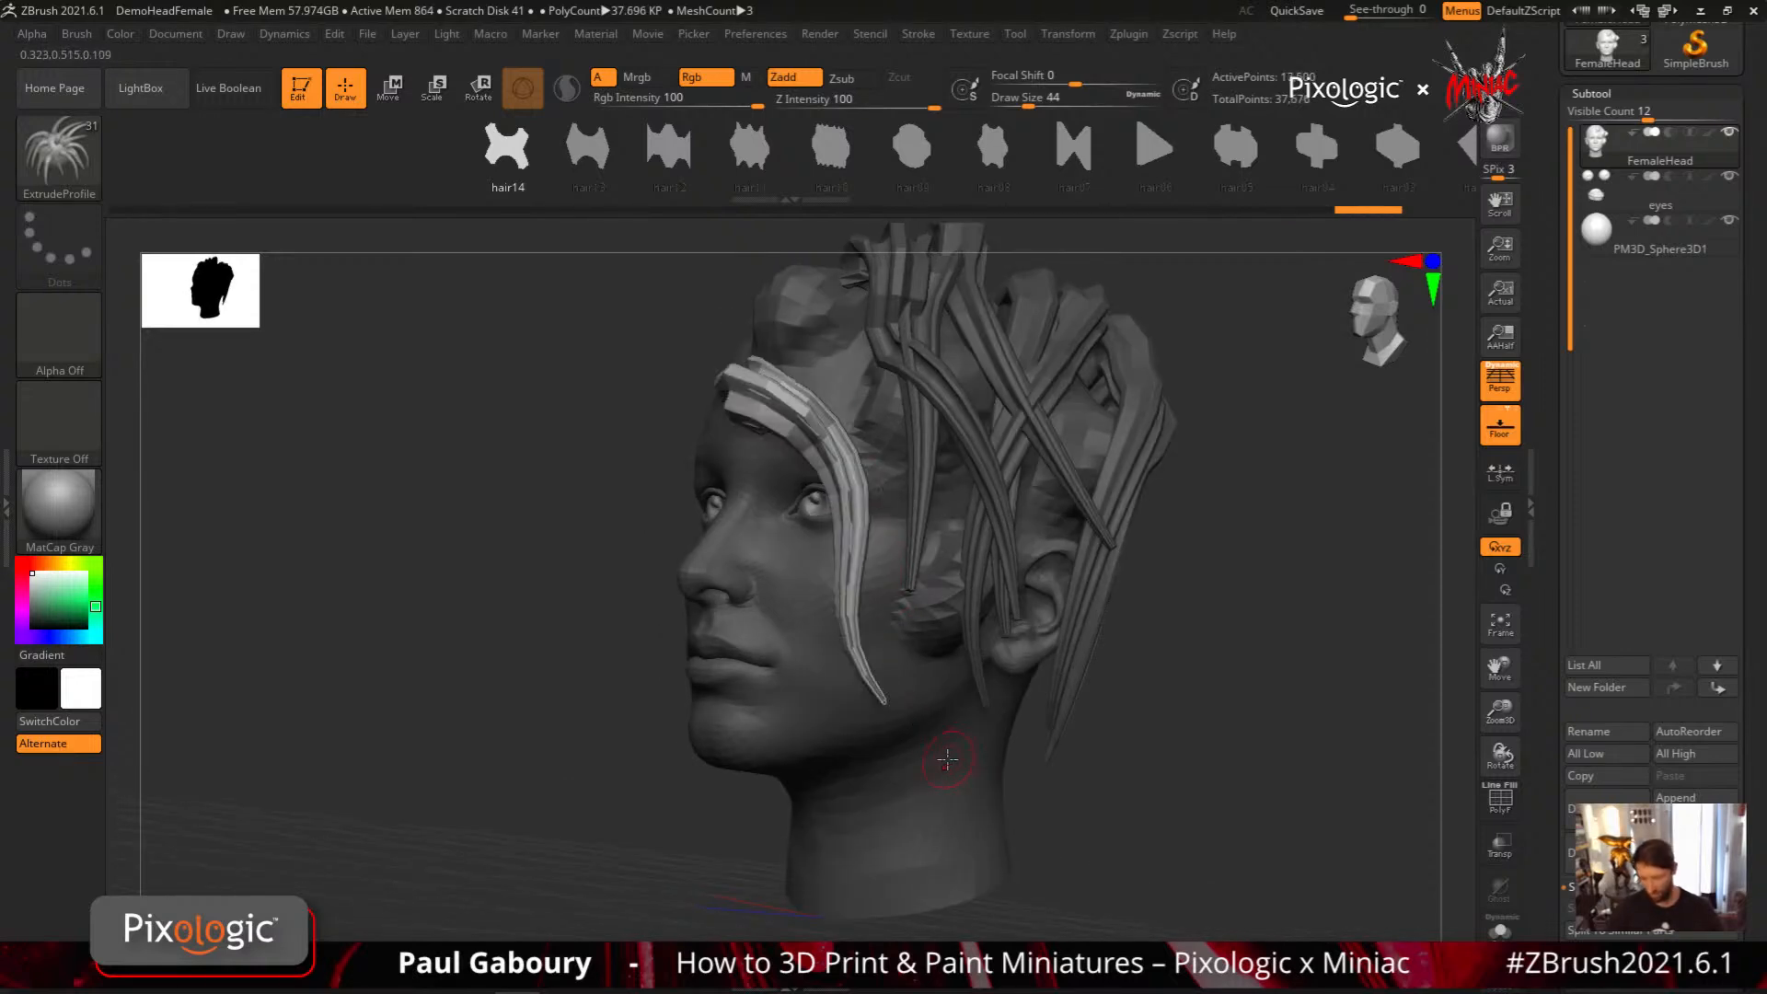
left_click(855, 788)
mouse_move(892, 565)
left_mouse_down()
mouse_move(966, 773)
mouse_move(1167, 753)
left_mouse_up()
left_click_drag(1224, 649, 1247, 622)
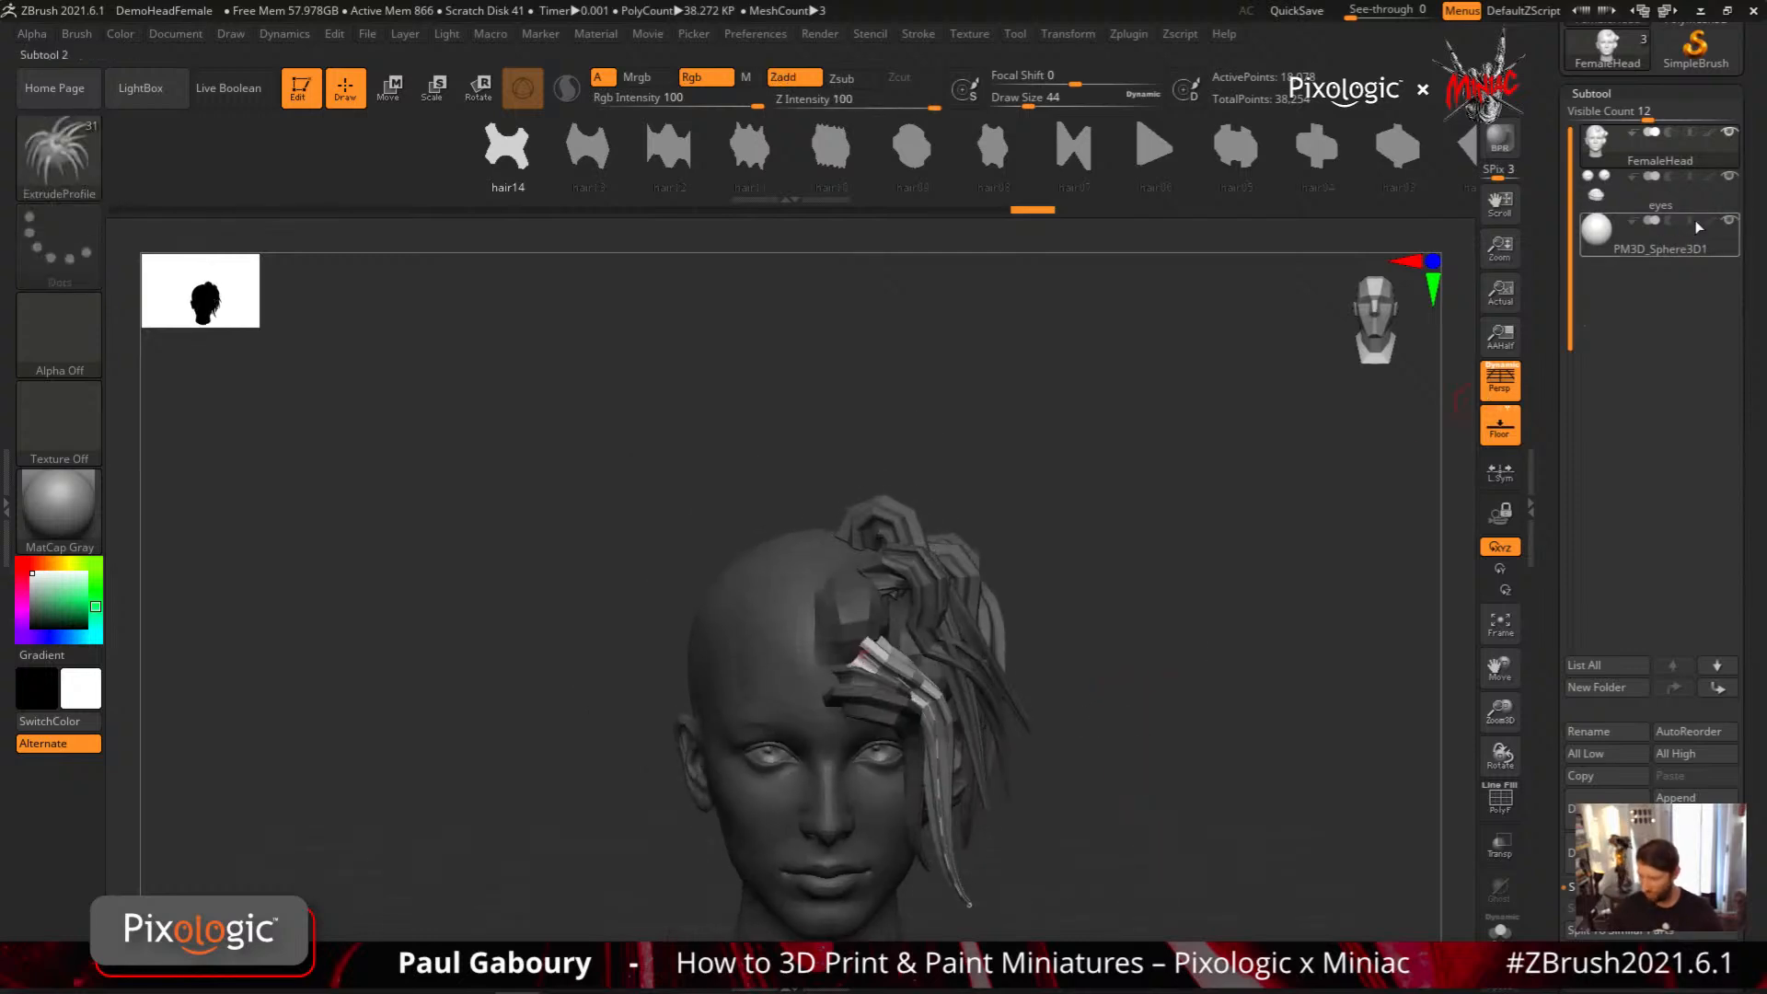
Hide the head's surface within FemaleHead to expose the hair strands over the inner sphere
left_click_drag(1128, 737, 1194, 797, "ctrl")
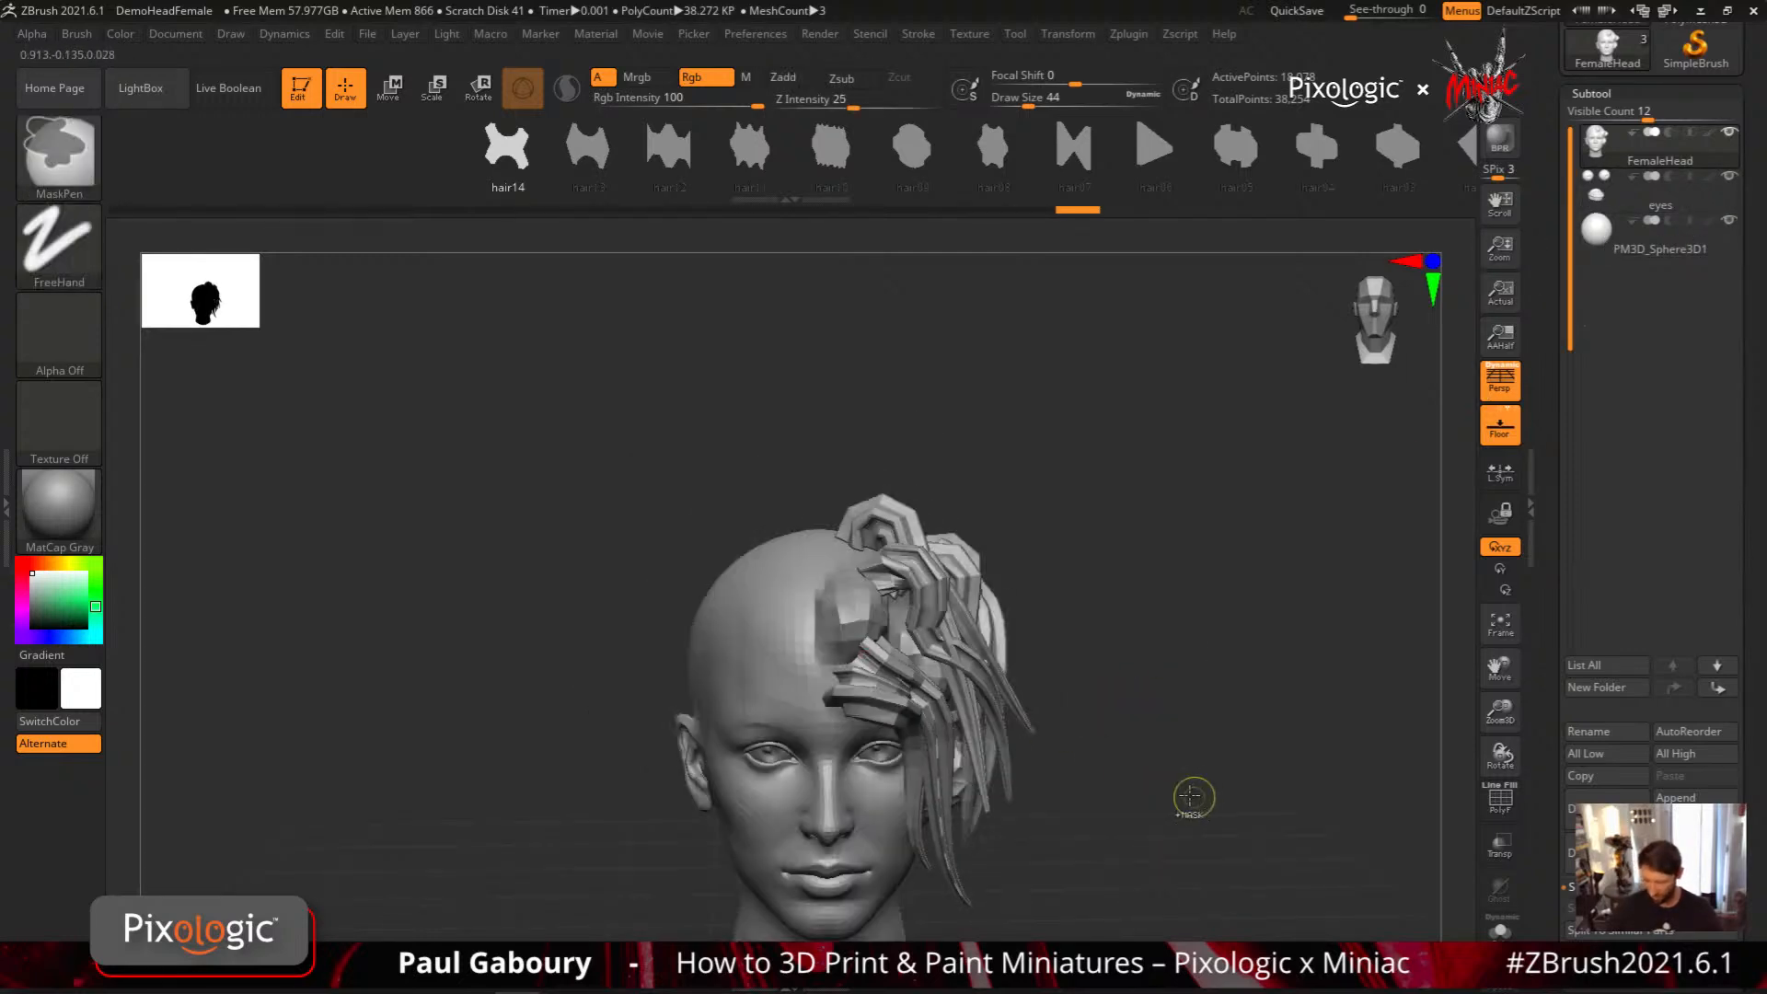
left_click(765, 688, "ctrl+shift")
left_click(765, 688, "ctrl+shift")
left_click_drag(1054, 772, 966, 690, "alt")
left_click_drag(868, 533, 799, 545)
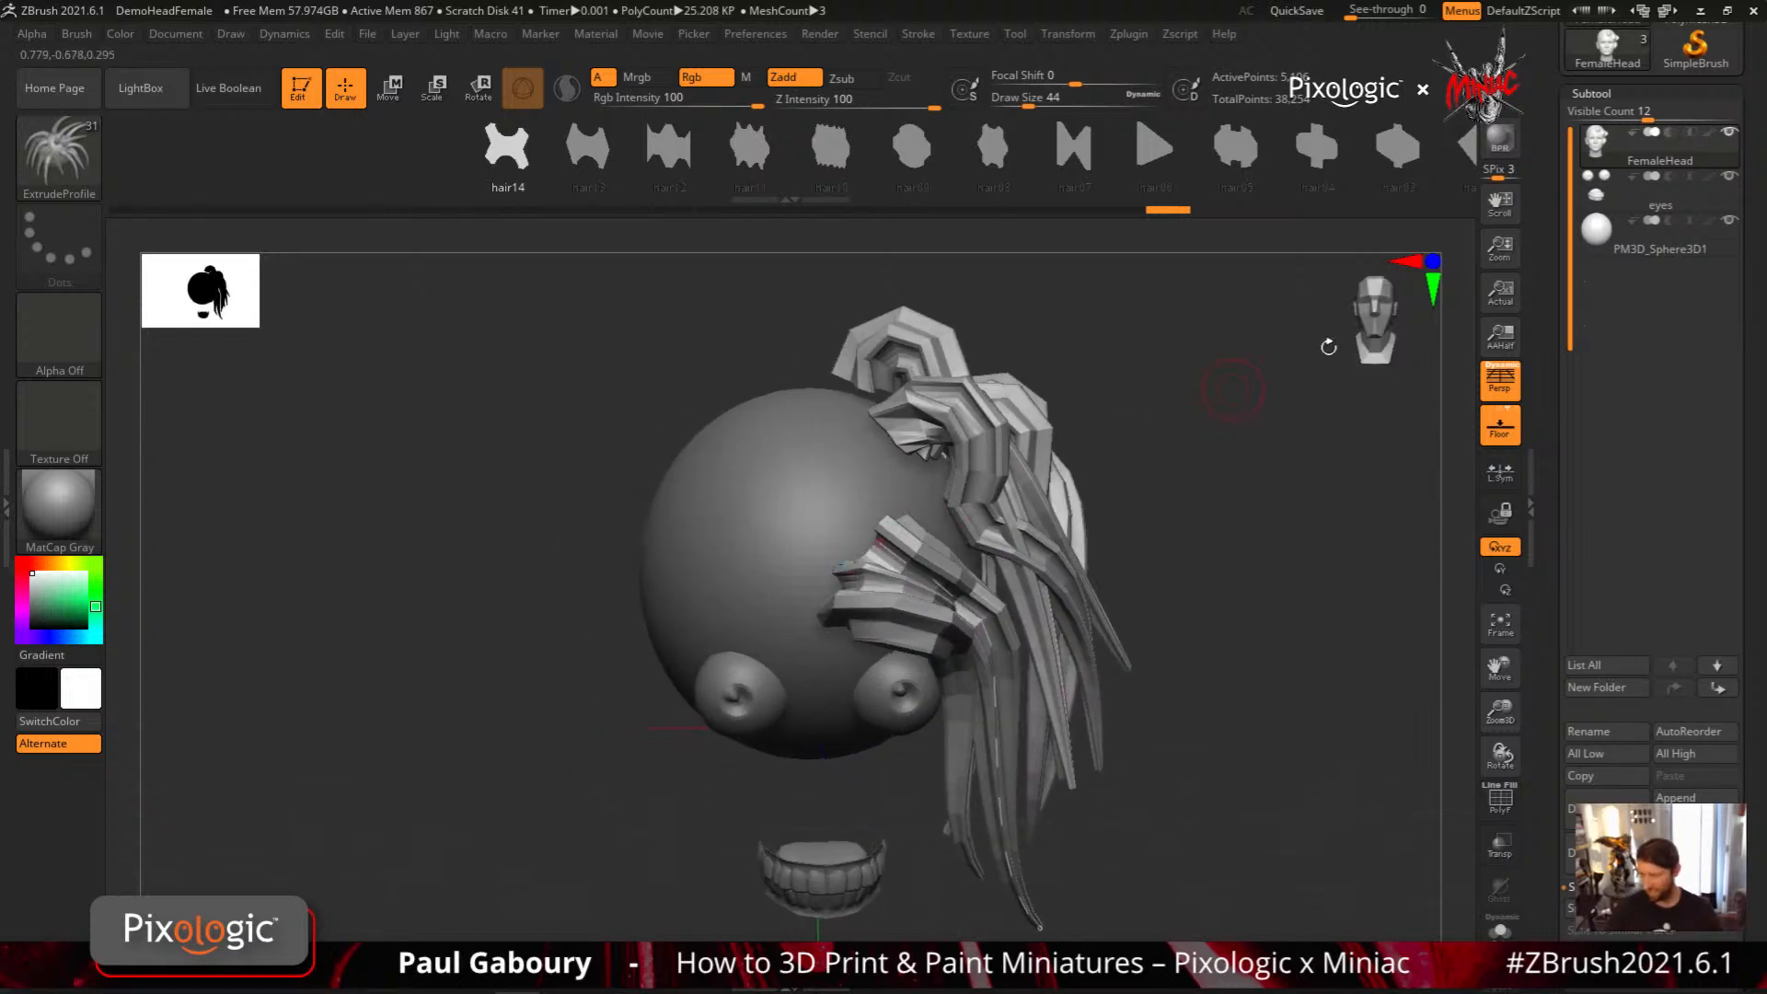
Select the PM3D_Sphere3D1 subtool and examine how the hair strands sit relative to the sphere
left_click(1636, 242)
left_click_drag(1226, 664, 1142, 647, "alt")
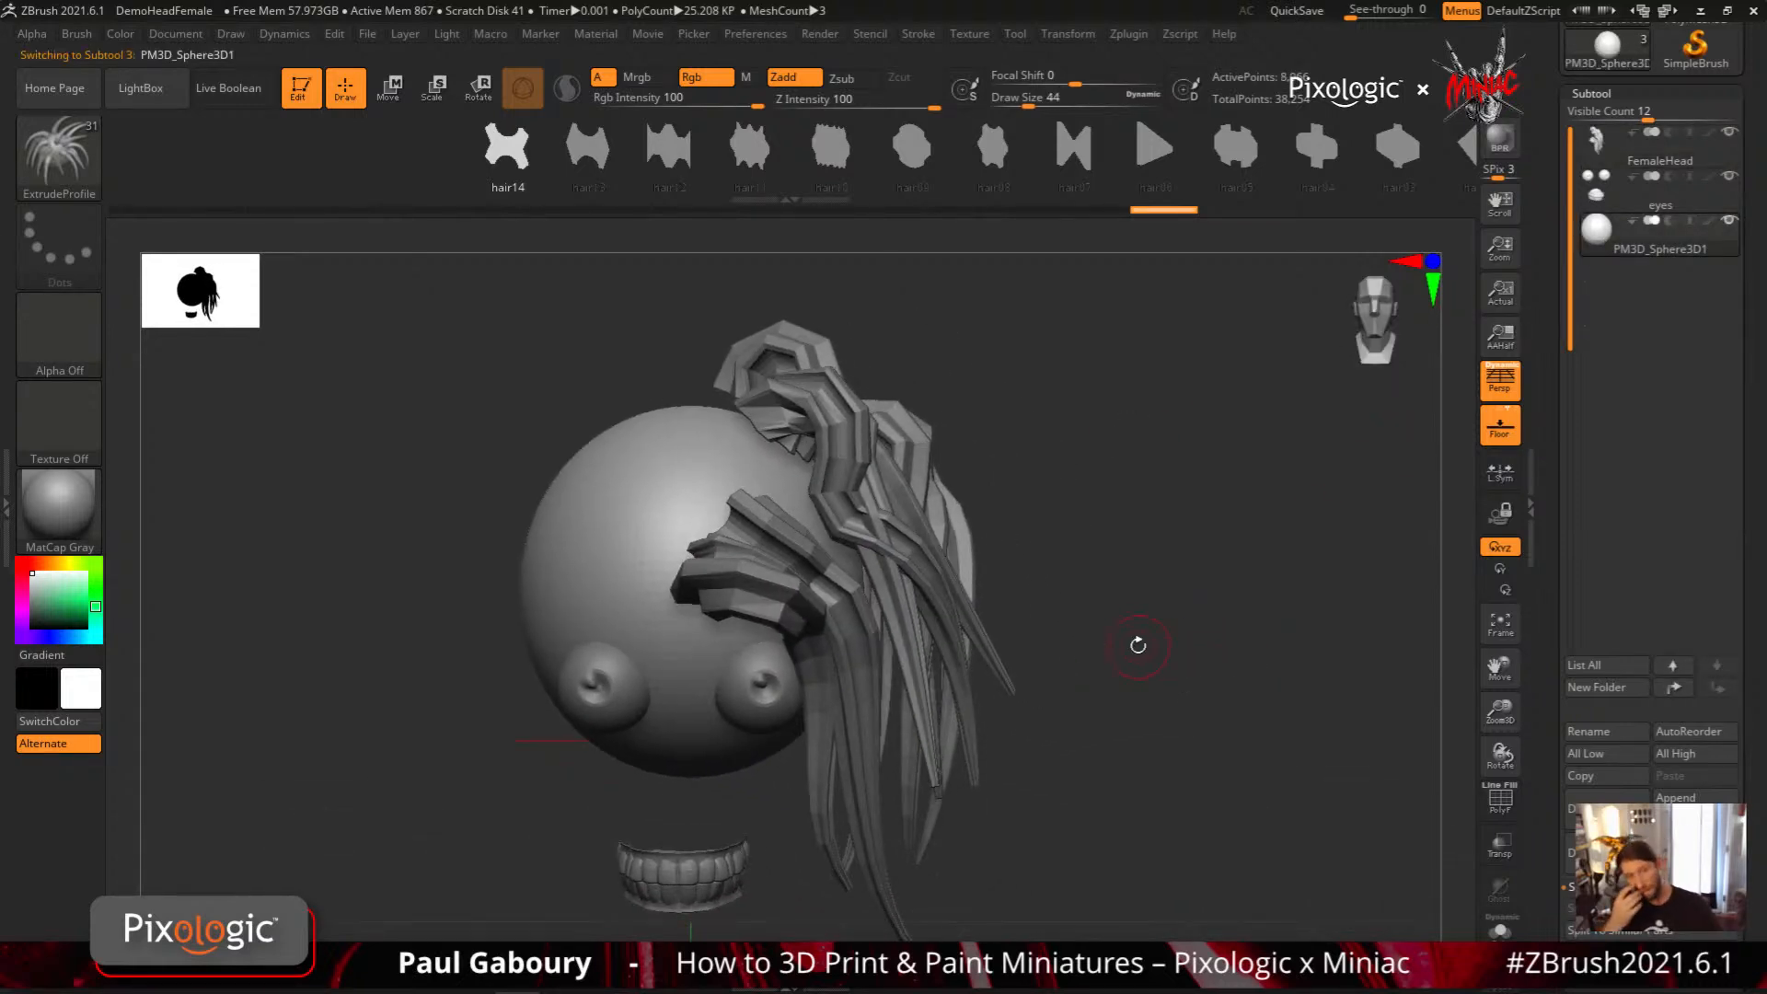
left_click_drag(1104, 694, 1440, 402, "alt")
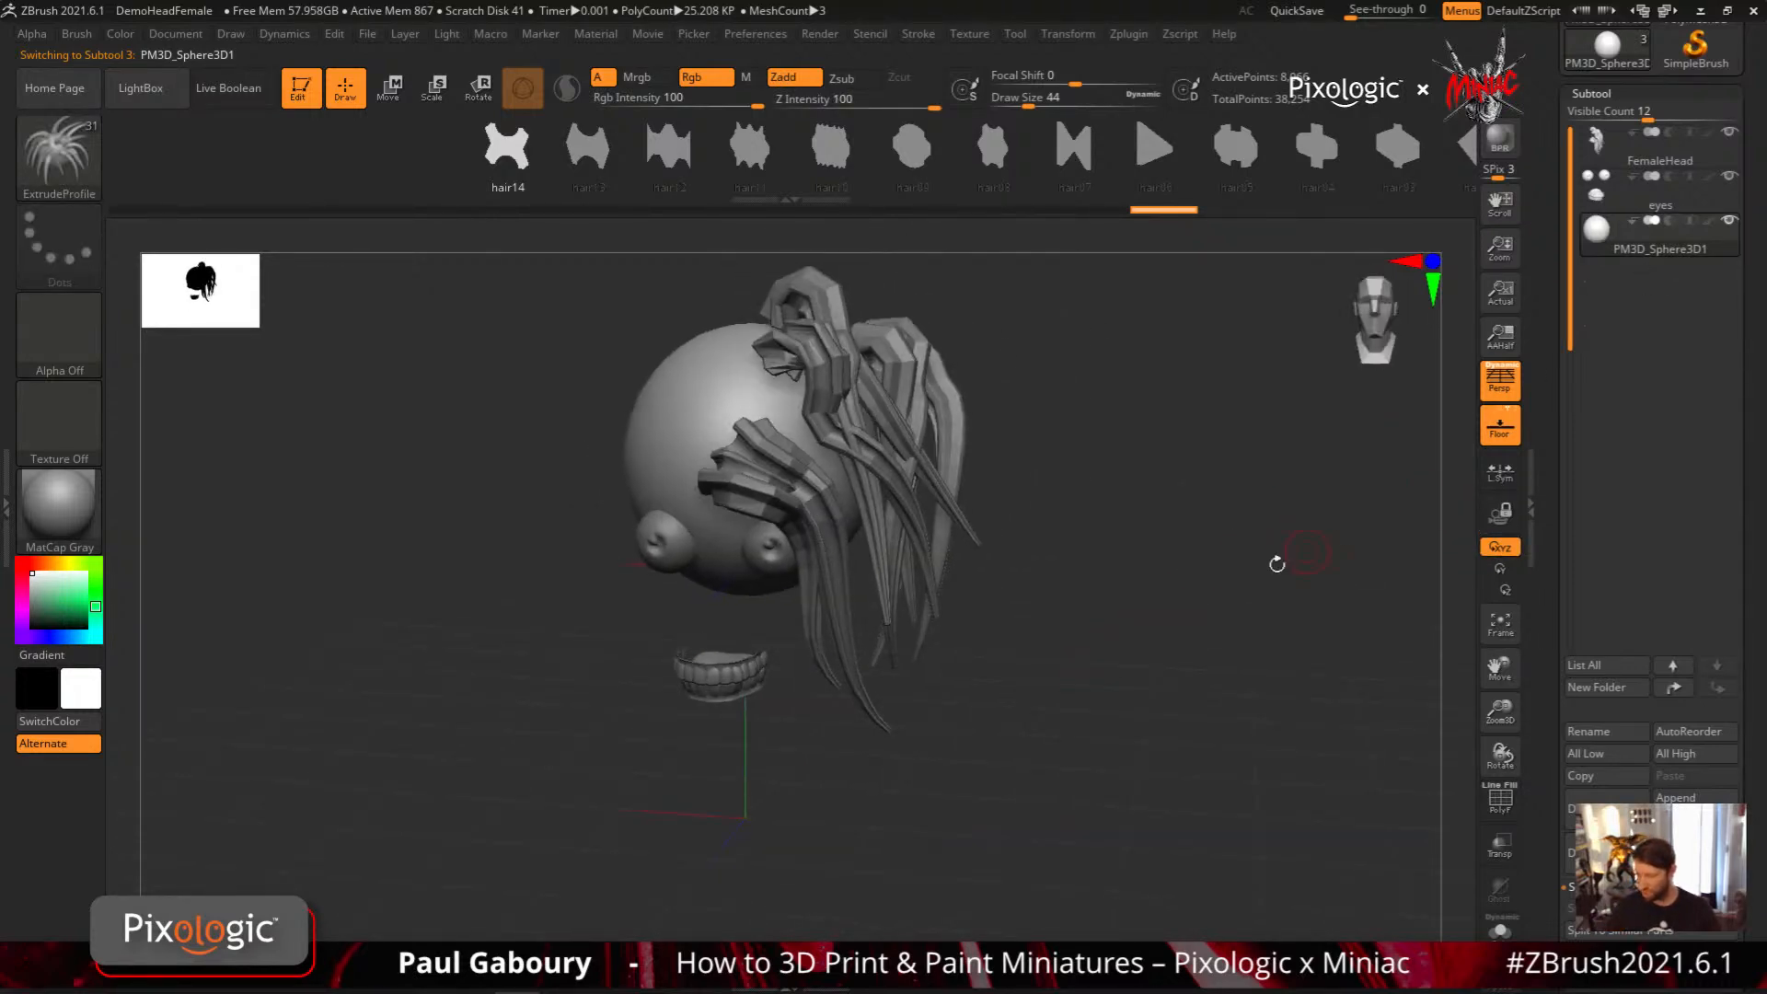
Reselect the FemaleHead subtool and show its hidden head surface again
left_click(1658, 147)
left_click(1164, 603, "ctrl+shift")
left_click_drag(1161, 607, 1202, 631)
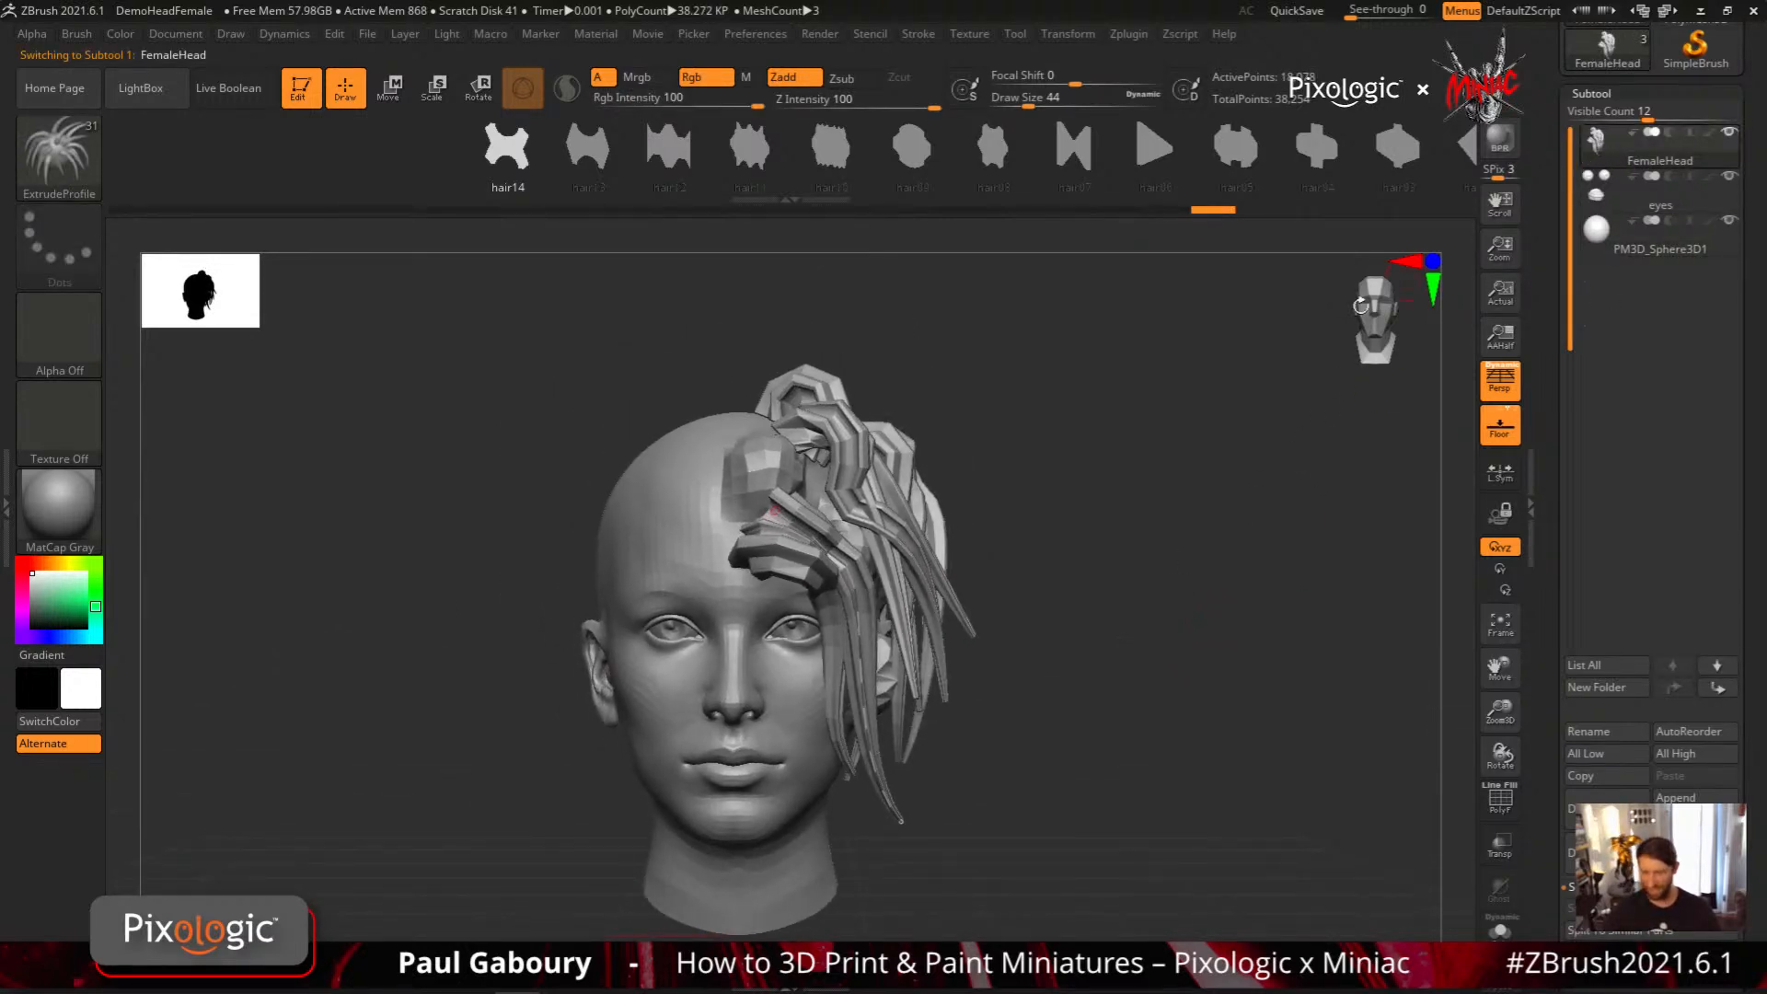
Select the PM3D_Sphere3D1 subtool and examine the head with its hair strands from the front
left_click(1634, 239)
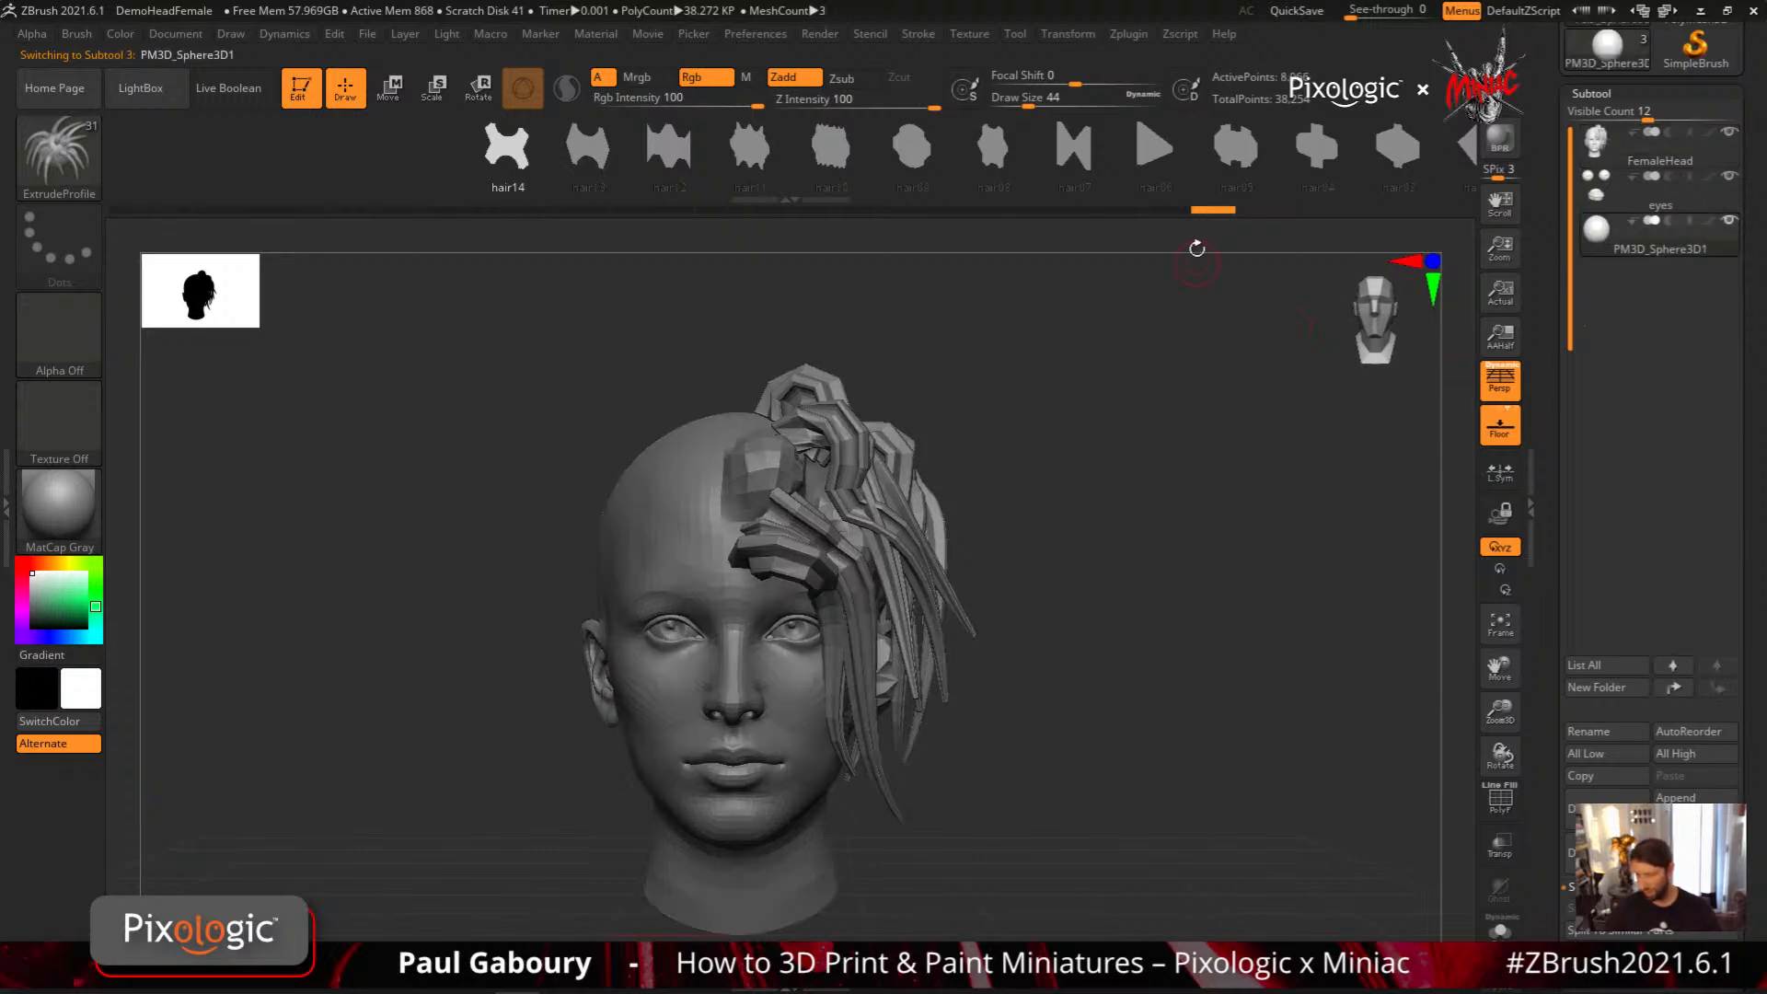
key("ctrl")
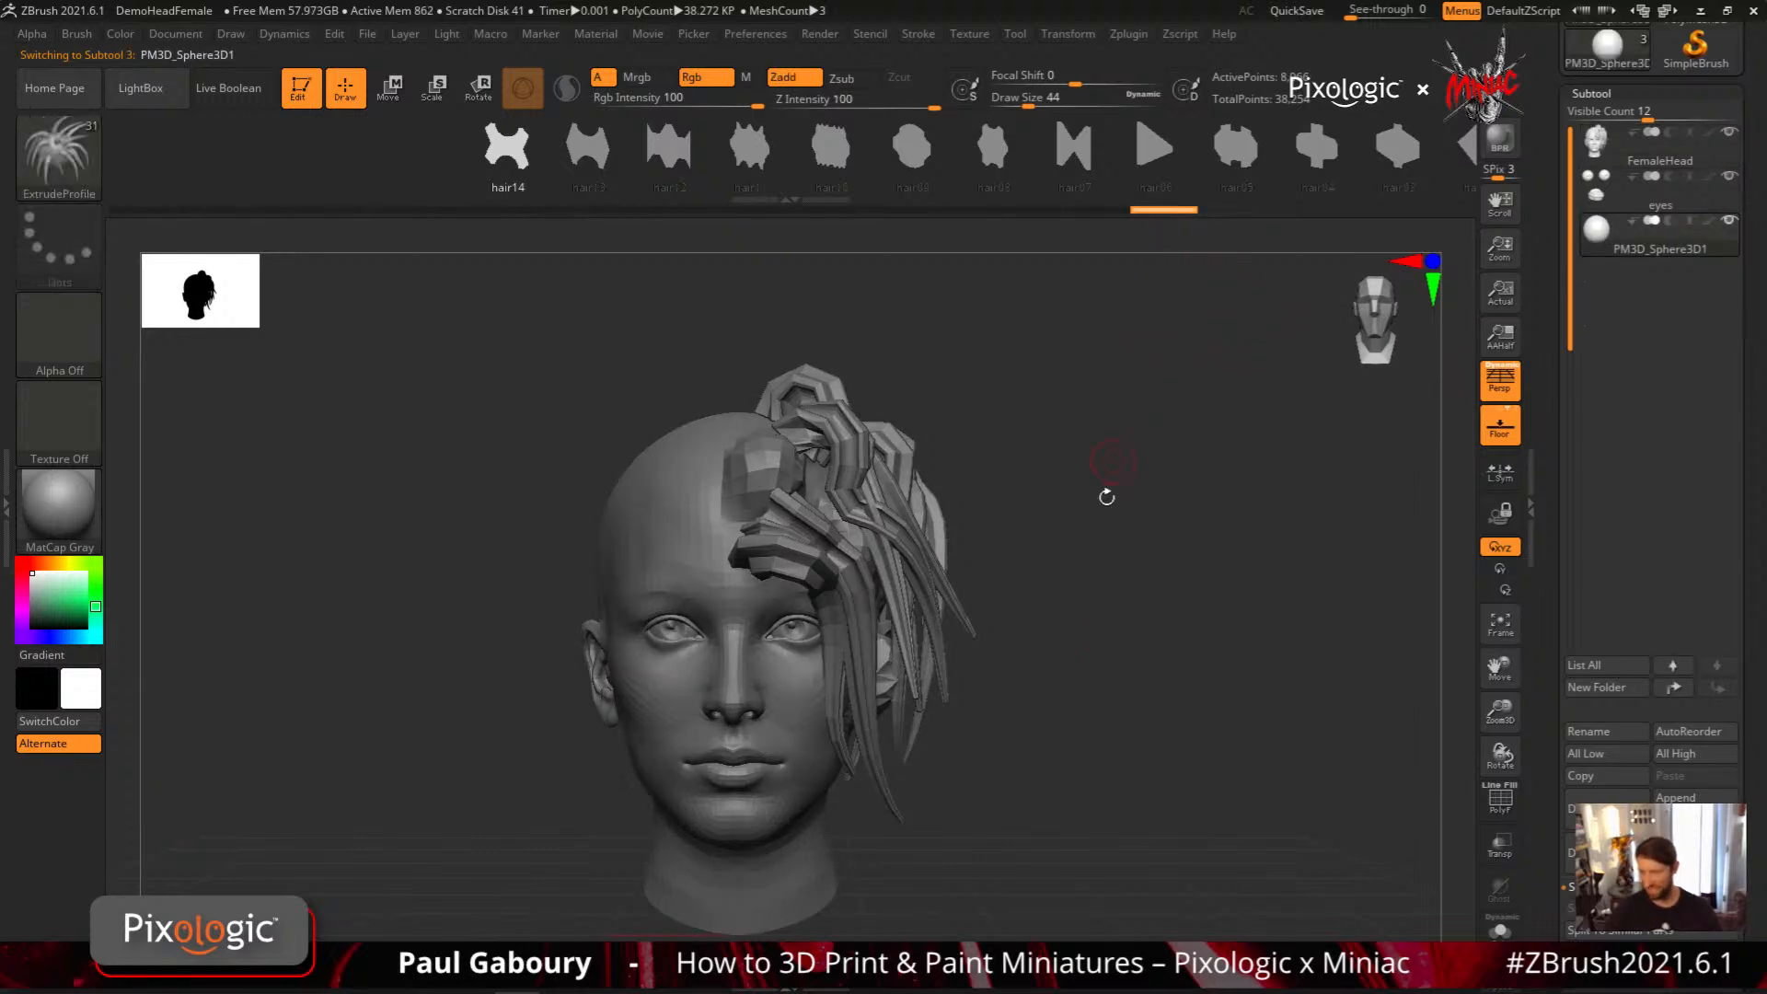
mouse_move(1040, 665)
left_mouse_down()
mouse_move(975, 654)
mouse_move(920, 681)
mouse_move(911, 777)
mouse_move(964, 721)
mouse_move(987, 730)
mouse_move(959, 711)
mouse_move(974, 729)
mouse_move(986, 682)
left_mouse_up()
key("ctrl+z")
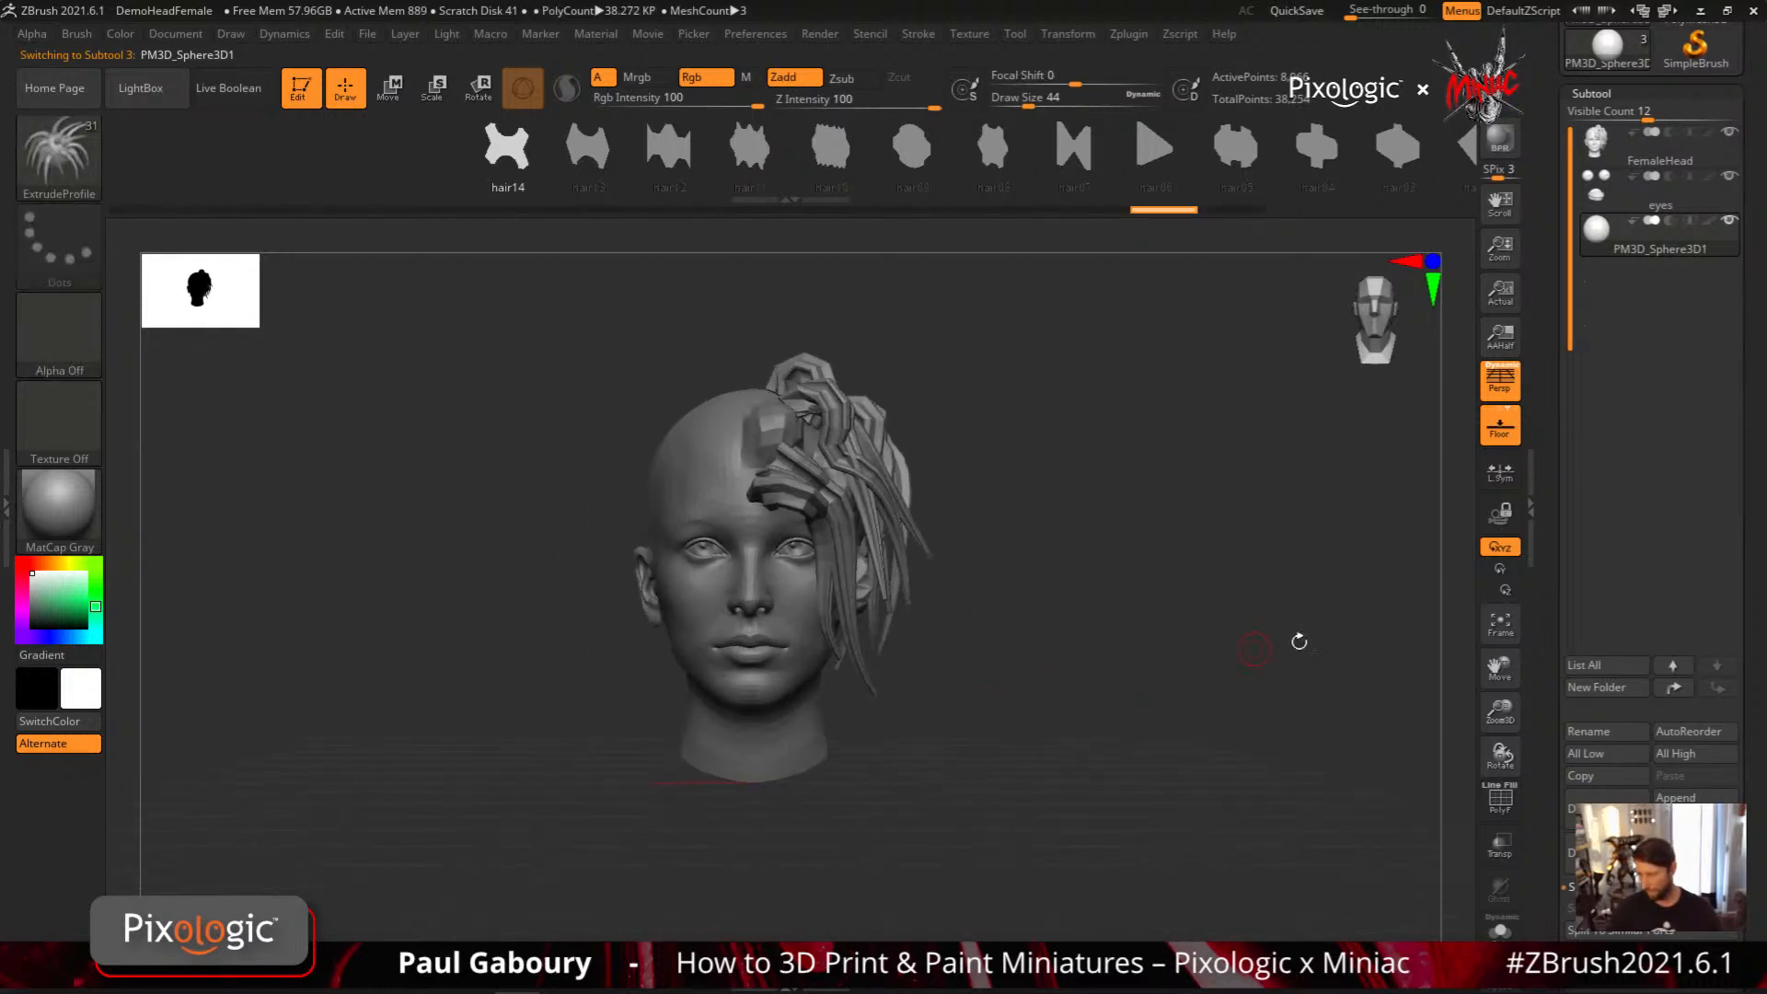
left_click_drag(1753, 731, 1749, 692)
left_click_drag(1229, 750, 1188, 810)
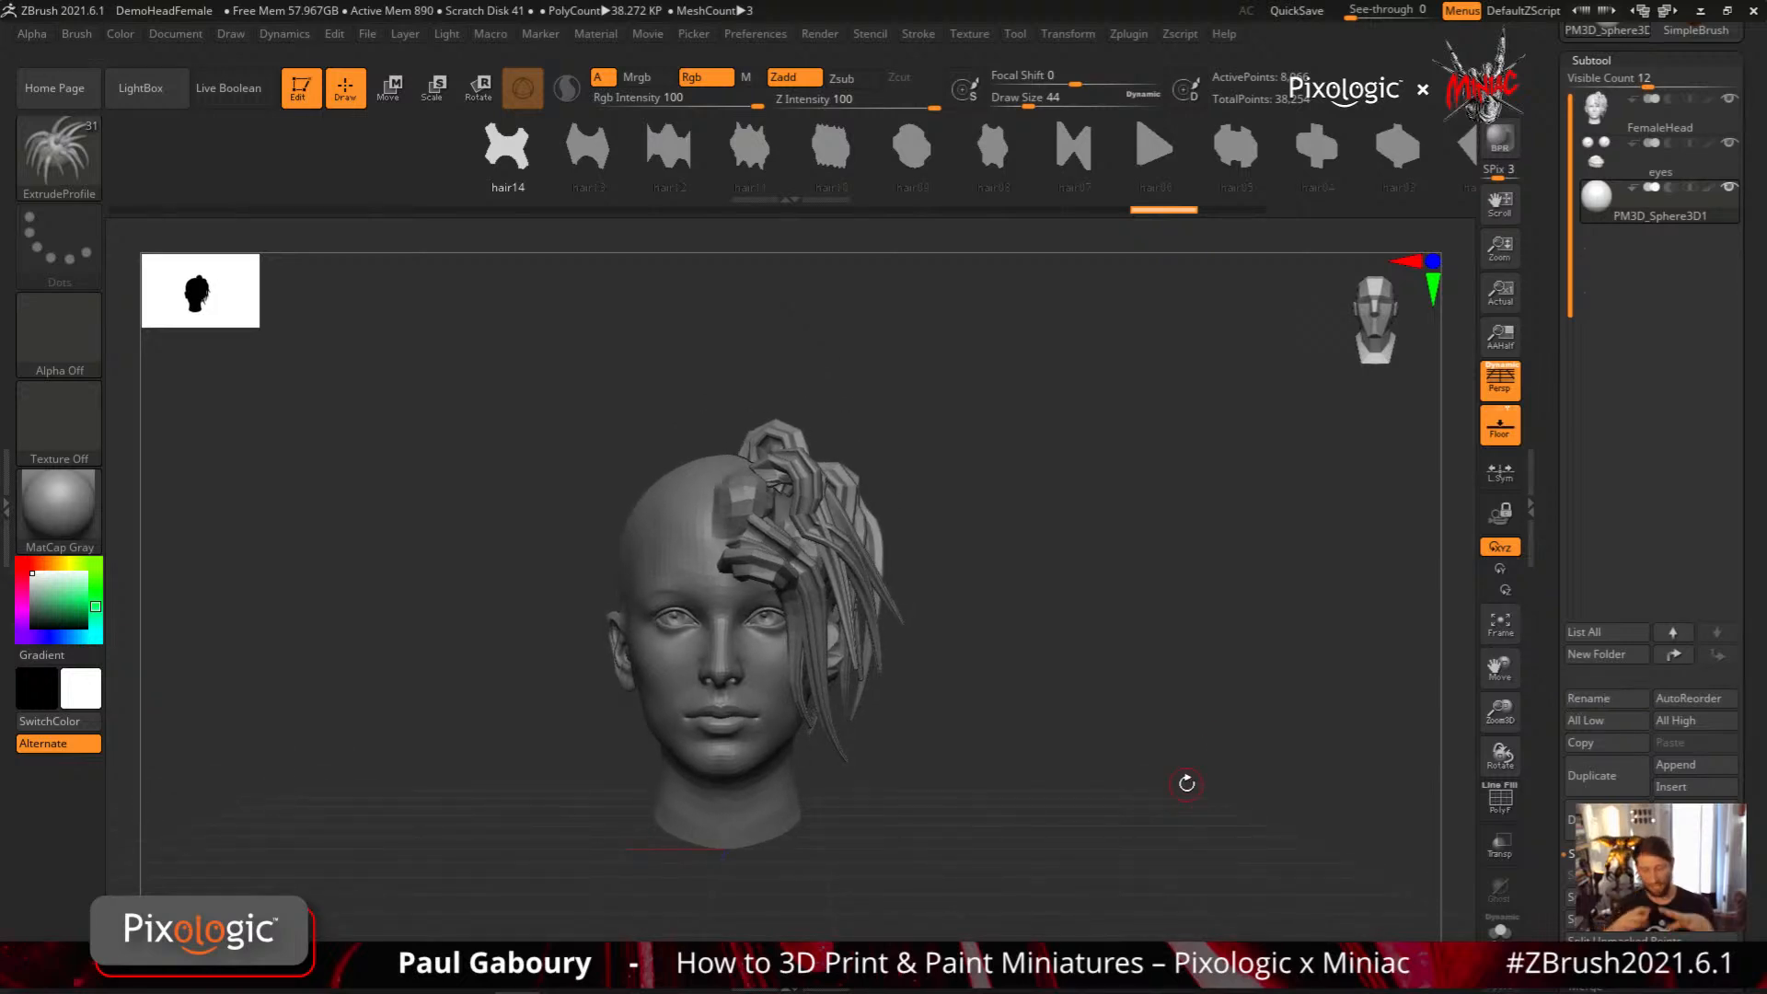
left_click_drag(928, 164, 755, 169)
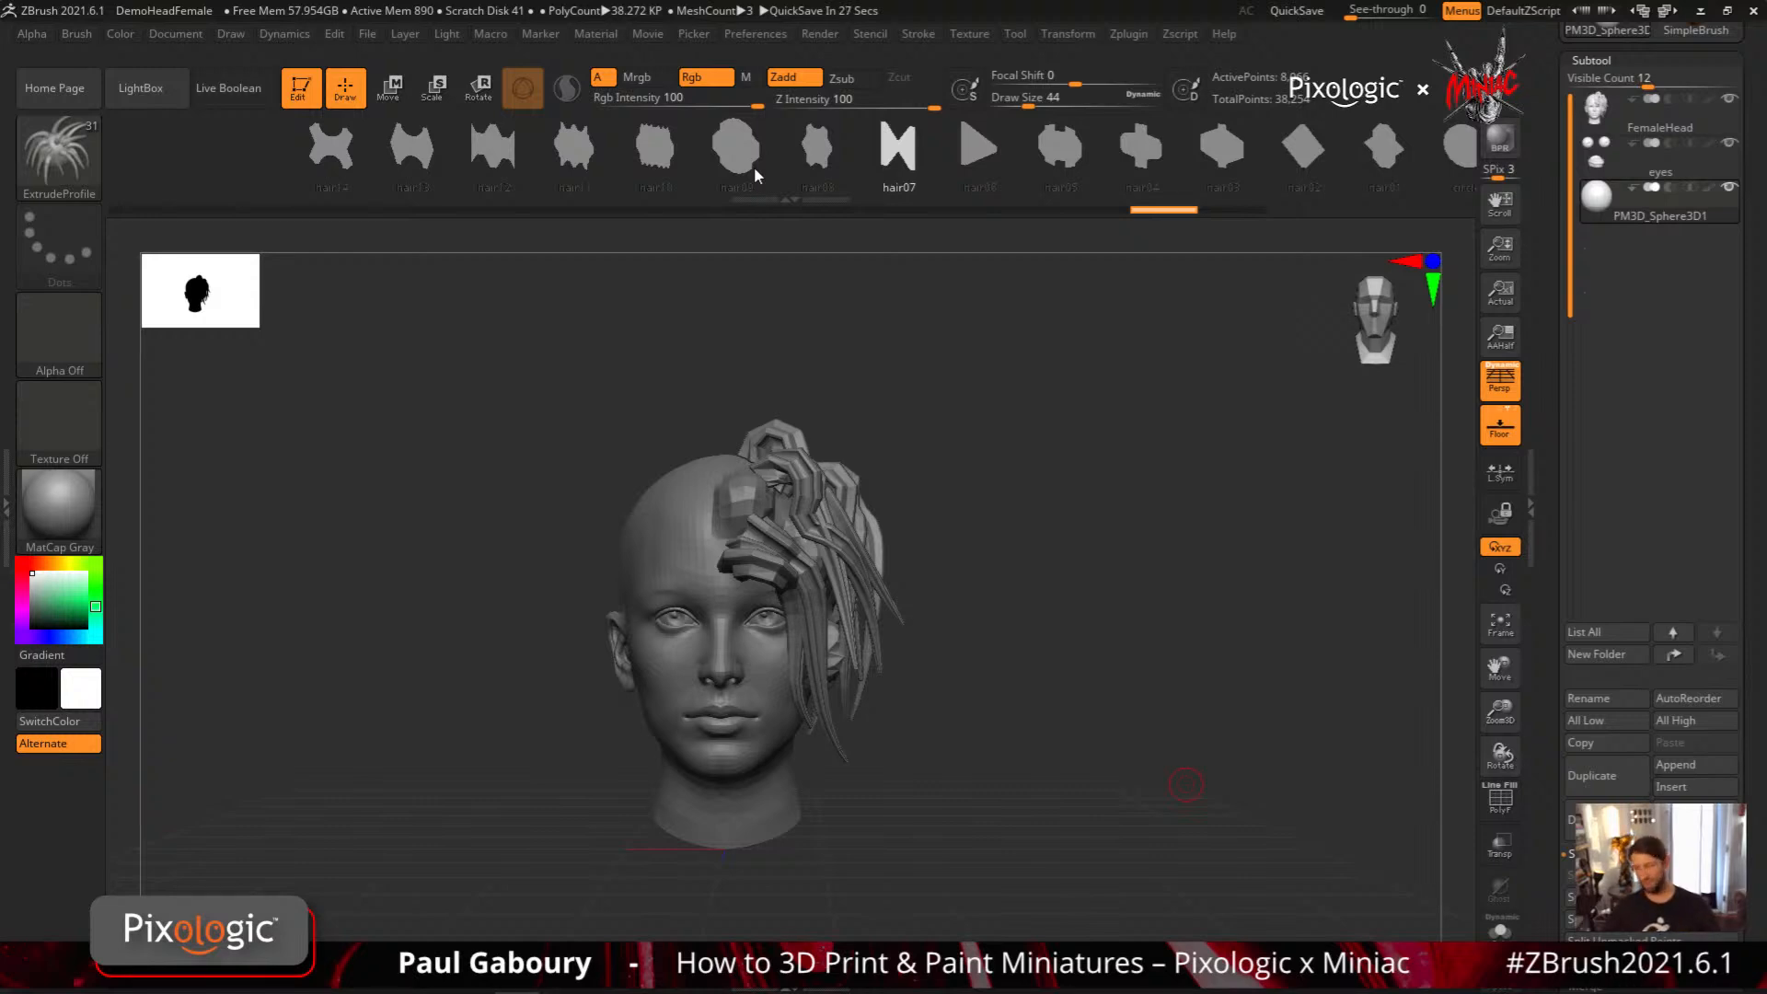
left_click_drag(1550, 457, 1557, 639)
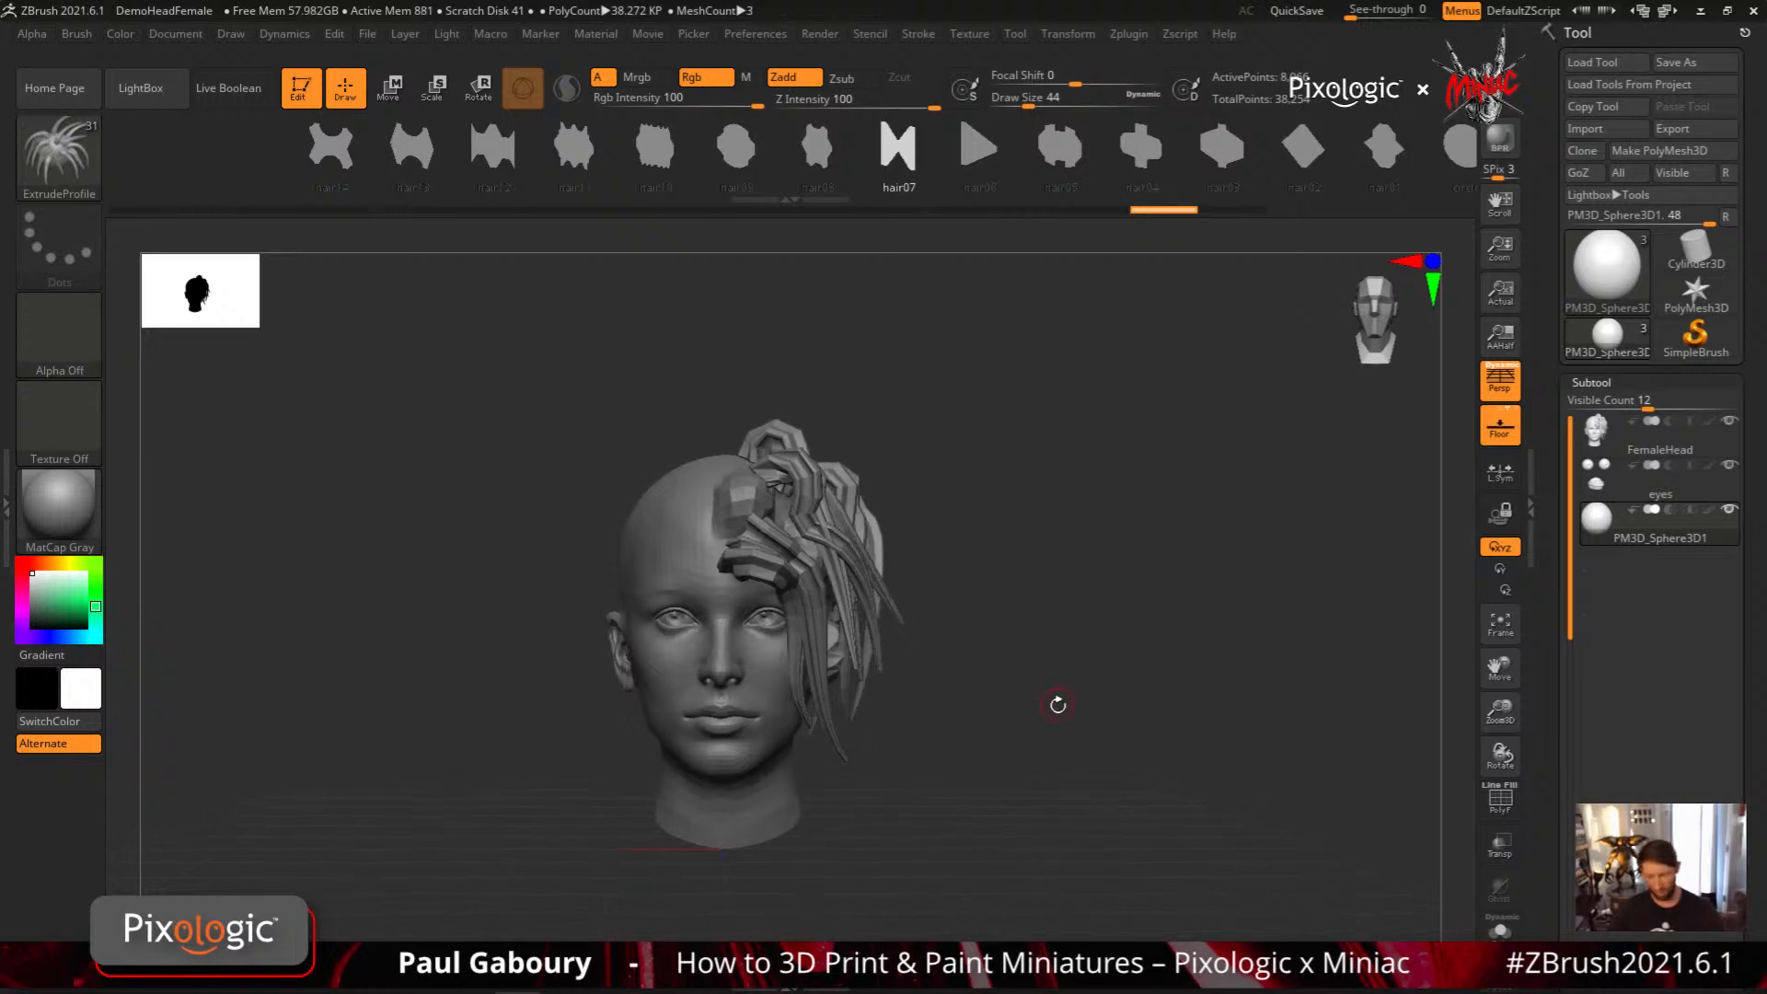
Move the pivot of the PM3D_Sphere3D1 transform gizmo out into the empty space beside the head
key("w")
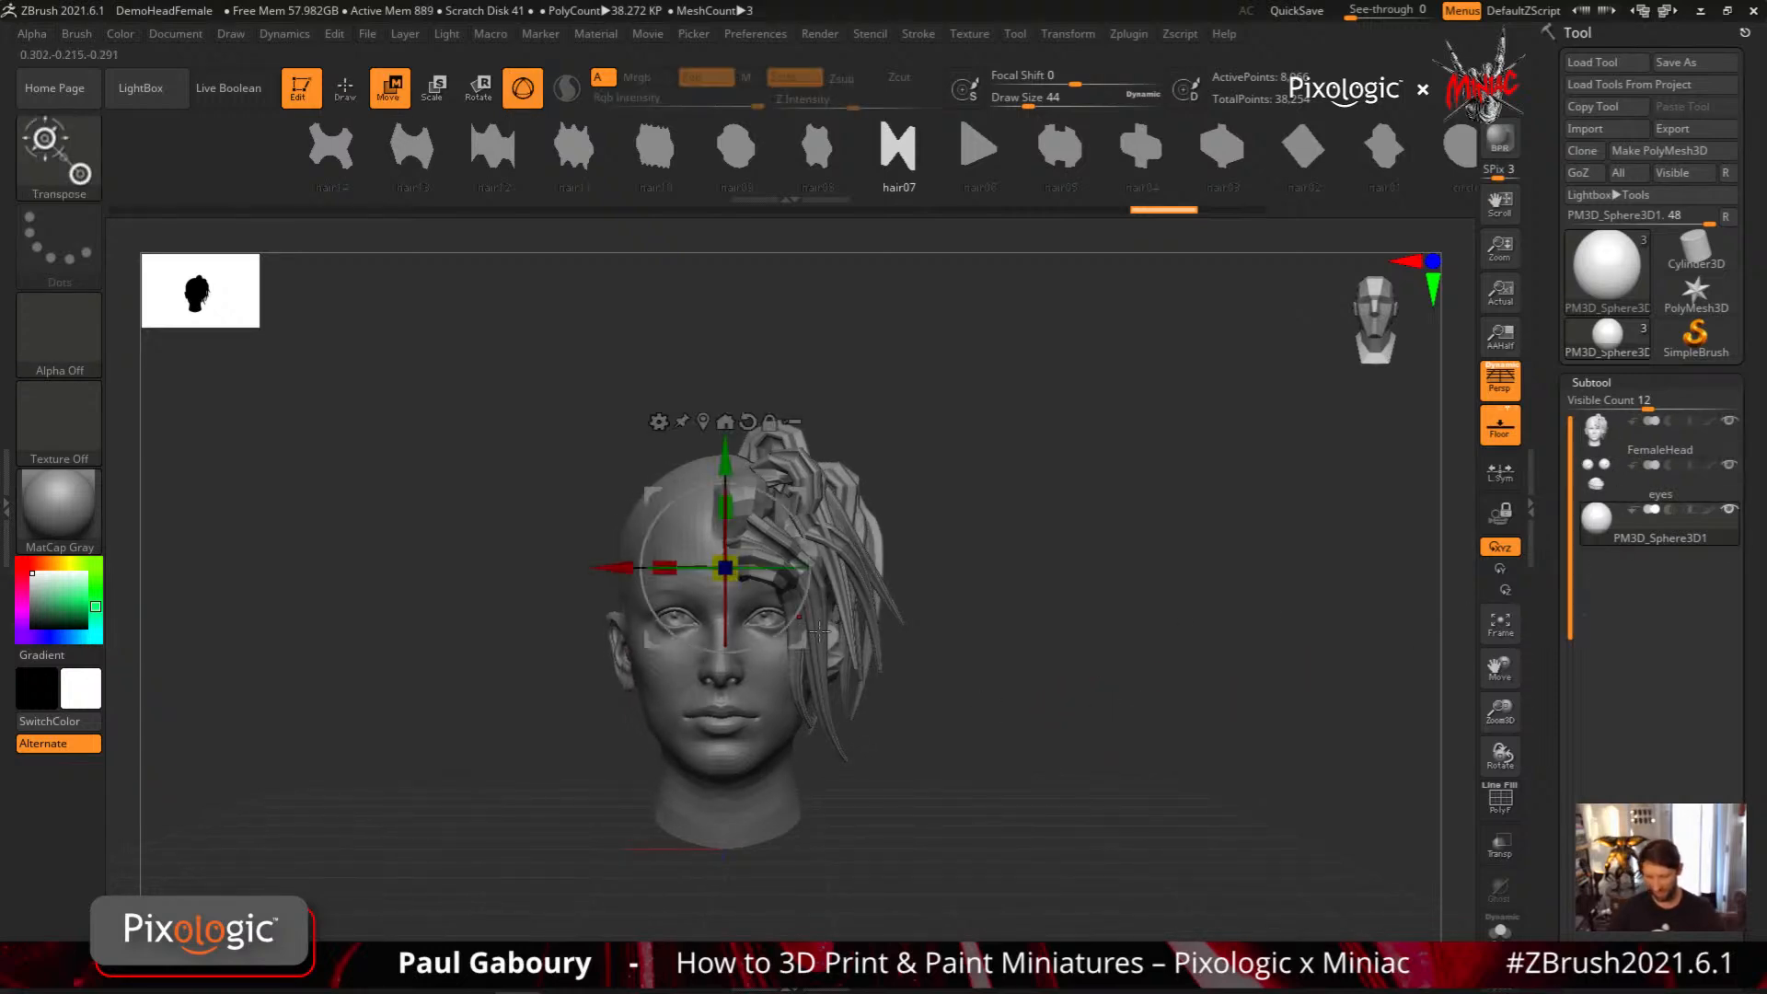
left_click_drag(845, 609, 1413, 527)
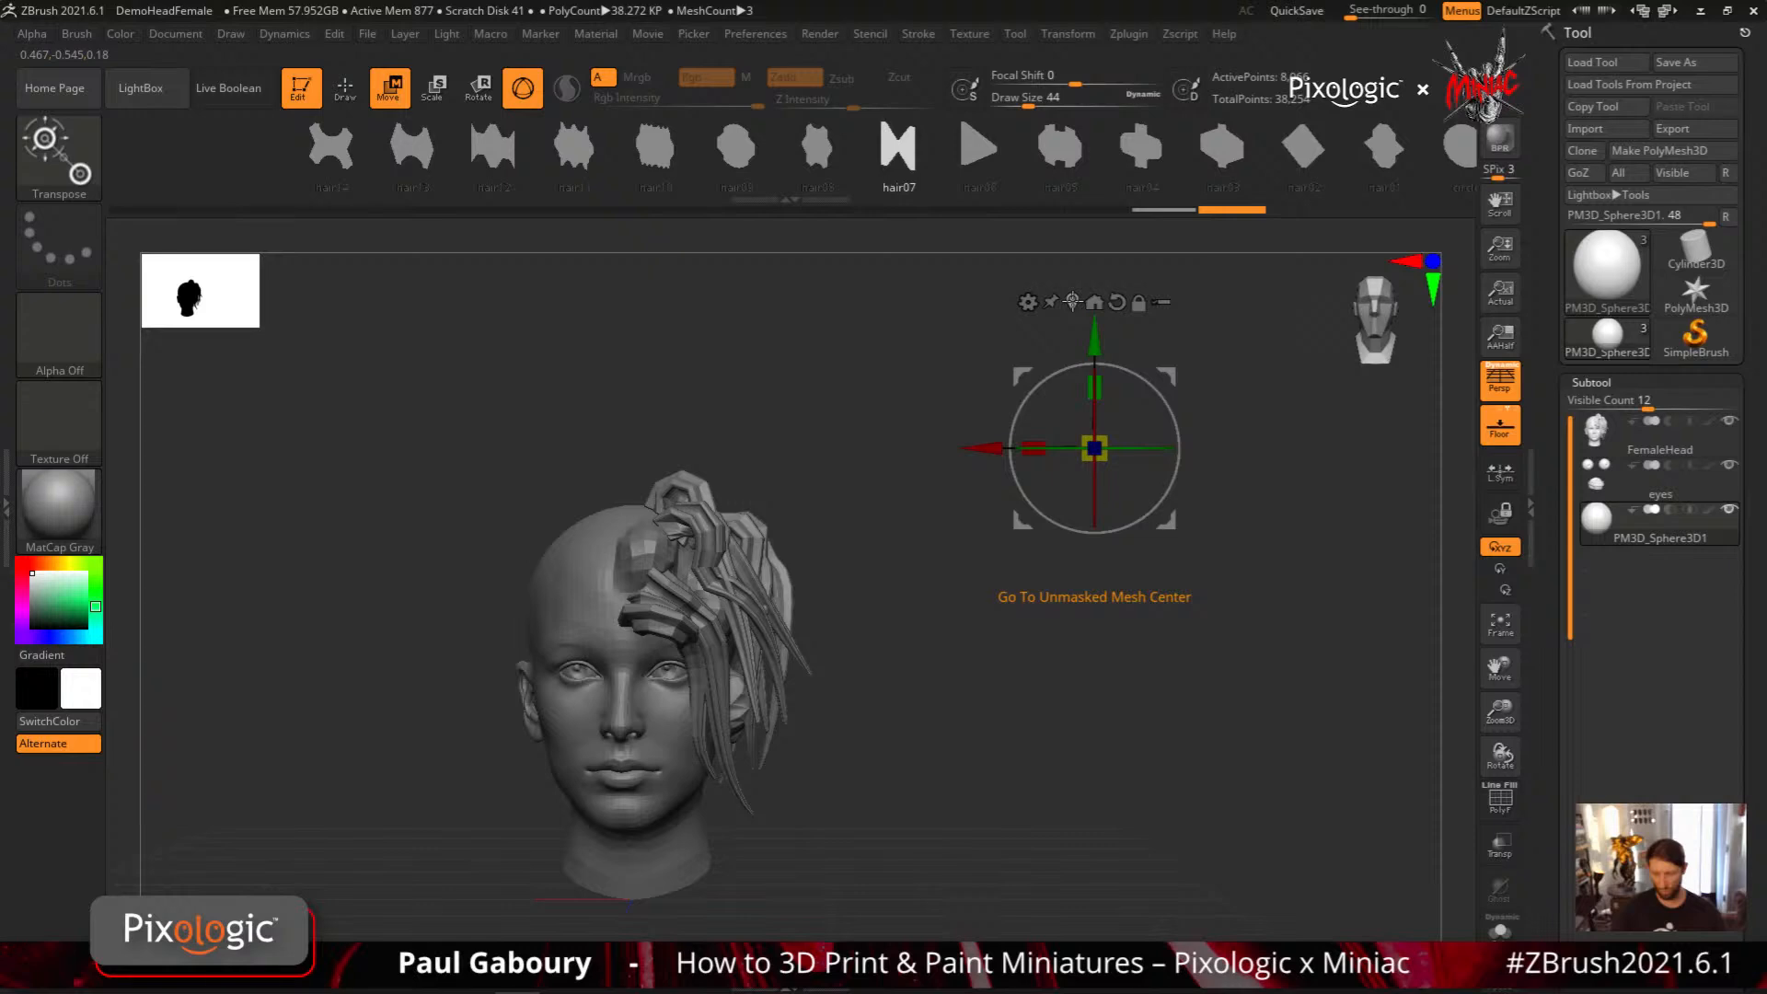
left_click(1072, 301)
left_click_drag(843, 642, 994, 678, "alt")
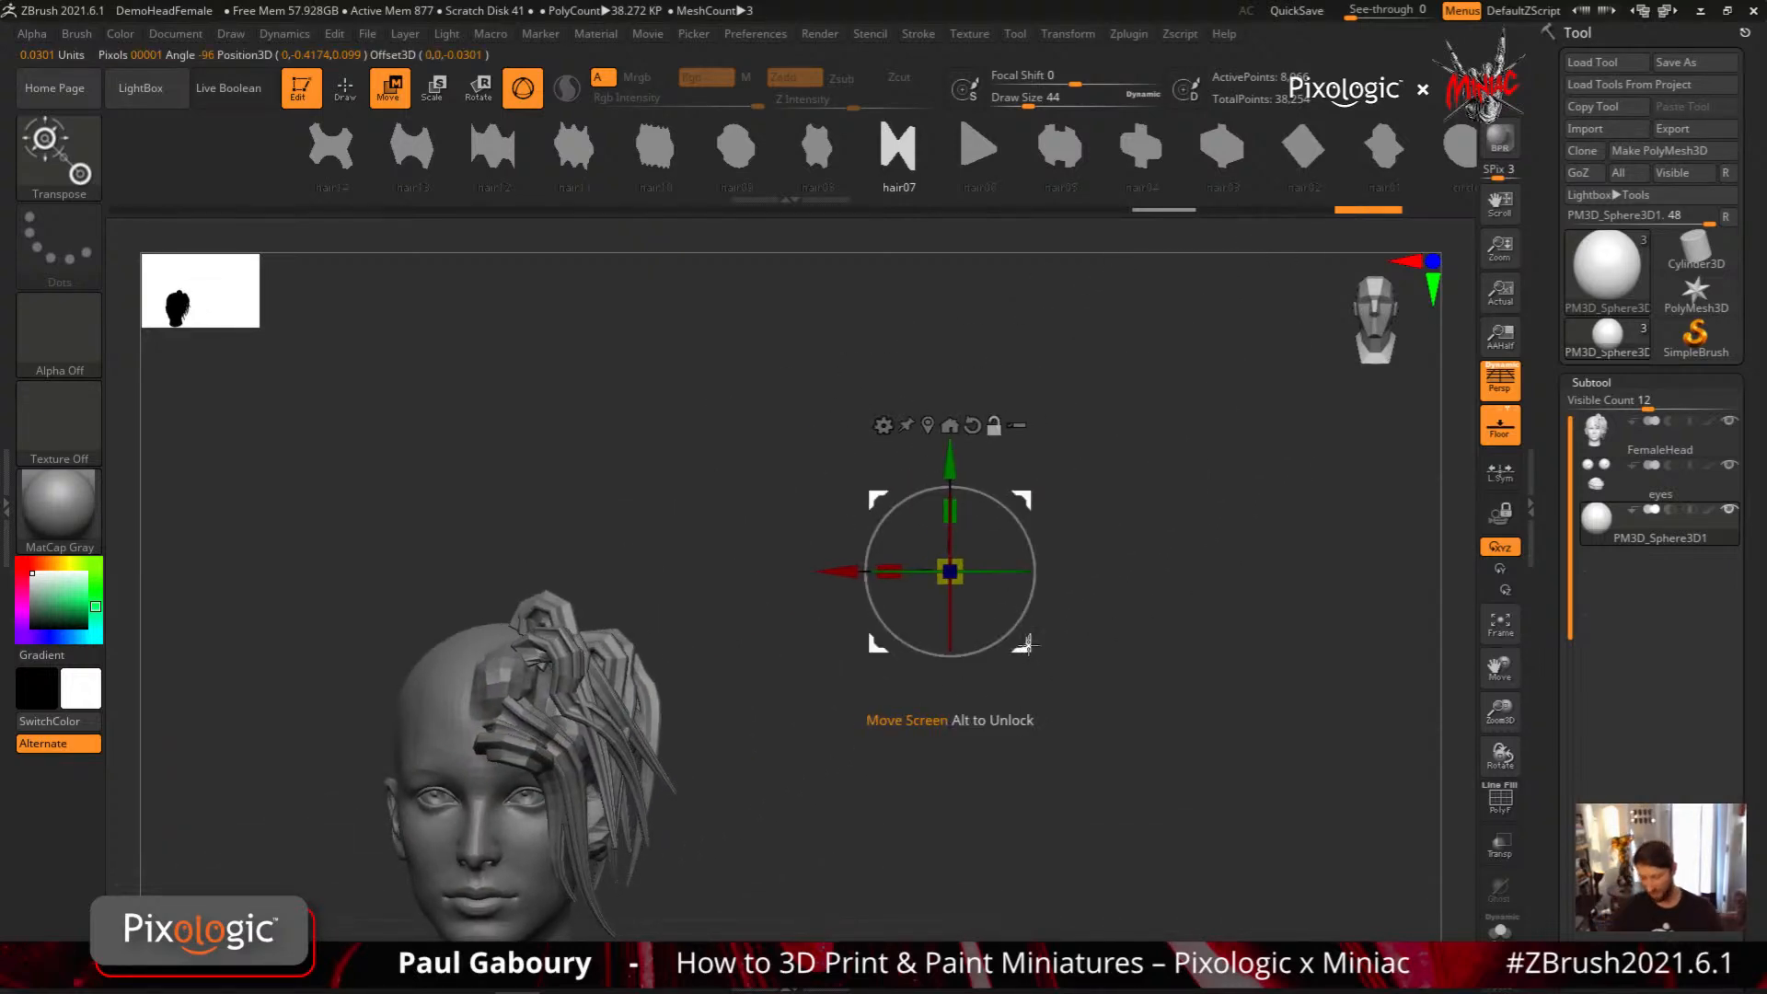
left_click_drag(1023, 501, 1083, 416, "alt")
mouse_move(1068, 722)
right_mouse_down("ctrl")
mouse_move(1026, 737)
mouse_move(1113, 660)
right_mouse_up("ctrl")
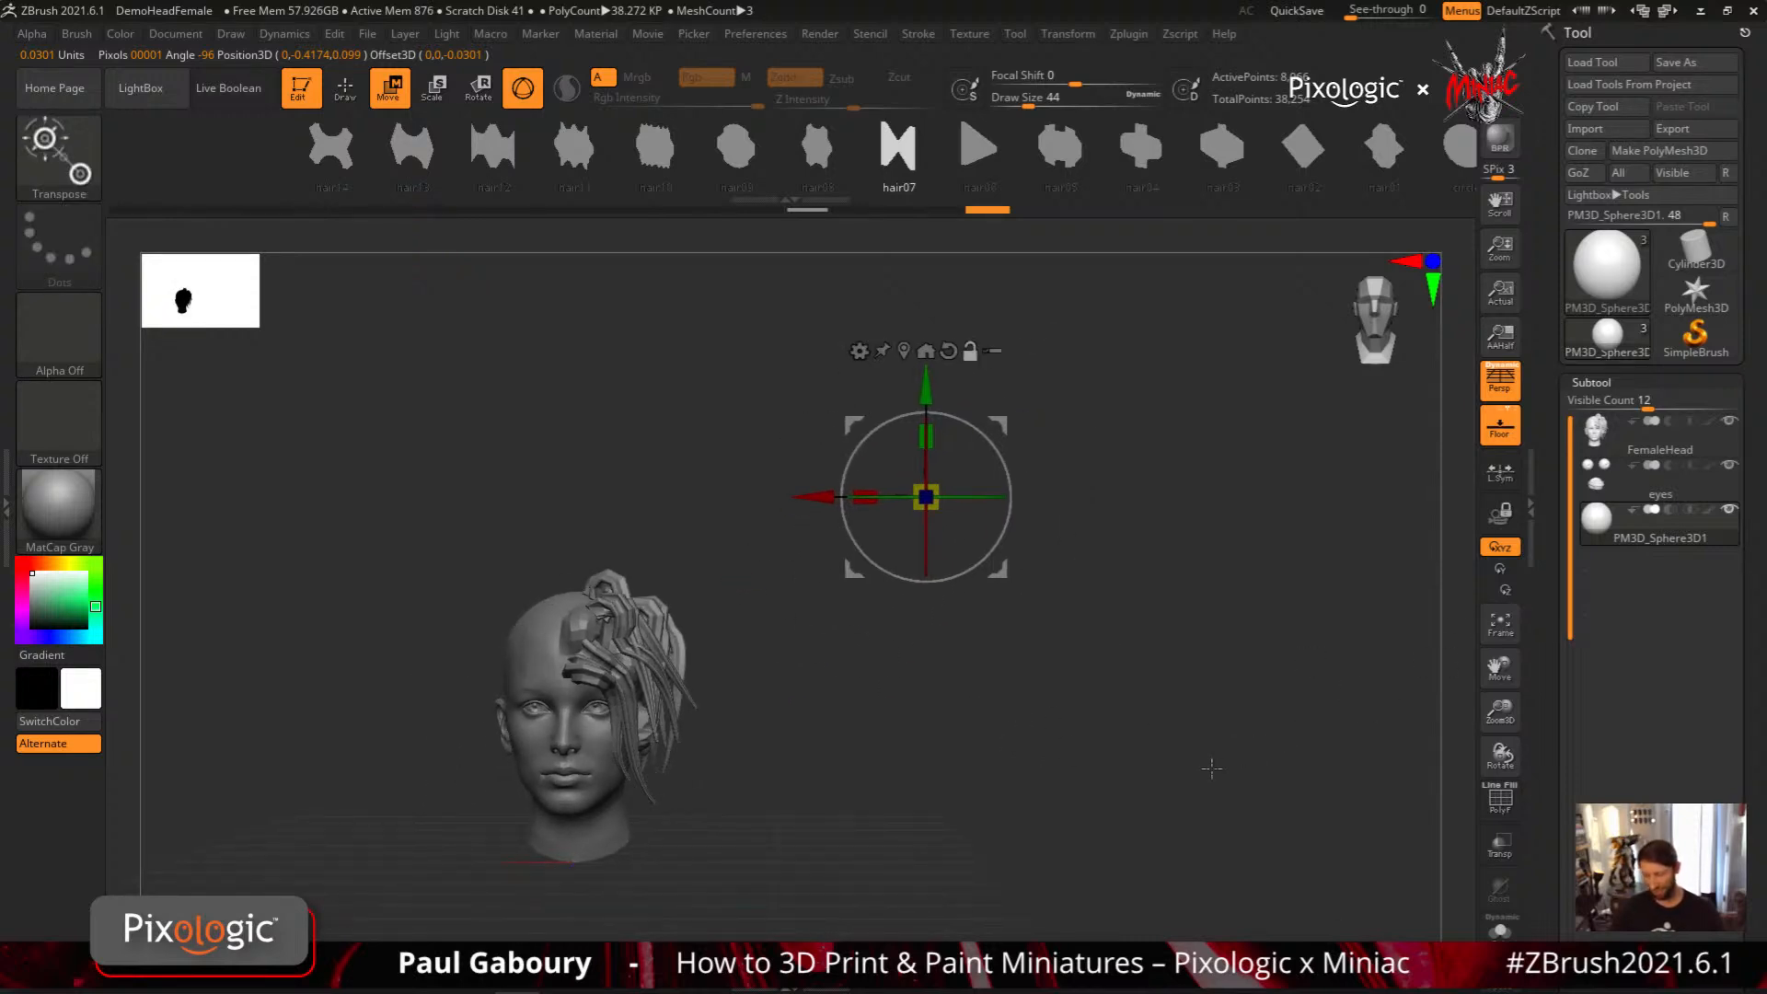
Switch to the Standard brush and load the PM3D_Sphere3D1 mesh into it with From Mesh
key("b")
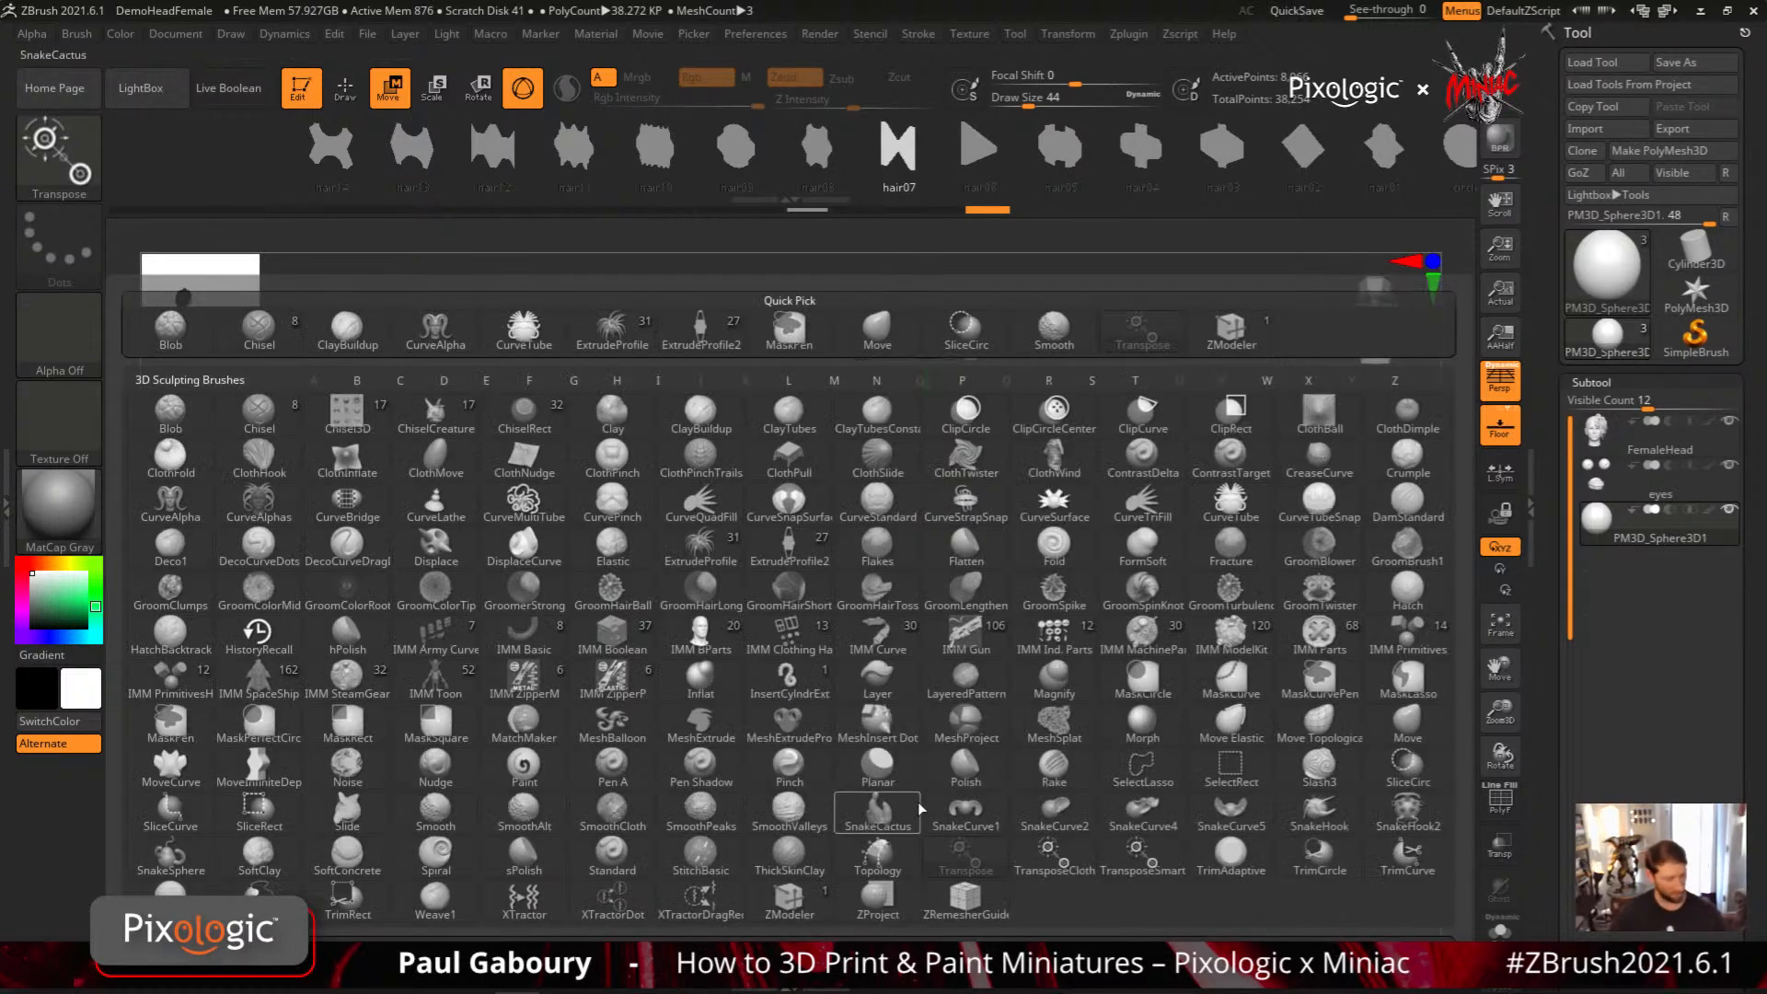
key("s")
key("t")
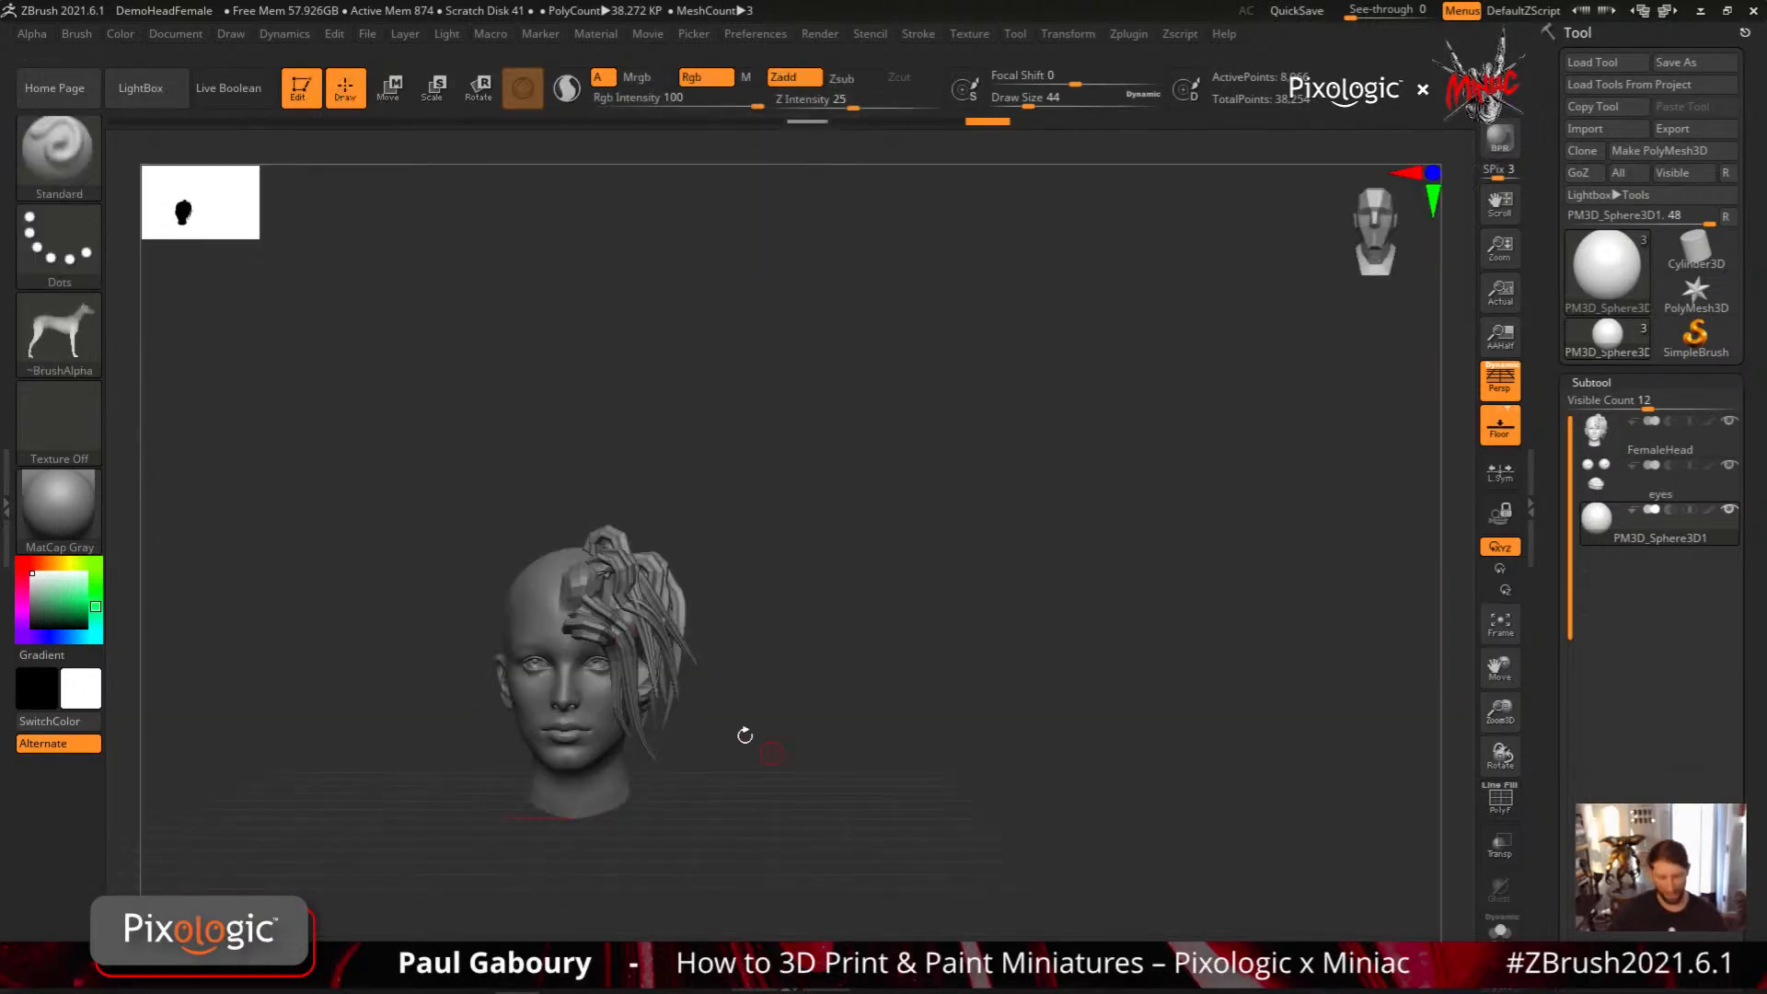
left_click(119, 35)
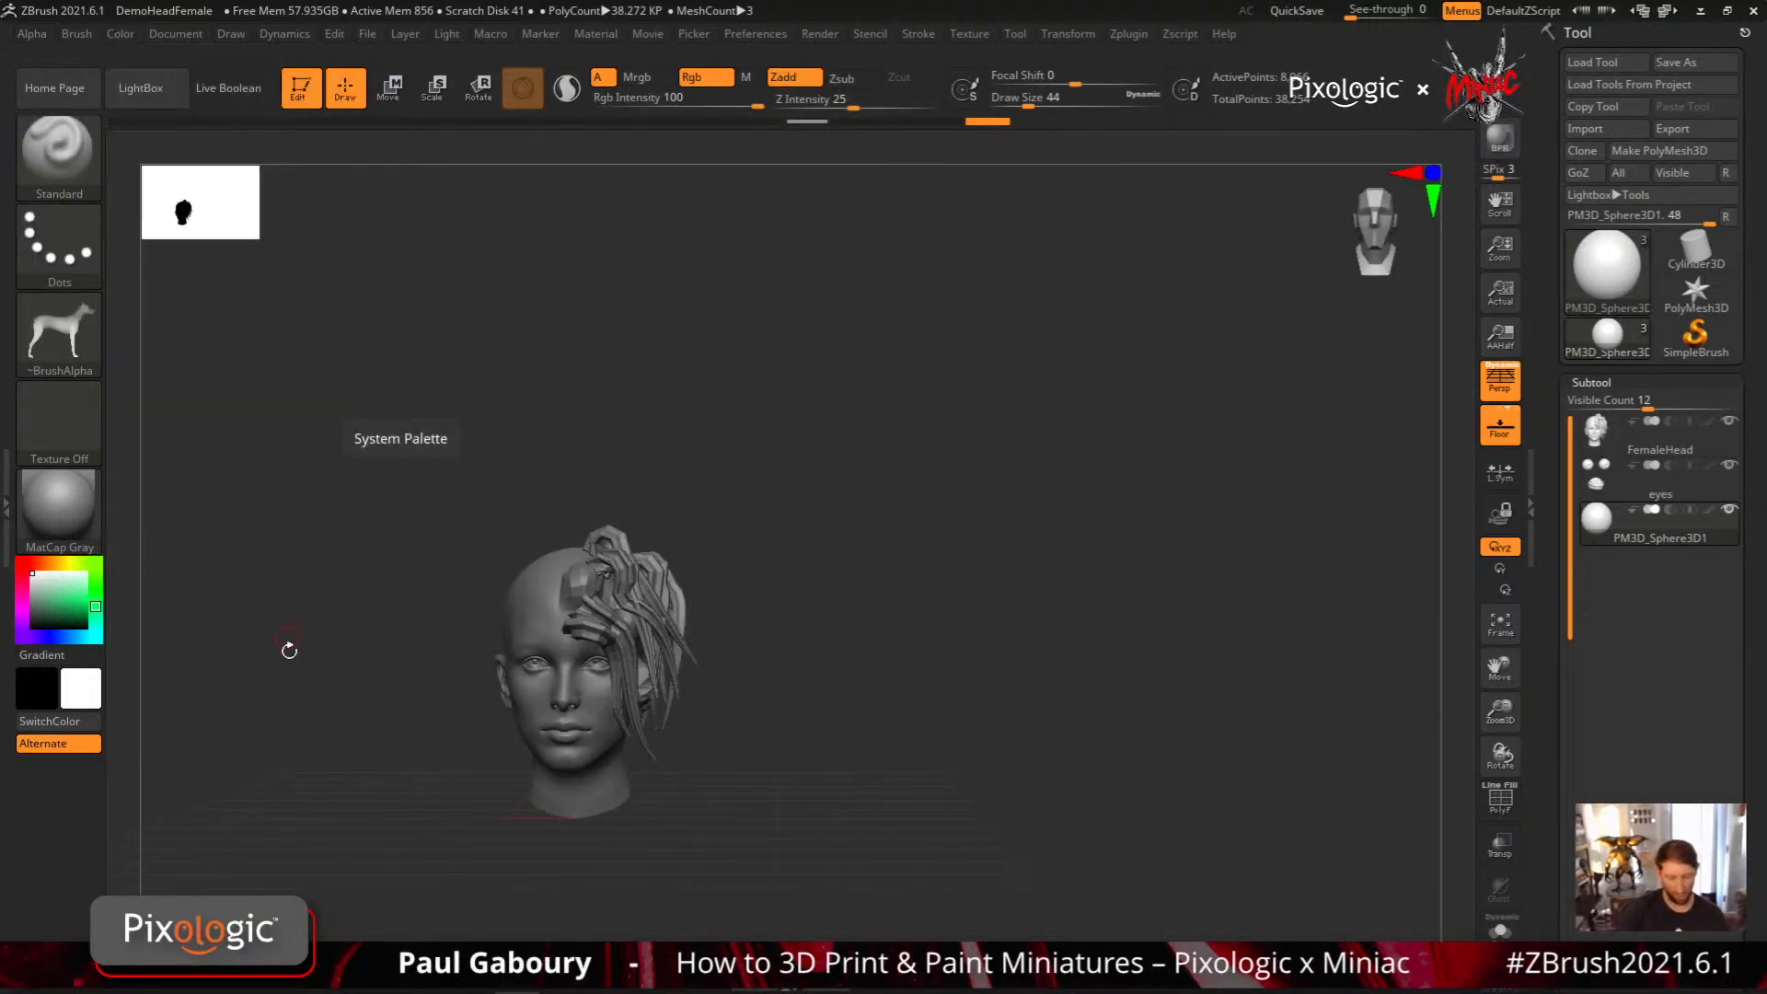
left_click(74, 35)
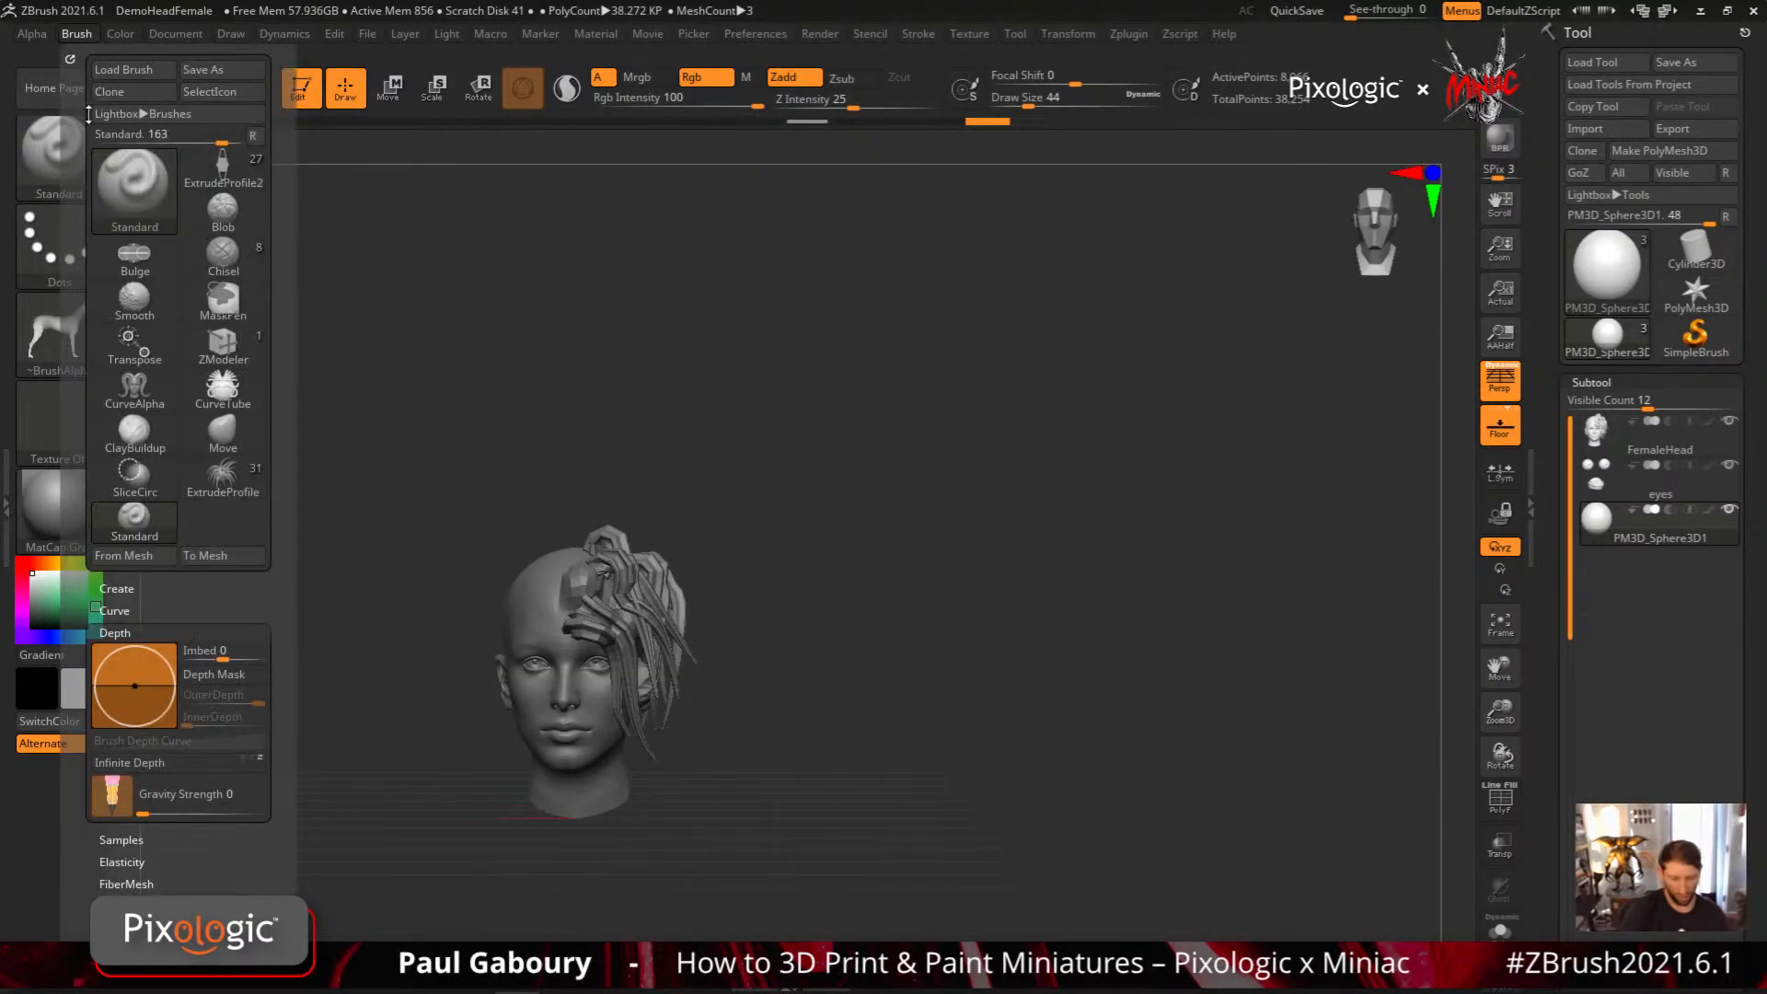
left_click(155, 558)
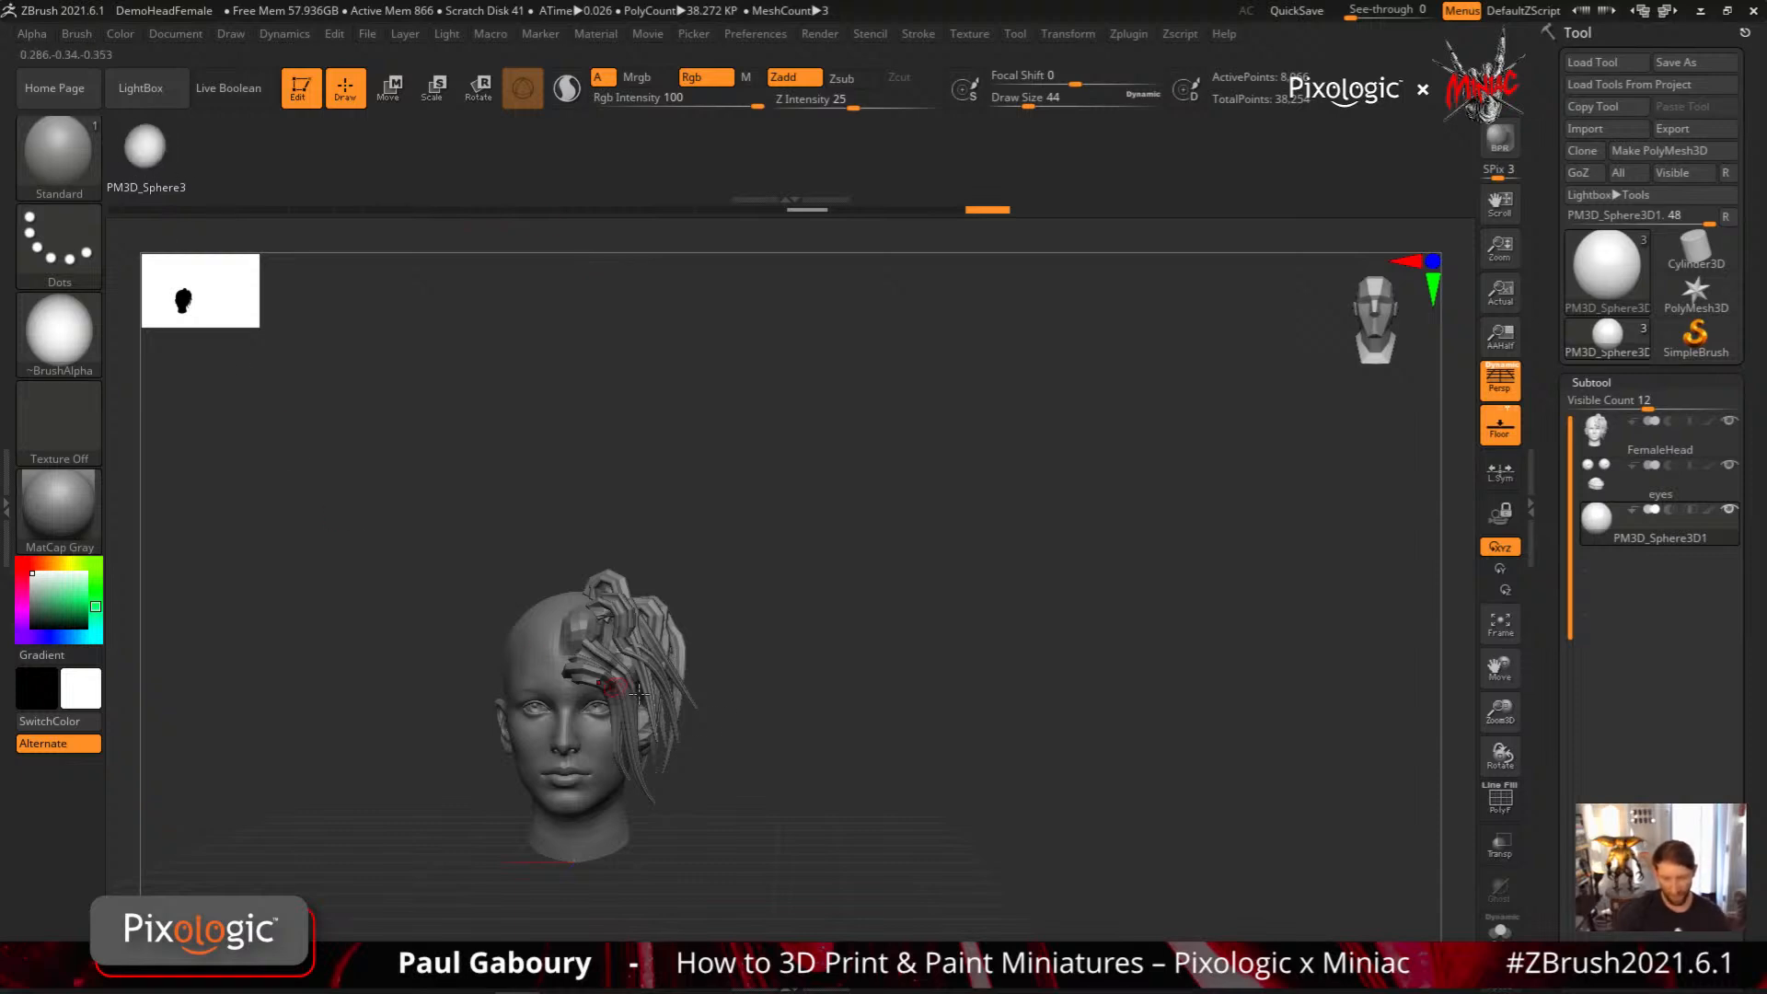
Insert the stored PM3D_Sphere3 mesh at the gizmo's location in the empty space beside the head
left_click_drag(839, 754, 970, 765, "alt")
key("w")
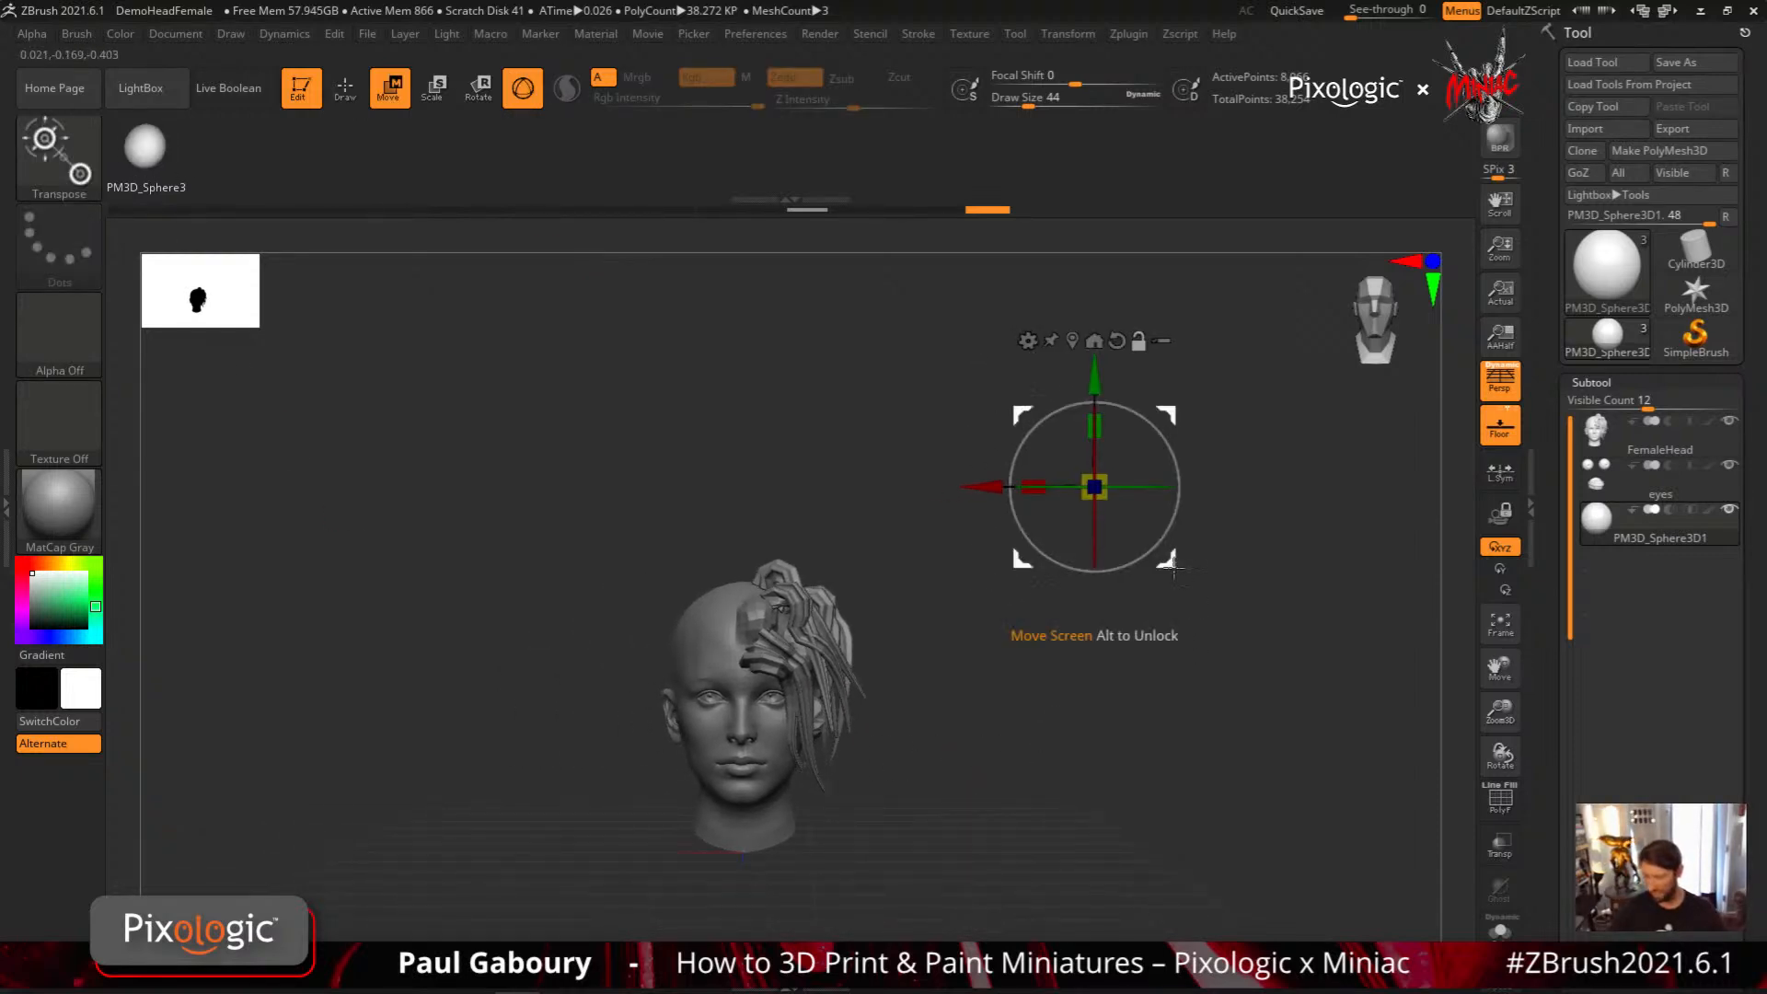
left_click_drag(1168, 561, 1215, 656)
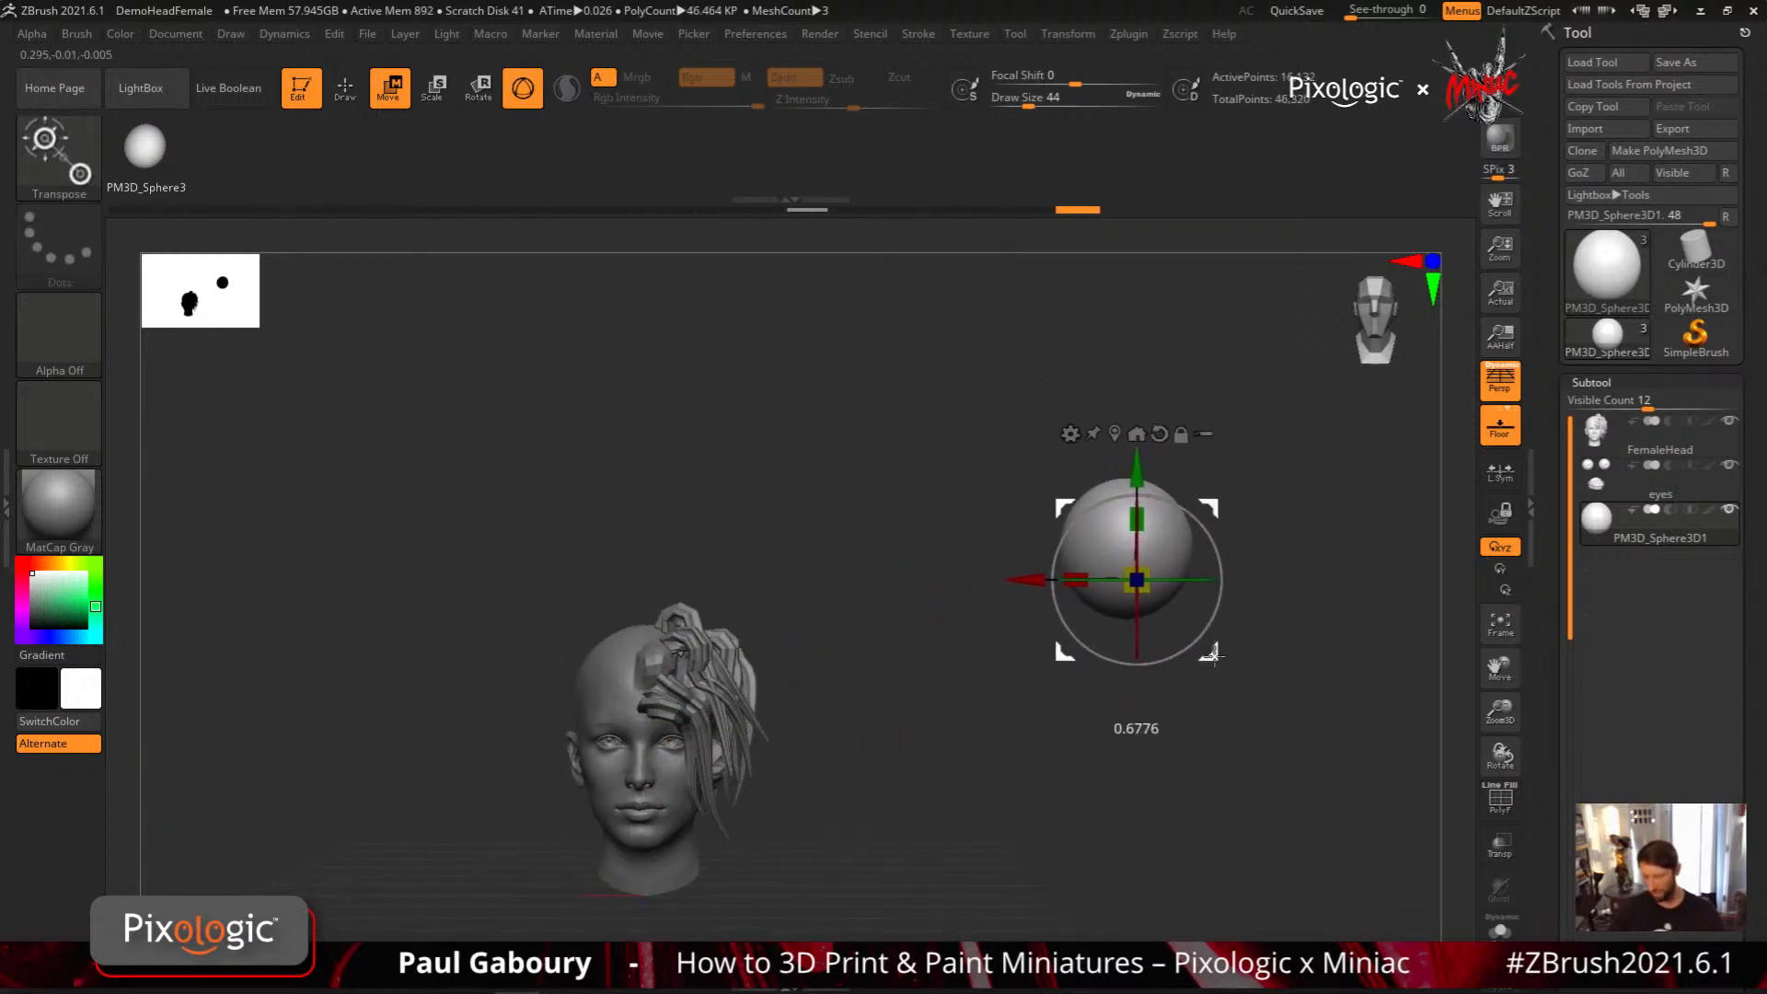
left_click(145, 153)
left_click_drag(1195, 794, 1019, 748, "alt")
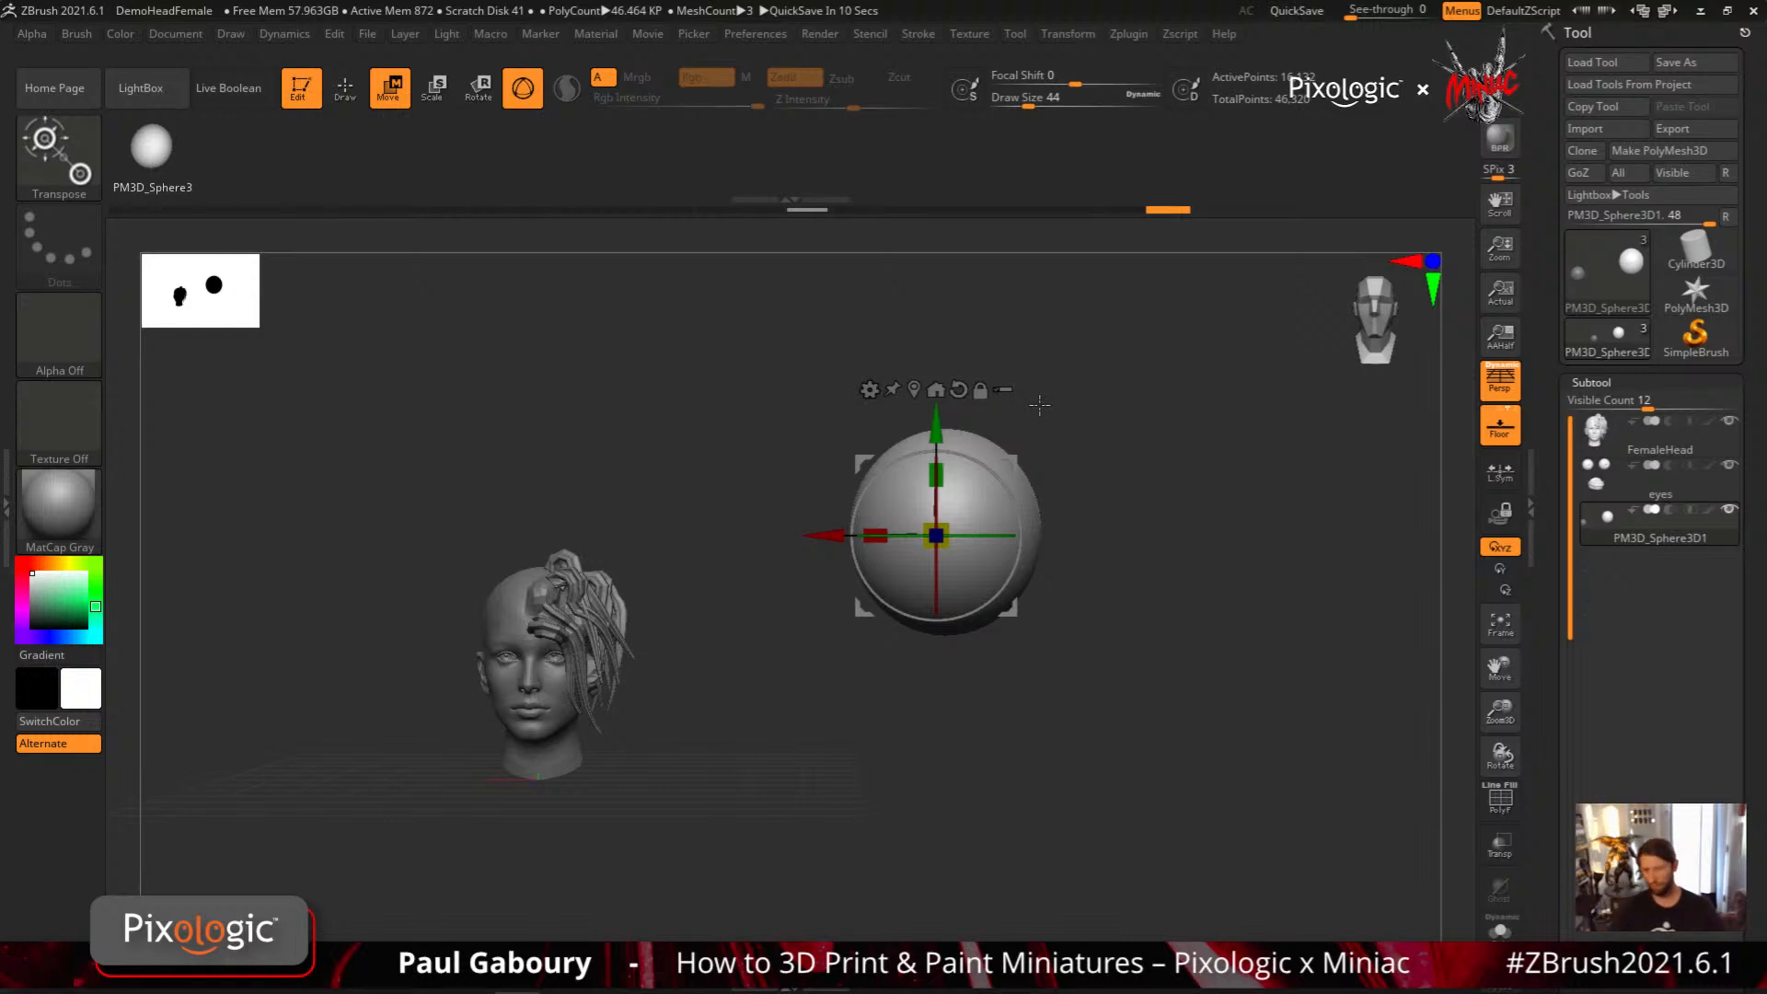
Draw an S-shaped CurveAlpha strand with the star alpha beside the inserted sphere
key("q")
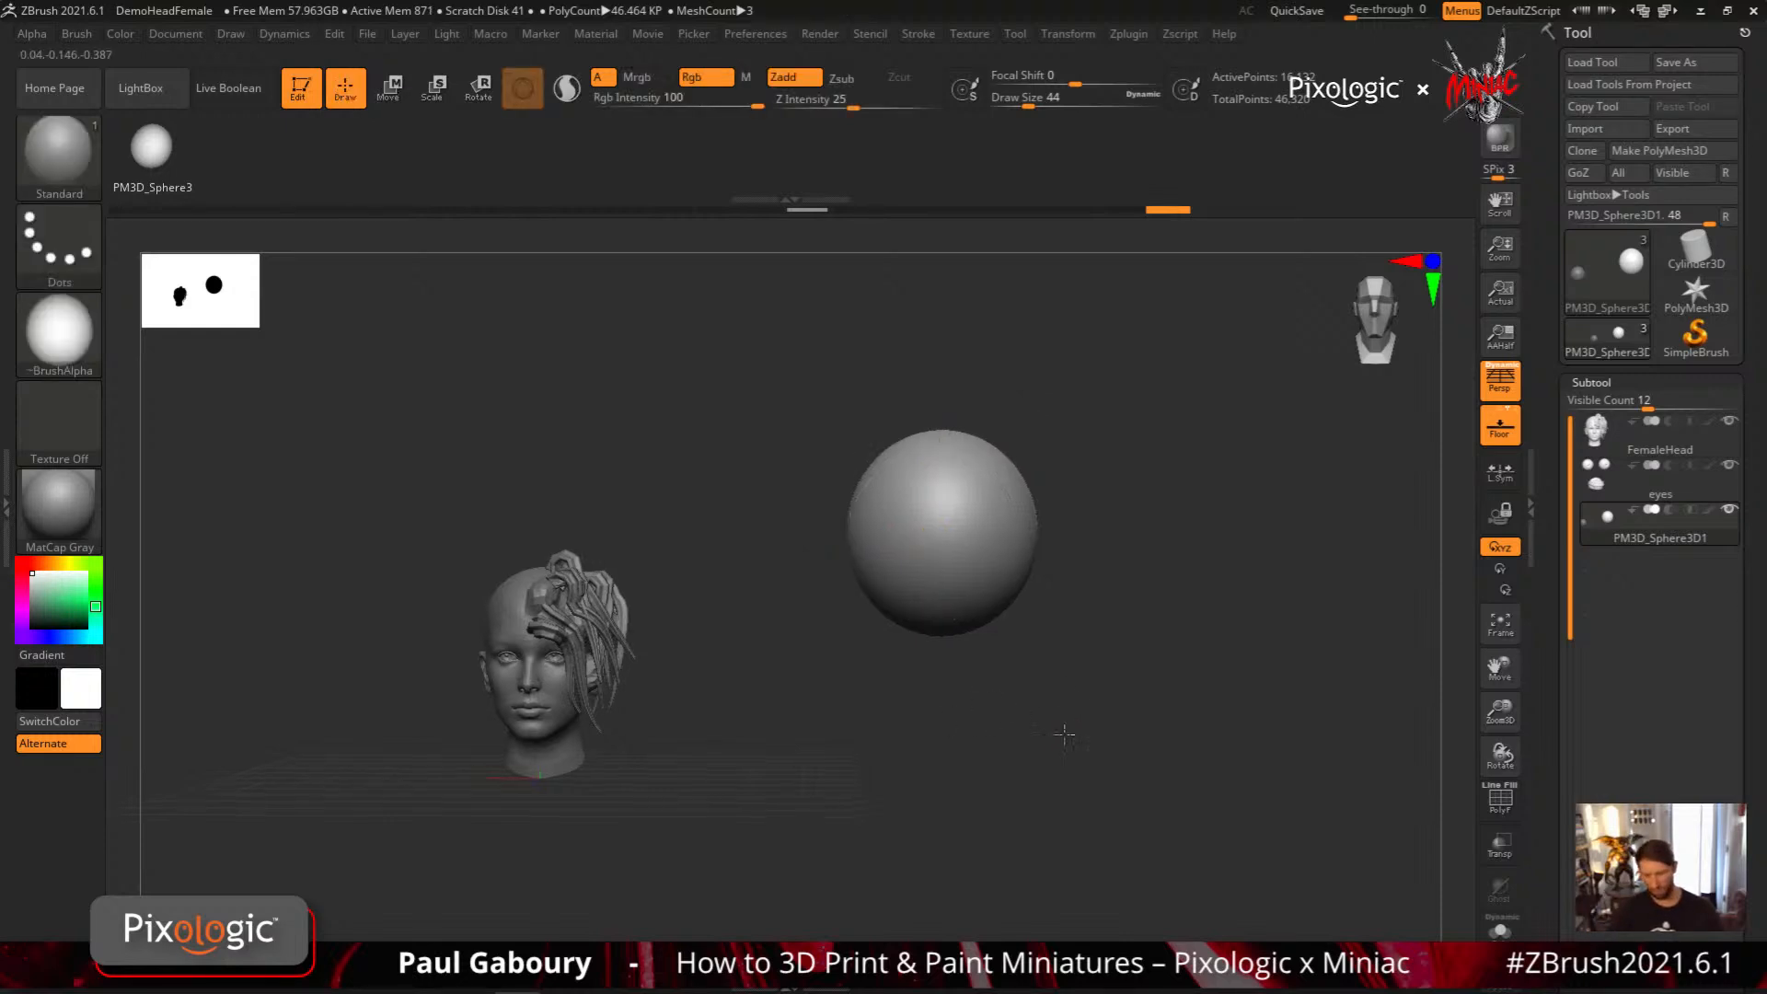
left_click_drag(1065, 734, 1057, 733)
key("b")
key("c")
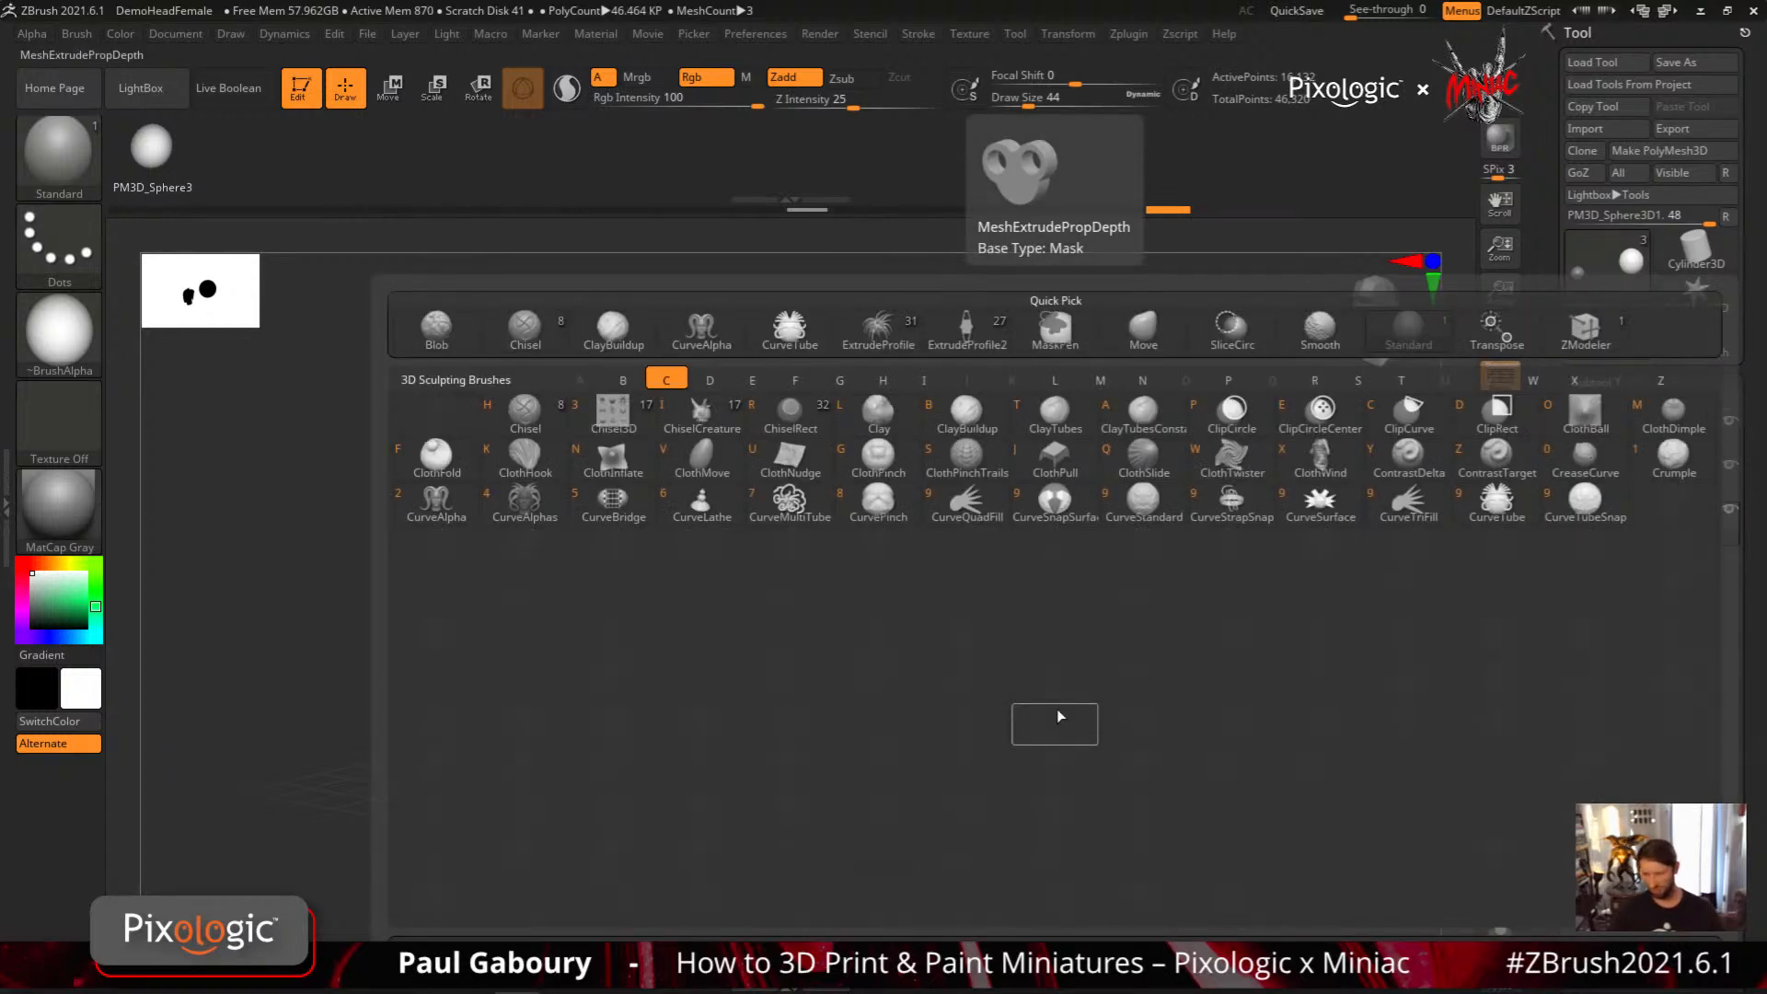
key("2")
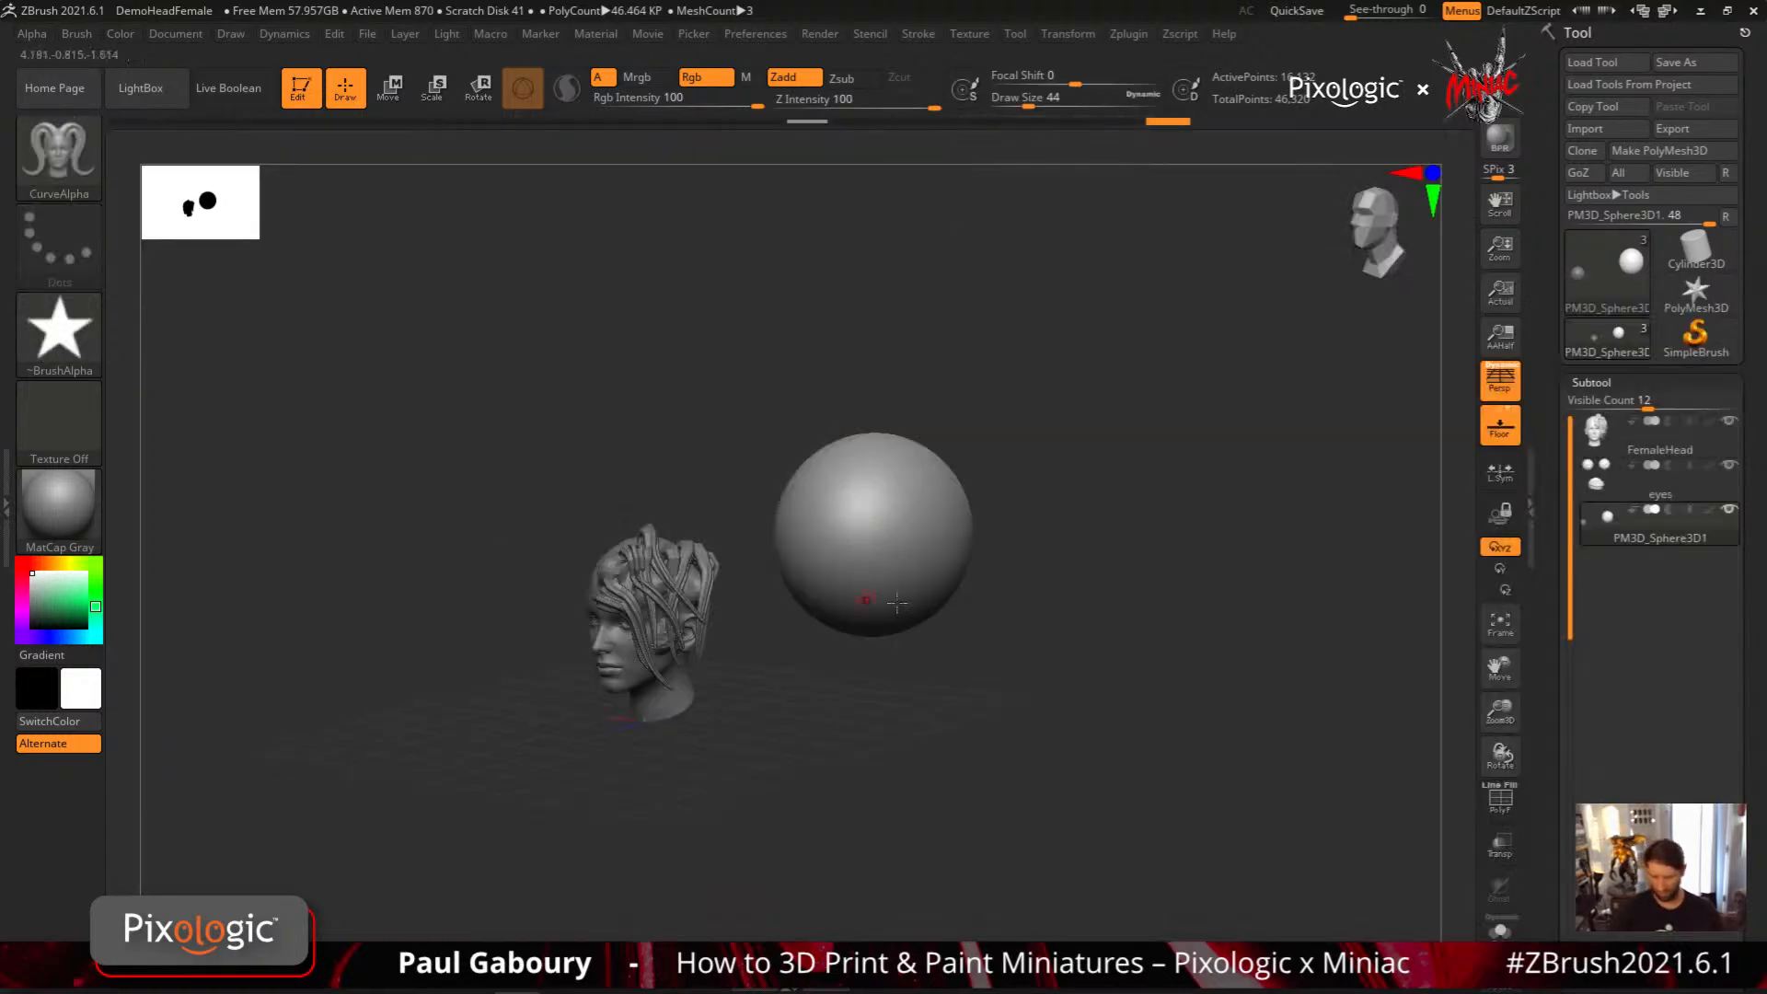
left_click_drag(858, 479, 1083, 645)
mouse_move(1118, 748)
left_mouse_down()
mouse_move(1136, 698)
mouse_move(1127, 712)
mouse_move(1150, 707)
left_mouse_up()
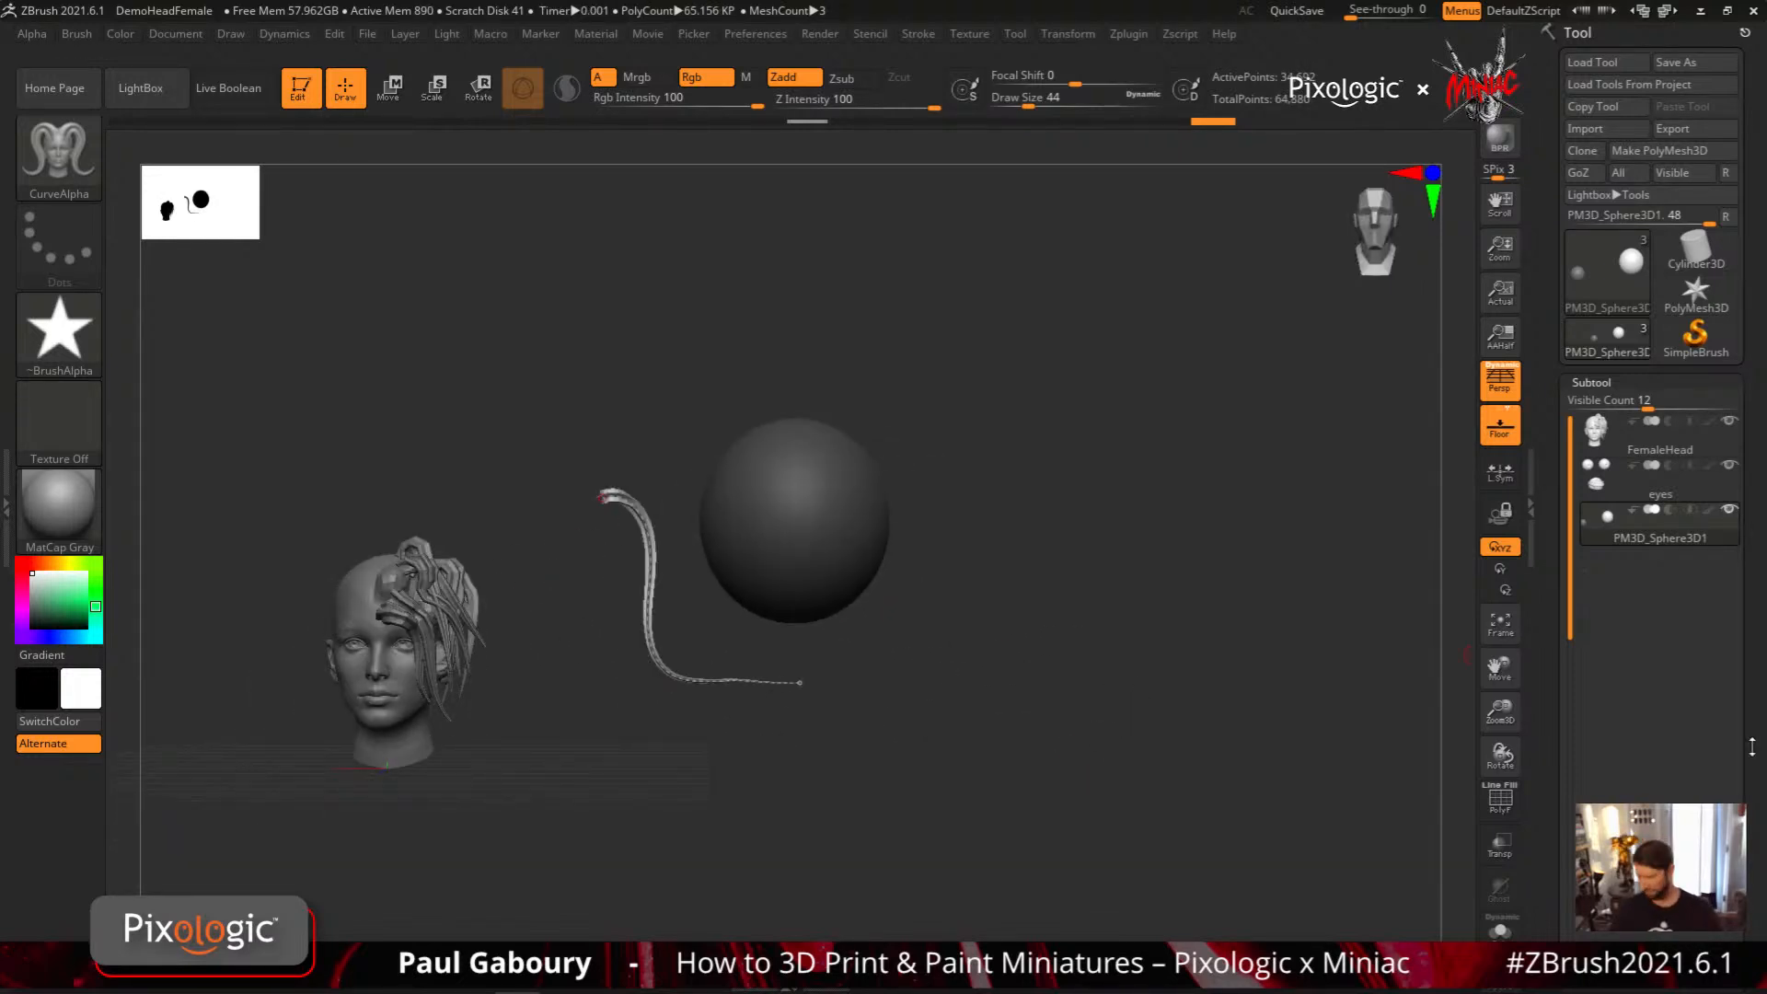
Split the unmasked curve strand from the masked spheres into separate subtools with Split Unmasked Points
left_click_drag(1752, 746, 1631, 635)
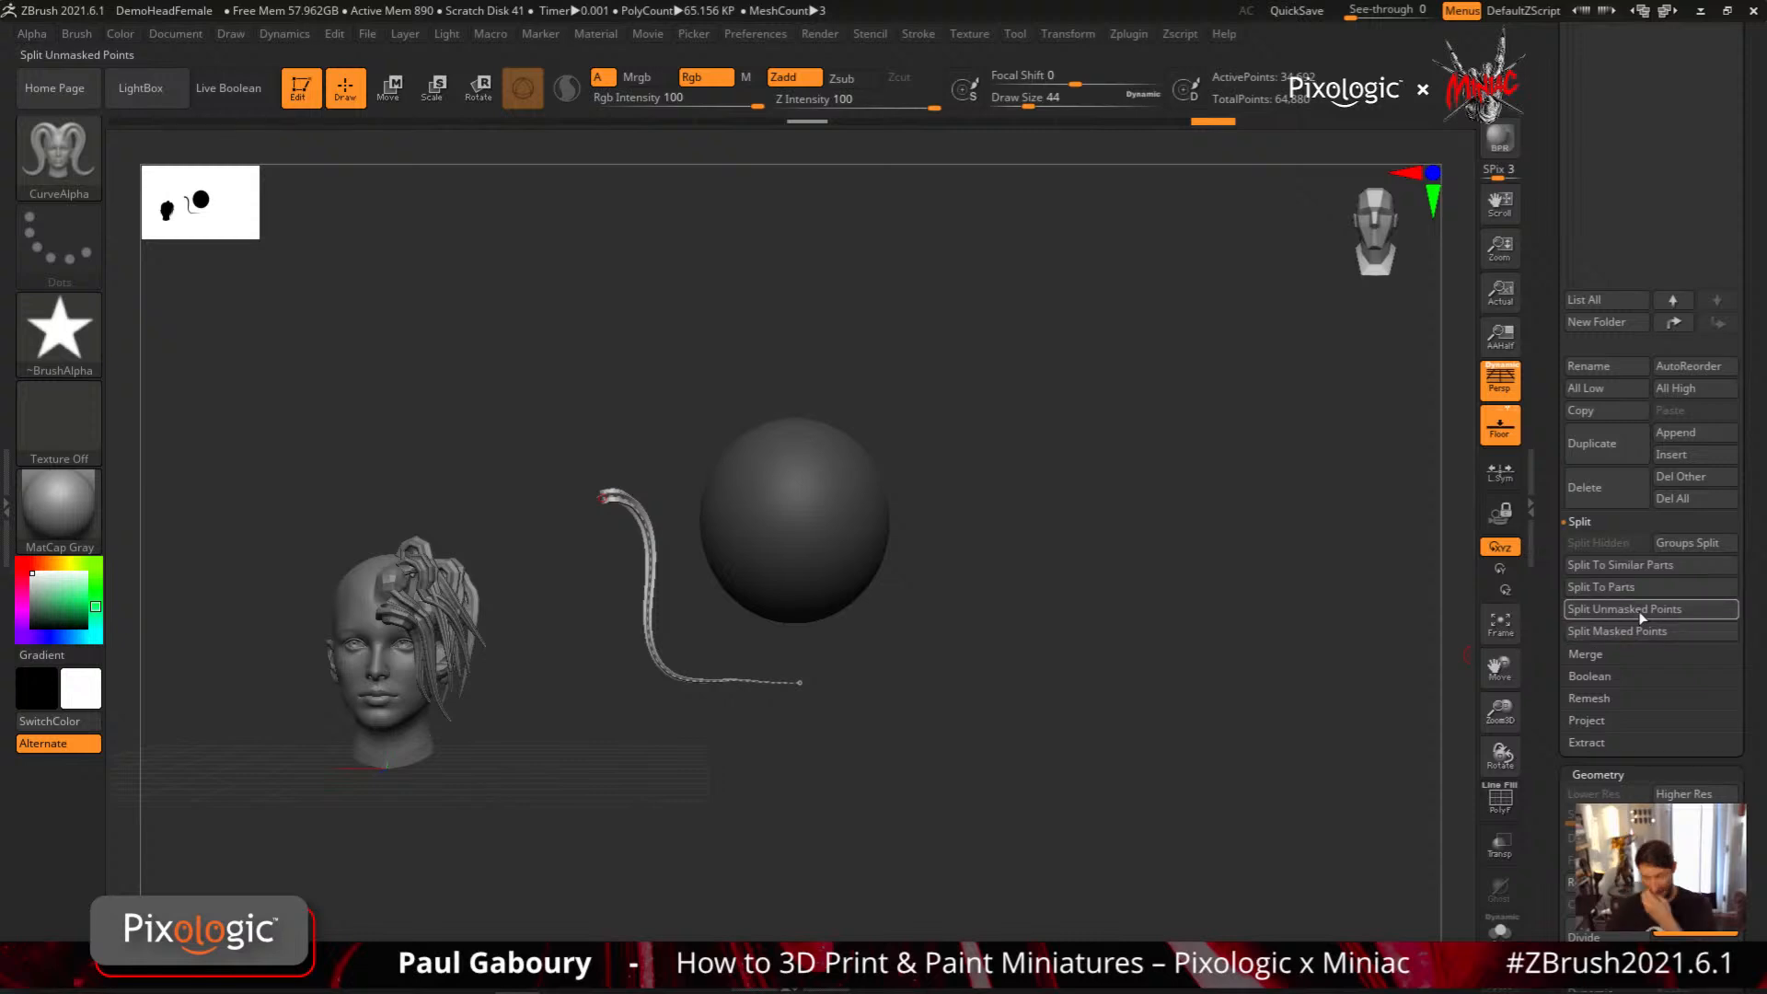
left_click(1638, 611)
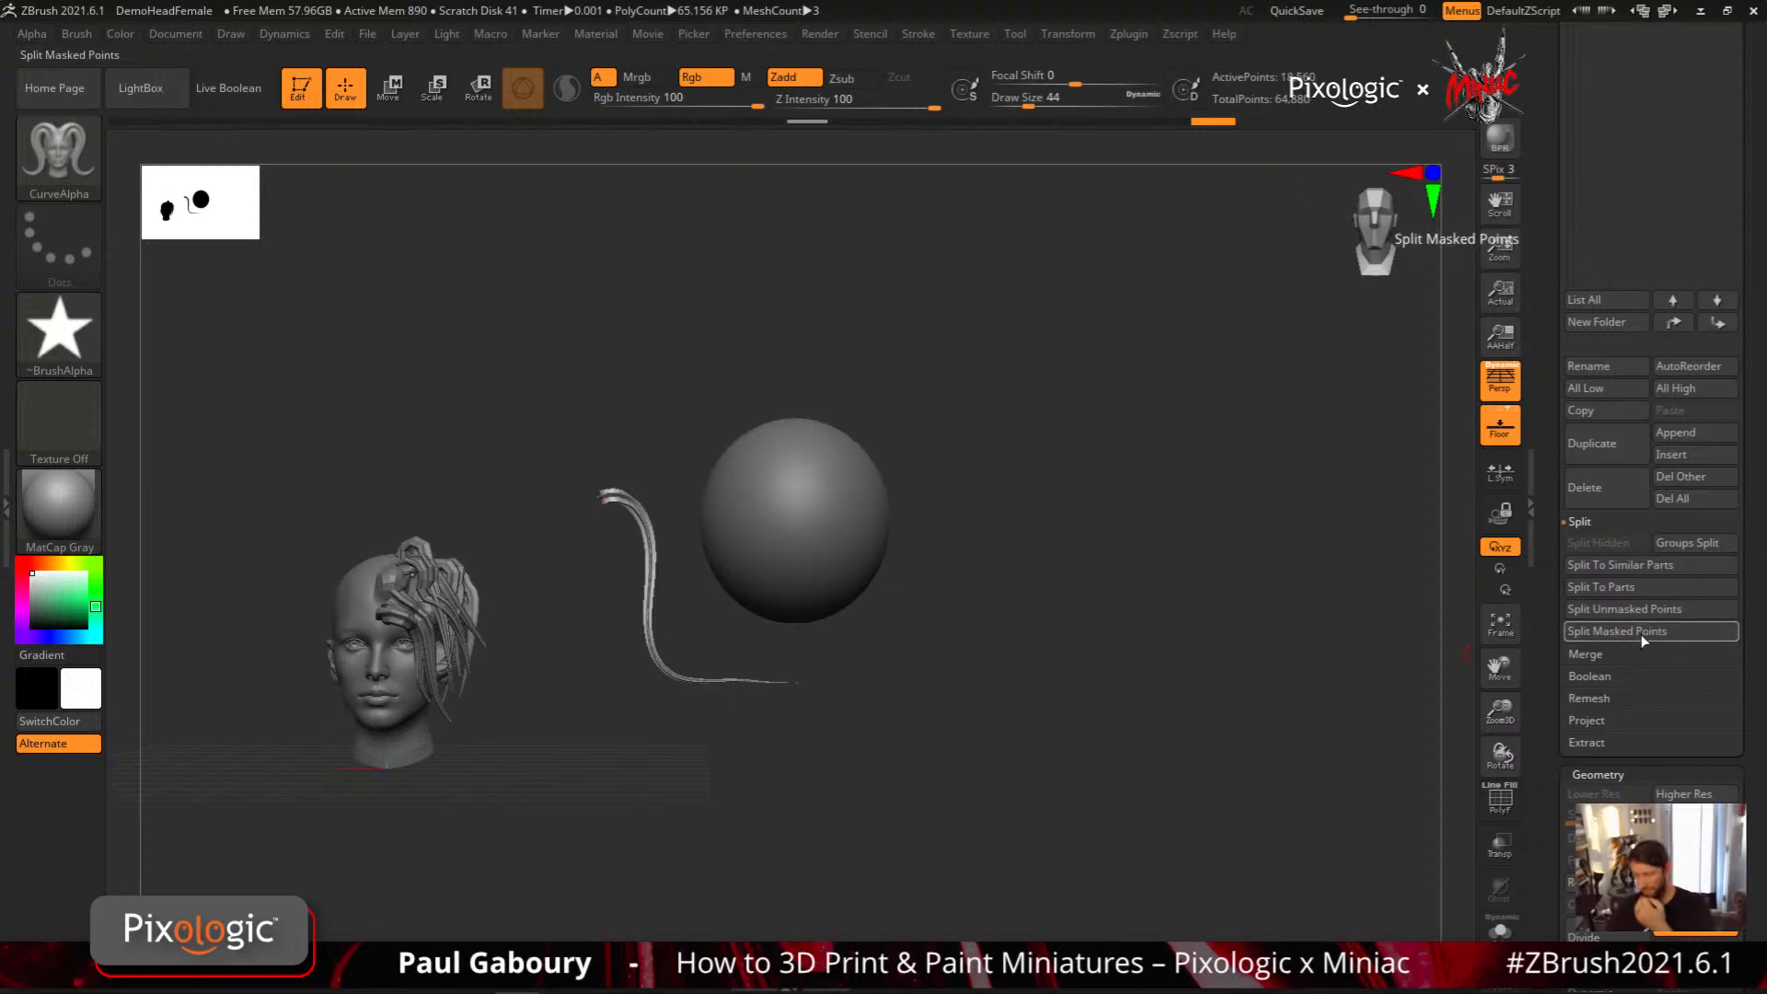
left_click(1642, 634)
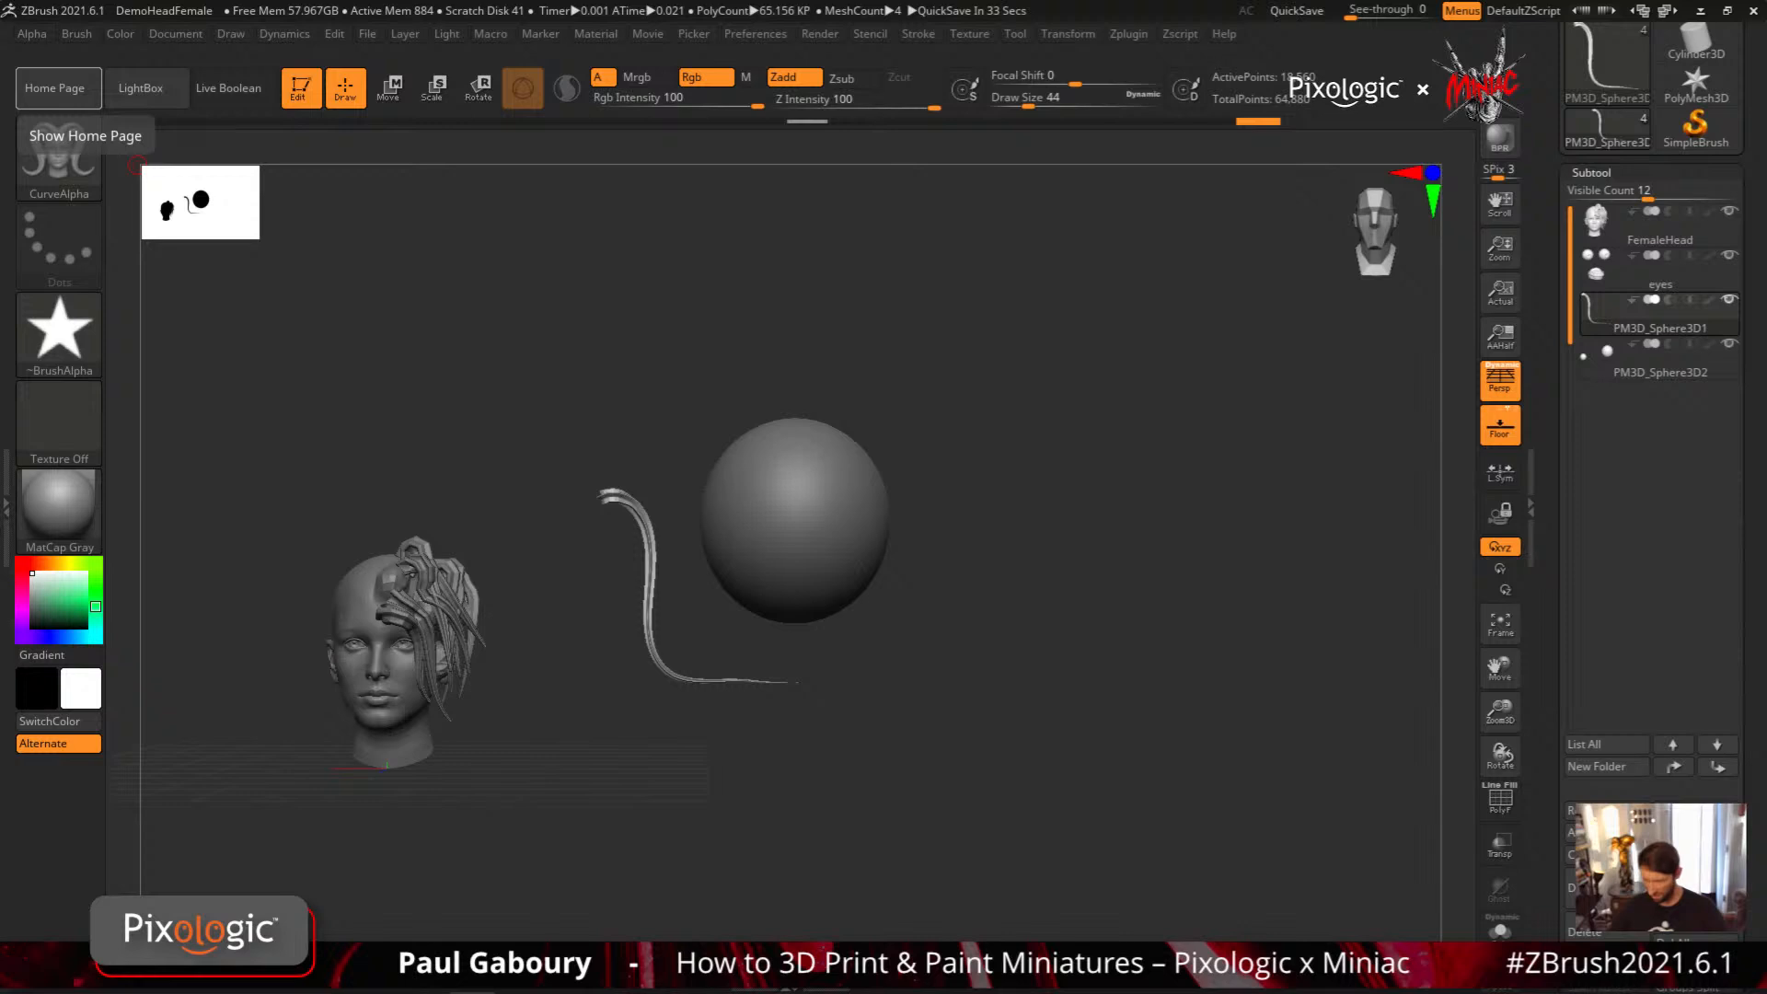
Set the PM3D_Sphere3D2 subtool's position to X 2, Y -1 and Z -1
left_click(1620, 365)
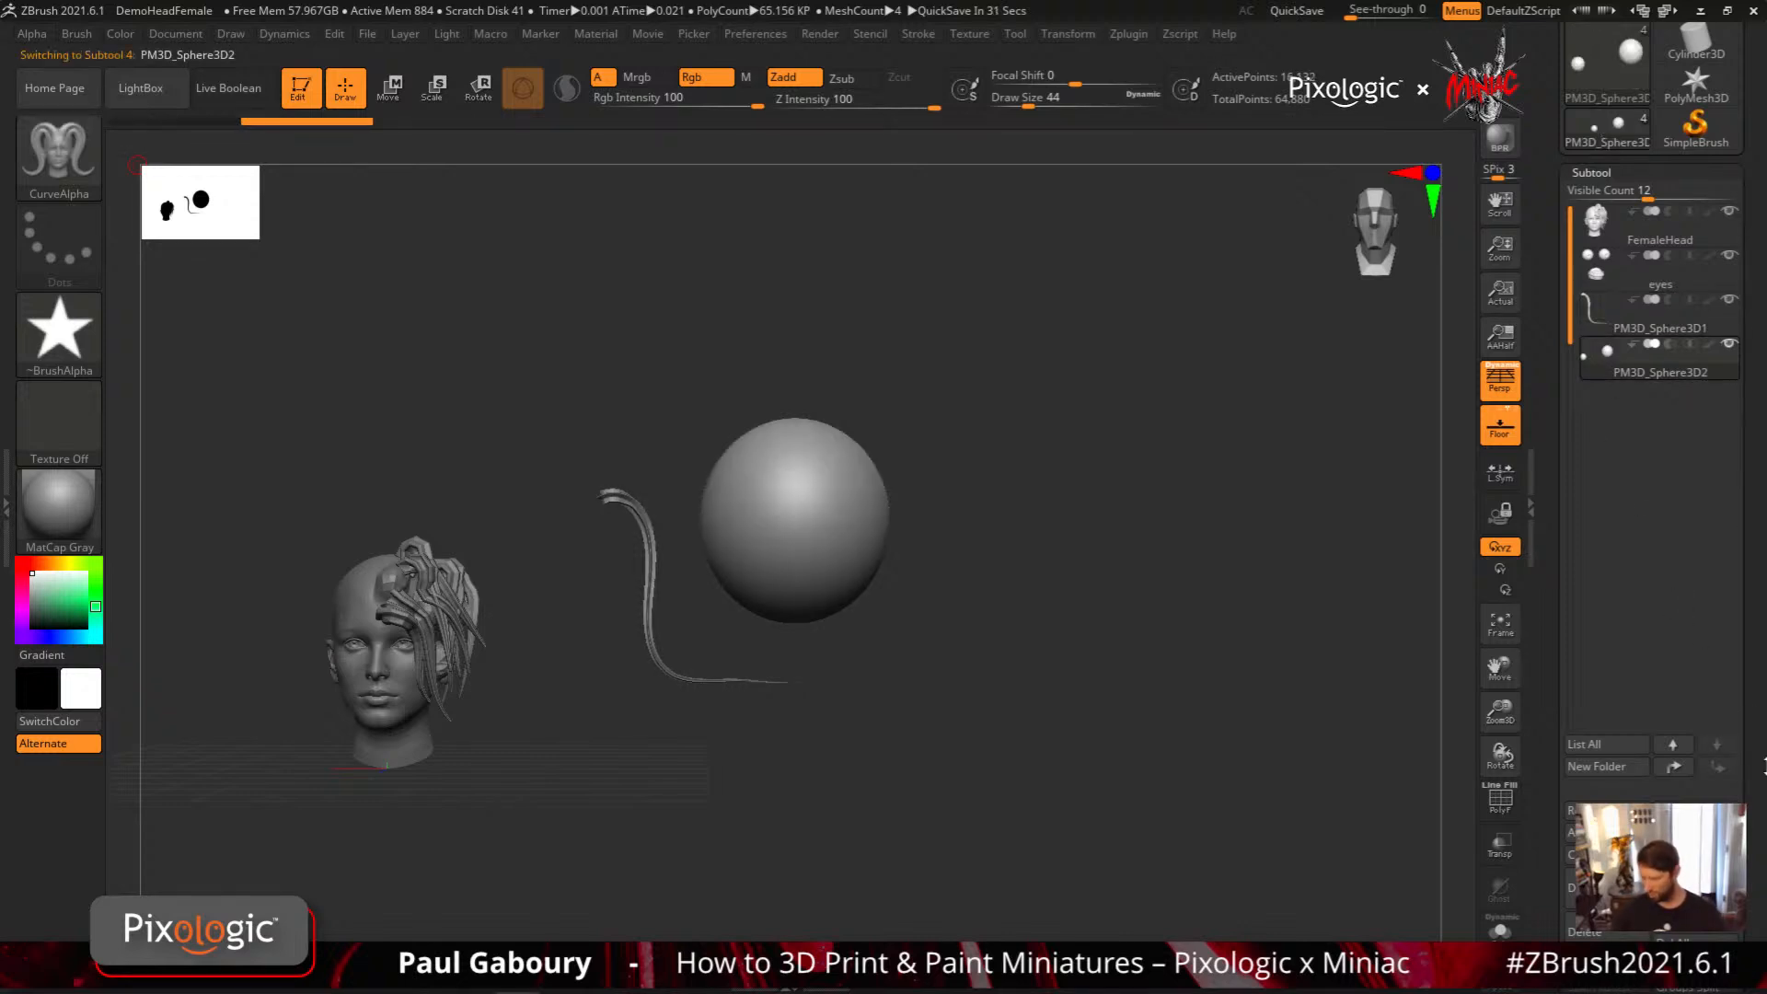
left_click_drag(1727, 552, 1740, 408)
left_click(1620, 549)
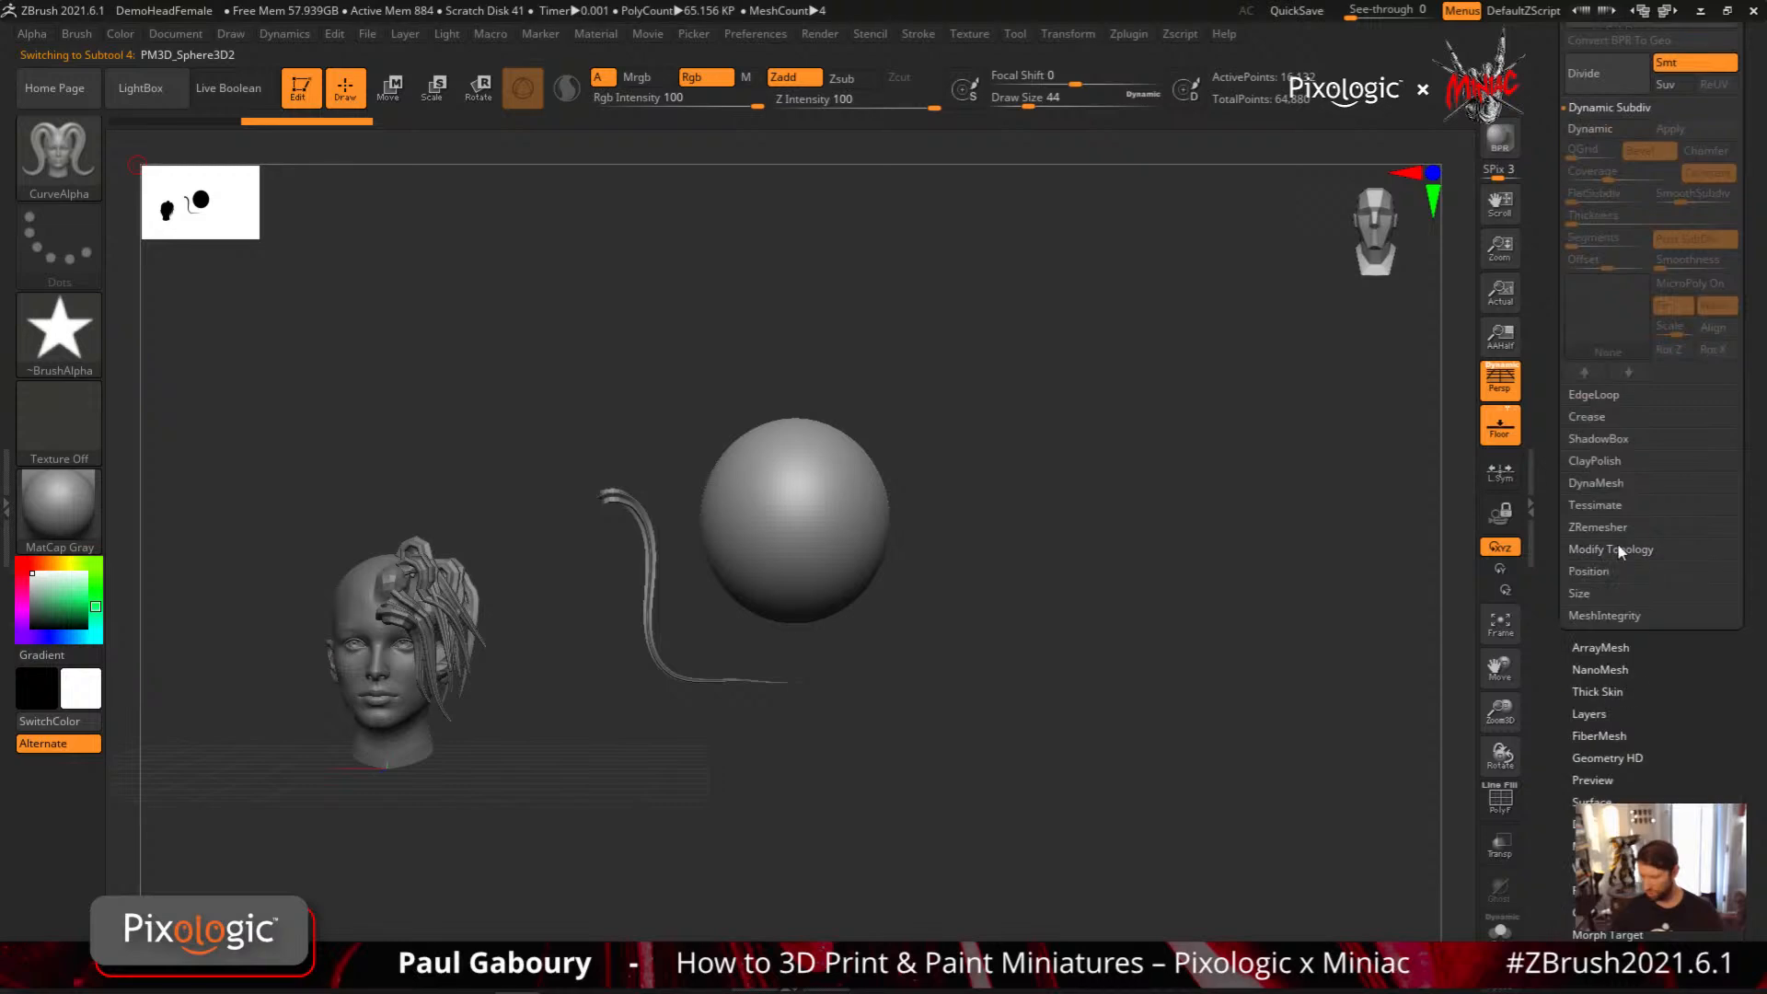
left_click(1628, 571)
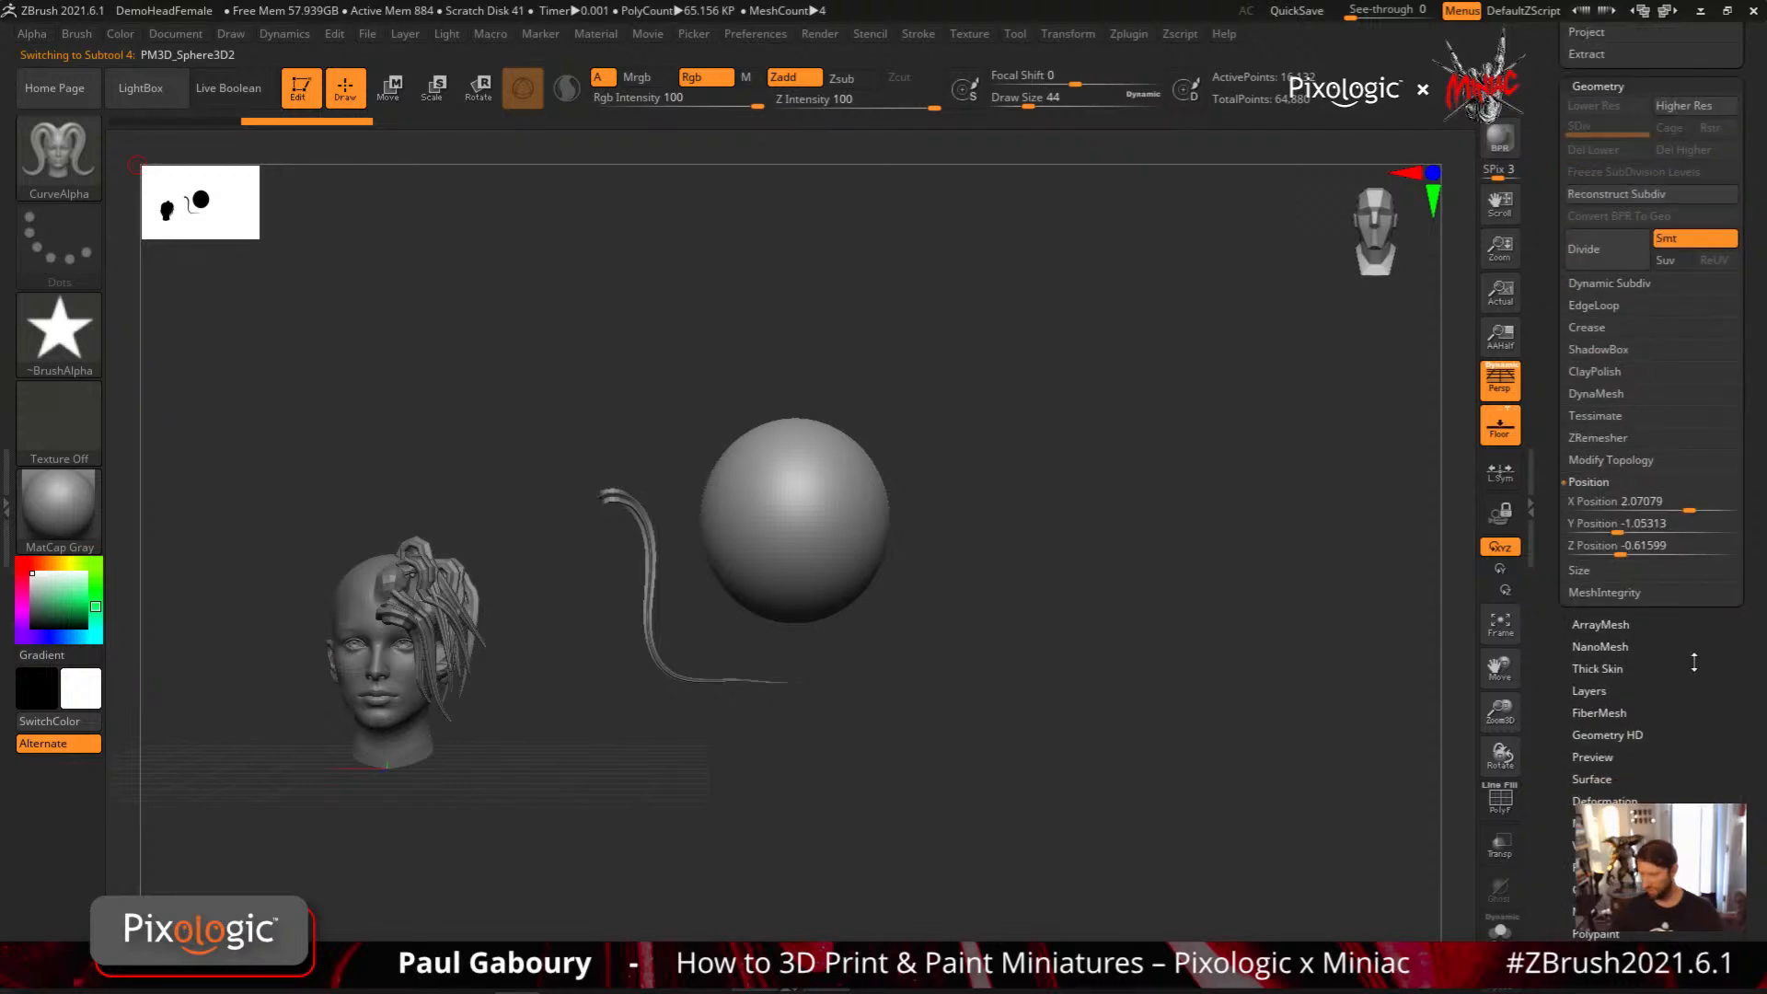
left_click(1686, 509)
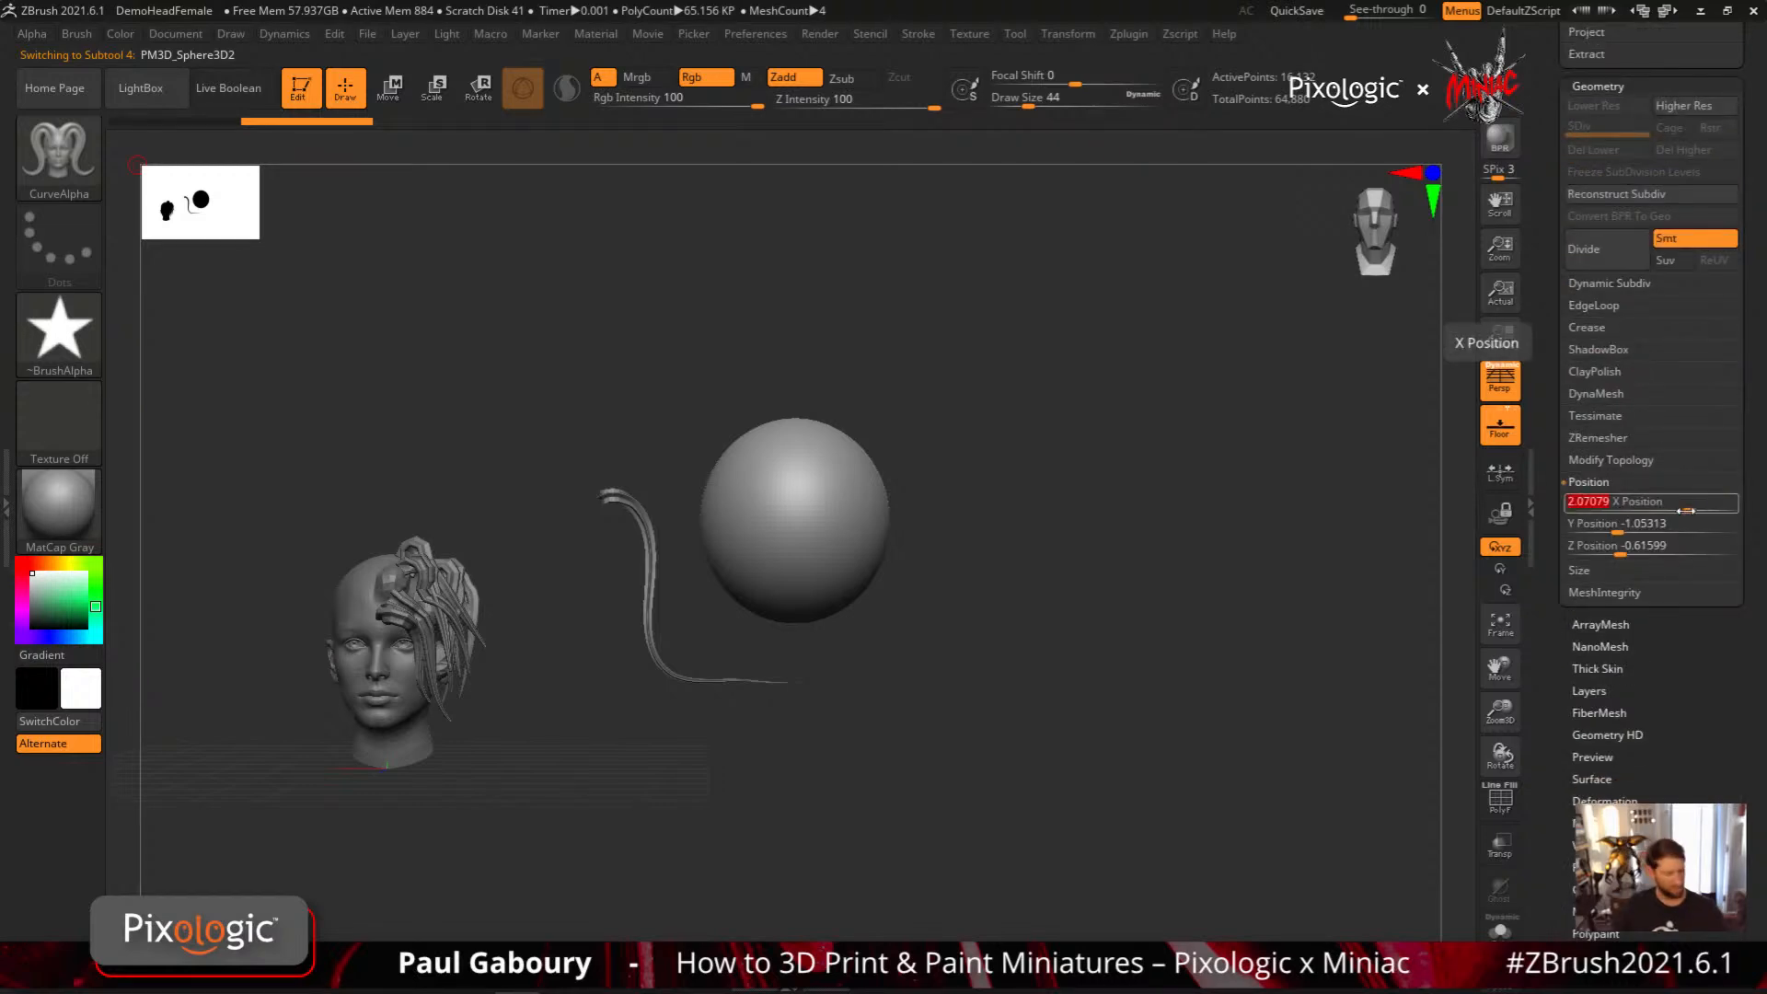
type("2")
key("Return")
left_click(1673, 525)
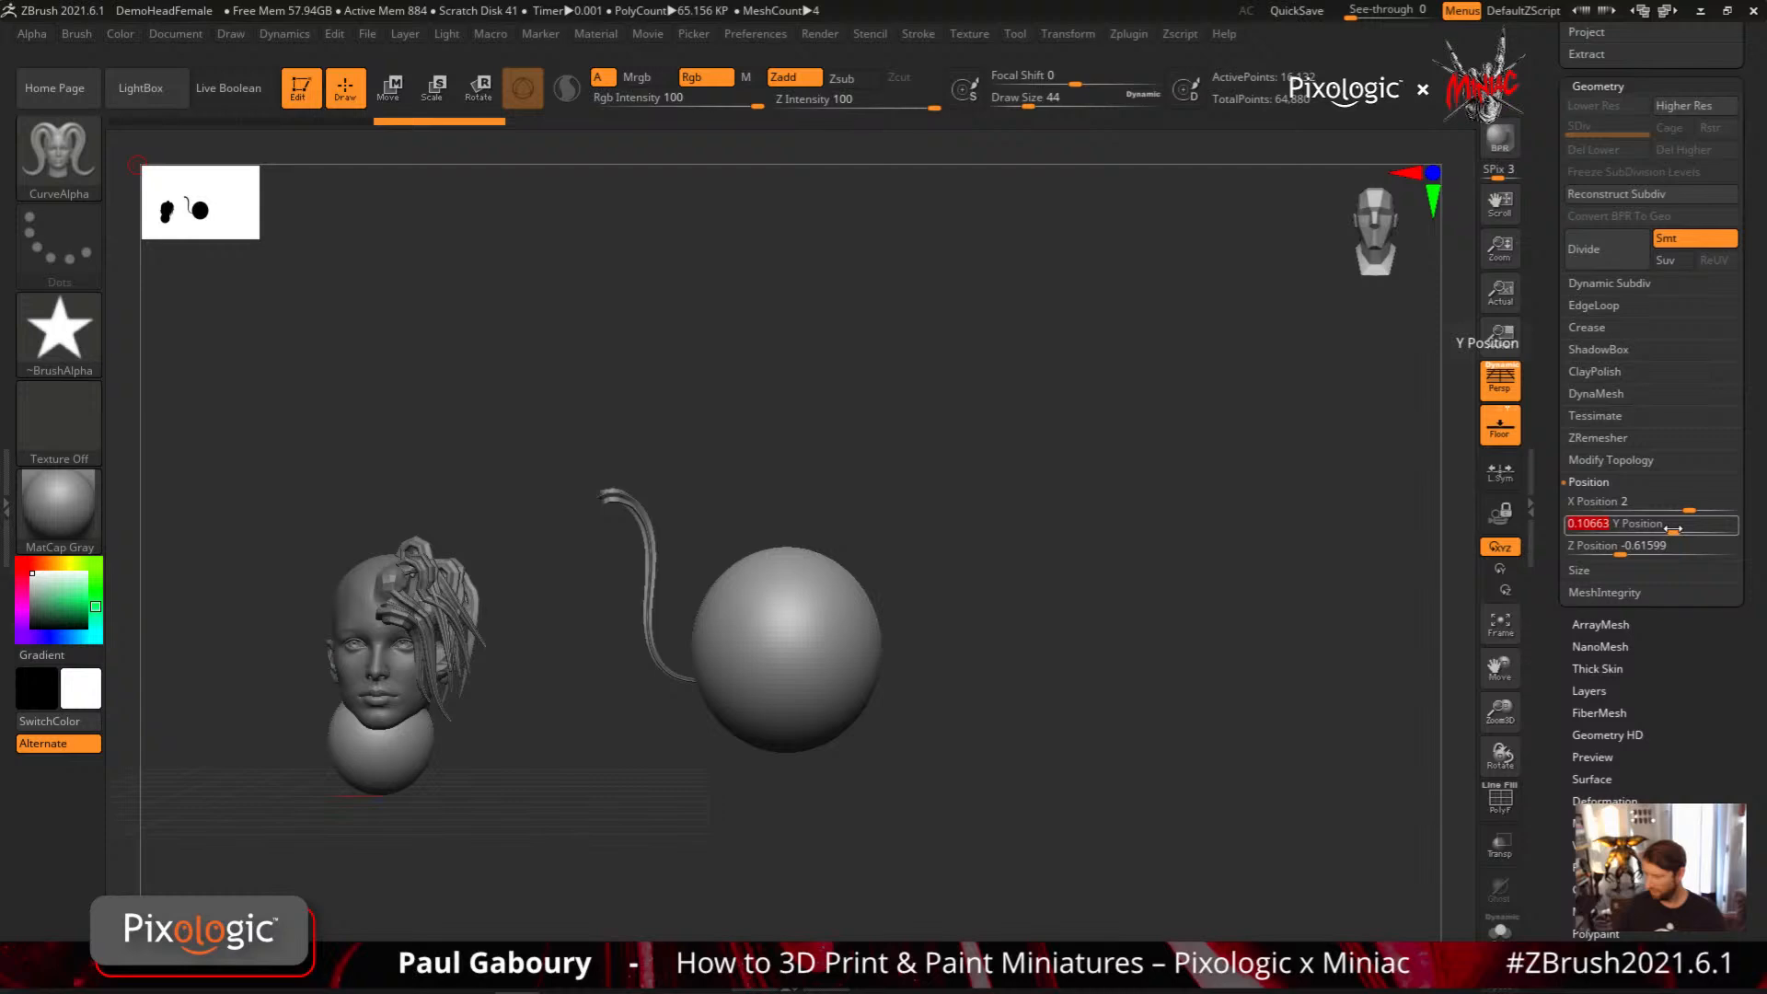
type("-1")
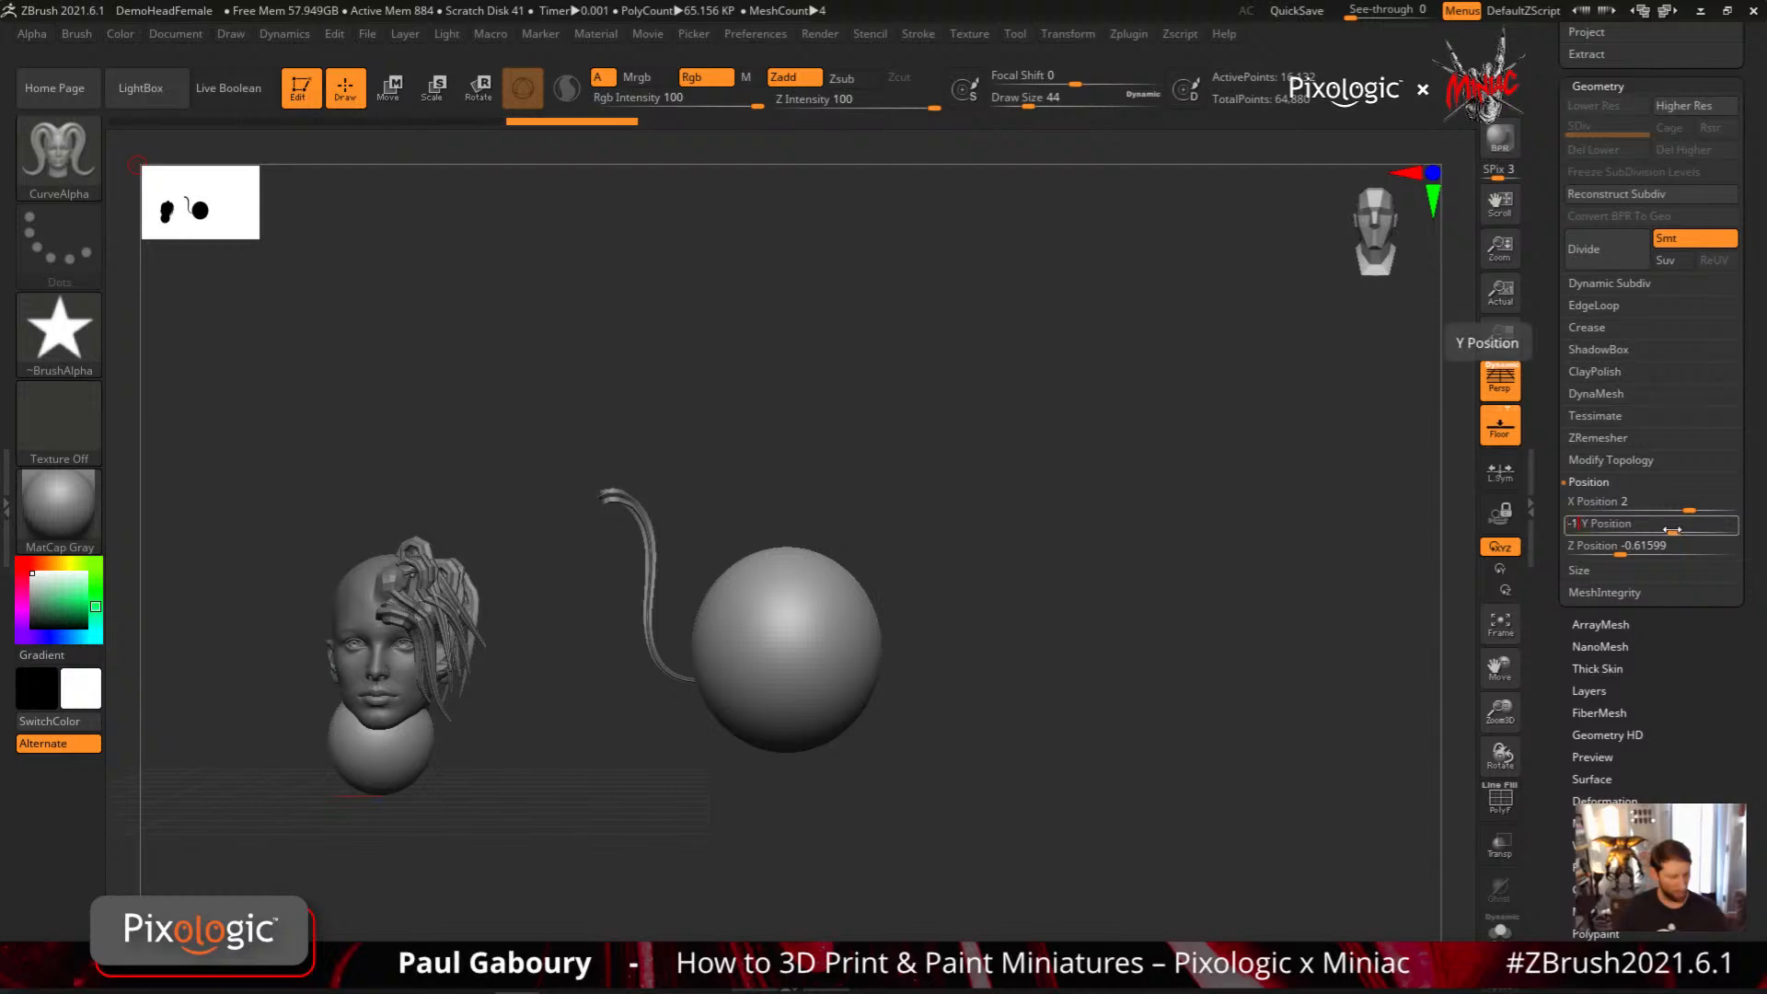
key("Return")
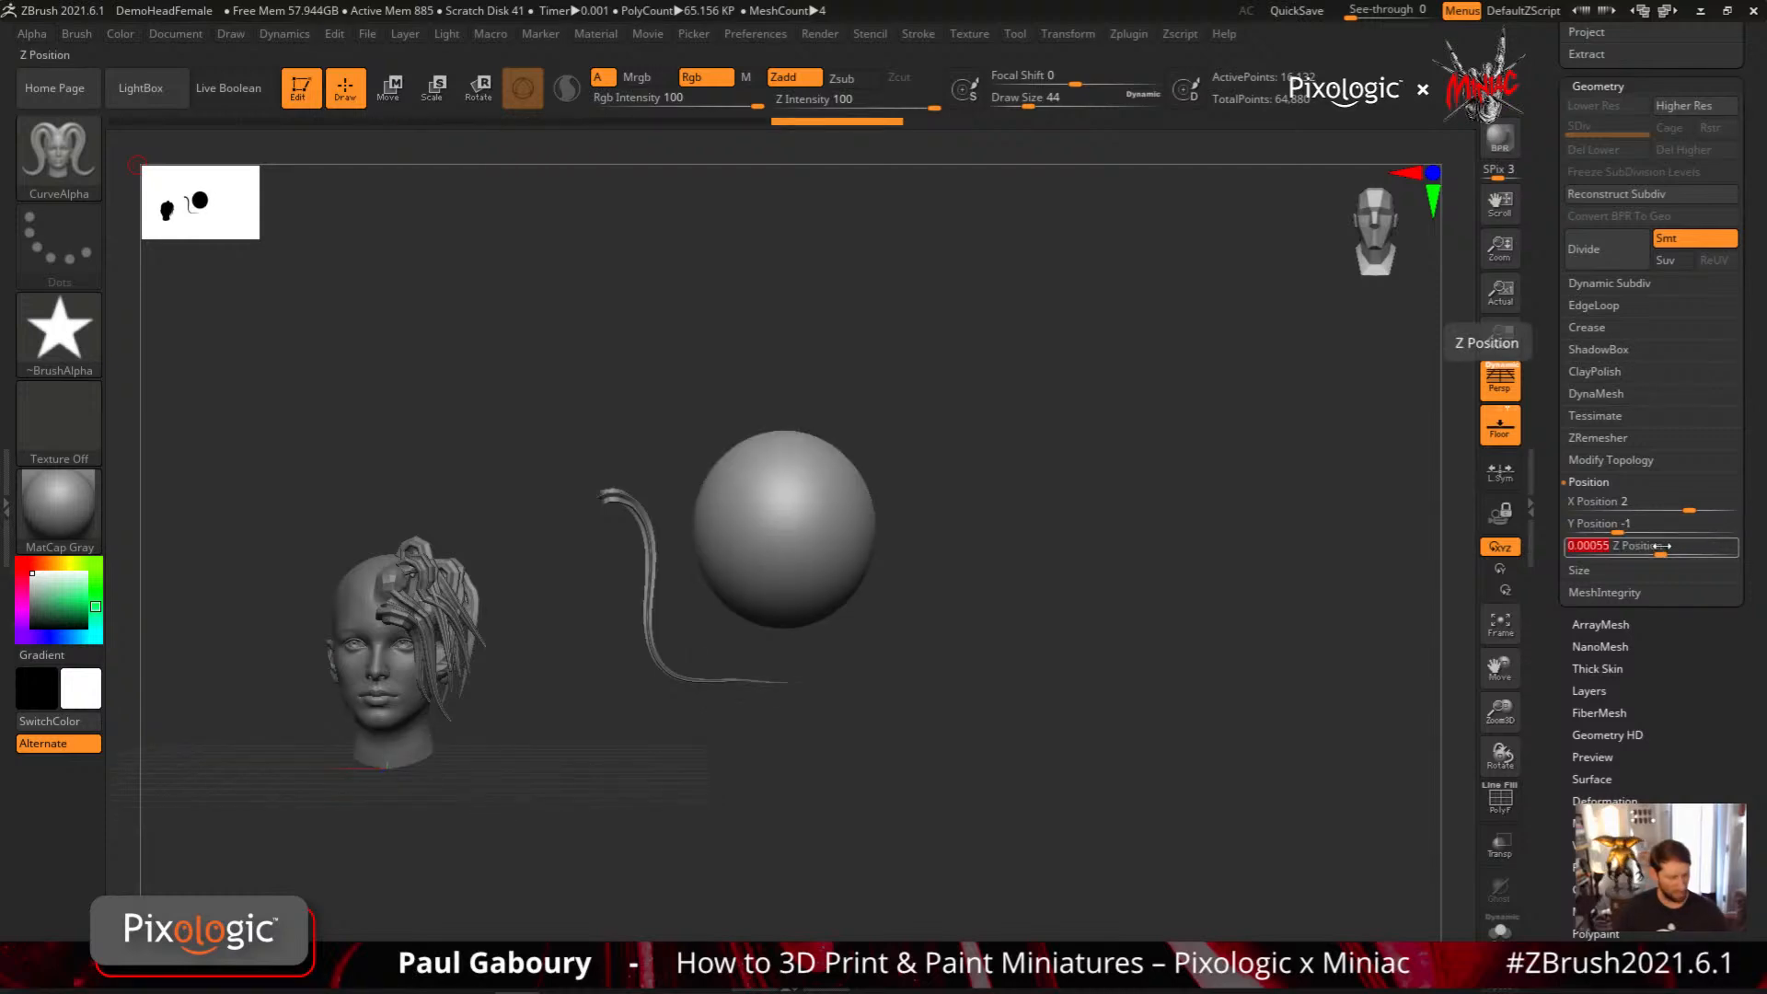
left_click(1670, 547)
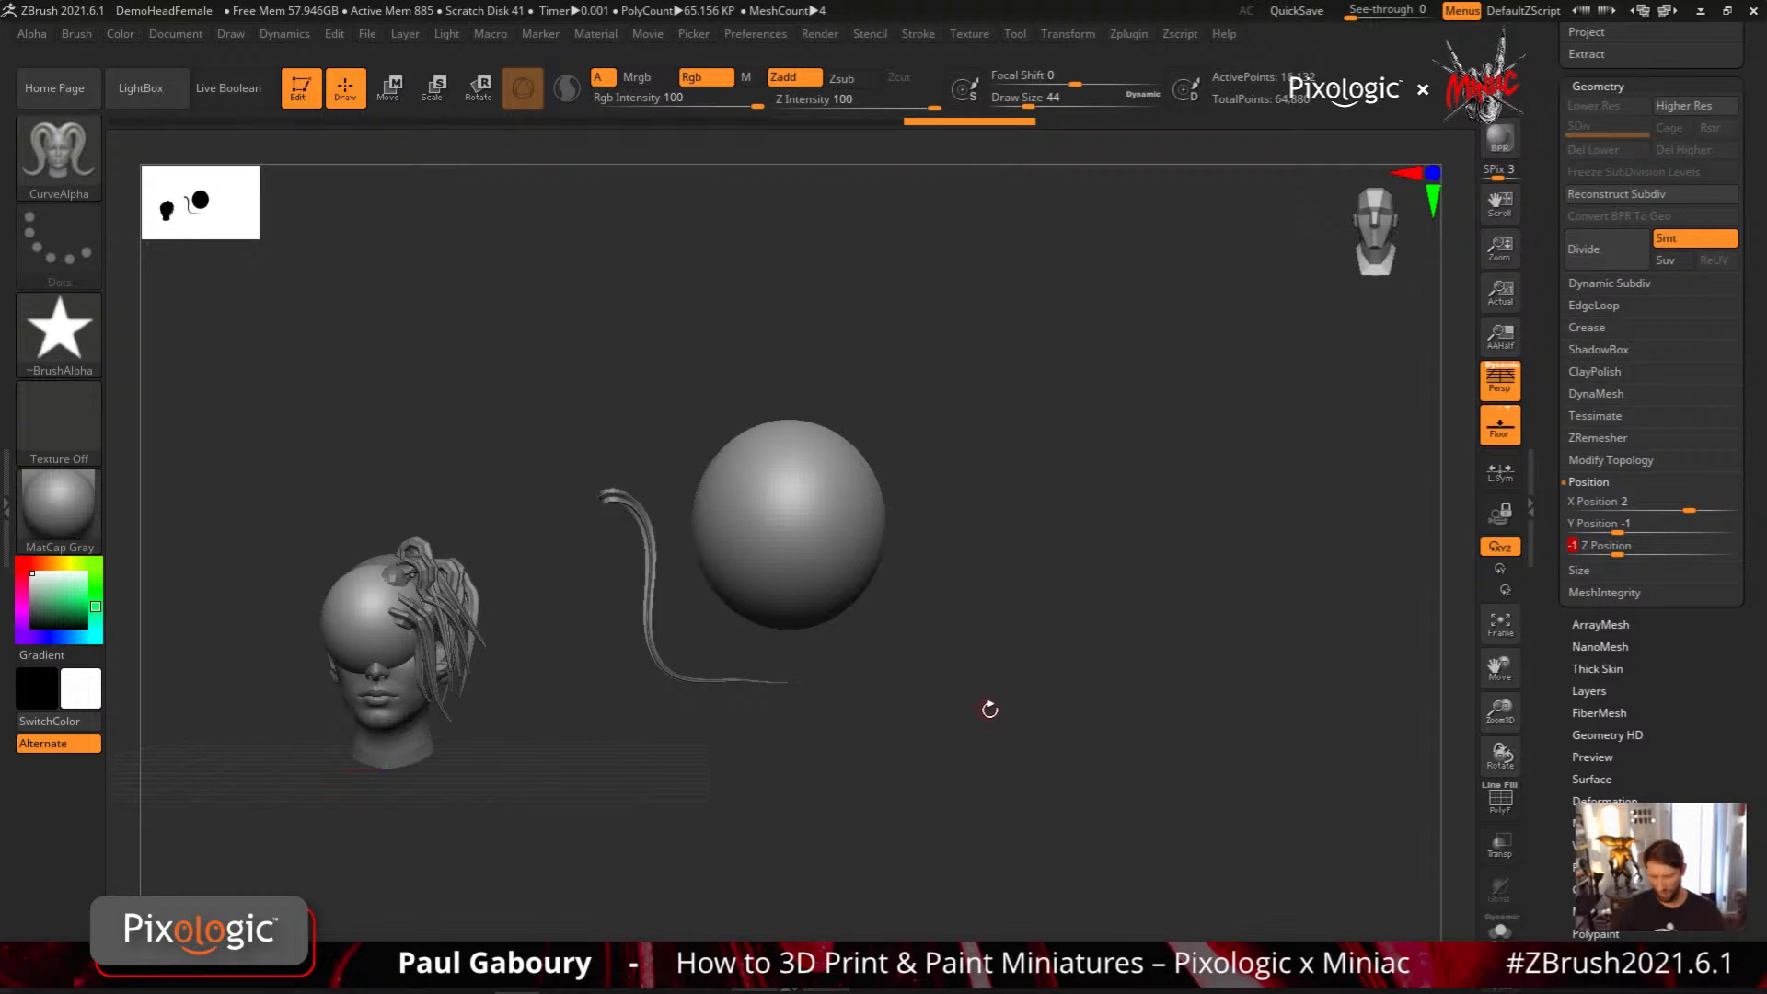
left_click_drag(991, 710, 967, 730)
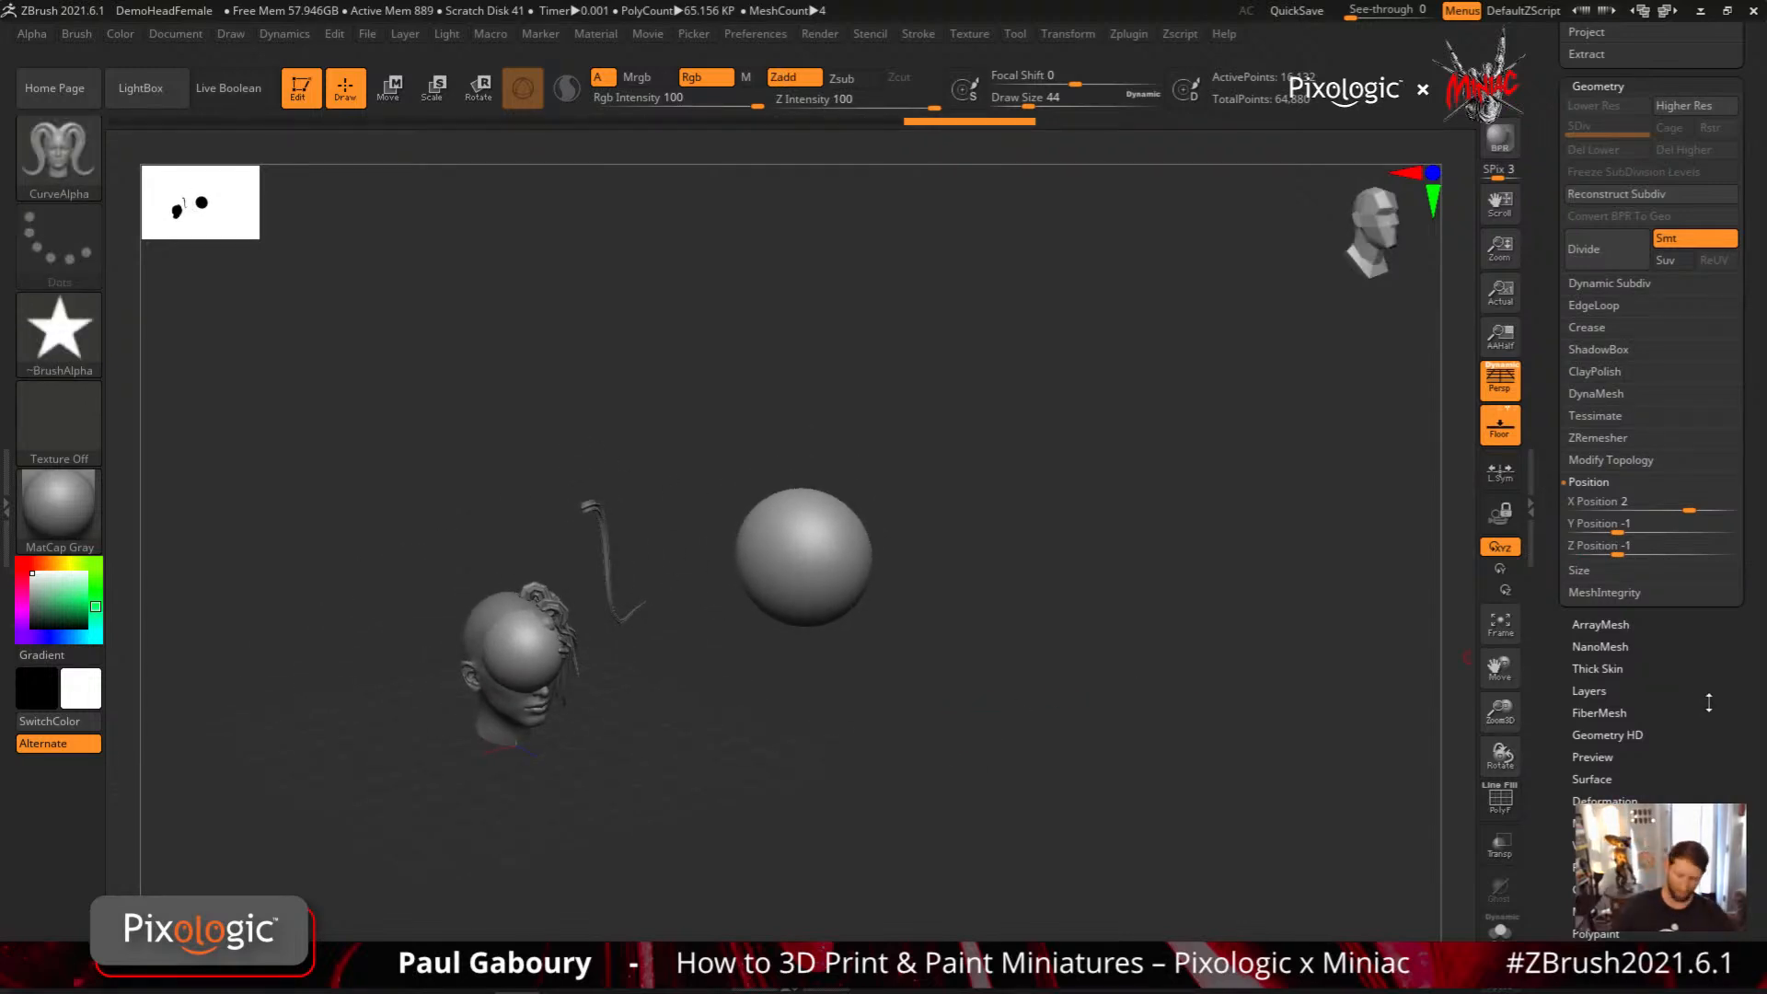
Return to the subtool list and make the eyes subtool the active one
scroll(1709, 702, "up", 7)
left_click_drag(1559, 470, 1554, 808)
key("Up")
key("Up")
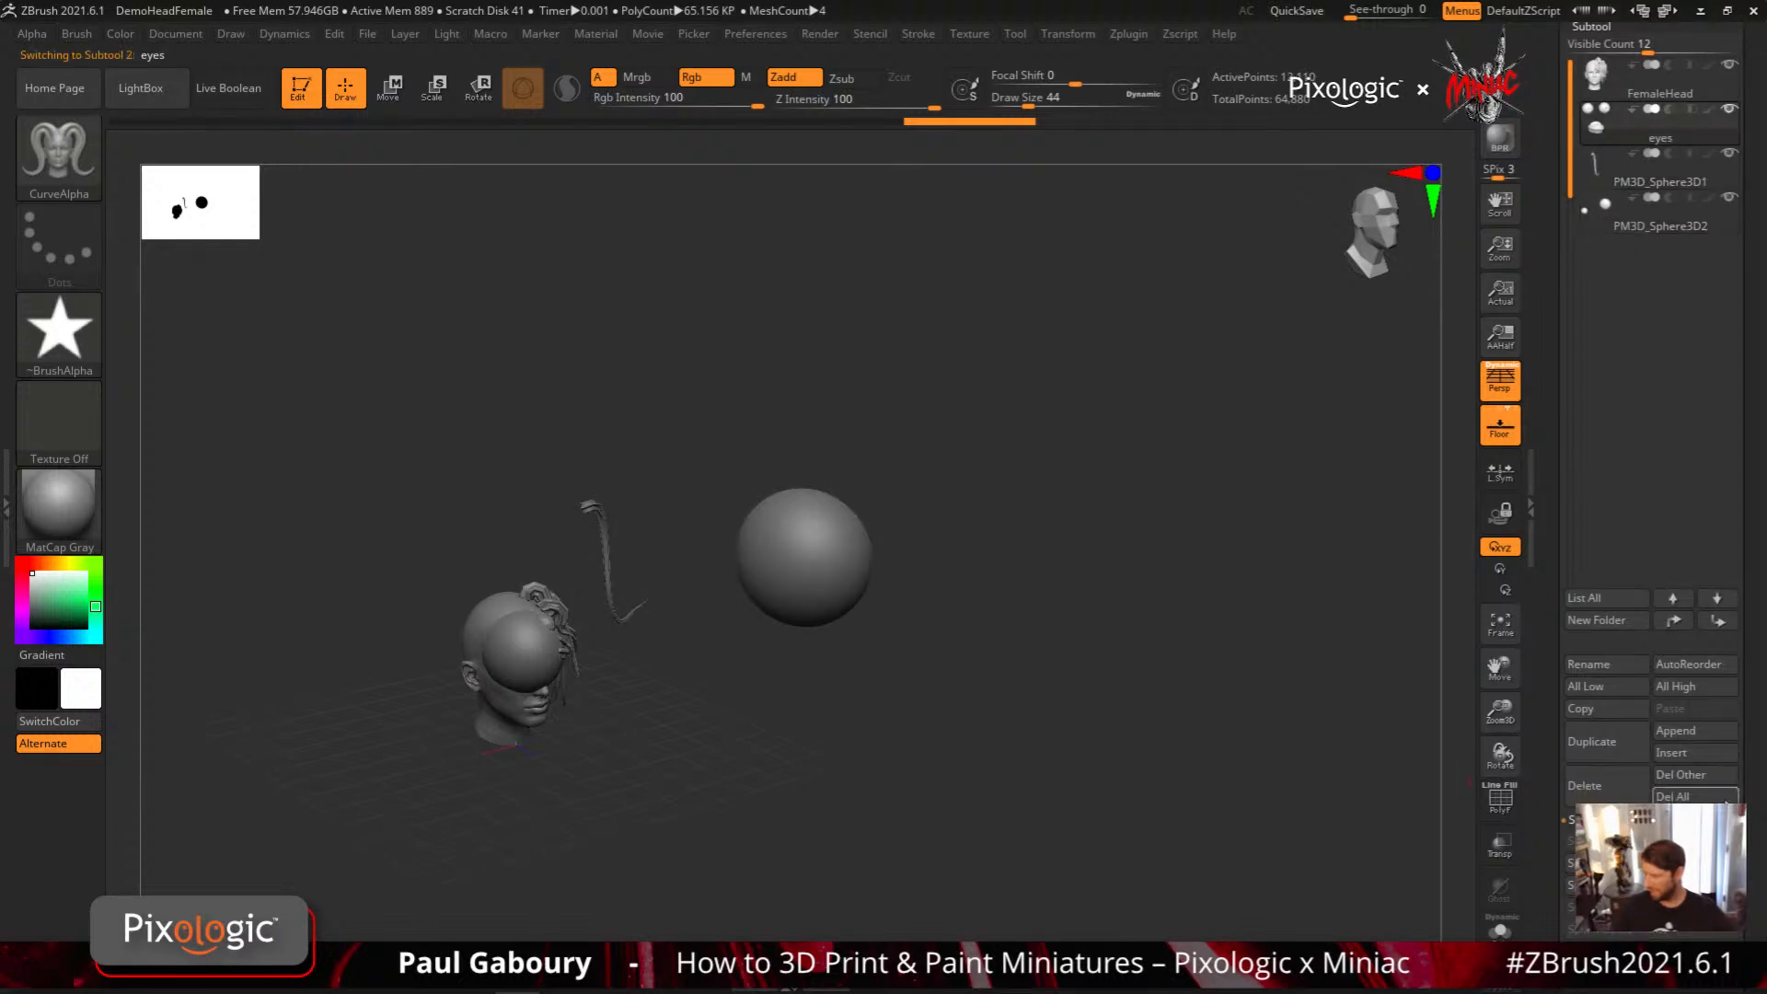
Set the eyes subtool's position to X 2, Y -1 and Z -1
scroll(1717, 605, "down", 8)
left_click(1643, 675)
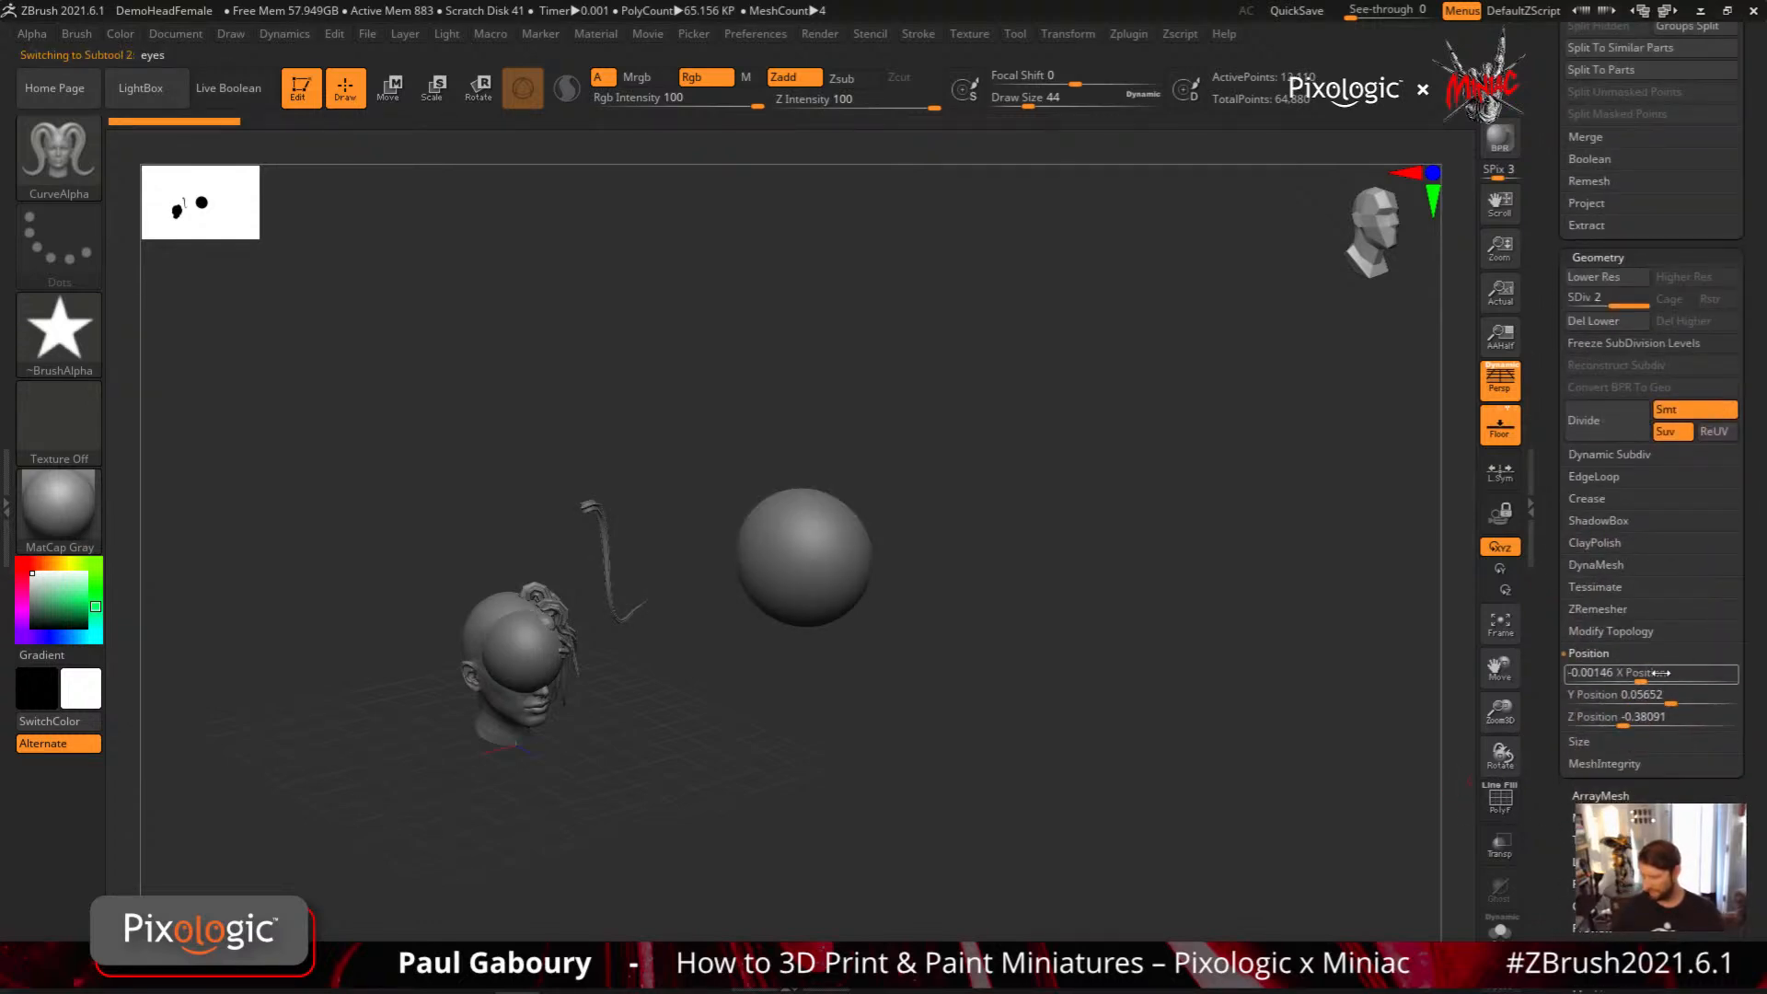
type("2")
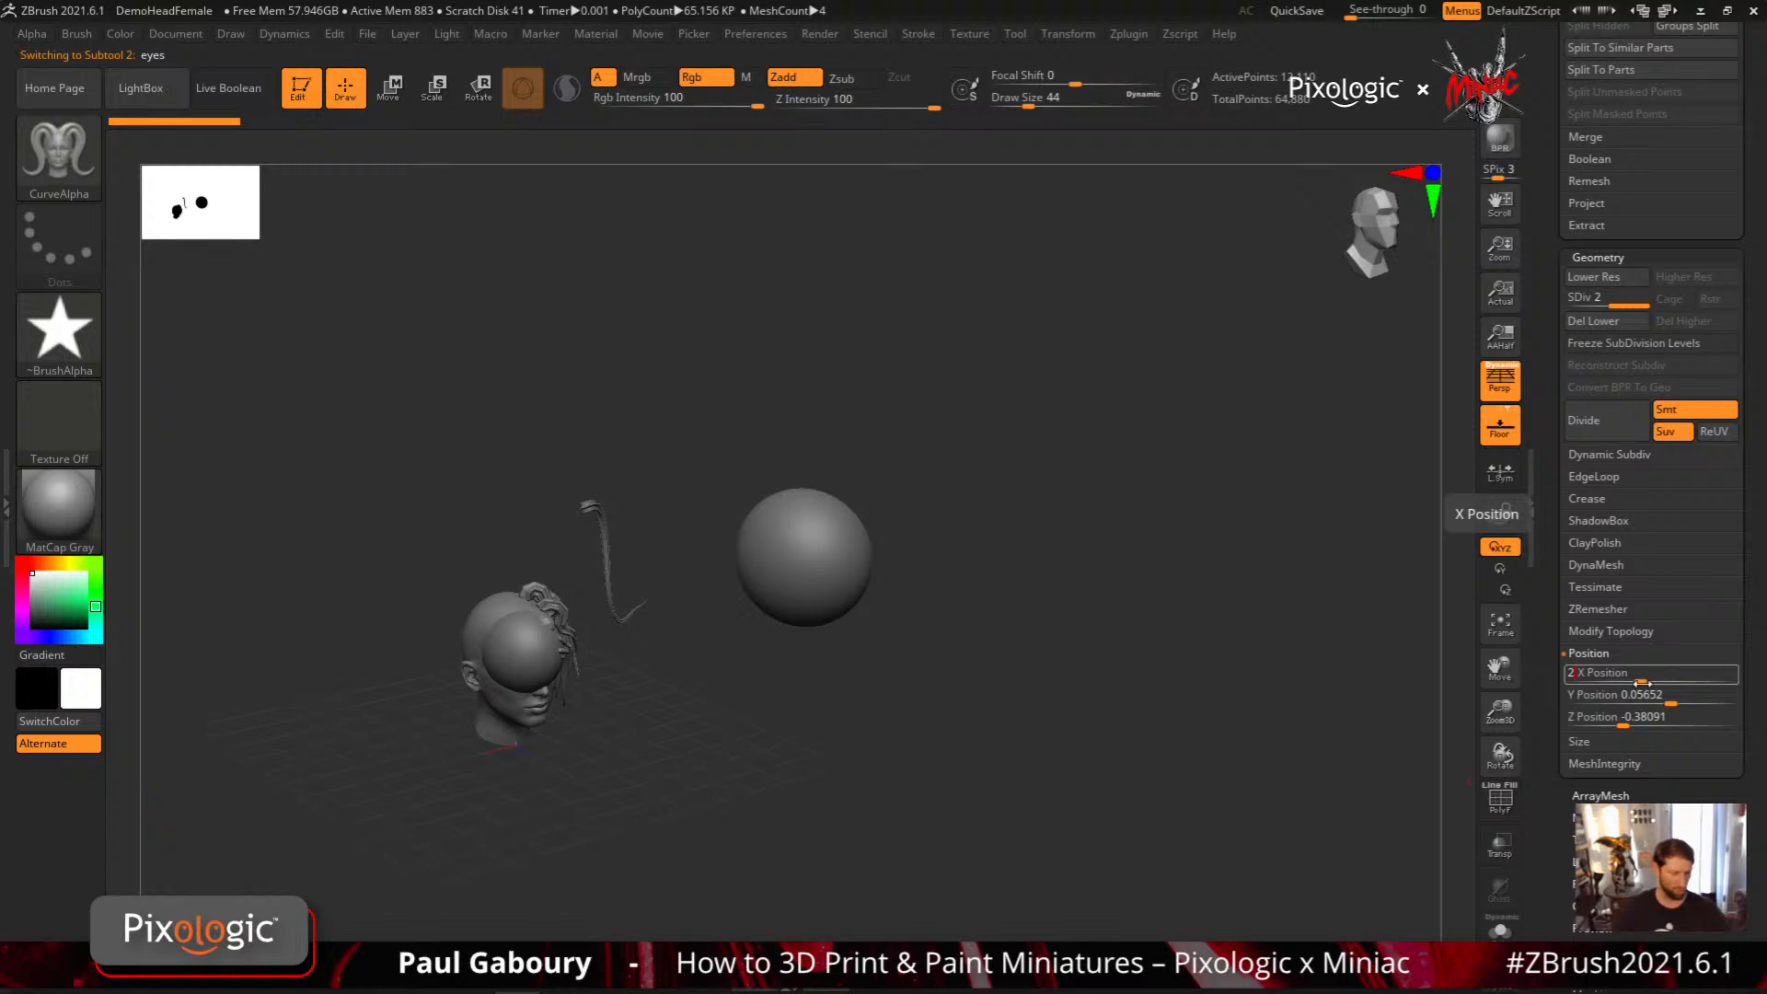
key("Return")
left_click(1670, 700)
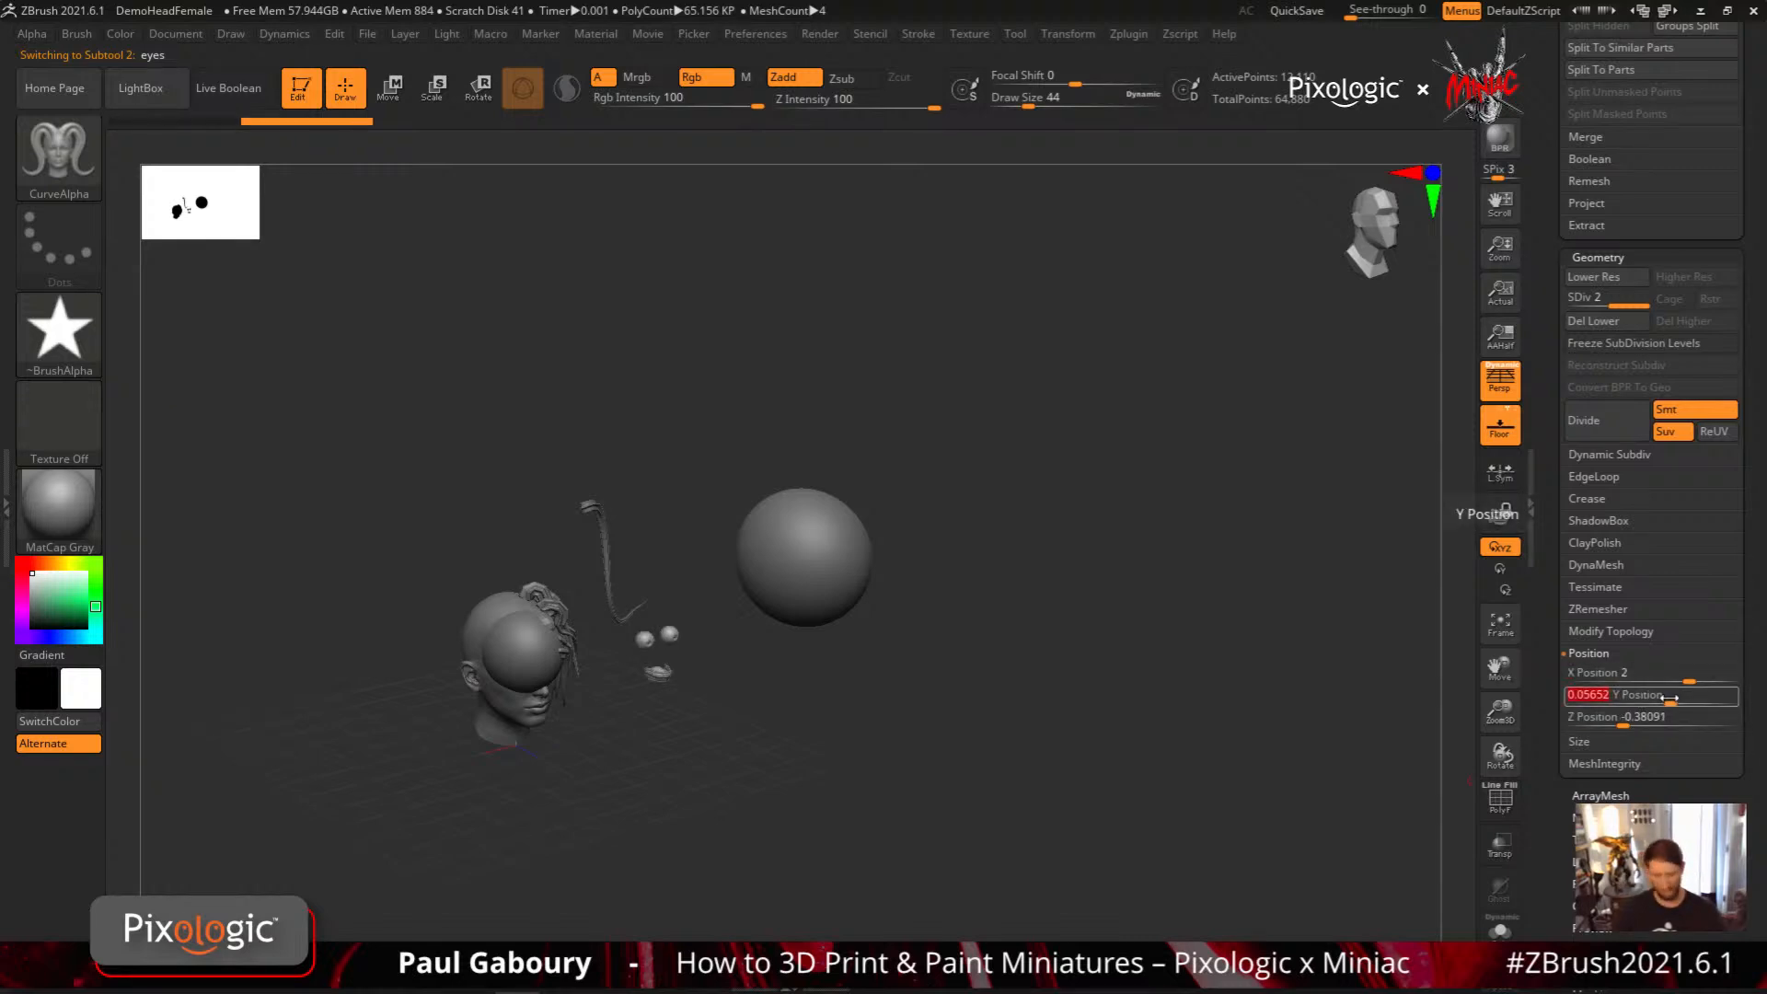
type("-1")
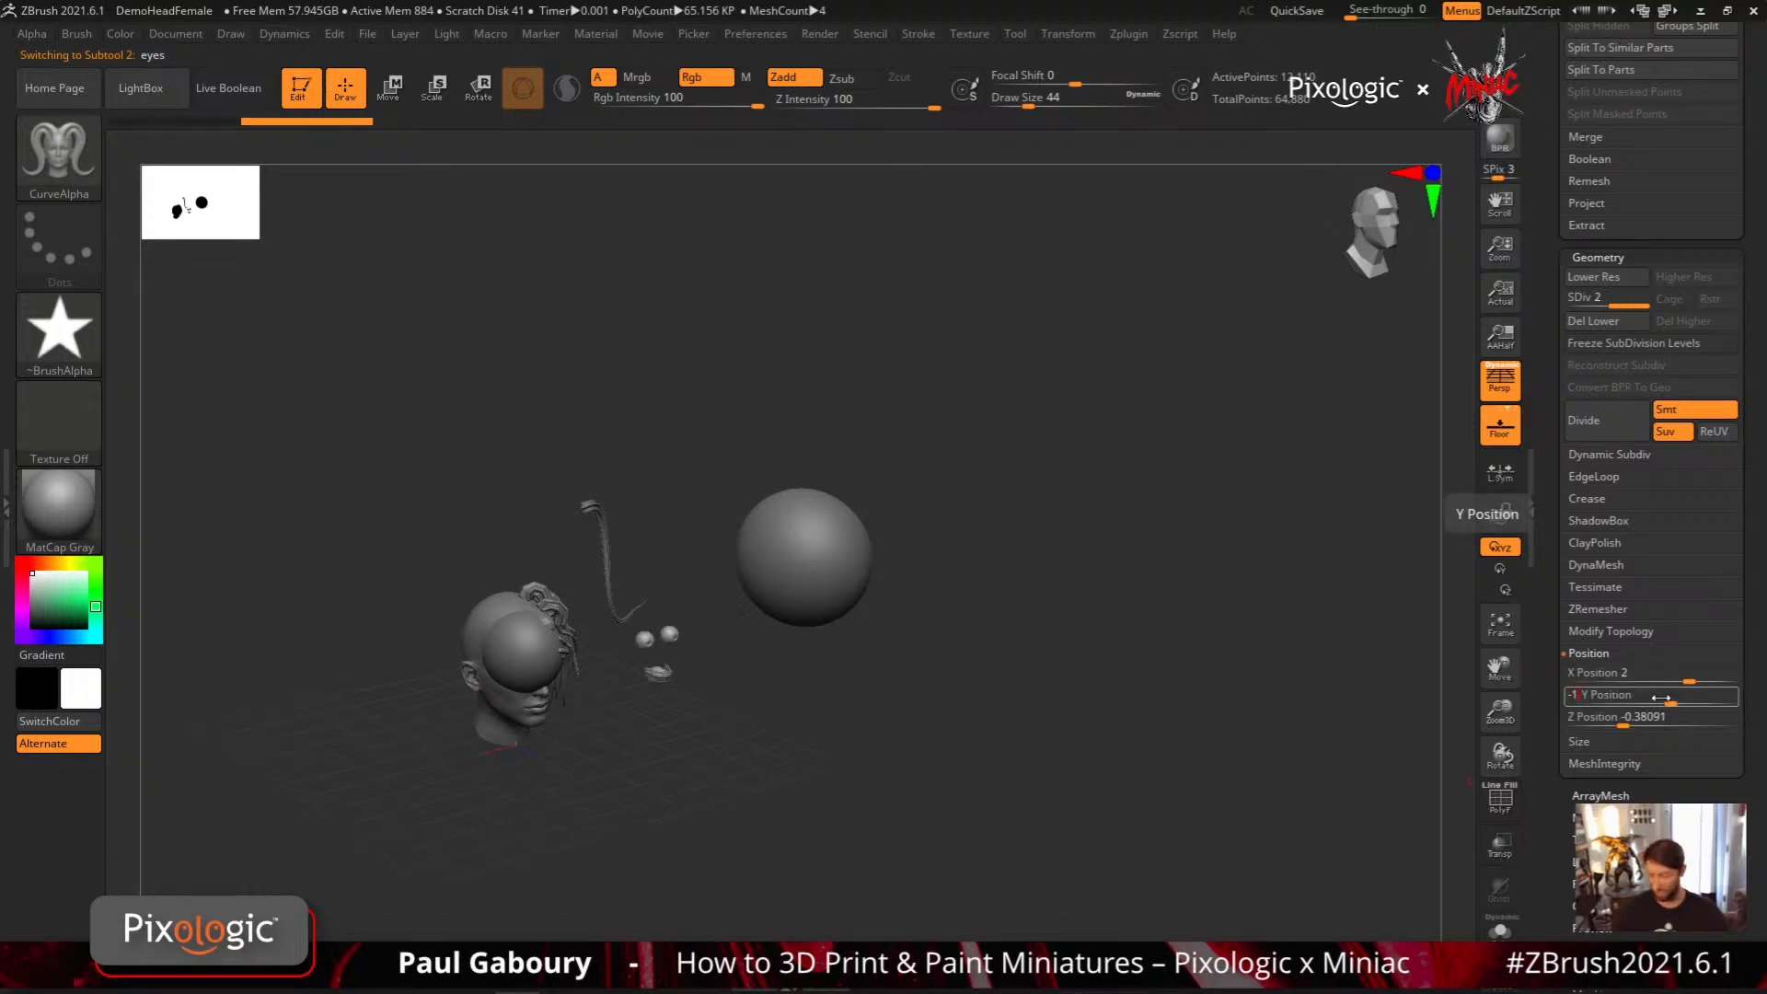
key("Return")
left_click(1631, 724)
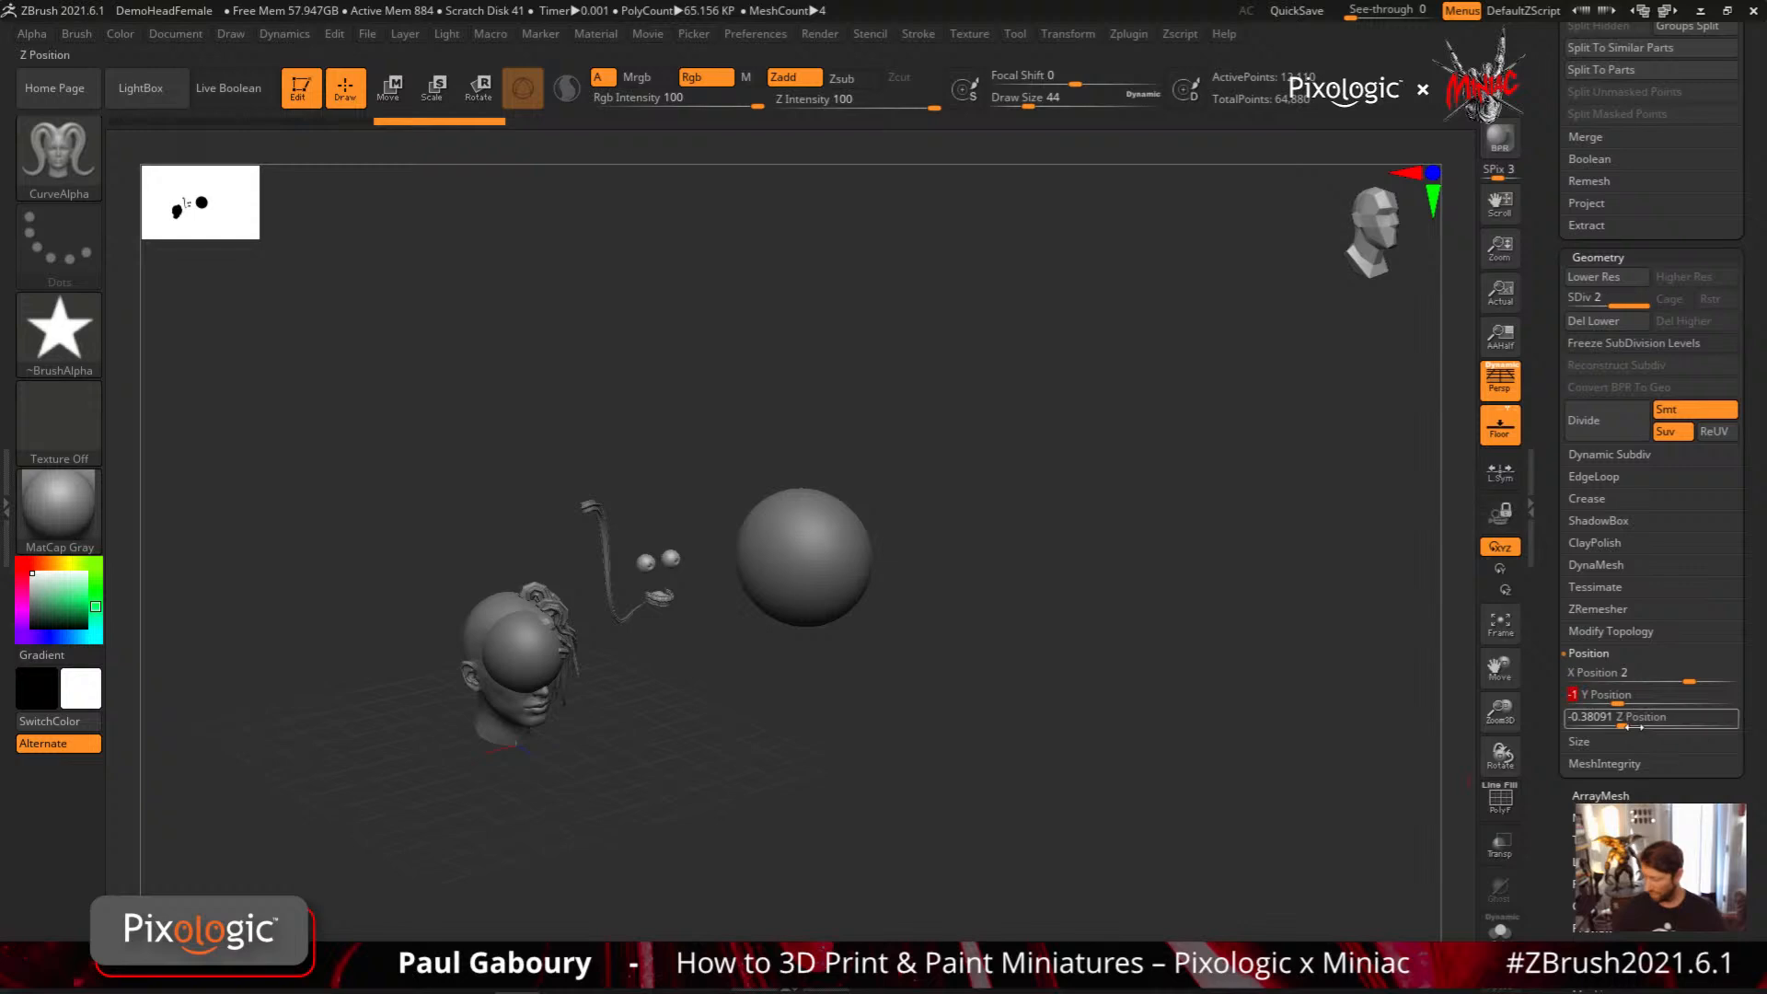
type("-")
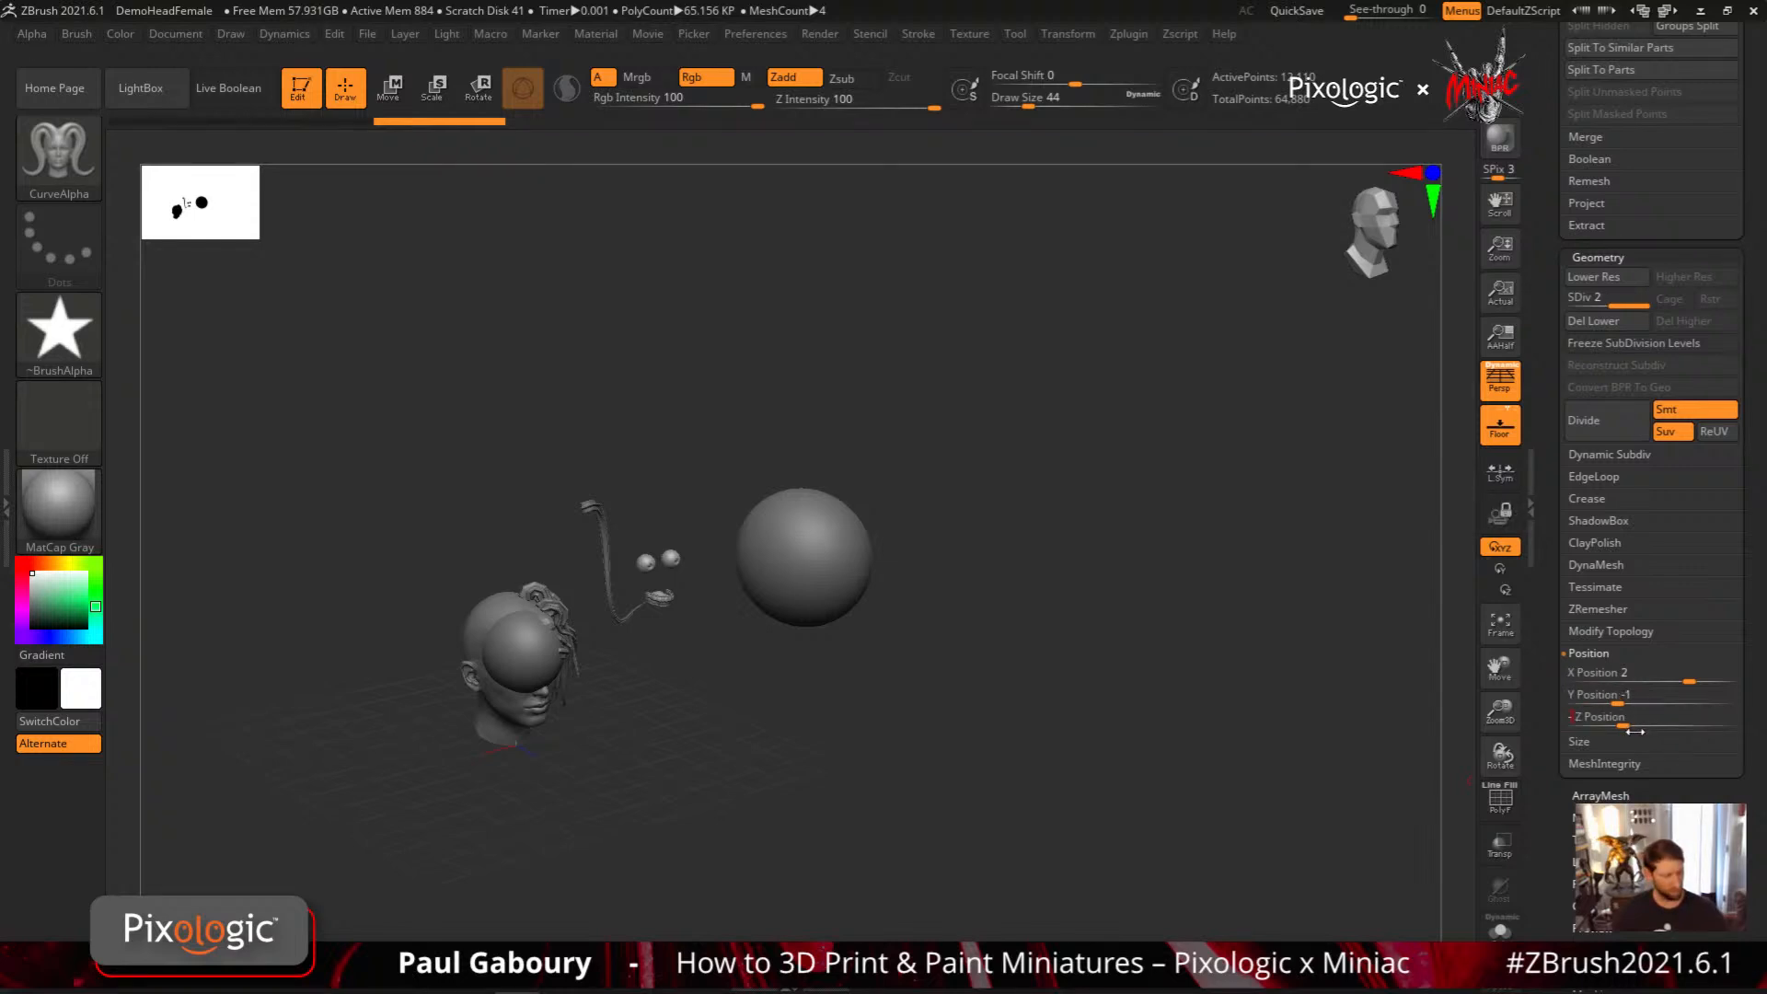
type("1")
key("Return")
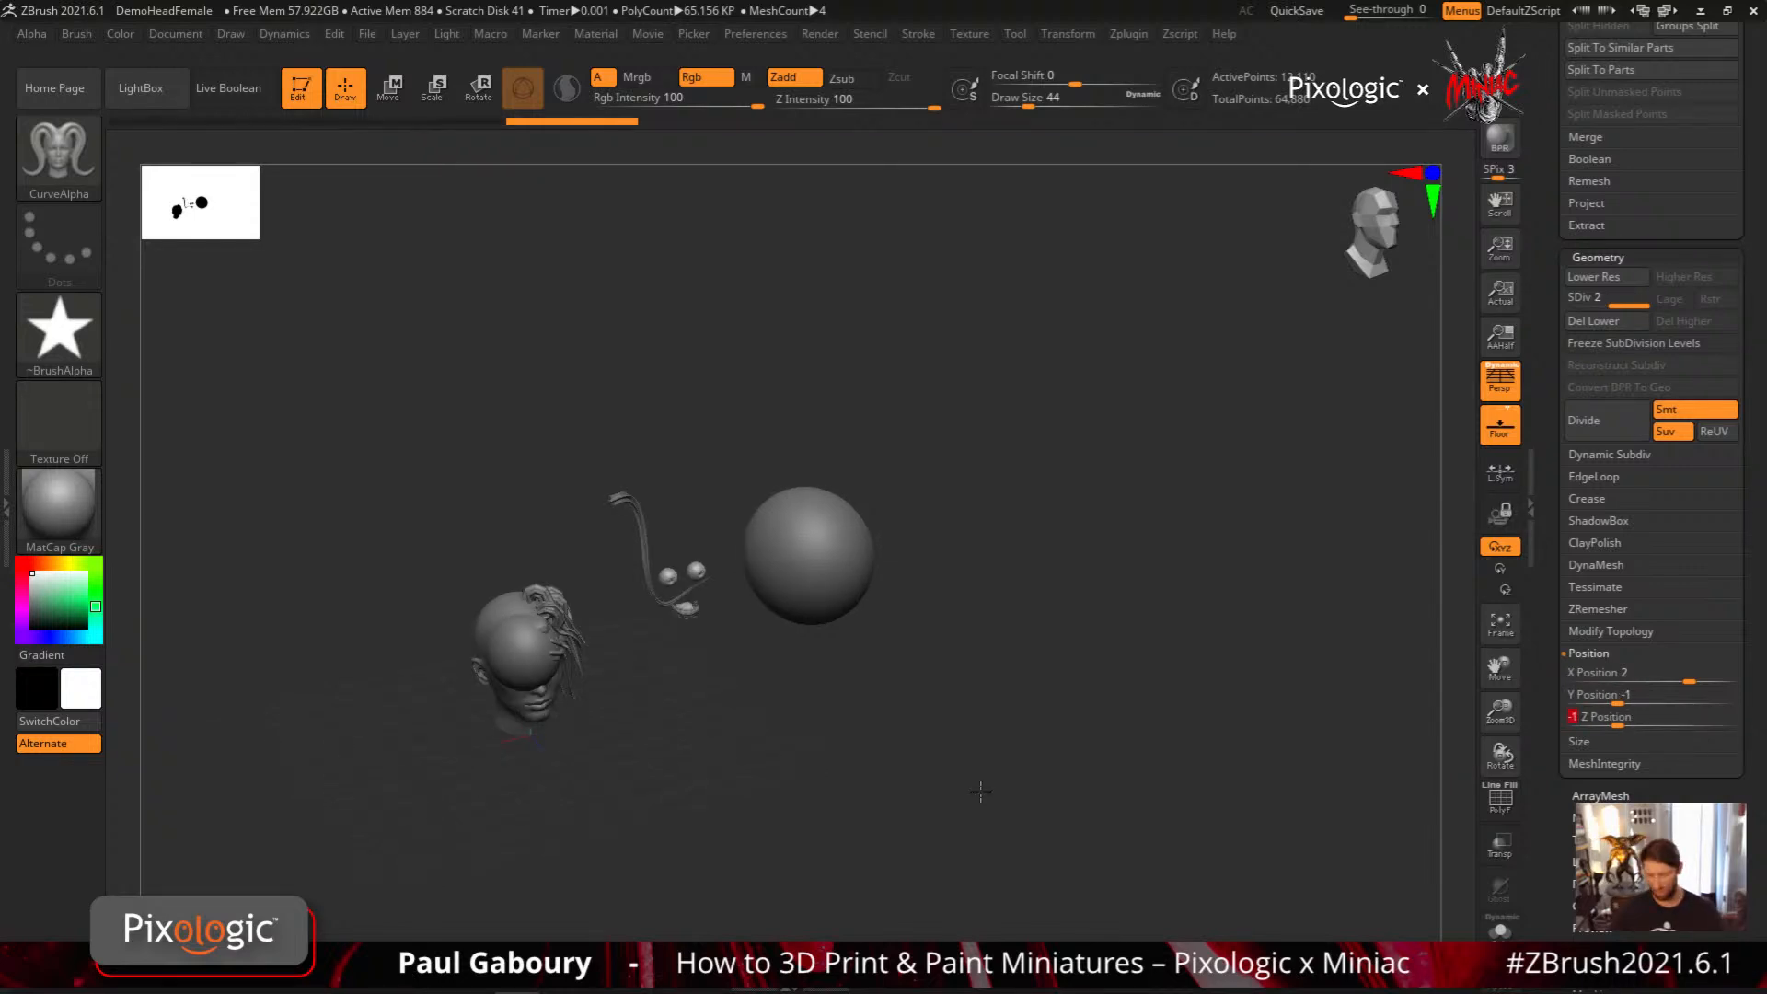
Make the large sphere PM3D_Sphere3D2 the active subtool and view the repositioned subtools from the front
left_click_drag(981, 791, 938, 778, "shift")
left_click(890, 607, "alt")
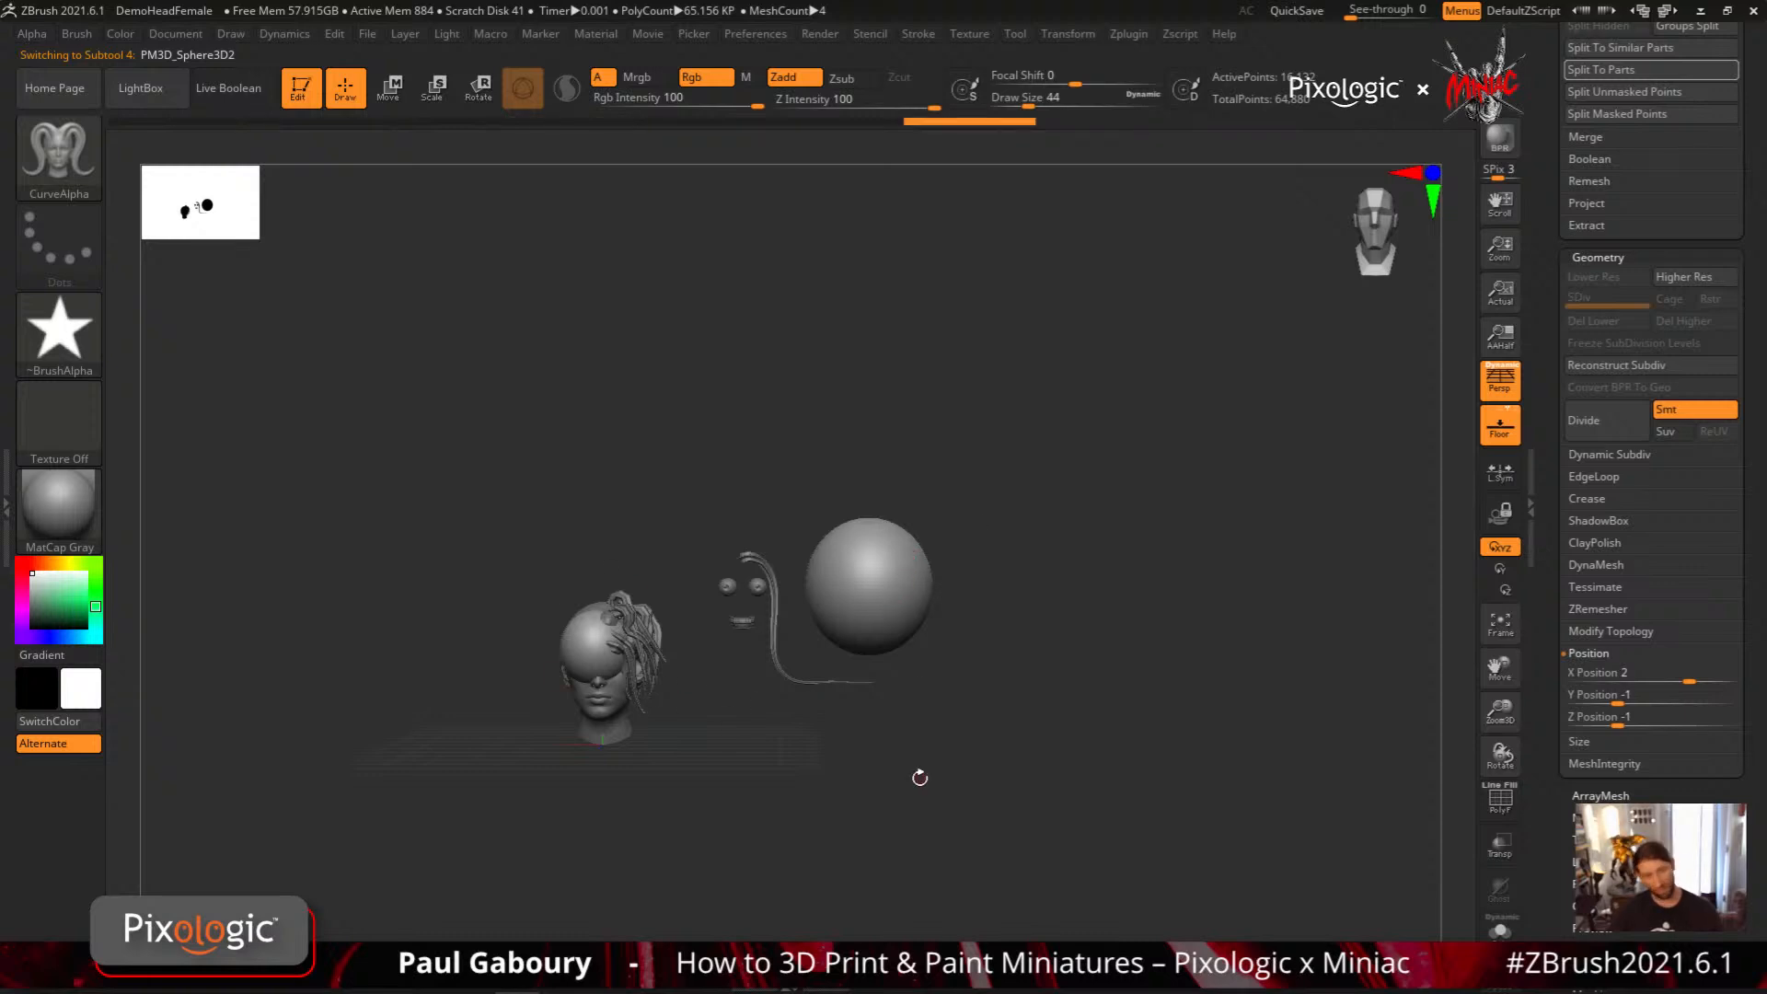
left_click_drag(920, 778, 924, 775)
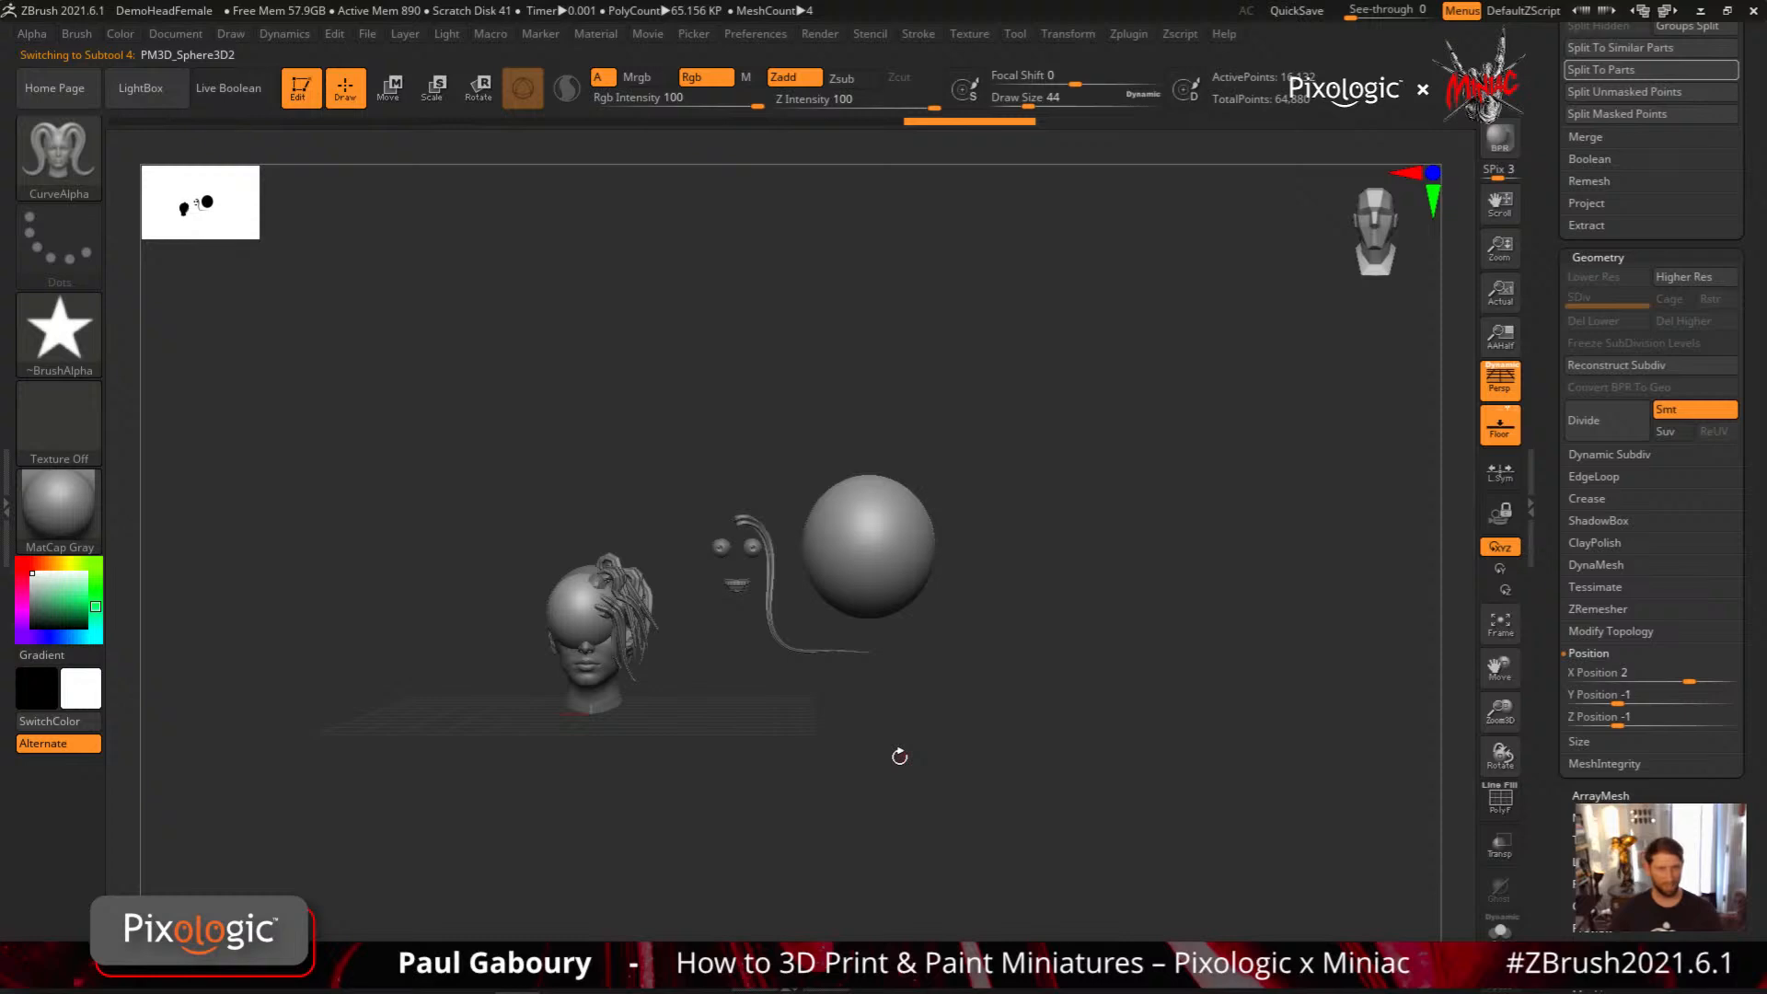
mouse_move(931, 739)
left_mouse_down()
mouse_move(940, 768)
mouse_move(931, 742)
left_mouse_up()
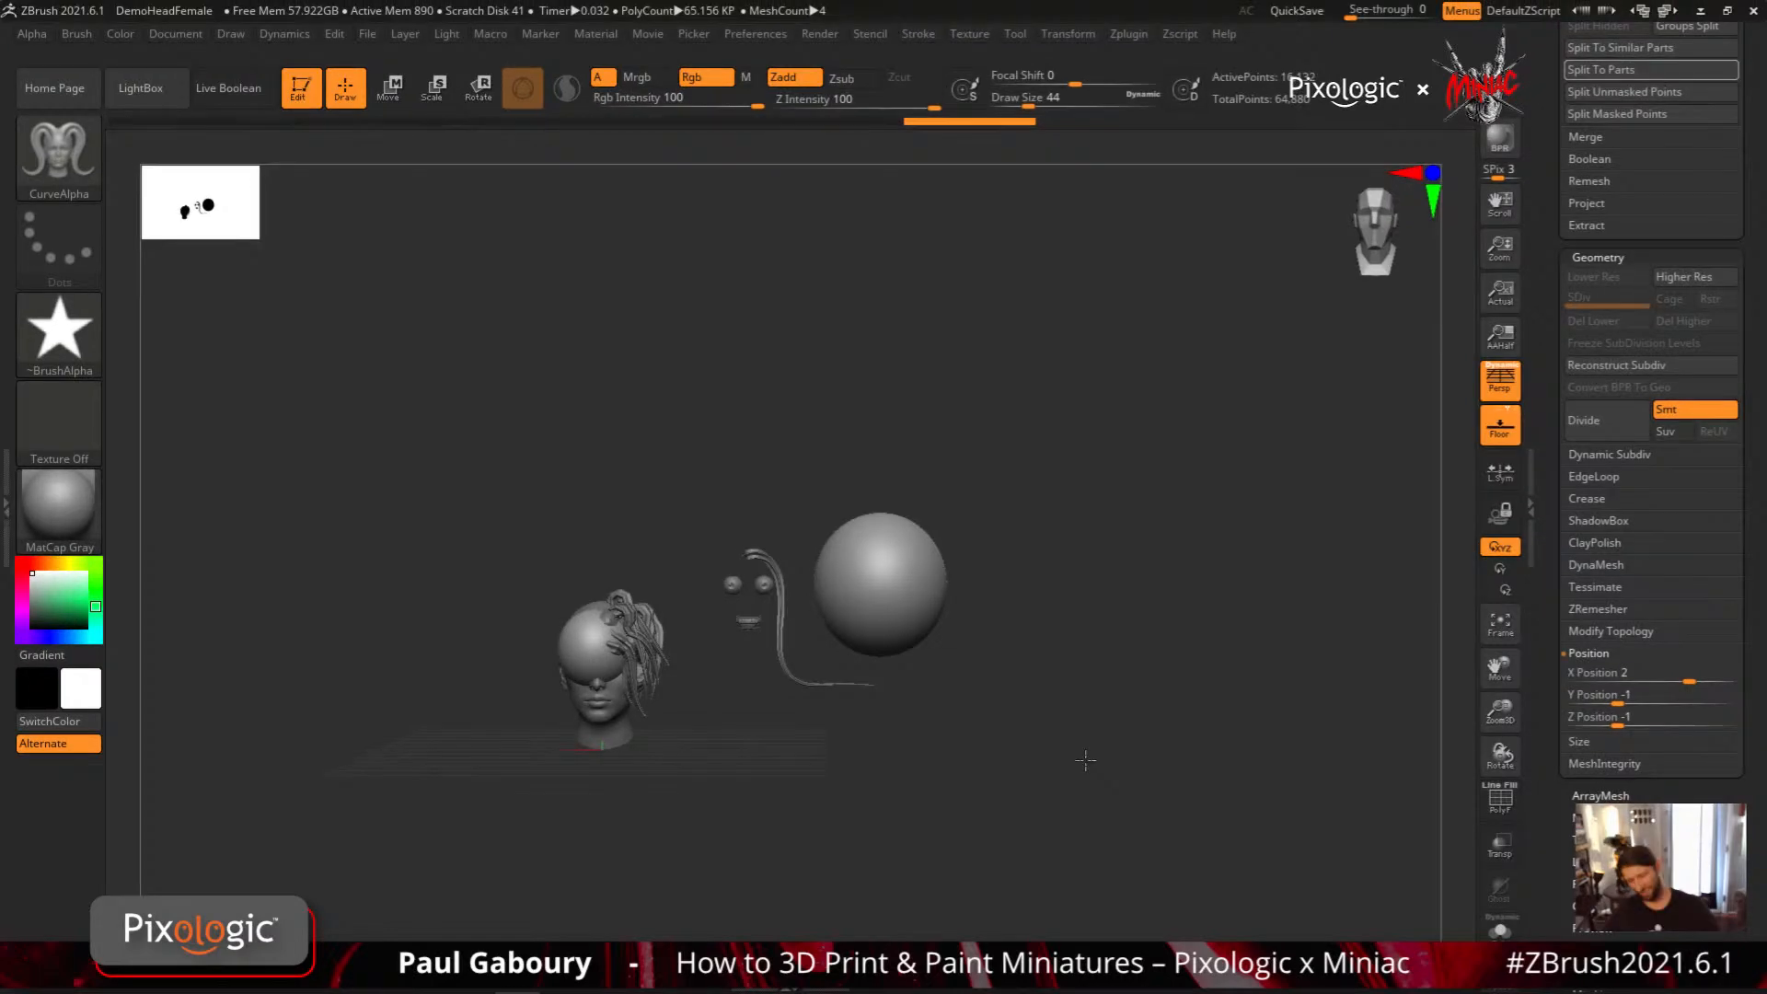
left_click_drag(1086, 760, 1123, 706, "alt")
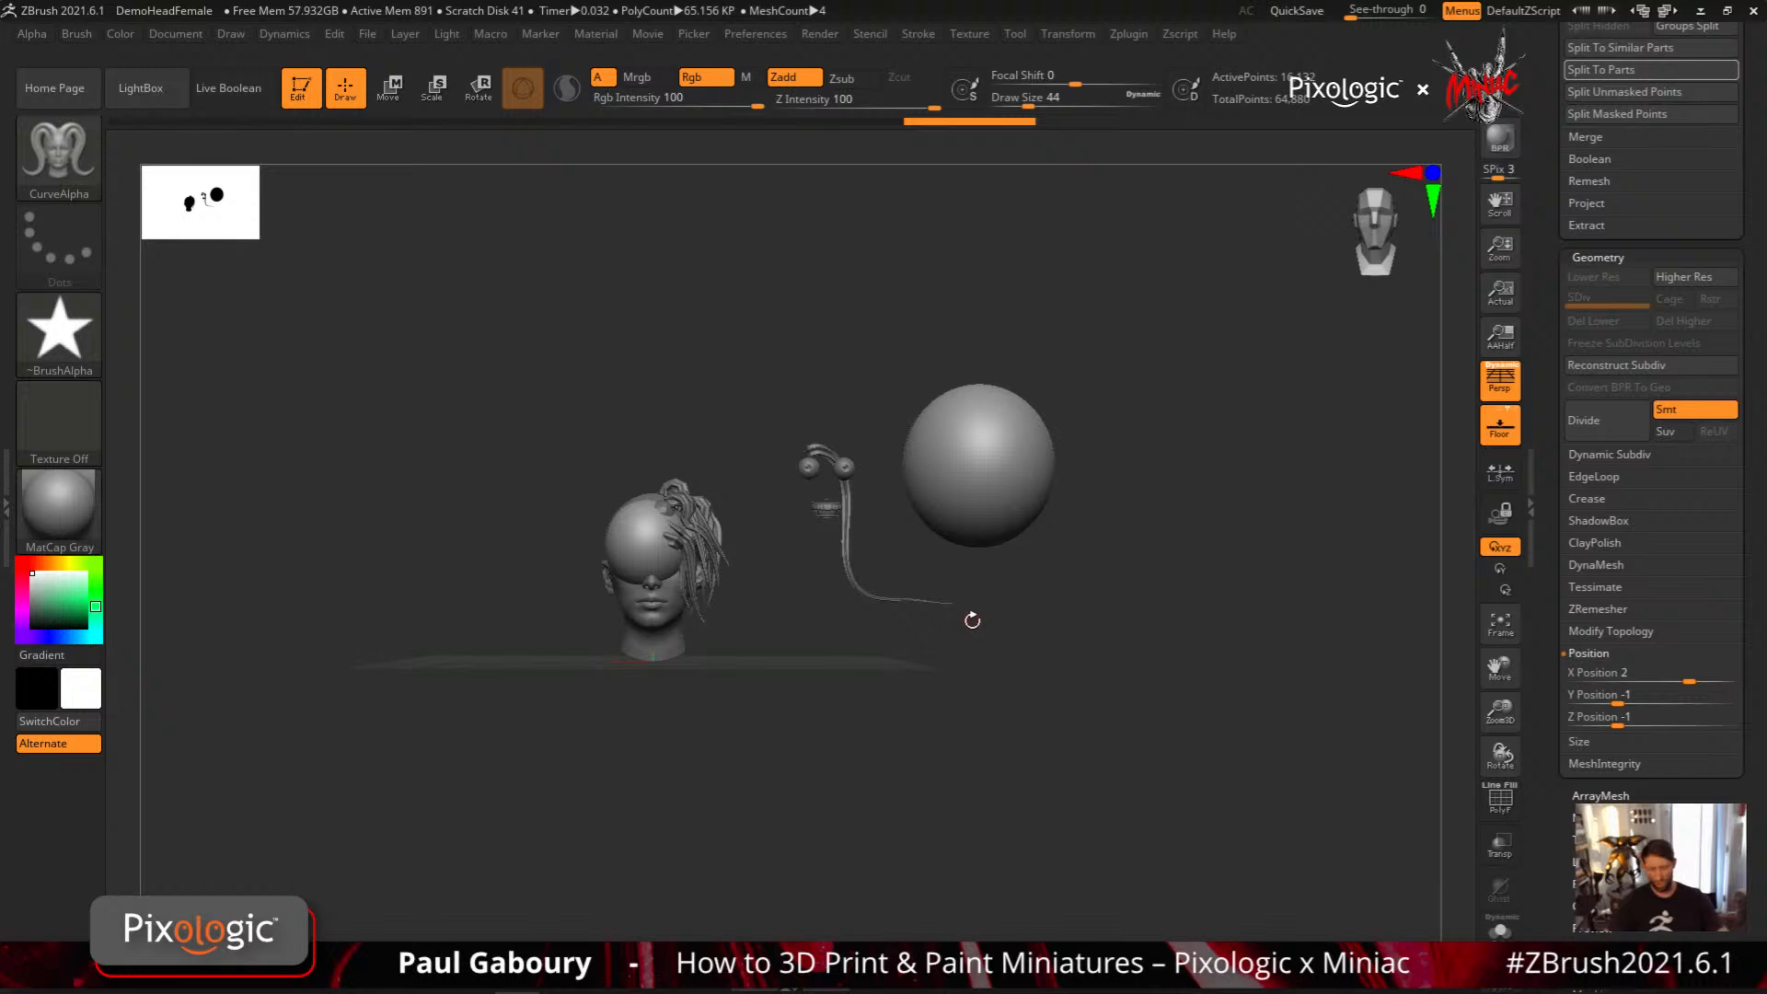
Enlarge the brush's Draw Size to about 116 beside the large sphere and reduce it to about 97
mouse_move(973, 627)
right_mouse_down("alt")
mouse_move(970, 721)
mouse_move(1059, 692)
mouse_move(1014, 750)
right_mouse_up("alt")
key("s")
left_click_drag(1017, 752, 1040, 752)
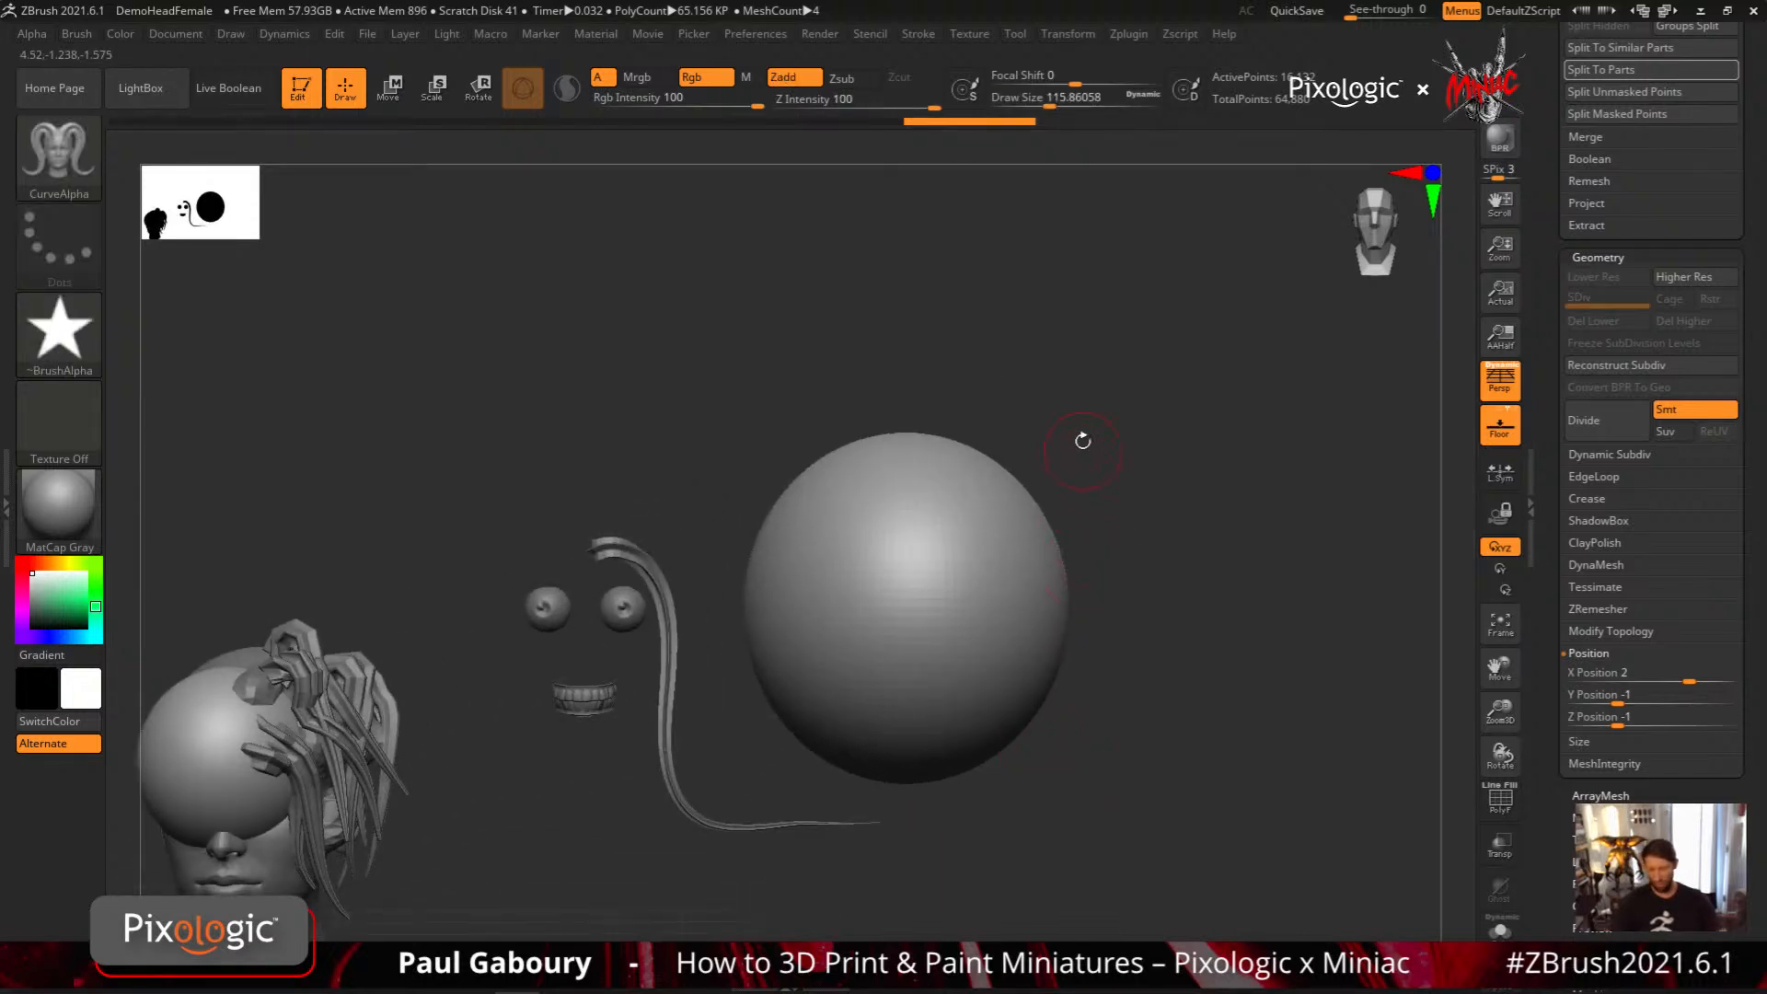
key("s")
mouse_move(1084, 448)
left_mouse_down()
mouse_move(1135, 447)
mouse_move(1024, 443)
mouse_move(1072, 449)
left_mouse_up()
key("s")
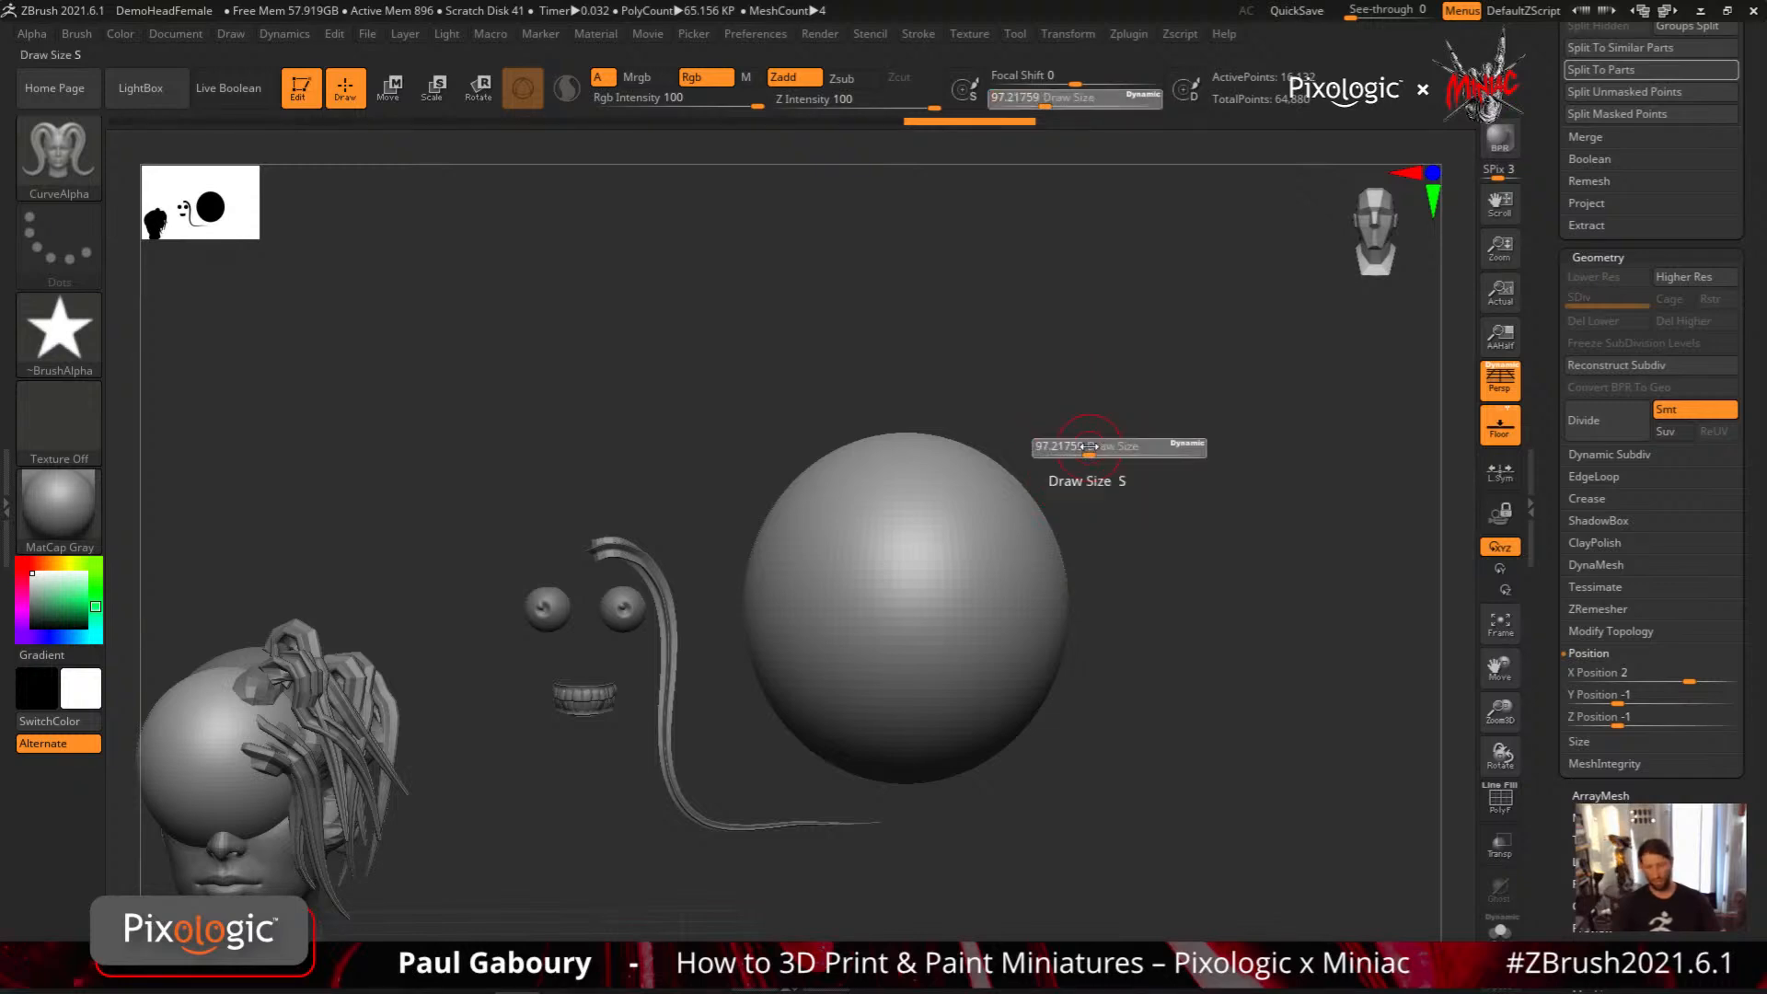
Raise the brush's Draw Size through 112 to about 140 using the slider called up at the cursor
left_click(1089, 447)
key("s")
key("s")
left_click(1096, 443)
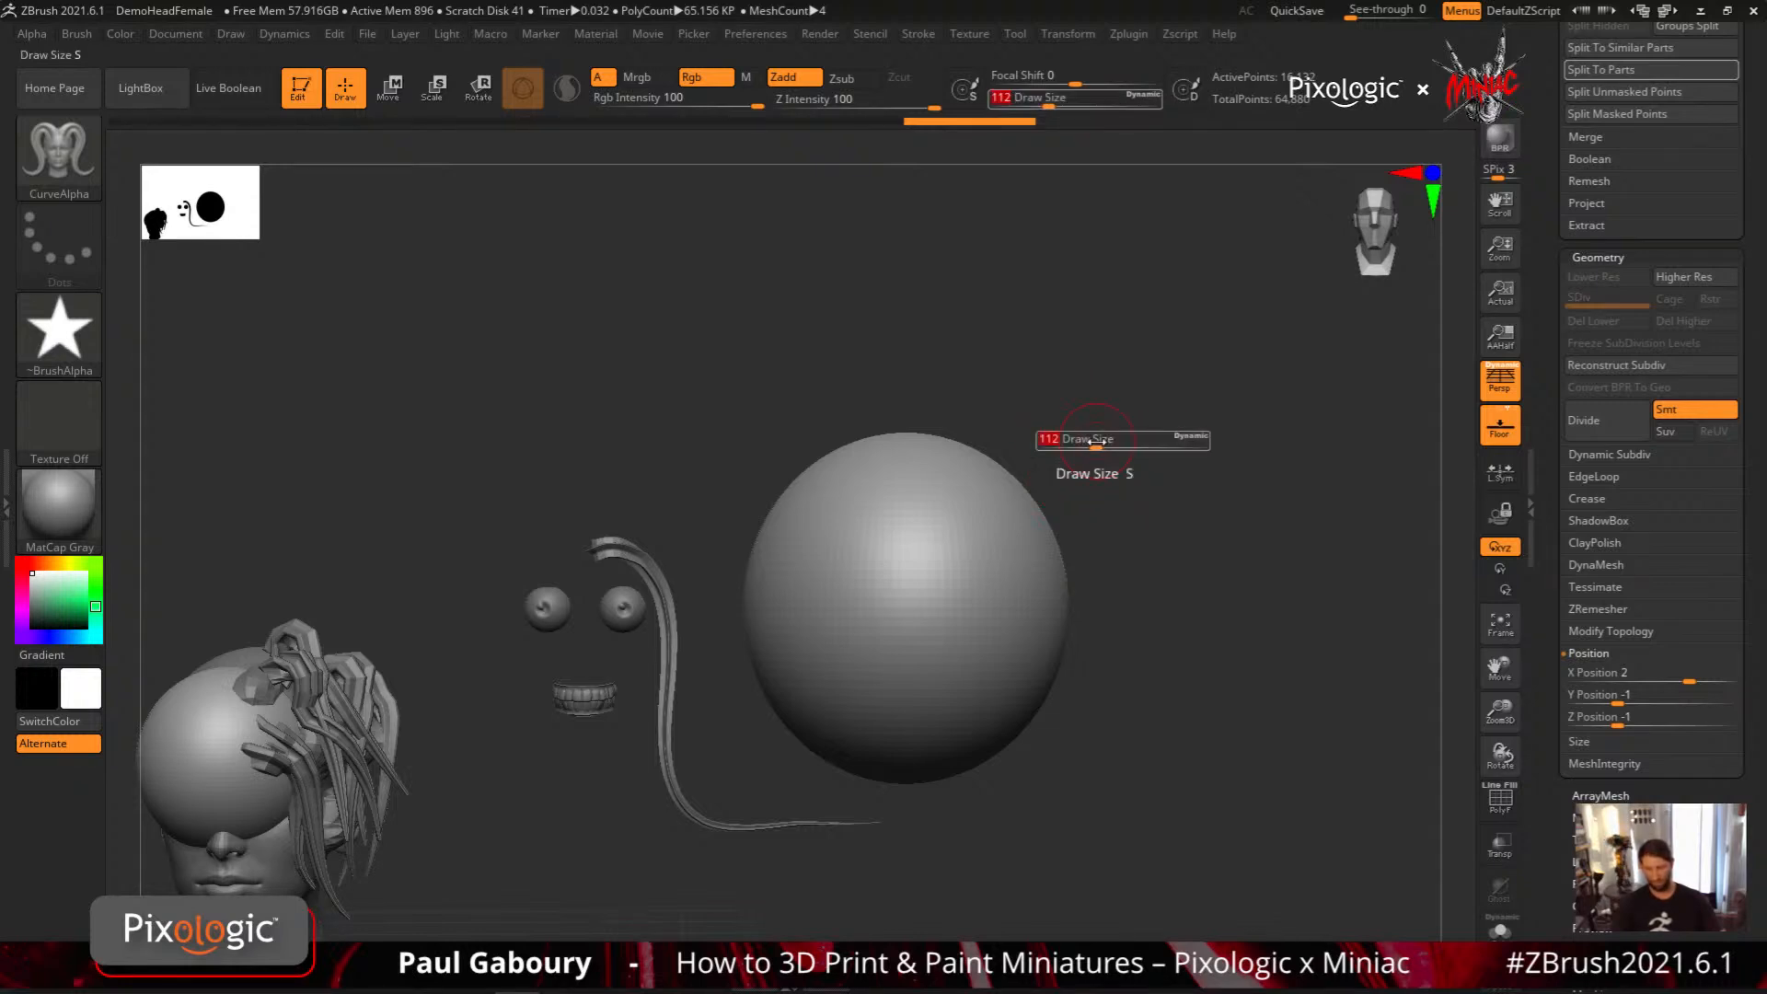
left_click_drag(1096, 442, 1098, 433)
key("s")
key("s")
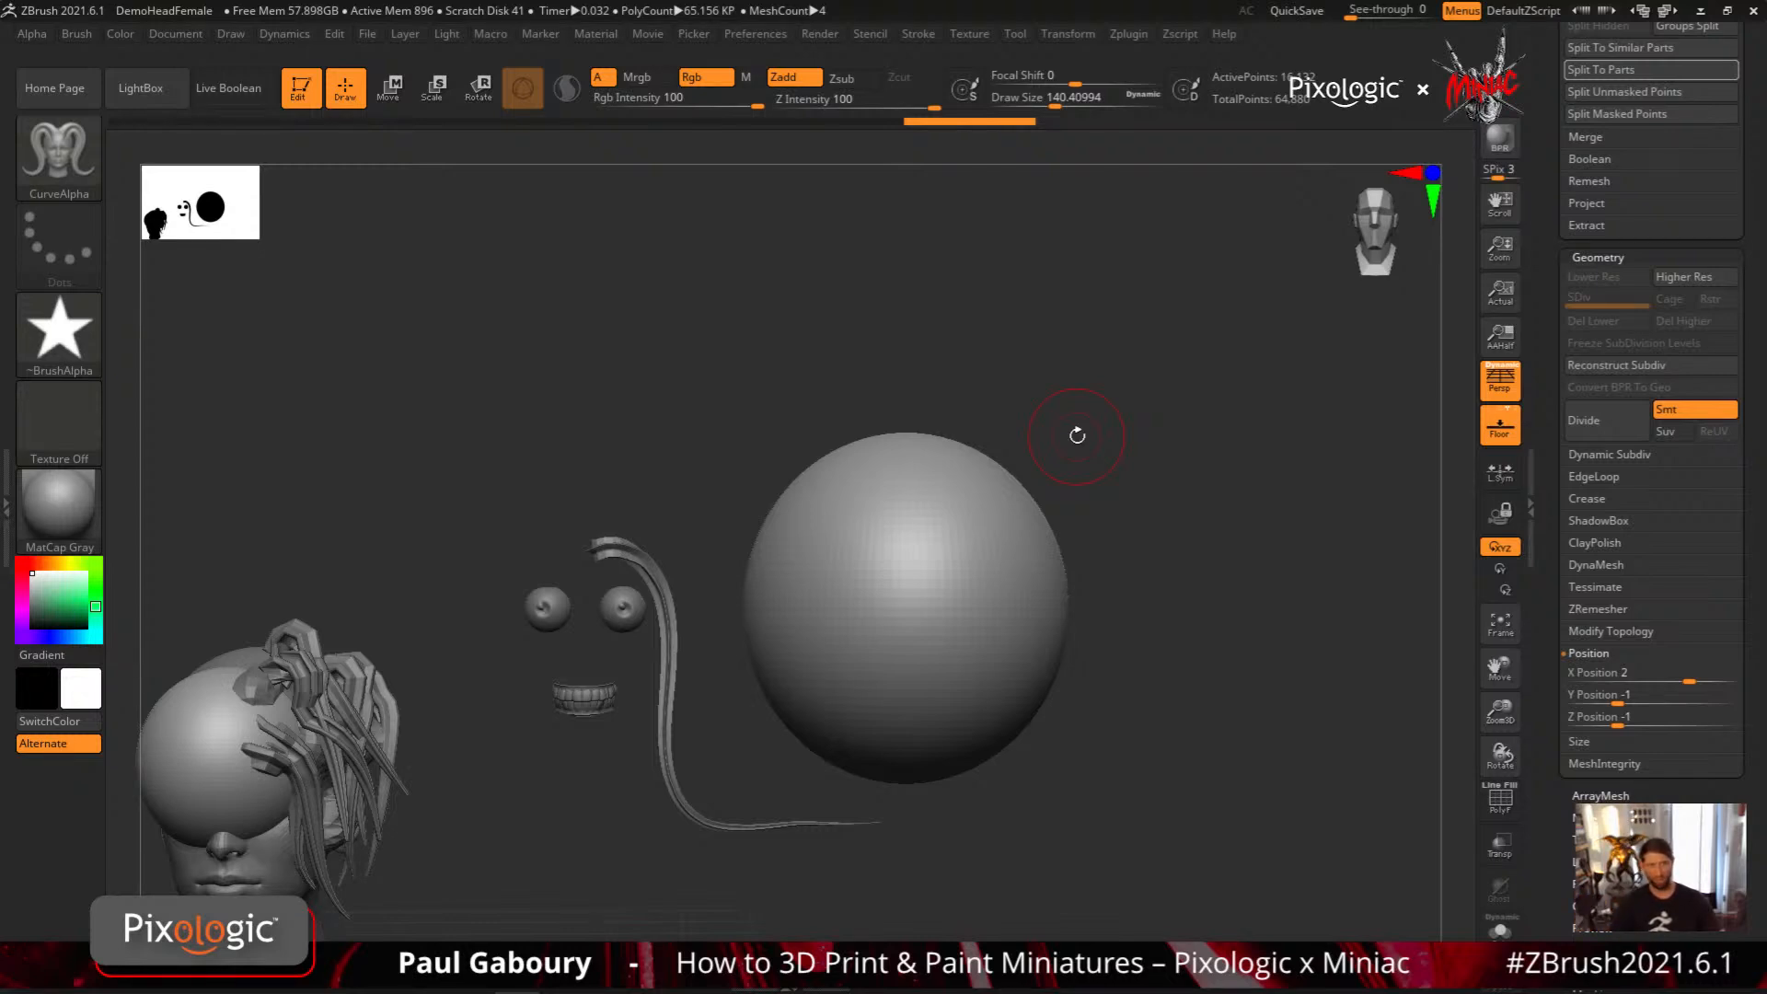
Lower the brush's Draw Size to about 74 and readjust it to about 97
key("s")
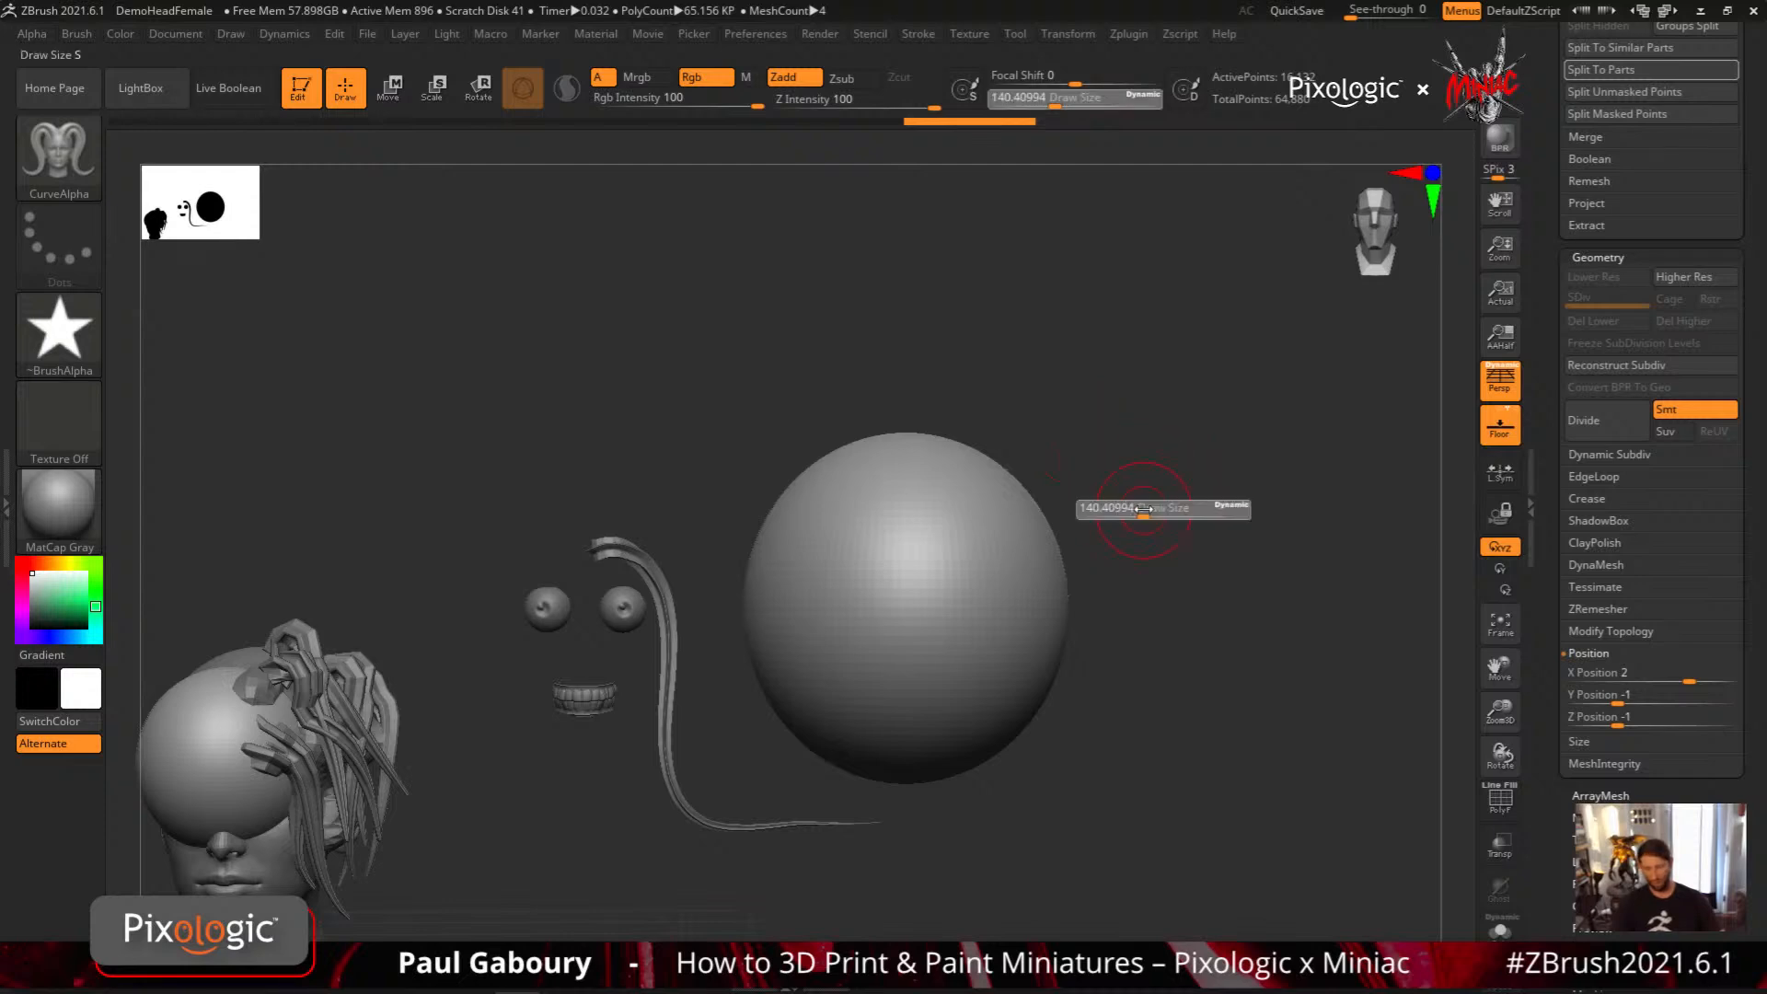
mouse_move(1136, 508)
left_mouse_down()
mouse_move(1203, 509)
mouse_move(1127, 518)
left_mouse_up()
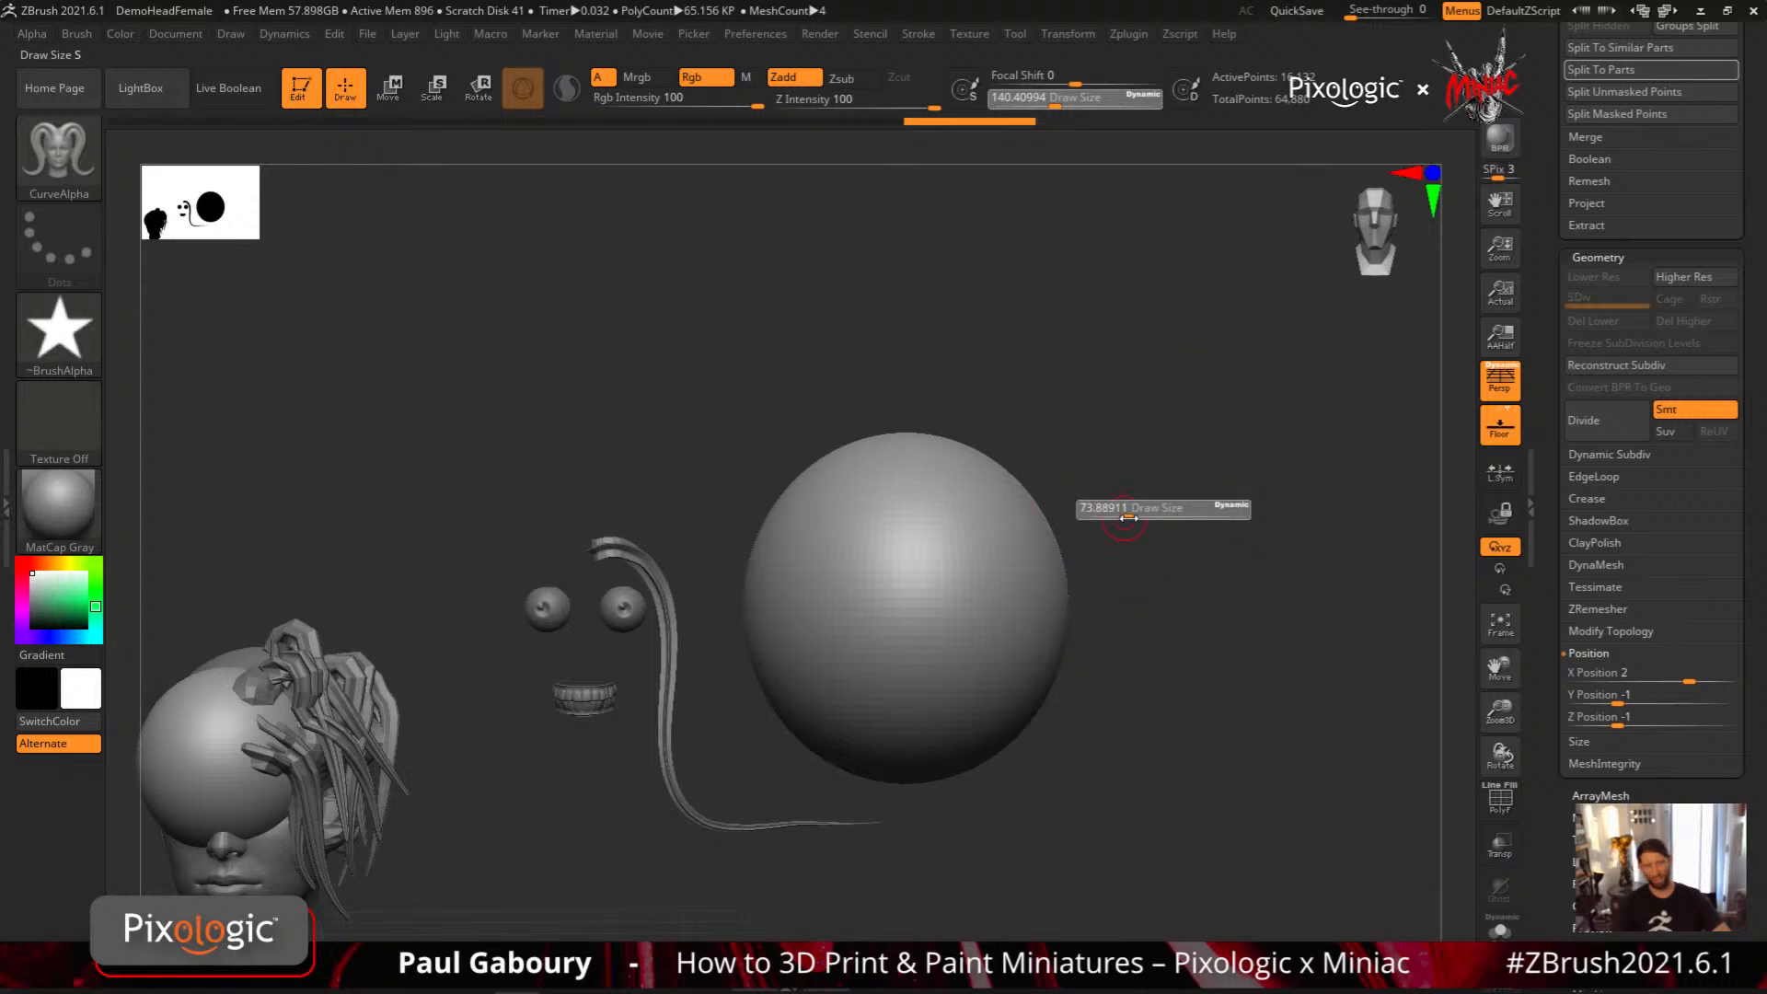
key("s")
left_click(1158, 498)
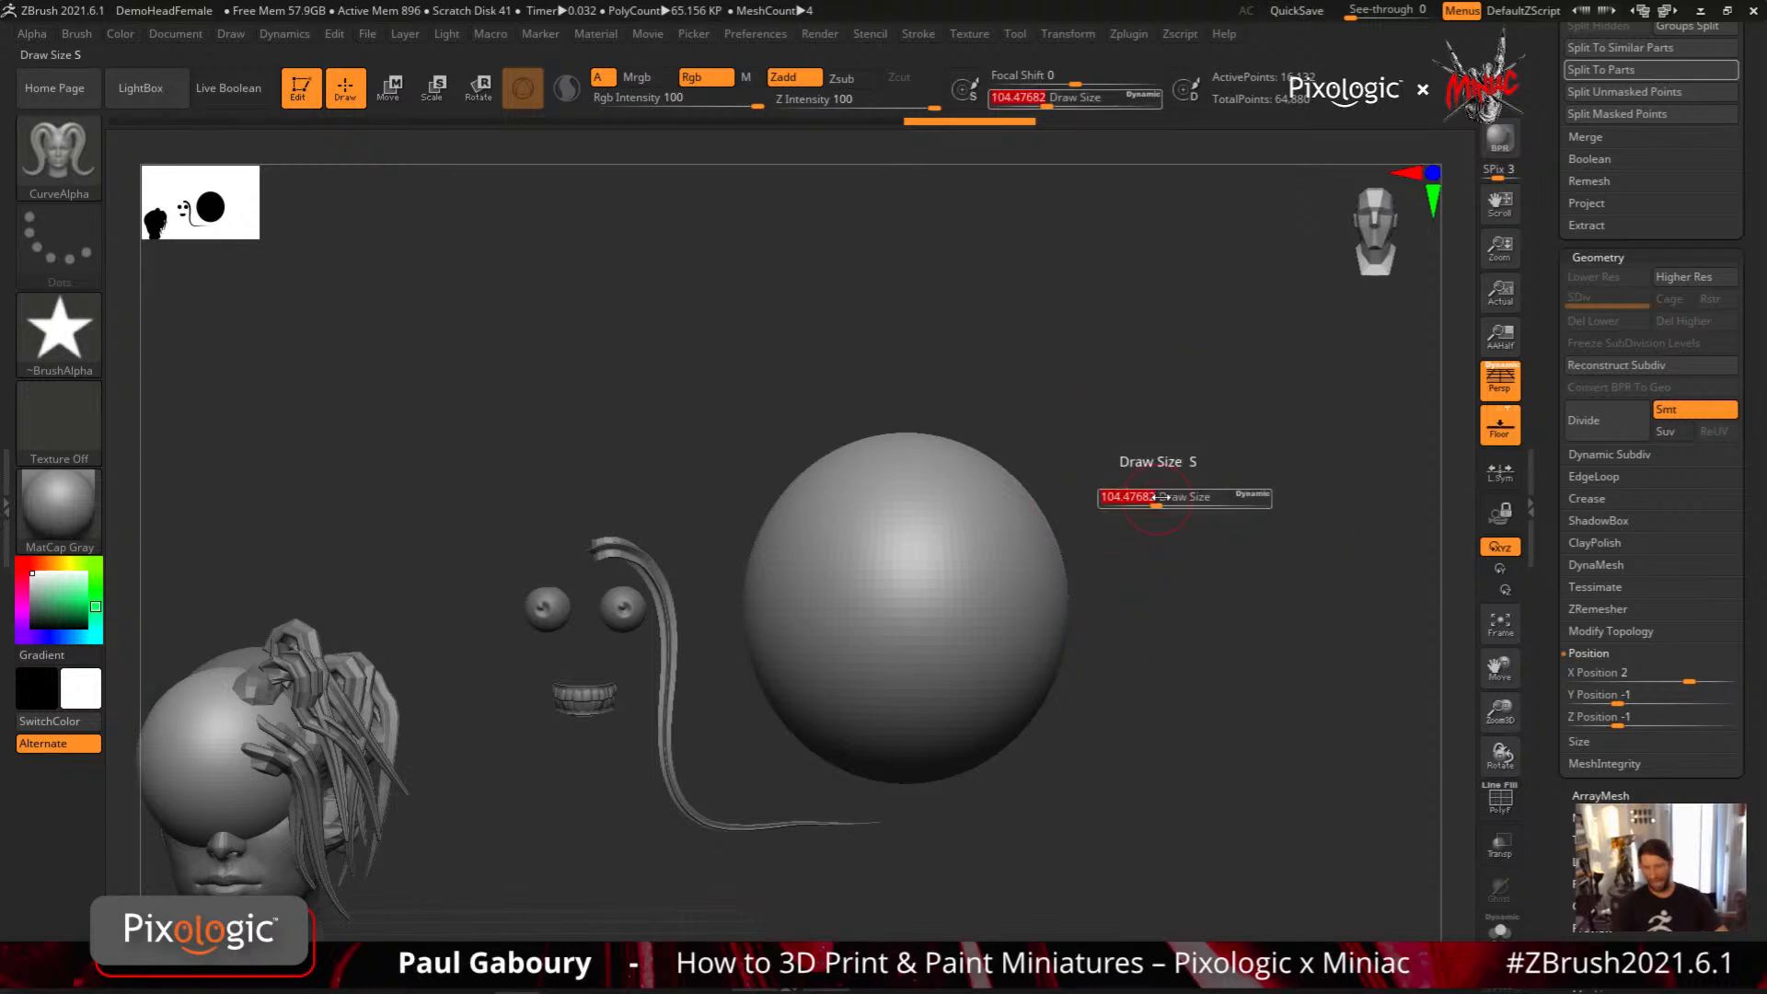
mouse_move(1158, 498)
left_mouse_down()
mouse_move(1211, 490)
mouse_move(1139, 485)
mouse_move(1198, 488)
mouse_move(1178, 484)
left_mouse_up()
key("s")
key("s")
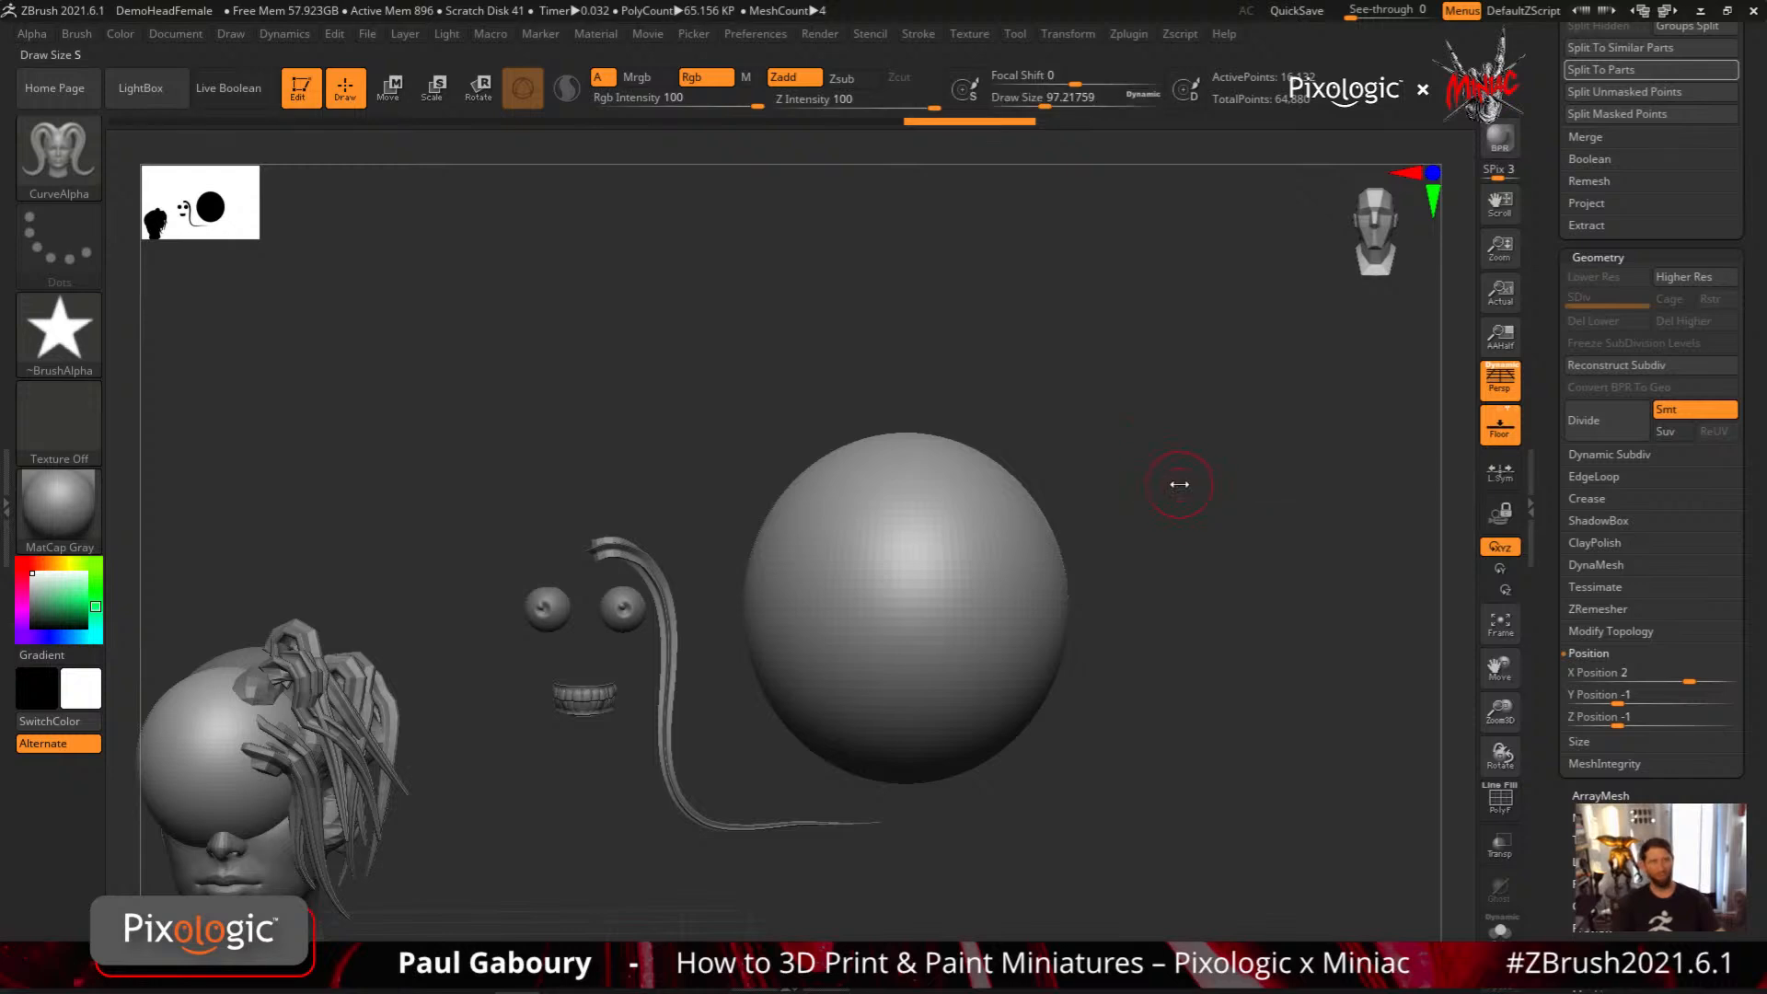